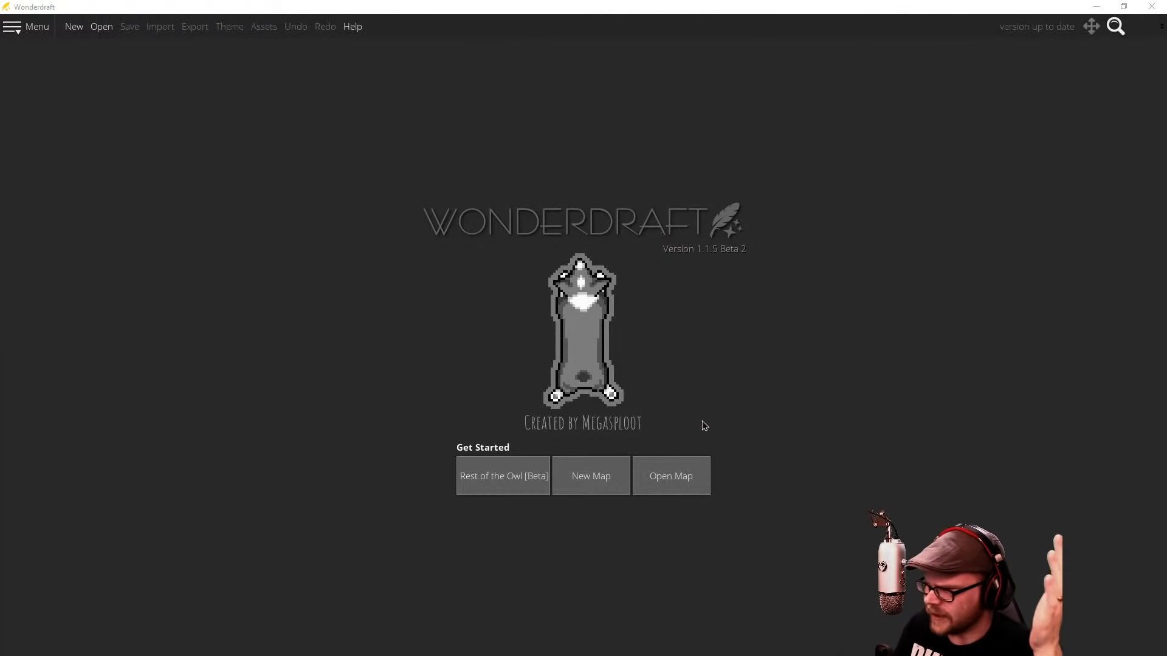
Create a new landscape map from the Full HD 1080p template with the Adventure theme.
left_click(582, 490)
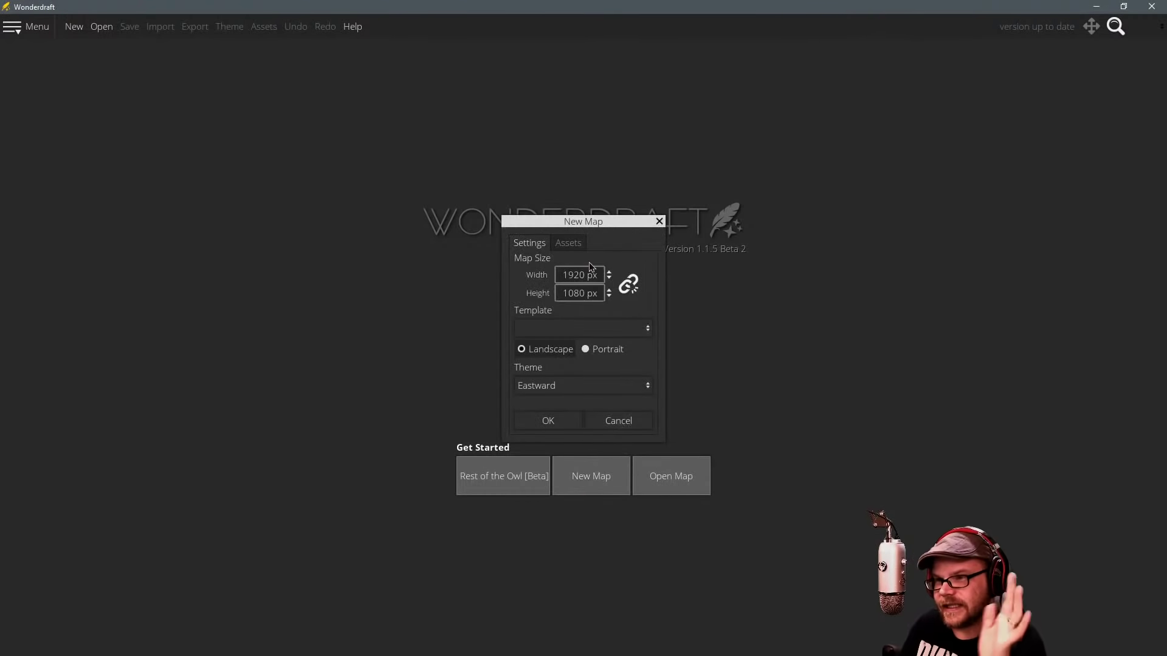
left_click(603, 324)
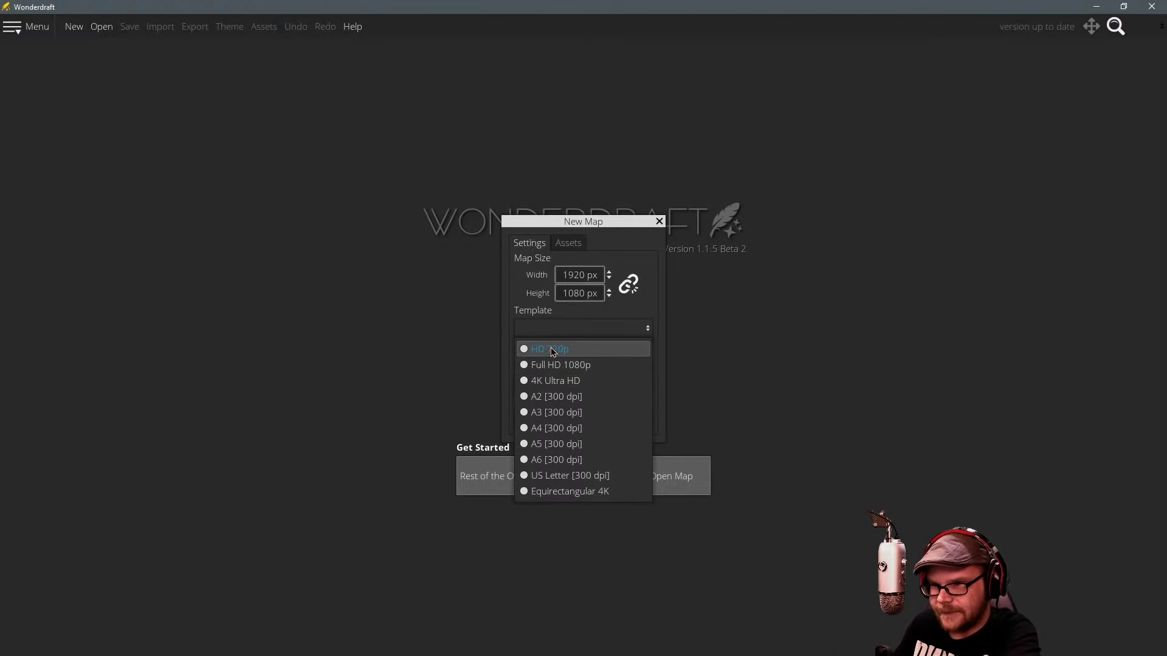
left_click(551, 348)
left_click(571, 330)
left_click(552, 365)
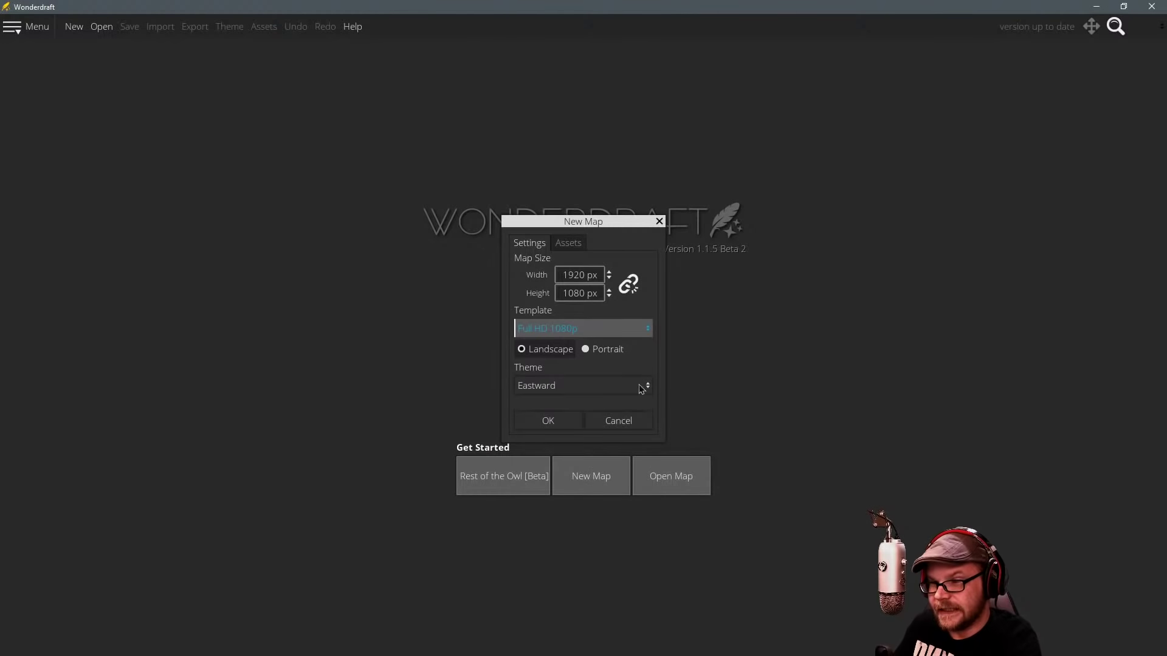
left_click(571, 385)
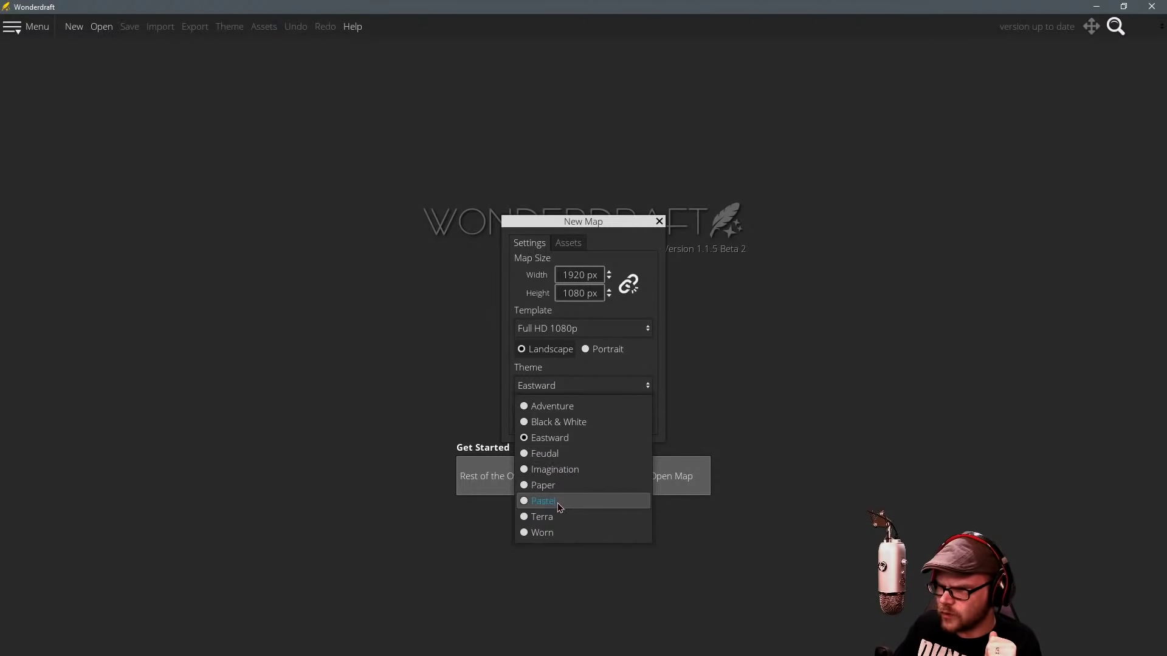
left_click(552, 406)
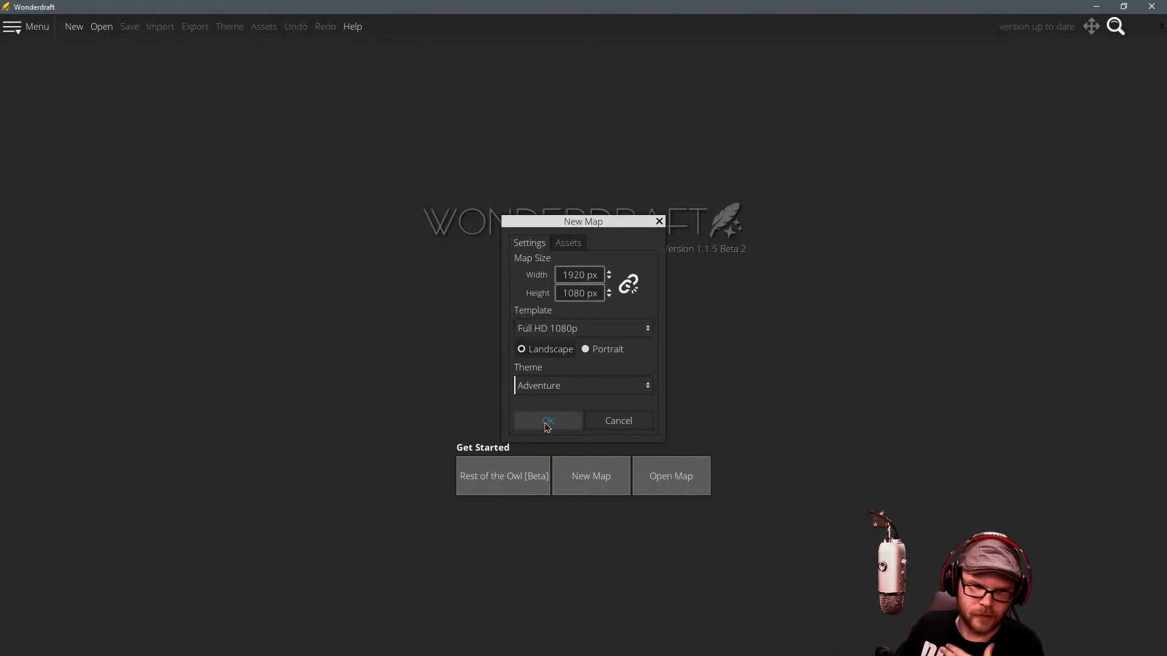
left_click(546, 422)
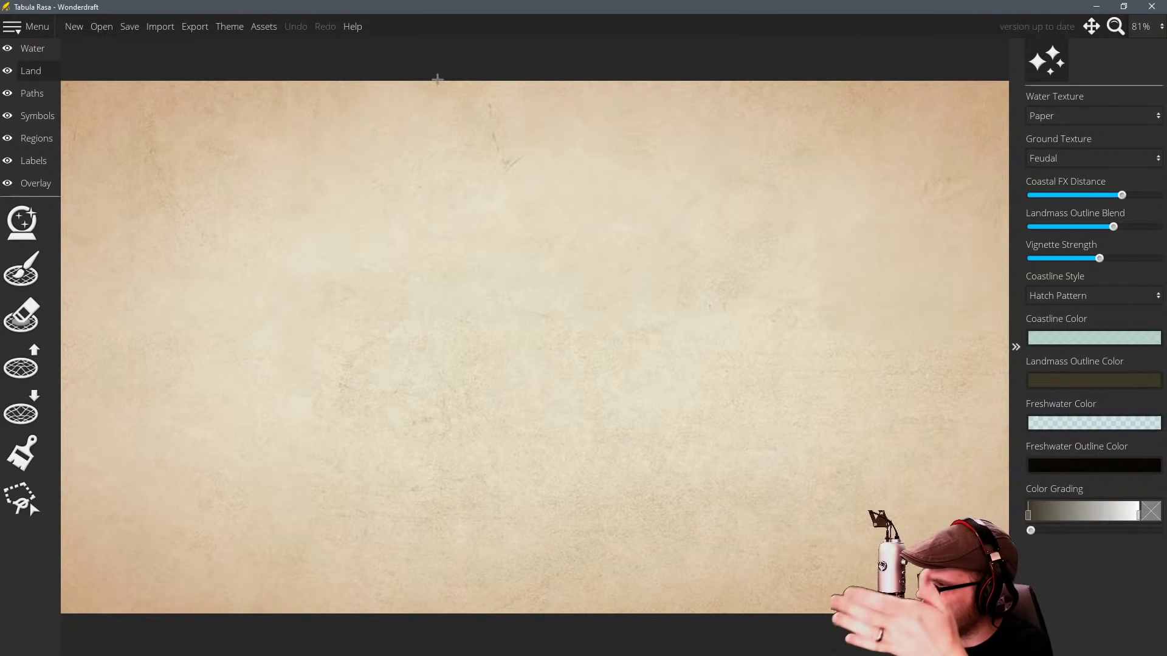
Apply the Eastward theme to the map with all theme filters enabled.
left_click(225, 28)
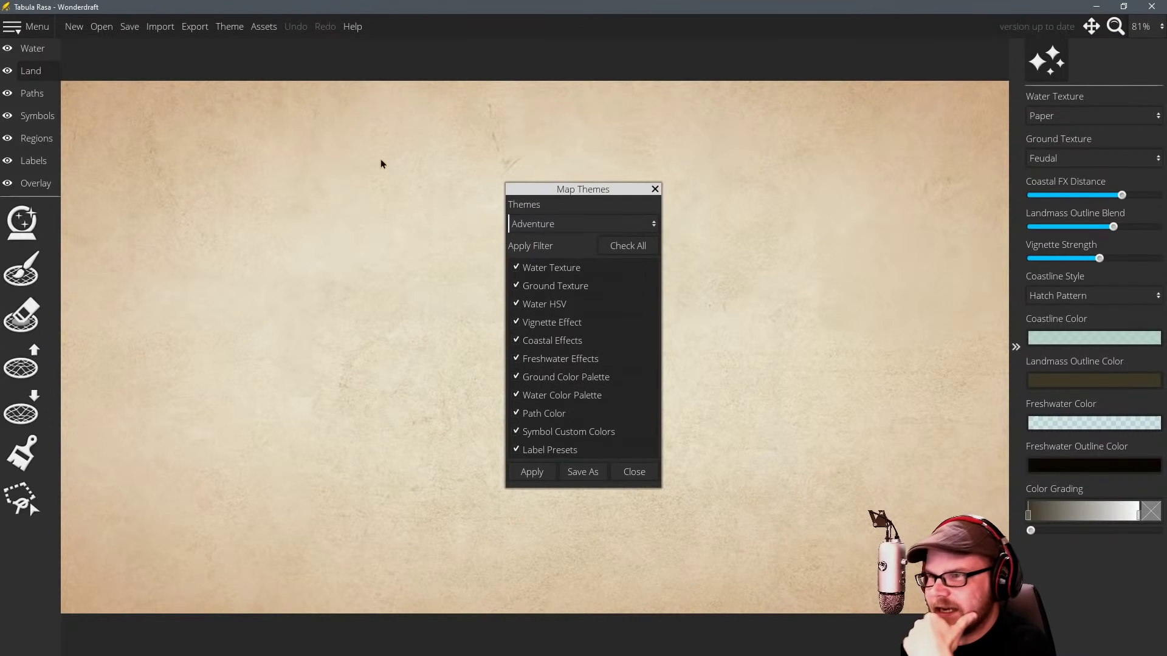
left_click(547, 225)
left_click(552, 281)
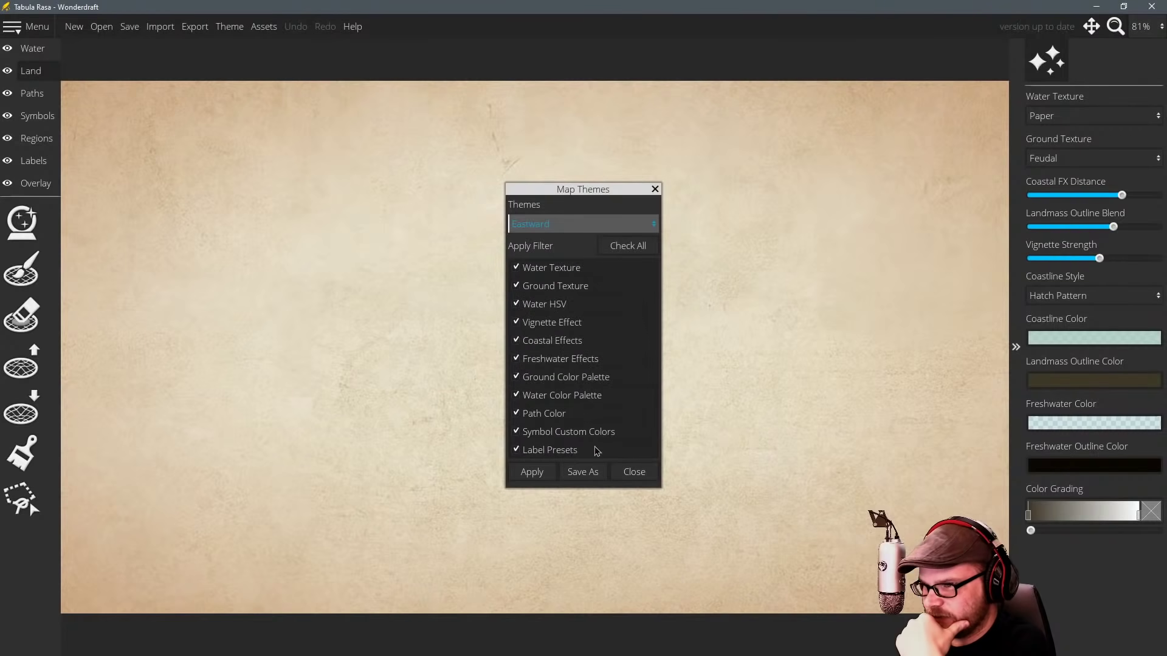
left_click(532, 473)
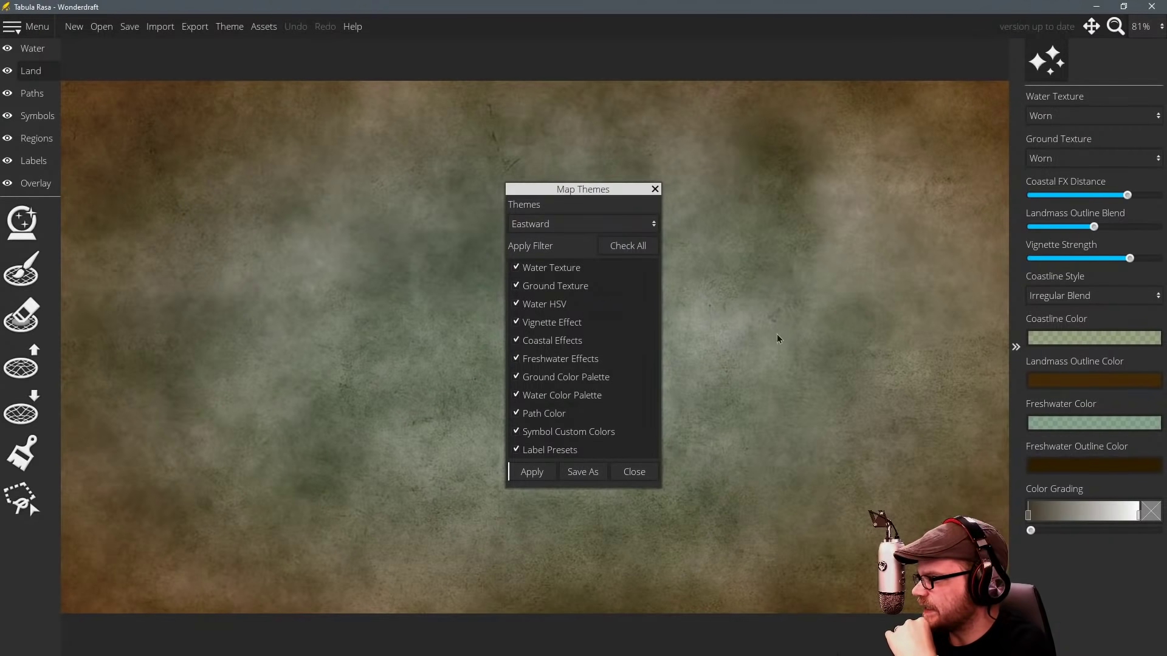
left_click(632, 473)
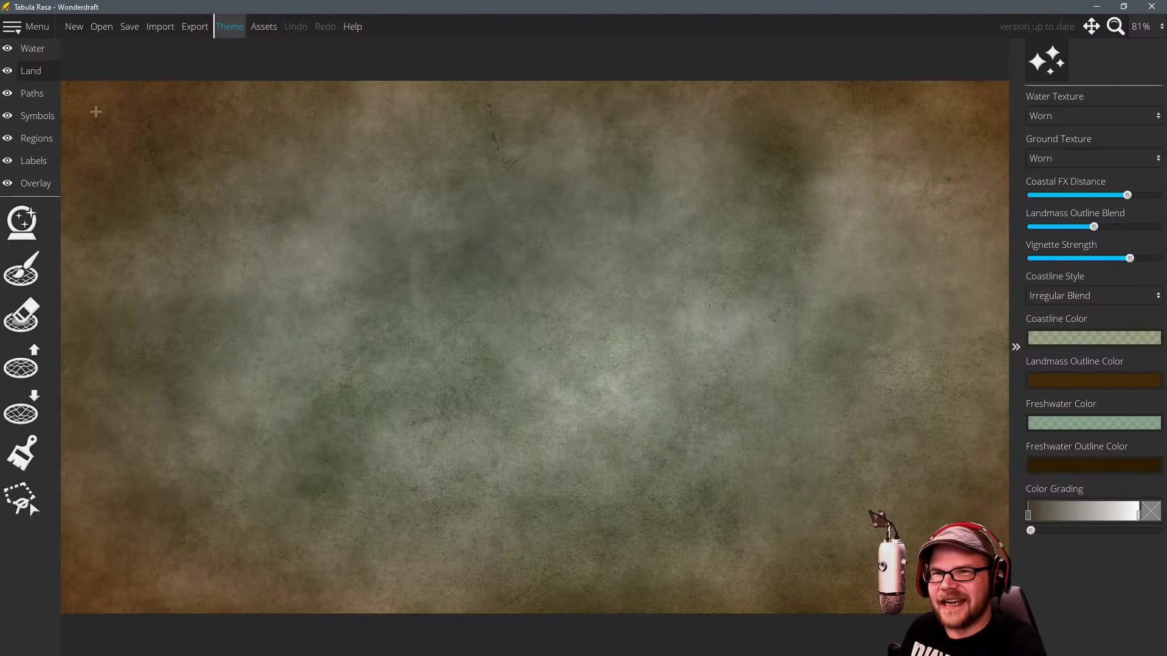
Raise a small rough-edged island in the southwest of the map with brush size 128 and roughness 1.
left_click(22, 363)
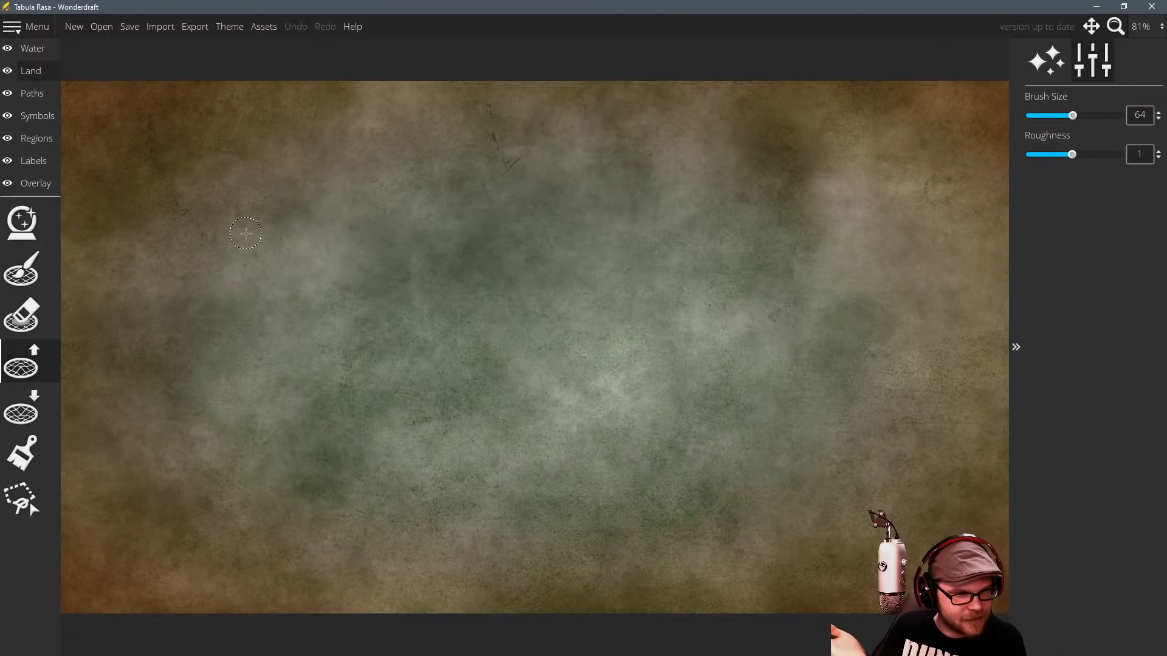
scroll(260, 154, "up", 16)
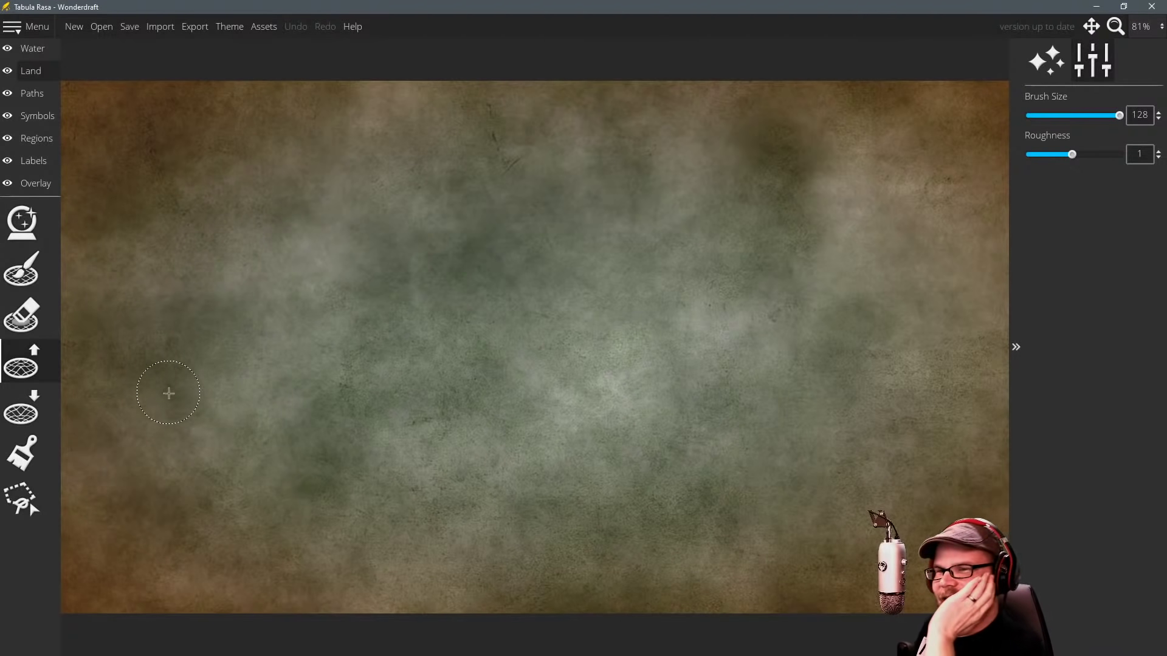
mouse_move(234, 389)
left_mouse_down()
mouse_move(297, 396)
mouse_move(256, 419)
mouse_move(298, 438)
mouse_move(297, 415)
mouse_move(277, 430)
mouse_move(329, 443)
left_mouse_up()
Paint three large landmasses across the south, northwest and northeast with the landmass brush at size 128.
left_click(30, 273)
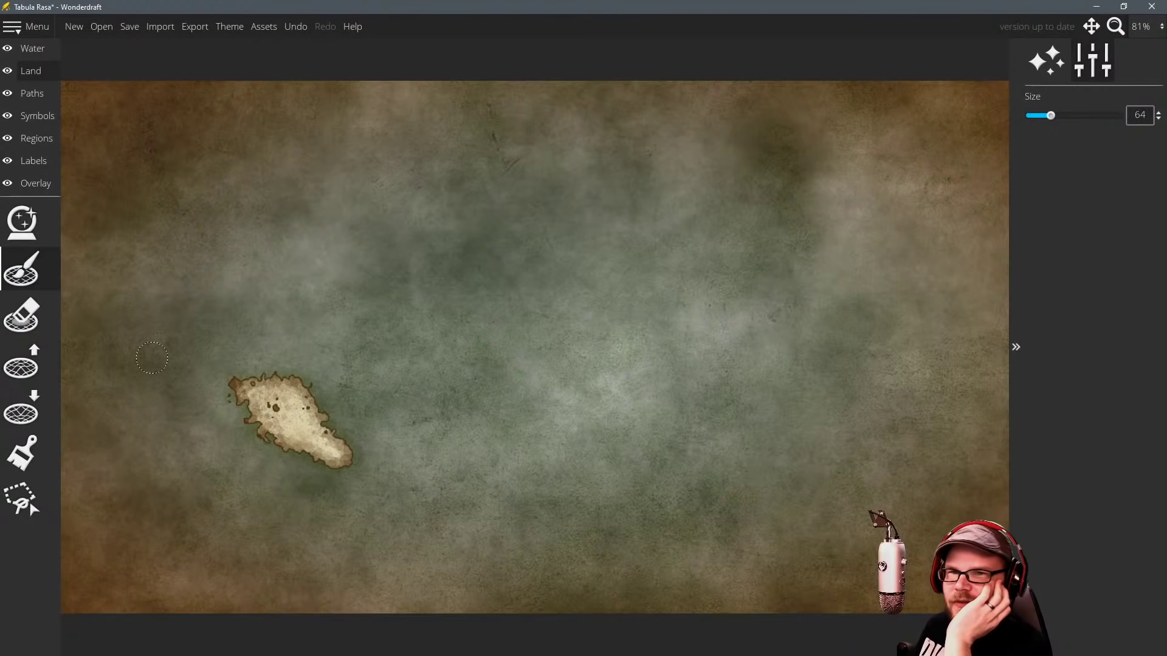
scroll(267, 426, "up", 8)
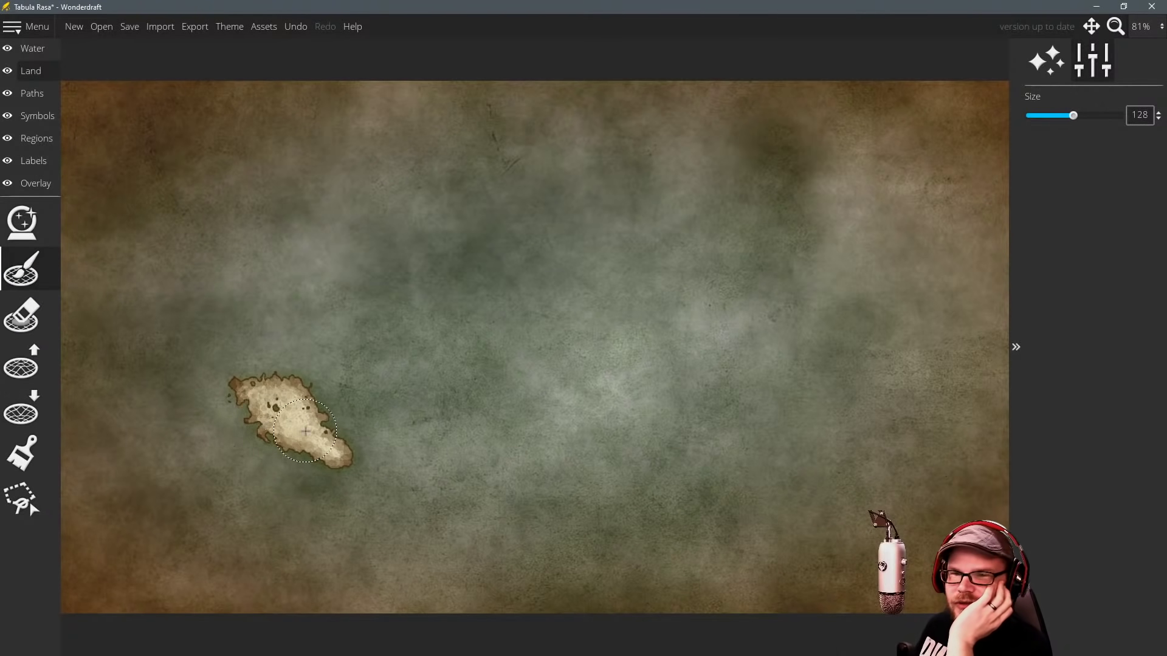
mouse_move(292, 428)
left_mouse_down()
mouse_move(467, 488)
mouse_move(386, 483)
mouse_move(484, 497)
mouse_move(498, 475)
mouse_move(570, 493)
mouse_move(673, 446)
mouse_move(444, 469)
mouse_move(532, 470)
mouse_move(424, 444)
mouse_move(645, 443)
mouse_move(731, 423)
mouse_move(697, 438)
mouse_move(676, 413)
mouse_move(649, 488)
mouse_move(513, 474)
mouse_move(375, 496)
mouse_move(396, 418)
mouse_move(324, 438)
mouse_move(228, 425)
mouse_move(416, 494)
mouse_move(371, 510)
mouse_move(695, 482)
mouse_move(886, 376)
mouse_move(593, 436)
mouse_move(574, 450)
mouse_move(503, 424)
mouse_move(494, 401)
mouse_move(453, 375)
left_mouse_up()
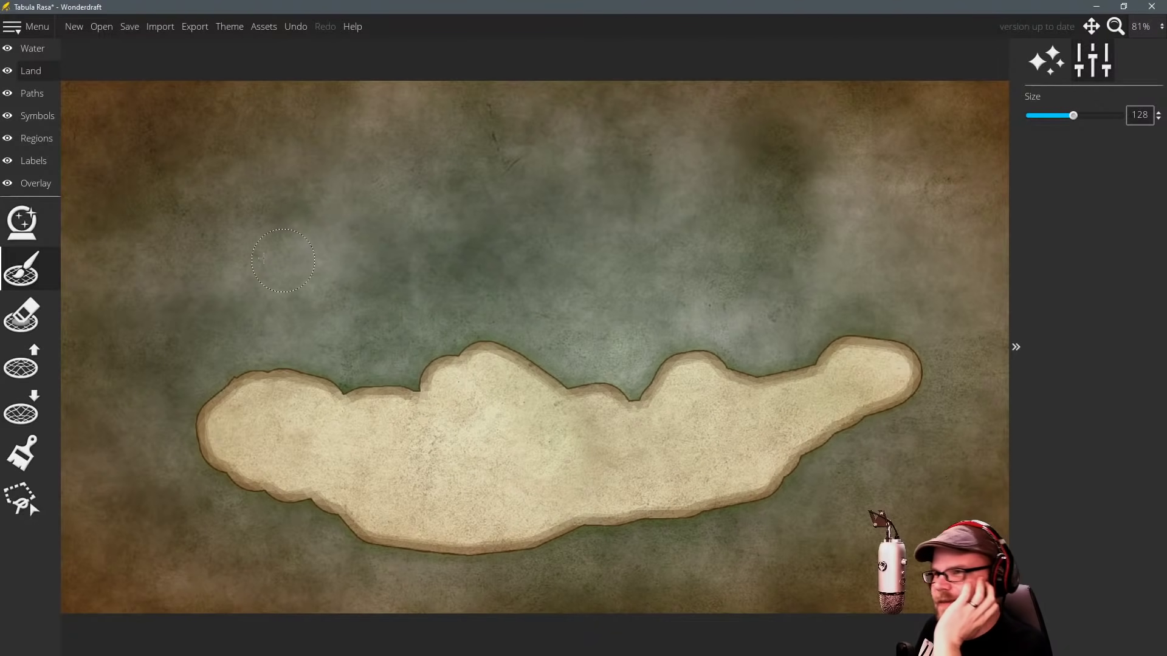
mouse_move(267, 271)
left_mouse_down()
mouse_move(324, 253)
mouse_move(326, 213)
mouse_move(291, 248)
mouse_move(86, 274)
mouse_move(125, 223)
mouse_move(154, 143)
mouse_move(148, 165)
mouse_move(257, 125)
mouse_move(246, 213)
mouse_move(301, 185)
mouse_move(305, 152)
mouse_move(472, 132)
mouse_move(332, 142)
mouse_move(259, 118)
mouse_move(170, 118)
mouse_move(482, 127)
mouse_move(356, 204)
mouse_move(465, 119)
mouse_move(464, 135)
mouse_move(653, 113)
mouse_move(461, 157)
mouse_move(594, 111)
mouse_move(311, 106)
mouse_move(376, 116)
left_mouse_up()
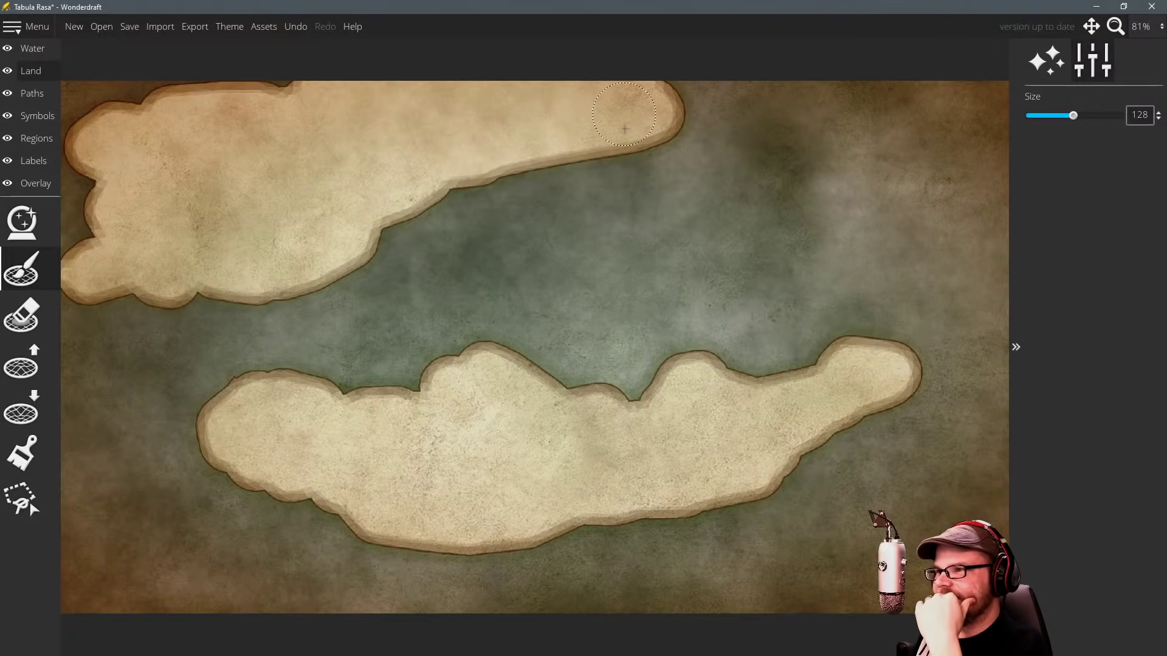
mouse_move(823, 179)
left_mouse_down()
mouse_move(751, 190)
mouse_move(764, 222)
mouse_move(843, 157)
mouse_move(828, 149)
mouse_move(902, 135)
mouse_move(869, 112)
left_mouse_up()
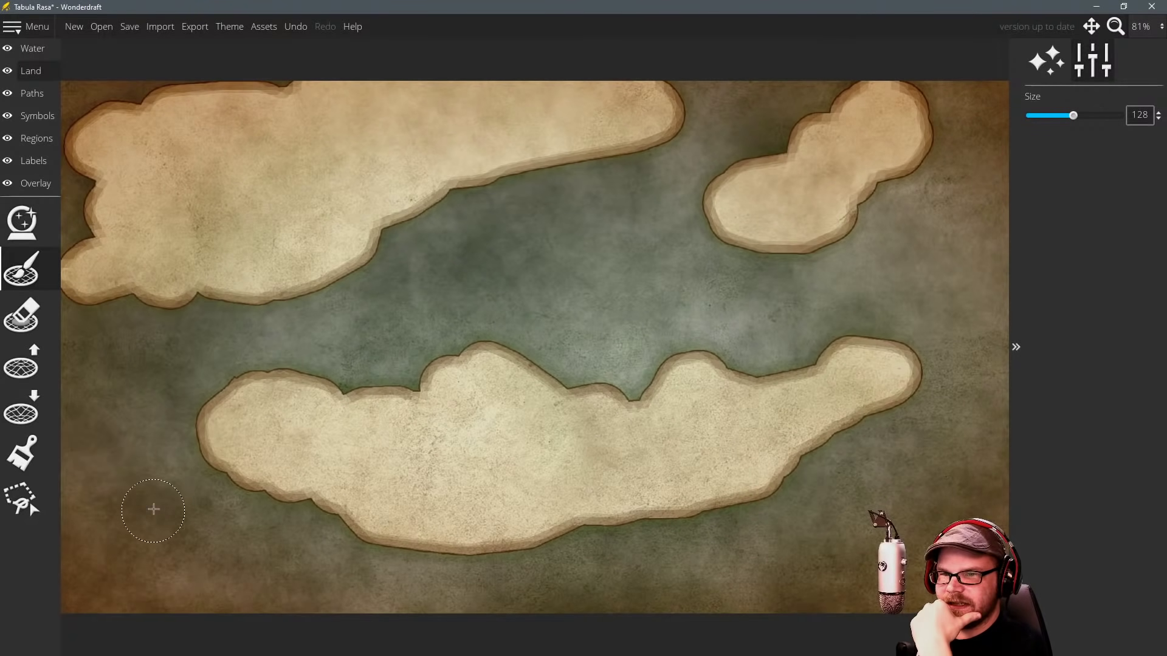
Paint small islands off the southern landmass to the west, southeast and northeast with the landmass brush at size 72.
scroll(151, 509, "down", 7)
left_click_drag(198, 491, 123, 405)
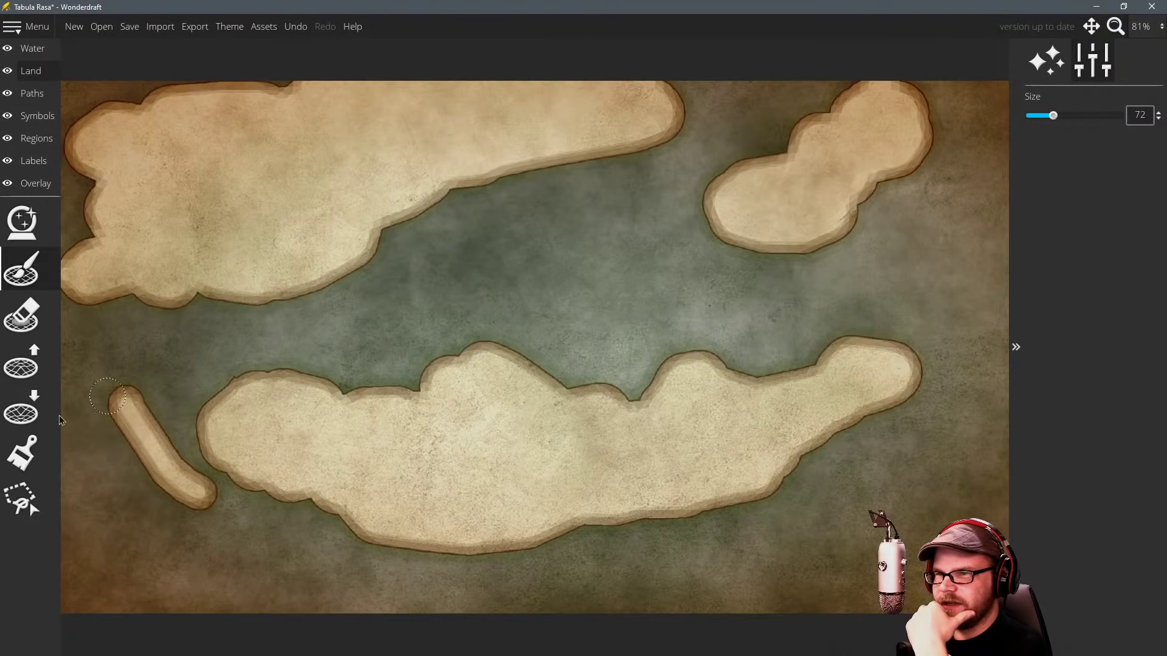
left_click_drag(143, 470, 129, 434)
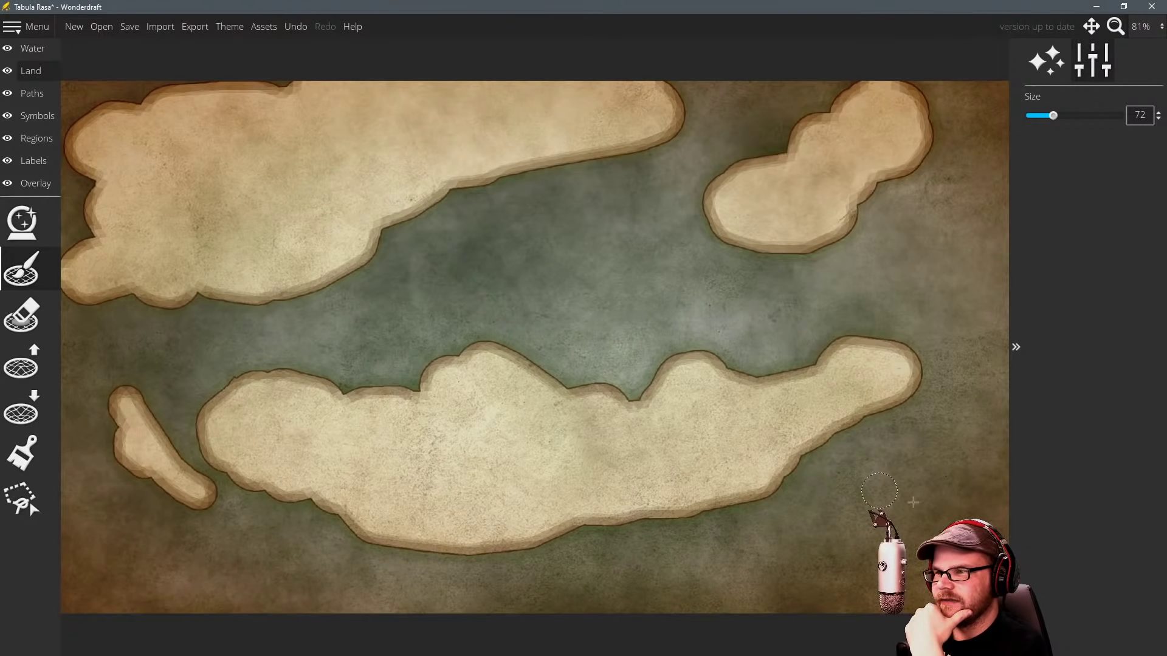
mouse_move(898, 483)
left_mouse_down()
mouse_move(909, 467)
mouse_move(930, 478)
mouse_move(913, 499)
mouse_move(859, 519)
left_mouse_up()
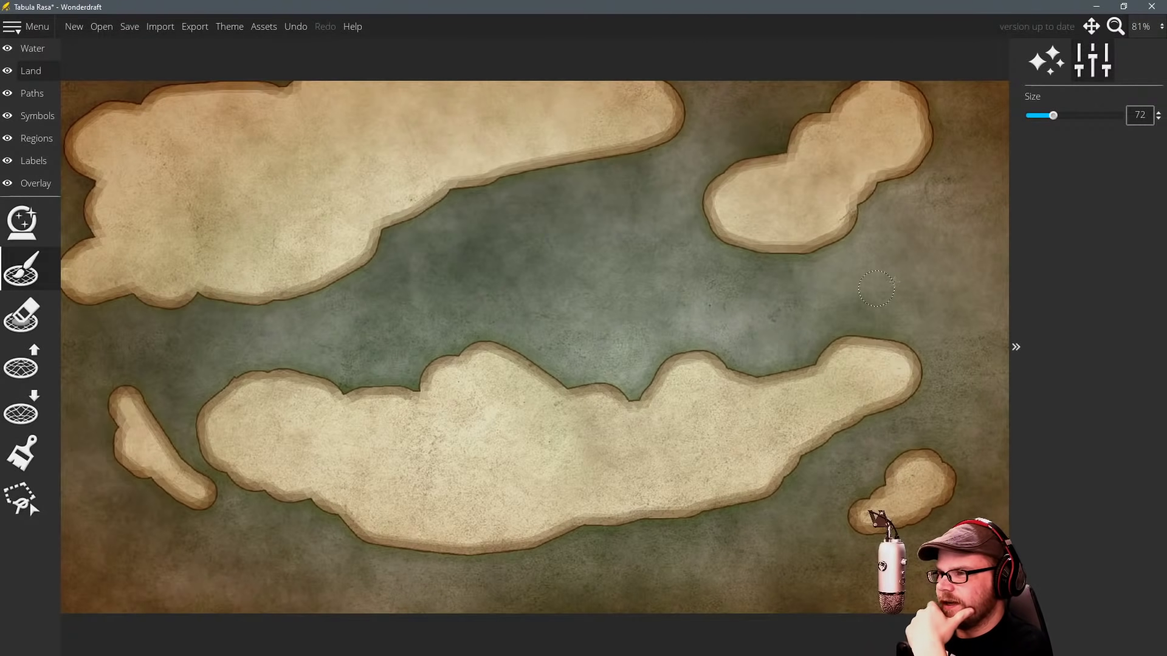
left_click_drag(904, 299, 939, 297)
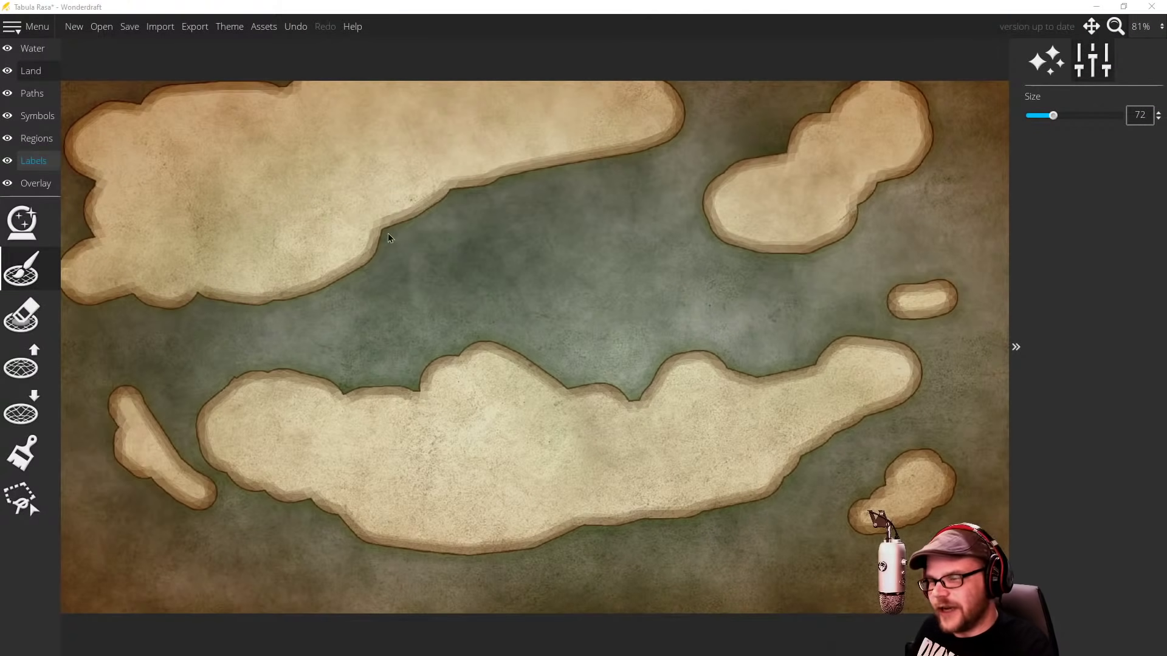
Raise rough coastlines around the northwestern landmass, the small western island and the southern landmass's northwest shore at roughness 1.
left_click(22, 375)
mouse_move(137, 281)
left_mouse_down()
mouse_move(120, 298)
mouse_move(243, 301)
left_mouse_up()
mouse_move(357, 260)
left_mouse_down()
mouse_move(339, 282)
mouse_move(398, 247)
mouse_move(415, 220)
mouse_move(398, 221)
mouse_move(482, 176)
mouse_move(638, 145)
mouse_move(548, 171)
mouse_move(712, 121)
mouse_move(687, 116)
mouse_move(665, 92)
mouse_move(699, 93)
left_mouse_up()
left_click_drag(314, 93, 279, 89)
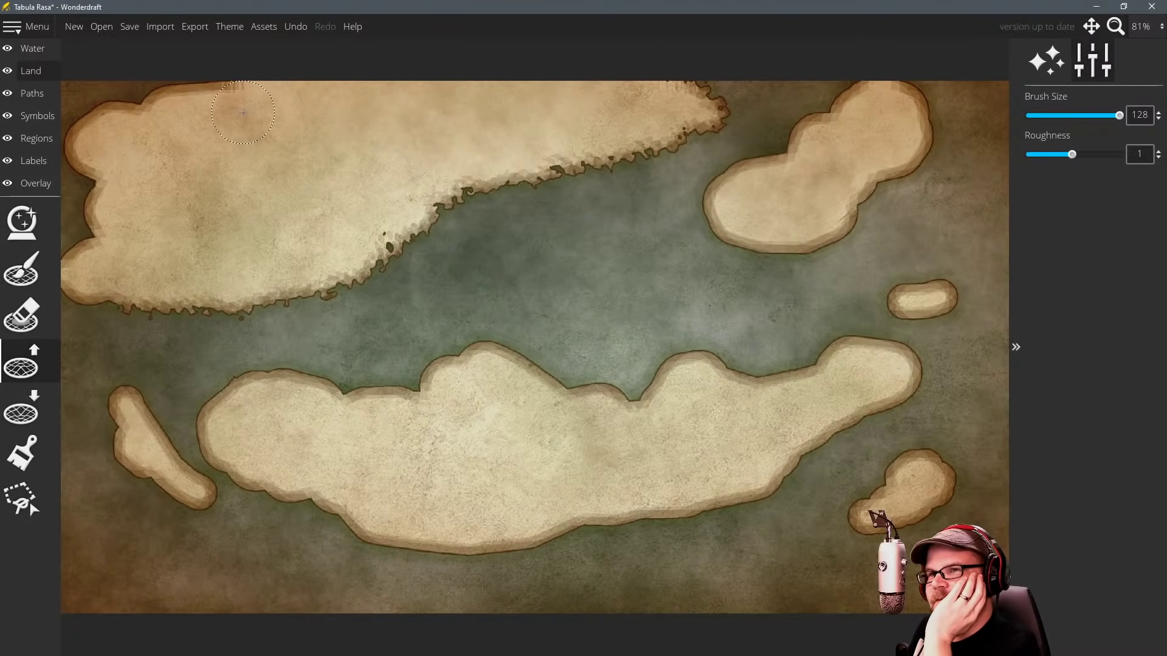
mouse_move(182, 88)
left_mouse_down()
mouse_move(99, 113)
mouse_move(116, 109)
mouse_move(74, 149)
mouse_move(100, 168)
mouse_move(69, 283)
mouse_move(70, 334)
mouse_move(138, 271)
mouse_move(75, 260)
left_mouse_up()
mouse_move(95, 303)
left_mouse_down()
mouse_move(106, 297)
mouse_move(102, 333)
left_mouse_up()
mouse_move(104, 381)
left_mouse_down()
mouse_move(129, 460)
mouse_move(204, 510)
mouse_move(140, 407)
mouse_move(245, 394)
mouse_move(286, 367)
mouse_move(372, 397)
left_mouse_up()
scroll(192, 399, "down", 3)
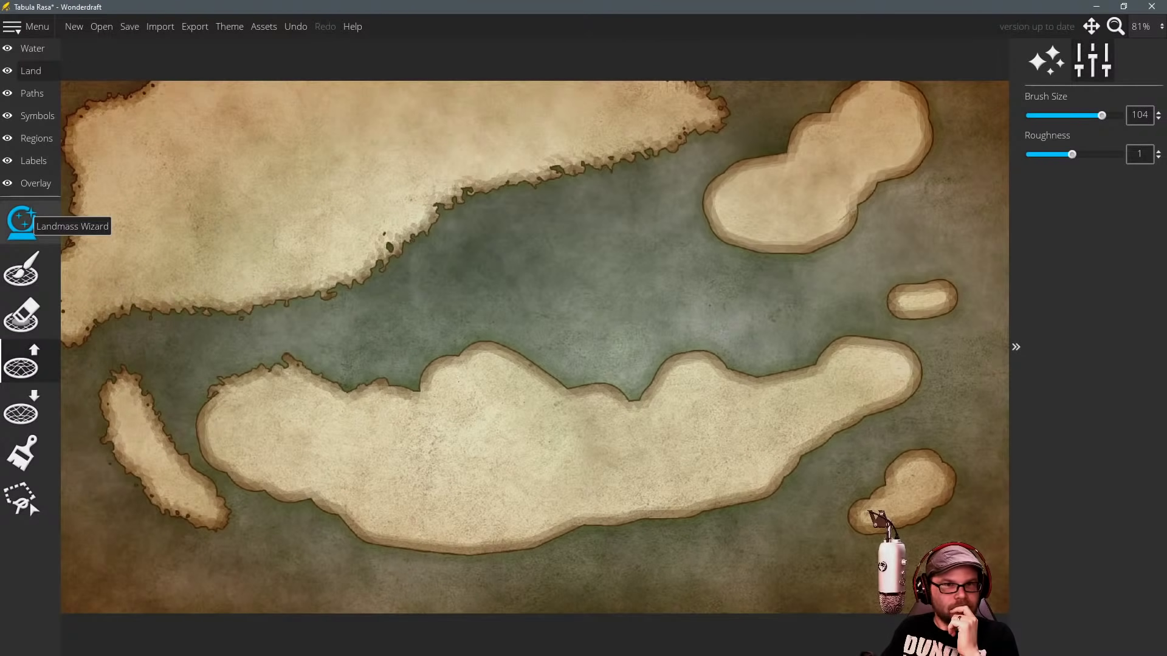
left_click(22, 222)
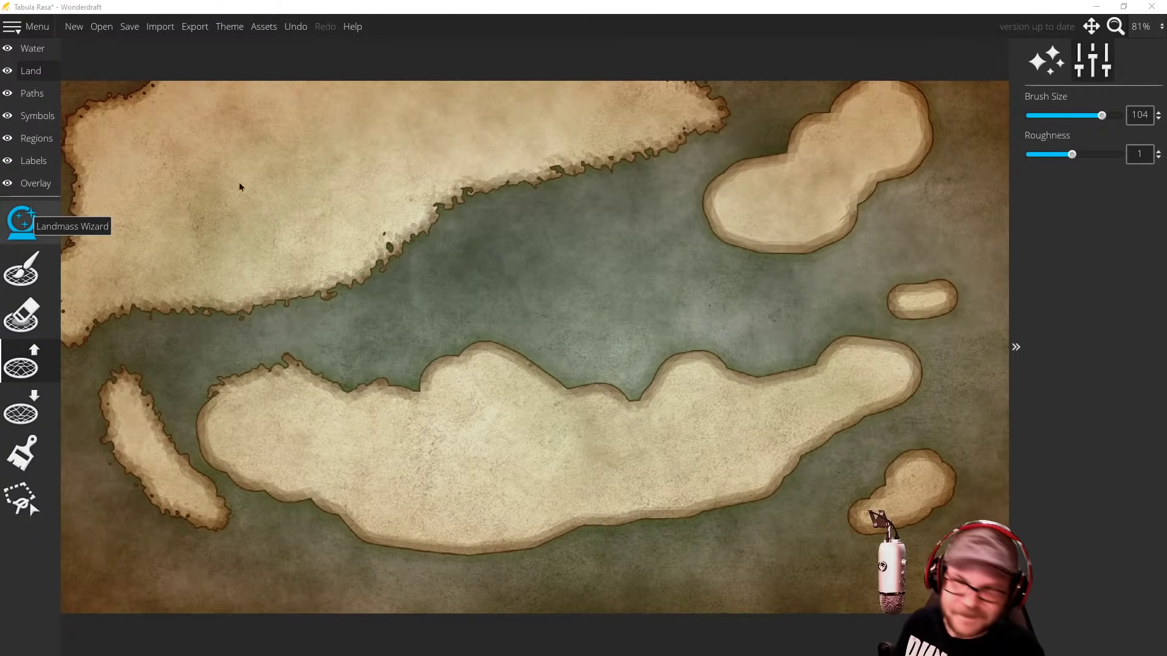
left_click(21, 269)
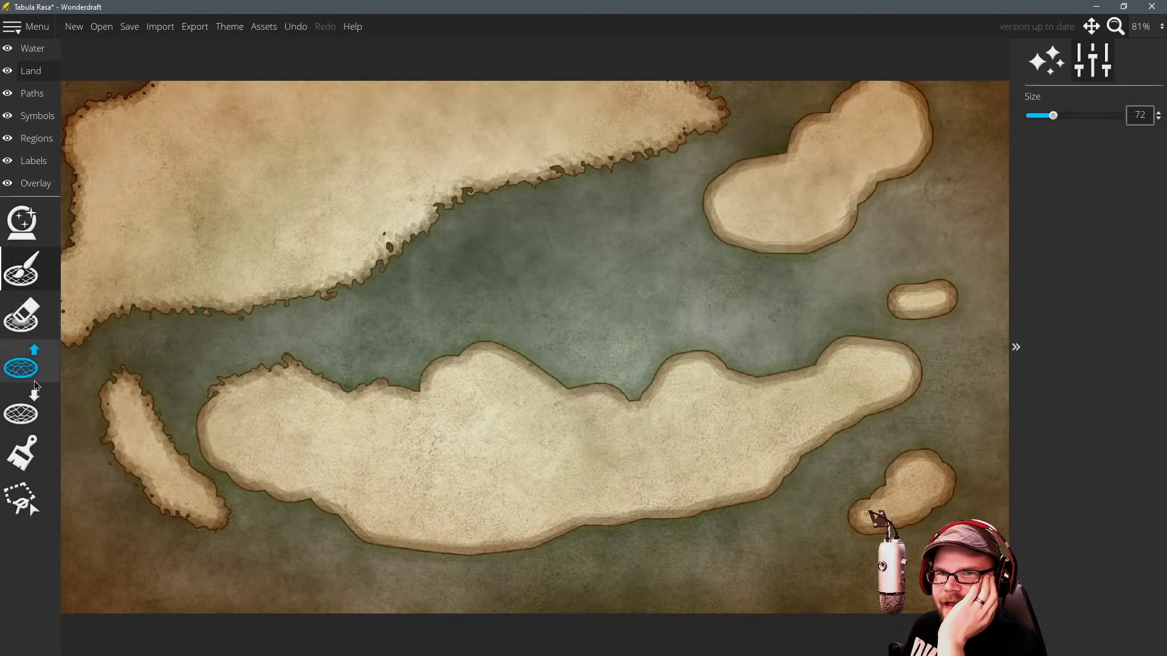
Lower terrain with brush size 116 to carve jagged inlets into the northwestern landmass and the southern landmass's north, south and east coasts.
left_click(22, 408)
scroll(453, 221, "up", 5)
mouse_move(460, 222)
left_mouse_down()
mouse_move(323, 194)
mouse_move(447, 195)
mouse_move(409, 186)
mouse_move(262, 191)
mouse_move(487, 176)
mouse_move(274, 194)
mouse_move(419, 173)
mouse_move(504, 182)
left_mouse_up()
mouse_move(377, 377)
left_mouse_down()
mouse_move(437, 409)
mouse_move(399, 380)
mouse_move(442, 406)
mouse_move(477, 408)
mouse_move(405, 388)
left_mouse_up()
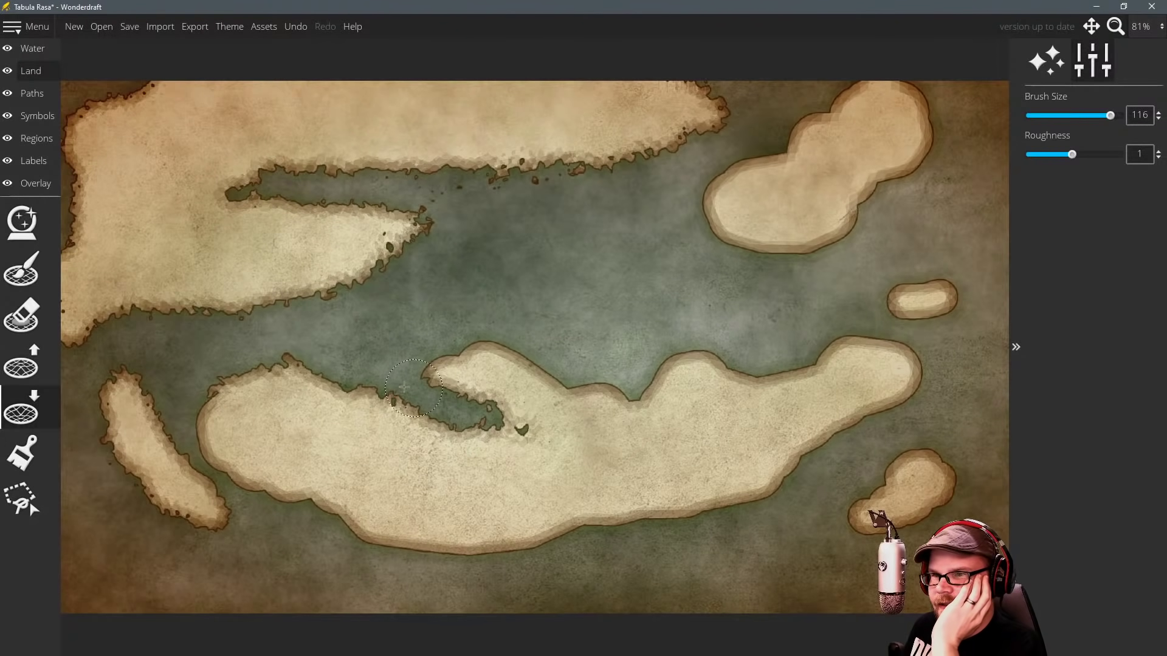
left_click_drag(632, 384, 641, 388)
mouse_move(560, 539)
left_mouse_down()
mouse_move(541, 513)
mouse_move(583, 504)
mouse_move(453, 565)
mouse_move(492, 538)
mouse_move(705, 495)
mouse_move(769, 462)
mouse_move(746, 500)
mouse_move(775, 477)
left_mouse_up()
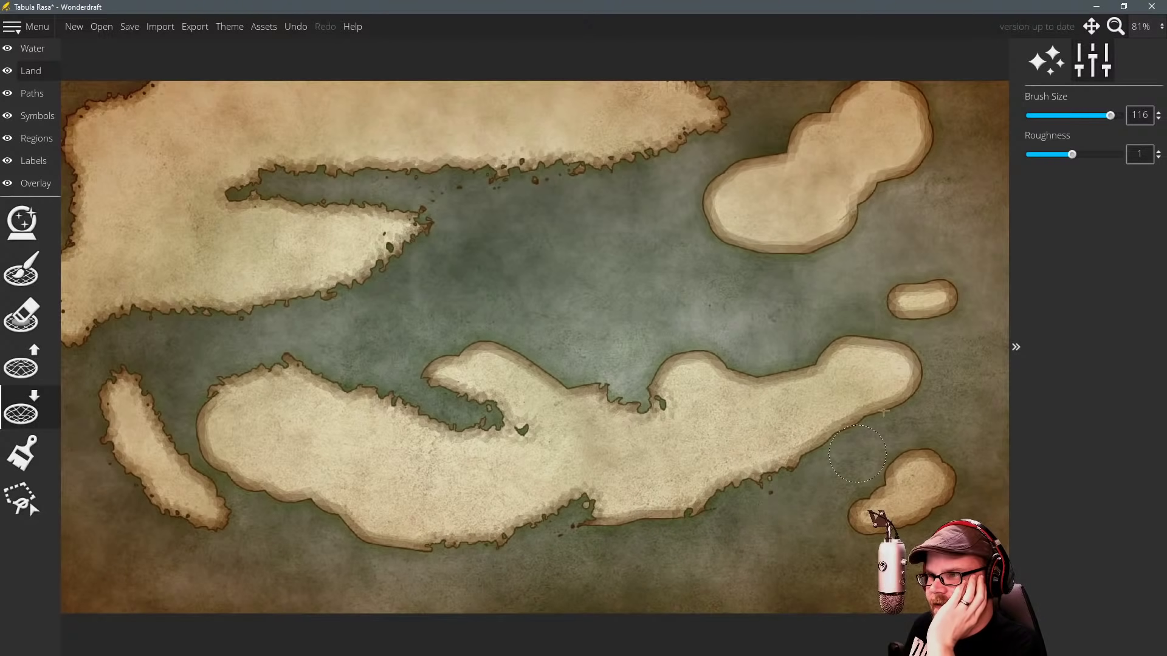
left_click_drag(896, 365, 888, 360)
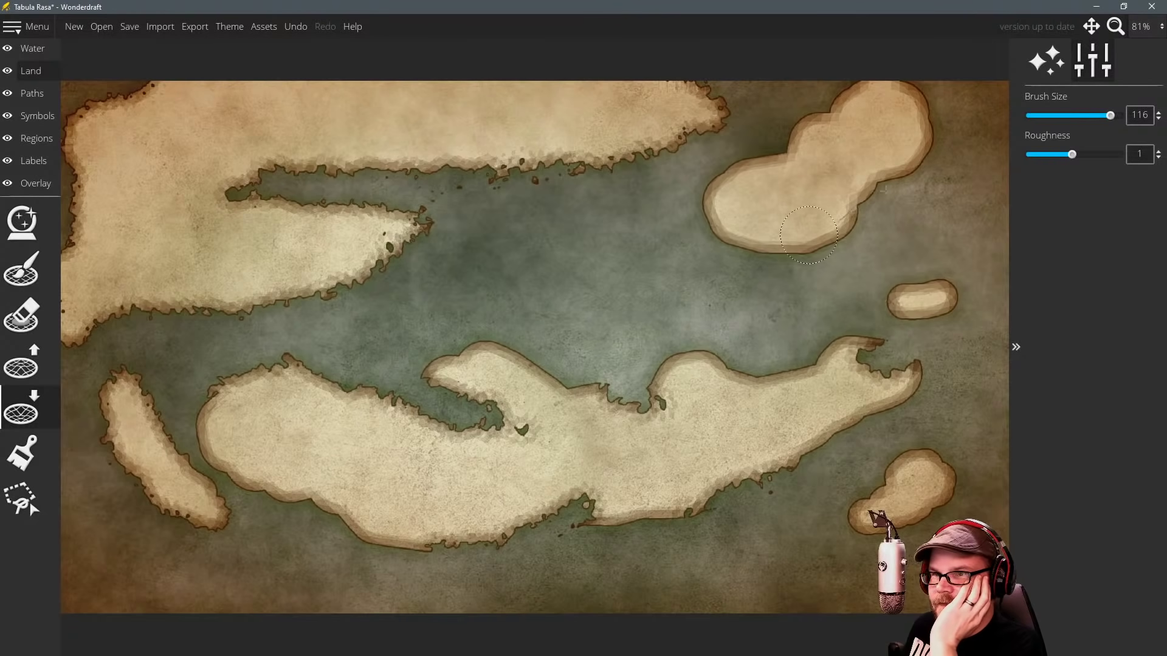
Lower the northwestern peninsula's southern edge and cut bays into the northeastern landmass's northwest and south shores.
mouse_move(315, 276)
left_mouse_down()
mouse_move(301, 300)
mouse_move(352, 274)
mouse_move(460, 248)
left_mouse_up()
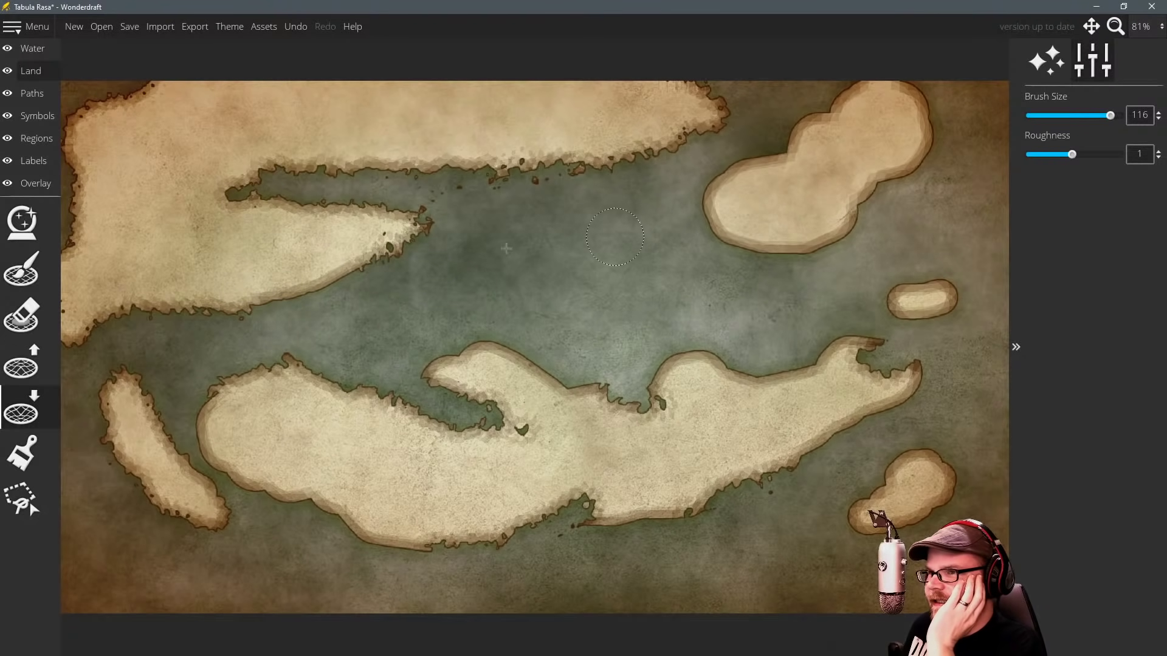
mouse_move(763, 182)
left_mouse_down()
mouse_move(820, 130)
mouse_move(788, 148)
mouse_move(809, 132)
left_mouse_up()
left_click_drag(809, 243, 783, 256)
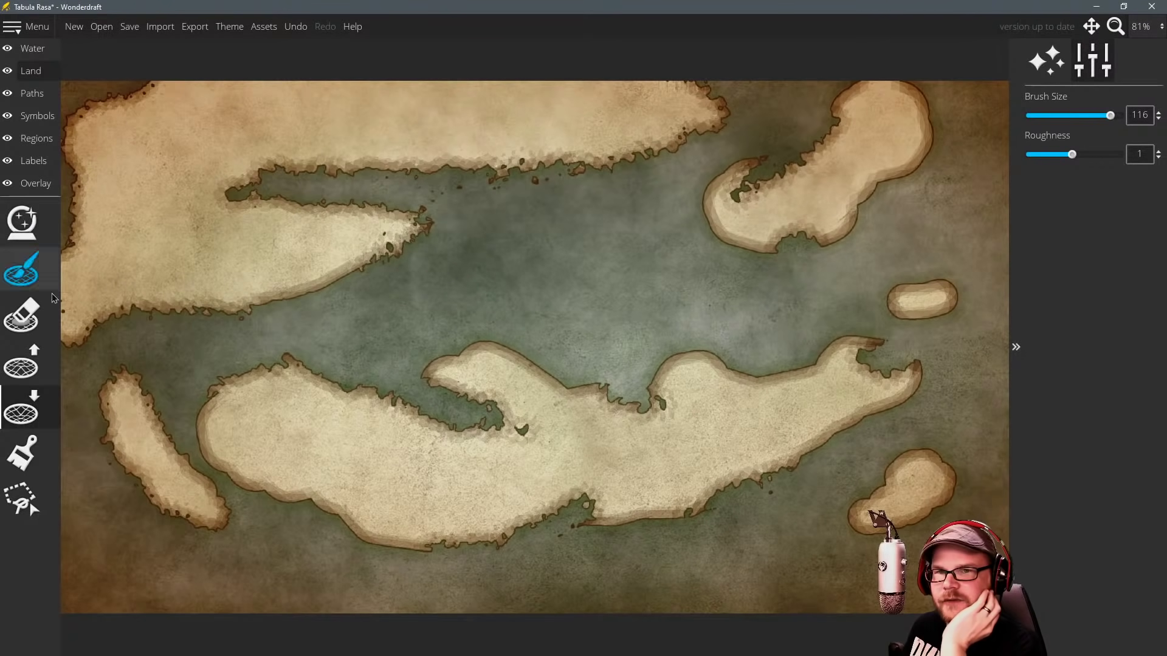
Raise and extend the coasts of the northeastern landmass and the small eastern island with brush size 128 and roughness 0.61.
left_click(22, 363)
left_click_drag(1065, 162, 1045, 162)
left_click(707, 228)
mouse_move(706, 228)
left_mouse_down()
mouse_move(747, 235)
mouse_move(844, 210)
mouse_move(949, 119)
mouse_move(908, 104)
mouse_move(917, 90)
mouse_move(853, 92)
mouse_move(832, 145)
mouse_move(794, 183)
mouse_move(799, 163)
mouse_move(750, 180)
mouse_move(758, 194)
mouse_move(737, 186)
mouse_move(755, 157)
mouse_move(733, 213)
mouse_move(648, 258)
left_mouse_up()
mouse_move(857, 206)
left_mouse_down()
mouse_move(891, 181)
mouse_move(850, 223)
left_mouse_up()
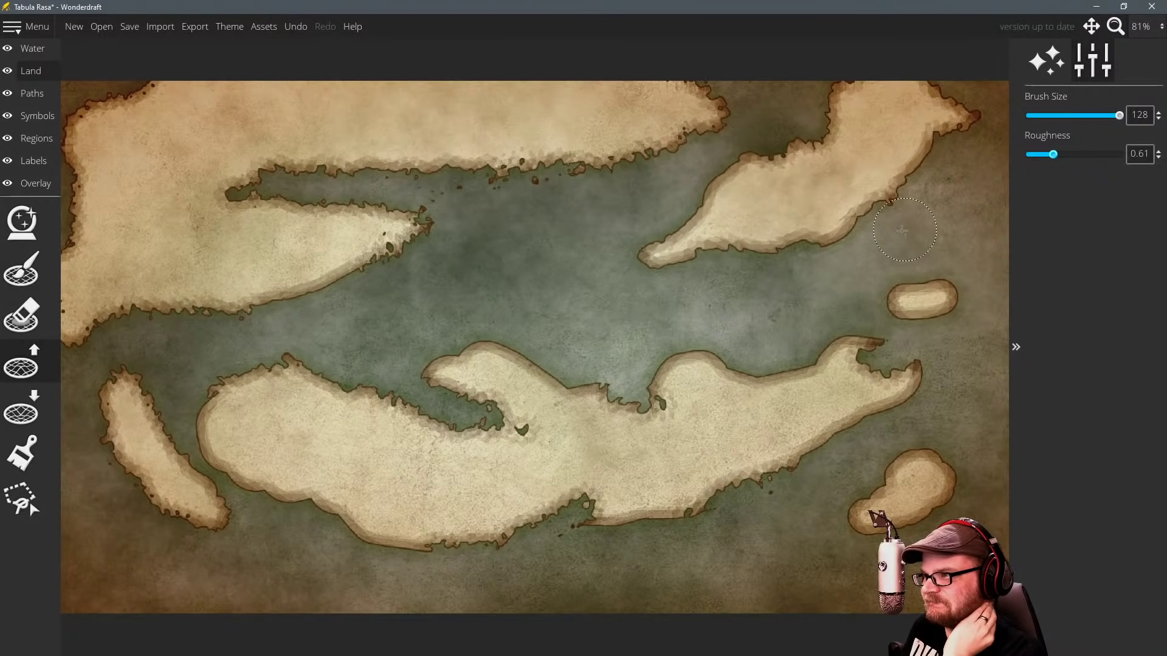
mouse_move(902, 275)
left_mouse_down()
mouse_move(959, 275)
mouse_move(935, 293)
left_mouse_up()
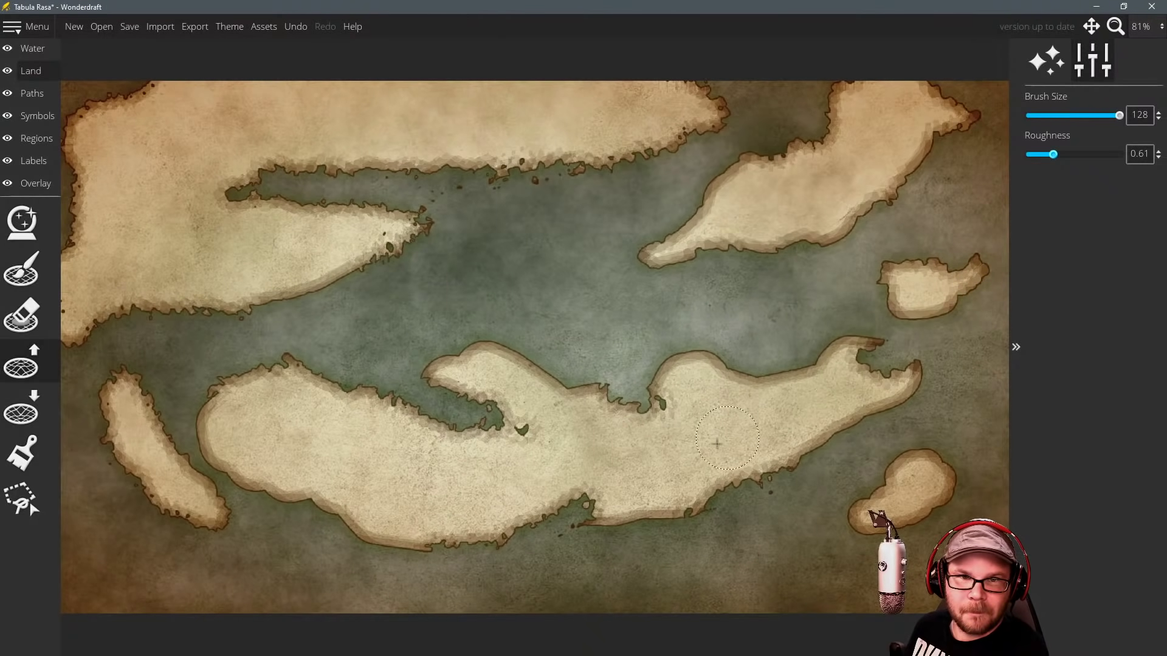
Raise irregular coastline all around the southern landmass, adding a southwestern peninsula and islets off its eastern tip.
left_click_drag(832, 381, 872, 353)
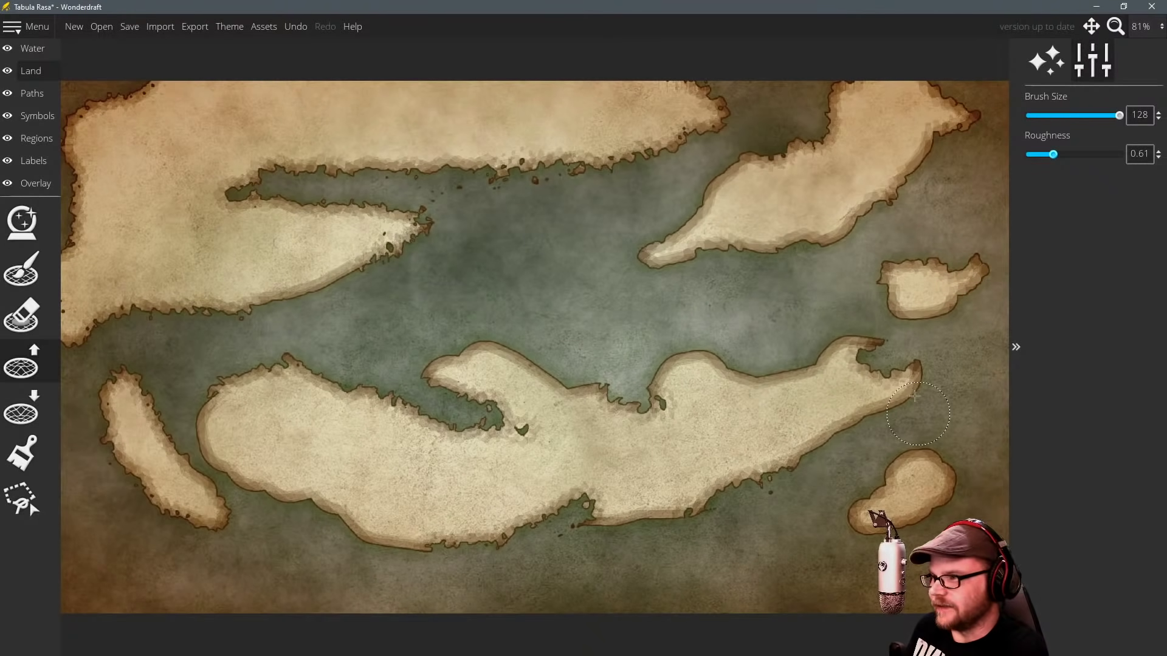
mouse_move(915, 396)
left_mouse_down()
mouse_move(939, 371)
mouse_move(842, 383)
left_mouse_up()
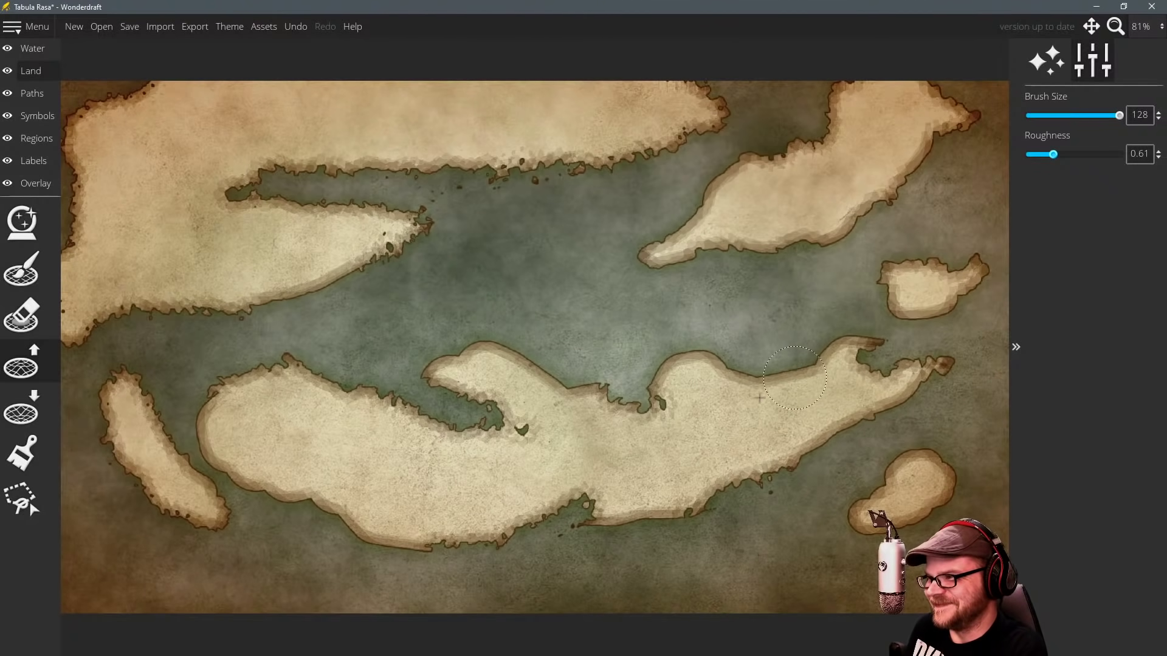
mouse_move(824, 343)
left_mouse_down()
mouse_move(805, 372)
mouse_move(733, 392)
mouse_move(693, 365)
mouse_move(705, 350)
mouse_move(578, 377)
mouse_move(499, 343)
mouse_move(413, 354)
mouse_move(515, 408)
left_mouse_up()
mouse_move(207, 418)
left_mouse_down()
mouse_move(252, 453)
mouse_move(320, 487)
mouse_move(306, 500)
mouse_move(332, 525)
mouse_move(480, 541)
mouse_move(422, 568)
mouse_move(371, 540)
mouse_move(383, 541)
mouse_move(297, 556)
mouse_move(444, 553)
mouse_move(652, 479)
mouse_move(810, 448)
mouse_move(880, 415)
mouse_move(925, 403)
mouse_move(951, 414)
mouse_move(894, 461)
mouse_move(932, 413)
left_mouse_up()
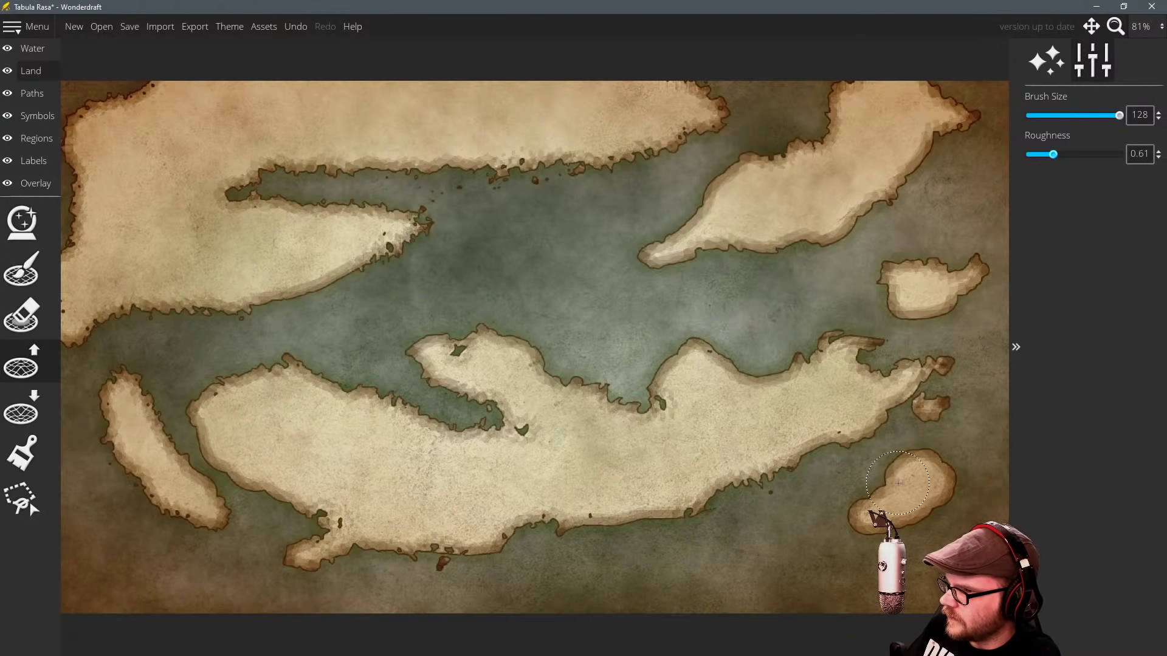
Raise land to extend the southeastern island to the southwest and northeast, and add a small elongated island south of the southern landmass.
mouse_move(898, 484)
left_mouse_down()
mouse_move(826, 542)
mouse_move(878, 520)
left_mouse_up()
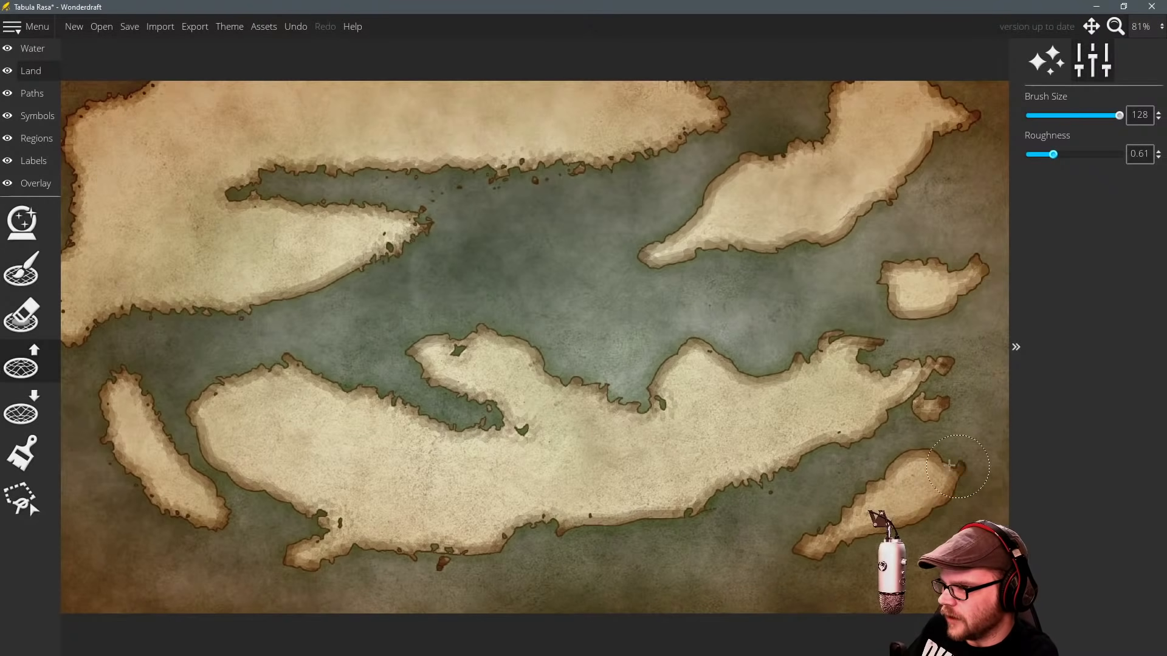
left_click_drag(950, 465, 949, 480)
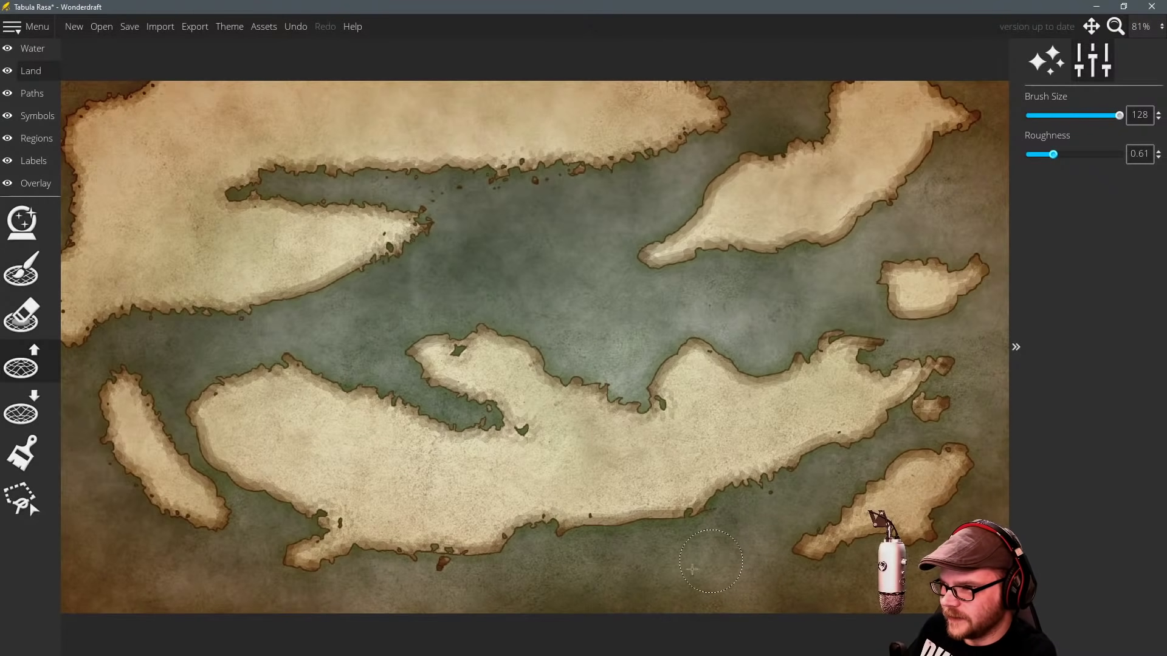
left_click_drag(692, 570, 730, 560)
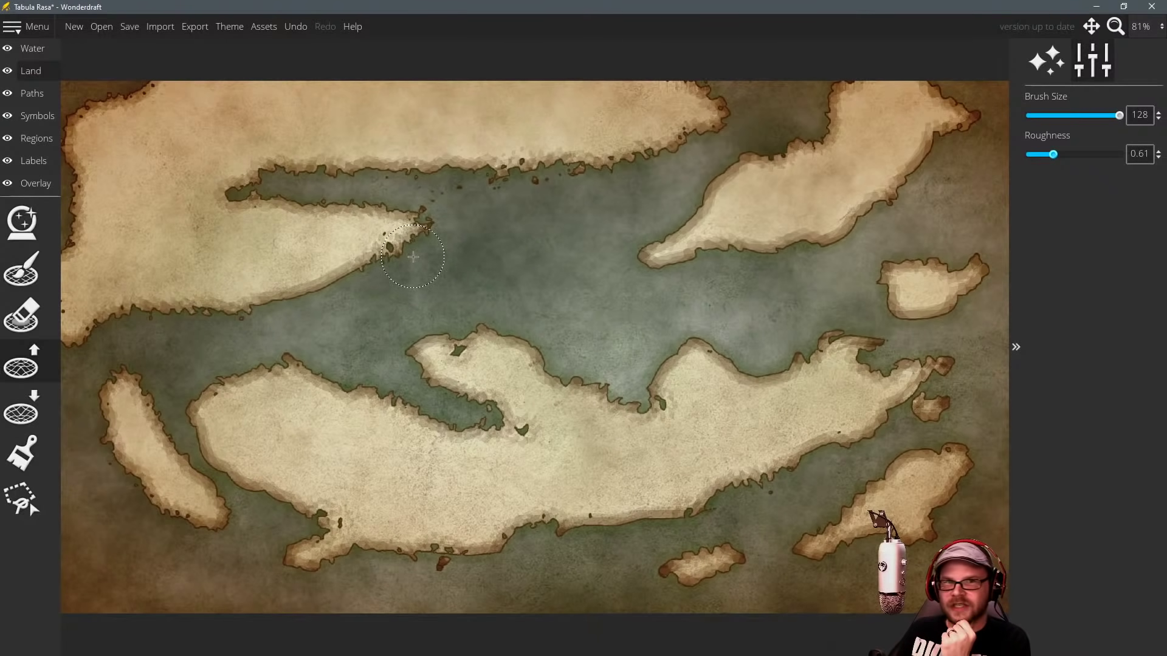
Raise islets off the northwestern peninsula's eastern tip, extend its southern coast, and roughen the southern landmass's northwest corner.
mouse_move(418, 227)
left_mouse_down()
mouse_move(483, 222)
mouse_move(443, 261)
mouse_move(486, 223)
mouse_move(492, 235)
mouse_move(513, 227)
left_mouse_up()
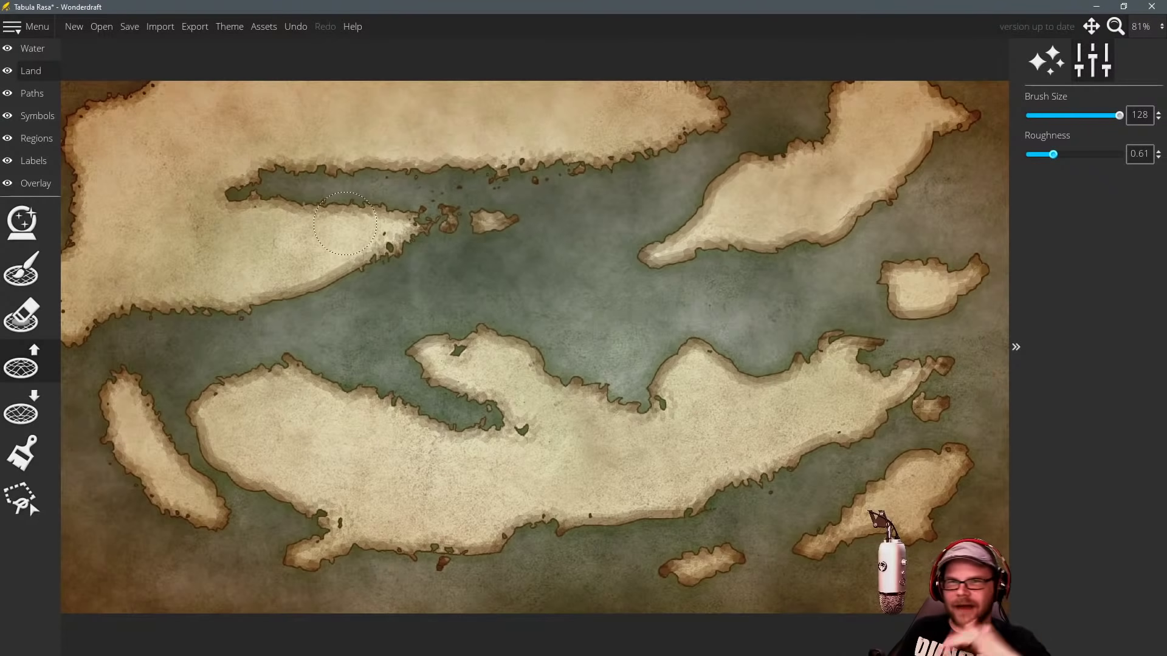
mouse_move(317, 279)
left_mouse_down()
mouse_move(458, 271)
mouse_move(395, 272)
left_mouse_up()
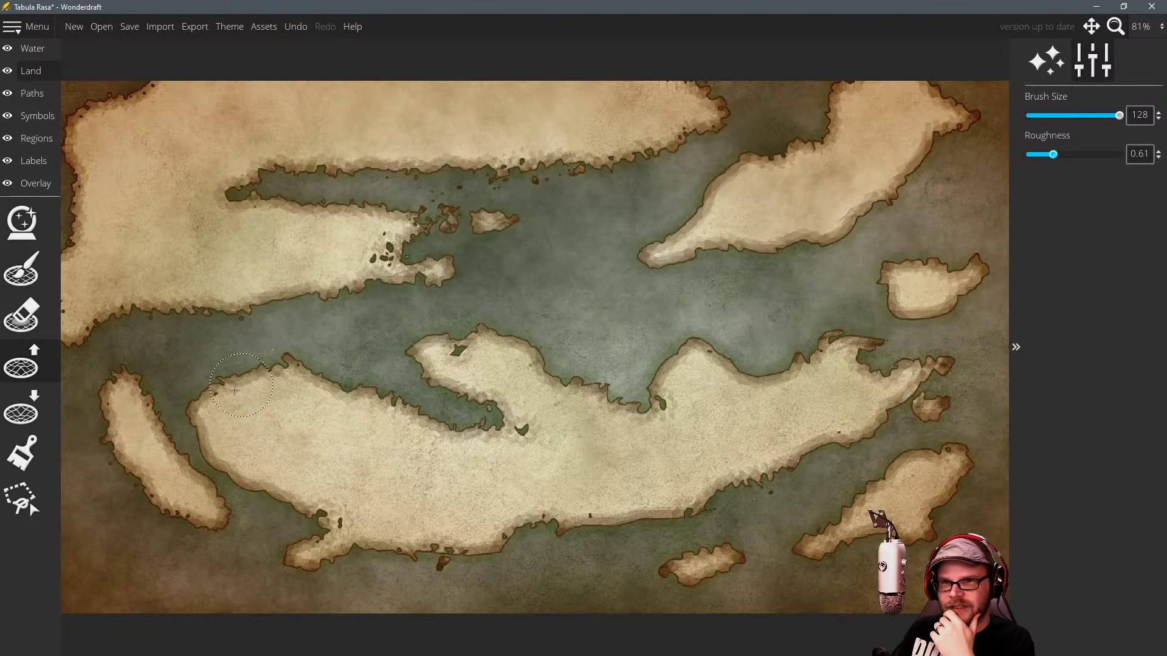
left_click_drag(241, 386, 217, 407)
left_click_drag(232, 295, 247, 288)
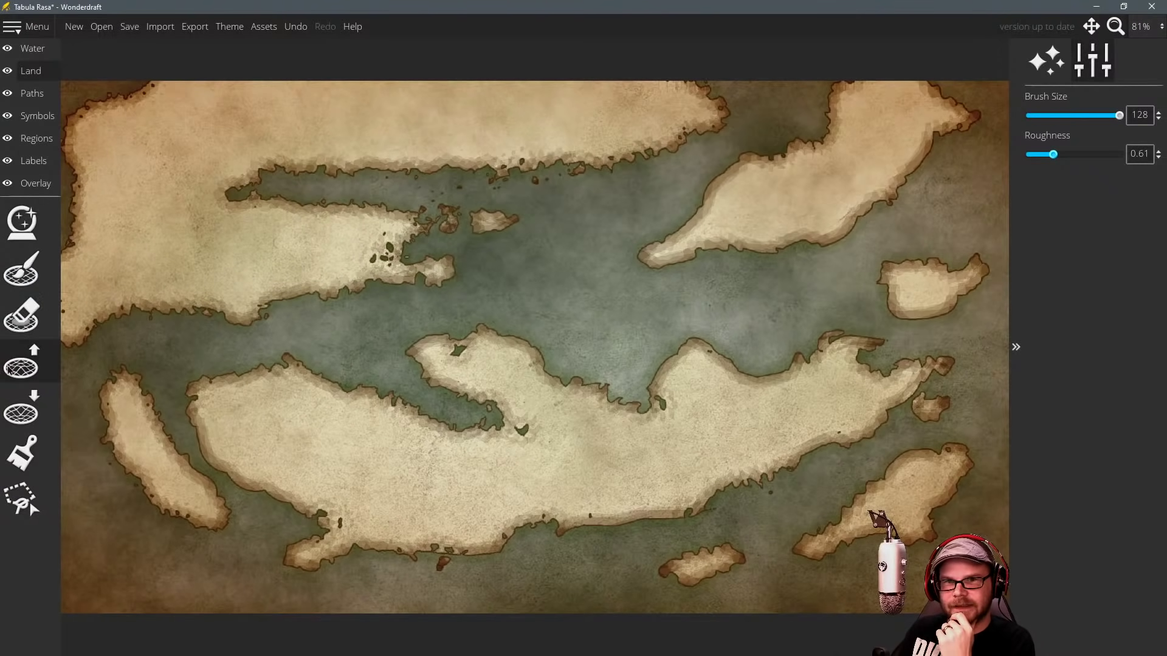
Lower terrain with brush size 128 to deepen the northwestern inlet and cut bays into the map's northwest corner and northern edge.
left_click(49, 406)
left_click_drag(285, 169, 201, 141)
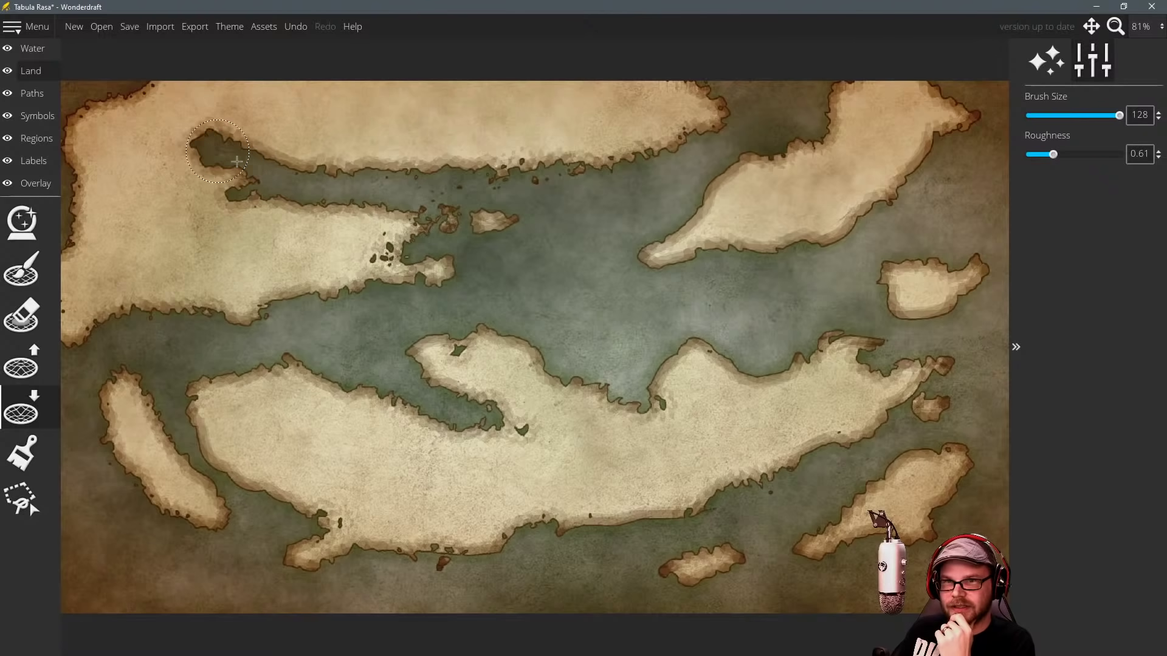
left_click(94, 104)
left_click_drag(94, 105, 142, 92)
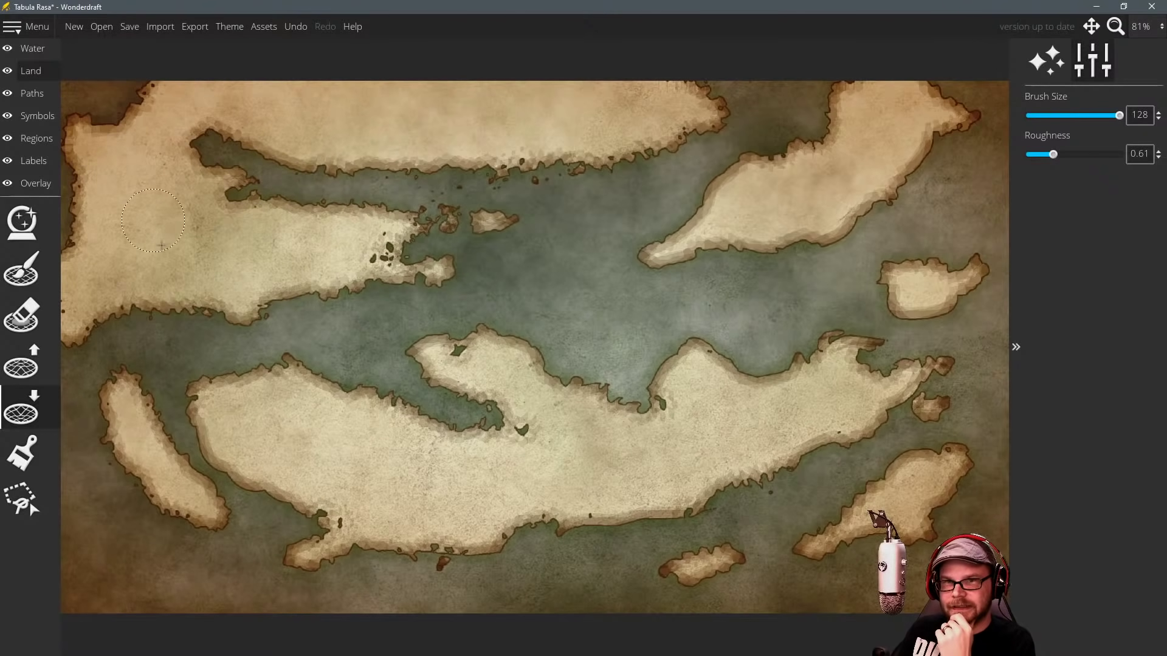
mouse_move(481, 85)
left_mouse_down()
mouse_move(521, 86)
mouse_move(396, 79)
left_mouse_up()
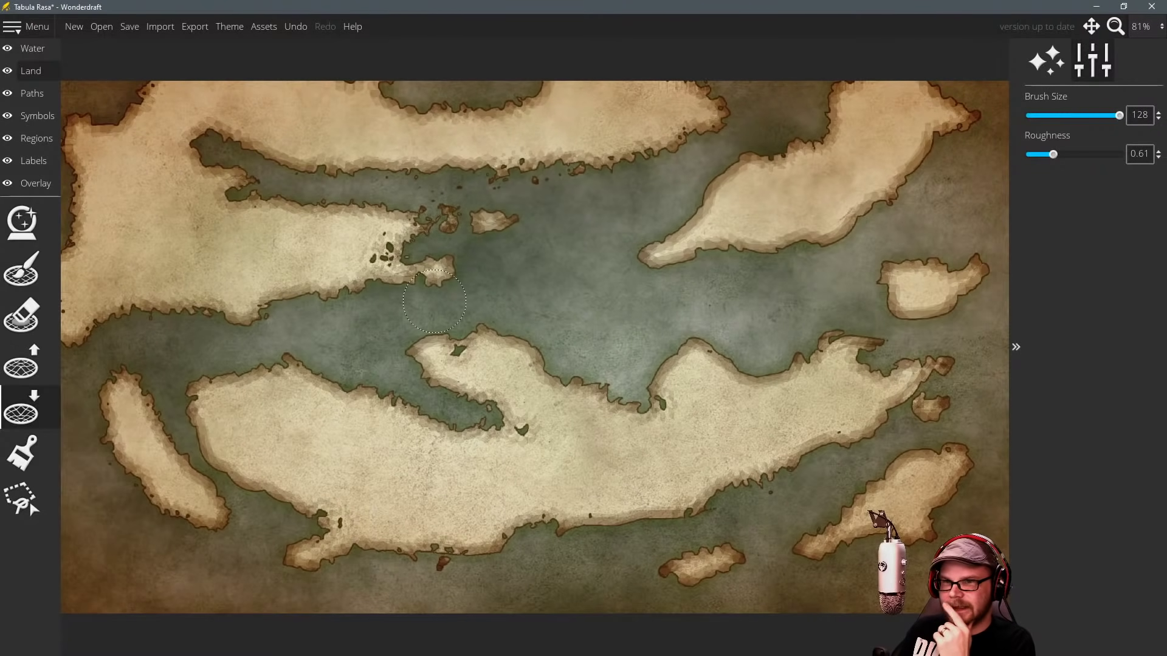
Lower the southern landmass's northwest, north, southwest and southeast coasts to carve jagged bays and inlets.
left_click(246, 375)
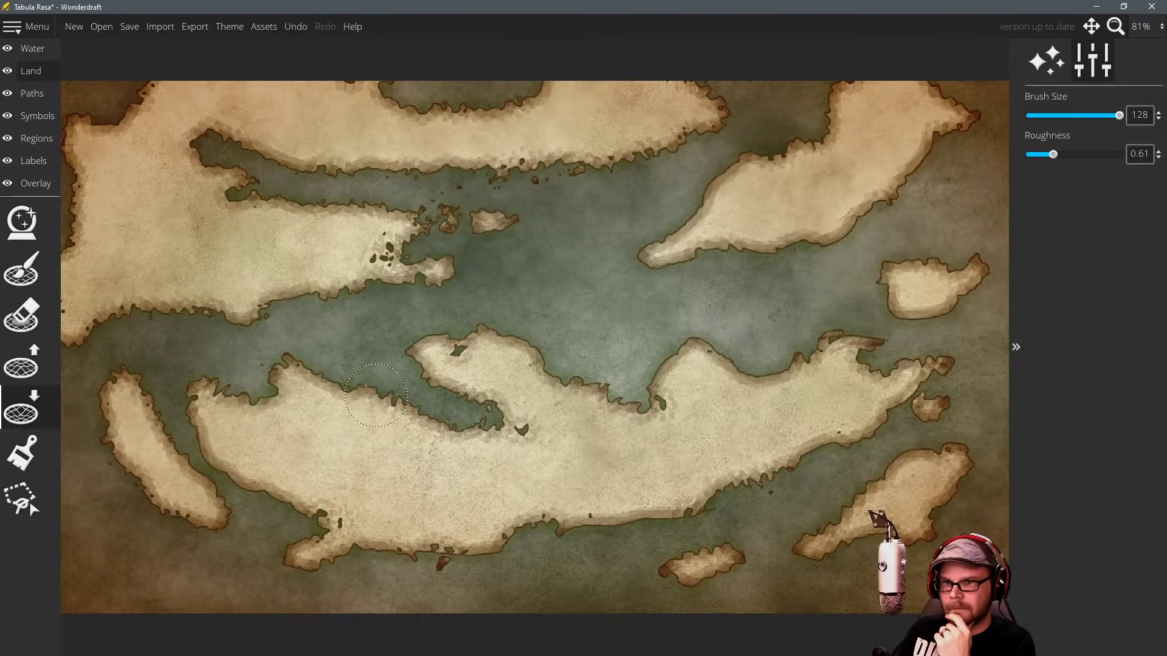
mouse_move(376, 396)
left_mouse_down()
mouse_move(398, 426)
mouse_move(387, 420)
mouse_move(438, 432)
mouse_move(420, 441)
mouse_move(443, 456)
mouse_move(456, 461)
mouse_move(462, 430)
mouse_move(486, 432)
mouse_move(517, 449)
left_mouse_up()
mouse_move(315, 523)
left_mouse_down()
mouse_move(311, 511)
mouse_move(242, 497)
left_mouse_up()
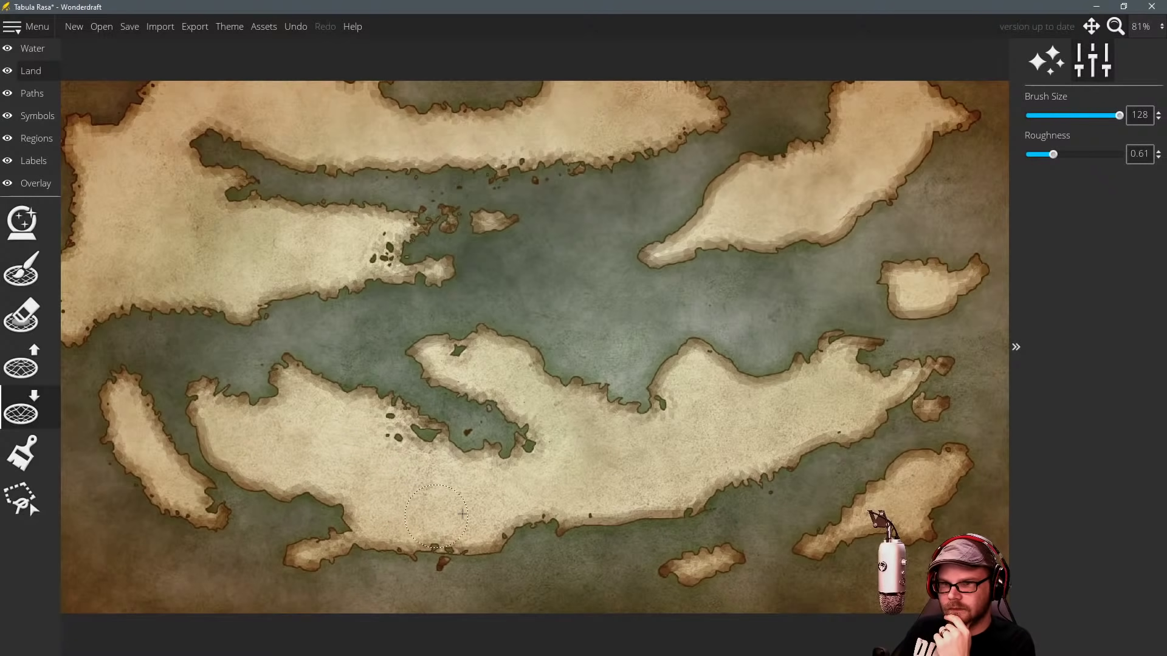
mouse_move(617, 512)
left_mouse_down()
mouse_move(742, 486)
mouse_move(873, 428)
mouse_move(778, 368)
mouse_move(714, 358)
left_mouse_up()
Lower bays into the northeastern and northwestern landmasses' coasts, and notch the southern landmass's northwest shore and the southeastern island.
mouse_move(739, 243)
left_mouse_down()
mouse_move(818, 226)
mouse_move(746, 172)
mouse_move(804, 149)
mouse_move(742, 169)
mouse_move(790, 146)
left_mouse_up()
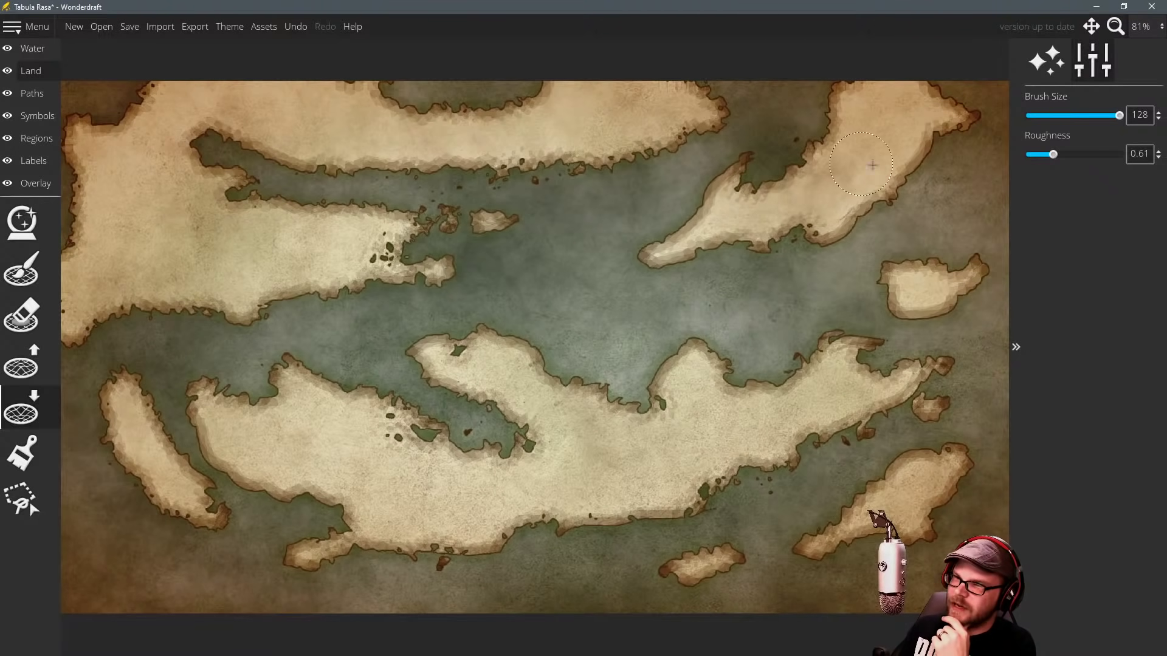
mouse_move(872, 165)
left_mouse_down()
mouse_move(915, 140)
mouse_move(872, 188)
left_mouse_up()
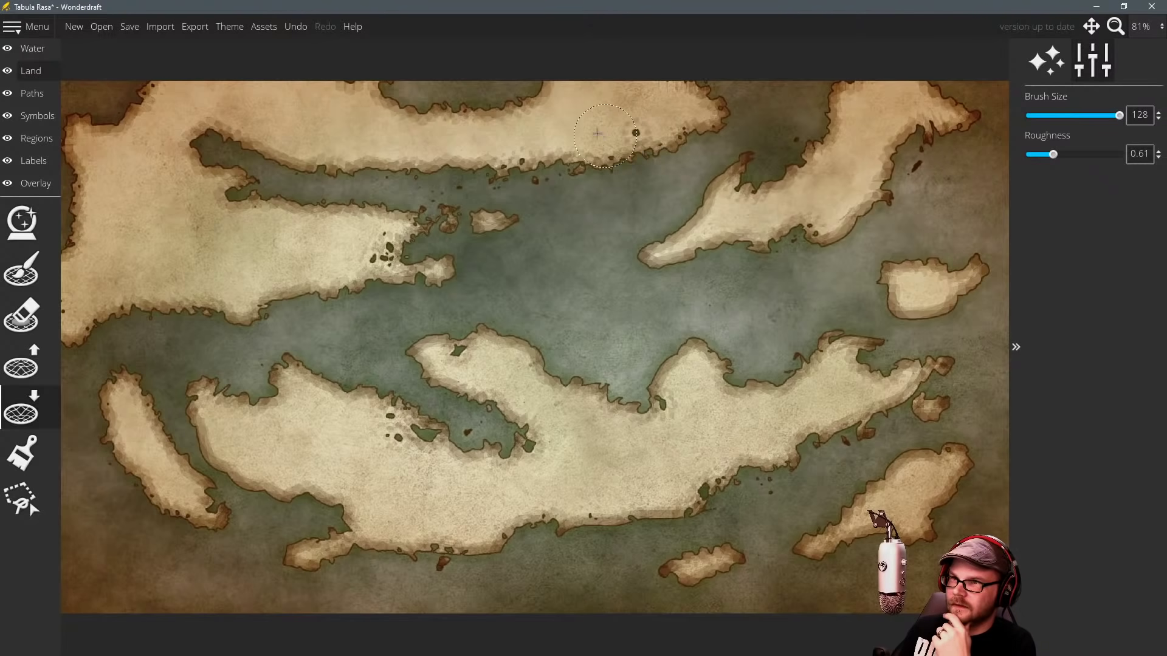
mouse_move(597, 133)
left_mouse_down()
mouse_move(656, 137)
mouse_move(540, 160)
left_mouse_up()
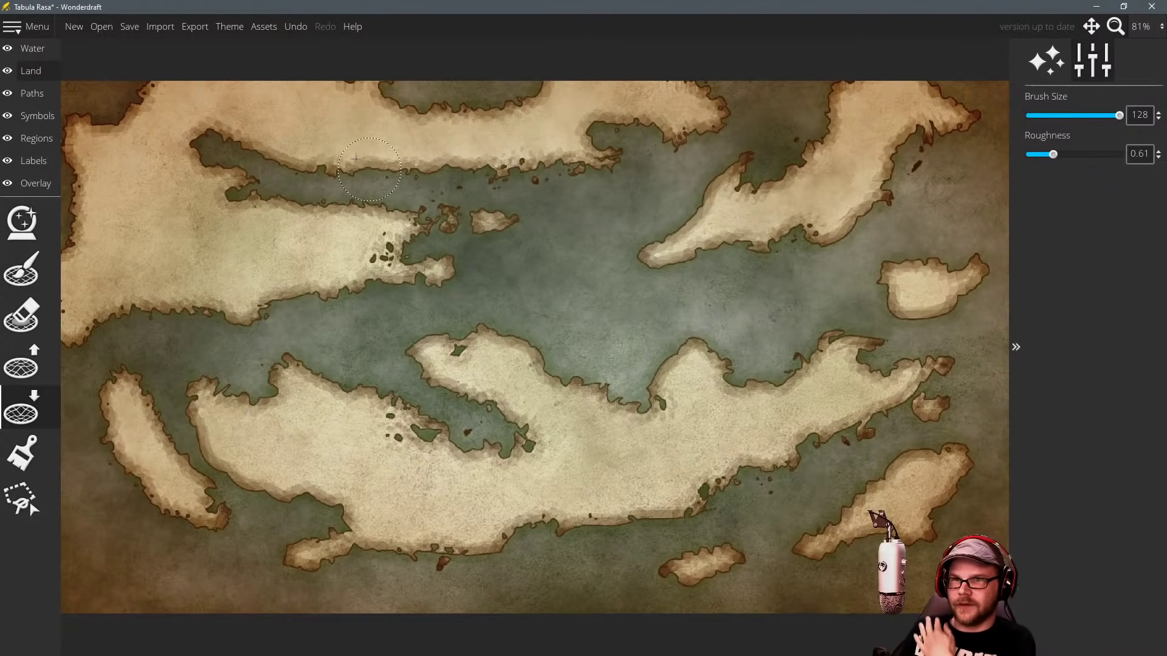
mouse_move(356, 159)
left_mouse_down()
mouse_move(392, 200)
mouse_move(365, 181)
mouse_move(210, 199)
mouse_move(185, 229)
mouse_move(232, 197)
mouse_move(158, 249)
left_mouse_up()
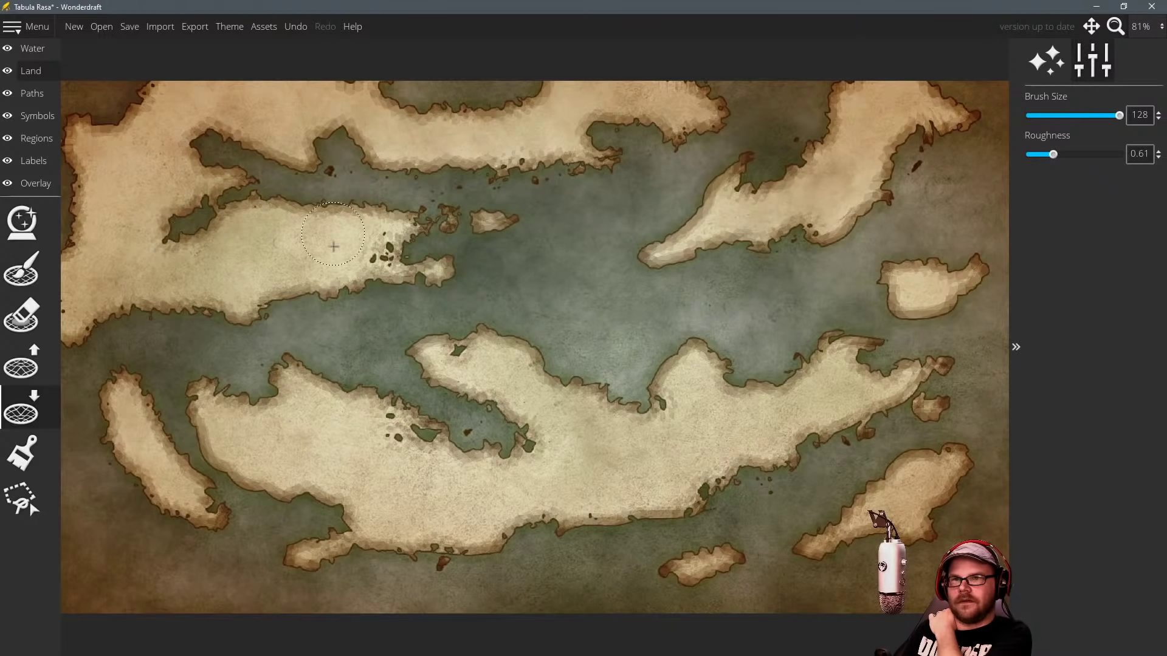
left_click_drag(313, 422, 264, 403)
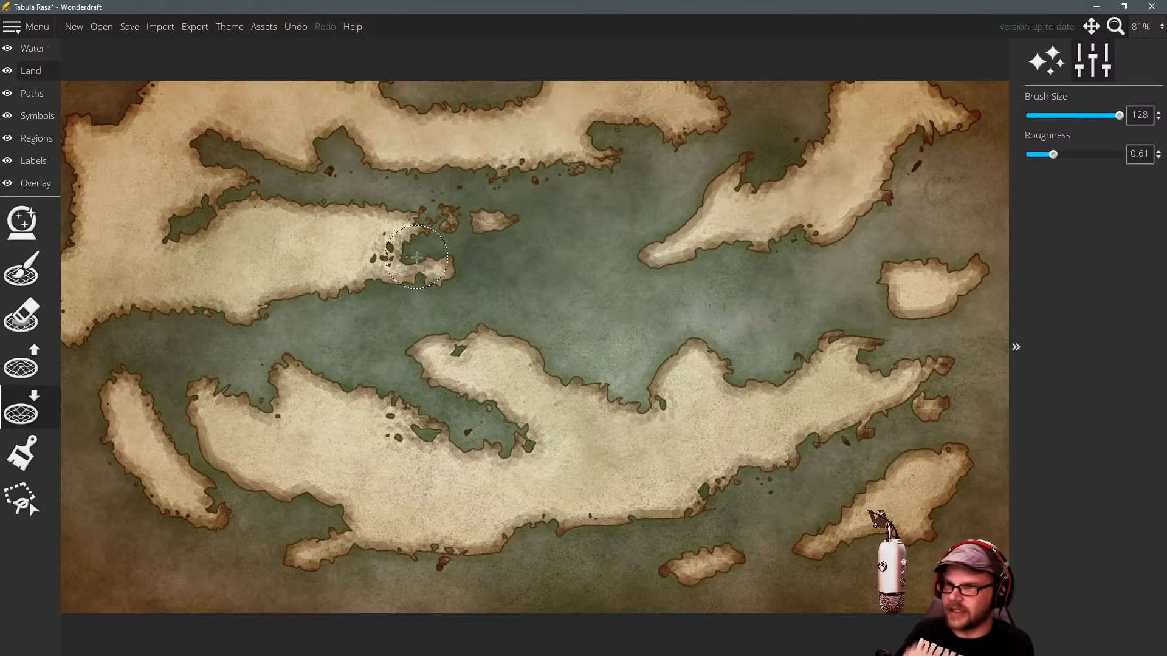
mouse_move(850, 495)
left_mouse_down()
mouse_move(874, 498)
mouse_move(876, 486)
mouse_move(902, 486)
left_mouse_up()
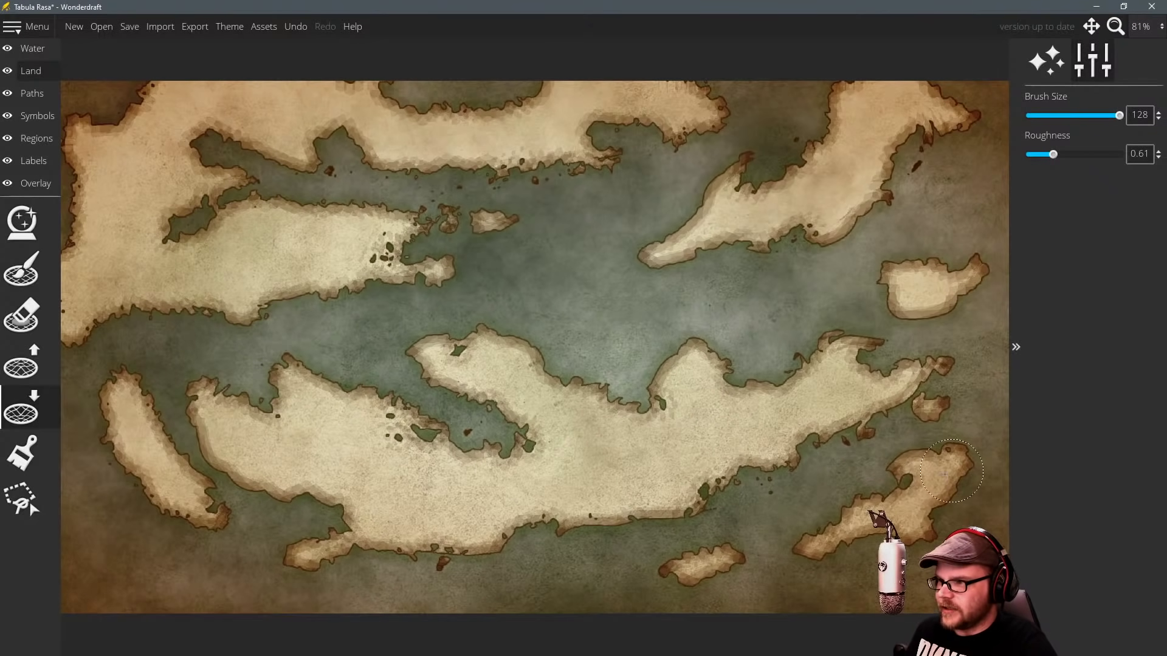
Raise small islets with brush size 36 along the southern landmass's south coast and in the western channel.
left_click(21, 363)
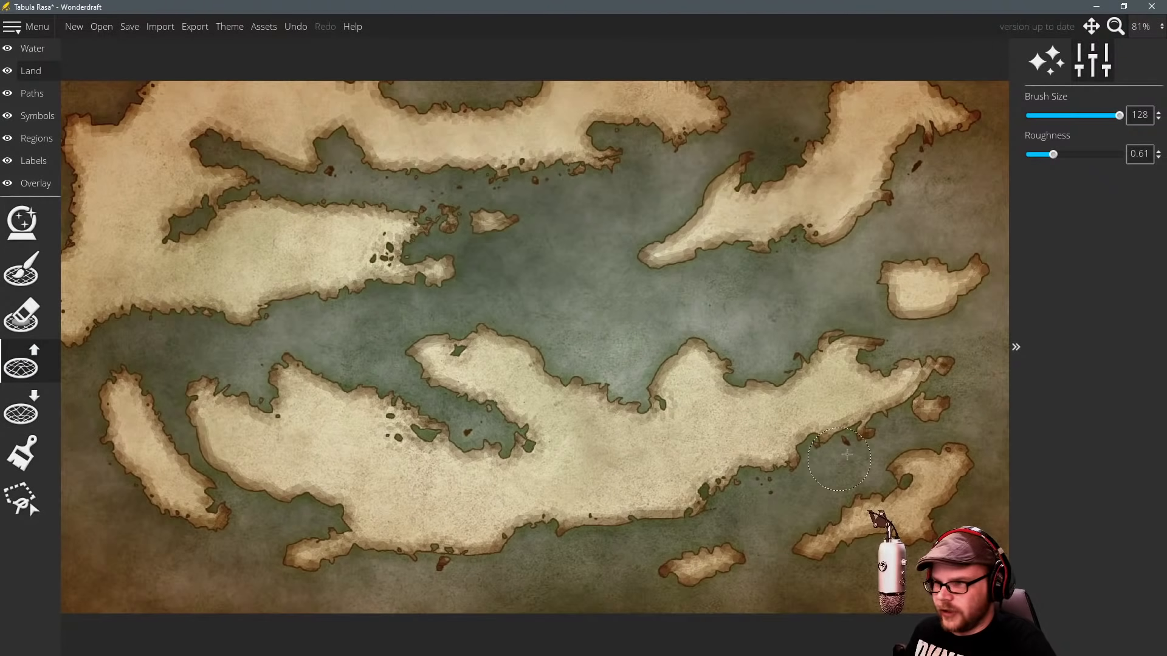
scroll(794, 523, "down", 20)
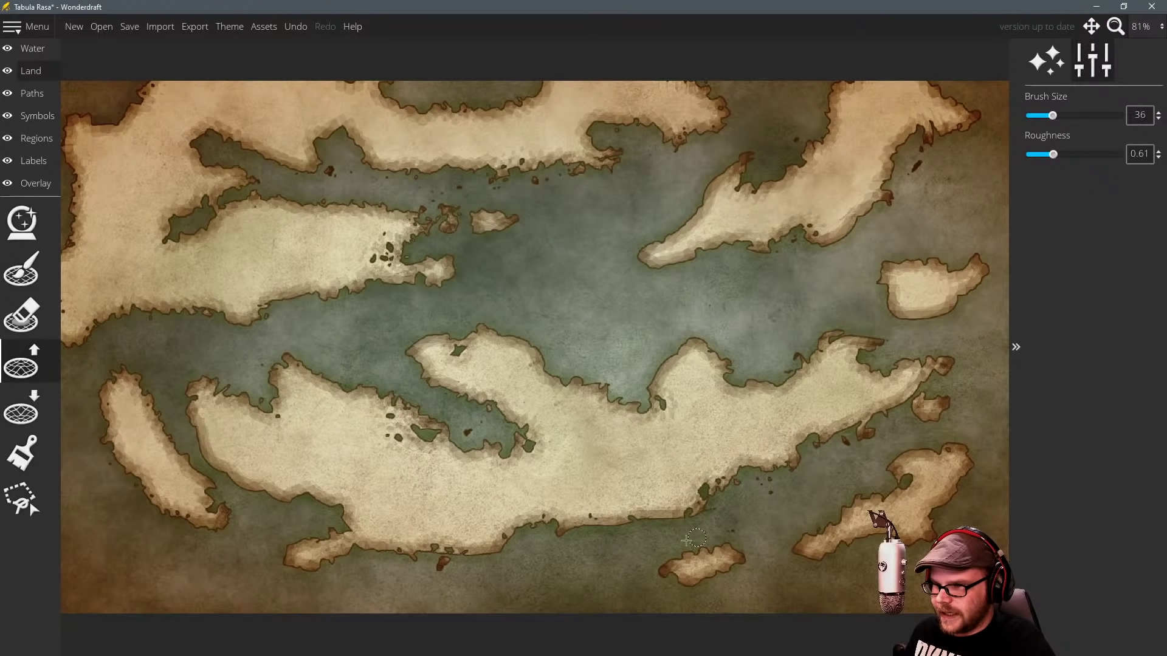
left_click_drag(696, 538, 696, 545)
mouse_move(588, 545)
left_mouse_down()
mouse_move(513, 546)
mouse_move(537, 549)
left_mouse_up()
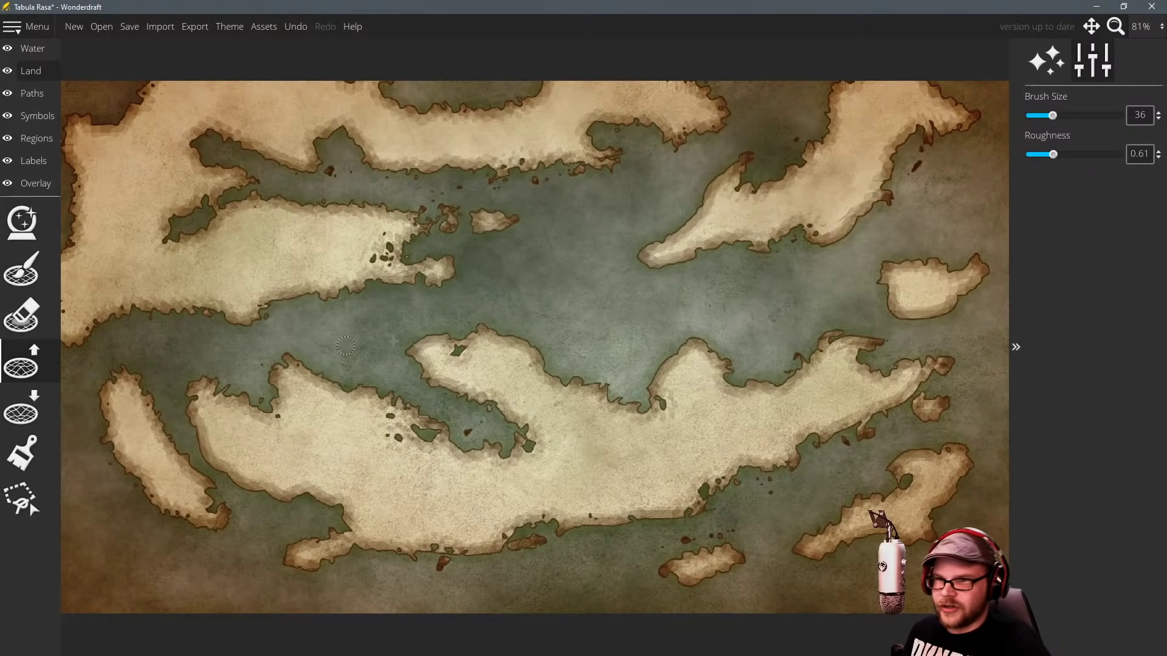
mouse_move(320, 357)
left_mouse_down()
mouse_move(354, 372)
mouse_move(311, 355)
left_mouse_up()
mouse_move(322, 311)
left_mouse_down()
mouse_move(285, 313)
mouse_move(323, 311)
left_mouse_up()
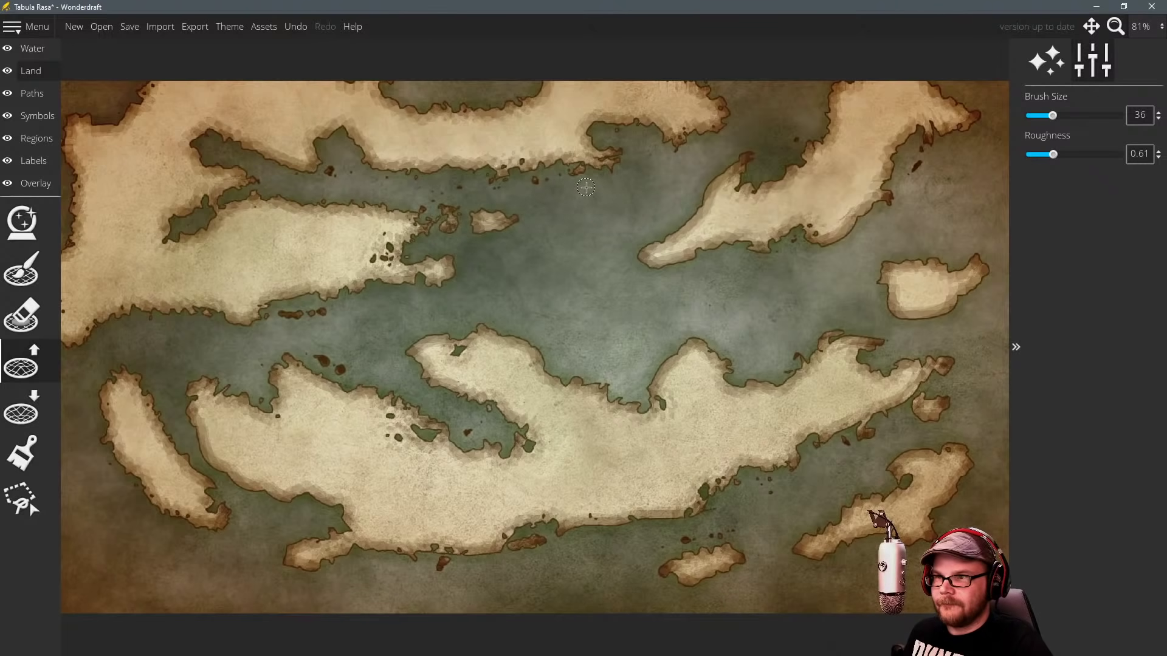
Raise islets in the northern strait, off the northwestern peninsula and in the central sea, and extend the northeastern landmass's southwestern tip.
mouse_move(585, 187)
left_mouse_down()
mouse_move(642, 177)
mouse_move(629, 179)
mouse_move(634, 191)
left_mouse_up()
mouse_move(510, 223)
left_mouse_down()
mouse_move(531, 215)
mouse_move(508, 224)
left_mouse_up()
left_click_drag(508, 224, 530, 216)
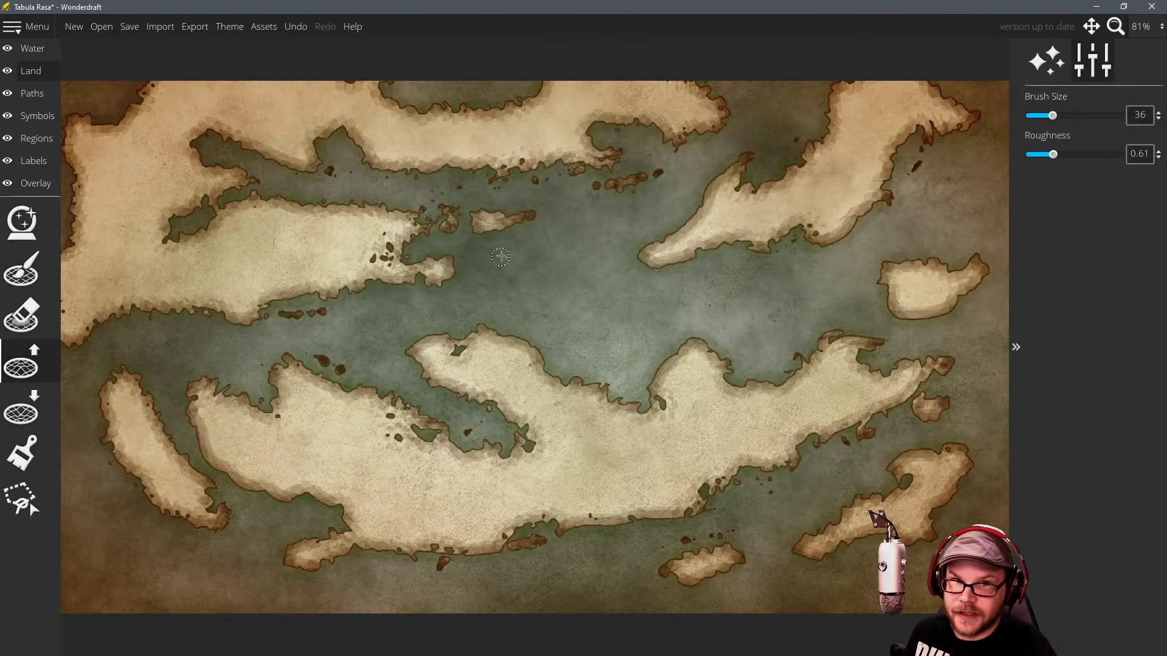
left_click_drag(460, 276, 478, 278)
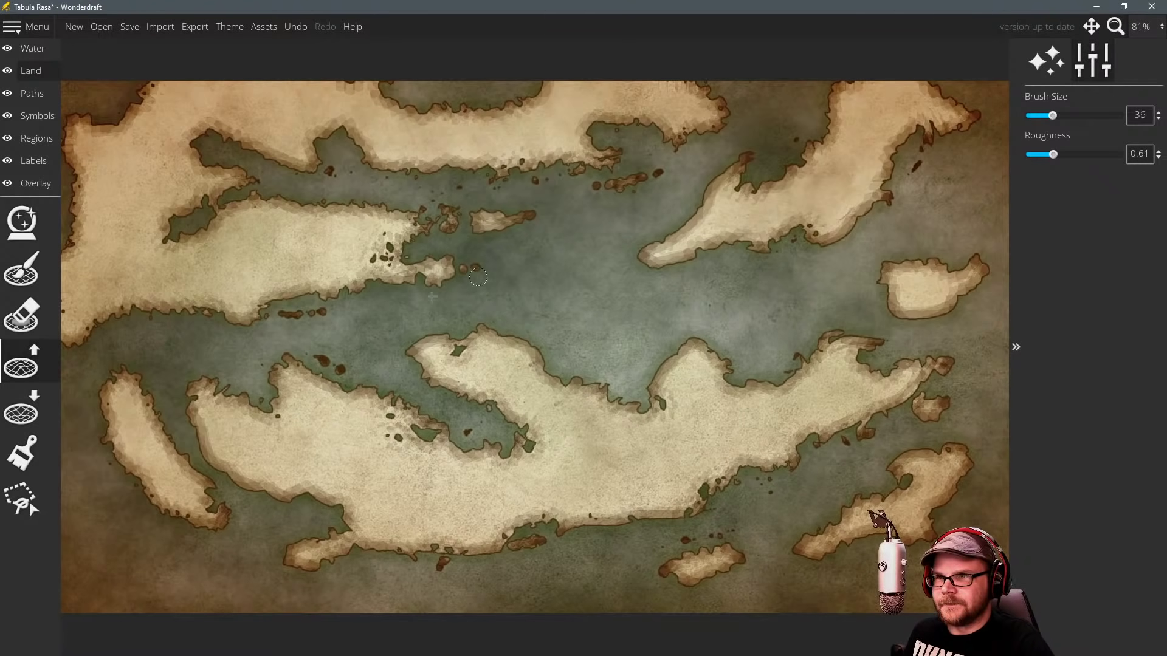
mouse_move(627, 263)
left_mouse_down()
mouse_move(638, 260)
mouse_move(628, 263)
left_mouse_up()
mouse_move(579, 322)
left_mouse_down()
mouse_move(614, 321)
mouse_move(571, 305)
mouse_move(598, 332)
left_mouse_up()
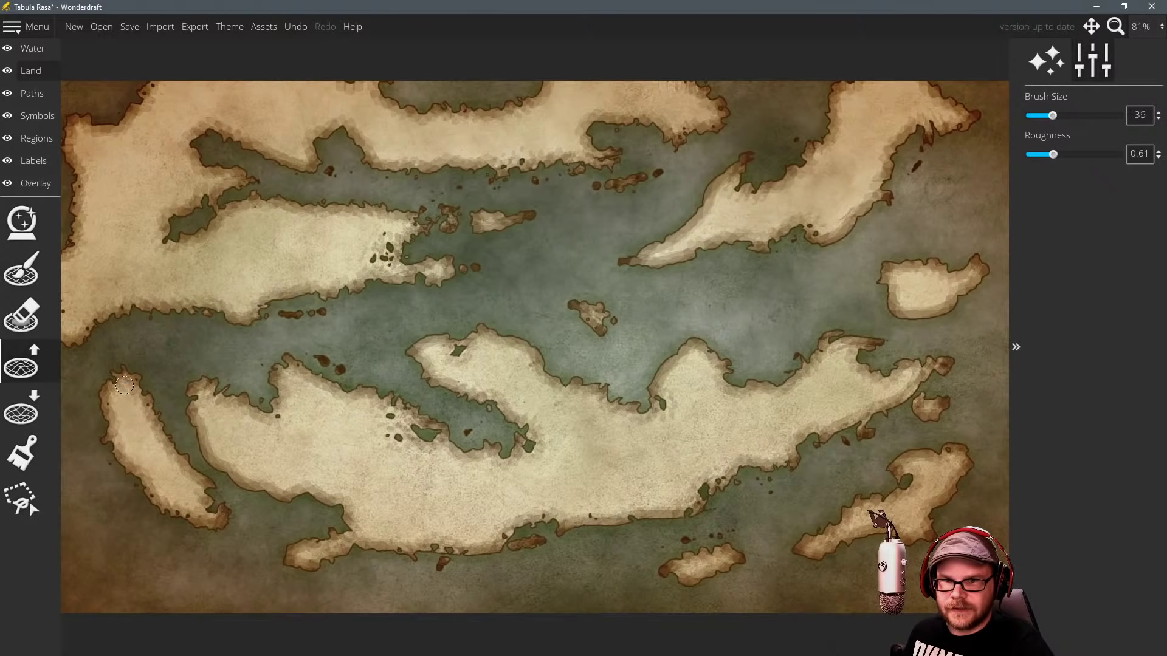
Raise the western island's northern tip and a thin southwestern spit, and lower a jagged inlet into its eastern coast.
left_click_drag(124, 384, 121, 394)
mouse_move(152, 448)
left_mouse_down()
mouse_move(128, 507)
mouse_move(139, 524)
mouse_move(128, 495)
mouse_move(144, 536)
mouse_move(121, 482)
mouse_move(154, 545)
left_mouse_up()
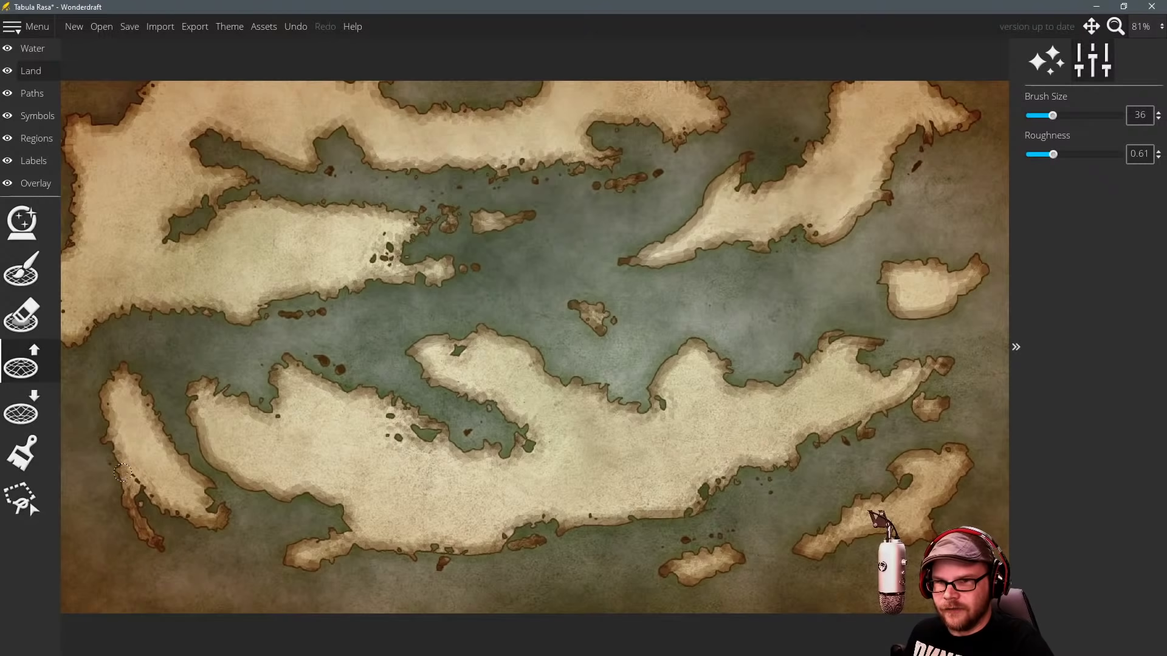
left_click(30, 411)
mouse_move(169, 431)
left_mouse_down()
mouse_move(155, 434)
mouse_move(146, 414)
mouse_move(155, 456)
mouse_move(151, 446)
left_mouse_up()
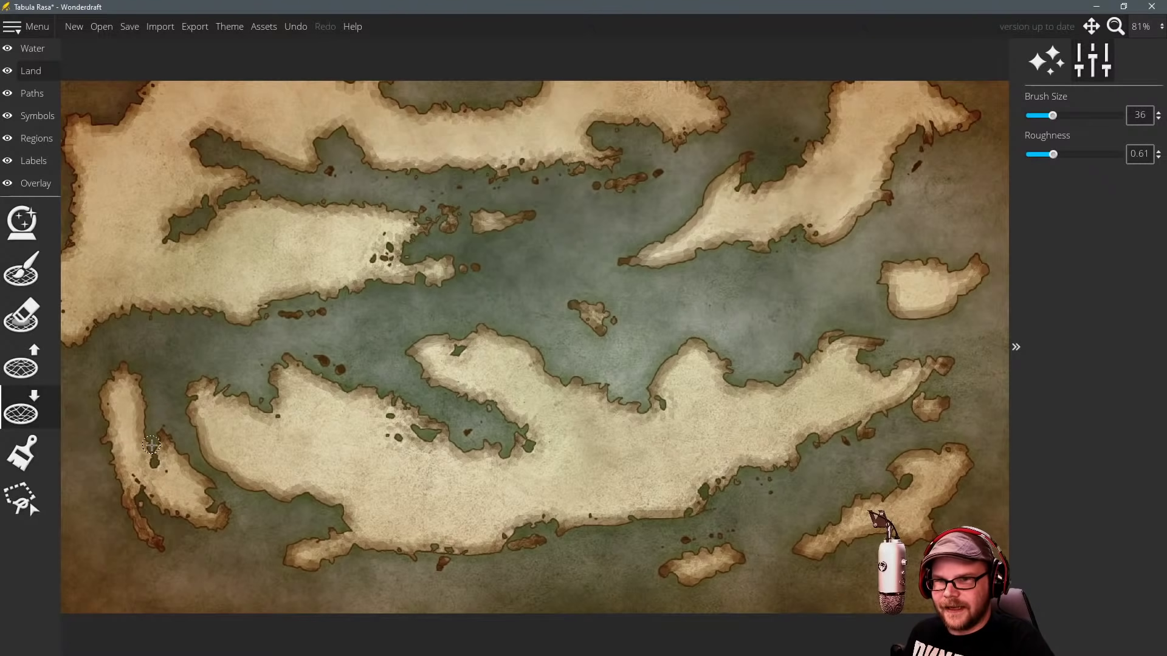
left_click_drag(154, 393, 140, 415)
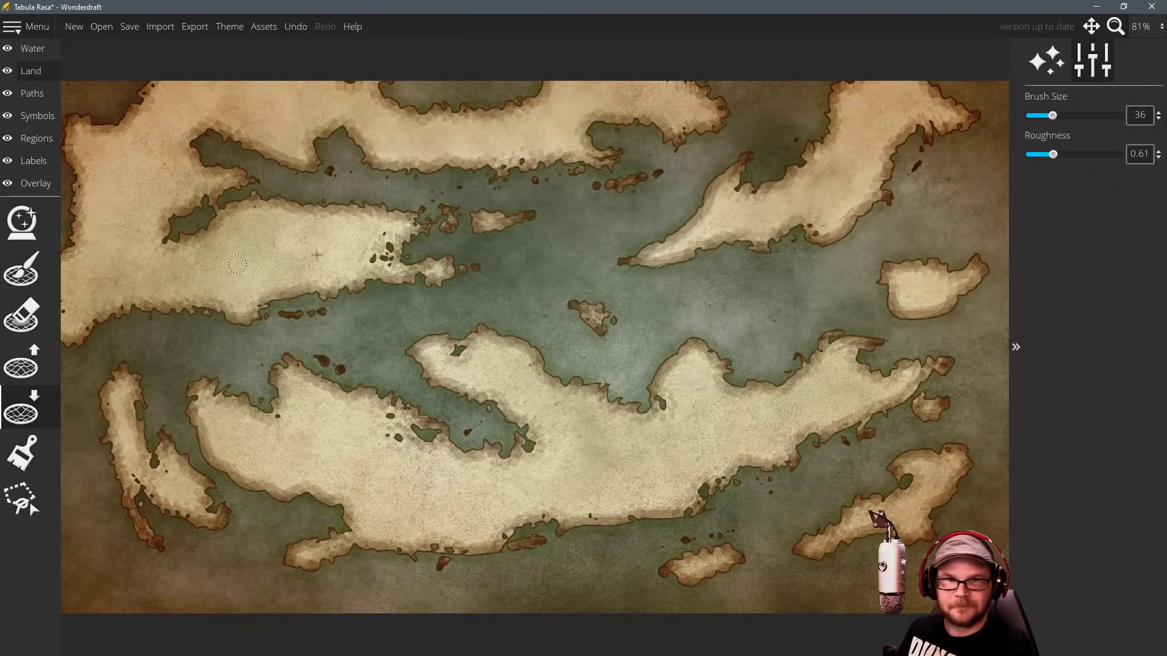
Raise a spit down the map's western edge, a second prong on the northeastern landmass's southwestern tip, and the southern landmass's northern cape.
left_click(23, 364)
left_click_drag(73, 381, 65, 354)
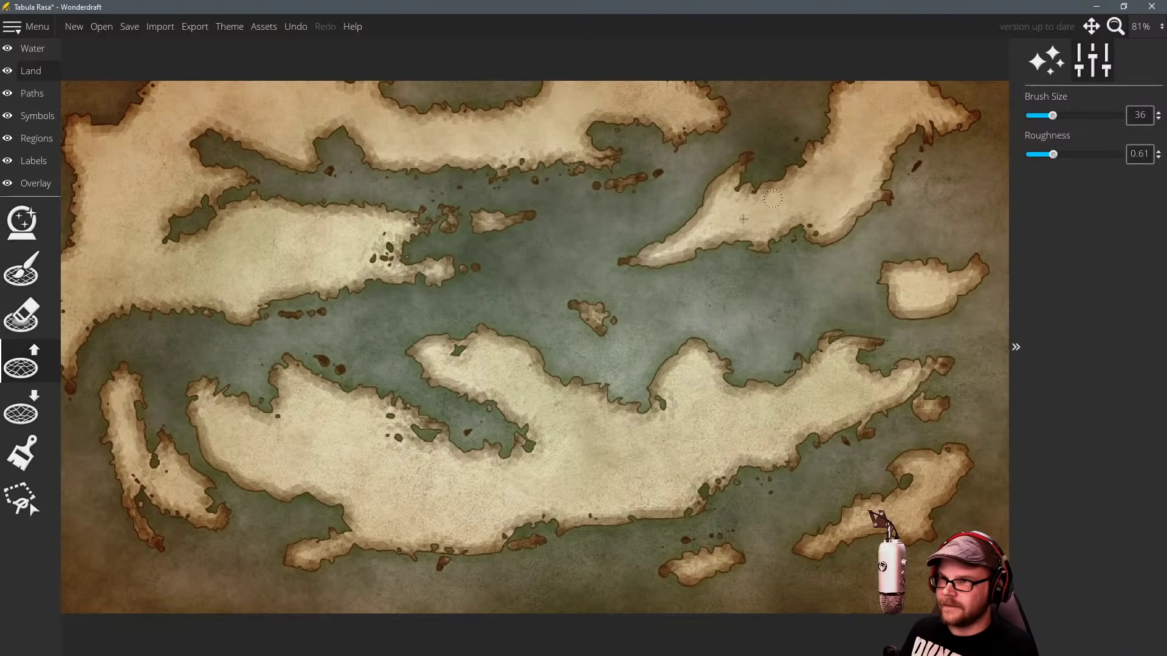
mouse_move(658, 254)
left_mouse_down()
mouse_move(674, 263)
mouse_move(662, 277)
left_mouse_up()
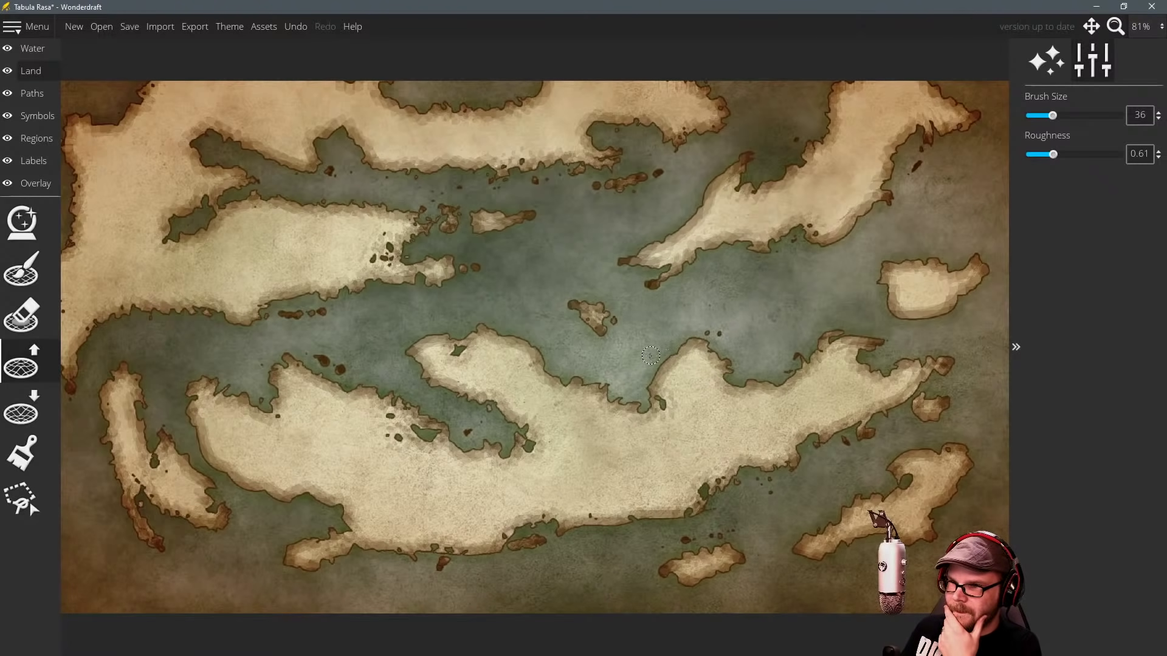
mouse_move(651, 356)
left_mouse_down()
mouse_move(686, 351)
mouse_move(654, 364)
left_mouse_up()
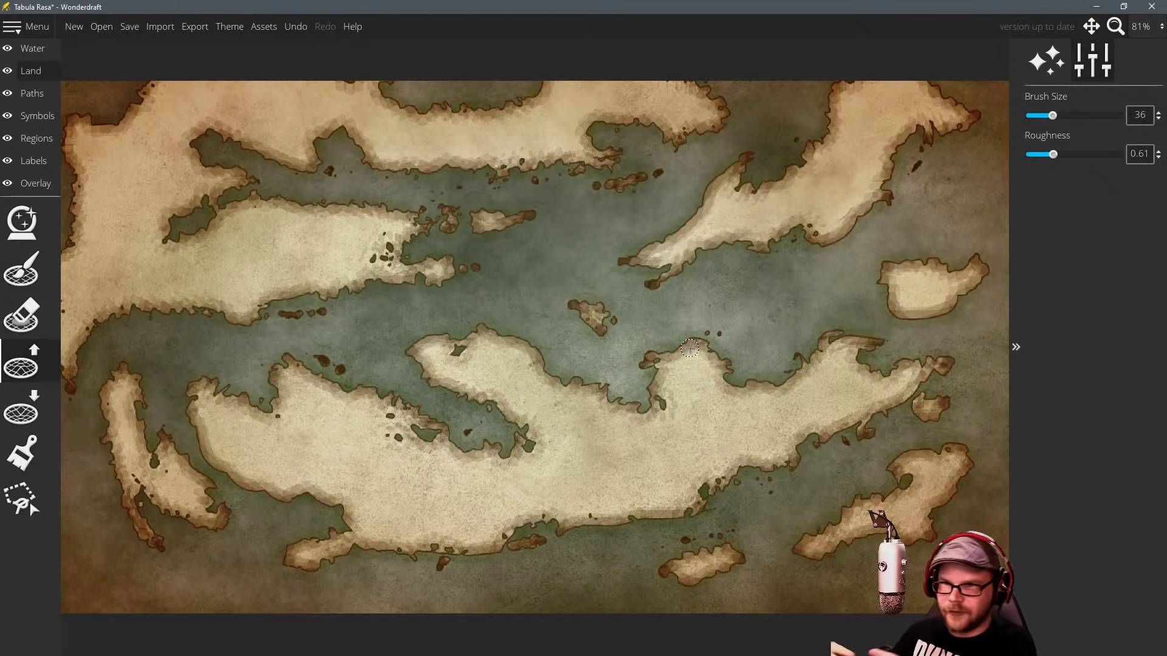
Lower notches into the northwestern peninsula's north coast and the southern landmass's northern shores and cape with brush size 36.
left_click(35, 407)
mouse_move(338, 216)
left_mouse_down()
mouse_move(301, 220)
mouse_move(351, 211)
left_mouse_up()
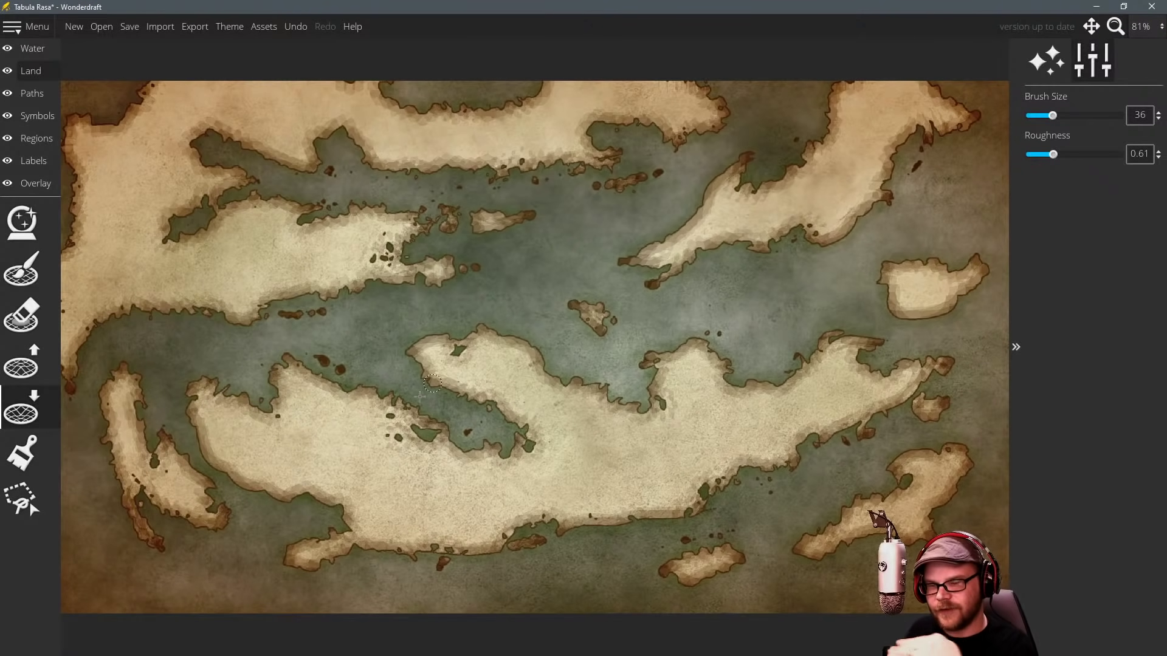
mouse_move(474, 392)
left_mouse_down()
mouse_move(503, 401)
mouse_move(481, 398)
mouse_move(546, 367)
mouse_move(498, 339)
mouse_move(527, 333)
mouse_move(497, 334)
mouse_move(538, 346)
mouse_move(438, 364)
mouse_move(462, 372)
mouse_move(423, 399)
mouse_move(338, 394)
mouse_move(297, 374)
mouse_move(353, 390)
mouse_move(320, 381)
left_mouse_up()
mouse_move(707, 373)
left_mouse_down()
mouse_move(678, 349)
mouse_move(691, 337)
mouse_move(649, 344)
mouse_move(711, 368)
mouse_move(667, 370)
mouse_move(698, 364)
left_mouse_up()
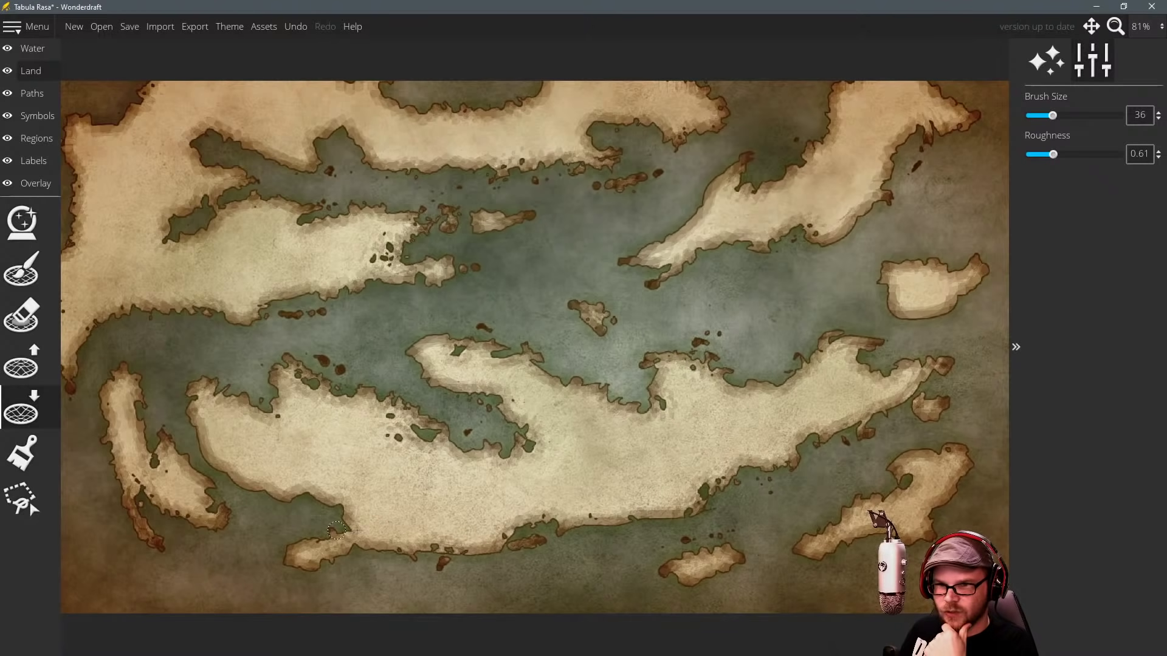
Raise islets along the southern landmass's southwest and west coasts, and extend its northern peninsula and cape westward.
left_click(21, 364)
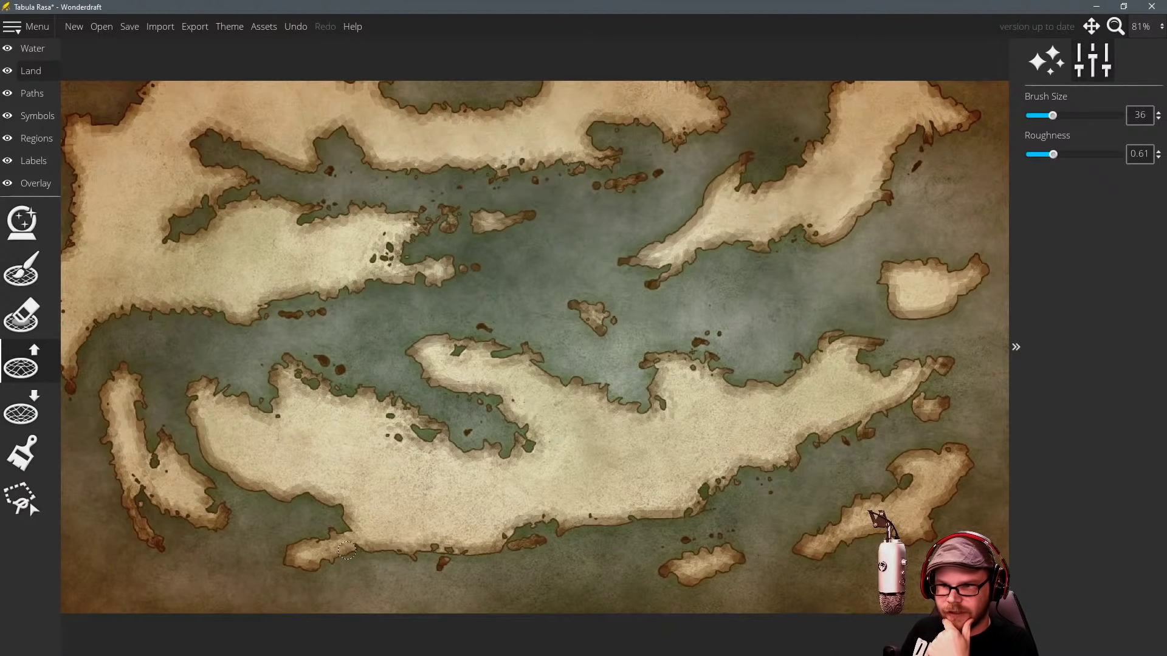
mouse_move(416, 553)
left_mouse_down()
mouse_move(372, 564)
mouse_move(381, 559)
left_mouse_up()
mouse_move(234, 463)
left_mouse_down()
mouse_move(173, 423)
mouse_move(194, 413)
mouse_move(169, 409)
left_mouse_up()
mouse_move(467, 364)
left_mouse_down()
mouse_move(374, 355)
mouse_move(368, 354)
left_mouse_up()
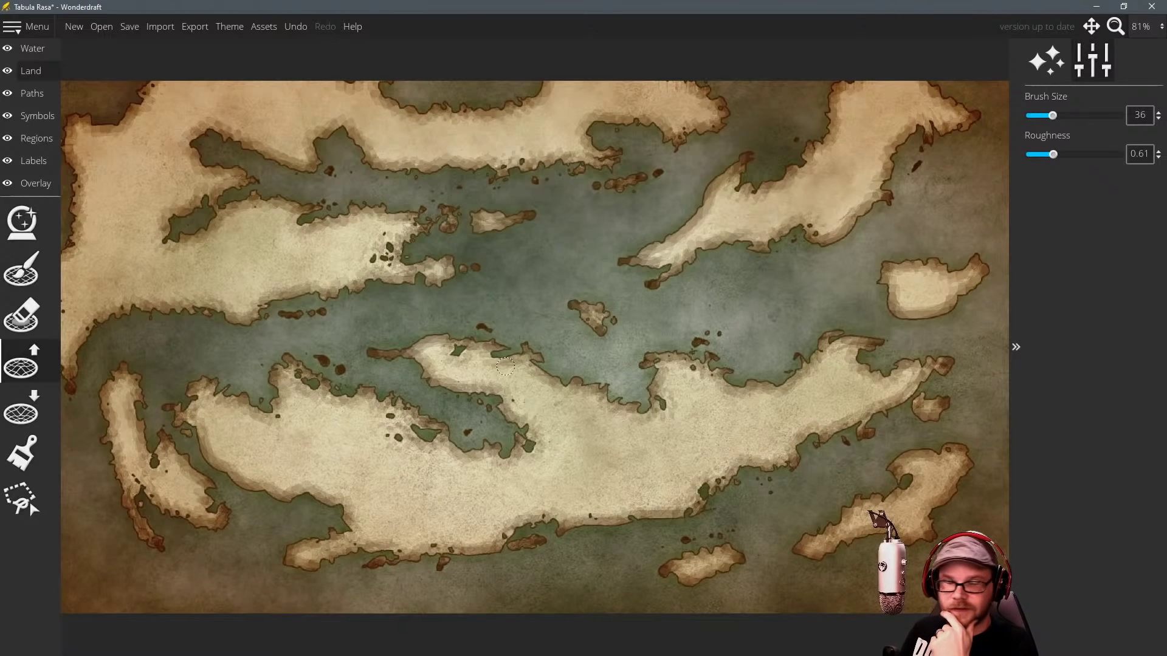
left_click_drag(674, 367, 642, 359)
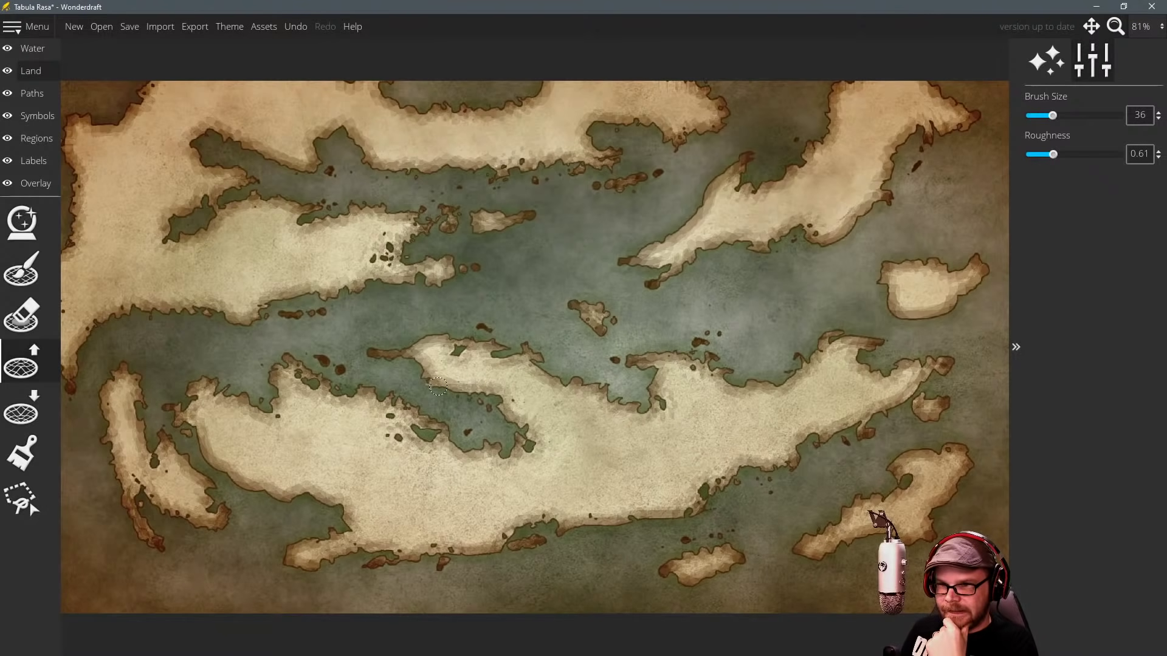
Raise the southeastern island's southwestern tip into a longer spit and scatter jagged islets along the western island's west coast.
left_click_drag(840, 541, 776, 551)
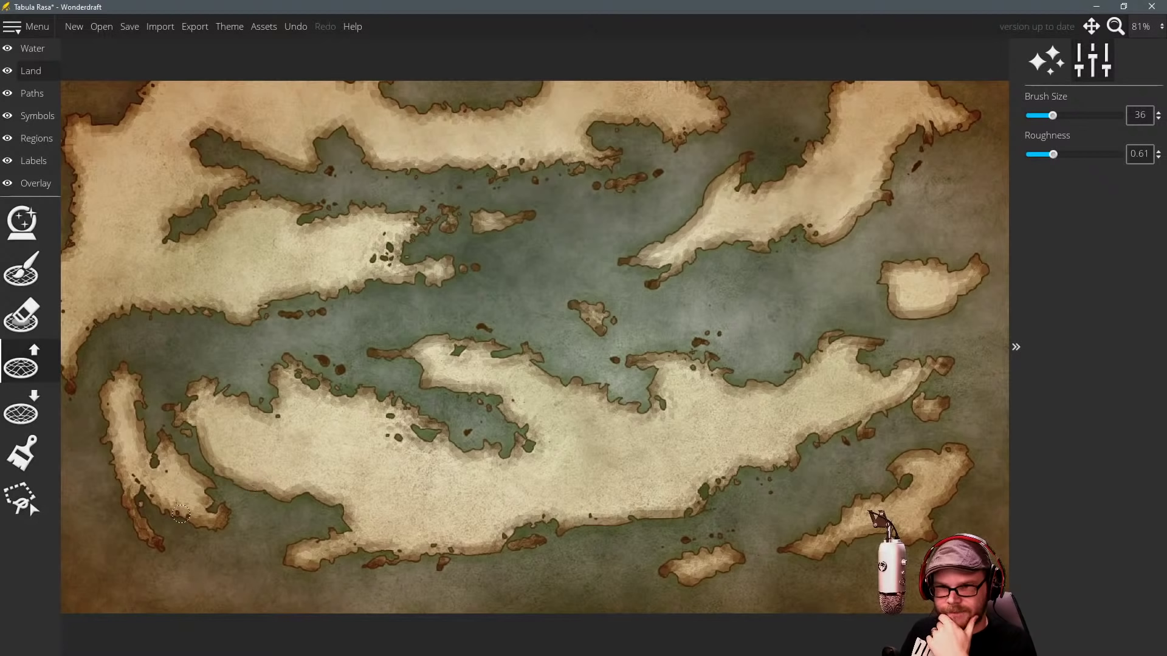
mouse_move(121, 454)
left_mouse_down()
mouse_move(91, 449)
mouse_move(114, 431)
mouse_move(96, 427)
mouse_move(109, 404)
mouse_move(76, 406)
mouse_move(109, 440)
left_mouse_up()
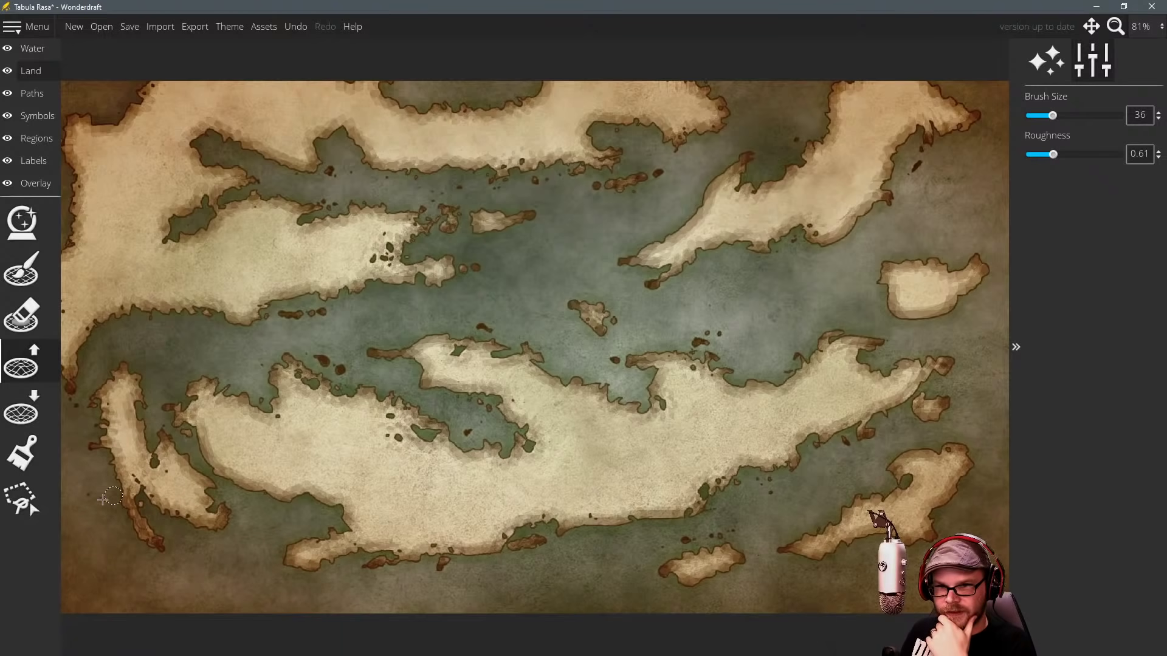
mouse_move(94, 509)
left_mouse_down()
mouse_move(121, 493)
mouse_move(95, 502)
mouse_move(88, 478)
mouse_move(77, 481)
mouse_move(98, 467)
mouse_move(88, 472)
mouse_move(132, 527)
left_mouse_up()
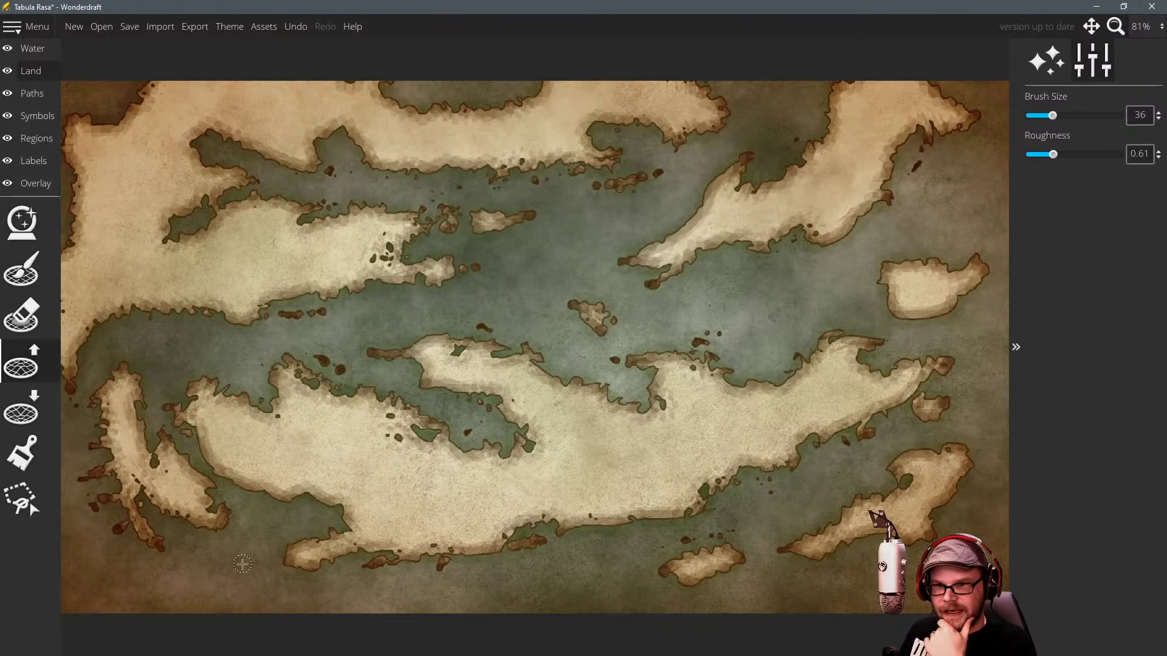
Raise a chain of islets off the southern landmass's southwestern tip and roughen the nearby southwestern coast.
mouse_move(242, 564)
left_mouse_down()
mouse_move(294, 560)
mouse_move(258, 566)
left_mouse_up()
mouse_move(399, 550)
left_mouse_down()
mouse_move(306, 573)
mouse_move(231, 574)
mouse_move(279, 565)
left_mouse_up()
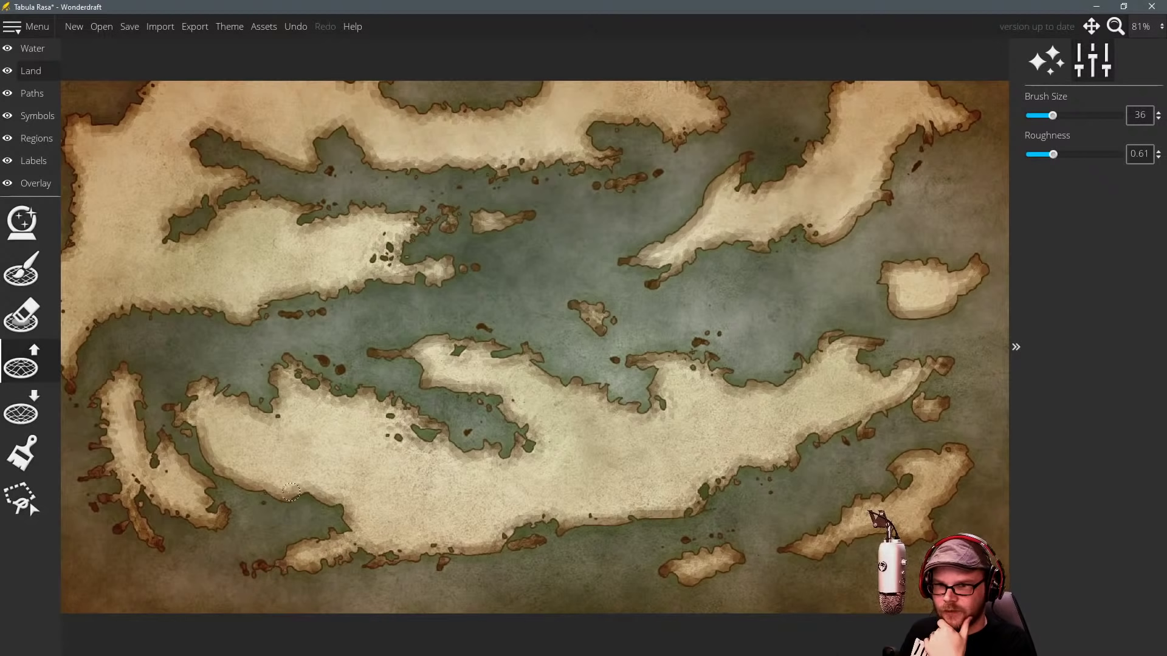
left_click_drag(291, 492, 275, 504)
mouse_move(277, 557)
left_mouse_down()
mouse_move(195, 570)
mouse_move(261, 549)
left_mouse_up()
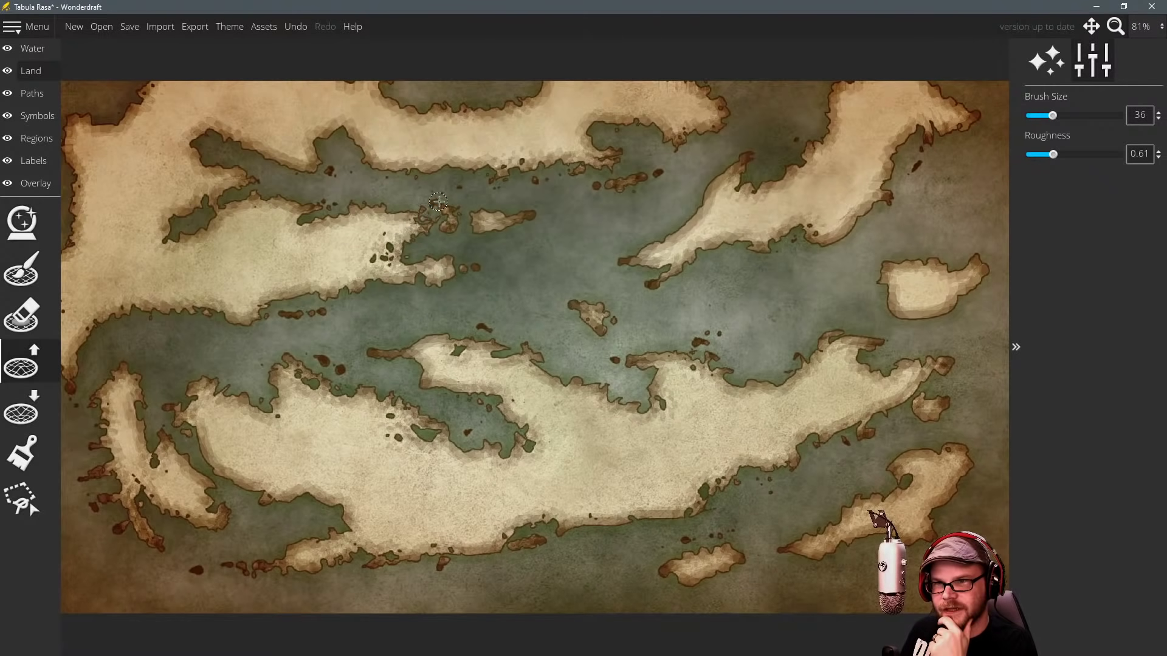
Raise jagged bumps and islets along the northwestern peninsula's north shore, the northeastern landmass's coasts and the northern landmass's top bay.
mouse_move(395, 231)
left_mouse_down()
mouse_move(413, 204)
mouse_move(368, 223)
mouse_move(394, 211)
mouse_move(332, 217)
mouse_move(349, 204)
mouse_move(312, 230)
left_mouse_up()
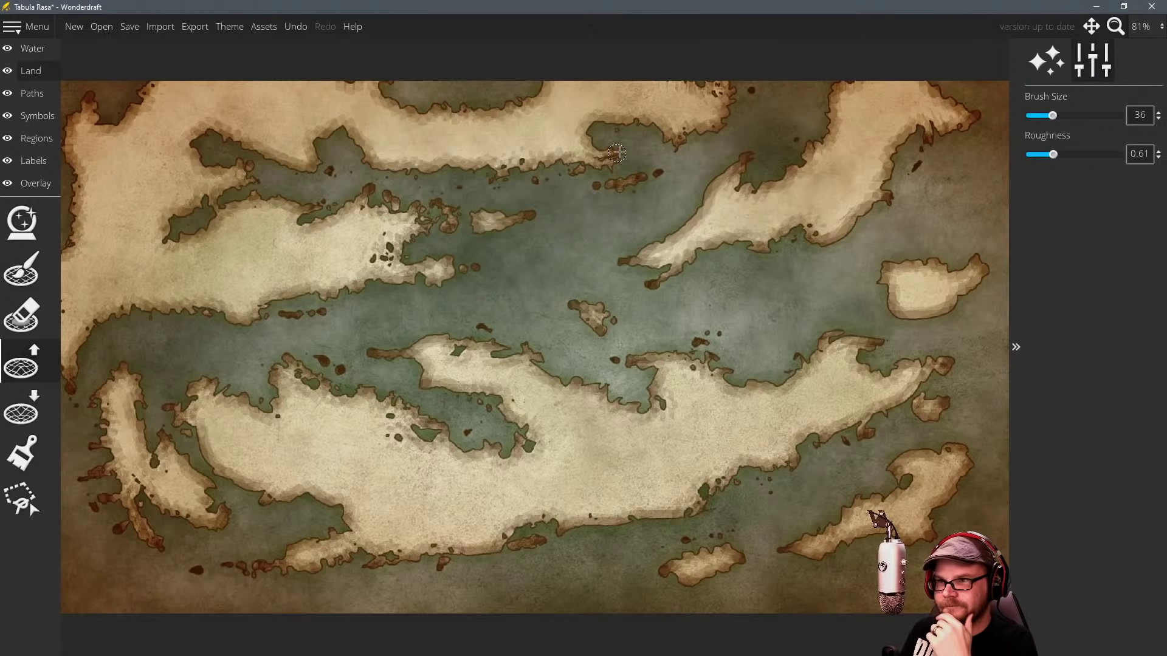
left_click_drag(758, 187, 753, 155)
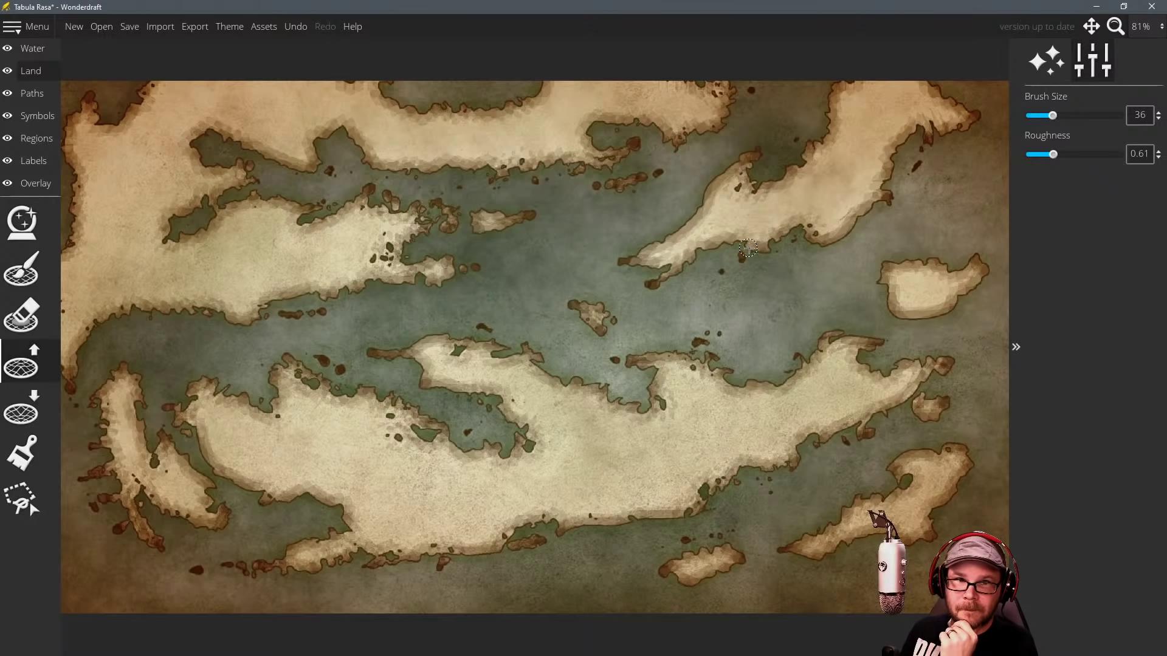
left_click_drag(752, 250, 737, 261)
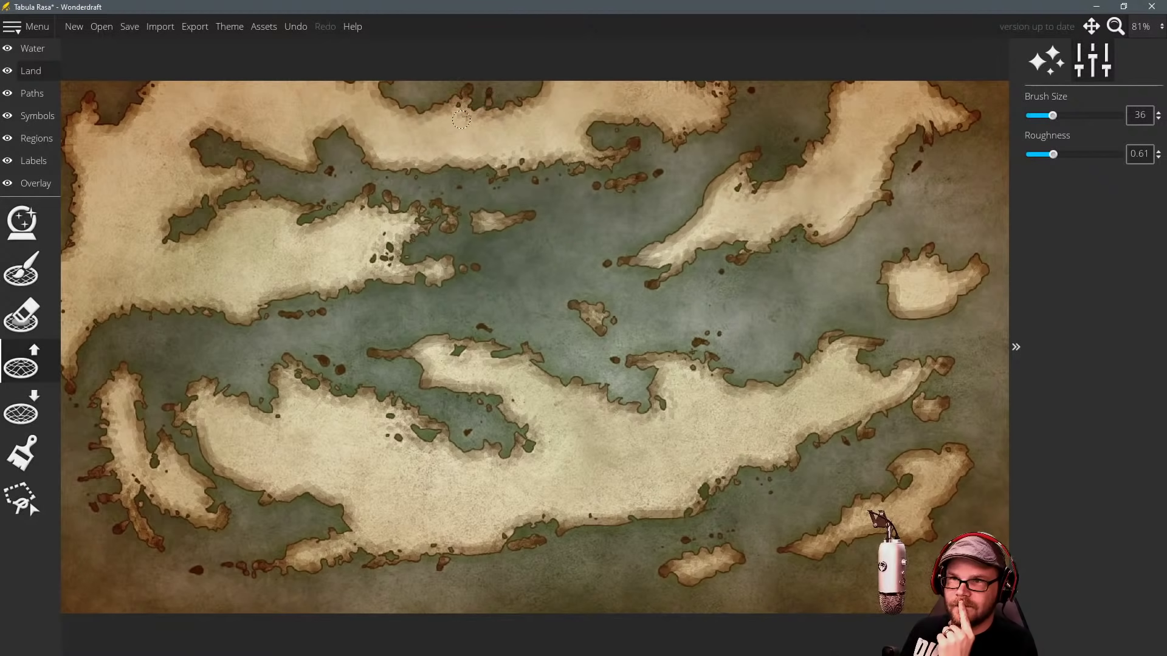
left_click_drag(467, 108, 483, 95)
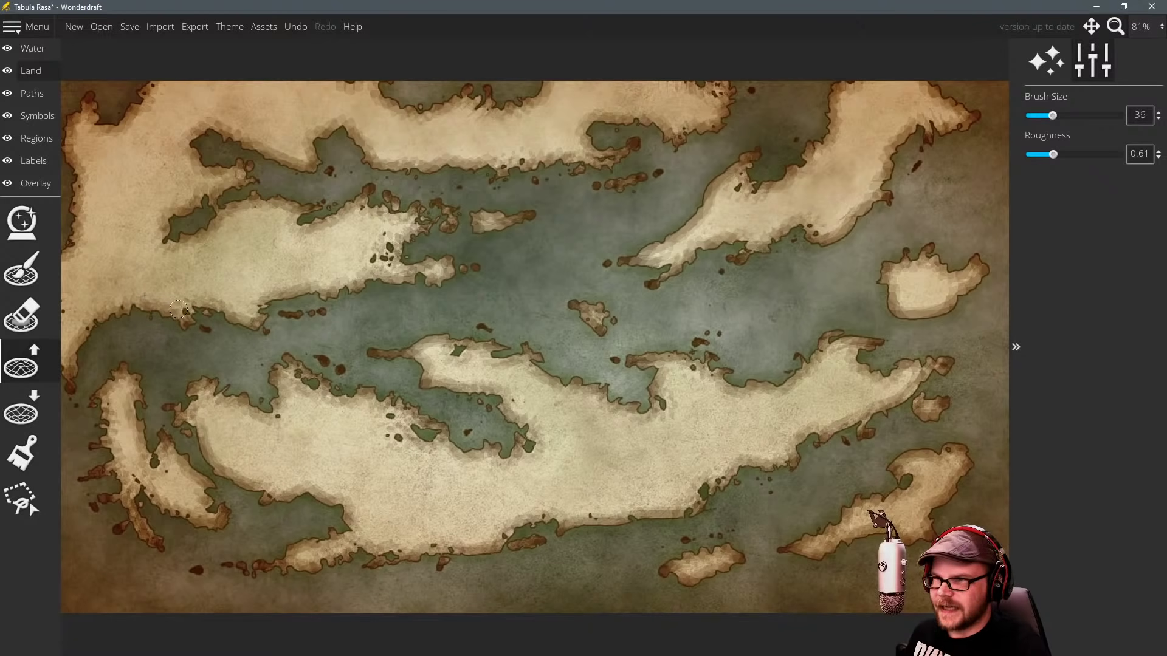
Lower smooth round bays into the southern landmass's north coast and the northern landmass's south coast with brush size 60 and roughness 0.1.
left_click(23, 407)
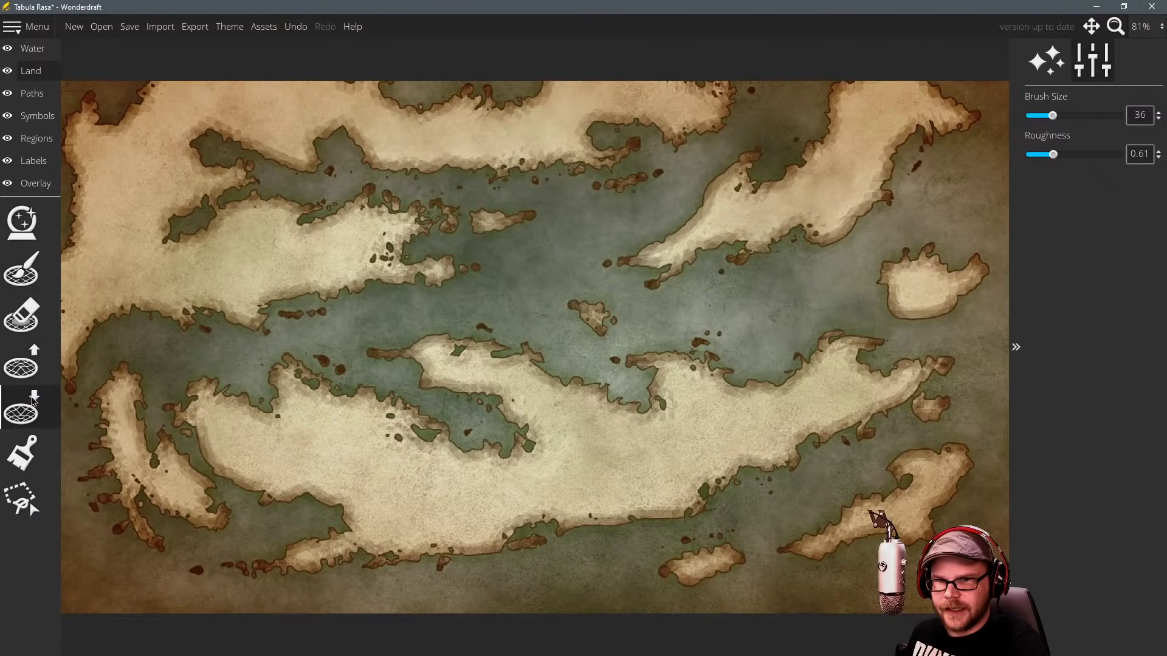
left_click(31, 284)
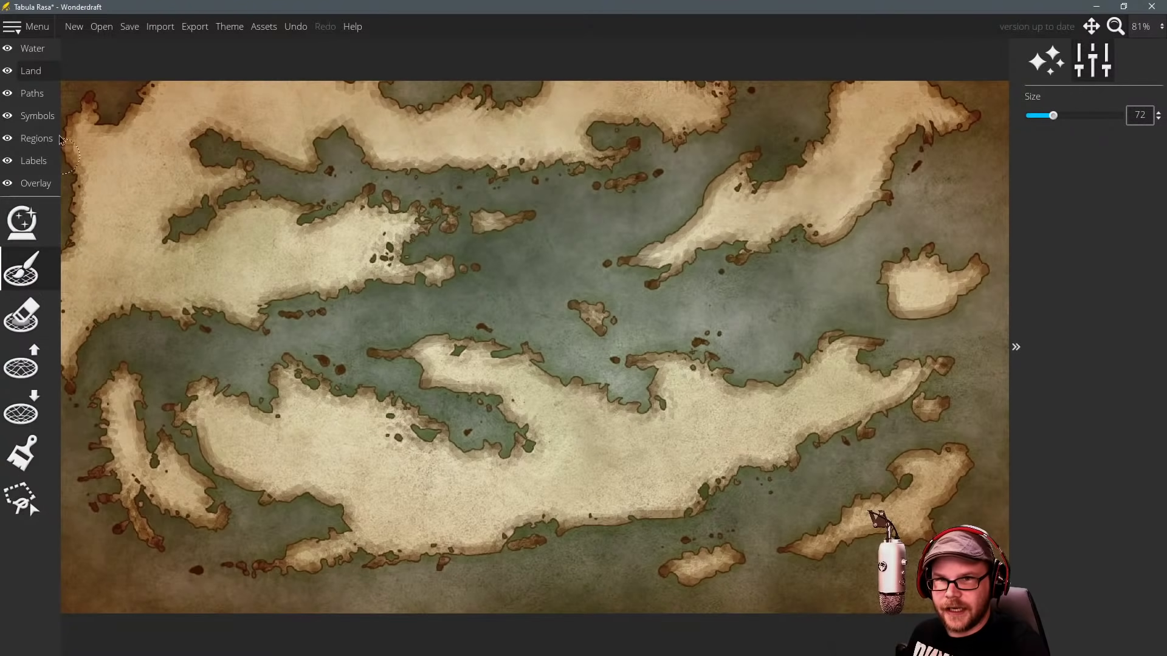
left_click(22, 410)
left_click_drag(1054, 155, 997, 157)
scroll(633, 384, "up", 7)
scroll(627, 386, "down", 1)
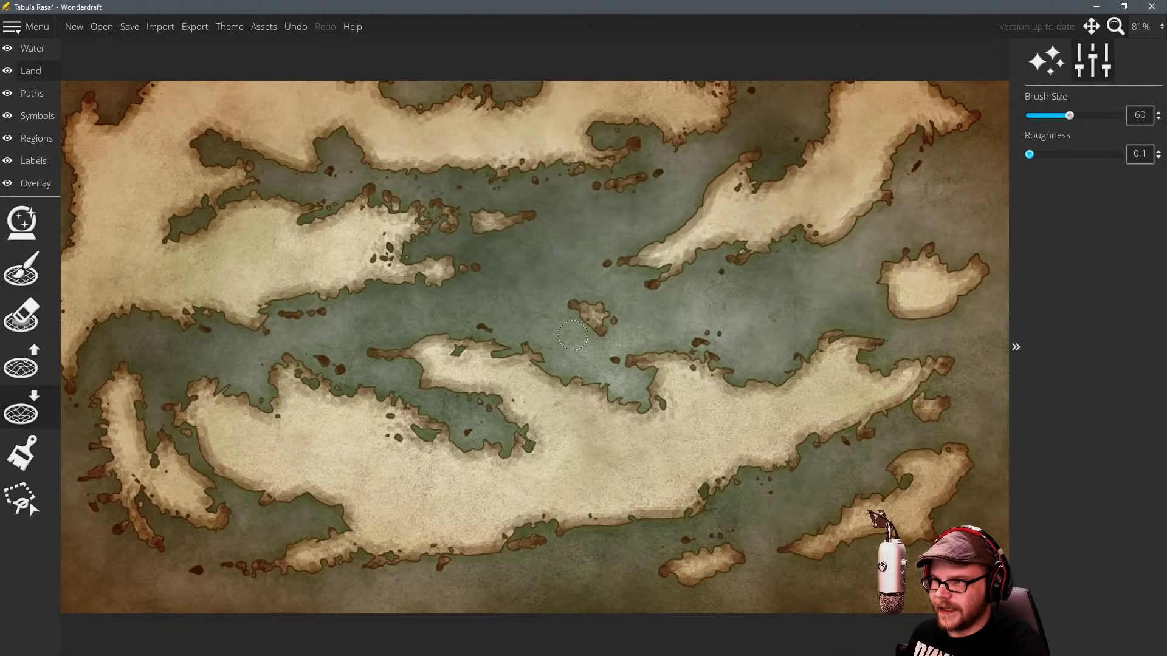
mouse_move(610, 390)
left_mouse_down()
mouse_move(638, 395)
mouse_move(614, 395)
mouse_move(637, 400)
mouse_move(617, 402)
mouse_move(627, 410)
mouse_move(642, 399)
mouse_move(619, 400)
mouse_move(632, 412)
mouse_move(642, 405)
mouse_move(615, 404)
mouse_move(612, 380)
mouse_move(646, 424)
left_mouse_up()
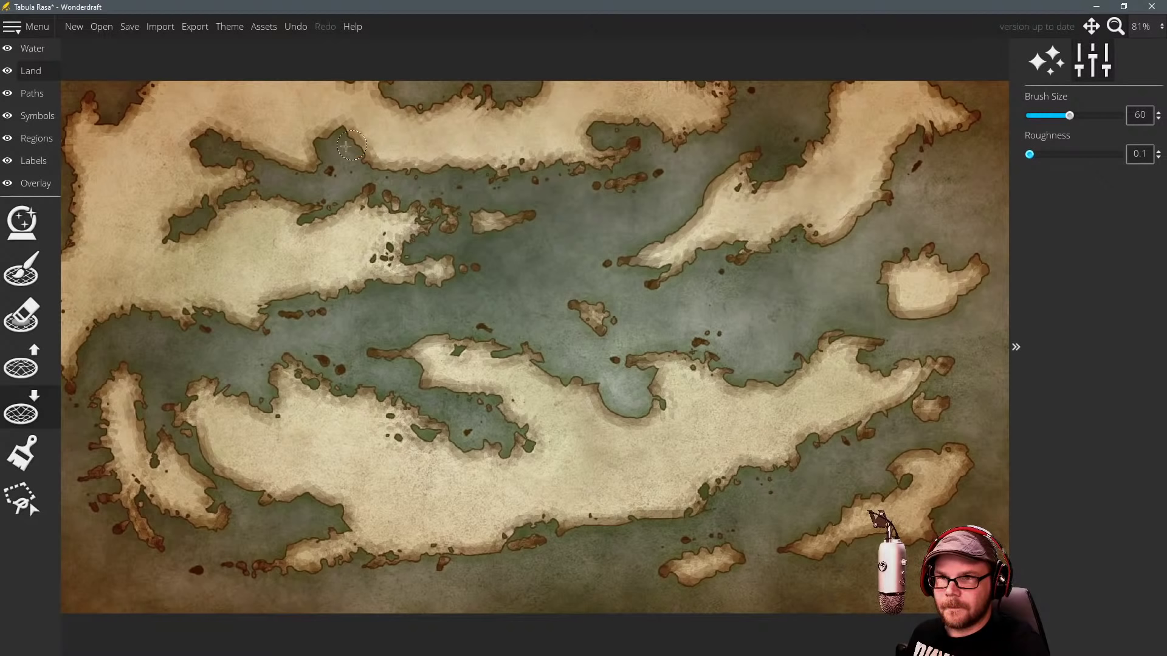
mouse_move(318, 144)
left_mouse_down()
mouse_move(345, 130)
mouse_move(328, 115)
mouse_move(310, 132)
mouse_move(321, 121)
mouse_move(332, 126)
mouse_move(317, 123)
mouse_move(318, 139)
mouse_move(344, 133)
mouse_move(316, 120)
left_mouse_up()
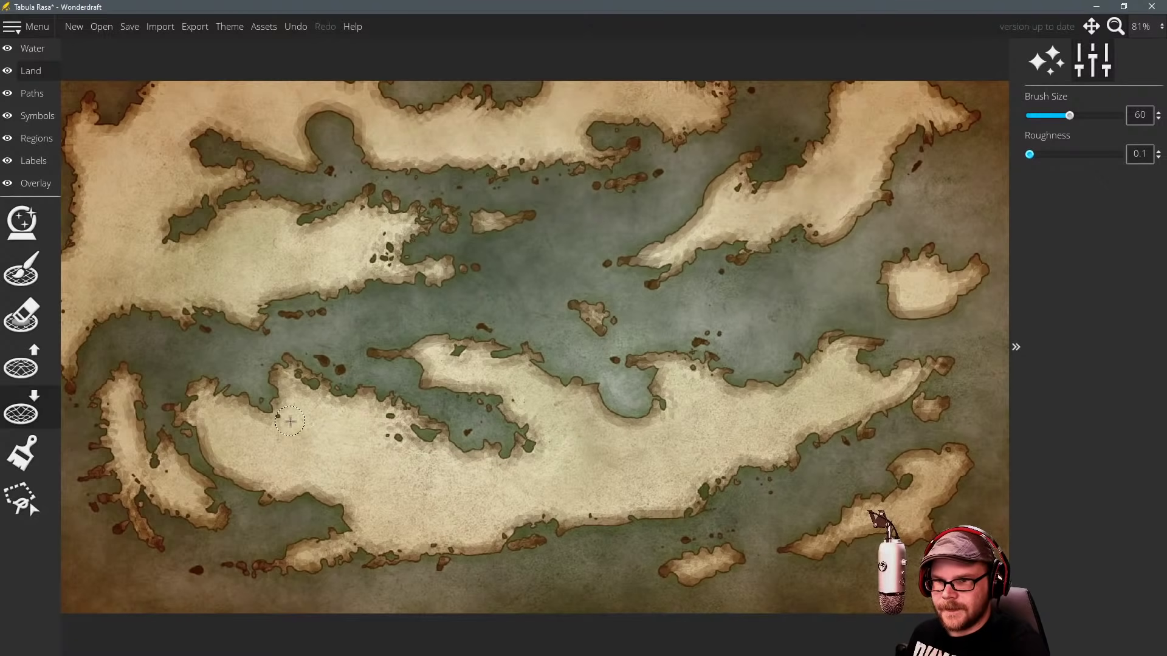
mouse_move(284, 412)
left_mouse_down()
mouse_move(295, 421)
mouse_move(296, 404)
mouse_move(275, 404)
mouse_move(271, 419)
mouse_move(300, 416)
mouse_move(291, 399)
mouse_move(301, 428)
mouse_move(291, 439)
mouse_move(271, 430)
mouse_move(278, 439)
mouse_move(296, 420)
left_mouse_up()
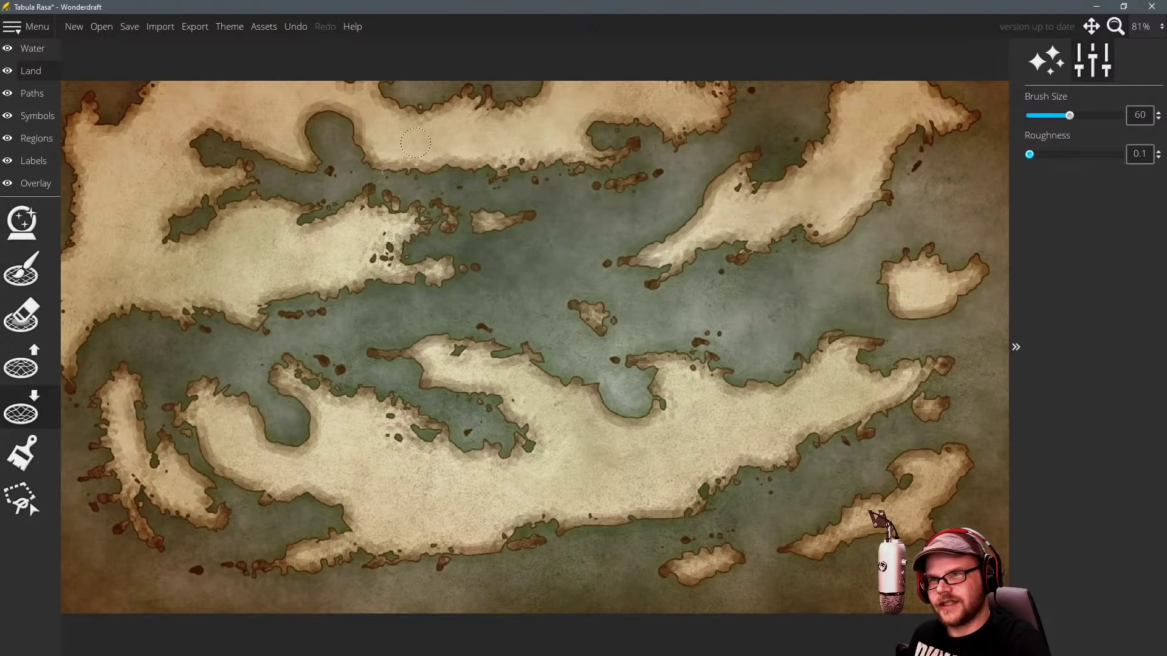
Deepen and roughen the three round bays by lowering their edges with brush size 44 and roughness 0.6.
left_click(22, 403)
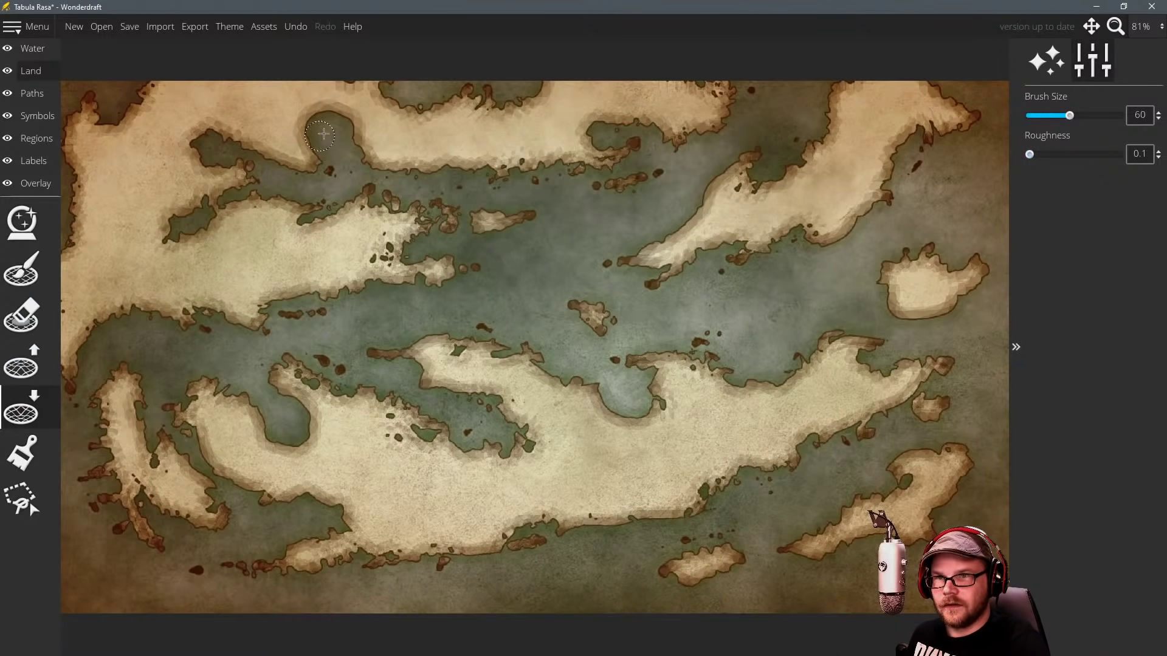
mouse_move(323, 134)
left_mouse_down()
mouse_move(312, 124)
mouse_move(322, 118)
left_mouse_up()
scroll(318, 114, "down", 8)
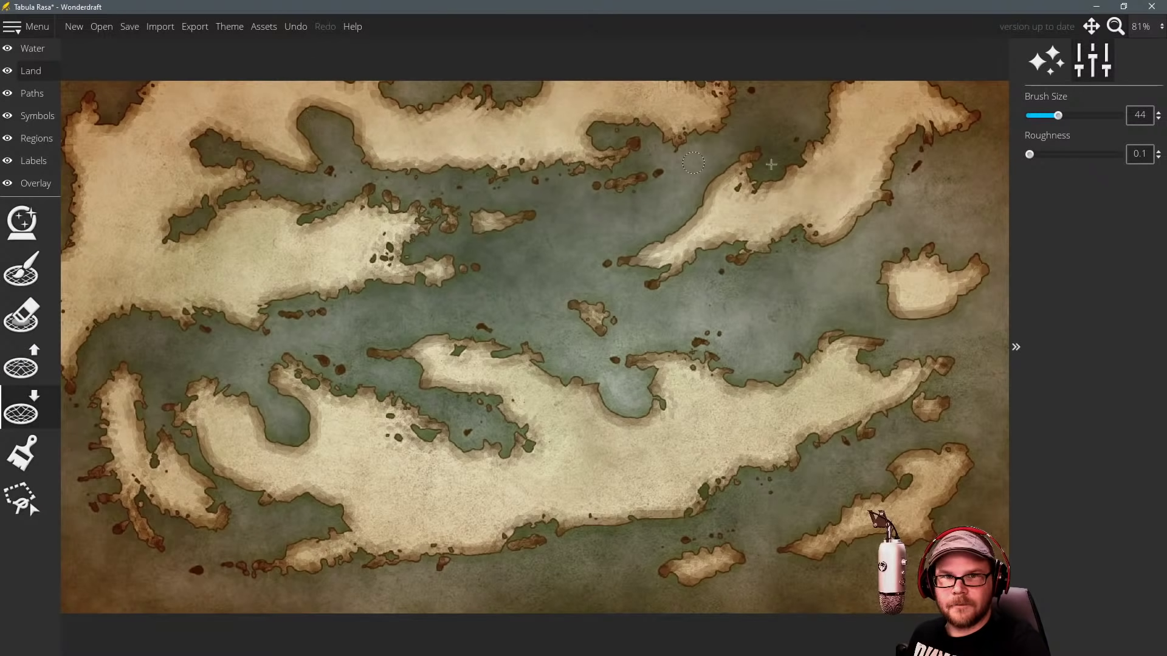
left_click_drag(1029, 155, 1053, 157)
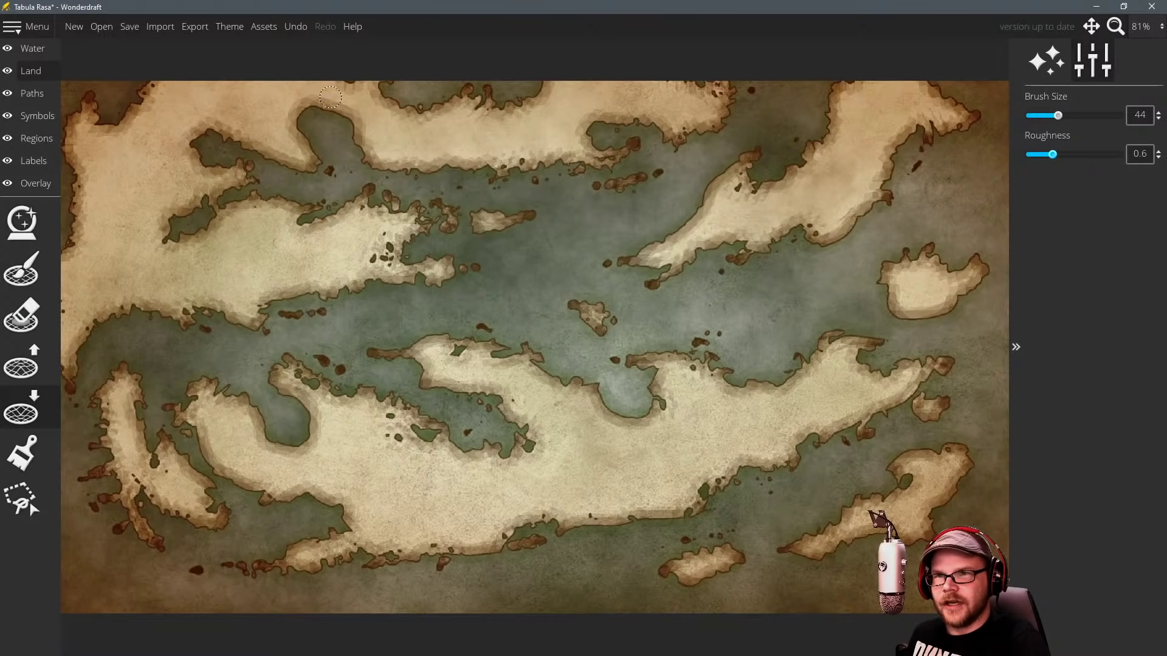
mouse_move(331, 97)
left_mouse_down()
mouse_move(297, 107)
mouse_move(338, 116)
left_mouse_up()
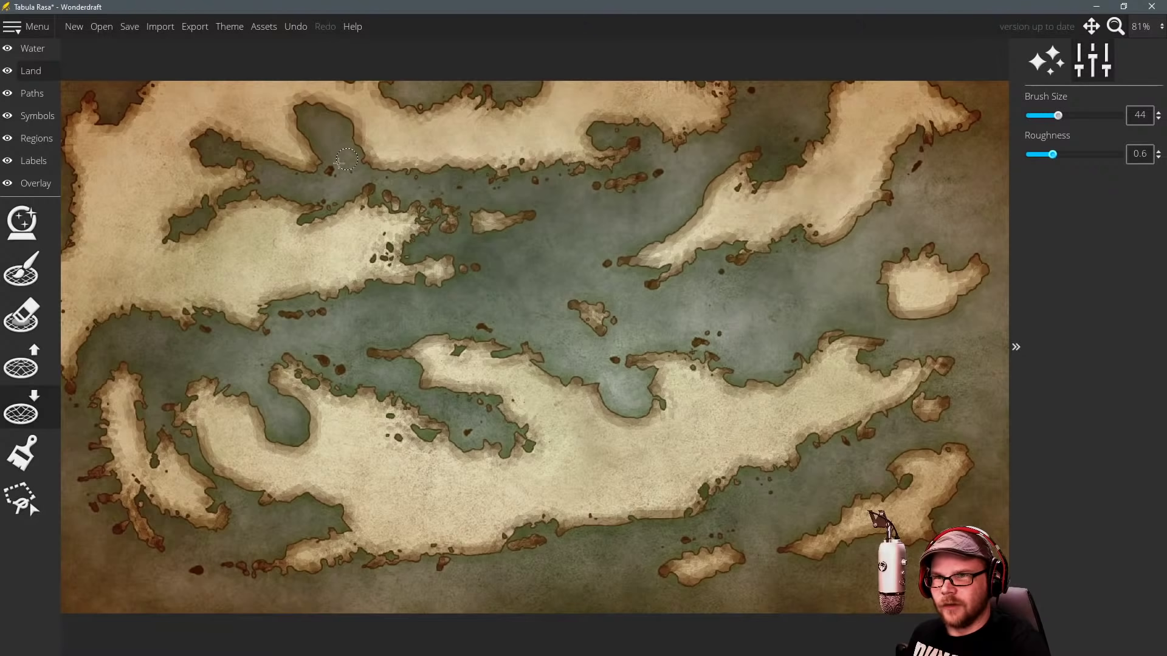
mouse_move(347, 159)
left_mouse_down()
mouse_move(301, 156)
mouse_move(308, 126)
mouse_move(276, 101)
mouse_move(276, 137)
mouse_move(191, 135)
left_mouse_up()
left_click(298, 454)
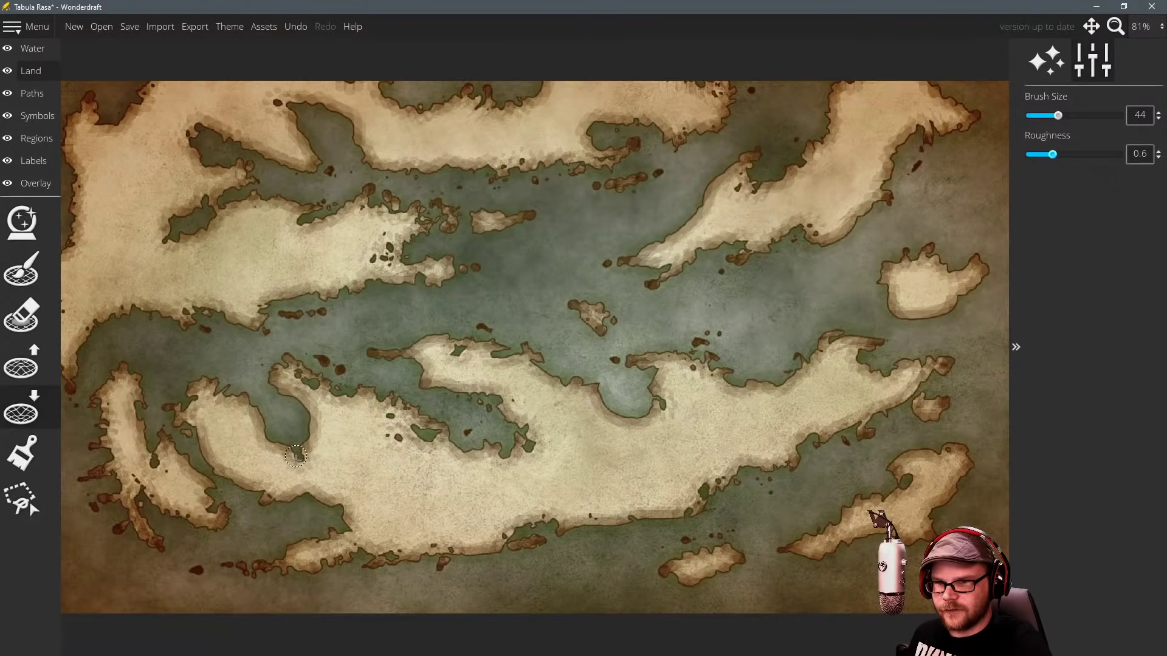
left_click_drag(271, 438, 305, 449)
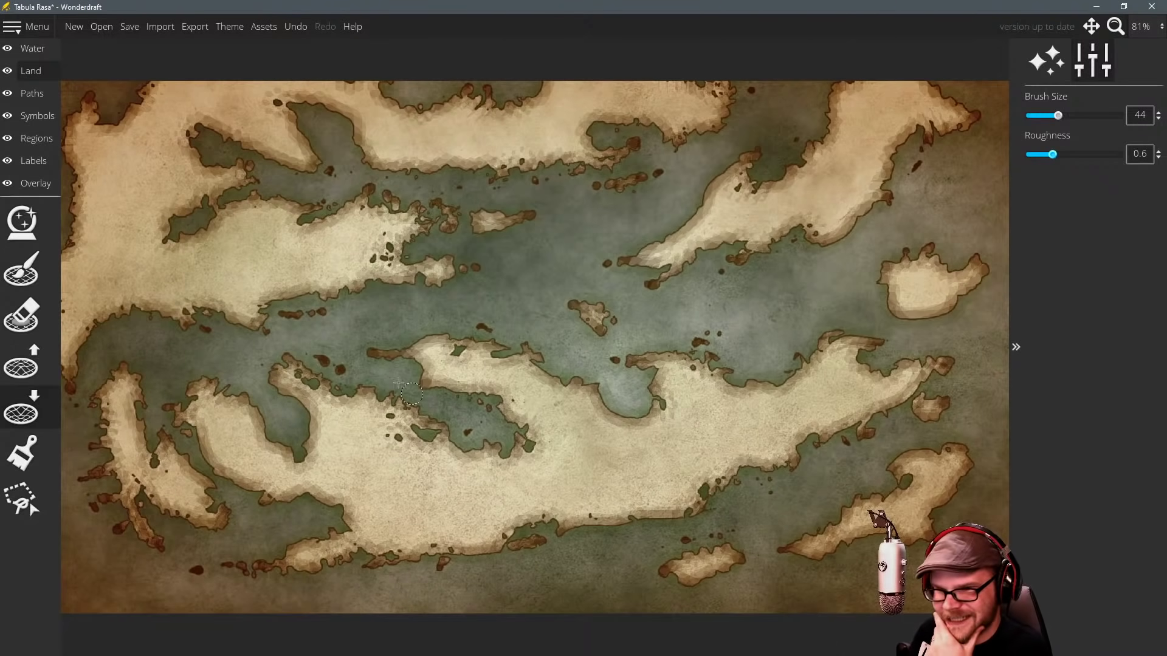
left_click_drag(615, 402, 639, 429)
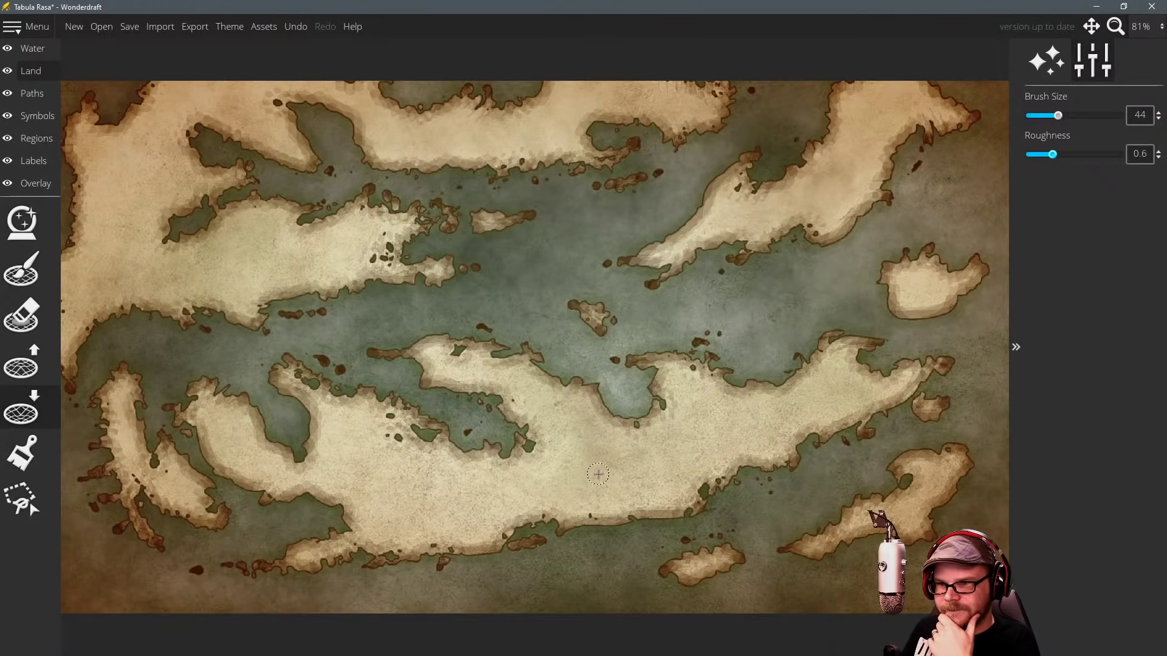
Lower inland lakes into the southern, western, northern and northeastern landmasses, plus a small lake cluster beside the southern landmass's western bay.
mouse_move(598, 474)
left_mouse_down()
mouse_move(608, 472)
mouse_move(588, 479)
mouse_move(631, 473)
left_mouse_up()
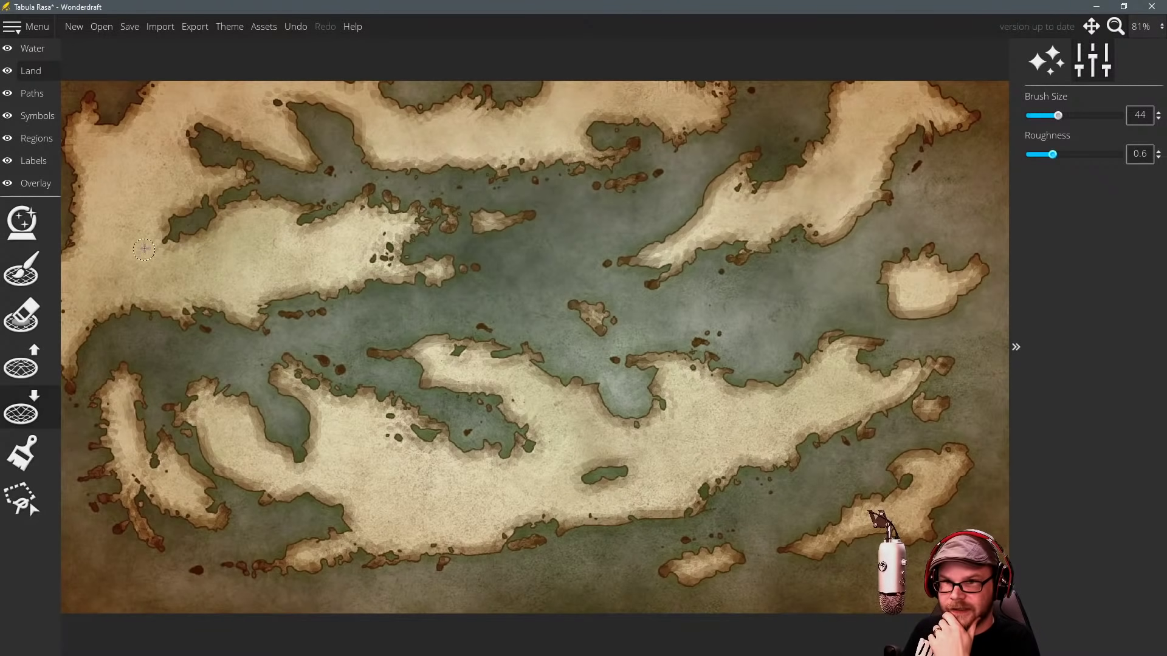
left_click_drag(144, 249, 93, 262)
left_click_drag(100, 261, 118, 244)
mouse_move(112, 175)
left_mouse_down()
mouse_move(121, 167)
mouse_move(109, 194)
mouse_move(113, 180)
left_mouse_up()
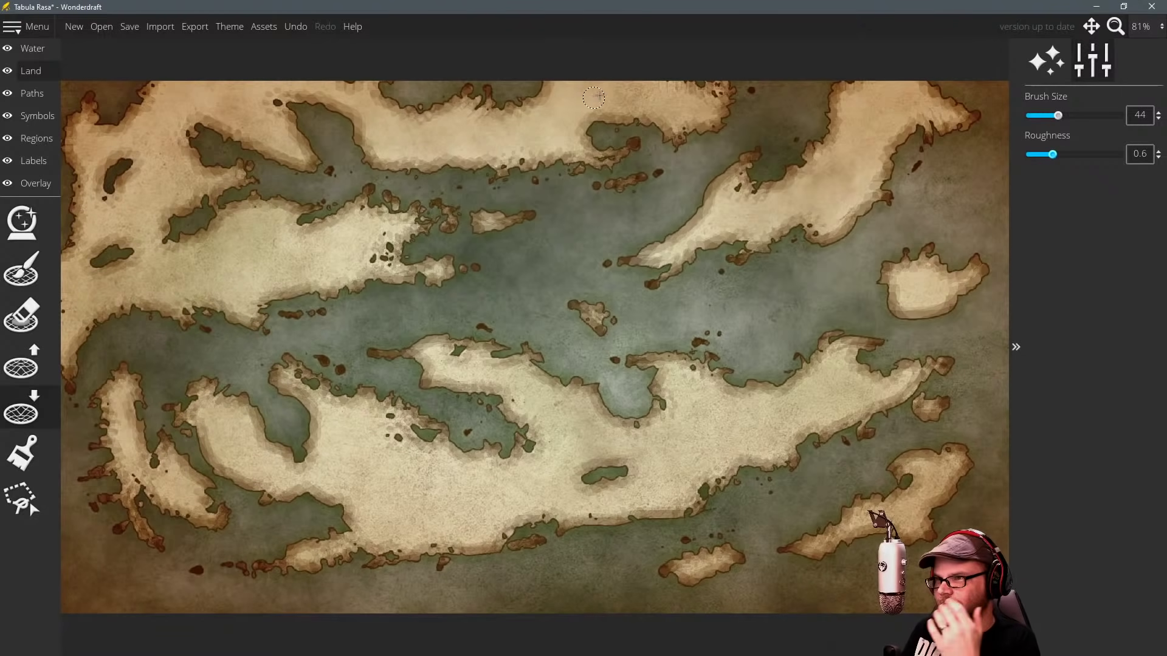
left_click_drag(594, 97, 626, 91)
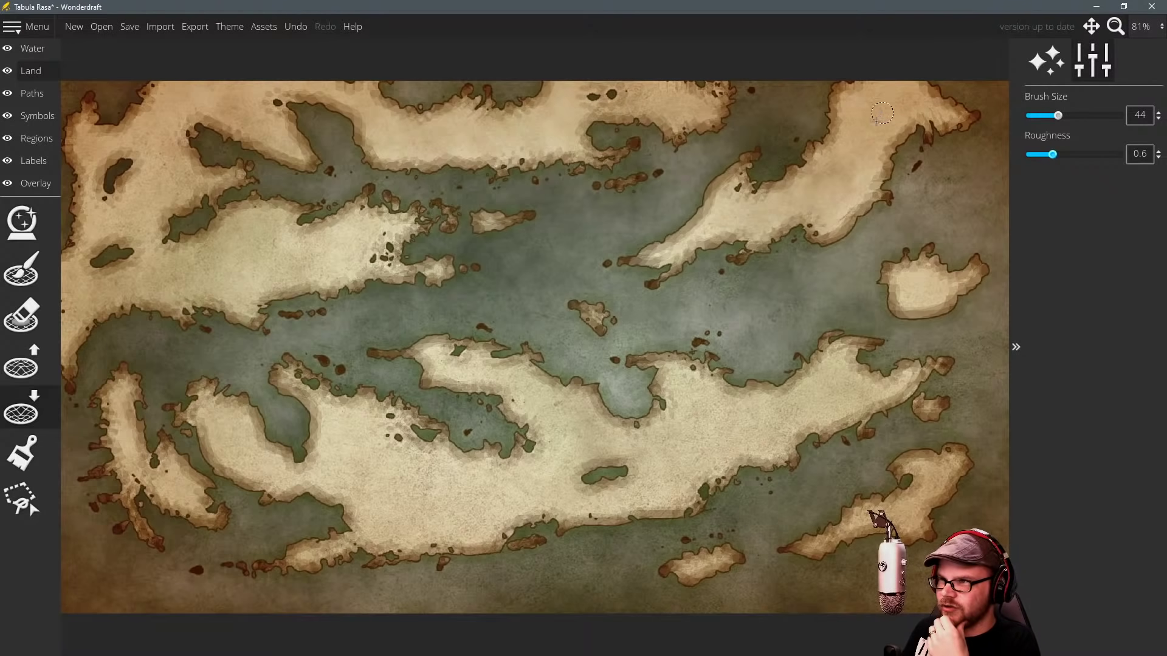
left_click_drag(882, 113, 856, 163)
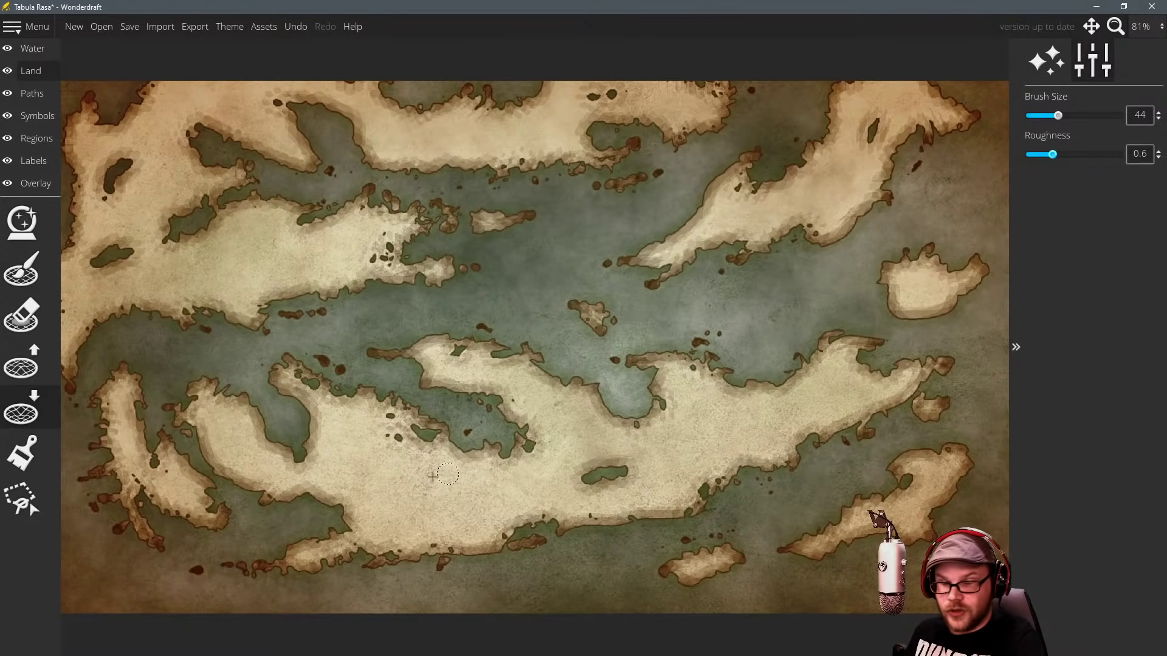
left_click(339, 460)
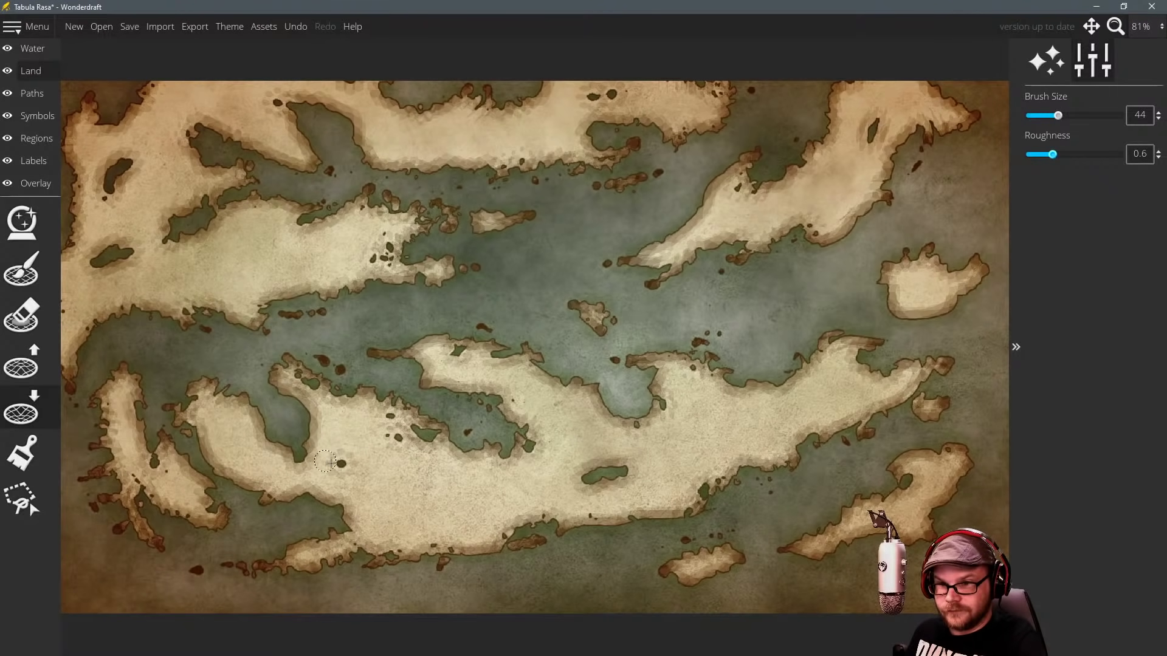
mouse_move(326, 461)
left_mouse_down()
mouse_move(363, 475)
mouse_move(323, 438)
mouse_move(388, 479)
mouse_move(354, 466)
left_mouse_up()
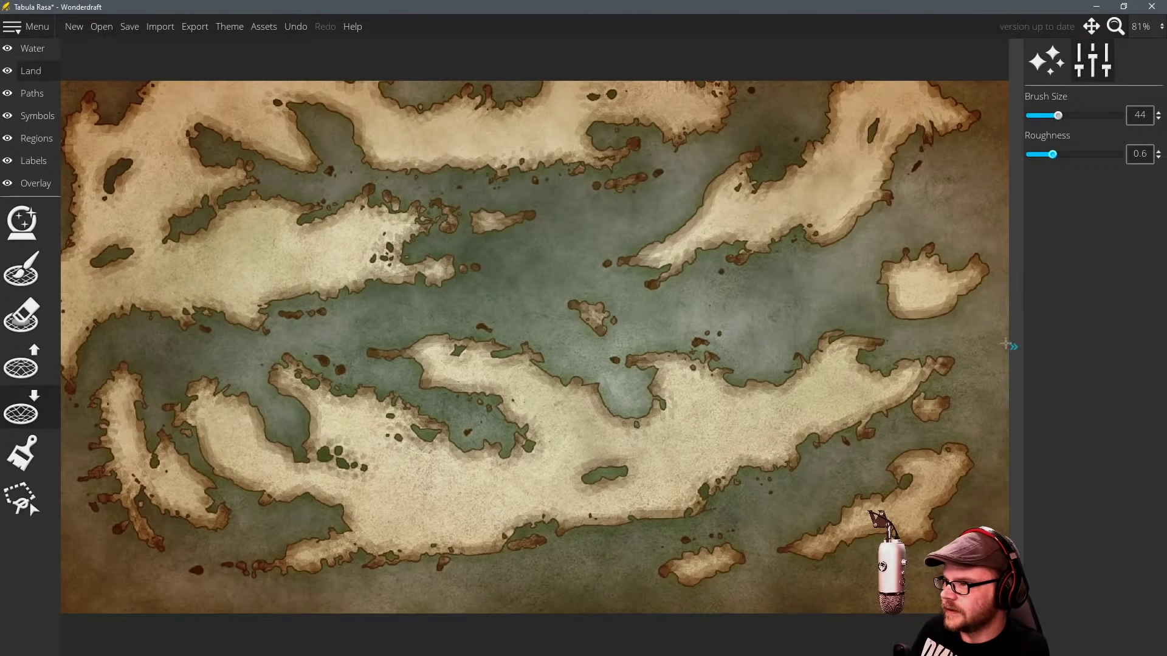
left_click(1015, 348)
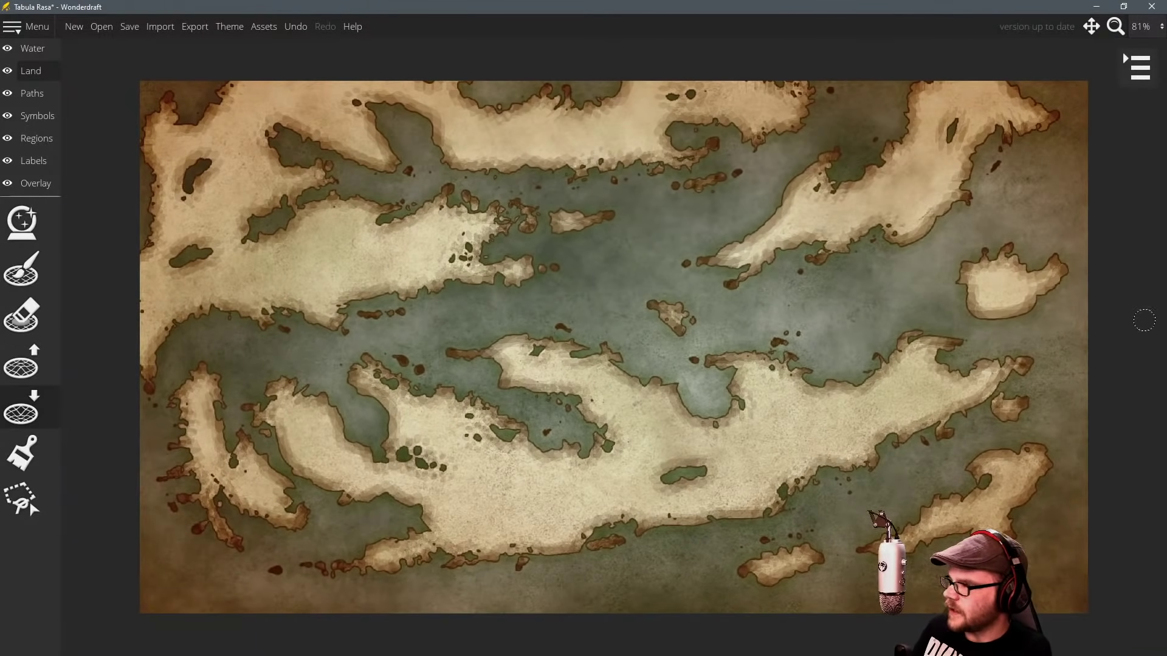
left_click(1140, 67)
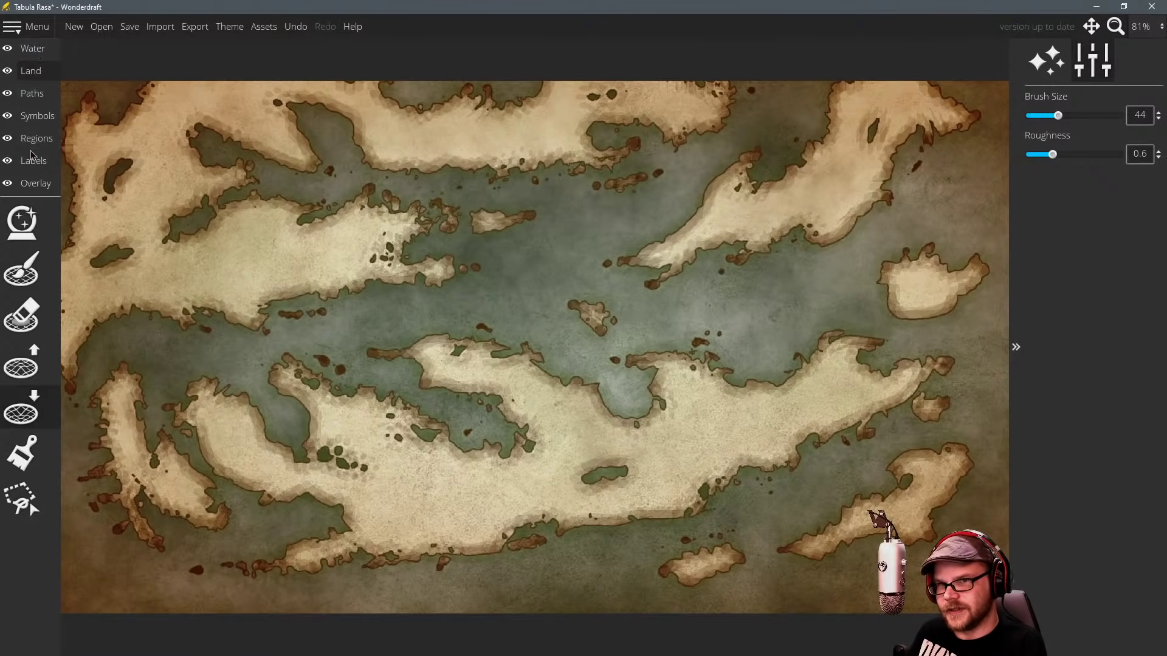
Paint a range of snowy mountain symbols at scale 55 along the southern landmass's southeastern coast.
left_click(36, 115)
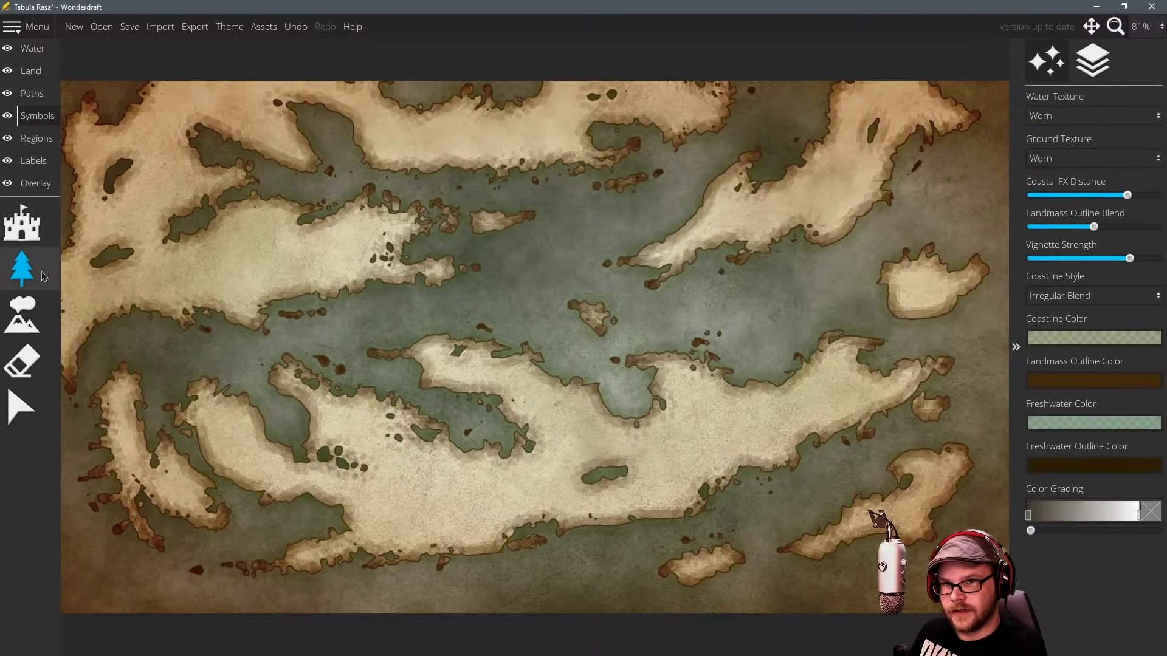
left_click(26, 333)
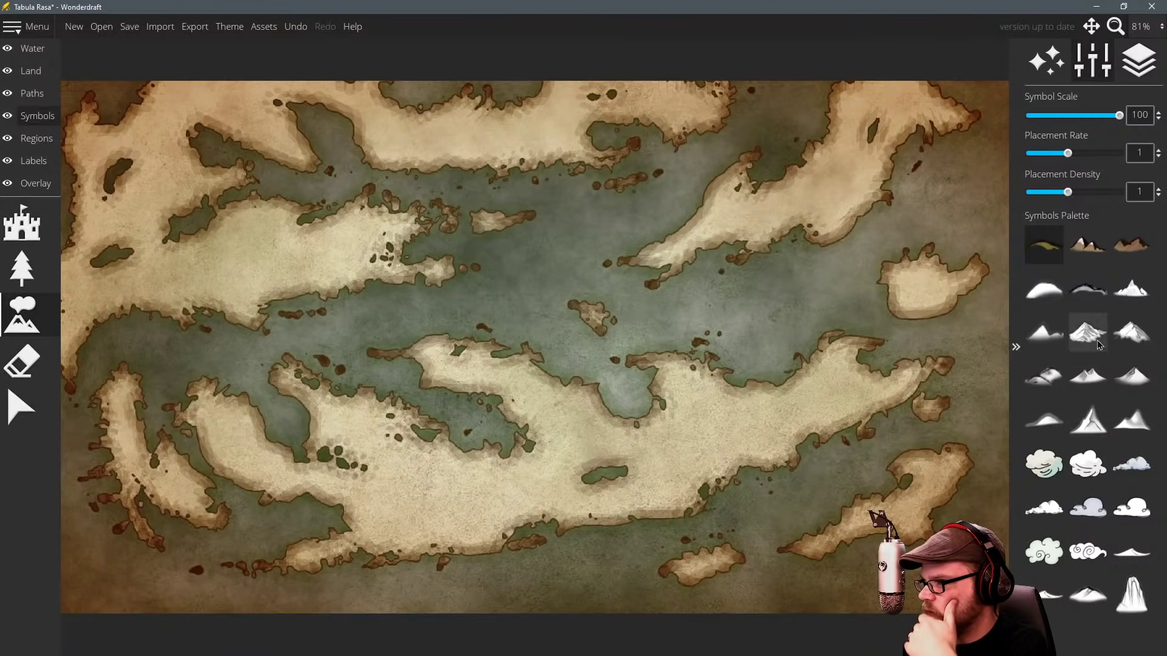
left_click(1137, 333)
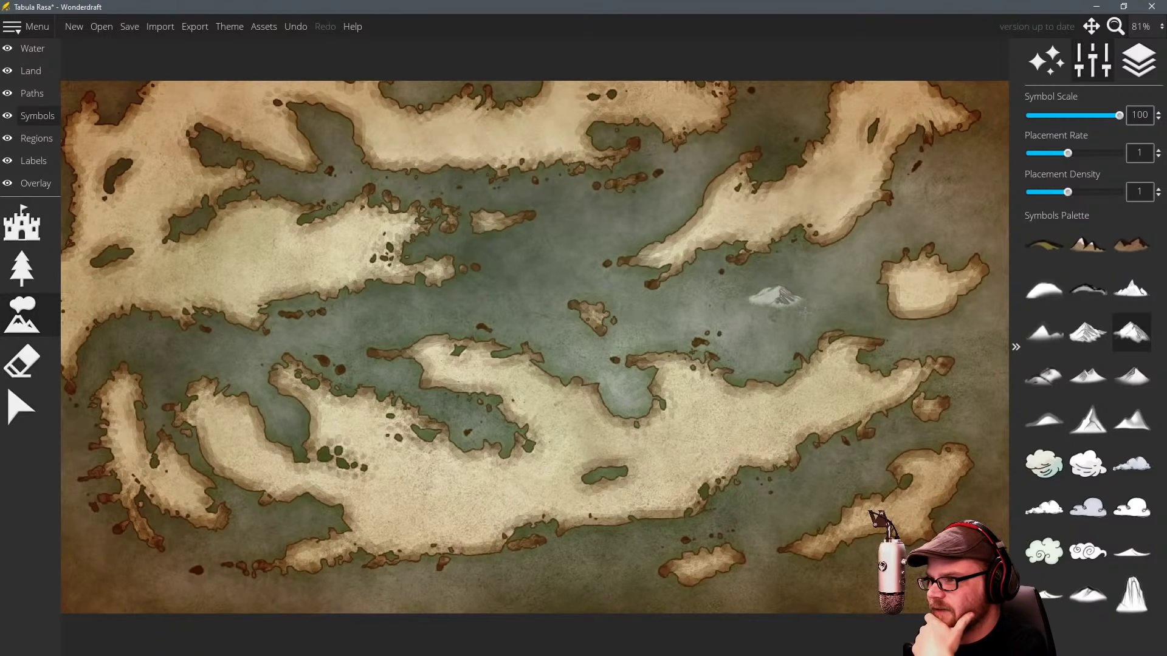
scroll(815, 306, "down", 3)
scroll(815, 306, "down", 4)
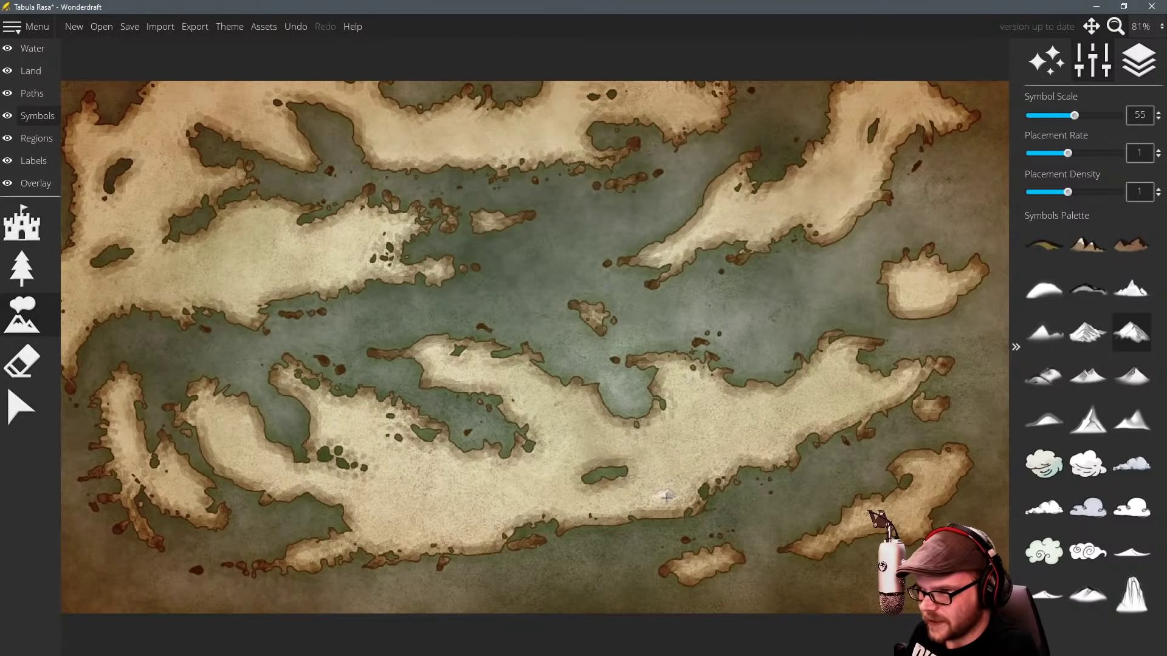
left_click(636, 501)
mouse_move(648, 496)
left_mouse_down()
mouse_move(713, 461)
mouse_move(862, 403)
left_mouse_up()
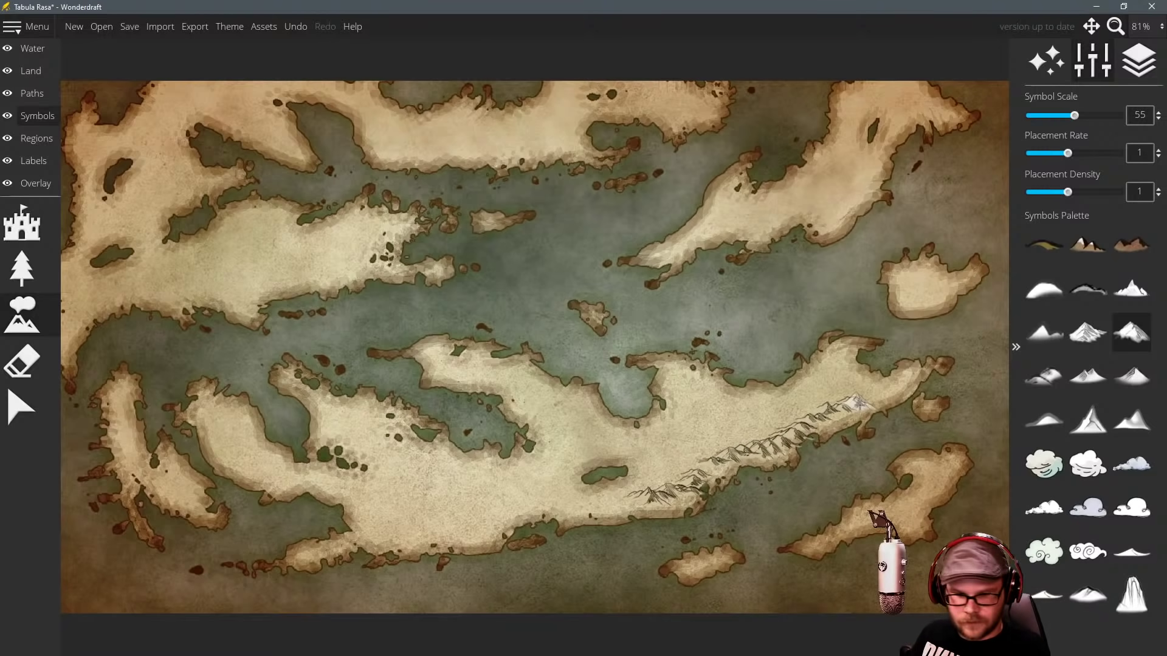
Undo the last mountains at the eastern end of the southern landmass's coastal range and repaint them toward the eastern tip at scale 55.
key("ctrl+z")
key("ctrl+z")
key("ctrl+z")
key("ctrl+z")
key("ctrl+z")
key("ctrl+z")
left_click(778, 425)
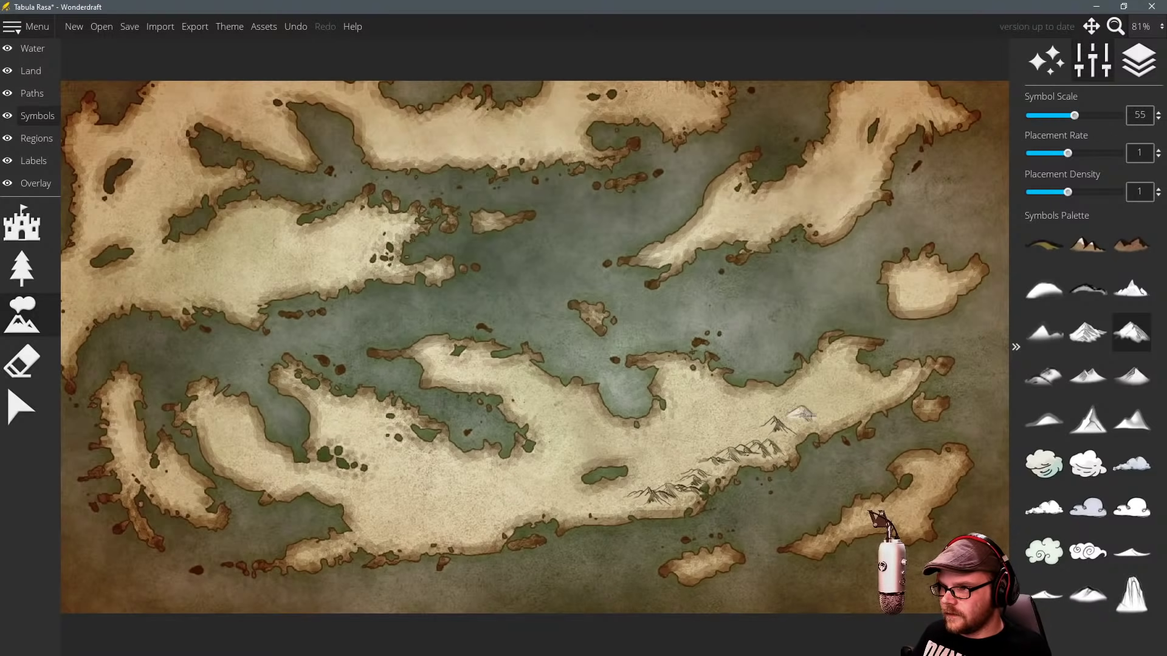
left_click_drag(803, 414, 876, 398)
Thicken the middle of the southern landmass's coastal range and extend it westward along the coast with mountains at scales 45, 30 and 60.
scroll(809, 411, "down", 2)
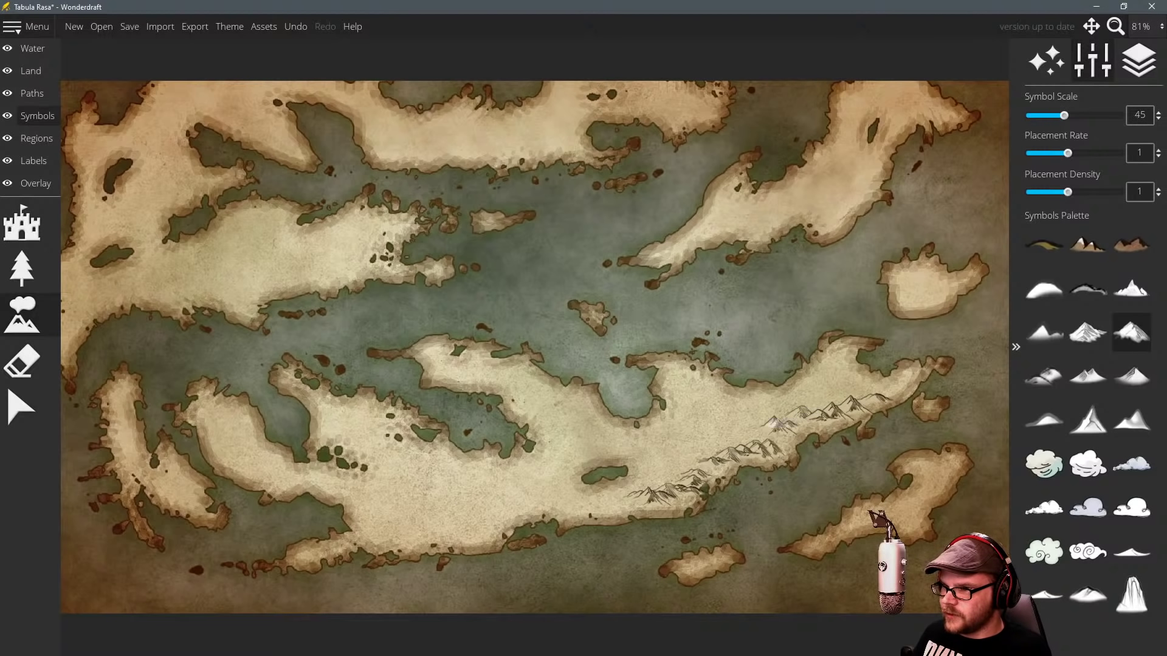
mouse_move(775, 426)
left_mouse_down()
mouse_move(719, 447)
mouse_move(626, 506)
mouse_move(536, 511)
left_mouse_up()
scroll(537, 510, "down", 5)
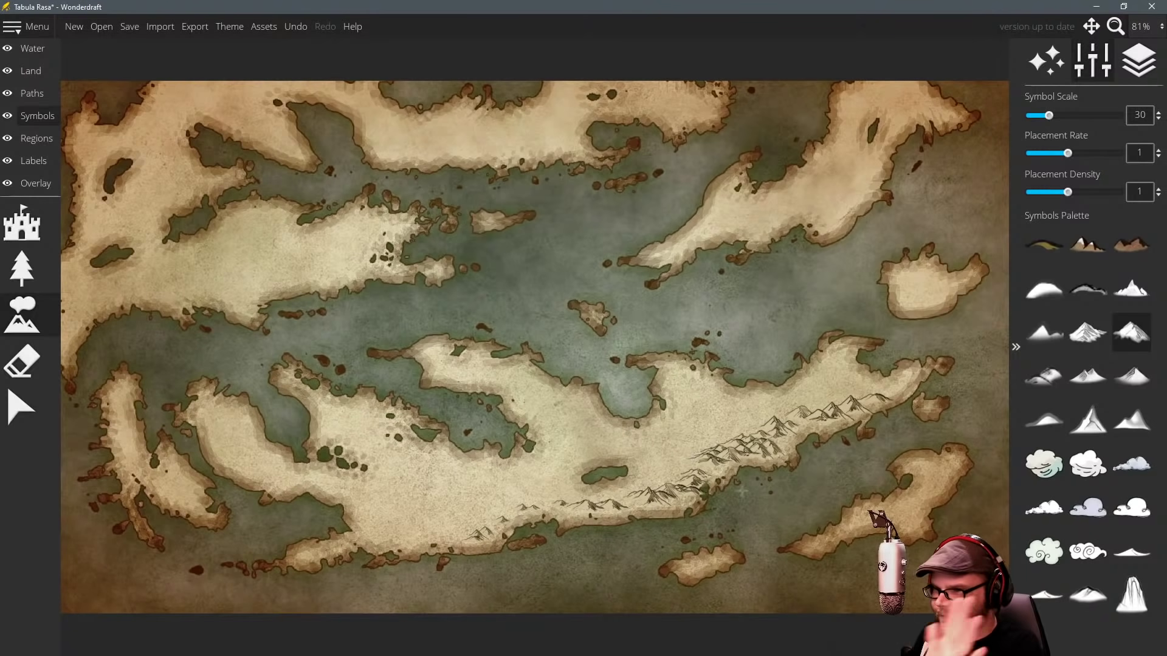
scroll(686, 467, "up", 13)
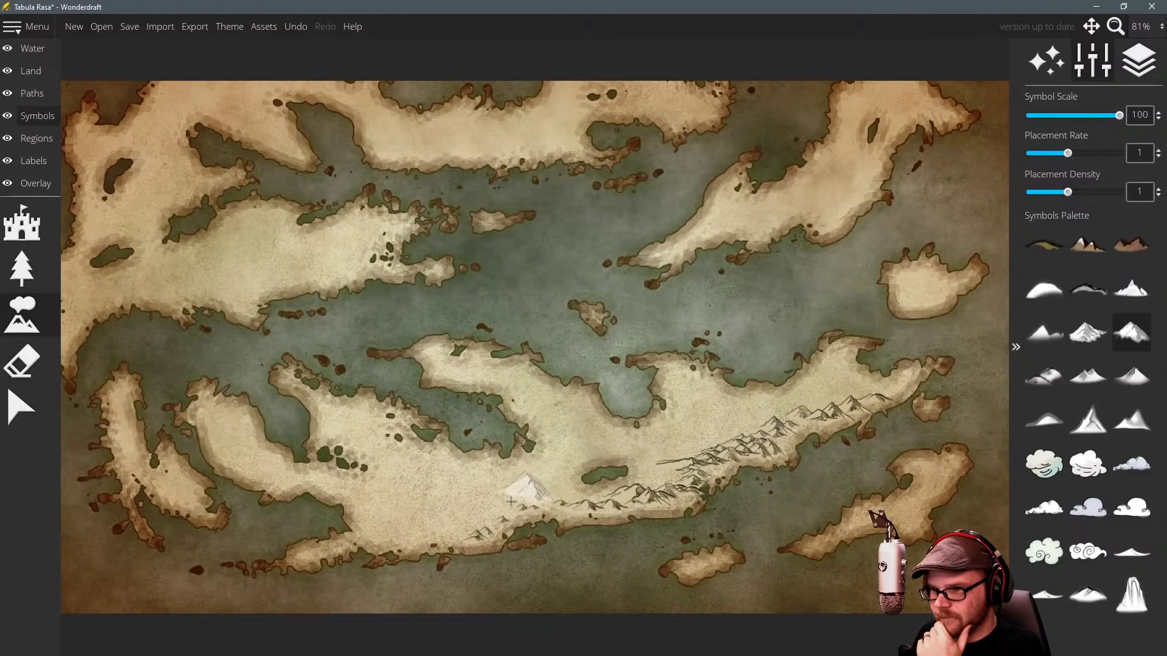
scroll(489, 512, "down", 8)
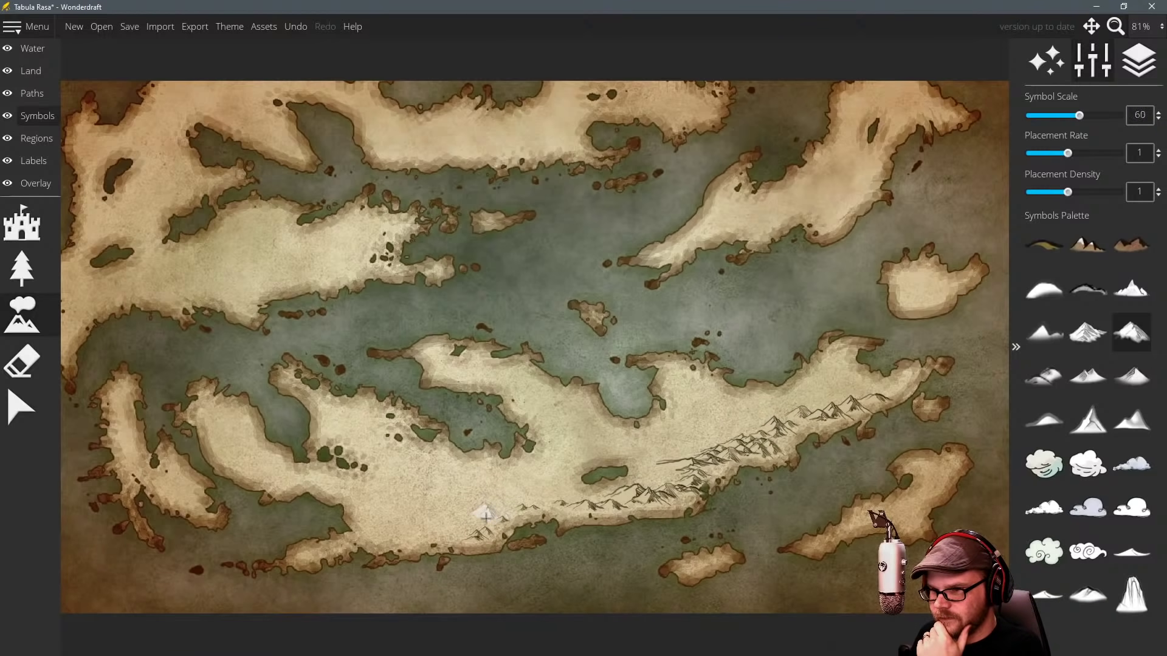
Paint a curved mountain range along the northeastern landmass's southeastern coast up to its northern end, at scales 35 and 20.
scroll(462, 524, "down", 5)
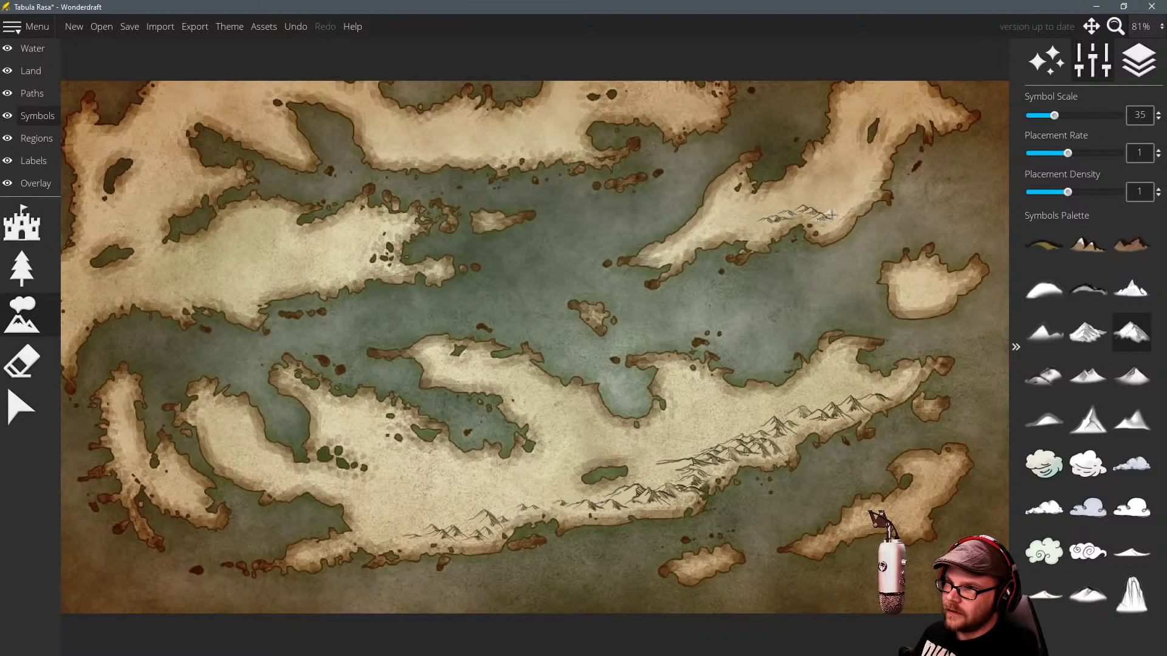
left_click_drag(831, 214, 863, 181)
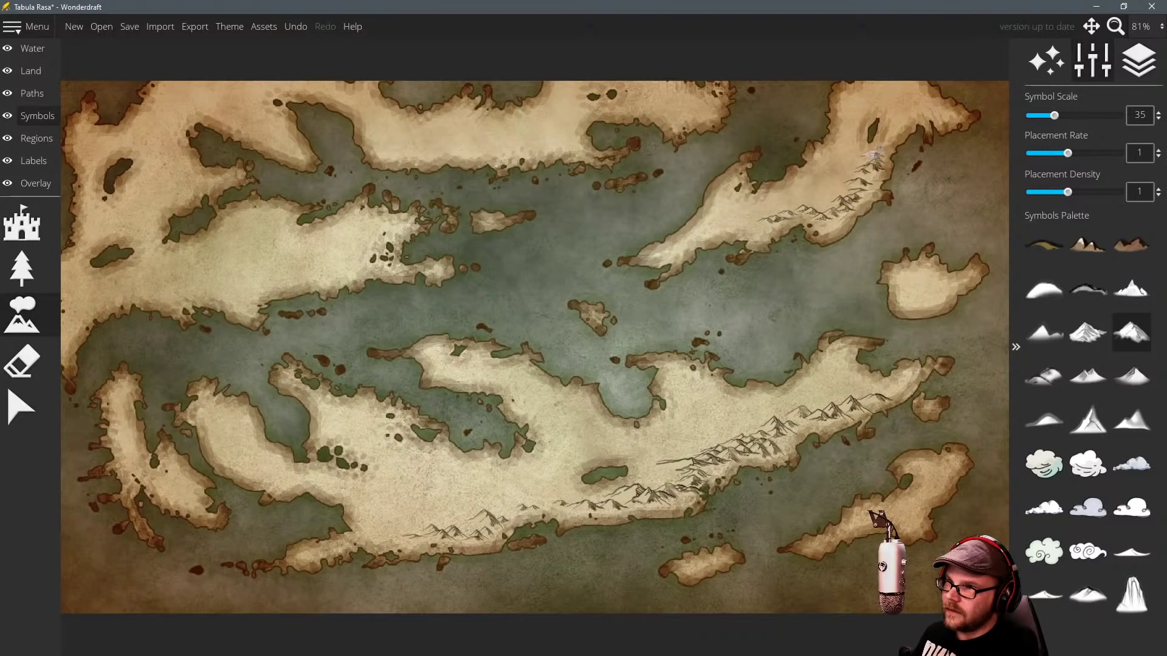
left_click_drag(882, 139, 916, 105)
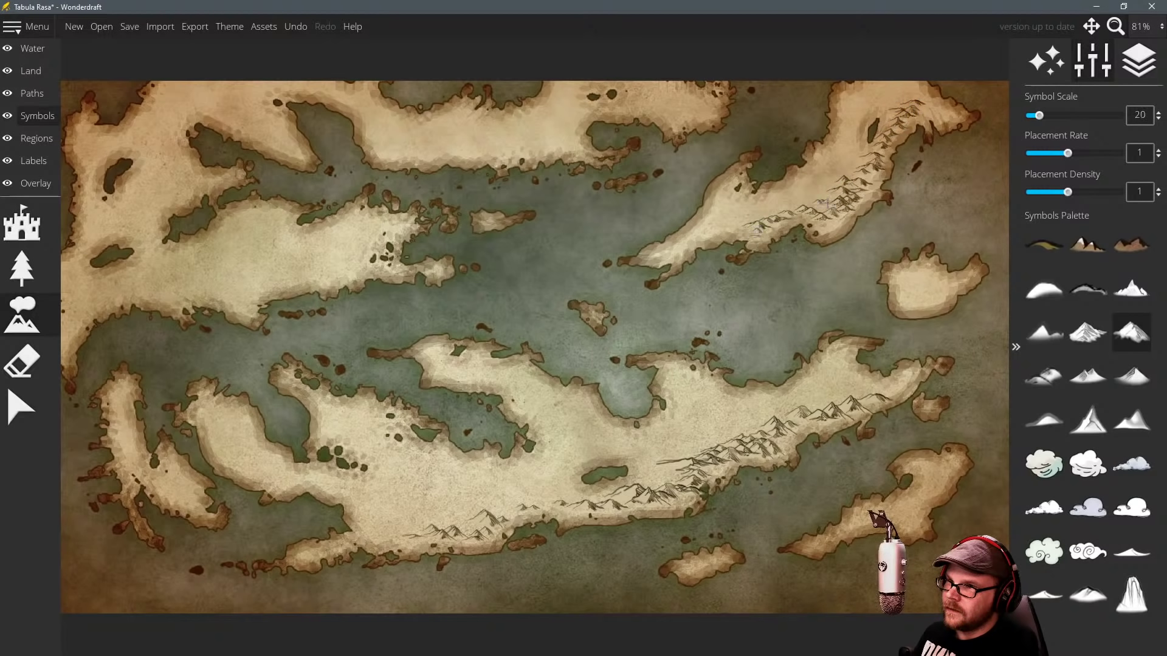
scroll(851, 175, "up", 11)
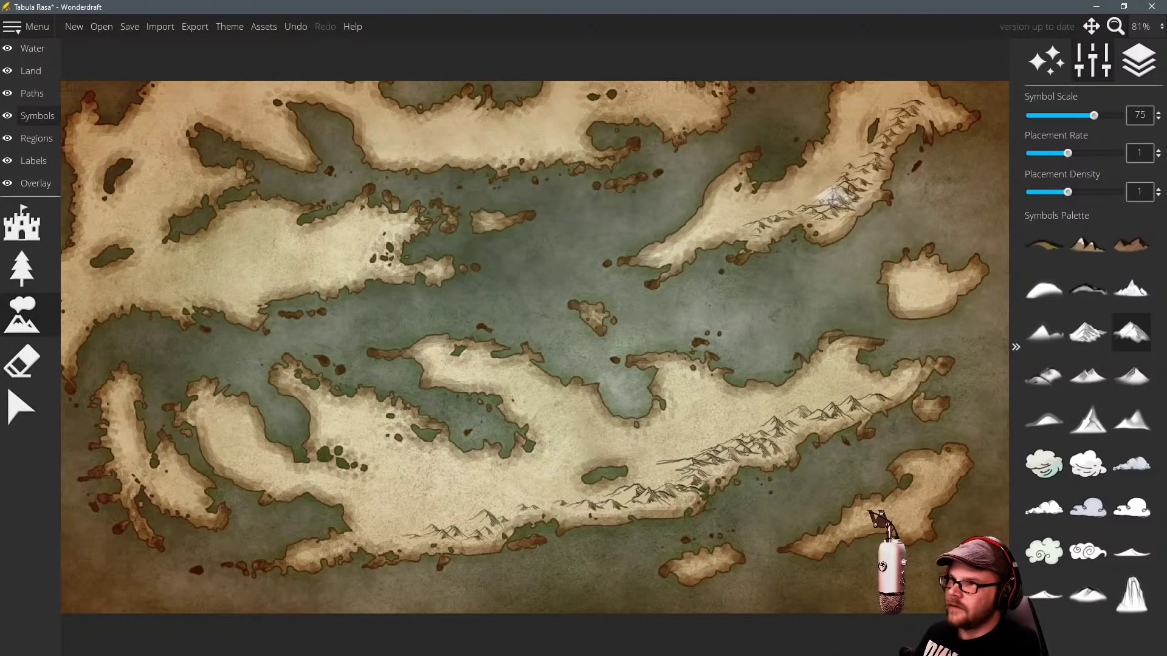
scroll(909, 111, "down", 2)
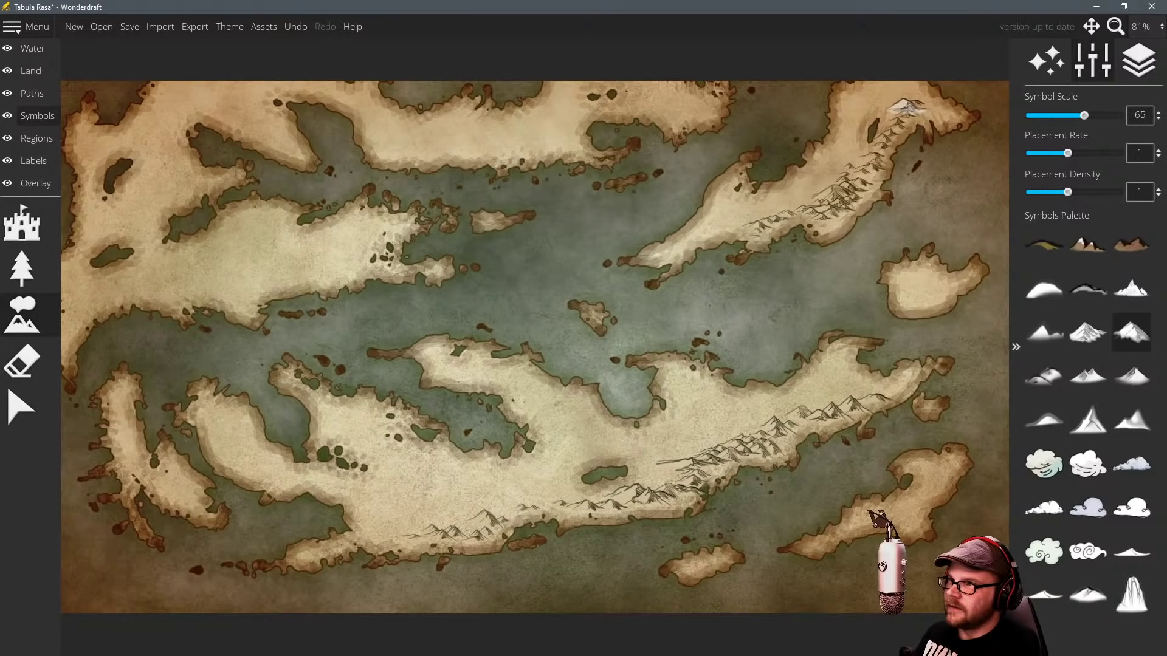
Paint a small mountain group on the western and southern side of the round eastern island, using scales 70 and 40.
scroll(490, 240, "down", 4)
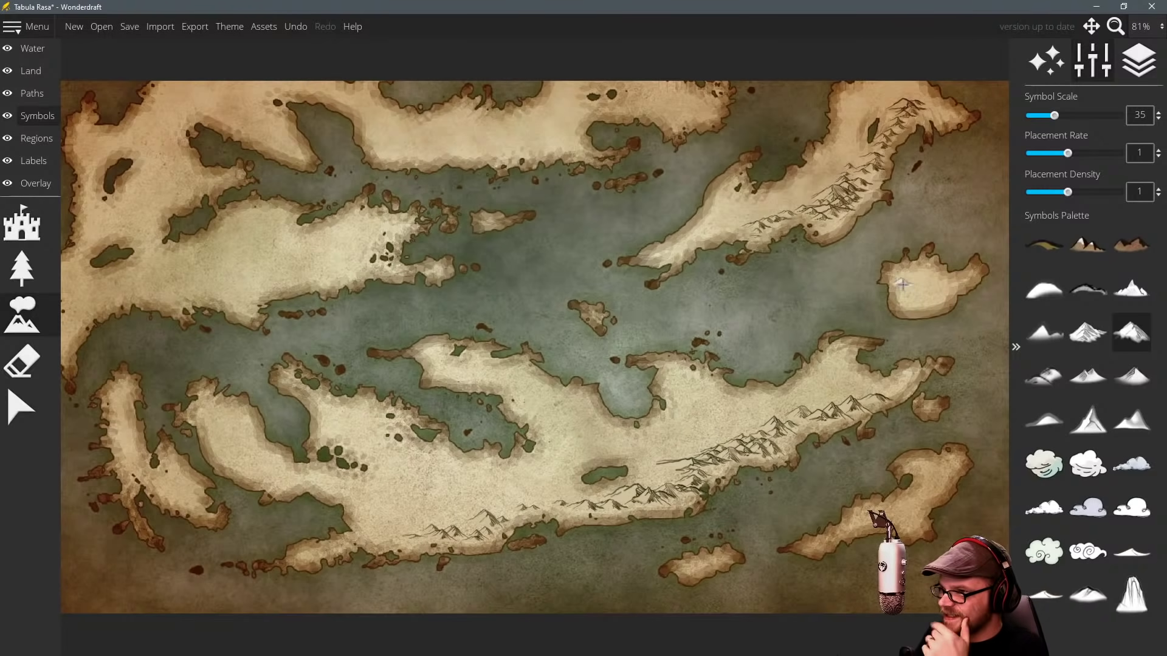
scroll(910, 304, "up", 6)
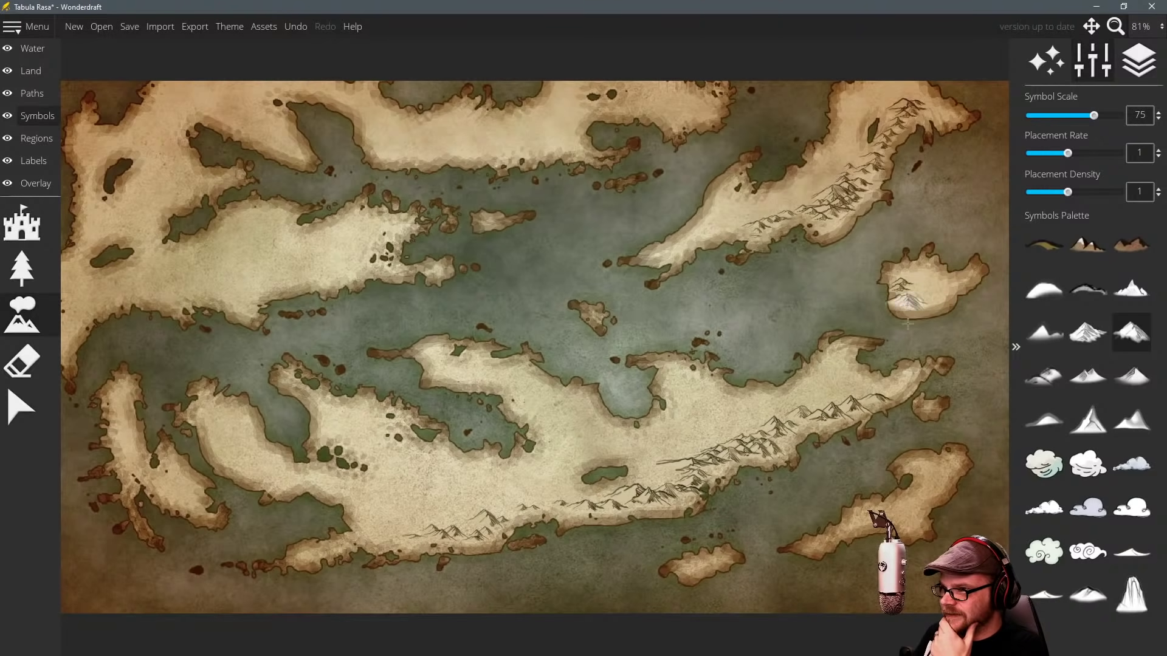
key("ctrl+z")
scroll(930, 300, "down", 1)
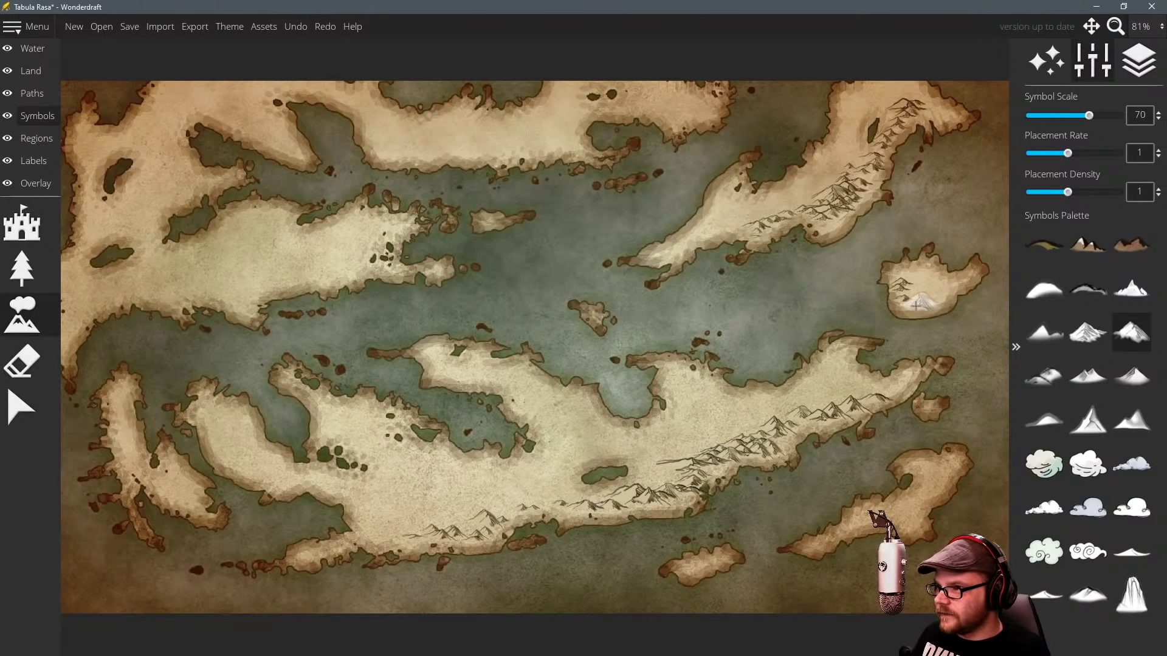
left_click(912, 302)
scroll(945, 297, "down", 6)
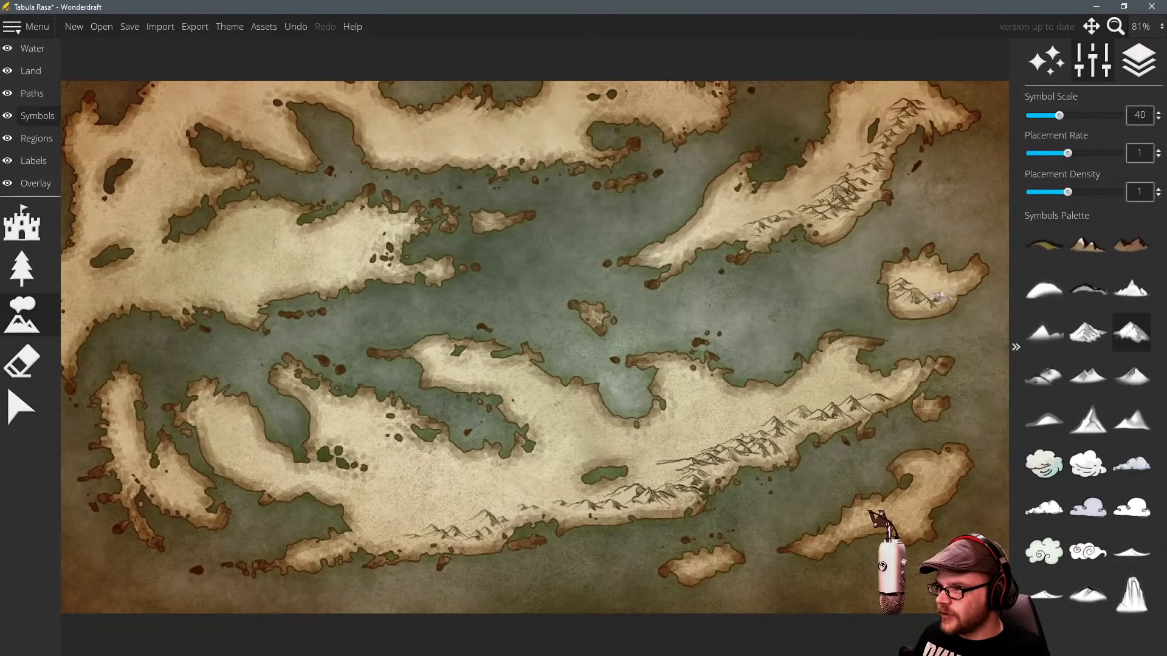
scroll(930, 296, "down", 1)
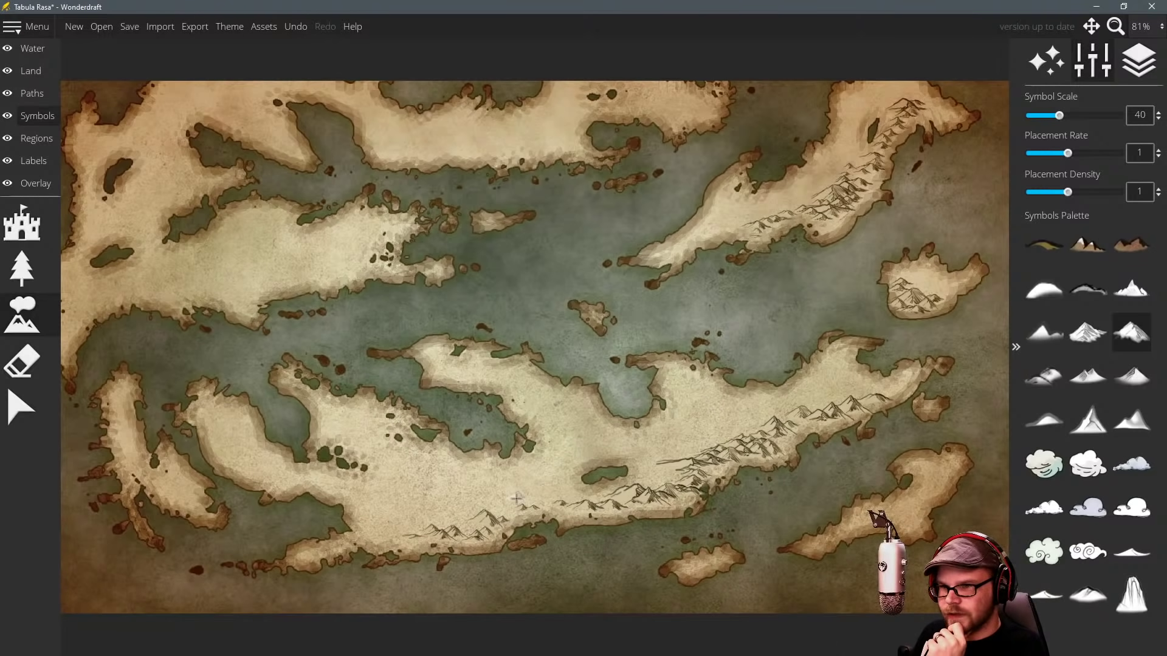
Paint a diagonal range from the southern landmass's coastal mountains northwest past the inner bay, at scales 40, 55 and 70.
left_click_drag(499, 491, 457, 466)
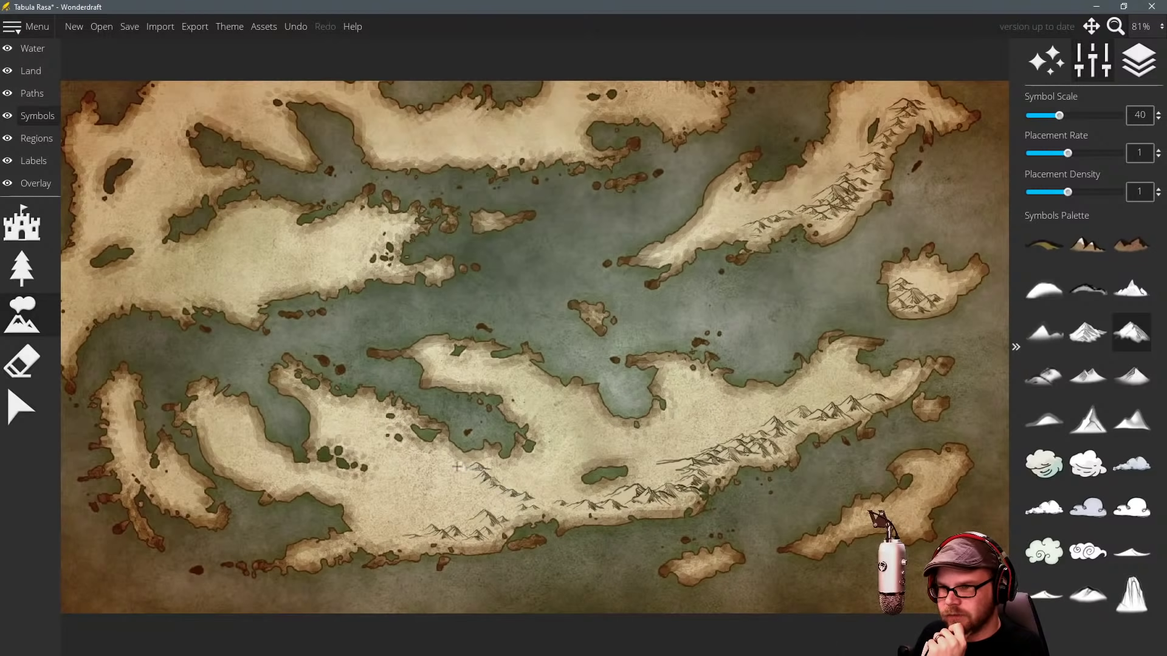
left_click(462, 470)
scroll(501, 477, "up", 3)
left_click(502, 478)
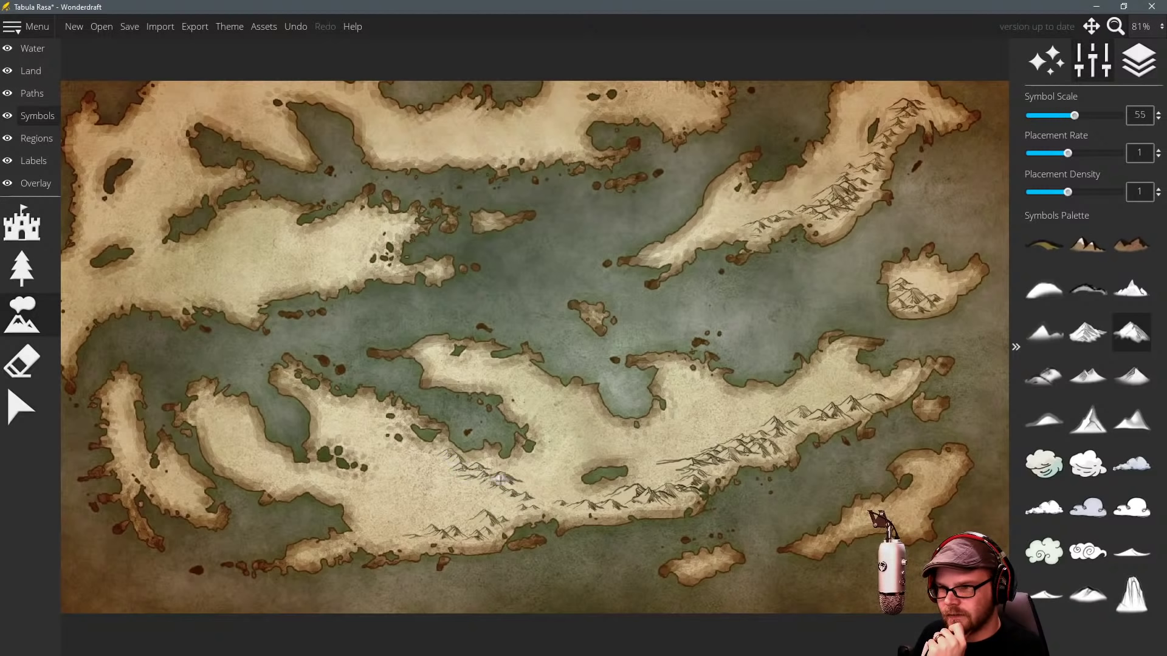
scroll(474, 480, "up", 2)
scroll(474, 479, "up", 1)
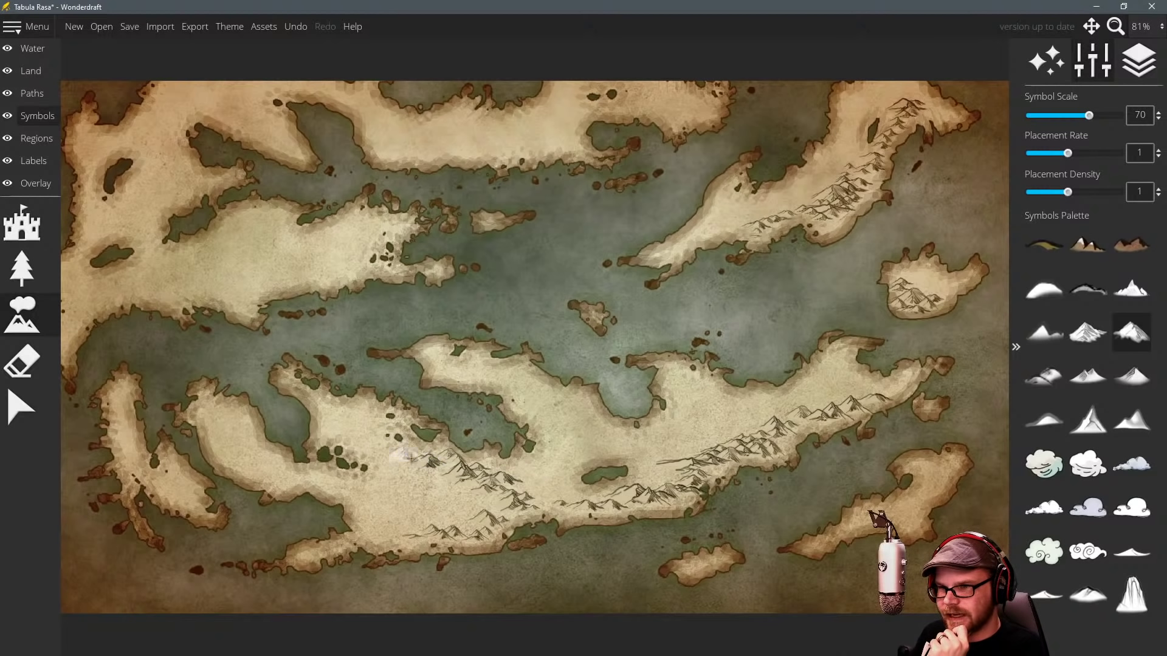
scroll(465, 465, "down", 2)
Paint a short range at scale 45 along the southern landmass's northern arm, curving south beside the inner bay.
scroll(380, 450, "down", 2)
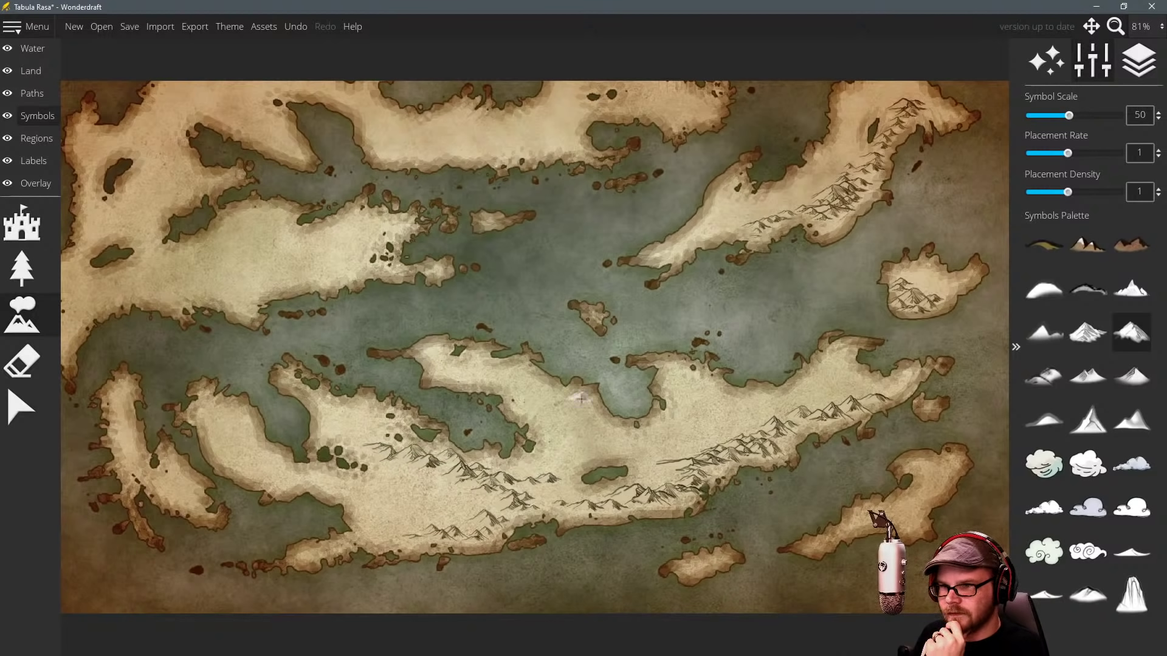
scroll(539, 383, "down", 1)
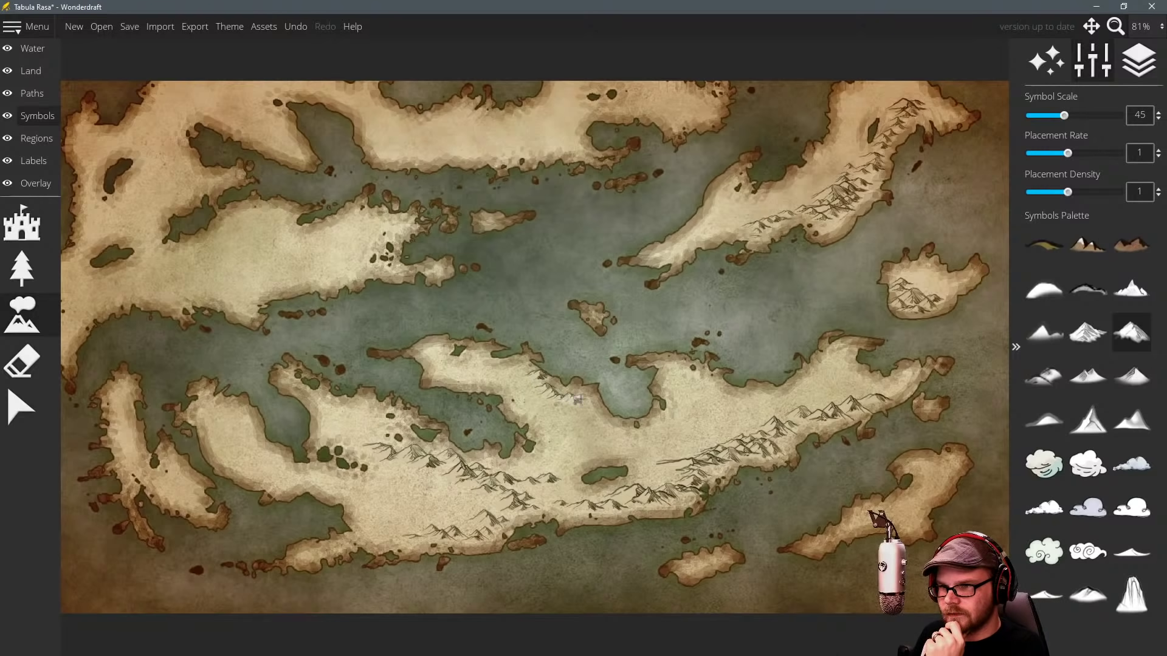
left_click_drag(560, 424, 551, 446)
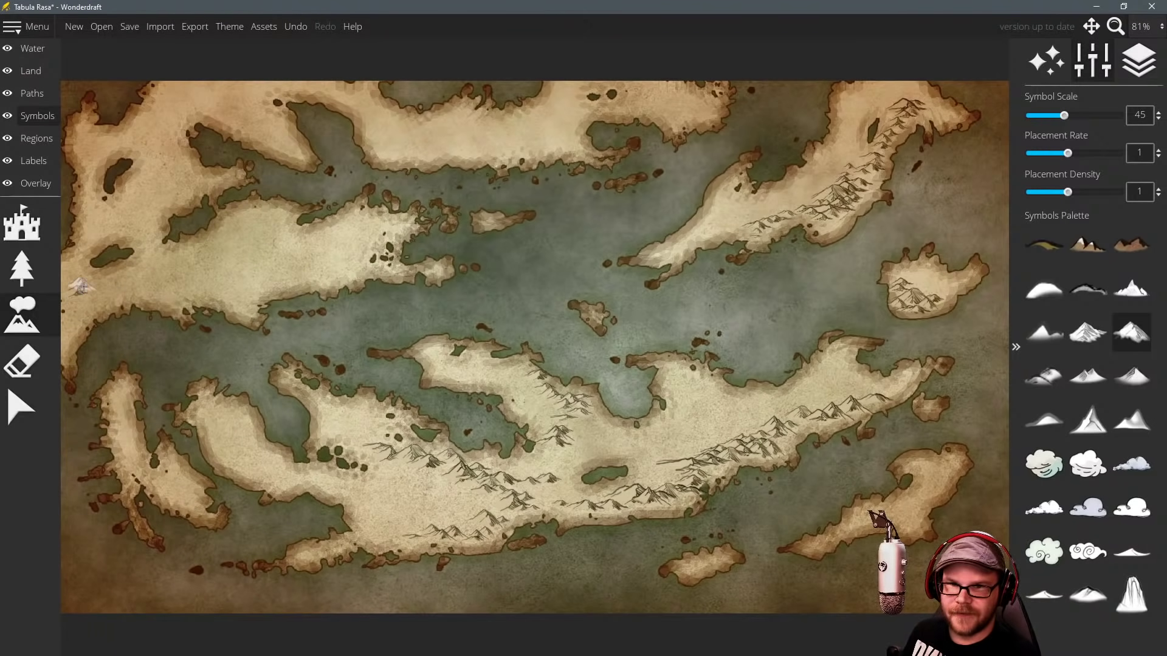
Paint a mountain range from the western map edge northeast along the western landmass's peninsula, at scales 65 and 50.
scroll(124, 270, "up", 4)
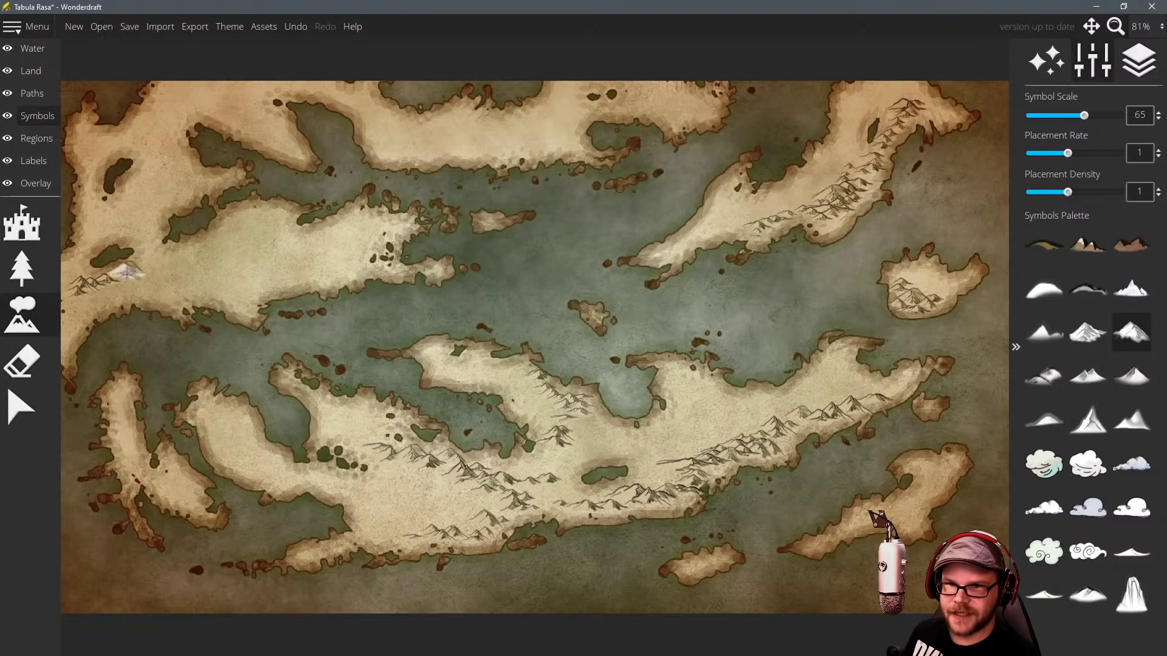
scroll(143, 265, "down", 3)
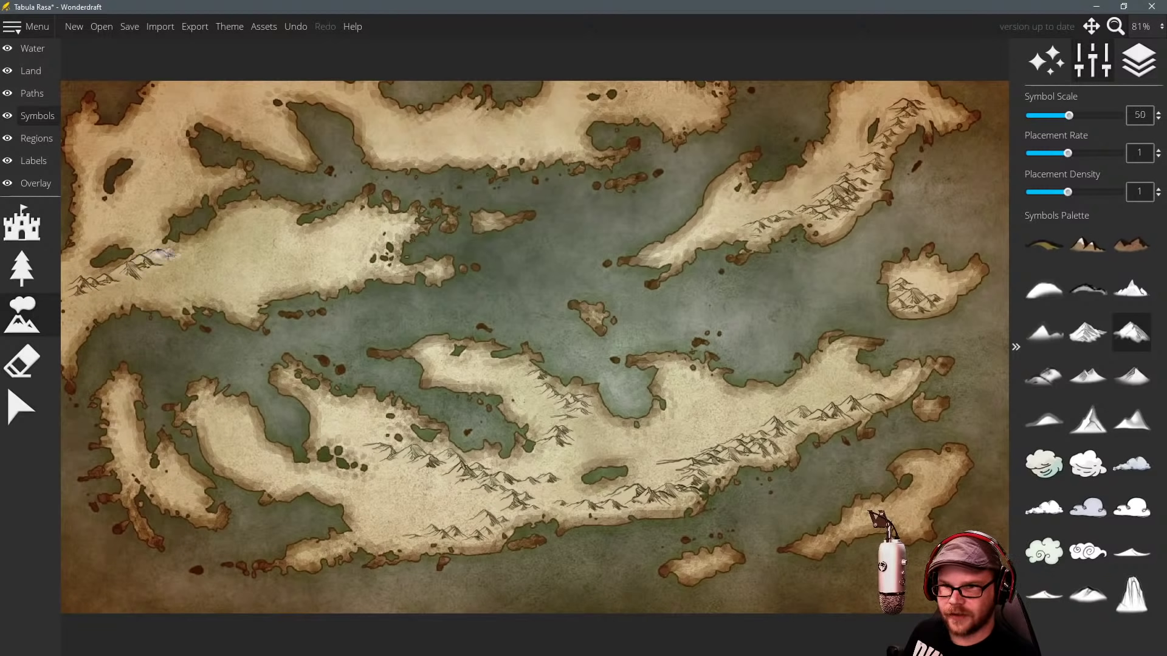
left_click(178, 254)
left_click(206, 246)
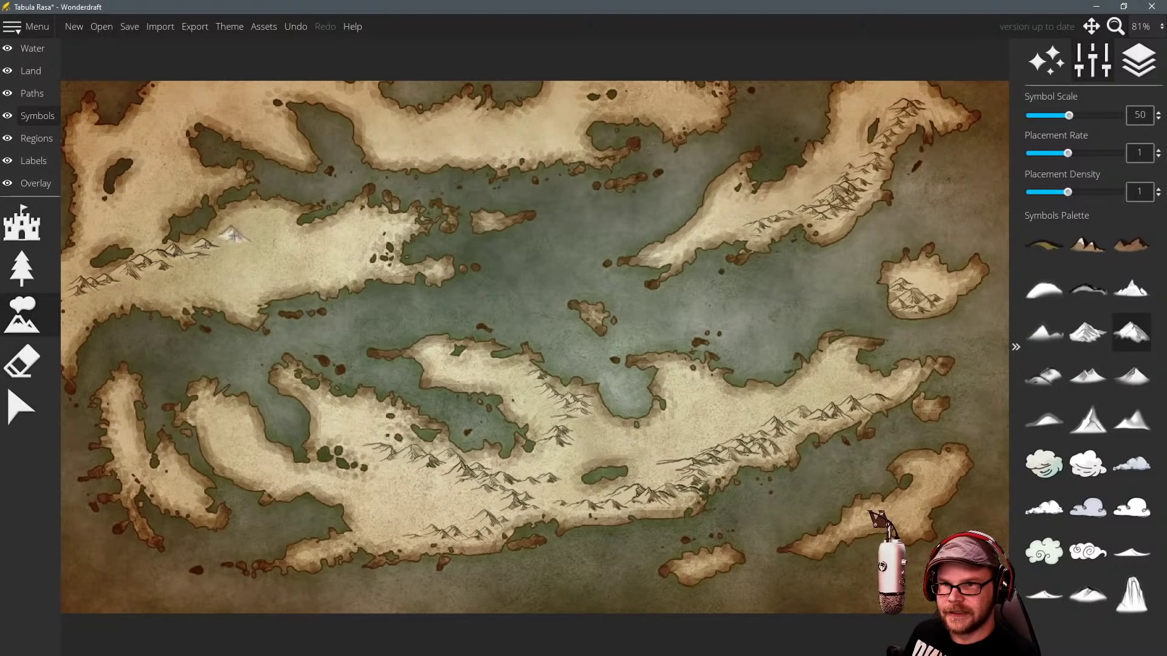
left_click(234, 235)
left_click(257, 220)
Extend the western peninsula's range east to its tip and fill in smaller mountains along it, at scales 45 and 35.
scroll(239, 236, "down", 1)
left_click_drag(237, 236, 309, 237)
left_click(327, 231)
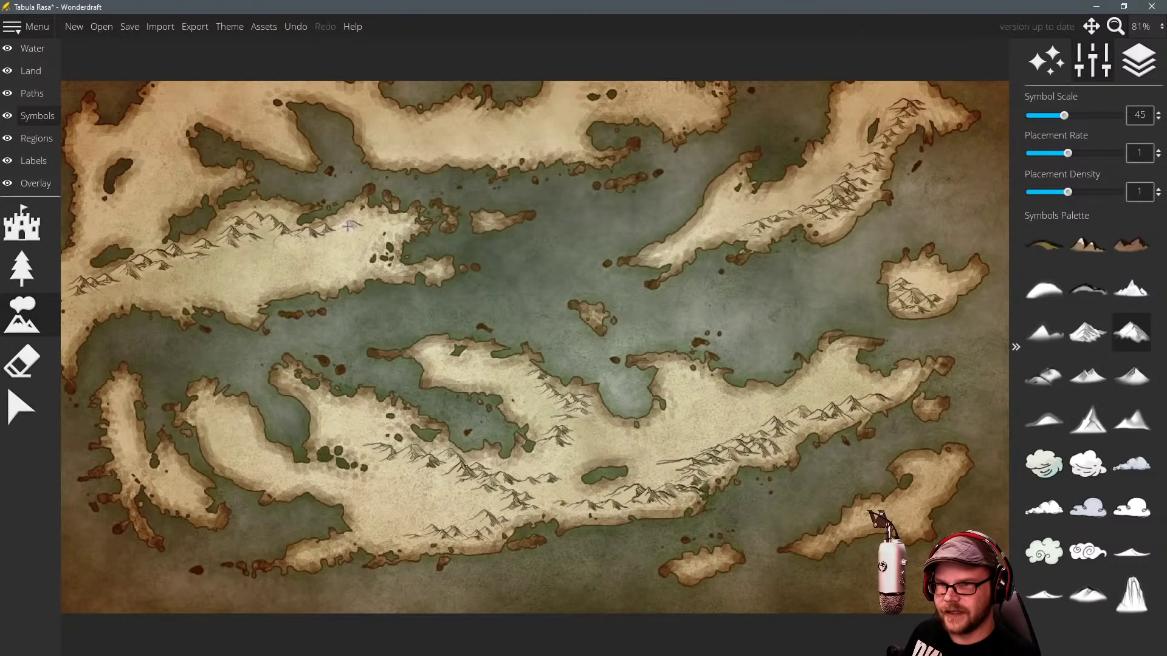
left_click(348, 226)
left_click(277, 245)
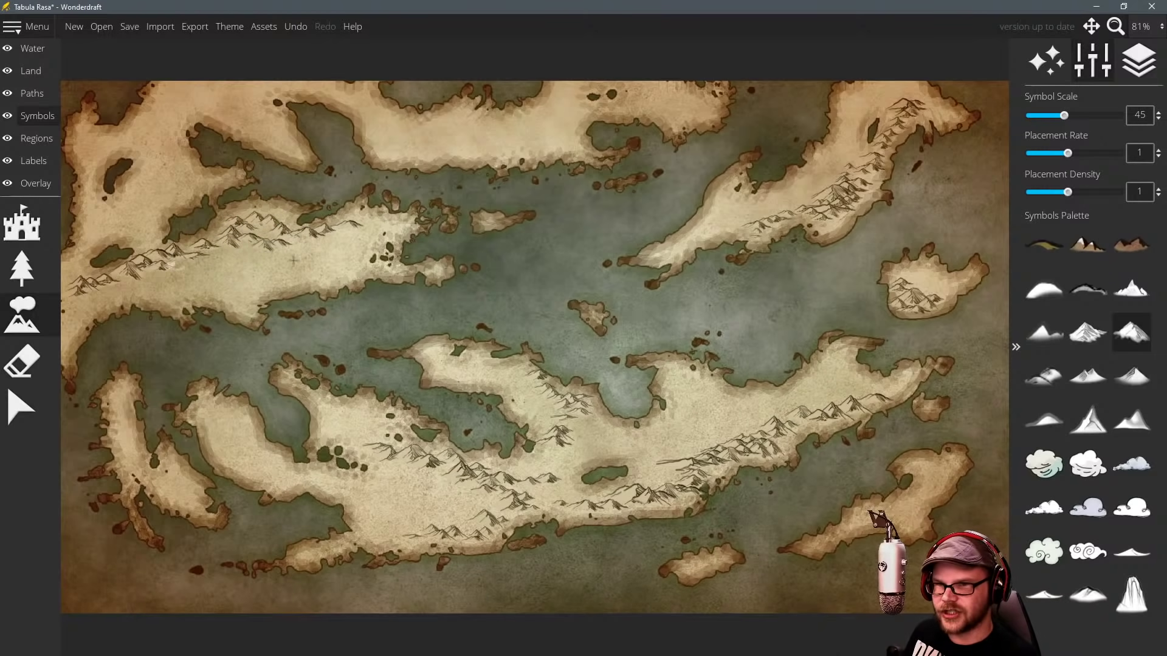
scroll(338, 236, "down", 2)
left_click(367, 232)
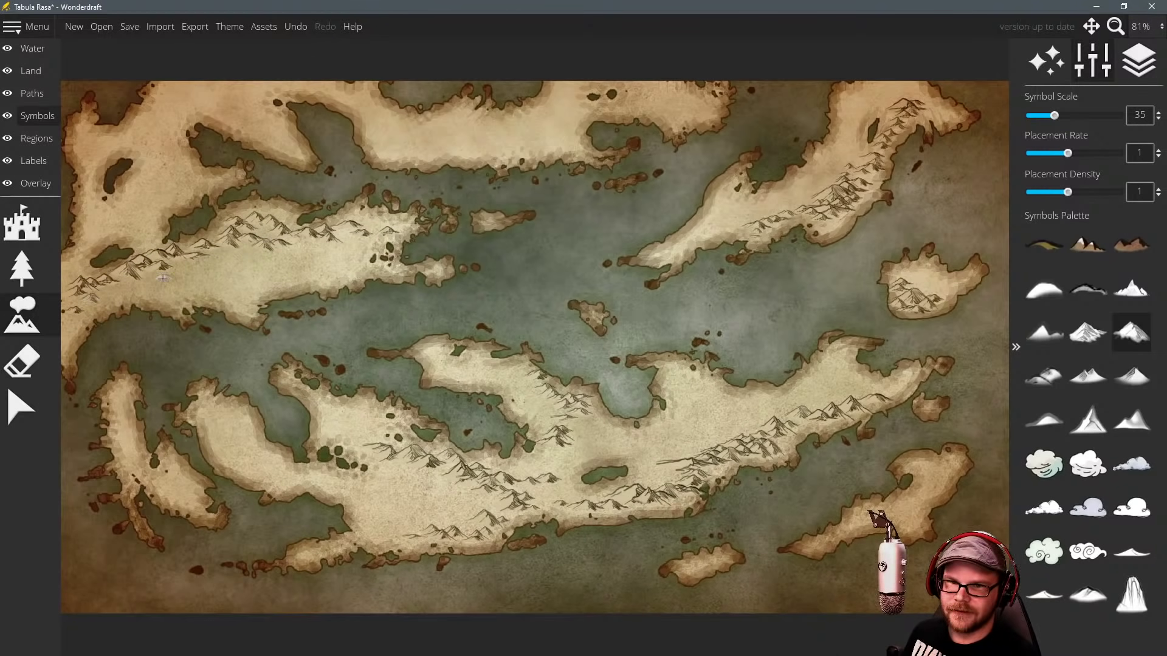
scroll(88, 297, "down", 3)
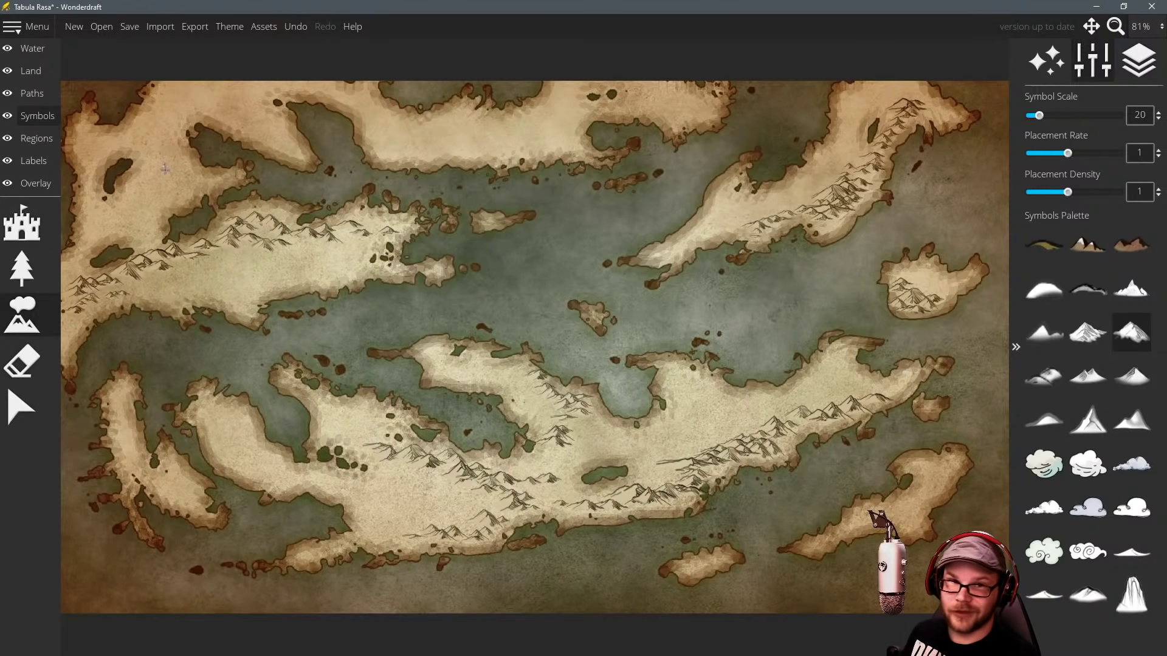
Paint a mountain cluster in the map's northwest corner at scales 70 and 60, undoing and redoing the last stroke.
scroll(160, 150, "up", 11)
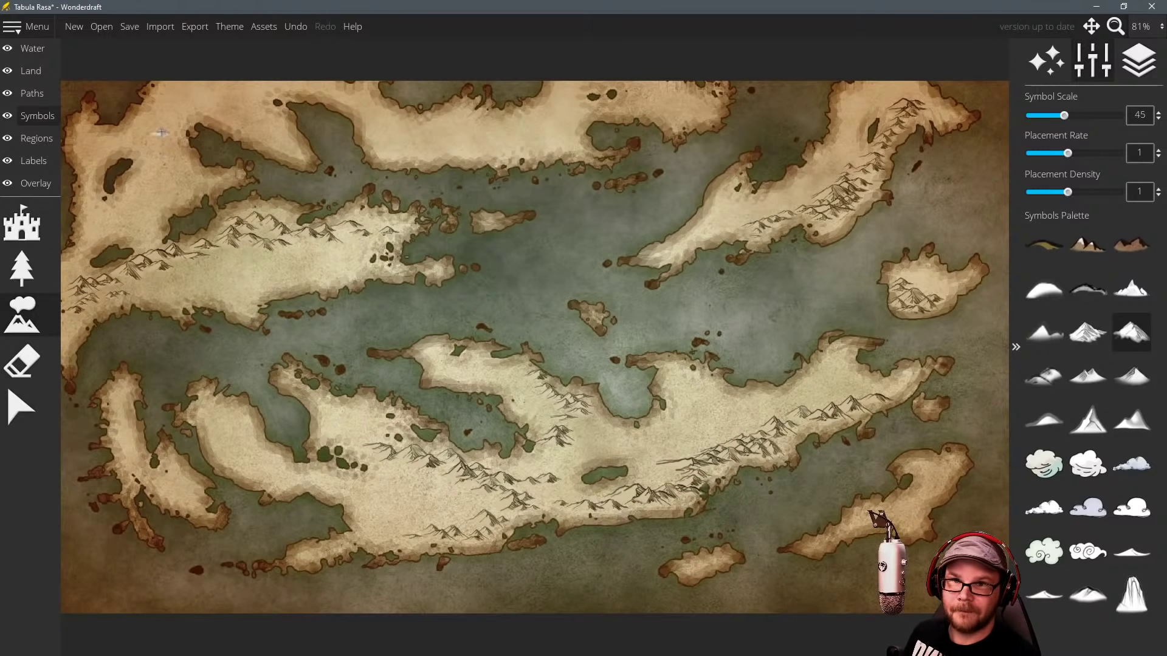
scroll(174, 92, "down", 1)
left_click(174, 93)
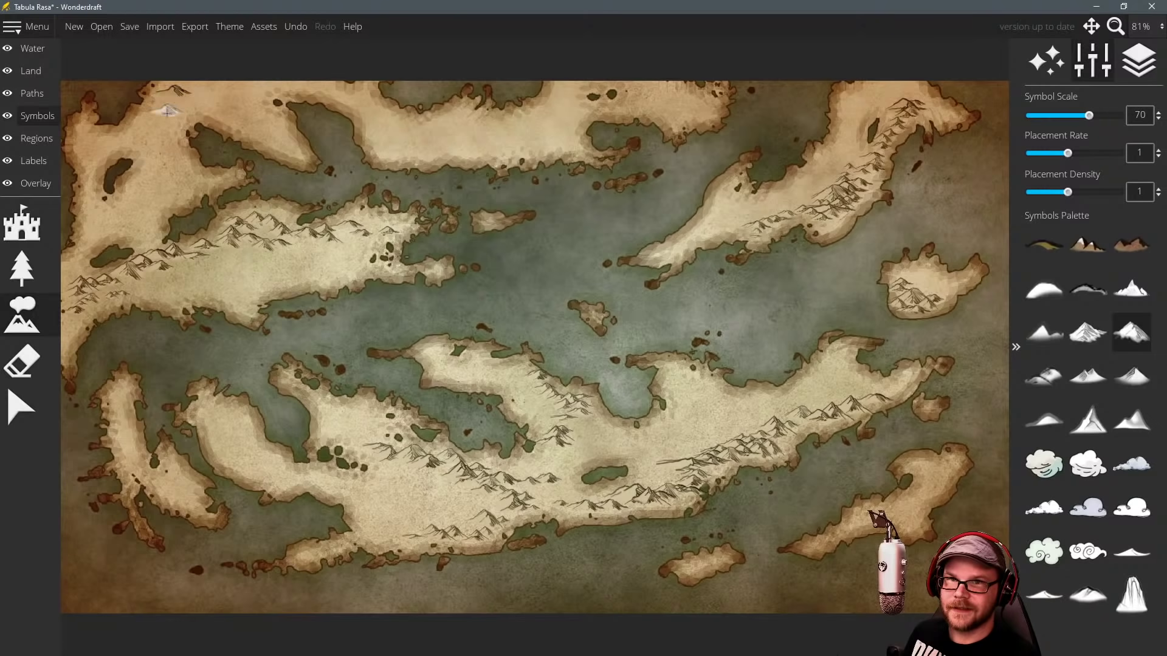
scroll(155, 105, "down", 2)
mouse_move(149, 119)
left_mouse_down()
mouse_move(194, 85)
mouse_move(247, 86)
mouse_move(197, 96)
left_mouse_up()
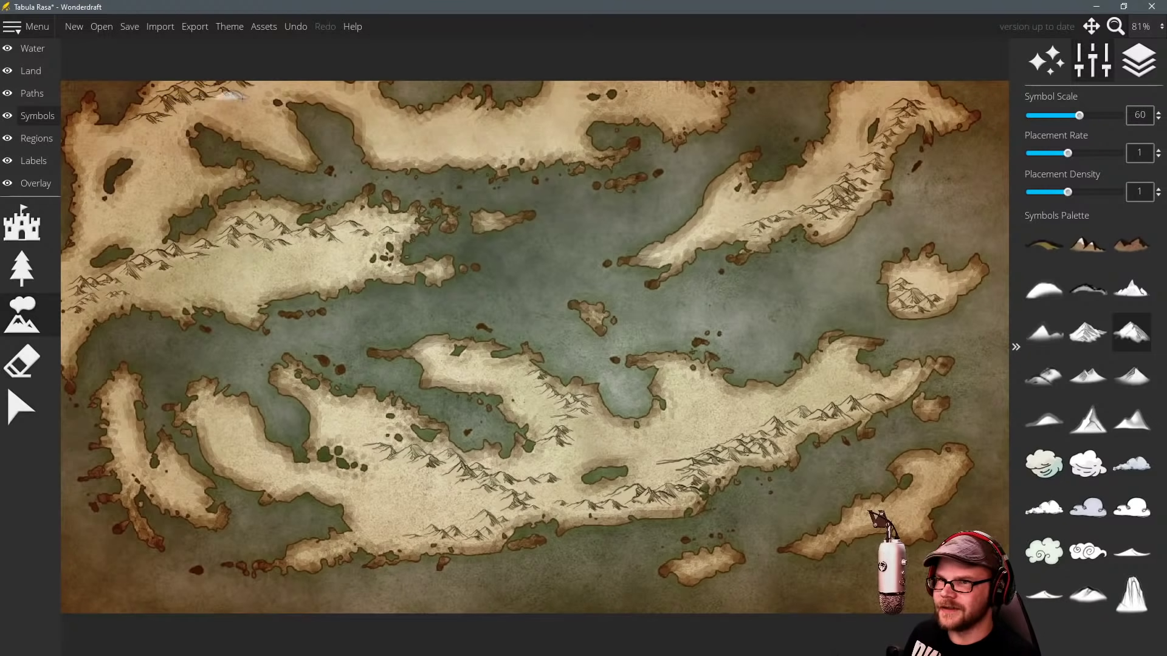
key("ctrl+z")
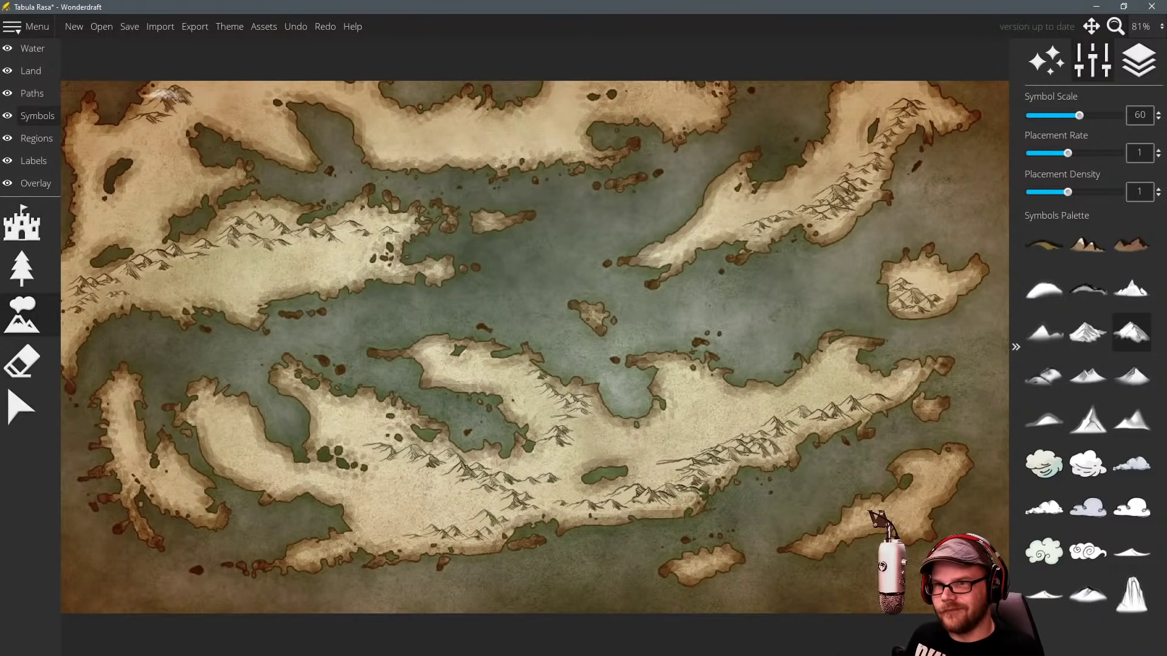
left_click(189, 109)
left_click_drag(186, 113, 131, 133)
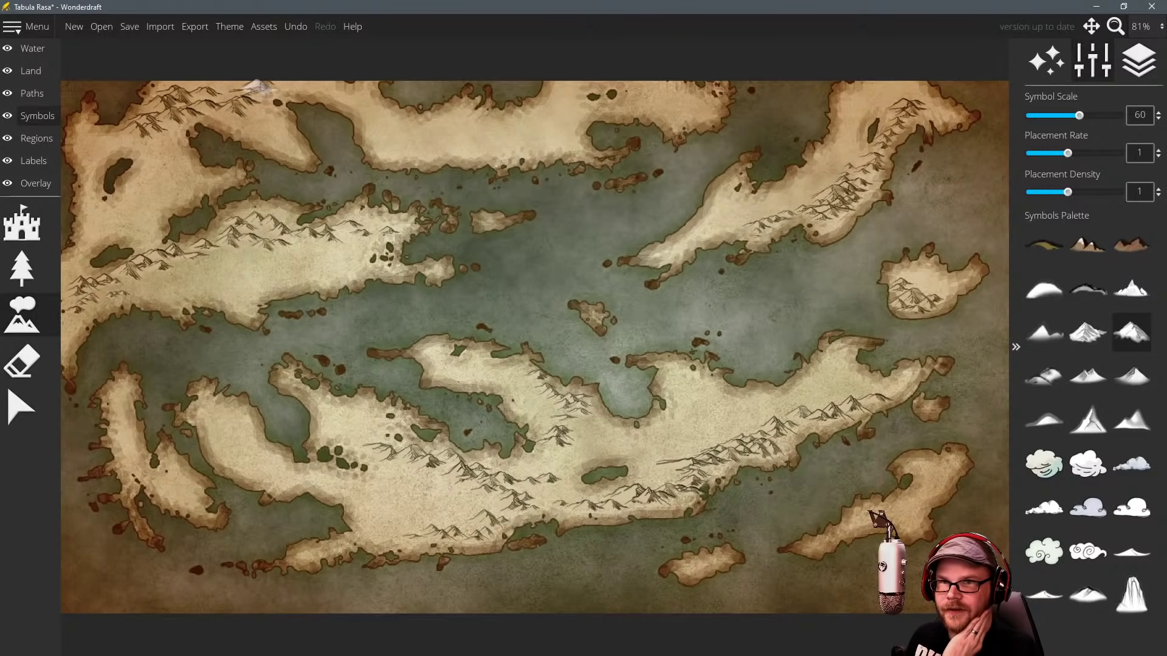
Undo the last mountain stroke and paint smaller mountains along the northwestern landmass's northeastern end at scales 45 and 35.
key("ctrl+z")
scroll(267, 94, "down", 5)
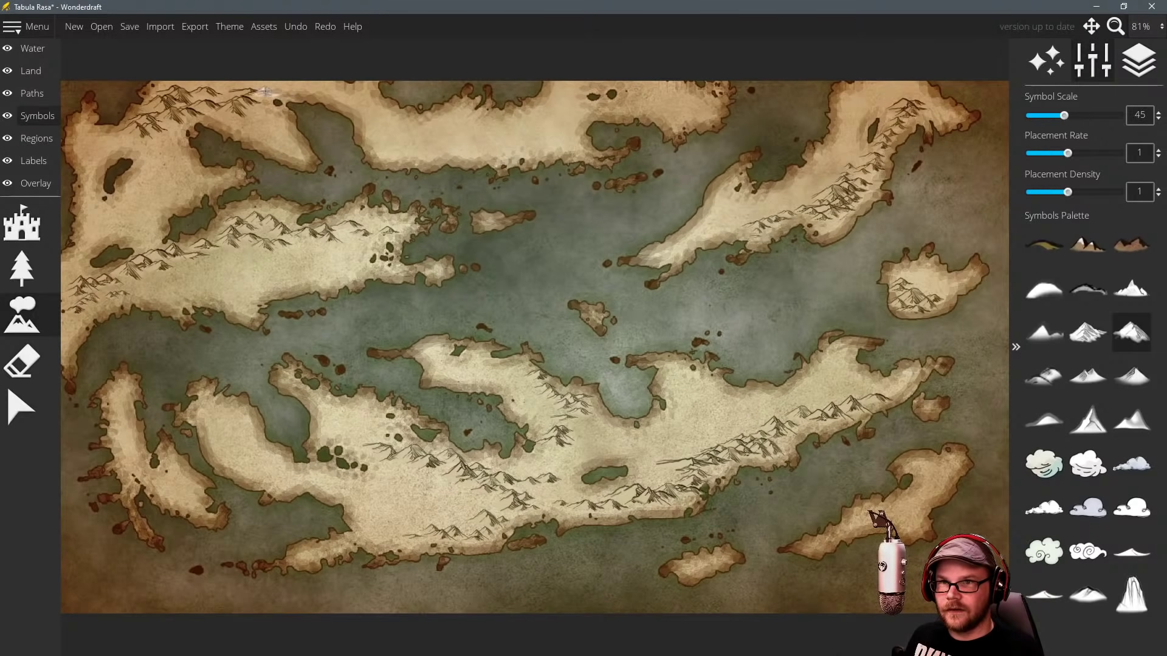
left_click(264, 90)
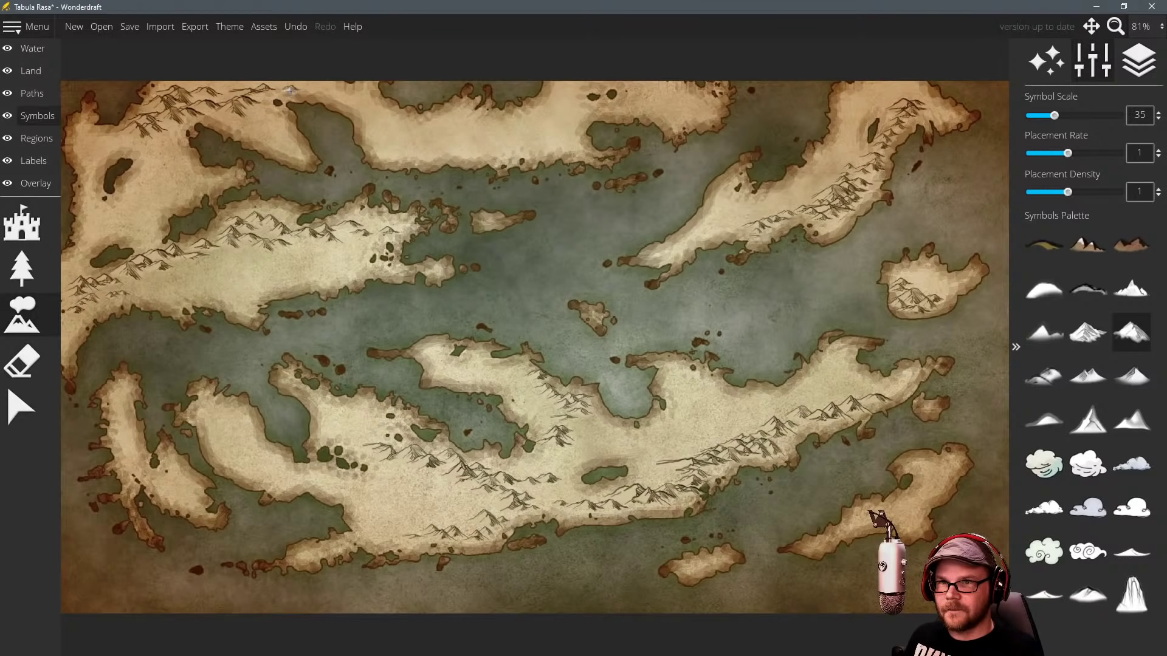
scroll(291, 90, "down", 2)
Paint a mountain range along the northern landmass's south coast and up to its northern edge, at scales from 60 down to 35.
scroll(437, 142, "up", 8)
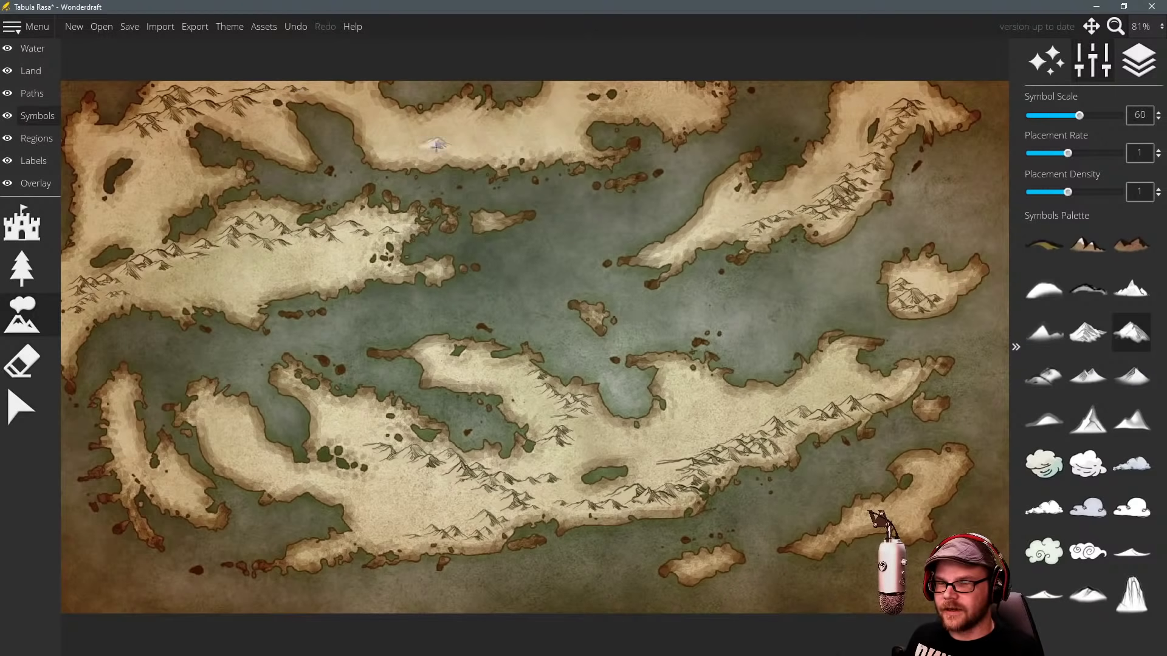
left_click(408, 152)
scroll(424, 152, "down", 1)
mouse_move(442, 152)
left_mouse_down()
mouse_move(544, 147)
mouse_move(558, 105)
mouse_move(530, 138)
mouse_move(563, 95)
left_mouse_up()
left_click(562, 96)
scroll(561, 94, "down", 4)
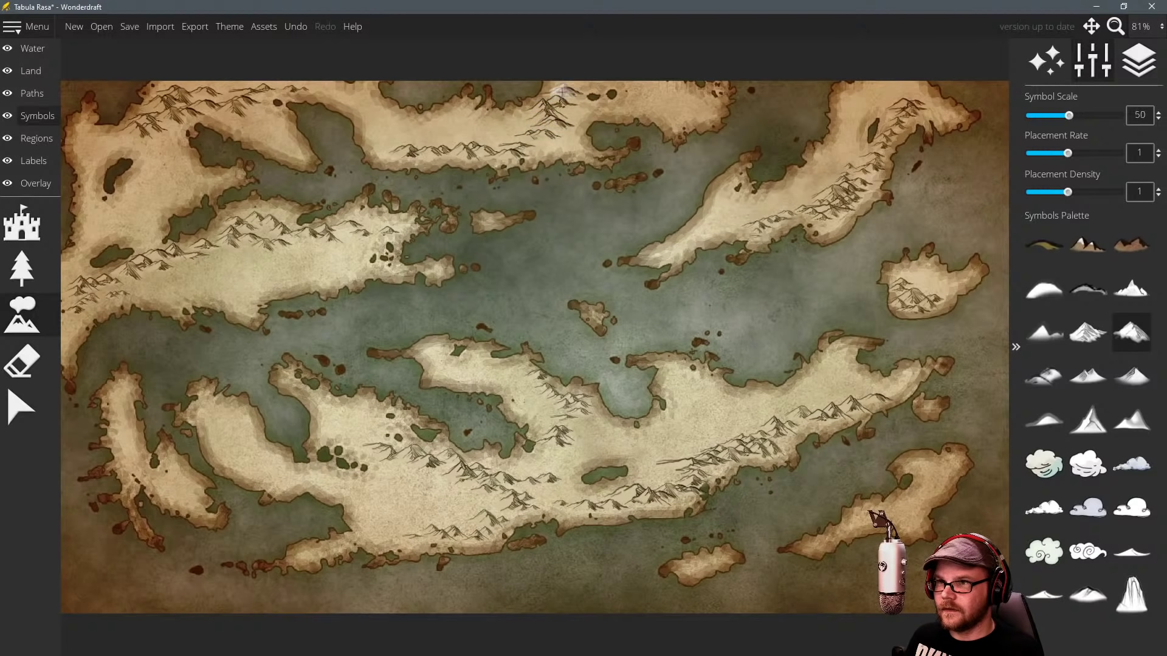
left_click(570, 111)
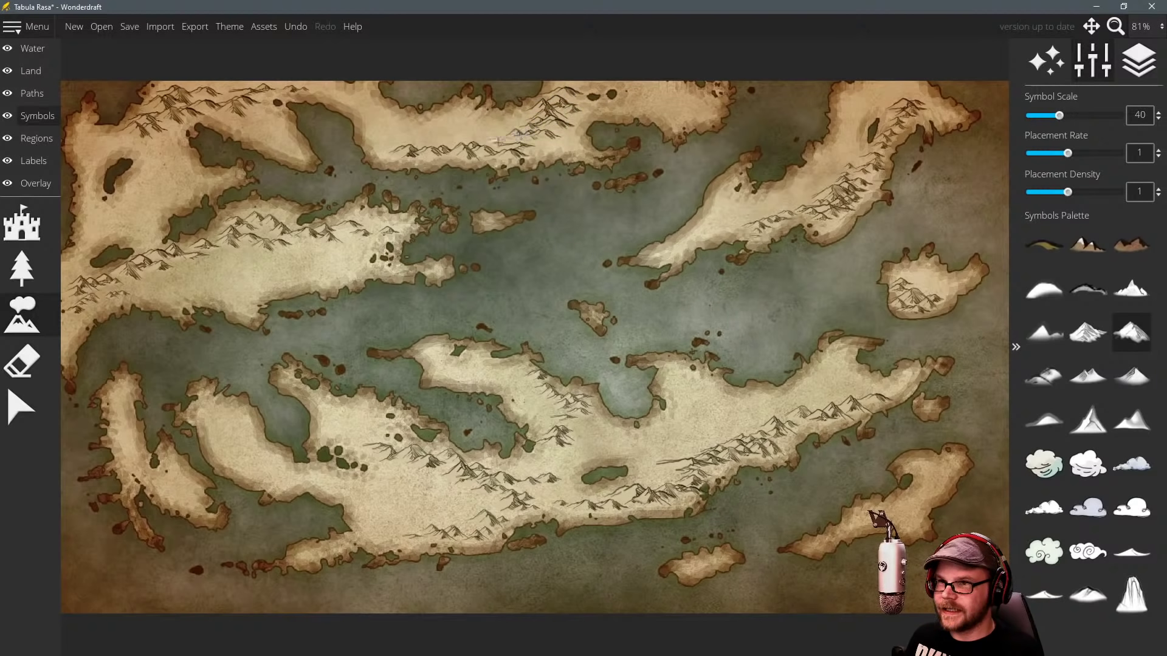
scroll(480, 141, "down", 1, "shift")
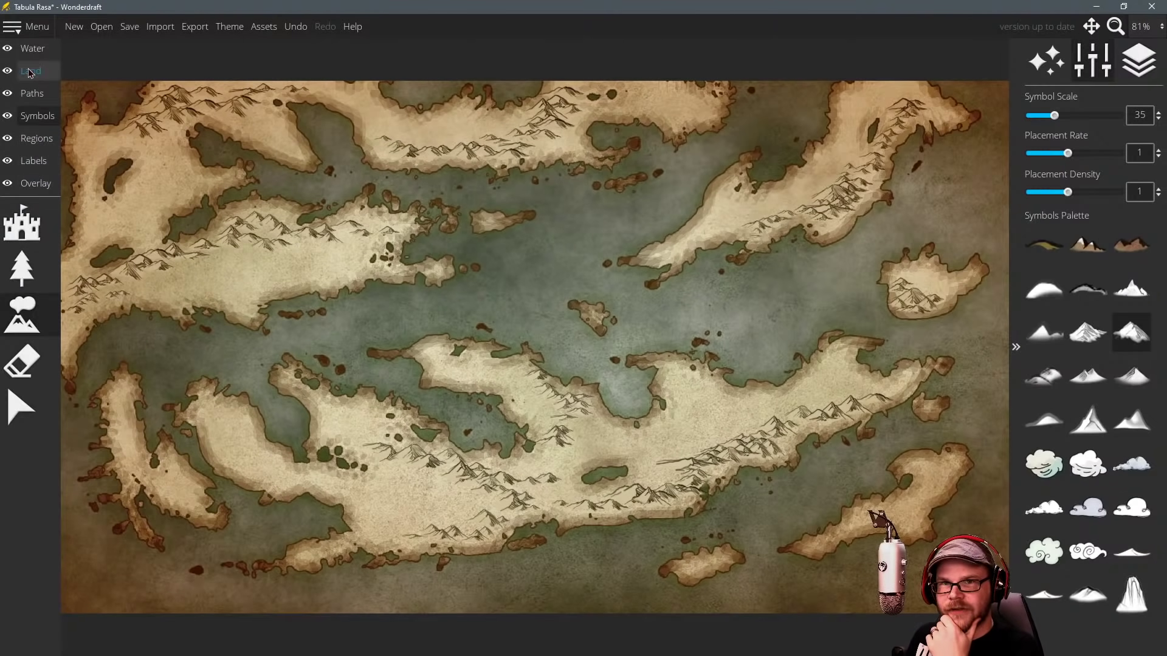
Lower the land along the map's northern edge above the northern mountains into open water, using brush sizes 24 and 32.
left_click(30, 71)
left_click(40, 392)
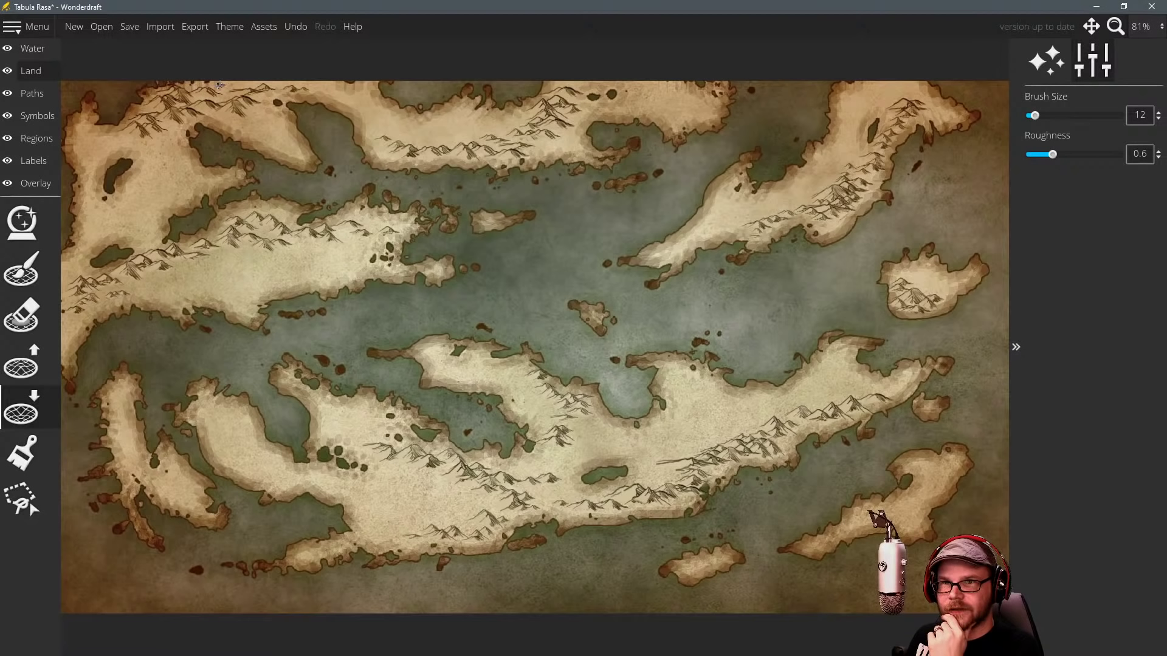
scroll(229, 85, "up", 5)
scroll(230, 85, "down", 2)
mouse_move(225, 85)
left_mouse_down()
mouse_move(195, 84)
mouse_move(209, 85)
left_mouse_up()
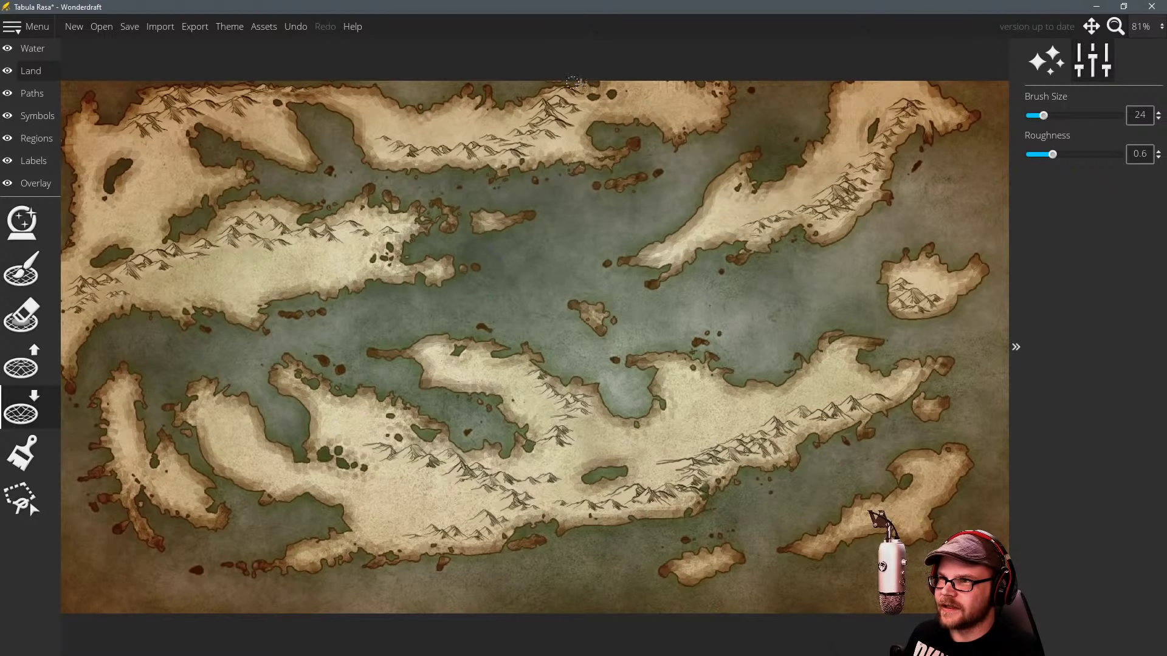
left_click(636, 87)
left_click(614, 87)
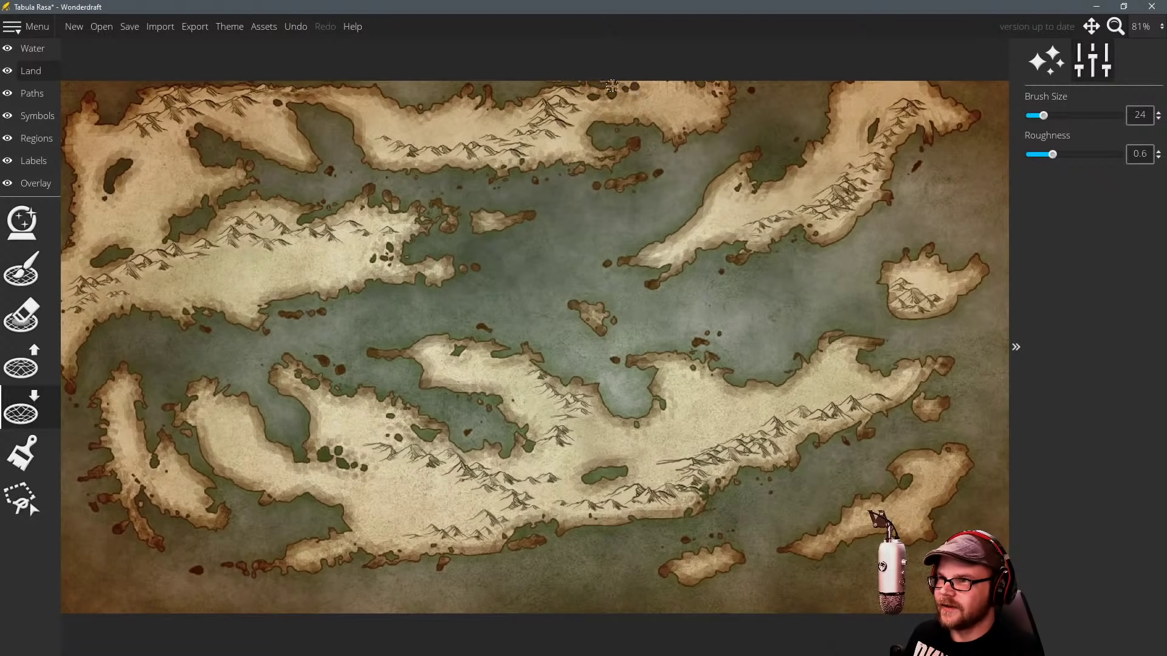
scroll(603, 83, "up", 1)
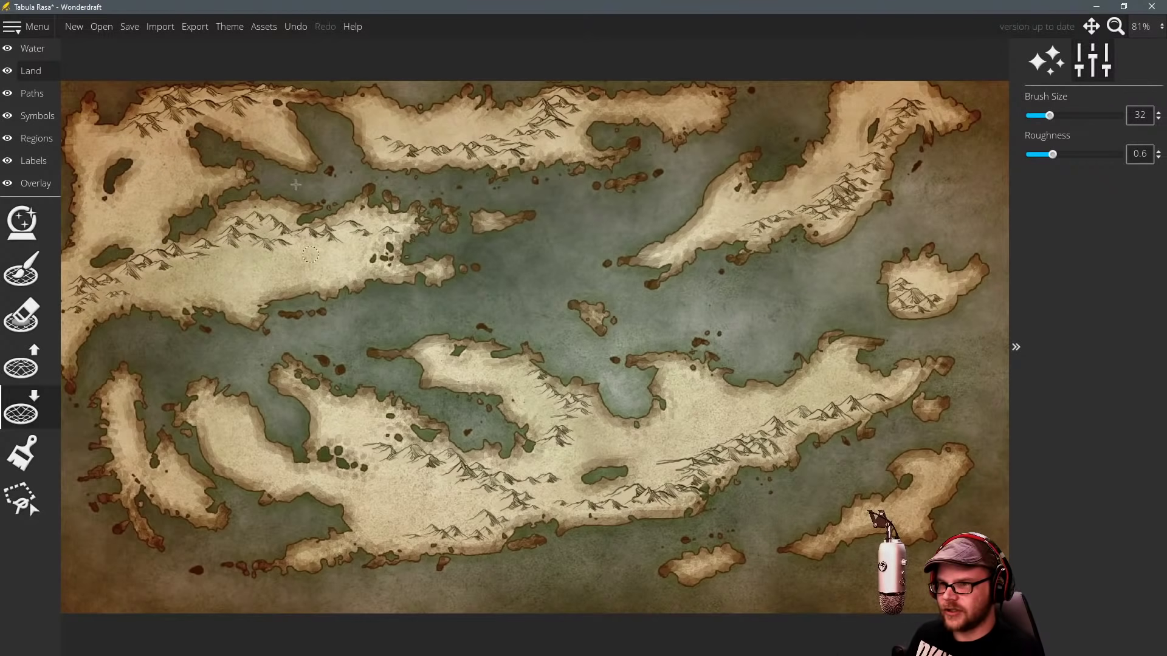
Paint mountains down the southern landmass's western arm and on to its southwestern coast, varying the scale between 25 and 60.
left_click(27, 121)
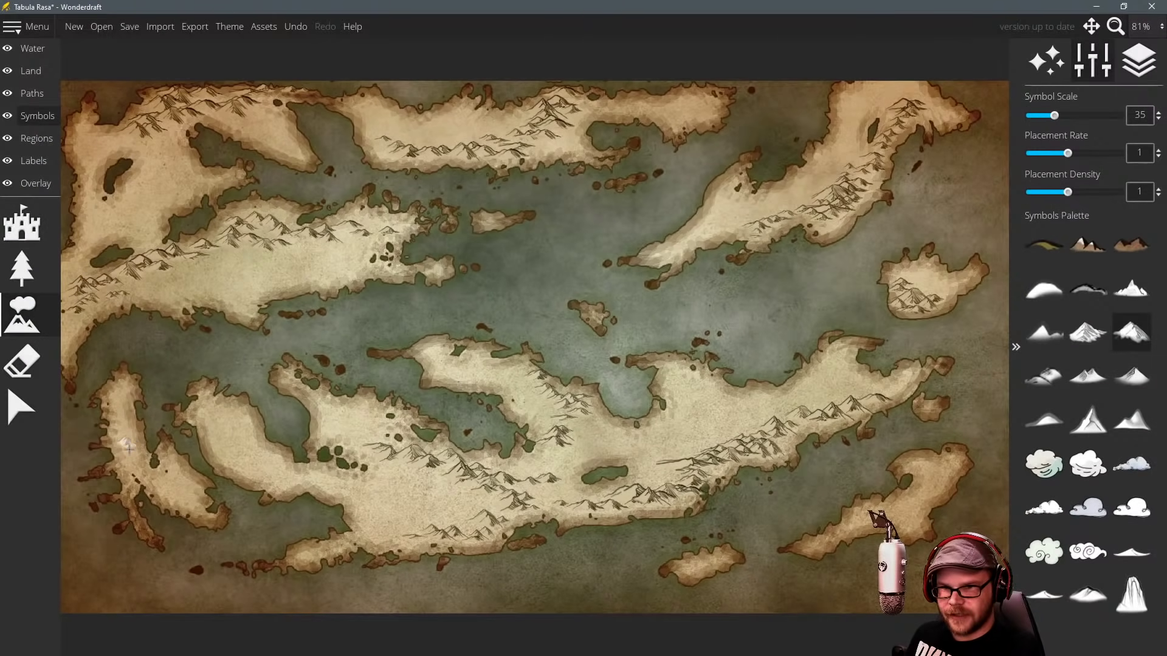
scroll(133, 445, "down", 1)
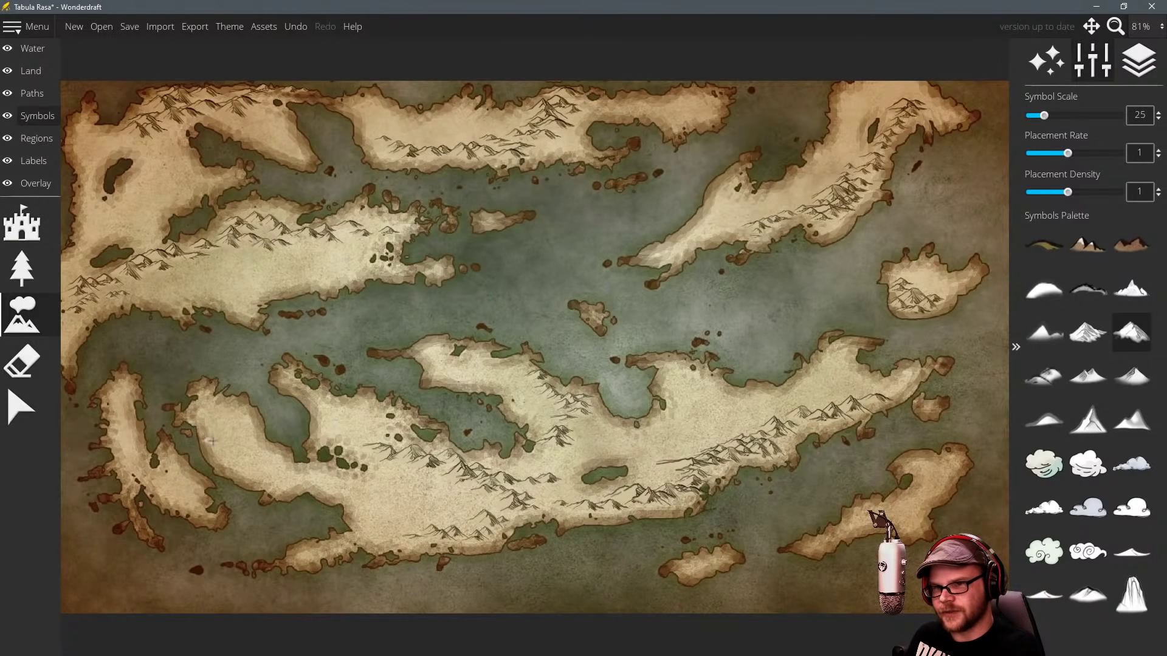
scroll(219, 453, "up", 5)
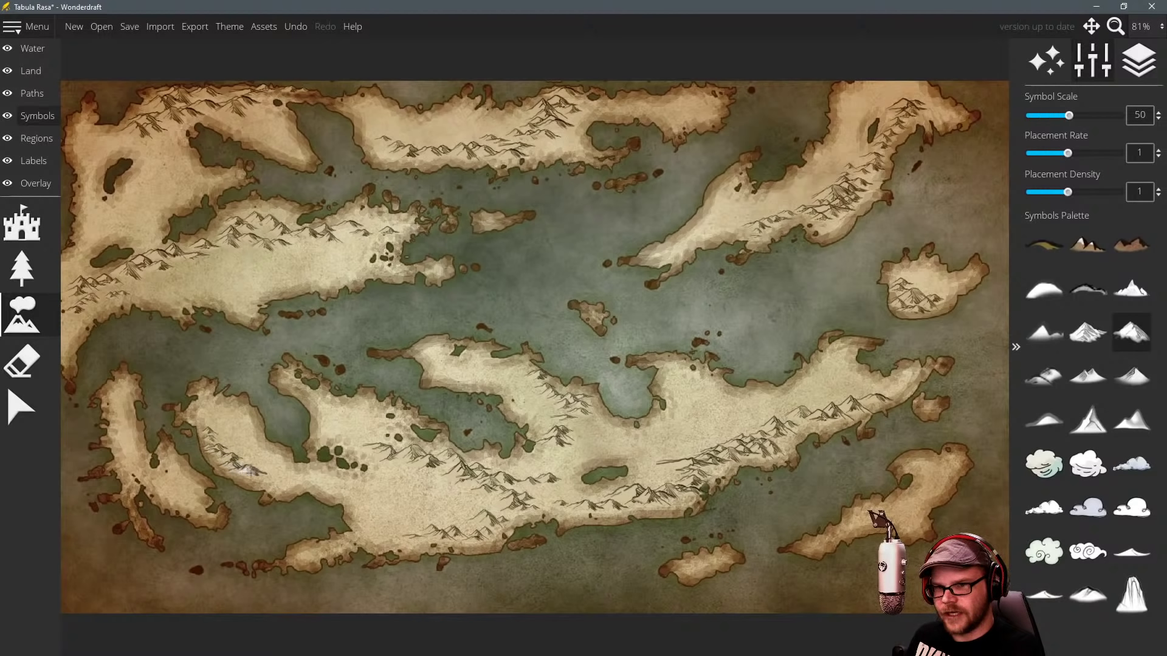
scroll(252, 474, "down", 1)
scroll(276, 484, "down", 1)
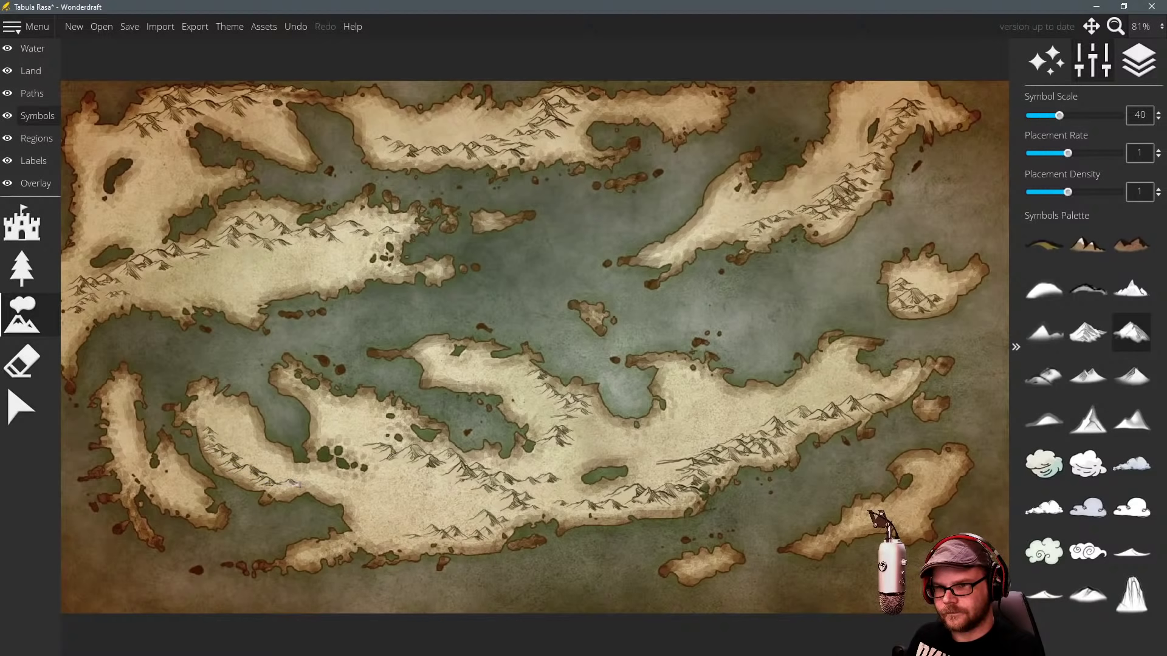
scroll(341, 498, "down", 2)
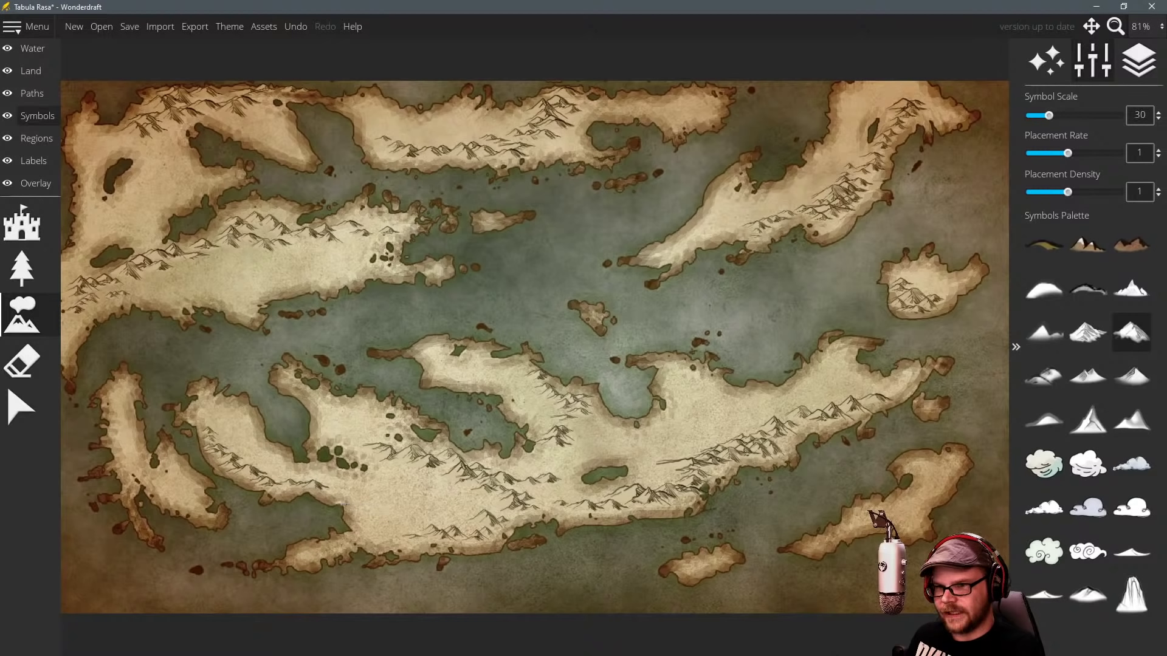
scroll(364, 520, "down", 1)
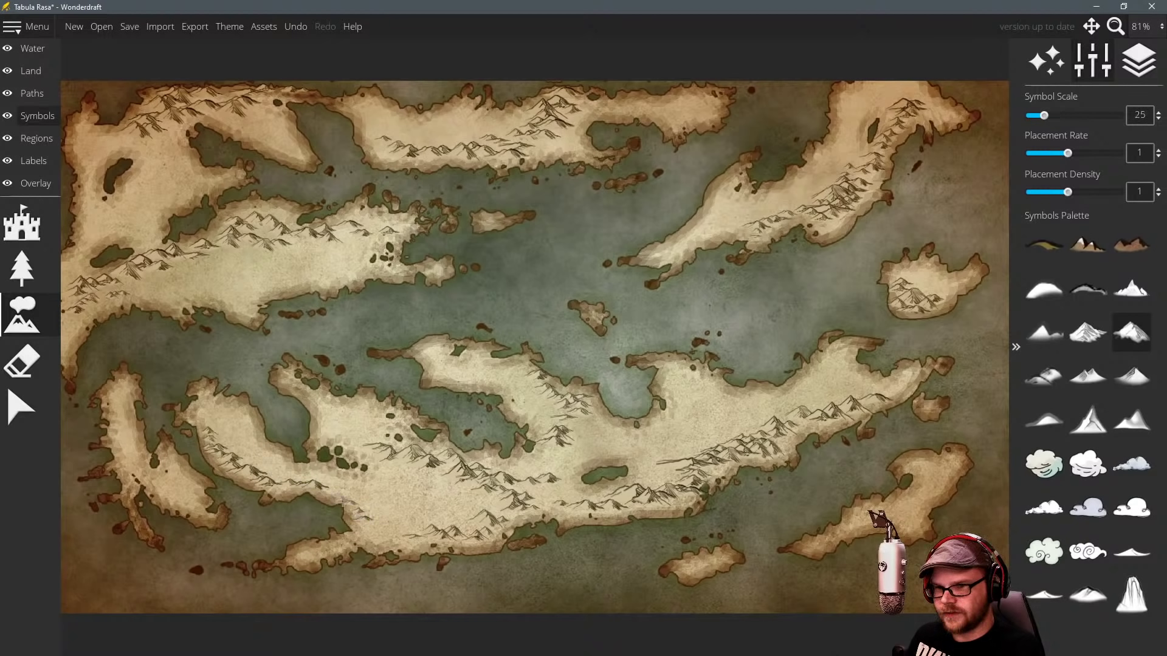
scroll(378, 526, "up", 7)
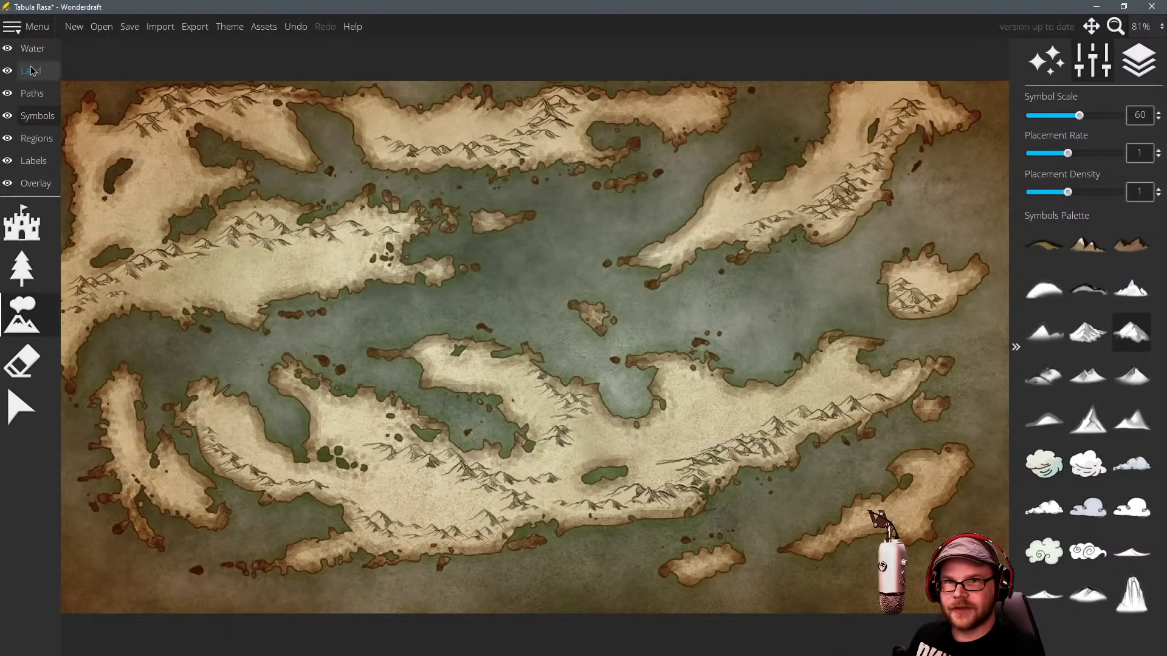
Draw short rivers at width 4 beside the western peninsula's northern inlet, to its lake, and from the northwestern mountains to the bay.
left_click(30, 48)
left_click(29, 264)
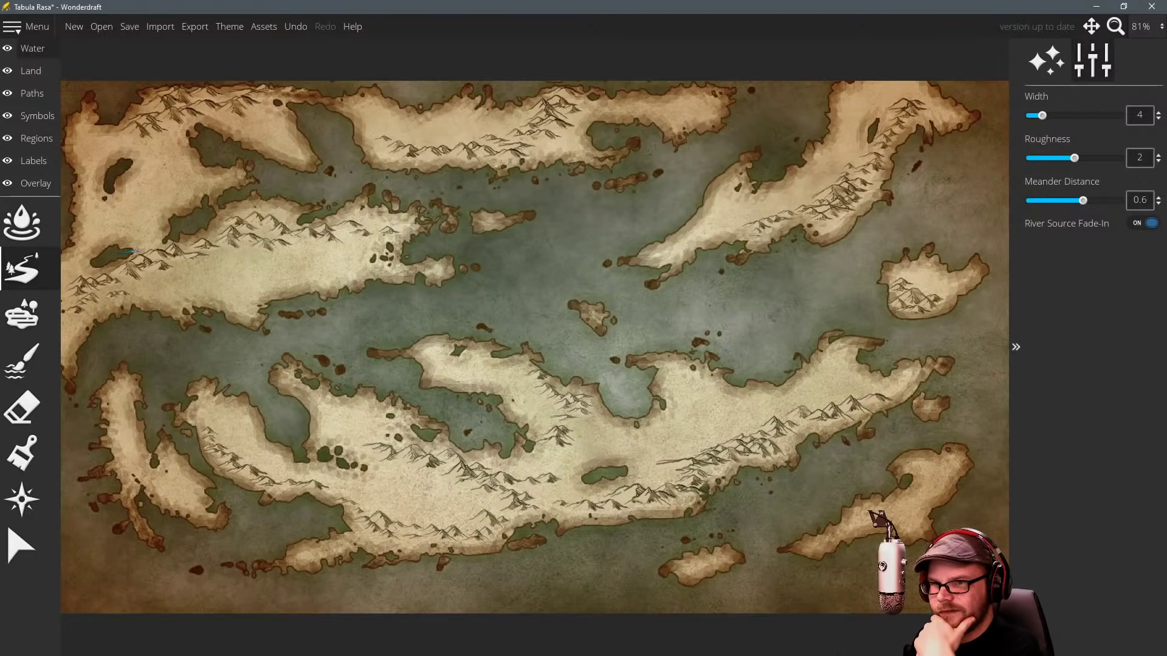
left_click_drag(172, 239, 226, 223)
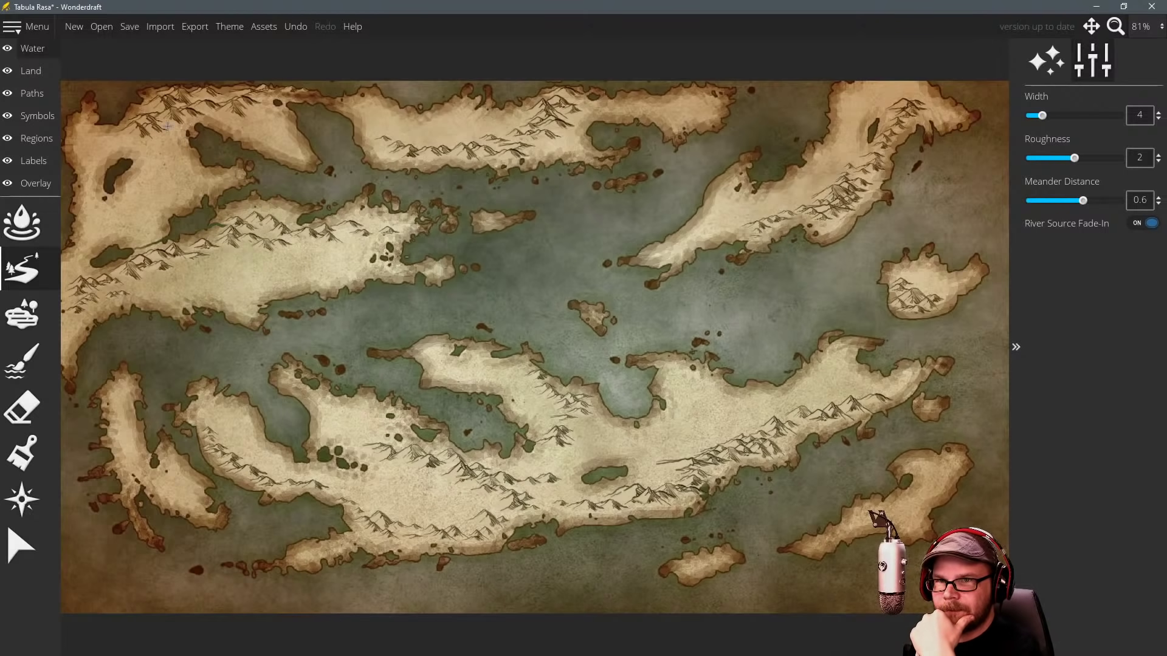
left_click_drag(182, 146, 204, 147)
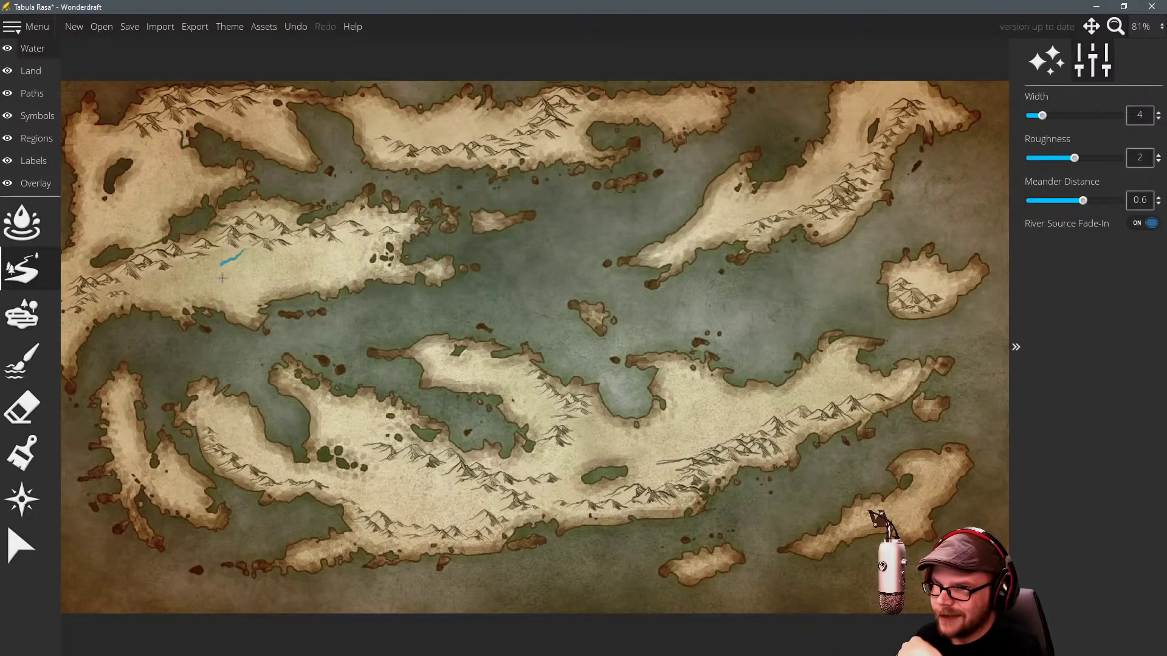
Draw a width 4 river from the western peninsula's mountains to its south coast, fanning the mouth into a delta at widths 8 and 5.
mouse_move(222, 278)
left_mouse_down()
mouse_move(248, 326)
mouse_move(218, 318)
mouse_move(231, 314)
mouse_move(220, 352)
mouse_move(235, 321)
left_mouse_up()
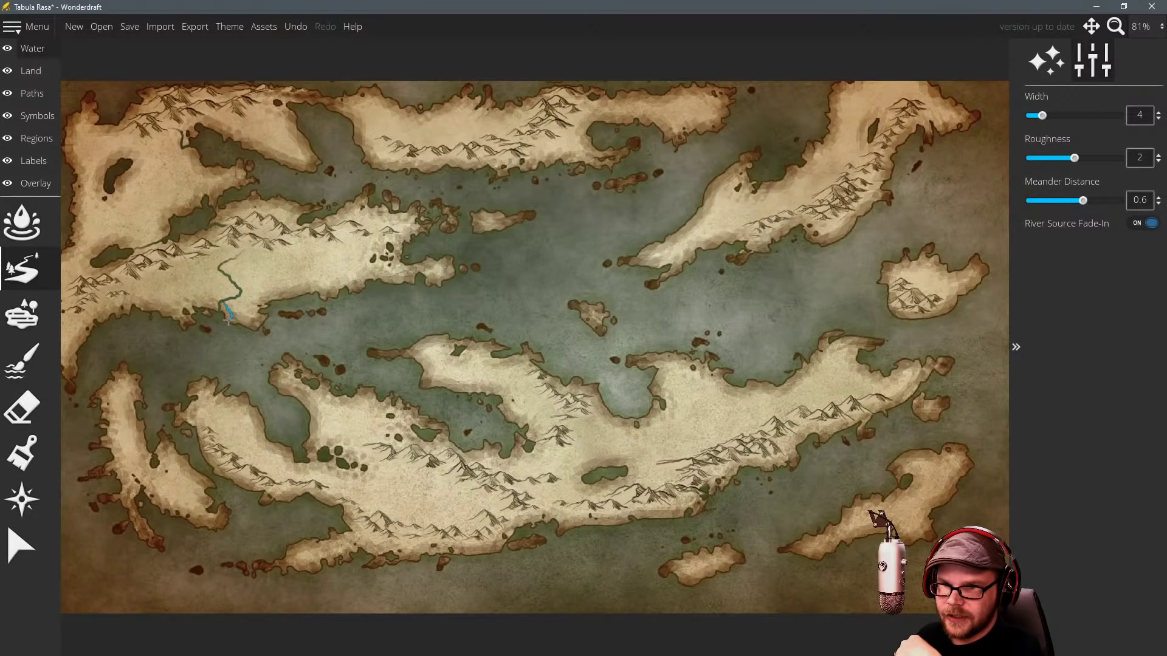
scroll(217, 320, "up", 4)
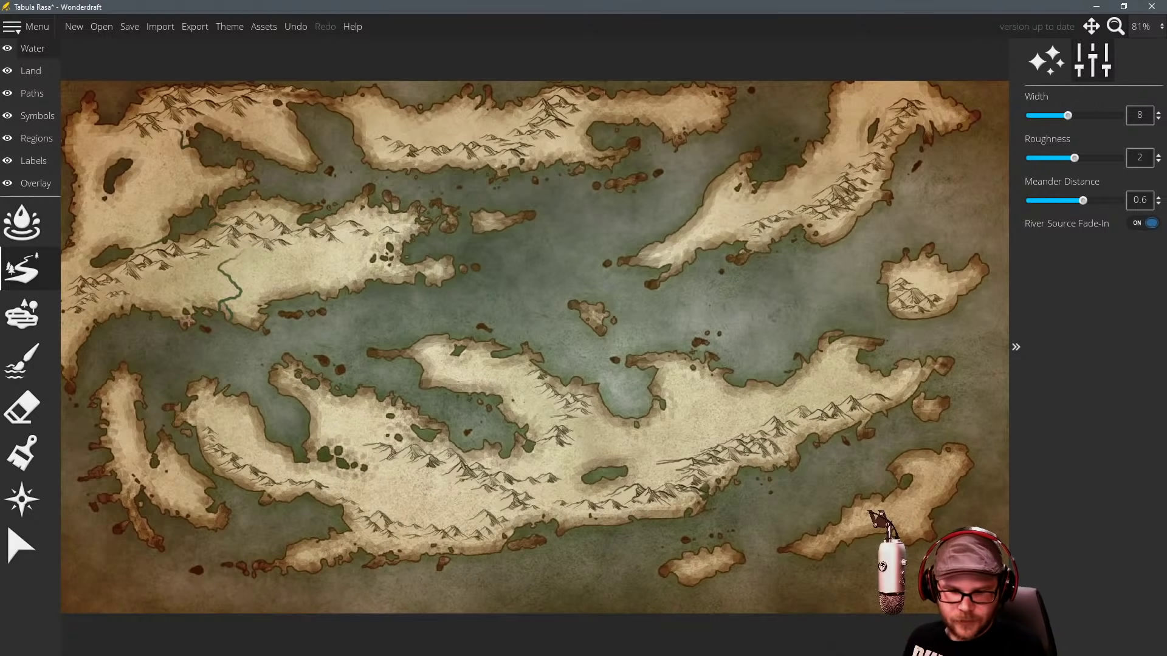
scroll(249, 308, "up", 6)
left_click_drag(280, 350, 490, 367)
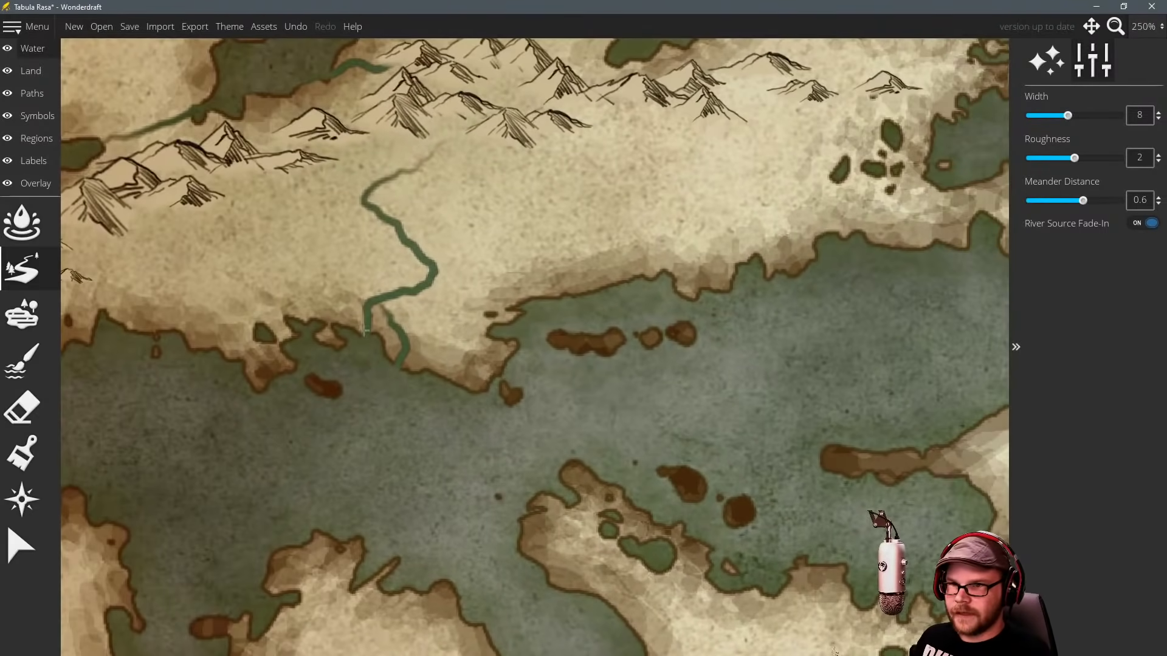
mouse_move(380, 378)
left_mouse_down()
mouse_move(371, 349)
mouse_move(374, 331)
mouse_move(381, 351)
mouse_move(398, 297)
left_mouse_up()
scroll(341, 353, "down", 3)
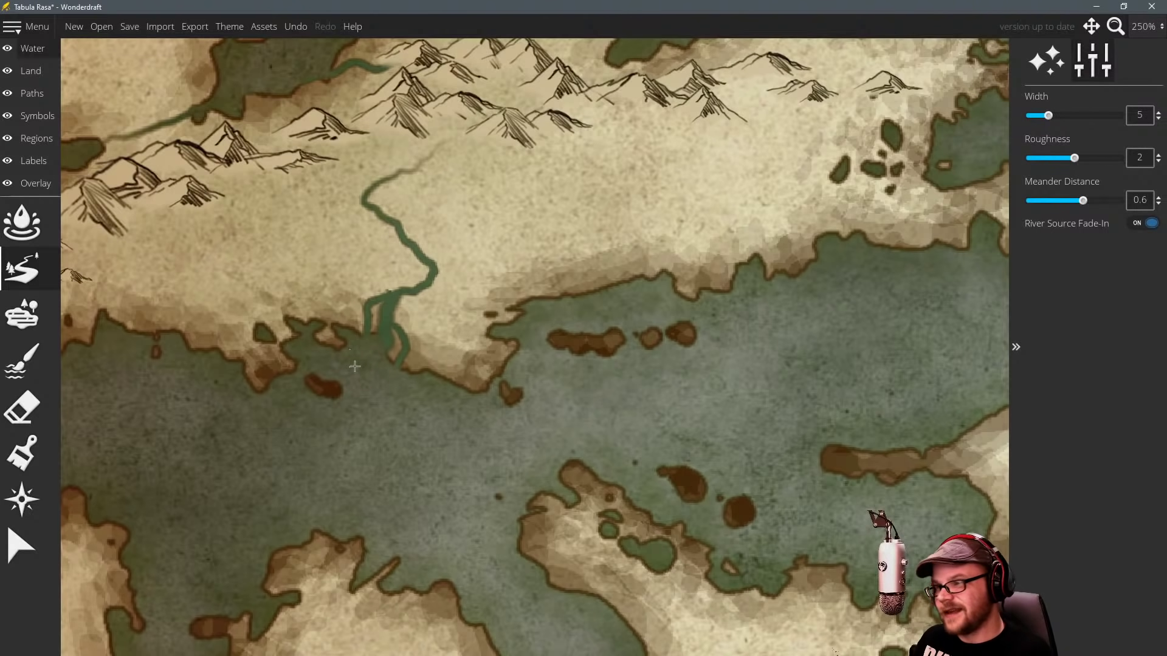
mouse_move(354, 363)
left_mouse_down()
mouse_move(344, 324)
mouse_move(373, 302)
left_mouse_up()
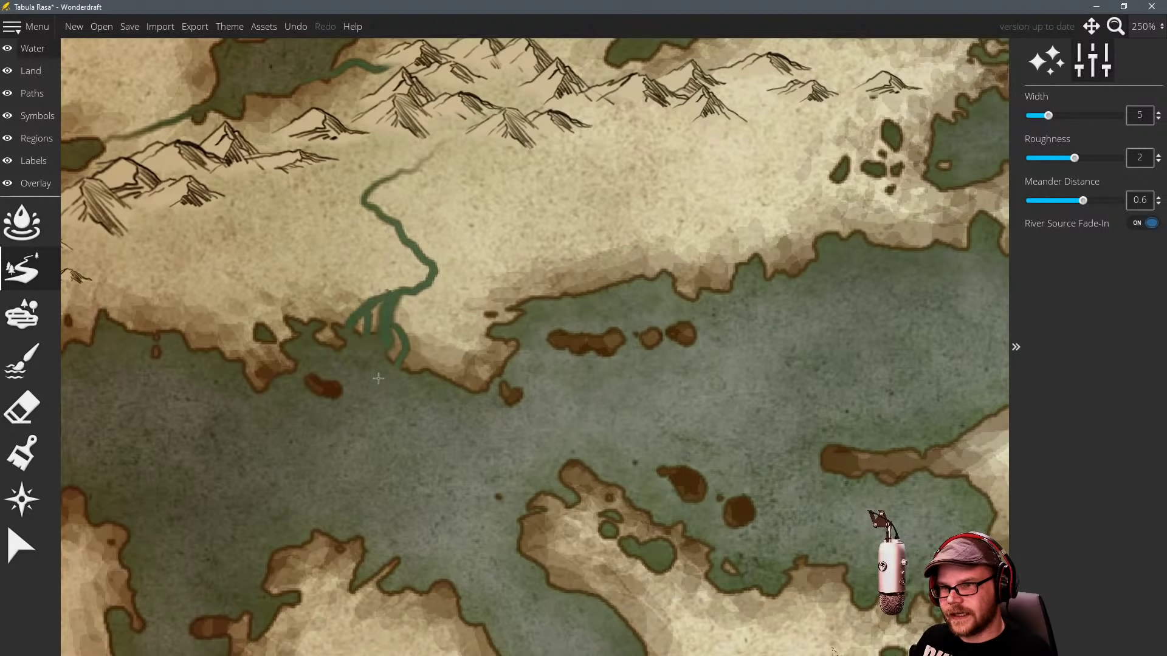
left_click_drag(414, 369, 406, 364)
Draw a river at width 2 from the southern landmass's eastern mountains northwest to the deep bay on its north coast.
key("bracketleft")
key("bracketleft")
key("bracketleft")
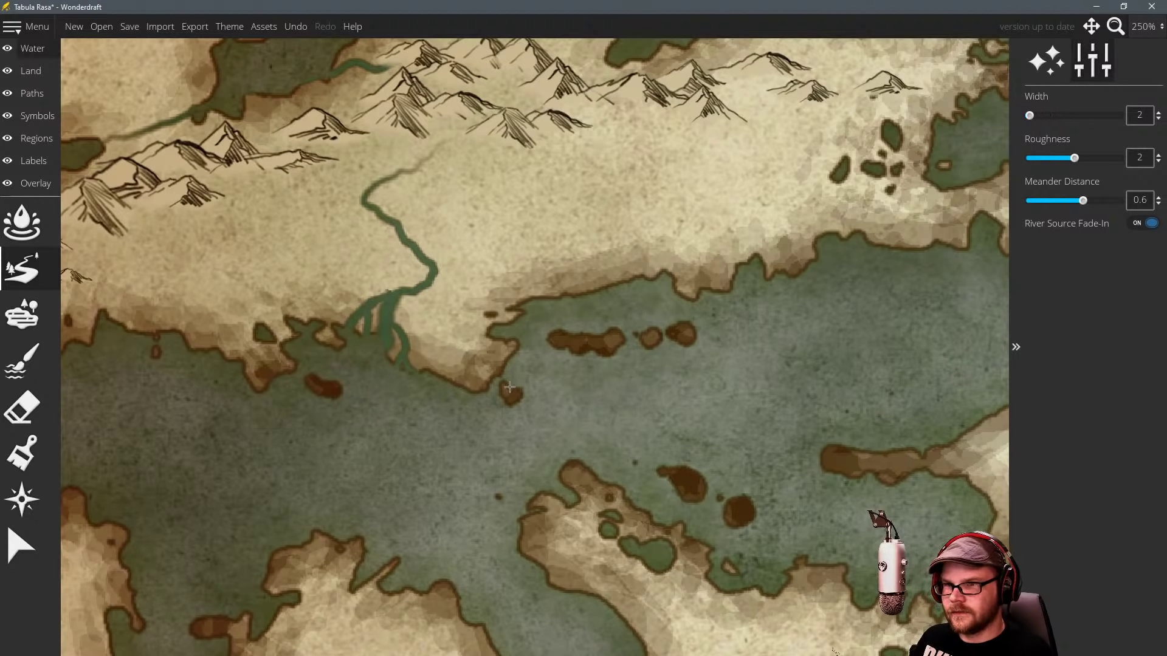
scroll(509, 387, "down", 5)
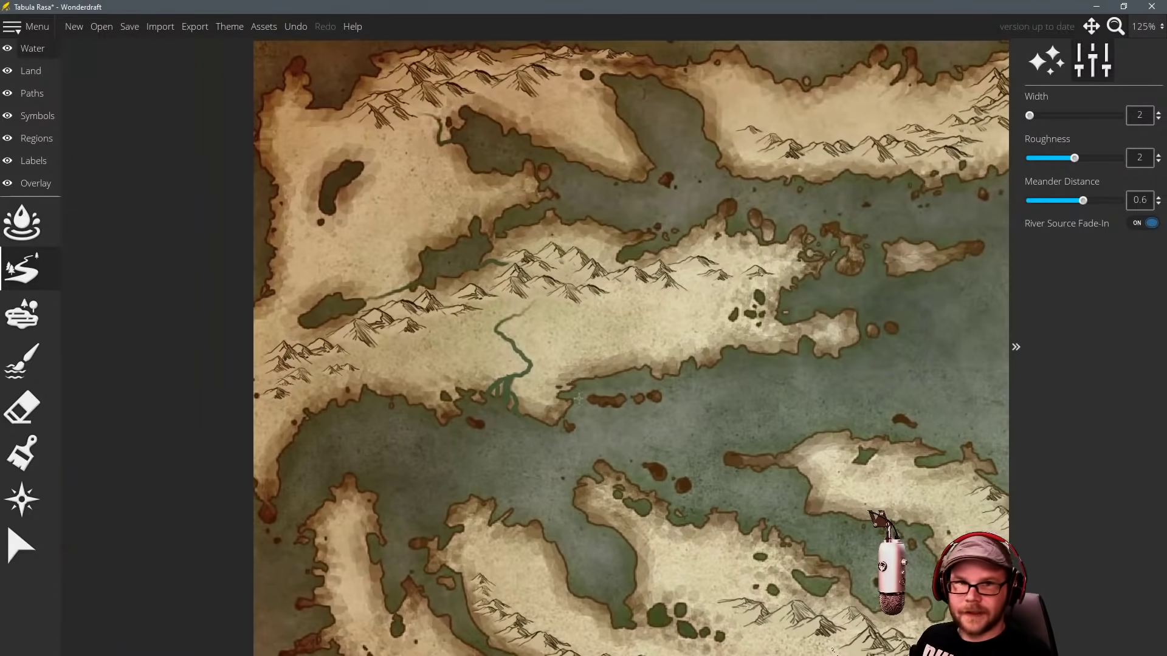
scroll(578, 399, "down", 3)
scroll(578, 400, "up", 3)
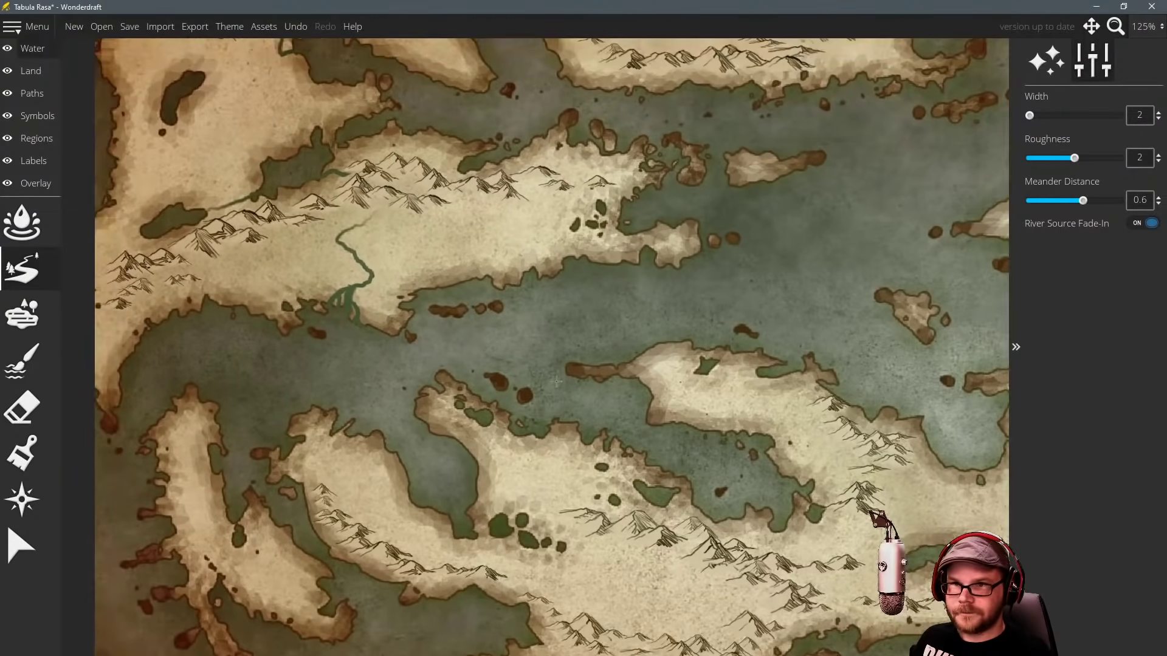
scroll(556, 382, "down", 2)
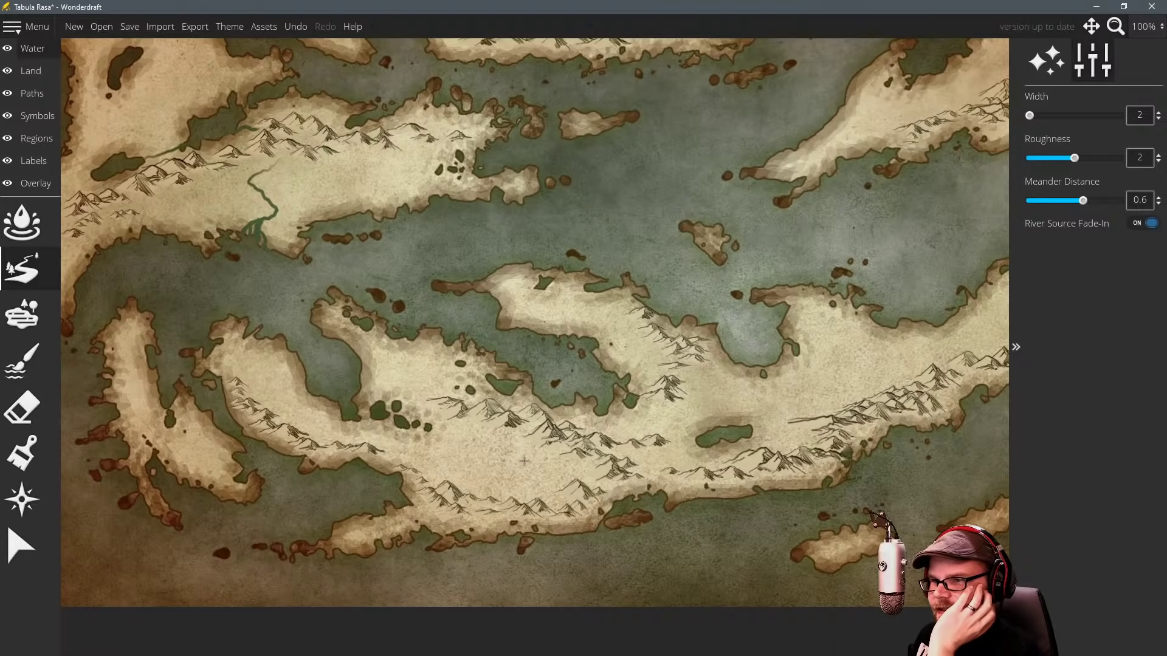
left_click_drag(408, 462, 429, 405)
left_click_drag(675, 356, 471, 349)
left_click_drag(643, 305, 584, 325)
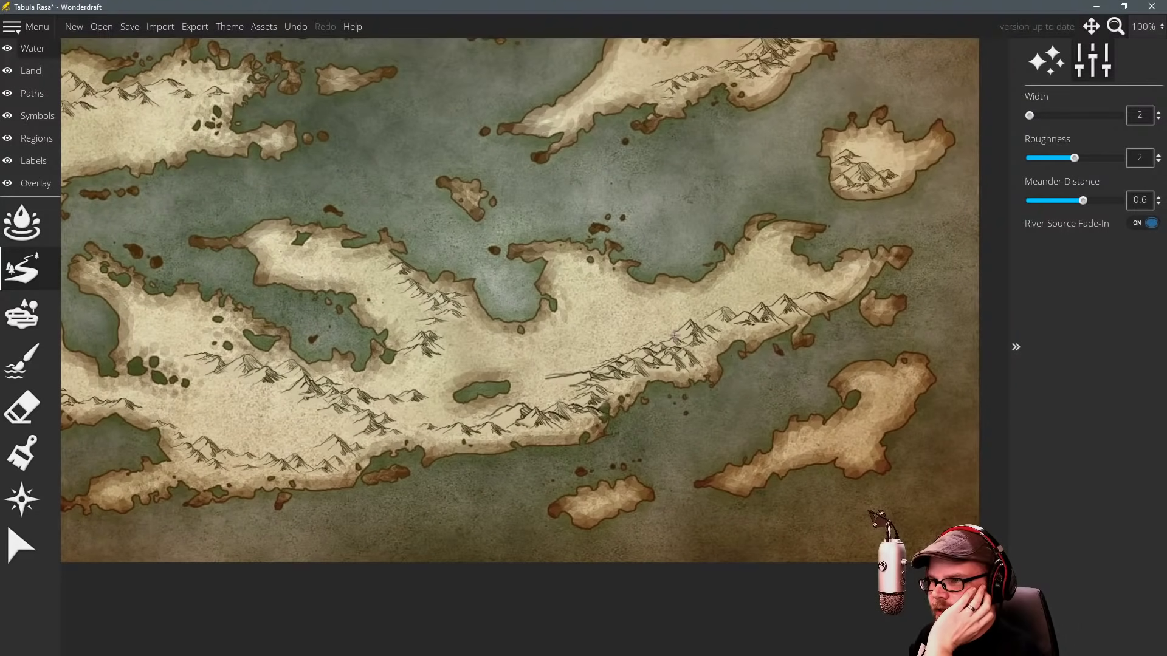
mouse_move(675, 333)
left_mouse_down()
mouse_move(597, 352)
mouse_move(573, 315)
mouse_move(553, 303)
left_mouse_up()
left_click_drag(564, 368, 597, 353)
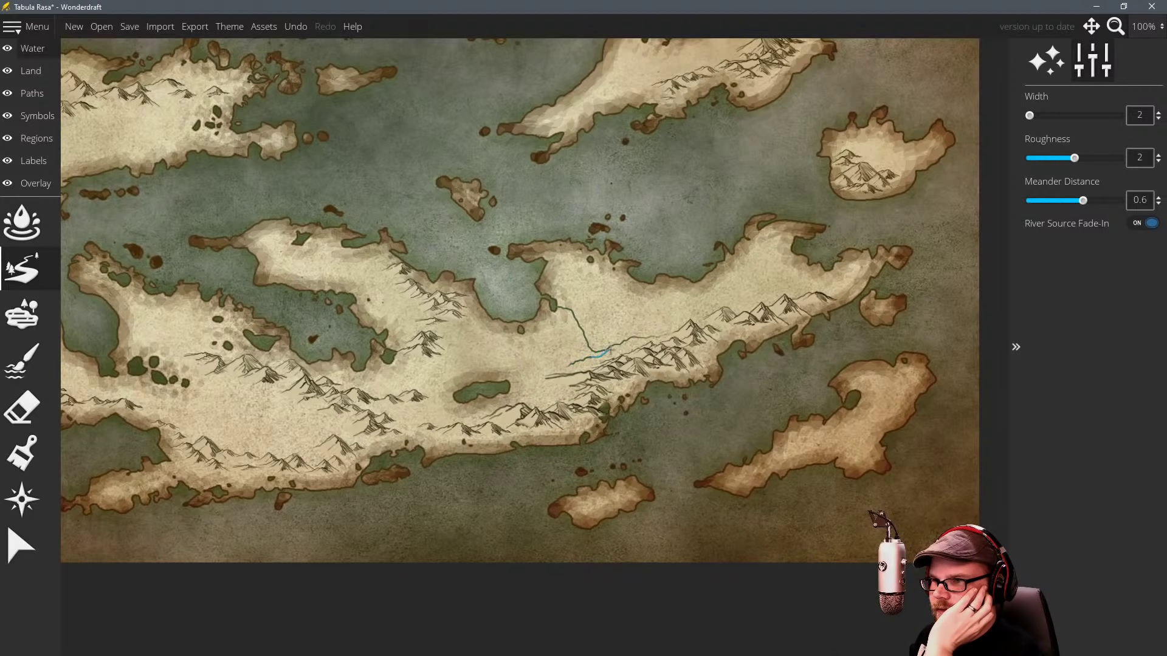
left_click(600, 356)
scroll(591, 365, "up", 7)
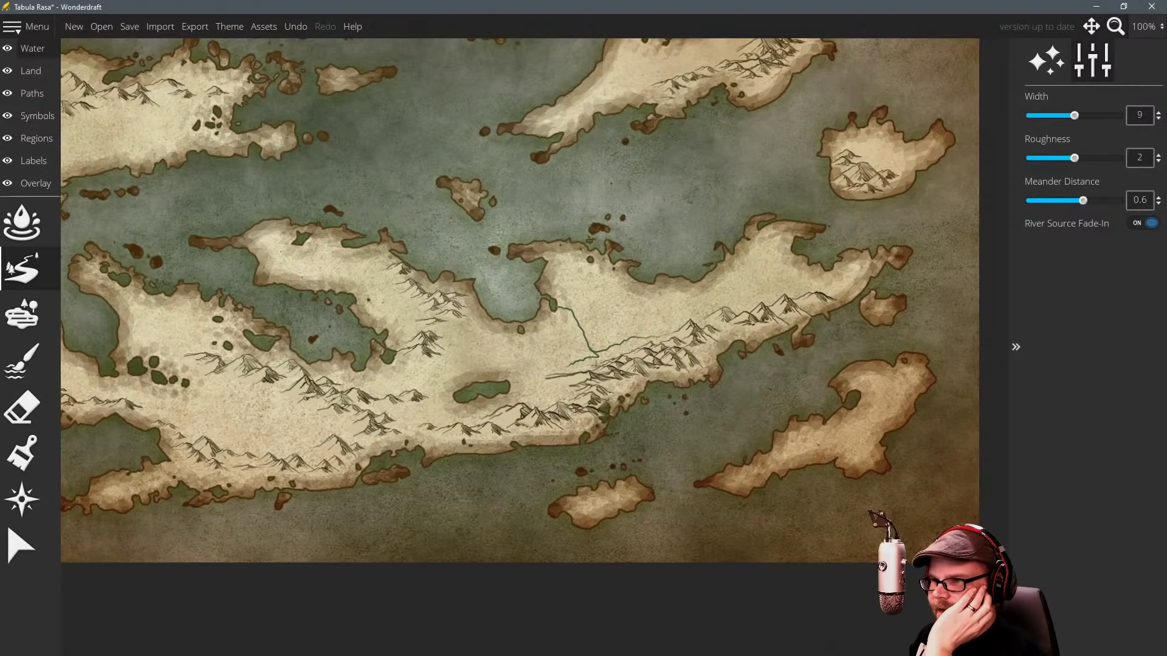
key("ctrl+z")
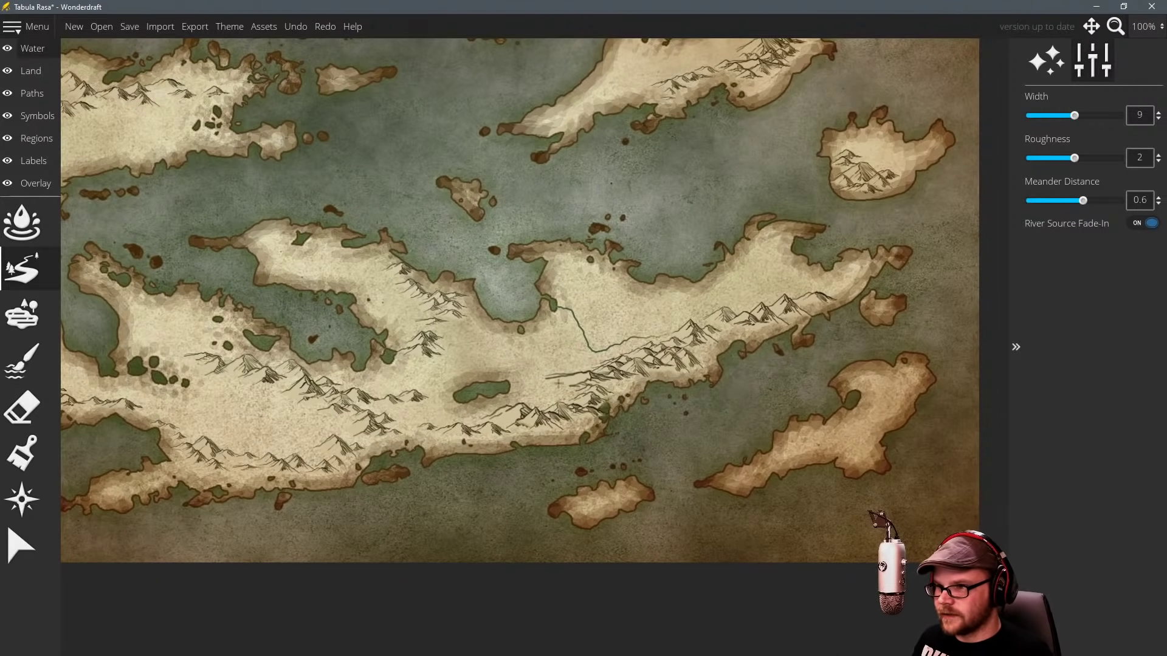
Draw width 2 rivers into the southern landmass's central lake, one from the eastern mountains and a branching one from the western mountains.
left_click_drag(564, 387, 550, 397)
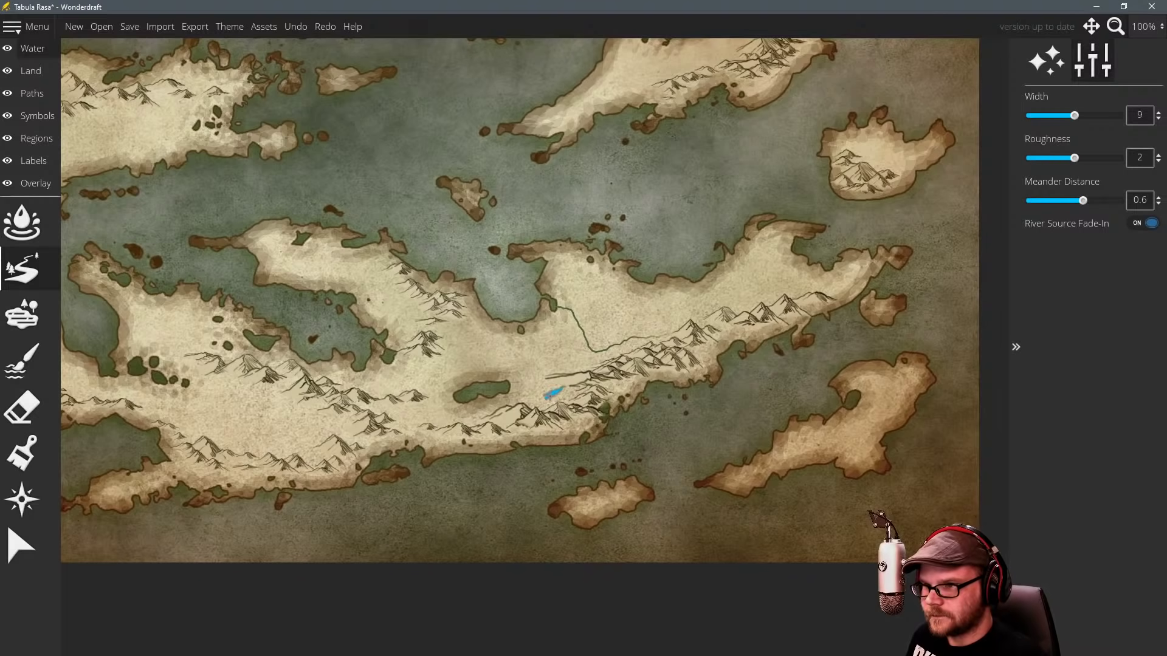
scroll(553, 392, "down", 7)
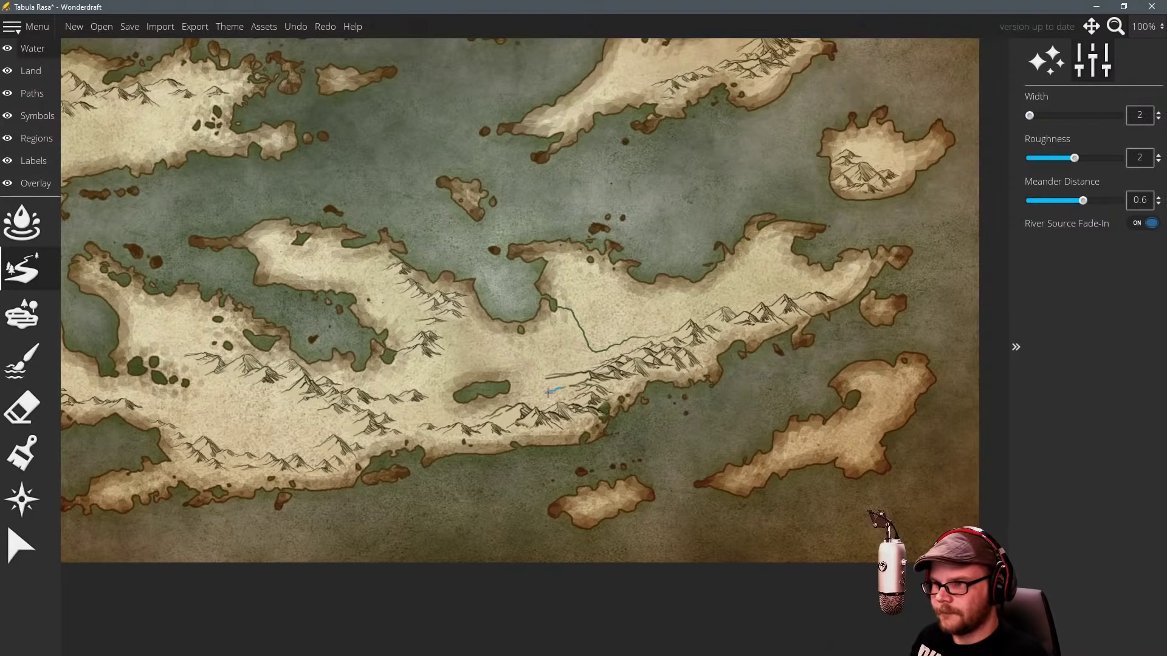
mouse_move(557, 392)
left_mouse_down()
mouse_move(540, 402)
mouse_move(503, 387)
left_mouse_up()
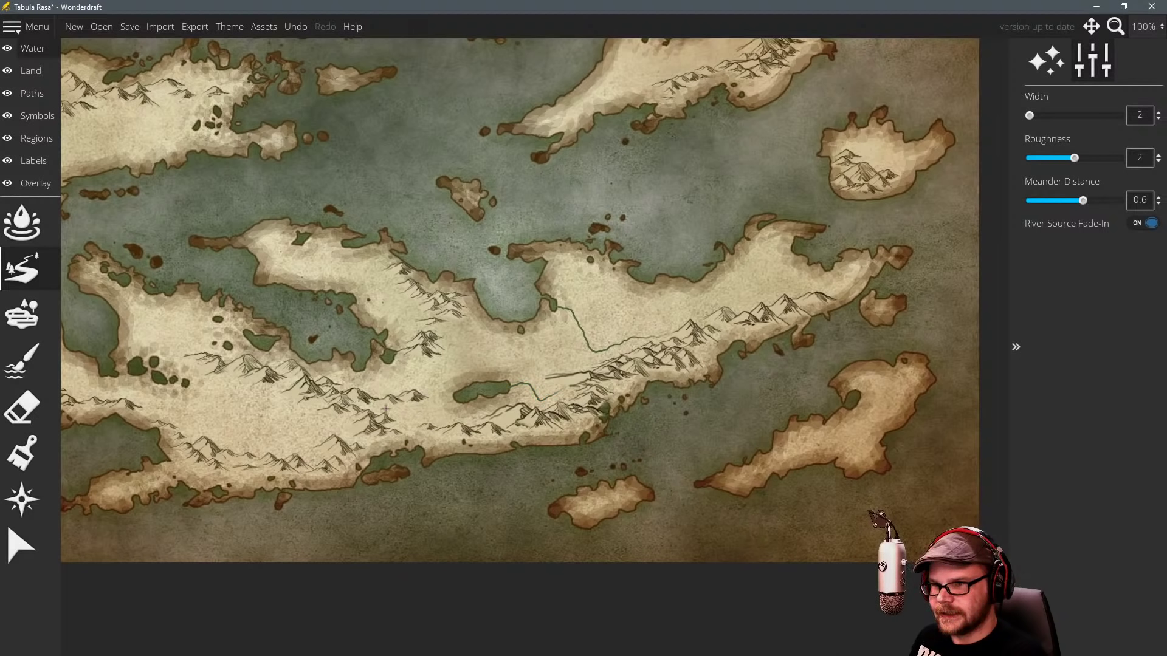
mouse_move(389, 409)
left_mouse_down()
mouse_move(432, 421)
mouse_move(467, 398)
left_mouse_up()
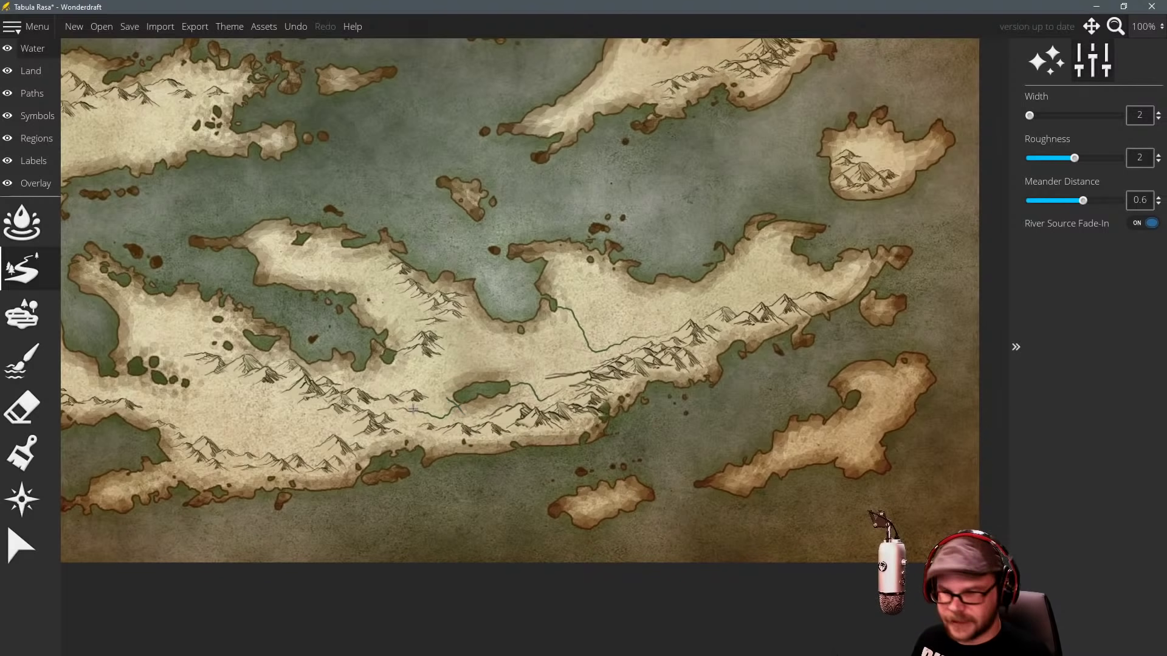
key("ctrl+z")
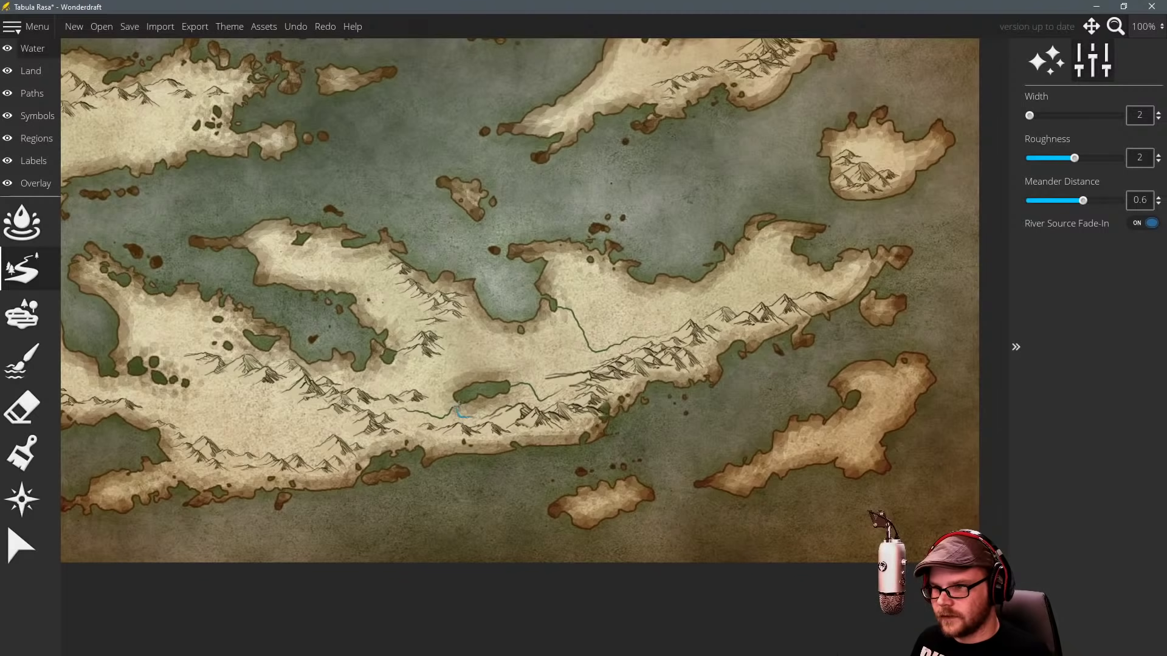
key("ctrl+y")
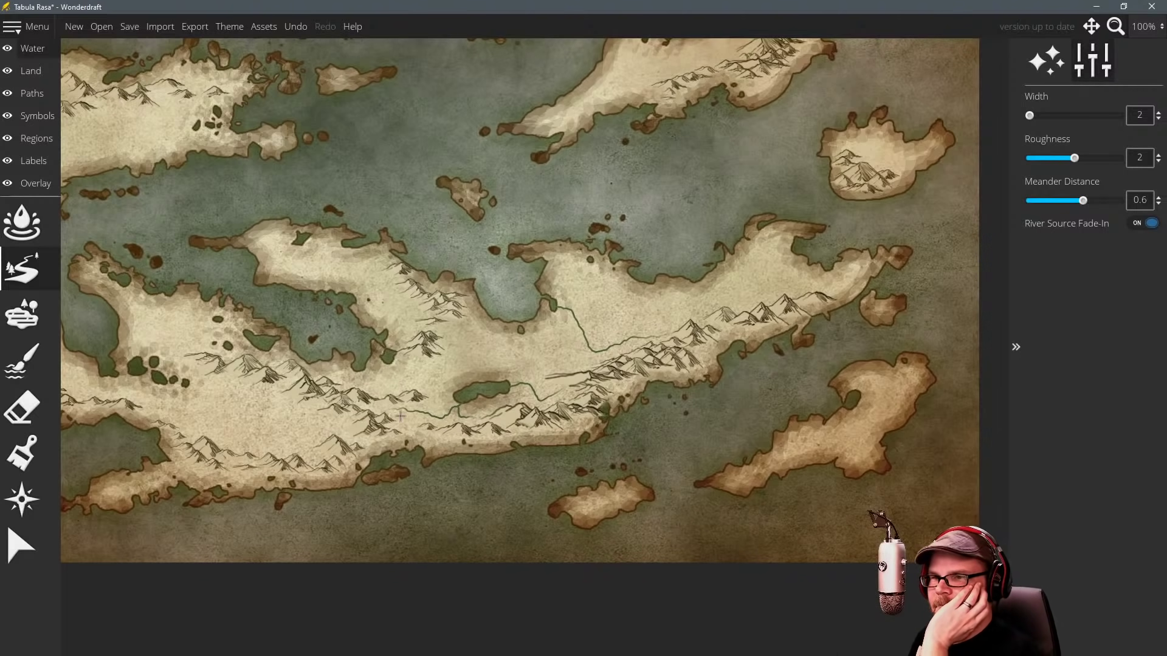
mouse_move(401, 424)
left_mouse_down()
mouse_move(439, 418)
mouse_move(415, 421)
left_mouse_up()
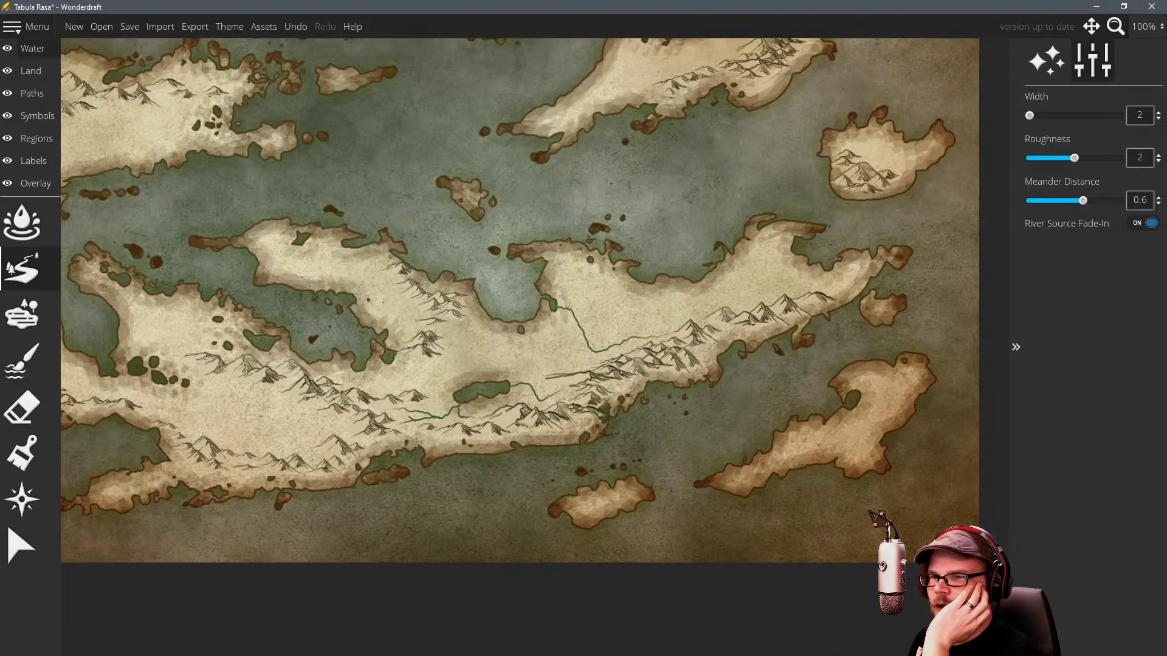
Draw a width 4 river from the mountains west of the central lake north to the bay's southeast corner, with a width 3 eastern tributary.
scroll(453, 417, "up", 1)
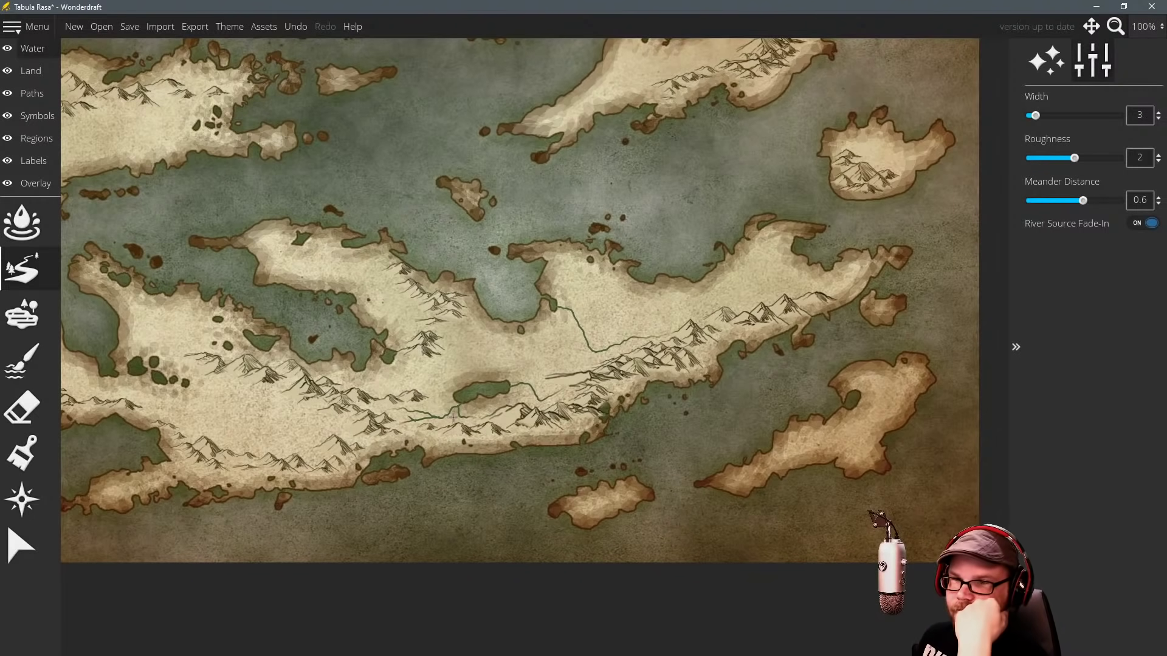
scroll(450, 420, "up", 3)
key("bracketright")
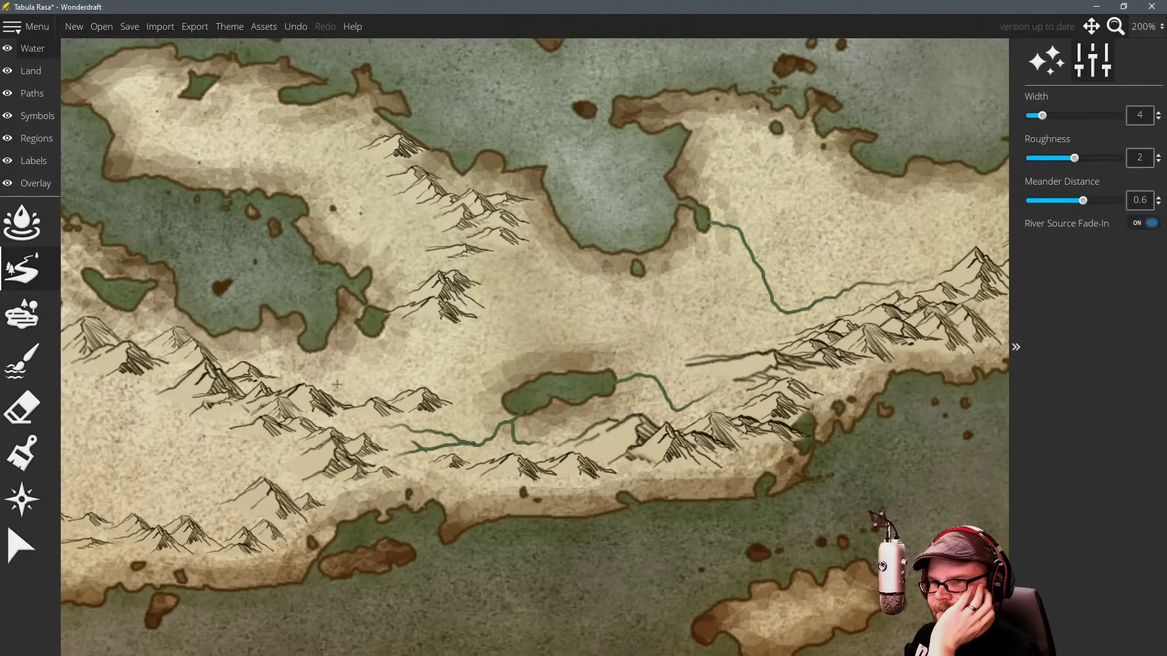
mouse_move(342, 388)
left_mouse_down()
mouse_move(368, 393)
mouse_move(405, 377)
mouse_move(407, 361)
mouse_move(372, 331)
left_mouse_up()
key("bracketleft")
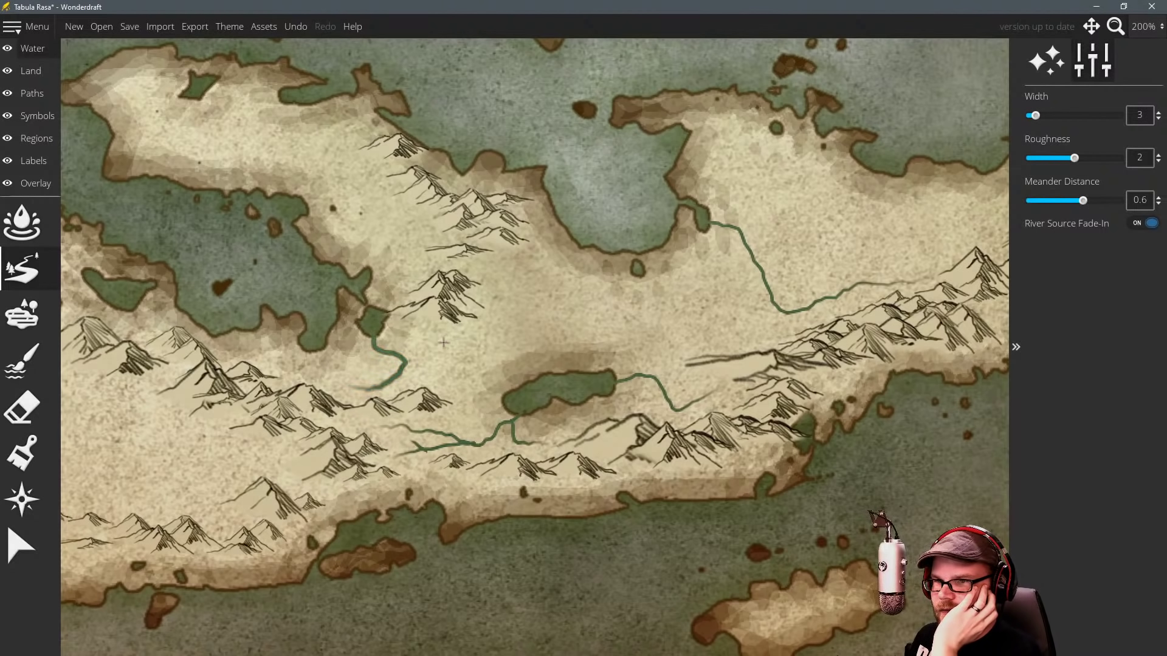
left_click_drag(443, 343, 402, 363)
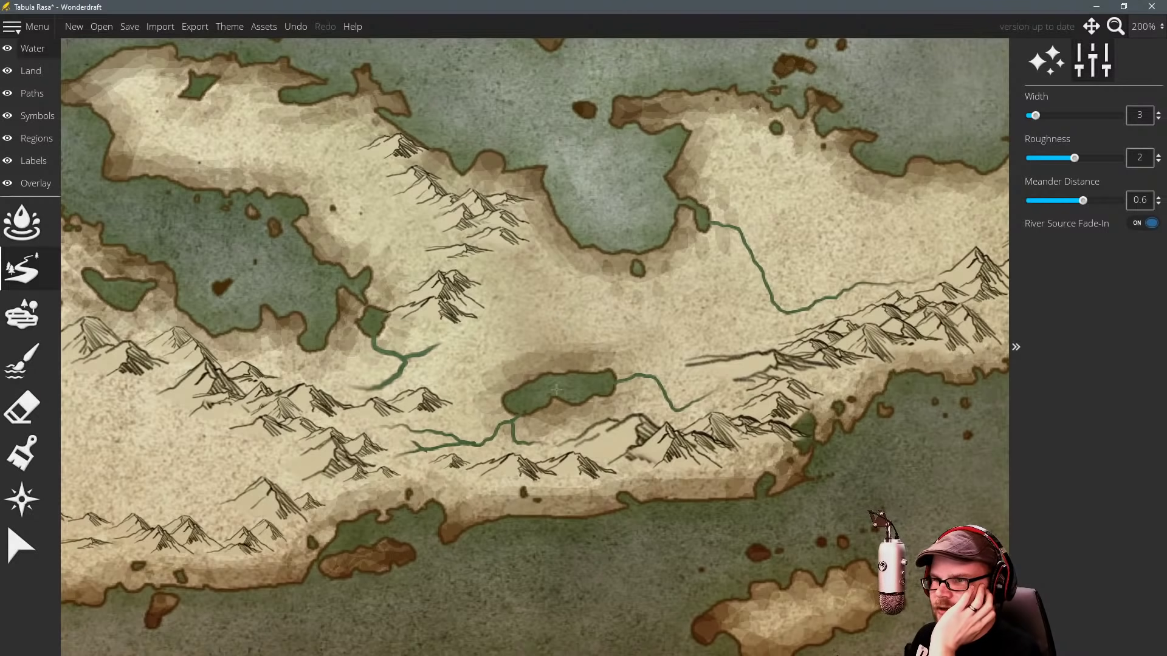
Connect the central lake's west end to the bay river's eastern tributary with a width 3 river.
mouse_move(555, 383)
left_mouse_down()
mouse_move(529, 383)
mouse_move(482, 344)
mouse_move(428, 351)
left_mouse_up()
left_click_drag(544, 387, 497, 350)
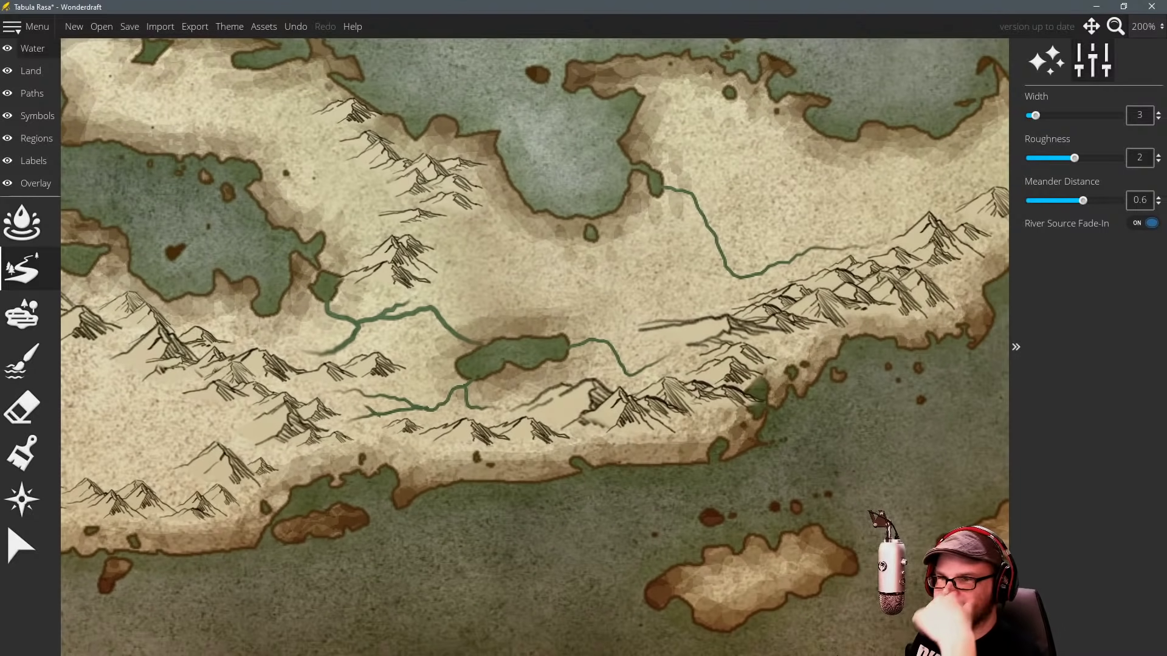
left_click_drag(549, 269, 532, 252)
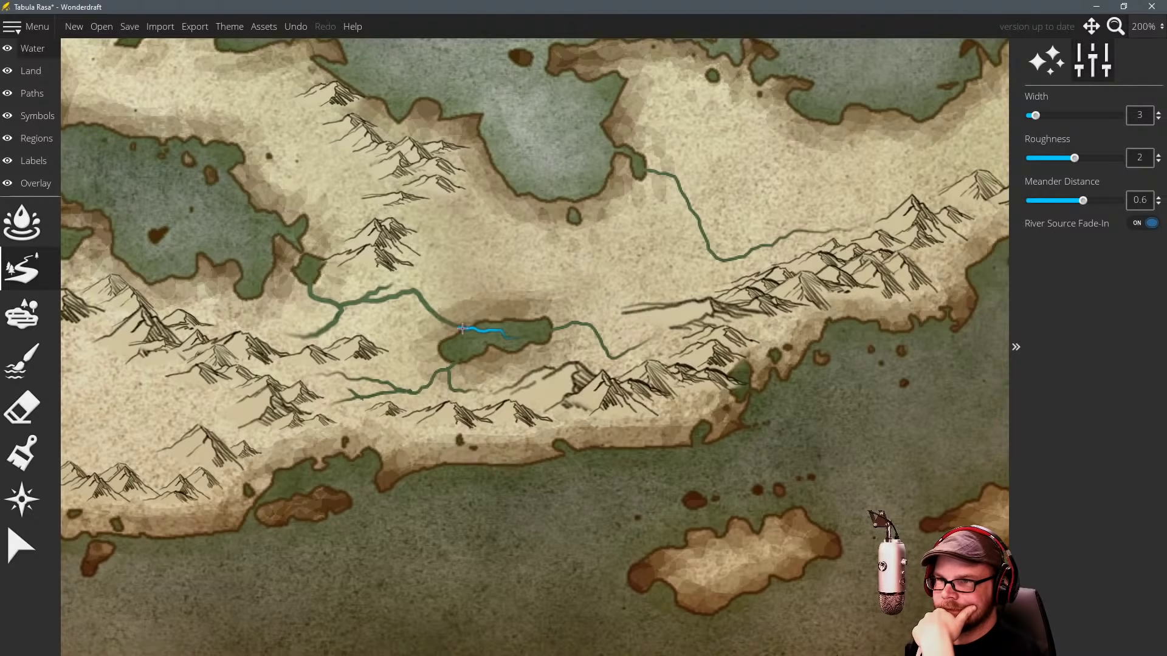
left_click_drag(444, 337, 445, 311)
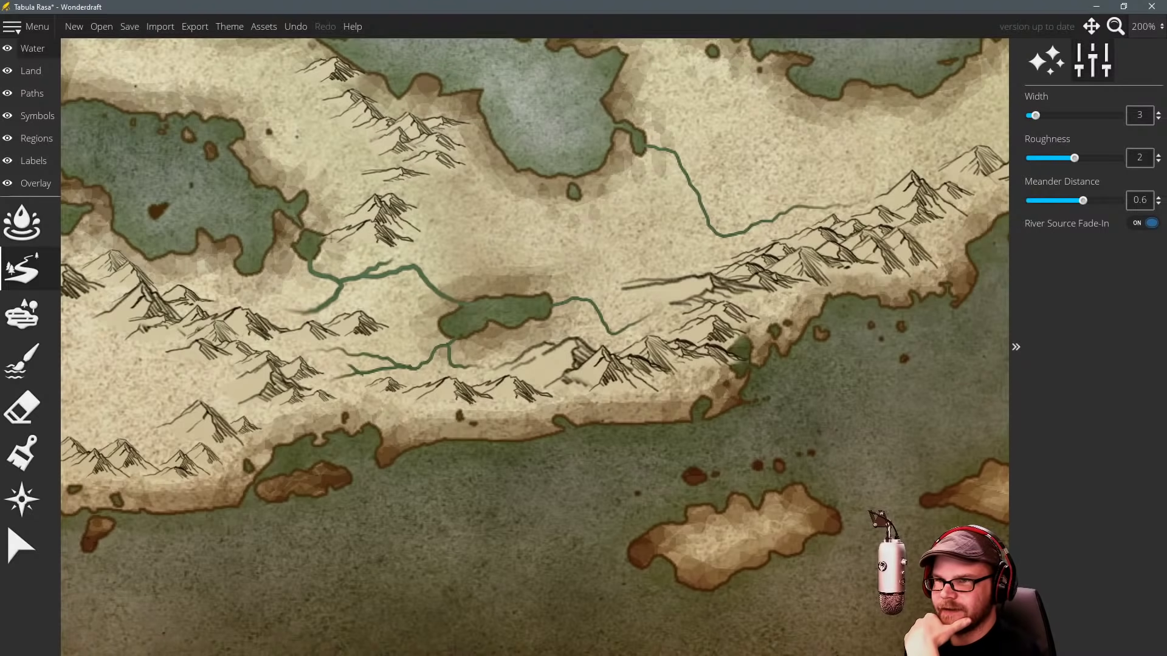
Add two short width 3 feeder streams at the central lake's east end, and set the river width to 2.
left_click_drag(653, 298, 596, 308)
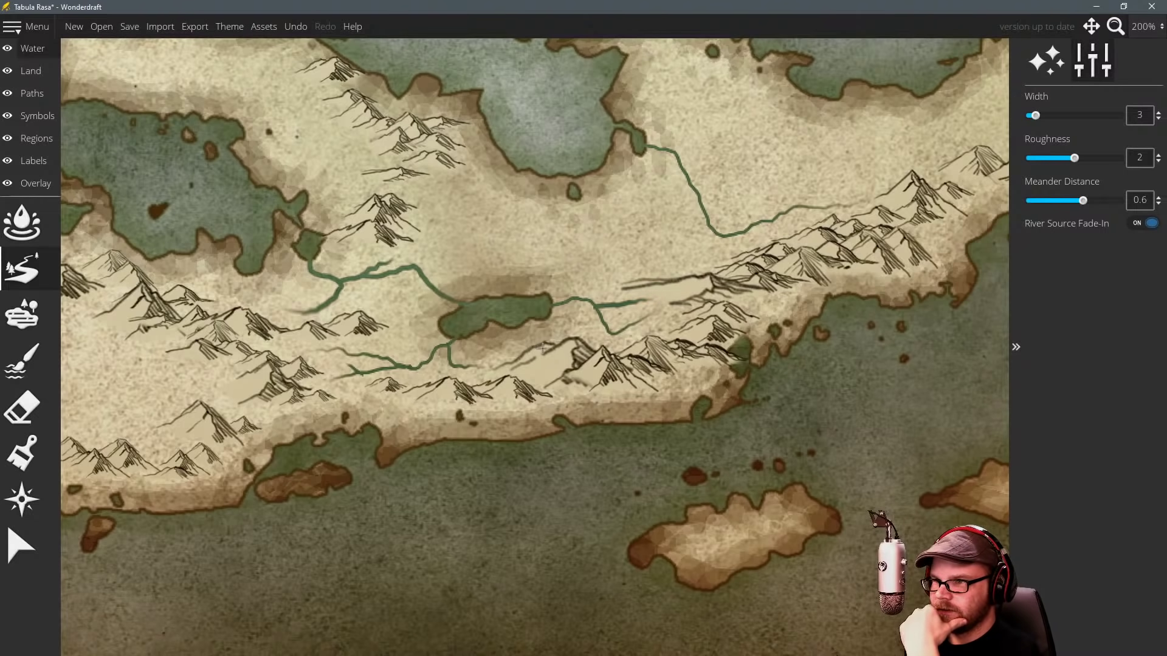
mouse_move(554, 342)
left_mouse_down()
mouse_move(577, 324)
mouse_move(551, 311)
left_mouse_up()
scroll(555, 308, "up", 1)
scroll(538, 354, "down", 2)
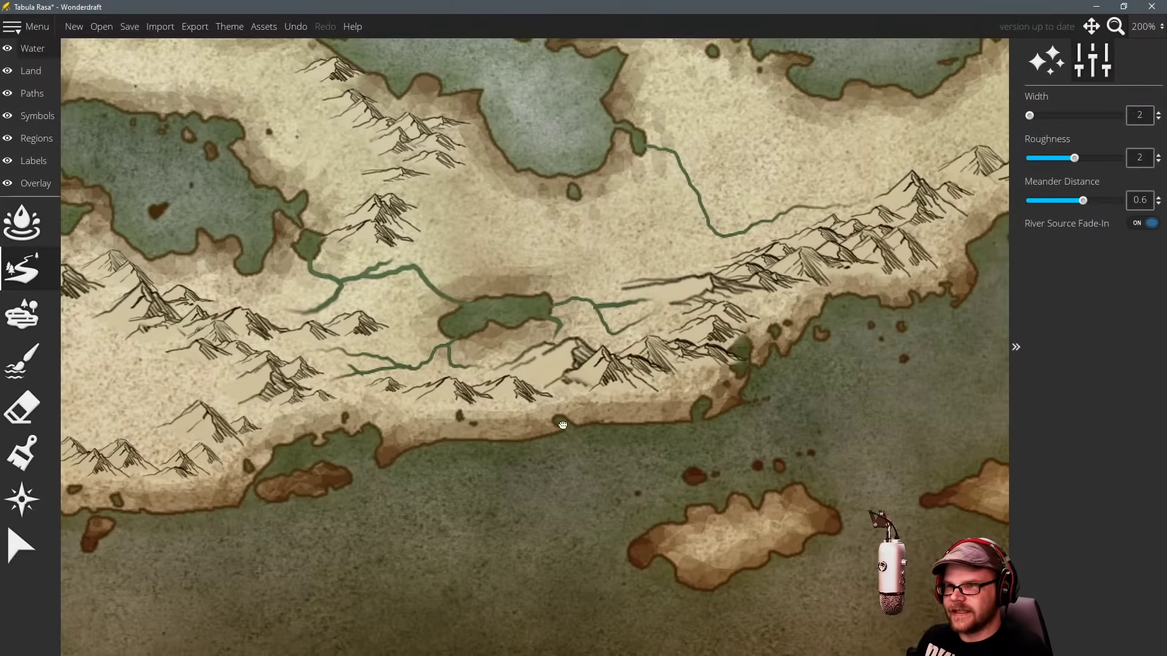
left_click_drag(562, 424, 625, 373)
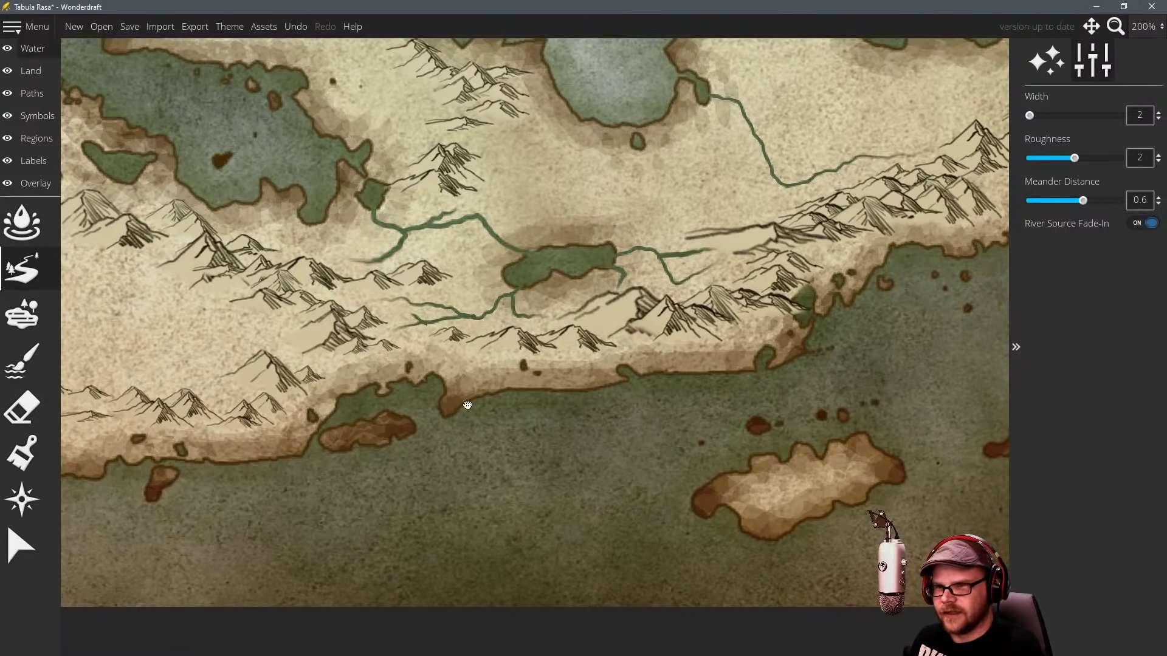
left_click_drag(467, 406, 592, 428)
key("Left")
key("Up")
key("Left")
key("Up")
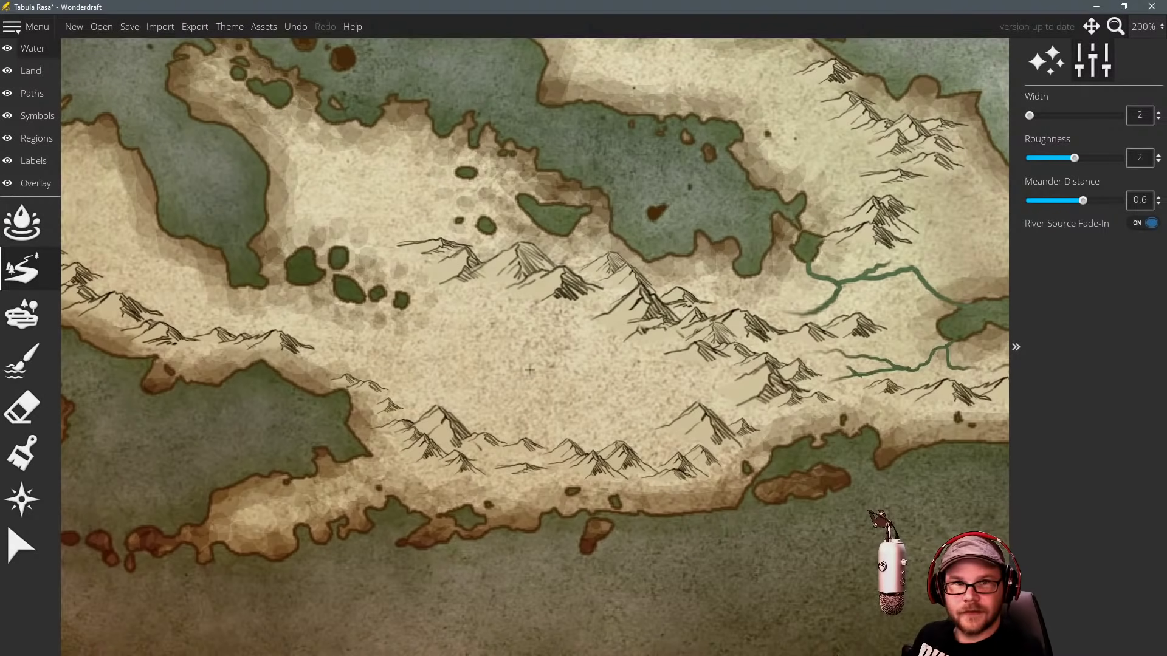
key("Right")
key("Up")
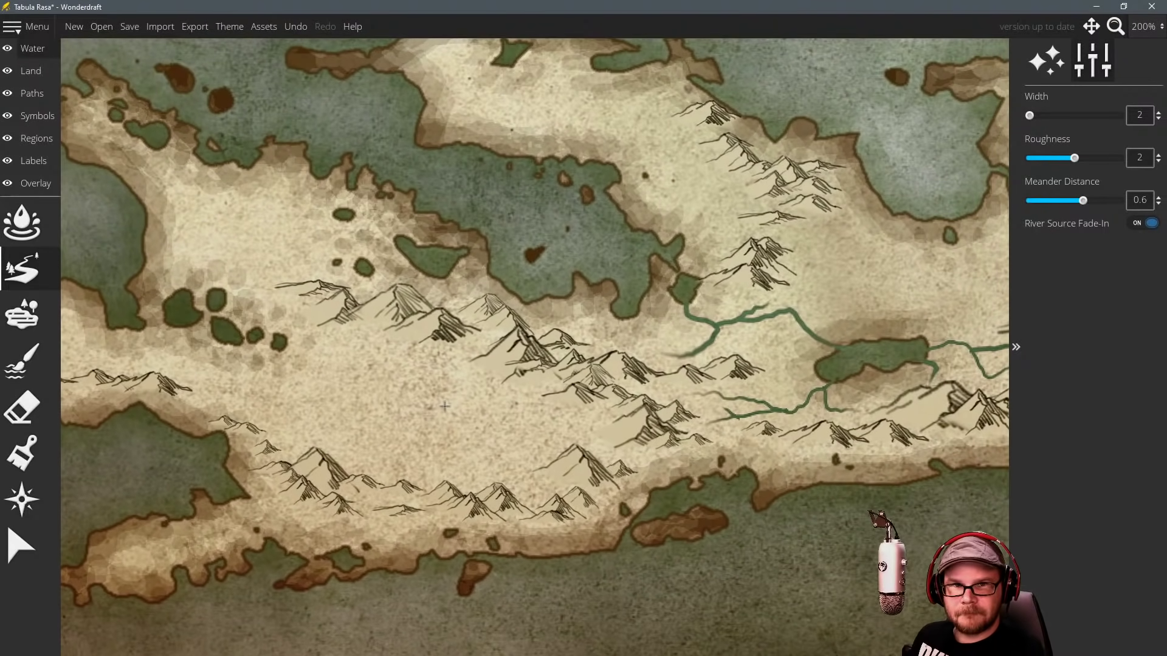
key("Left")
key("Up")
left_click_drag(393, 328, 486, 329)
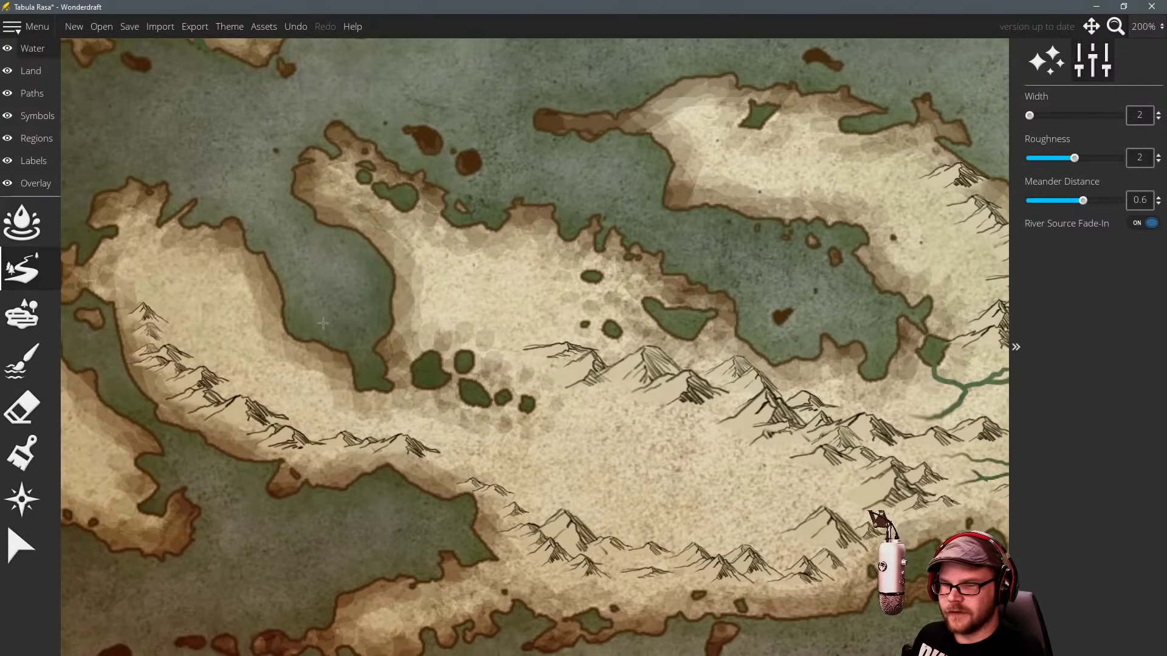
left_click_drag(371, 345, 486, 295)
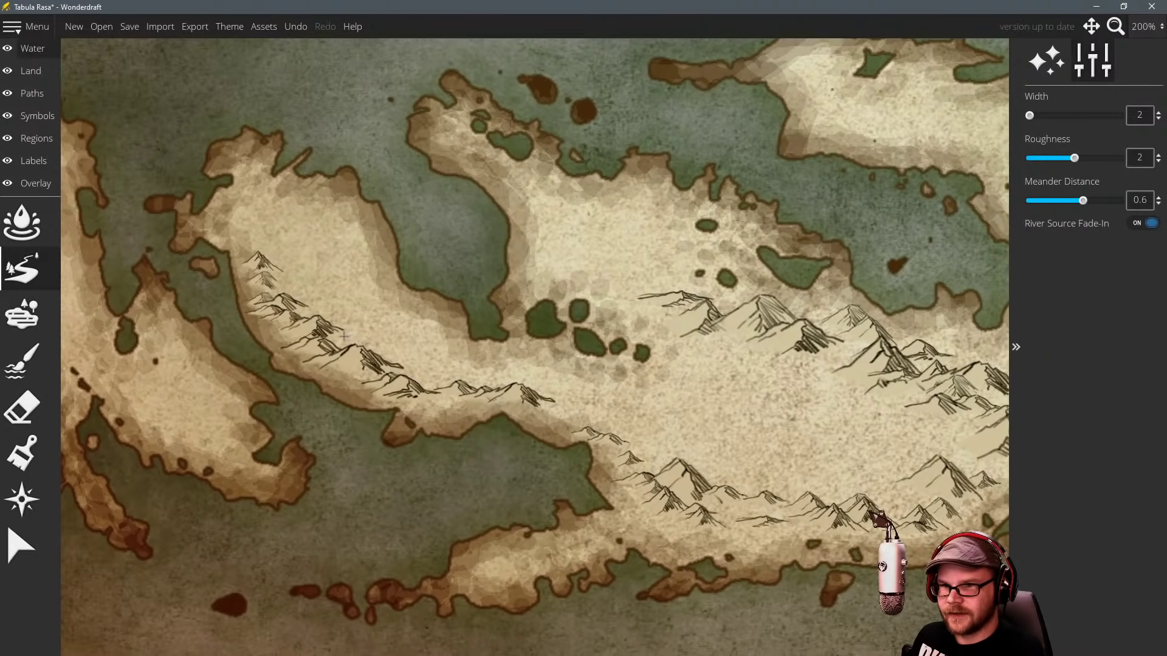
mouse_move(342, 337)
left_mouse_down()
mouse_move(373, 337)
mouse_move(382, 316)
mouse_move(344, 291)
mouse_move(328, 247)
mouse_move(266, 201)
mouse_move(216, 185)
left_mouse_up()
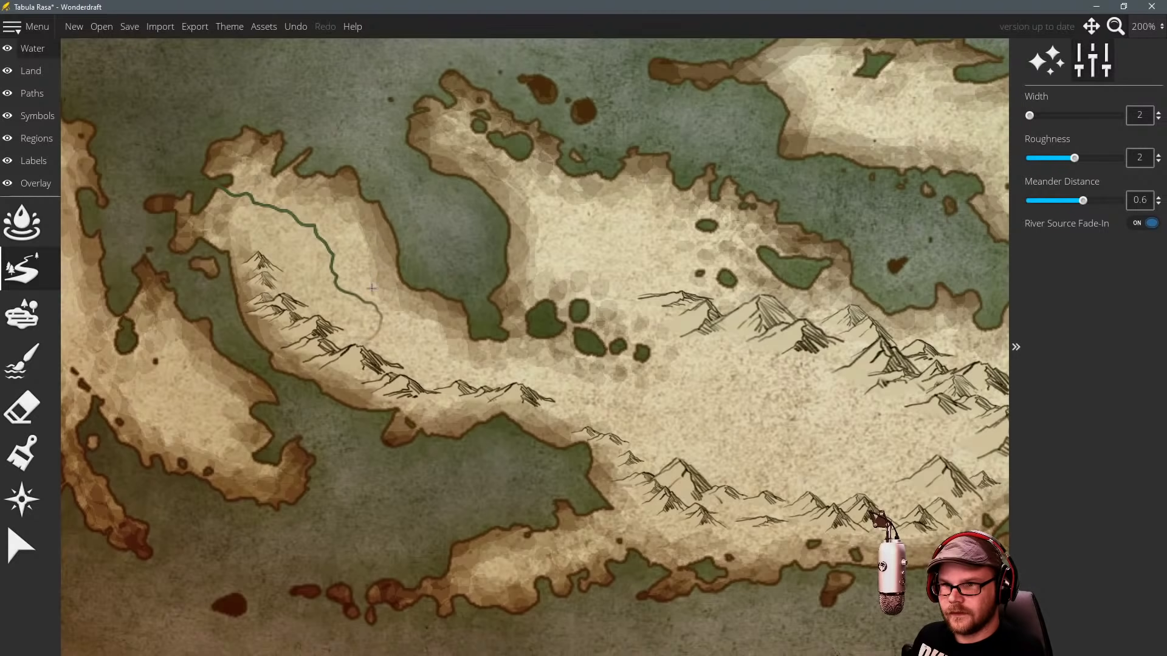
left_click_drag(372, 289, 313, 227)
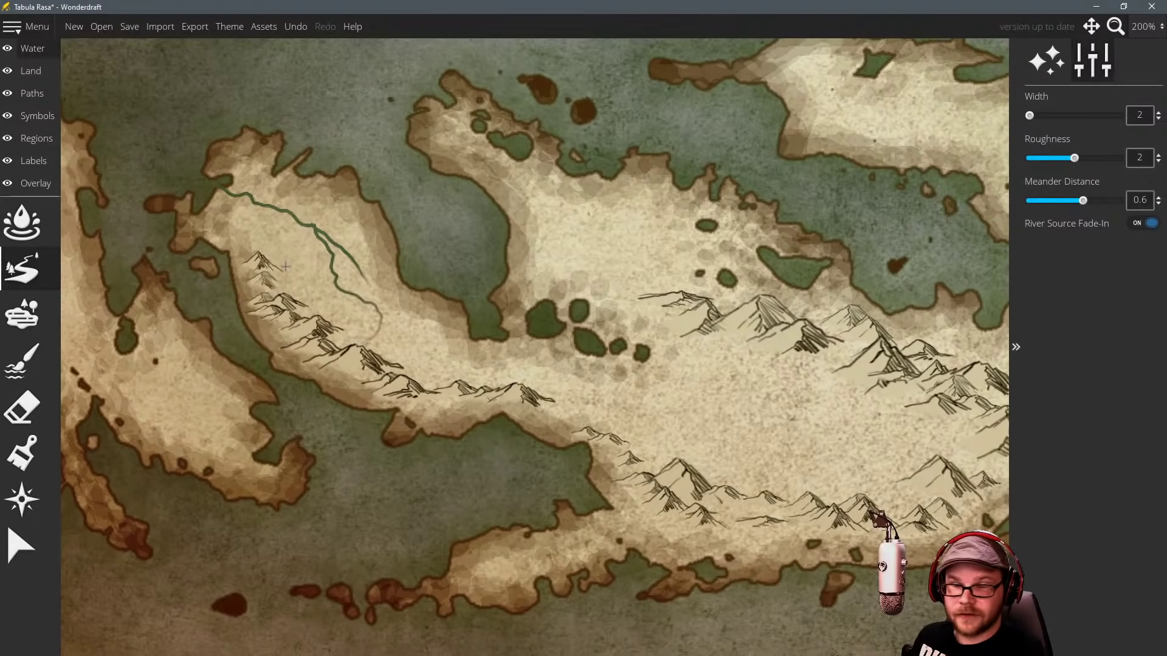
left_click_drag(293, 293, 282, 268)
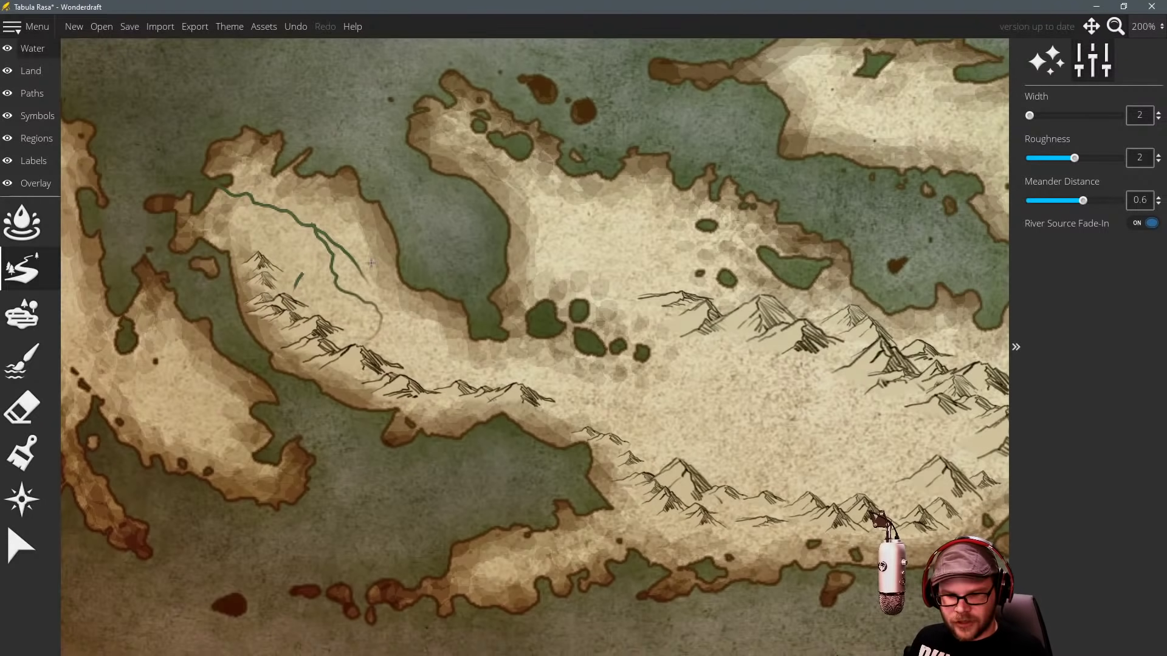
key("ctrl+z")
key("ctrl+z")
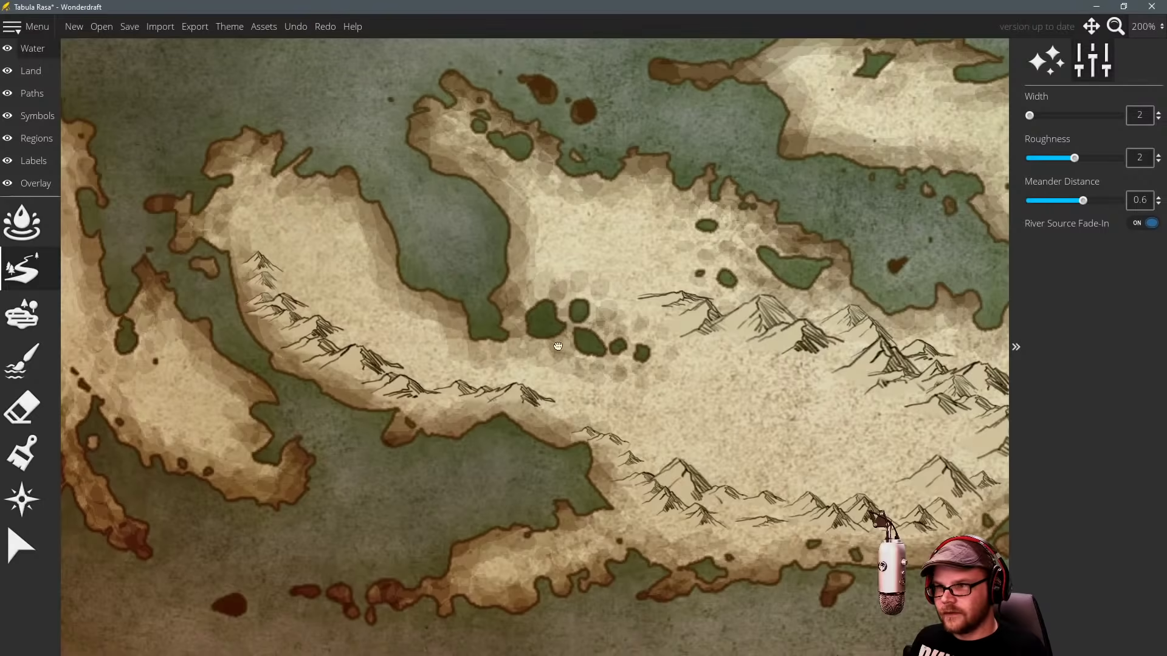
Draw a width 2 river along the northeast side of the western arm's mountains to the narrow inlet, with a short tributary from the east.
left_click_drag(558, 345, 399, 305)
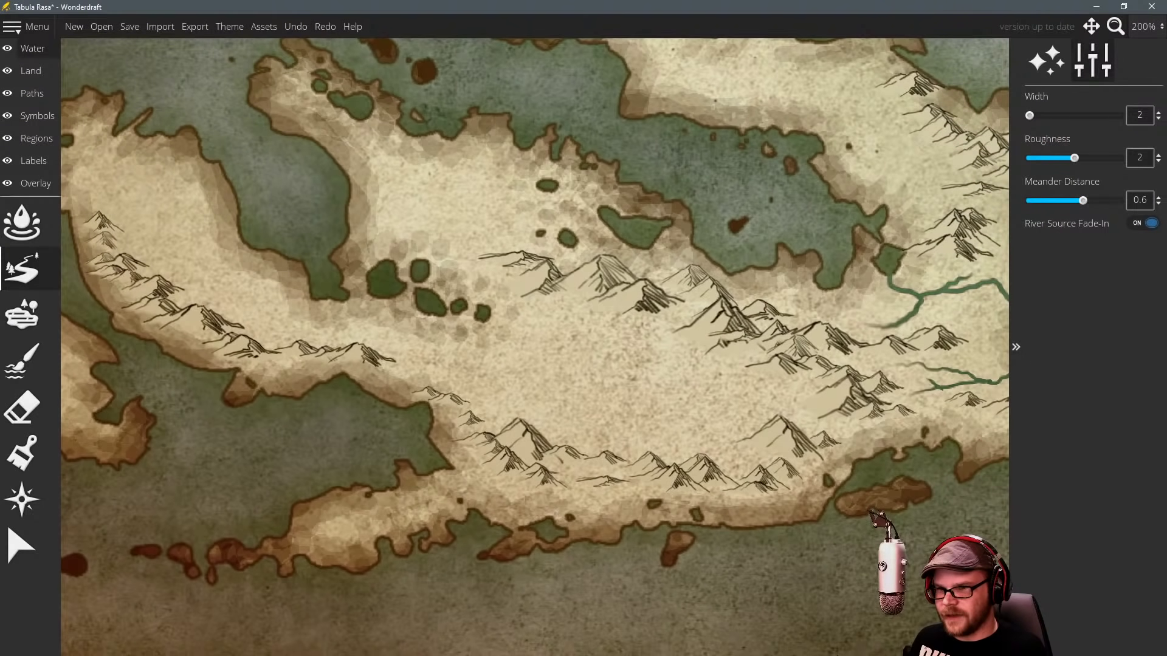
left_click_drag(535, 296, 603, 374)
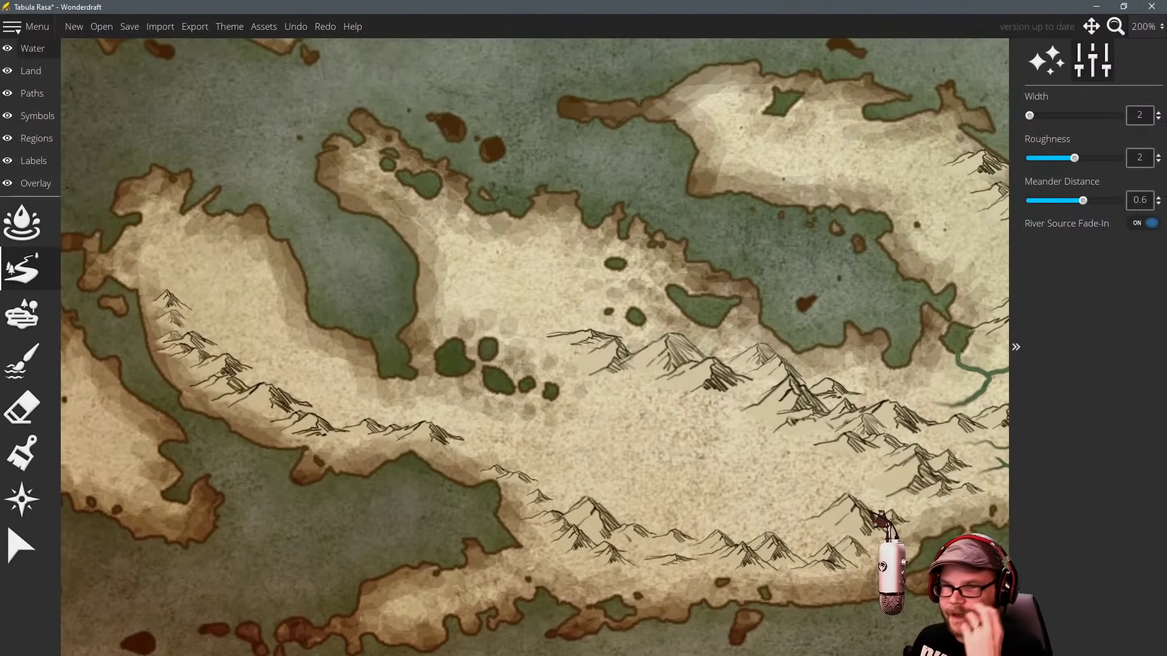
left_click_drag(466, 281, 530, 273)
left_click_drag(391, 338, 466, 254)
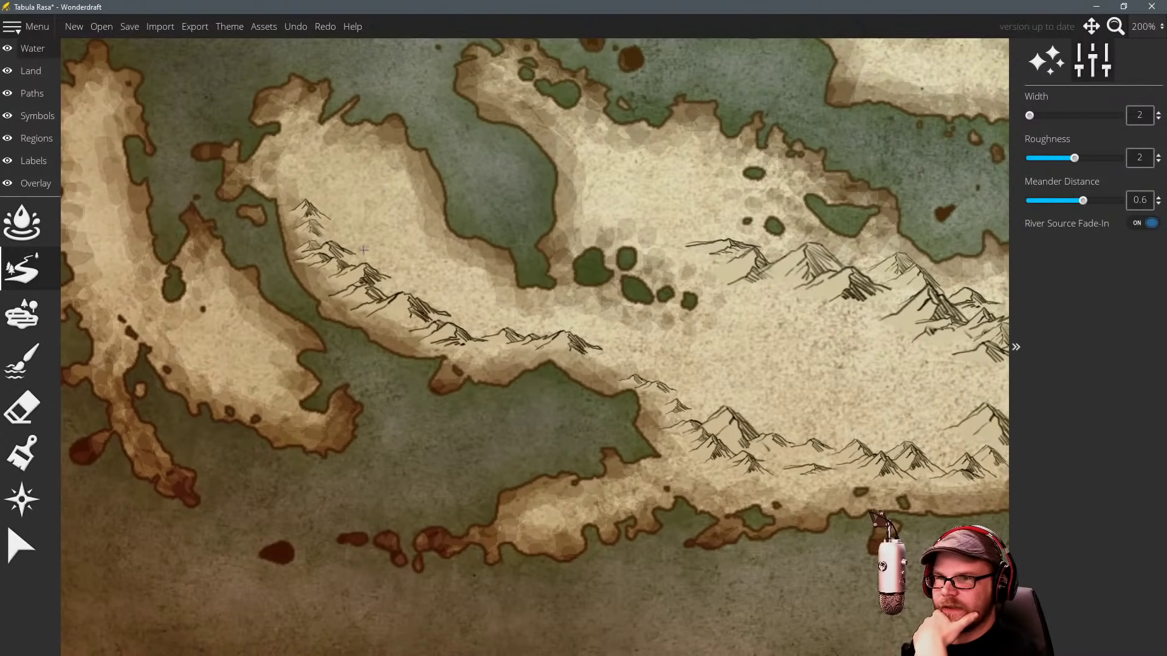
mouse_move(336, 237)
left_mouse_down()
mouse_move(400, 293)
mouse_move(421, 290)
mouse_move(475, 328)
mouse_move(517, 308)
mouse_move(500, 284)
mouse_move(526, 268)
left_mouse_up()
left_click_drag(454, 293, 478, 298)
key("ctrl+z")
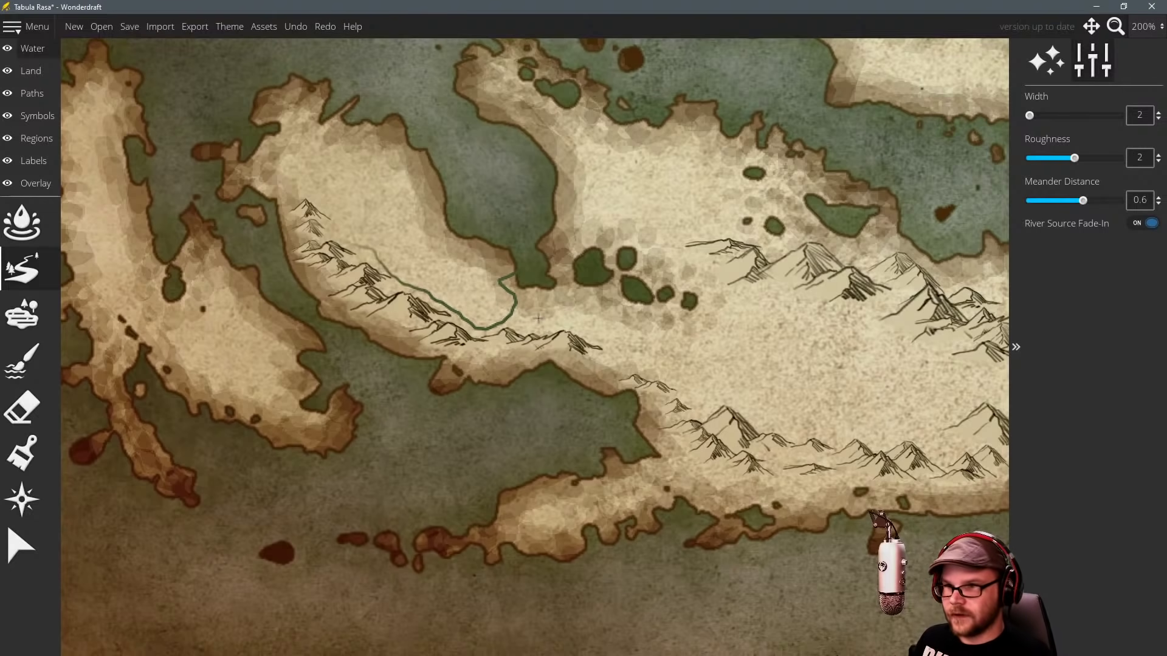
left_click_drag(558, 328, 516, 302)
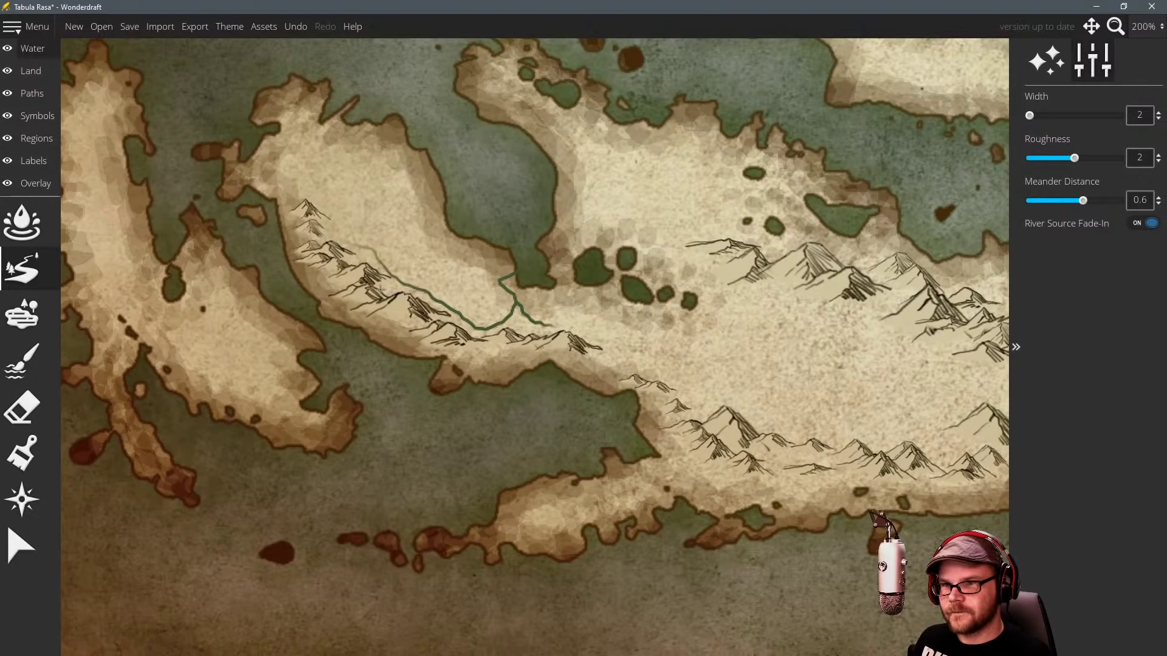
Look over the southern landmass and the neighbouring lands to examine the rivers and mountain ranges placed so far.
left_click_drag(392, 290, 430, 296)
left_click_drag(638, 336, 403, 315)
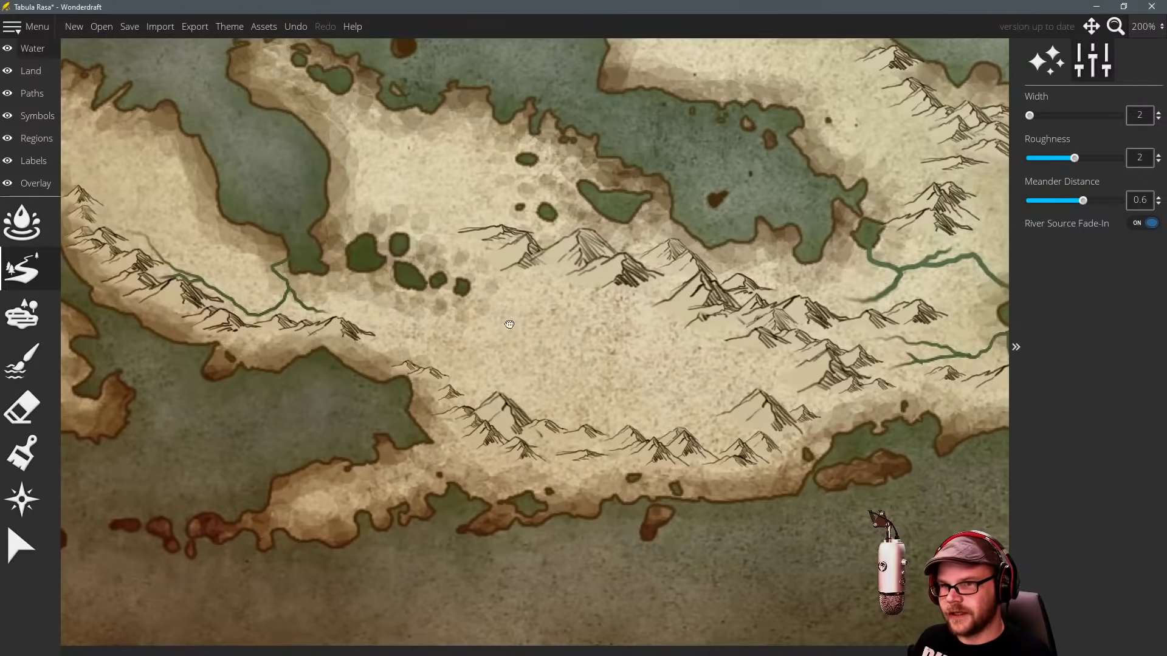
left_click_drag(505, 315, 416, 273)
left_click_drag(677, 289, 501, 343)
left_click_drag(754, 291, 346, 329)
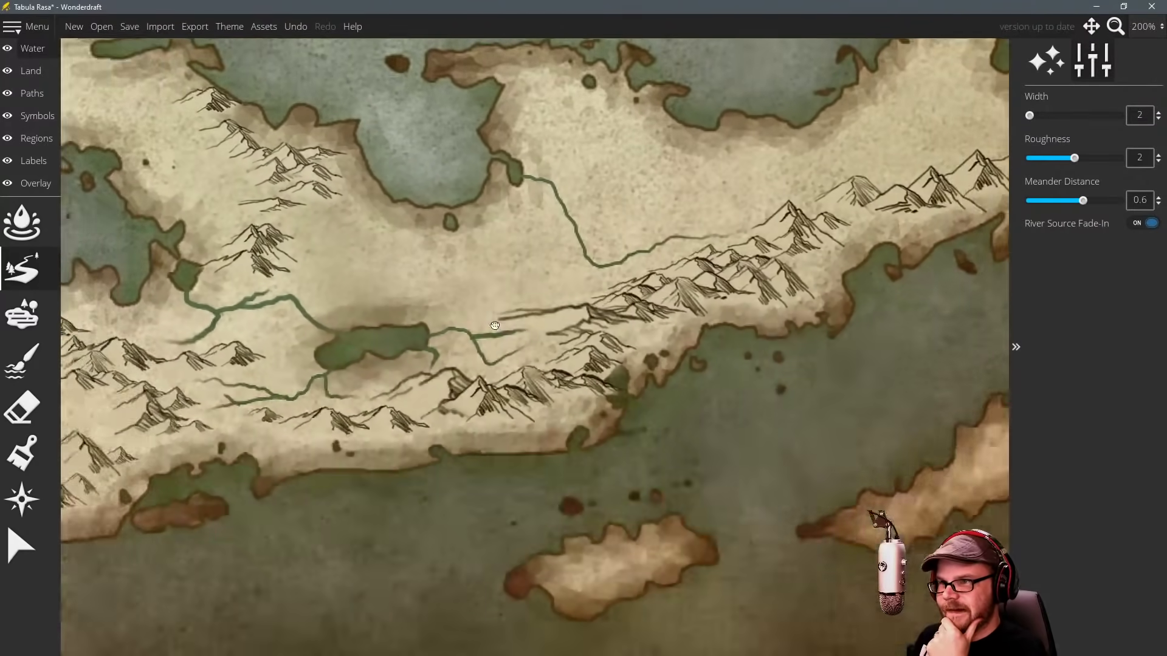
left_click_drag(571, 255, 469, 414)
scroll(594, 311, "down", 5)
scroll(594, 312, "up", 3)
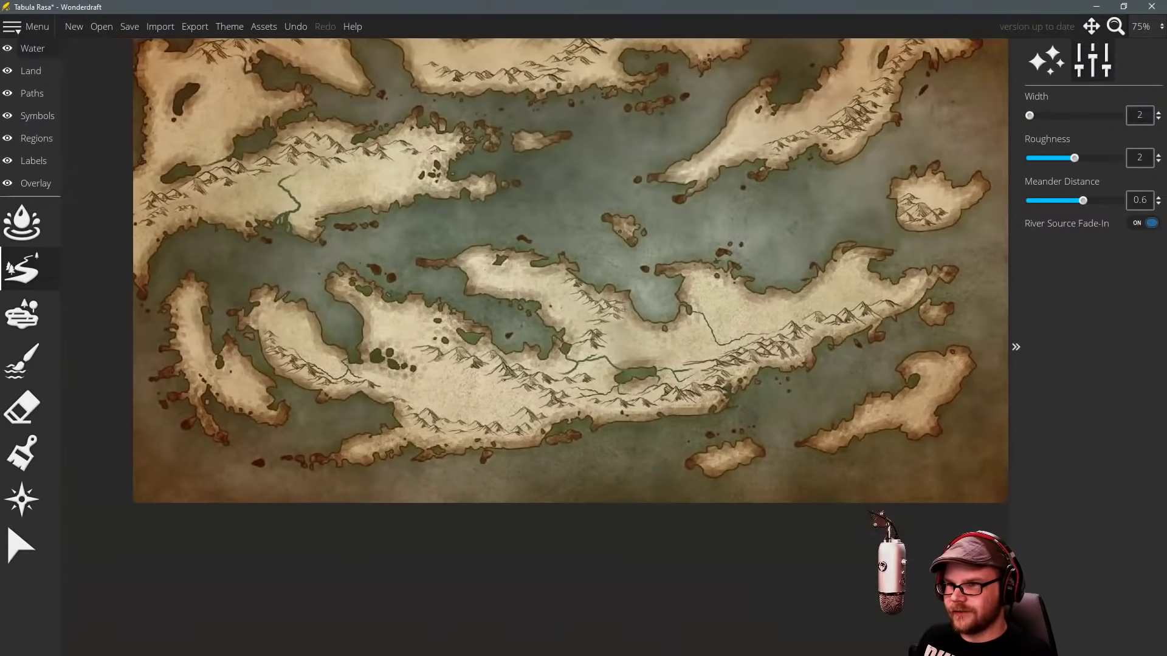
left_click_drag(490, 232, 604, 297)
left_click_drag(510, 300, 604, 327)
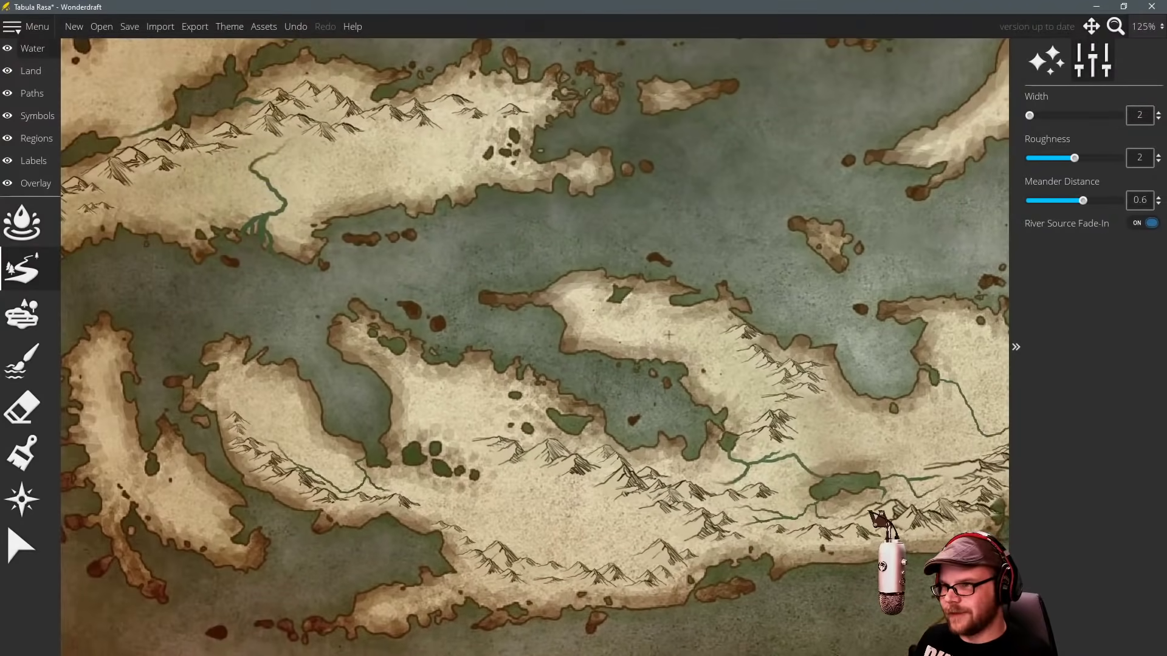
left_click_drag(500, 245, 737, 364)
left_click_drag(577, 225, 620, 417)
left_click_drag(682, 359, 278, 279)
left_click_drag(685, 311, 370, 144)
key("Down")
key("Left")
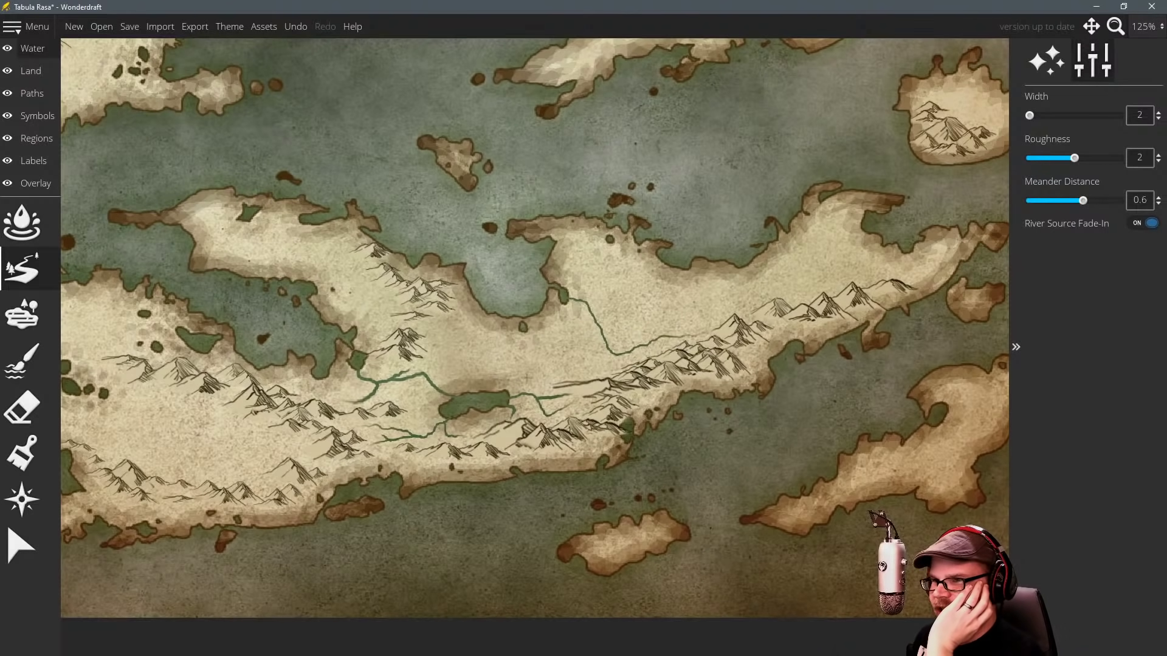
Draw a long width 2 tributary from the southern landmass's eastern mountains into the bay river, plus two shorter feeder streams from the east and south.
mouse_move(831, 289)
left_mouse_down()
mouse_move(783, 284)
mouse_move(728, 302)
mouse_move(591, 314)
left_mouse_up()
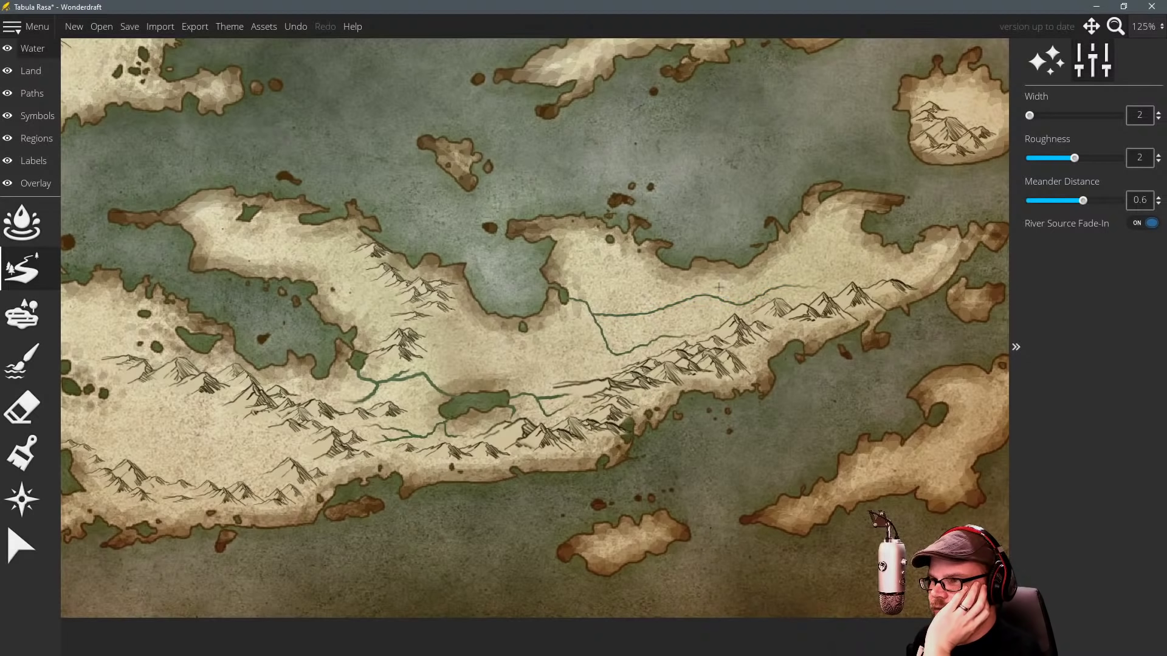
left_click_drag(699, 317, 656, 313)
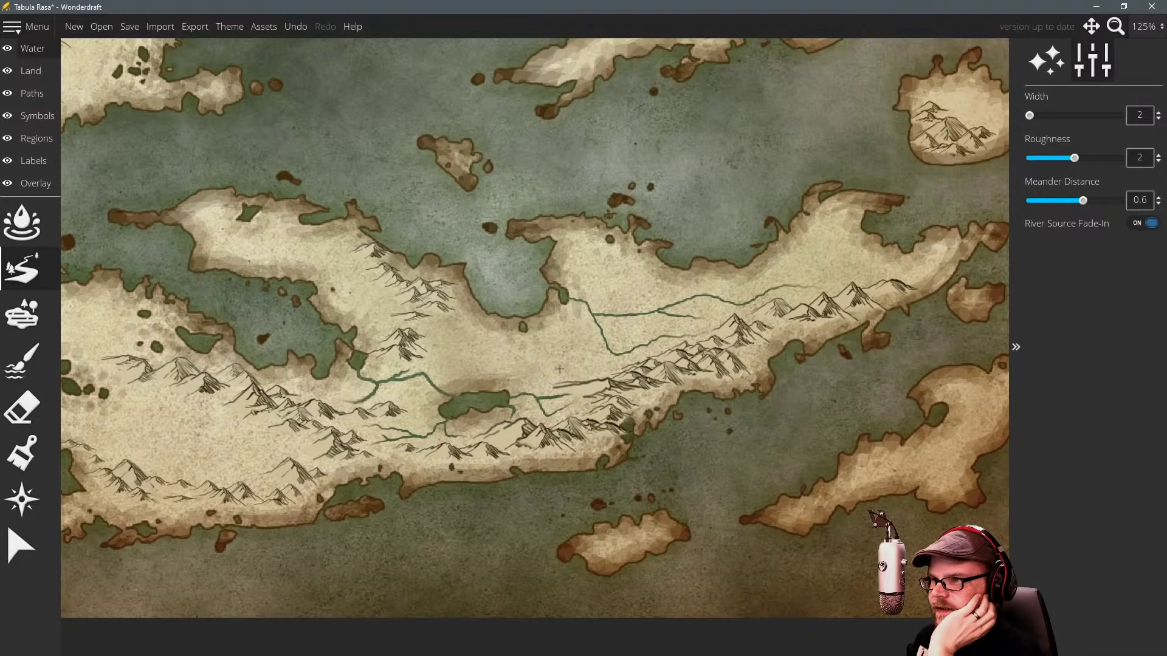
mouse_move(608, 368)
left_mouse_down()
mouse_move(584, 345)
mouse_move(597, 323)
left_mouse_up()
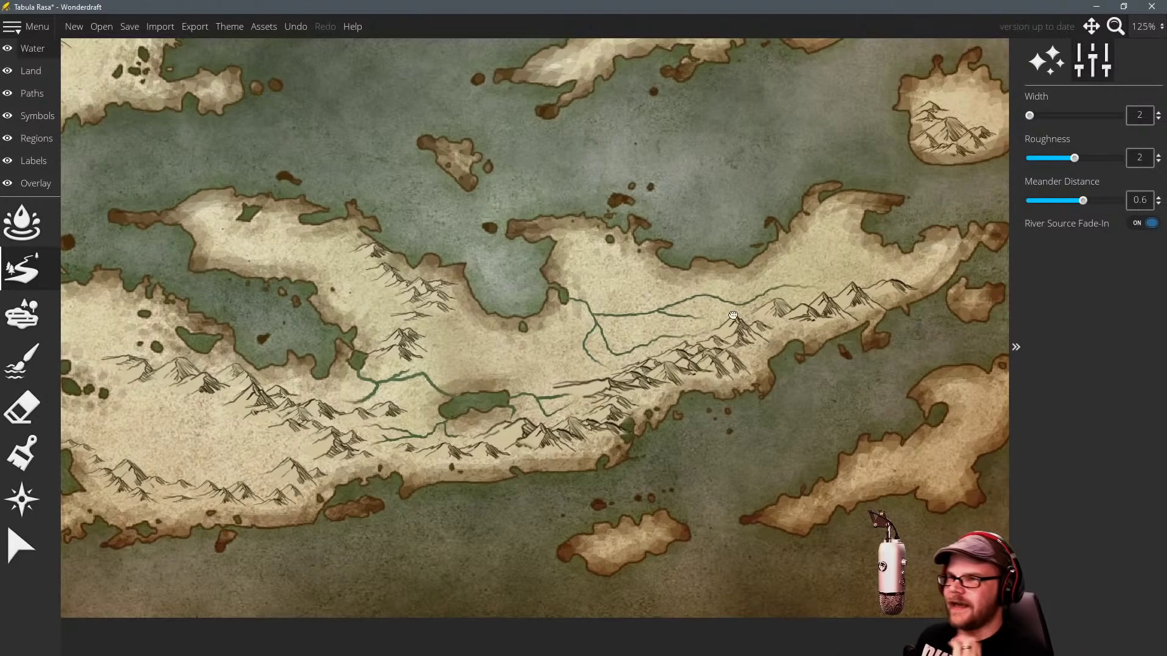
Draw a width 2 river across the southeastern island to its northwest coast, with a short tributary from the southeast.
left_click_drag(734, 315, 650, 298)
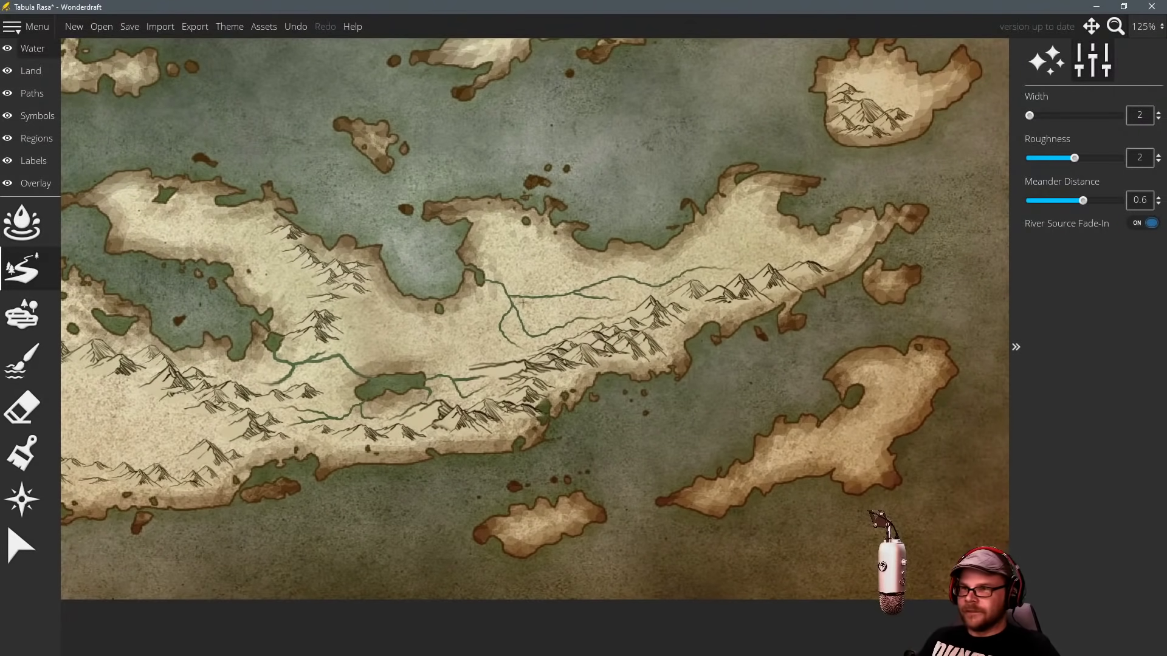
key("Right")
key("Down")
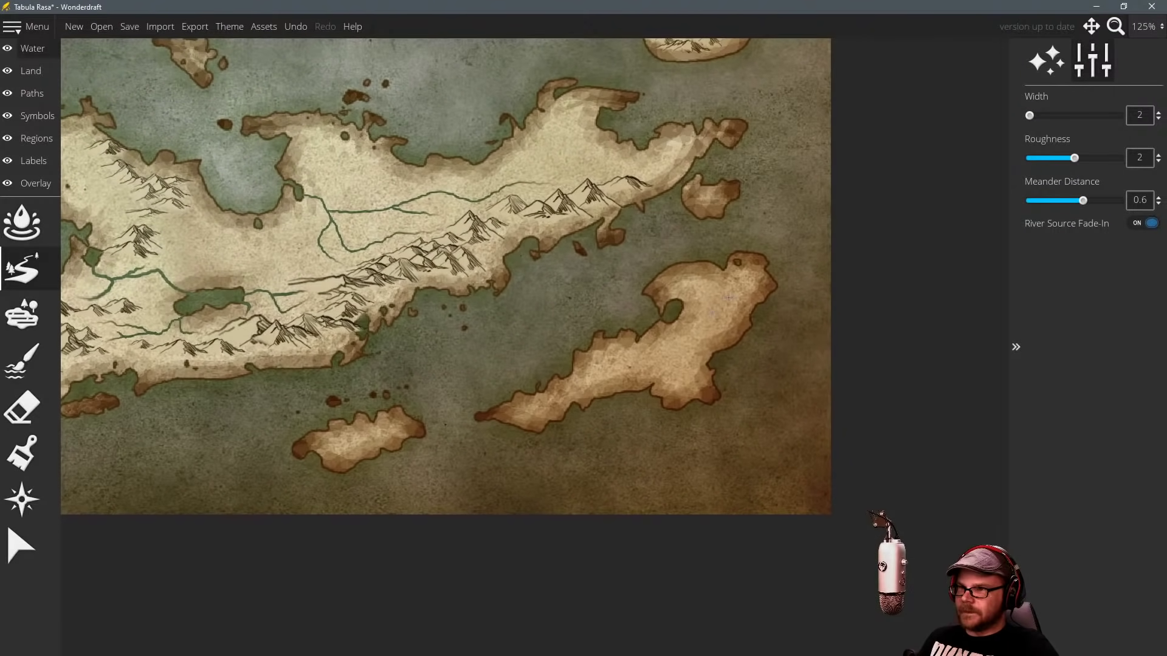
mouse_move(710, 315)
left_mouse_down()
mouse_move(683, 344)
mouse_move(640, 343)
left_mouse_up()
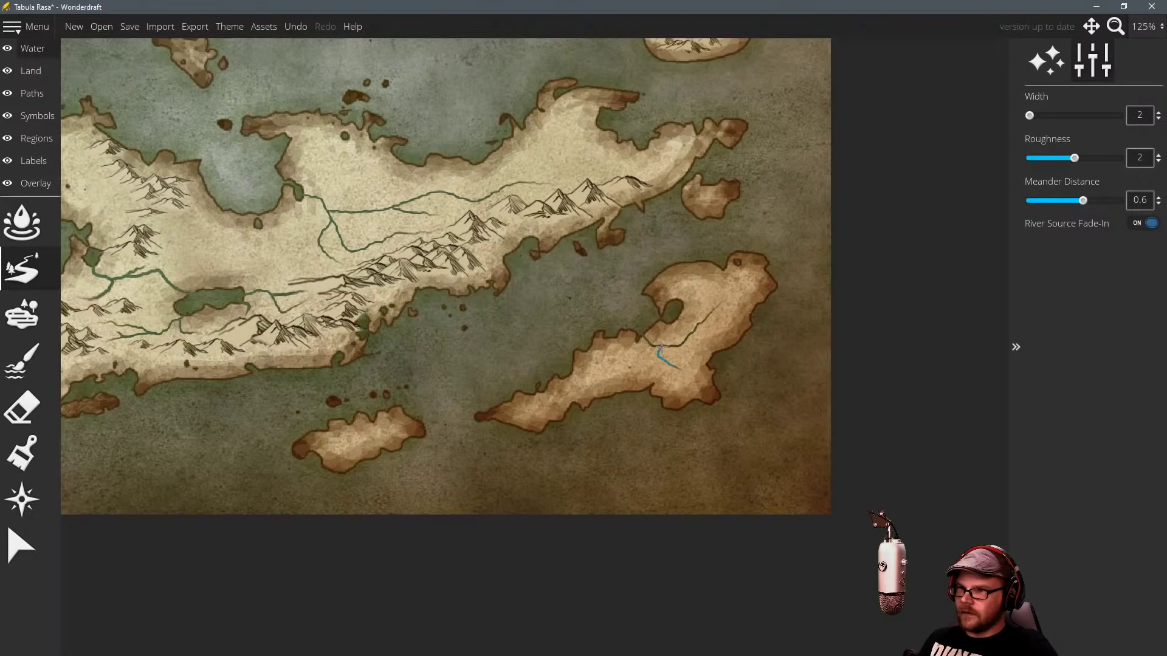
left_click_drag(661, 348, 663, 347)
Draw a width 2 river from the northeastern landmass's mountains to its northern bay, with short tributaries from the south and east.
mouse_move(562, 148)
left_mouse_down()
mouse_move(599, 180)
mouse_move(610, 288)
left_mouse_up()
left_click_drag(509, 174, 691, 276)
left_click_drag(714, 118, 660, 317)
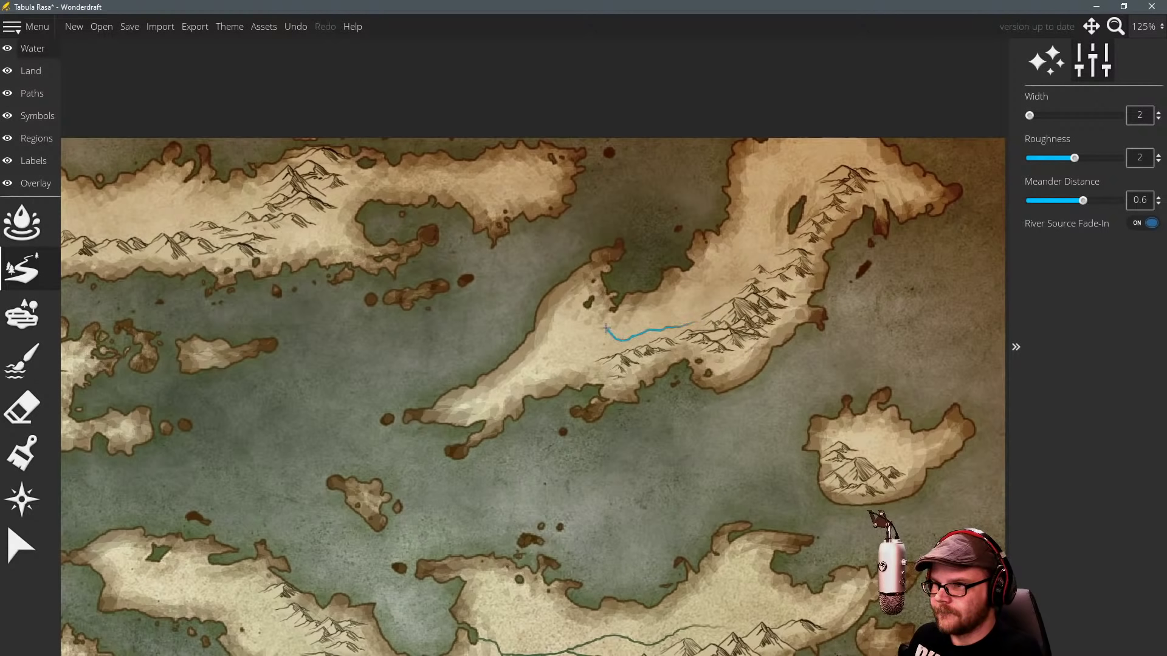
left_click_drag(612, 310, 618, 304)
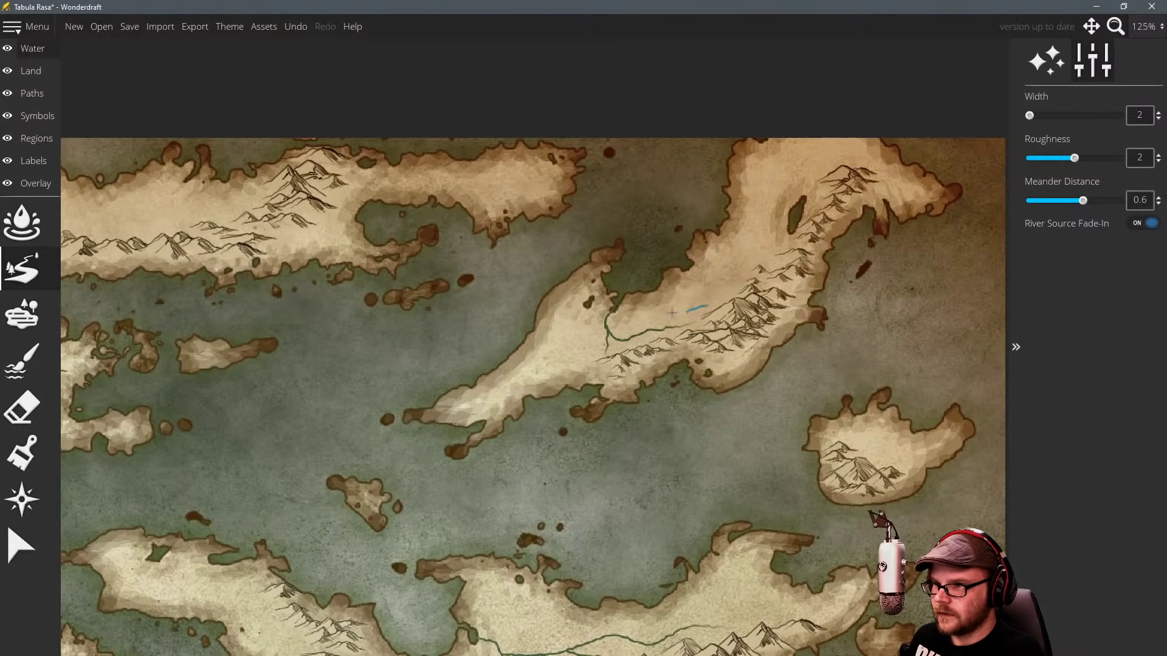
right_click(650, 328)
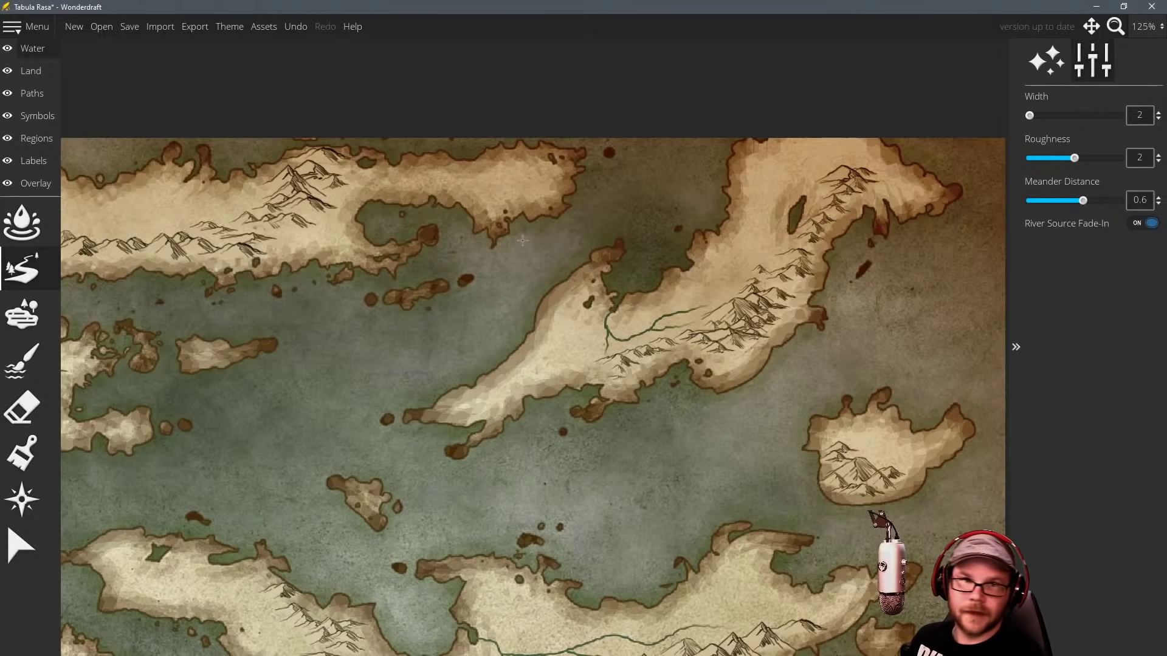
Undo the first stroke on the northern landmass and draw short forked width 2 rivers to its south coast at both ends of the mountain range.
left_click_drag(450, 279, 586, 262)
left_click_drag(334, 279, 547, 352)
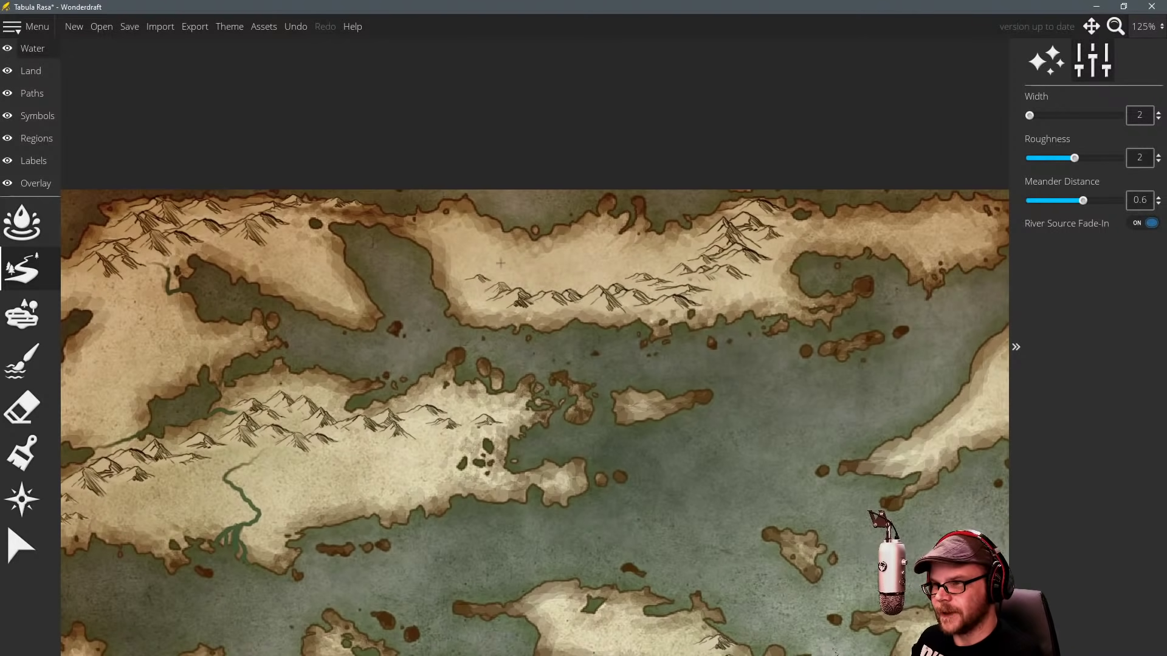
left_click_drag(689, 258, 433, 255)
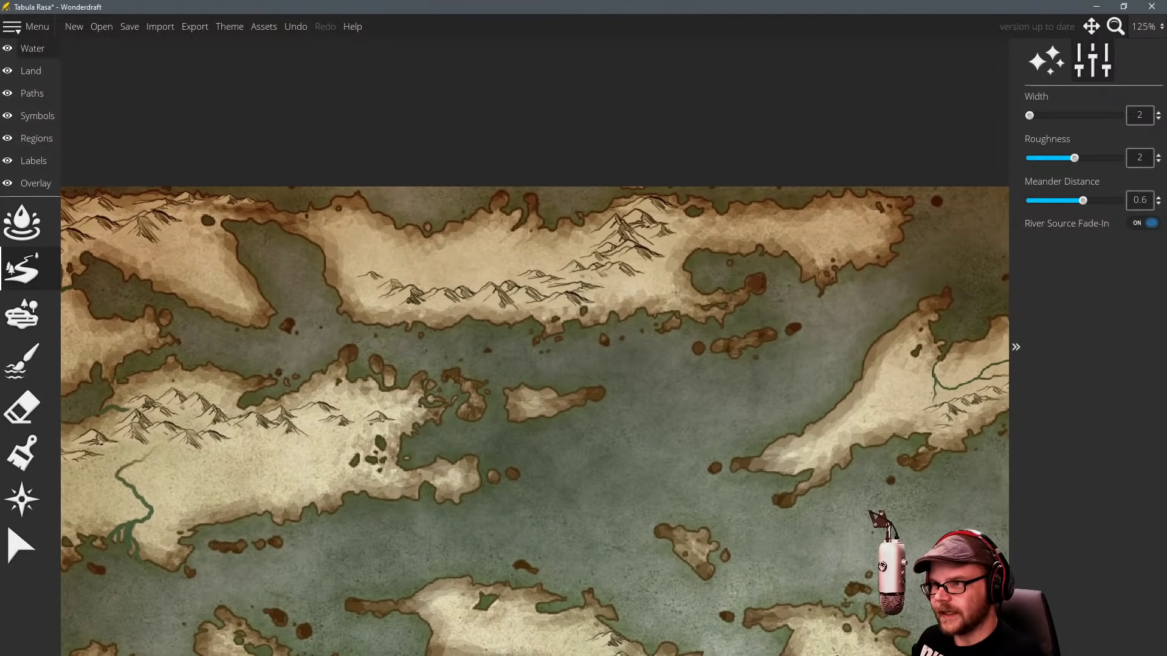
left_click_drag(642, 260, 656, 285)
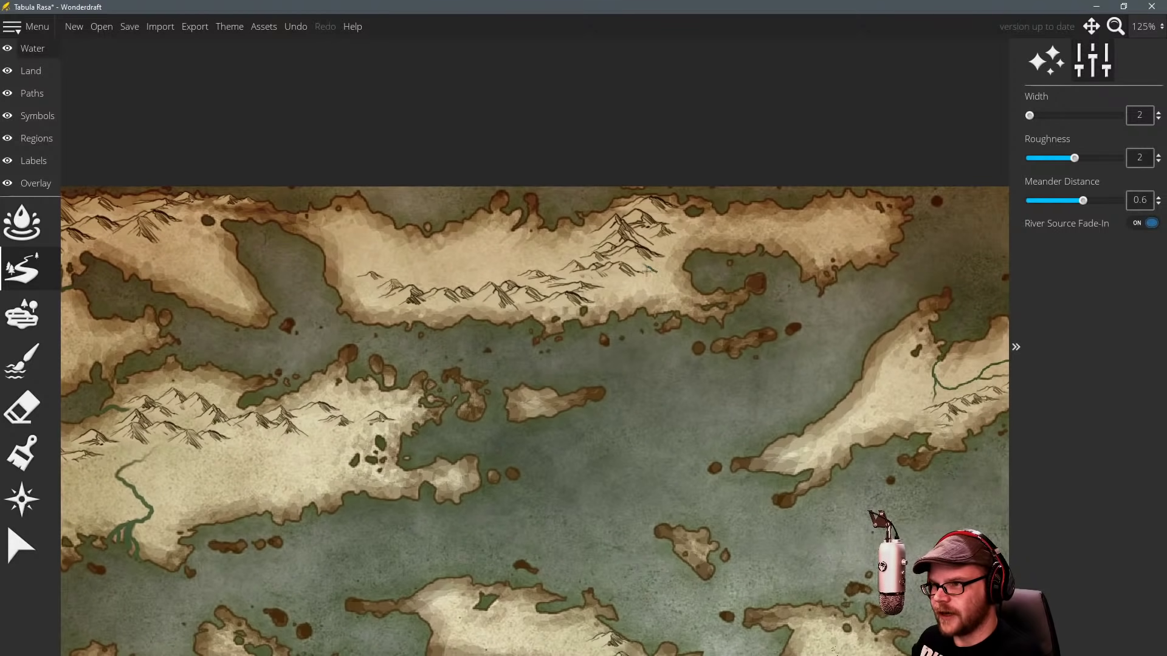
key("ctrl+z")
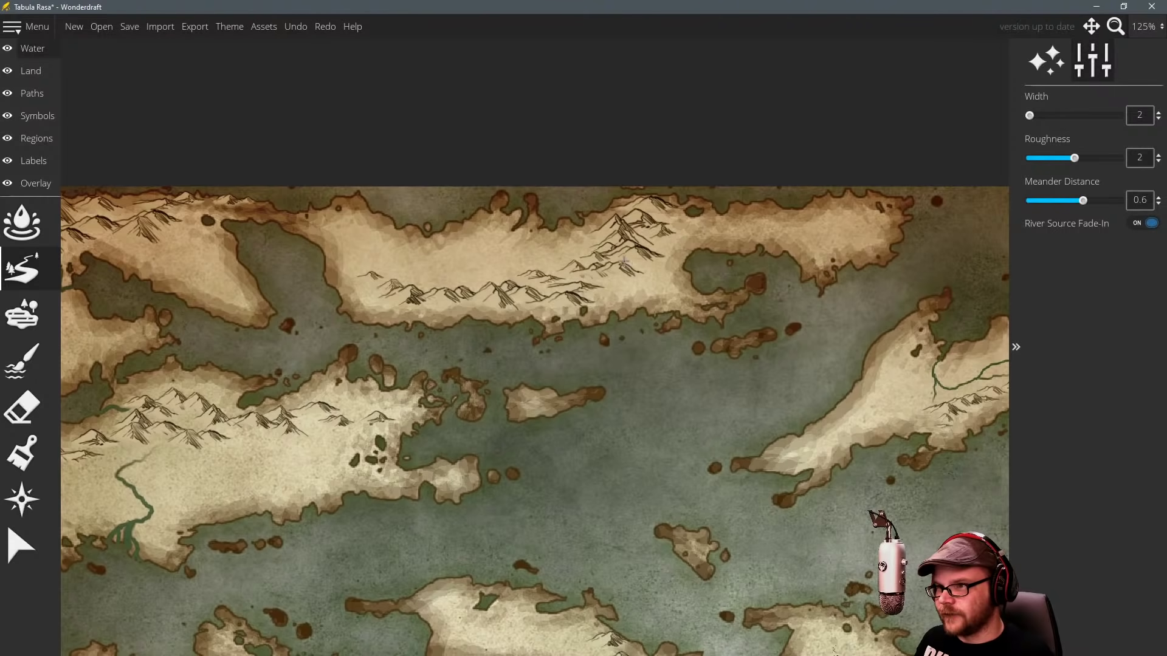
mouse_move(646, 270)
left_mouse_down()
mouse_move(640, 315)
mouse_move(579, 320)
mouse_move(525, 343)
mouse_move(806, 330)
mouse_move(846, 308)
left_mouse_up()
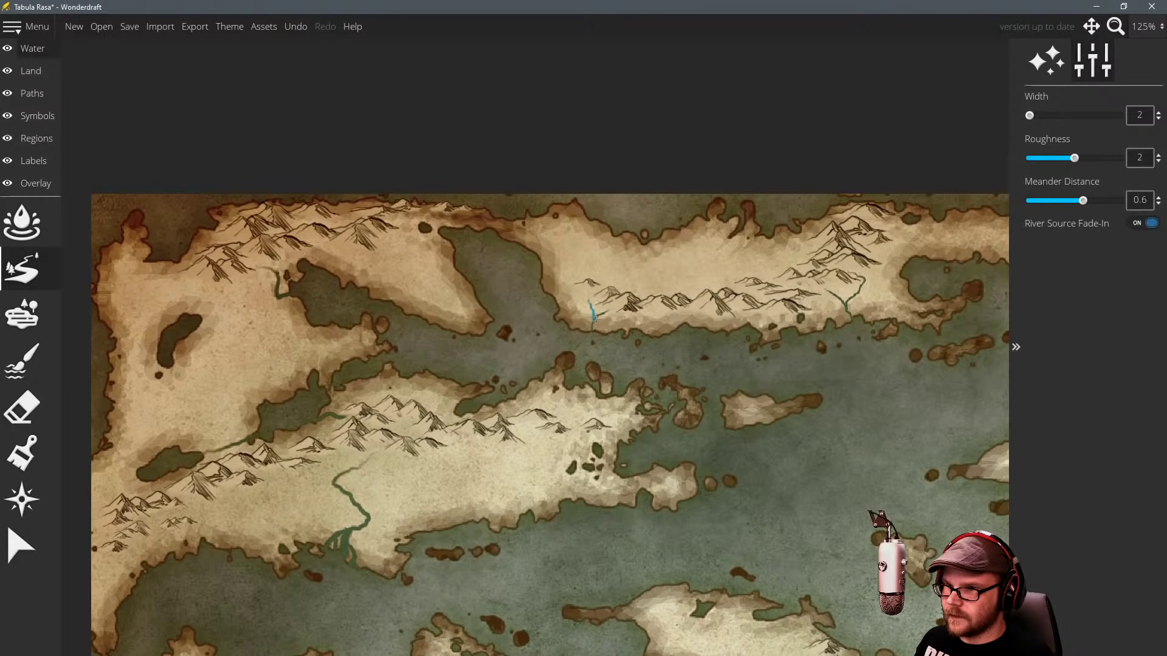
Draw a broader winding river from beside the northwestern landmass's upper lake to the bay on the southeast.
left_click_drag(378, 319, 548, 265)
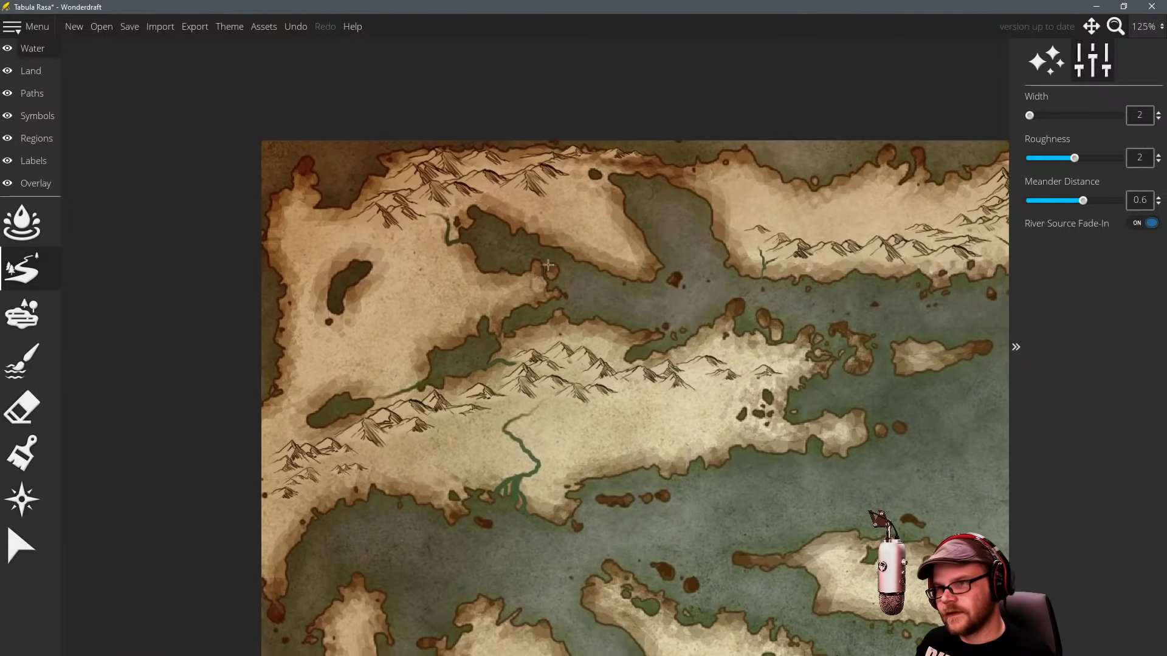
key("Down")
key("Right")
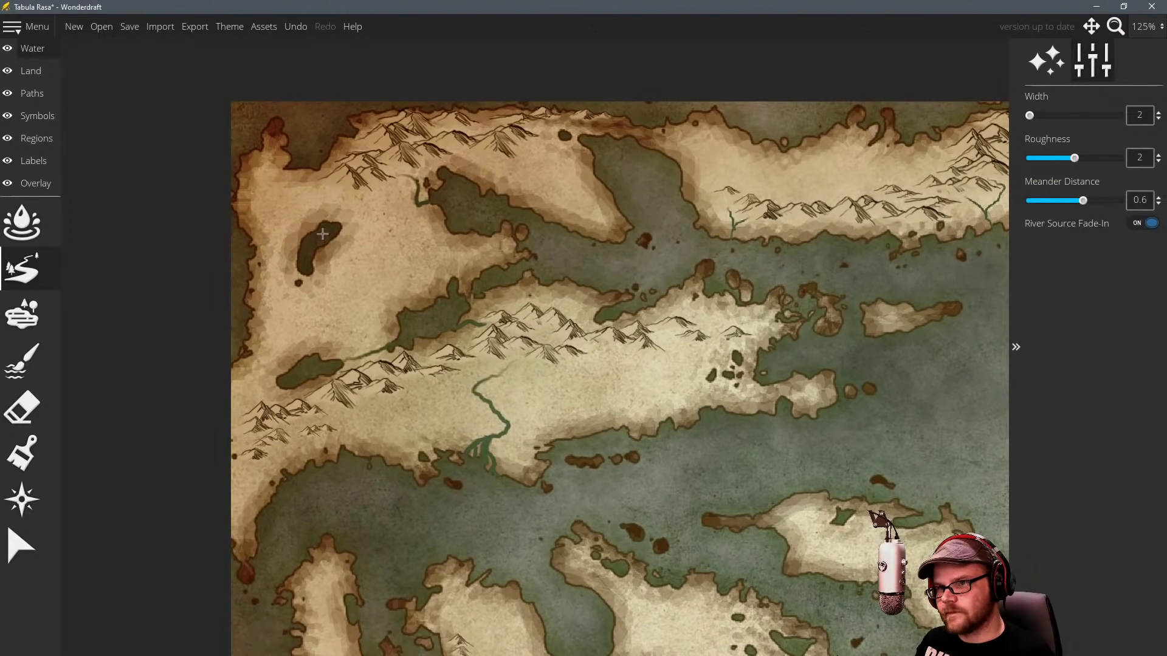
scroll(322, 236, "down", 1)
mouse_move(324, 235)
left_mouse_down()
mouse_move(326, 263)
mouse_move(353, 276)
mouse_move(416, 256)
mouse_move(451, 304)
left_mouse_up()
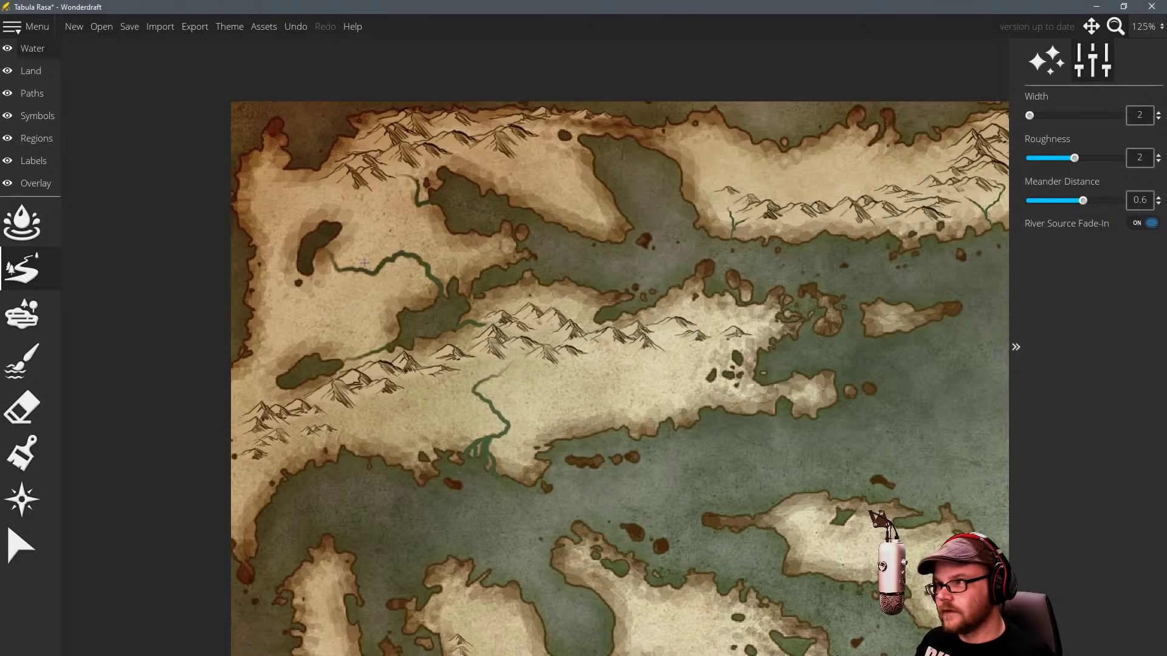
Add a short northern branch and a width 3 southwestern tributary to the northwestern landmass's new river, and set the river width to 2.
scroll(359, 254, "down", 1)
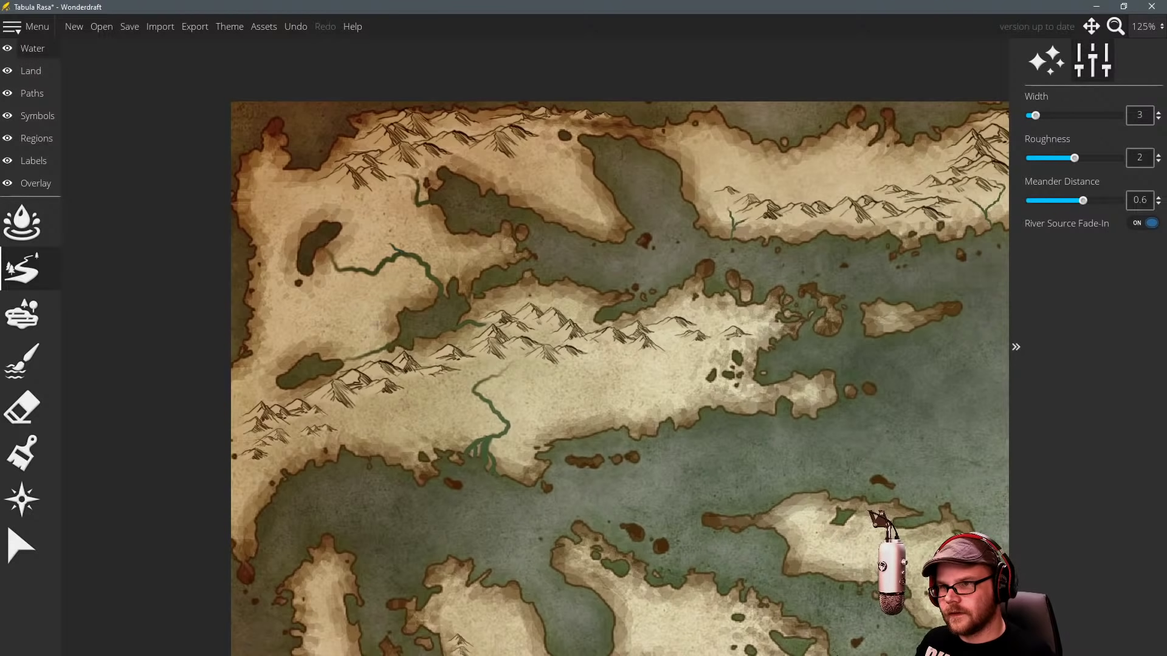
left_click_drag(285, 326, 313, 308)
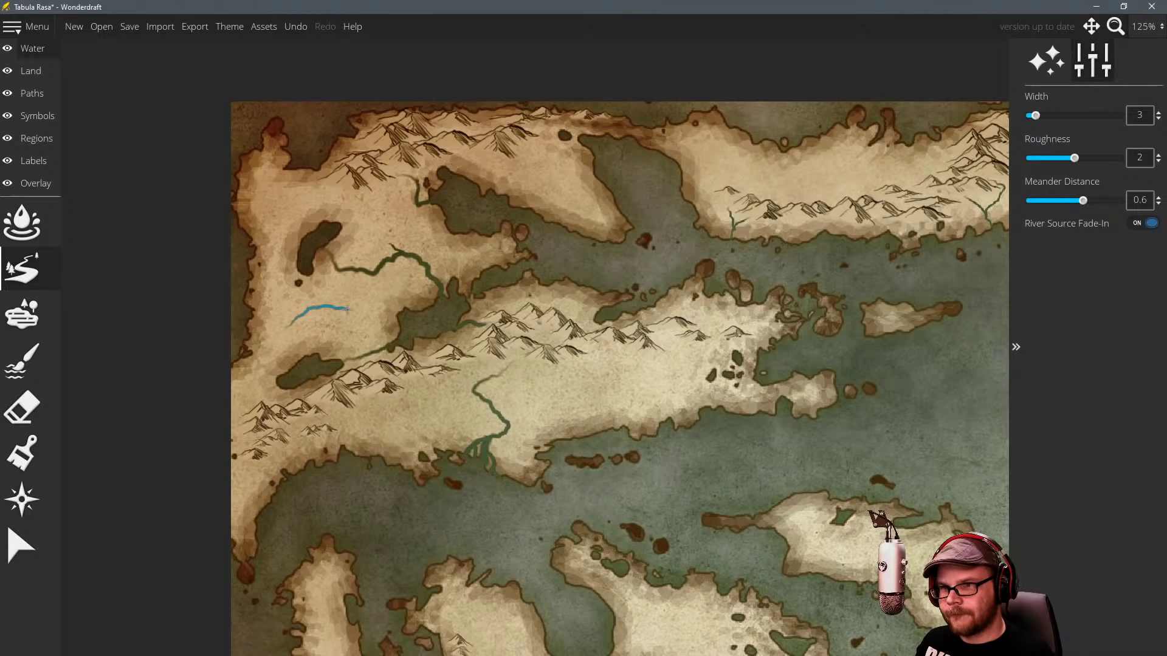
left_click_drag(373, 274, 373, 272)
scroll(499, 327, "down", 1)
Look over the whole map to examine the rivers and mountain ranges on each landmass.
left_click_drag(499, 327, 376, 283)
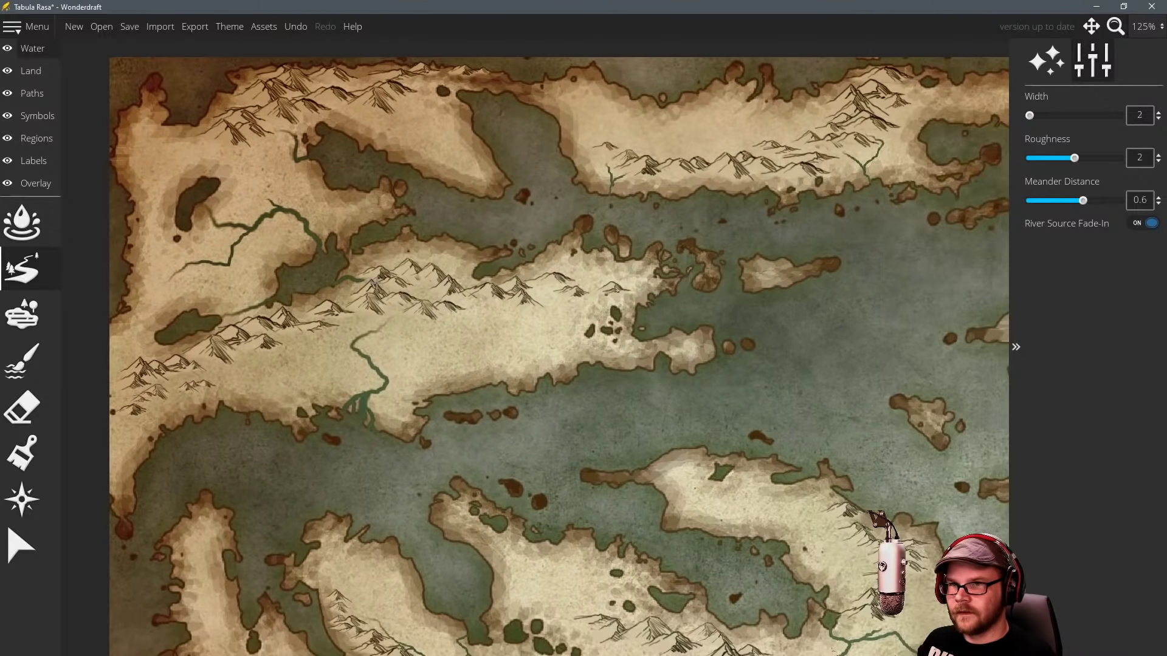
scroll(544, 321, "down", 2)
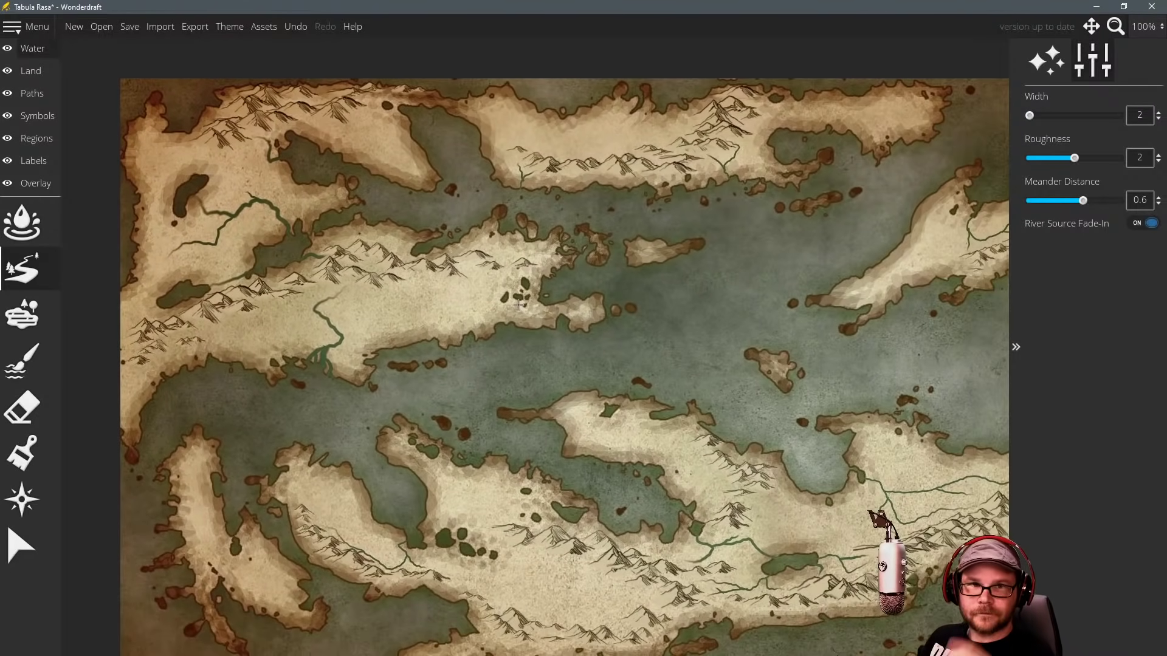
left_click_drag(524, 305, 493, 267)
left_click_drag(586, 322, 569, 270)
key("Right")
key("Down")
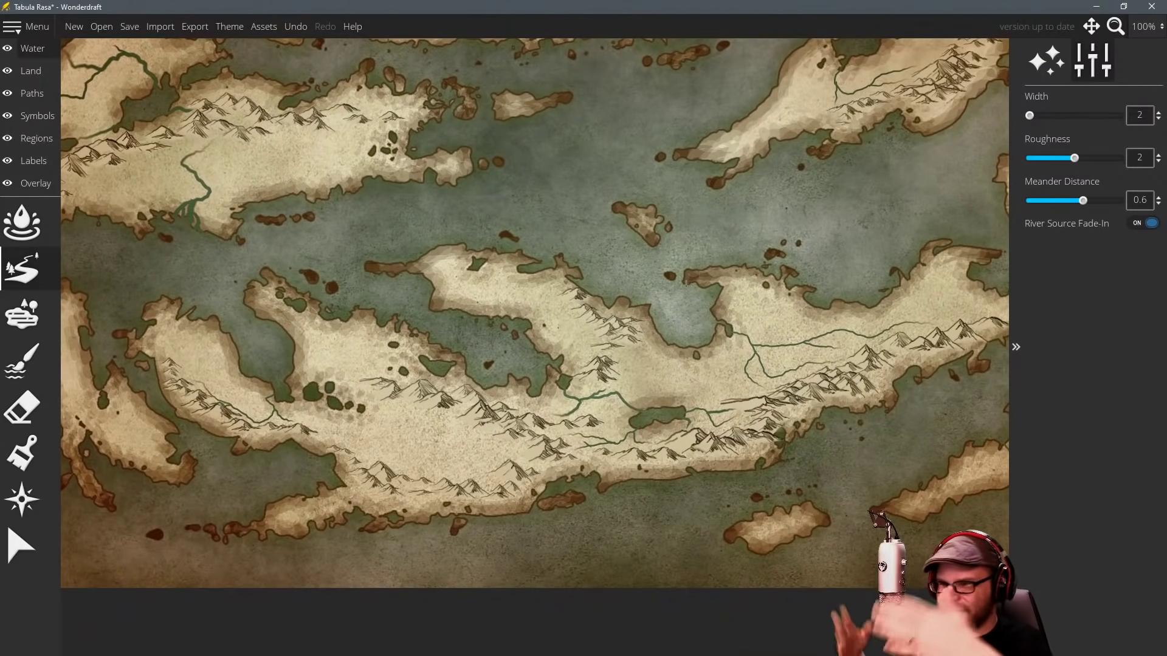
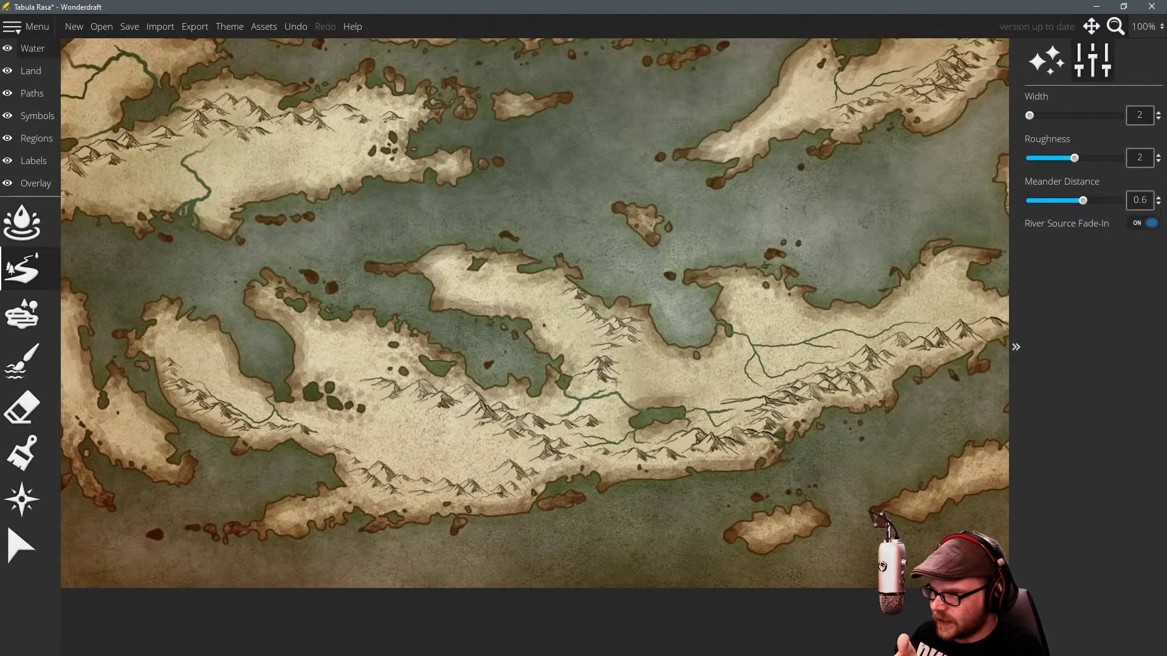
left_click_drag(618, 382, 480, 390)
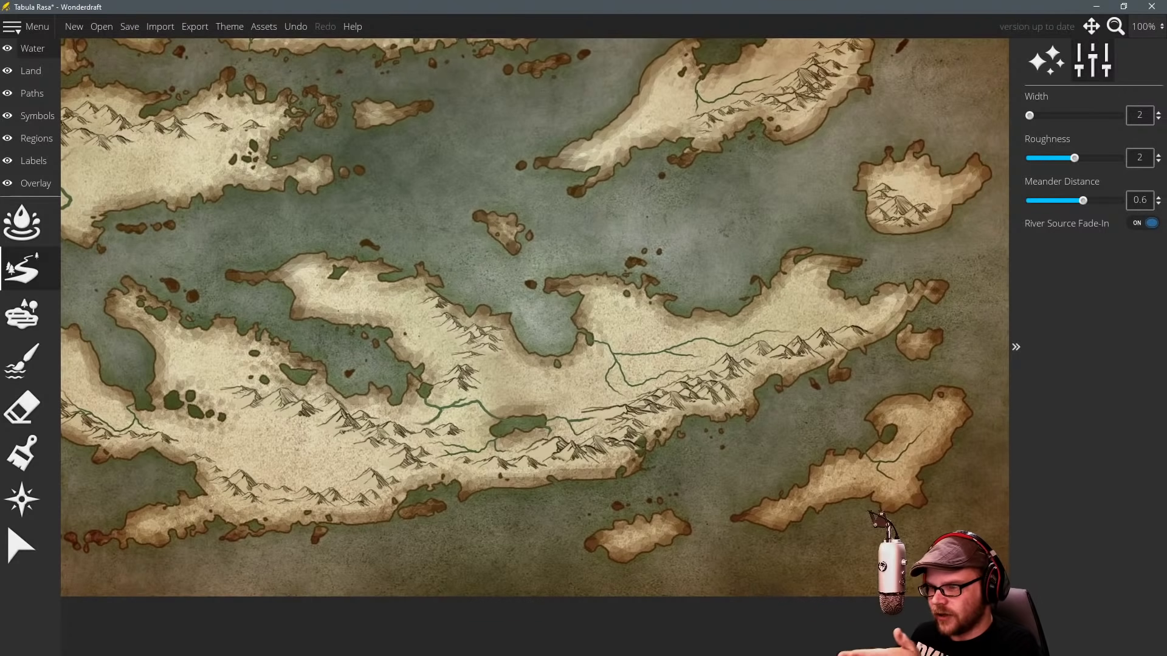
key("Right")
key("Up")
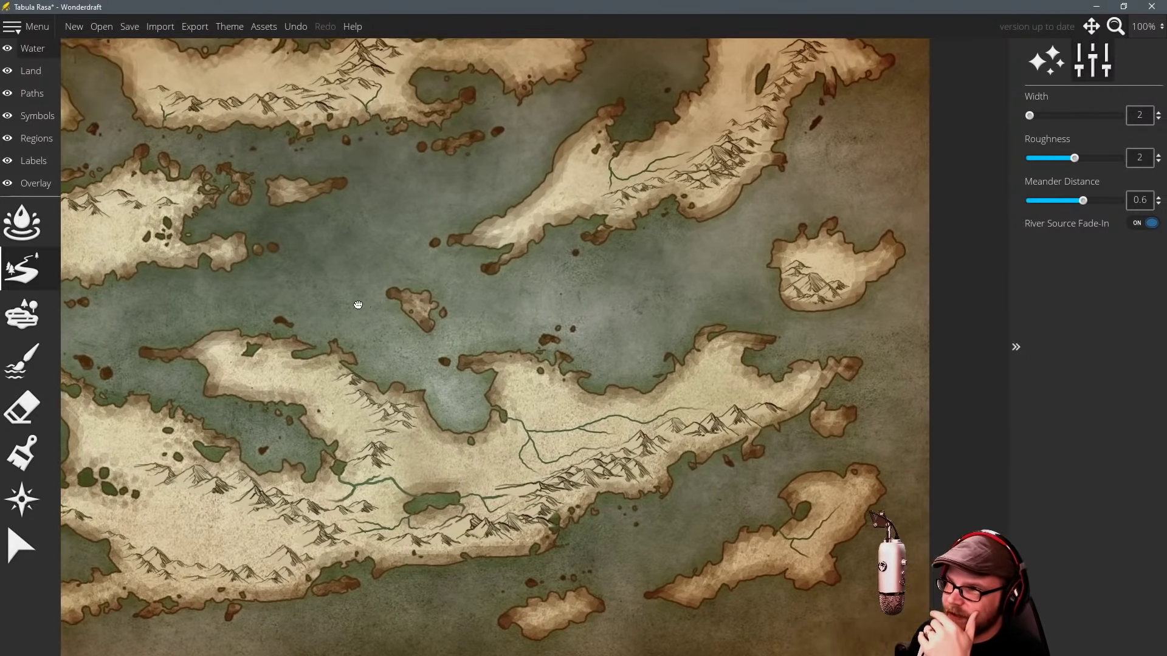
key("Left")
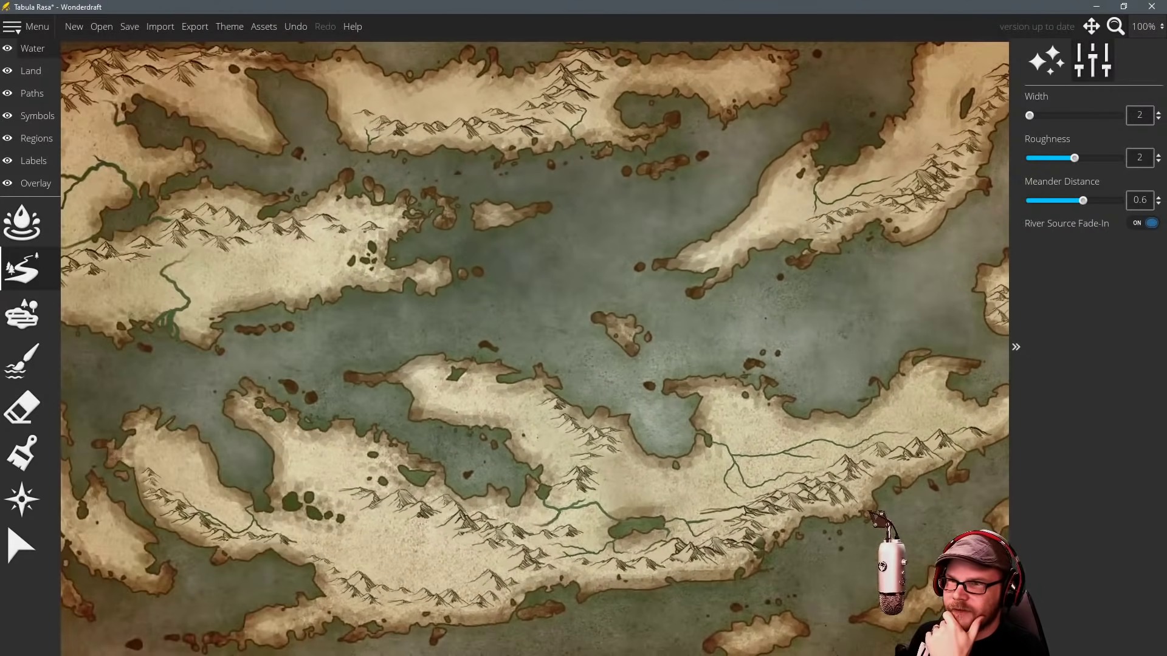
key("Left")
key("Up")
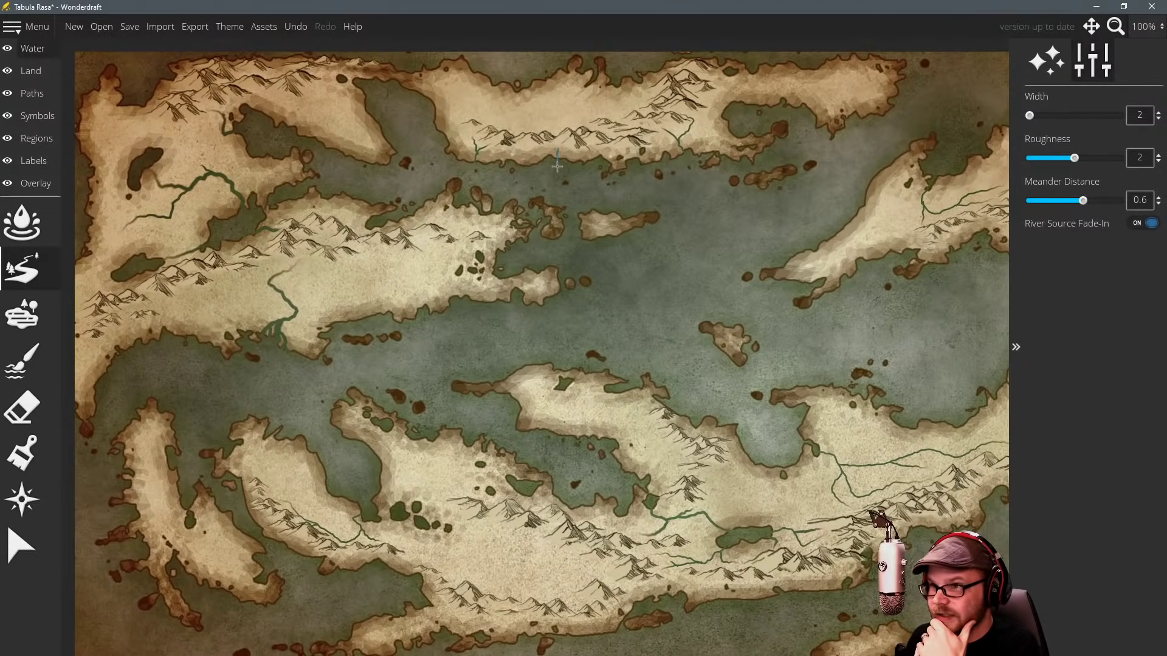
Carve ragged inlets into the western part of the northern landmass's south coast with the land-lowering brush at size 16 and roughness 2.
left_click_drag(578, 176, 571, 238)
scroll(571, 239, "up", 5)
scroll(562, 232, "down", 5)
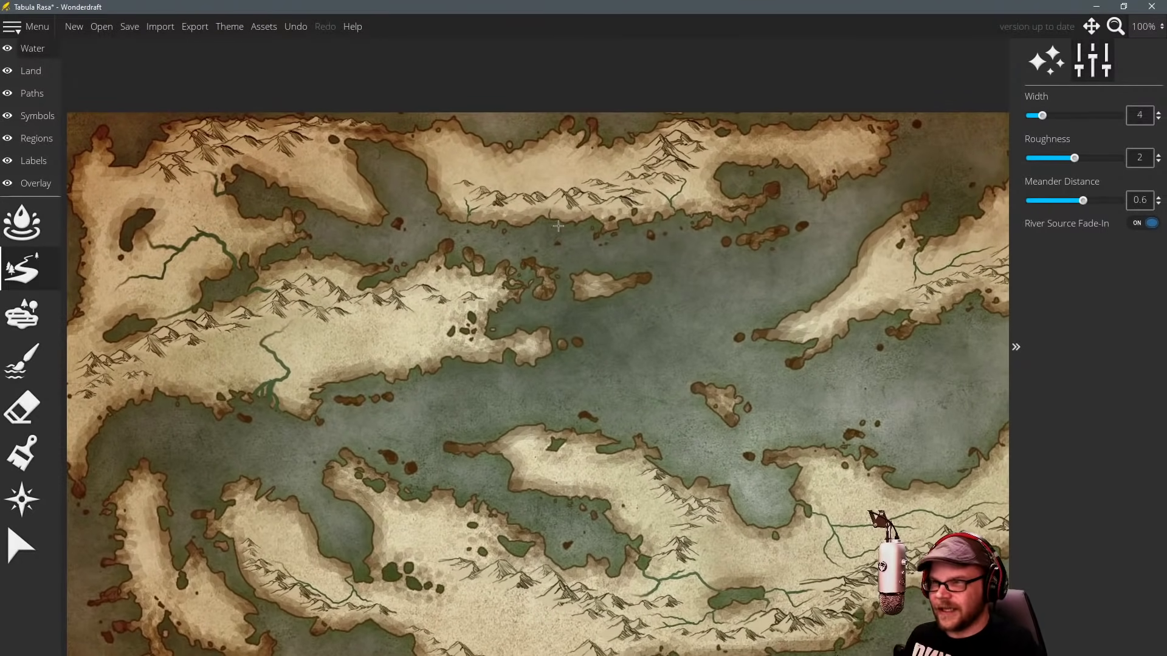
scroll(580, 219, "up", 5)
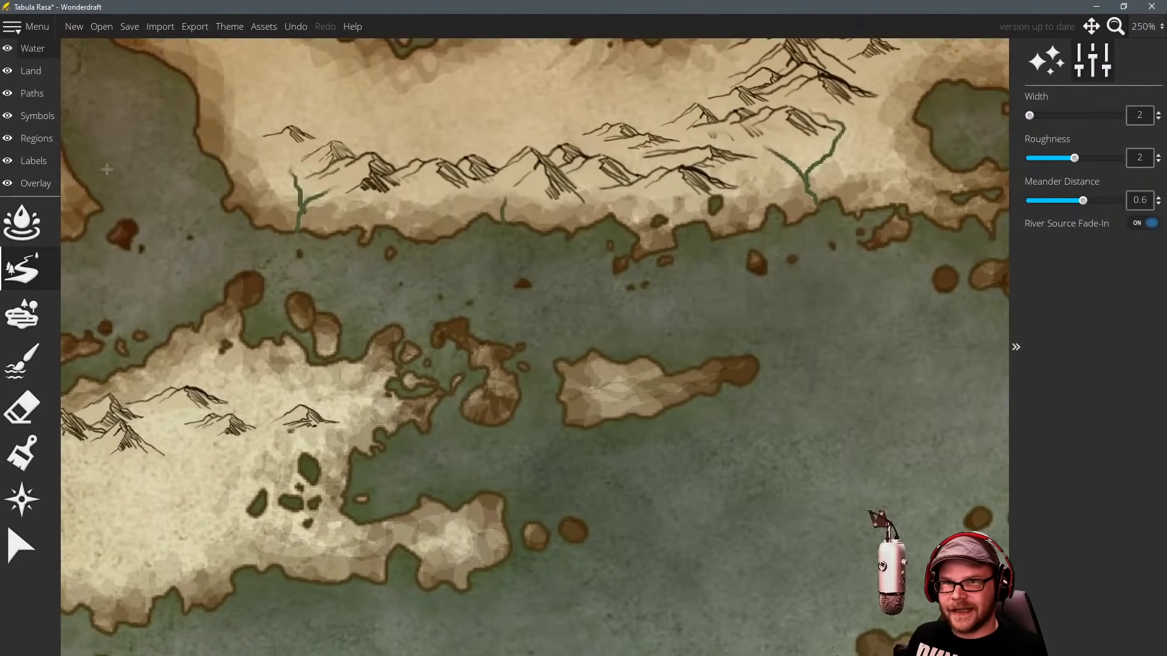
left_click(30, 70)
left_click(22, 407)
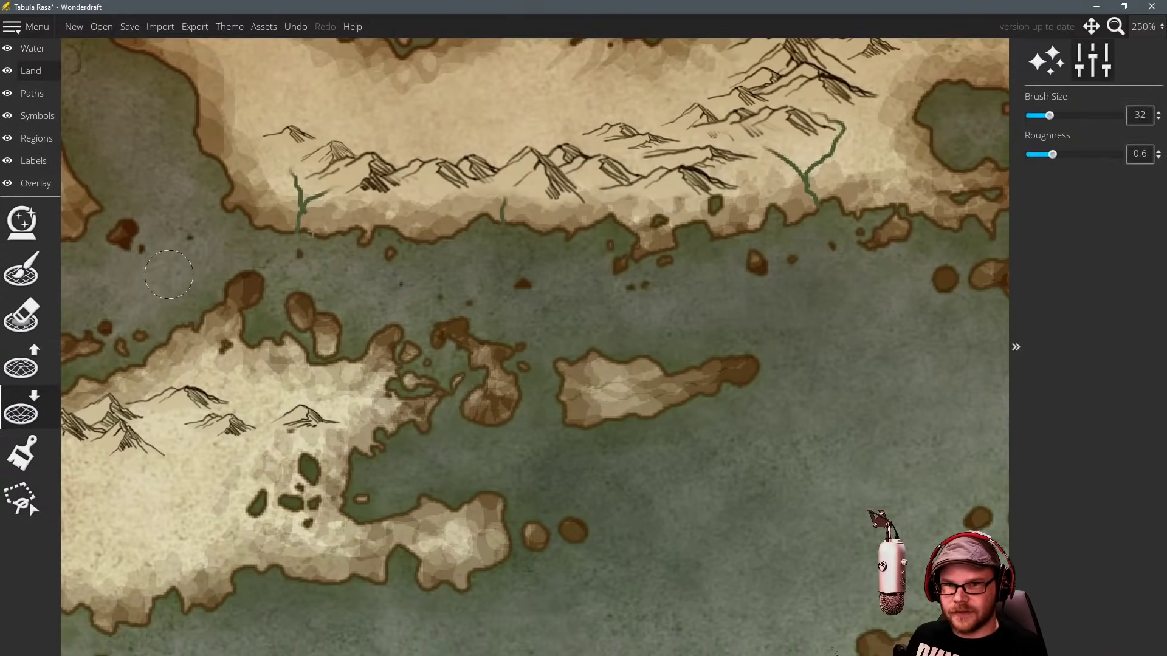
left_click_drag(1052, 154, 1120, 154)
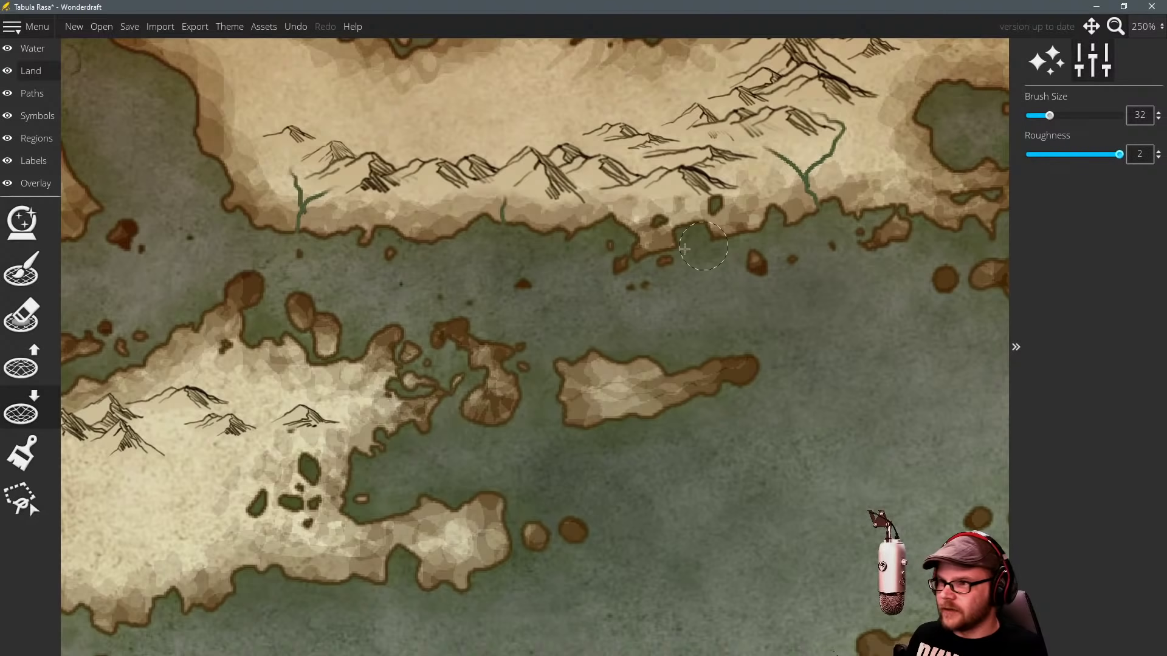
scroll(556, 264, "down", 6)
mouse_move(456, 221)
left_mouse_down()
mouse_move(442, 220)
mouse_move(458, 189)
mouse_move(455, 244)
mouse_move(471, 248)
mouse_move(445, 263)
mouse_move(419, 237)
mouse_move(418, 195)
mouse_move(425, 217)
mouse_move(408, 221)
mouse_move(423, 191)
mouse_move(418, 226)
mouse_move(377, 250)
mouse_move(317, 236)
mouse_move(362, 206)
mouse_move(303, 234)
mouse_move(288, 212)
mouse_move(258, 207)
left_mouse_up()
scroll(409, 220, "up", 2)
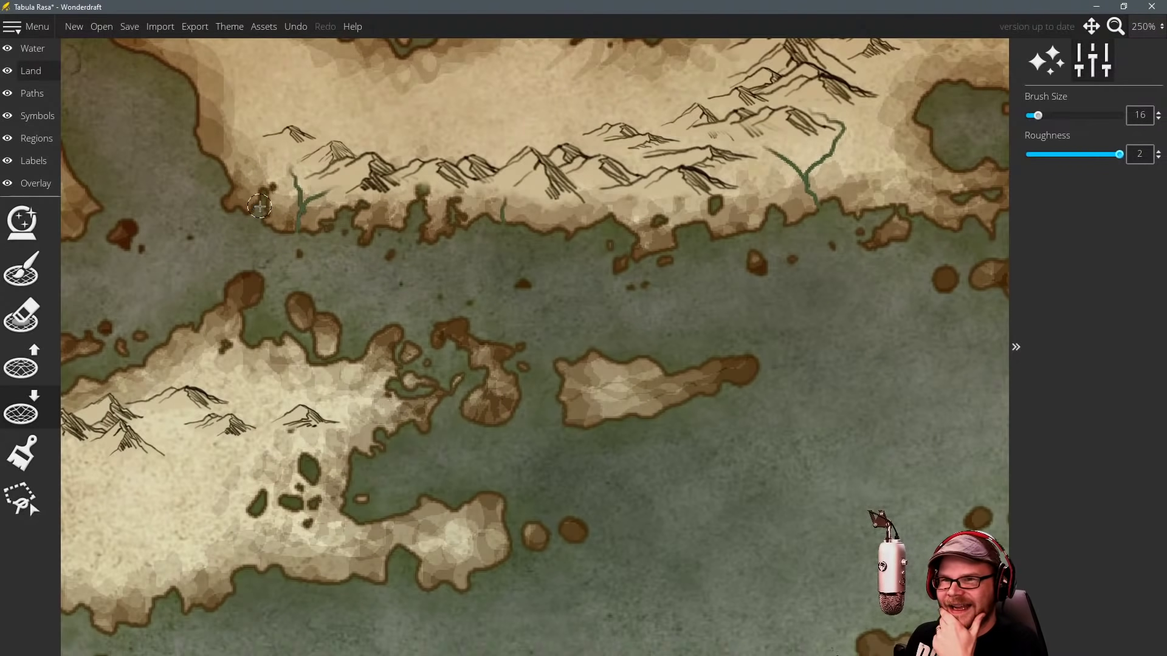
Continue roughening the northern landmass's south coast with small inlets along its central and eastern stretches.
mouse_move(547, 228)
left_mouse_down()
mouse_move(542, 215)
mouse_move(534, 226)
left_mouse_up()
mouse_move(608, 209)
left_mouse_down()
mouse_move(589, 224)
mouse_move(604, 211)
left_mouse_up()
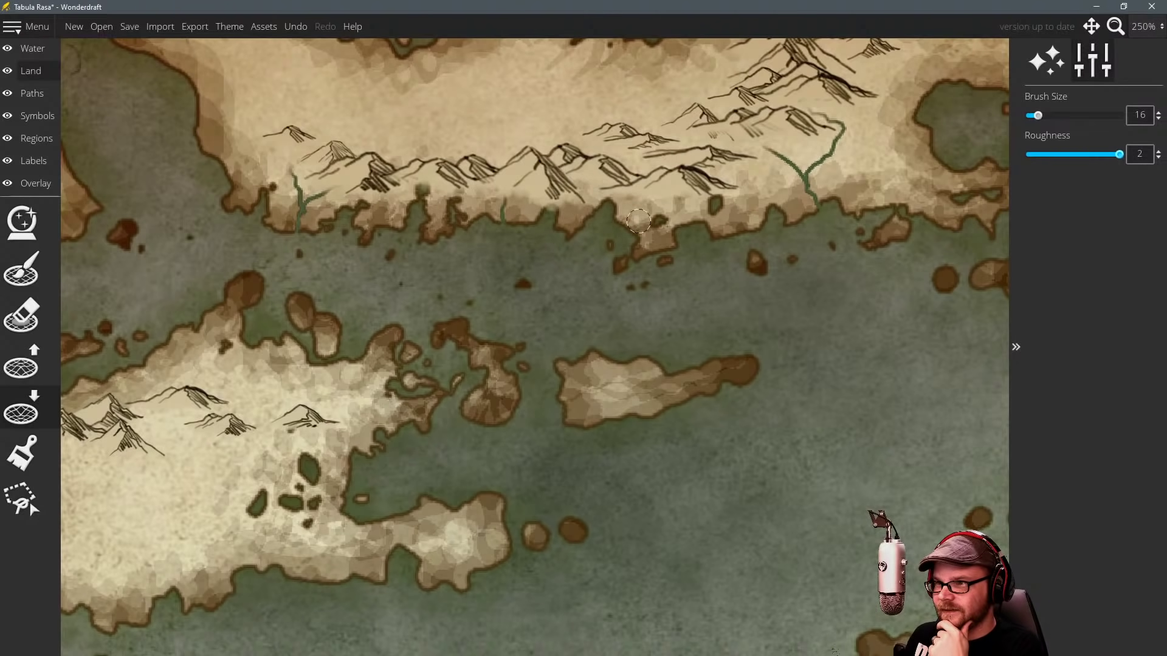
mouse_move(684, 233)
left_mouse_down()
mouse_move(607, 260)
mouse_move(542, 250)
mouse_move(553, 250)
left_mouse_up()
mouse_move(634, 275)
left_mouse_down()
mouse_move(589, 307)
mouse_move(628, 271)
mouse_move(631, 228)
mouse_move(627, 301)
left_mouse_up()
mouse_move(694, 267)
left_mouse_down()
mouse_move(651, 305)
mouse_move(650, 292)
mouse_move(669, 307)
mouse_move(638, 286)
mouse_move(711, 314)
mouse_move(693, 292)
mouse_move(705, 304)
mouse_move(614, 357)
left_mouse_up()
left_click_drag(421, 342, 547, 284)
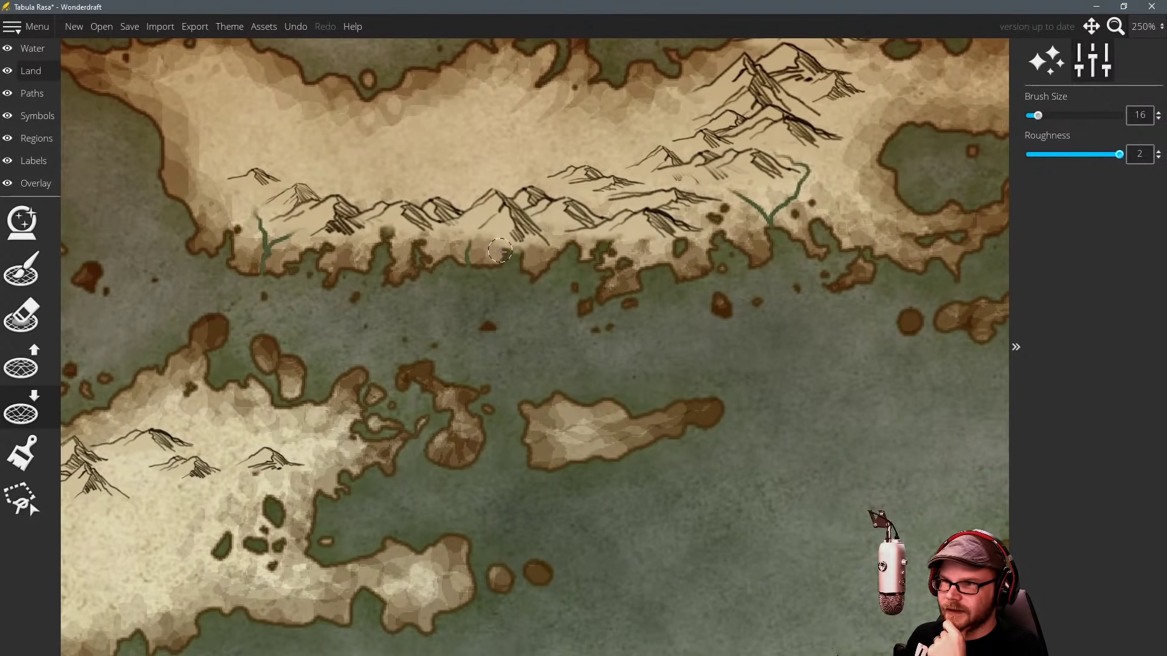
left_click_drag(500, 250, 507, 261)
mouse_move(472, 311)
left_mouse_down()
mouse_move(662, 349)
mouse_move(295, 325)
left_mouse_up()
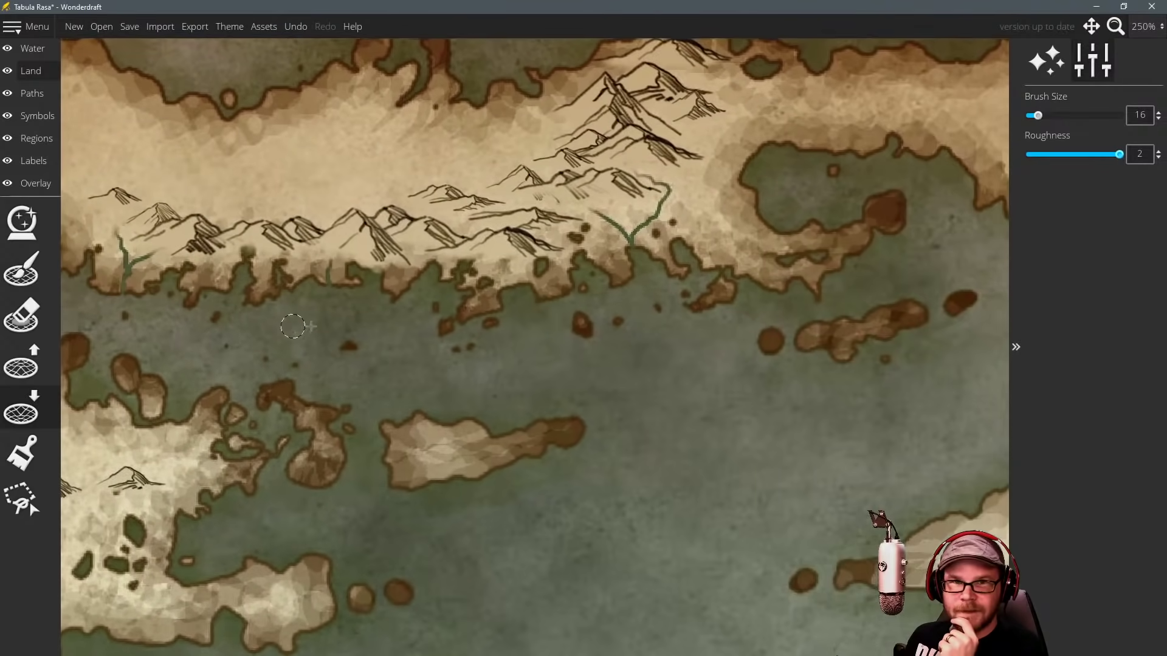
Carve one more inlet into the northern landmass's south coast just east of the eastern river mouth.
left_click_drag(596, 307, 424, 324)
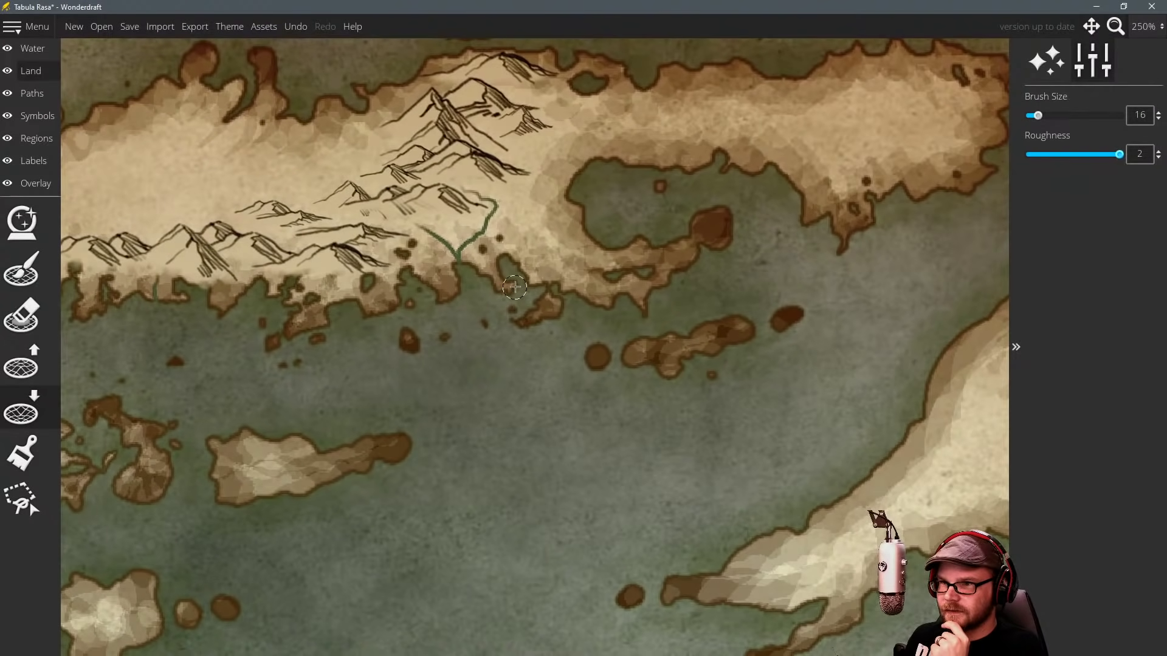
mouse_move(513, 277)
left_mouse_down()
mouse_move(509, 240)
mouse_move(510, 255)
left_mouse_up()
left_click_drag(429, 324, 687, 281)
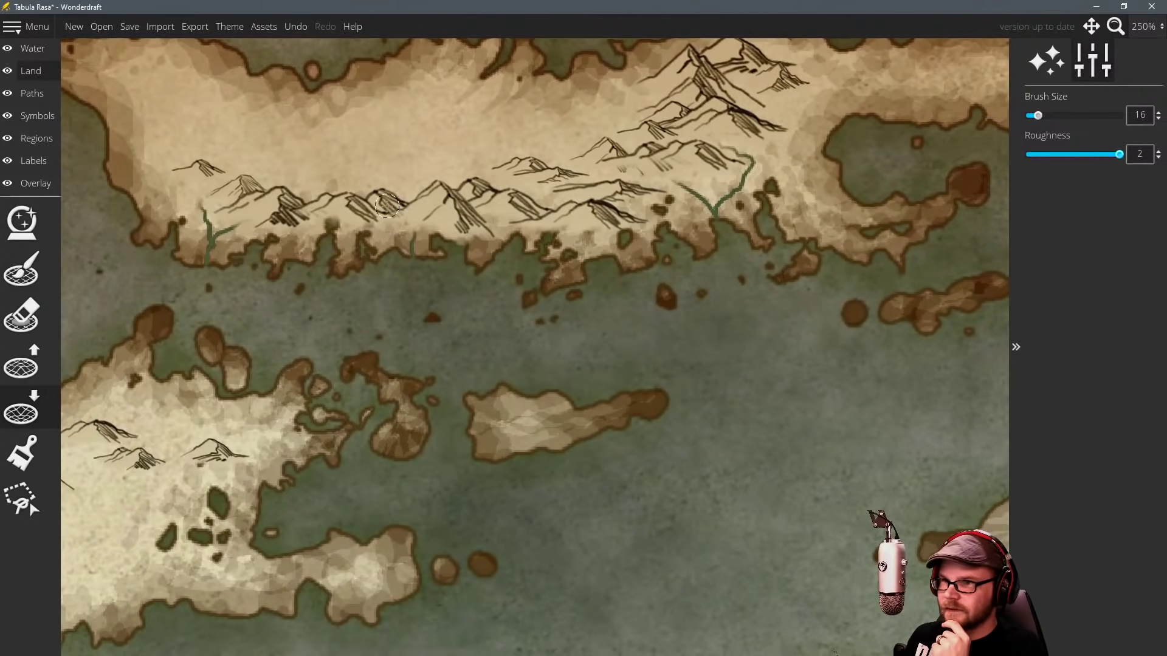
Raise small ragged headlands and islets along the central part of the northern landmass's south coast with the land-raising brush at size 16.
left_click(23, 359)
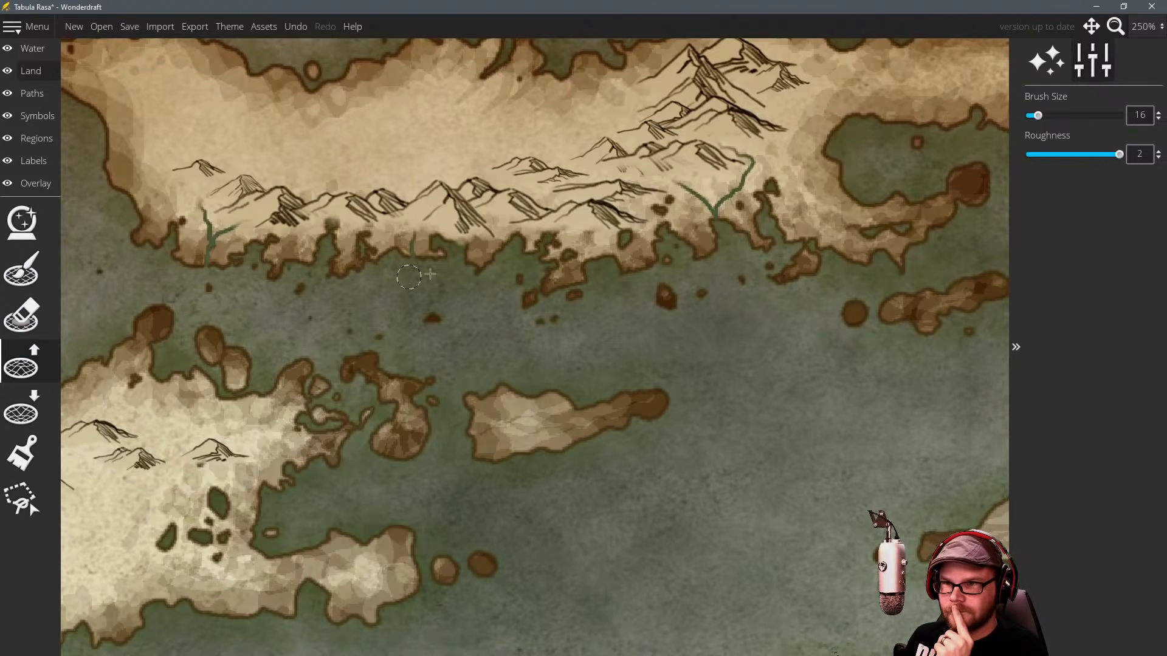
mouse_move(430, 265)
left_mouse_down()
mouse_move(431, 281)
mouse_move(431, 262)
mouse_move(481, 280)
left_mouse_up()
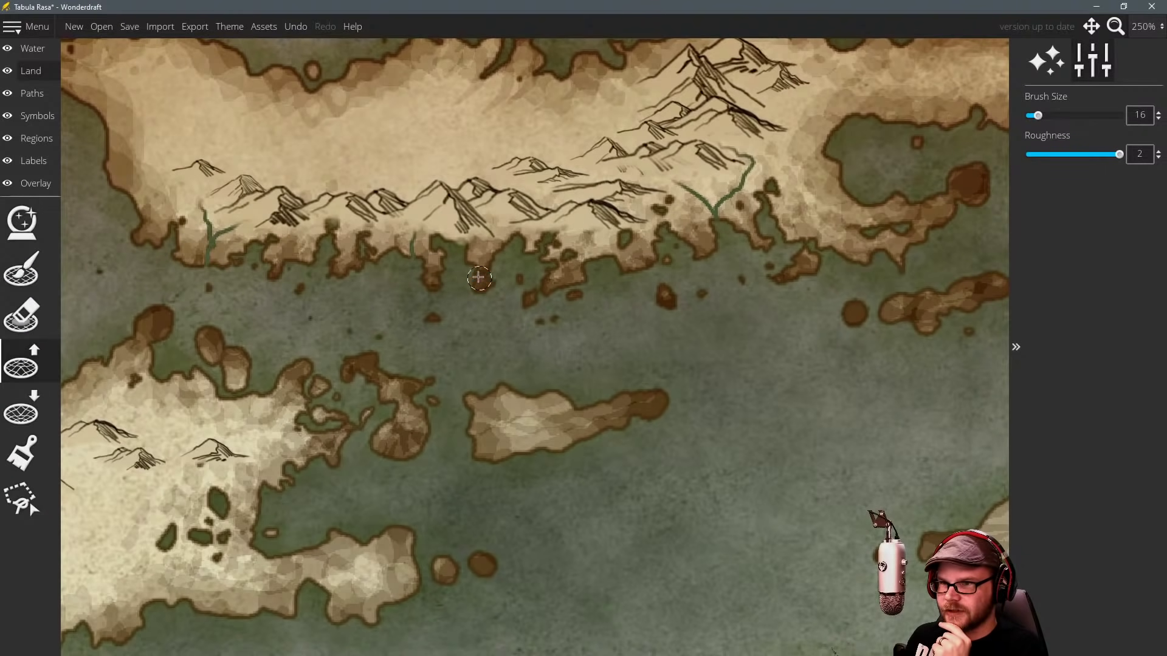
mouse_move(552, 232)
left_mouse_down()
mouse_move(599, 262)
mouse_move(539, 301)
mouse_move(524, 333)
left_mouse_up()
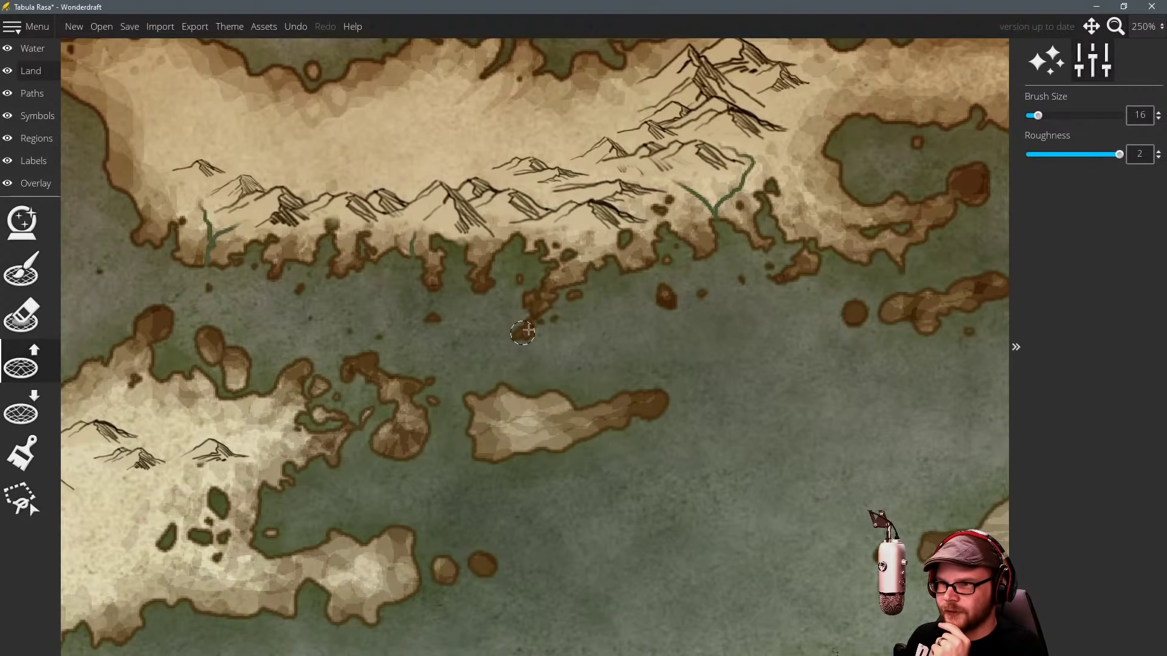
left_click_drag(433, 339, 571, 336)
left_click_drag(590, 230, 578, 249)
left_click_drag(450, 256, 519, 271)
left_click_drag(542, 232, 536, 235)
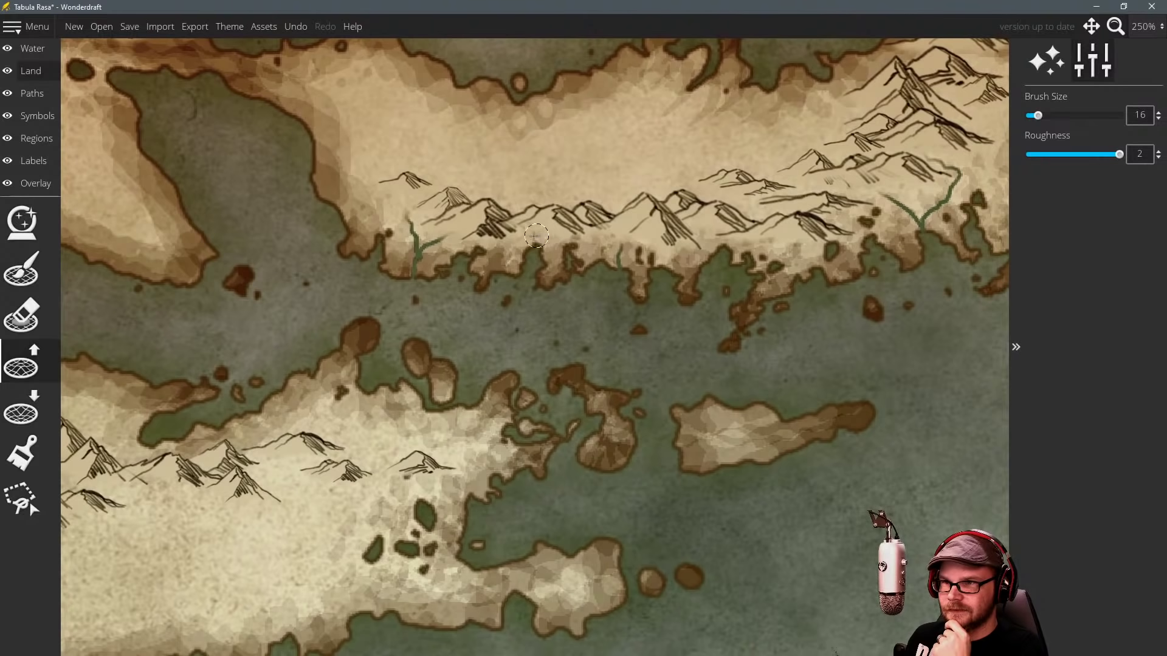
Look over the northern landmass's roughened south coast and compare it with the surrounding landmasses.
key("bracketleft")
key("bracketleft")
key("bracketleft")
scroll(712, 294, "down", 3)
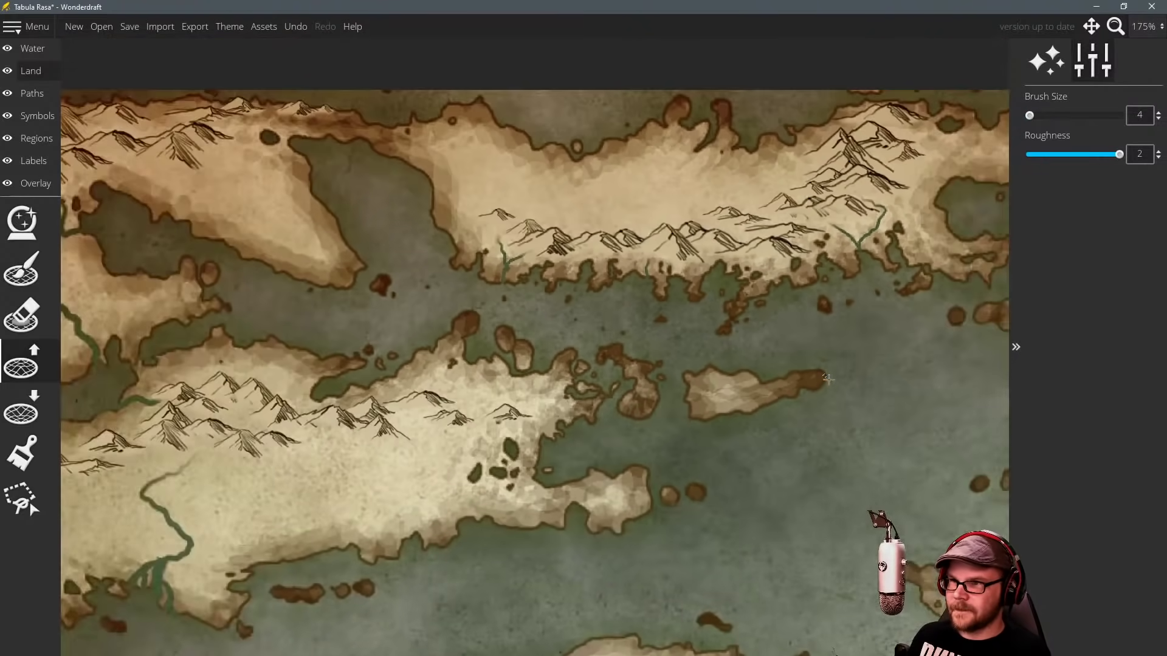
left_click_drag(729, 368, 519, 341)
scroll(547, 344, "down", 2)
left_click_drag(708, 386, 649, 313)
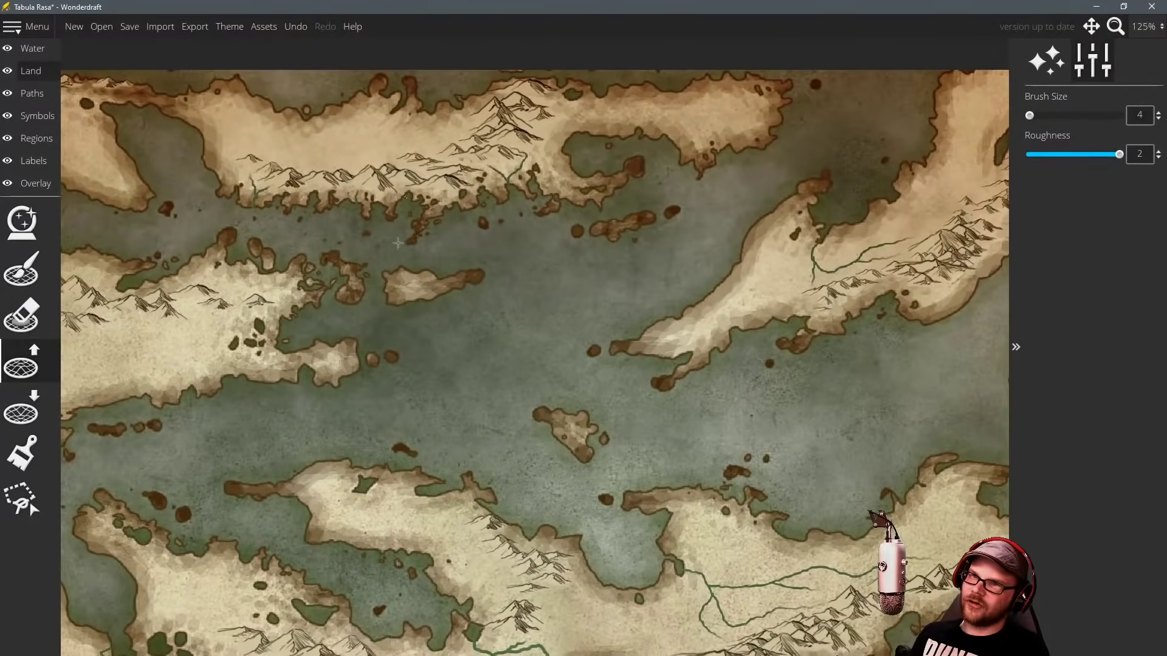
left_click_drag(574, 295, 599, 300)
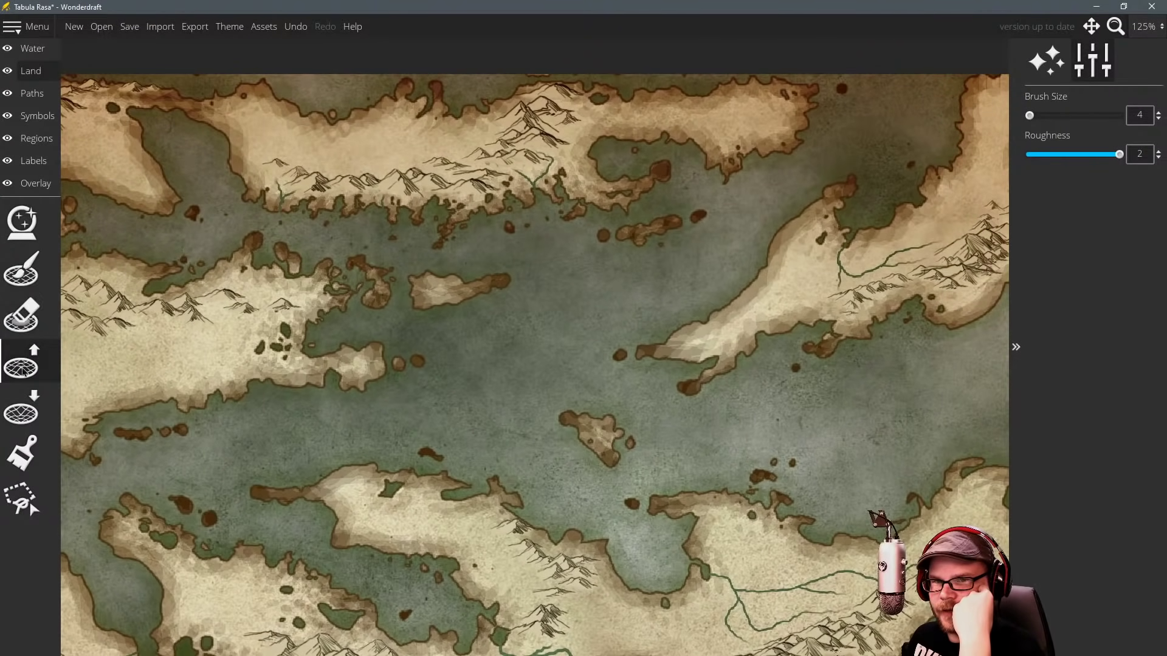
Remove the narrow spits from the northern landmass's north coast with the land-lowering brush at size 36 and roughness 0.1.
left_click(21, 409)
scroll(400, 105, "up", 4)
scroll(401, 104, "up", 2)
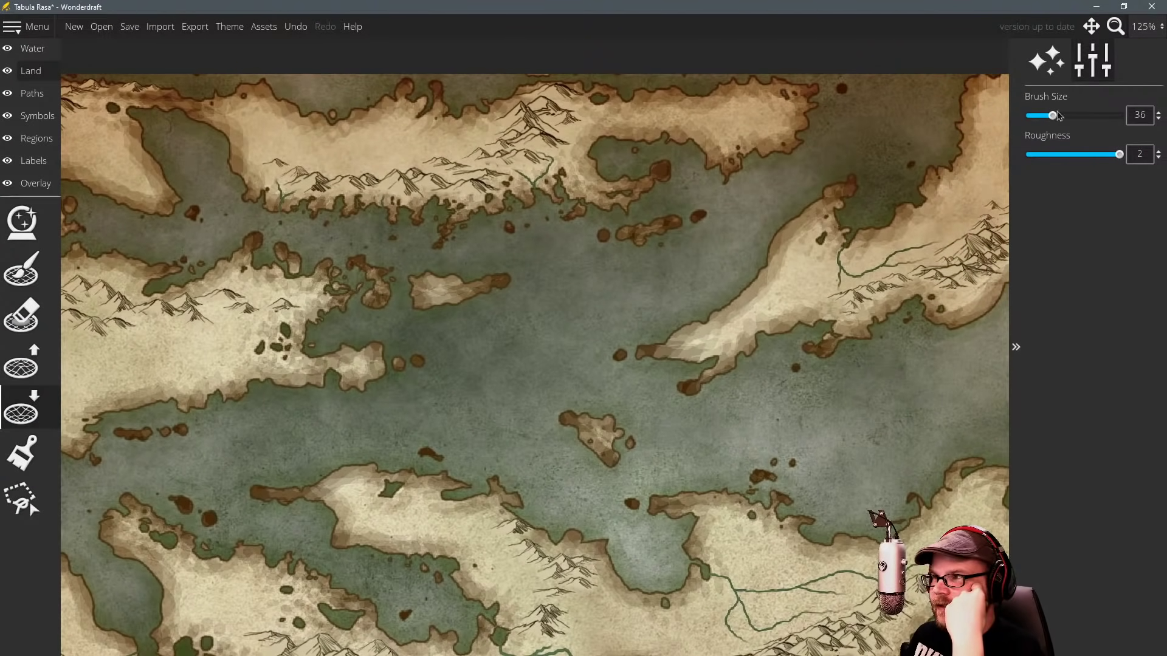
left_click_drag(1119, 154, 1028, 154)
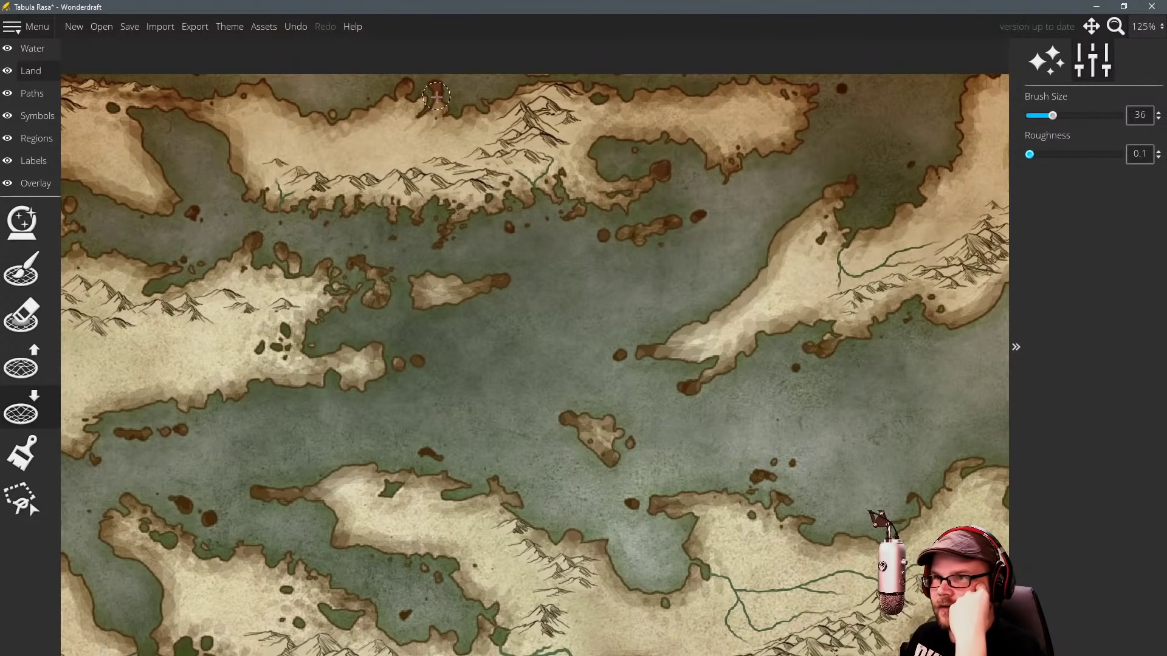
mouse_move(402, 93)
left_mouse_down()
mouse_move(425, 89)
mouse_move(401, 86)
mouse_move(377, 110)
mouse_move(445, 111)
mouse_move(387, 101)
mouse_move(421, 96)
mouse_move(404, 116)
mouse_move(371, 121)
mouse_move(438, 115)
mouse_move(377, 140)
mouse_move(327, 124)
left_mouse_up()
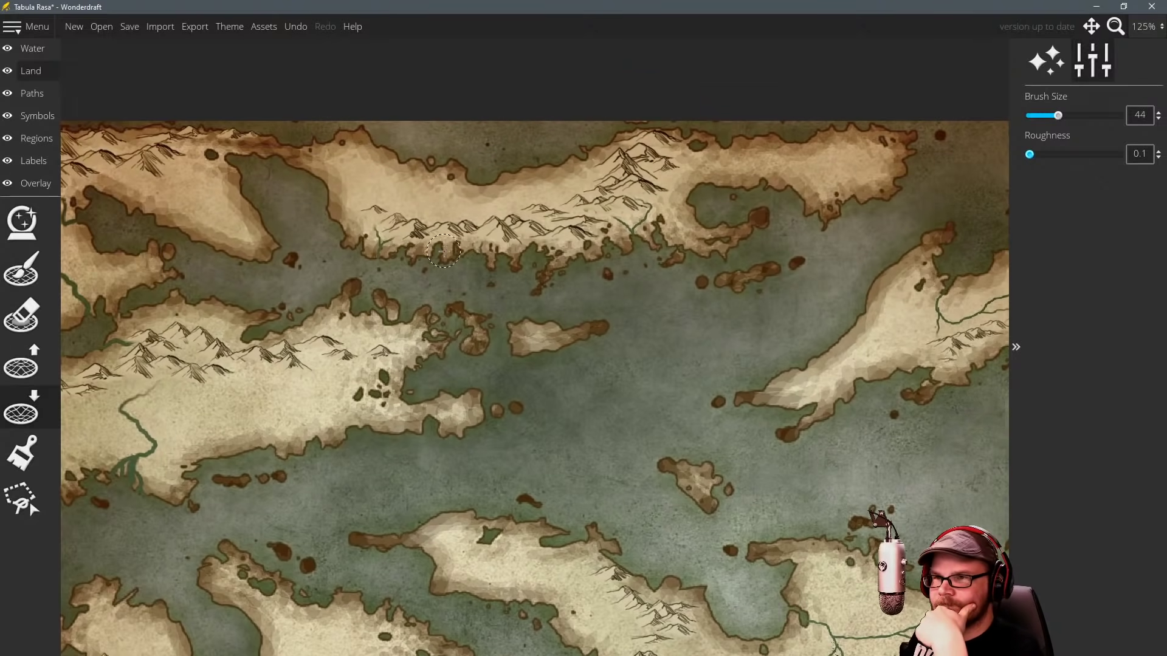
Look over the whole map to examine the coastlines of all landmasses.
key("]")
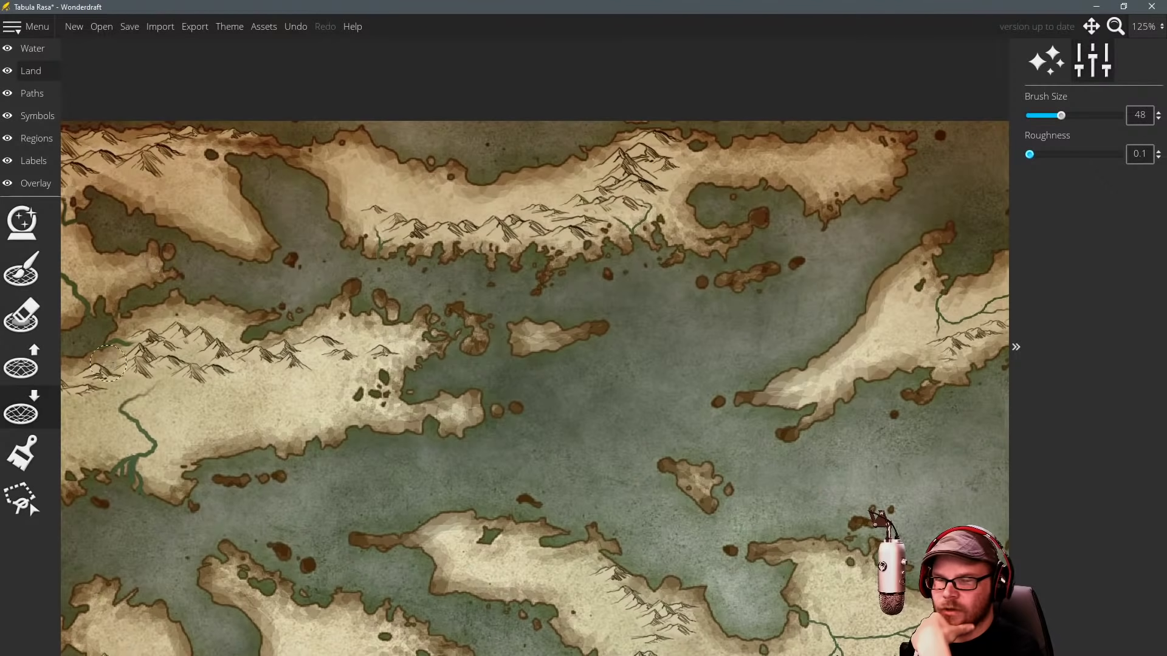
left_click_drag(402, 285, 633, 164)
mouse_move(516, 428)
left_mouse_down()
mouse_move(454, 300)
mouse_move(664, 159)
mouse_move(419, 258)
mouse_move(513, 275)
mouse_move(217, 315)
mouse_move(202, 328)
left_mouse_up()
left_click_drag(486, 245, 436, 295)
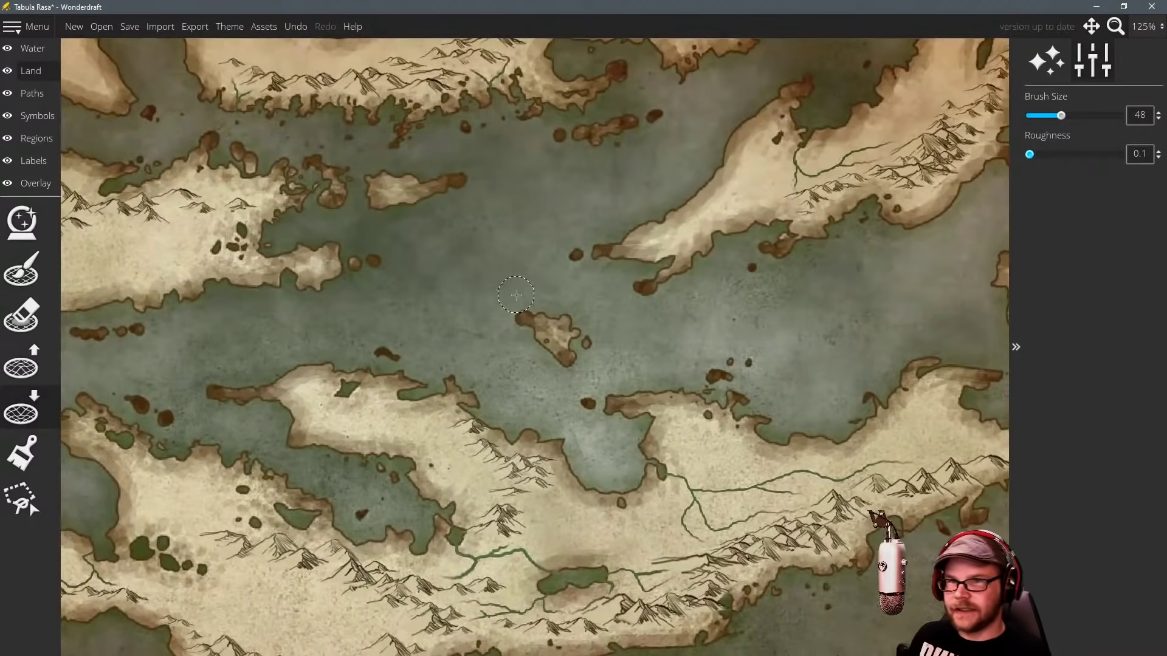
scroll(514, 301, "down", 3)
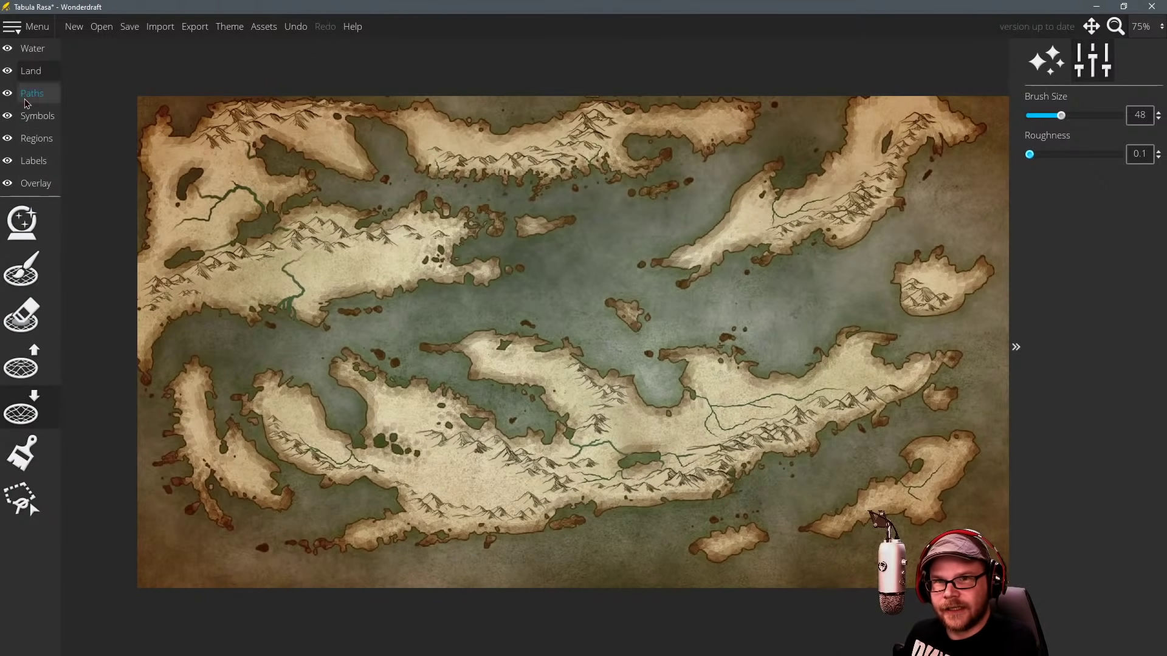
Start placing tree symbols with the first tree in the palette at a symbol scale of 35.
left_click(32, 116)
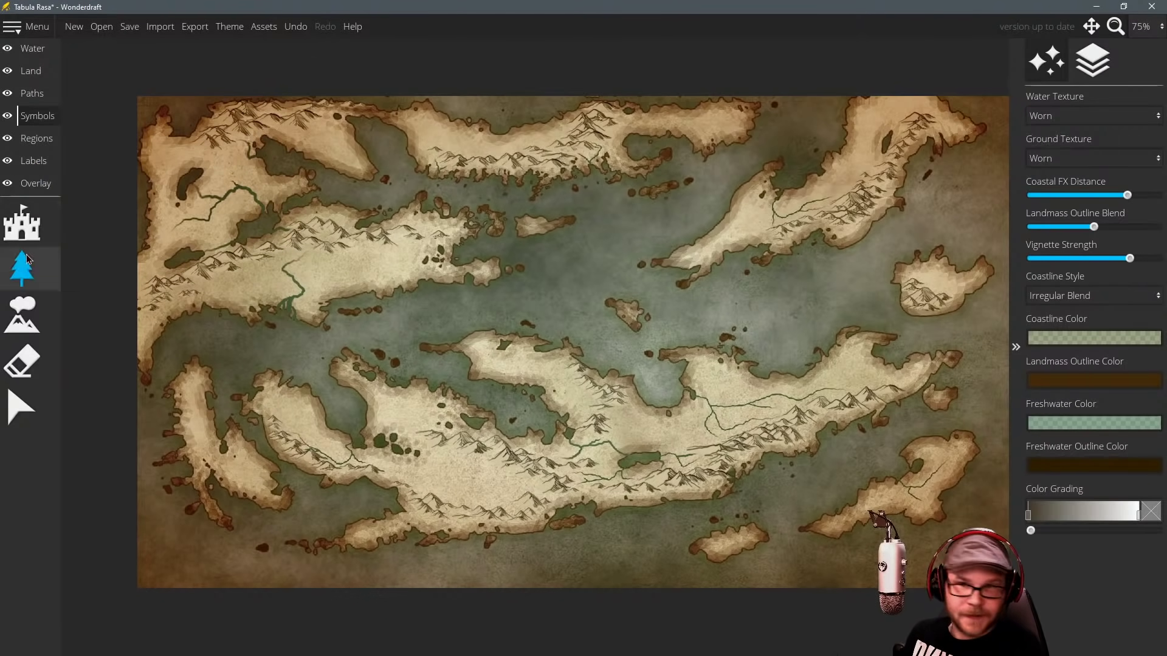
left_click(26, 259)
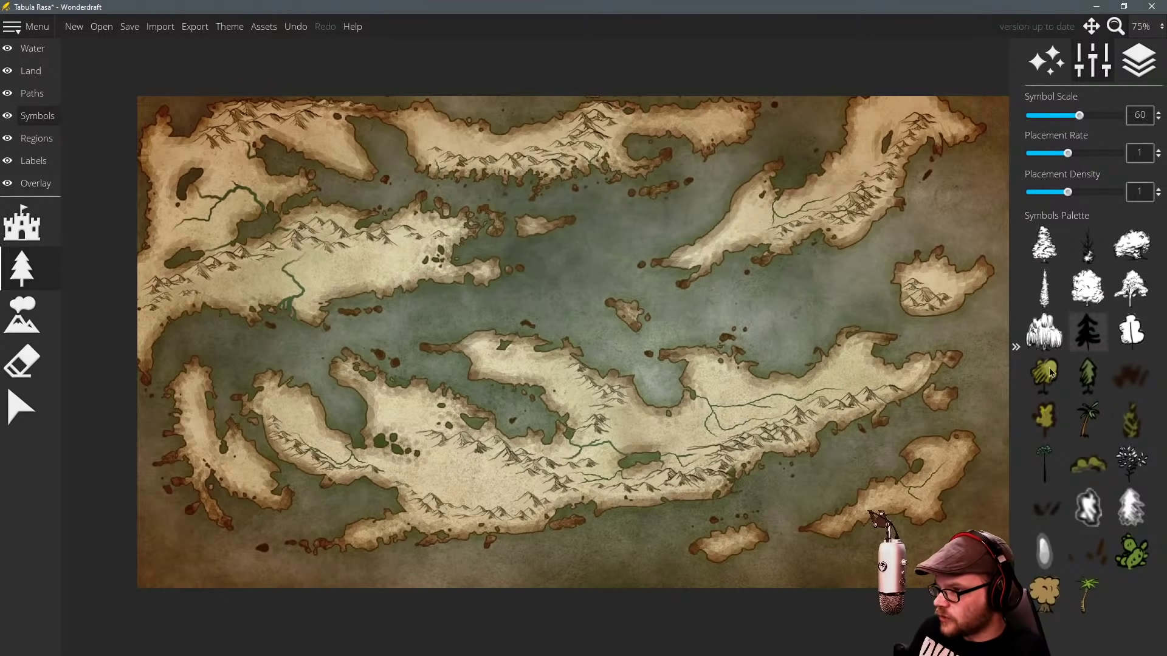
left_click(1088, 515)
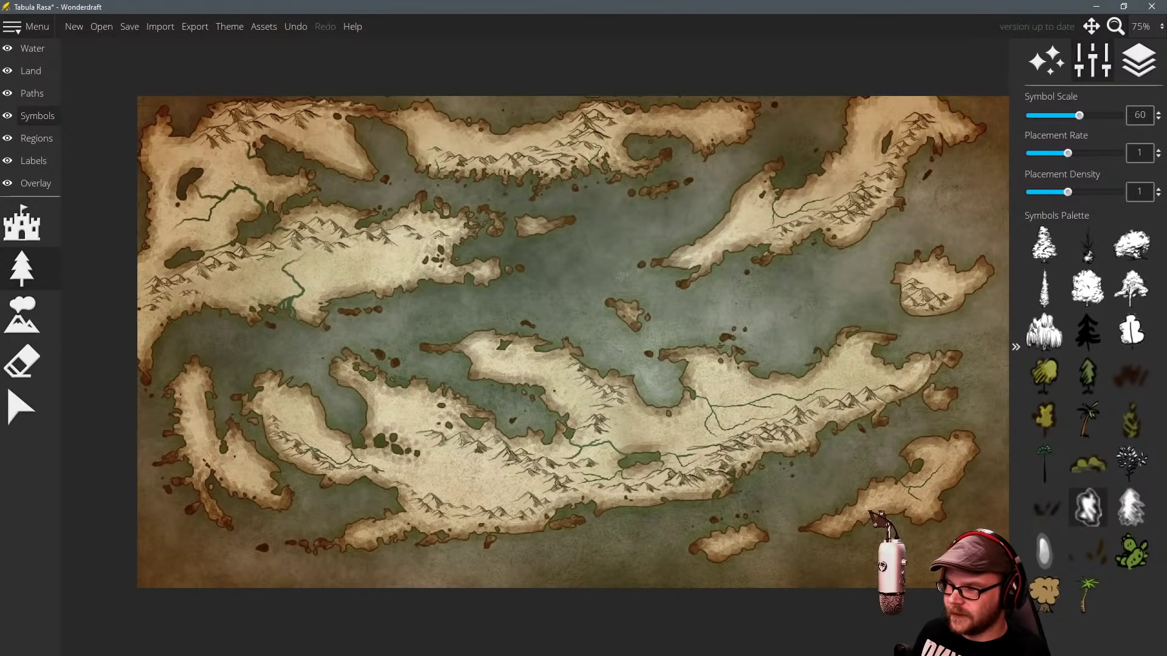
left_click(1044, 243)
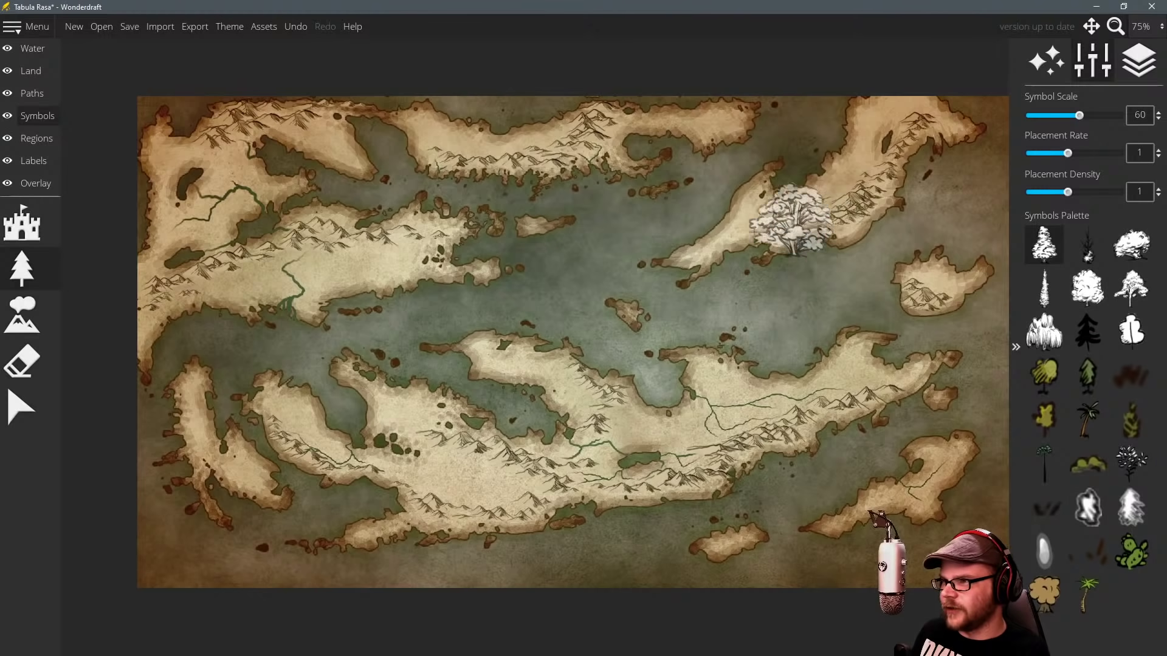
scroll(747, 210, "down", 3)
scroll(749, 212, "down", 7)
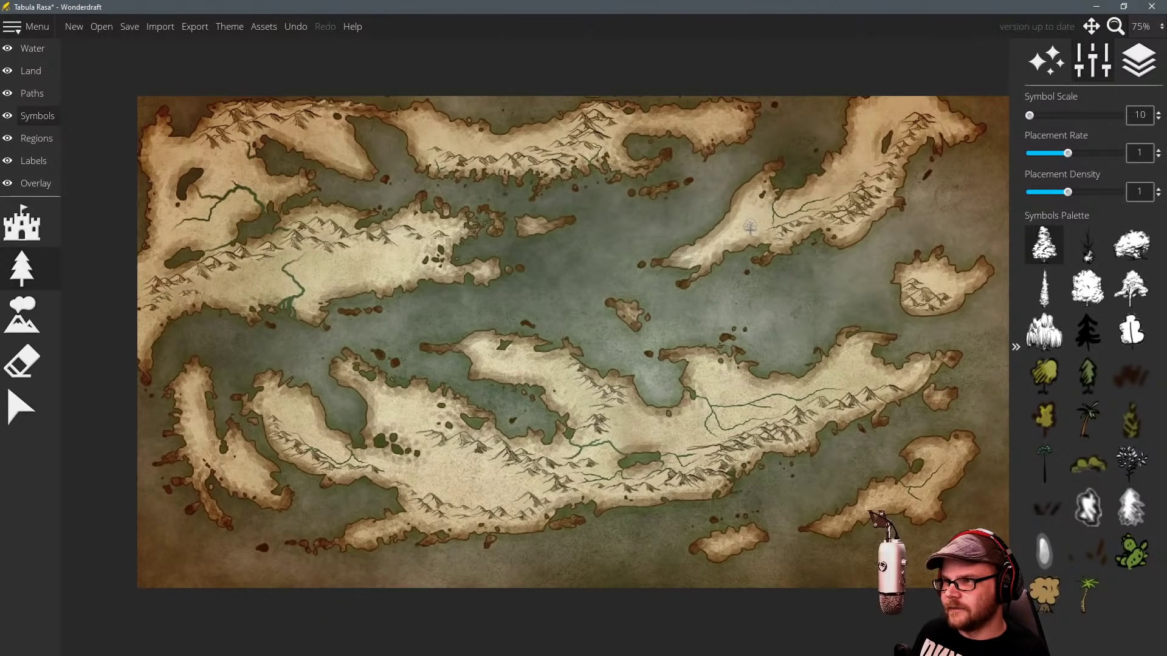
scroll(739, 237, "up", 5)
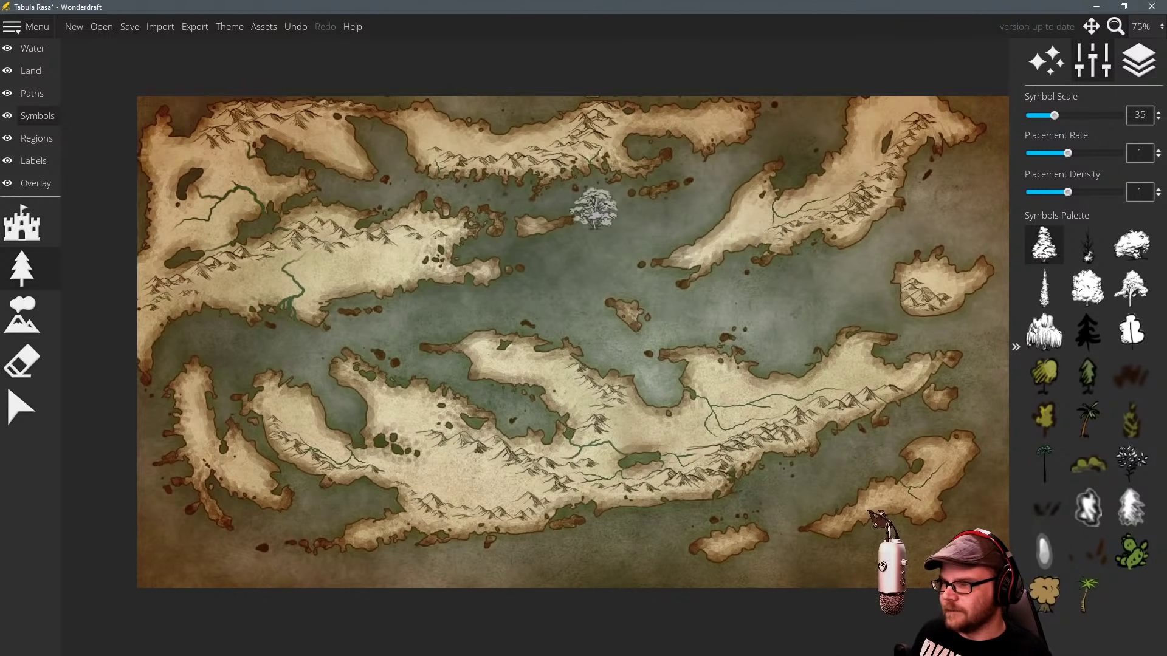
Try soft-edged conifer symbols at scale 15 on the southern landmass north of its branching river, and undo the placement.
left_click(1131, 506)
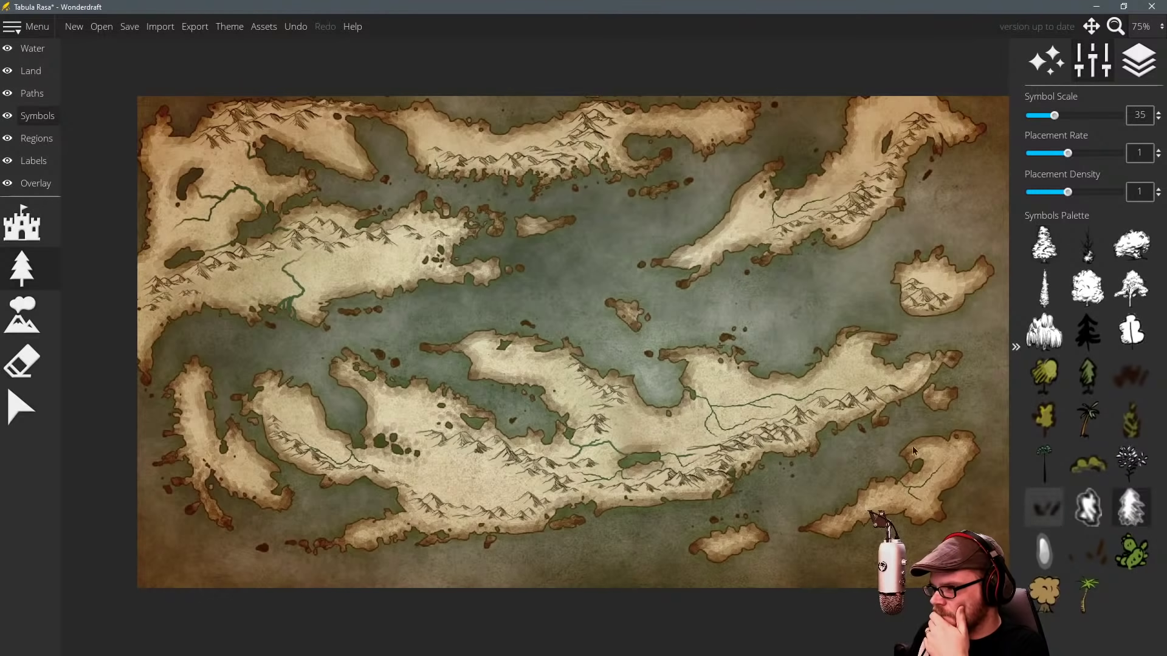
left_click(1044, 552)
scroll(692, 361, "up", 7)
scroll(692, 361, "down", 10)
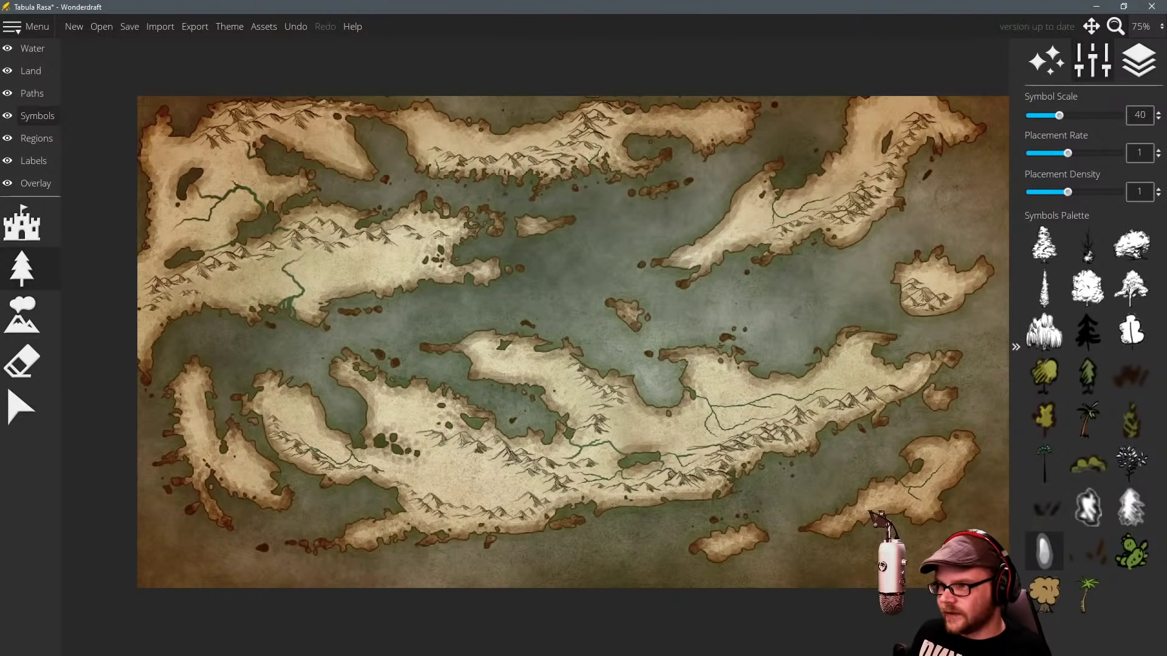
scroll(728, 397, "up", 4)
scroll(727, 394, "down", 1)
mouse_move(630, 316)
left_mouse_down()
mouse_move(676, 322)
mouse_move(603, 320)
mouse_move(692, 352)
left_mouse_up()
key("ctrl+z")
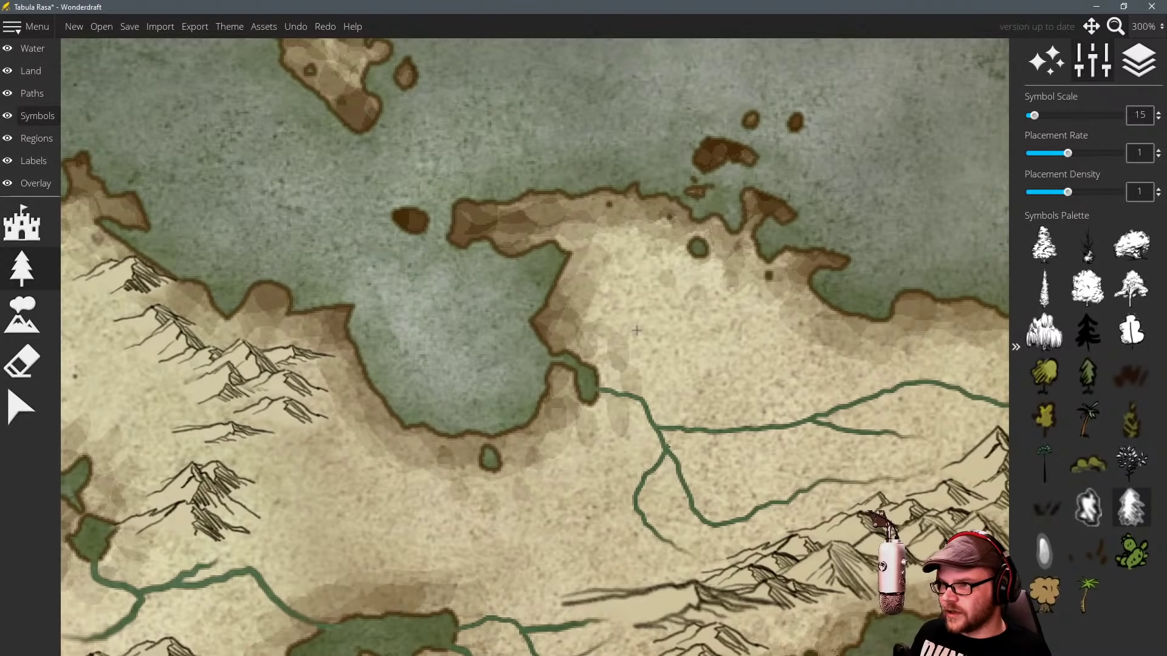
Try a conifer cluster and a rounded leafy tree cluster at symbol scale 50 in the same area, undoing each.
scroll(636, 330, "up", 7)
left_click_drag(637, 329, 703, 342)
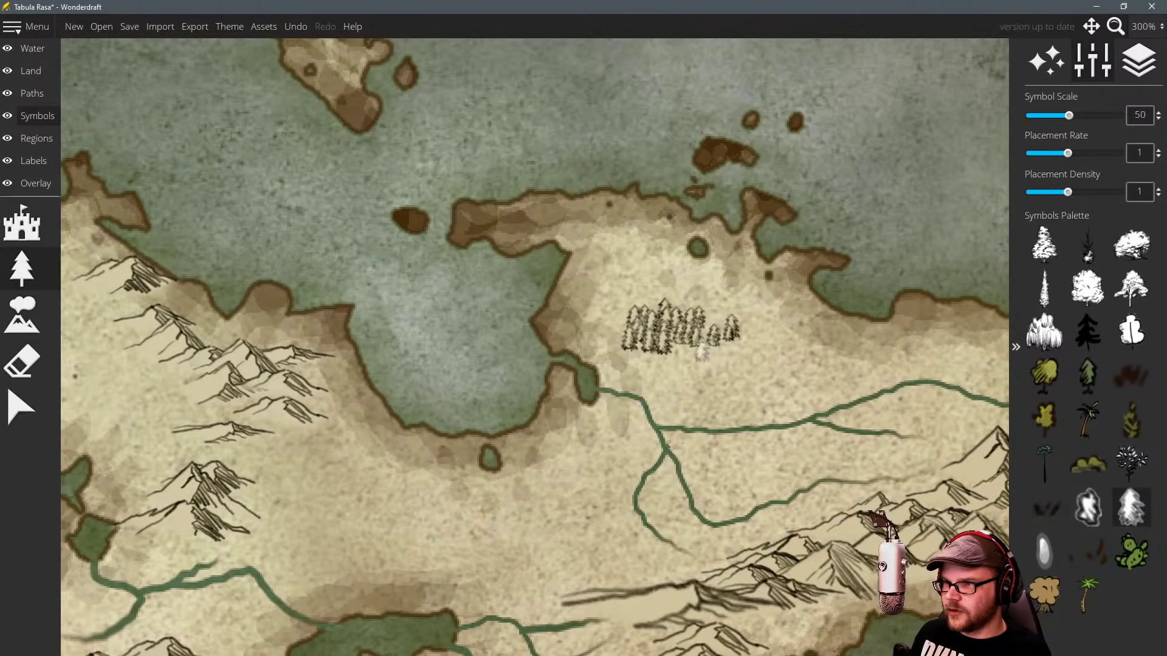
key("ctrl+z")
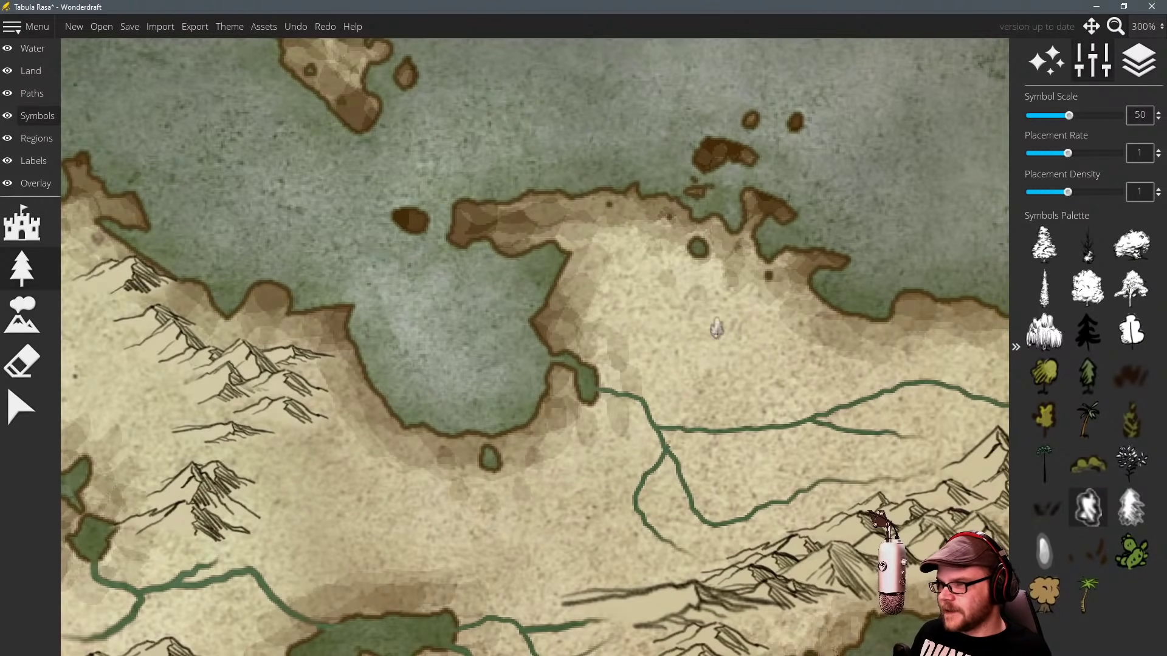
mouse_move(716, 329)
left_mouse_down()
mouse_move(674, 331)
mouse_move(733, 349)
mouse_move(680, 317)
mouse_move(641, 331)
left_mouse_up()
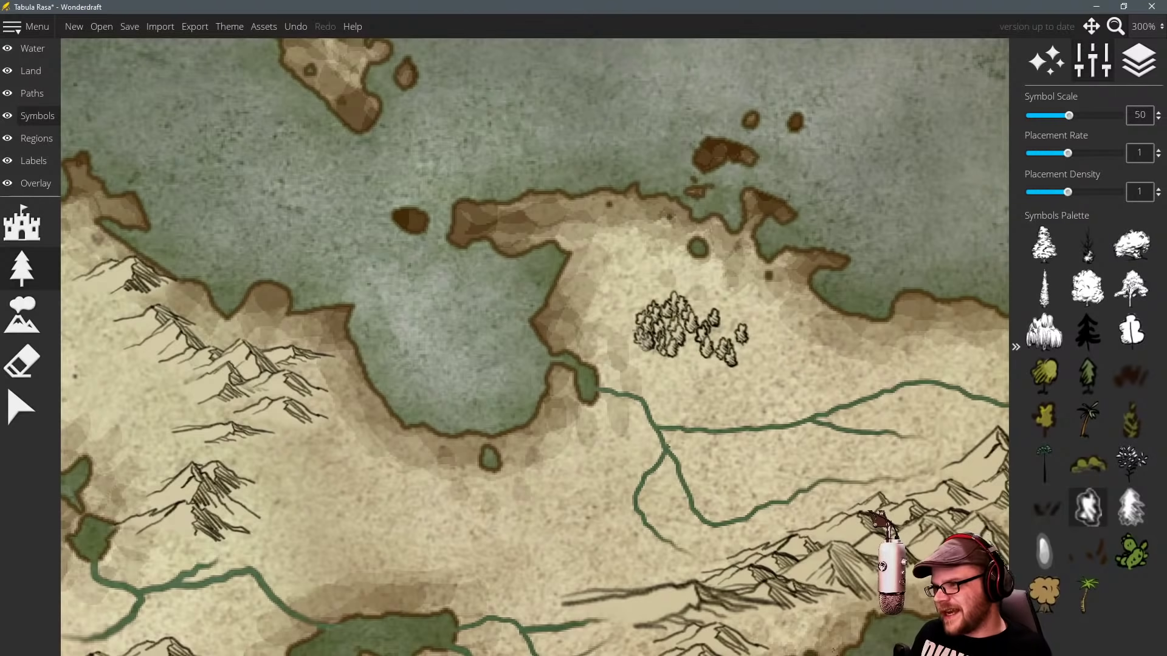
key("ctrl+z")
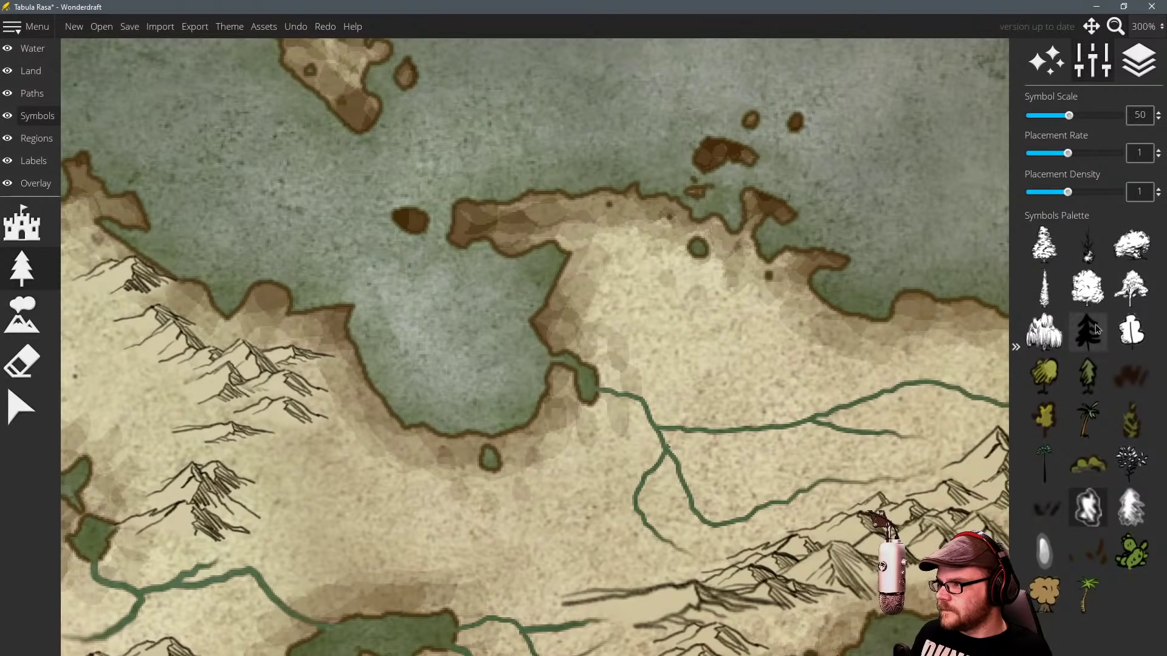
Try the broad leafy tree and the thin dark tree symbols at scale 10 north of the branching river, undoing each.
left_click(1128, 294)
scroll(815, 279, "down", 8)
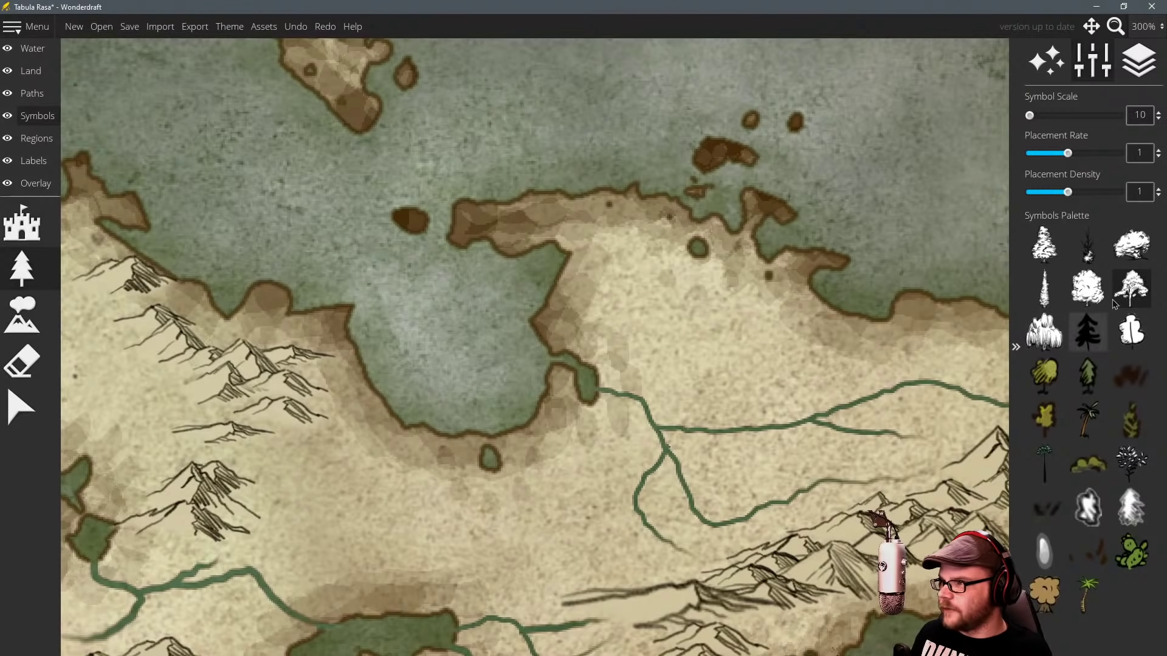
left_click(1132, 245)
mouse_move(729, 341)
left_mouse_down()
mouse_move(688, 334)
mouse_move(677, 355)
mouse_move(741, 327)
mouse_move(649, 324)
mouse_move(729, 339)
left_mouse_up()
key("ctrl+z")
left_click(1088, 245)
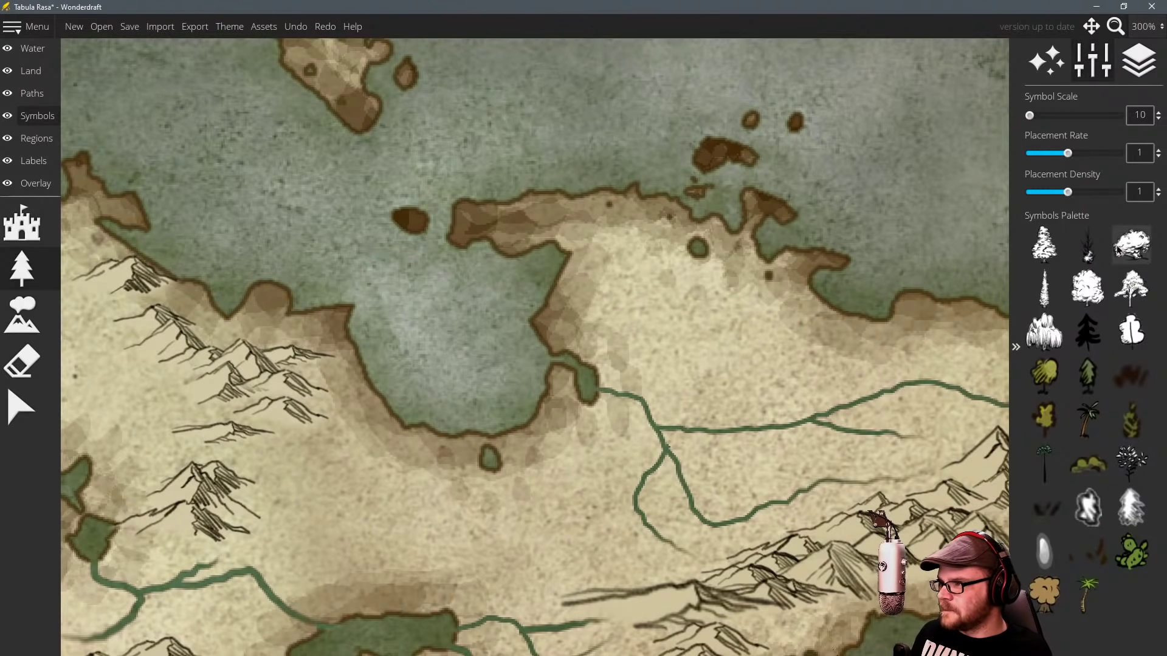
mouse_move(699, 364)
left_mouse_down()
mouse_move(729, 368)
mouse_move(643, 337)
mouse_move(619, 285)
mouse_move(633, 262)
left_mouse_up()
key("ctrl+z")
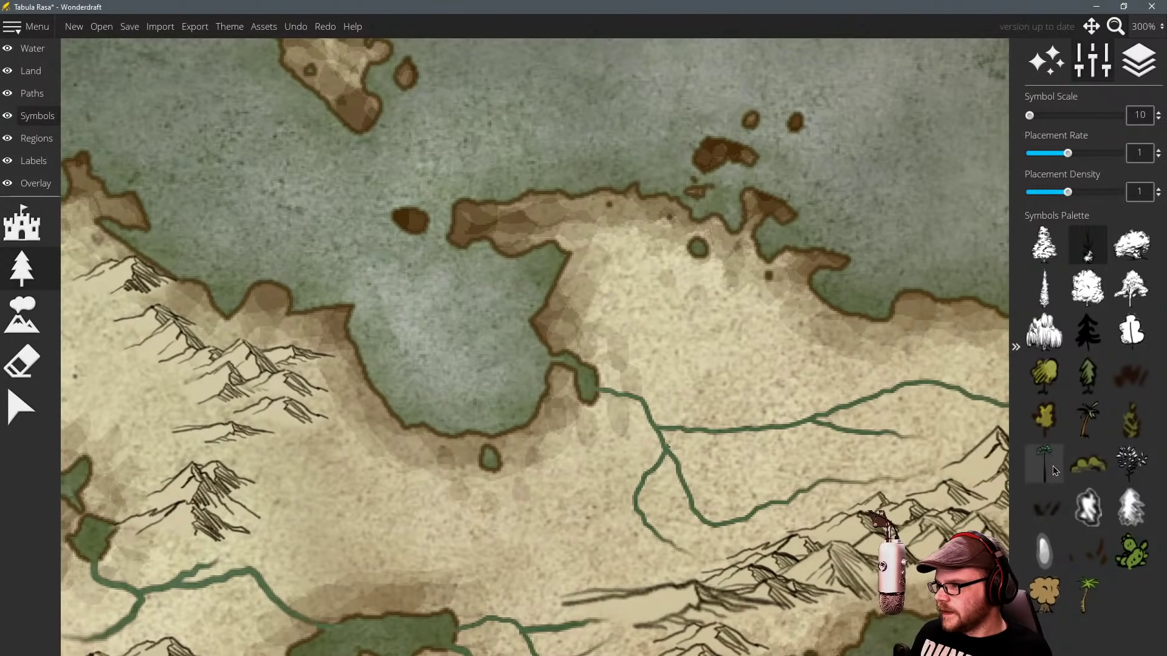
Place soft-edged conifer symbols at scale 45 around the river and eastern foothills of the northern landmass's mountain range.
left_click(1128, 516)
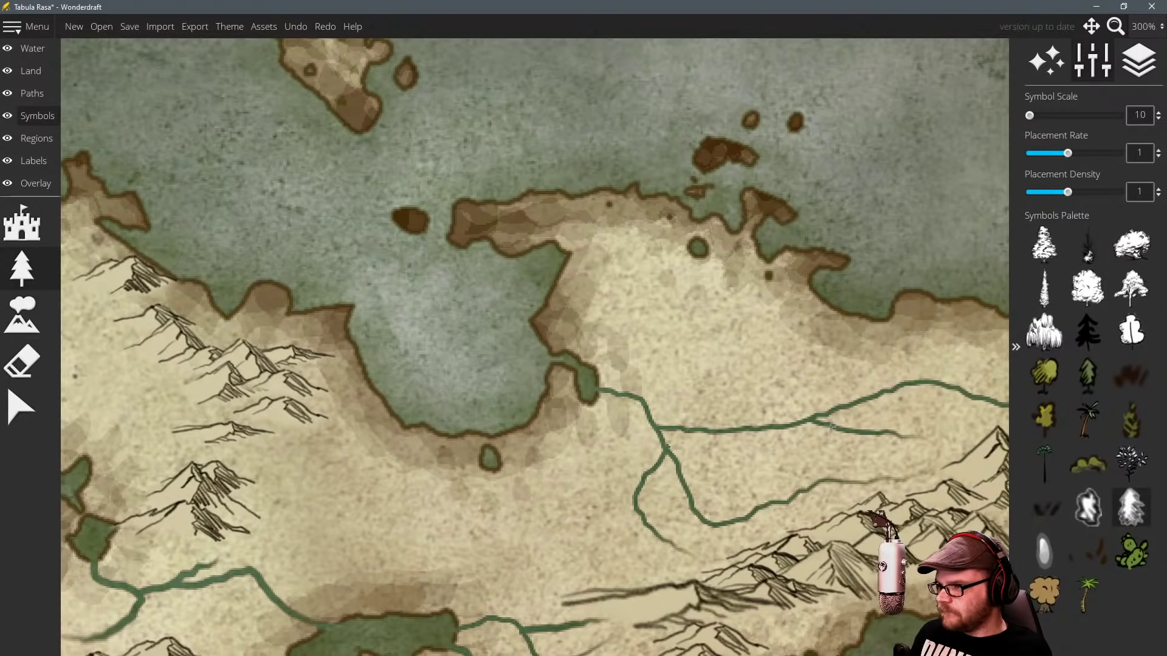
scroll(709, 212, "down", 3)
scroll(708, 212, "down", 2)
left_click_drag(708, 211, 731, 437)
scroll(731, 437, "up", 6)
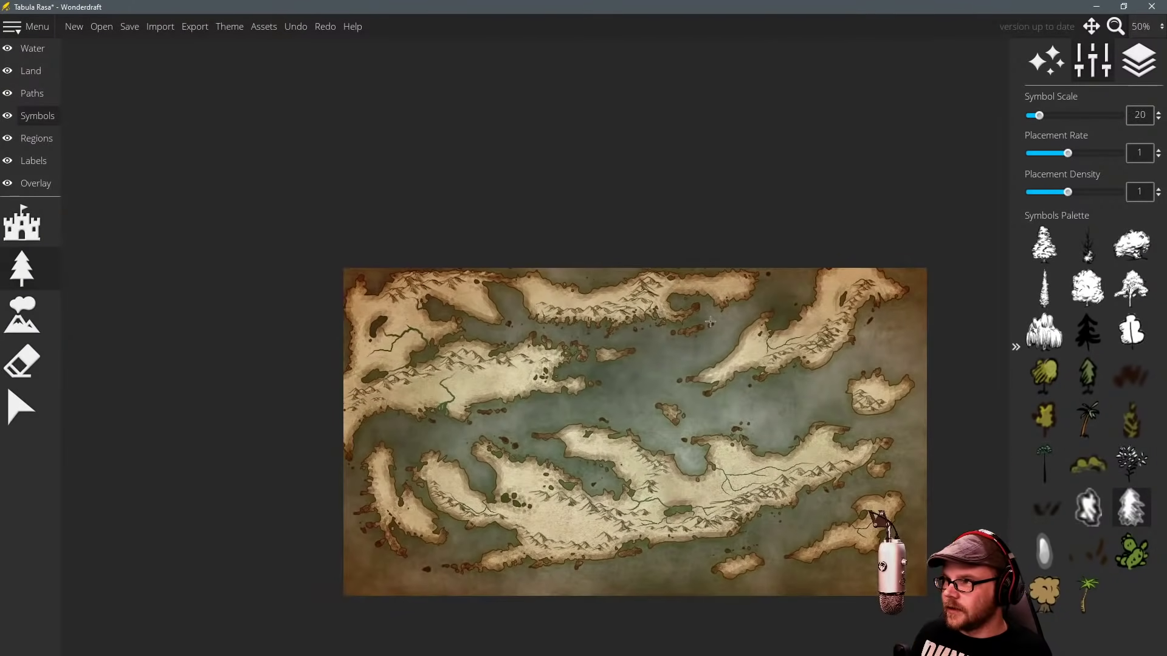
scroll(710, 321, "up", 2)
left_click_drag(496, 318, 682, 307)
scroll(682, 307, "up", 2)
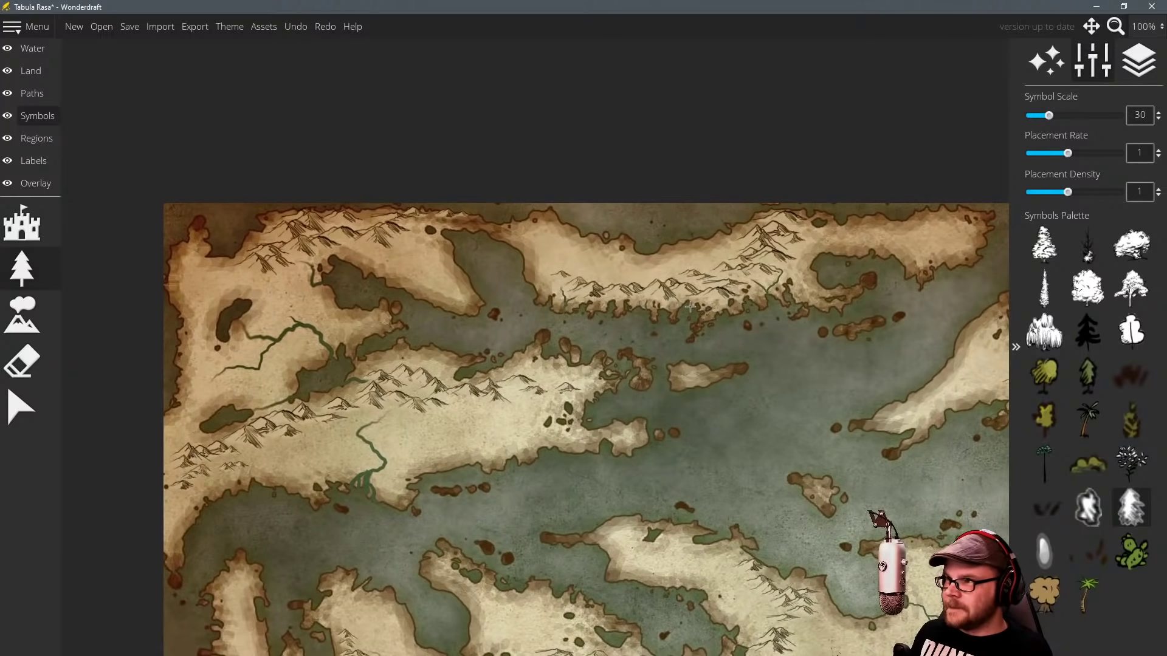
scroll(689, 307, "down", 2)
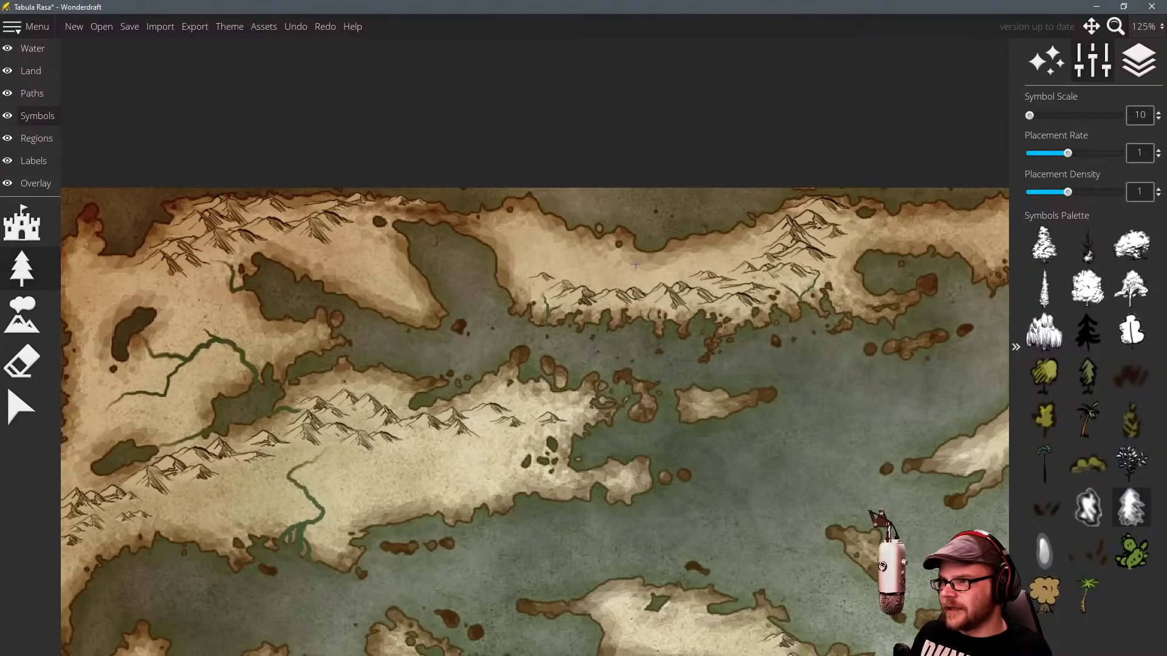
scroll(634, 268, "up", 1)
left_click_drag(788, 232, 629, 244)
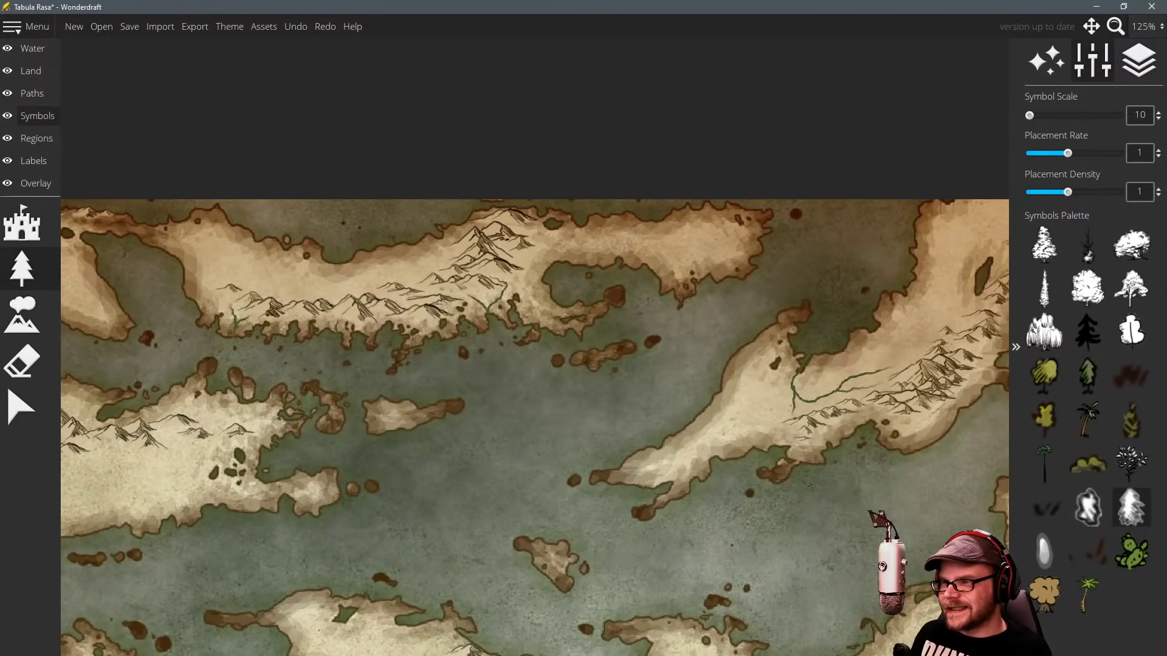
scroll(713, 353, "up", 1)
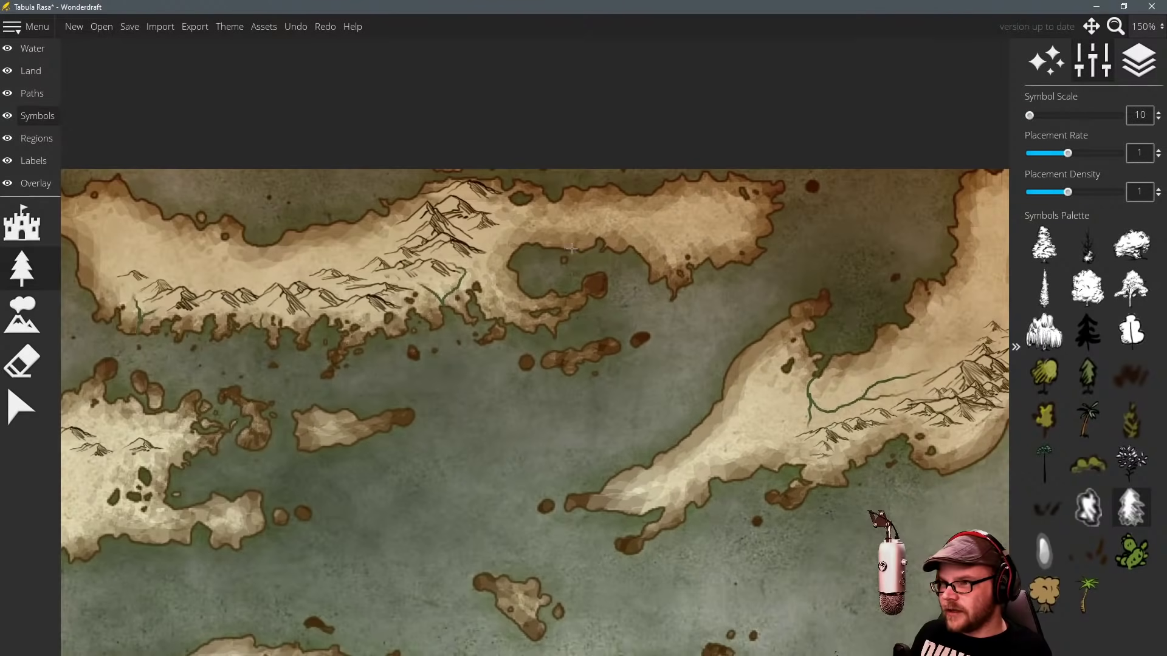
key("bracketright")
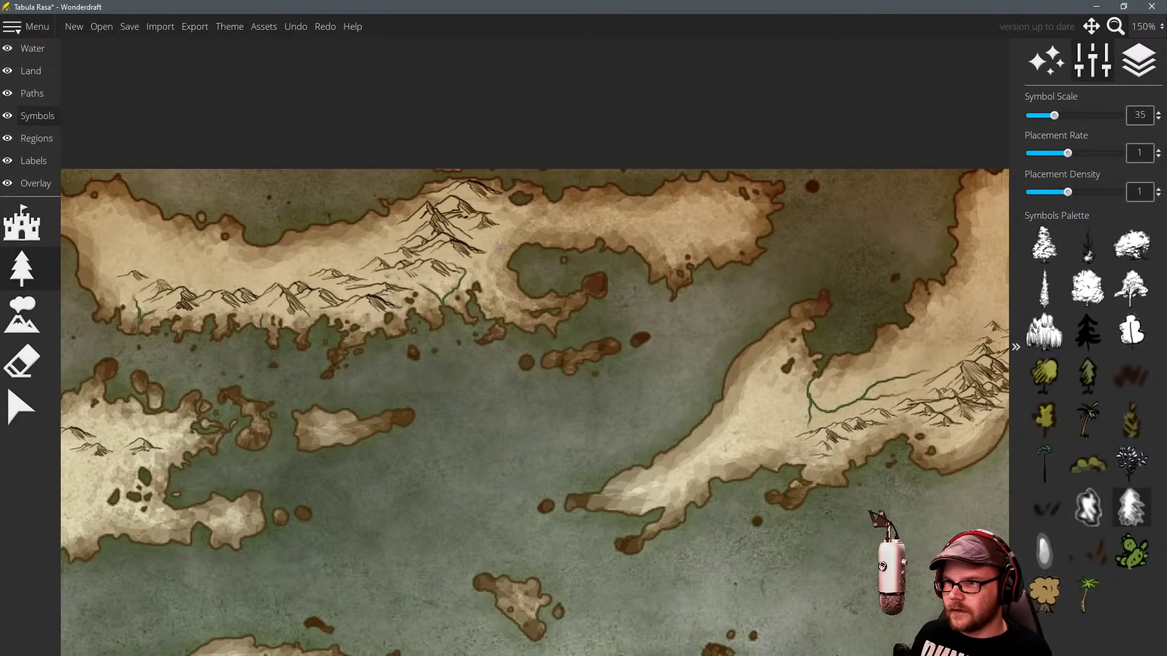
mouse_move(495, 236)
left_mouse_down()
mouse_move(530, 225)
mouse_move(471, 267)
left_mouse_up()
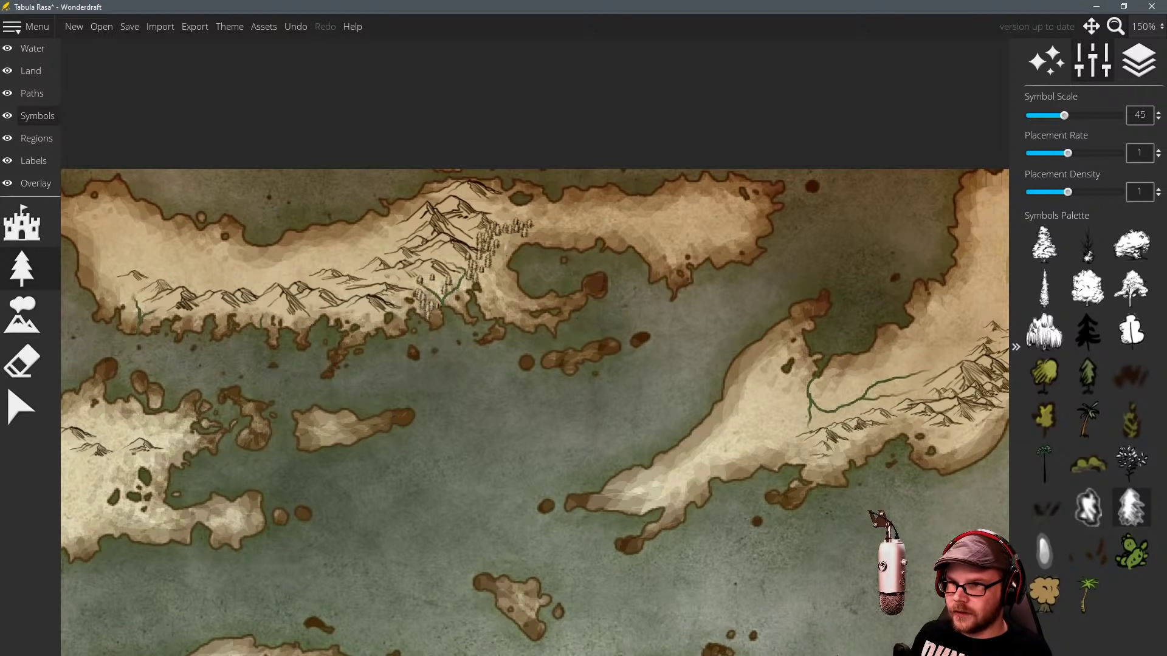
Extend the conifer forest eastward along the northern landmass's peninsula, above the enclosed bay and onto its wider end.
mouse_move(505, 242)
left_mouse_down()
mouse_move(545, 220)
mouse_move(576, 226)
mouse_move(517, 219)
mouse_move(602, 226)
mouse_move(666, 251)
left_mouse_up()
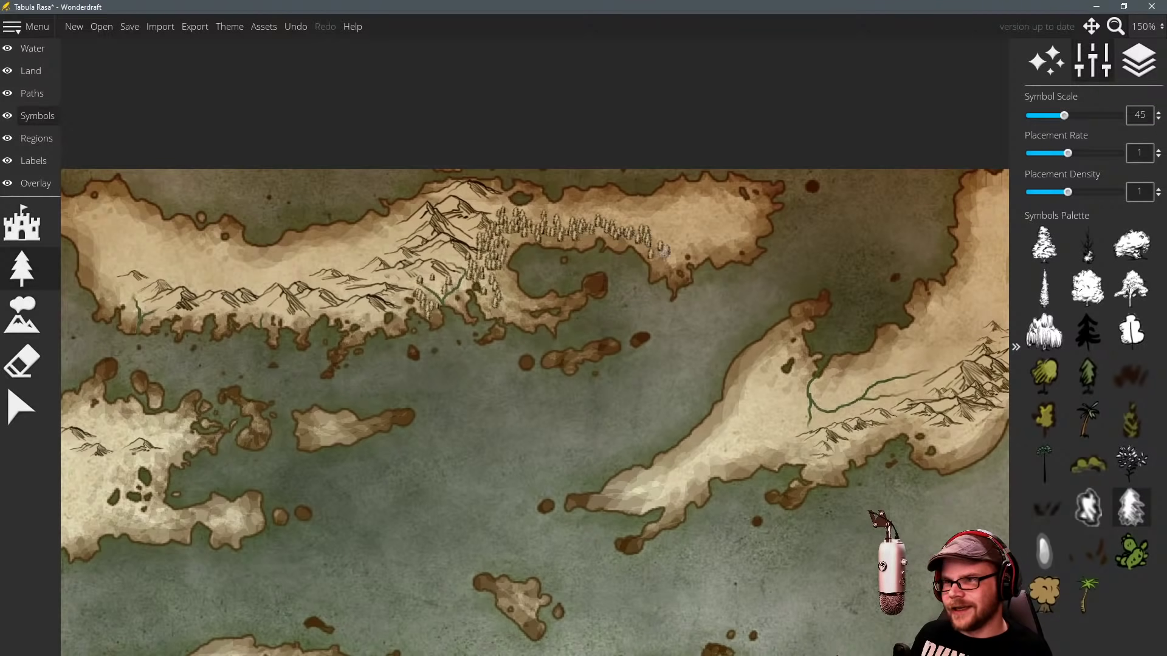
left_click_drag(587, 230, 560, 222)
mouse_move(668, 225)
left_mouse_down()
mouse_move(701, 244)
mouse_move(688, 240)
mouse_move(728, 235)
left_mouse_up()
mouse_move(644, 227)
left_mouse_down()
mouse_move(666, 210)
mouse_move(580, 220)
left_mouse_up()
Add conifers among the southern foothills and along the western coast of the northern landmass.
mouse_move(541, 261)
left_mouse_down()
mouse_move(703, 237)
mouse_move(612, 260)
left_mouse_up()
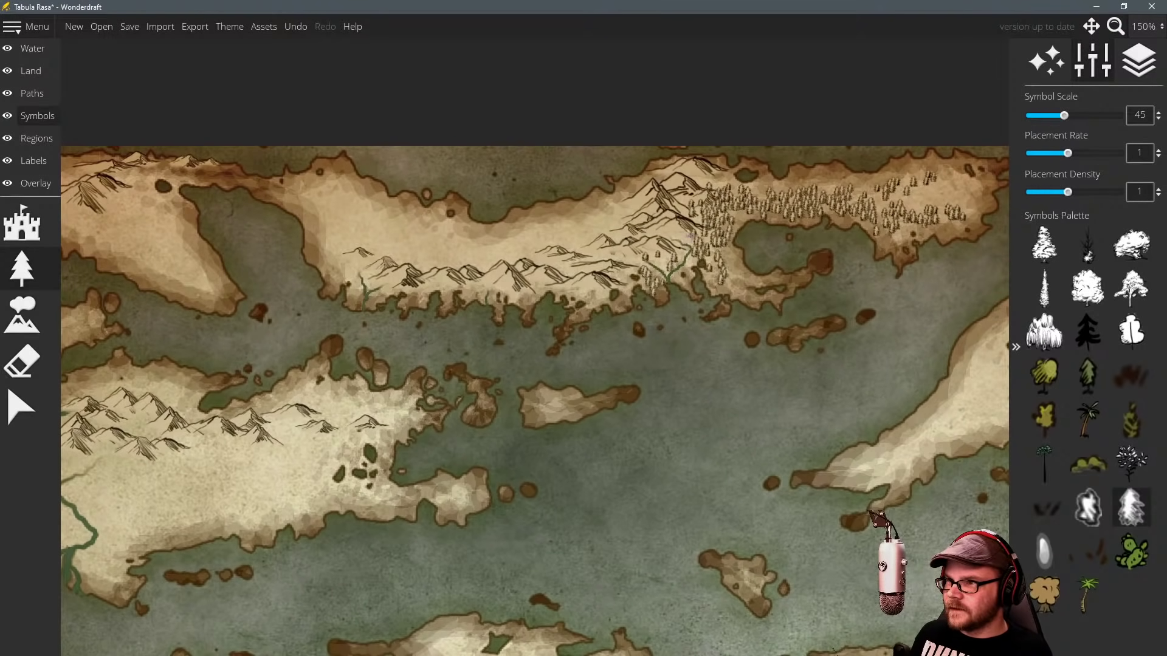
left_click_drag(687, 234, 669, 231)
left_click_drag(562, 313, 641, 294)
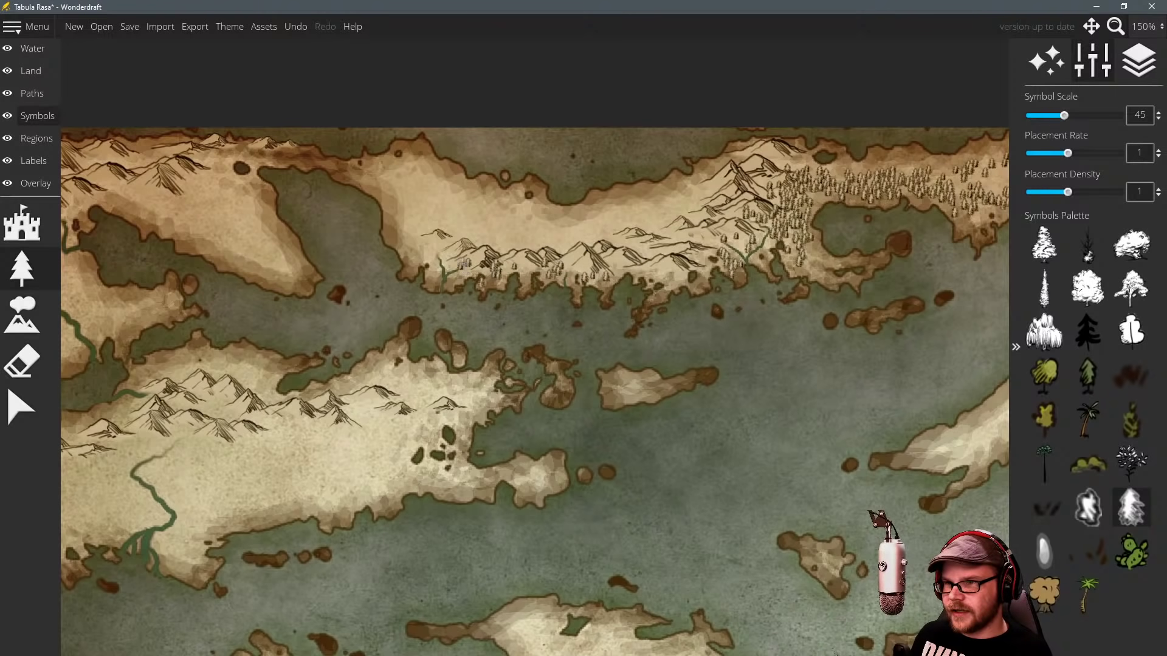
mouse_move(435, 256)
left_mouse_down()
mouse_move(413, 243)
mouse_move(391, 212)
mouse_move(406, 240)
mouse_move(477, 256)
left_mouse_up()
left_click_drag(439, 222, 482, 244)
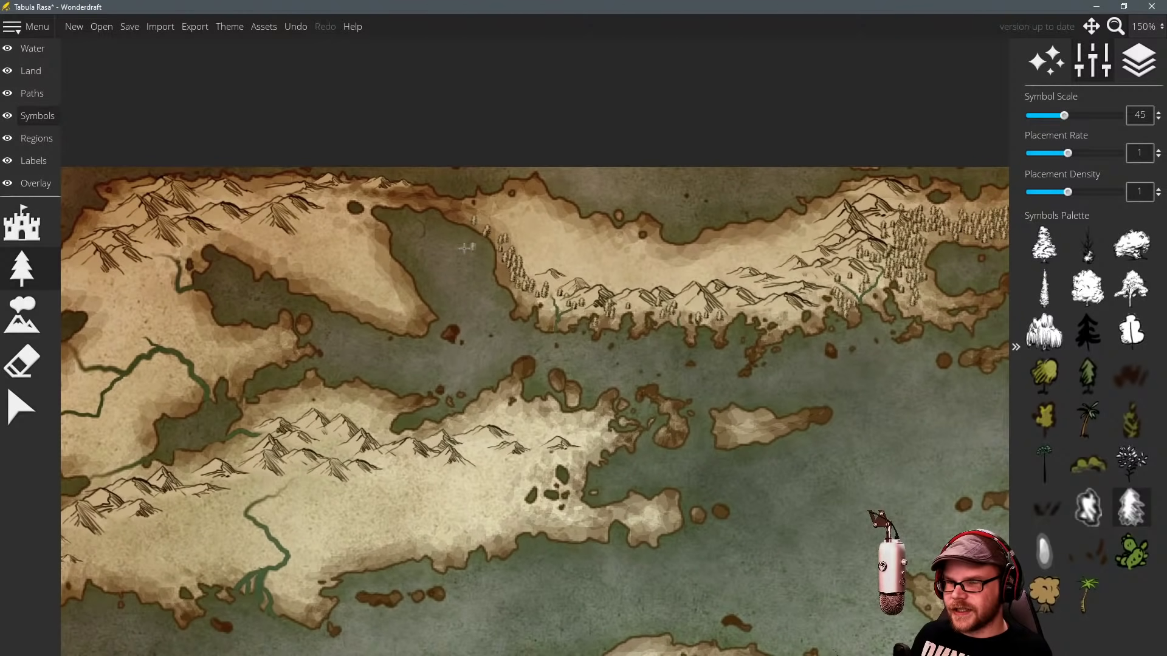
key("ctrl+z")
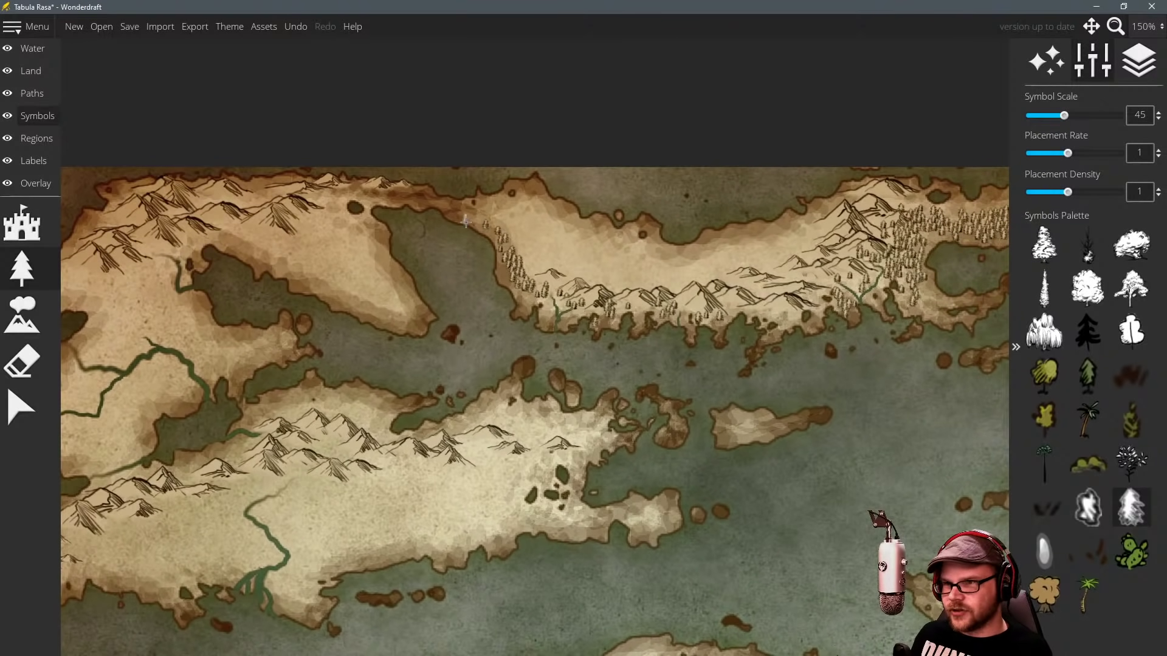
Place a conifer forest at symbol scale 60 around the elongated lake on the northwestern landmass.
left_click_drag(415, 231, 558, 230)
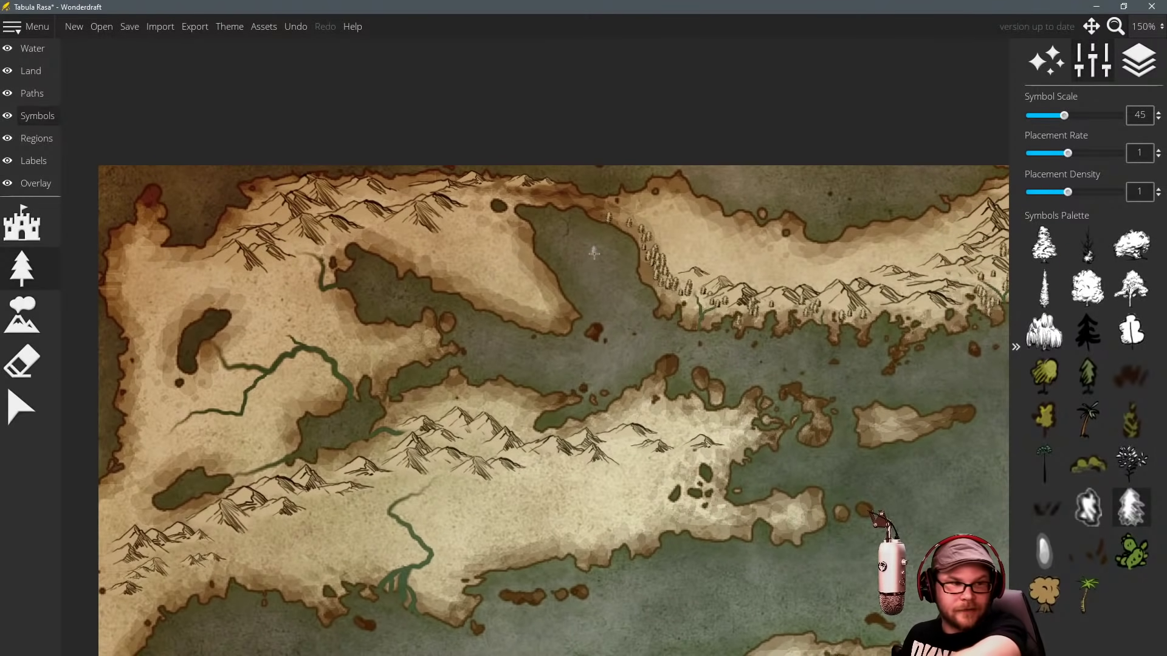
left_click_drag(448, 326, 495, 326)
left_click_drag(542, 263, 492, 260)
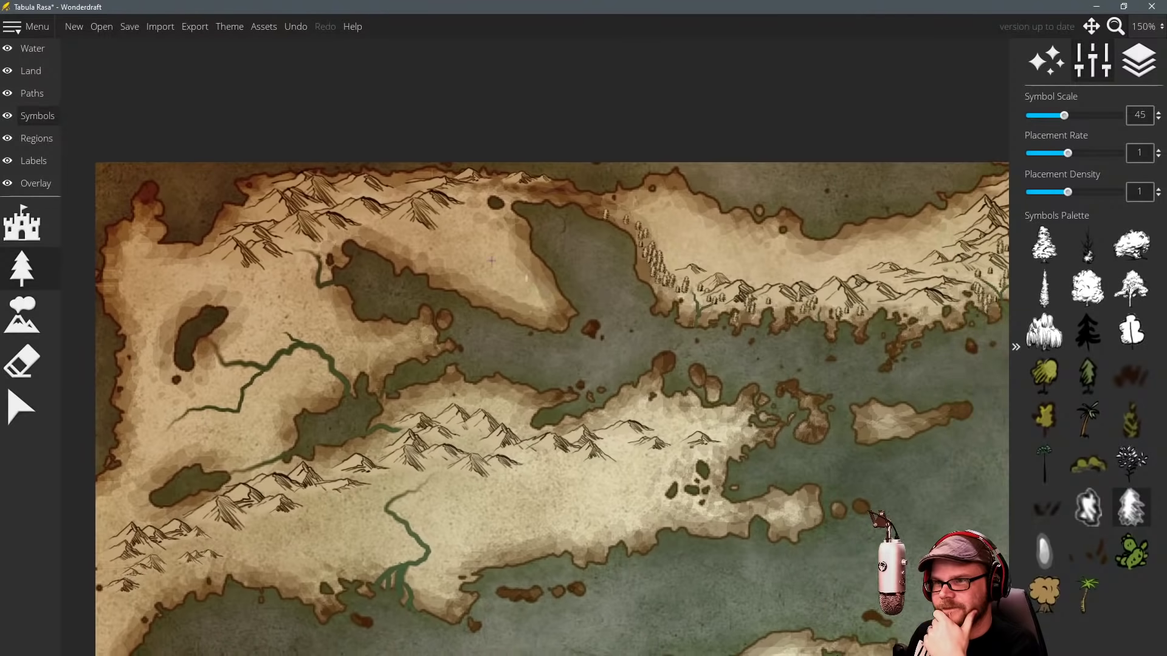
scroll(453, 259, "up", 5)
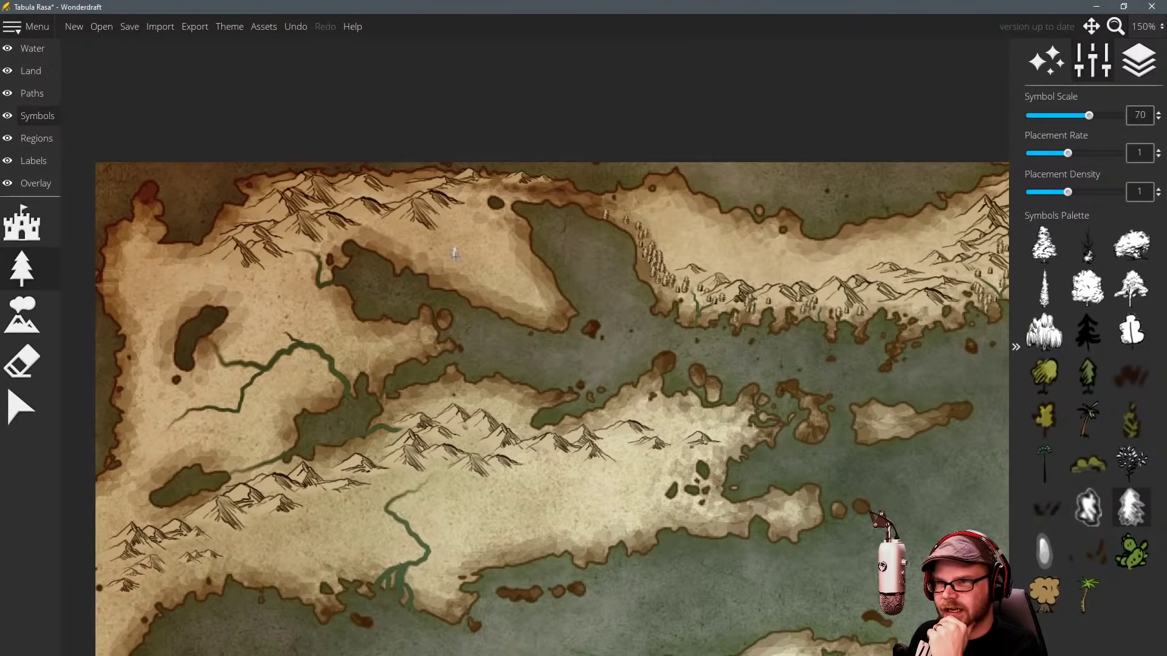
scroll(455, 259, "down", 2)
left_click_drag(582, 290, 515, 269)
mouse_move(388, 283)
left_mouse_down()
mouse_move(478, 247)
mouse_move(475, 282)
mouse_move(455, 268)
mouse_move(476, 285)
mouse_move(455, 249)
mouse_move(491, 240)
mouse_move(406, 320)
mouse_move(458, 318)
mouse_move(384, 330)
mouse_move(392, 263)
mouse_move(383, 270)
mouse_move(417, 226)
mouse_move(393, 243)
mouse_move(383, 229)
mouse_move(380, 287)
mouse_move(435, 222)
mouse_move(375, 216)
mouse_move(346, 192)
mouse_move(360, 248)
mouse_move(534, 256)
mouse_move(500, 211)
mouse_move(397, 331)
mouse_move(380, 311)
mouse_move(367, 245)
left_mouse_up()
scroll(478, 273, "down", 1)
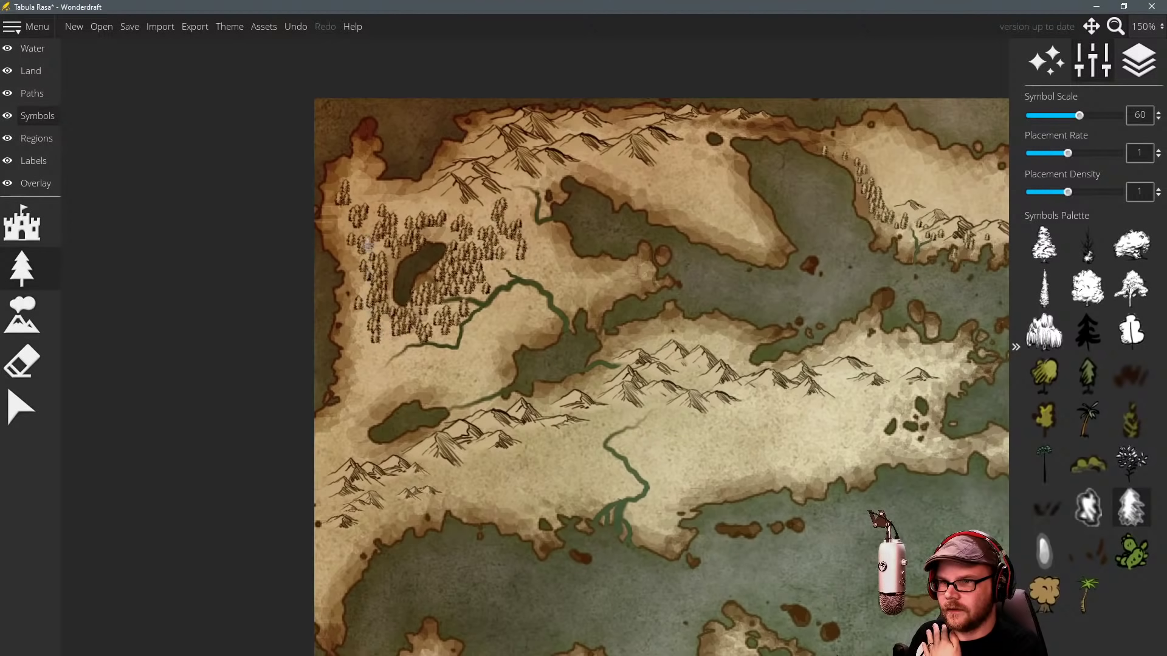
Extend the forest east along the northwestern river and place conifers on the peninsula below the northern mountains.
mouse_move(491, 256)
left_mouse_down()
mouse_move(538, 267)
mouse_move(505, 298)
mouse_move(605, 277)
mouse_move(529, 225)
left_mouse_up()
mouse_move(655, 179)
left_mouse_down()
mouse_move(463, 165)
mouse_move(599, 227)
left_mouse_up()
mouse_move(510, 189)
left_mouse_down()
mouse_move(535, 155)
mouse_move(574, 220)
left_mouse_up()
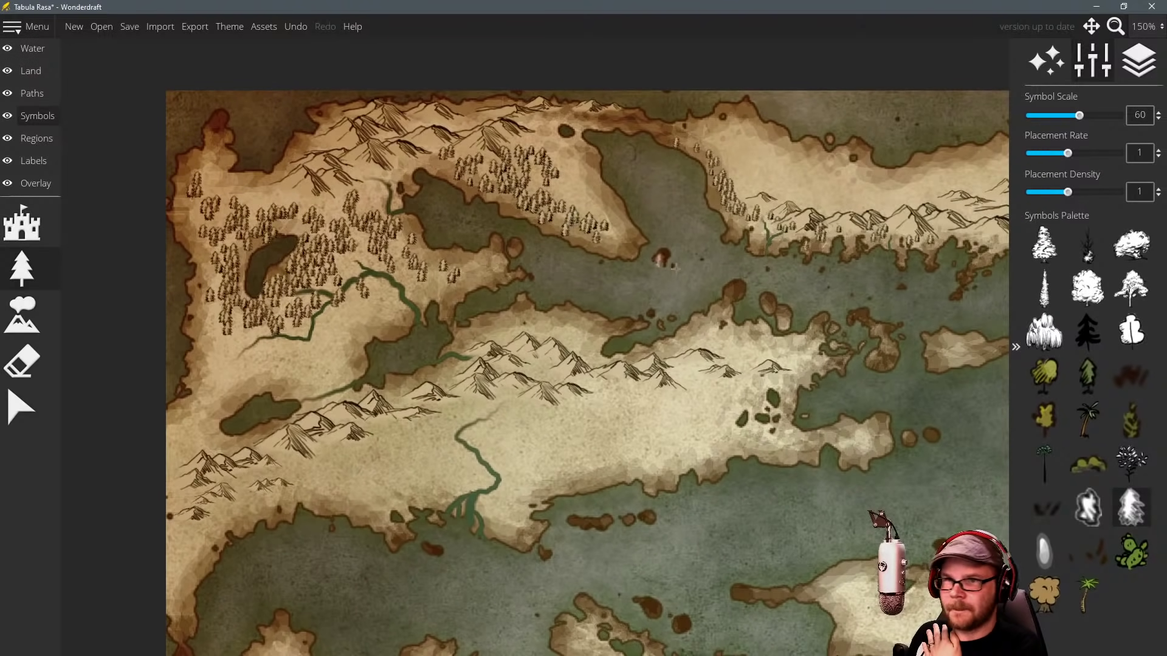
Place conifers at symbol scale 55 around the lake and along the mountain range and river of the northeastern landmass.
left_click_drag(676, 267, 658, 153)
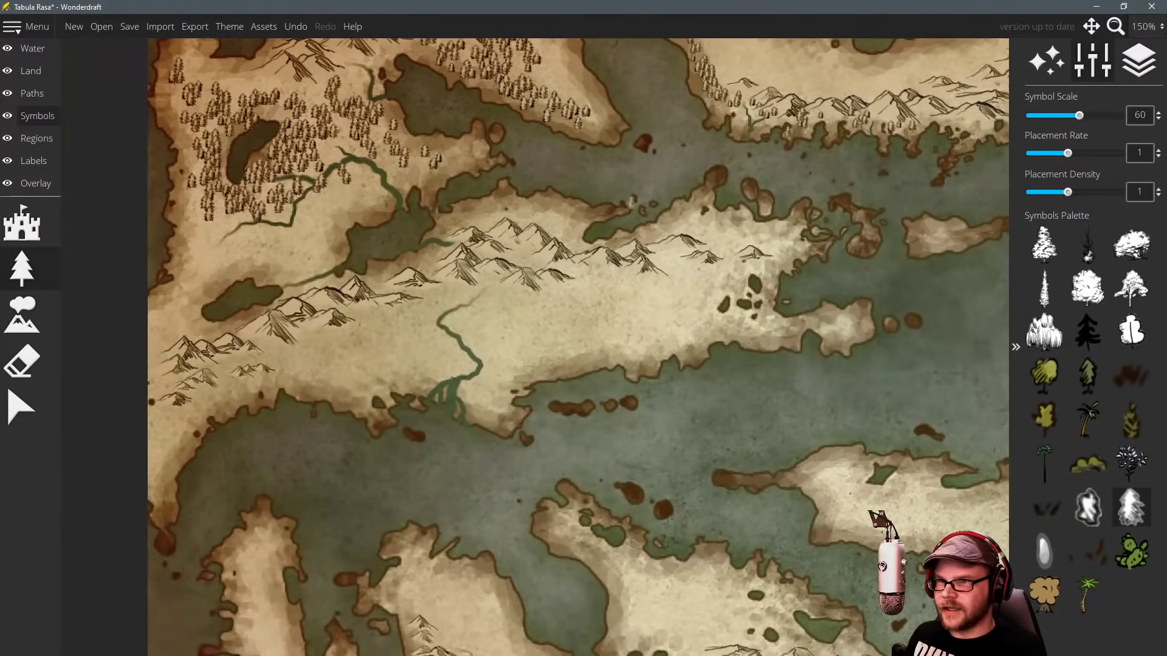
left_click_drag(632, 202, 743, 199)
left_click_drag(497, 196, 486, 186)
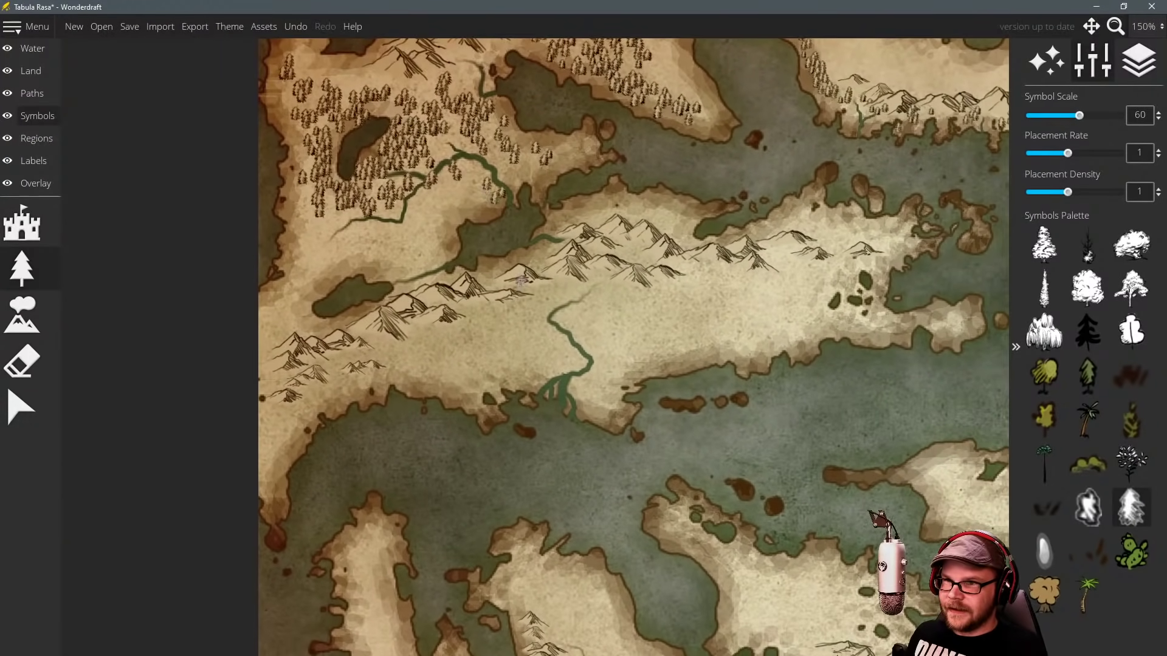
scroll(521, 281, "left", 1)
scroll(521, 281, "down", 1)
scroll(602, 347, "down", 2)
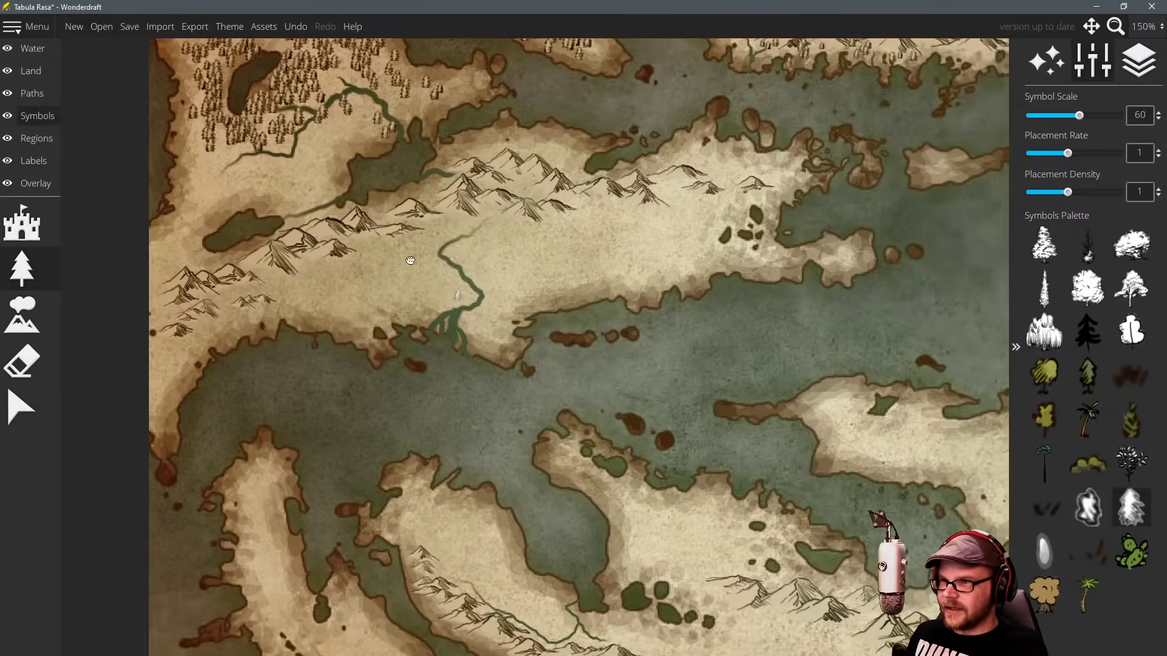
scroll(576, 290, "down", 4)
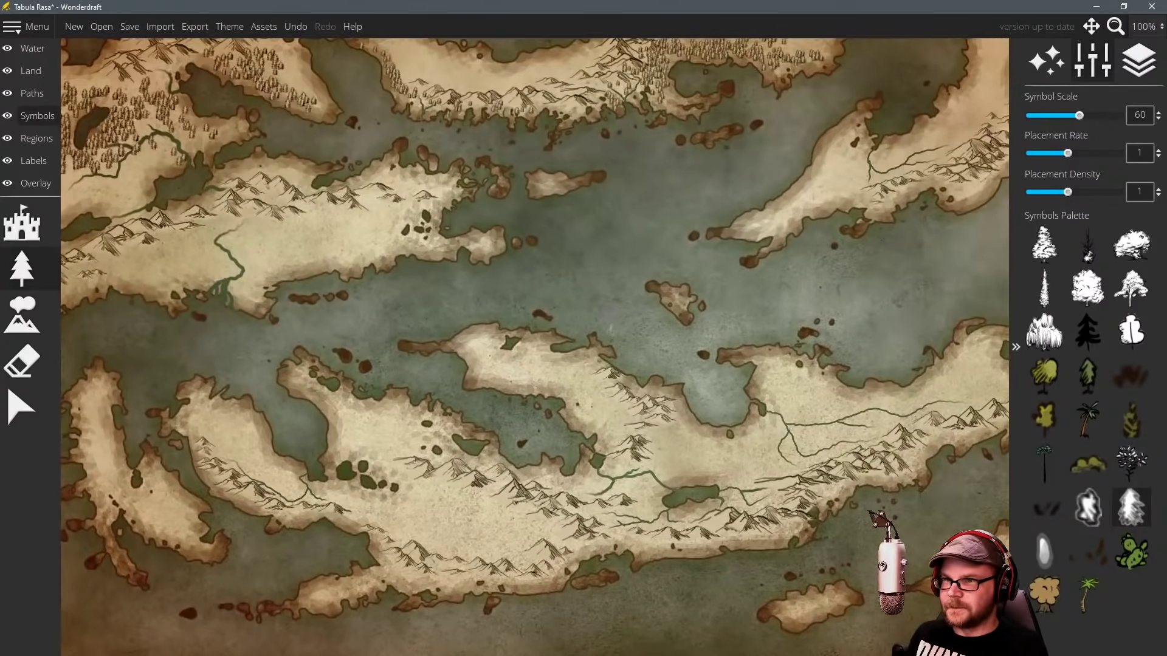
scroll(576, 290, "down", 1)
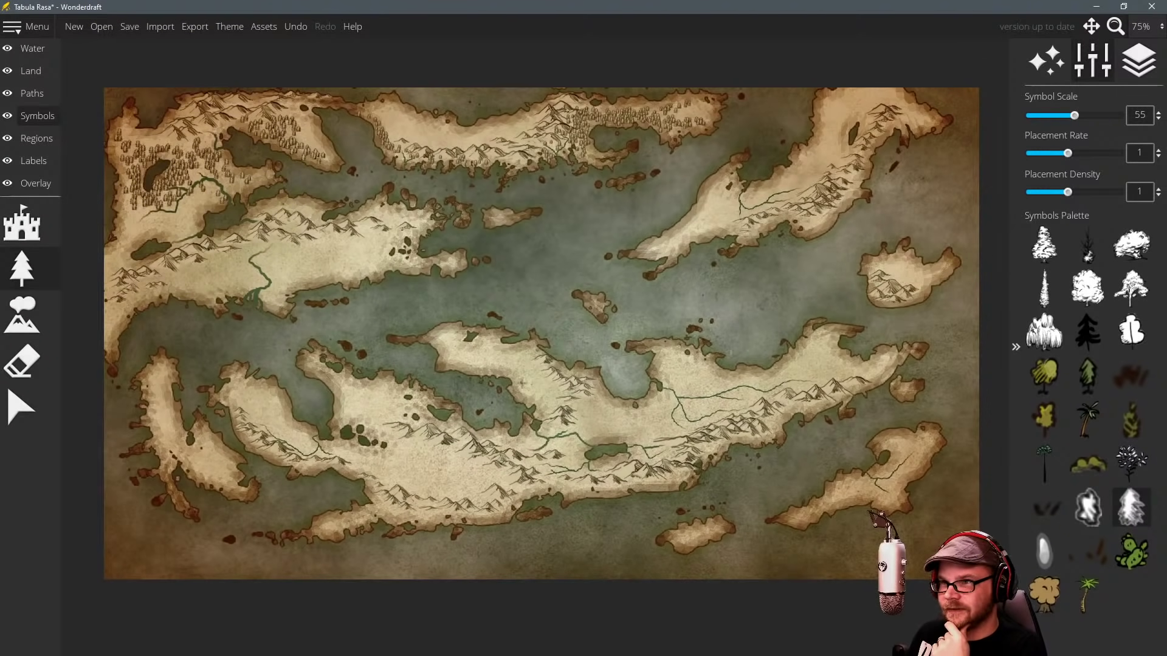
scroll(522, 381, "up", 3)
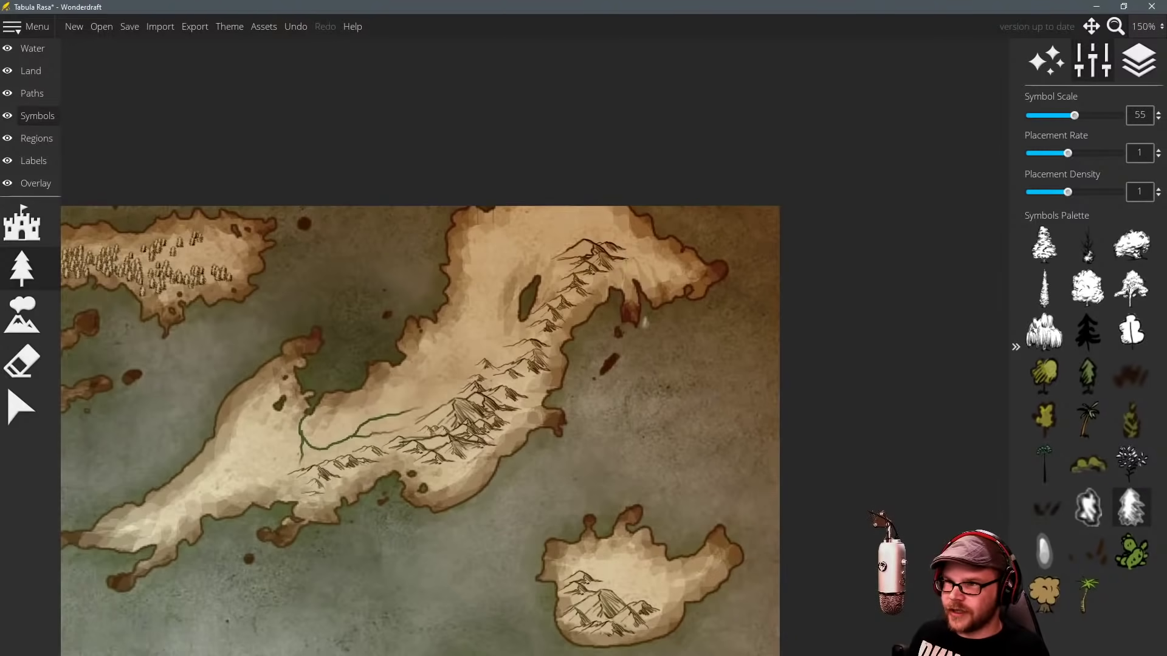
mouse_move(635, 266)
left_mouse_down()
mouse_move(607, 237)
mouse_move(617, 237)
mouse_move(561, 247)
mouse_move(602, 246)
mouse_move(577, 232)
mouse_move(549, 258)
mouse_move(550, 286)
mouse_move(573, 230)
mouse_move(596, 216)
mouse_move(505, 286)
mouse_move(529, 257)
mouse_move(499, 290)
mouse_move(502, 338)
mouse_move(507, 325)
mouse_move(523, 340)
mouse_move(512, 330)
mouse_move(508, 350)
mouse_move(524, 342)
mouse_move(517, 358)
mouse_move(518, 282)
mouse_move(543, 227)
left_mouse_up()
mouse_move(490, 349)
left_mouse_down()
mouse_move(456, 376)
mouse_move(477, 376)
mouse_move(389, 425)
mouse_move(353, 414)
mouse_move(316, 434)
mouse_move(539, 302)
left_mouse_up()
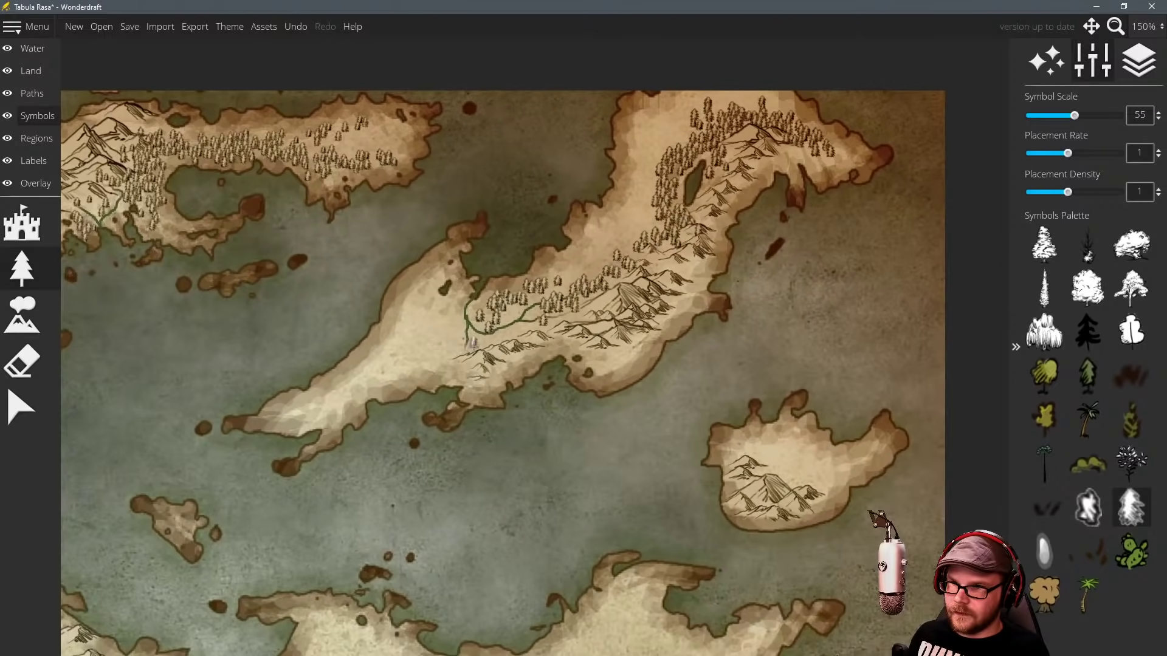
Add conifers west of the northeastern landmass's river and between the mountains along its eastern side.
mouse_move(472, 342)
left_mouse_down()
mouse_move(444, 347)
mouse_move(450, 325)
mouse_move(419, 307)
mouse_move(387, 361)
mouse_move(475, 285)
mouse_move(556, 258)
mouse_move(663, 243)
mouse_move(671, 267)
mouse_move(716, 261)
mouse_move(605, 348)
mouse_move(538, 358)
left_mouse_up()
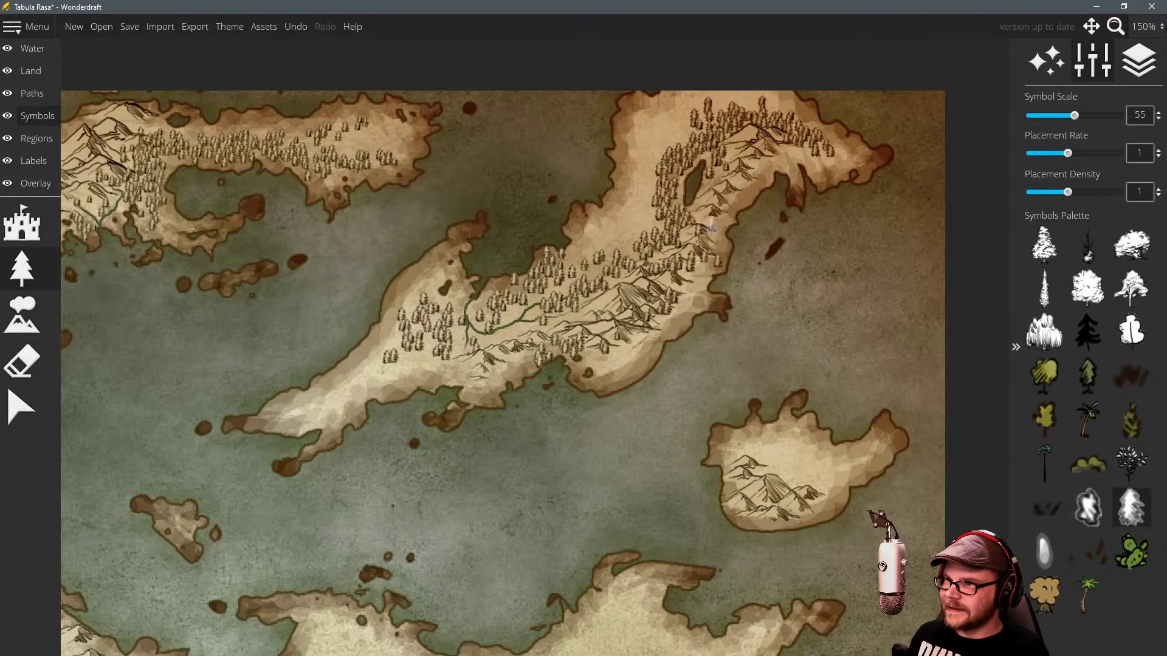
mouse_move(711, 226)
left_mouse_down()
mouse_move(772, 159)
mouse_move(821, 151)
left_mouse_up()
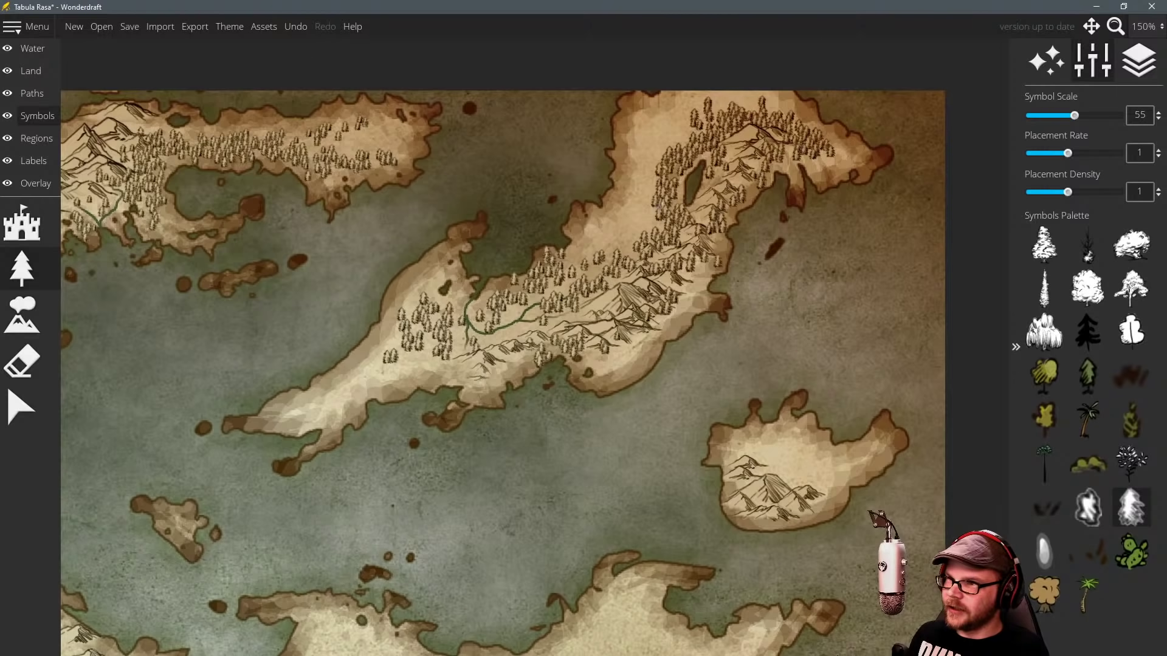
mouse_move(449, 343)
left_mouse_down()
mouse_move(425, 363)
mouse_move(477, 372)
mouse_move(586, 320)
mouse_move(653, 268)
left_mouse_up()
Place conifers beside the mountains on the small island off the eastern side of the map.
scroll(404, 372, "down", 1)
scroll(601, 313, "down", 1)
scroll(500, 333, "up", 1)
left_click_drag(499, 333, 547, 286)
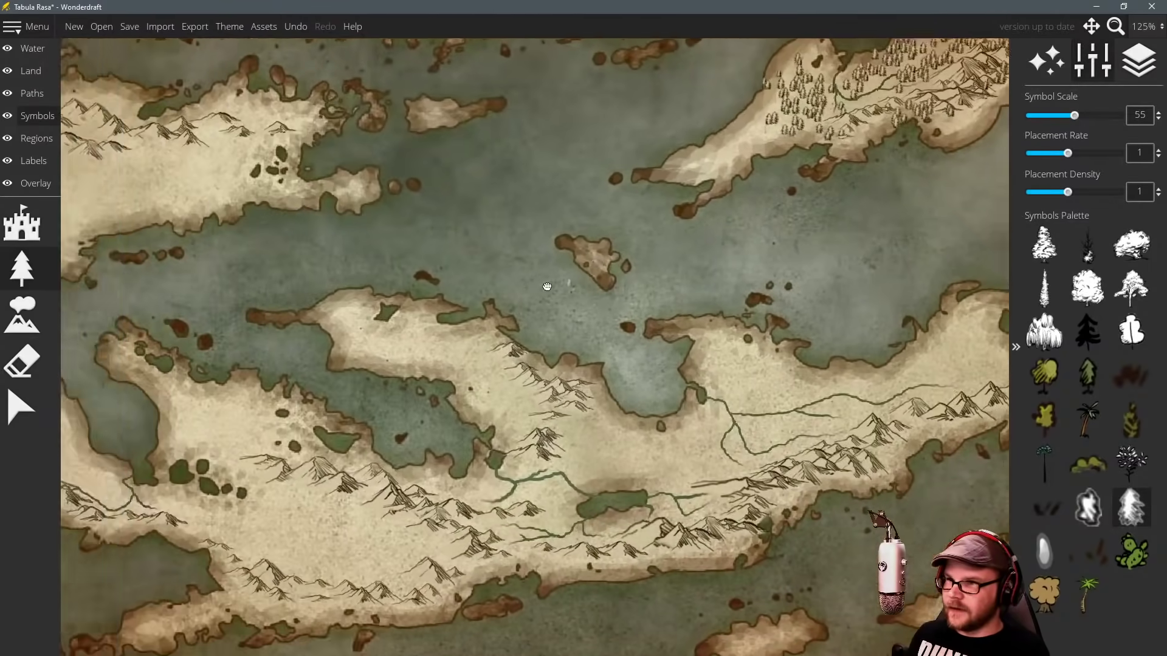
mouse_move(808, 250)
left_mouse_down()
mouse_move(563, 239)
mouse_move(352, 302)
left_mouse_up()
mouse_move(630, 258)
left_mouse_down()
mouse_move(660, 276)
mouse_move(588, 247)
left_mouse_up()
left_click_drag(518, 327, 874, 177)
Choose the soft-edged rounded tree symbol, try it at scale 60 northwest of the southern landmass's central lake, and undo the last placement.
scroll(745, 178, "down", 1)
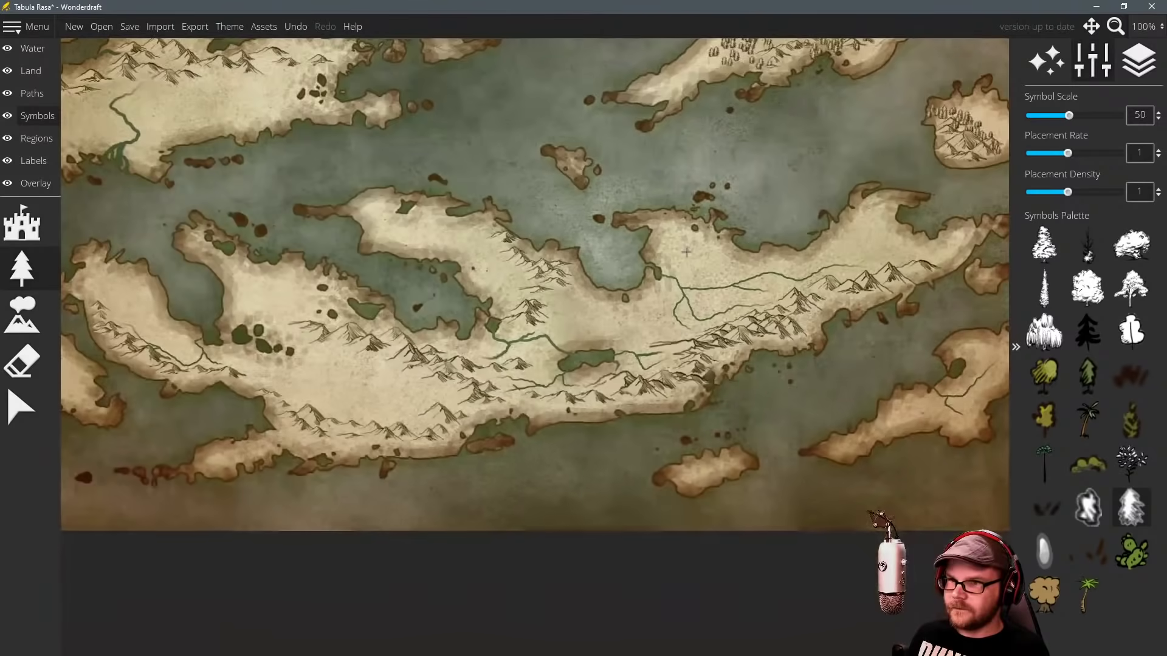
left_click_drag(686, 253, 867, 319)
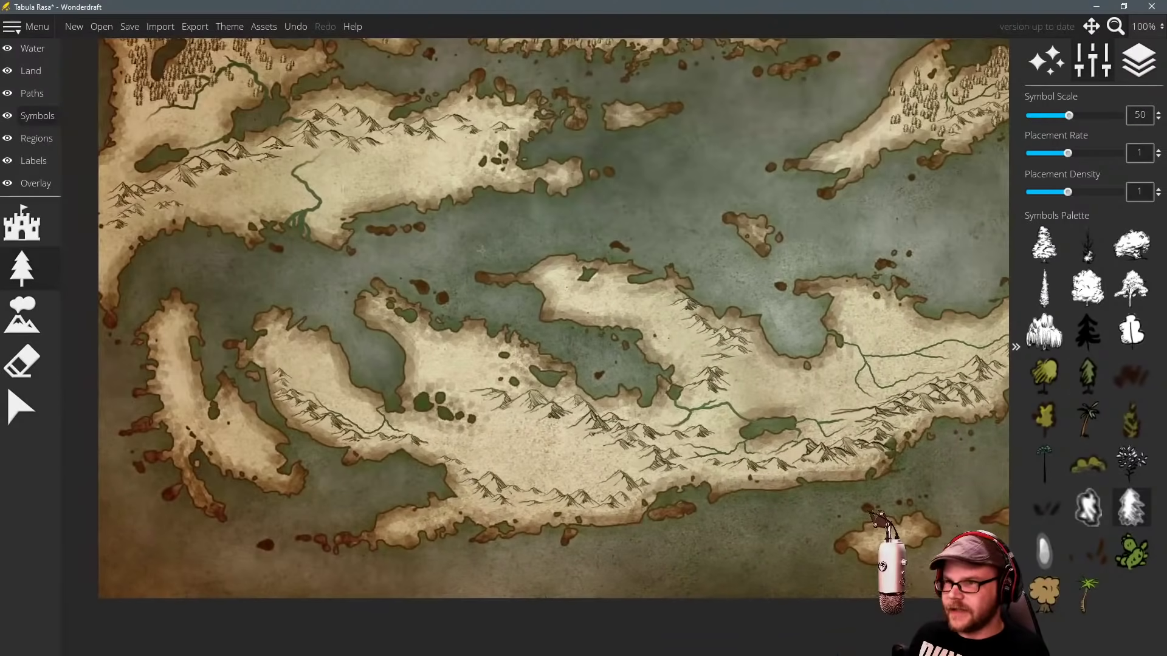
left_click(1090, 503)
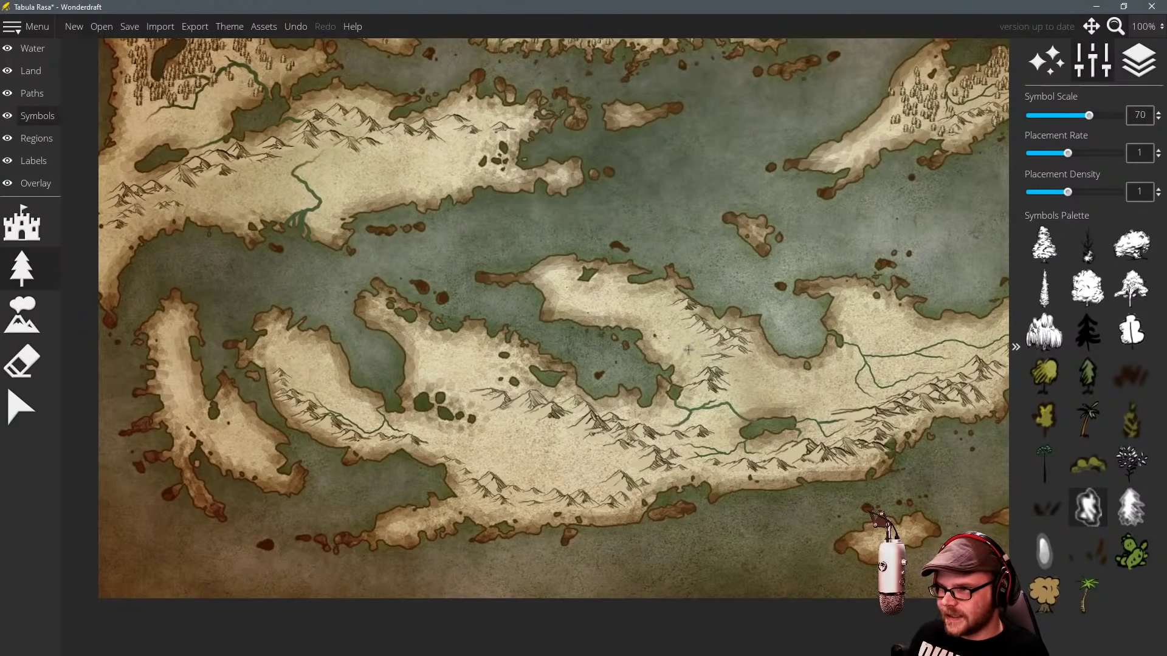
scroll(814, 398, "up", 3)
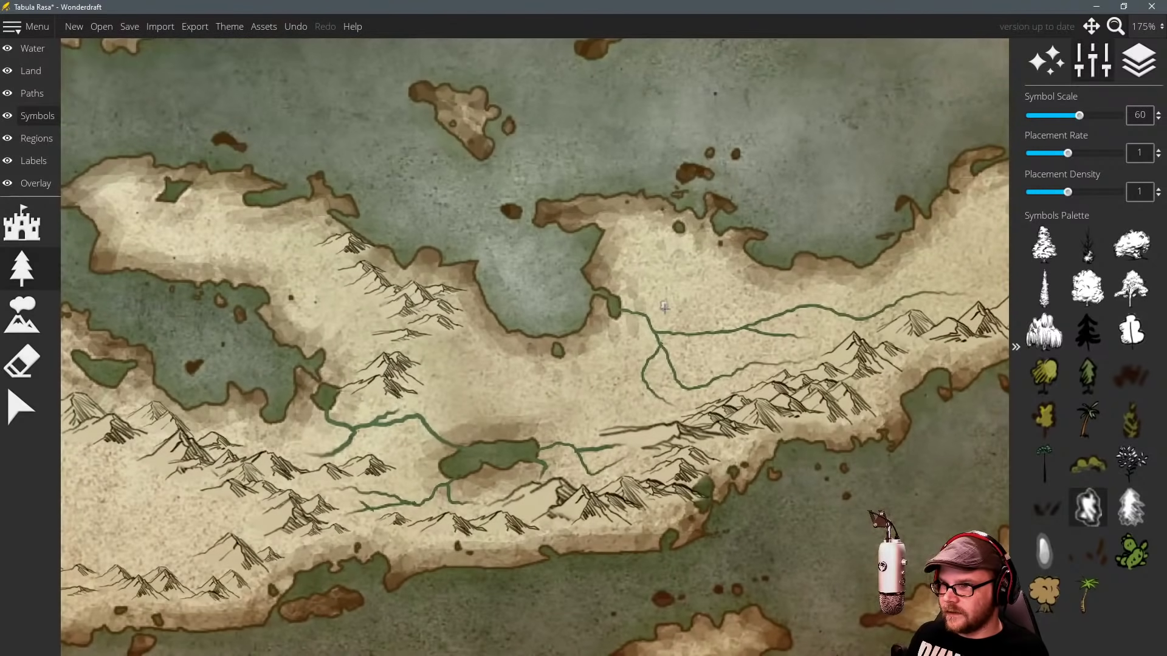
mouse_move(438, 432)
left_mouse_down()
mouse_move(464, 430)
mouse_move(407, 400)
mouse_move(413, 411)
left_mouse_up()
scroll(439, 418, "down", 1)
key("ctrl+z")
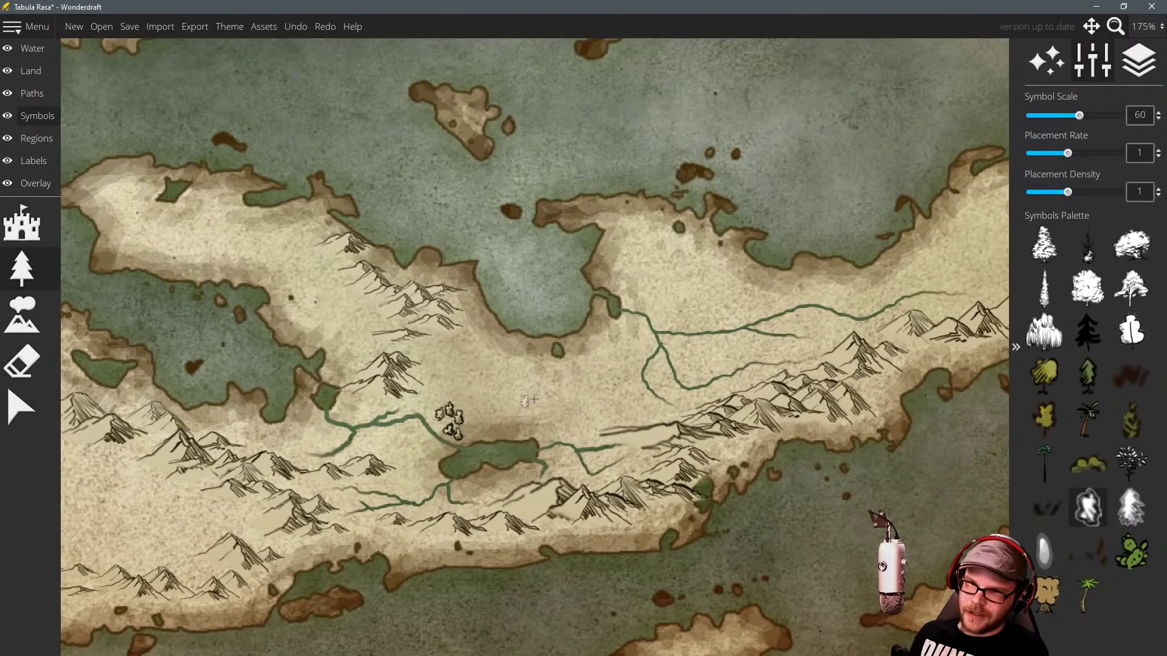
Place rounded trees at symbol scale 45 around the southern landmass's central lake and along its connected rivers.
scroll(529, 398, "down", 4)
mouse_move(475, 426)
left_mouse_down()
mouse_move(535, 423)
mouse_move(418, 399)
mouse_move(432, 439)
mouse_move(379, 433)
mouse_move(423, 467)
mouse_move(392, 478)
mouse_move(419, 488)
left_mouse_up()
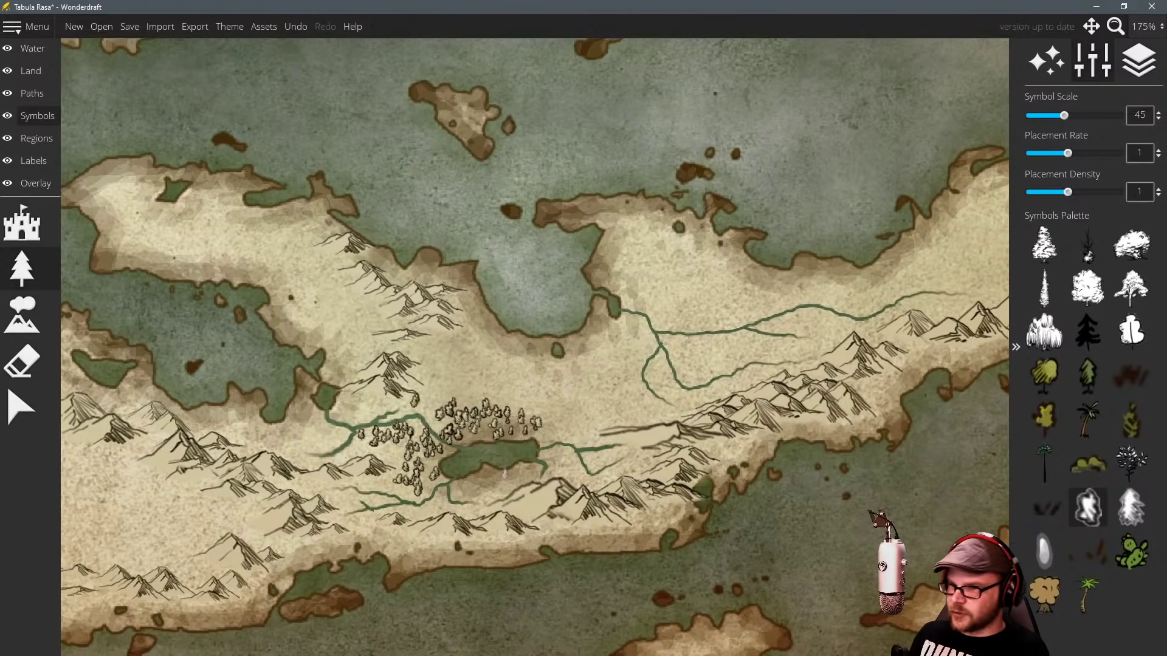
mouse_move(504, 473)
left_mouse_down()
mouse_move(486, 483)
mouse_move(570, 471)
mouse_move(589, 442)
mouse_move(514, 405)
left_mouse_up()
left_click_drag(461, 405, 399, 408)
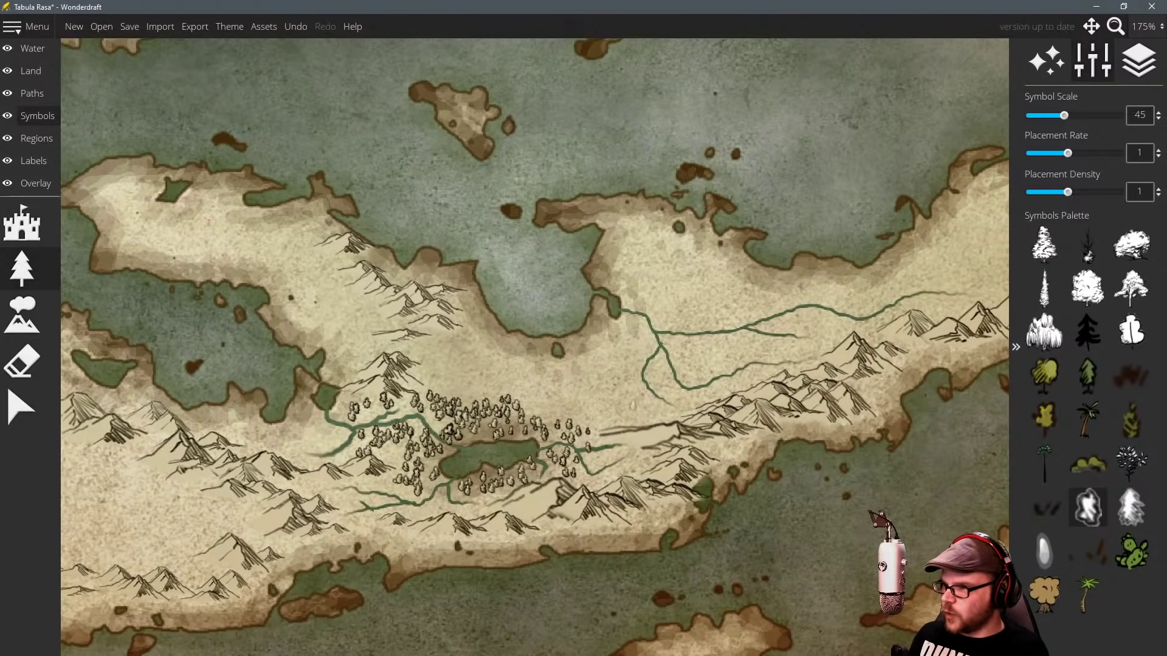
Scatter grass-tuft marks at scale 45 west of the southern landmass's central lake, and choose the clustered-tree symbol at scale 10.
left_click(1044, 508)
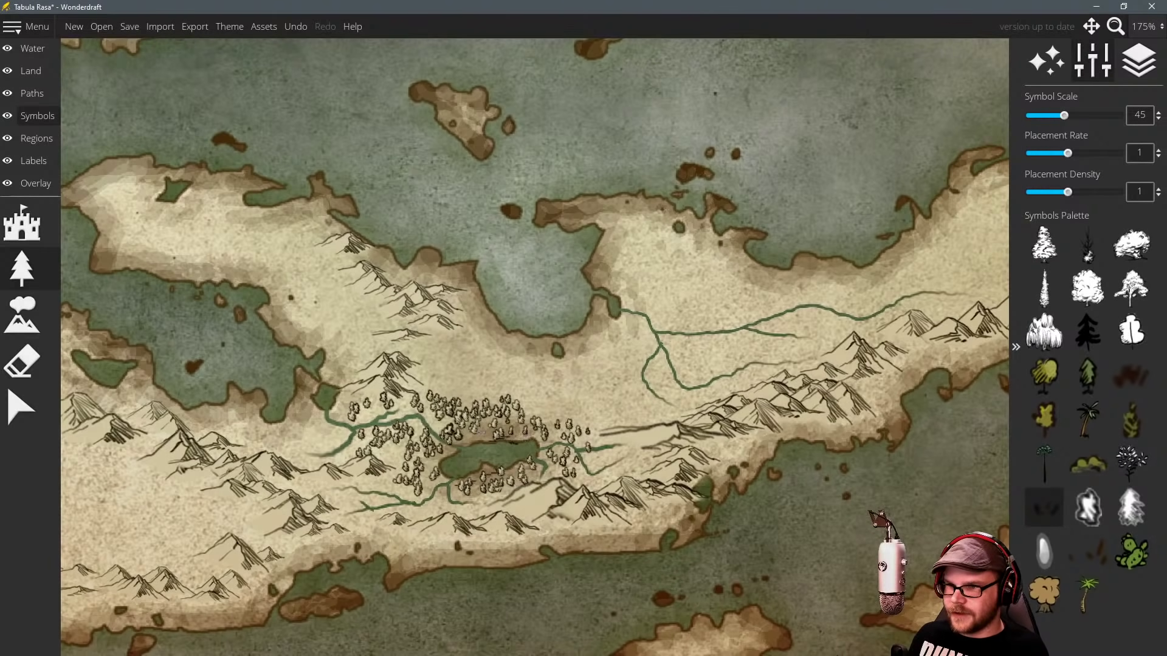
key("ctrl+z")
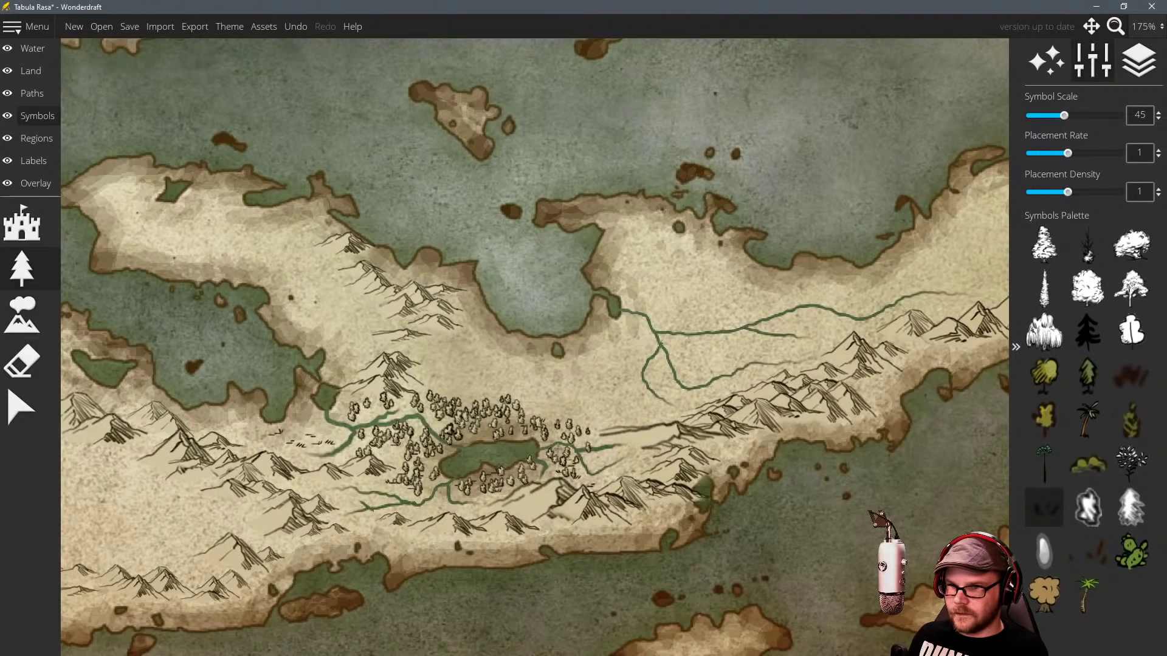
left_click(1057, 329)
scroll(672, 329, "down", 7)
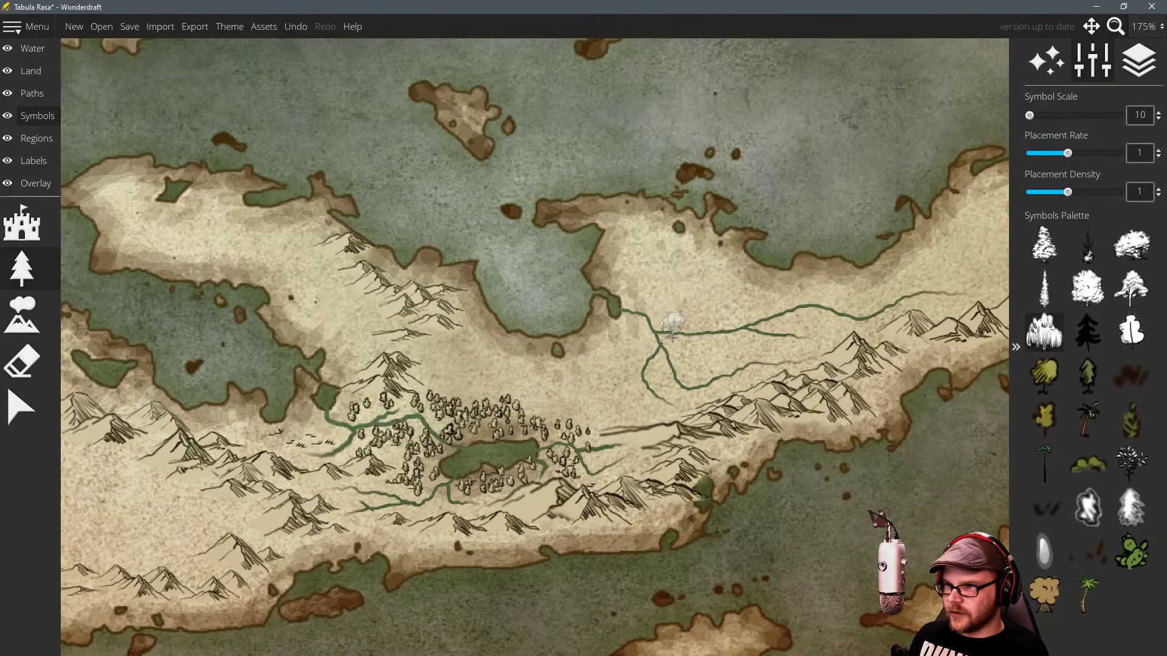
Erase most of the rounded trees around the southern landmass's central lake with a size 64 eraser.
key("e")
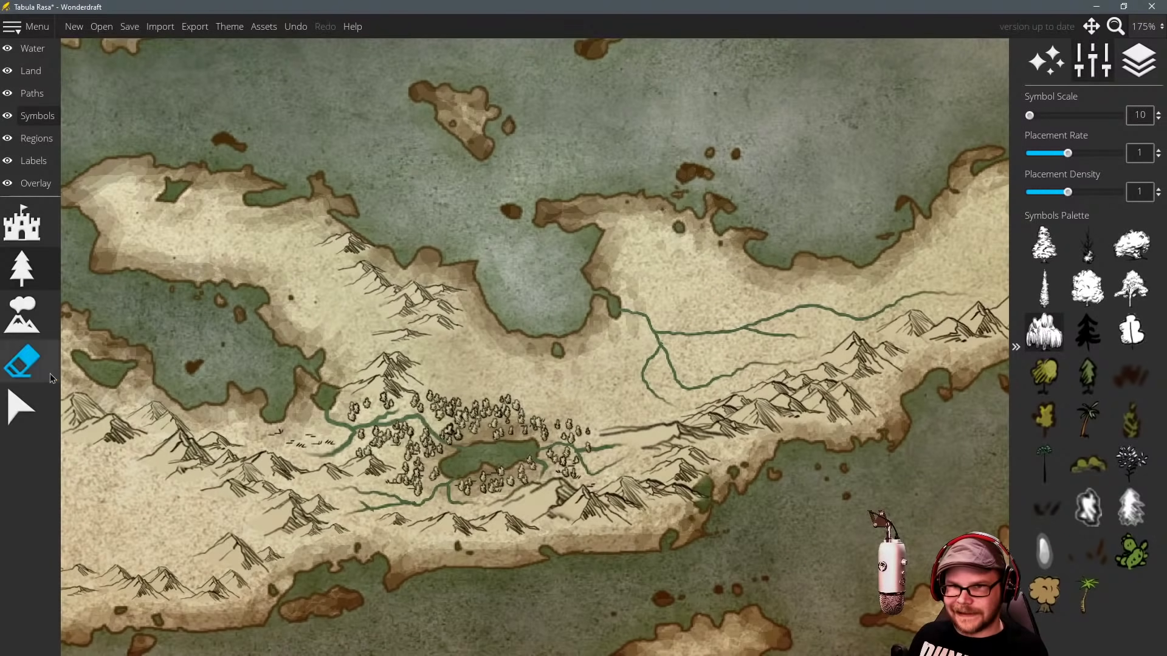
mouse_move(465, 419)
left_mouse_down()
mouse_move(492, 419)
mouse_move(427, 453)
mouse_move(403, 437)
mouse_move(421, 416)
mouse_move(447, 446)
mouse_move(445, 422)
mouse_move(477, 450)
mouse_move(475, 484)
mouse_move(495, 465)
left_mouse_up()
left_click_drag(540, 434, 549, 438)
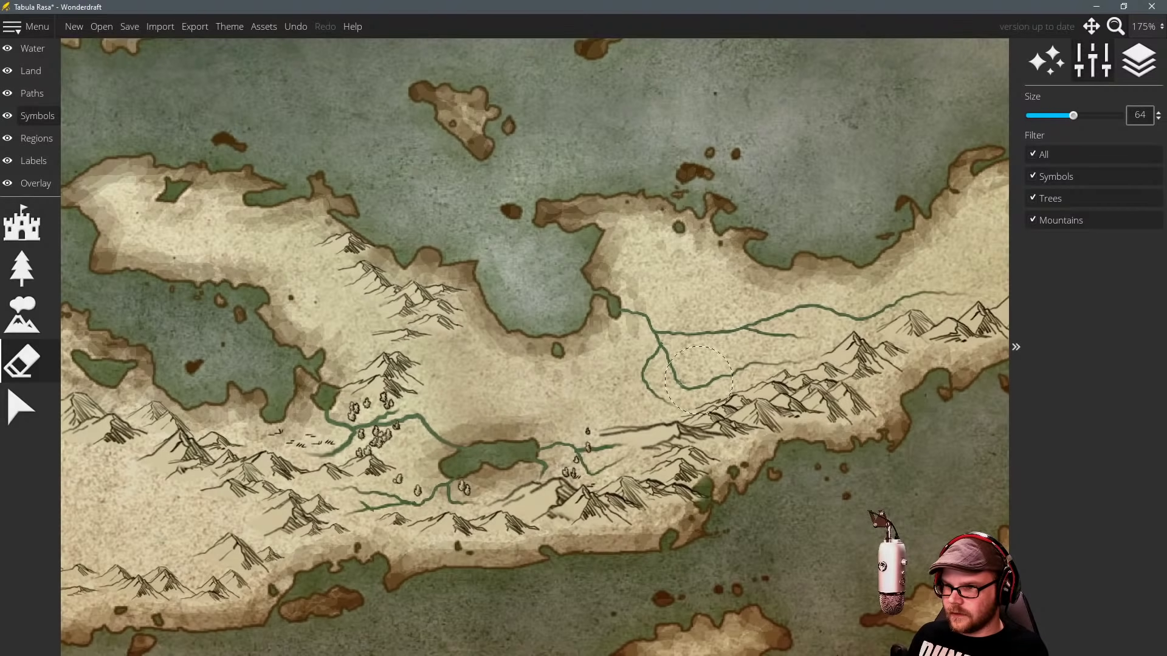
Place clustered trees at symbol scale 10 around the central lake and westward along its rivers.
left_click(22, 267)
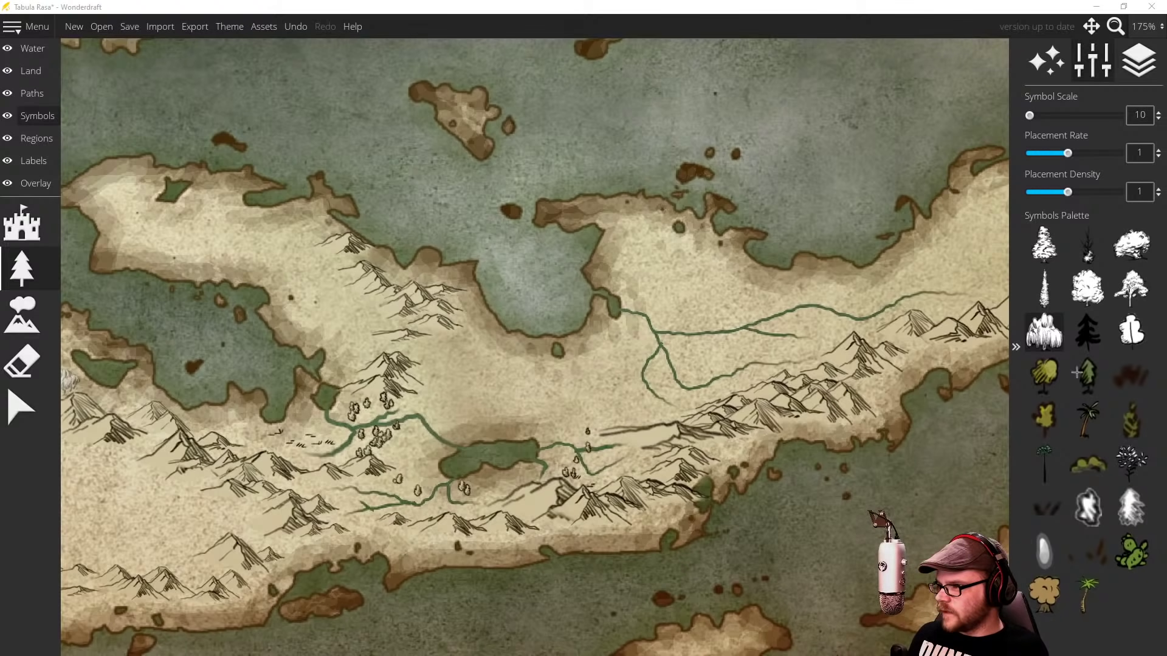
left_click(1052, 335)
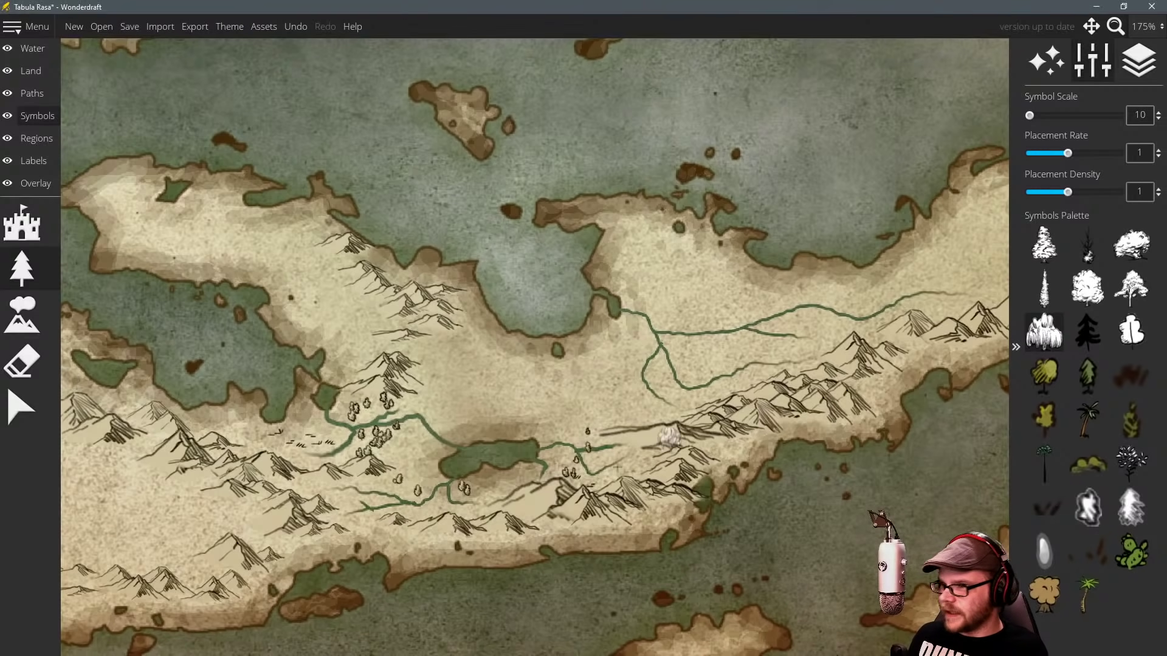
mouse_move(434, 450)
left_mouse_down()
mouse_move(400, 467)
mouse_move(422, 451)
mouse_move(361, 457)
mouse_move(409, 446)
mouse_move(436, 419)
mouse_move(531, 417)
mouse_move(479, 419)
mouse_move(494, 421)
mouse_move(422, 397)
mouse_move(465, 449)
mouse_move(430, 450)
mouse_move(409, 458)
mouse_move(425, 471)
mouse_move(379, 479)
mouse_move(414, 473)
mouse_move(308, 422)
mouse_move(284, 433)
mouse_move(223, 422)
mouse_move(553, 451)
mouse_move(573, 420)
mouse_move(547, 453)
mouse_move(567, 453)
mouse_move(433, 498)
mouse_move(513, 494)
mouse_move(360, 480)
mouse_move(335, 483)
left_mouse_up()
mouse_move(577, 426)
left_mouse_down()
mouse_move(443, 377)
mouse_move(476, 394)
mouse_move(388, 419)
mouse_move(377, 447)
left_mouse_up()
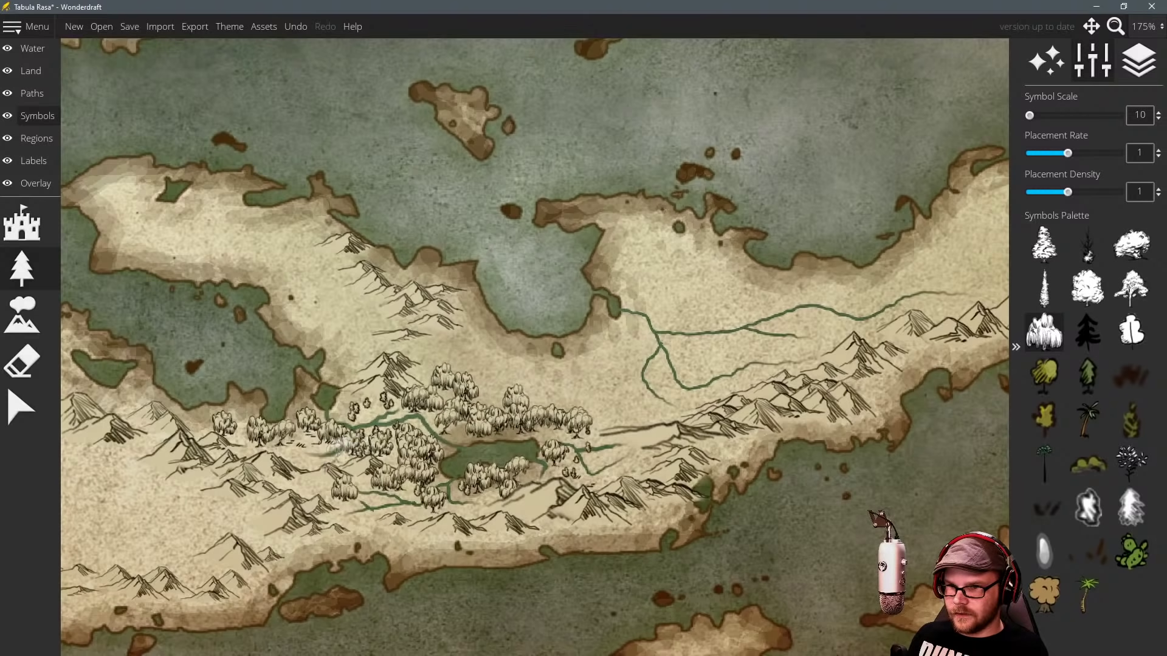
mouse_move(434, 418)
left_mouse_down()
mouse_move(645, 394)
mouse_move(656, 317)
left_mouse_up()
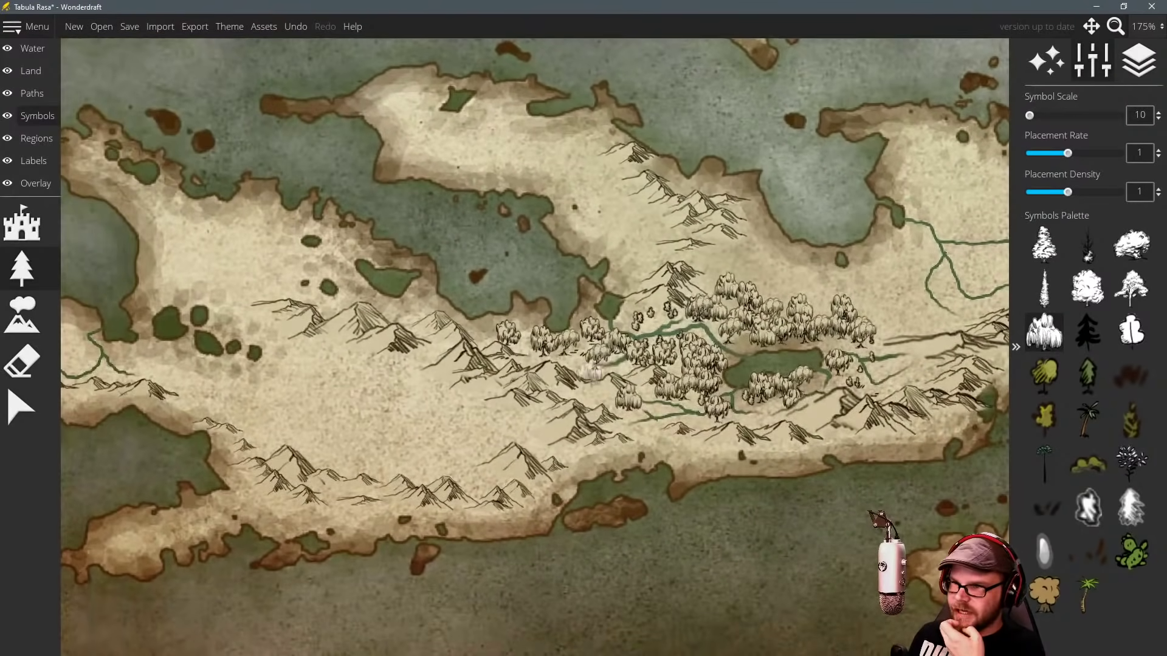
left_click_drag(586, 386, 472, 404)
left_click_drag(757, 325, 704, 347)
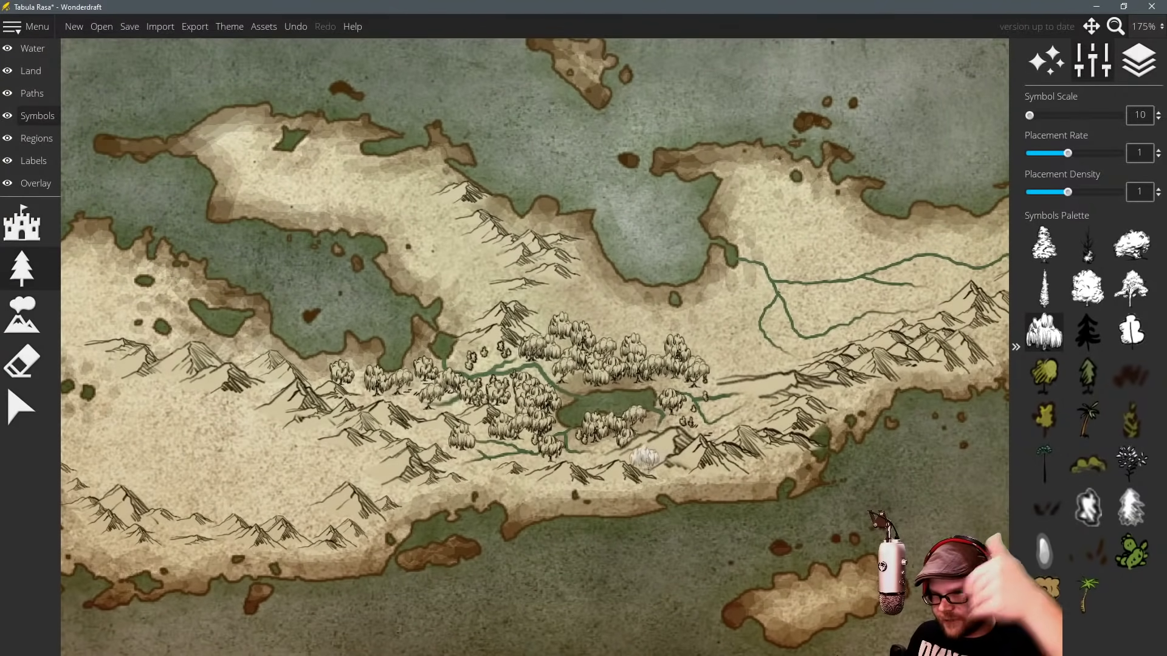
key("Right")
key("Up")
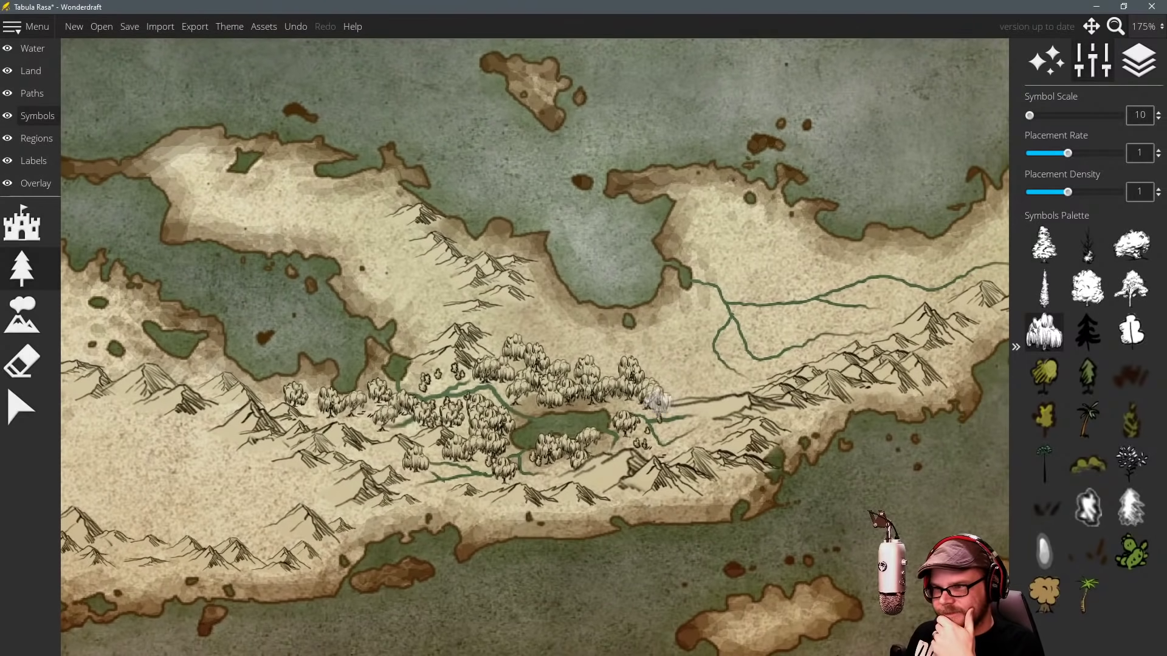
key("Left")
key("Up")
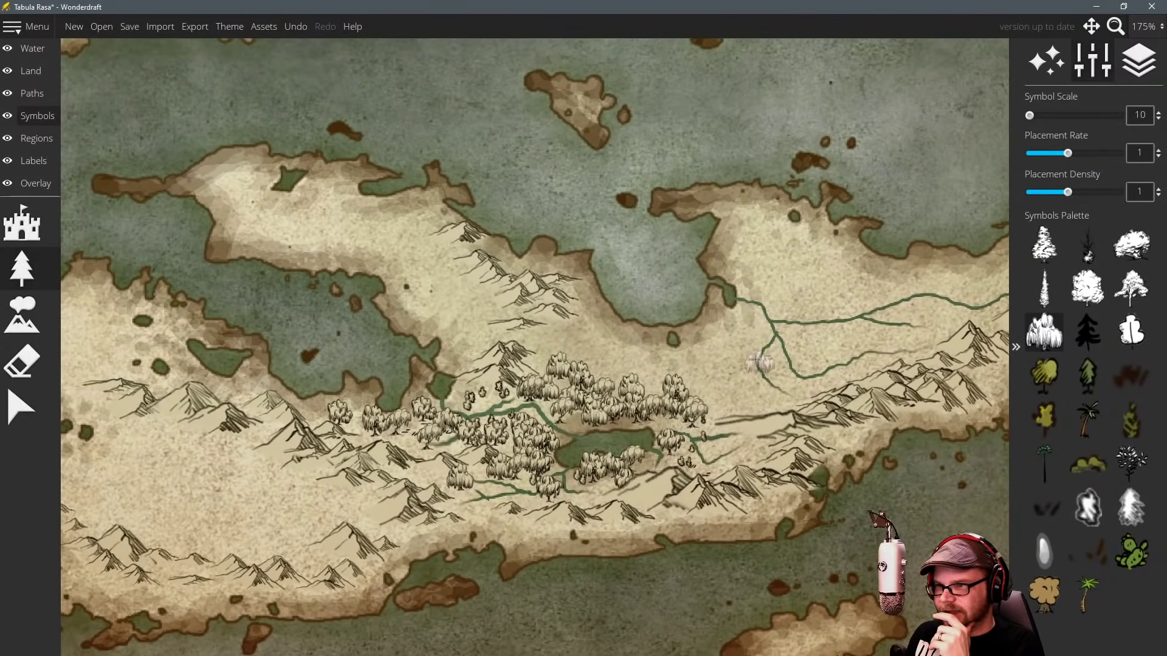
Add clustered trees just east of the central lake and along the branching river southeast of the northern bay.
mouse_move(759, 364)
left_mouse_down()
mouse_move(552, 403)
mouse_move(685, 393)
mouse_move(536, 372)
left_mouse_up()
left_click(619, 458)
left_click(604, 464)
key("Right")
mouse_move(583, 322)
left_mouse_down()
mouse_move(599, 337)
mouse_move(587, 377)
mouse_move(605, 389)
mouse_move(623, 363)
mouse_move(660, 353)
mouse_move(632, 322)
mouse_move(757, 304)
mouse_move(675, 338)
mouse_move(738, 346)
left_mouse_up()
left_click_drag(620, 308, 607, 308)
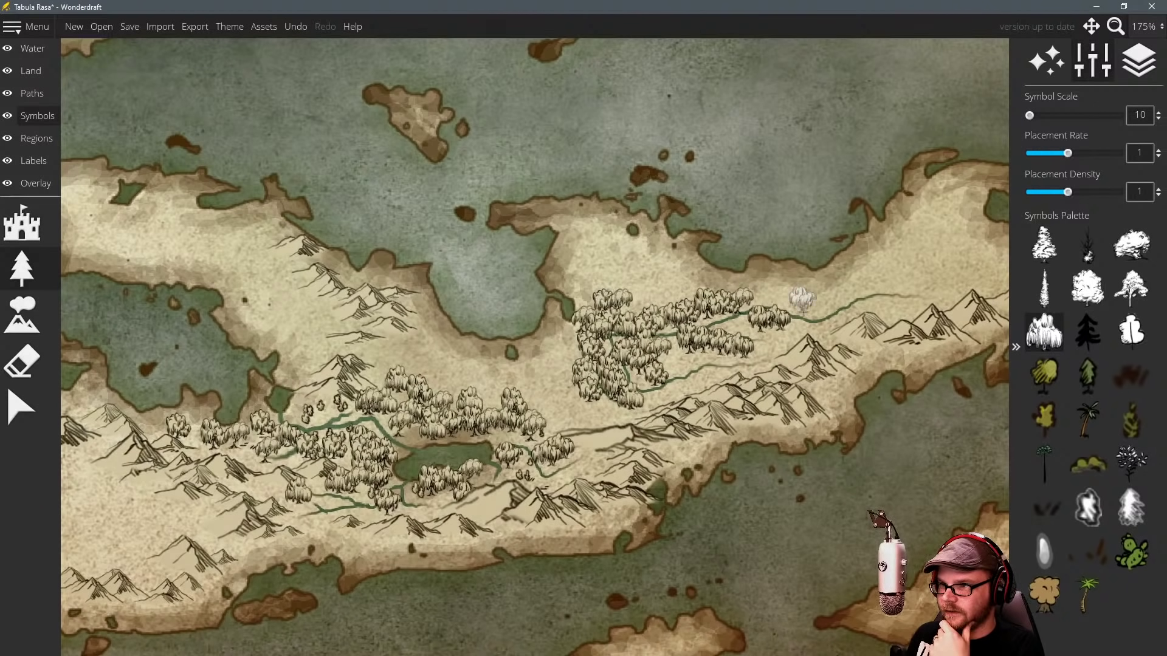
Extend the clustered-tree forest eastward along the river and between the mountains of the southern landmass.
mouse_move(802, 310)
left_mouse_down()
mouse_move(842, 303)
mouse_move(871, 299)
left_mouse_up()
left_click_drag(935, 289, 914, 291)
mouse_move(844, 315)
left_mouse_down()
mouse_move(675, 343)
mouse_move(787, 307)
mouse_move(559, 364)
left_mouse_up()
left_click(501, 306)
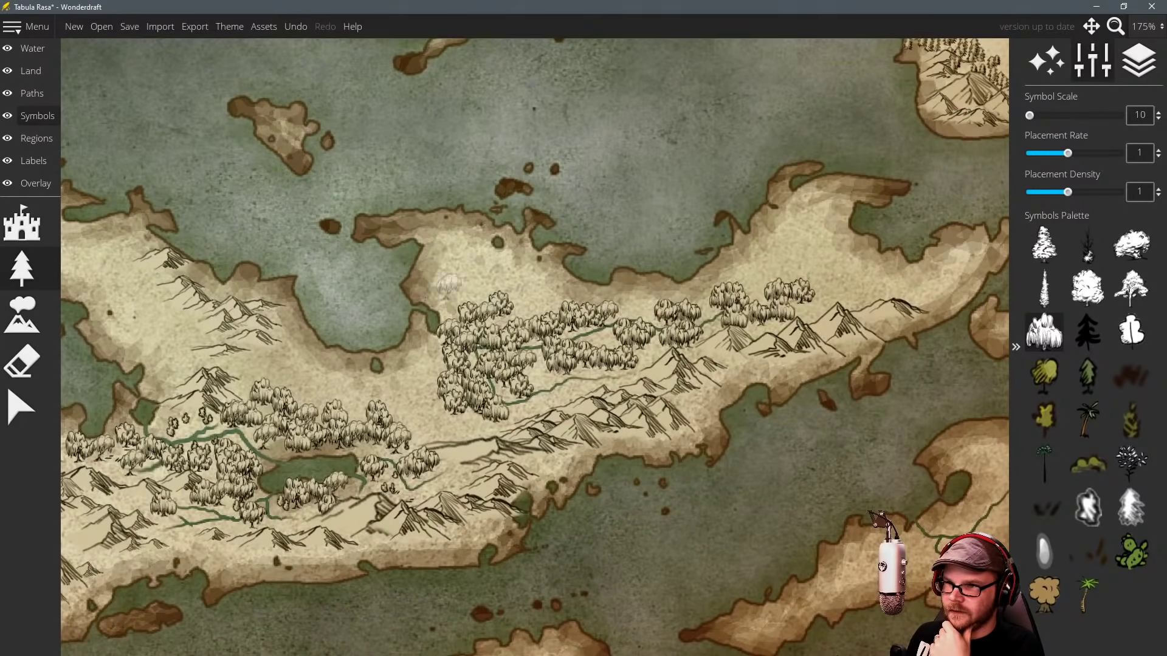
left_click_drag(450, 287, 596, 275)
Add clustered trees west and northwest of the river forest toward the bay, and beside the mountain northwest of the lake.
left_click(582, 348)
left_click(545, 377)
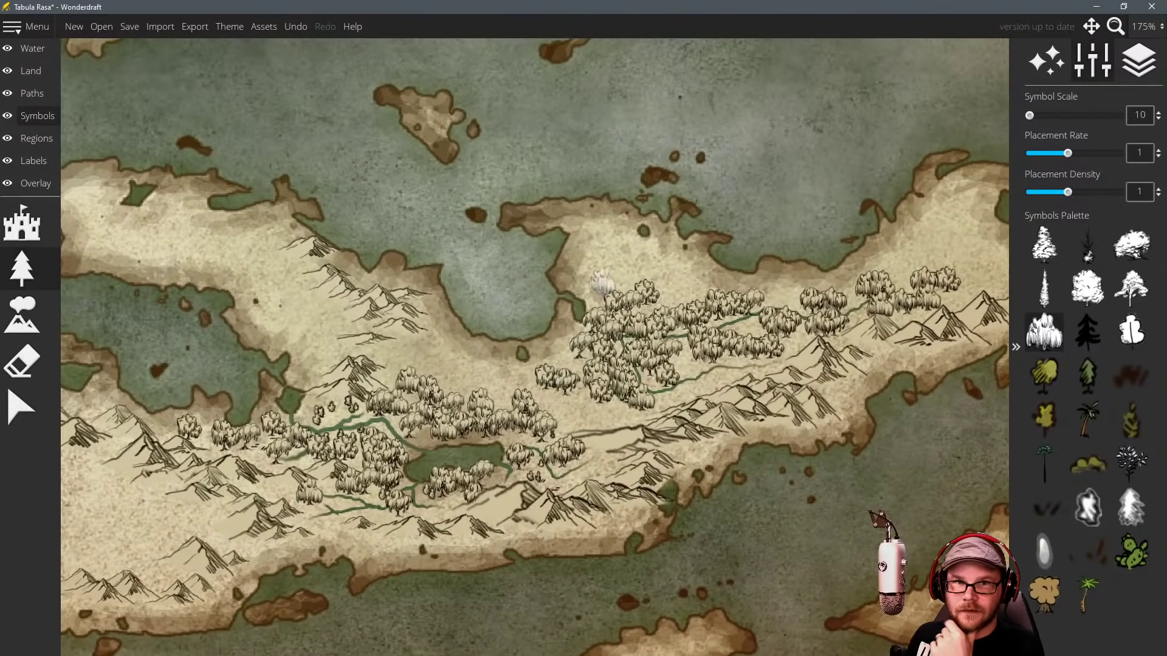
left_click_drag(608, 294, 567, 273)
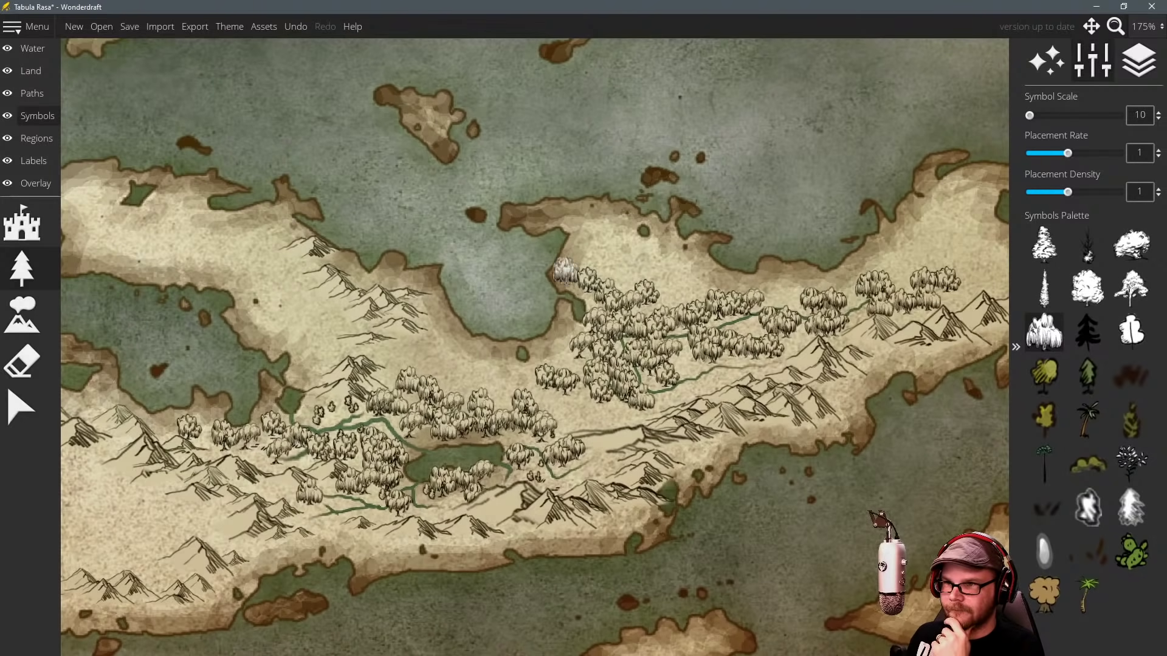
mouse_move(547, 315)
left_mouse_down()
mouse_move(718, 269)
mouse_move(648, 282)
mouse_move(667, 250)
mouse_move(608, 245)
left_mouse_up()
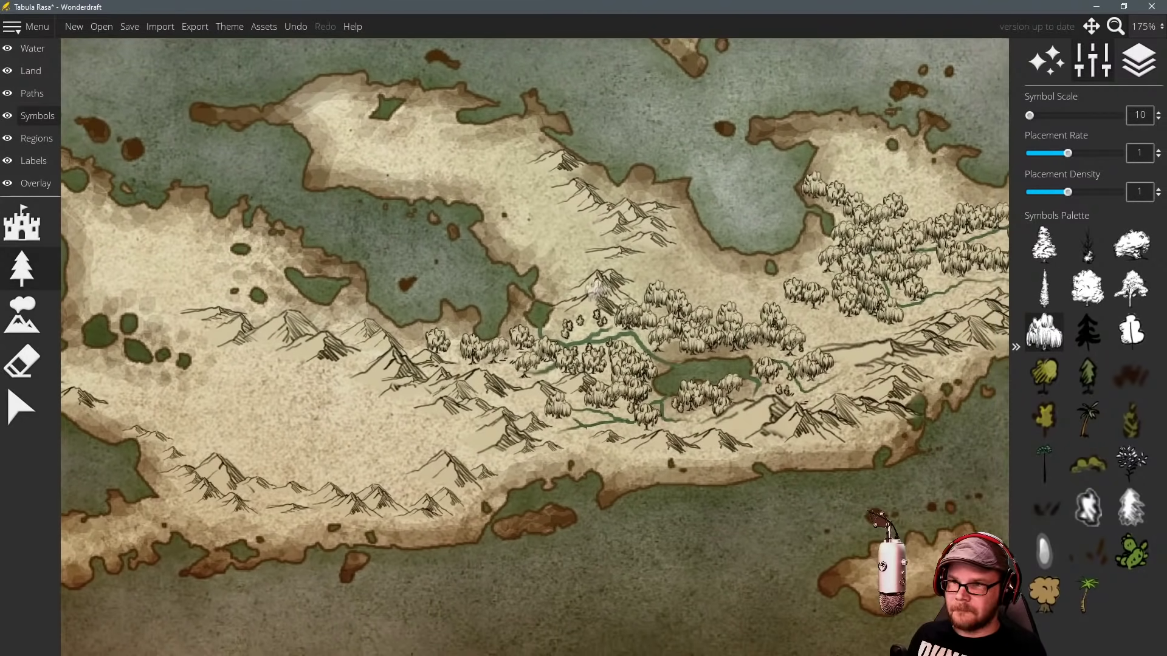
left_click_drag(660, 280, 638, 276)
Try the yellow-green leafy tree at scale 25 on the open plain west of the lake forest, and undo the placement.
left_click_drag(483, 237, 676, 197)
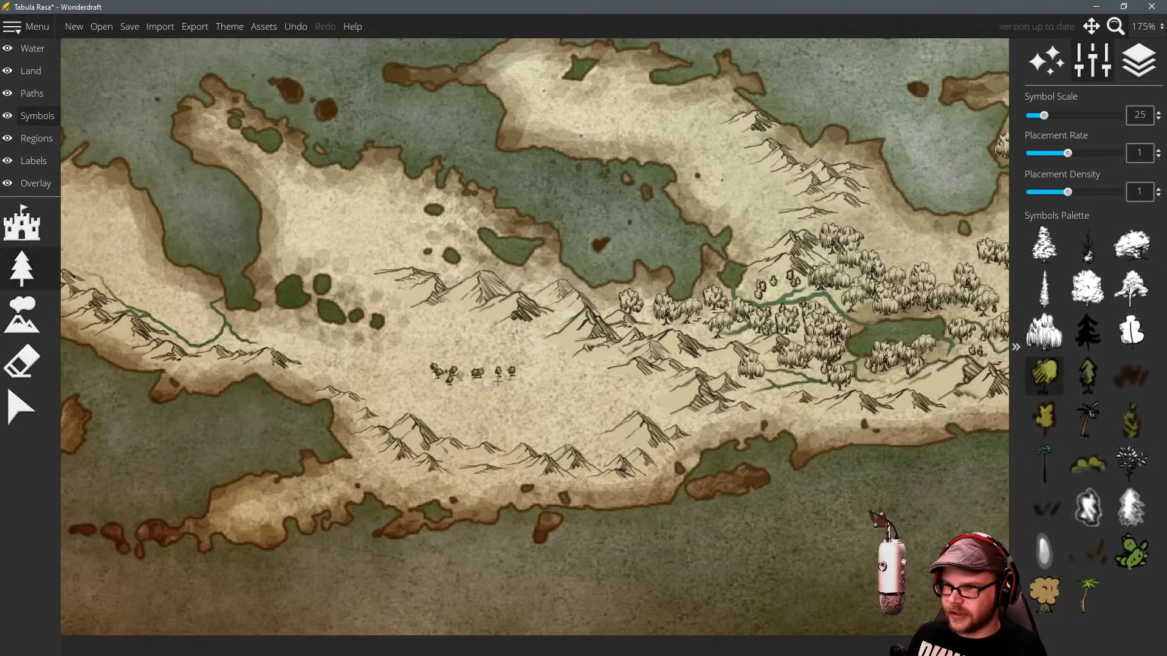
left_click_drag(497, 380, 486, 382)
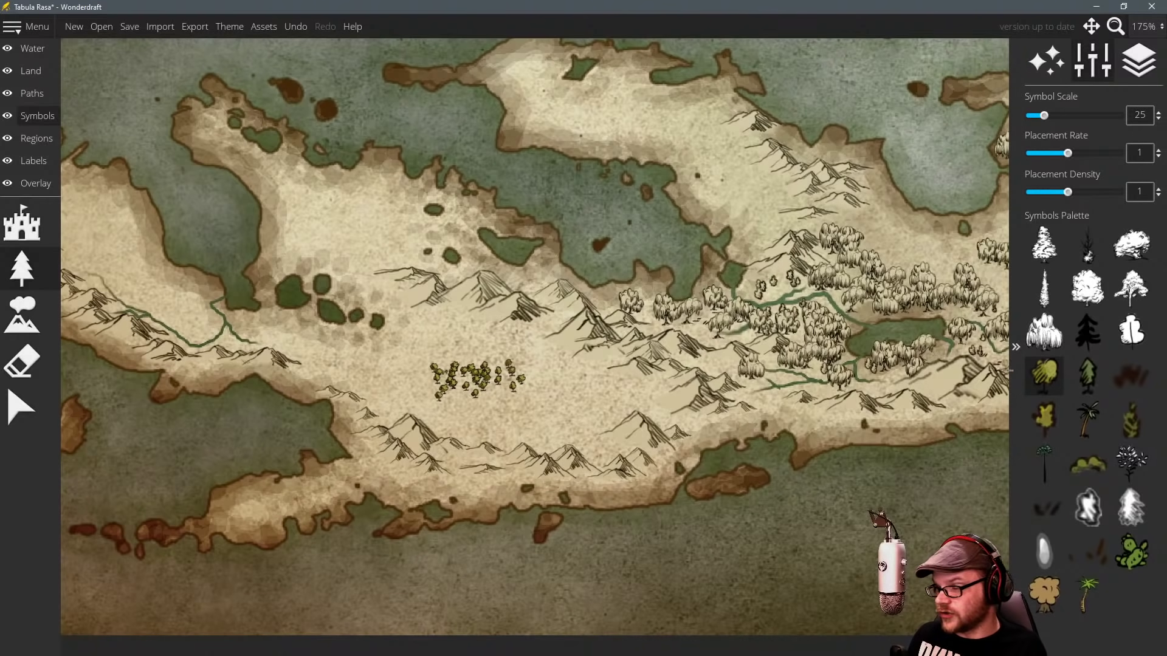
key("ctrl+z")
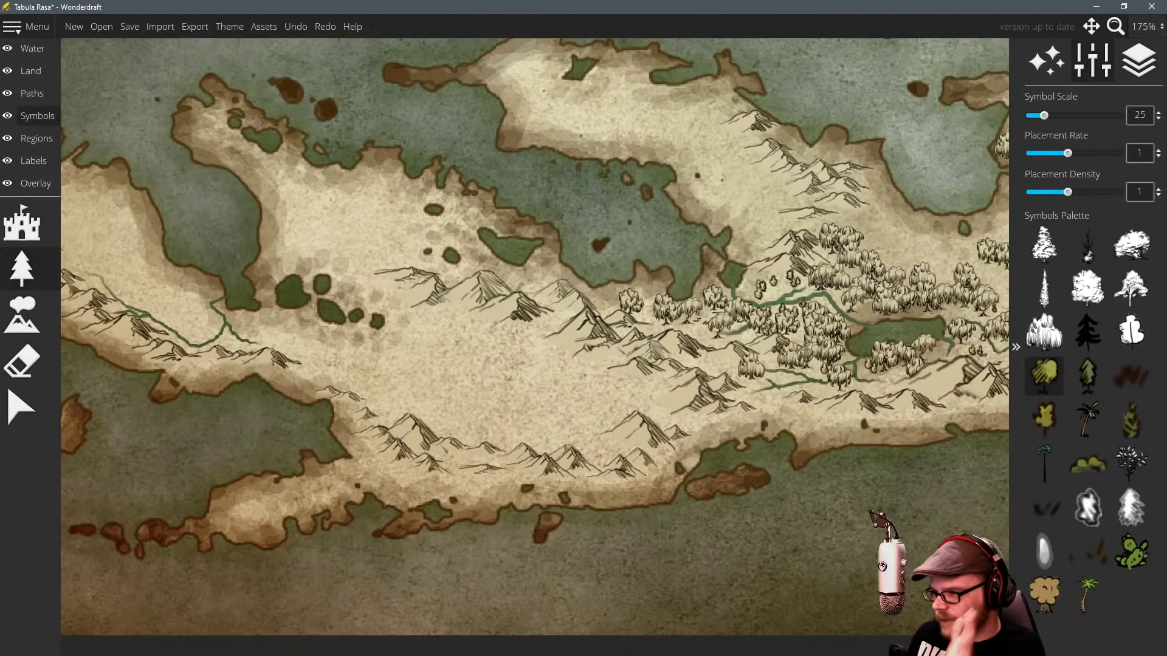
Try the white lobed tree symbol at scale 30 on the same open plain, and undo the placement.
left_click(1131, 330)
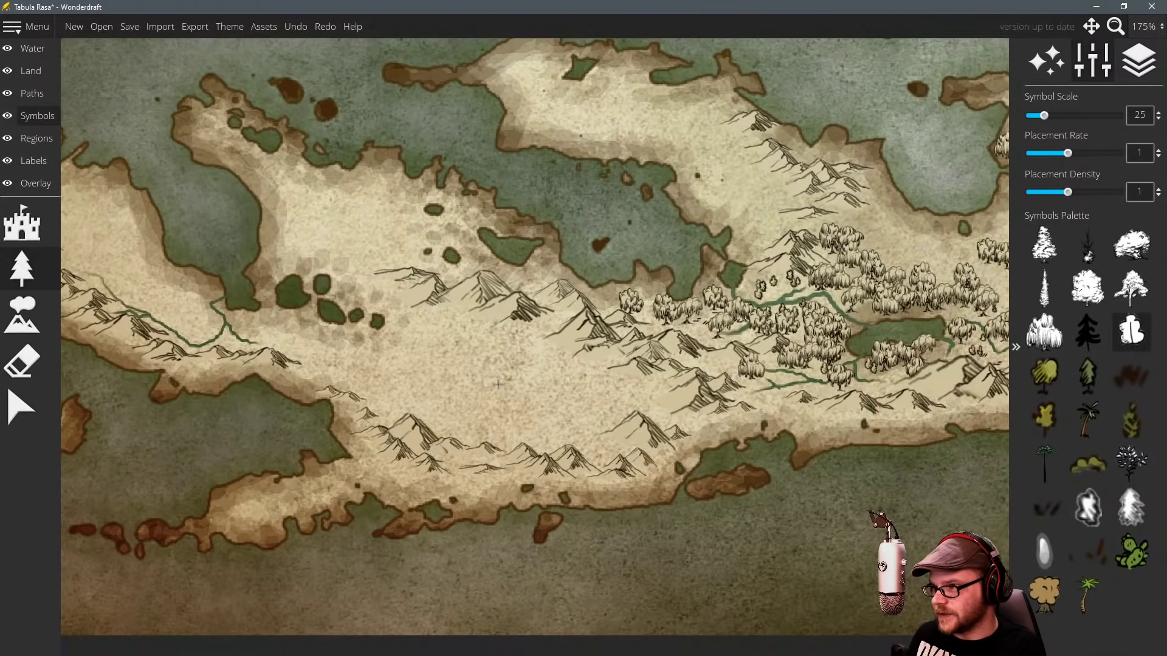
scroll(457, 361, "up", 5)
scroll(456, 361, "down", 4)
left_click_drag(456, 362, 517, 372)
key("ctrl+z")
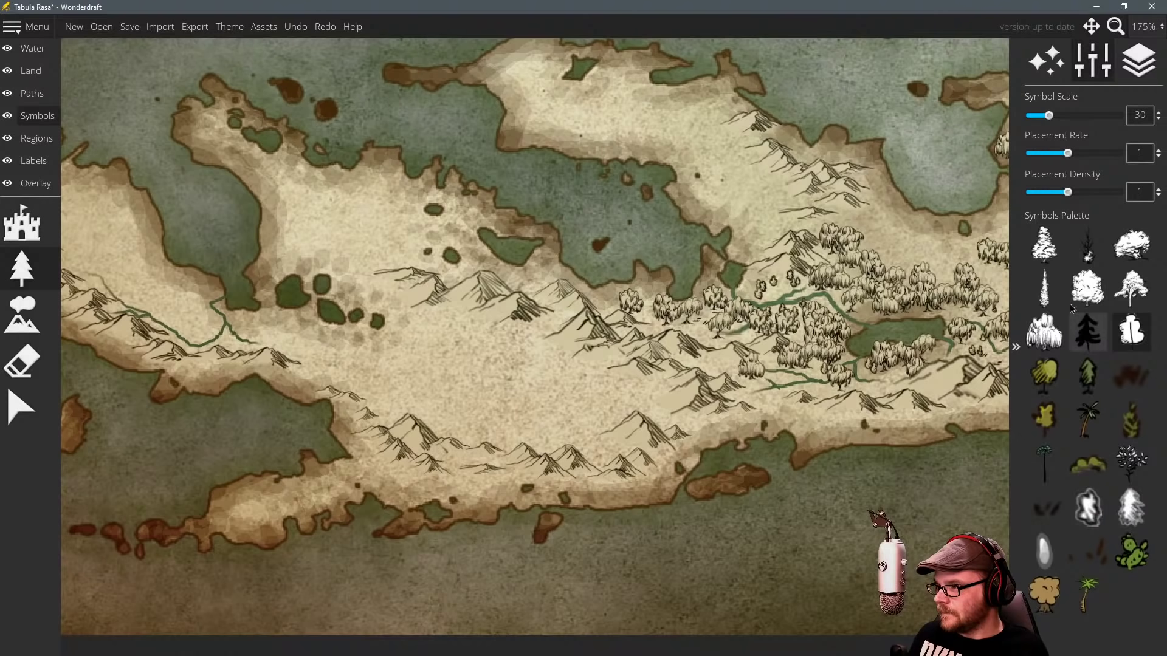
left_click(1086, 297)
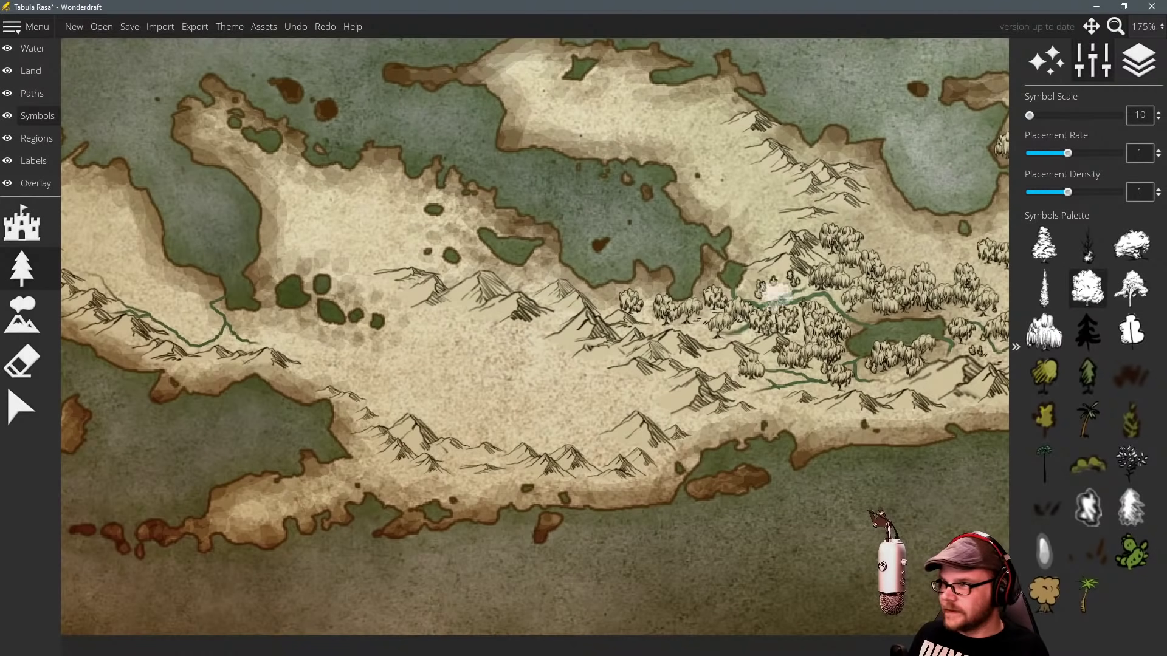
left_click(1139, 259)
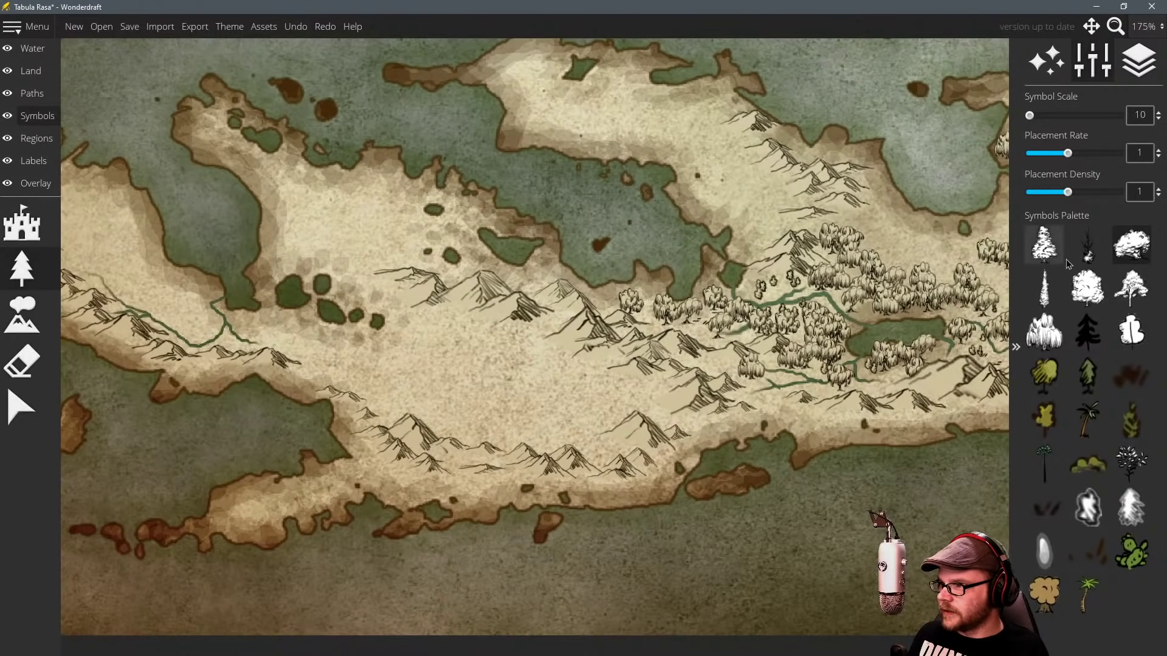
left_click(1132, 287)
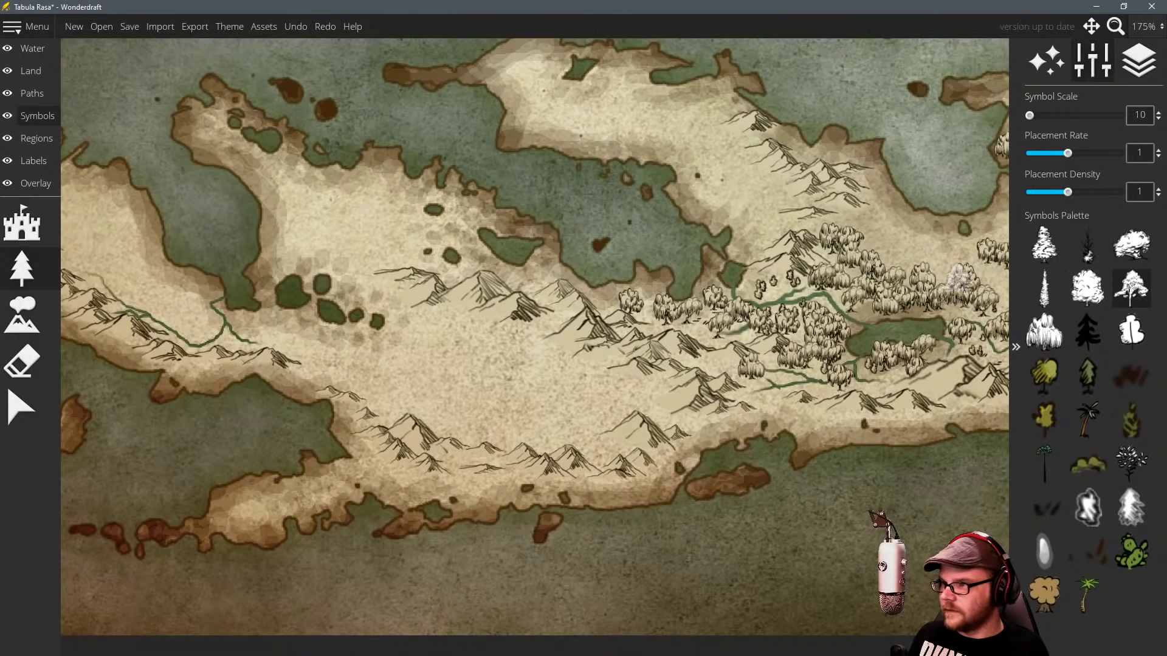
left_click(1044, 336)
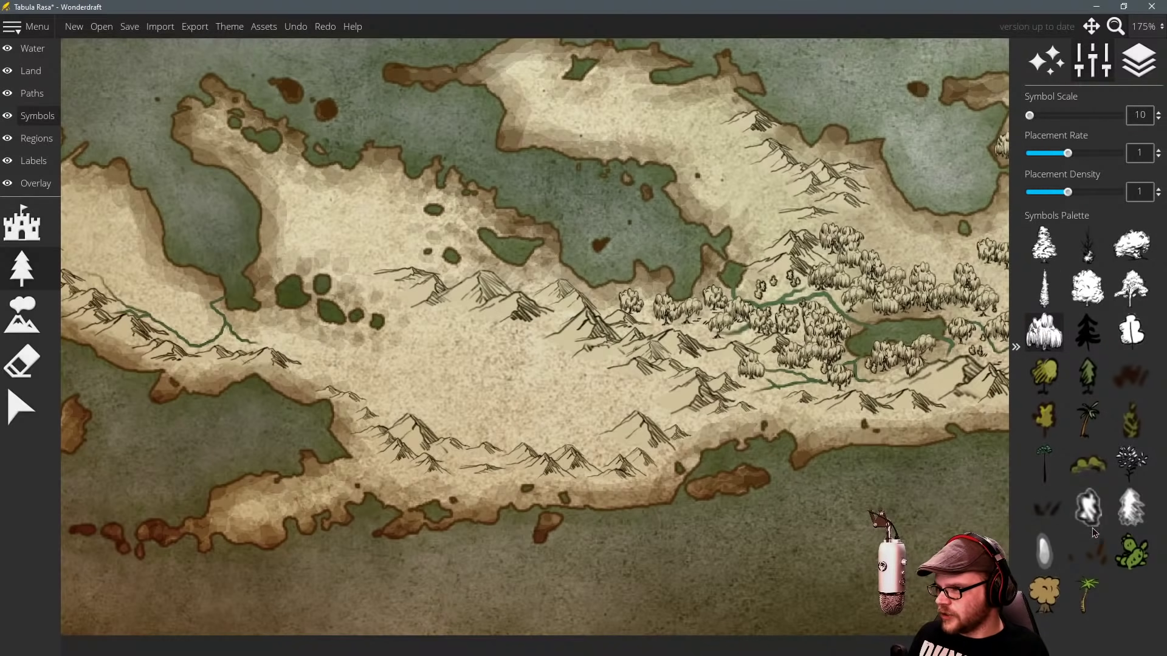
Place soft-edged rounded trees at symbol scale 65 around the southern landmass's western river and both shores of the adjacent inlet.
scroll(577, 408, "up", 3)
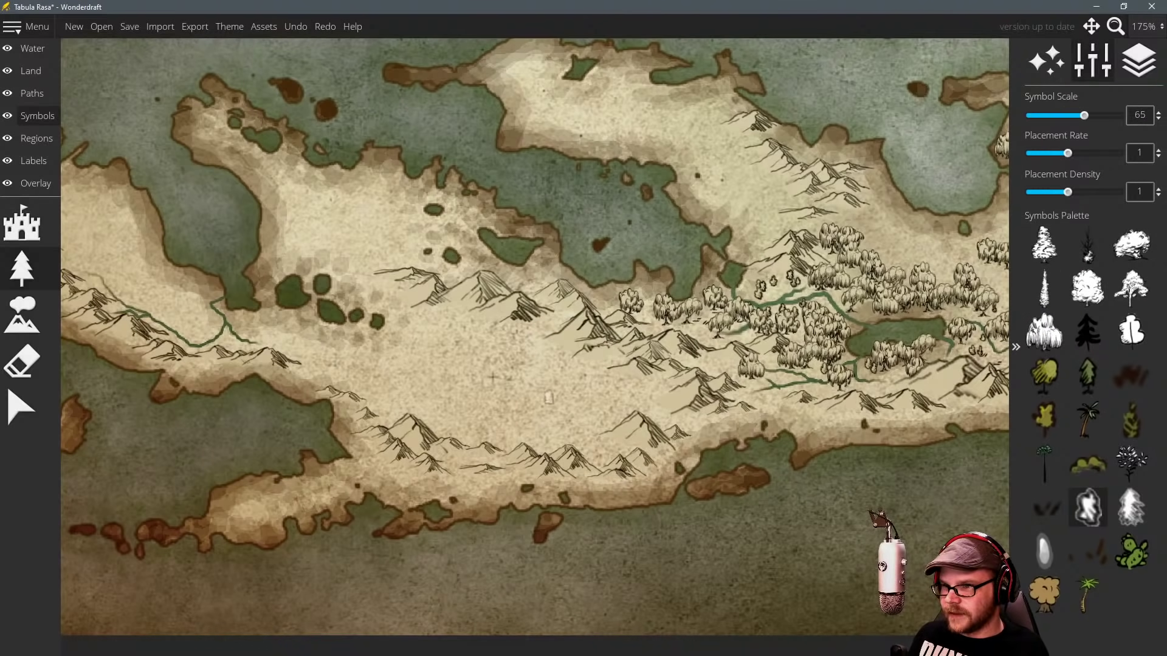
left_click_drag(419, 339, 626, 426)
left_click_drag(511, 302, 569, 310)
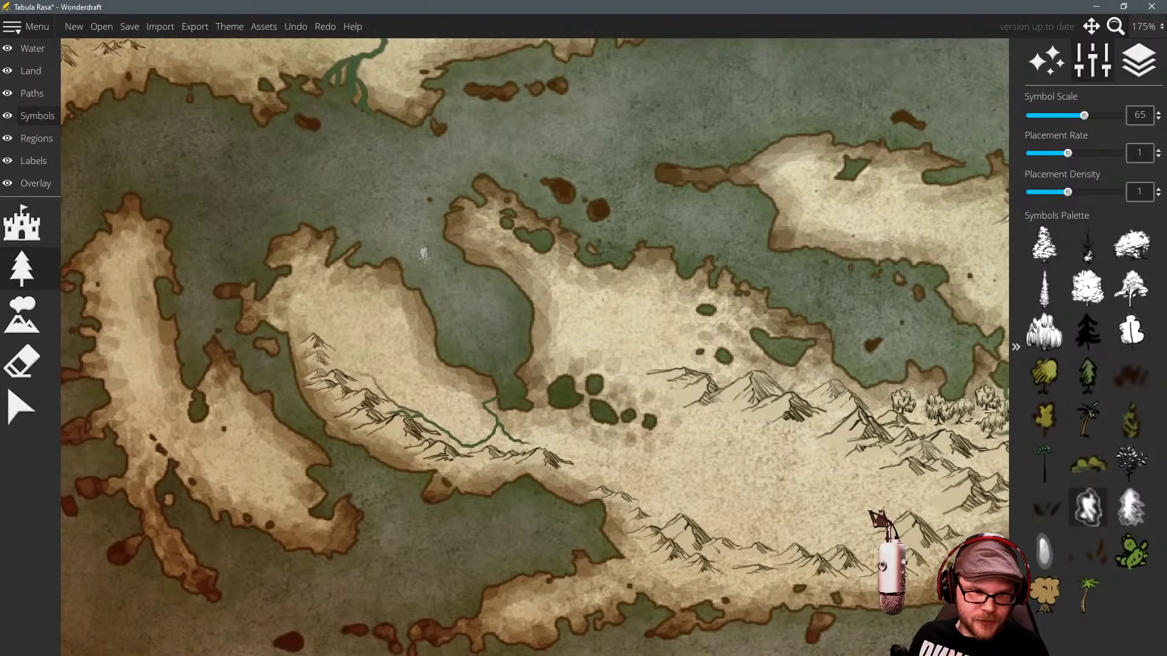
key("Left")
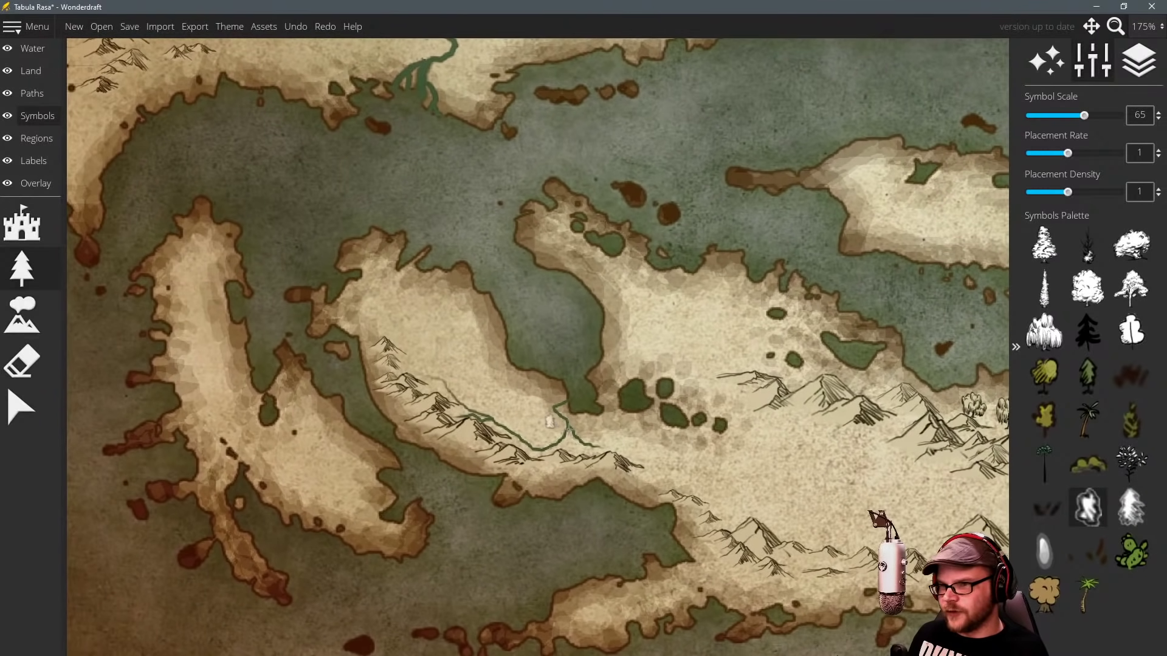
left_click_drag(550, 421, 469, 390)
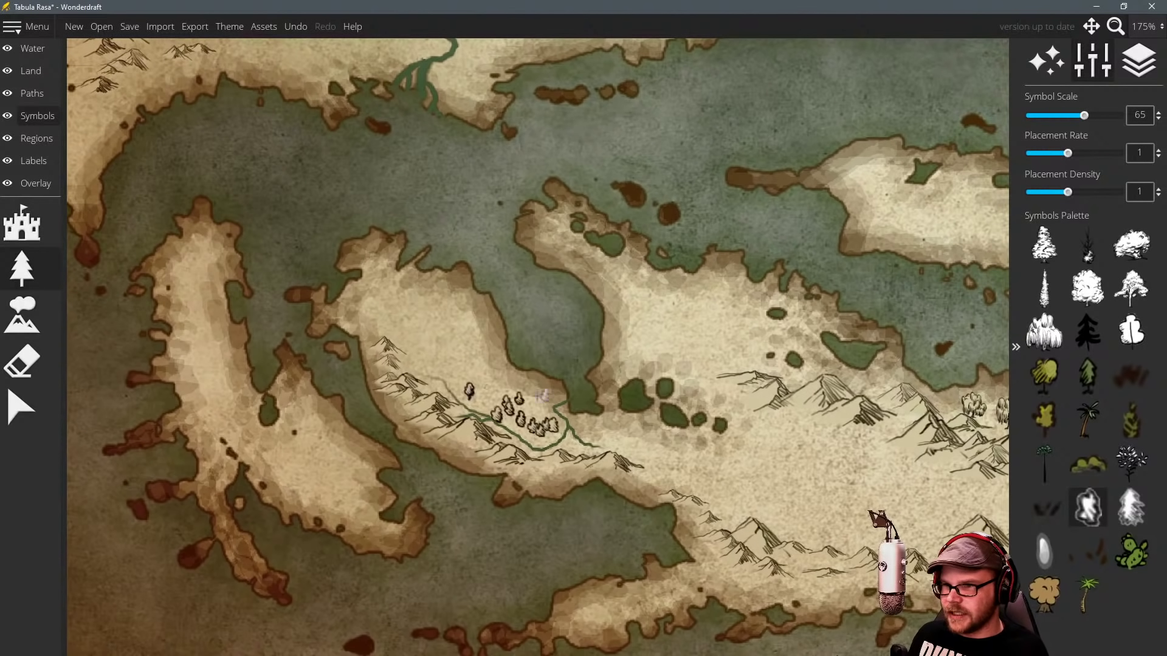
mouse_move(613, 423)
left_mouse_down()
mouse_move(626, 418)
mouse_move(601, 365)
left_mouse_up()
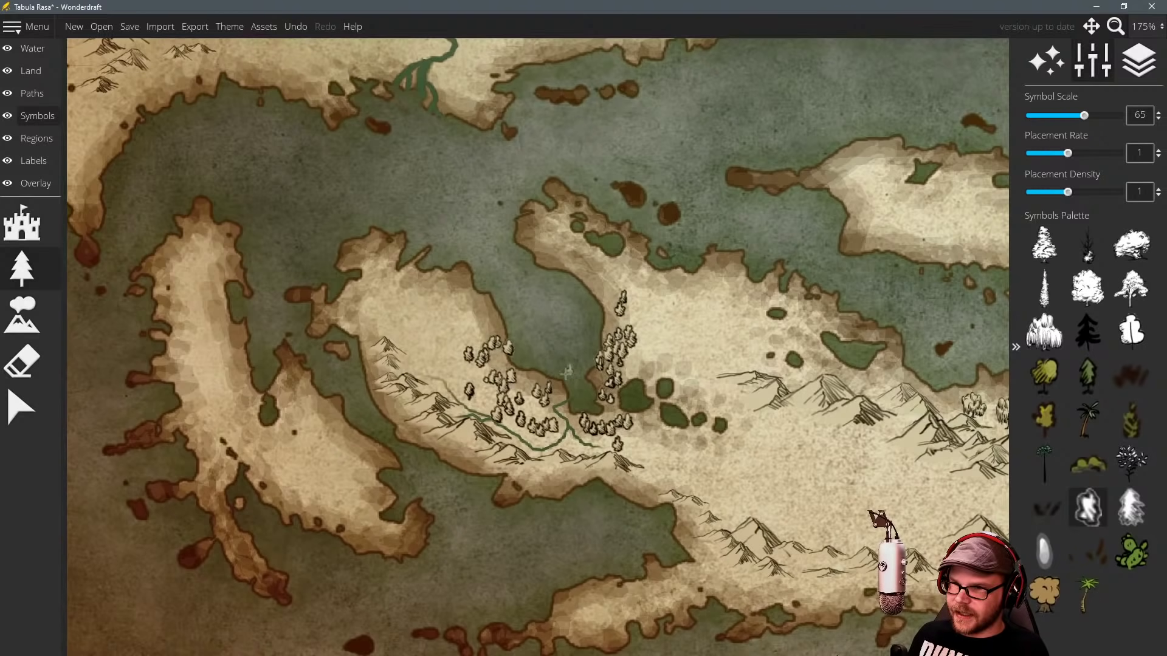
left_click_drag(657, 352, 626, 297)
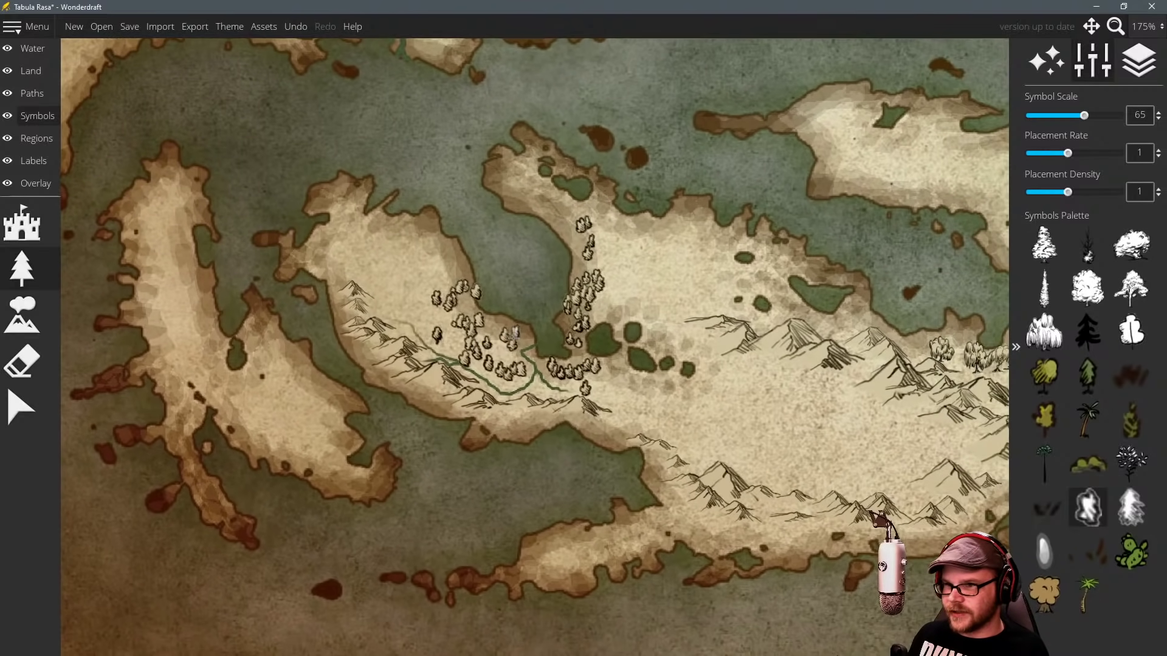
Fill the far-western island with rounded trees, reducing the symbol scale to 55.
mouse_move(429, 322)
left_mouse_down()
mouse_move(419, 315)
mouse_move(588, 328)
left_mouse_up()
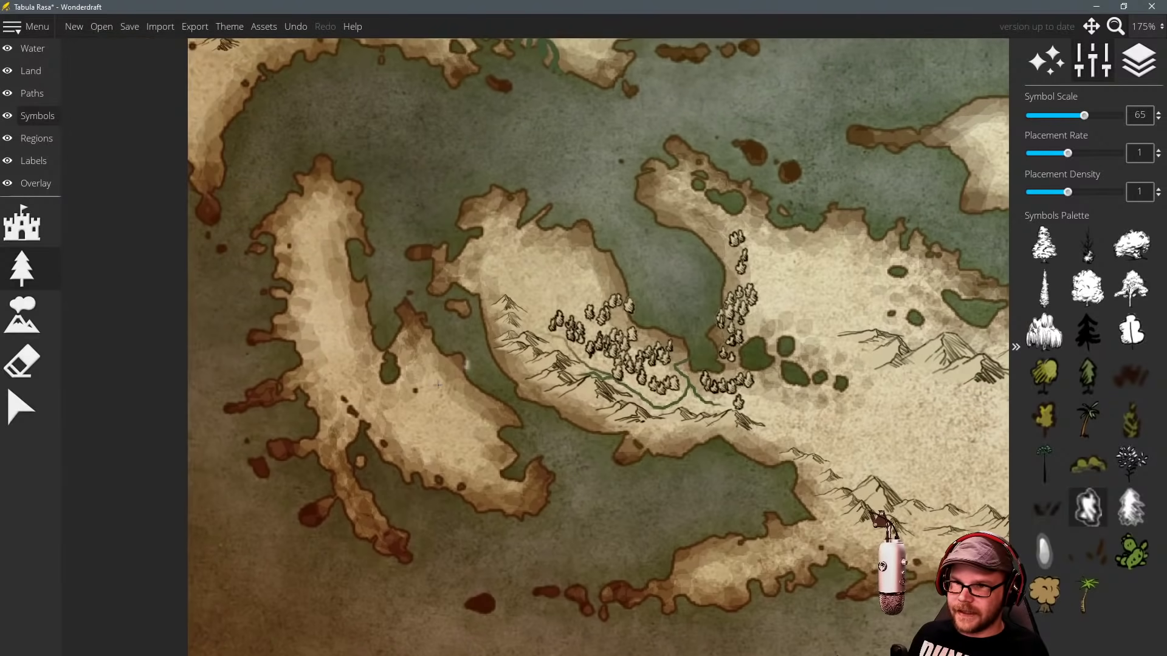
mouse_move(417, 382)
left_mouse_down()
mouse_move(458, 426)
mouse_move(447, 408)
mouse_move(434, 450)
mouse_move(455, 393)
mouse_move(443, 372)
mouse_move(378, 418)
mouse_move(423, 429)
mouse_move(367, 391)
mouse_move(352, 342)
mouse_move(312, 361)
mouse_move(324, 211)
mouse_move(290, 250)
mouse_move(304, 315)
mouse_move(320, 283)
mouse_move(342, 309)
mouse_move(343, 404)
left_mouse_up()
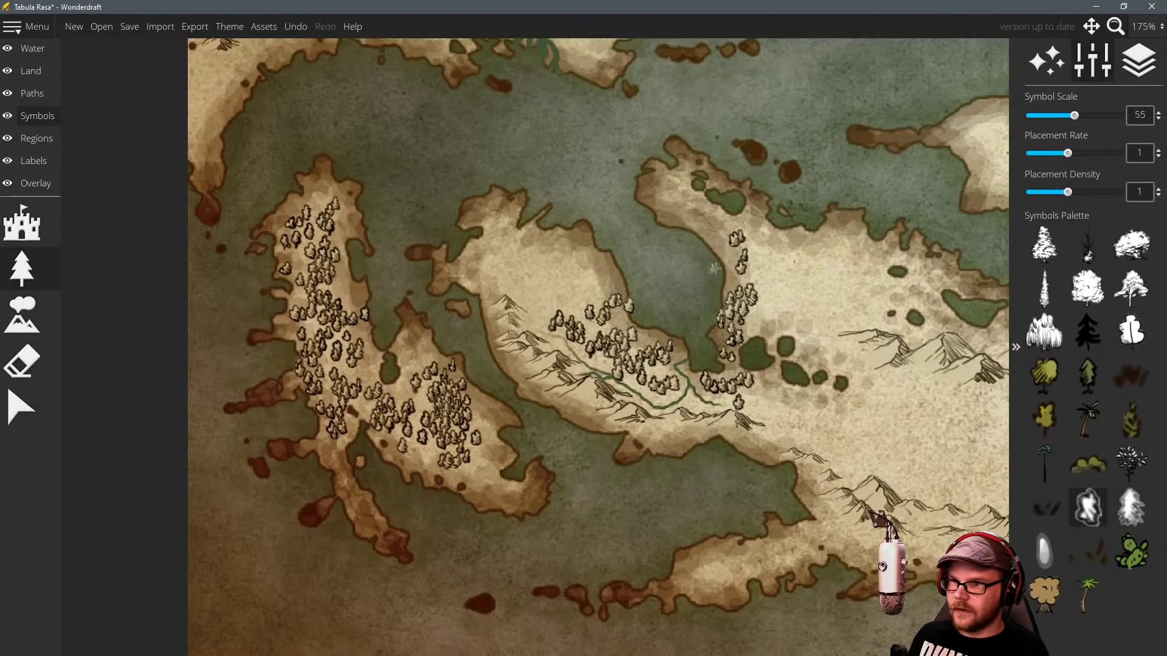
scroll(714, 268, "down", 4)
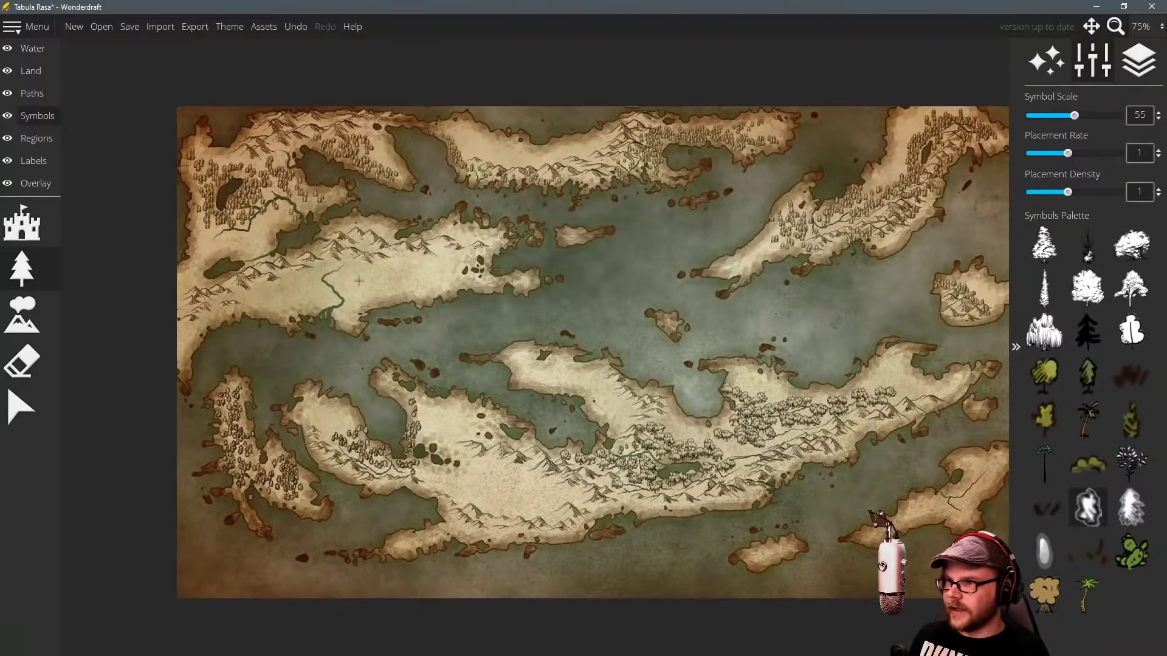
Try grass tufts at symbol scale 60 and the white oval symbol at scale 20 on the southern landmass's open plain.
scroll(500, 484, "up", 5)
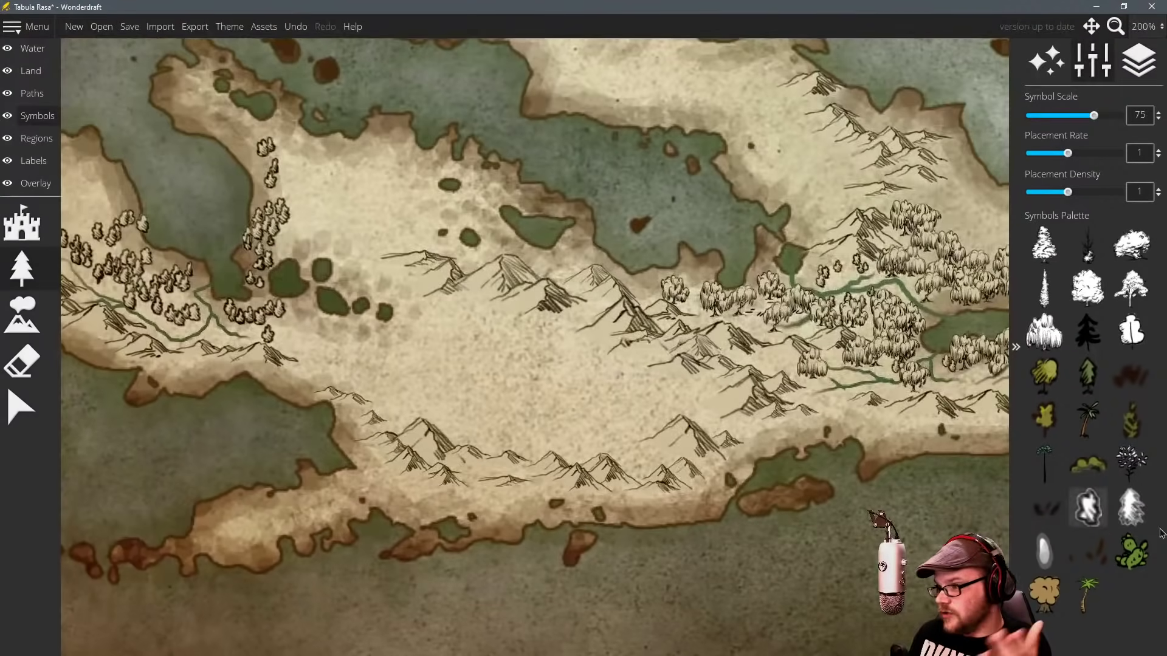
left_click(1084, 556)
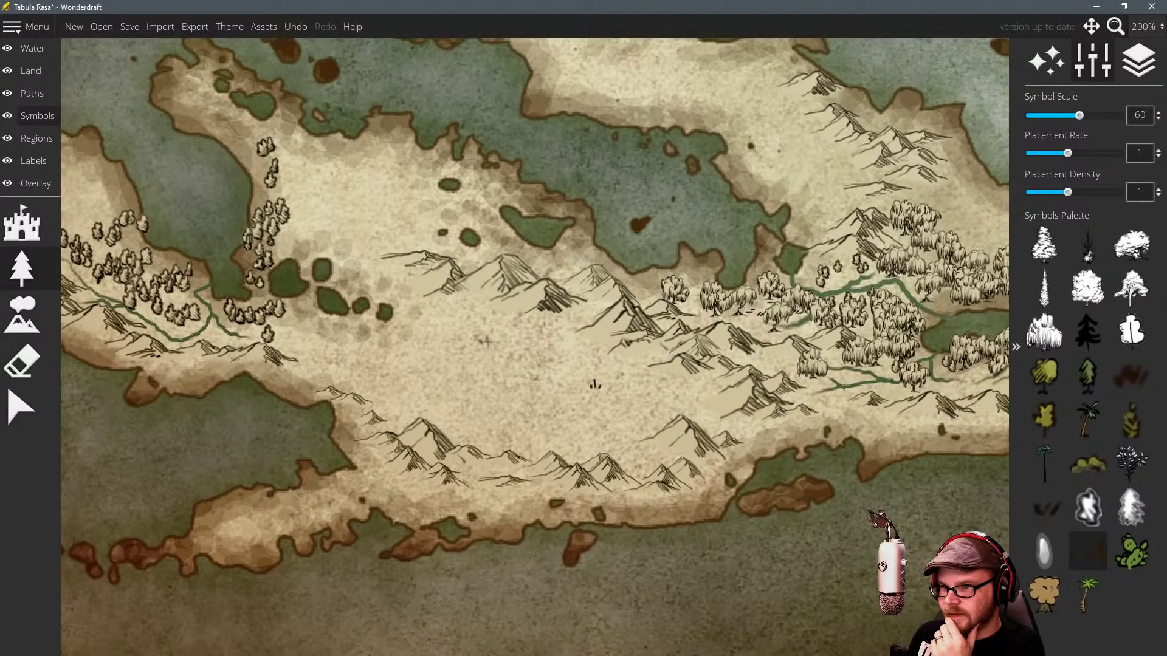
left_click(1044, 506)
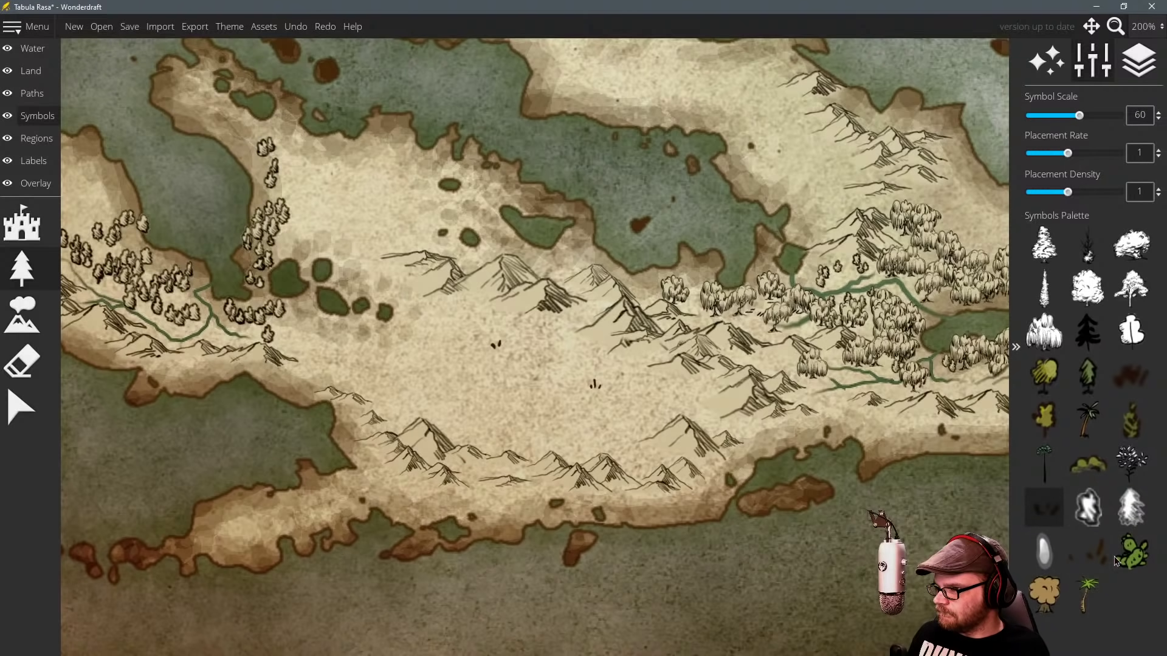
left_click(1132, 552)
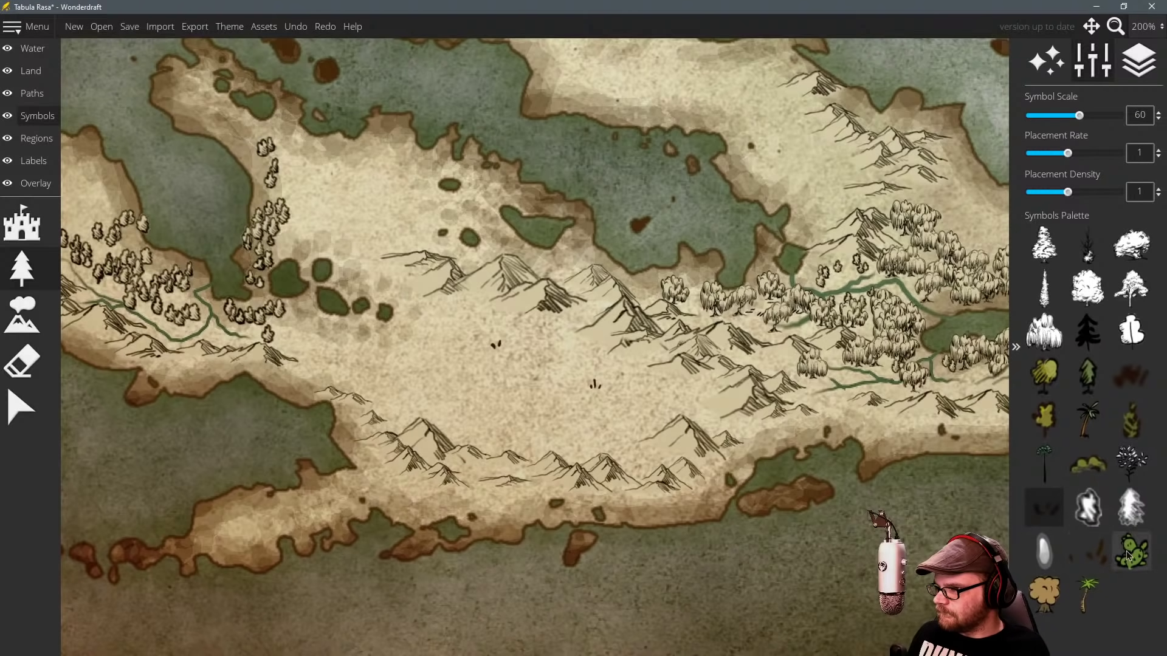
left_click(1045, 552)
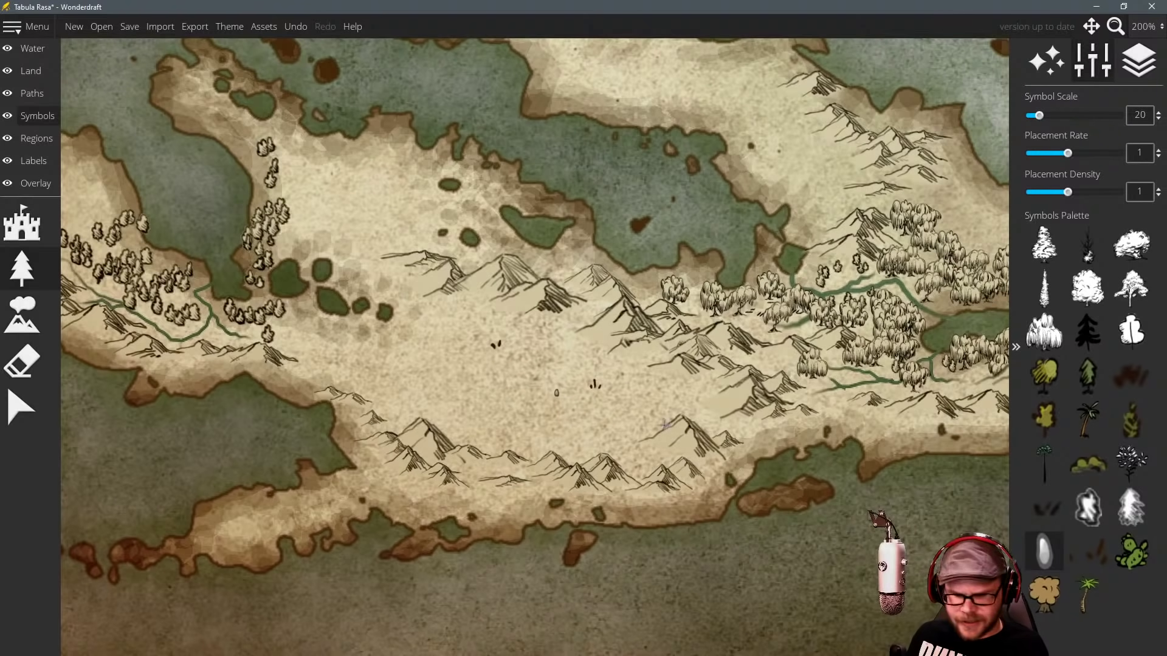
Scatter the brown ground-speck symbol at scale 20 across the southern landmass's open plain between the mountain ranges.
left_click(1026, 498)
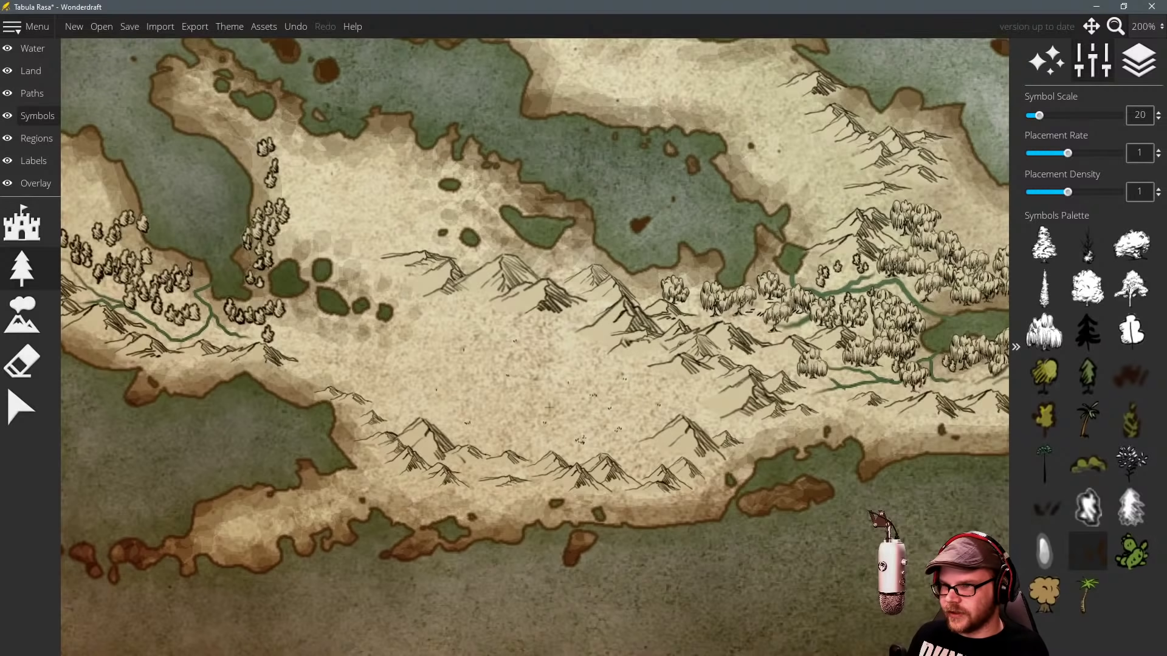
left_click_drag(488, 349, 689, 433)
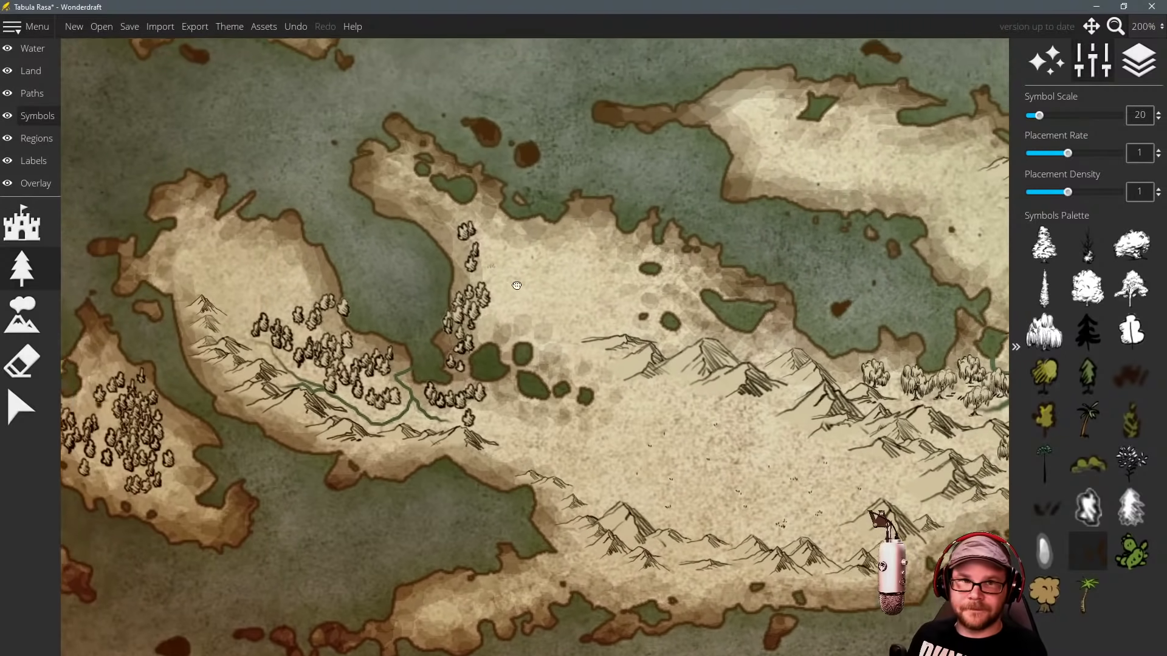
Plant the branching leafy tree at symbol scale 15 on both sides of the western landmass's river, south of the long mountain range.
left_click_drag(425, 224, 569, 269)
scroll(569, 269, "down", 1)
scroll(569, 269, "down", 1)
left_click_drag(490, 229, 629, 252)
left_click(36, 371)
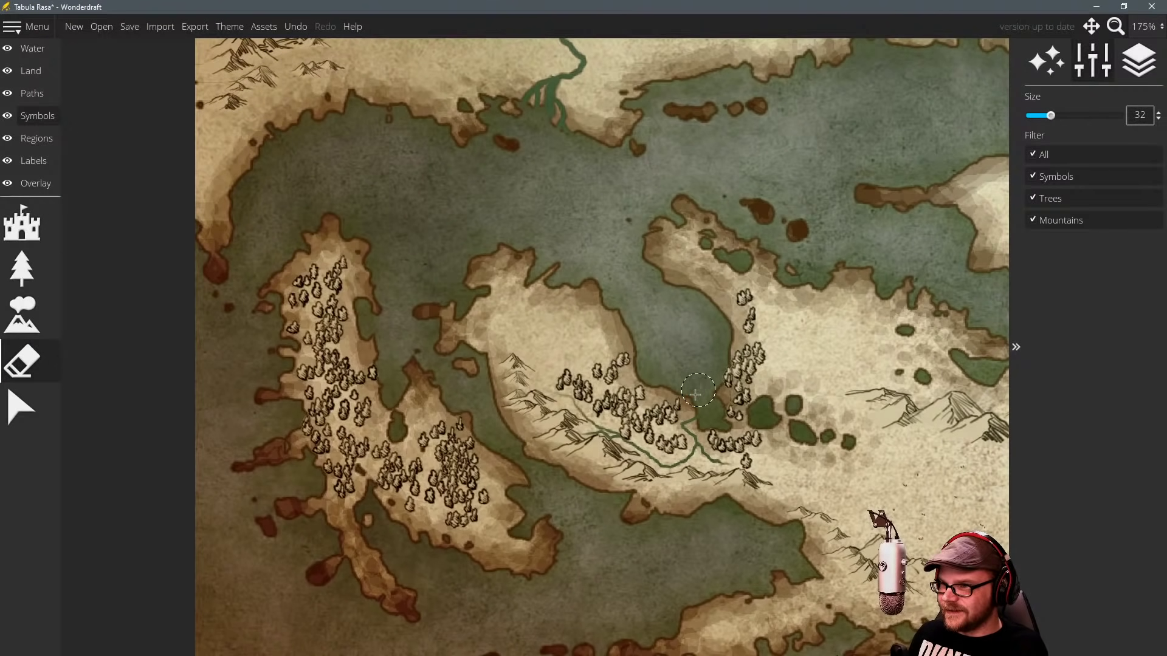
mouse_move(551, 200)
left_mouse_down()
mouse_move(557, 422)
mouse_move(476, 518)
left_mouse_up()
left_click_drag(541, 336, 605, 310)
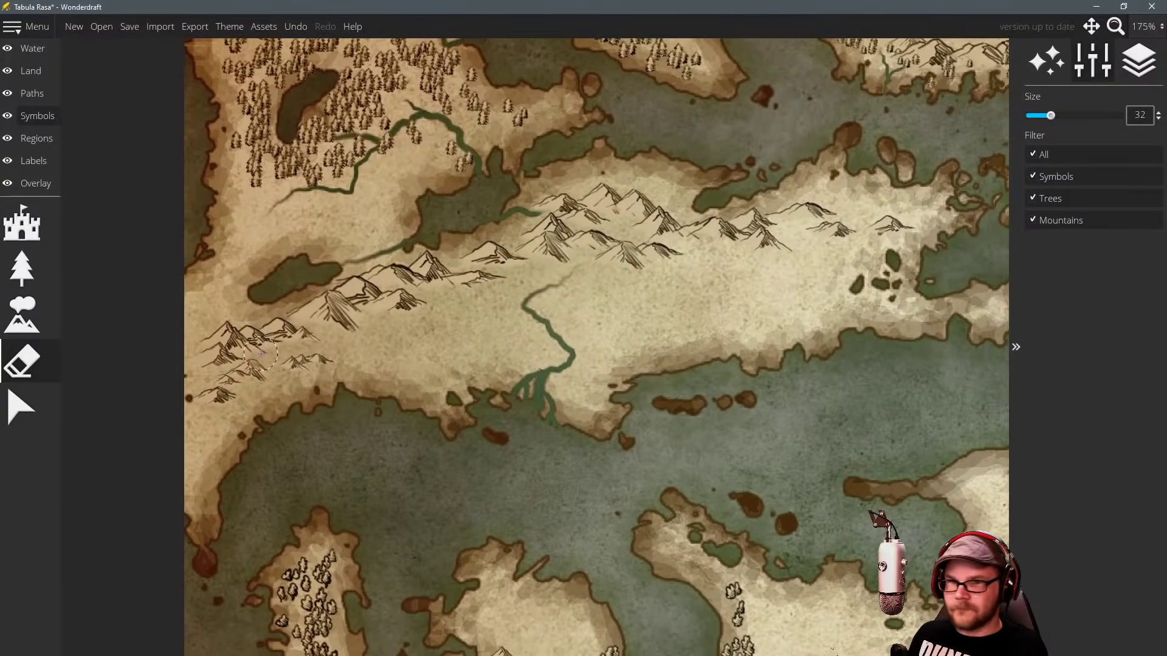
left_click(22, 267)
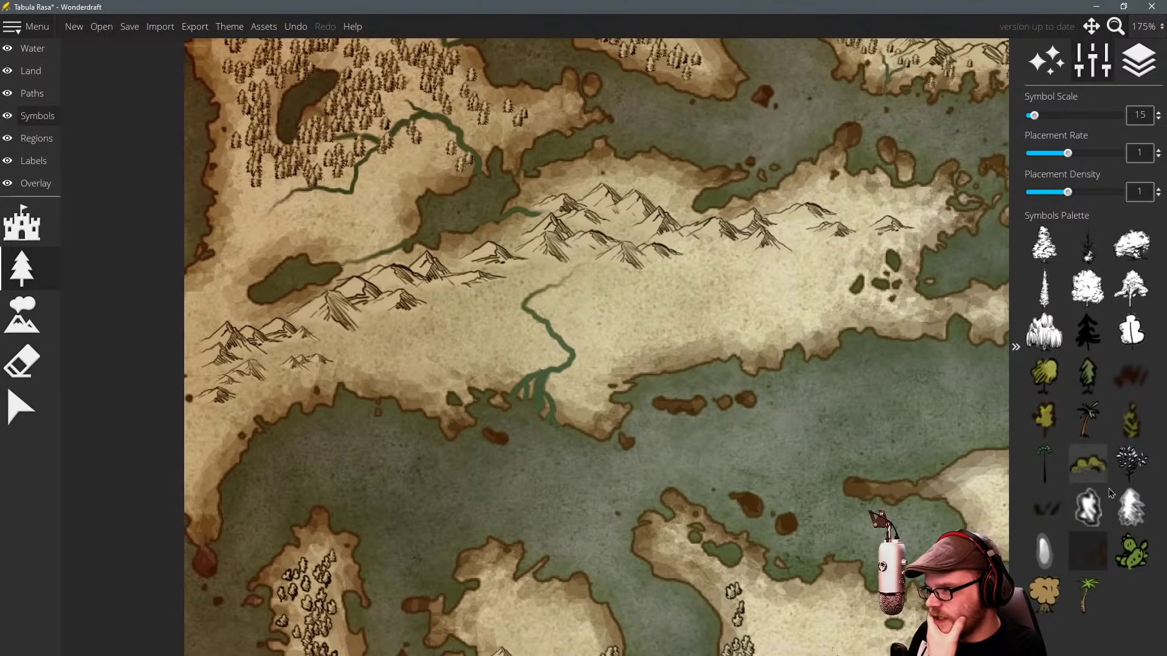
left_click(1134, 467)
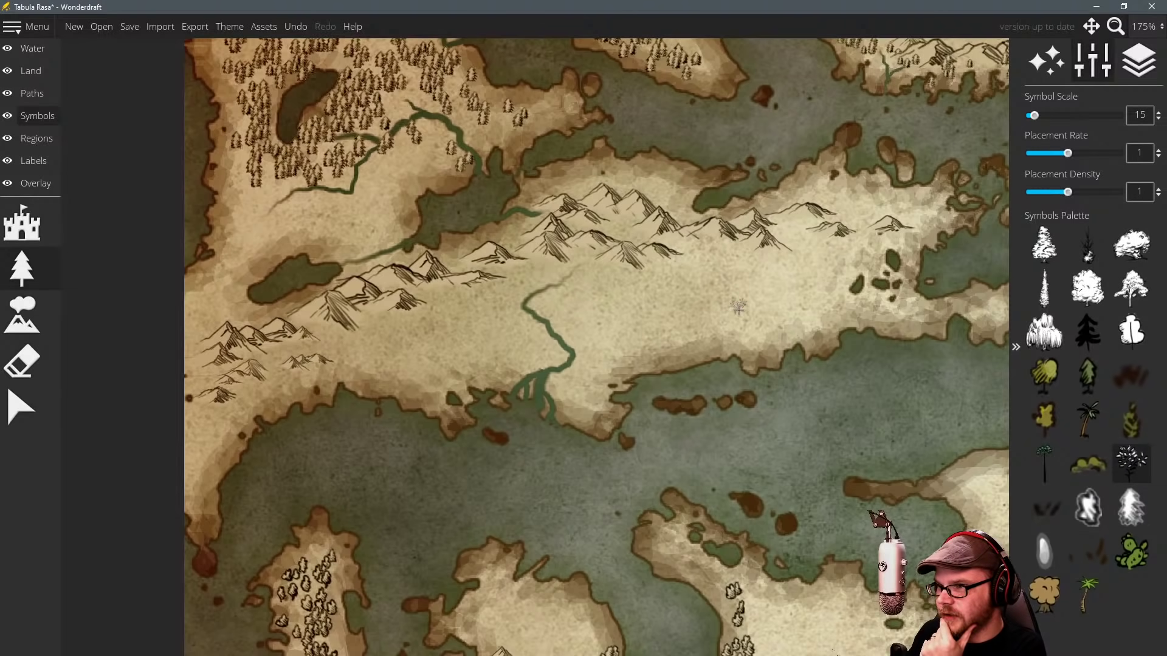
scroll(738, 308, "down", 5)
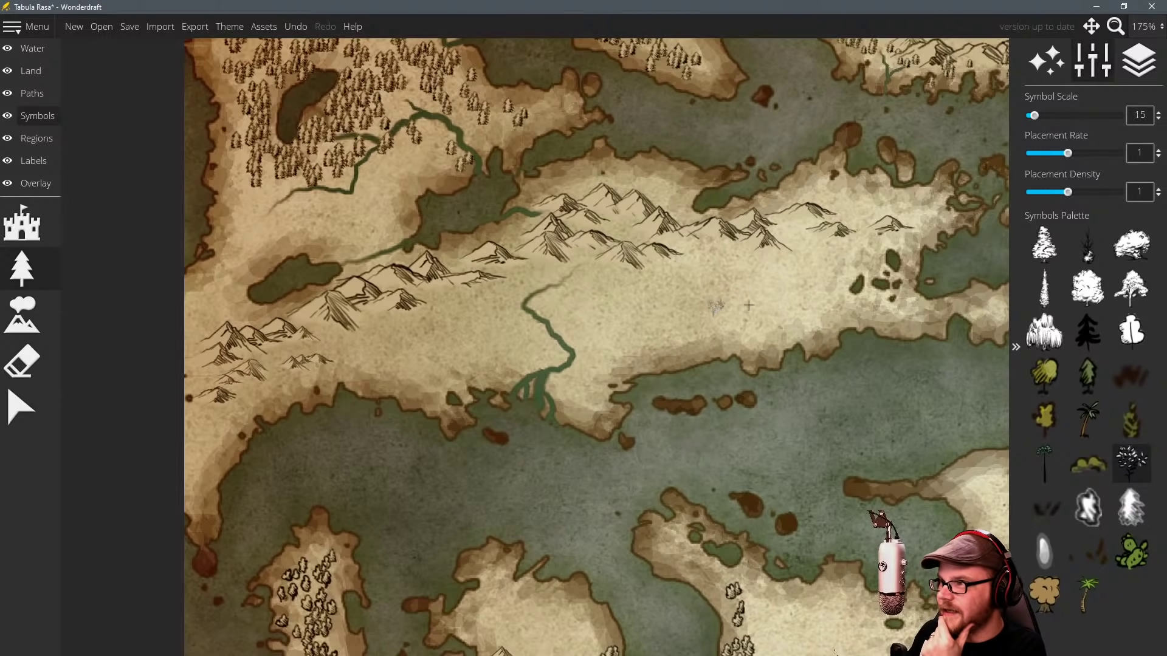
left_click_drag(759, 302, 672, 308)
scroll(655, 302, "up", 2)
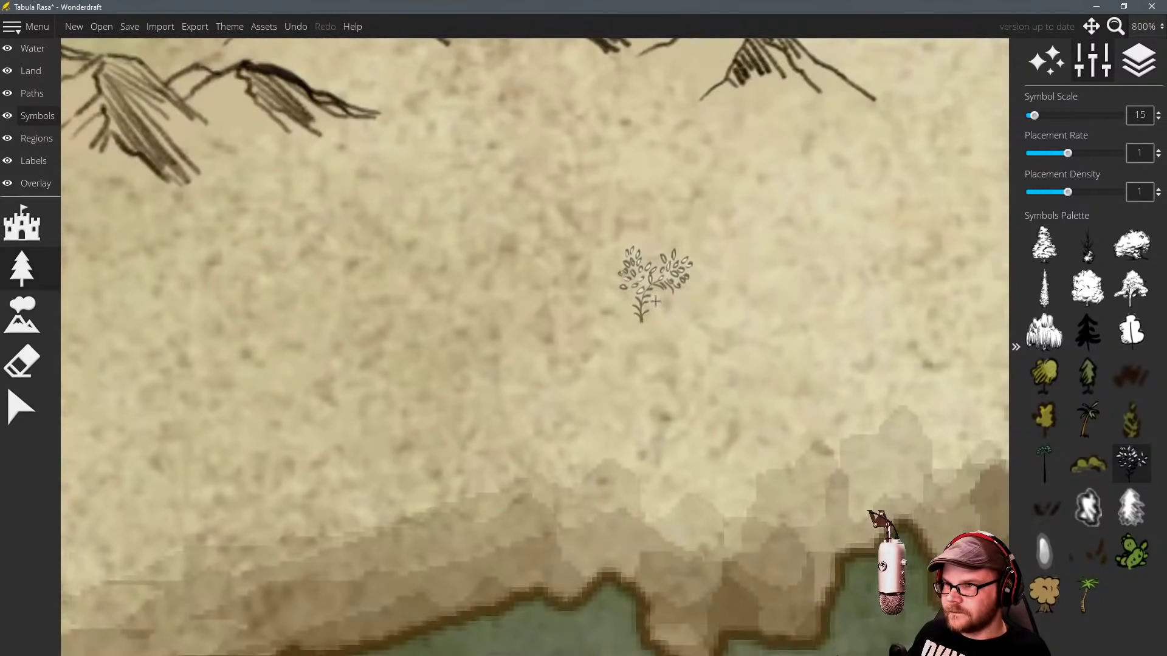
scroll(650, 285, "down", 5)
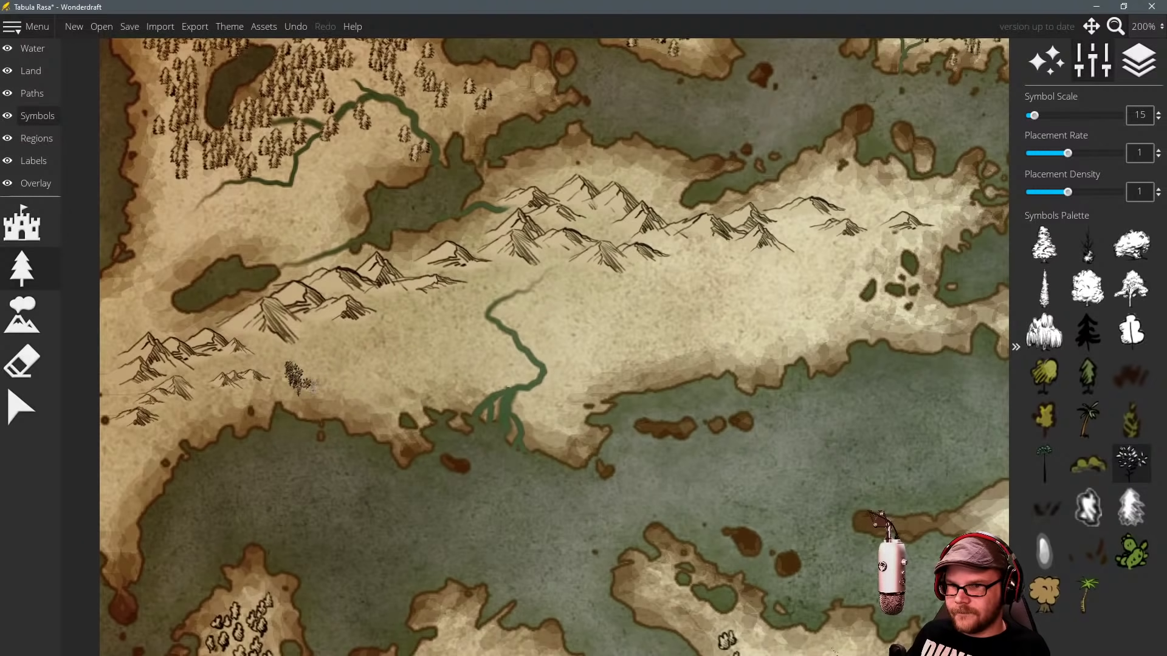
mouse_move(338, 362)
left_mouse_down()
mouse_move(375, 349)
mouse_move(295, 346)
mouse_move(392, 326)
mouse_move(355, 380)
mouse_move(376, 400)
mouse_move(422, 366)
mouse_move(361, 422)
mouse_move(310, 402)
mouse_move(432, 361)
mouse_move(494, 368)
mouse_move(423, 333)
mouse_move(462, 317)
mouse_move(482, 284)
mouse_move(384, 313)
mouse_move(363, 328)
mouse_move(490, 349)
left_mouse_up()
mouse_move(535, 316)
left_mouse_down()
mouse_move(568, 309)
mouse_move(522, 286)
mouse_move(570, 286)
mouse_move(544, 324)
mouse_move(569, 371)
mouse_move(660, 273)
mouse_move(747, 255)
mouse_move(656, 287)
mouse_move(549, 422)
mouse_move(656, 322)
left_mouse_up()
Extend the branching leafy trees along the coast north of the range, around the river groves and down the landmass's far-western edge.
mouse_move(529, 161)
left_mouse_down()
mouse_move(614, 170)
mouse_move(768, 255)
mouse_move(820, 186)
left_mouse_up()
left_click_drag(711, 296, 669, 312)
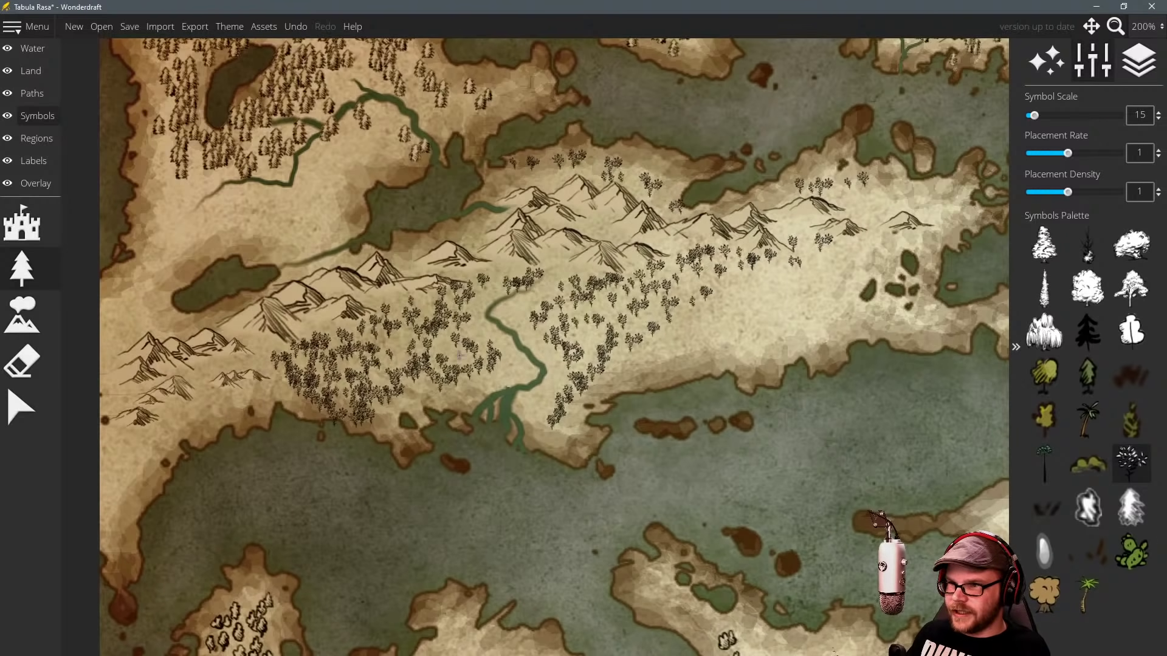
left_click_drag(459, 357, 525, 336)
mouse_move(289, 396)
left_mouse_down()
mouse_move(251, 421)
mouse_move(219, 414)
mouse_move(187, 463)
mouse_move(176, 535)
mouse_move(181, 428)
left_mouse_up()
mouse_move(188, 304)
left_mouse_down()
mouse_move(193, 266)
mouse_move(243, 303)
mouse_move(176, 328)
left_mouse_up()
key("Up")
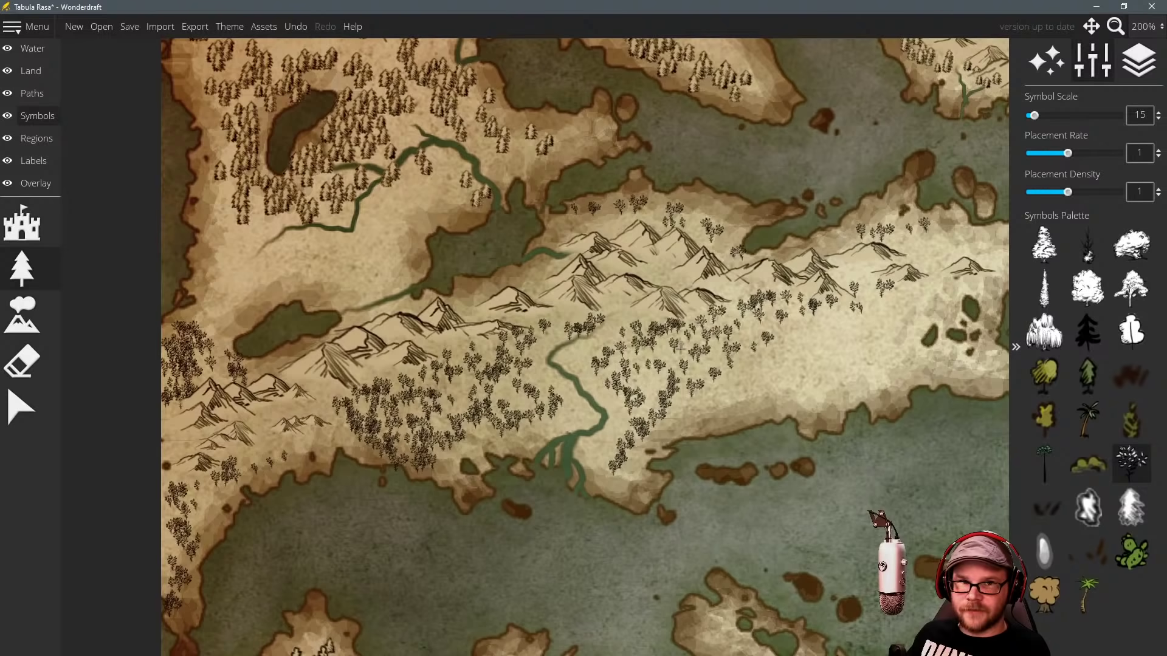
Place soft-edged conifers at symbol scales 35 and 40 along the west coast between the northern conifer forest and the leafy trees.
mouse_move(643, 319)
left_mouse_down()
mouse_move(484, 213)
mouse_move(612, 283)
left_mouse_up()
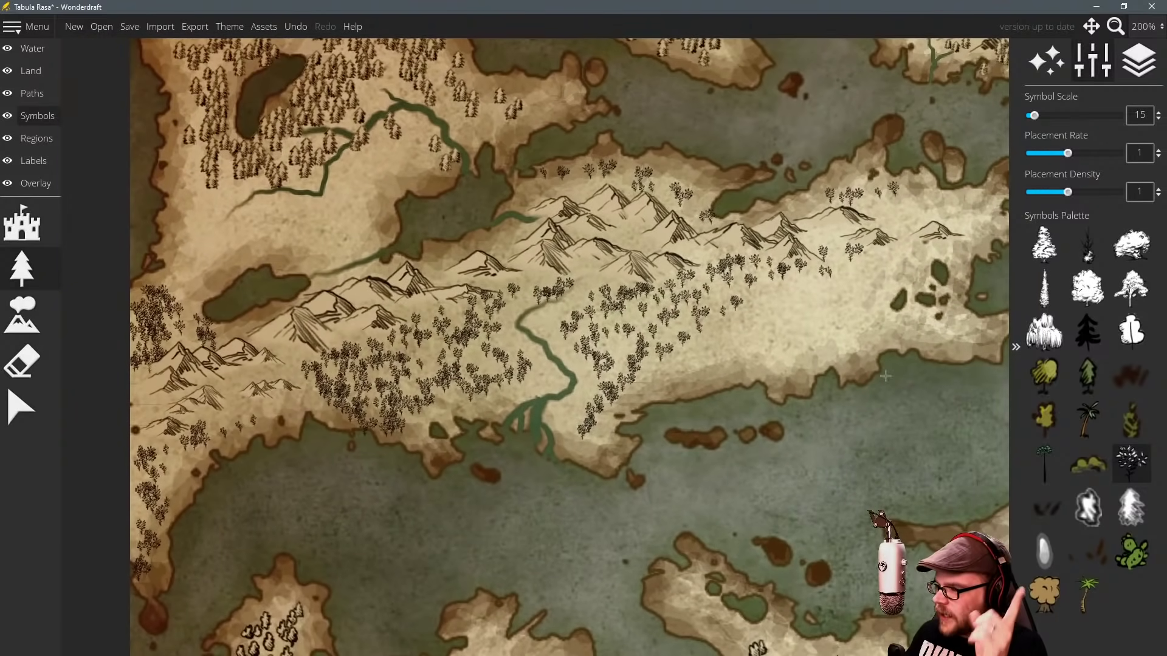
key("Left")
key("Up")
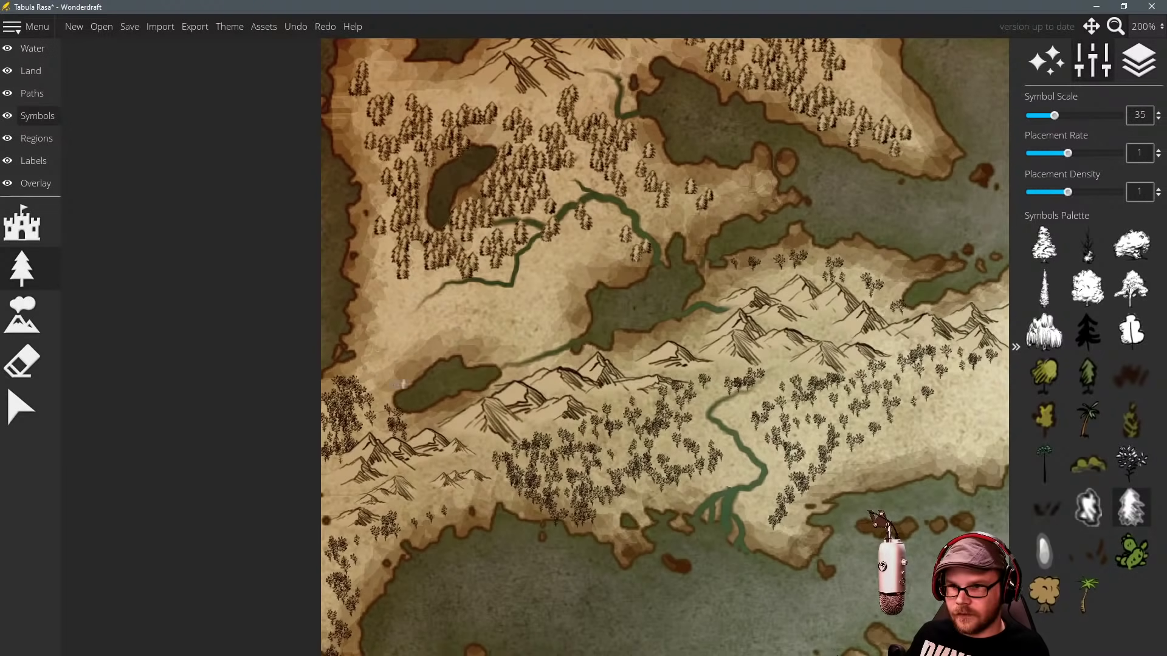
left_click_drag(389, 370, 398, 364)
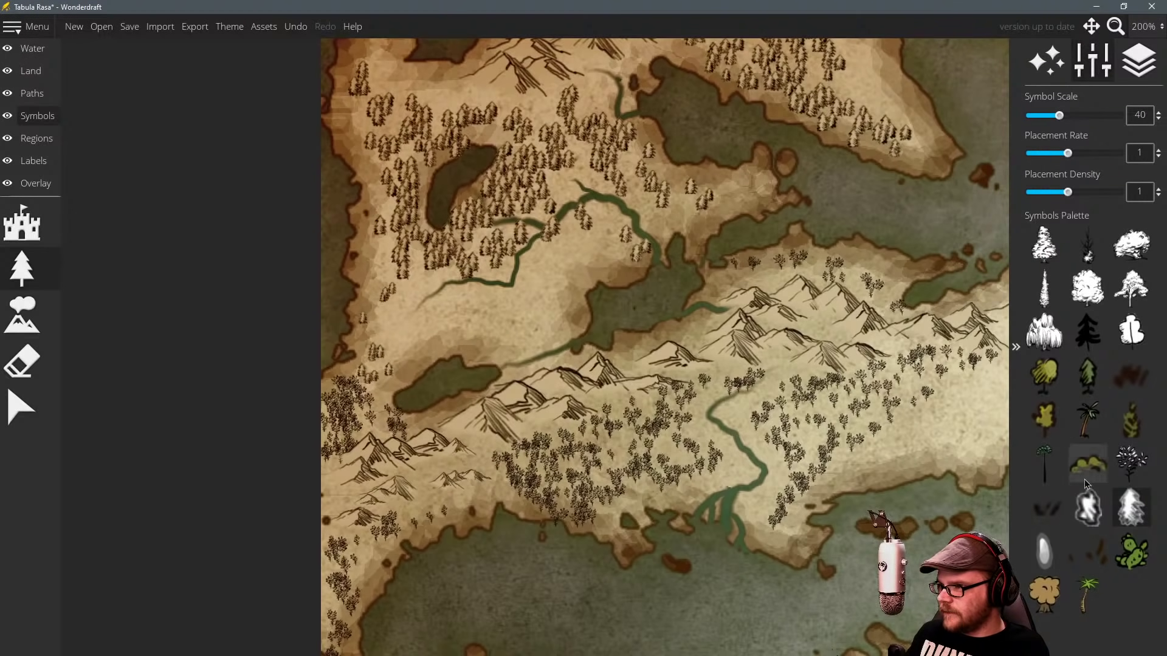
Add branching leafy trees at symbol scale 20 north of the small western lake and along the coast north of the range.
left_click(1132, 463)
scroll(386, 386, "down", 3)
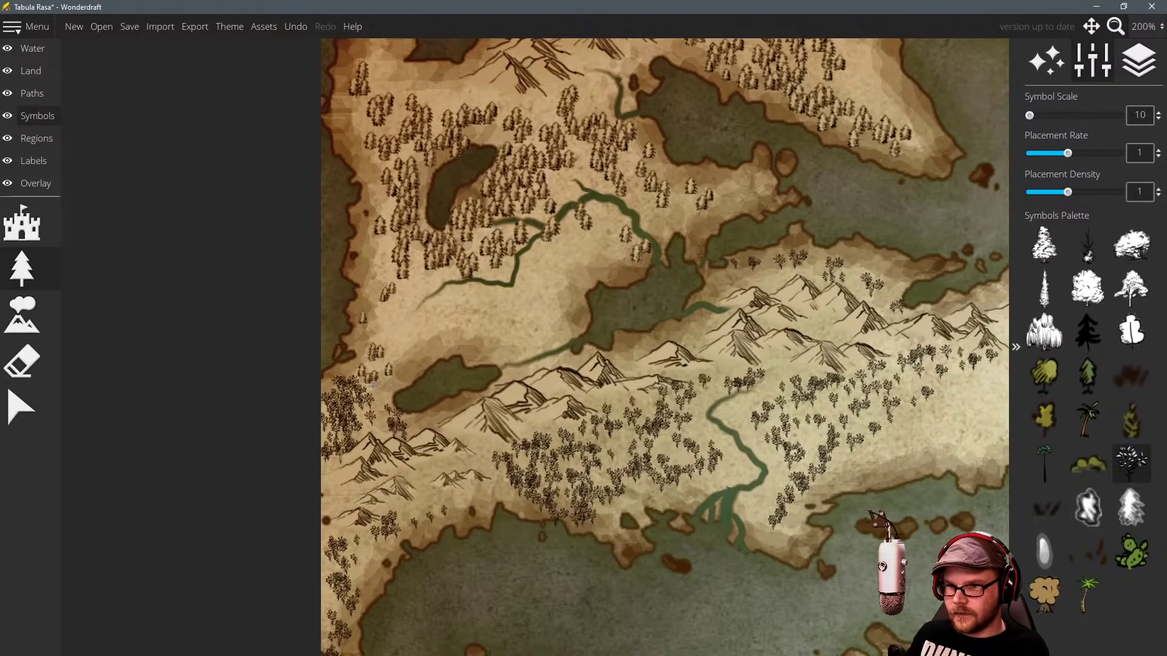
left_click(395, 341)
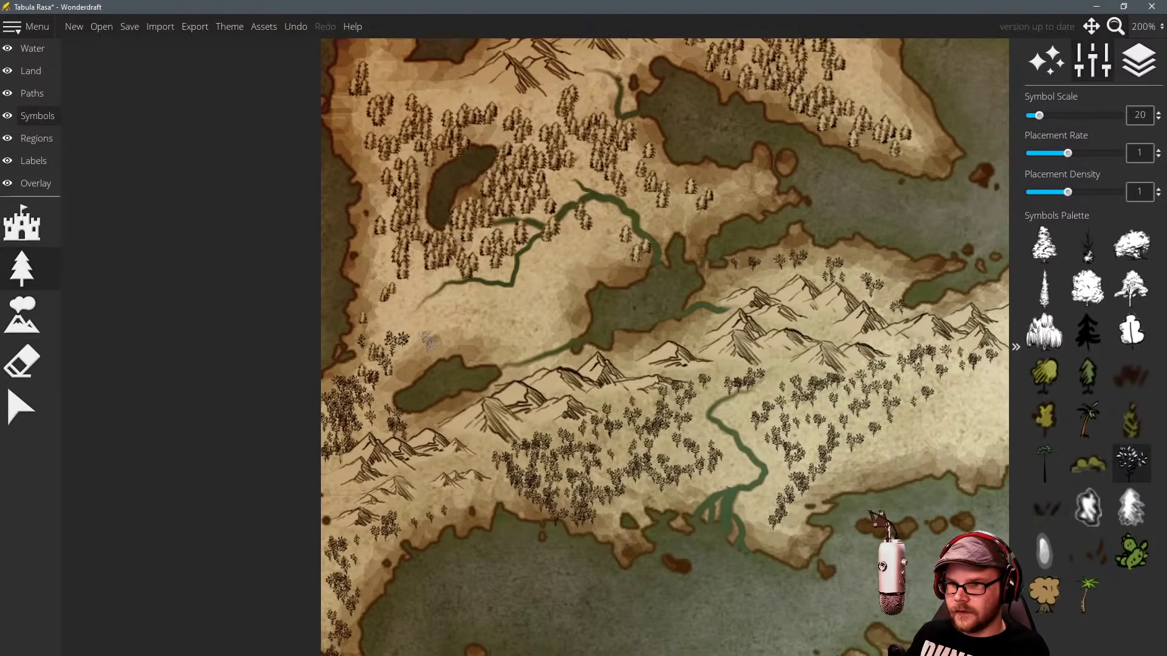
left_click(429, 342)
left_click_drag(429, 342, 218, 296)
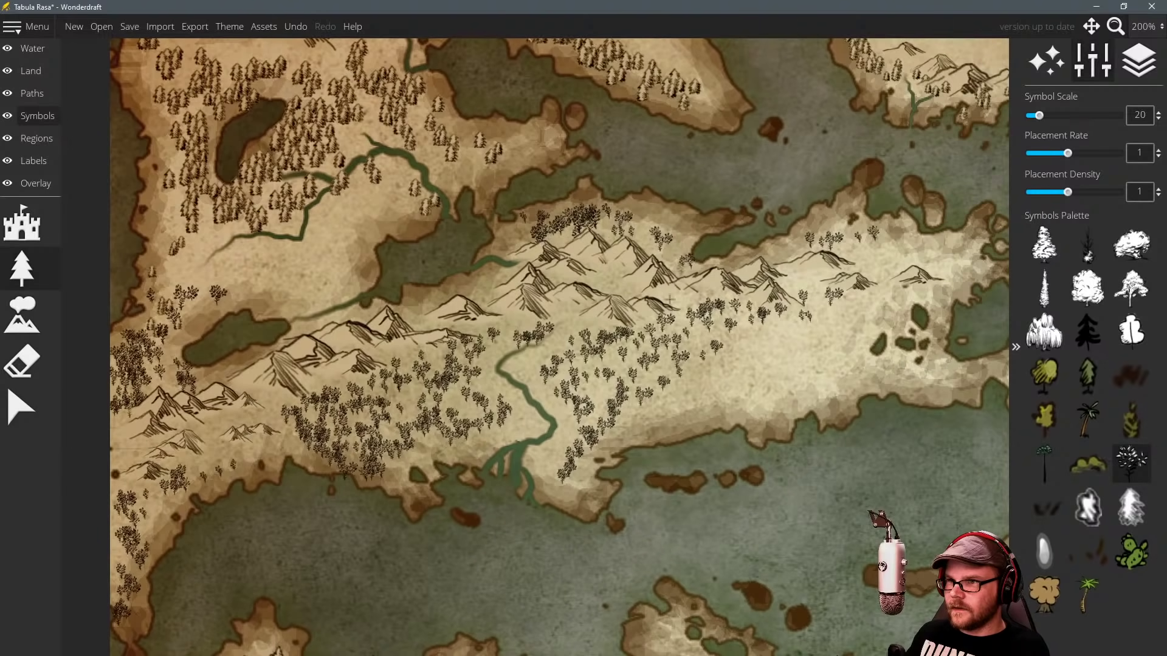
Fill the southern landmass's northern peninsula with branching leafy trees at symbol scale 20.
scroll(608, 213, "down", 3)
scroll(565, 317, "down", 1)
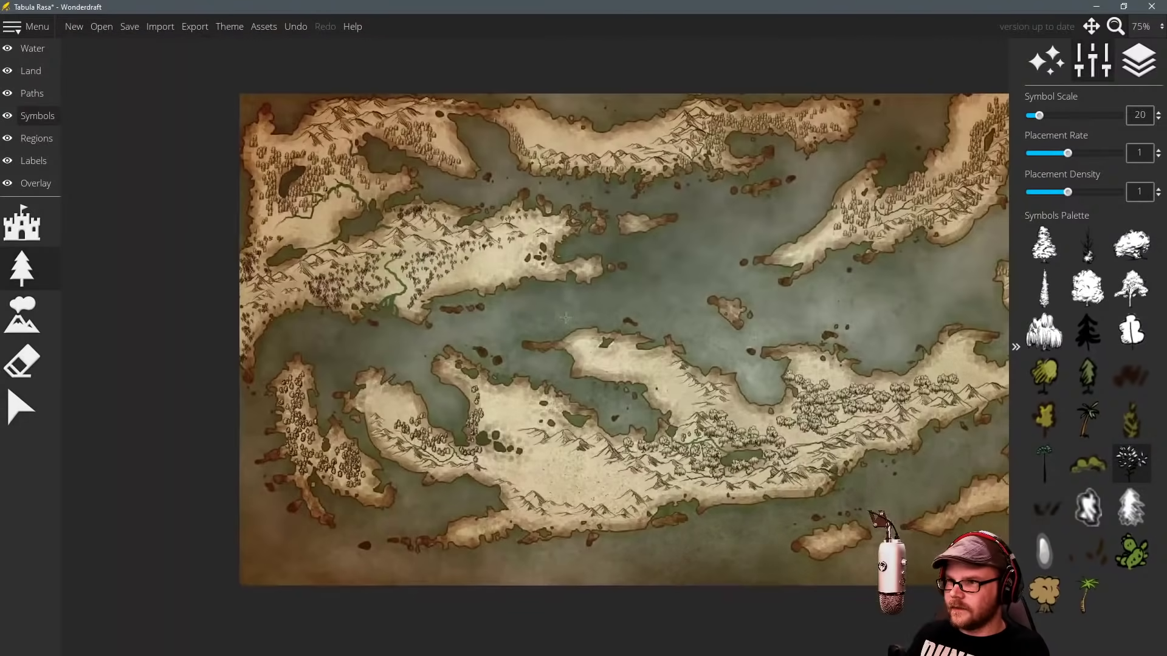
left_click_drag(542, 290, 478, 299)
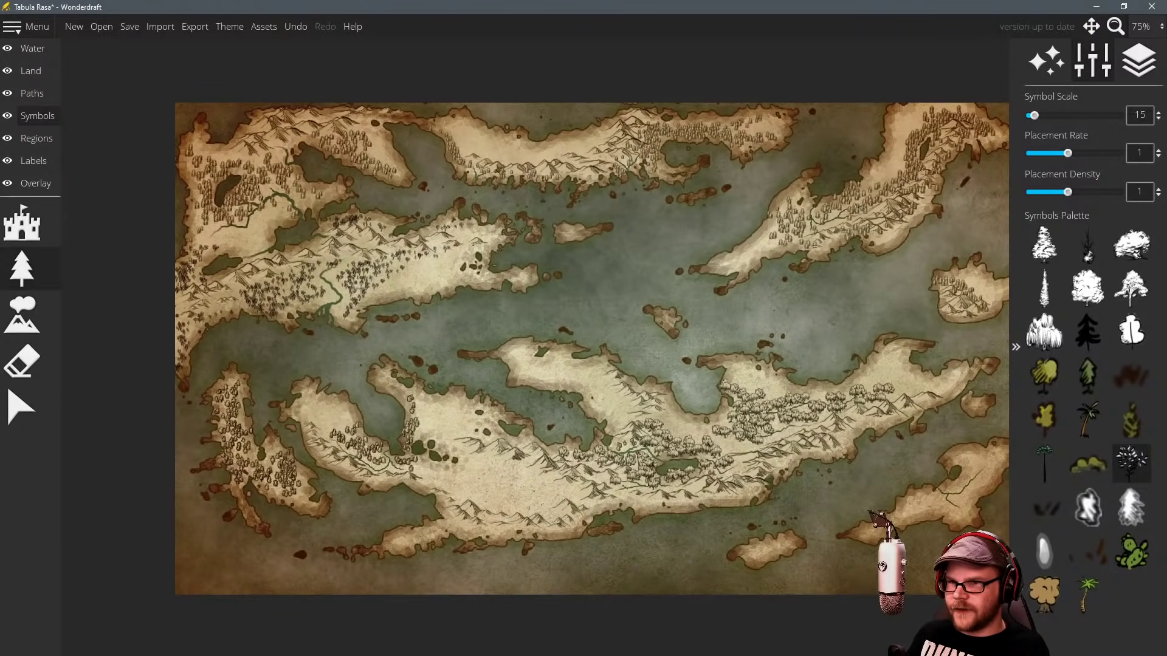
left_click_drag(633, 276, 574, 271)
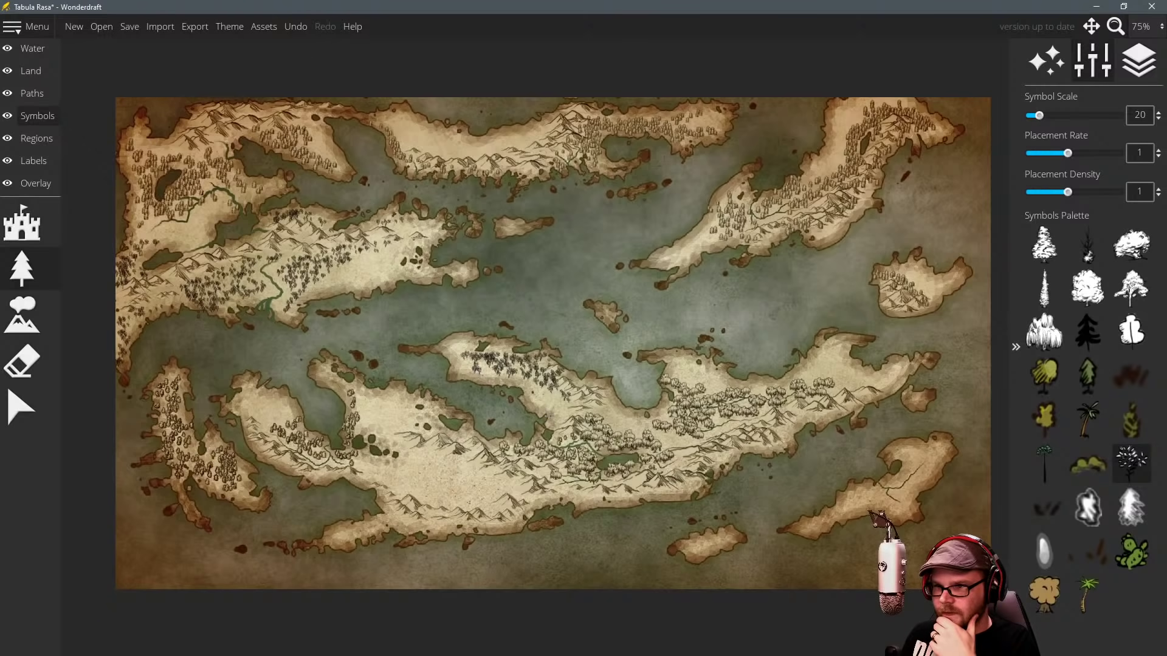
left_click_drag(552, 413, 492, 375)
left_click_drag(457, 265, 476, 283)
scroll(476, 284, "up", 1)
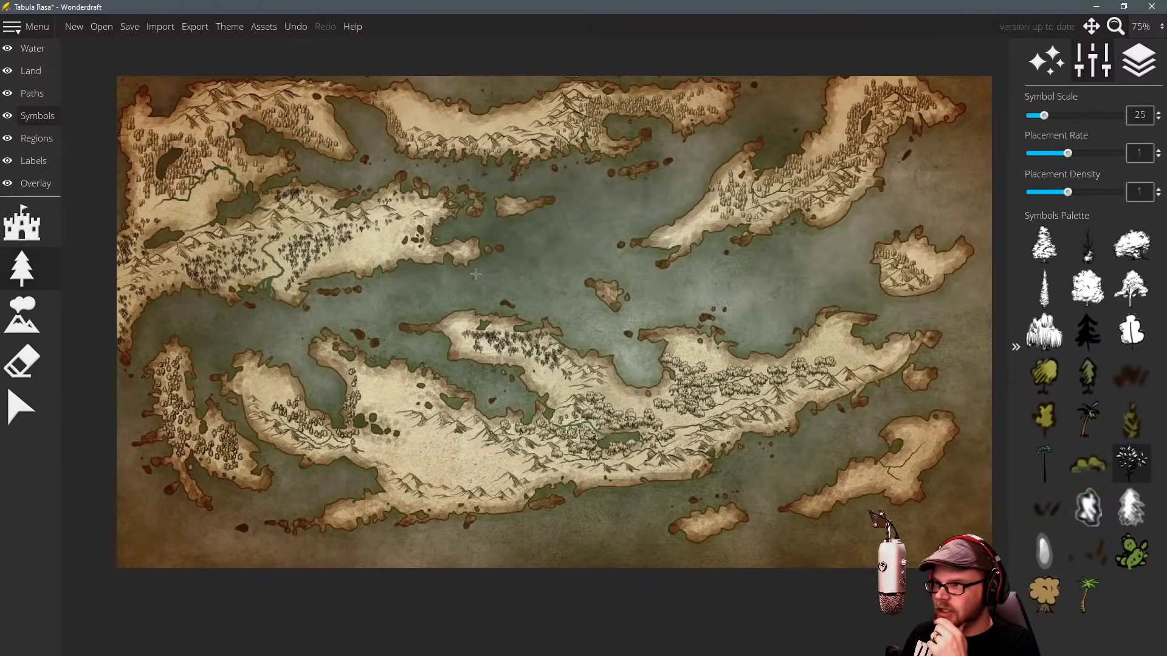
Apply the Imagination theme to the map with all filter options checked.
left_click(220, 26)
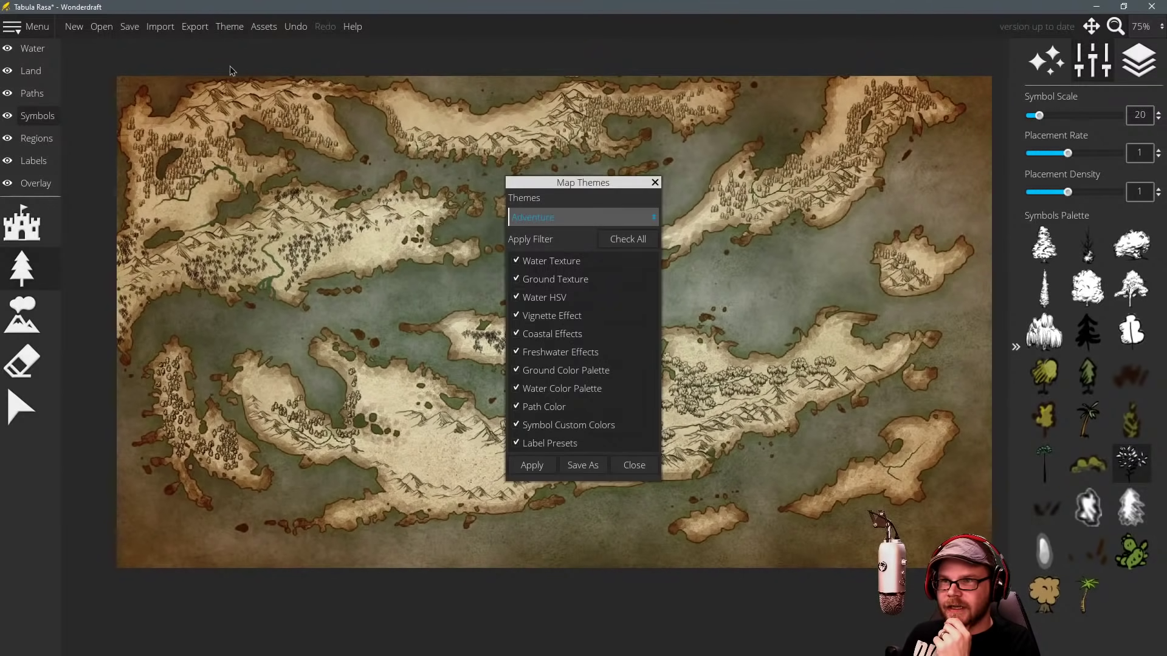
left_click(607, 223)
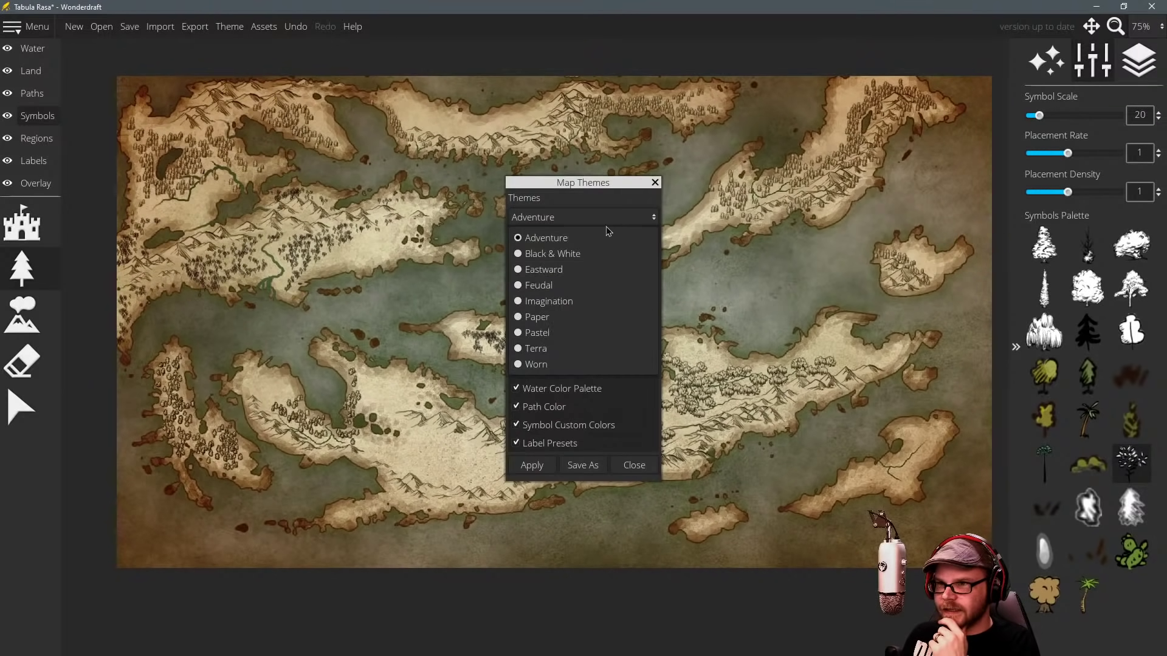
left_click(559, 302)
left_click(544, 465)
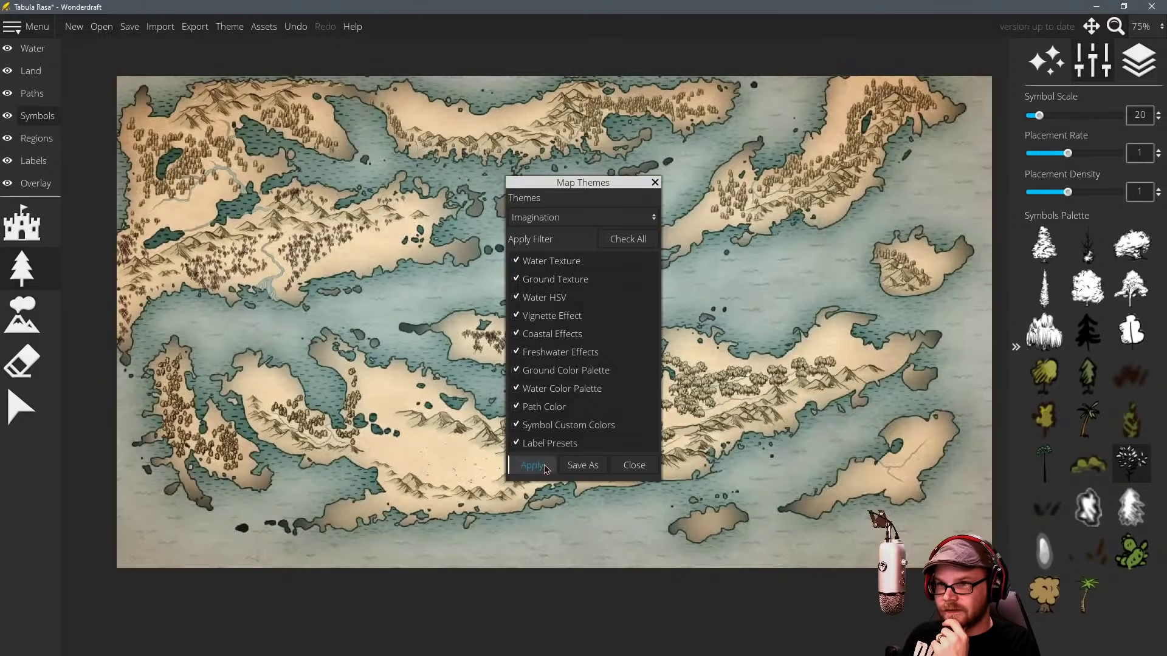
Apply the Pastel theme to the map with all filter options checked.
left_click_drag(584, 185, 526, 136)
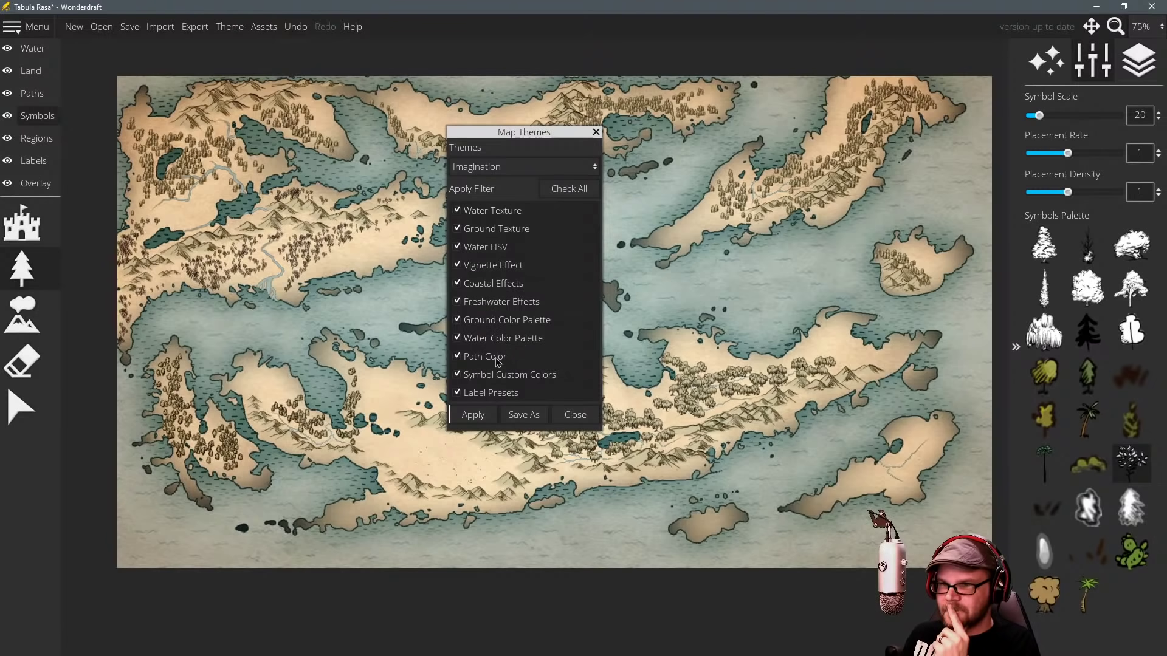
left_click(521, 168)
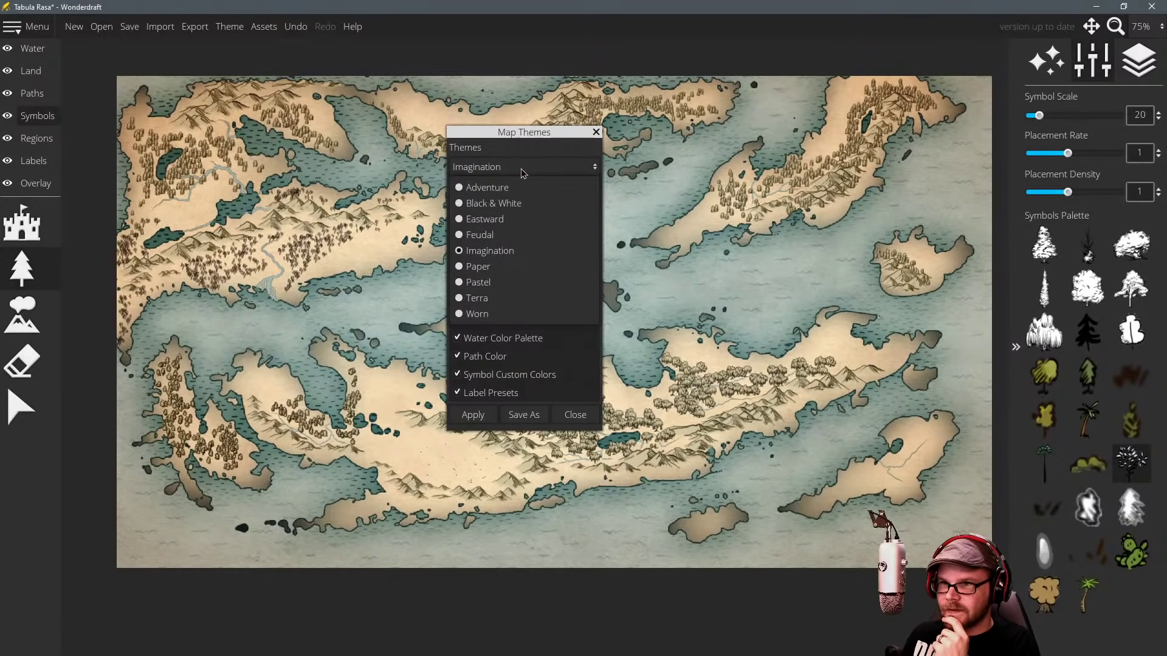
left_click(474, 283)
left_click(473, 416)
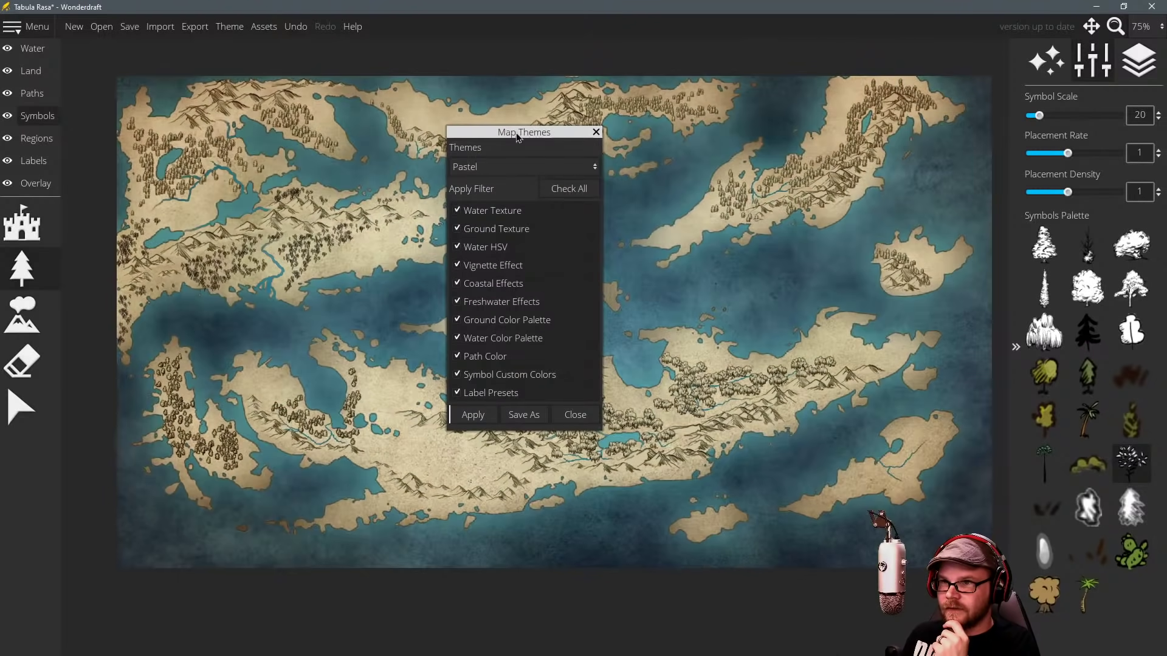
Move the theme dialog aside and apply the Eastward theme to the map.
left_click_drag(519, 134, 797, 191)
left_click(778, 222)
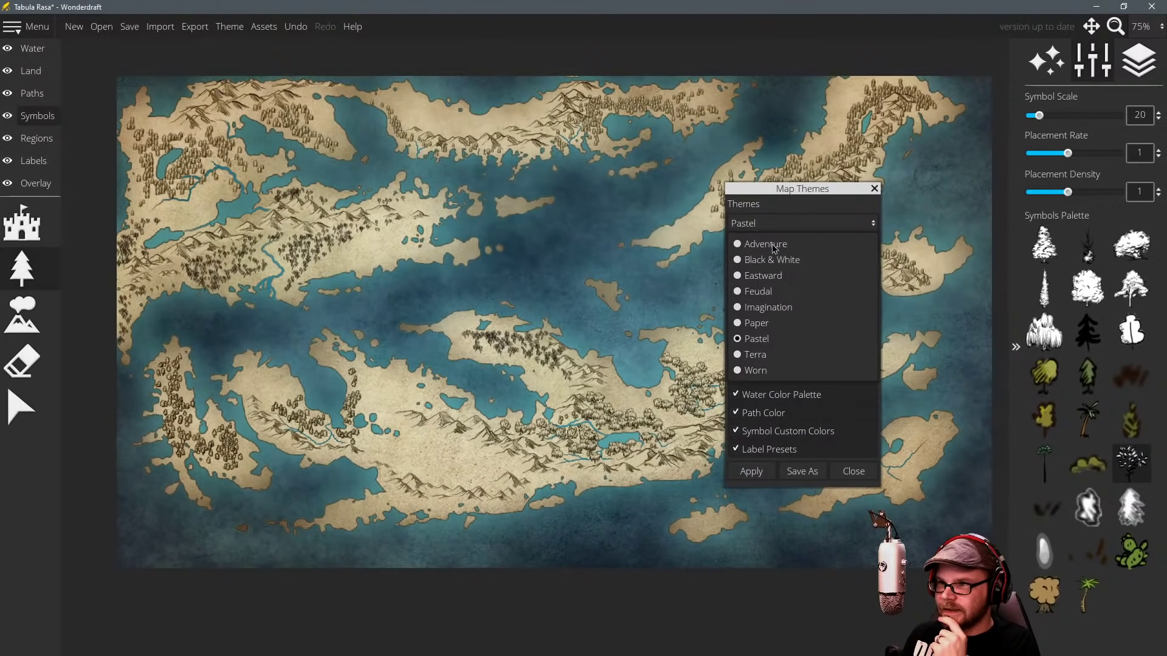
left_click(772, 274)
left_click(751, 472)
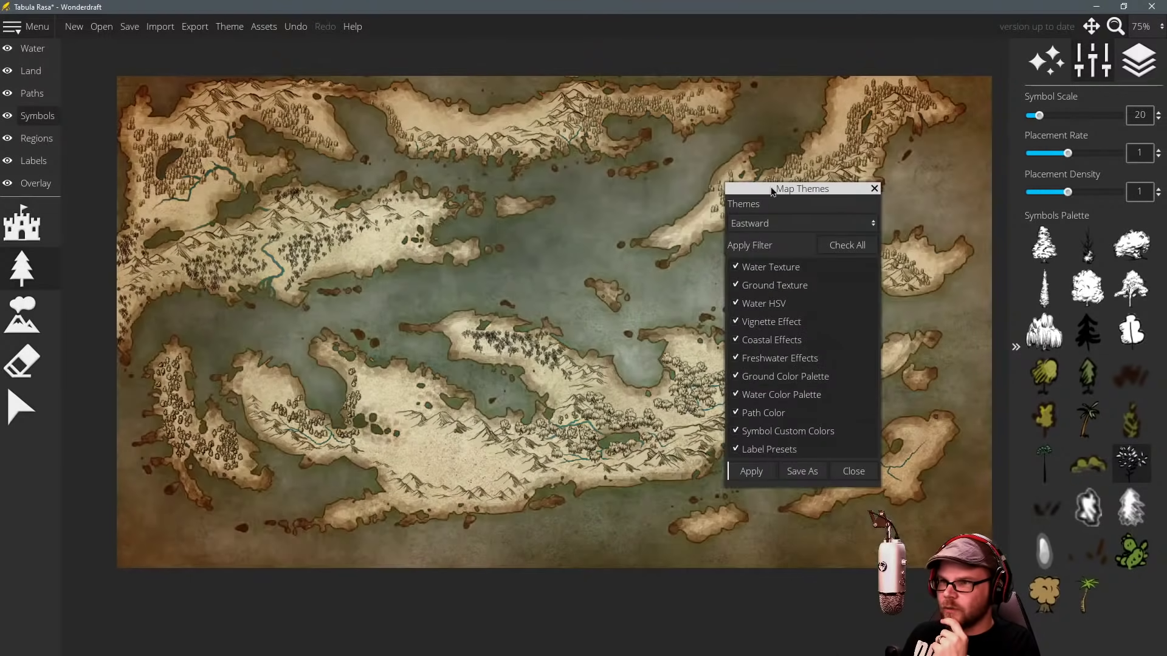
Apply the Adventure theme to the map with all filter options checked.
left_click(775, 223)
left_click(762, 243)
left_click(752, 472)
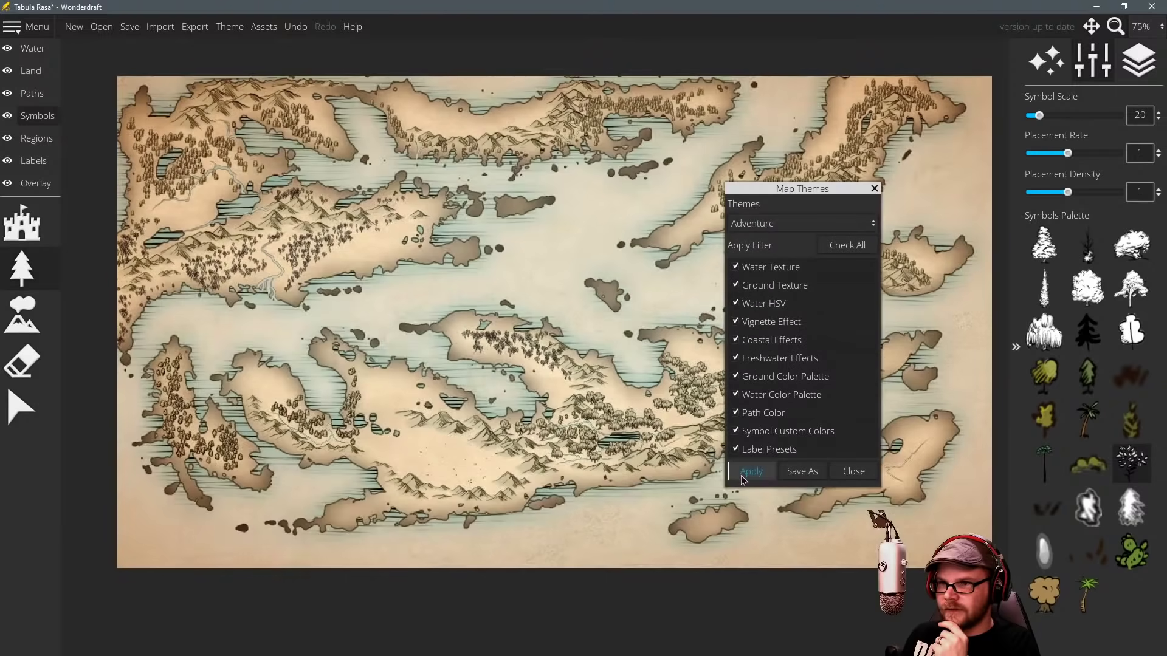
Apply the Terra theme to the map with all filter options checked.
left_click(784, 226)
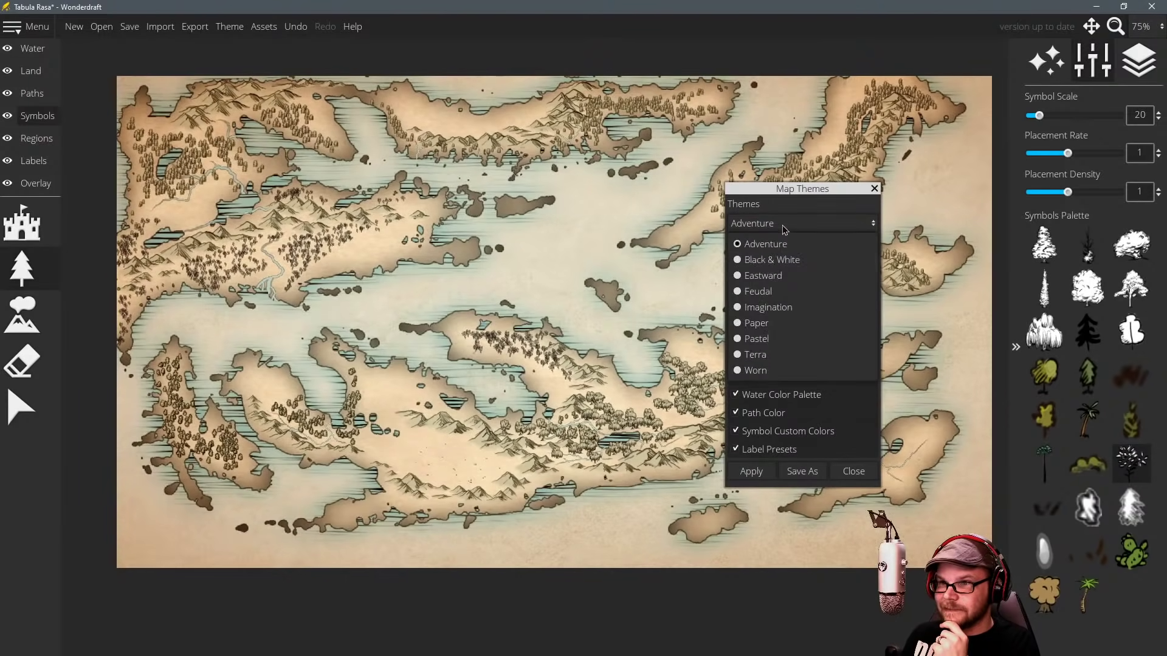
left_click(777, 356)
left_click(764, 473)
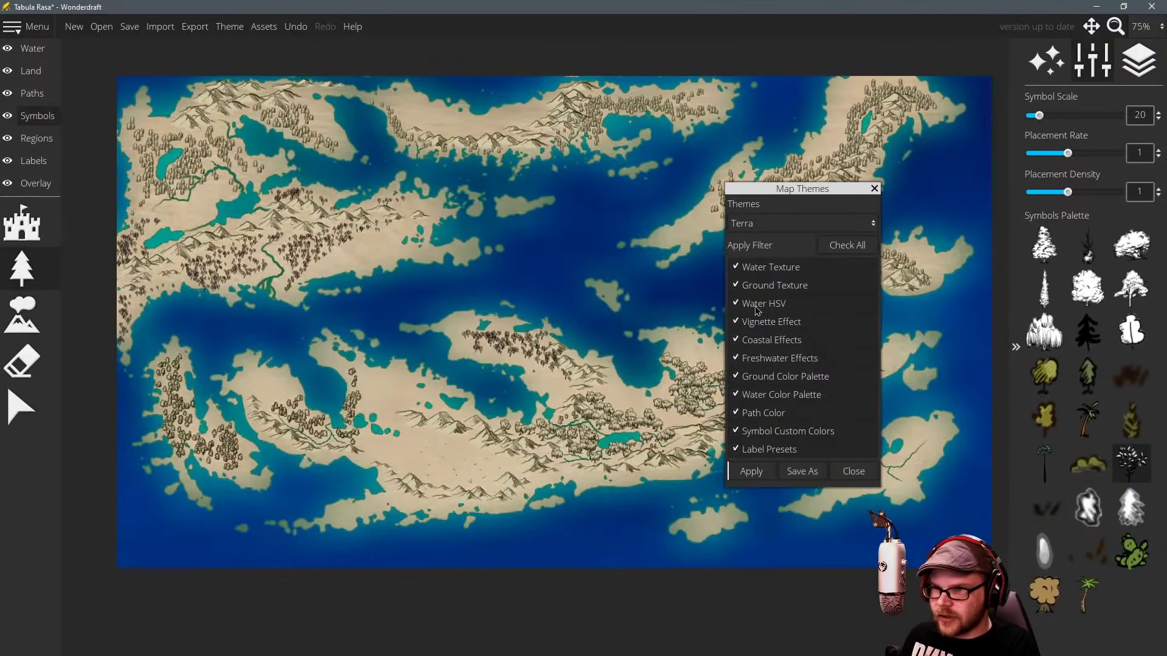
Apply the Worn theme to the map with all filter options checked.
left_click(808, 222)
left_click(791, 372)
left_click(751, 471)
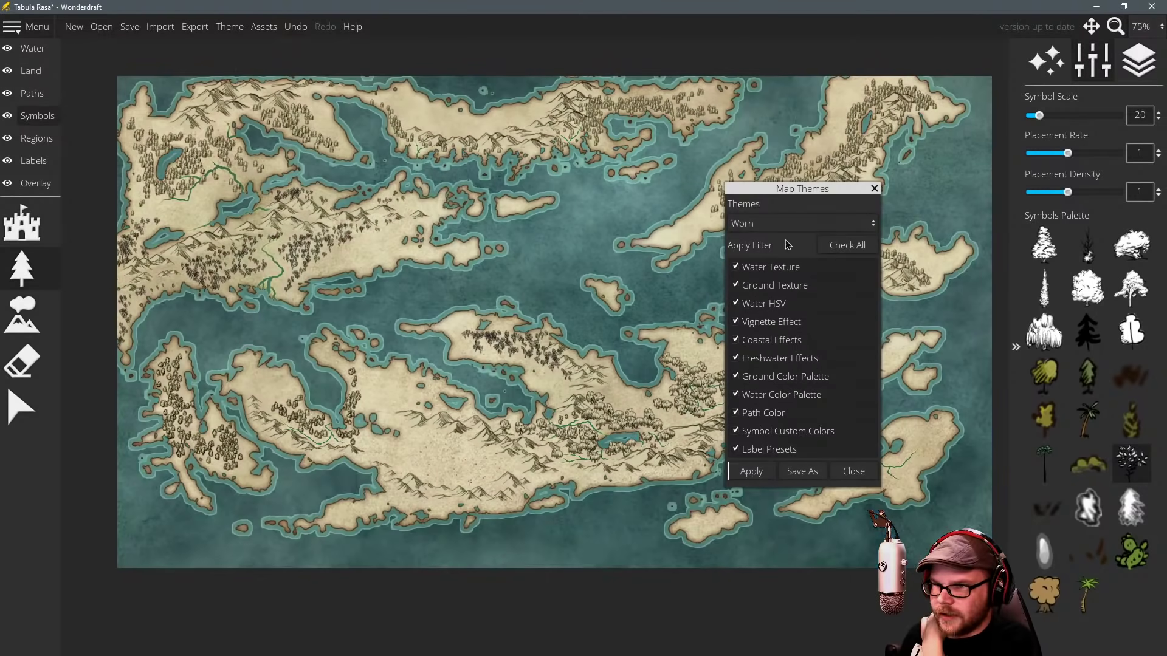
Apply the Eastward theme to the map with all filter options checked and close the theme dialog.
left_click(765, 226)
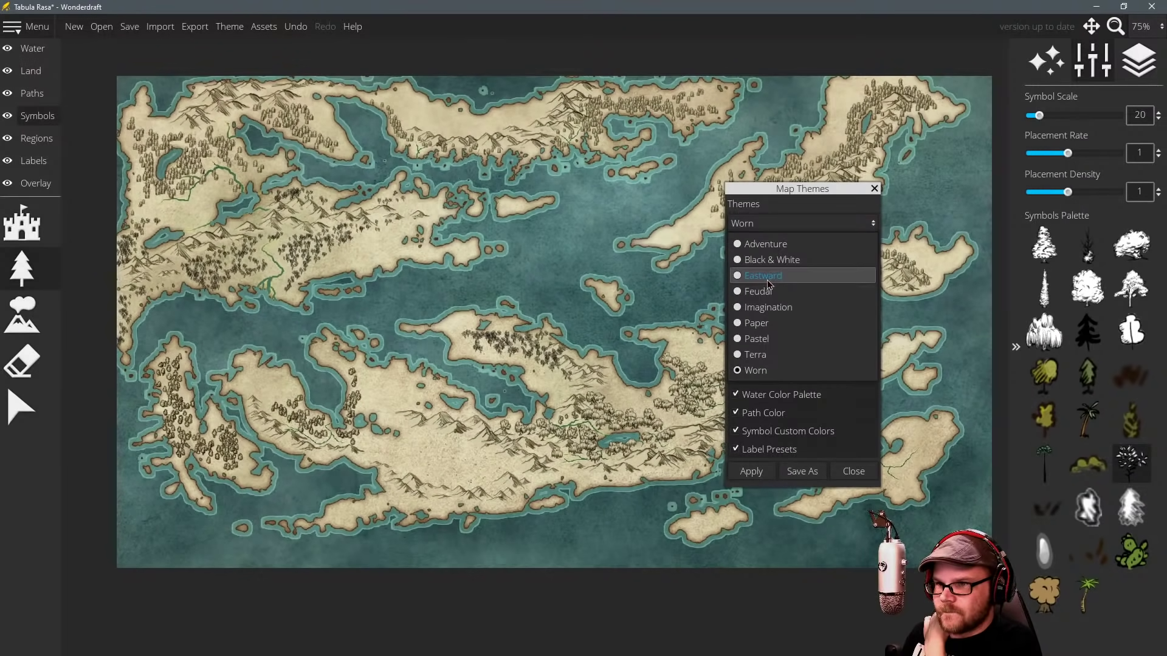
left_click(878, 194)
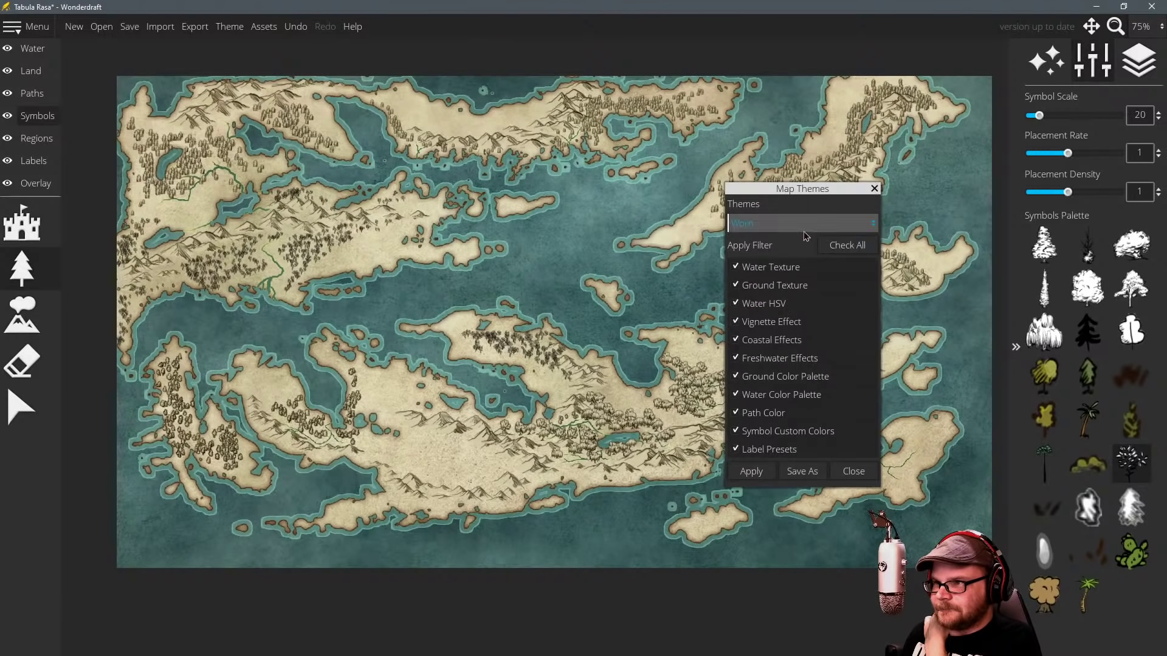
left_click(845, 223)
left_click(763, 276)
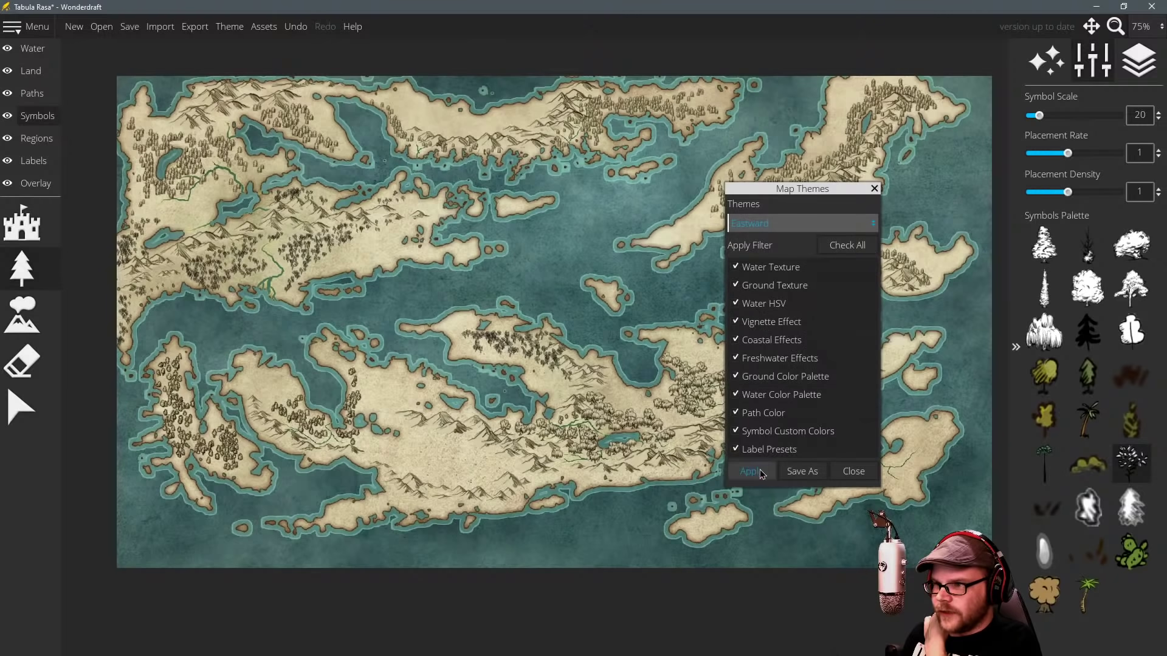
left_click(752, 471)
left_click(874, 190)
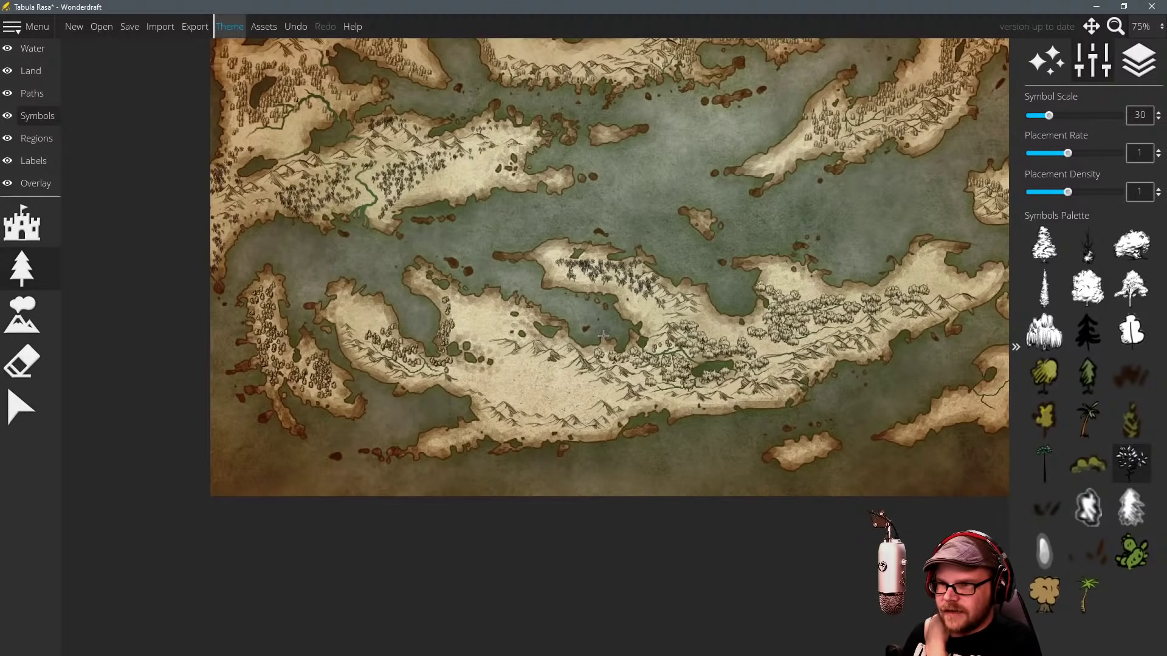
Raise land across the inlet and small lakes north of the central mountain ridge, joining the forested northern peninsula to the southern landmass.
scroll(642, 311, "up", 2)
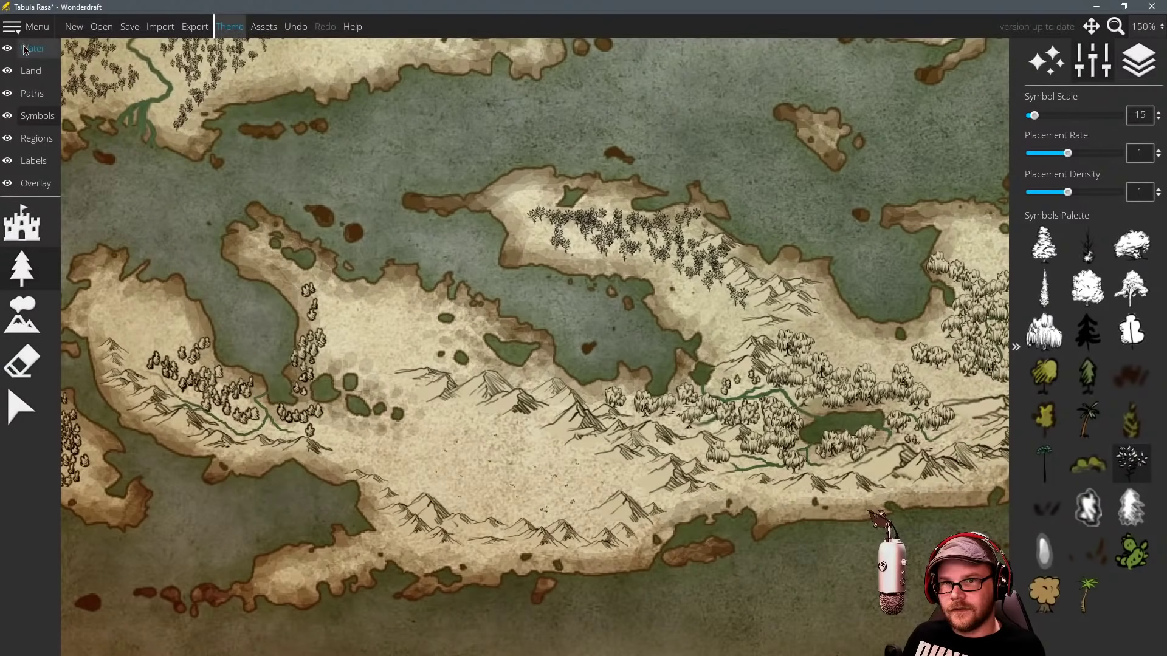
left_click(30, 70)
left_click(21, 361)
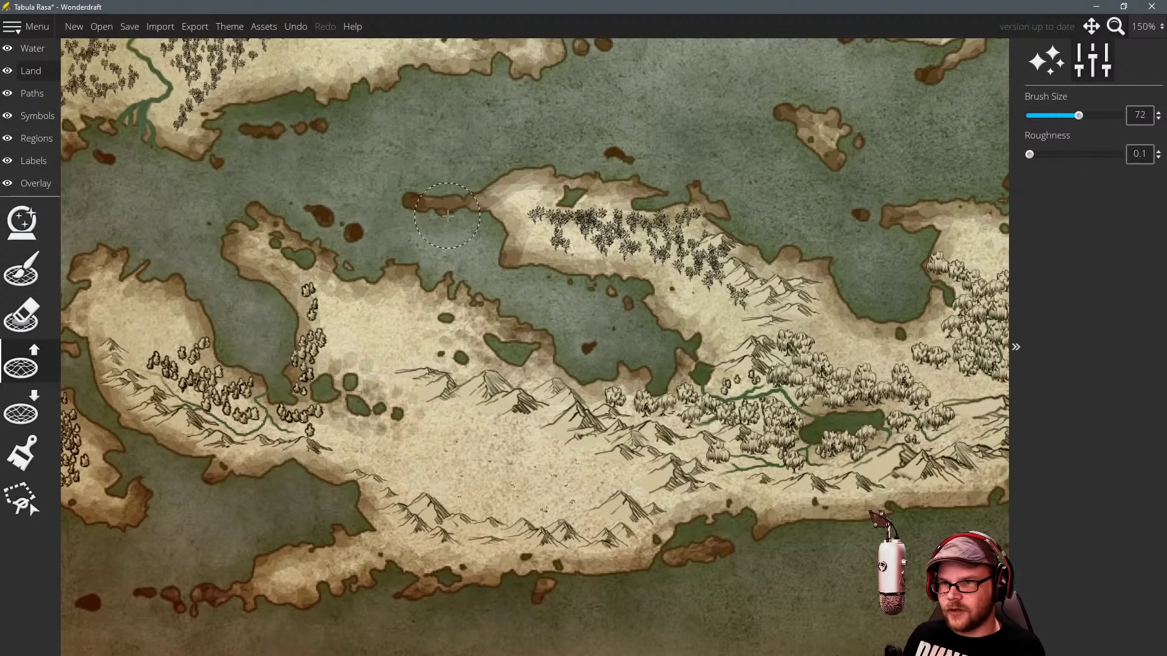
mouse_move(499, 253)
left_mouse_down()
mouse_move(416, 270)
mouse_move(438, 252)
mouse_move(385, 253)
mouse_move(388, 243)
mouse_move(328, 256)
mouse_move(454, 254)
mouse_move(461, 280)
mouse_move(532, 282)
mouse_move(508, 305)
mouse_move(516, 338)
mouse_move(621, 291)
mouse_move(622, 331)
mouse_move(544, 348)
mouse_move(662, 385)
mouse_move(672, 377)
mouse_move(656, 344)
mouse_move(560, 372)
mouse_move(641, 300)
mouse_move(454, 349)
mouse_move(499, 357)
mouse_move(574, 345)
mouse_move(456, 333)
mouse_move(595, 377)
mouse_move(366, 284)
mouse_move(555, 296)
mouse_move(429, 381)
mouse_move(363, 406)
left_mouse_up()
left_click_drag(684, 305, 511, 302)
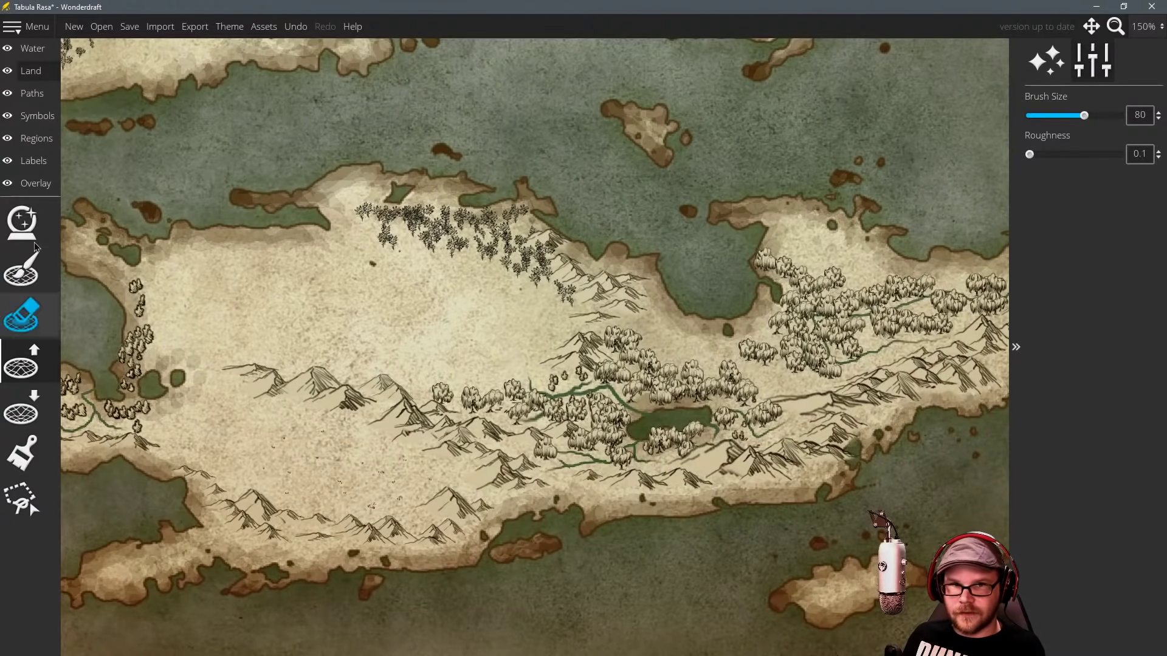
Erase the western part of the central mountain ridge with the symbol eraser at size 32, clearing the middle of the enlarged landmass.
left_click(37, 115)
left_click(21, 361)
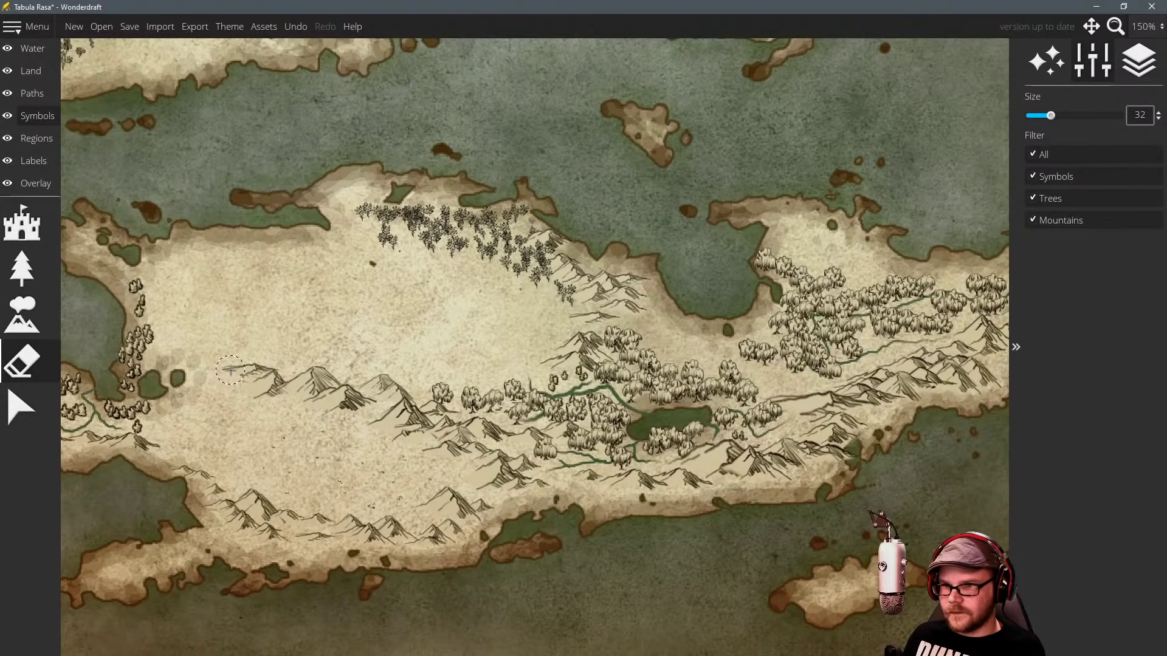
mouse_move(230, 368)
left_mouse_down()
mouse_move(340, 388)
mouse_move(455, 433)
left_mouse_up()
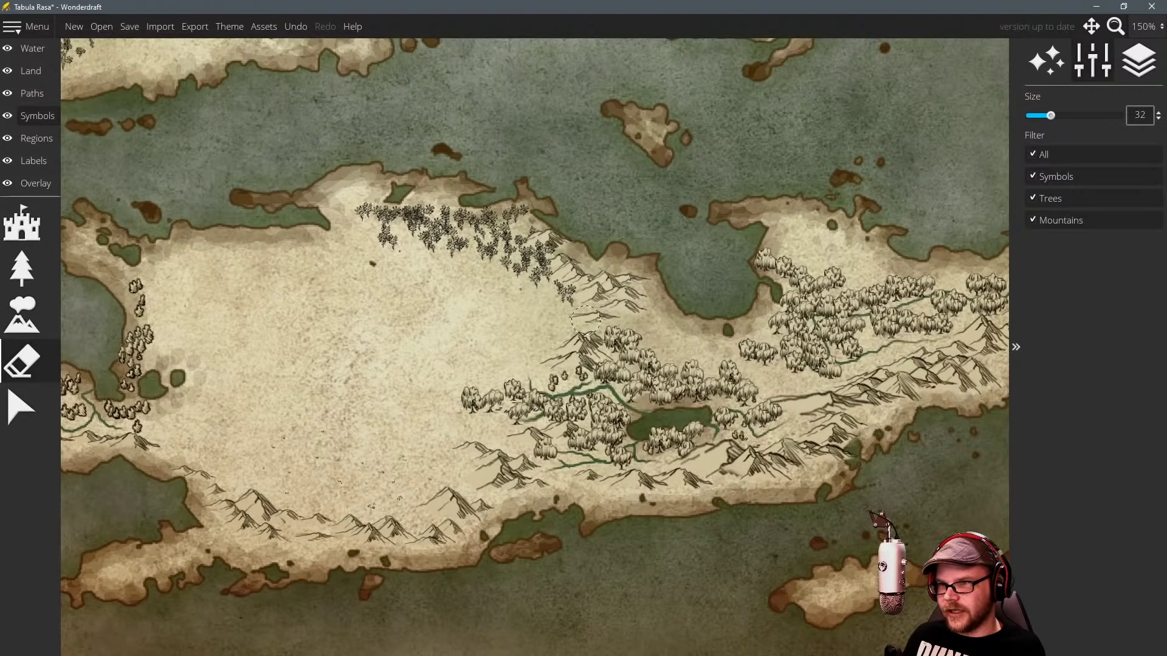
left_click_drag(356, 358, 464, 358)
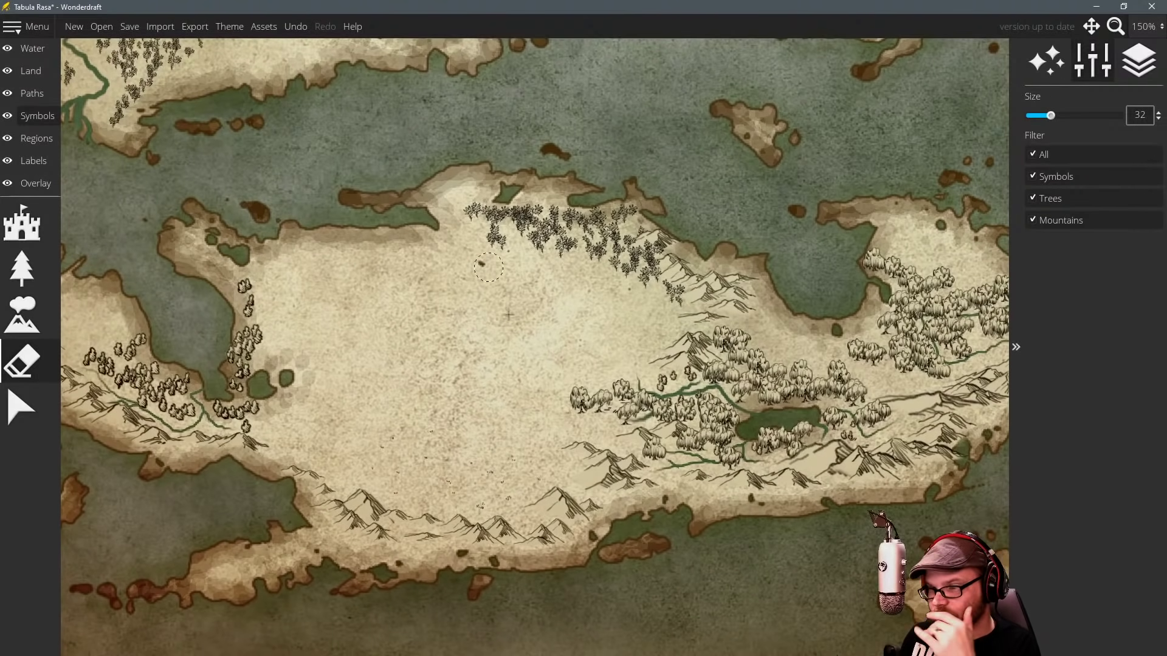
Open the water tools and settings for the map.
left_click(31, 48)
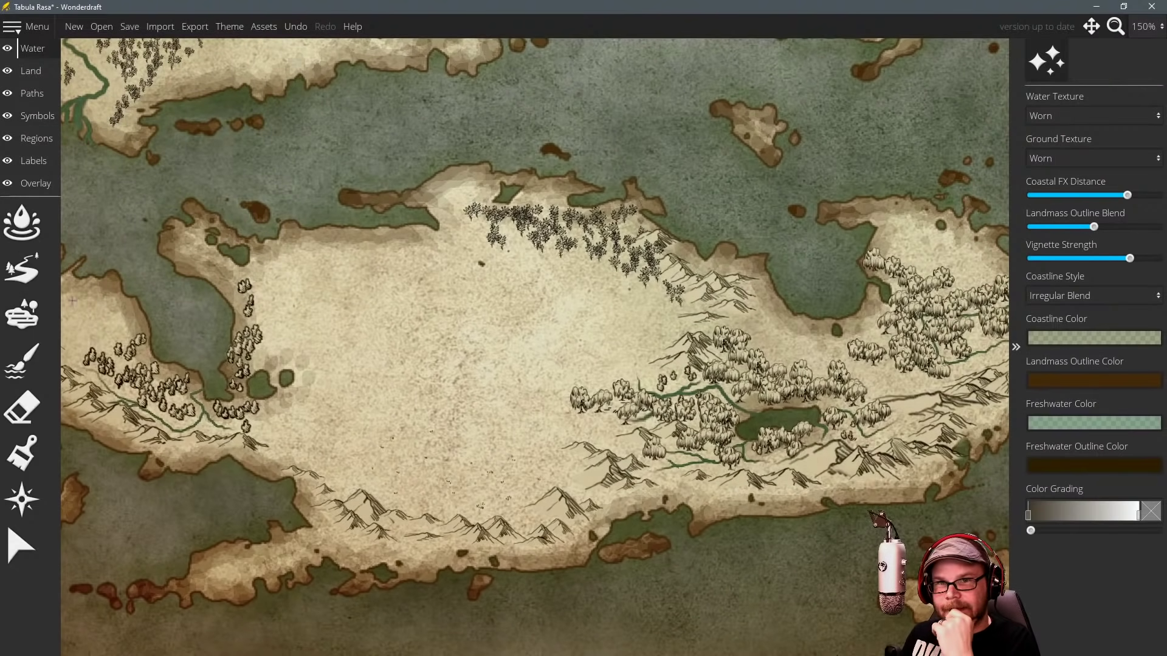
Add an irregular lake in the middle of the southern continent's empty plain, using Roughness 1 and Detail 3.
left_click(22, 314)
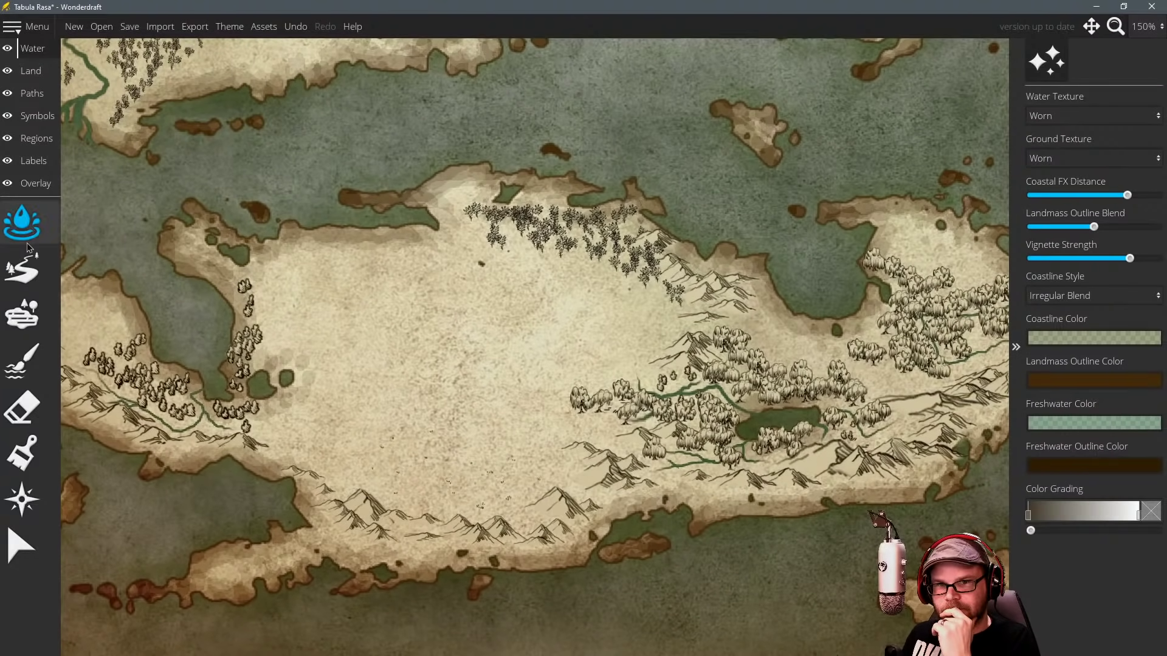
mouse_move(462, 292)
left_mouse_down()
mouse_move(535, 358)
mouse_move(490, 353)
left_mouse_up()
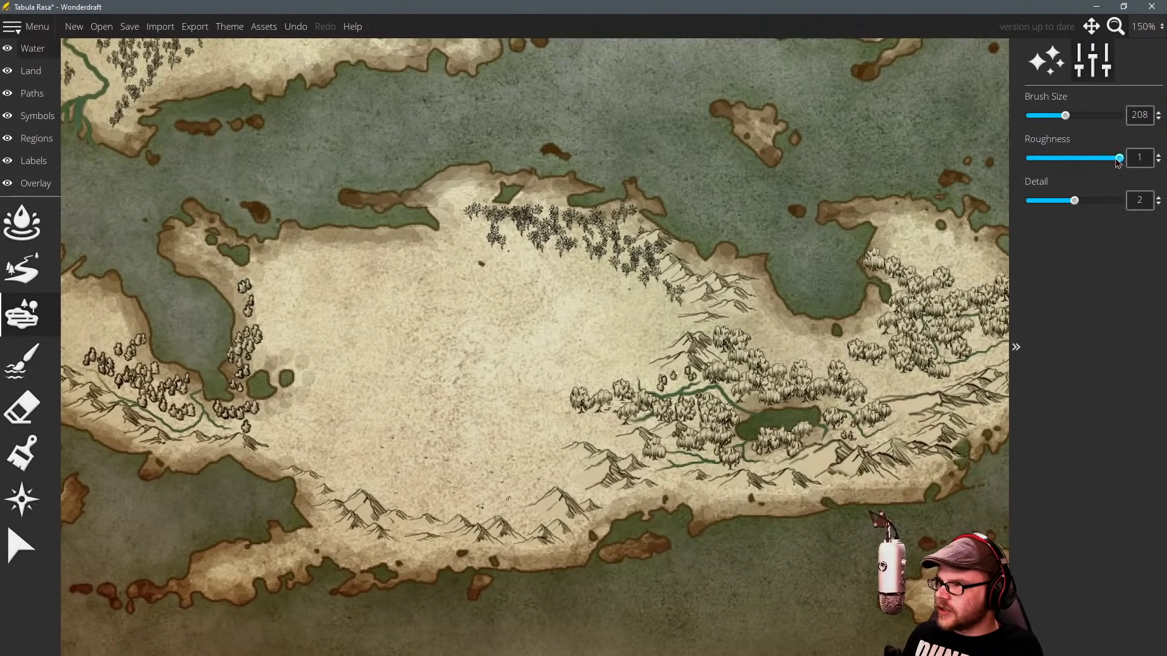
left_click_drag(1074, 204, 1120, 202)
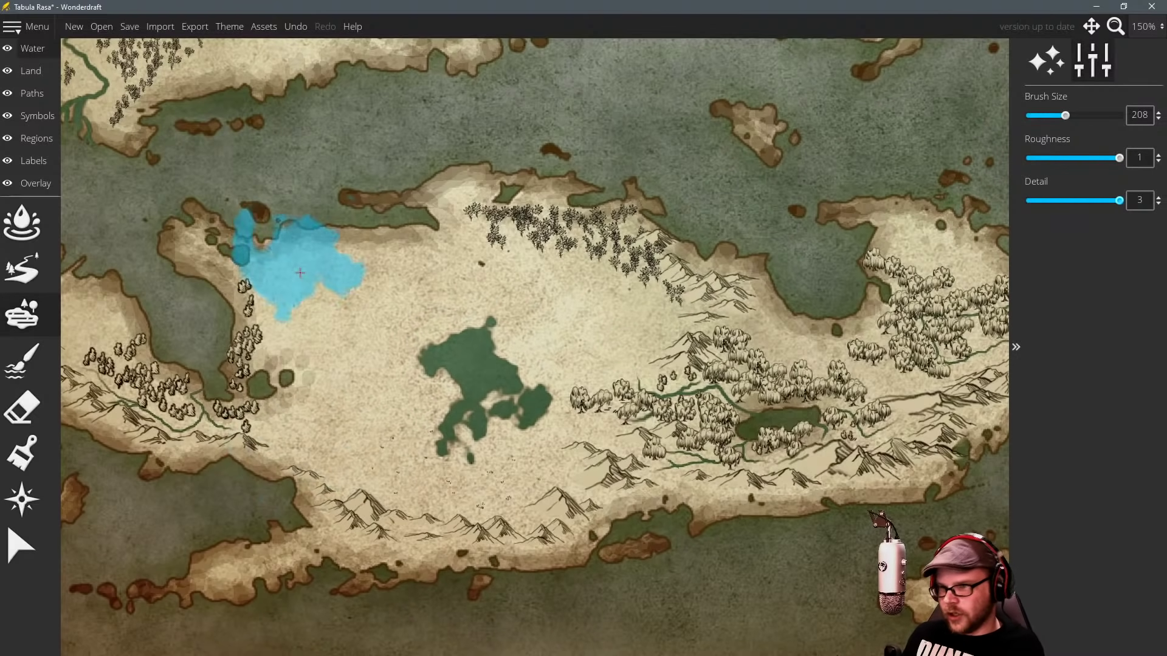
key("ctrl+z")
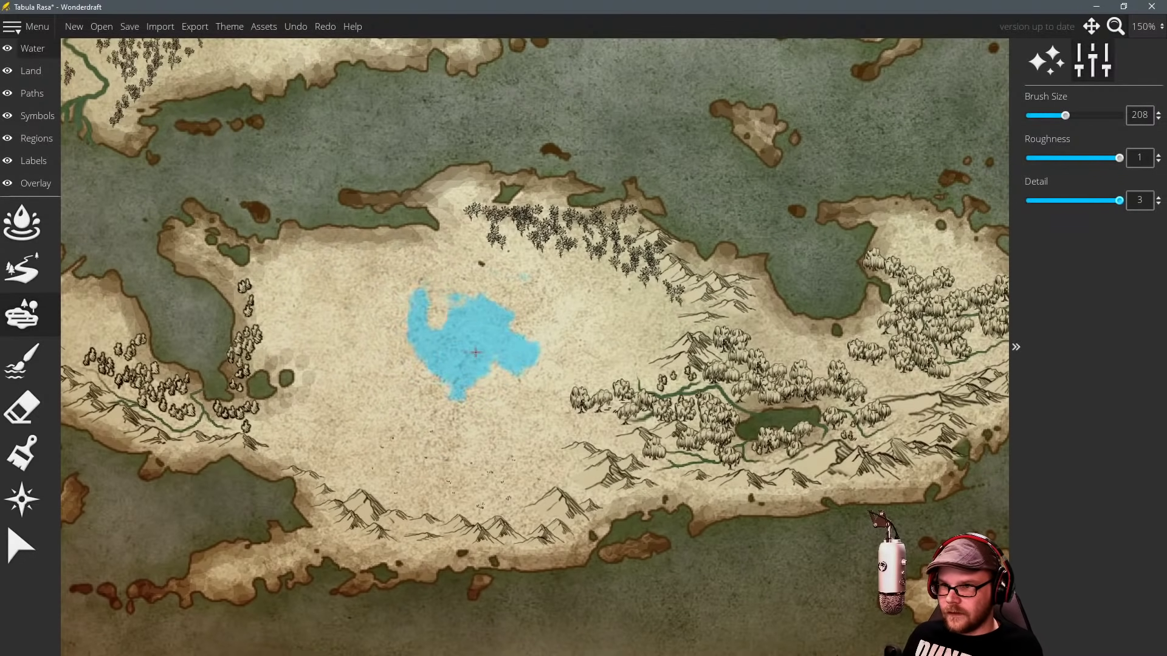
left_click(496, 384)
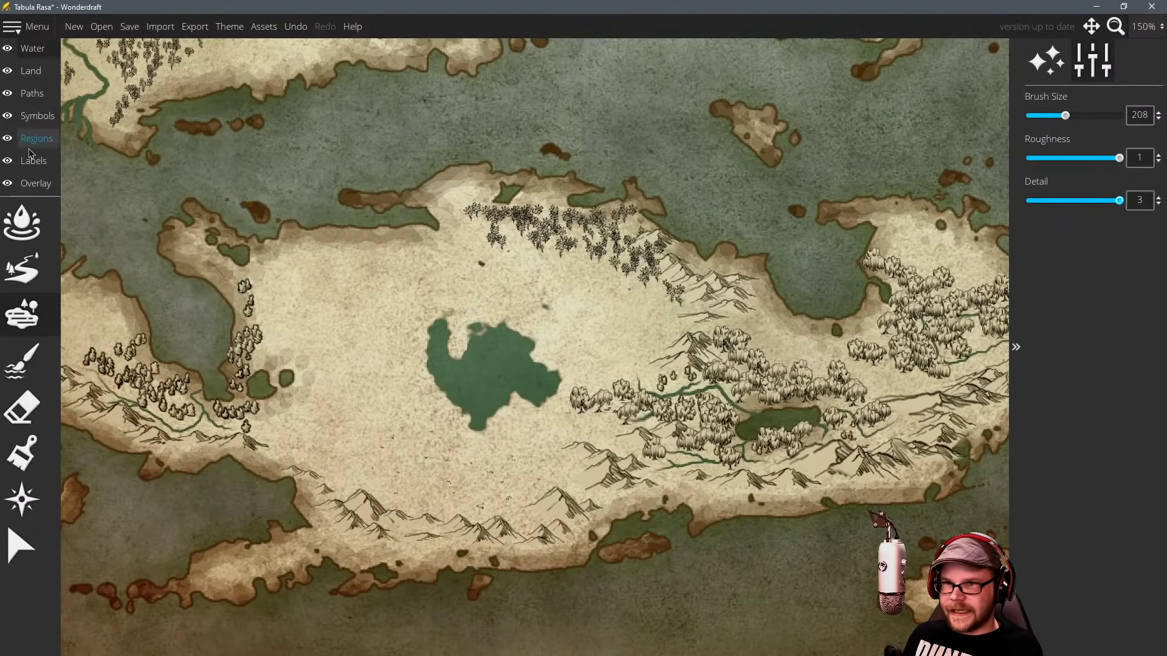
Place mountain symbols along the northern and northwestern edges of the plain around the new lake, using symbol scales 30 and 35.
left_click(37, 115)
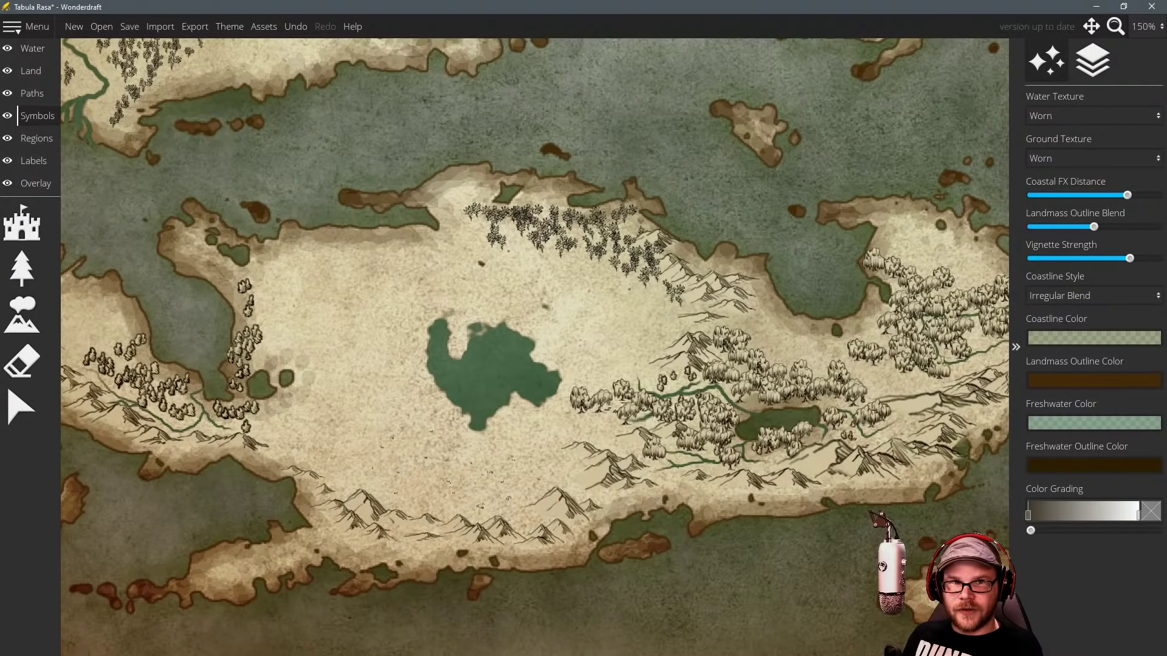
left_click(22, 224)
left_click(21, 313)
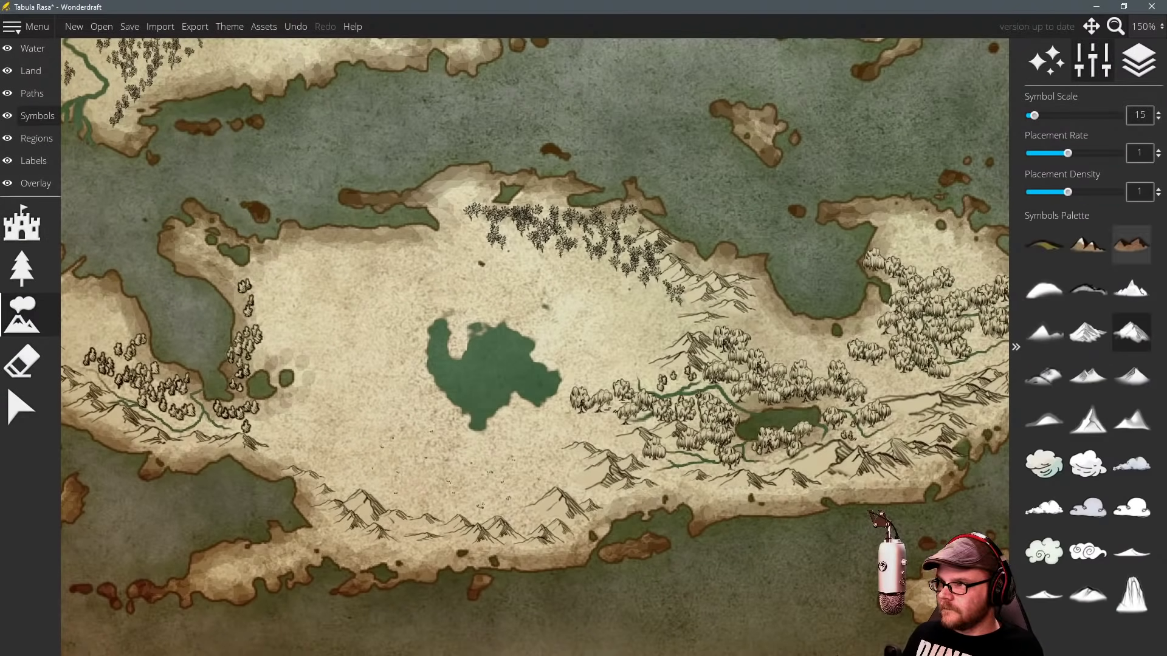
mouse_move(566, 261)
left_mouse_down()
mouse_move(556, 234)
mouse_move(573, 234)
mouse_move(492, 226)
mouse_move(543, 260)
left_mouse_up()
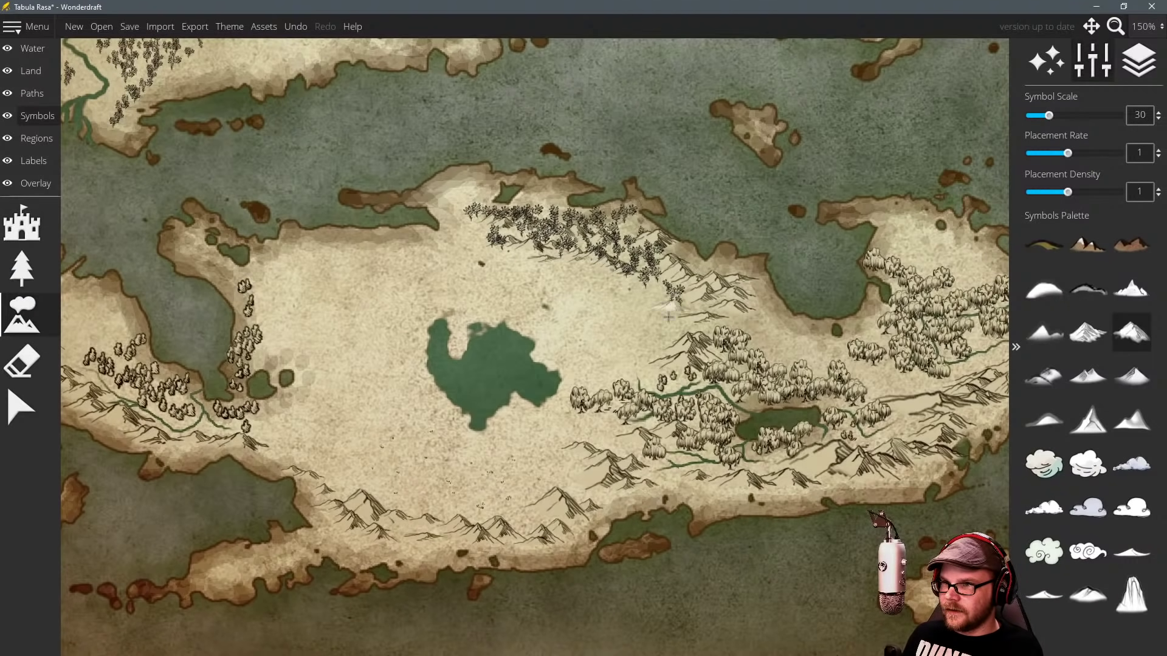
mouse_move(404, 237)
left_mouse_down()
mouse_move(309, 246)
mouse_move(266, 284)
mouse_move(265, 268)
mouse_move(312, 256)
mouse_move(258, 292)
mouse_move(281, 279)
mouse_move(265, 354)
mouse_move(341, 363)
mouse_move(291, 319)
mouse_move(317, 434)
mouse_move(283, 457)
left_mouse_up()
left_click_drag(442, 422, 355, 366)
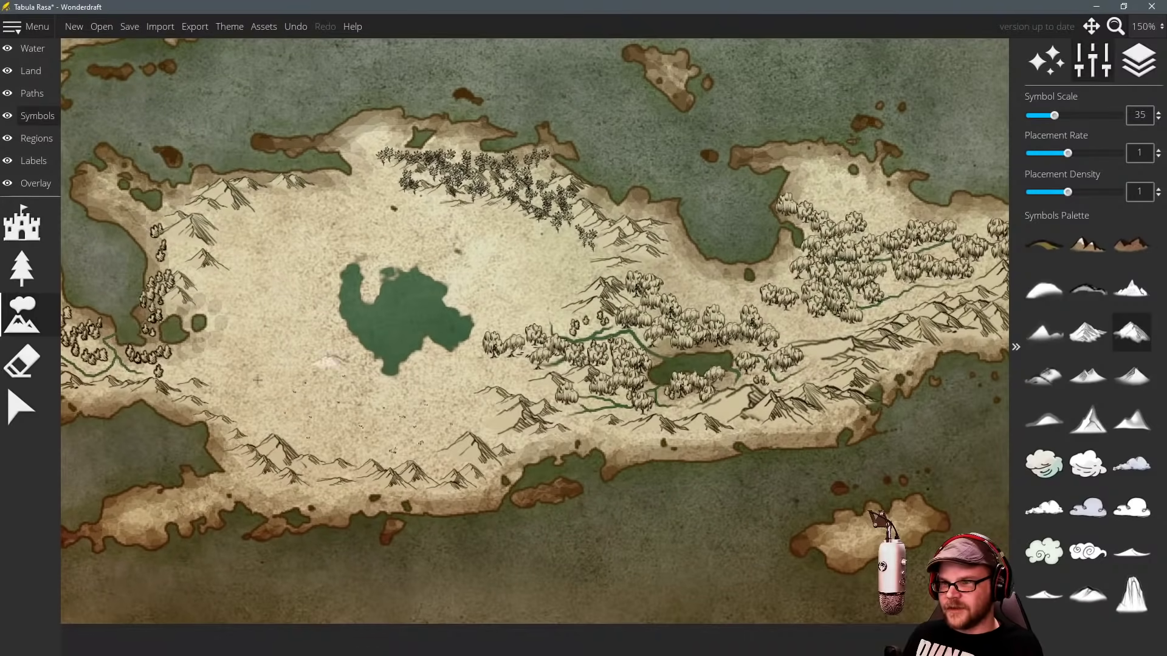
left_click(277, 210)
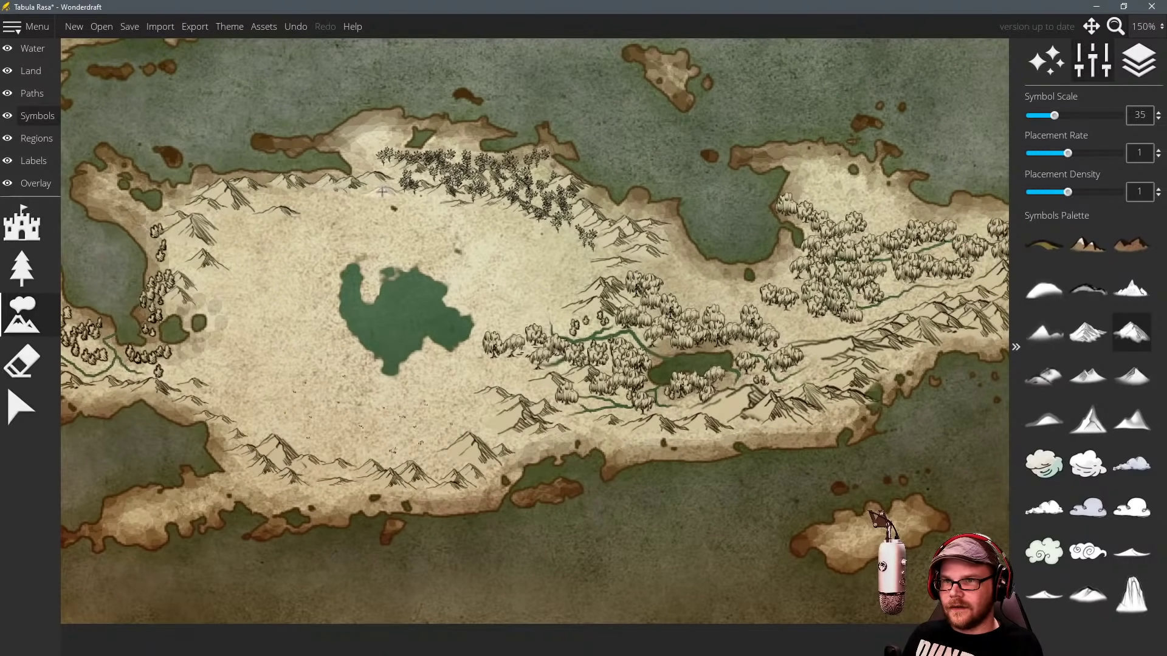
left_click_drag(486, 273, 593, 264)
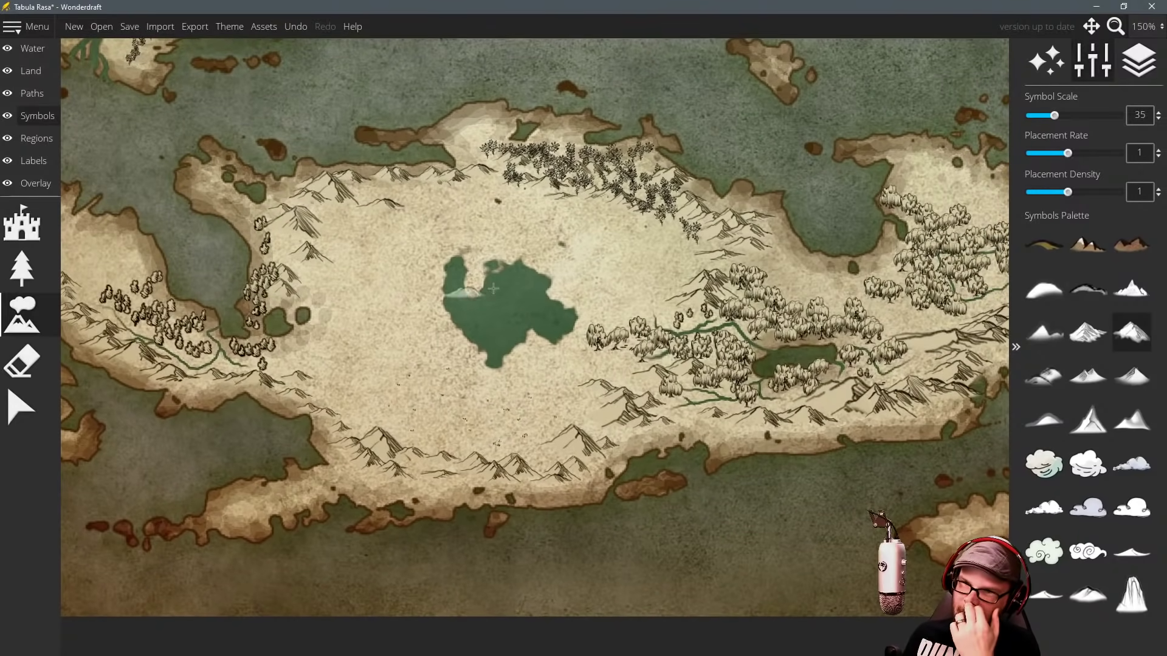
left_click_drag(438, 266, 439, 287)
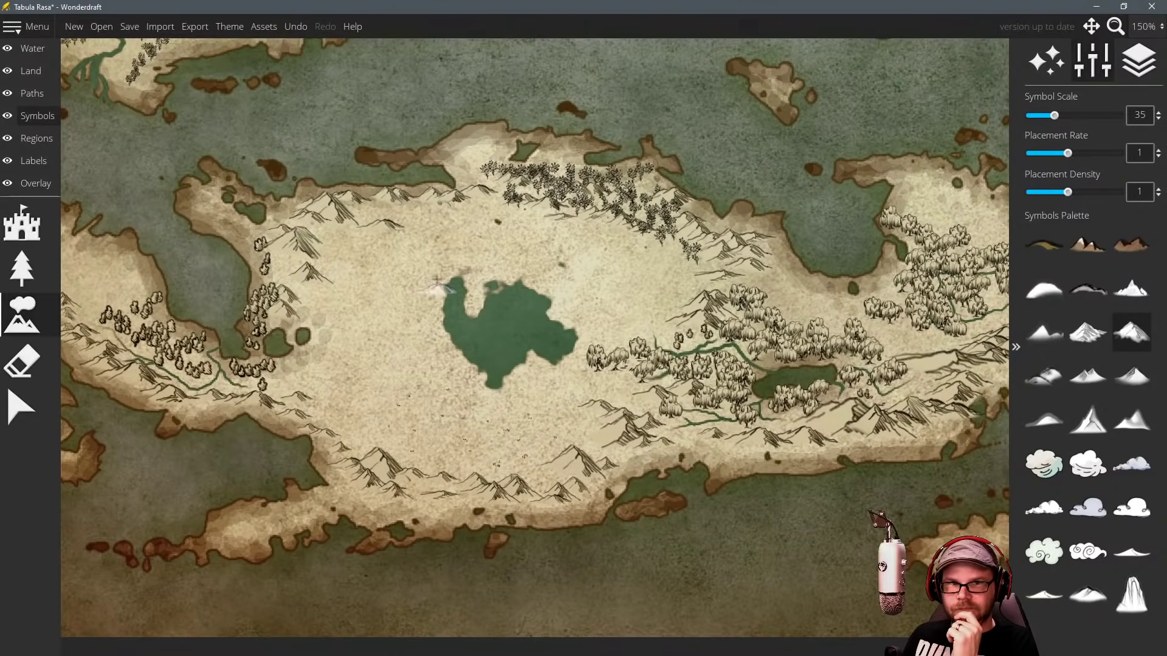
scroll(467, 232, "up", 1)
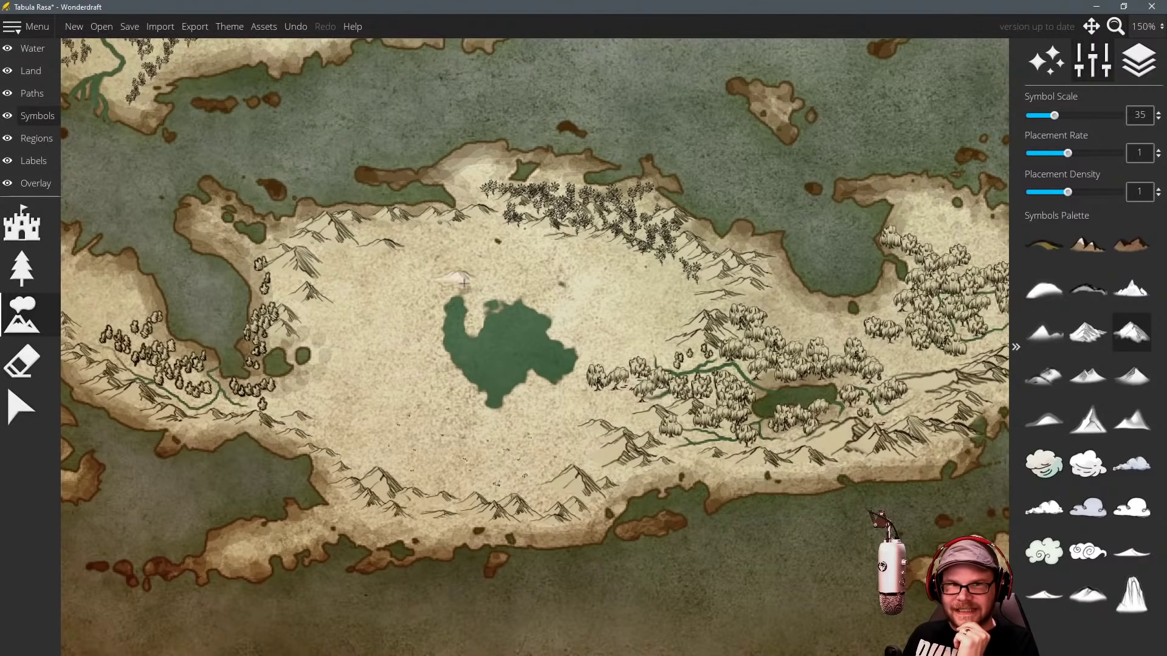
left_click_drag(493, 306, 443, 307)
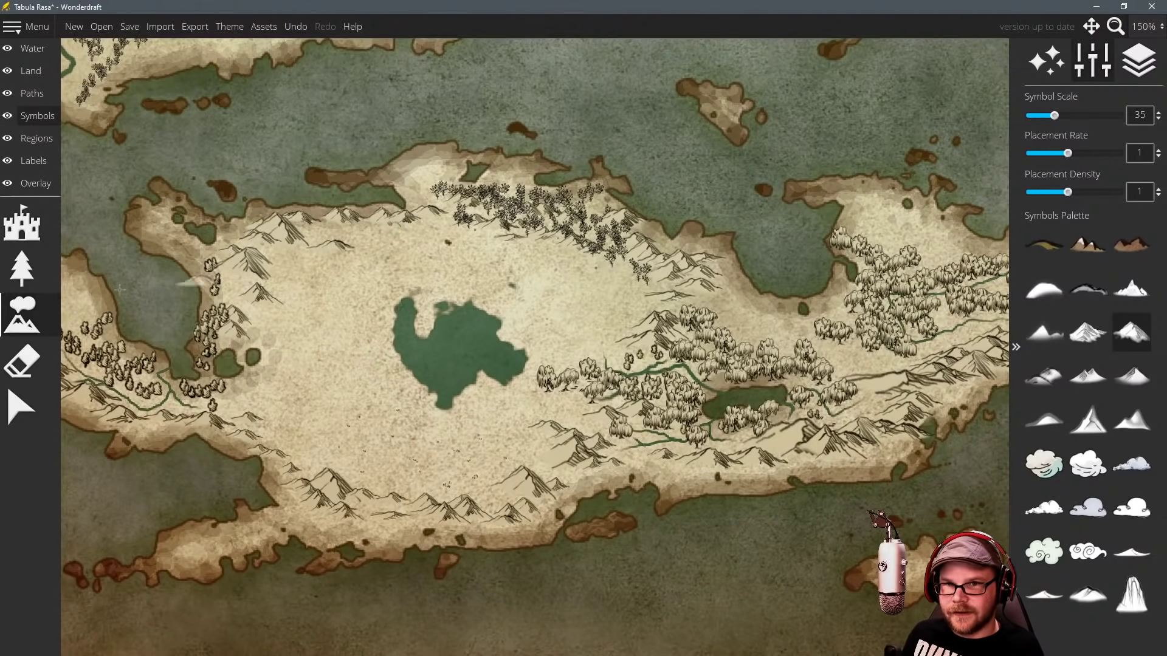
Scatter small grass tuft symbols across the open plain around the lake, using symbol scales 40 and 30.
left_click(22, 269)
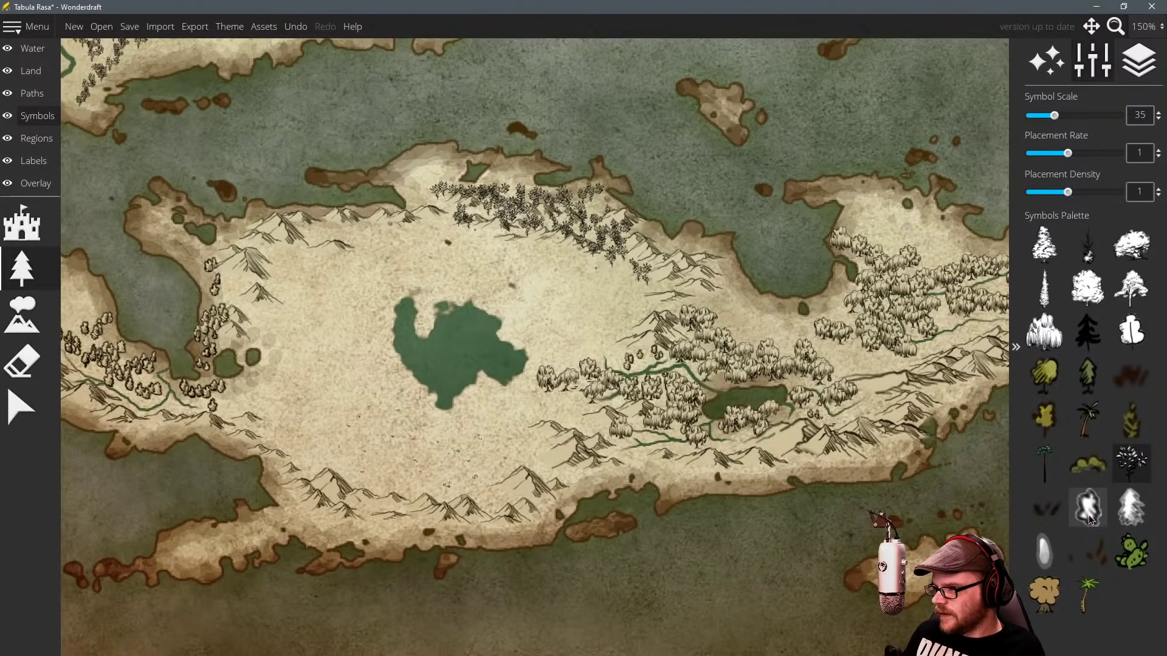
left_click(1122, 428)
scroll(528, 367, "up", 1)
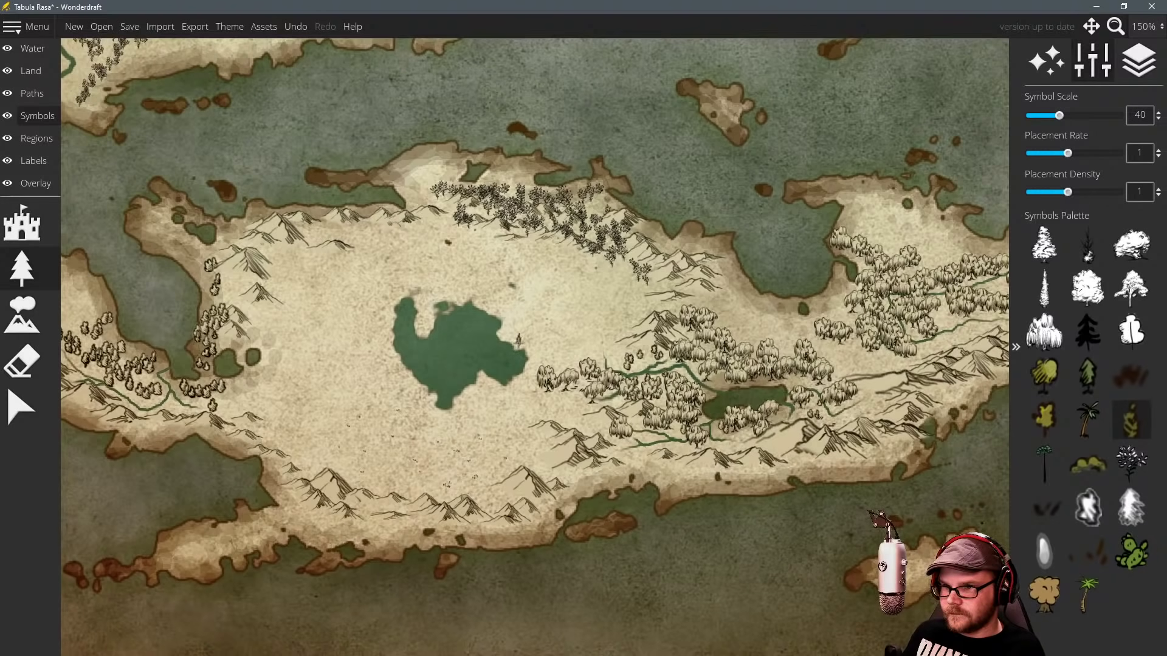
key("ctrl+z")
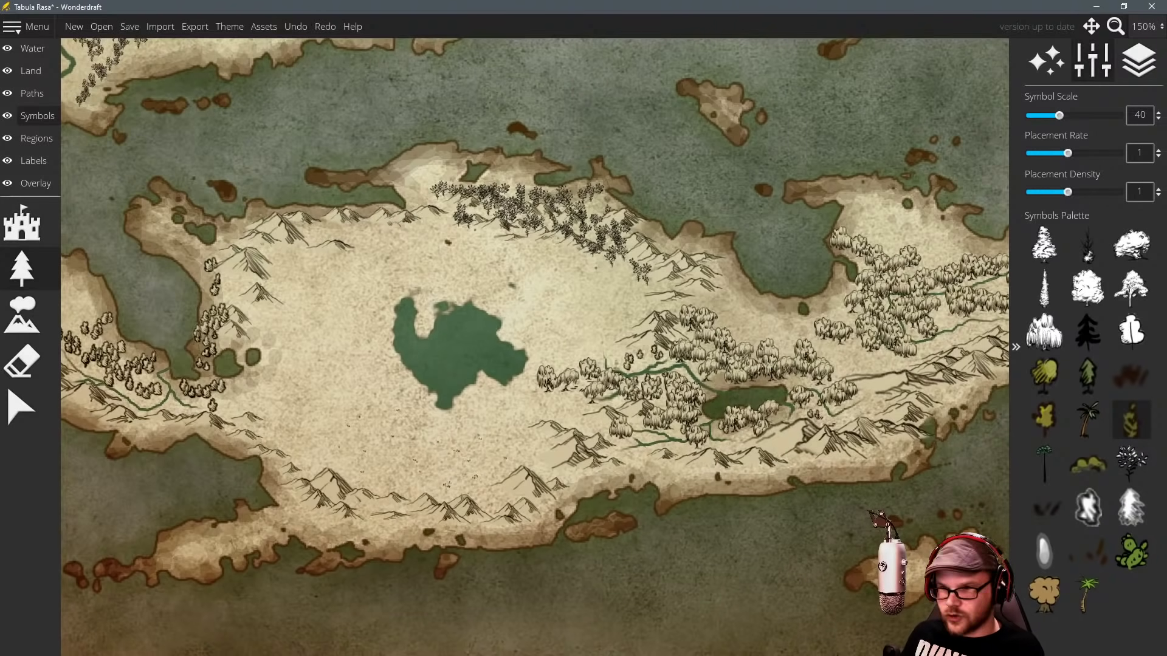
left_click(1044, 508)
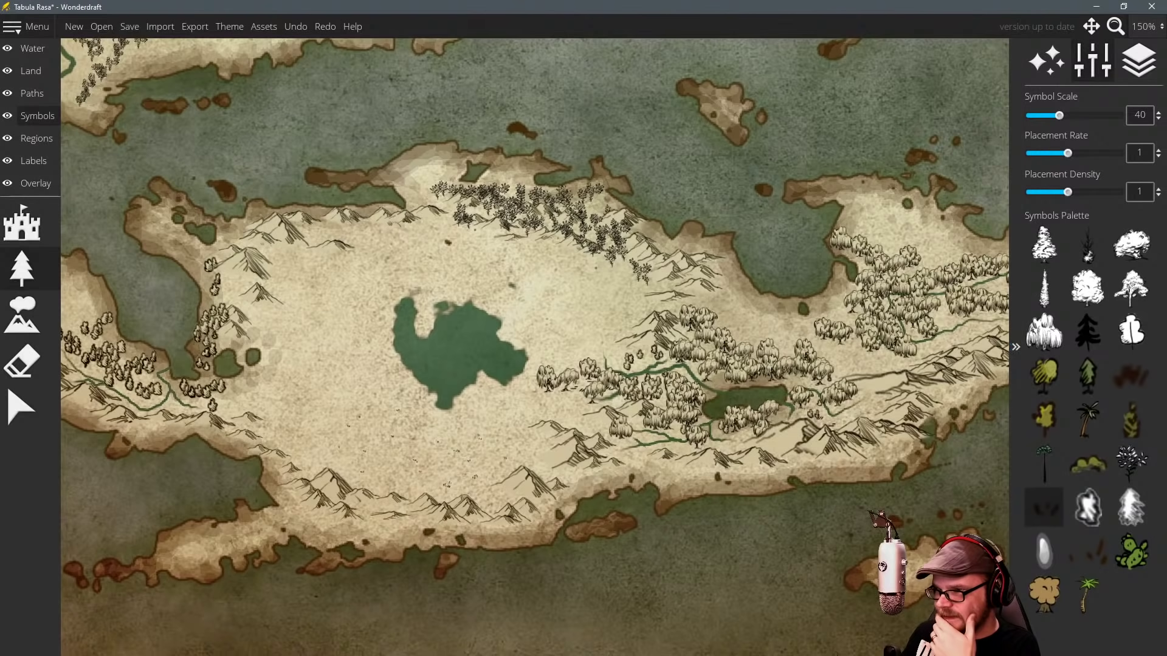
left_click(521, 333)
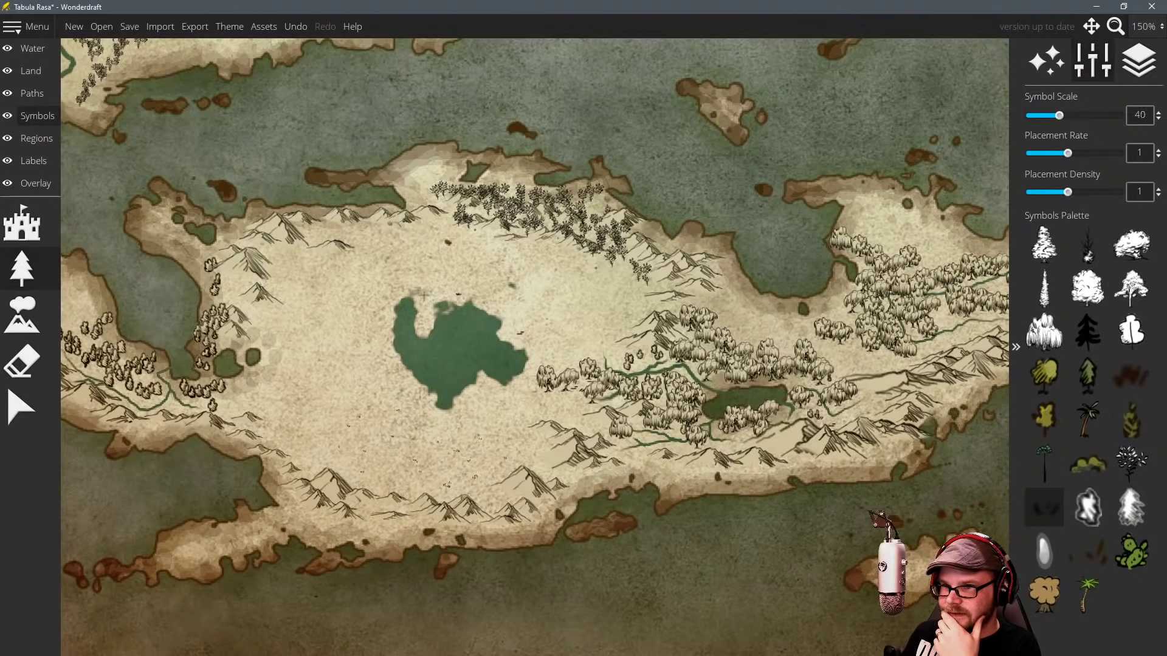
scroll(349, 310, "down", 1)
scroll(369, 400, "down", 1)
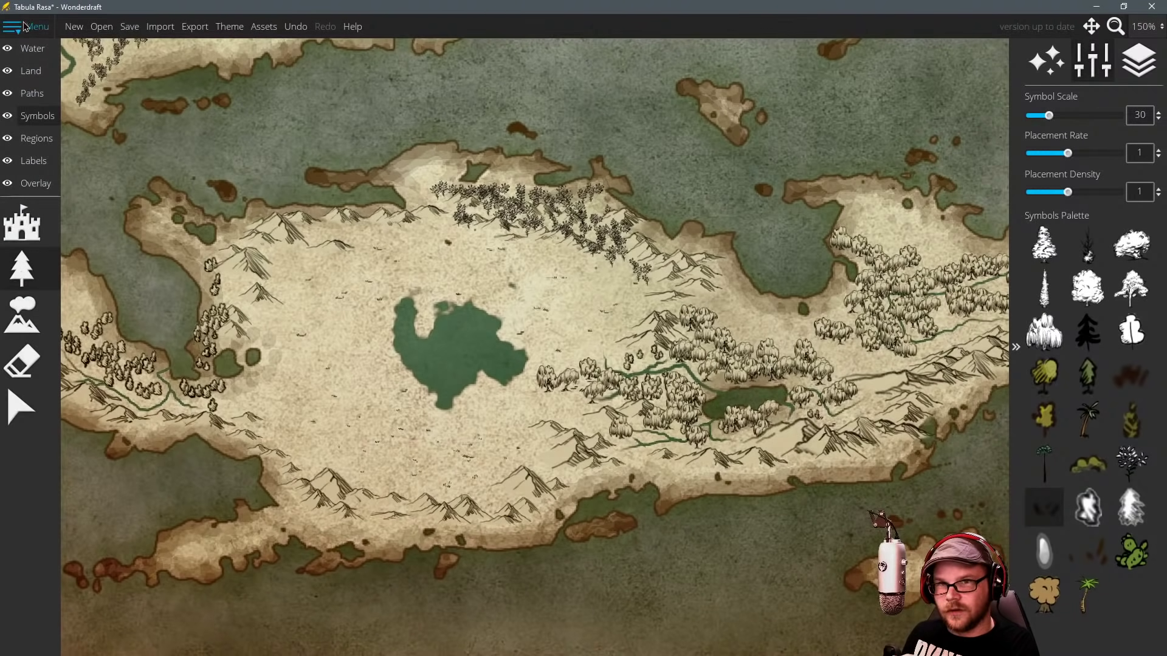
Check the current Freshwater Color in its colour picker.
left_click(22, 407)
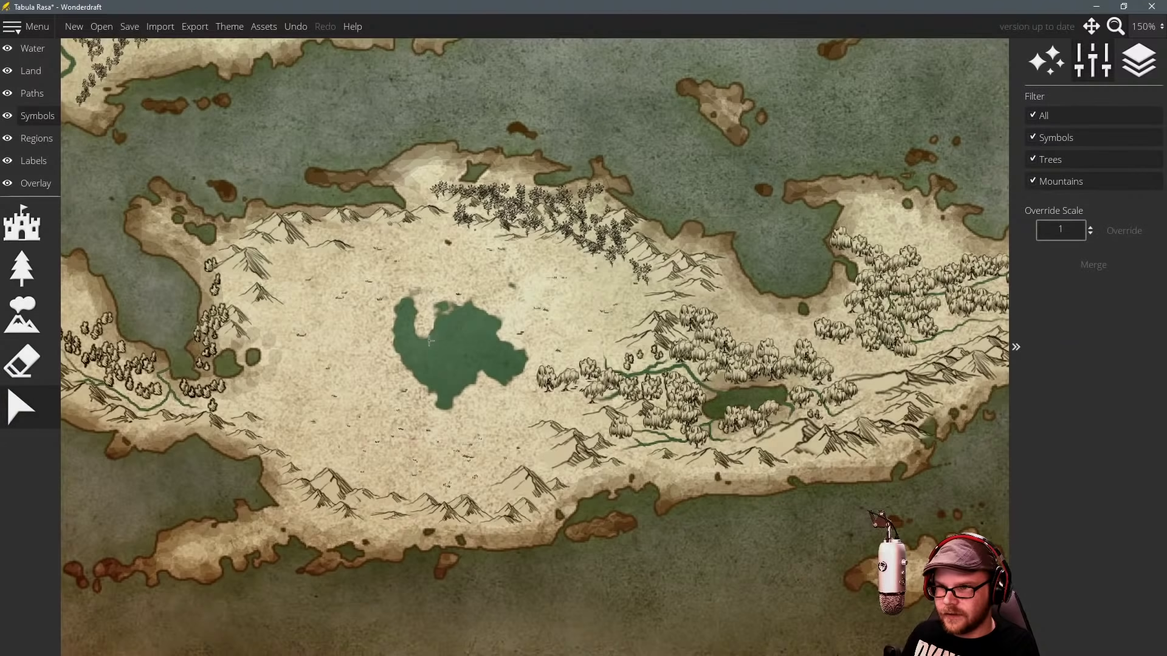
left_click(32, 48)
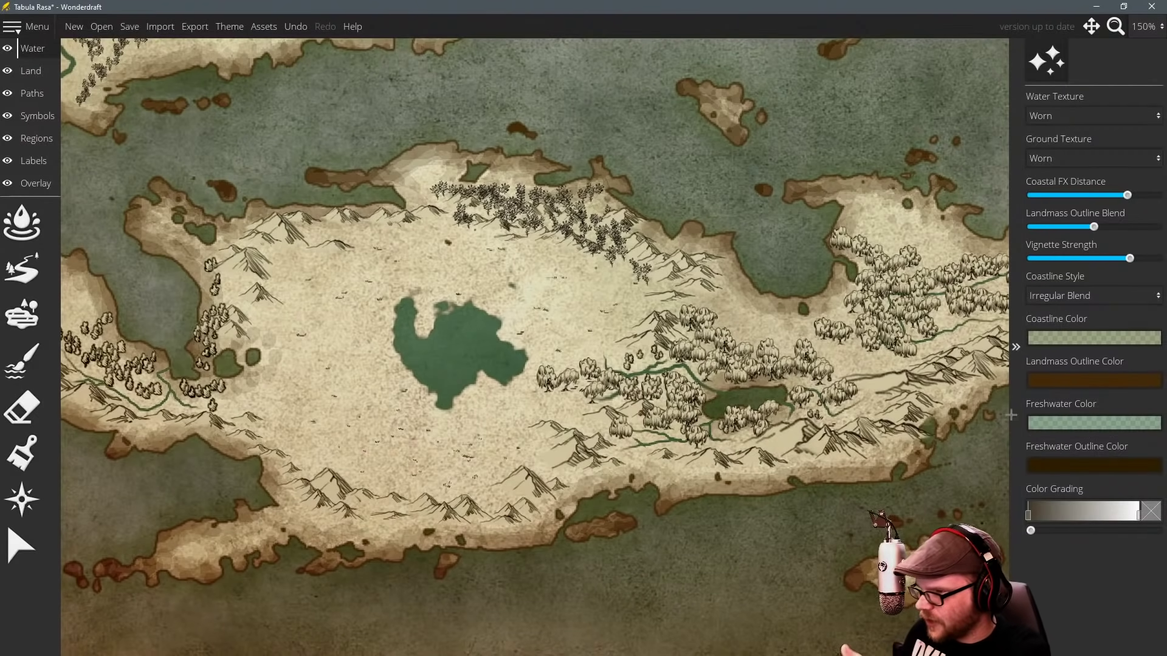
left_click(1040, 422)
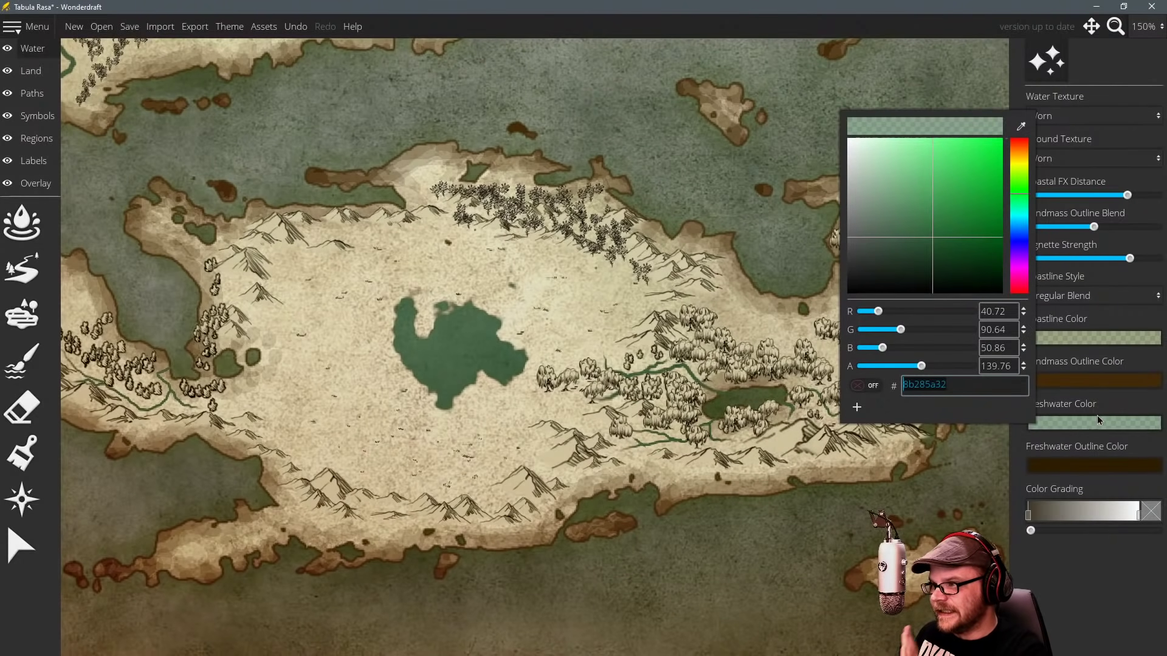
left_click(1071, 579)
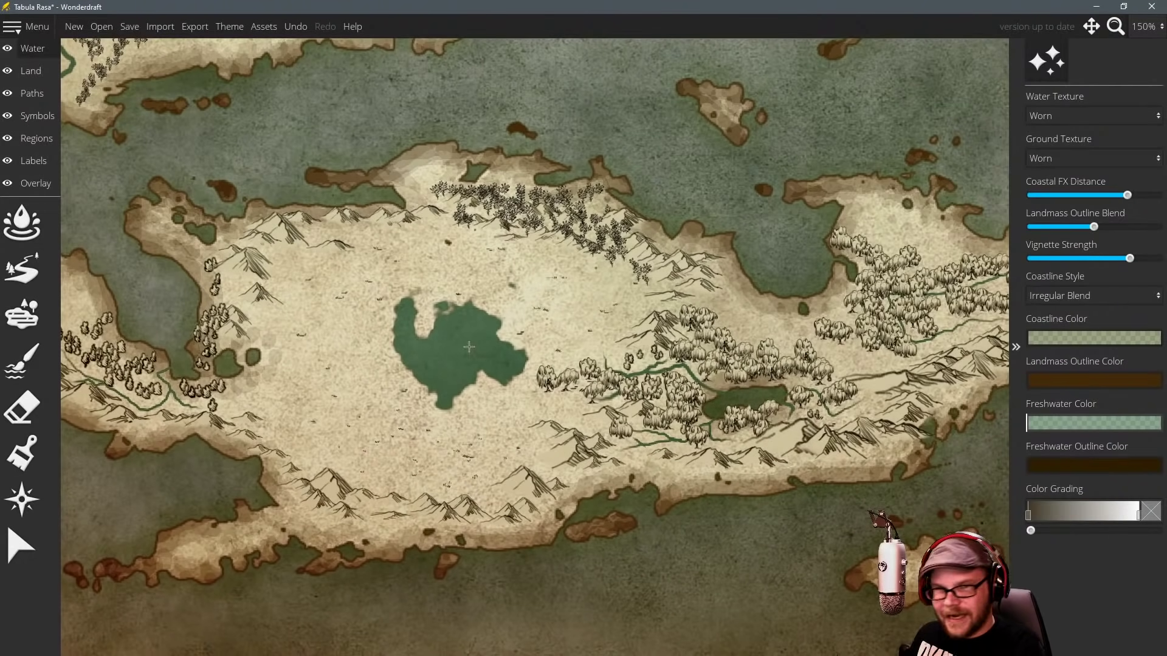
mouse_move(540, 286)
left_mouse_down()
mouse_move(496, 273)
mouse_move(532, 278)
left_mouse_up()
scroll(492, 352, "down", 2)
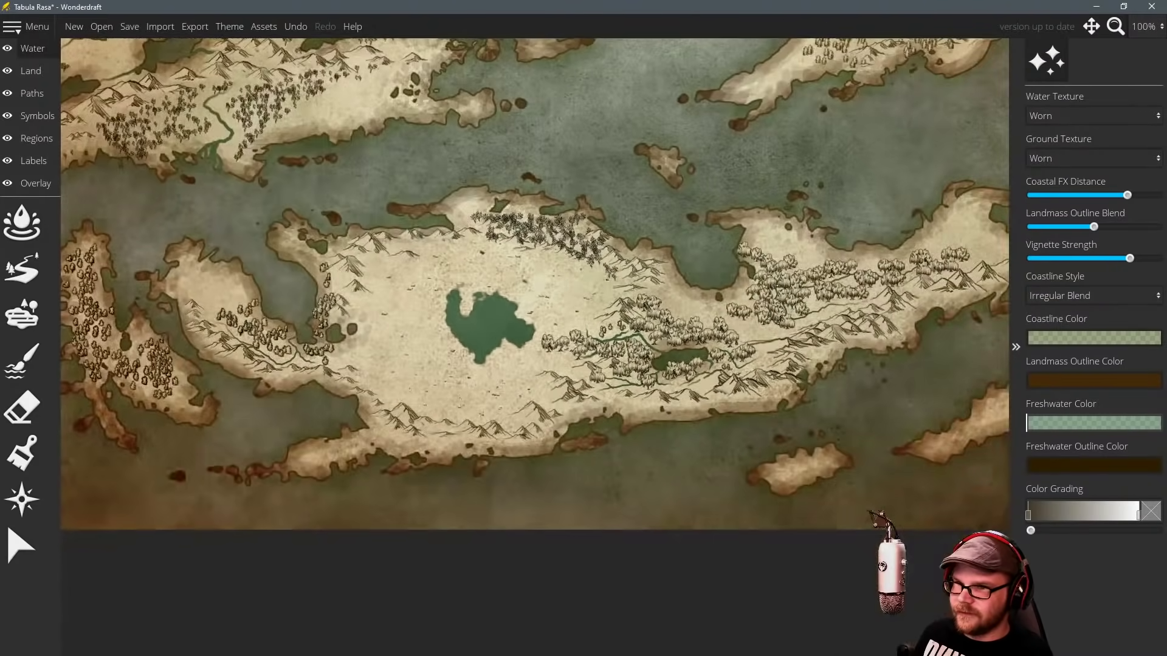
scroll(492, 352, "down", 1)
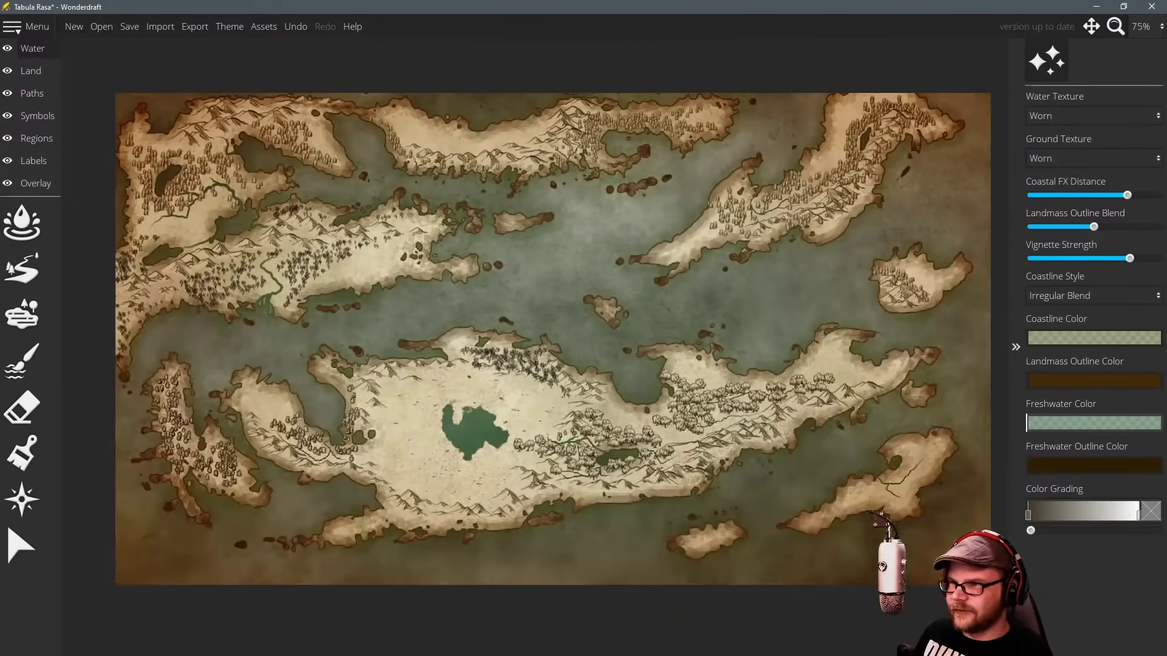
left_click_drag(627, 292, 603, 283)
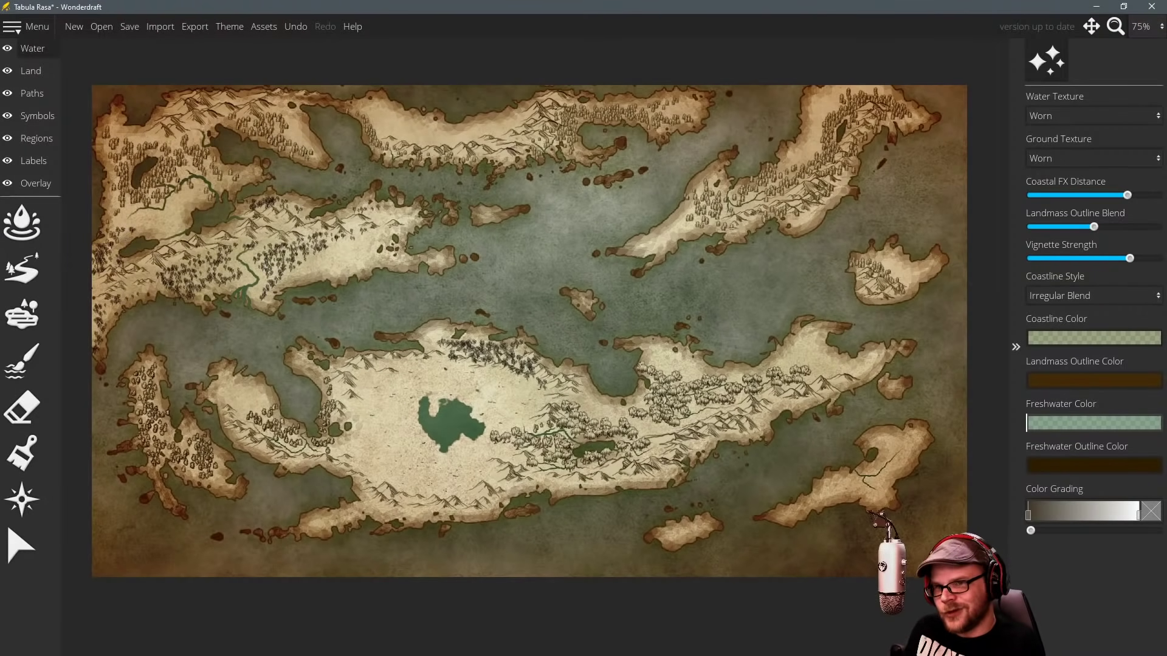
left_click(36, 115)
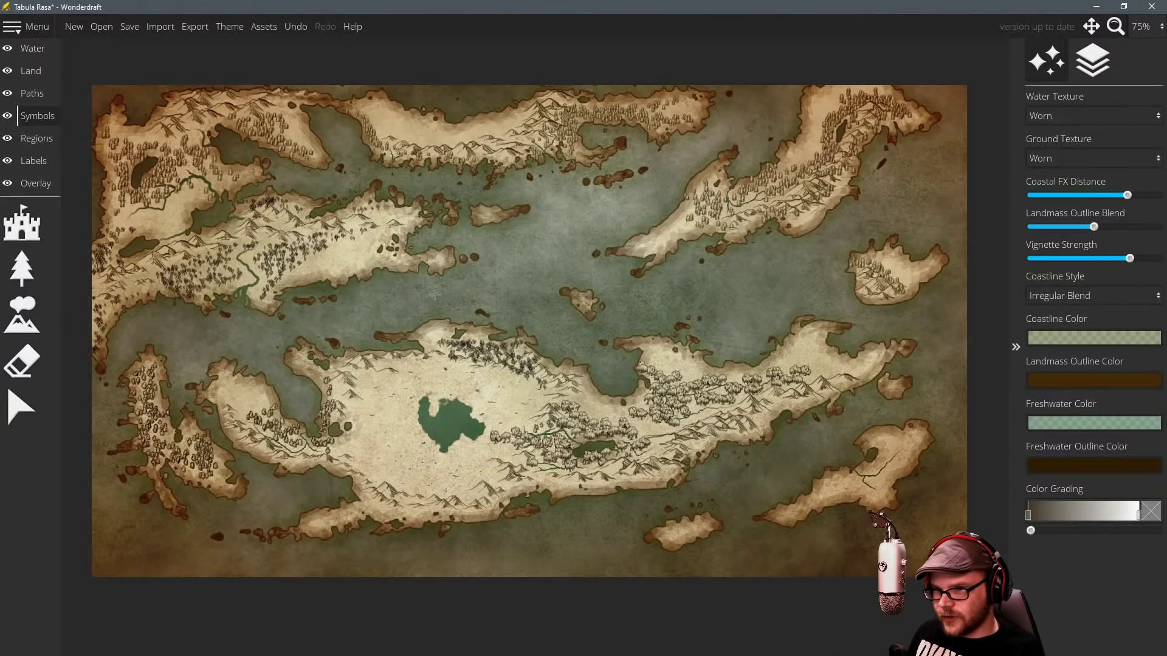
left_click_drag(249, 262, 281, 262)
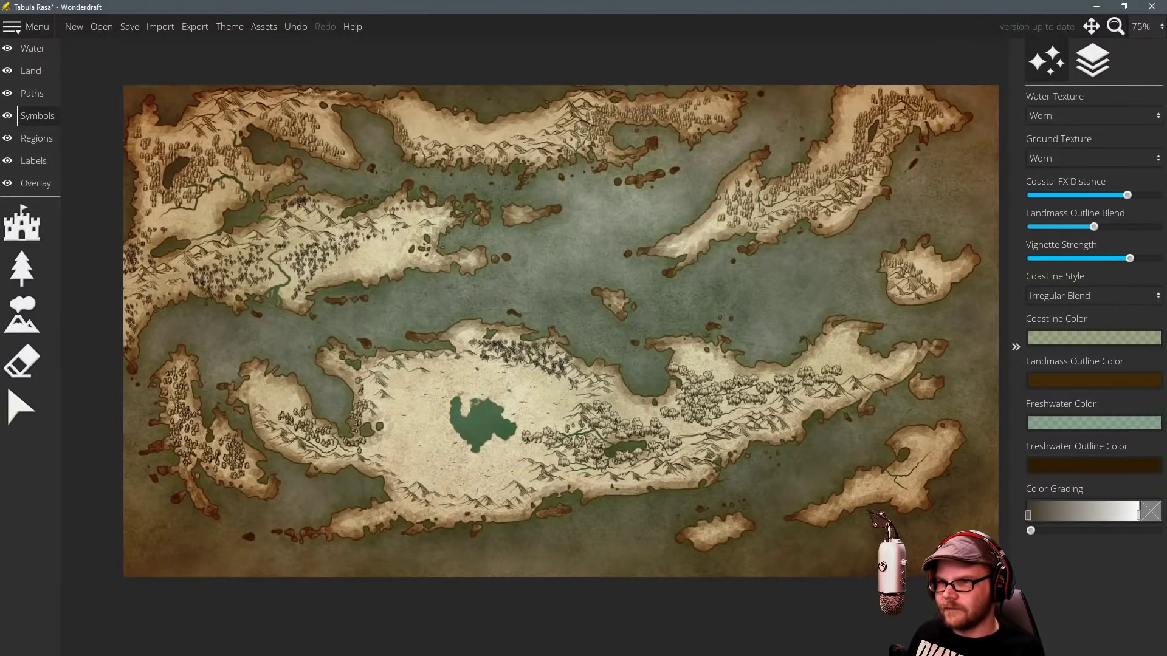
left_click(35, 139)
left_click(34, 160)
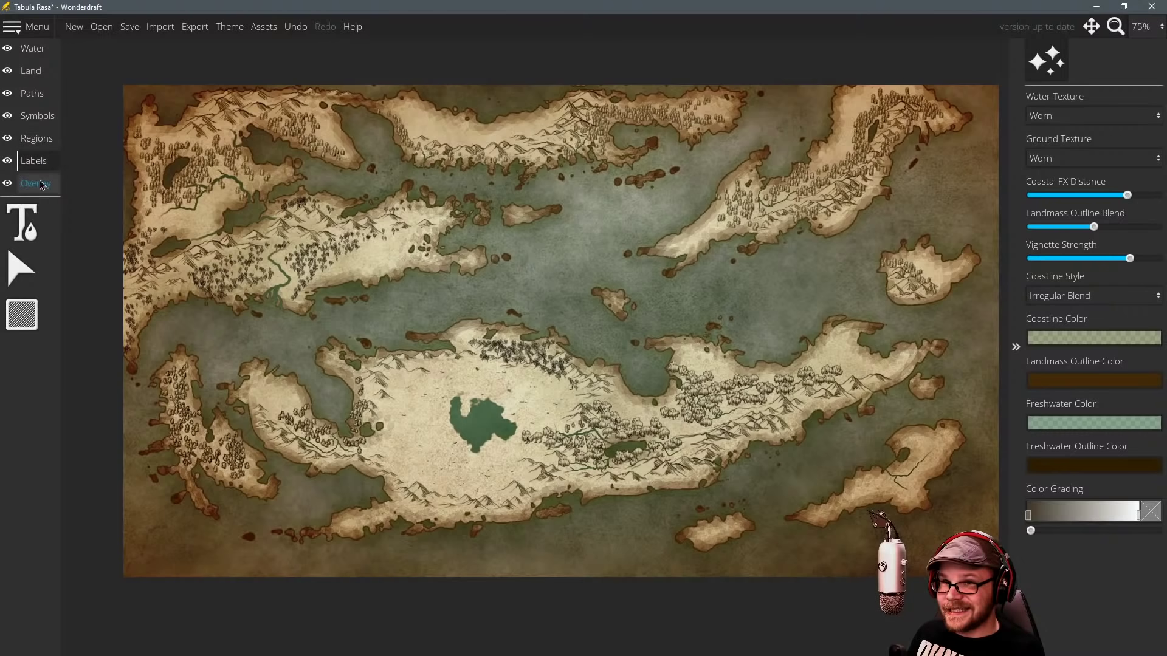
left_click(35, 96)
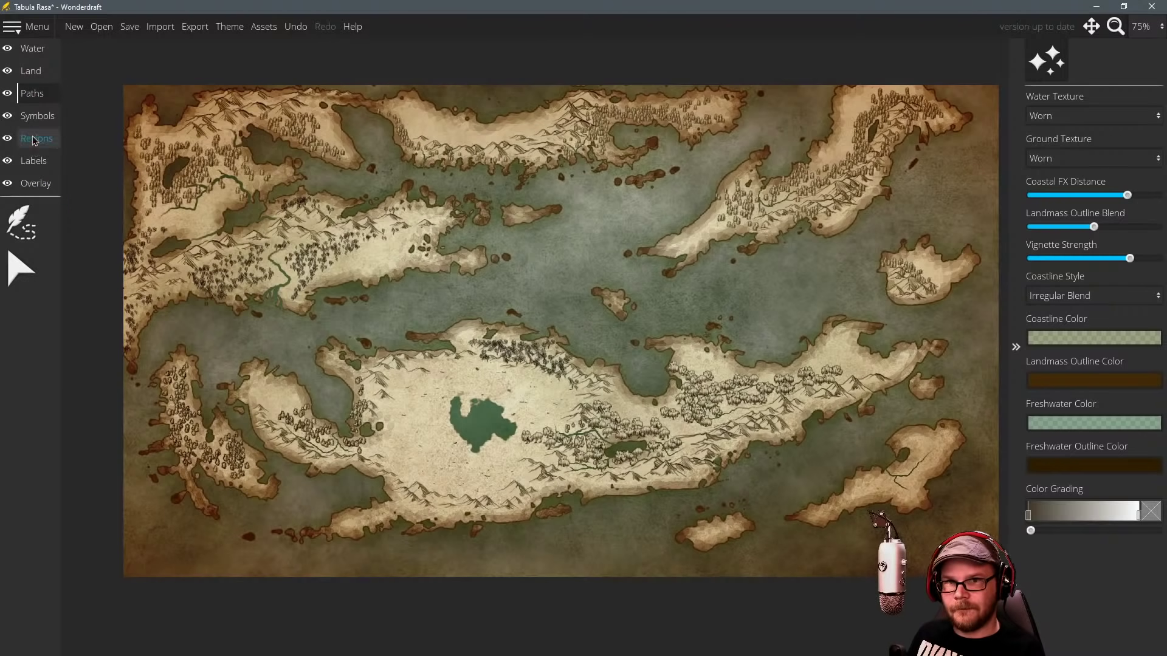
left_click(35, 116)
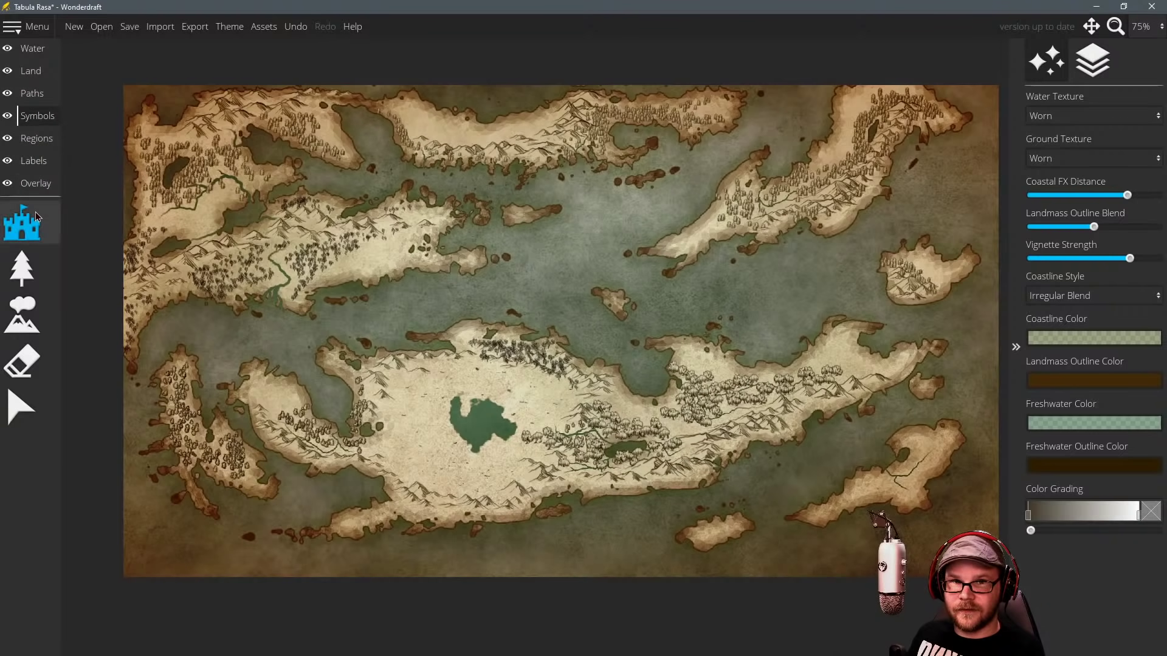
left_click(33, 48)
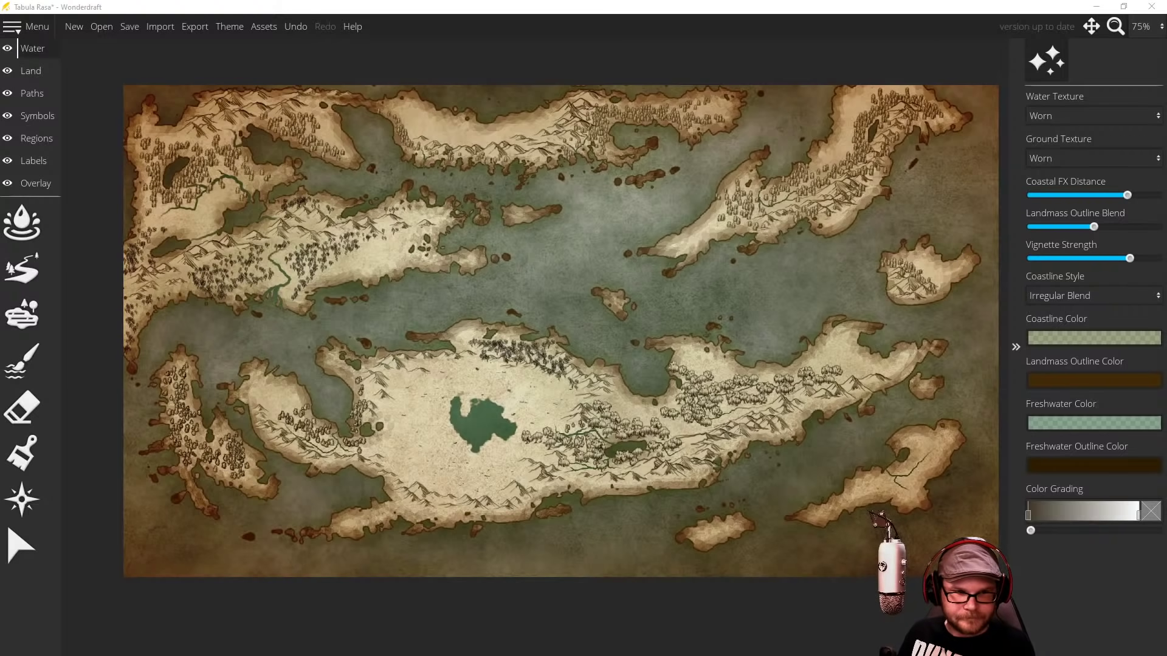
left_click(472, 5)
mouse_move(473, 321)
left_mouse_down()
mouse_move(438, 315)
mouse_move(458, 316)
left_mouse_up()
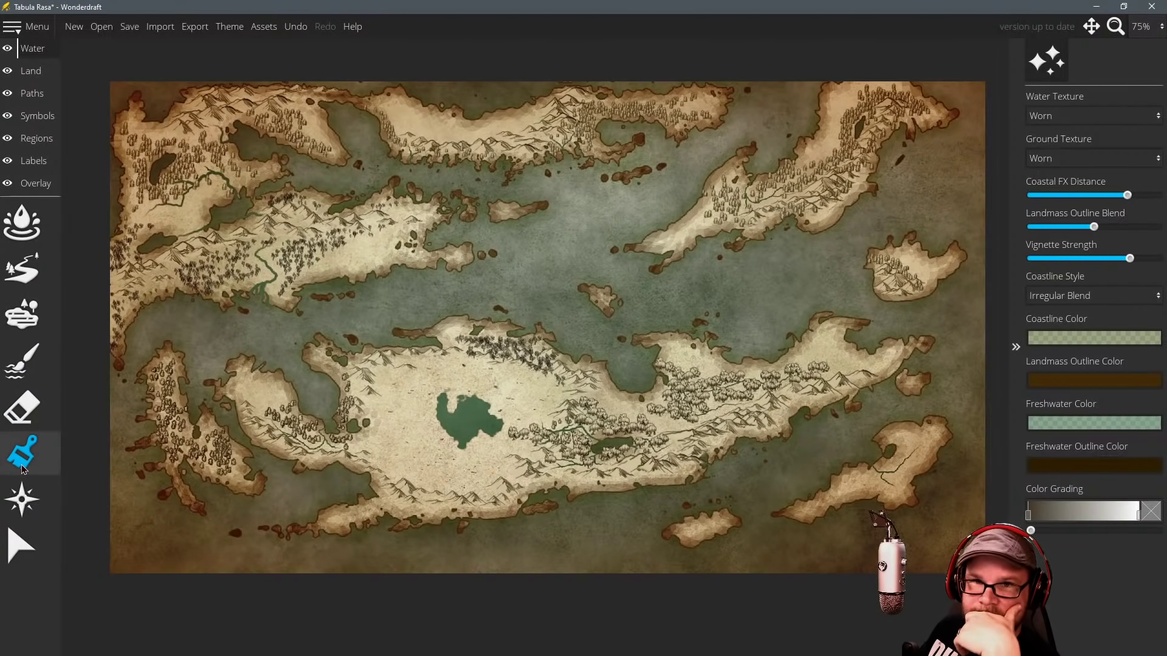
left_click(31, 71)
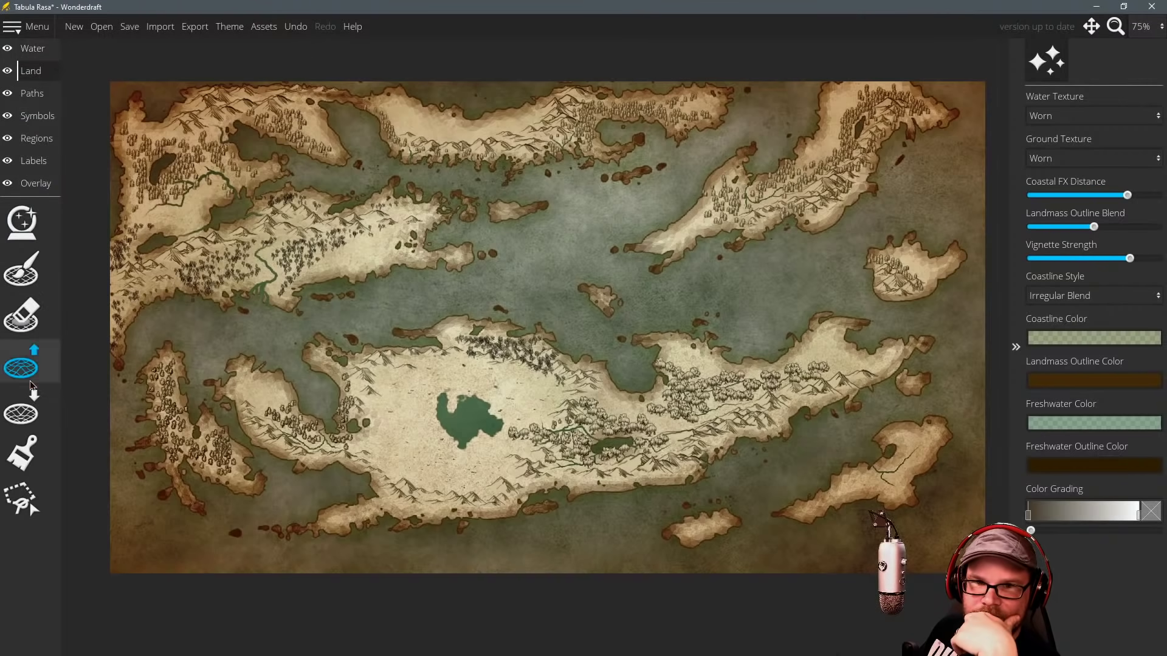
Tint the middle western peninsula, the southwestern island and the southern continent's western tip with the brighter green ground color, using brush size 128.
left_click(21, 453)
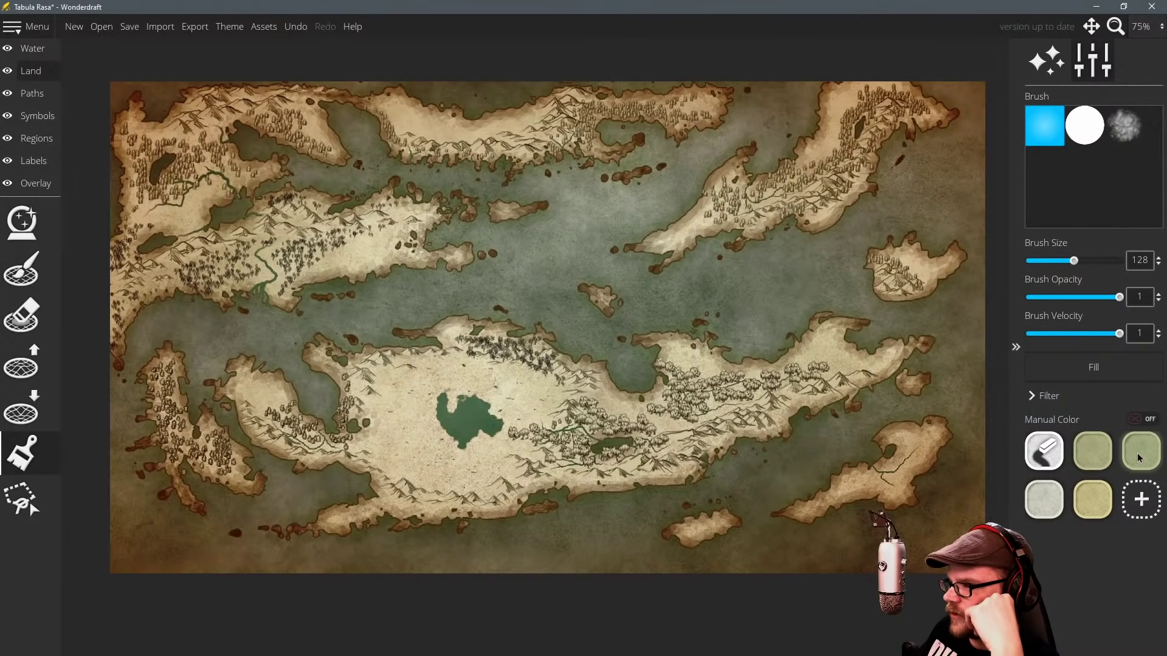
left_click(1139, 455)
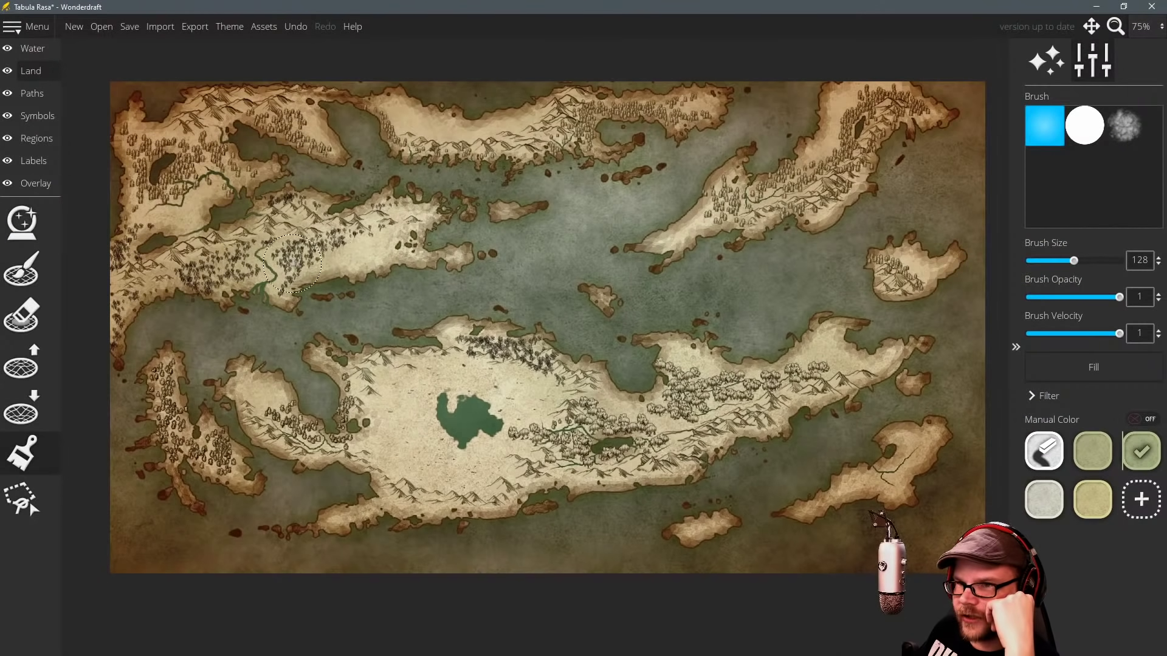
mouse_move(293, 264)
left_mouse_down()
mouse_move(346, 250)
mouse_move(265, 270)
mouse_move(212, 268)
mouse_move(240, 274)
mouse_move(146, 293)
mouse_move(283, 280)
mouse_move(369, 241)
mouse_move(343, 260)
mouse_move(378, 260)
mouse_move(311, 273)
mouse_move(285, 298)
mouse_move(219, 299)
mouse_move(372, 278)
mouse_move(406, 260)
mouse_move(391, 241)
mouse_move(451, 260)
mouse_move(290, 245)
mouse_move(171, 262)
mouse_move(151, 318)
mouse_move(196, 274)
mouse_move(195, 402)
mouse_move(164, 406)
mouse_move(153, 376)
mouse_move(157, 364)
mouse_move(231, 488)
mouse_move(176, 466)
mouse_move(168, 438)
mouse_move(193, 420)
mouse_move(231, 472)
mouse_move(172, 411)
mouse_move(169, 364)
mouse_move(156, 390)
mouse_move(299, 443)
mouse_move(268, 407)
mouse_move(312, 436)
mouse_move(506, 393)
mouse_move(378, 431)
mouse_move(261, 414)
mouse_move(353, 438)
mouse_move(350, 374)
mouse_move(295, 431)
mouse_move(364, 382)
left_mouse_up()
Brush the olive-green ground color over the northwestern and northeastern lands, the southern continent's forested east and the eastern islands.
left_click(1093, 451)
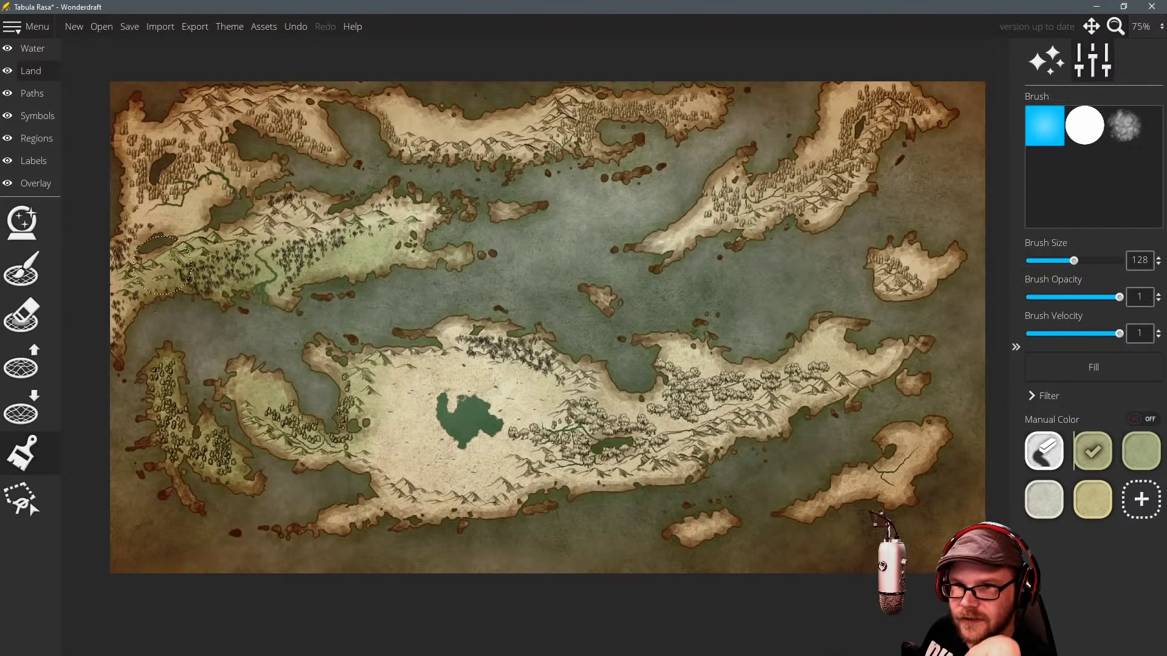
mouse_move(162, 265)
left_mouse_down()
mouse_move(199, 277)
mouse_move(422, 231)
left_mouse_up()
mouse_move(483, 197)
left_mouse_down()
mouse_move(594, 141)
mouse_move(615, 107)
mouse_move(629, 125)
mouse_move(718, 110)
mouse_move(600, 147)
mouse_move(718, 124)
mouse_move(778, 195)
mouse_move(727, 217)
mouse_move(795, 184)
mouse_move(868, 100)
mouse_move(832, 105)
mouse_move(834, 144)
mouse_move(662, 245)
mouse_move(701, 218)
mouse_move(787, 226)
mouse_move(727, 146)
left_mouse_up()
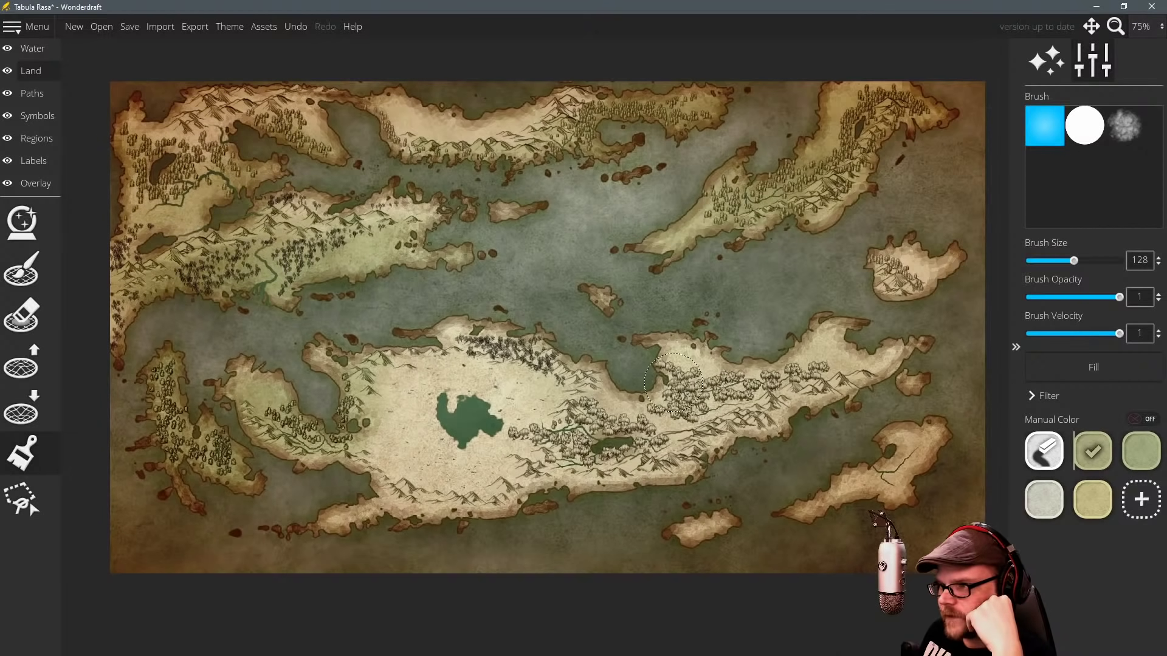
mouse_move(675, 384)
left_mouse_down()
mouse_move(746, 384)
mouse_move(682, 367)
mouse_move(755, 389)
mouse_move(741, 382)
mouse_move(814, 368)
mouse_move(856, 333)
mouse_move(851, 322)
mouse_move(805, 338)
mouse_move(892, 359)
mouse_move(872, 369)
left_mouse_up()
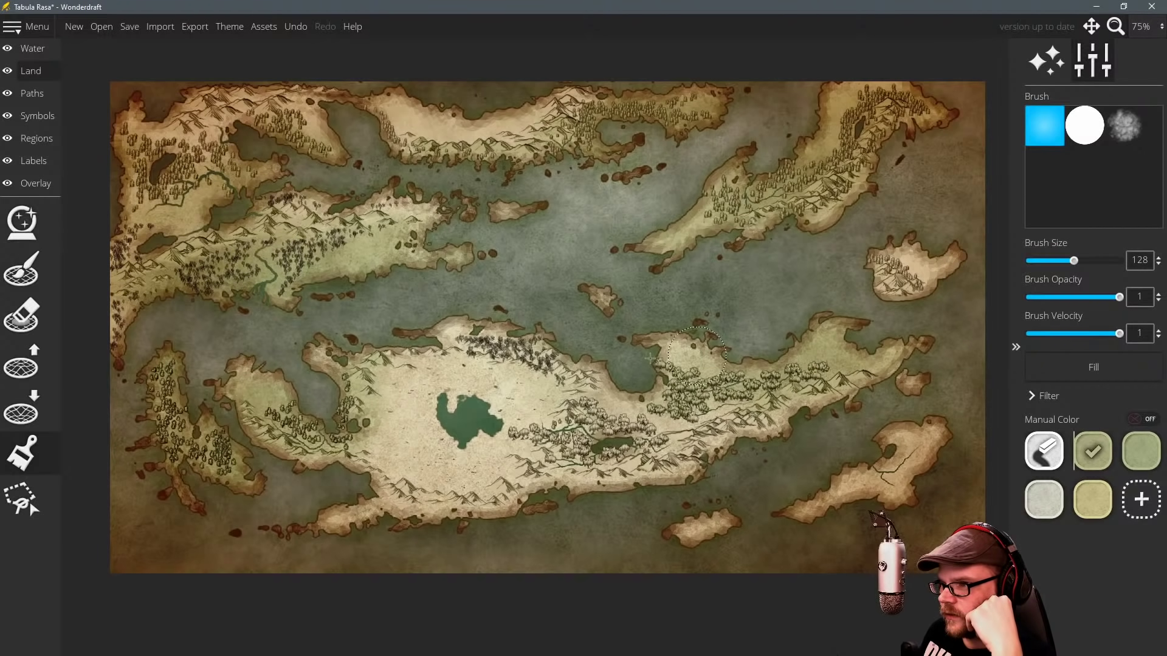
mouse_move(696, 357)
left_mouse_down()
mouse_move(775, 385)
mouse_move(696, 432)
mouse_move(733, 405)
mouse_move(638, 410)
mouse_move(689, 418)
mouse_move(610, 397)
mouse_move(600, 366)
left_mouse_up()
mouse_move(611, 463)
left_mouse_down()
mouse_move(557, 488)
mouse_move(758, 431)
mouse_move(830, 393)
mouse_move(904, 439)
mouse_move(861, 478)
mouse_move(937, 456)
mouse_move(856, 491)
mouse_move(886, 453)
mouse_move(740, 522)
mouse_move(680, 533)
mouse_move(745, 515)
mouse_move(932, 366)
mouse_move(936, 290)
mouse_move(949, 303)
mouse_move(915, 246)
mouse_move(903, 275)
left_mouse_up()
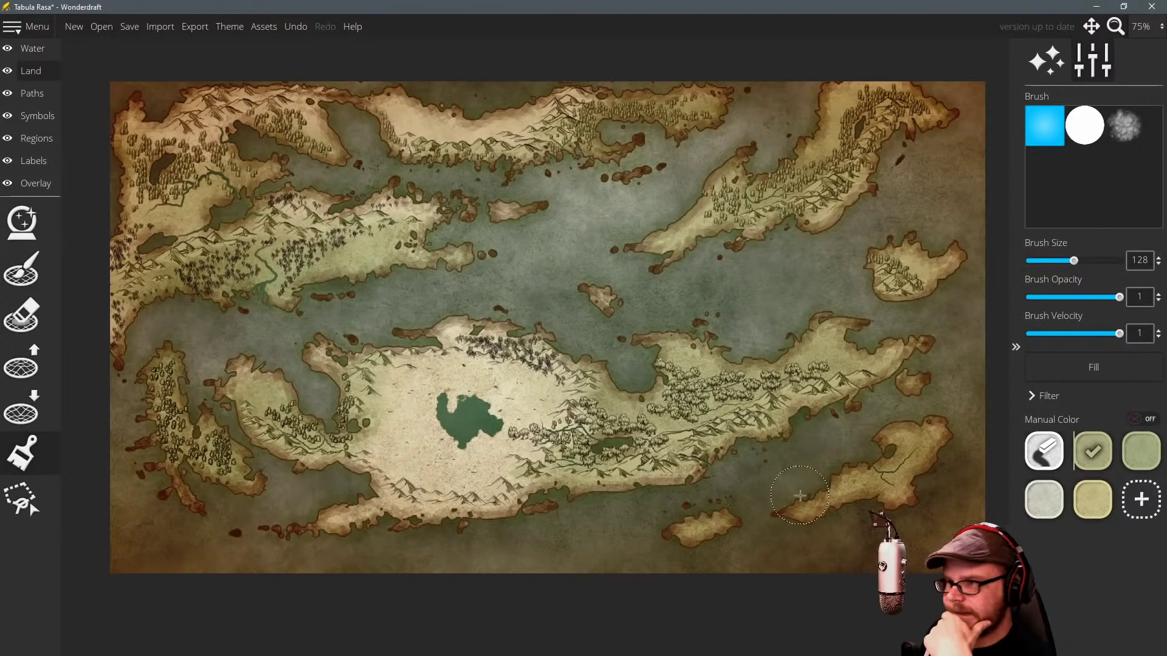
Brush the yellow ground color over the southern continent's plain around the lake, its western arm and the neighbouring western lands.
left_click(1093, 500)
mouse_move(472, 385)
left_mouse_down()
mouse_move(510, 401)
mouse_move(426, 425)
mouse_move(392, 401)
mouse_move(520, 387)
mouse_move(474, 474)
mouse_move(450, 464)
mouse_move(432, 372)
mouse_move(562, 390)
left_mouse_up()
mouse_move(631, 428)
left_mouse_down()
mouse_move(555, 438)
mouse_move(753, 384)
mouse_move(724, 382)
mouse_move(732, 366)
mouse_move(758, 366)
mouse_move(634, 402)
mouse_move(630, 417)
mouse_move(617, 375)
mouse_move(377, 334)
mouse_move(503, 313)
mouse_move(343, 347)
mouse_move(370, 410)
mouse_move(349, 445)
mouse_move(266, 416)
left_mouse_up()
mouse_move(302, 457)
left_mouse_down()
mouse_move(203, 406)
mouse_move(210, 438)
mouse_move(294, 311)
mouse_move(390, 262)
mouse_move(302, 277)
mouse_move(361, 266)
left_mouse_up()
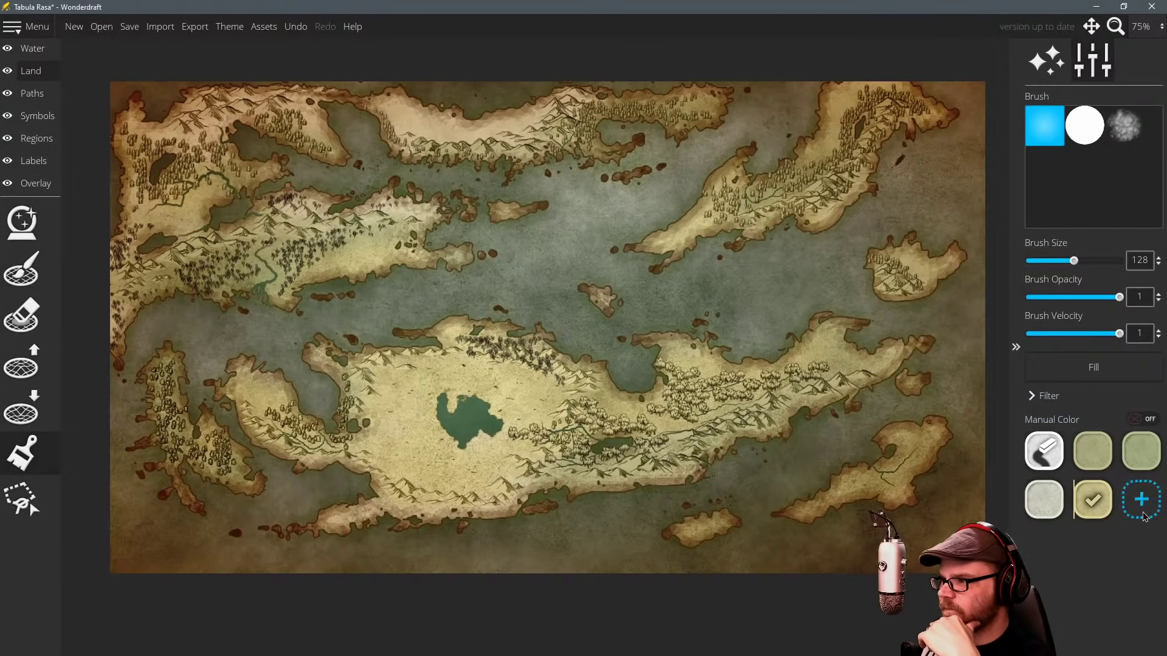
Brush the white ground color over the north-central landmass and the mountainous northern part of the northwestern land.
left_click(1044, 500)
mouse_move(508, 165)
left_mouse_down()
mouse_move(475, 128)
mouse_move(490, 121)
mouse_move(457, 131)
mouse_move(408, 114)
mouse_move(508, 131)
mouse_move(444, 130)
mouse_move(536, 114)
mouse_move(538, 135)
mouse_move(464, 141)
left_mouse_up()
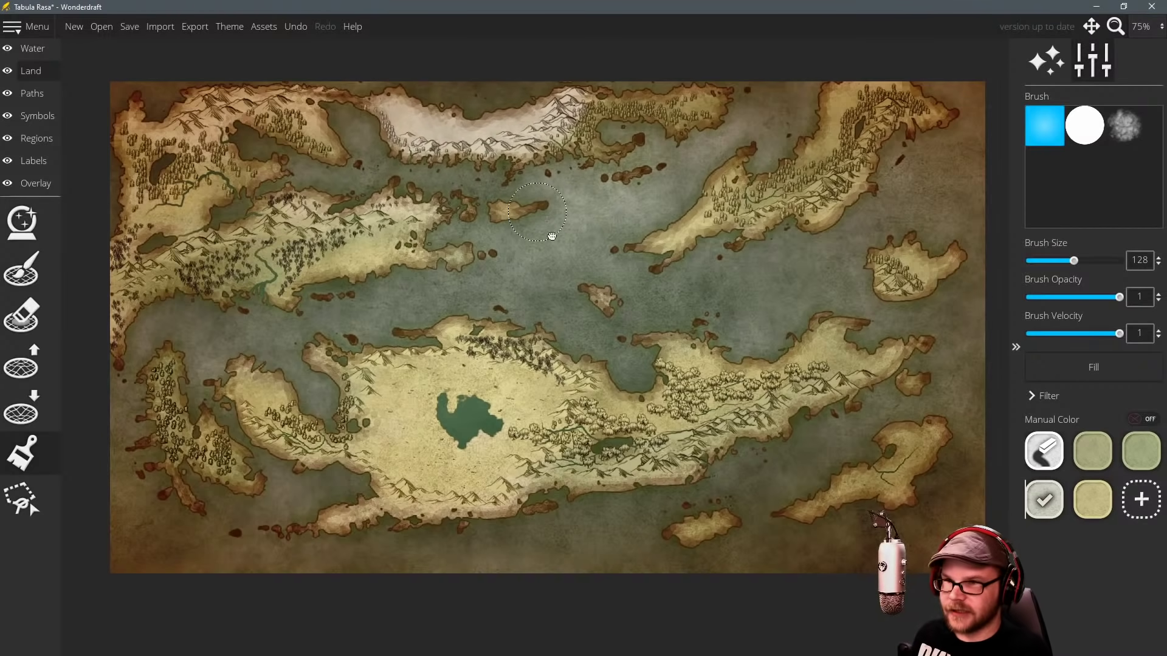
scroll(553, 237, "up", 1)
scroll(610, 235, "up", 1)
left_click_drag(517, 237, 732, 280)
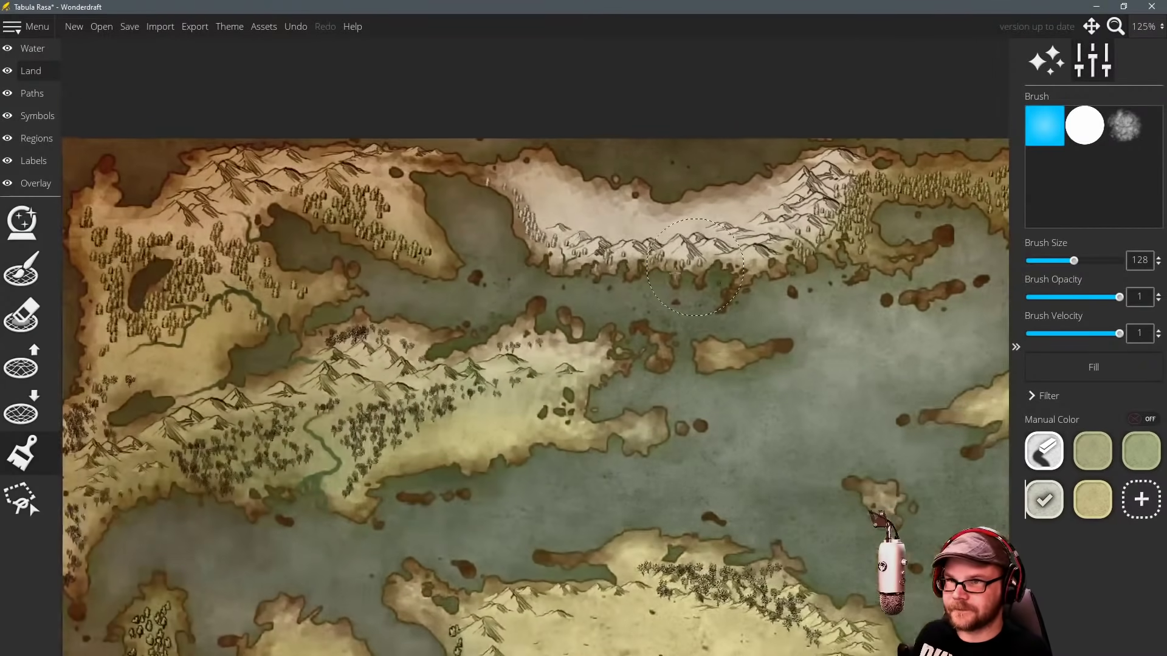
mouse_move(291, 173)
left_mouse_down()
mouse_move(340, 165)
mouse_move(237, 176)
mouse_move(198, 200)
mouse_move(271, 170)
mouse_move(391, 220)
mouse_move(196, 183)
mouse_move(182, 209)
mouse_move(146, 194)
mouse_move(111, 233)
mouse_move(222, 247)
mouse_move(278, 207)
left_mouse_up()
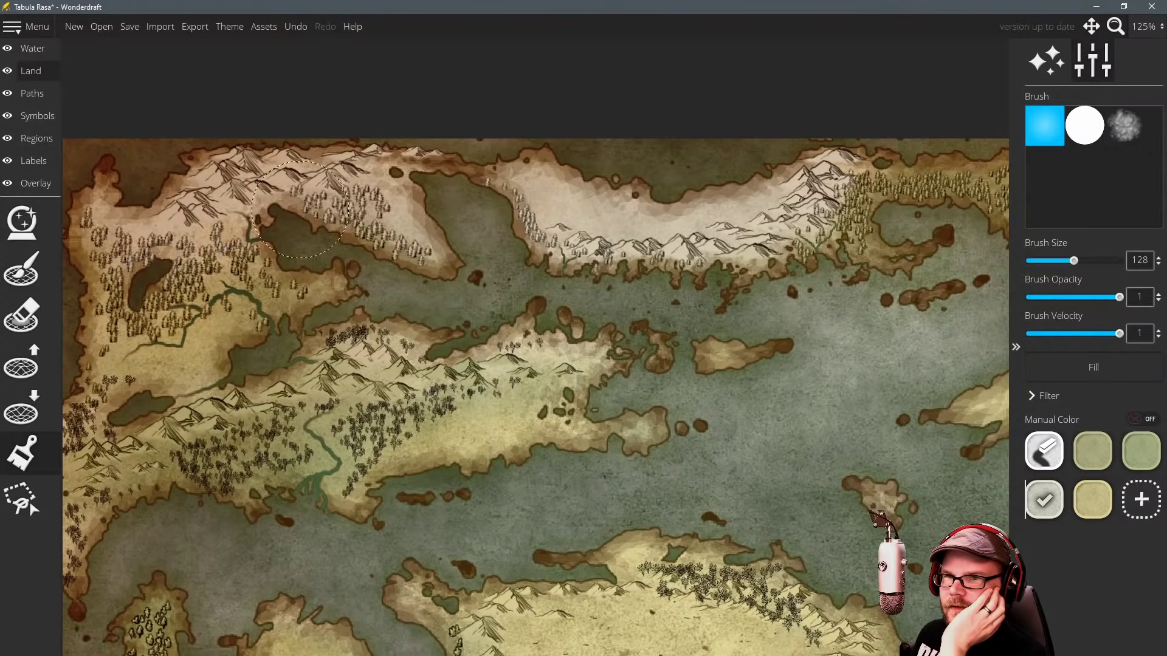
mouse_move(676, 200)
left_mouse_down()
mouse_move(473, 214)
mouse_move(770, 190)
mouse_move(687, 209)
left_mouse_up()
Extend the white ground color along the north-central forest coast and the northern end of the northeastern land, using brush size 124.
scroll(496, 245, "down", 3)
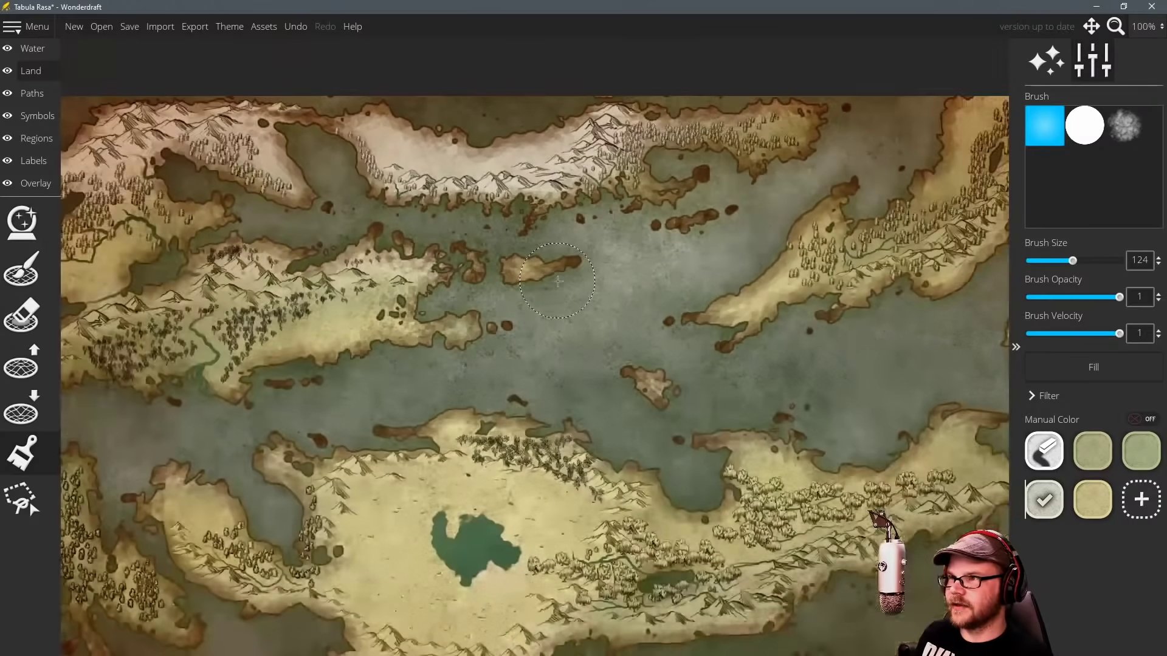
left_click_drag(746, 126, 670, 125)
left_click_drag(933, 145, 729, 185)
mouse_move(765, 146)
left_mouse_down()
mouse_move(723, 157)
mouse_move(752, 170)
mouse_move(772, 156)
left_mouse_up()
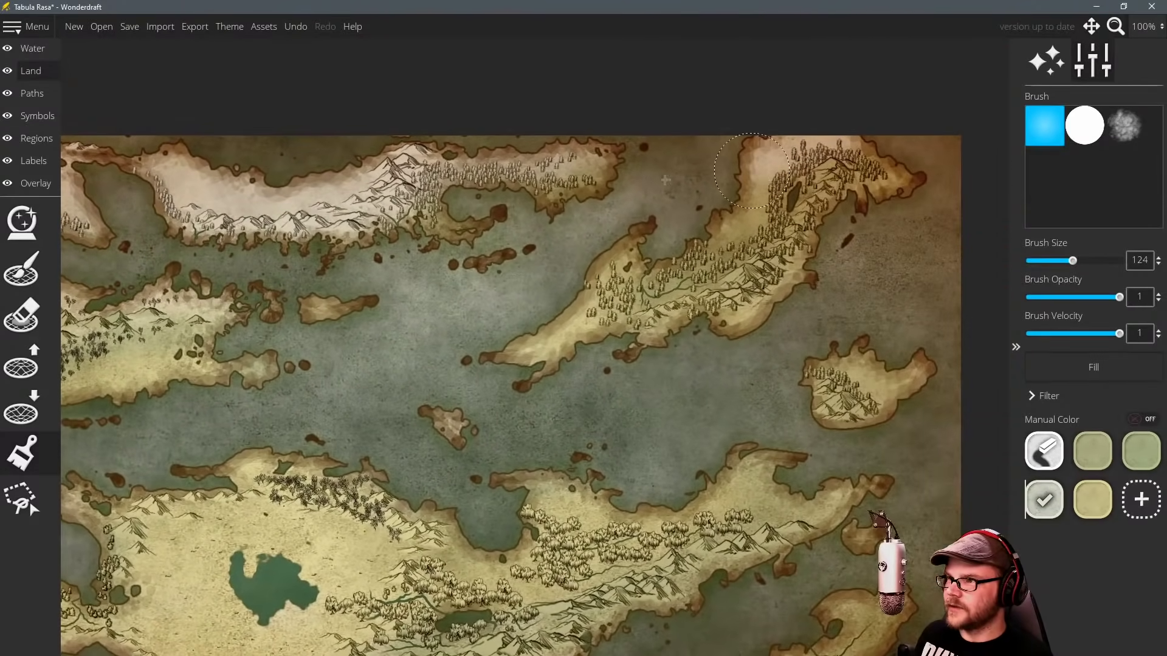
left_click_drag(485, 249, 772, 162)
left_click_drag(605, 192, 513, 192)
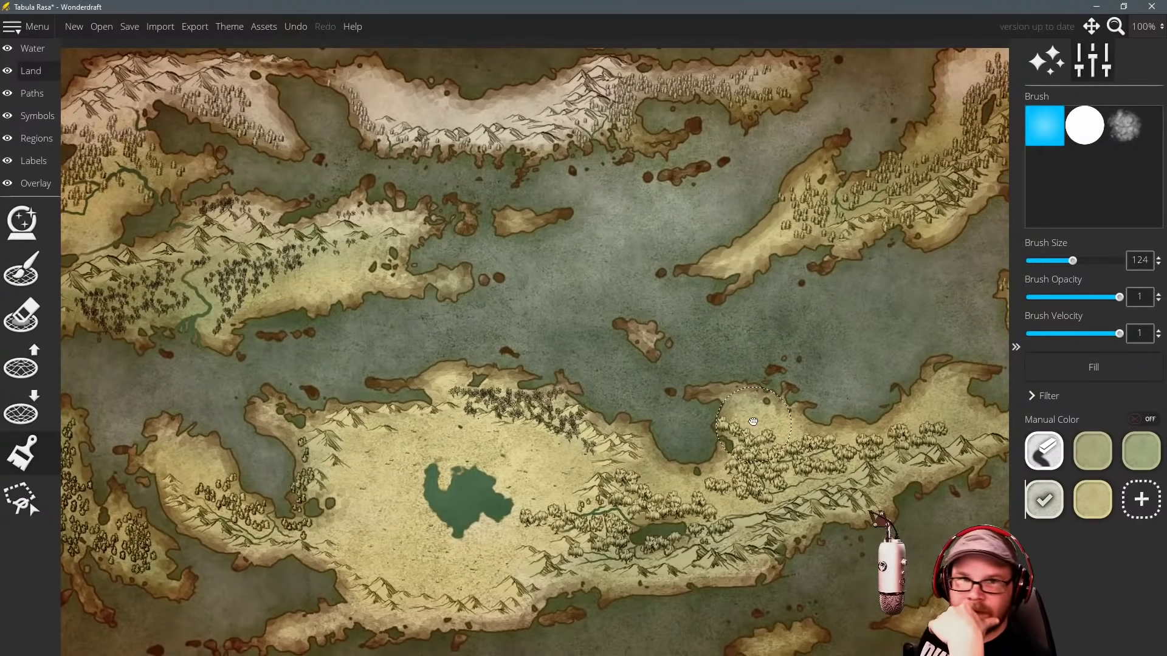
Examine the newly colored southern continent and the ground around its lake up close.
mouse_move(750, 420)
left_mouse_down()
mouse_move(765, 367)
mouse_move(752, 368)
left_mouse_up()
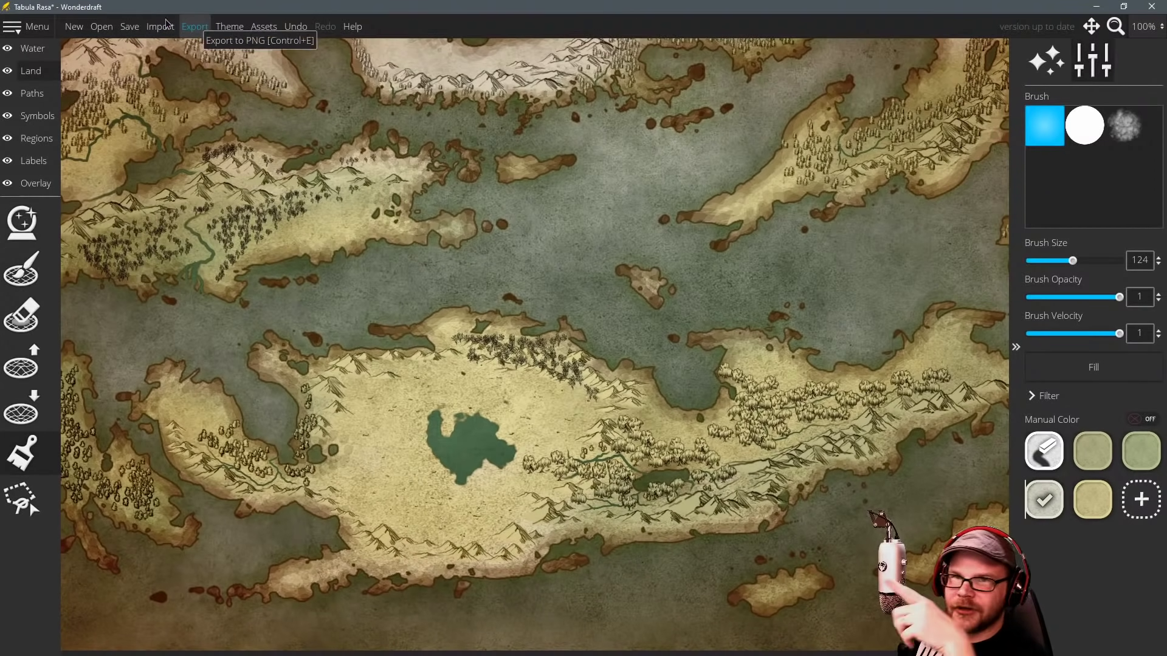
scroll(607, 262, "down", 1)
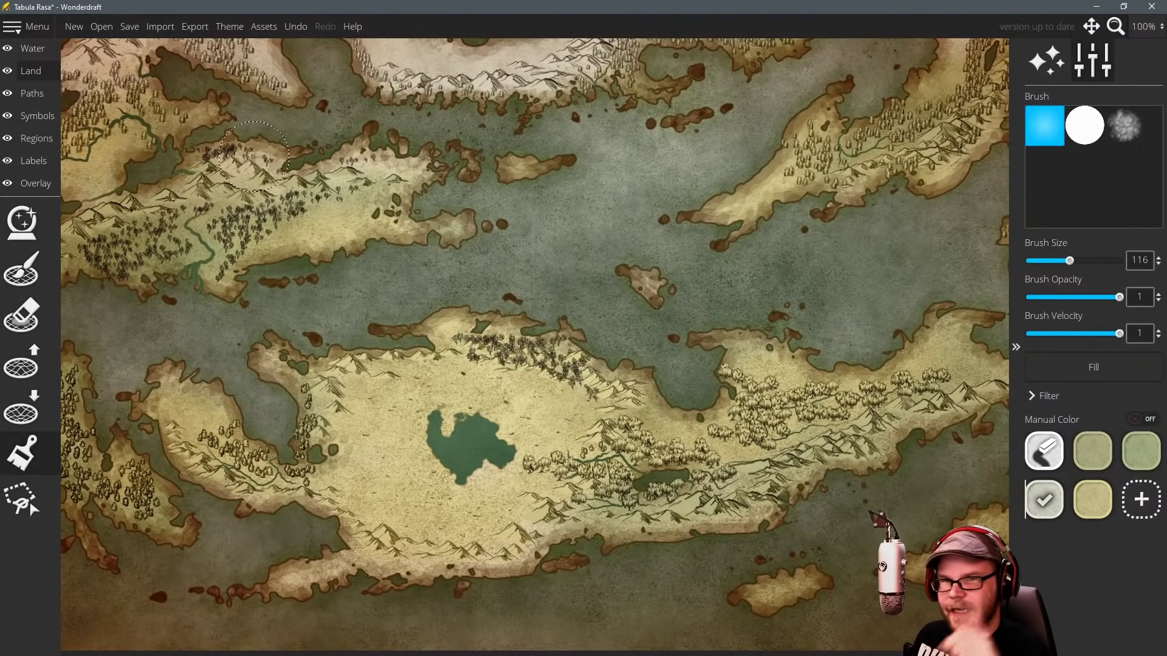
scroll(619, 366, "down", 1)
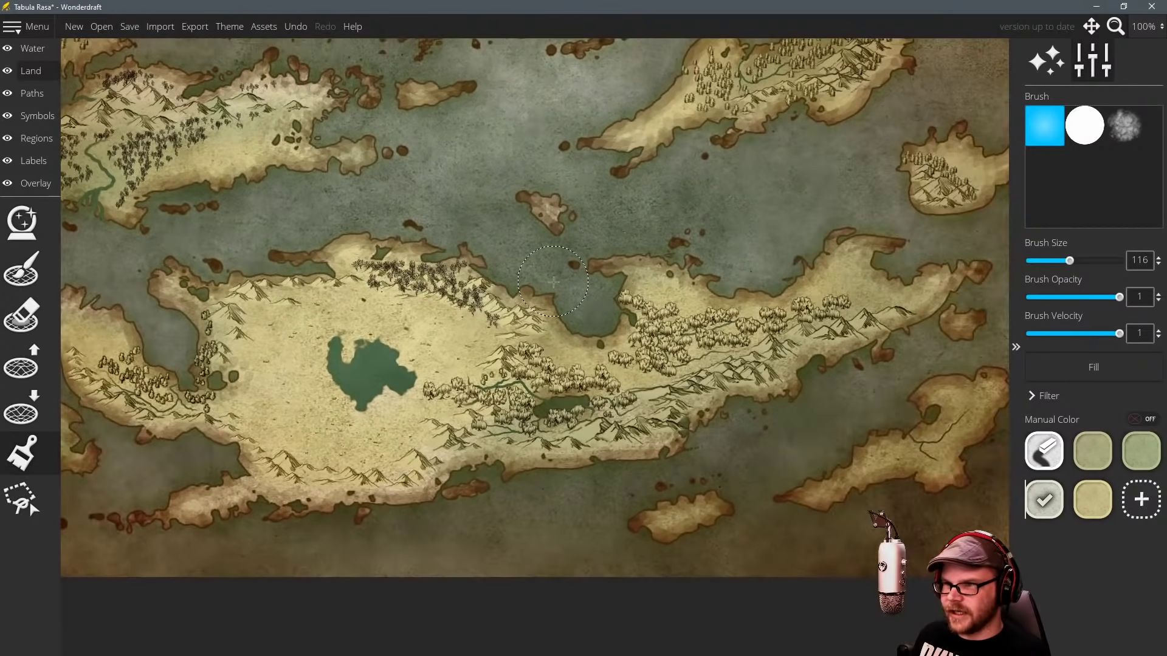
scroll(726, 234, "up", 3)
left_click_drag(551, 253, 625, 180)
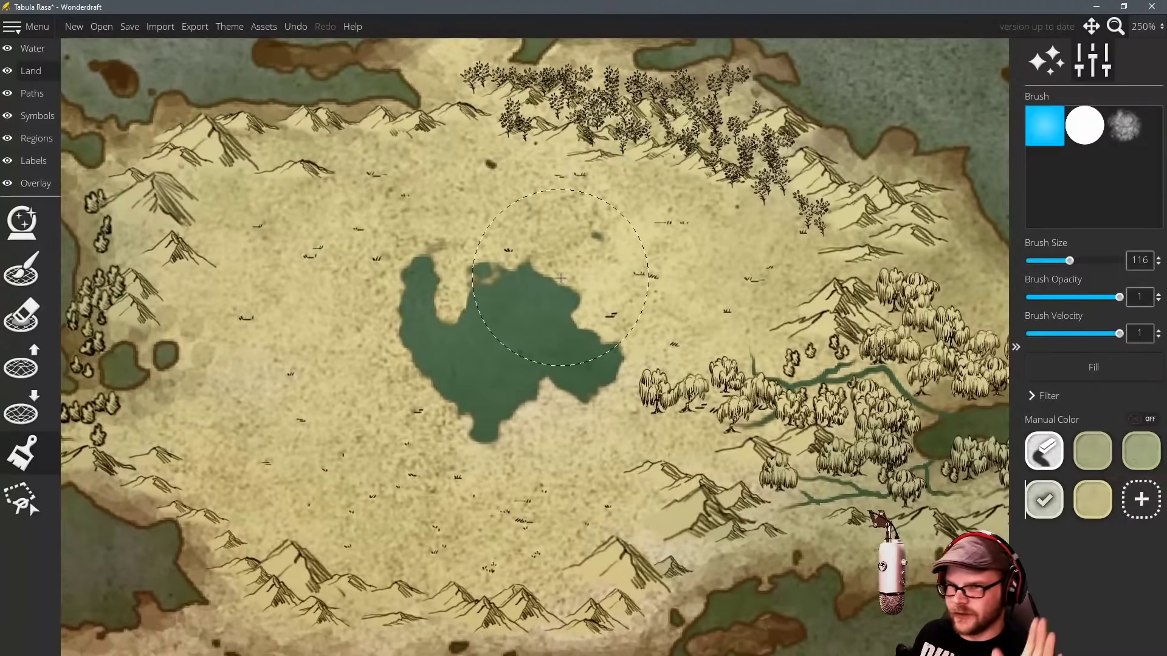
left_click_drag(558, 281, 606, 256)
scroll(604, 256, "down", 1)
scroll(605, 255, "down", 2)
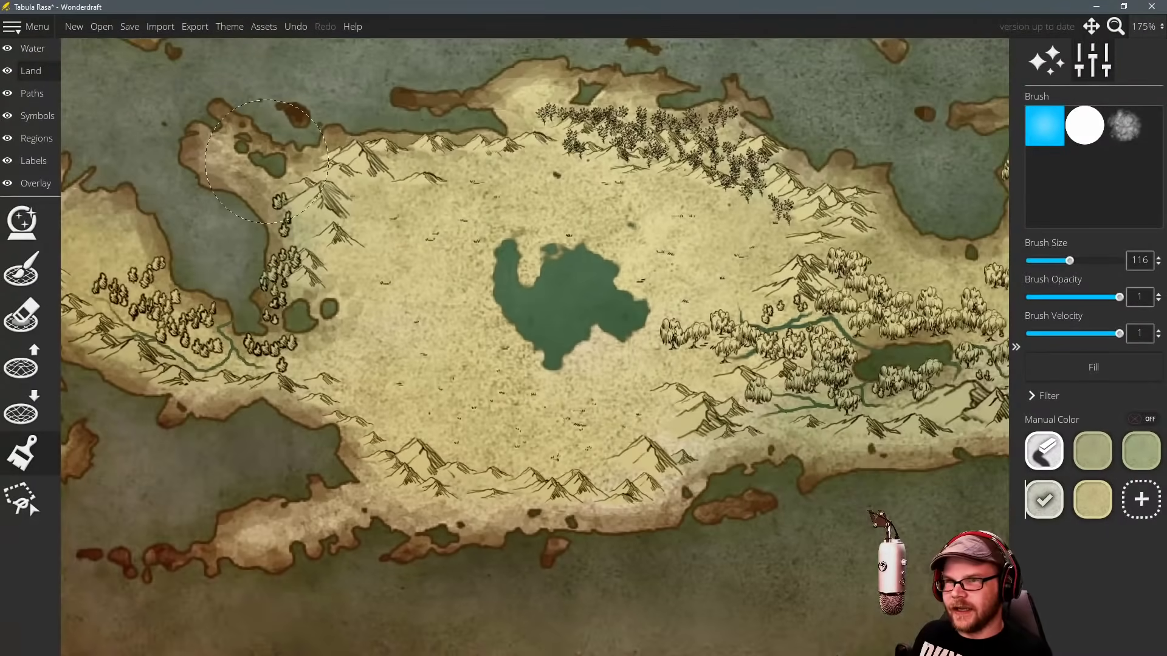
scroll(243, 125, "up", 1)
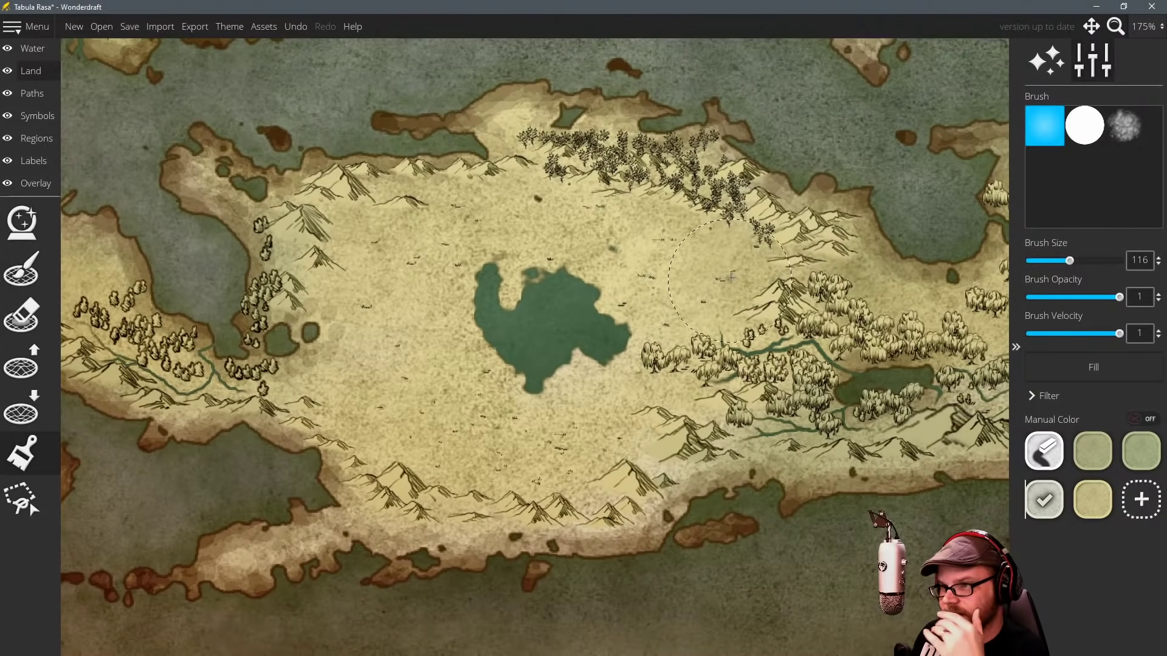
left_click_drag(712, 287, 658, 300)
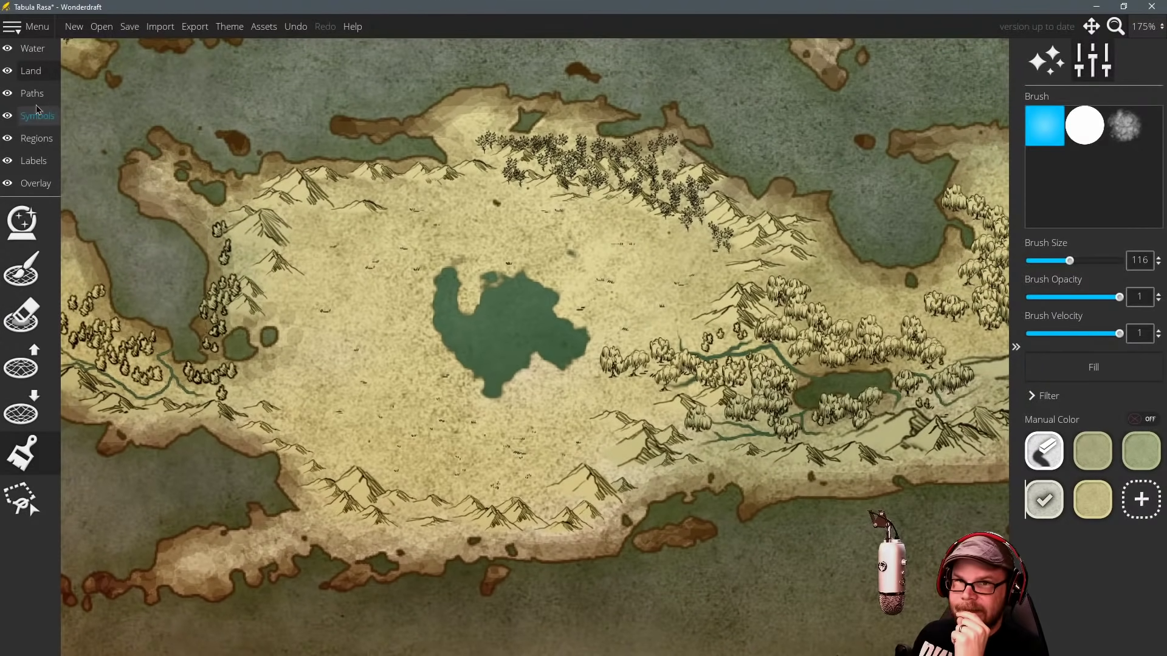
Draw short rivers around the shore of the southern continent's lake with Width 2, Roughness 2, Meander Distance 0.6 and source fade-in on.
left_click(33, 49)
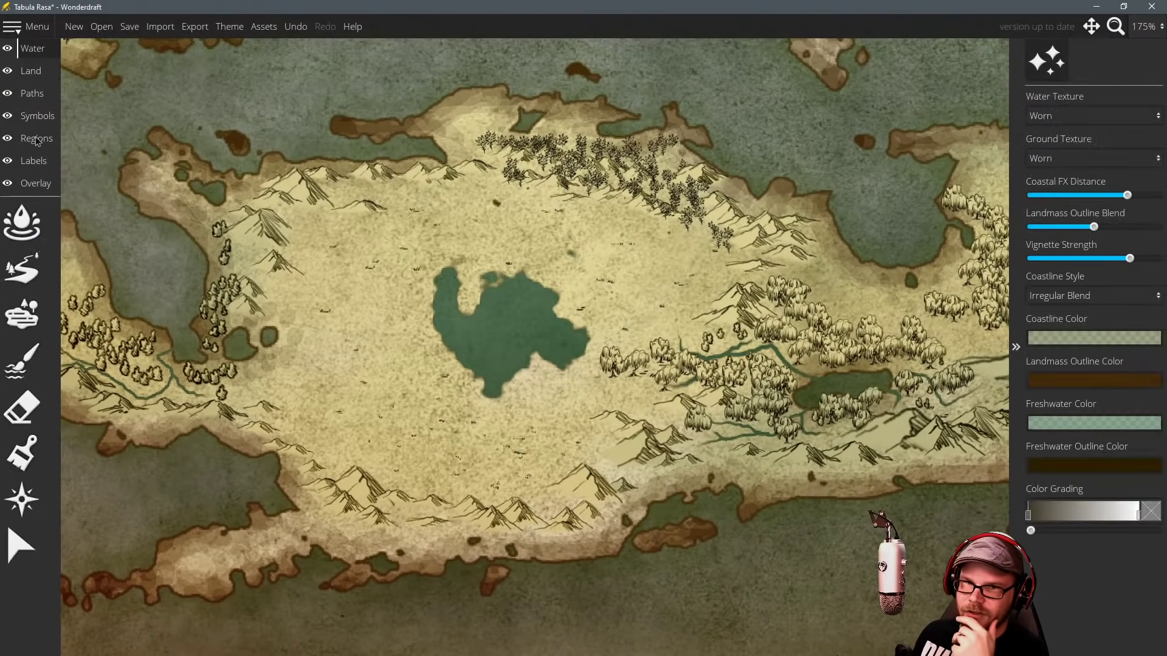
left_click(24, 281)
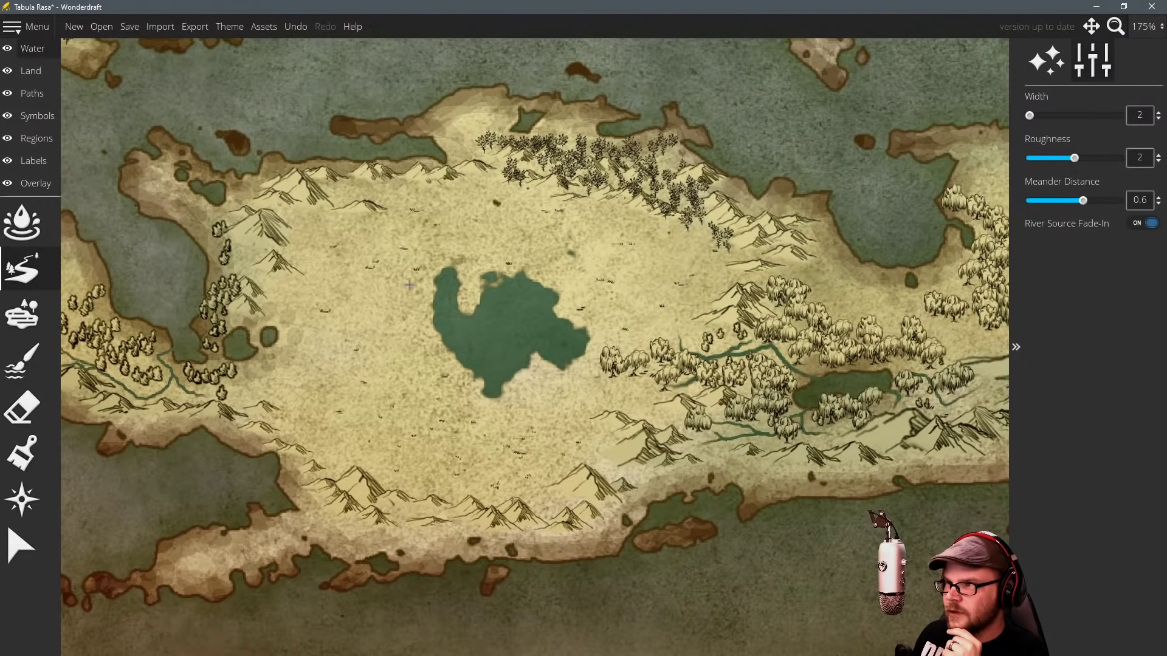
left_click_drag(423, 294, 435, 296)
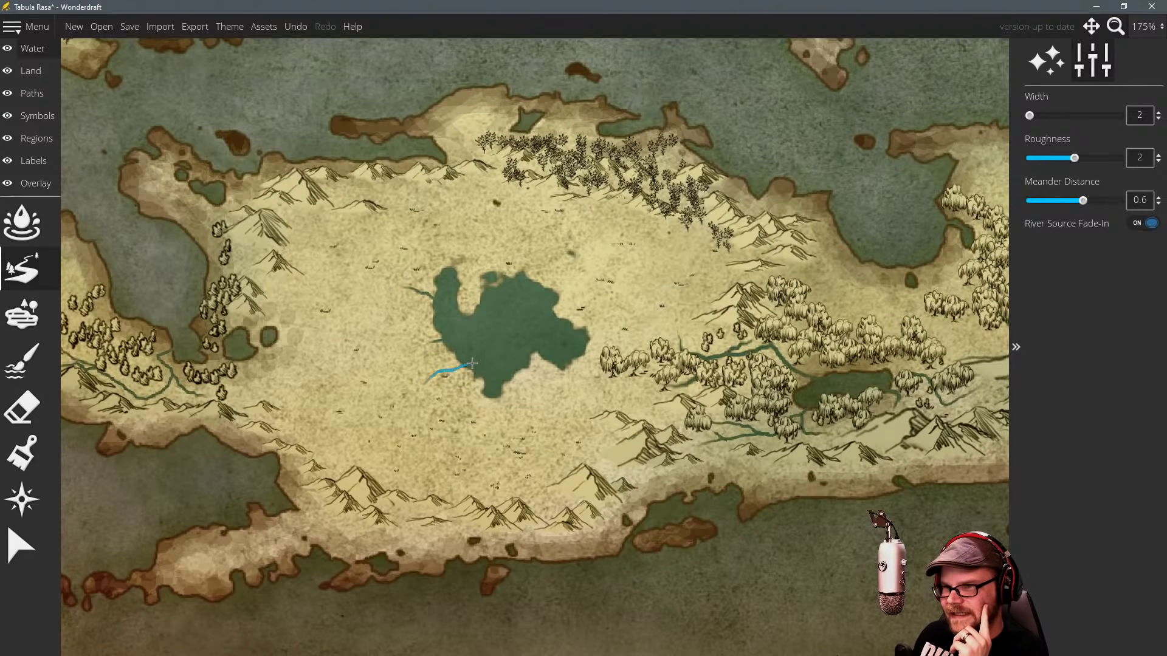
left_click_drag(472, 364, 473, 364)
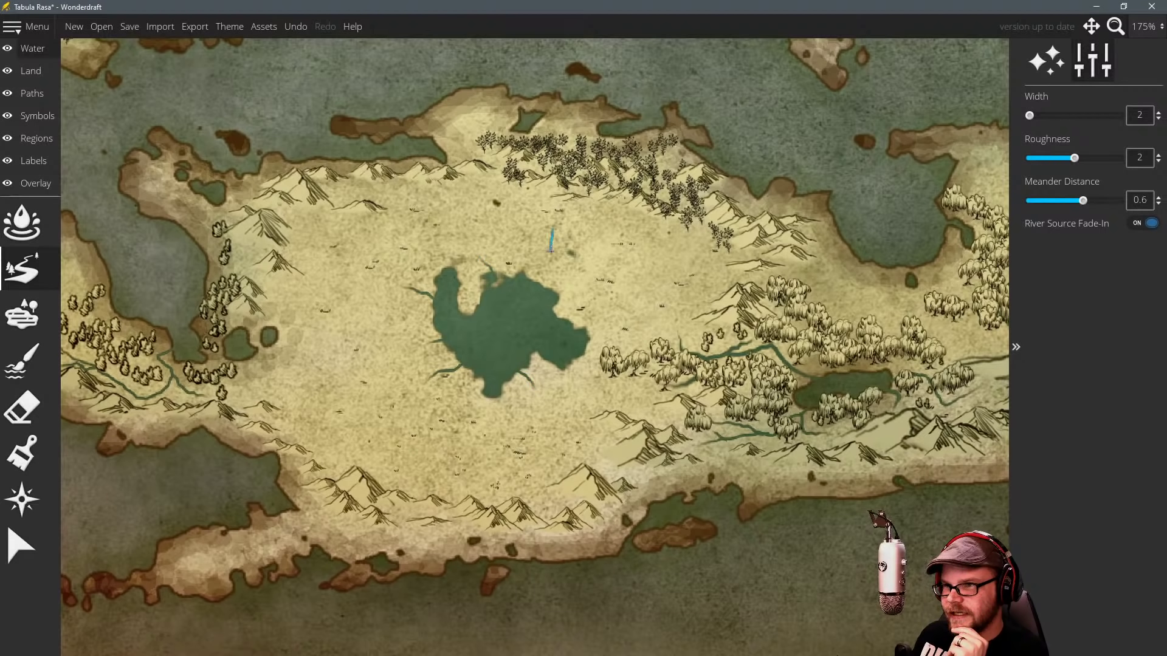
left_click_drag(543, 265, 530, 302)
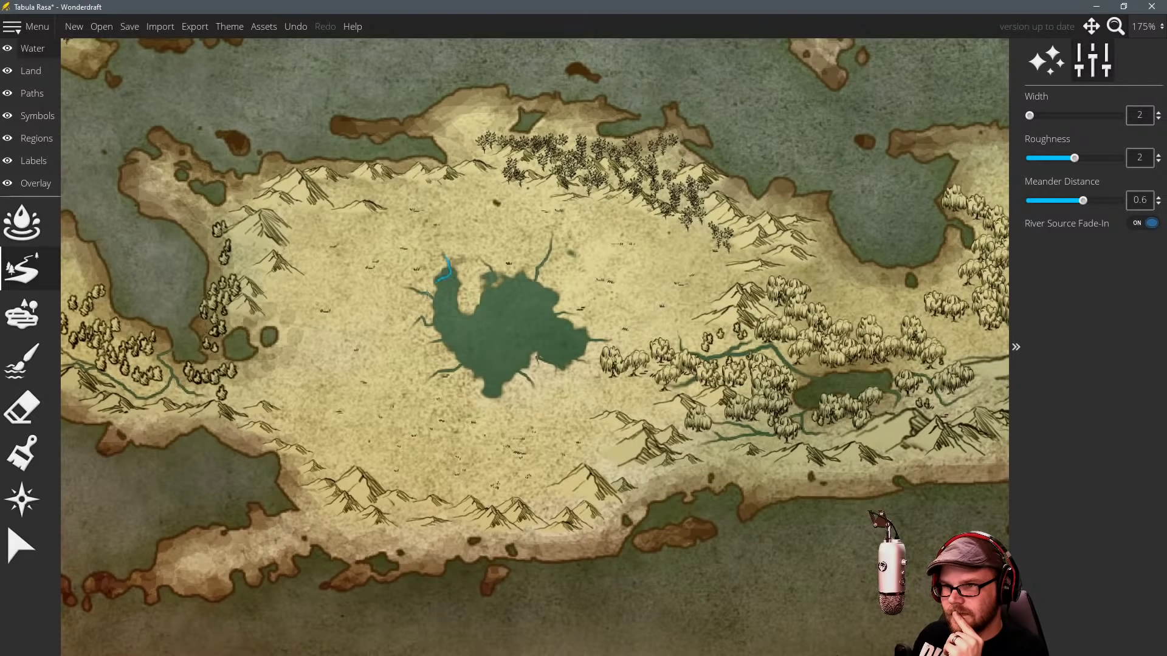
scroll(449, 339, "down", 10)
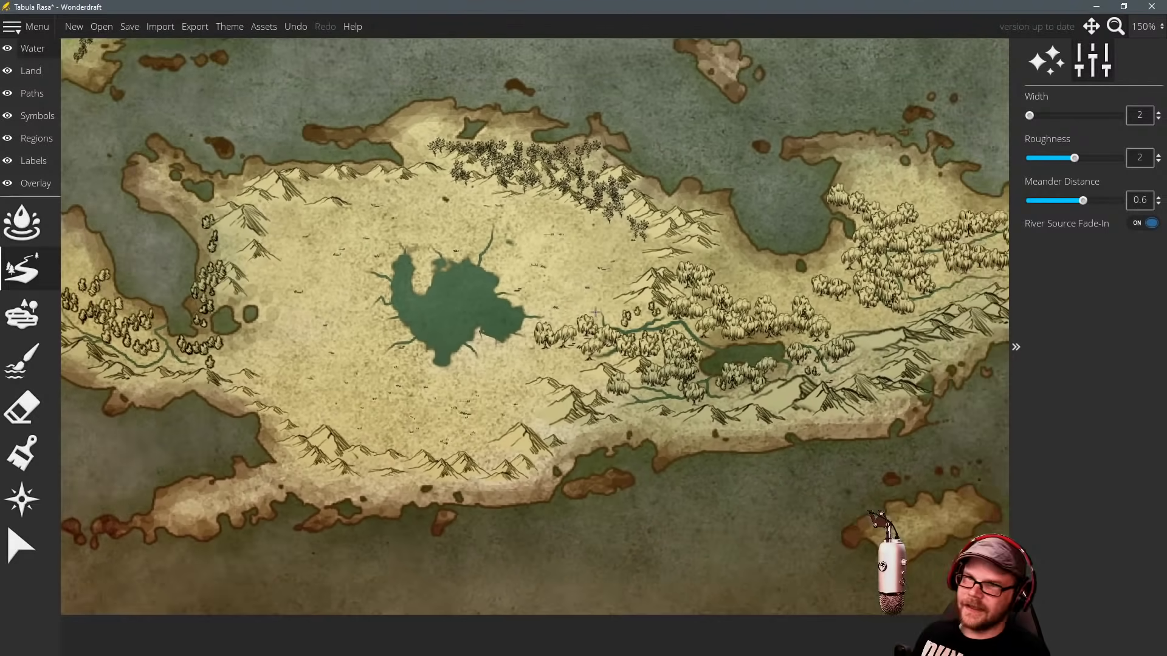
scroll(621, 302, "up", 5)
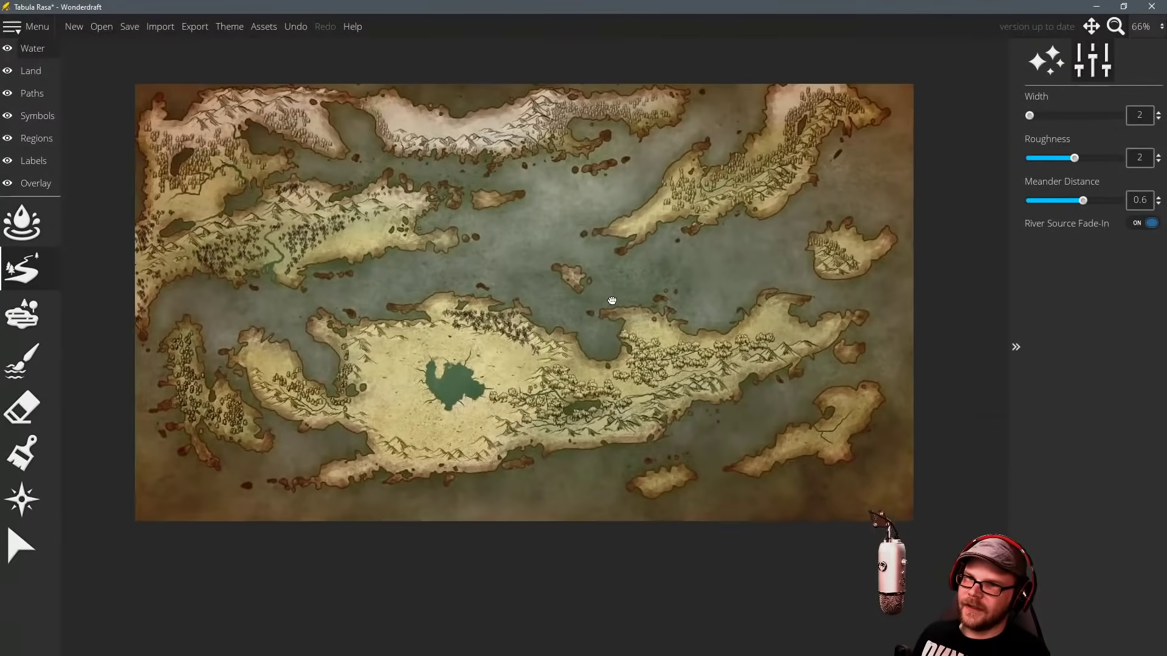
scroll(621, 302, "up", 2)
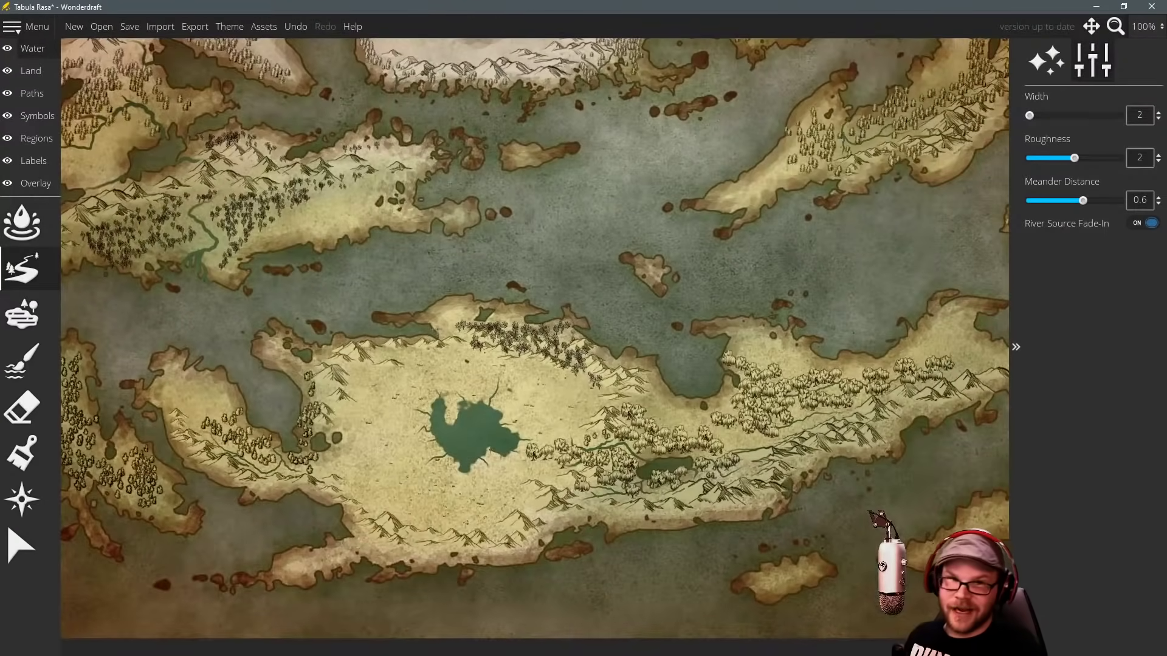
left_click_drag(576, 228, 588, 234)
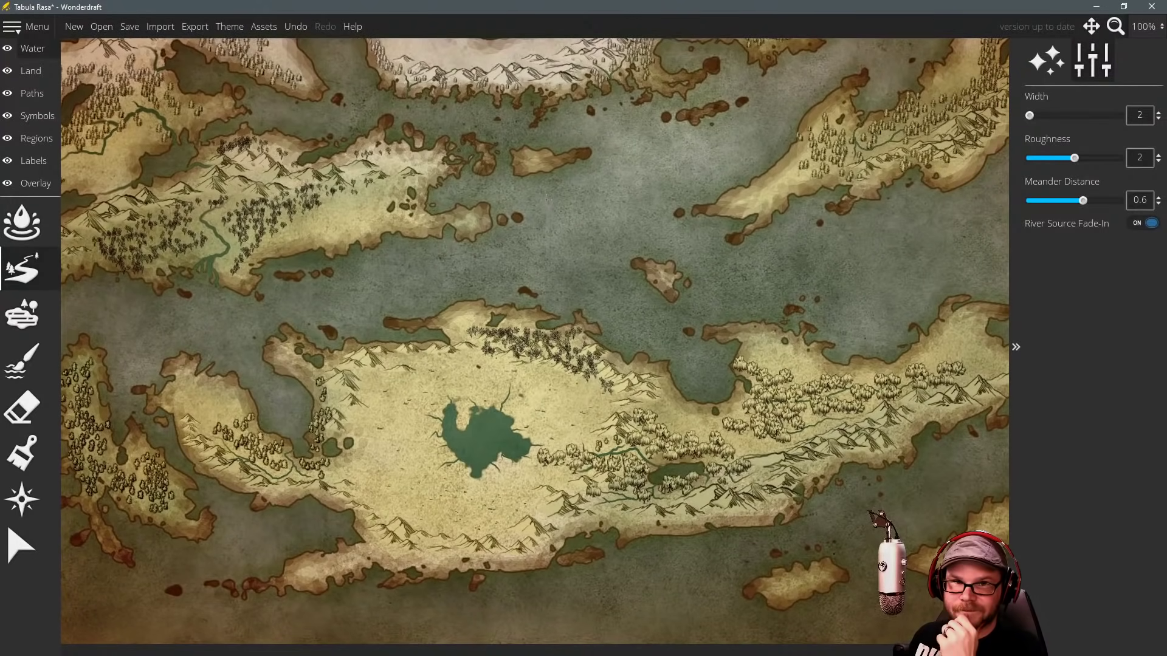
left_click_drag(504, 413, 517, 406)
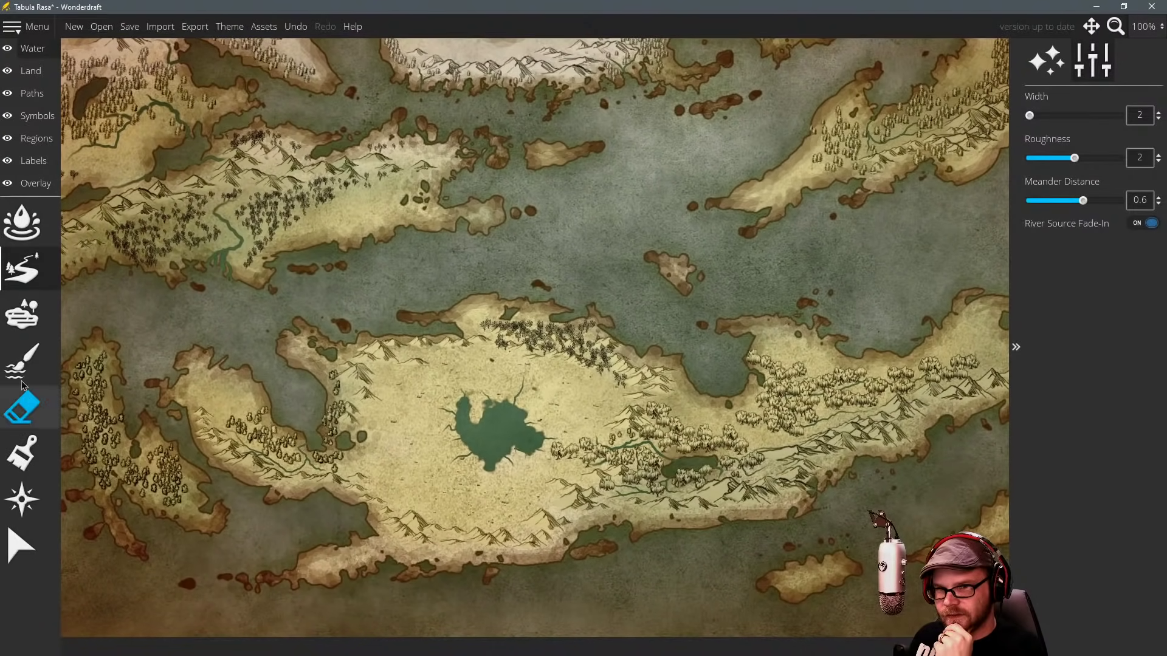
left_click(16, 363)
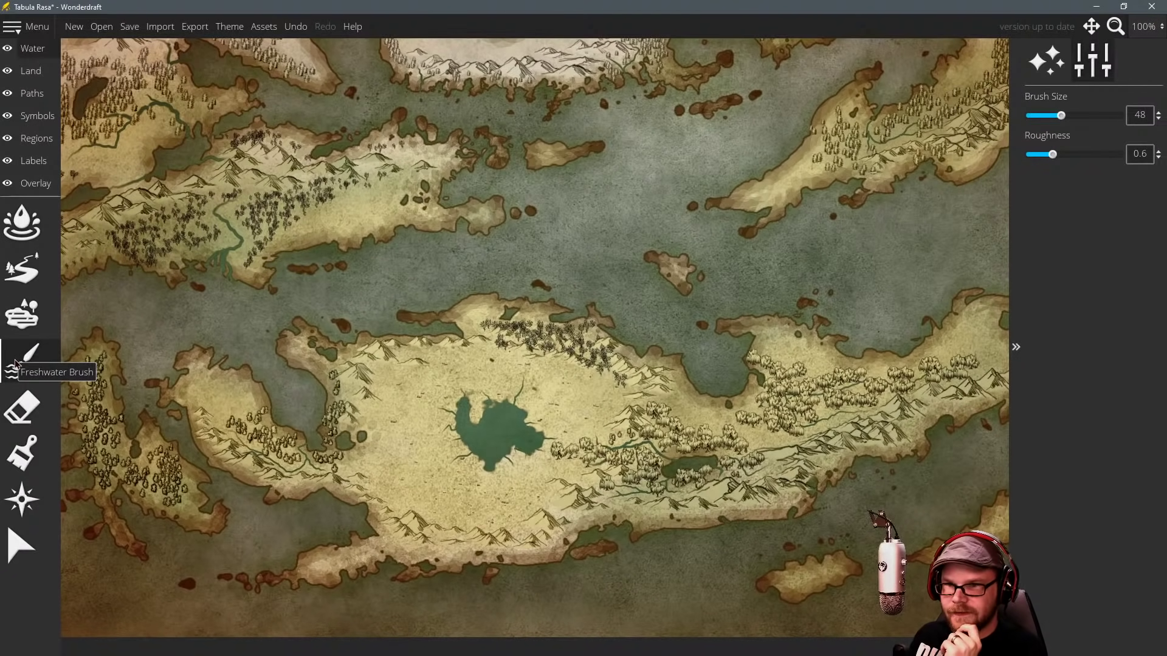
left_click(32, 464)
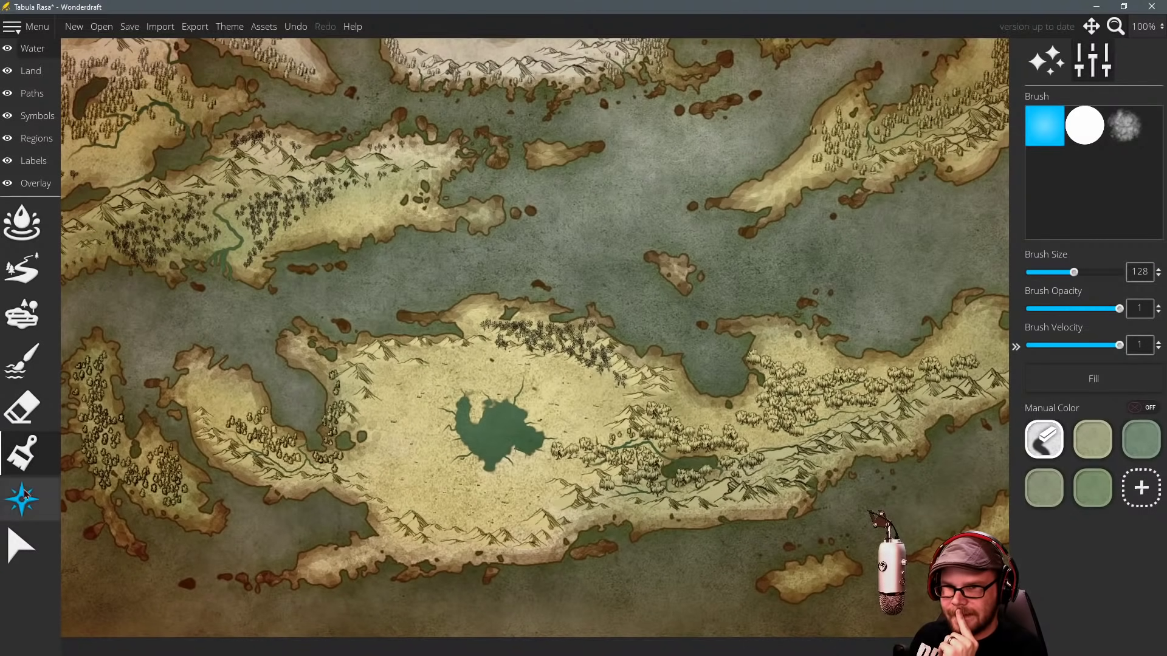
Set the Water Hue of the map's sea to -0.27.
left_click(30, 230)
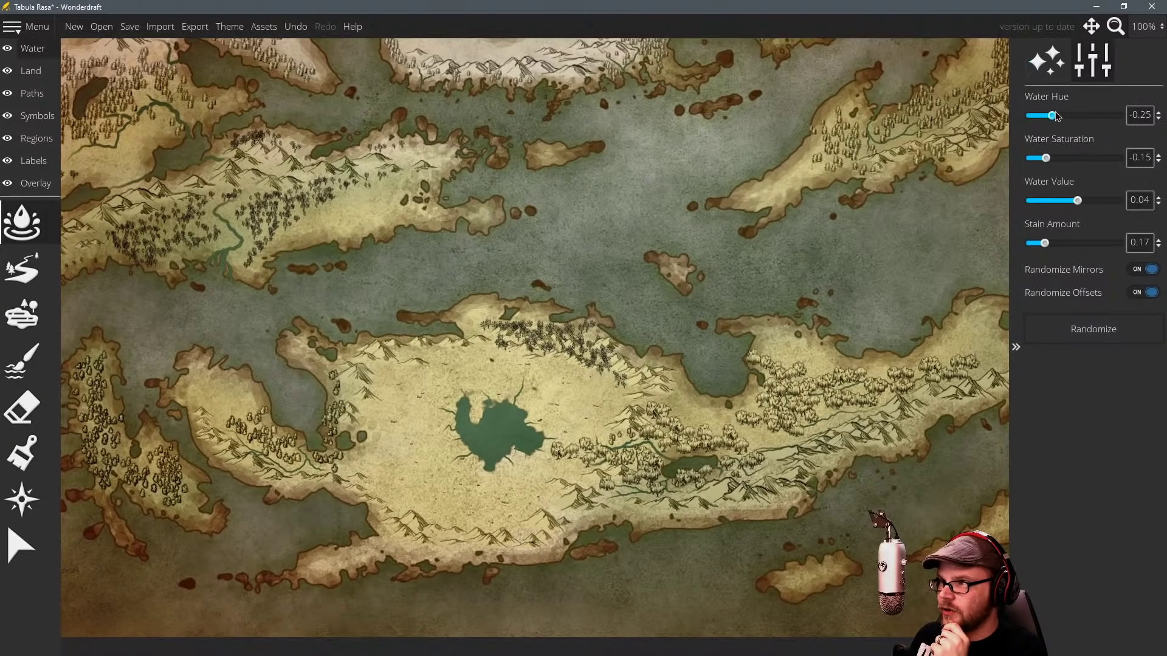
mouse_move(1057, 121)
left_mouse_down()
mouse_move(1081, 122)
mouse_move(1054, 131)
left_mouse_up()
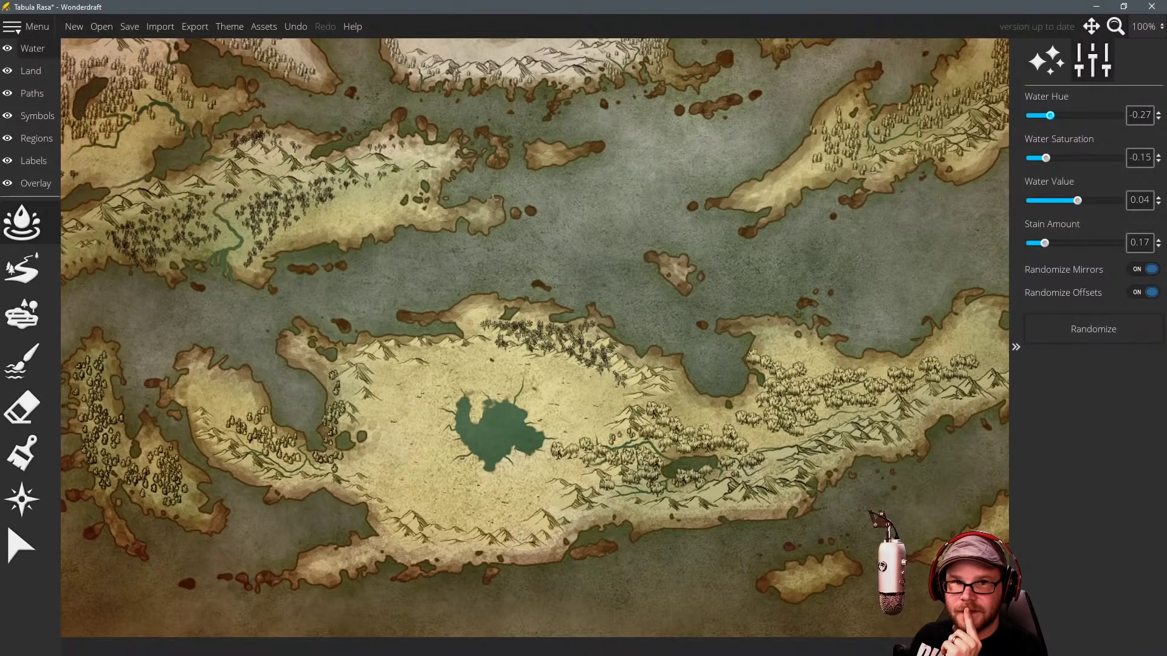
left_click_drag(569, 267, 529, 336)
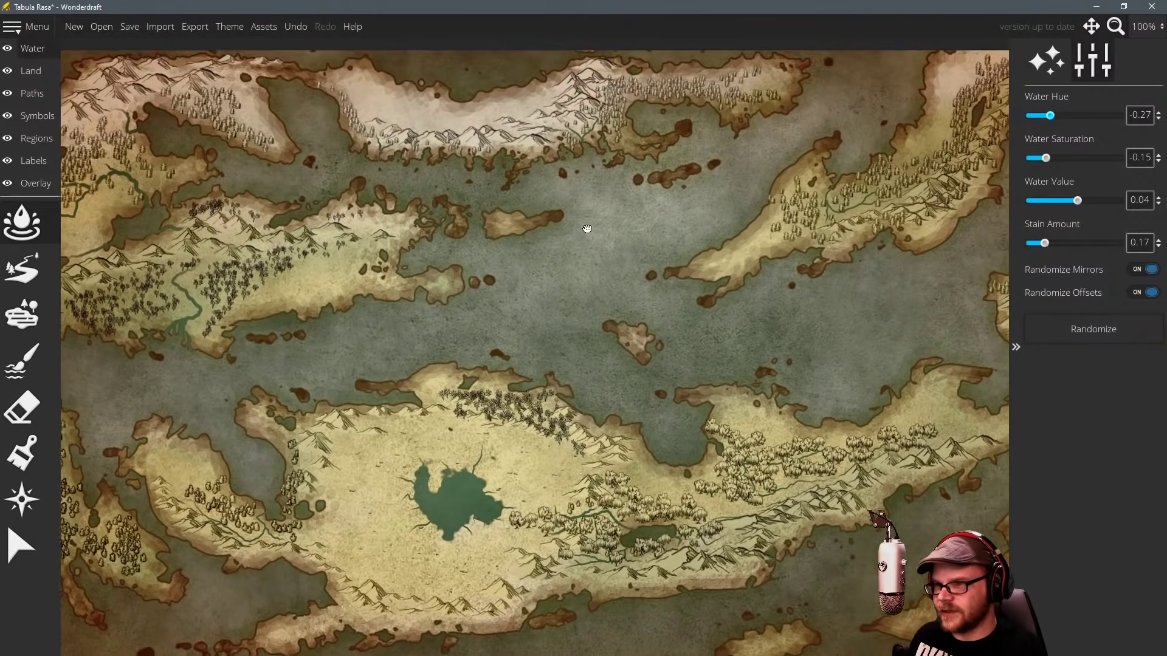
Change the map's freshwater color from green to a dark, muted blue-teal for the lakes and rivers.
left_click_drag(542, 223, 597, 202)
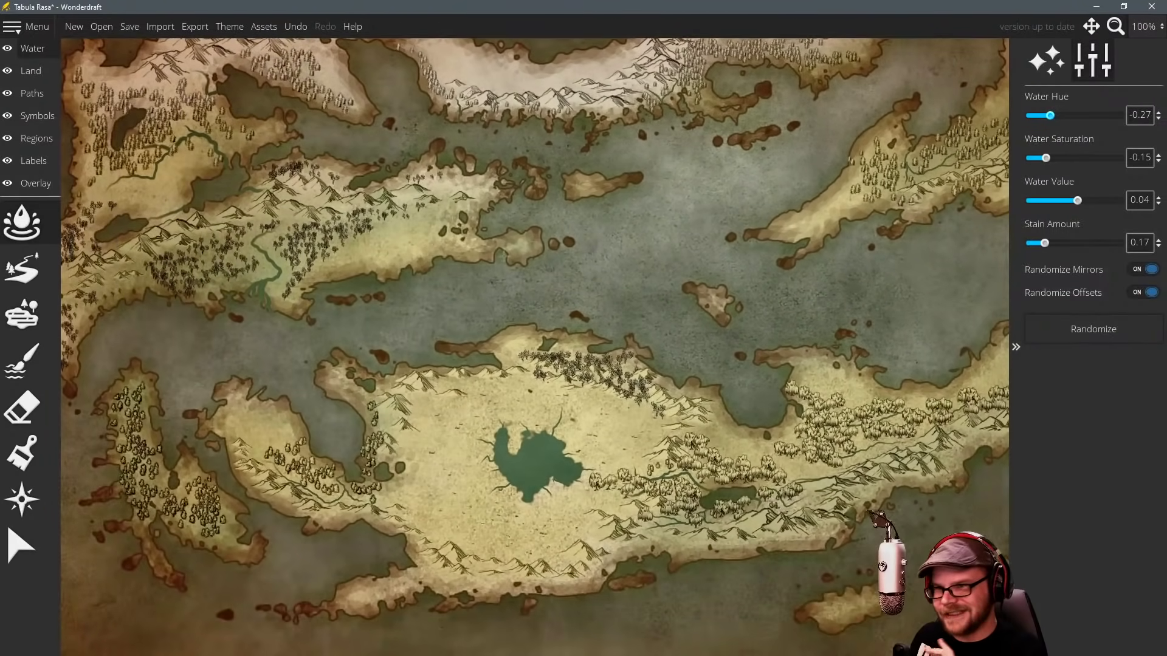
left_click(22, 313)
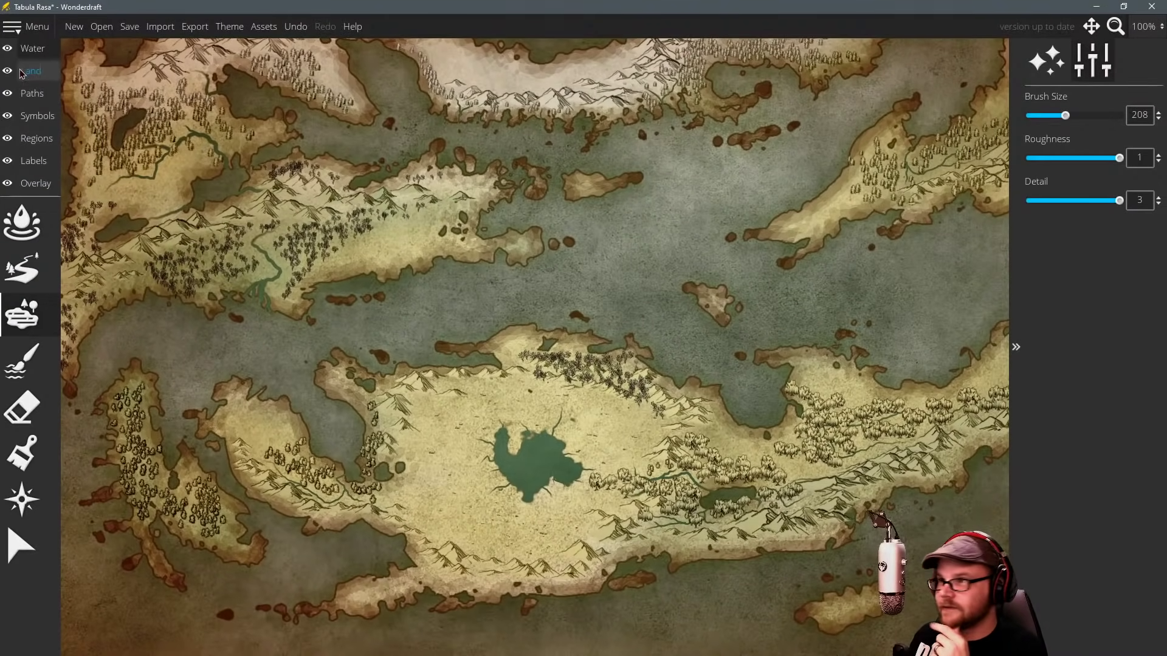
left_click(1092, 61)
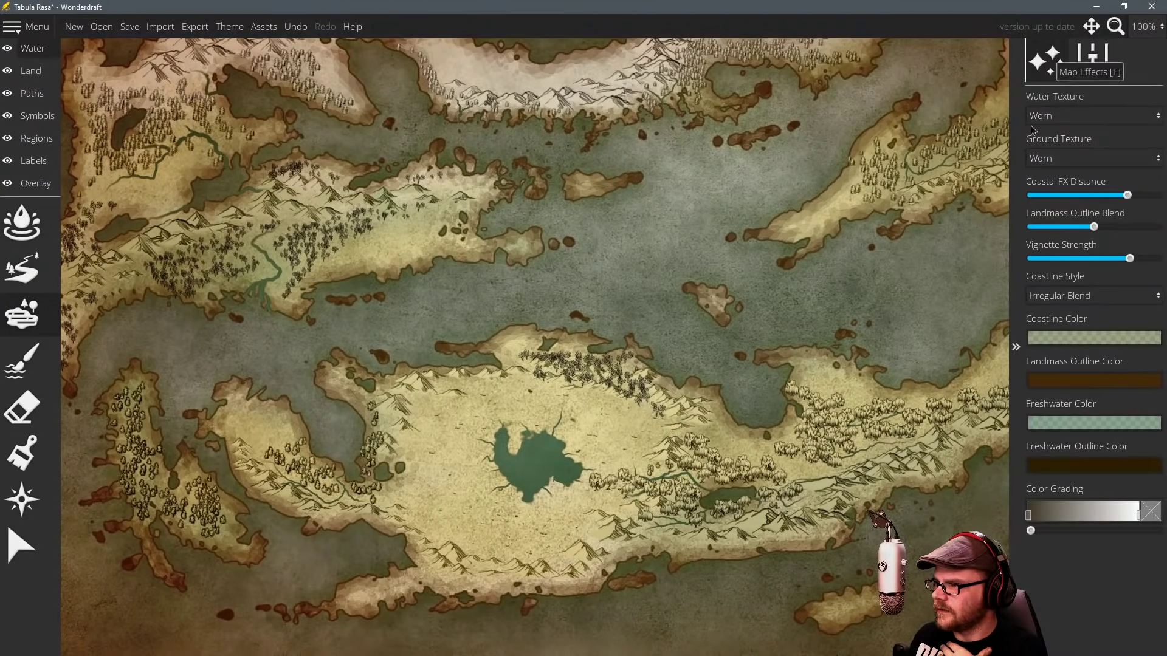
left_click(1081, 422)
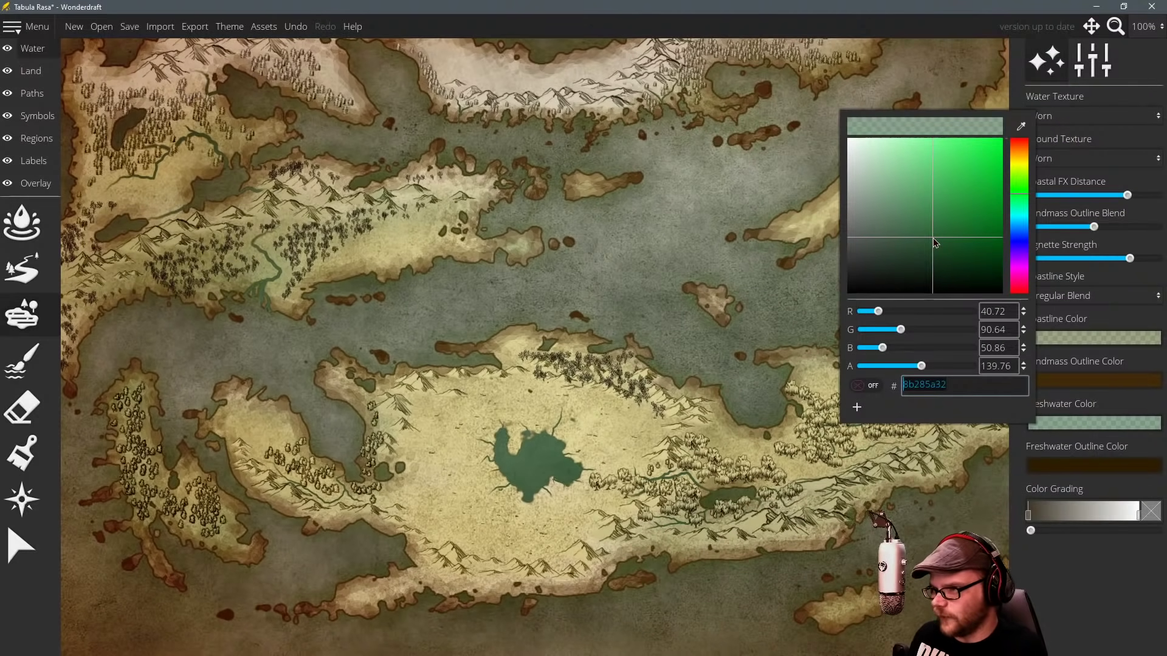
left_click(1023, 146)
left_click_drag(941, 241, 952, 119)
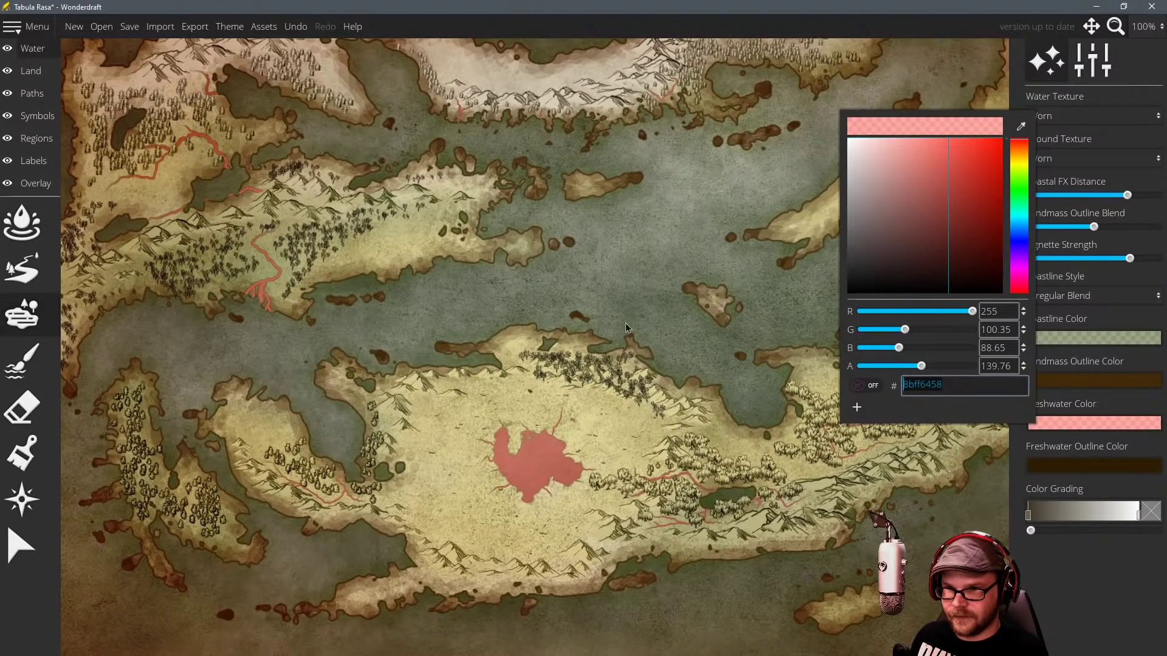
left_click(1020, 210)
left_click_drag(950, 208, 957, 241)
left_click_drag(956, 243, 956, 250)
left_click(1112, 619)
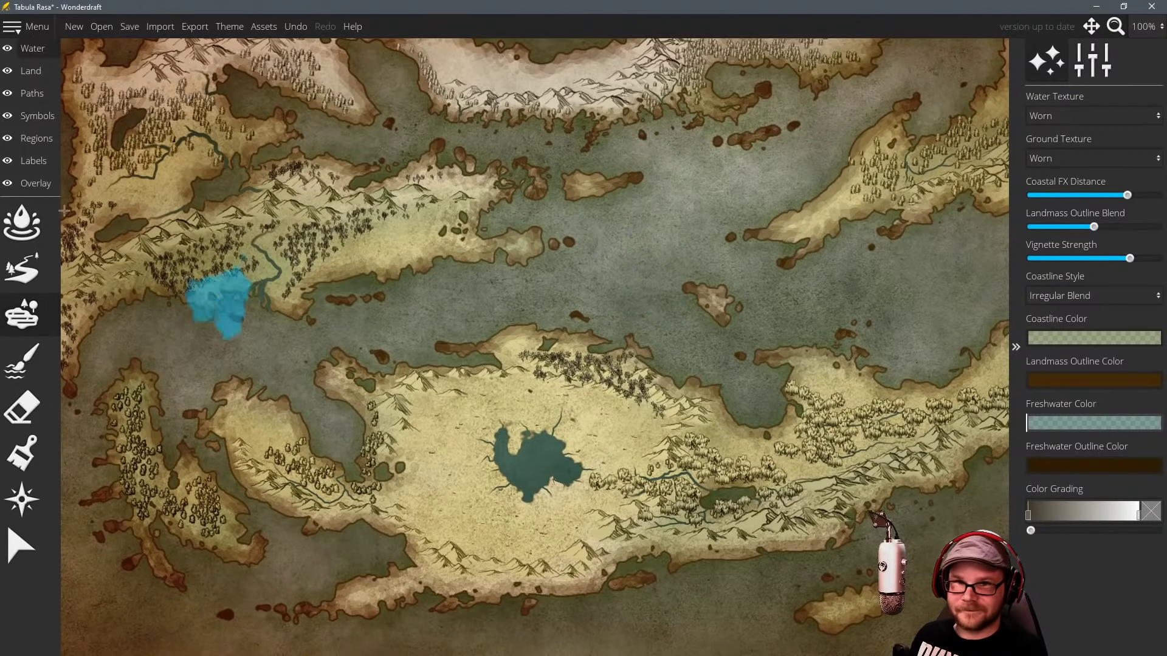
Add a dark brown (472b09) to the manual colors of the land's ground brush.
left_click(30, 71)
left_click_drag(509, 275, 378, 280)
scroll(547, 258, "down", 1)
scroll(500, 259, "up", 1)
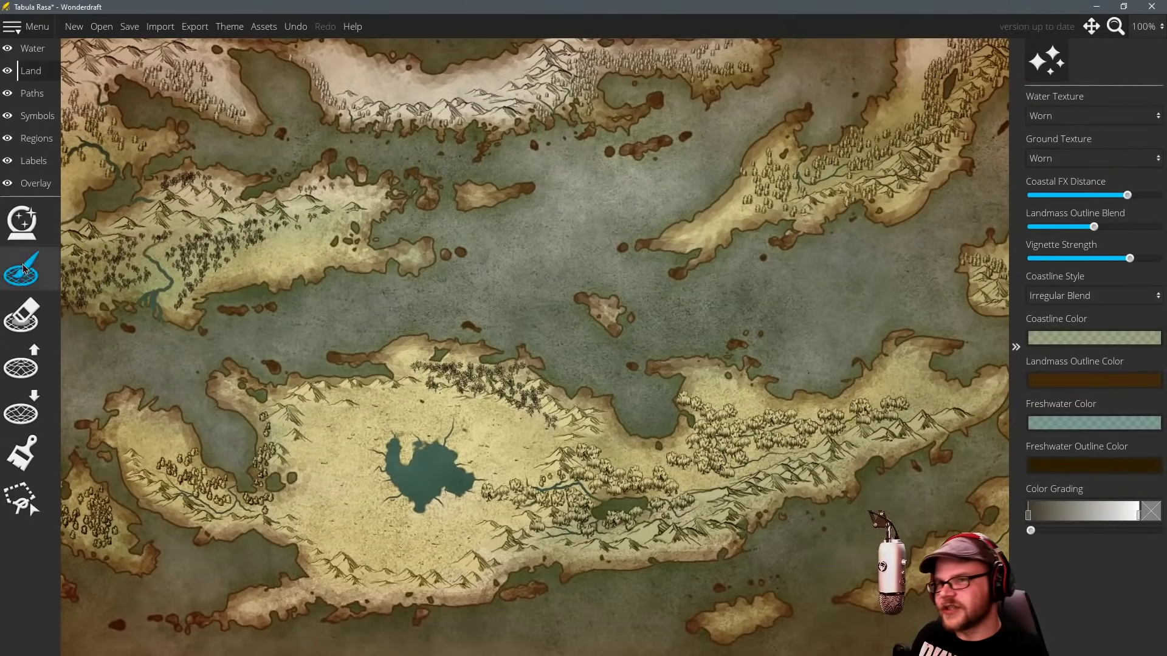
mouse_move(567, 237)
left_mouse_down()
mouse_move(471, 374)
mouse_move(634, 218)
left_mouse_up()
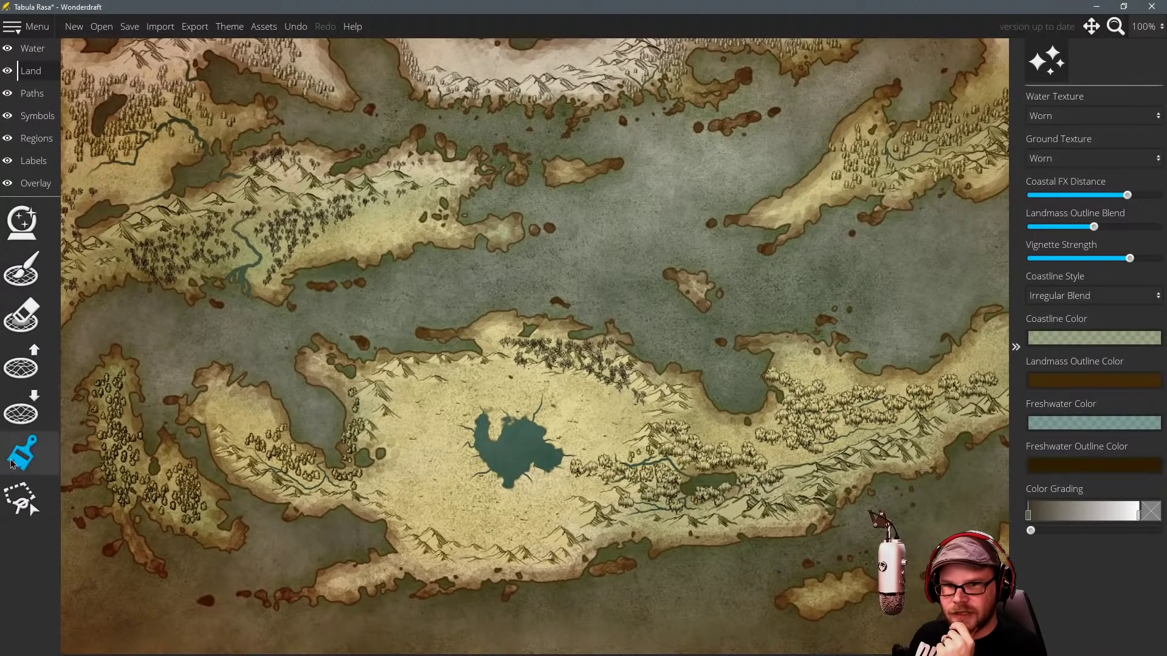
left_click(21, 453)
left_click(1140, 500)
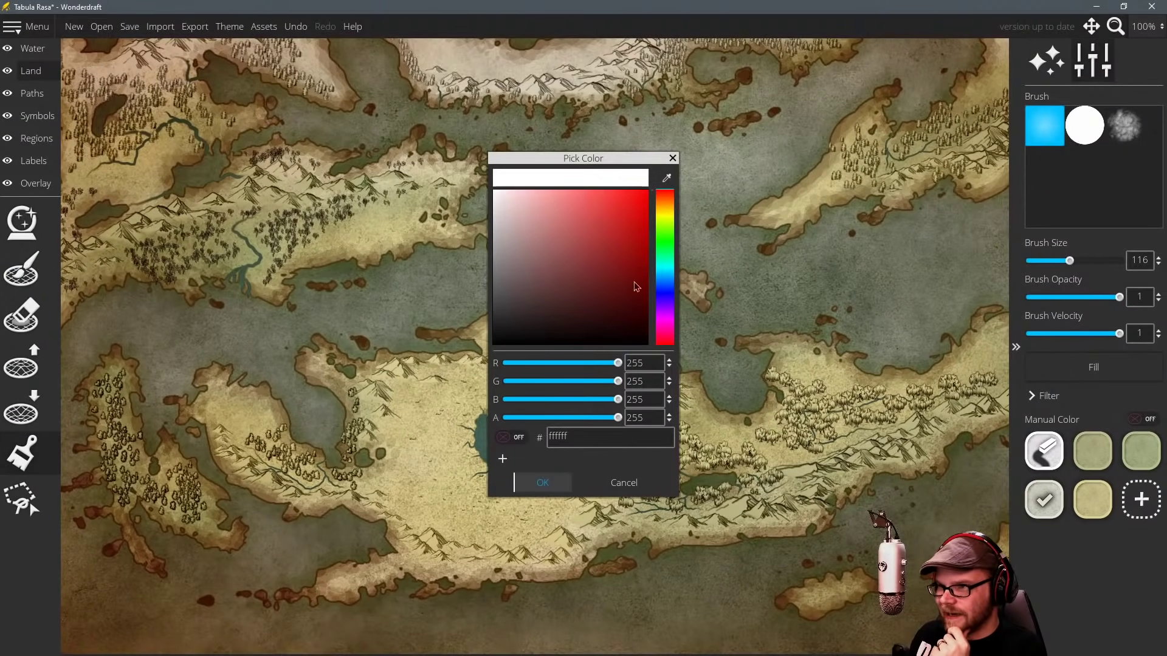
left_click_drag(670, 220, 670, 204)
left_click_drag(618, 284, 629, 302)
left_click(542, 483)
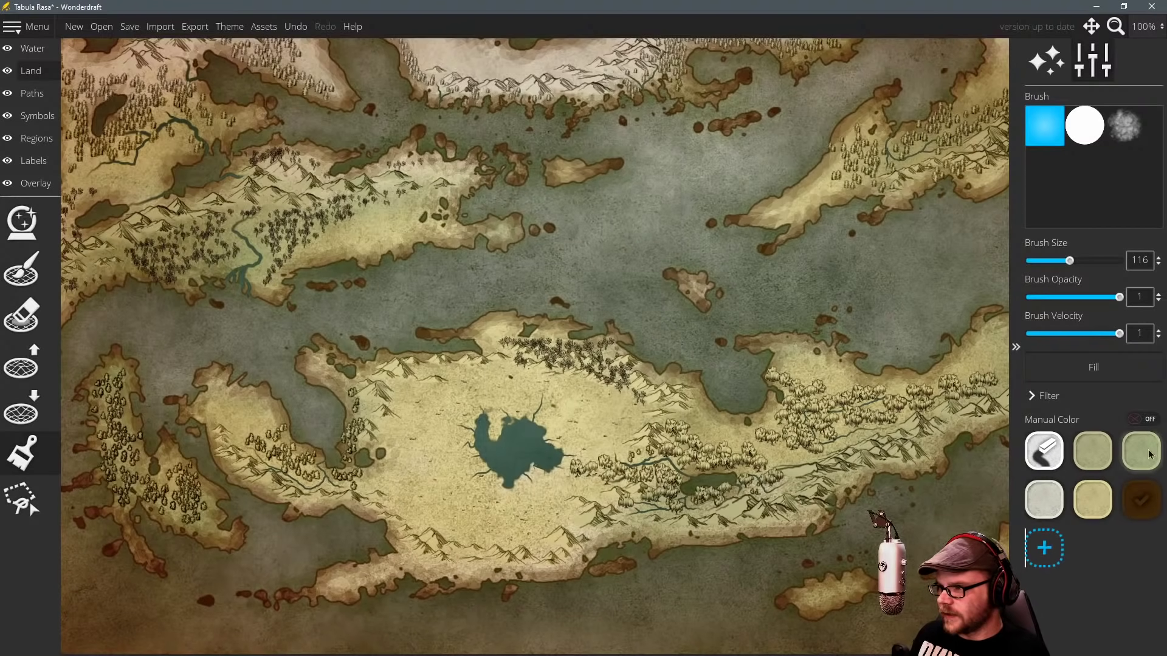
Lighten the new brown ground color to a27036.
right_click(1143, 498)
left_click(1133, 504)
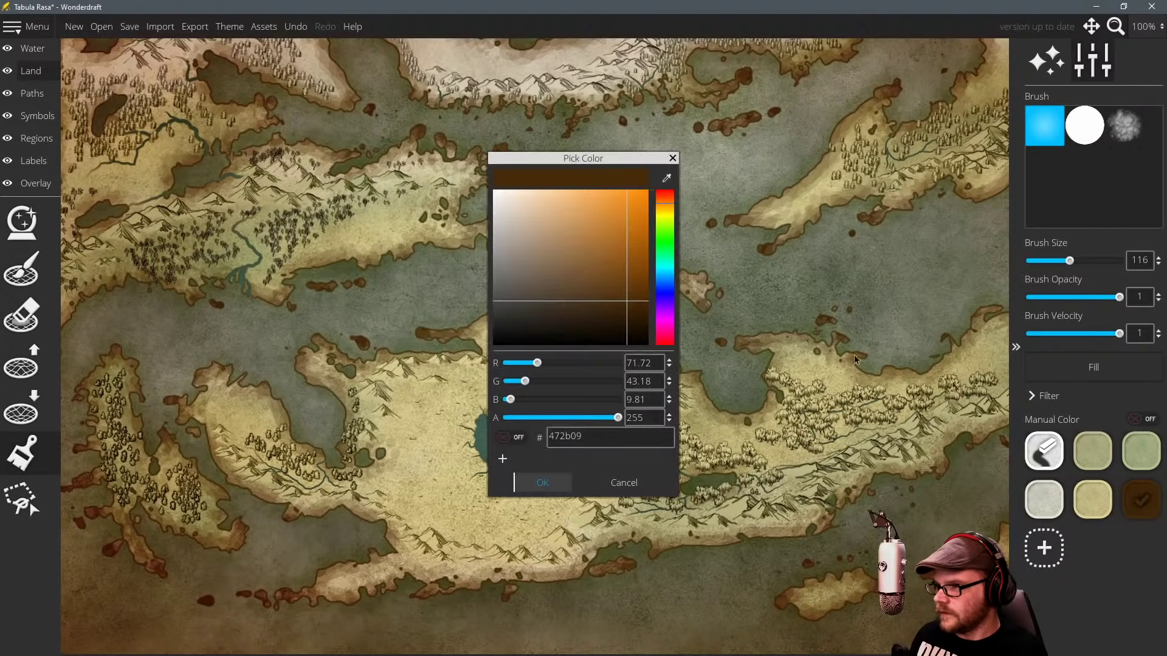
left_click_drag(625, 268, 597, 247)
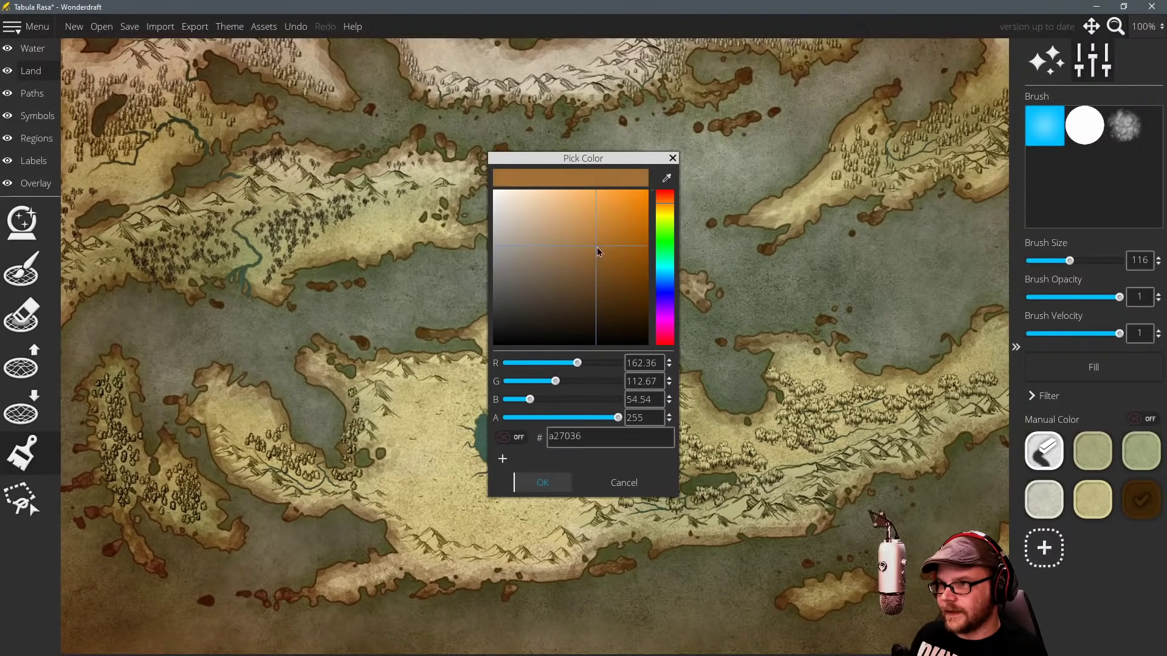
left_click(538, 484)
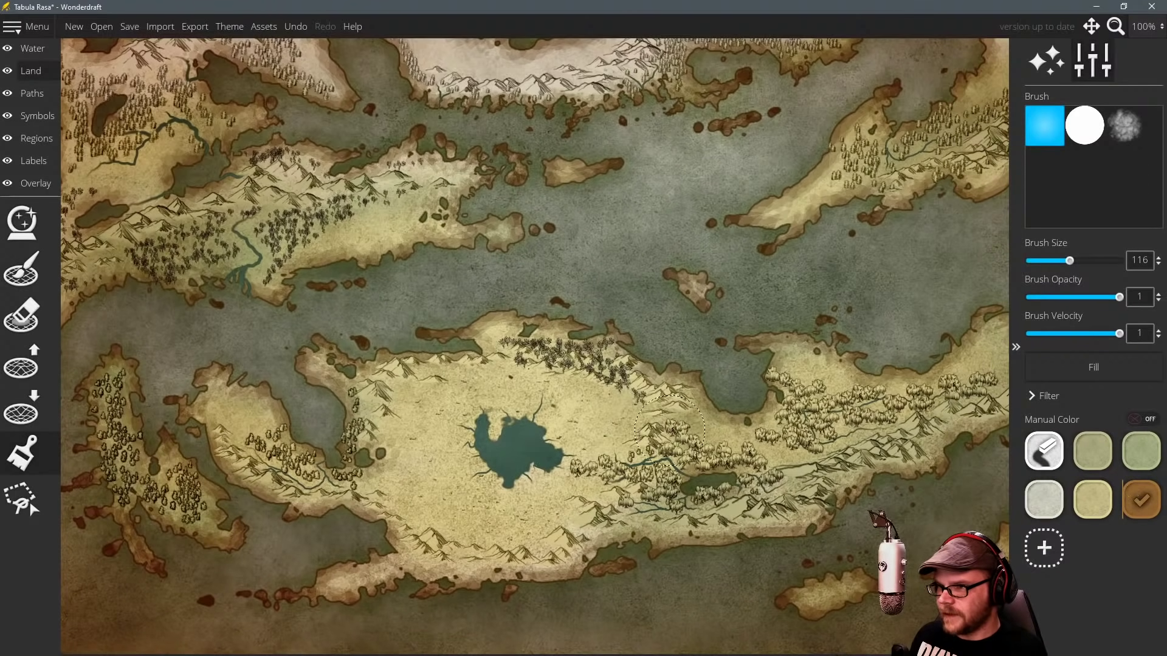
Paint the brown ground color in a ring around the southern continent's lake with brush size 116 and opacity 1.
left_click(524, 421)
mouse_move(476, 438)
left_mouse_down()
mouse_move(465, 428)
mouse_move(462, 443)
mouse_move(495, 480)
mouse_move(550, 478)
mouse_move(583, 447)
mouse_move(498, 422)
left_mouse_up()
left_click_drag(496, 471, 444, 475)
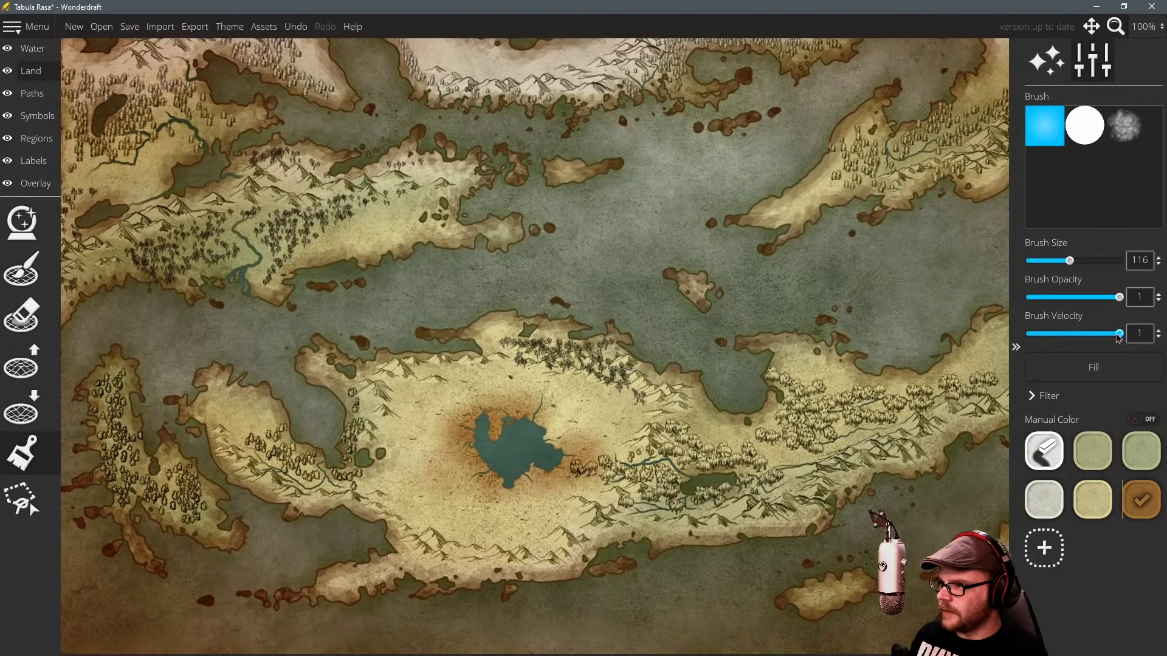
Spread the brown softly outward from the lake across the southern continent's plain and western mountains at brush opacity 0.38.
left_click_drag(1119, 297, 1056, 299)
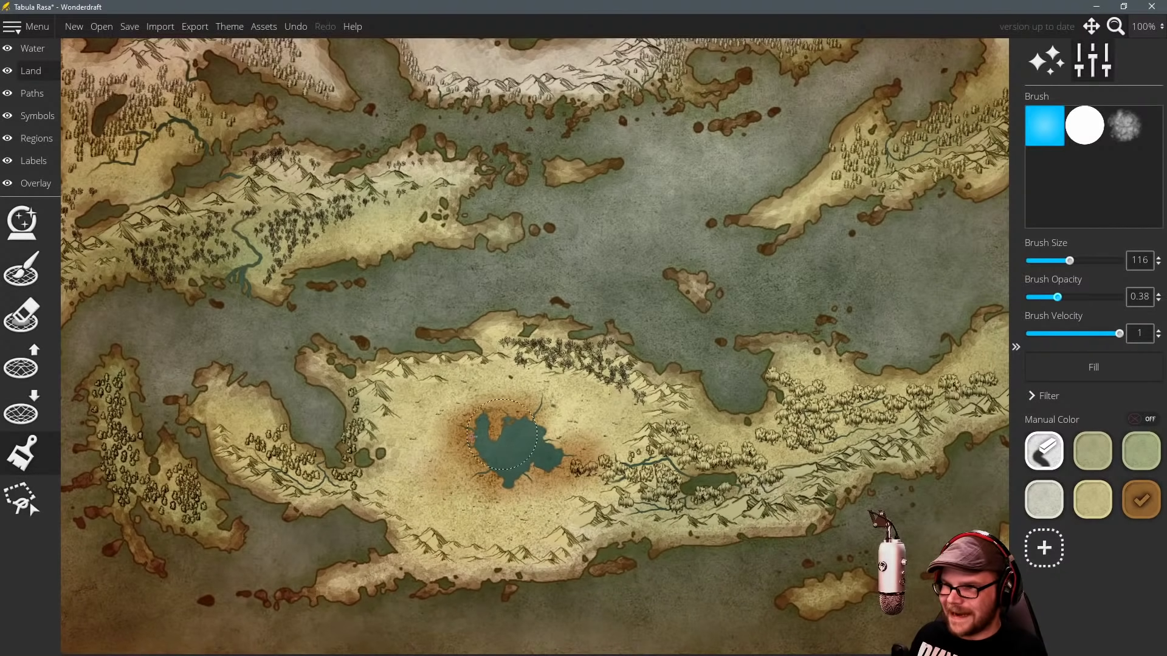
mouse_move(502, 434)
left_mouse_down()
mouse_move(405, 476)
mouse_move(484, 475)
mouse_move(492, 504)
mouse_move(534, 550)
mouse_move(555, 460)
mouse_move(542, 440)
mouse_move(566, 429)
mouse_move(536, 417)
mouse_move(397, 421)
mouse_move(689, 490)
mouse_move(668, 475)
mouse_move(615, 478)
mouse_move(654, 442)
mouse_move(642, 476)
mouse_move(680, 486)
left_mouse_up()
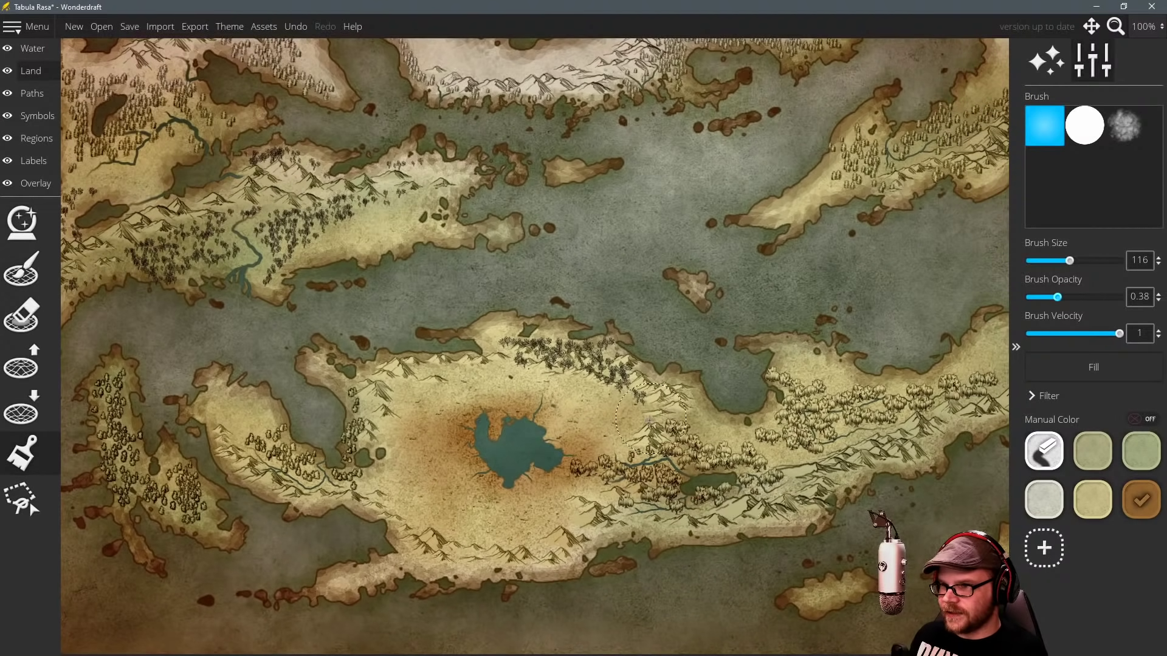
mouse_move(651, 420)
left_mouse_down()
mouse_move(579, 365)
mouse_move(514, 369)
mouse_move(594, 375)
mouse_move(395, 389)
mouse_move(371, 404)
left_mouse_up()
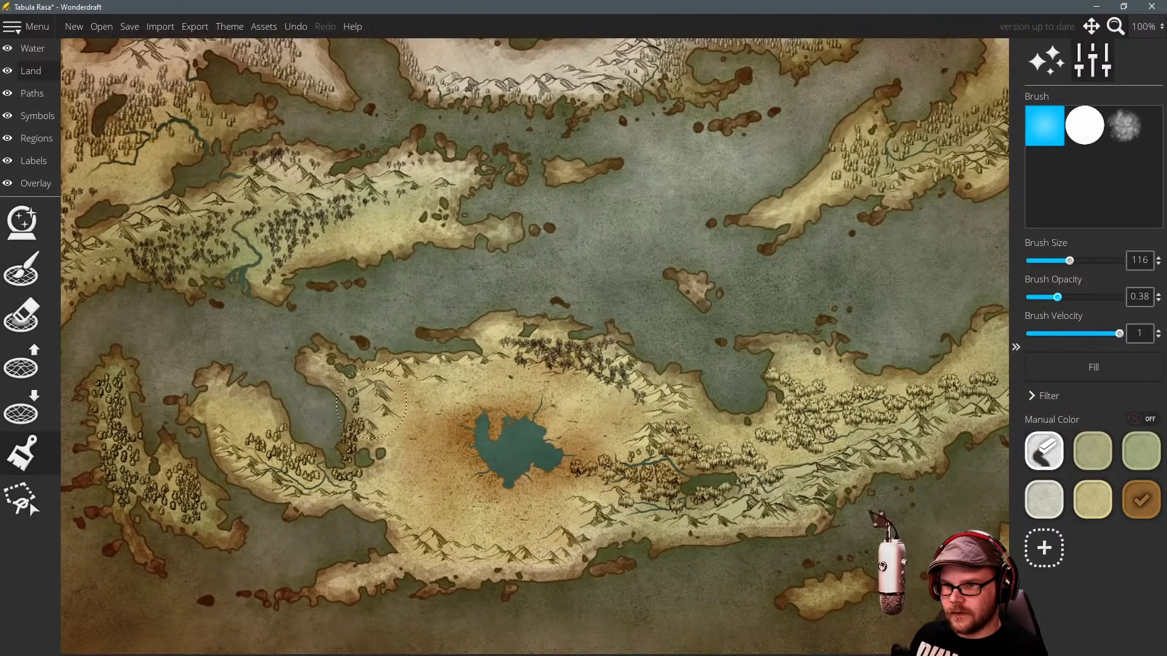
mouse_move(370, 455)
left_mouse_down()
mouse_move(300, 477)
mouse_move(273, 452)
mouse_move(341, 485)
mouse_move(317, 488)
left_mouse_up()
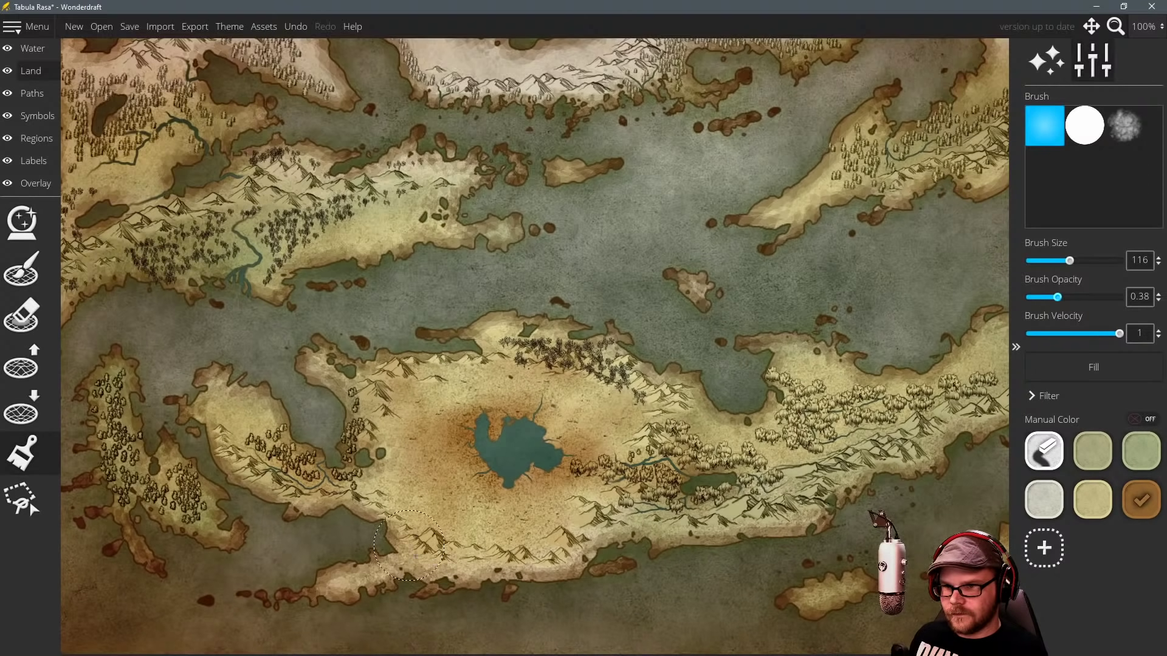
Tint the southern continent's southern mountains and eastern forests and ranges brown at brush opacity 0.38.
mouse_move(409, 545)
left_mouse_down()
mouse_move(322, 582)
mouse_move(616, 527)
mouse_move(601, 515)
mouse_move(650, 470)
mouse_move(635, 444)
mouse_move(658, 446)
mouse_move(659, 384)
mouse_move(560, 355)
mouse_move(719, 463)
mouse_move(671, 476)
mouse_move(652, 392)
mouse_move(704, 483)
mouse_move(745, 479)
mouse_move(680, 510)
mouse_move(857, 489)
mouse_move(814, 503)
mouse_move(854, 464)
left_mouse_up()
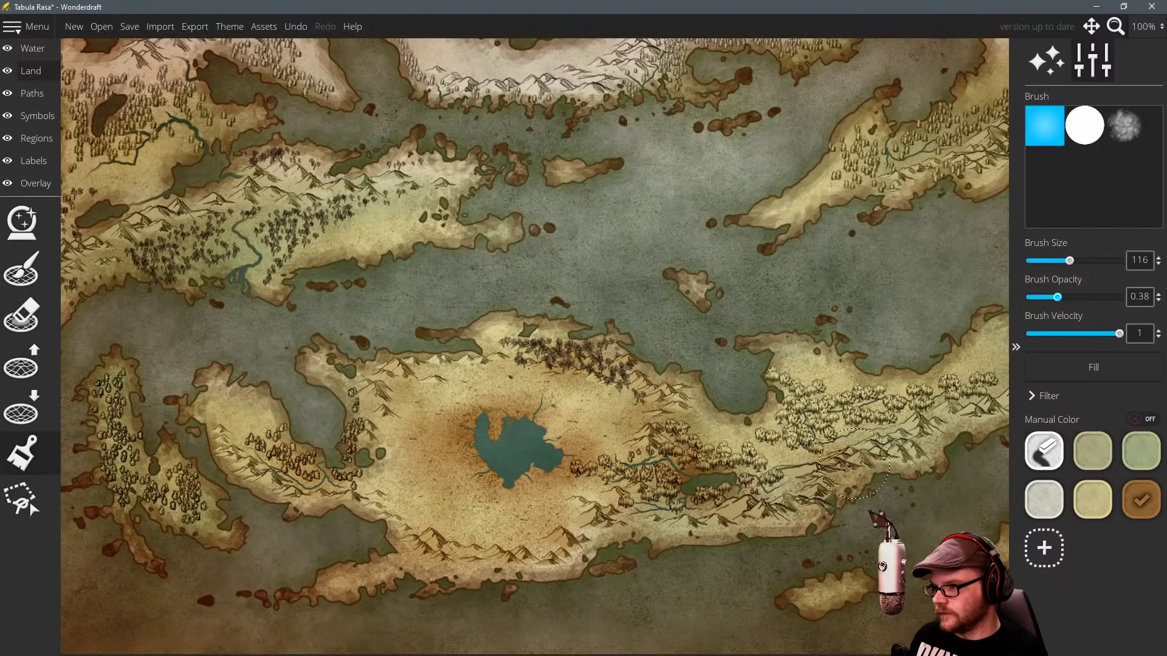
mouse_move(781, 505)
left_mouse_down()
mouse_move(848, 480)
mouse_move(875, 441)
mouse_move(965, 413)
left_mouse_up()
mouse_move(965, 413)
left_mouse_down()
mouse_move(930, 443)
mouse_move(795, 446)
mouse_move(796, 431)
mouse_move(890, 378)
left_mouse_up()
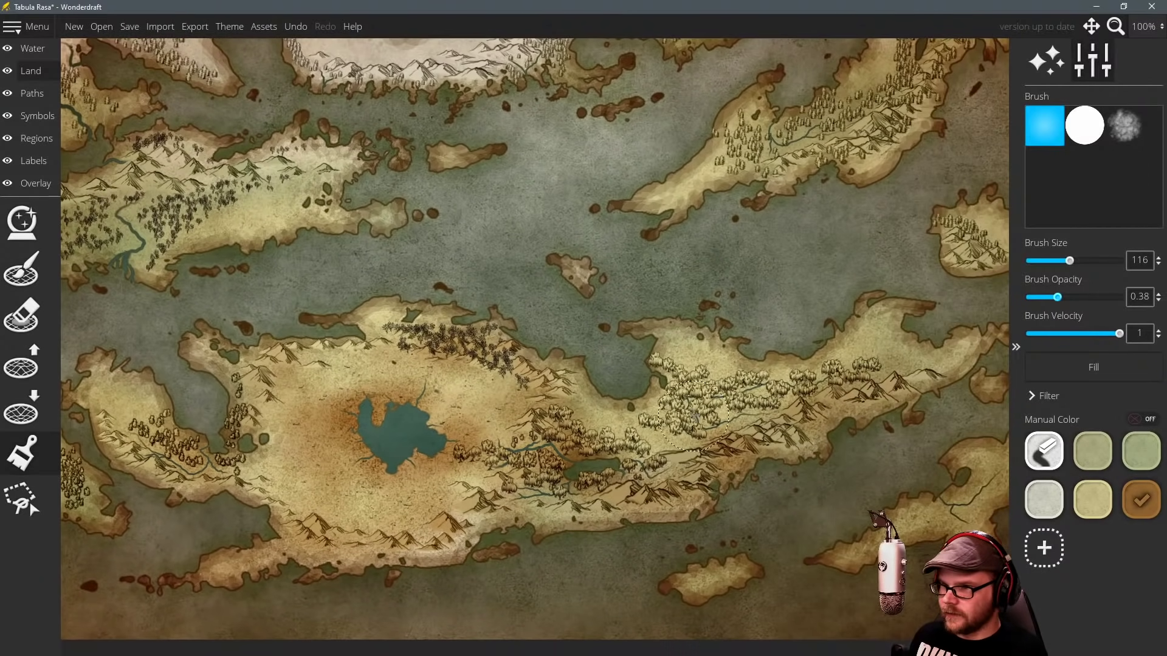
mouse_move(699, 406)
left_mouse_down()
mouse_move(716, 407)
mouse_move(708, 382)
mouse_move(829, 383)
mouse_move(882, 362)
left_mouse_up()
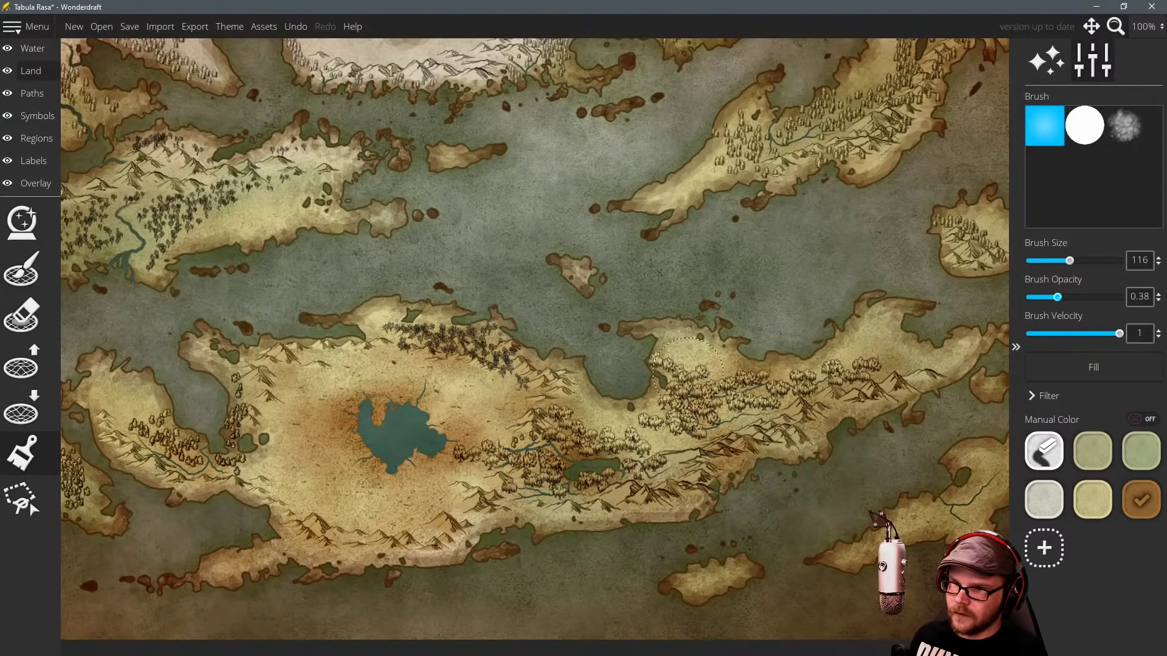
left_click_drag(564, 365, 682, 354)
Tint the southern continent's western peninsula and the forested island west of it brown at brush opacity 0.38.
scroll(623, 354, "down", 1)
left_click_drag(334, 353, 367, 342)
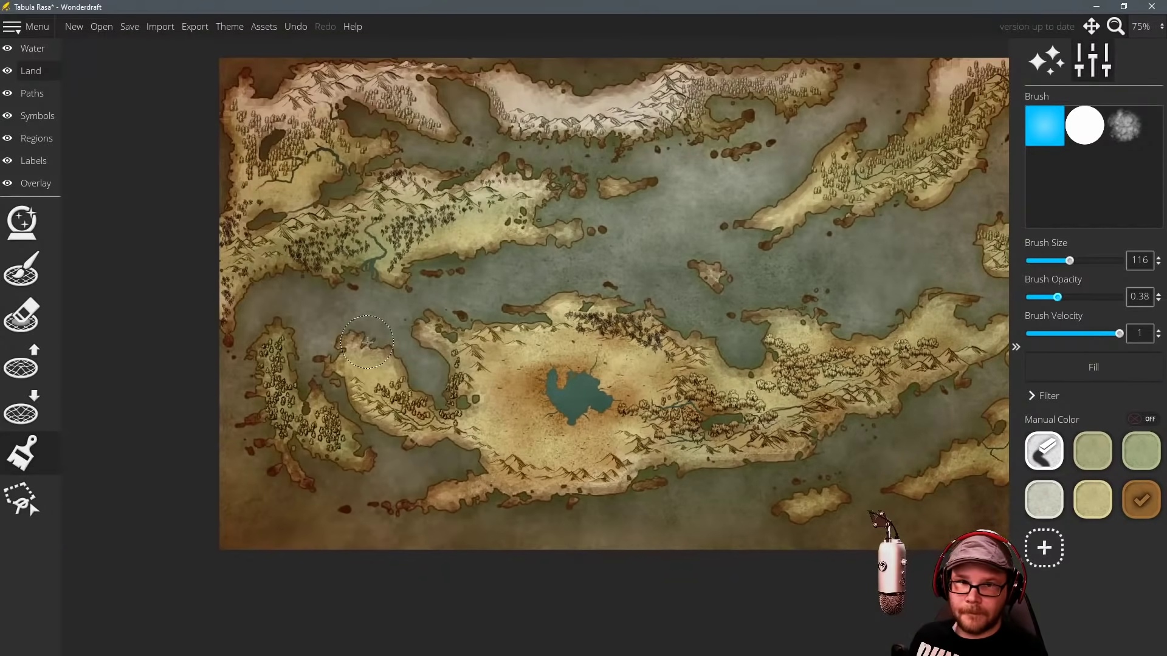
left_click_drag(393, 405, 394, 395)
left_click_drag(315, 419, 284, 404)
left_click_drag(425, 402, 284, 391)
left_click_drag(387, 288, 417, 344)
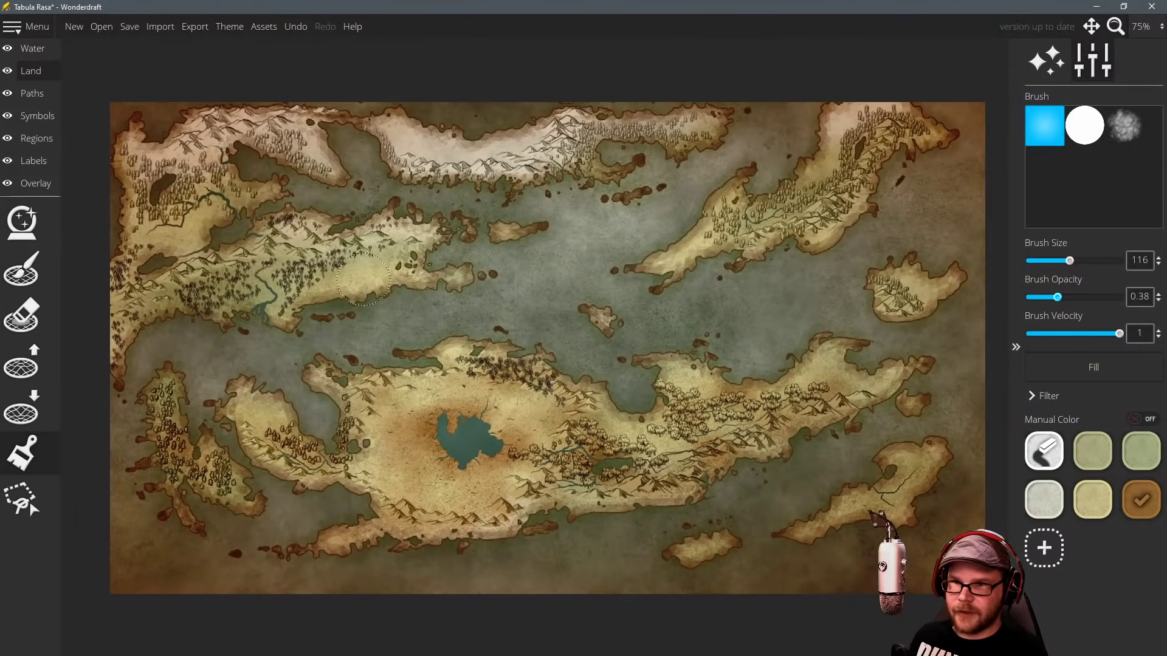
Tint the northwestern land's southern coast, the area below its northern river and the northeastern land's southern coast brown.
mouse_move(363, 273)
left_mouse_down()
mouse_move(316, 298)
mouse_move(380, 278)
mouse_move(311, 307)
mouse_move(374, 302)
mouse_move(302, 293)
mouse_move(230, 317)
left_mouse_up()
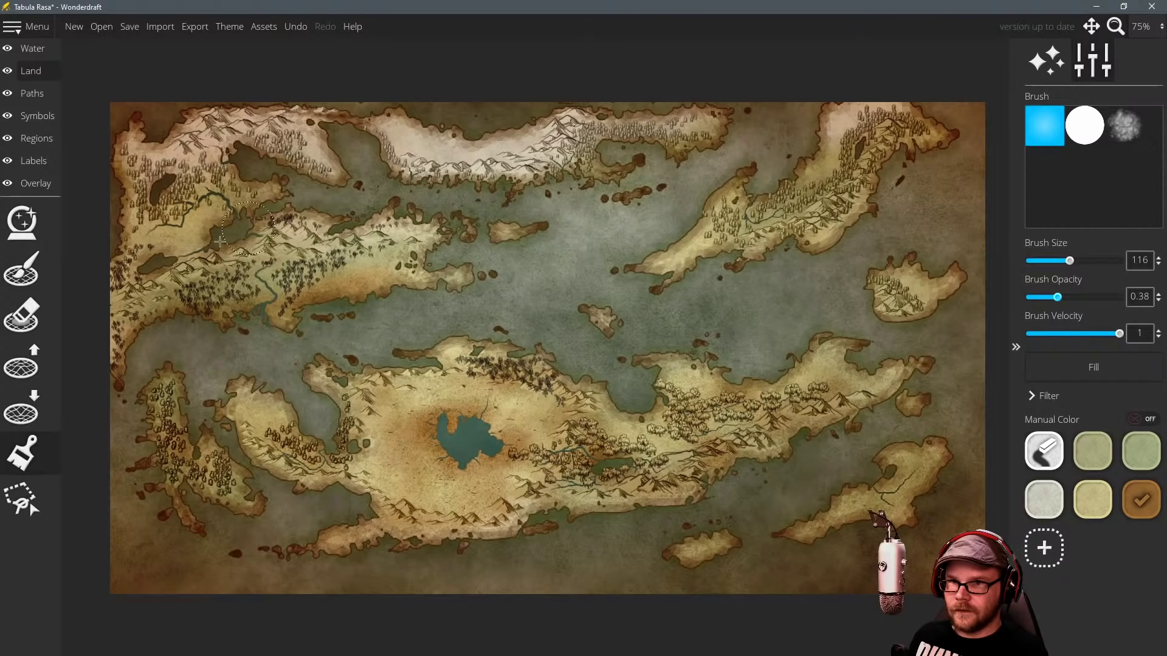
left_click_drag(215, 222, 193, 233)
mouse_move(579, 262)
left_mouse_down()
mouse_move(447, 283)
mouse_move(540, 281)
mouse_move(628, 265)
mouse_move(659, 246)
mouse_move(719, 253)
left_mouse_up()
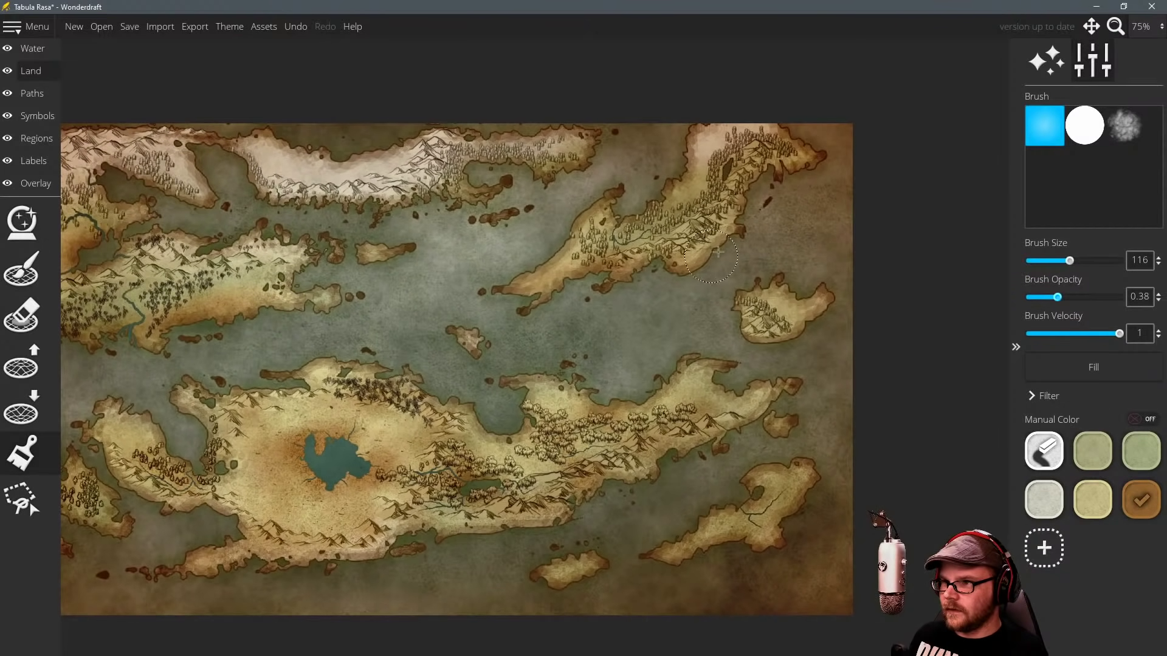
Tint the mountains of the eastern island and the ground of the southeastern island brown.
left_click_drag(752, 217, 717, 235)
mouse_move(754, 335)
left_mouse_down()
mouse_move(767, 329)
mouse_move(754, 329)
left_mouse_up()
left_click_drag(714, 381, 705, 345)
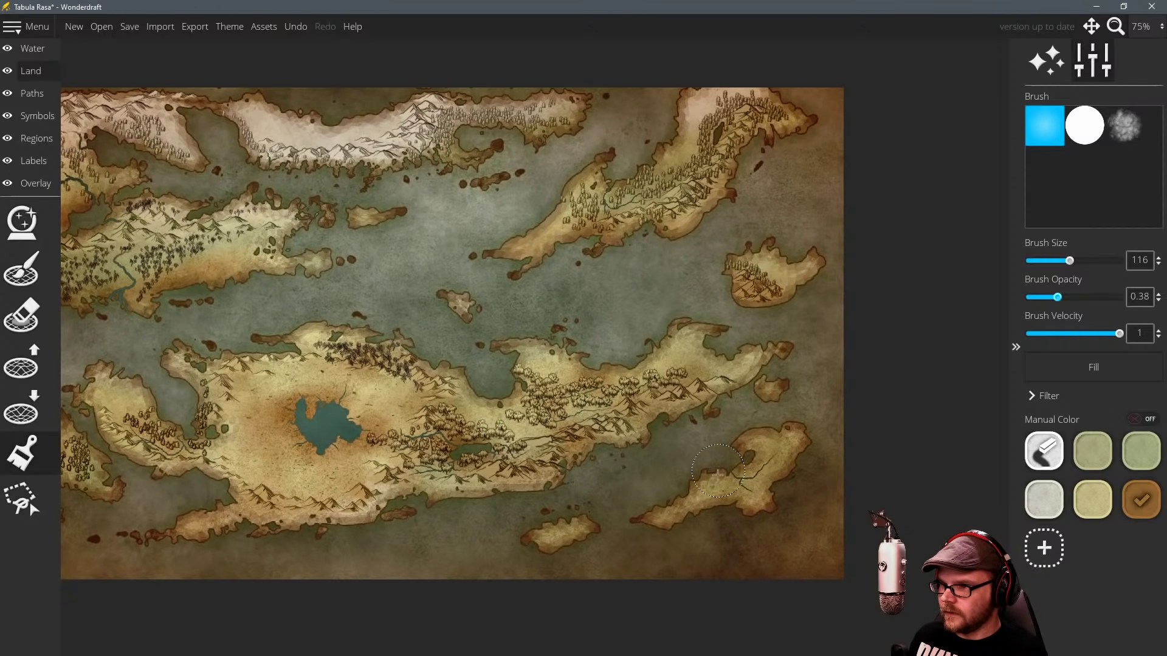
mouse_move(735, 468)
left_mouse_down()
mouse_move(694, 476)
mouse_move(740, 469)
left_mouse_up()
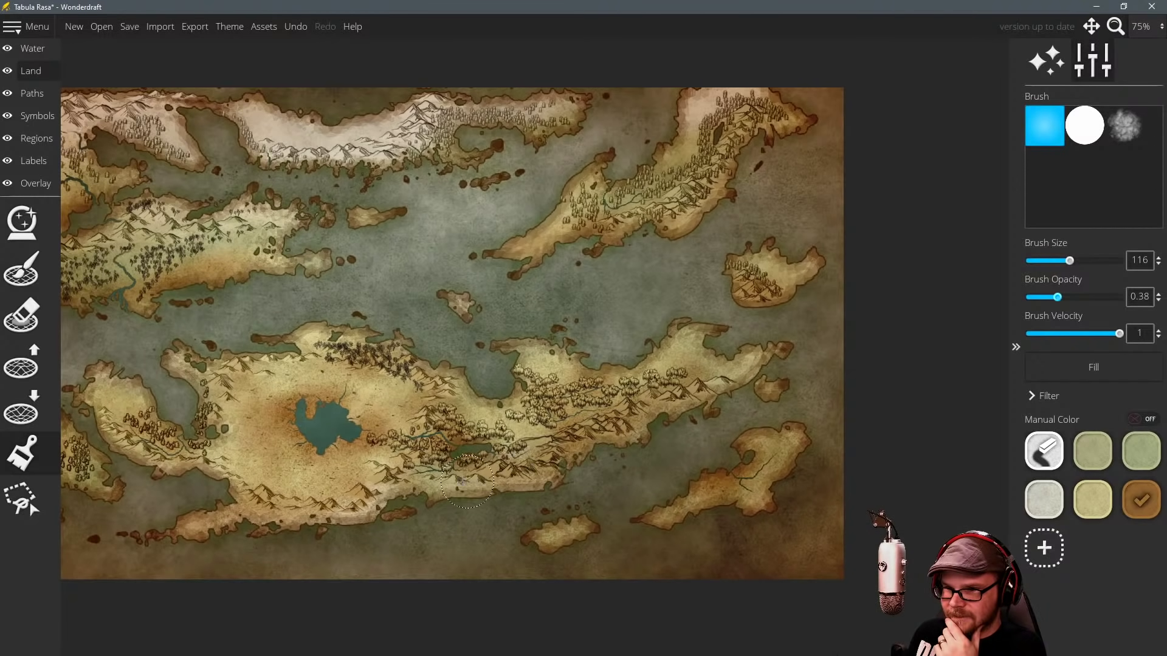
Add a near-black ground color and darken the ground around the southern continent's lake with it at brush opacity 0.18.
mouse_move(434, 435)
left_mouse_down()
mouse_move(502, 418)
mouse_move(506, 404)
left_mouse_up()
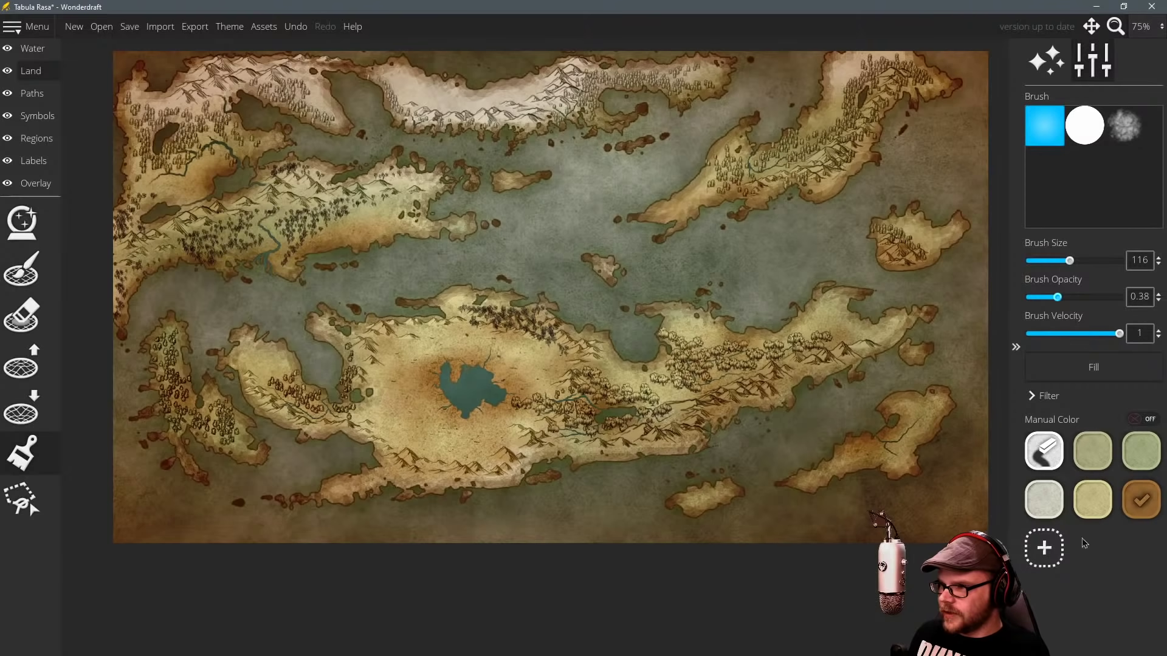
left_click(1044, 548)
left_click_drag(607, 292, 532, 328)
left_click(547, 484)
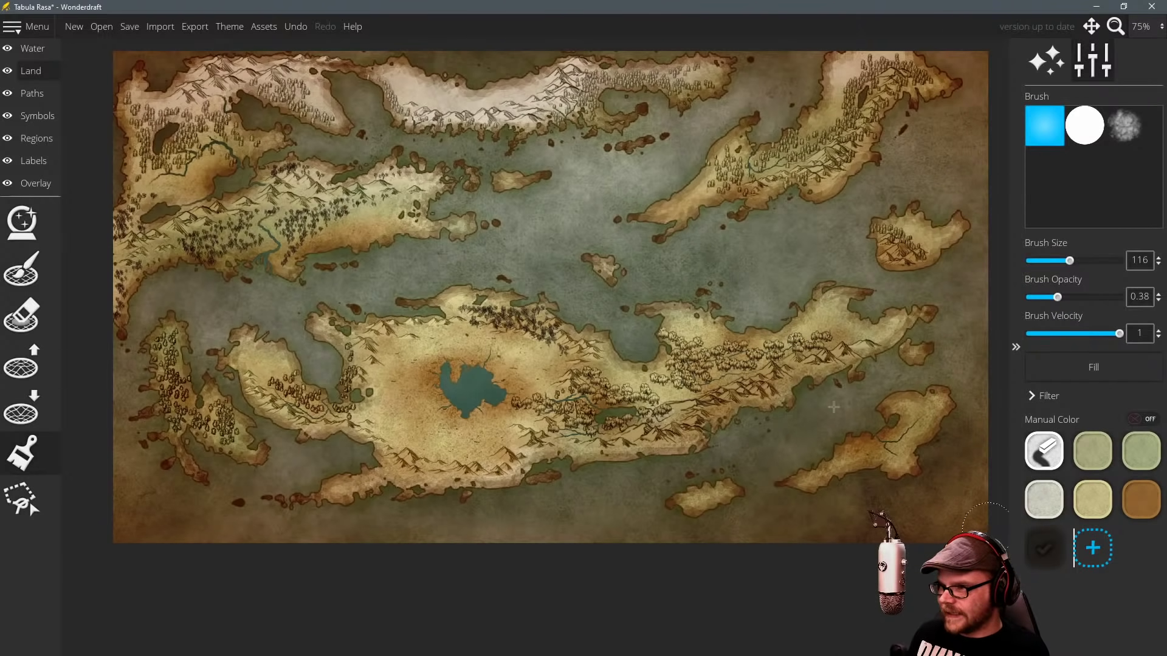
left_click_drag(1058, 297, 1052, 297)
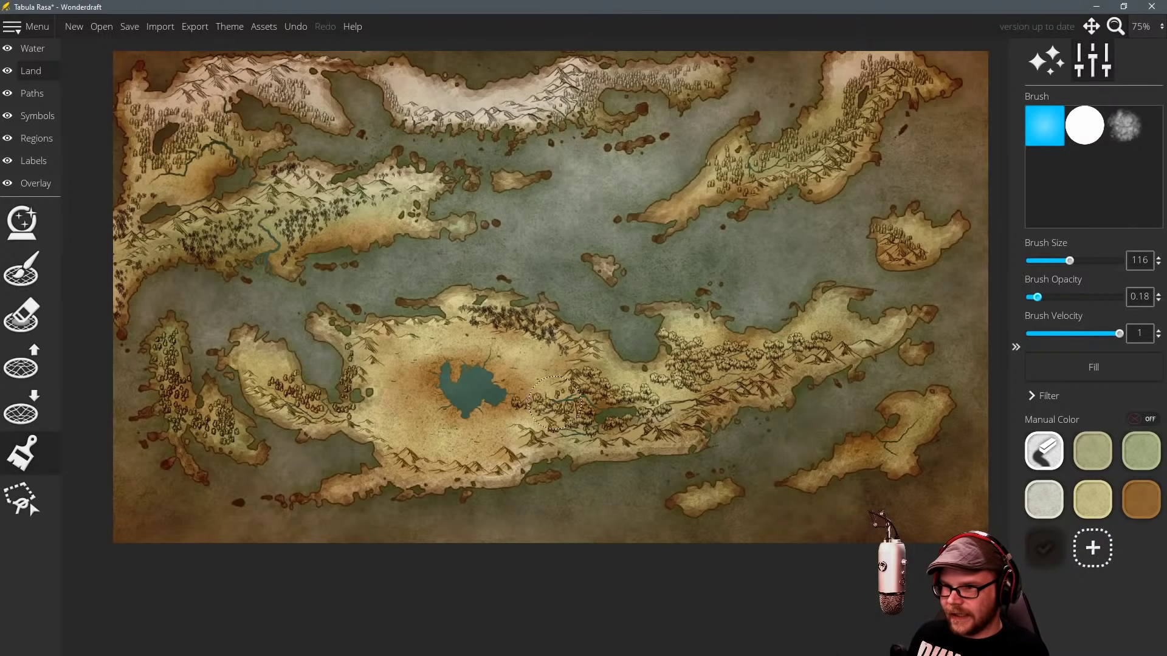
mouse_move(456, 373)
left_mouse_down()
mouse_move(416, 387)
mouse_move(440, 408)
mouse_move(420, 429)
mouse_move(477, 417)
left_mouse_up()
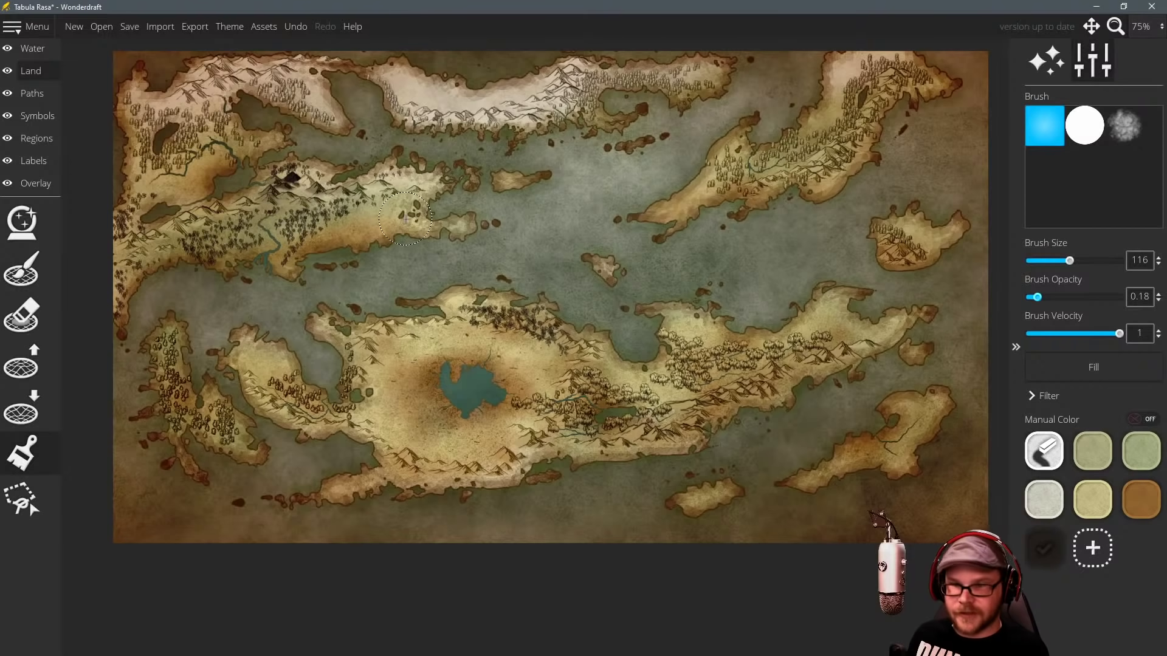
Undo the heavy dark patch on the northwestern mountains and shade that land's mountains and western end lightly with the near-black color.
key("ctrl+z")
left_click_drag(264, 230, 210, 212)
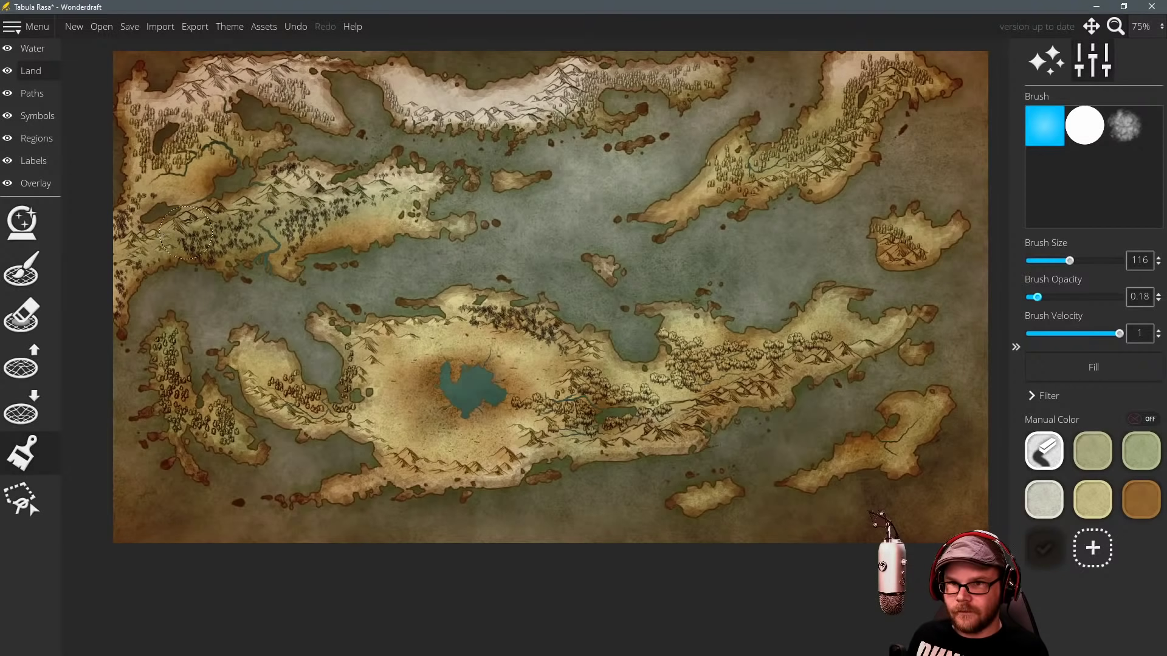
left_click_drag(159, 247, 137, 260)
Shade the northern snowy mountains, the northeastern range and the southern continent's ranges with the near-black color at brush opacity 0.18.
mouse_move(302, 107)
left_mouse_down()
mouse_move(275, 91)
mouse_move(300, 109)
mouse_move(257, 97)
mouse_move(195, 120)
left_mouse_up()
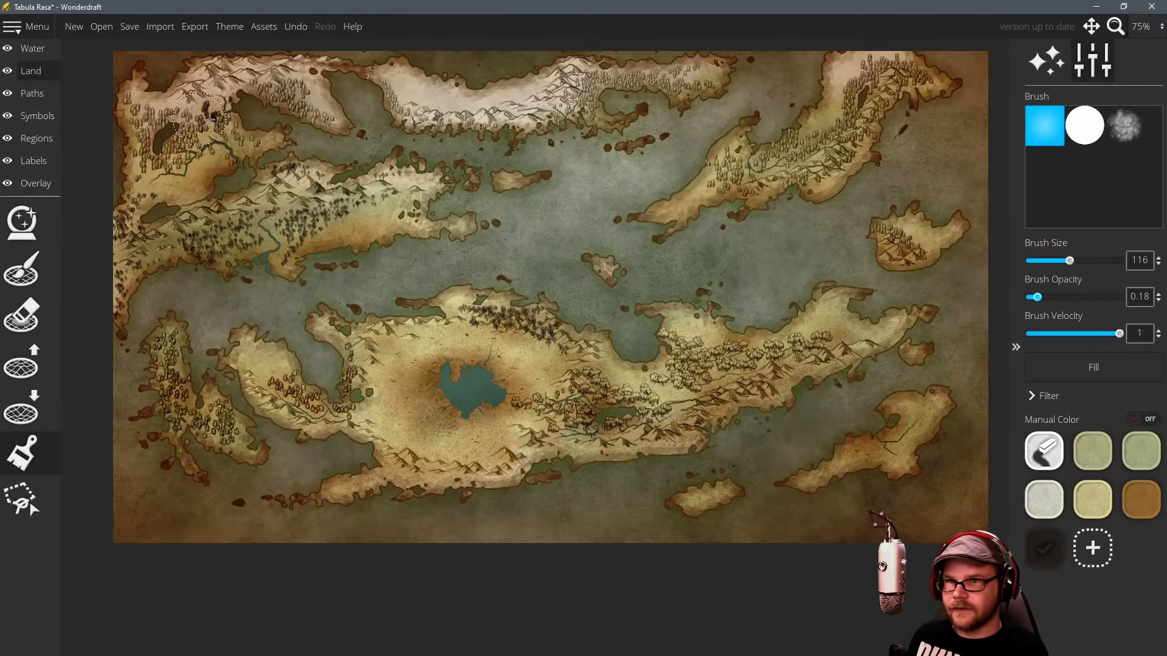
mouse_move(418, 105)
left_mouse_down()
mouse_move(461, 122)
mouse_move(406, 110)
mouse_move(522, 116)
mouse_move(497, 124)
mouse_move(569, 102)
mouse_move(550, 116)
mouse_move(587, 89)
mouse_move(651, 92)
mouse_move(560, 115)
left_mouse_up()
mouse_move(727, 166)
left_mouse_down()
mouse_move(818, 146)
mouse_move(767, 187)
mouse_move(668, 227)
mouse_move(774, 193)
left_mouse_up()
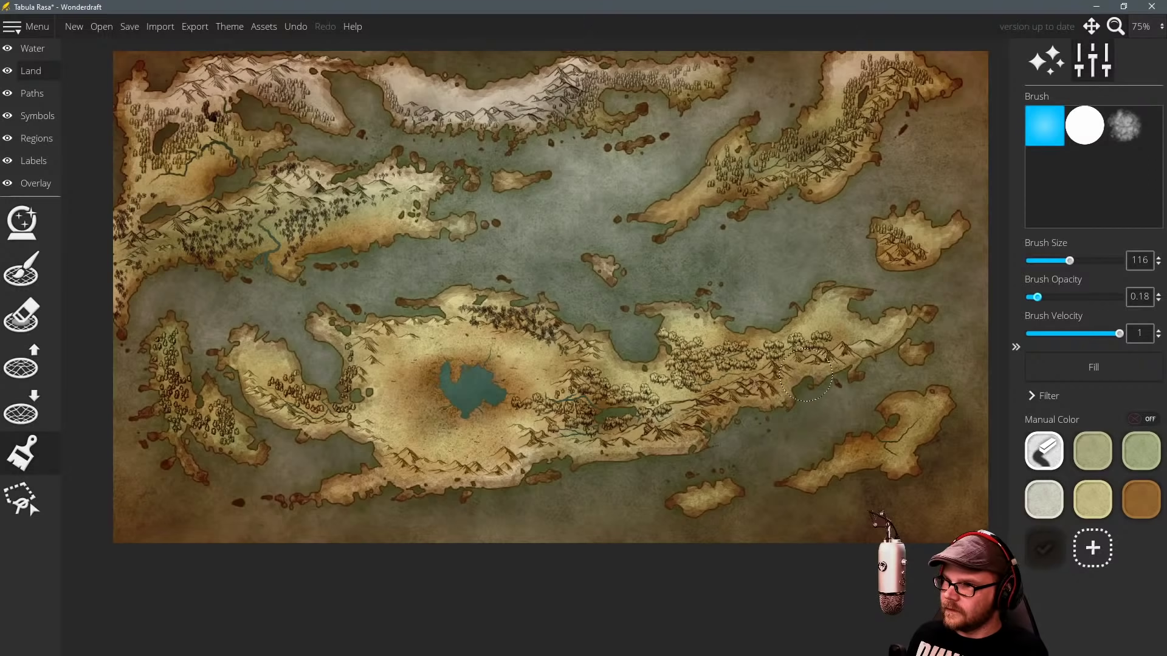
left_click_drag(699, 391, 647, 409)
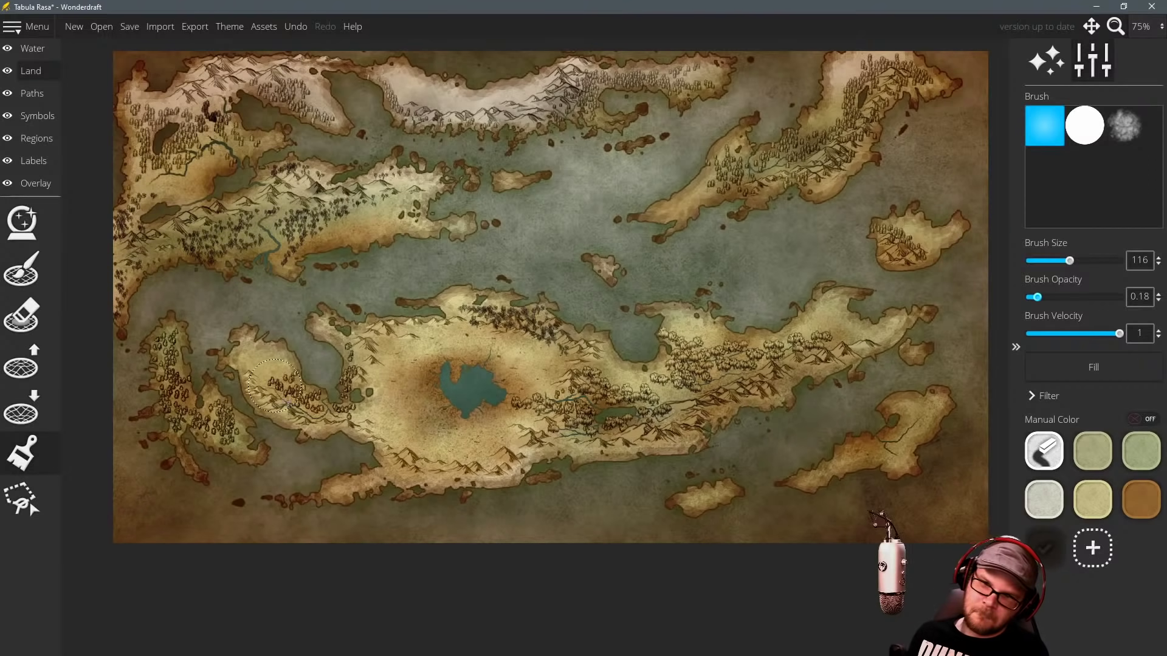
Add a mid-grey ground color (838383) to the manual palette for shading the mountains.
mouse_move(274, 395)
left_mouse_down()
mouse_move(256, 409)
mouse_move(194, 405)
mouse_move(198, 391)
left_mouse_up()
left_click_drag(618, 410, 539, 409)
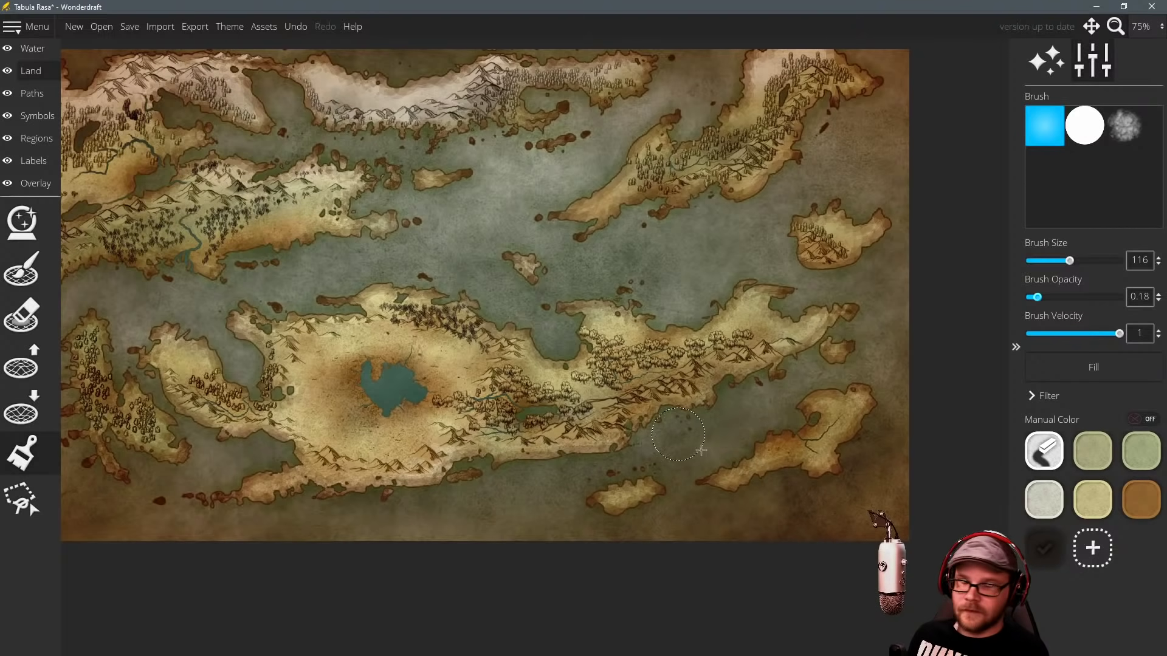
left_click_drag(693, 430, 713, 508)
left_click_drag(729, 329, 747, 346)
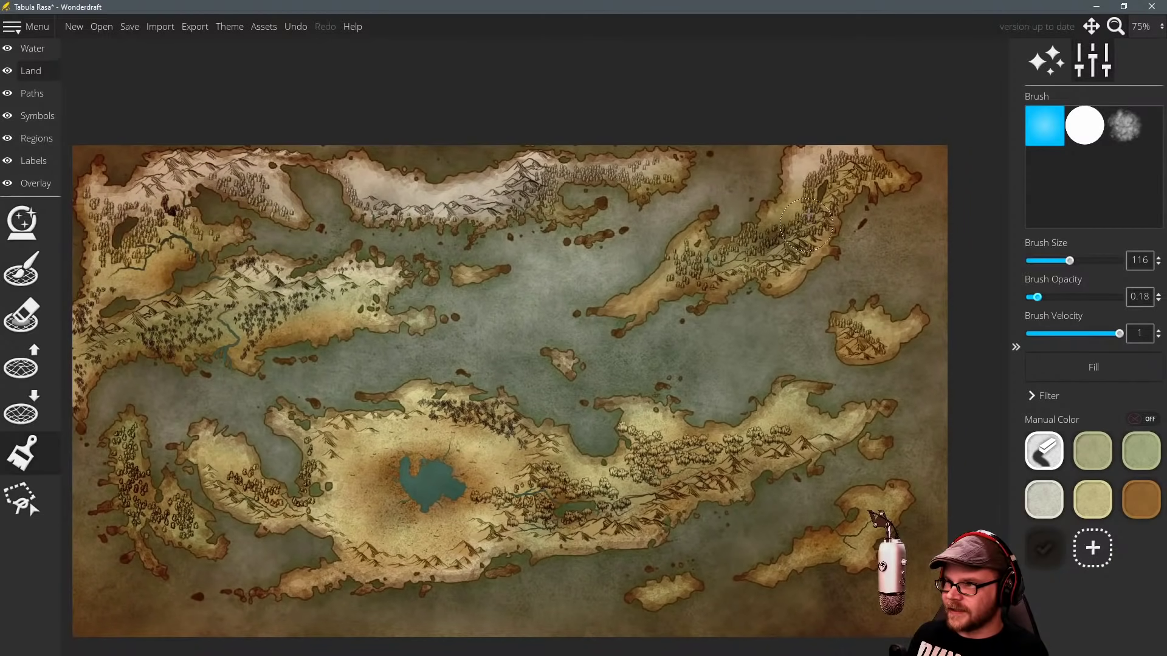
left_click(1092, 548)
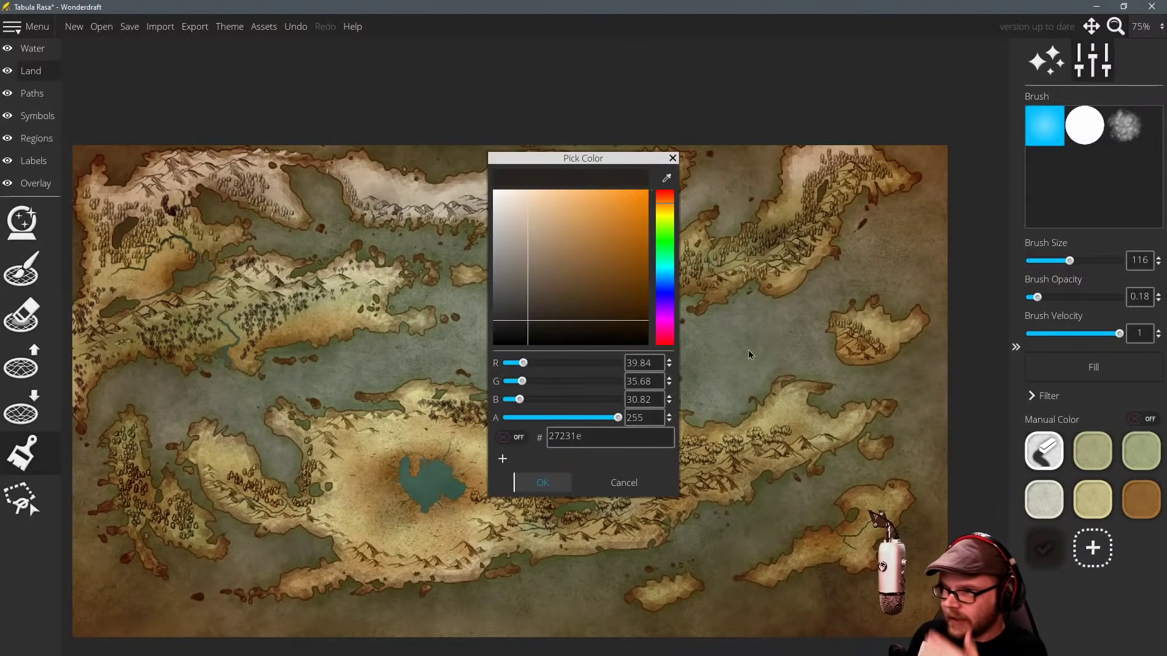
left_click_drag(524, 254, 487, 264)
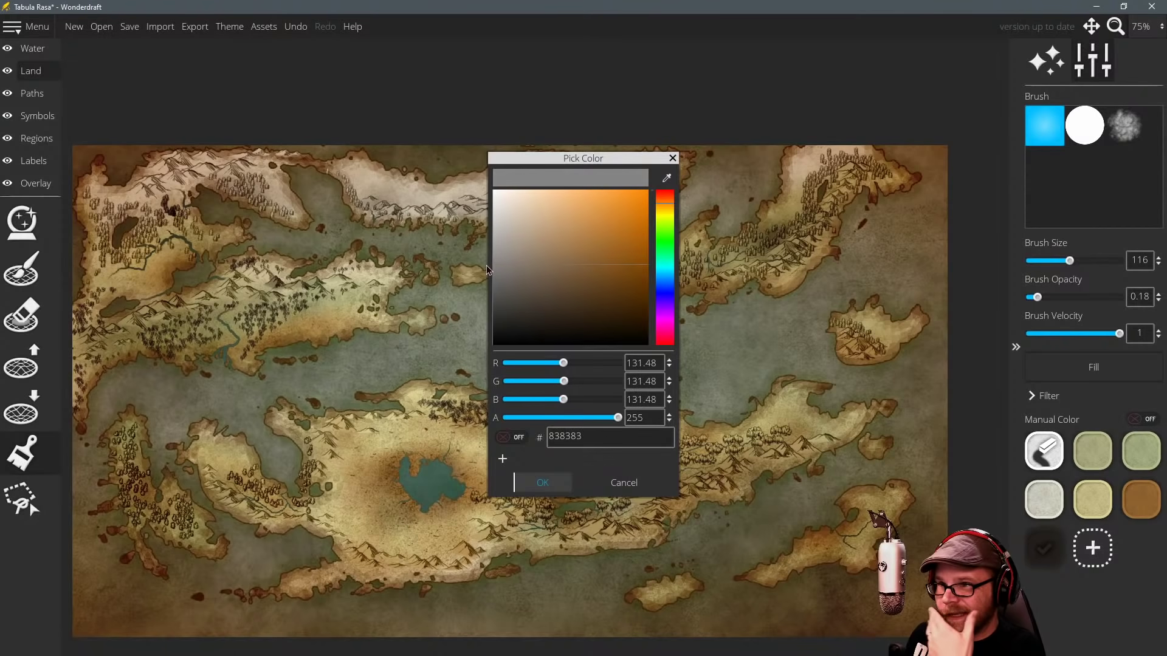
left_click(543, 482)
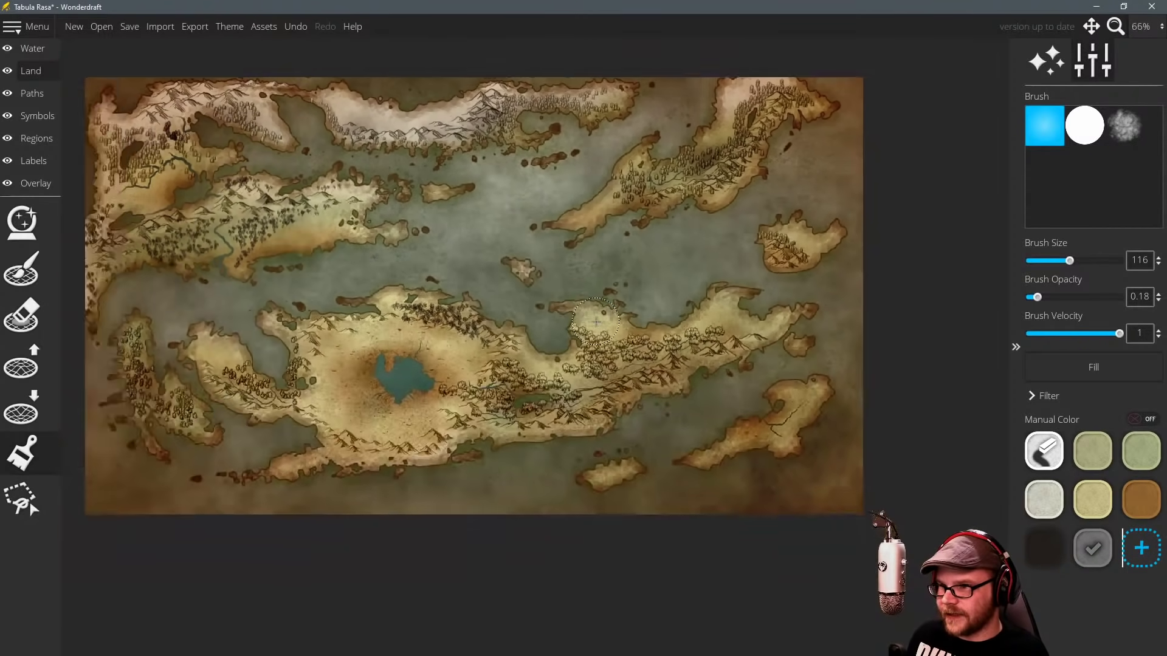
Shade the southern continent's eastern mountain range with the grey color at brush size 36 and opacity 0.18.
scroll(587, 316, "up", 3)
scroll(655, 326, "down", 8)
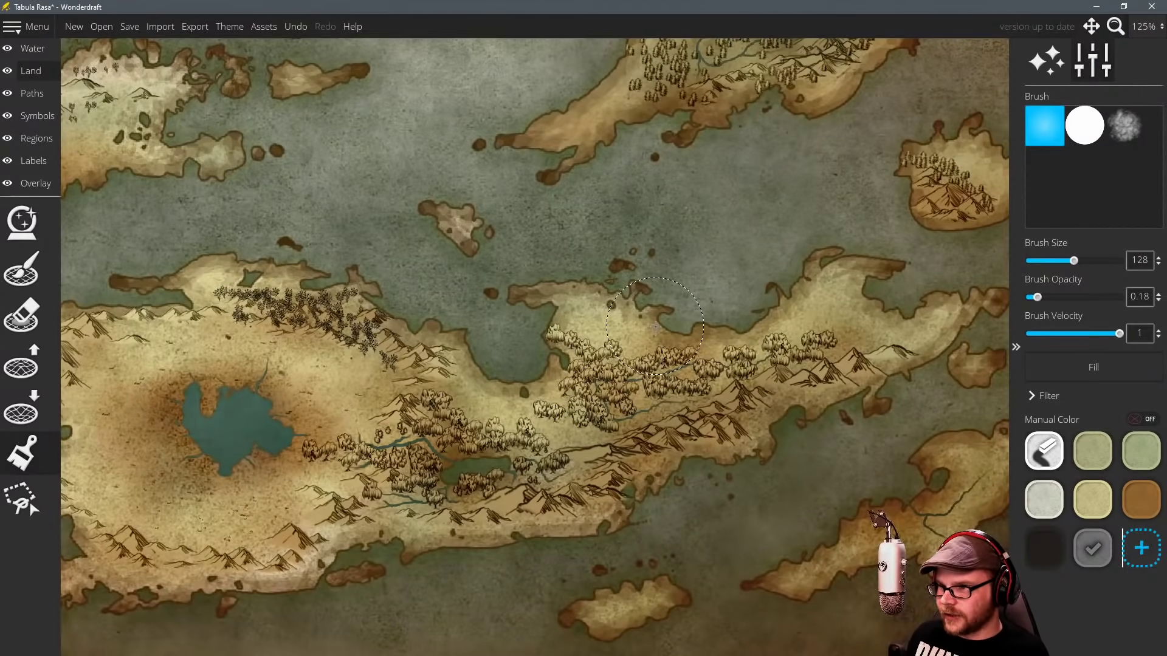
scroll(615, 465, "down", 2)
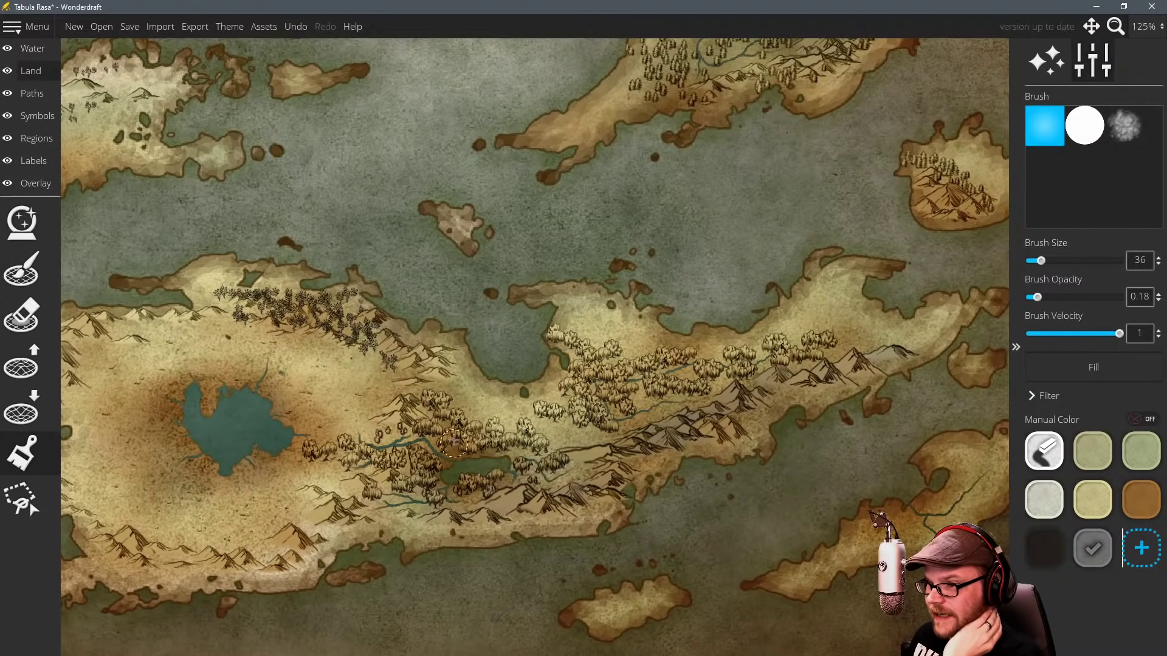
Shade the mountains around the southern continent's lake and on its western peninsula with the grey at brush size 36.
left_click_drag(408, 479, 572, 459)
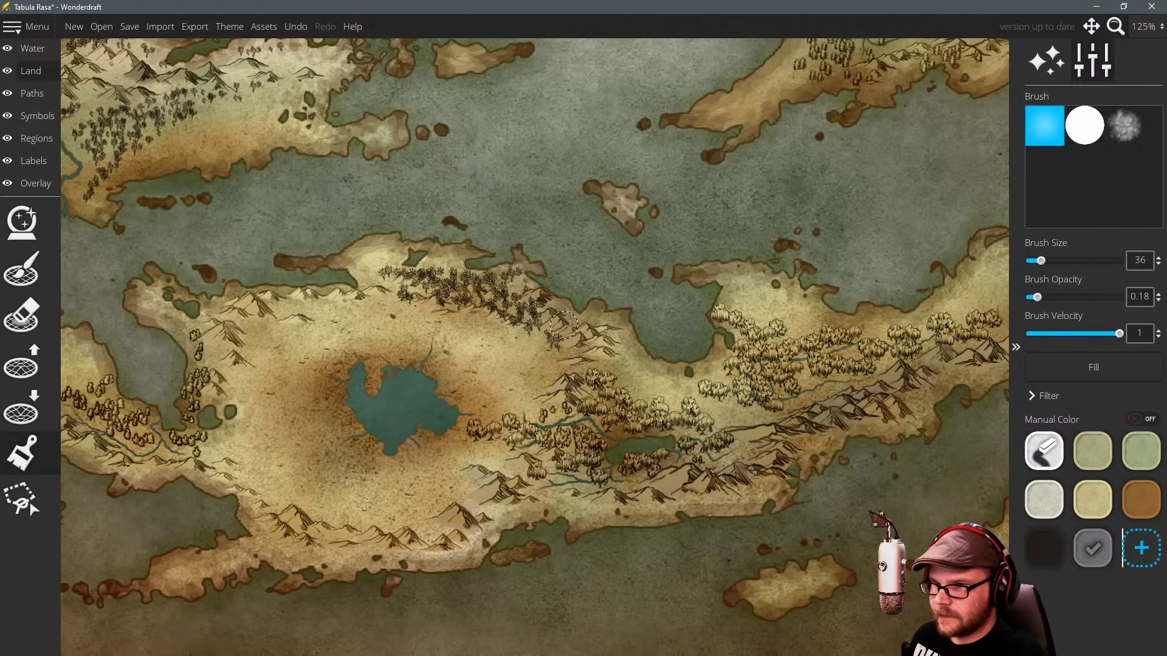
left_click_drag(502, 354, 582, 335)
left_click_drag(563, 354, 609, 359)
left_click_drag(479, 473, 526, 471)
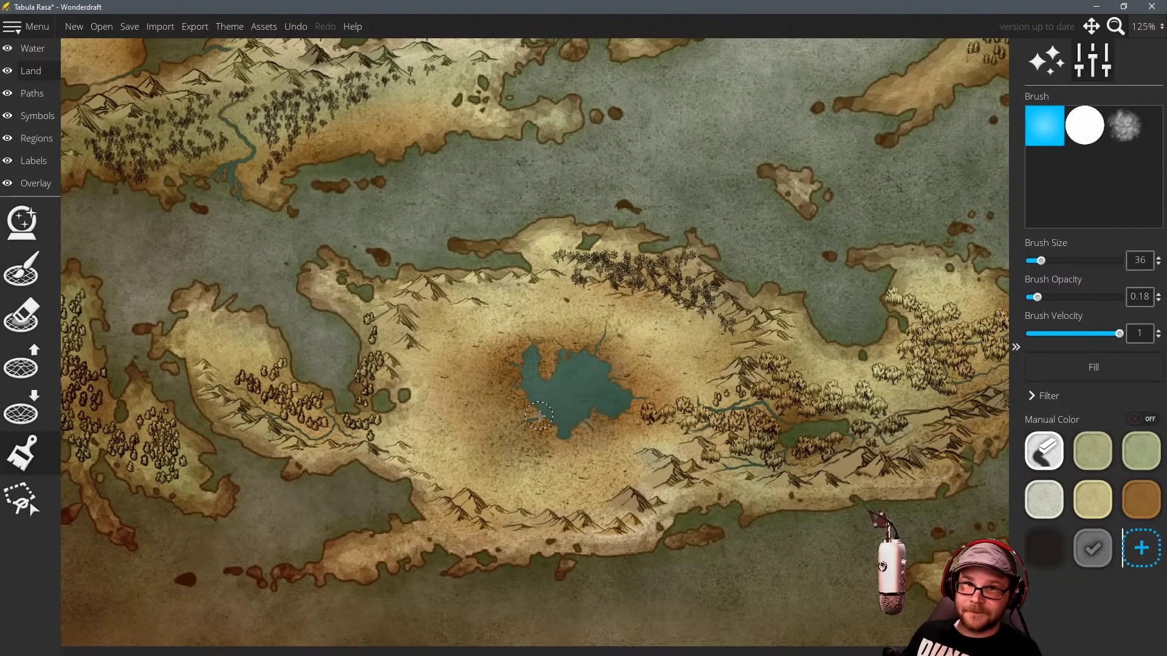
left_click_drag(423, 359, 492, 352)
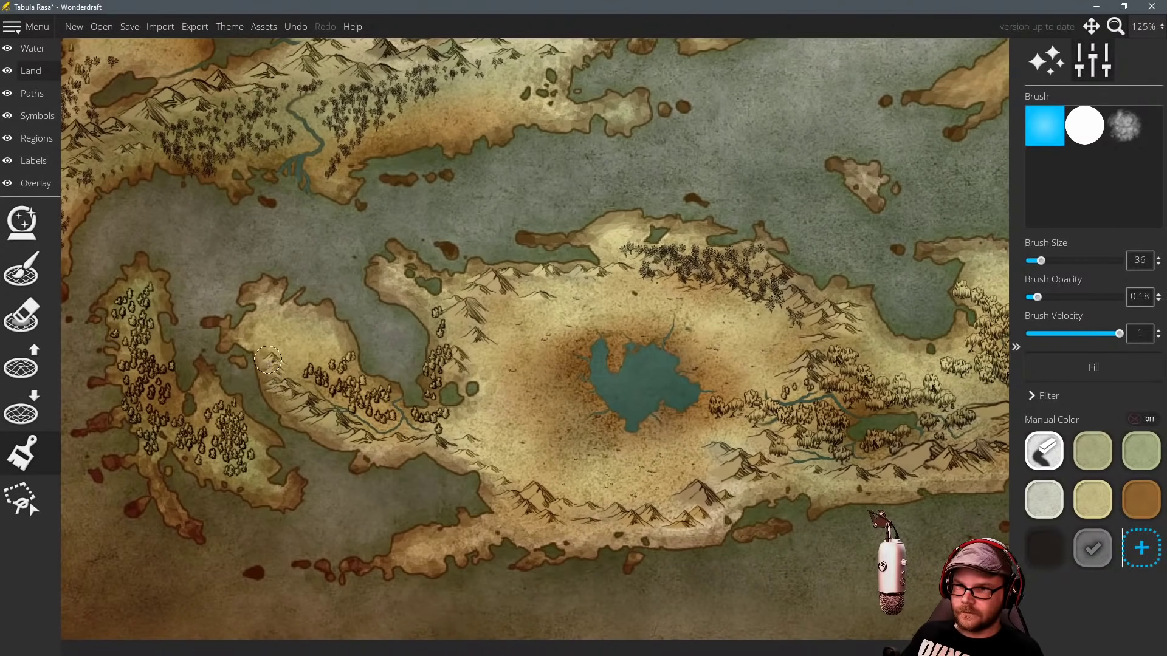
key("Up")
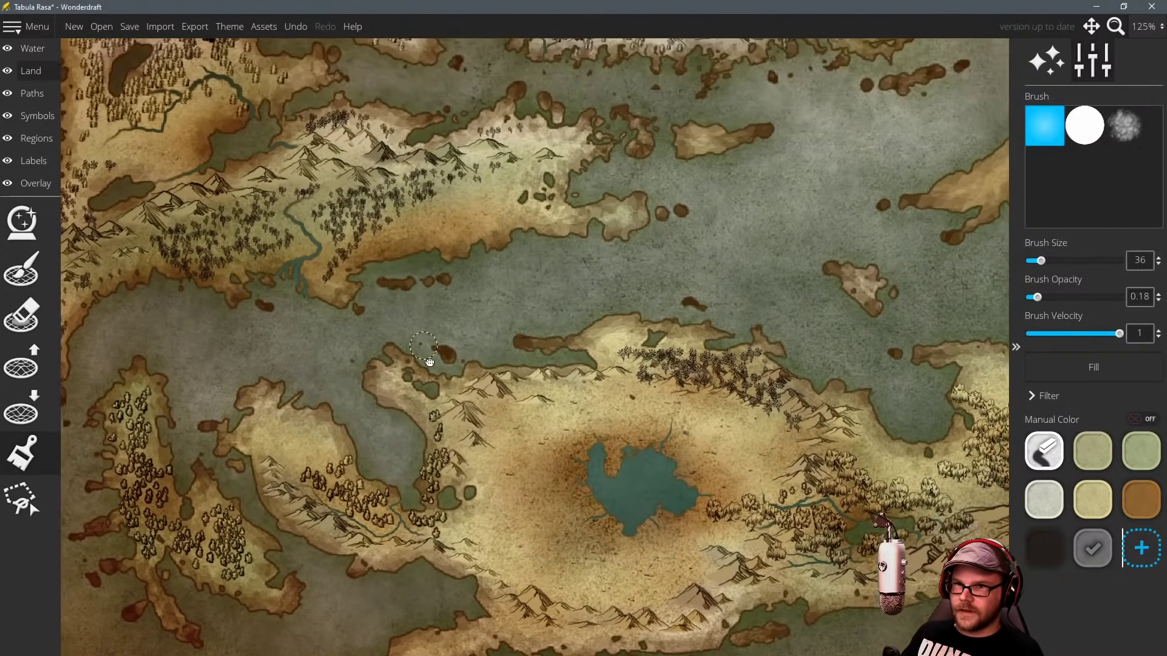
Shade the mountain chain of the western land south of the snowy region grey, undoing two strokes along the way.
mouse_move(389, 159)
left_mouse_down()
mouse_move(461, 250)
mouse_move(376, 264)
mouse_move(580, 260)
left_mouse_up()
key("ctrl+z")
key("ctrl+z")
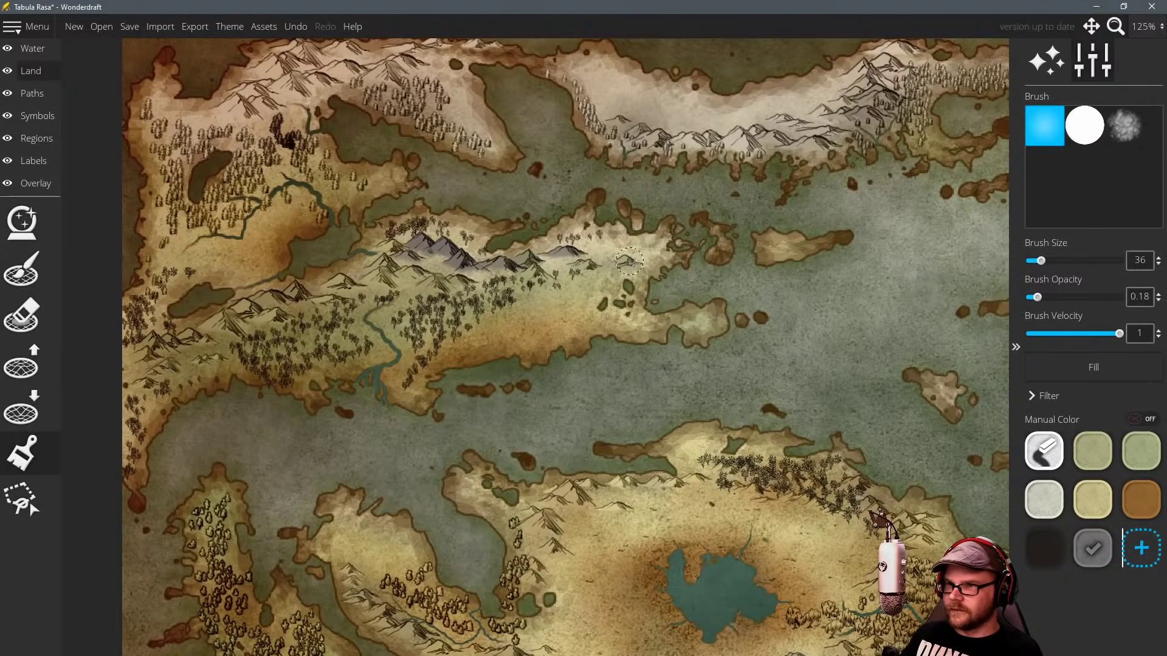
left_click_drag(376, 283, 245, 309)
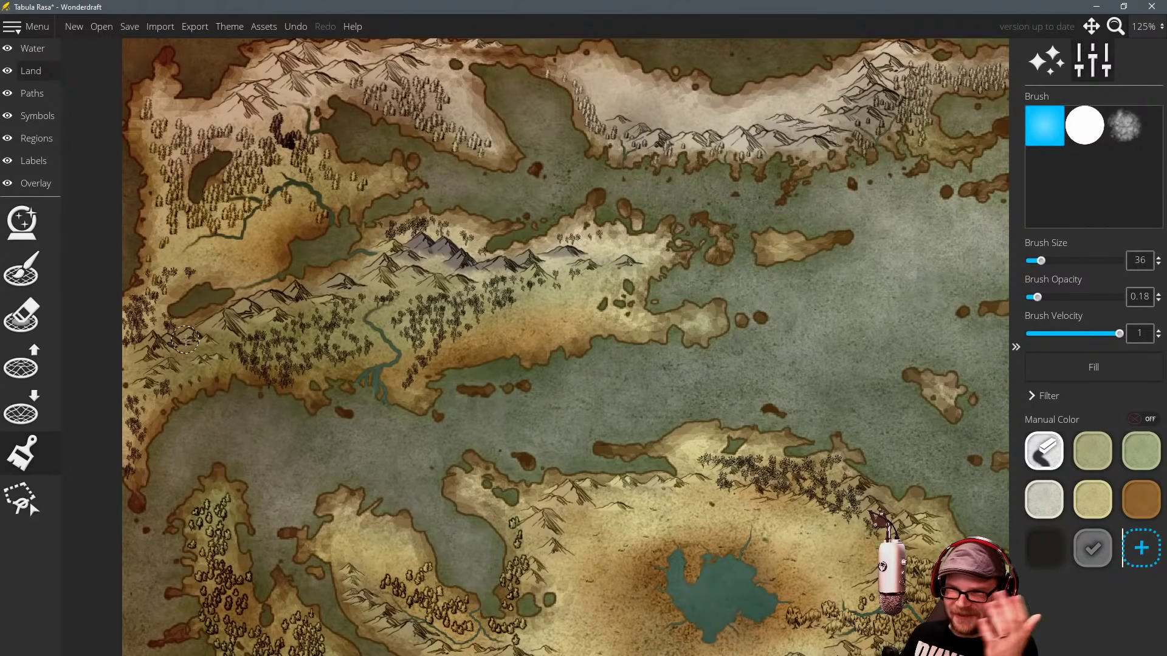
scroll(307, 304, "up", 2)
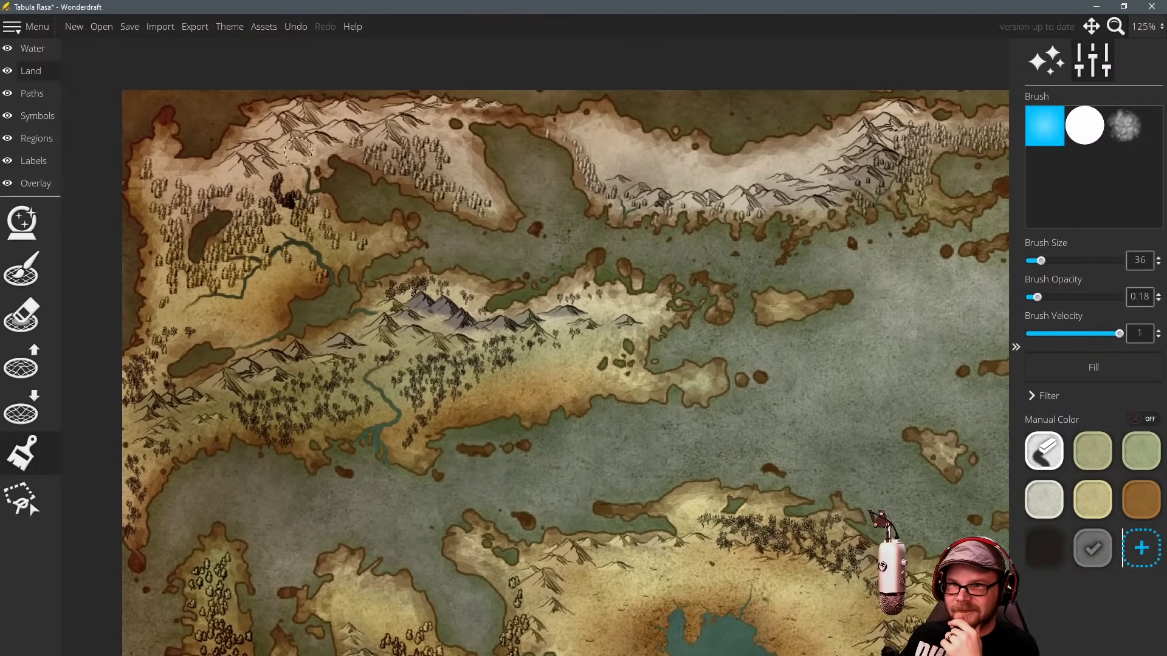
Shade the northwestern and north-central snowy mountains and the northeastern range with the grey color at opacity 0.18.
mouse_move(271, 148)
left_mouse_down()
mouse_move(298, 121)
mouse_move(277, 124)
mouse_move(387, 128)
mouse_move(214, 169)
left_mouse_up()
left_click_drag(401, 206, 366, 209)
left_click_drag(386, 203, 349, 235)
mouse_move(414, 206)
left_mouse_down()
mouse_move(608, 213)
mouse_move(584, 210)
left_mouse_up()
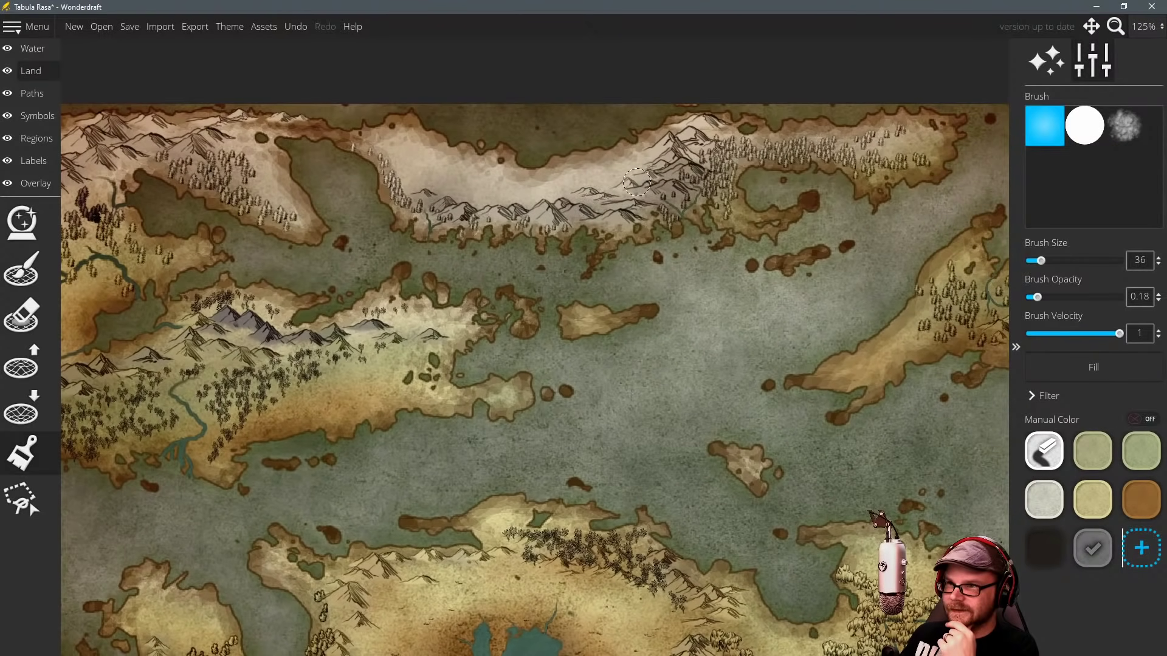
left_click_drag(743, 292, 491, 265)
key("Right")
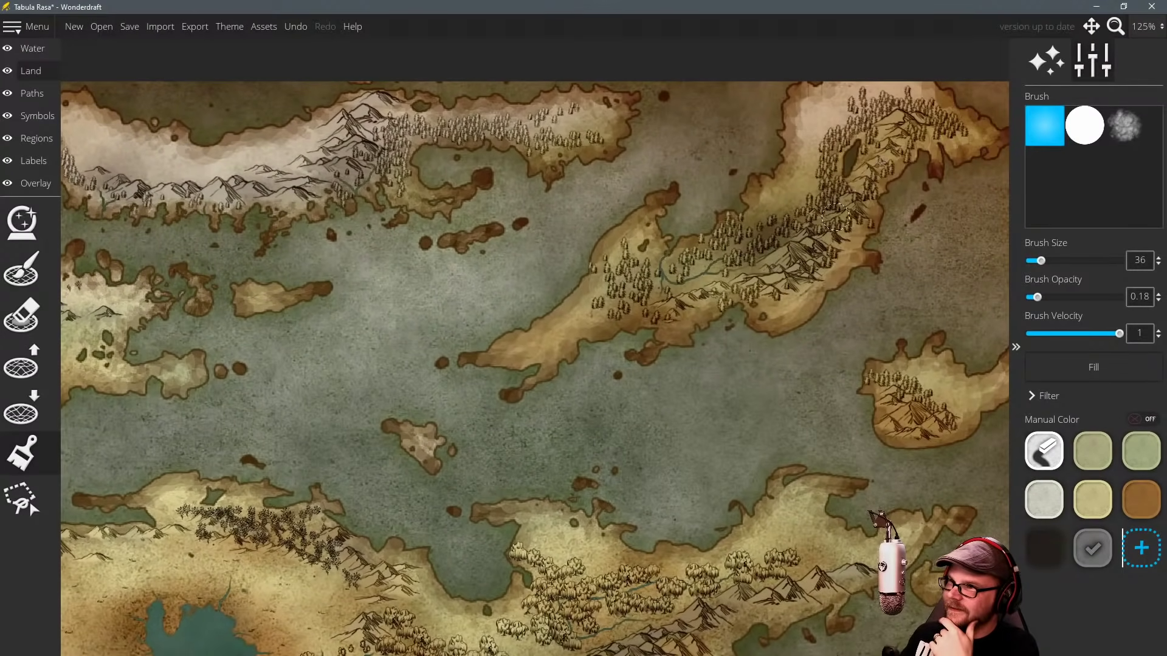
key("Down")
scroll(729, 282, "down", 4)
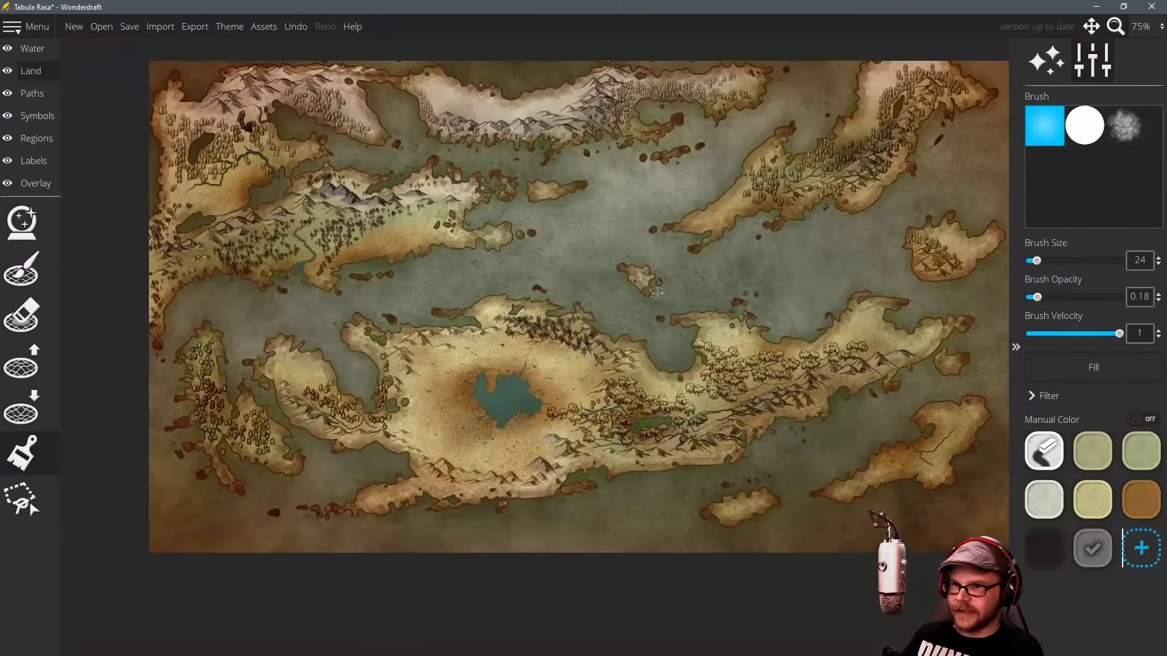
left_click_drag(662, 287, 649, 304)
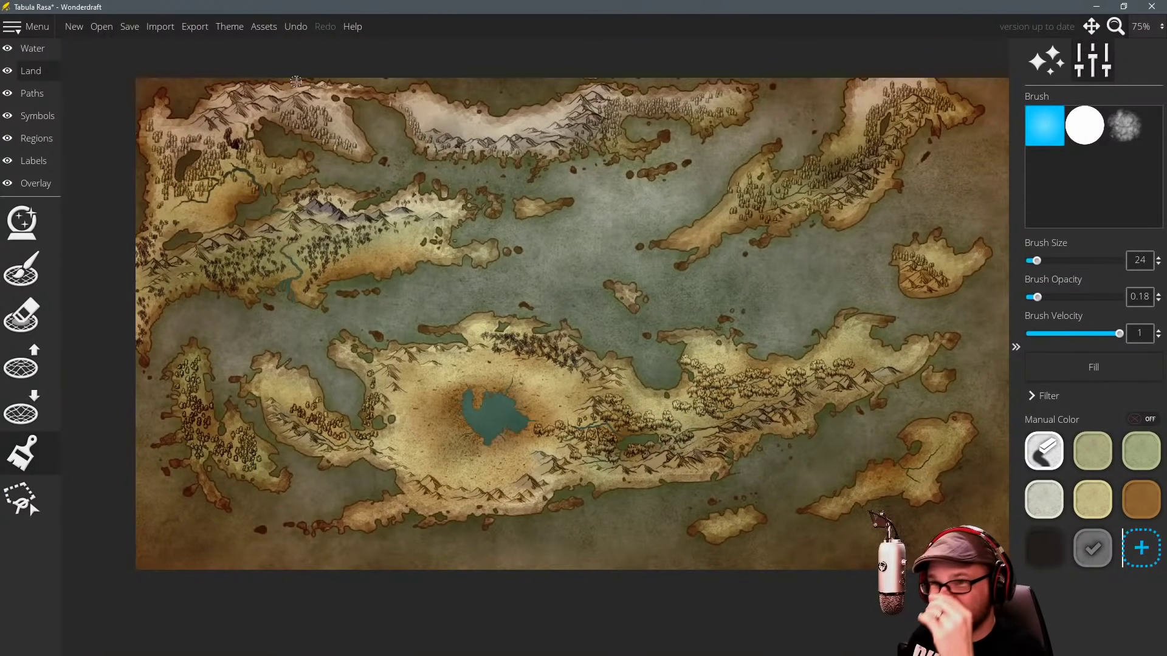
Apply the Eastward theme to the map with all filter options checked.
left_click(236, 34)
left_click(571, 215)
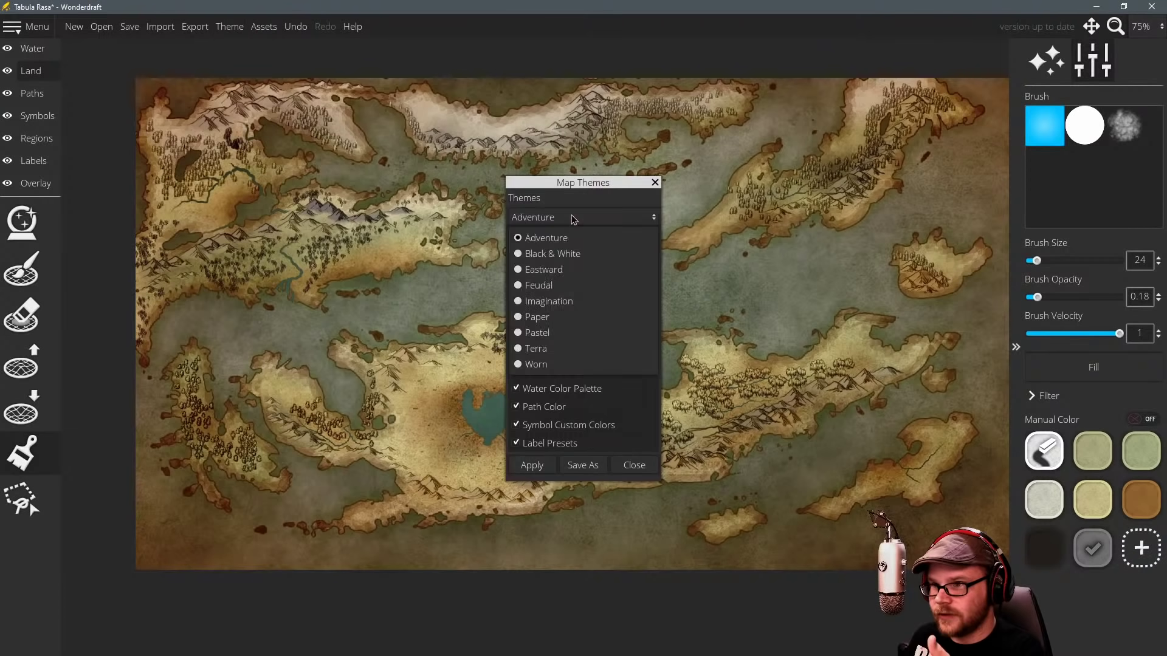
left_click(555, 271)
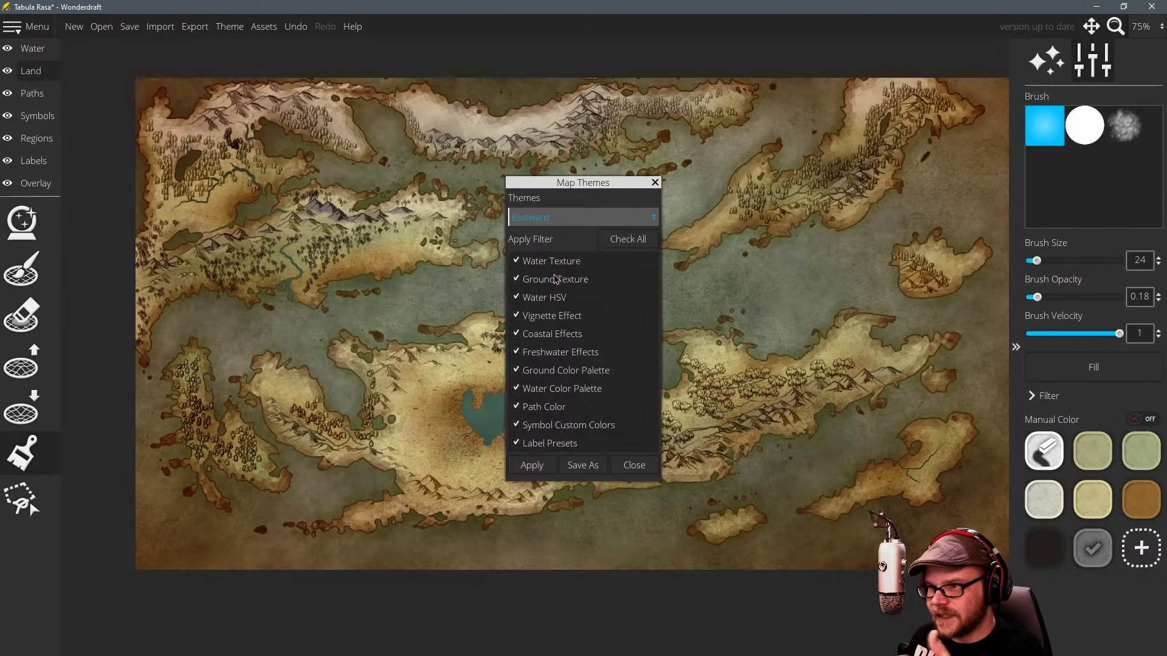
left_click(538, 465)
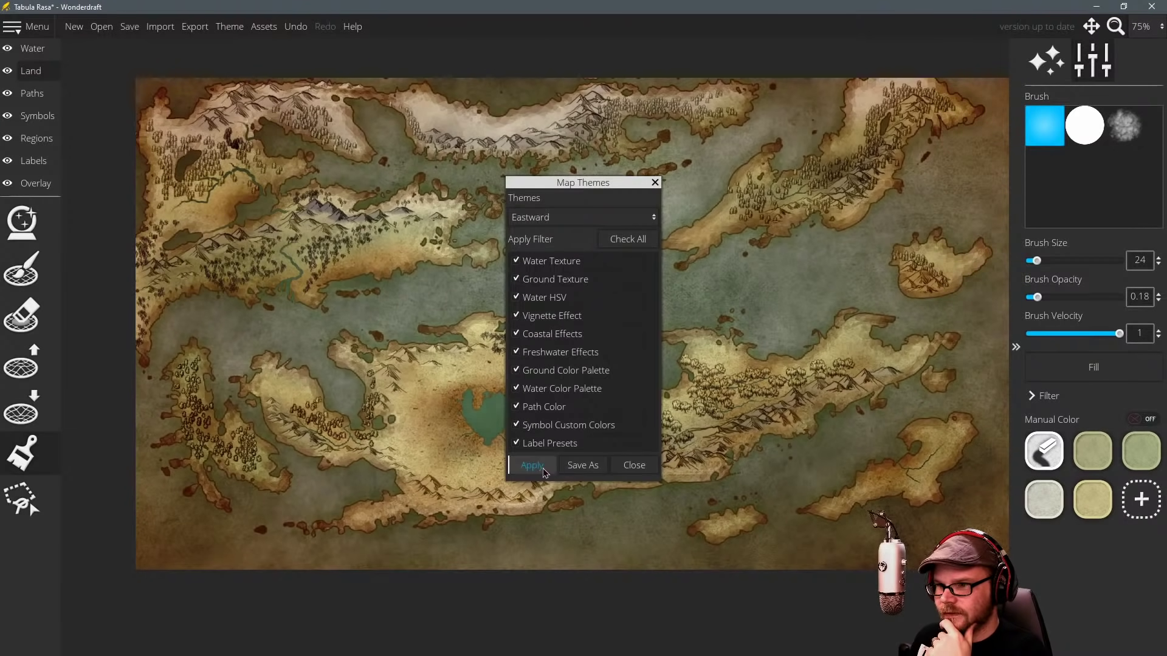
Apply the Adventure theme to the map with all filter options checked.
left_click(572, 218)
left_click(556, 238)
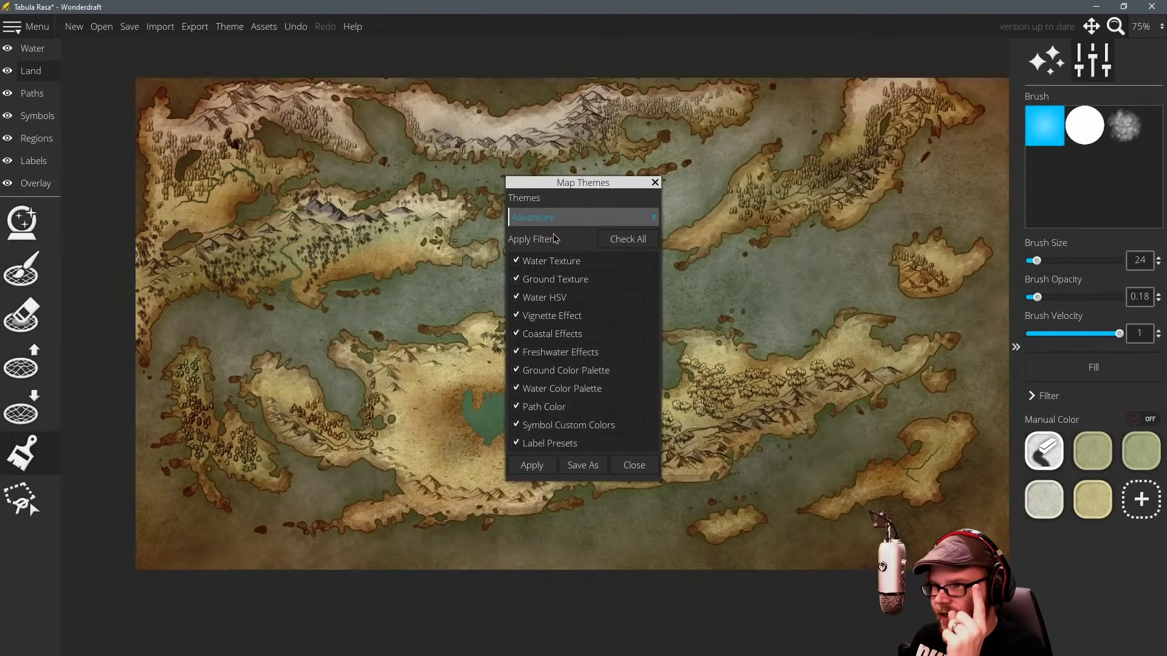
left_click(530, 465)
Apply the Paper theme to the map with all filter options checked and close the theme settings.
left_click_drag(584, 183, 705, 213)
left_click(703, 246)
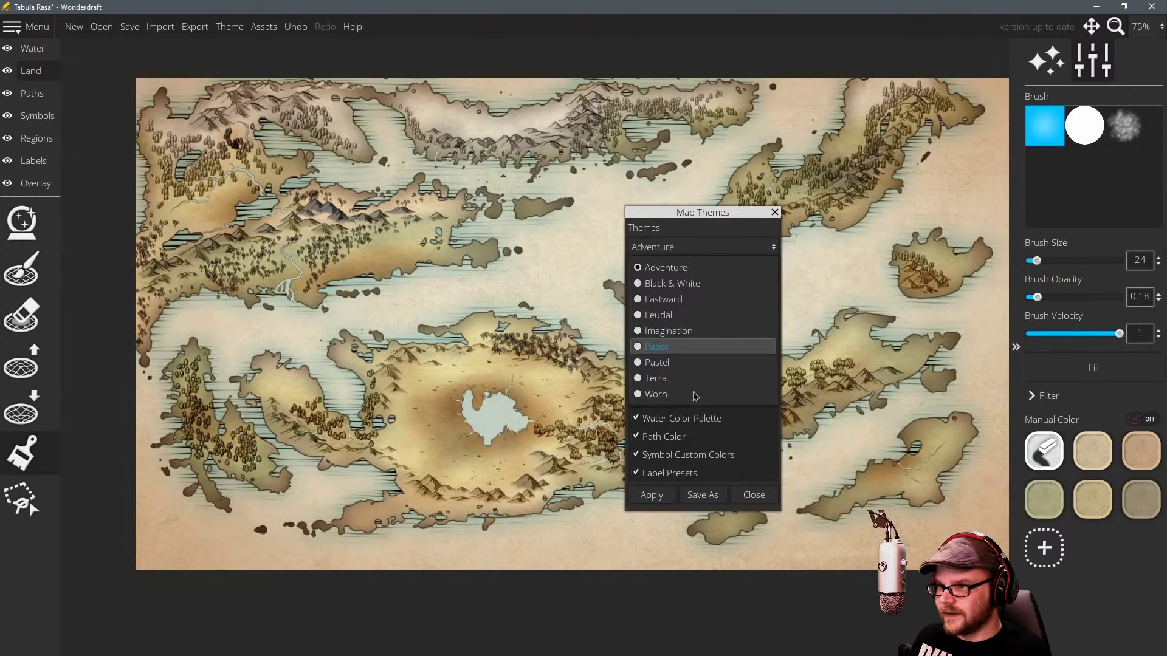
left_click(669, 345)
left_click(662, 498)
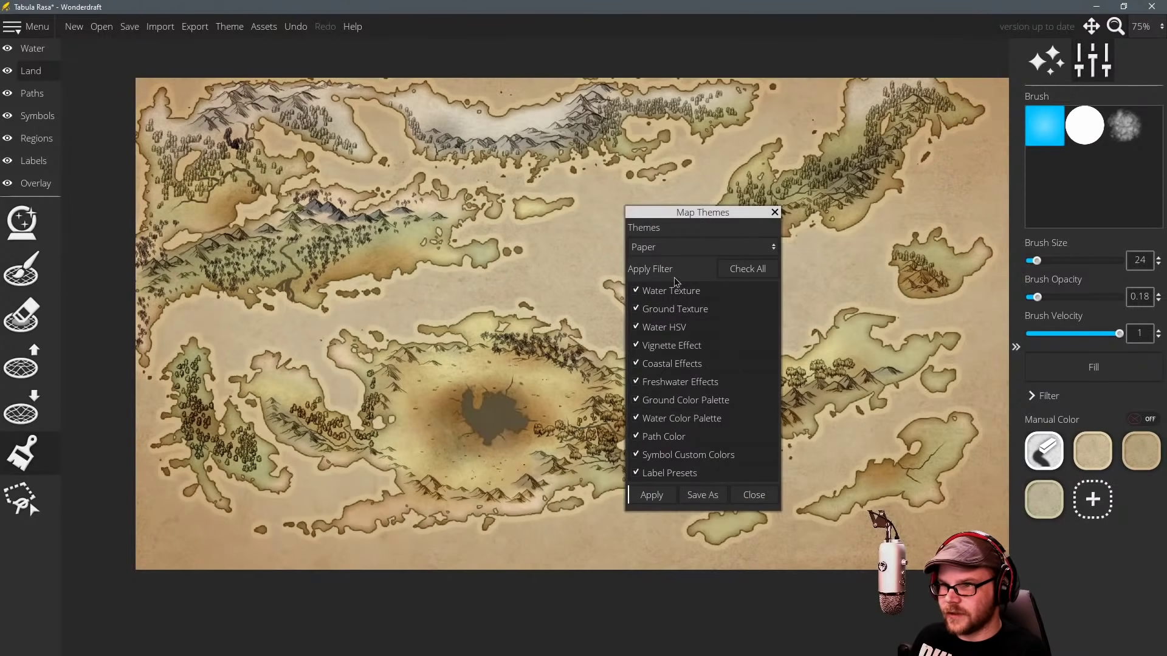
left_click_drag(703, 214, 883, 430)
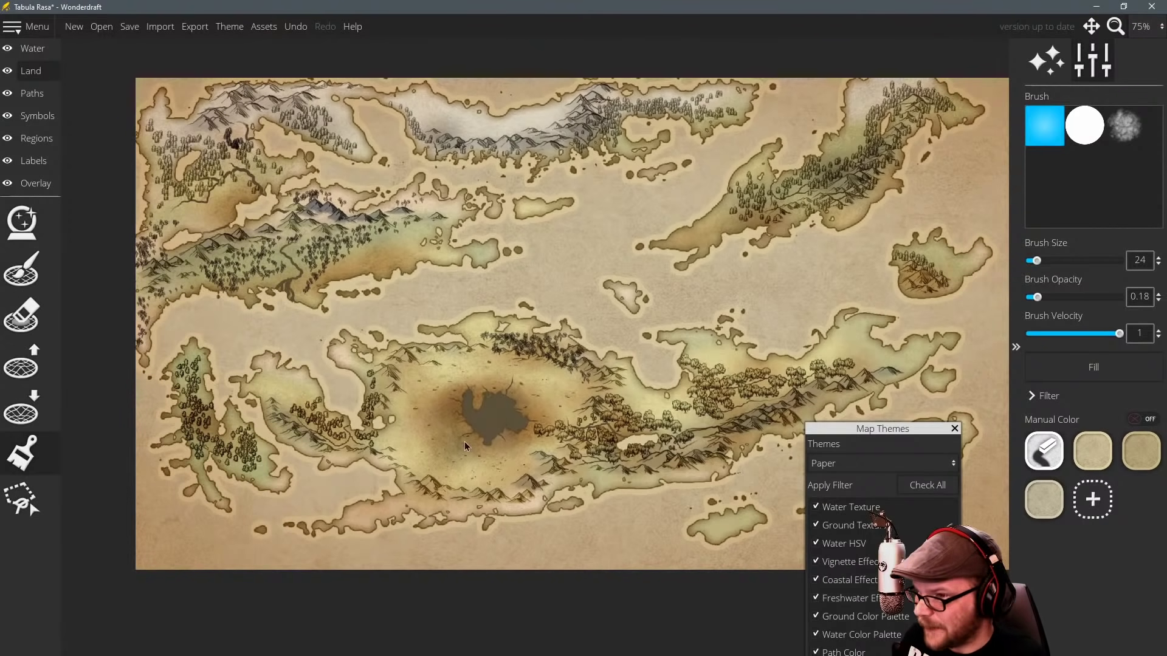
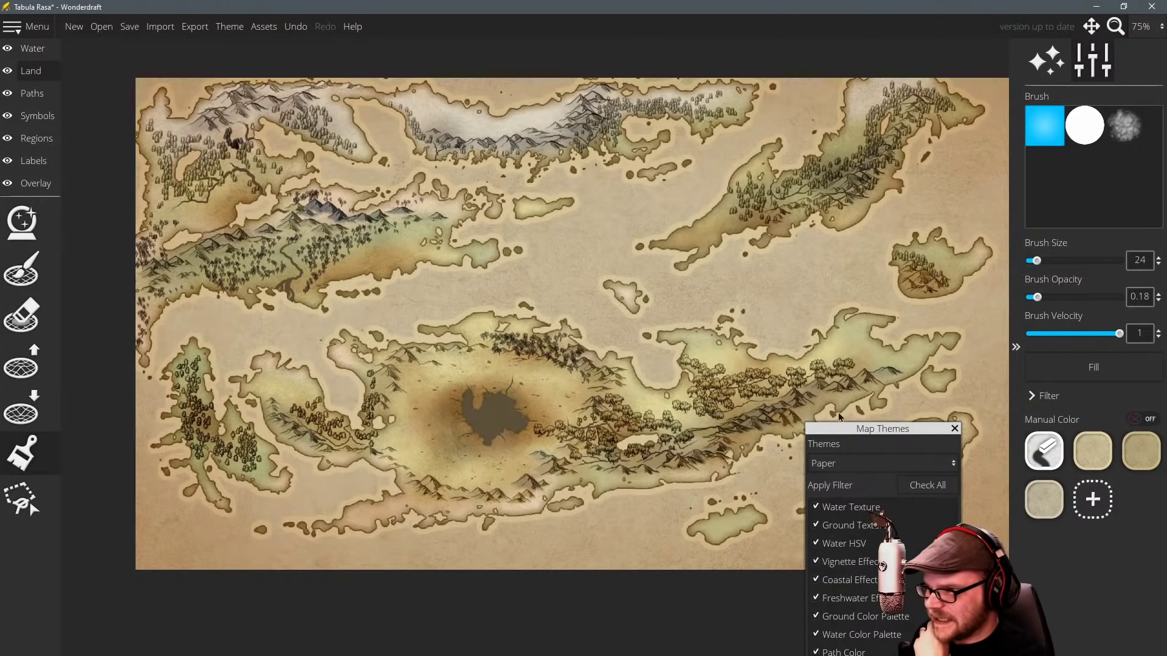
left_click_drag(858, 429, 751, 237)
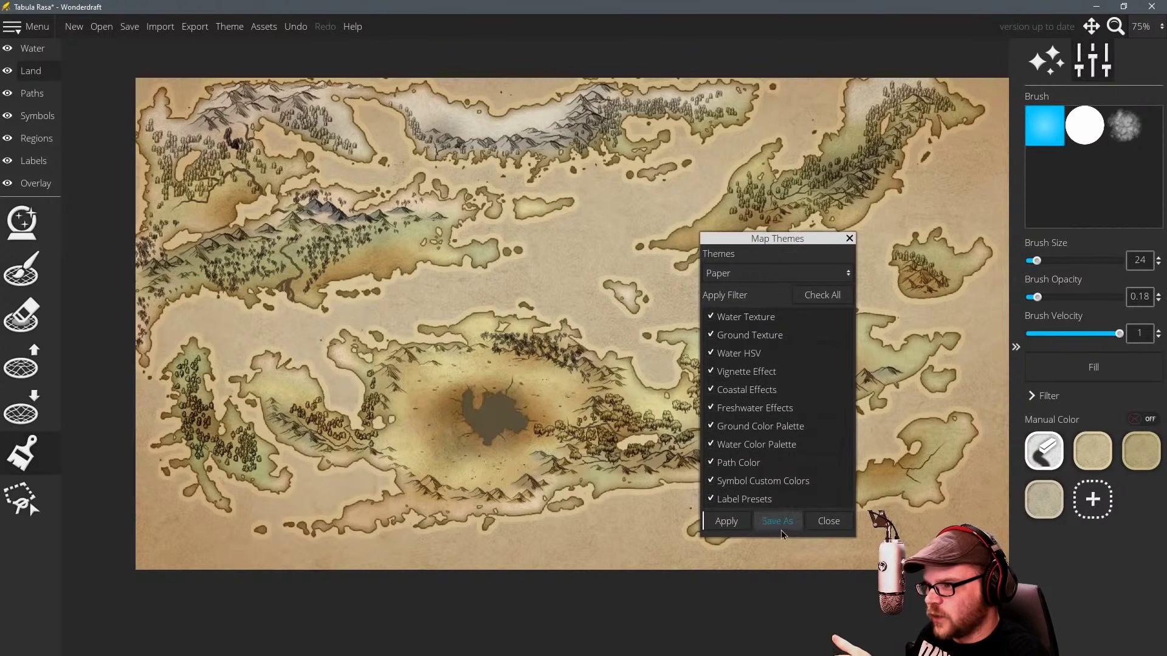
left_click(828, 522)
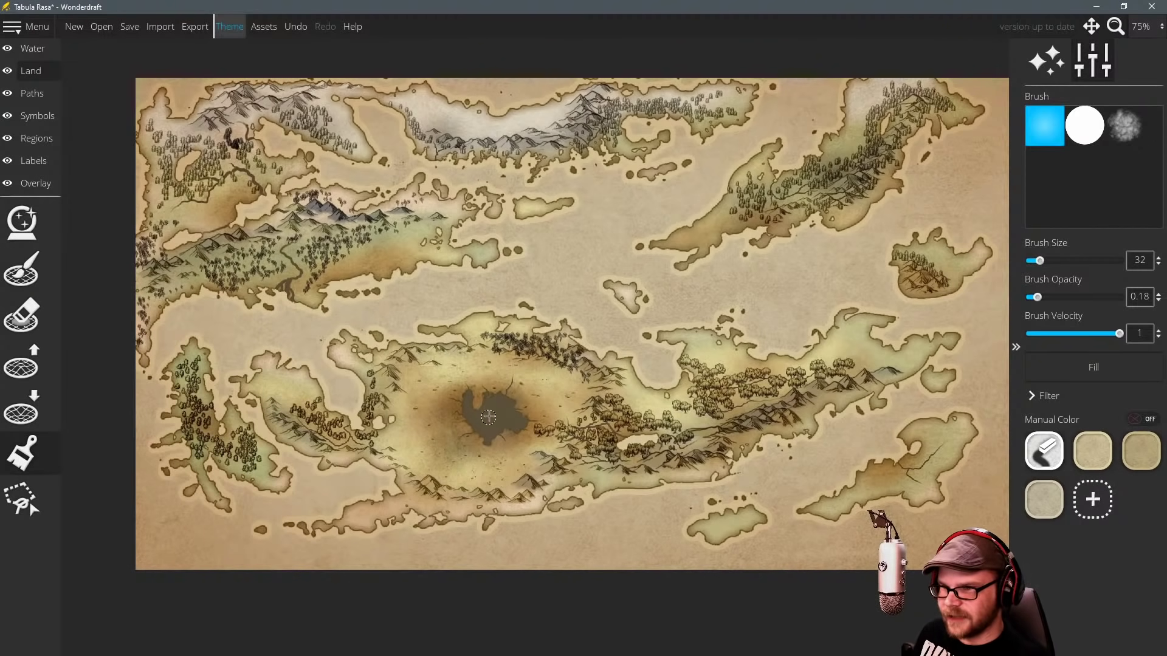
Enlarge the southern continent's central lake with the freshwater brush at size 44 and roughness 0.6.
scroll(528, 433, "up", 5)
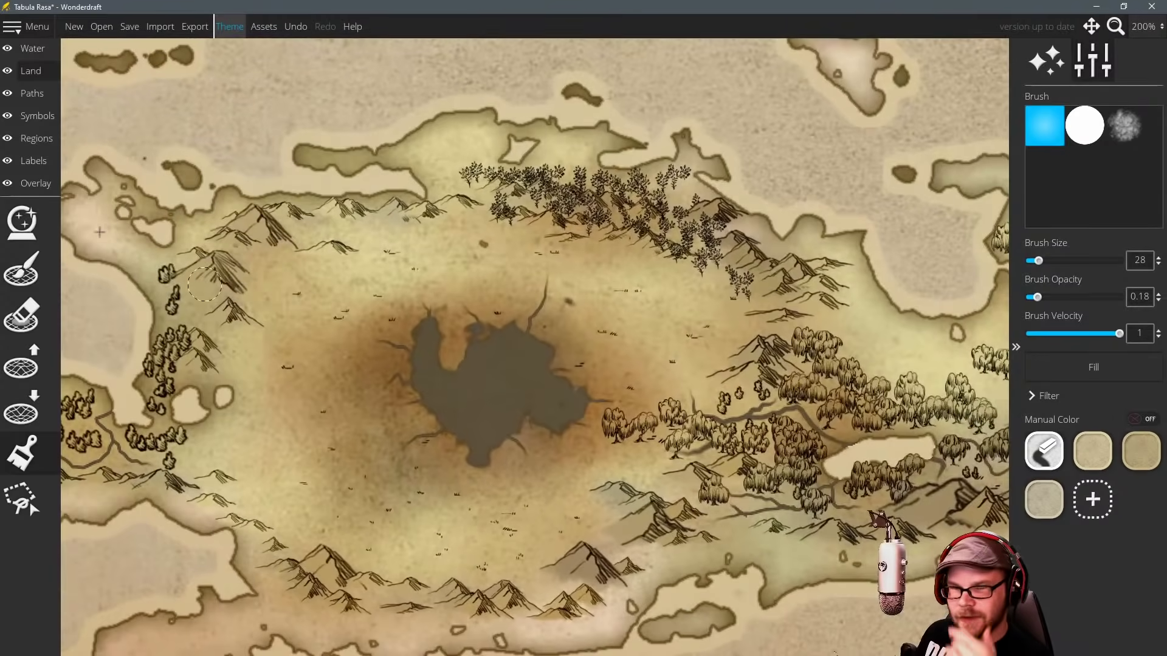
left_click(31, 49)
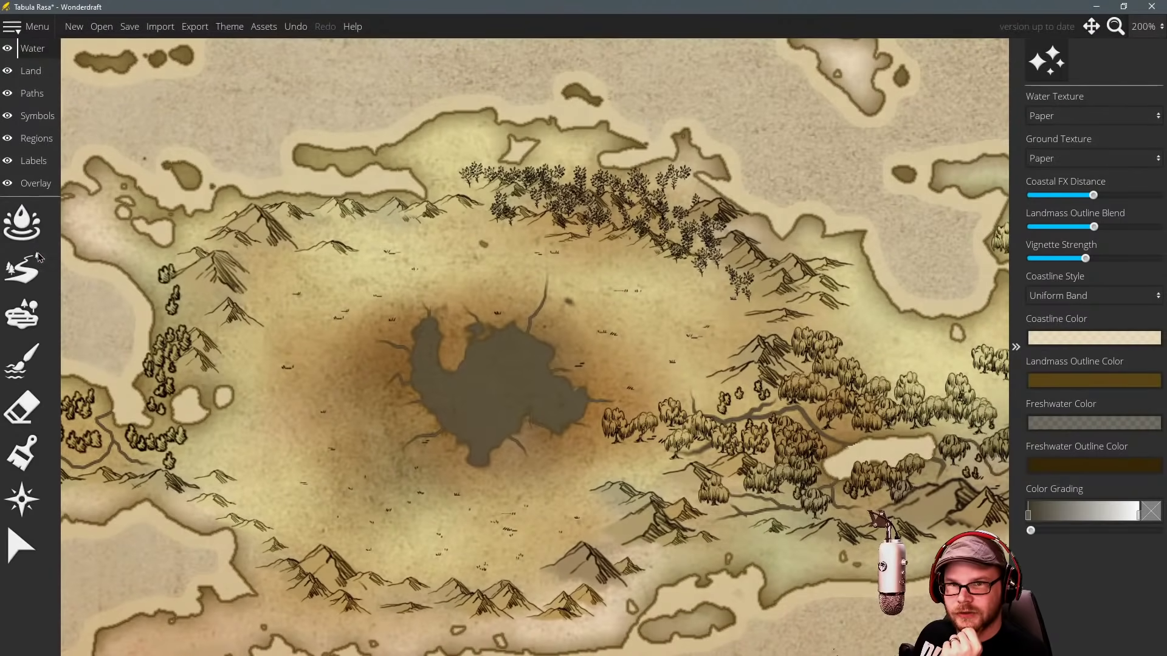
left_click(33, 242)
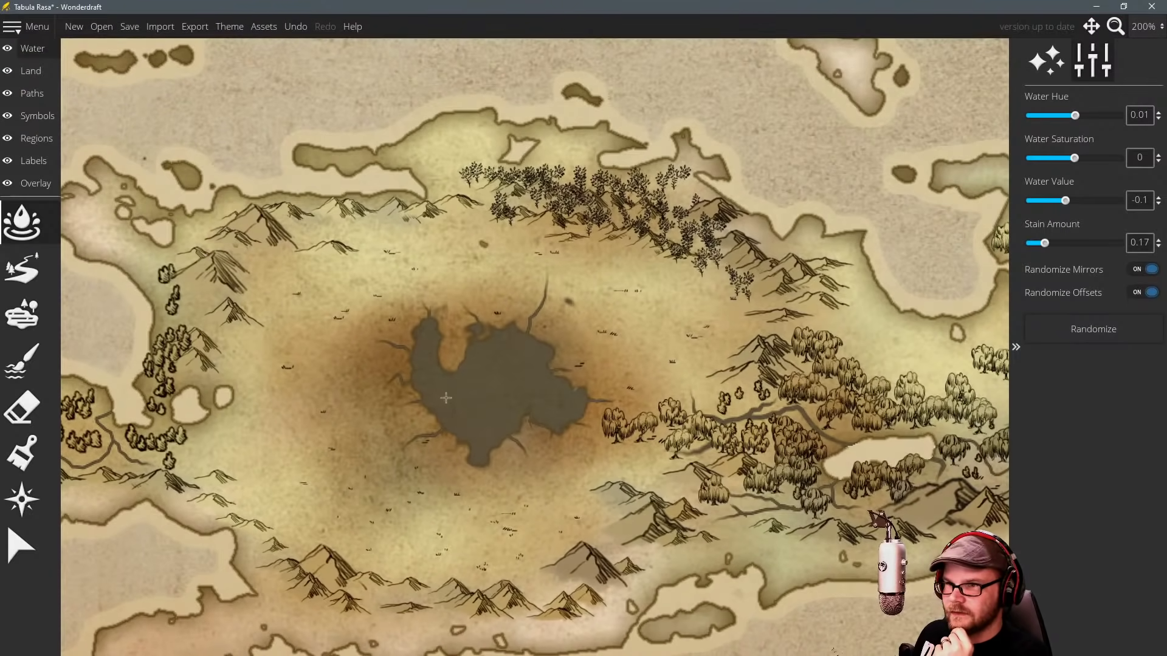
left_click(22, 361)
scroll(490, 350, "down", 2)
mouse_move(491, 358)
left_mouse_down()
mouse_move(449, 356)
mouse_move(453, 378)
mouse_move(367, 369)
mouse_move(382, 358)
mouse_move(385, 397)
mouse_move(404, 413)
mouse_move(384, 362)
mouse_move(396, 345)
mouse_move(427, 319)
mouse_move(432, 349)
mouse_move(514, 318)
mouse_move(497, 344)
mouse_move(536, 347)
mouse_move(558, 386)
mouse_move(560, 370)
mouse_move(516, 420)
mouse_move(528, 453)
mouse_move(482, 466)
mouse_move(527, 434)
mouse_move(483, 464)
mouse_move(436, 434)
mouse_move(413, 390)
mouse_move(399, 405)
mouse_move(404, 419)
mouse_move(384, 431)
mouse_move(399, 439)
mouse_move(393, 450)
mouse_move(423, 446)
mouse_move(379, 456)
mouse_move(439, 410)
mouse_move(460, 423)
mouse_move(433, 418)
mouse_move(402, 451)
mouse_move(420, 462)
mouse_move(425, 416)
mouse_move(452, 443)
mouse_move(443, 431)
mouse_move(514, 390)
mouse_move(539, 434)
mouse_move(523, 436)
mouse_move(518, 390)
left_mouse_up()
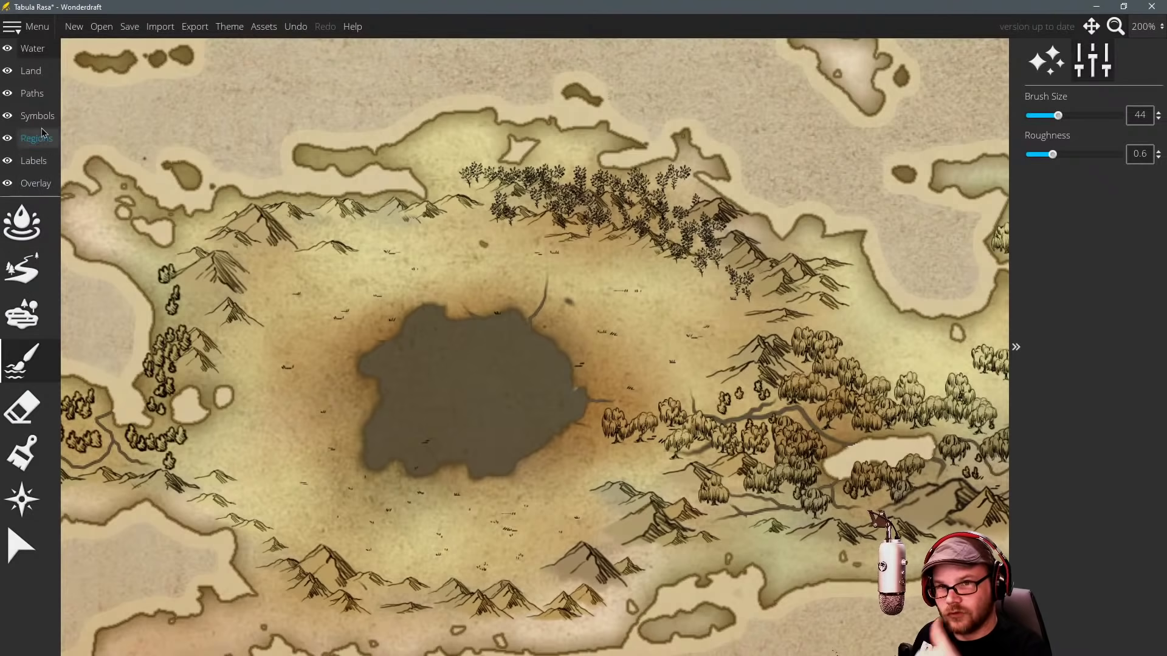
Raise a small round island in the middle of the enlarged lake at brush size 52 and roughness 0.1.
left_click(31, 70)
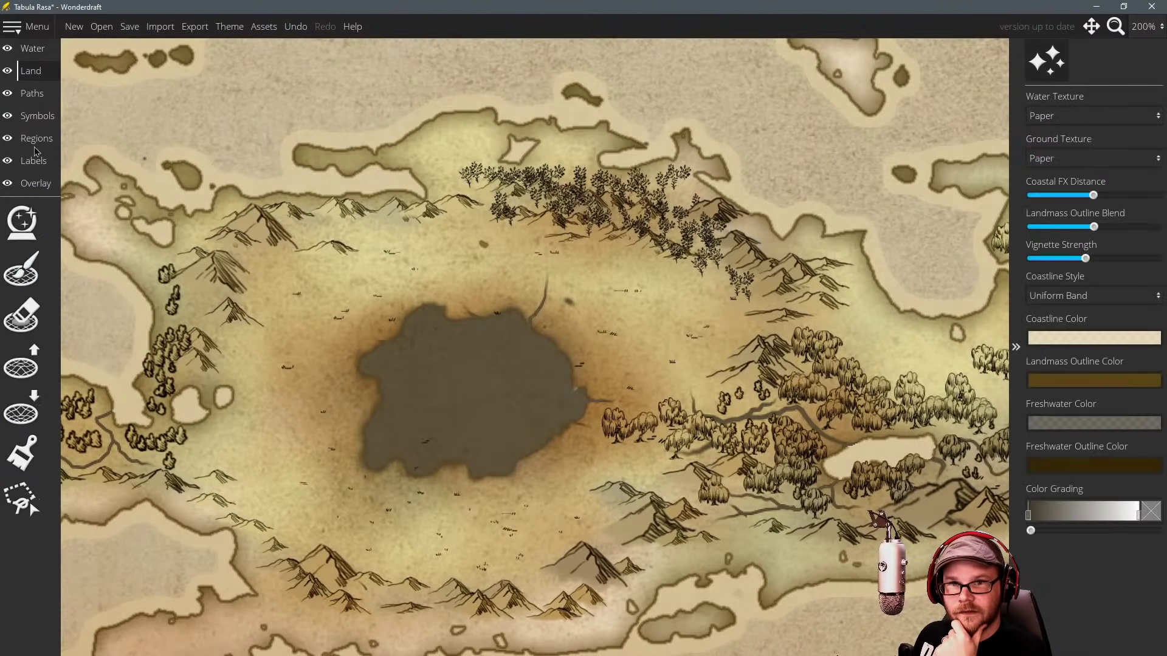
left_click(21, 363)
scroll(480, 383, "down", 10)
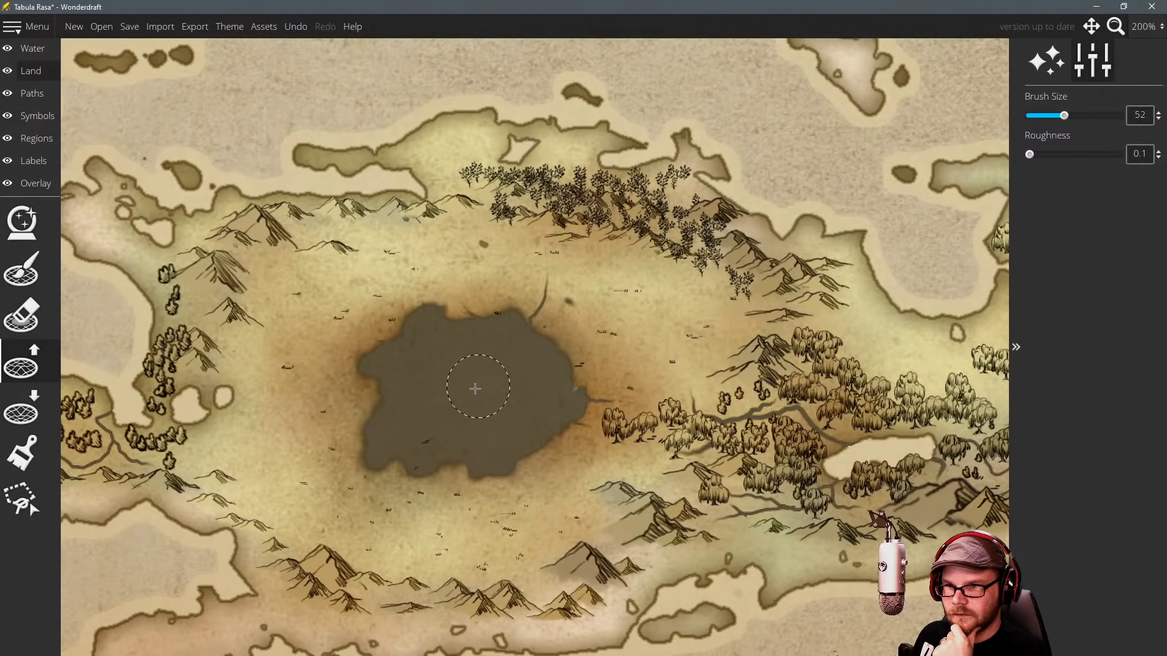
left_click(470, 391)
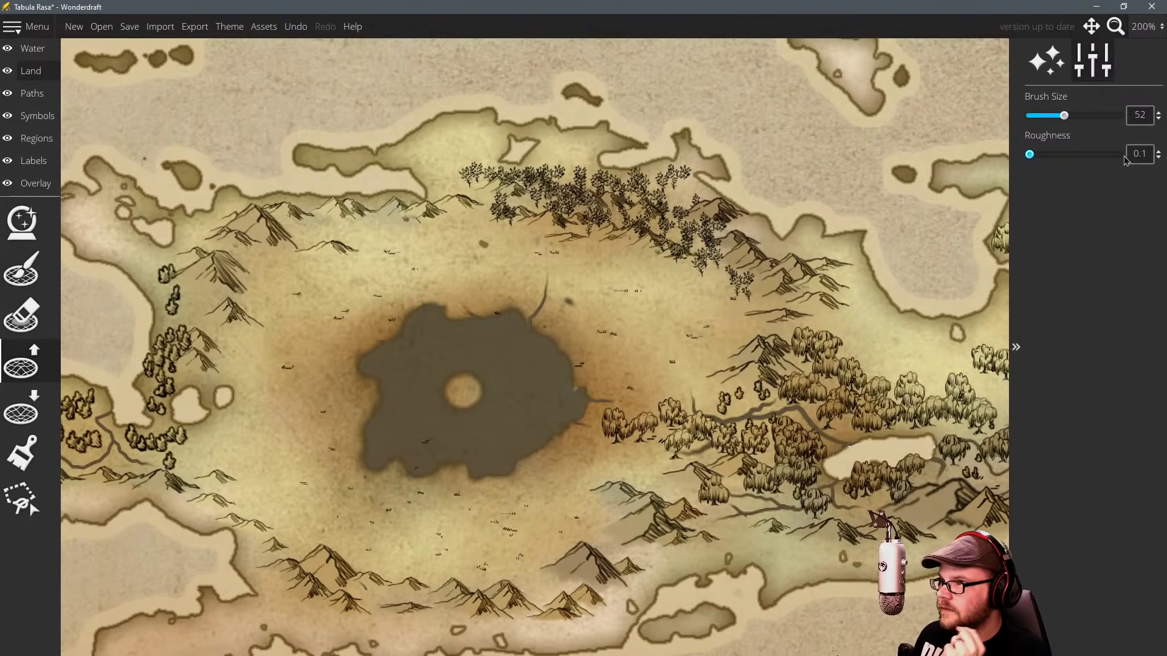
Reshape the lake's central island into a larger, jagged landmass with the raise-land brush at size 52 and roughness 2.
left_click_drag(1029, 154, 1121, 155)
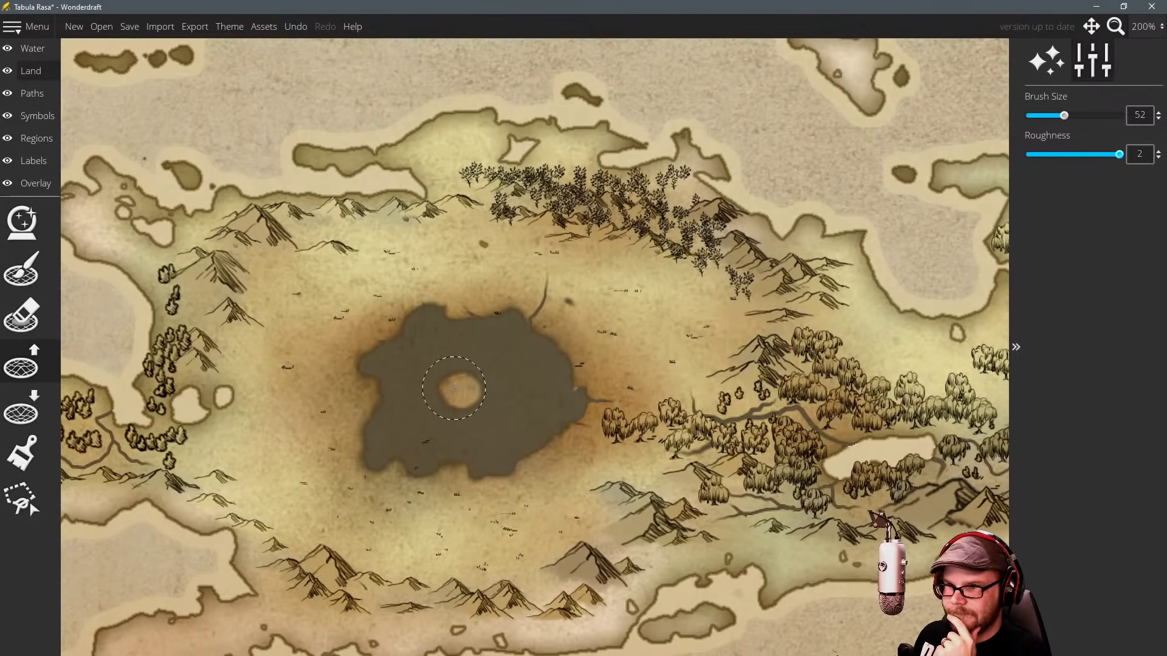
mouse_move(454, 388)
left_mouse_down()
mouse_move(477, 378)
mouse_move(441, 419)
mouse_move(426, 395)
mouse_move(437, 372)
mouse_move(453, 377)
left_mouse_up()
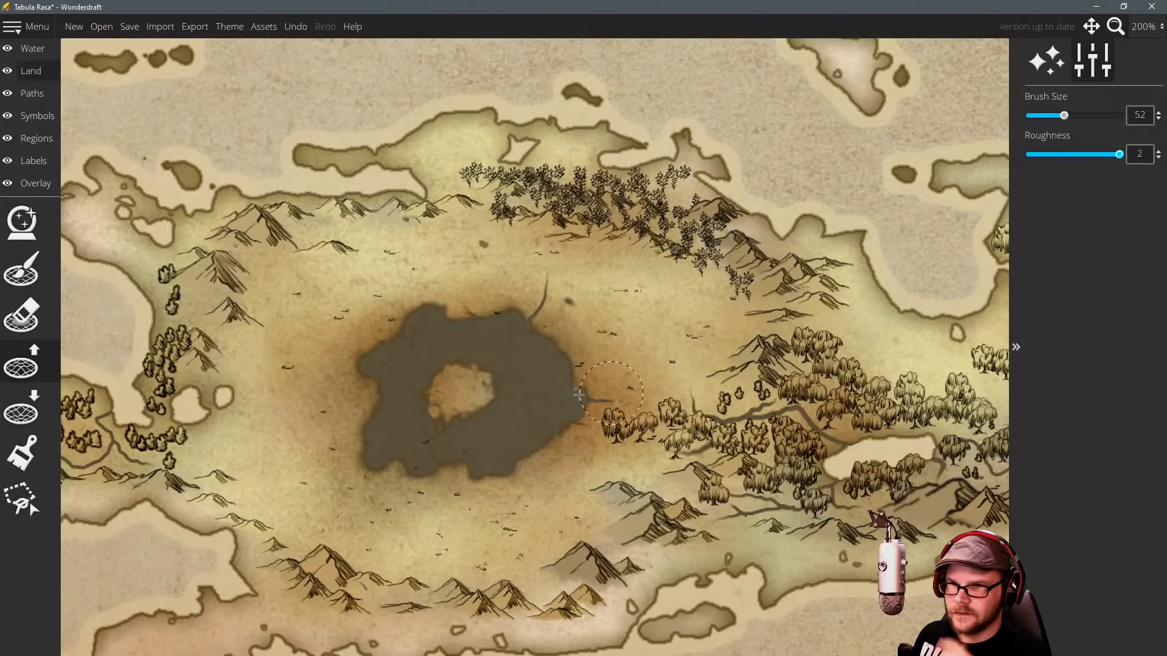
scroll(580, 295, "down", 2)
left_click_drag(639, 259, 669, 400)
scroll(675, 322, "down", 2)
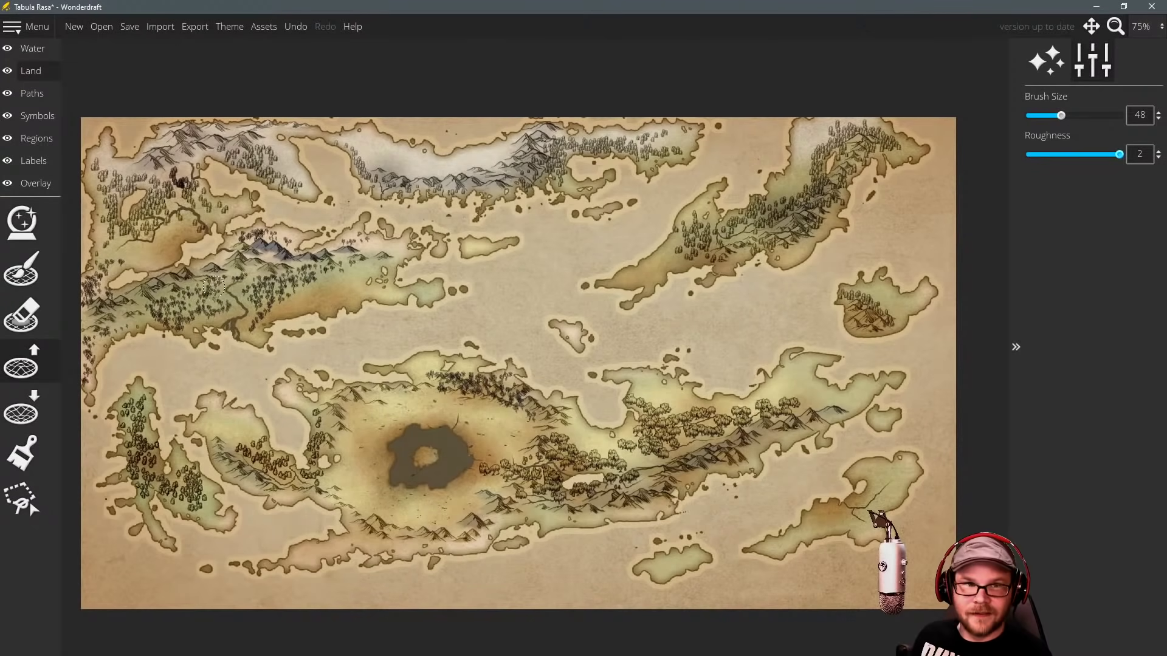
left_click_drag(338, 378, 362, 364)
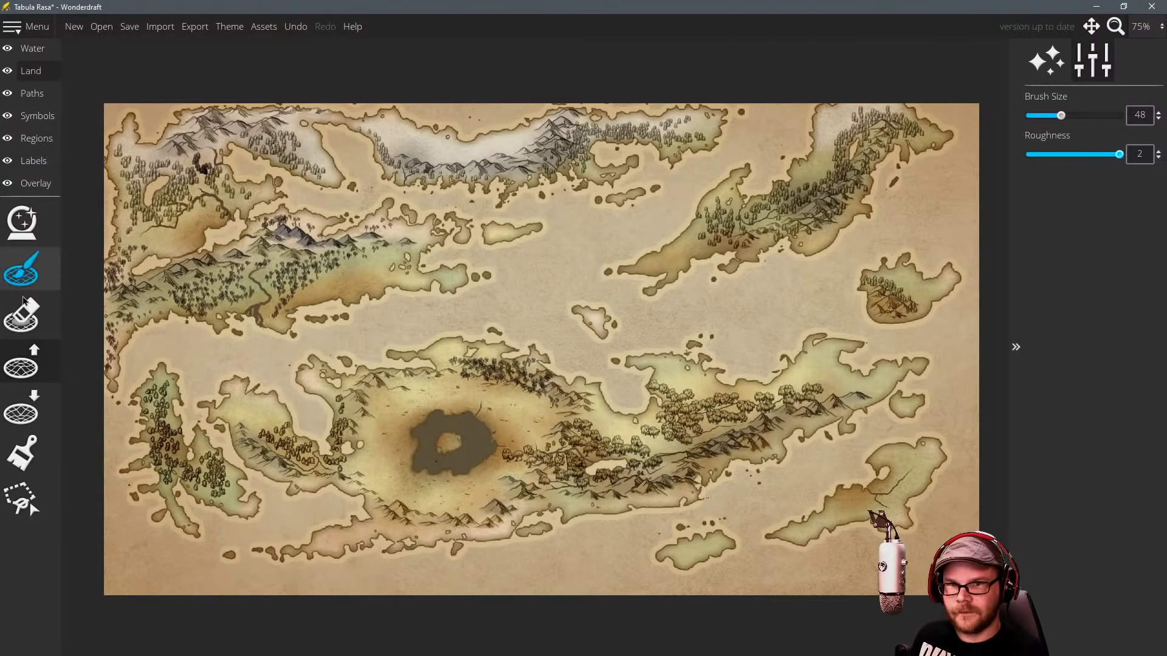
left_click(32, 48)
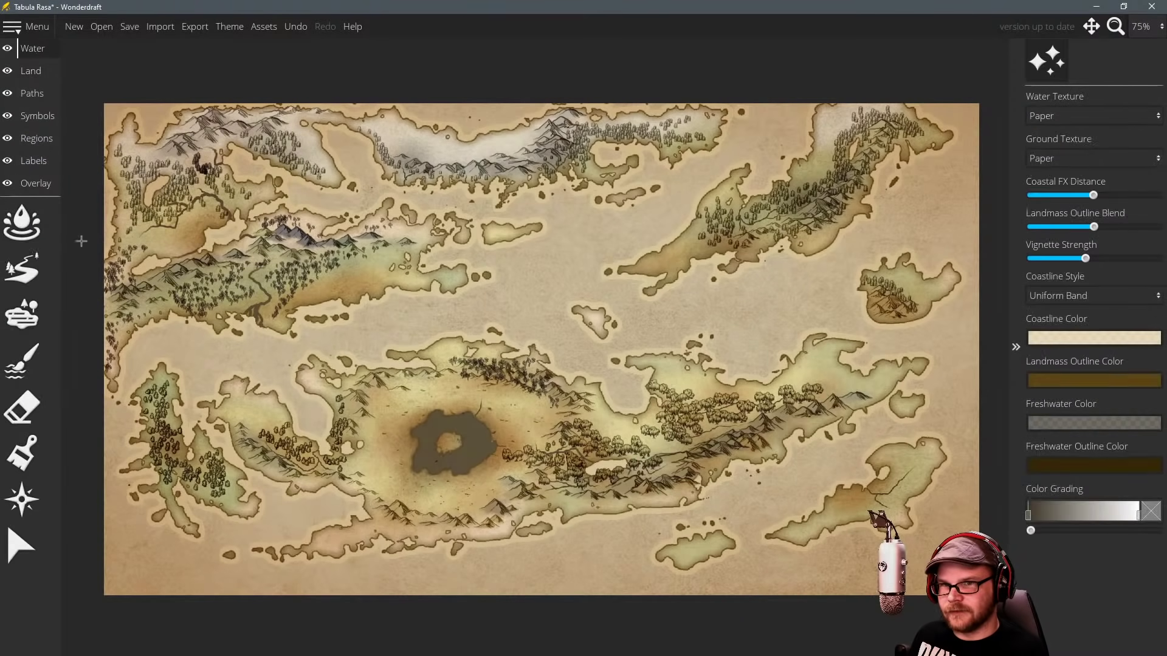
left_click(22, 269)
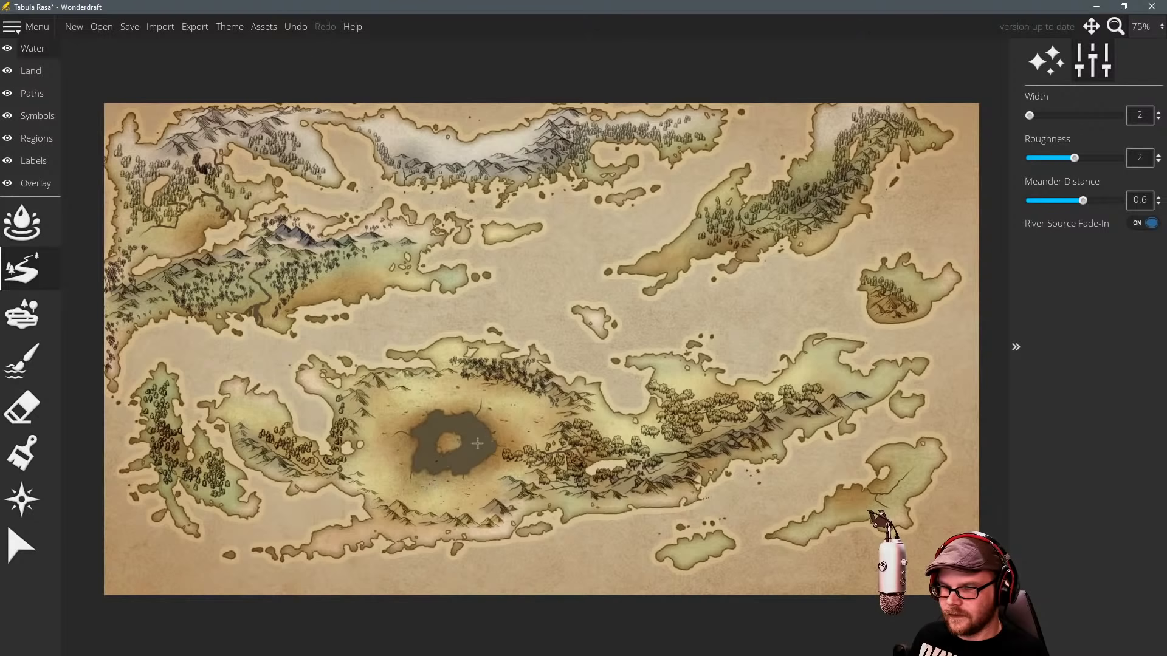
left_click_drag(593, 271, 552, 269)
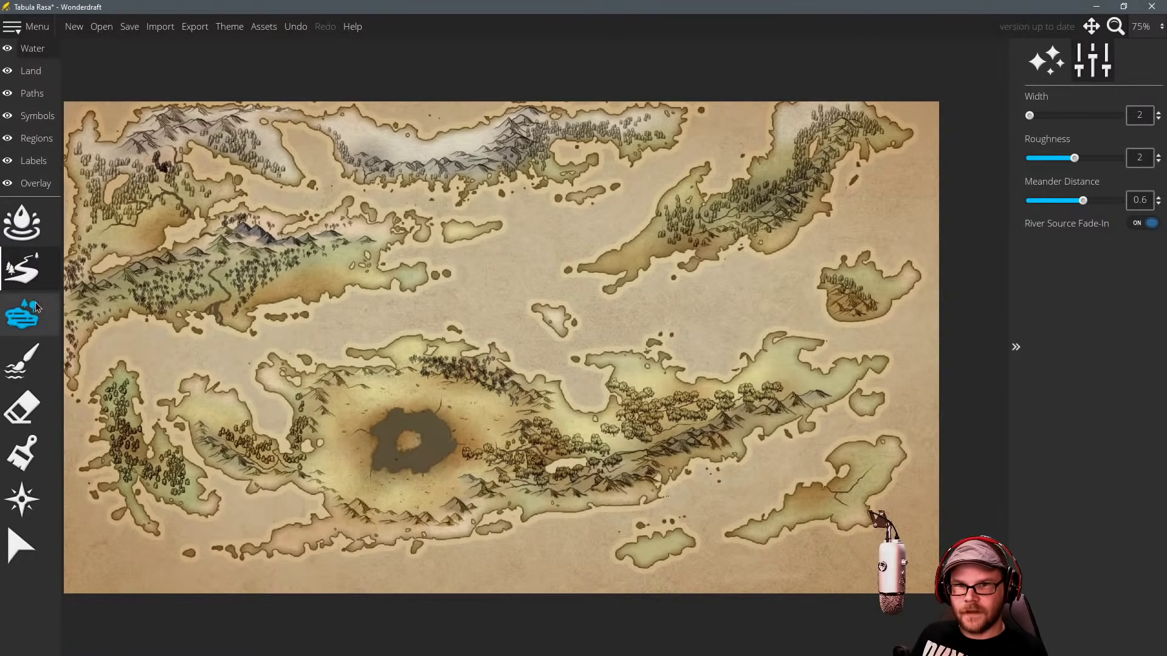
left_click(34, 452)
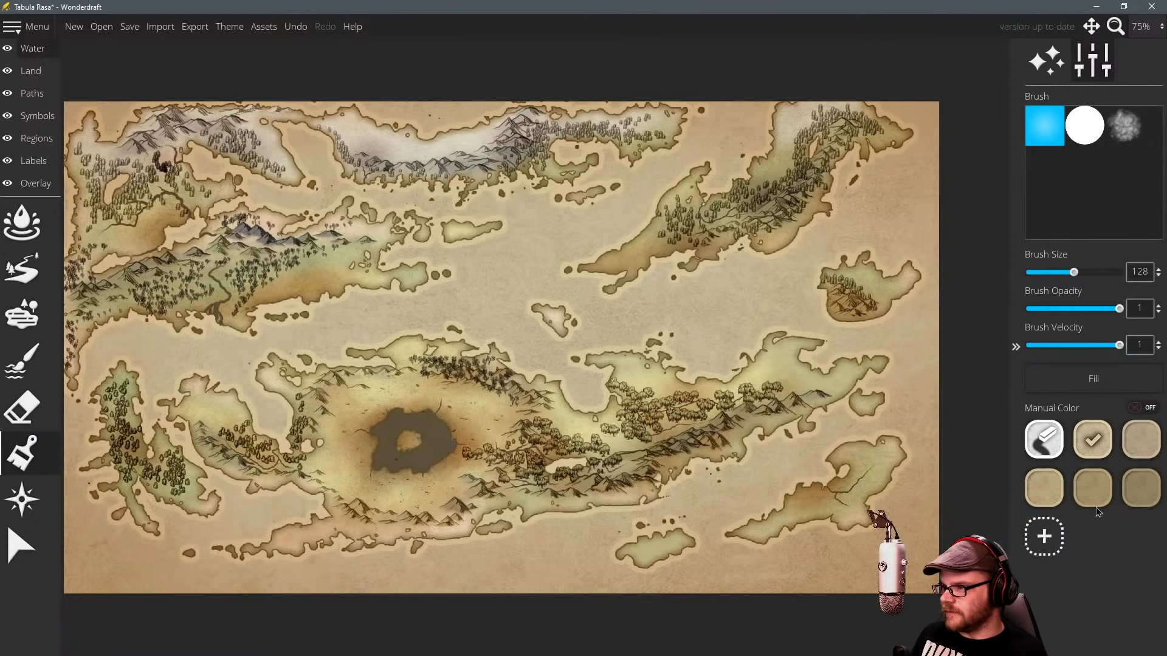
left_click(30, 70)
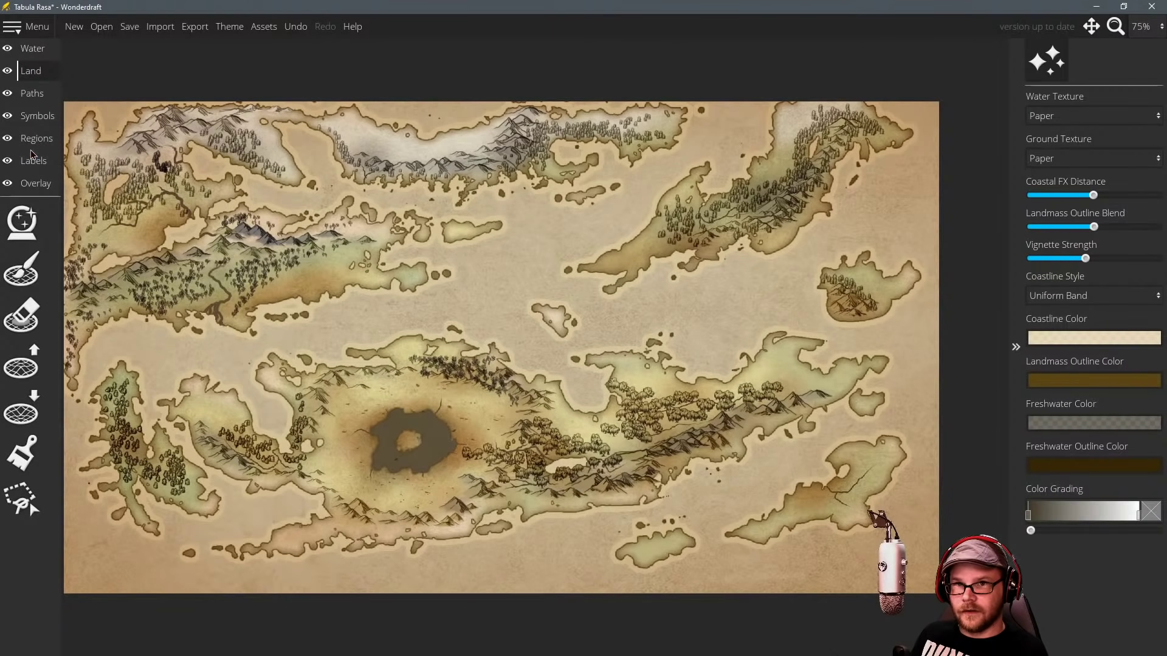
left_click(37, 116)
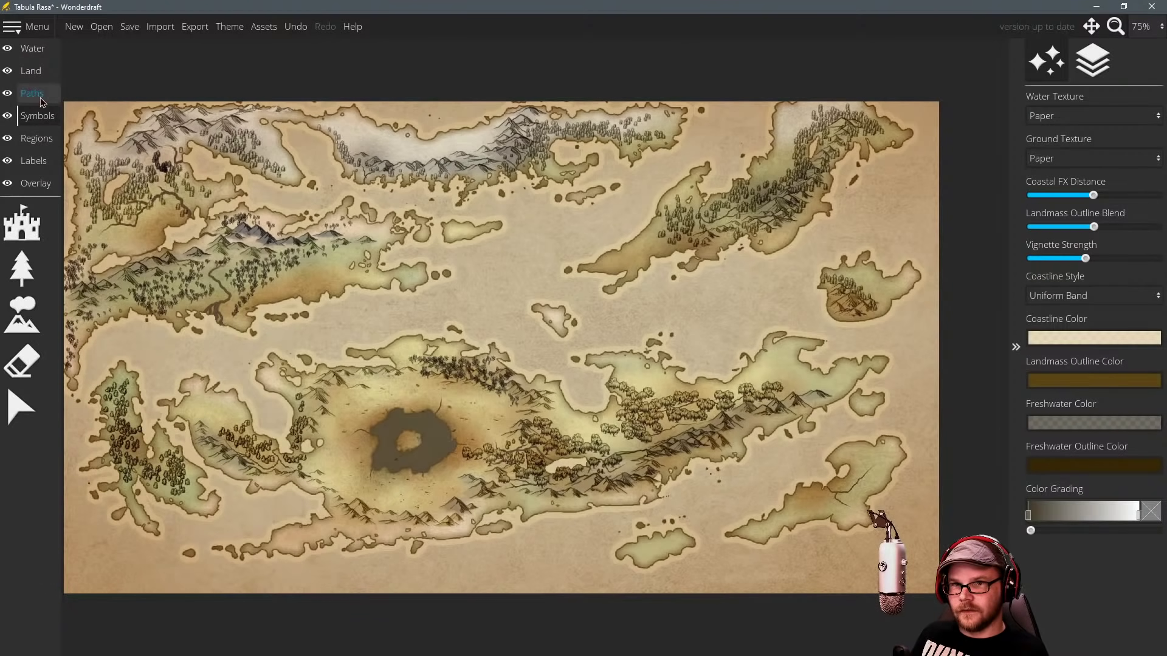
left_click(40, 96)
left_click(40, 71)
left_click(40, 51)
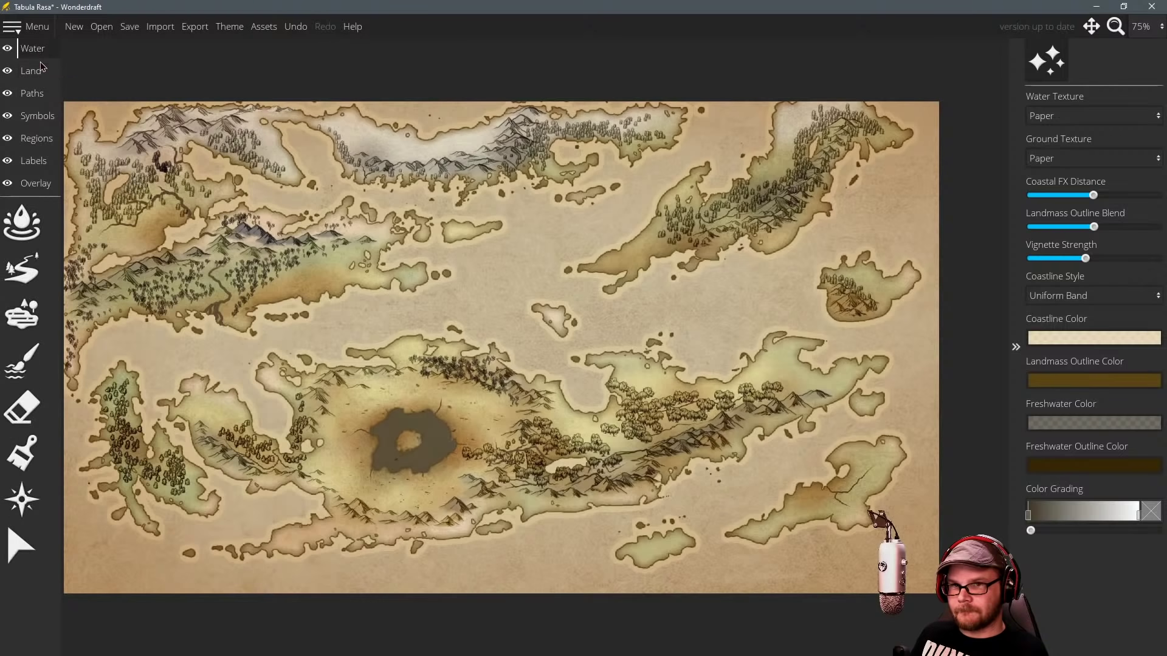
Add a near-black custom color, hex 2b2a29, to the land color brush's palette.
left_click(41, 70)
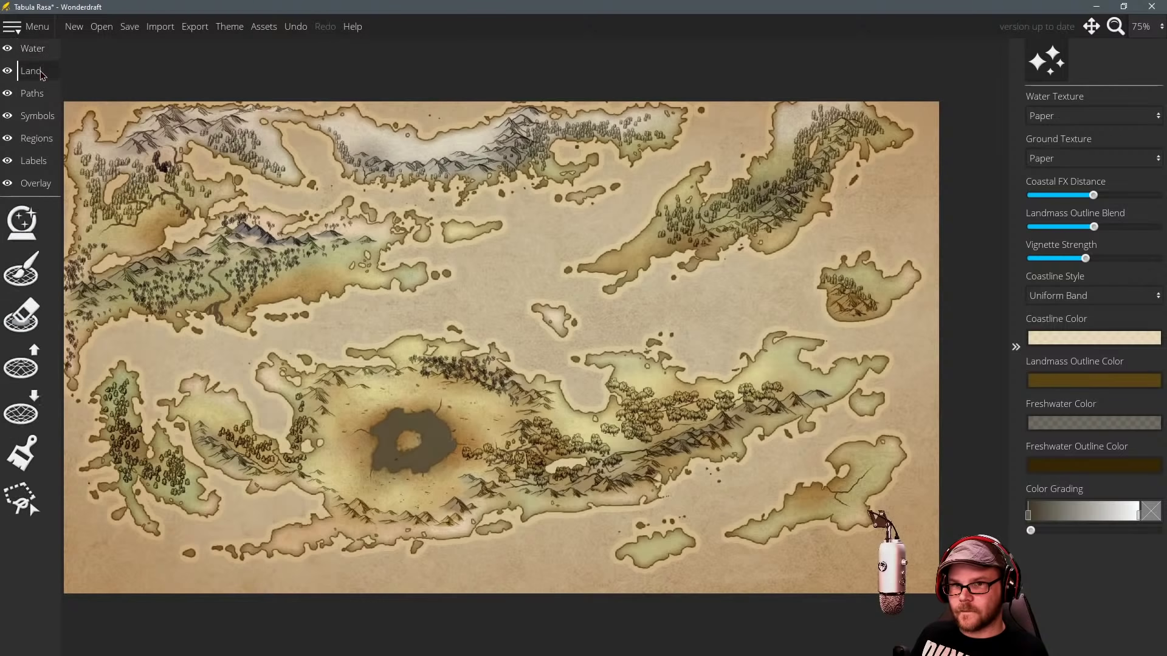
left_click(23, 461)
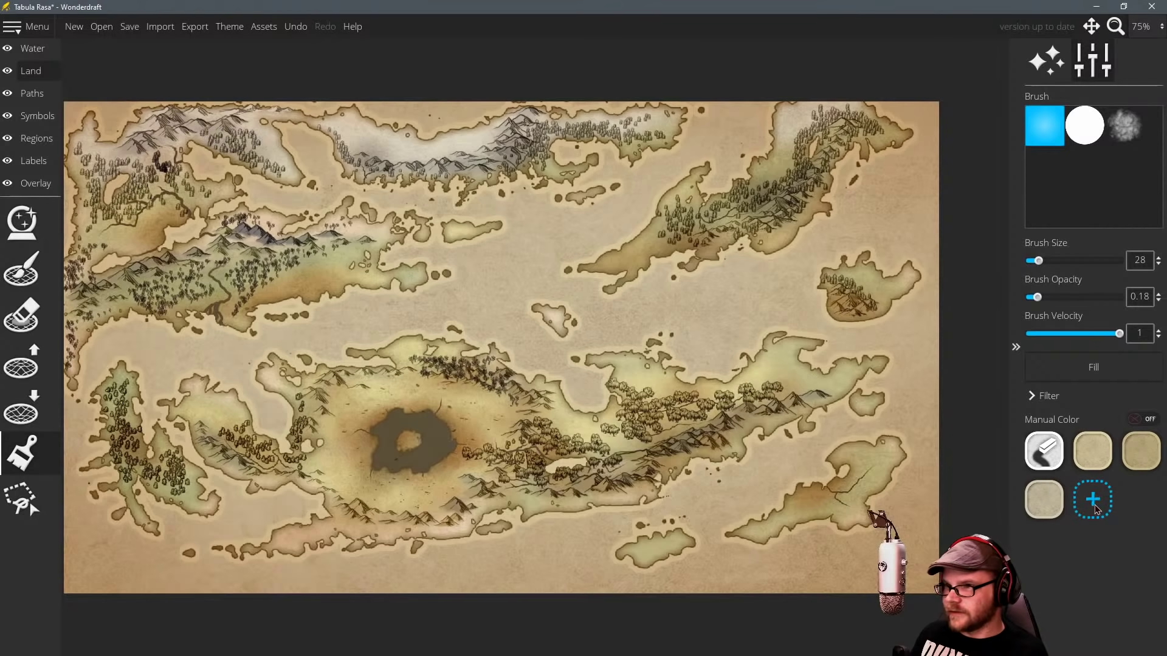
left_click(230, 27)
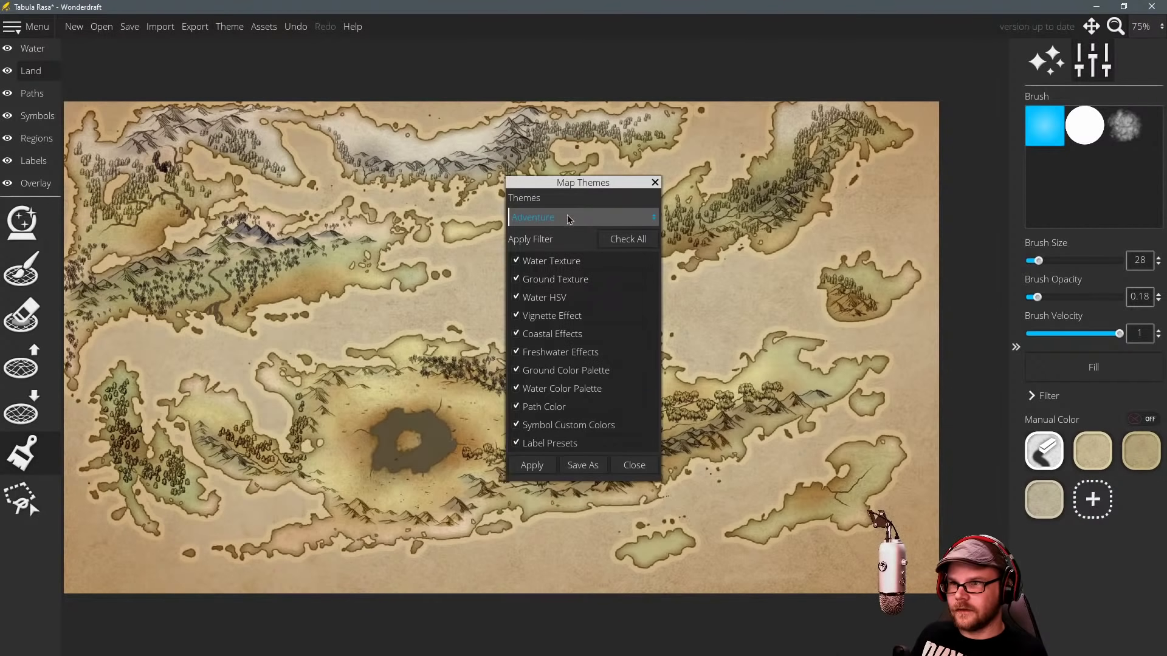
left_click(618, 469)
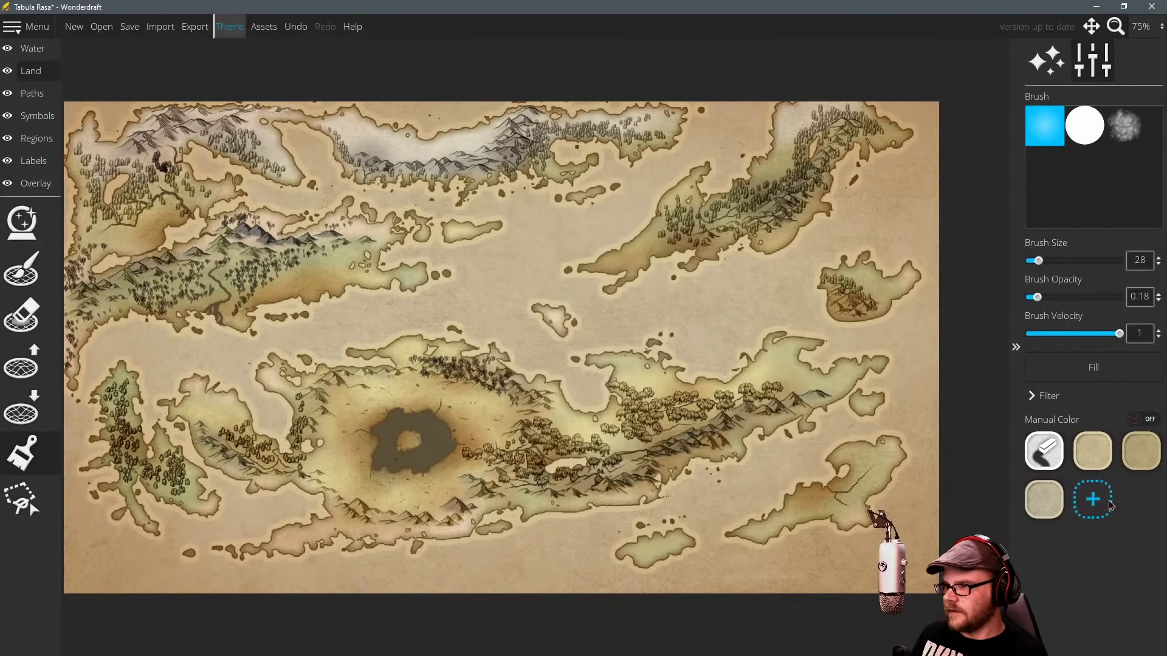
left_click(1093, 500)
left_click(494, 305)
left_click_drag(493, 305, 501, 322)
left_click(543, 483)
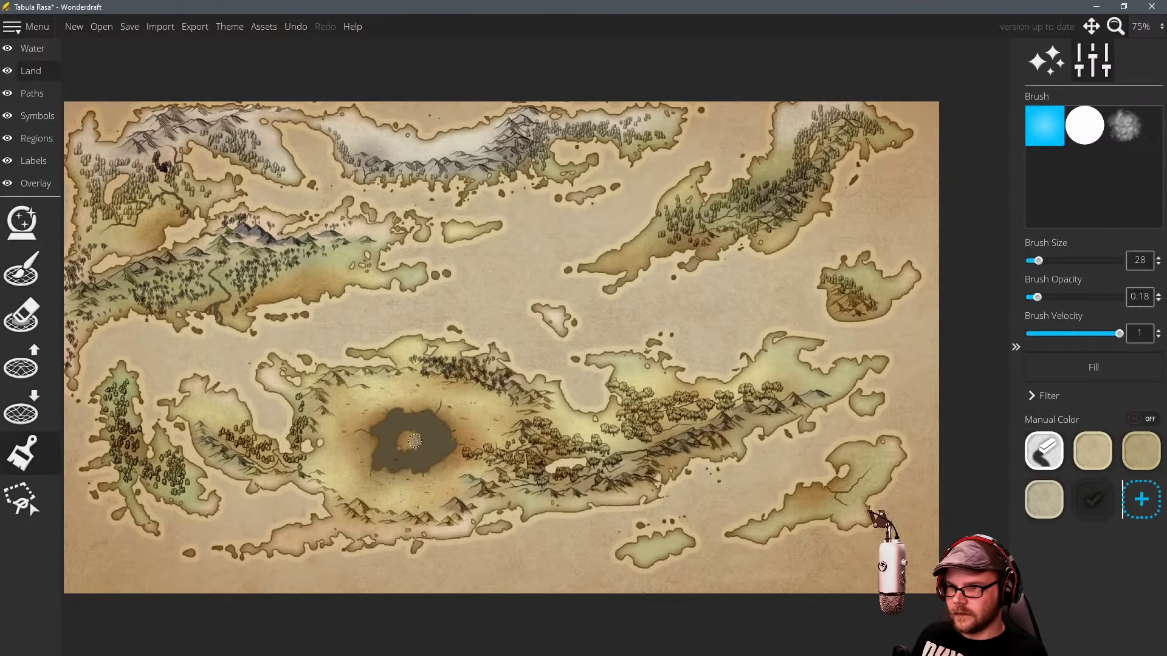
Darken the lake island and the land around the central lake with the near-black color at brush size 60 and opacity 0.1.
scroll(1101, 258, "up", 8)
left_click_drag(1038, 299, 1027, 298)
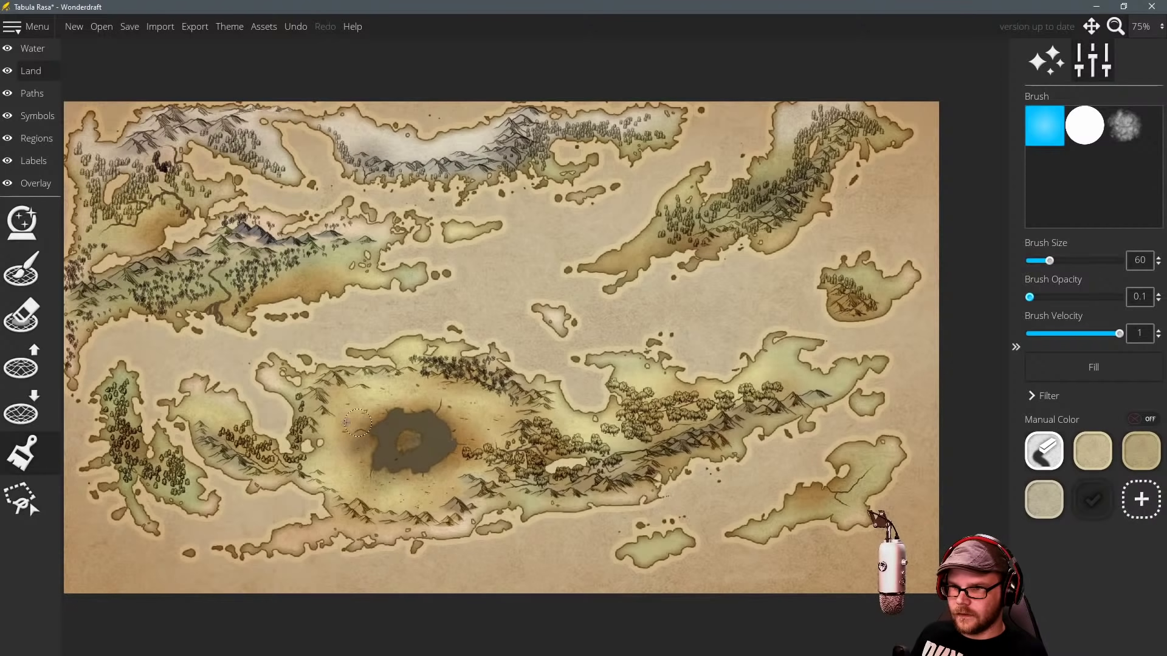
mouse_move(357, 423)
left_mouse_down()
mouse_move(444, 416)
mouse_move(464, 442)
mouse_move(415, 475)
mouse_move(341, 465)
left_mouse_up()
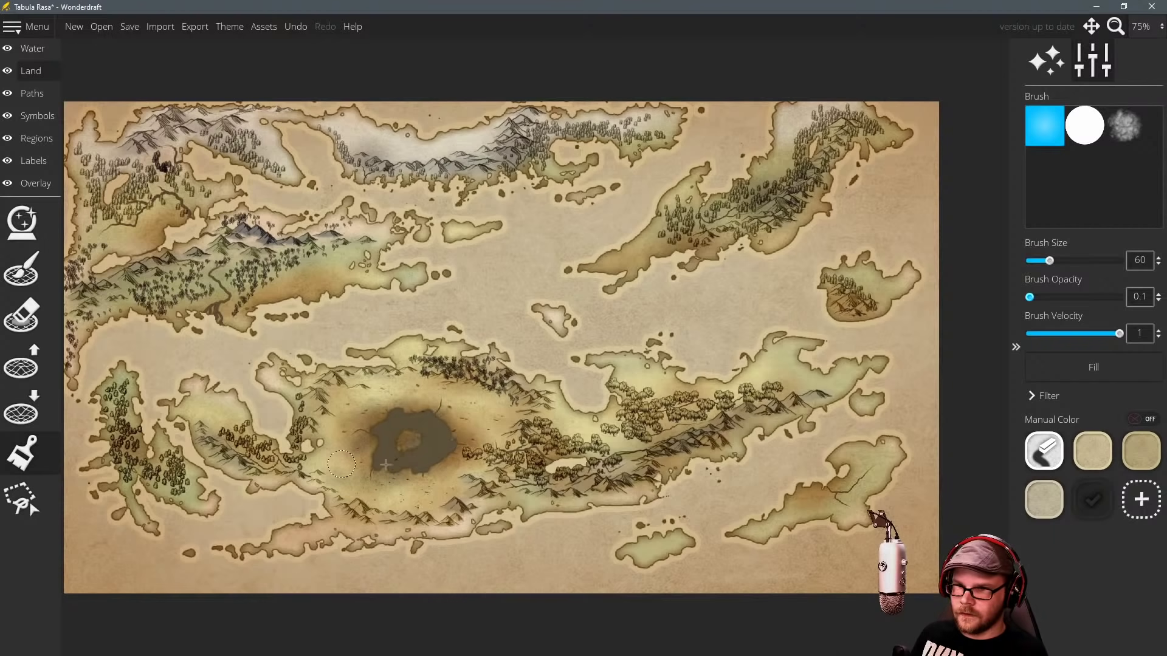
Add a custom brown land color and shade the ground around the central lake with it at size 60 and opacity 0.1.
left_click(1128, 451)
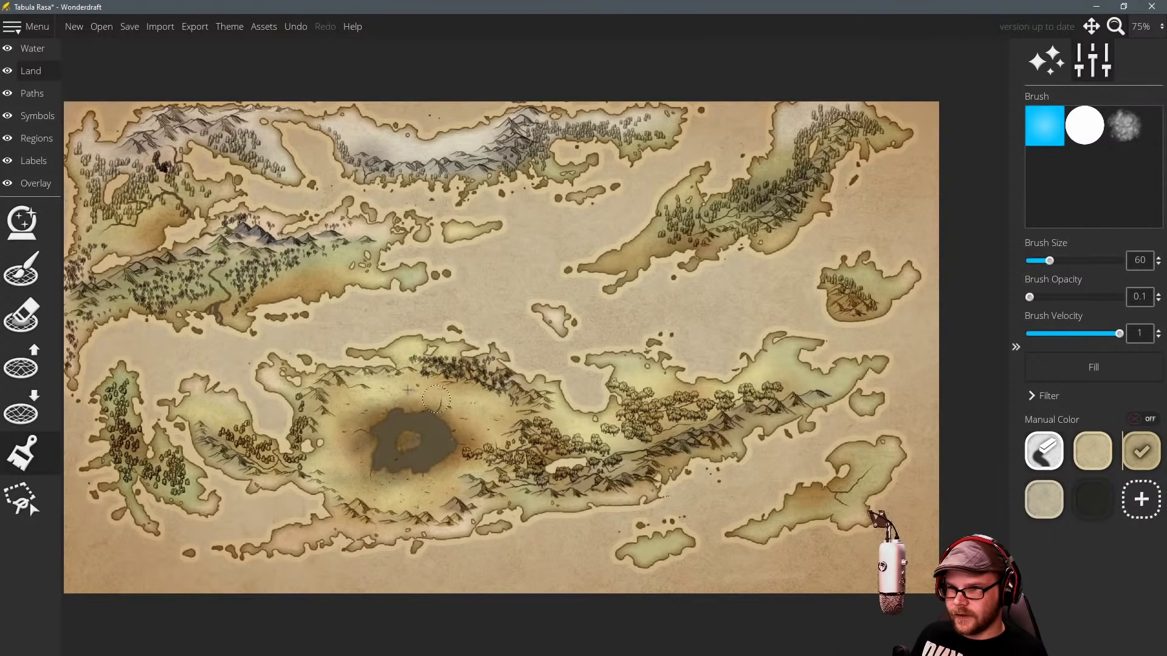
left_click(1133, 495)
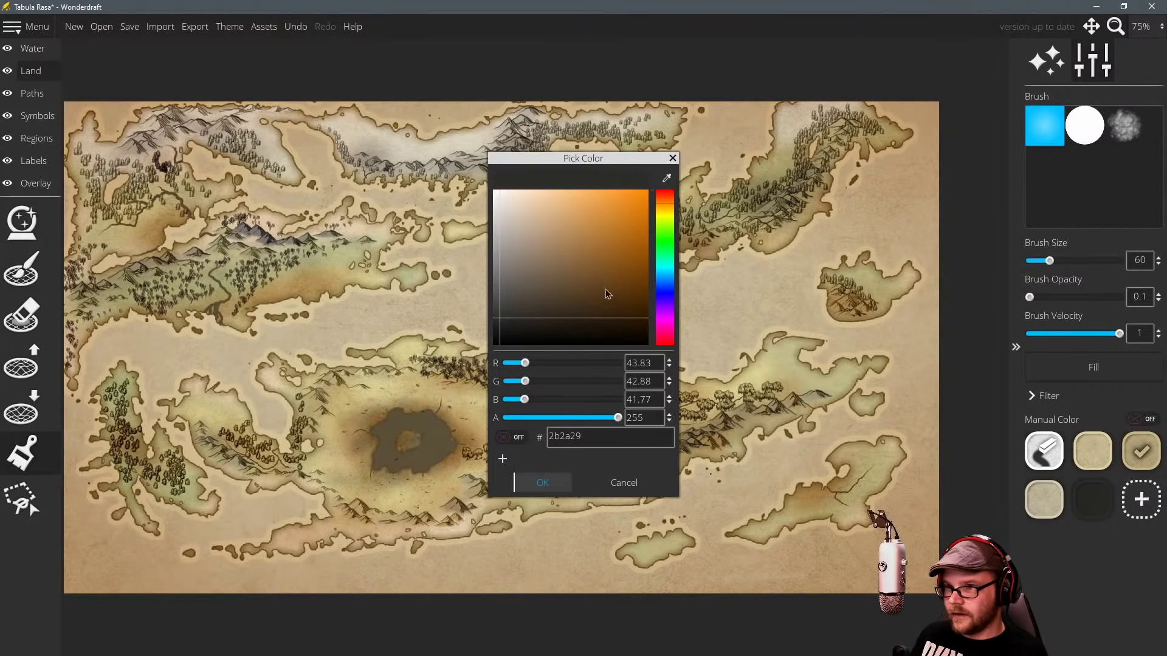
left_click_drag(605, 289, 589, 277)
left_click(545, 482)
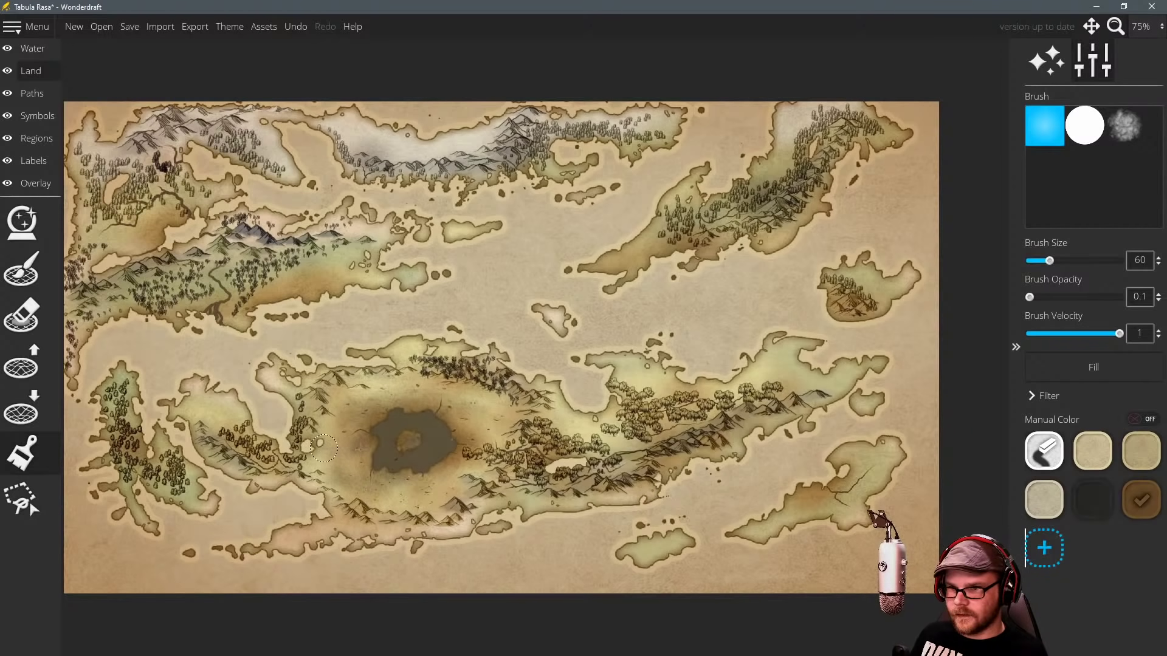
mouse_move(496, 421)
left_mouse_down()
mouse_move(473, 406)
mouse_move(479, 433)
left_mouse_up()
mouse_move(431, 500)
left_mouse_down()
mouse_move(492, 416)
mouse_move(379, 381)
left_mouse_up()
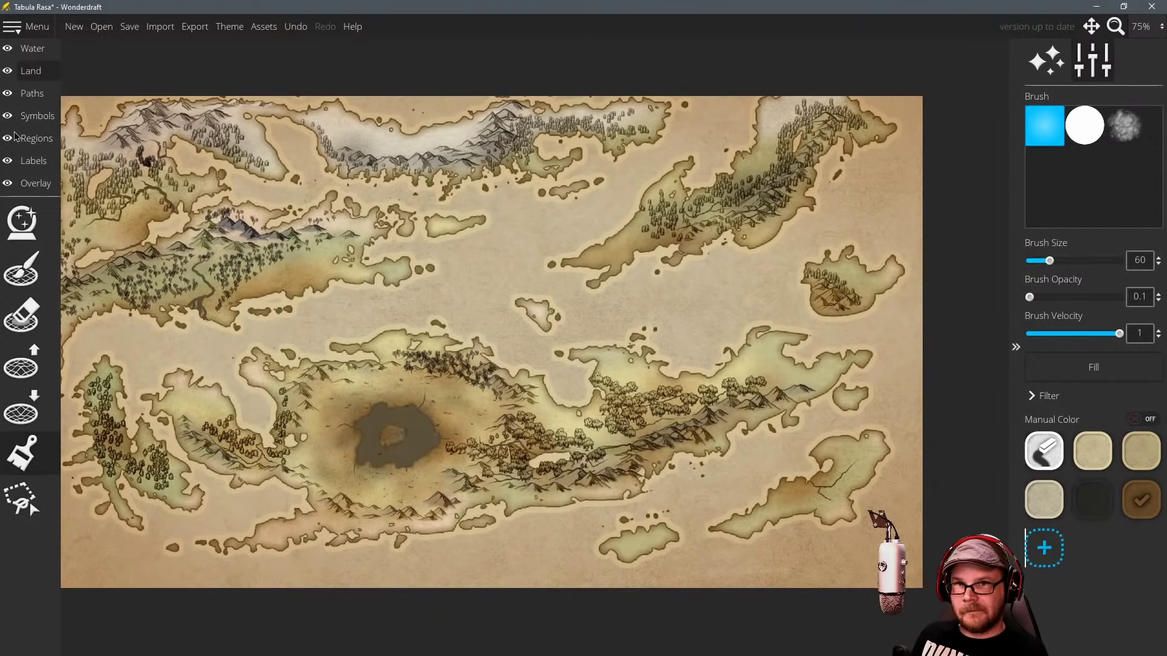
Place green palm trees at symbol scale 20 along the southeastern island and the southern continent's northern coast.
left_click(36, 116)
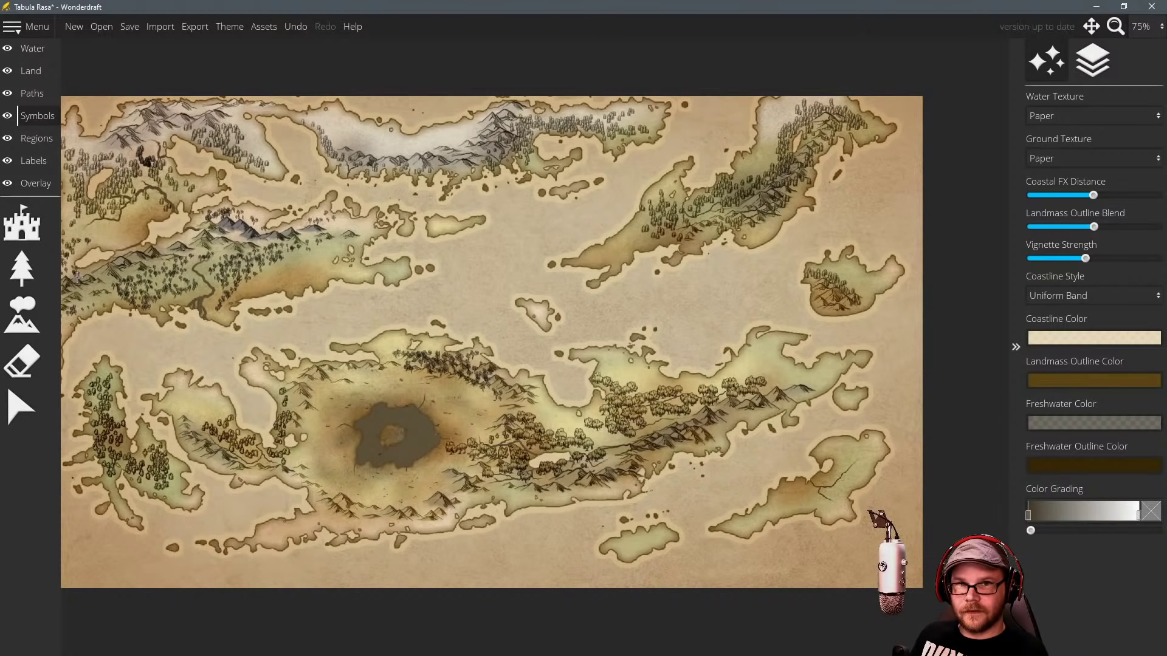
left_click(39, 260)
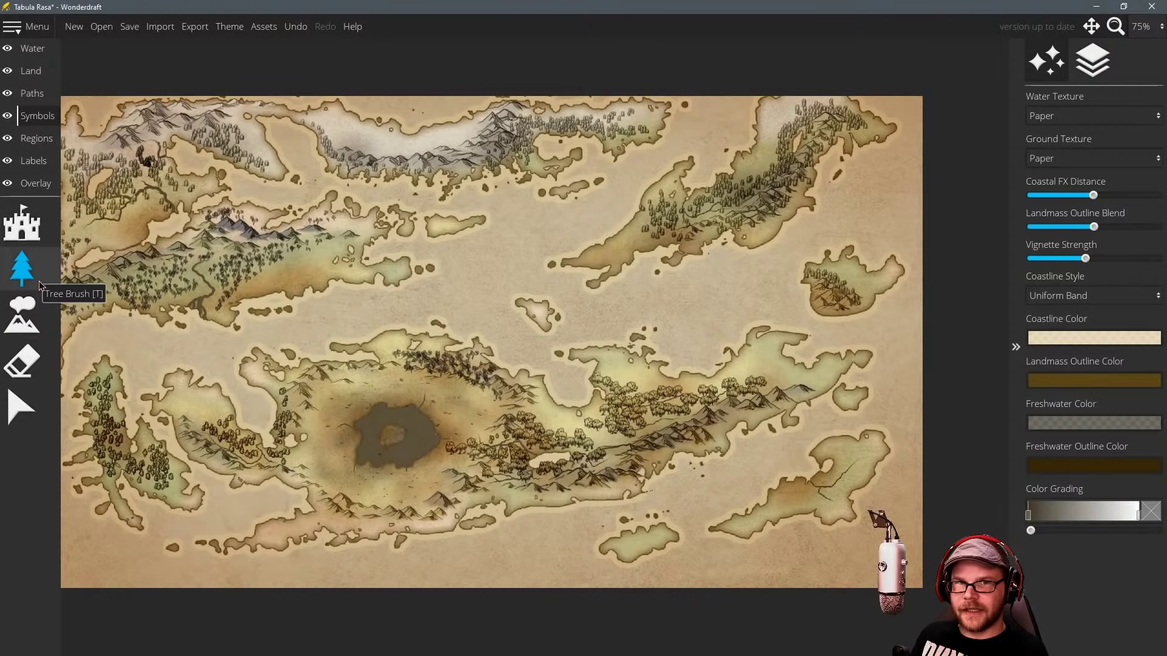
left_click(35, 312)
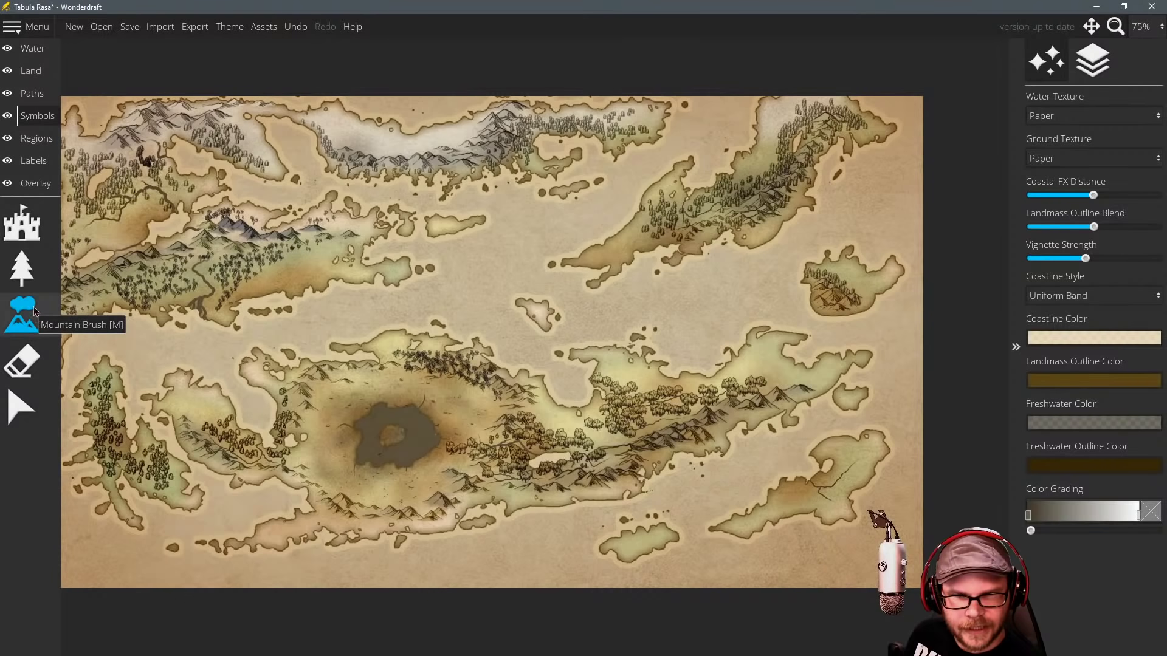
left_click(34, 286)
left_click(35, 286)
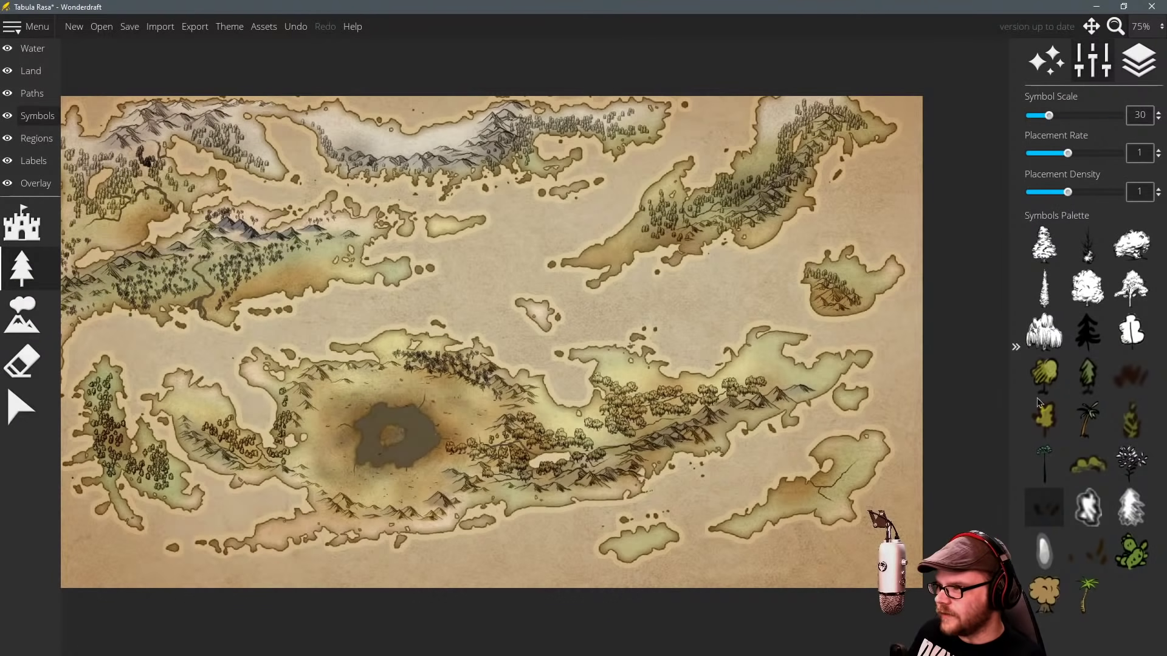
left_click(1088, 602)
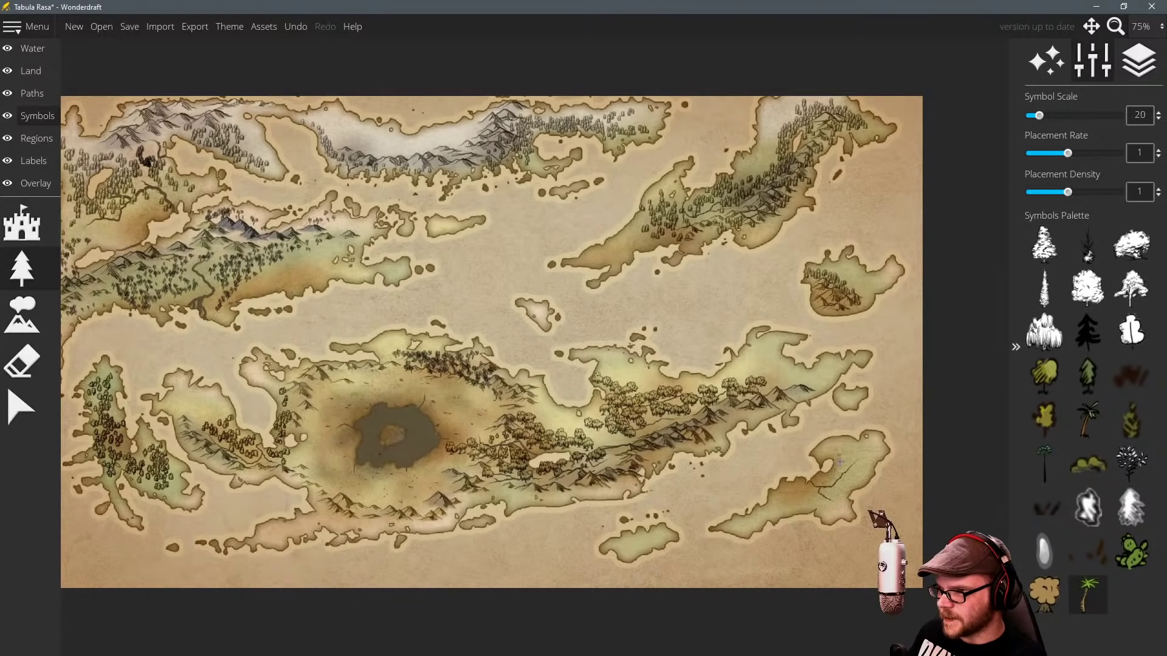
scroll(839, 462, "up", 2)
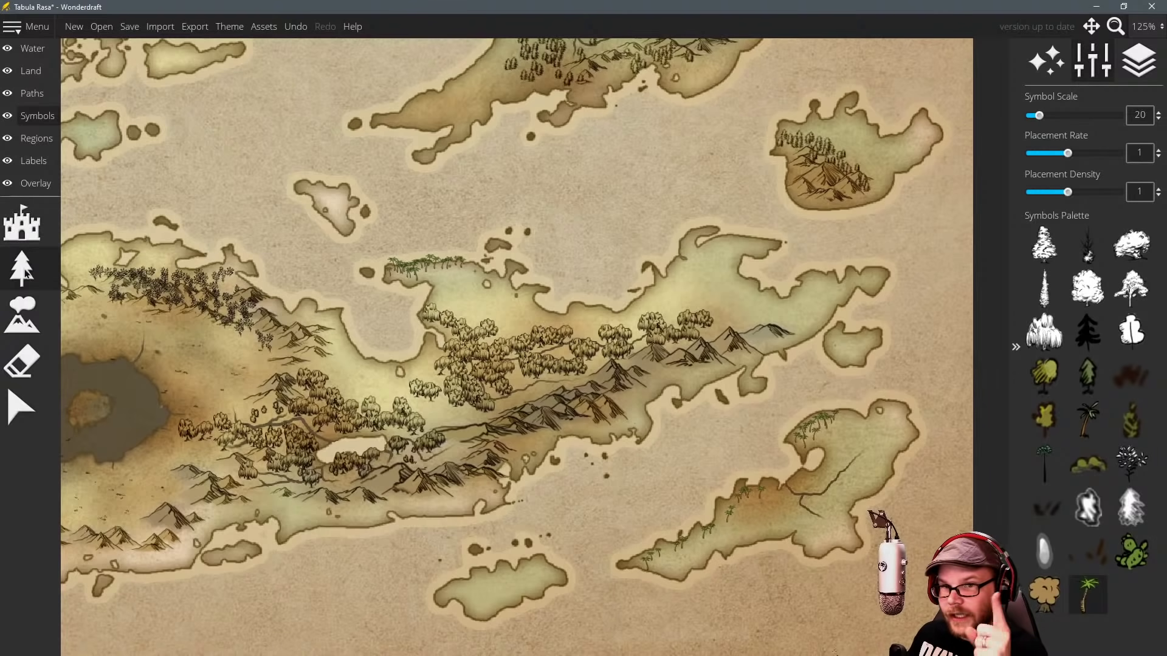
Try a steep pointed mountain symbol at scale 60 in the middle of the southeastern island.
left_click(22, 315)
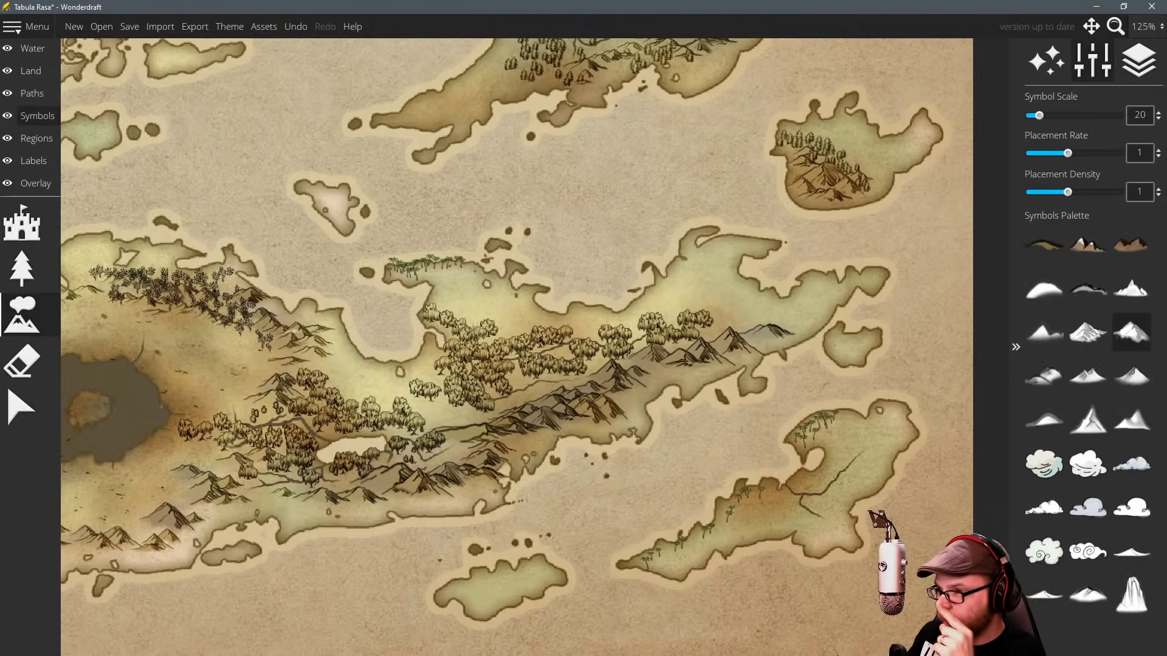
left_click(1096, 423)
scroll(783, 493, "up", 8)
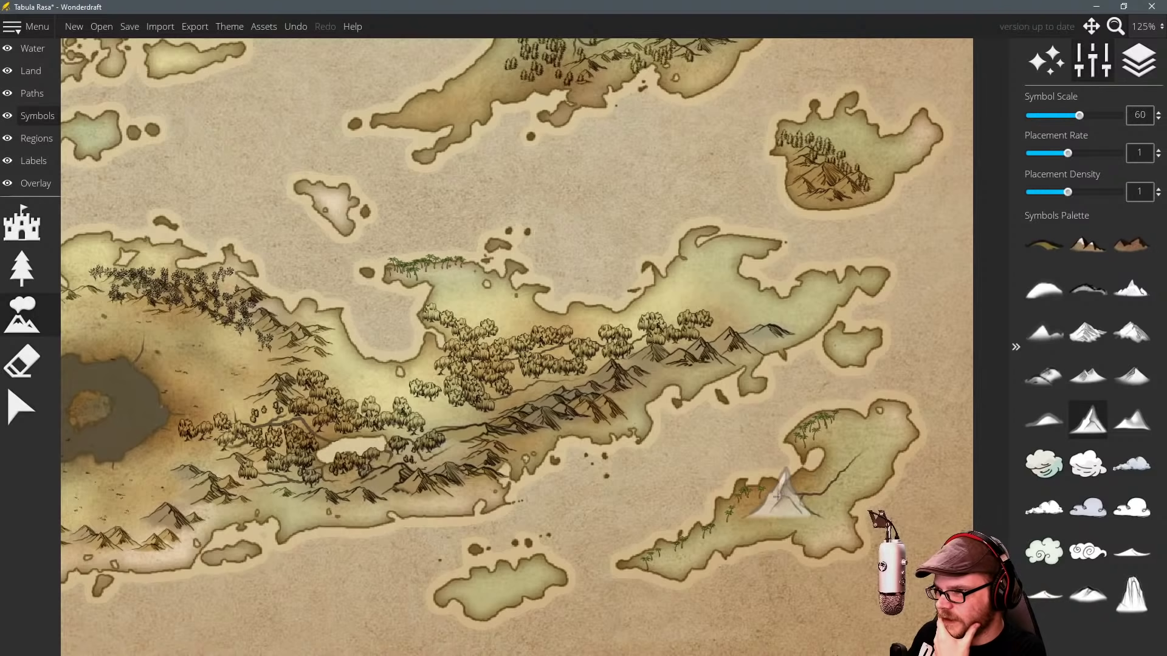
left_click(801, 524)
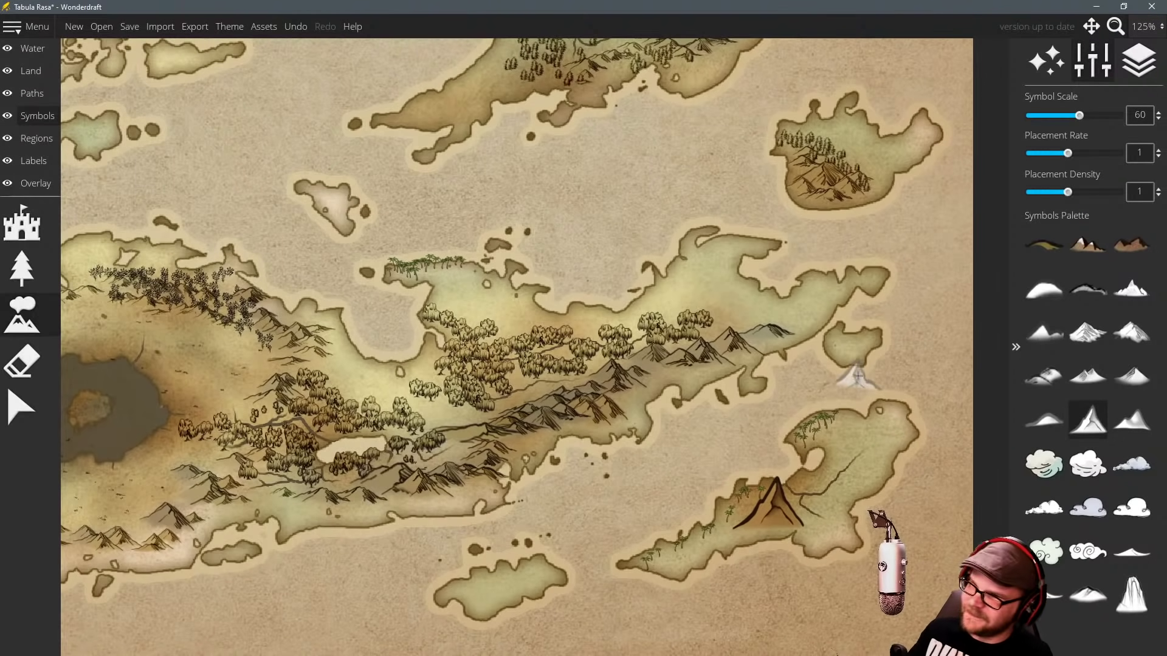
key("ctrl+z")
Place a tall, rounded rock mountain symbol at scale 45 in the middle of the southeastern island.
left_click(1132, 594)
scroll(805, 509, "down", 3)
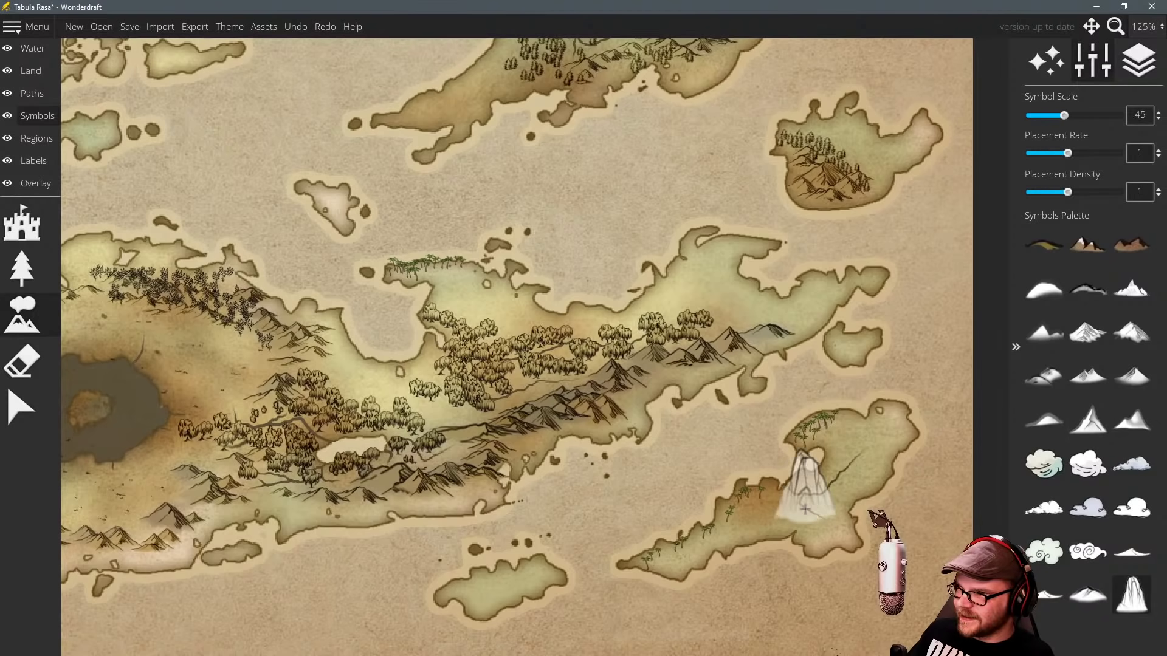
left_click(816, 516)
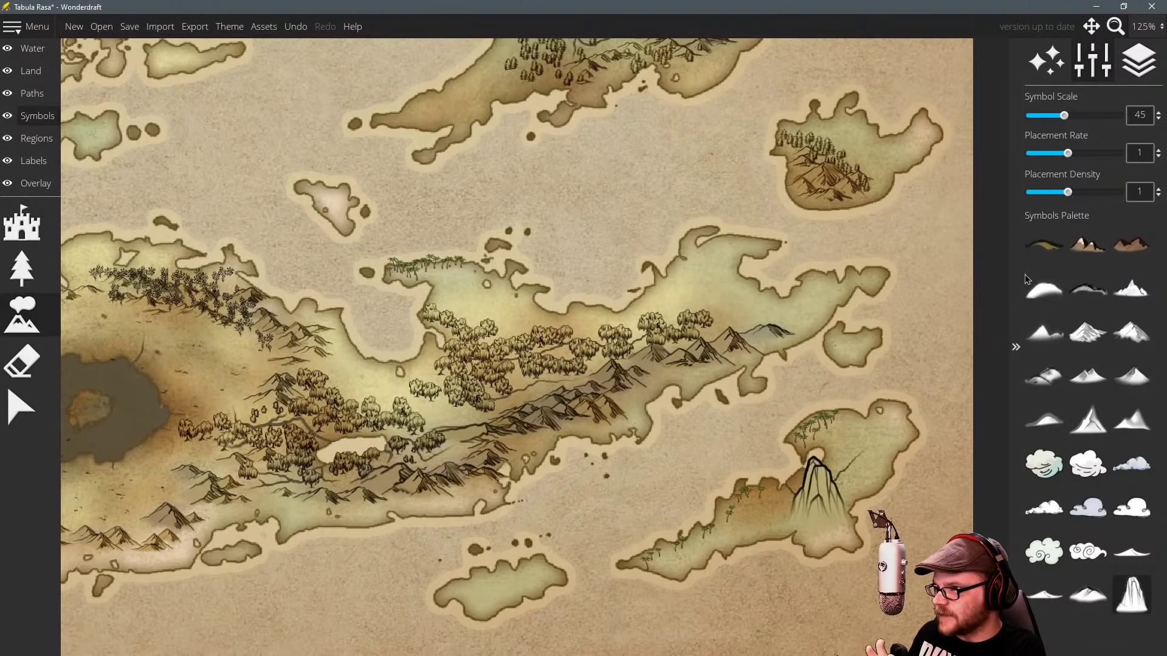
scroll(788, 258, "down", 4)
left_click_drag(630, 172, 700, 241)
scroll(700, 240, "down", 3)
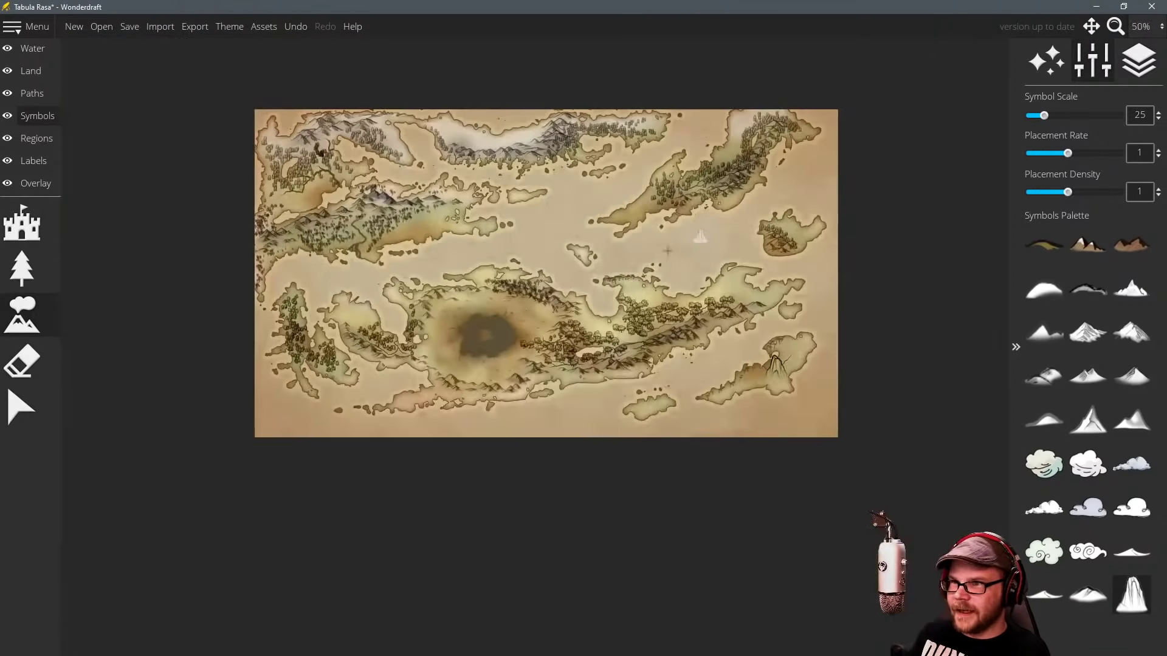
scroll(547, 237, "up", 3)
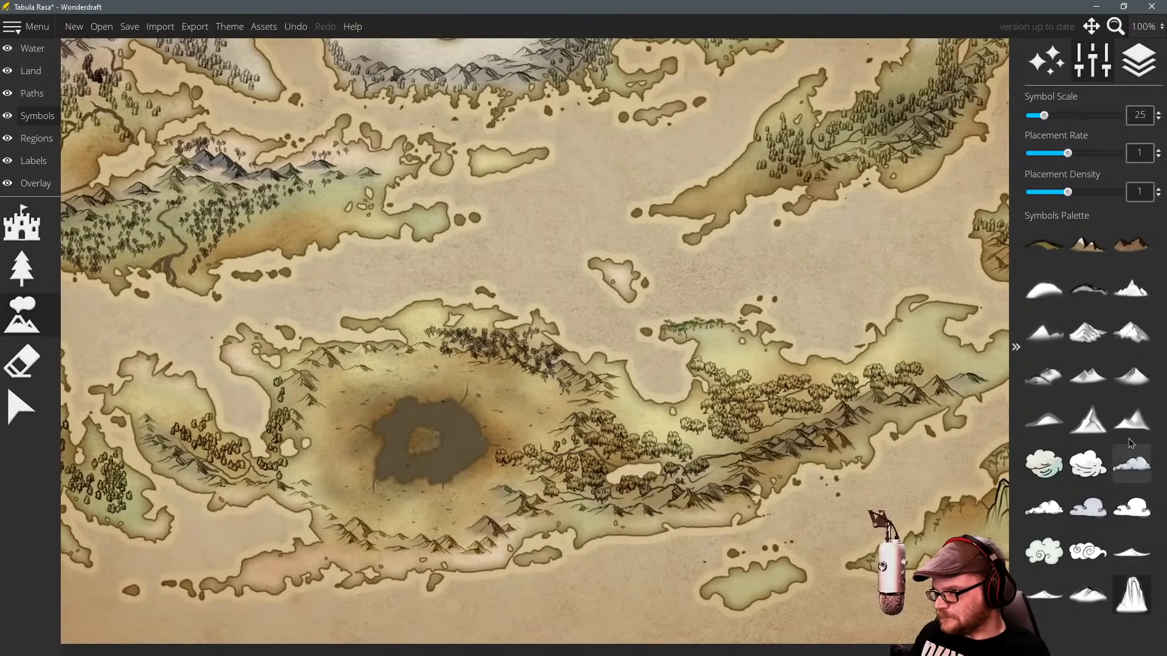
Place a single pointed mountain symbol at scale 40 in the middle of the small island north of the southern continent.
left_click(1130, 425)
scroll(617, 285, "up", 3, "ctrl")
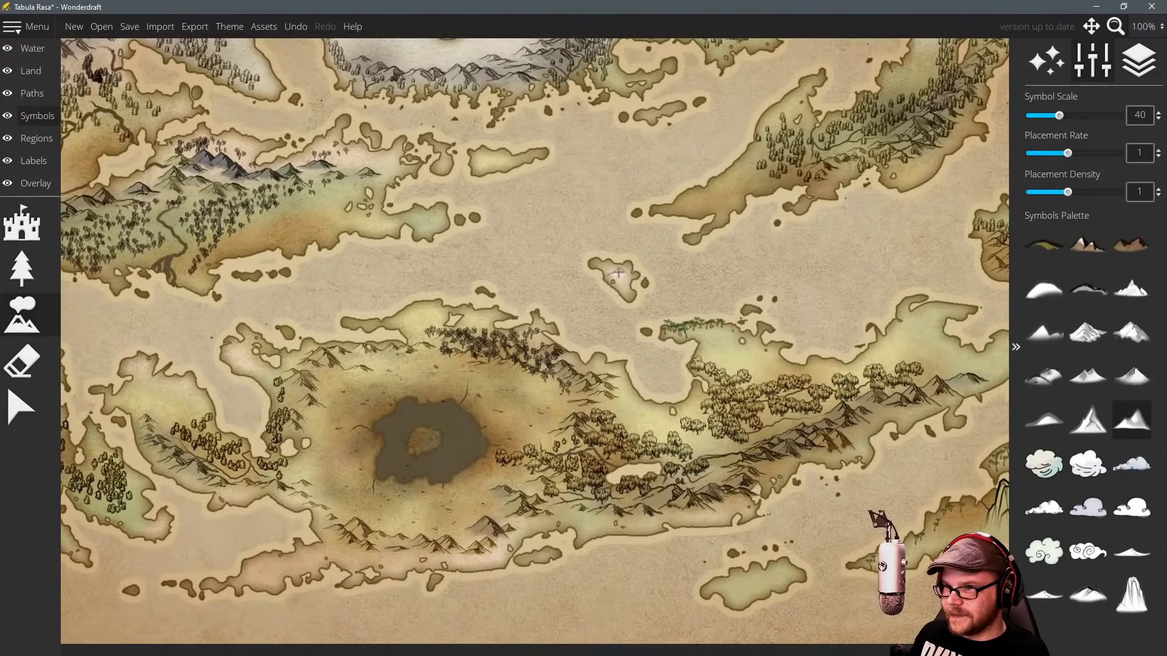
left_click(618, 272)
Scatter low rounded hill symbols at scale 25 over the open ground west of the central lake.
left_click_drag(399, 372, 532, 340)
scroll(532, 340, "up", 1, "ctrl")
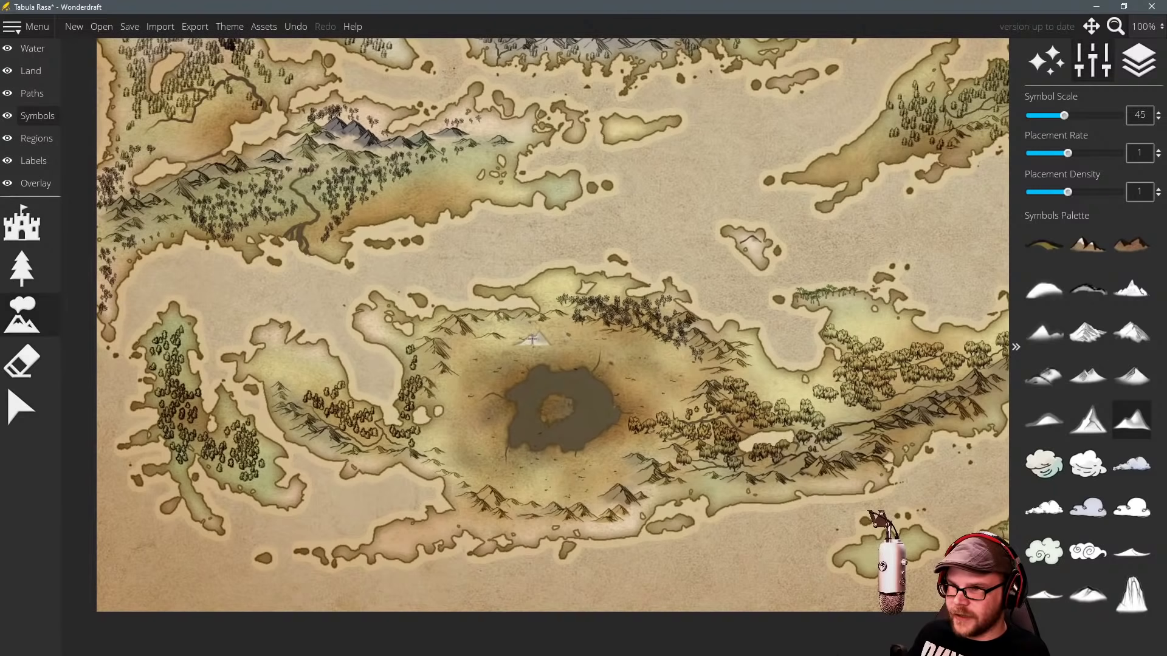
scroll(532, 339, "down", 5, "ctrl")
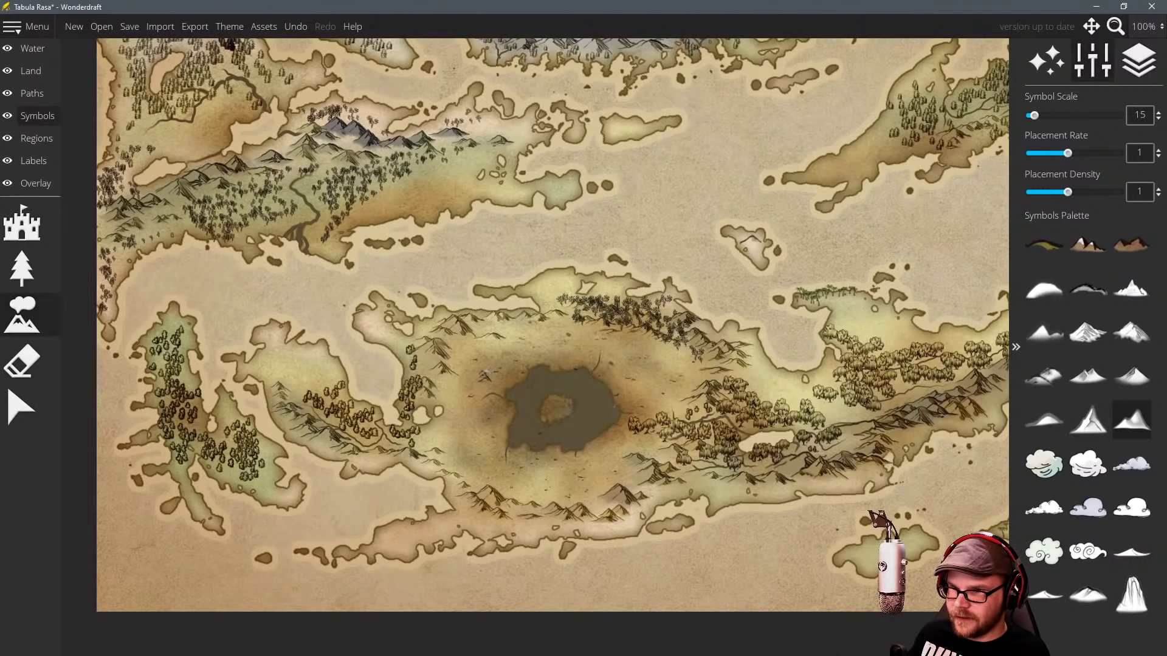
scroll(514, 382, "up", 3)
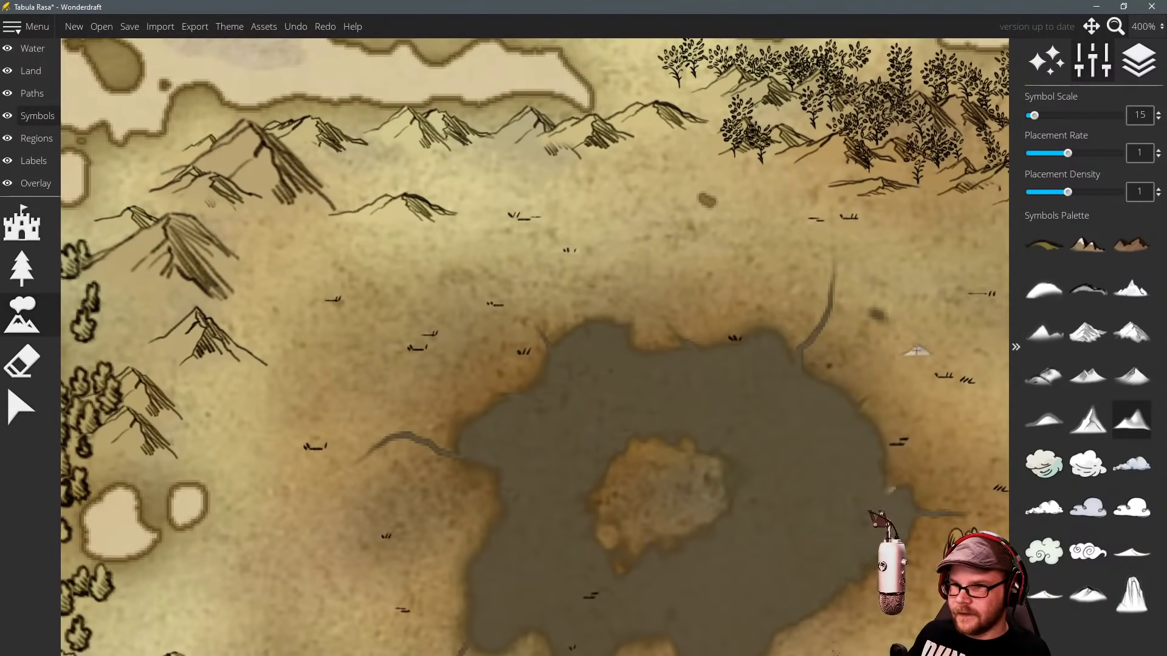
left_click(1044, 420)
scroll(309, 362, "up", 2, "ctrl")
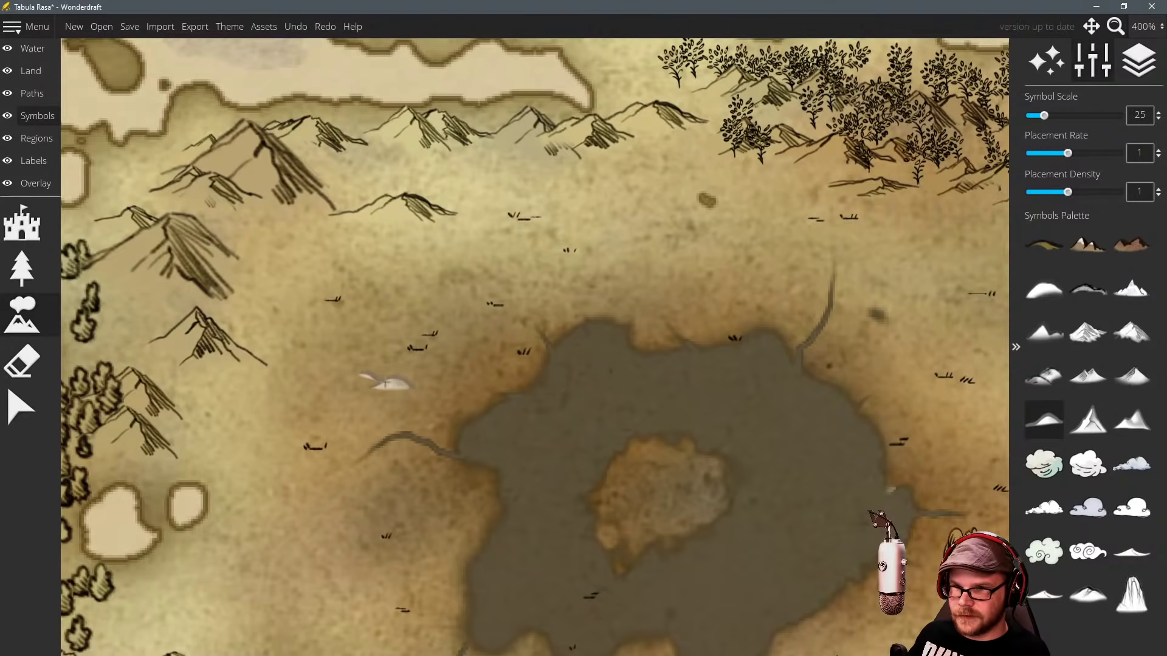
mouse_move(391, 383)
left_mouse_down()
mouse_move(333, 418)
mouse_move(283, 491)
mouse_move(327, 473)
mouse_move(366, 487)
mouse_move(363, 503)
mouse_move(380, 445)
mouse_move(334, 512)
mouse_move(392, 521)
left_mouse_up()
mouse_move(522, 425)
left_mouse_down()
mouse_move(456, 400)
mouse_move(482, 358)
left_mouse_up()
key("ctrl+z")
key("ctrl+z")
left_click(260, 425)
left_click(272, 465)
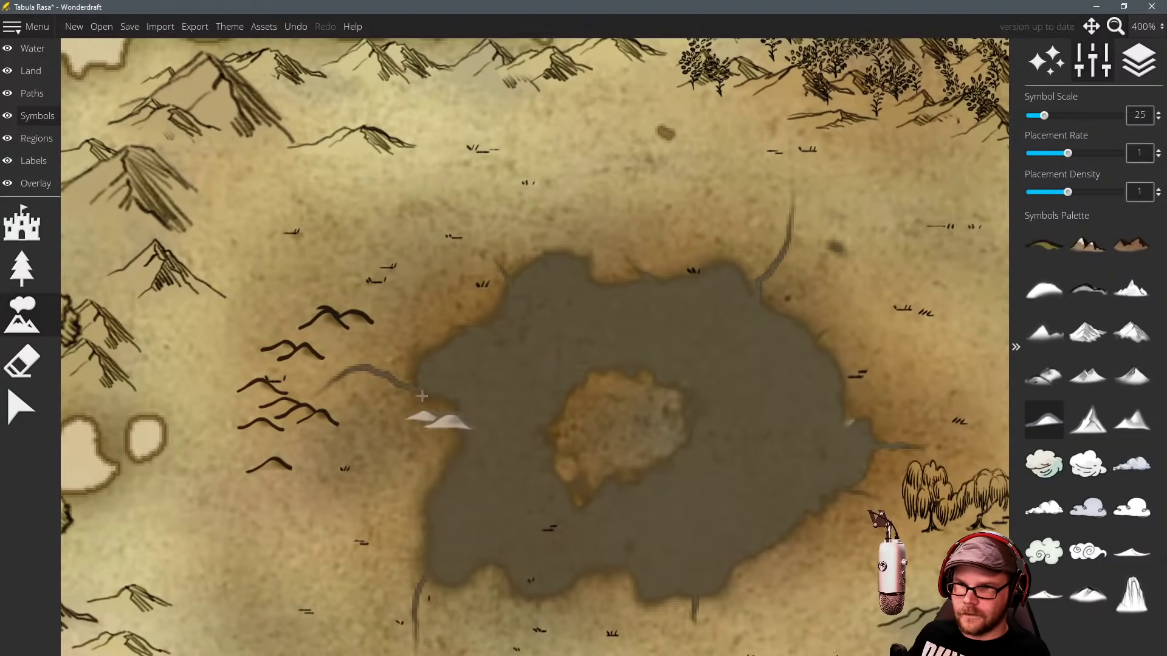
Add low hills at scale 25 to the southern continent's western peninsula and the orange plain of the northwestern continent.
scroll(408, 345, "down", 3)
scroll(402, 340, "down", 5)
left_click_drag(355, 278, 439, 366)
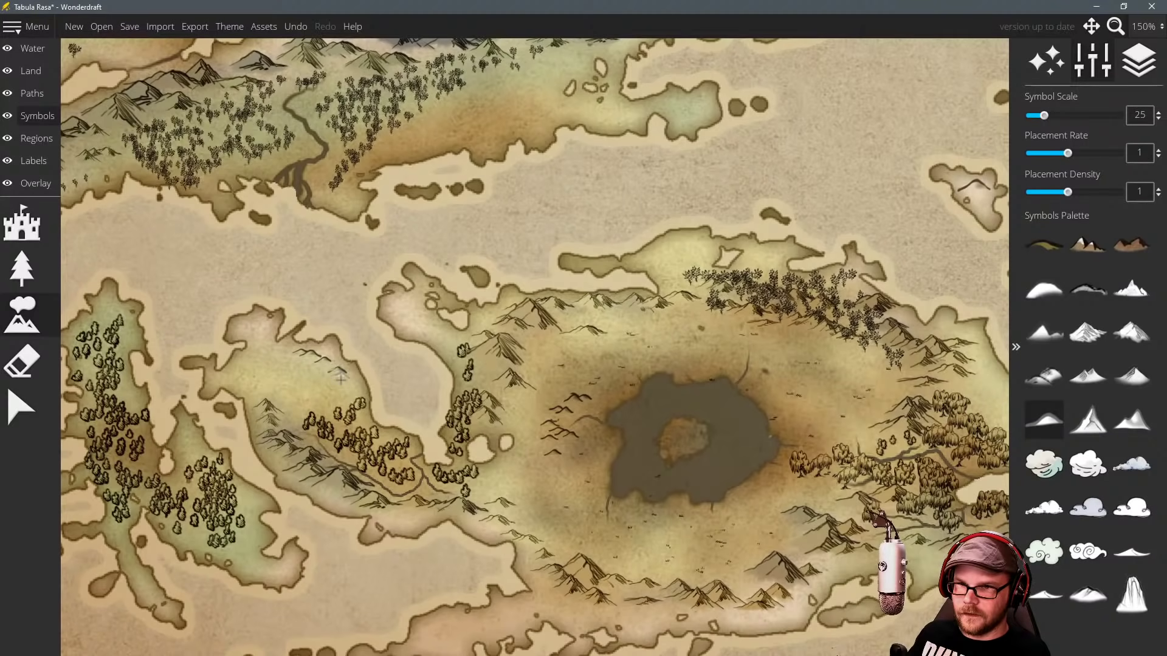
left_click_drag(365, 239, 378, 421)
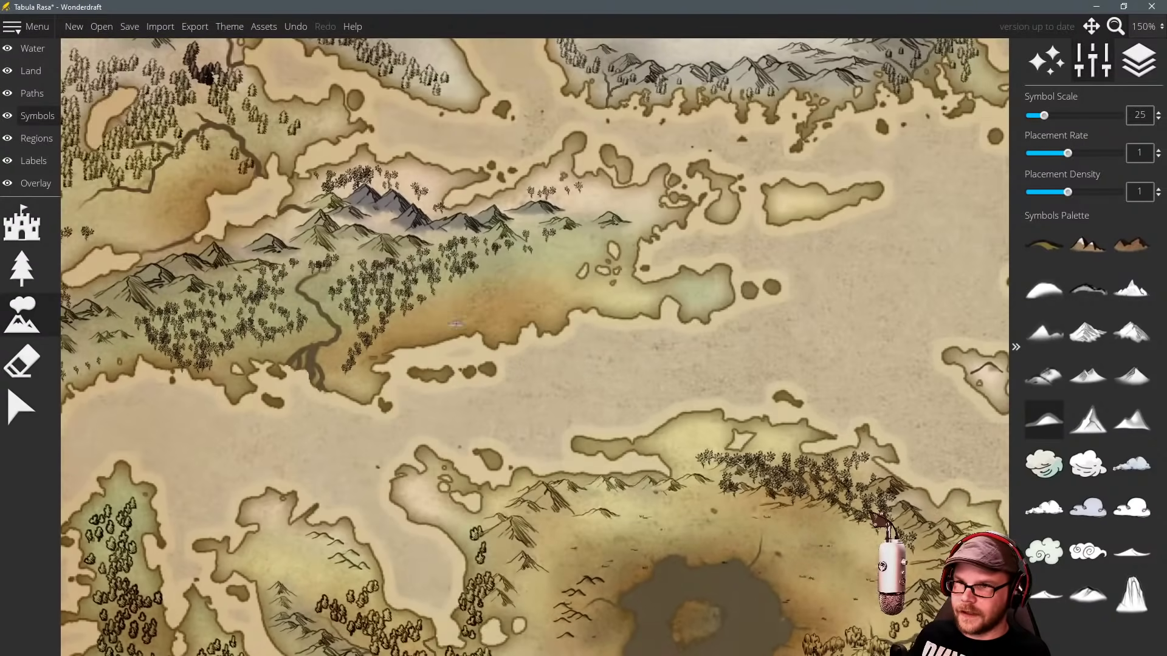
left_click_drag(656, 295, 492, 372)
left_click_drag(535, 268, 512, 293)
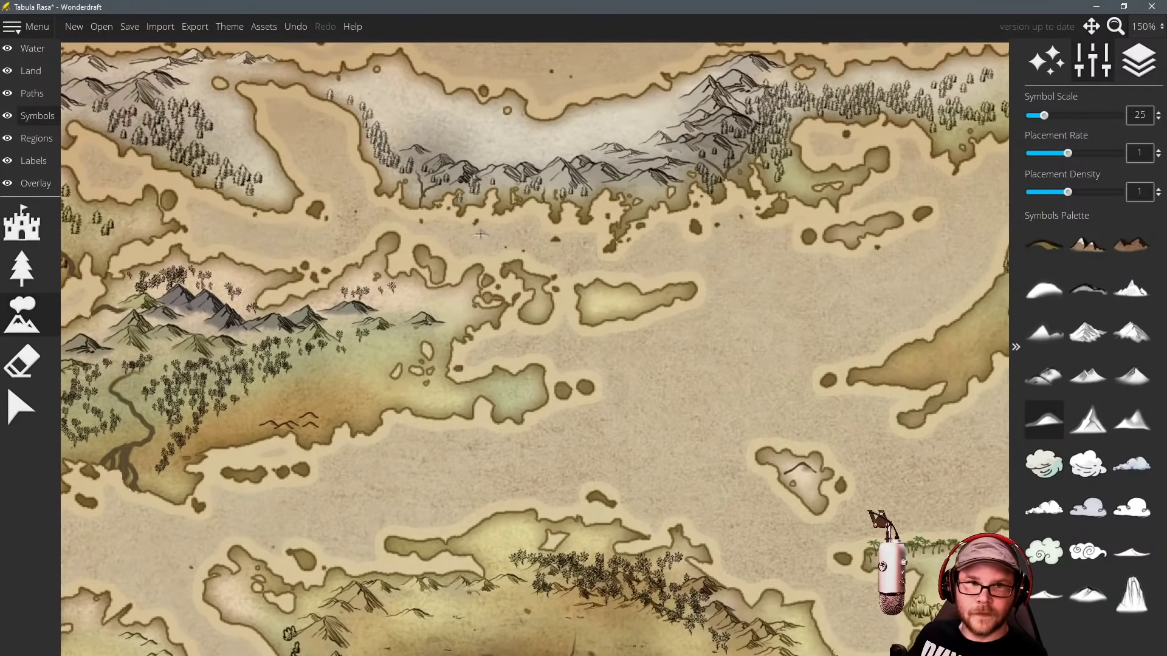
Place faint, flat hill symbols at scale 25 on the ground northeast of the central lake.
left_click_drag(480, 234, 476, 166)
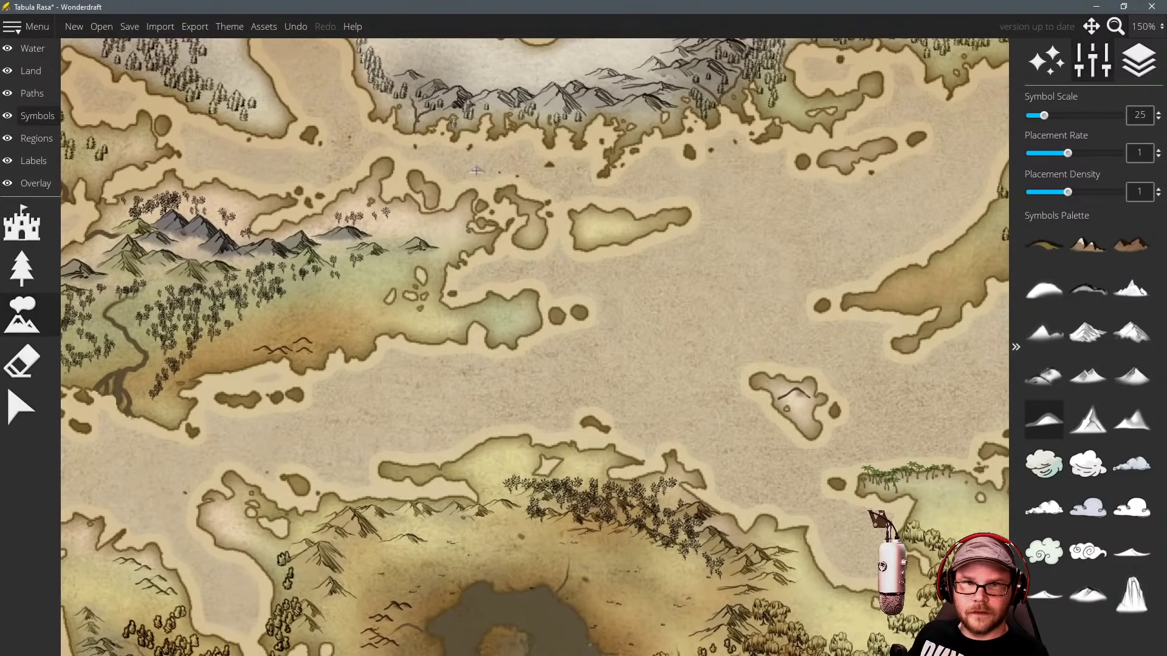
left_click_drag(444, 257, 460, 242)
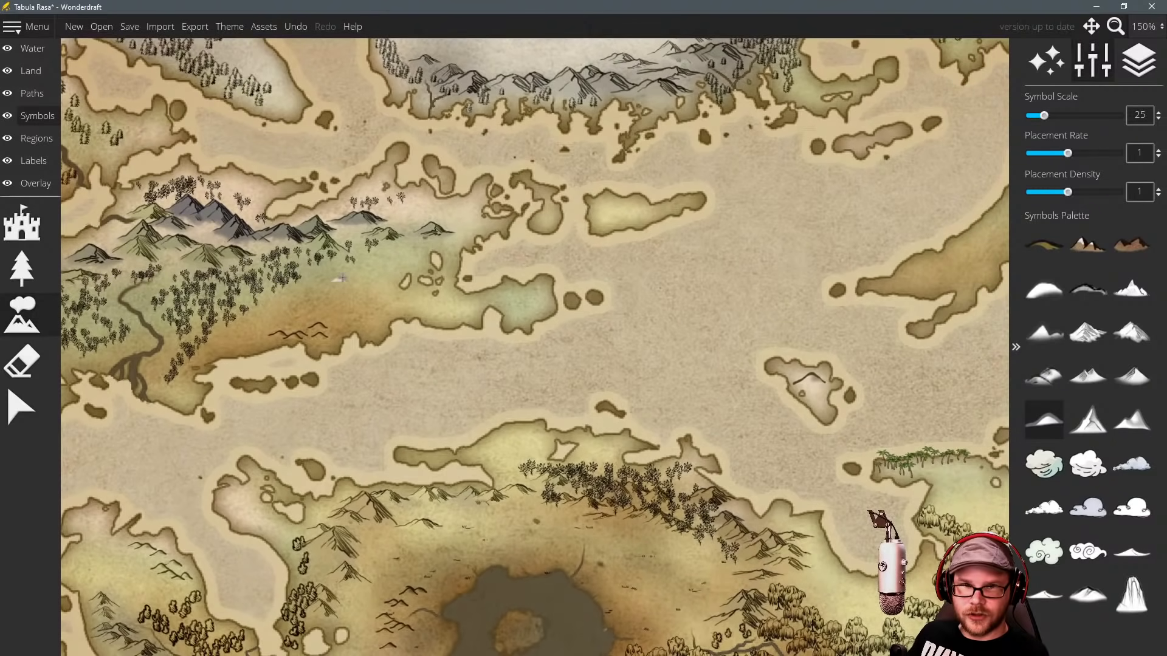
key("s")
key("a")
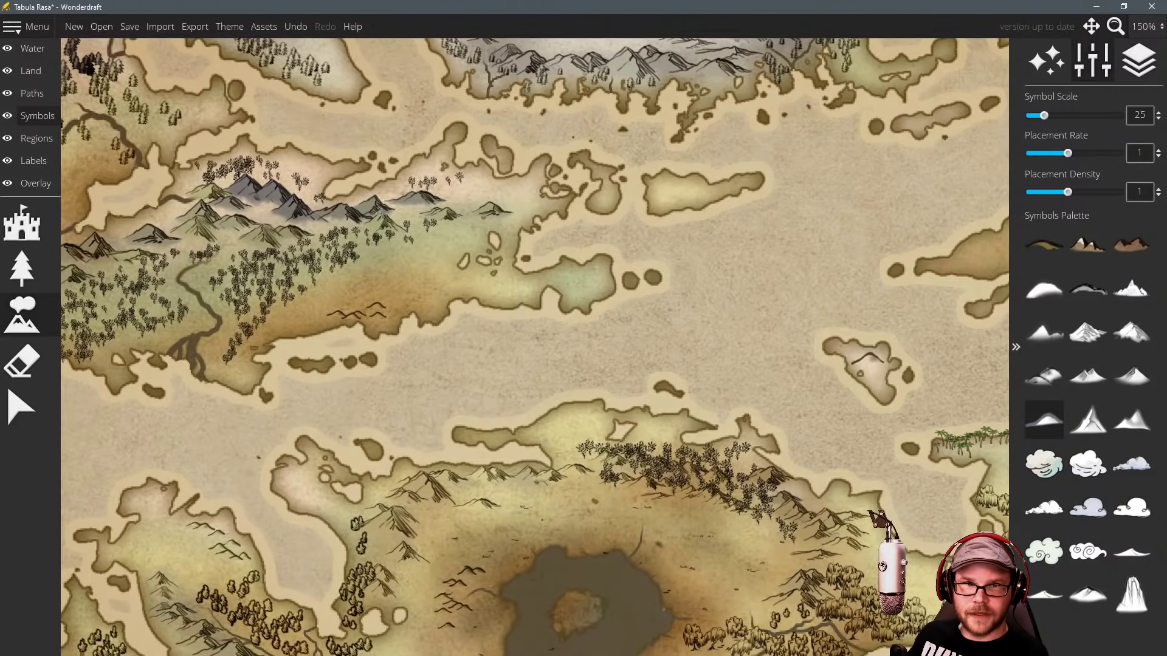
left_click_drag(384, 214, 417, 167)
key("s")
key("d")
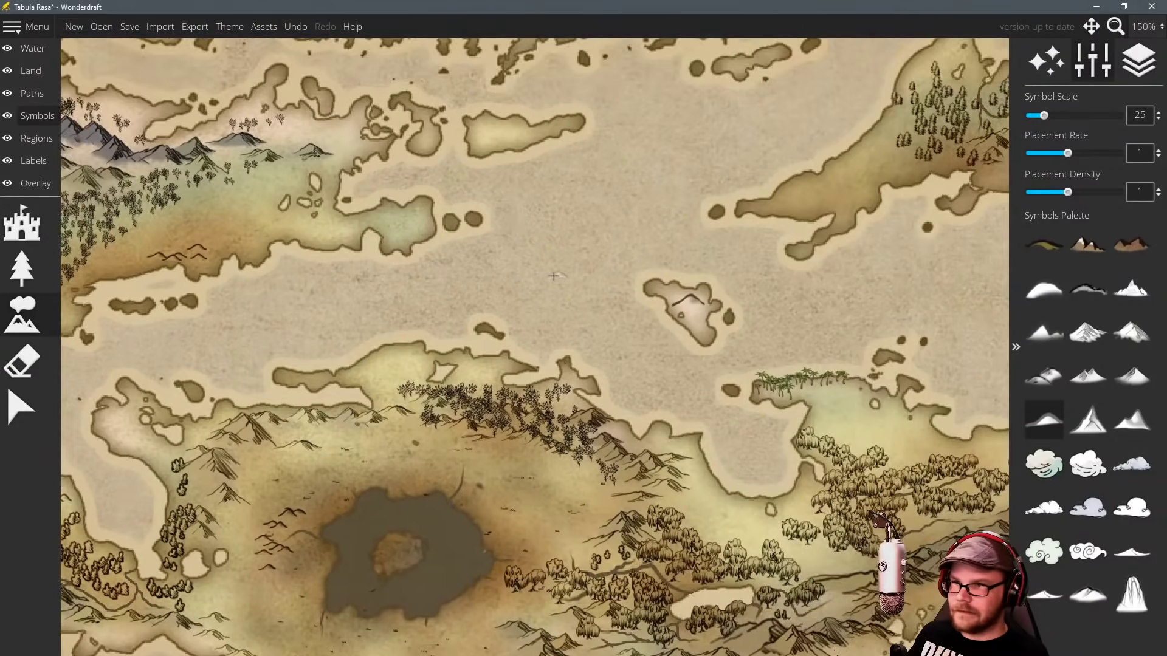
left_click_drag(553, 276, 421, 254)
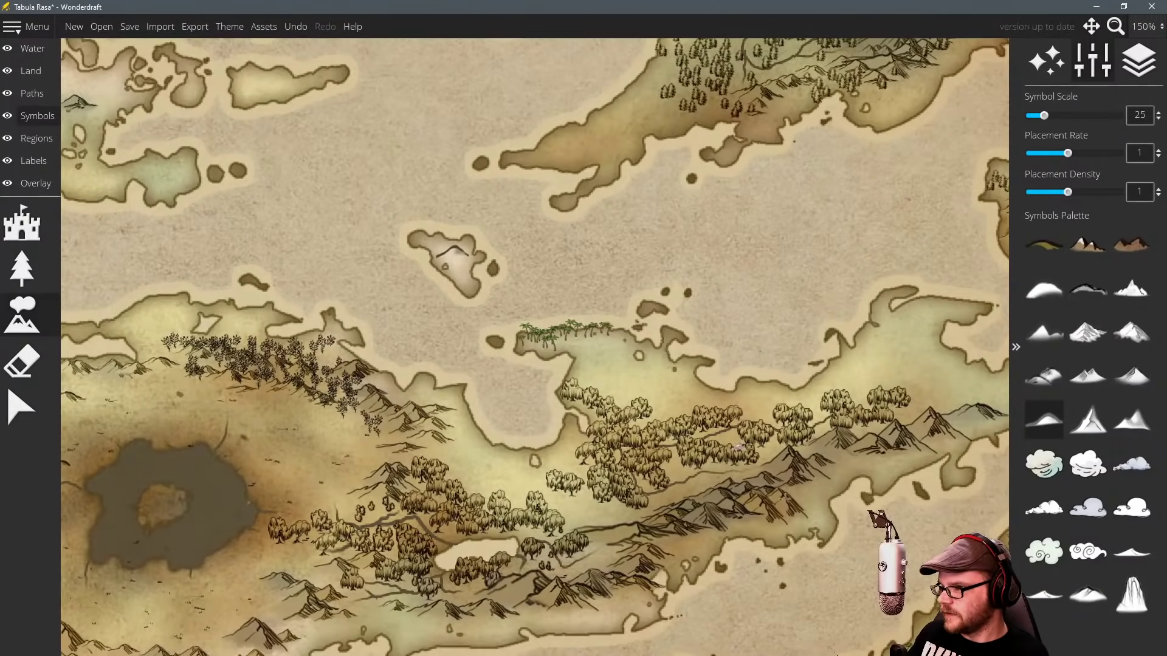
left_click(1126, 563)
left_click_drag(561, 258, 873, 157)
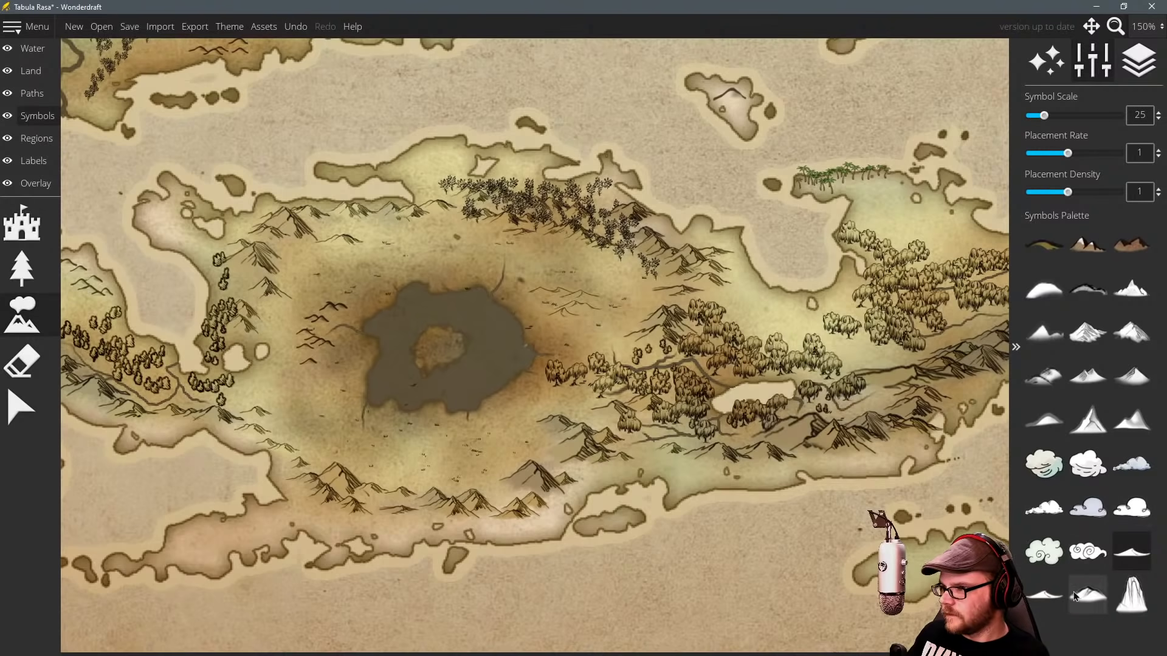
Try ringing the foot of the southeastern island's tall rock mountain with swirling cloud symbols at scale 25.
key("d")
key("s")
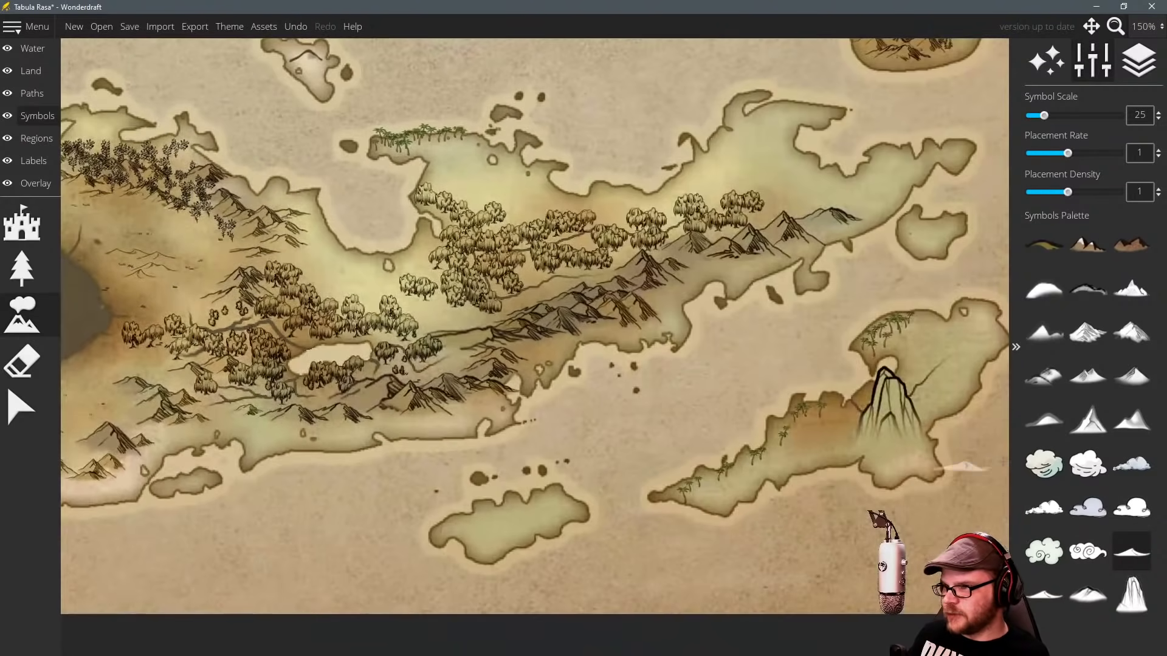
left_click(1088, 551)
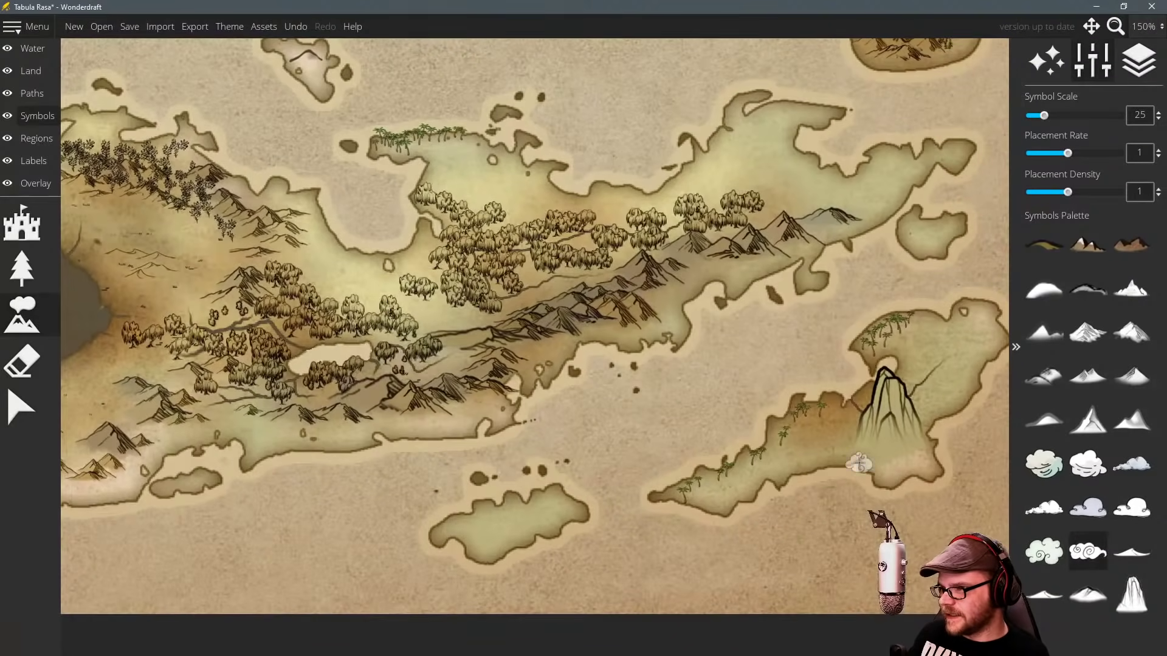
left_click(1135, 469)
scroll(839, 437, "up", 7)
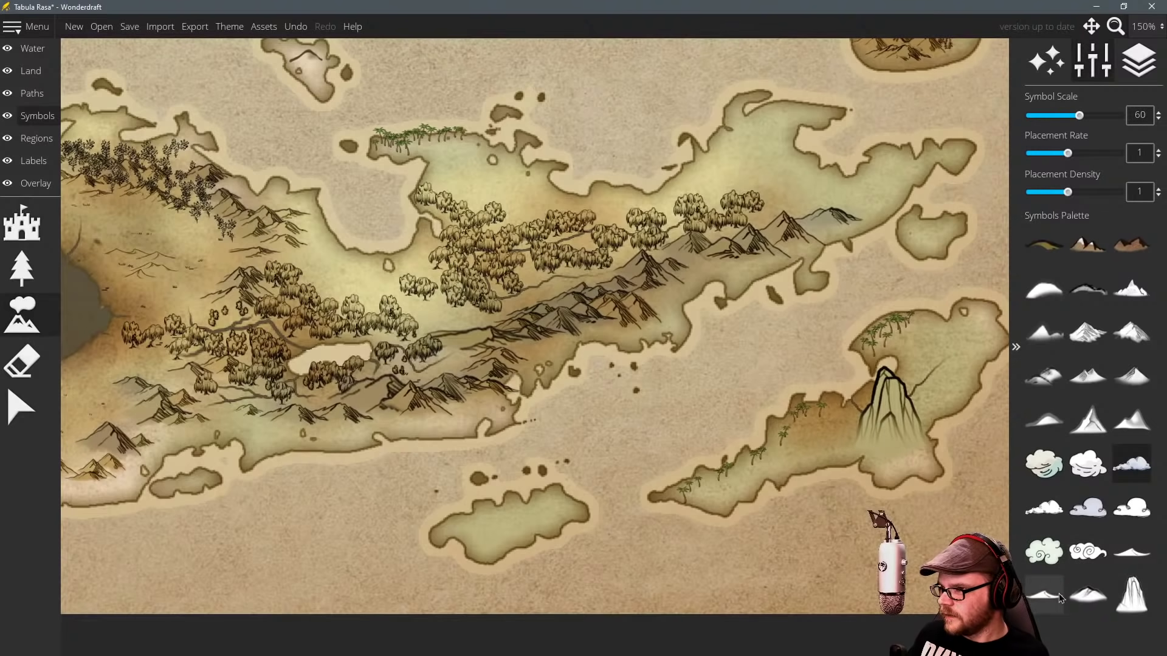
left_click(1044, 551)
scroll(861, 450, "down", 7)
left_click(864, 449)
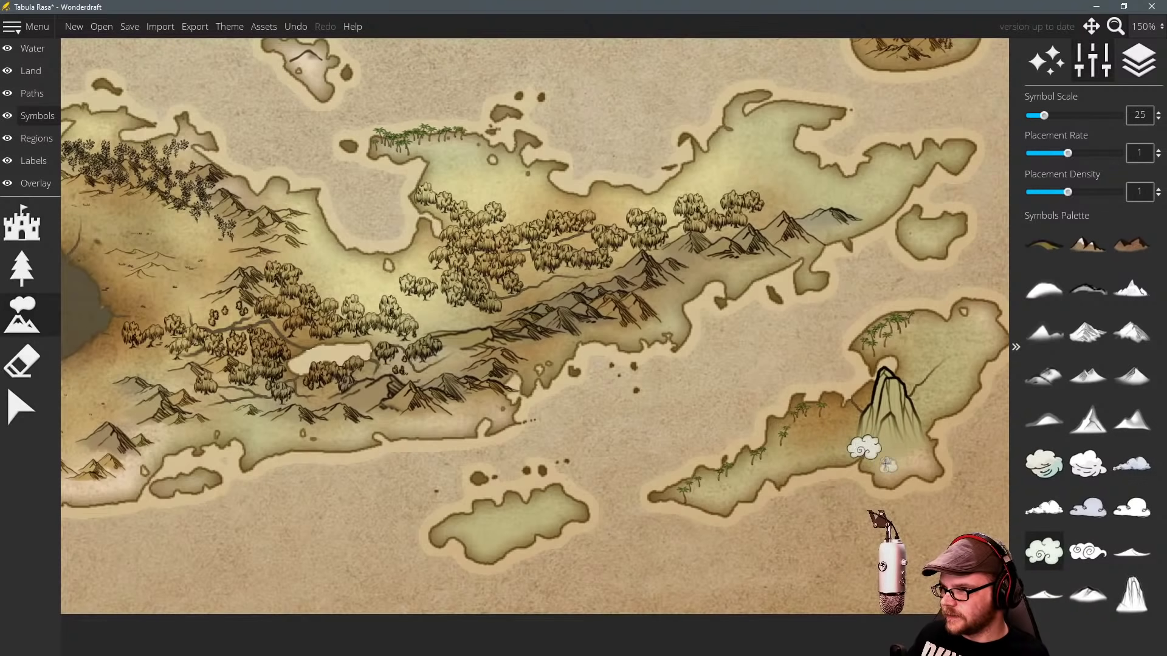
left_click(885, 459)
left_click(908, 449)
left_click(925, 441)
left_click(875, 449)
left_click(888, 447)
left_click(931, 434)
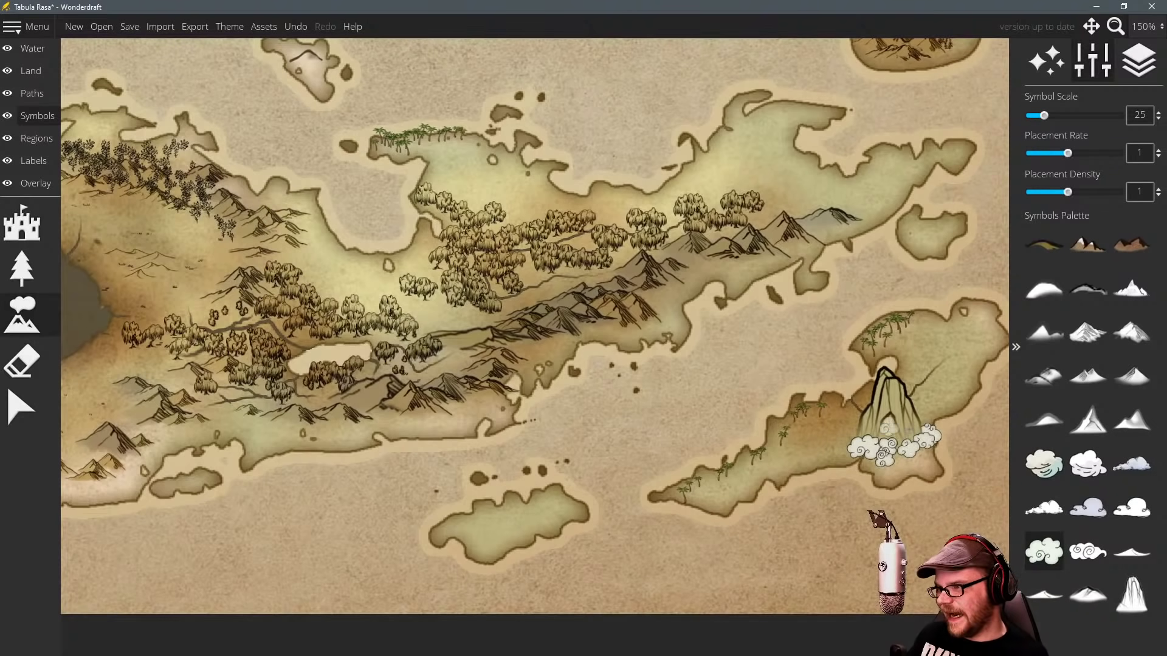
Undo the clouds placed around the foot of the tall rock mountain.
key("ctrl+z")
key("ctrl+z")
key("ctrl+z")
key("ctrl+z")
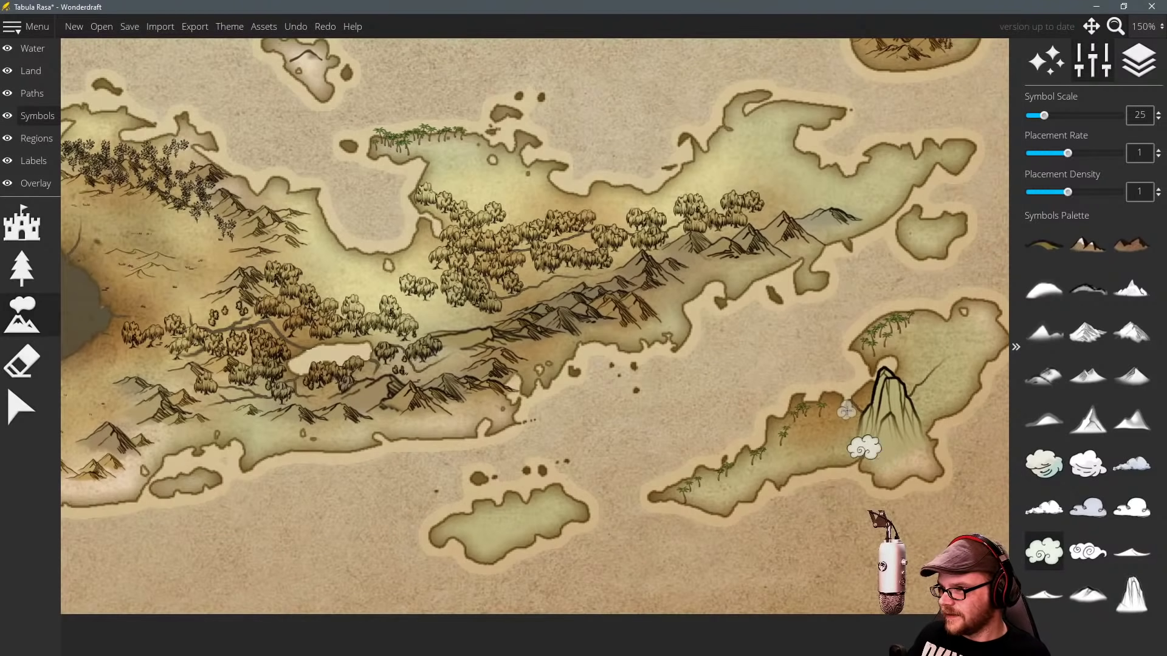
key("ctrl+z")
Switch to the low clustered ridge symbol, enlarge it to scale 80 and add it to the range south of the central lake.
left_click_drag(665, 326, 665, 383)
left_click(1044, 377)
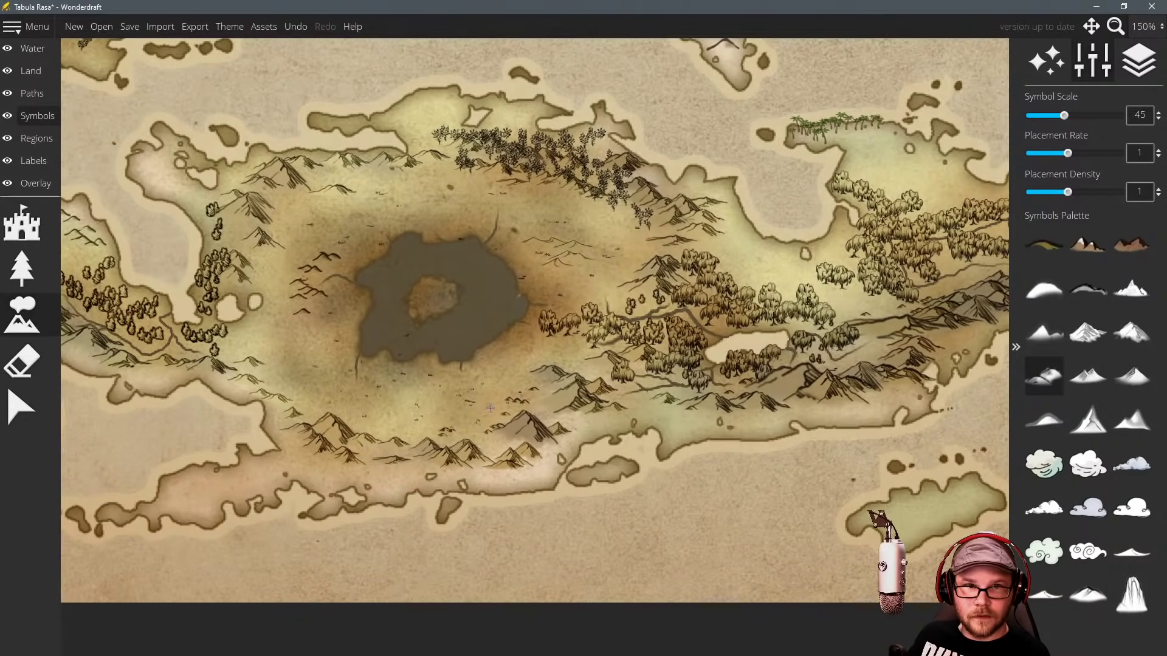
key("bracketright")
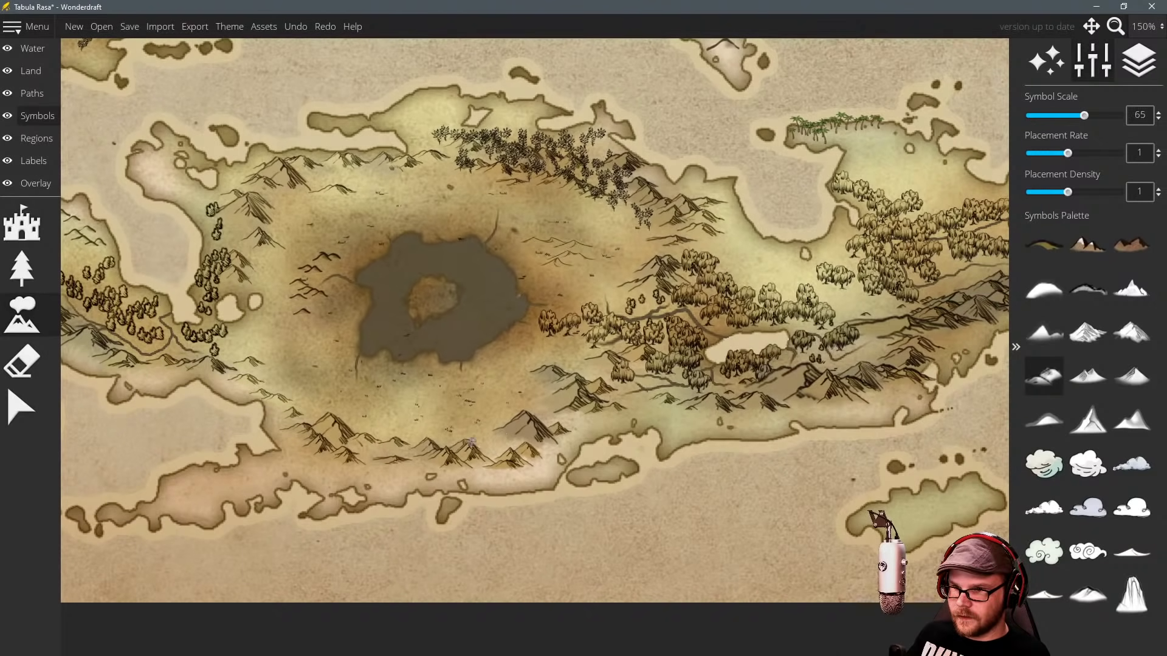
left_click(465, 441)
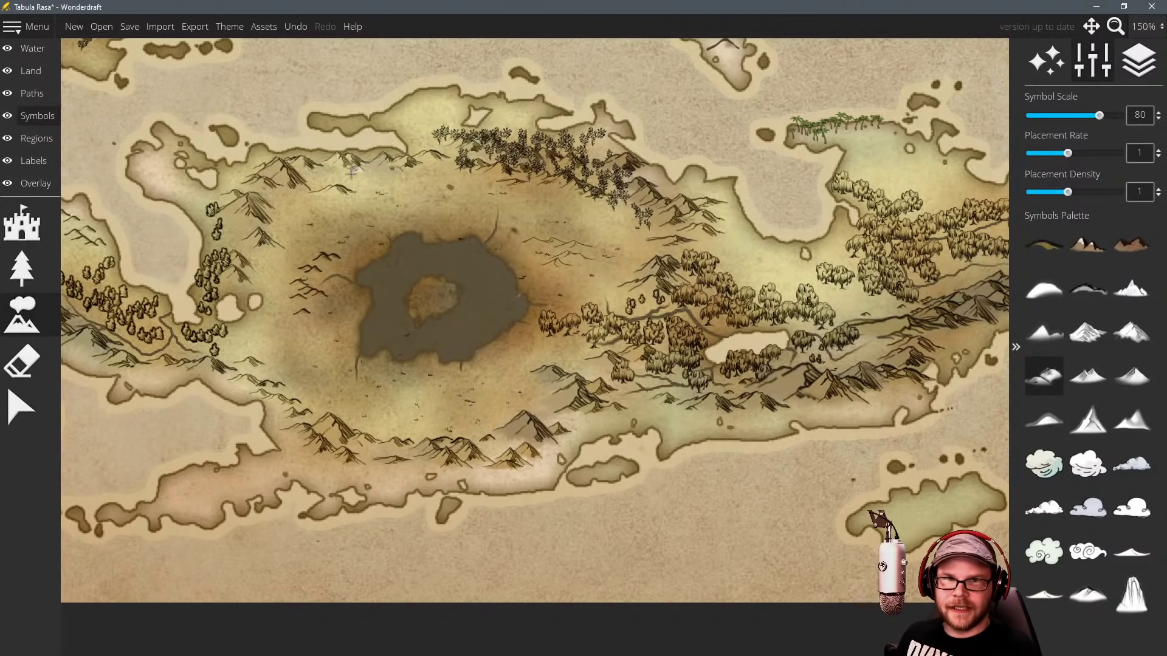
Place clustered ridge symbols at scale 80 beside the hills on the southern continent's western peninsula.
left_click_drag(352, 173, 365, 208)
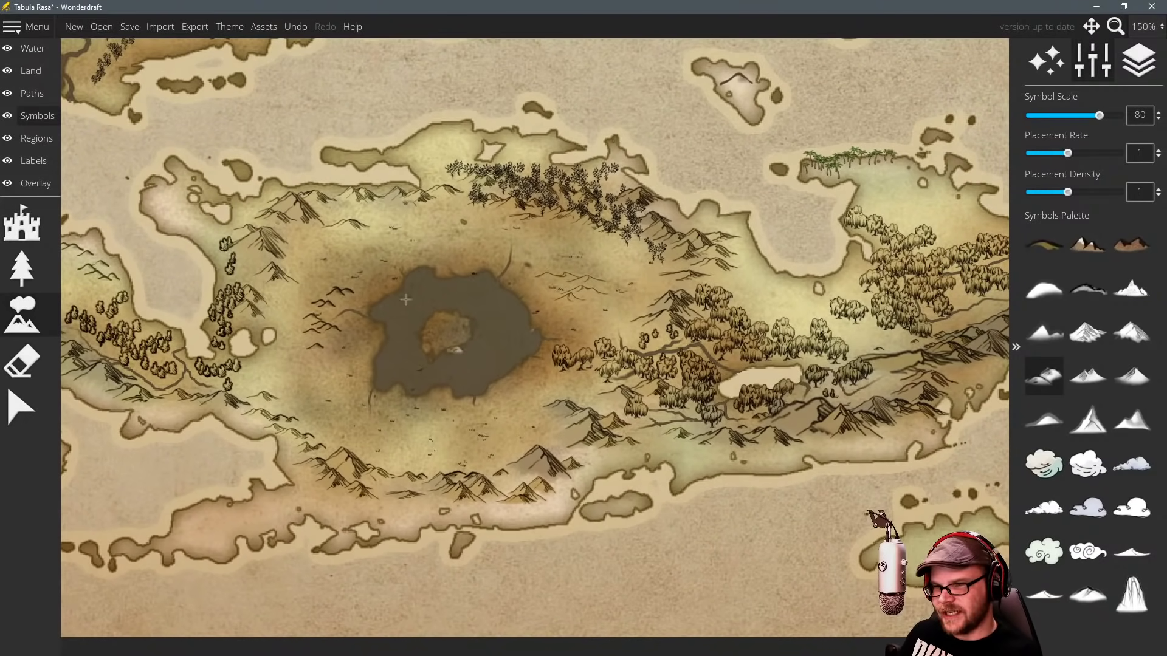
left_click_drag(289, 283, 468, 328)
left_click_drag(332, 292, 436, 365)
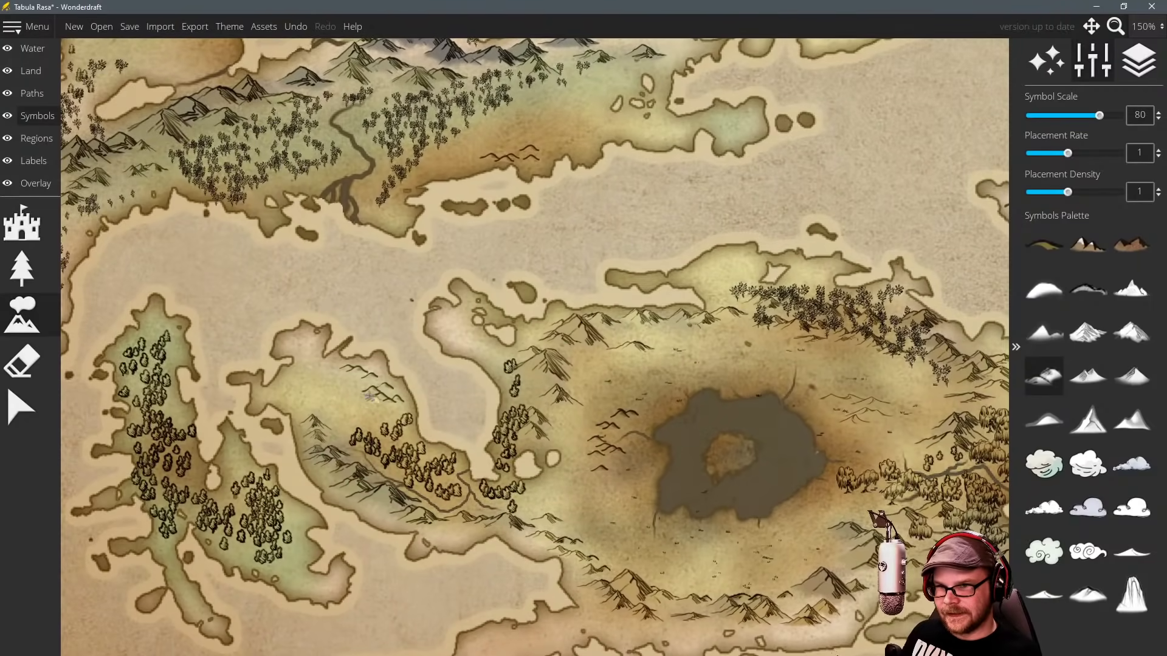
left_click(371, 396)
left_click_drag(175, 469, 200, 433)
Add ridge symbols at scale 80 among the trees along the northwestern continent's west coast.
left_click_drag(229, 208, 383, 387)
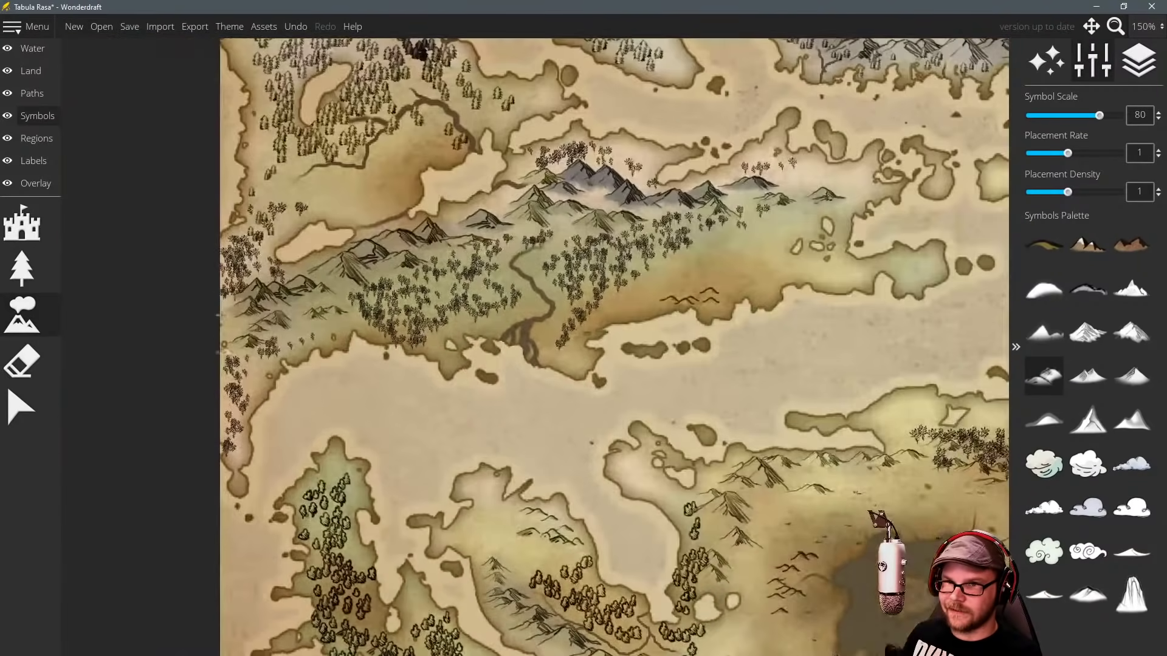
left_click(251, 373)
left_click(242, 399)
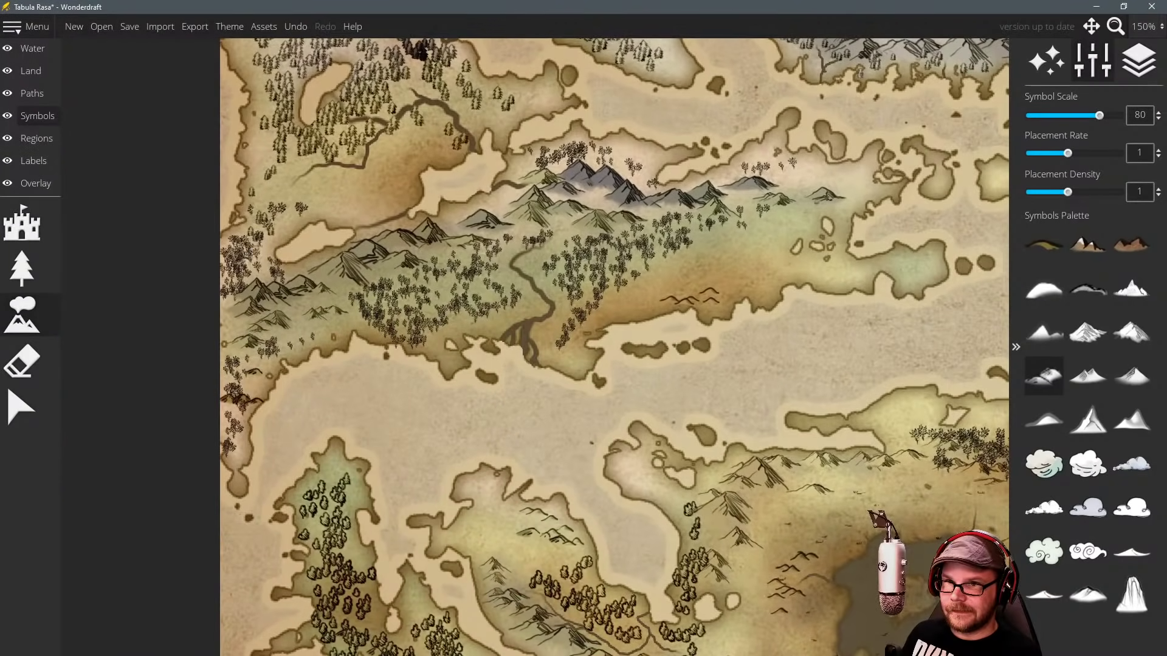
left_click(265, 249)
left_click(283, 216)
Extend the snowy northwestern mountain range westward above the forest with ridge symbols at scale 80.
mouse_move(380, 161)
left_mouse_down()
mouse_move(319, 277)
mouse_move(289, 317)
left_mouse_up()
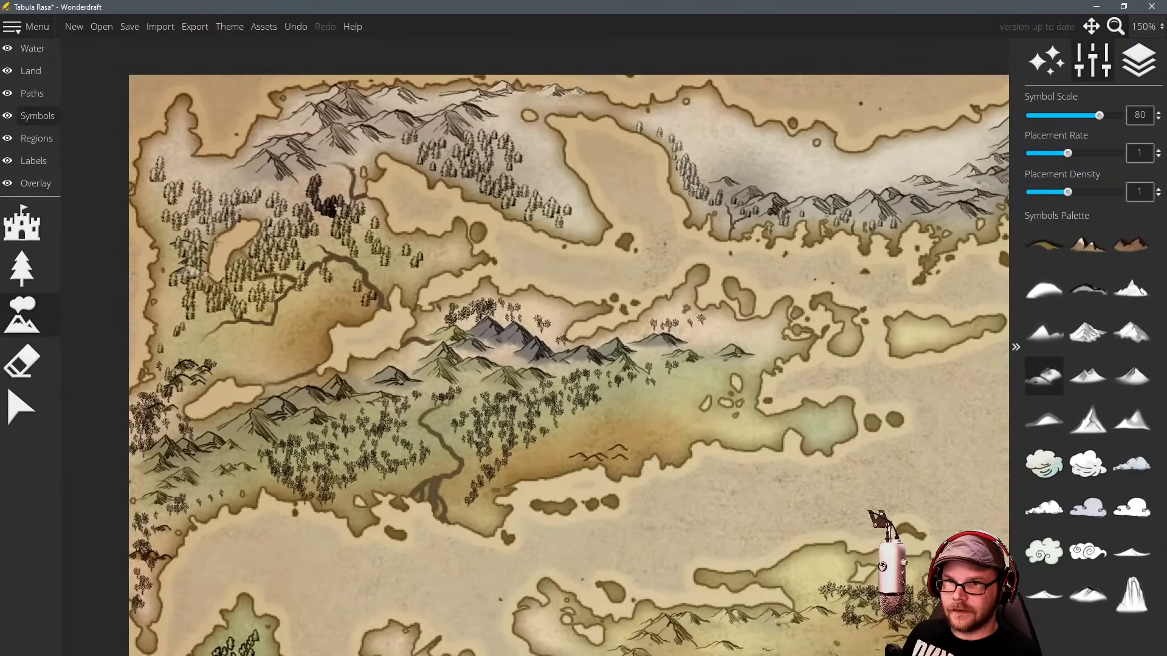
left_click(214, 213)
left_click(246, 189)
left_click(229, 176)
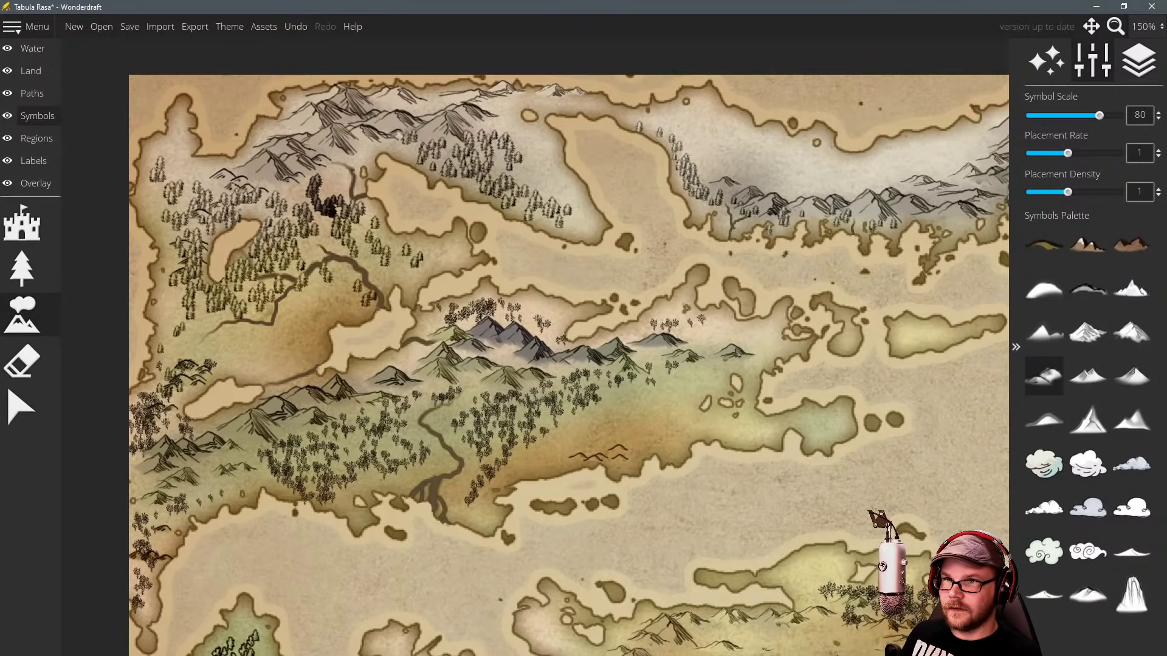
Place ridge symbols at scale 80 on the northern snowfield, along the inner side of the grey mountain range.
left_click_drag(455, 155, 270, 179)
left_click_drag(615, 184, 381, 192)
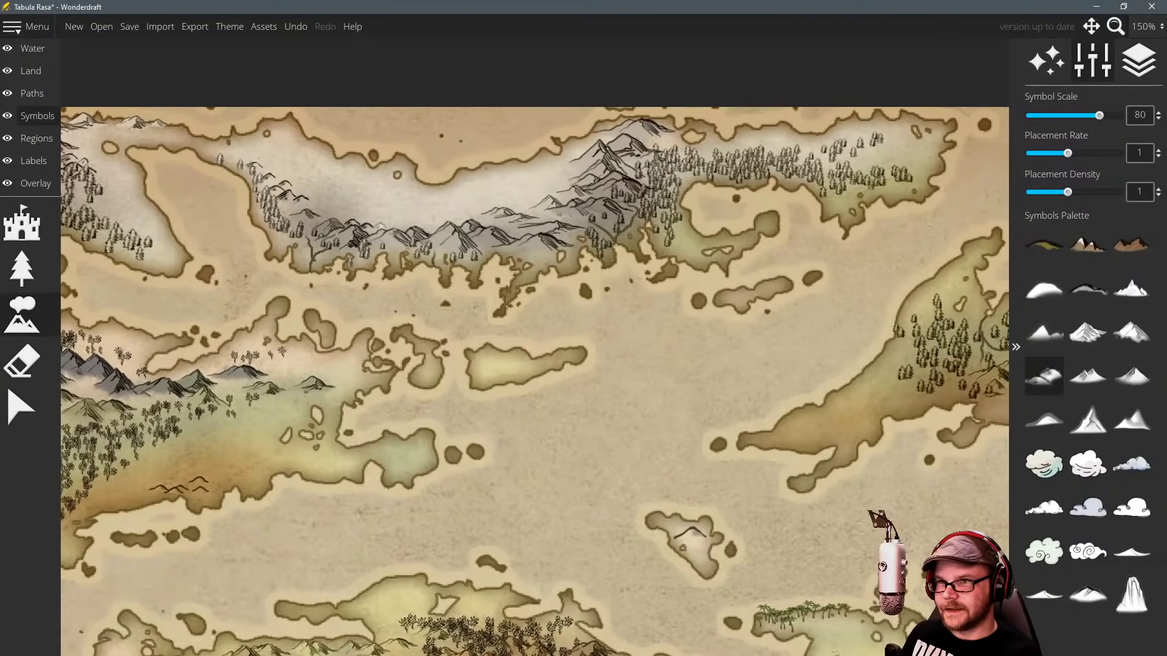
left_click(529, 207)
left_click(536, 192)
left_click(554, 175)
Place ridge symbols at scale 80 along the northern edge of the forest east of the grey mountains.
left_click_drag(586, 191, 467, 217)
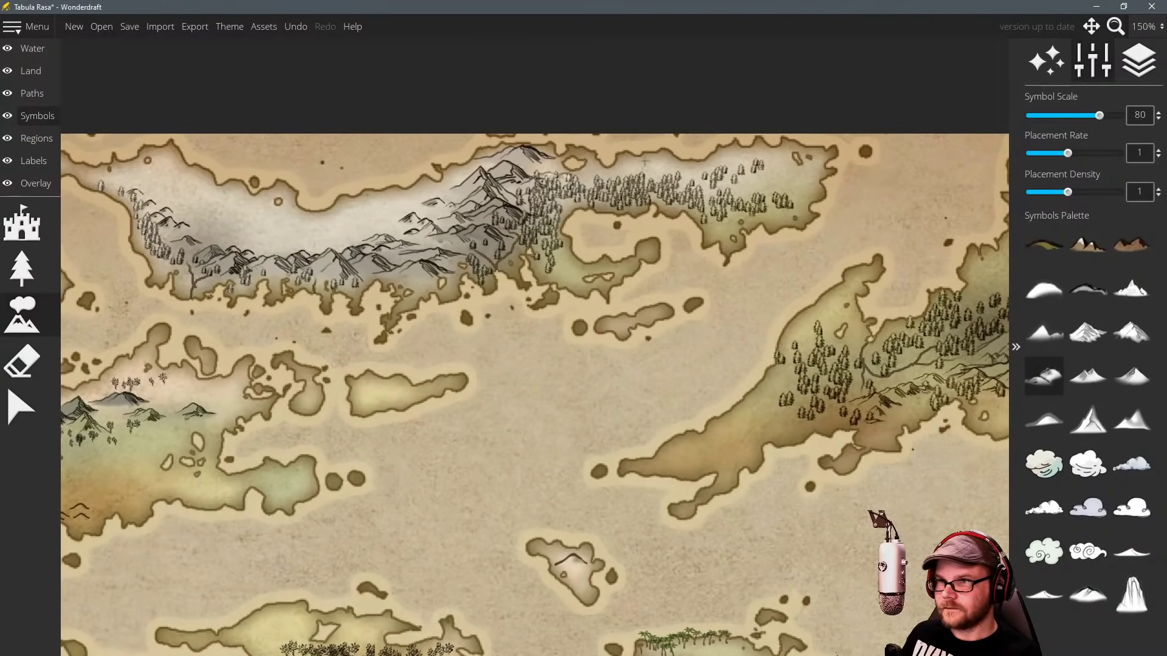
left_click(590, 177)
left_click(634, 166)
left_click(657, 165)
Add ridge symbols at scale 80 along the southern edge of the forest on the northeastern continent.
left_click_drag(794, 326, 549, 290)
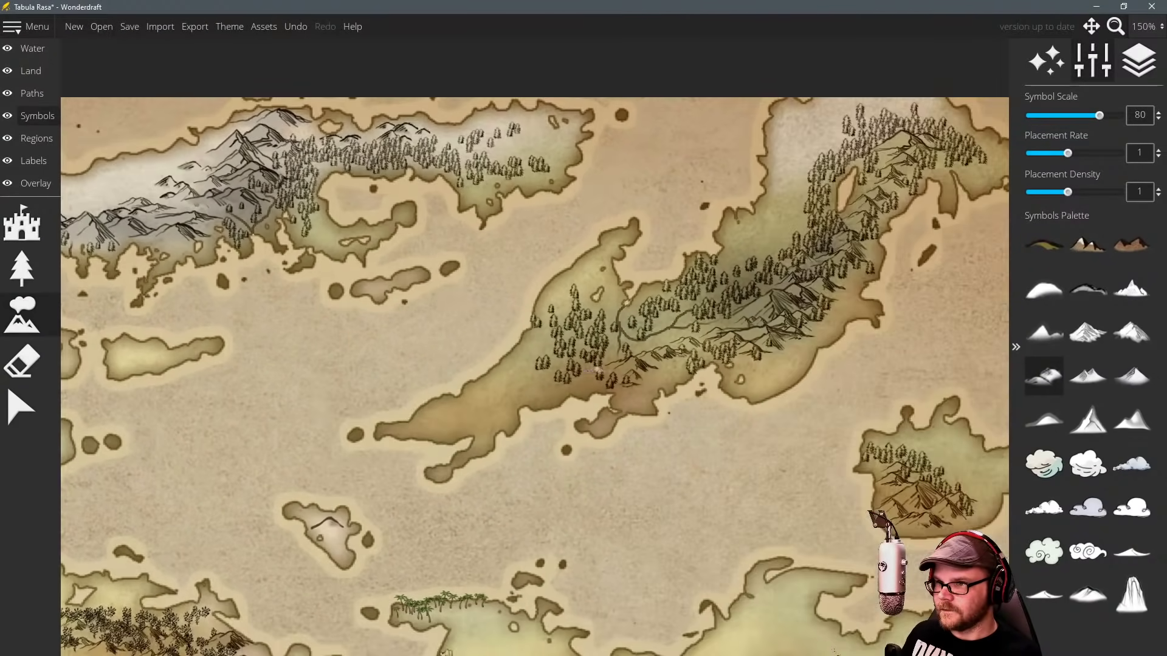
left_click_drag(550, 383, 708, 362)
mouse_move(794, 244)
left_mouse_down()
mouse_move(814, 214)
mouse_move(808, 190)
left_mouse_up()
Place ridge symbols at scale 80 on the southern continent's northeastern headland and at the eastern end of its mountain range.
left_click_drag(791, 343, 725, 260)
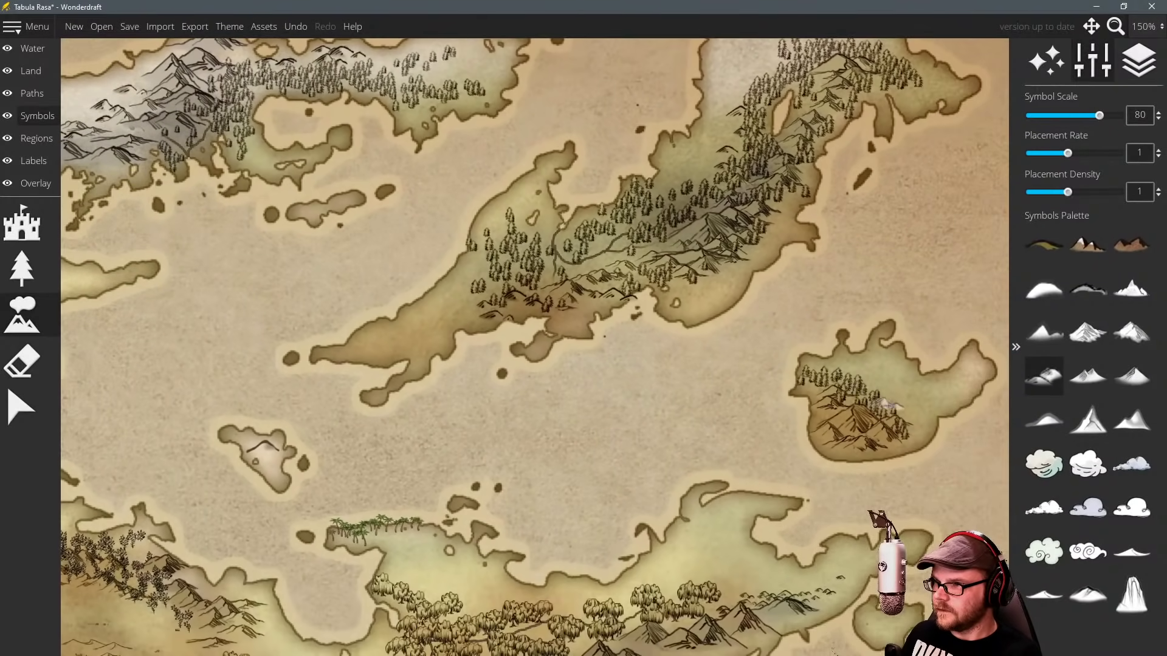
left_click_drag(717, 472, 731, 341)
left_click_drag(703, 411, 744, 376)
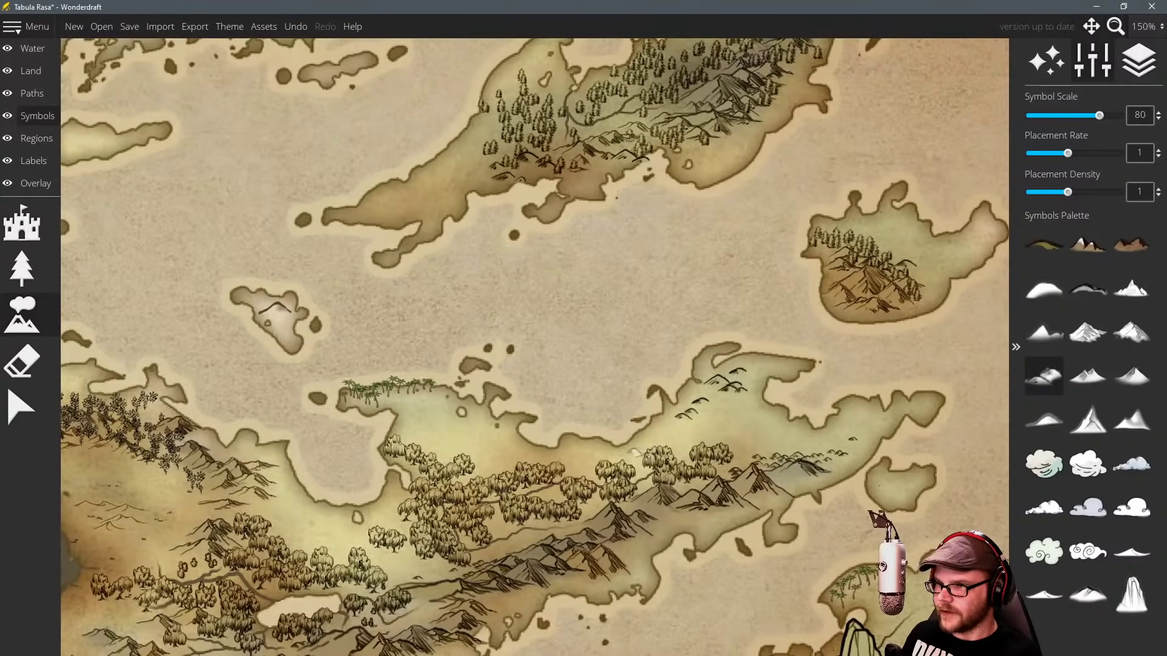
Try ridge symbols beside the tall peak on the southeastern island, and undo them together with the last ridges on the headland to its north.
left_click_drag(640, 452, 451, 191)
left_click_drag(713, 389, 714, 397)
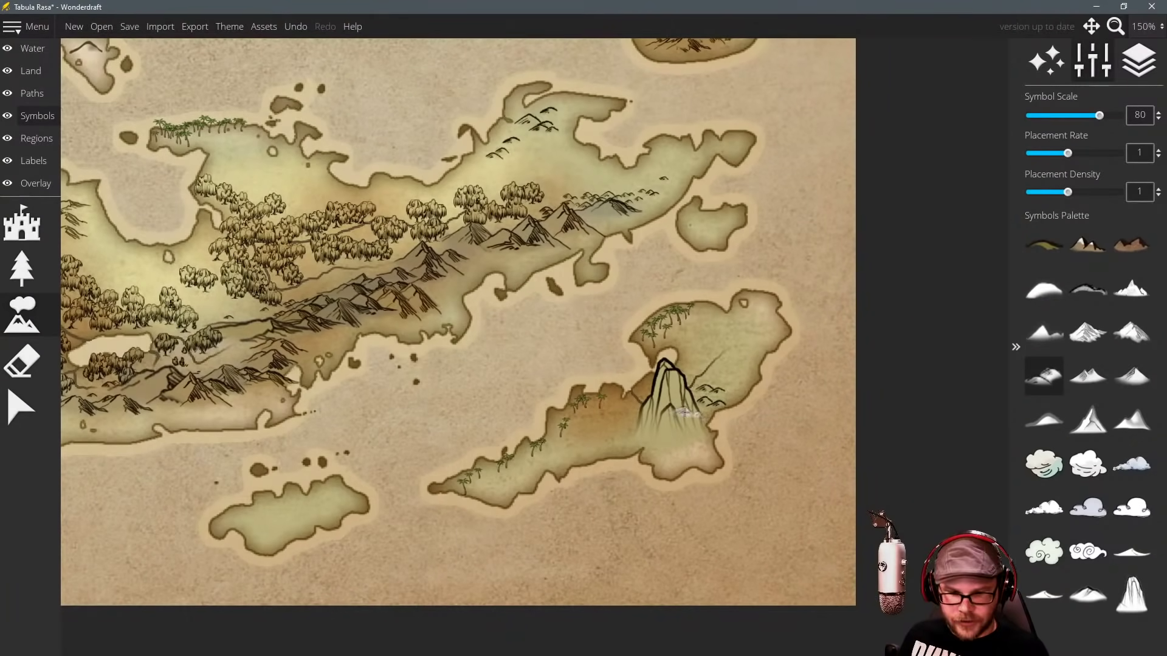
key("ctrl+z")
key("ctrl+z")
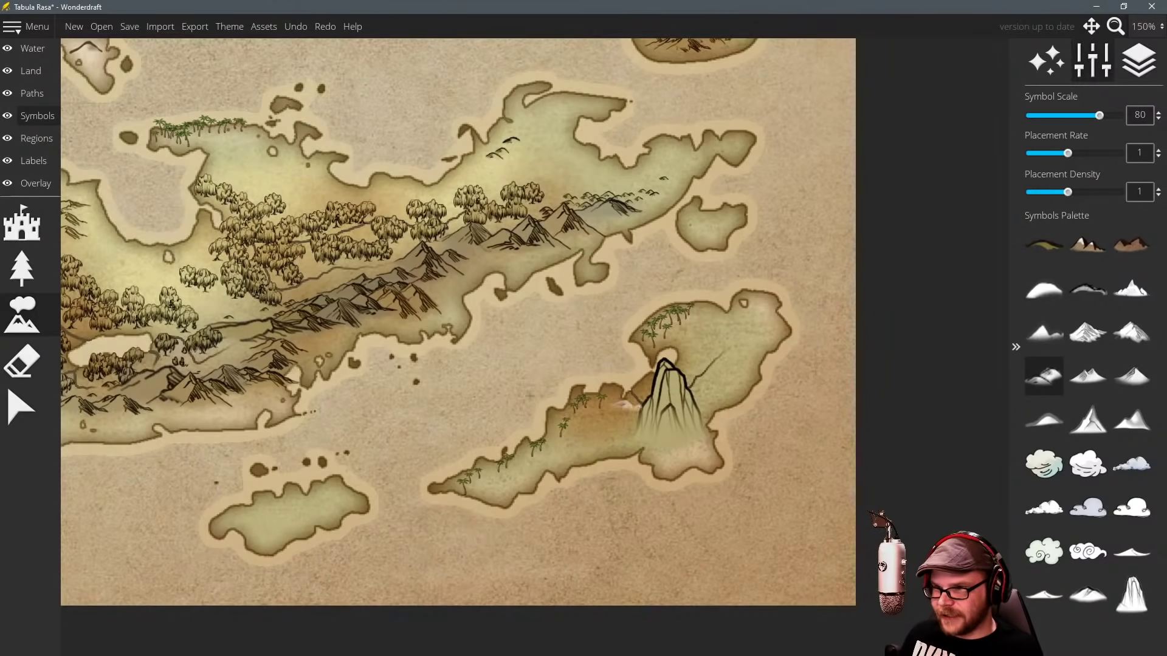
Place a ridge symbol at scale 75 on the northern coast of the continent with the dark lake.
left_click_drag(529, 397, 639, 329)
left_click_drag(500, 332, 444, 328)
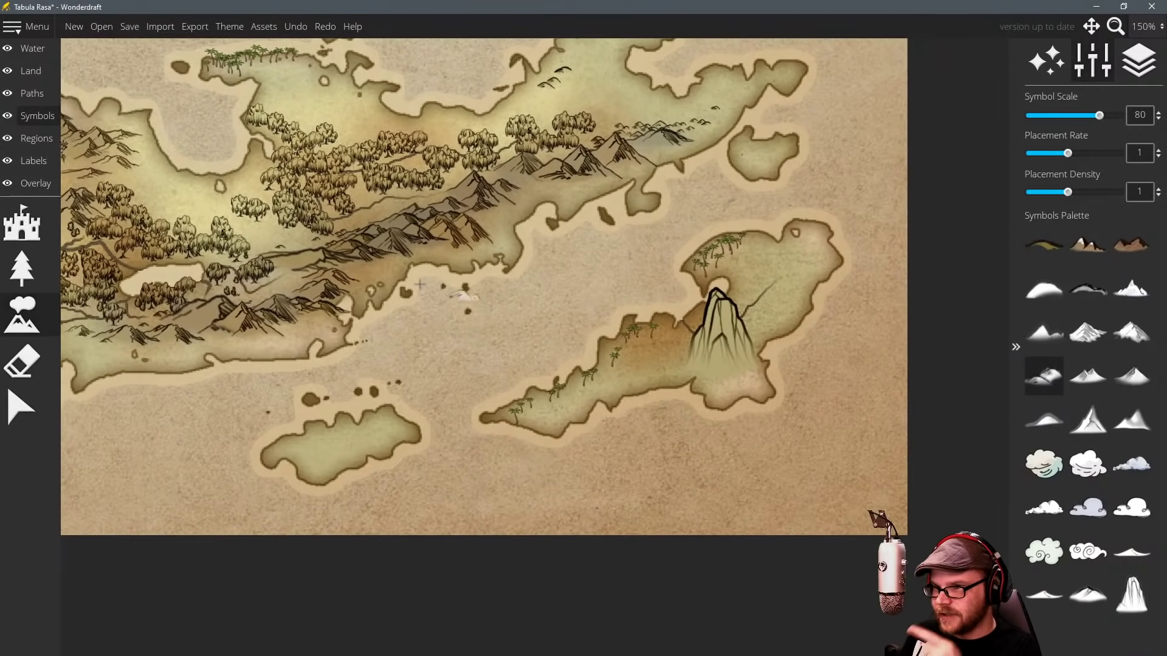
left_click_drag(545, 346, 638, 339)
left_click_drag(455, 327, 514, 331)
left_click_drag(586, 349, 739, 332)
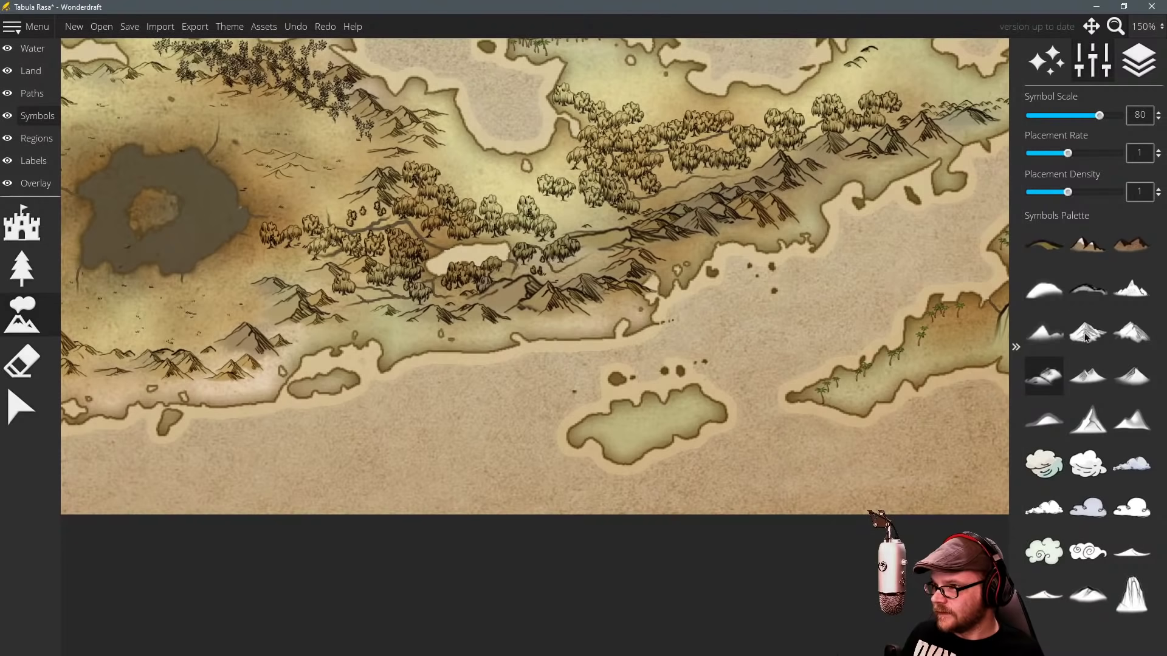
left_click_drag(758, 281, 887, 344)
left_click_drag(617, 293, 725, 353)
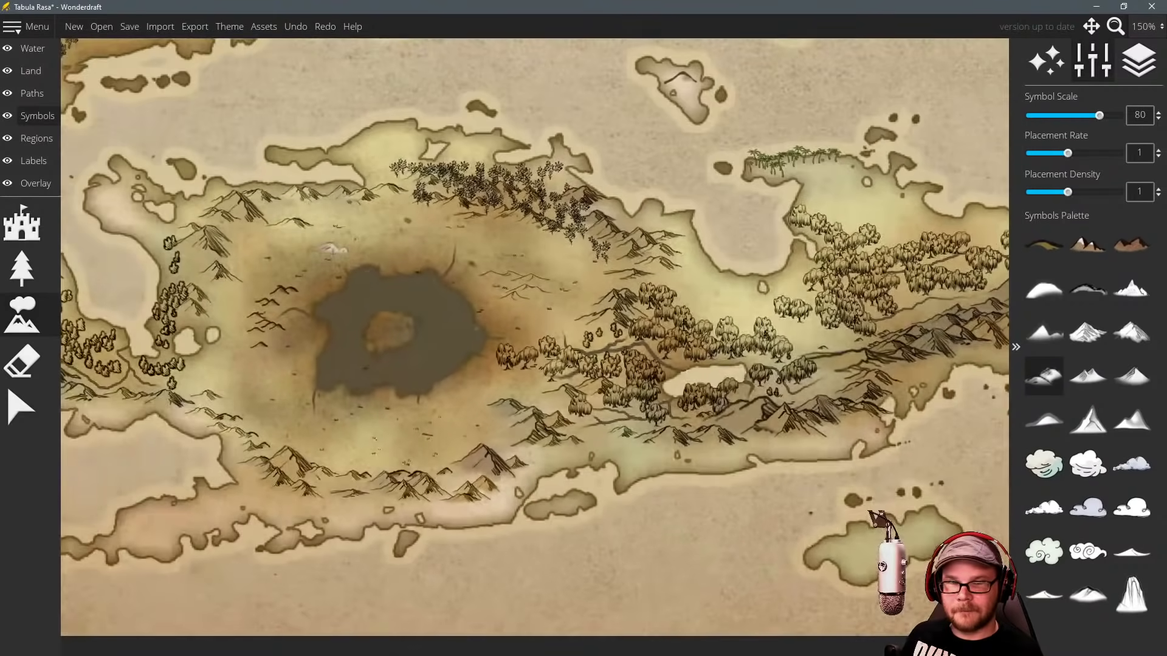
left_click_drag(333, 249, 478, 314)
scroll(479, 312, "down", 1)
left_click(509, 221)
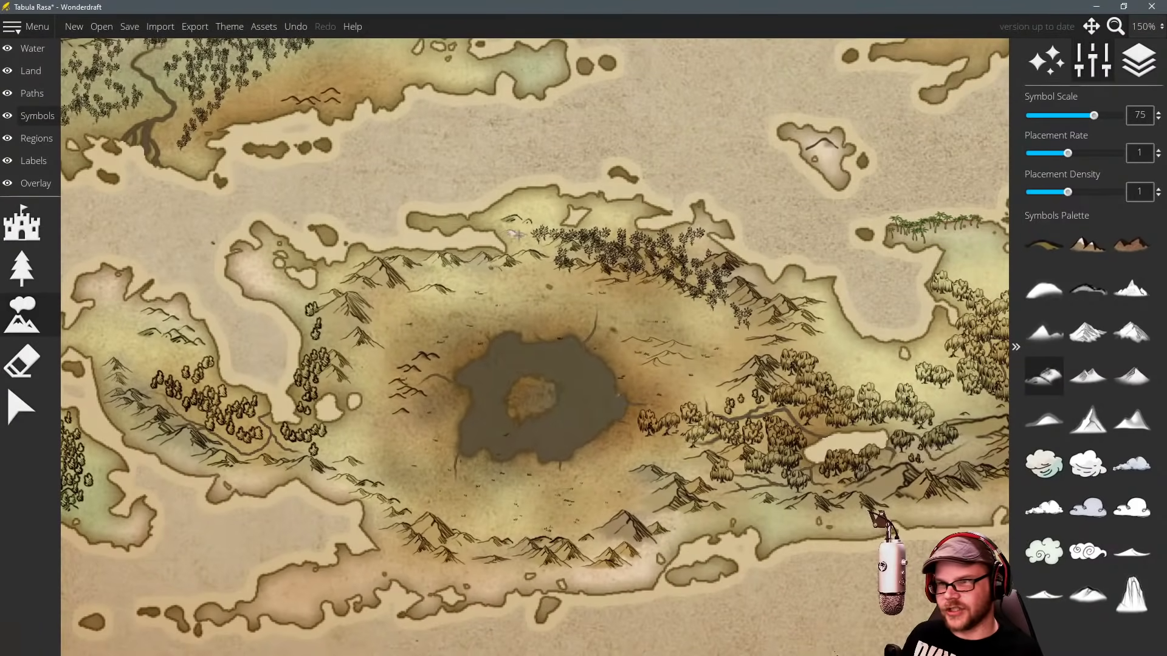
Undo the latest ridge placements west of the dark lake and place a ridge at scale 75 on the western peninsula's mountain range.
left_click_drag(419, 269, 493, 224)
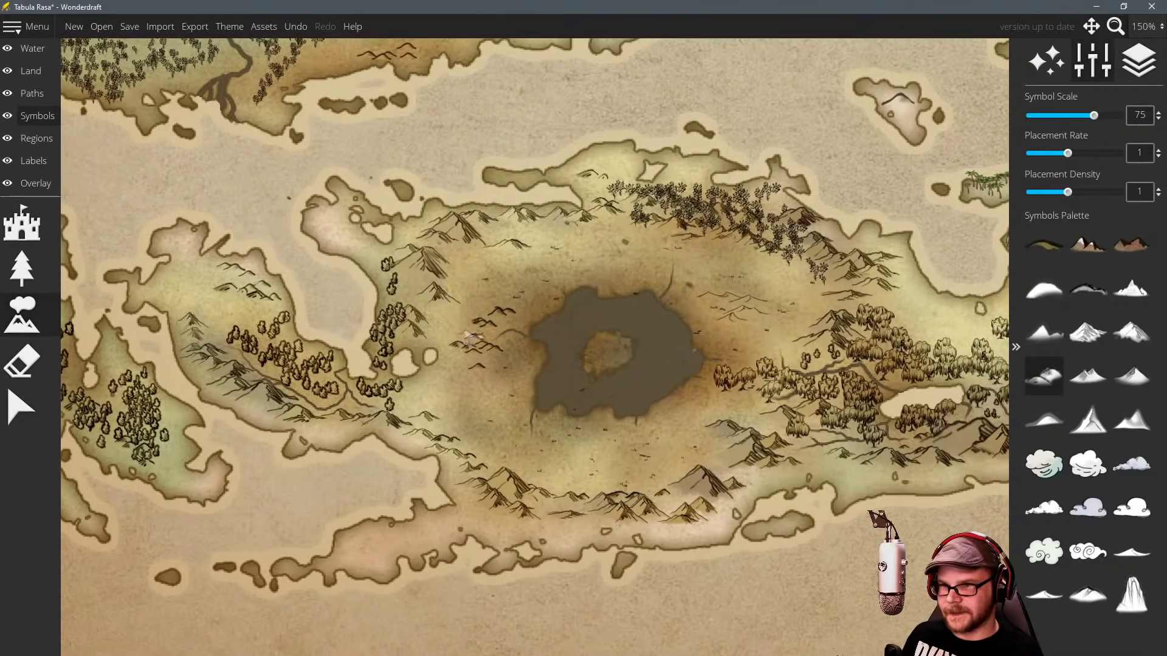
key("ctrl+z")
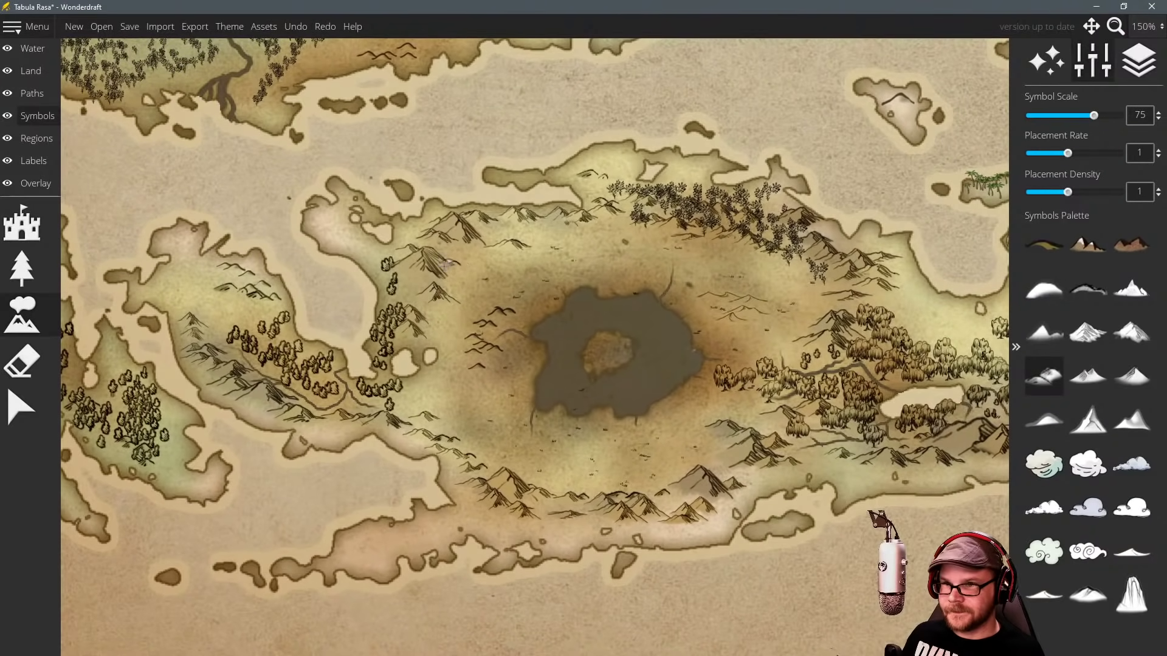
left_click_drag(324, 302, 460, 283)
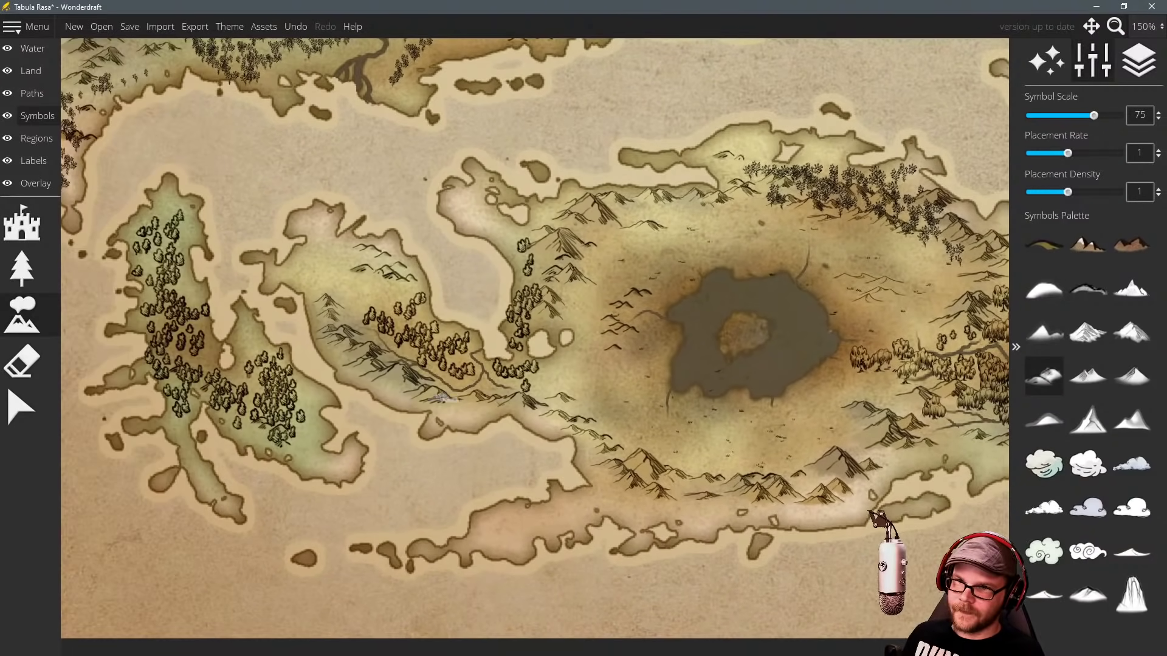
key("ctrl+z")
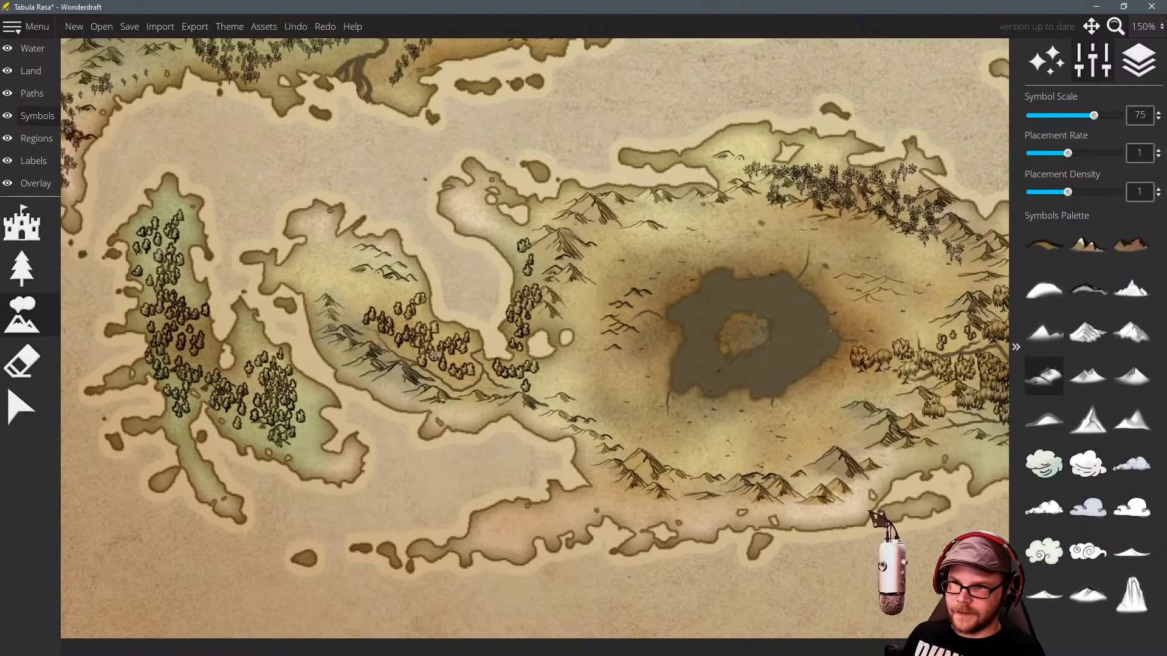
left_click(398, 346)
Look over the western, northwestern and central lands to examine their mountain and ridge coverage.
left_click_drag(346, 268, 429, 304)
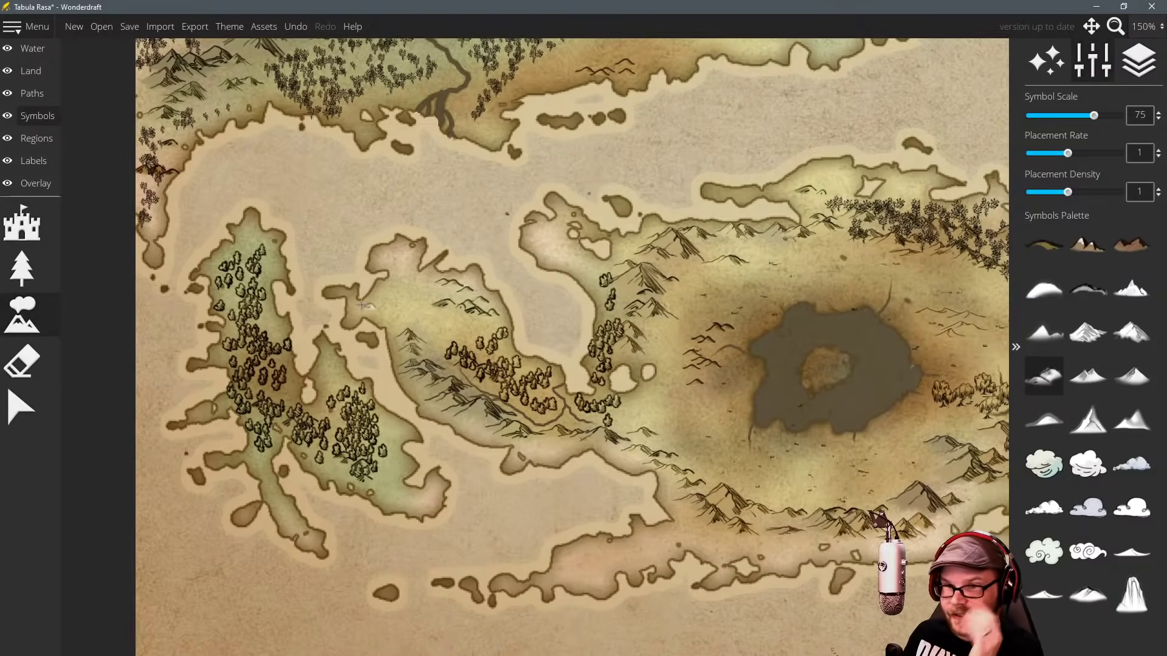
key("Left")
key("Up")
left_click_drag(359, 251, 397, 353)
left_click_drag(396, 296, 415, 378)
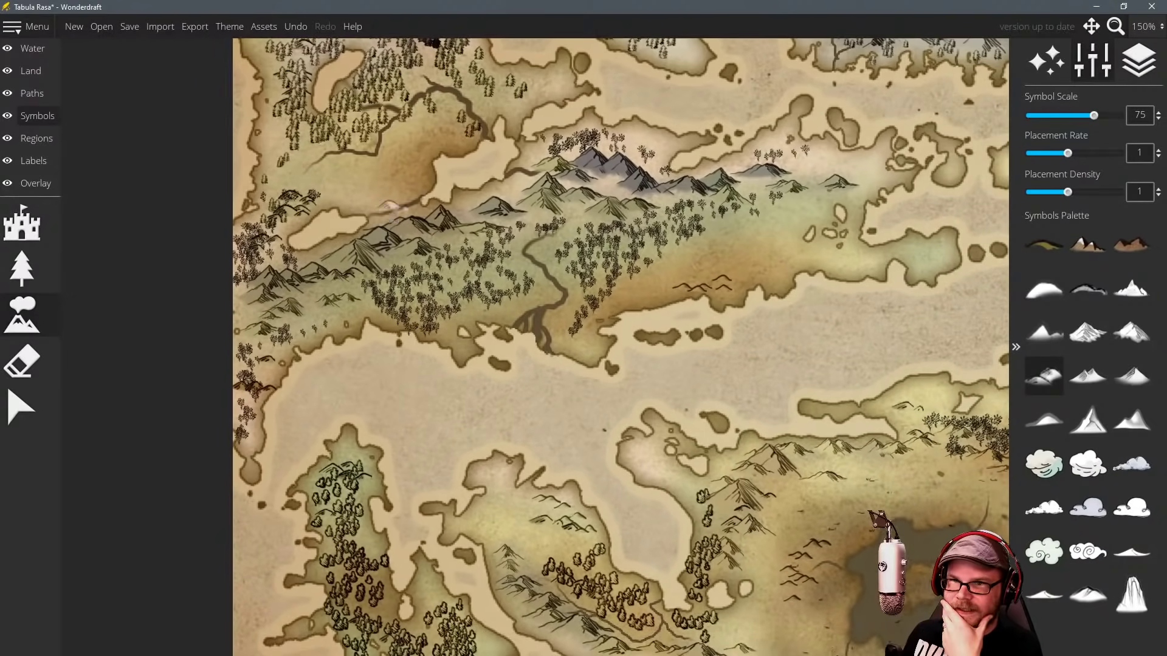
key("Up")
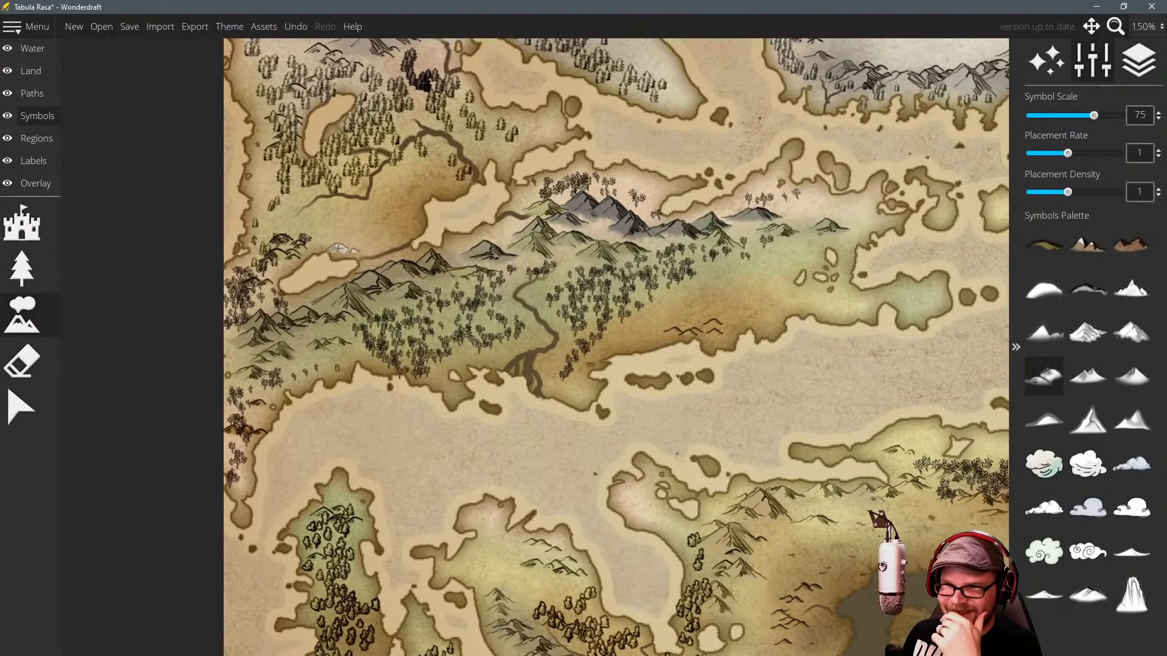
key("Right")
key("Up")
key("Right")
key("Up")
key("Right")
key("Up")
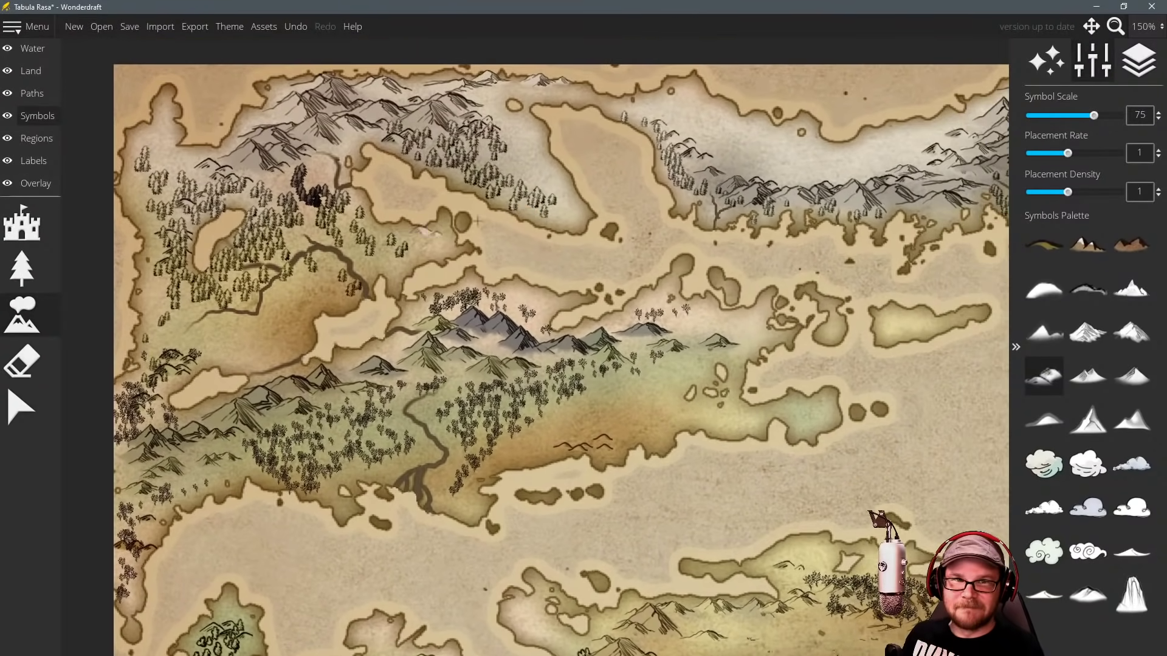
scroll(476, 221, "down", 1)
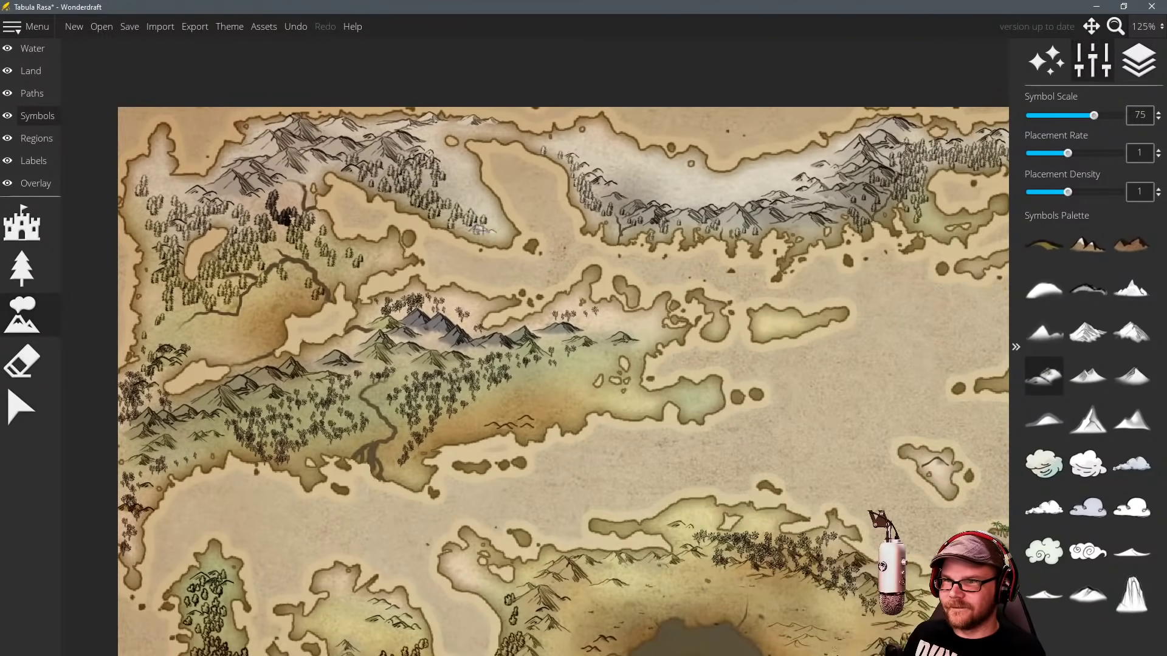
left_click_drag(510, 279, 496, 265)
left_click_drag(609, 297, 518, 234)
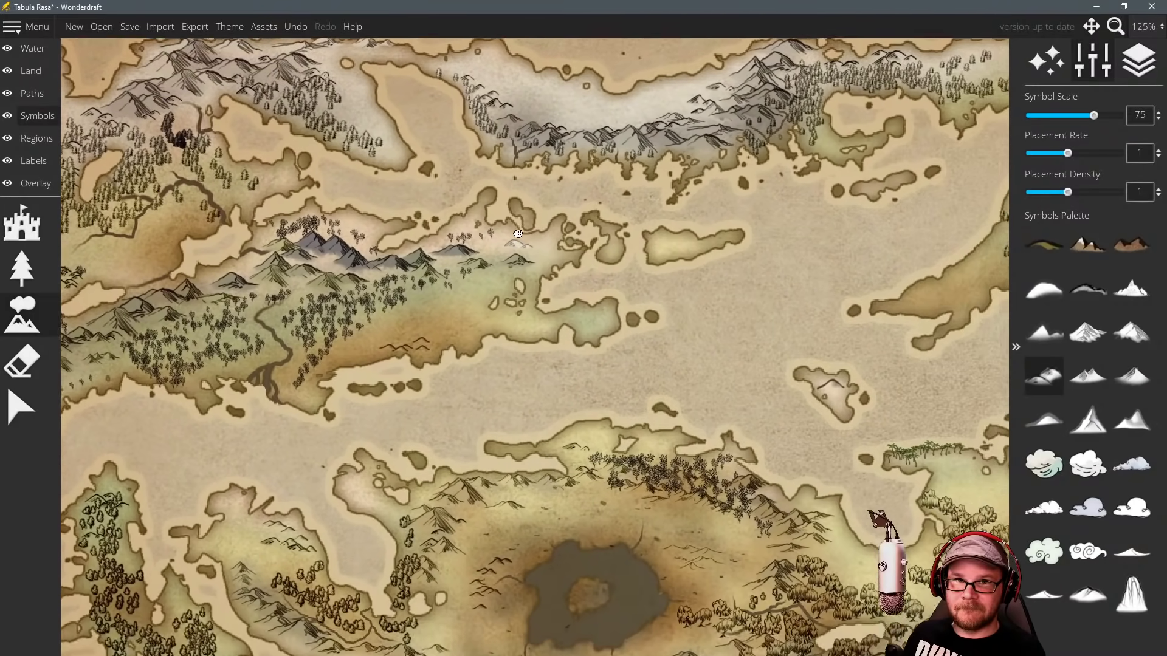
key("Down")
key("Right")
key("Down")
key("Right")
scroll(518, 234, "down", 1)
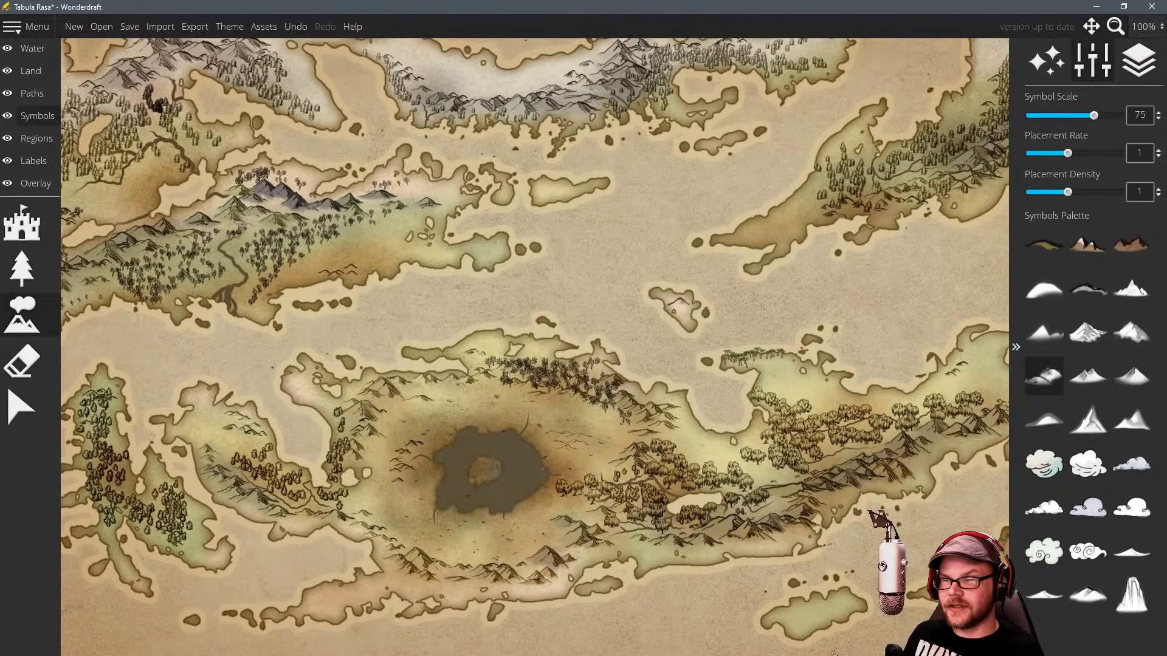
left_click_drag(340, 315, 444, 365)
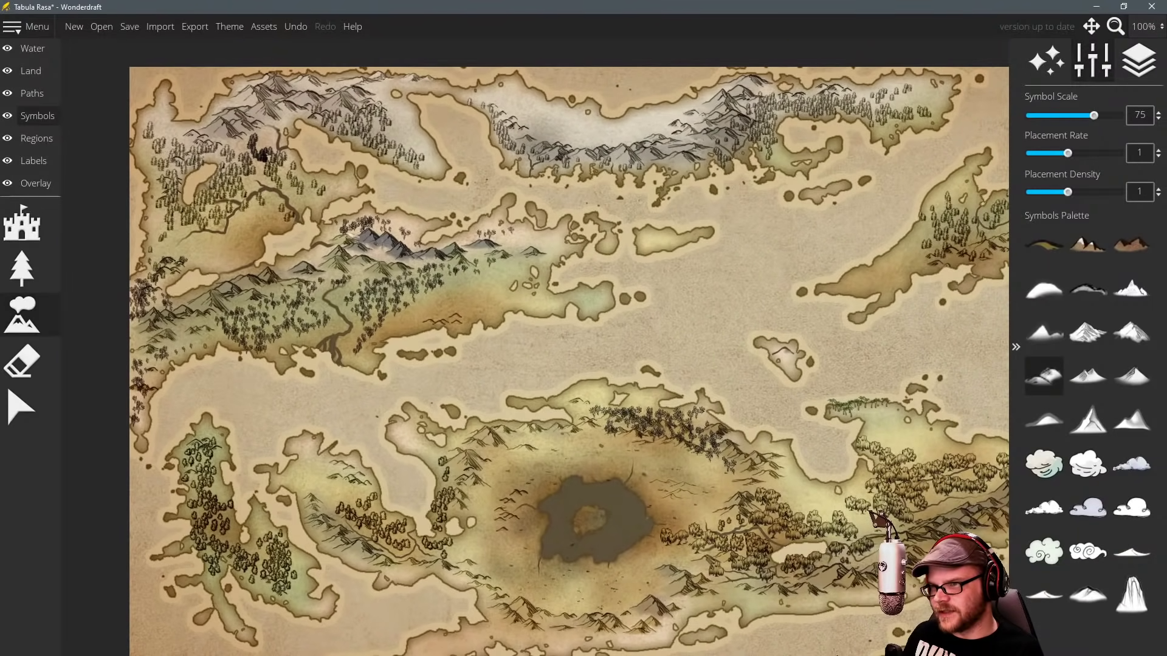
key("Down")
key("Right")
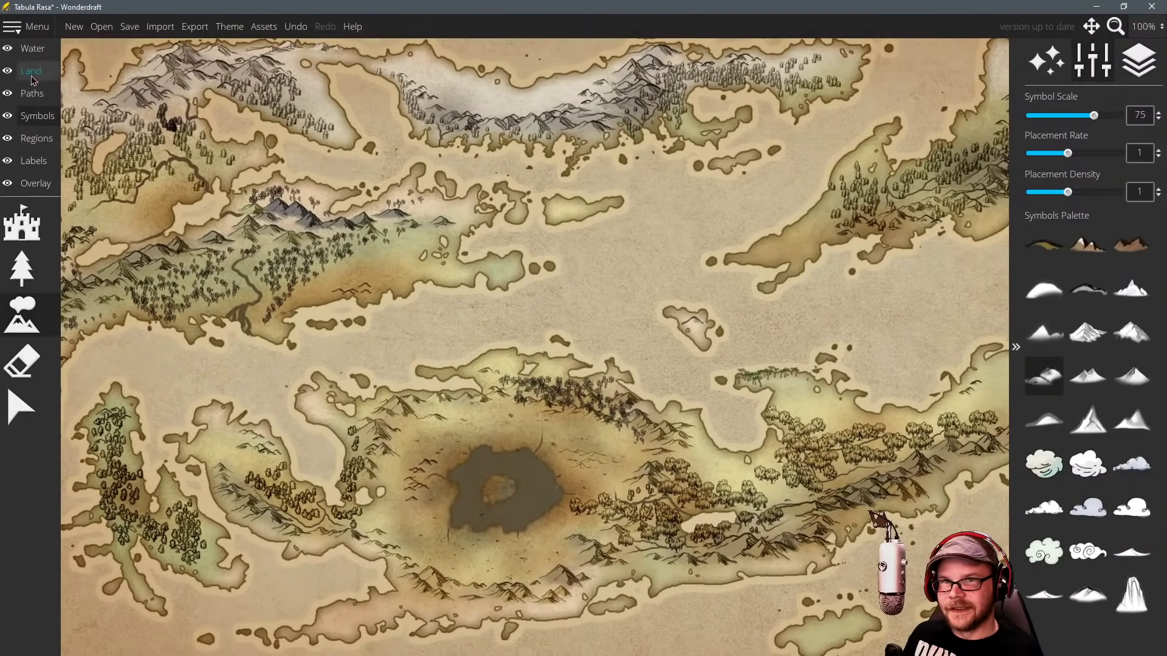
Shade the northwestern continent's central mountain range brown with the land colour brush at size 88 and opacity 0.1.
left_click(30, 71)
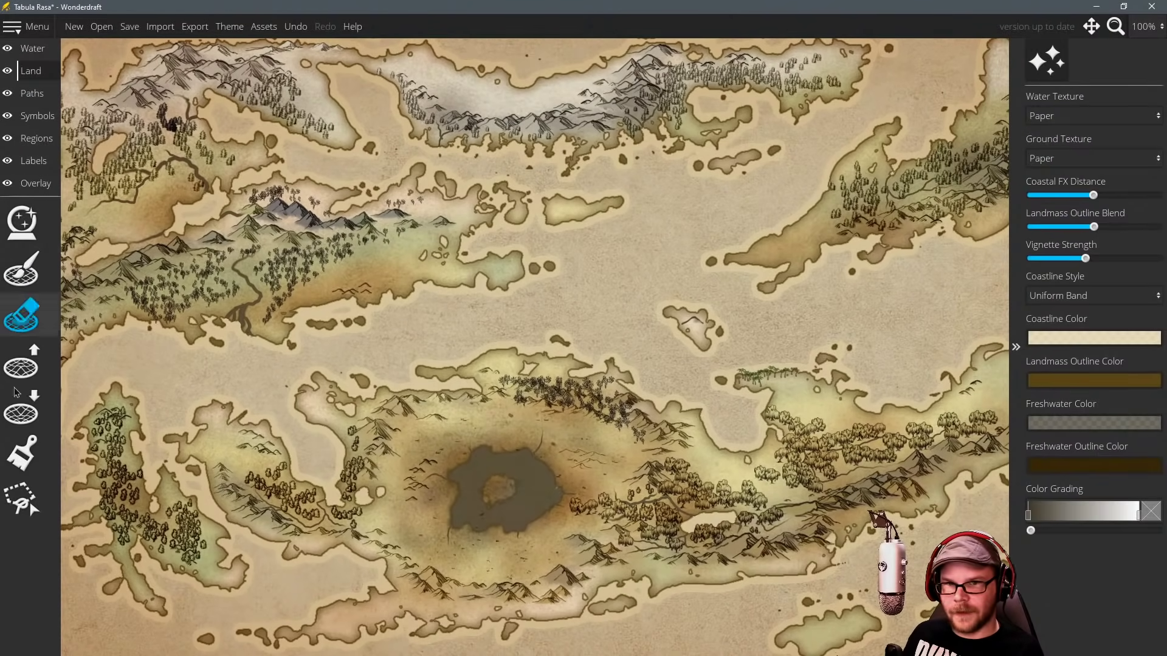
left_click(23, 454)
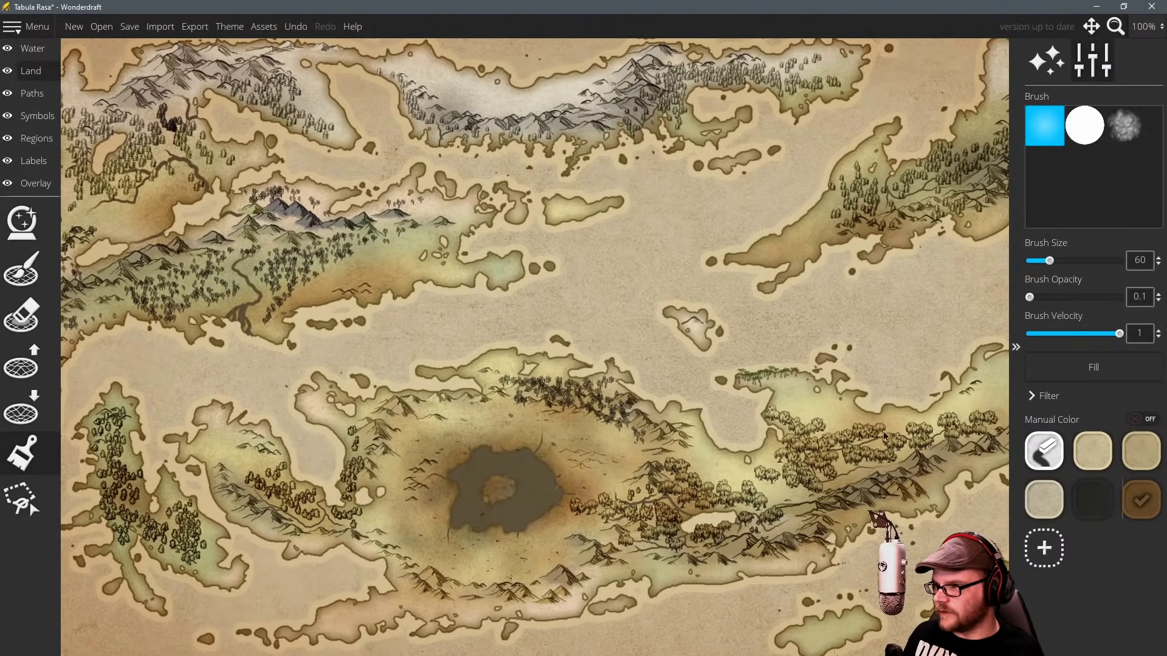
scroll(435, 211, "up", 3)
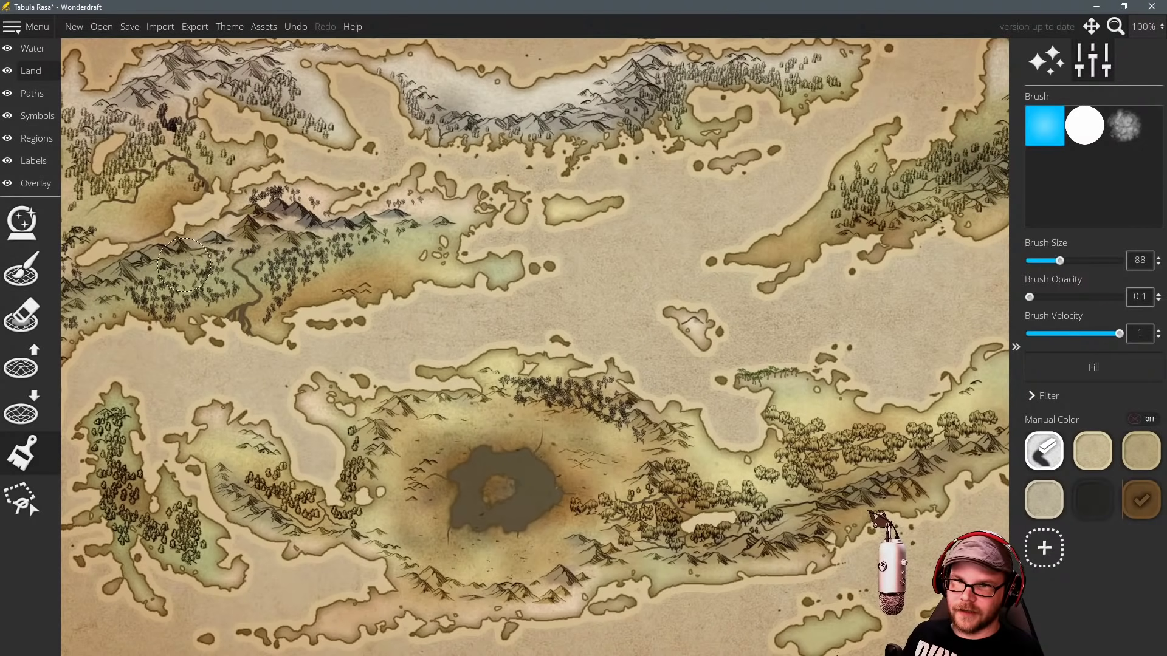
left_click_drag(176, 274, 257, 262)
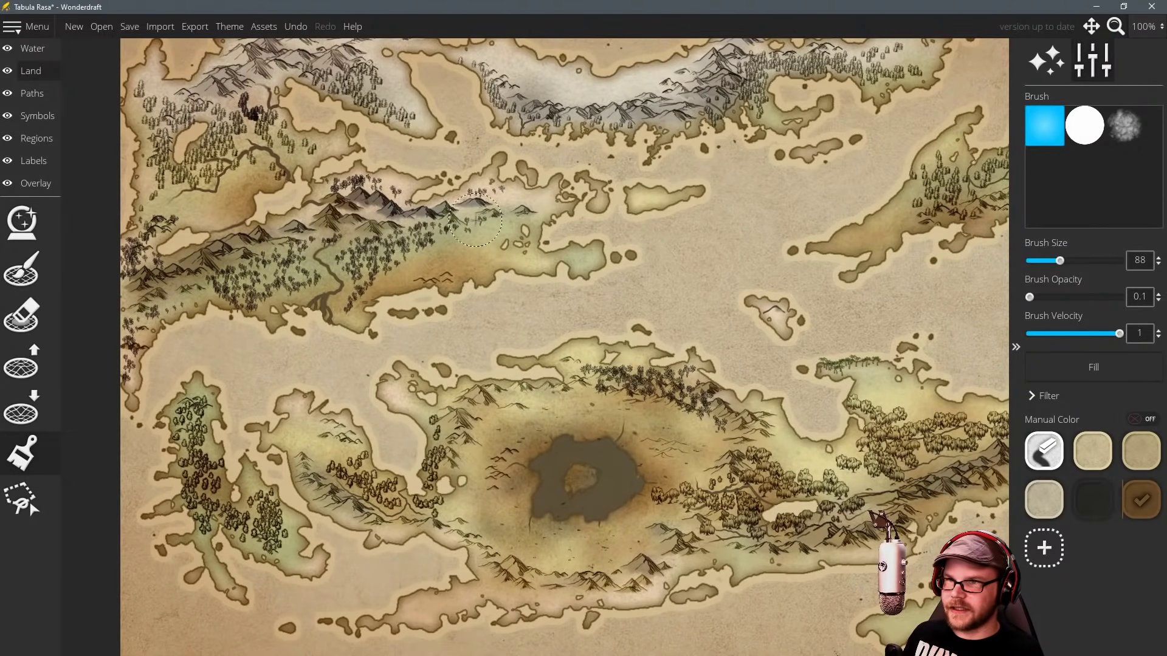
Shade the western peninsula's mountains and the ranges ringing the dark lake brown at brush size 88 and opacity 0.1.
left_click_drag(352, 464, 356, 420)
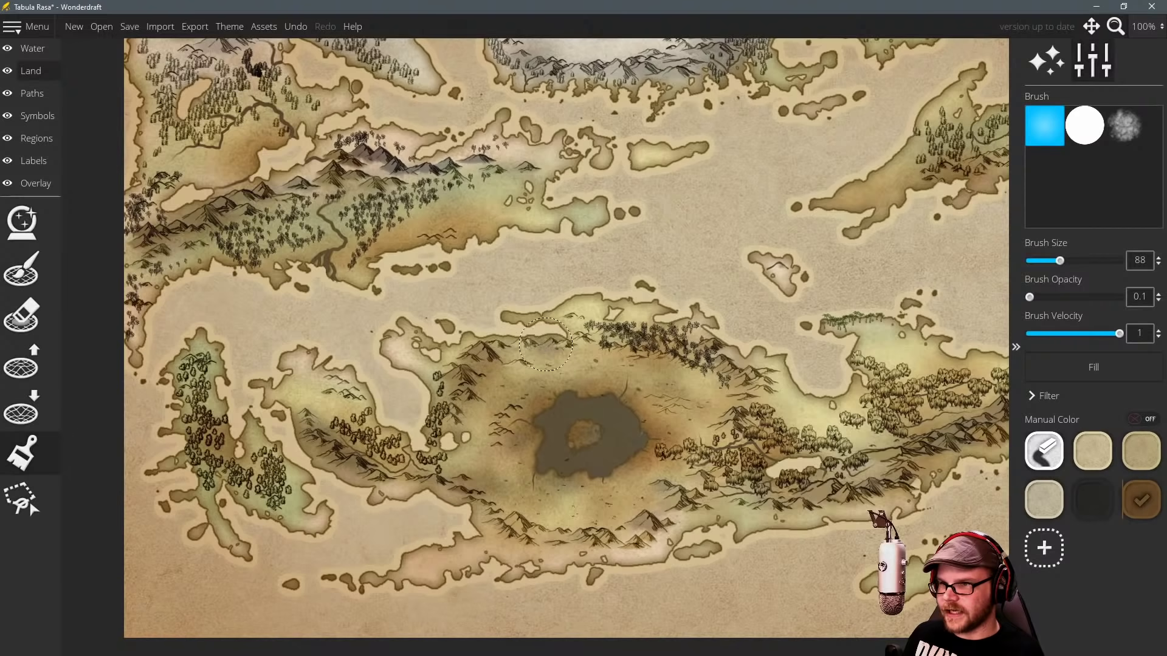
left_click_drag(598, 347, 529, 346)
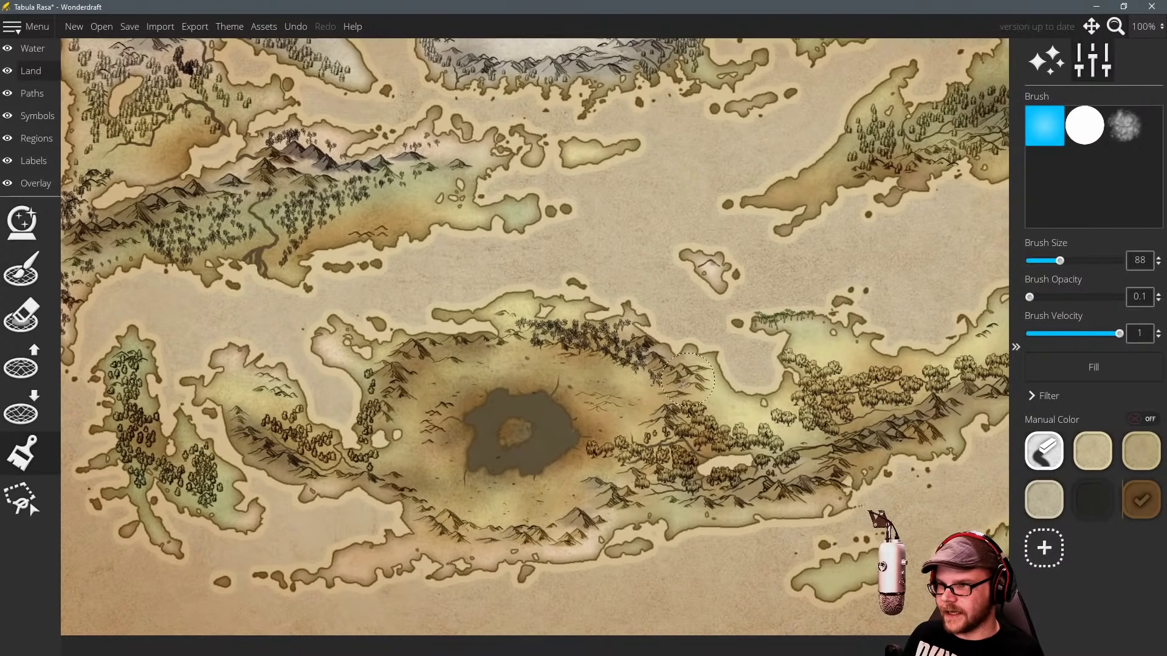
left_click_drag(585, 418, 528, 345)
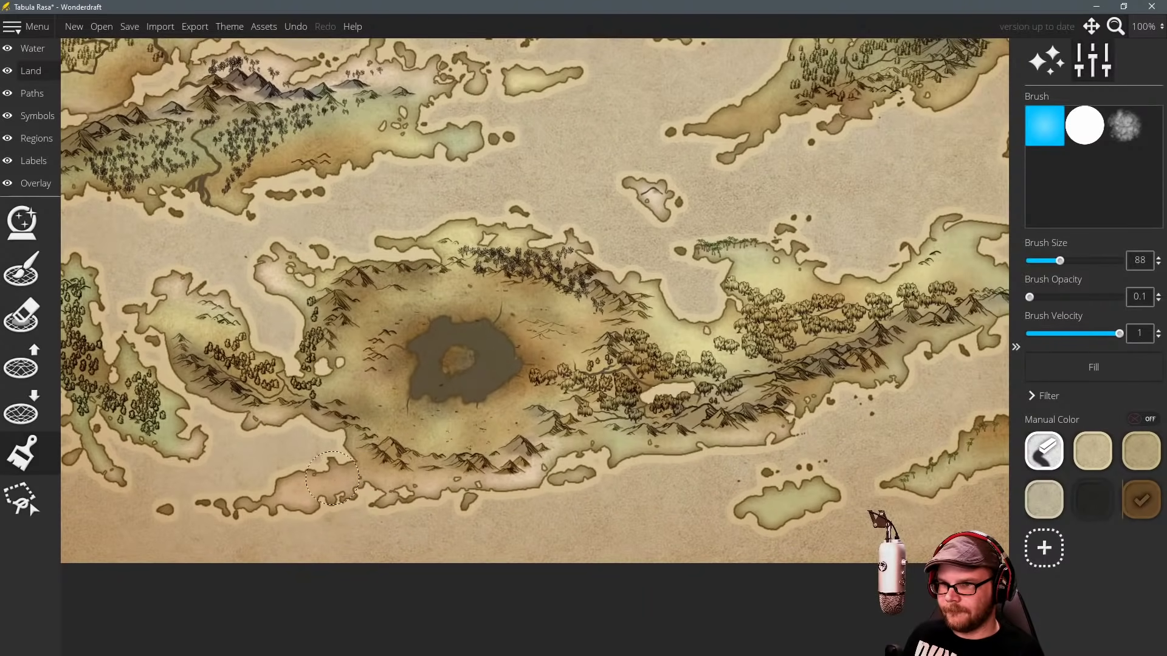
Brush brown shading over the lake continent's southern coast, western rim and northwestern cape.
mouse_move(348, 469)
left_mouse_down()
mouse_move(390, 422)
mouse_move(368, 422)
mouse_move(452, 485)
mouse_move(537, 478)
mouse_move(573, 435)
mouse_move(487, 475)
mouse_move(271, 516)
left_mouse_up()
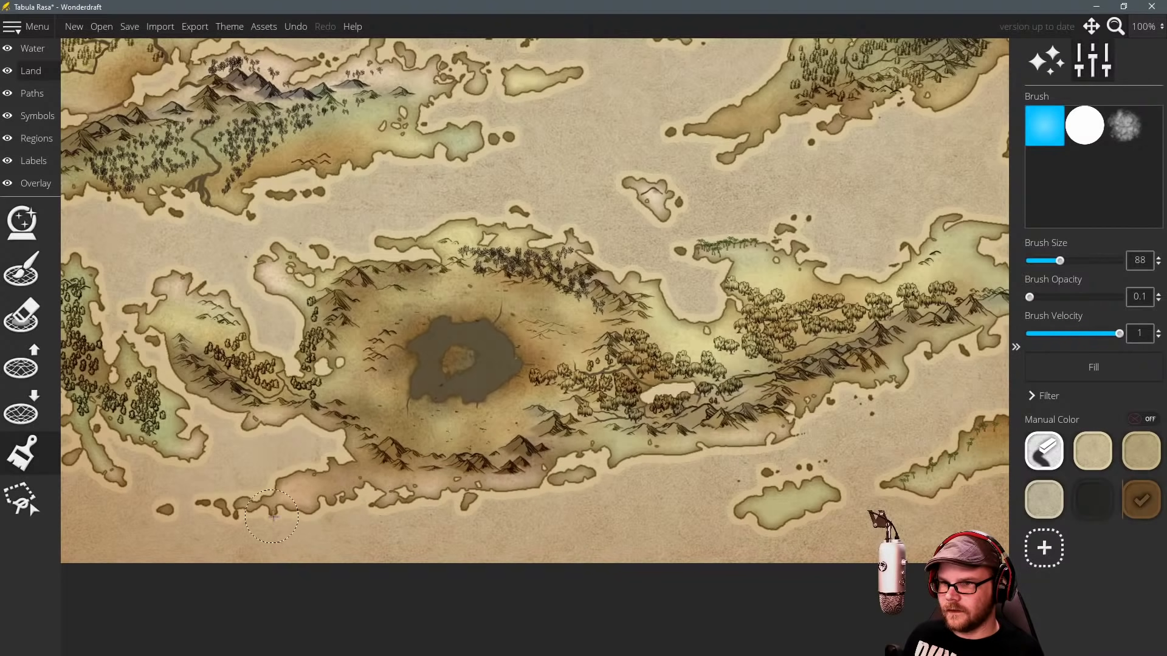
left_click_drag(356, 366, 381, 330)
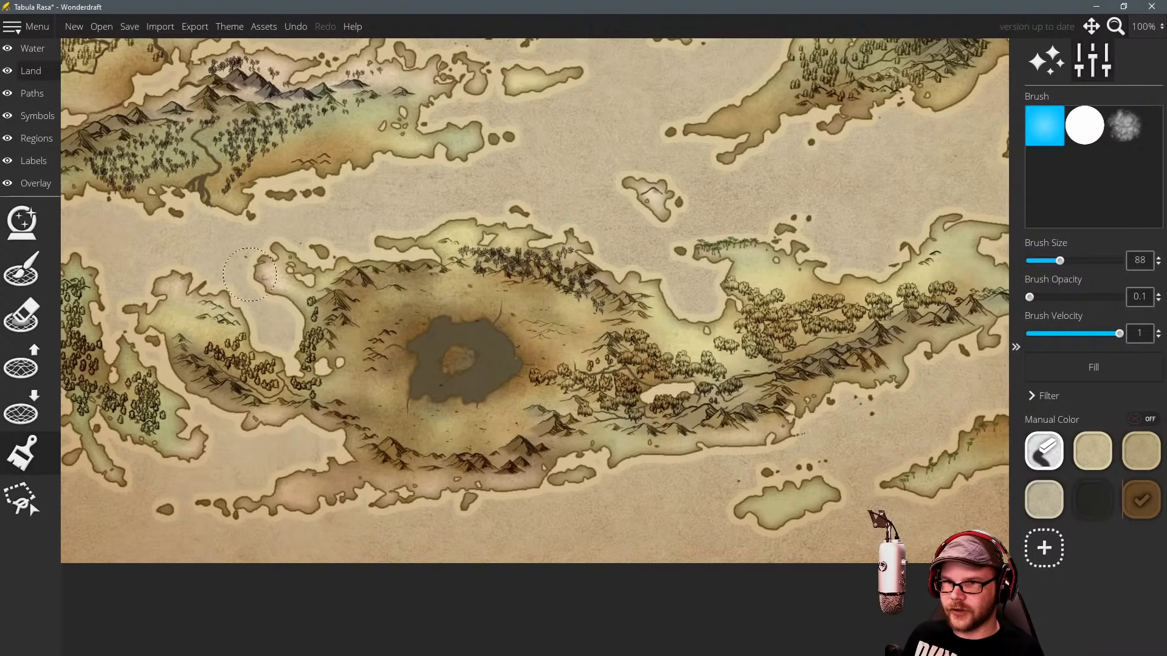
left_click_drag(249, 275, 278, 279)
Shade the small mountain island in the central sea and the islets south of the northern snowfield brown.
mouse_move(502, 353)
left_mouse_down()
mouse_move(462, 346)
mouse_move(438, 414)
left_mouse_up()
left_click_drag(561, 268, 435, 323)
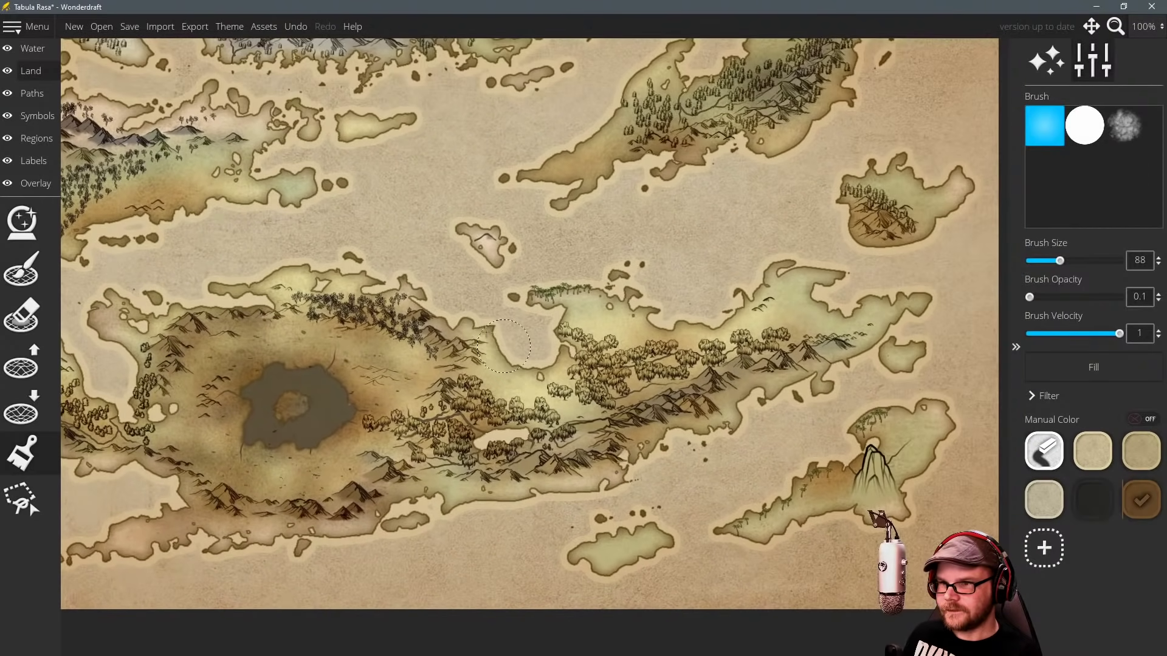
mouse_move(480, 258)
left_mouse_down()
mouse_move(508, 335)
mouse_move(601, 407)
left_mouse_up()
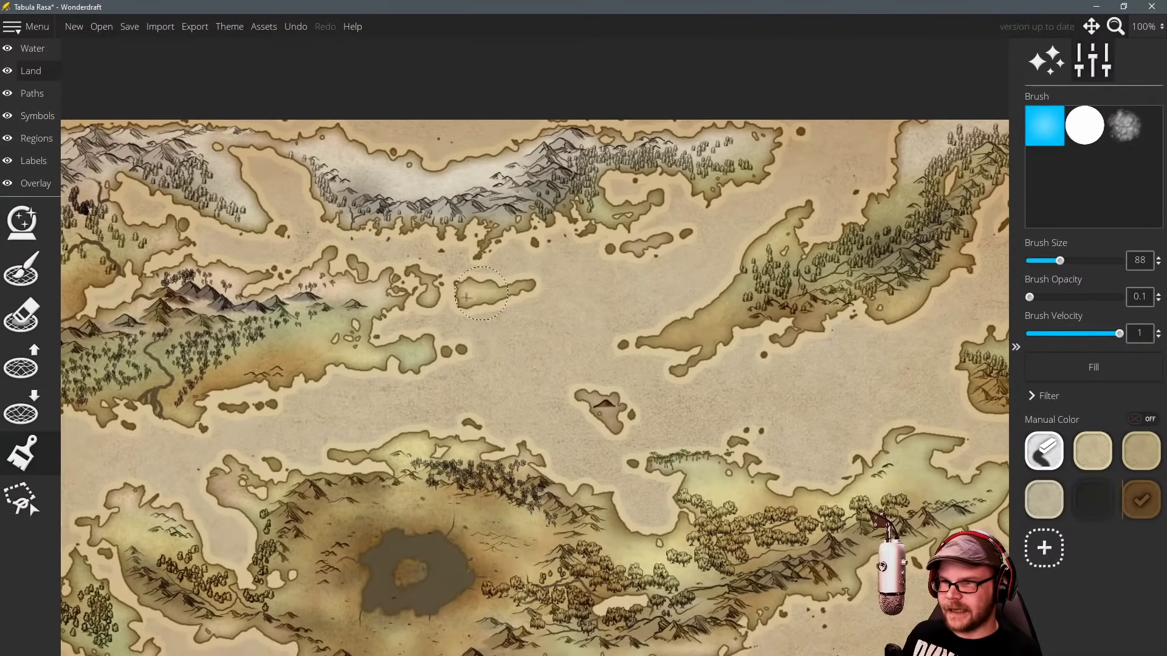
left_click_drag(401, 326, 526, 352)
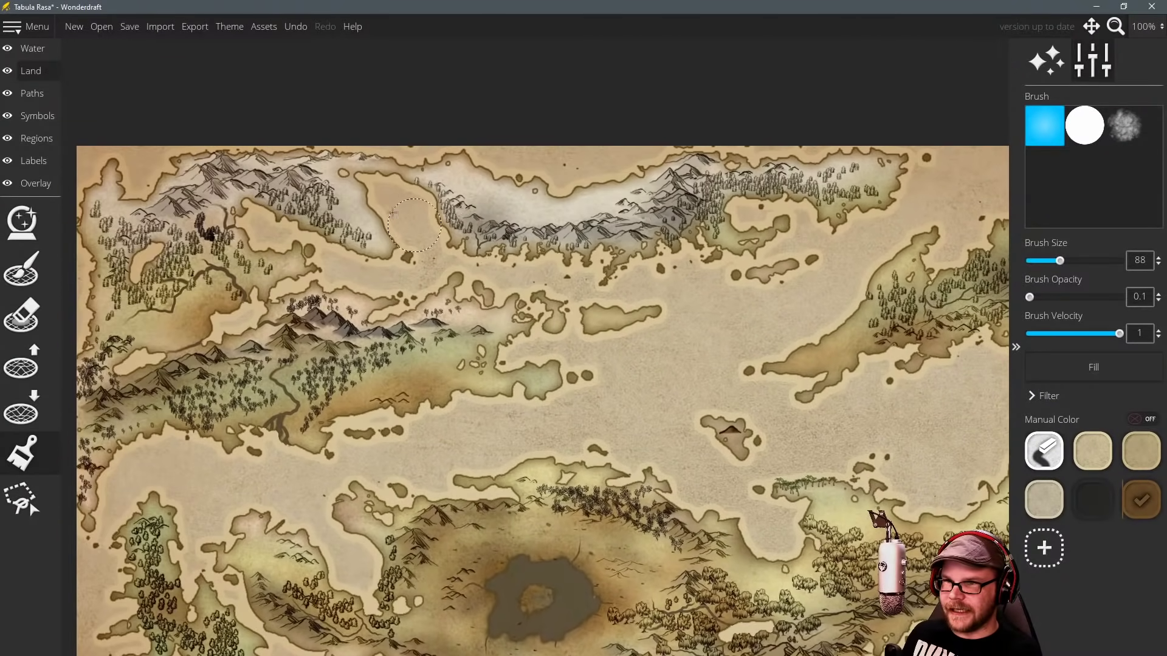
mouse_move(732, 285)
left_mouse_down()
mouse_move(476, 301)
mouse_move(483, 260)
left_mouse_up()
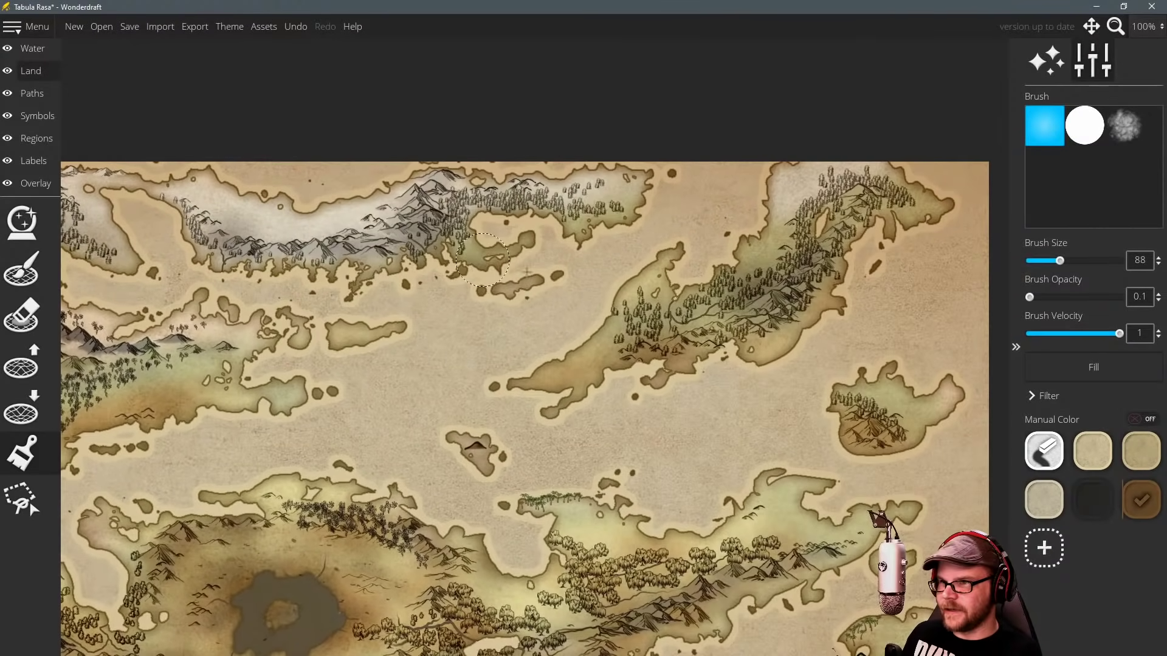
Brush brown shading along the northeastern continent's mountains and coast and over the island to its southeast.
left_click_drag(838, 266, 836, 289)
left_click_drag(859, 344, 873, 300)
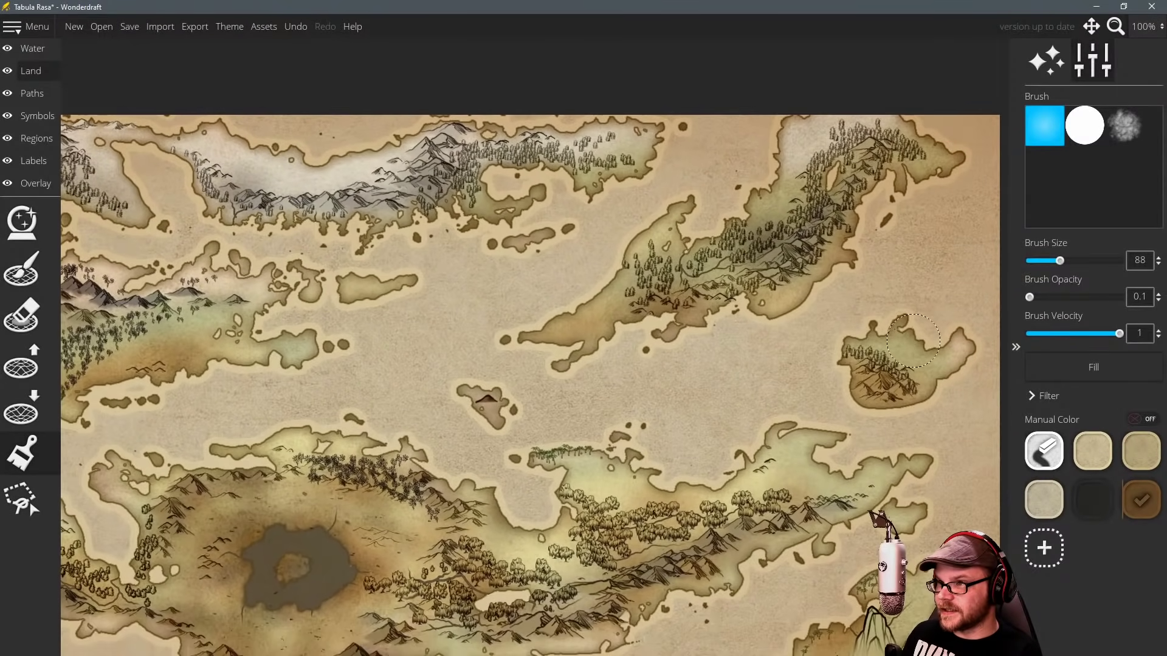
mouse_move(703, 338)
left_mouse_down()
mouse_move(719, 292)
mouse_move(710, 255)
left_mouse_up()
Darken the tall peak on the southeastern island using the brown and black land colours, and select the light beige colour.
mouse_move(899, 392)
left_mouse_down()
mouse_move(872, 404)
mouse_move(833, 377)
mouse_move(779, 375)
mouse_move(808, 362)
mouse_move(806, 391)
mouse_move(751, 323)
mouse_move(806, 332)
mouse_move(714, 322)
mouse_move(674, 341)
mouse_move(761, 319)
mouse_move(695, 328)
mouse_move(521, 299)
left_mouse_up()
left_click_drag(521, 299, 588, 259)
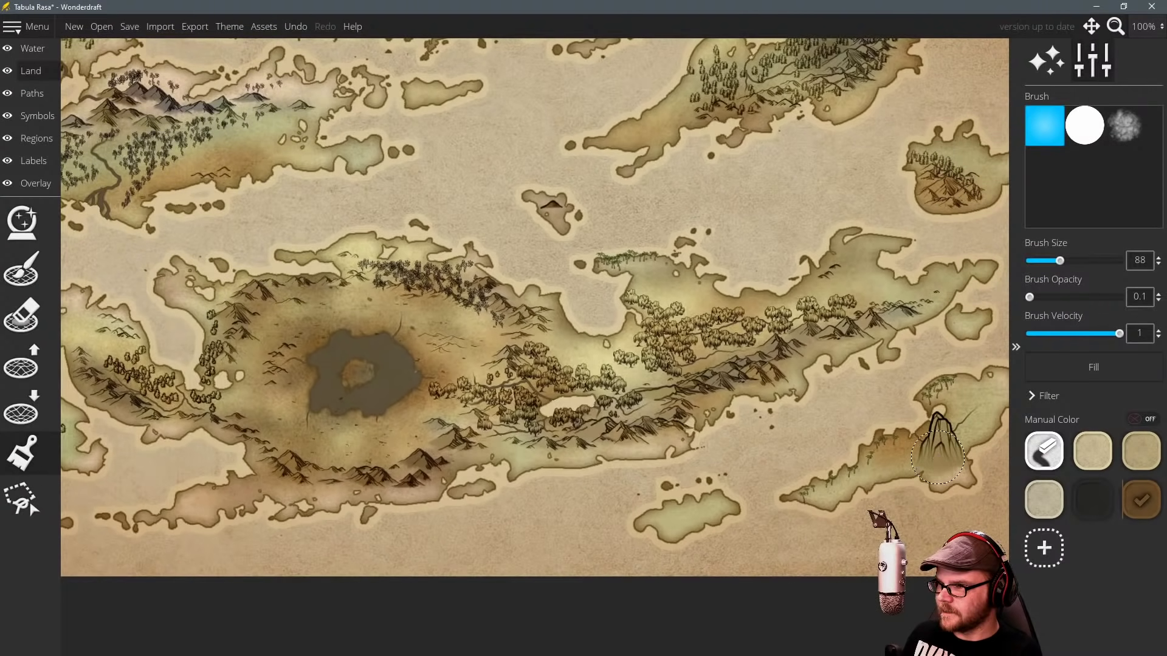
mouse_move(937, 457)
left_mouse_down()
mouse_move(833, 453)
mouse_move(828, 438)
mouse_move(835, 454)
mouse_move(787, 468)
mouse_move(846, 473)
mouse_move(836, 439)
mouse_move(833, 462)
mouse_move(842, 475)
mouse_move(833, 448)
mouse_move(855, 471)
left_mouse_up()
left_click(1141, 500)
left_click(1097, 510)
left_click(1079, 461)
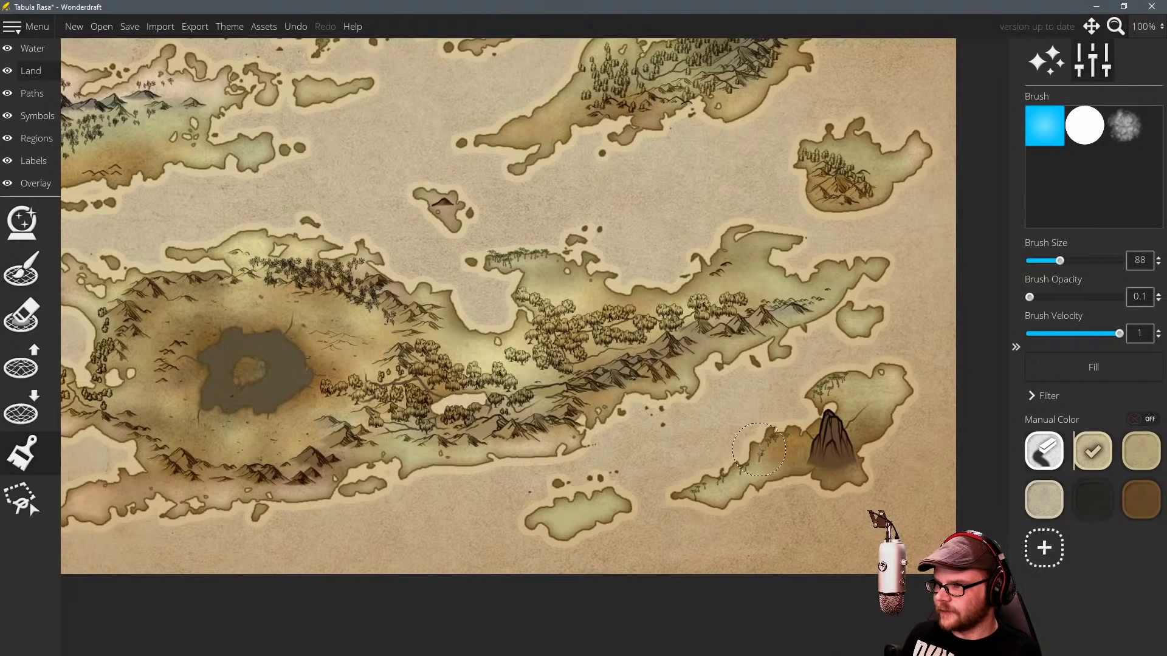
Switch from land colouring to placing symbols and set the symbol set to All.
left_click_drag(743, 433, 769, 404)
left_click_drag(542, 339, 582, 344)
left_click_drag(520, 235, 594, 280)
mouse_move(489, 224)
left_mouse_down()
mouse_move(521, 239)
mouse_move(538, 297)
left_mouse_up()
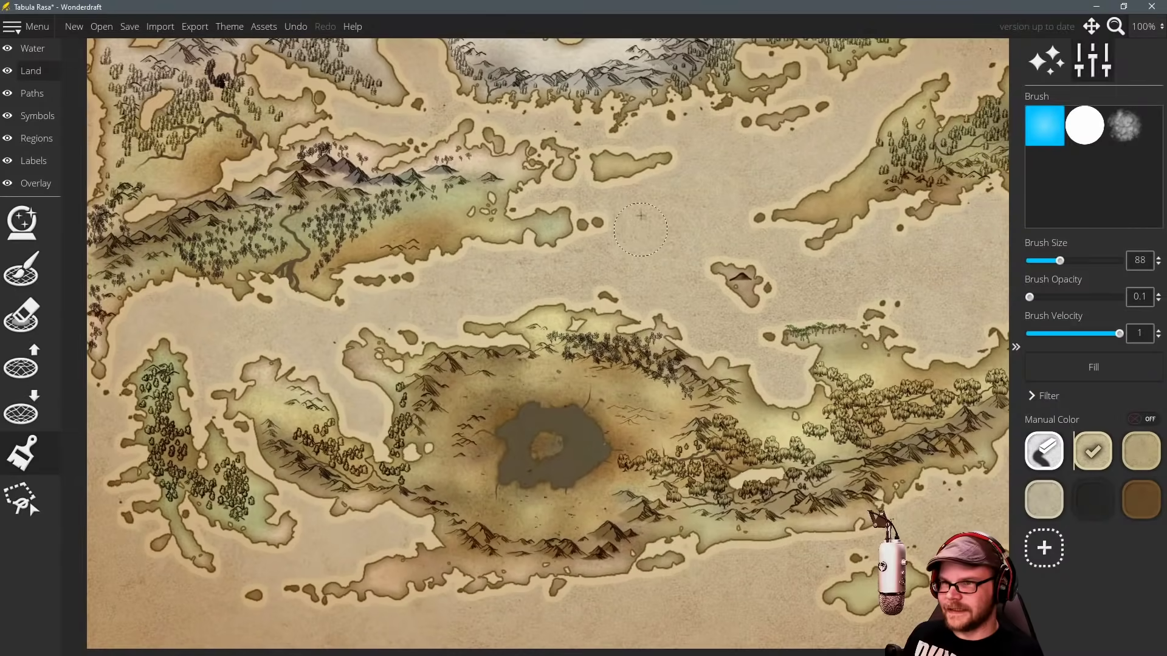
left_click_drag(641, 215, 631, 347)
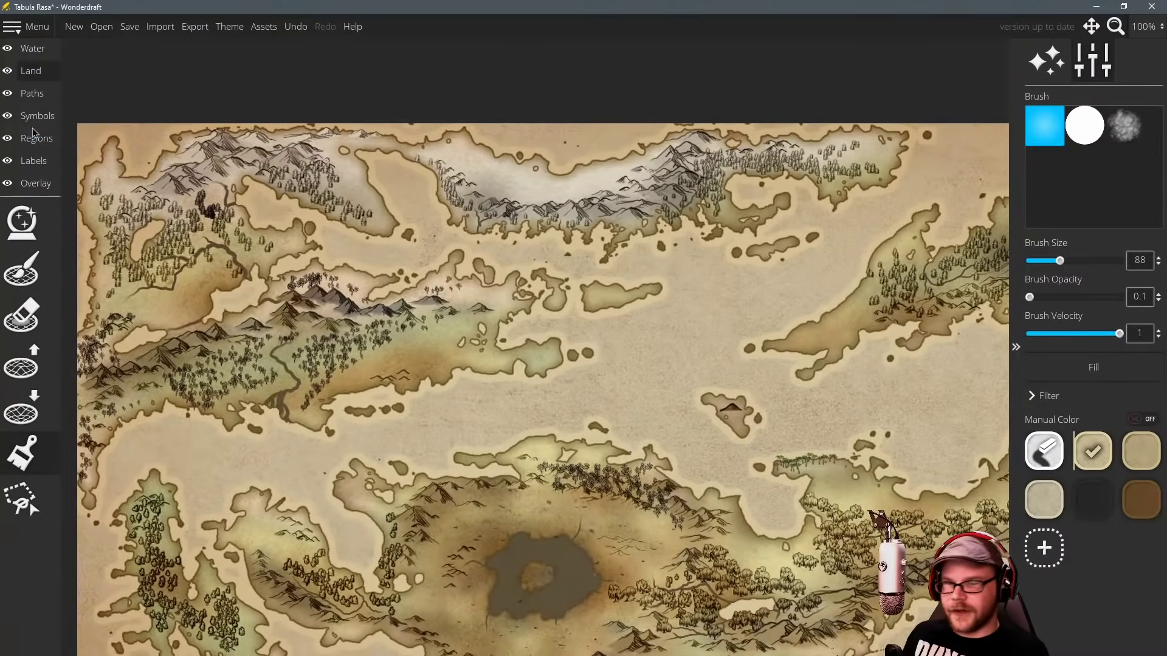
key("Down")
key("Right")
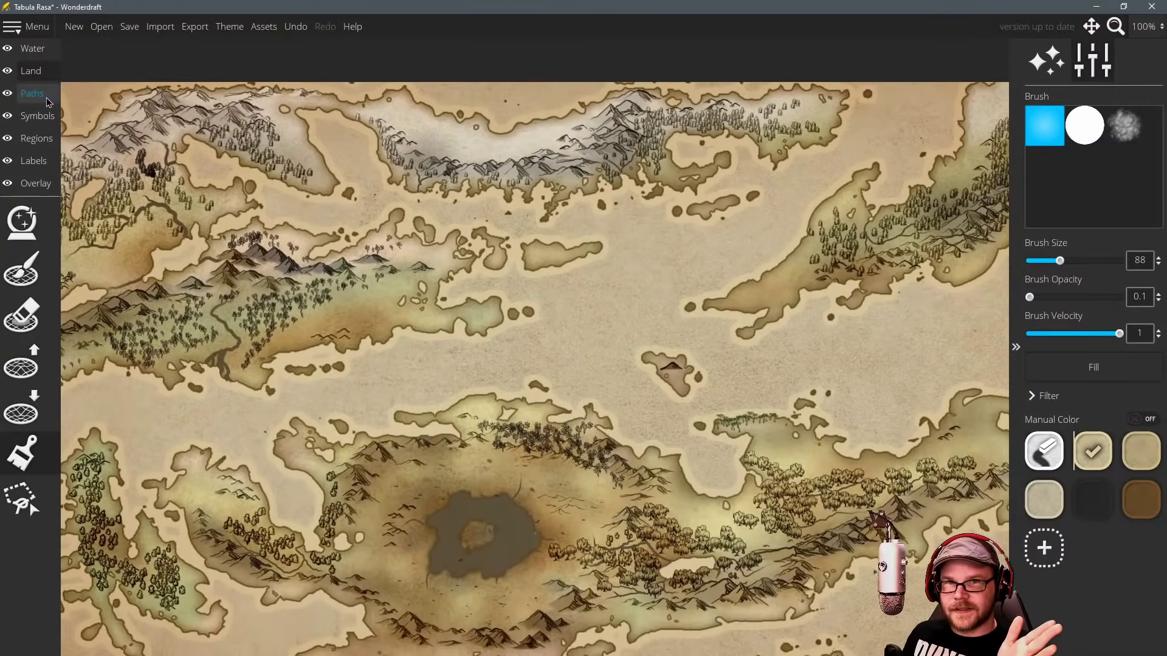
left_click(36, 116)
left_click(22, 224)
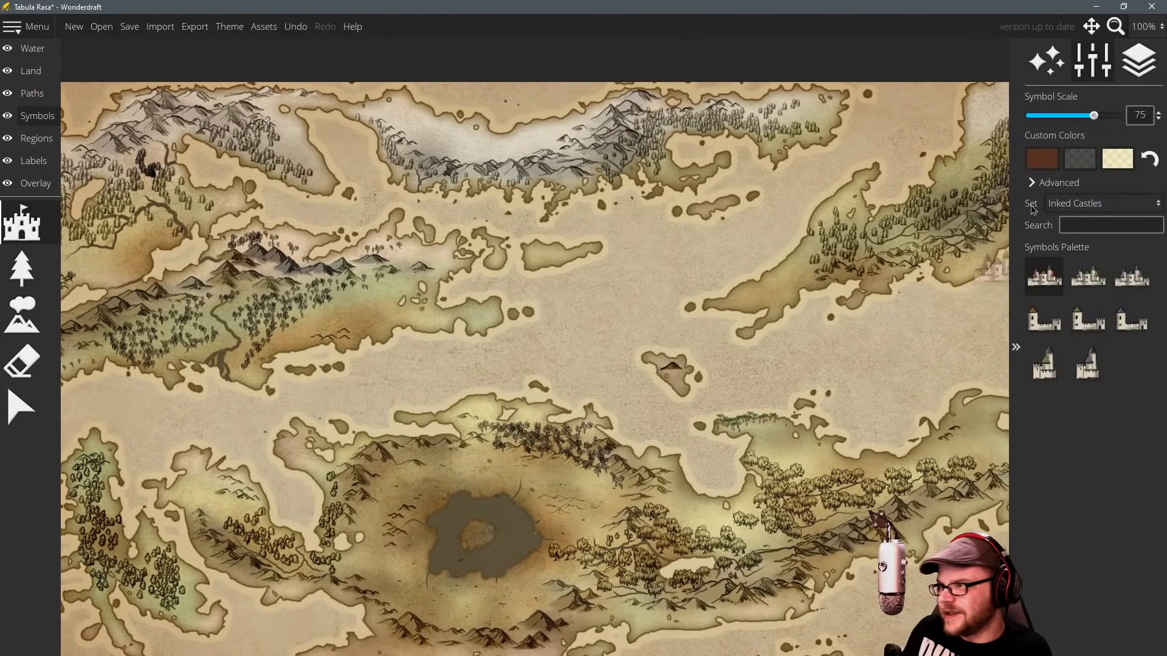
left_click(1093, 207)
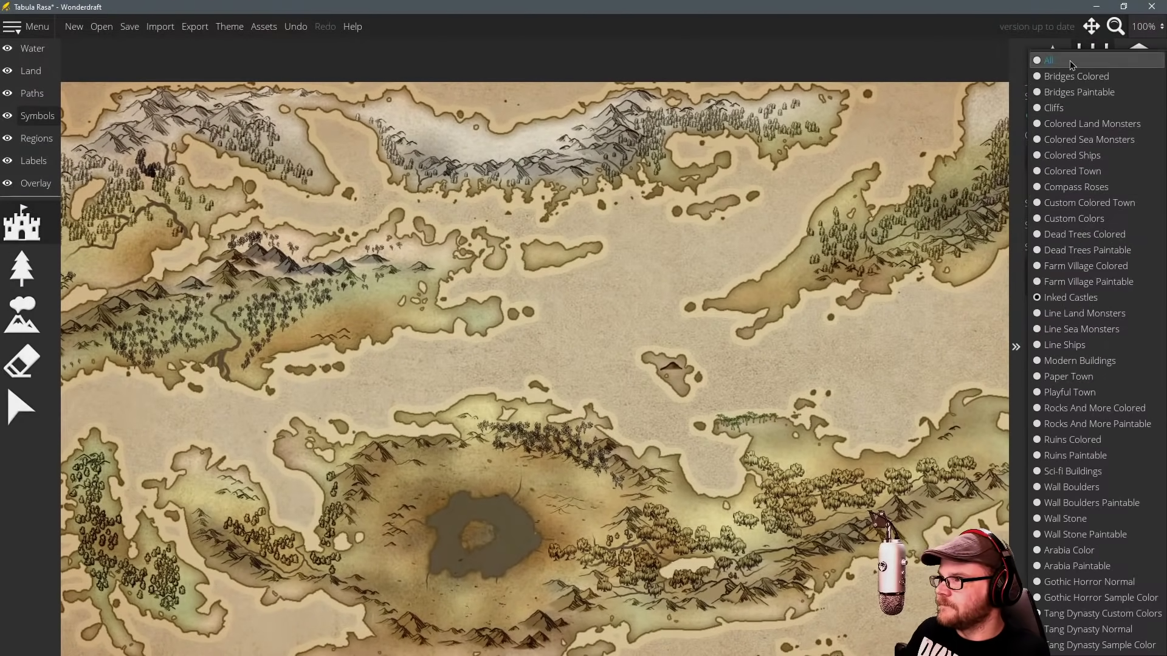
left_click(1069, 60)
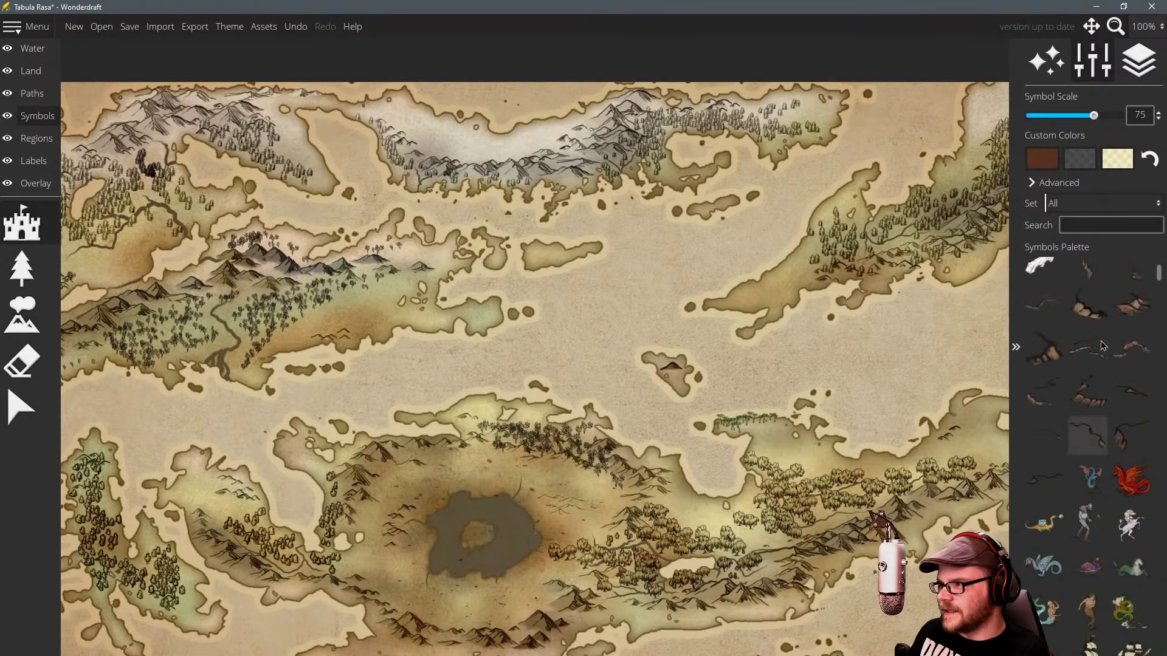
Place a forked cliff symbol at scale 20 on the plain southwest of the central lake.
scroll(1084, 419, "down", 3)
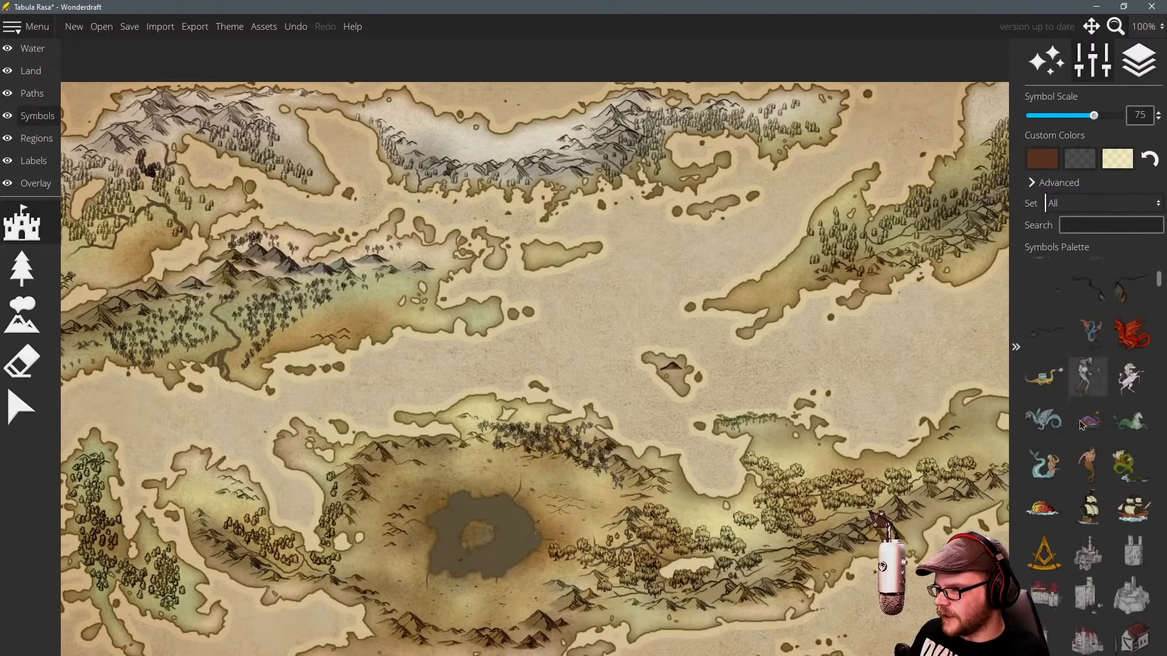
scroll(1081, 422, "down", 5)
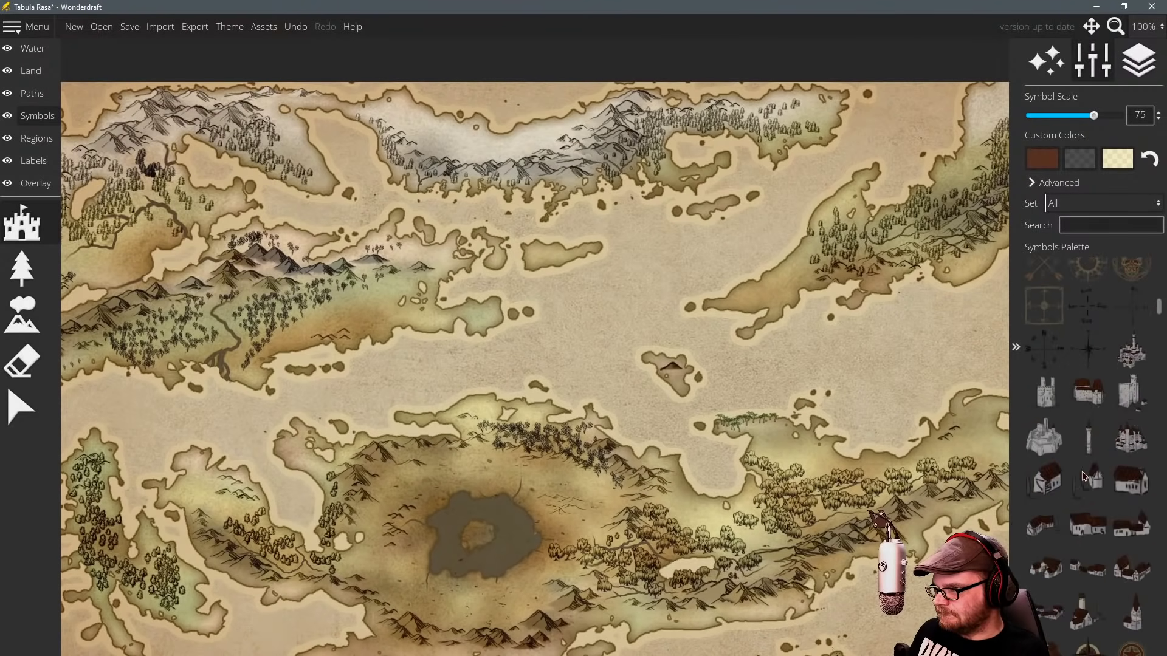
scroll(1082, 473, "up", 10)
left_click_drag(783, 425, 788, 421)
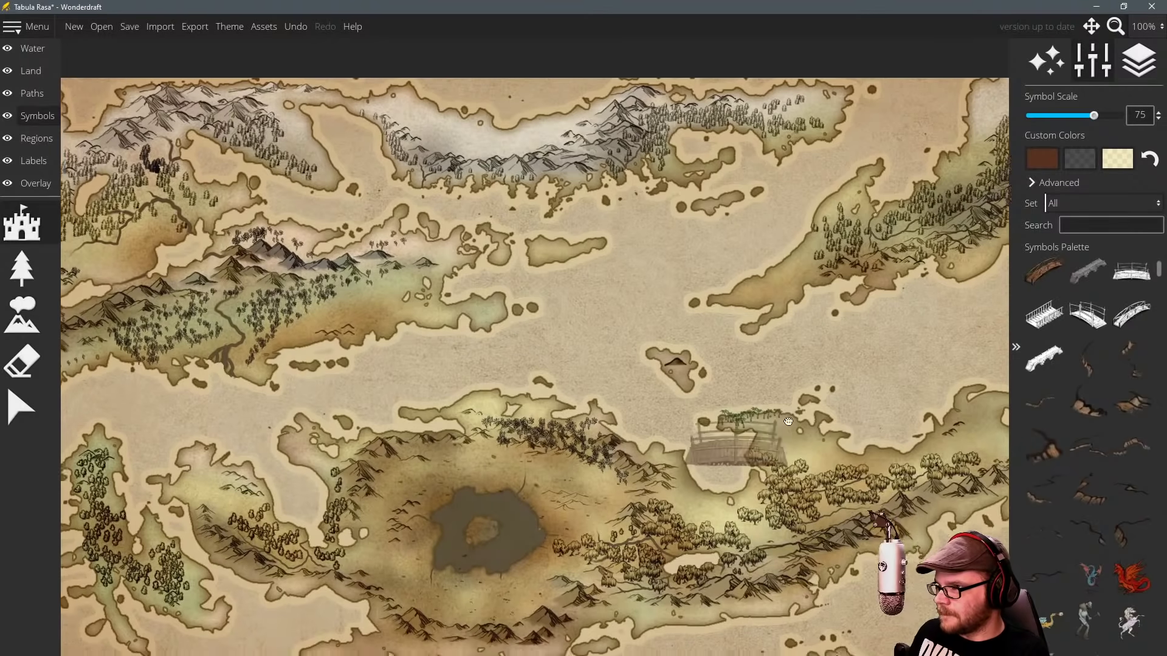
scroll(788, 421, "down", 2)
scroll(809, 291, "up", 5)
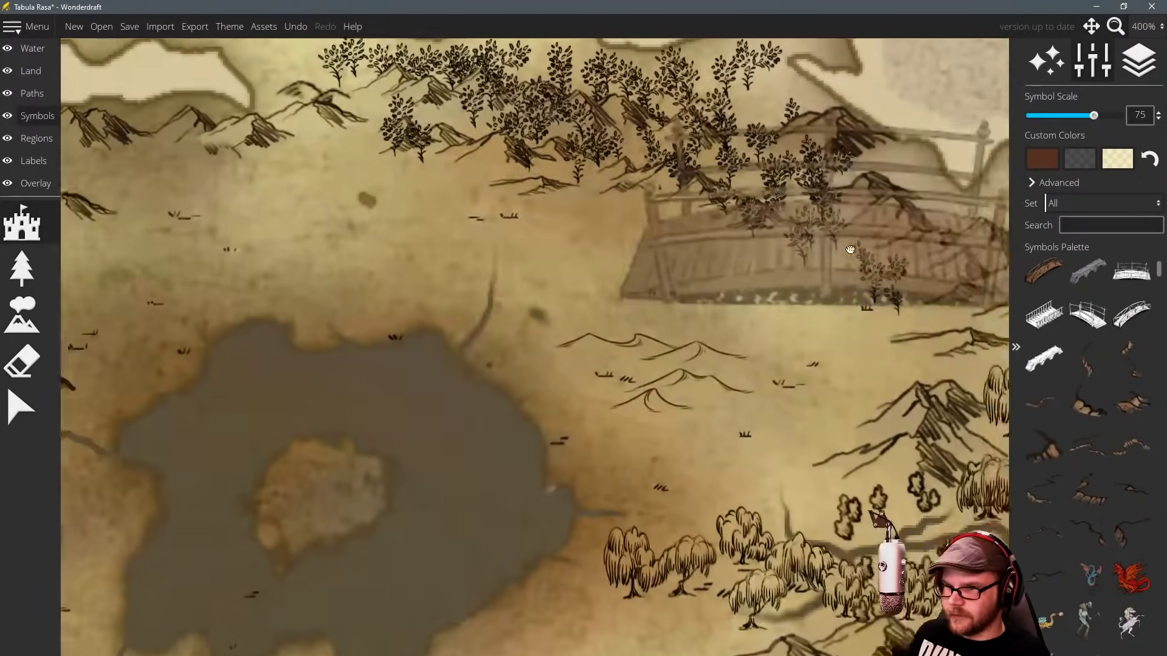
scroll(842, 258, "down", 4)
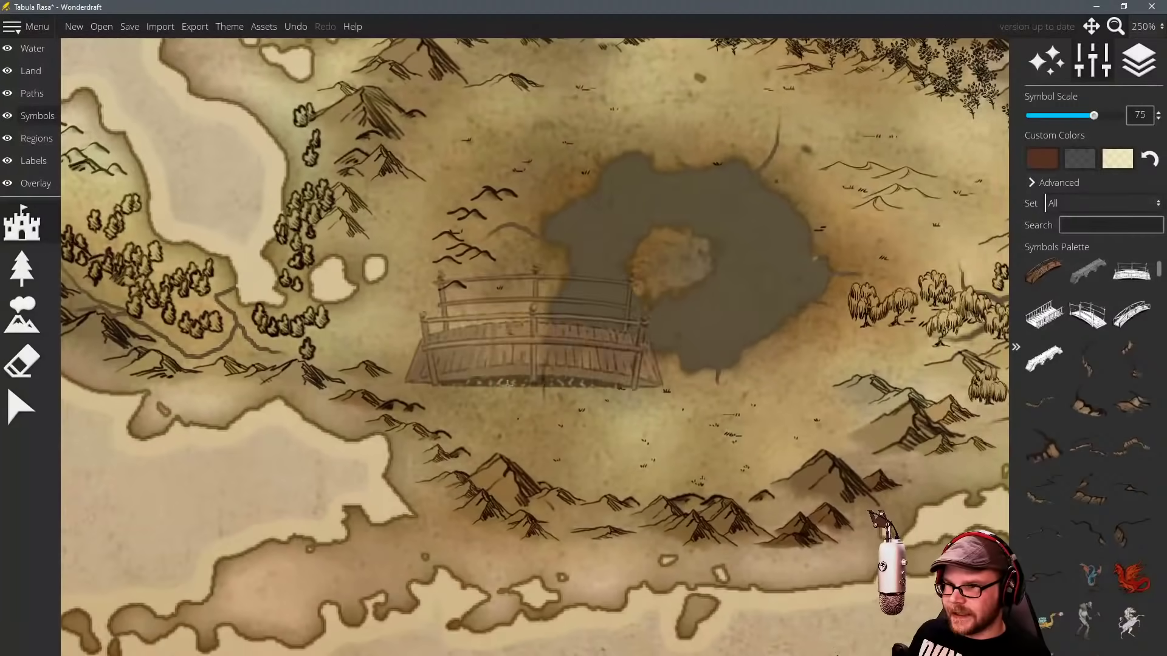
left_click(1131, 359)
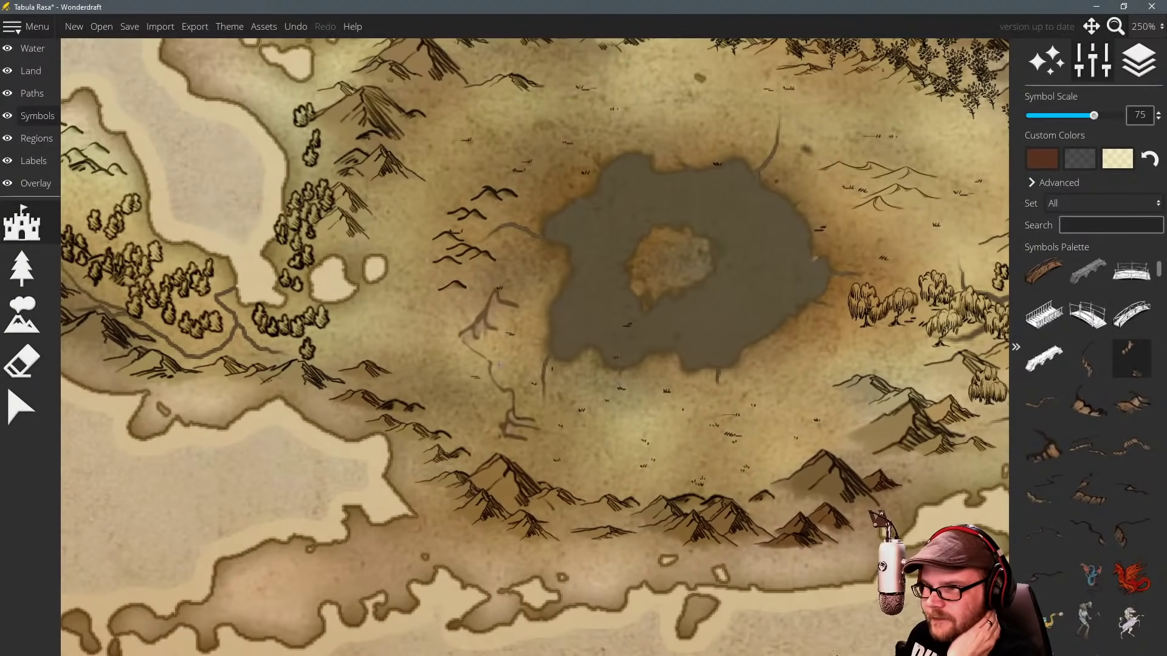
scroll(499, 366, "down", 8)
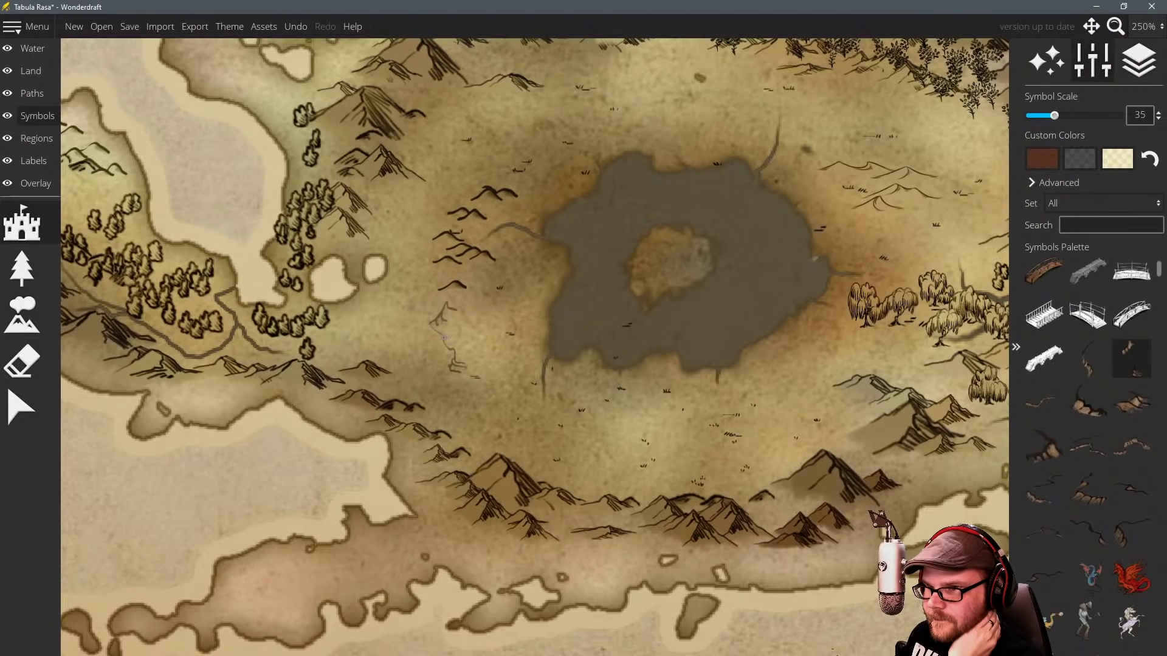
scroll(446, 337, "down", 3)
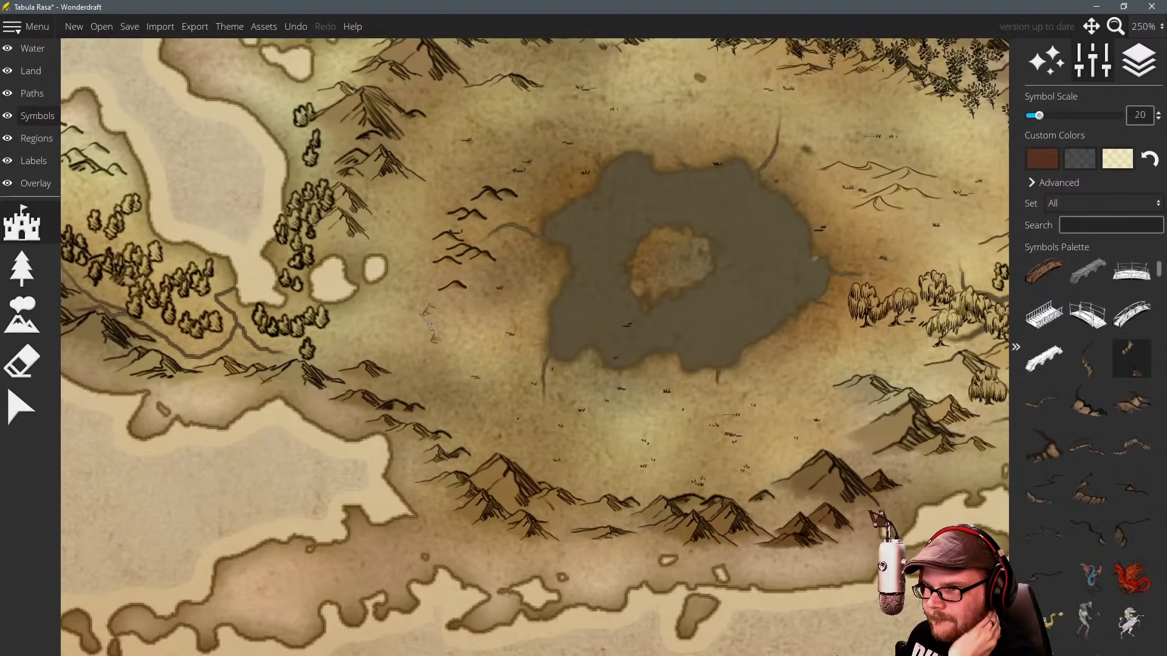
left_click(430, 322)
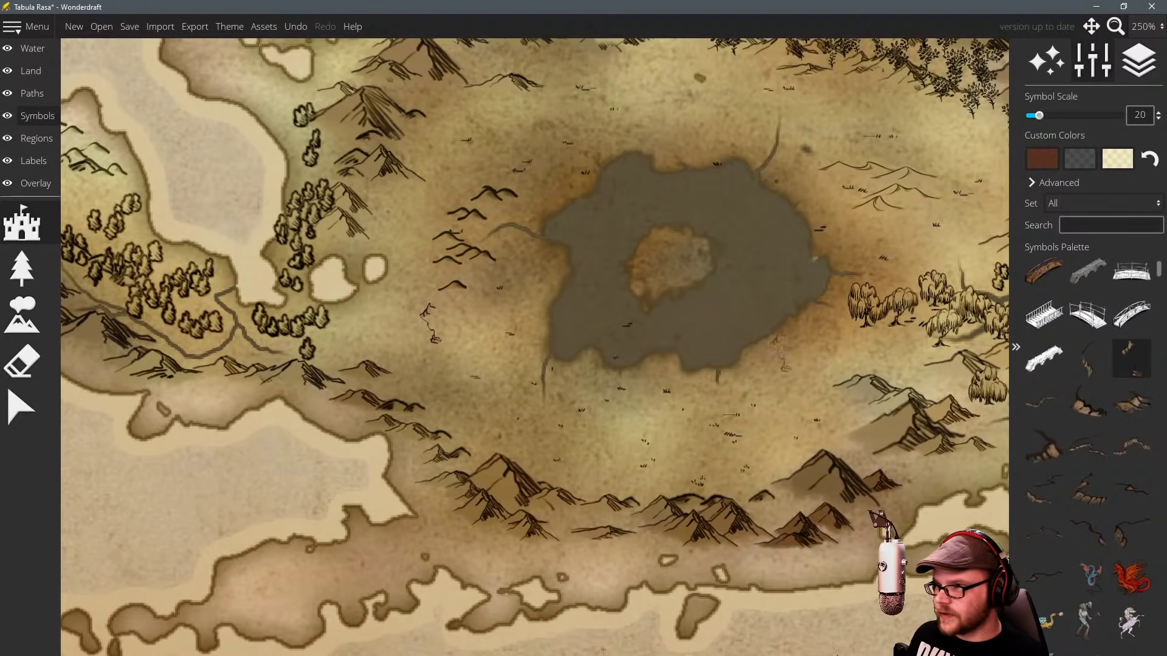
Extend the cliffs southwest of the lake with several different cliff symbols at scale 20.
left_click(1088, 360)
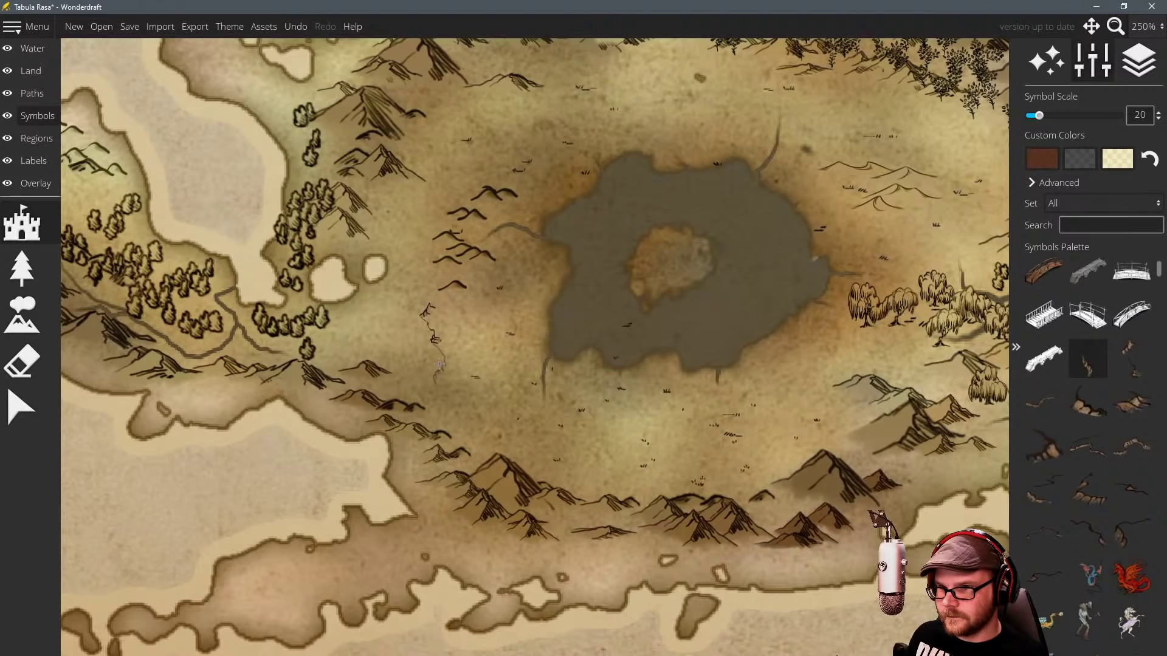
left_click(1044, 448)
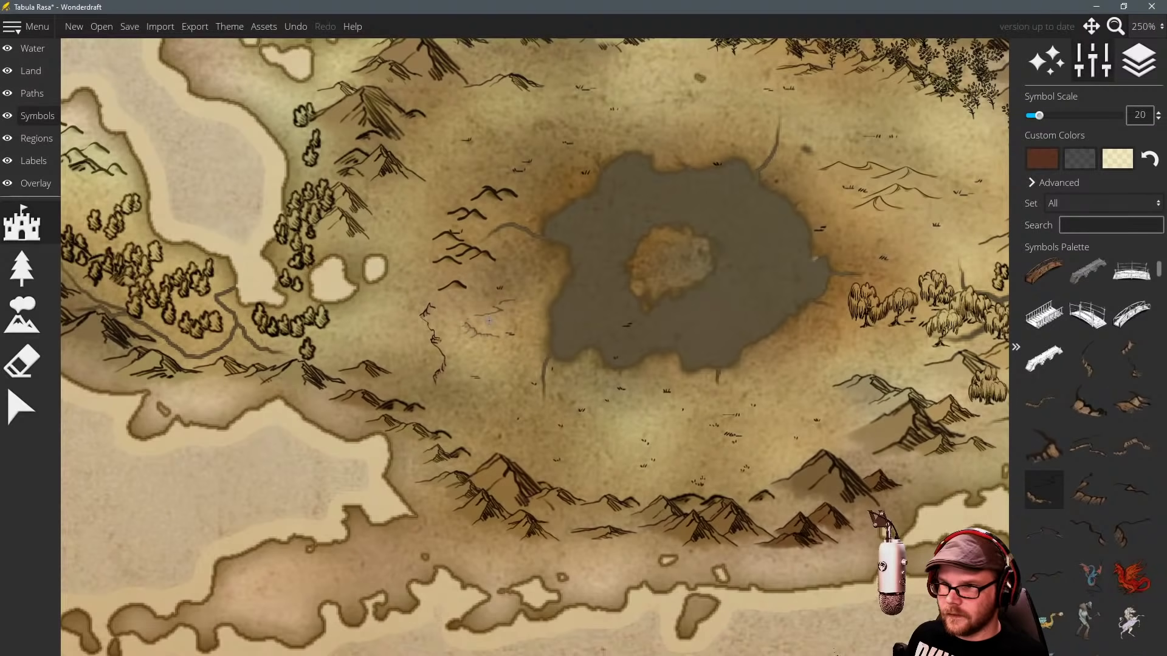
left_click(463, 321)
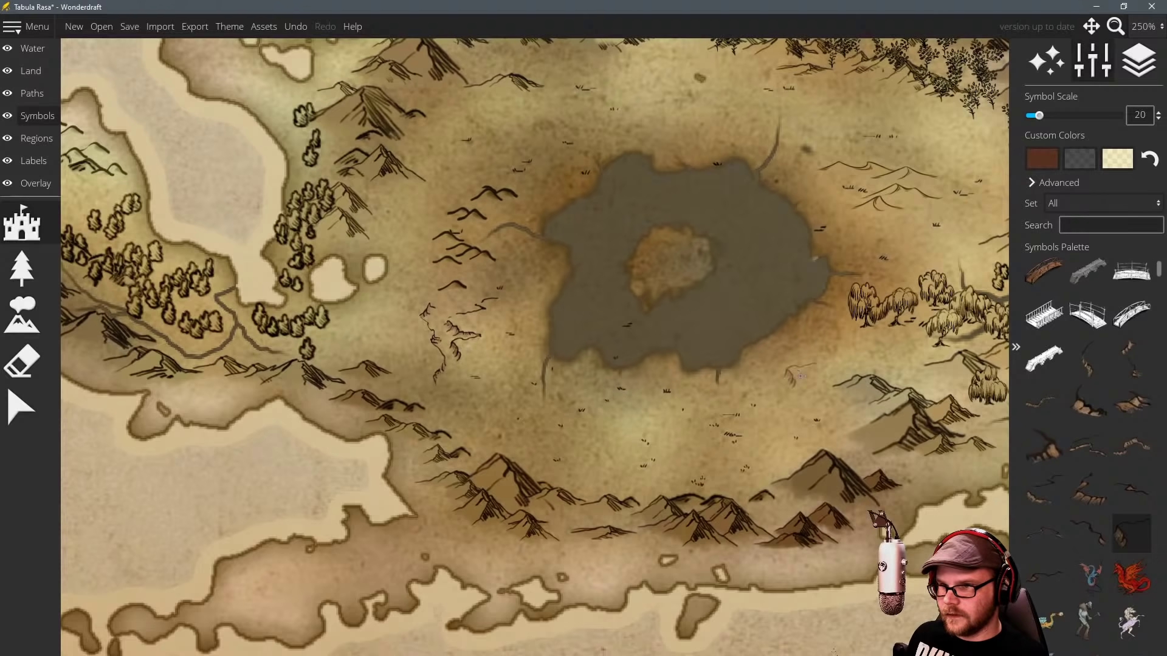
left_click(1053, 573)
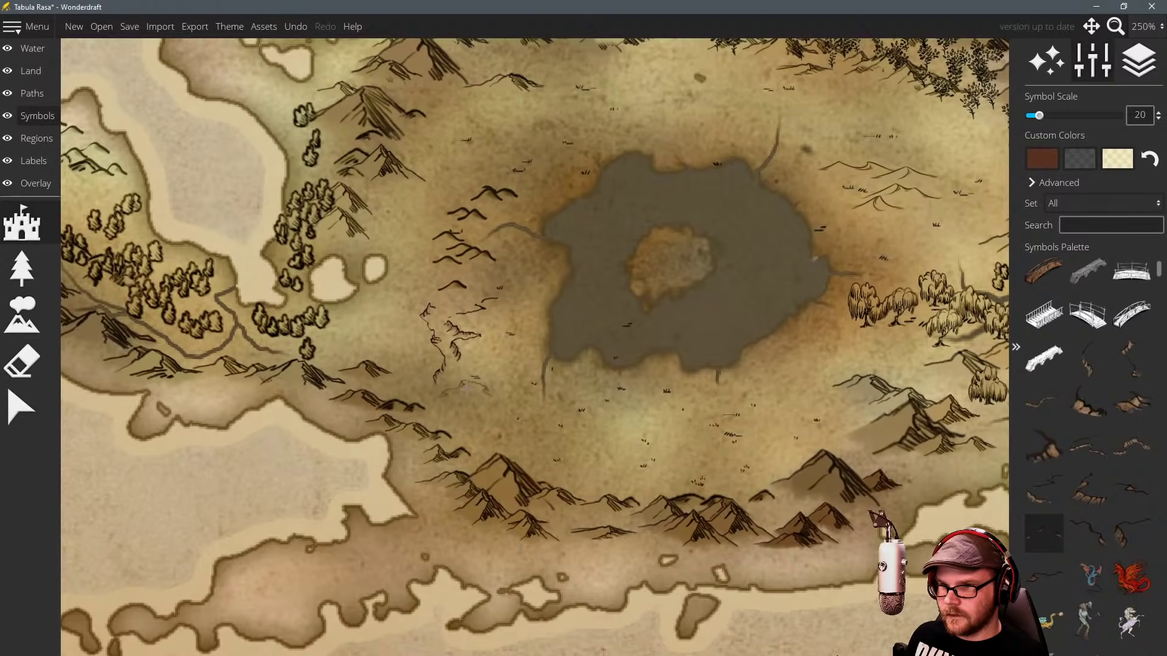
left_click(1046, 576)
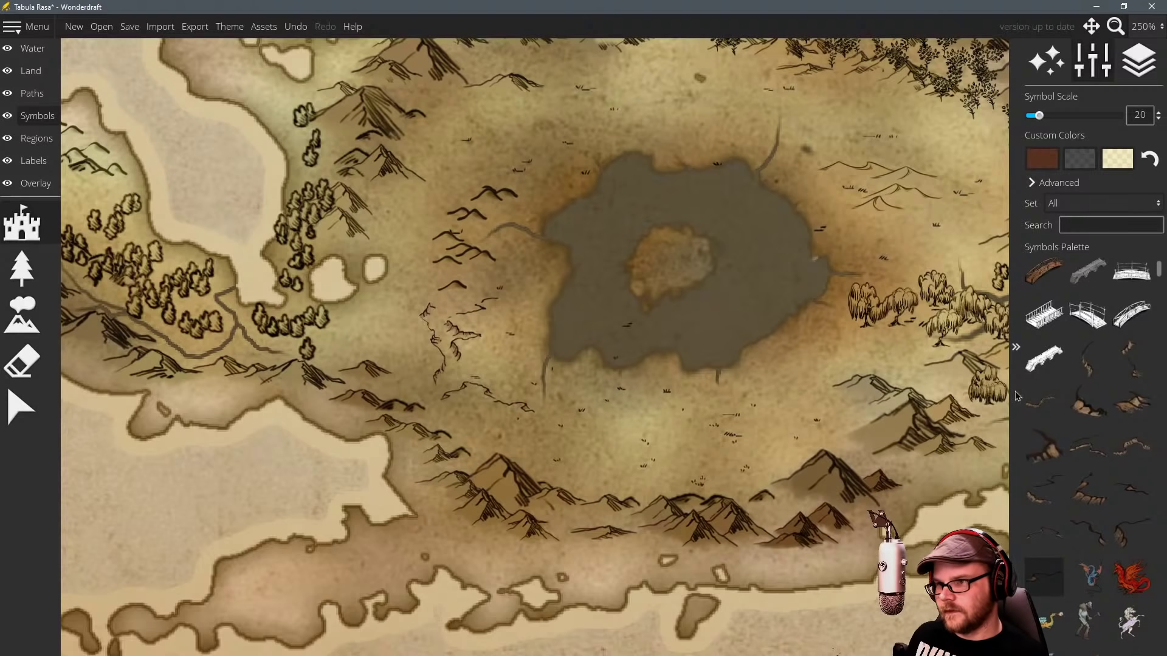
Add a winding cliff symbol at scale 15 between the cliffs and the lake's southwestern shore.
left_click(1087, 489)
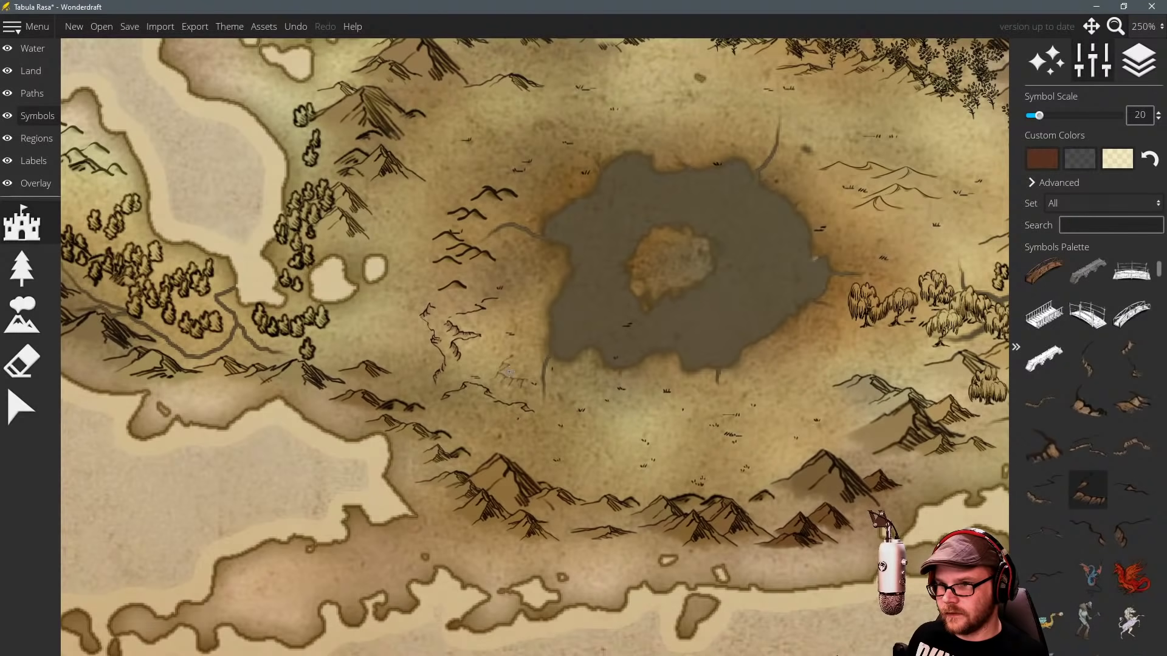
left_click(1045, 402)
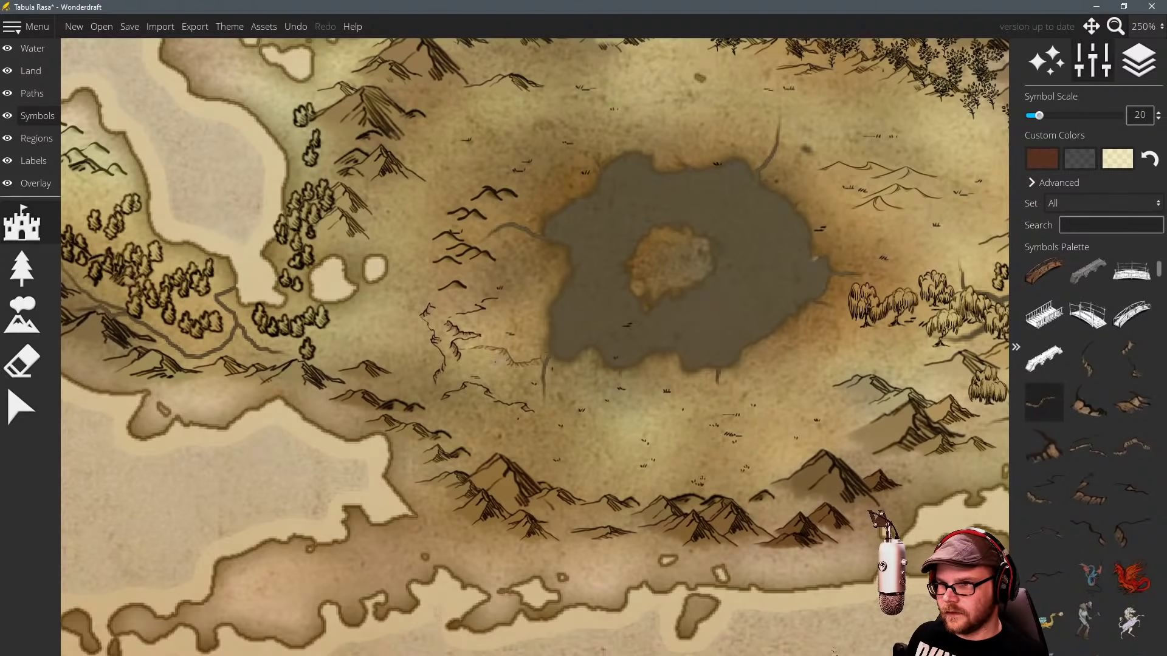
scroll(493, 369, "down", 1)
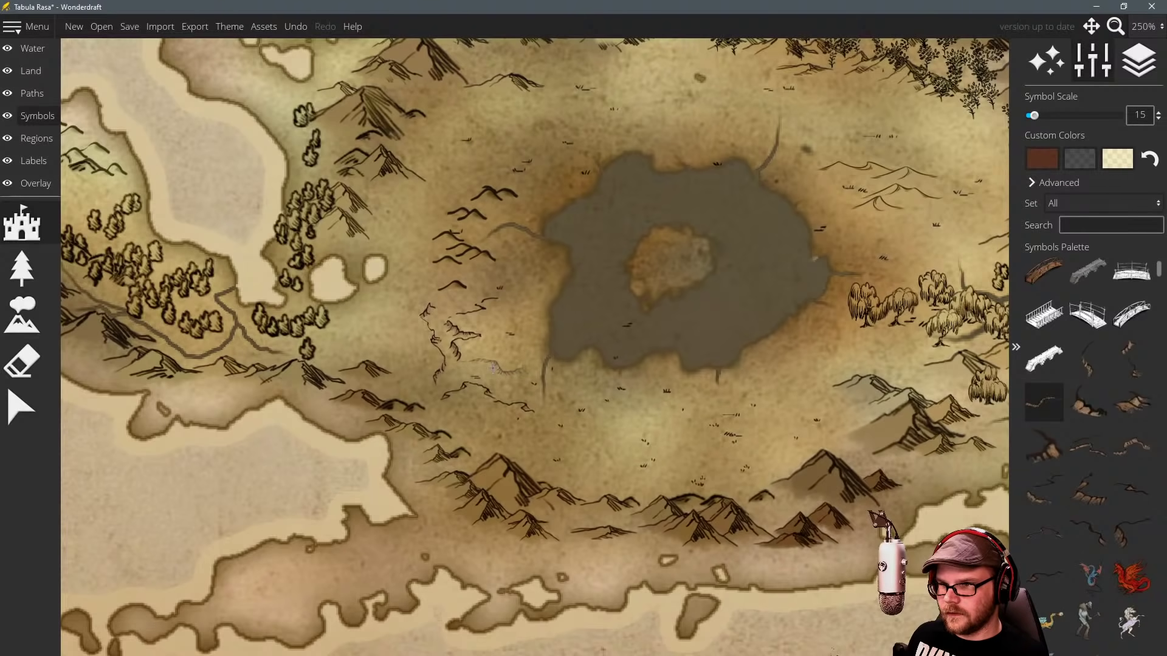
left_click(493, 375)
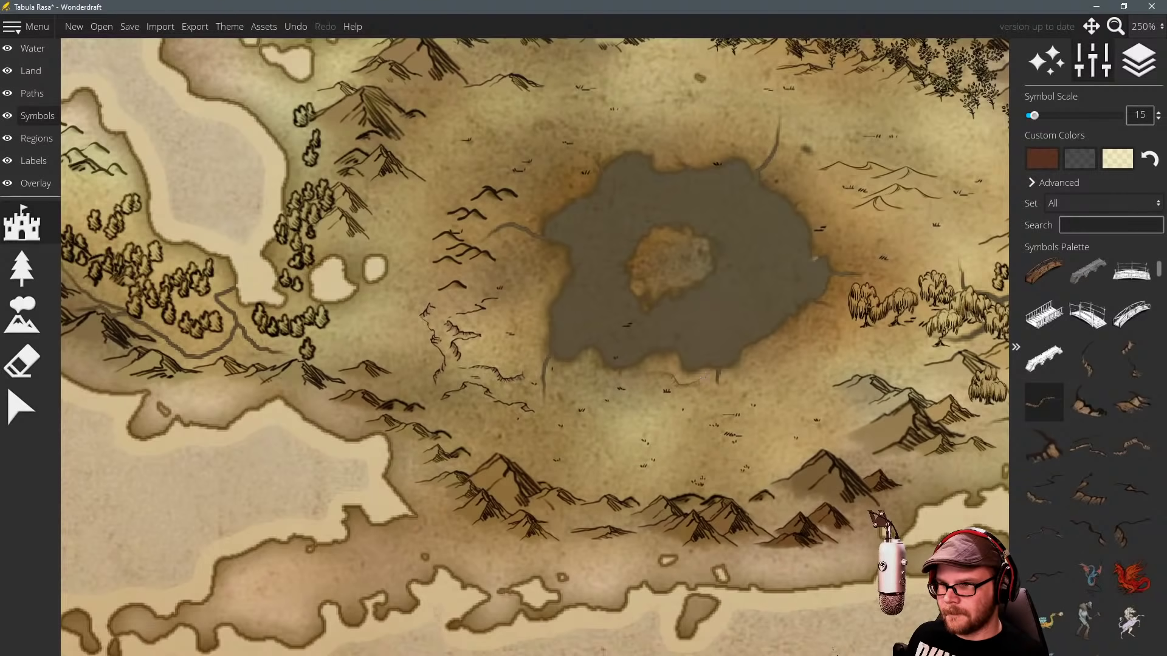
Add further cliff symbols at scale 15 on the western edge of the cliff group and on the plain south of it.
left_click_drag(712, 370, 628, 367)
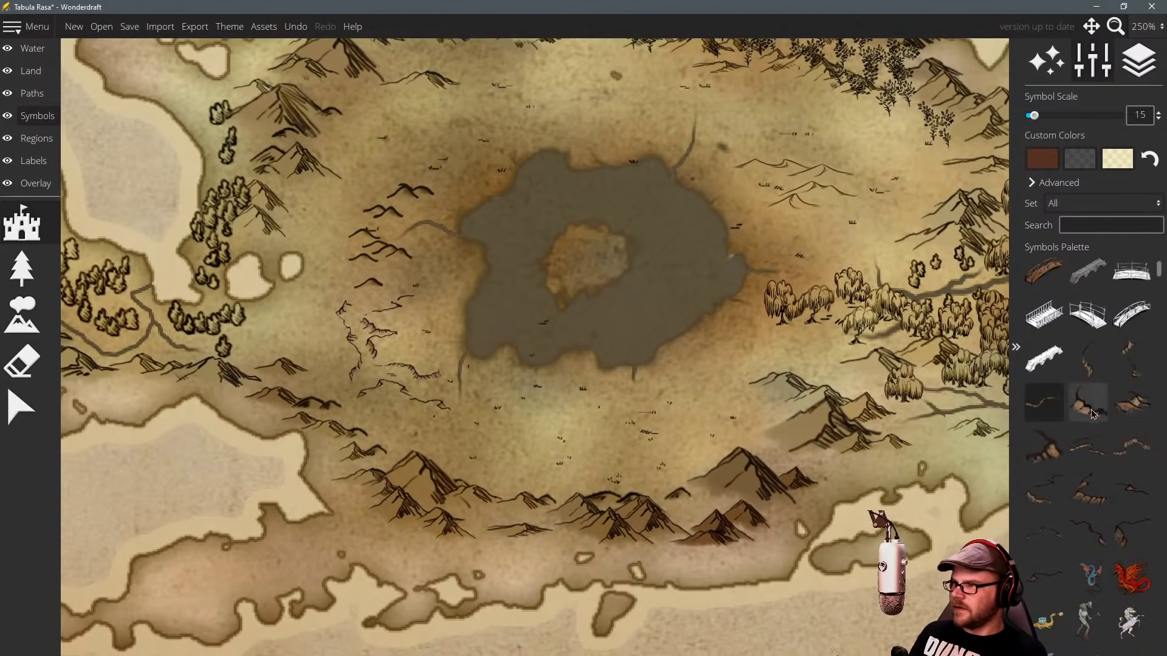
left_click(1132, 359)
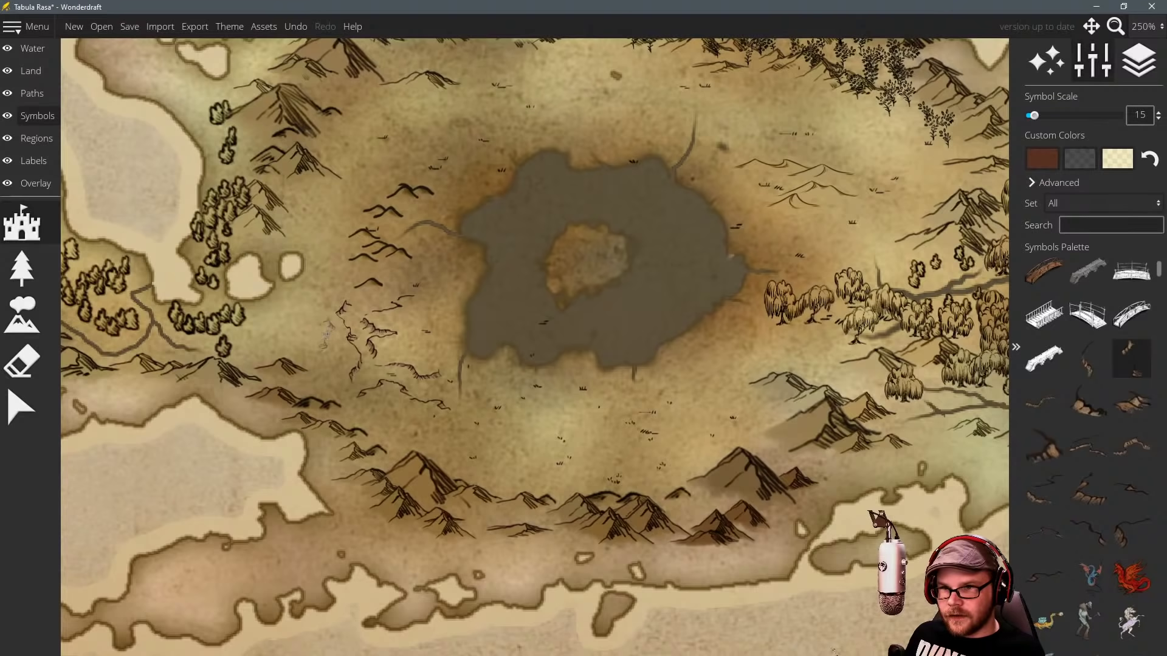
left_click(1088, 445)
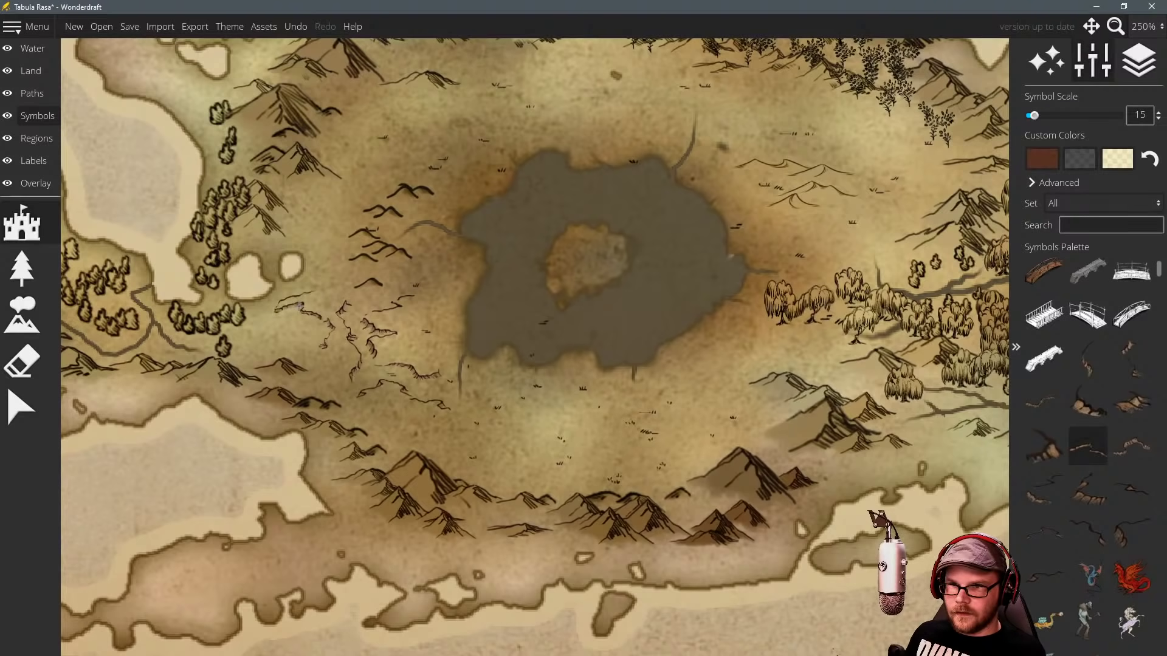
left_click_drag(502, 316, 458, 297)
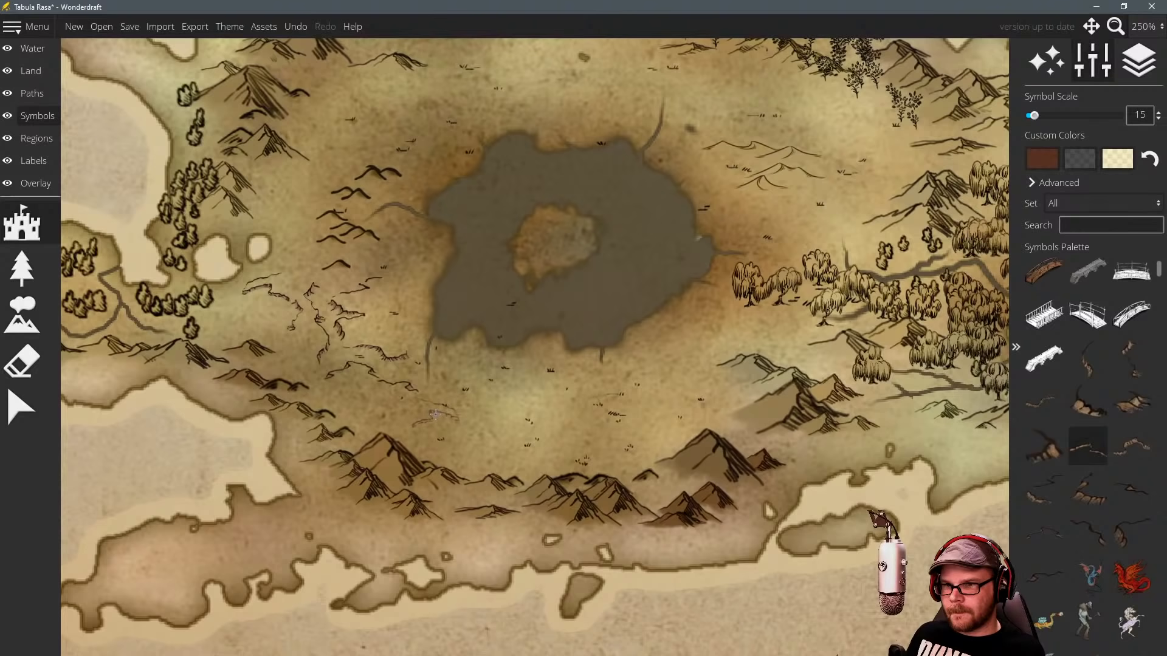
left_click(442, 414)
left_click_drag(639, 297, 599, 332)
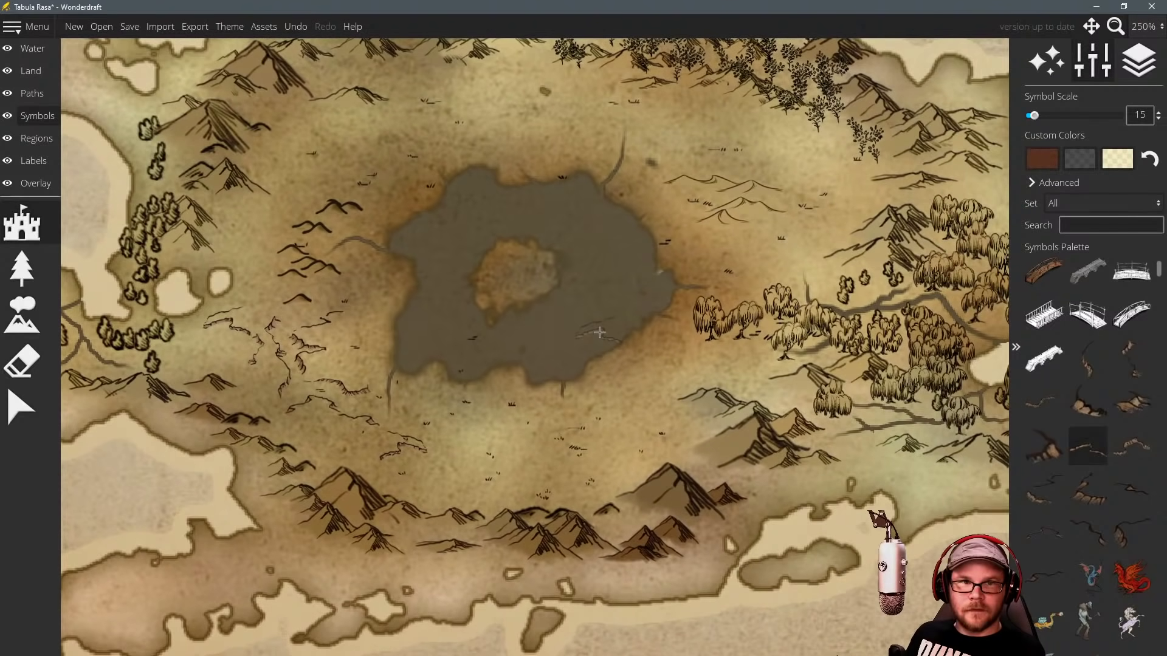
Place a small cliff symbol at scale 20 just east of the forest on the continent northwest of the lake.
left_click_drag(508, 311, 613, 419)
scroll(613, 418, "down", 8)
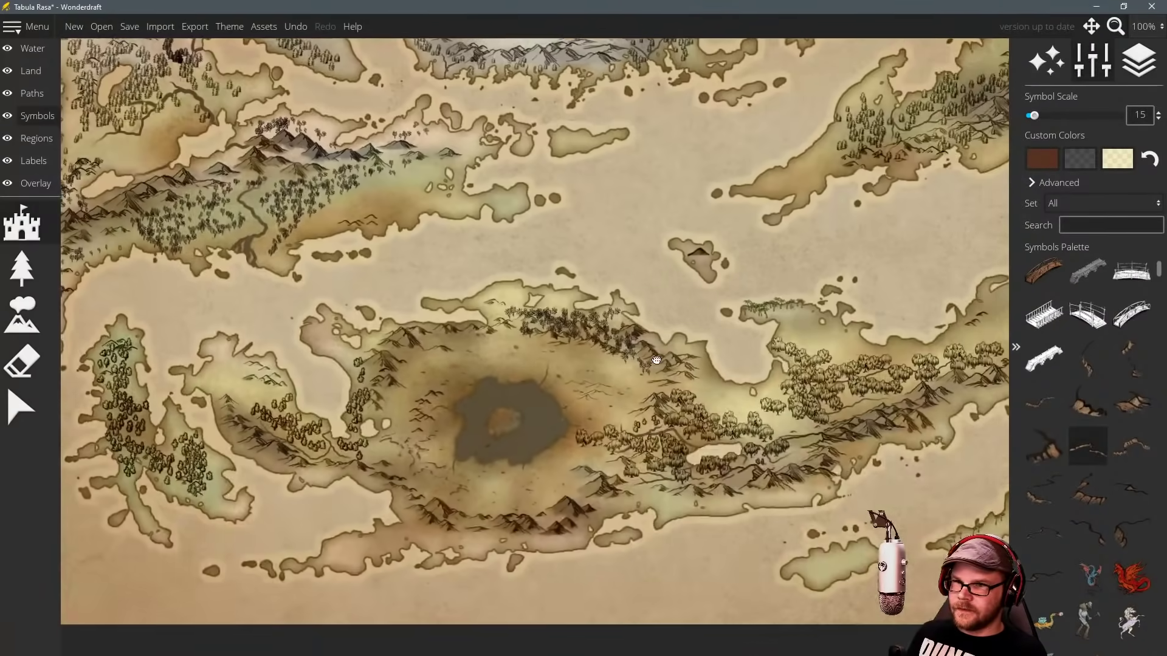
left_click_drag(656, 360, 655, 362)
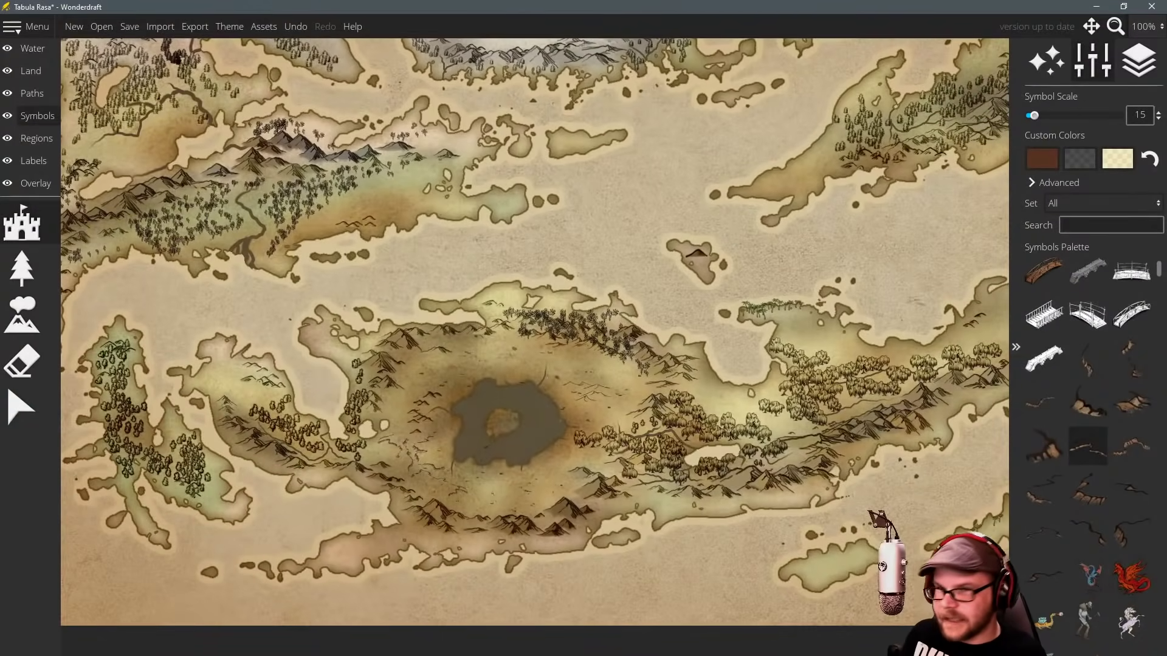
left_click_drag(275, 178, 324, 229)
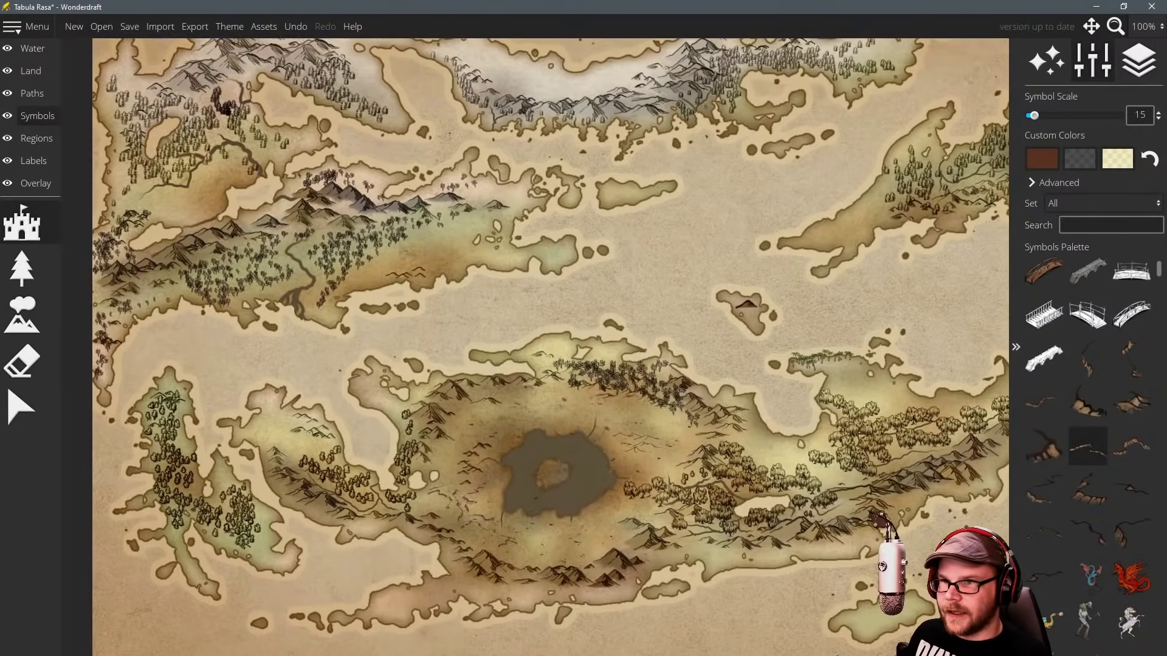
scroll(618, 346, "up", 5)
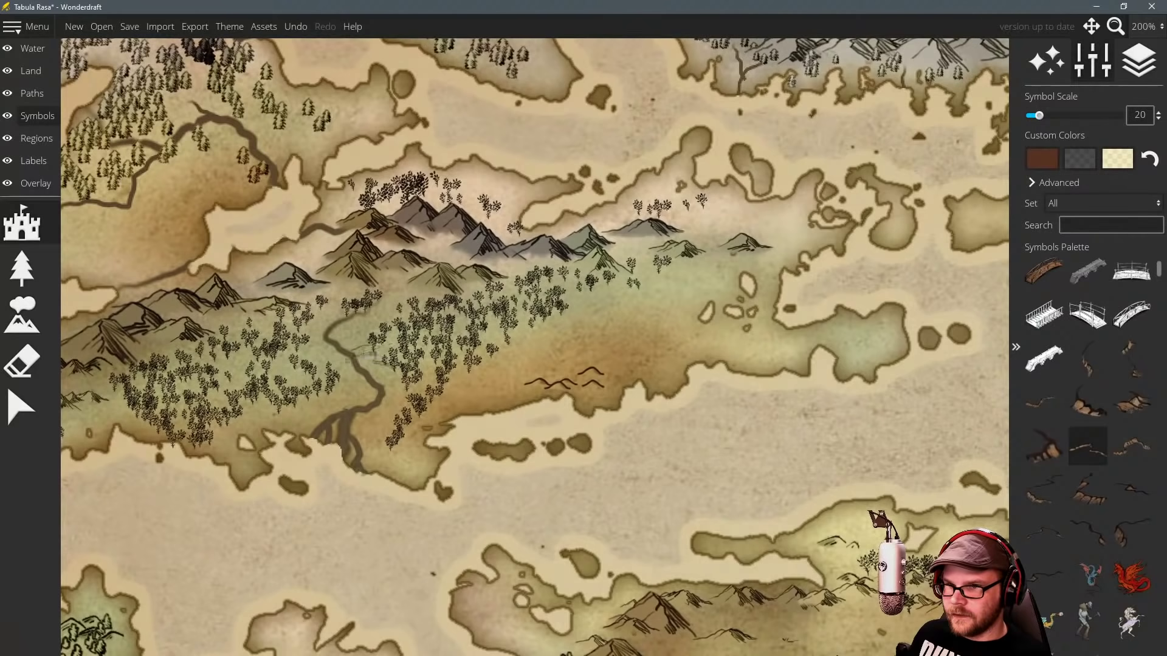
left_click_drag(634, 361, 599, 328)
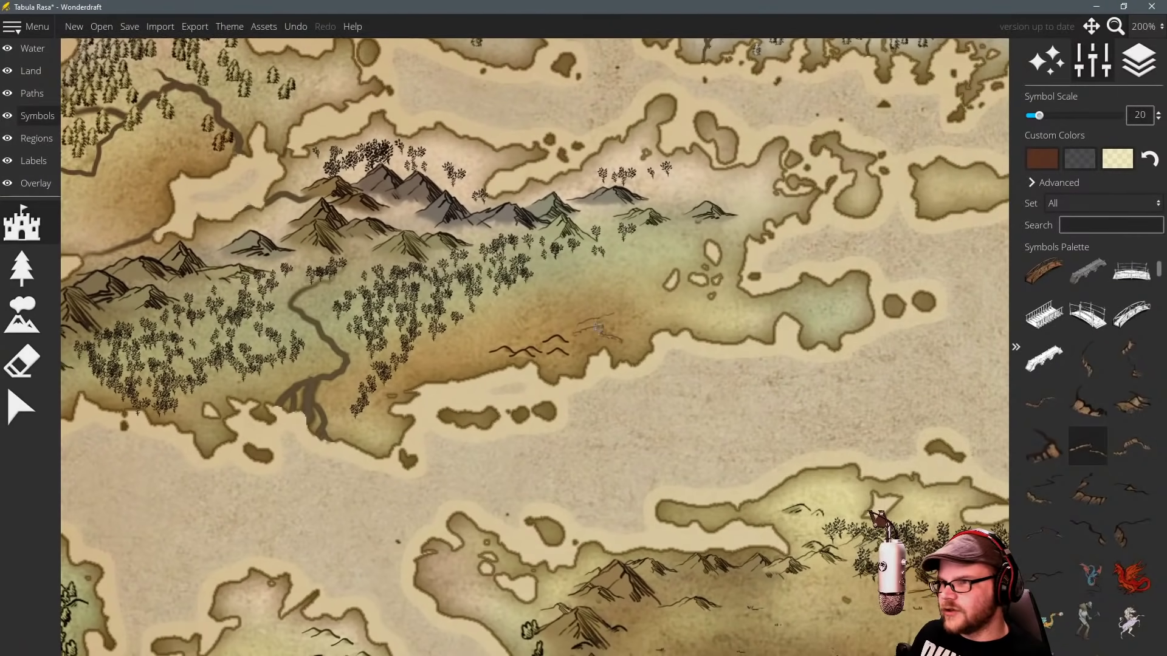
scroll(626, 287, "up", 3)
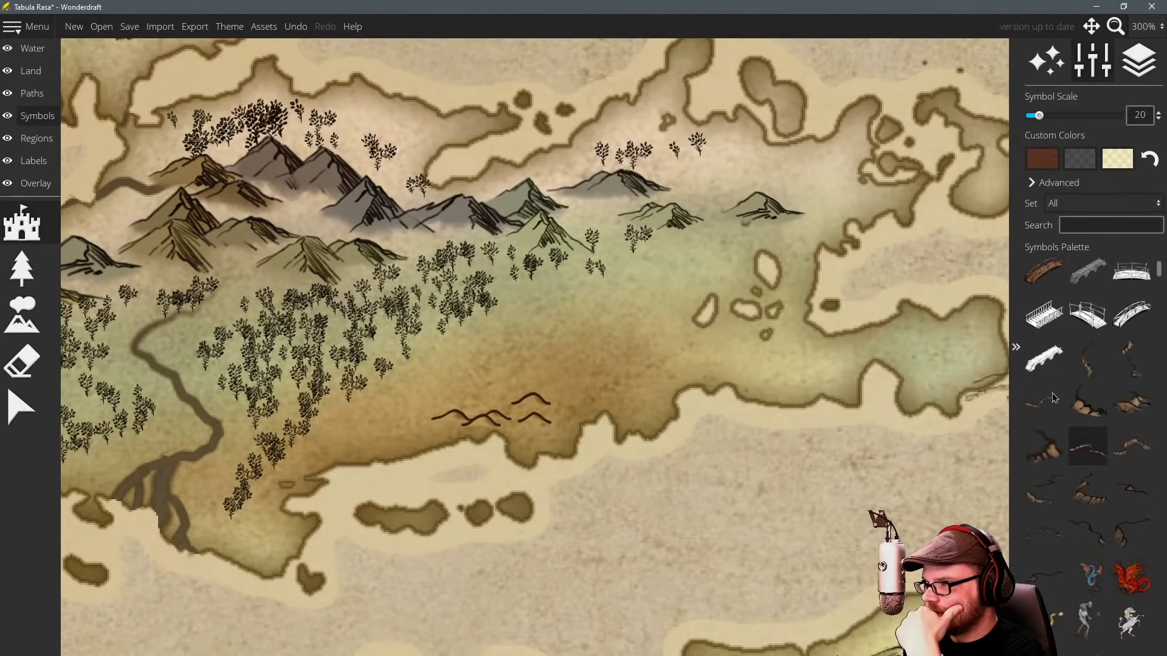
left_click(1088, 402)
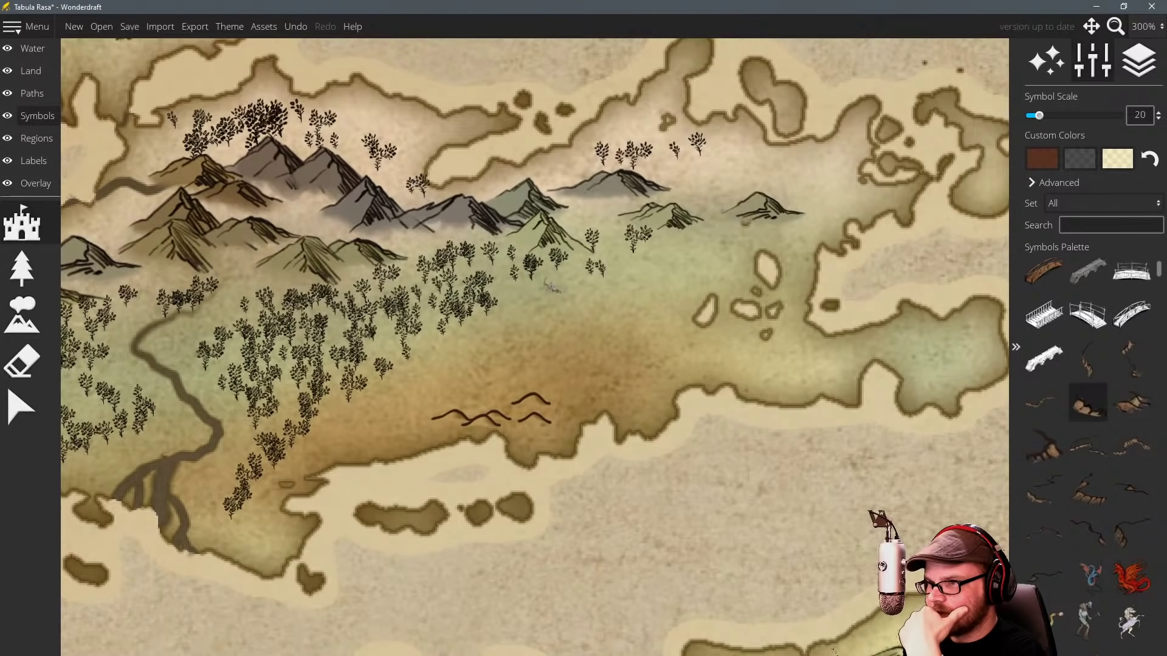
left_click(551, 287)
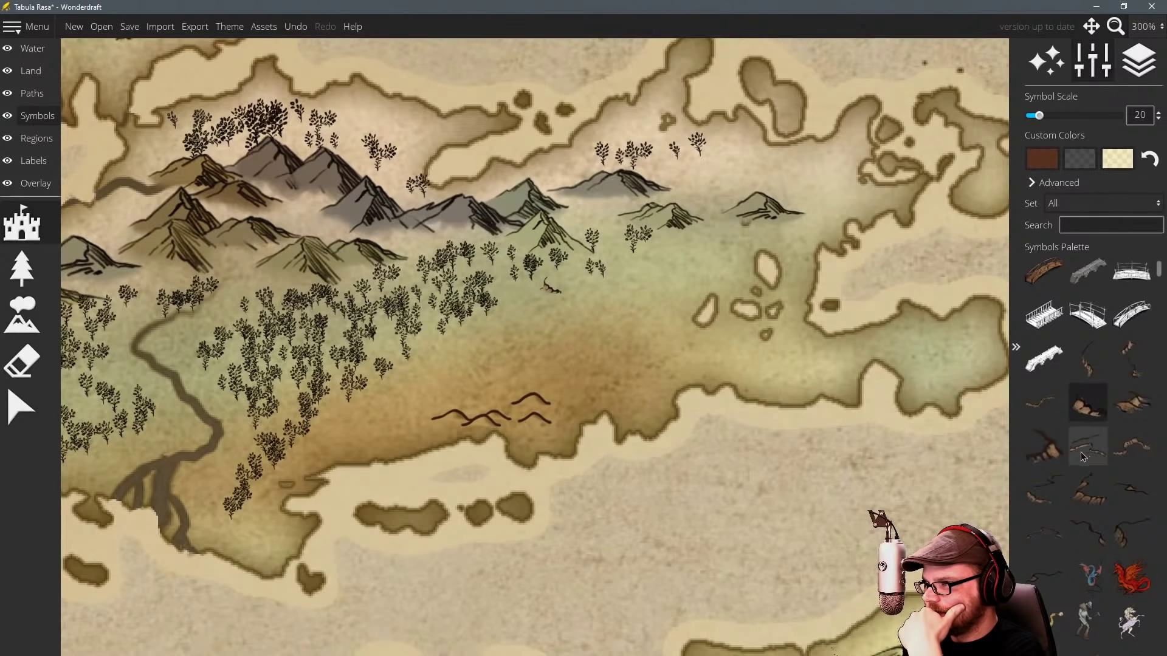
Add several different cliff symbols at scale 15 below and beside the first cliff east of the forest.
left_click(1088, 489)
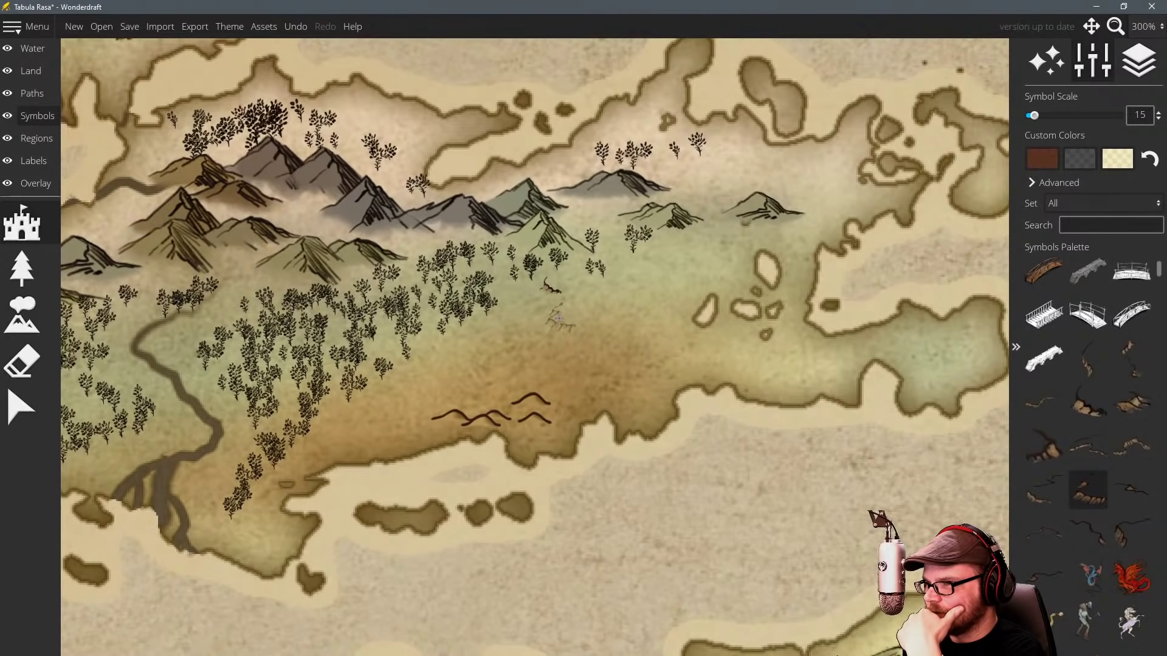
left_click(558, 316)
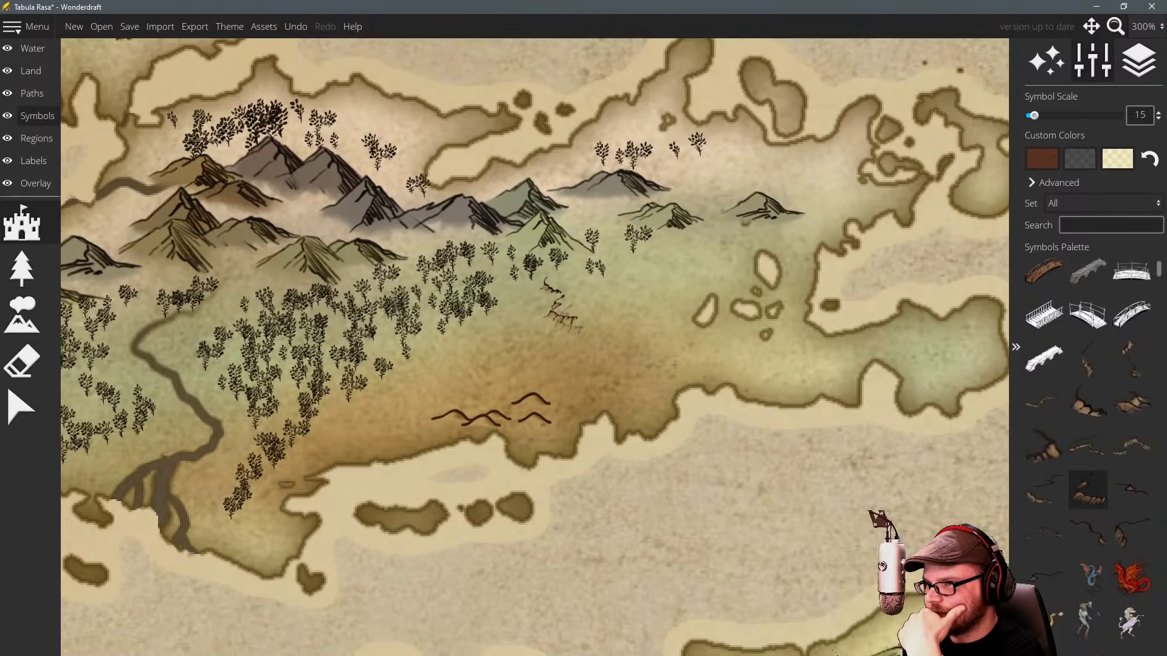
left_click(1122, 539)
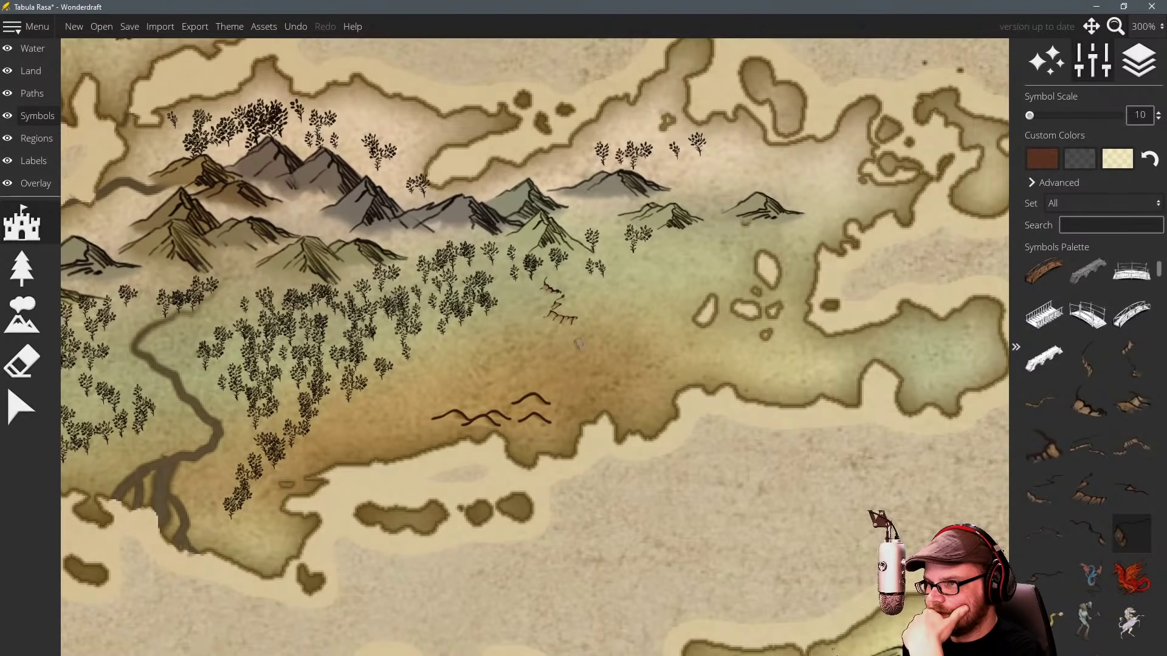
scroll(579, 344, "up", 1)
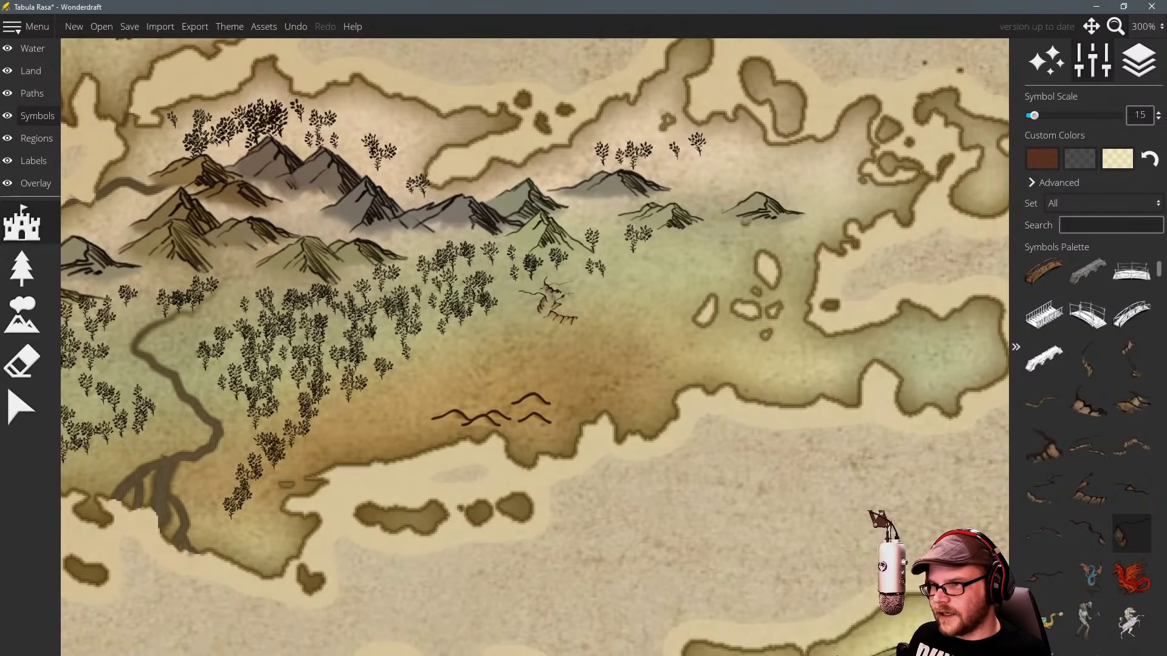
left_click(1055, 545)
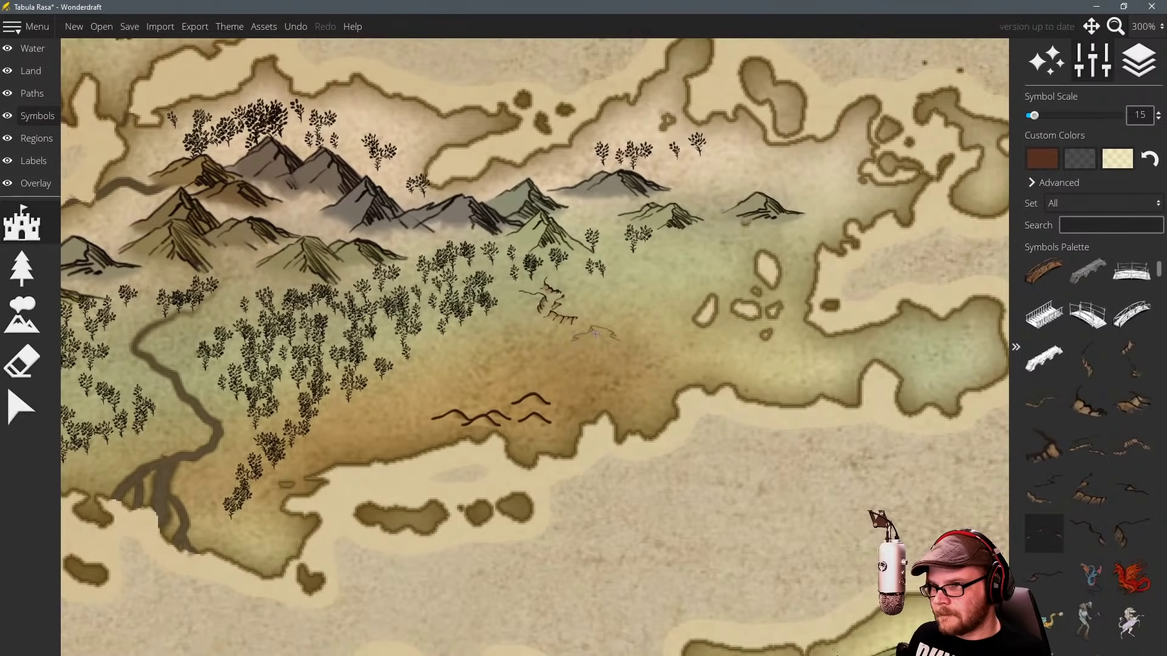
left_click(1085, 535)
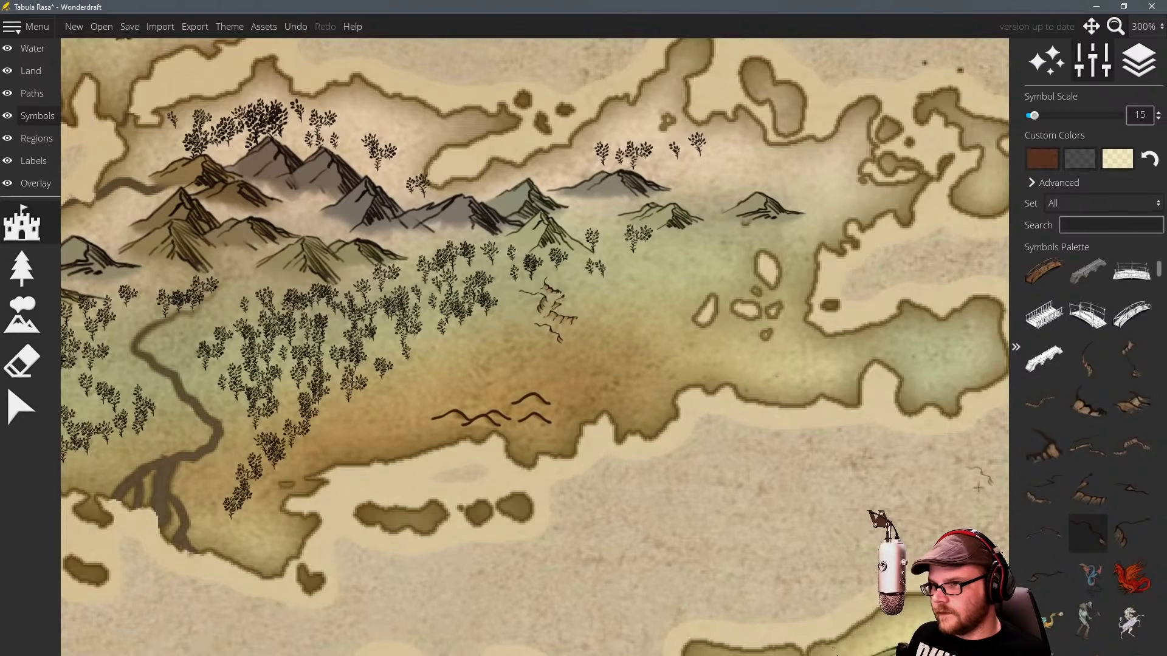
left_click(1043, 446)
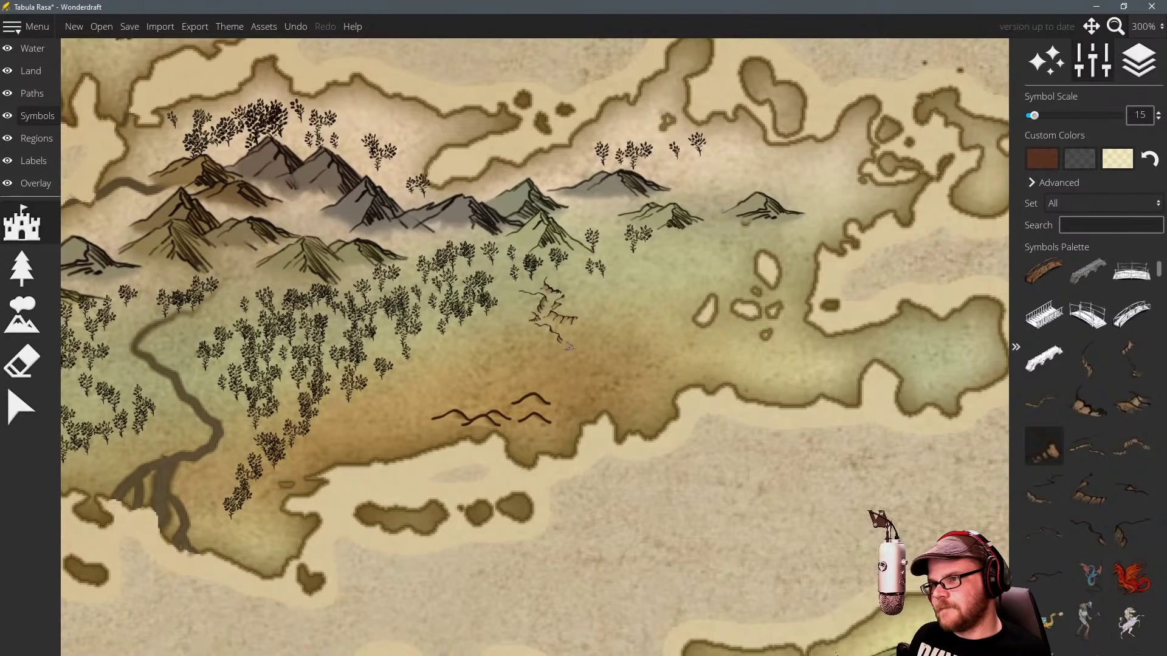
Select the newly placed cliffs east of the forest one by one and nudge them so their lines join up.
left_click(24, 406)
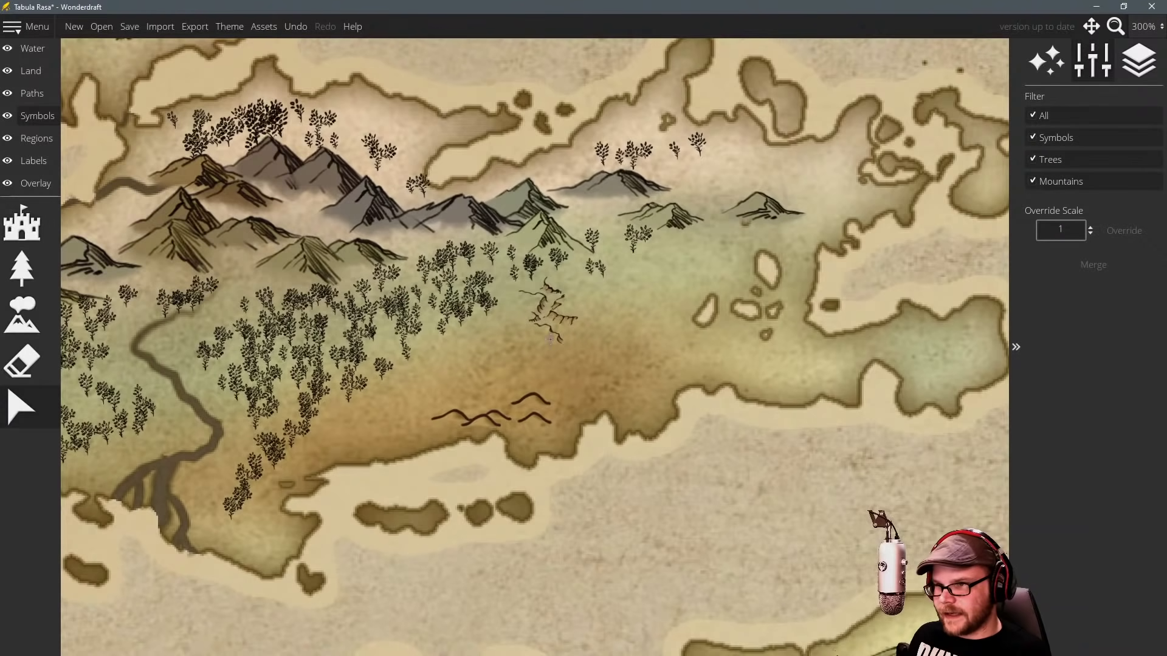
left_click(557, 336)
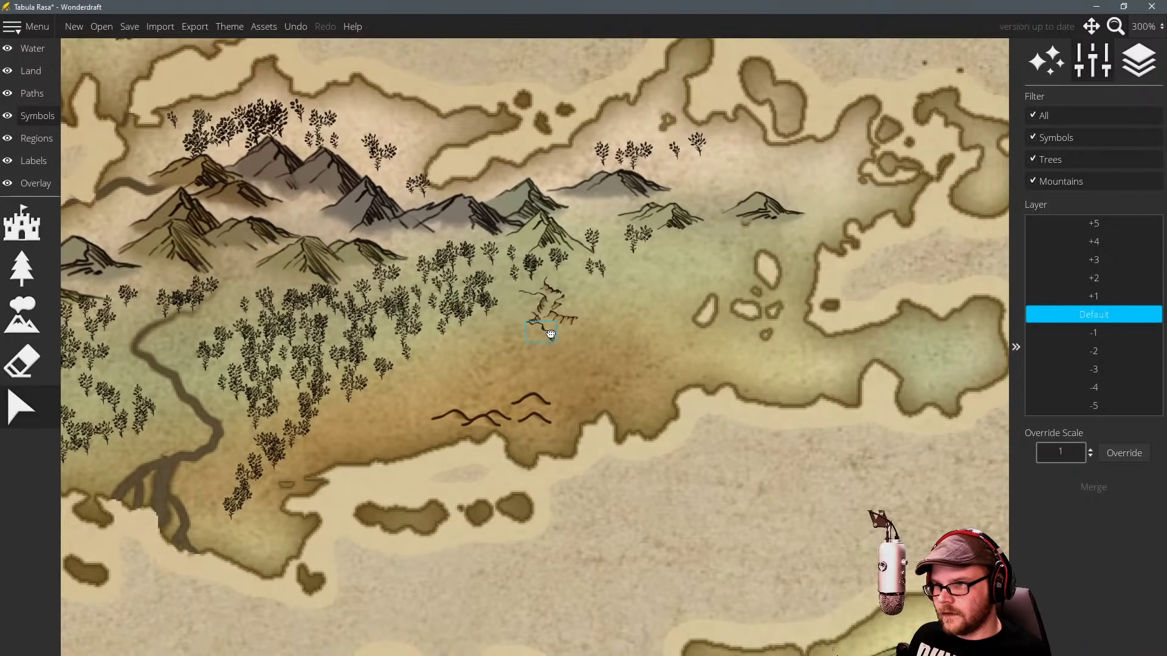
left_click(540, 297)
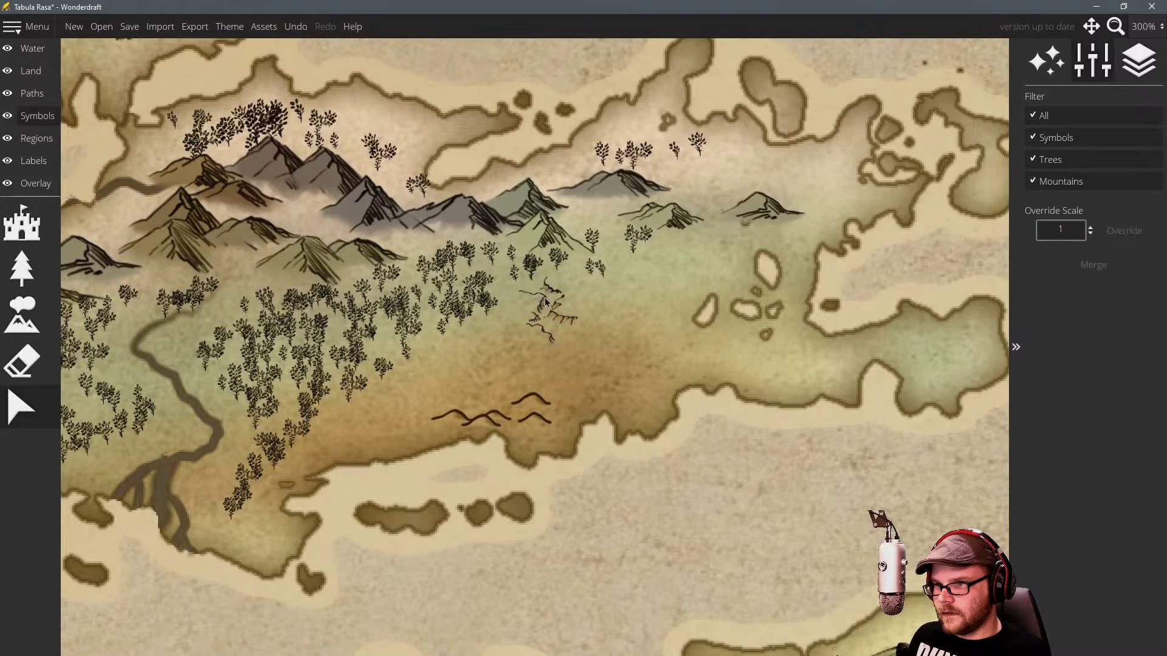
left_click(540, 298)
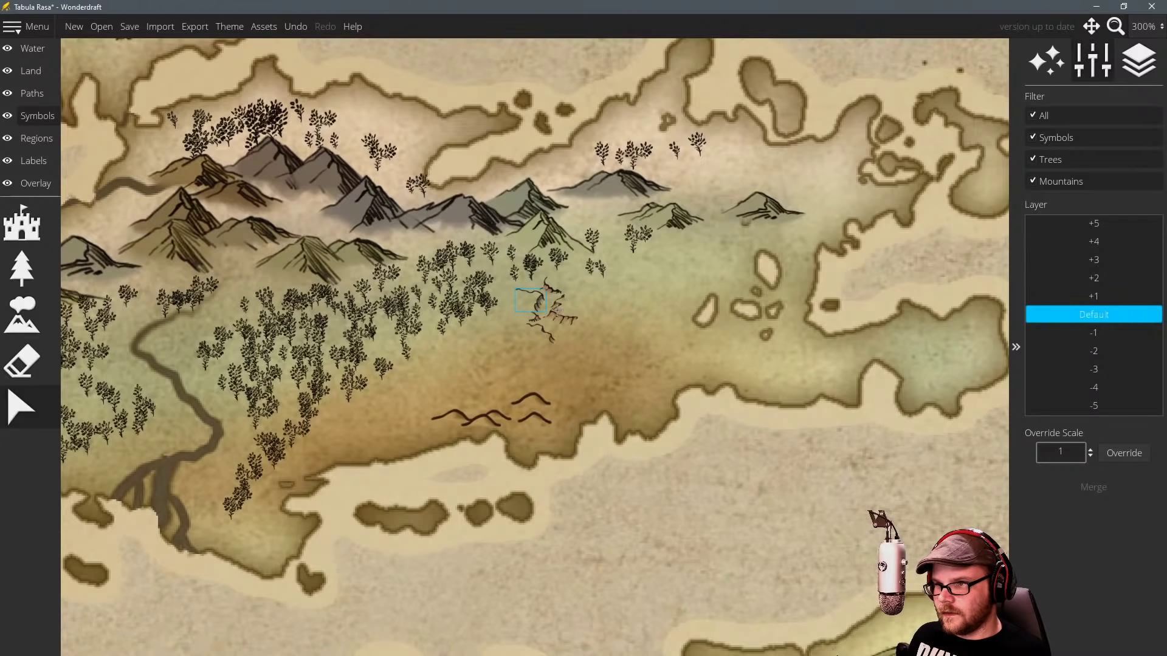
left_click(553, 289)
left_click(608, 316)
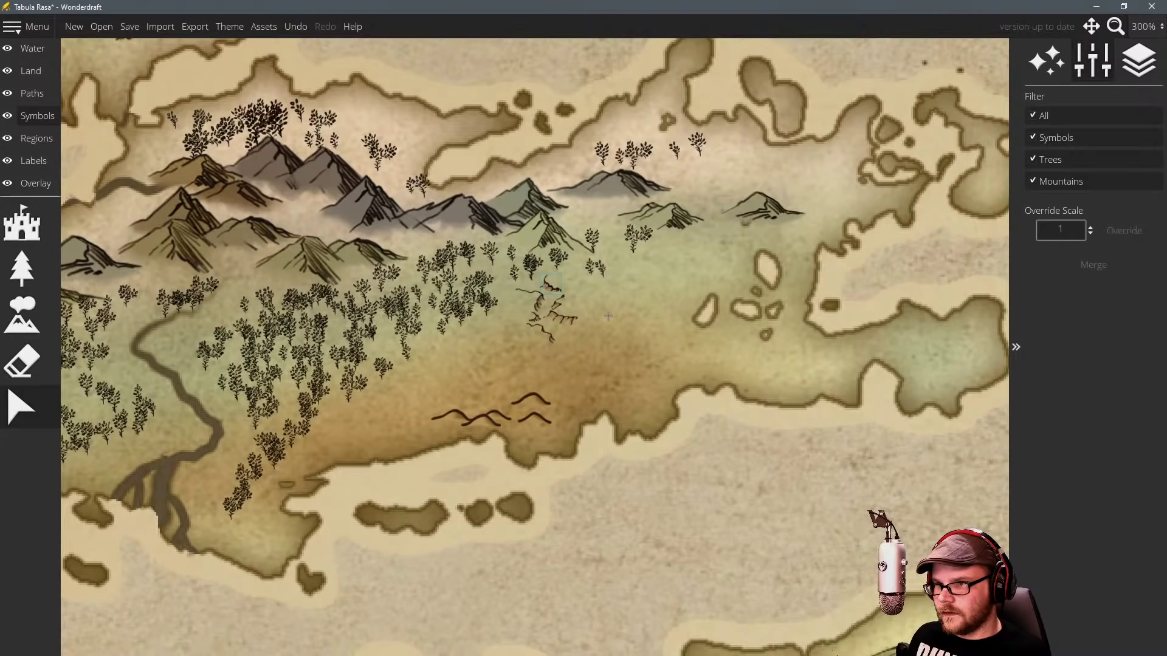
left_click(561, 317)
left_click(632, 318)
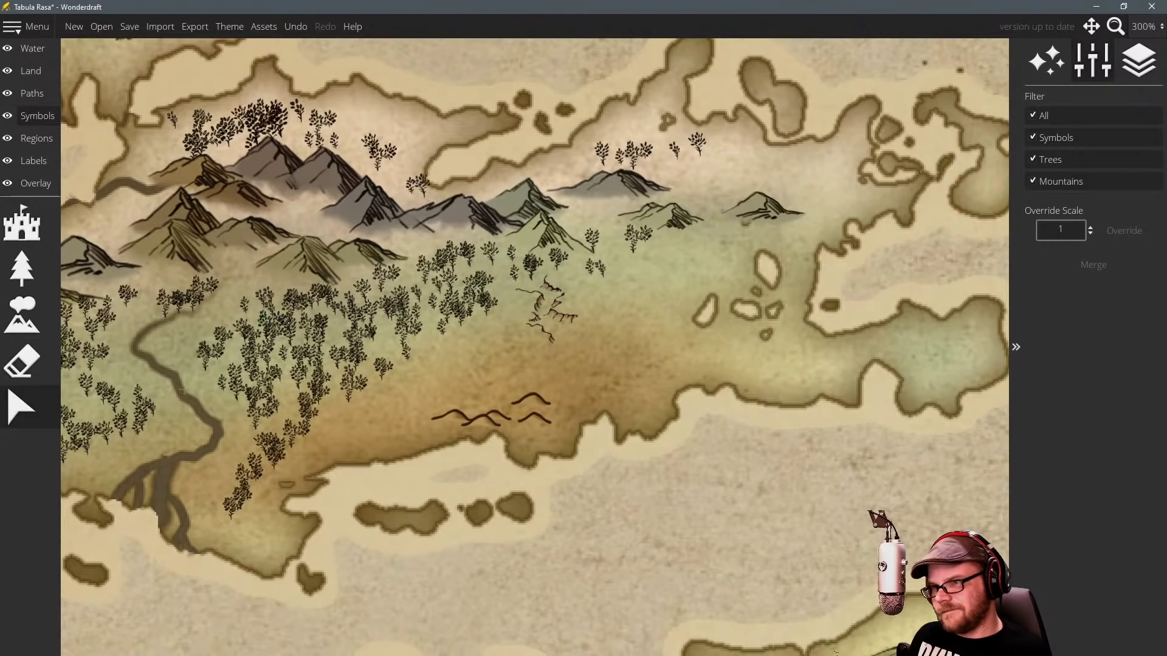
Extend the cliff line southeast onto the brown plain with a hatched cliff and a steep vertical cliff at scale 15.
left_click(41, 232)
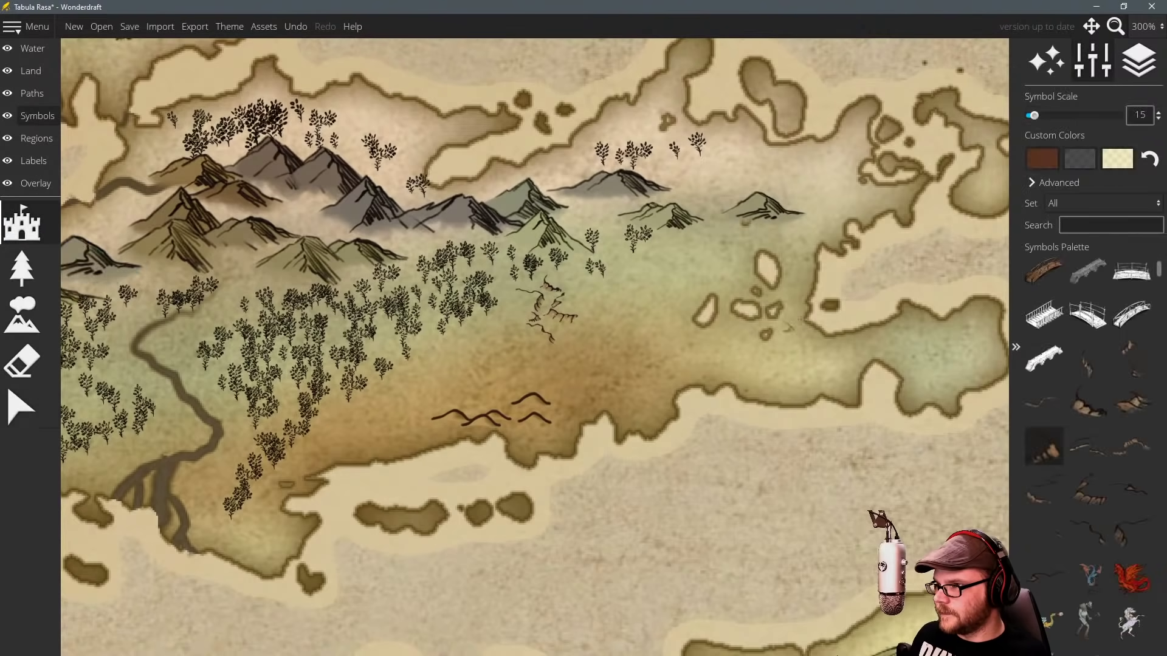
left_click(1129, 531)
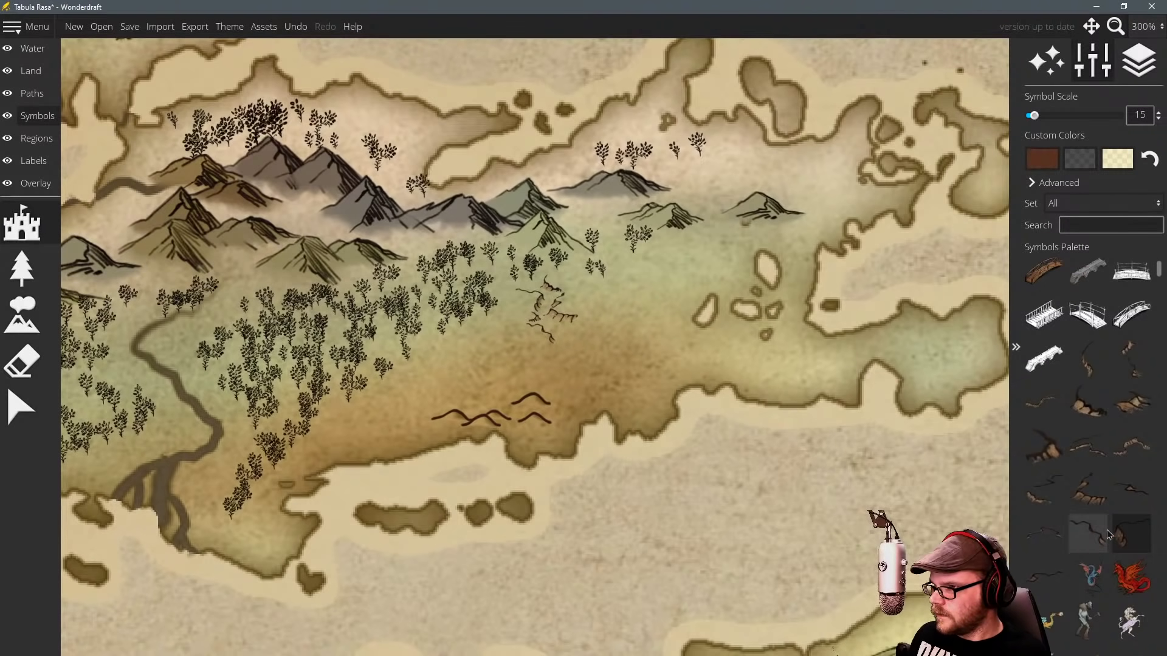
left_click(1102, 493)
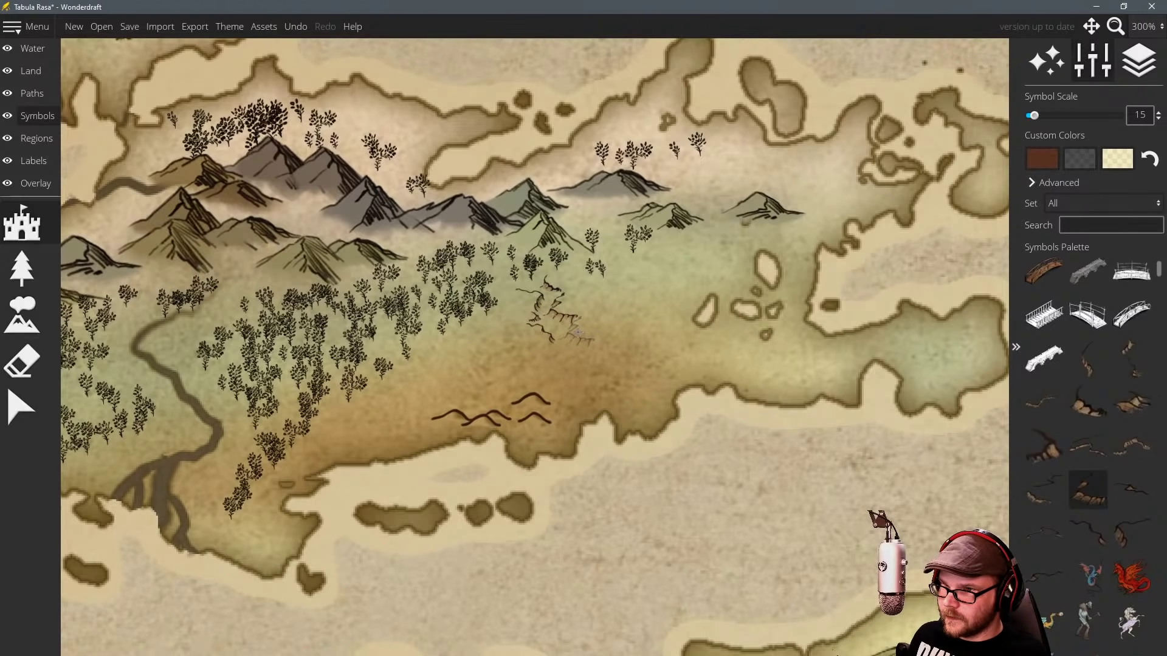
left_click(577, 332)
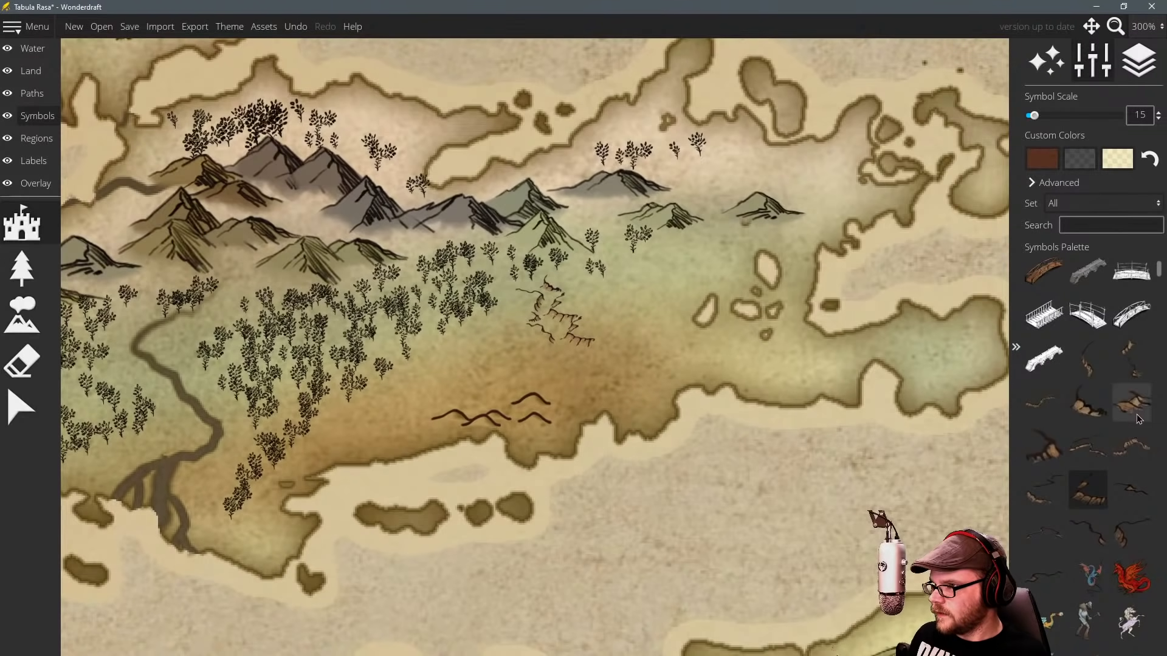
left_click(1132, 359)
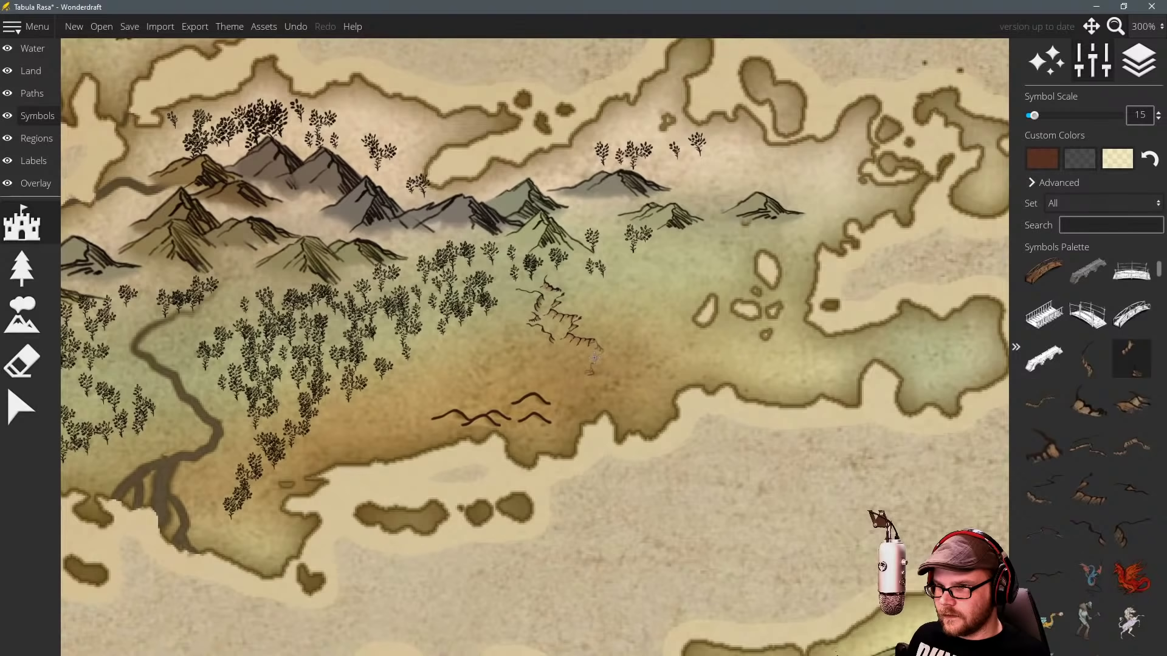
left_click(597, 360)
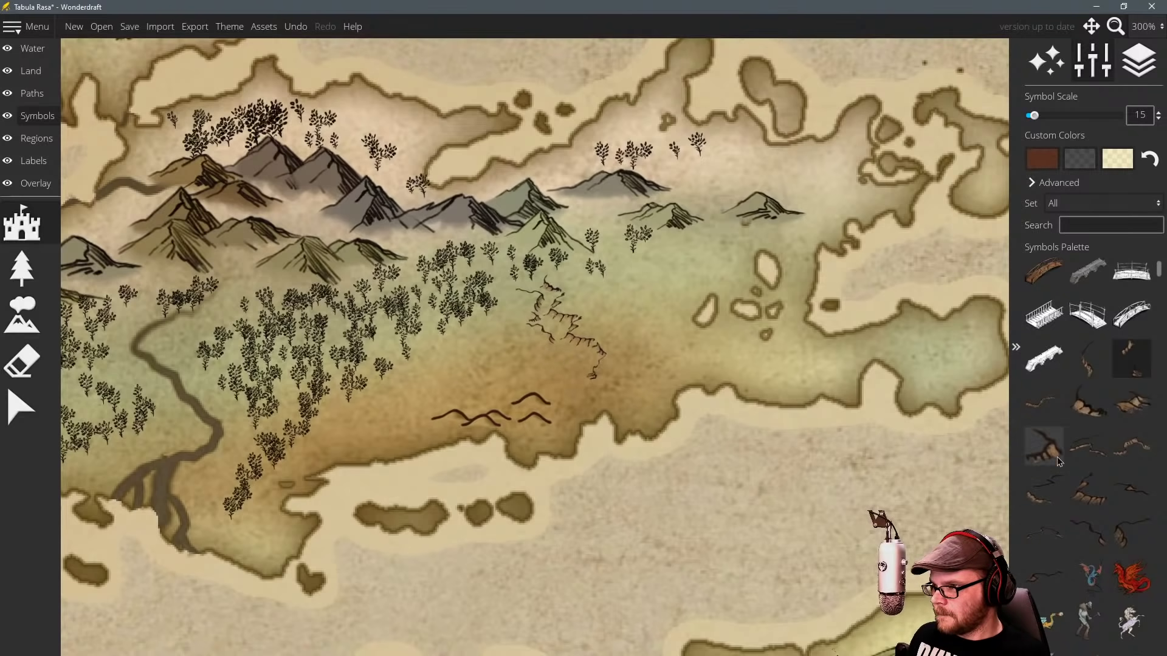
Branch the cliff line south towards the dunes with one cliff symbol at scale 20 and another at scale 15.
left_click(1075, 403)
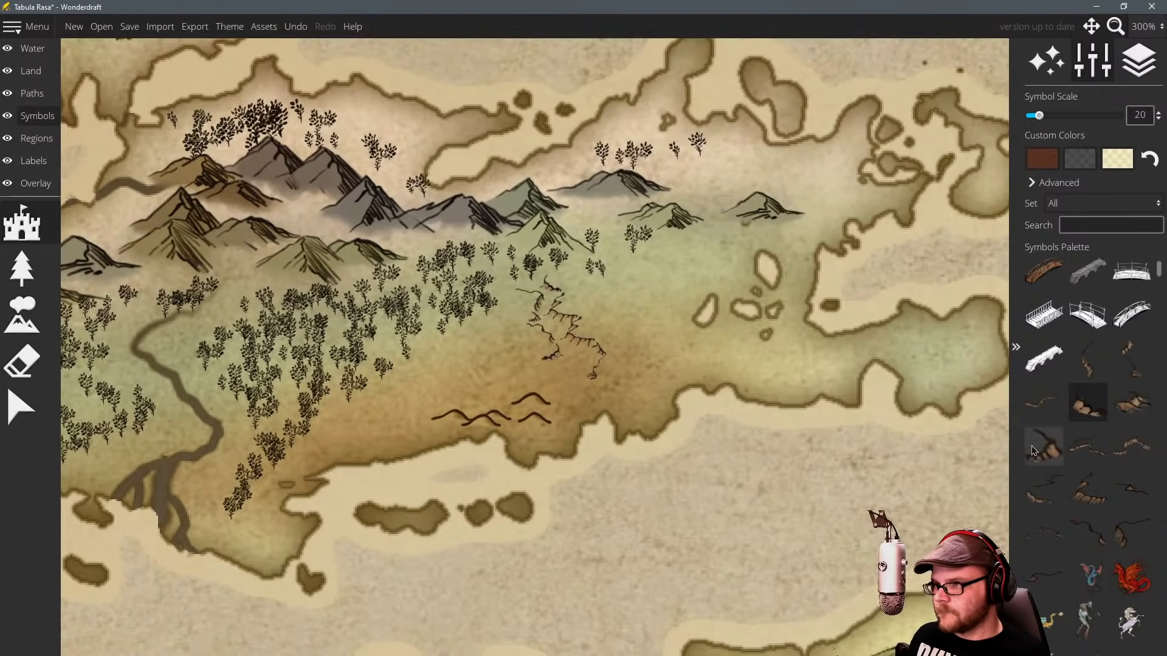
left_click(1138, 377)
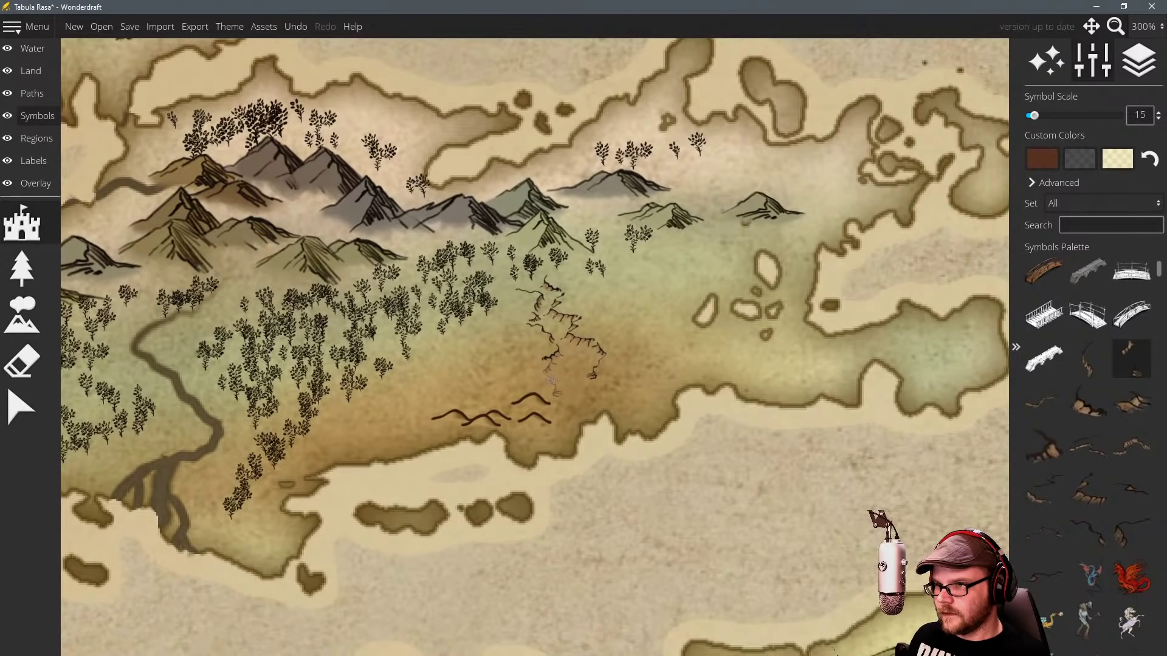
left_click(1087, 489)
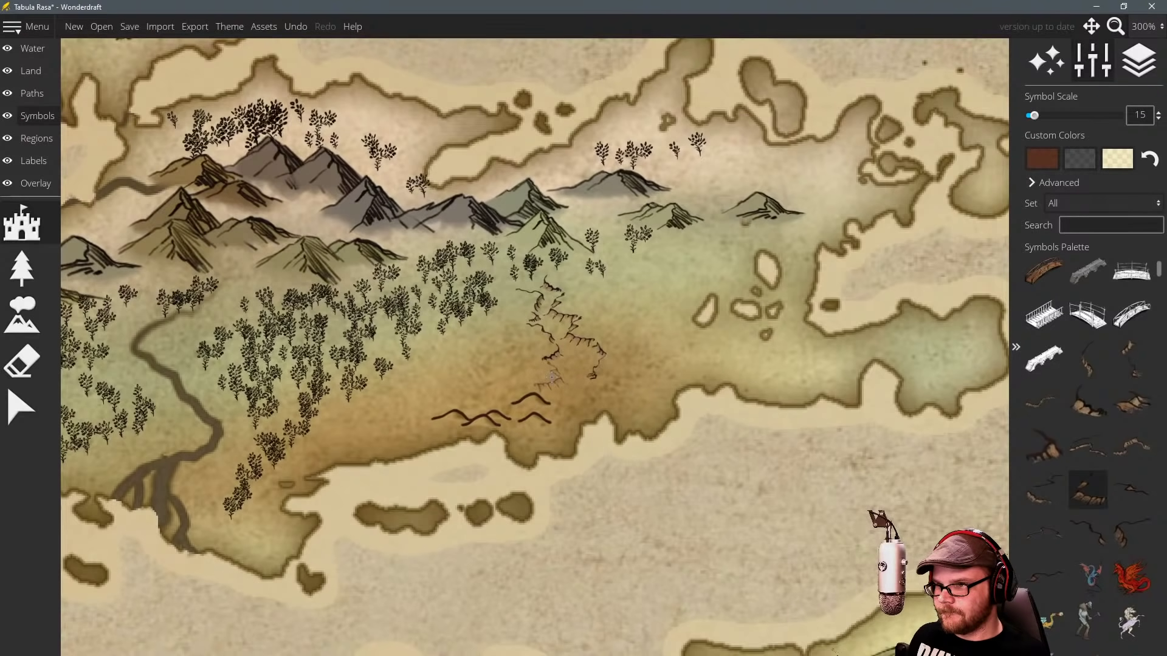
left_click(1131, 489)
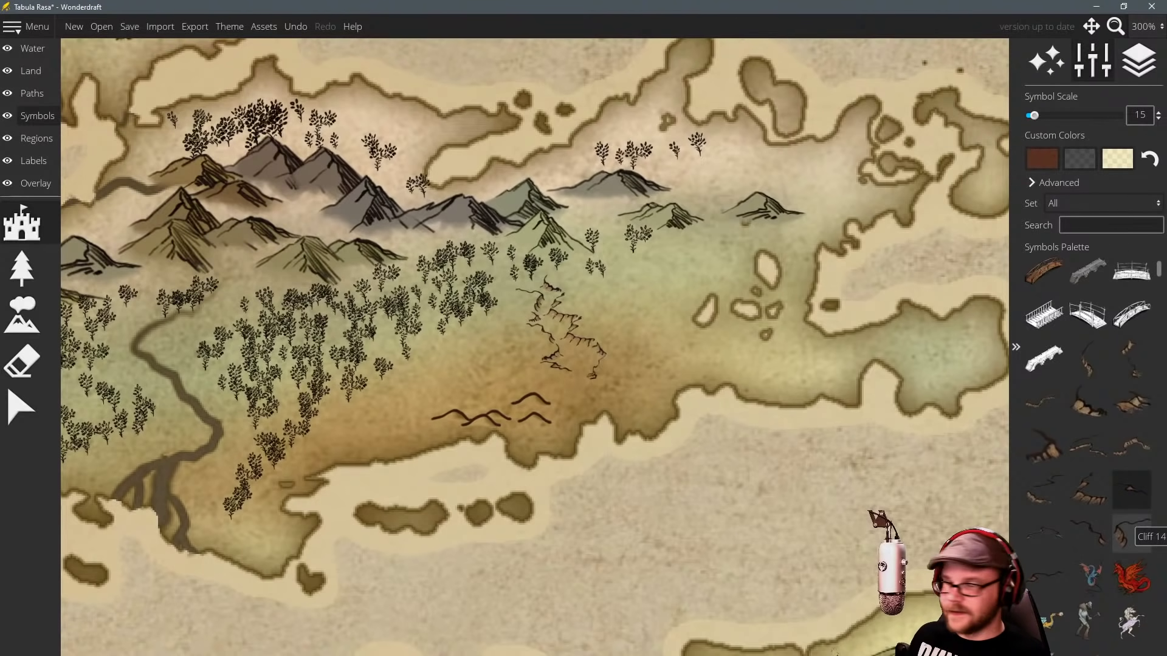
Extend the cliff line's southern branch beside the dunes with a hatched cliff at scale 10 and a steep vertical cliff at scale 15.
left_click(1085, 490)
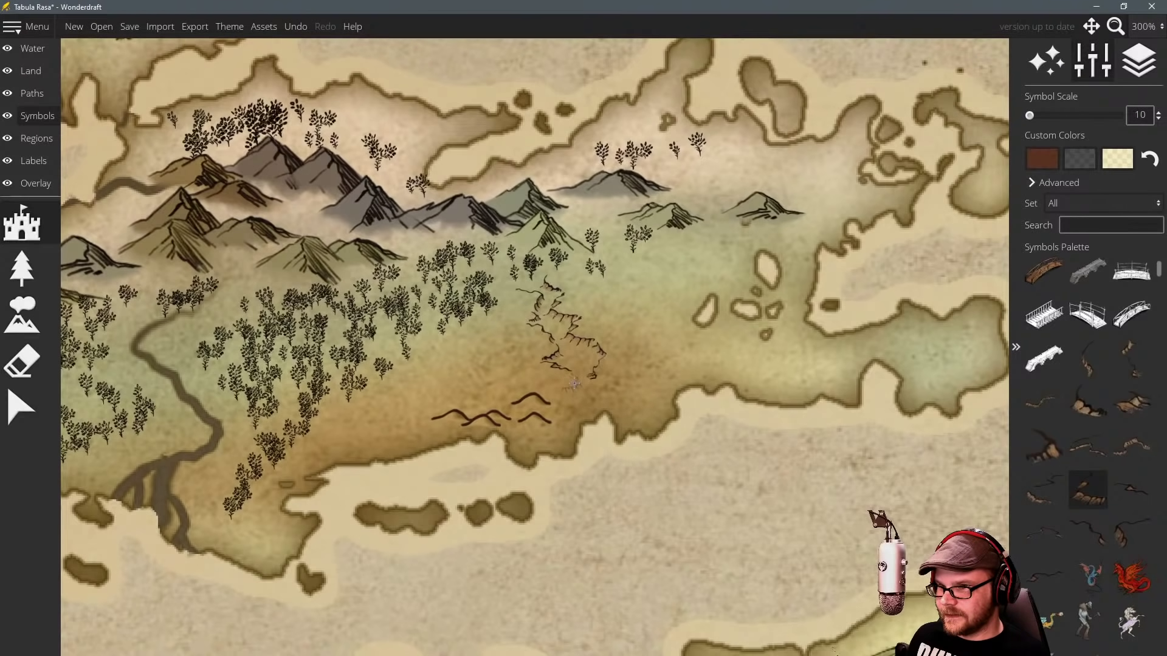
left_click(1091, 526)
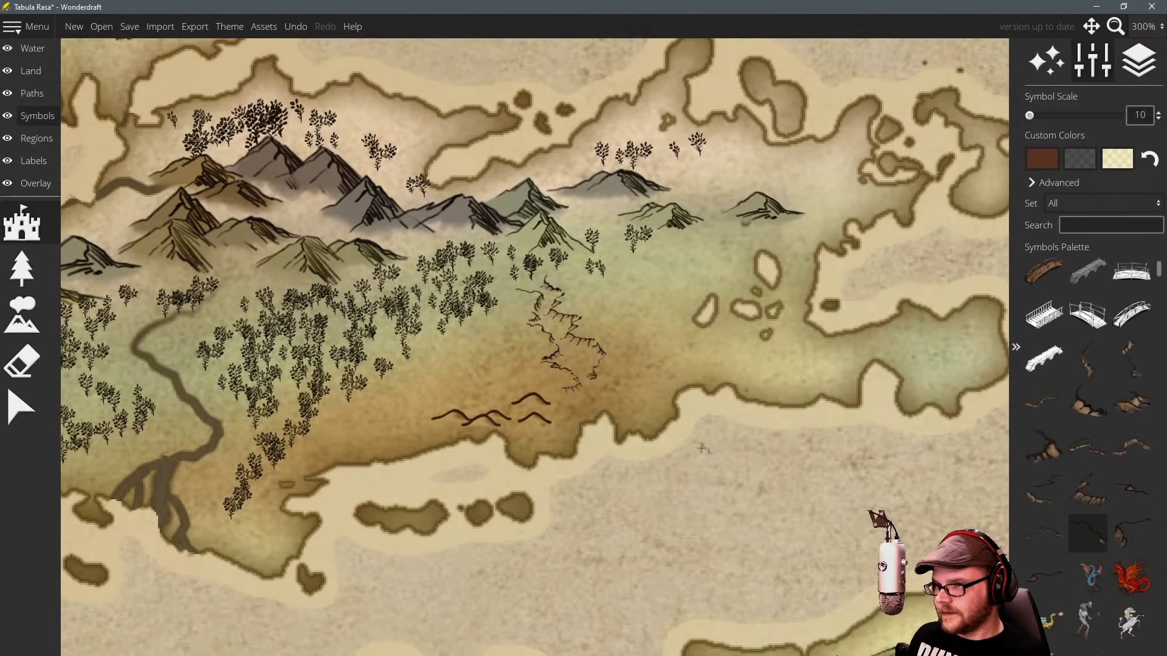
left_click(1045, 574)
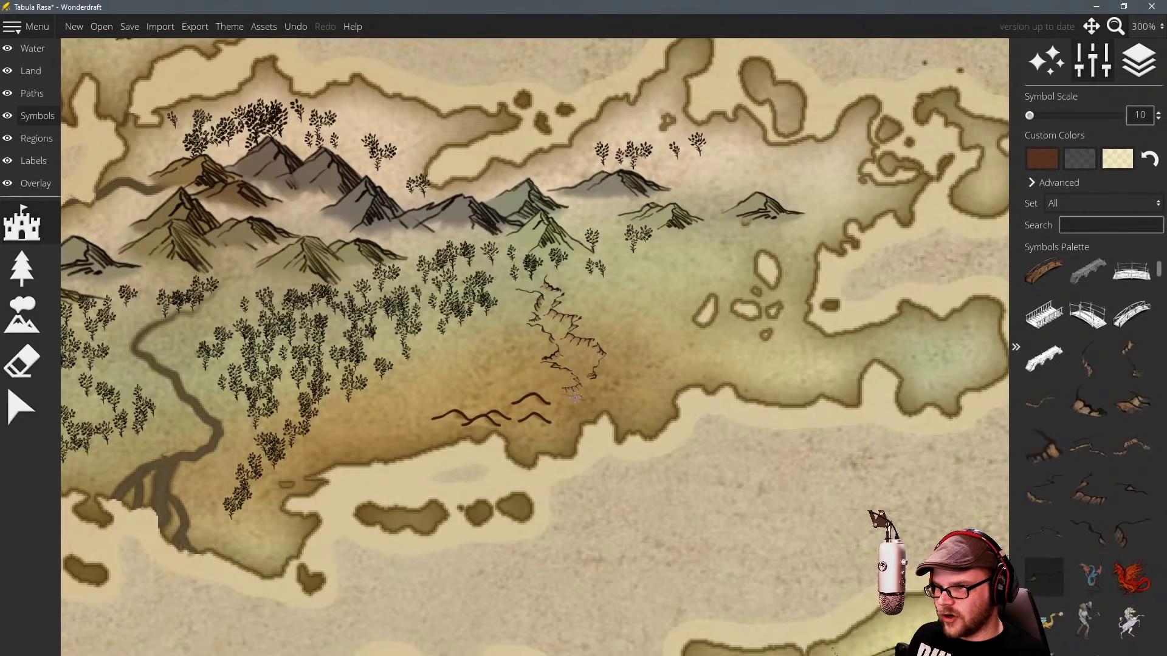
left_click(1088, 446)
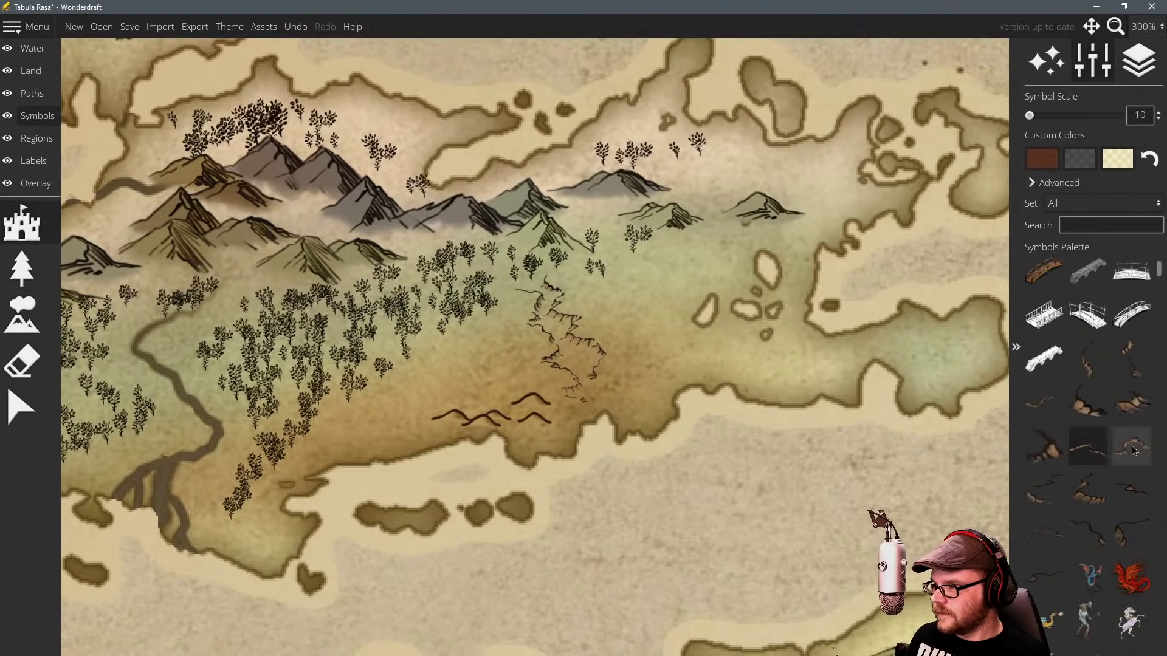
left_click(1132, 446)
left_click(1132, 359)
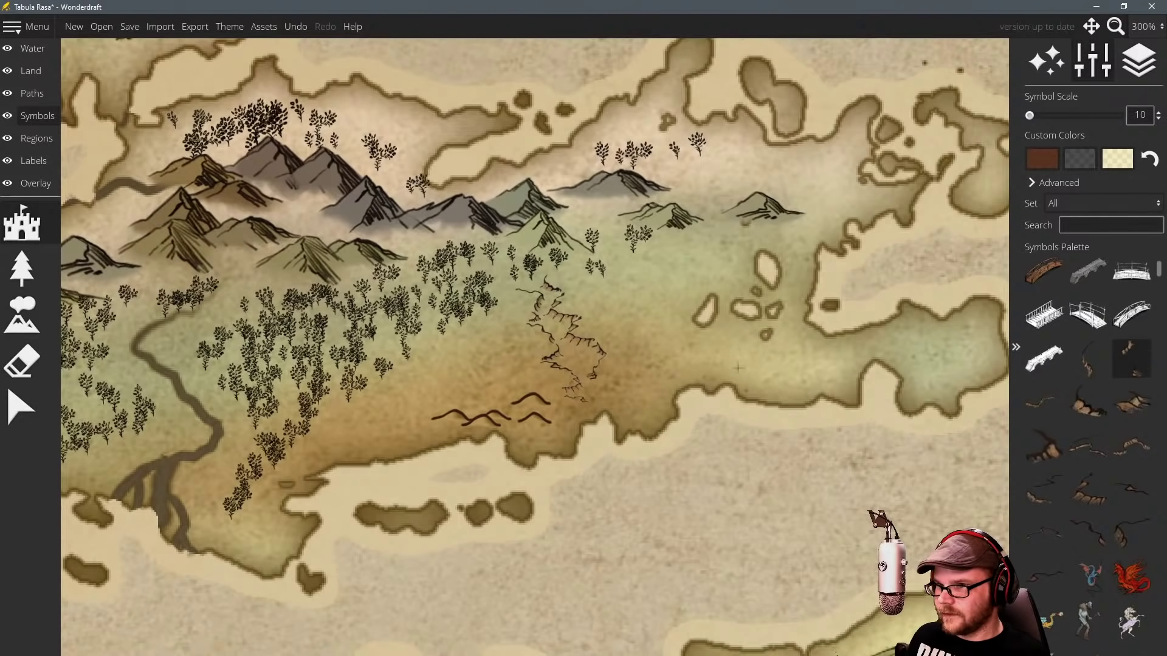
left_click(1101, 371)
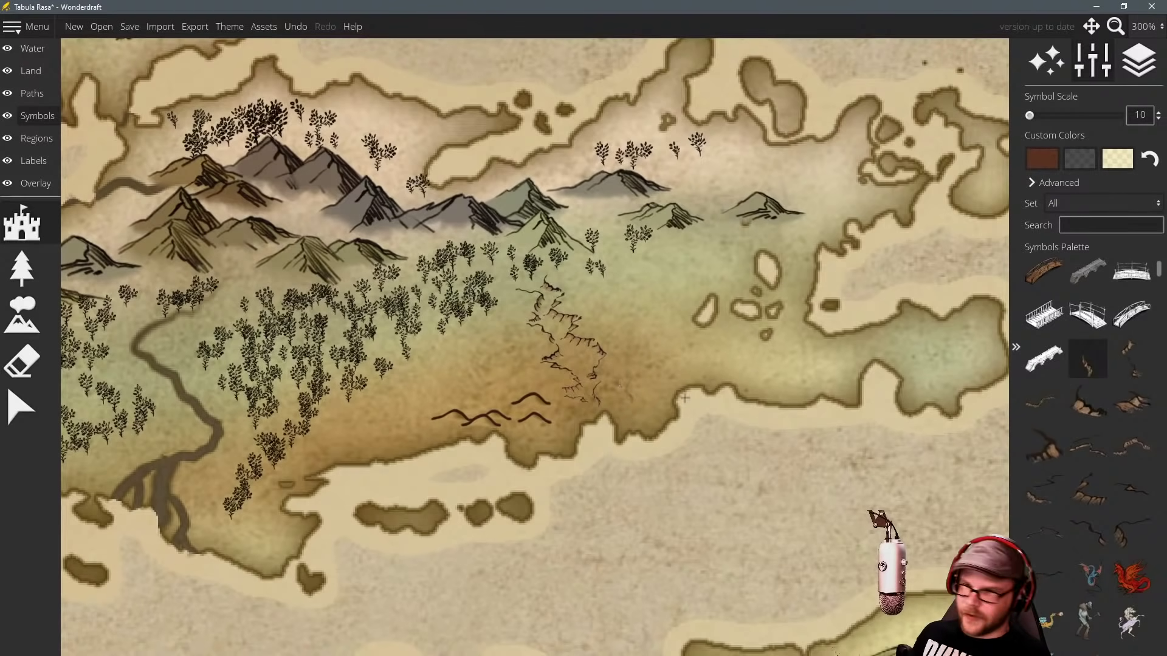
key("ctrl+z")
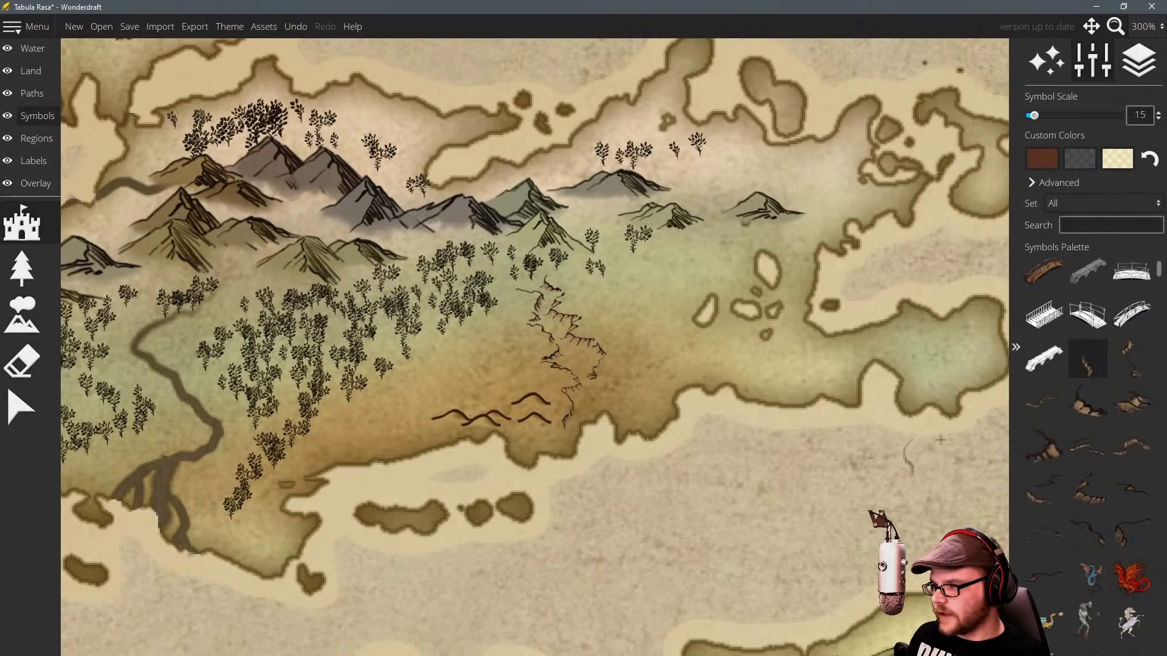
Start a facing cliff wall east of the southern branch with one cliff at scale 15 and a thin cliff at scale 10.
left_click(1128, 537)
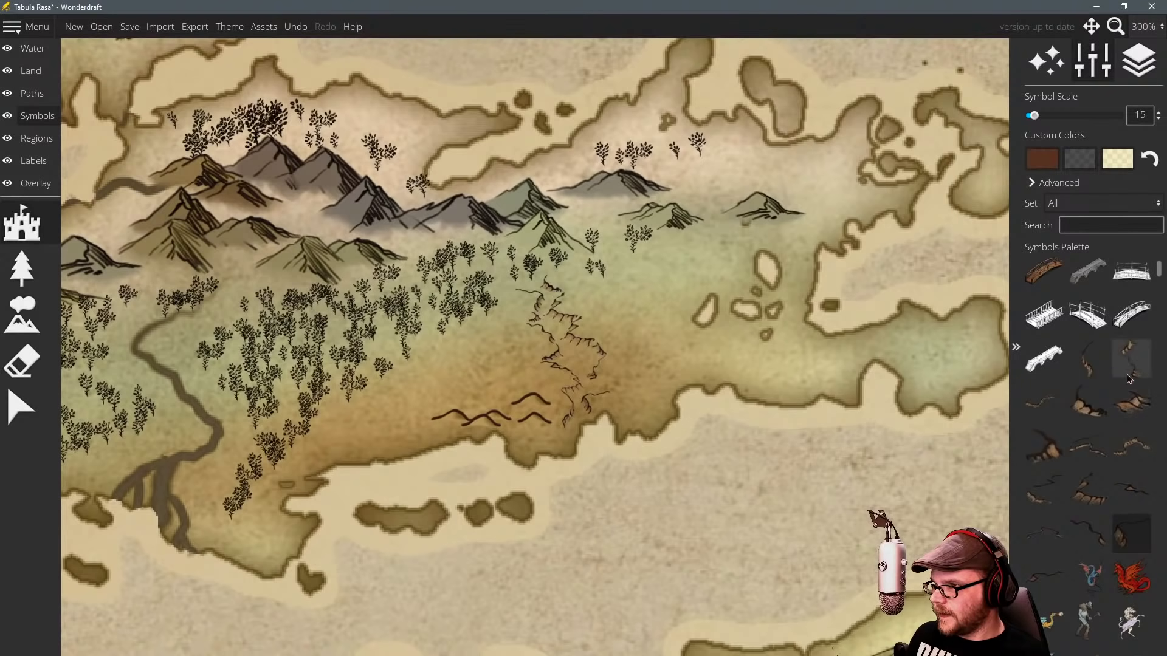
left_click(1126, 476)
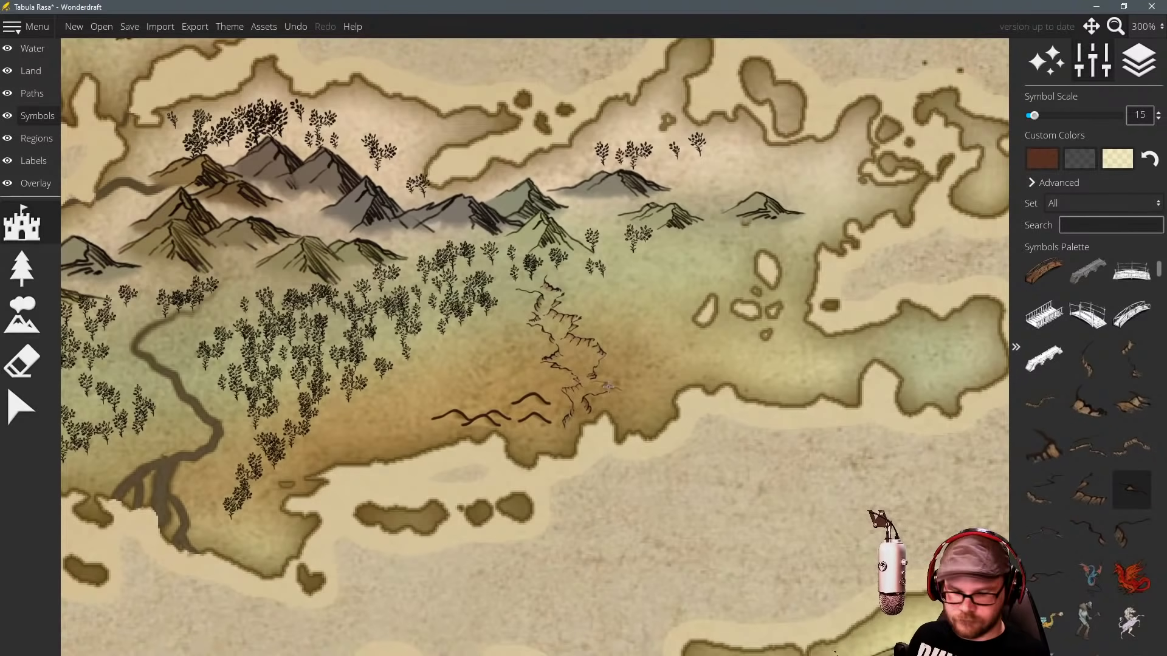
key("bracketleft")
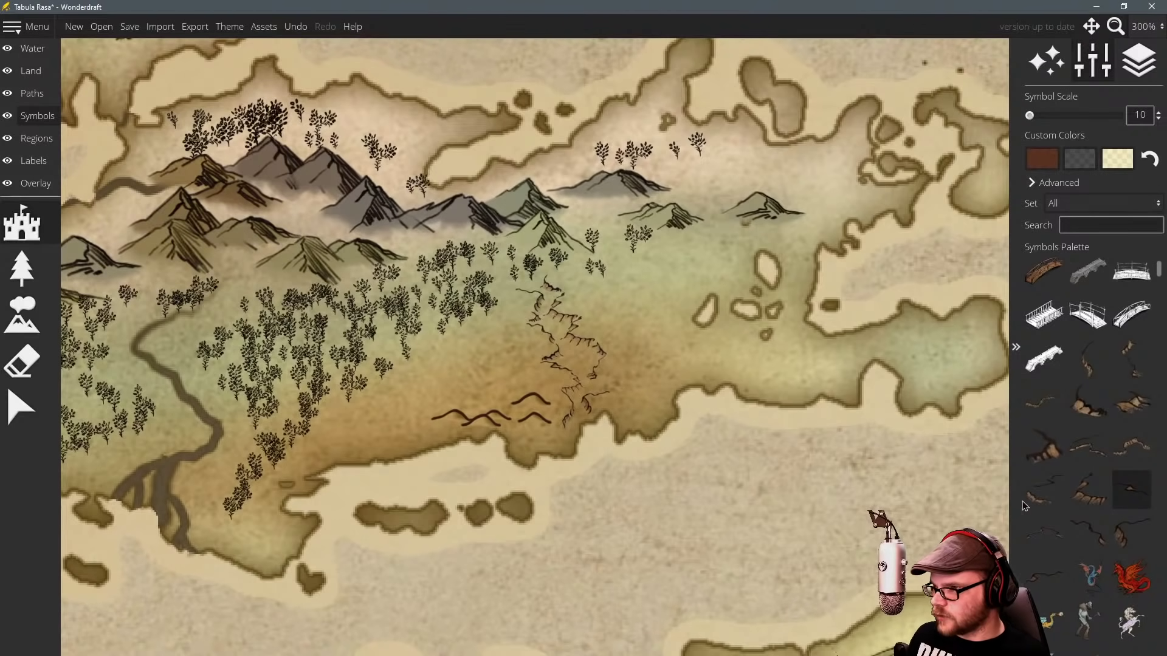
Bridge the gap between the eastern cliff line and the new facing wall with a cliff symbol at scale 20.
left_click(1053, 497)
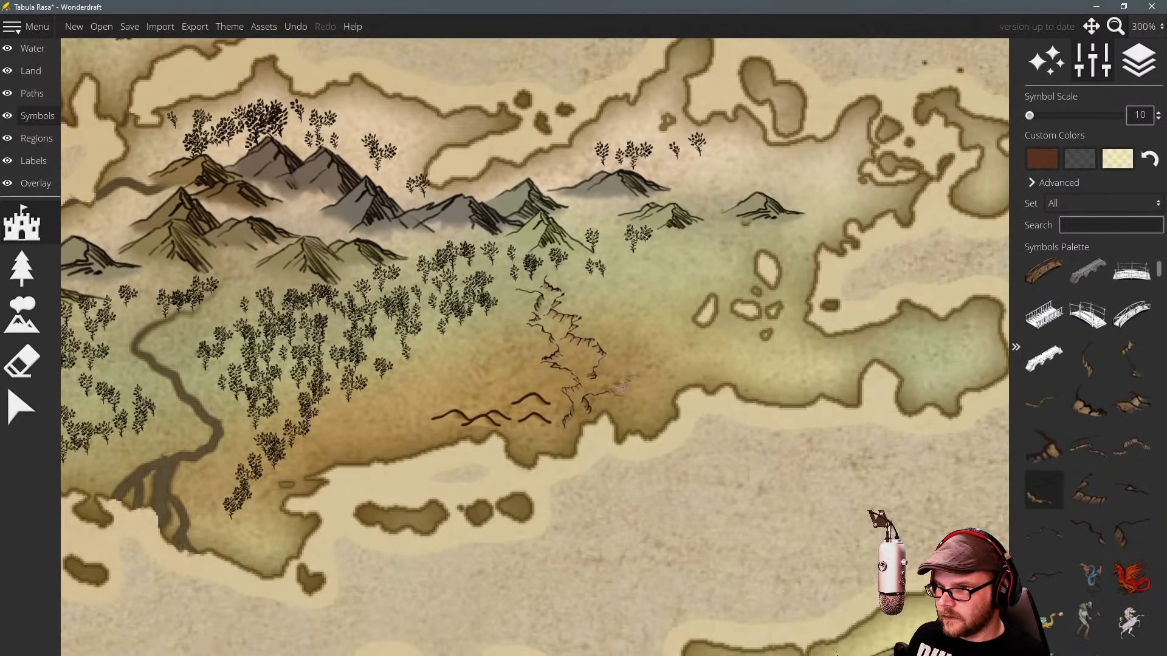
left_click(1088, 489)
scroll(696, 392, "up", 3)
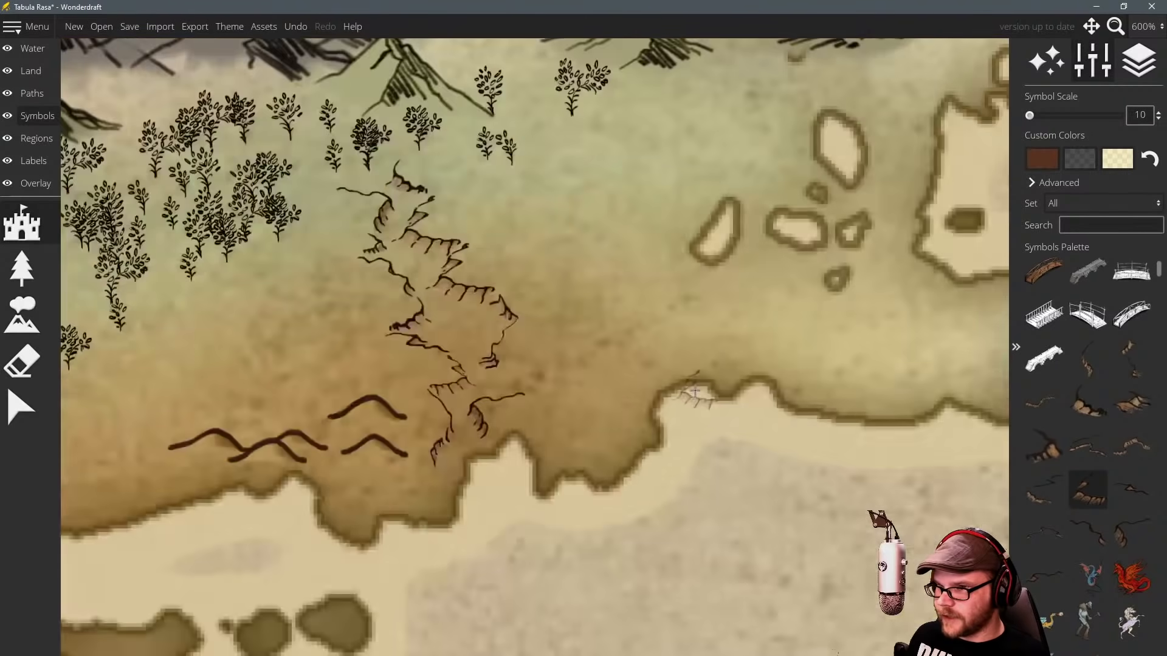
scroll(696, 392, "up", 1)
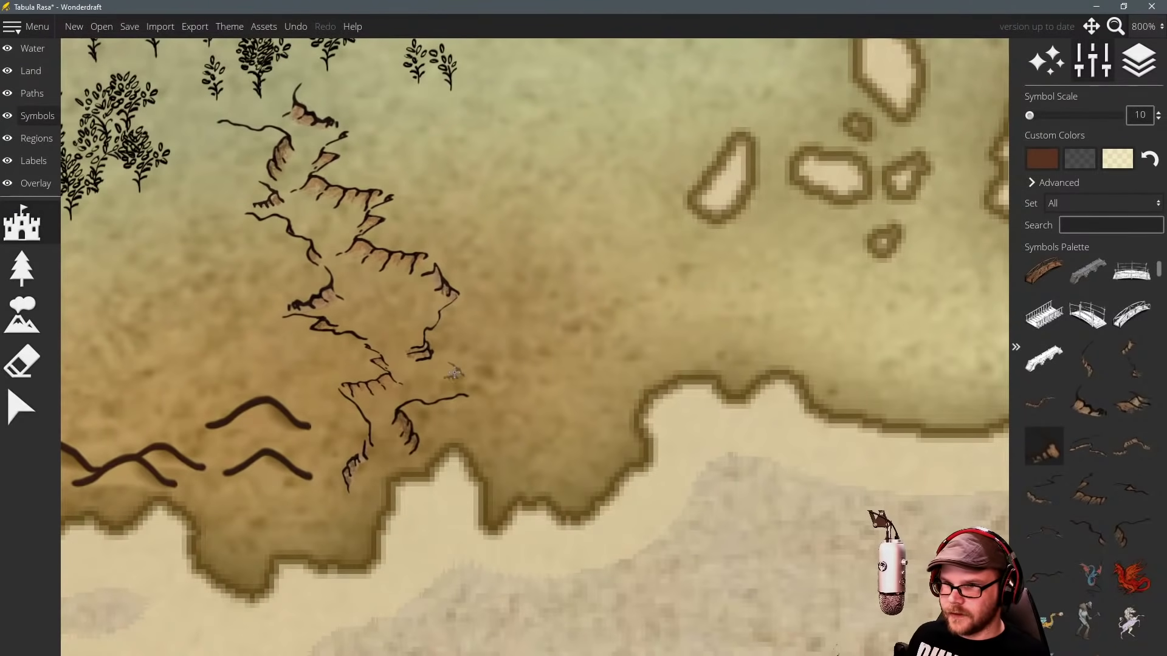
scroll(454, 373, "up", 1)
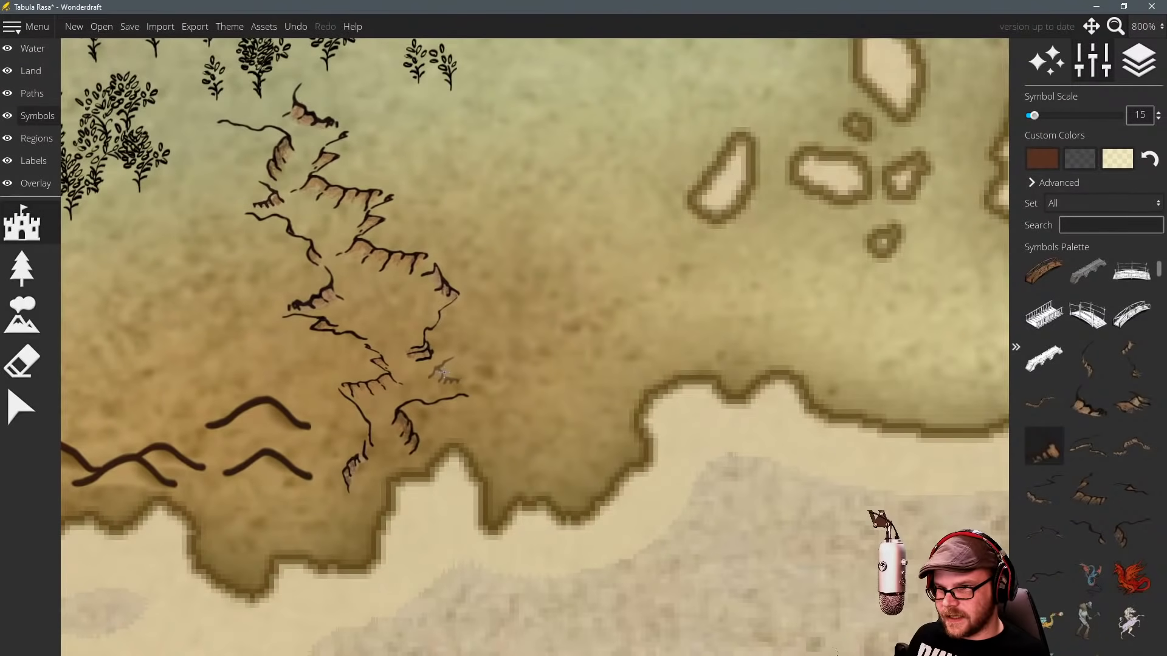
scroll(440, 378, "up", 5)
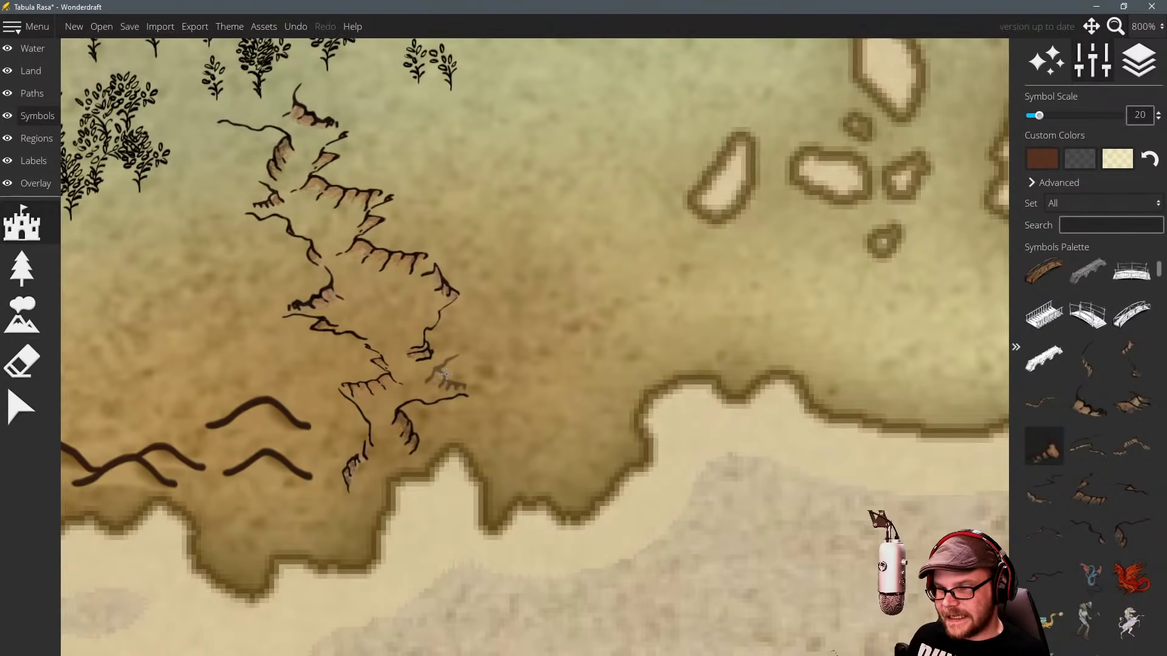
left_click(448, 377)
scroll(571, 220, "down", 5)
scroll(565, 216, "down", 2)
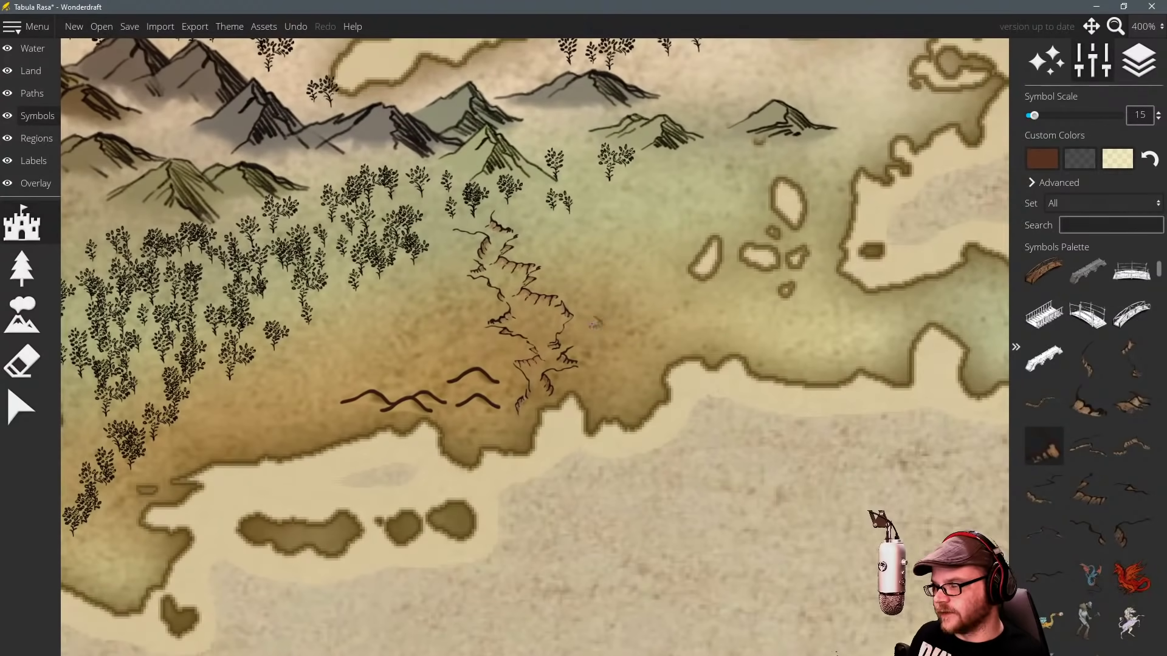
Draw a width 2 river from the forest through the cliff gorge to the south coast, with tributaries joining it near the forest.
left_click(32, 48)
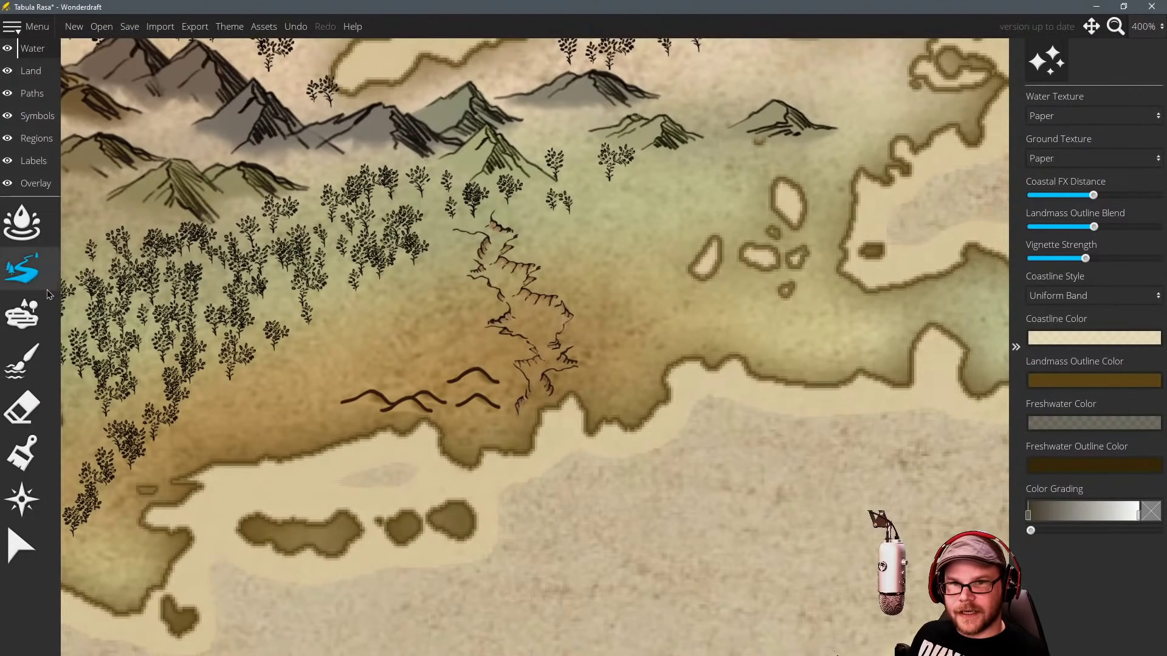
left_click(22, 267)
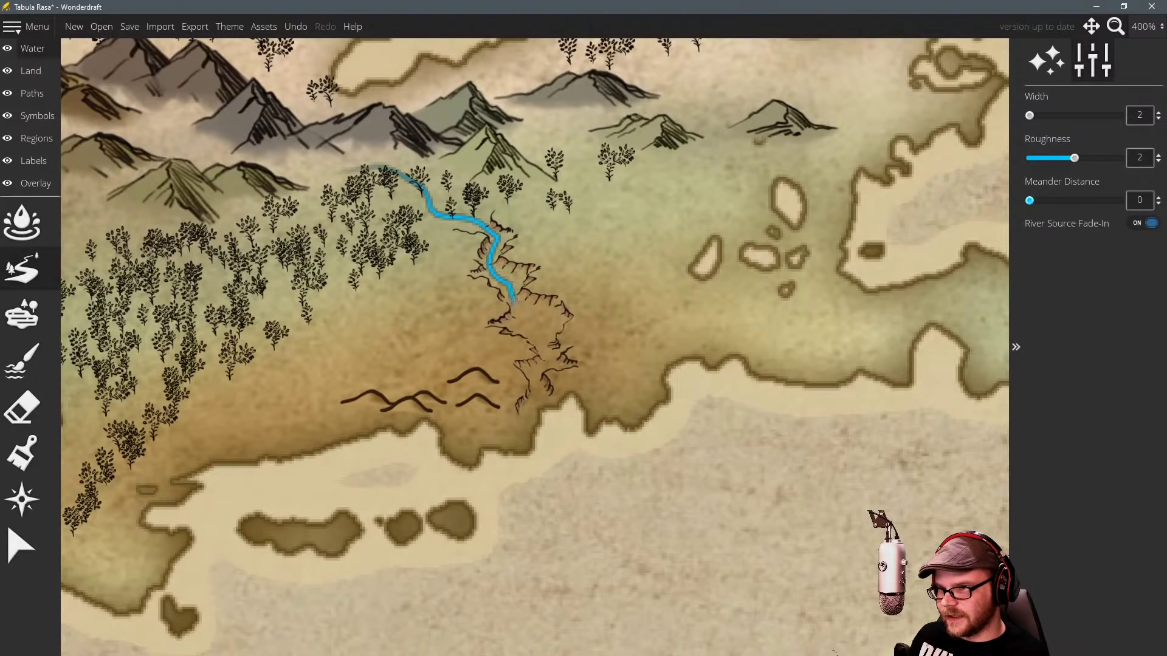
mouse_move(511, 296)
left_mouse_down()
mouse_move(521, 310)
mouse_move(512, 298)
left_mouse_up()
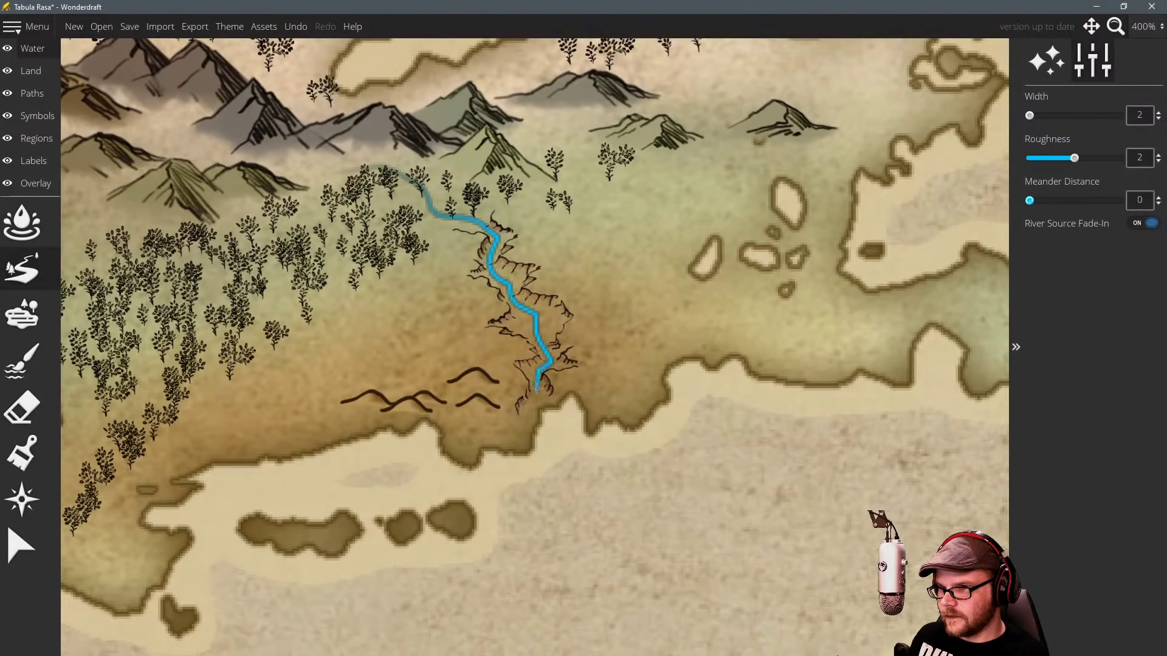
left_click_drag(529, 414, 550, 448)
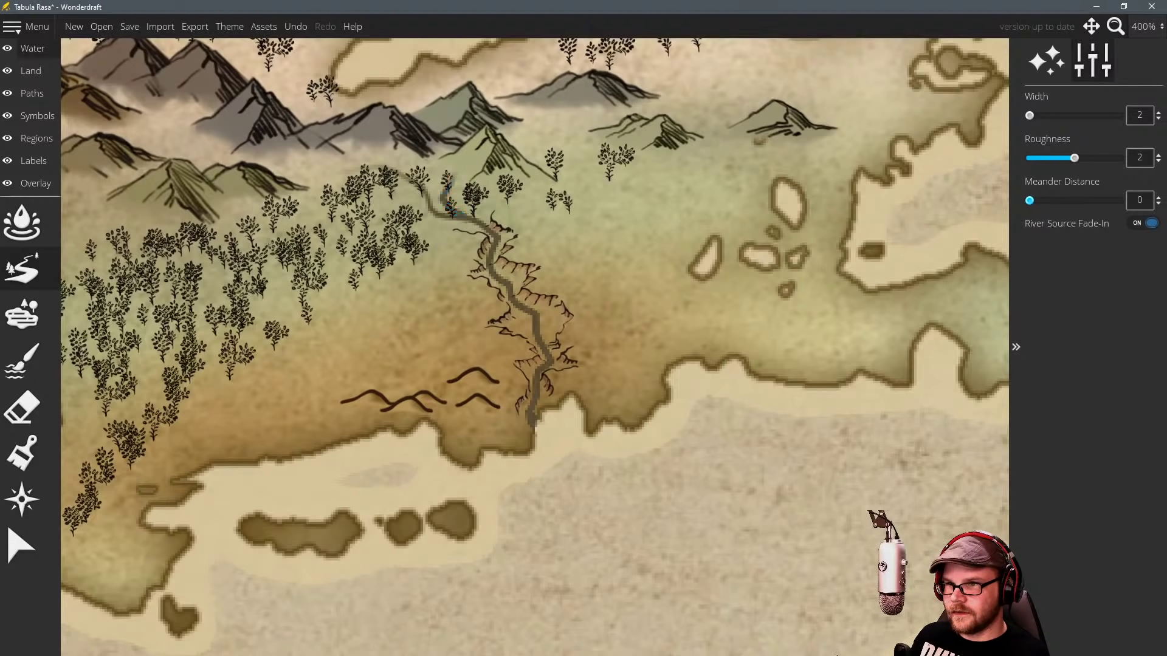
mouse_move(152, 232)
left_mouse_down()
mouse_move(243, 210)
mouse_move(307, 246)
mouse_move(350, 251)
mouse_move(395, 230)
mouse_move(427, 239)
mouse_move(452, 216)
left_mouse_up()
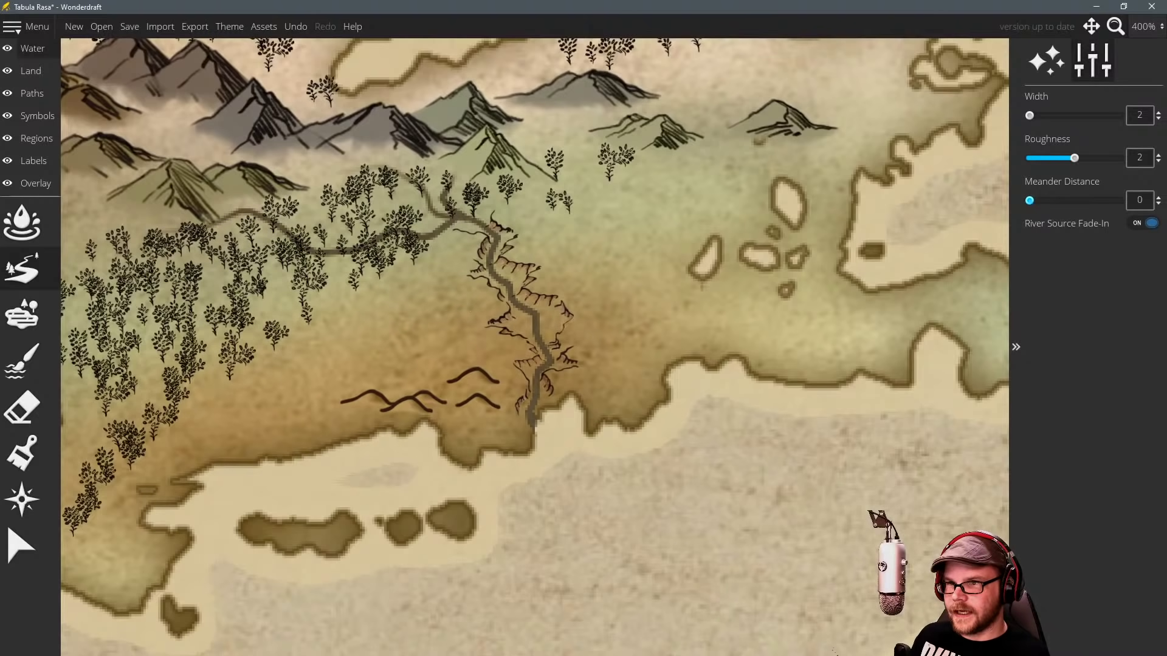
Paint a small lake and widened water along the gorge river with the freshwater brush at size 4 and roughness 0.6.
left_click(22, 223)
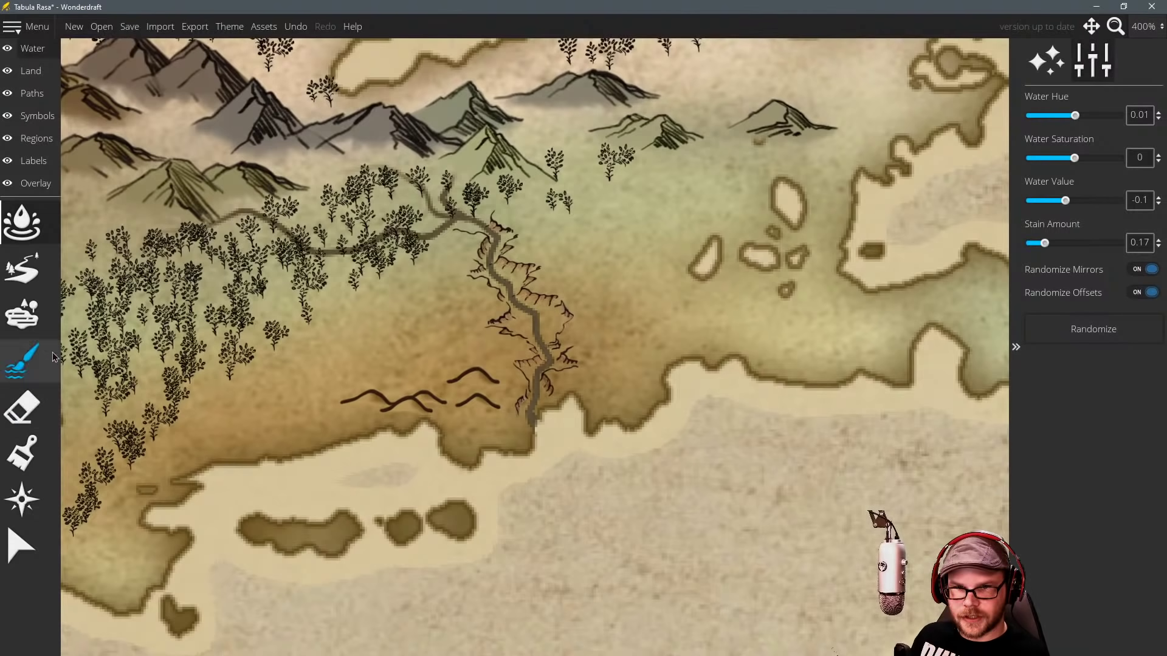
left_click(22, 360)
scroll(530, 314, "down", 4)
scroll(530, 315, "down", 4)
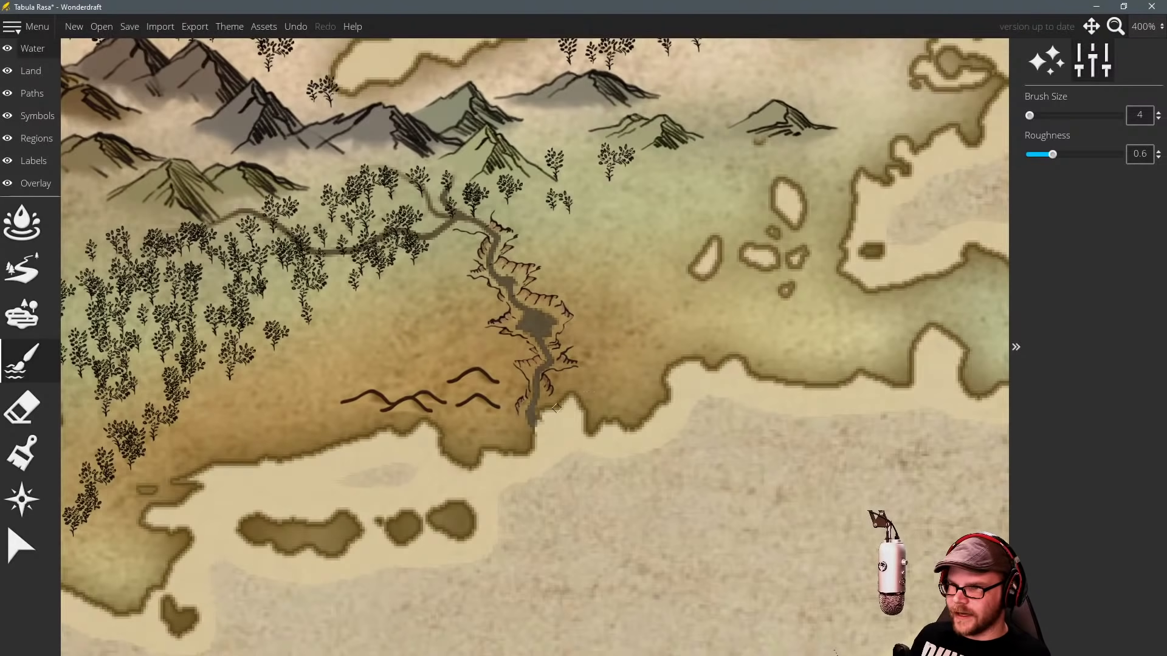
Change the last water paint swatch to the darker brown 856b38 and set the brush size to 96.
scroll(556, 408, "down", 10)
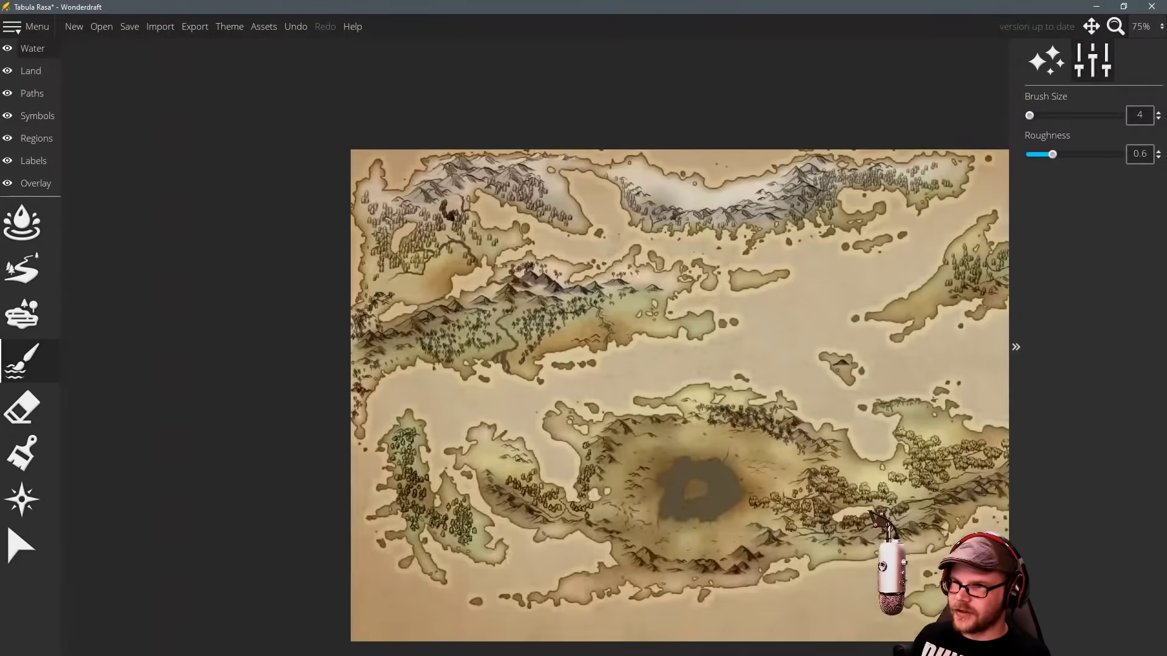
scroll(608, 315, "up", 5)
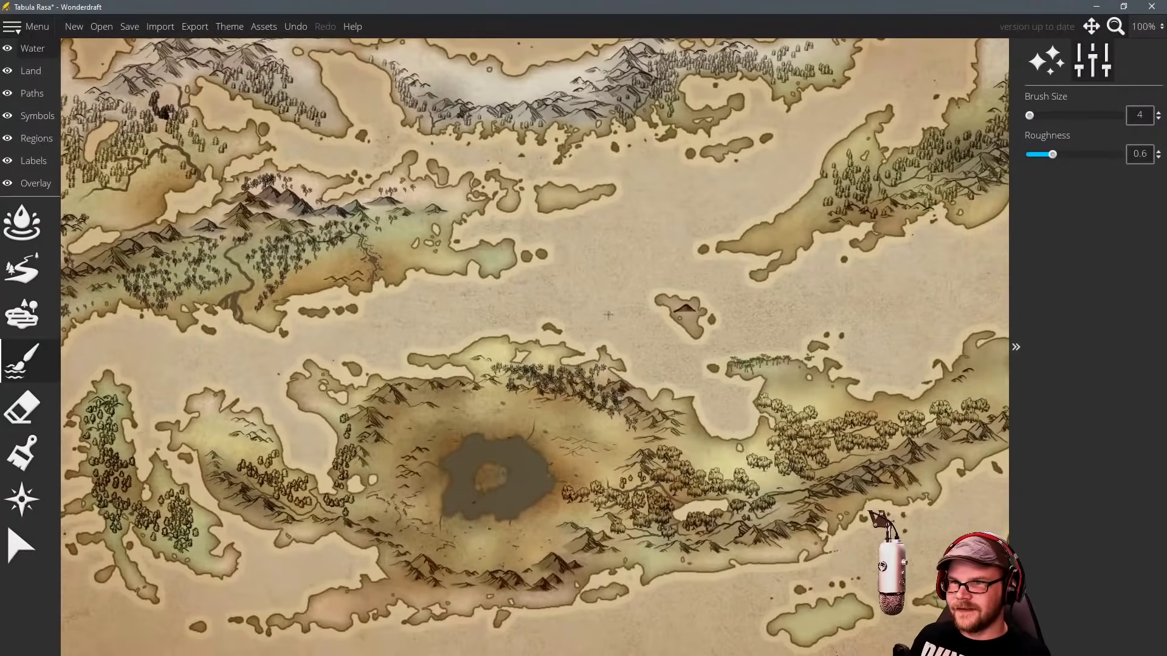
left_click(21, 453)
left_click(1142, 492)
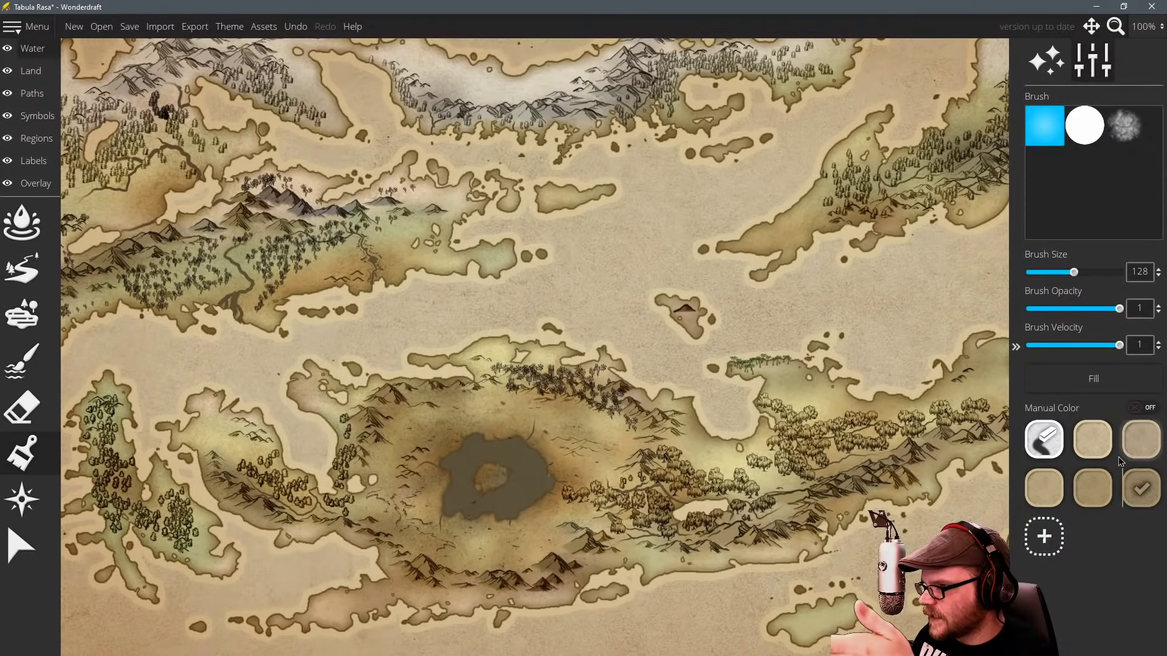
right_click(1142, 496)
left_click(1132, 498)
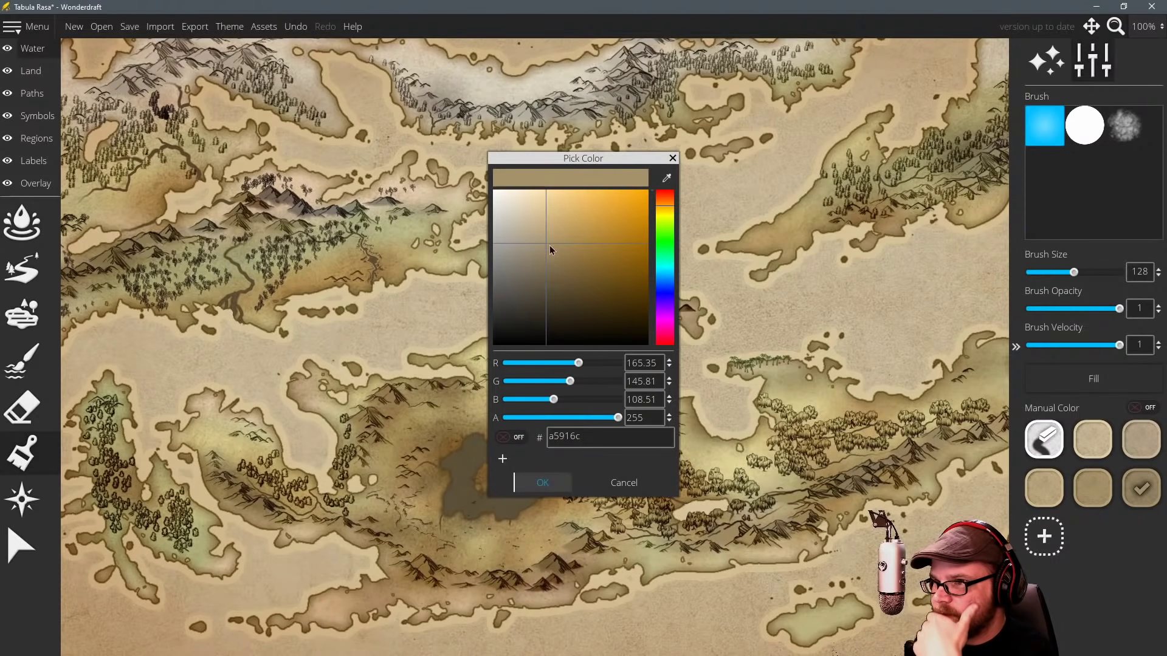
left_click_drag(550, 249, 581, 264)
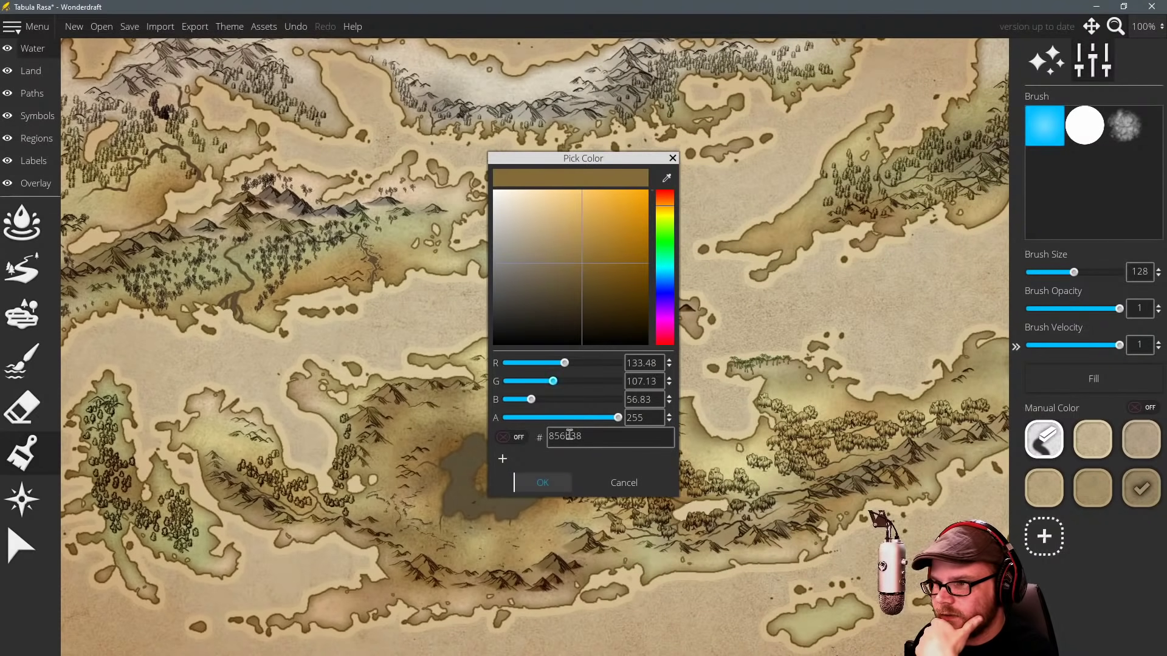
left_click(543, 483)
scroll(362, 241, "down", 4)
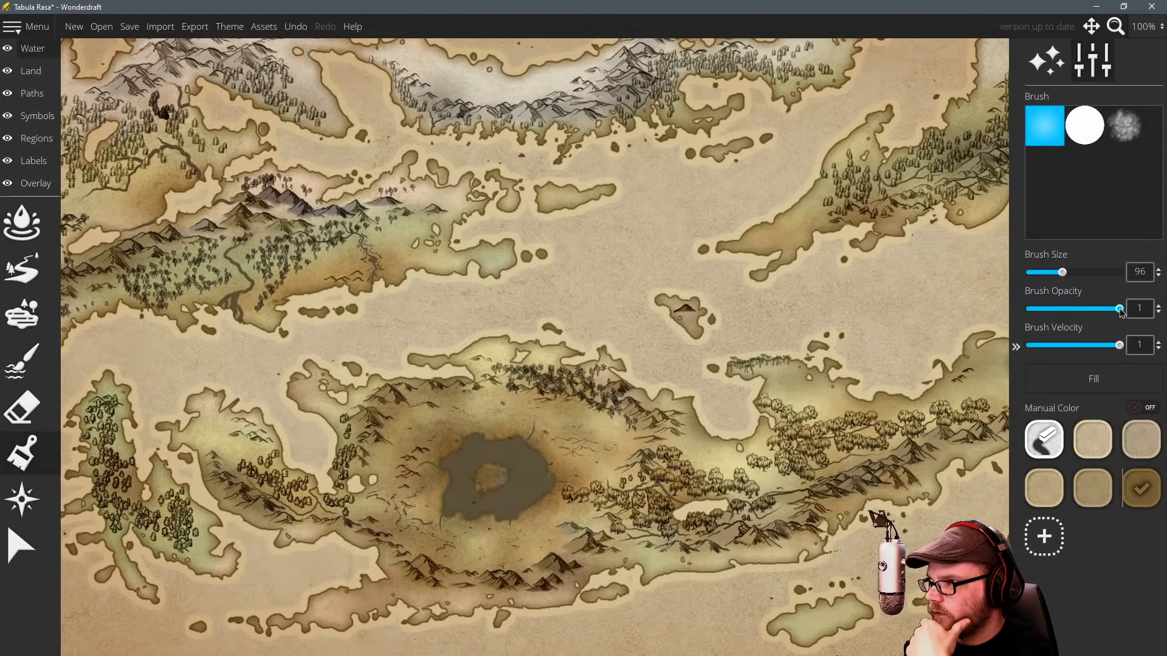
Try the brown water colour at brush opacity 1 with a dab on the east side of the ring-shaped lake.
left_click_drag(1119, 309, 1029, 308)
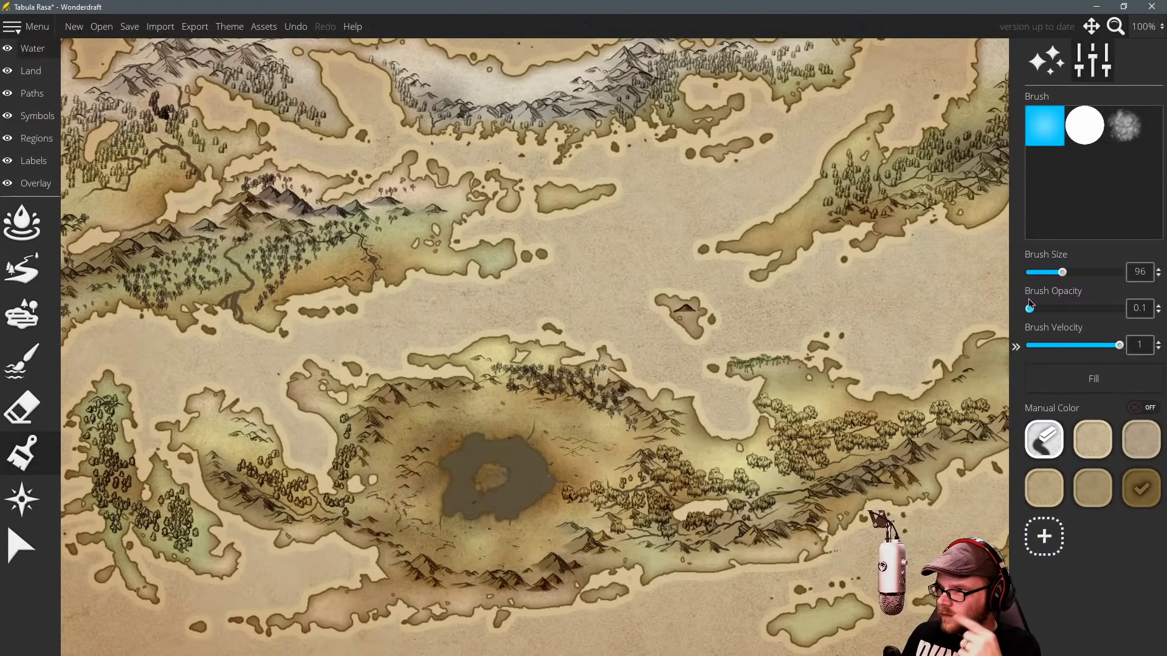
left_click_drag(1030, 307, 1119, 308)
left_click(521, 471)
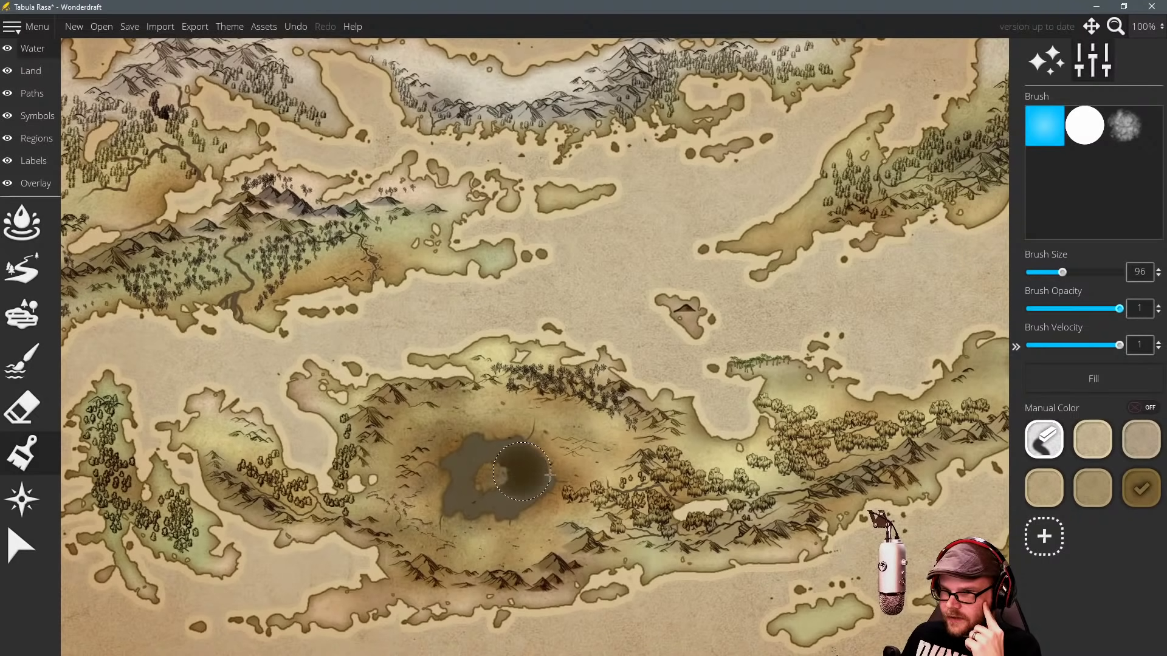
Add a very dark brown swatch to the water colours and paint the whole ring-shaped lake on the southern continent with it.
left_click(1055, 529)
left_click(589, 307)
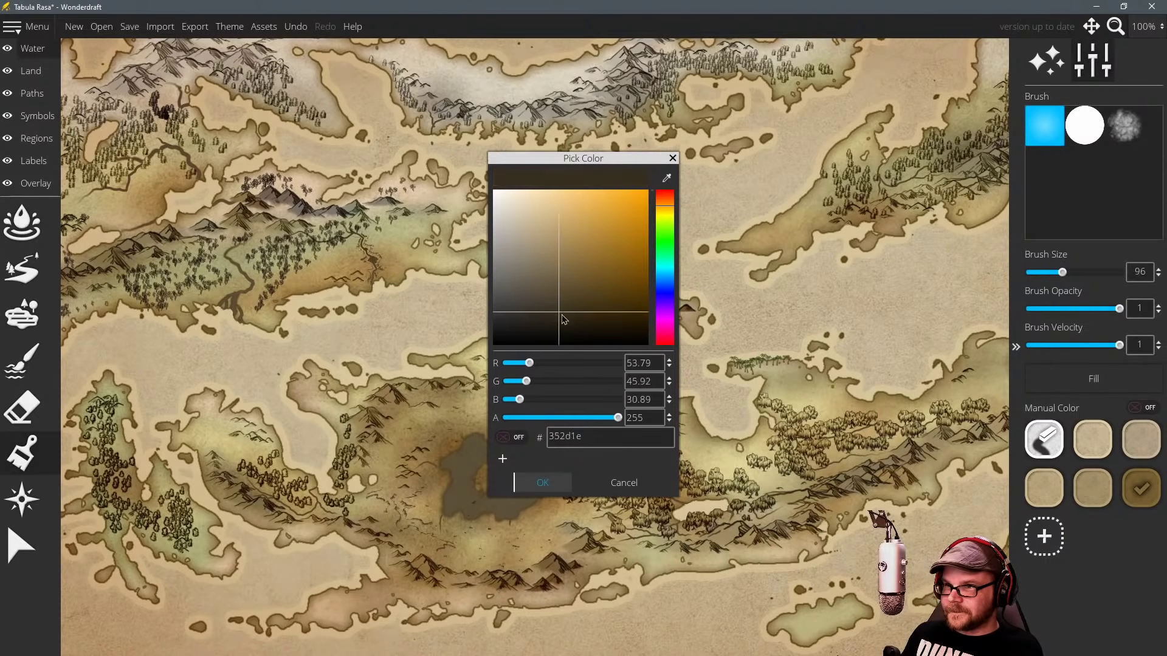
left_click(547, 483)
mouse_move(482, 469)
left_mouse_down()
mouse_move(520, 460)
mouse_move(459, 451)
mouse_move(443, 476)
mouse_move(459, 499)
mouse_move(472, 511)
mouse_move(528, 501)
mouse_move(541, 474)
mouse_move(511, 484)
mouse_move(494, 468)
mouse_move(513, 511)
left_mouse_up()
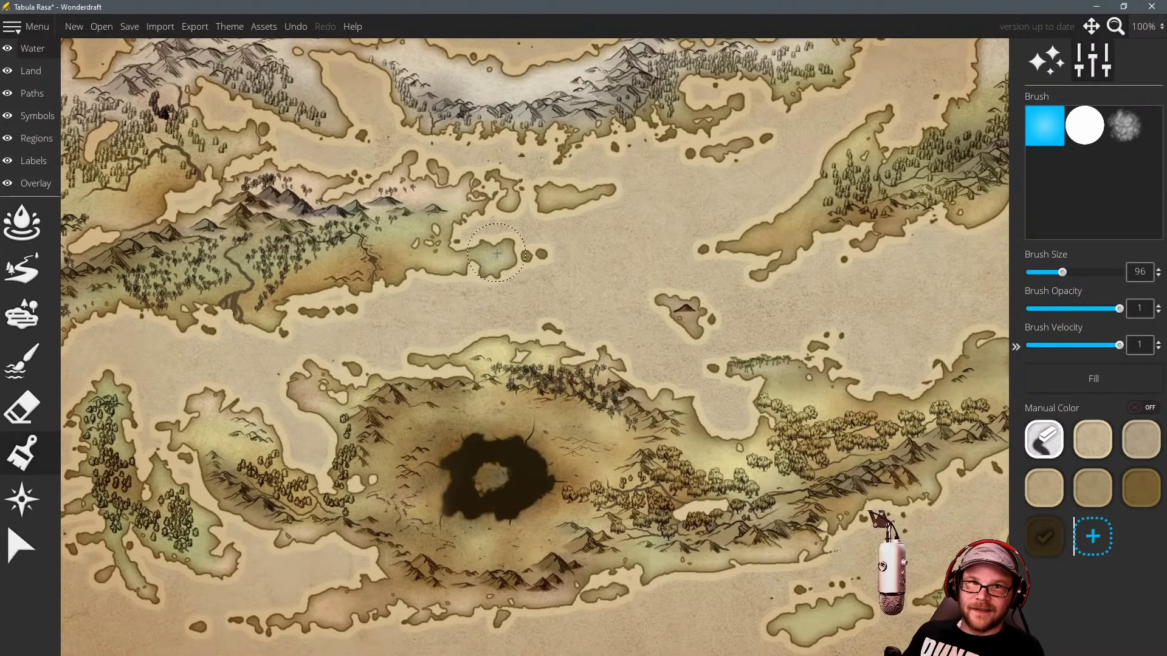
Paint the land around the gorge on the western continent with the brown swatch at brush size 88 and opacity 0.1.
left_click_drag(540, 274, 607, 305)
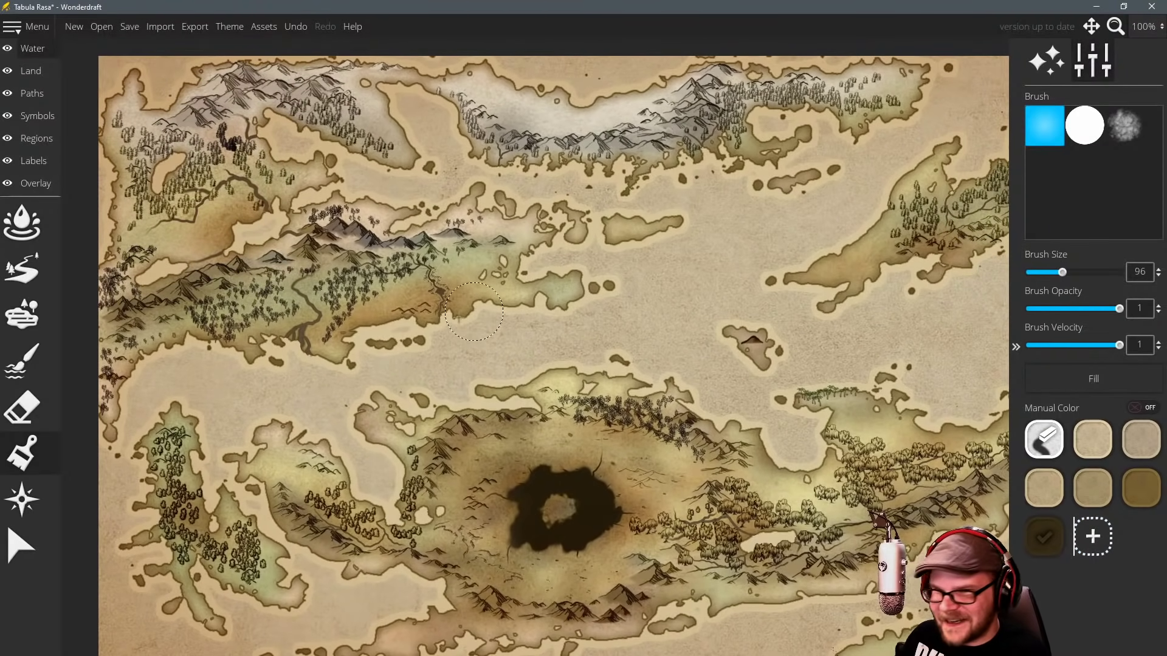
left_click(34, 74)
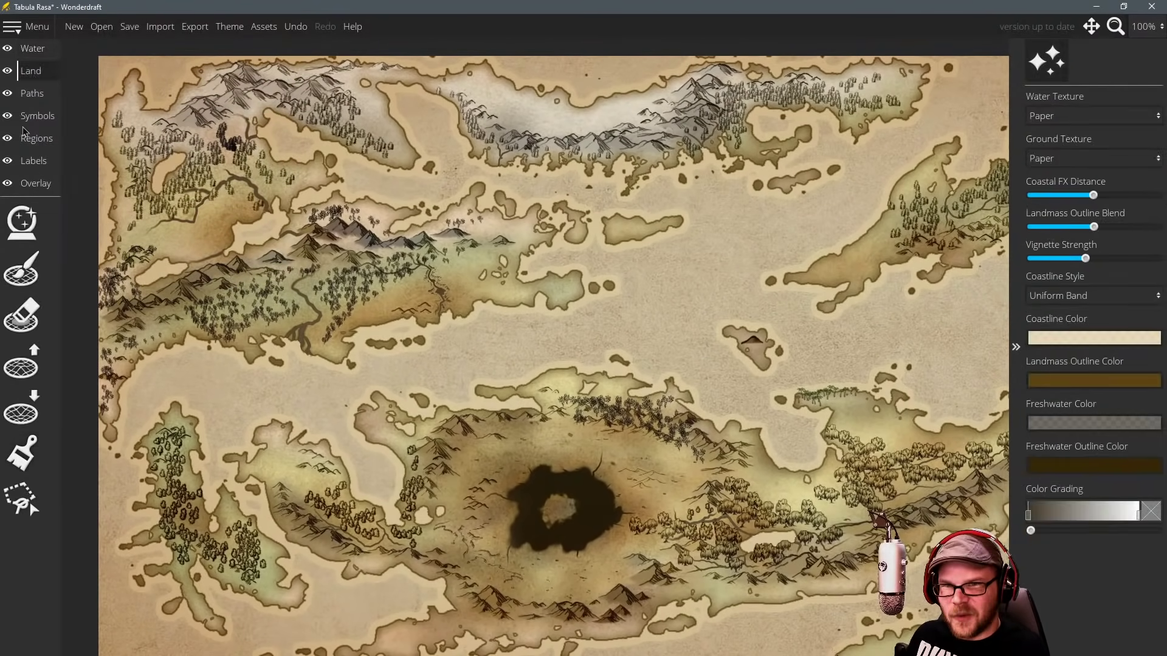
left_click(21, 453)
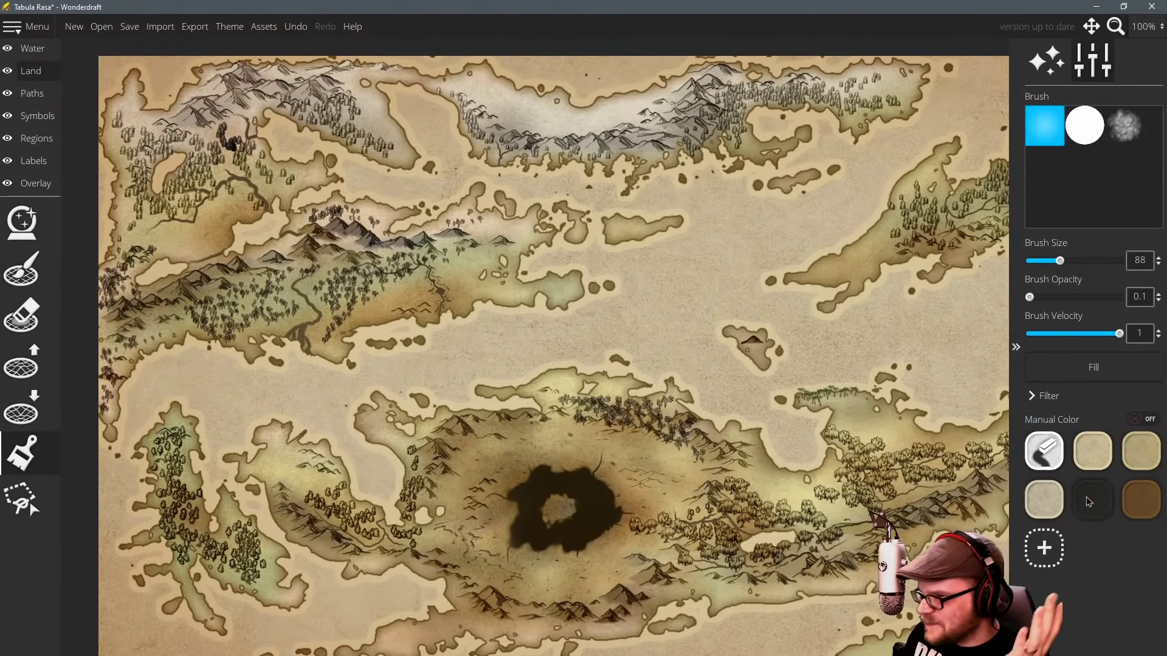
left_click(1143, 505)
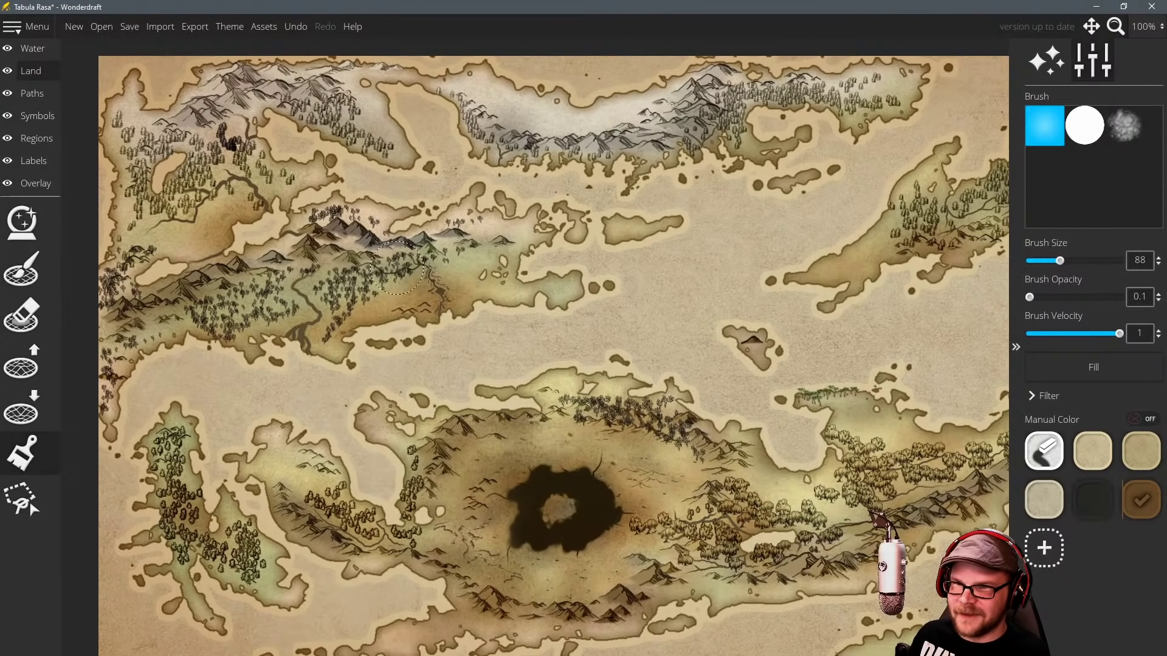
mouse_move(391, 272)
left_mouse_down()
mouse_move(433, 272)
mouse_move(417, 276)
mouse_move(424, 264)
mouse_move(447, 322)
mouse_move(444, 246)
mouse_move(469, 293)
mouse_move(401, 307)
left_mouse_up()
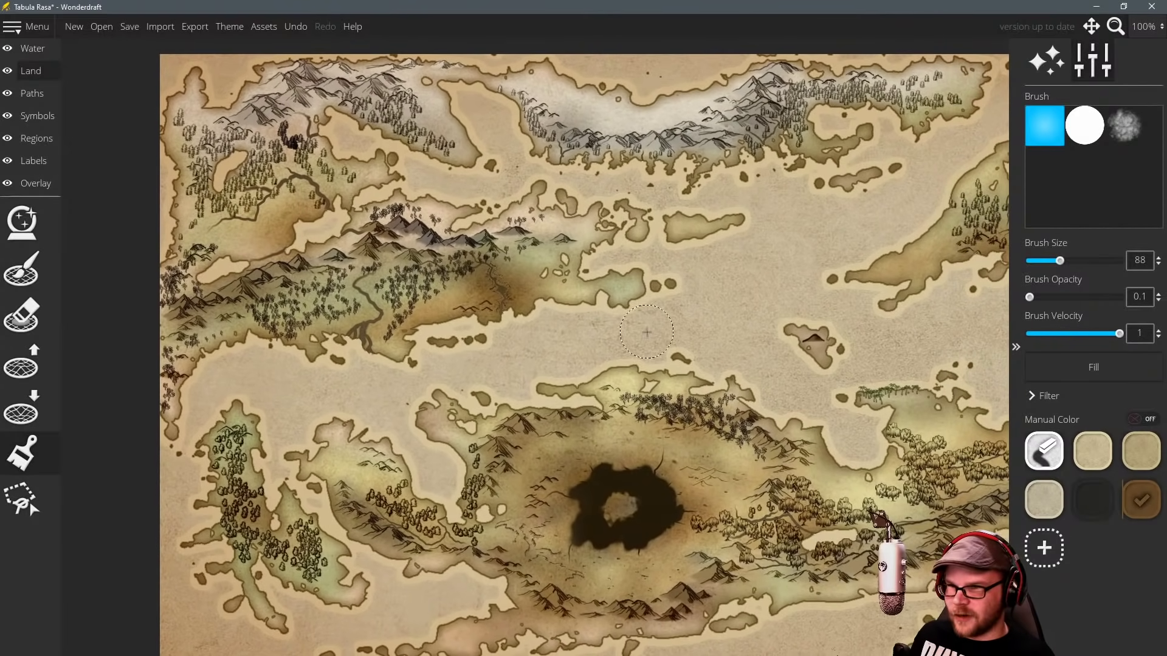
Look through the Cliffs and Rocks And More Colored symbol sets, reduce the symbol scale to 10 and choose the Rocks And More Paintable set.
scroll(561, 319, "up", 3)
scroll(561, 318, "up", 3)
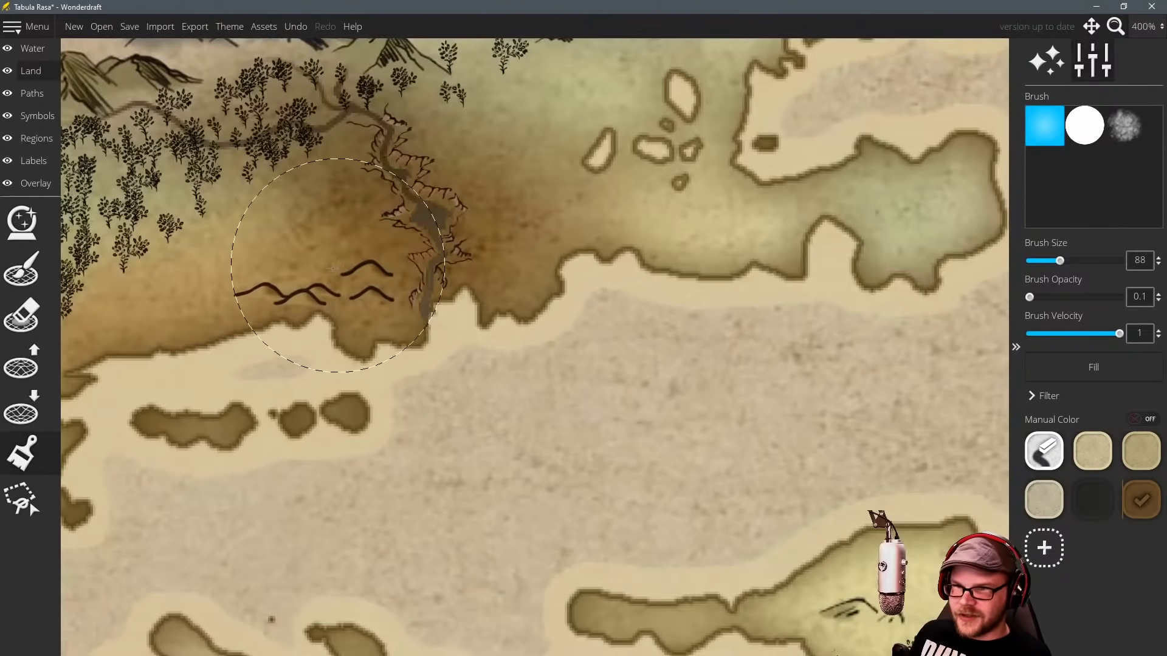
left_click(37, 117)
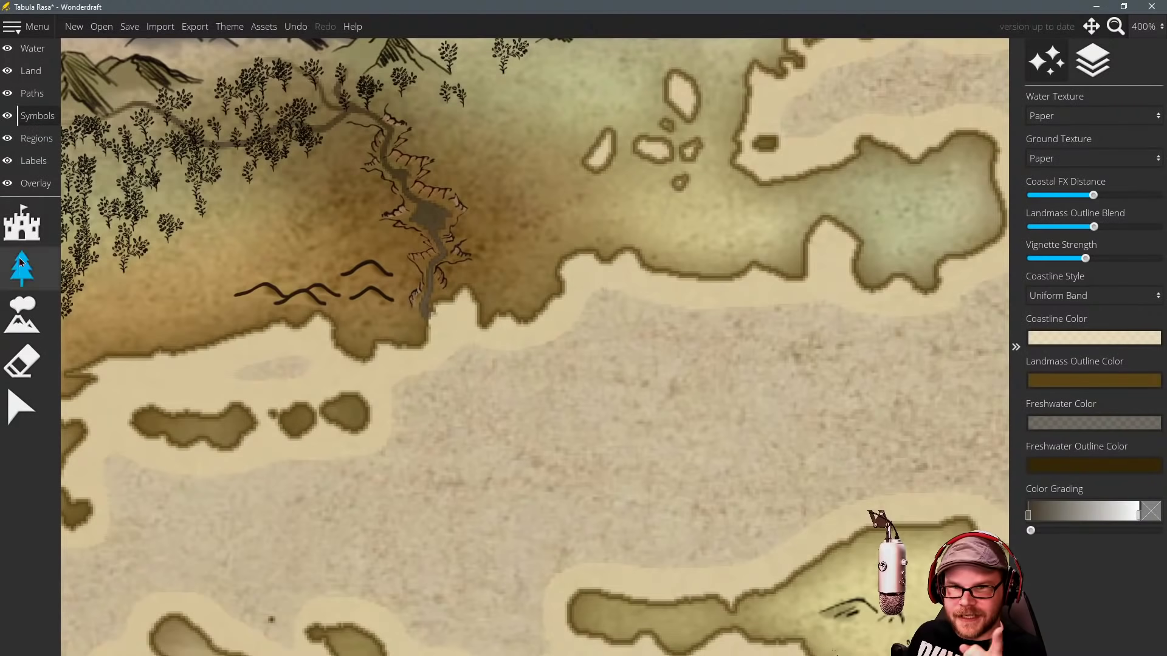
scroll(1092, 381, "down", 10)
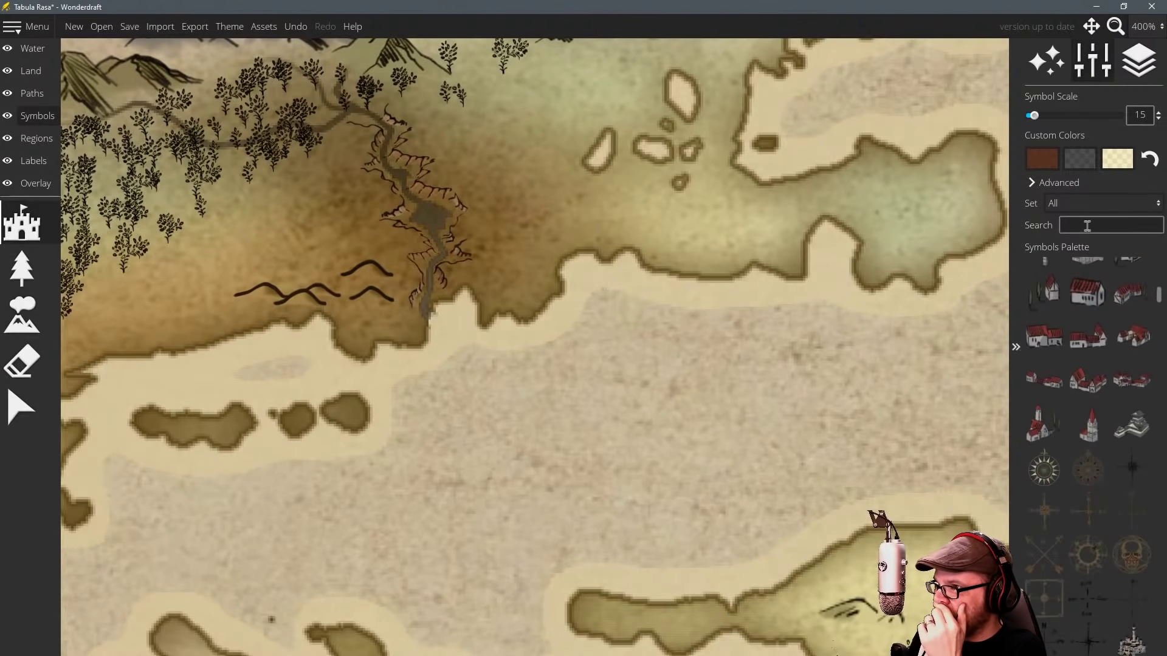
left_click(1104, 203)
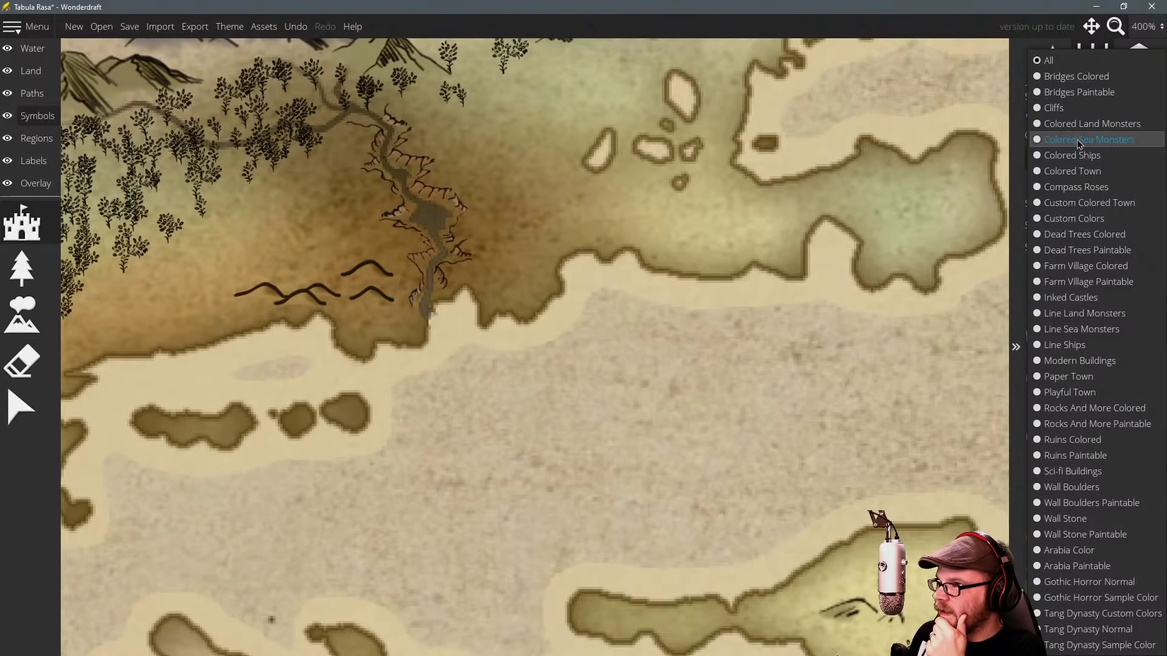
left_click(1068, 110)
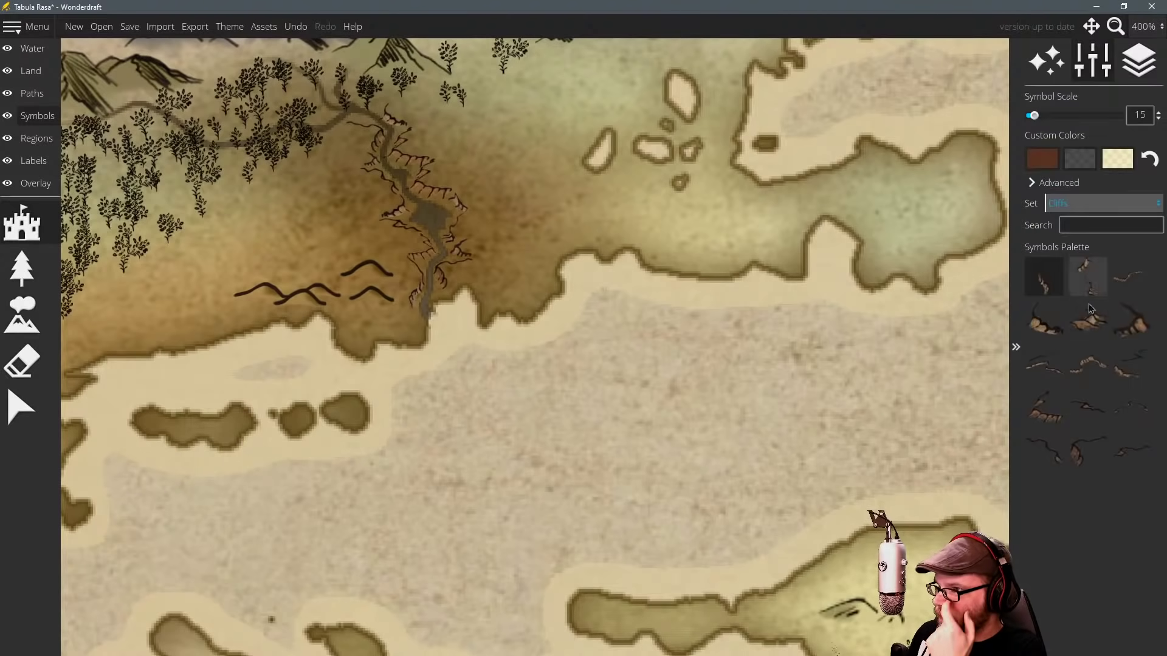
left_click(1087, 205)
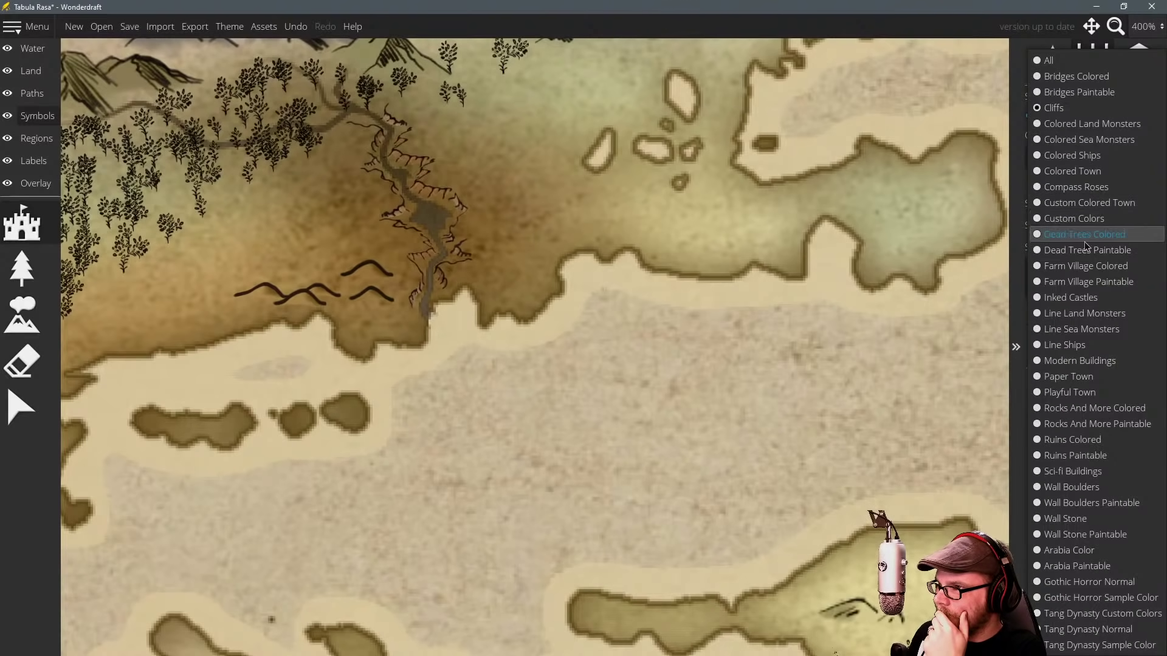
left_click(1089, 409)
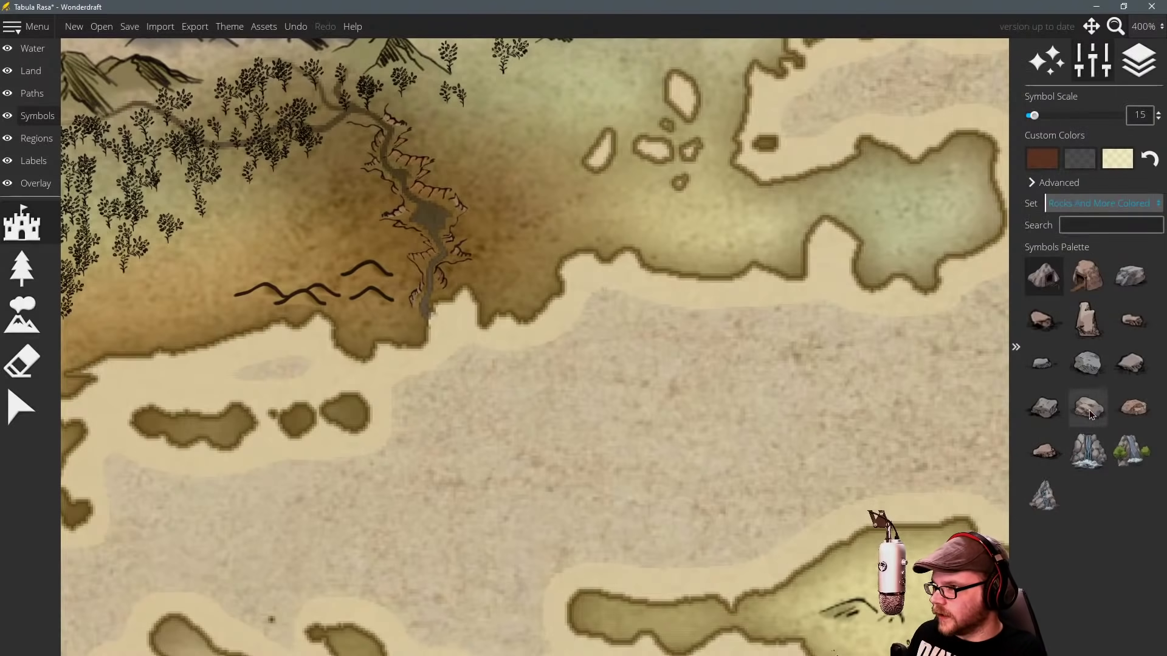
left_click(1044, 495)
scroll(451, 311, "down", 1)
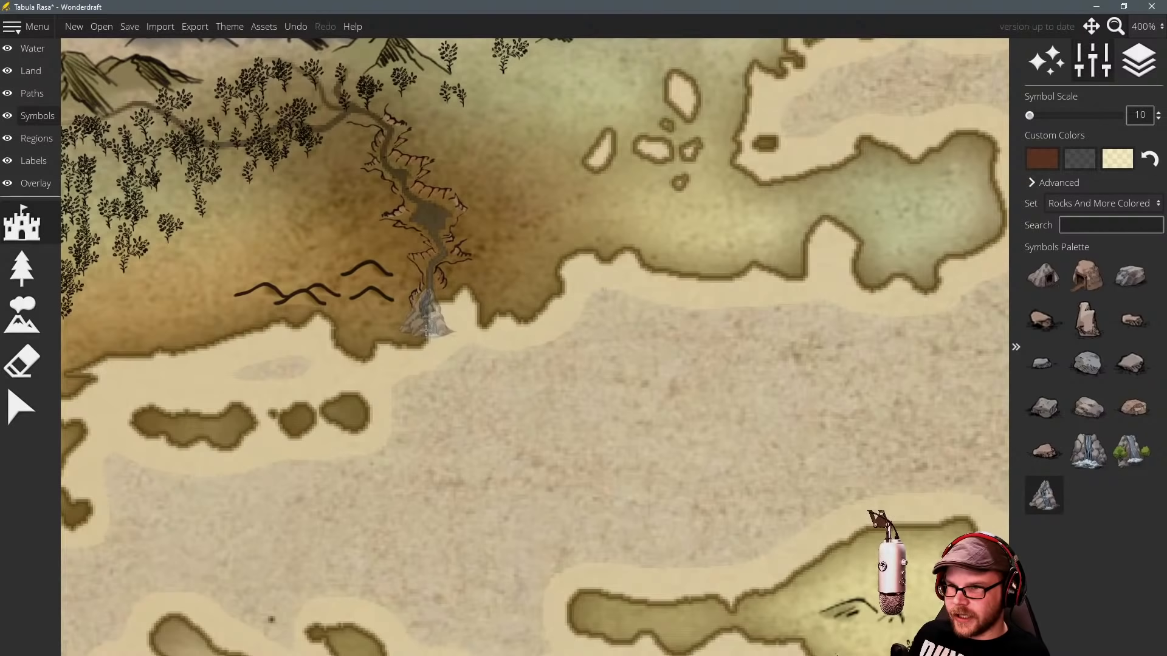
left_click(1107, 205)
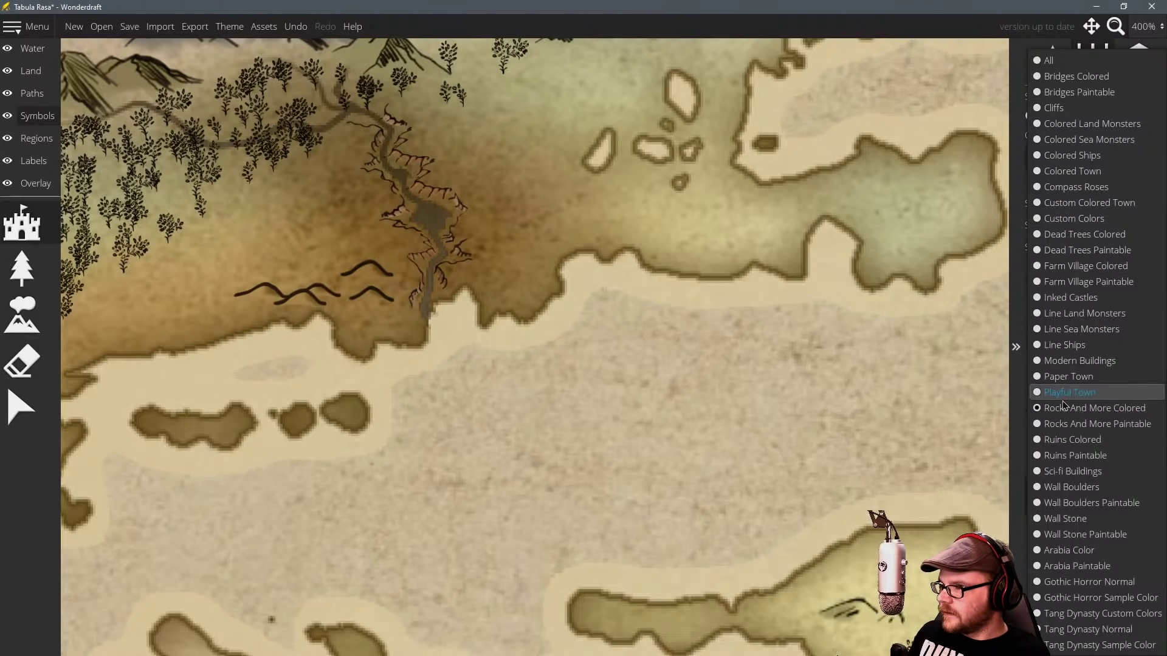
left_click(1055, 425)
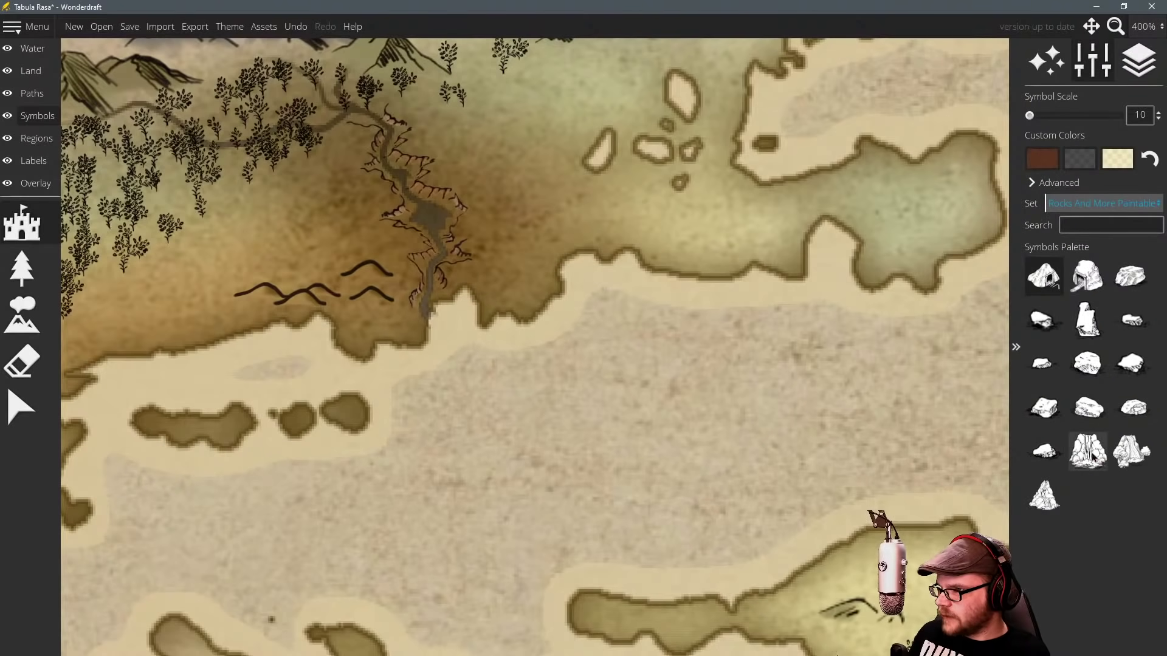
Try the symmetrical waterfall rock symbol at the mouth of the gorge river and undo its placement.
left_click(1089, 453)
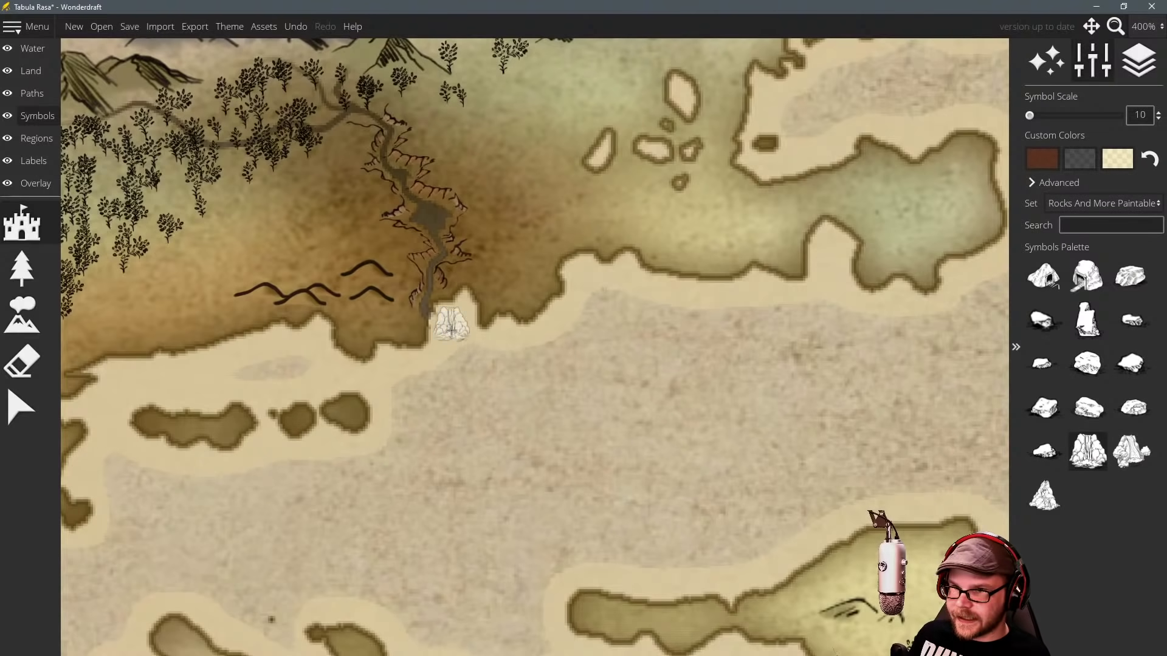
left_click(444, 306)
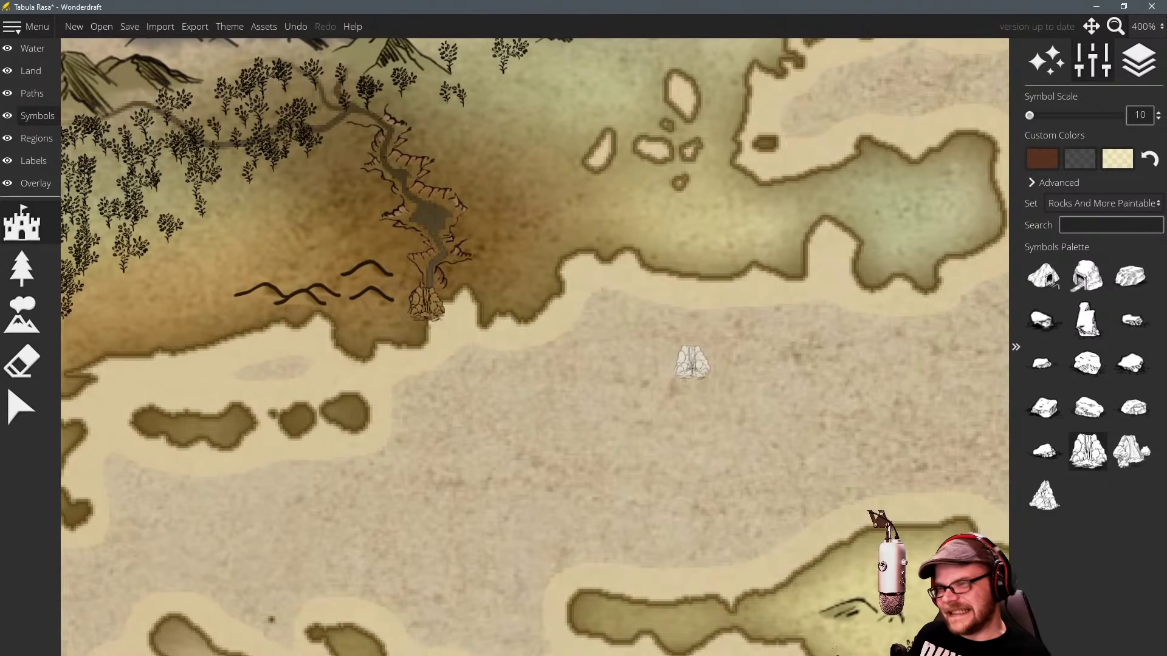
key("ctrl+z")
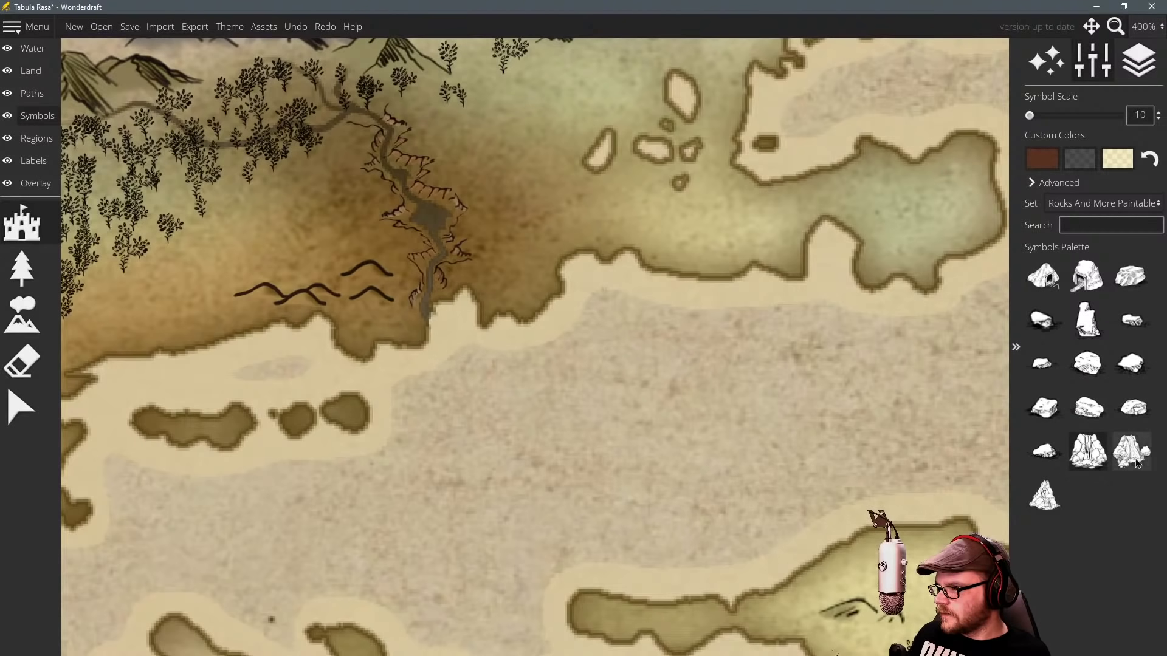
left_click(1045, 495)
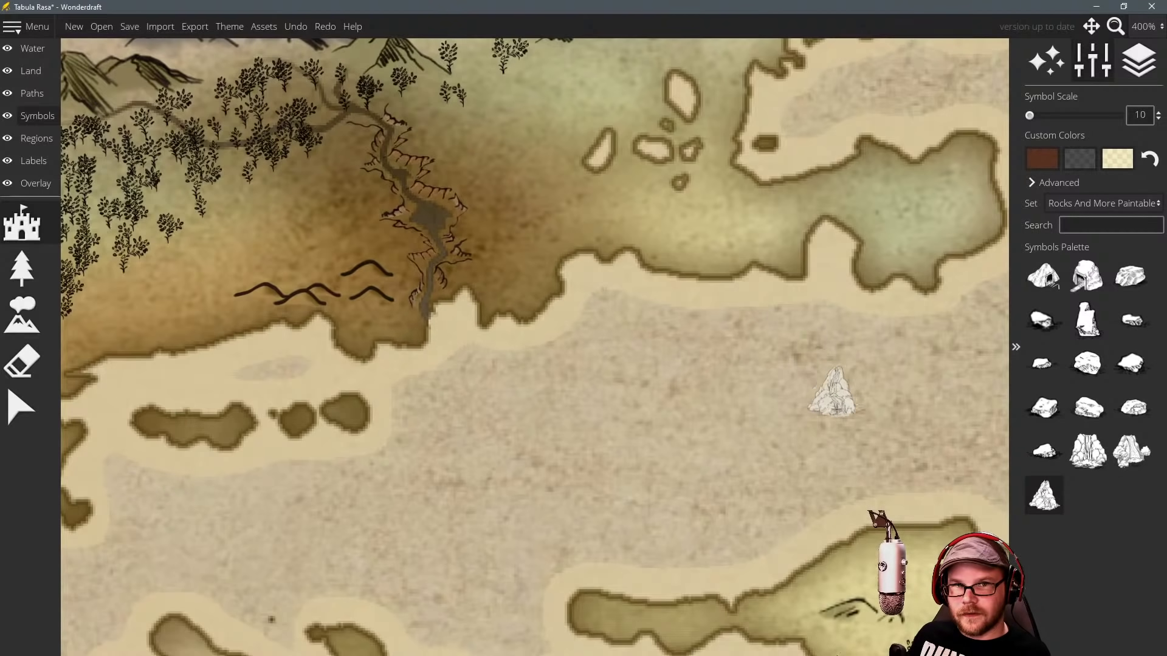
Place the waterfall rock with side boulders at scale 10 where the gorge river meets the coast, undoing the first placement.
left_click(1132, 451)
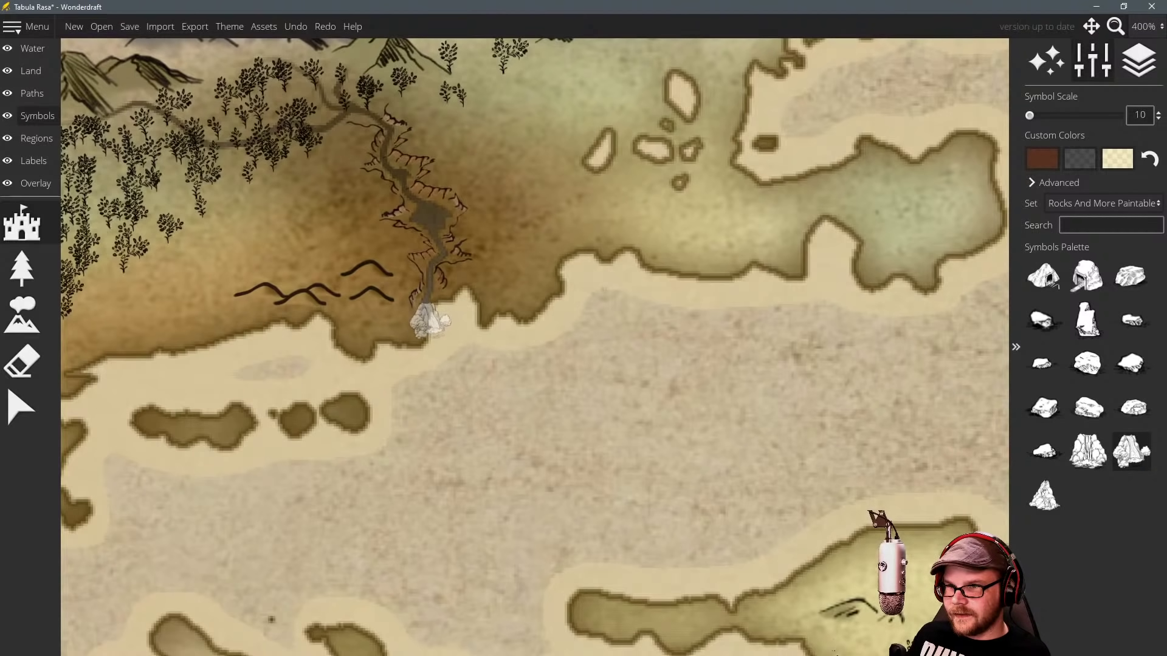
left_click(425, 320)
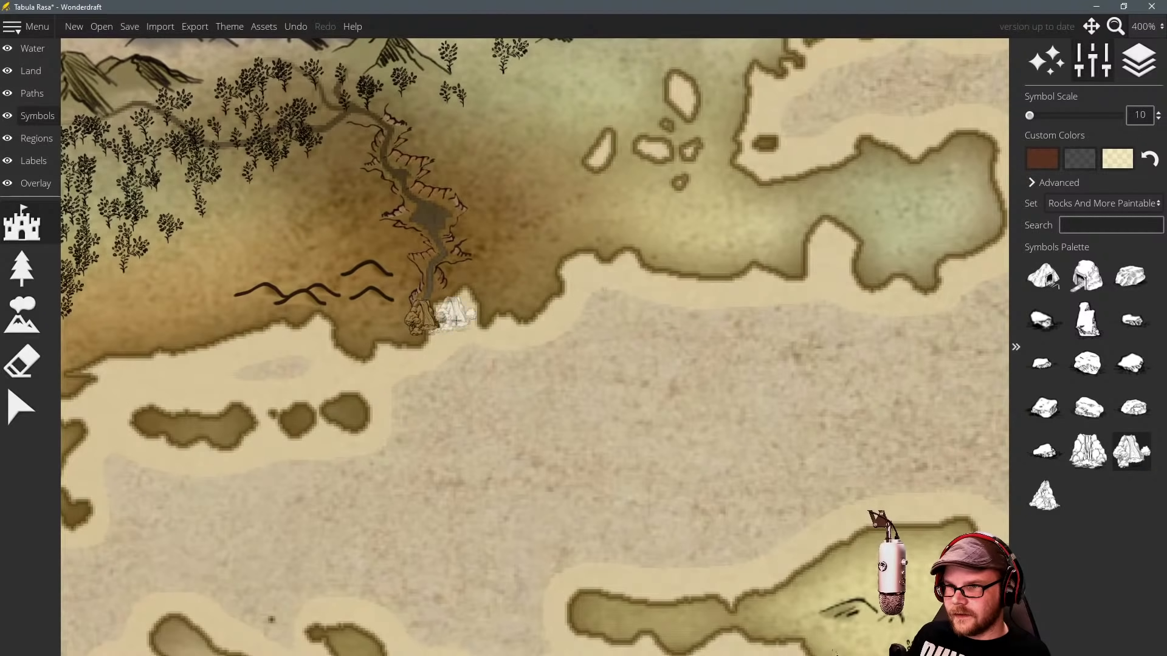
key("ctrl+z")
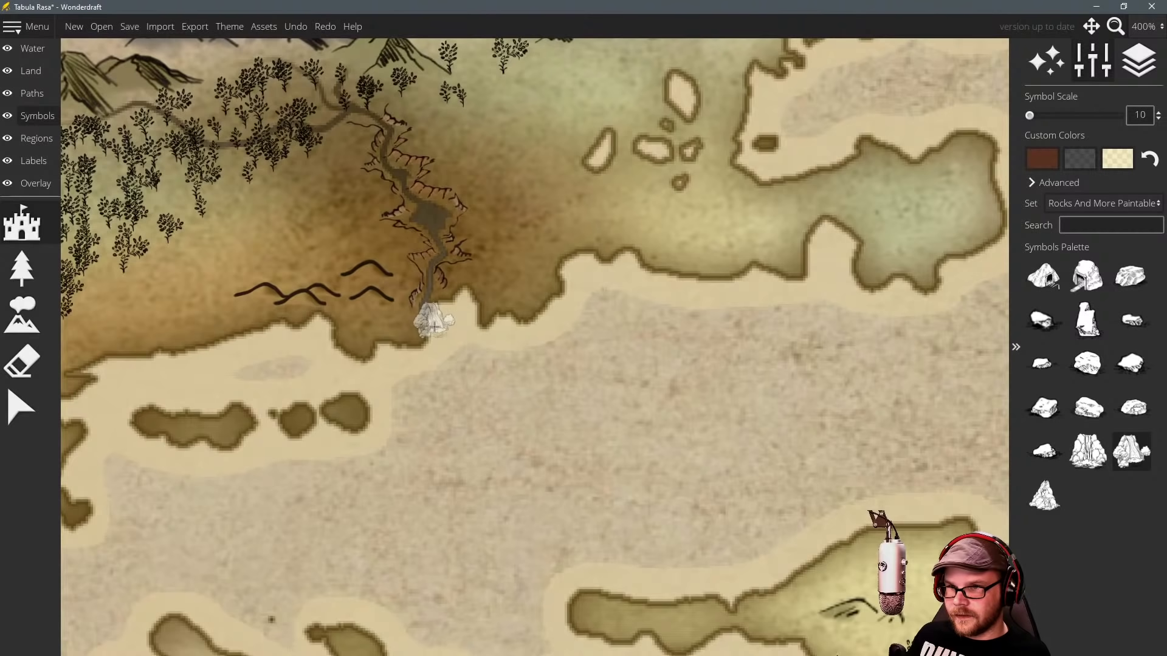
left_click(434, 327)
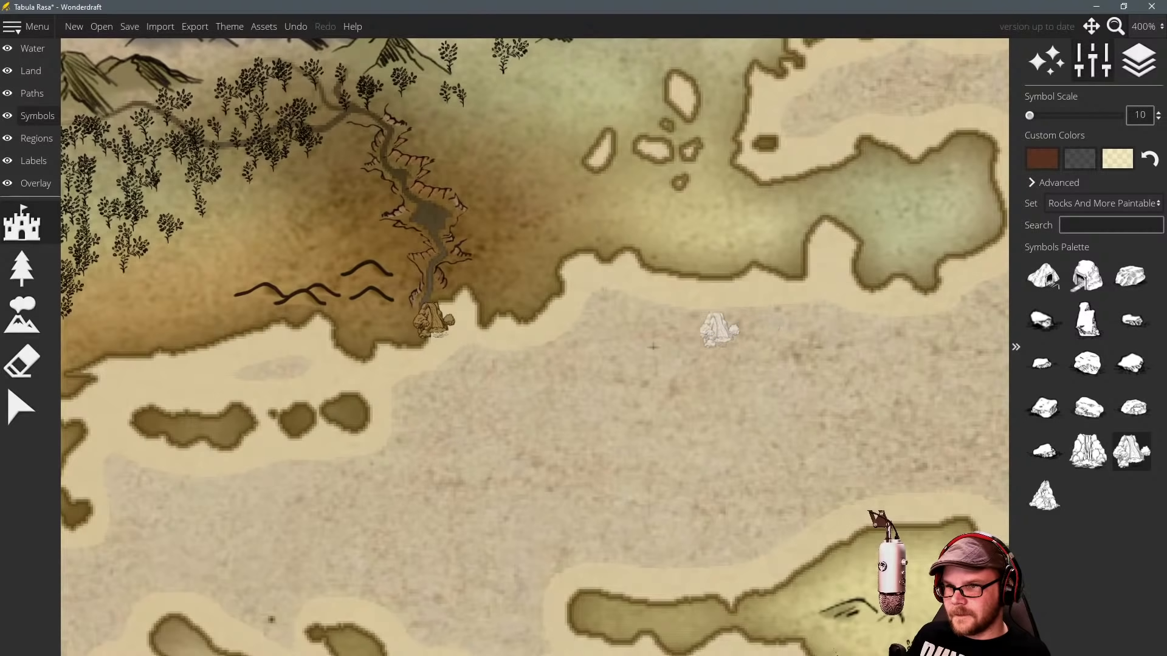
Place small low rocks at symbol scale 25 around both sides of the waterfall rock.
left_click(1043, 363)
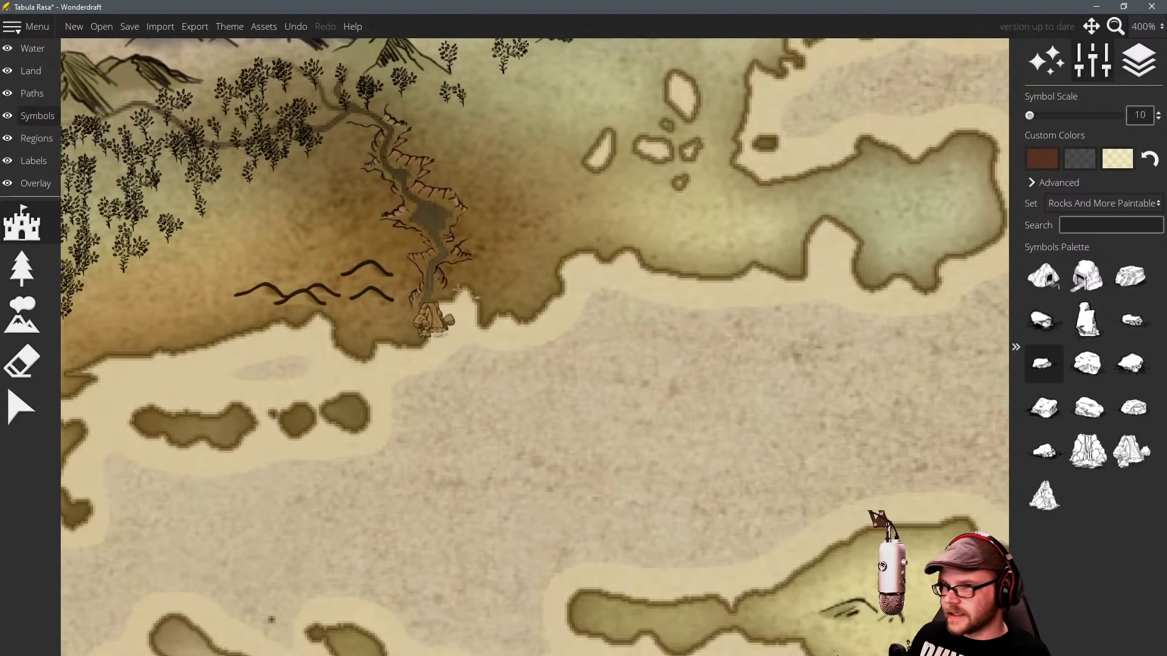
scroll(428, 313, "up", 3)
left_click(417, 317)
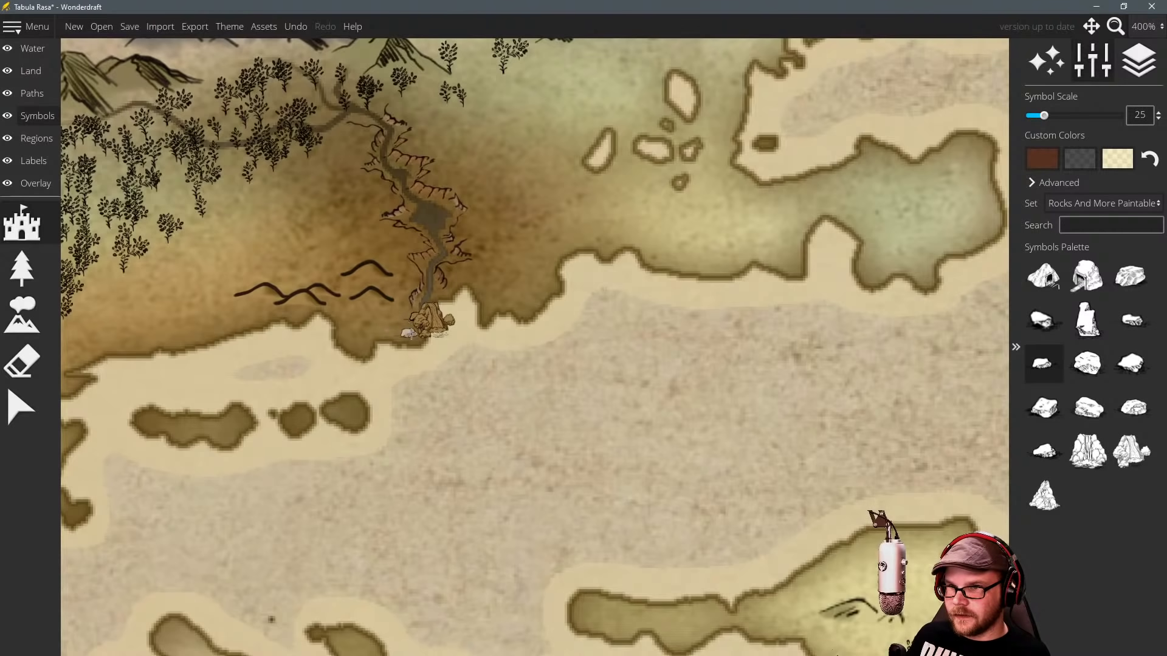
left_click(407, 334)
left_click(417, 336)
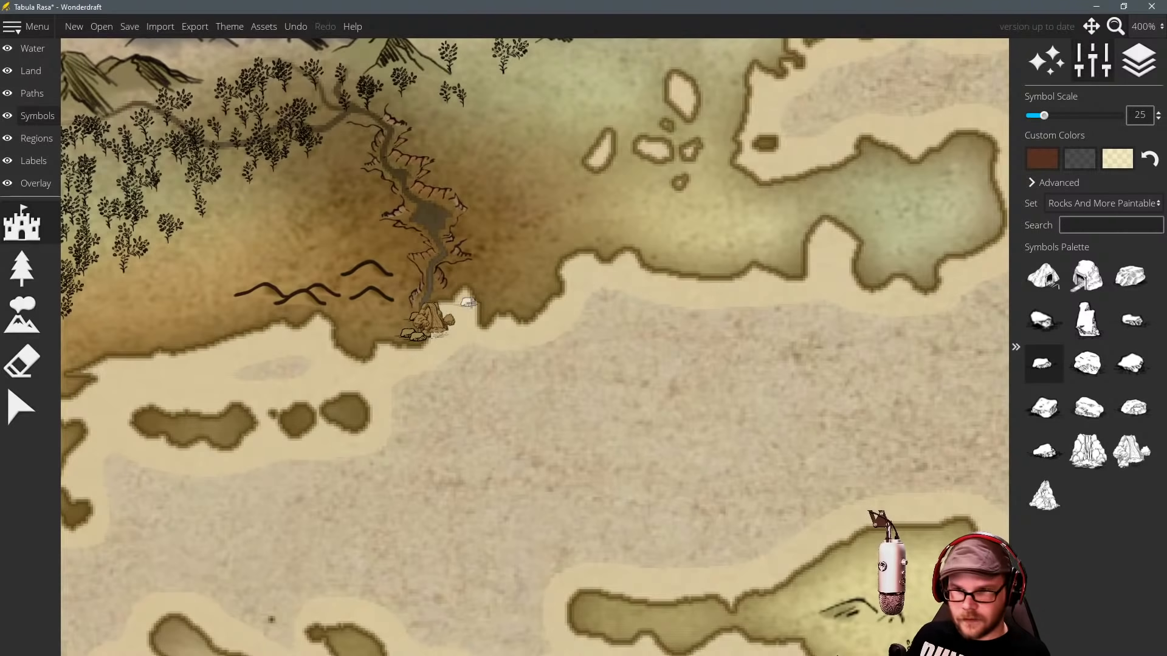
left_click(447, 311)
Add differently shaped boulders beside the waterfall rock, using symbol scales 10 and 25.
left_click(1080, 361)
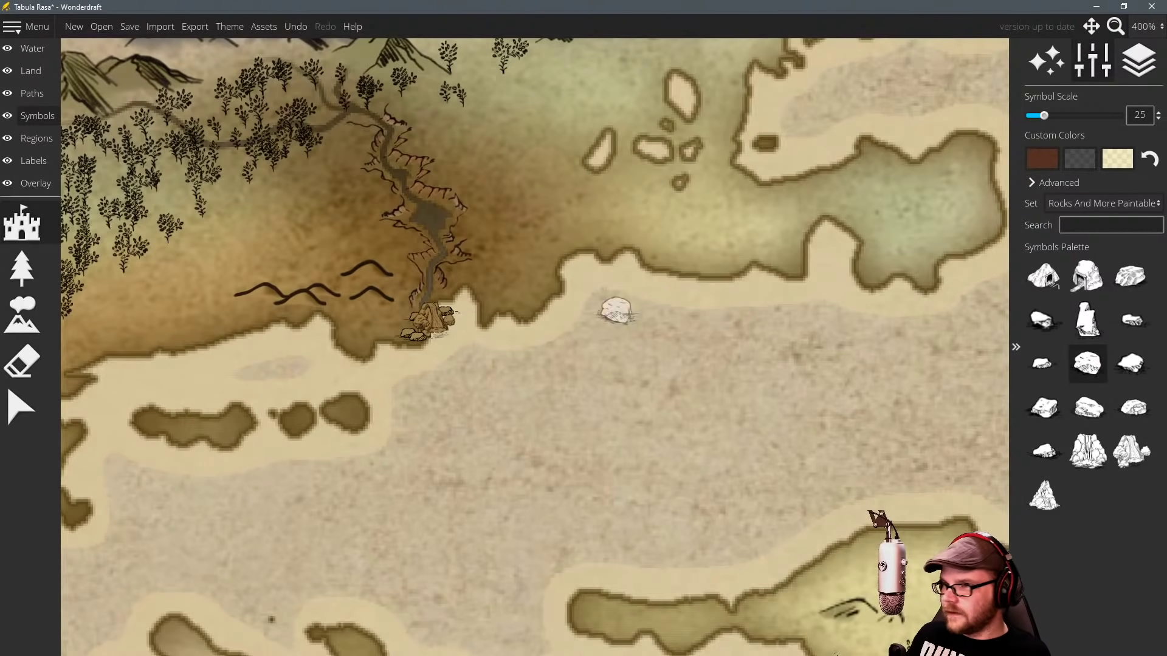
scroll(447, 310, "down", 5)
left_click(455, 315)
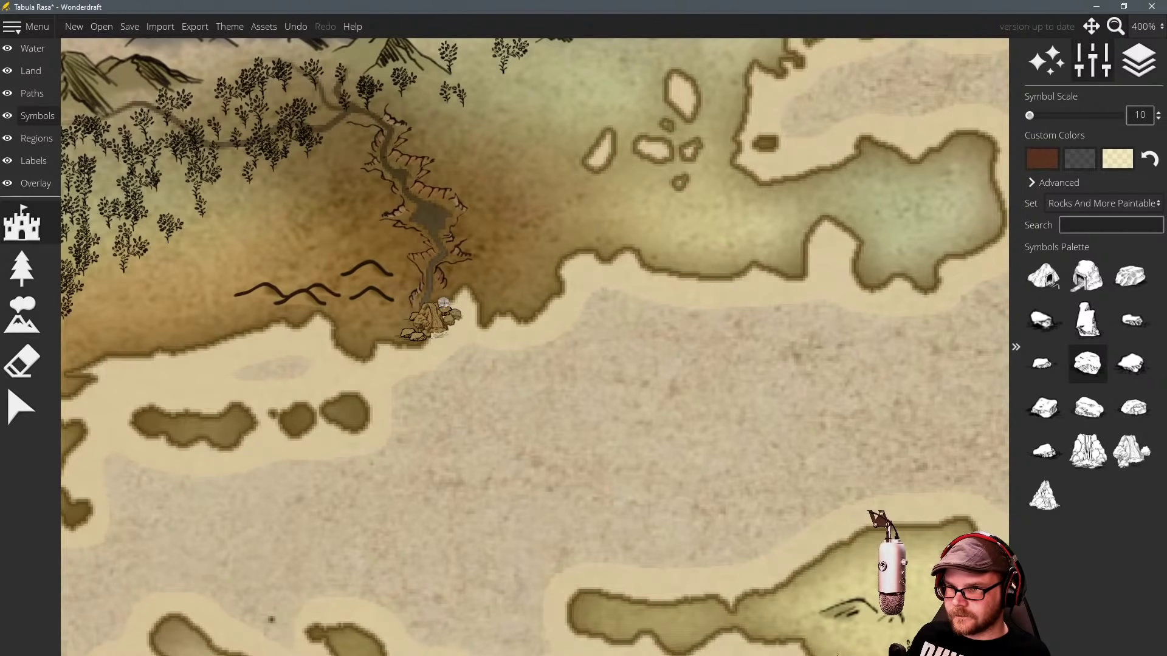
left_click(1133, 407)
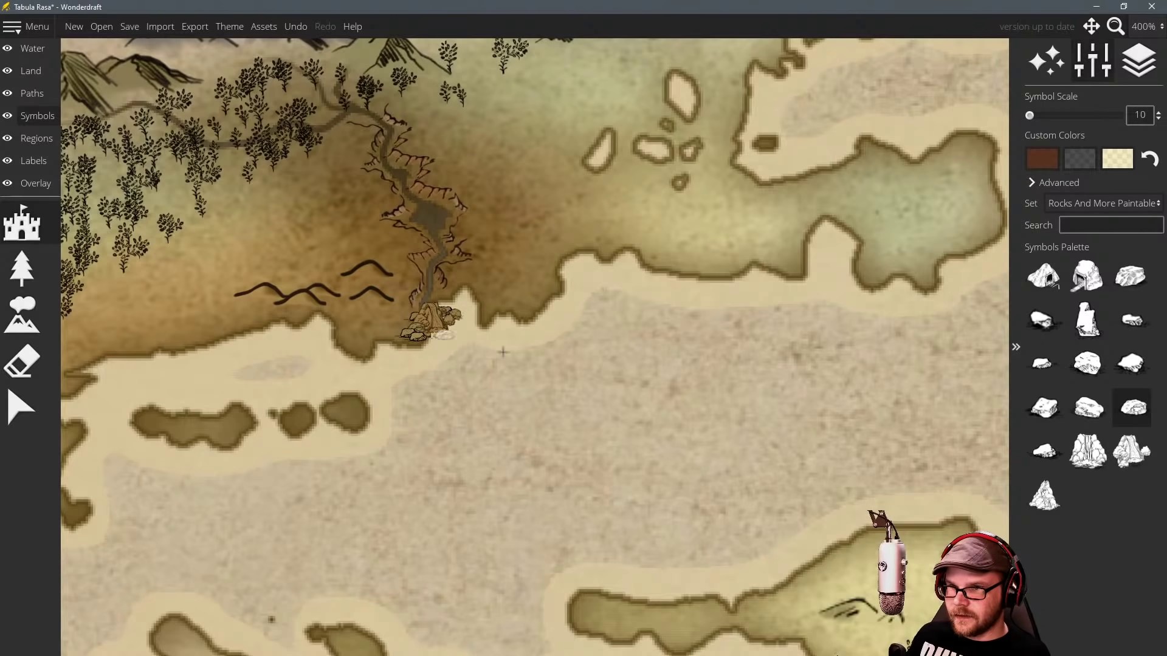
left_click(1046, 456)
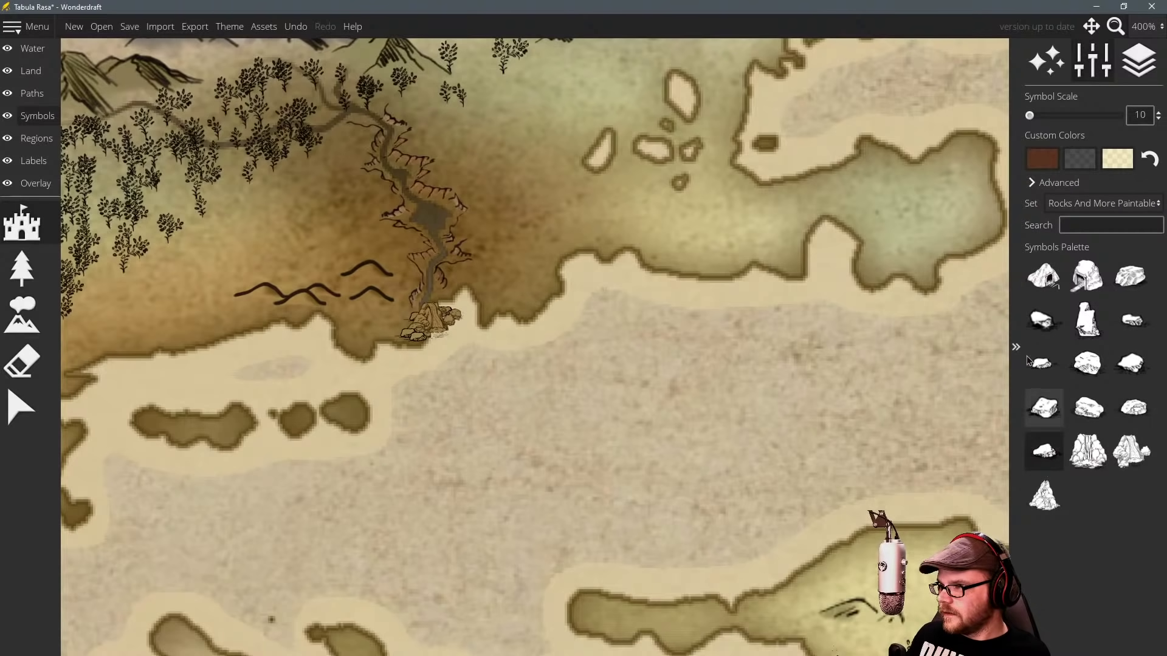
left_click(1044, 327)
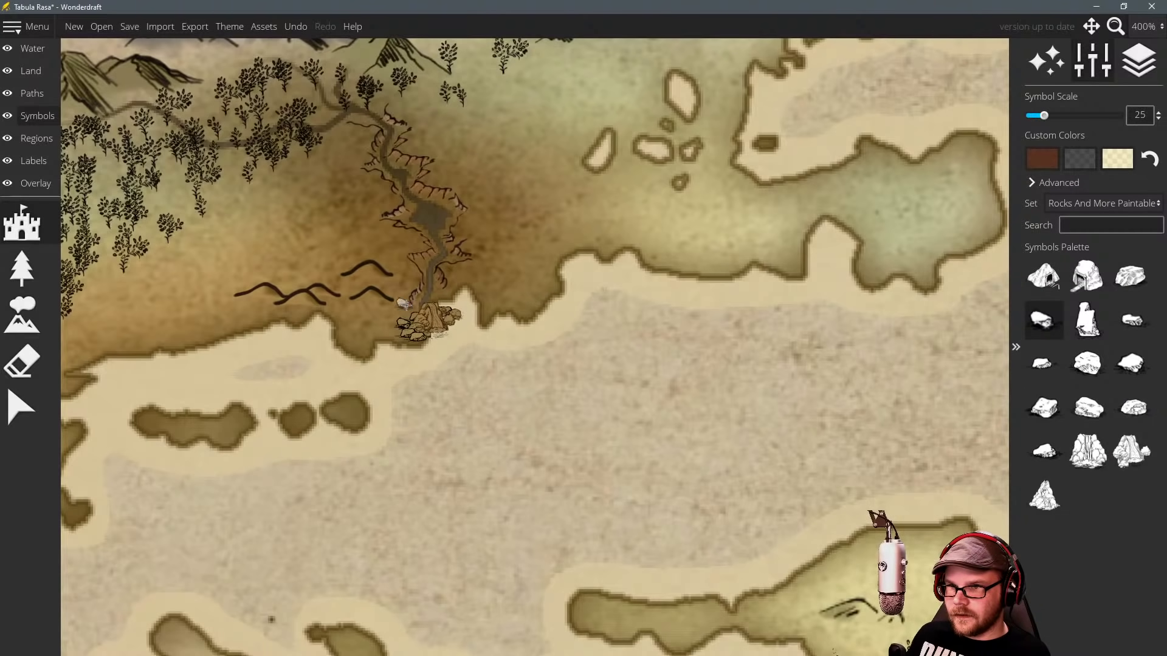
Extend the rock piles on both sides of the waterfall with flat rocks and larger boulders at symbol scales between 10 and 25.
left_click(1132, 321)
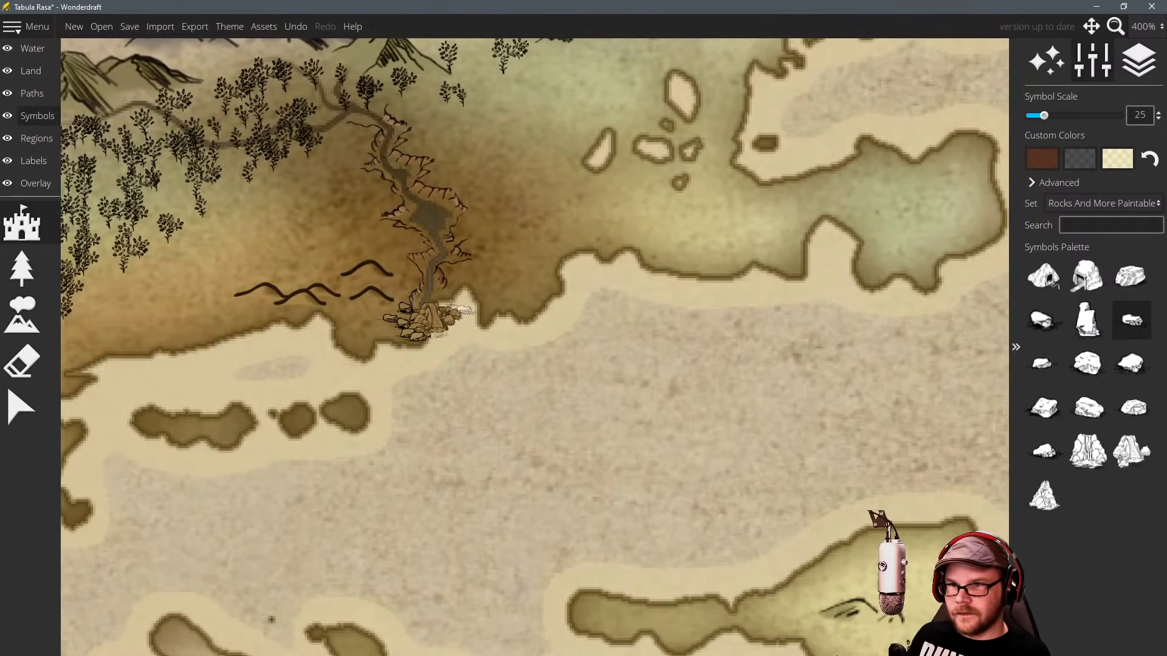
left_click(1093, 420)
scroll(445, 313, "down", 3)
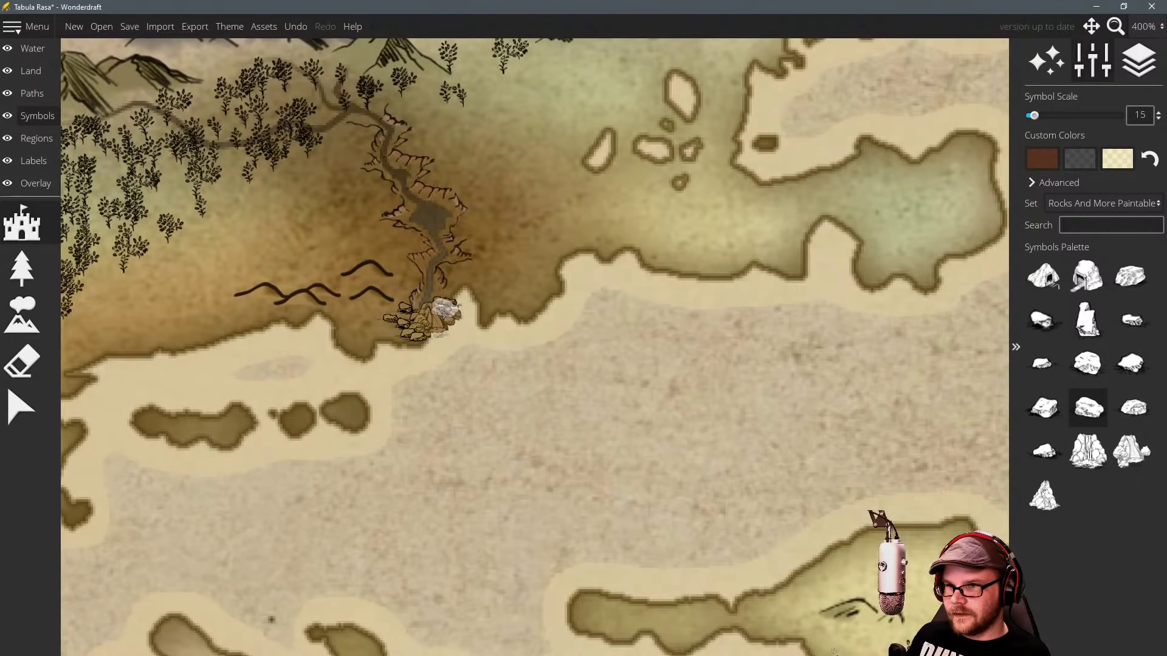
left_click(1138, 324)
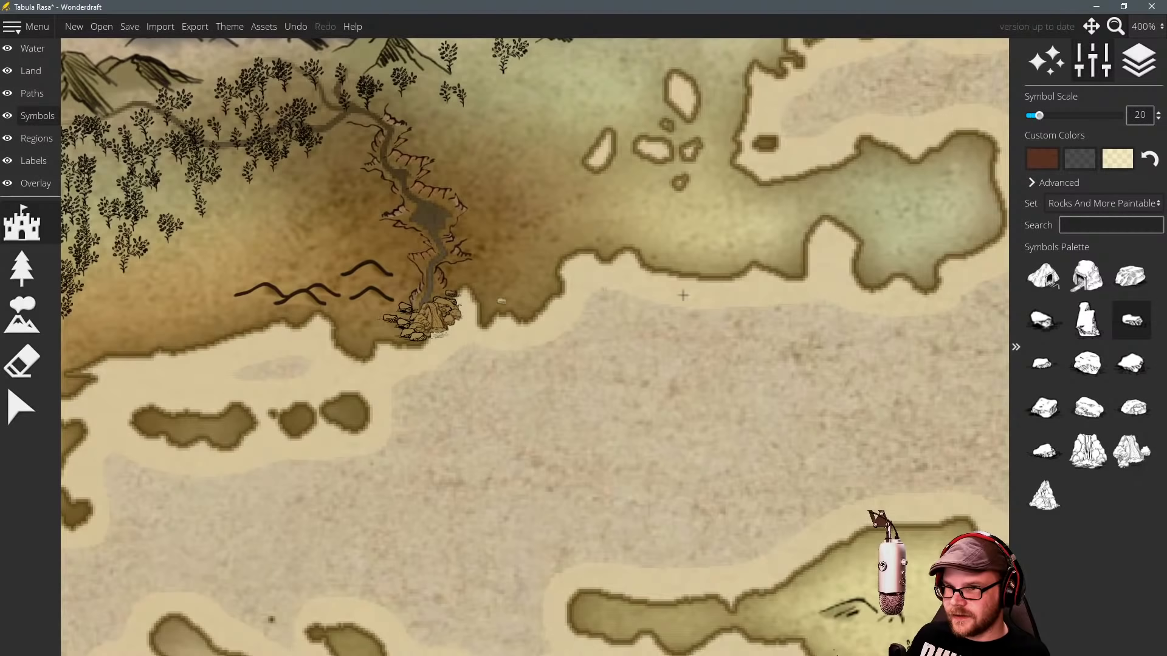
left_click(1132, 277)
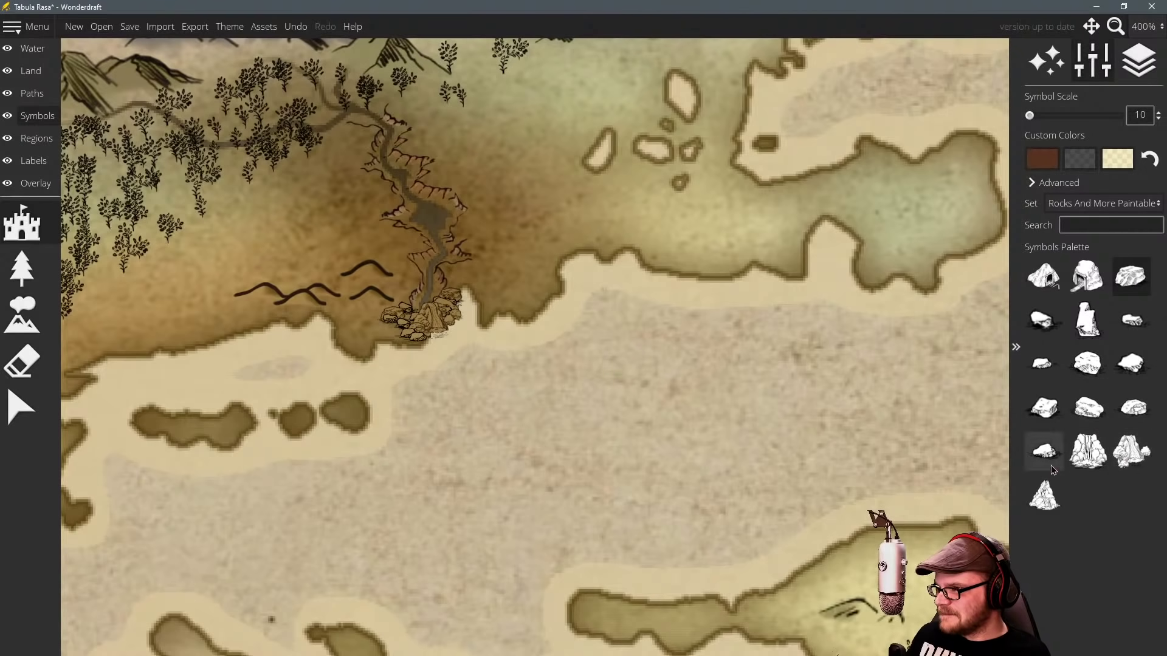
Scatter more rocks around the waterfall's foot and eastern side, using flat rocks at symbol scale 25 and rounded boulders at scale 10.
left_click(1132, 320)
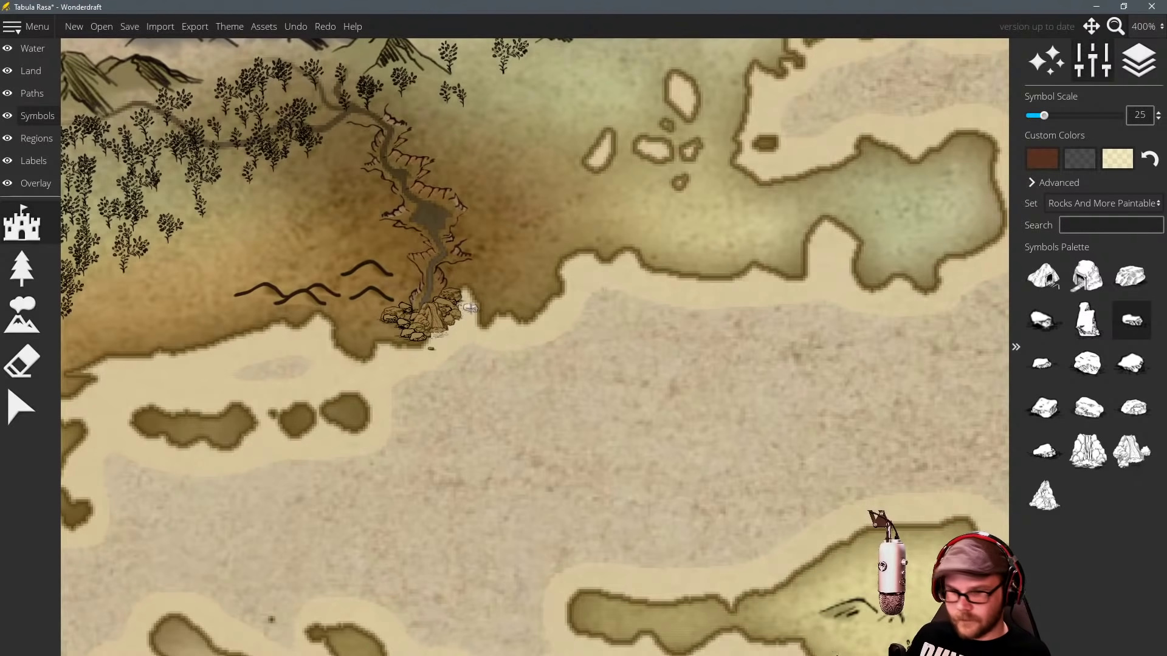
left_click(1088, 363)
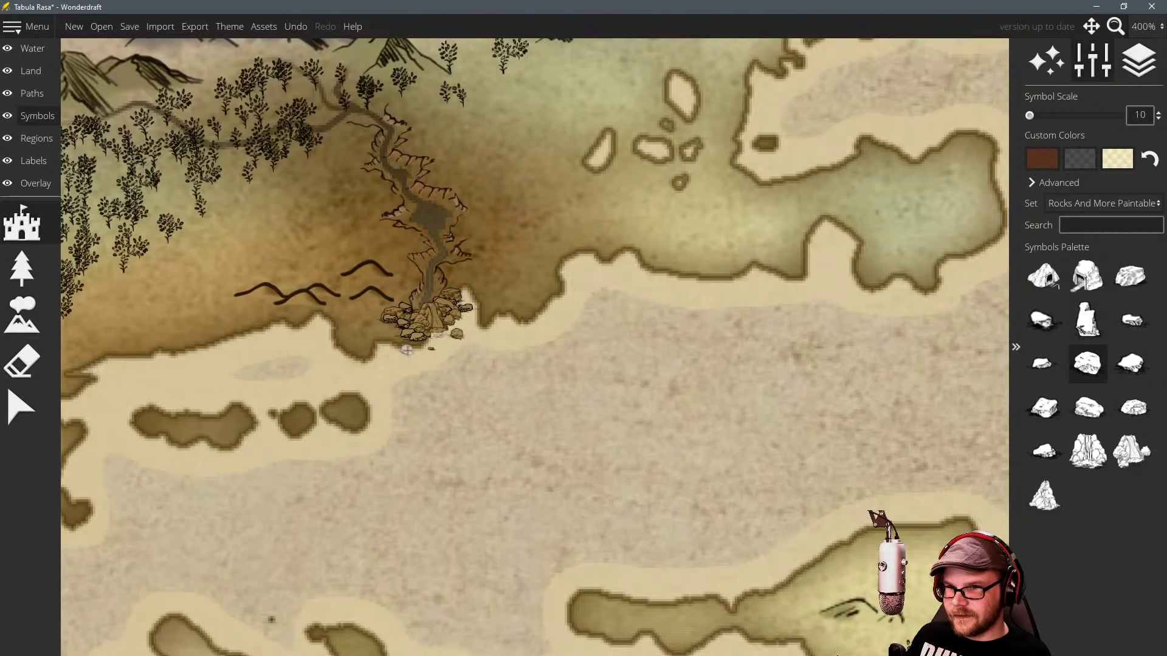
scroll(657, 326, "down", 6)
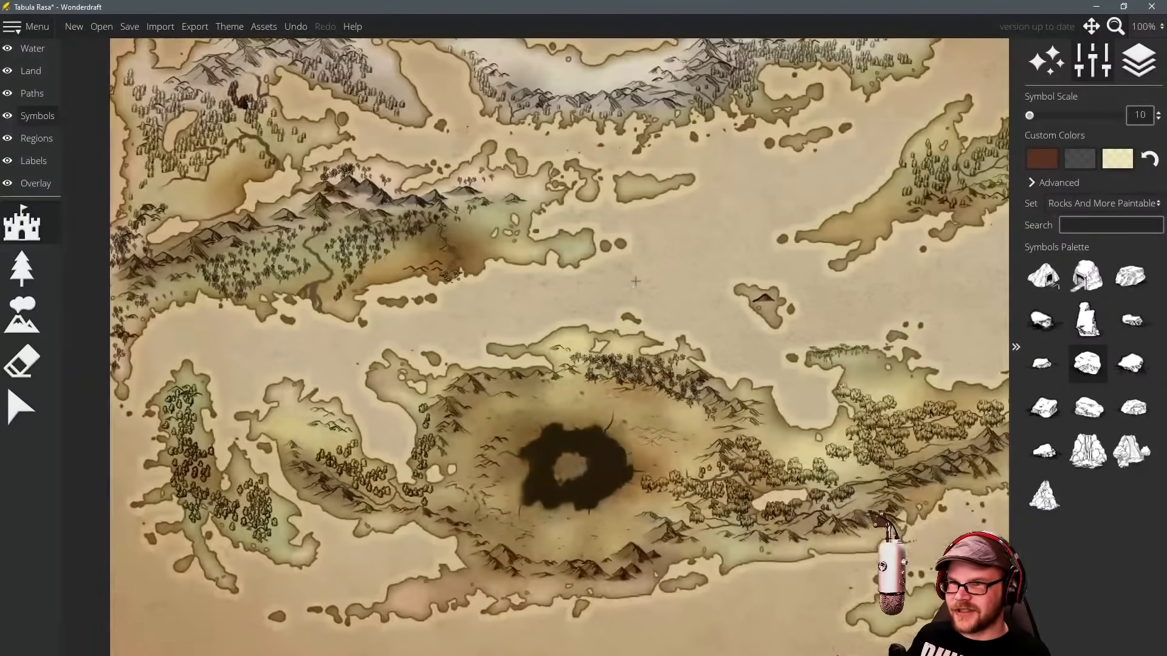
left_click_drag(635, 282, 591, 268)
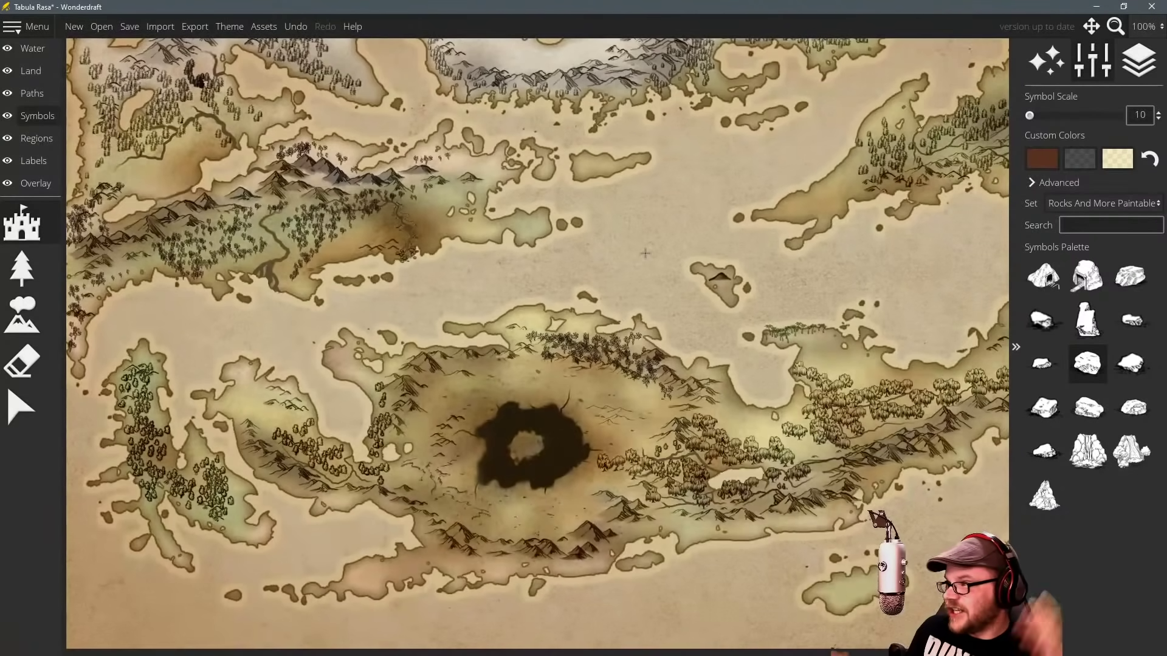
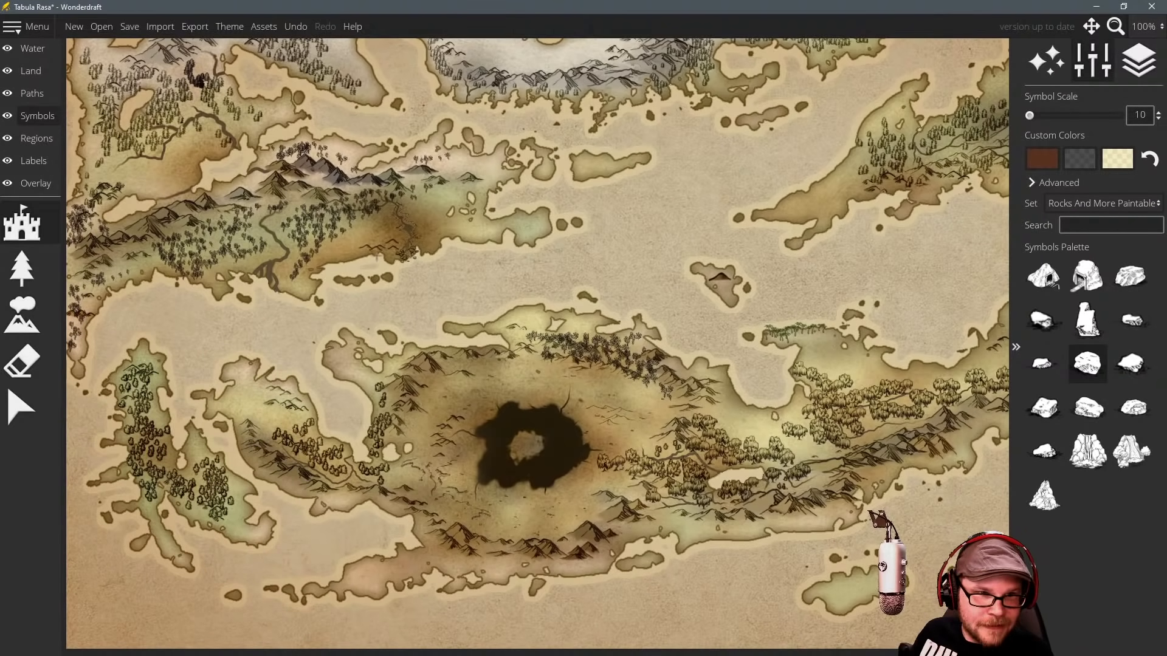
left_click_drag(491, 265, 596, 249)
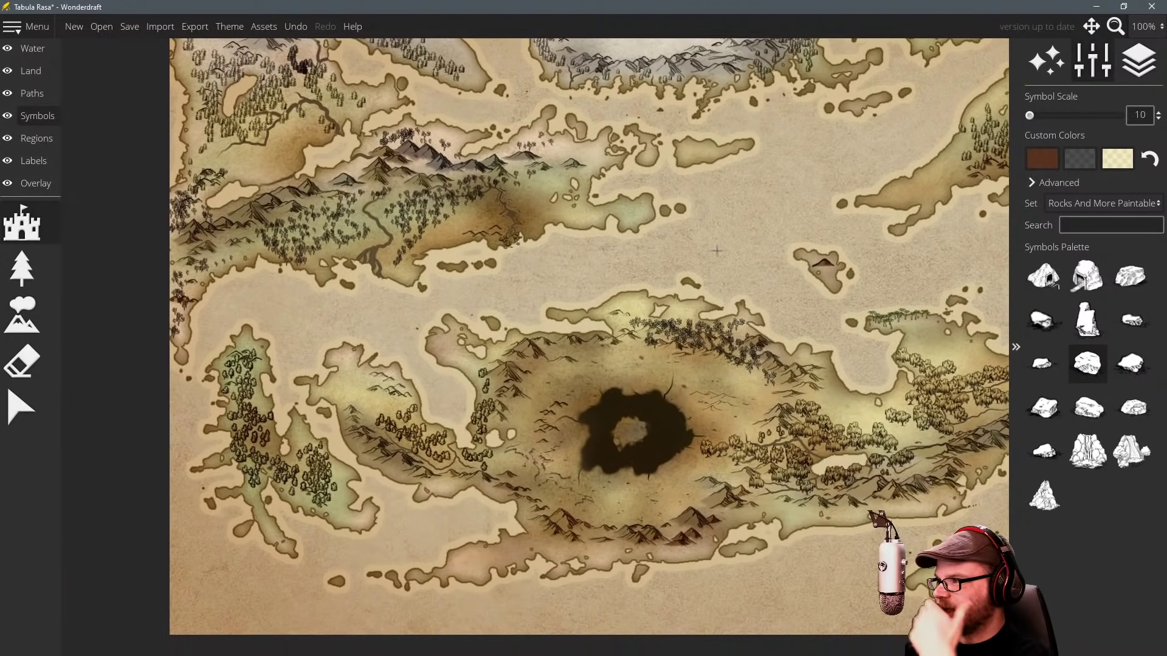
left_click_drag(727, 210, 581, 227)
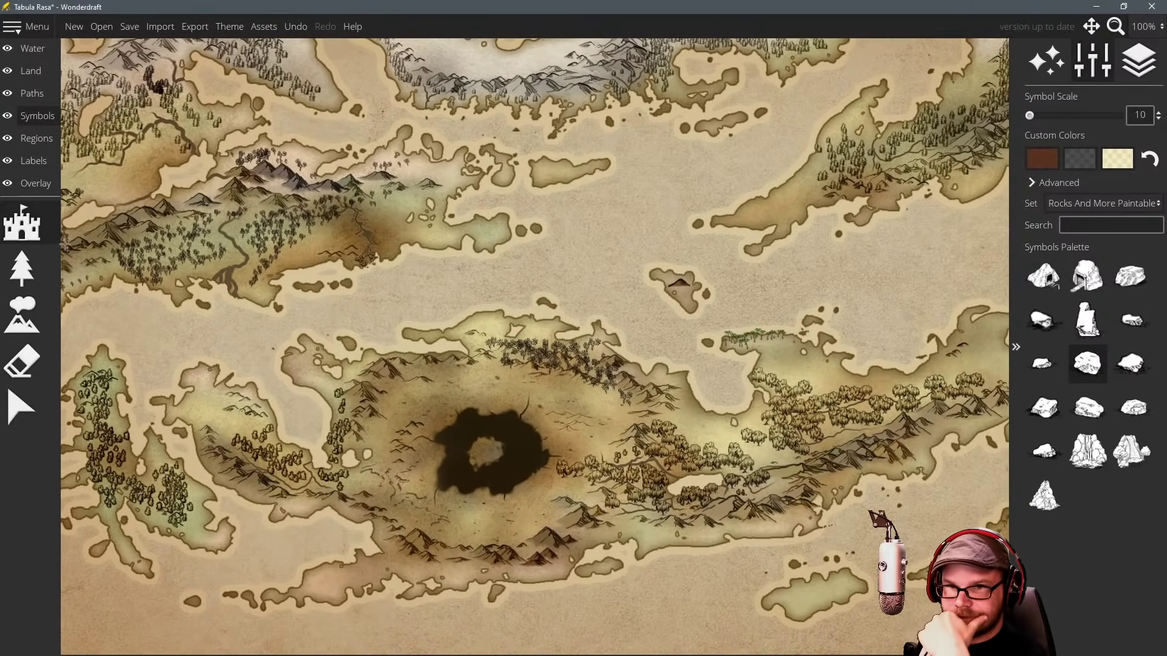
Switch the symbol set to All and browse the symbols to the dead trees.
left_click(1107, 203)
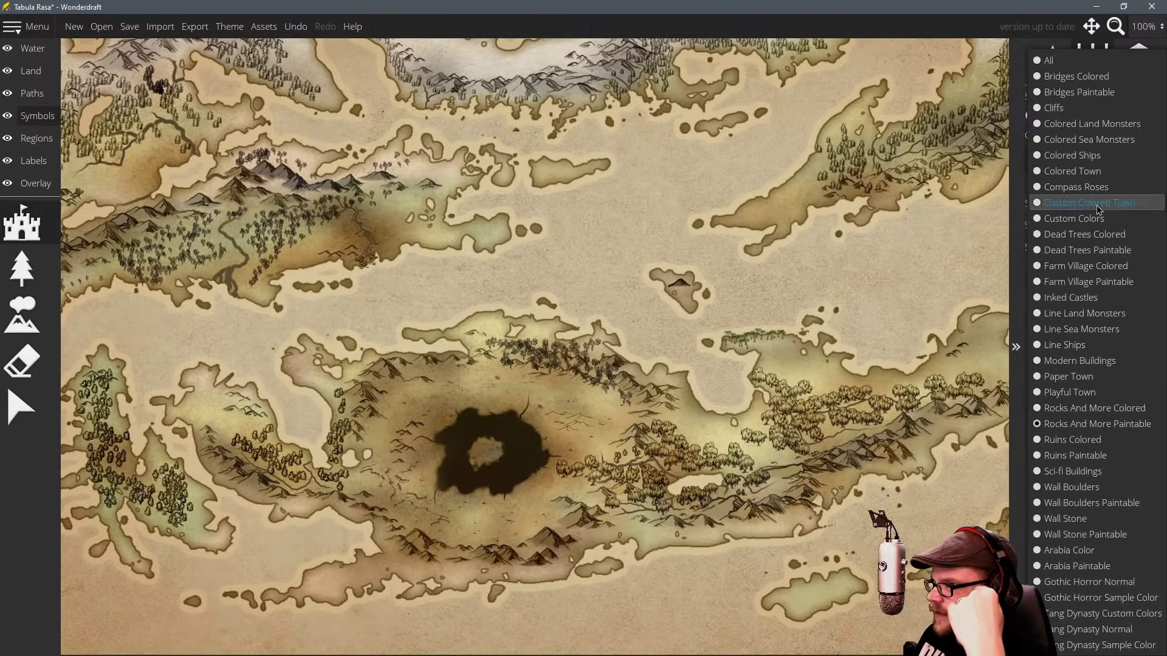
left_click(1067, 61)
scroll(1083, 363, "down", 10)
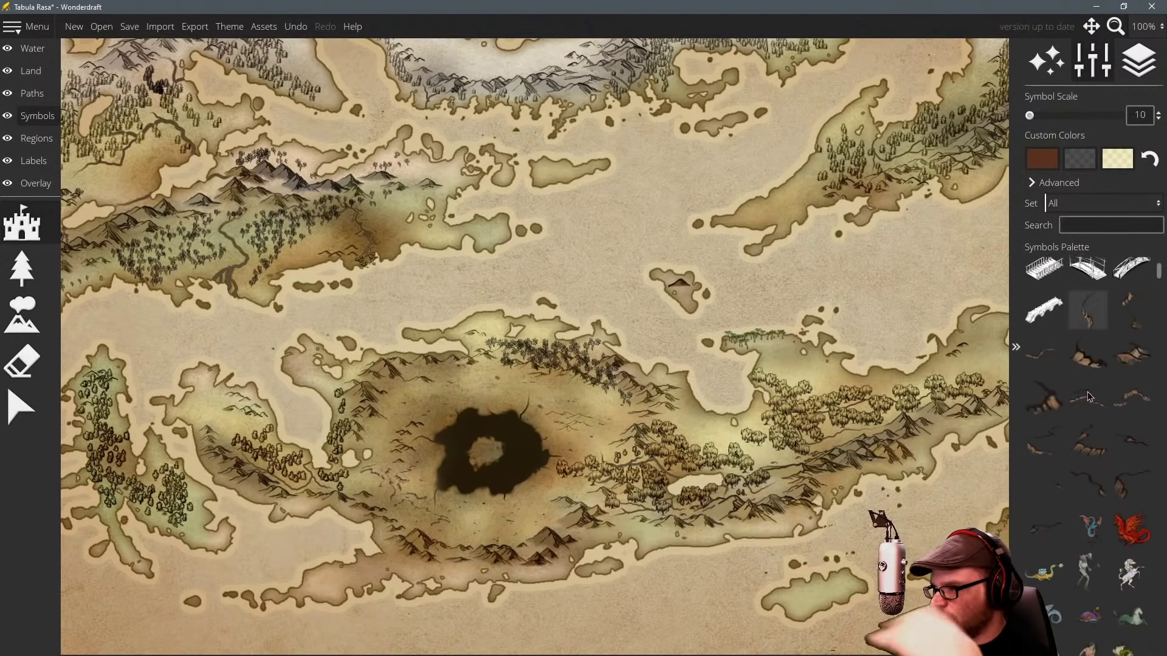
scroll(1096, 402, "up", 3)
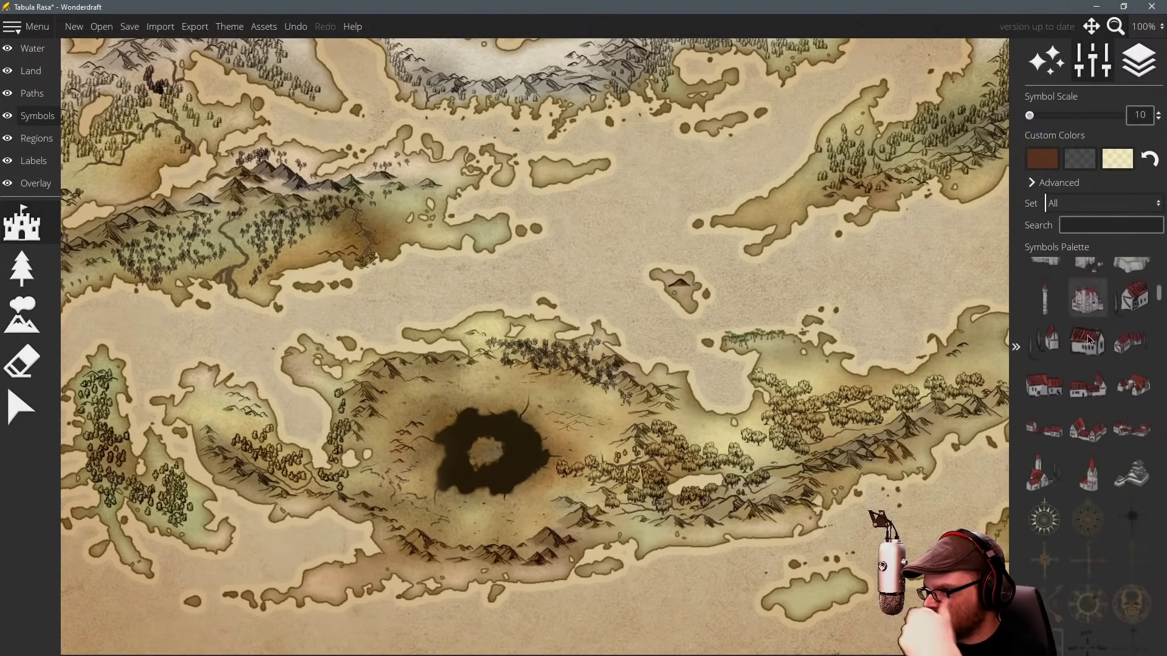
scroll(1097, 372, "down", 5)
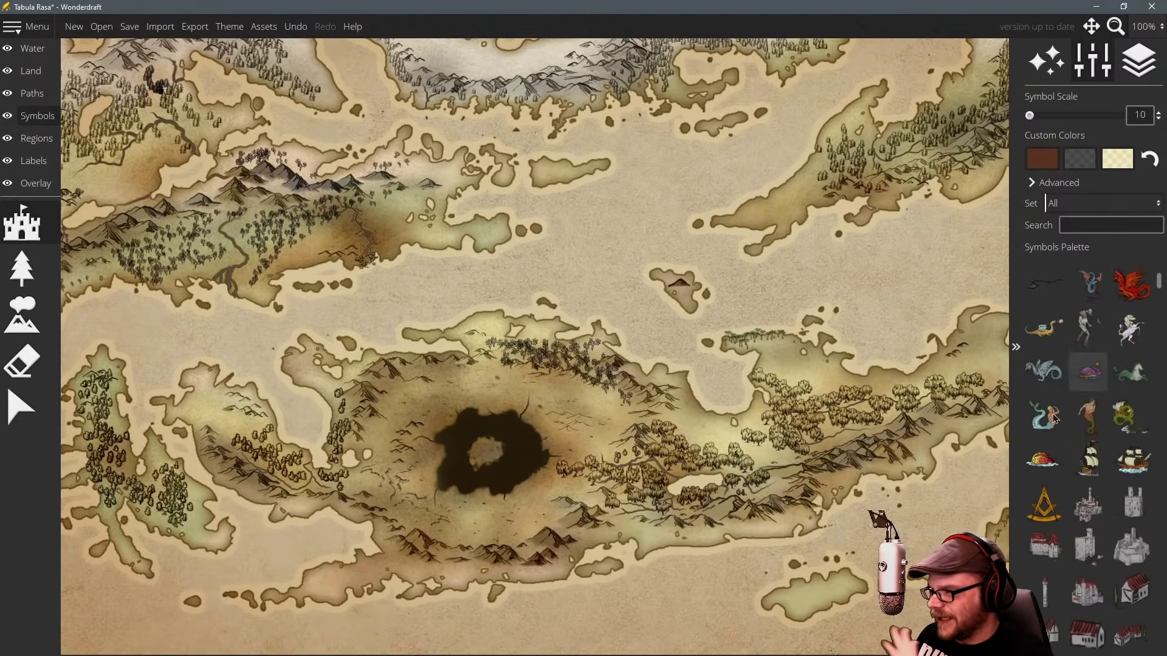
scroll(1103, 422, "down", 10)
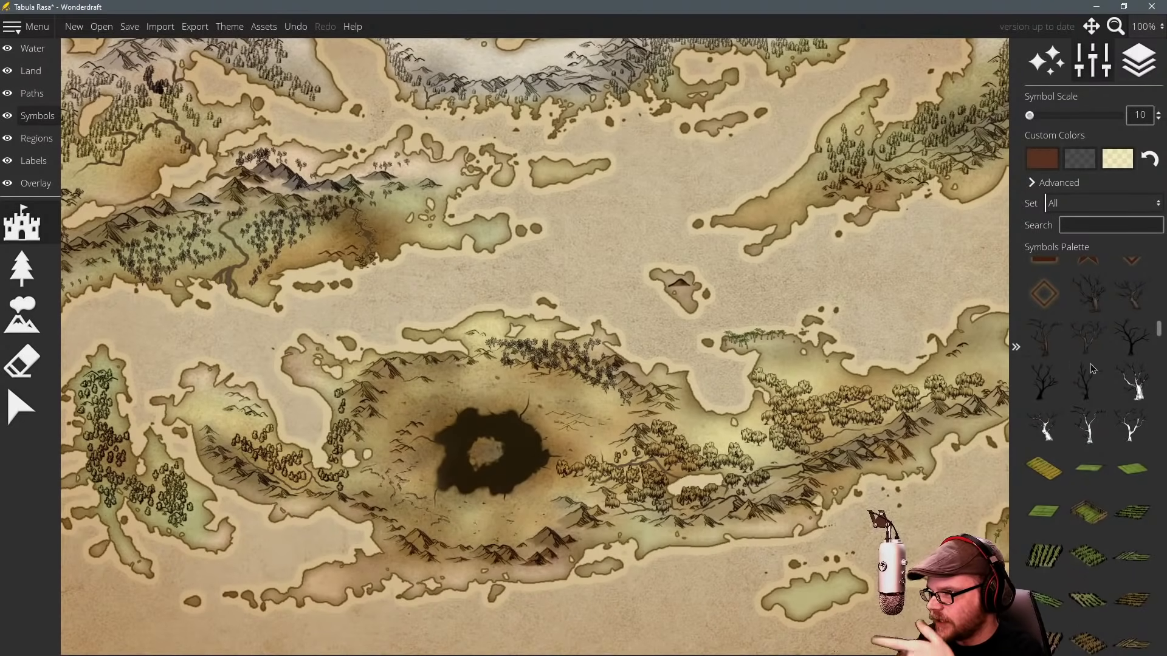
scroll(722, 400, "up", 2)
Place differently shaped dead trees, dark and pale variants, at symbol scale 10 around the crack north of the dark crater.
scroll(722, 400, "up", 5)
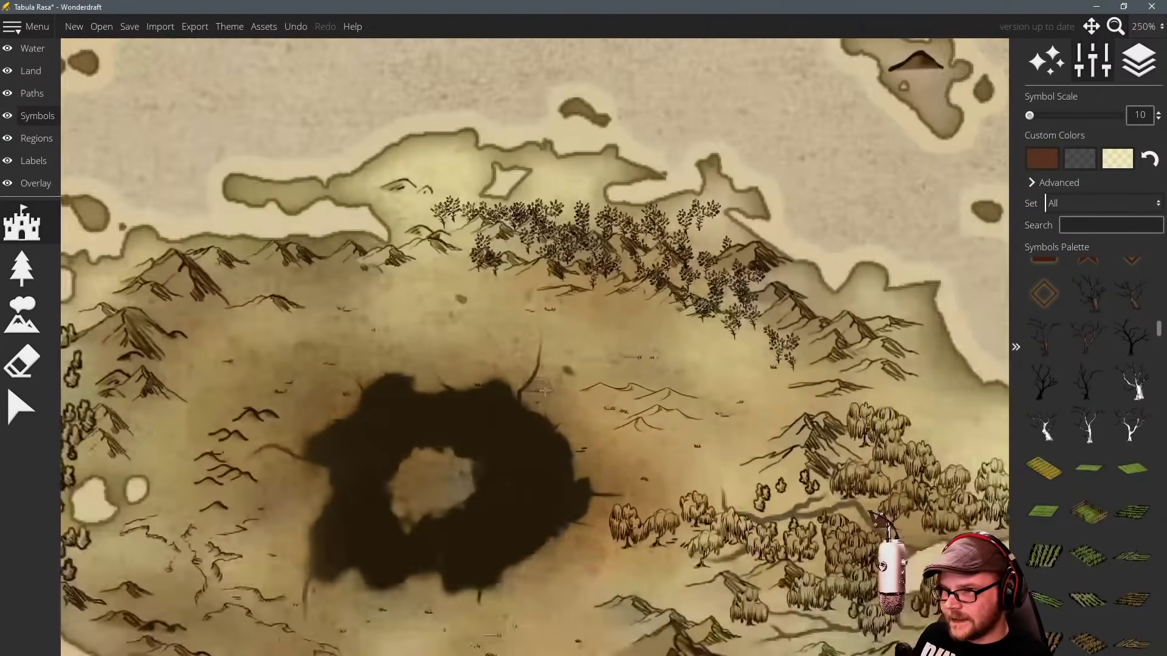
left_click(1146, 341)
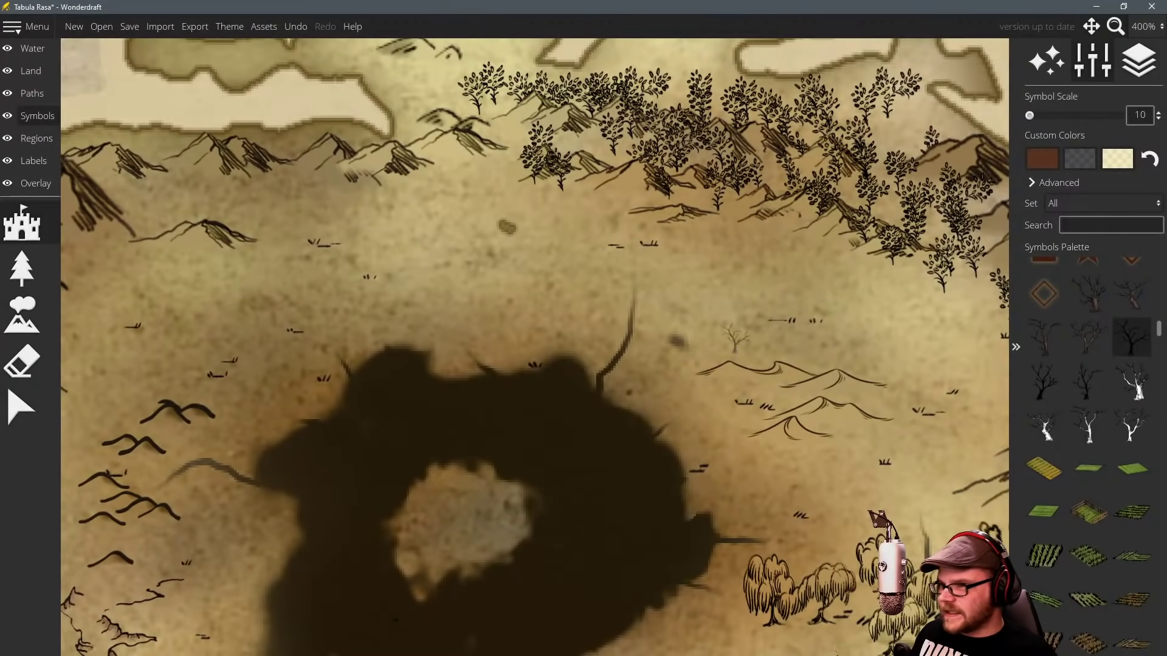
left_click(1044, 381)
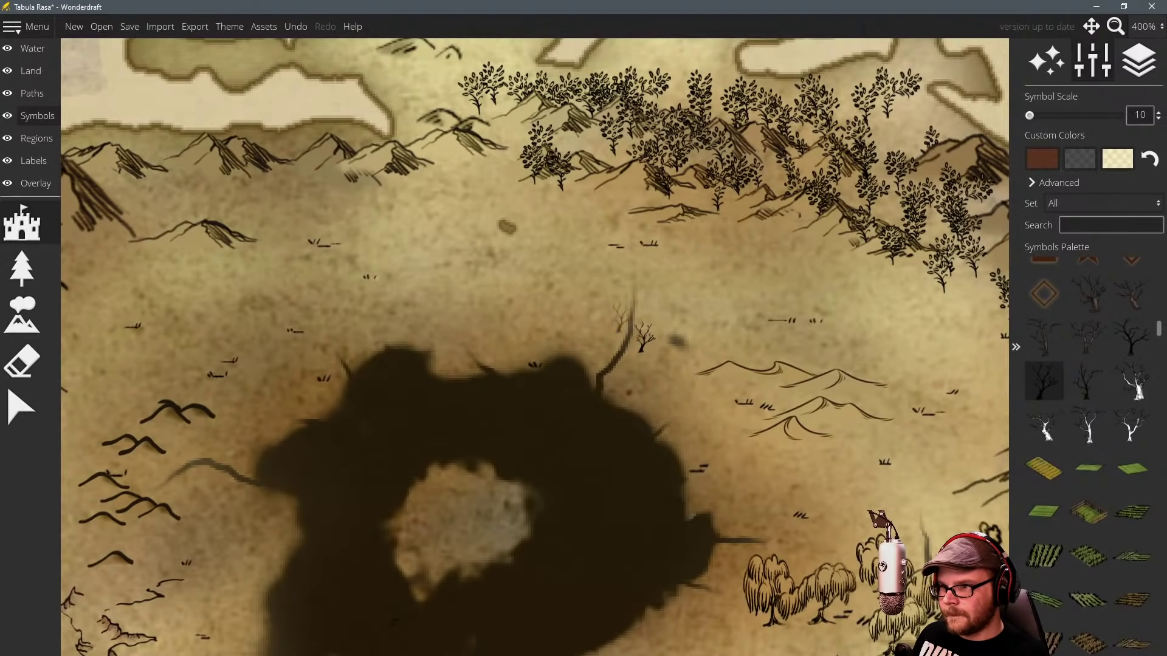
left_click(1088, 381)
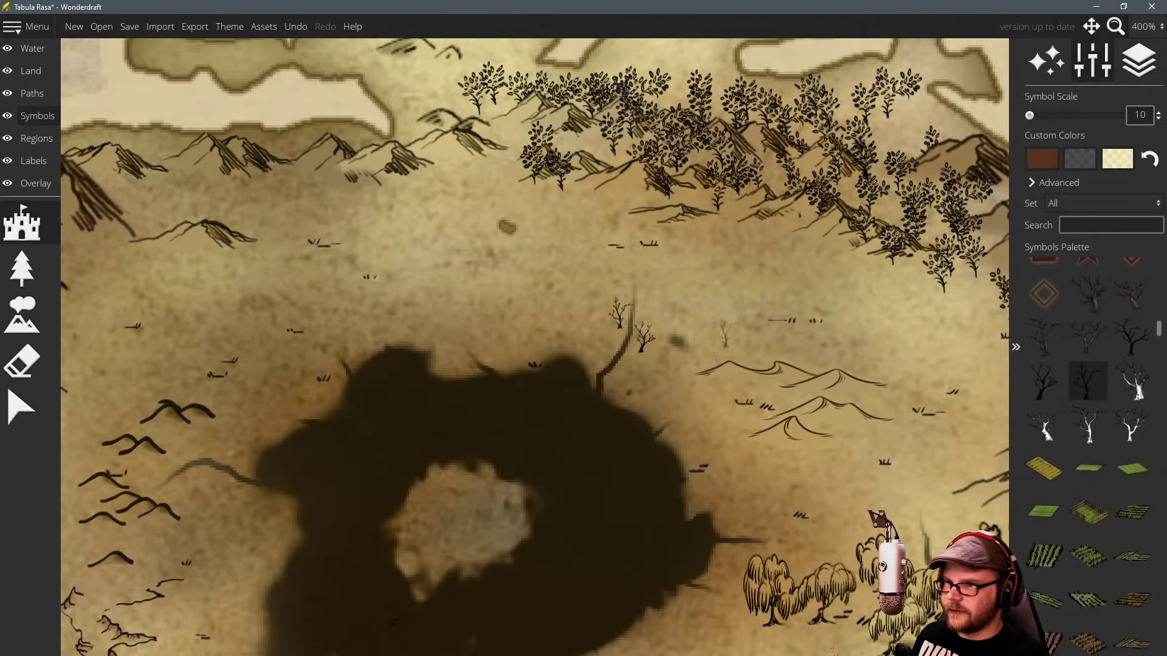
scroll(769, 364, "down", 5)
scroll(687, 331, "up", 4)
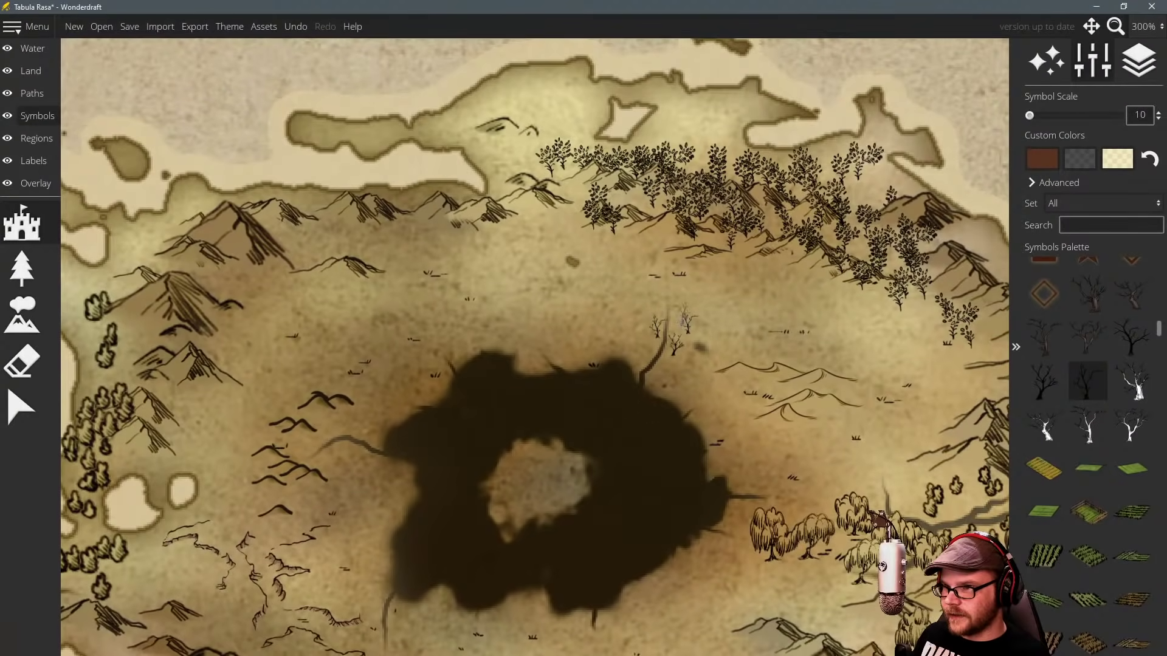
left_click(1088, 424)
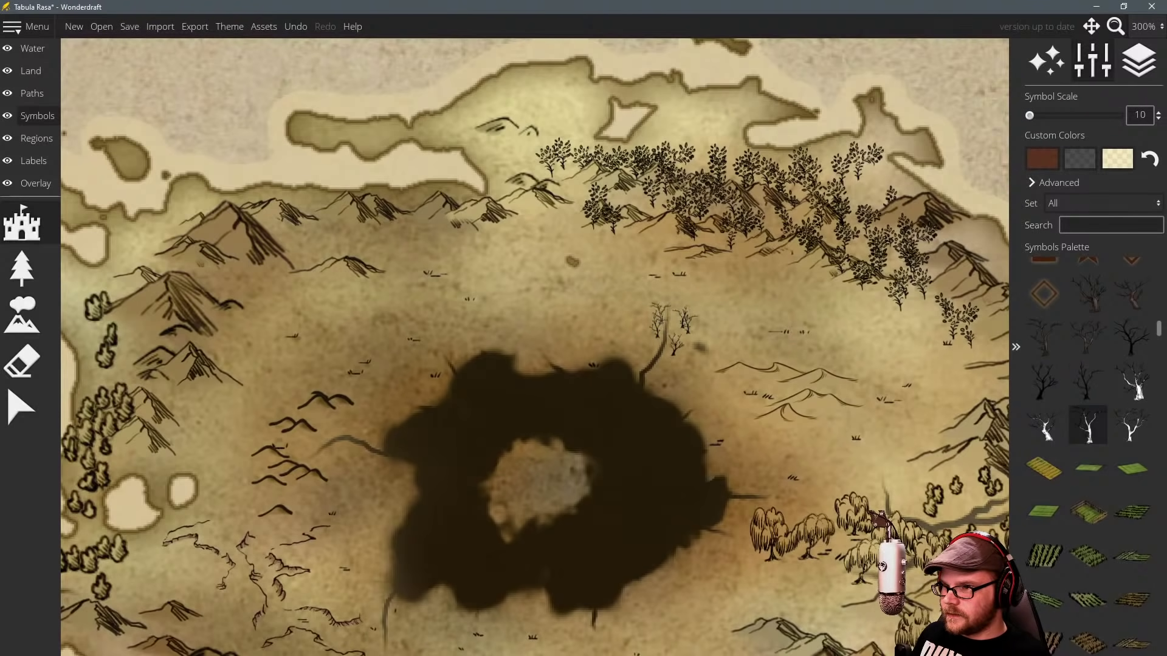
left_click(1044, 424)
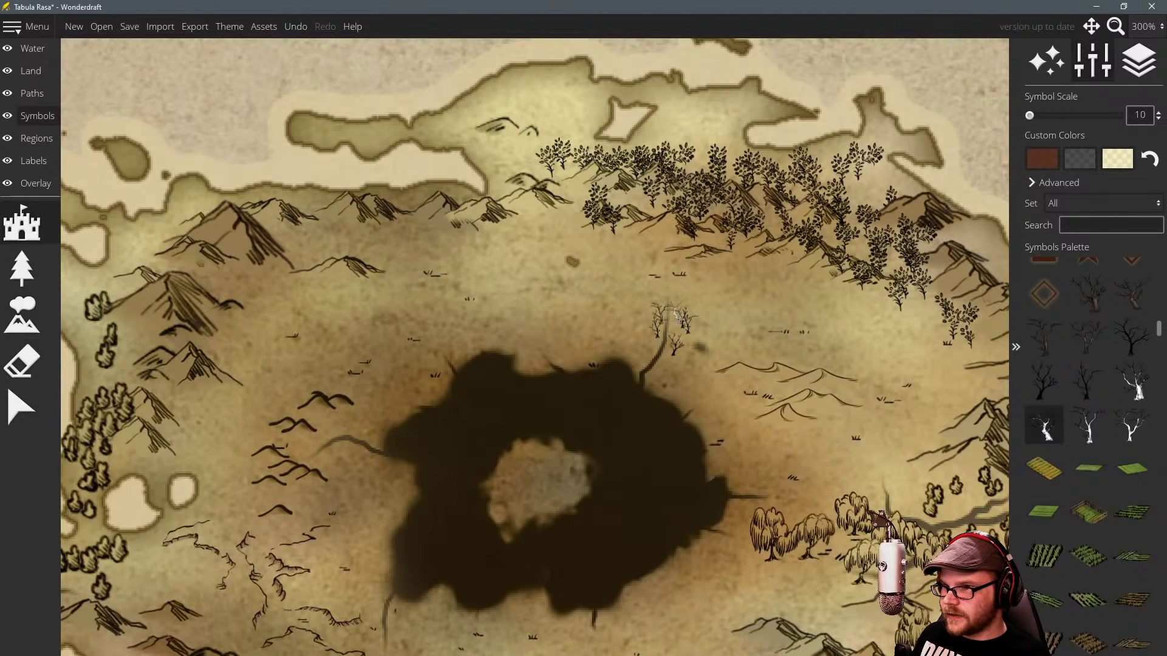
Add several different bare trees around the short stream on the north side of the dark crater lake.
left_click(1088, 424)
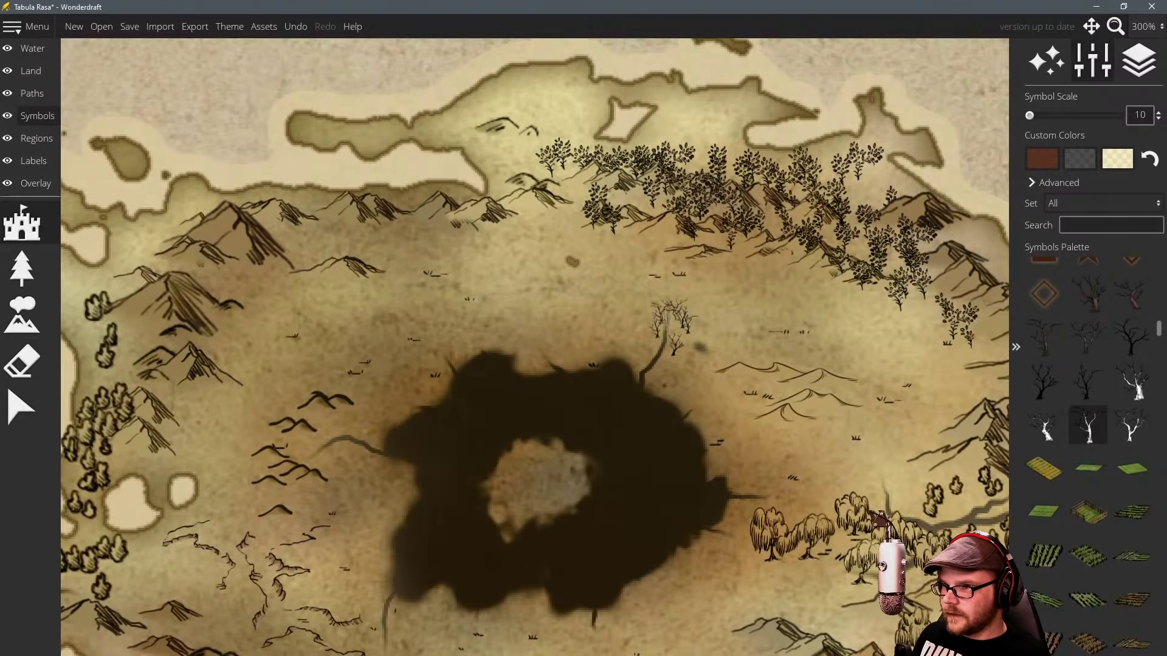
left_click(1132, 337)
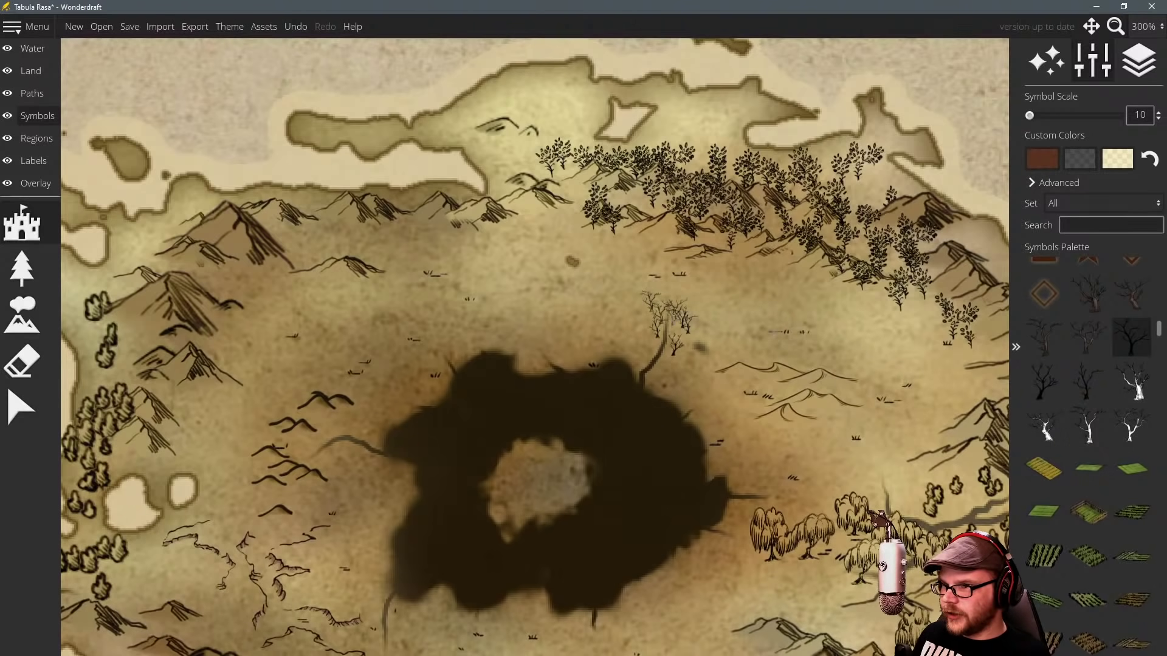
left_click(1088, 293)
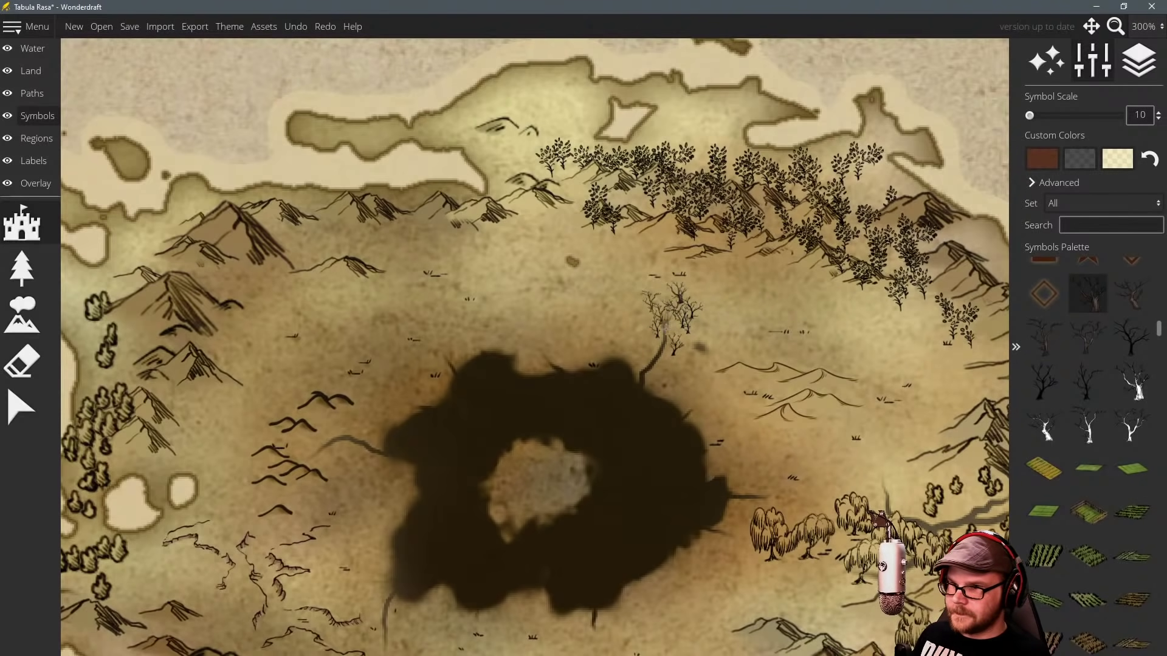
Place two different bare trees at scale 10 along the upper stretch of the canyon river on the northwestern landmass.
scroll(815, 305, "down", 5)
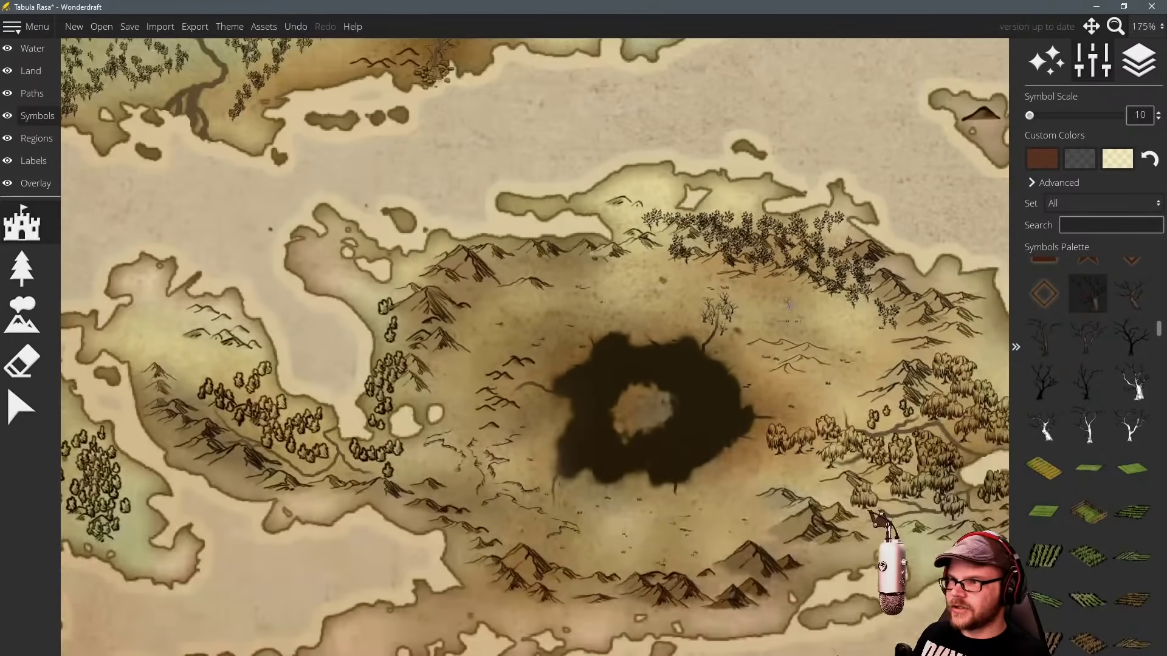
left_click_drag(735, 174, 738, 213)
scroll(731, 163, "down", 2)
scroll(657, 281, "up", 6)
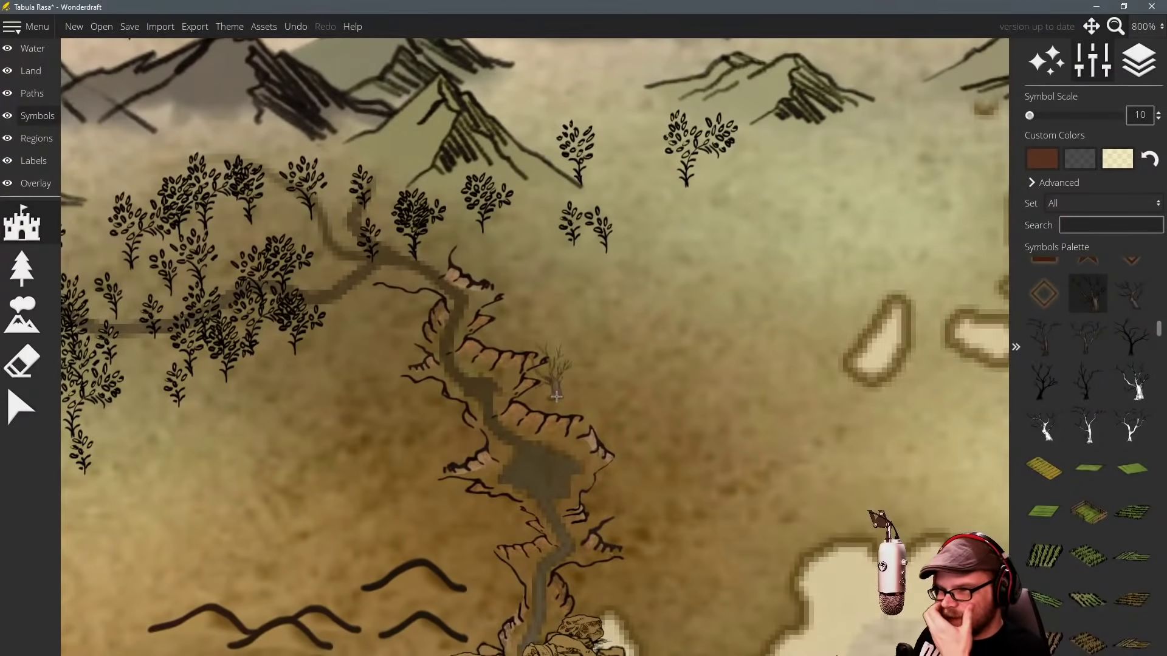
left_click(1034, 433)
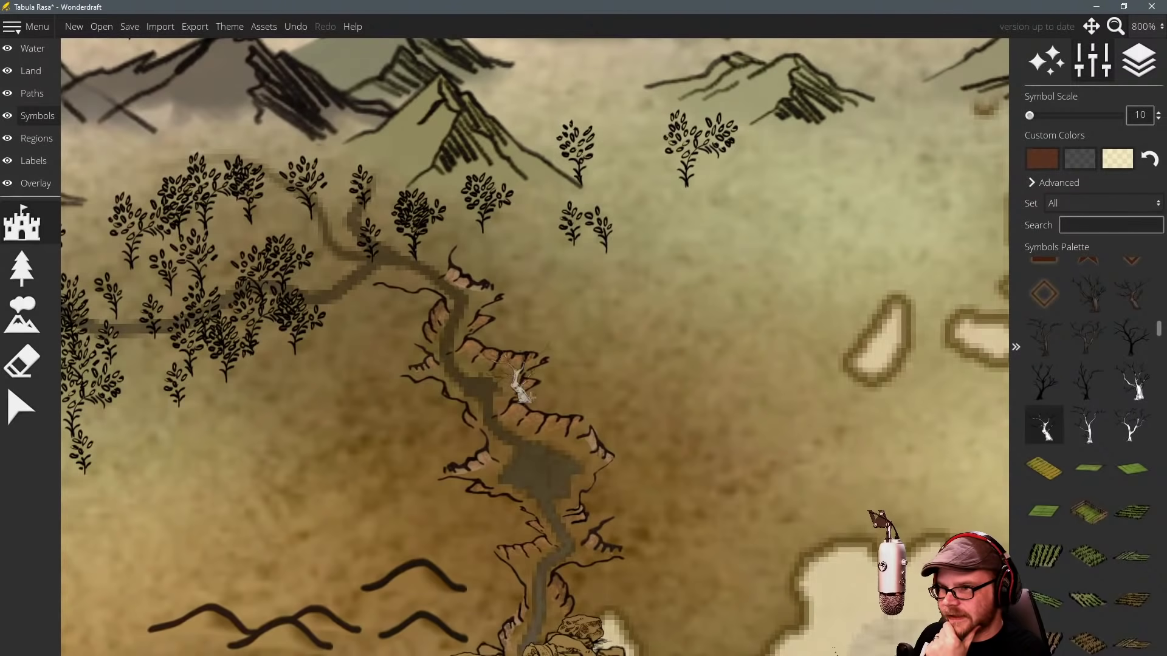
scroll(1120, 509, "up", 3)
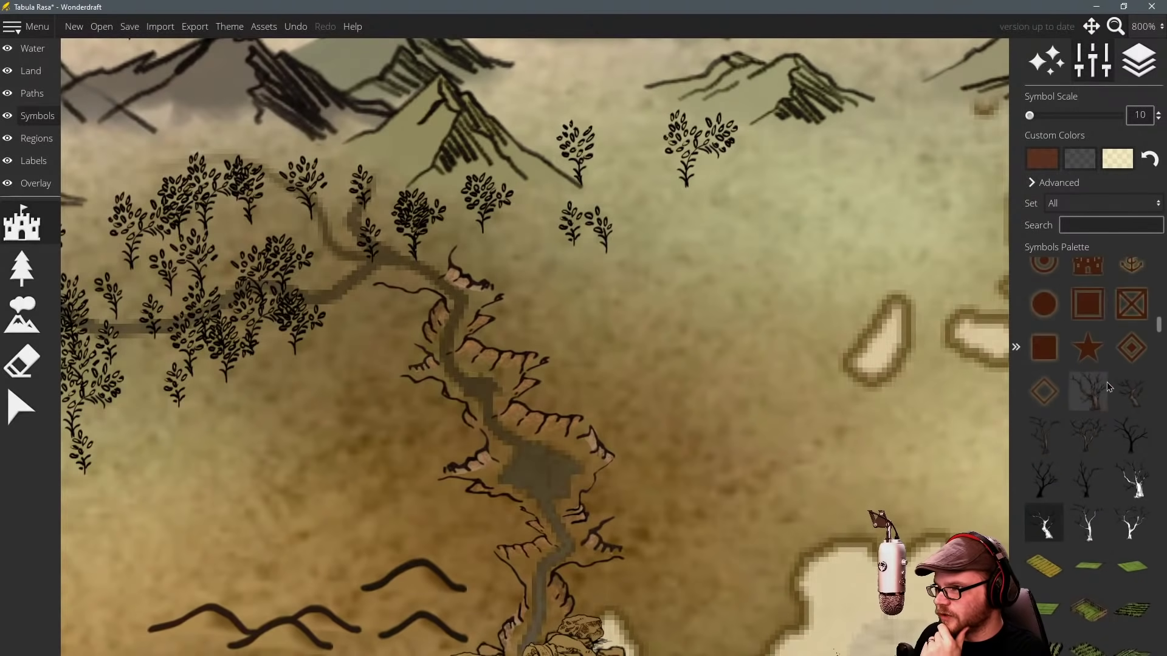
left_click(1132, 392)
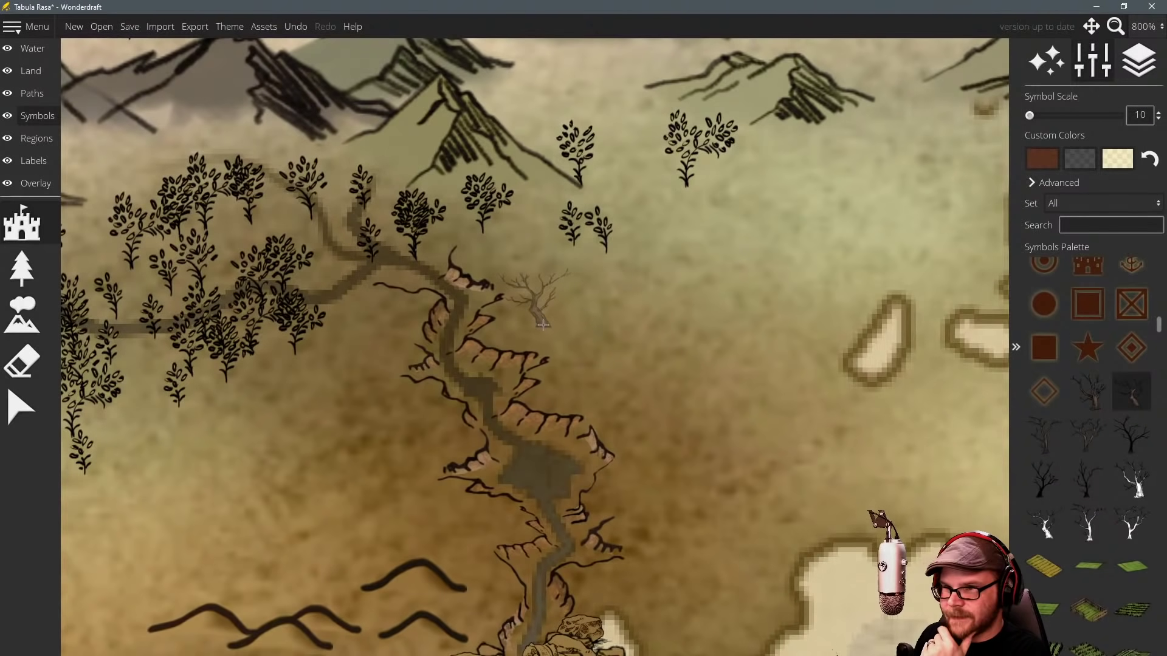
left_click(498, 339)
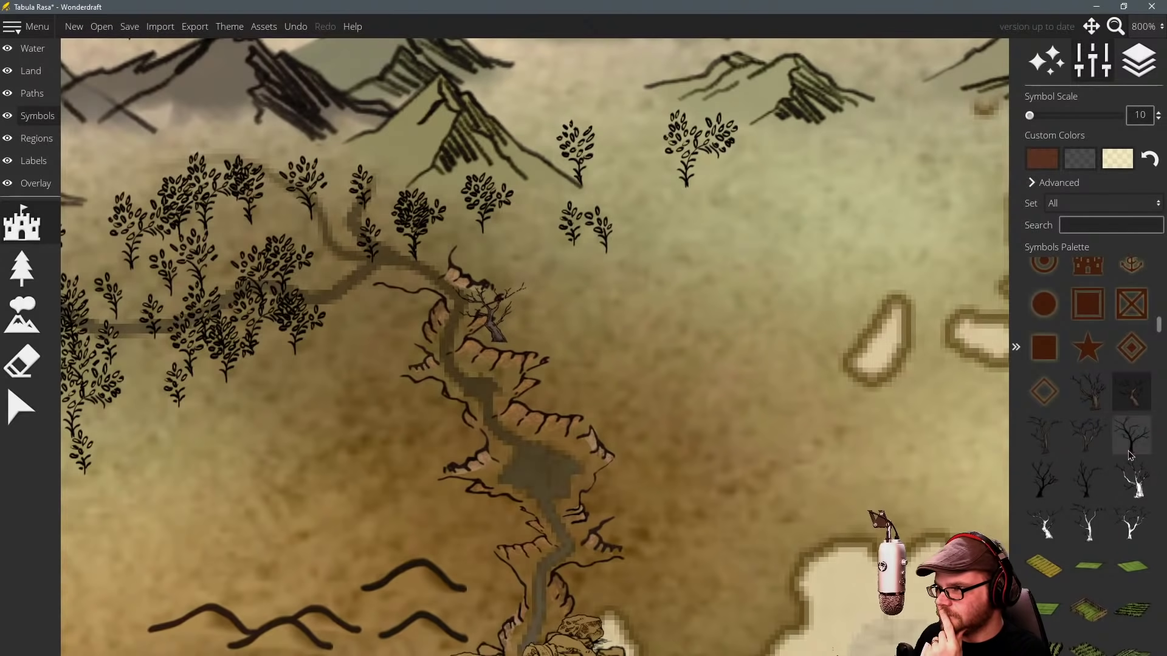
left_click(468, 413)
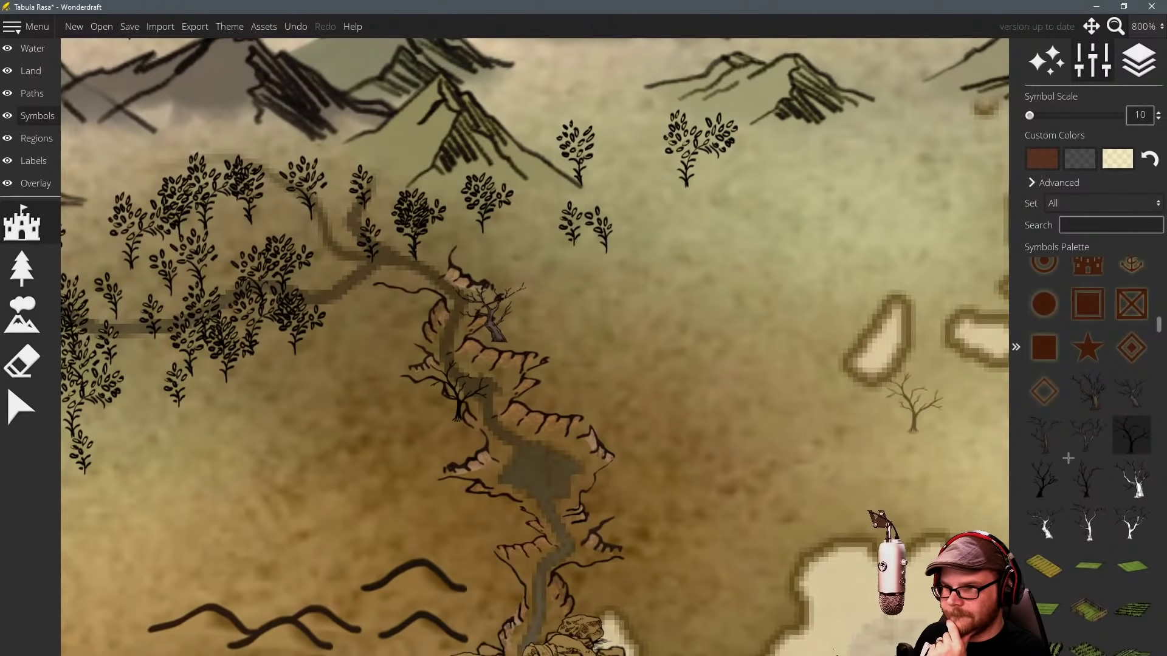
Place four white-trunked bare trees of varying shapes along both banks of the canyon river above and beside its small lake.
left_click(1132, 479)
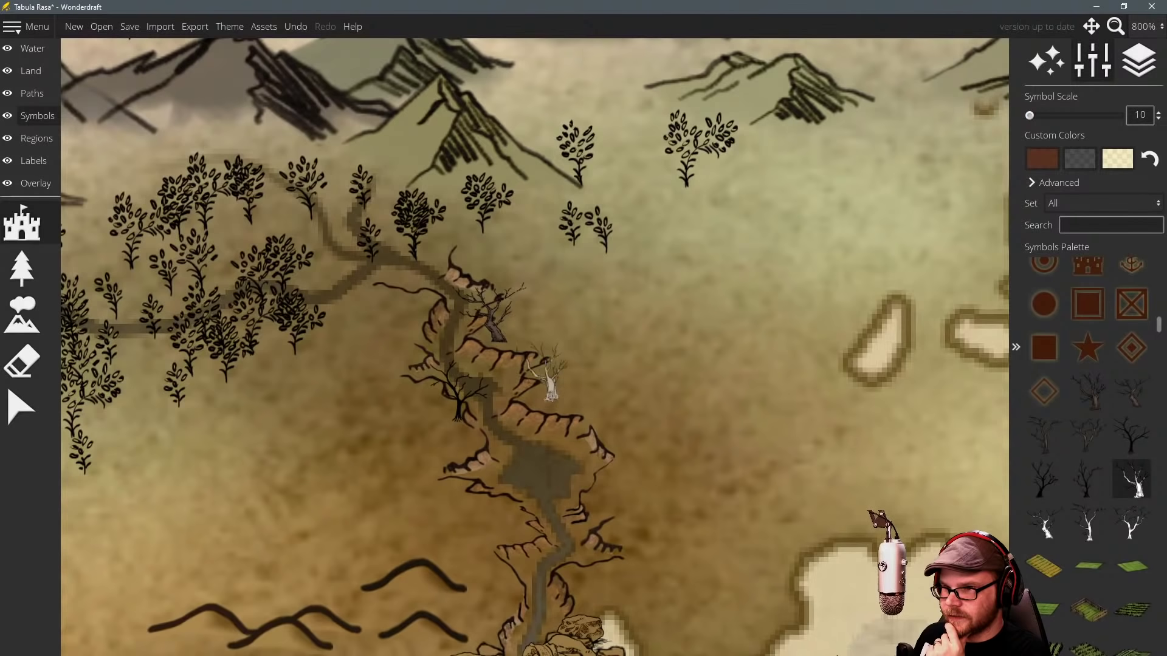
left_click(558, 400)
left_click(1088, 523)
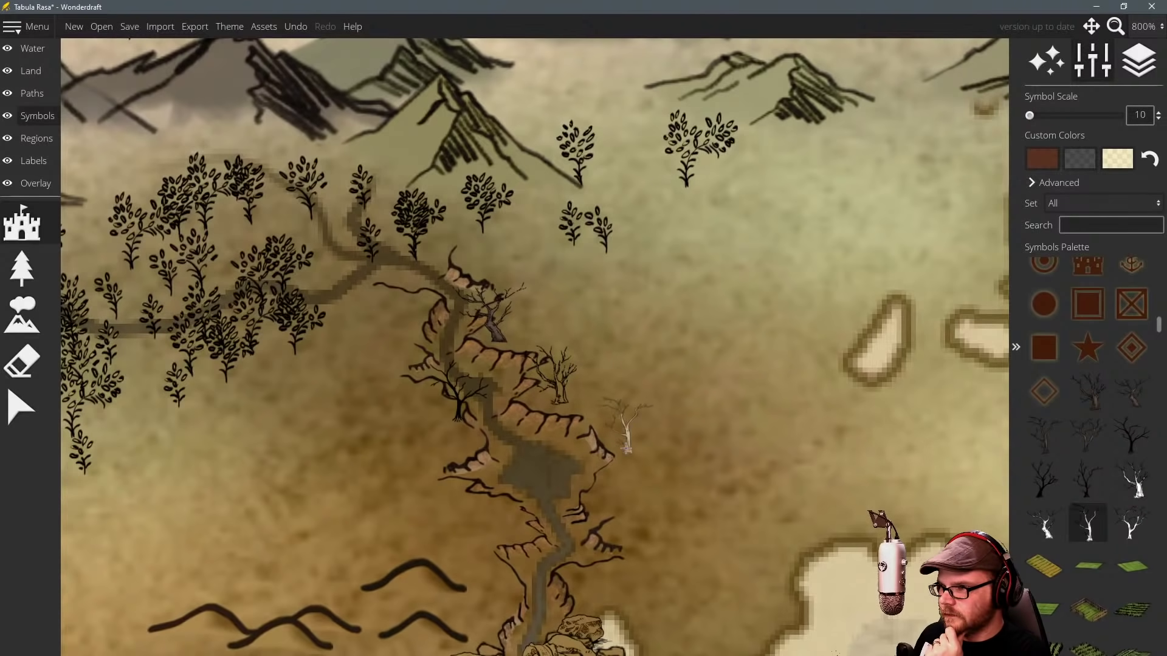
left_click(406, 345)
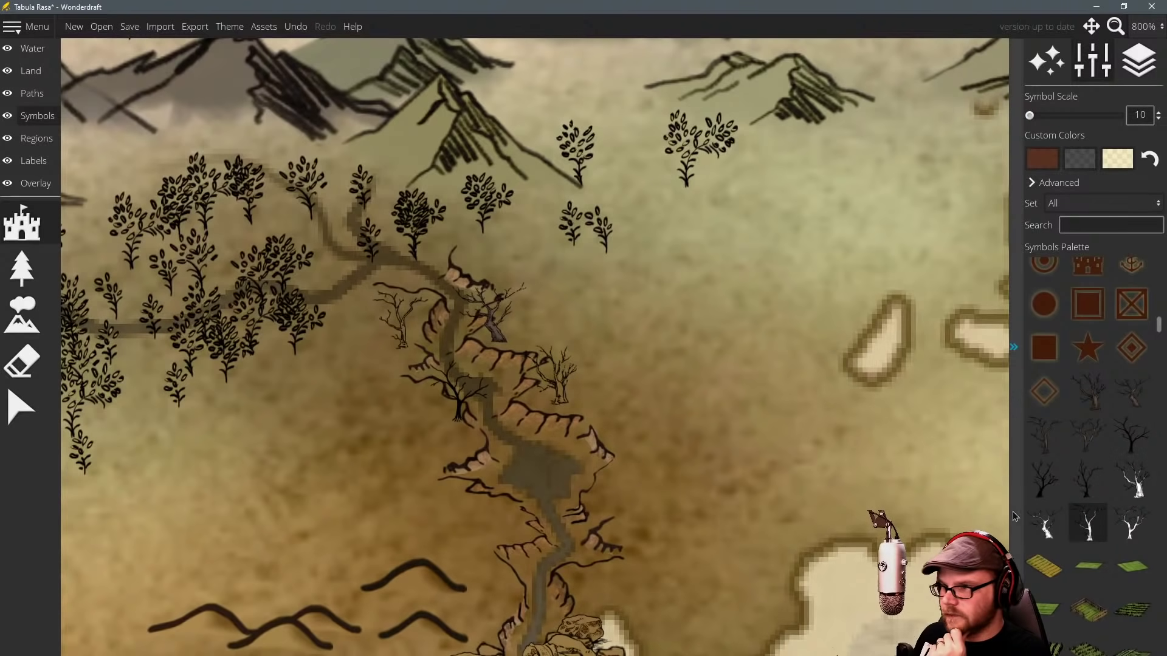
left_click(1044, 522)
left_click(405, 425)
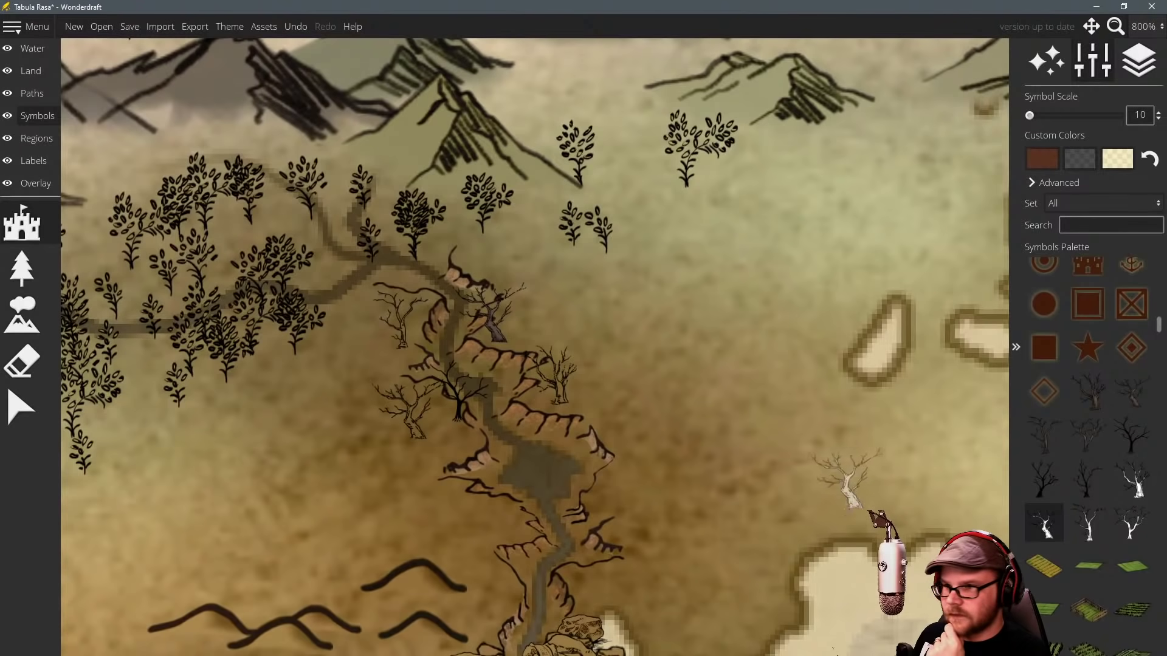
left_click(1087, 523)
left_click(619, 474)
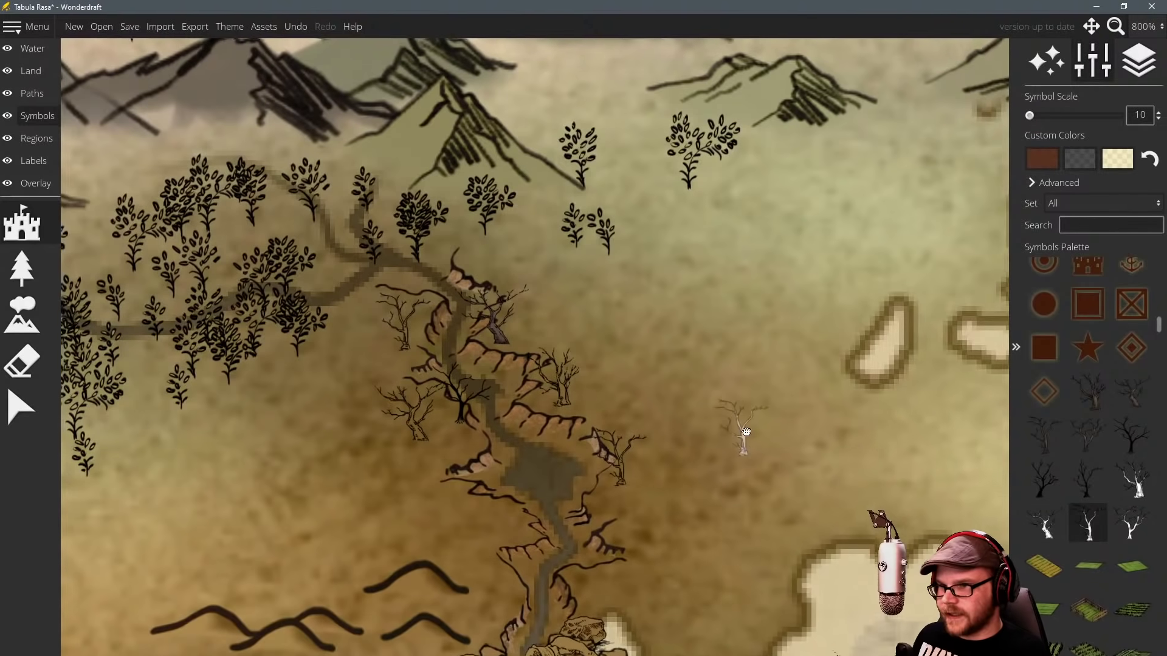
Try a white-trunked bare tree east of the canyon, undo it, and place it closer to the tree on the east bank.
left_click_drag(746, 456, 716, 370)
left_click(1125, 479)
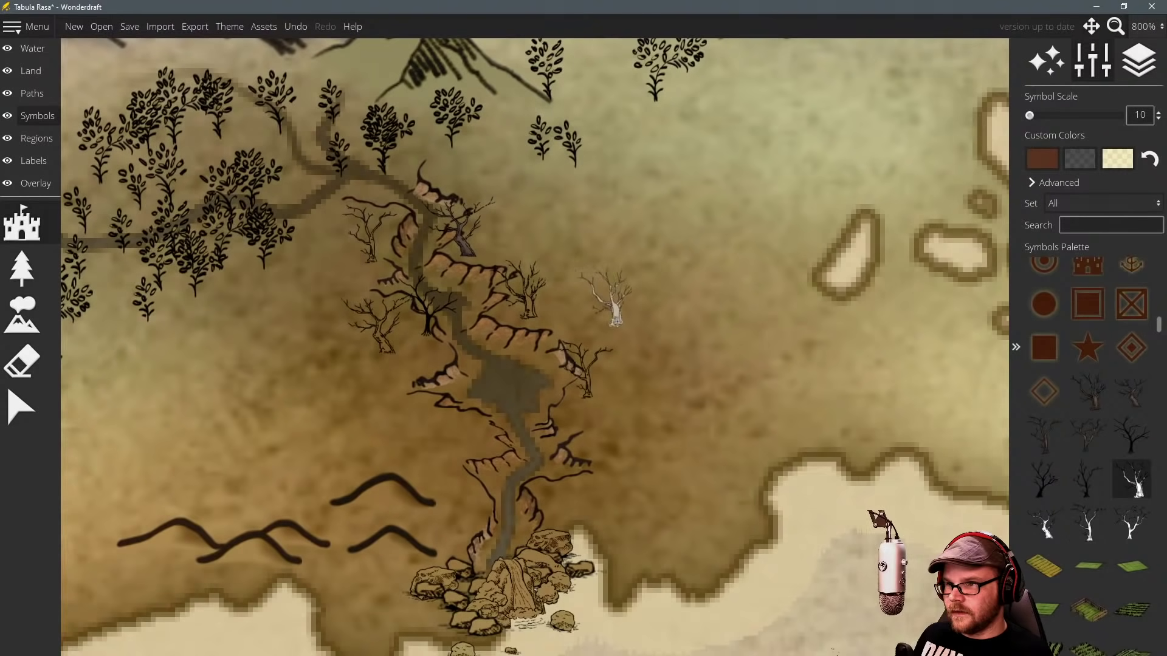
left_click(613, 321)
key("ctrl+z")
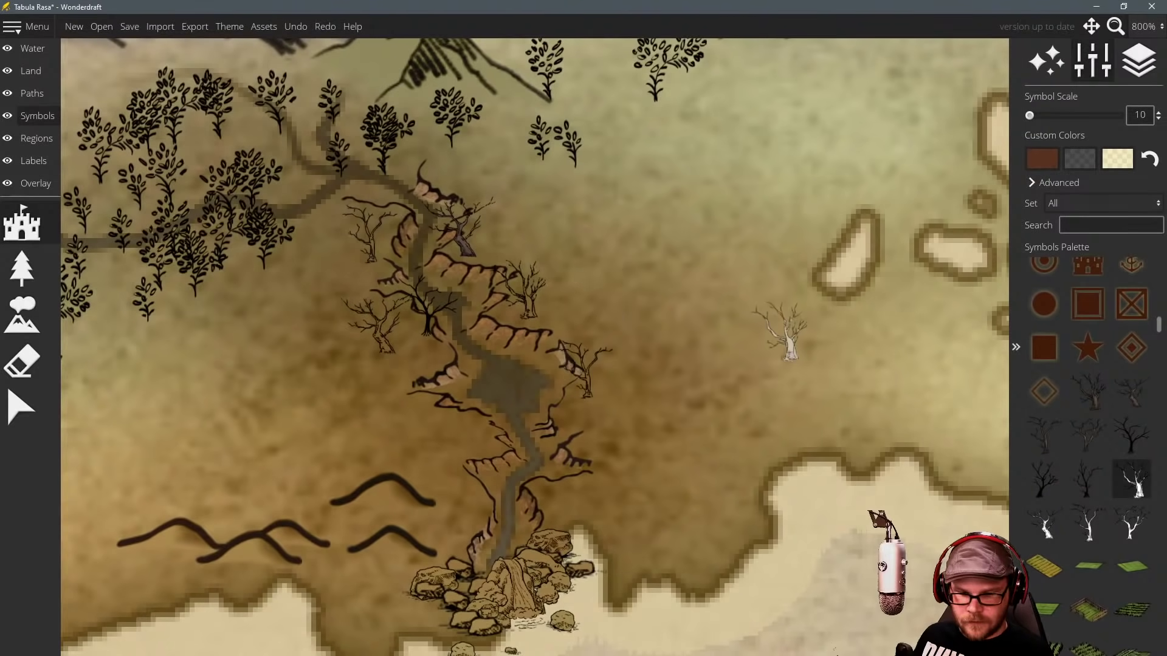
key("ctrl+y")
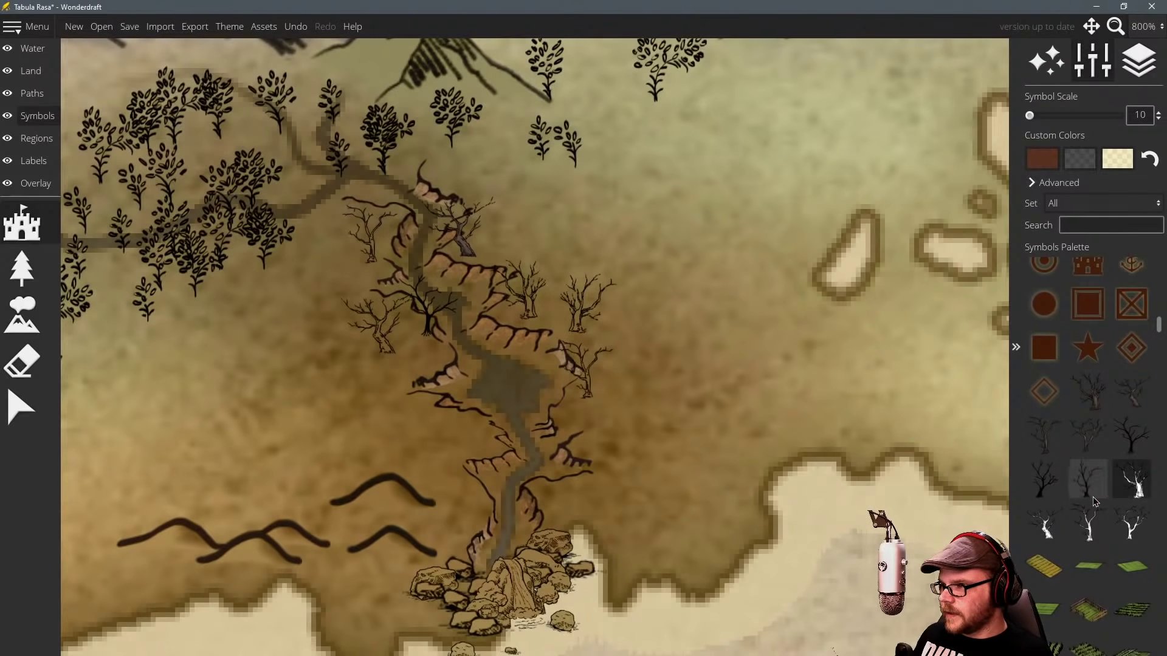
Scatter different dark bare trees on both sides of the lower canyon, between the small lake and the rocky river mouth.
left_click(1088, 479)
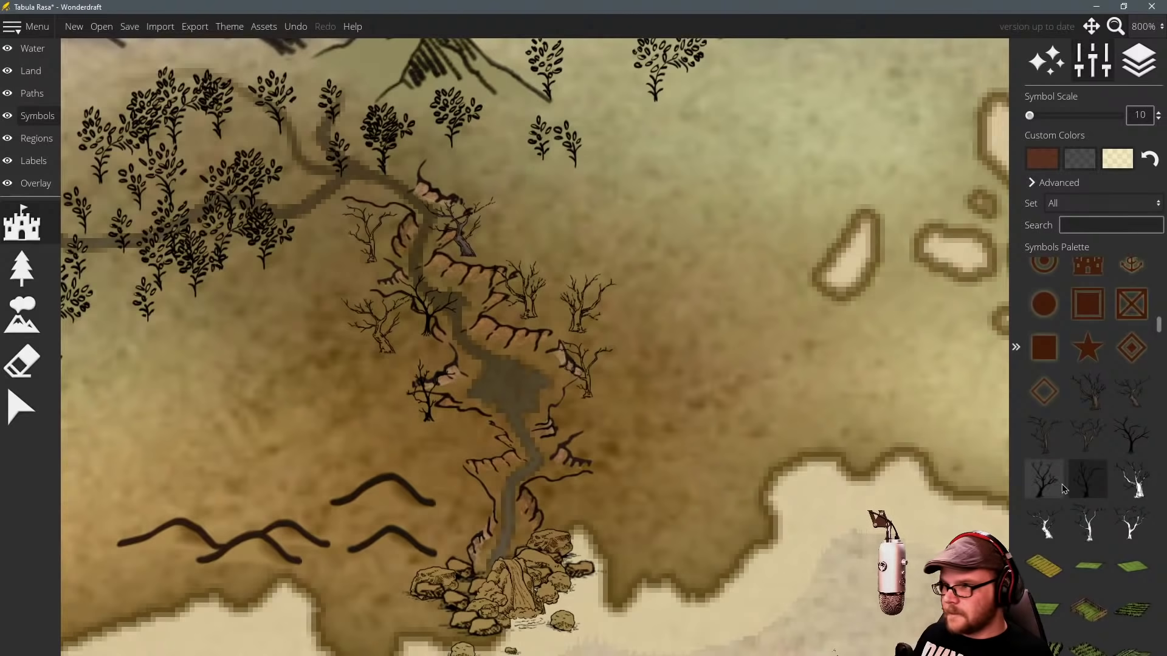
left_click(1132, 390)
left_click(562, 496)
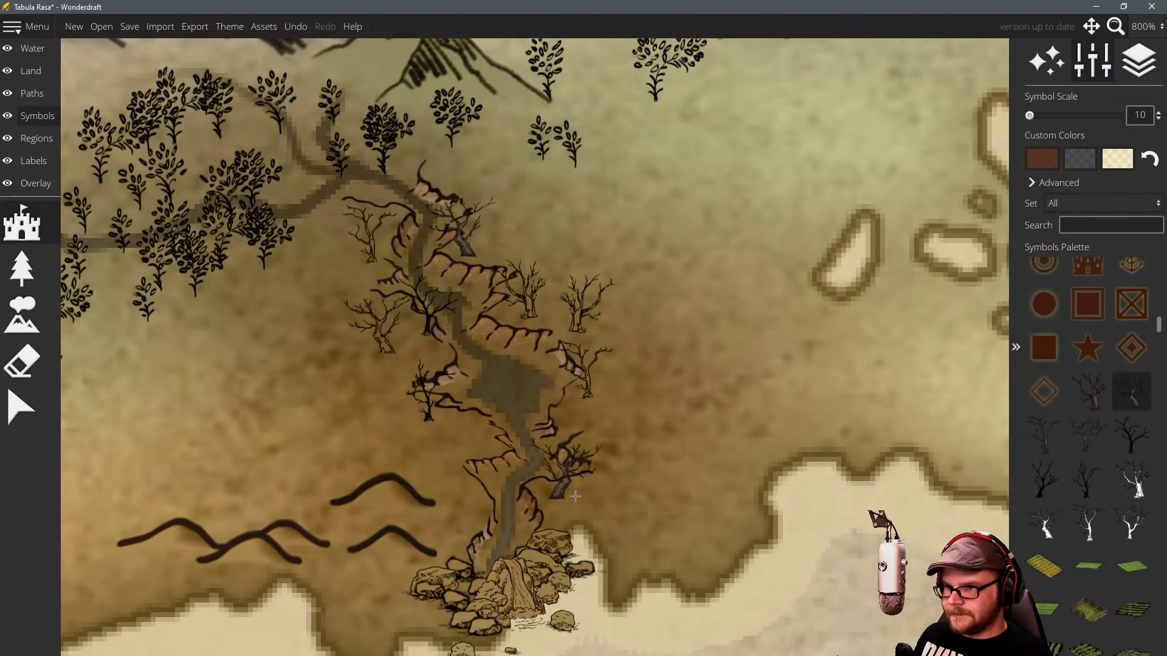
left_click(1044, 479)
left_click(1132, 435)
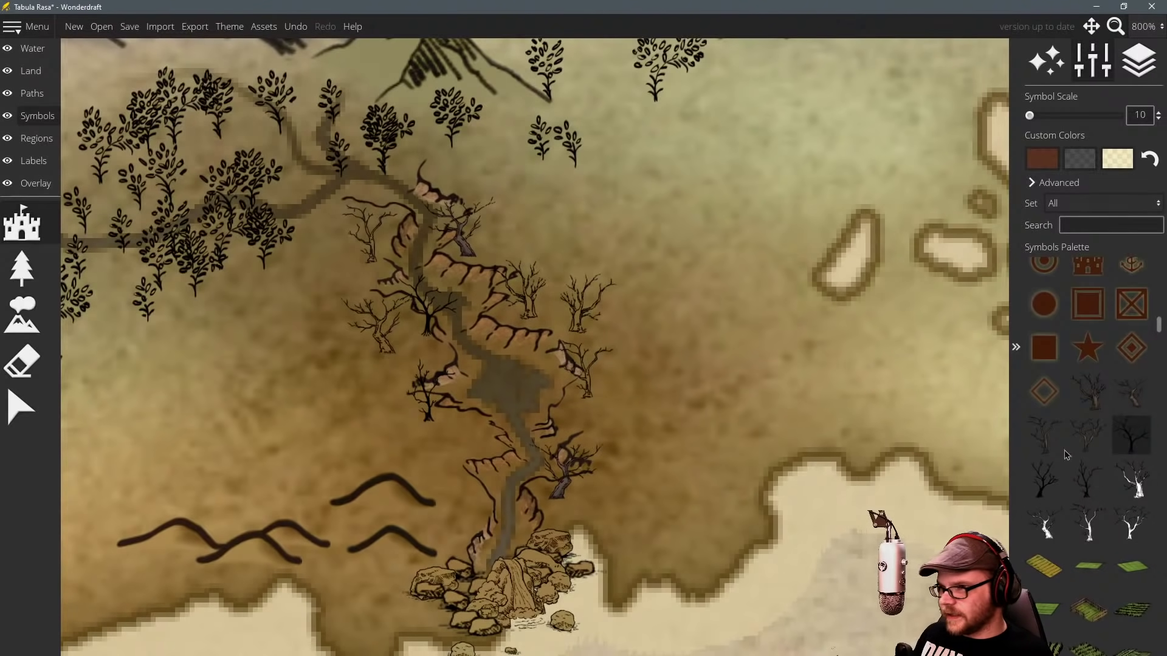
left_click(421, 445)
Place small bare trees around the lone mountain on the little island in the central sea.
scroll(760, 383, "down", 8)
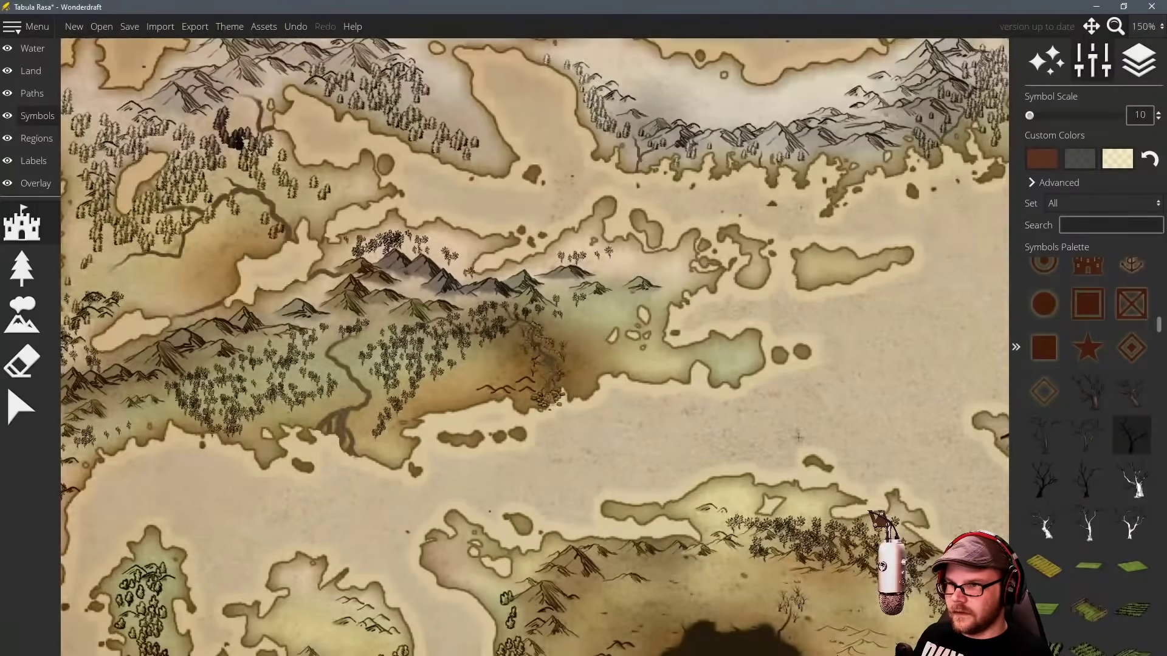
left_click_drag(798, 436, 632, 477)
scroll(1058, 516, "down", 2)
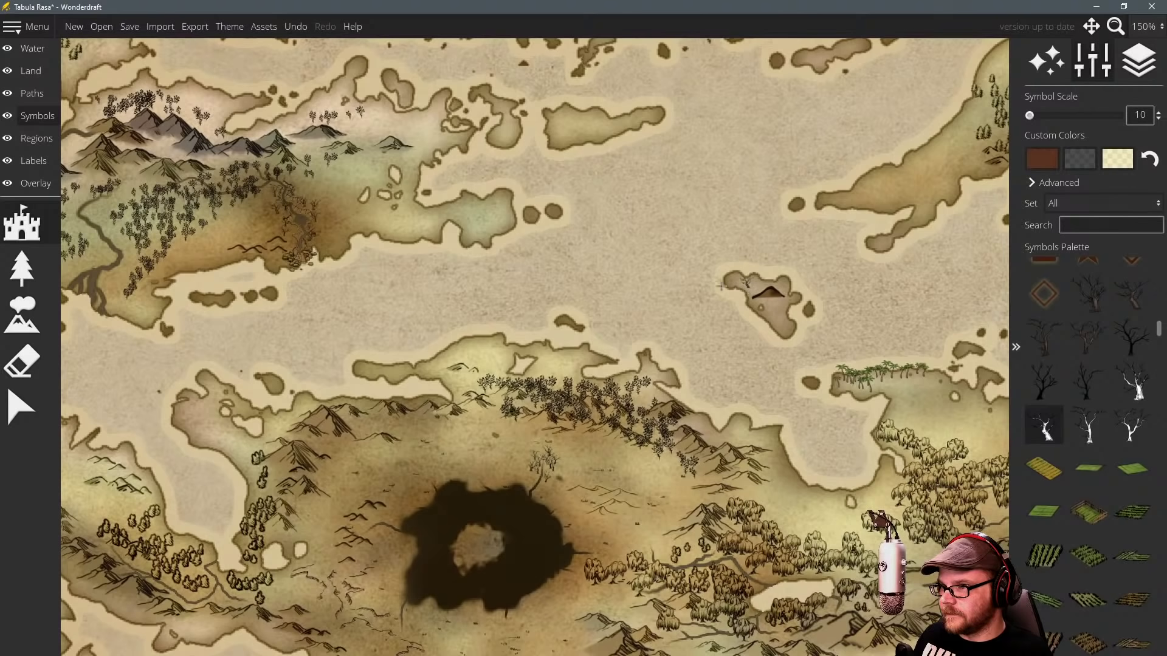
left_click(1085, 429)
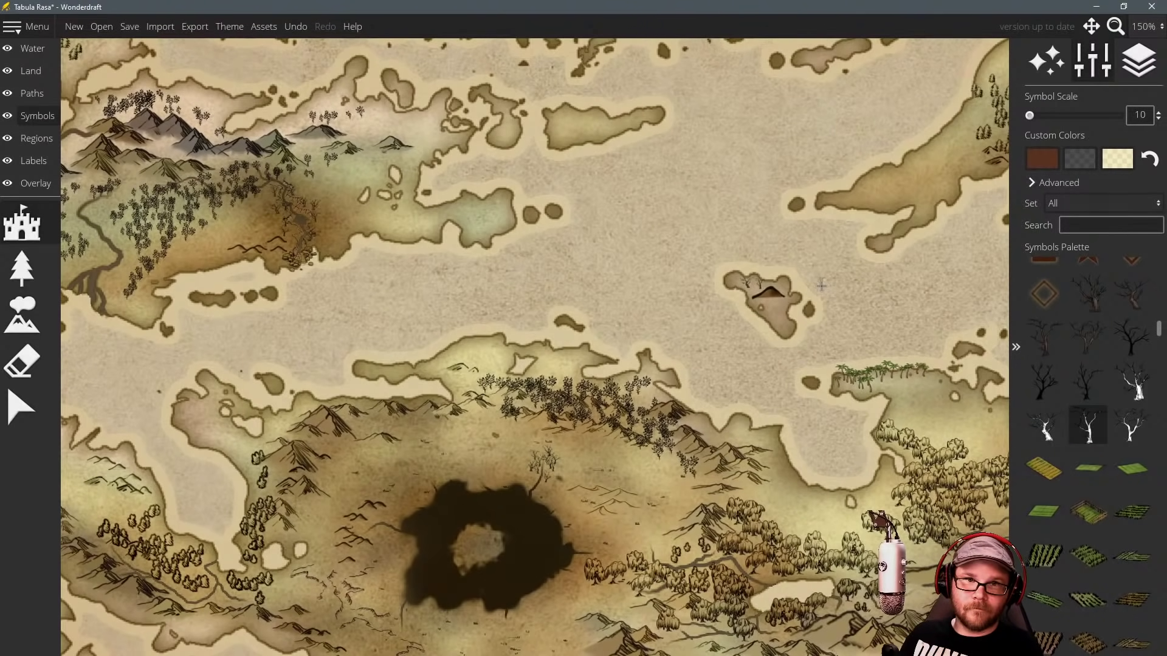
Bring the entire map into view and set the symbol scale to 15.
scroll(612, 230, "down", 3)
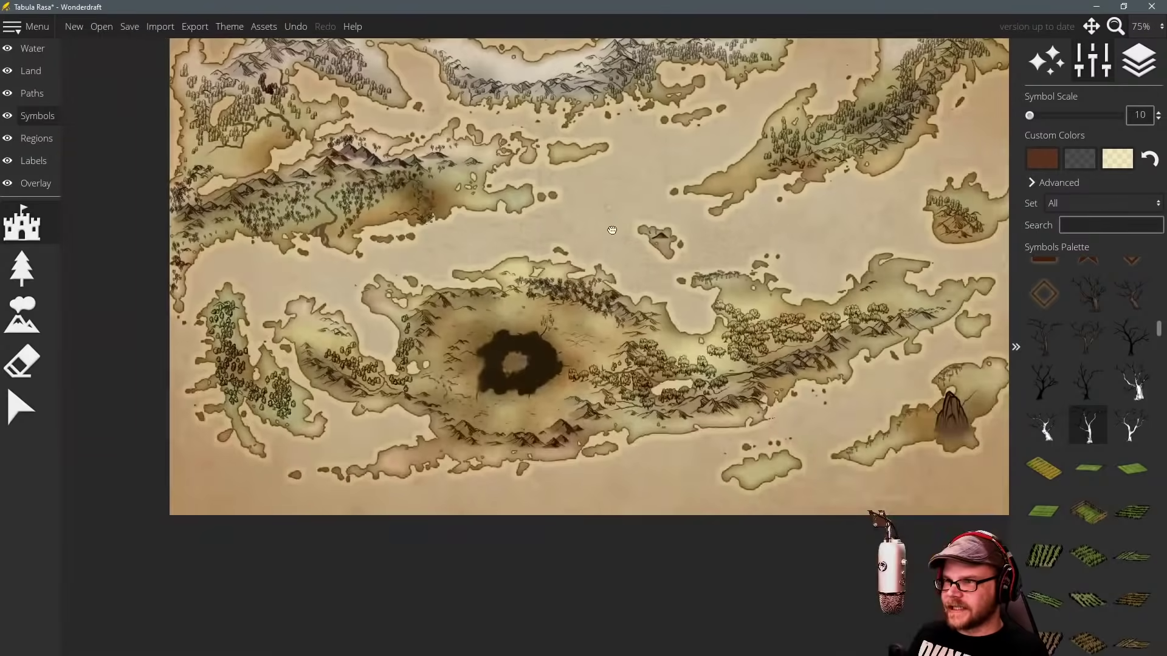
left_click_drag(612, 231, 592, 278)
scroll(575, 335, "up", 1)
scroll(592, 286, "down", 1)
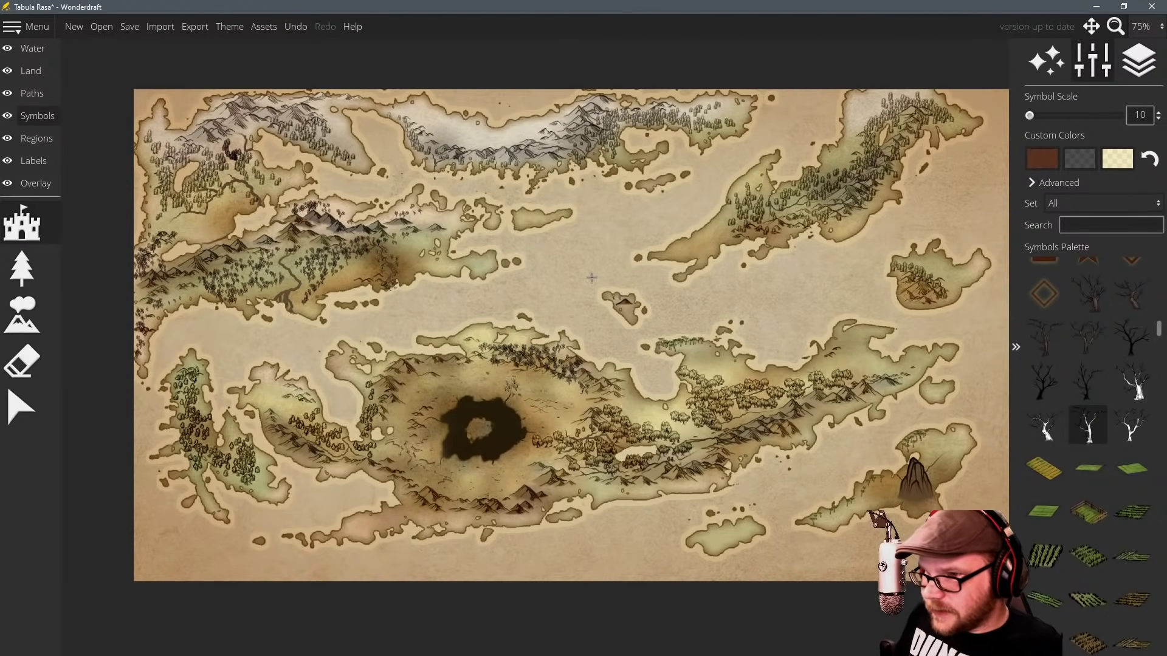
left_click_drag(542, 334, 514, 329)
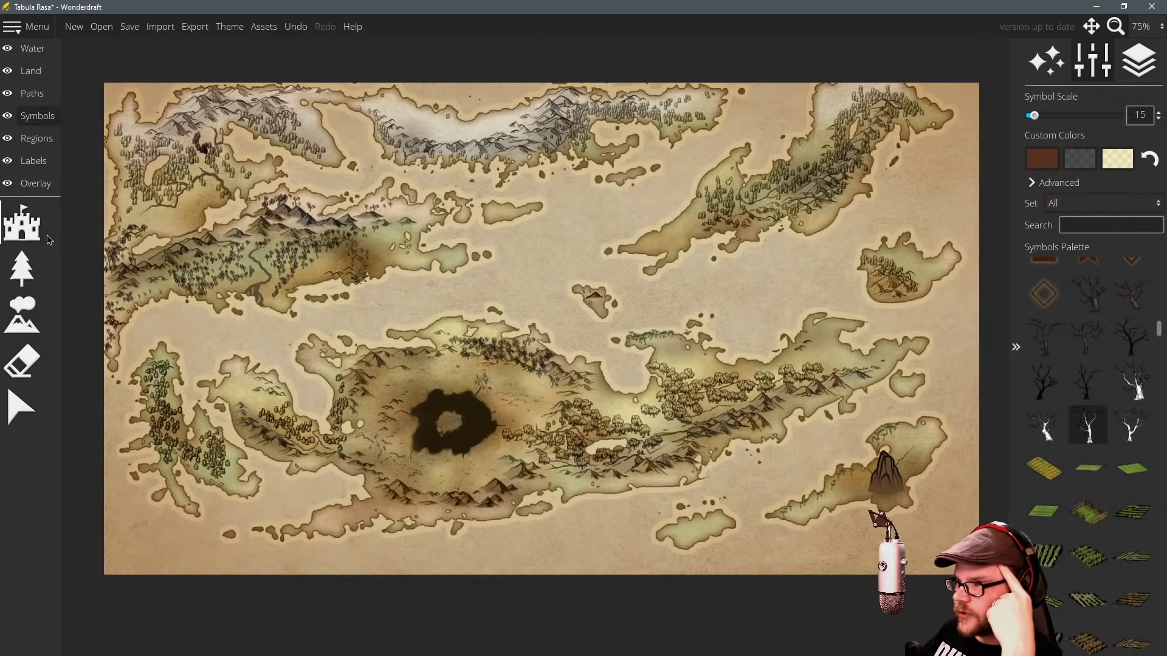
Browse the whole symbol palette for landmark symbols, covering farmland, castles, rocks, ruins, standing stones, desert buildings, graveyards and East Asian houses.
scroll(1088, 368, "down", 3)
scroll(1089, 418, "down", 3)
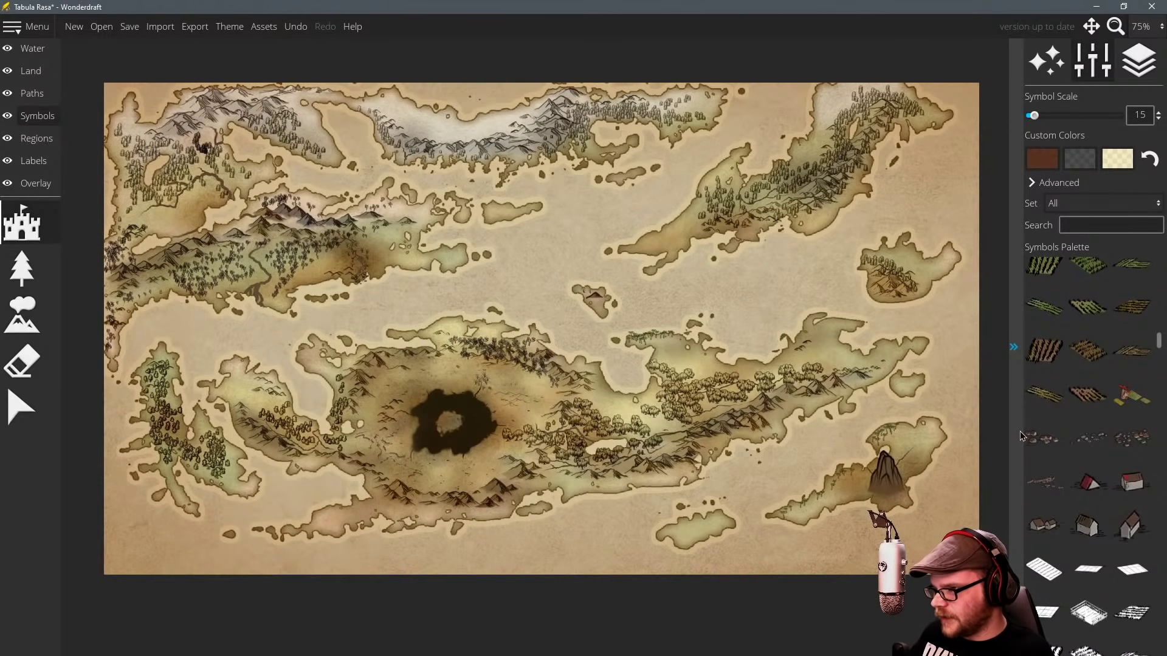
scroll(1052, 440, "down", 6)
scroll(1052, 440, "down", 8)
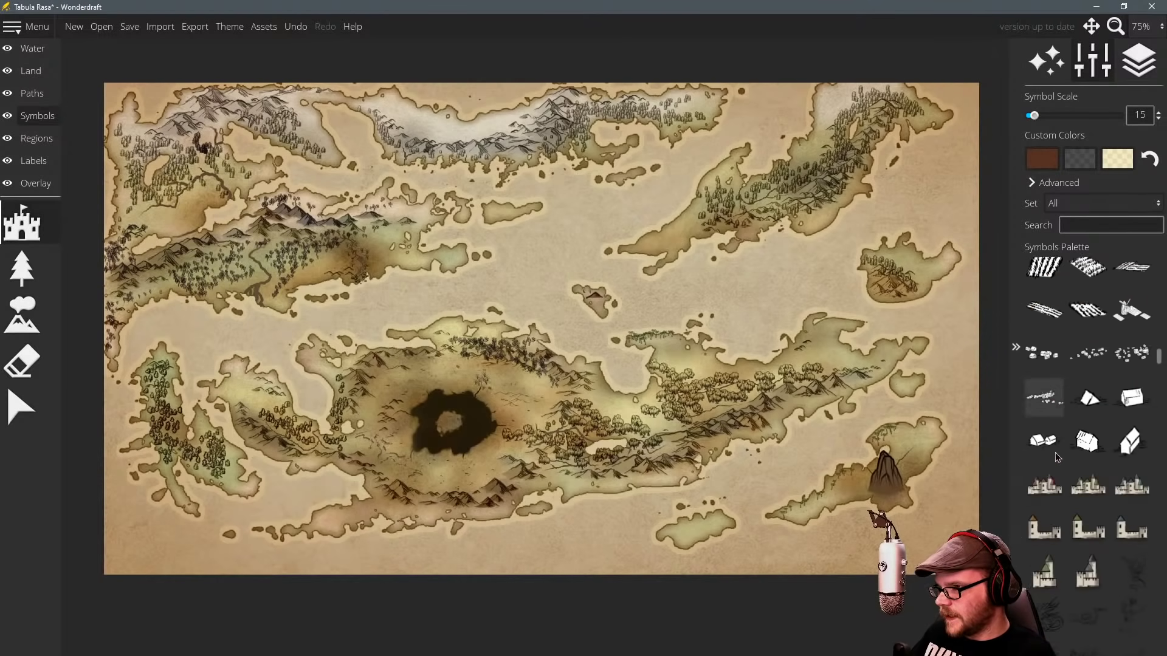
scroll(1077, 484, "down", 10)
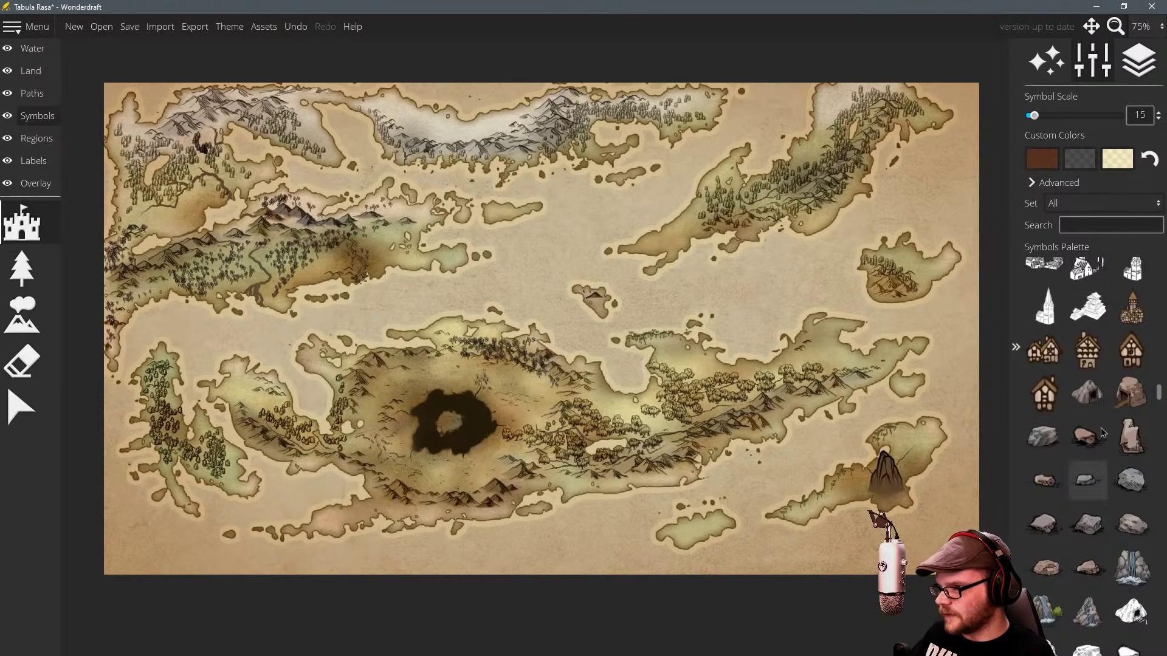
left_click(1087, 480)
scroll(1102, 468, "down", 10)
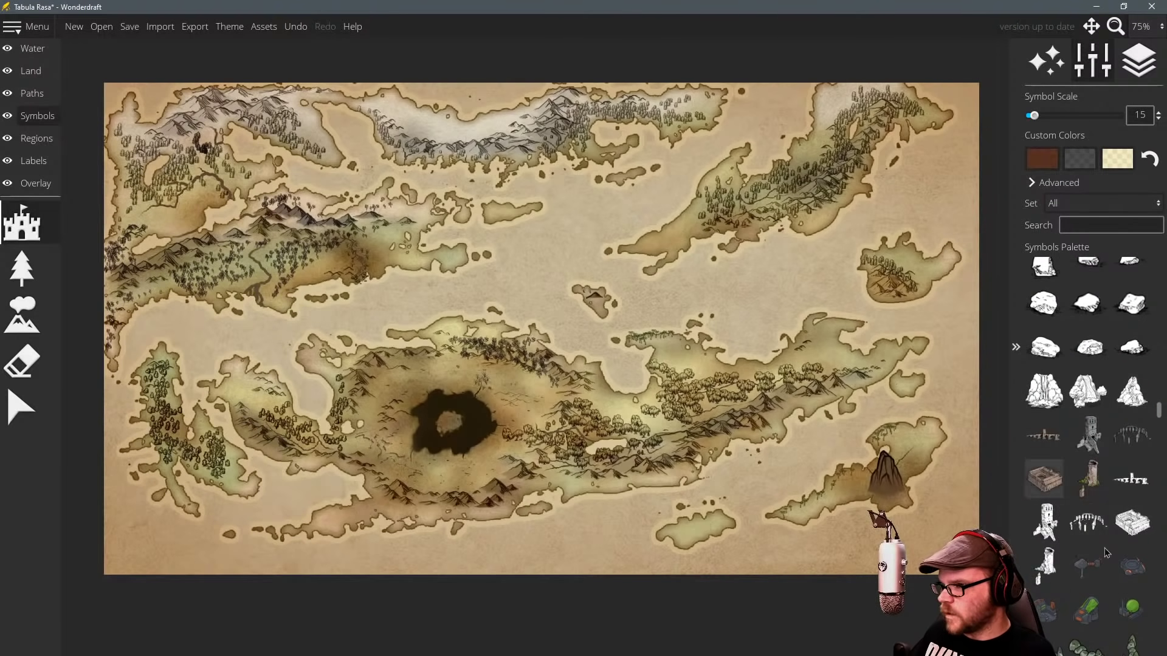
scroll(1099, 506, "down", 8)
scroll(1099, 506, "down", 8)
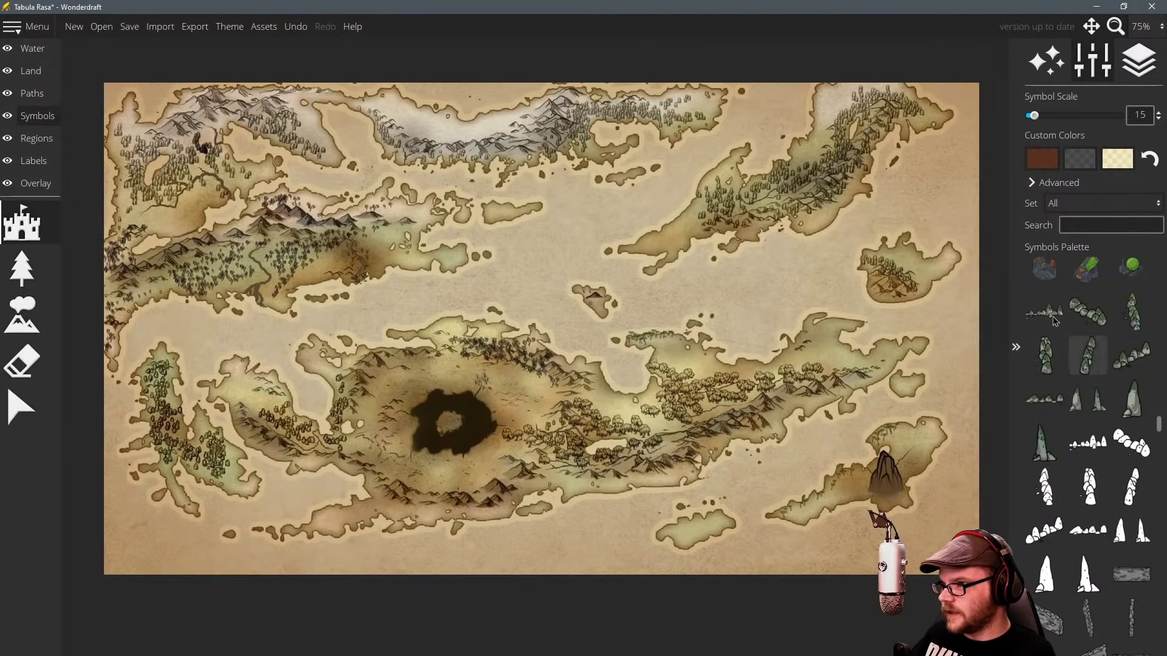
scroll(1087, 467, "down", 6)
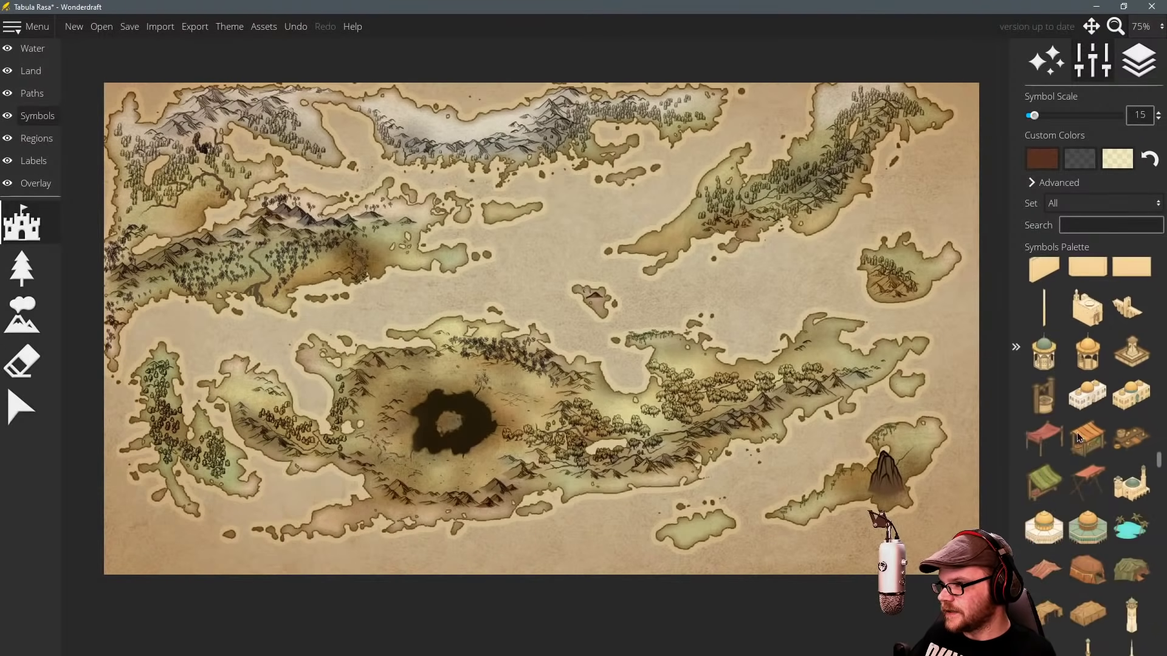
scroll(1076, 411, "down", 3)
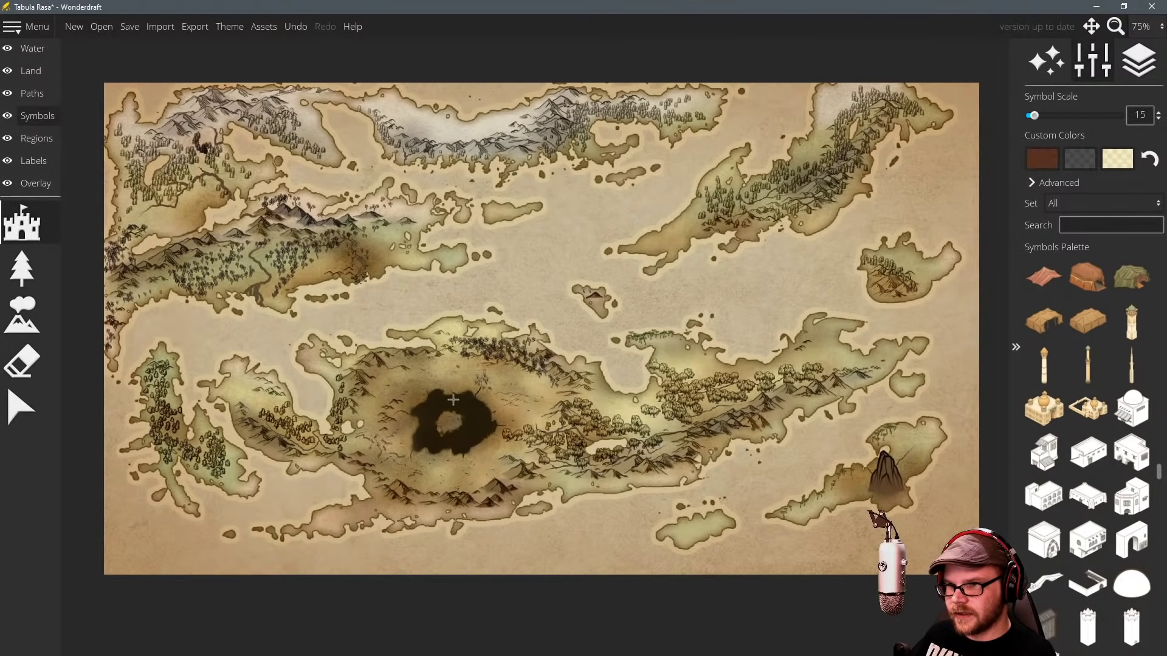
scroll(1054, 379, "down", 12)
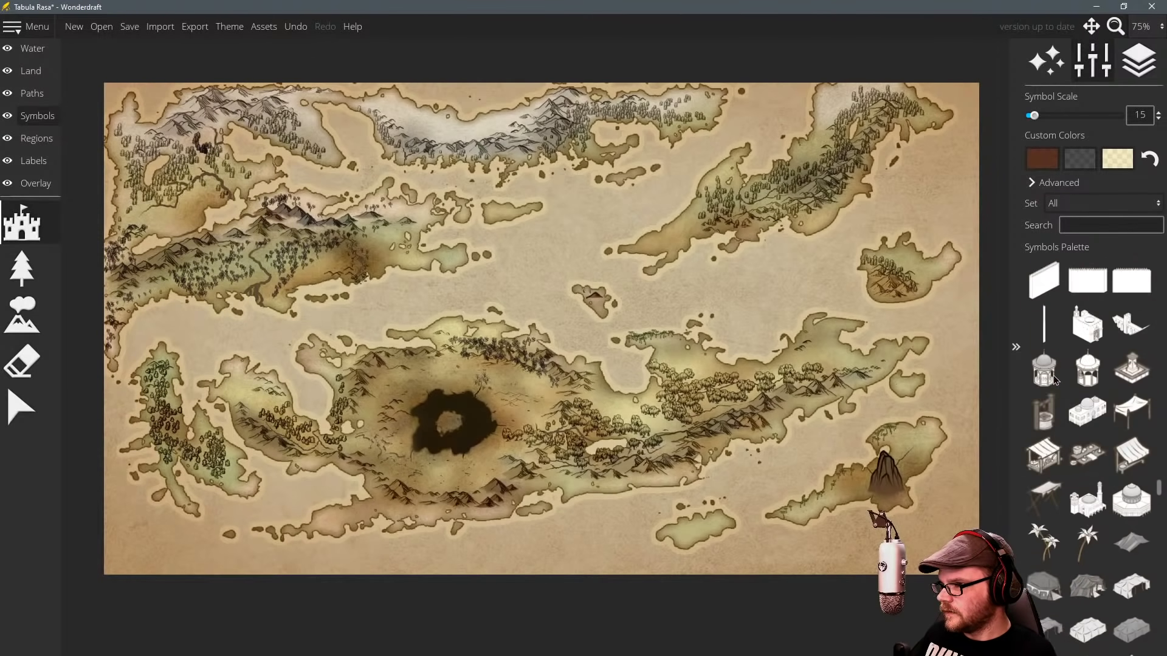
scroll(1054, 380, "down", 10)
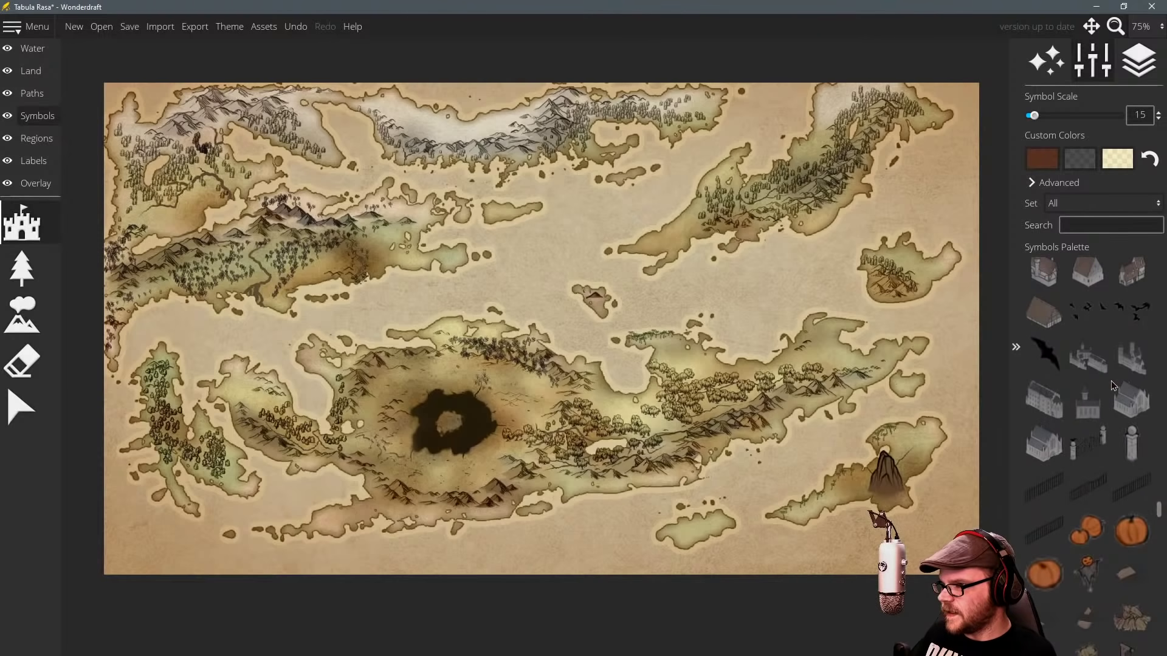
scroll(1091, 340, "down", 5)
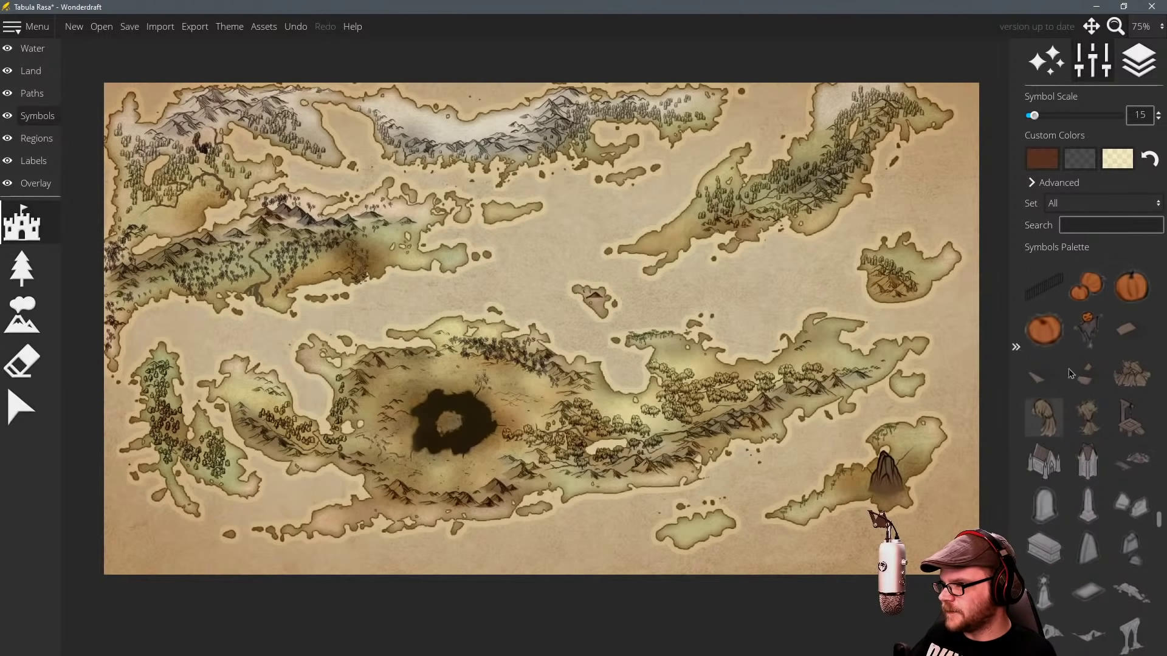
scroll(1092, 377, "up", 5)
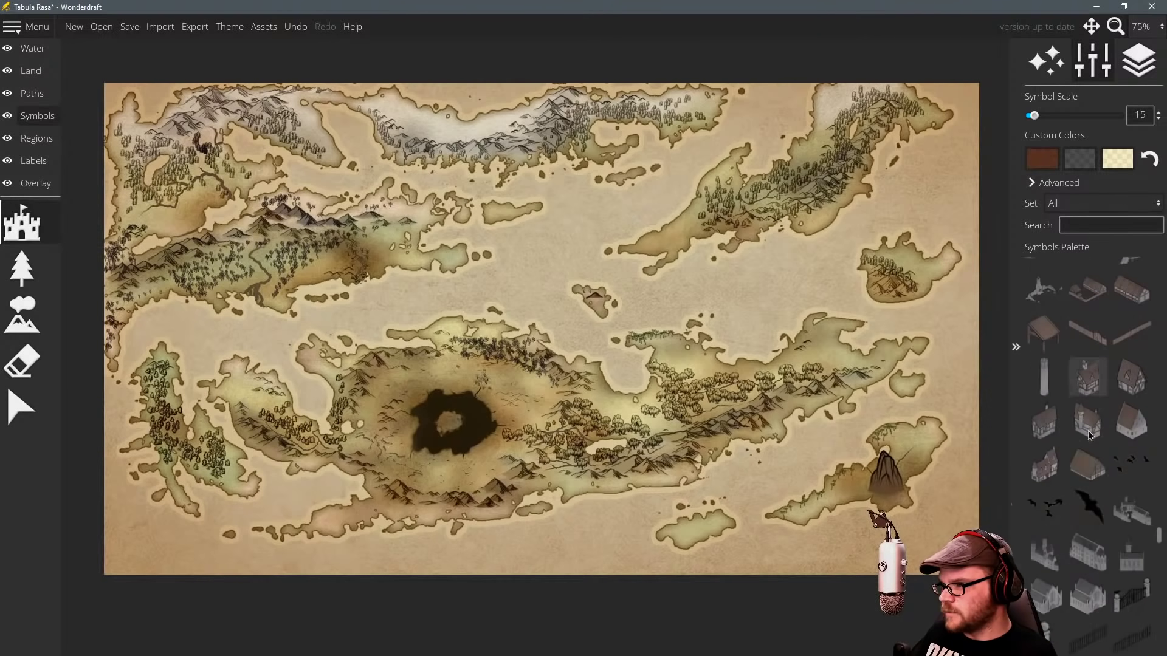
scroll(1091, 426, "down", 6)
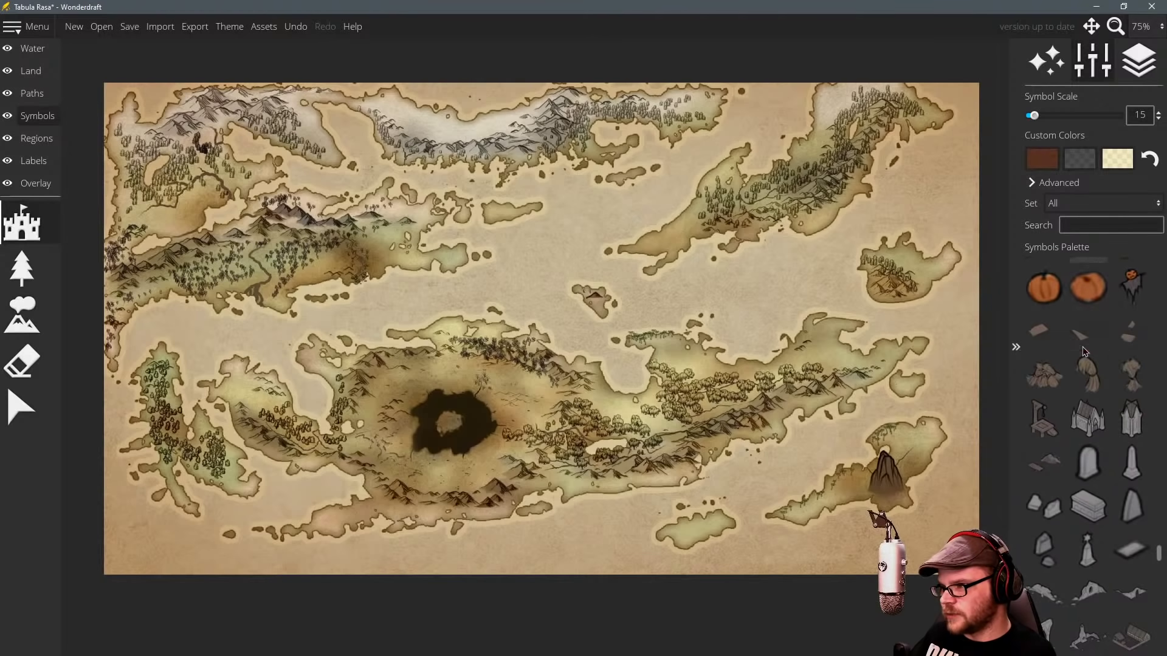
scroll(1088, 392, "down", 2)
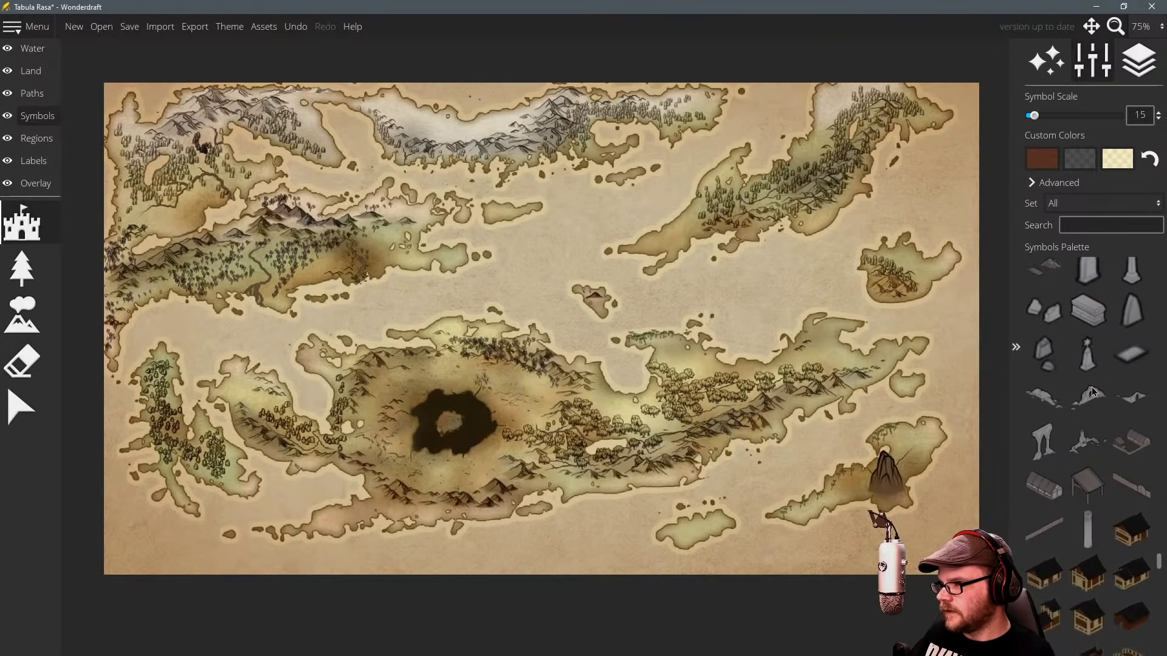
scroll(1060, 383, "down", 6)
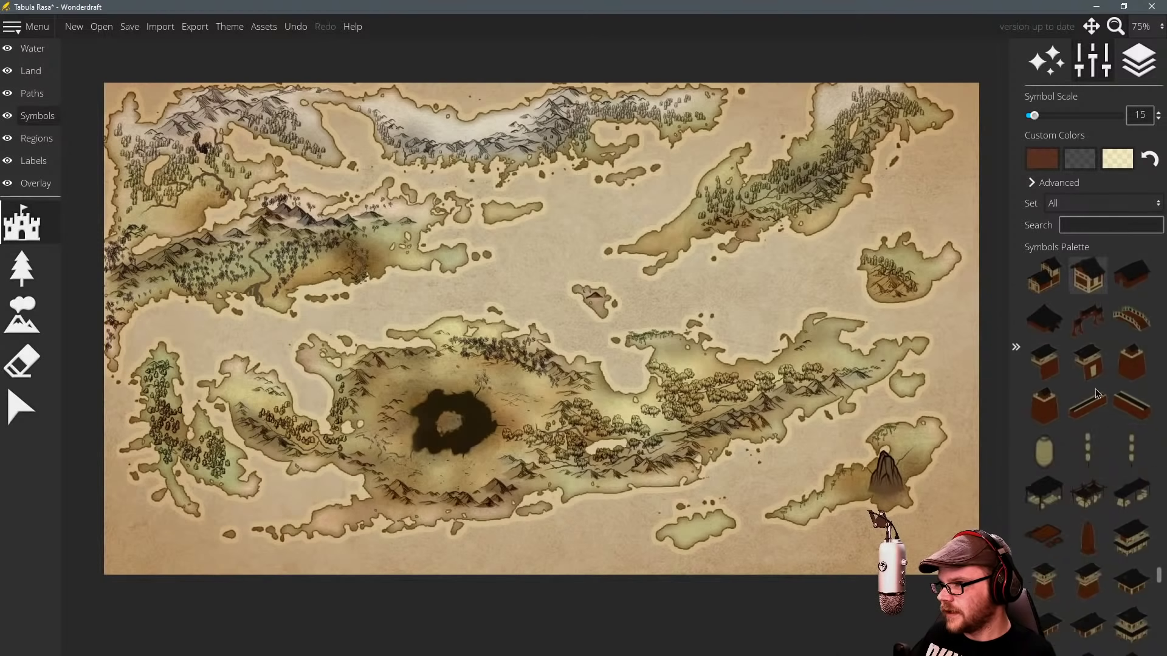
Try blue, green and red for the first custom symbol colour, and settle on a pale greyish beige.
left_click(1042, 159)
left_click(1017, 132)
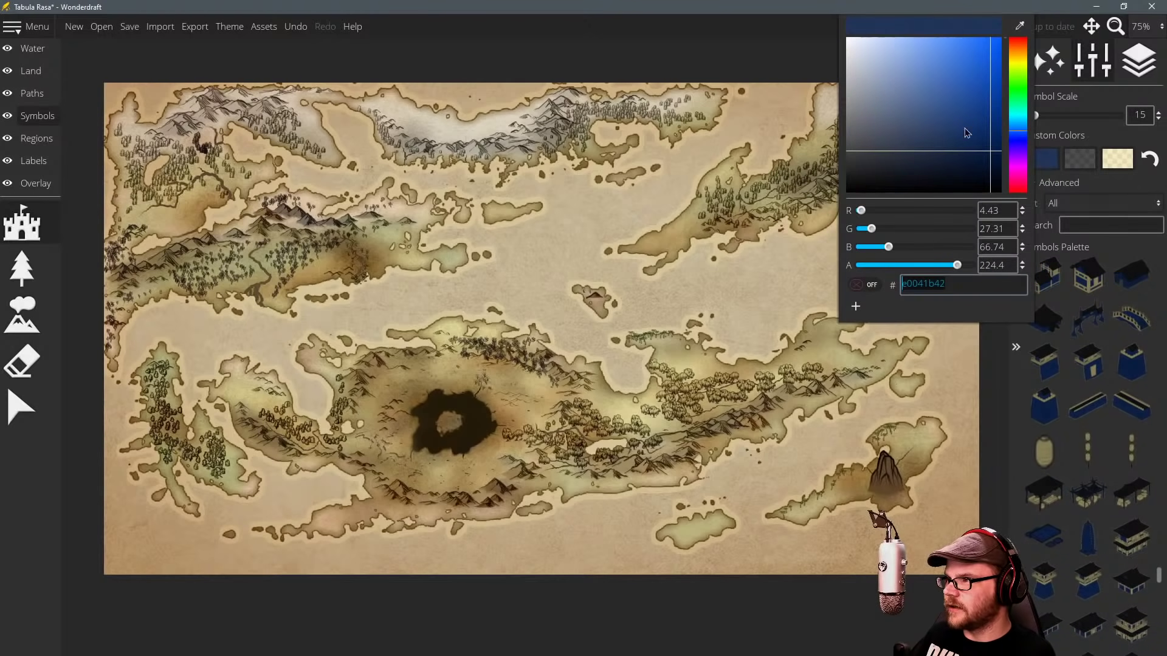
left_click(1017, 117)
left_click(1019, 95)
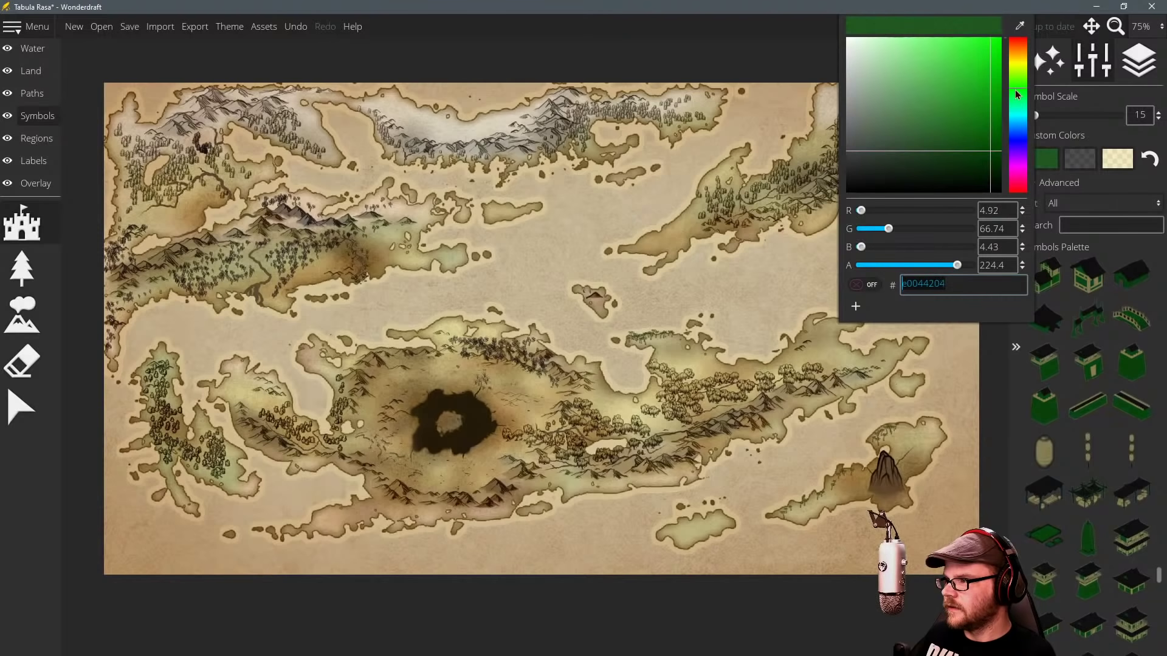
left_click(1016, 63)
left_click(1018, 51)
left_click_drag(1017, 40, 1015, 231)
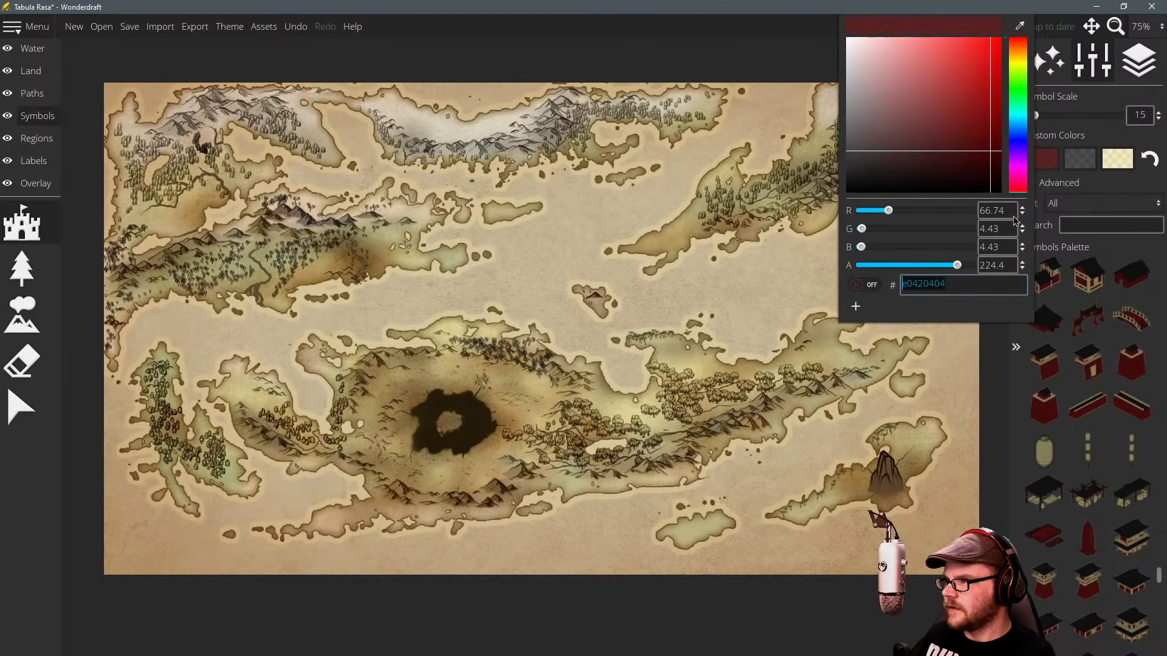
left_click_drag(904, 130, 834, 152)
left_click(1019, 53)
mouse_move(860, 91)
left_mouse_down()
mouse_move(873, 107)
mouse_move(885, 82)
mouse_move(915, 75)
mouse_move(878, 89)
left_mouse_up()
left_click(1129, 439)
Examine the East Asian building symbols further down the palette, including pagodas, towers, walls, lanterns and market stalls.
scroll(1129, 438, "down", 13)
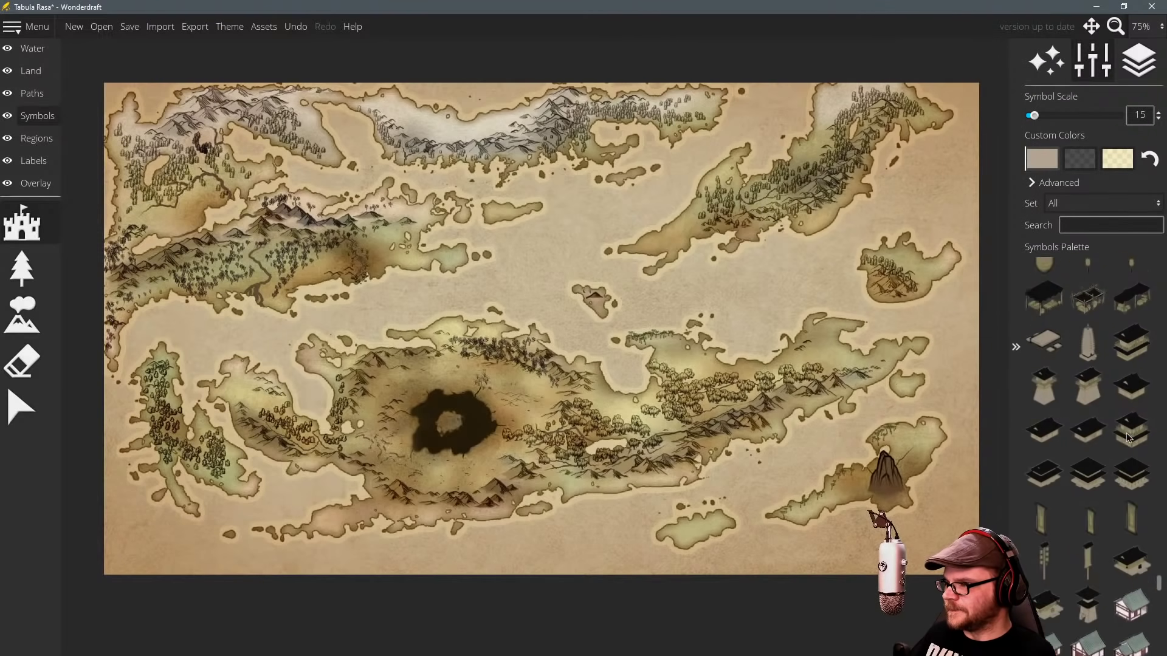
scroll(1107, 481, "down", 5)
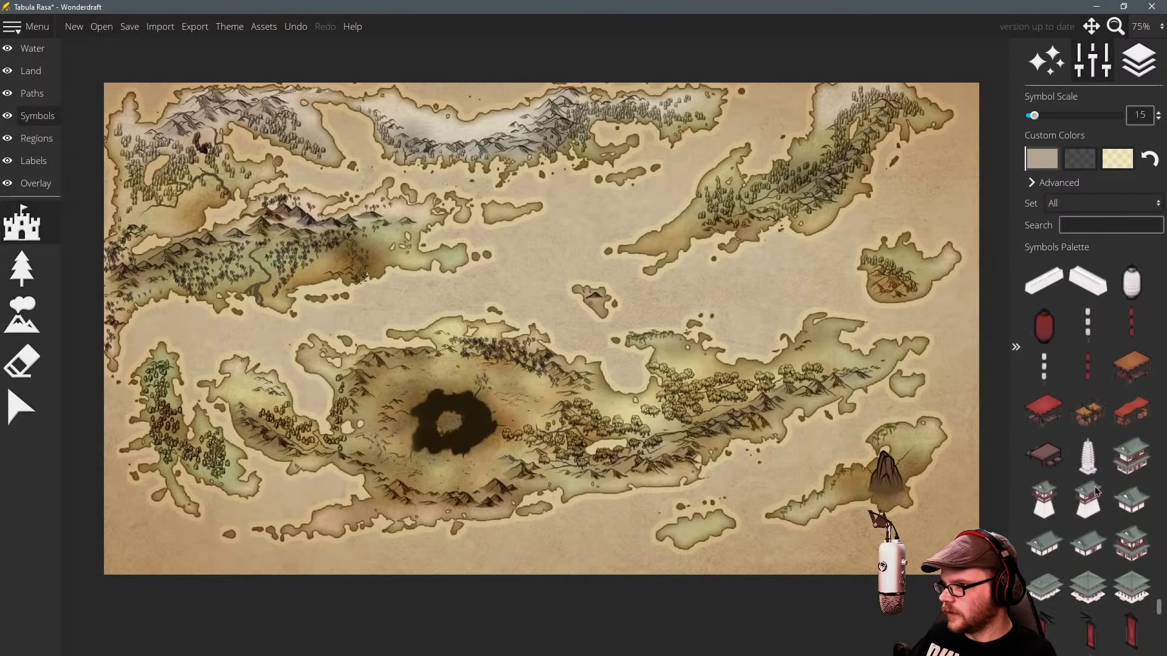
scroll(1089, 317, "down", 6)
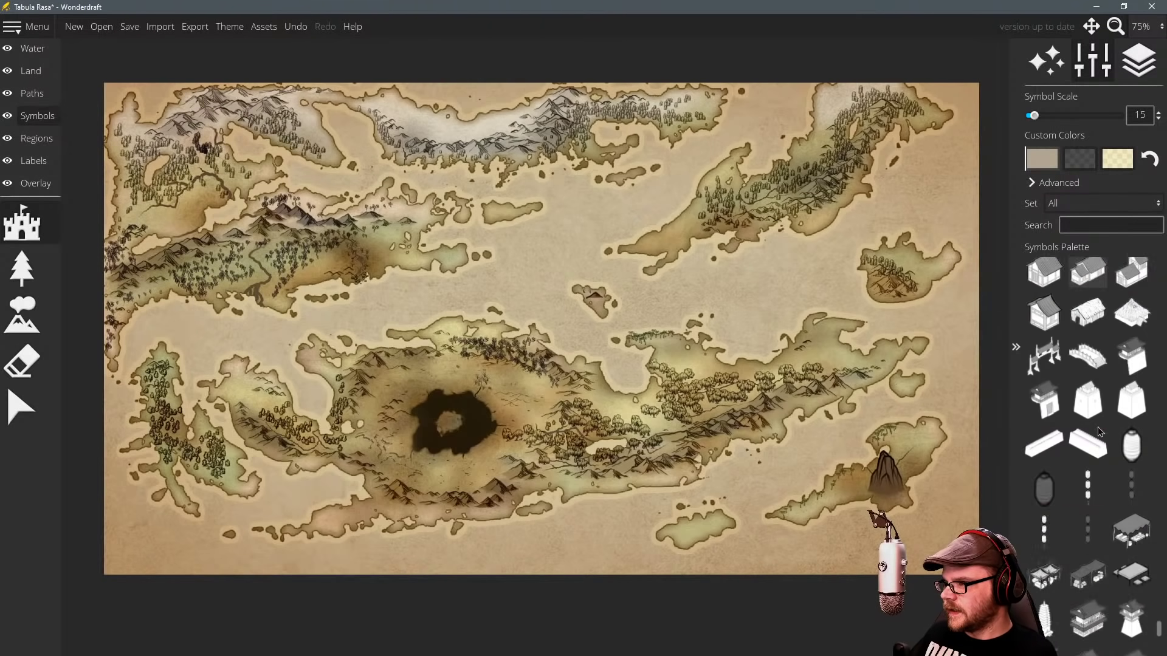
scroll(1089, 474, "up", 8)
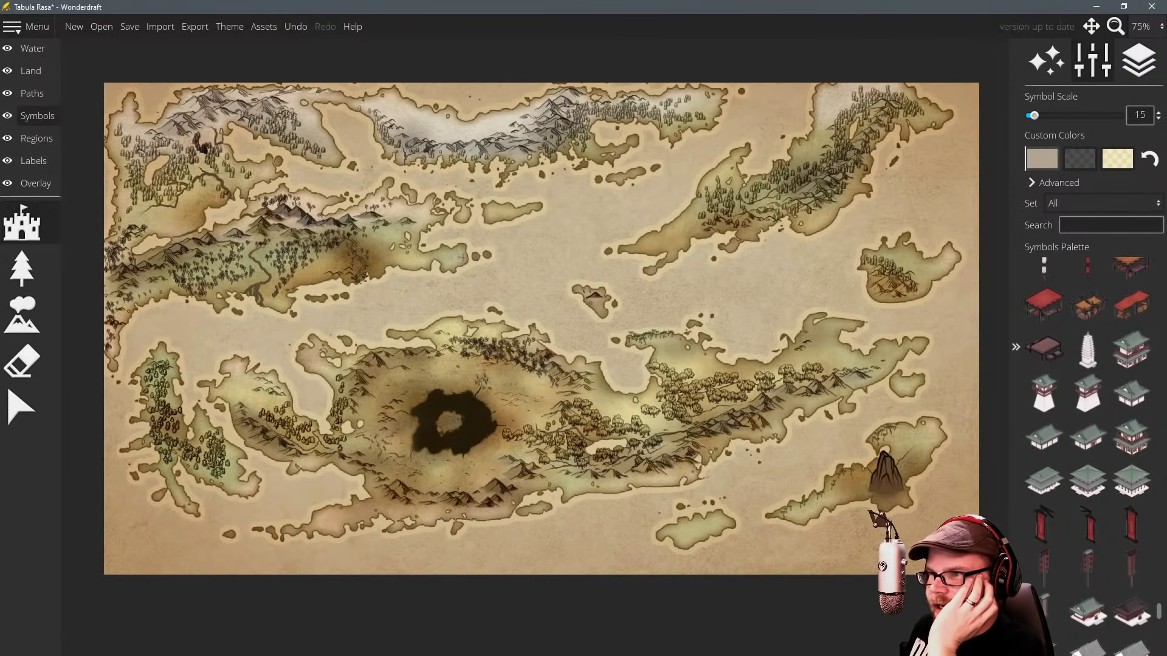
left_click_drag(463, 257, 474, 257)
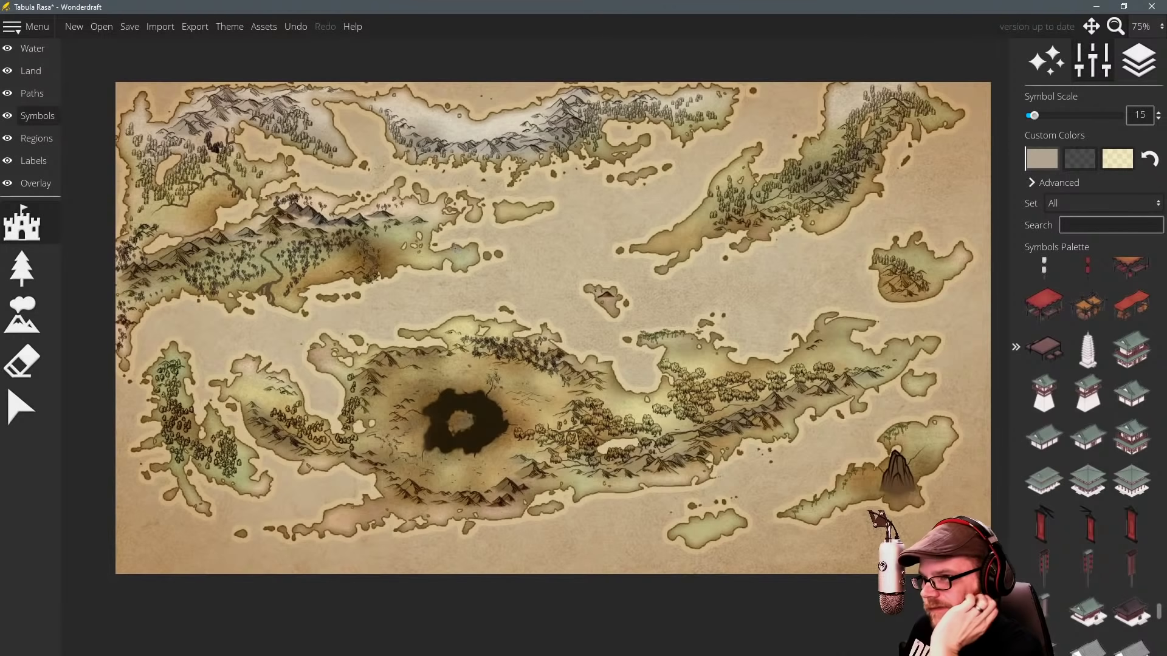
mouse_move(498, 234)
left_mouse_down()
mouse_move(516, 226)
mouse_move(504, 240)
left_mouse_up()
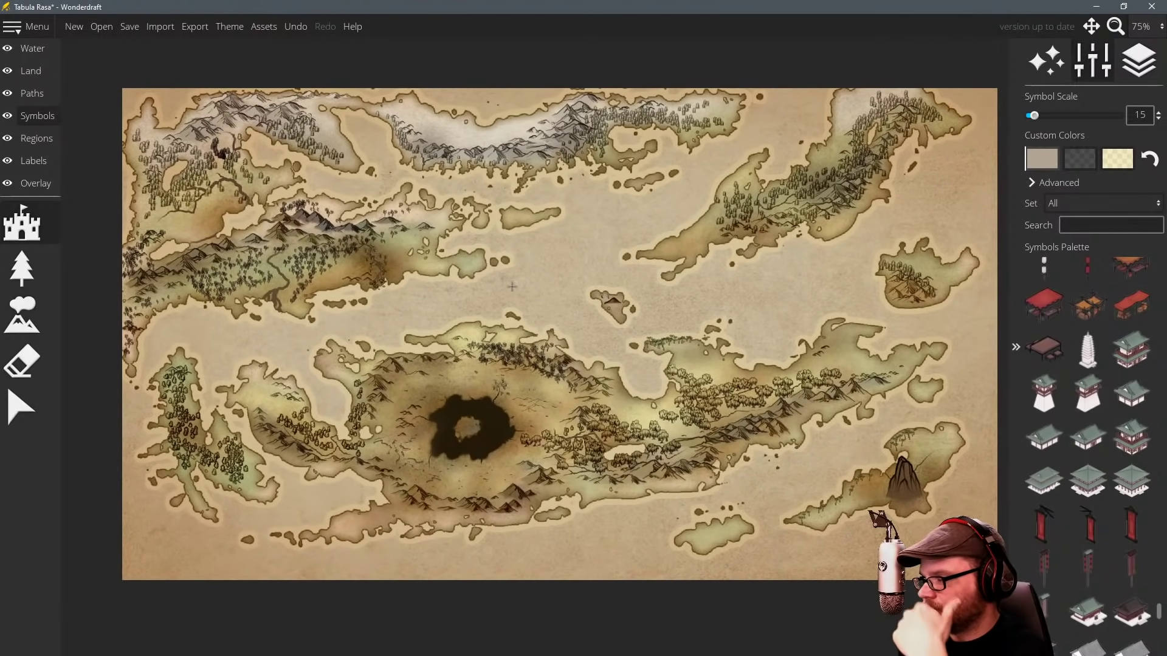
scroll(520, 279, "up", 1)
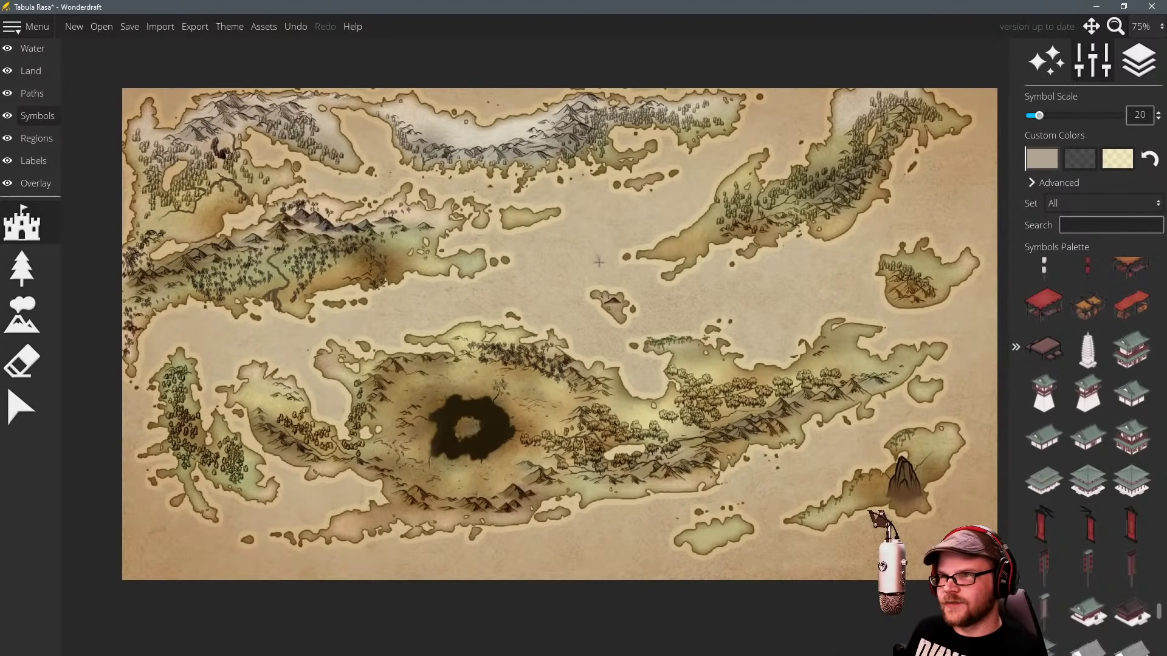
scroll(599, 261, "up", 1)
left_click_drag(565, 242, 604, 254)
scroll(604, 256, "down", 1)
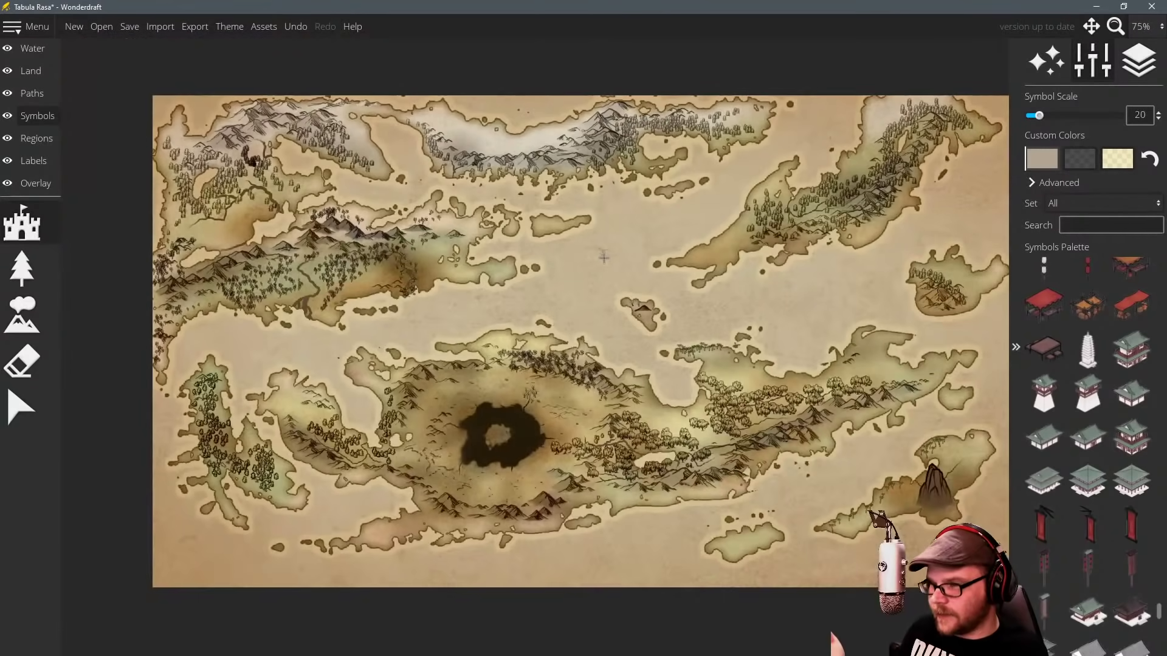
scroll(546, 302, "up", 1)
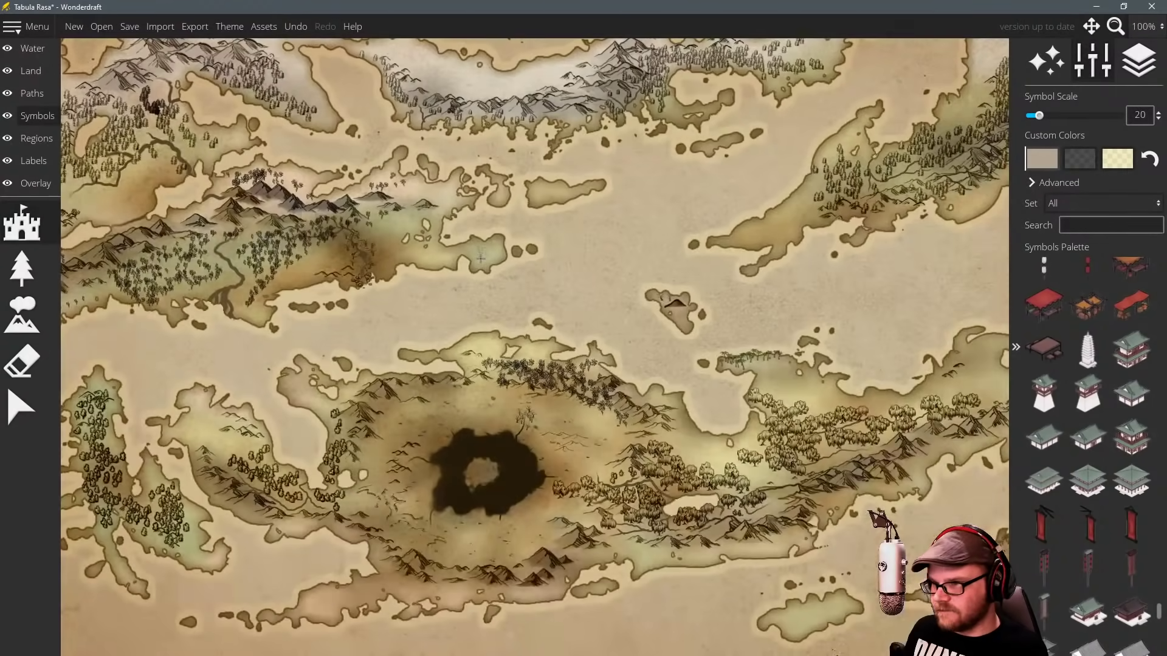
scroll(481, 259, "down", 1)
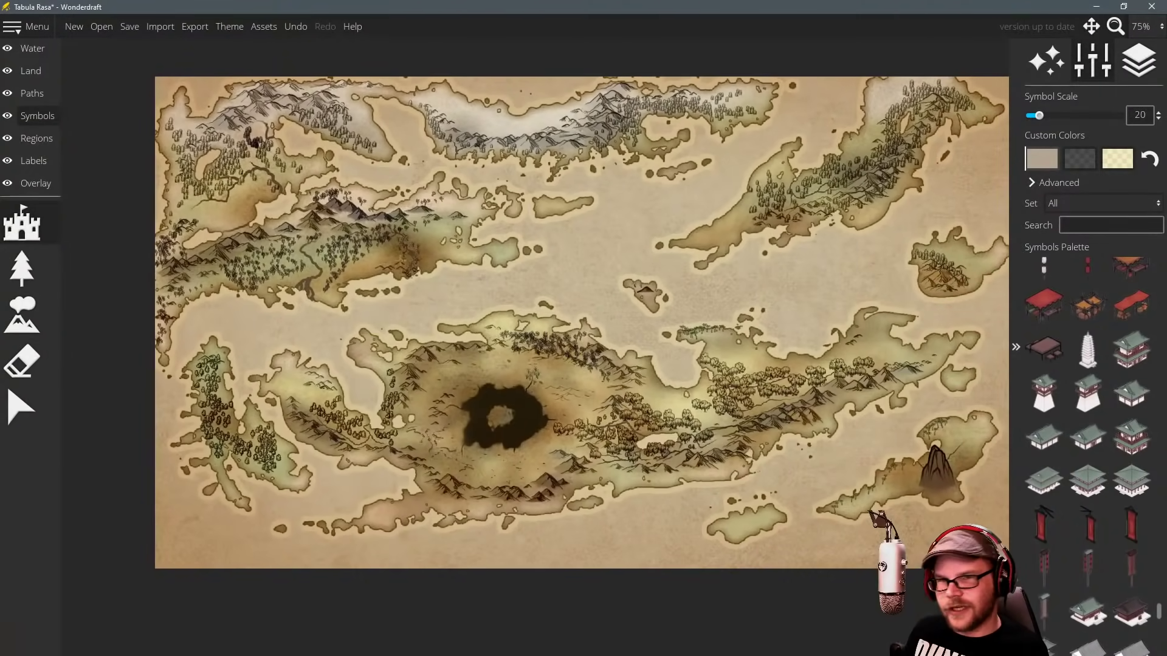
Scatter the white-outlined leafy trees at symbol scale 35 over the bare southern island and the tip of the west-central peninsula.
left_click(22, 267)
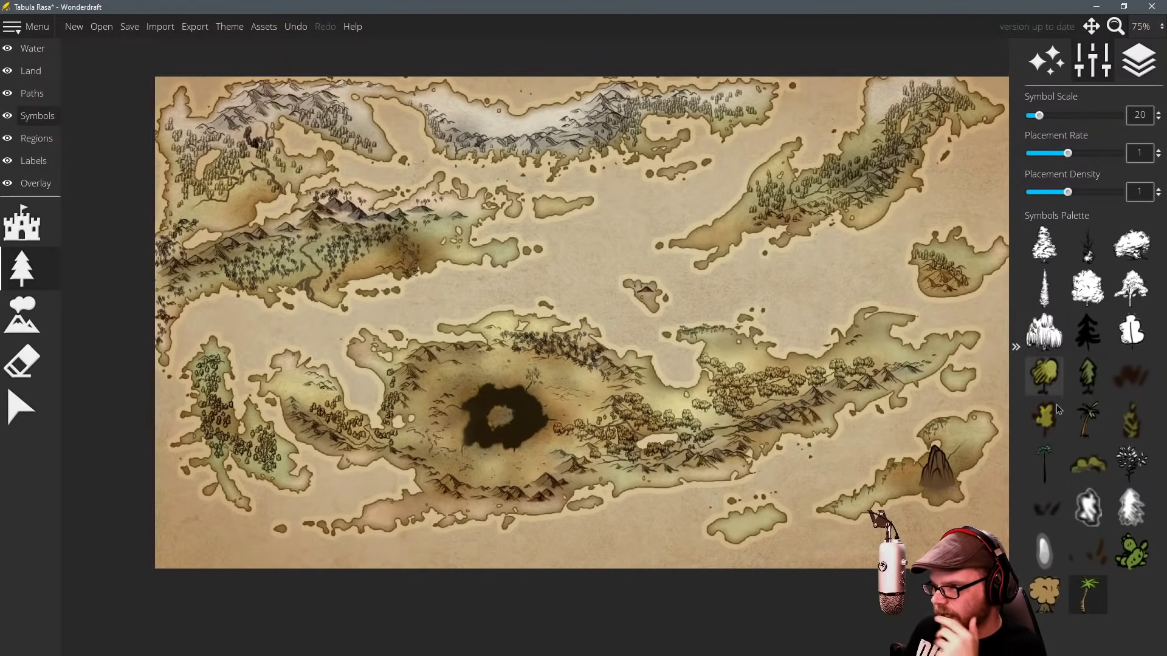
left_click(1088, 506)
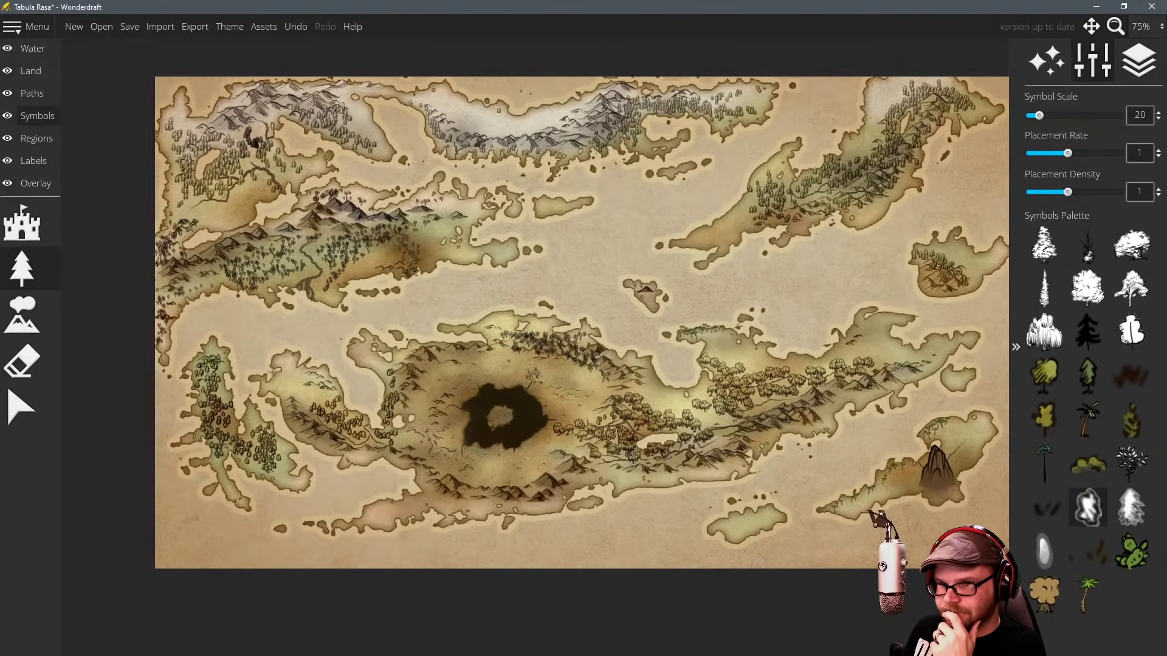
key("bracketright")
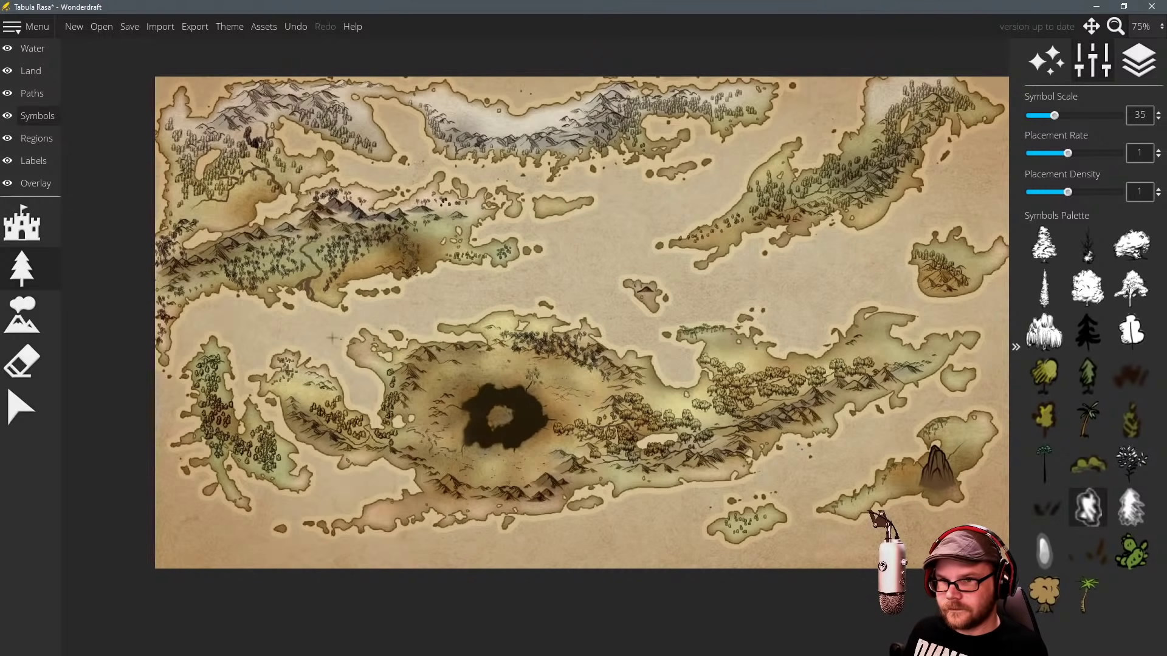
Switch to the numbered world event list and dock its window along the east side of the map.
left_click_drag(648, 304, 606, 300)
scroll(642, 307, "up", 1)
scroll(633, 324, "down", 1)
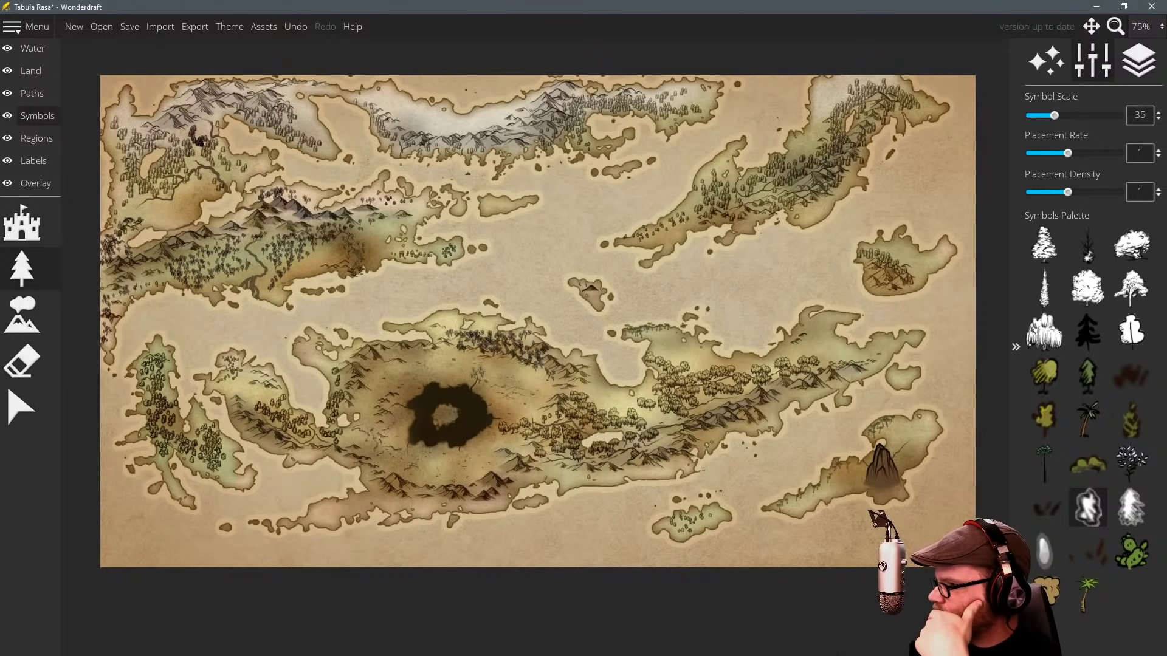
key("alt+Tab")
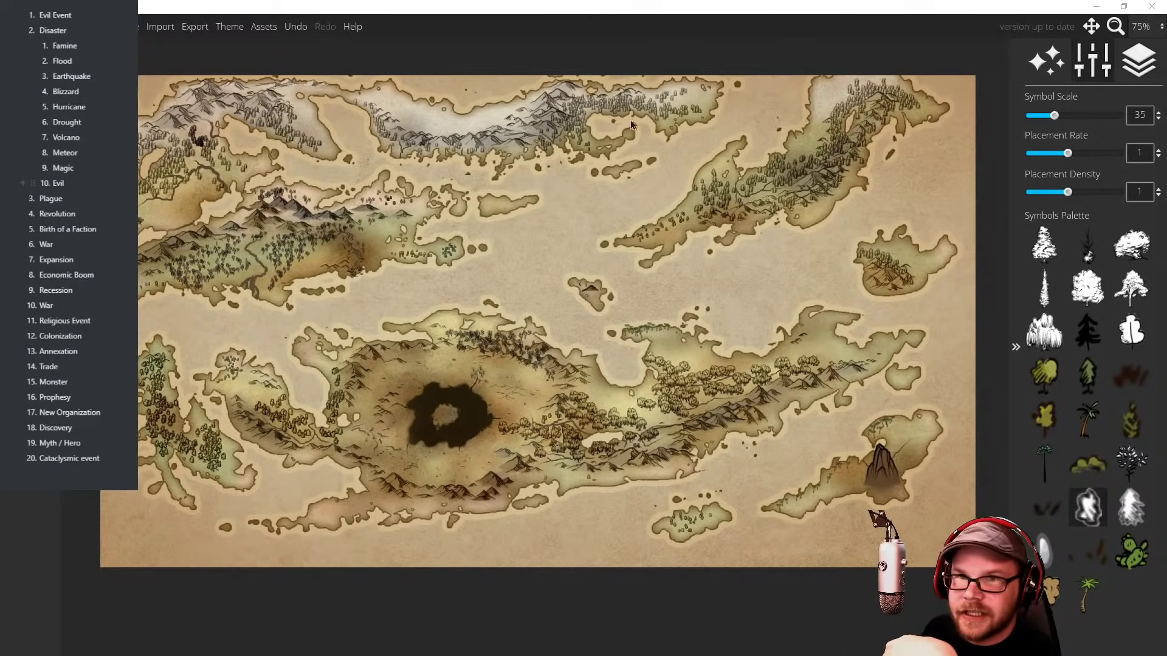
key("super+Right")
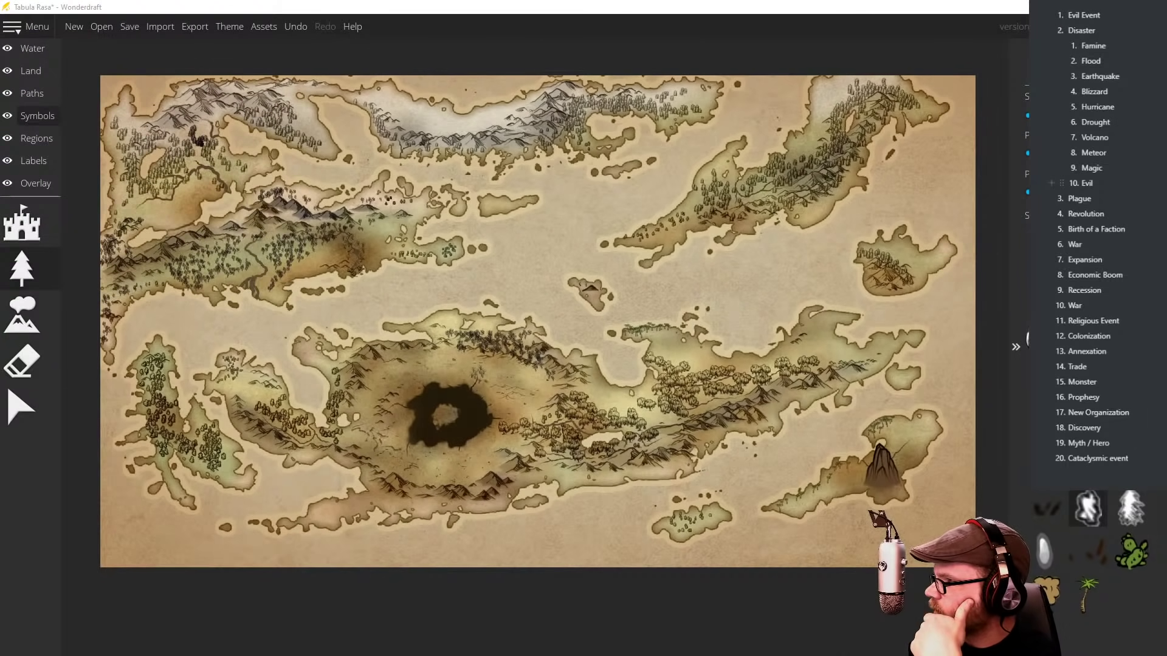
key("super+Left")
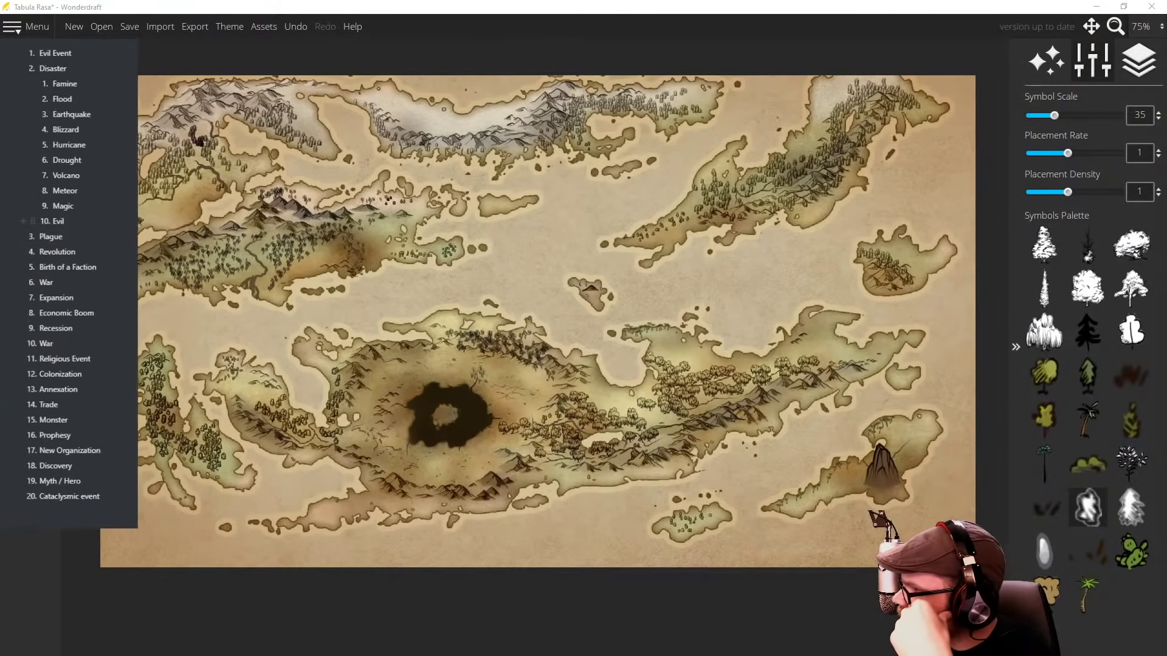
key("super+Right")
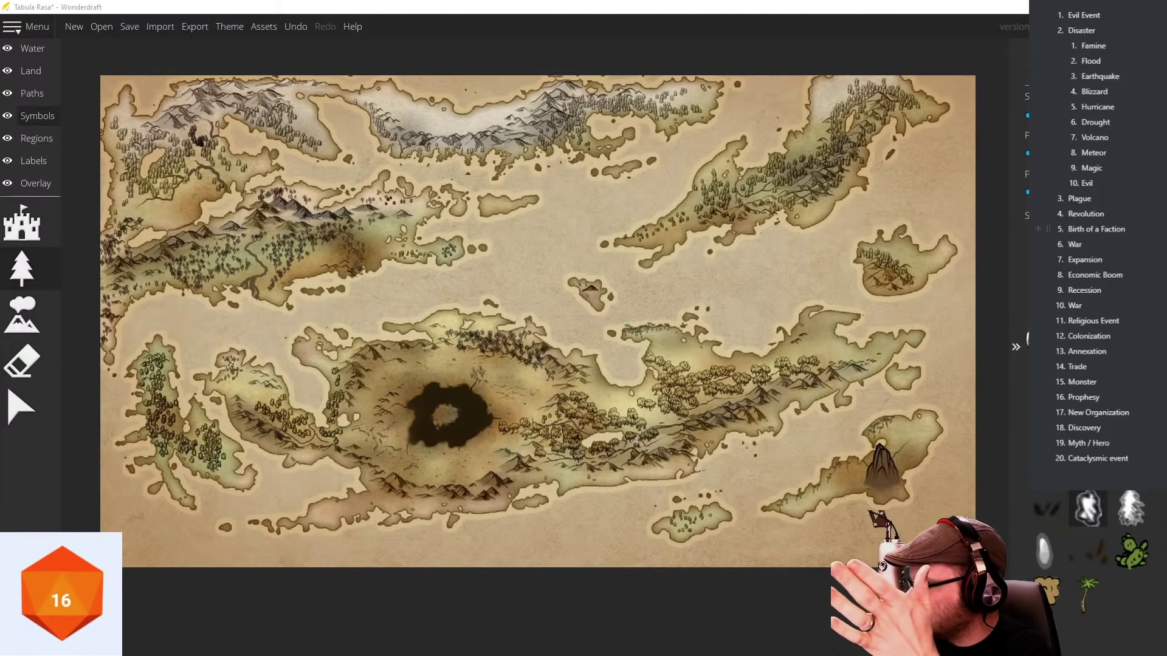
Move the world event list window to the west side of the map and return to the map canvas.
left_click(542, 9)
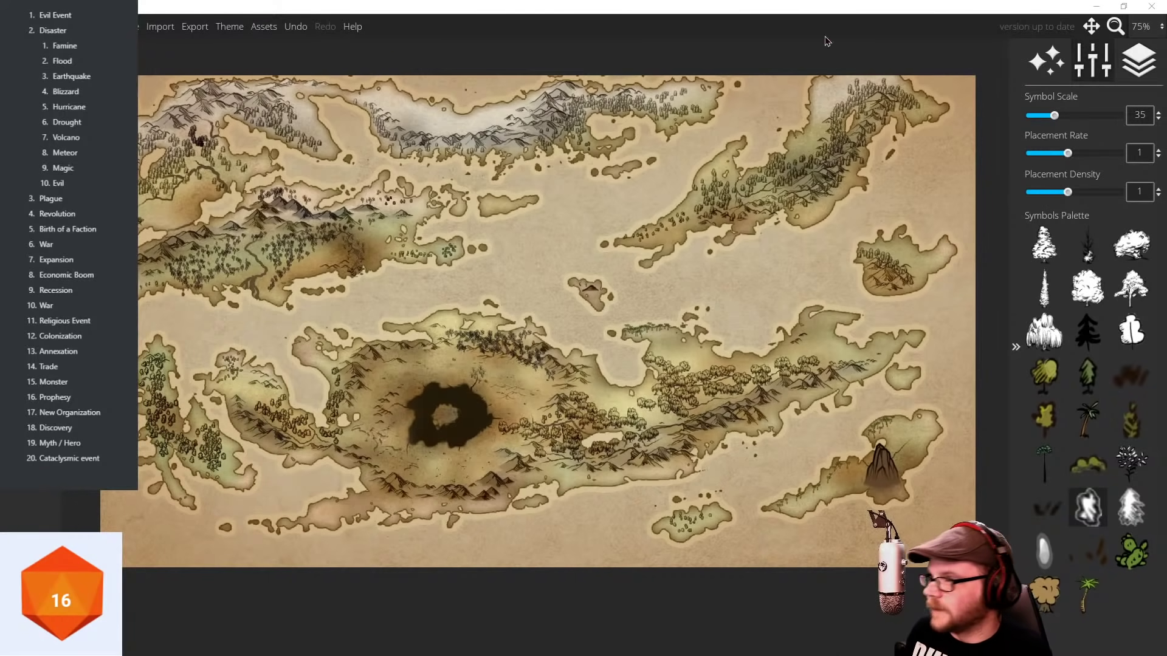
left_click(806, 9)
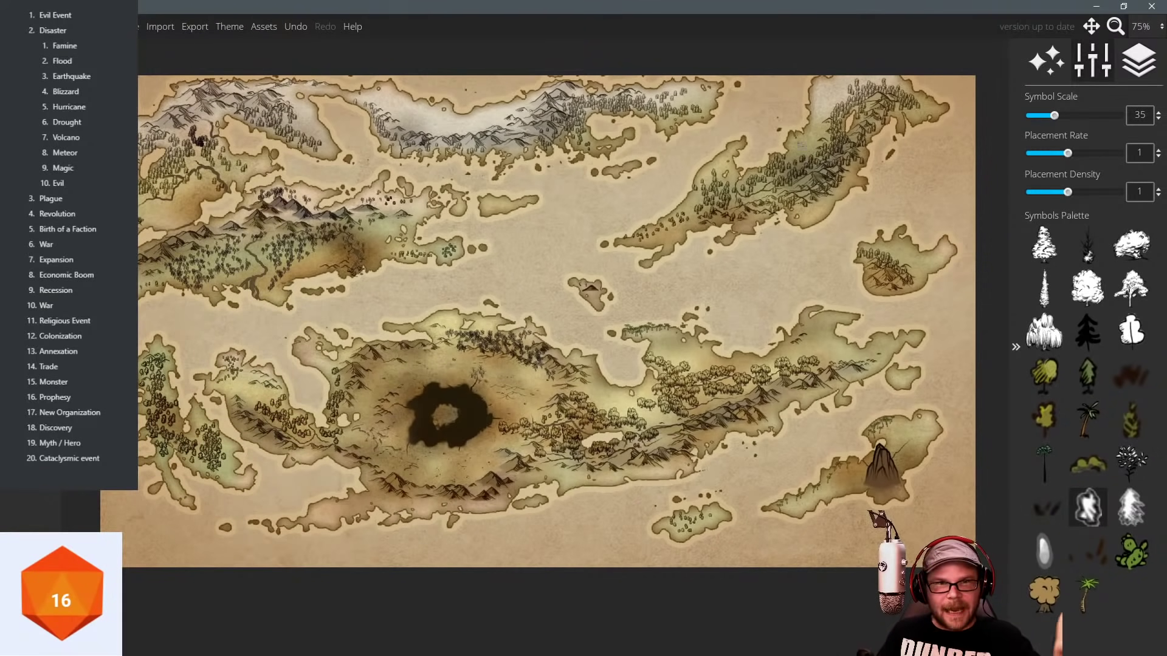
left_click_drag(527, 294, 579, 291)
scroll(579, 292, "up", 1)
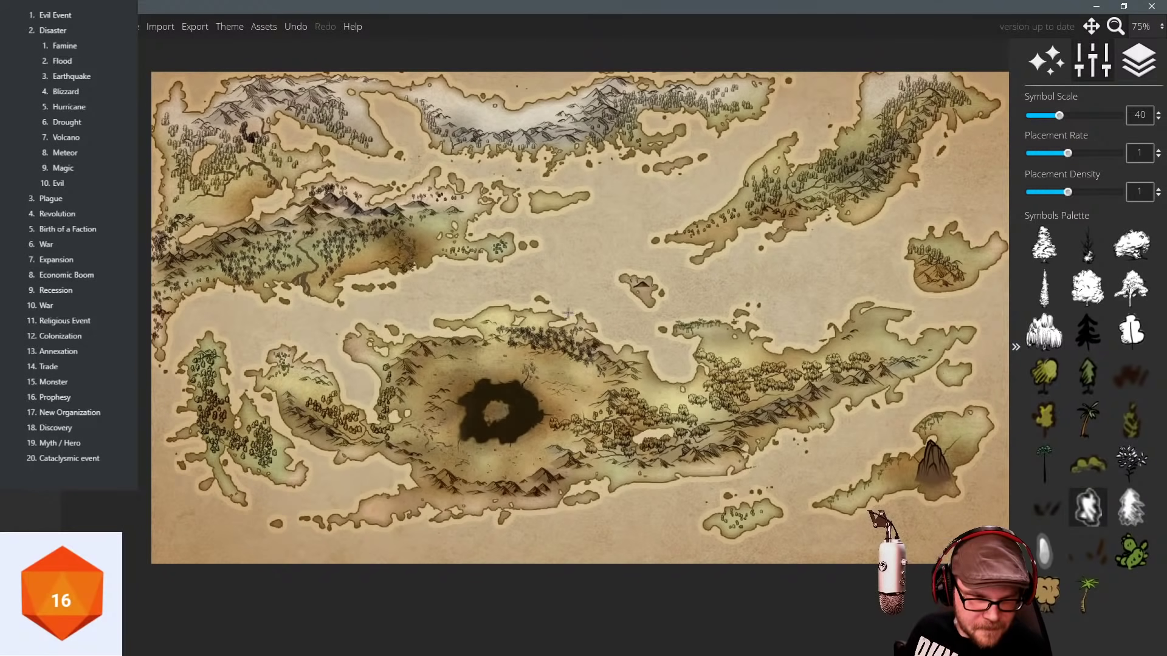
scroll(577, 292, "up", 1)
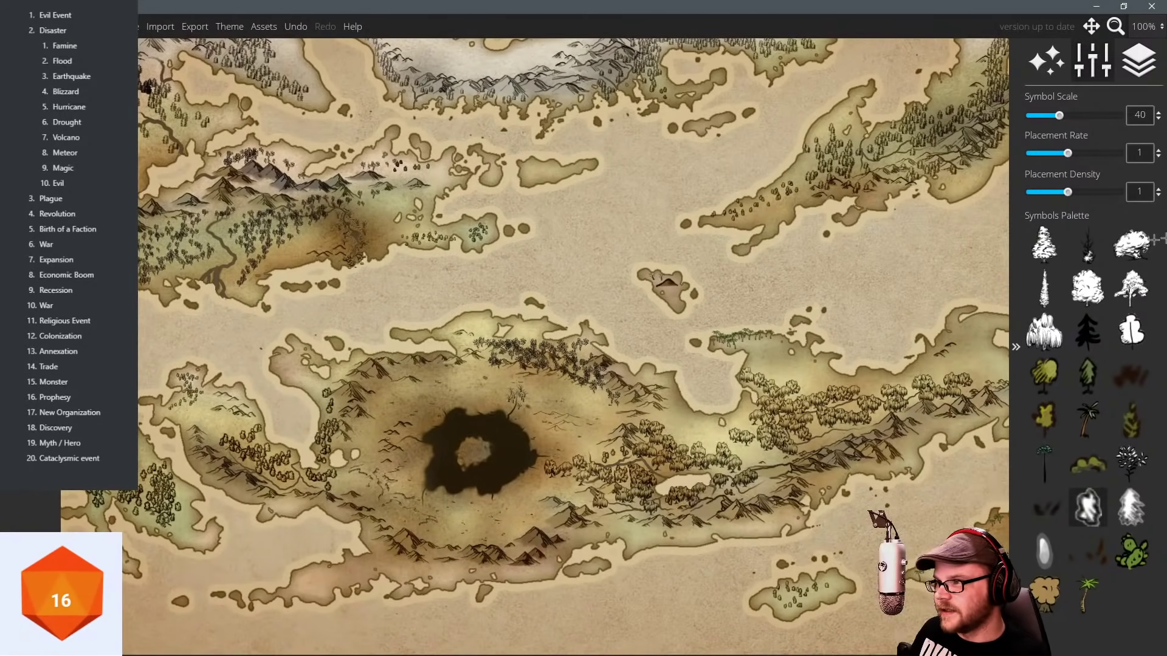
Switch to the custom-colour symbol tool and limit the symbol palette to the Inked Castles set.
left_click(31, 322)
left_click_drag(717, 234, 744, 249)
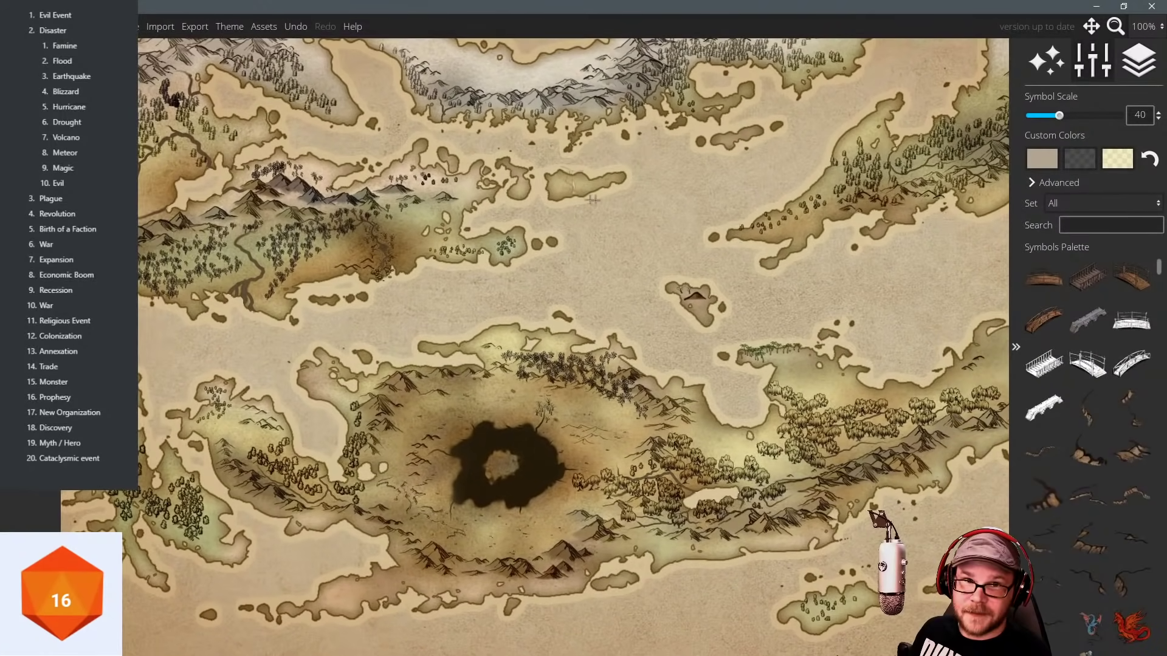
left_click_drag(498, 201, 555, 213)
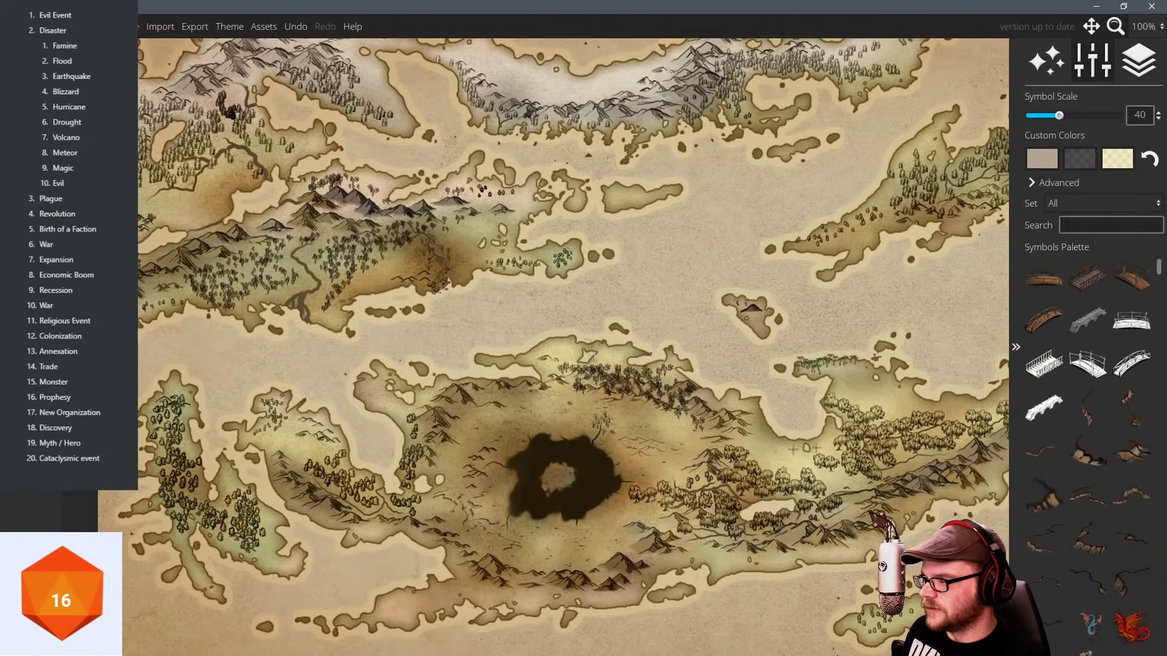
left_click(1088, 451)
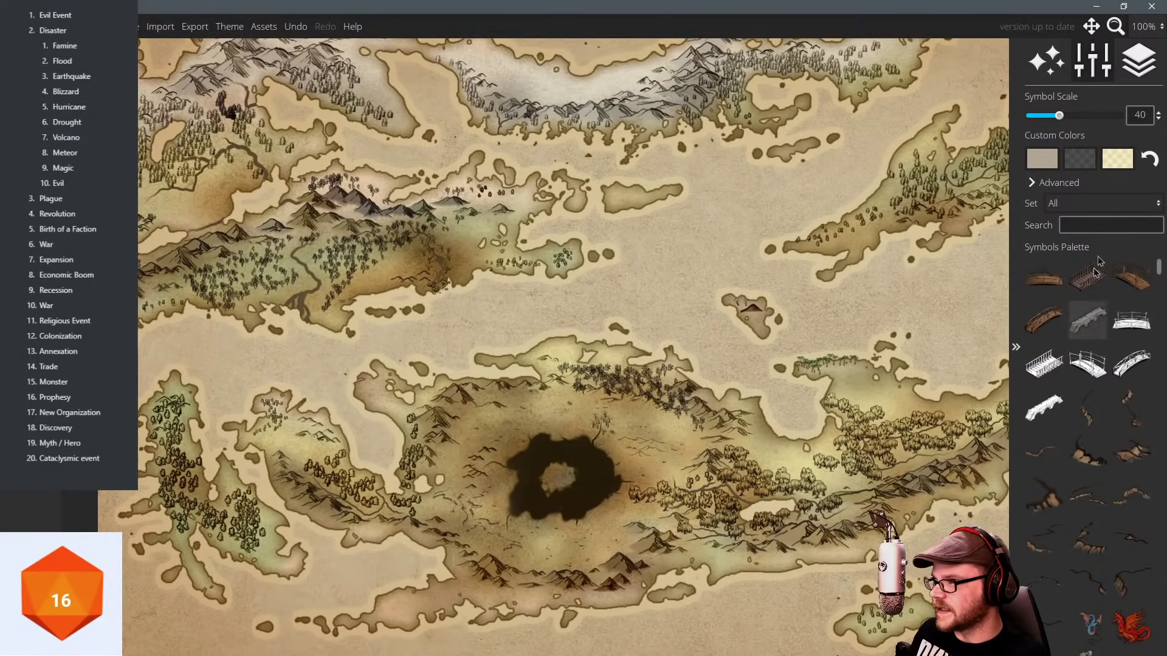
left_click(1072, 203)
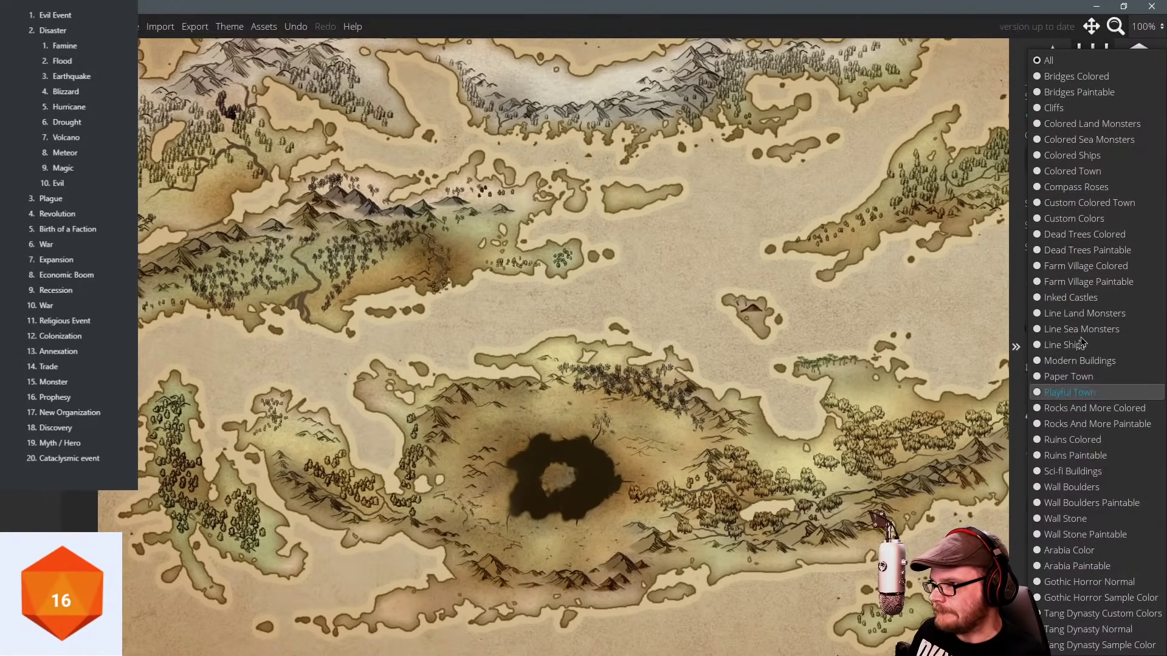
left_click(1081, 297)
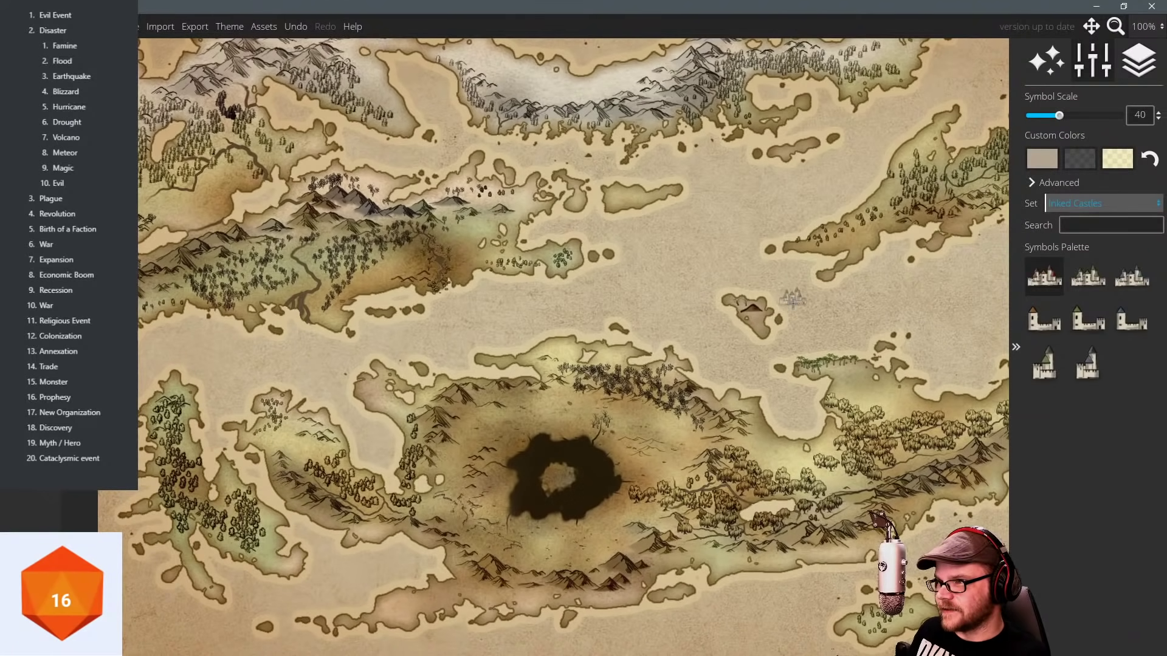
Place the first walled castle symbol at scale 25 on the southeastern shore of the large northern bay.
left_click_drag(818, 281, 710, 222)
left_click_drag(620, 220, 632, 331)
left_click_drag(570, 231, 743, 248)
left_click_drag(653, 321, 612, 180)
left_click_drag(732, 198, 534, 173)
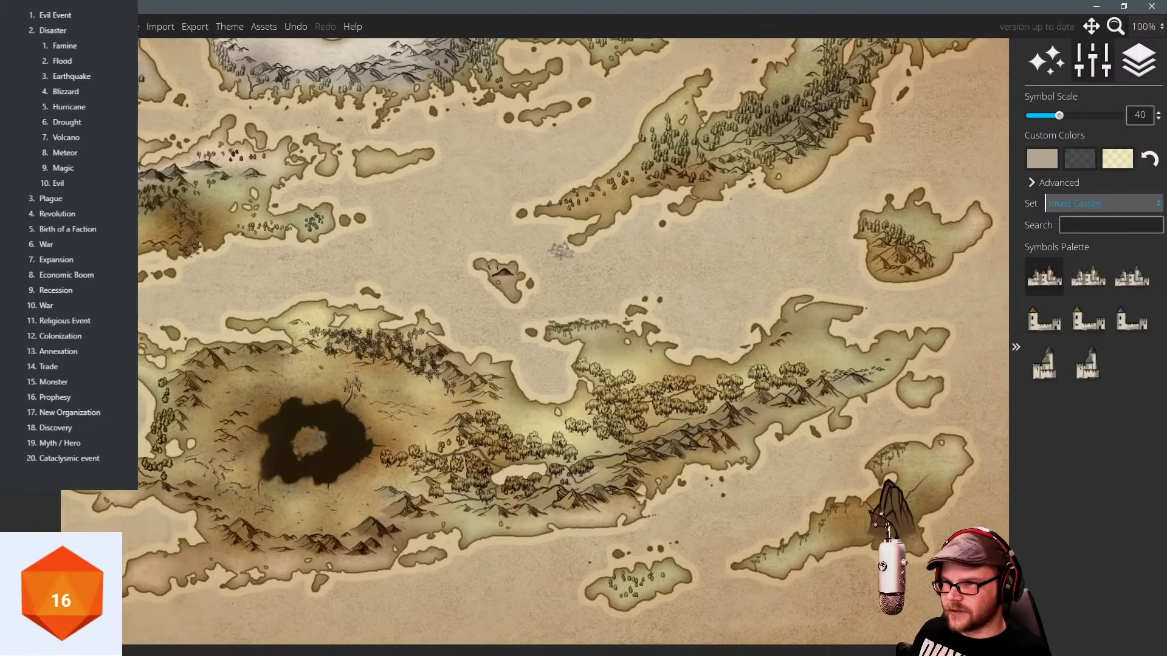
scroll(608, 297, "up", 4)
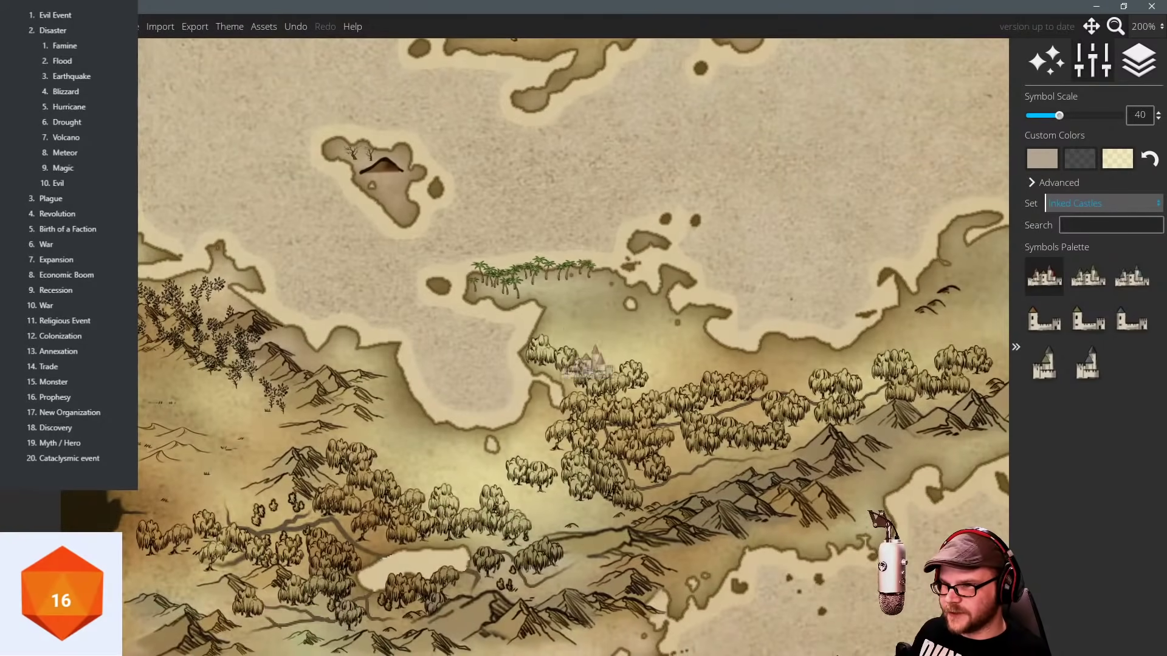
key("bracketleft")
key("bracketleft")
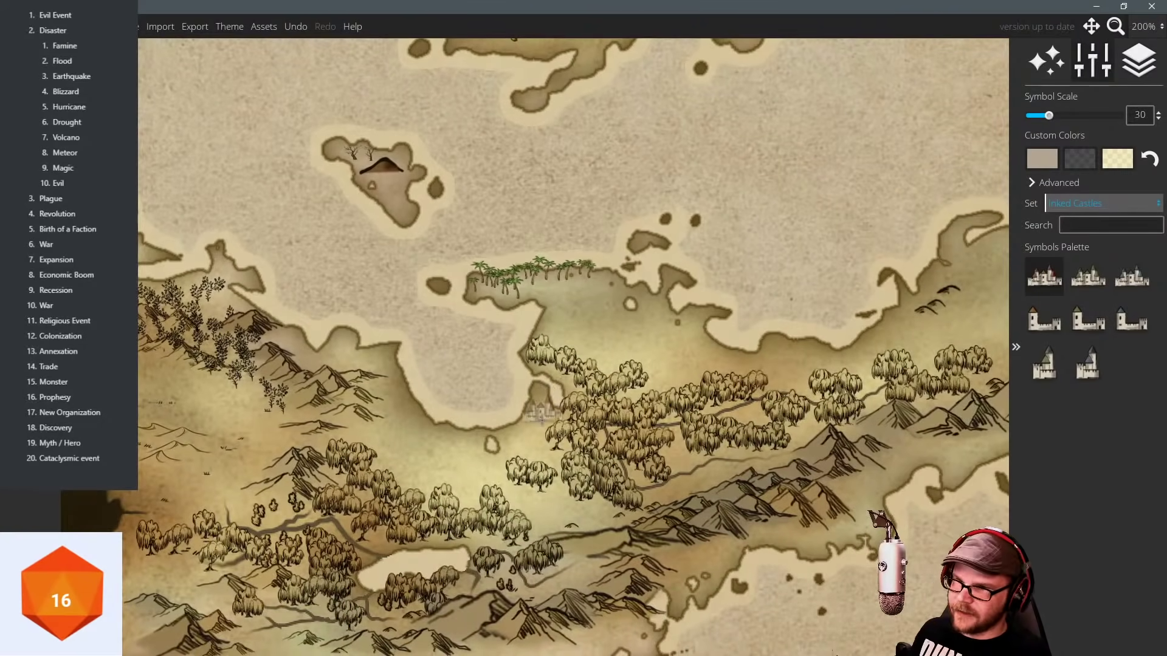
scroll(544, 413, "down", 1)
left_click(541, 415)
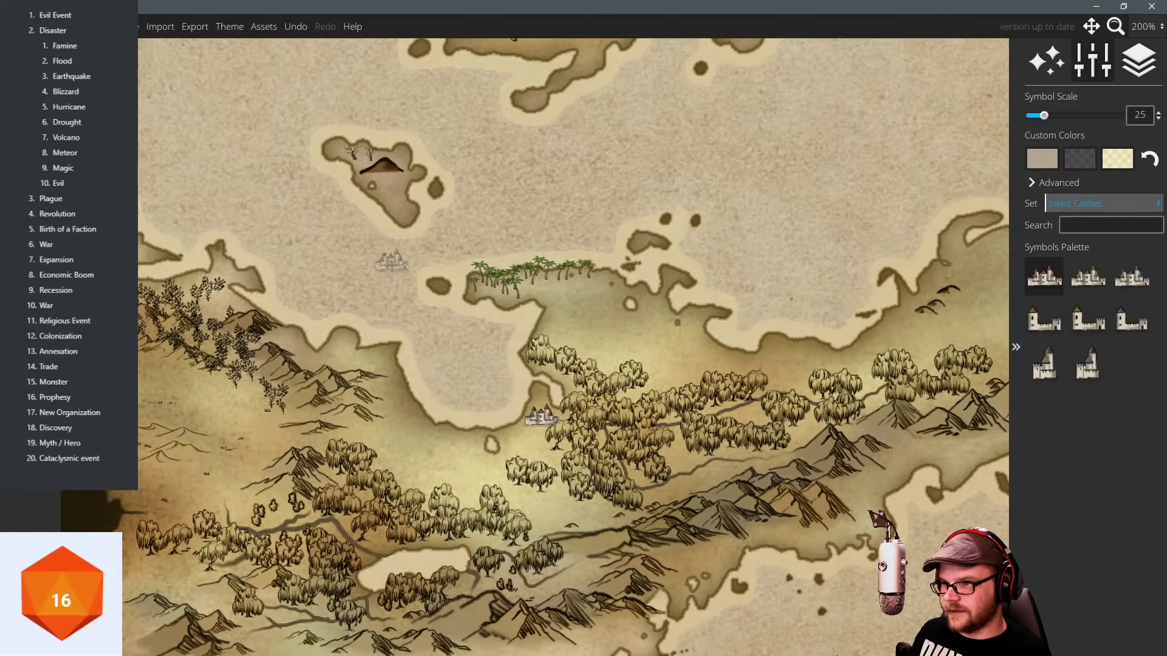
Try the single-tower castle symbol around the bay, and undo the walled castle's placement.
left_click_drag(391, 265, 550, 262)
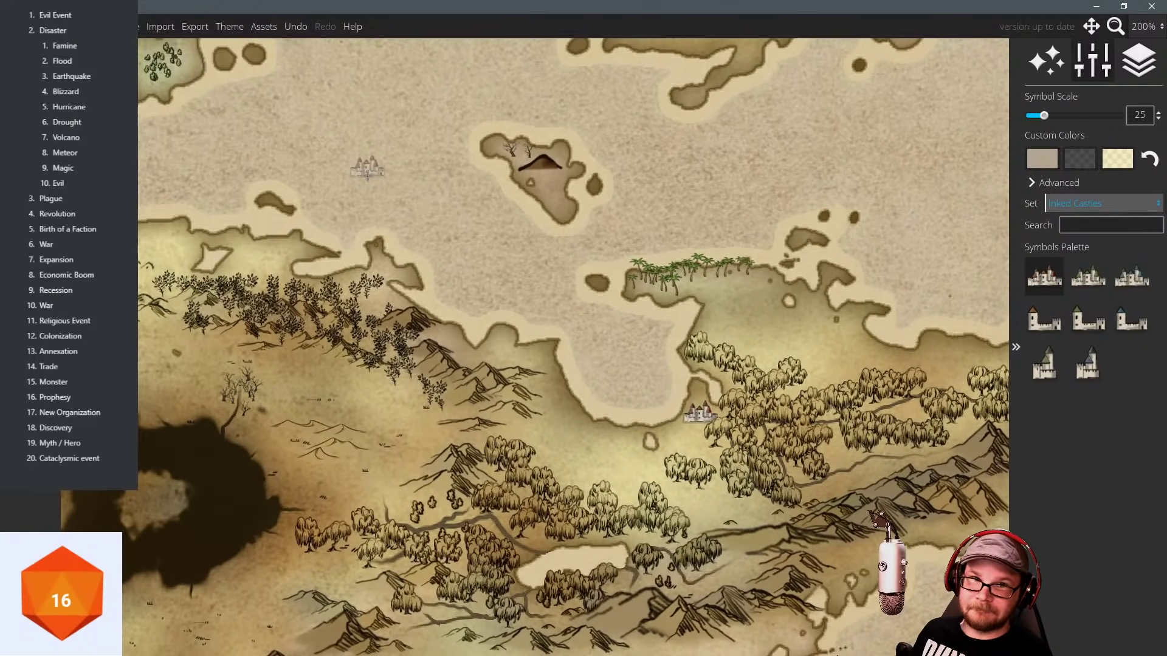
left_click_drag(418, 206, 408, 212)
left_click(1044, 363)
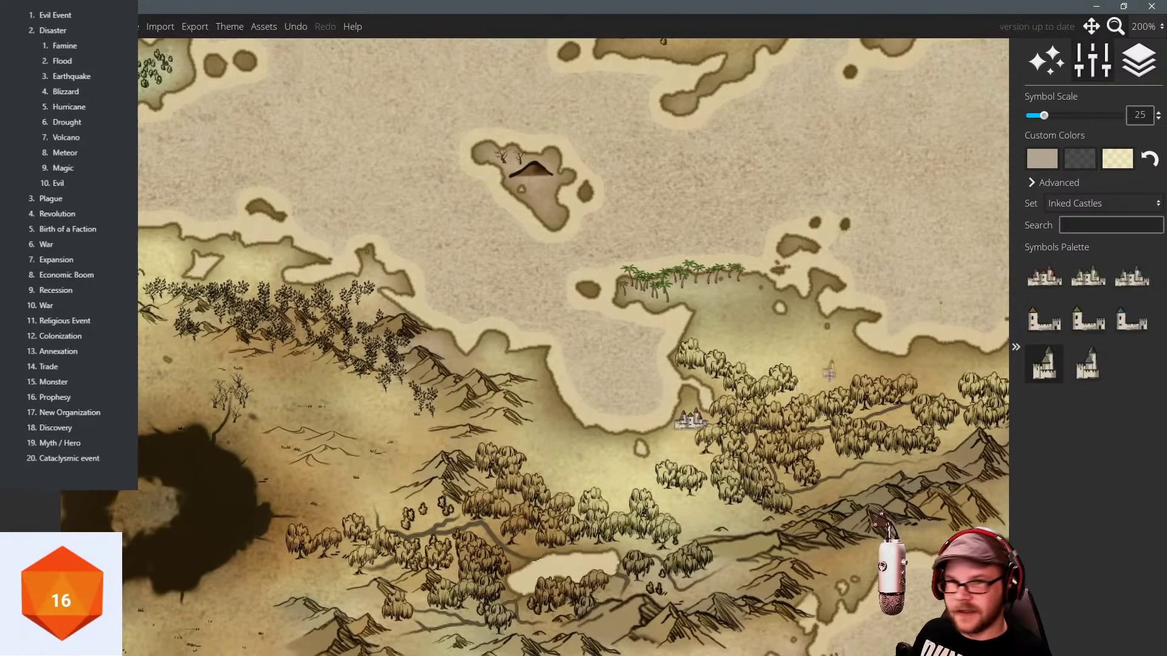
left_click_drag(829, 371, 803, 296)
left_click_drag(673, 267, 712, 256)
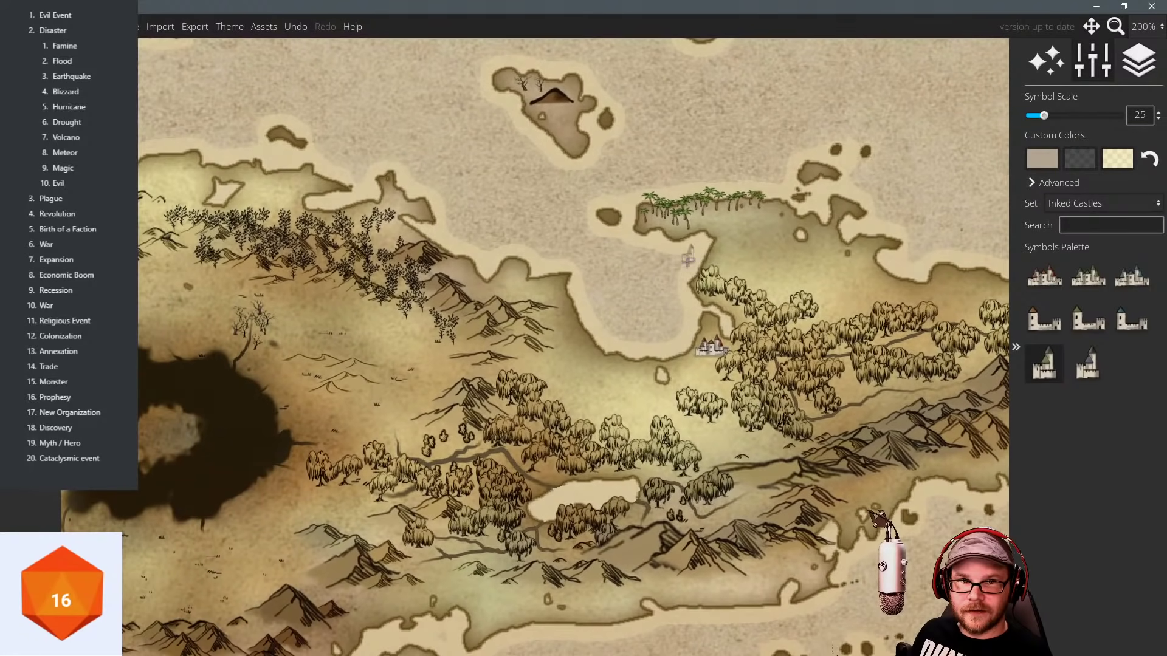
left_click_drag(617, 239, 584, 242)
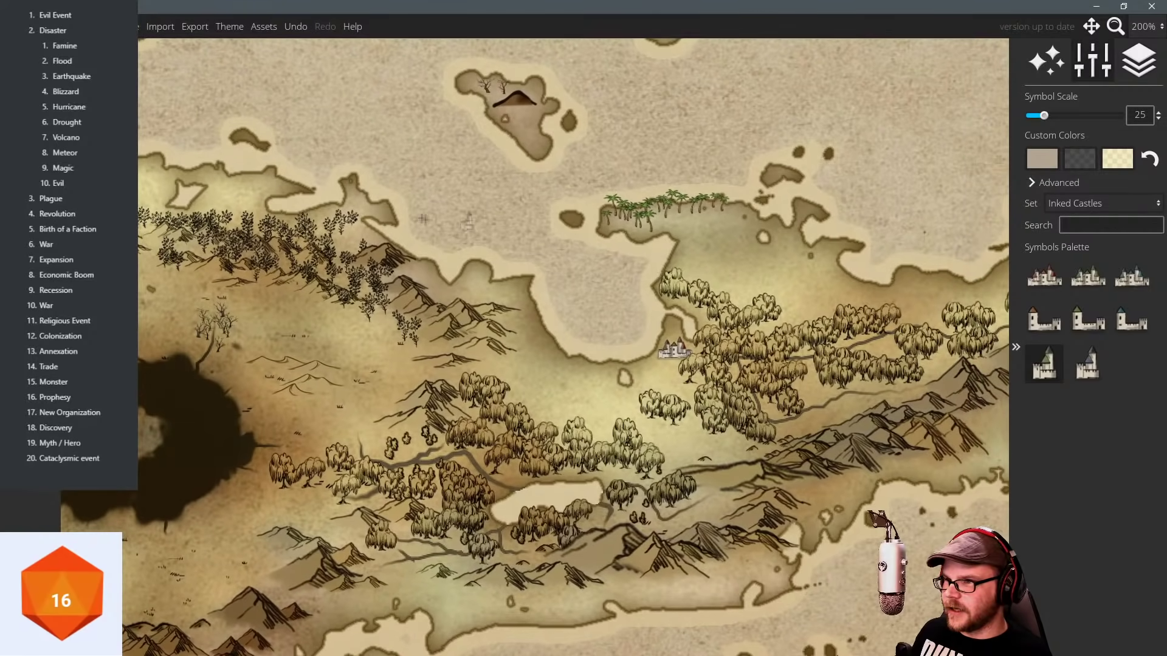
key("ctrl+z")
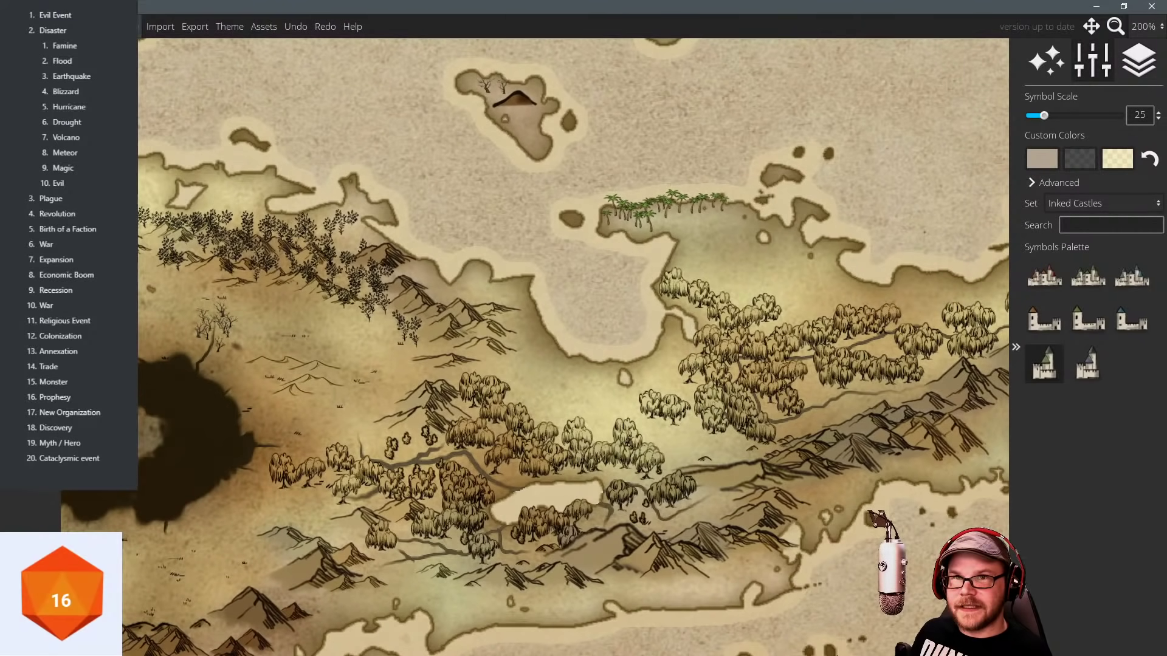
Save the map file in the Wonderdraft Maps folder.
key("ctrl+s")
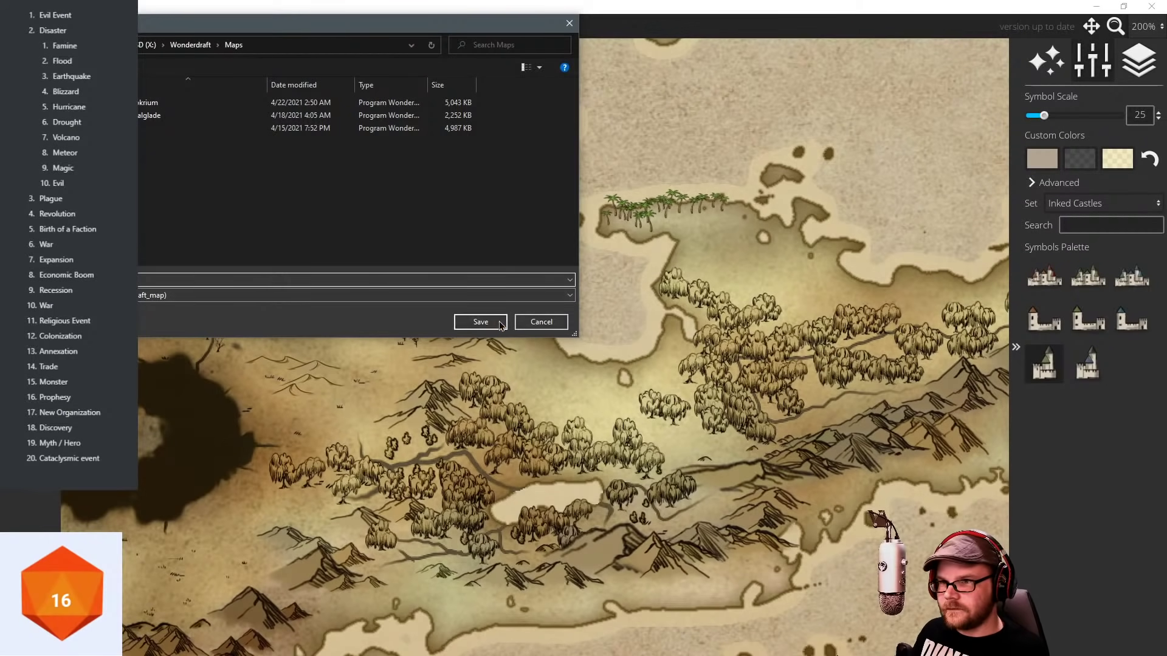
left_click(480, 322)
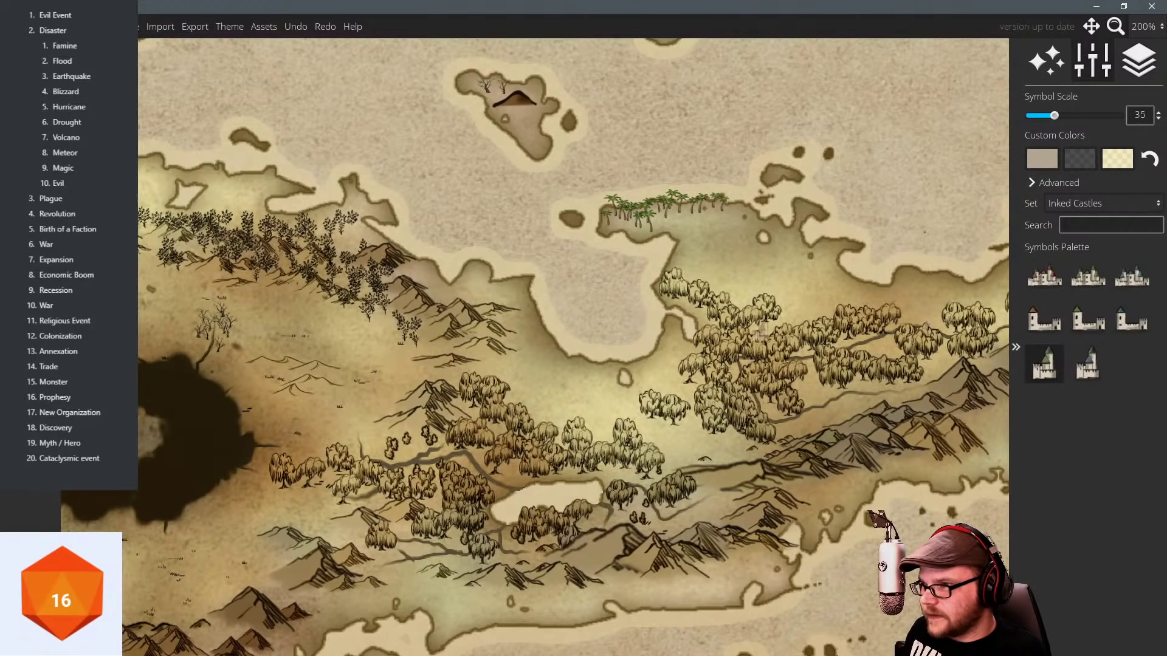
Put the first walled castle symbol back on the bay's southeastern shore at scale 25.
left_click(1044, 276)
scroll(671, 353, "down", 1)
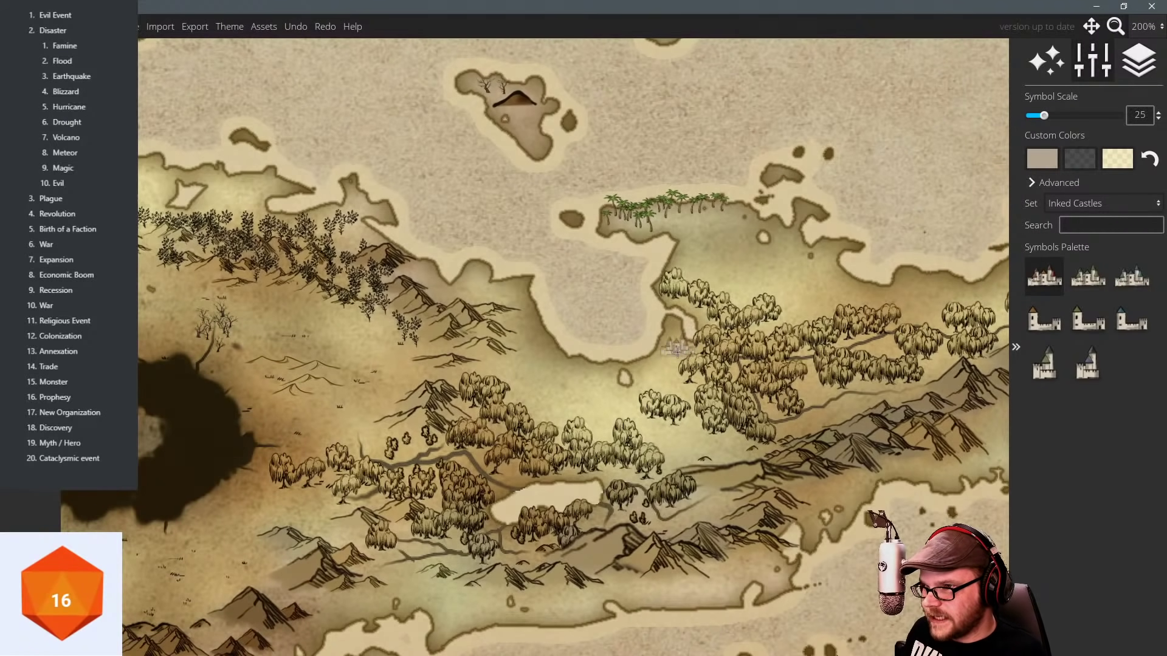
left_click(671, 346)
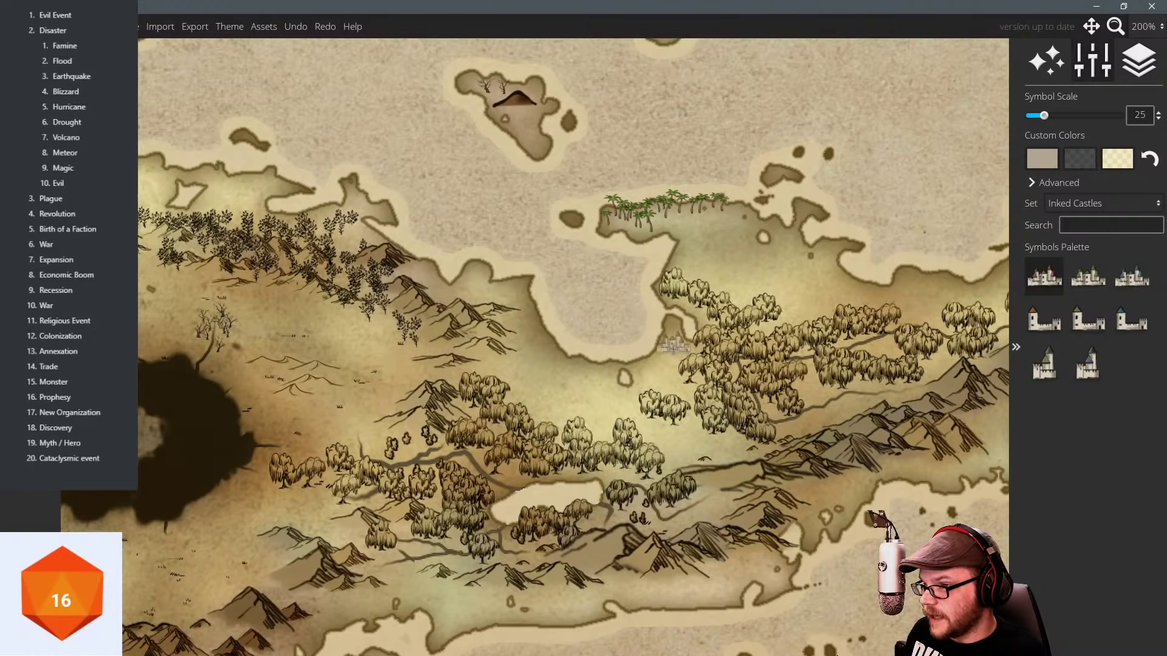
Place a single-tower castle at scale 25 beside the hills southwest of the bay.
left_click_drag(417, 222, 290, 207)
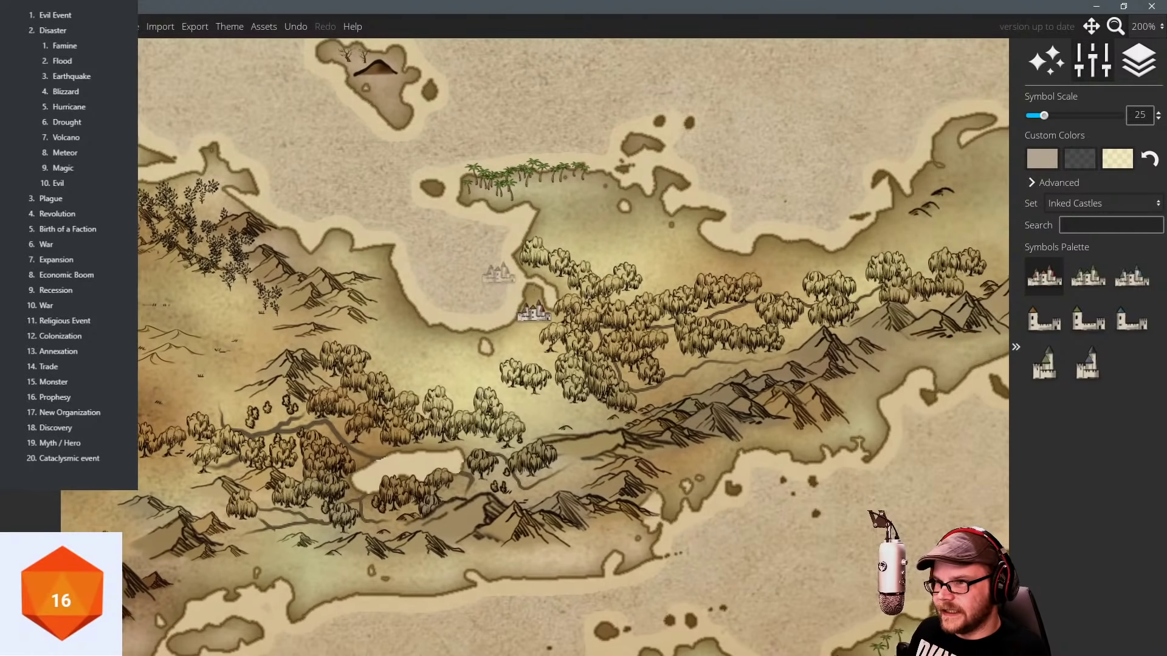
left_click(1048, 320)
left_click(1040, 373)
left_click_drag(375, 325, 444, 343)
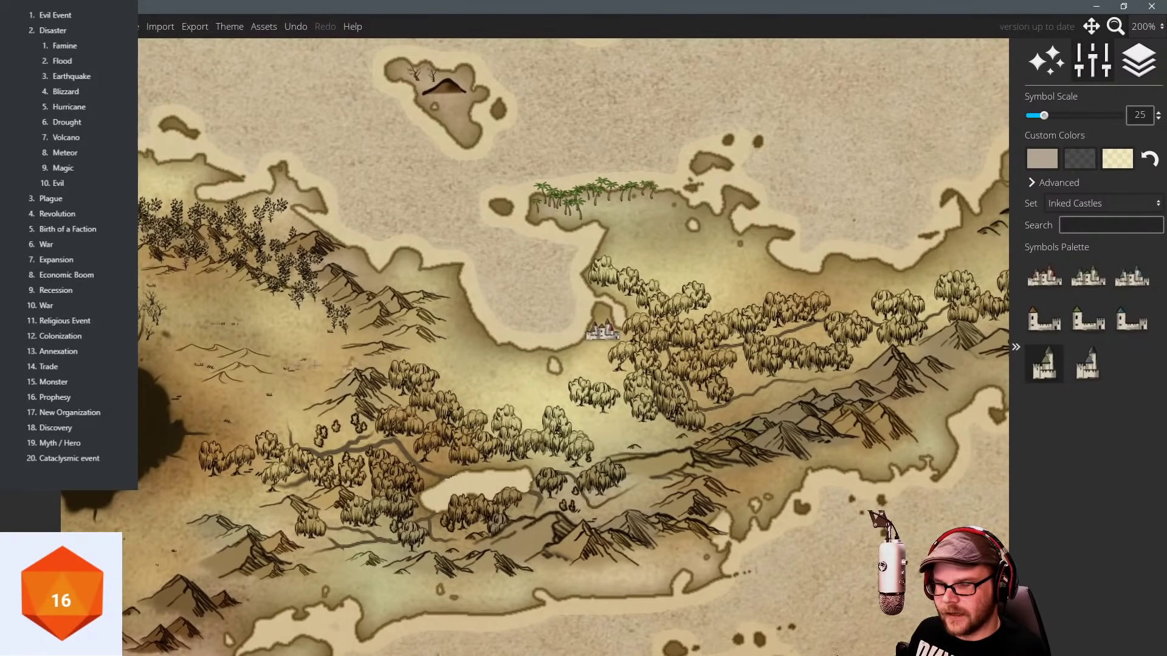
left_click(429, 350)
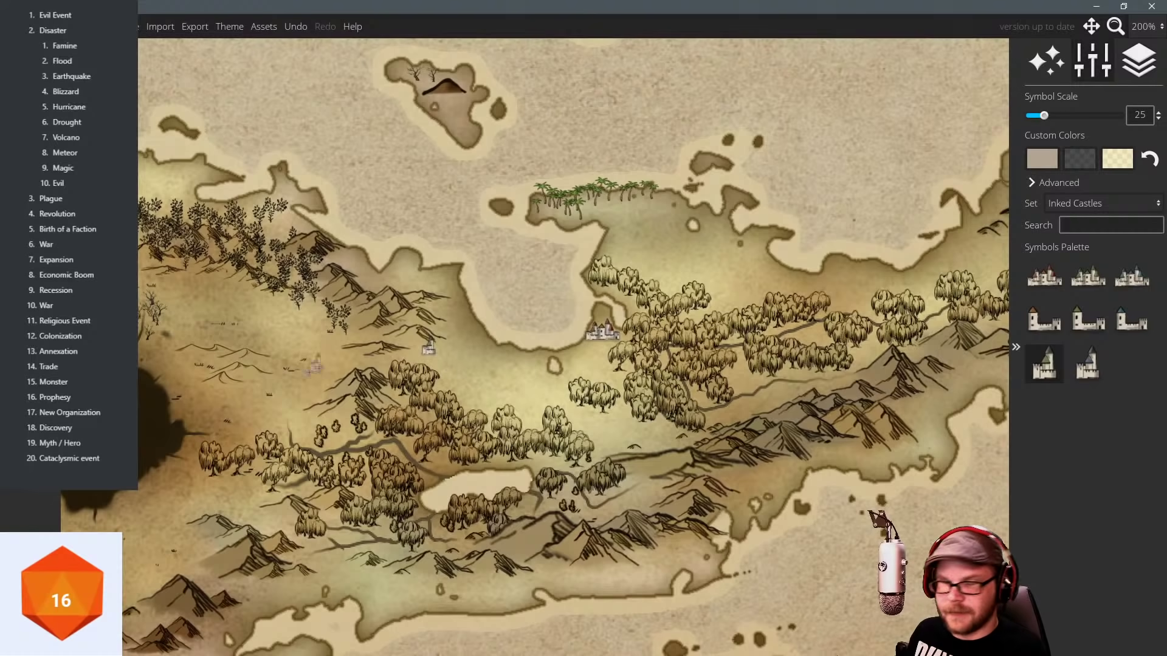
Add single-tower castles at scale 25 by the eastern mountains and on the northern islet, plus one at scale 15 south of the bay.
left_click_drag(533, 362, 450, 352)
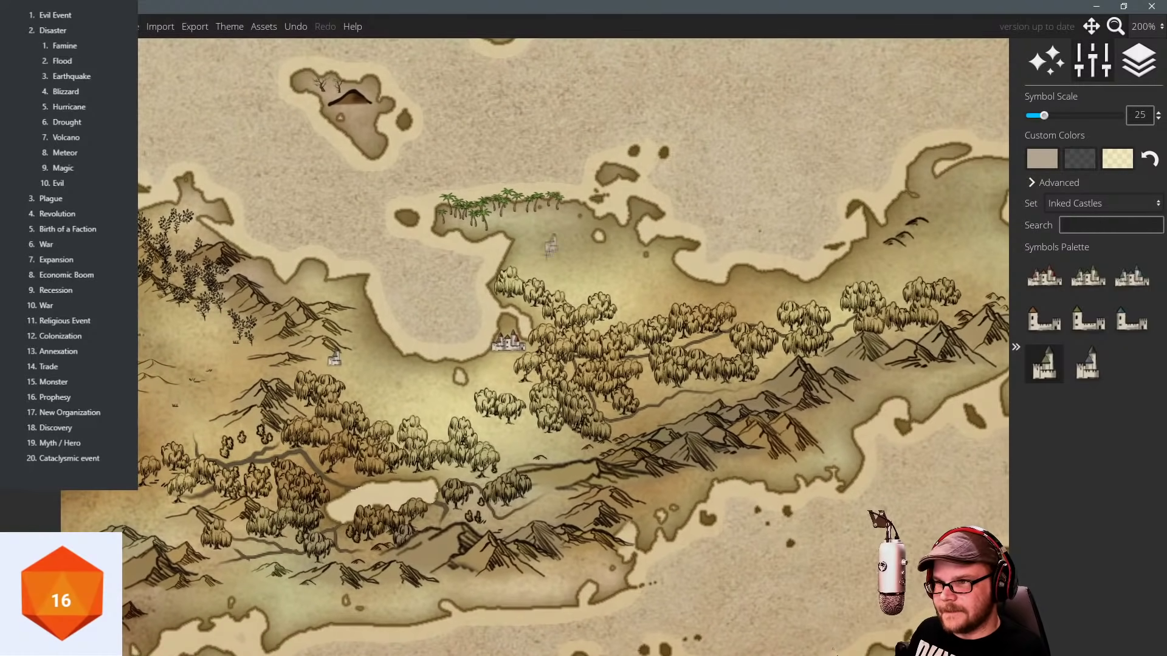
left_click_drag(533, 342, 523, 336)
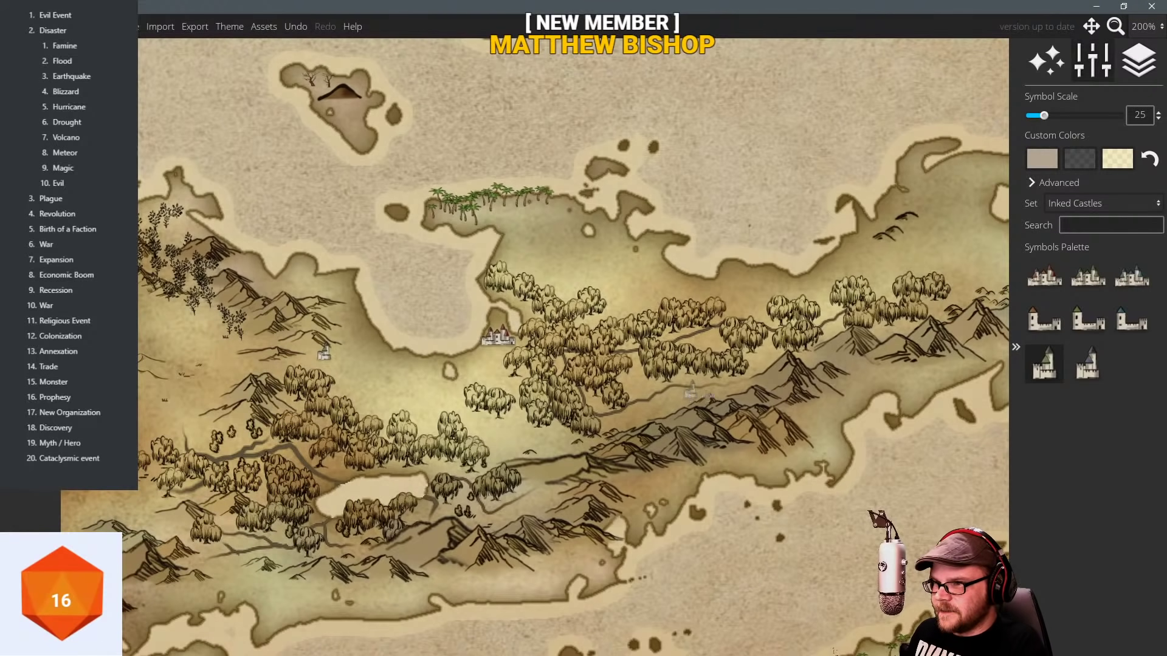
left_click(717, 389)
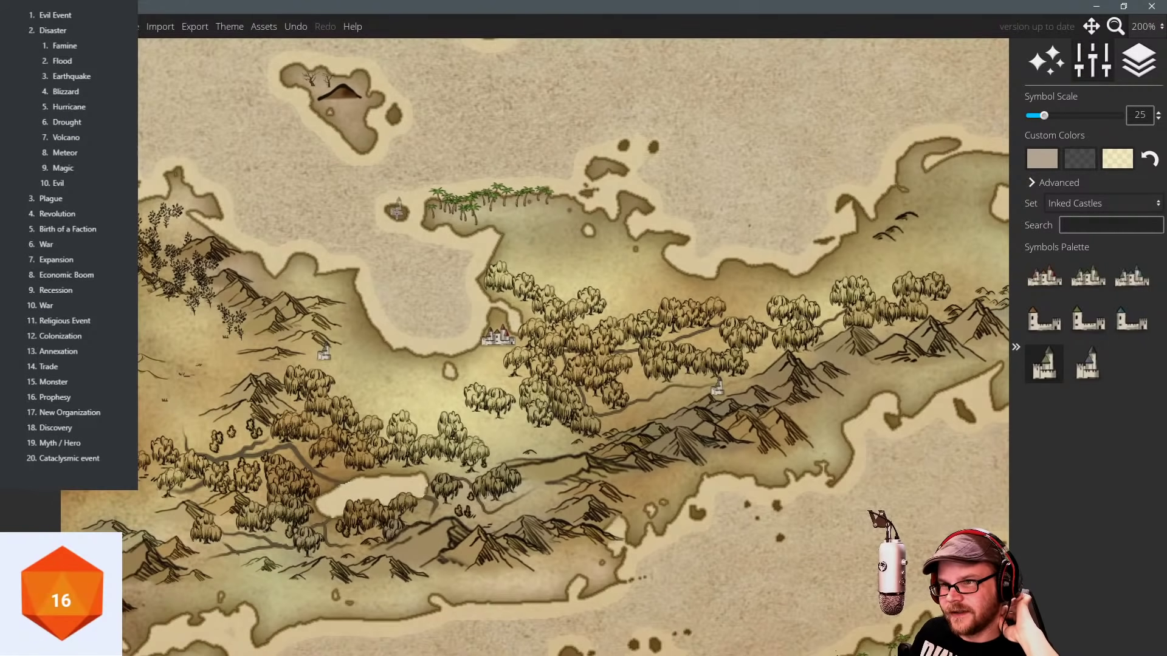
left_click(397, 209)
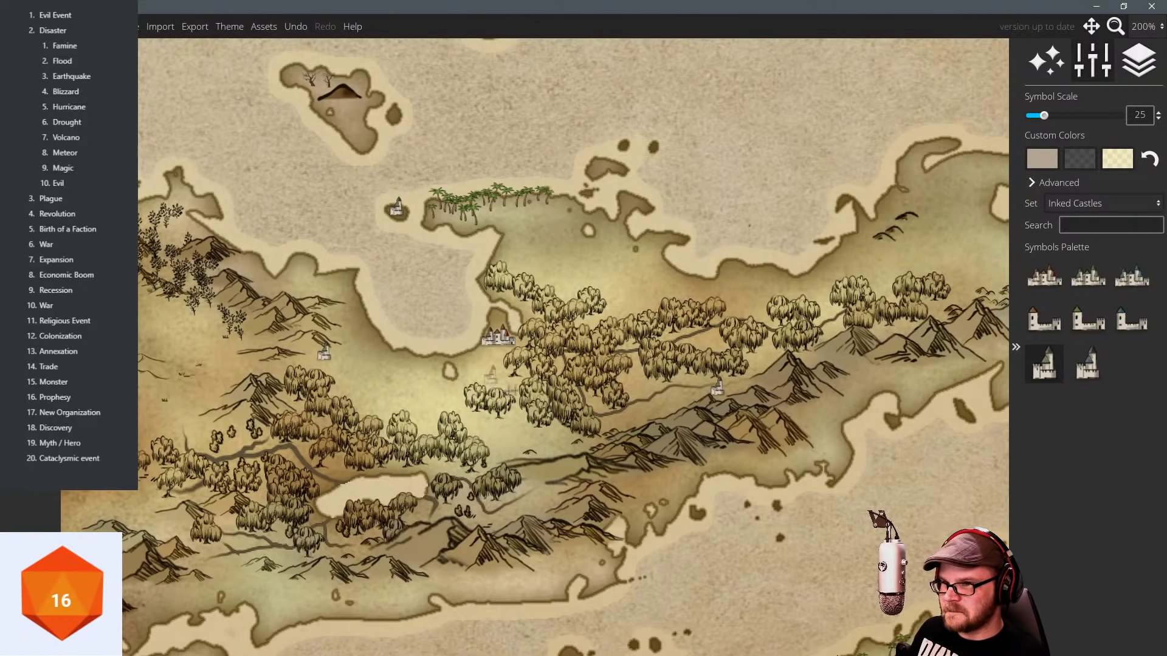
left_click(1042, 365)
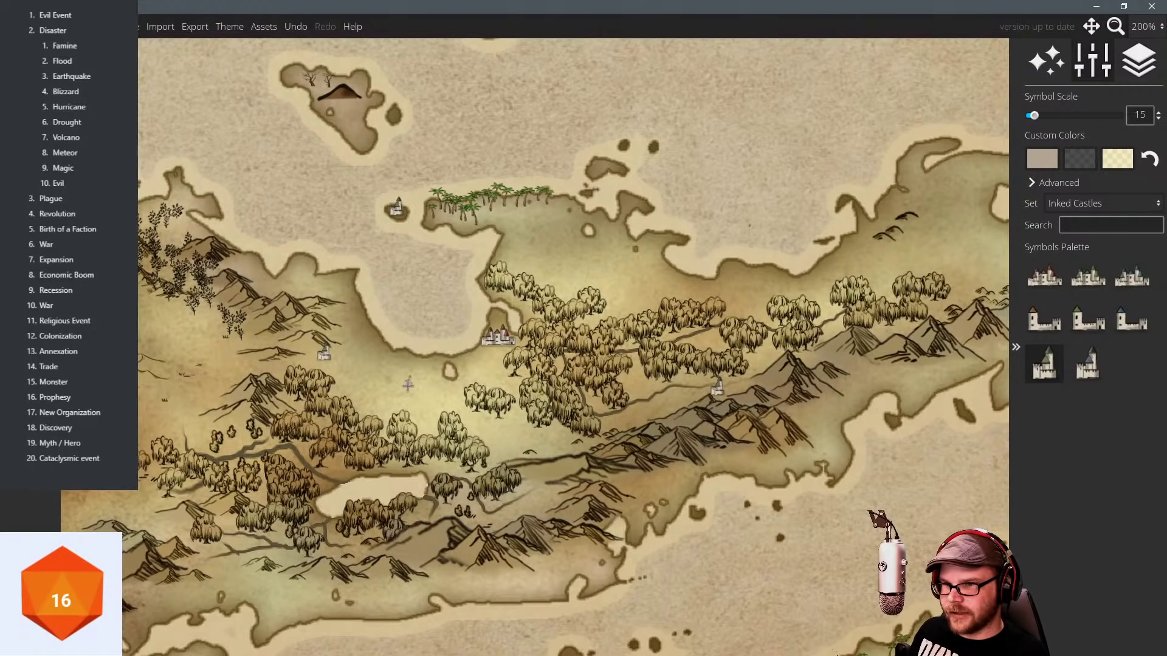
Place crop field symbols from the Farm Village Colored set at scale 10 beside the small tower south of the bay.
left_click(1114, 206)
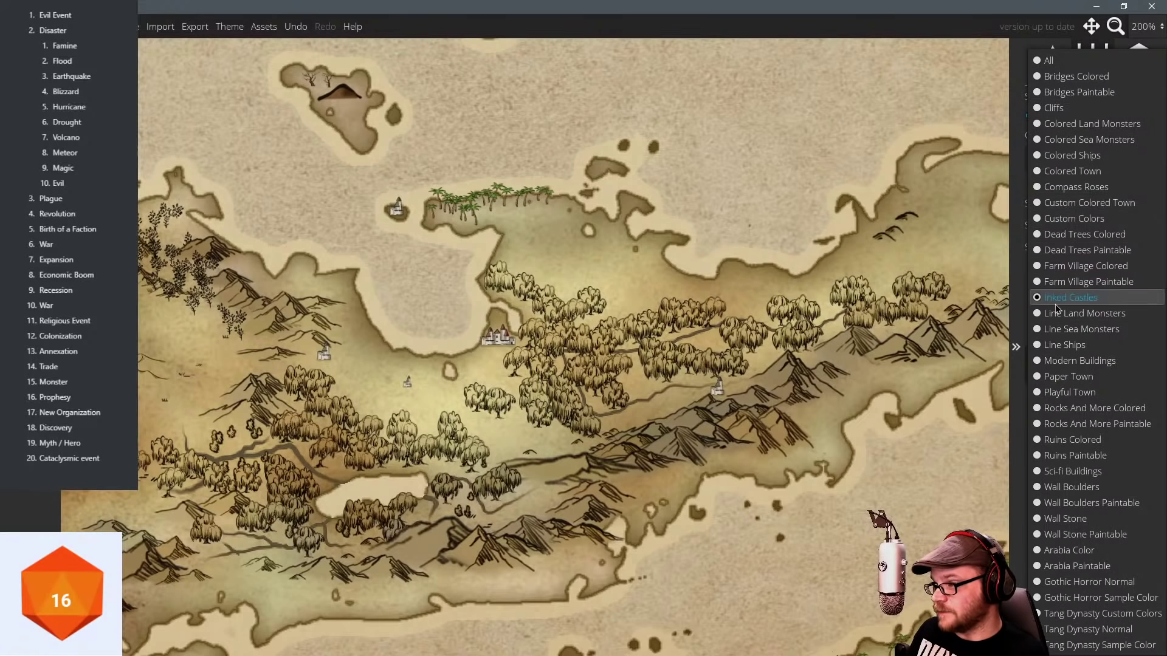
left_click(1059, 271)
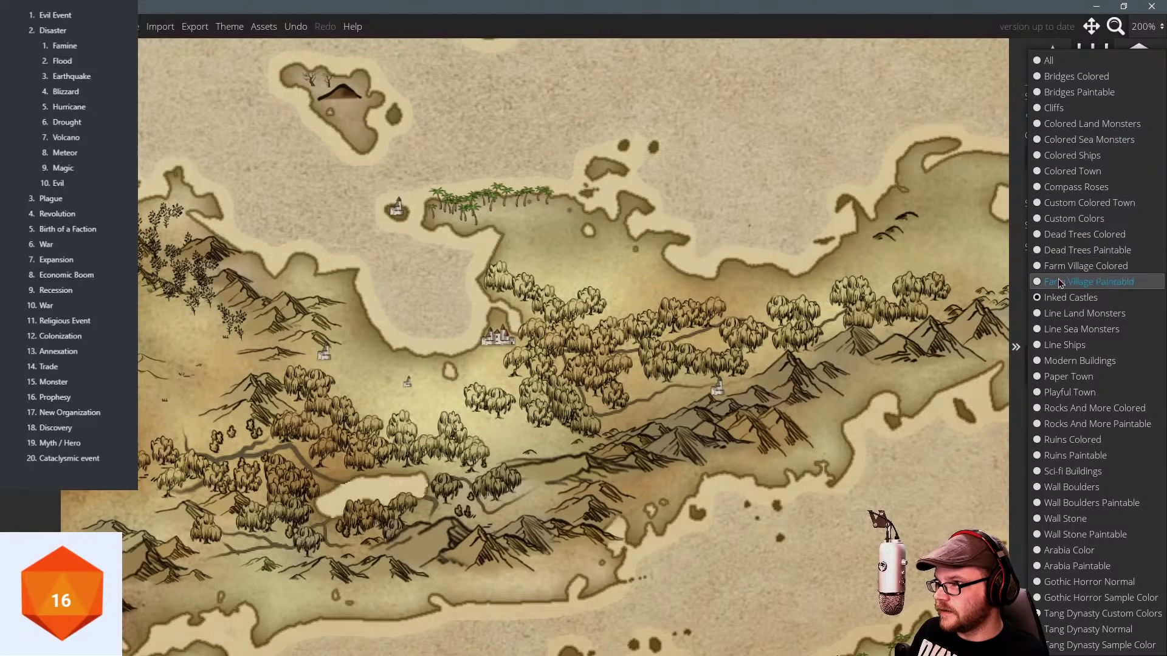
left_click(1044, 495)
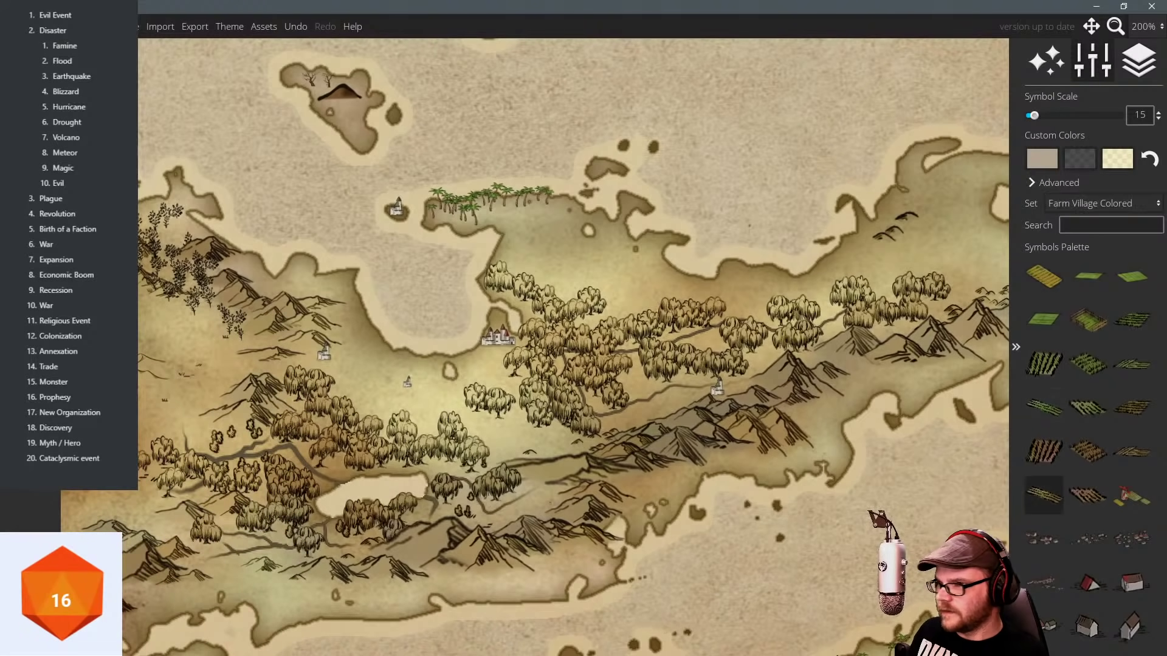
scroll(411, 399, "down", 5)
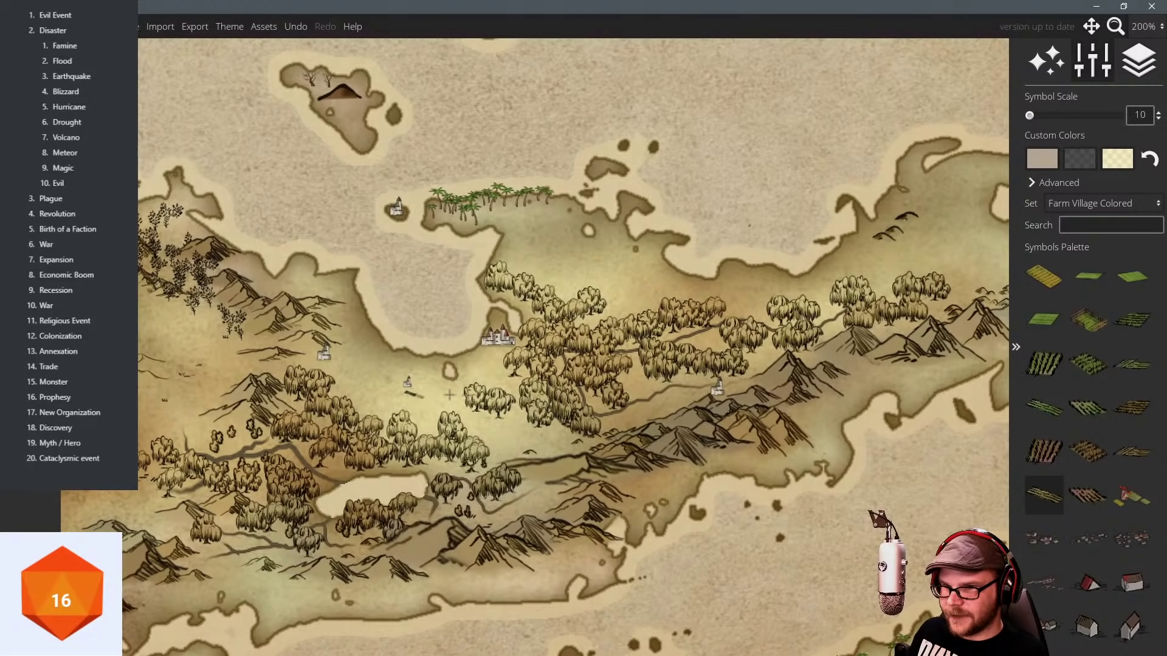
left_click(1088, 495)
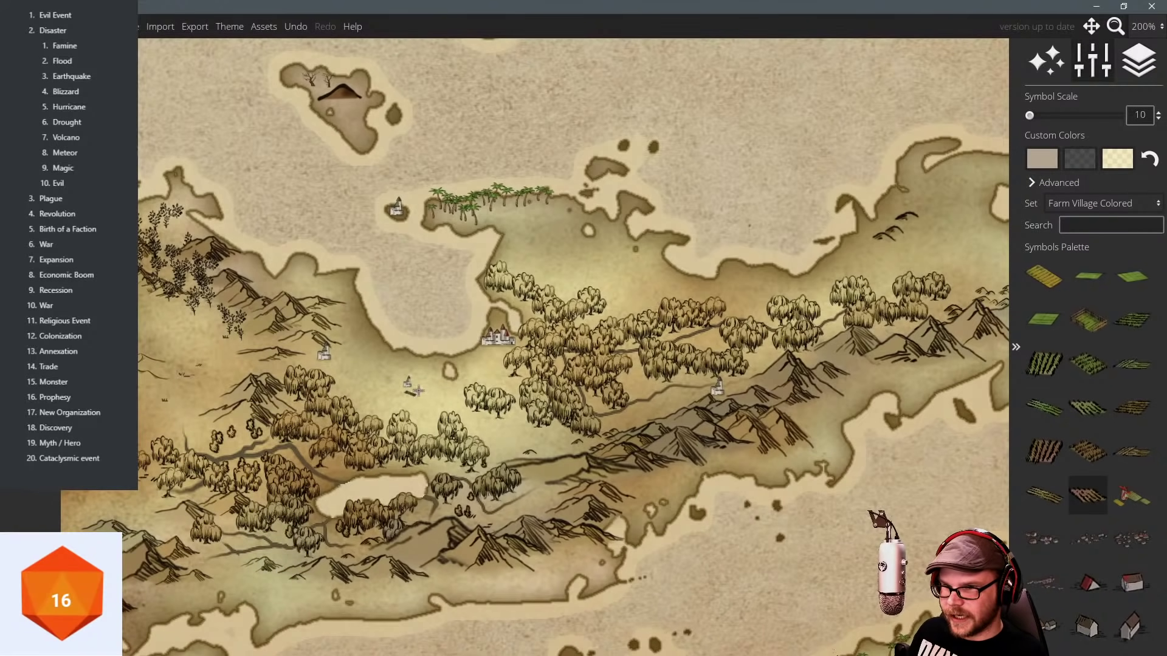
left_click(1131, 407)
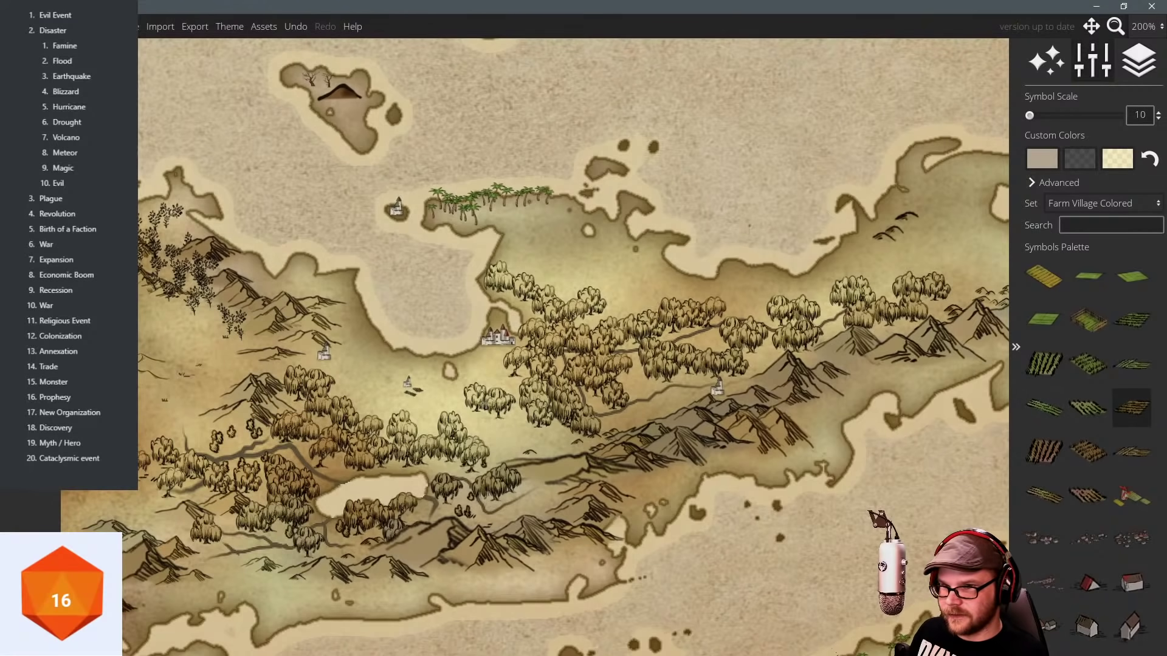
Start labelling with the City preset, using the Gentium Book Basic Bold font at size 15.
left_click_drag(730, 329, 678, 322)
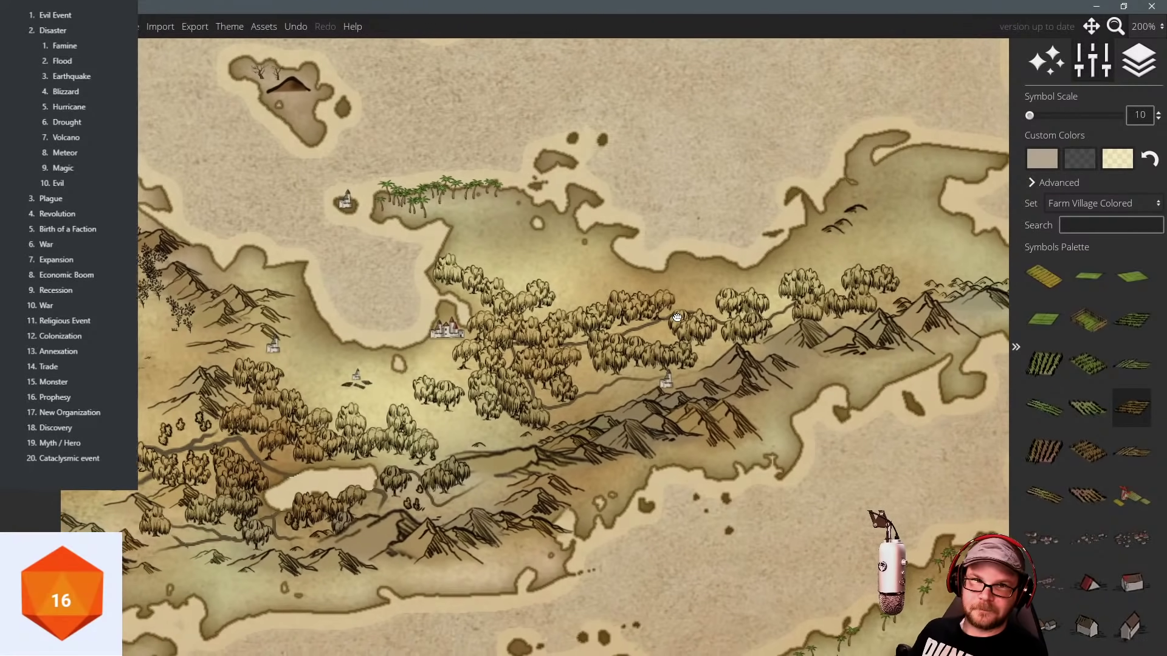
left_click_drag(470, 293, 558, 313)
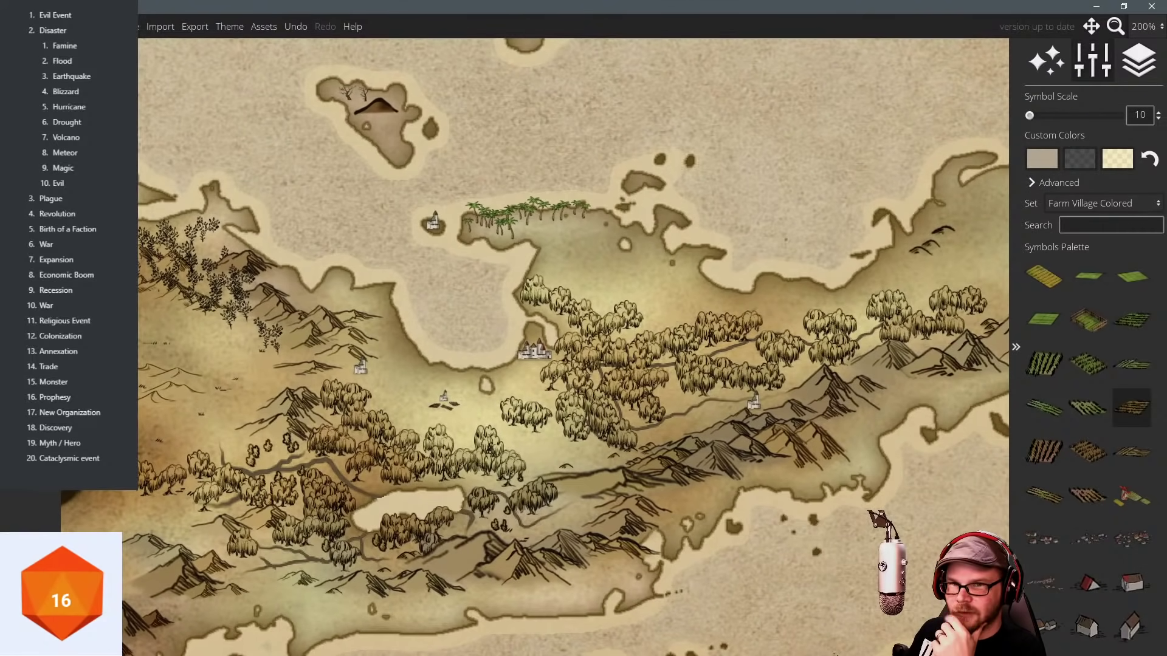
left_click(31, 340)
left_click(31, 377)
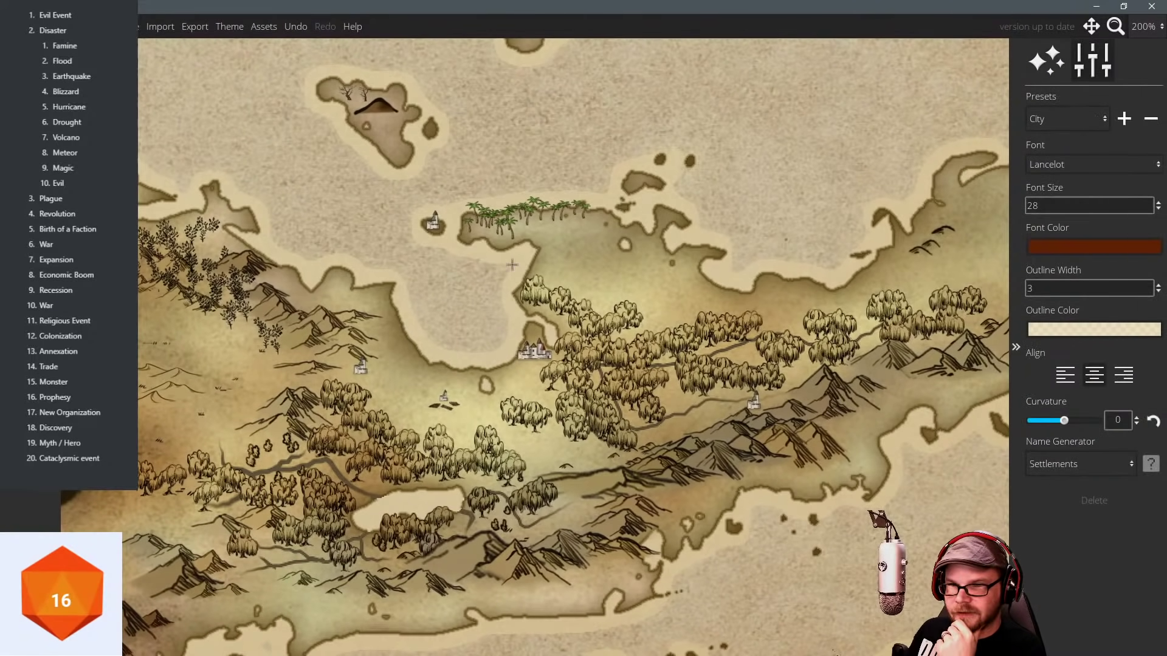
left_click(1071, 166)
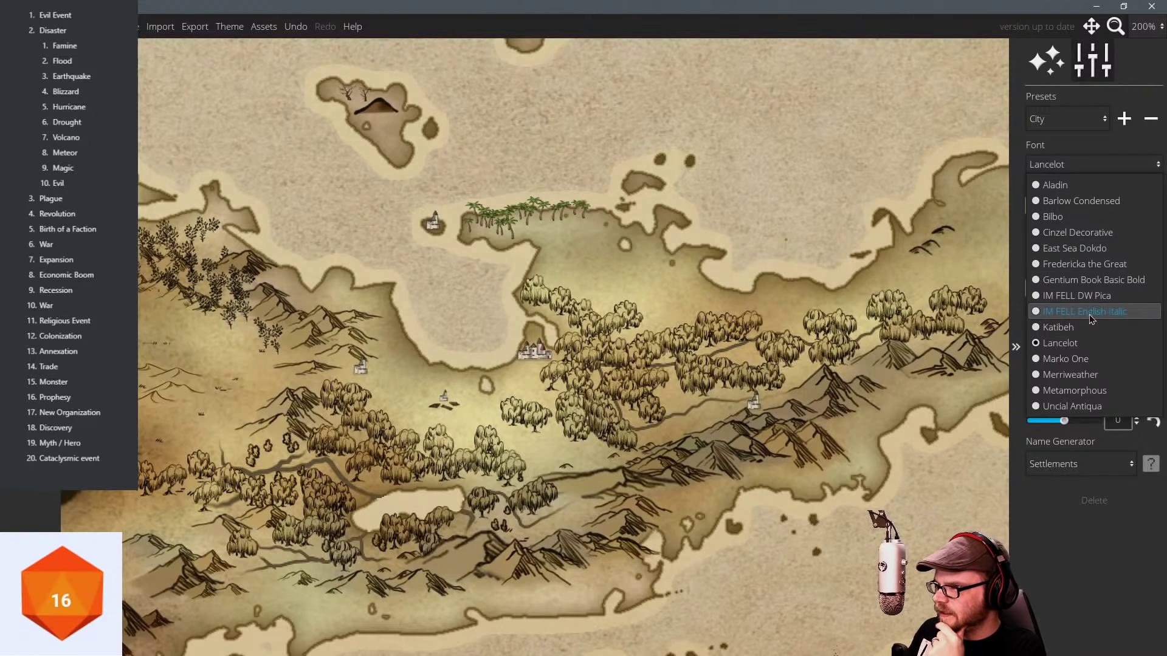
left_click(1089, 281)
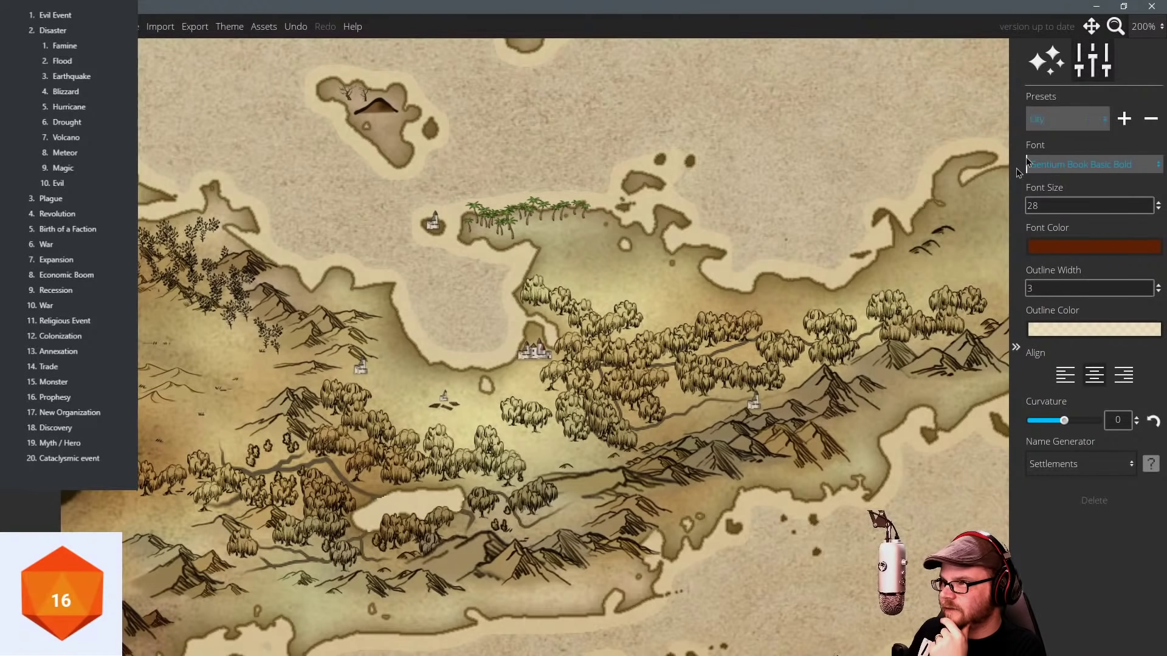
key("Tab")
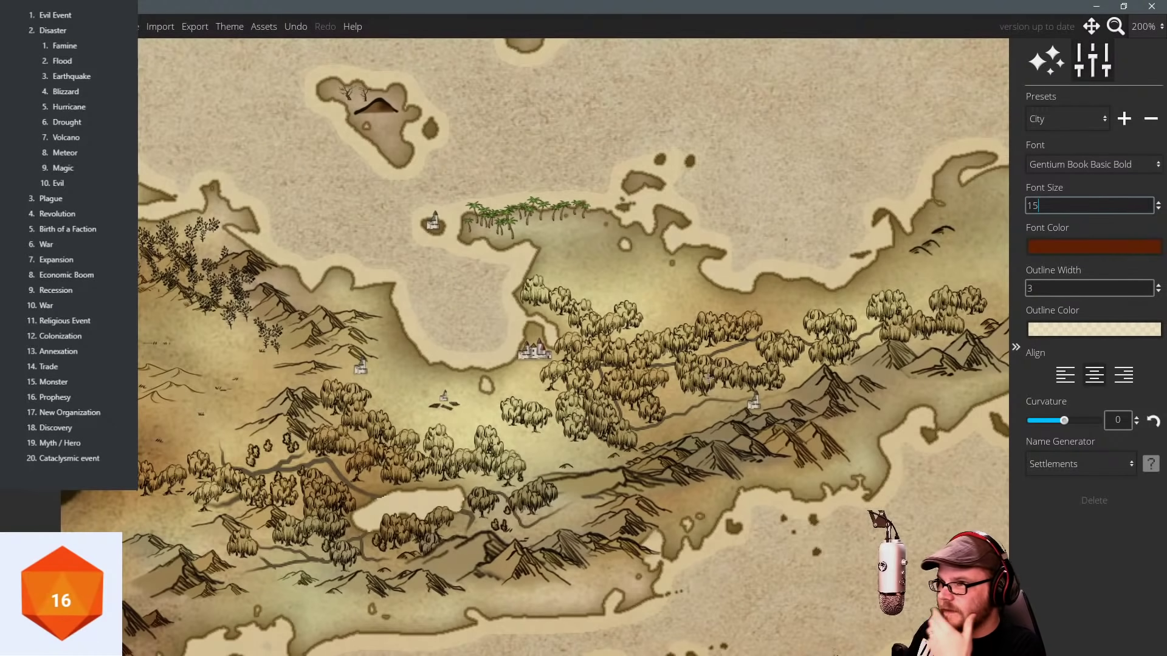
Label the walled castle on the bay with the generated settlement name Oberfire and darken its font color to #512009.
left_click(541, 326)
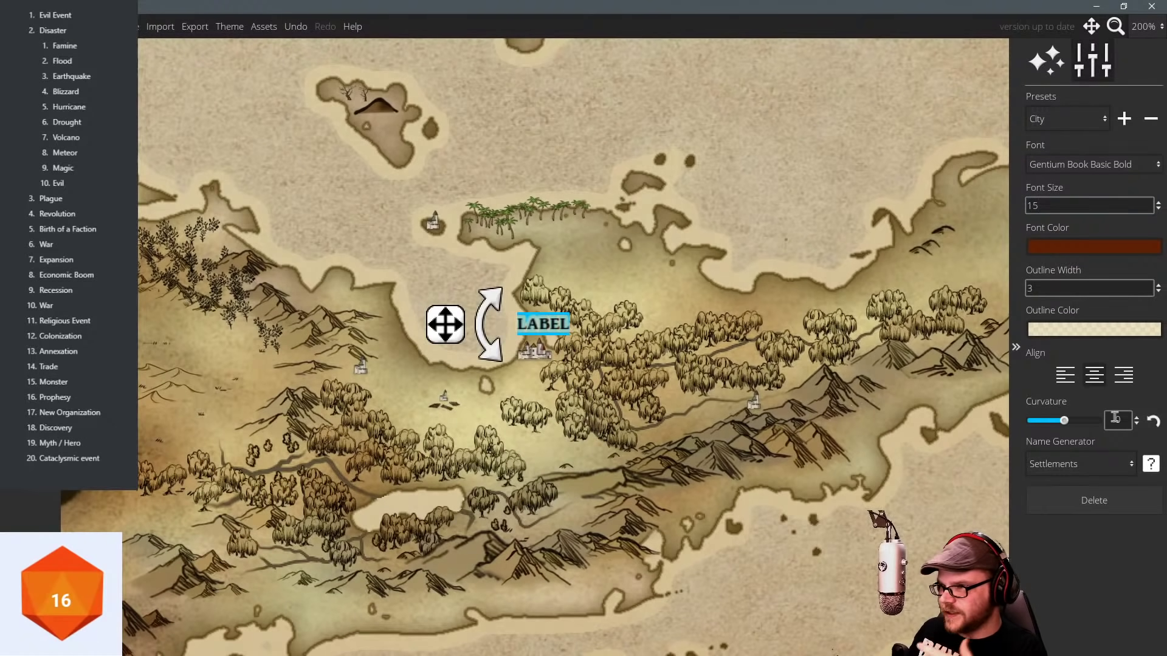
left_click(1151, 464)
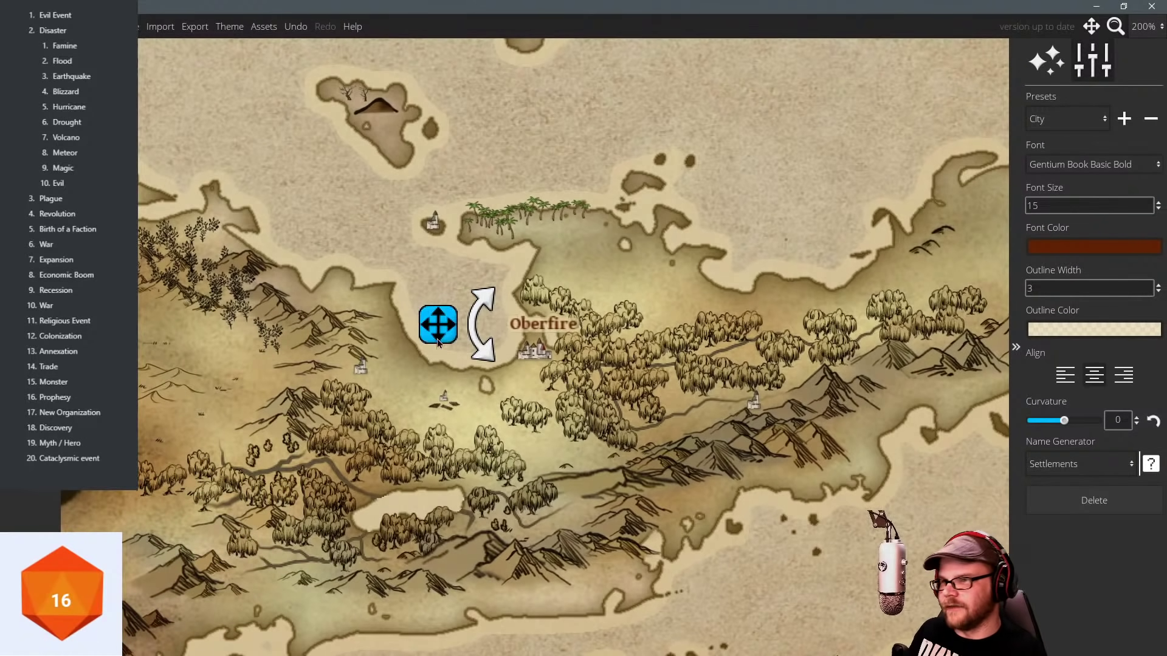
left_click(1072, 248)
mouse_move(971, 139)
left_mouse_down()
mouse_move(975, 153)
mouse_move(985, 144)
left_mouse_up()
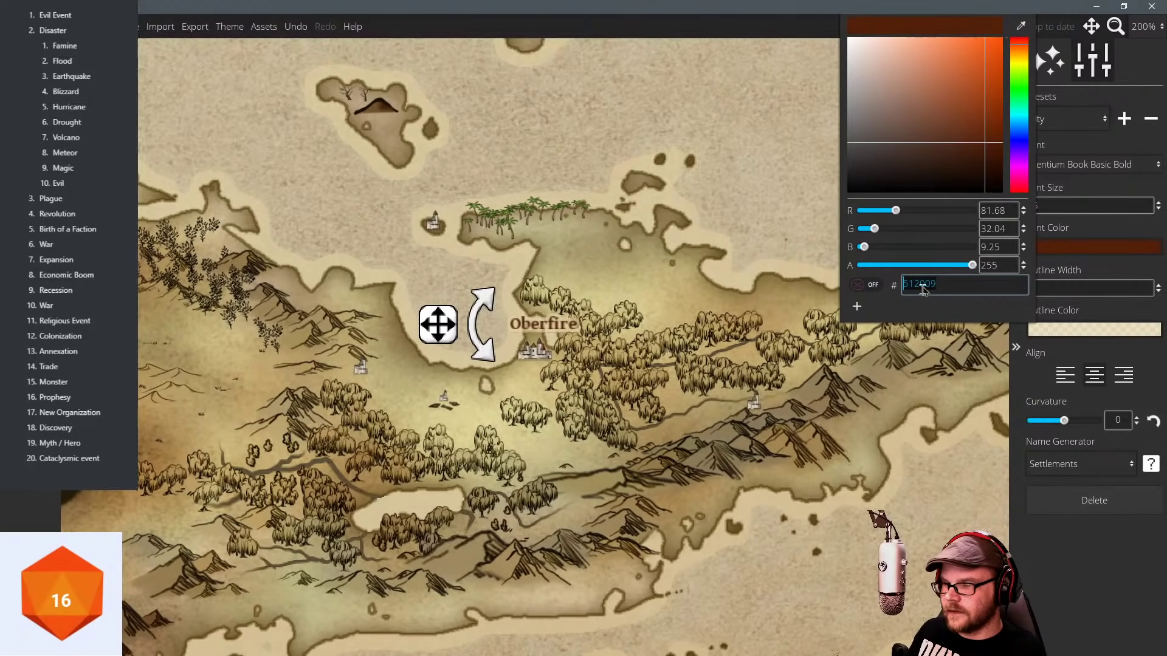
left_click_drag(438, 330, 426, 332)
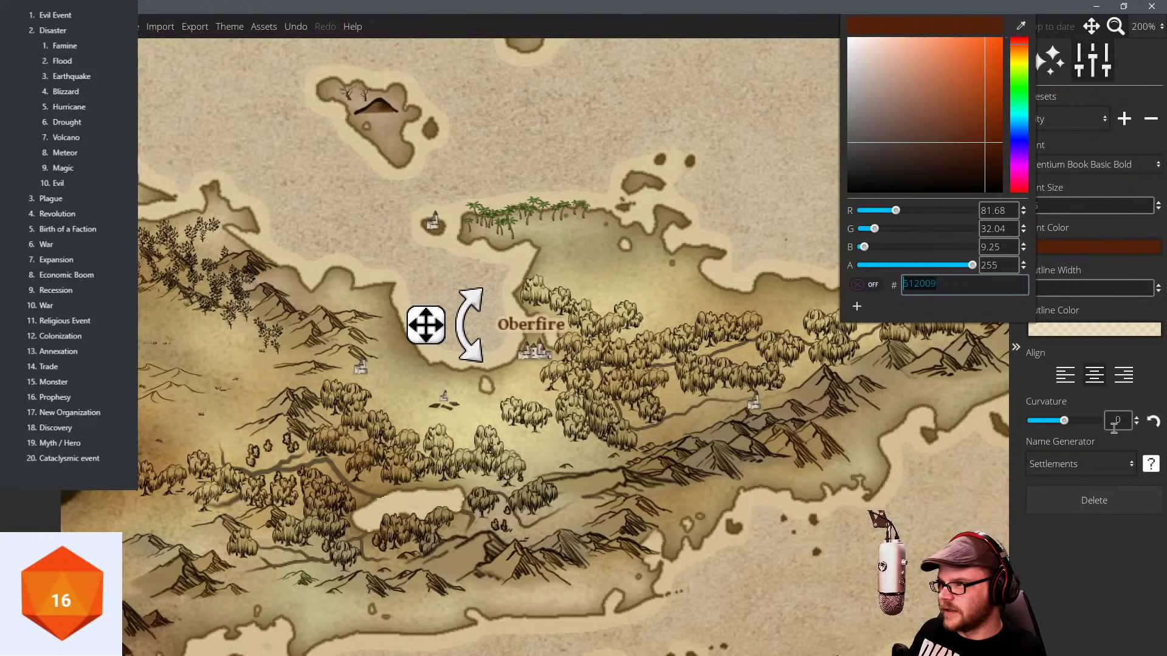
Curve the Oberfire label by 0.11 and nudge it closer to the top of its castle.
left_click(1063, 420)
left_click_drag(1063, 420, 1071, 423)
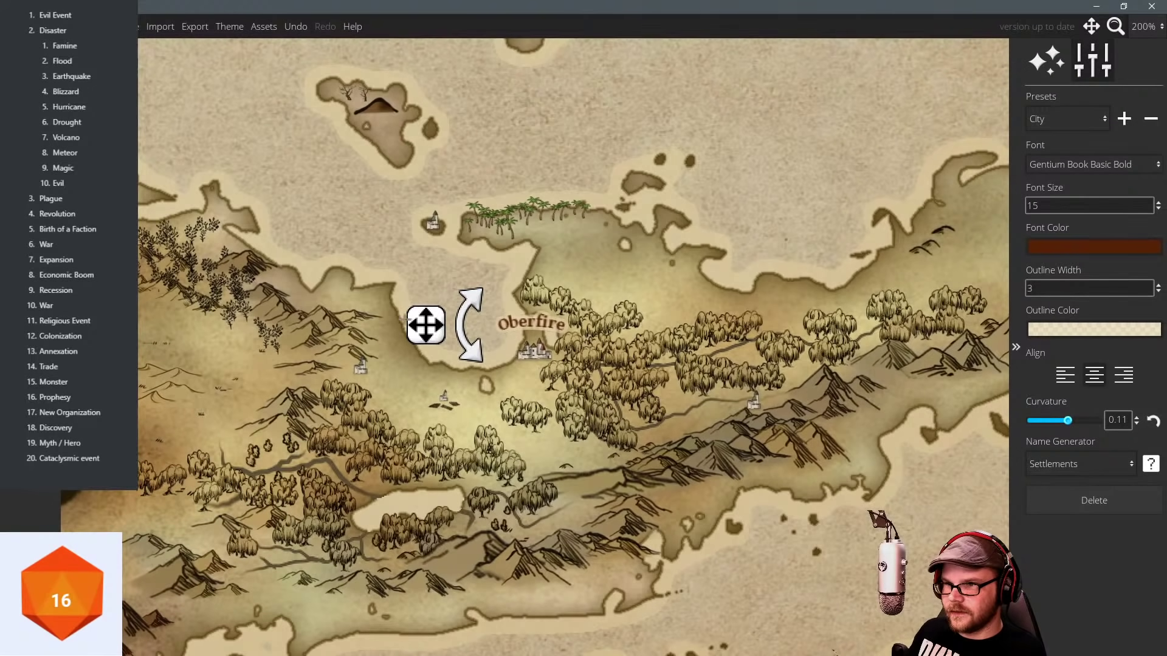
left_click_drag(425, 325, 426, 328)
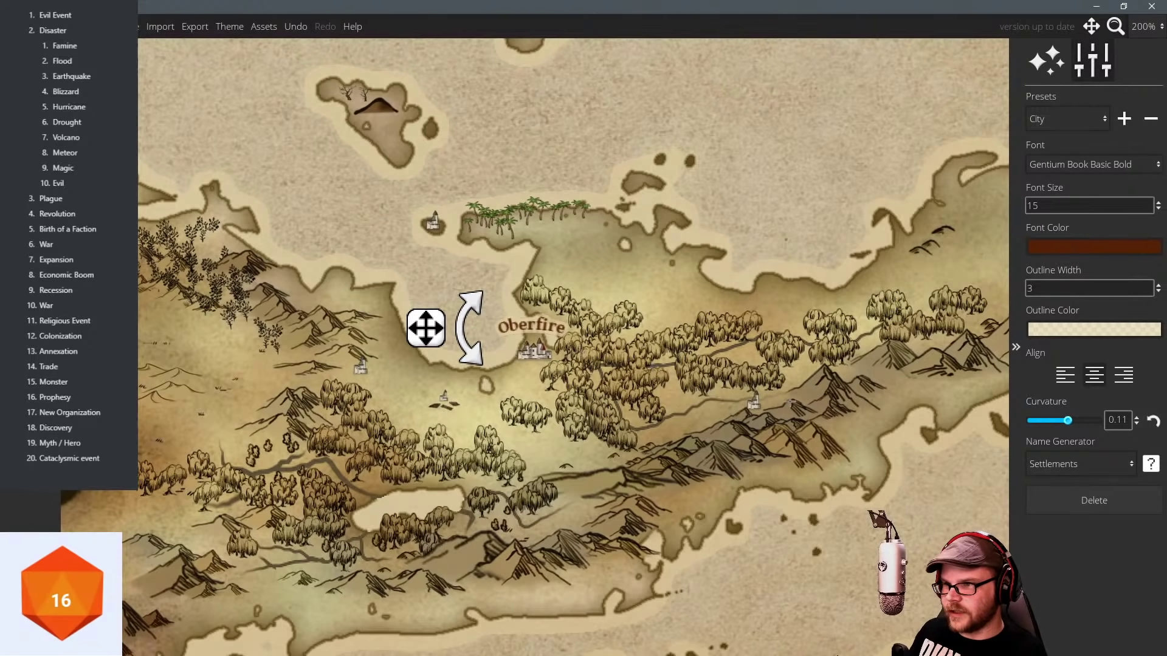
Label the castle by the eastern mountains with the generated settlement name Underrun, placed just above the symbol.
left_click(771, 417)
left_click(1151, 464)
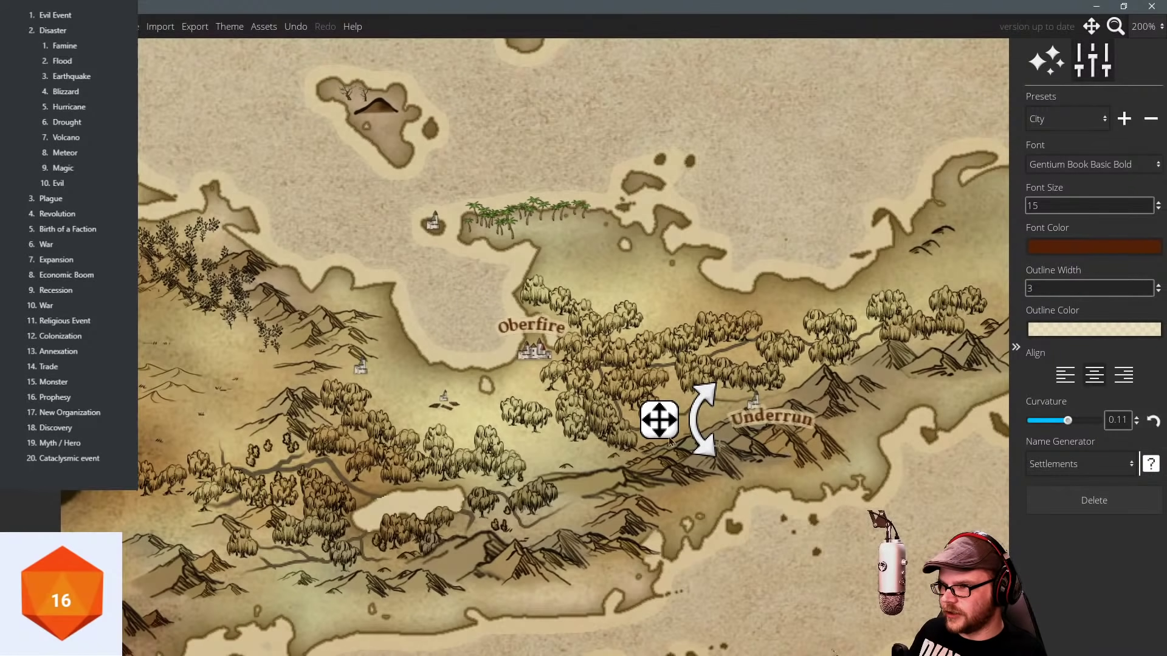
left_click_drag(659, 419, 652, 381)
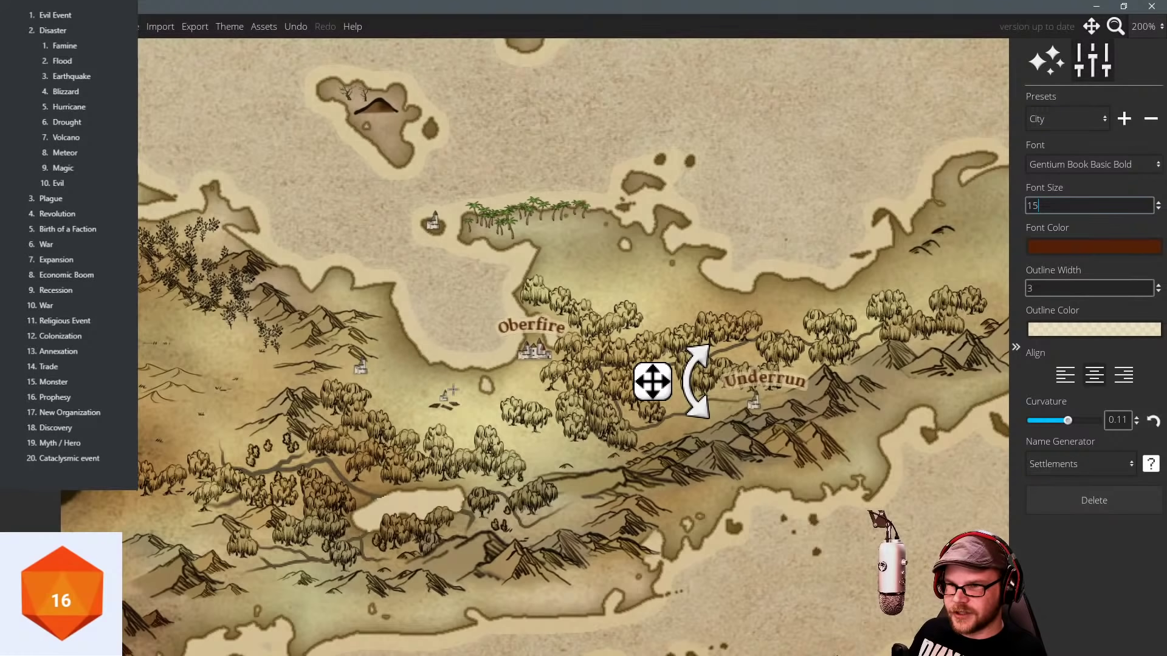
Label the small tower south of the bay, generating settlement names until Gildenborne, and position the label just below the farm fields.
left_click(428, 419)
left_click(1155, 467)
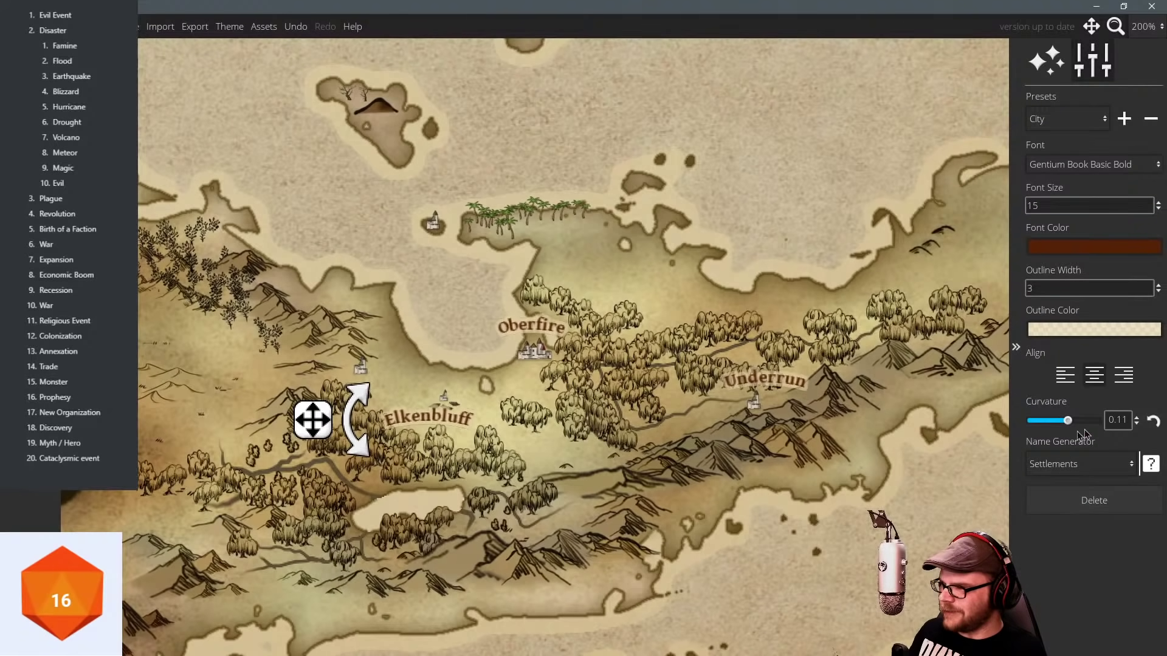
left_click(1150, 465)
left_click(1151, 466)
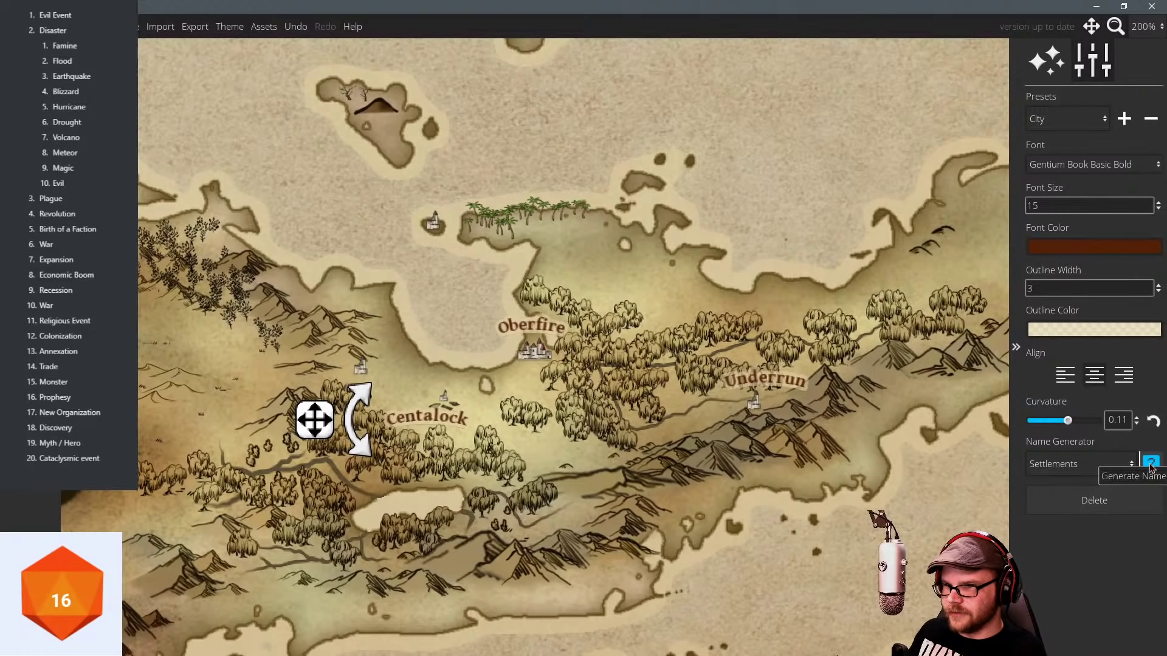
left_click(1151, 465)
left_click(1151, 466)
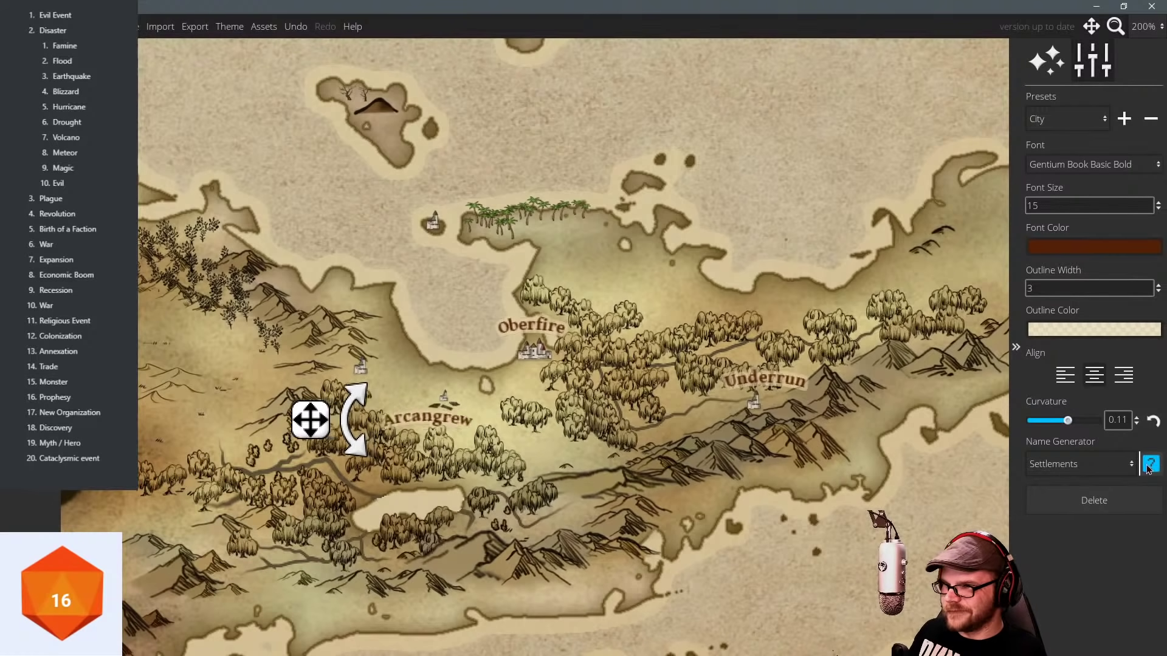
left_click(1151, 465)
left_click(1151, 466)
left_click(1150, 466)
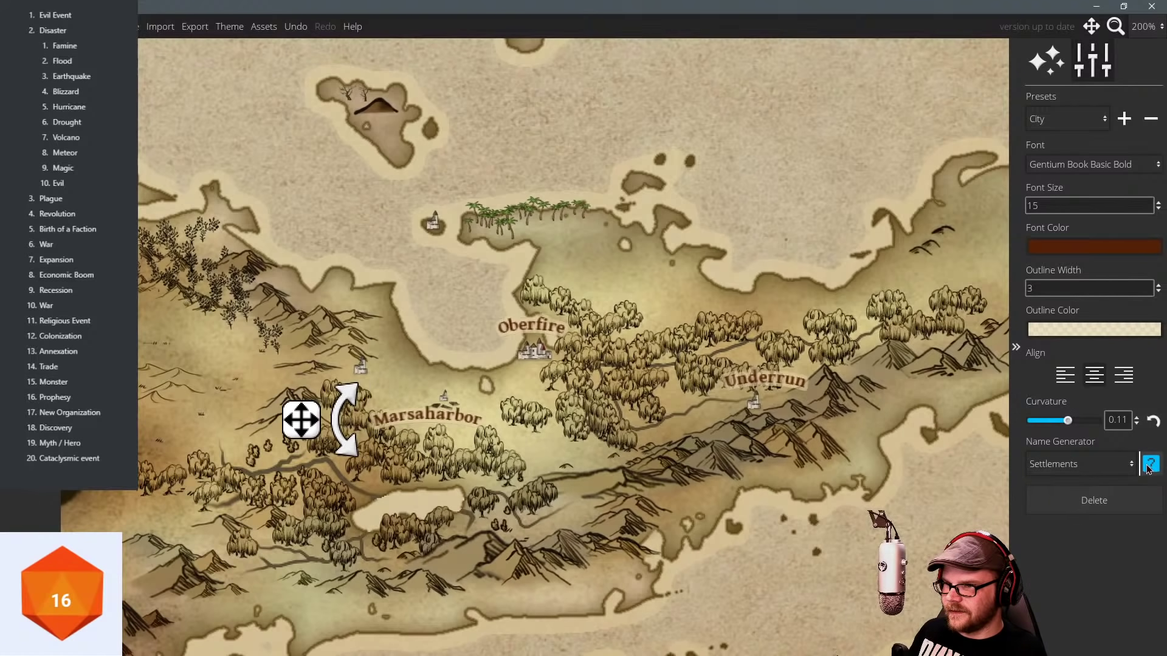
left_click(1150, 465)
left_click(1150, 465)
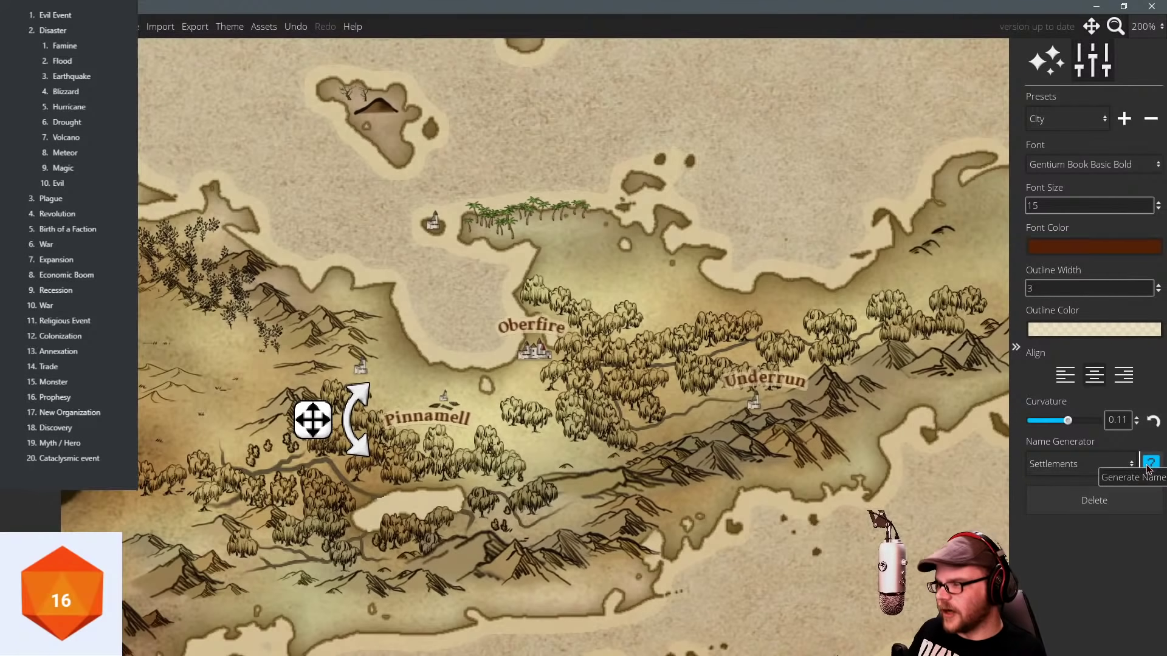
left_click(1150, 466)
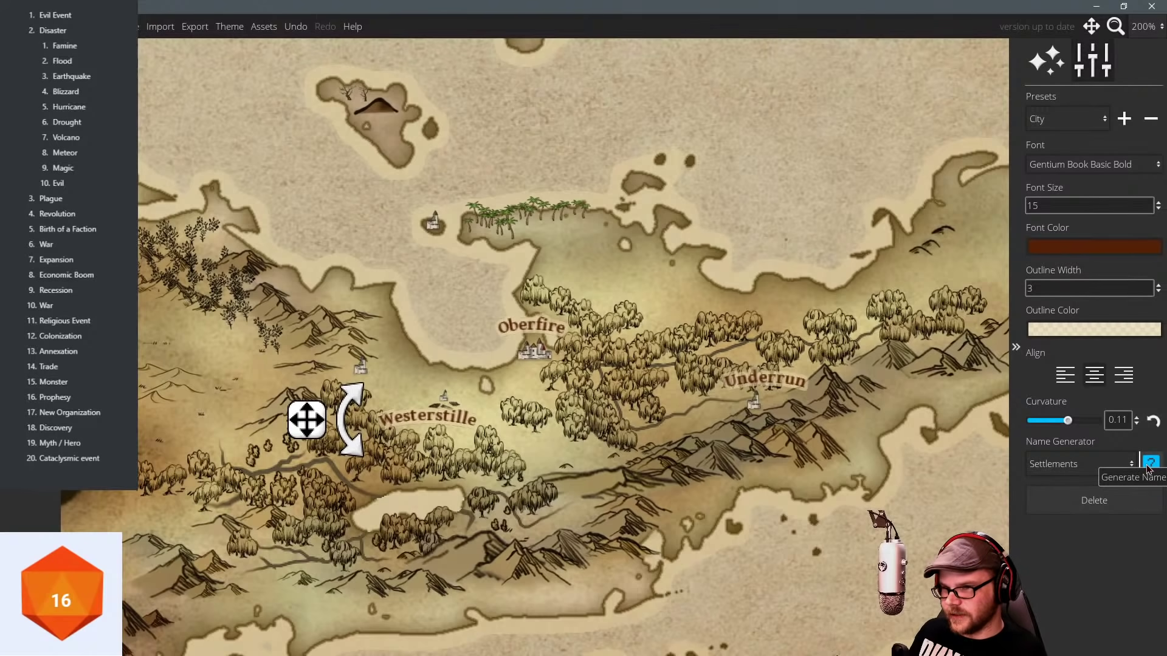
left_click(1150, 466)
left_click(1150, 466)
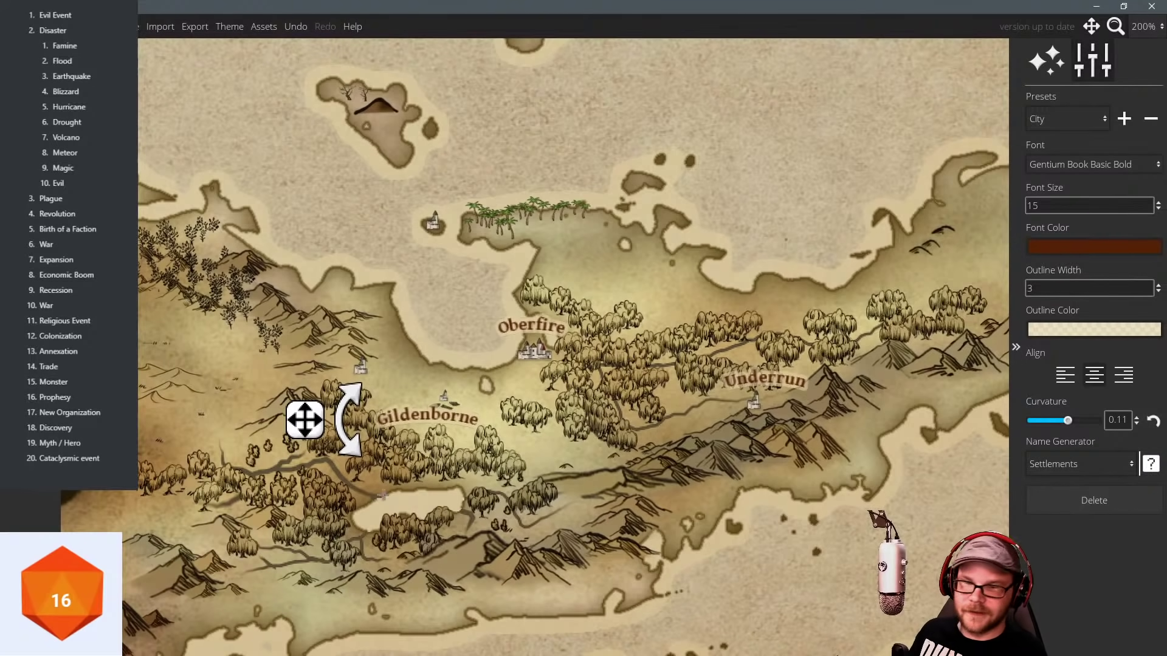
left_click_drag(304, 419, 322, 427)
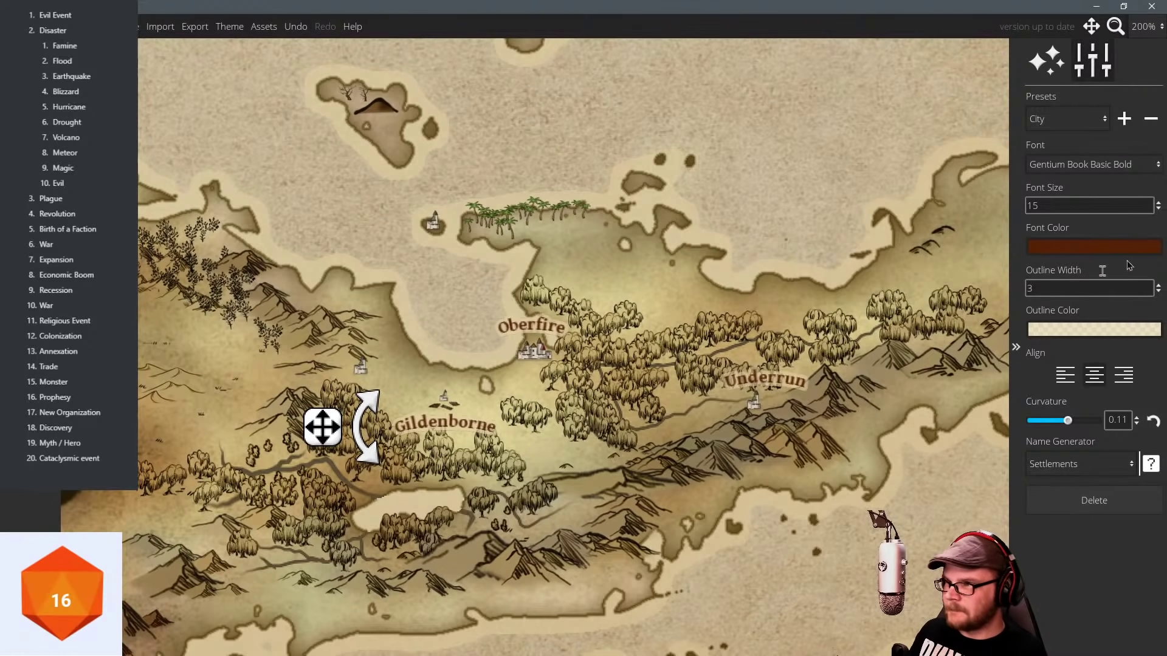
Enlarge the Oberfire label to font size 20 and recenter it above the walled castle.
left_click(557, 323)
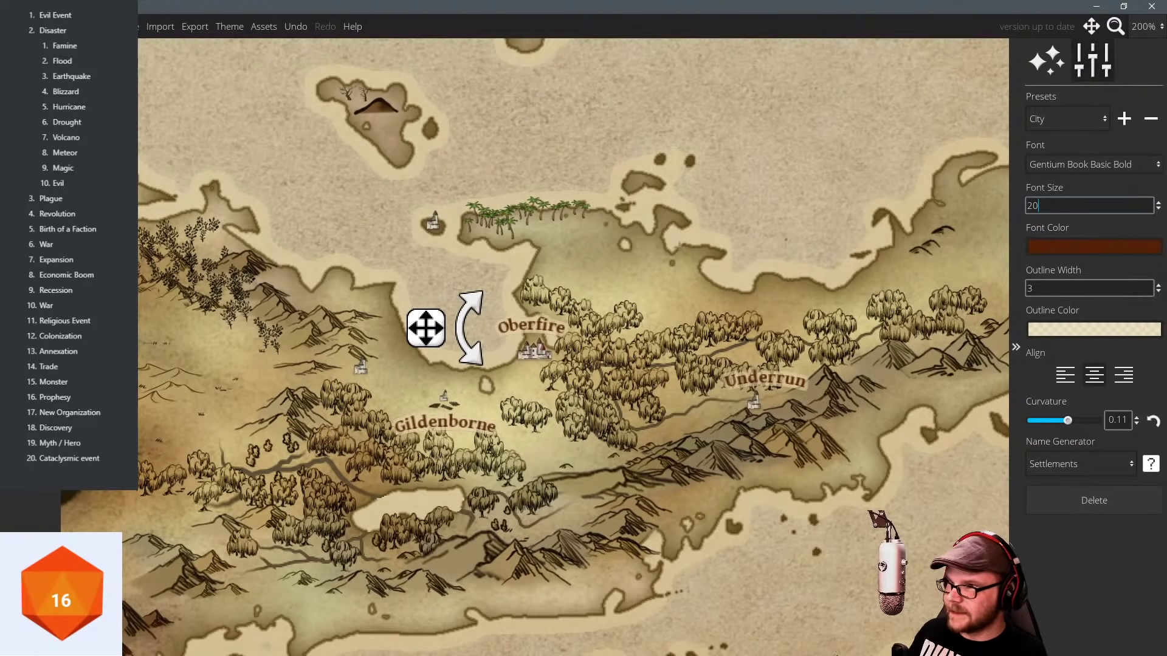
left_click(534, 323)
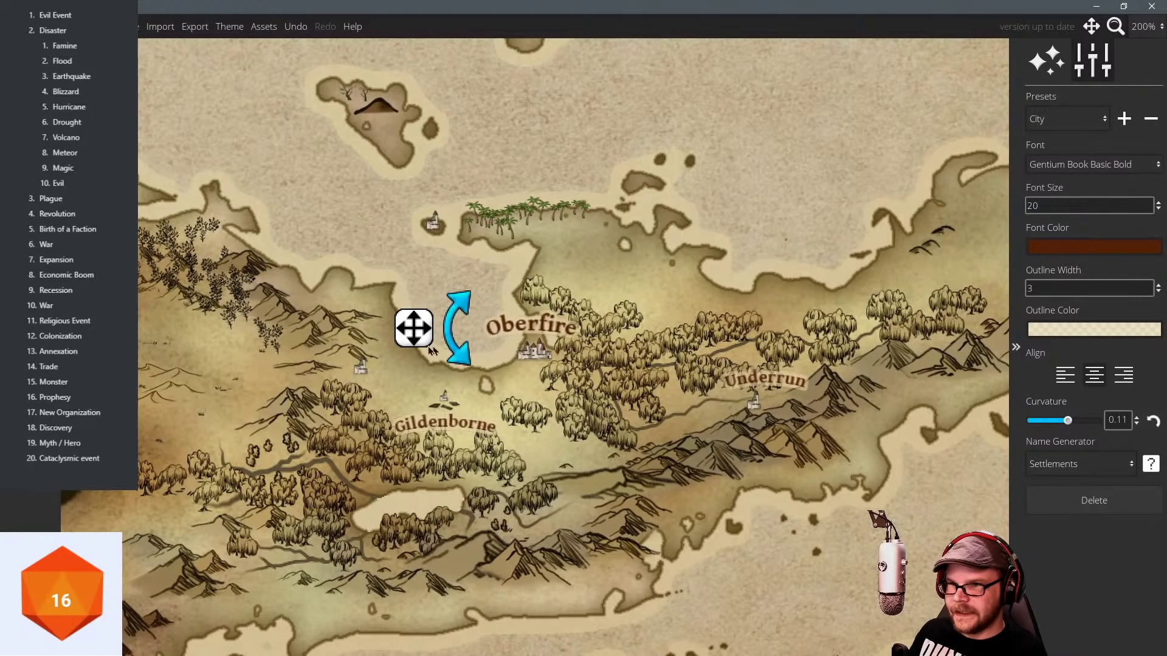
left_click_drag(421, 340, 422, 340)
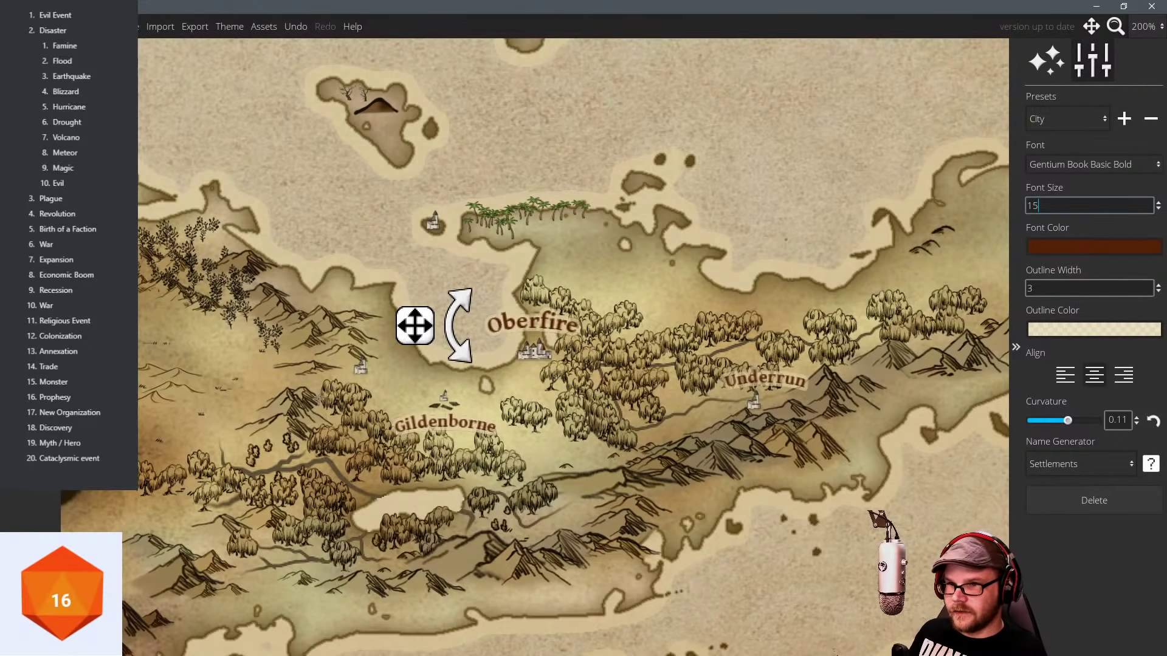
Label the castle southwest of the bay at font size 15 with the generated settlement name Raidstone.
left_click(363, 353)
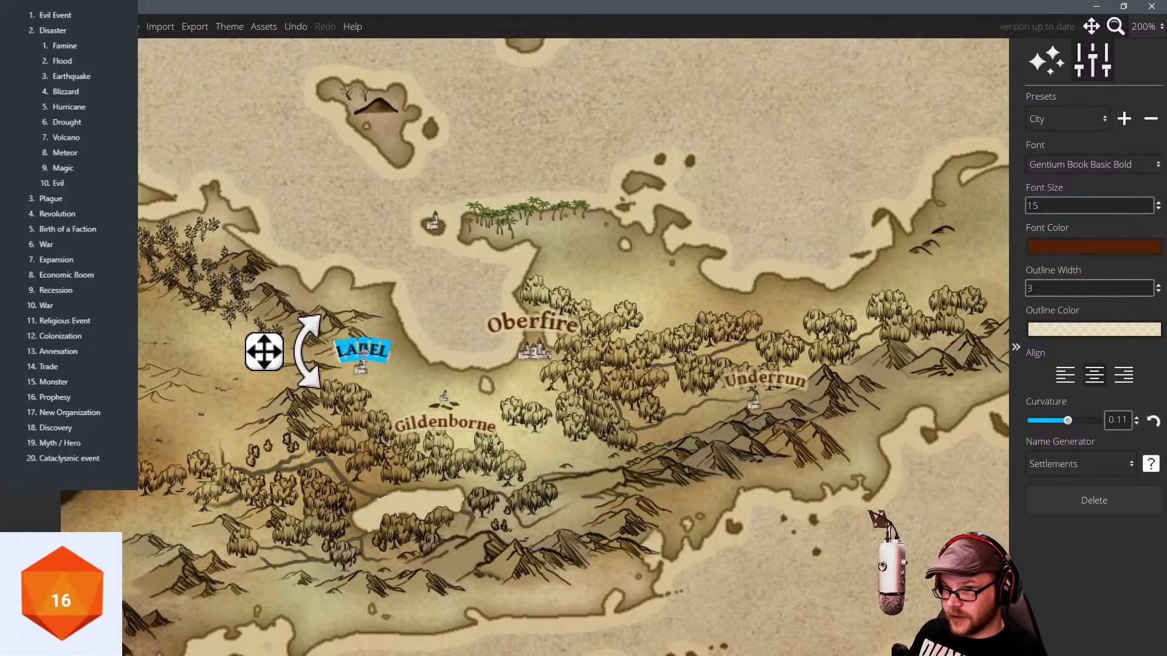
left_click(1132, 465)
left_click(1151, 467)
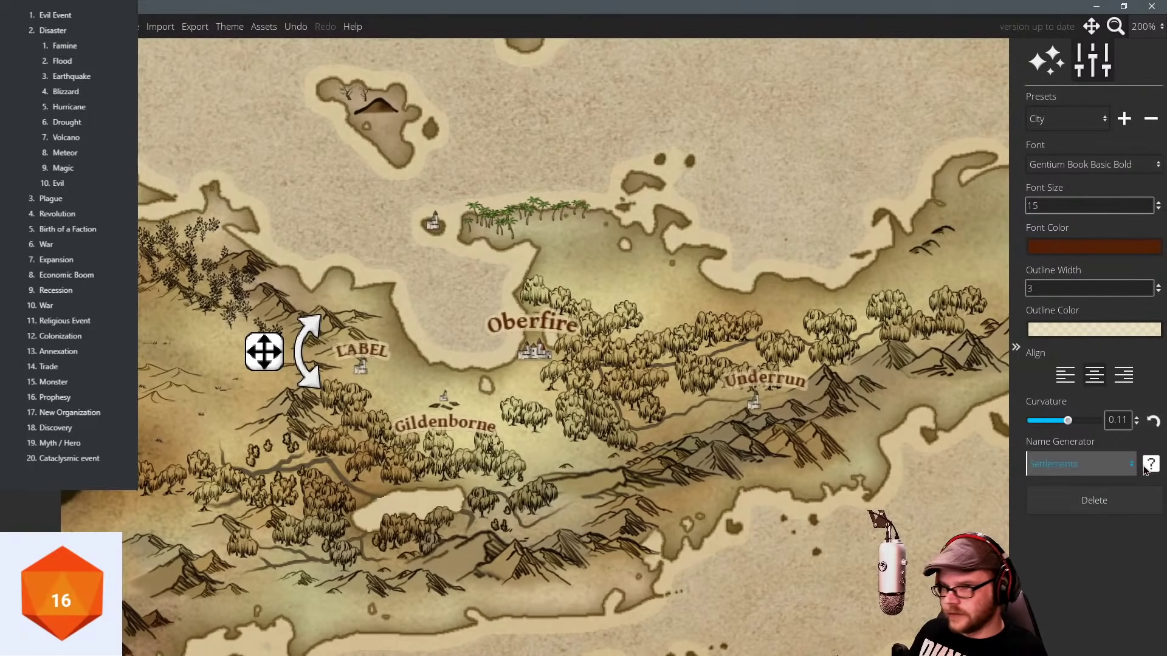
left_click(1152, 466)
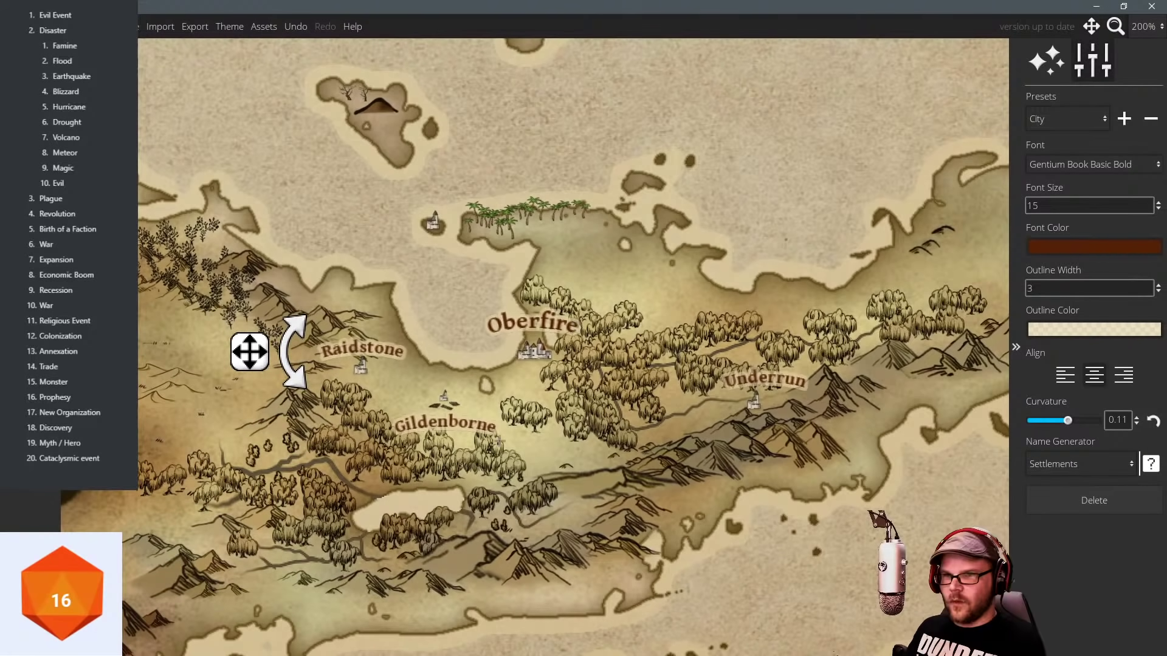
left_click(447, 424)
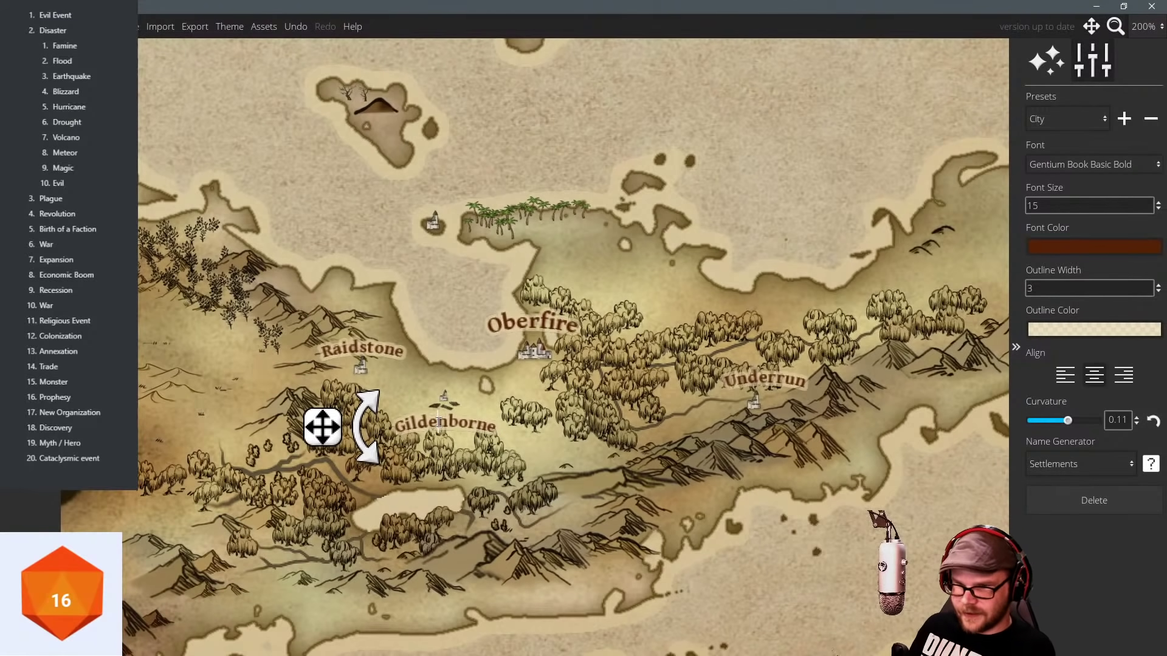
Rename the Gildenborne label below the farm fields to WestMill.
double_click(438, 424)
type("West")
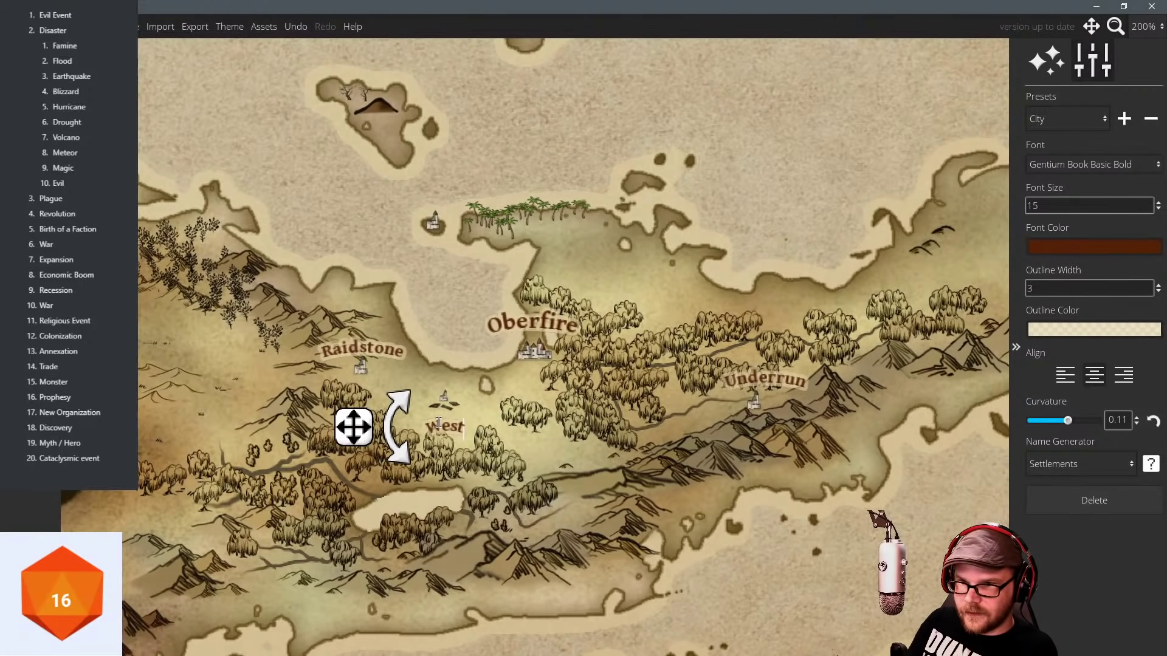
type("Mill")
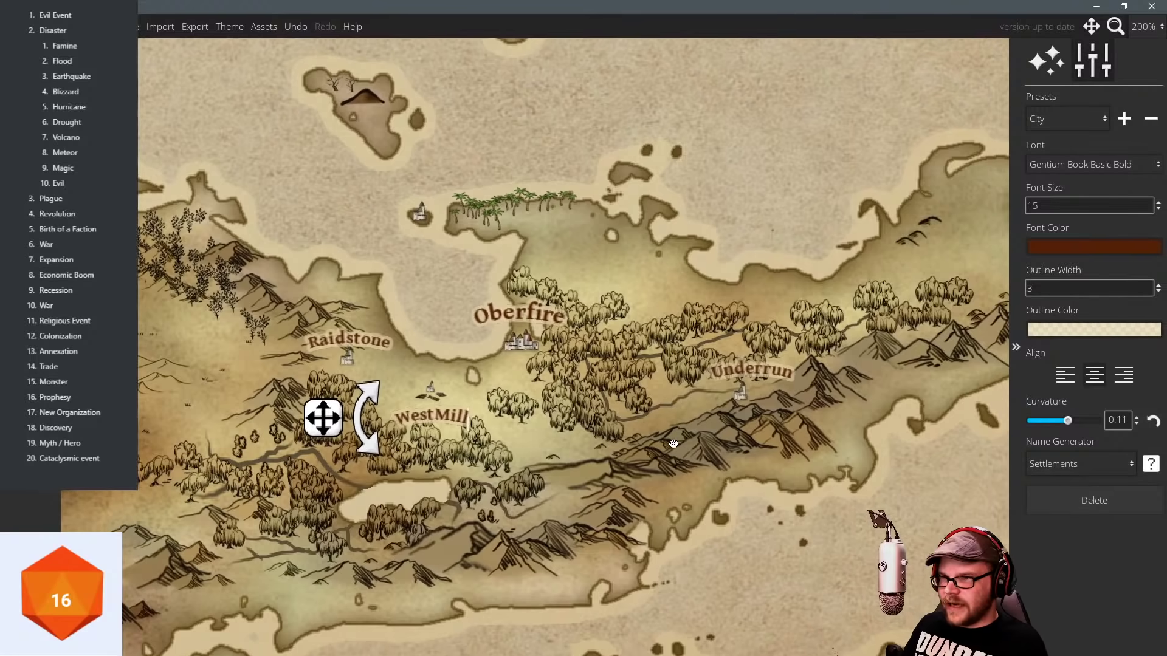
left_click(537, 439)
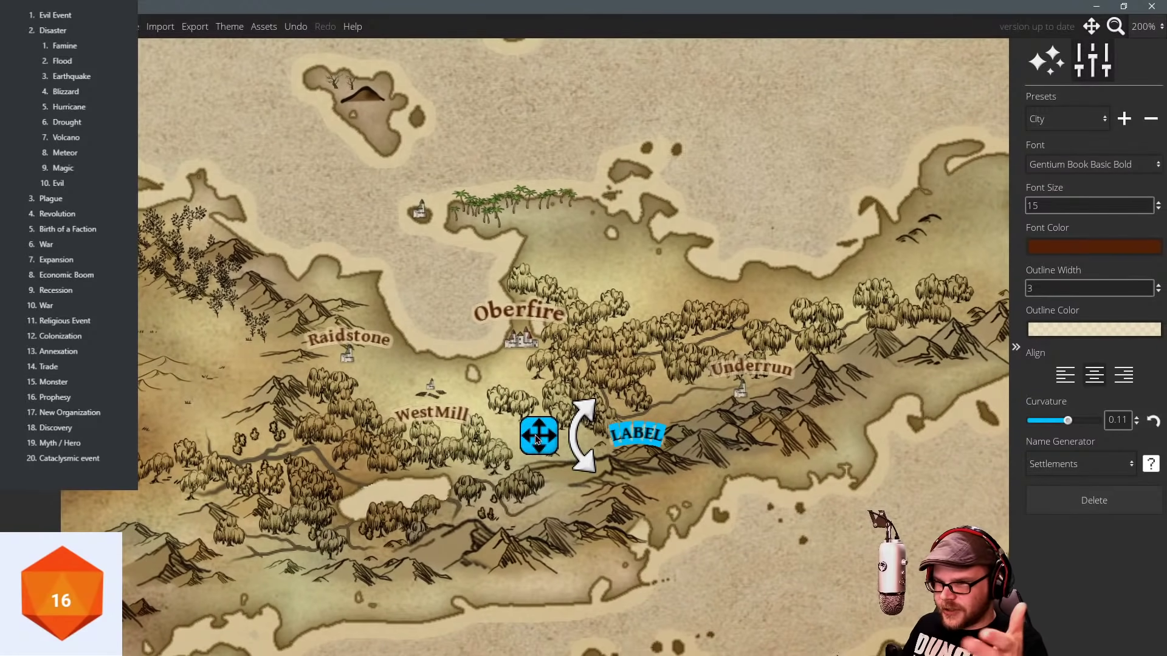
left_click_drag(538, 439, 490, 489)
left_click(1114, 464)
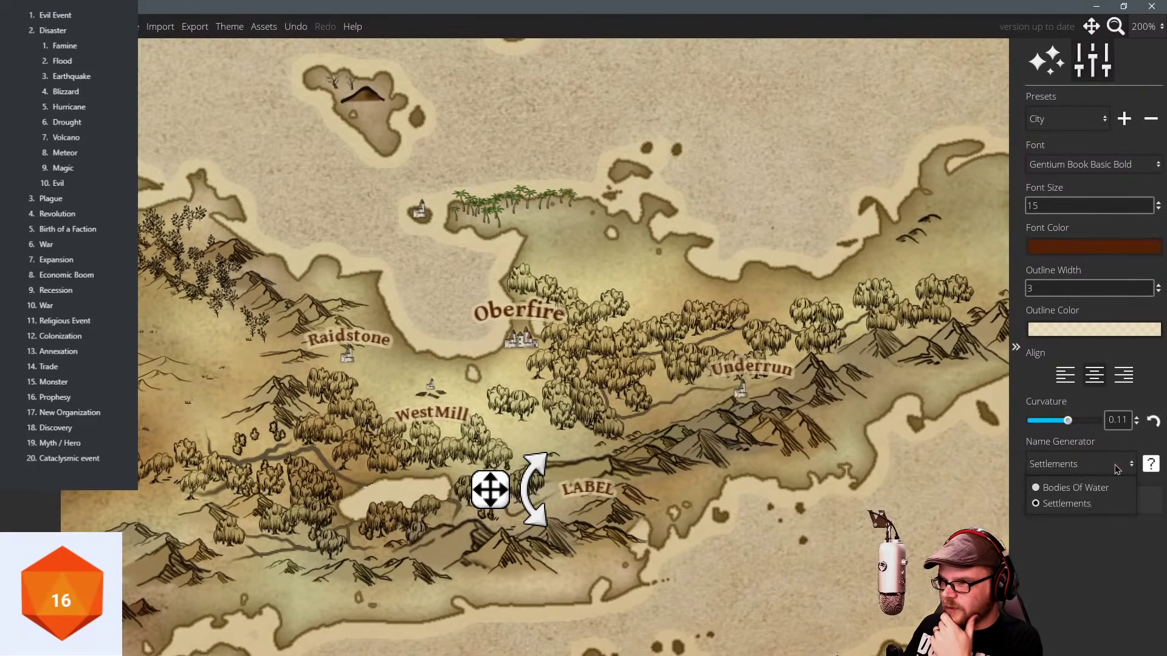
left_click(1056, 491)
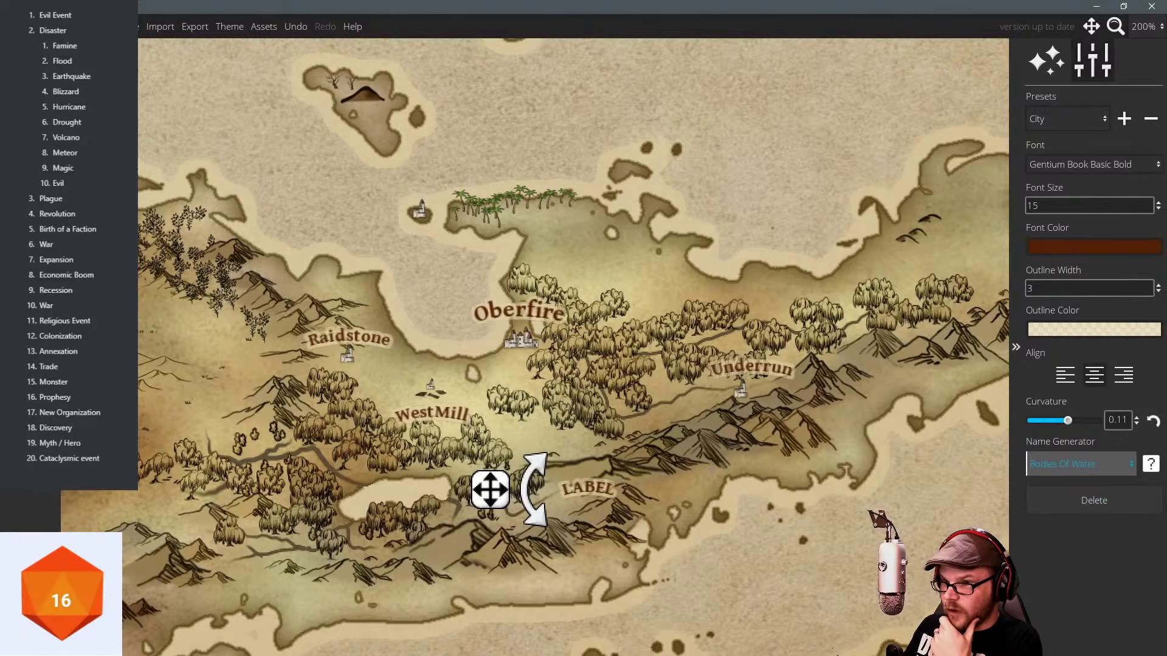
left_click(1103, 500)
left_click(482, 505)
left_click_drag(376, 505, 514, 511)
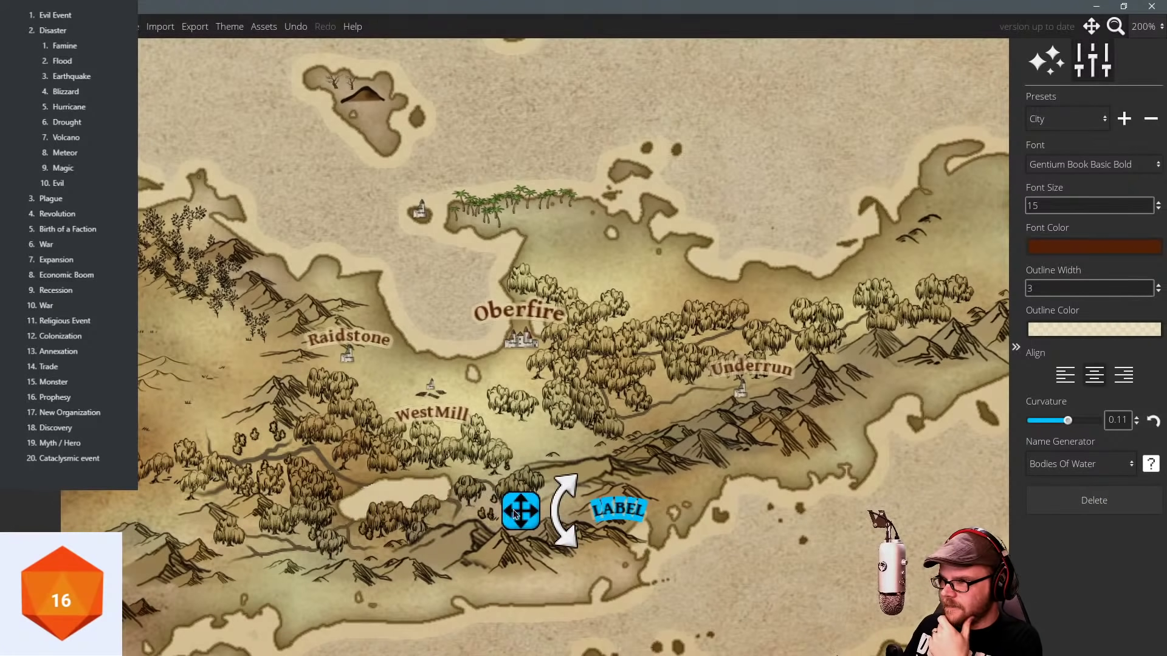
left_click(1099, 468)
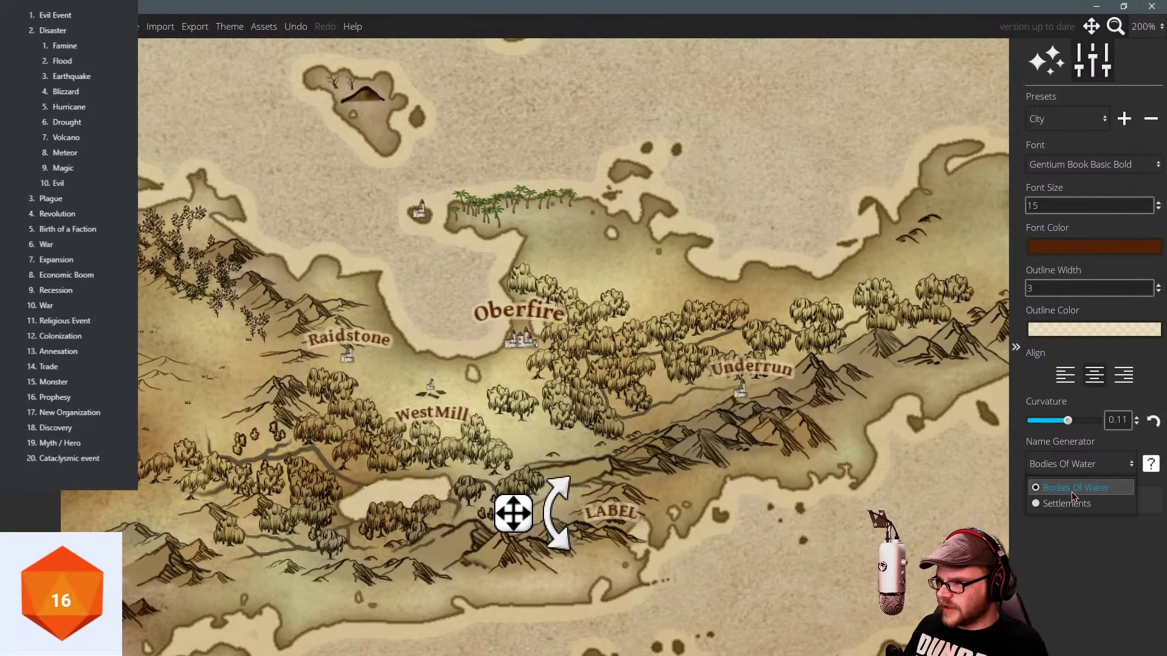
left_click(1067, 503)
left_click(1068, 119)
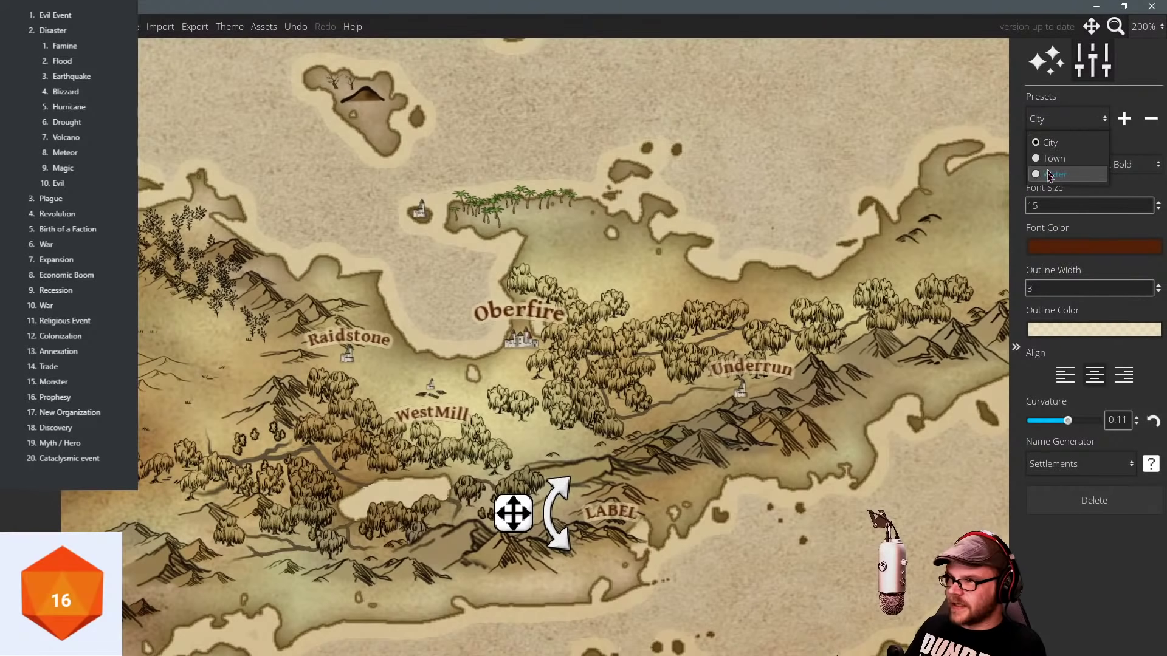
left_click(1068, 495)
left_click(1094, 500)
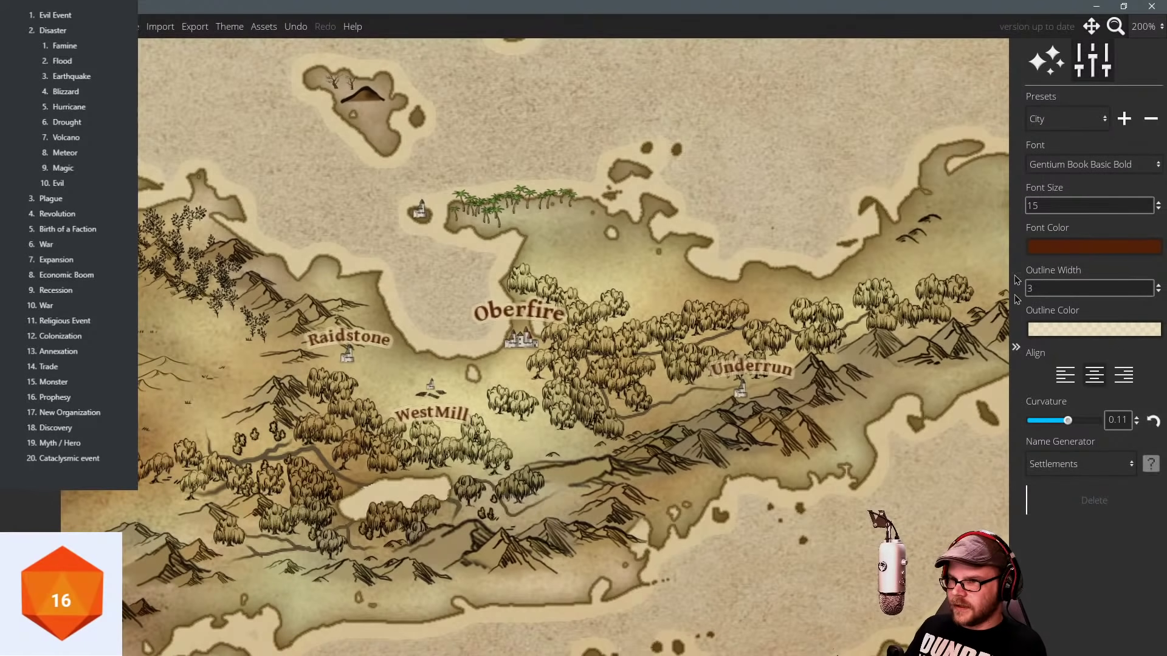
Add a label with the Water preset over the southern mountains, set its curvature to -0.13 and tilt it along the range.
left_click(1068, 119)
left_click(1064, 174)
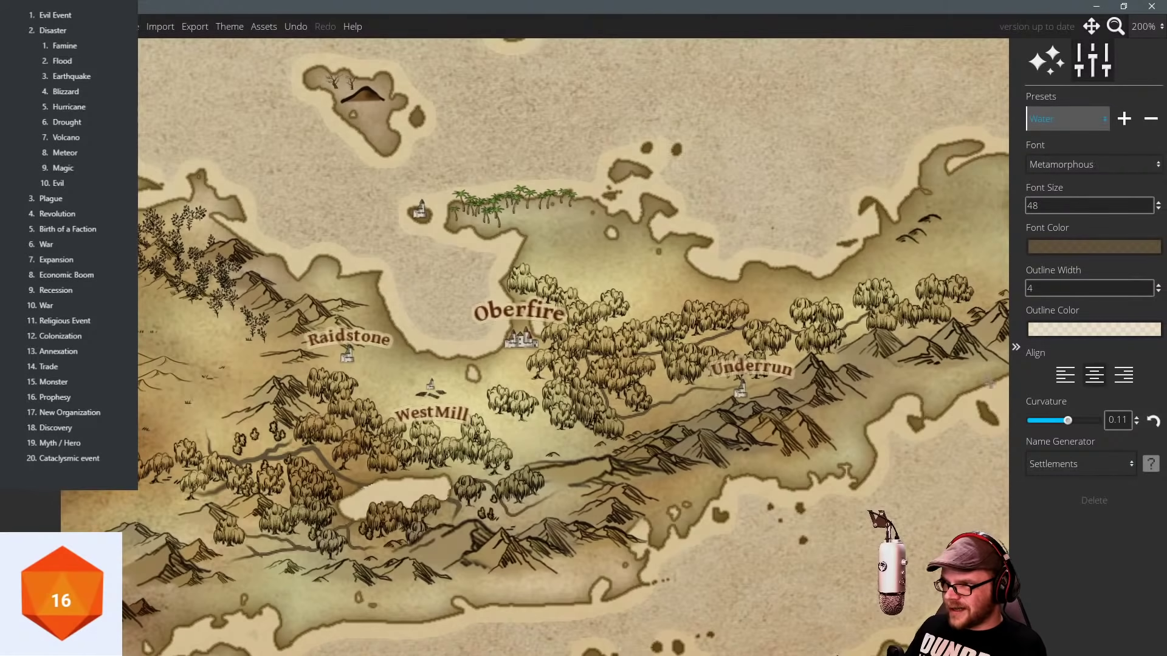
left_click(531, 526)
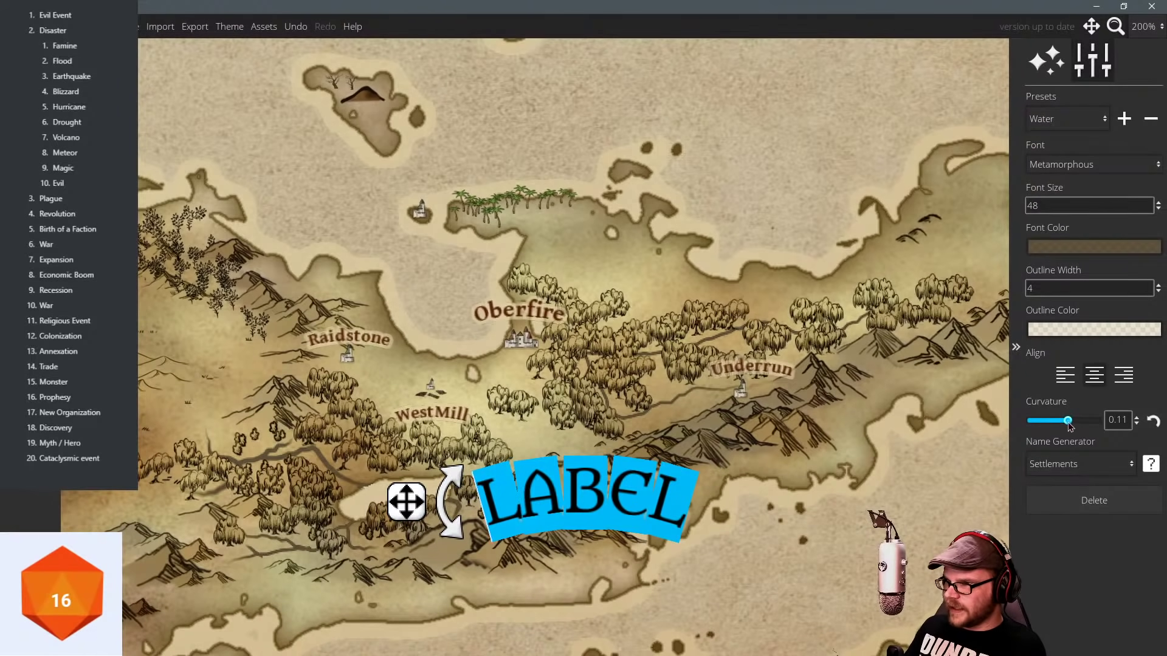
left_click_drag(1068, 420, 1060, 422)
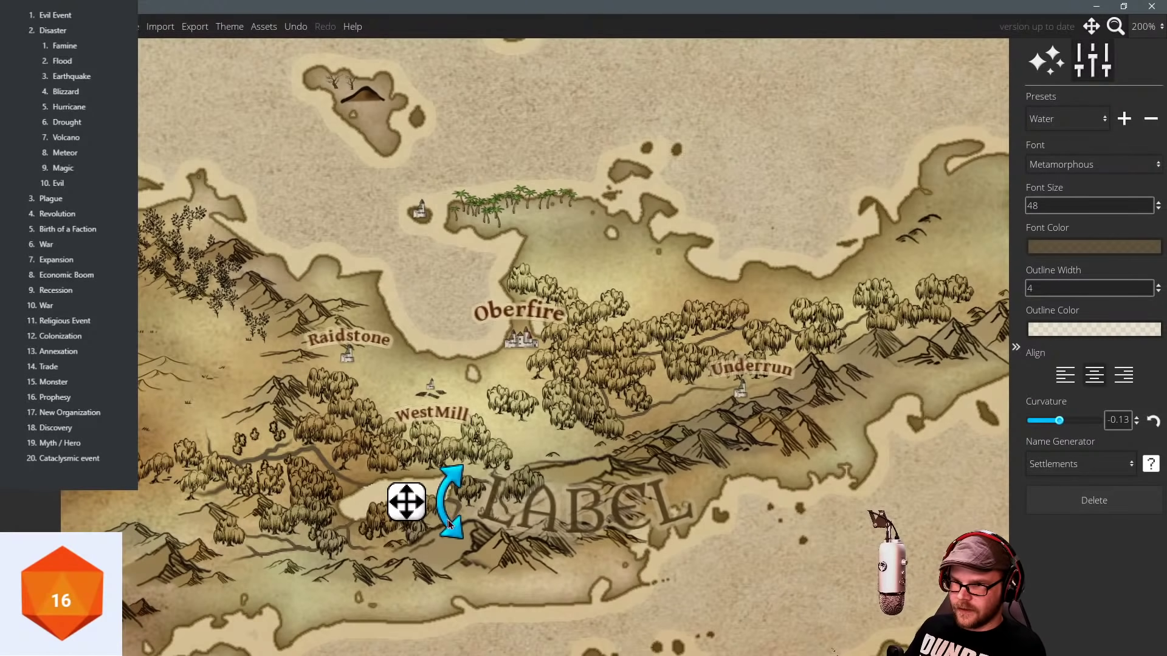
left_click_drag(447, 520, 460, 541)
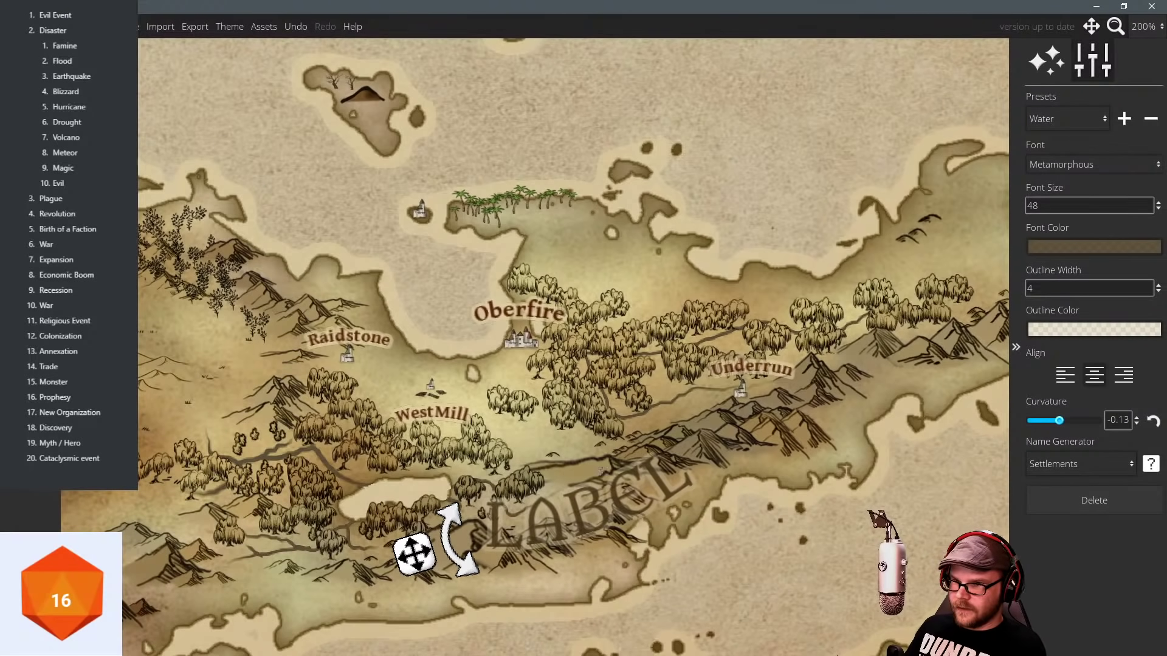
Generate names for the tilted label, switching the name generator from Settlements to Bodies Of Water, until it reads Strickened Depths.
left_click(1150, 464)
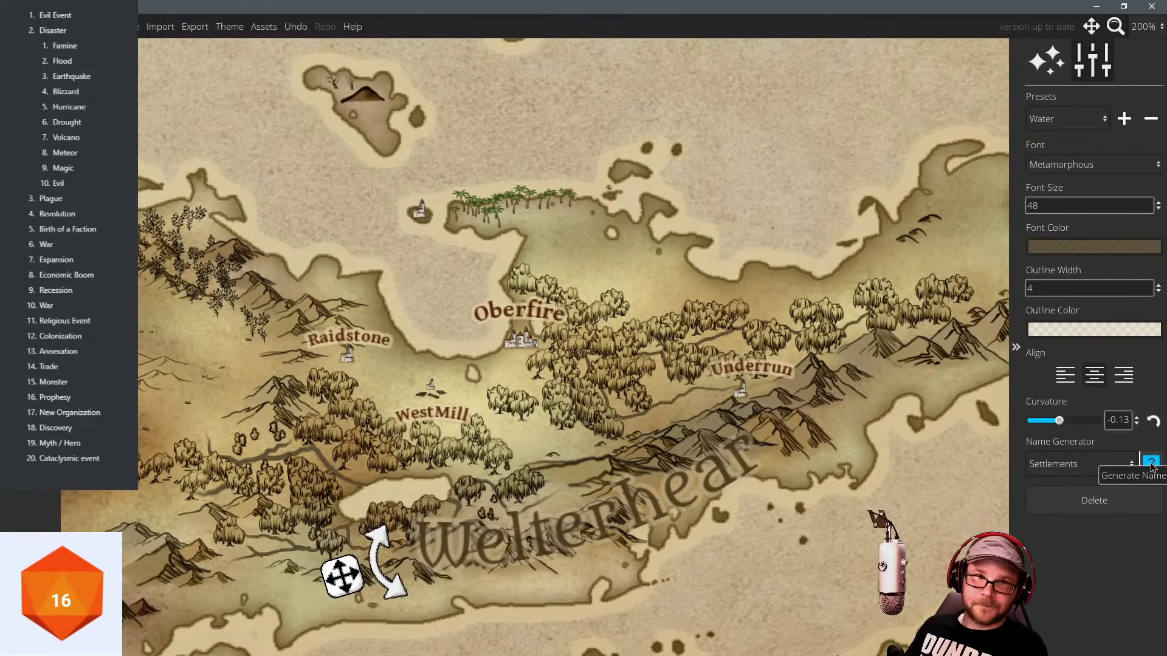
left_click(1150, 464)
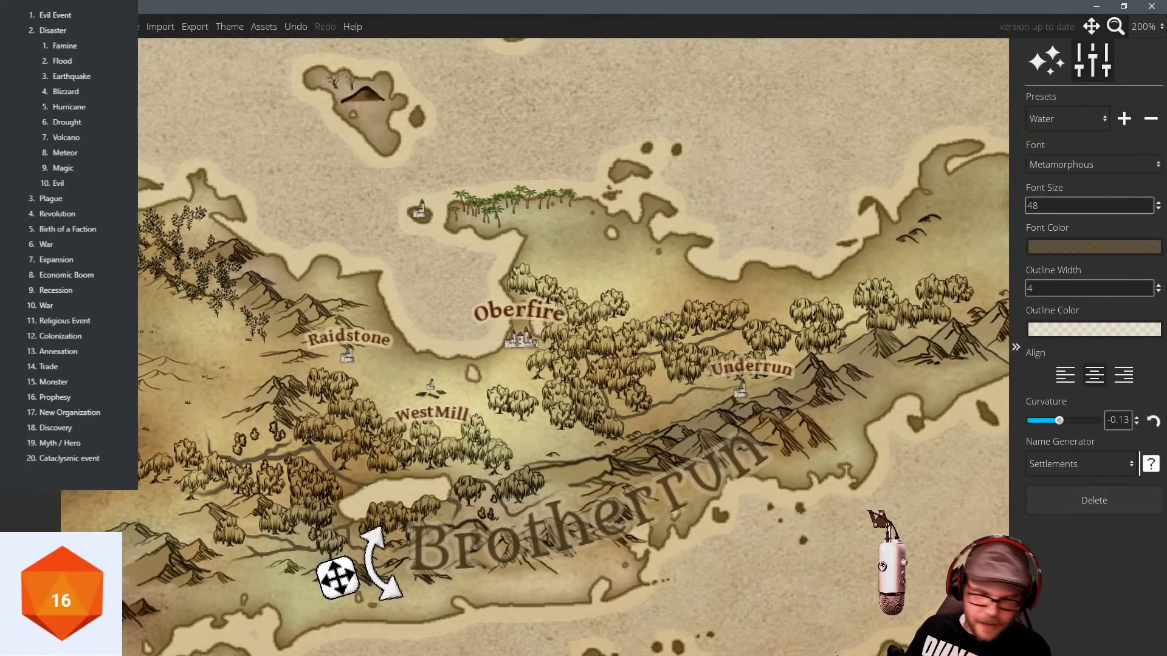
left_click_drag(638, 398, 610, 329)
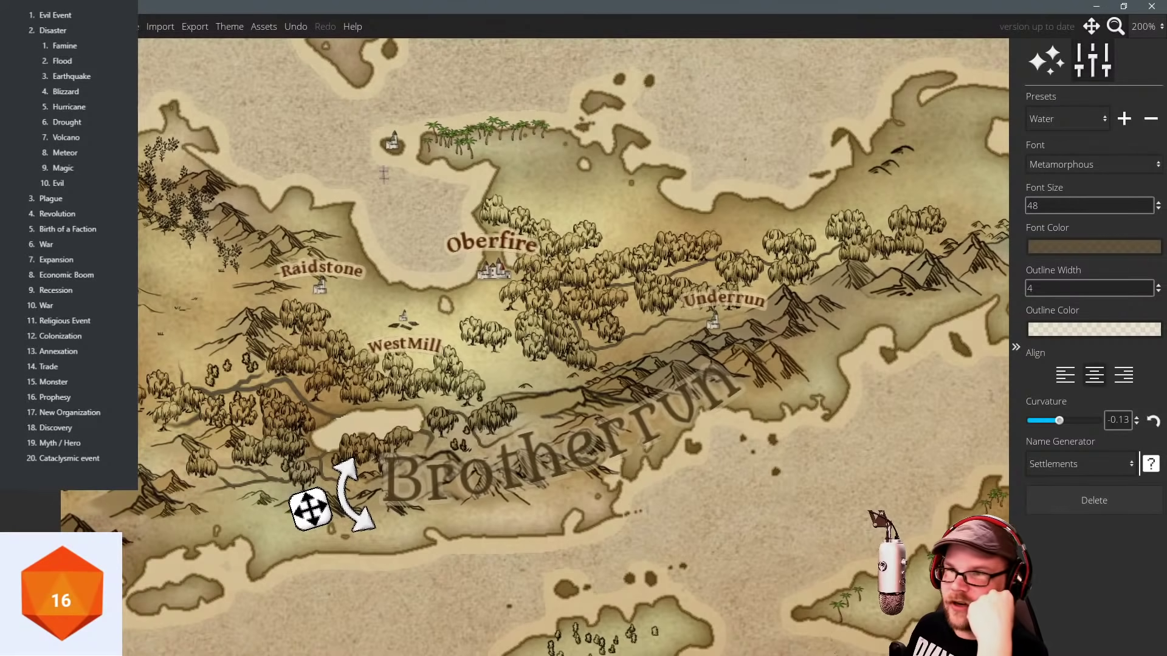
left_click_drag(589, 202, 625, 198)
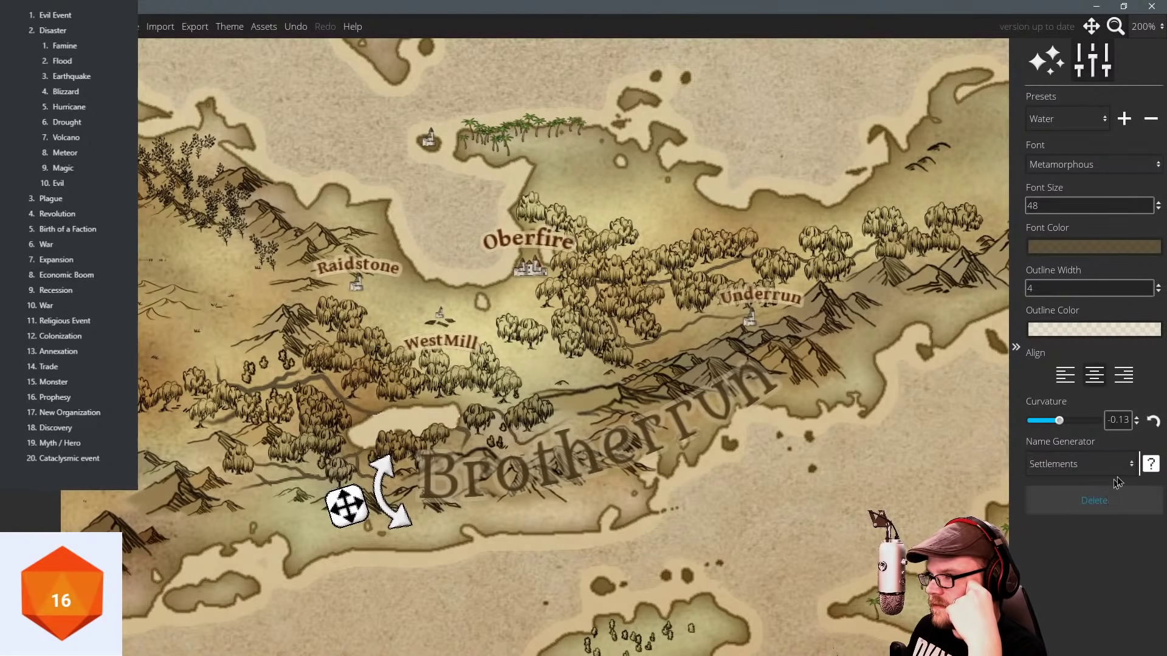
left_click(1151, 465)
left_click(1129, 466)
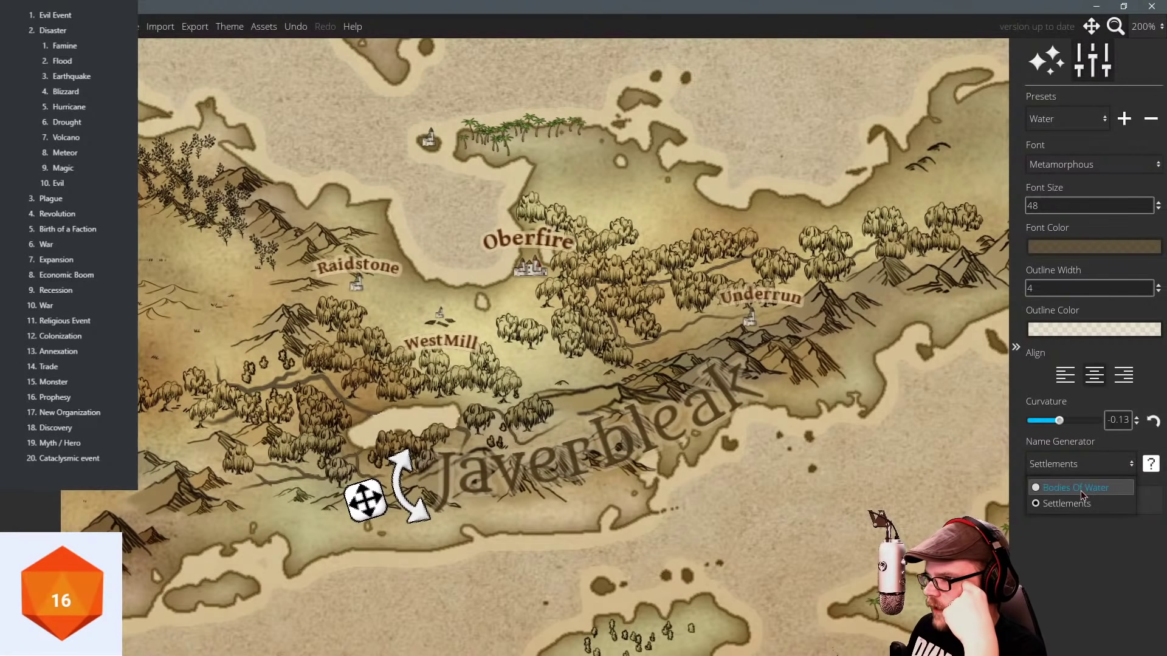
left_click(1080, 488)
left_click(1152, 465)
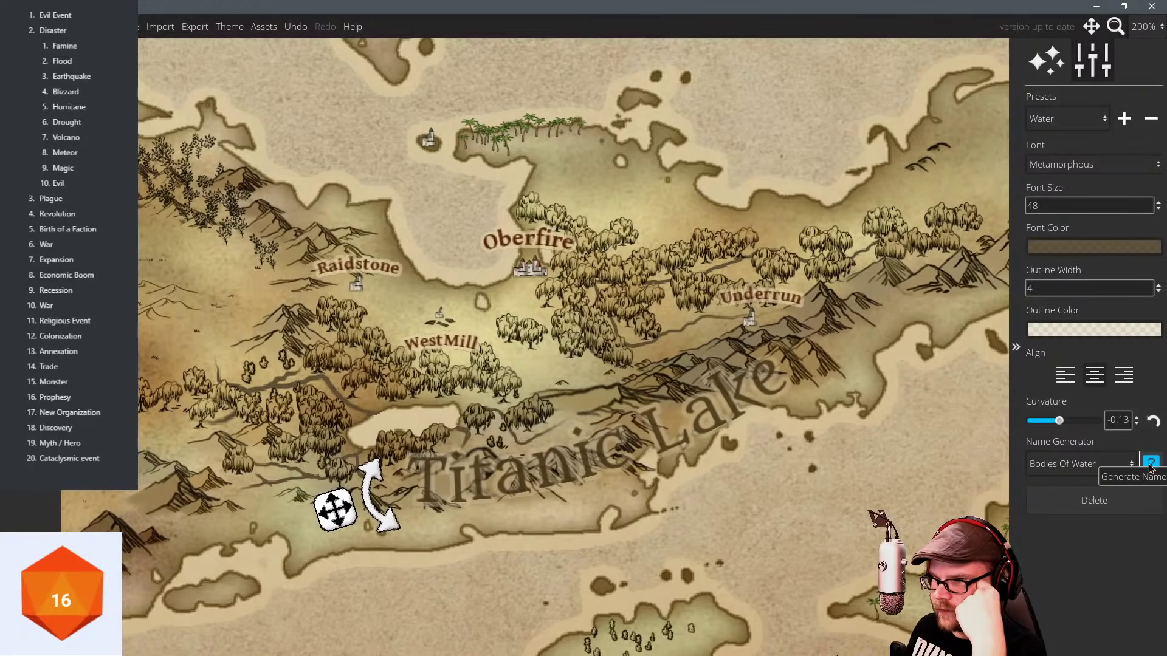
left_click(1151, 465)
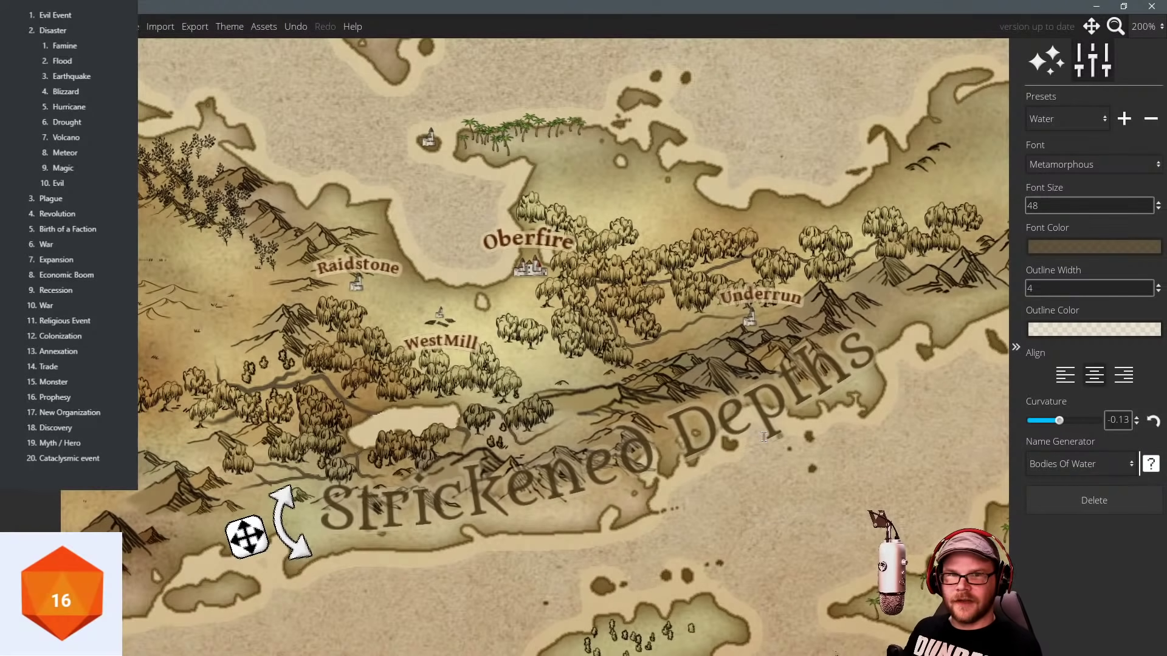
Move the Strickened Depths label west across the dark chasm and delete the stray label placed there.
left_click_drag(790, 372, 868, 370)
scroll(606, 333, "down", 2)
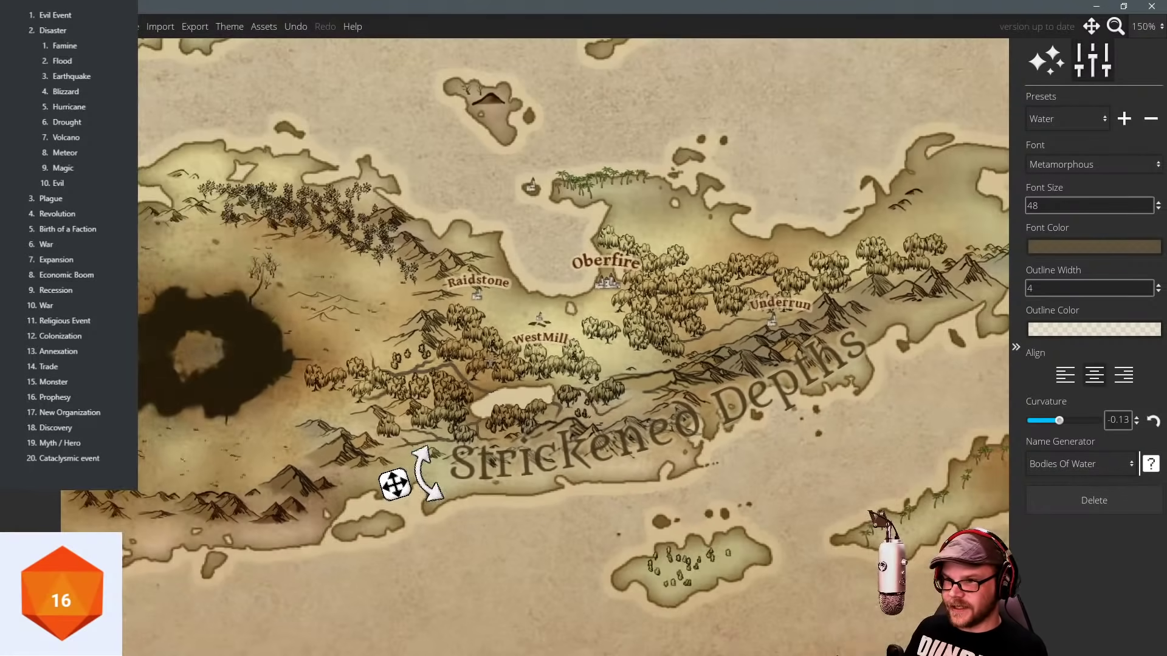
left_click_drag(460, 468, 466, 467)
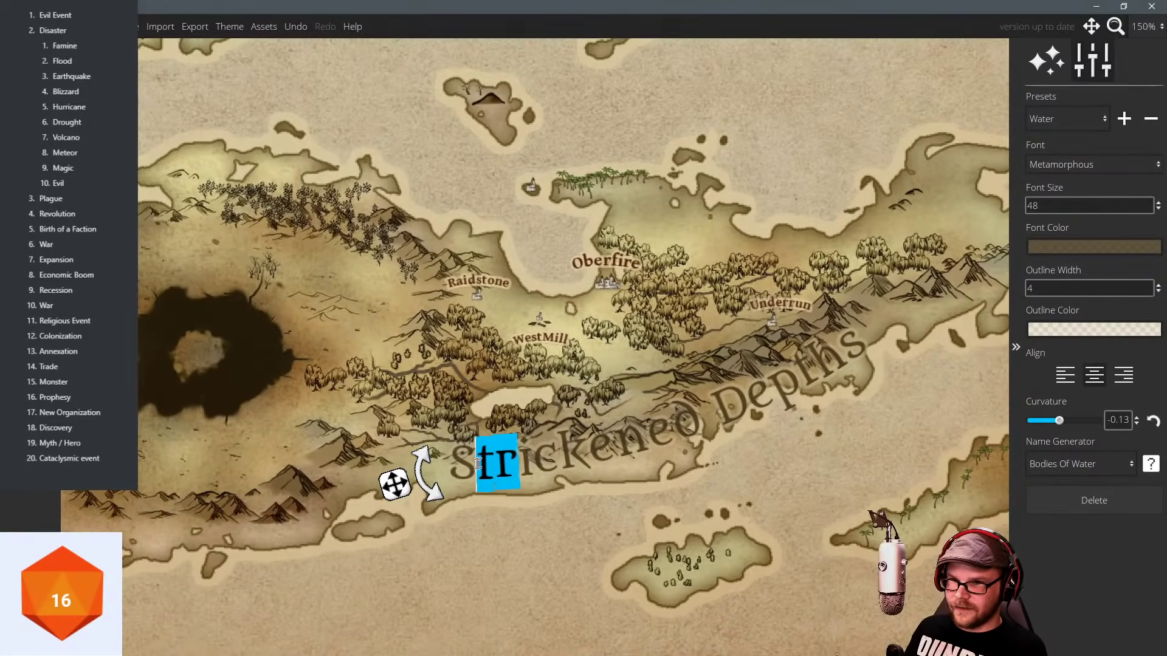
left_click_drag(398, 488, 78, 362)
left_click_drag(251, 377, 422, 374)
left_click(399, 386)
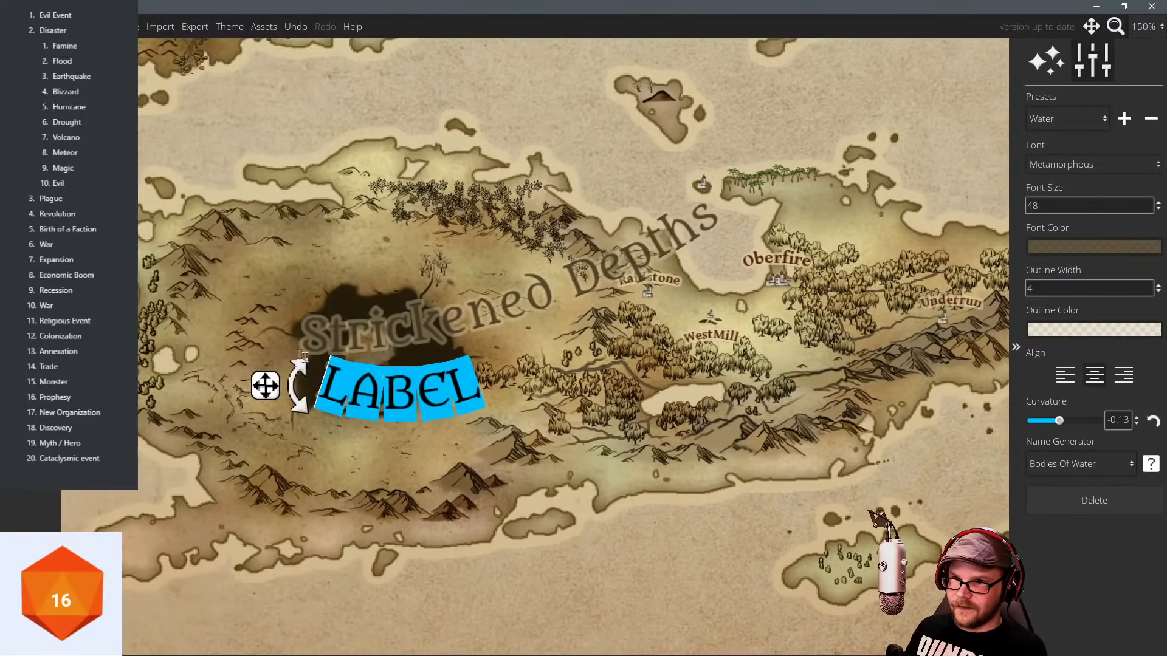
left_click(1052, 504)
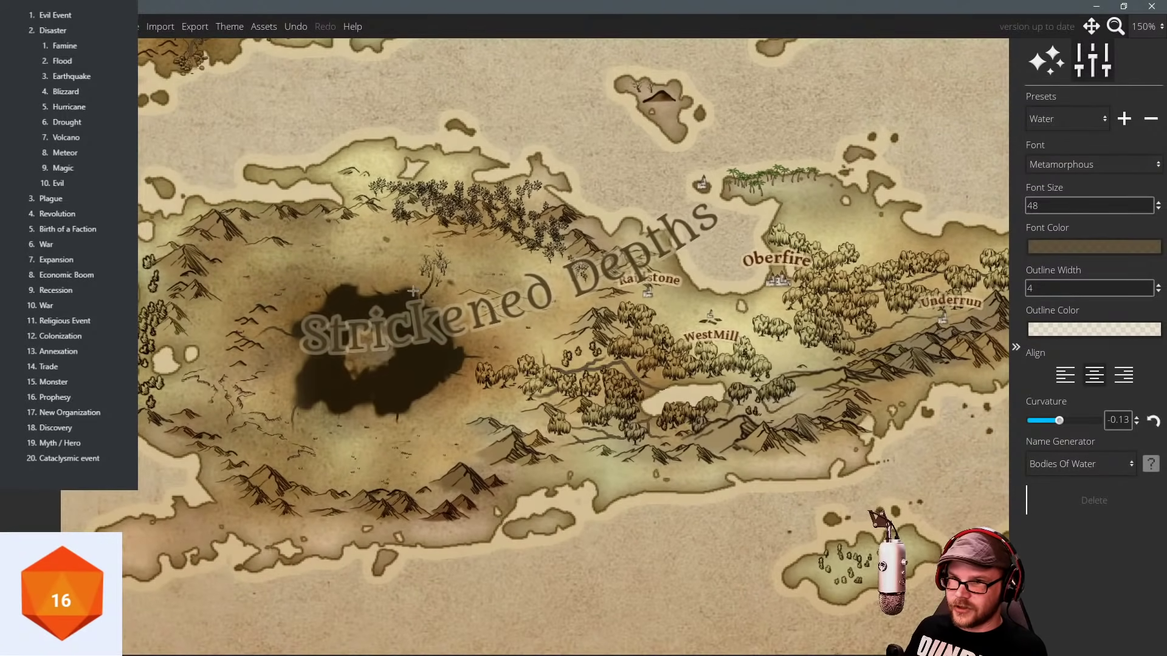
left_click(433, 321)
left_click_drag(247, 356, 127, 402)
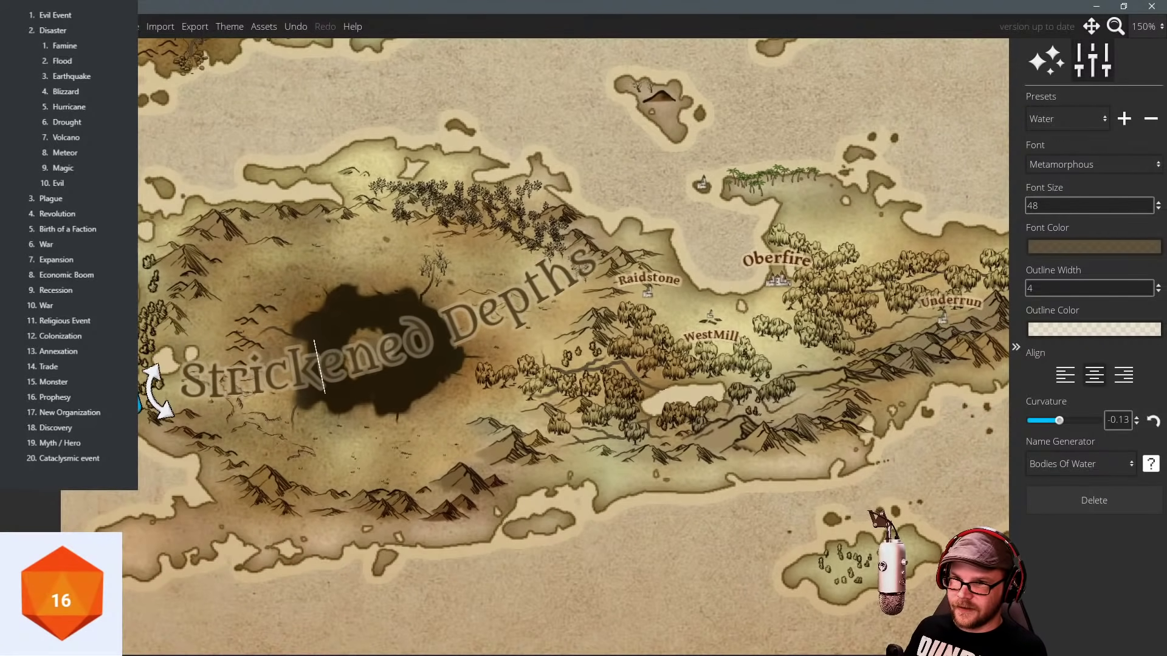
Reduce the Strickened Depths label to font size 25 and recenter it over the dark chasm.
left_click(1080, 208)
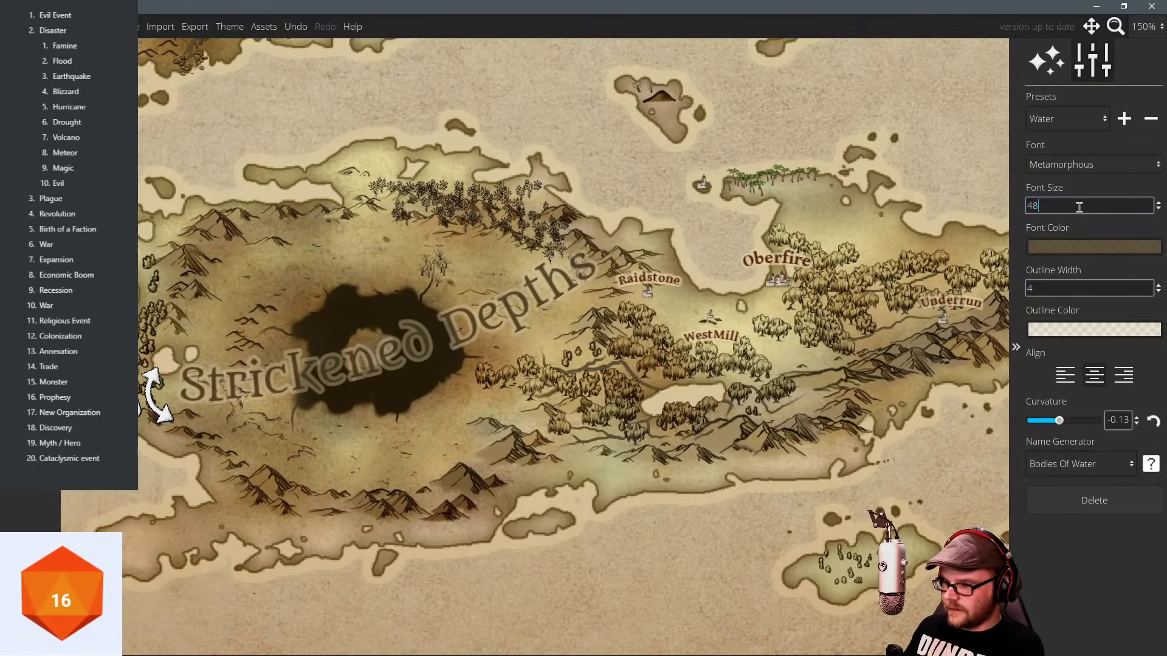
type("25")
key("Return")
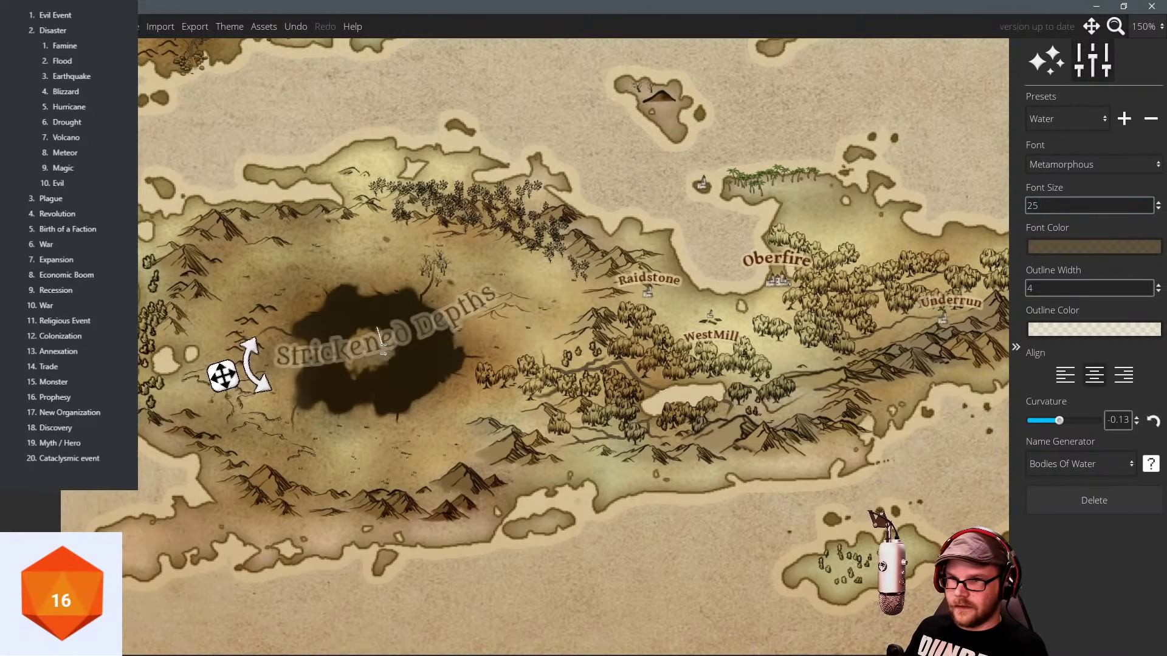
left_click_drag(223, 377, 211, 395)
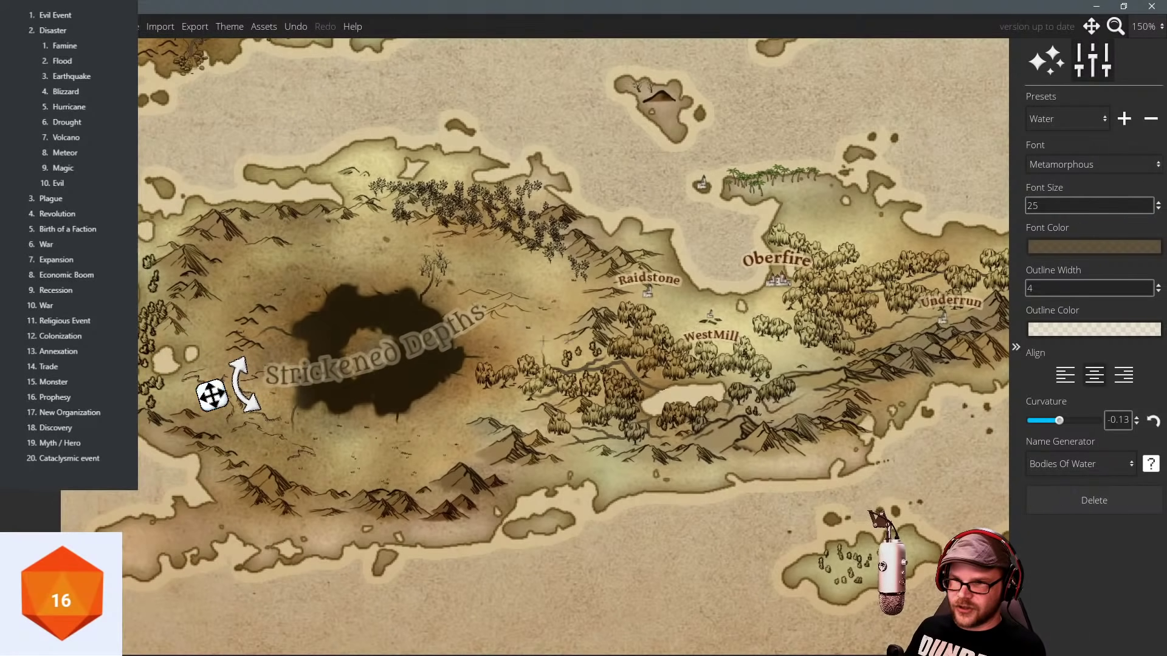
Change the Strickened Depths label's font color to near-black.
left_click(1056, 247)
left_click_drag(945, 157, 851, 249)
left_click(1081, 577)
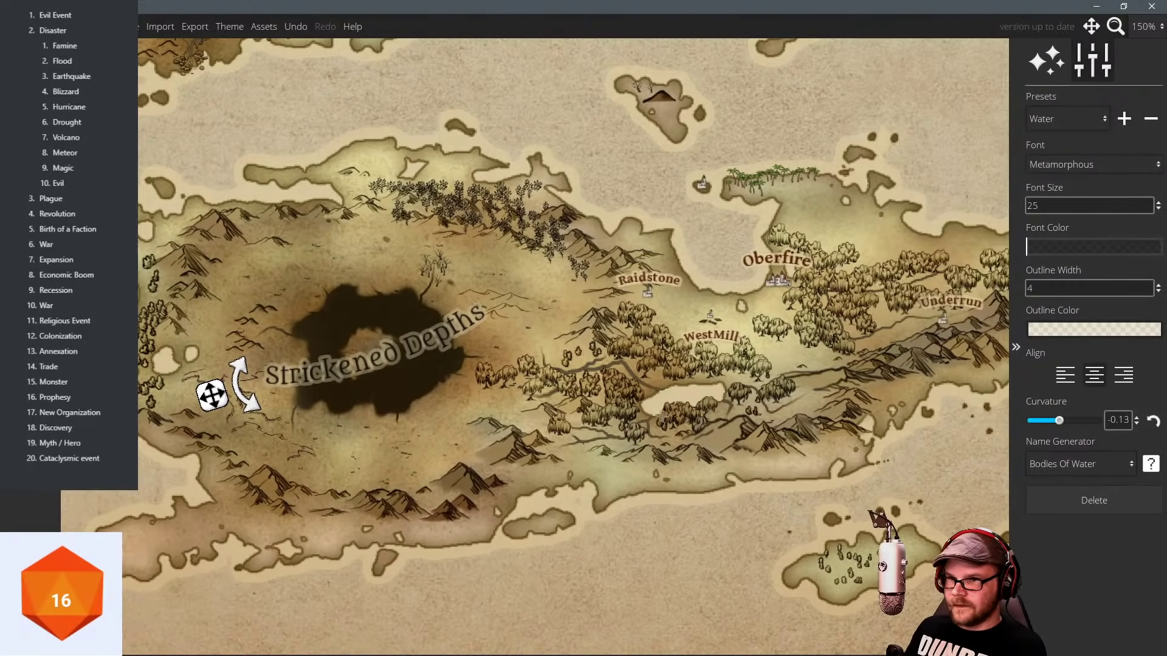
Add a label on the southern mountain range, tilted to rise toward the east, and name it Steadpeaks.
left_click_drag(760, 406, 627, 411)
left_click_drag(723, 378, 643, 367)
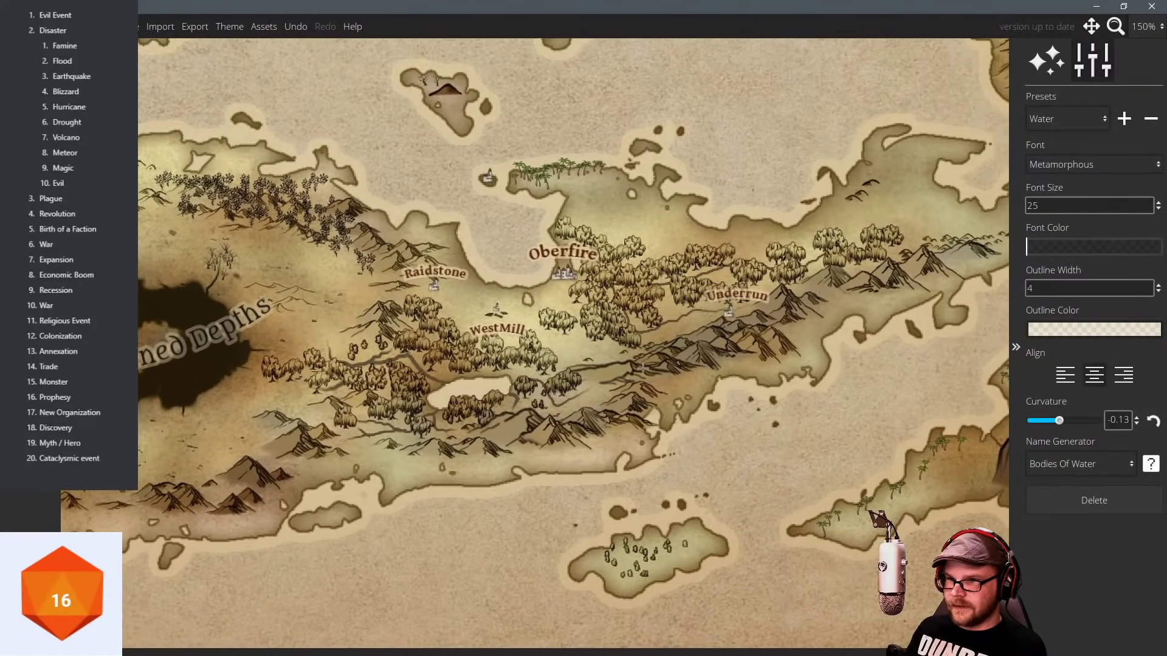
left_click(617, 403)
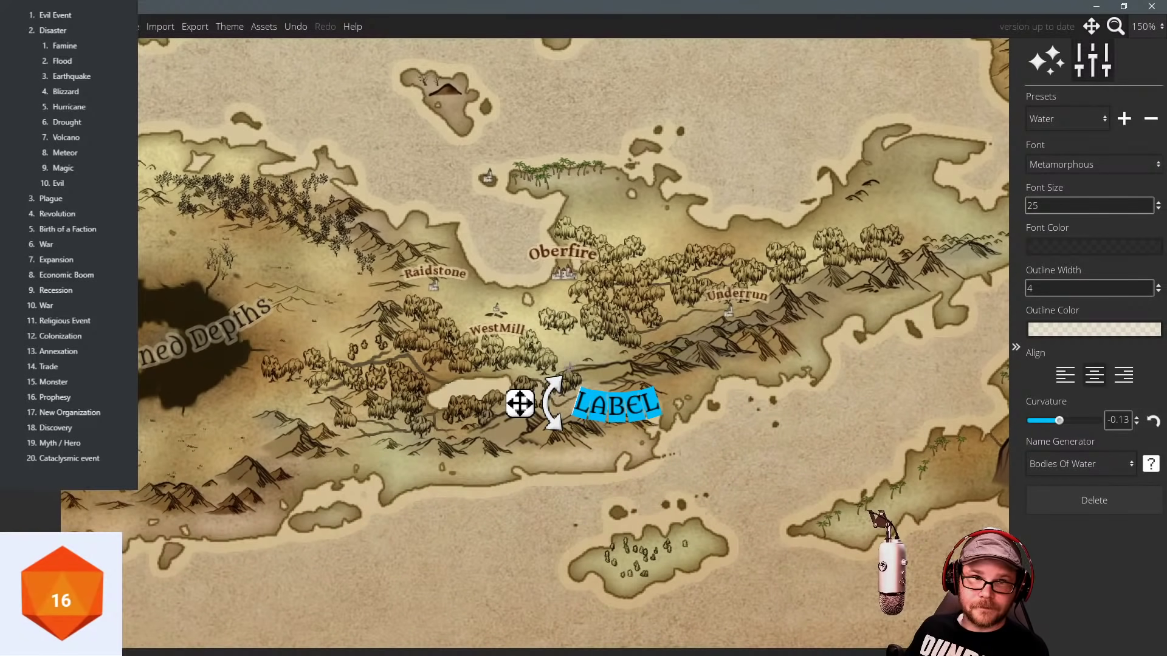
left_click_drag(553, 403, 562, 433)
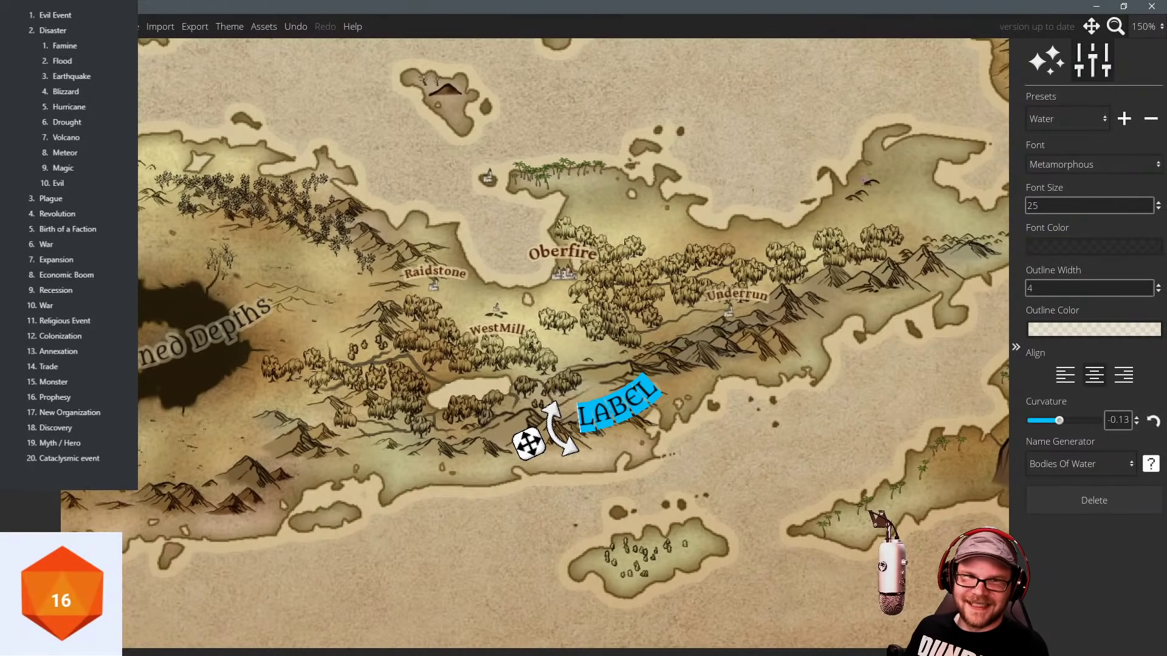
key("BackSpace")
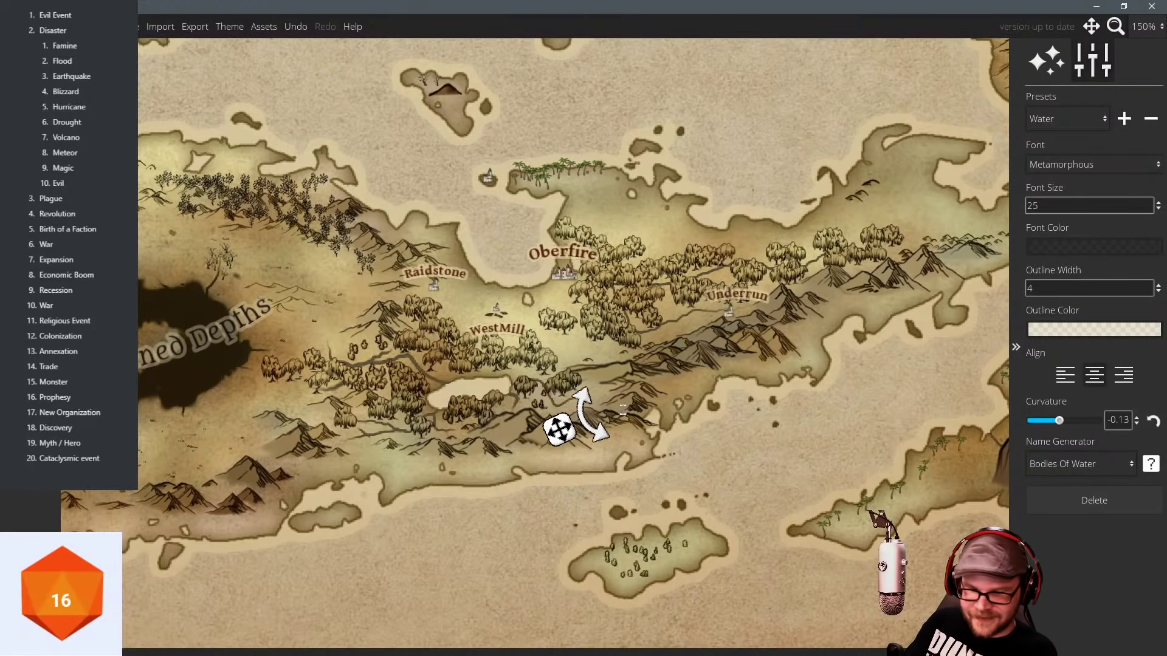
type("Steadpeaks")
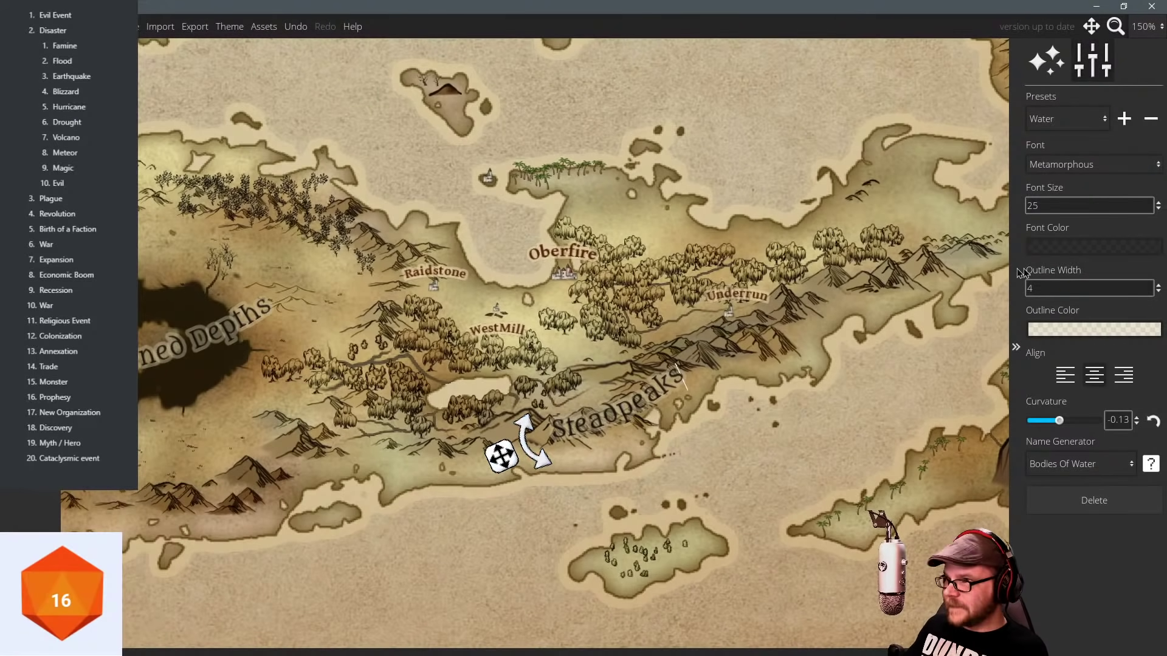
Set the Steadpeaks label's font size to 40.
double_click(1083, 203)
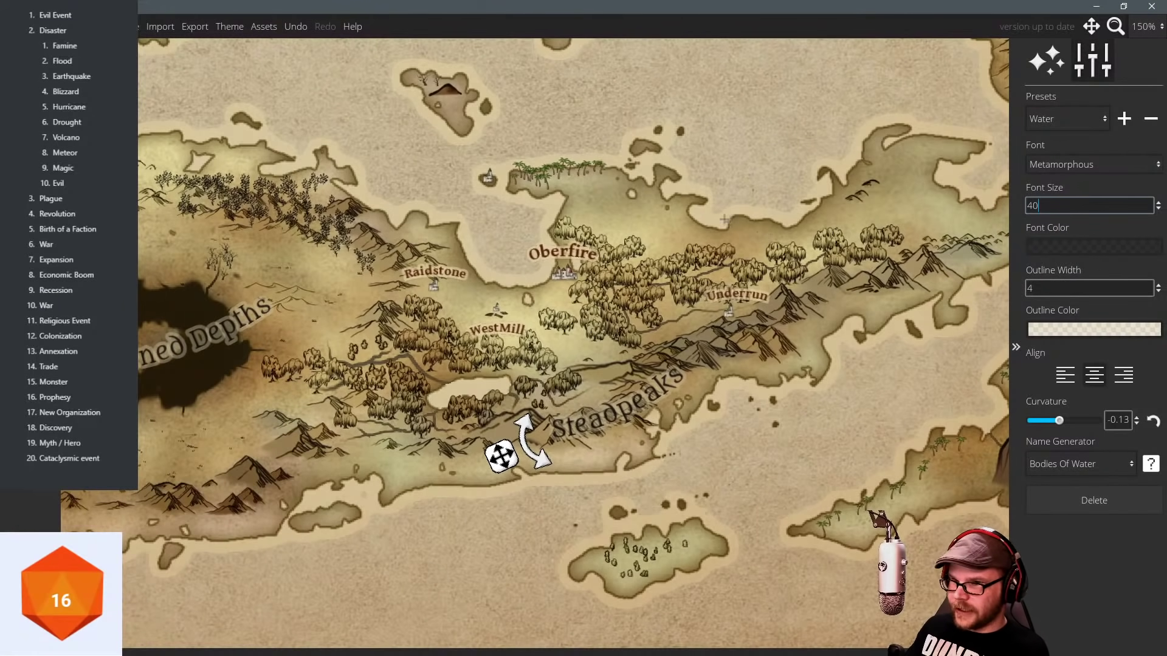
type("40")
key("Return")
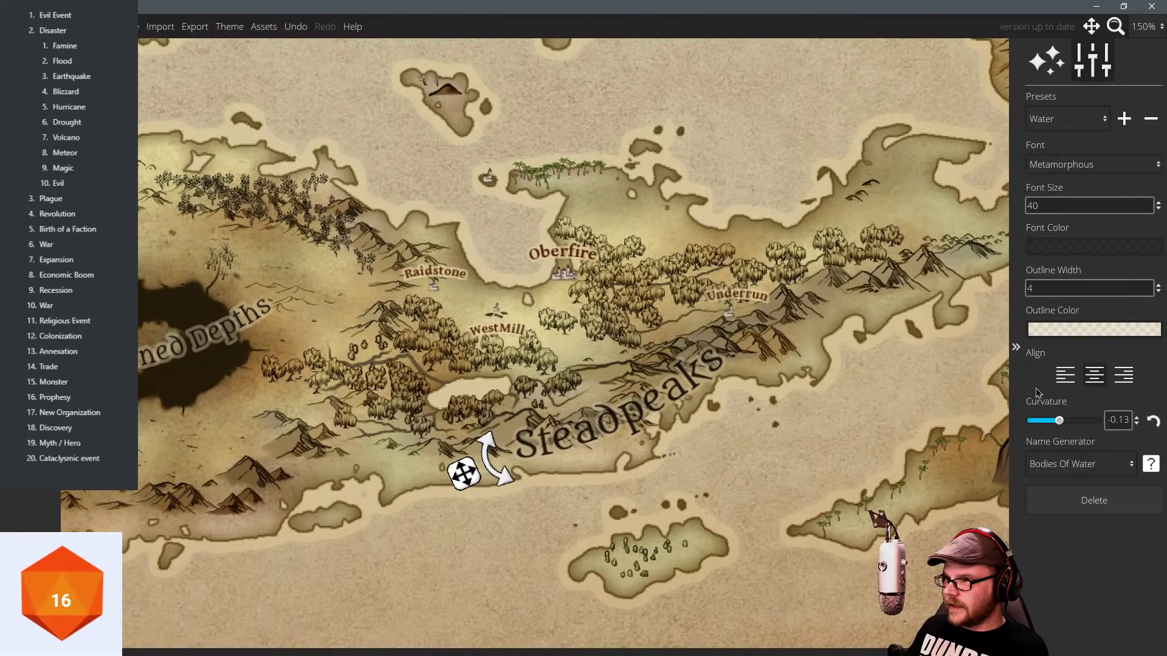
Change the Steadpeaks label's font color to a very dark brown, hex d1251b0b.
left_click(1074, 246)
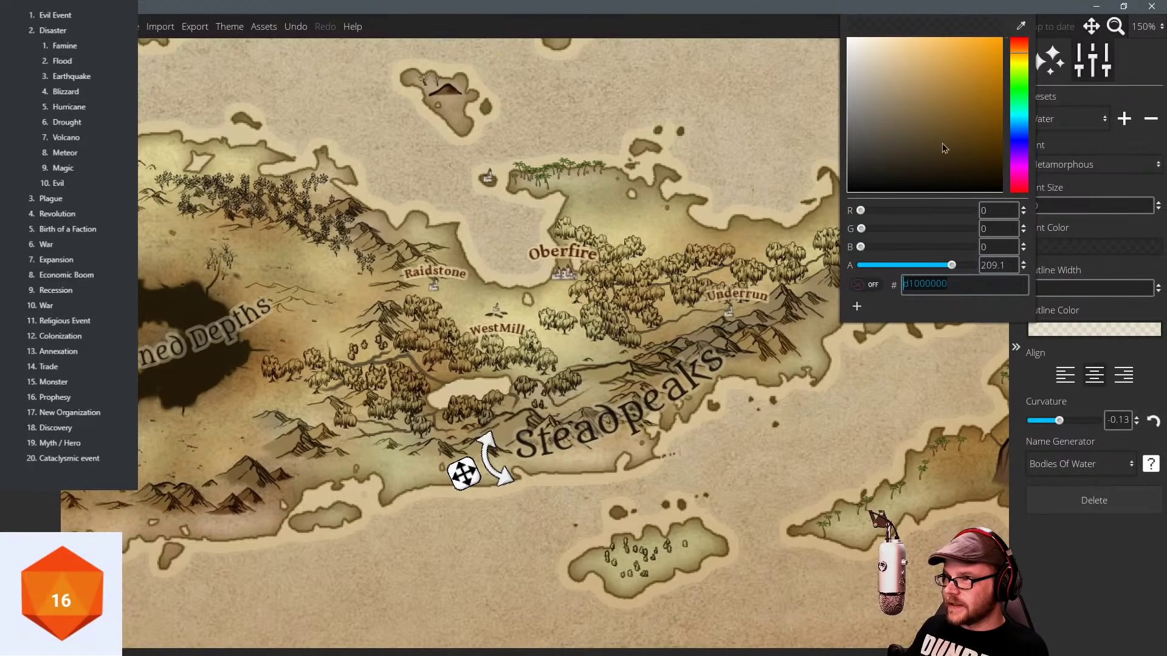
left_click(1020, 82)
left_click_drag(918, 117, 947, 154)
left_click(1019, 130)
left_click(965, 157)
mouse_move(1012, 133)
left_mouse_down()
mouse_move(1017, 153)
mouse_move(1023, 44)
mouse_move(1023, 57)
left_mouse_up()
mouse_move(950, 150)
left_mouse_down()
mouse_move(972, 166)
mouse_move(992, 160)
left_mouse_up()
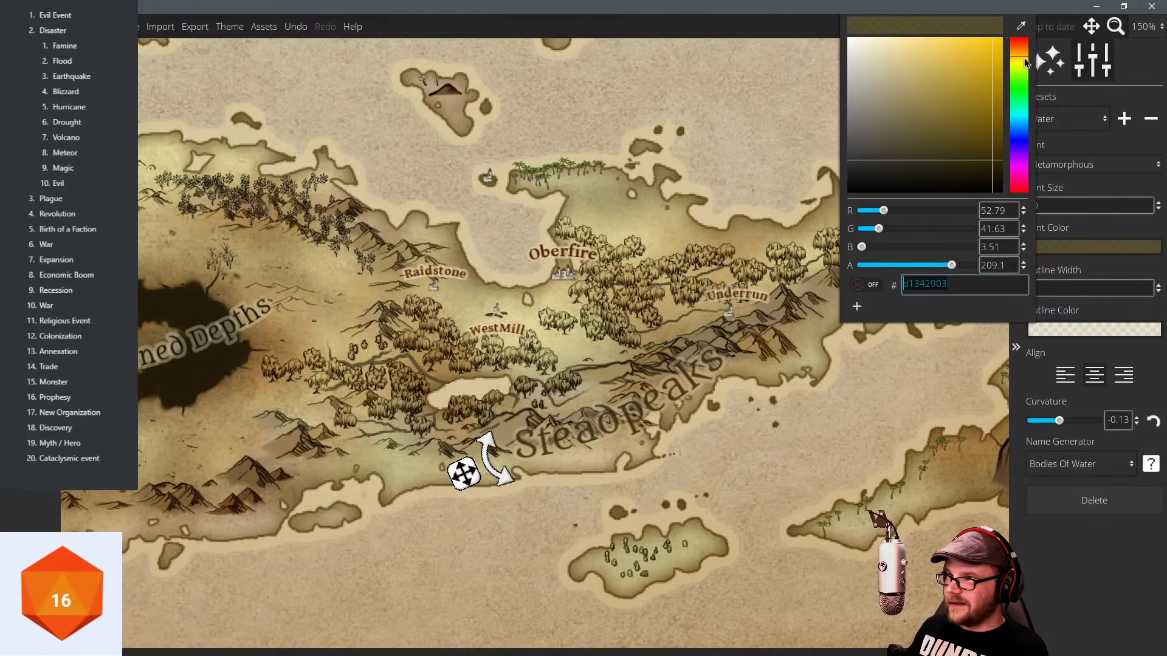
left_click_drag(1026, 62, 1025, 53)
mouse_move(951, 159)
left_mouse_down()
mouse_move(947, 178)
mouse_move(955, 170)
left_mouse_up()
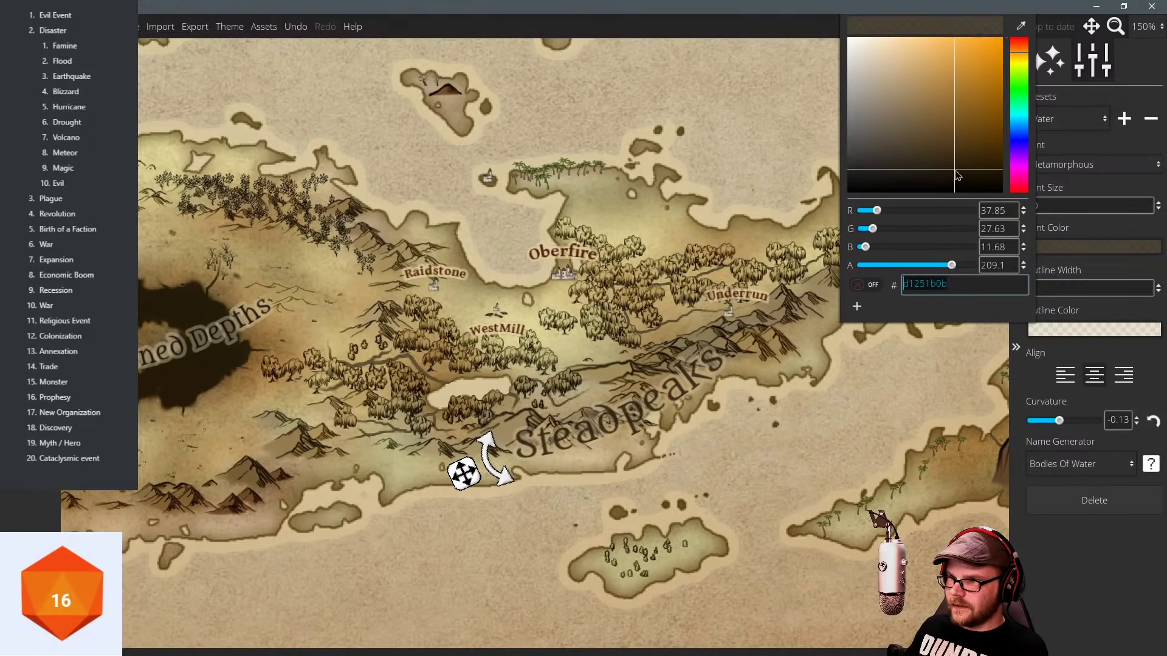
left_click(1055, 549)
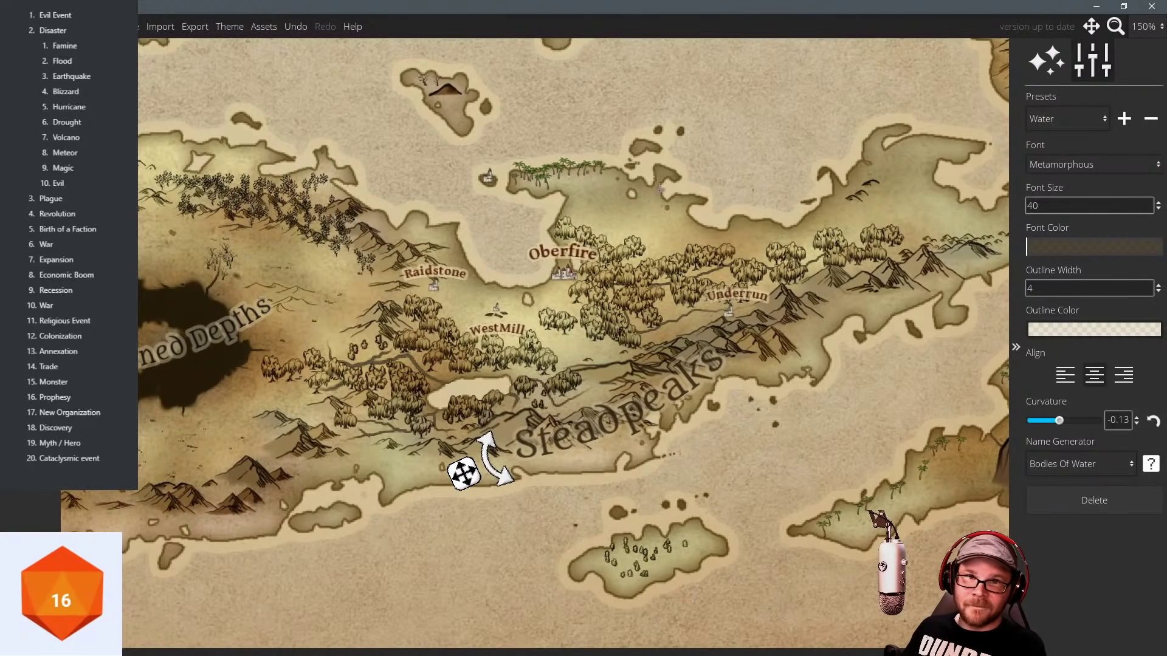
left_click_drag(459, 181, 671, 351)
scroll(619, 252, "down", 2)
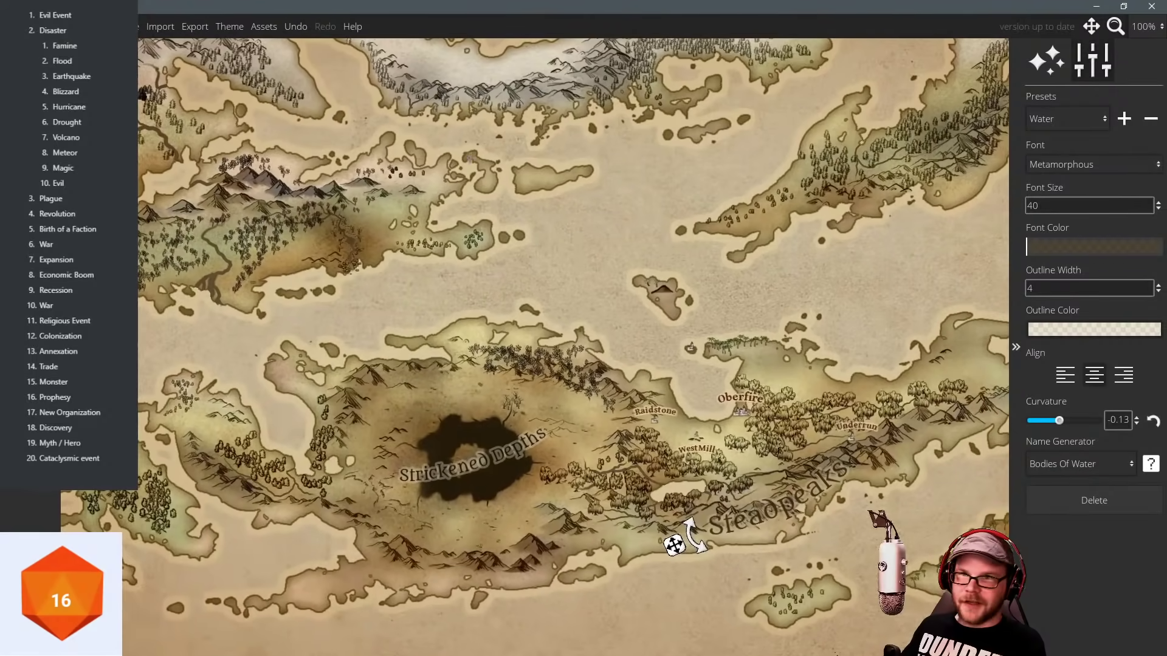
left_click_drag(725, 379, 654, 247)
scroll(581, 300, "up", 3)
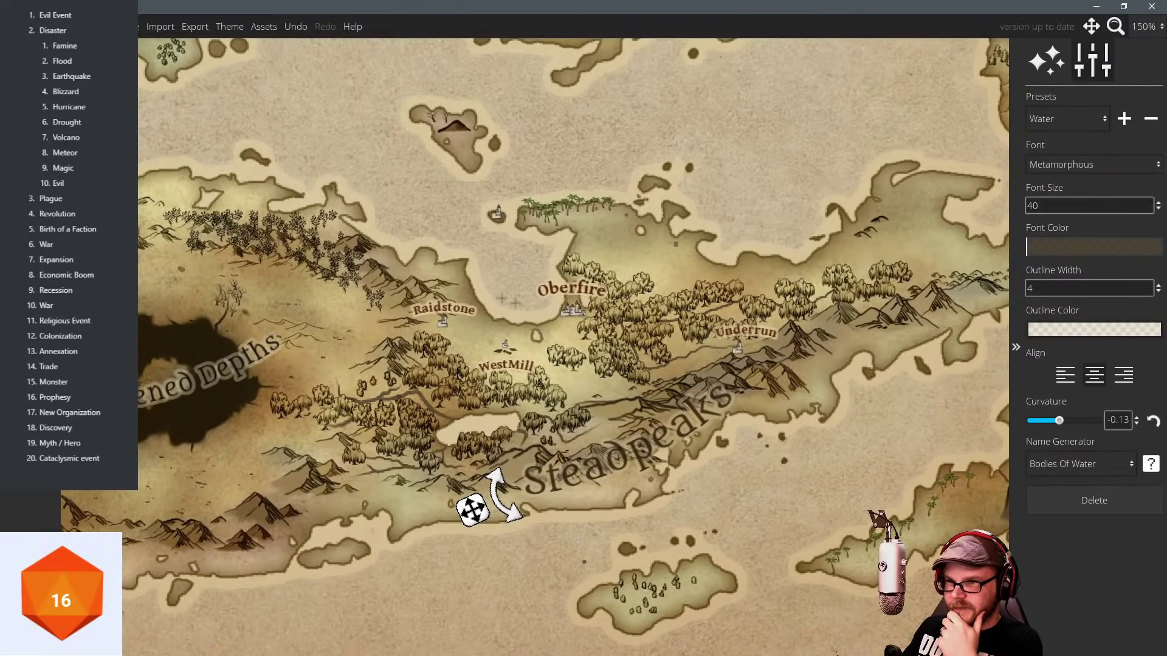
Deselect the Steadpeaks label and activate the Path tool with the closely spaced vertical-tick line style.
key("Escape")
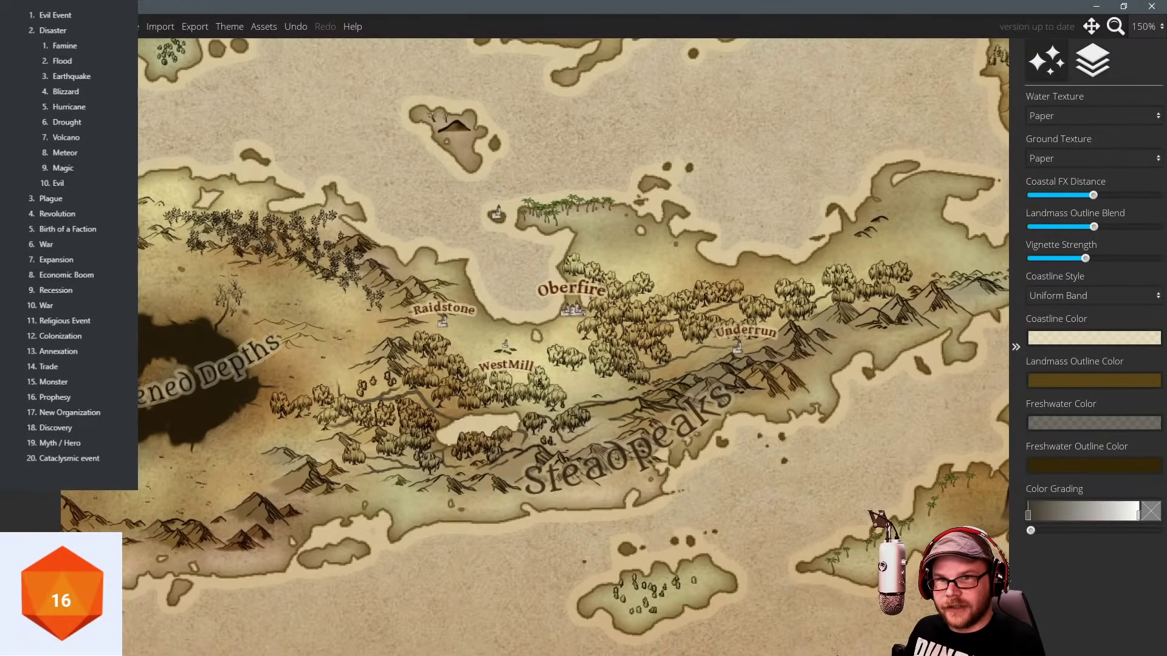
key("p")
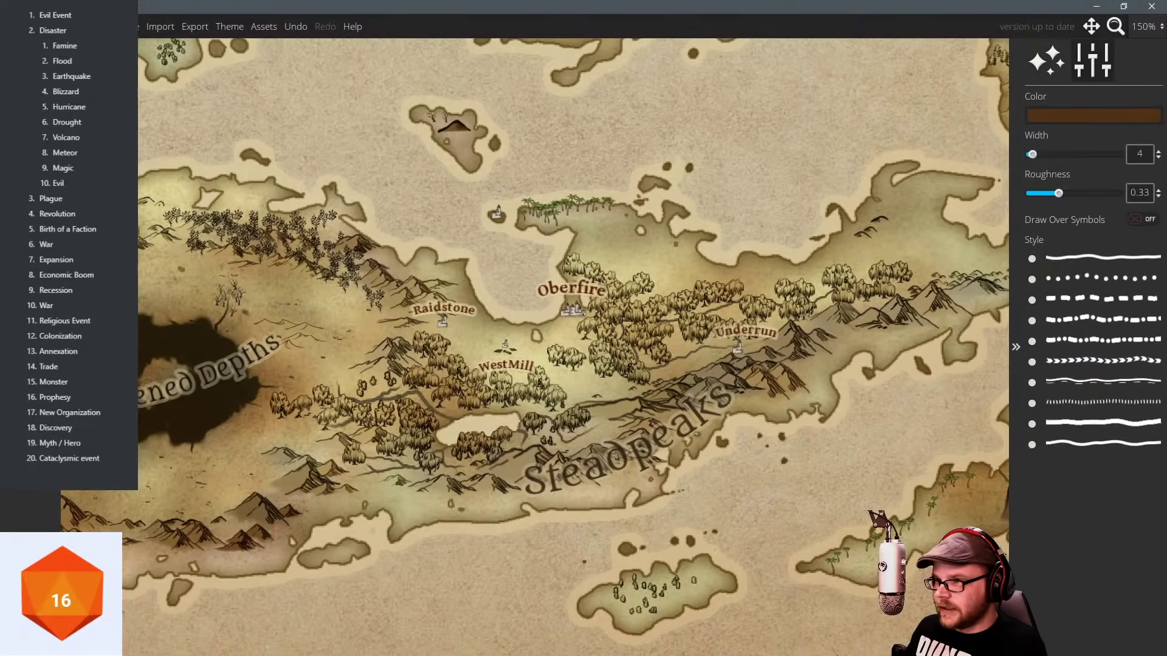
left_click(1063, 408)
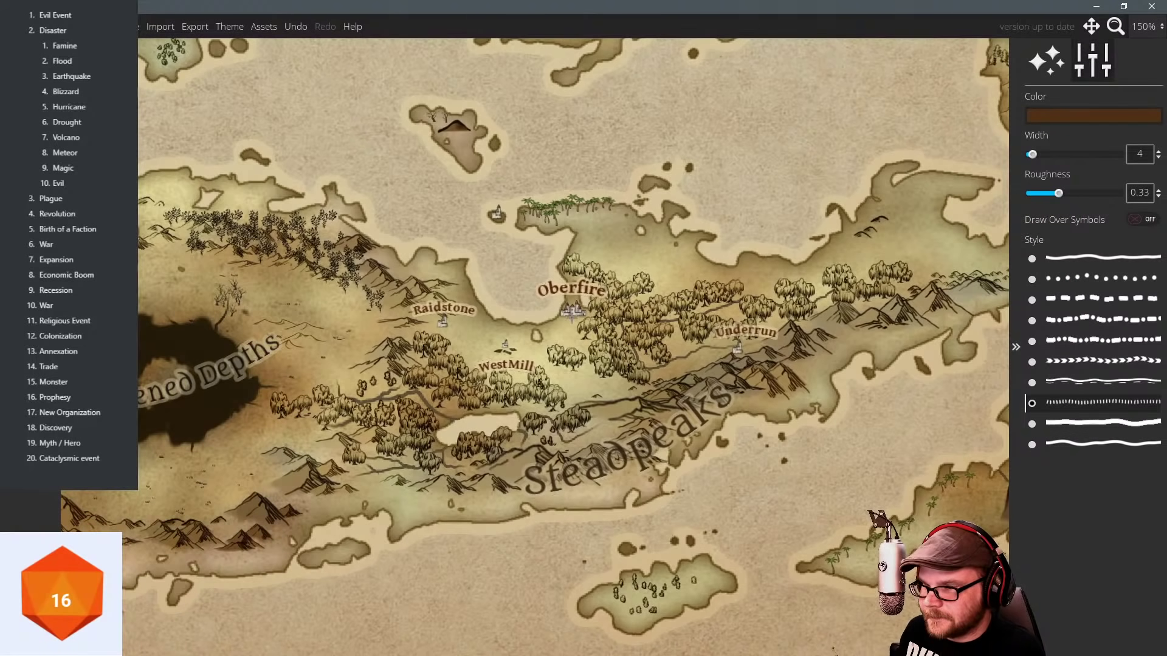
left_click(572, 313)
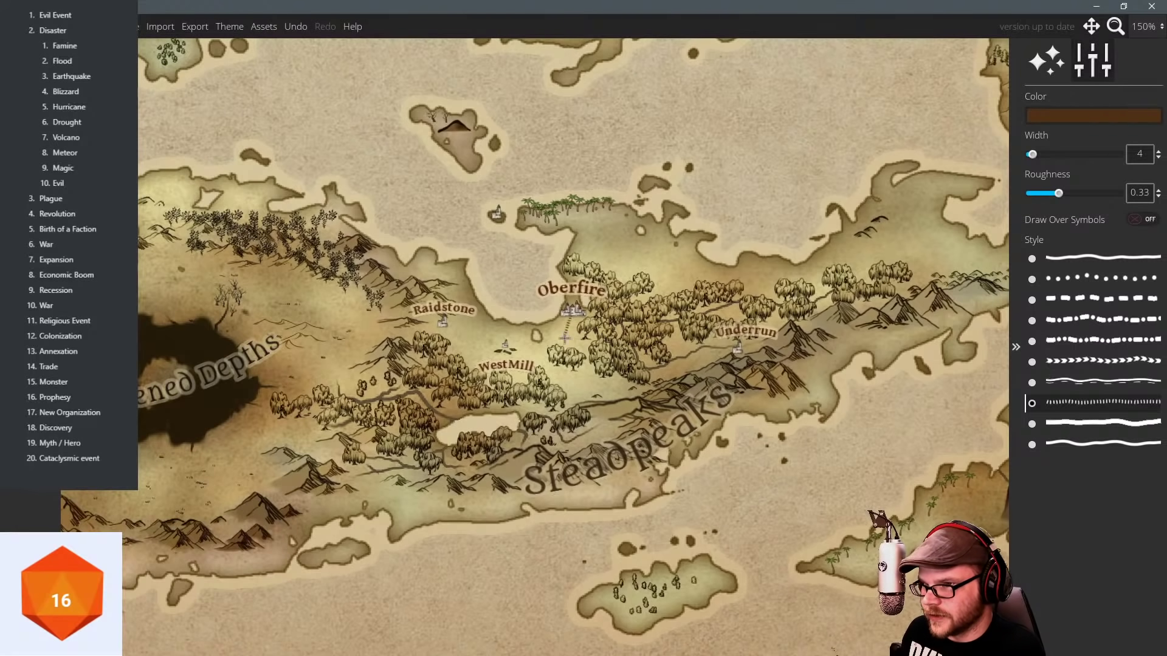
left_click(553, 344)
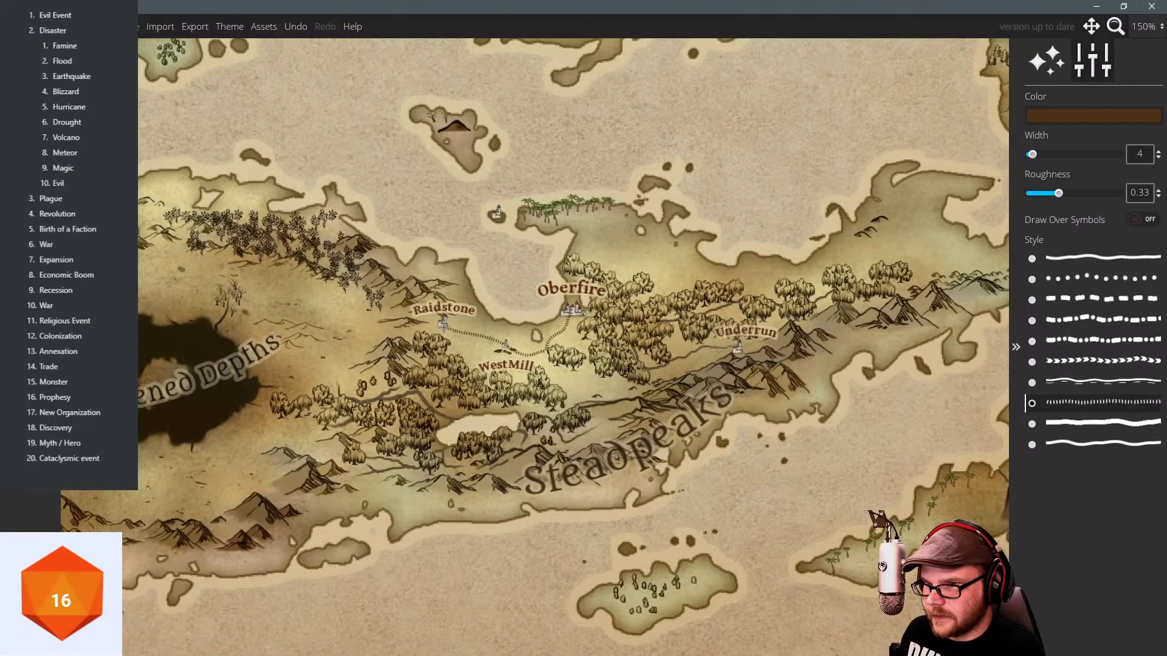
key("ctrl+z")
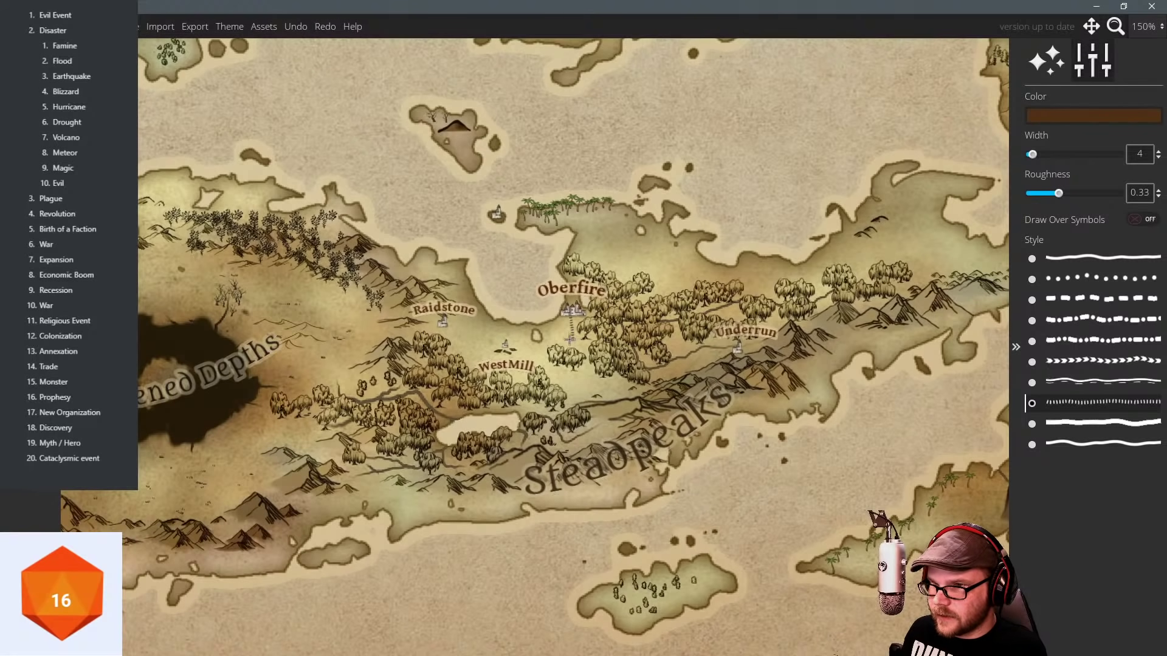
Draw a curved road from Oberfire through WestMill to Raidstone in the vertical-tick path style.
left_click(556, 339)
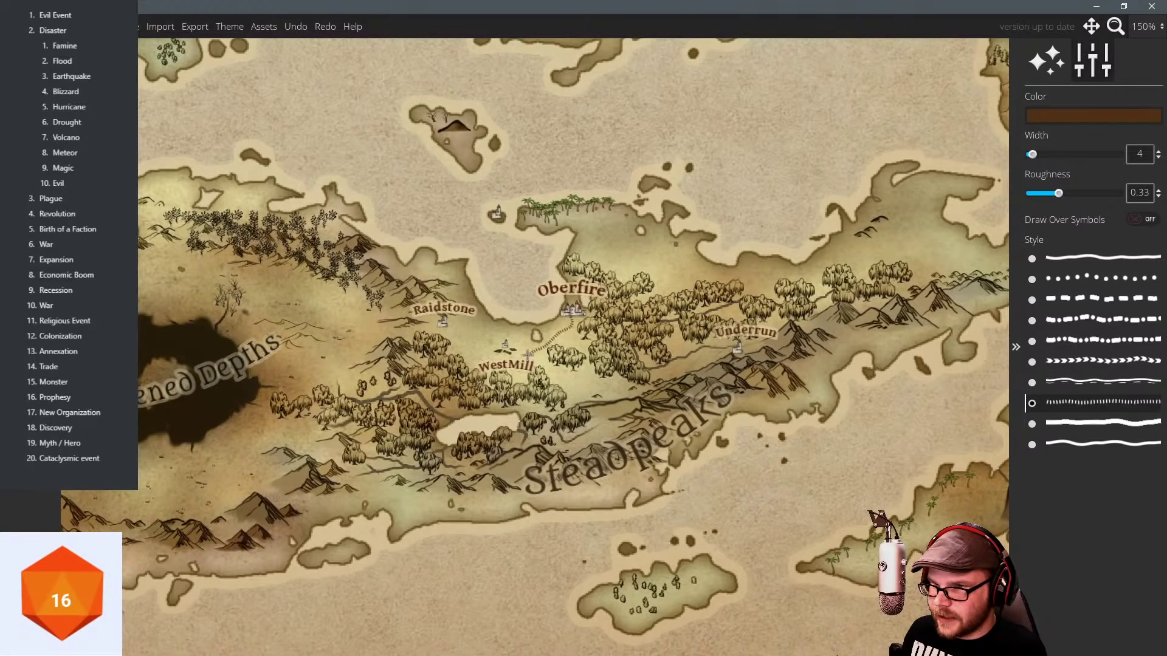
left_click(524, 356)
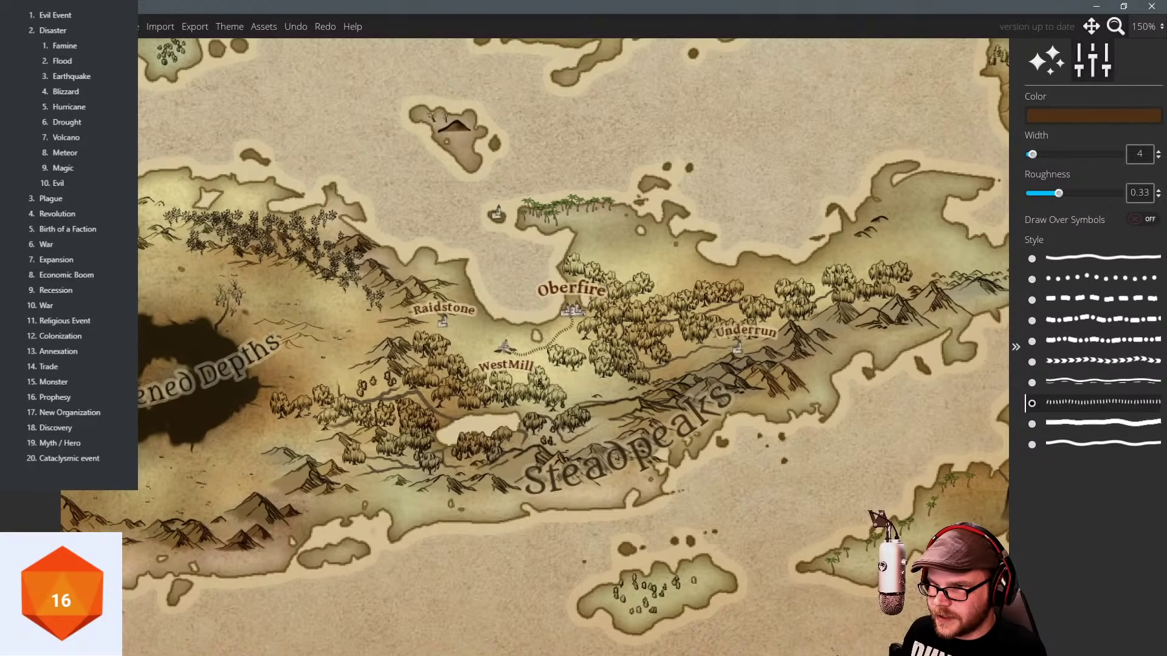
left_click(504, 348)
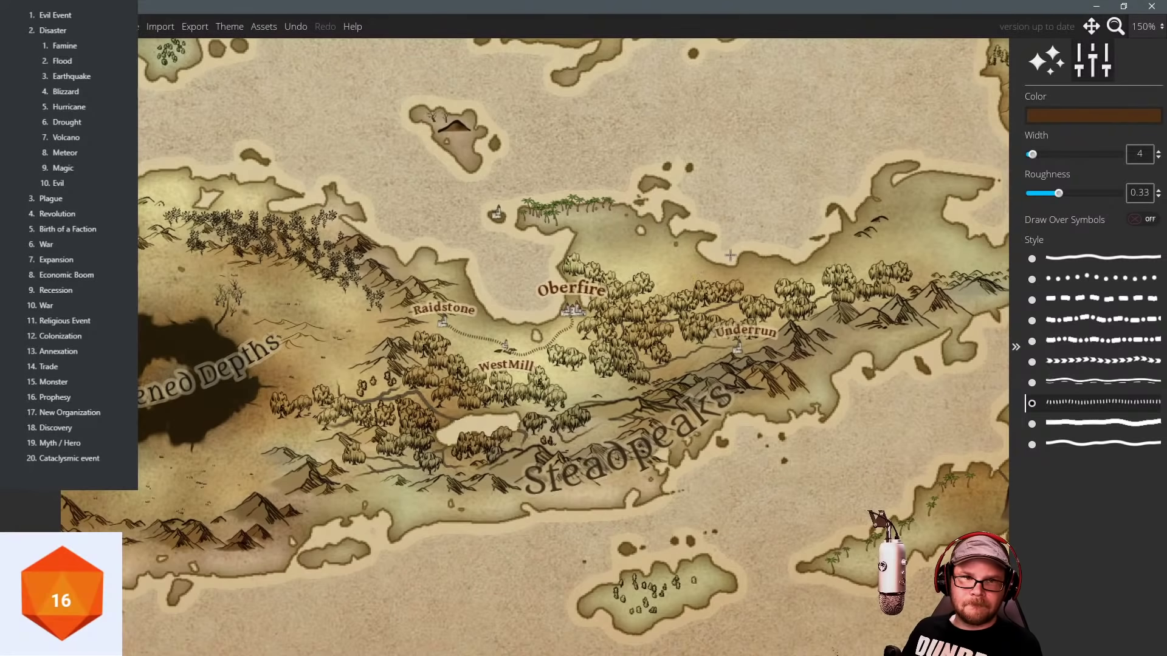
Switch to the Label tool, delete the stray label placed over the bay north of Oberfire, and apply the Town preset.
left_click_drag(730, 255, 696, 251)
left_click_drag(465, 223, 499, 248)
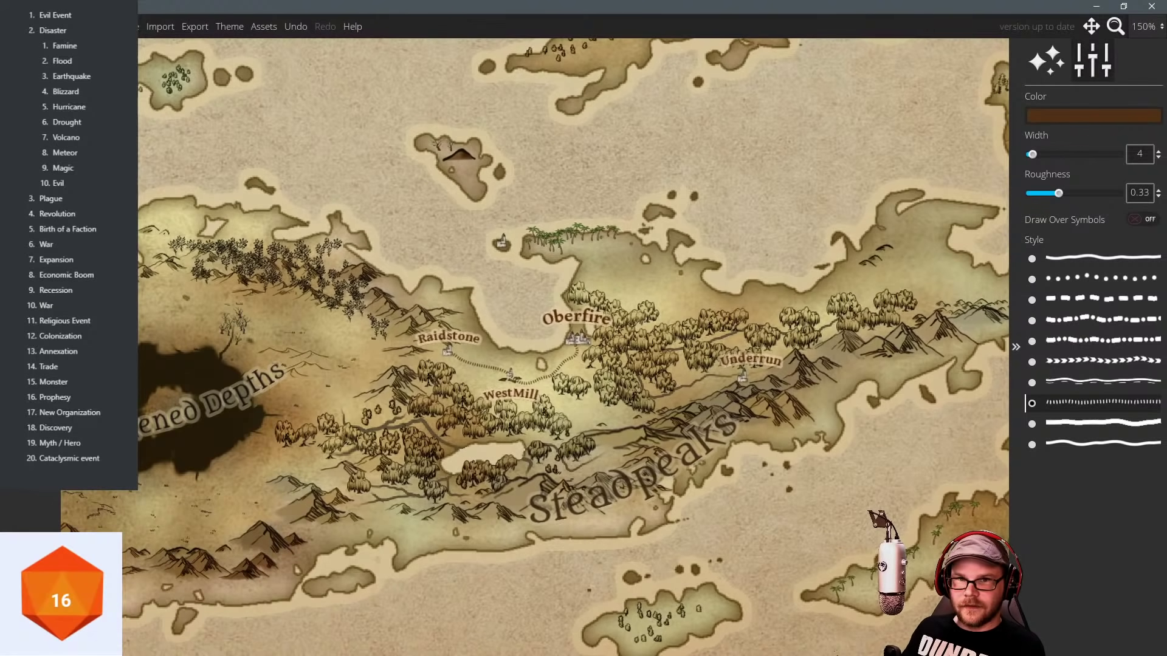
left_click(30, 225)
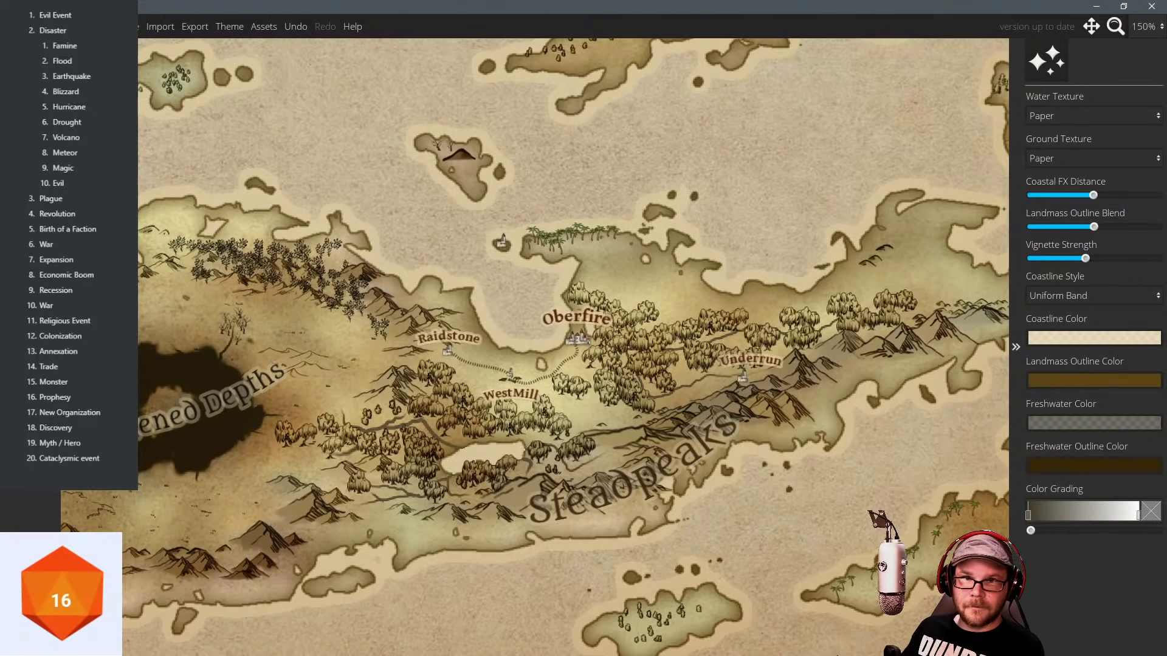
left_click(585, 313)
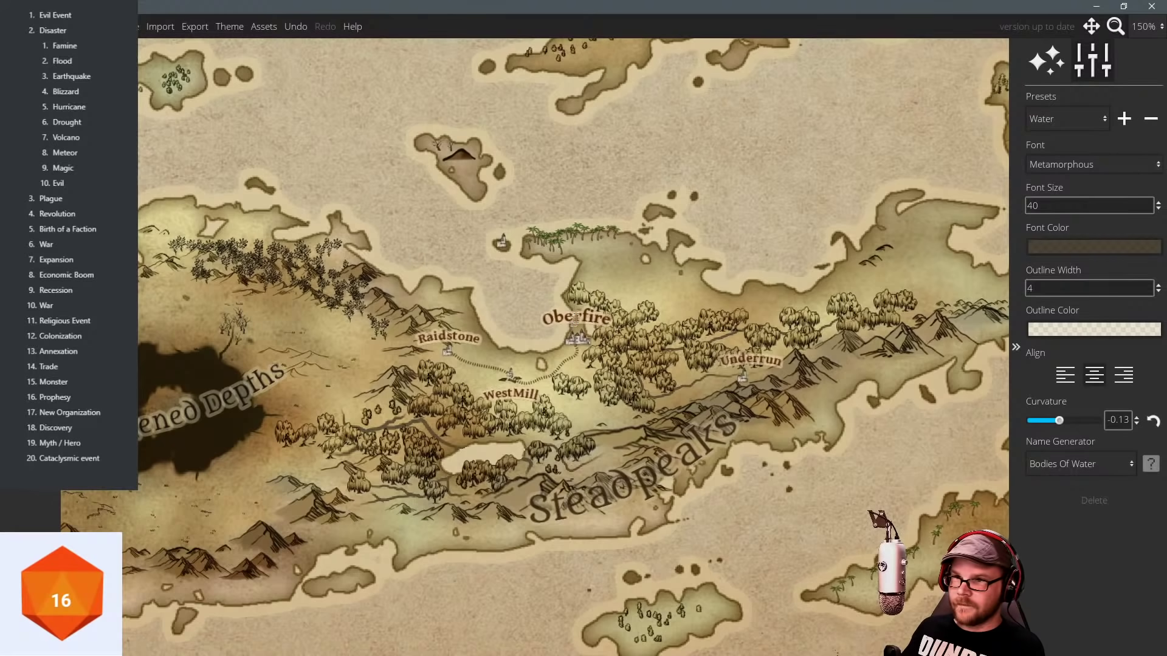
left_click(520, 257)
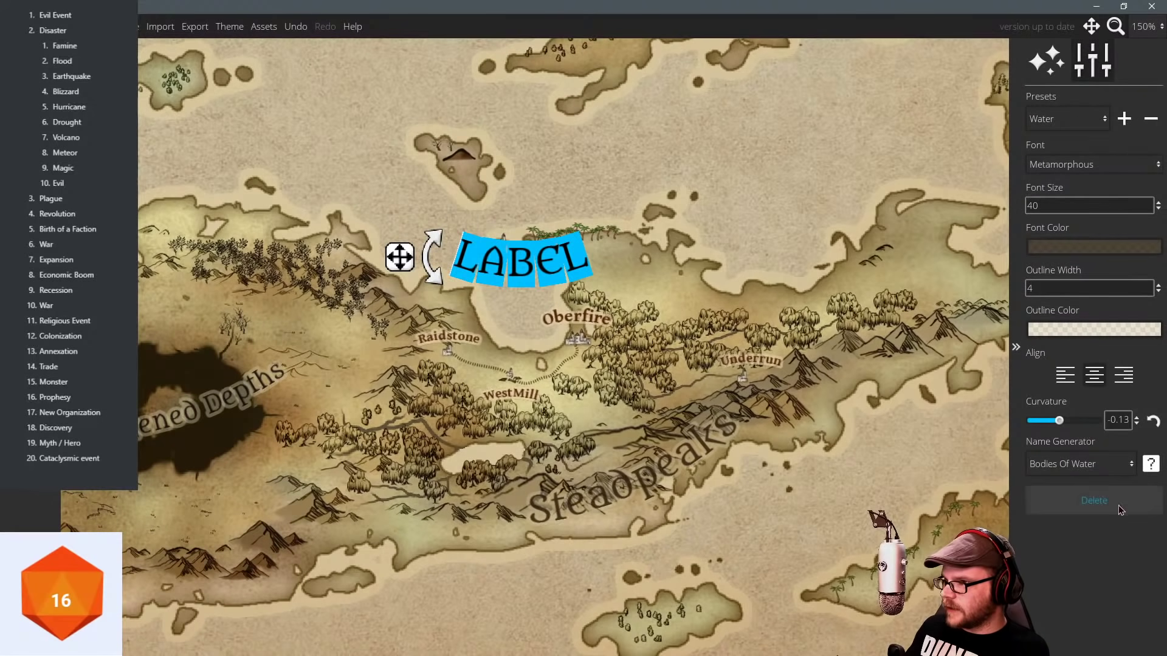
left_click(1094, 500)
left_click(1066, 126)
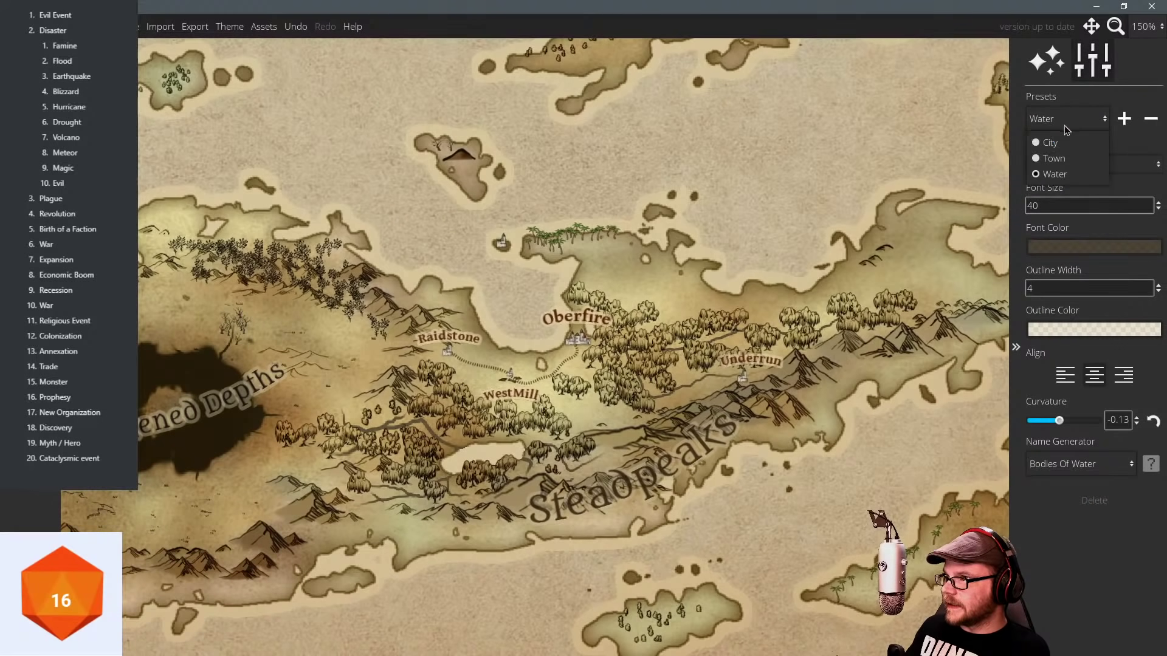
left_click(1054, 158)
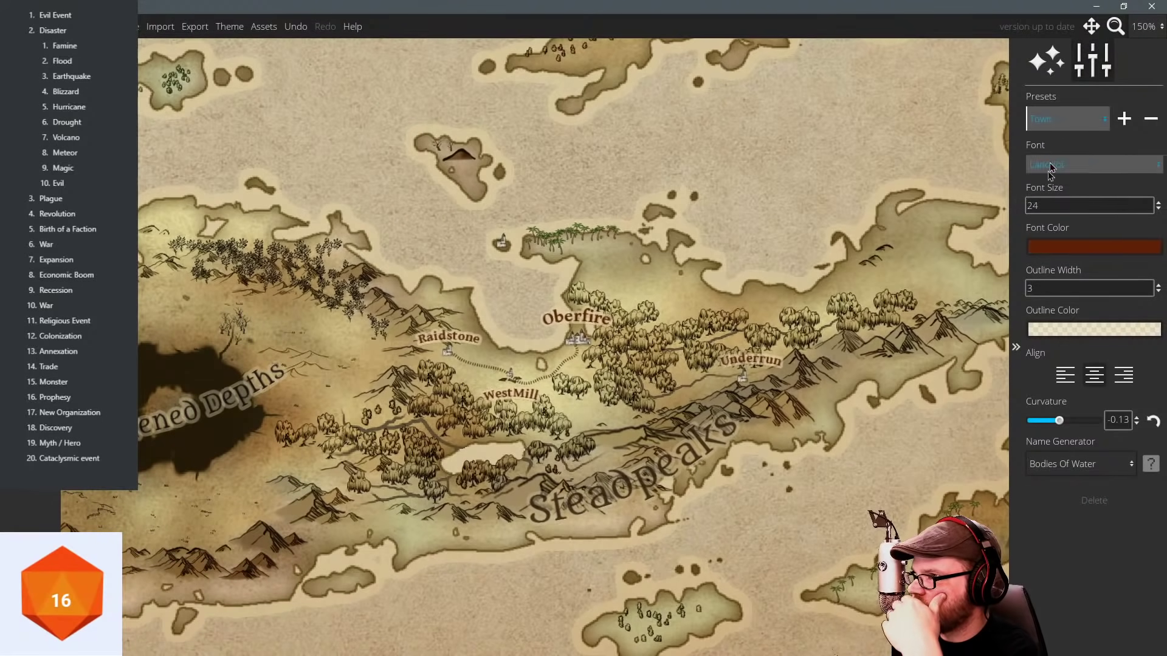
Add a Sparrowfort label over the bay north of Oberfire and set its curvature to 0.11.
left_click(533, 258)
type("Spar")
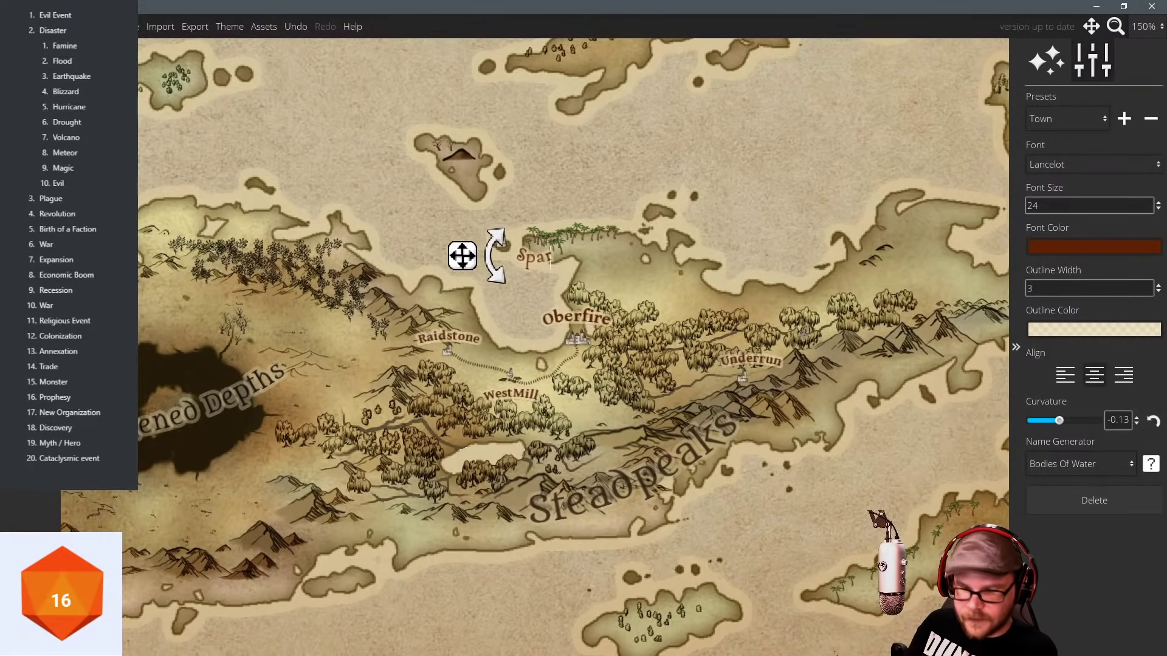
type("rowfort")
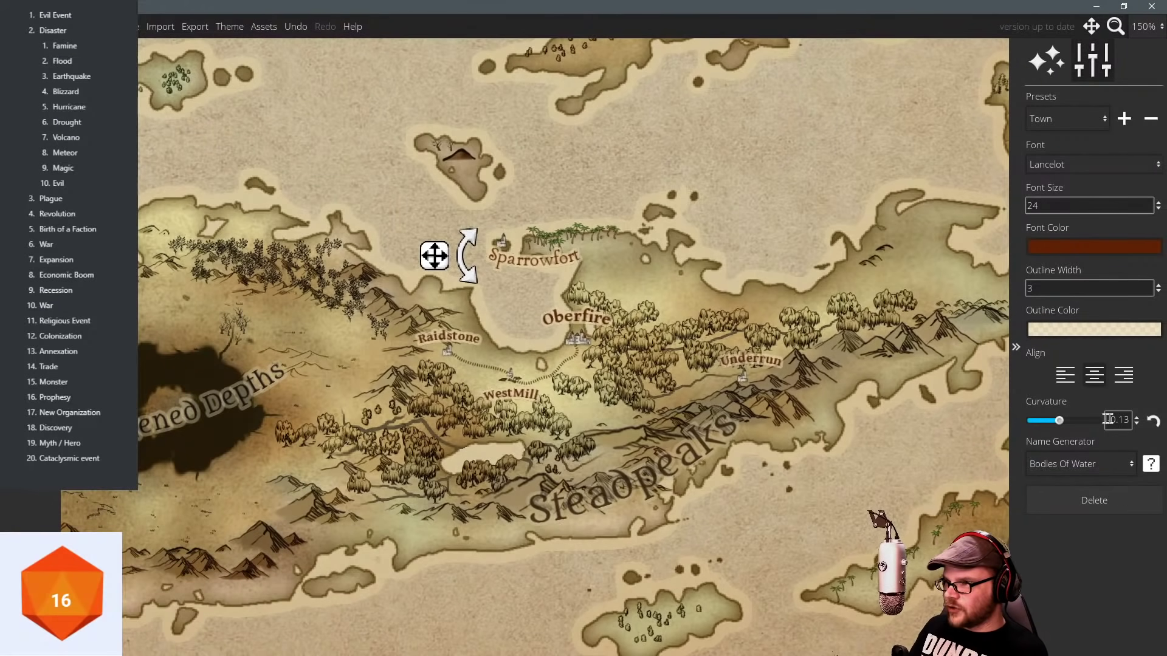
left_click_drag(1059, 421, 1071, 426)
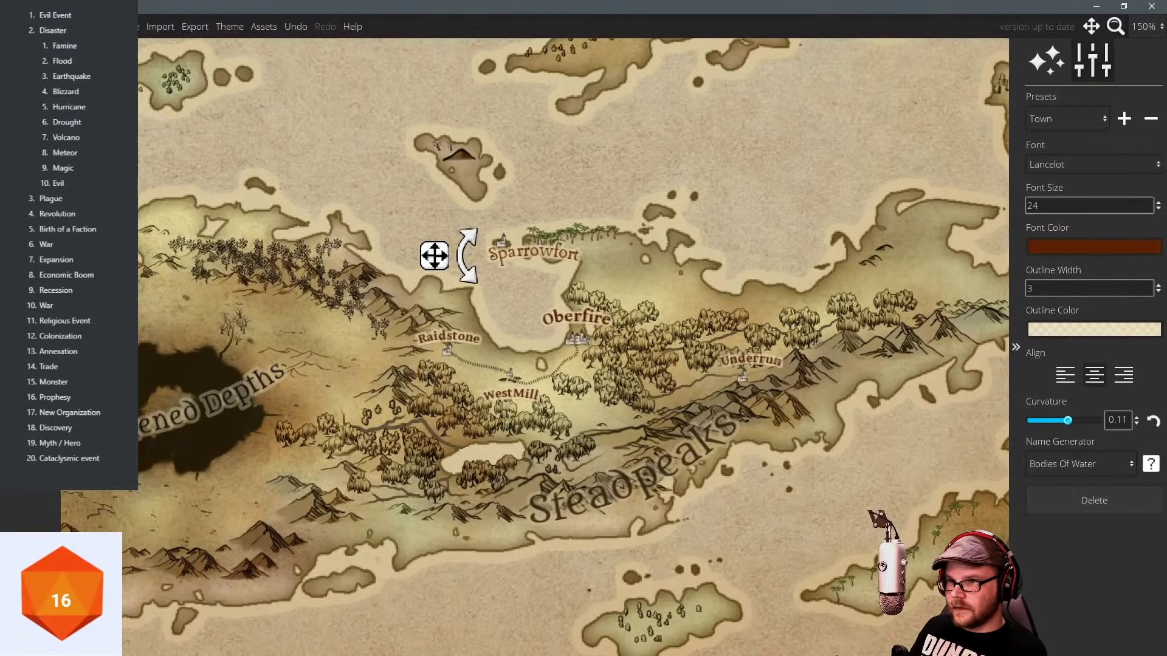
Move the Sparrowfort label just above the small island settlement and reduce its font size to 20.
left_click_drag(440, 259, 414, 231)
left_click_drag(970, 202, 911, 201)
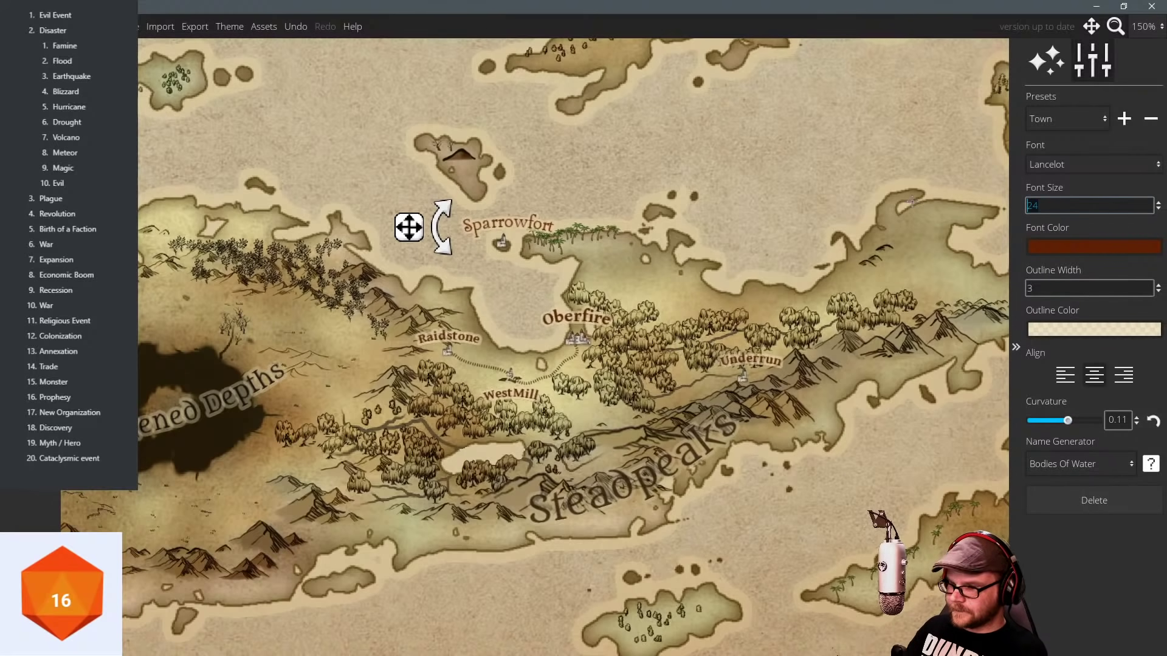
left_click(533, 237)
left_click_drag(420, 230, 418, 234)
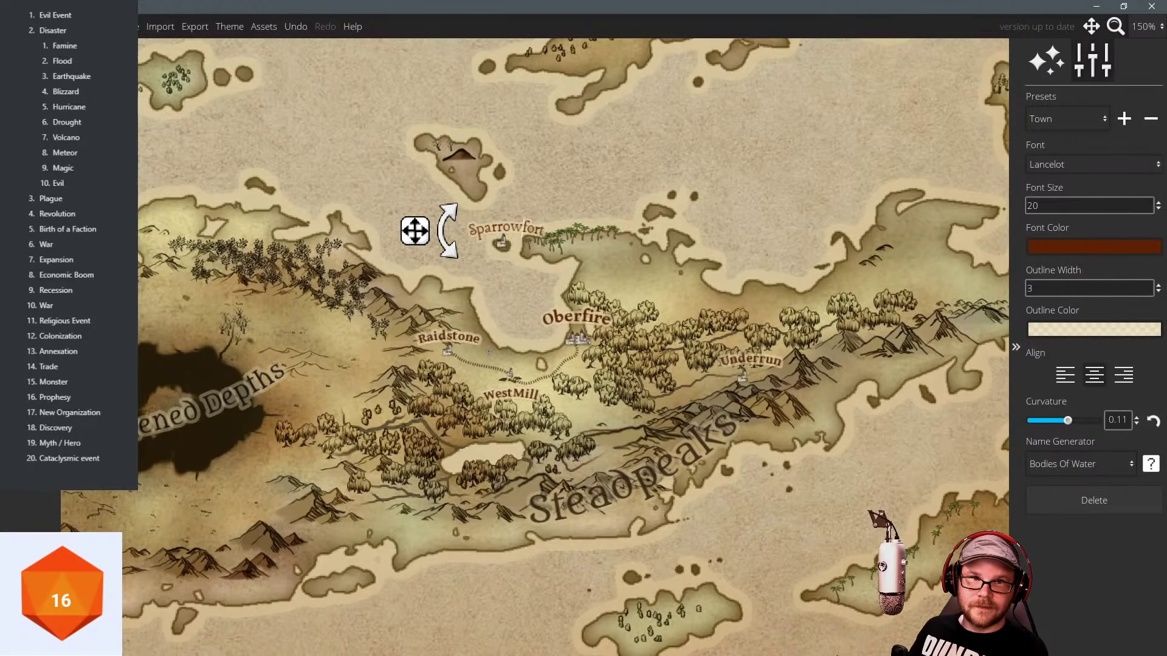
left_click_drag(427, 345, 473, 349)
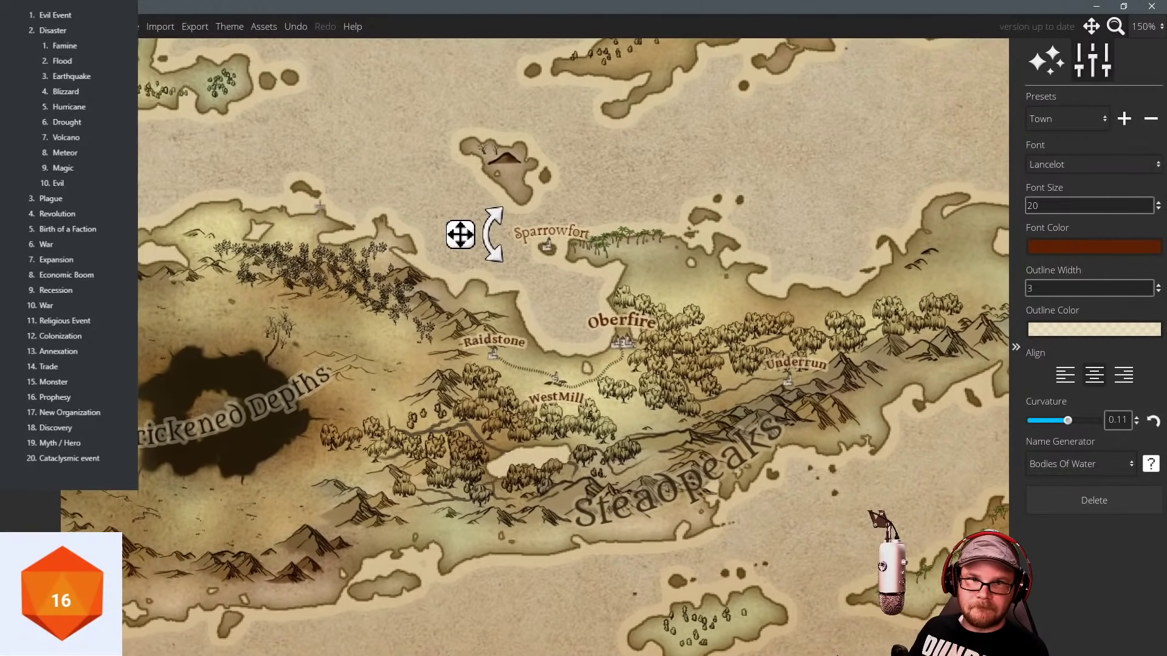
left_click_drag(339, 210, 366, 222)
left_click_drag(349, 158, 367, 176)
left_click_drag(433, 229, 386, 209)
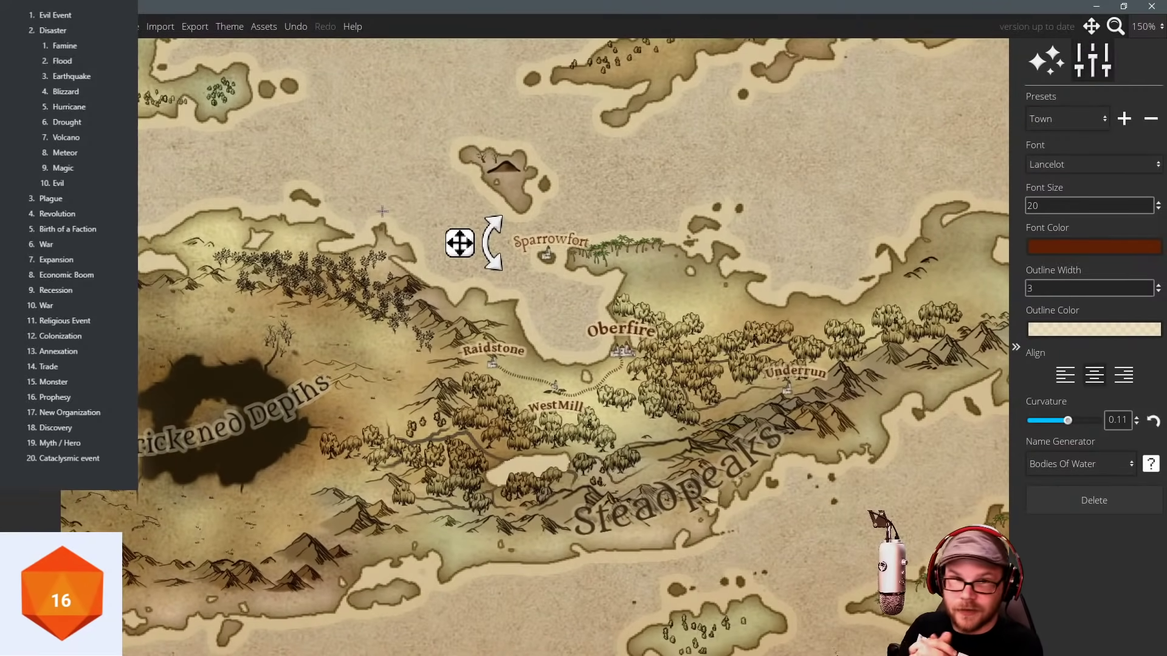
left_click_drag(286, 213, 505, 166)
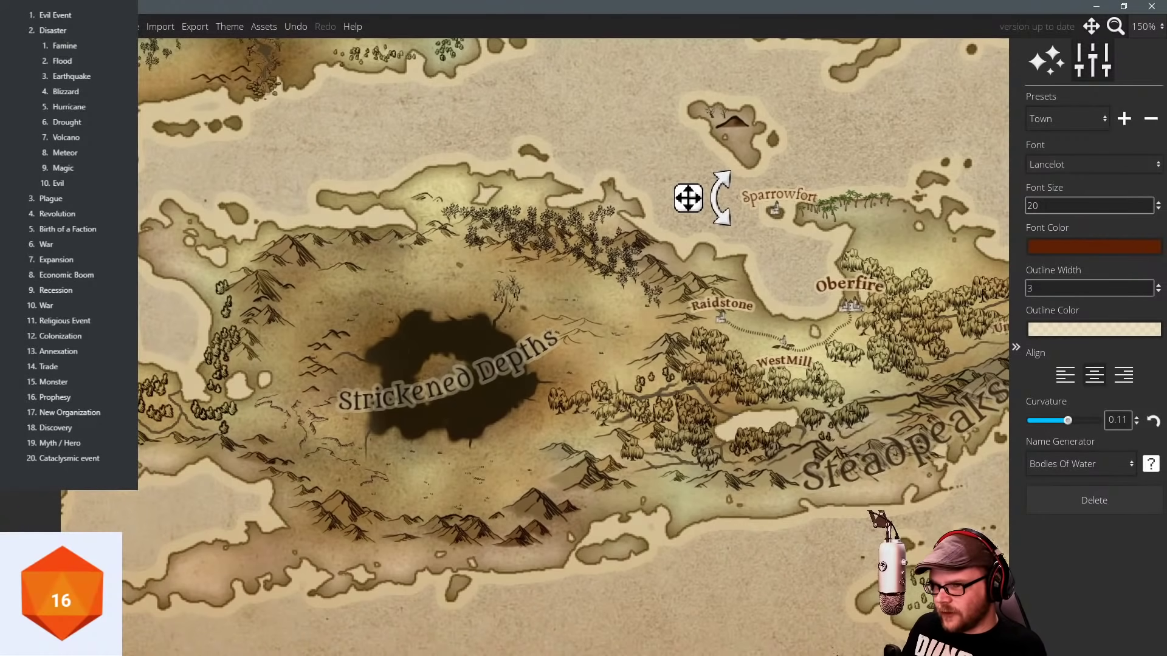
left_click_drag(339, 257, 466, 302)
mouse_move(417, 202)
left_mouse_down()
mouse_move(482, 263)
mouse_move(605, 296)
left_mouse_up()
left_click_drag(486, 213, 272, 351)
scroll(641, 298, "down", 2)
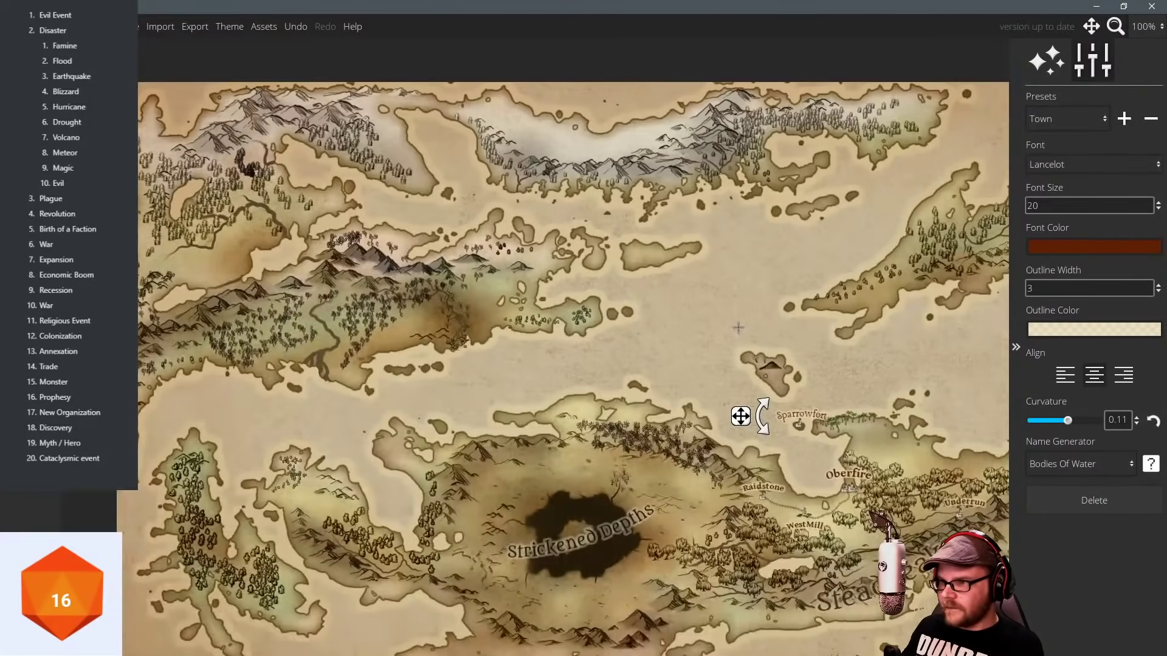
left_click_drag(808, 338, 602, 288)
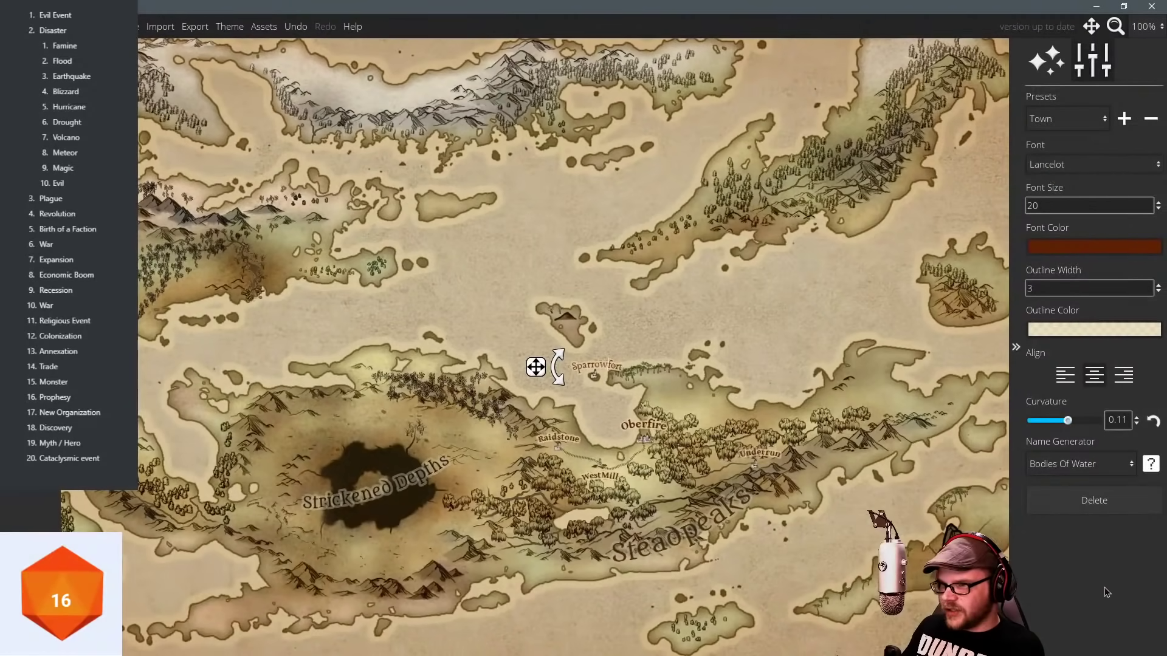
left_click(783, 434)
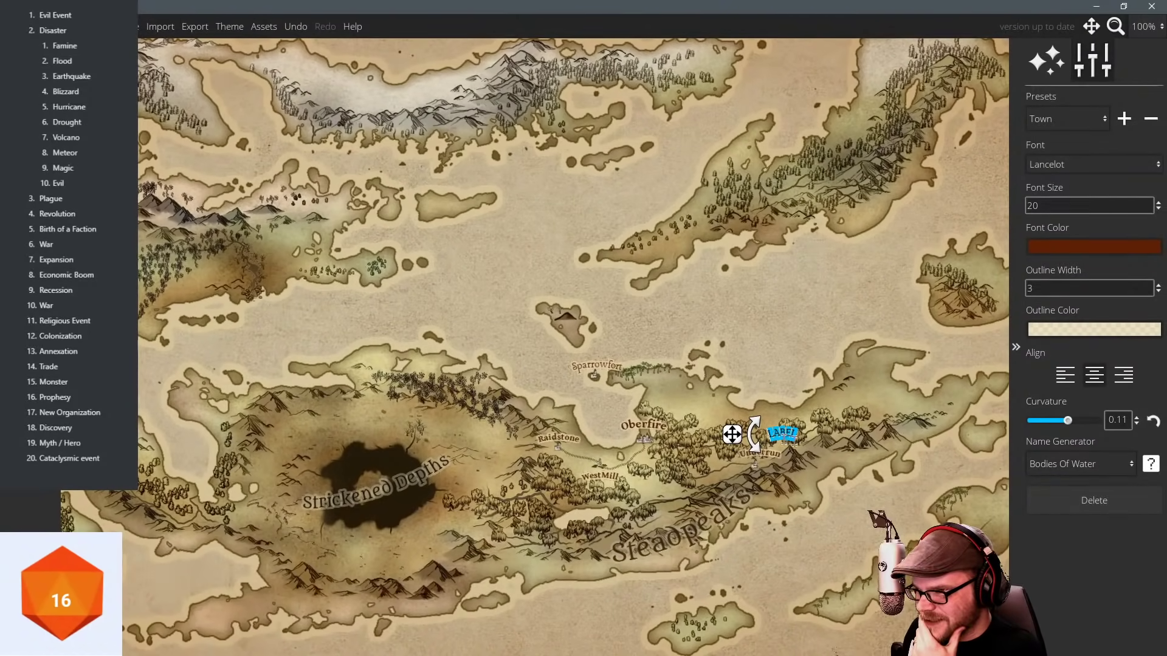
left_click(1077, 510)
left_click_drag(805, 345, 687, 251)
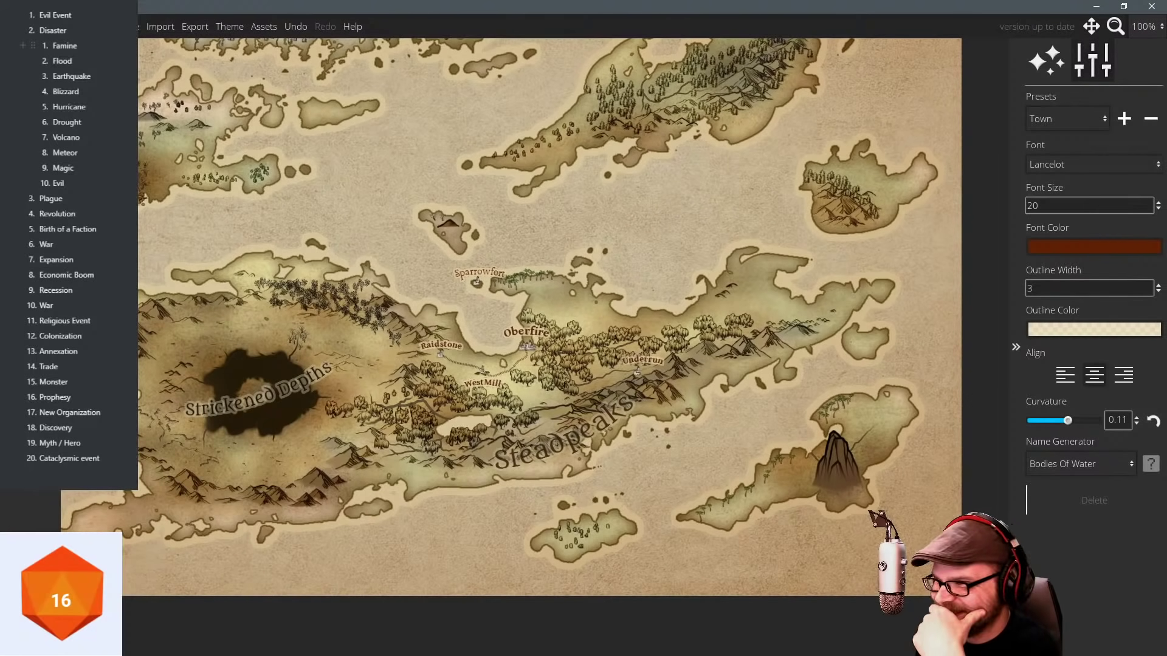
left_click(816, 450)
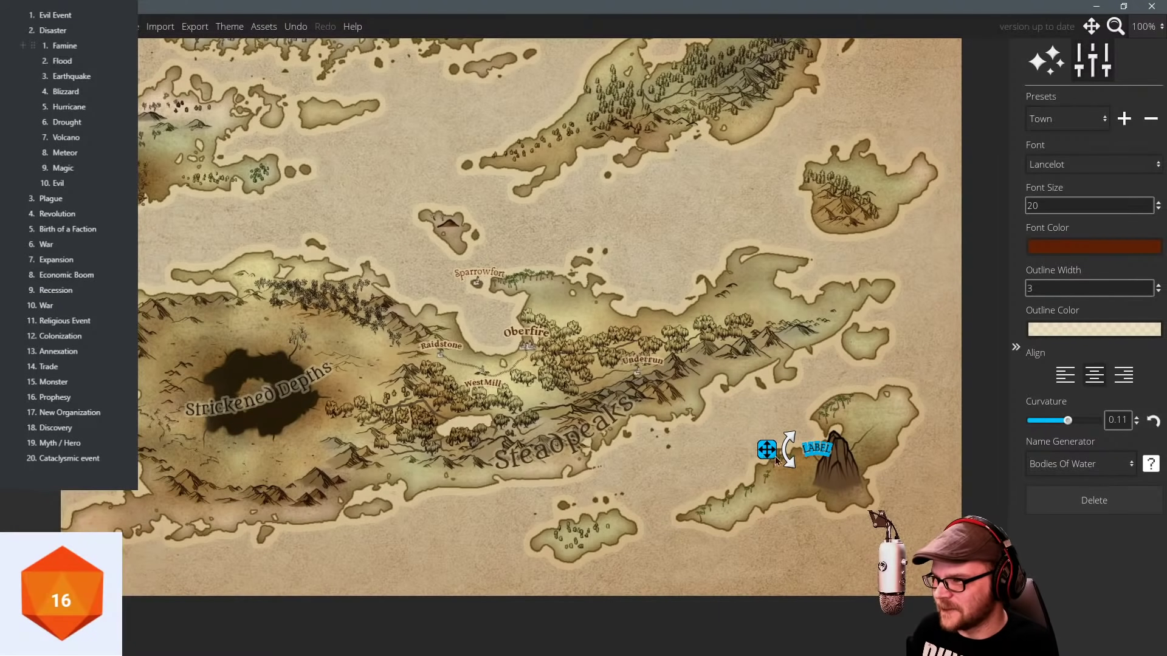
left_click_drag(768, 451, 754, 431)
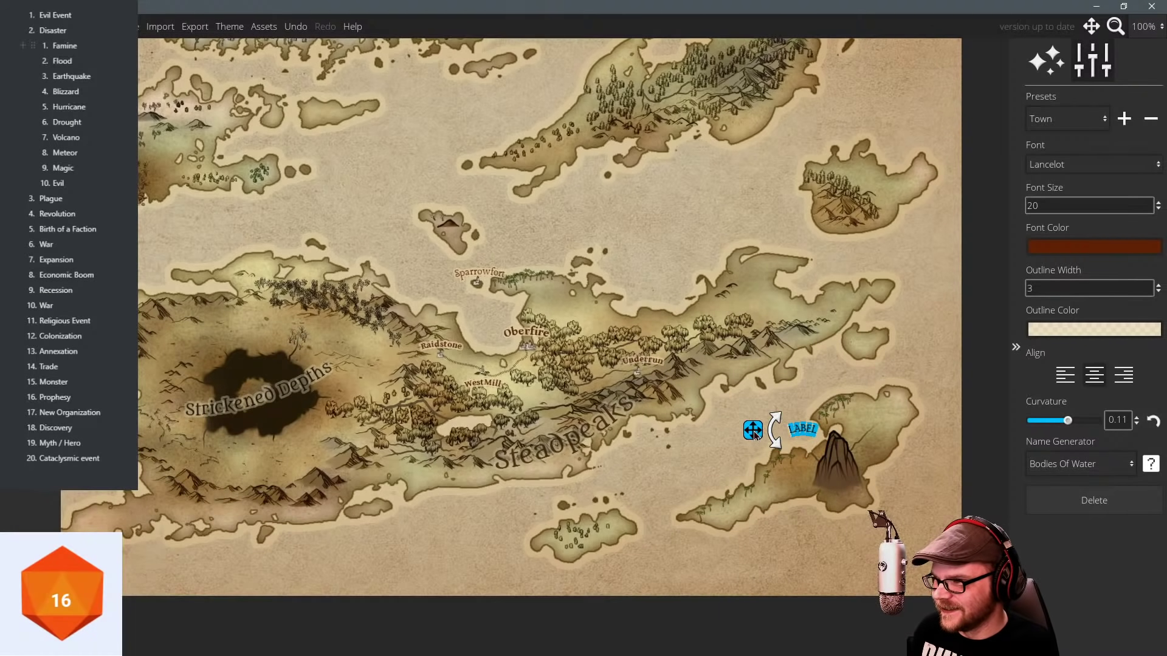
left_click(1070, 506)
left_click(1069, 124)
left_click(1052, 141)
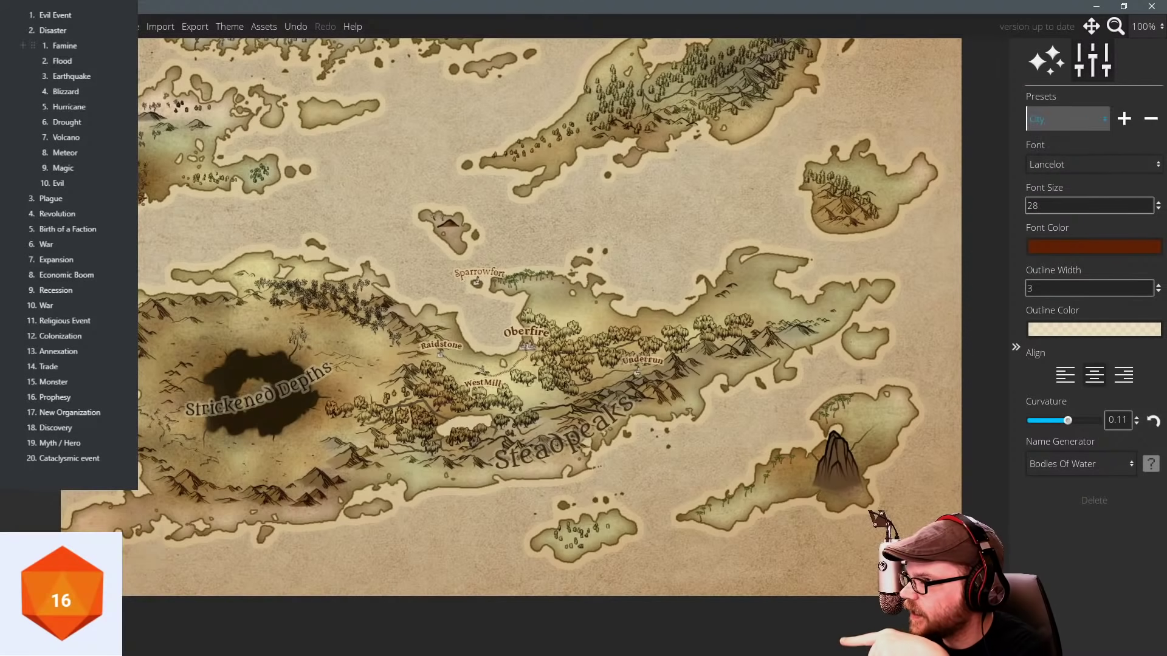
left_click(754, 453)
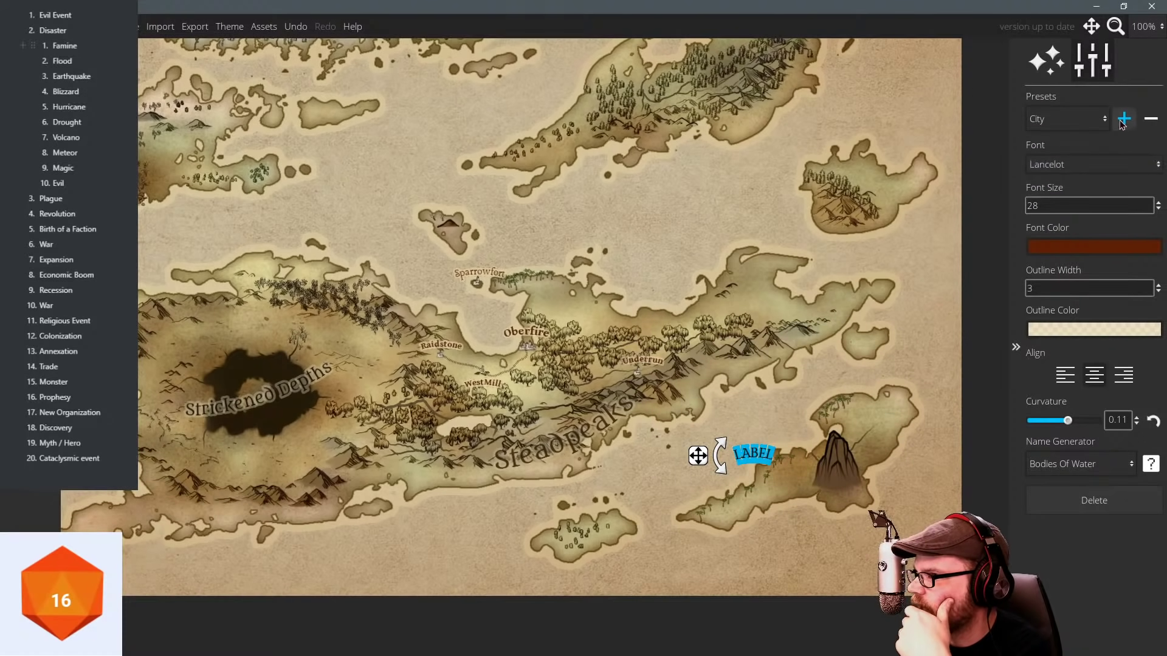
left_click(1067, 118)
left_click(1054, 158)
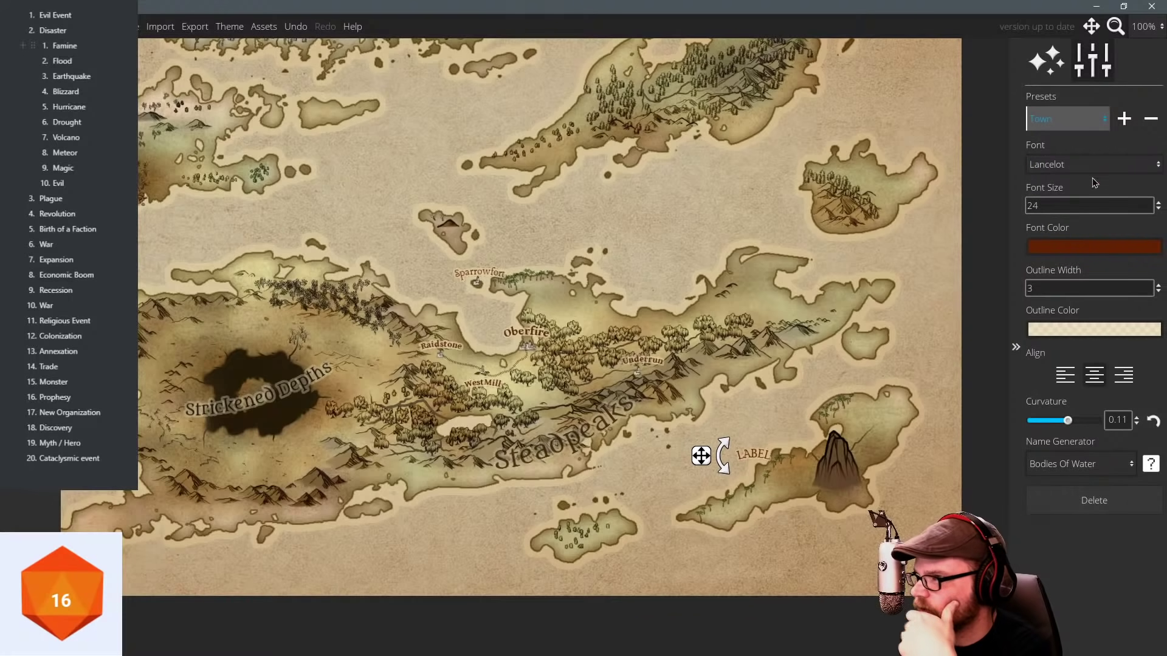
left_click(1124, 119)
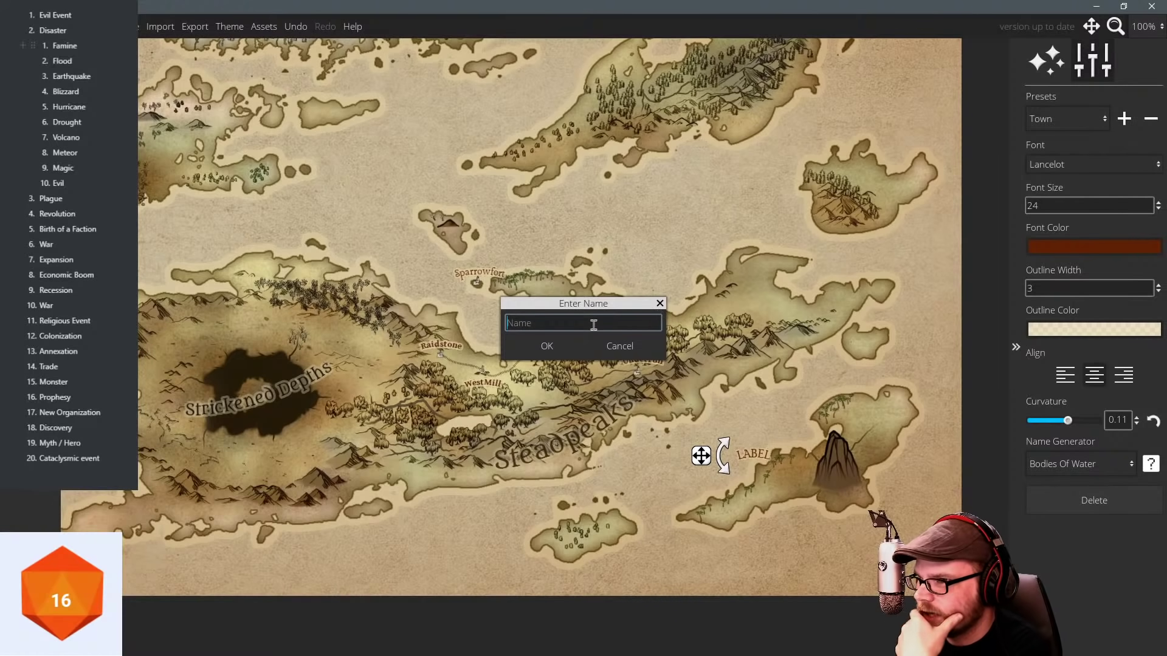
left_click(624, 366)
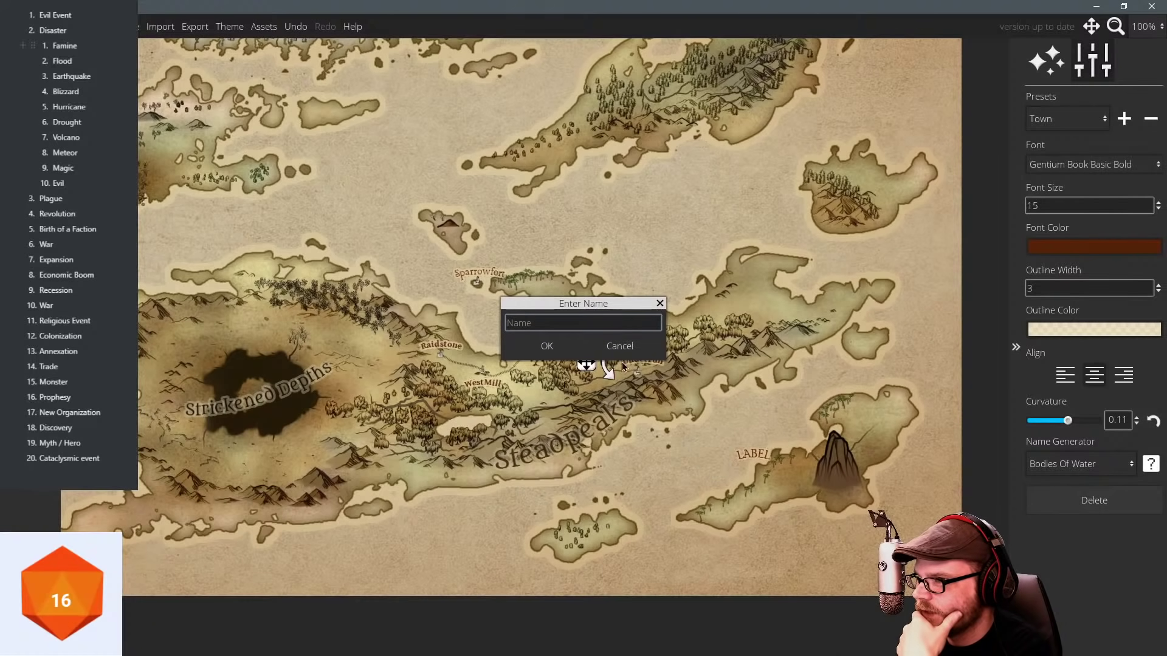
left_click(623, 348)
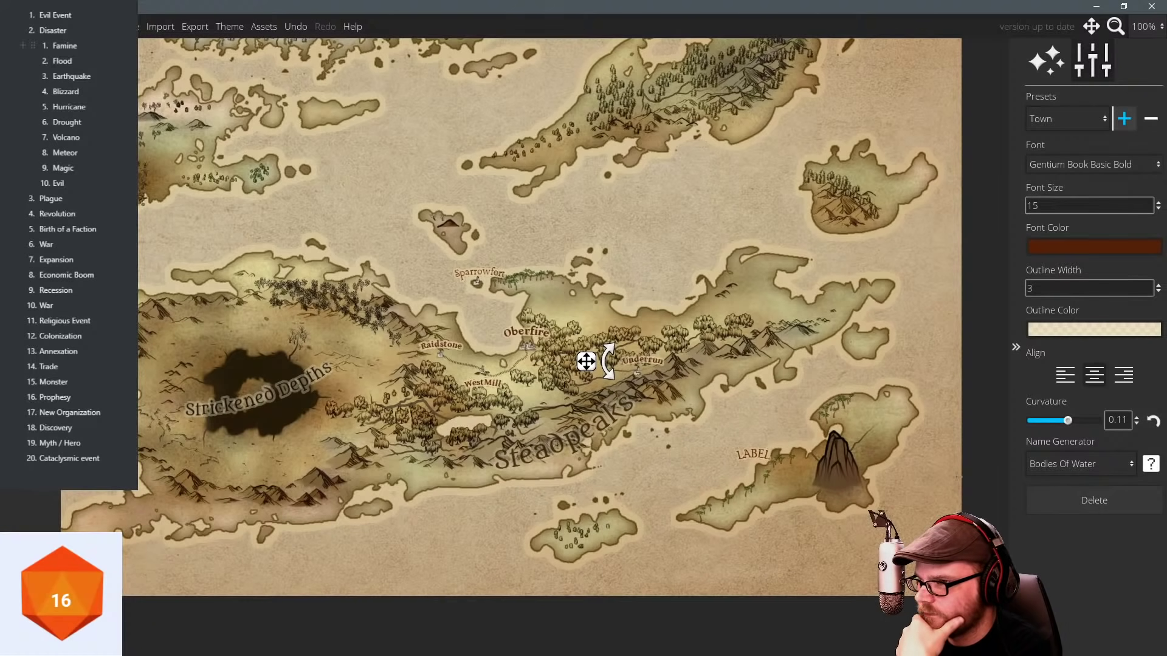
left_click(1075, 500)
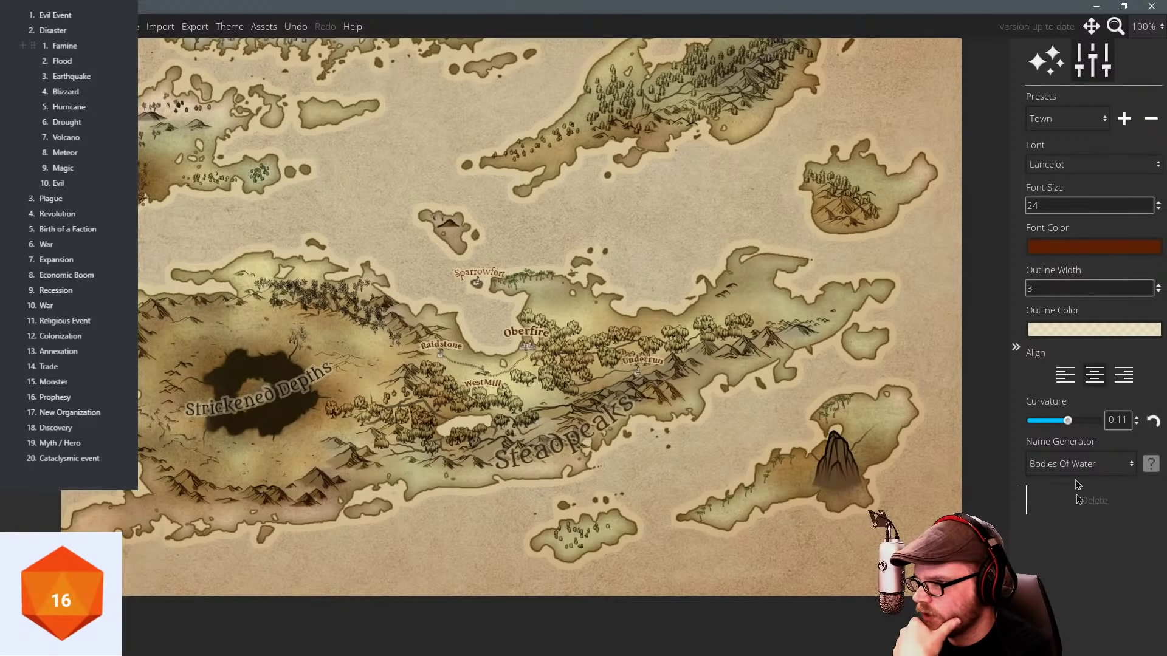
Apply the Water label preset and place a new label just below the tall peak on the southeastern island.
left_click(1070, 119)
left_click(1063, 175)
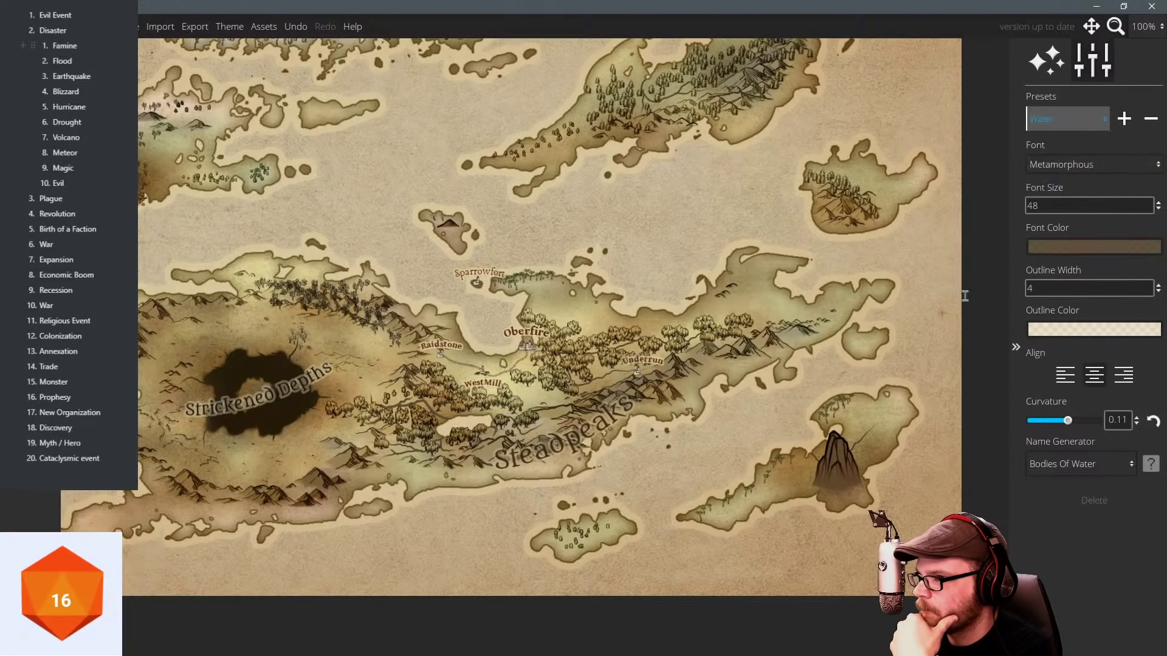
left_click(820, 419)
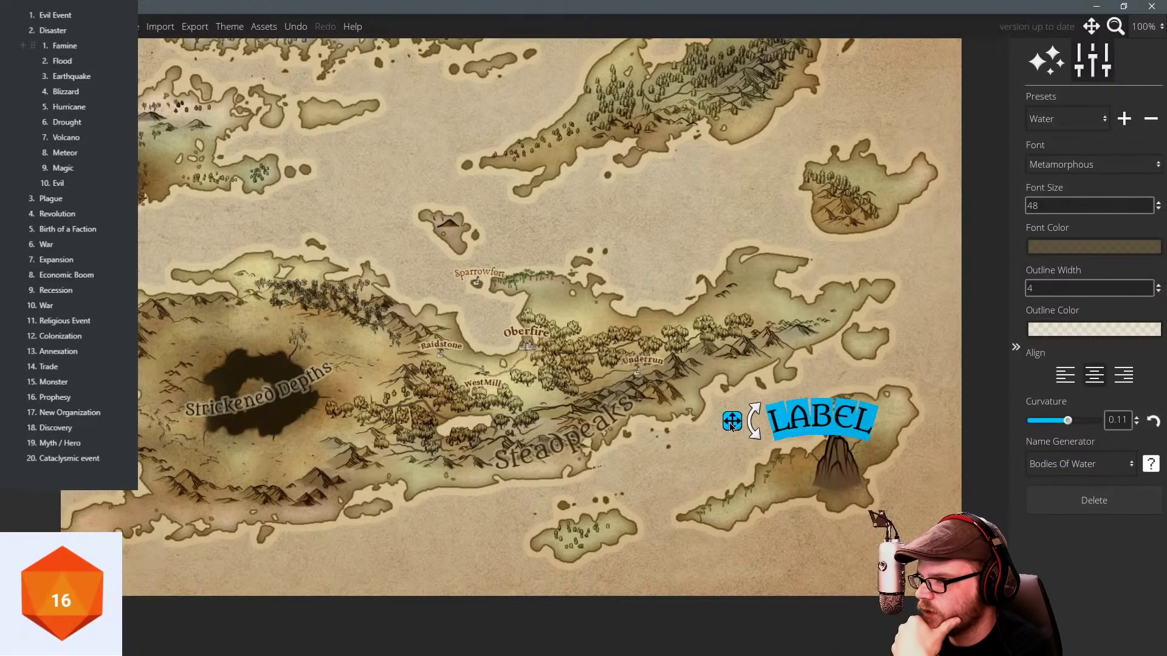
left_click_drag(731, 424, 756, 514)
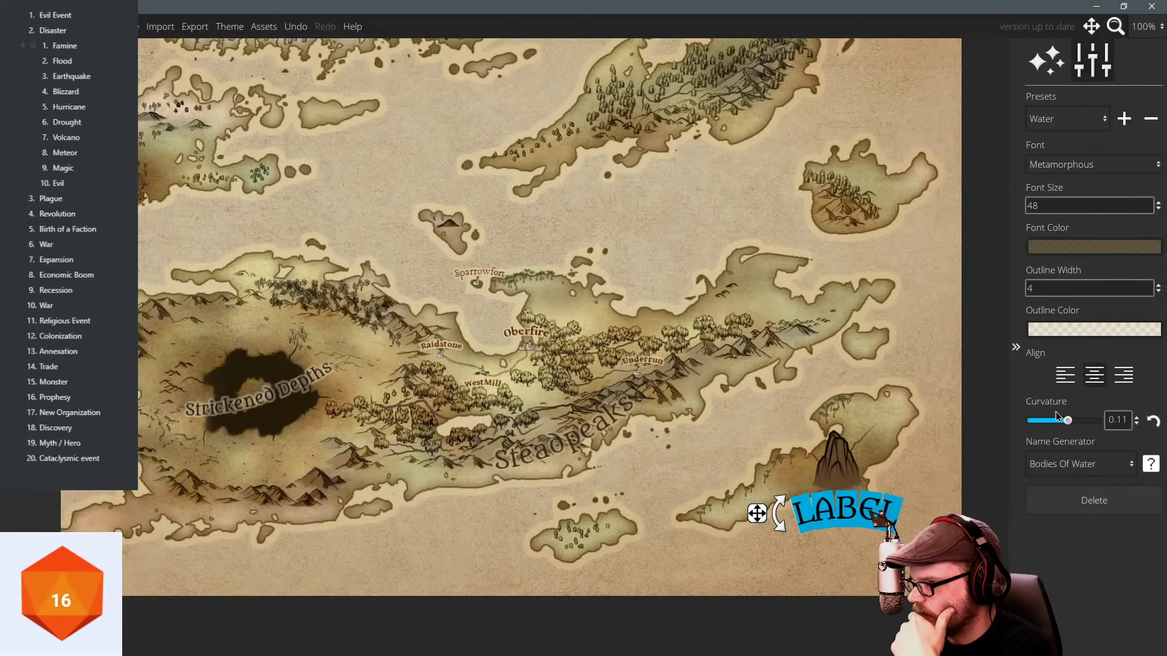
Set the new label's curvature to -0.4 and replace its text with Simia Insula.
left_click_drag(1058, 420, 1051, 421)
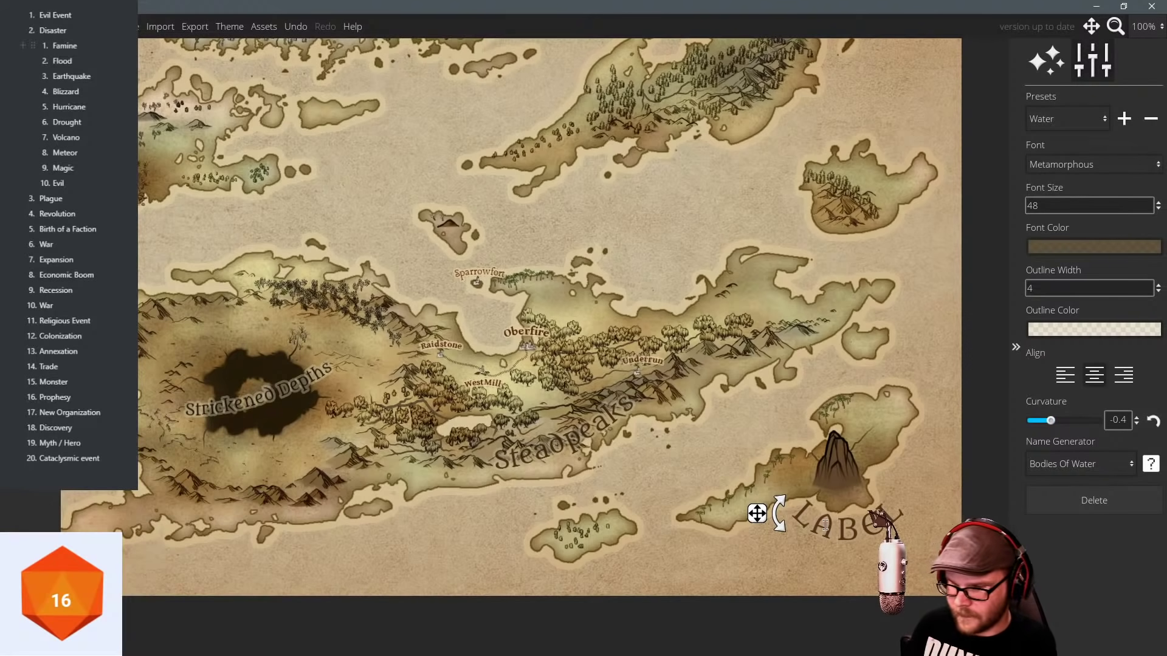
key("BackSpace")
key("BackSpace")
key("BackSpace")
key("BackSpace")
key("BackSpace")
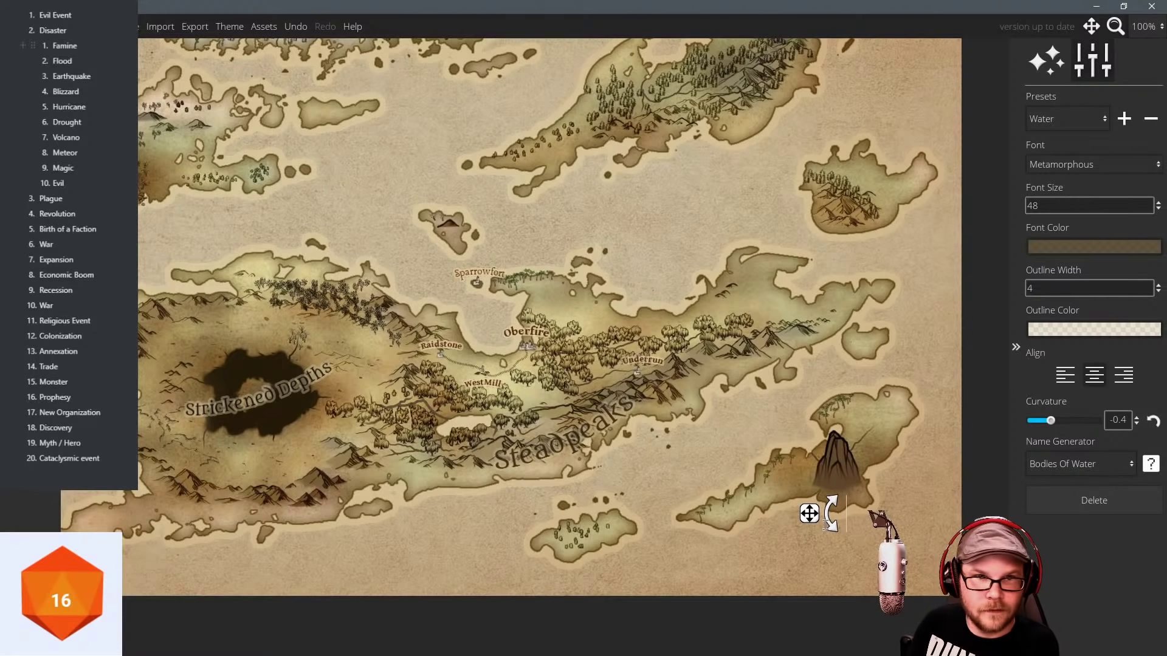
type("Sin")
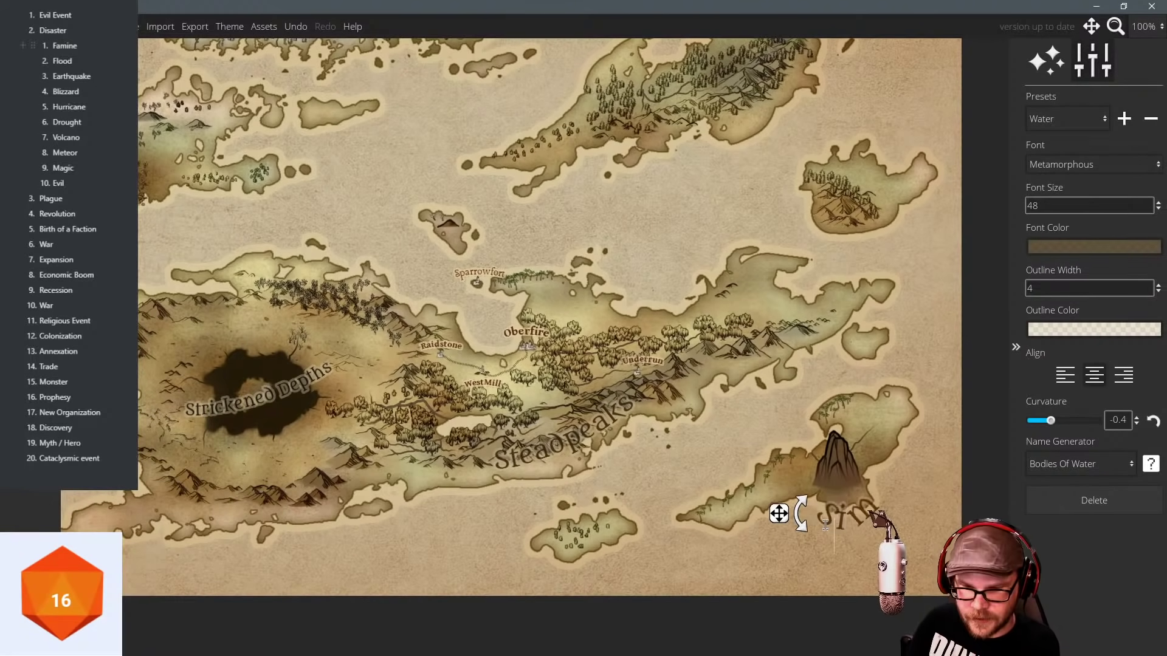
type("ic ")
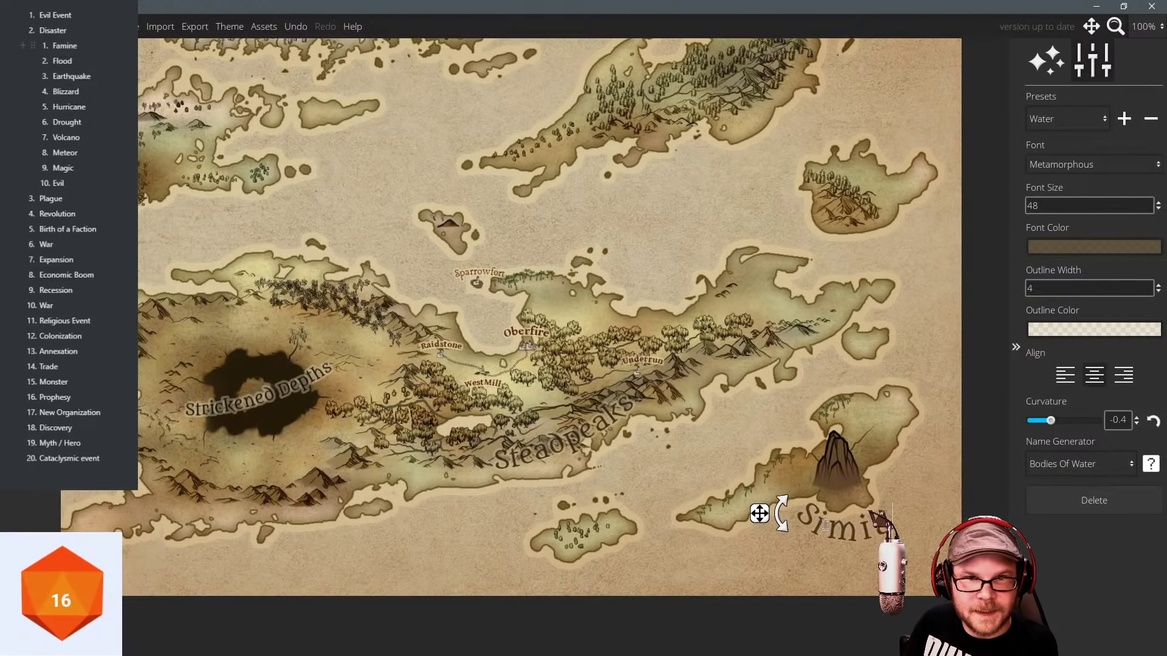
type(" Insula")
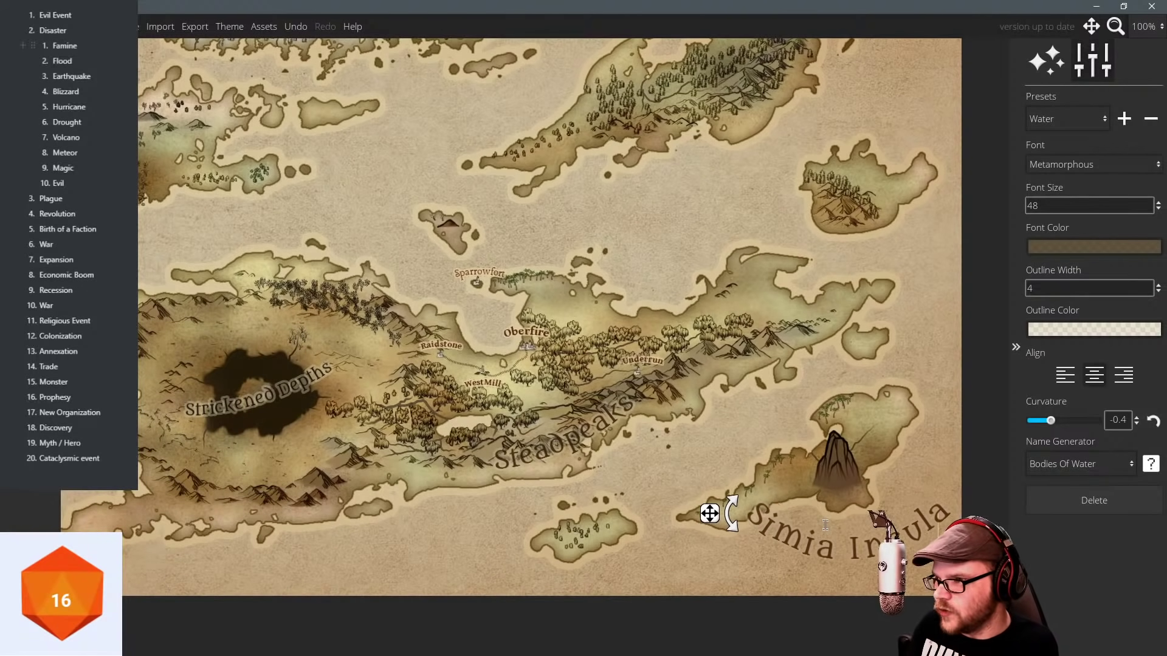
Tilt the Simia Insula label counterclockwise, reduce its font size to 20 and position it along the island's southern shore.
left_click_drag(727, 513, 710, 541)
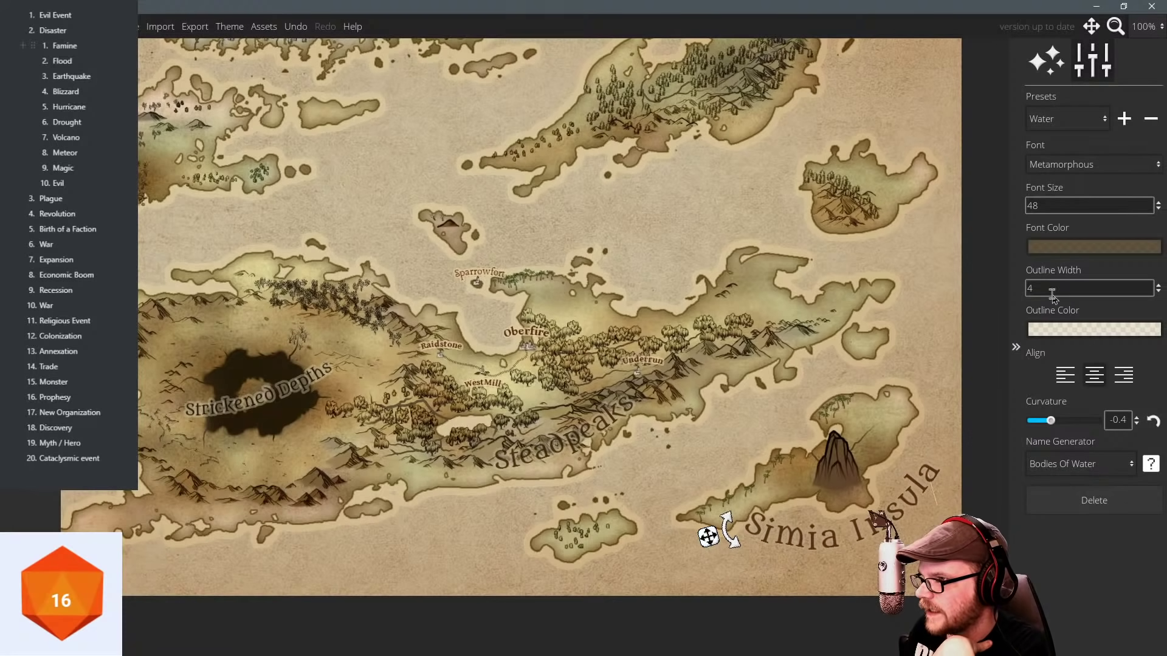
double_click(1065, 205)
type("20")
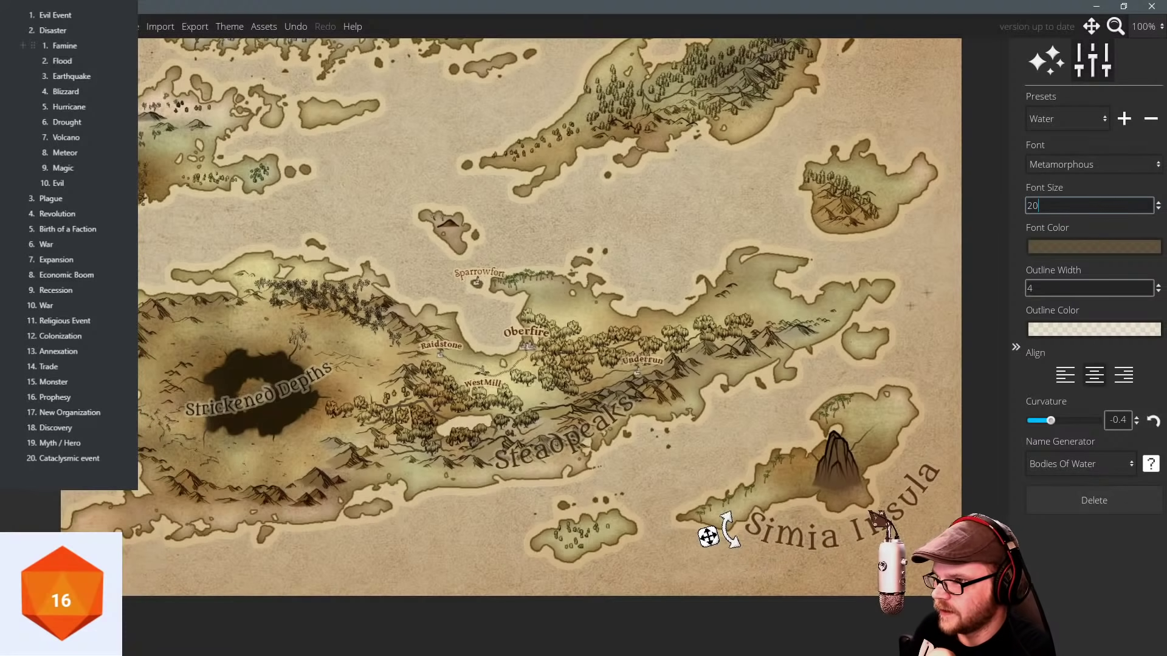
left_click_drag(765, 527, 772, 535)
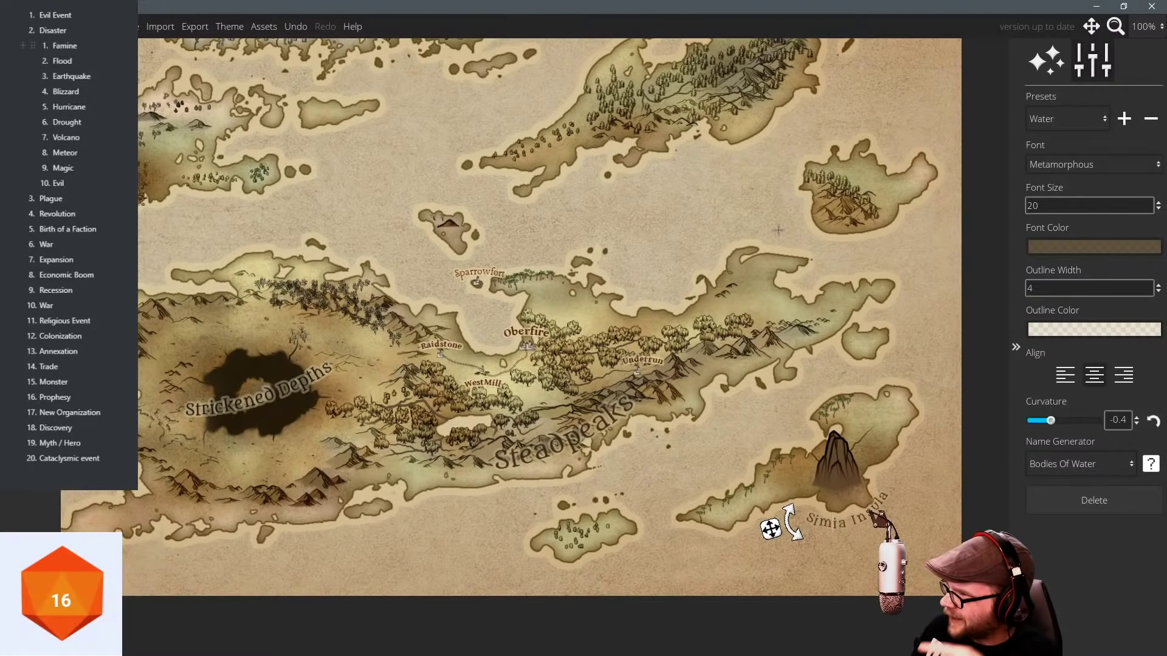
Examine the main continent's coast and settlements around Oberfire, Sparrowfort, Raidstone and Underrun.
left_click_drag(526, 175, 630, 252)
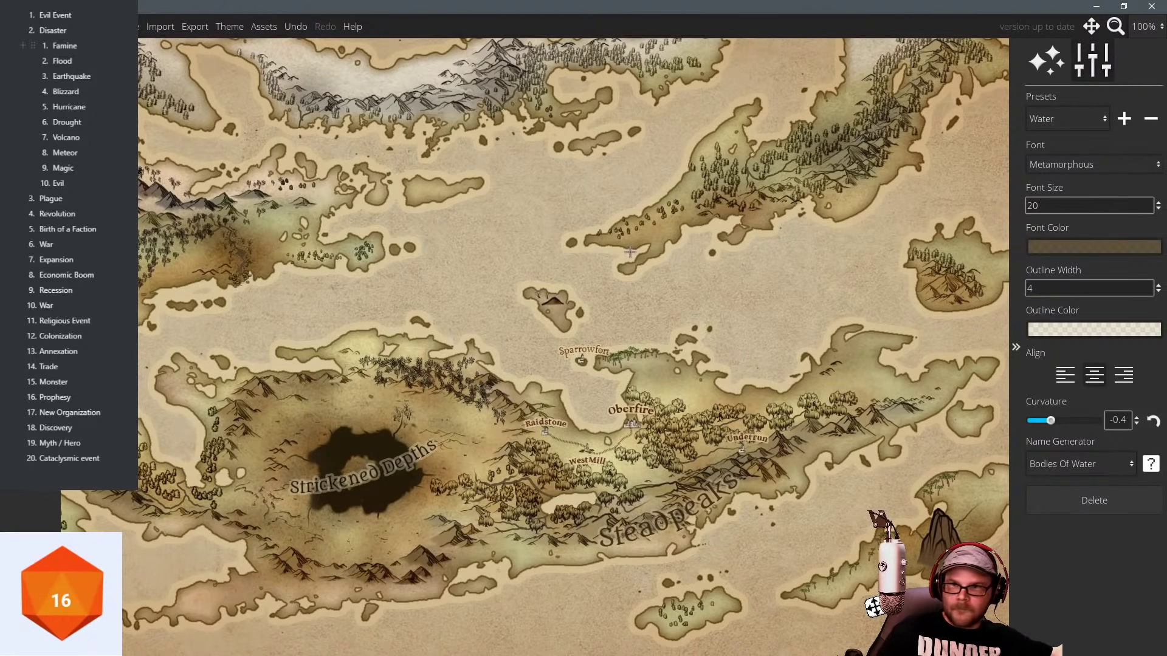
left_click_drag(873, 606, 834, 561)
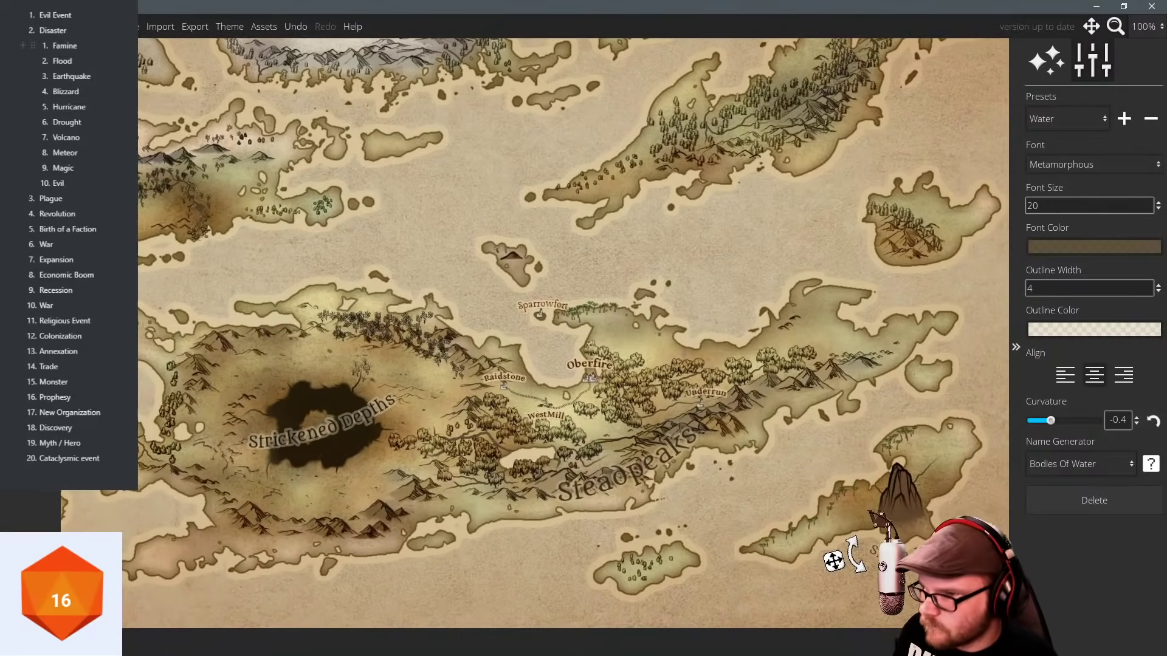
scroll(834, 561, "up", 3)
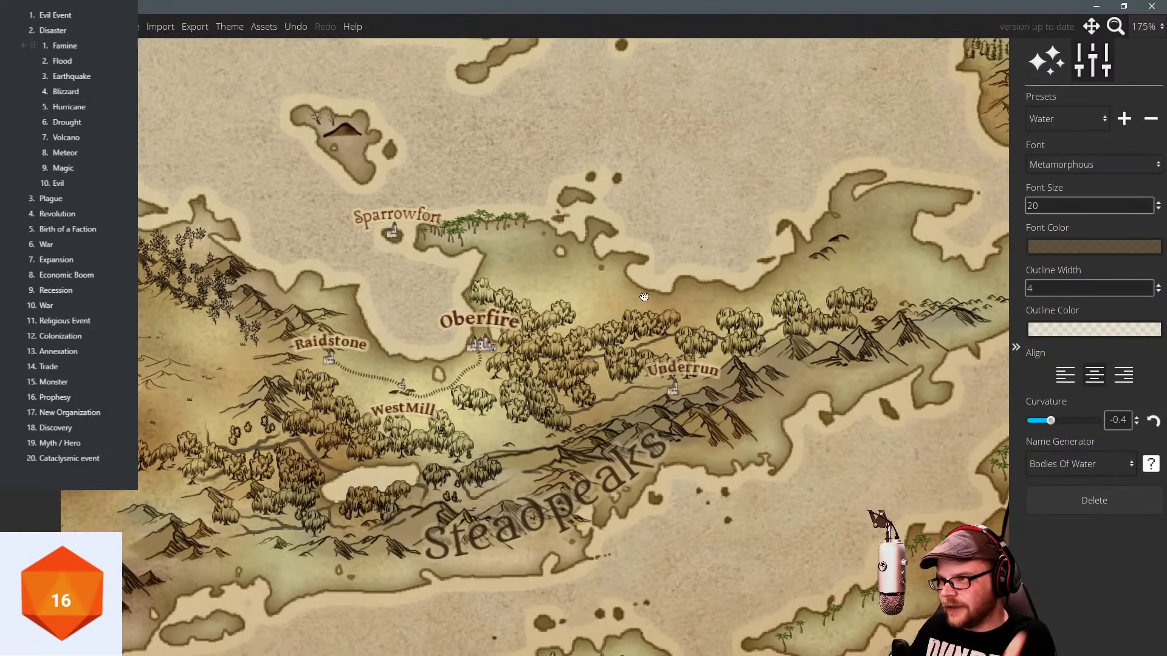
left_click_drag(644, 298, 493, 321)
left_click_drag(648, 244, 658, 236)
left_click_drag(435, 239, 518, 231)
scroll(491, 233, "down", 1)
left_click_drag(421, 270, 505, 267)
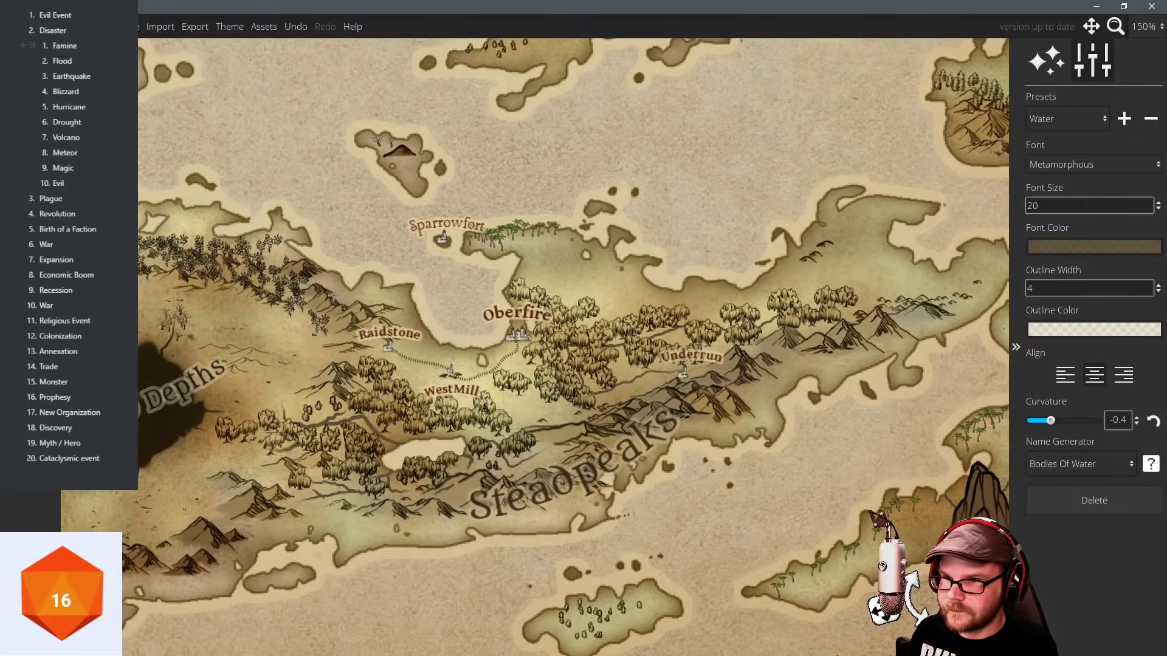
scroll(333, 297, "down", 1)
left_click_drag(406, 249, 492, 291)
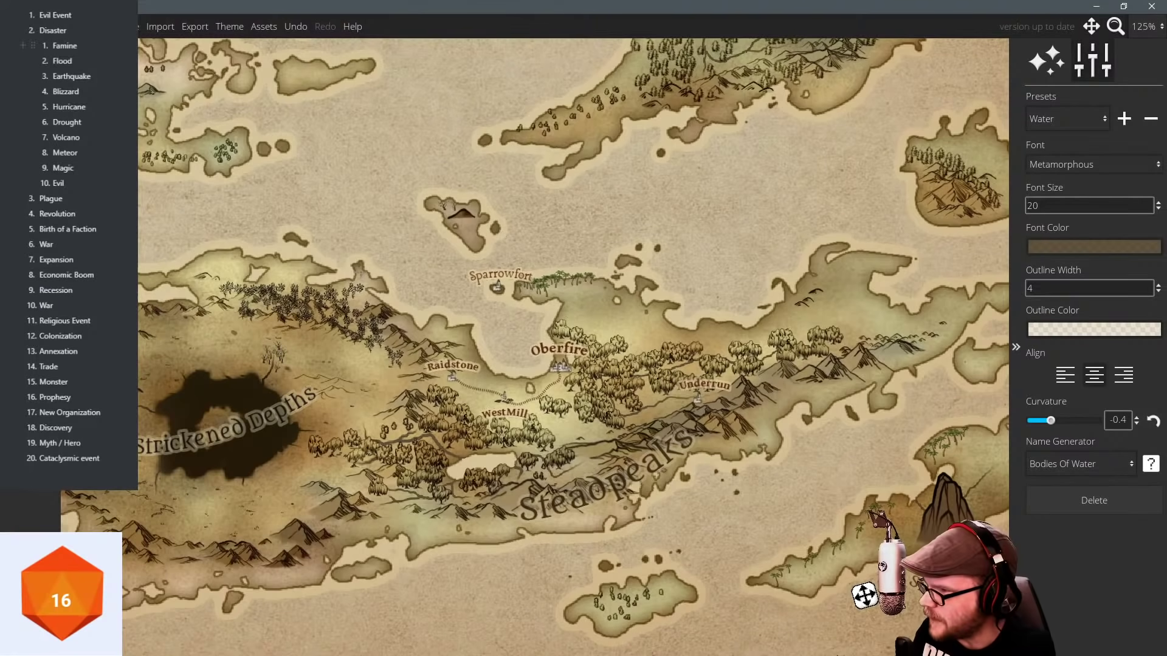
left_click_drag(653, 324, 679, 332)
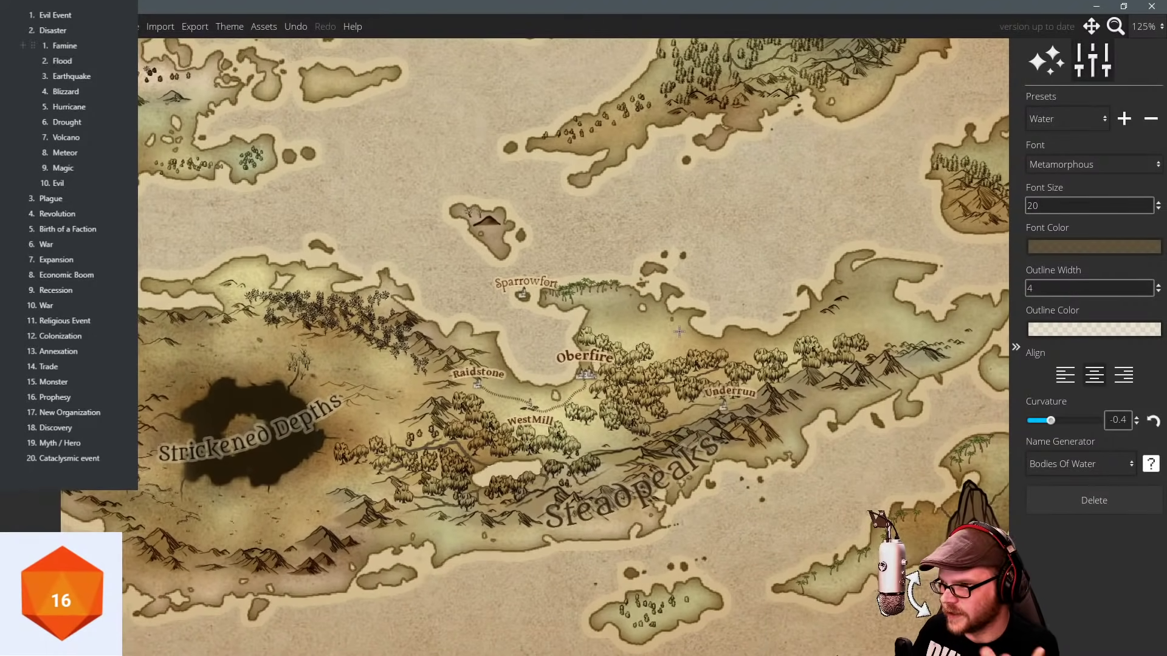
left_click_drag(716, 333, 693, 318)
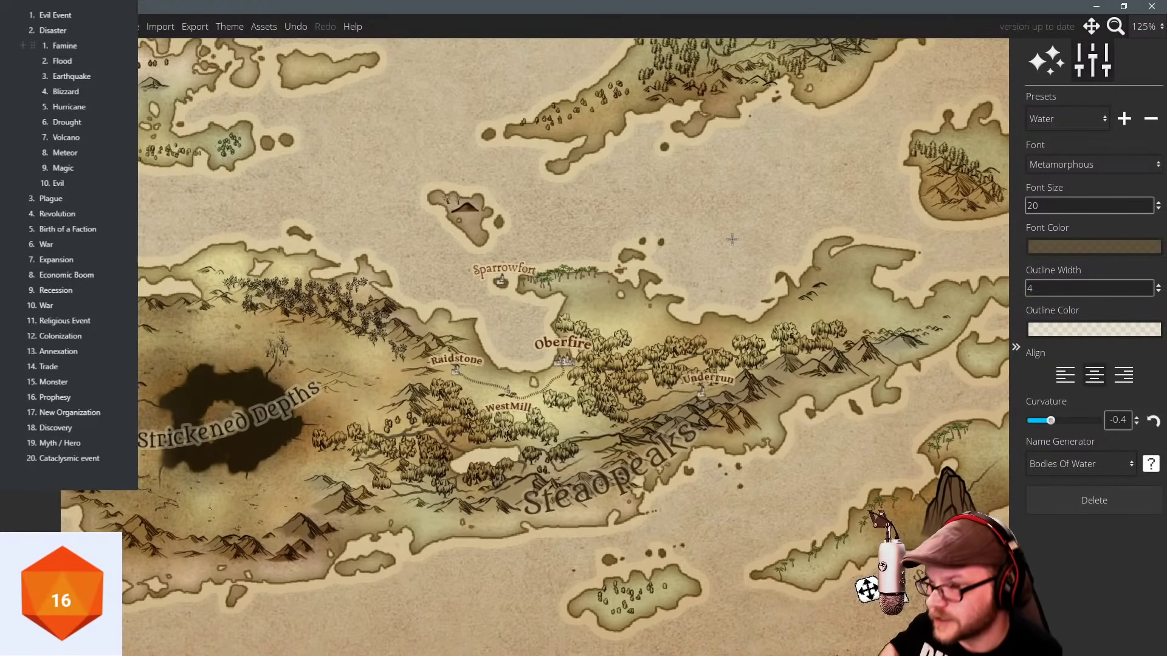
Switch to the Territory tool and set the territory color to dark red 932b06.
left_click(30, 389)
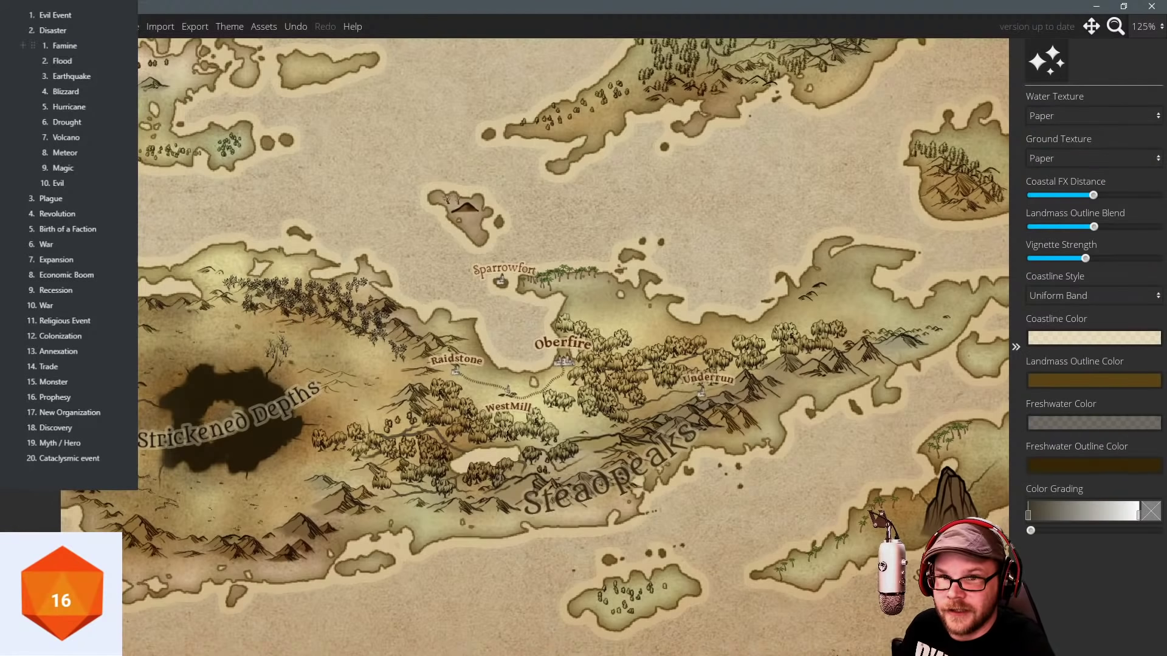
left_click(30, 358)
left_click(1076, 113)
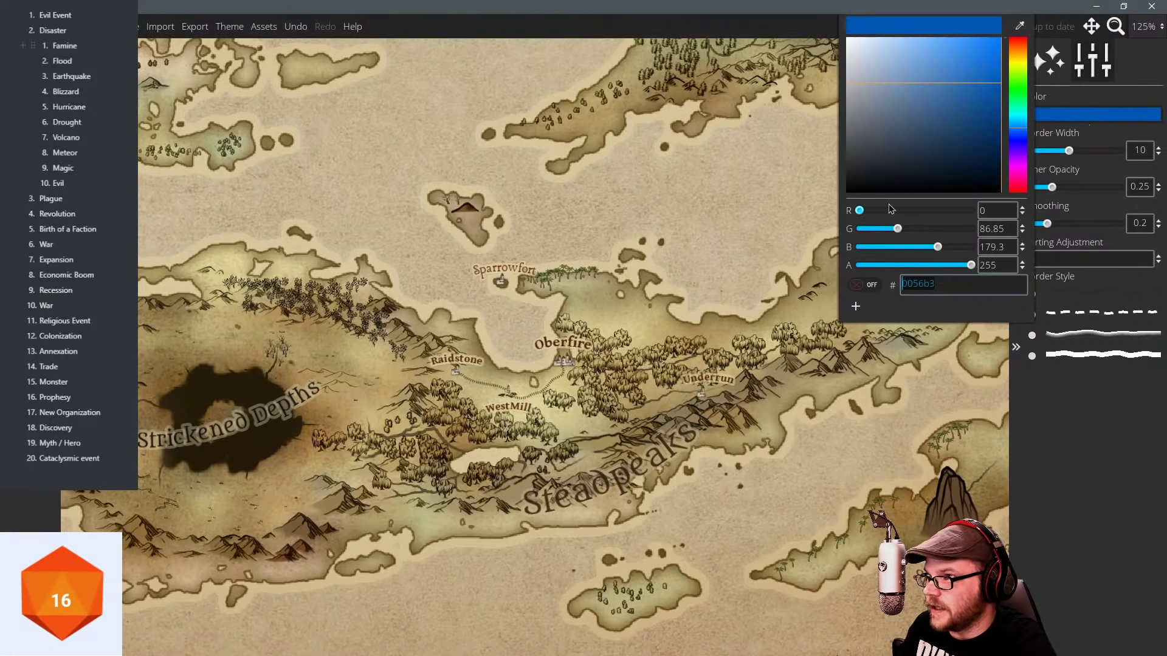
left_click(959, 83)
mouse_move(959, 83)
left_mouse_down()
mouse_move(987, 76)
mouse_move(1000, 53)
mouse_move(995, 102)
left_mouse_up()
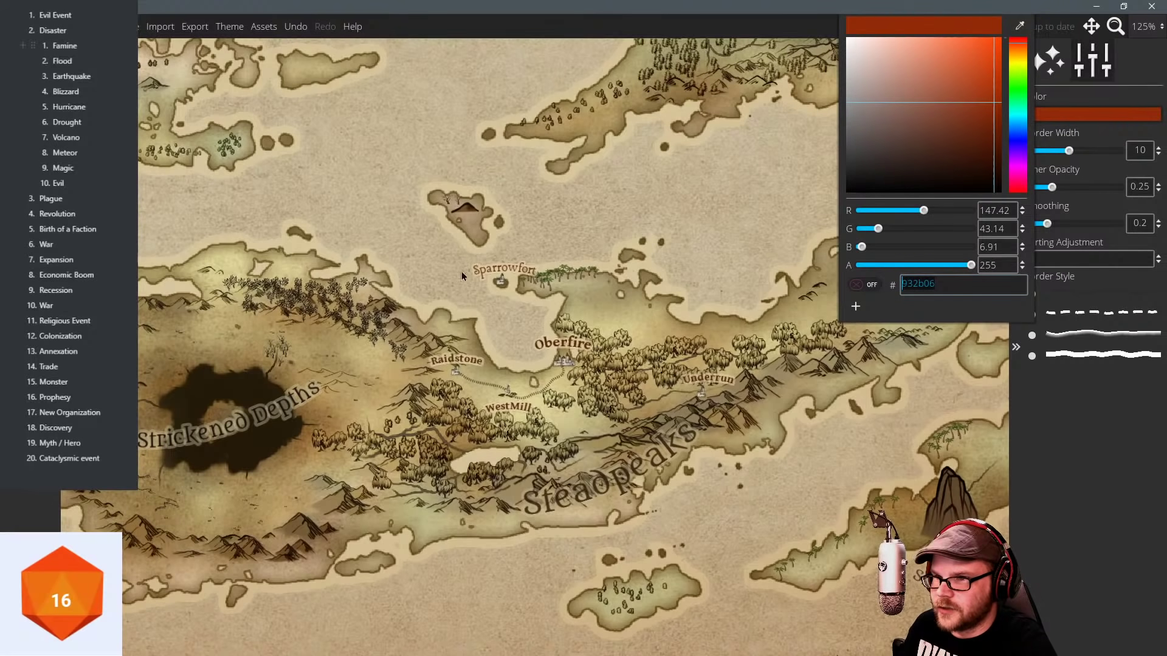
Outline a dashed dark red territory enclosing Sparrowfort, Raidstone, WestMill, Oberfire and Underrun.
mouse_move(456, 270)
left_mouse_down()
mouse_move(523, 252)
mouse_move(604, 261)
mouse_move(664, 290)
mouse_move(685, 336)
mouse_move(734, 359)
mouse_move(743, 378)
mouse_move(718, 408)
mouse_move(671, 410)
mouse_move(551, 454)
mouse_move(469, 446)
mouse_move(424, 374)
mouse_move(451, 342)
mouse_move(460, 265)
left_mouse_up()
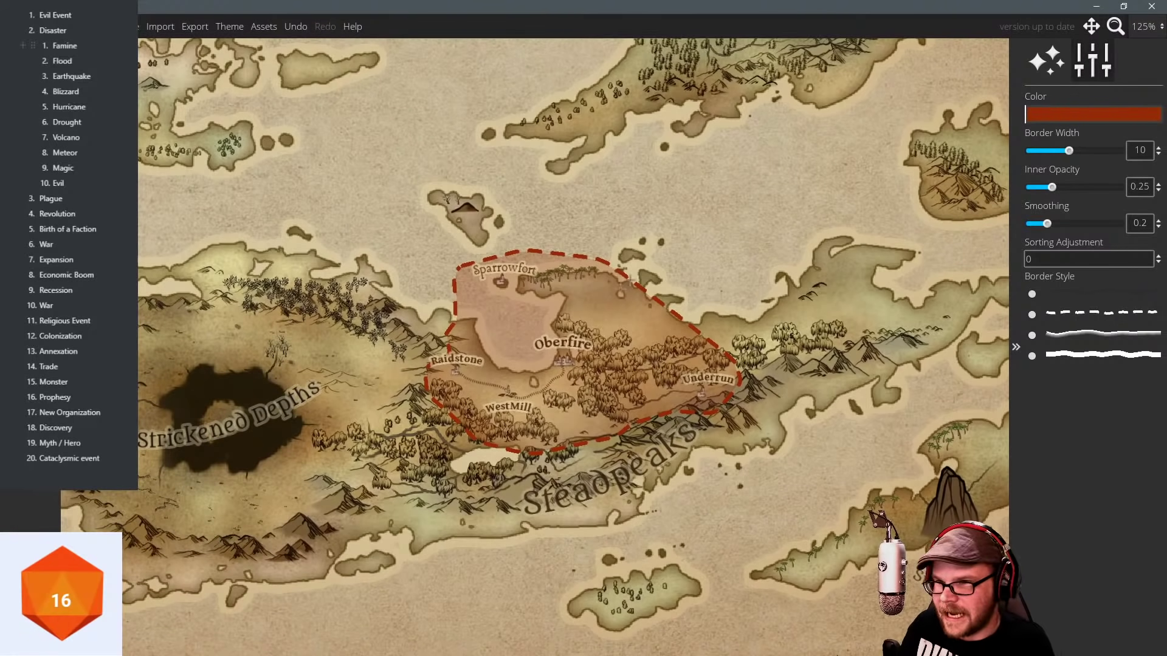
left_click_drag(600, 354, 619, 334)
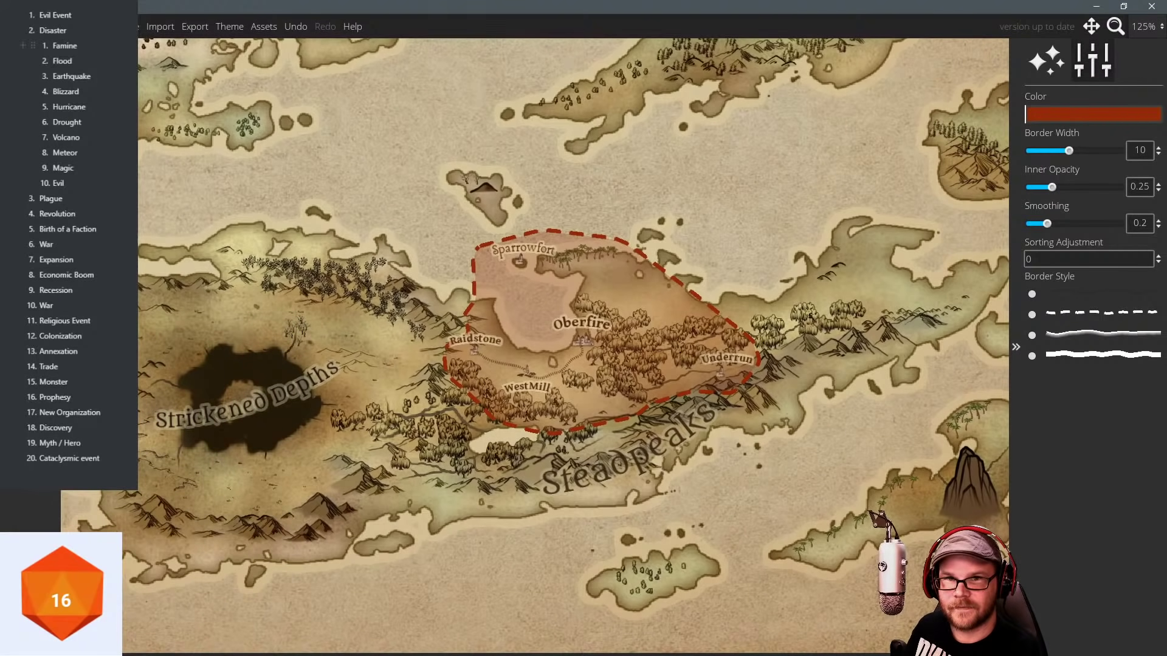
Switch to the Label tool and create a label preset named Faction.
left_click(31, 60)
left_click(31, 331)
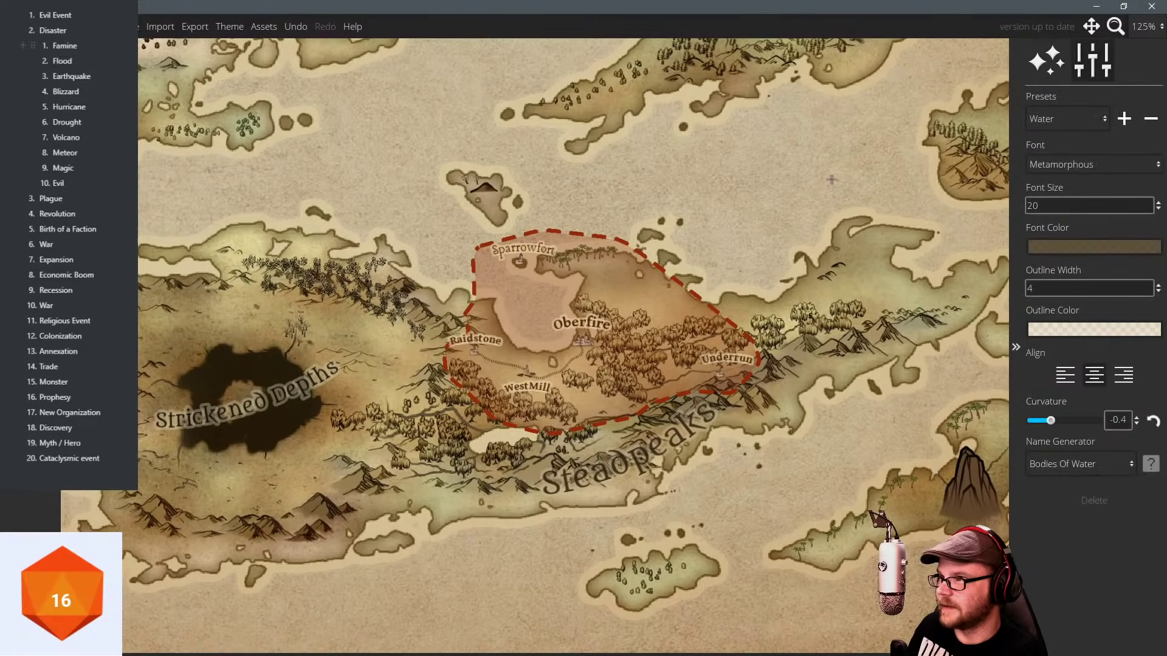
left_click(1125, 119)
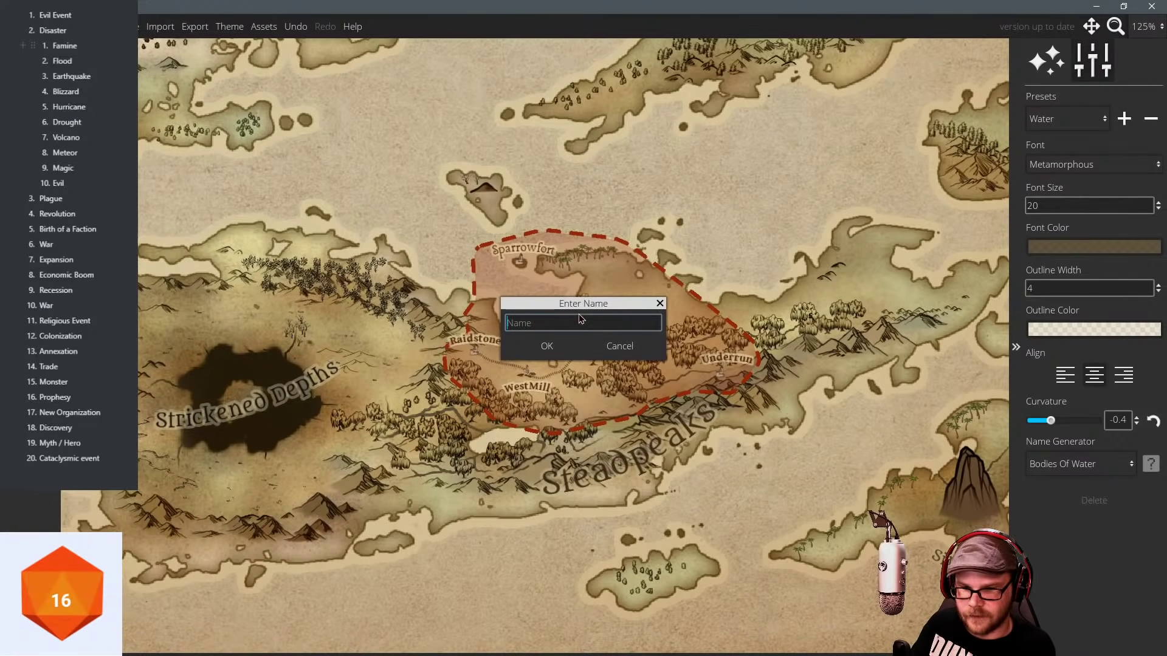
type("Faci")
type("tion")
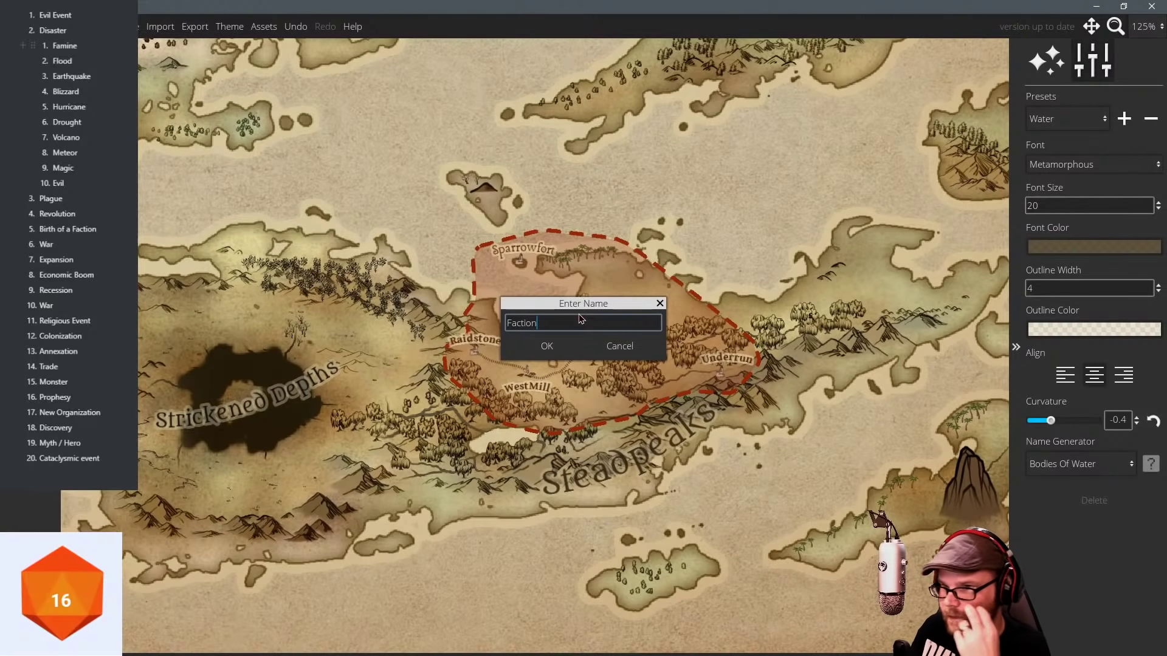
left_click(549, 347)
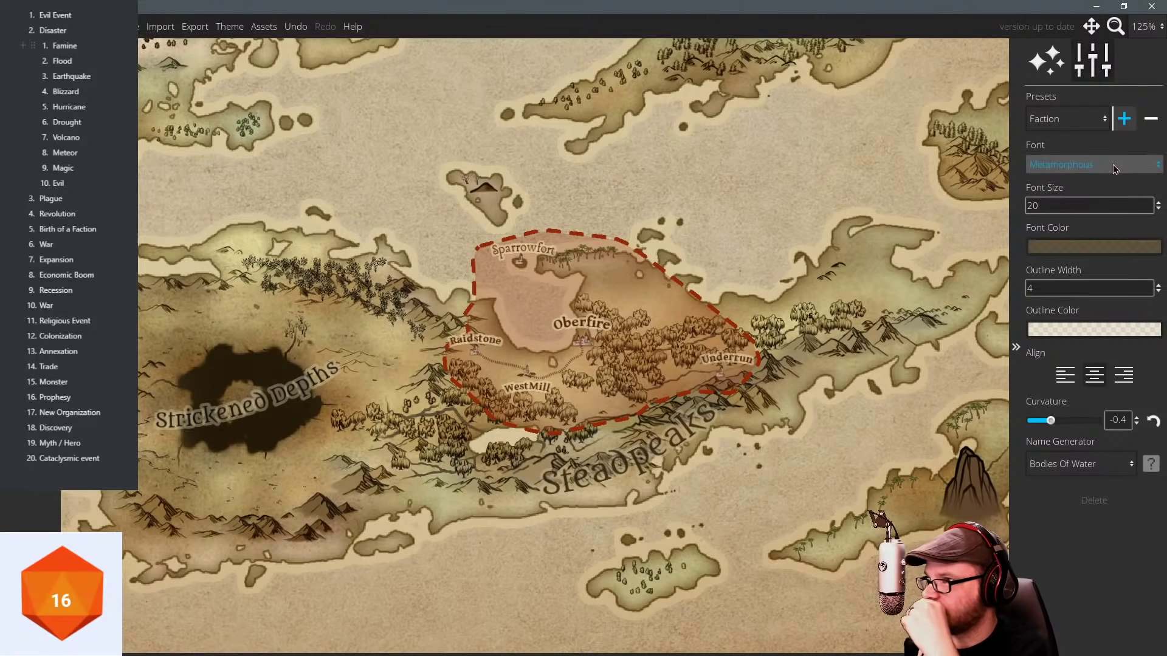
Place a new label on the sea north of the territory and set its font to Cinzel Decorative.
left_click(1073, 164)
left_click(1060, 216)
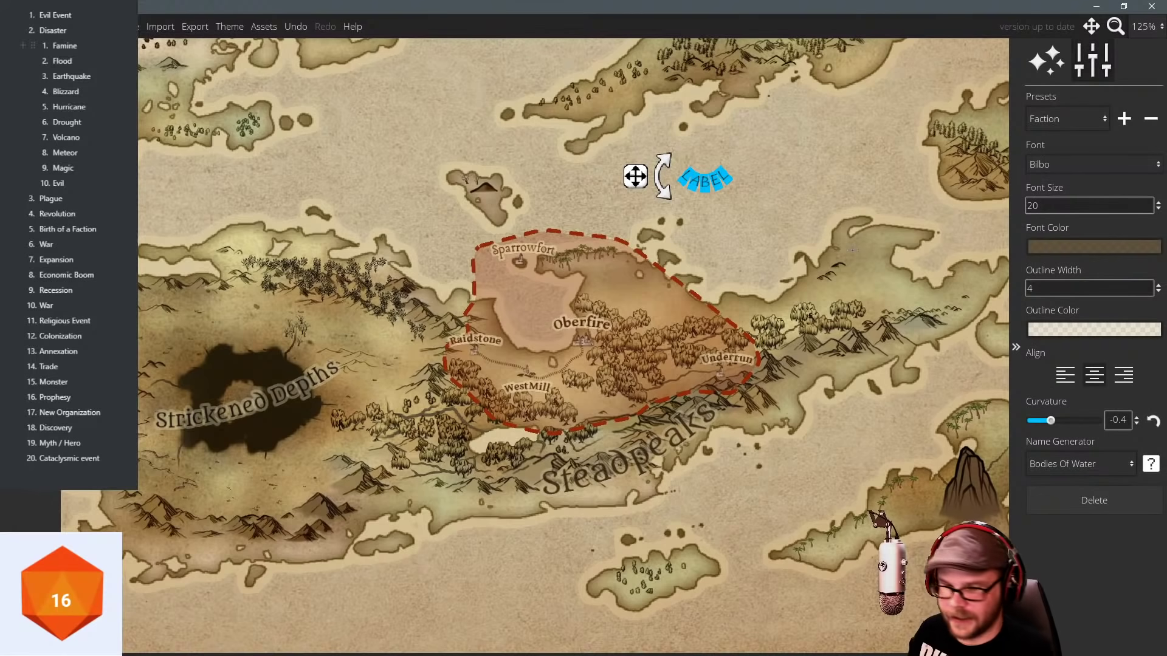
left_click(1069, 164)
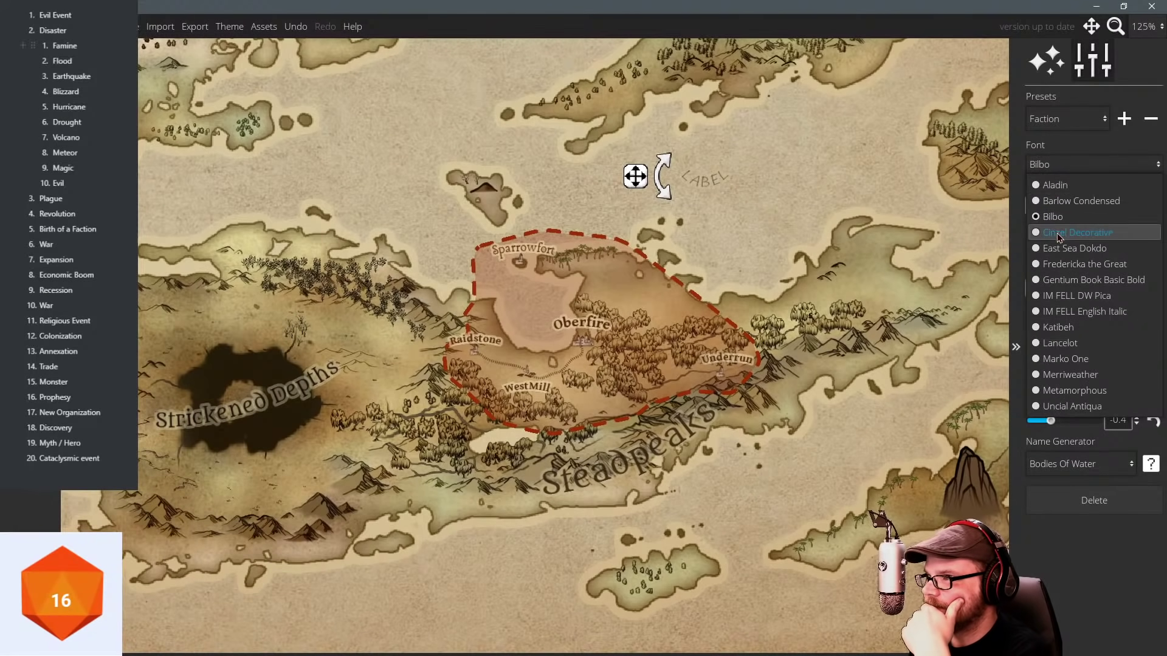
left_click(1058, 232)
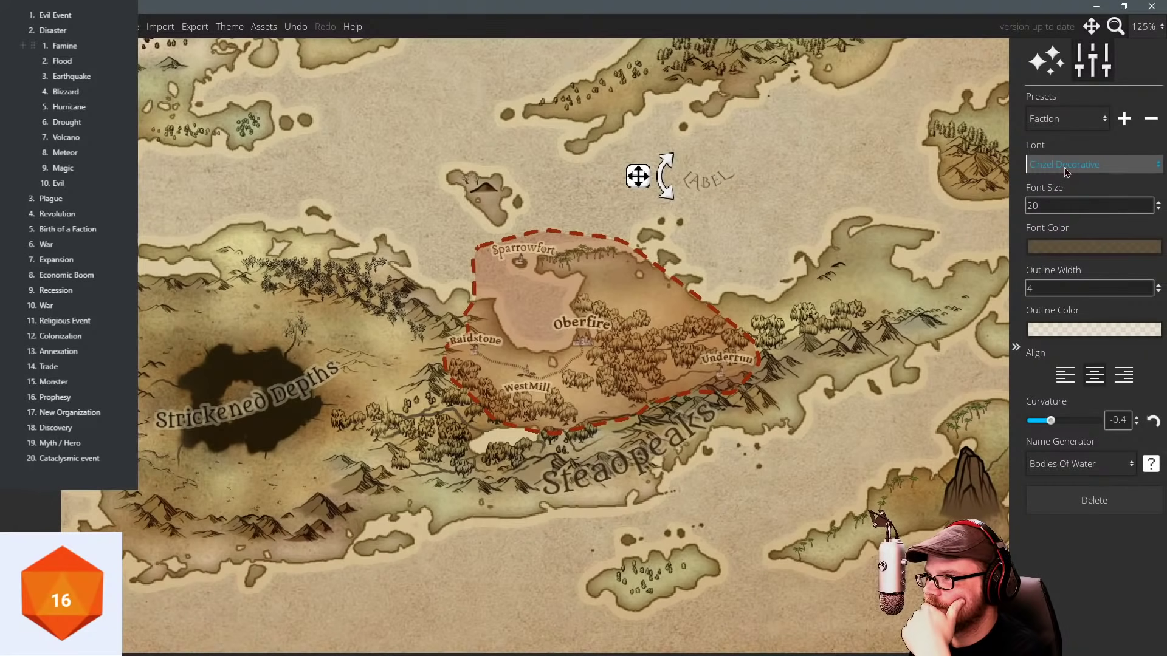
Set the new label's font color to blue d10700ff and its outline color to tan 6eb1a586.
left_click(1069, 246)
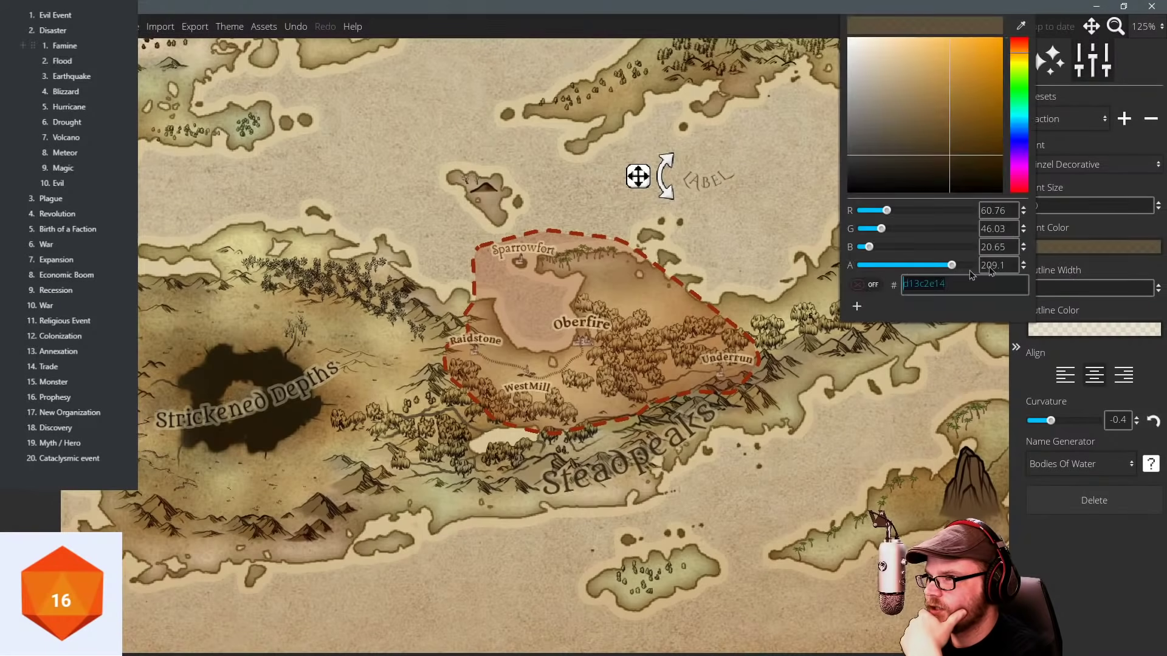
left_click(1021, 141)
left_click_drag(977, 128, 1003, 37)
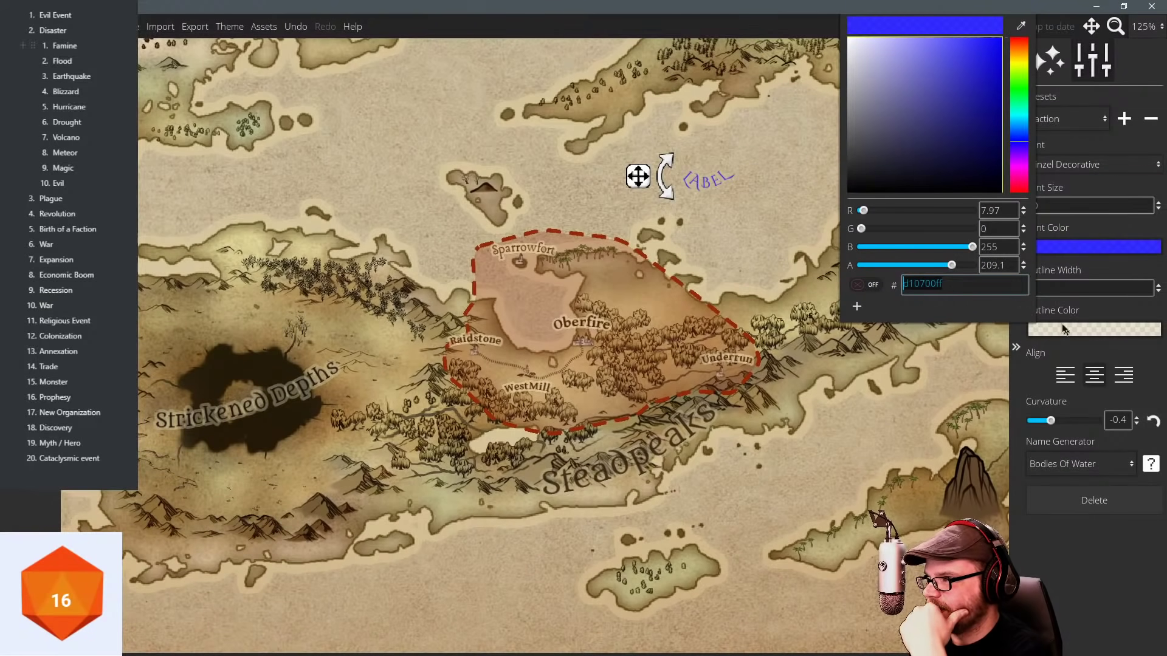
left_click(1094, 328)
mouse_move(896, 99)
left_mouse_down()
mouse_move(836, 49)
mouse_move(887, 97)
left_mouse_up()
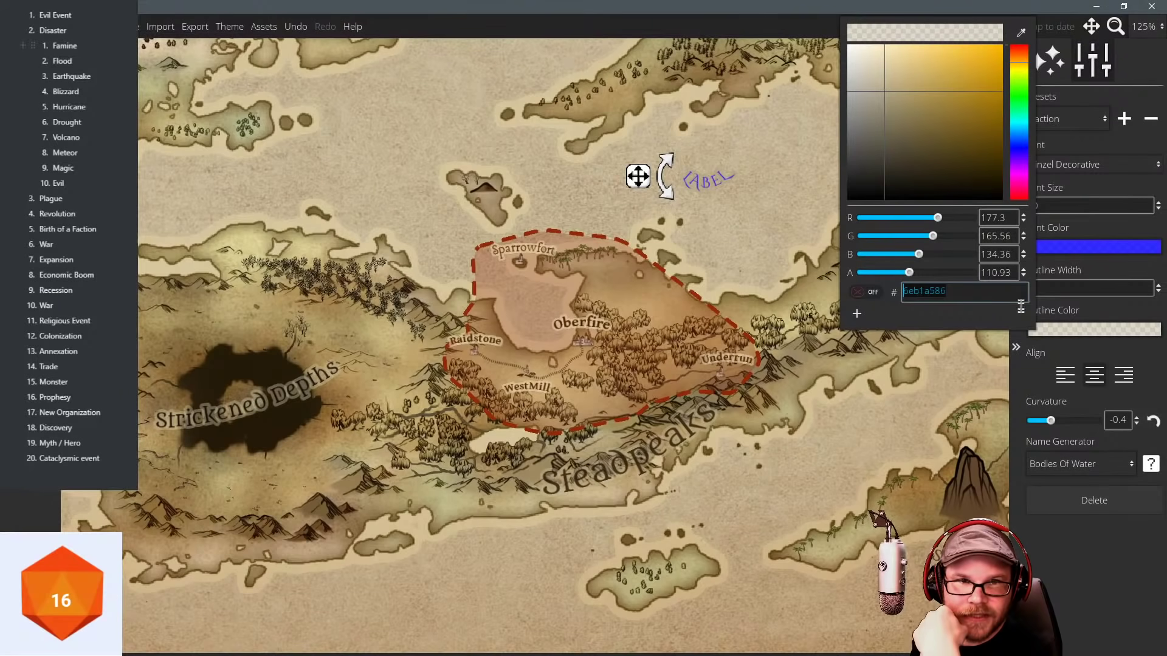
left_click(1086, 563)
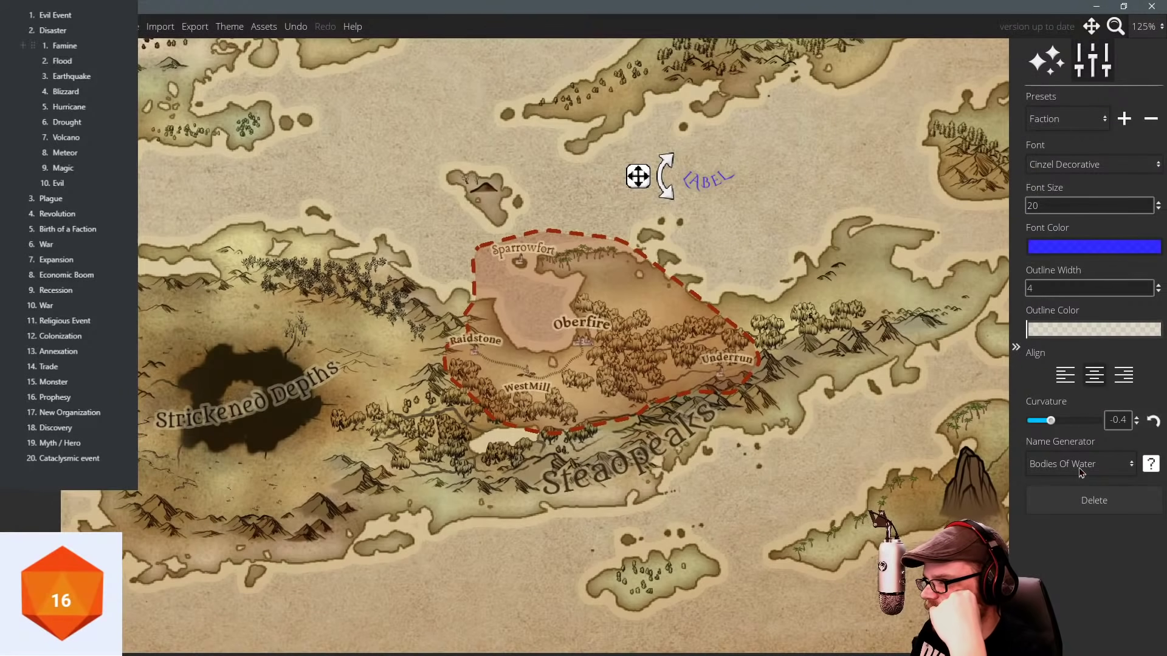
Replace the label's text with Oberia and set its curvature to 0.11.
double_click(722, 176)
double_click(723, 178)
key("BackSpace")
type("Or")
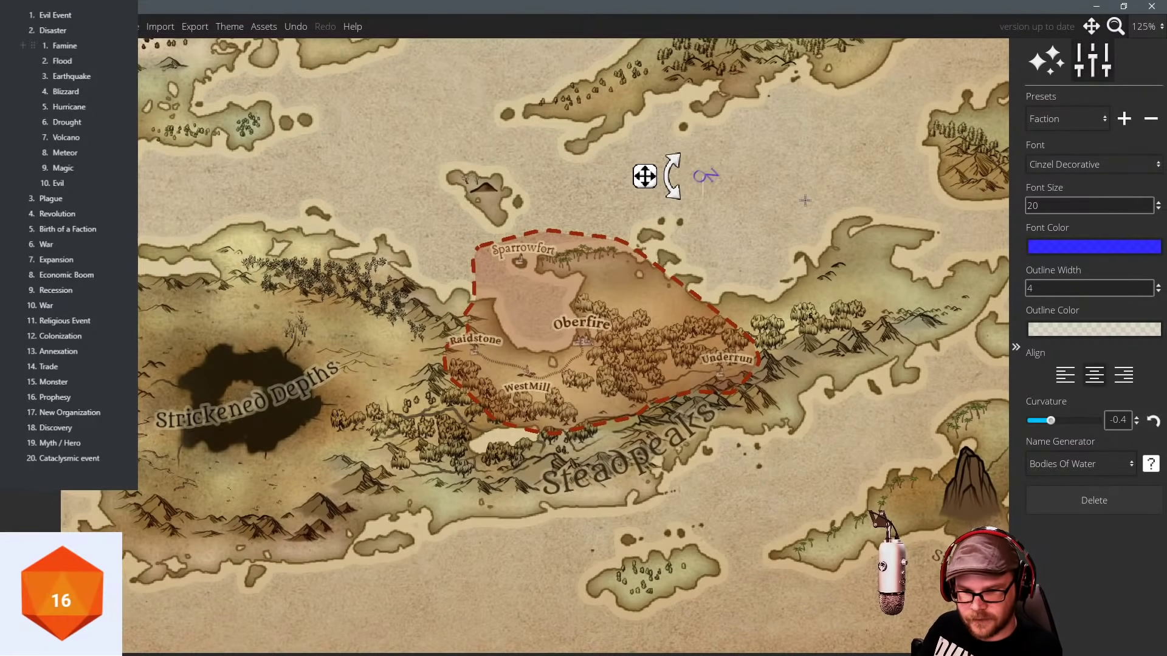
type("beria")
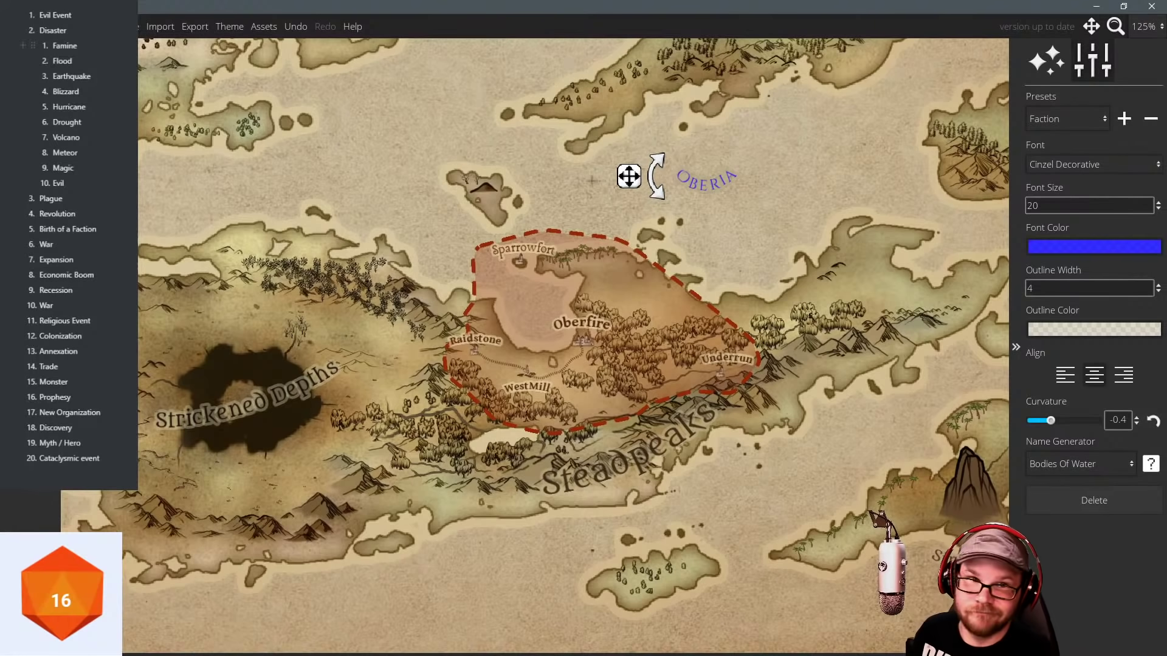
left_click_drag(1050, 421, 1073, 424)
Set the Oberia label's font size to 50 and position it, tilted counterclockwise, across the territory's northwestern part.
left_click_drag(633, 188, 526, 300)
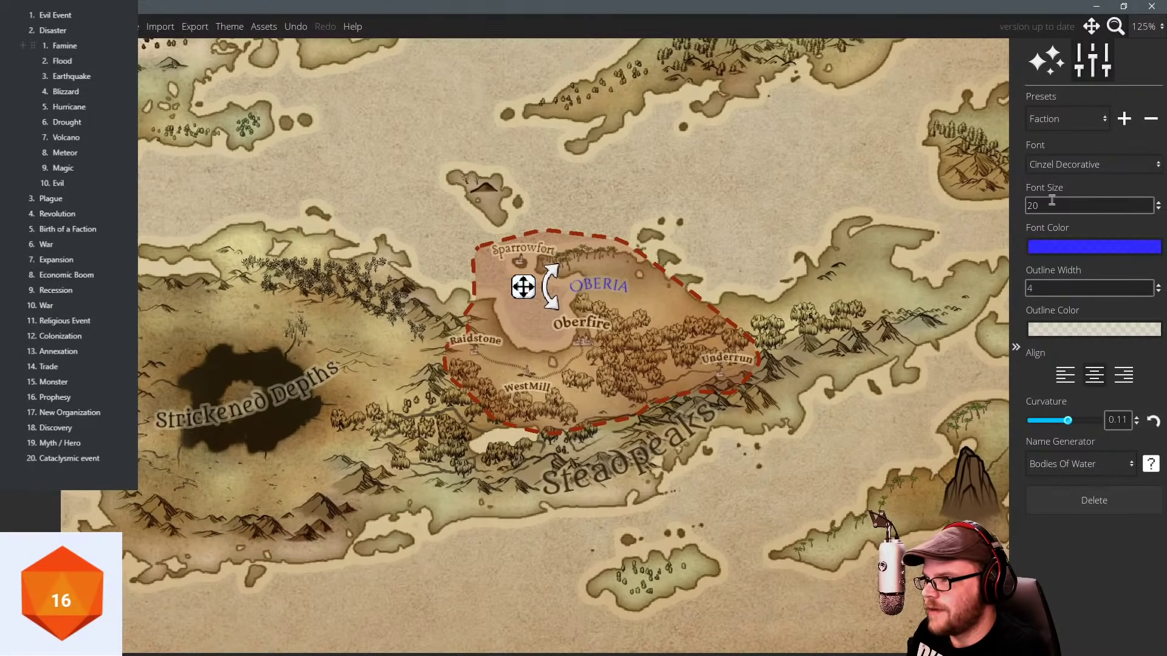
double_click(1052, 205)
type("50")
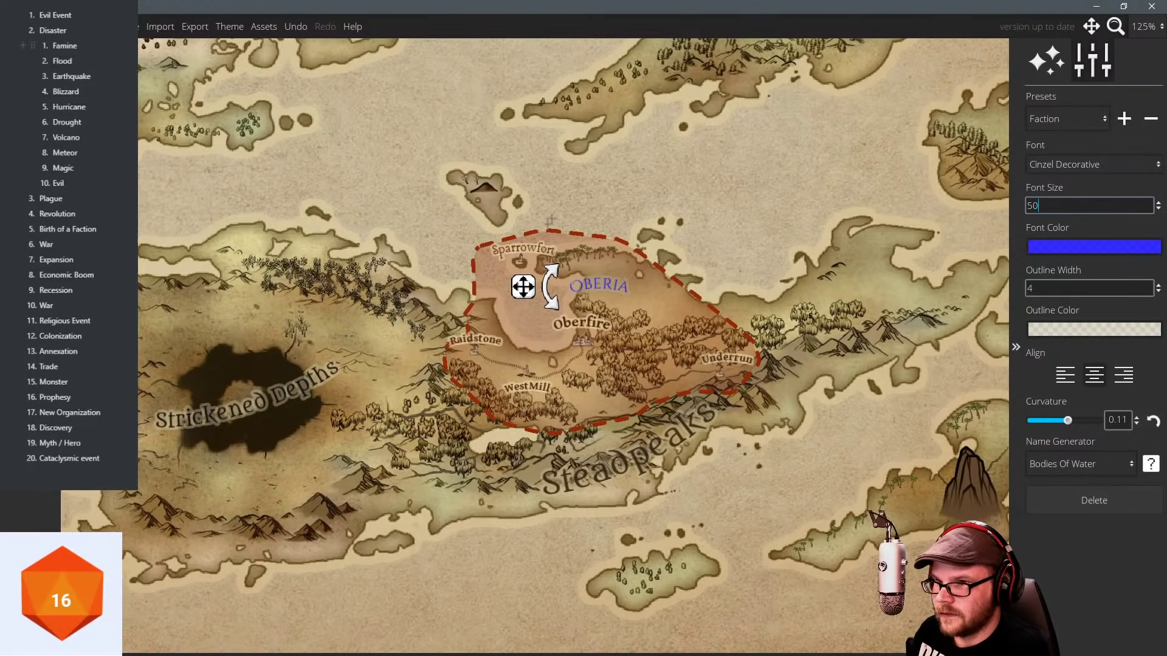
key("Return")
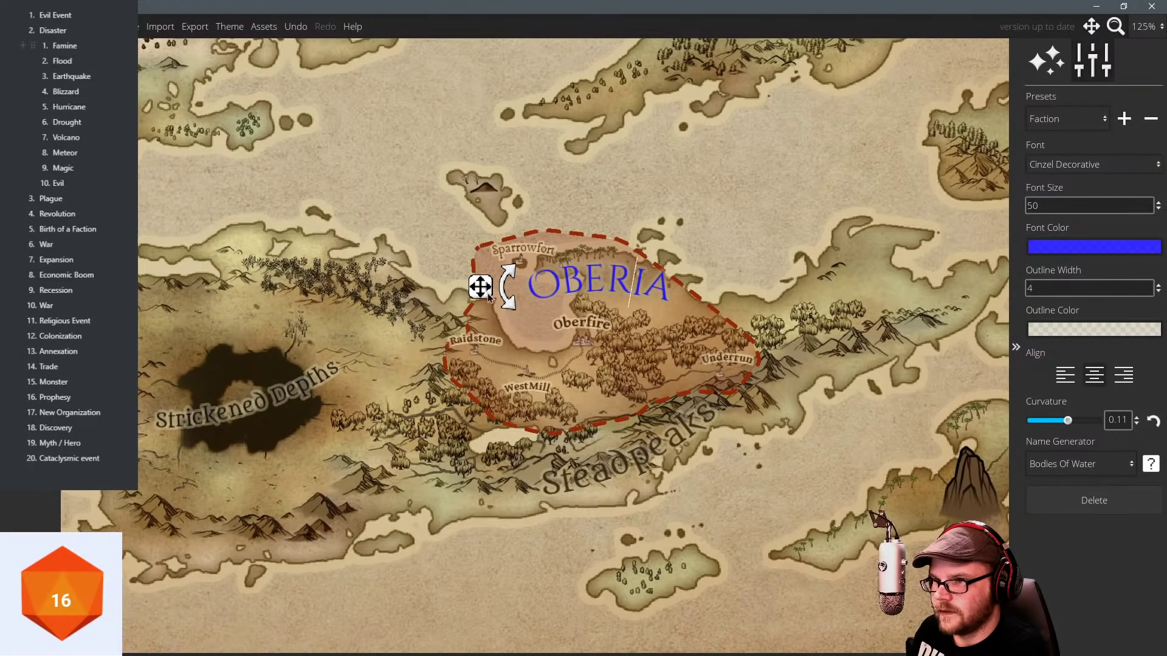
left_click_drag(488, 297, 469, 339)
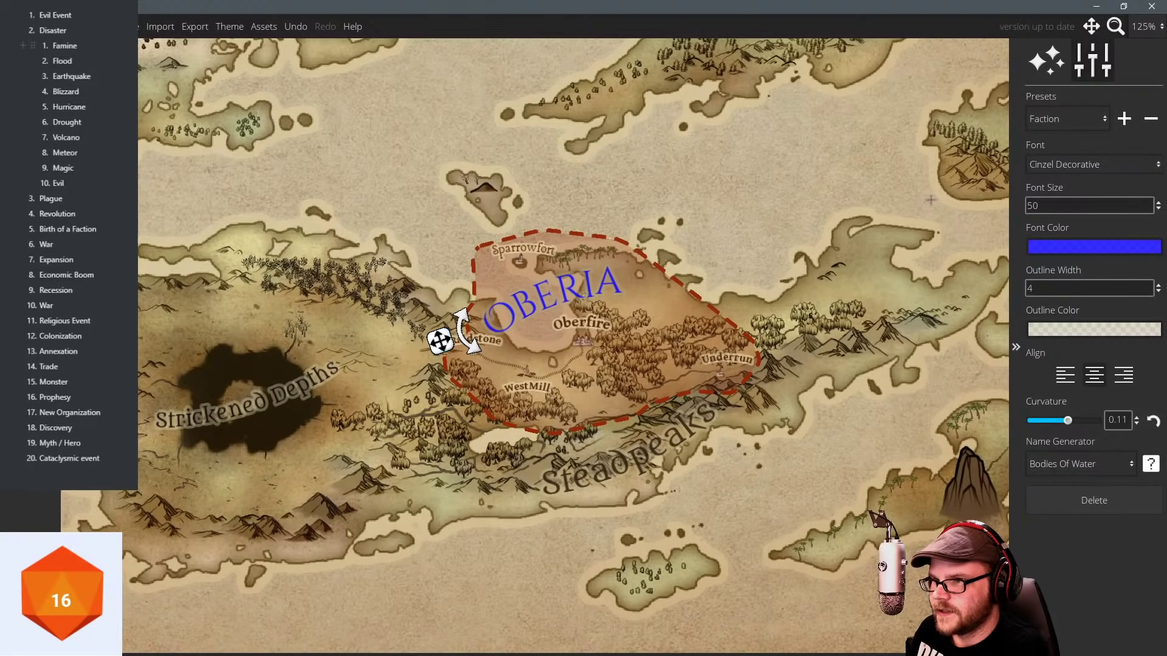
Recolor the Oberia label to red c00e0e with reduced opacity and lighten its outline color to a paler beige.
left_click(1069, 248)
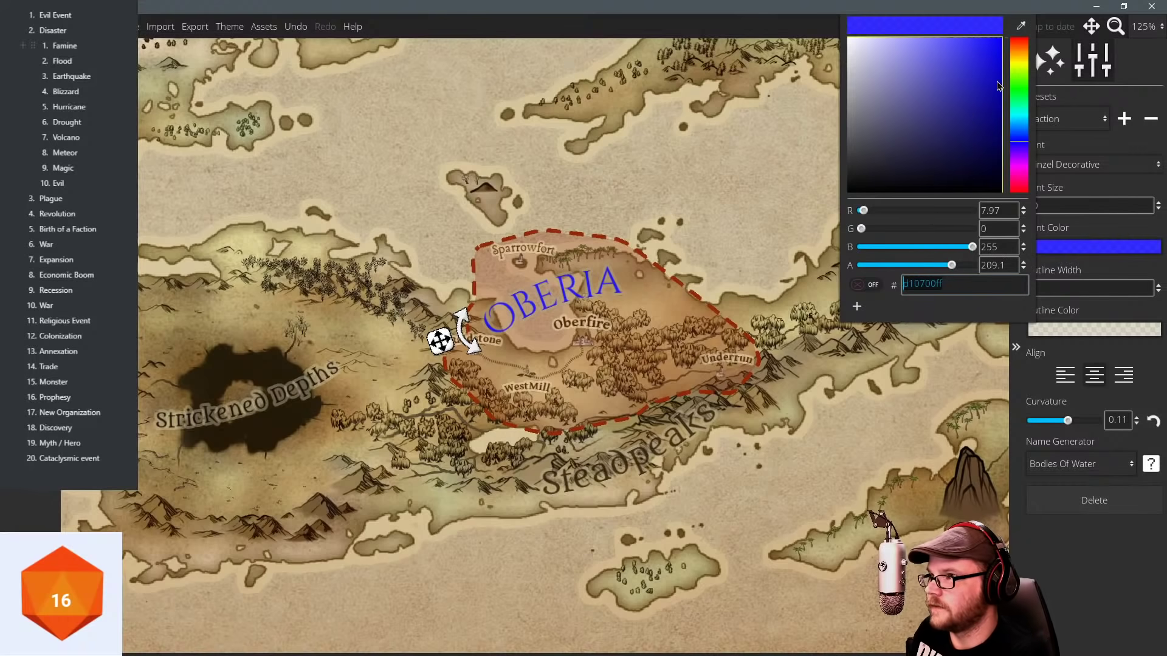
left_click(1025, 42)
left_click(992, 75)
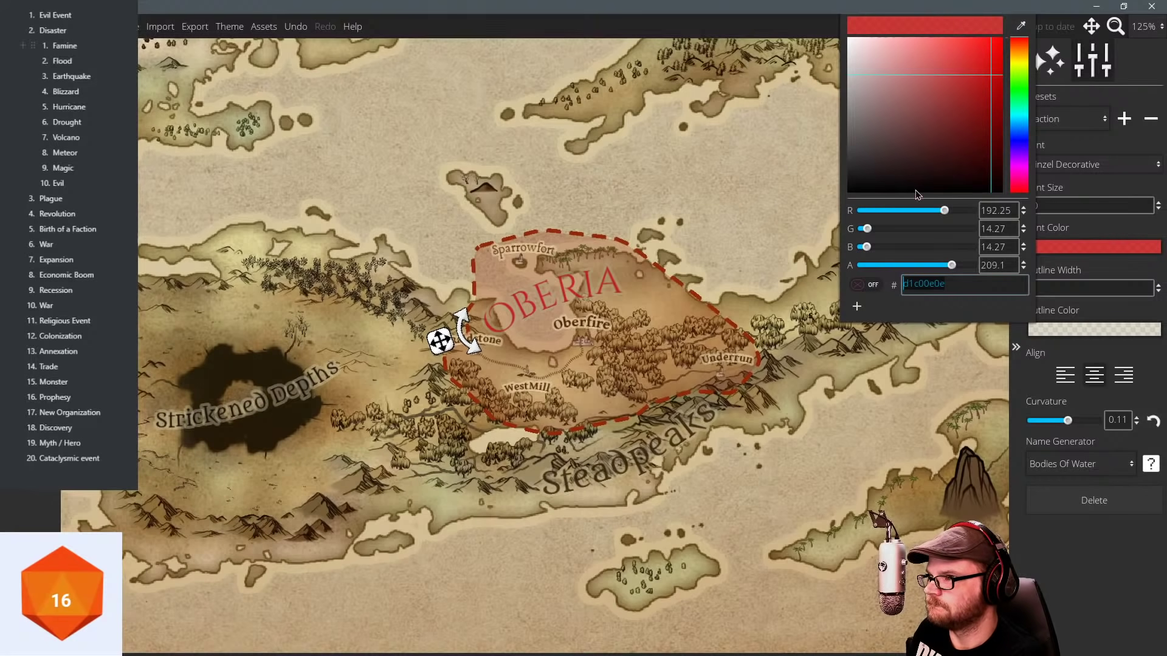
left_click_drag(952, 265, 925, 266)
left_click(1081, 353)
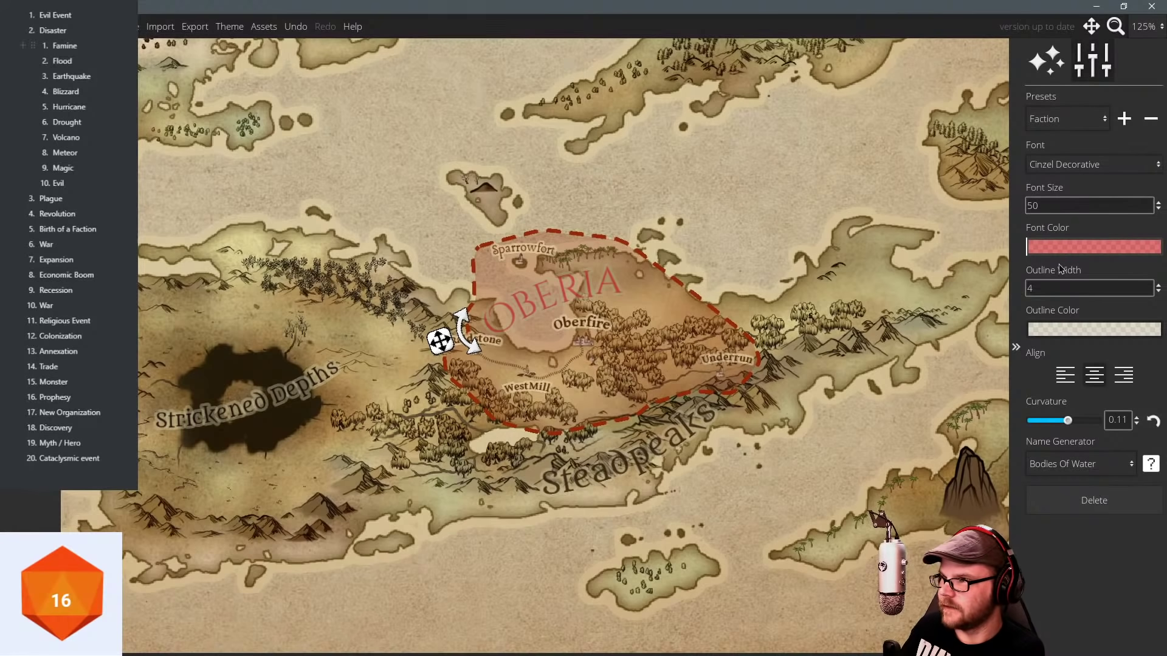
left_click(1048, 328)
left_click_drag(884, 151, 896, 92)
left_click(1143, 604)
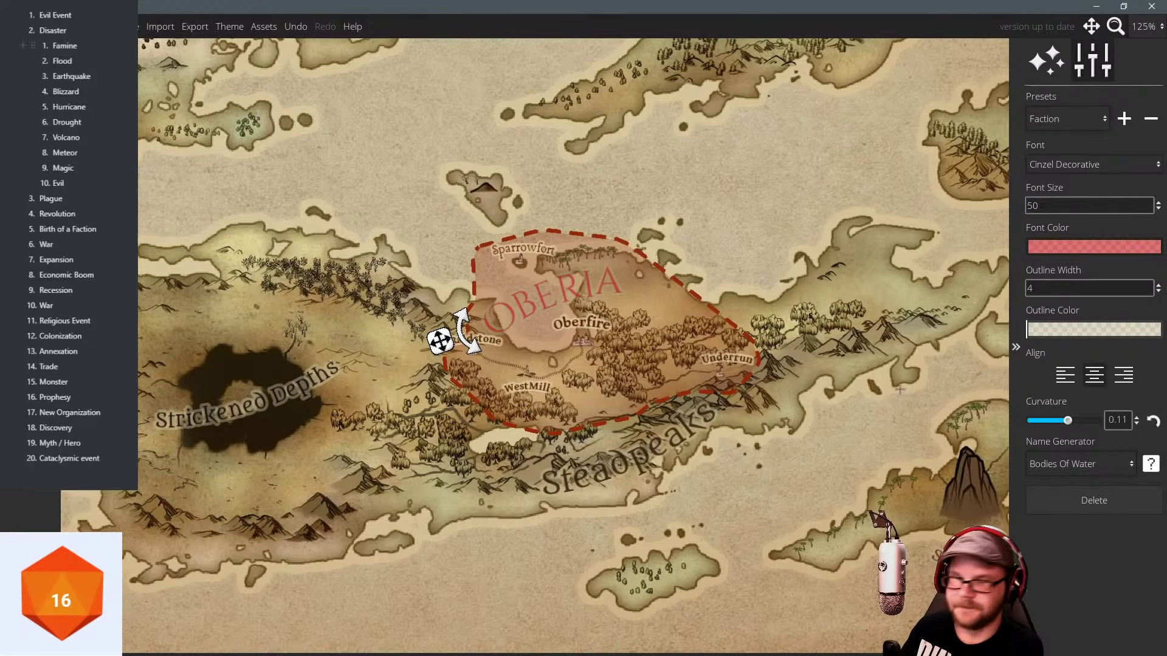
Roll the twenty-sided die for the next event in the history list.
scroll(539, 189, "down", 3)
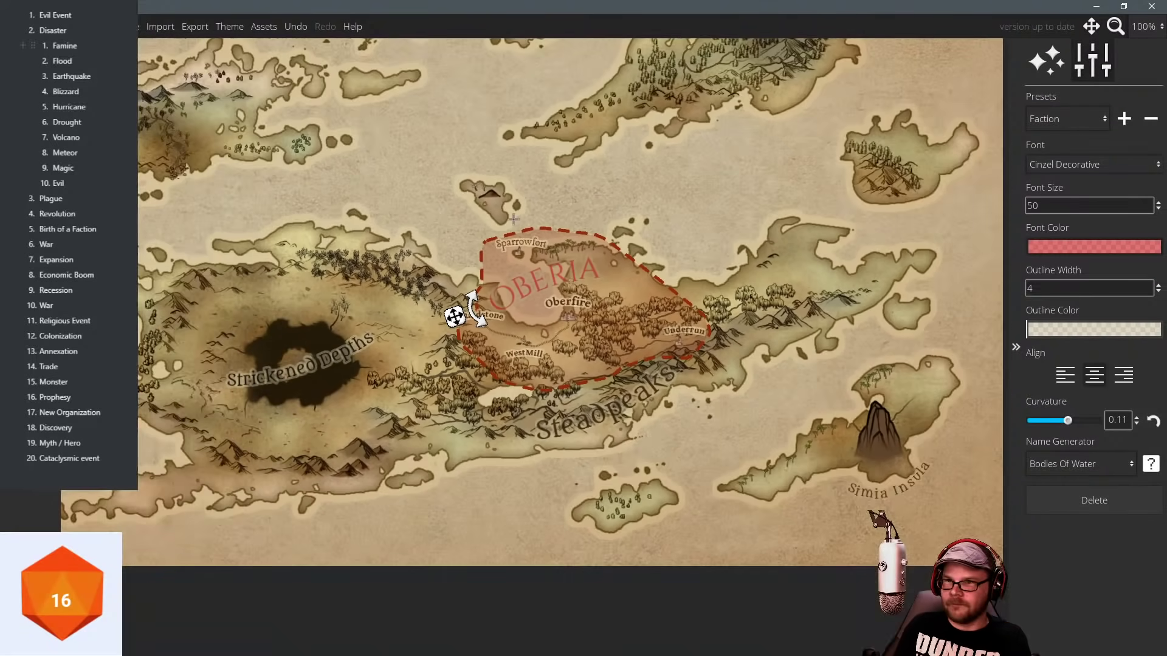
scroll(453, 139, "up", 1)
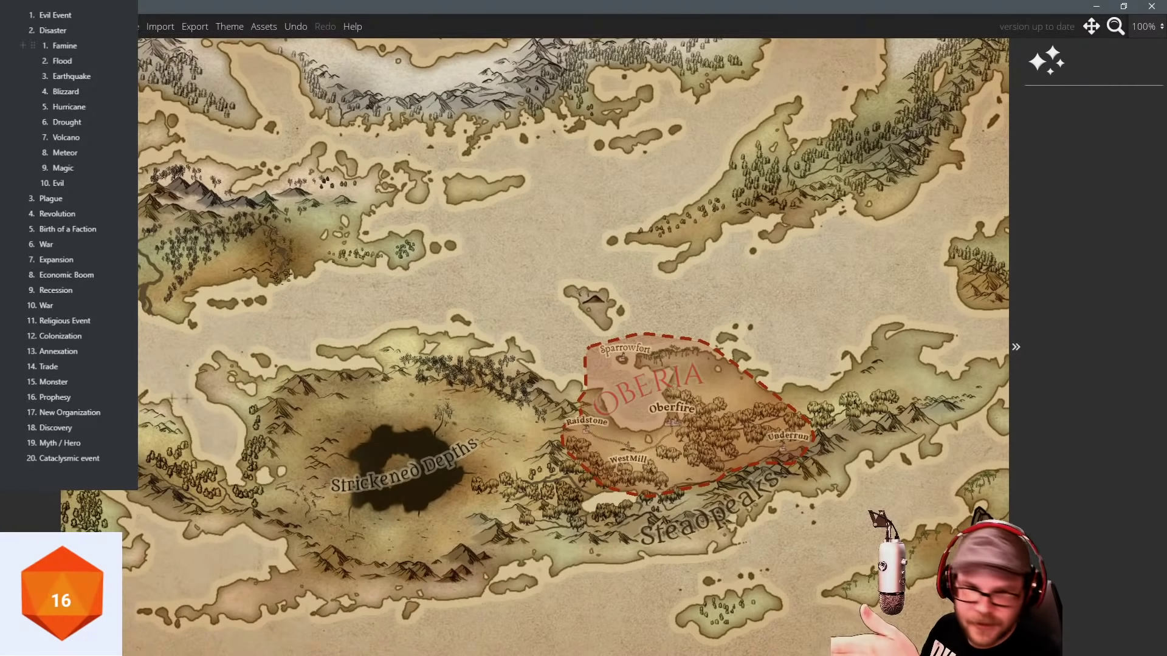
left_click(62, 594)
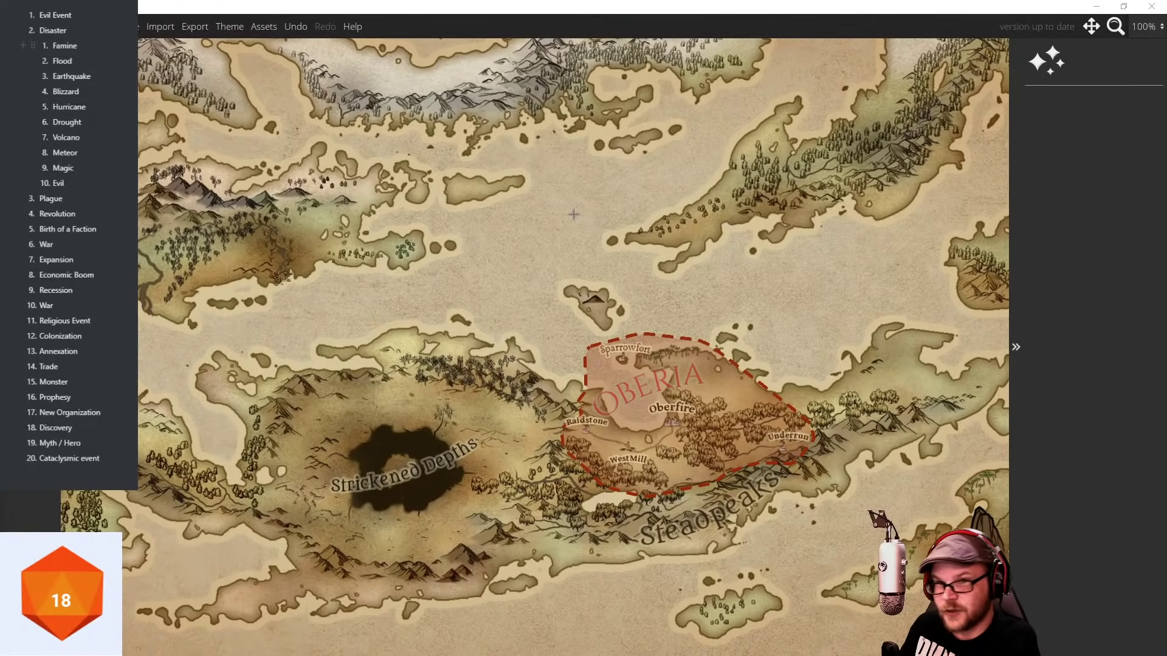
Examine the Oberia territory and the lands around it, from the Strickened Depths to the Simia Insula island.
left_click_drag(585, 266, 561, 245)
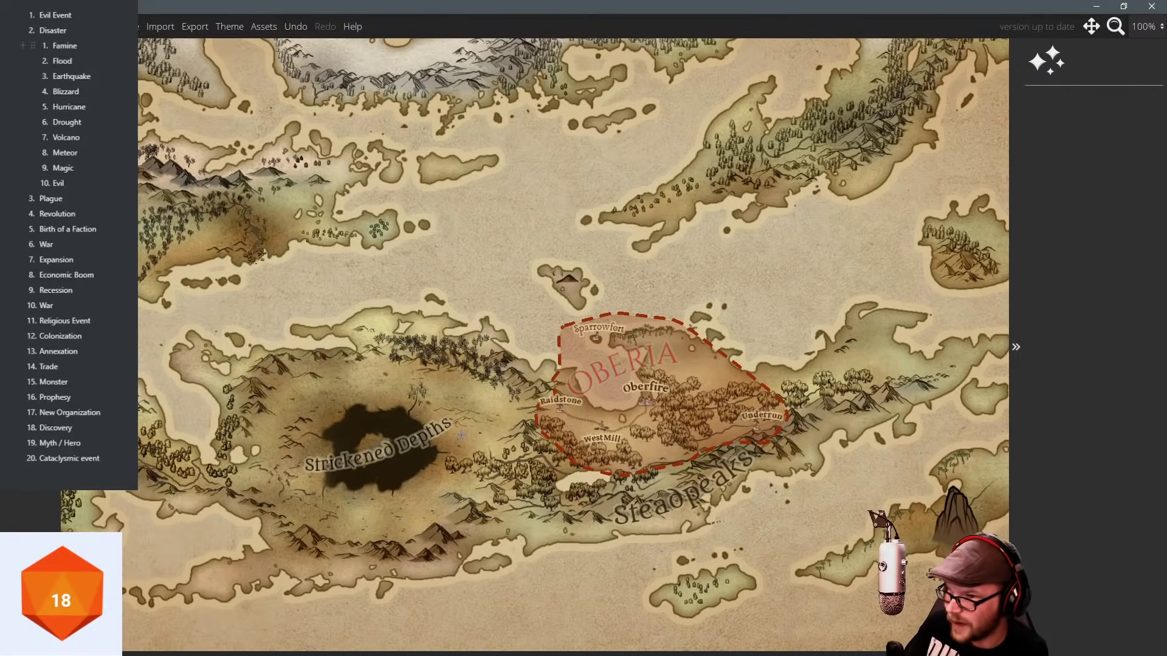
scroll(528, 463, "up", 5)
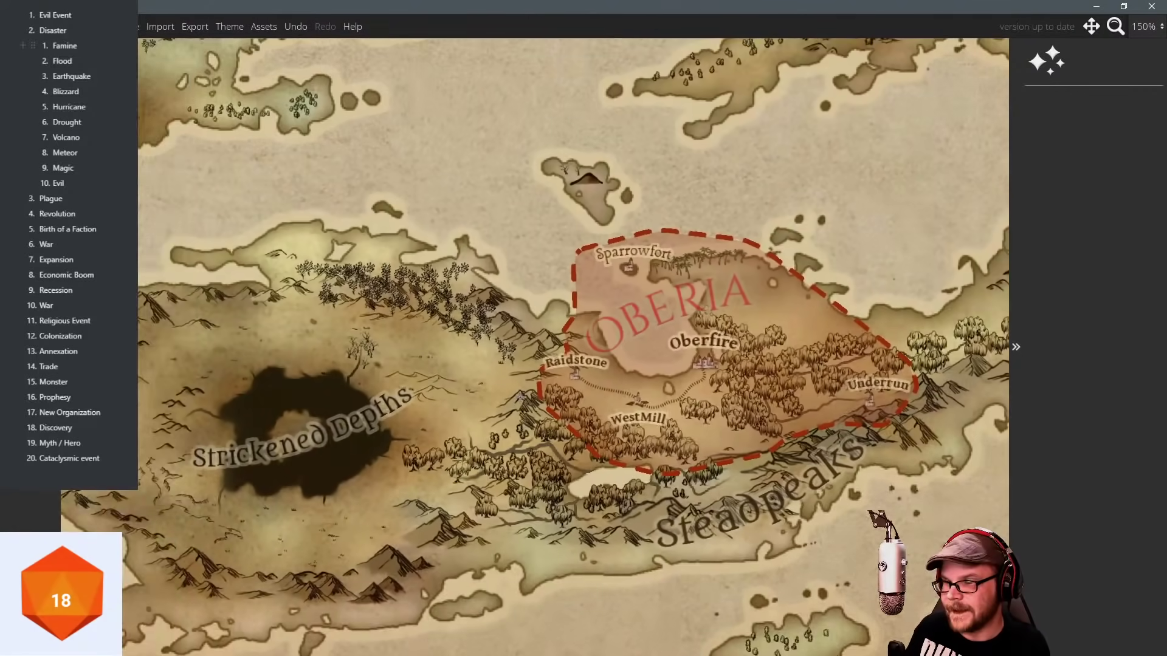
left_click_drag(521, 401, 462, 393)
scroll(453, 299, "down", 2)
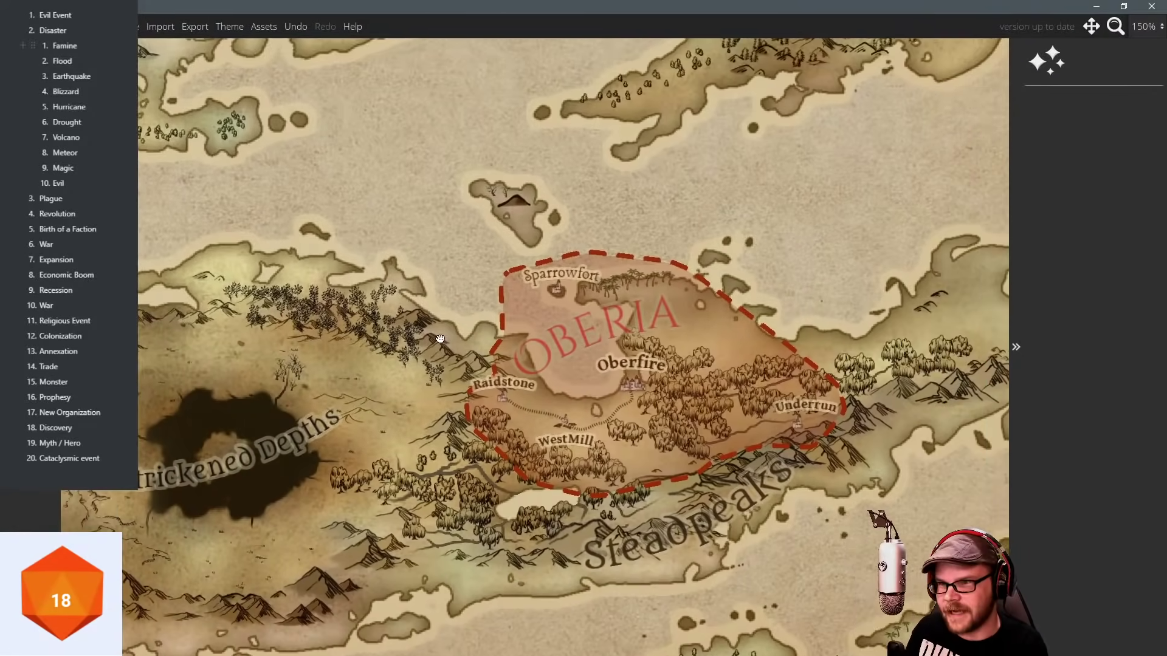
scroll(453, 299, "down", 2)
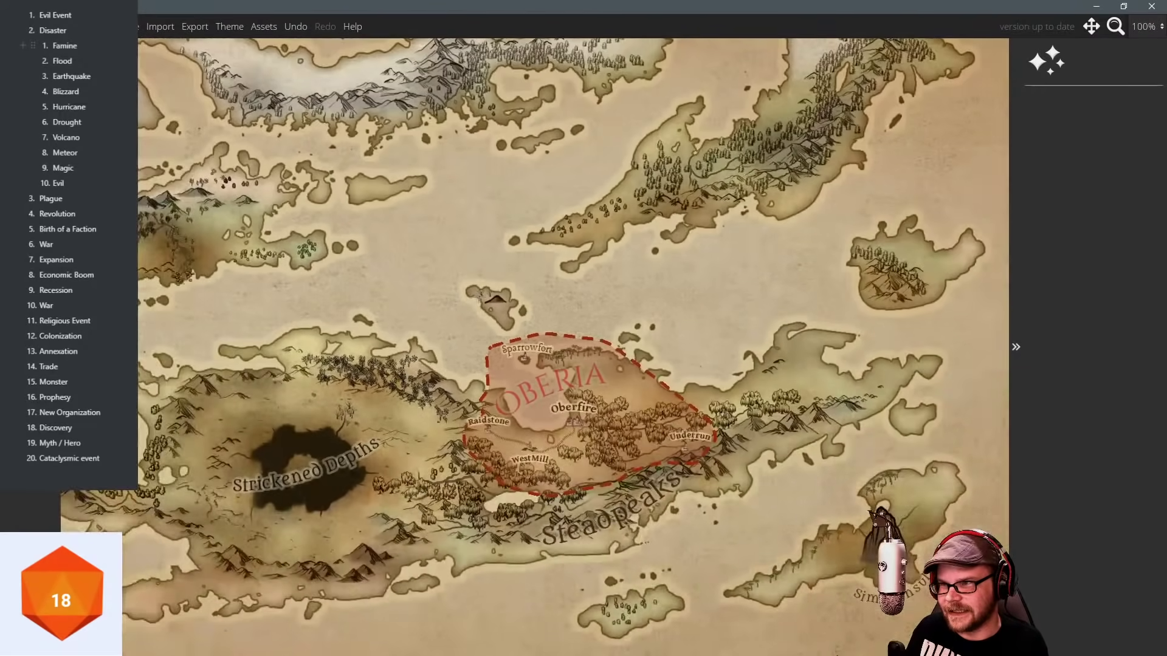
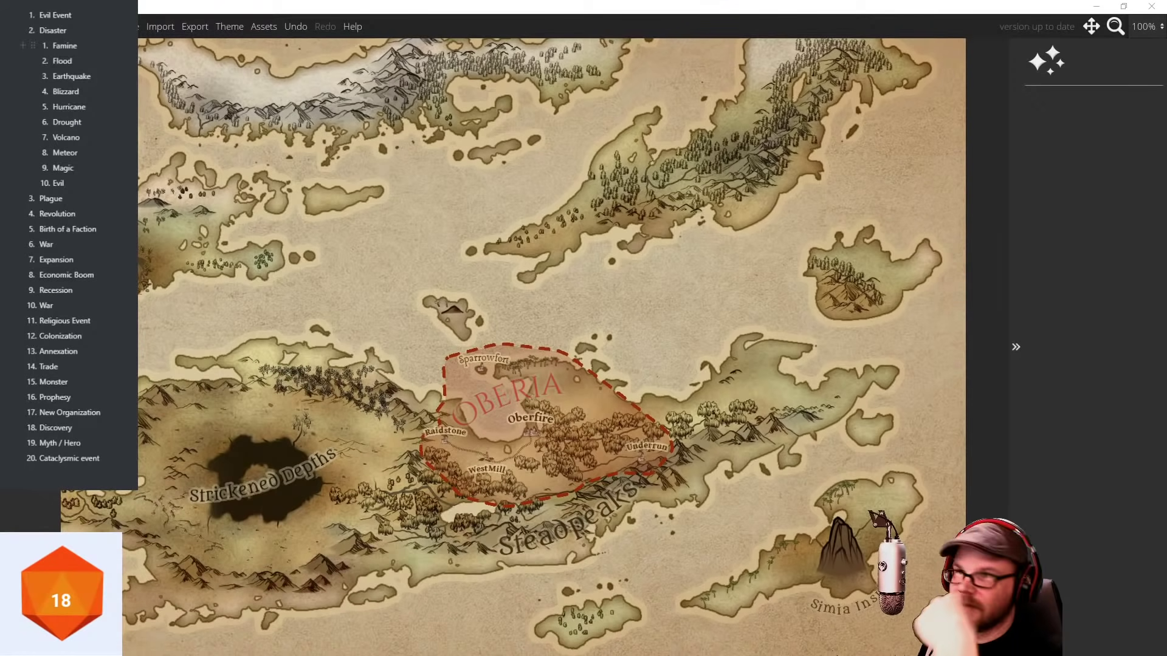
left_click(594, 9)
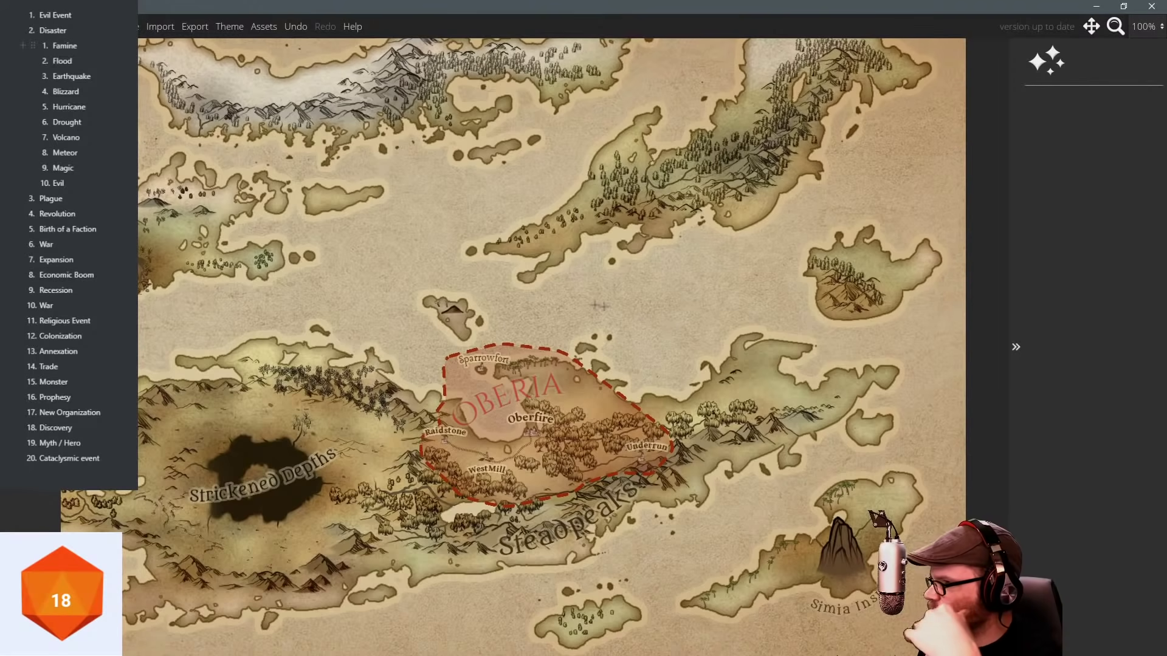
left_click_drag(572, 301, 632, 175)
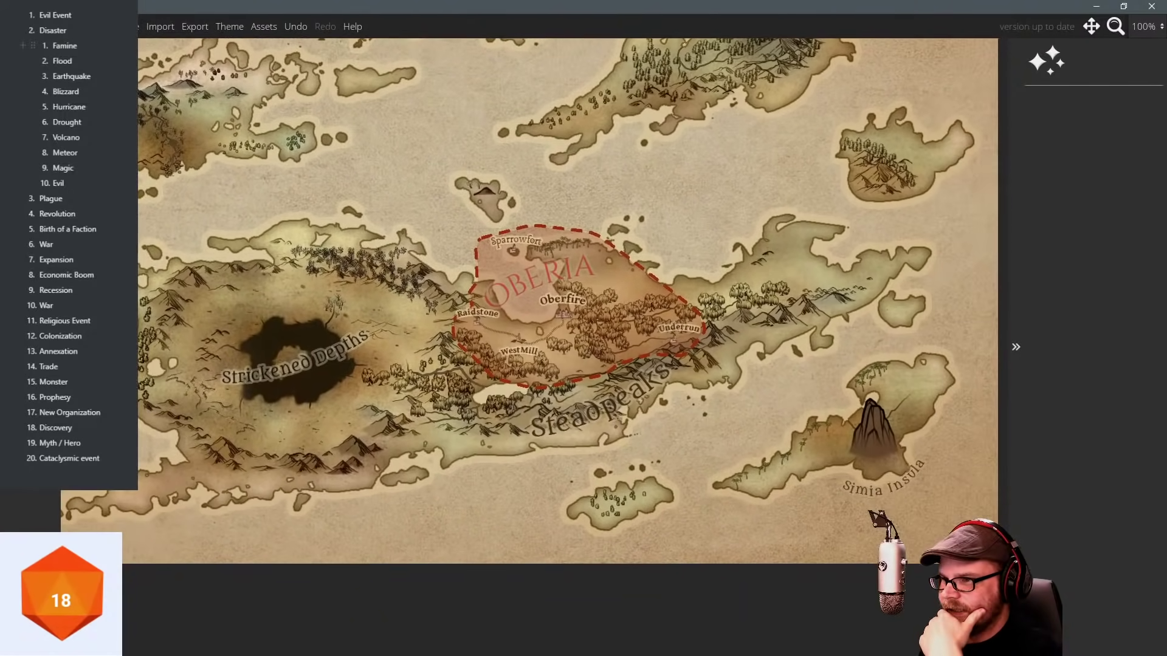
left_click_drag(690, 214, 718, 199)
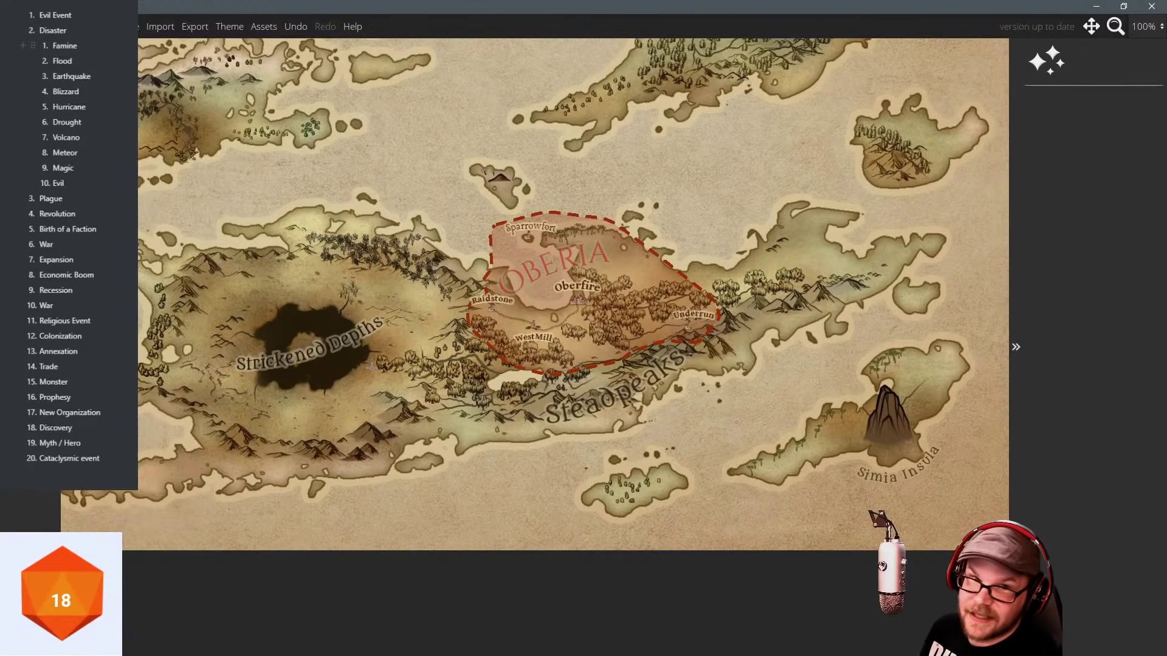
left_click_drag(372, 367, 388, 369)
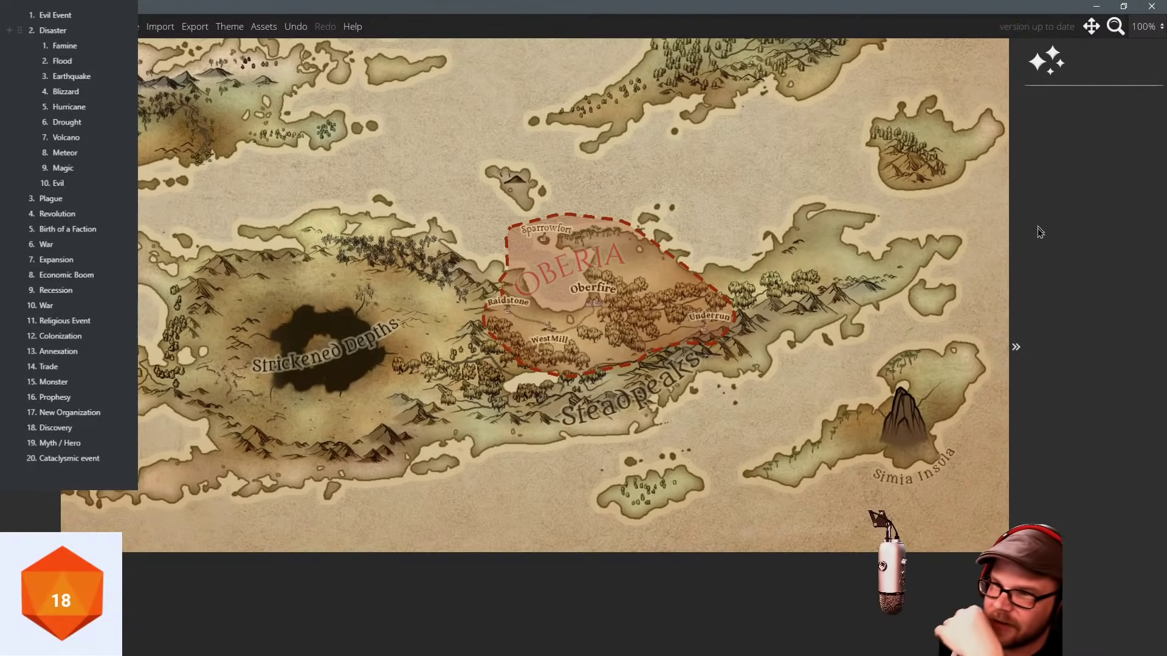
Choose the second large castle symbol from the Inked Castles set.
left_click_drag(759, 199, 726, 234)
left_click_drag(634, 184, 644, 177)
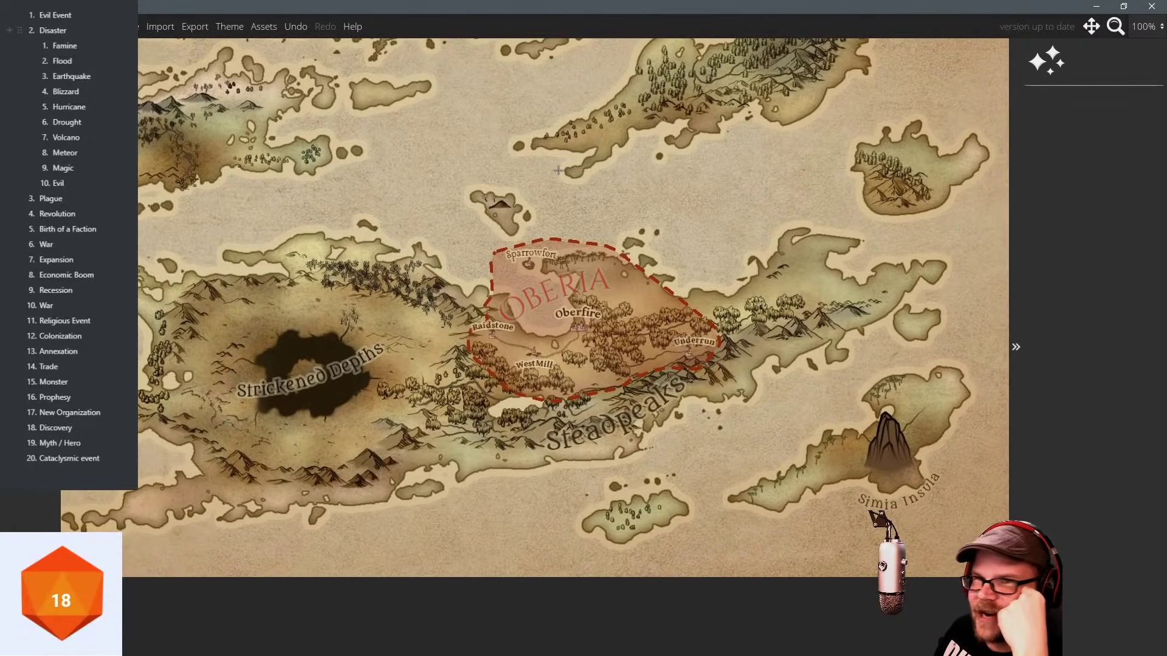
mouse_move(557, 168)
left_mouse_down()
mouse_move(625, 142)
mouse_move(523, 214)
left_mouse_up()
scroll(592, 248, "down", 4)
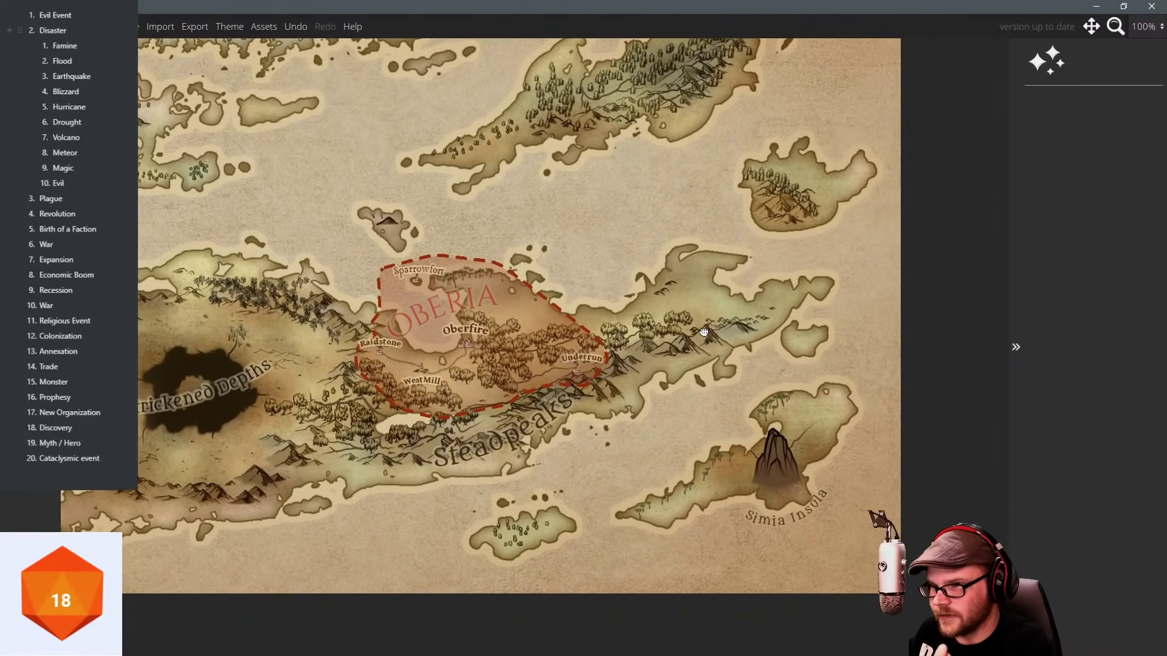
left_click_drag(704, 332, 694, 333)
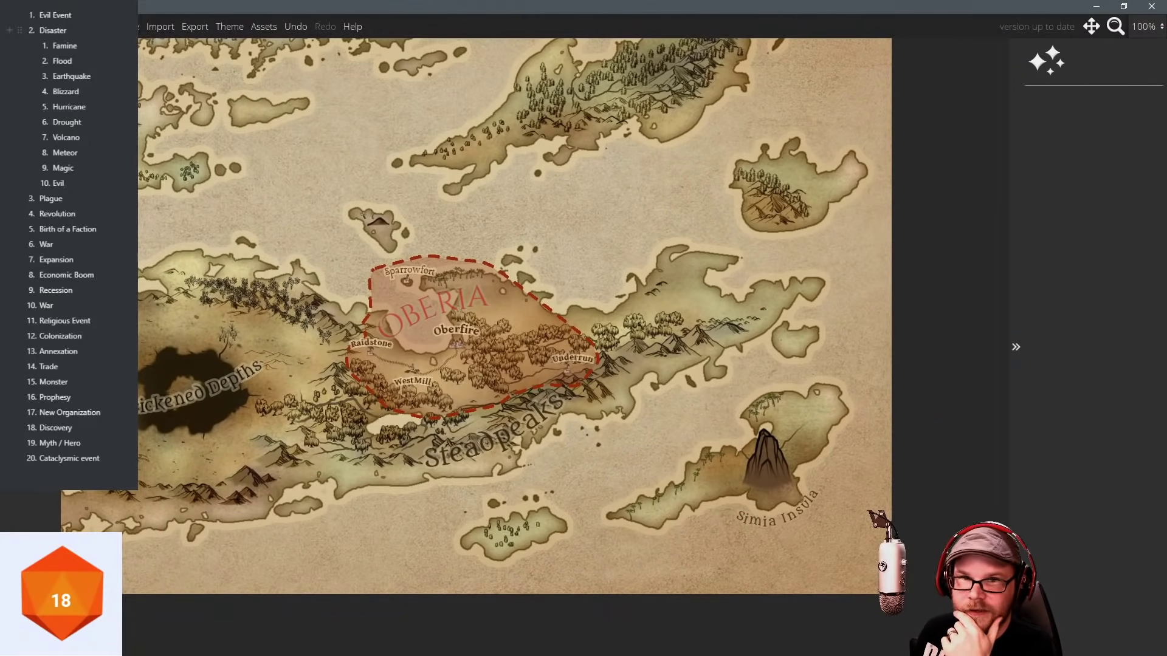
left_click(30, 91)
left_click(30, 212)
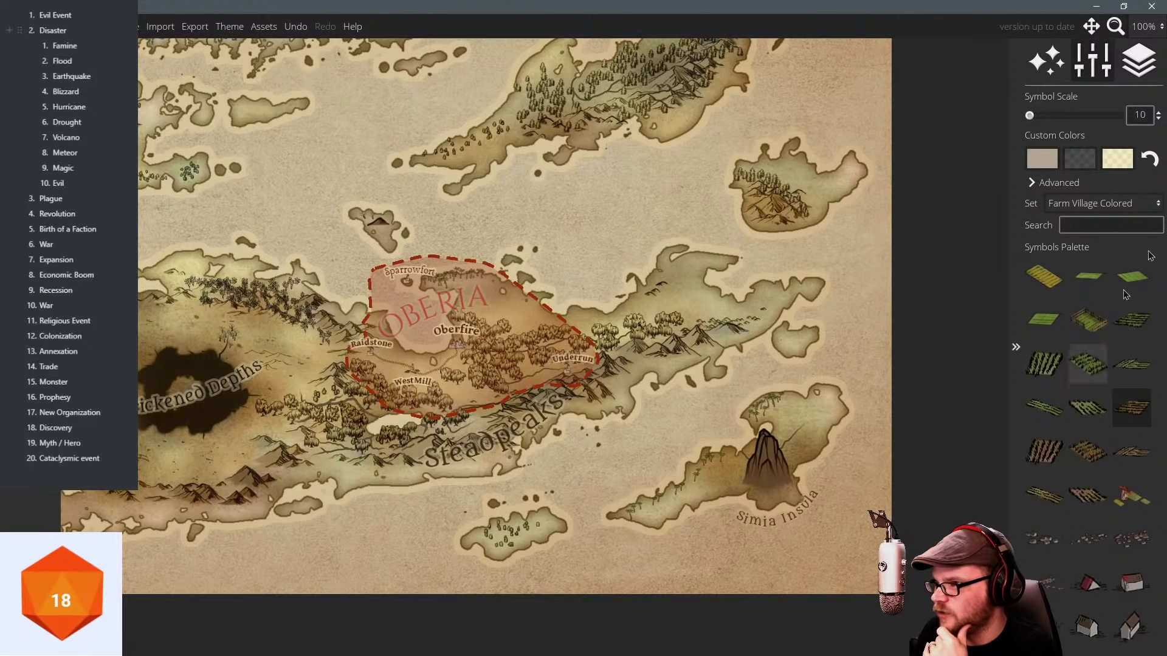
left_click(1130, 203)
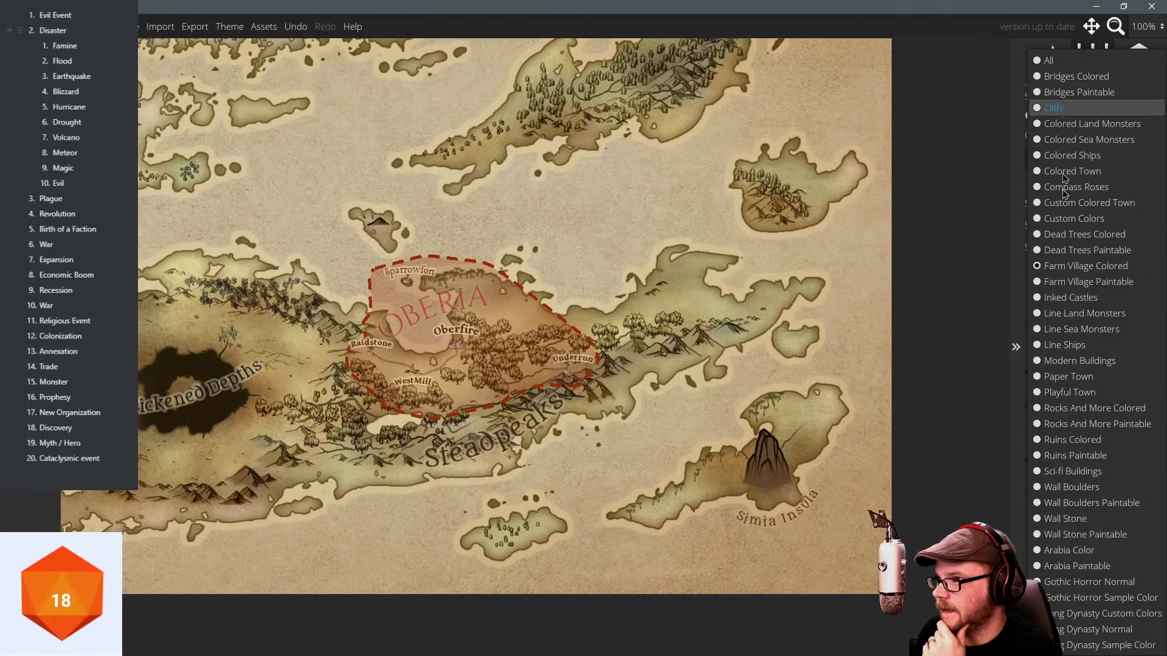
left_click(1077, 298)
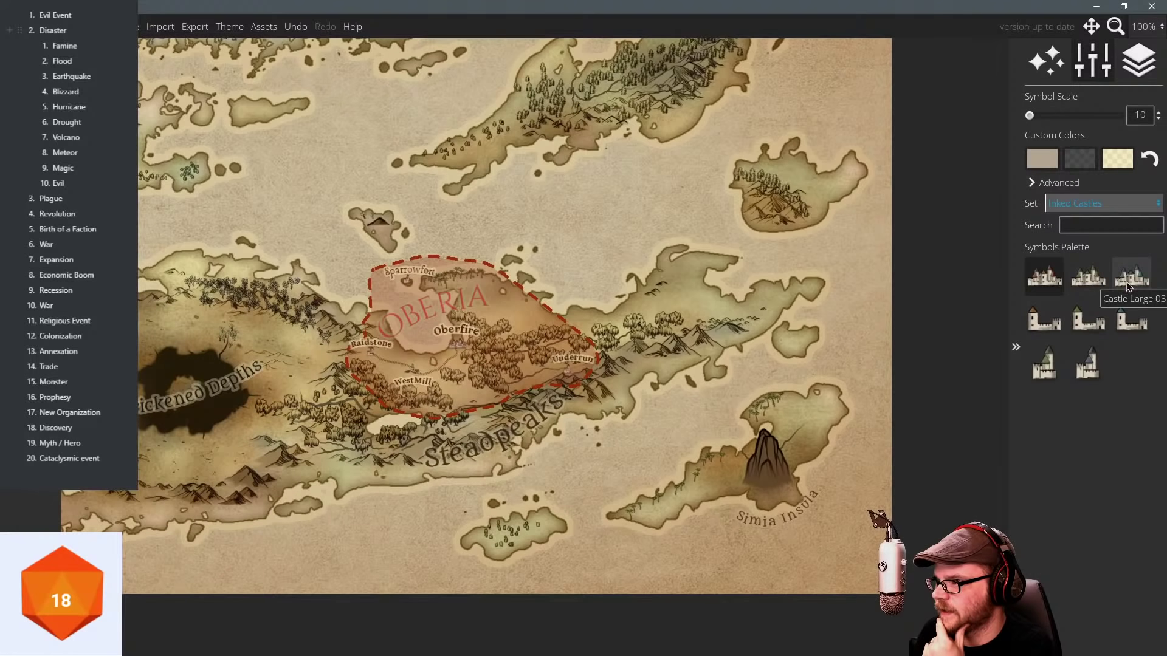
left_click(1088, 278)
Place the castle at symbol scale 25 in the mountains south of Underrun, just northeast of the Steadpeaks label.
scroll(738, 342, "up", 3)
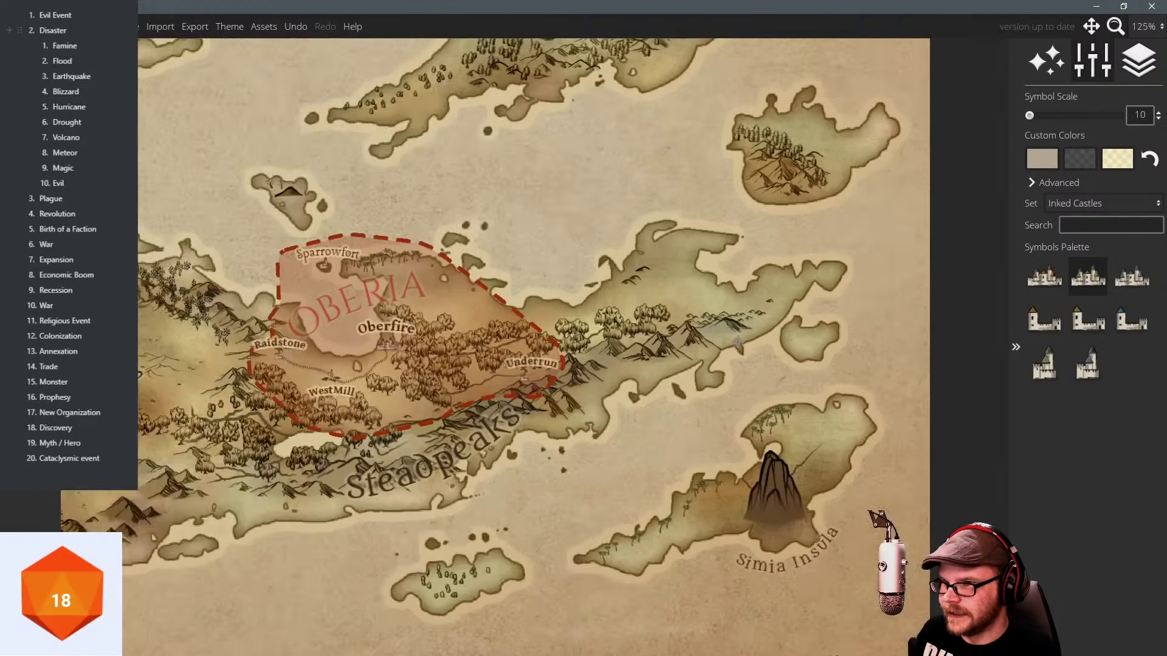
left_click_drag(737, 342, 887, 254)
left_click_drag(606, 347, 781, 244)
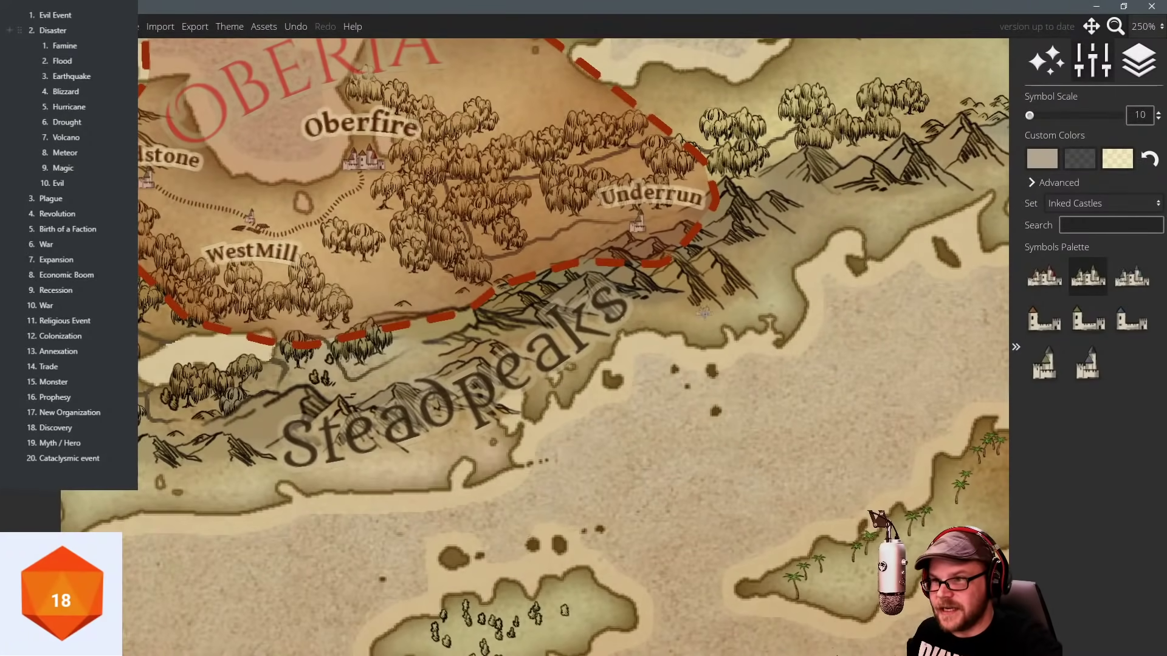
scroll(701, 313, "up", 2)
scroll(700, 313, "up", 1)
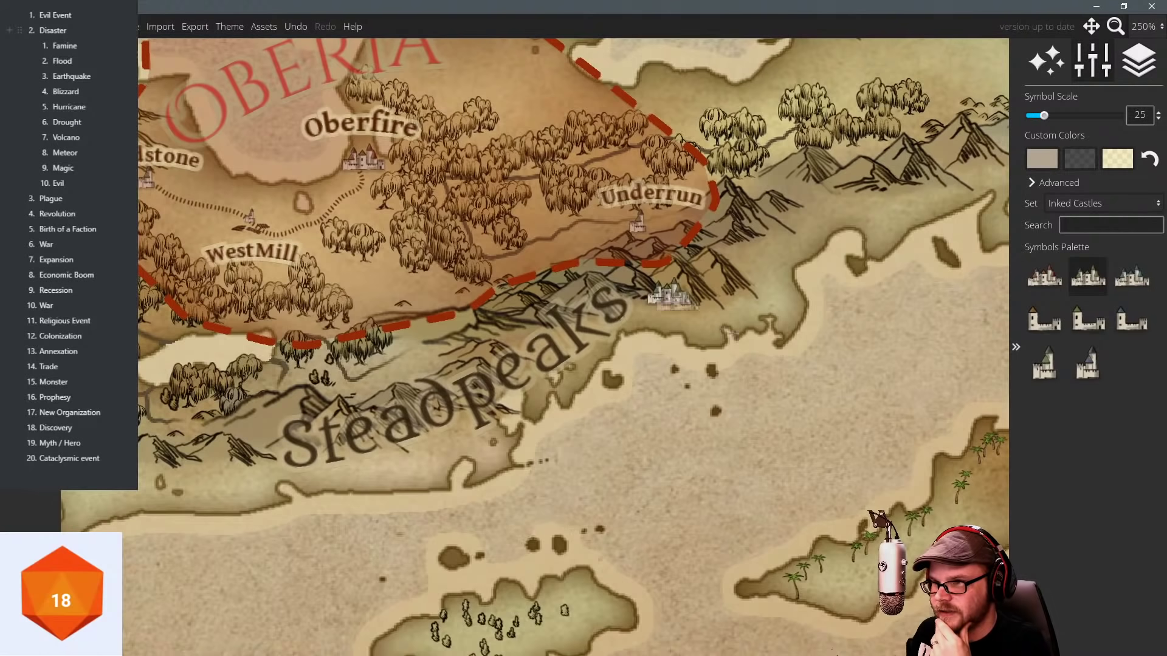
left_click(669, 295)
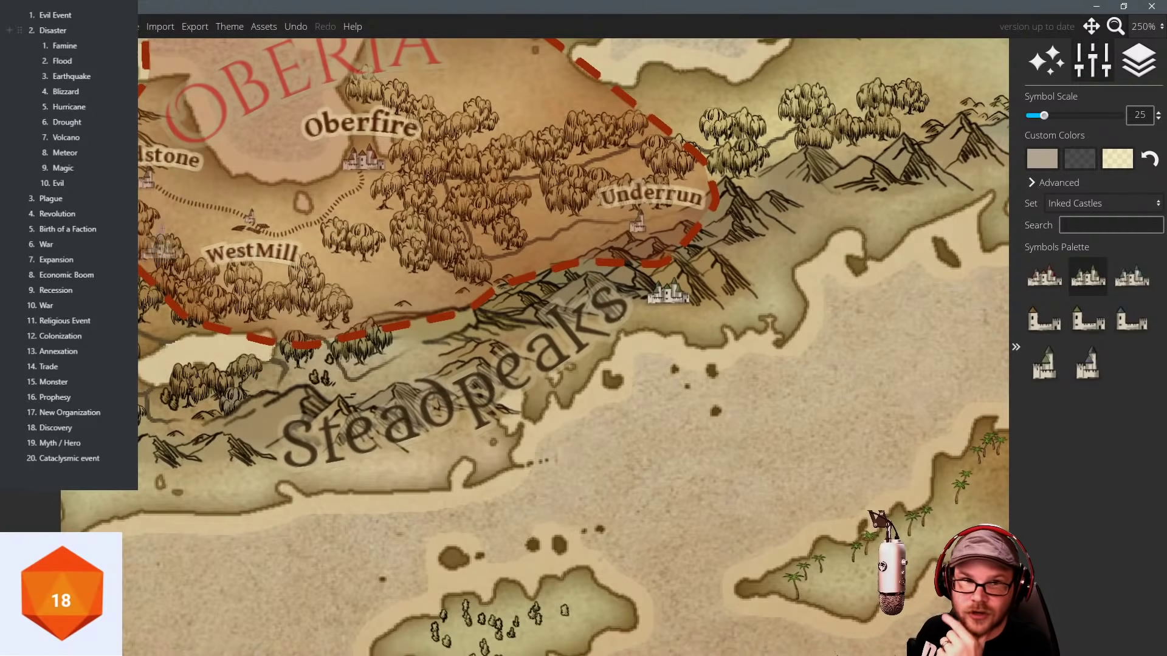
key("Escape")
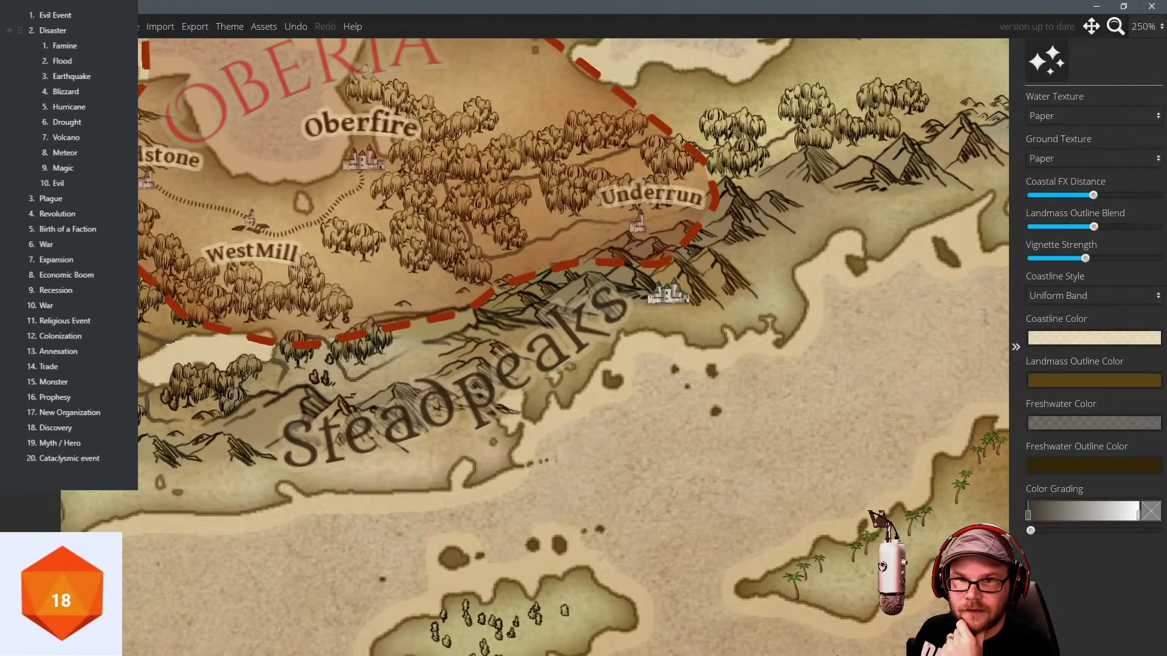
key("t")
left_click(667, 321)
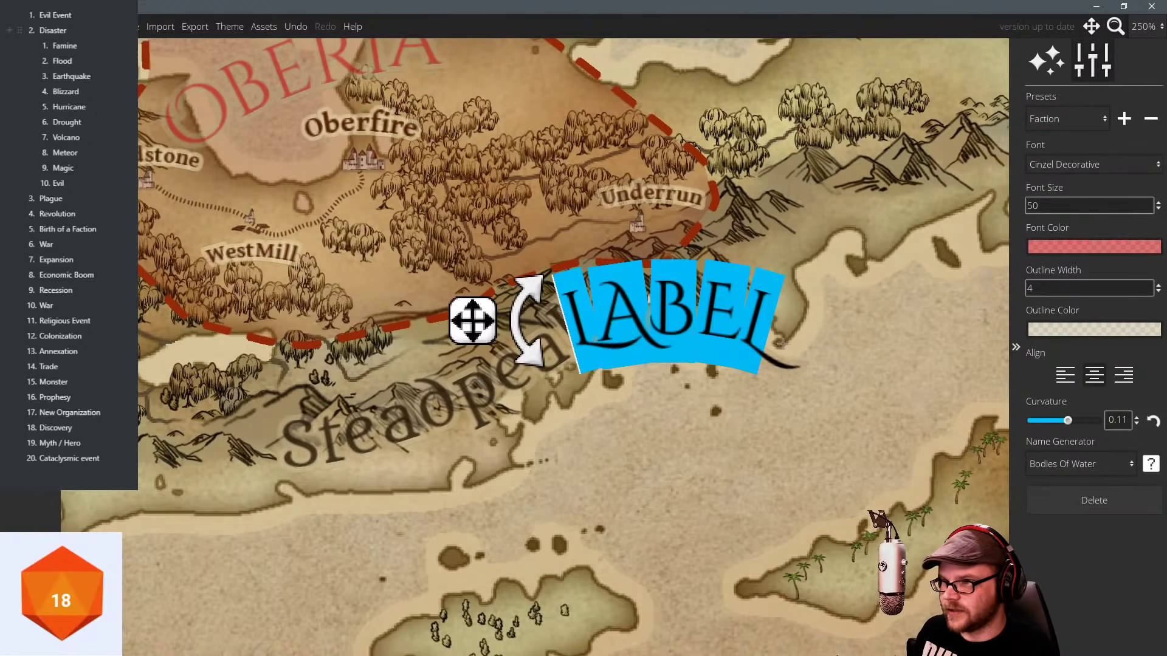
left_click(1076, 501)
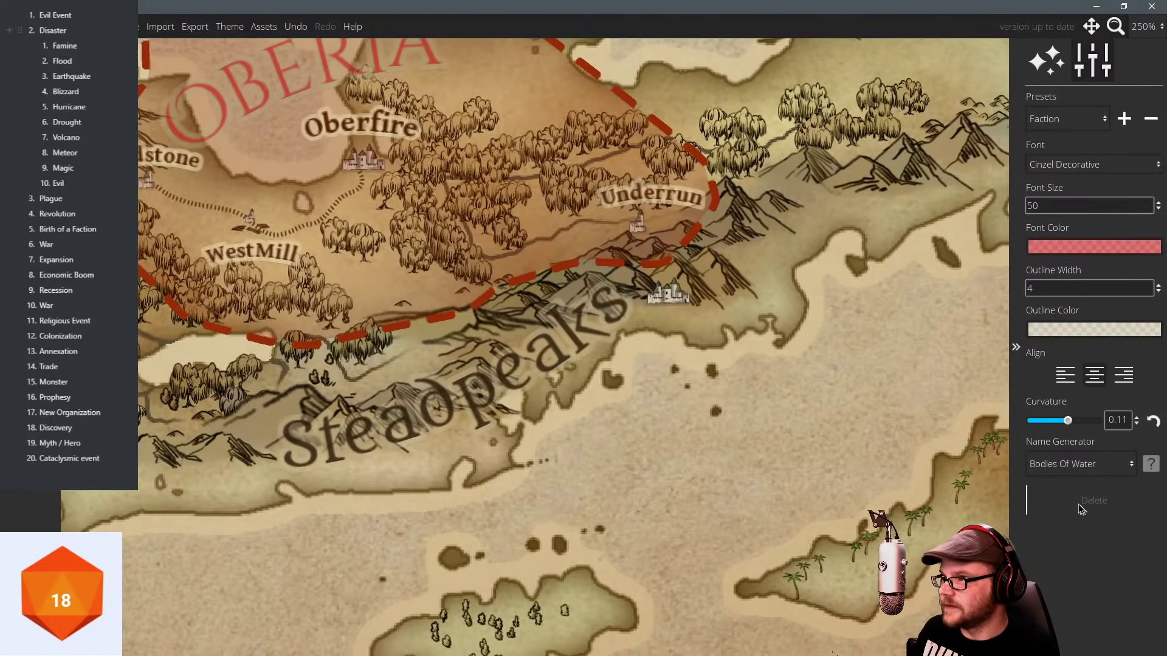
Add a Town preset label below the new castle and generate Bodies Of Water names for it until Dagger Harbor comes up.
left_click(1063, 122)
left_click(1045, 162)
left_click(666, 322)
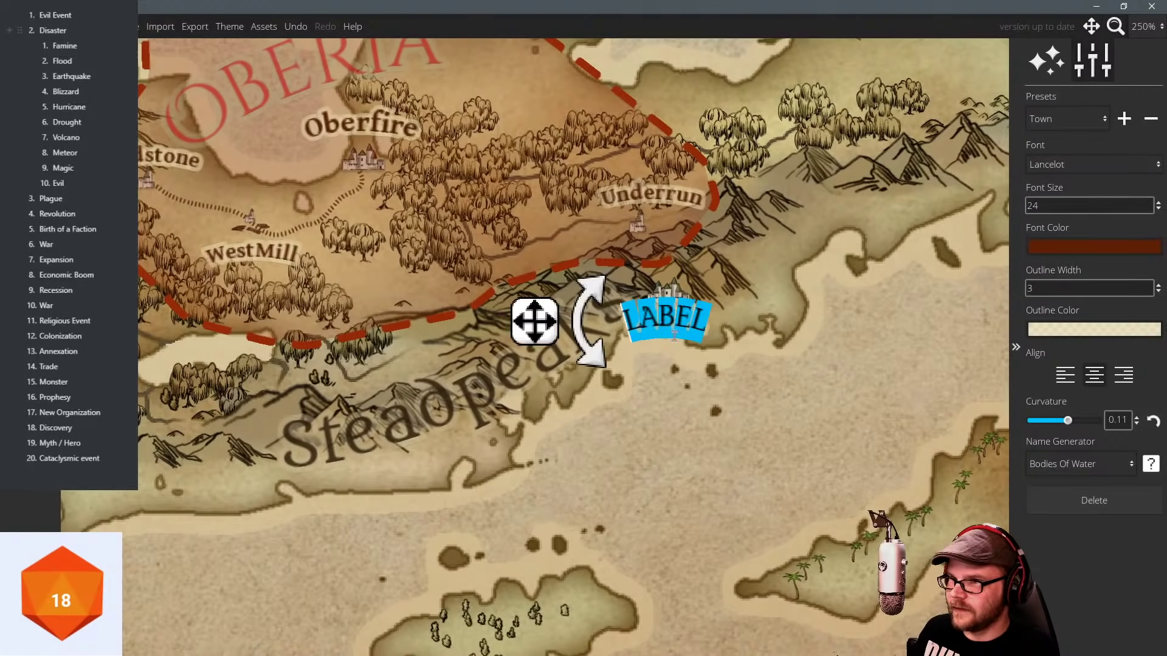
left_click(1150, 465)
left_click(1151, 467)
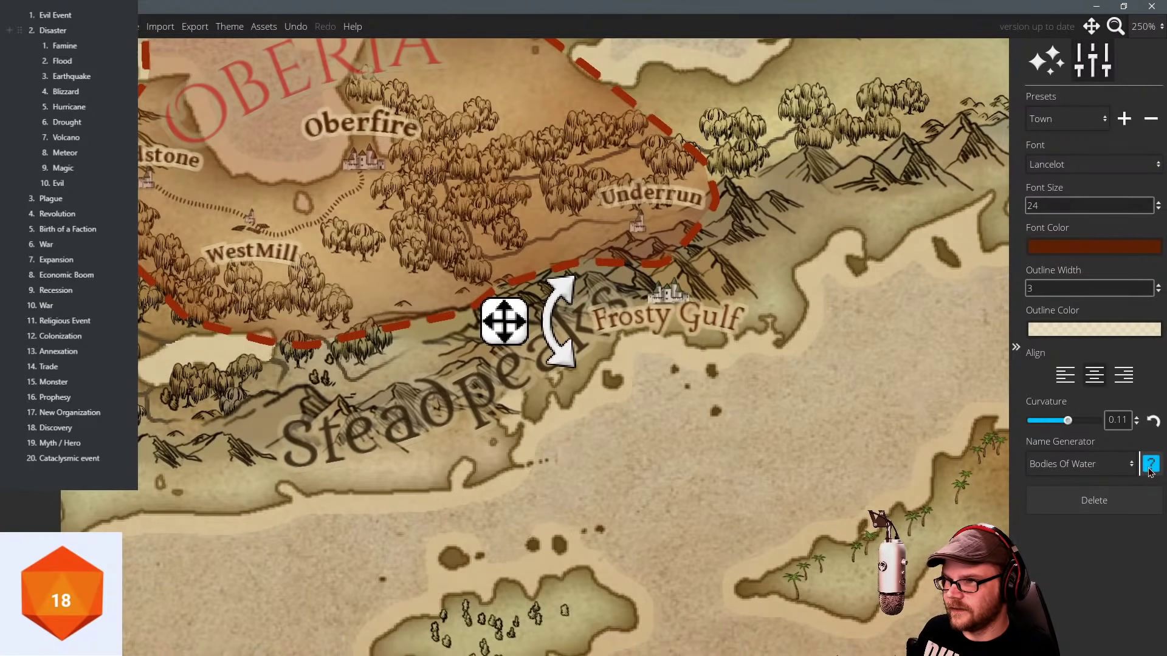
left_click(1149, 469)
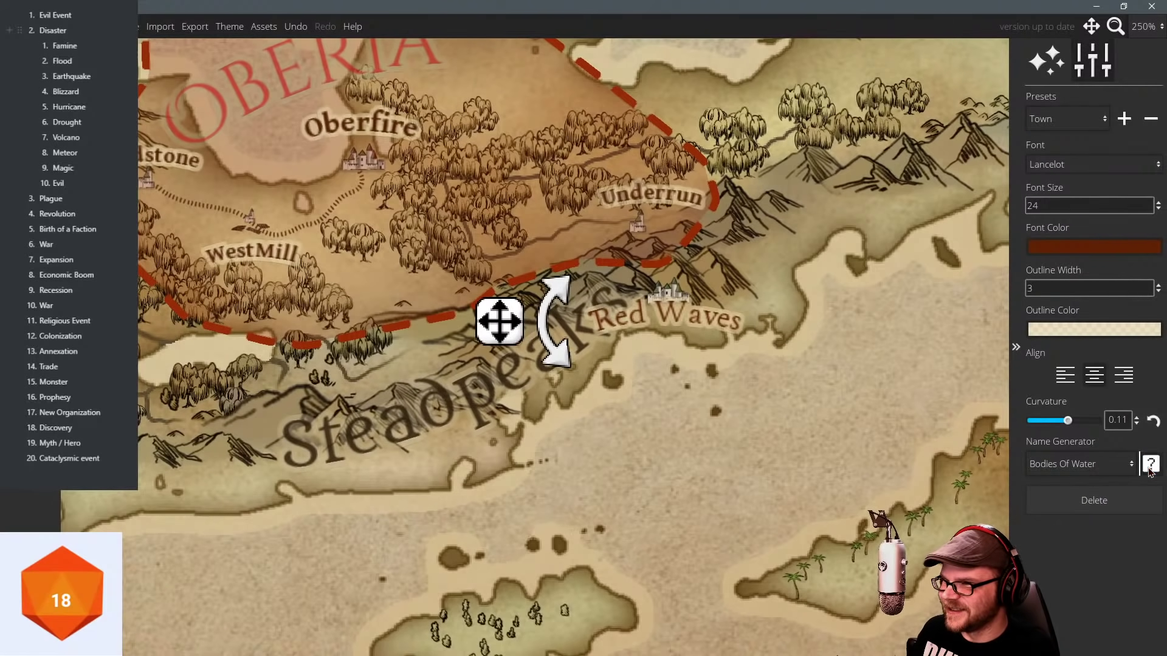
left_click(1150, 469)
left_click(1149, 469)
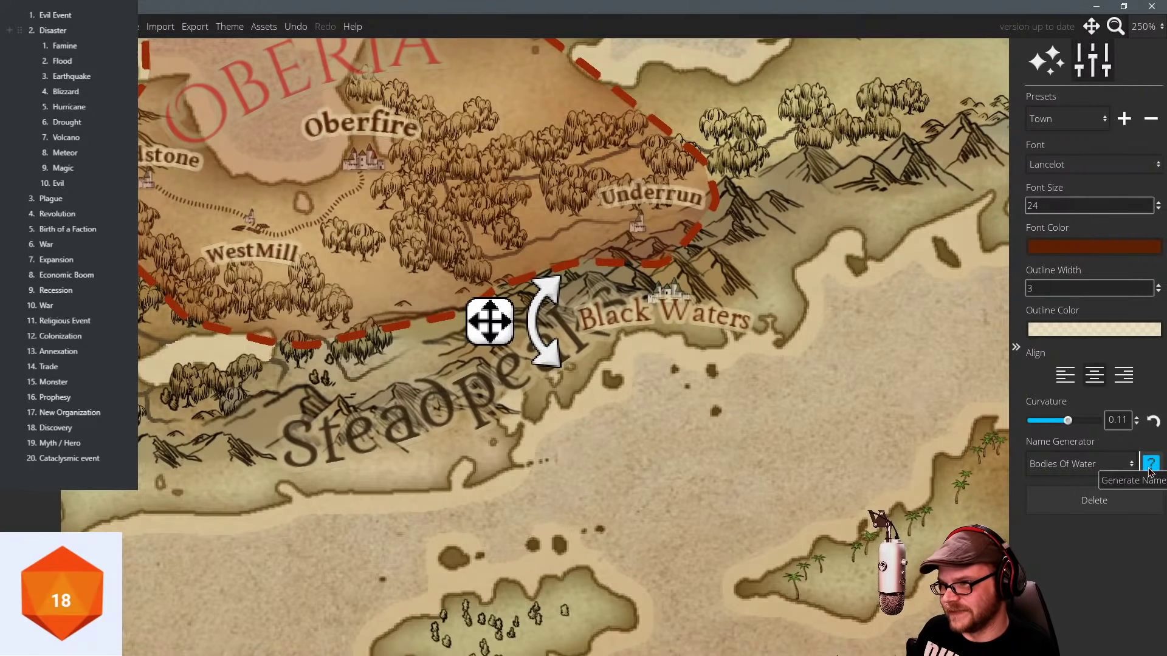
left_click(1150, 469)
left_click(1150, 470)
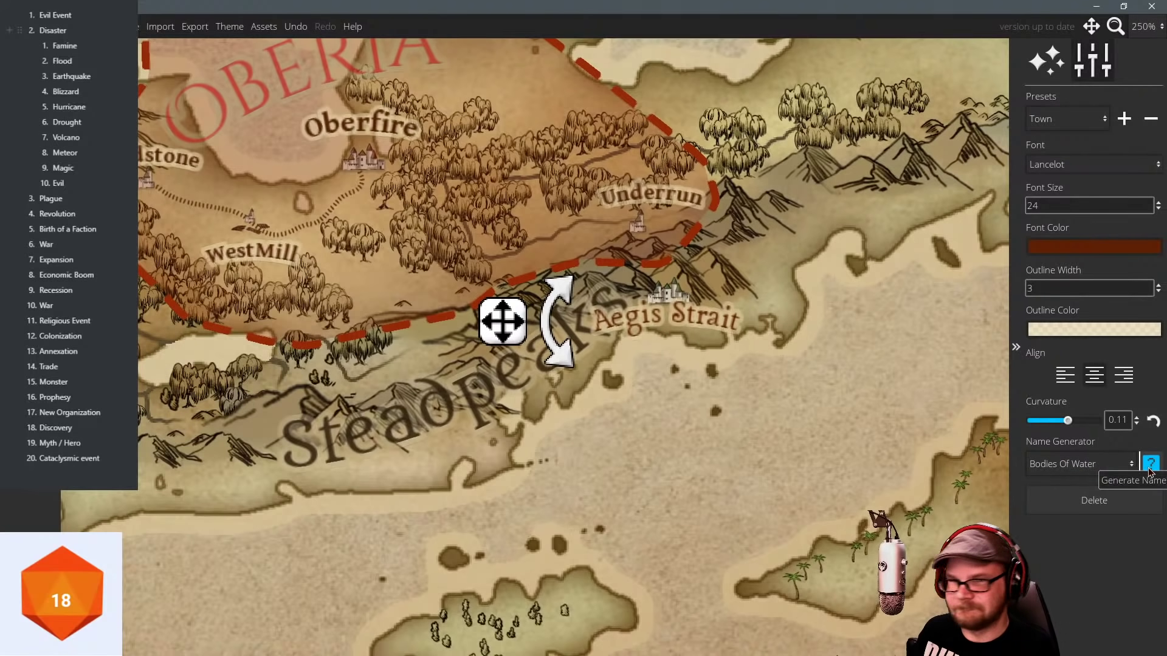
left_click(1150, 470)
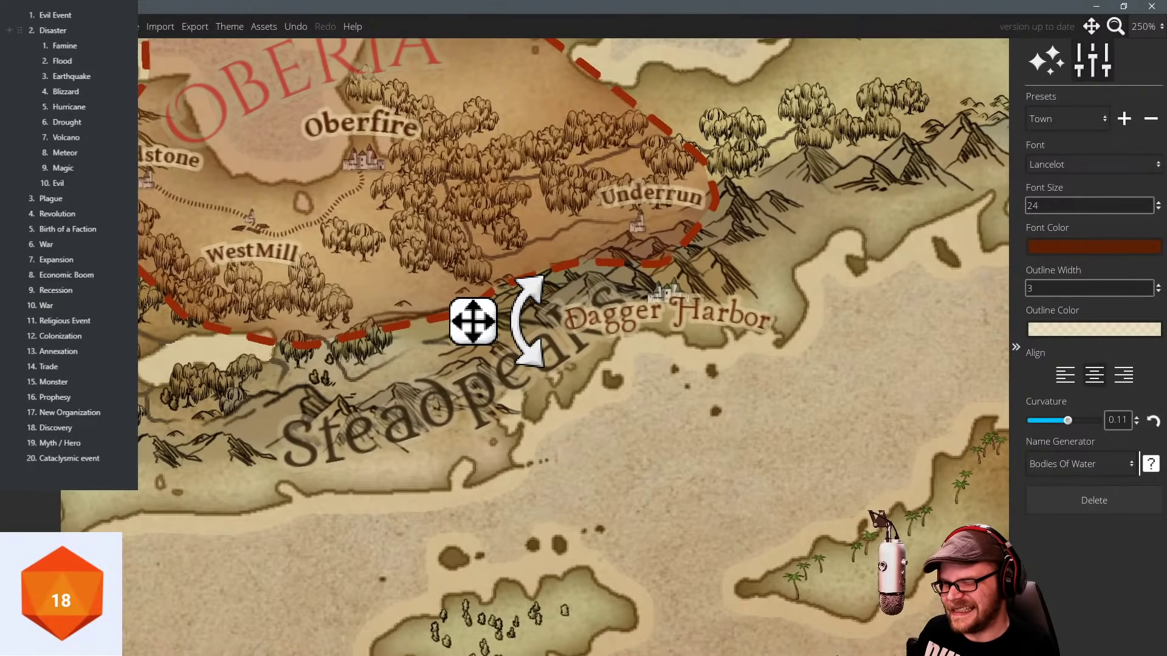
Replace the word Harbor with Spire in the castle's label so it reads Dagger Spire.
left_click_drag(680, 314, 783, 377)
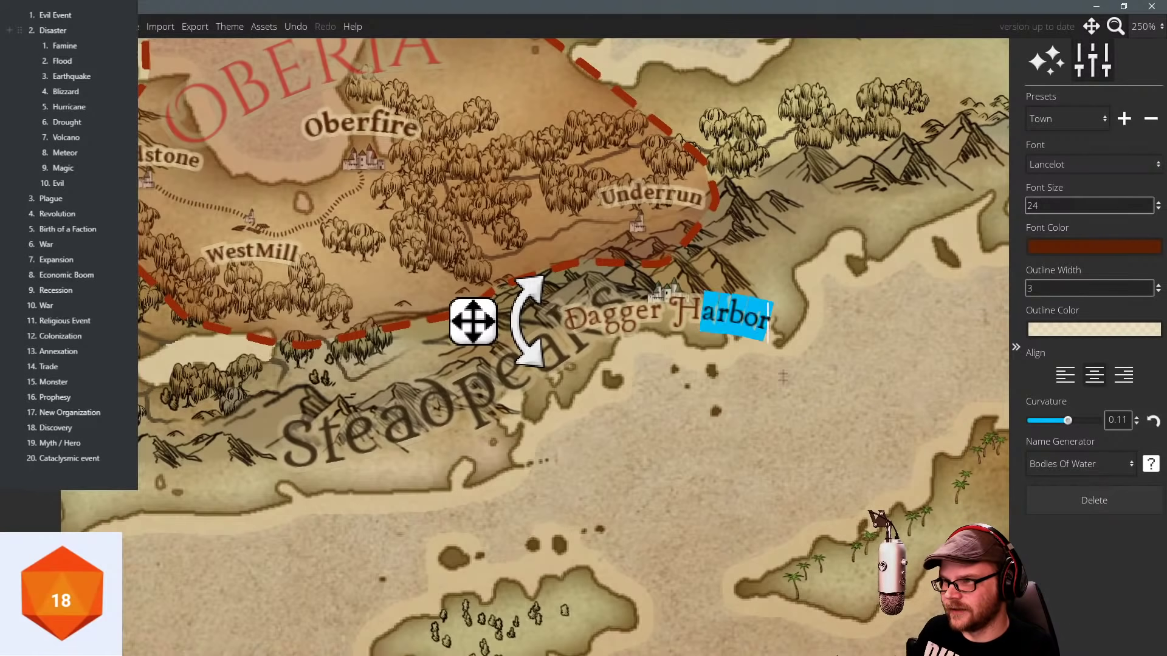
key("BackSpace")
key("BackSpace")
key("BackSpace")
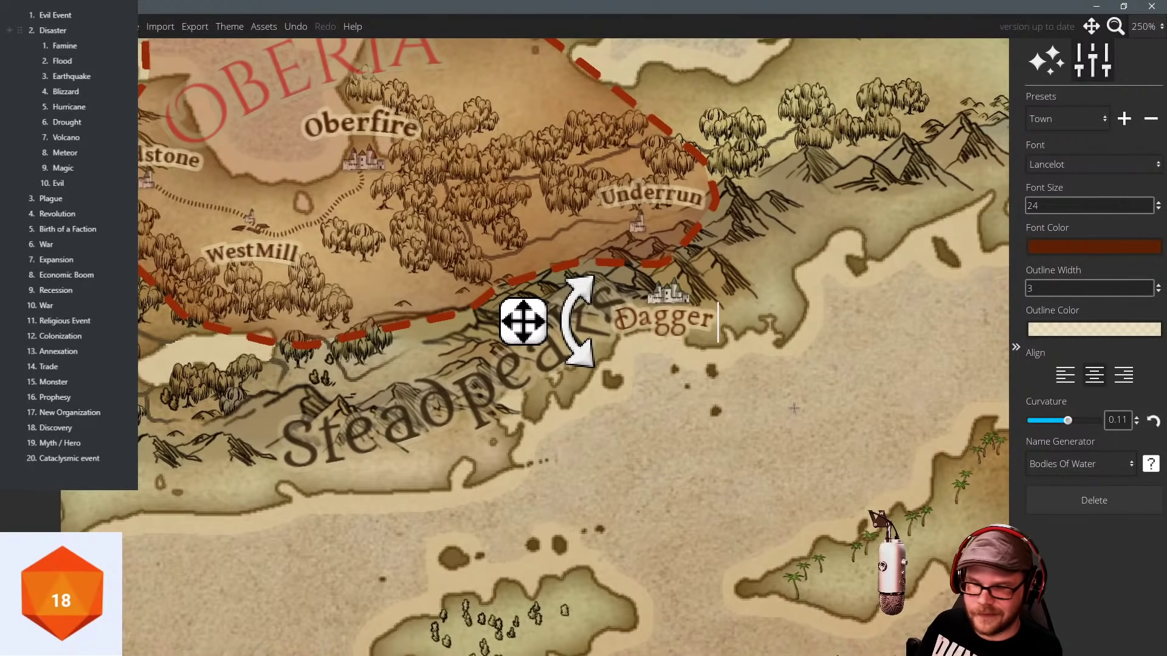
type("Spire")
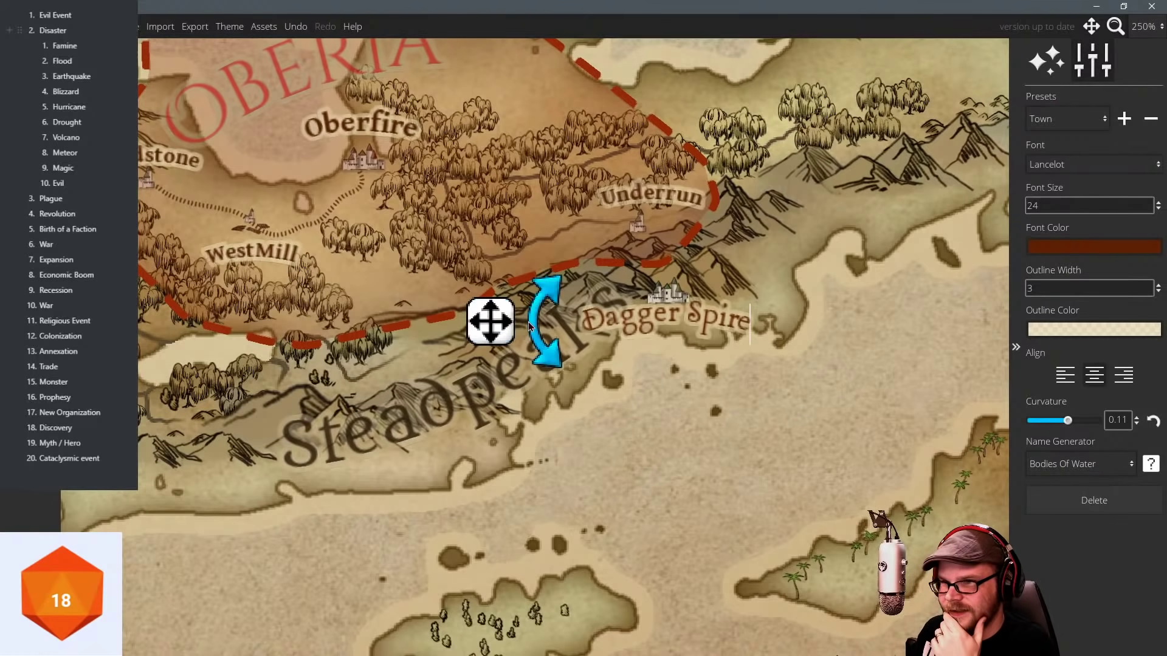
Center the castle's label just beneath the castle and set its font size to 20.
left_click_drag(533, 323, 507, 344)
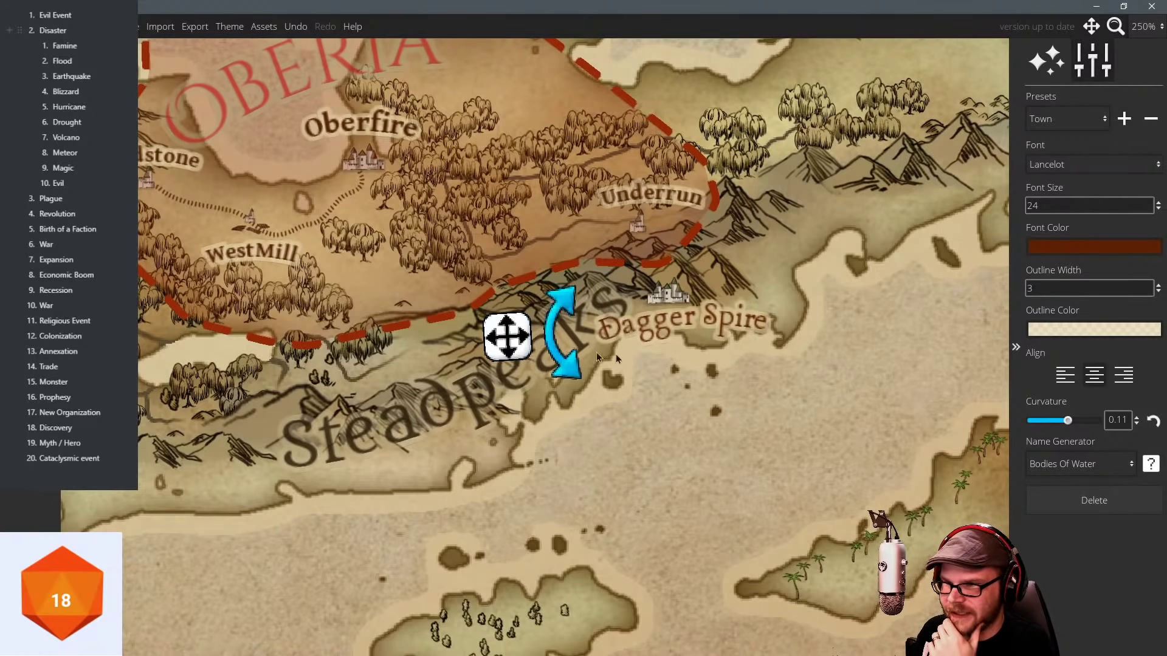
double_click(1048, 207)
type("20")
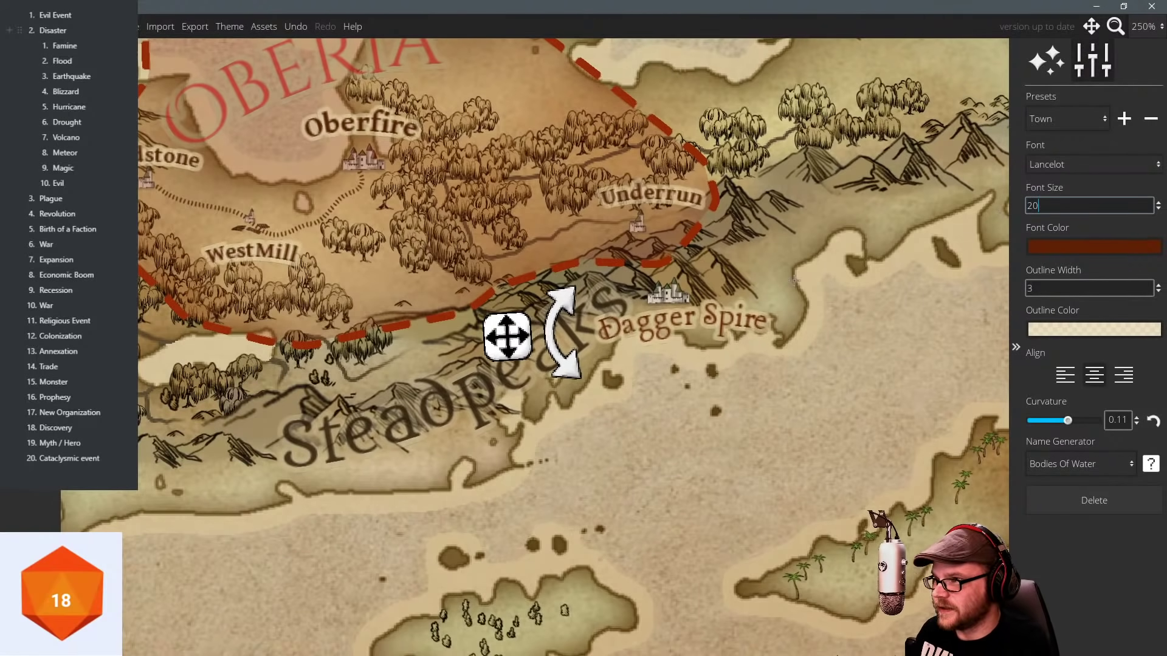
key("Return")
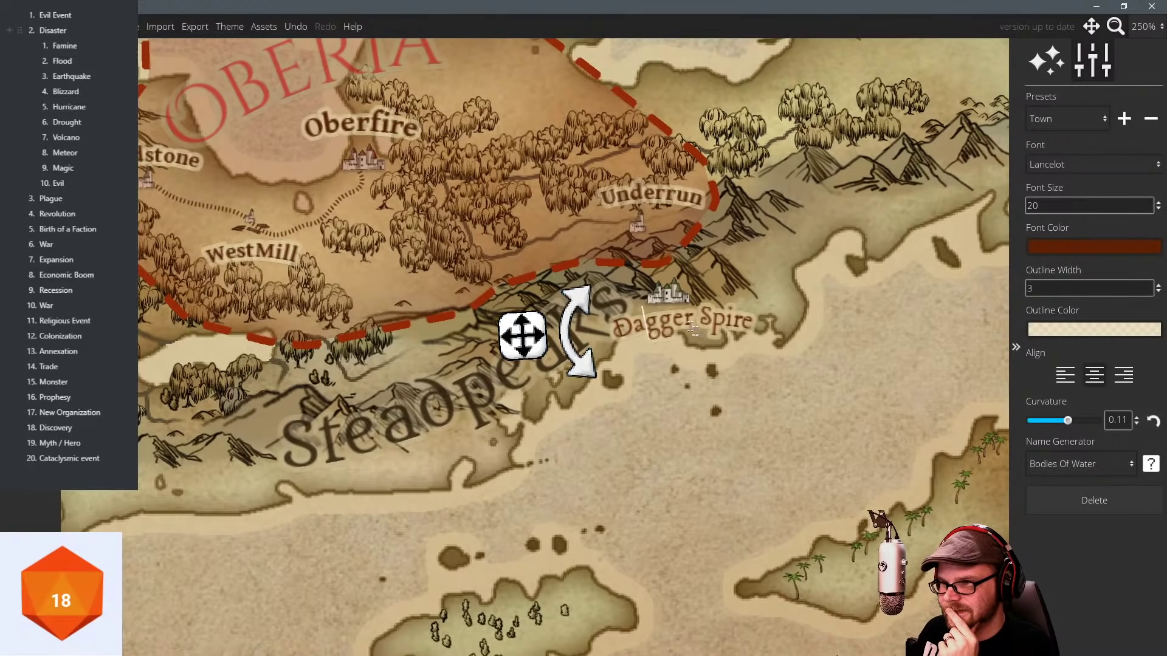
Change the castle label's second word to Deep so it reads Dagger Deep, removing any stray label from the sea.
left_click_drag(693, 321, 611, 333)
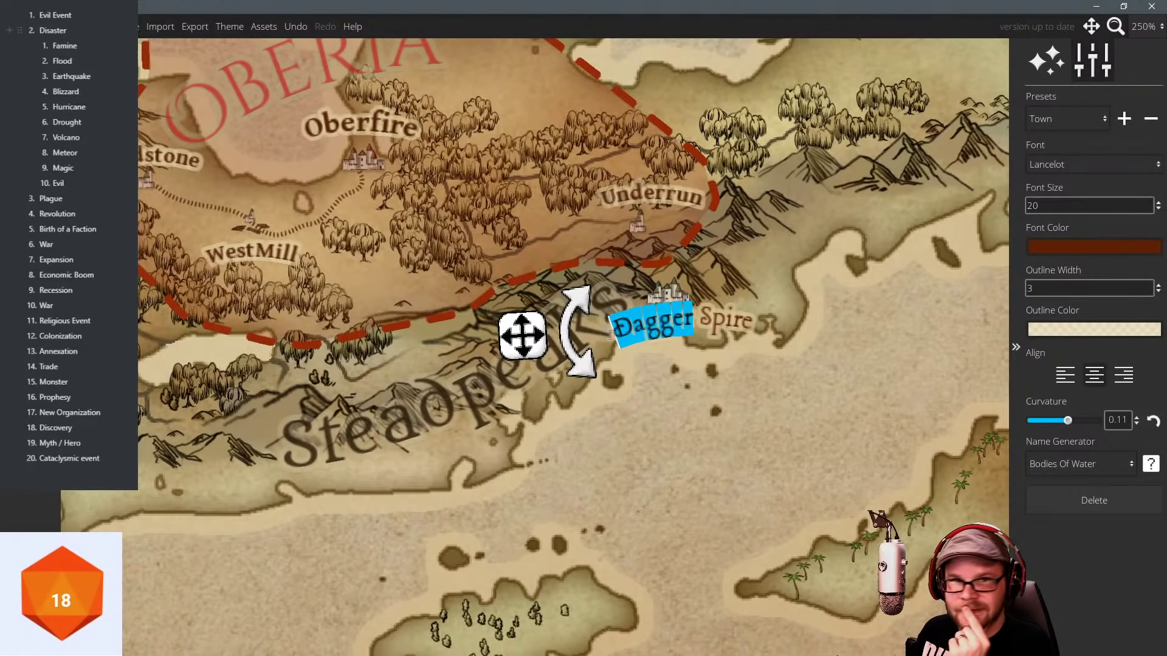
left_click_drag(710, 320, 741, 322)
key("BackSpace")
key("BackSpace")
key("Delete")
type("Deep")
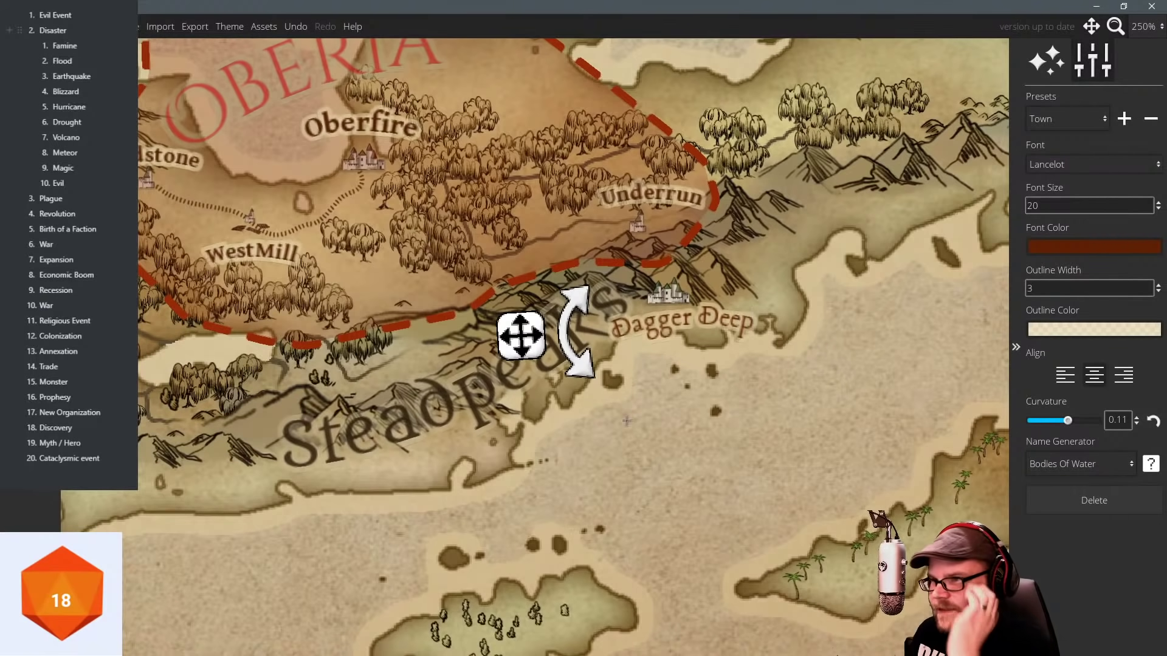
left_click(670, 432)
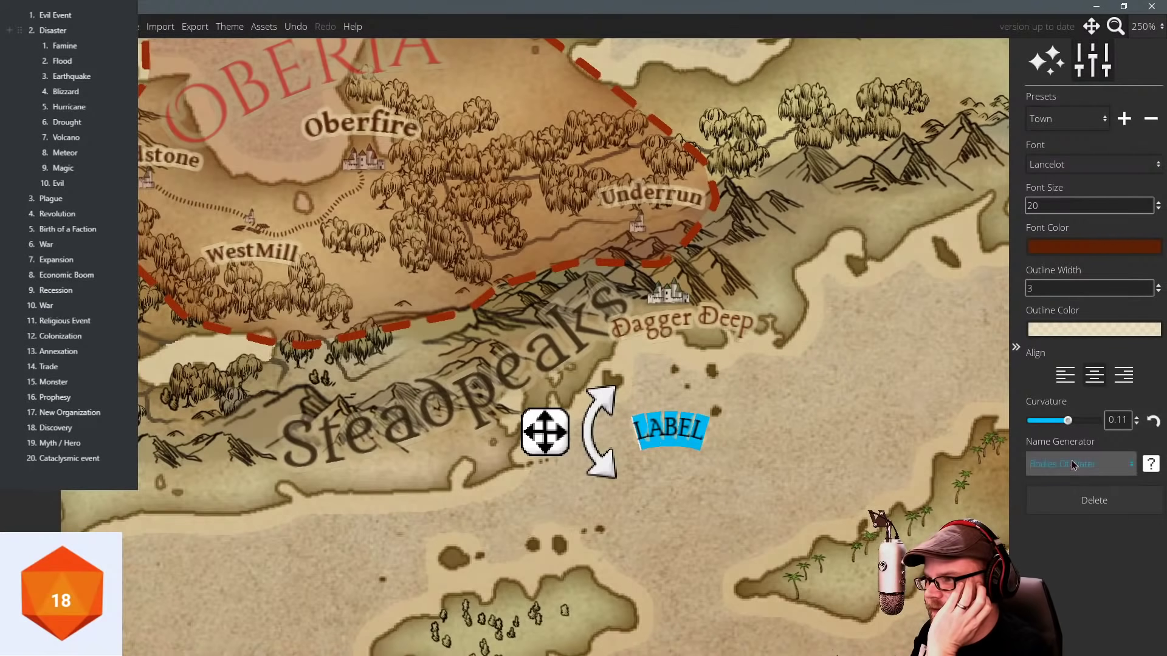
left_click(1071, 497)
Set the color for a new territory to dark brown 592f03.
scroll(799, 329, "down", 4)
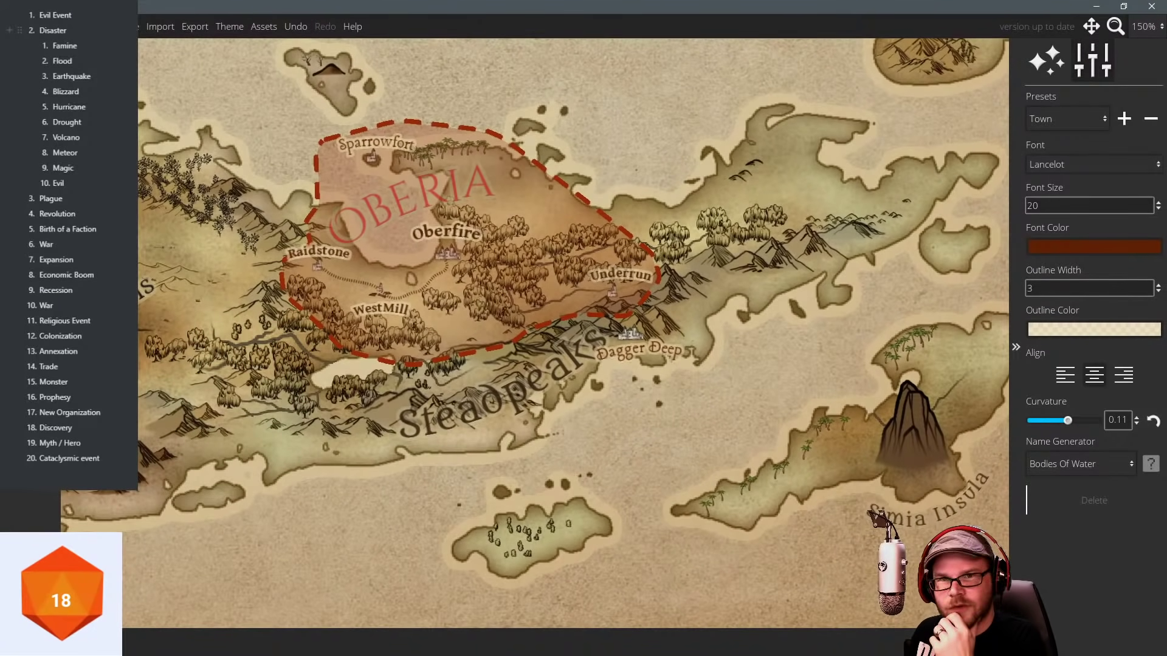
left_click(31, 59)
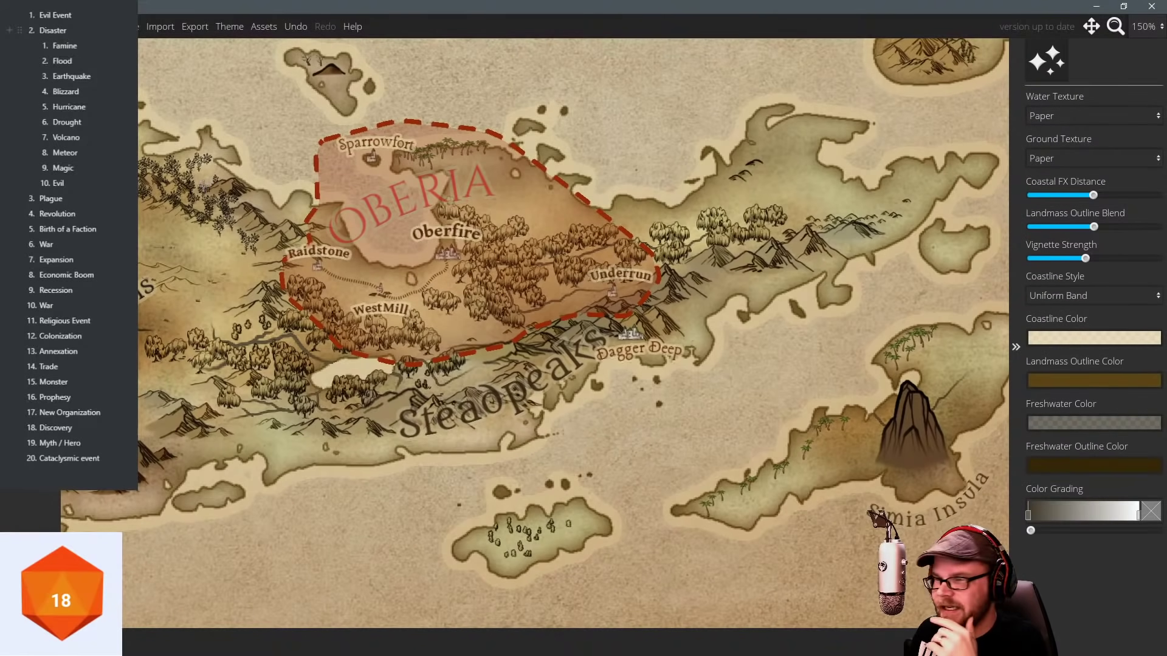
left_click(30, 358)
left_click(1105, 113)
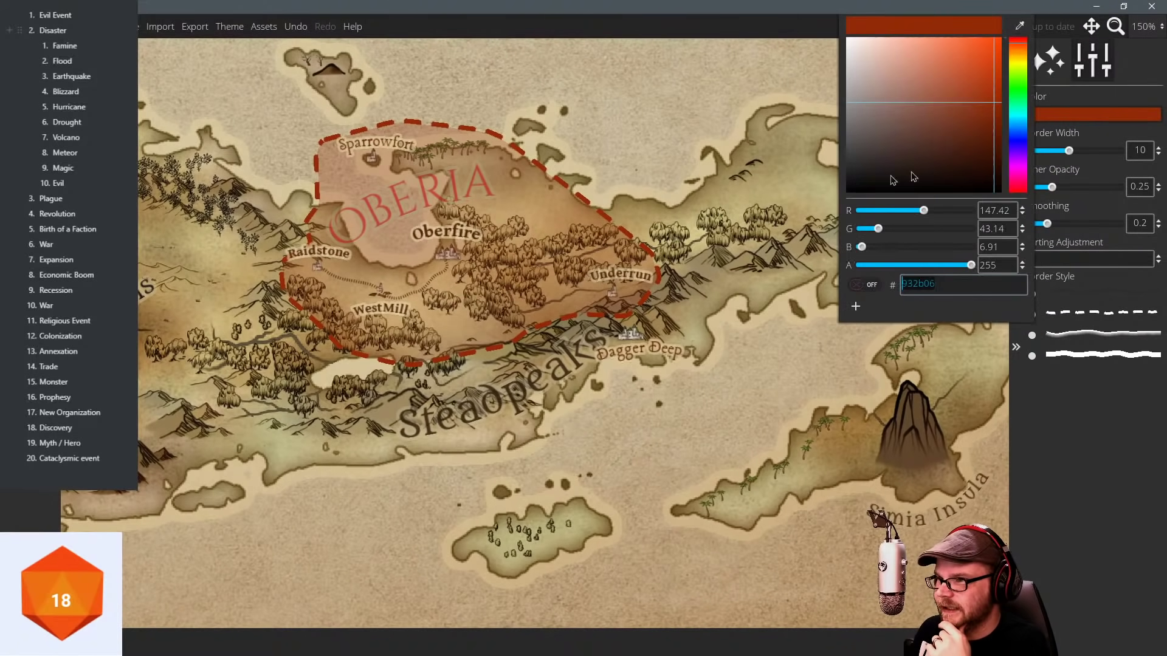
left_click_drag(1018, 77, 1017, 50)
left_click_drag(993, 127, 995, 138)
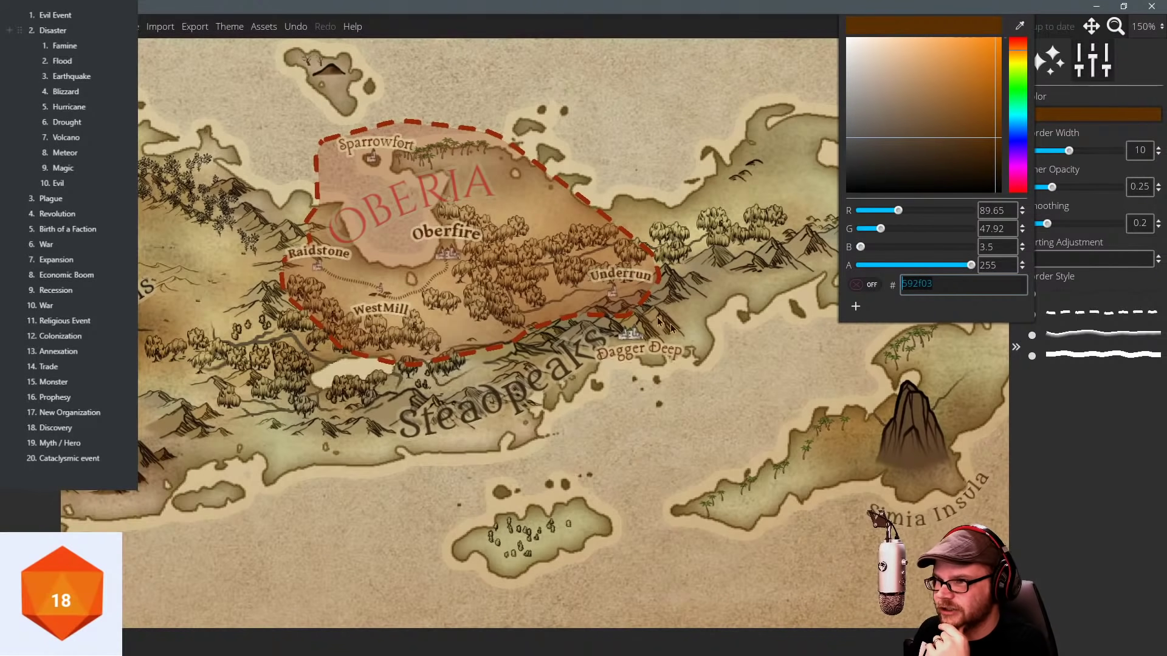
left_click(586, 319)
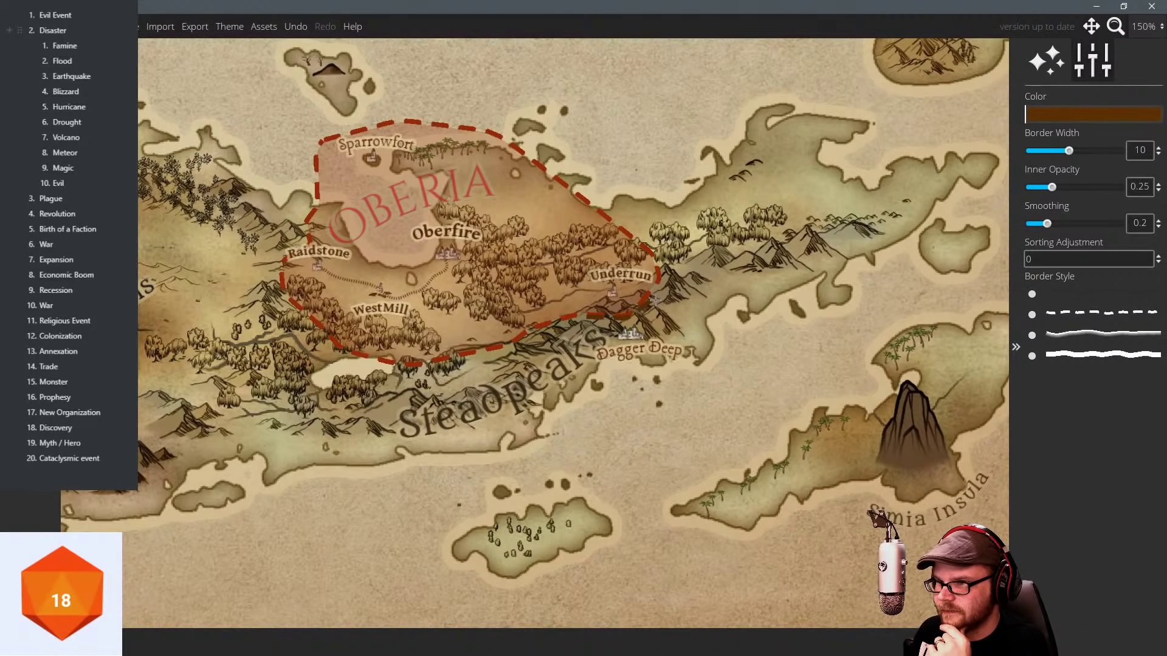
Draw a small dashed brown territory around Dagger Deep, from the eastern coast to Oberia's southern border.
mouse_move(708, 315)
left_mouse_down()
mouse_move(704, 358)
mouse_move(613, 362)
mouse_move(569, 381)
left_mouse_up()
left_click_drag(570, 341, 592, 315)
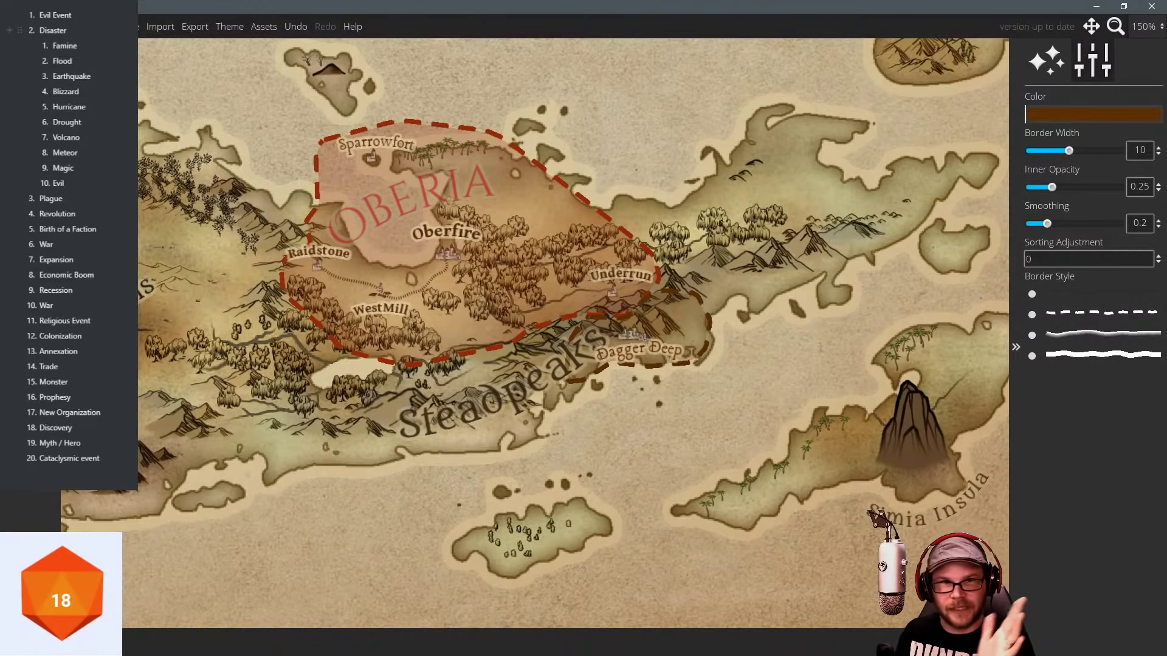
scroll(654, 330, "up", 4)
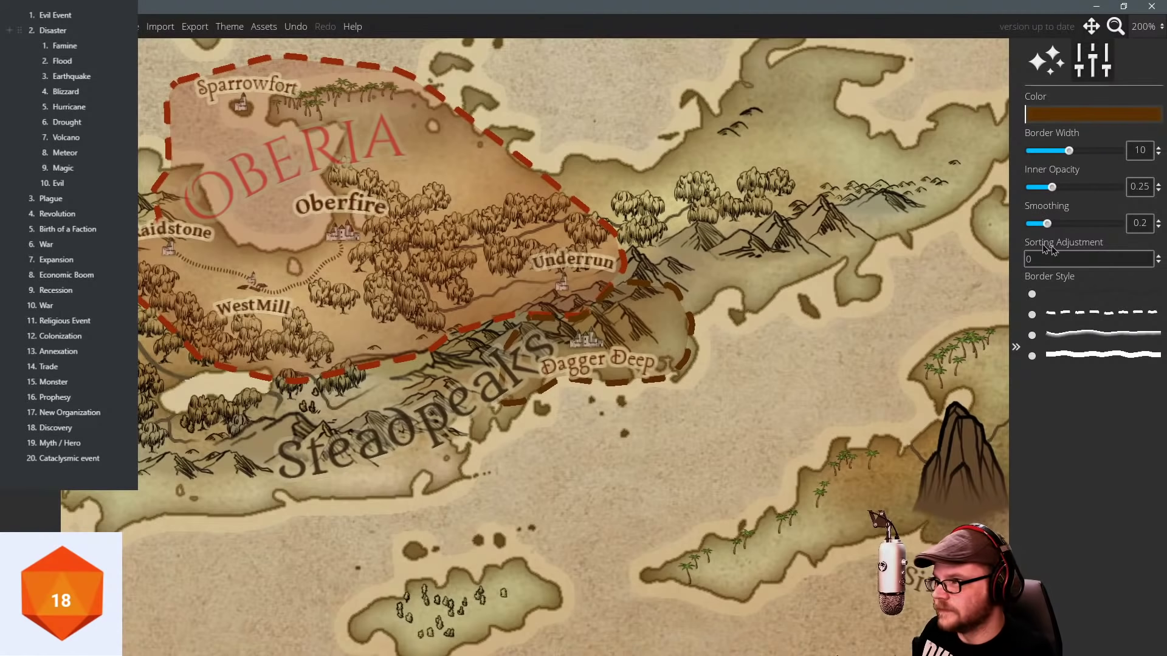
Add a label with the Faction preset reading Daggerclan inside the brown territory around Dagger Deep.
key("Escape")
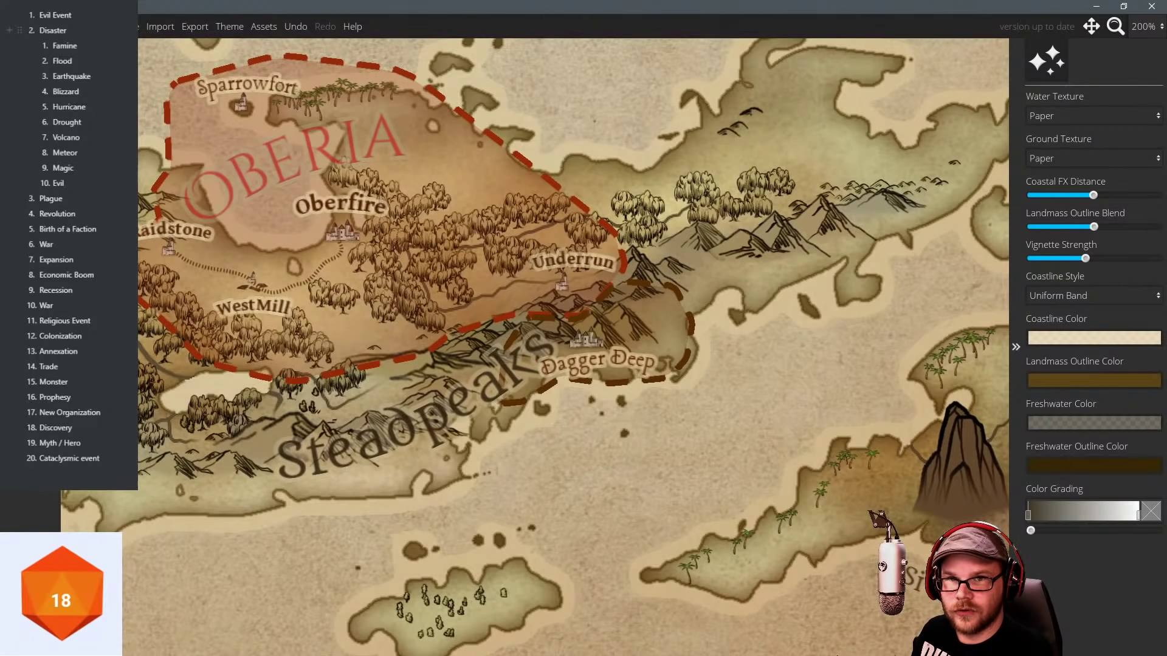
left_click(30, 364)
left_click(31, 395)
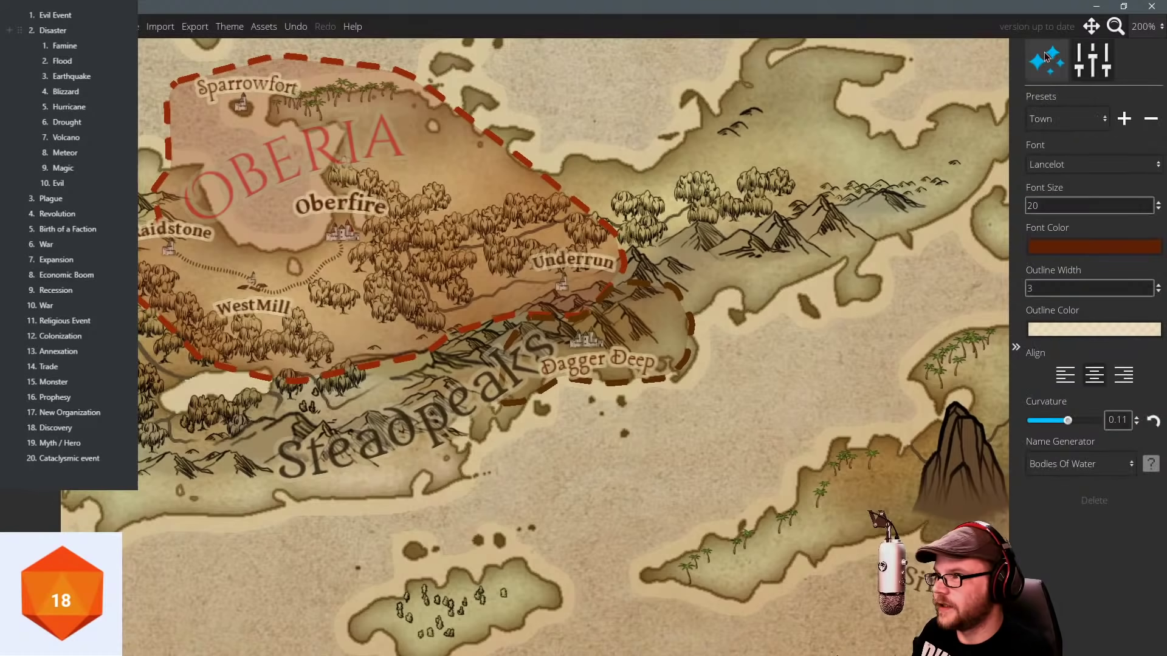
left_click(1073, 124)
left_click(1057, 190)
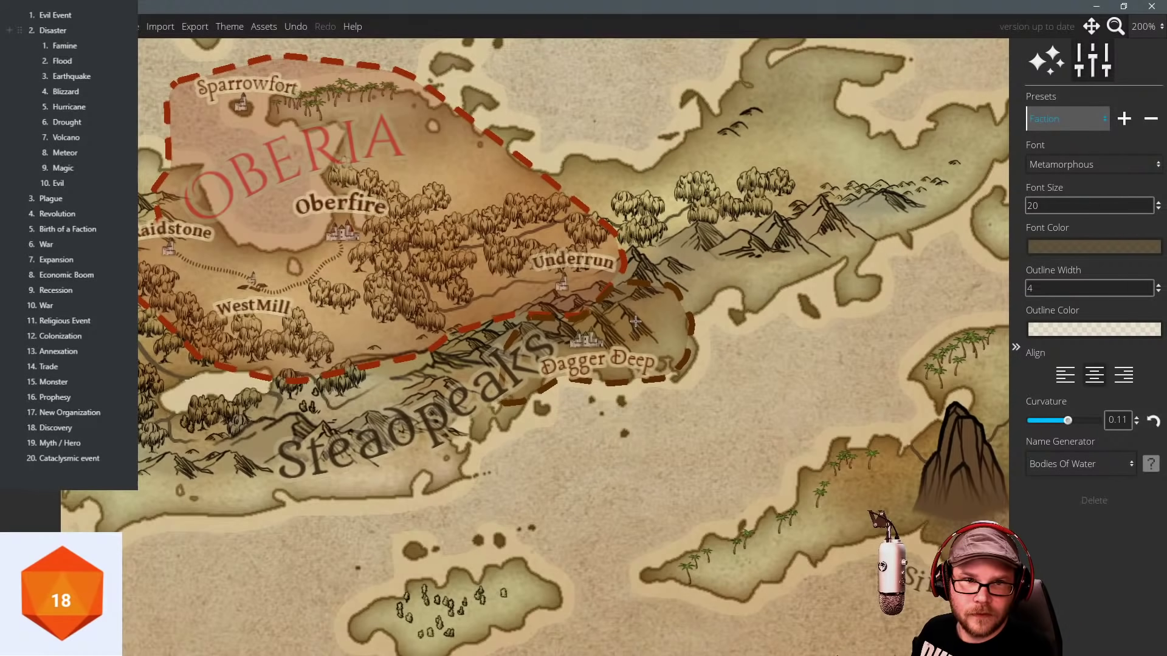
left_click(635, 322)
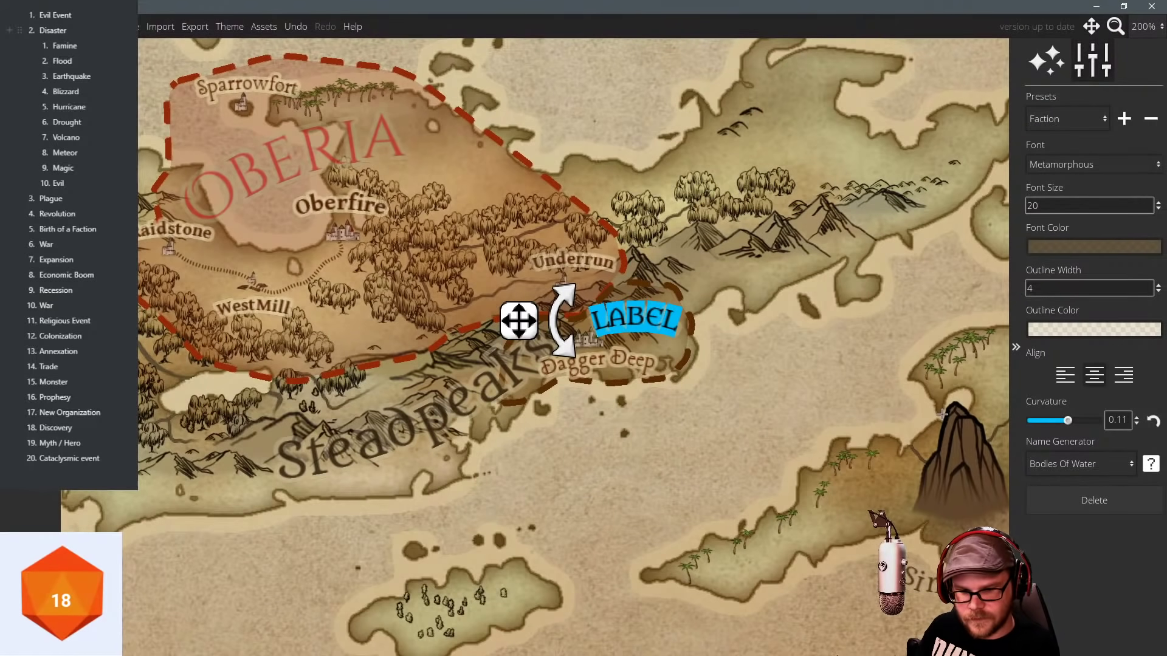
key("BackSpace")
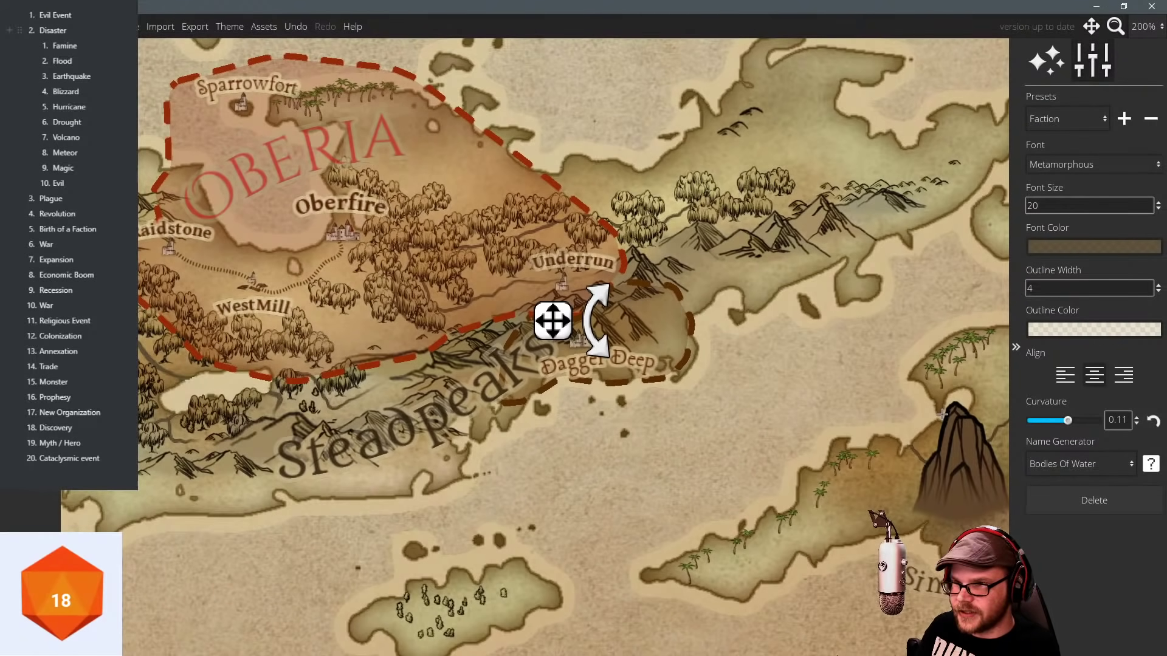
type("Darg")
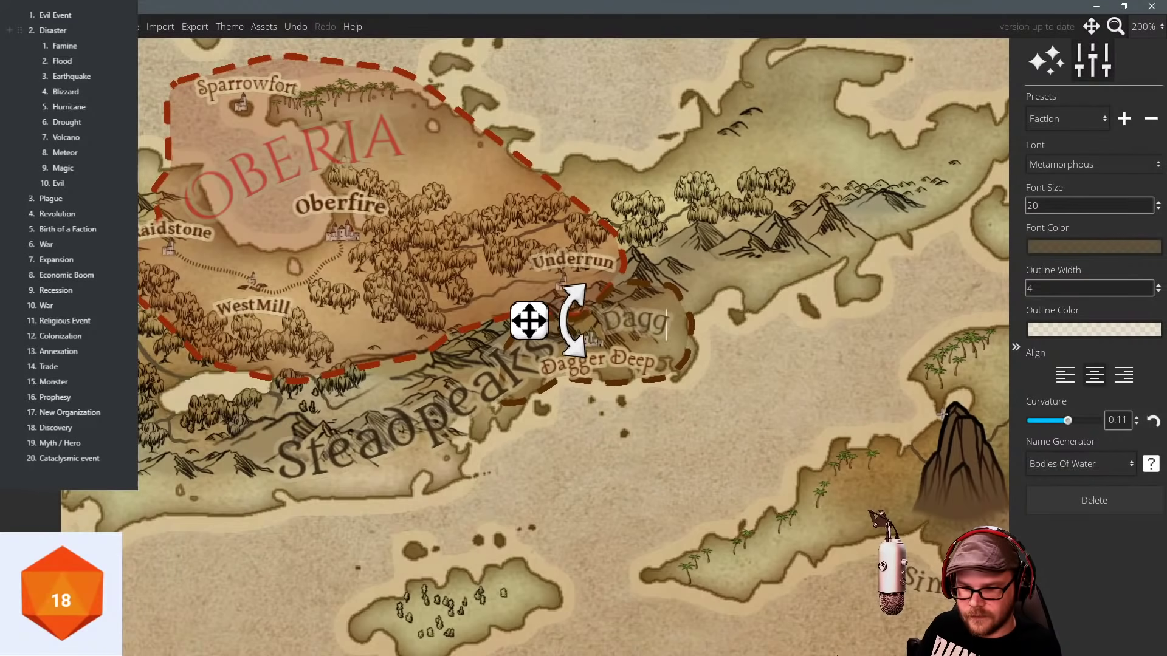
type("erclan")
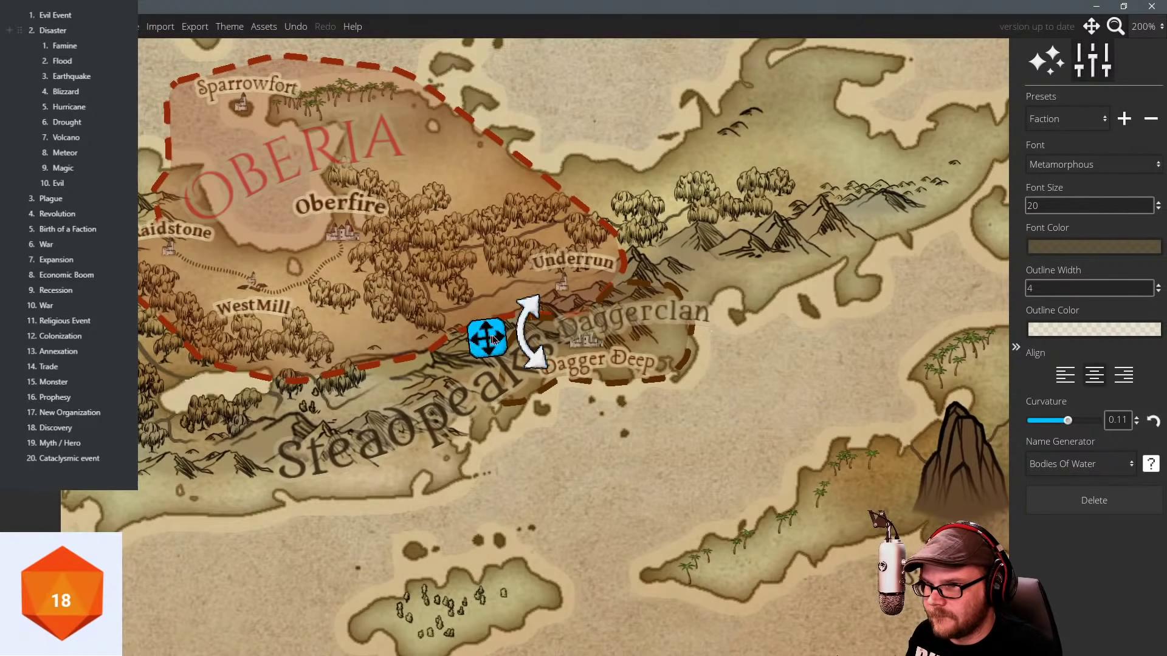
Move the Daggerclan label into the sea just south of Dagger Deep, with font size 30 and curvature -0.02.
left_click_drag(500, 334, 479, 446)
left_click_drag(1055, 210, 971, 212)
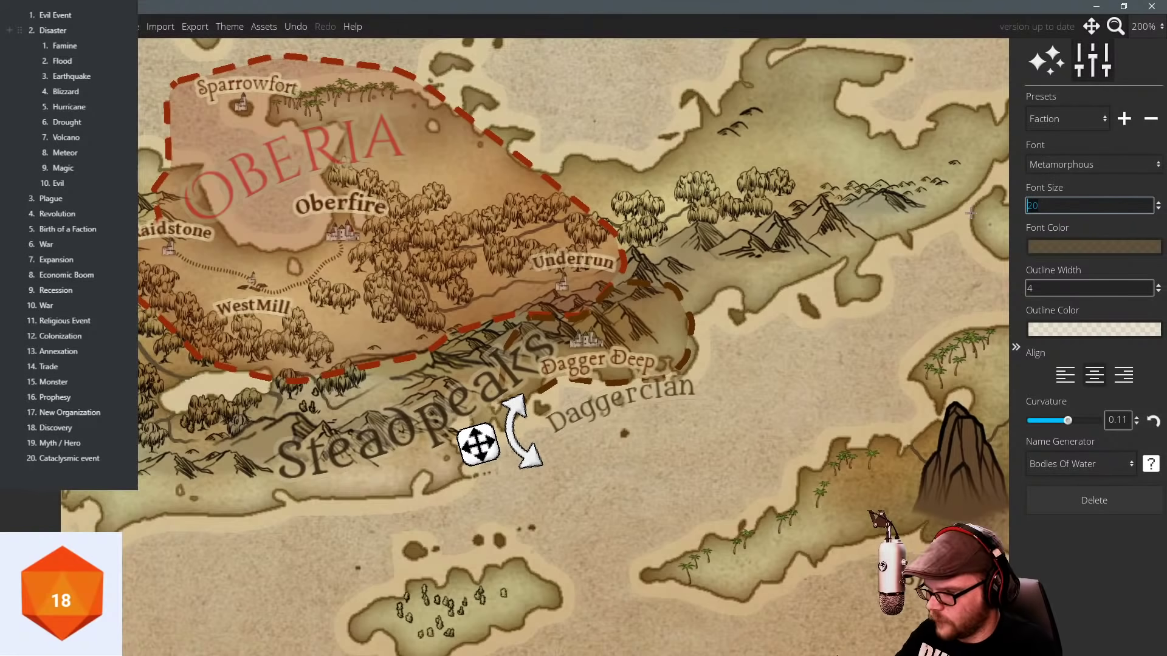
type("40")
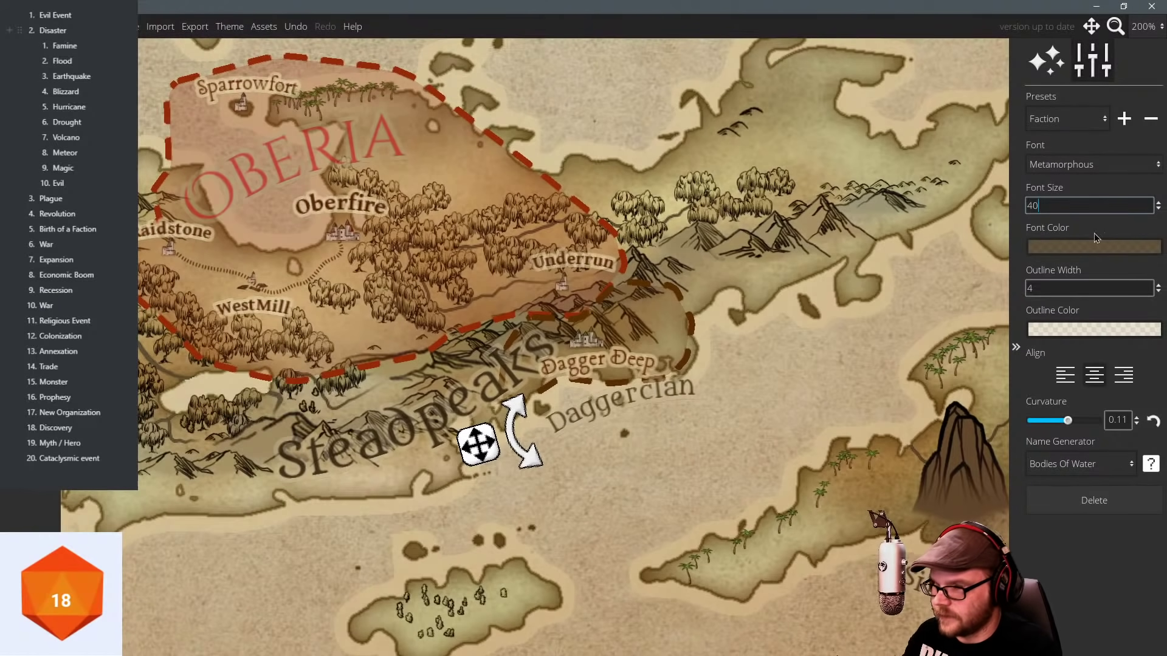
key("Return")
left_click(1056, 207)
type("30")
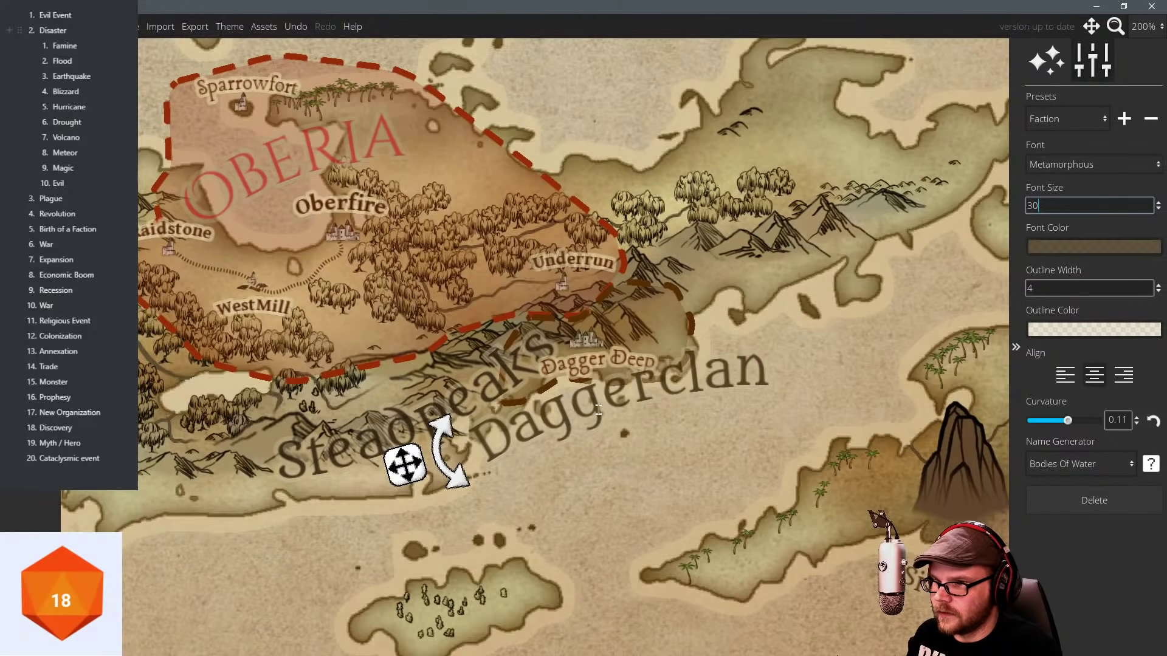
key("Return")
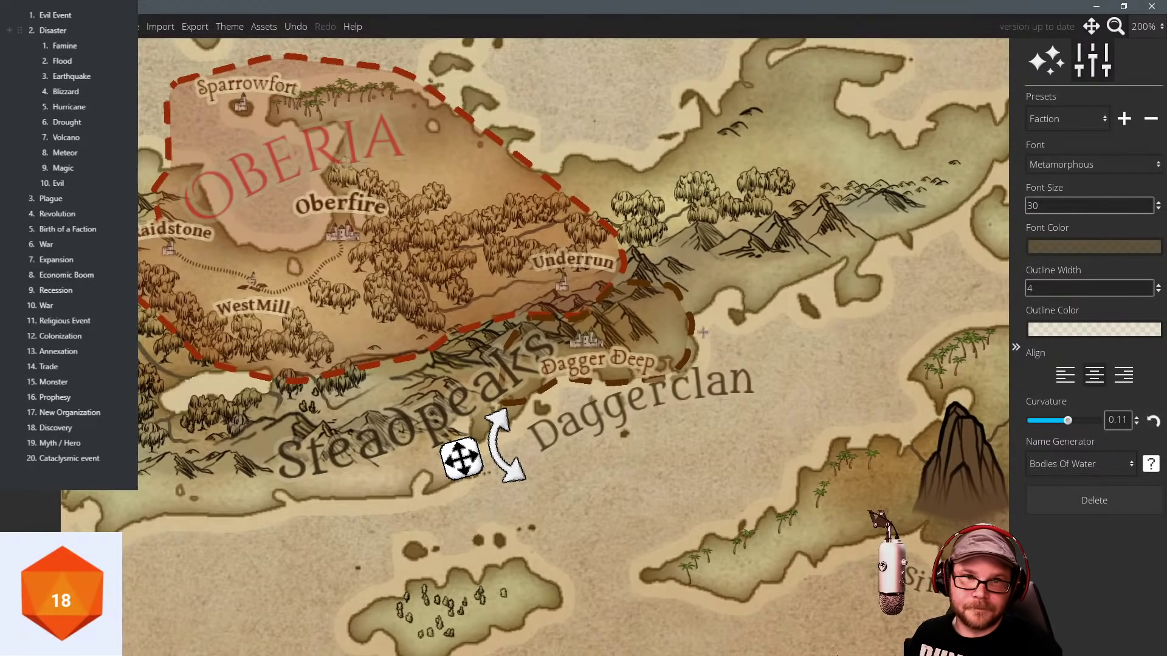
left_click_drag(1070, 424, 1063, 424)
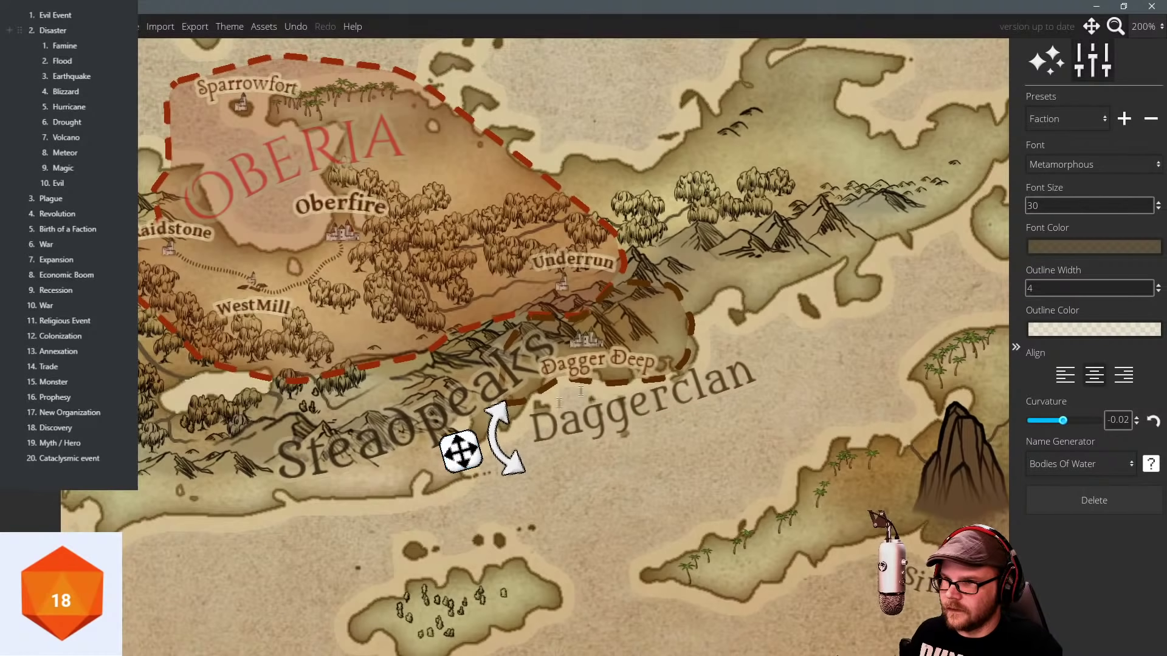
scroll(836, 315, "down", 2)
scroll(836, 315, "down", 2)
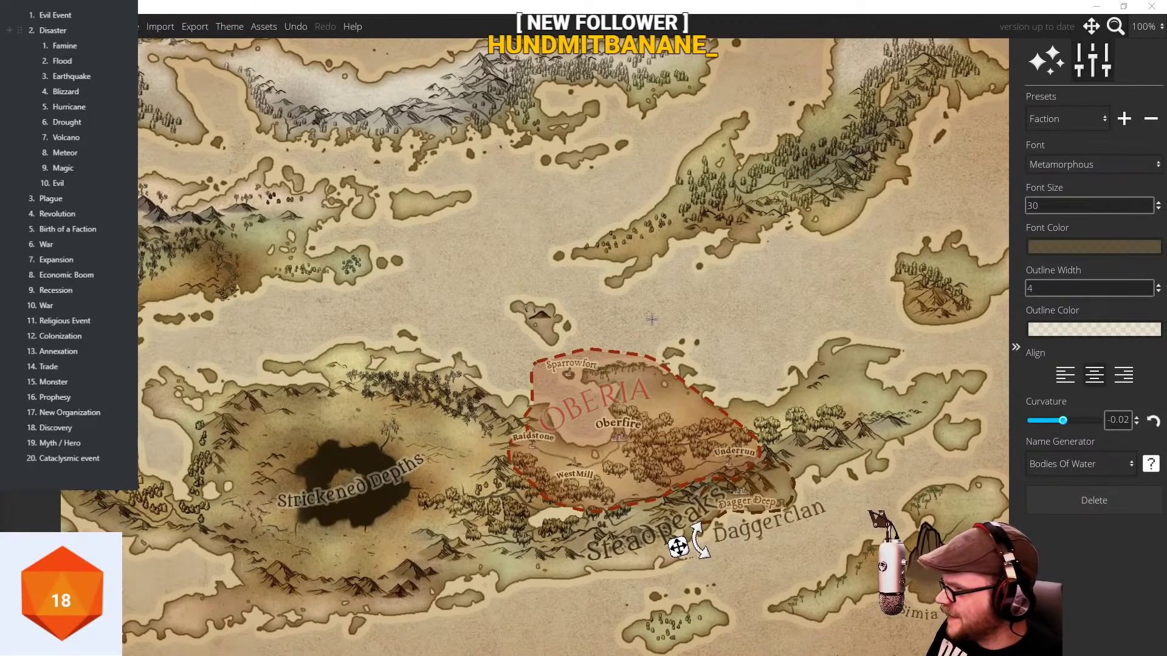
left_click_drag(543, 326, 540, 283)
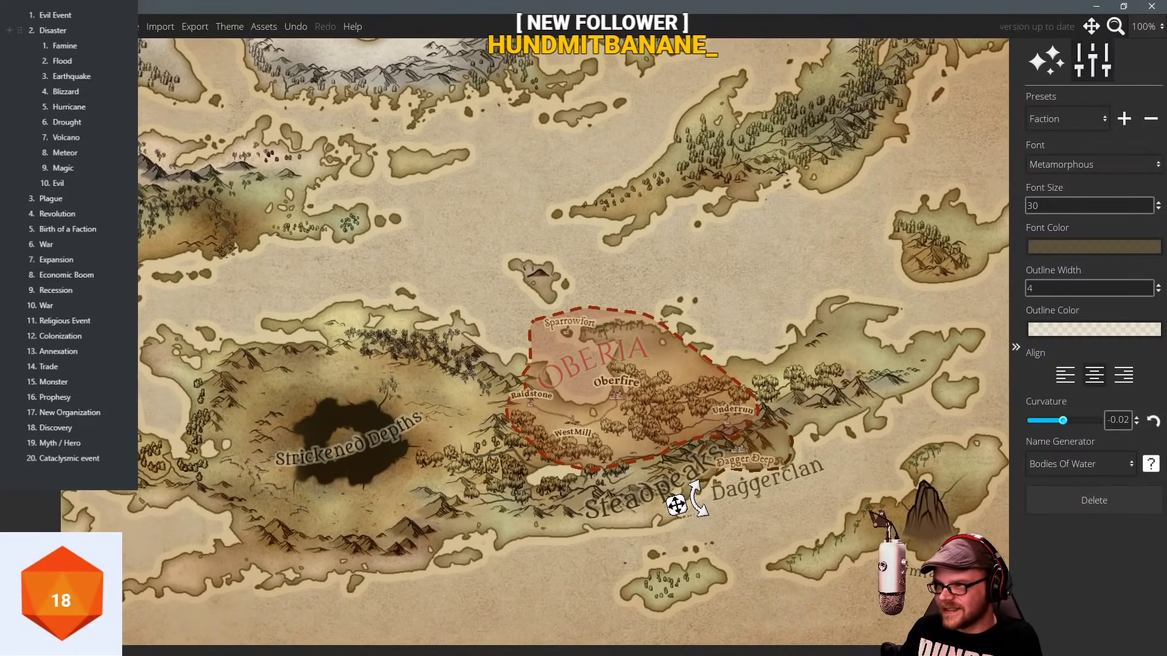
left_click(828, 280)
left_click(1094, 500)
scroll(795, 315, "up", 2)
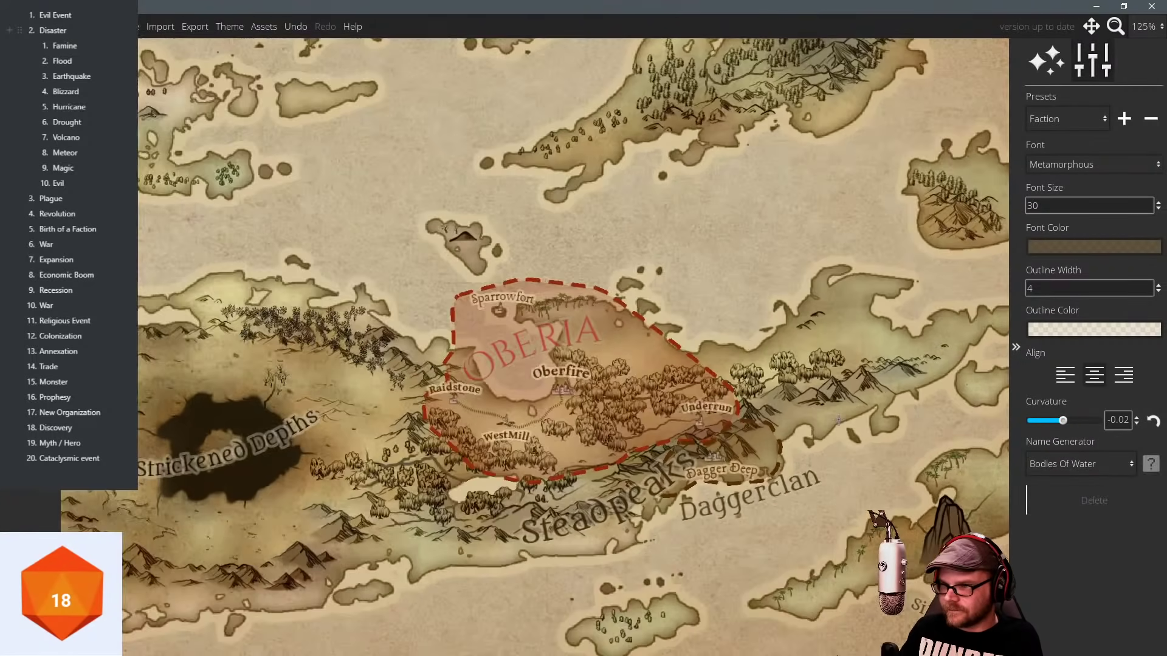
left_click_drag(795, 315, 834, 277)
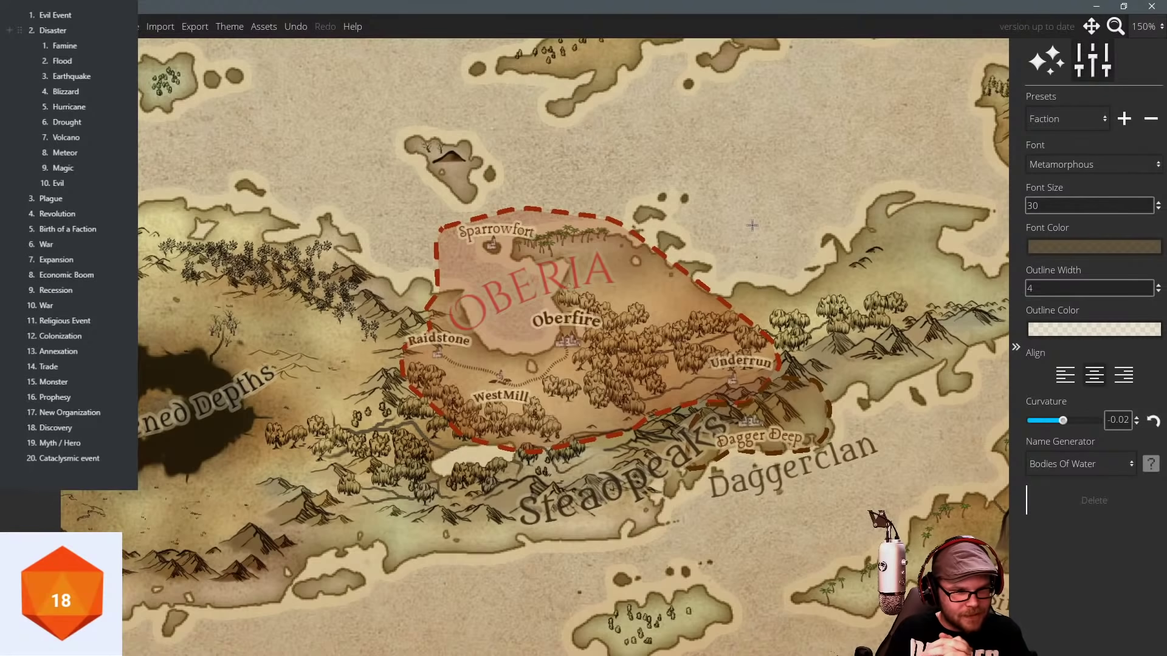
left_click(254, 319)
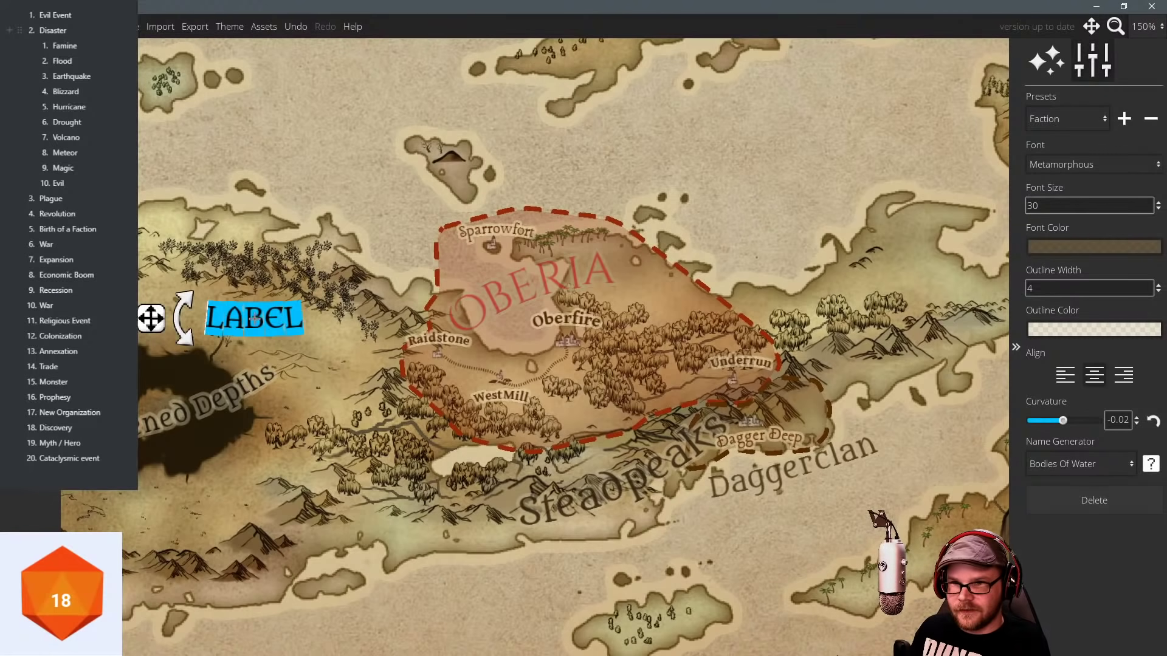
left_click(1094, 501)
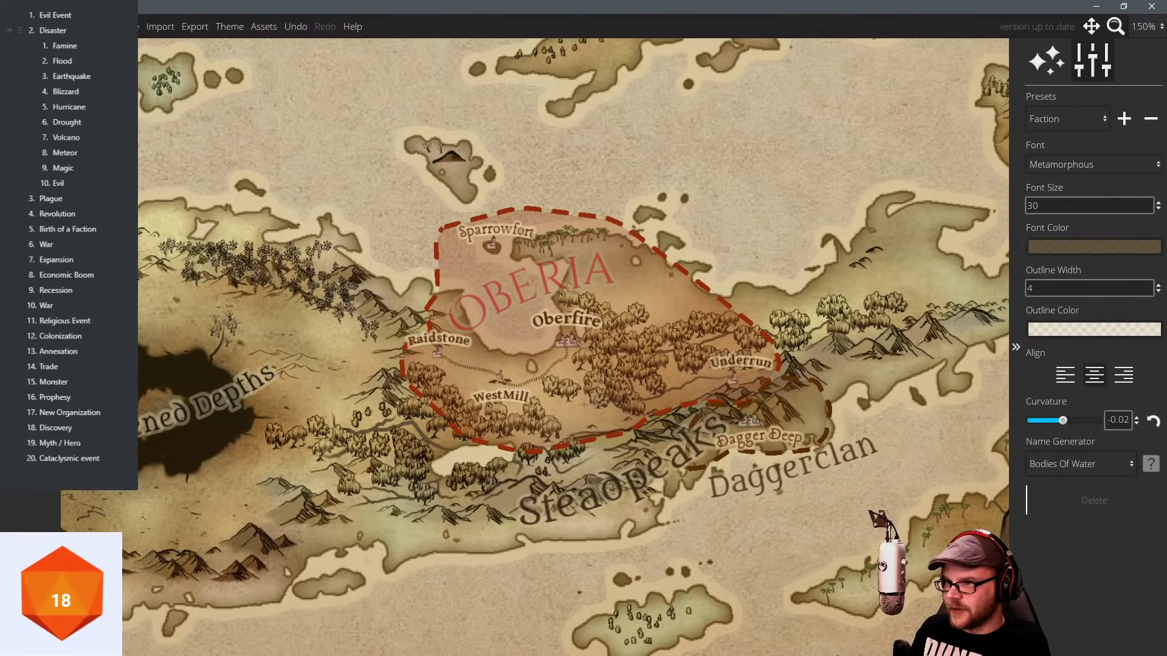
Try placing a castle from the Inked Castles set at scale 30 near the small lake southwest of Oberia, and undo it.
left_click_drag(450, 380, 649, 331)
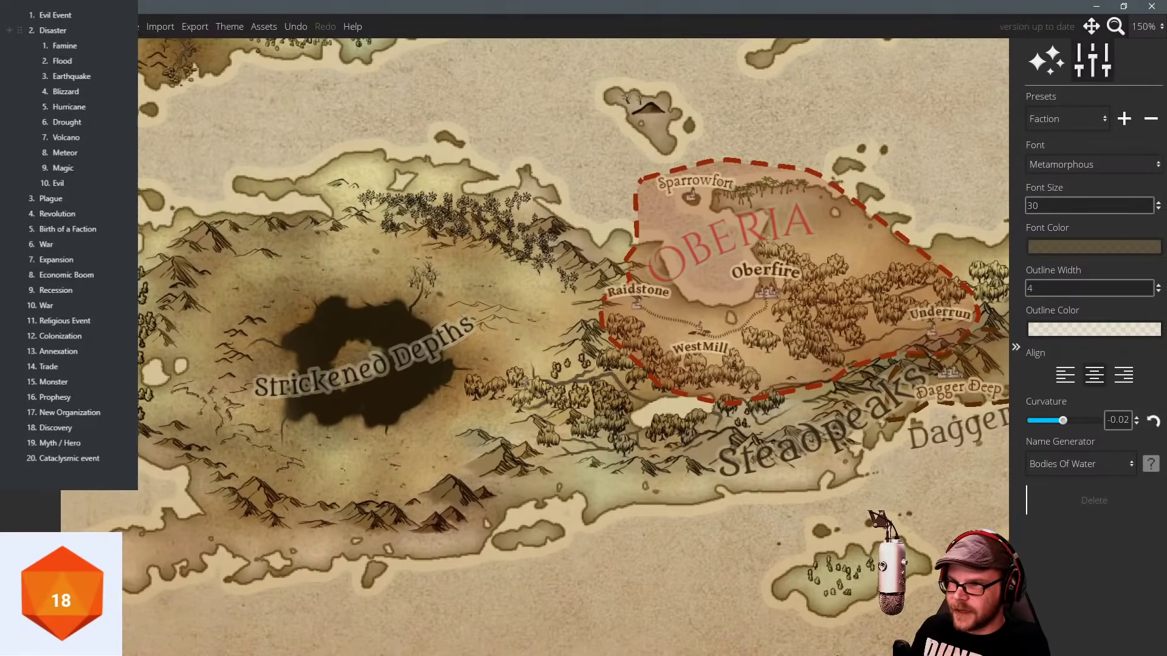
left_click_drag(528, 390, 410, 381)
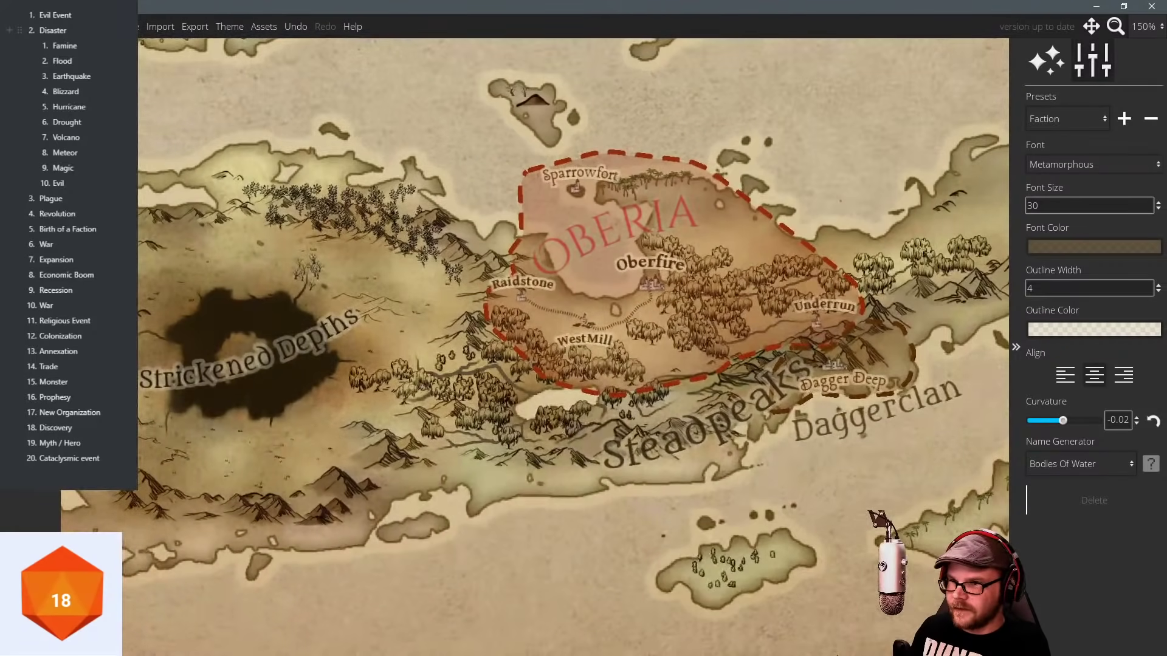
scroll(513, 395, "up", 2)
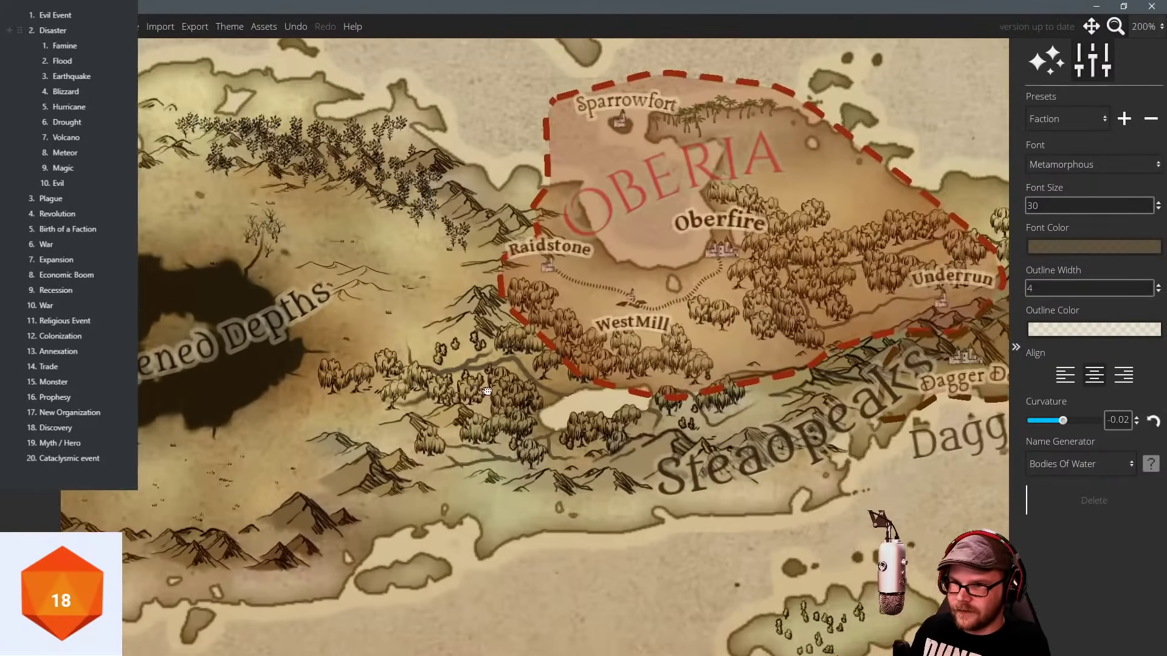
scroll(498, 413, "up", 1)
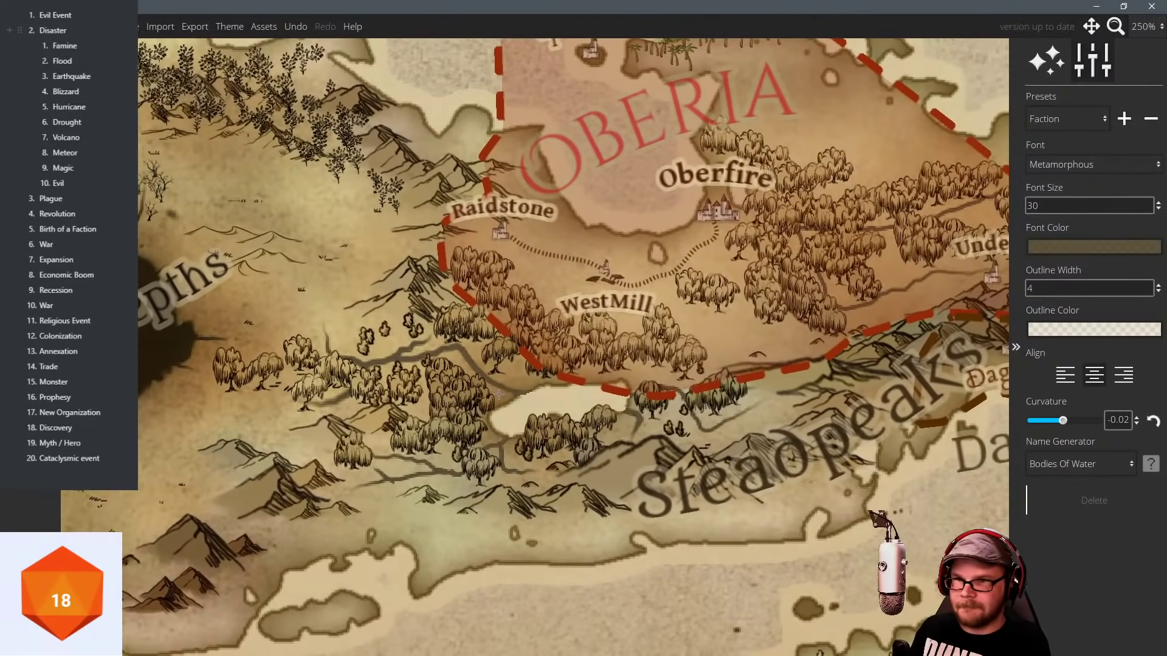
left_click_drag(499, 394, 458, 386)
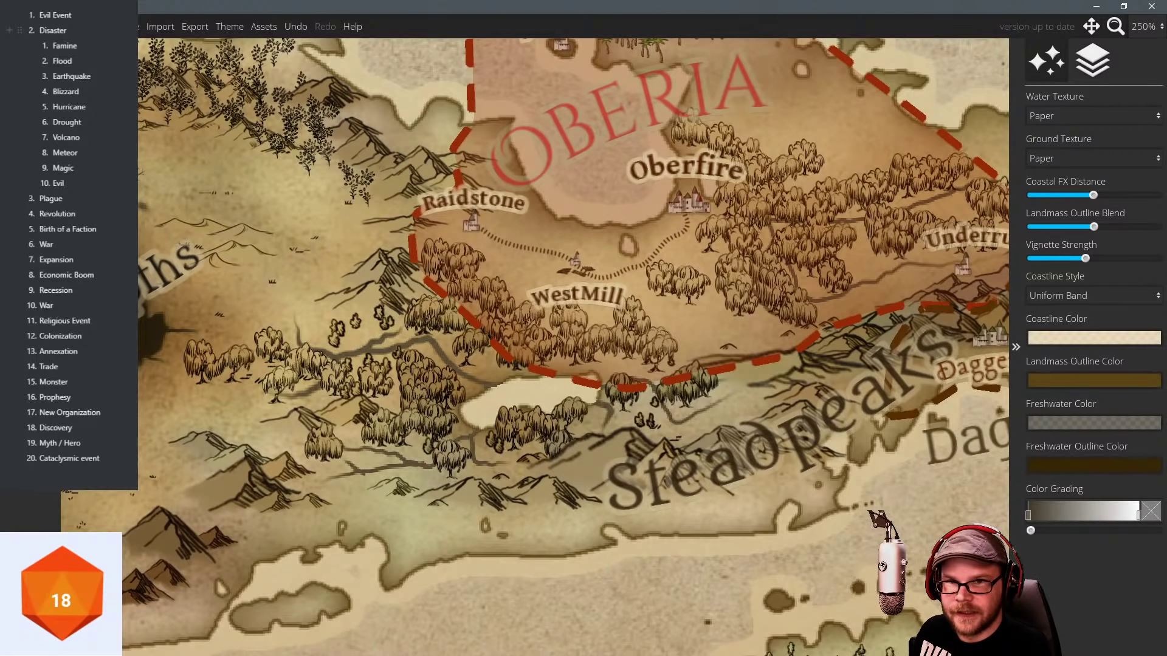
left_click(31, 273)
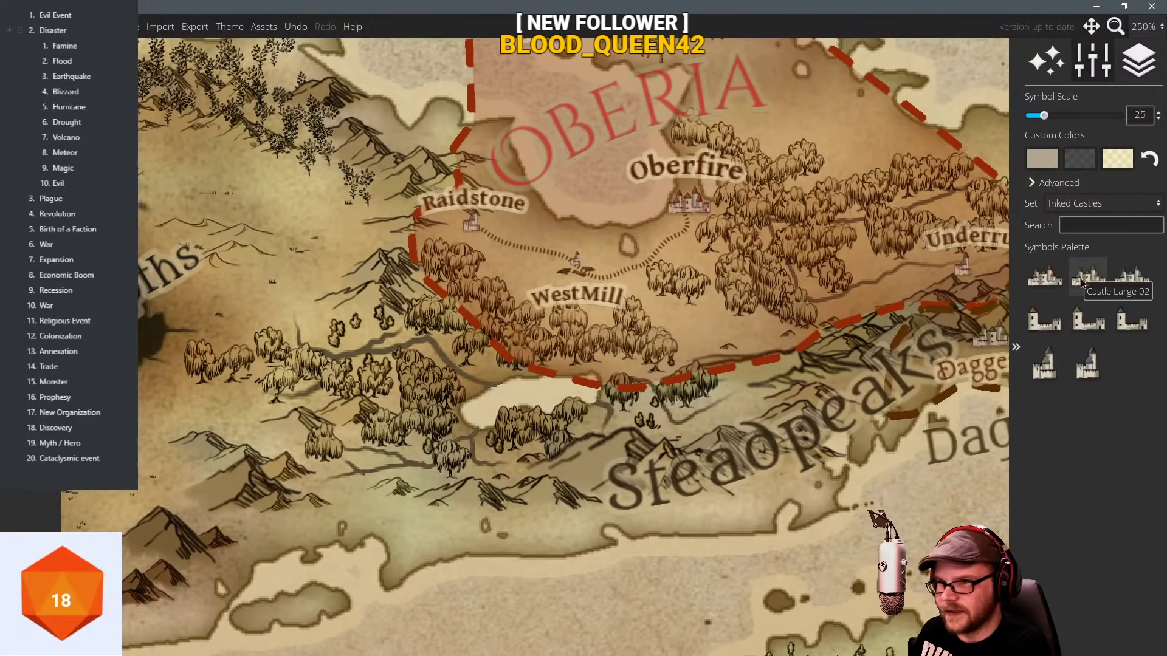
left_click(1103, 203)
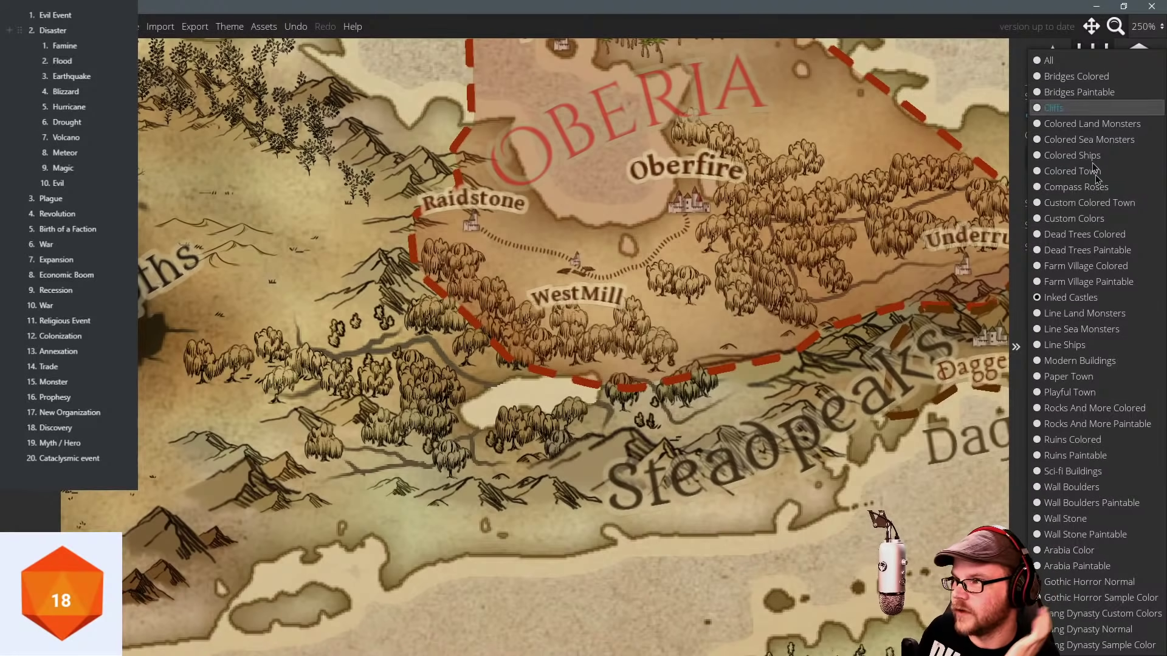
left_click(1070, 296)
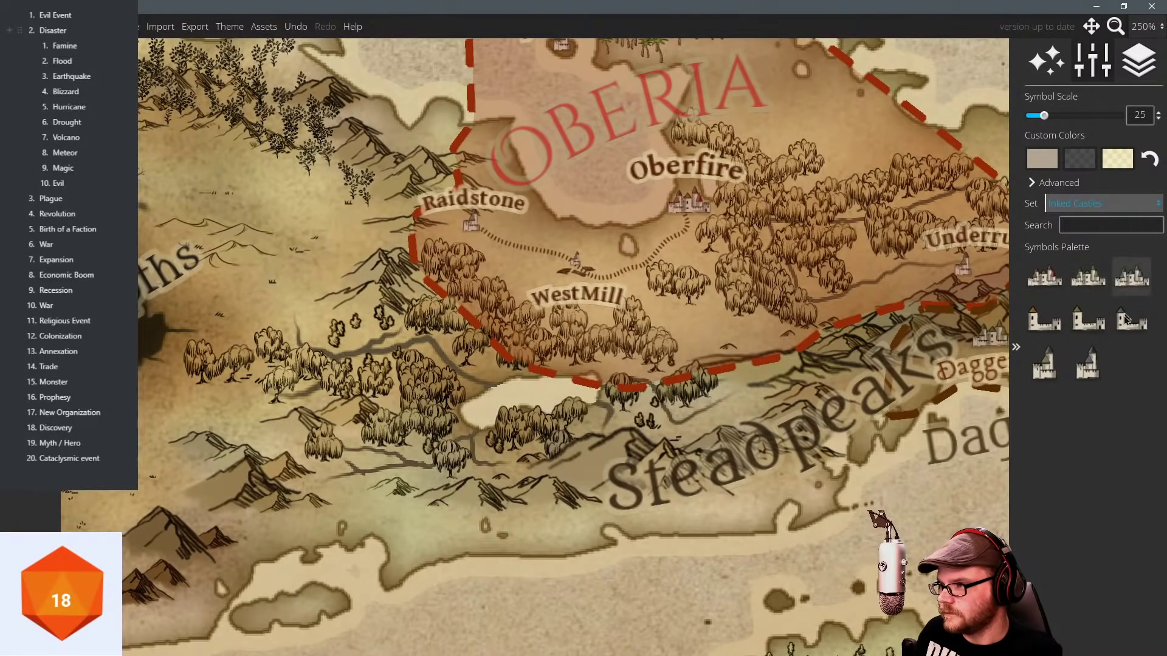
left_click(1088, 319)
key("]")
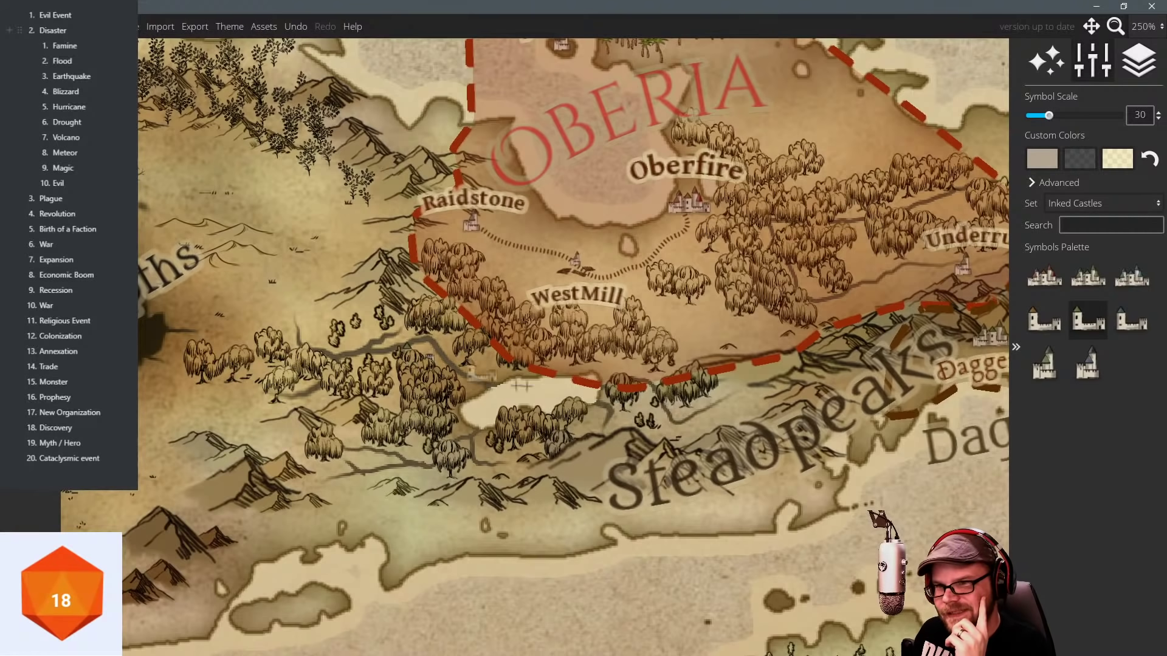
key("ctrl+z")
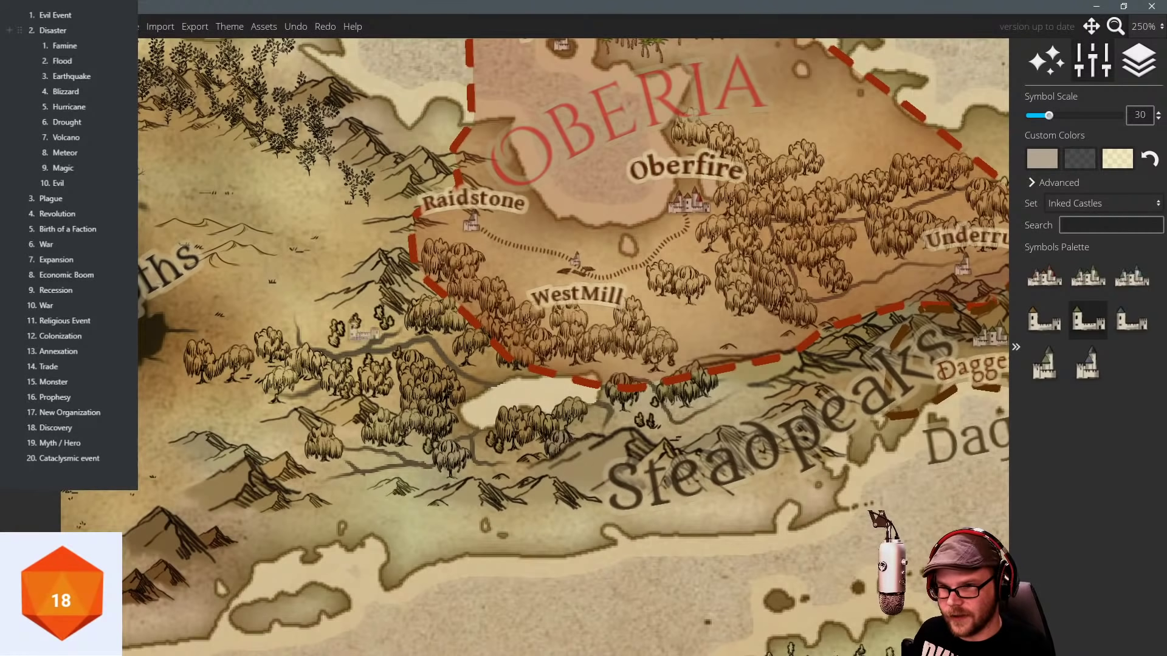
Try a smaller castle at scale 20 on the lake's northwest shore, just outside Oberia's border, and undo it.
key("bracketleft")
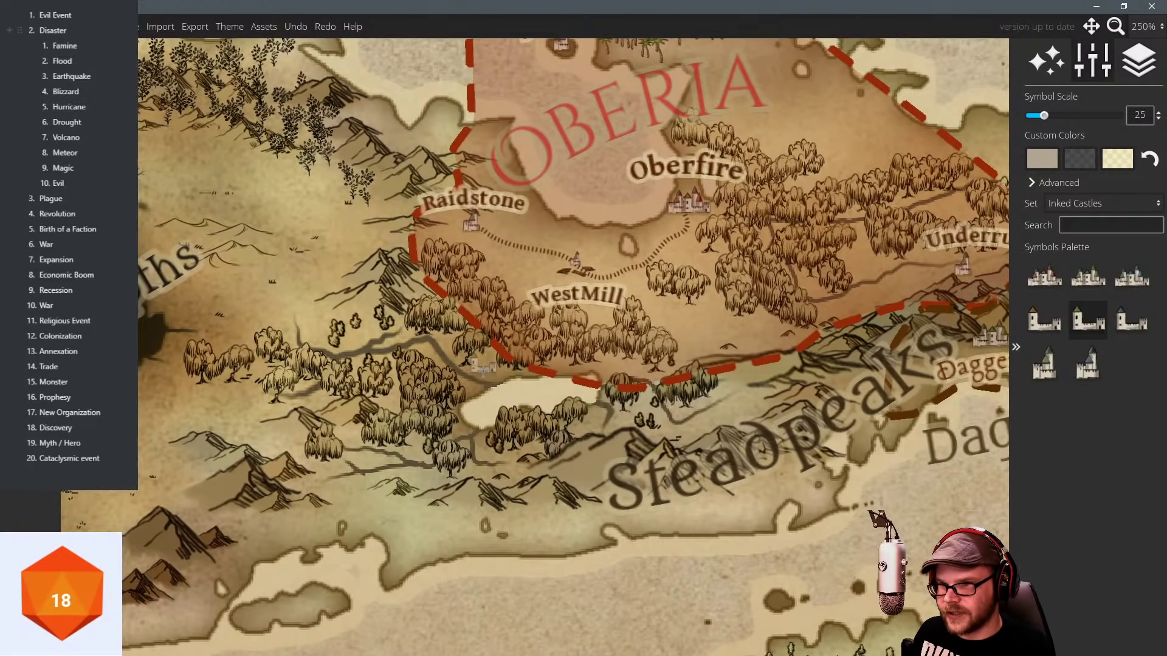
scroll(490, 369, "down", 1)
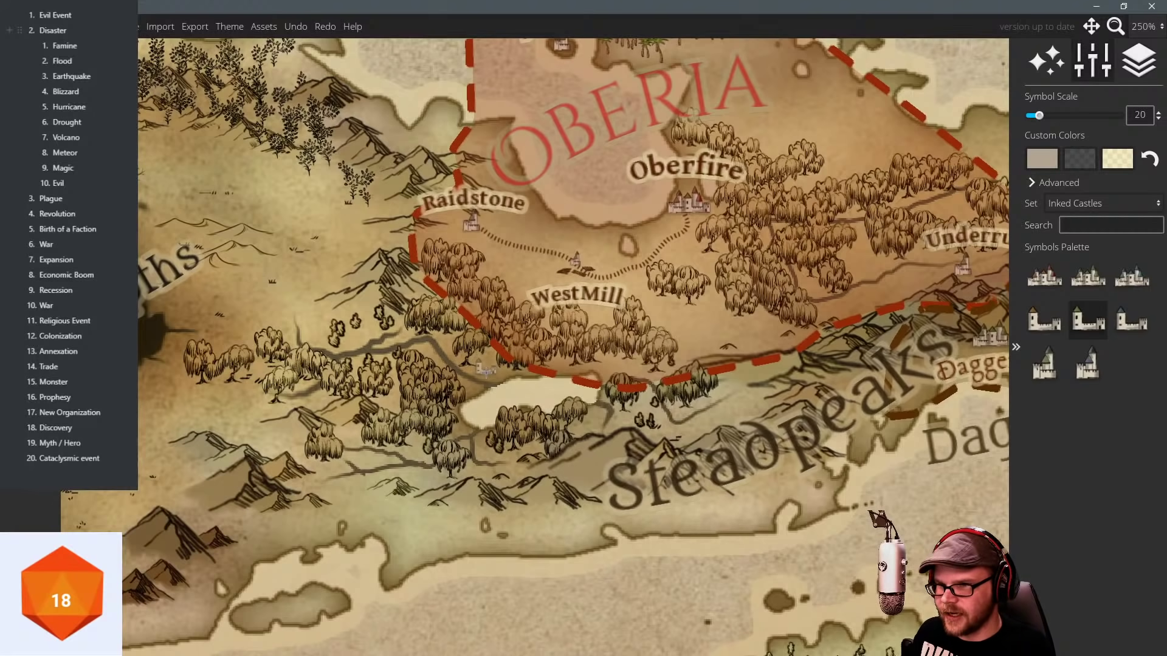
left_click(486, 368)
scroll(460, 364, "down", 2)
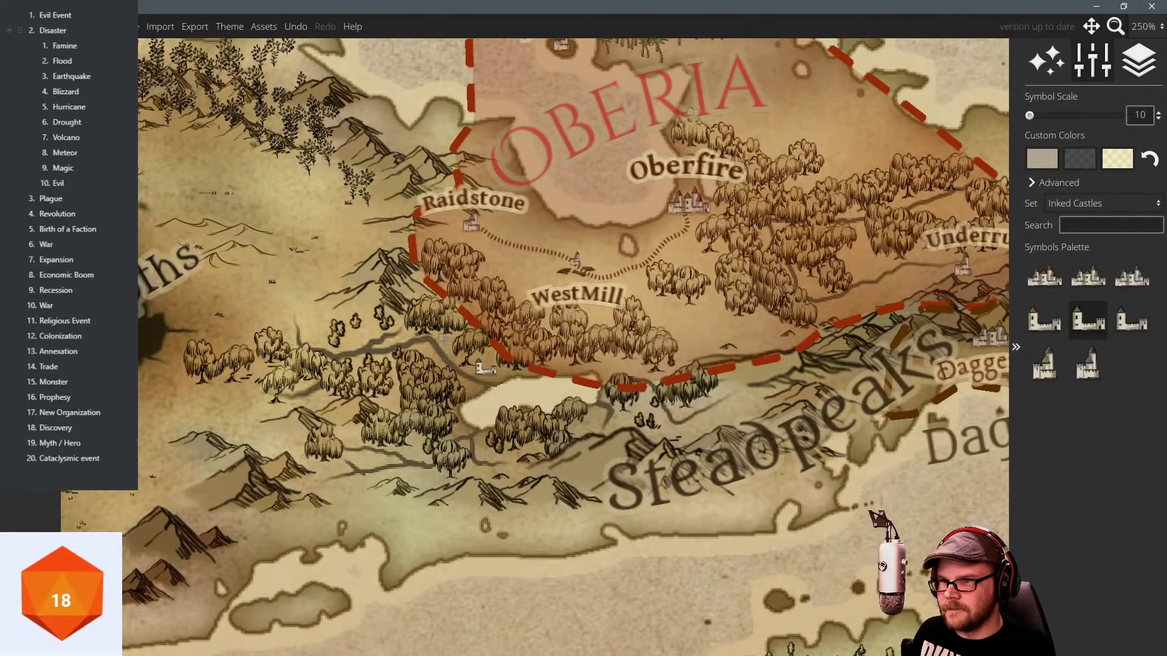
scroll(449, 344, "up", 1)
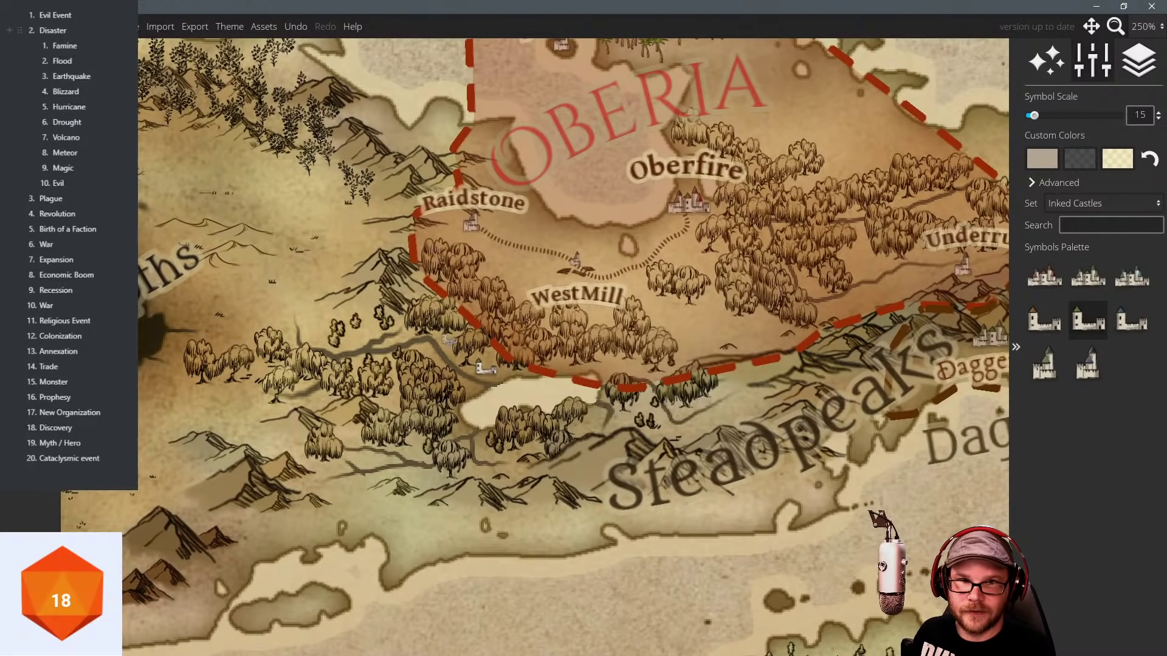
key("ctrl+z")
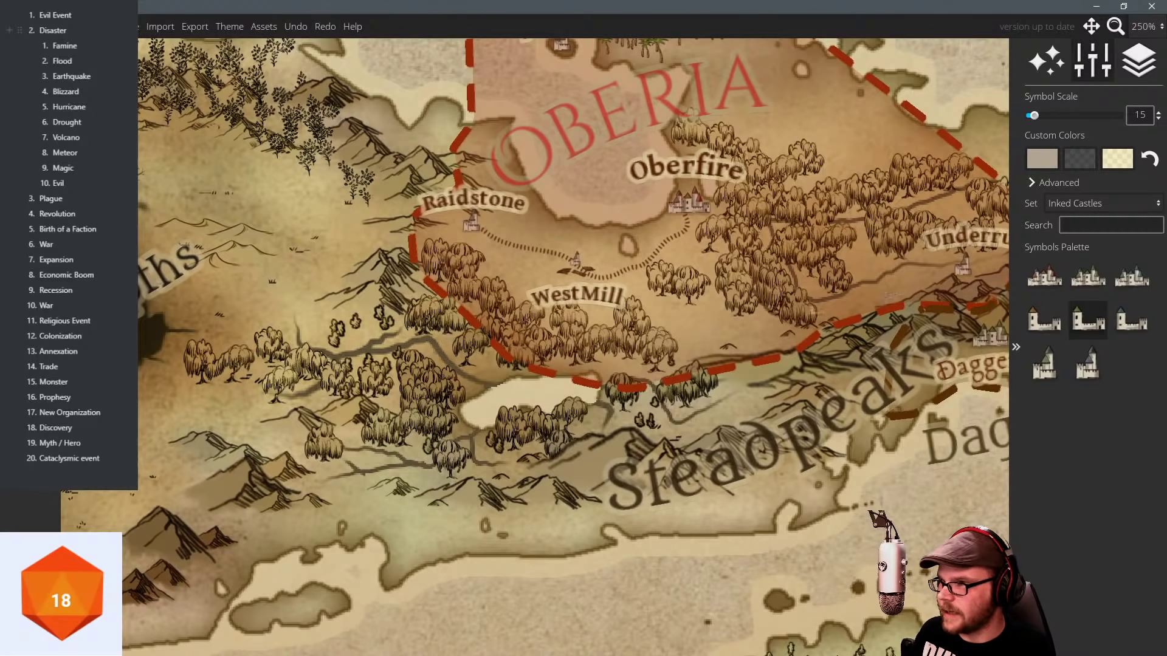
Try placing the ruined tower from the Ruins Colored set at scale 10 northwest of the small lake below Oberia, and undo it.
left_click(1112, 207)
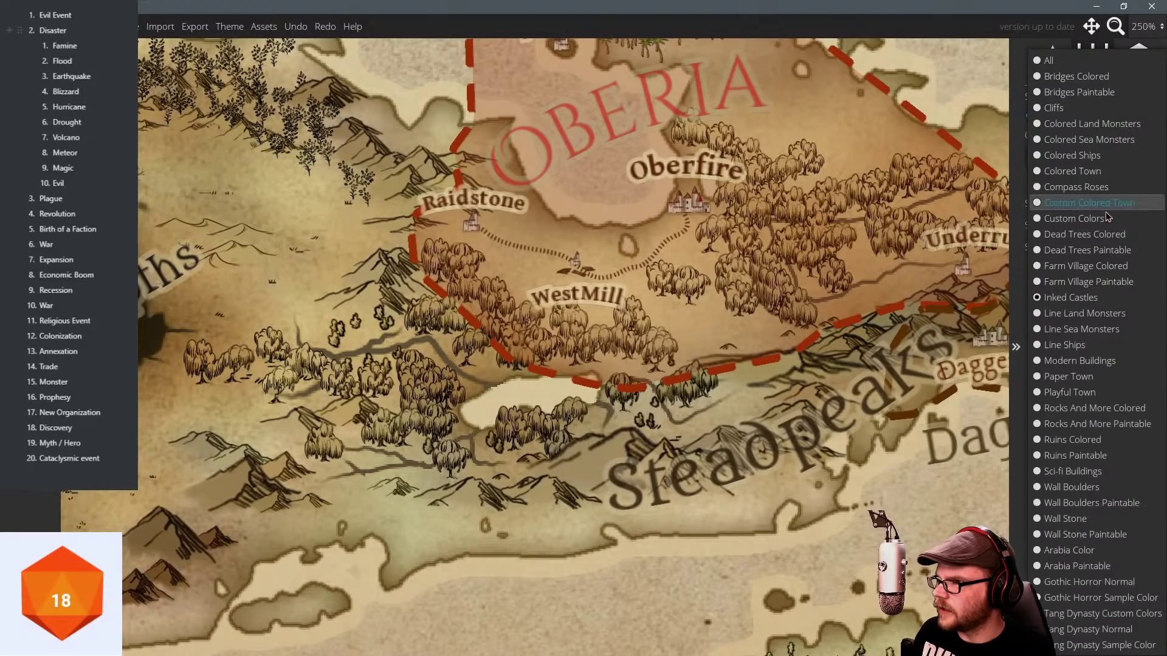
left_click(1070, 441)
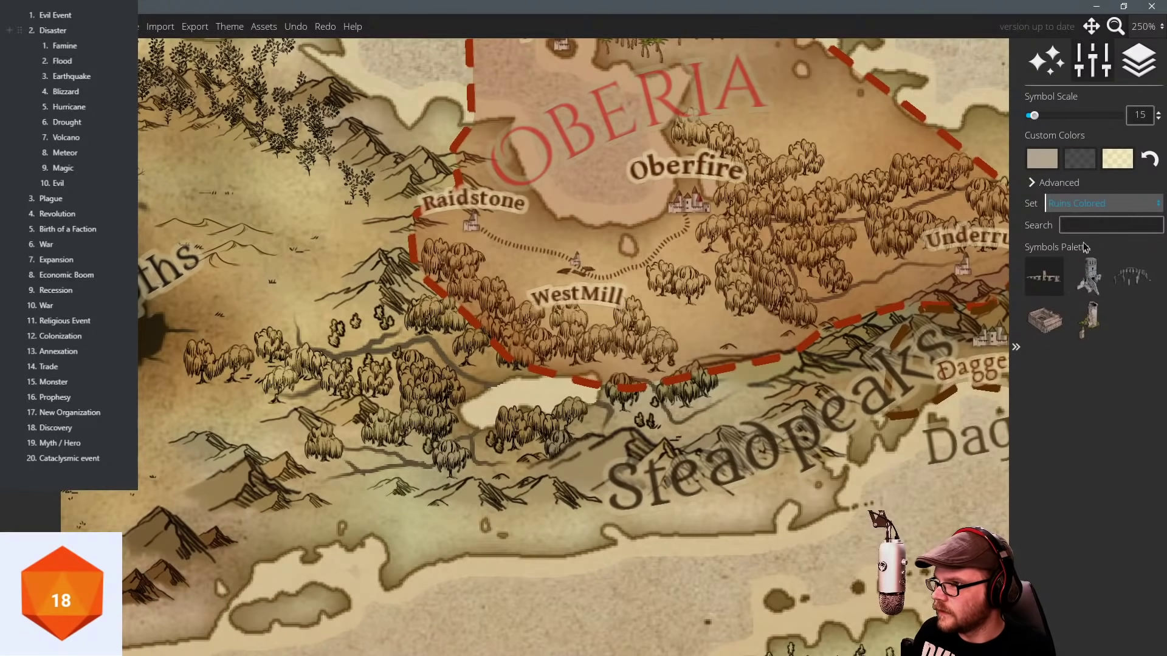
left_click(1088, 320)
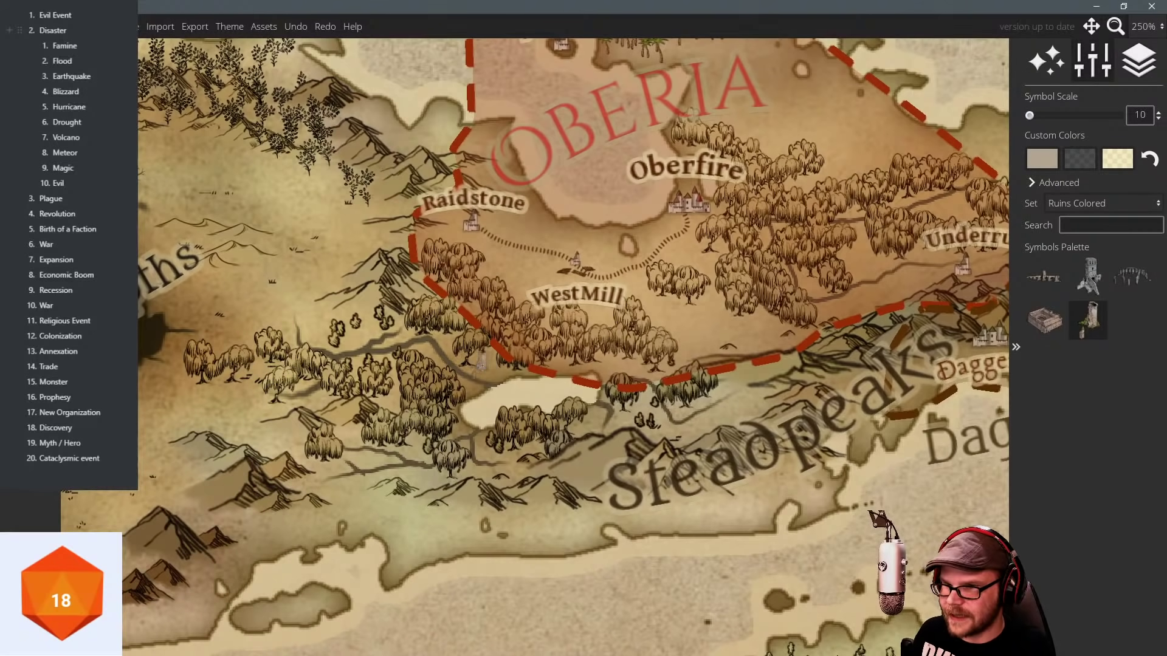
left_click(486, 363)
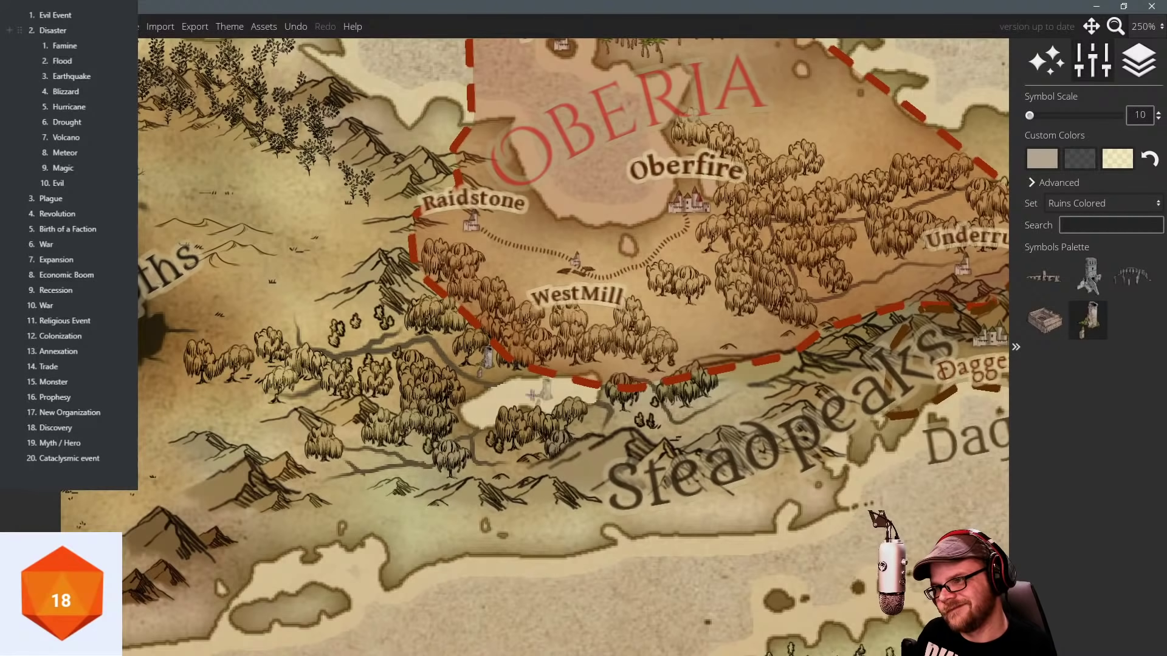
key("ctrl+z")
Place four small castles from the Inked Castles set at scale 15 around the river and forest northwest of the lake, outside Oberia's southwest border.
left_click(1094, 207)
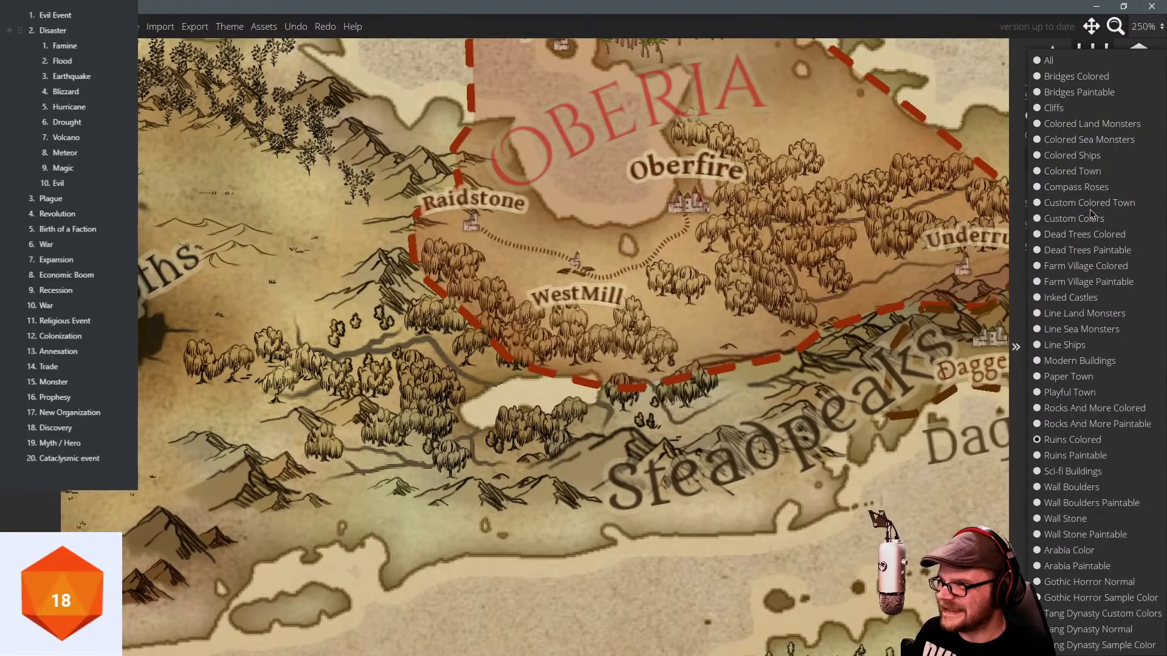
left_click(1077, 298)
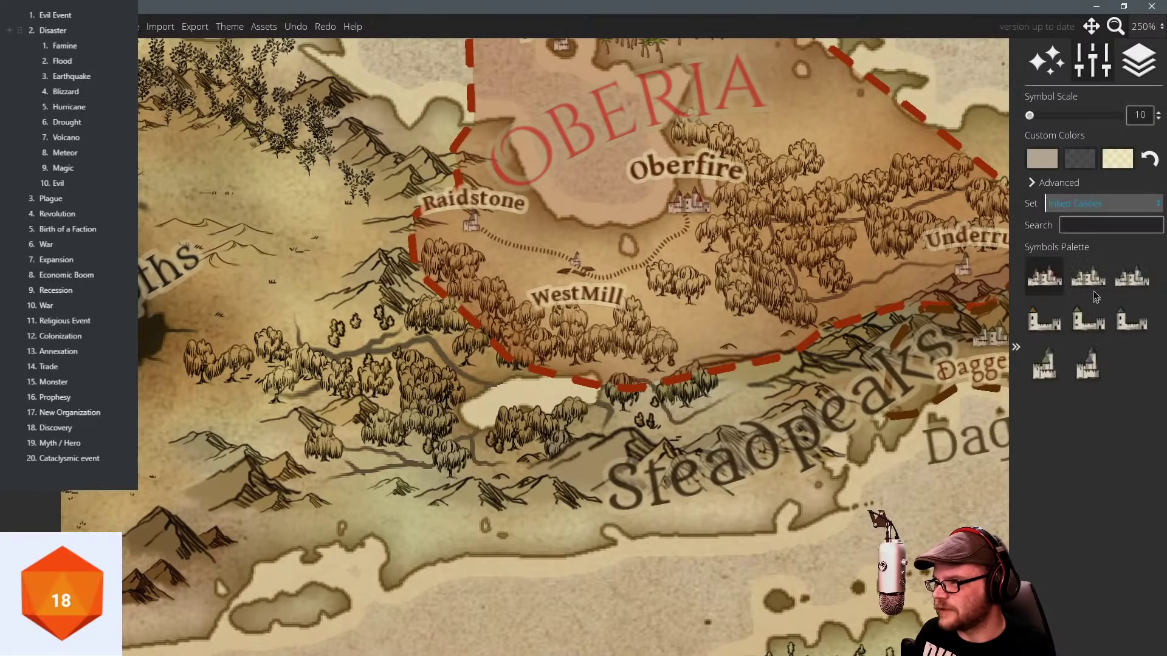
scroll(529, 365, "up", 2)
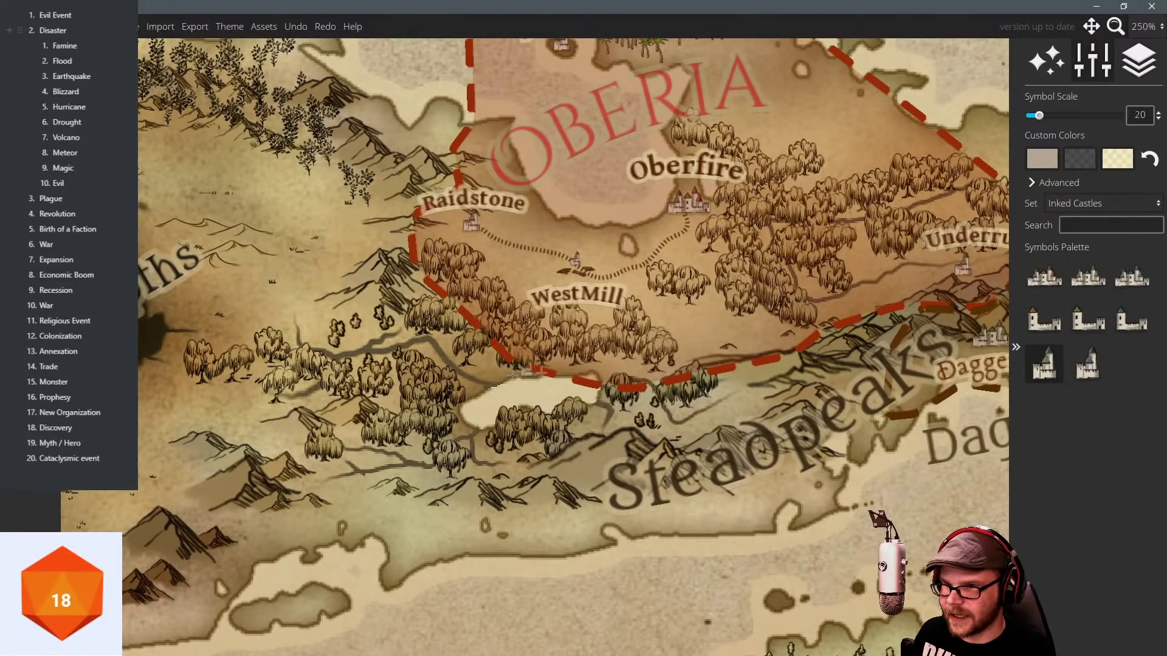
left_click(1089, 320)
scroll(498, 360, "down", 1)
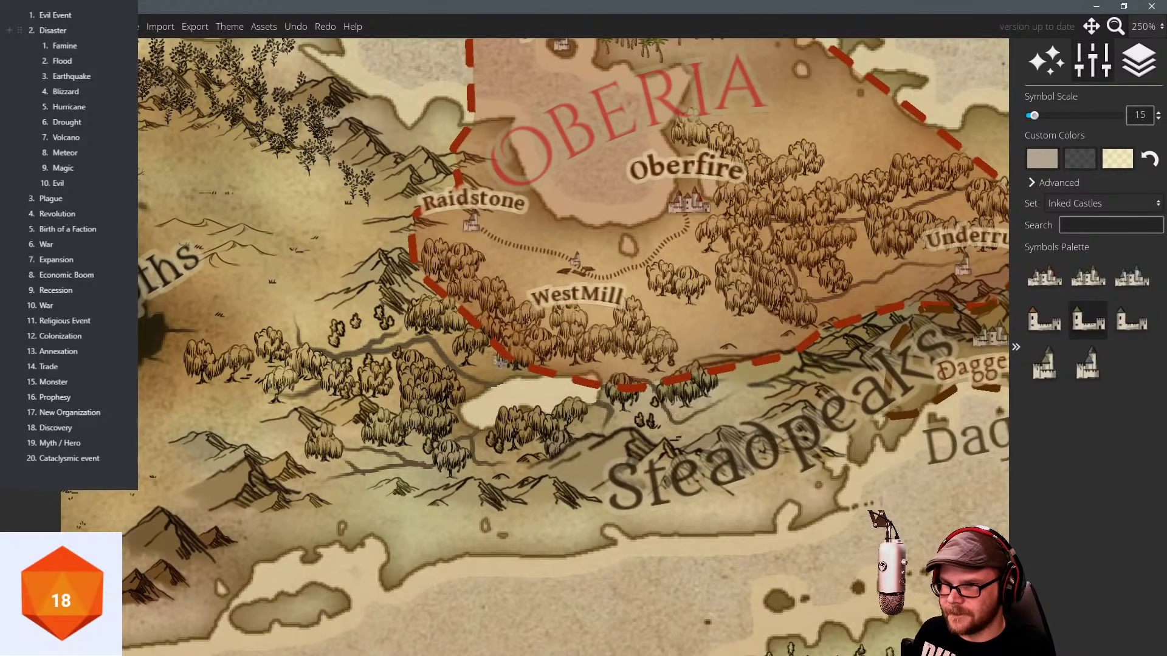
left_click(485, 371)
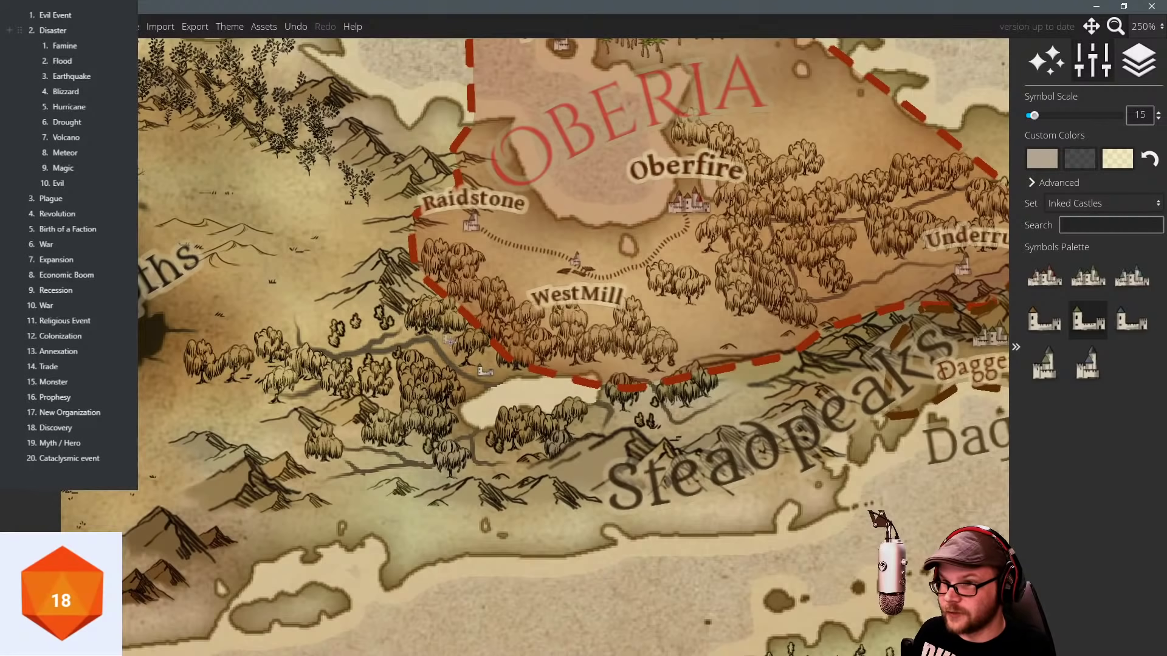
left_click(446, 339)
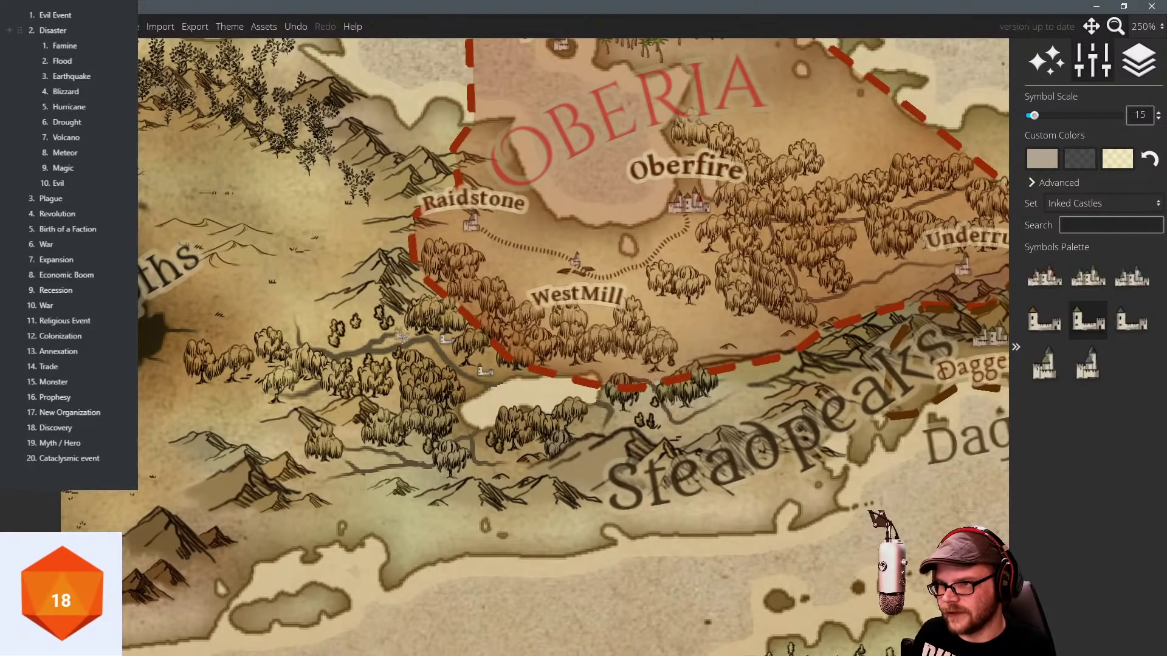
left_click(401, 336)
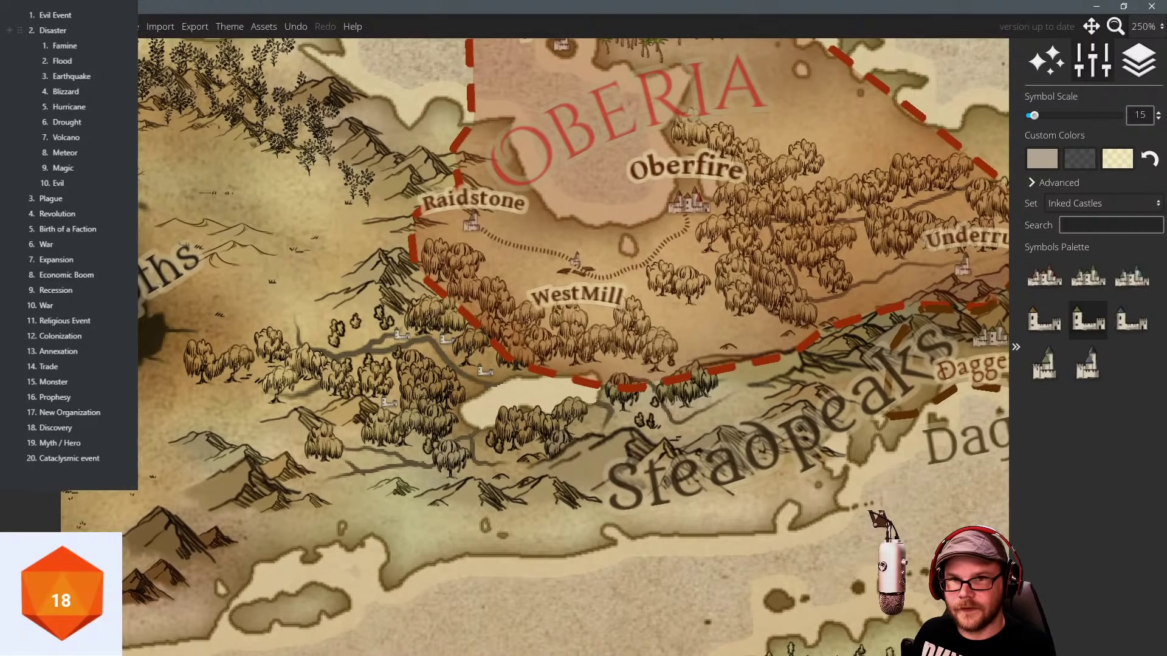
key("Escape")
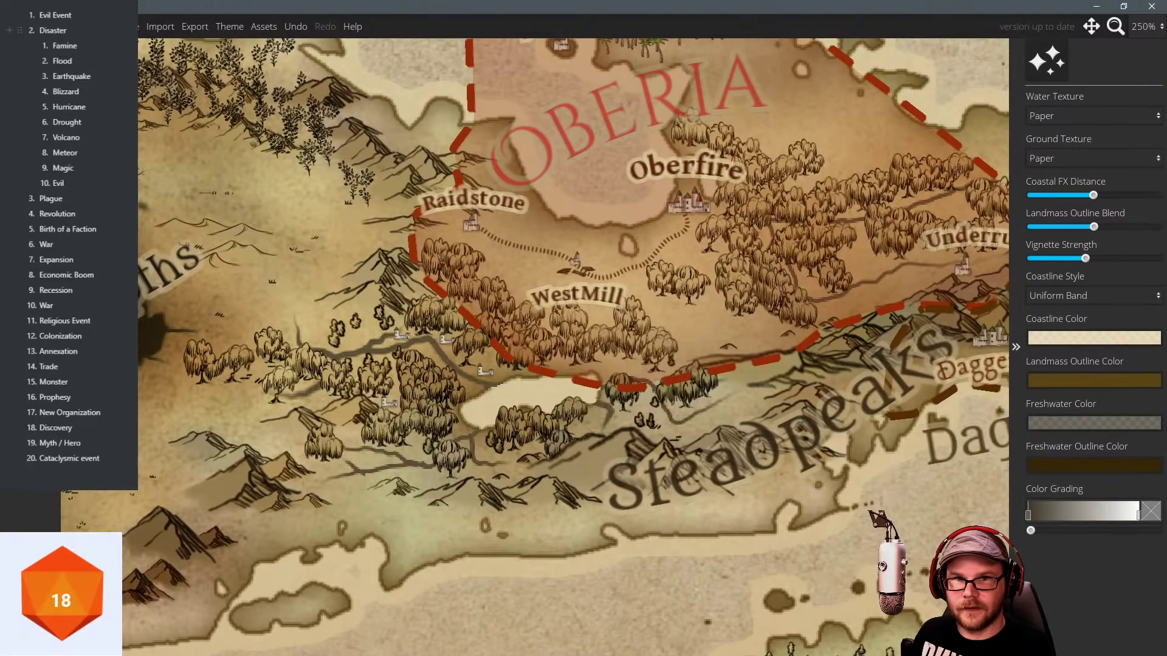
Add a dark green label with the Faction preset reading Scalemarsh across the forest holding the four small castles.
key("t")
left_click(1064, 119)
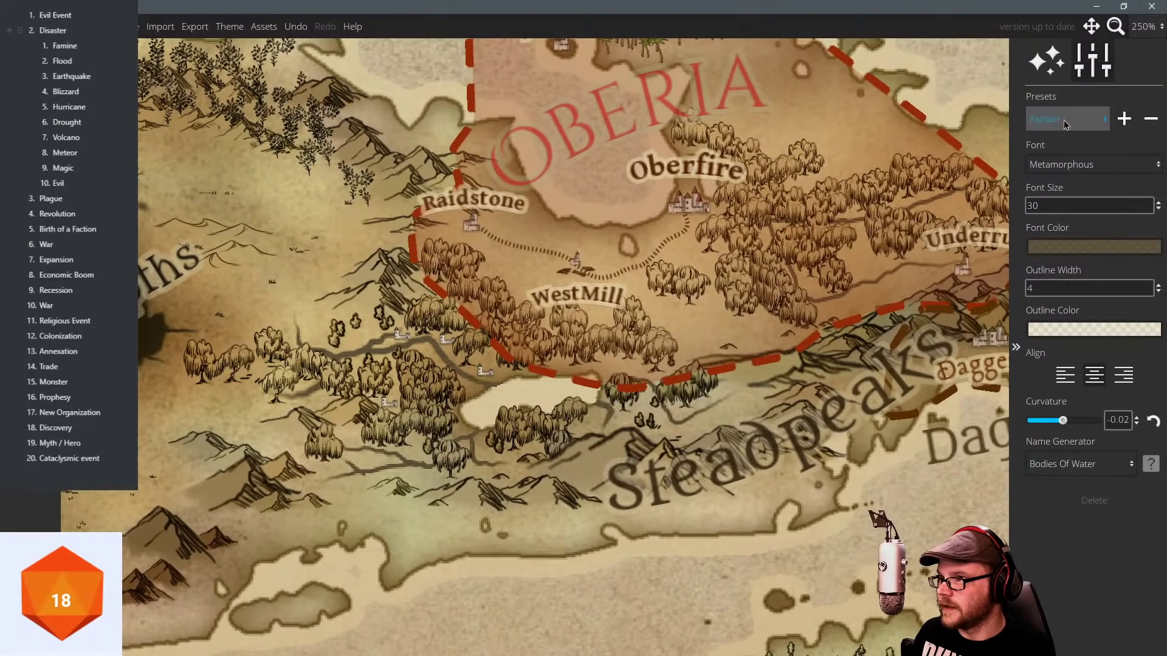
left_click(1064, 119)
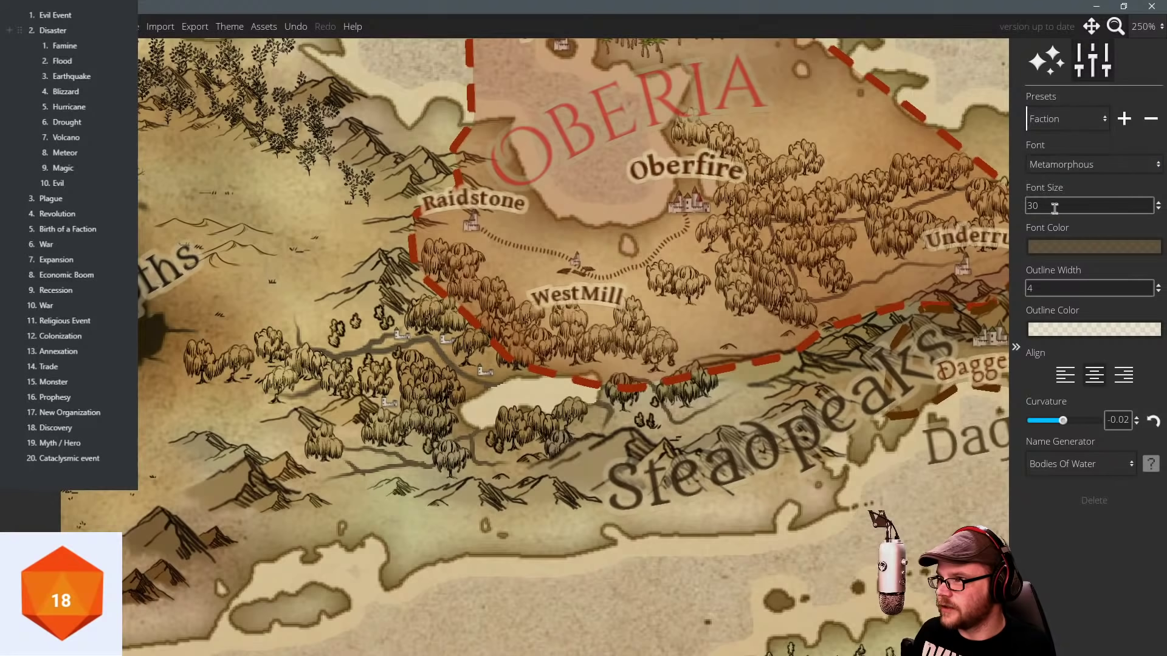
left_click(1074, 247)
left_click(1016, 79)
mouse_move(965, 141)
left_mouse_down()
mouse_move(974, 149)
mouse_move(957, 150)
left_mouse_up()
left_click(380, 385)
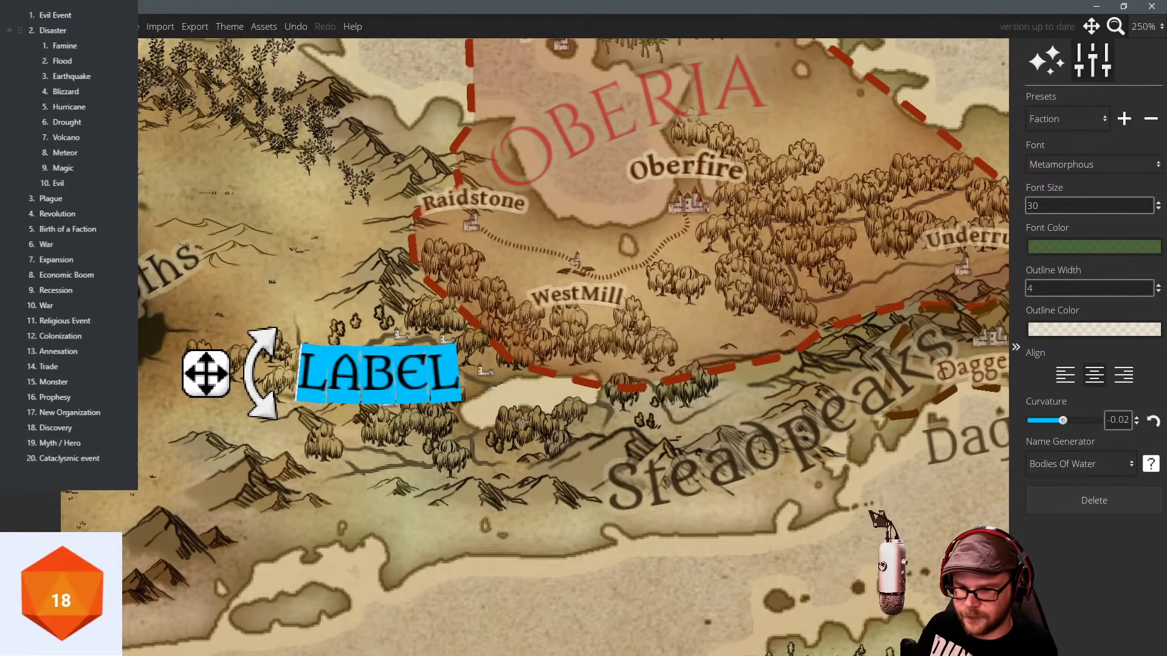
type("Scale")
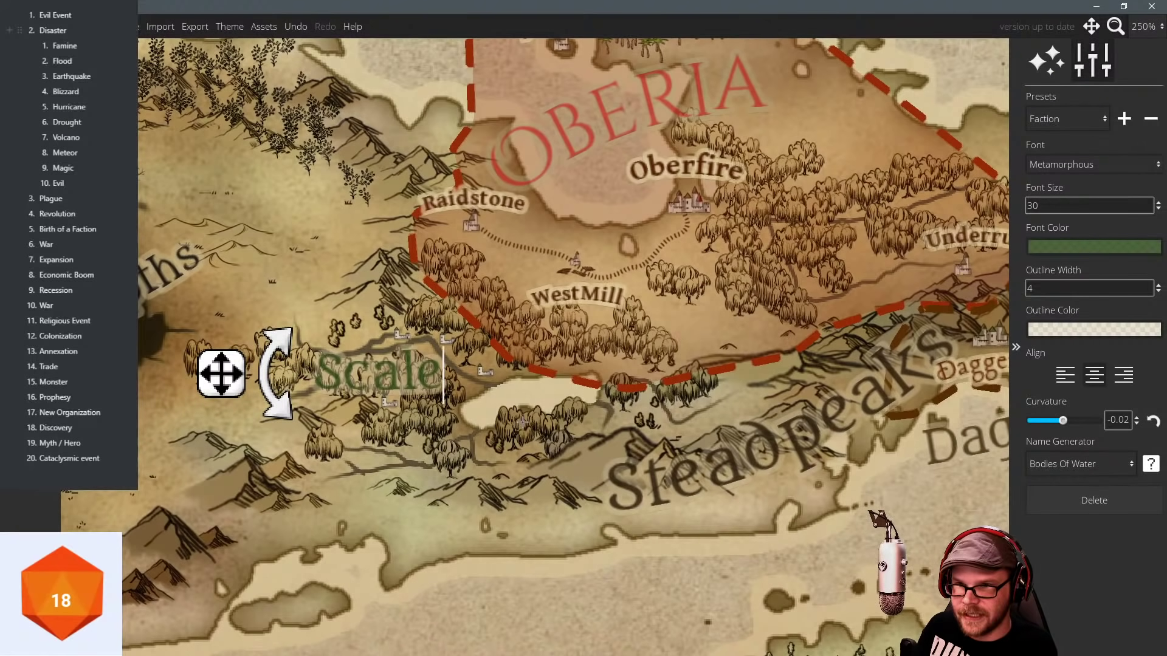
type("marsh")
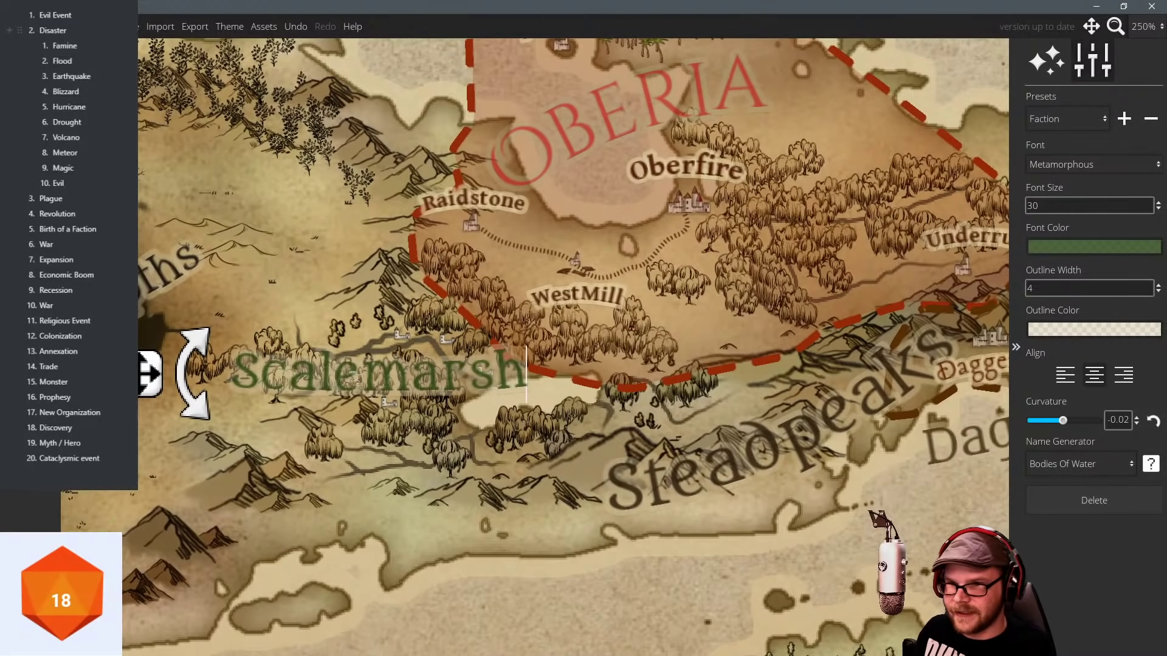
left_click(1061, 249)
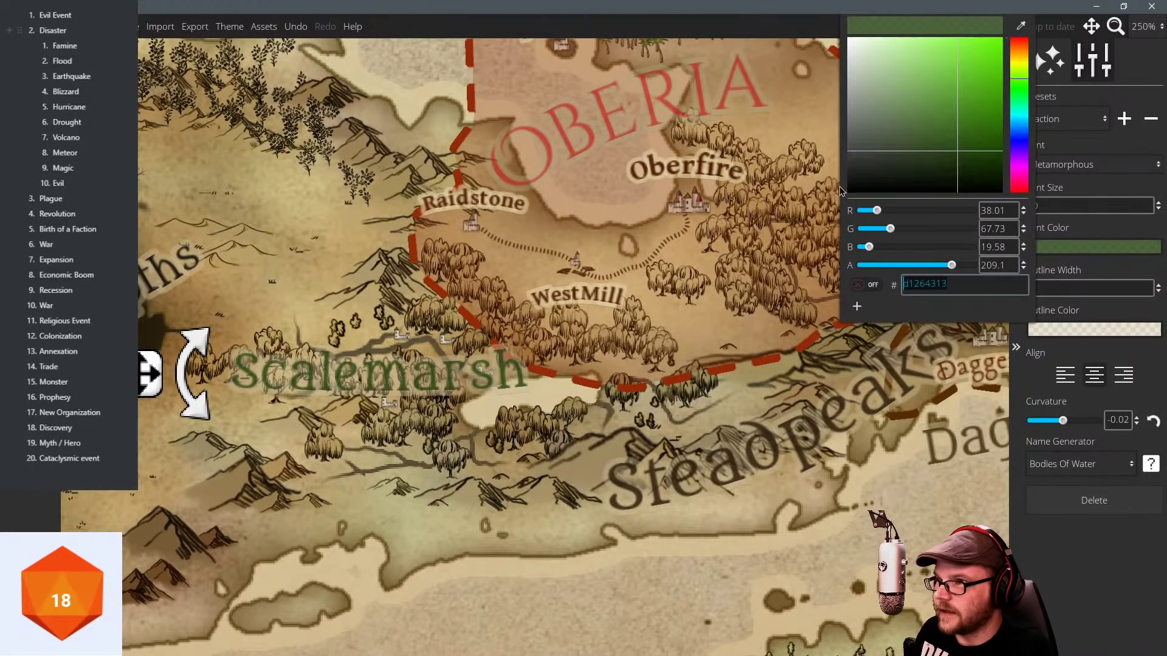
mouse_move(972, 157)
left_mouse_down()
mouse_move(973, 176)
mouse_move(984, 175)
left_mouse_up()
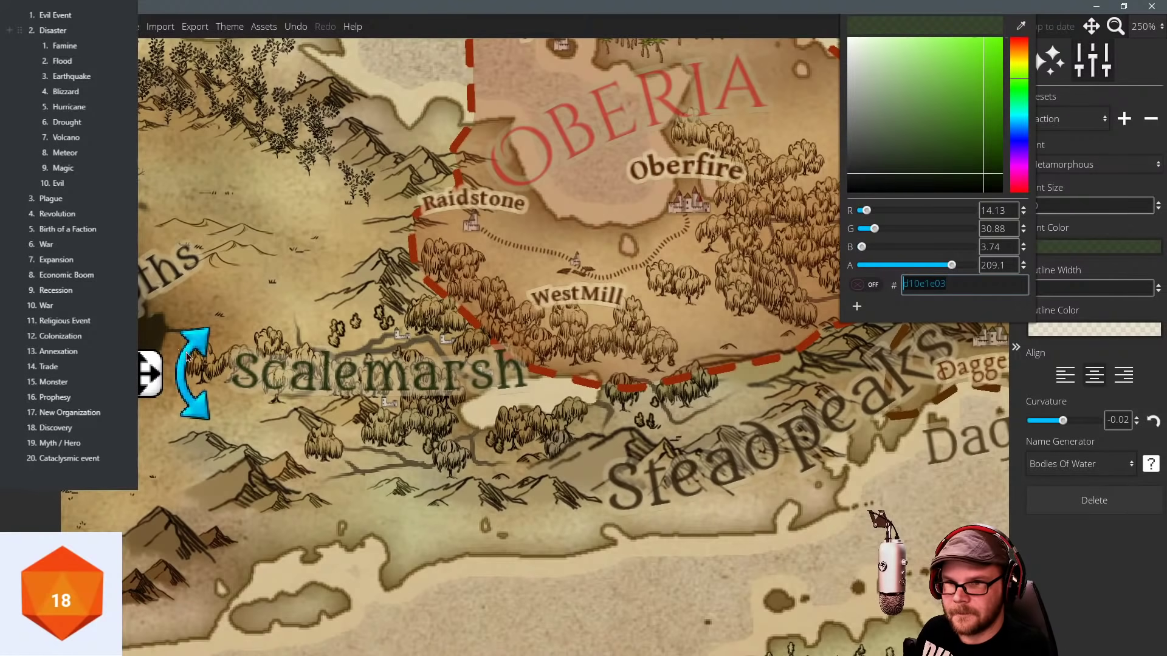
Tilt the Scalemarsh label clockwise, set its font size to 25 and position it across the small castles northwest of the lake.
left_click_drag(187, 357, 217, 333)
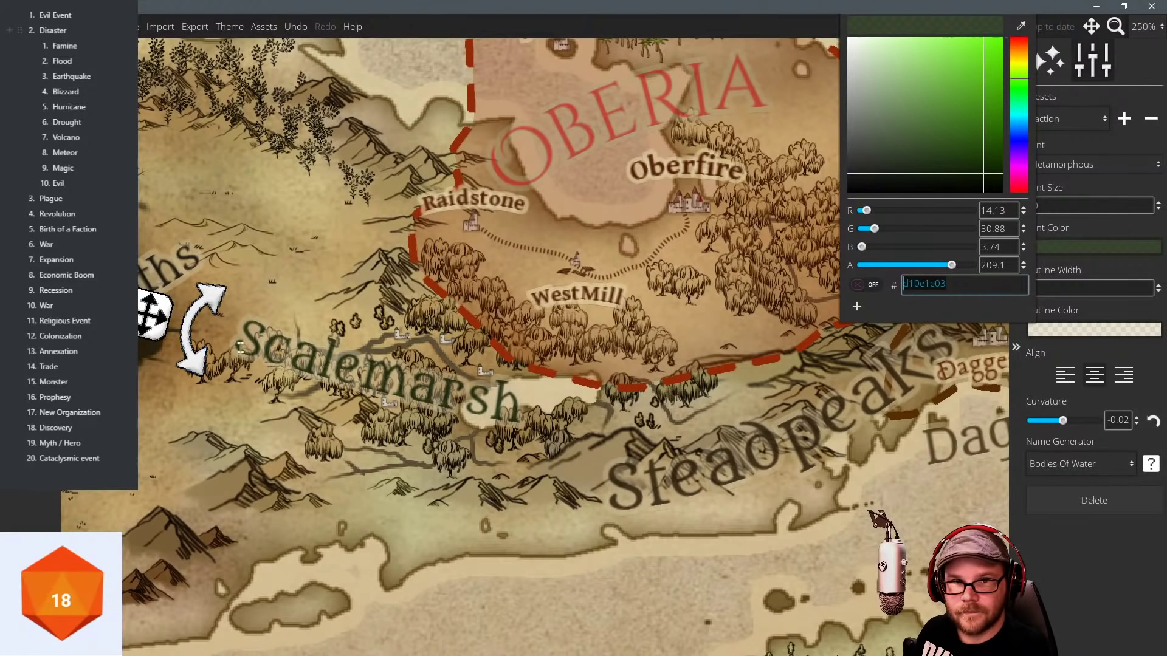
left_click_drag(162, 323, 193, 325)
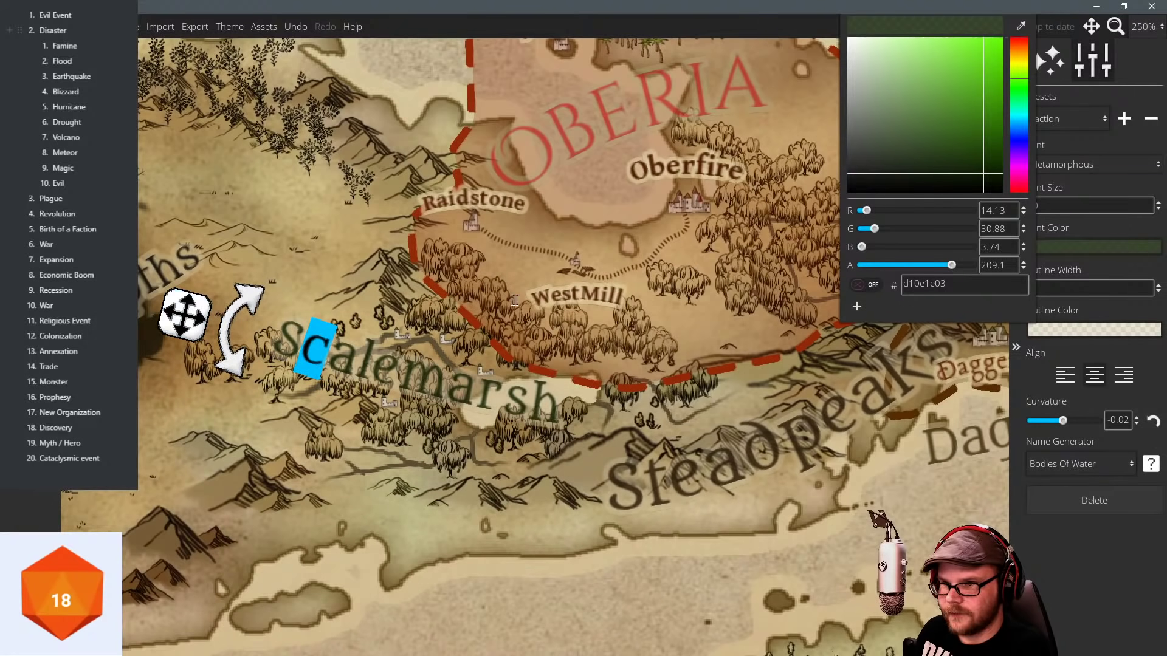
left_click(1113, 236)
double_click(1061, 207)
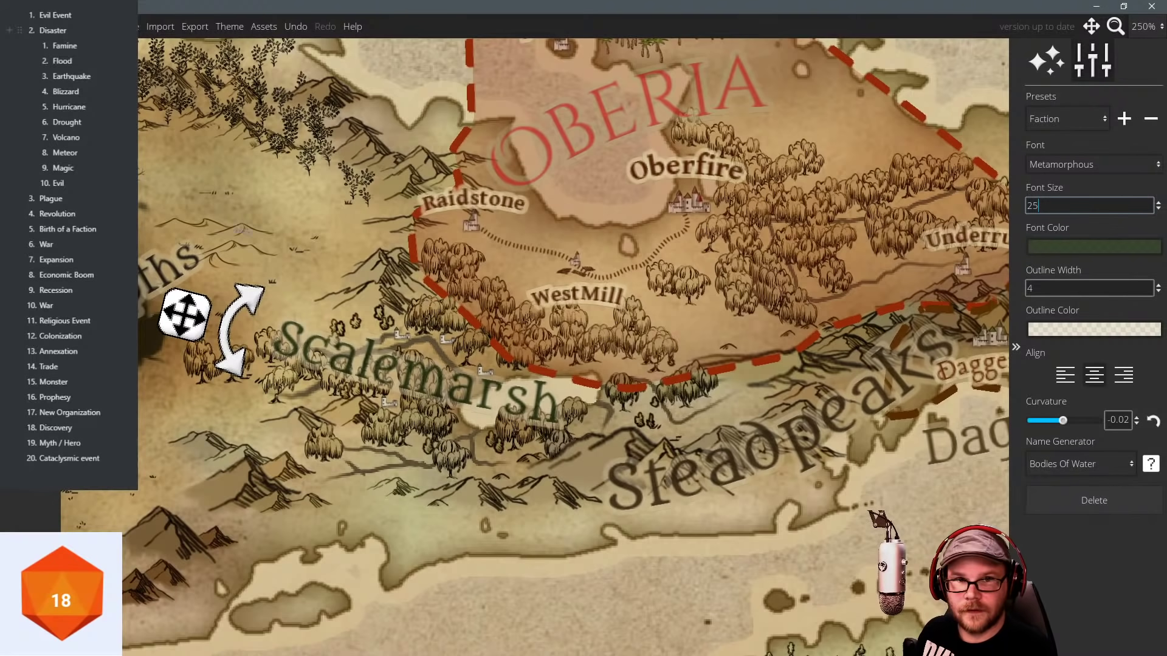
left_click(360, 366)
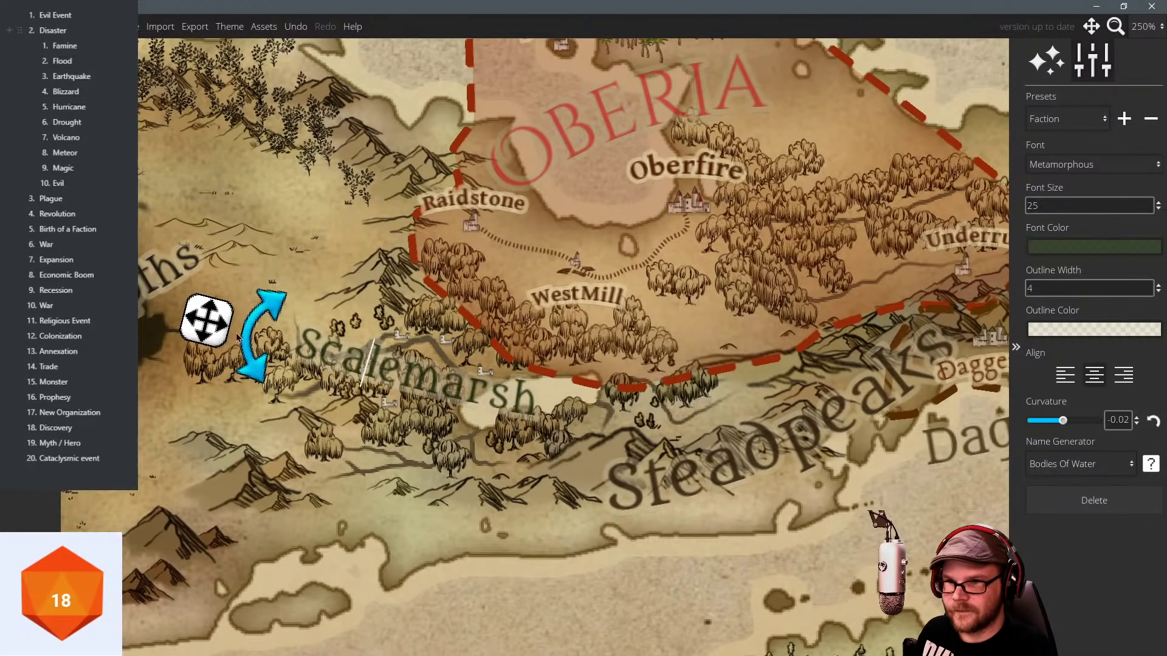
left_click_drag(212, 332, 199, 330)
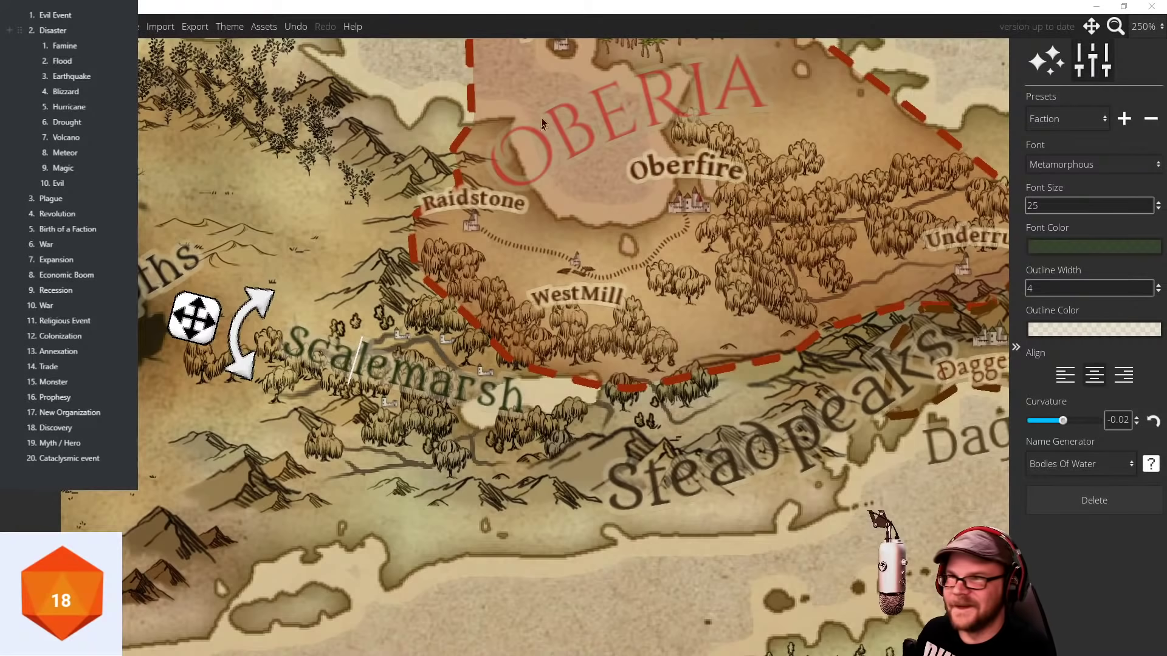
left_click(582, 7)
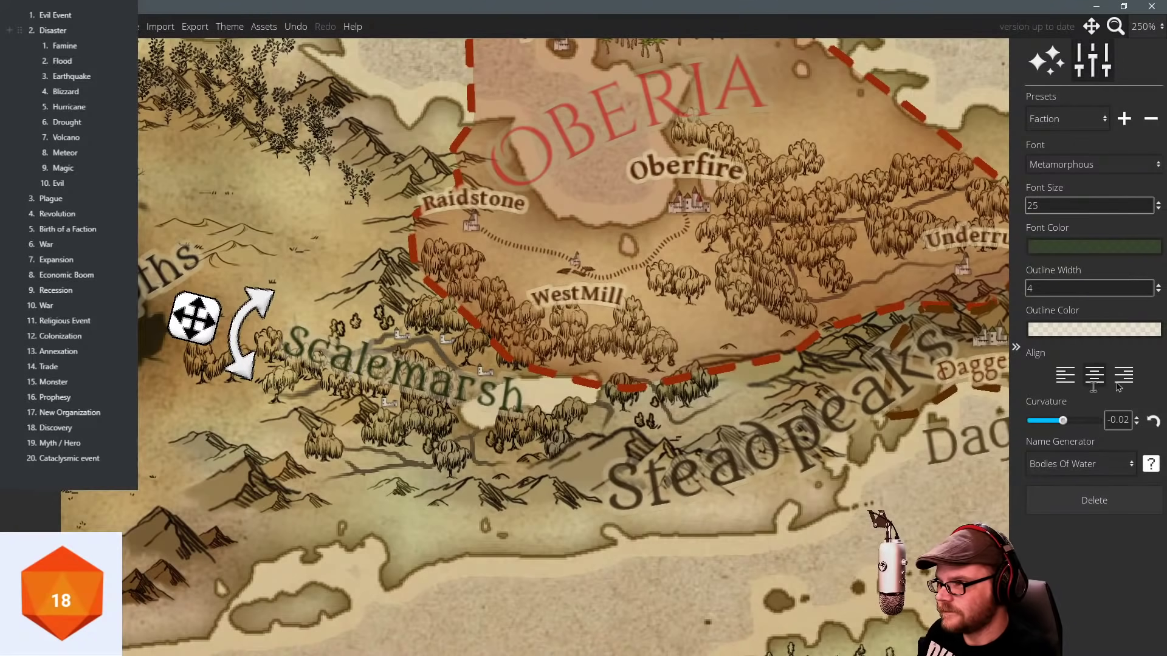
Try the Town preset on the Scalemarsh label, return it to Faction at font size 20 and set its font color to dark green d10c1d0b.
left_click(1072, 116)
left_click(1070, 158)
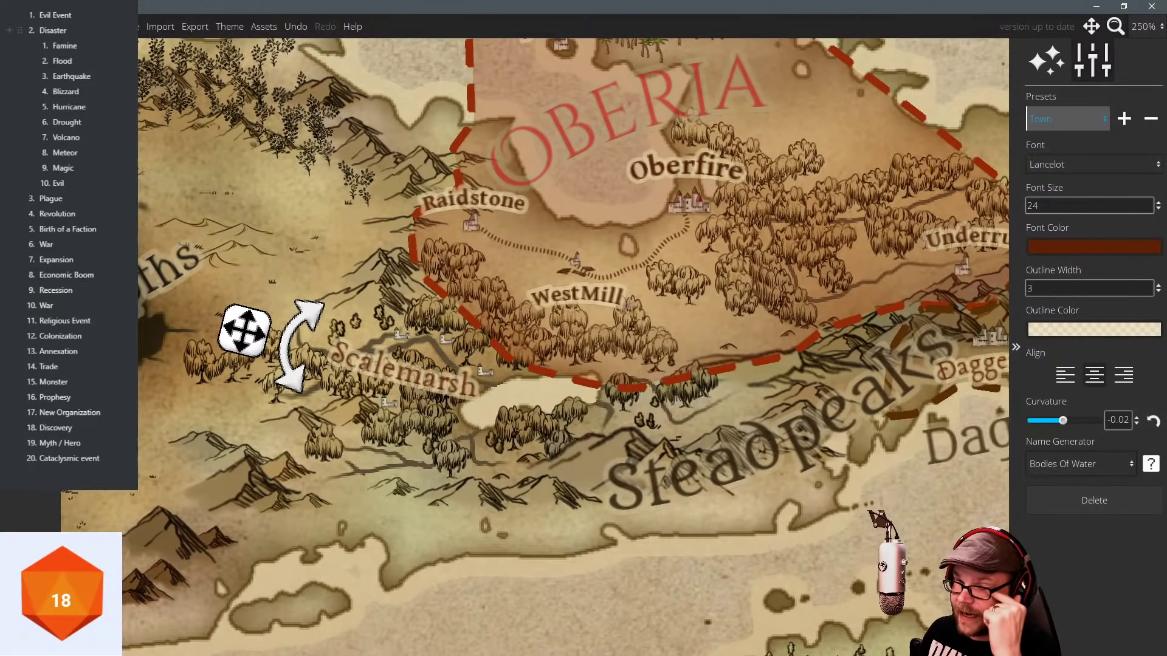
left_click(1067, 121)
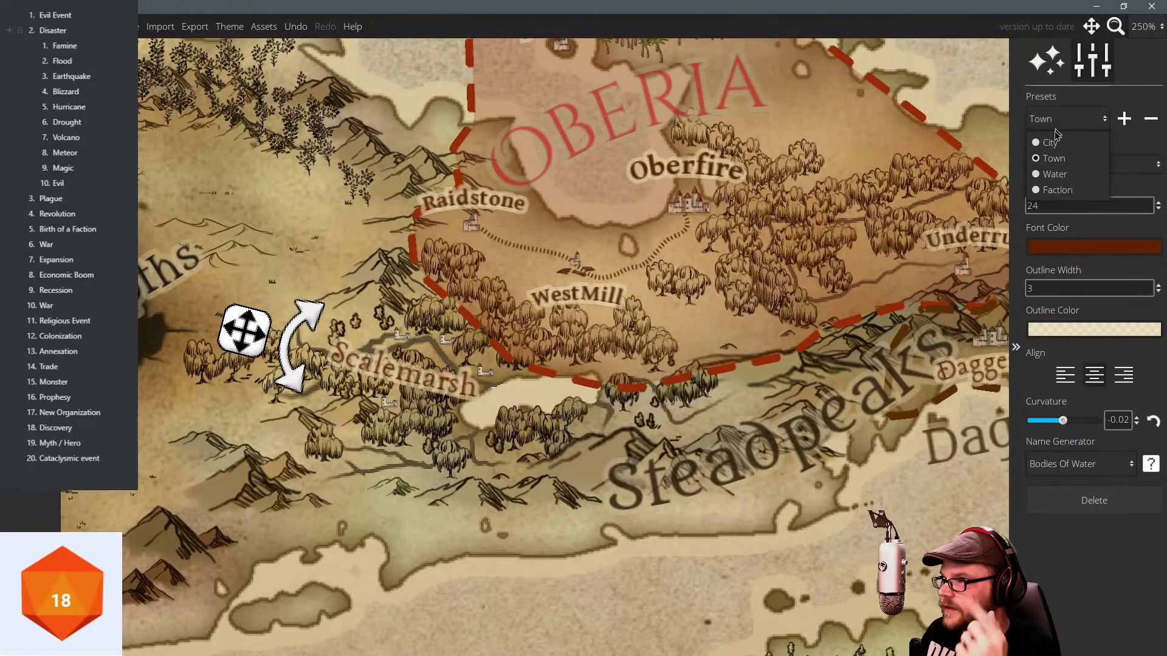
left_click(1057, 190)
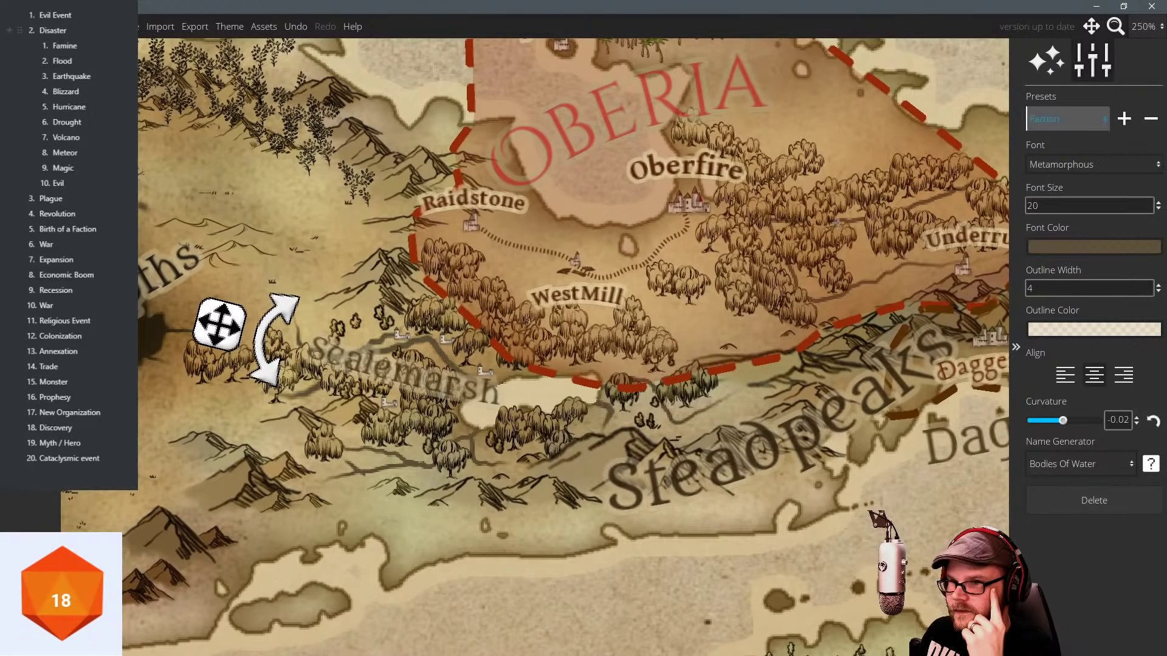
left_click(1088, 246)
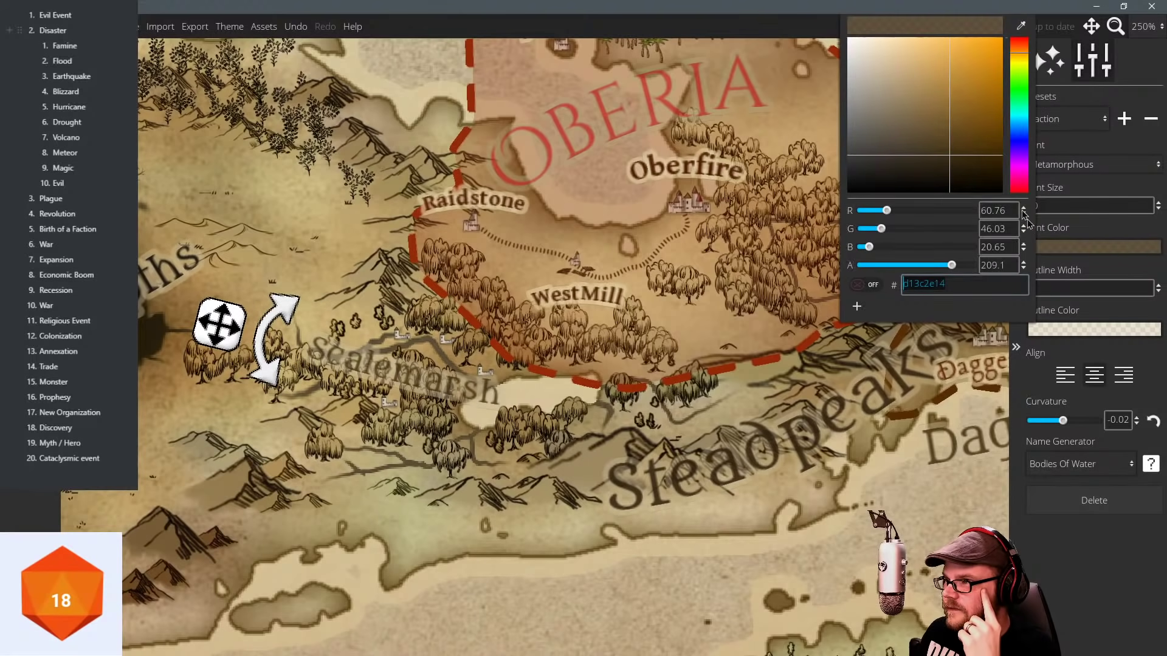
left_click(1019, 88)
left_click_drag(986, 100, 944, 174)
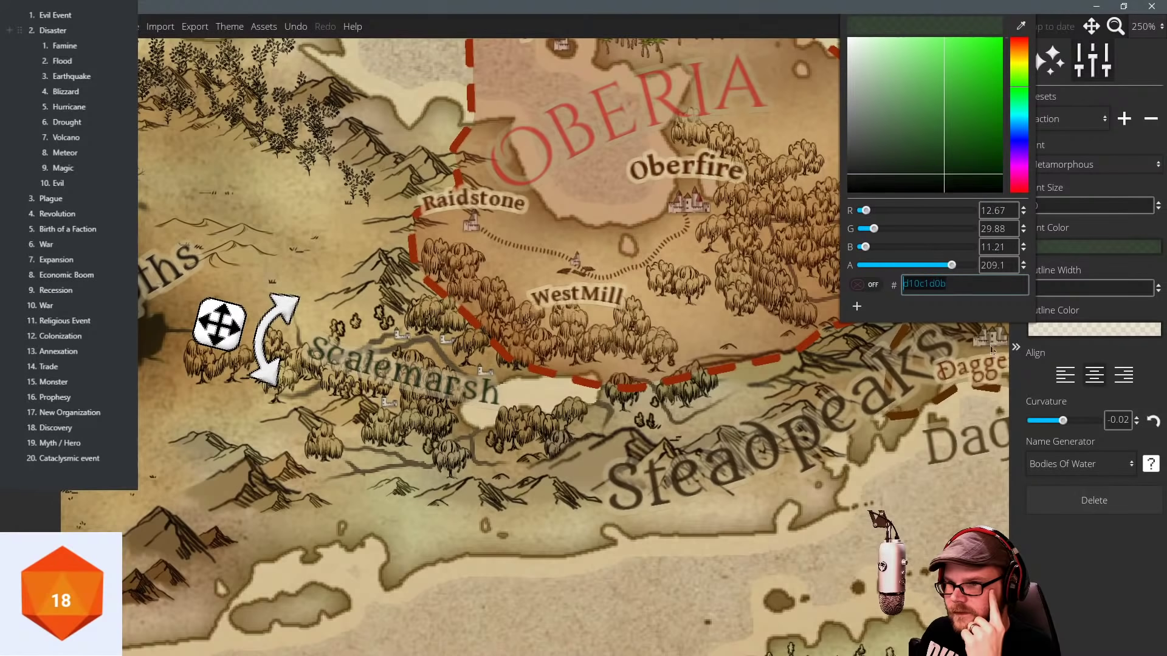
left_click(1106, 575)
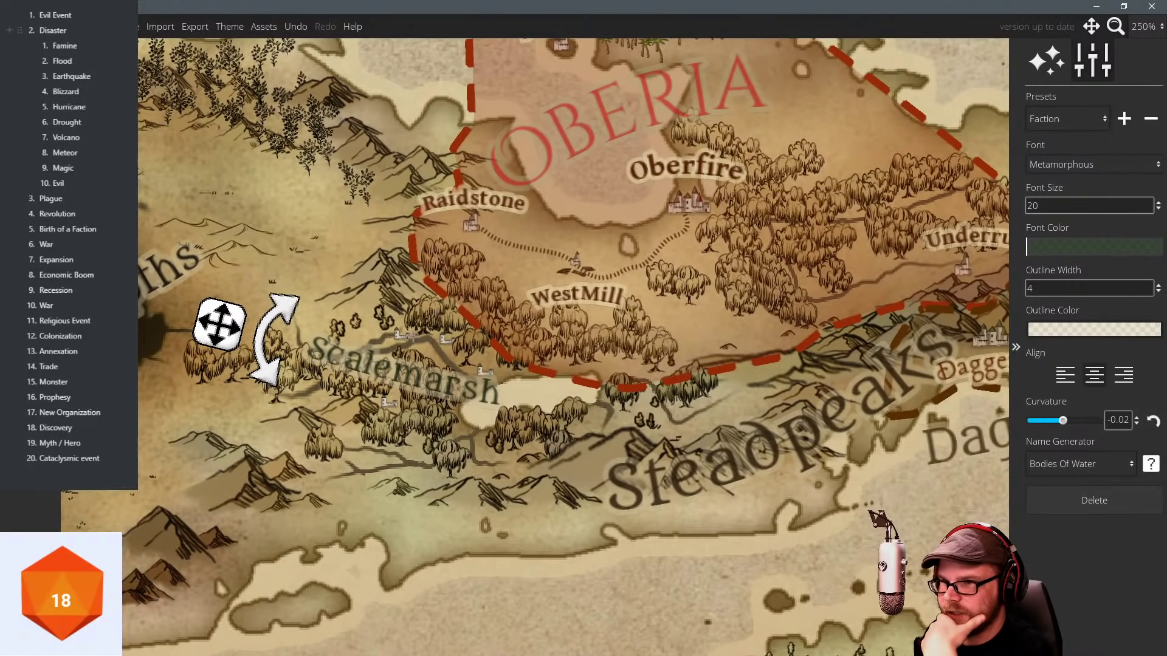
Try a second label beside the Scalemarsh castles with the Town preset and dark green font color 0b1300.
left_click(414, 340)
left_click(1068, 128)
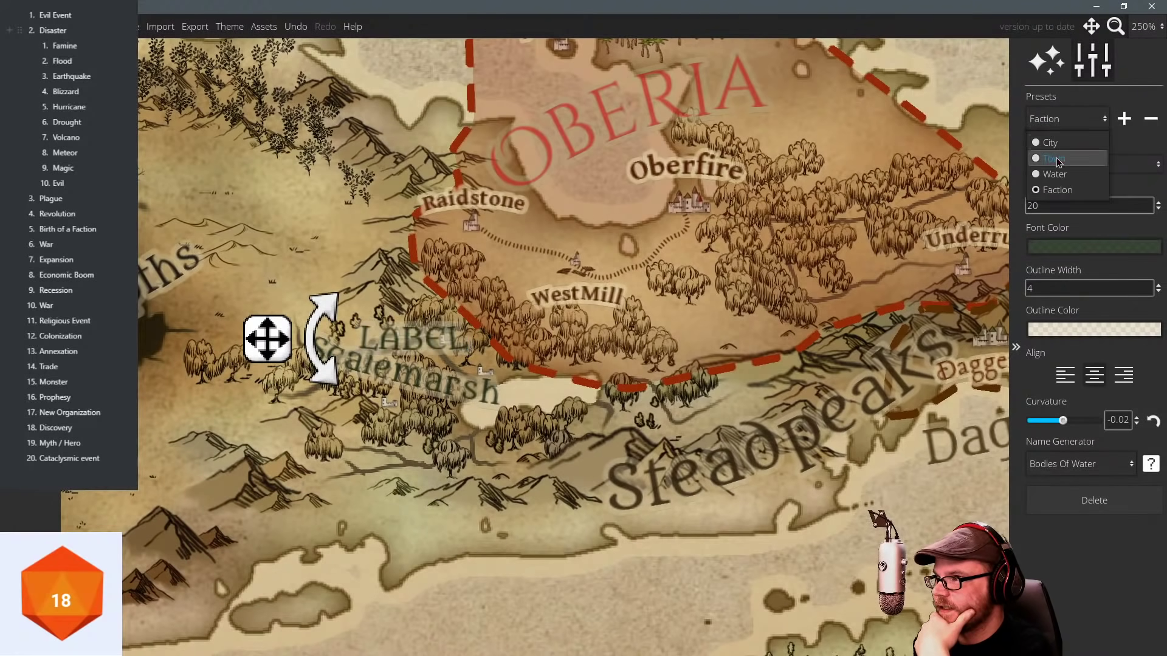
left_click(1056, 159)
left_click_drag(296, 351, 341, 354)
left_click(1070, 247)
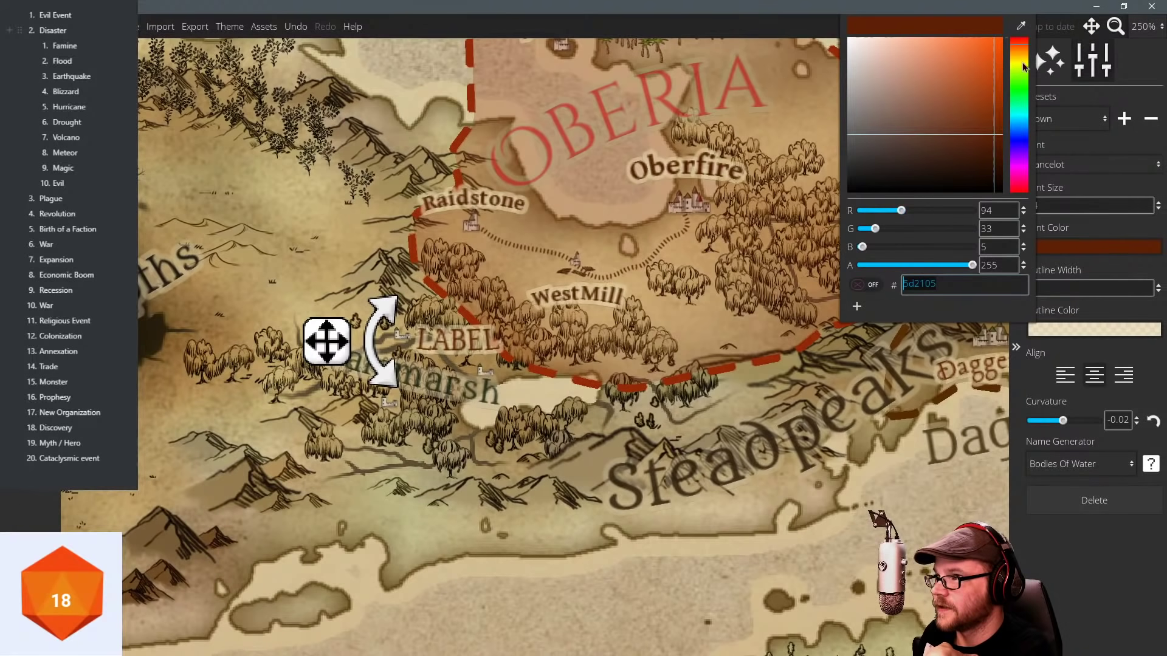
left_click(1020, 74)
left_click_drag(990, 134, 994, 188)
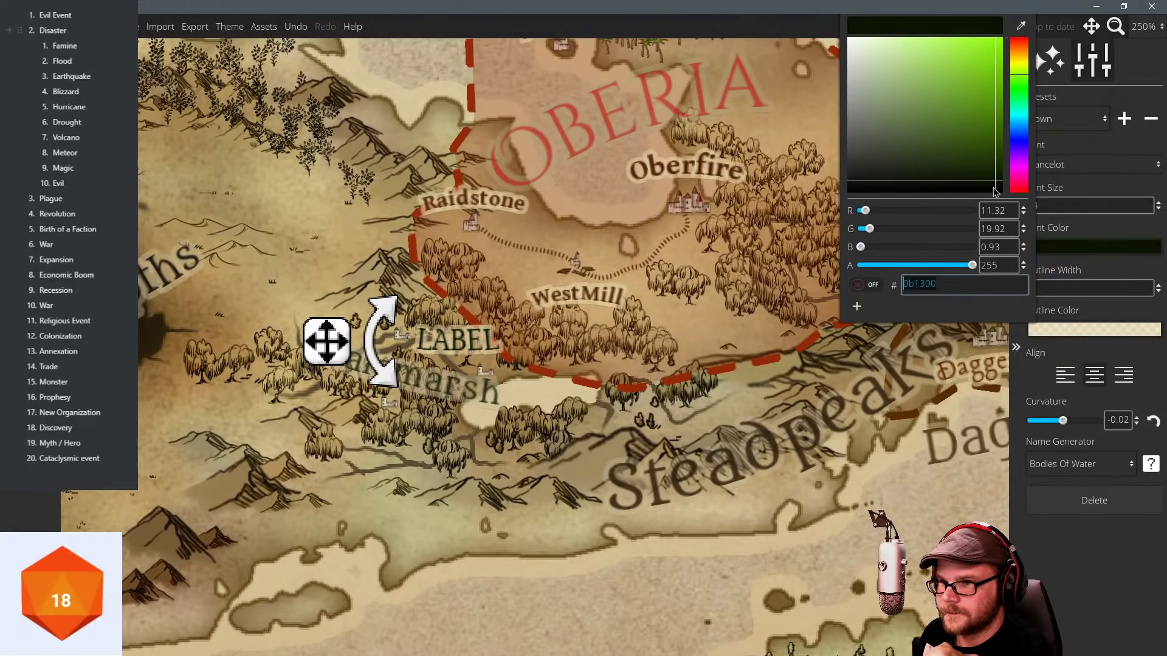
left_click(1093, 555)
Try font size 20 on the new placeholder label, and delete that label.
left_click(1054, 204)
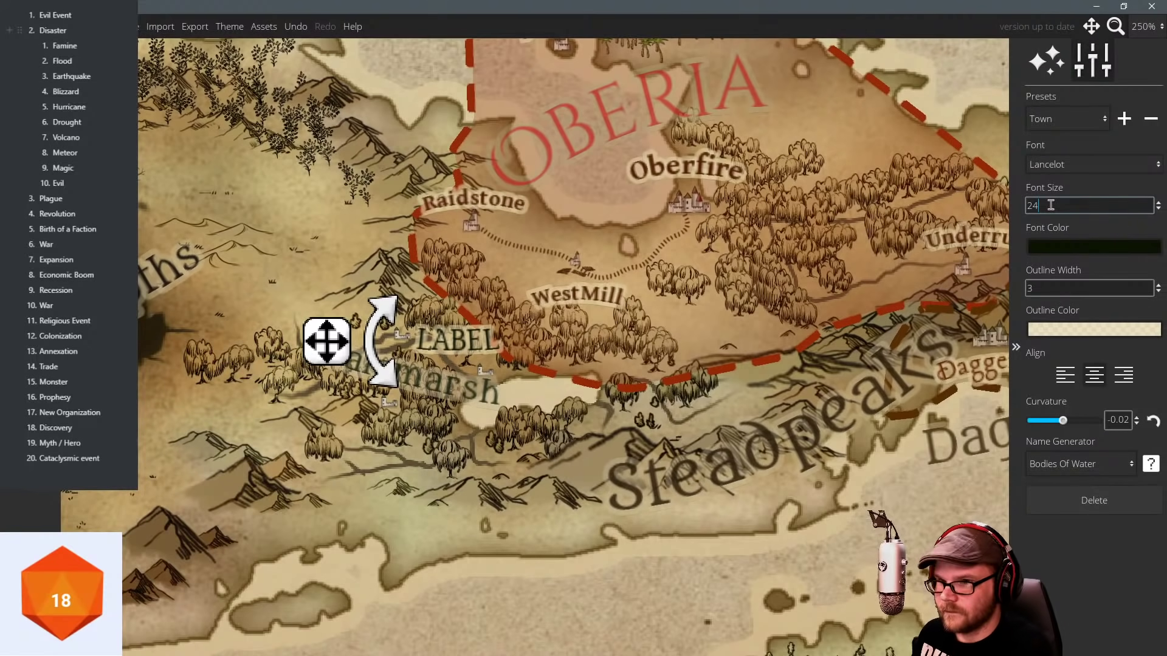
key("BackSpace")
type("0")
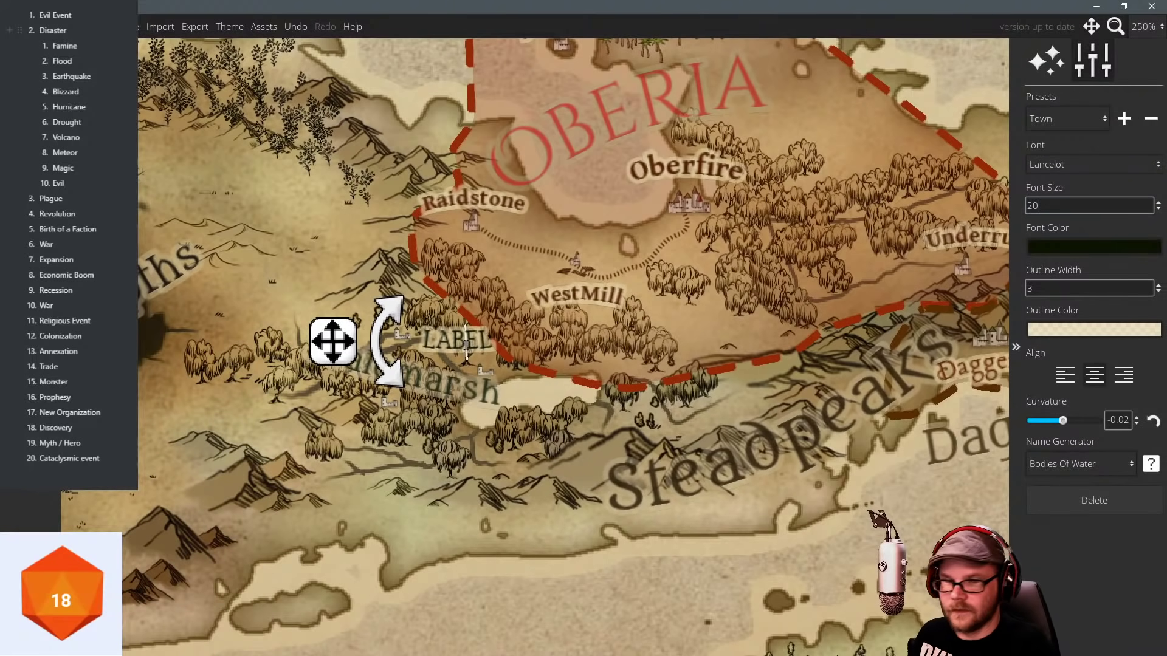
double_click(466, 346)
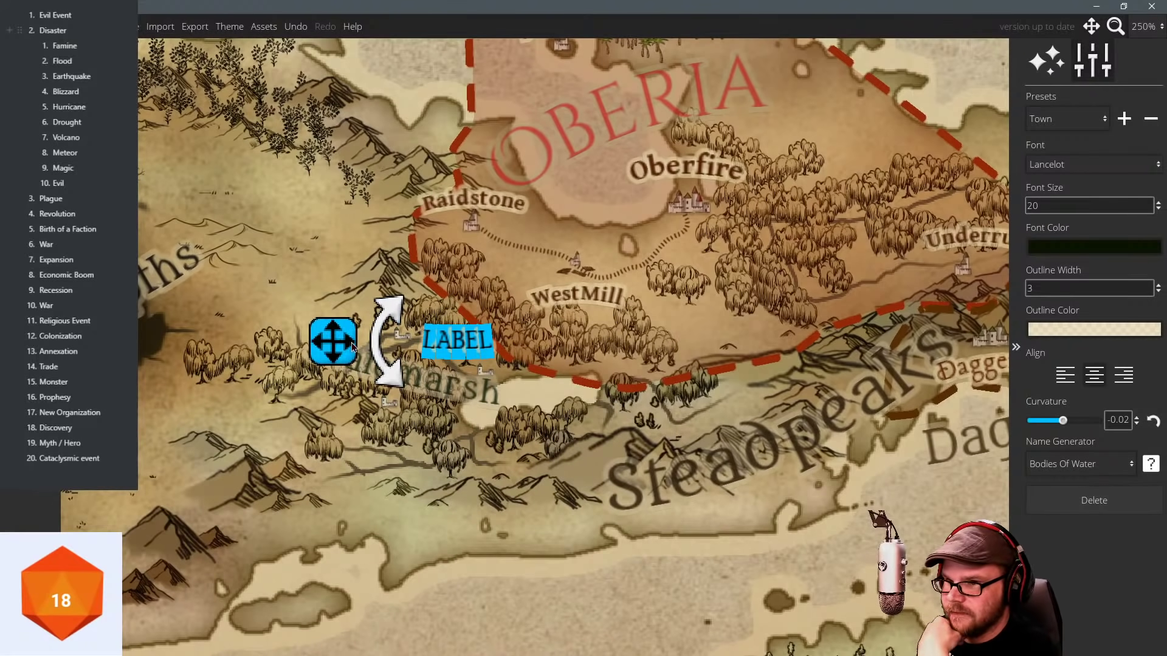
left_click(1062, 506)
Draw a dark green dashed territory around the four small castles and the lake, along Oberia's southwest border.
left_click_drag(400, 335, 429, 321)
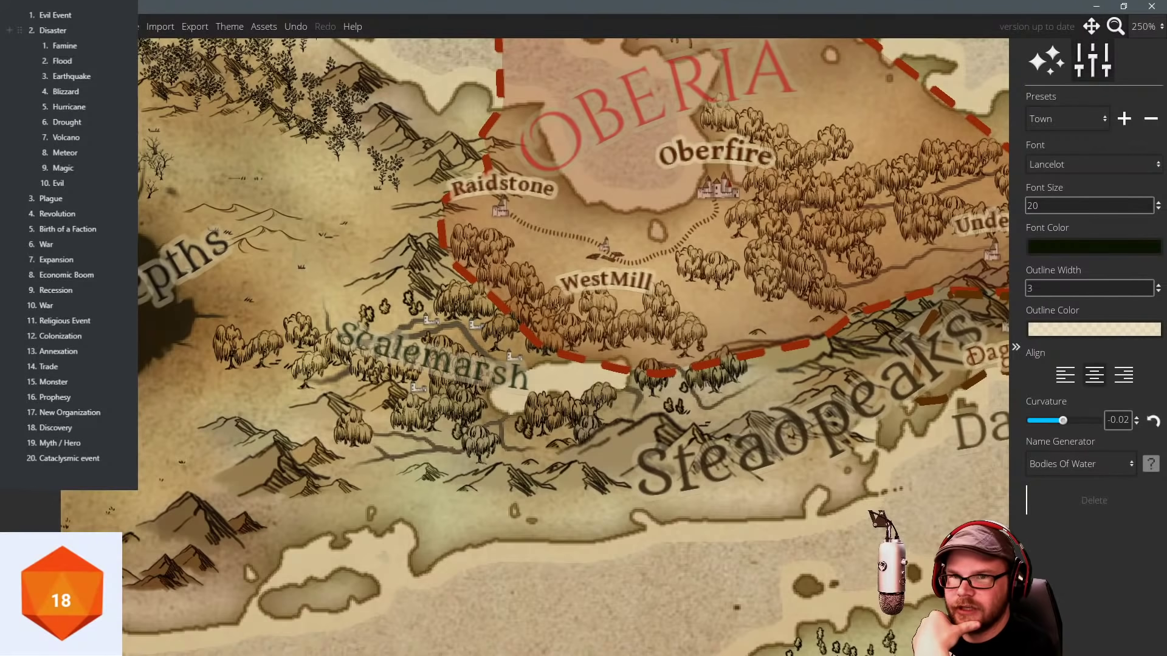
key("Escape")
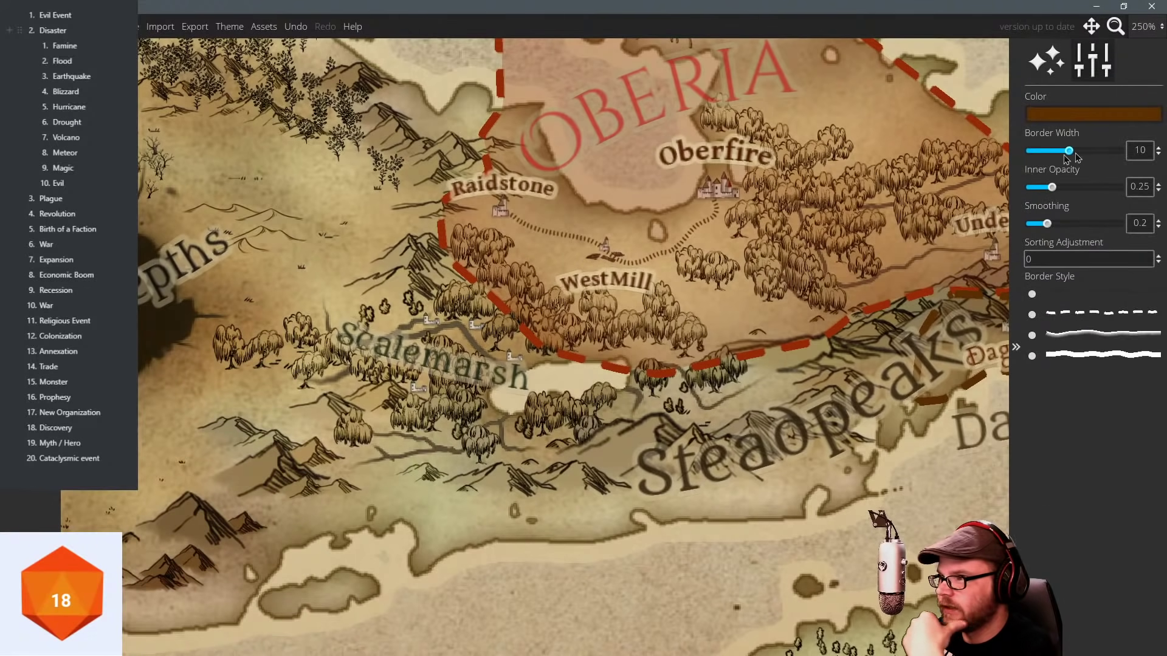
left_click(1064, 116)
left_click(1014, 93)
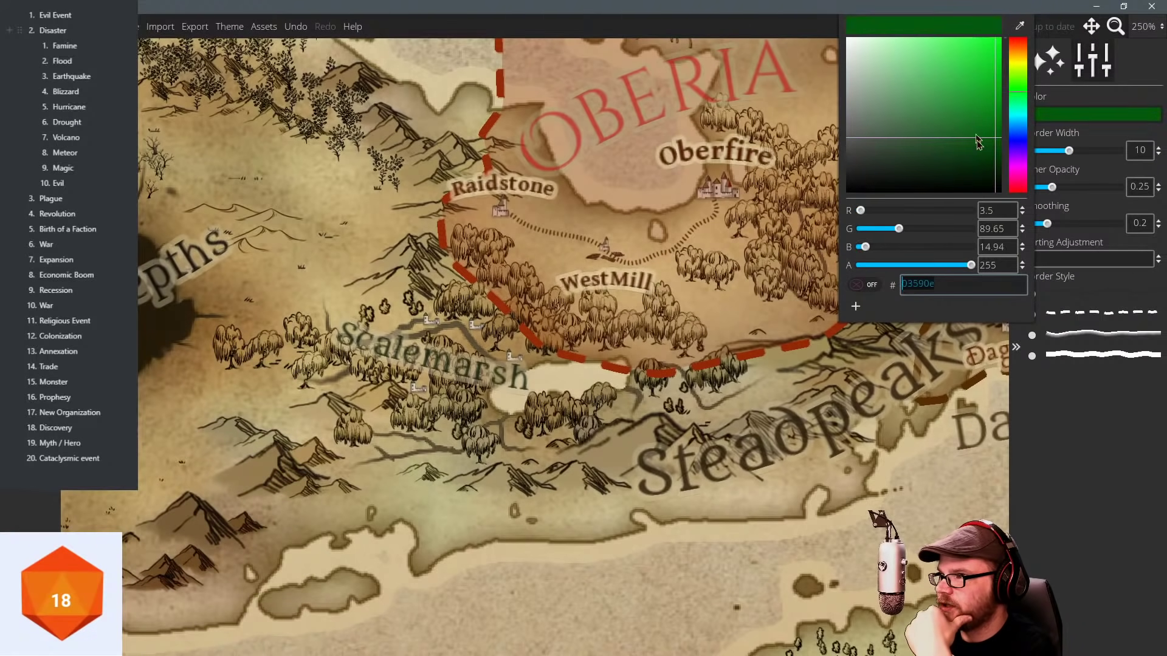
left_click(978, 149)
mouse_move(412, 273)
left_mouse_down()
mouse_move(453, 278)
mouse_move(505, 311)
mouse_move(571, 386)
mouse_move(550, 413)
mouse_move(501, 420)
mouse_move(437, 453)
mouse_move(407, 451)
mouse_move(331, 403)
mouse_move(336, 372)
mouse_move(369, 365)
mouse_move(412, 317)
mouse_move(419, 279)
left_mouse_up()
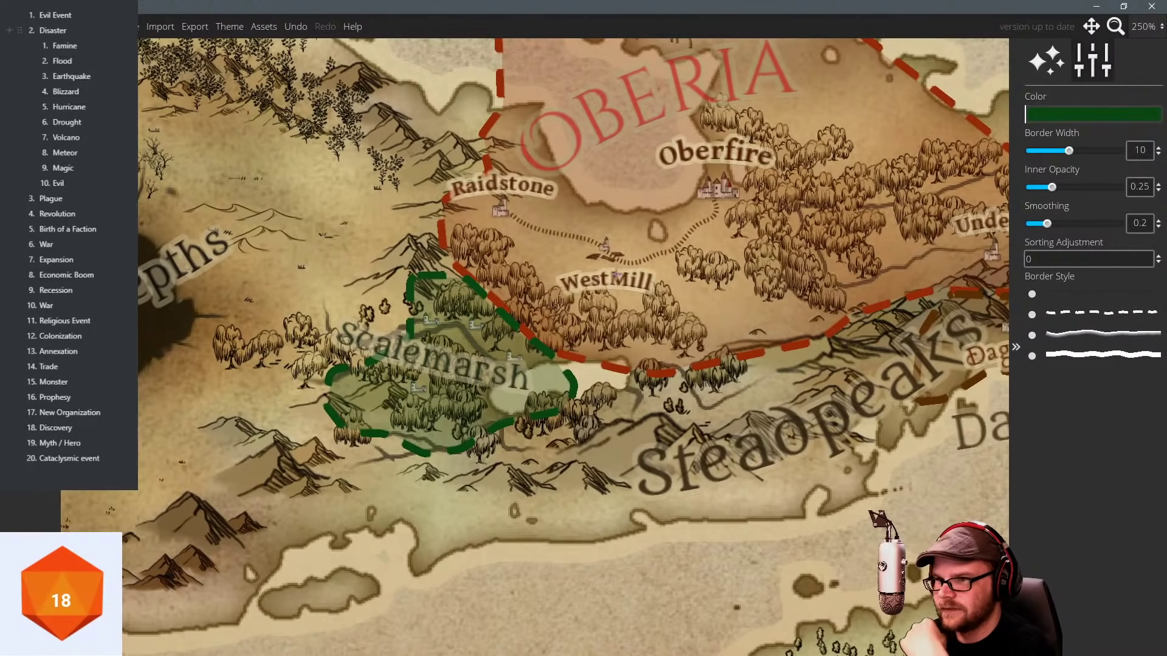
Shift the Scalemarsh label slightly east so it sits across the green territory.
scroll(727, 270, "down", 3)
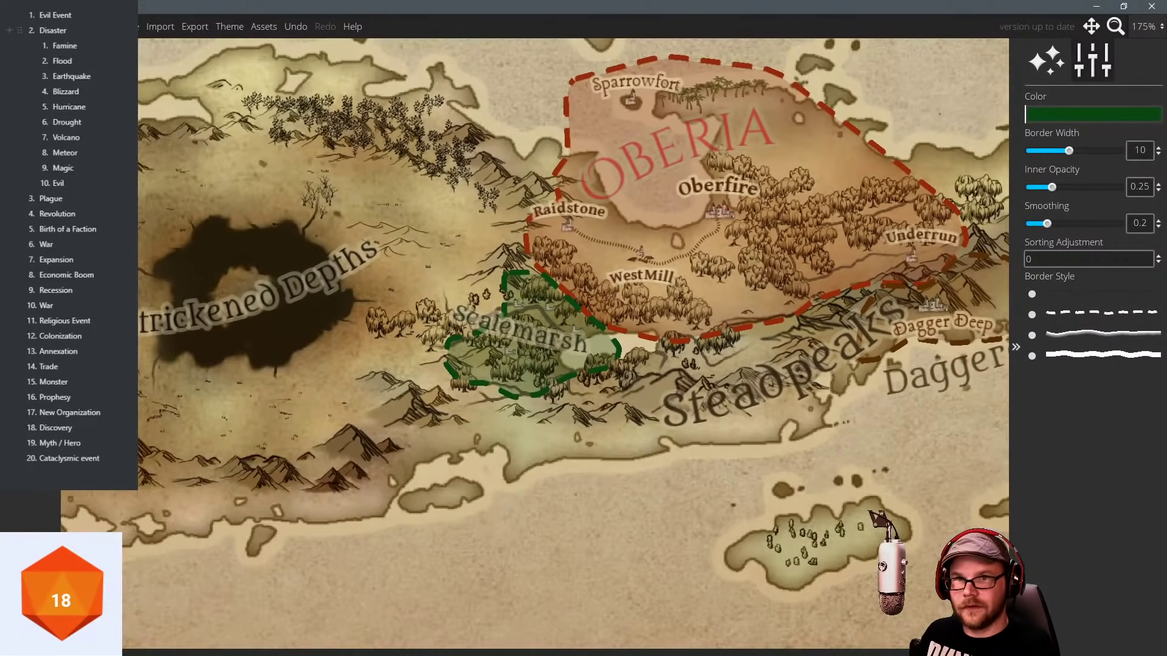
left_click(519, 331)
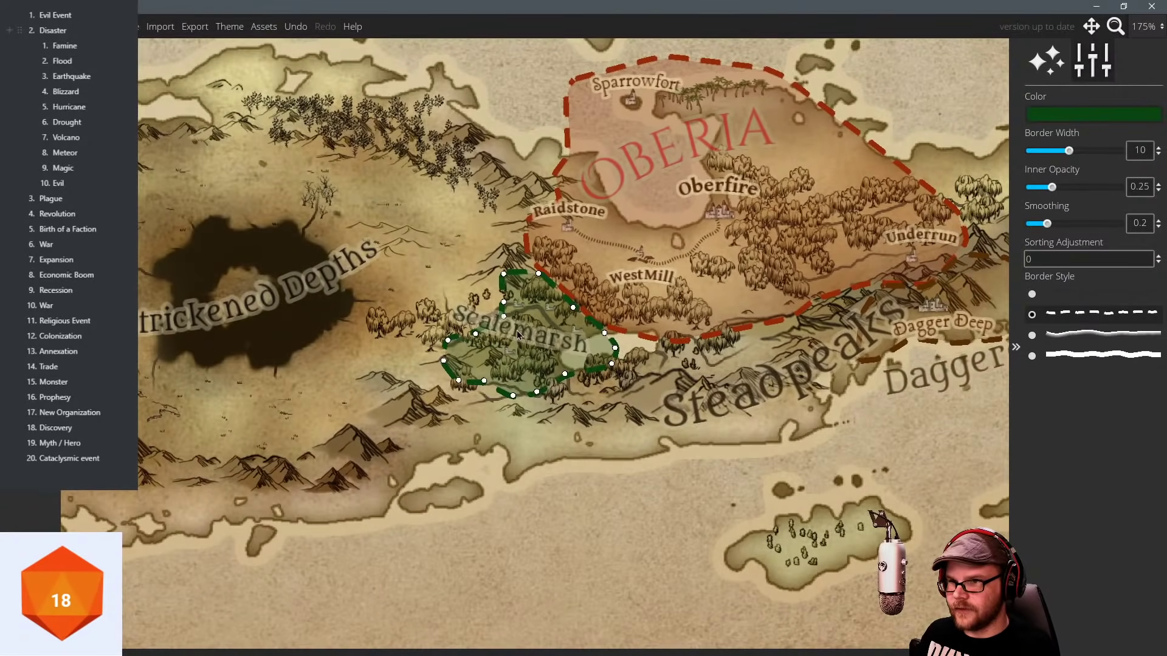
left_click(206, 227)
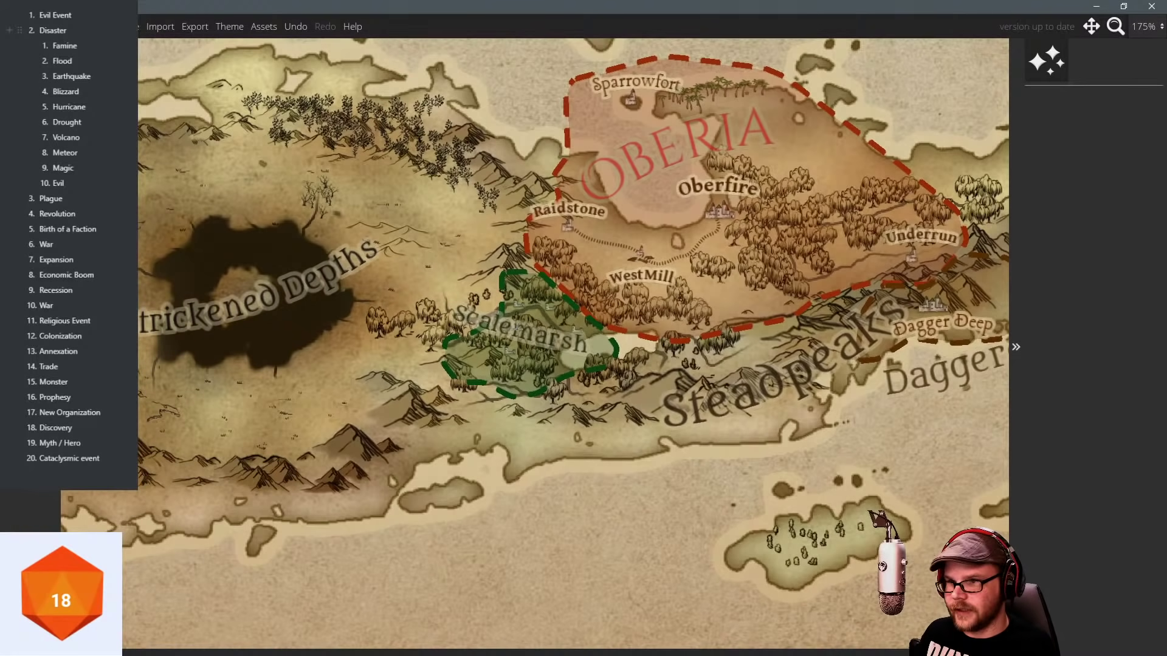
left_click(519, 330)
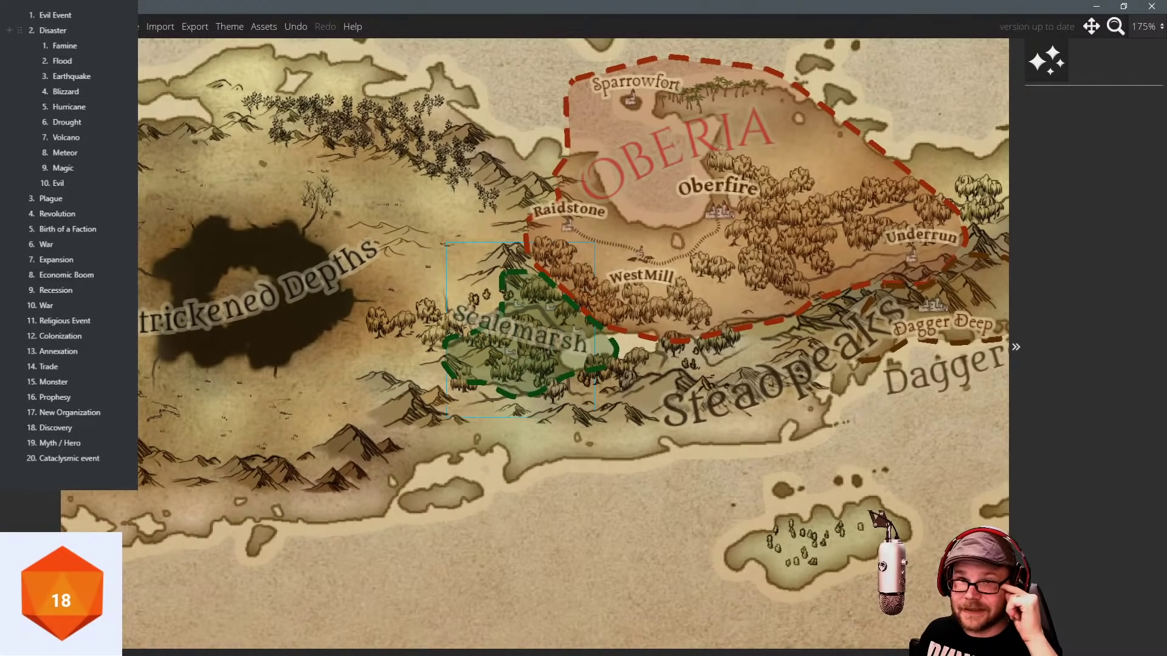
left_click(30, 364)
left_click_drag(535, 332, 561, 339)
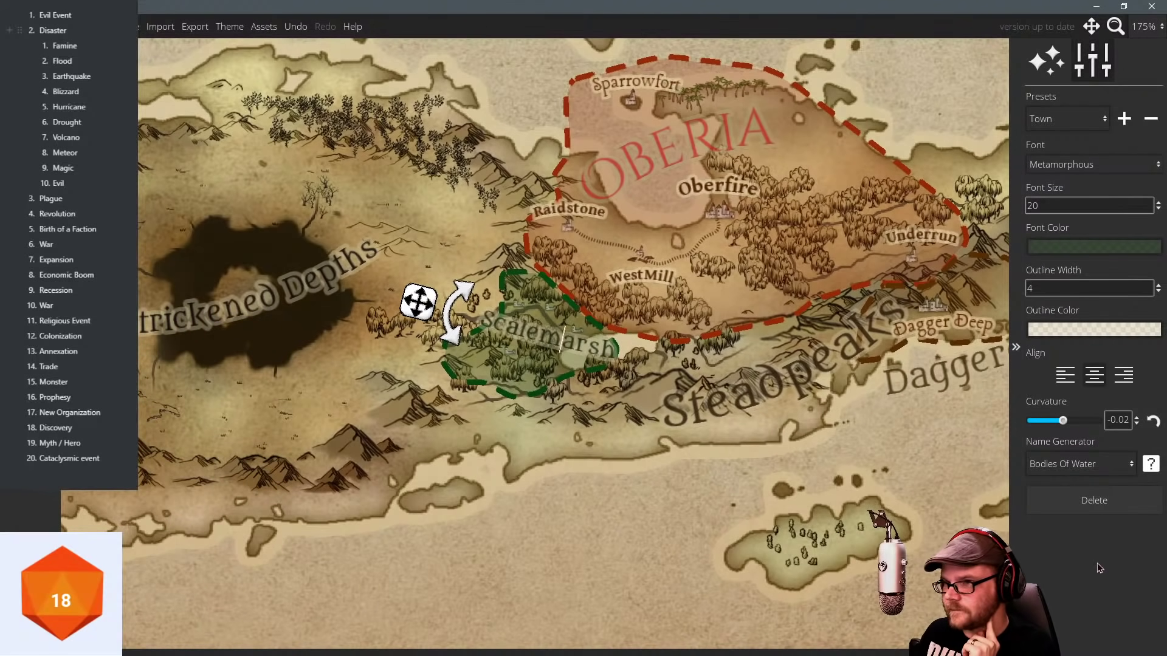
left_click(775, 479)
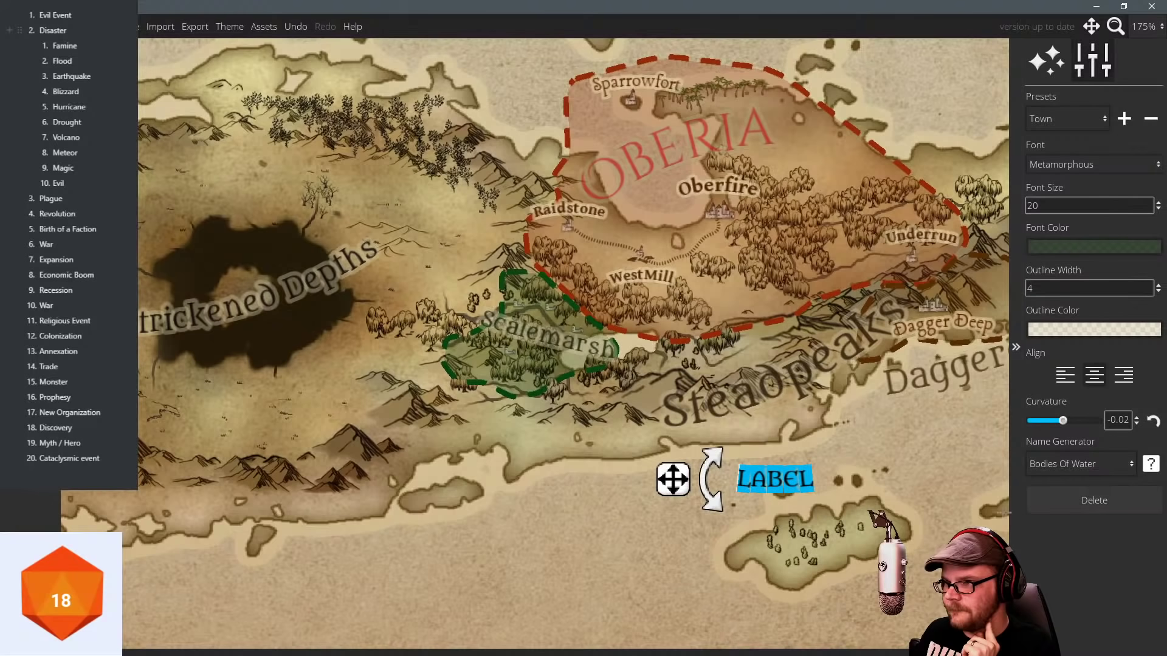
left_click(1049, 511)
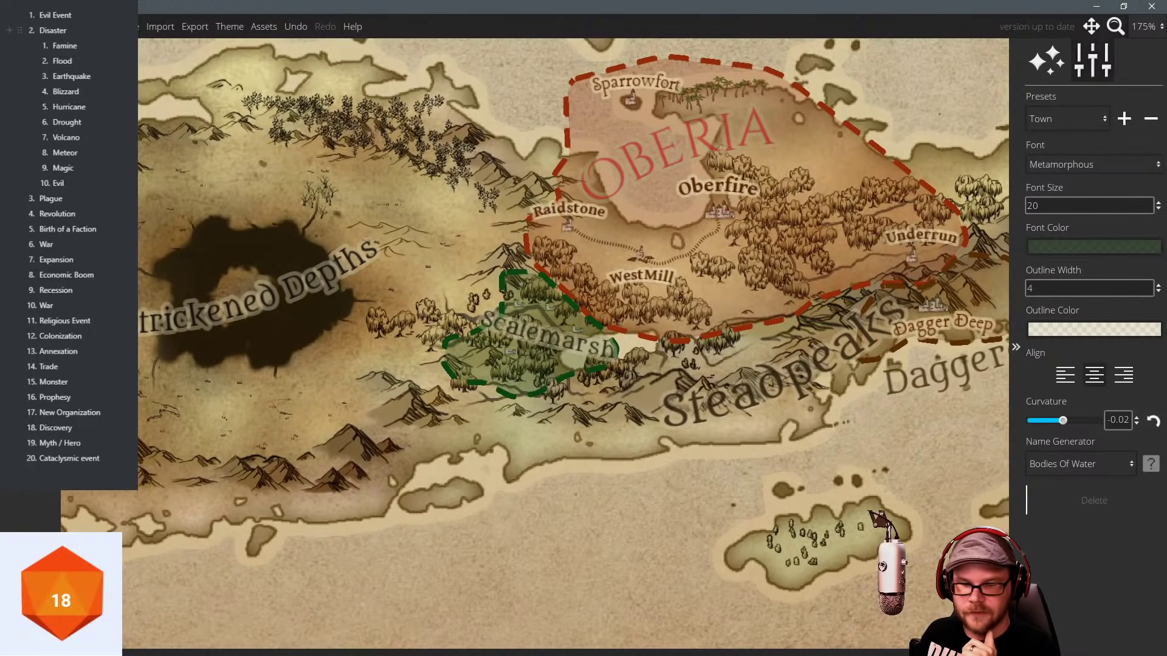
Roll the d20 for the next historical event and examine the land around Strickened Depths, Scalemarsh and Oberia.
left_click(61, 593)
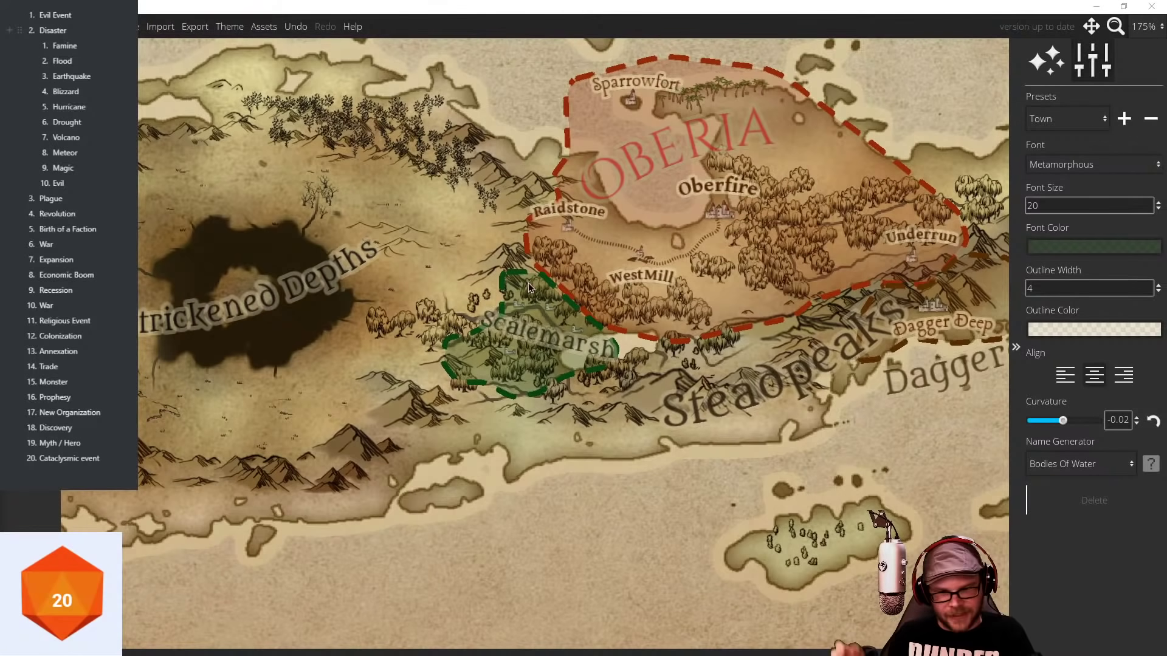
left_click_drag(666, 243, 707, 309)
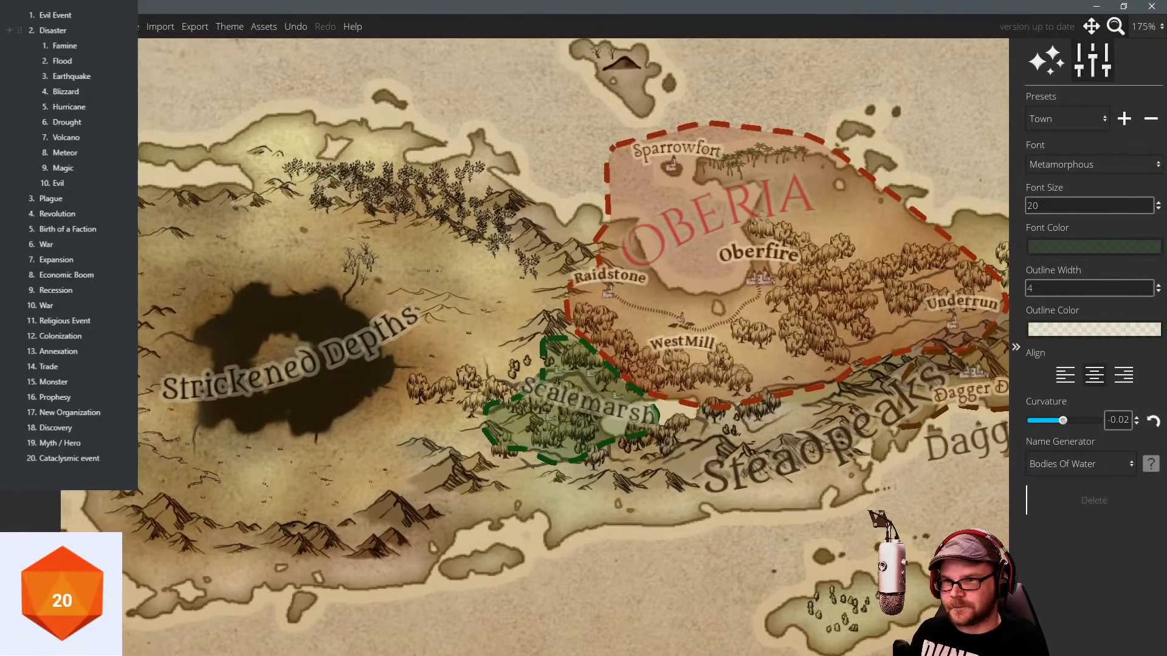
left_click_drag(318, 332, 252, 312)
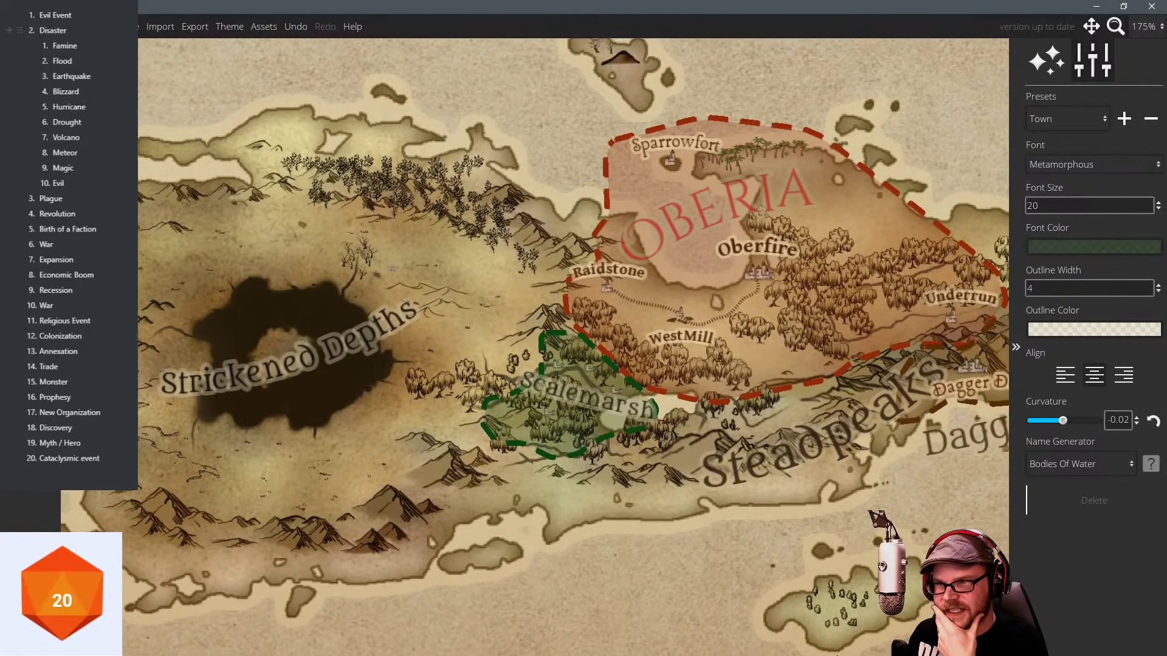
left_click_drag(329, 277, 338, 303)
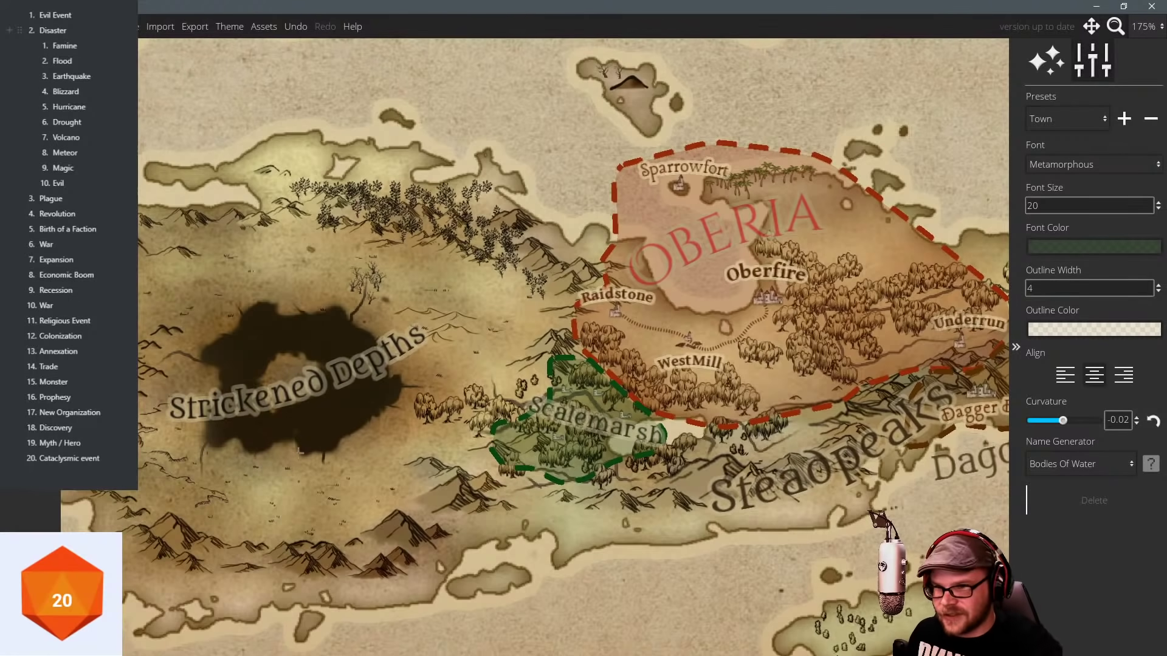
mouse_move(490, 275)
left_mouse_down()
mouse_move(553, 271)
mouse_move(468, 271)
left_mouse_up()
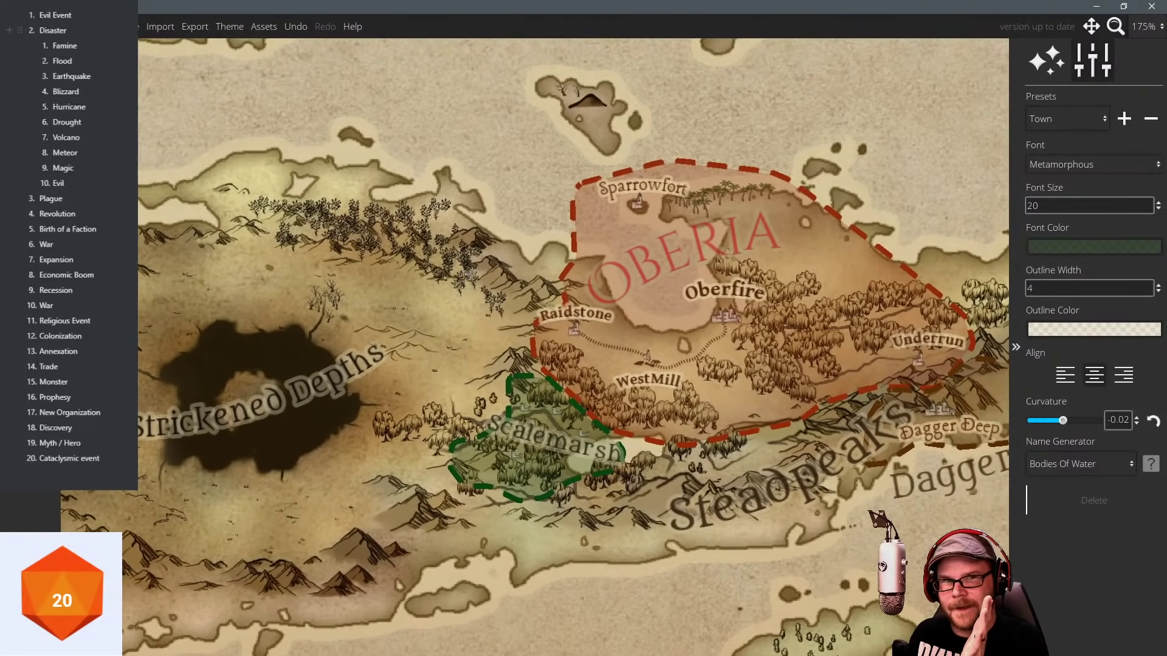
Erase the castle symbols at Raidstone and WestMill with a very small eraser, keeping the road and the WestMill fields.
scroll(518, 394, "up", 5)
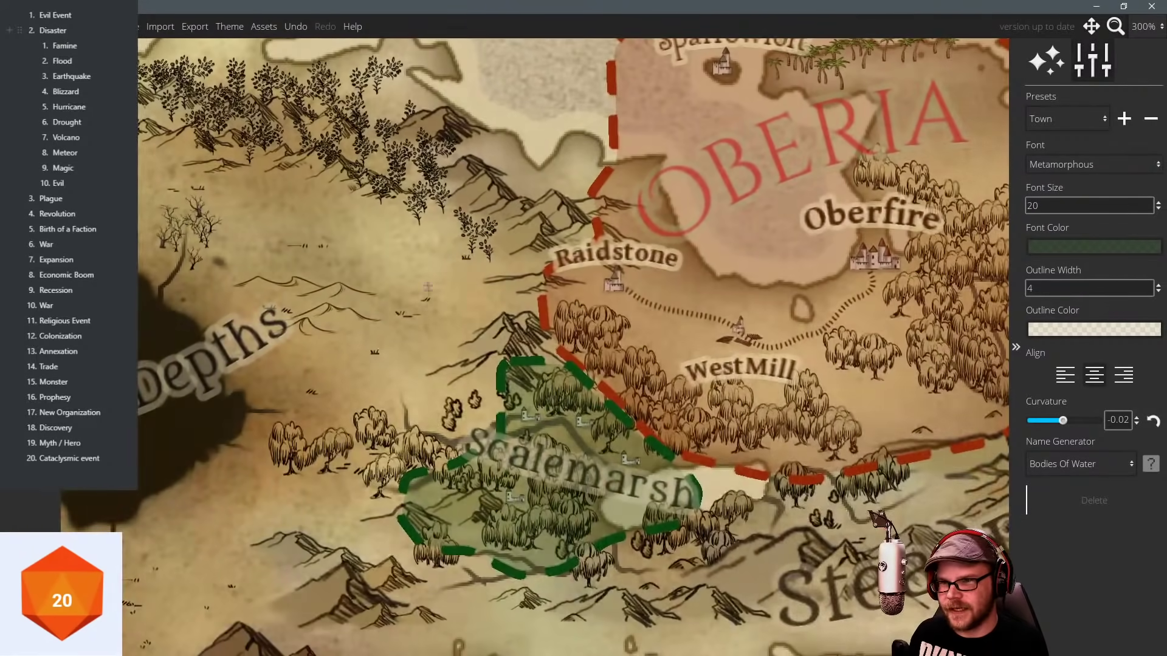
left_click_drag(498, 276, 370, 300)
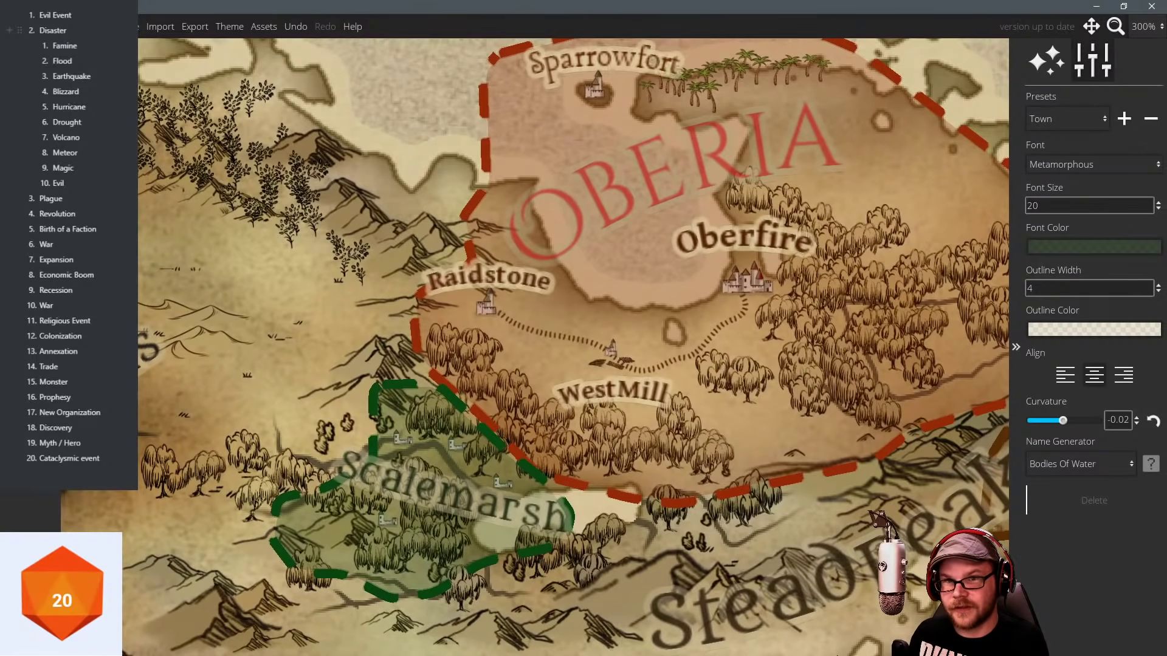
key("Escape")
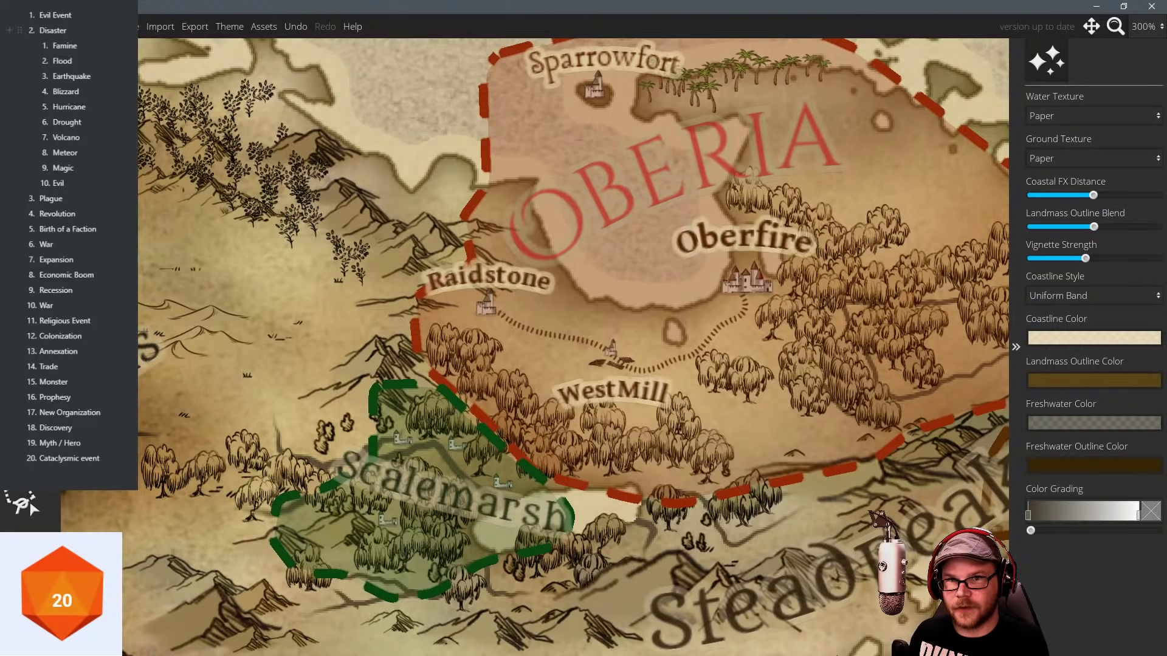
left_click(22, 504)
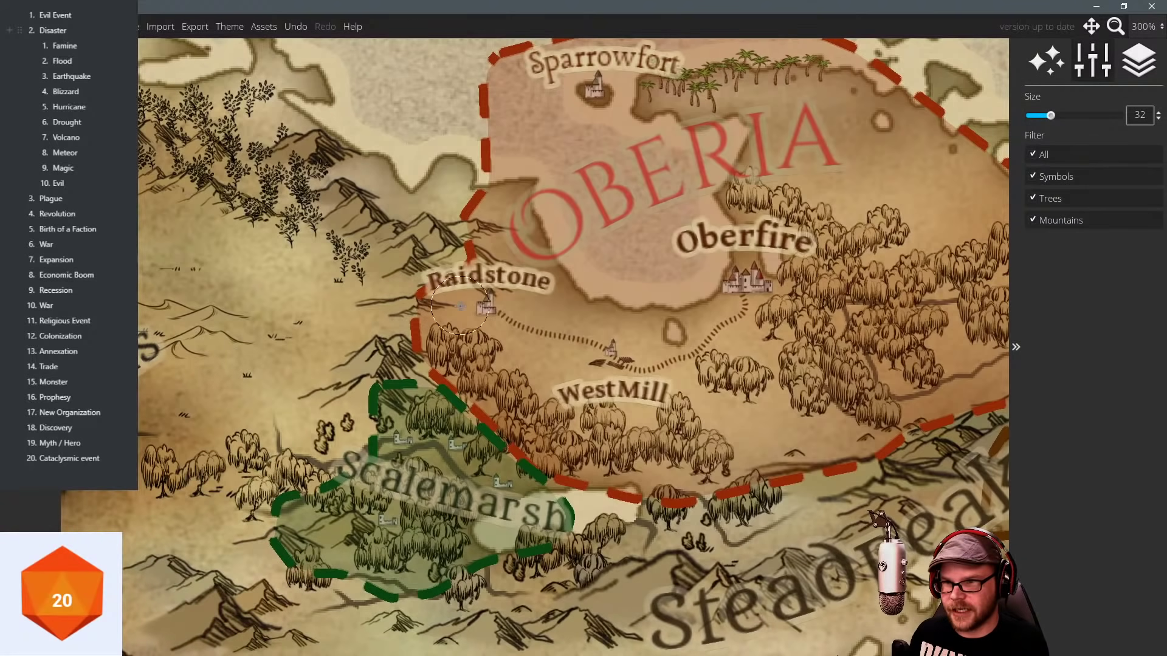
scroll(460, 306, "down", 5)
scroll(459, 306, "up", 6)
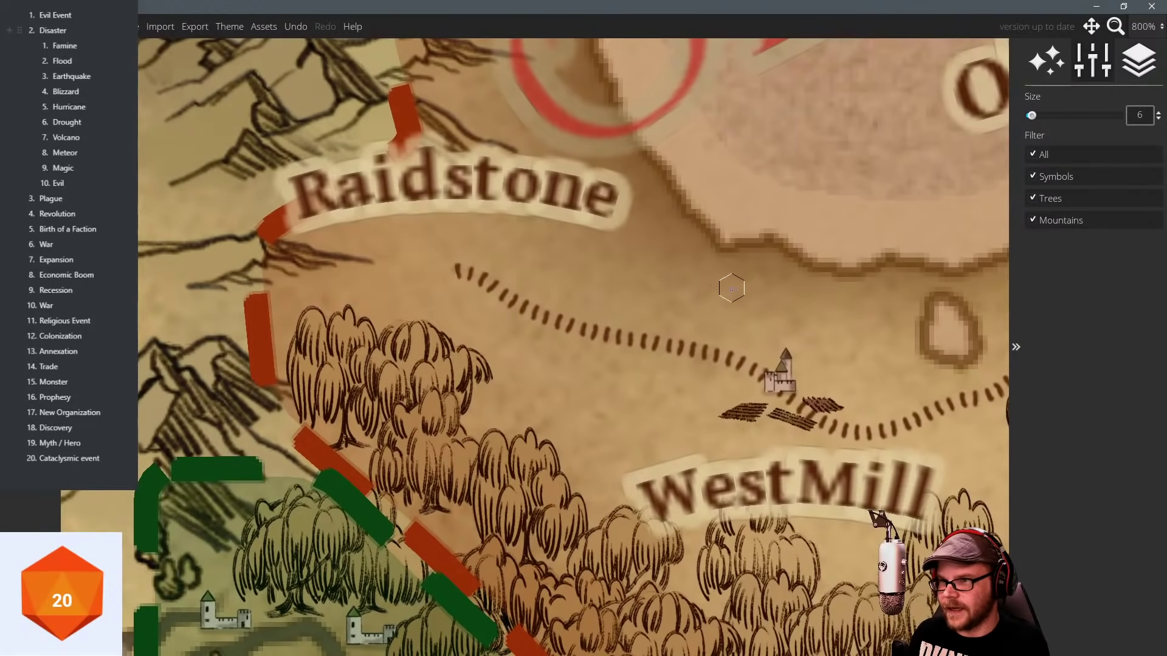
left_click_drag(732, 288, 636, 294)
scroll(636, 294, "down", 4)
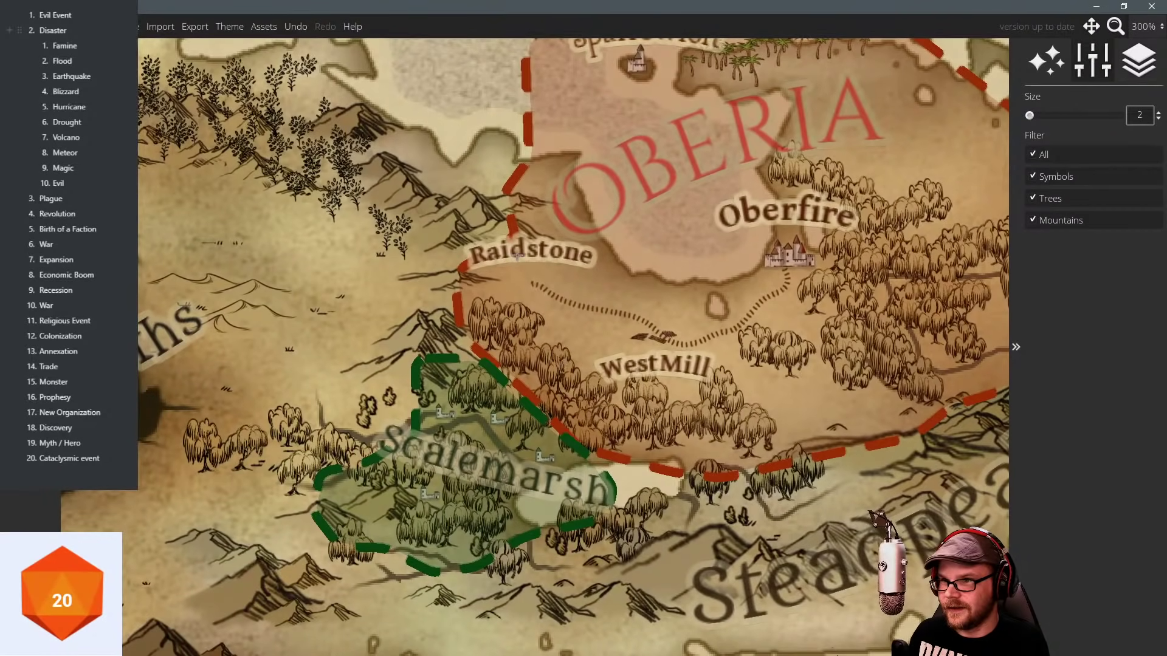
Switch the symbol brush to the Ruins Paintable set.
left_click(30, 322)
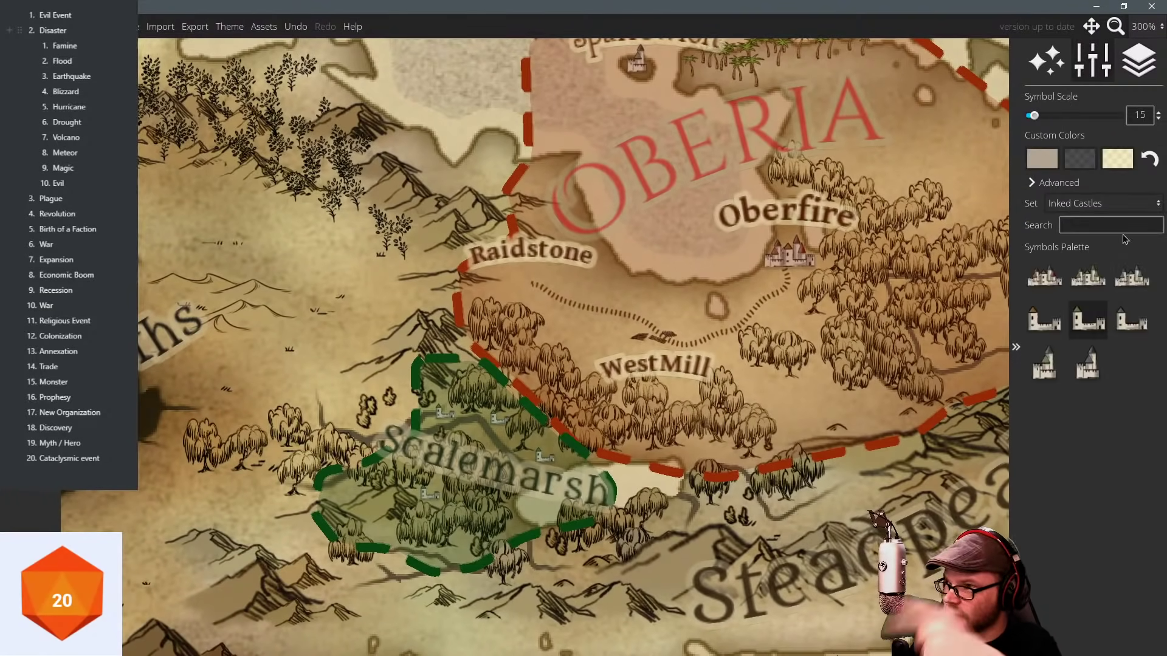
left_click(1082, 203)
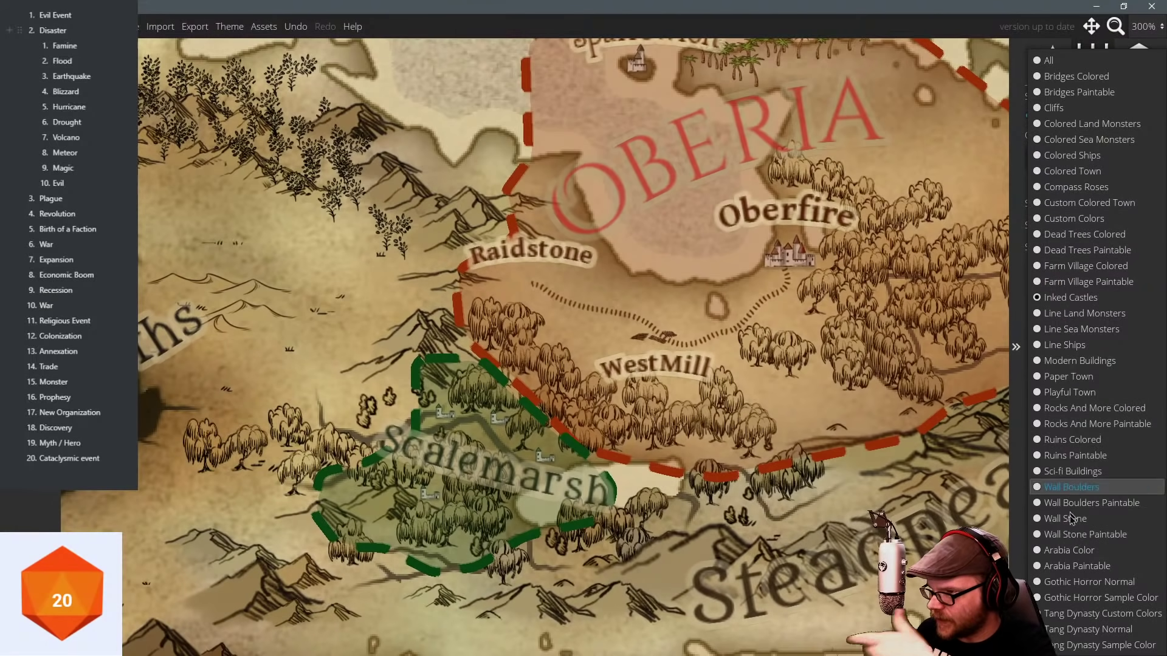
left_click(1085, 455)
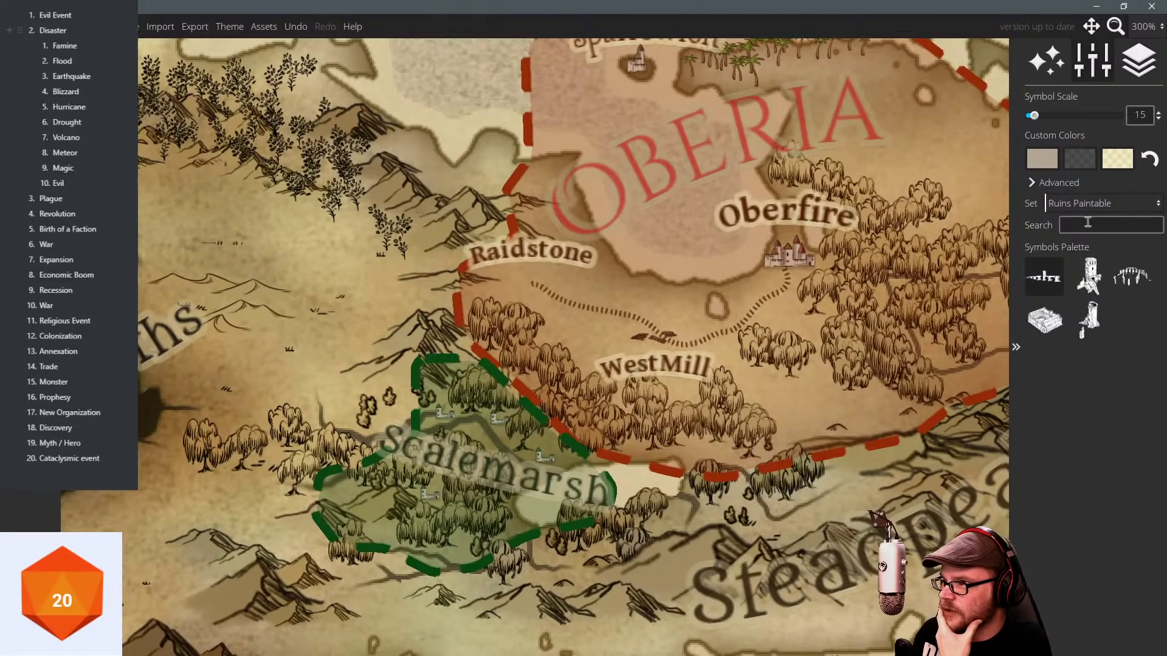
Place two different ruined towers from the Ruins Colored set at symbol scale 10, one below the Raidstone label and one above WestMill.
left_click(1088, 203)
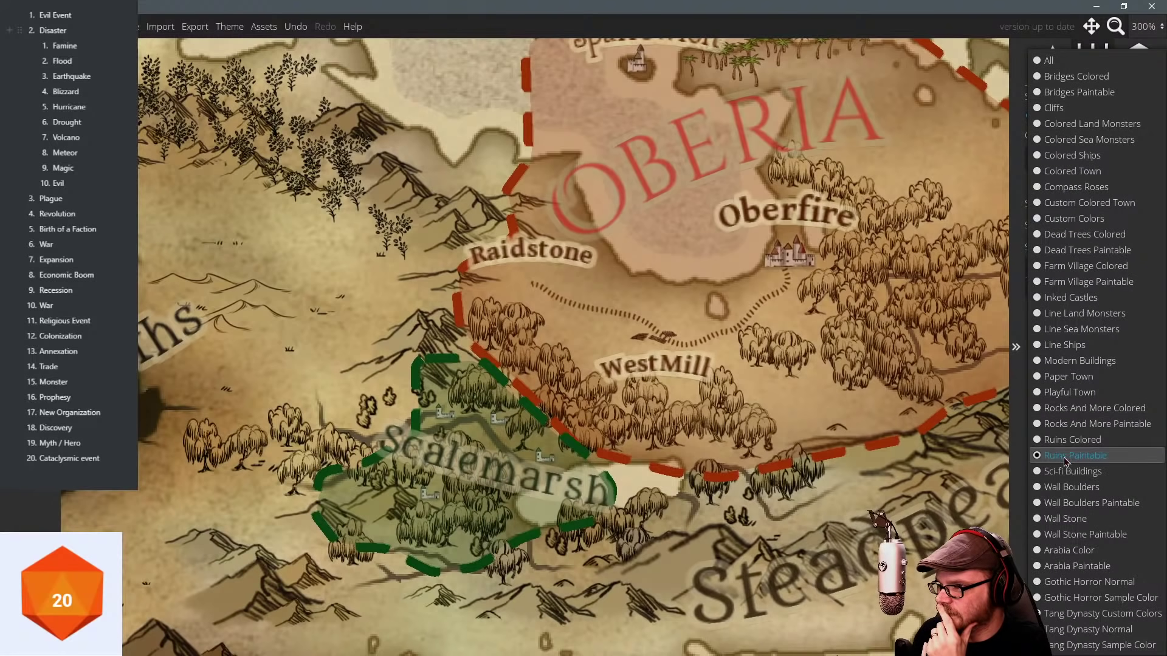
left_click(1071, 439)
left_click(1088, 276)
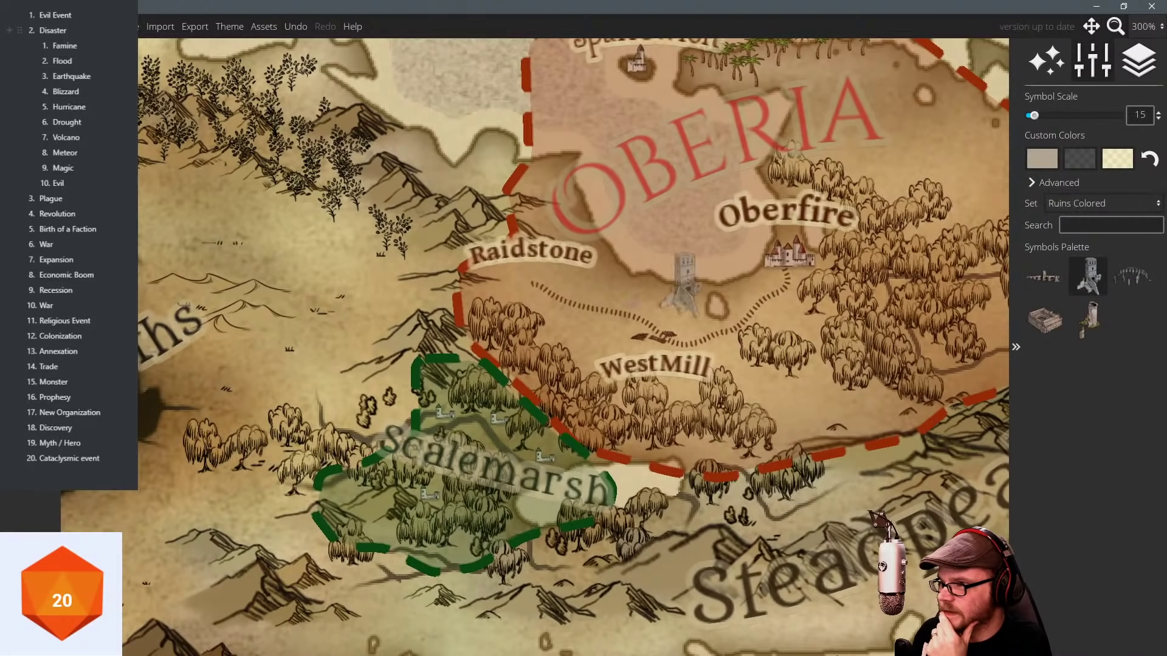
scroll(534, 292, "down", 5)
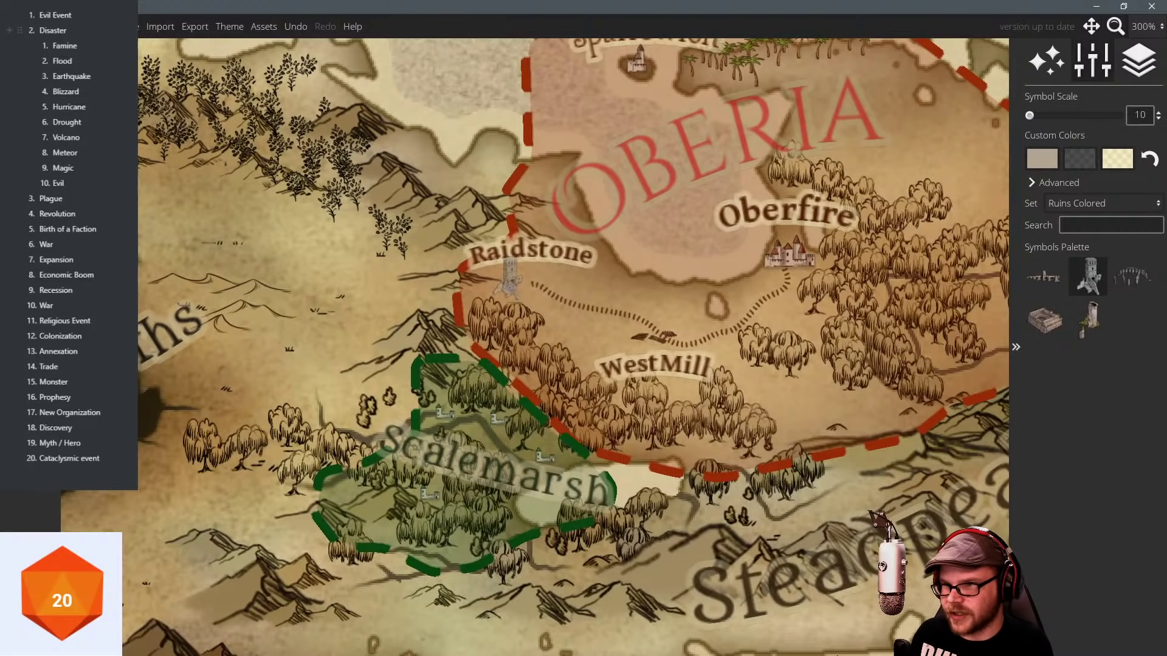
left_click(509, 281)
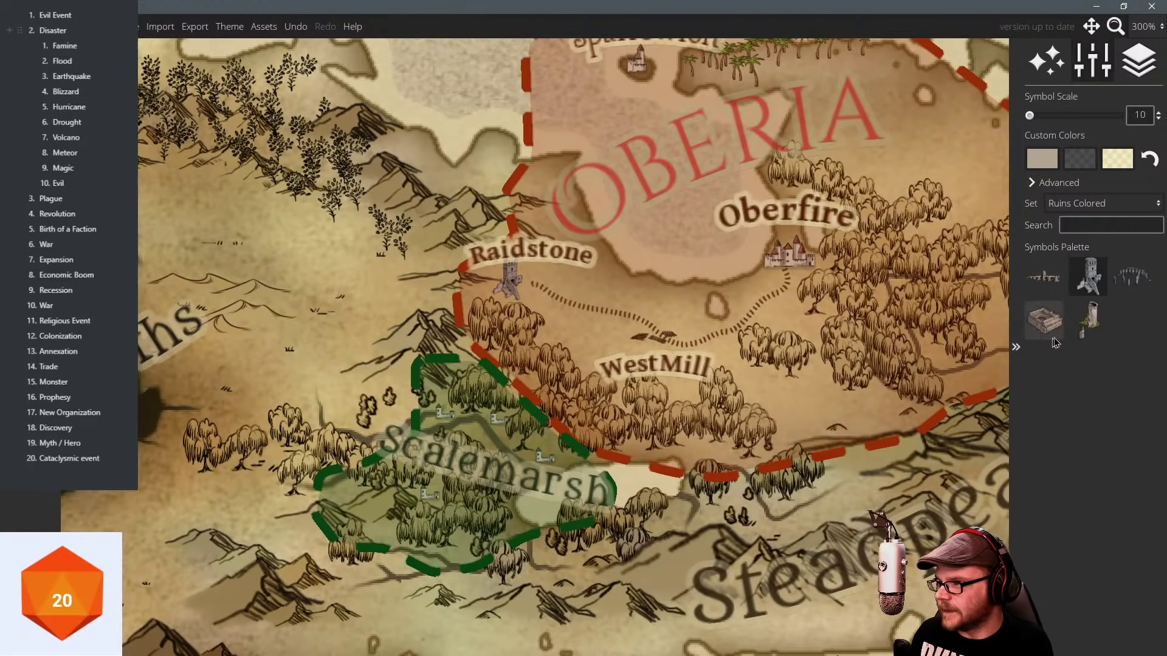
left_click(1090, 319)
left_click(654, 331)
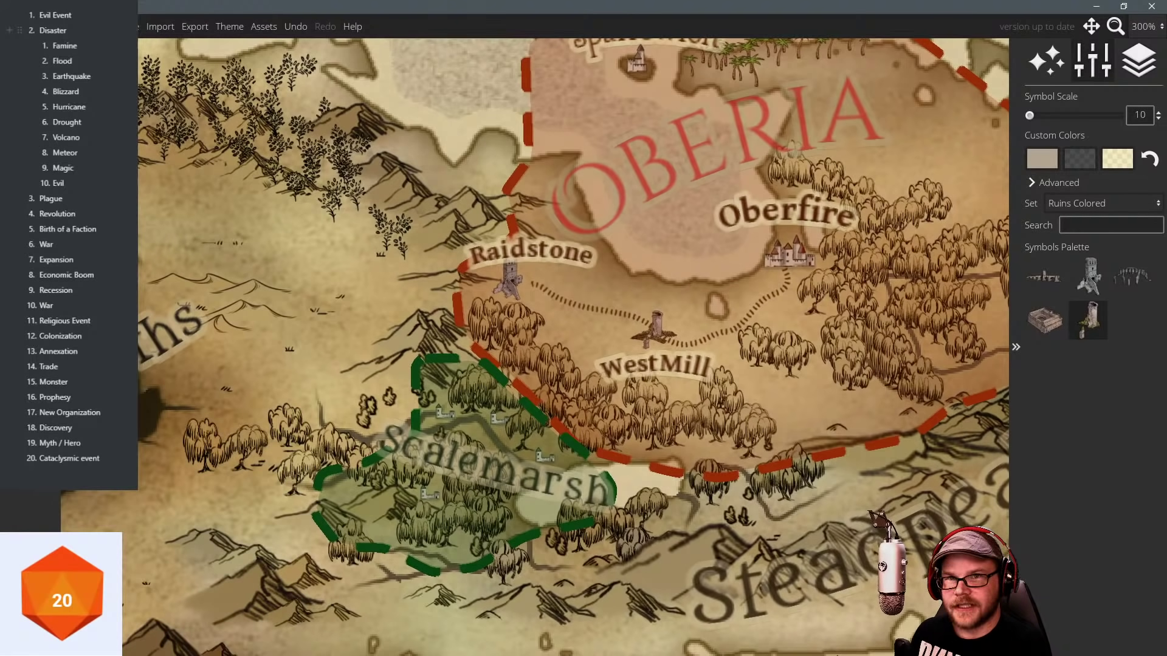
Rename the Raidstone label to "Western Ruins" and shift it slightly west above its ruined tower.
left_click(30, 255)
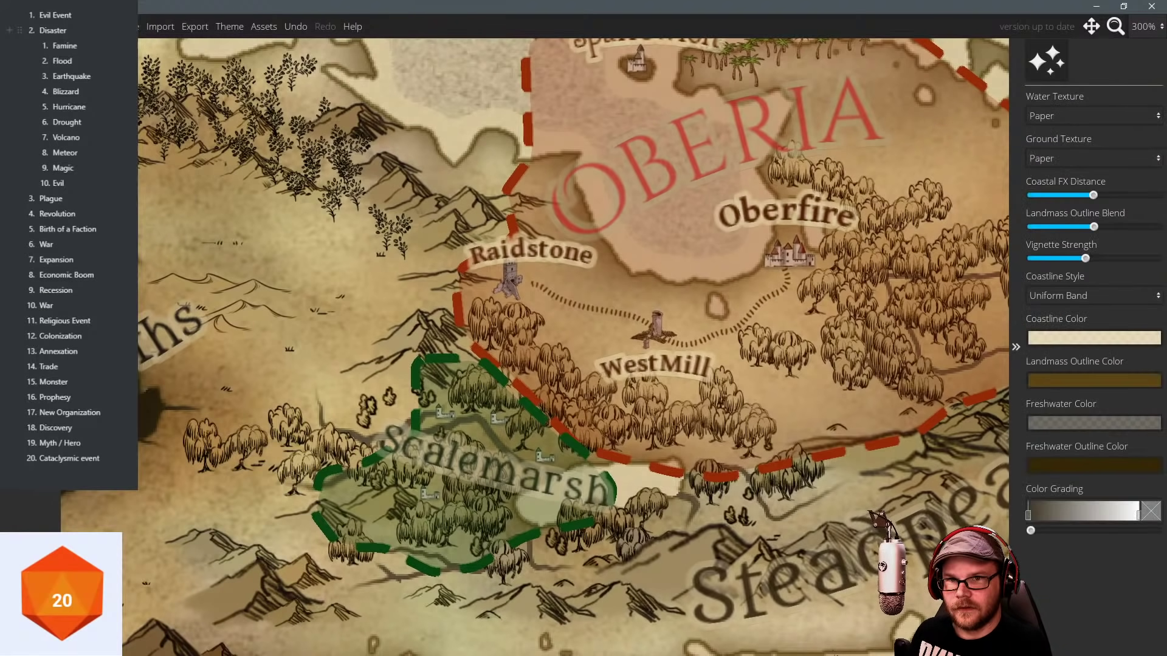
left_click(30, 279)
left_click(526, 243)
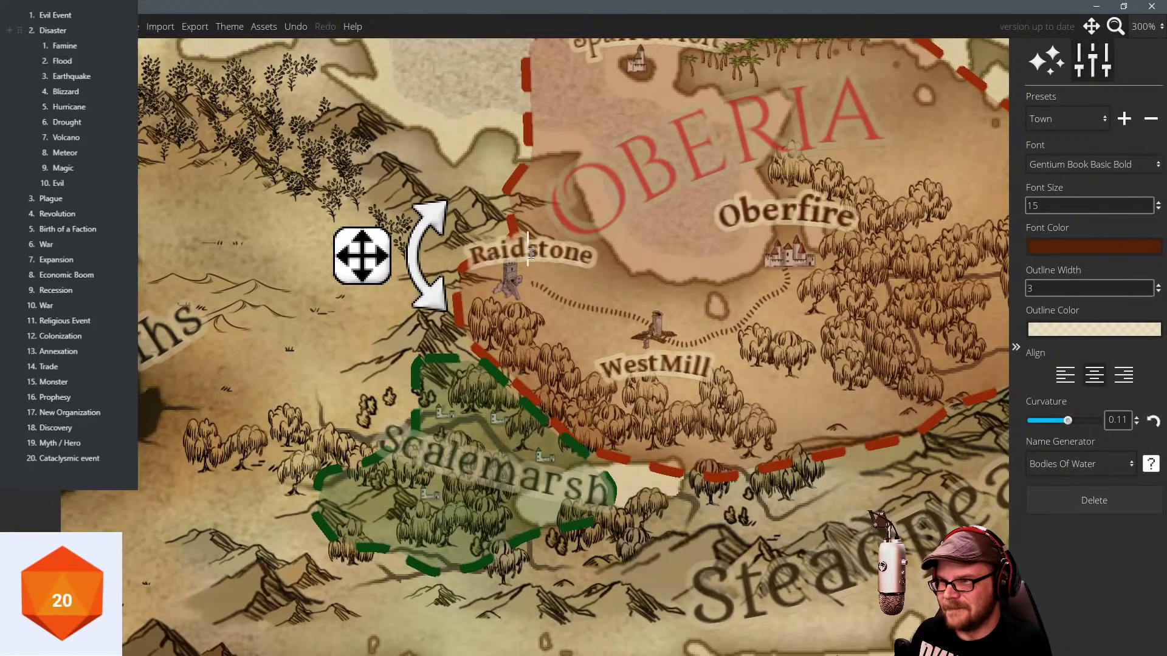
double_click(528, 249)
type("Wes")
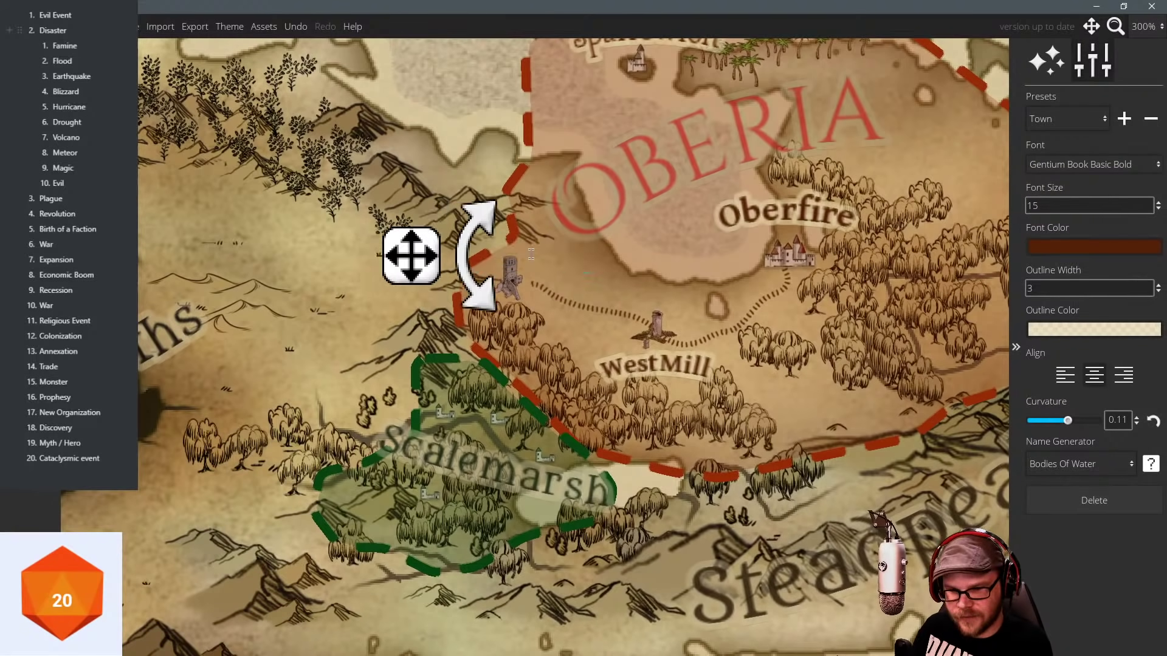
type("tern Ruins")
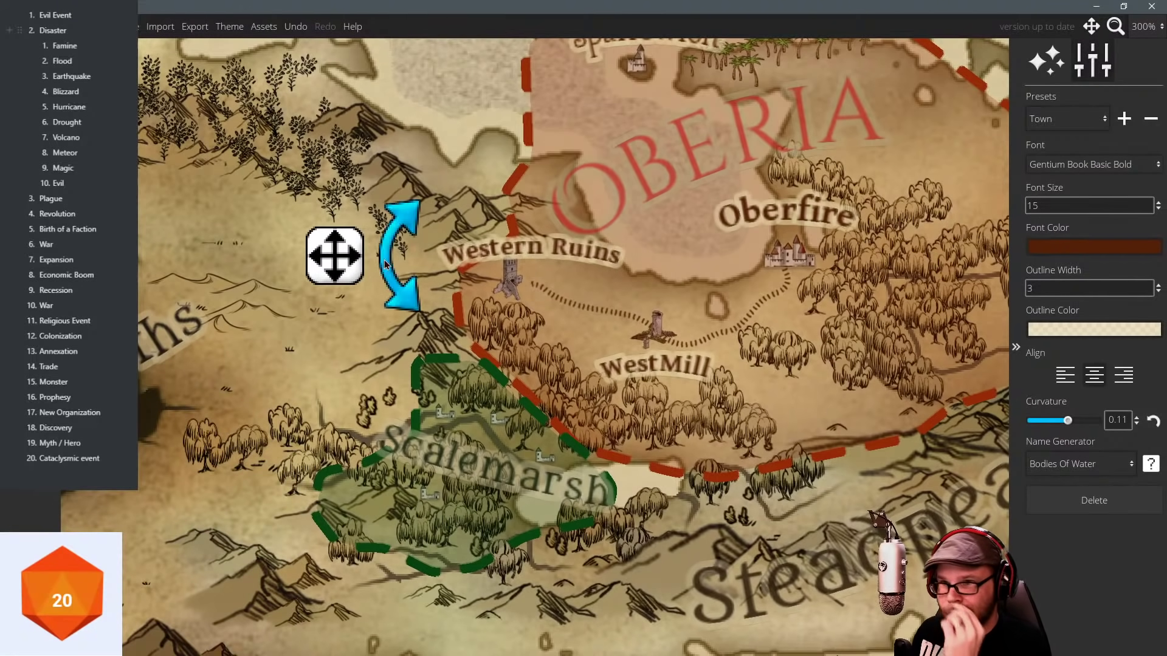
left_click_drag(344, 262, 319, 260)
left_click_drag(802, 232, 769, 236)
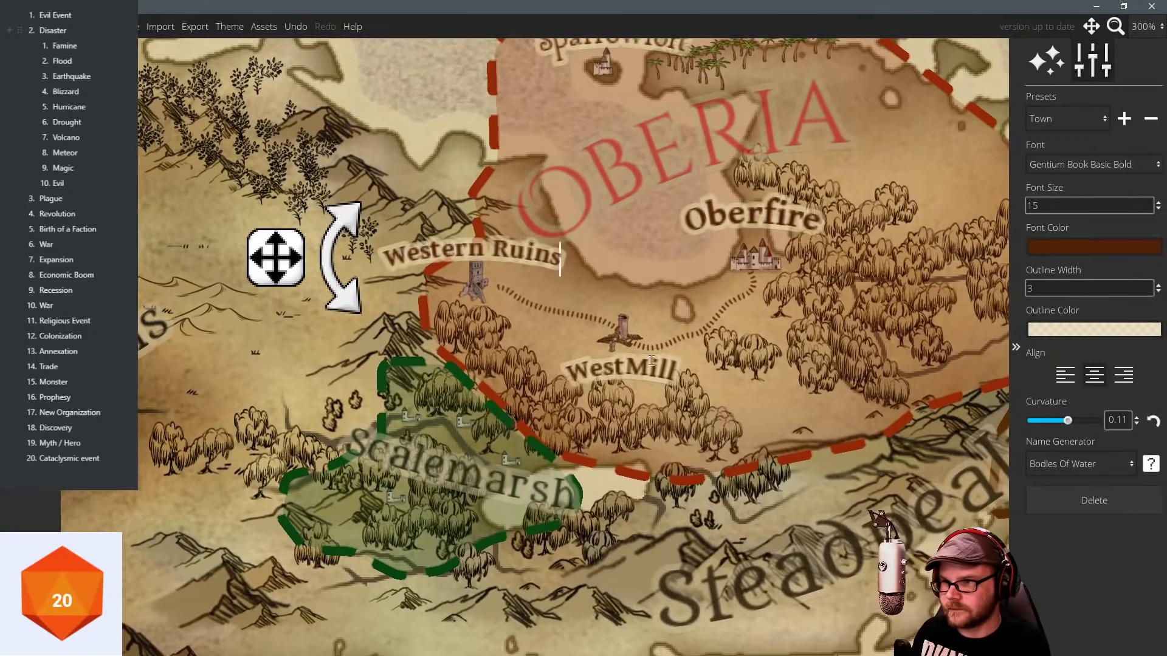
Reshape Oberia's northwestern border inward so that Western Ruins lies outside the red territory and the border runs from Sparrowfort to Oberfire.
left_click(645, 368)
left_click_drag(698, 283, 630, 293)
scroll(629, 292, "down", 4)
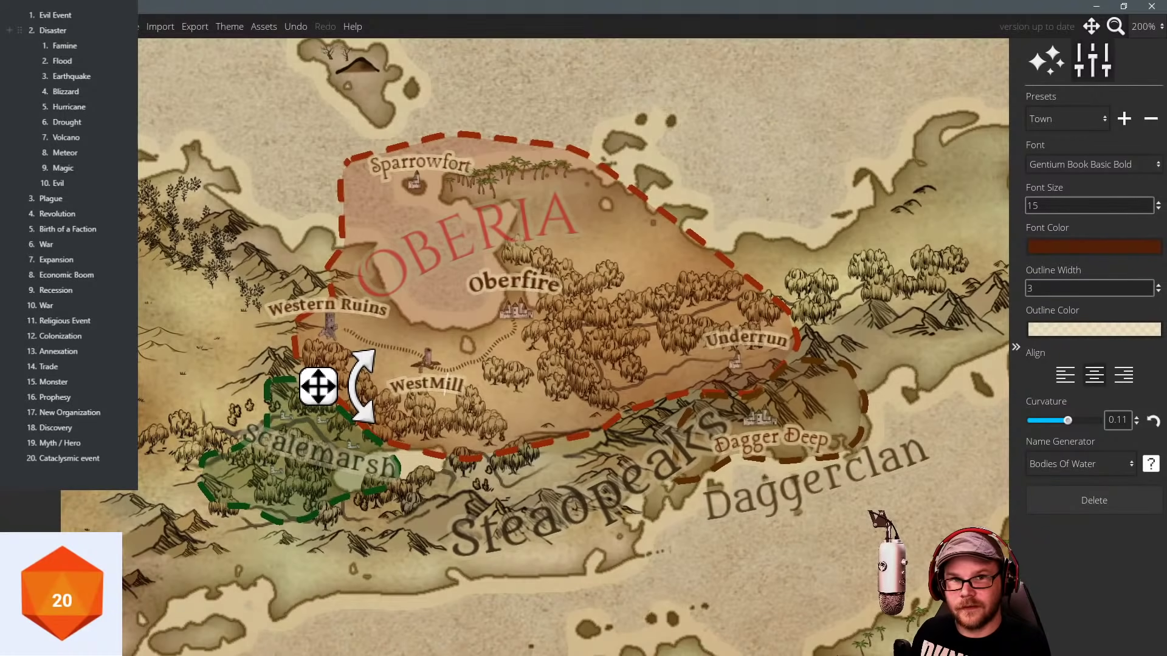
left_click(31, 316)
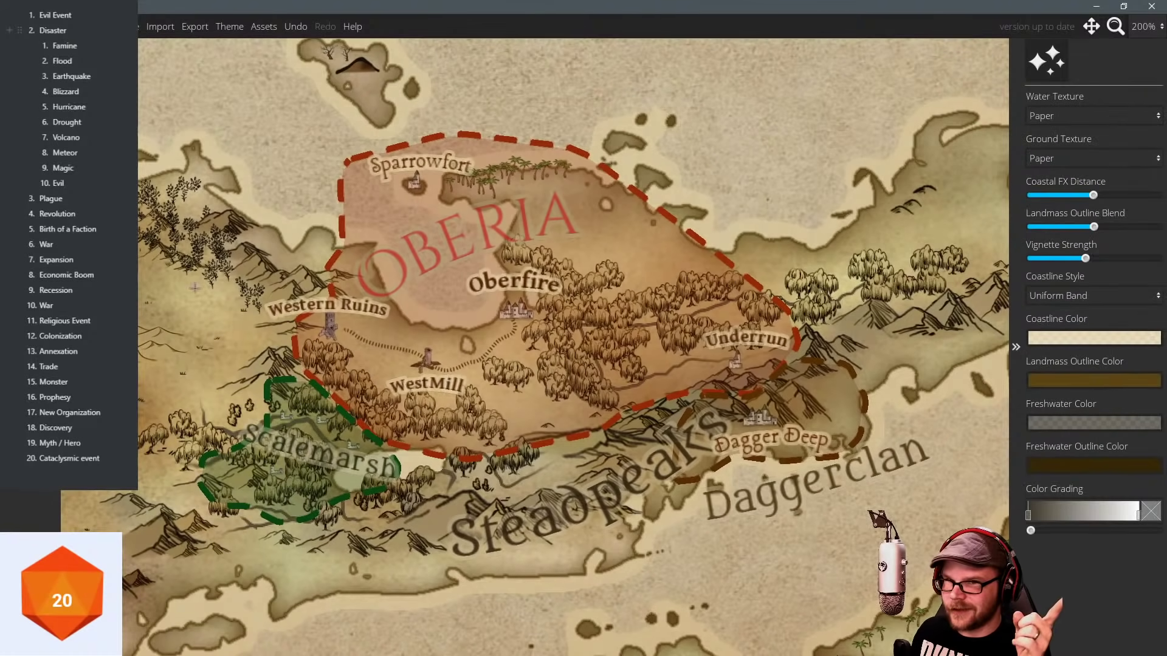
left_click(31, 340)
left_click(348, 333)
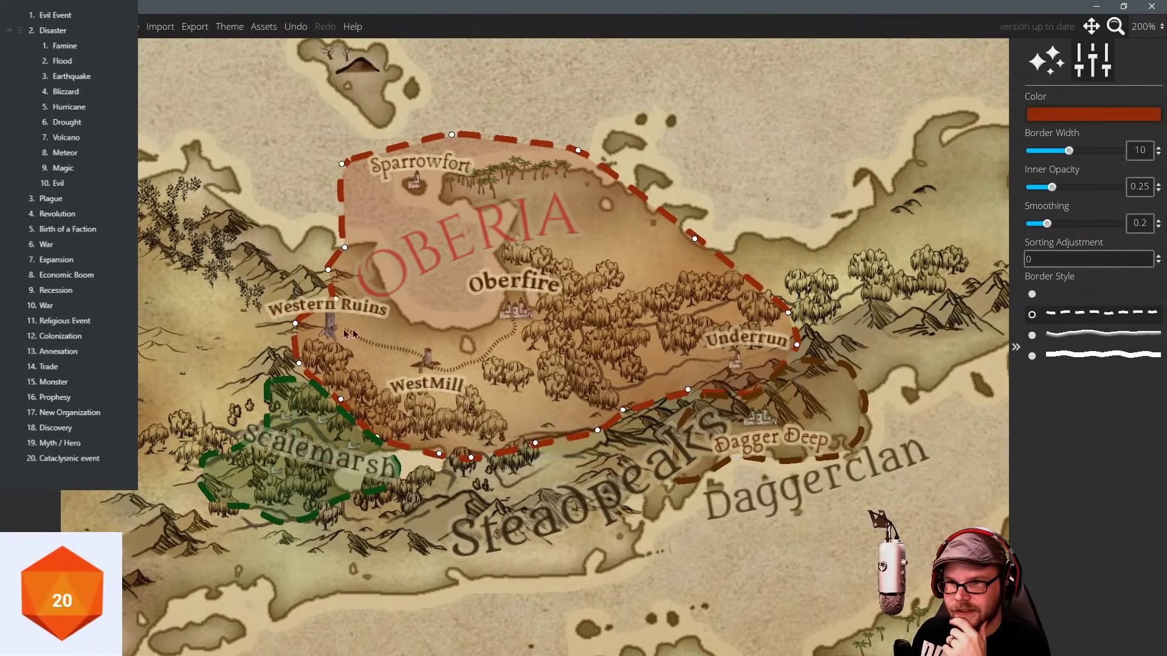
left_click_drag(295, 326, 485, 328)
left_click_drag(322, 282, 466, 306)
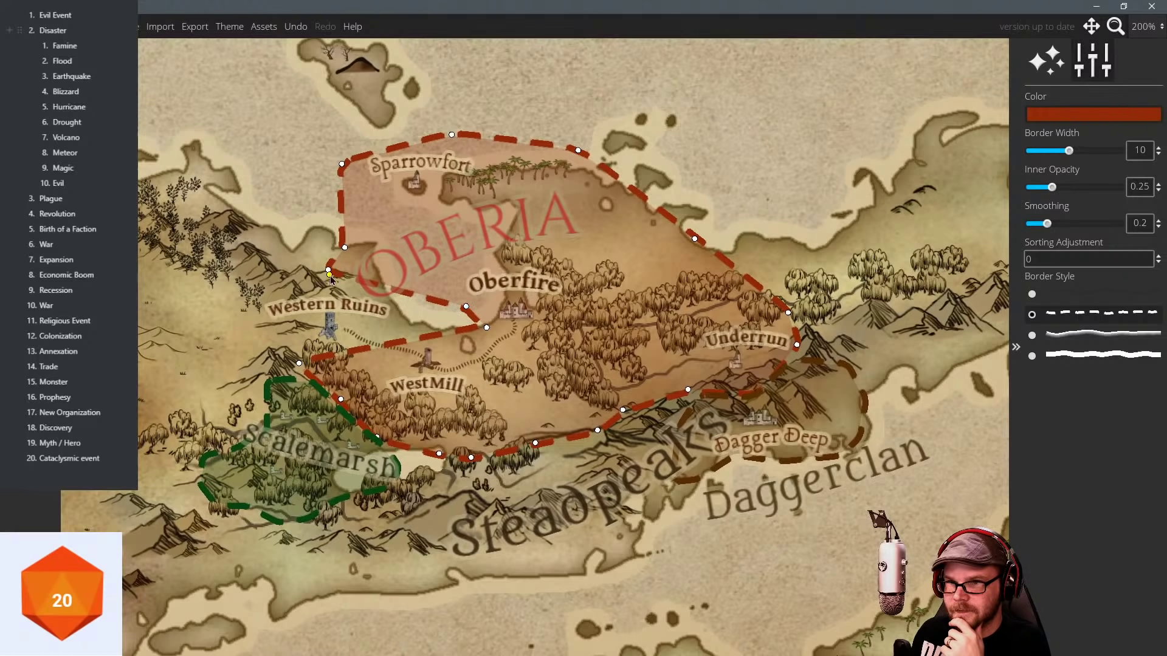
left_click_drag(329, 271, 444, 274)
left_click_drag(350, 249, 396, 219)
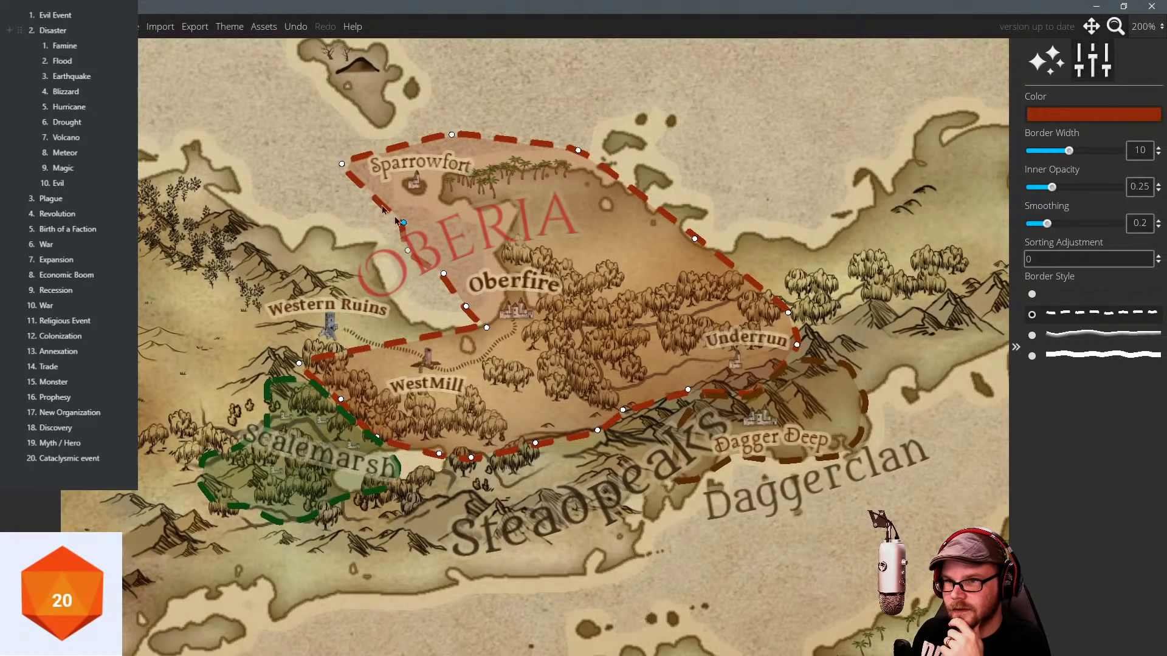
left_click_drag(343, 167, 366, 170)
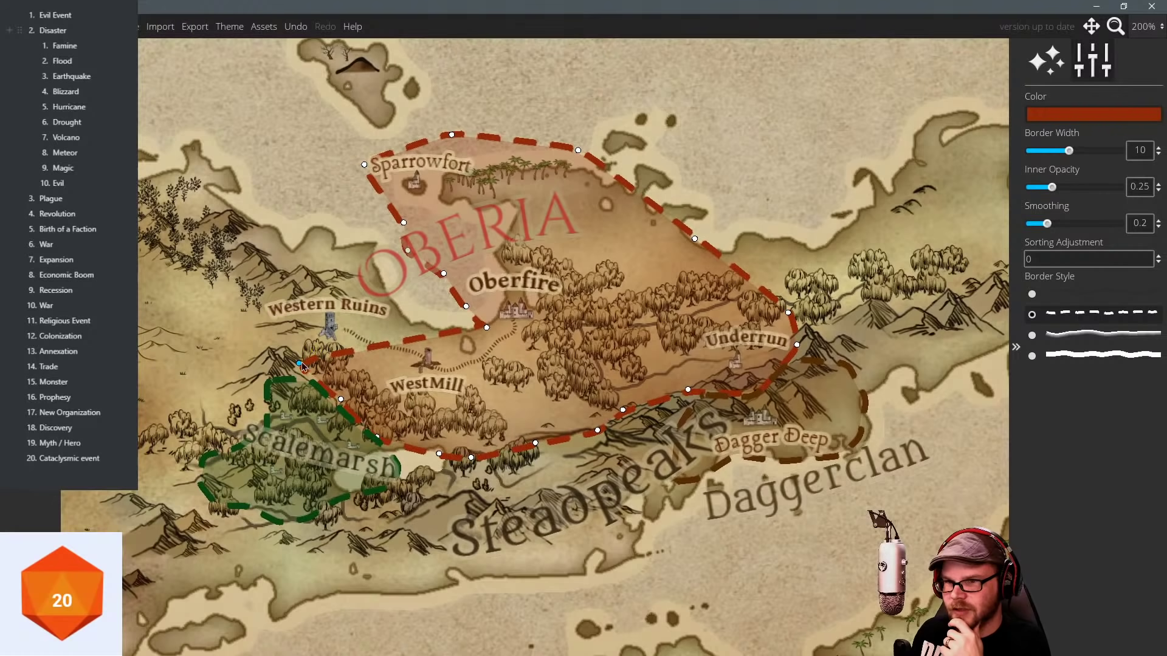
Pull Oberia's southwestern border points east of WestMill so that WestMill and its forest lie outside the red territory.
left_click_drag(301, 364, 472, 366)
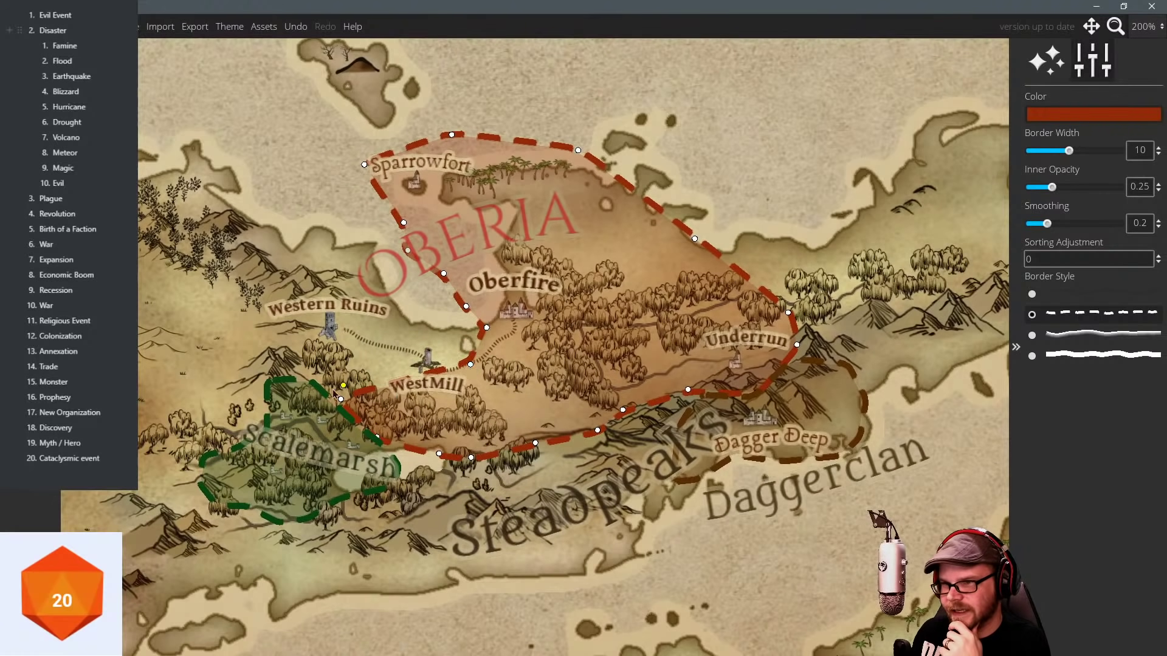
left_click_drag(341, 399, 484, 402)
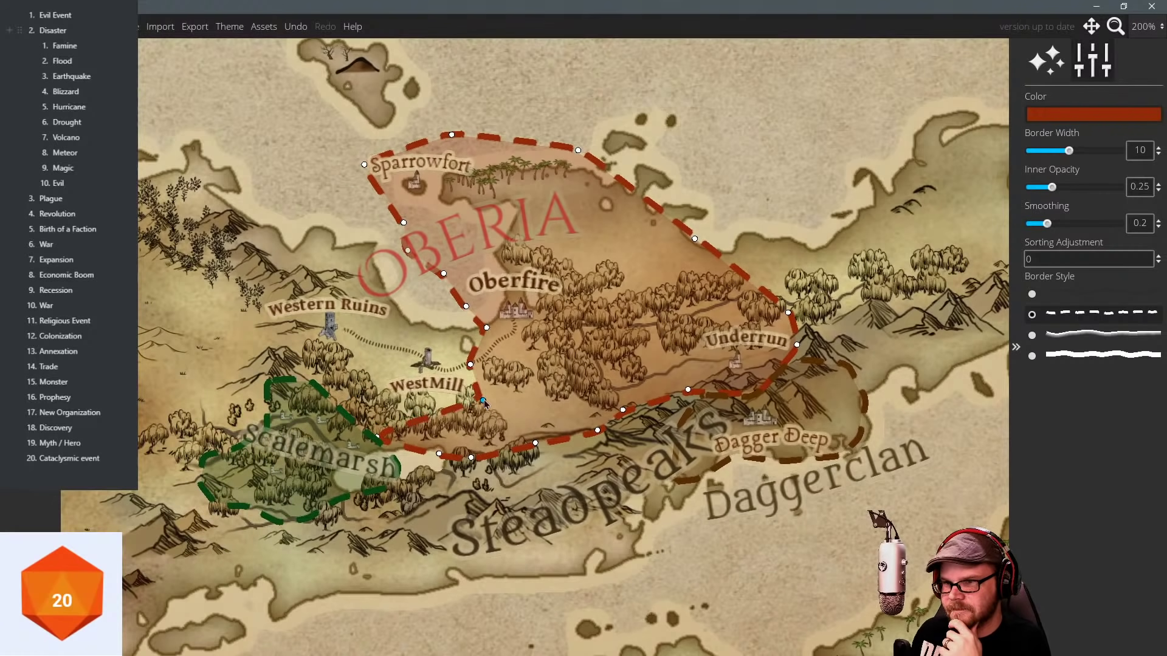
left_click_drag(378, 436, 504, 450)
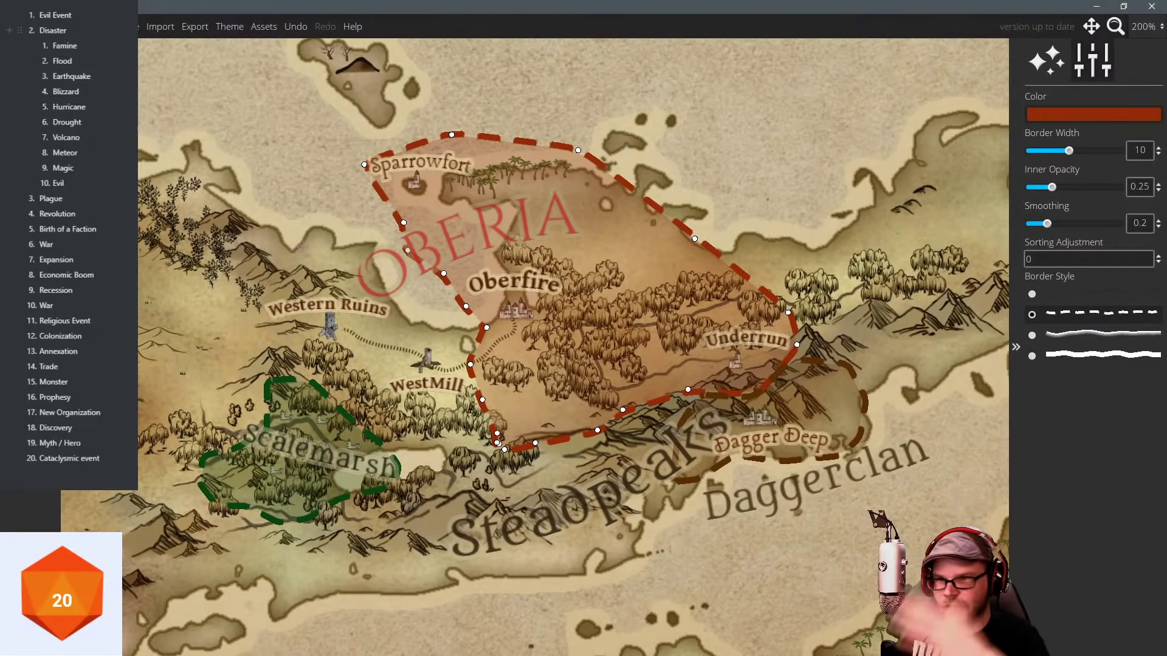
left_click_drag(320, 252, 429, 250)
scroll(429, 251, "down", 2)
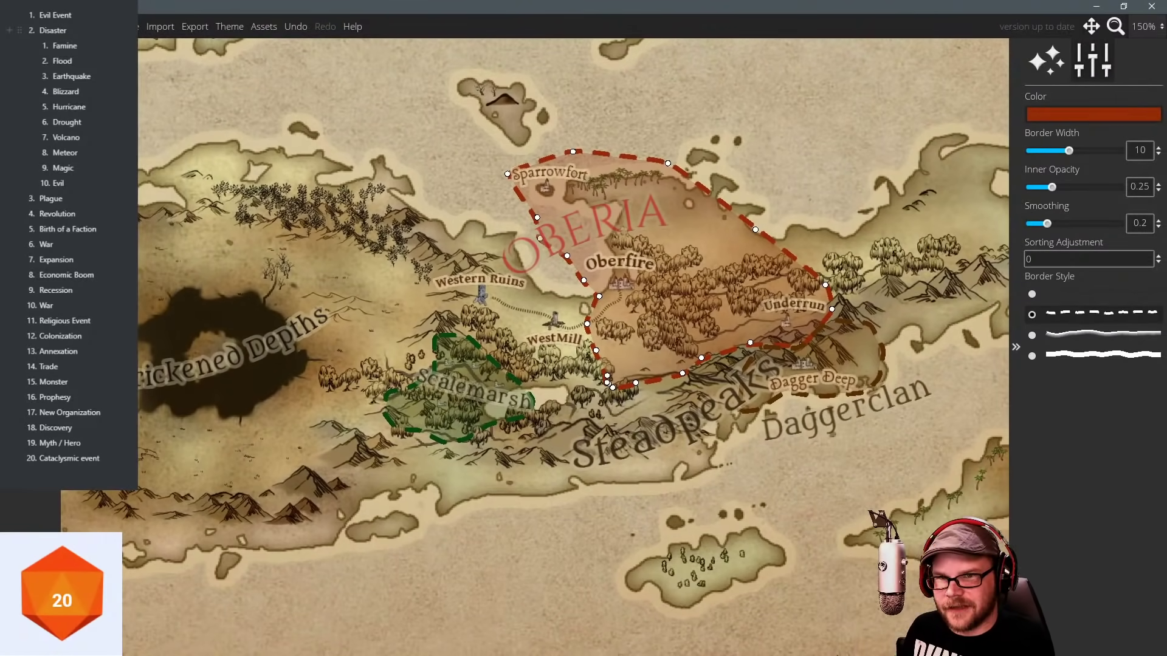
key("Escape")
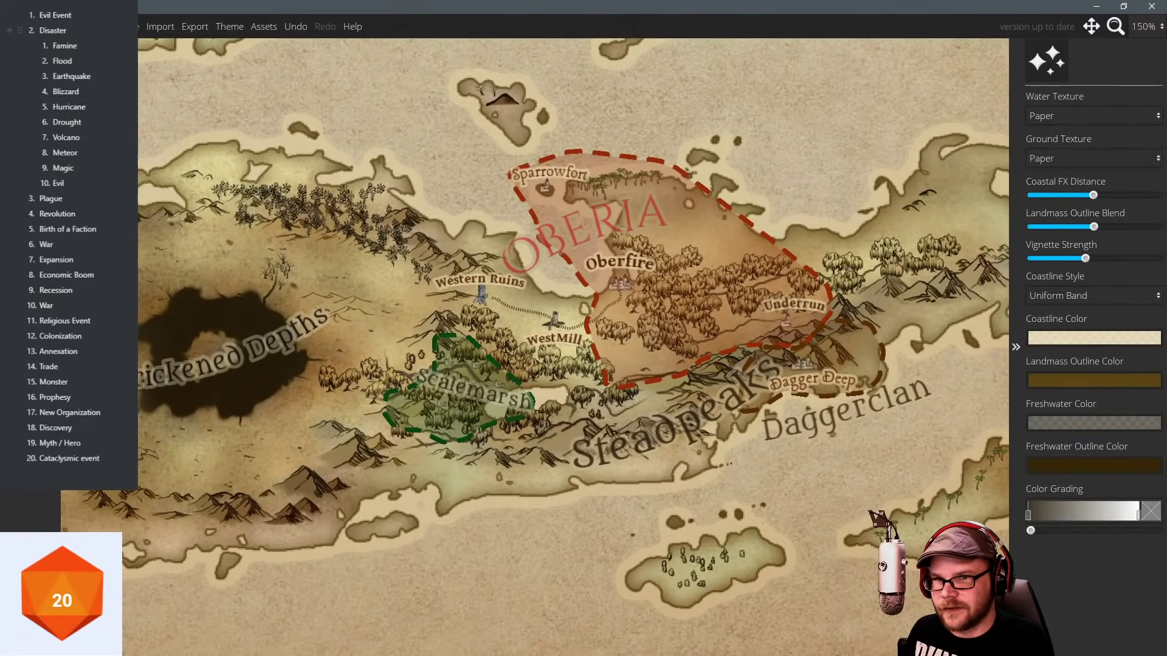
Move the OBERIA label east above Oberfire and level its tilt to fit inside the shrunken territory.
left_click(556, 217)
left_click(587, 237)
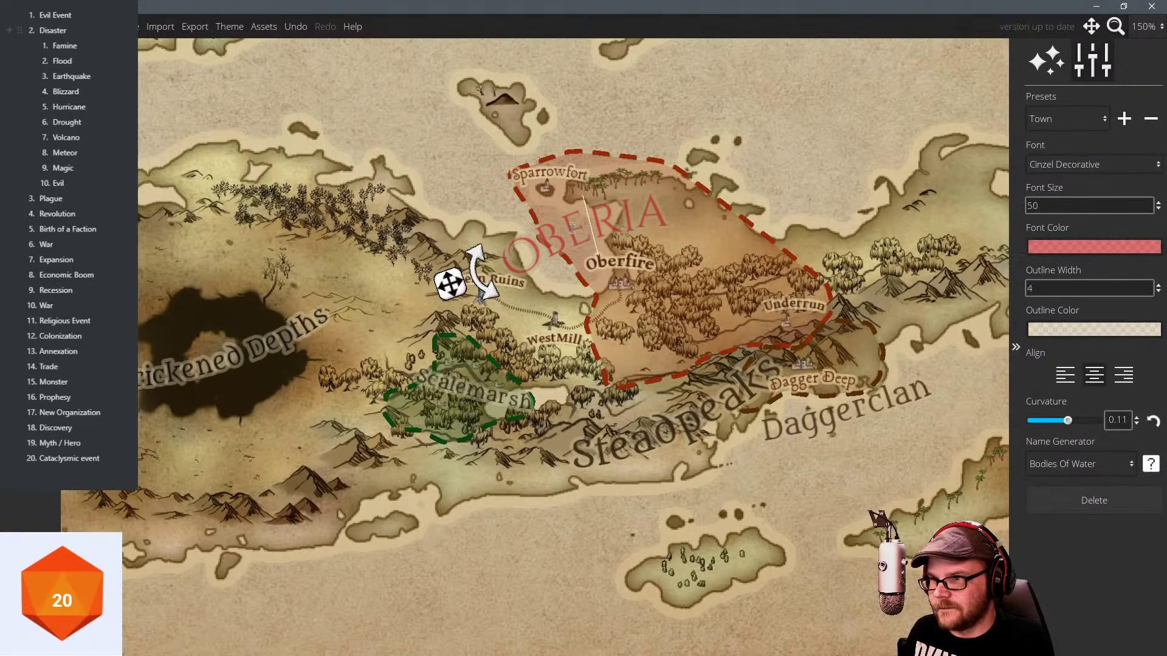
left_click_drag(457, 281, 487, 228)
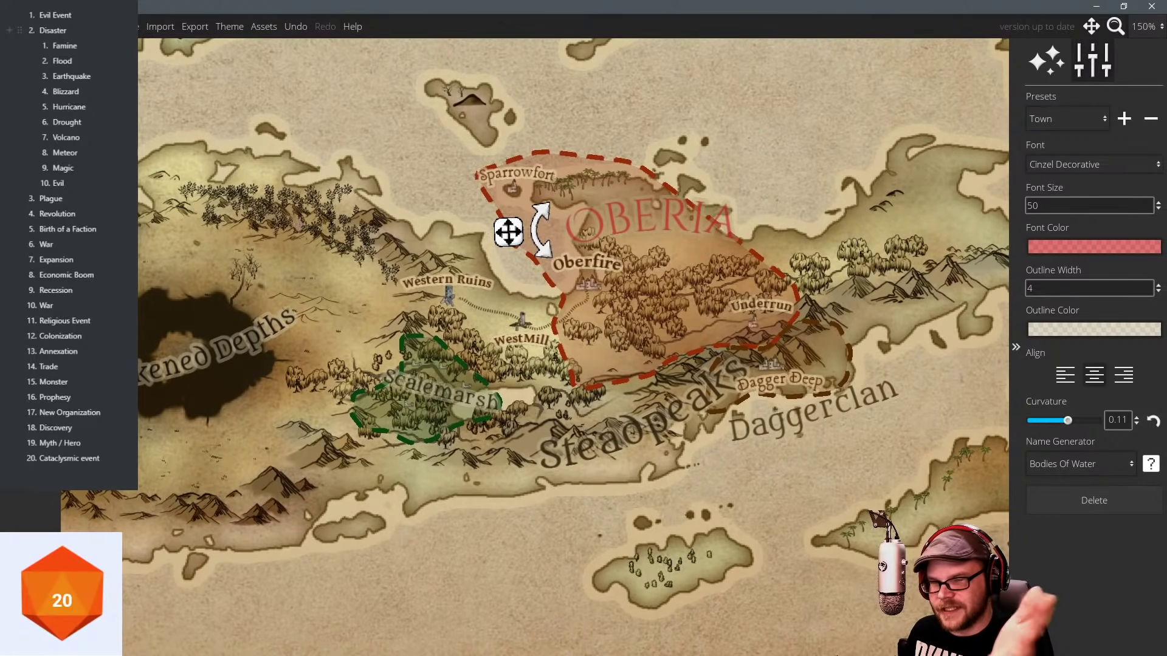
key("a")
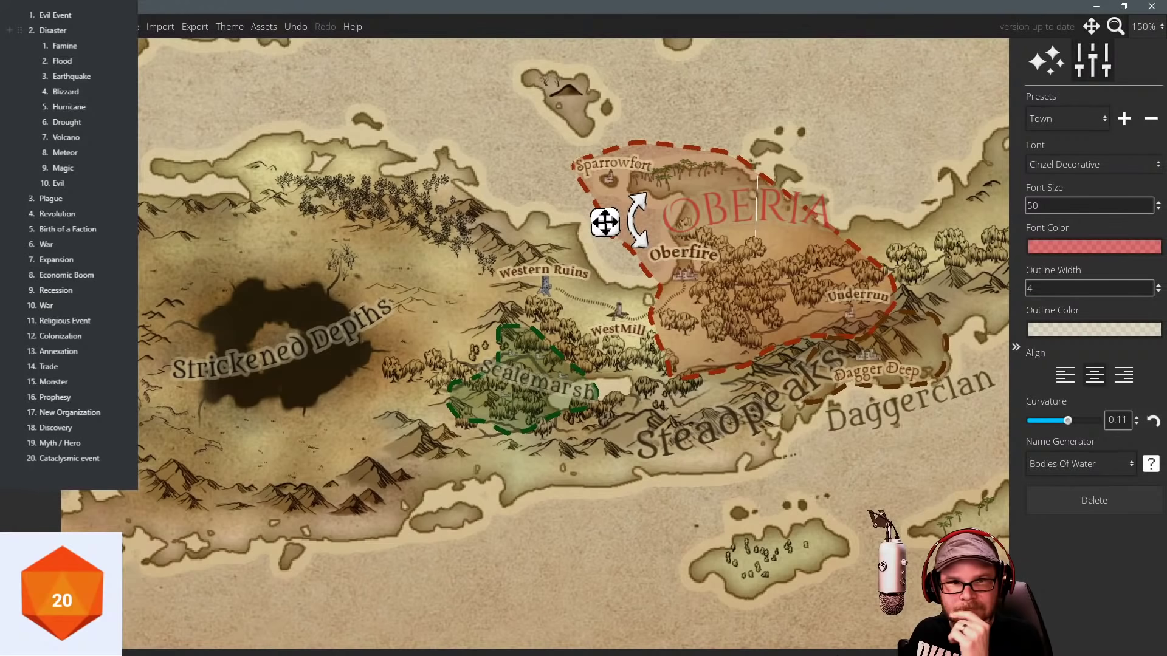
Draw a near-black (191817) dashed territory around Western Ruins and WestMill, reaching from the northern coast to Oberia's border.
left_click(753, 167)
left_click(752, 166)
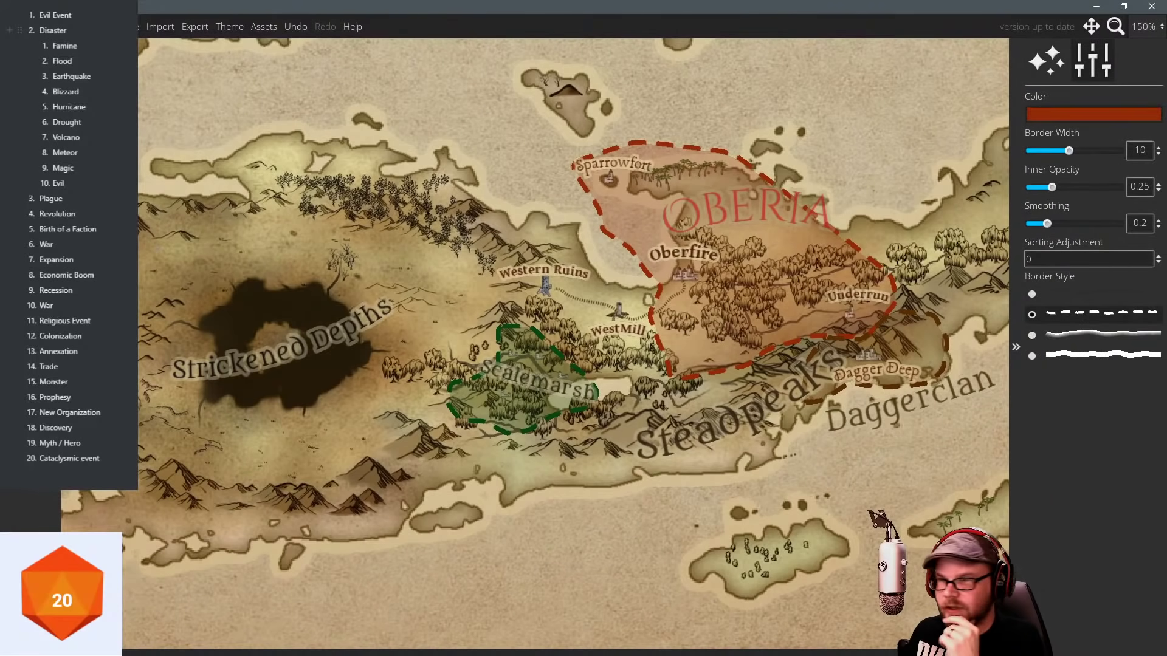
left_click(1094, 115)
mouse_move(847, 159)
left_mouse_down()
mouse_move(881, 185)
mouse_move(909, 177)
mouse_move(861, 176)
left_mouse_up()
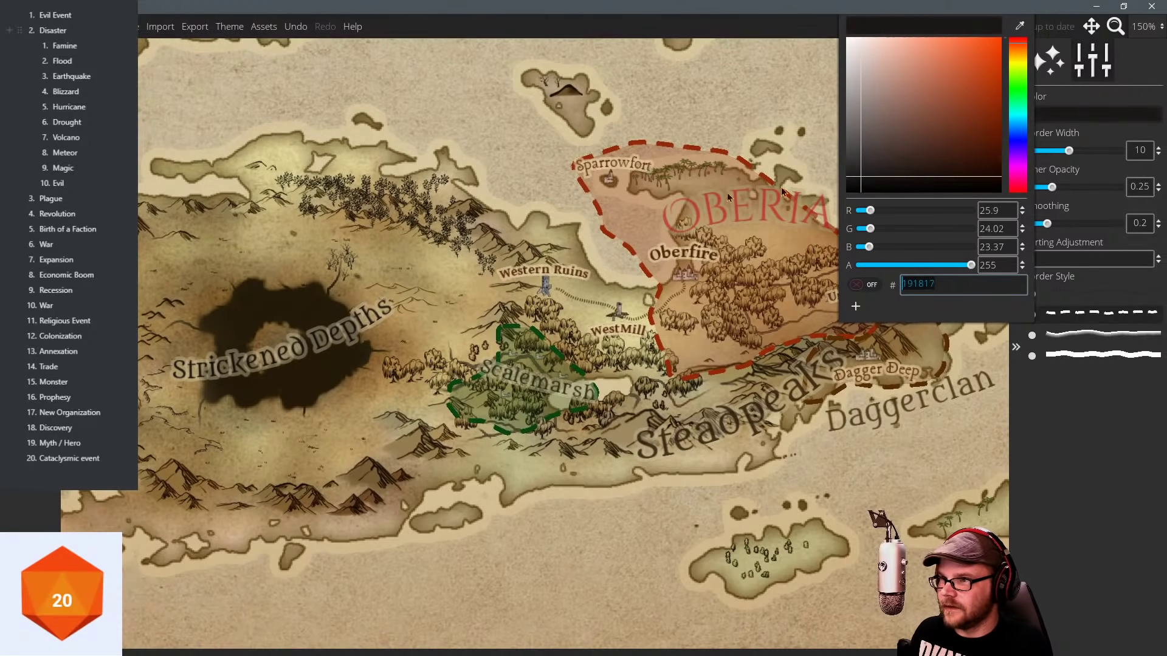
mouse_move(553, 178)
left_mouse_down()
mouse_move(650, 292)
mouse_move(659, 369)
mouse_move(610, 369)
mouse_move(594, 386)
mouse_move(508, 322)
mouse_move(516, 334)
mouse_move(489, 325)
mouse_move(475, 346)
mouse_move(513, 325)
mouse_move(552, 324)
mouse_move(535, 324)
mouse_move(507, 276)
mouse_move(491, 203)
mouse_move(353, 256)
mouse_move(219, 88)
mouse_move(161, 54)
mouse_move(268, 182)
mouse_move(329, 155)
left_mouse_up()
Undo and redo the new dark territory west of Oberia.
key("ctrl+z")
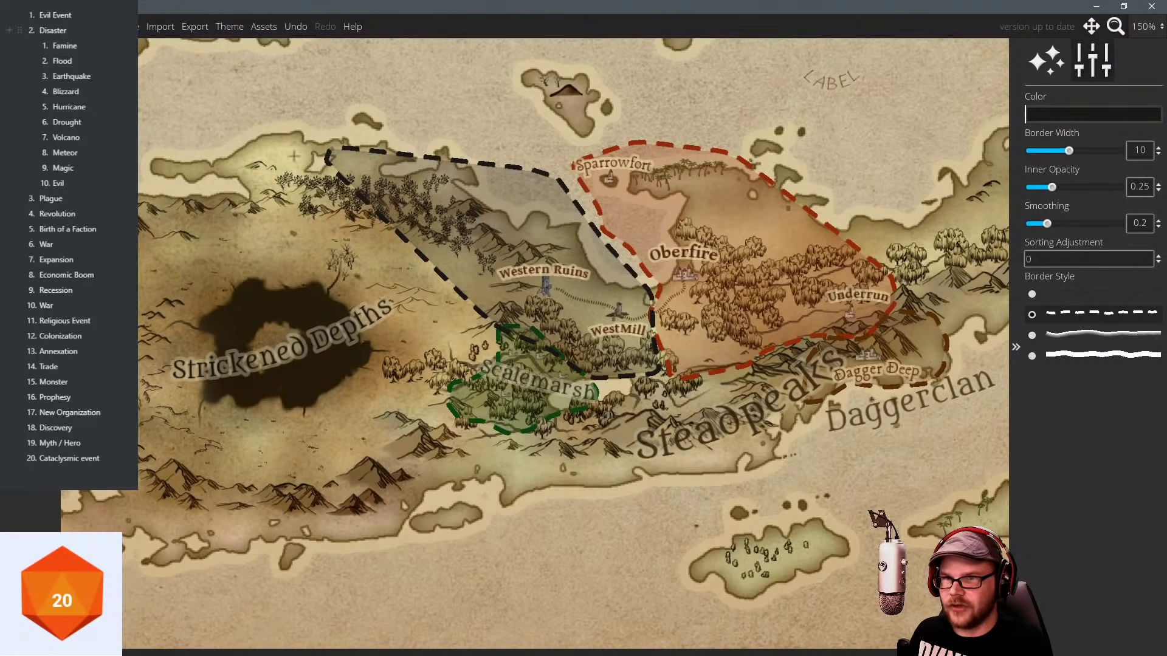
key("ctrl+z")
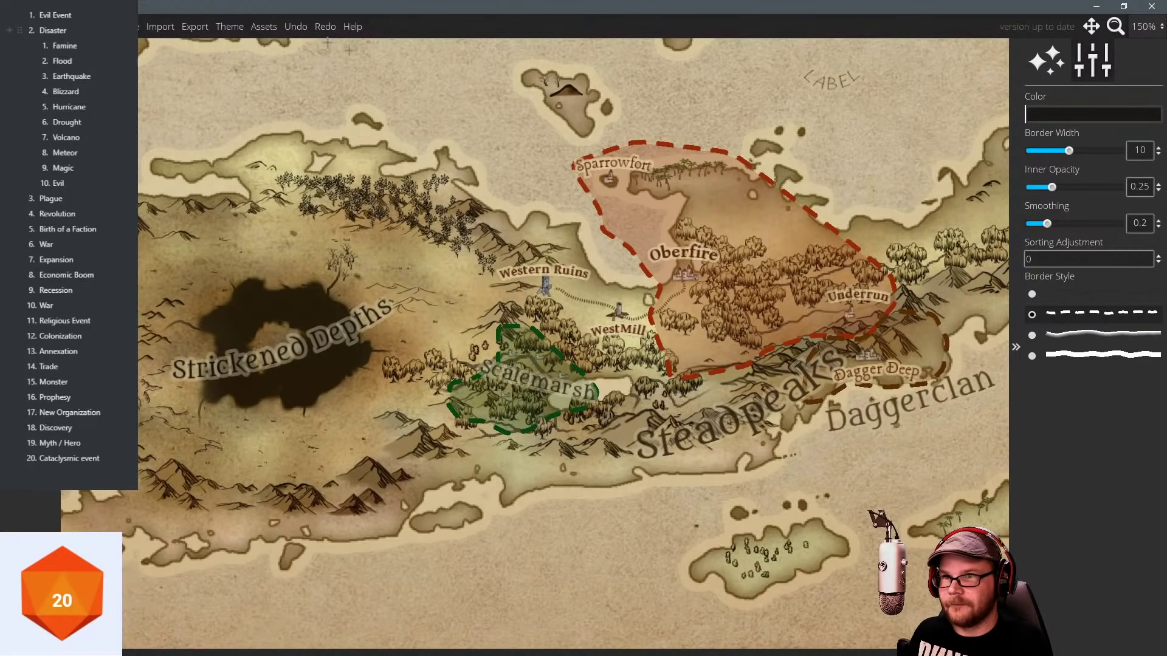
left_click(333, 31)
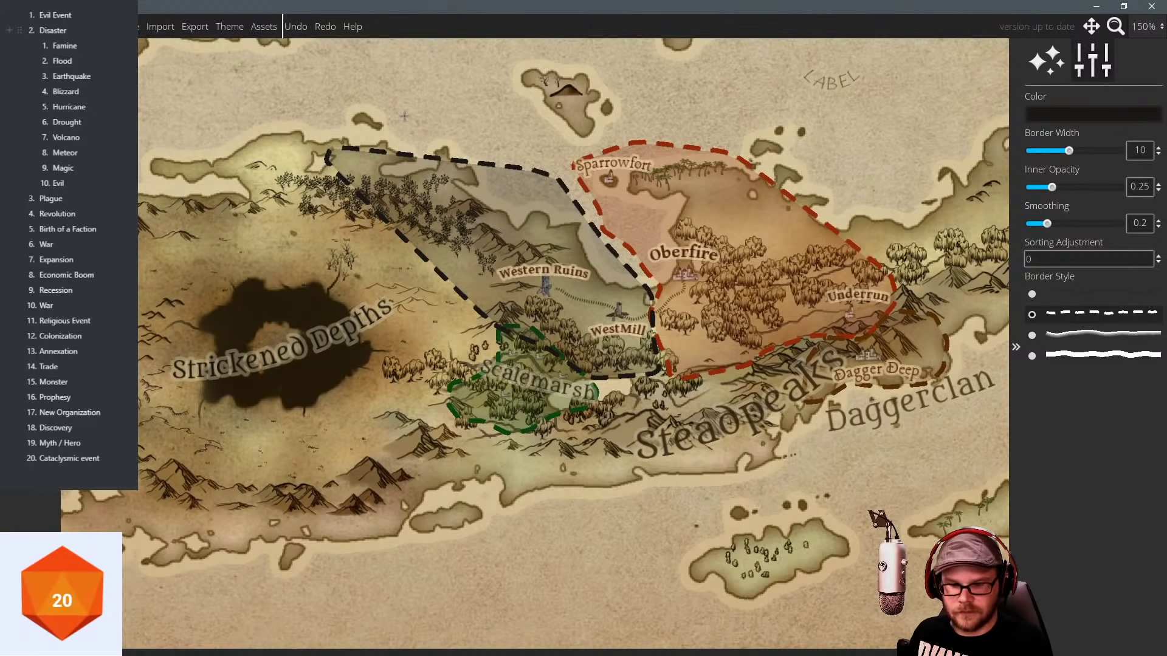
key("ctrl+z")
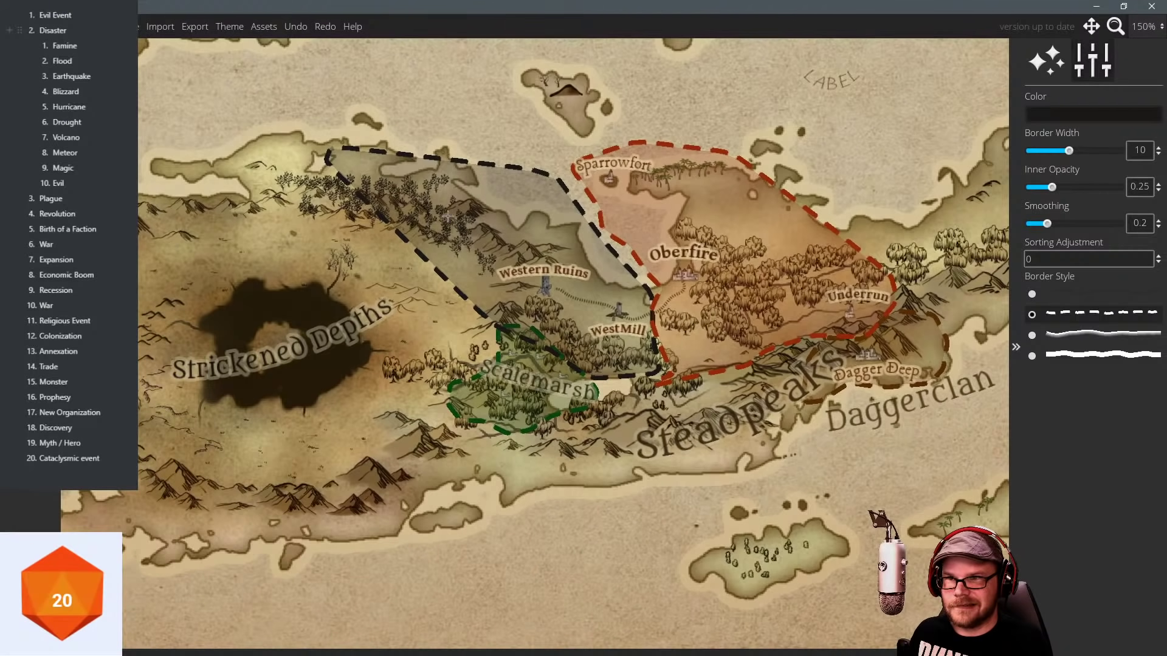
Stretch the dark territory's northern border west to the mountains and pull its northern points down along the coast towards Oberia.
left_click(517, 231)
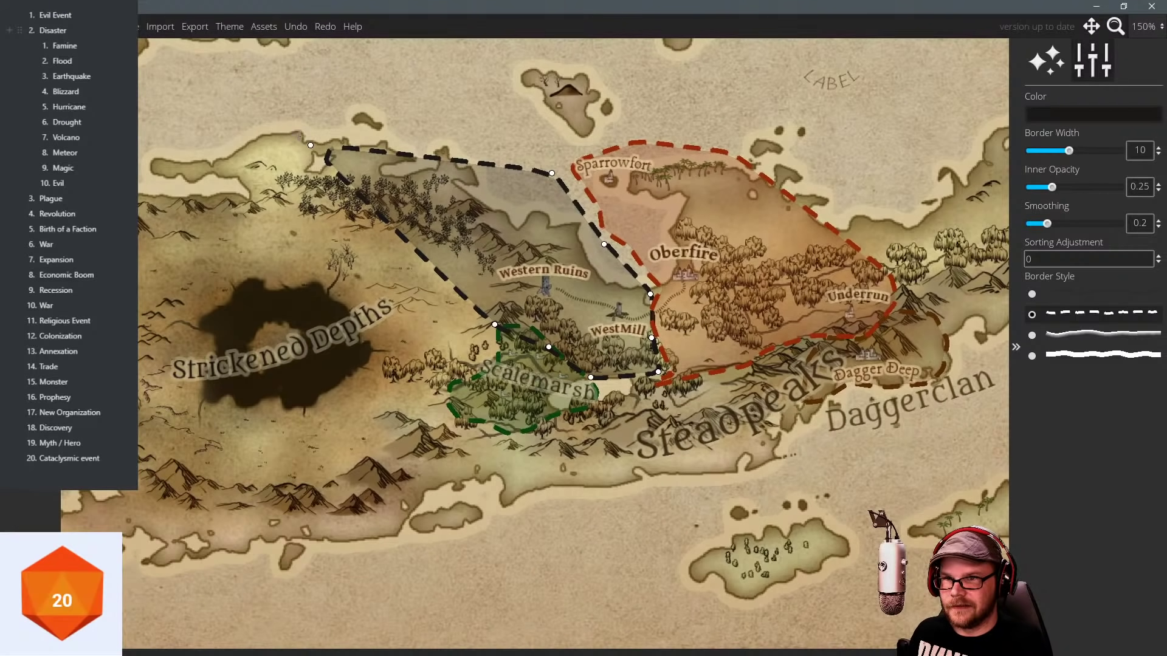
left_click(349, 184)
left_click_drag(351, 184, 165, 219)
left_click_drag(225, 181, 266, 215)
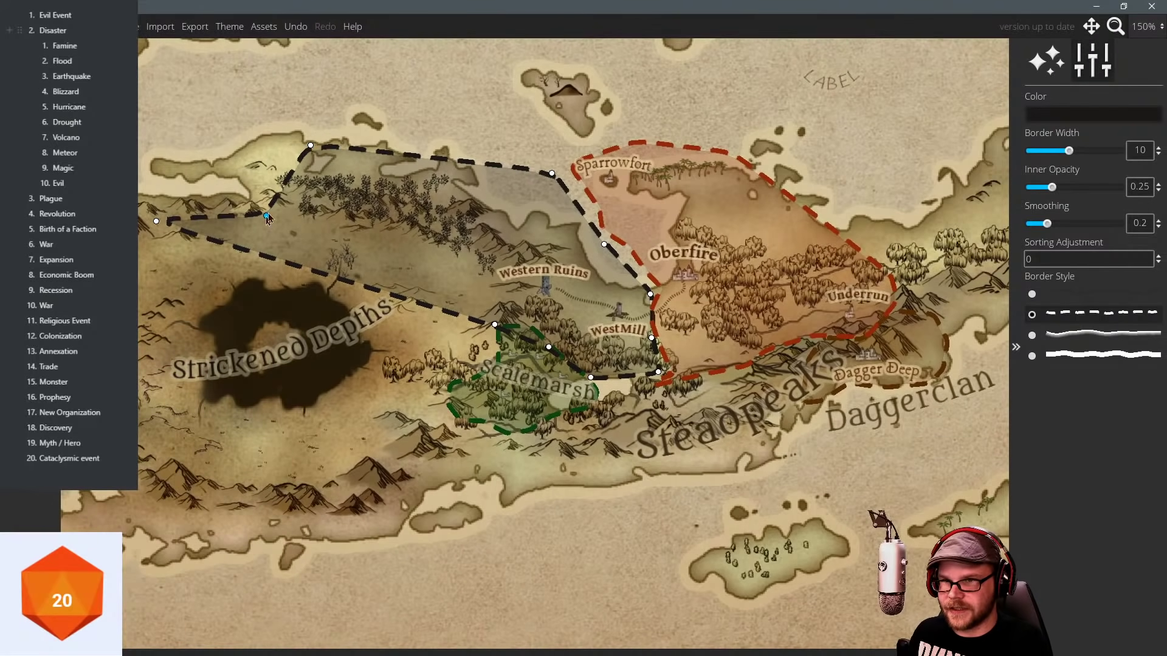
left_click_drag(310, 146, 324, 194)
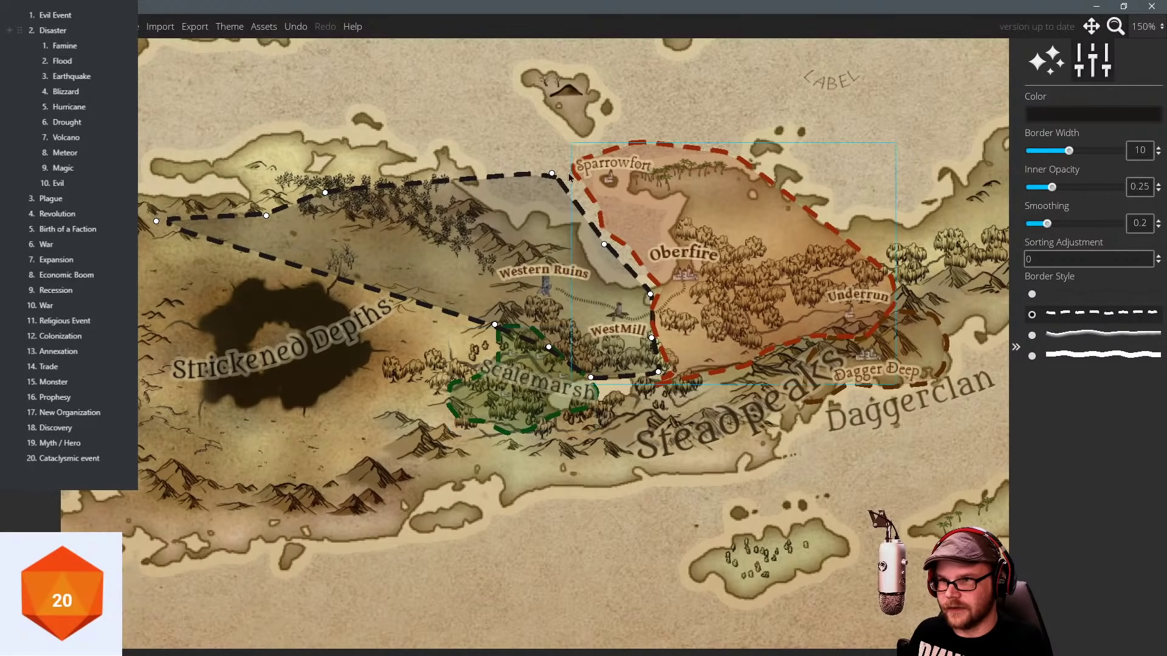
left_click_drag(578, 209, 498, 207)
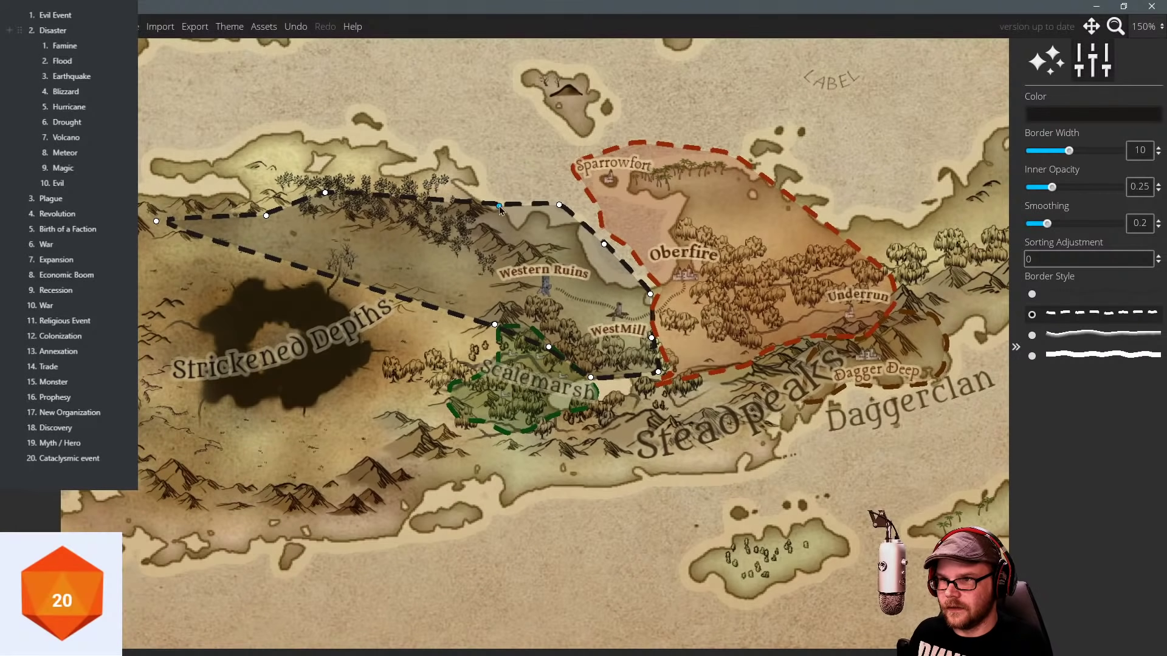
Reshape the dark territory's southern border to follow the northern and western edges of Scalemarsh down to the southern mountains.
left_click(494, 324)
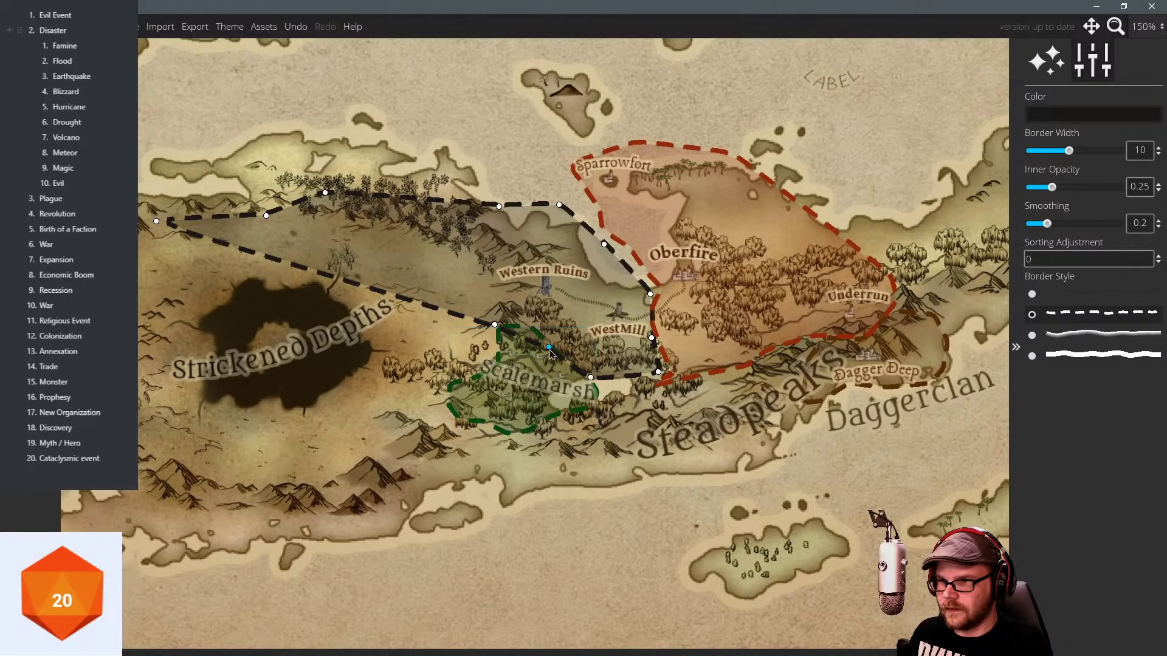
left_click_drag(549, 347, 538, 325)
left_click_drag(449, 314, 474, 370)
left_click_drag(379, 330, 444, 388)
left_click_drag(367, 375, 419, 429)
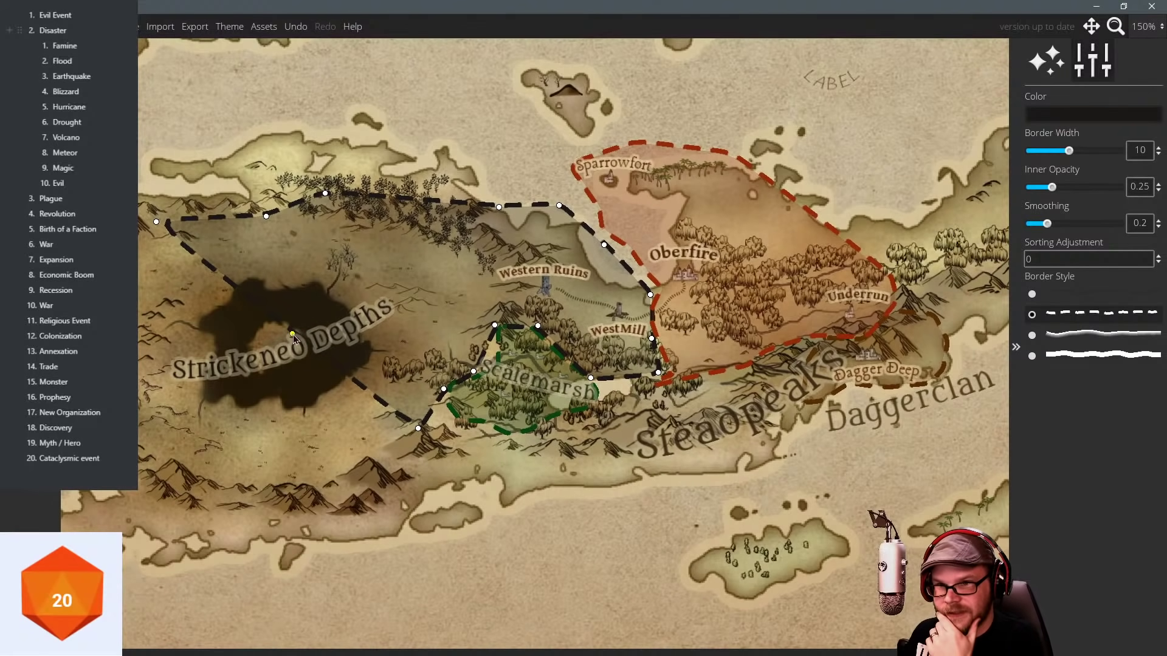
Expand the dark territory south and west so it encloses Strickened Depths up to the surrounding mountain ranges.
left_click_drag(293, 334, 293, 493)
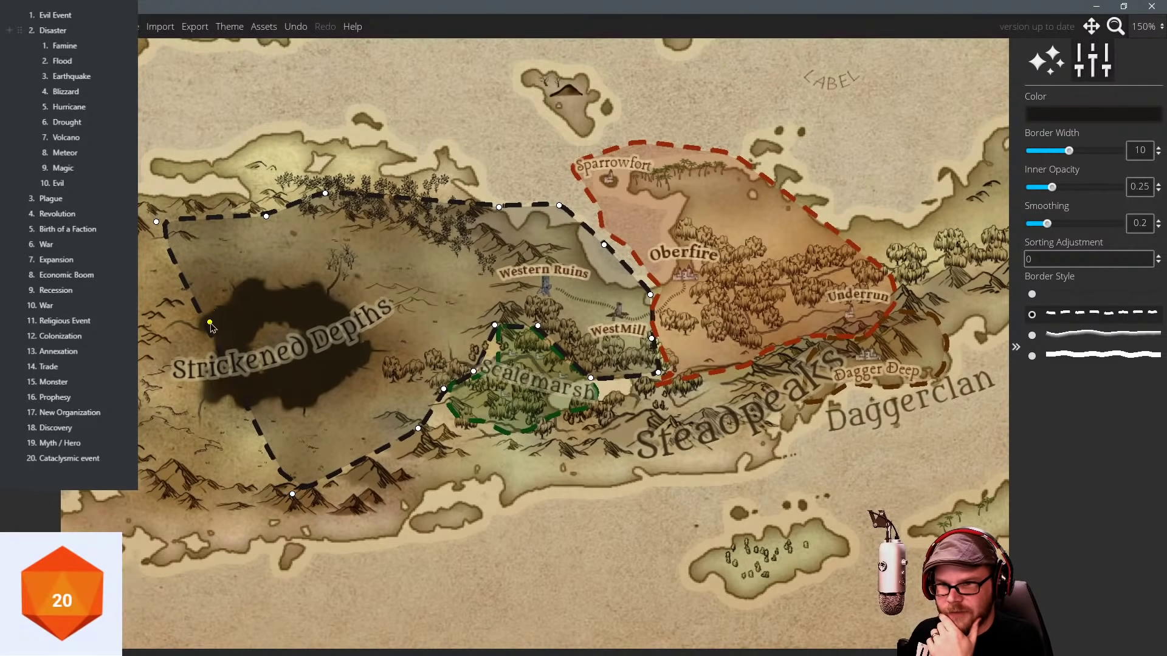
left_click_drag(210, 326, 70, 425)
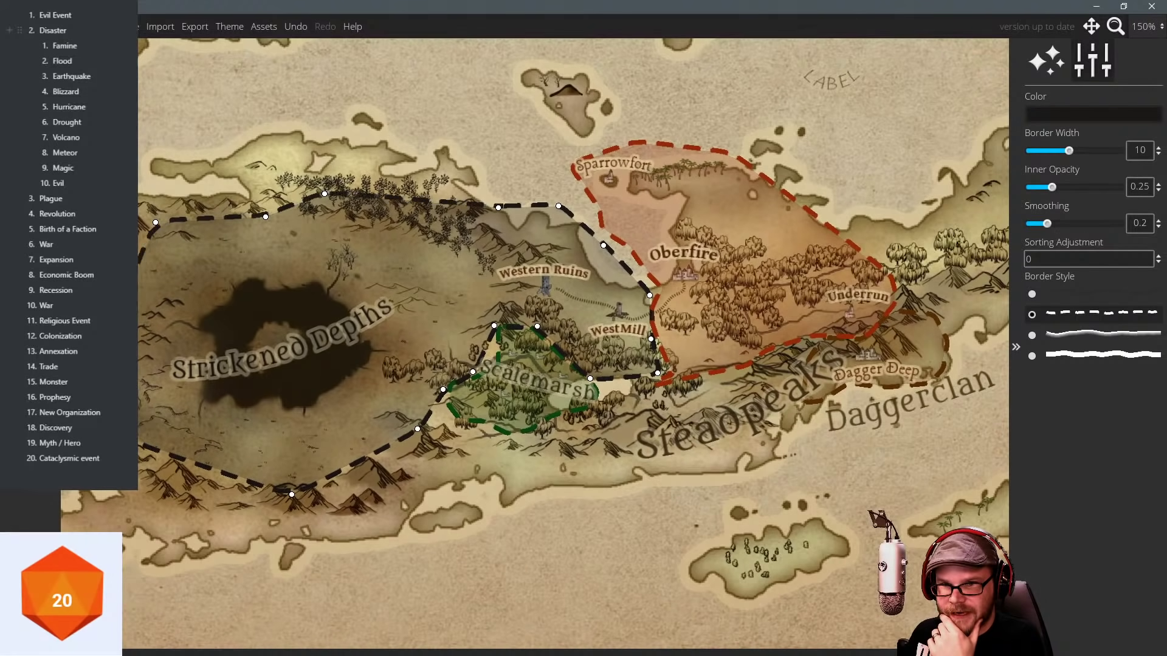
left_click_drag(112, 324, 73, 316)
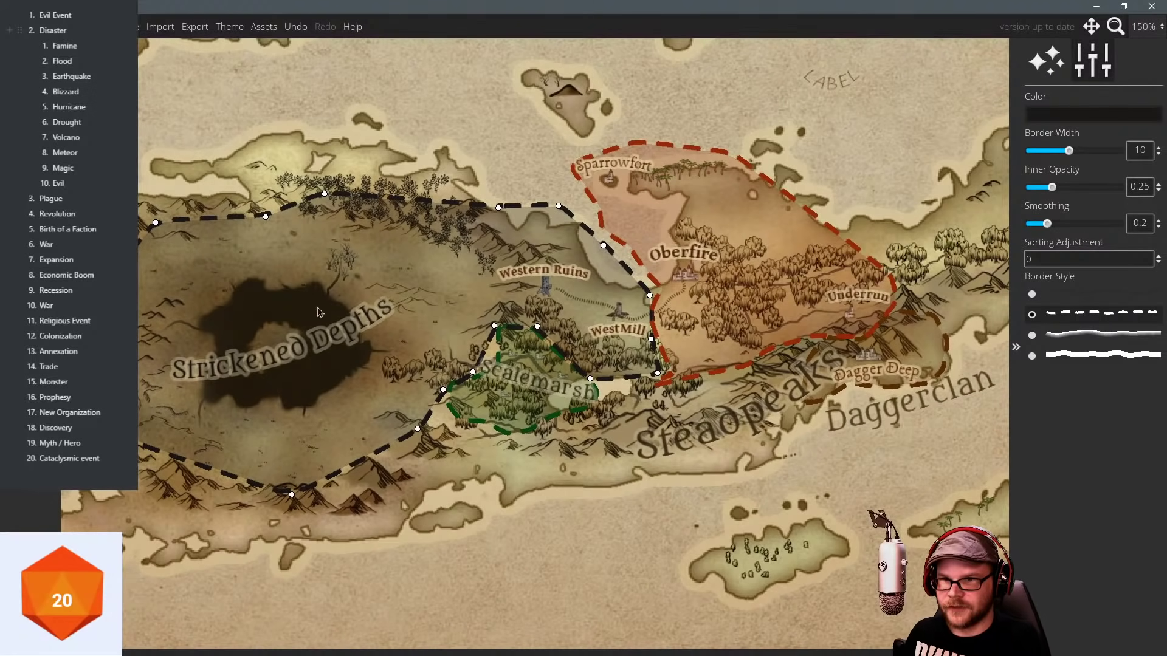
left_click_drag(242, 270, 349, 271)
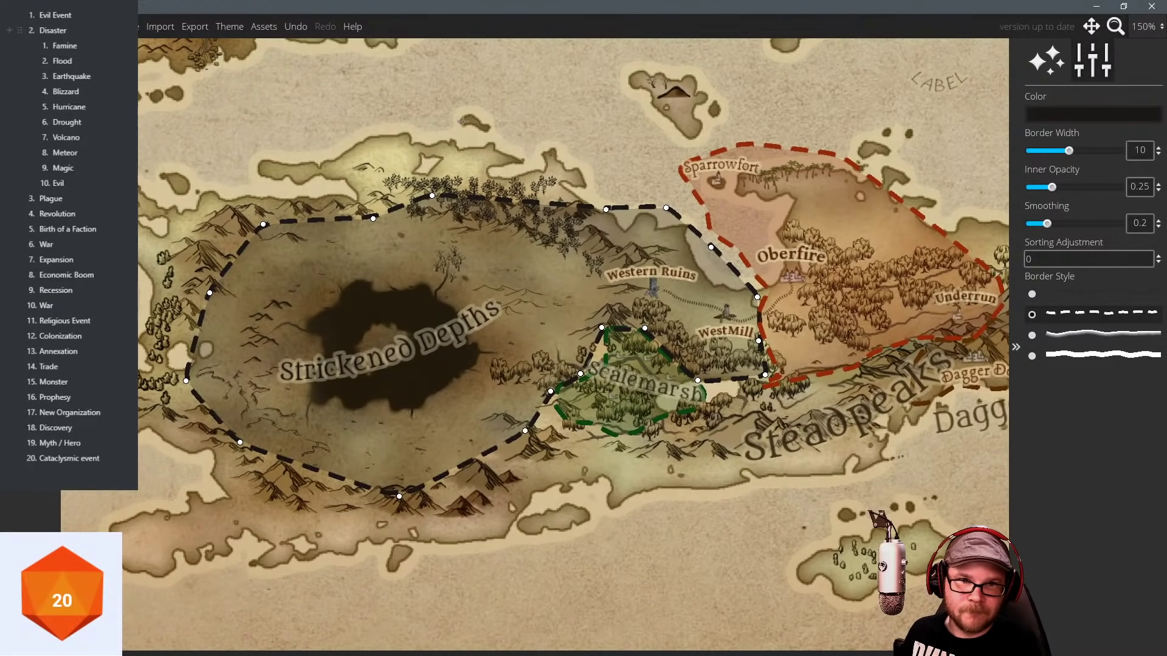
left_click_drag(582, 138, 431, 154)
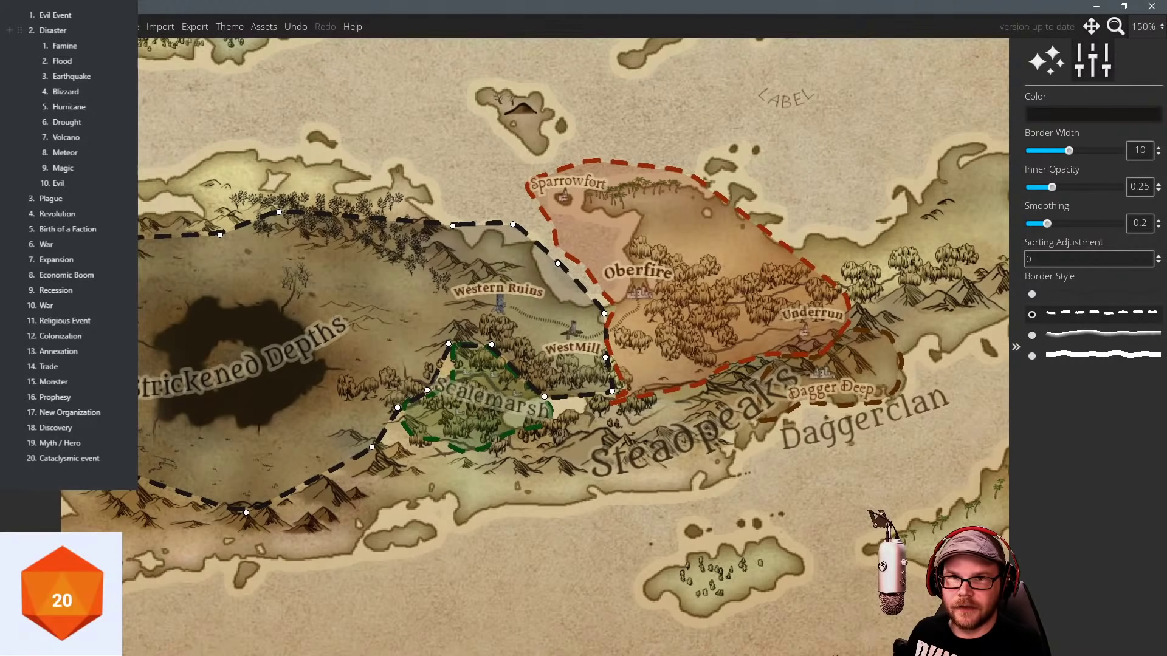
Change the large red placeholder label's text to OBERIA and move it into the red territory above Oberfire.
left_click(30, 377)
left_click(30, 340)
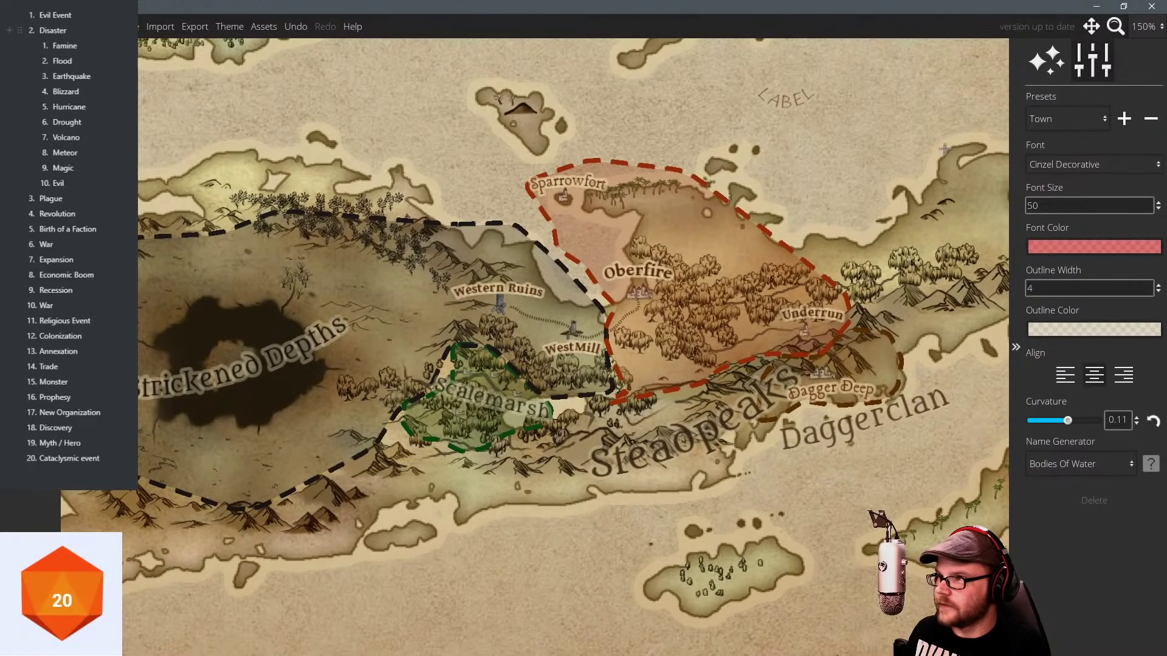
left_click(1017, 123)
left_click(1049, 119)
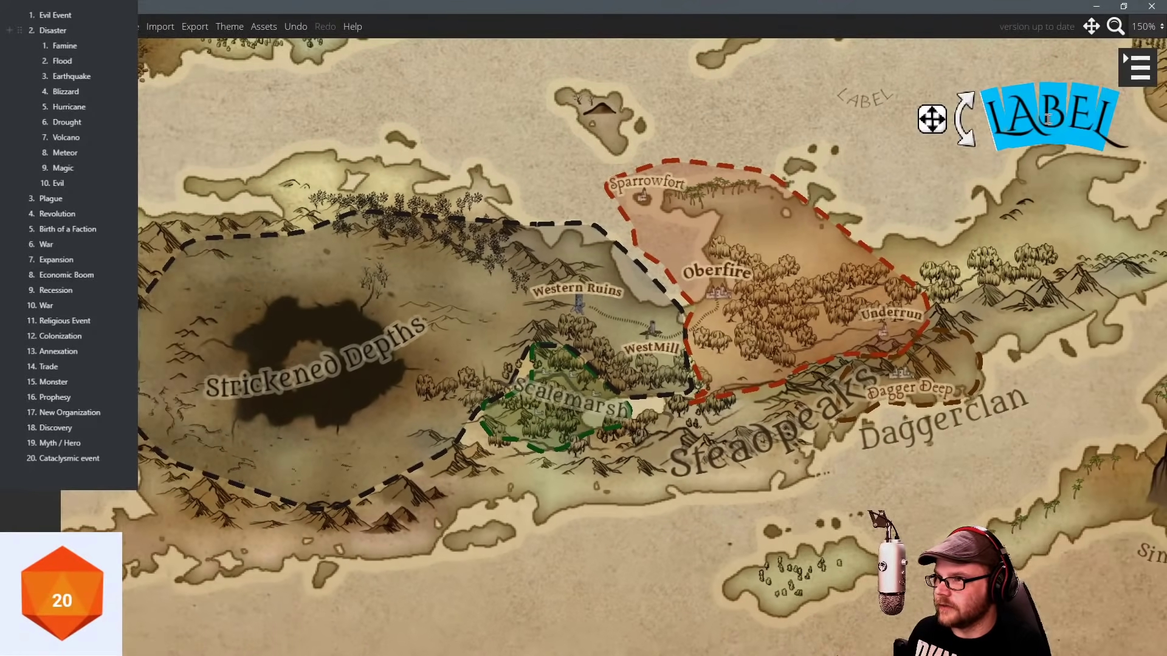
left_click(1145, 77)
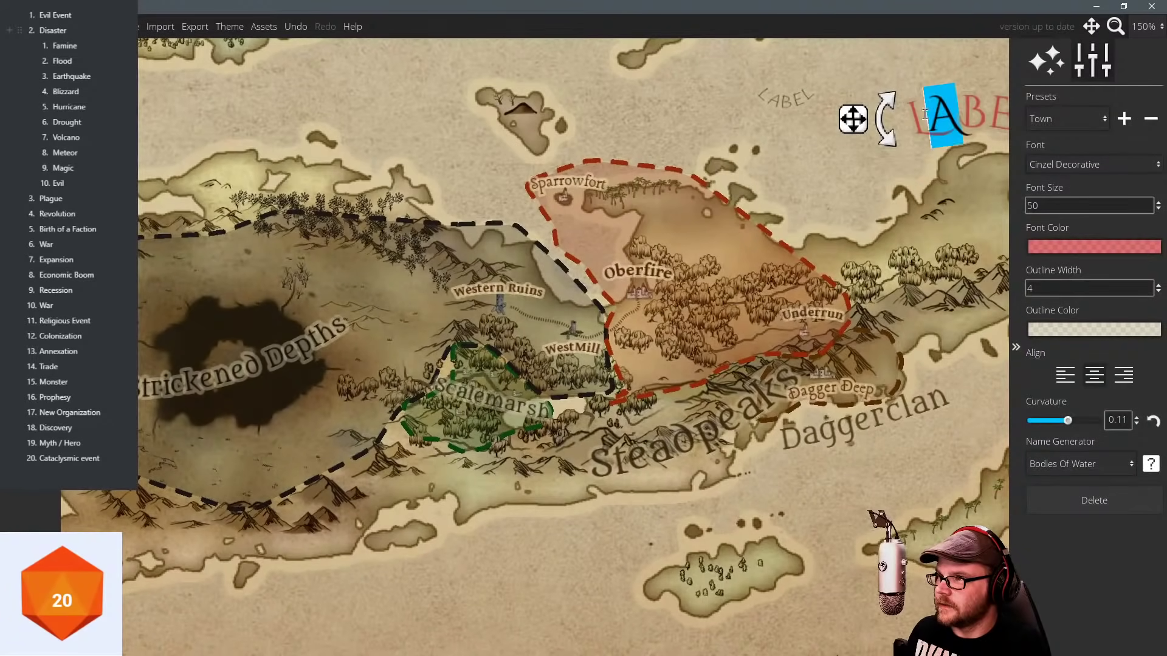
type("Ober")
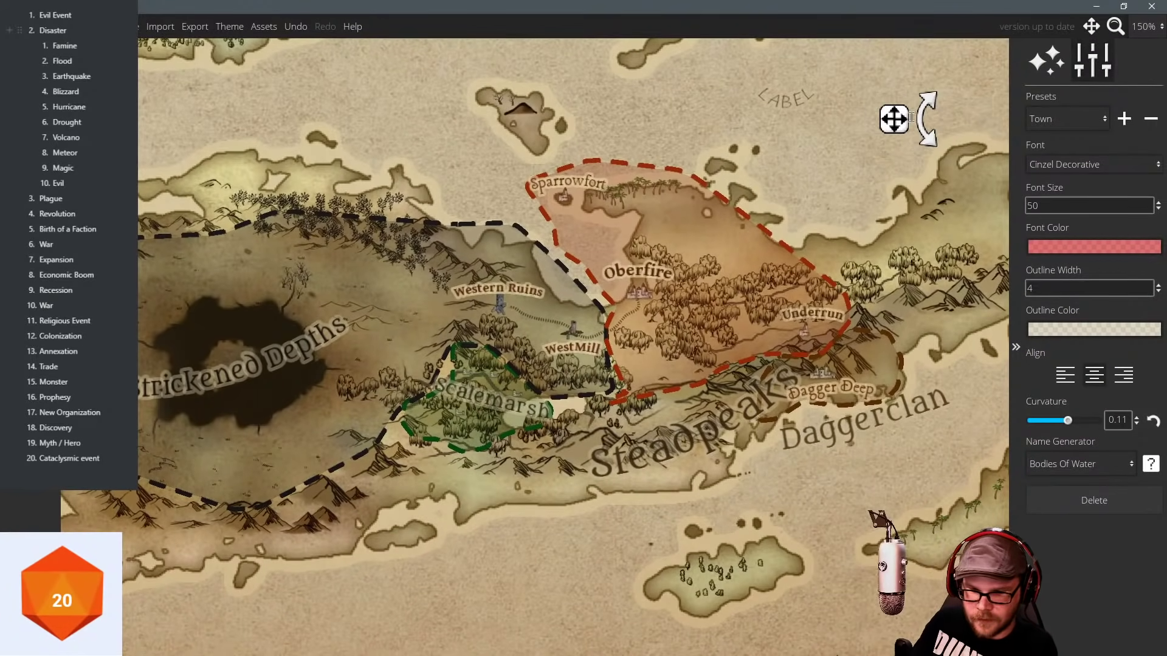
left_click_drag(841, 117, 539, 237)
left_click(582, 130)
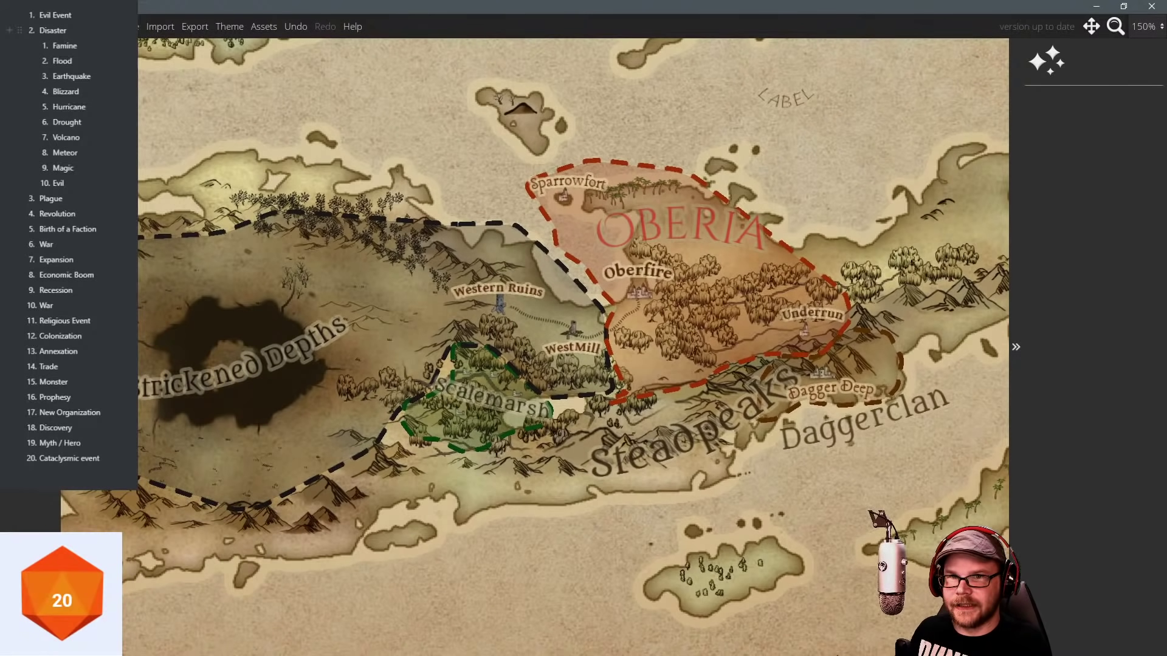
Delete the small brown placeholder label in the sea north of Oberia.
left_click(792, 98)
left_click(1041, 495)
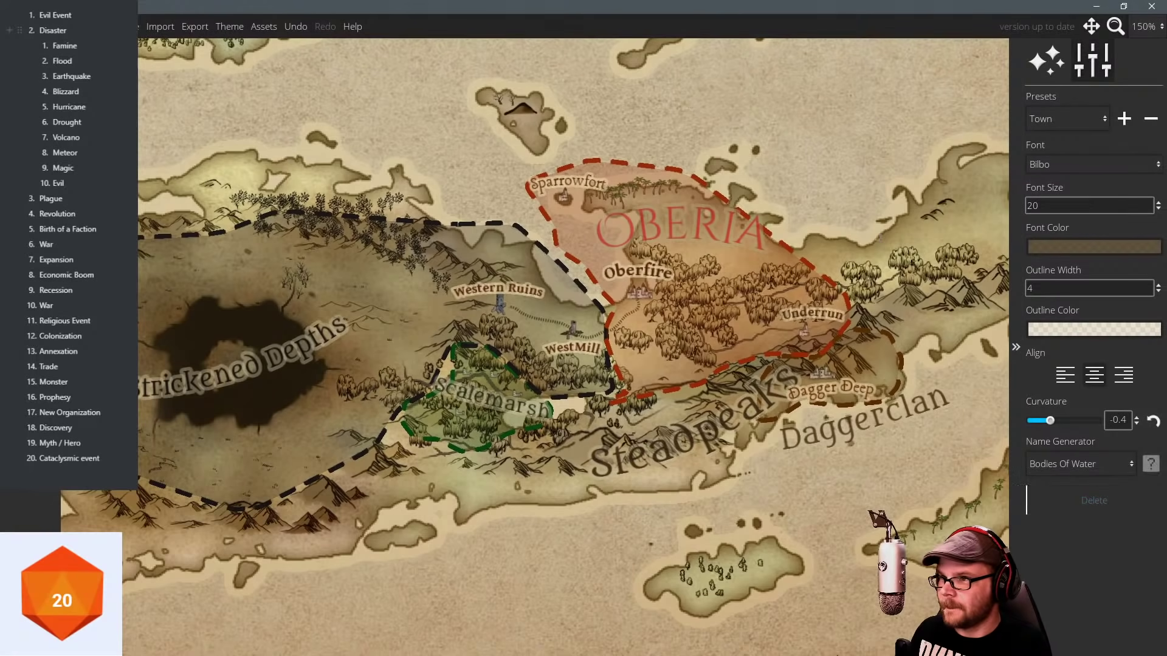
left_click_drag(880, 238, 795, 224)
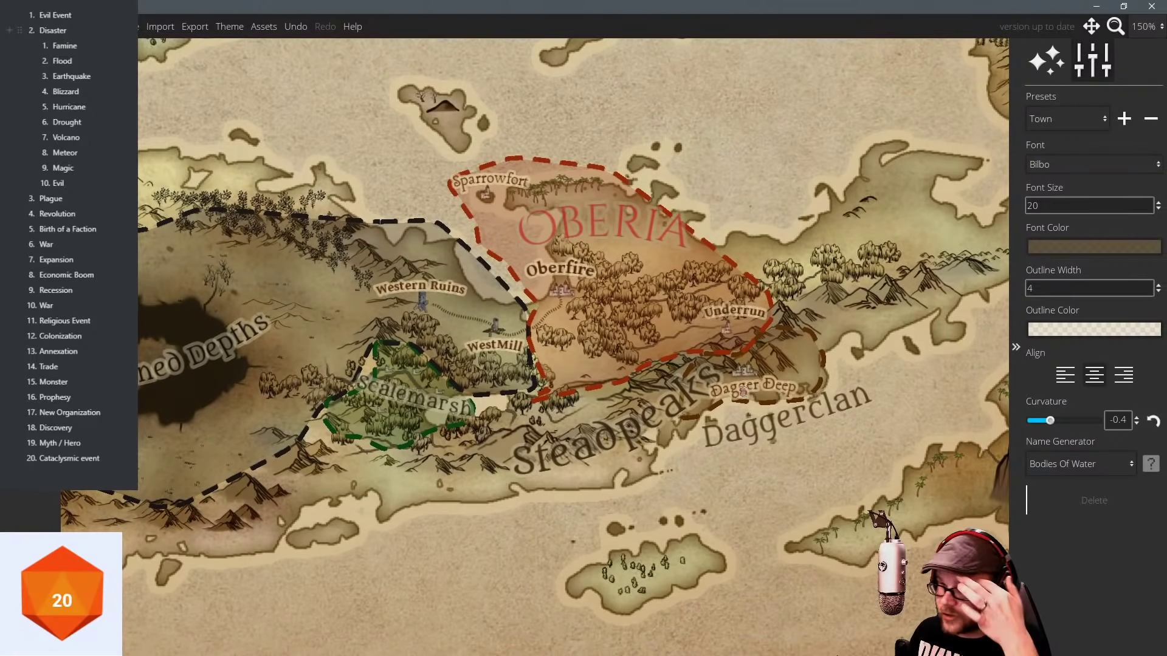
left_click_drag(573, 319, 669, 324)
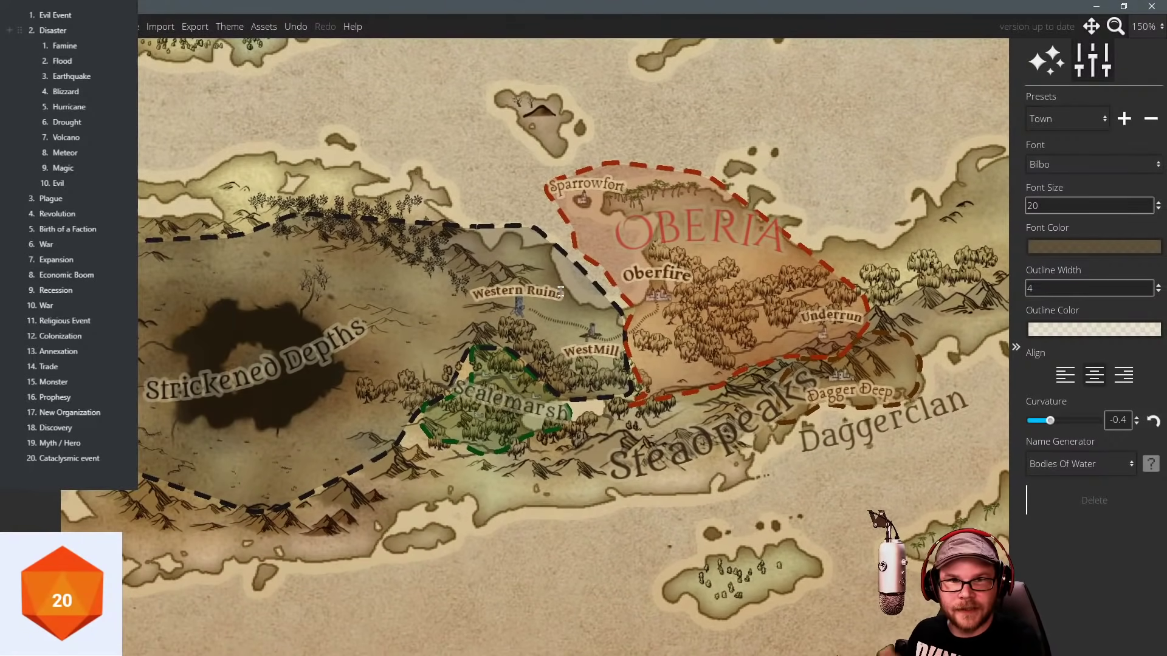
scroll(560, 292, "down", 2)
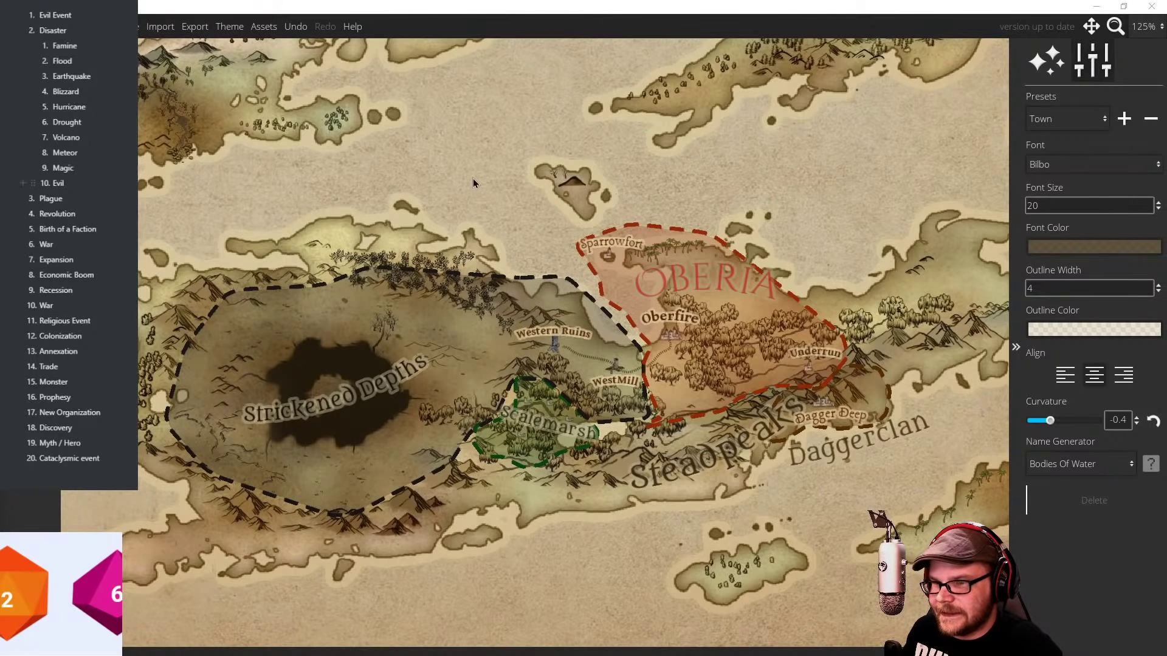
left_click_drag(473, 178, 470, 141)
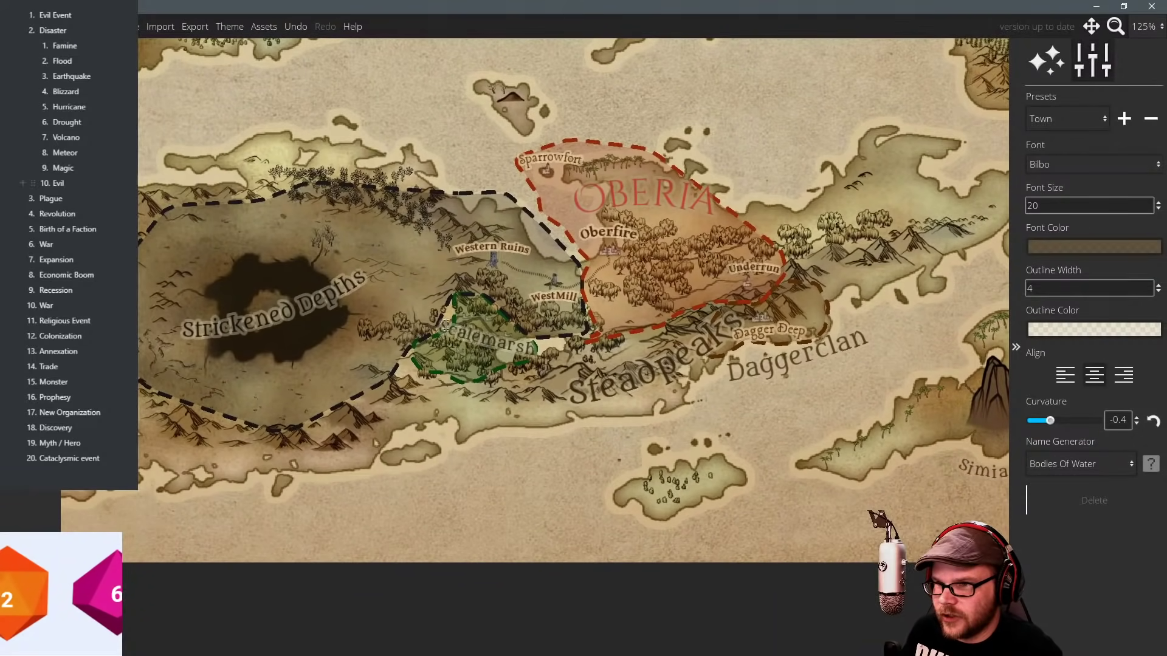
left_click_drag(367, 223, 389, 202)
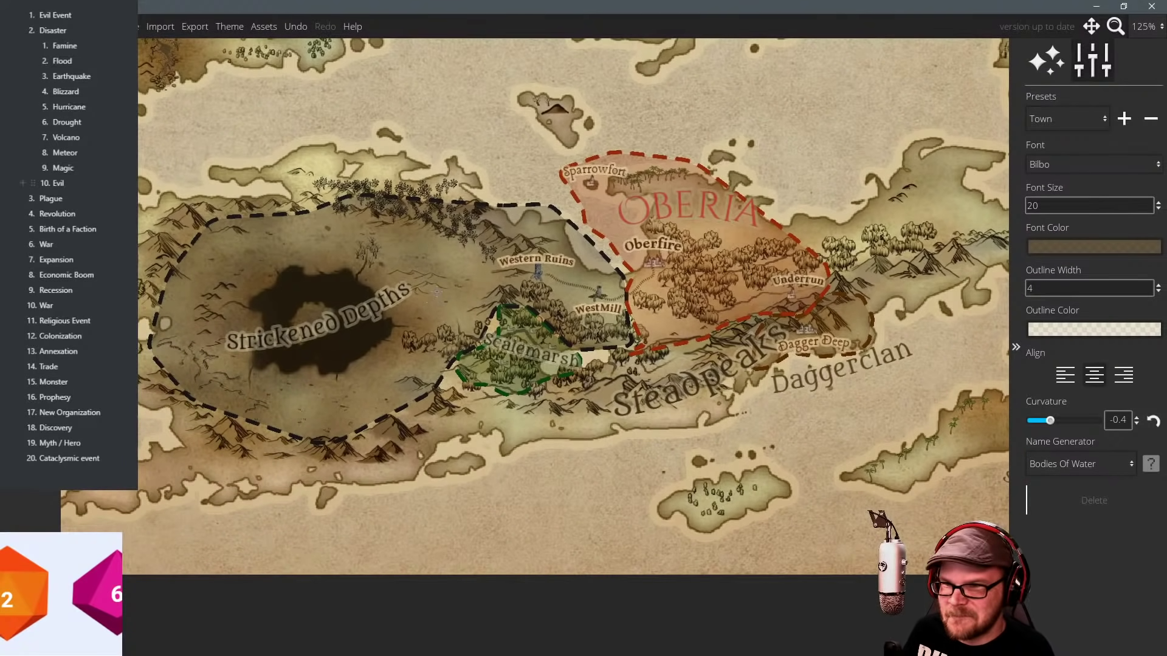
Paint land over the pale gap between Scalemarsh and Oberia's southwestern corner with the landmass brush.
scroll(437, 292, "up", 5)
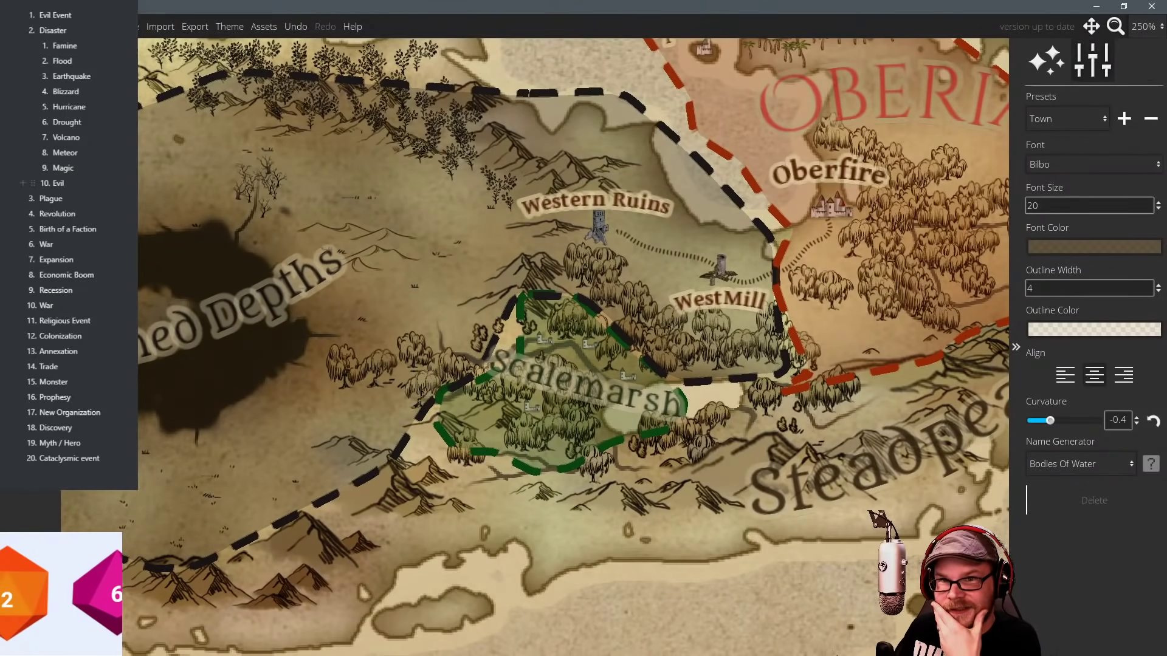
key("Escape")
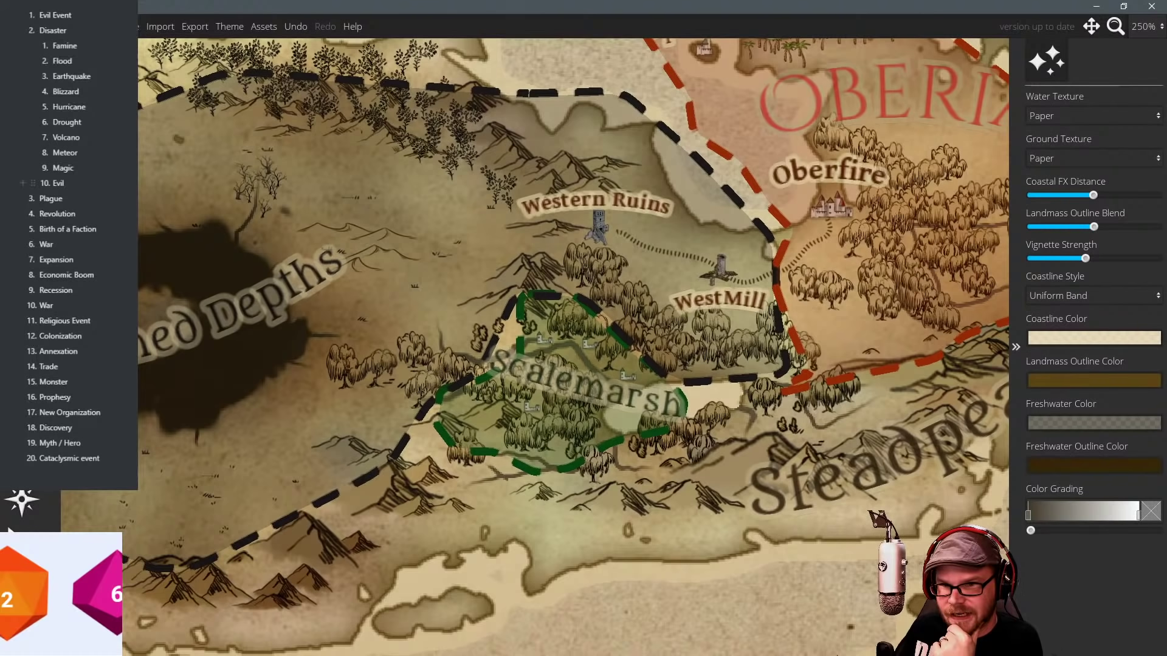
key("e")
key("bracketleft")
key("bracketleft")
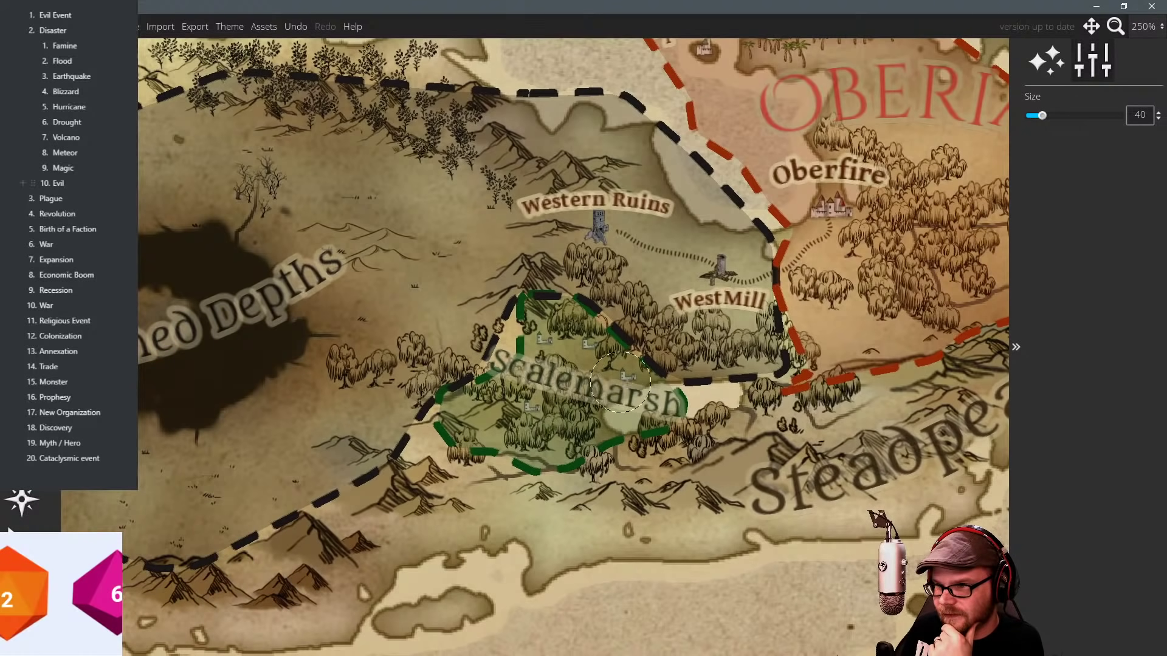
left_click(23, 212)
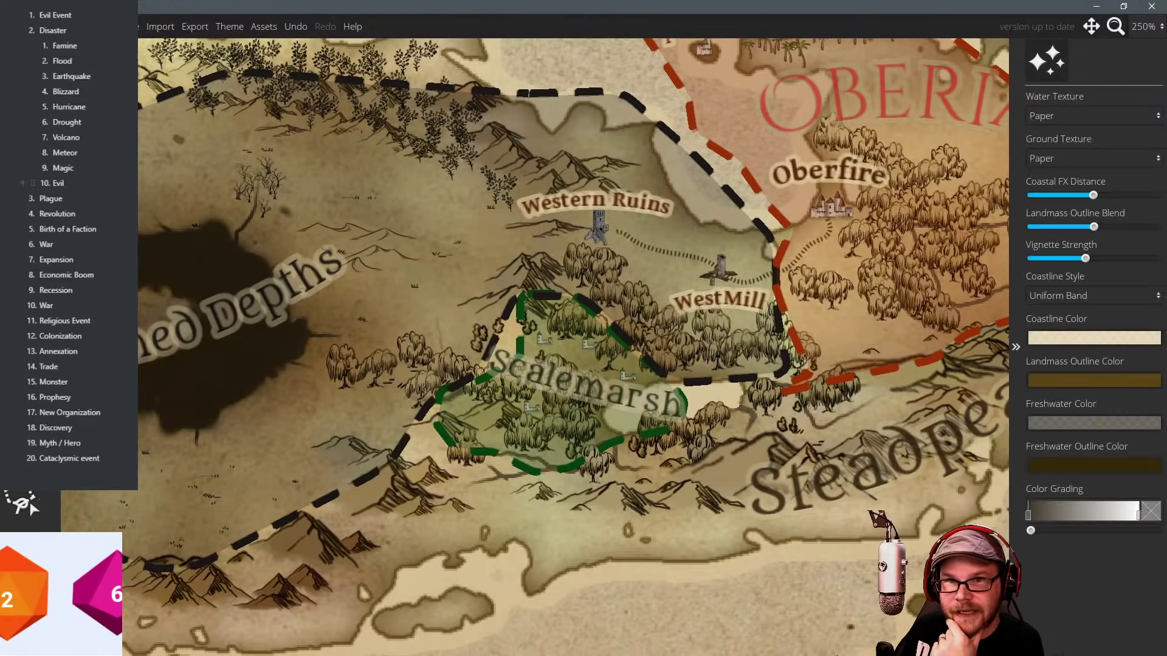
left_click(22, 146)
mouse_move(667, 398)
left_mouse_down()
mouse_move(644, 404)
mouse_move(692, 399)
left_mouse_up()
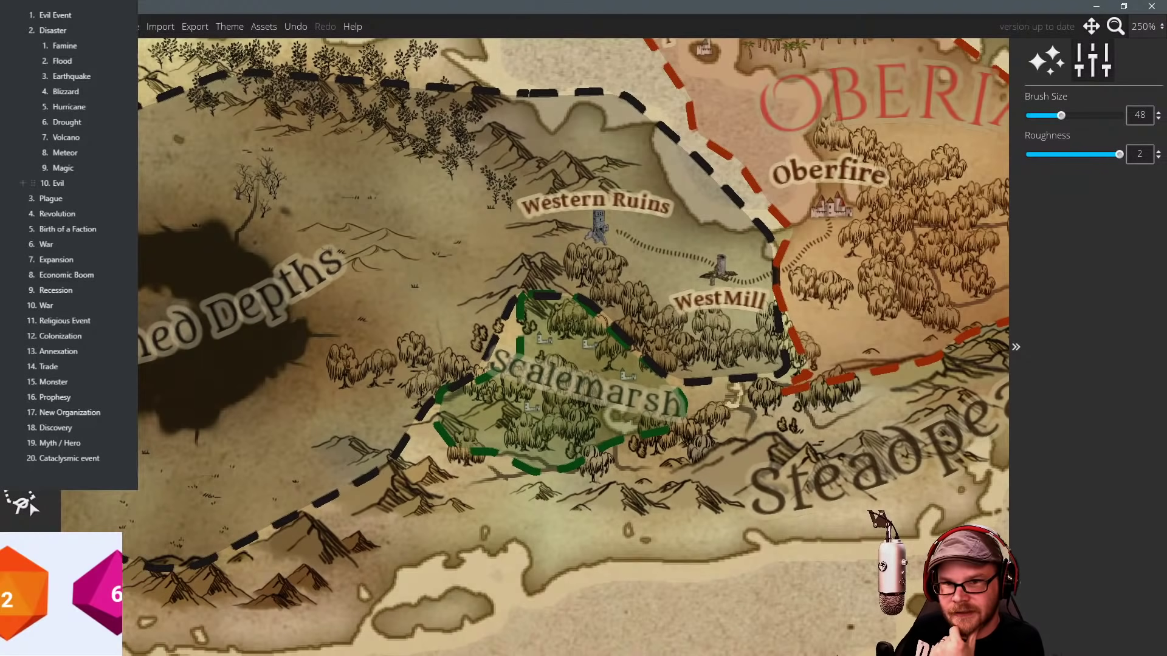
Erase most of the trees inside Scalemarsh and in the forest between Western Ruins and WestMill with a size 2 symbol eraser.
left_click(22, 146)
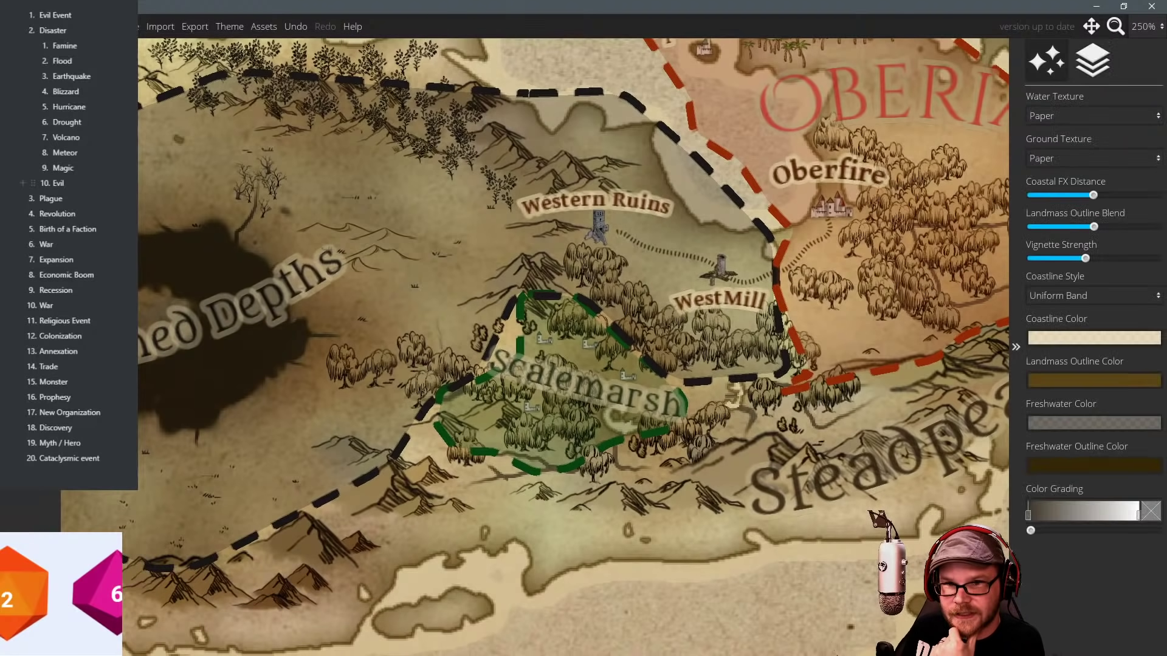
left_click(23, 237)
mouse_move(566, 327)
left_mouse_down()
mouse_move(638, 337)
mouse_move(676, 390)
mouse_move(643, 420)
mouse_move(553, 405)
mouse_move(551, 394)
mouse_move(507, 406)
mouse_move(386, 377)
mouse_move(507, 382)
mouse_move(523, 367)
mouse_move(472, 343)
left_mouse_up()
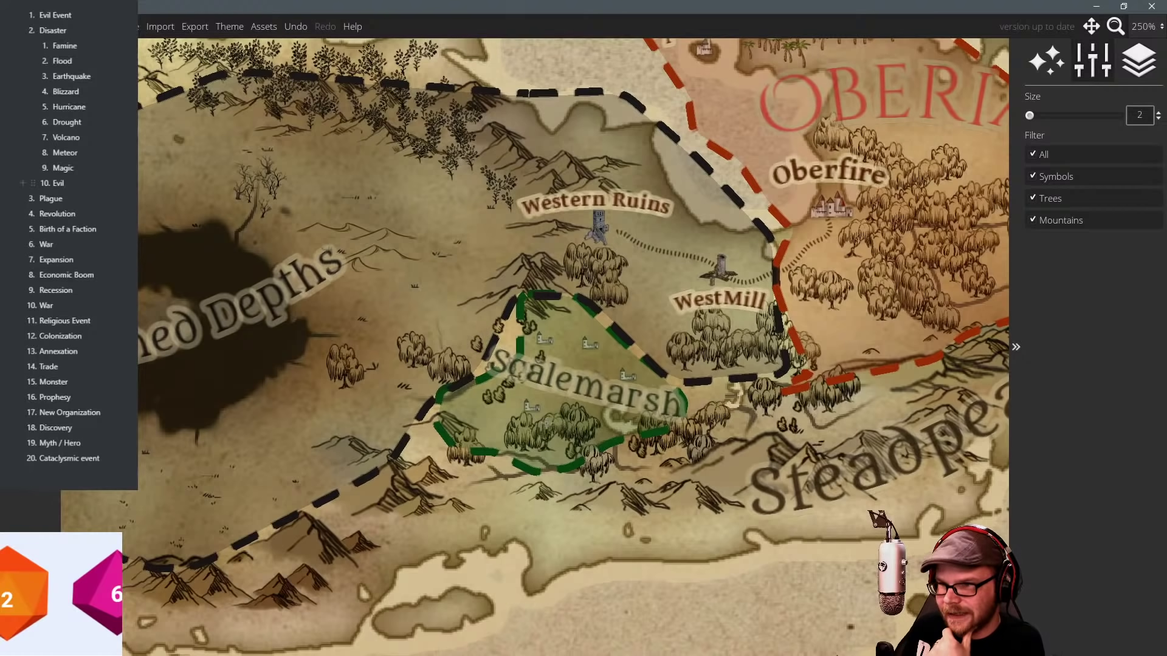
mouse_move(548, 424)
left_mouse_down()
mouse_move(537, 437)
mouse_move(517, 431)
left_mouse_up()
mouse_move(754, 331)
left_mouse_down()
mouse_move(516, 392)
mouse_move(550, 398)
left_mouse_up()
key("Right")
key("Up")
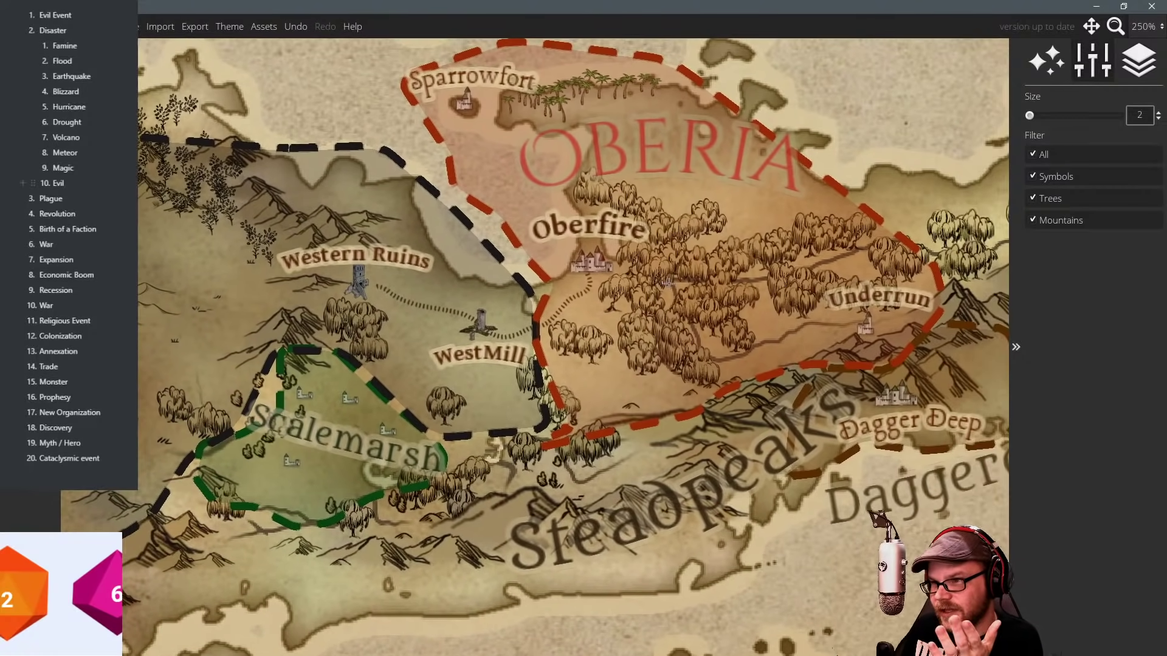
key("Left")
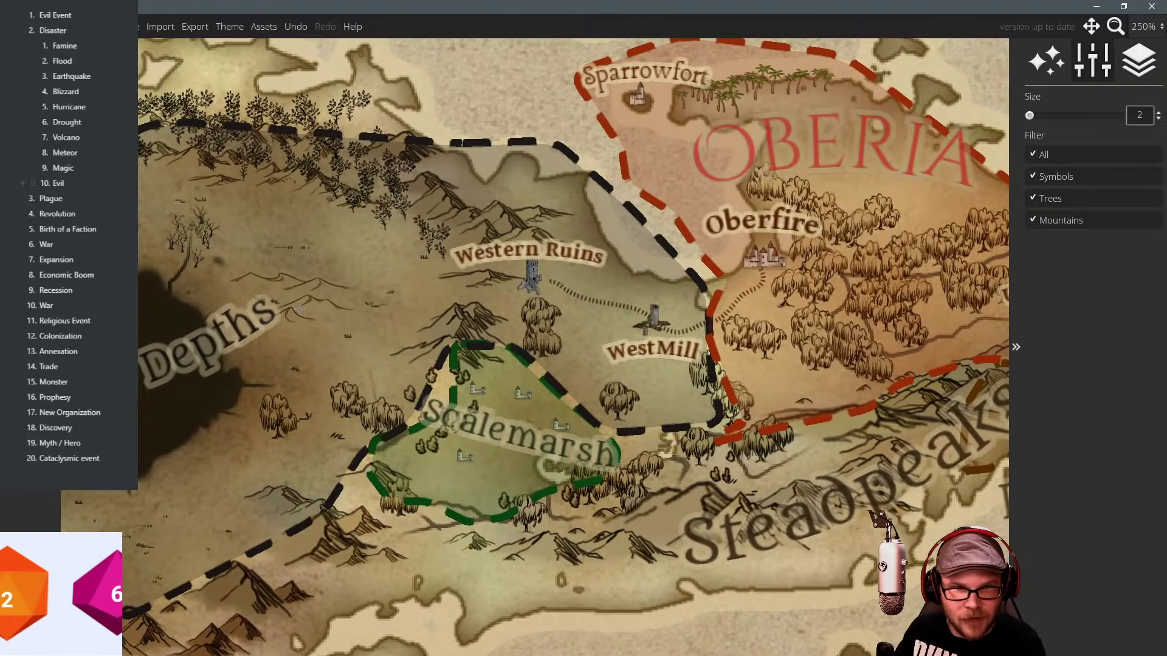
Switch the symbol set to Dead Trees Colored and place the first dead trees at scale 10 around Scalemarsh's settlements.
left_click(45, 183)
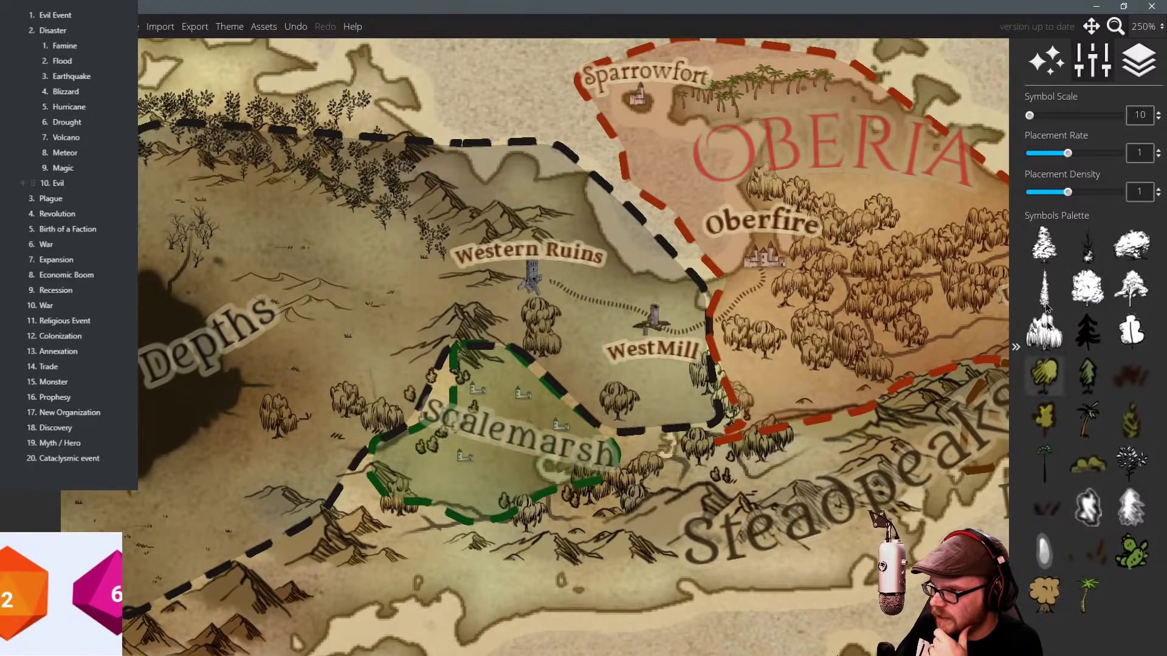
left_click(46, 237)
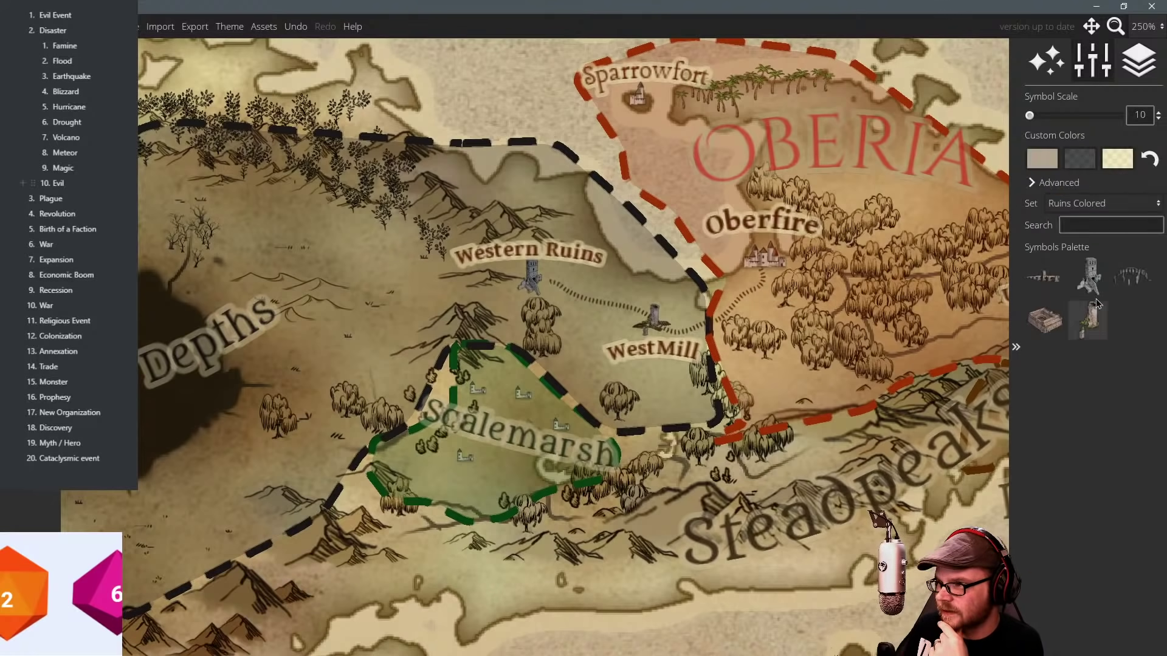
left_click(1069, 205)
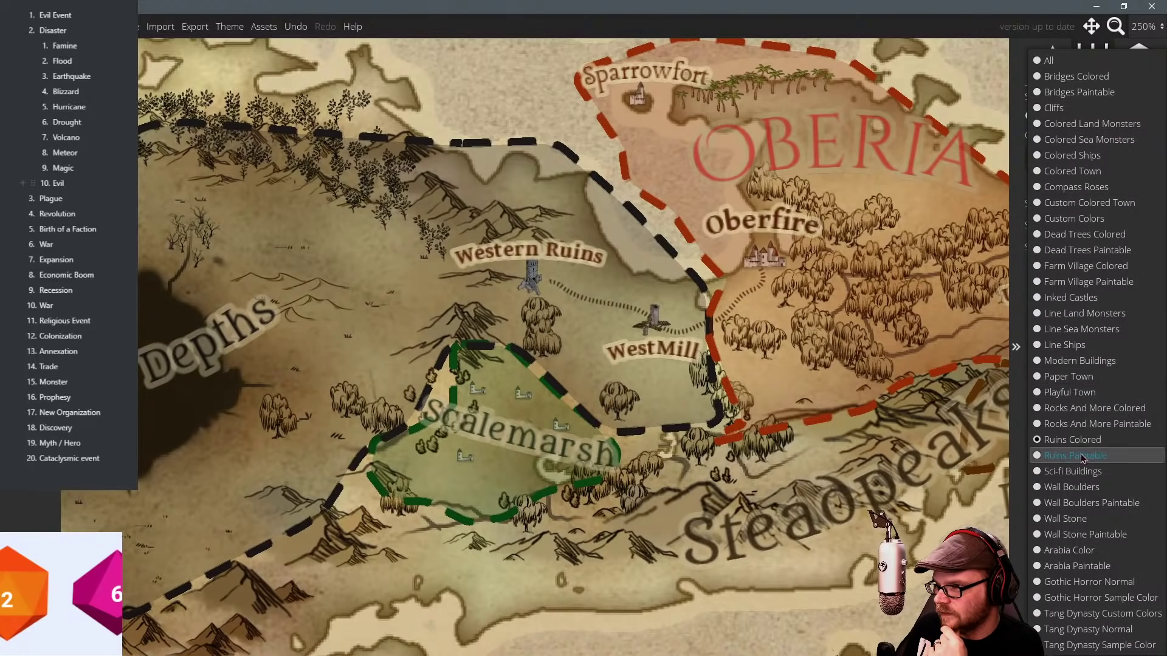
left_click(1070, 241)
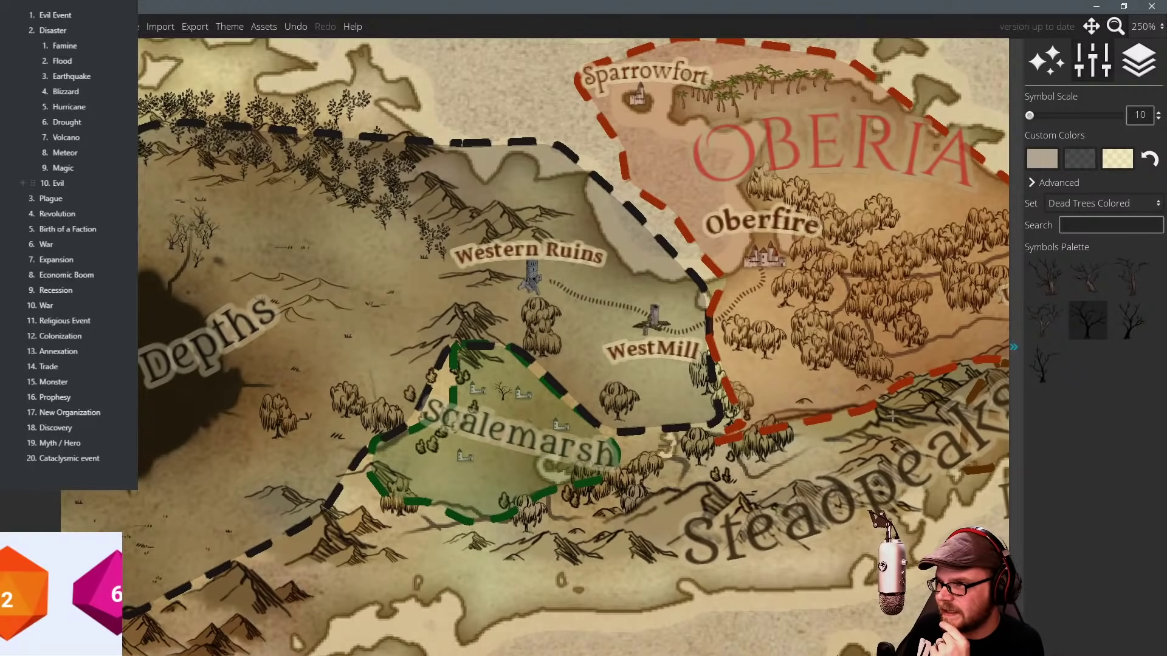
left_click(541, 411)
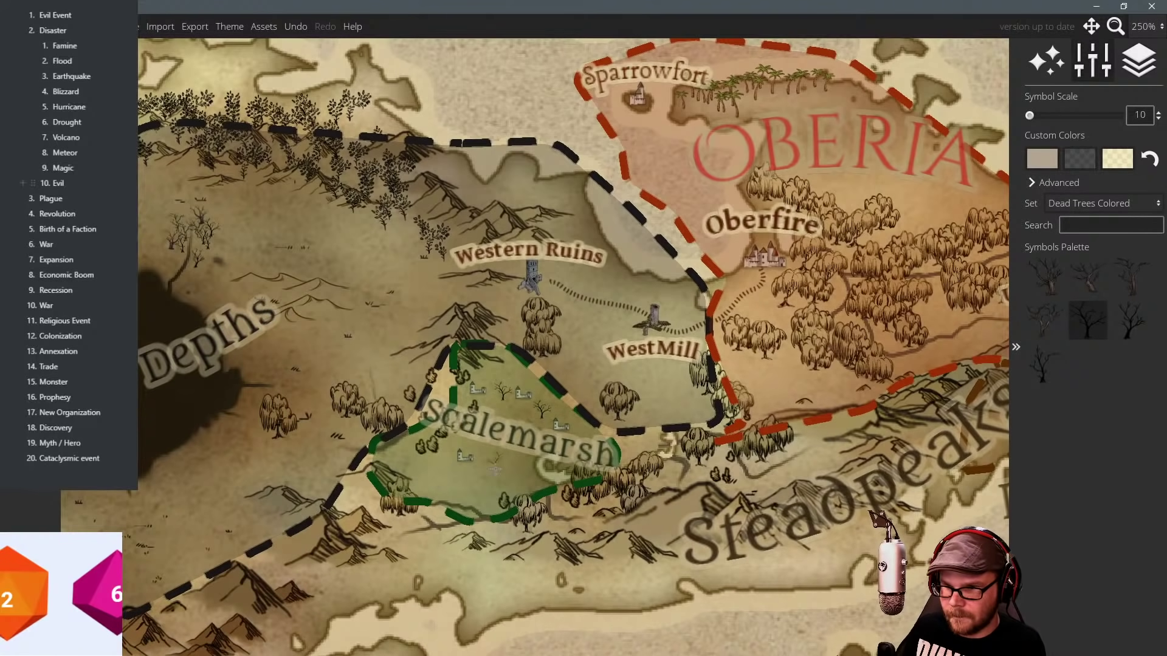
left_click(495, 463)
Fill the rest of Scalemarsh's green territory with several different dead tree variants.
left_click(1045, 320)
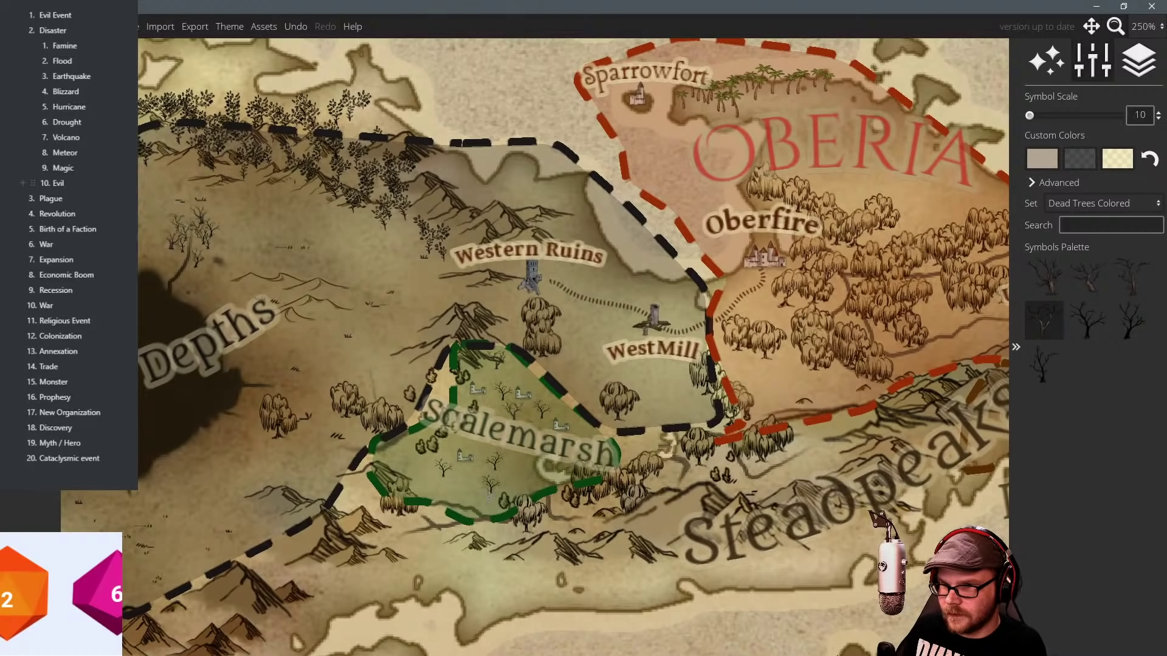
left_click(1086, 320)
left_click(488, 405)
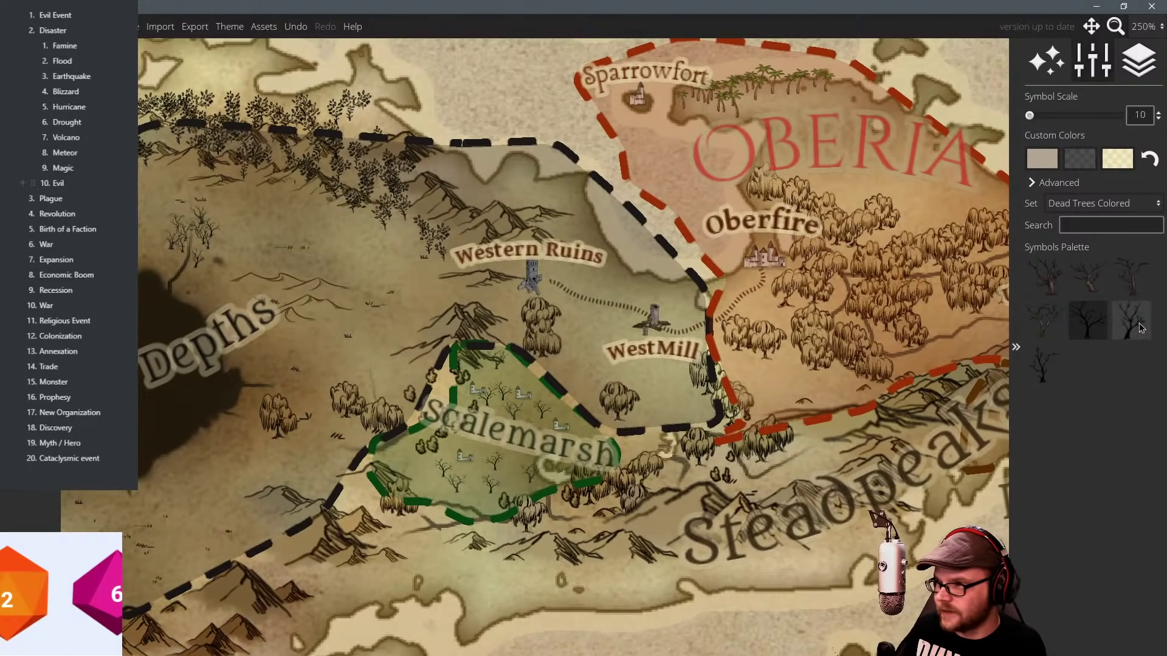
left_click(1139, 324)
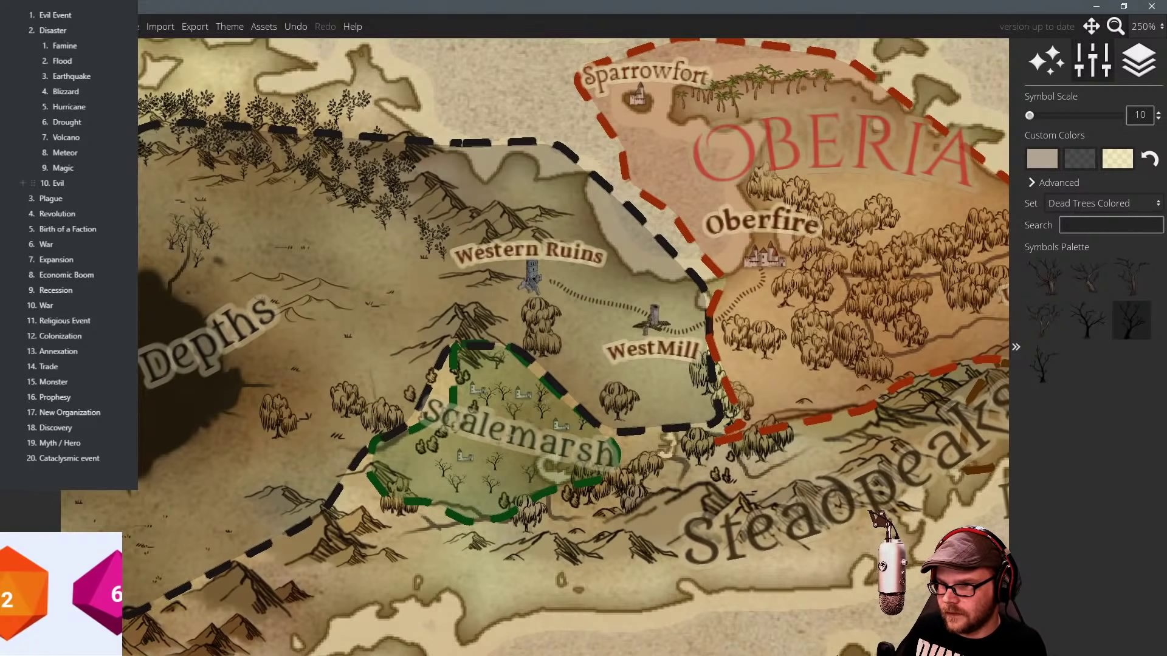
left_click(1131, 276)
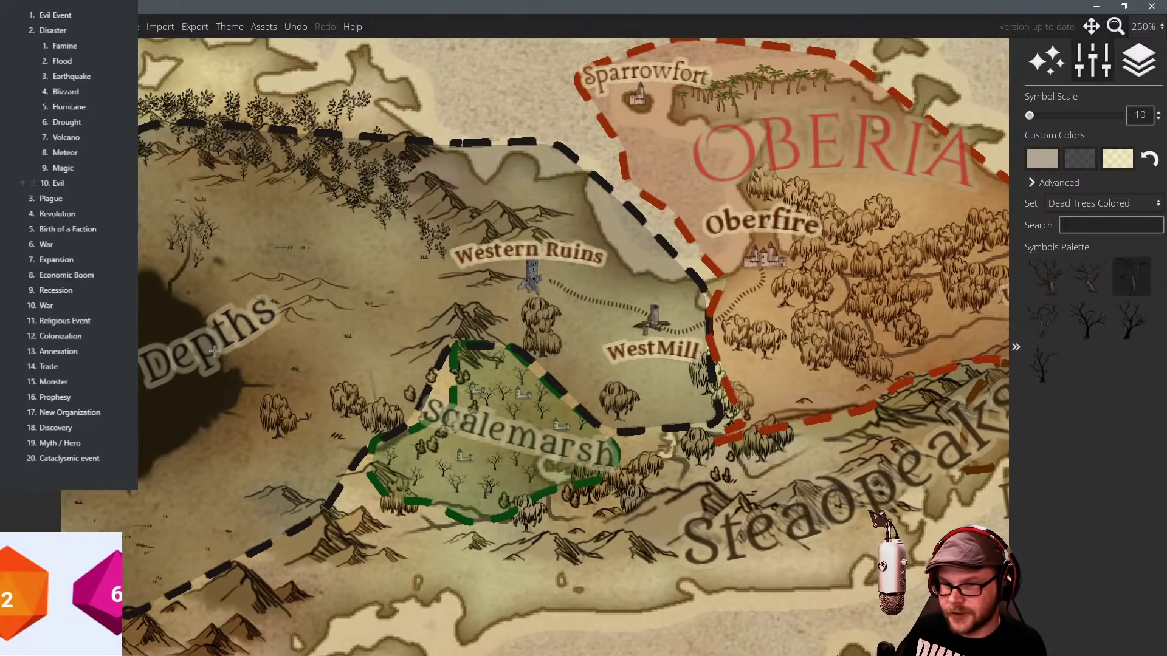
Erase Scalemarsh's settlement symbols with the size 2 symbol eraser, leaving only the easternmost one.
left_click(30, 243)
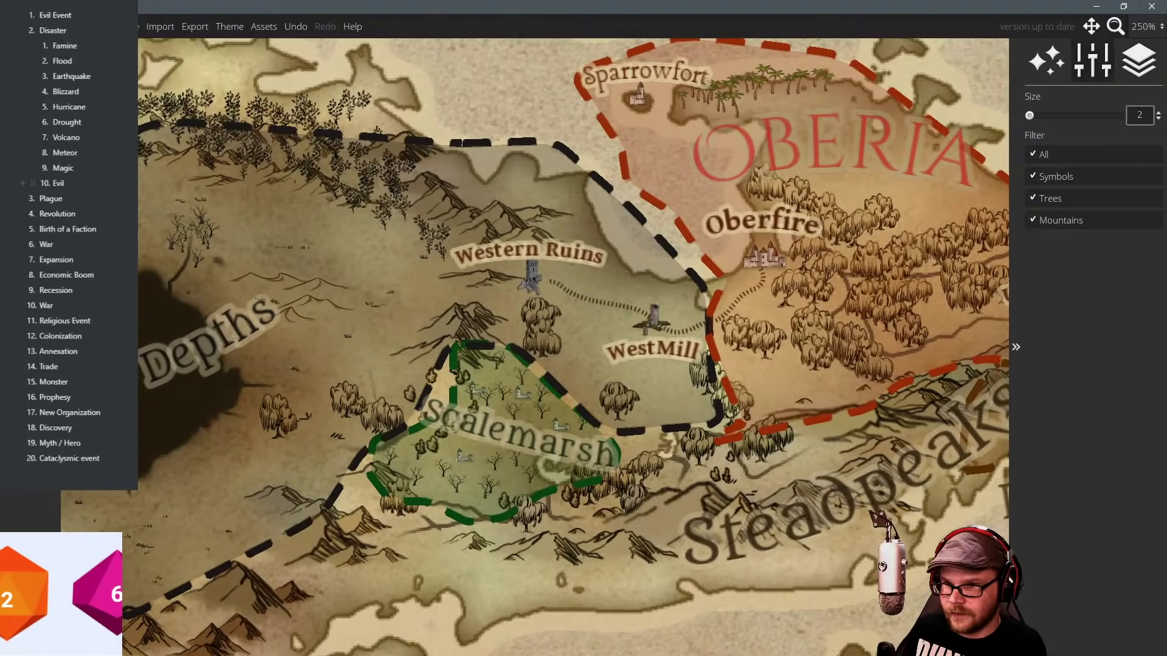
left_click(465, 456)
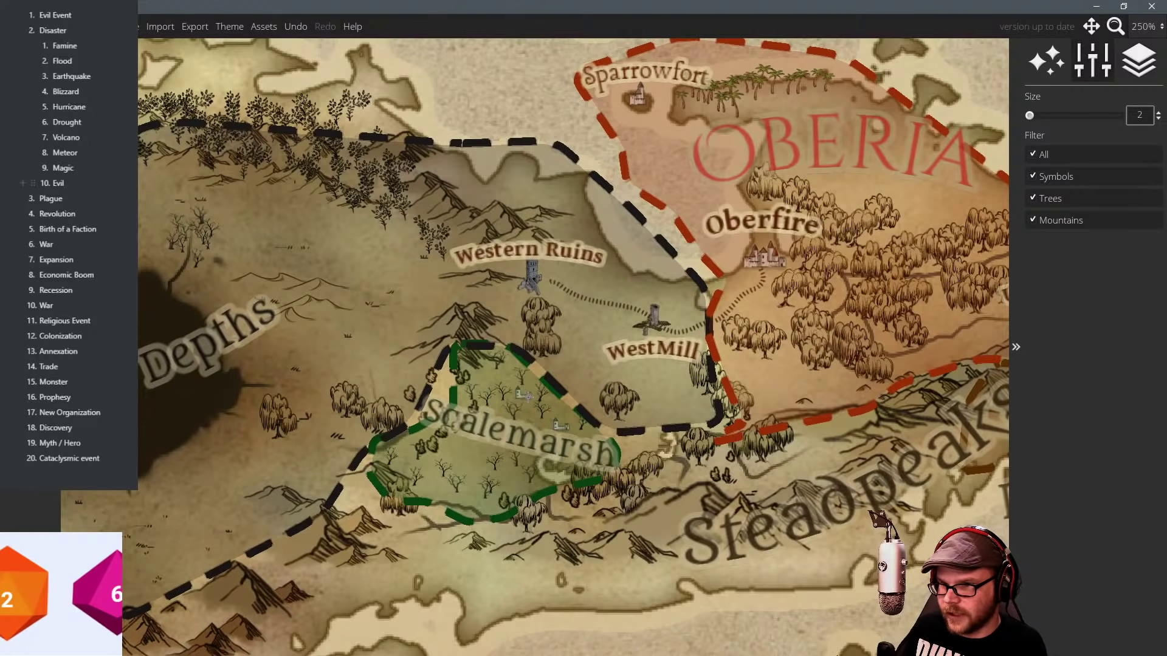
left_click(30, 244)
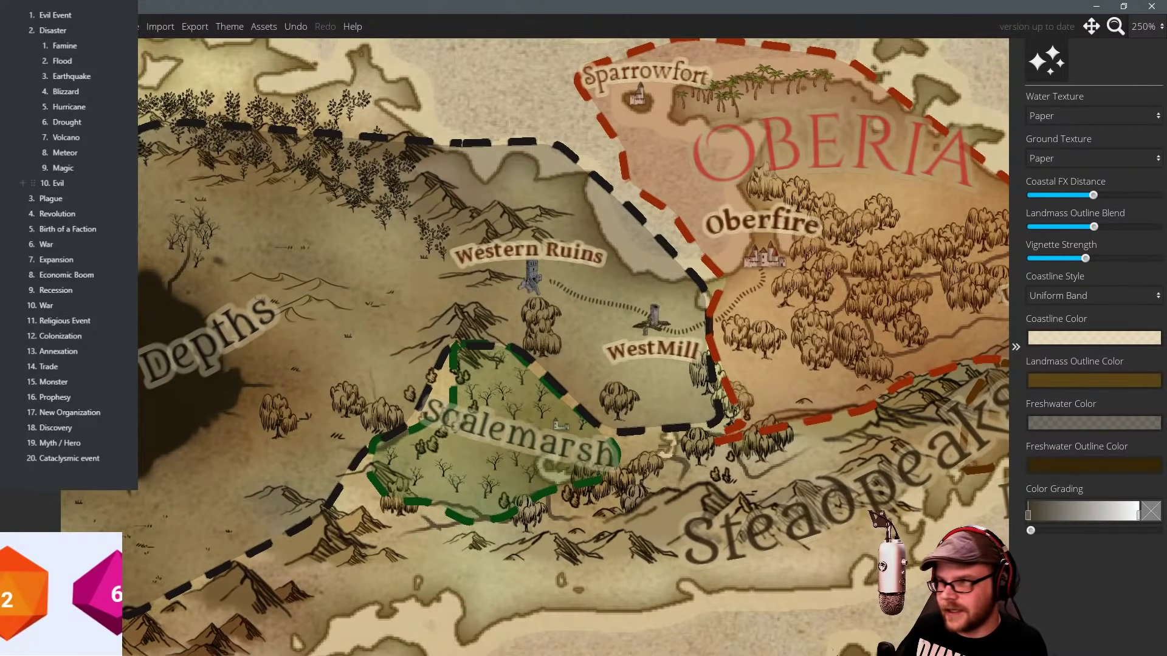
Select Scalemarsh's green territory and pull its northern and western border points inward toward the remaining eastern settlement.
left_click(31, 243)
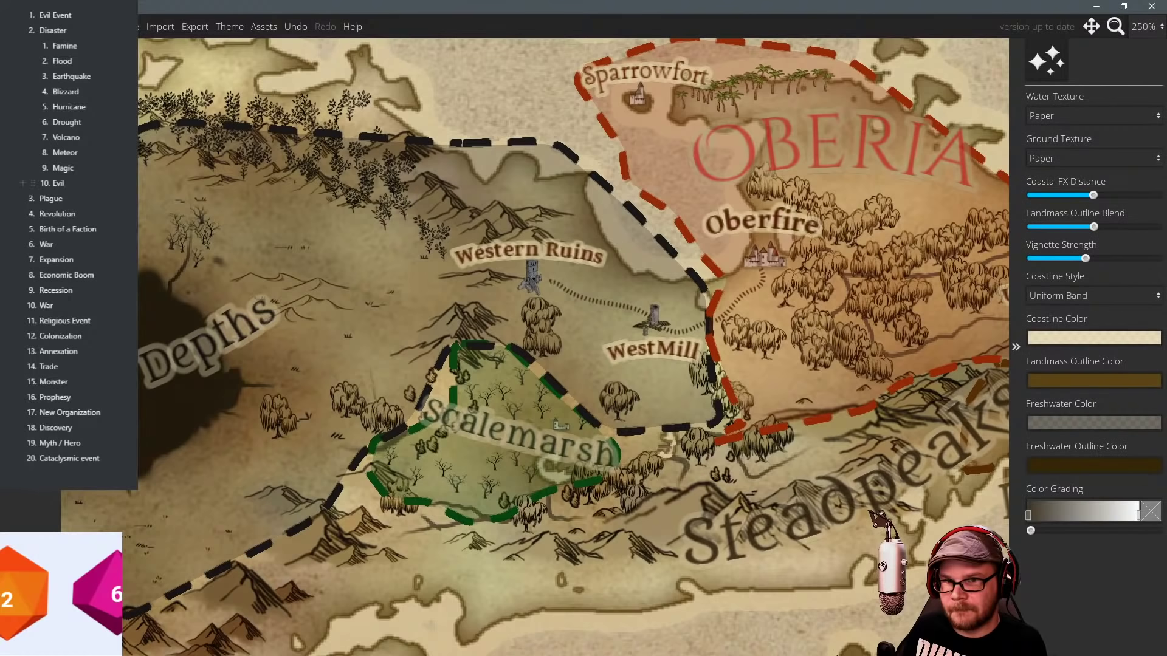
left_click(538, 408)
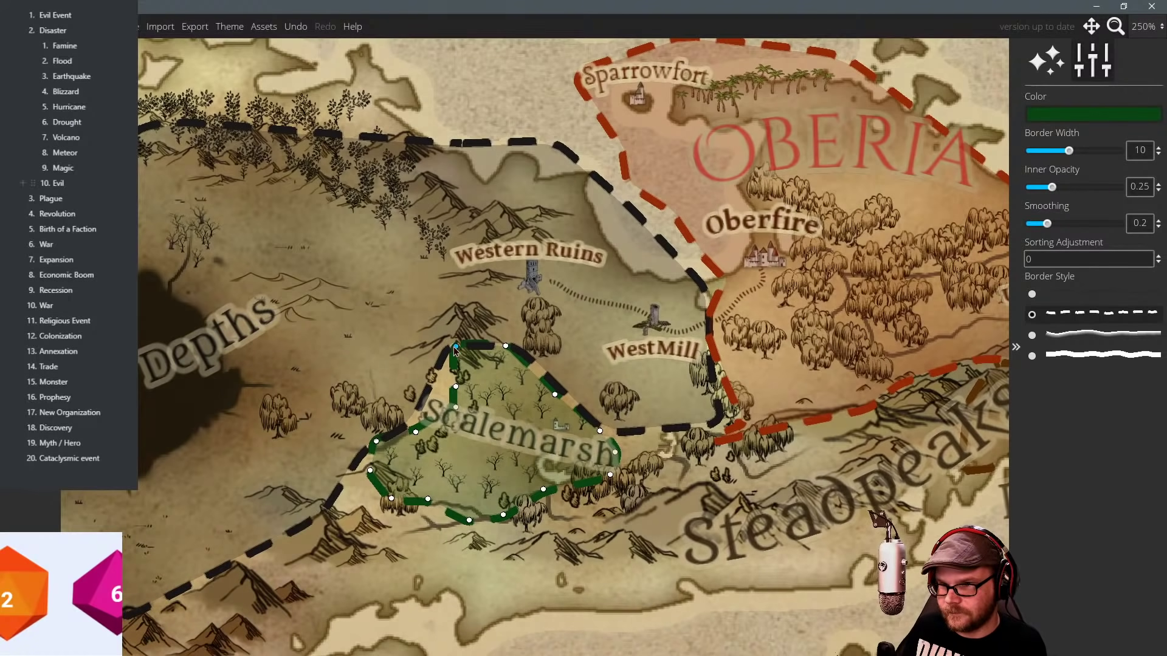
left_click_drag(456, 347, 511, 389)
left_click_drag(506, 347, 555, 391)
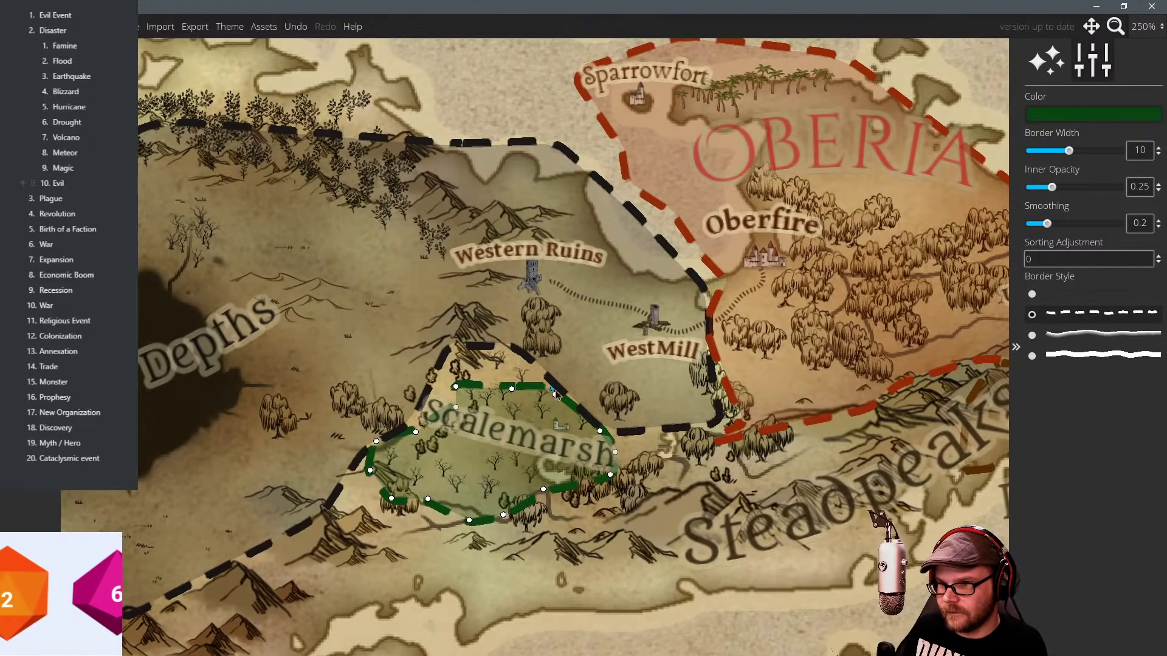
left_click_drag(456, 387, 530, 395)
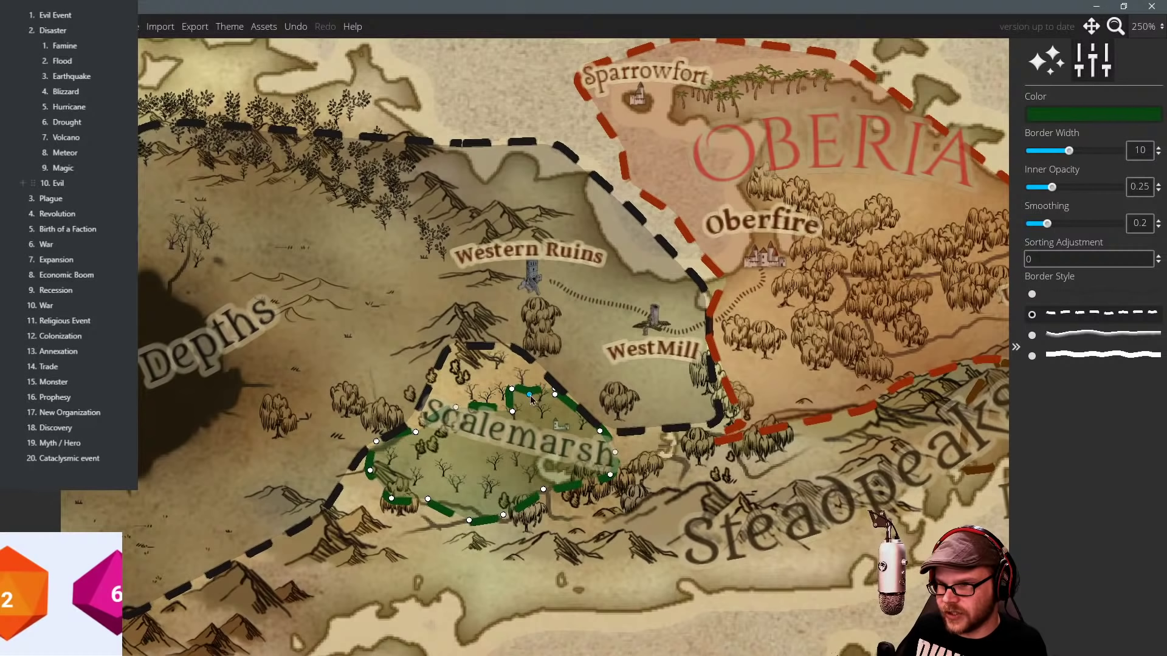
left_click_drag(456, 408, 520, 438)
left_click_drag(416, 433, 501, 469)
left_click_drag(376, 442, 491, 474)
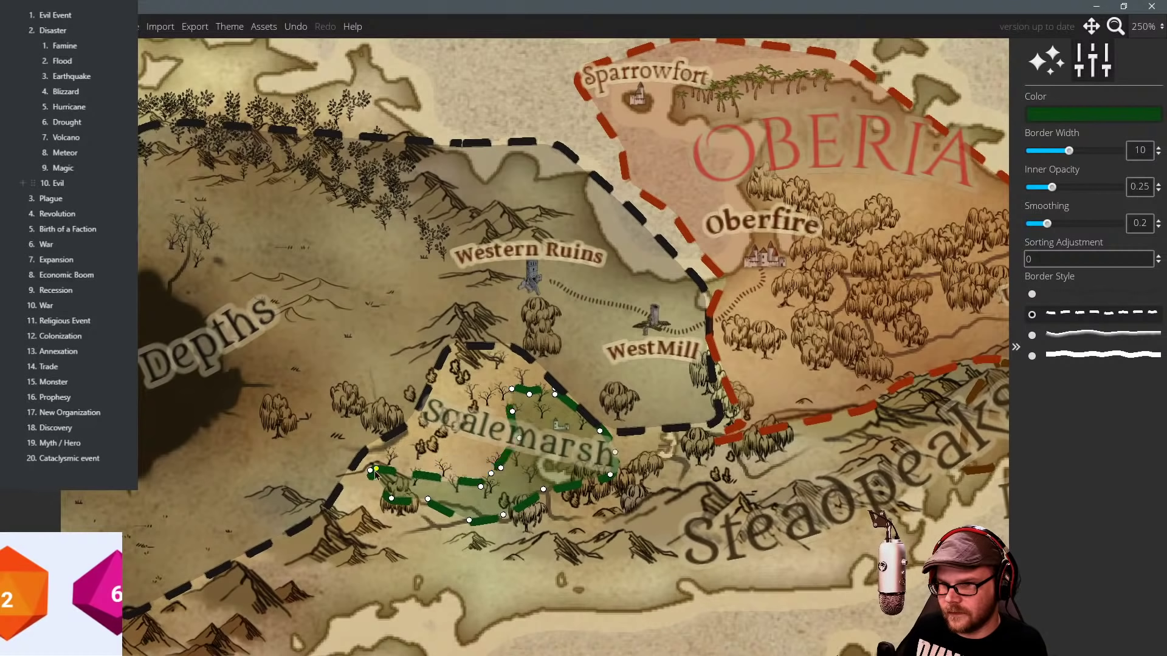
Pull the southwestern points of the green border inward so the territory covers only Scalemarsh's eastern part.
left_click_drag(388, 479, 493, 492)
left_click_drag(393, 499, 501, 497)
key("ctrl+z")
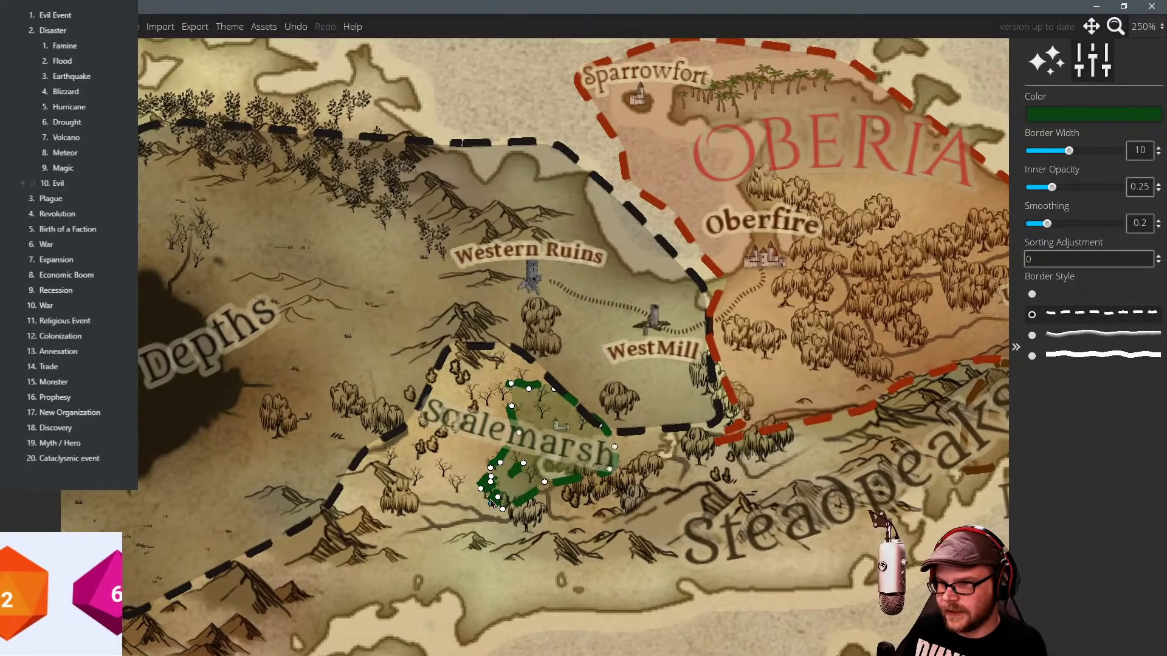
left_click_drag(490, 502, 498, 465)
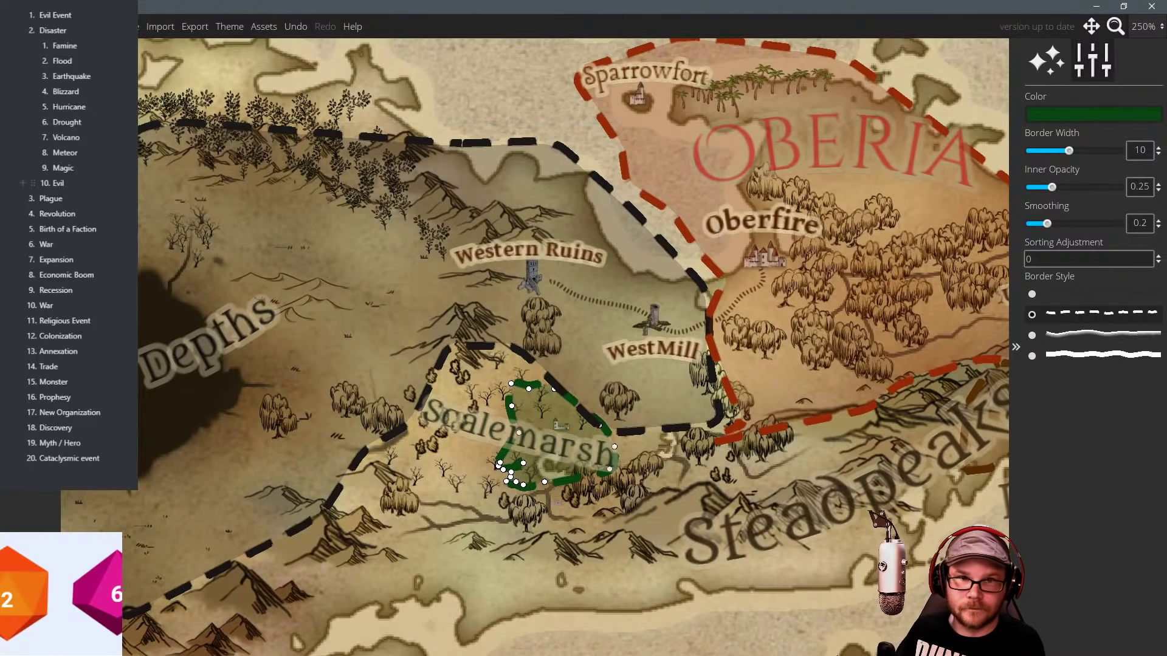
left_click_drag(523, 464, 505, 471)
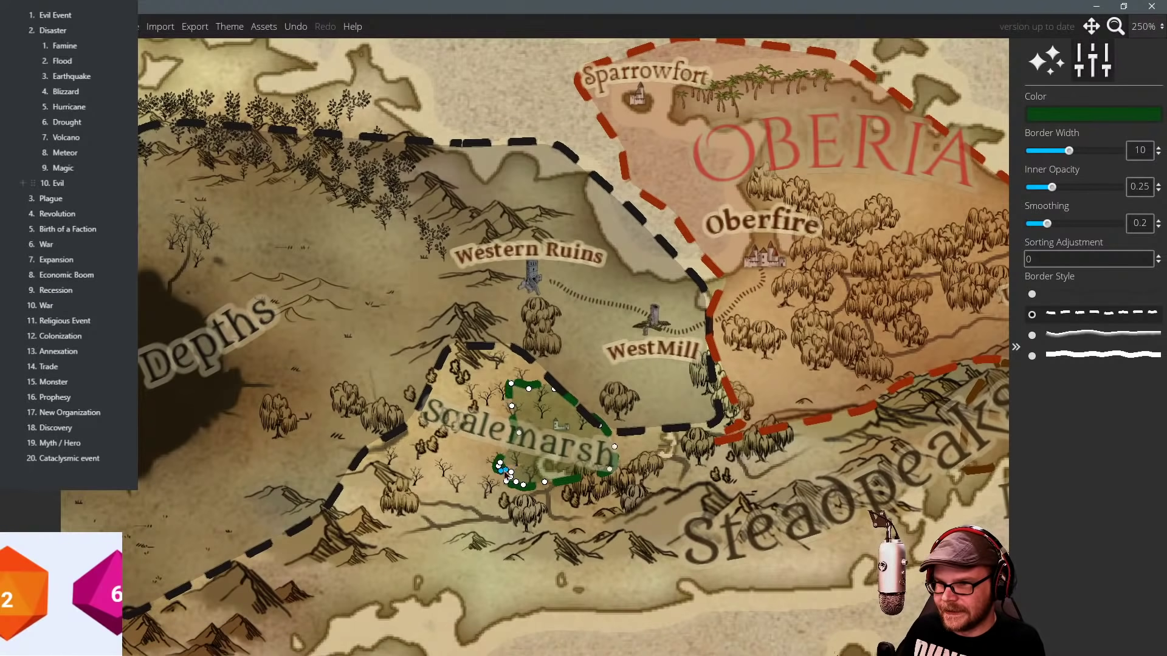
Roll the twenty-sided die to pick the next world event.
left_click_drag(530, 358, 468, 363)
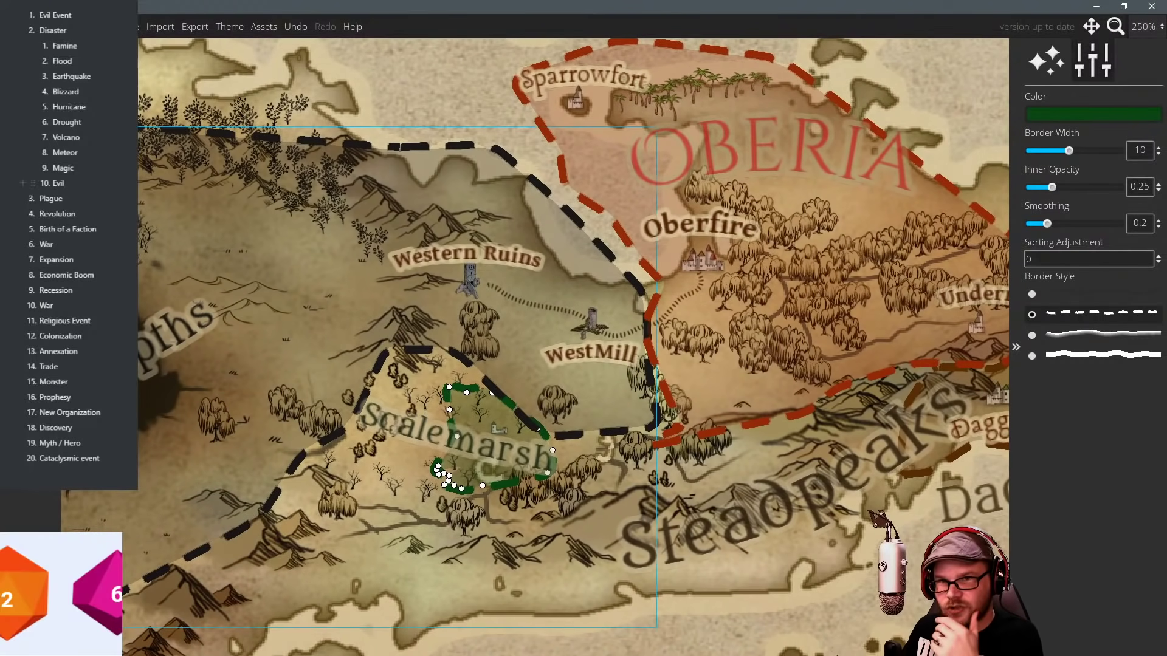
left_click_drag(540, 93, 510, 213)
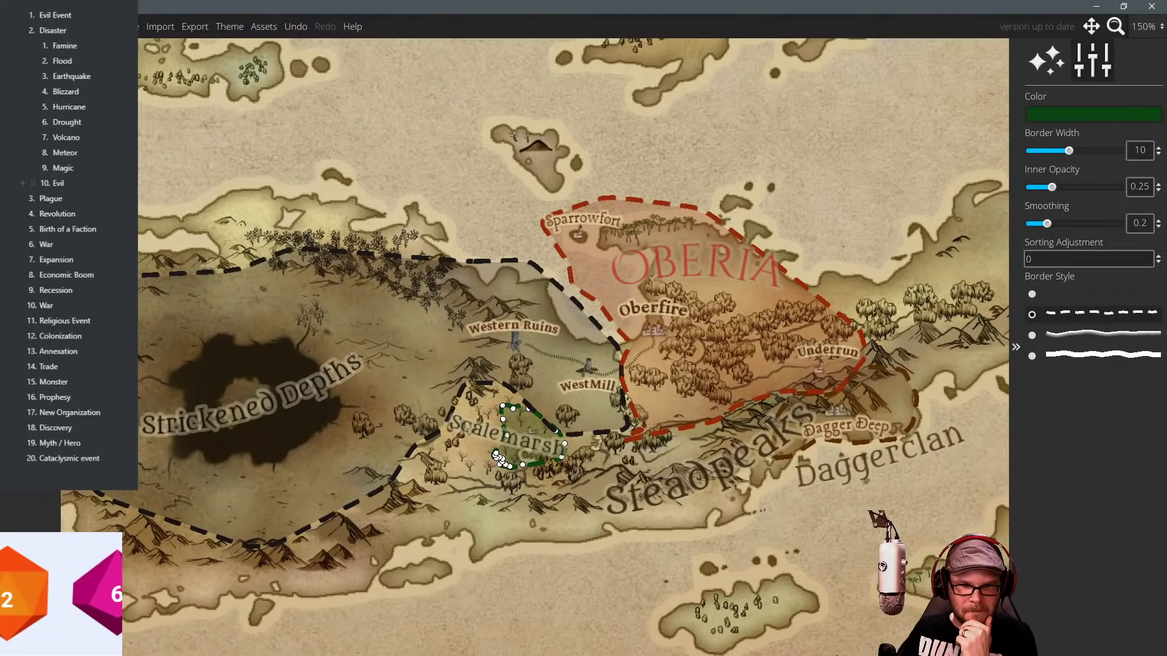
left_click(79, 621)
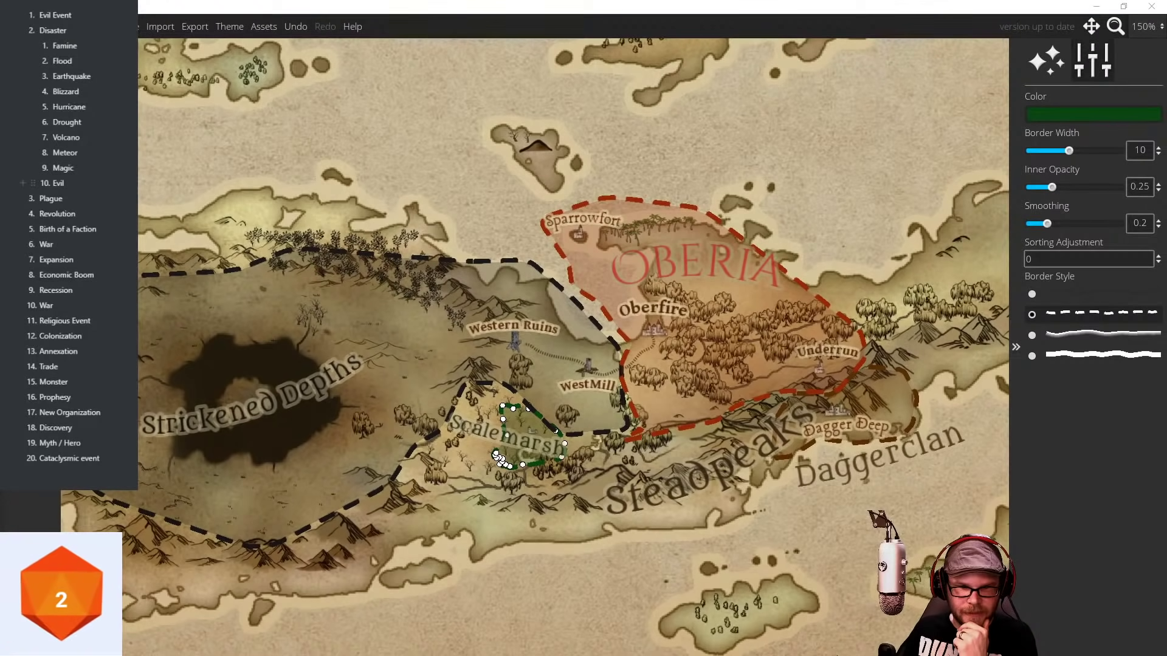
left_click(77, 654)
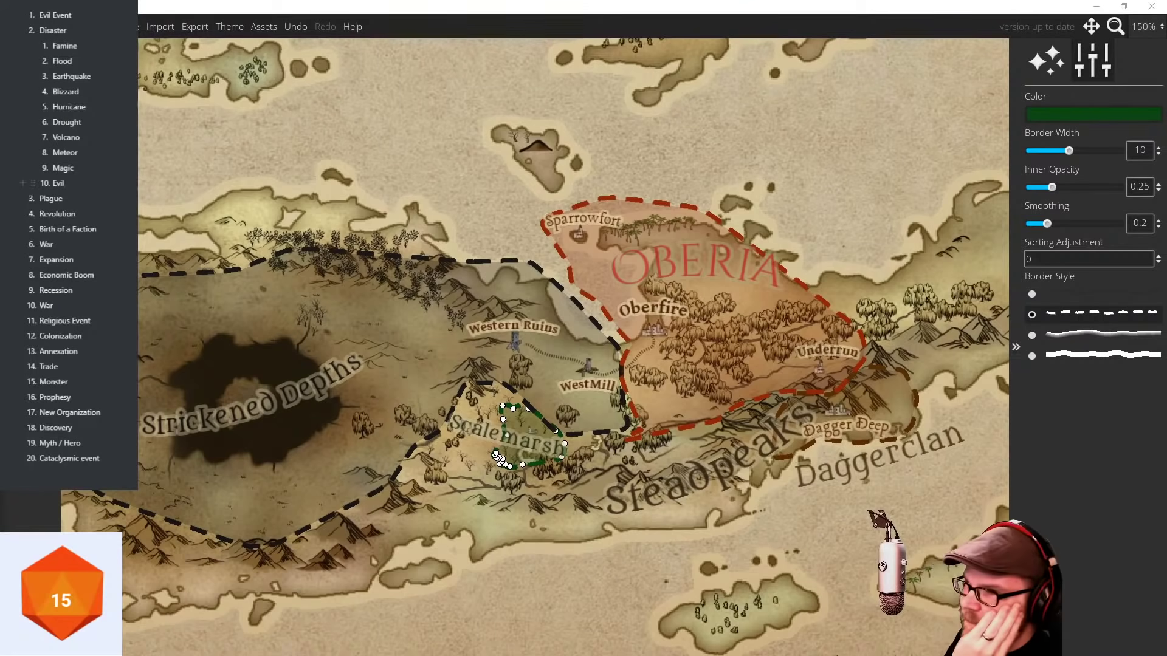
Deselect the Scalemarsh territory and set the symbol placement tool to show the All symbol set.
left_click_drag(434, 156, 475, 90)
left_click_drag(378, 134, 403, 150)
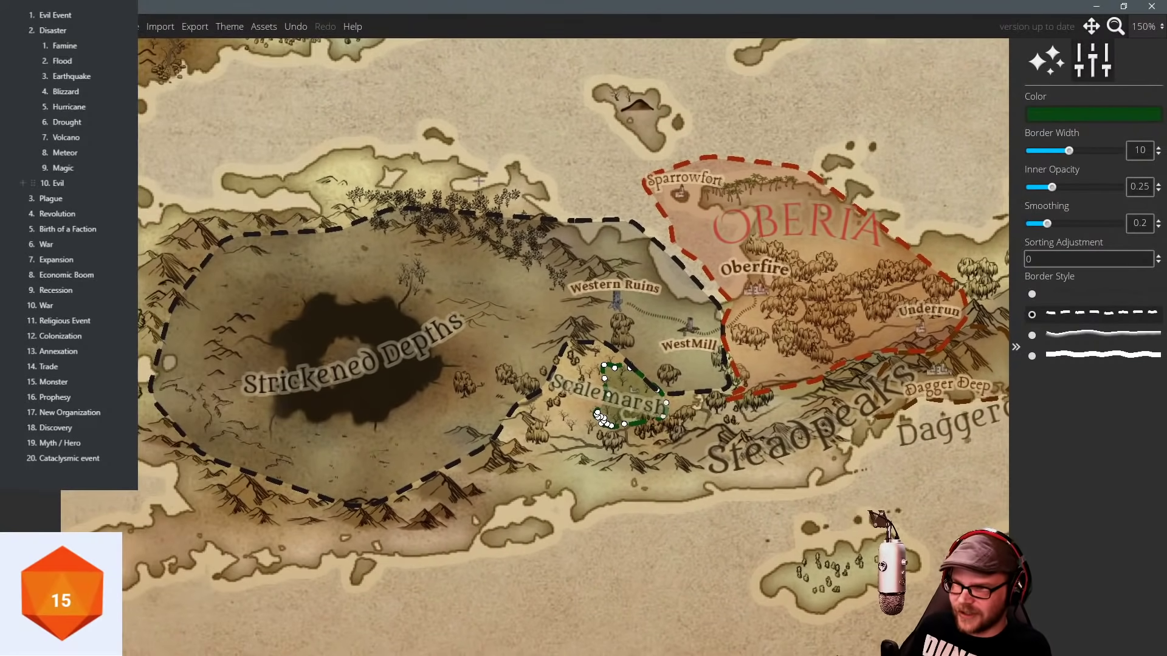
scroll(478, 182, "down", 3)
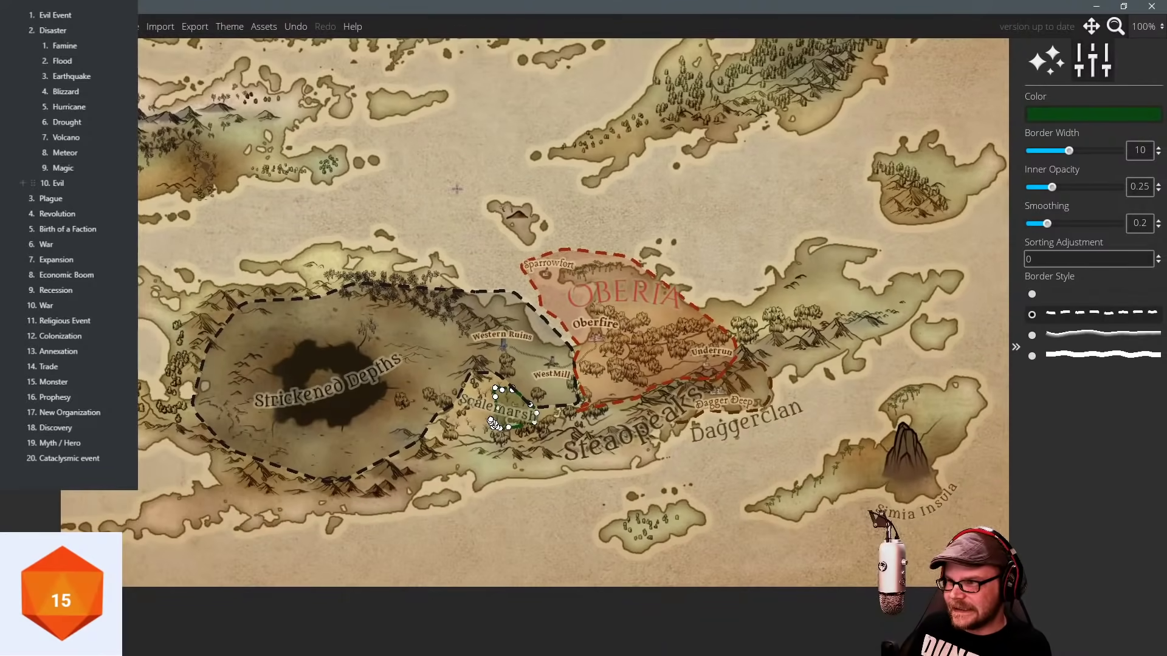
scroll(448, 190, "up", 3)
scroll(369, 176, "down", 2)
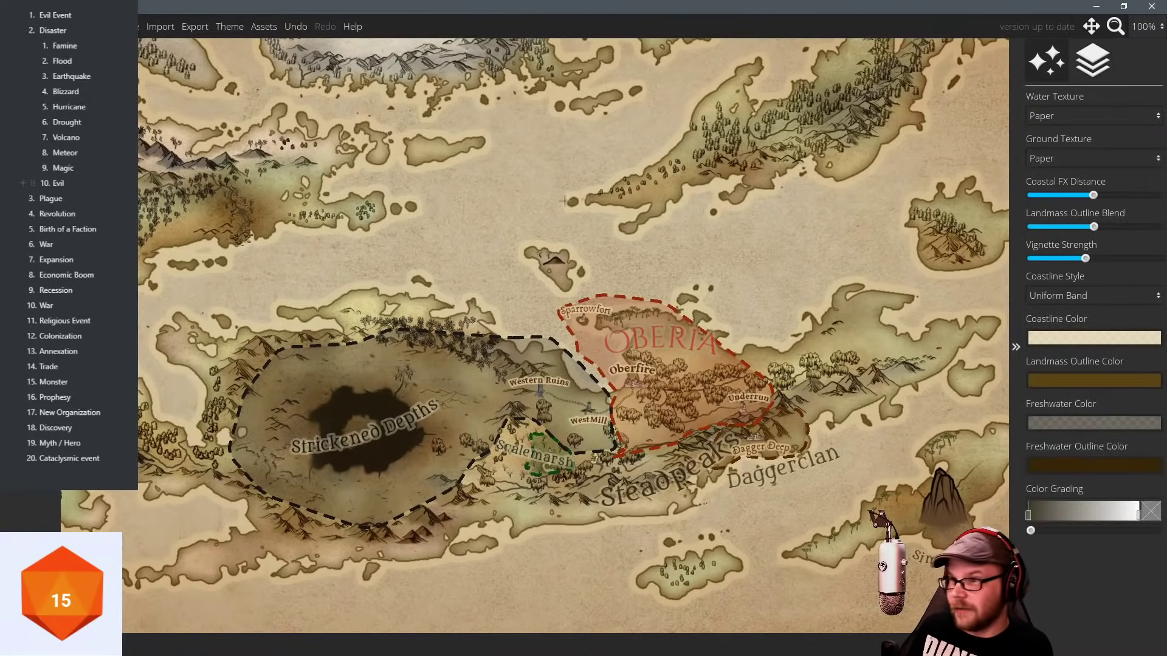
left_click(31, 377)
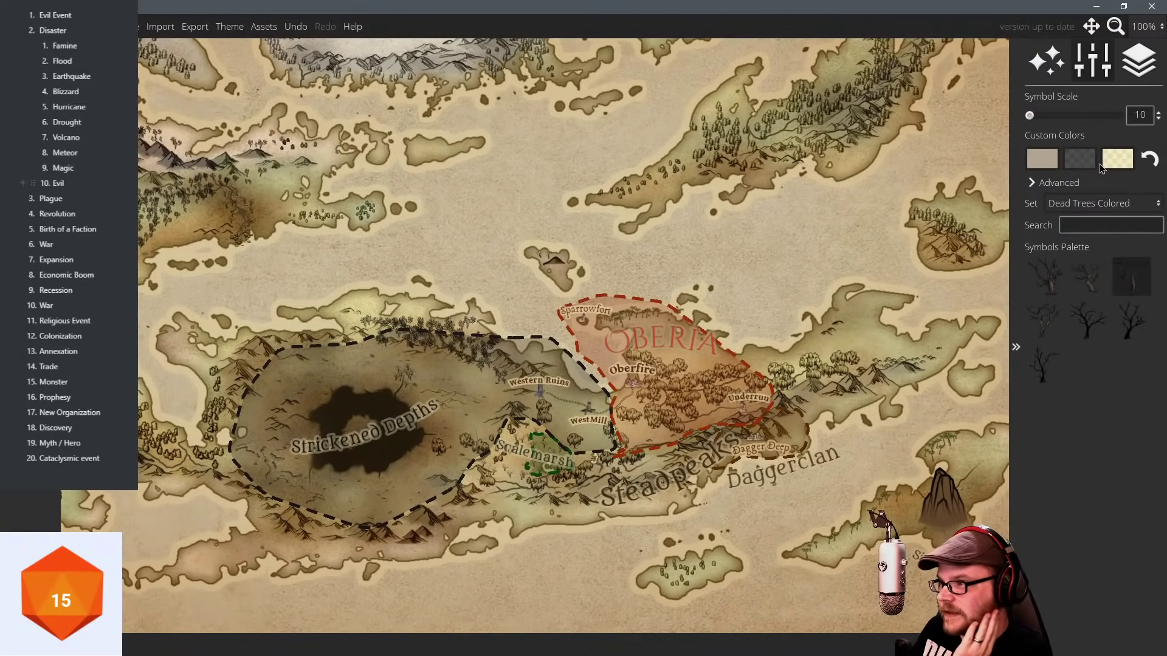
left_click(1086, 205)
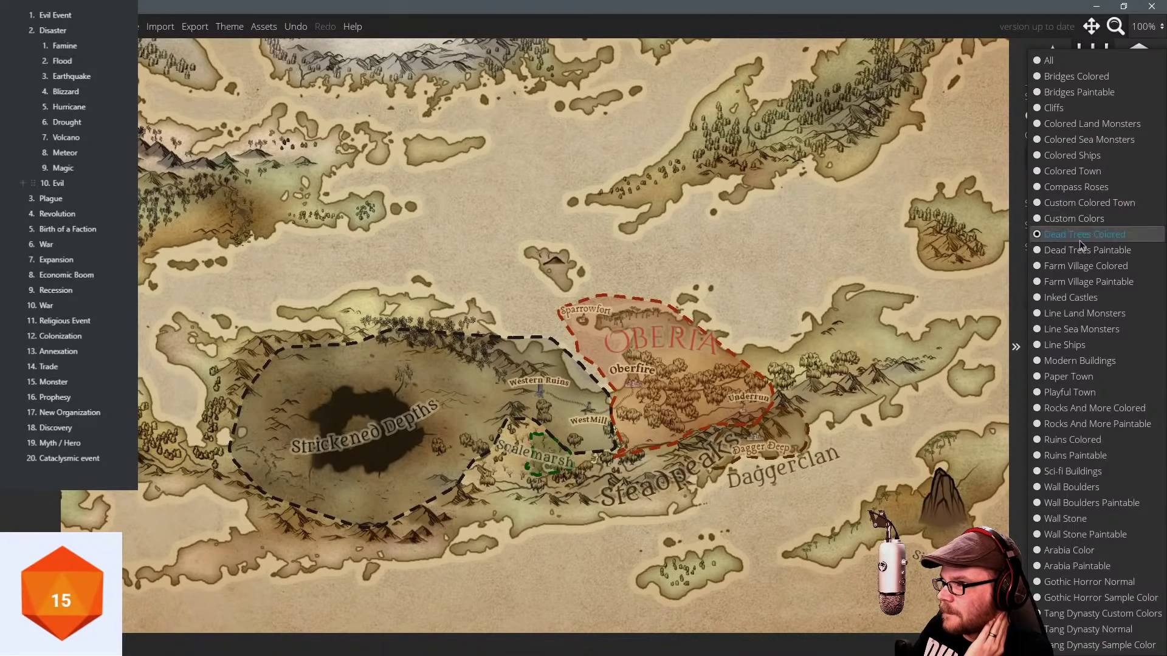
left_click(1057, 59)
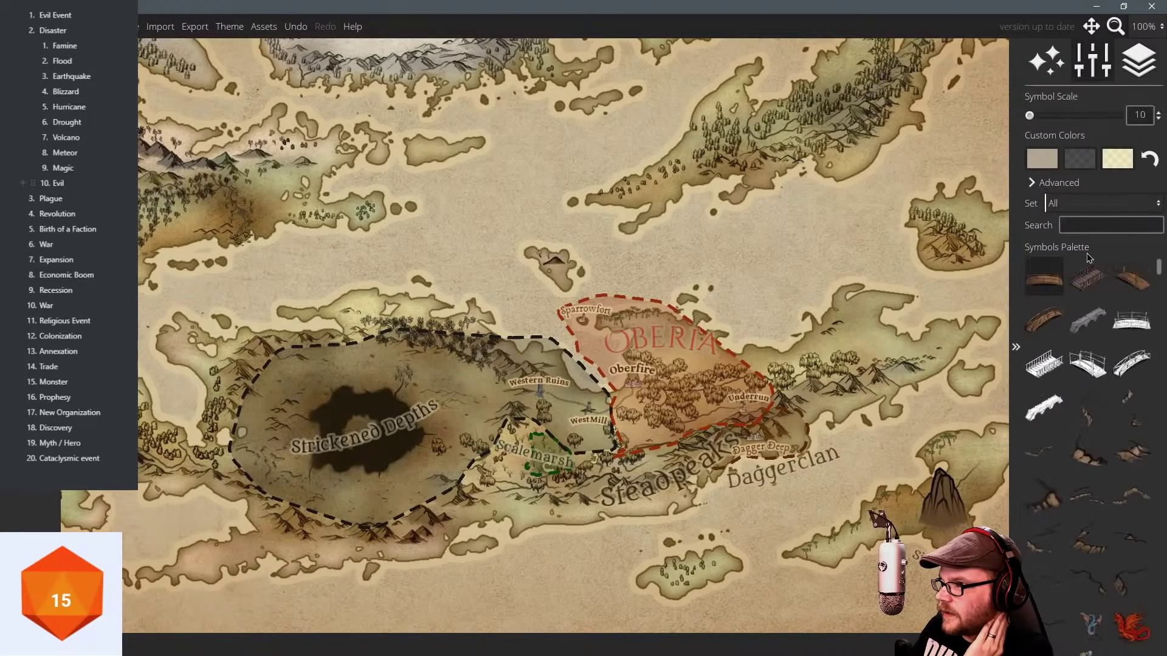
Place the red dragon symbol at scale 35 against the western side of the large mountain on Simia Insula.
scroll(1073, 372, "up", 1)
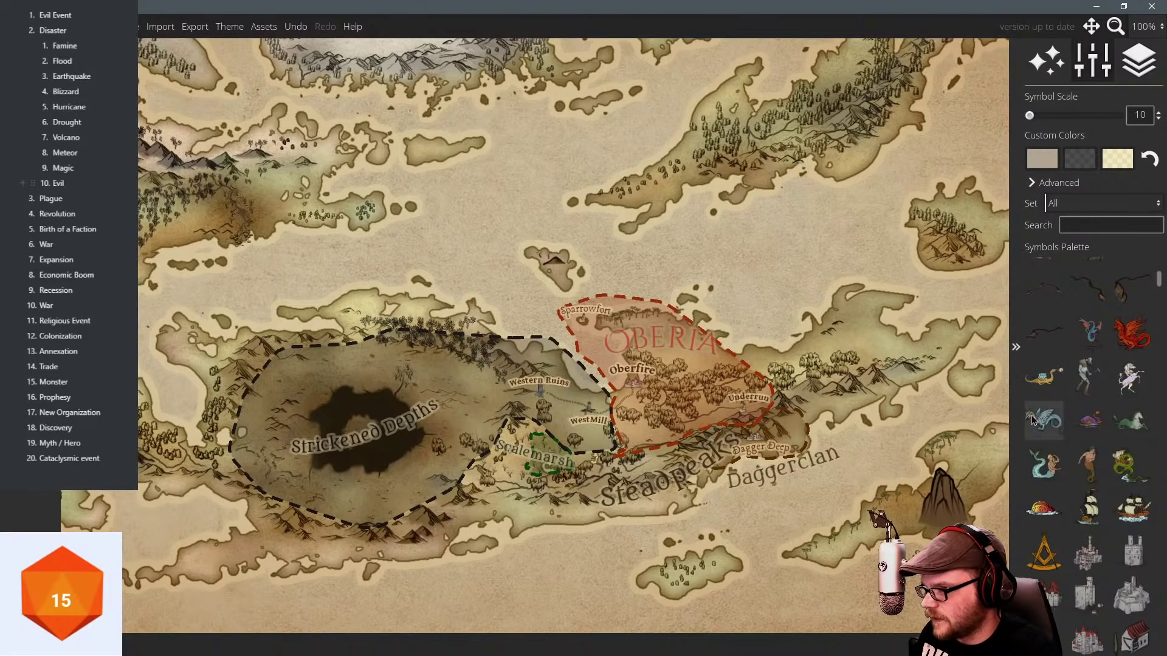
left_click(1130, 345)
scroll(930, 501, "up", 5)
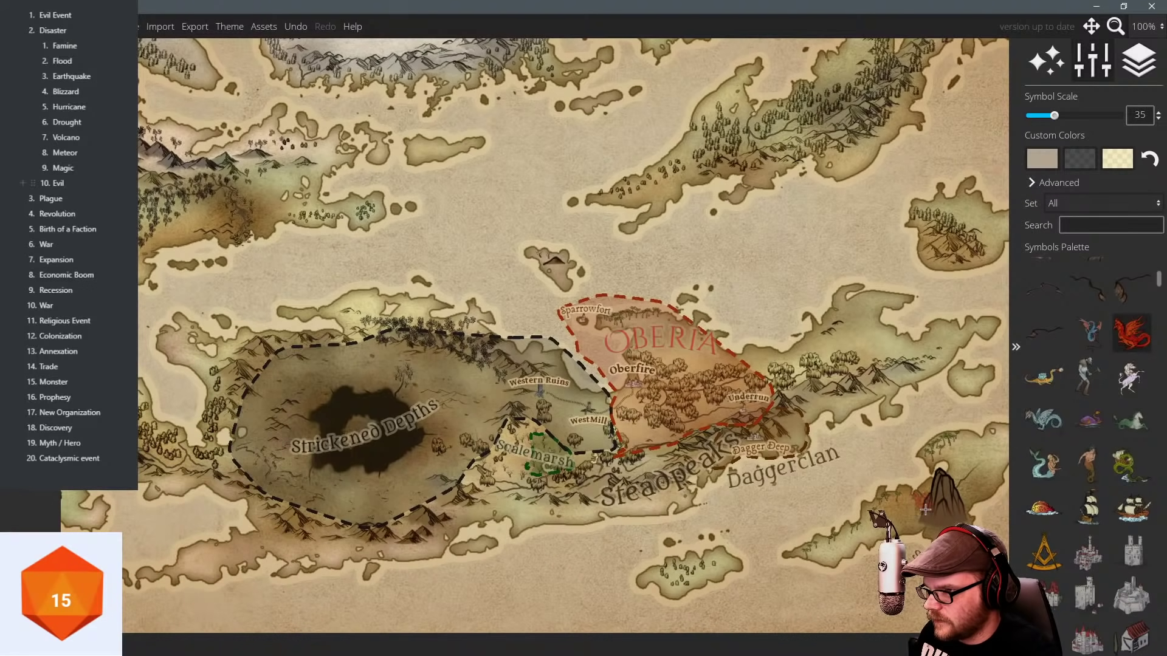
left_click(925, 510)
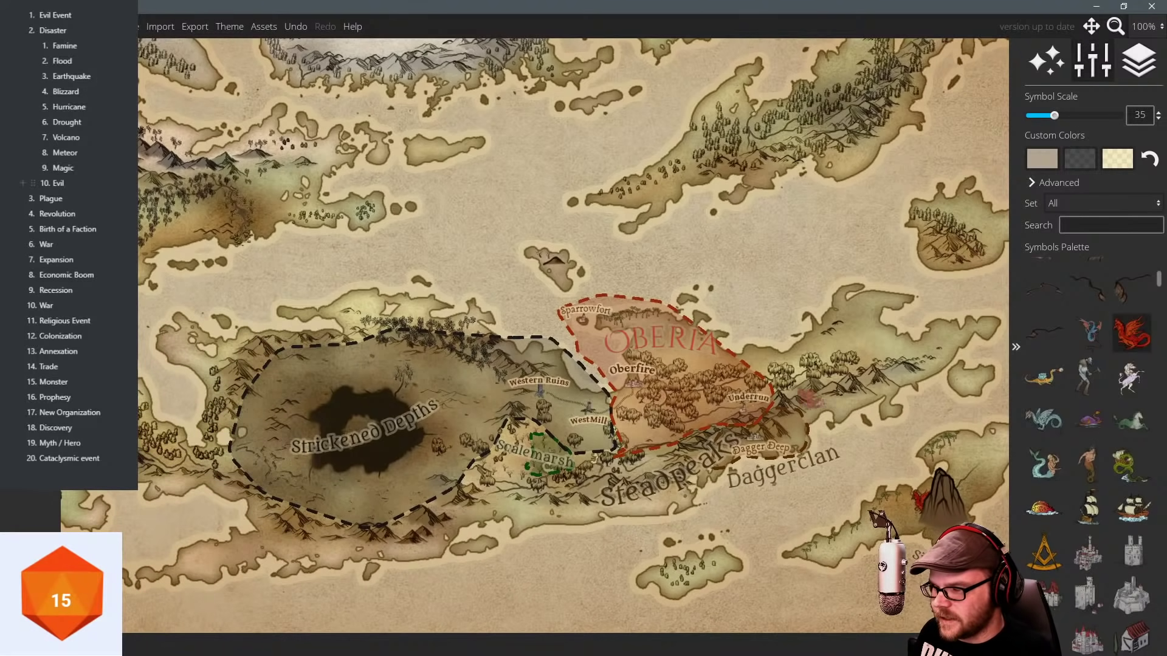
scroll(851, 401, "up", 2)
scroll(851, 398, "up", 2)
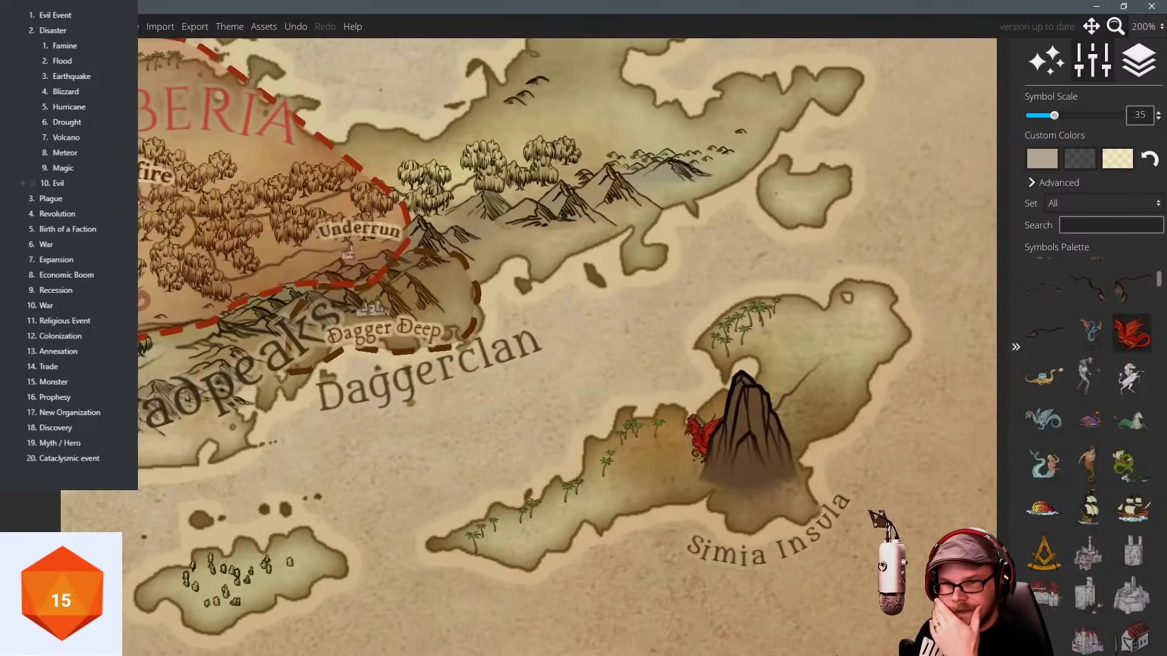
key("Escape")
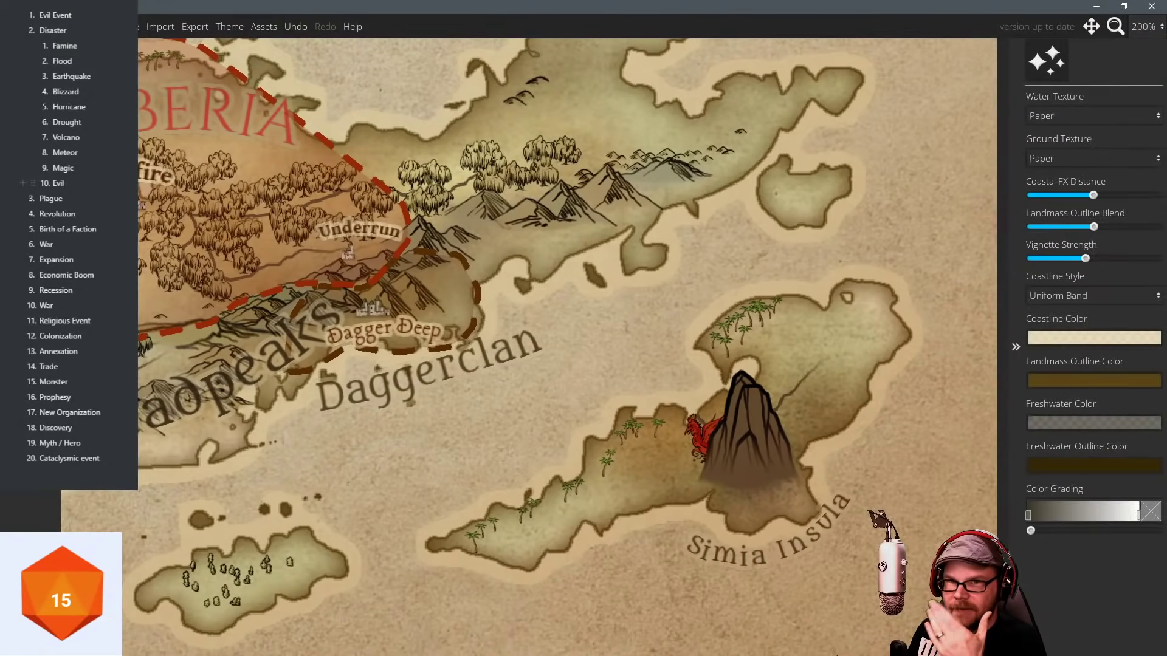
Add a label reading "Balor" with the Town preset and position it beside the western foot of Simia Insula's mountain.
left_click(24, 364)
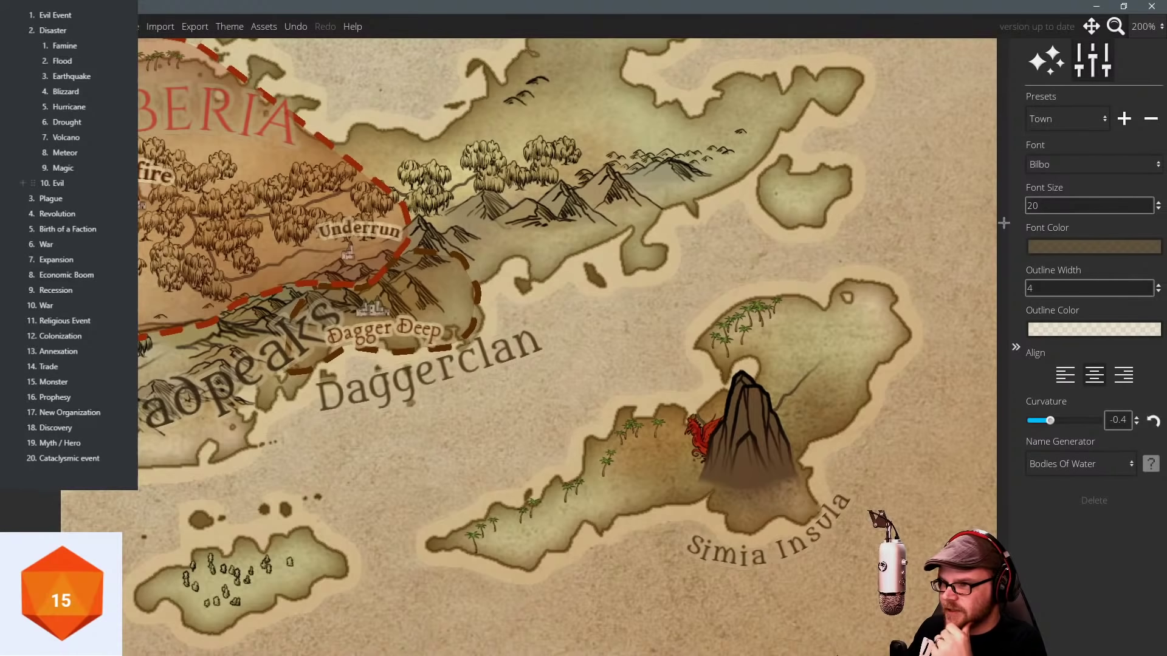
left_click(793, 398)
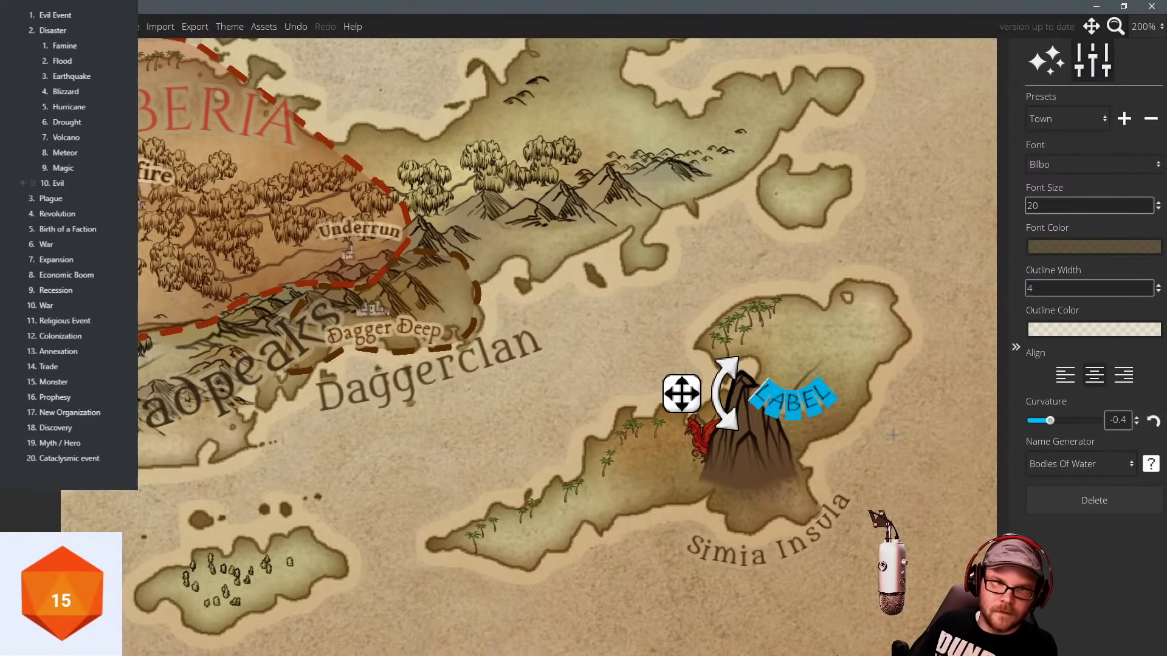
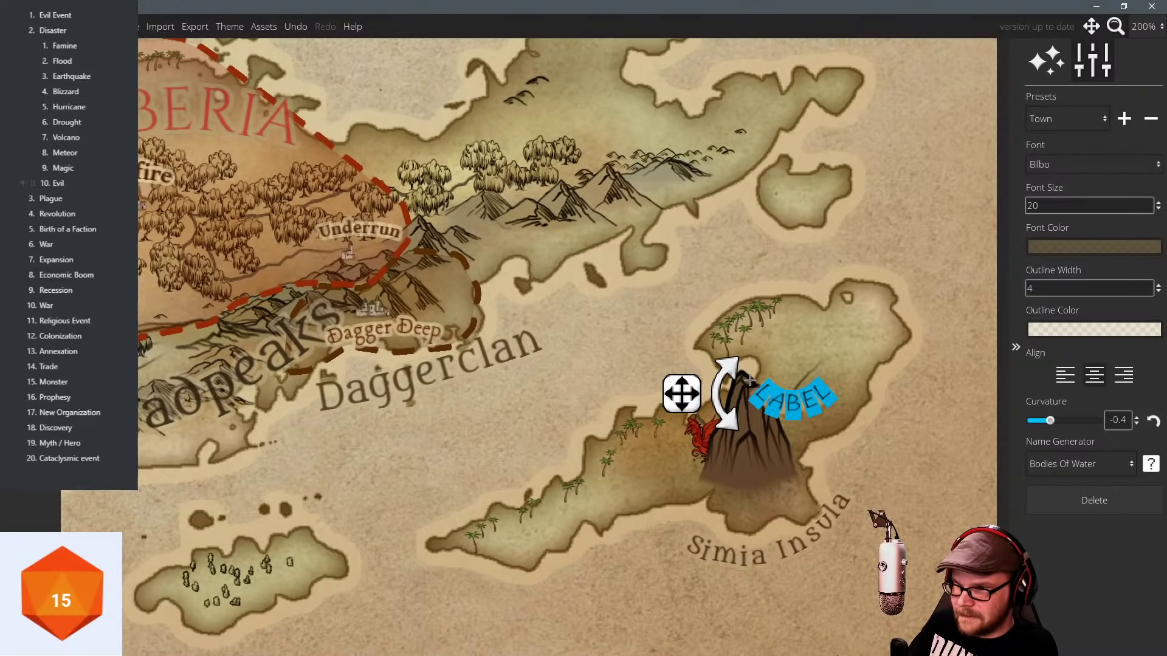
key("BackSpace")
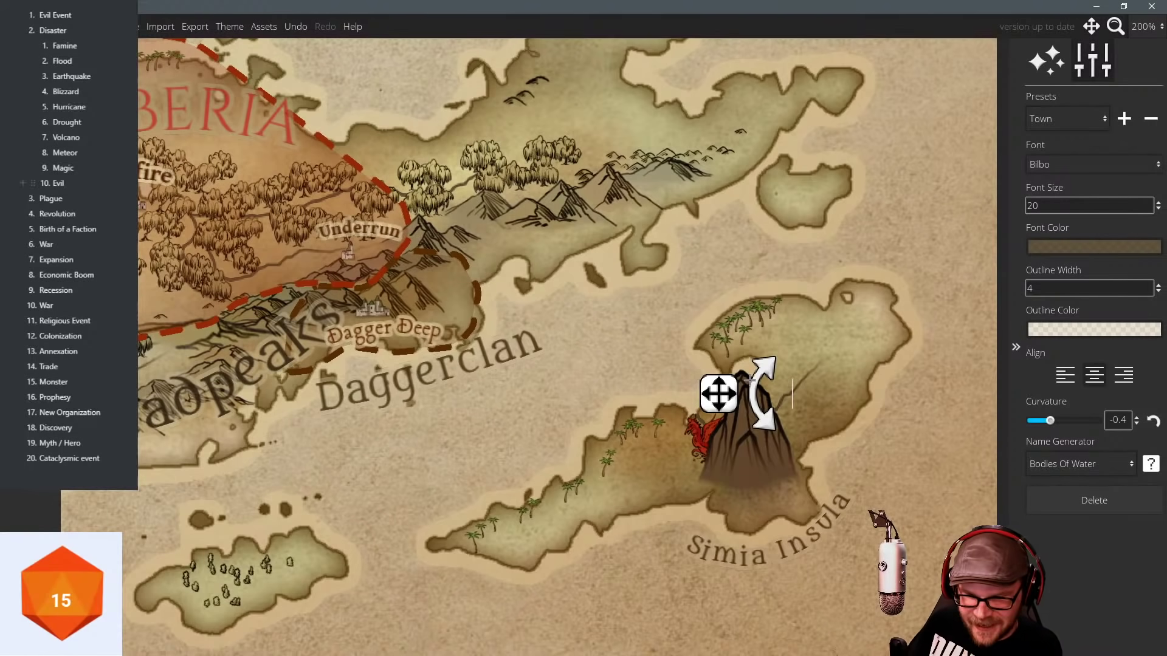
type("Balor")
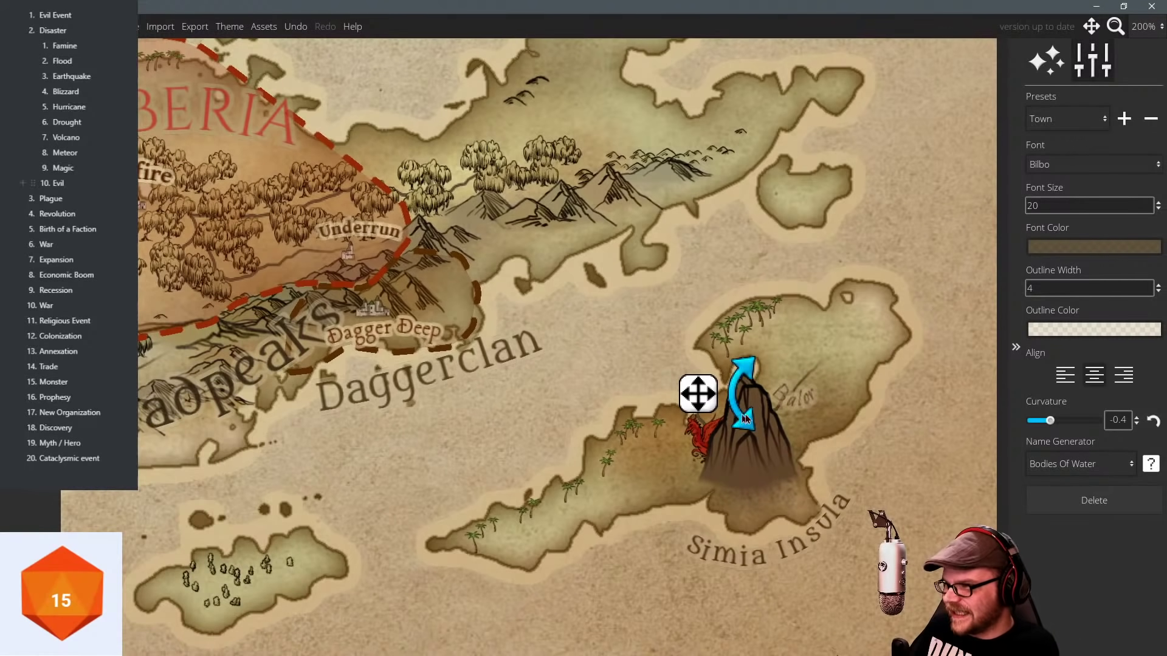
left_click_drag(698, 393, 578, 476)
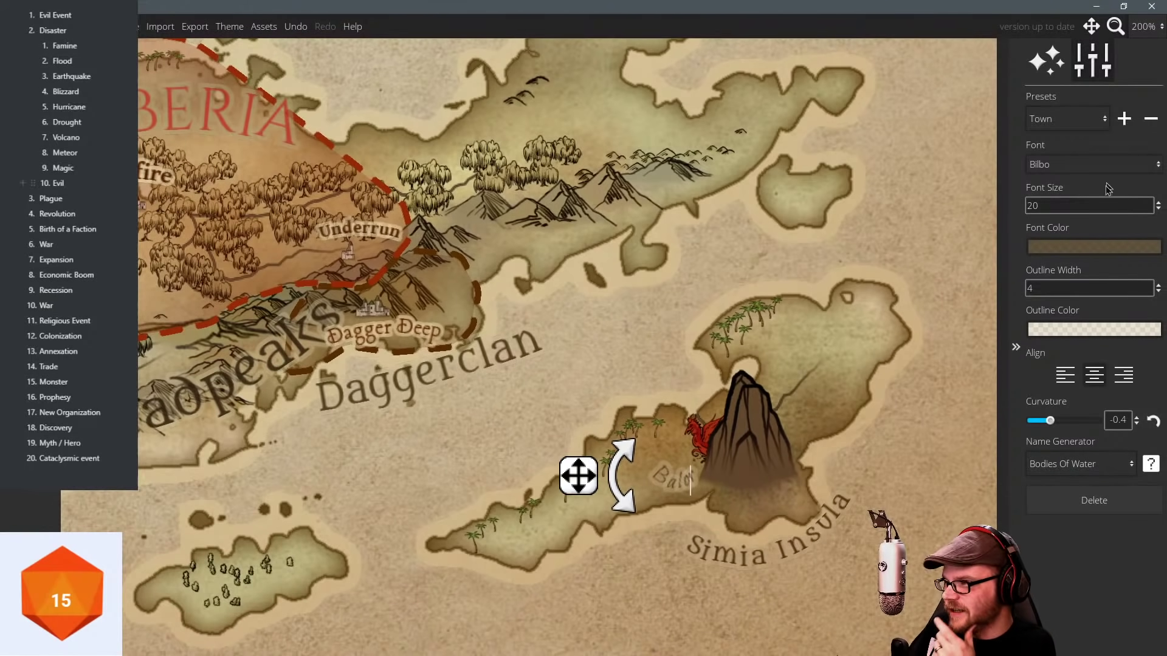
Change the Balor label's font color to bright red.
left_click(1094, 247)
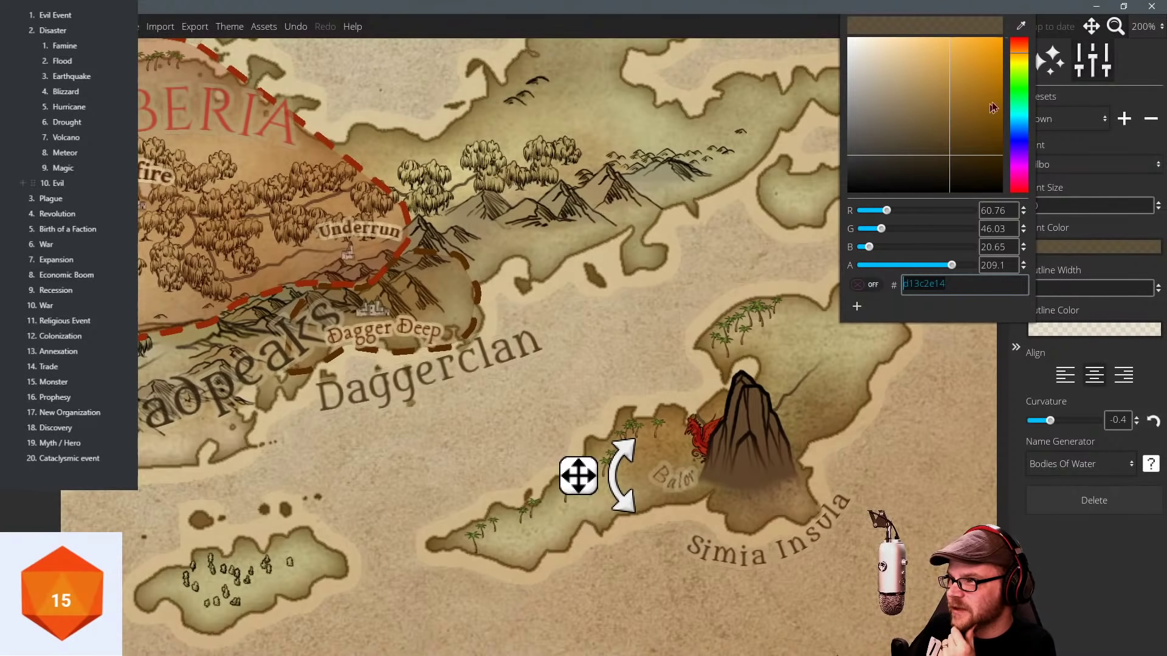
left_click_drag(1022, 55, 1021, 36)
left_click_drag(977, 91, 991, 41)
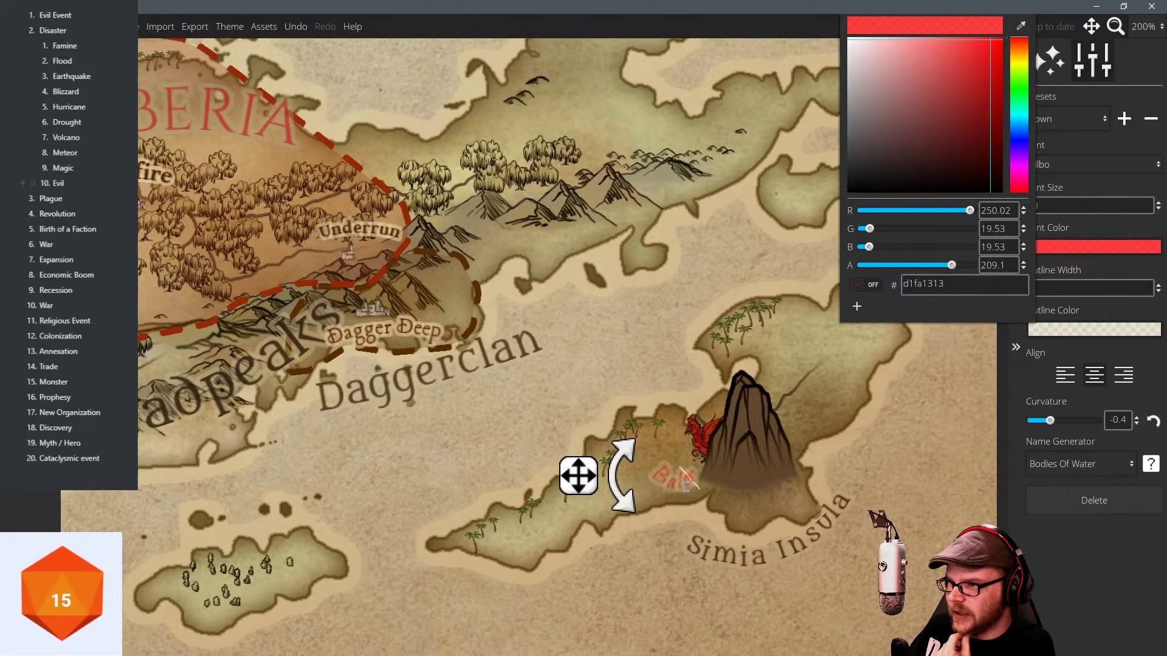
left_click(700, 481)
left_click(1061, 504)
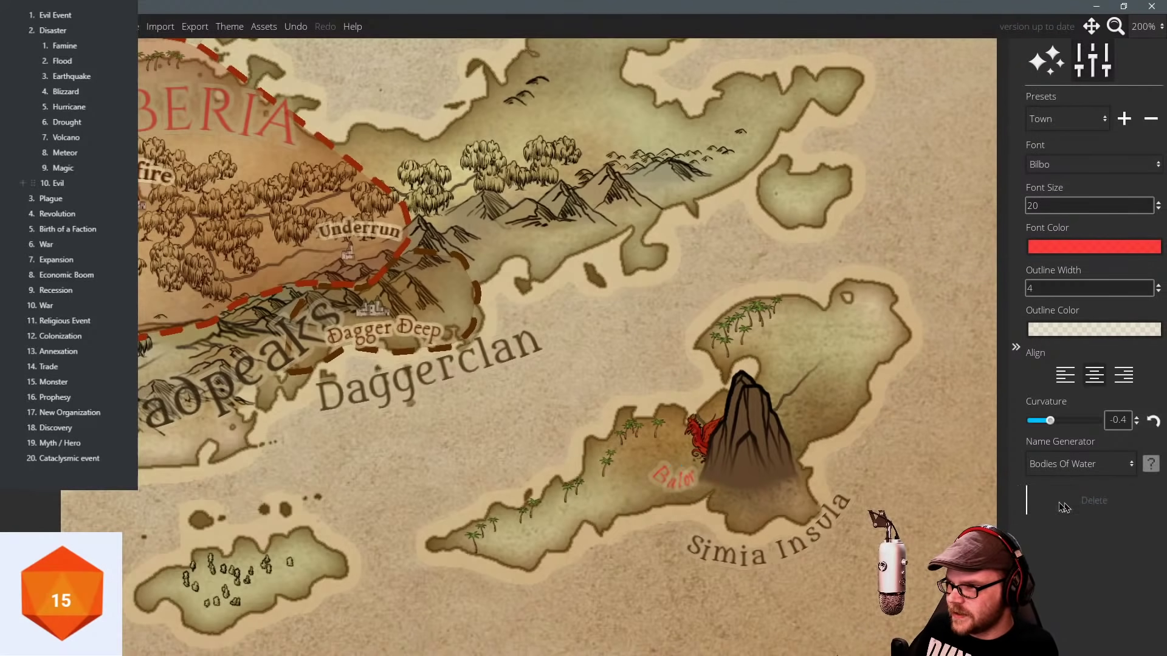
Extend the label to "Balor's Lair", set its curvature to 0.22 and move it above the dragon on Simia Insula.
left_click(678, 479)
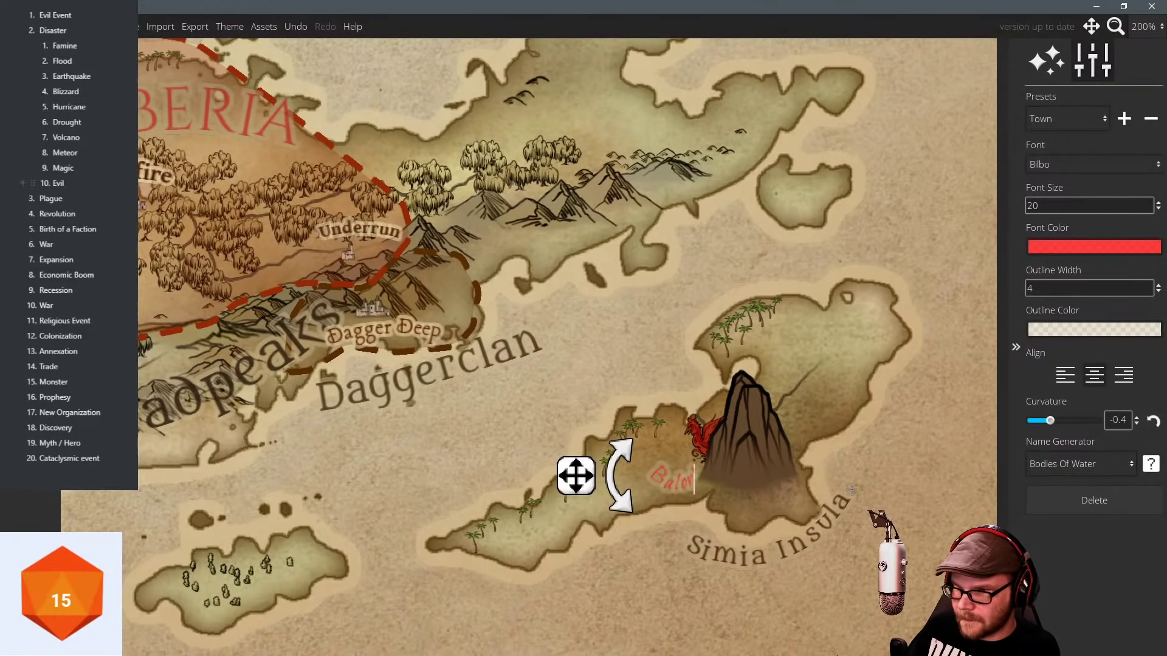
type("'s La")
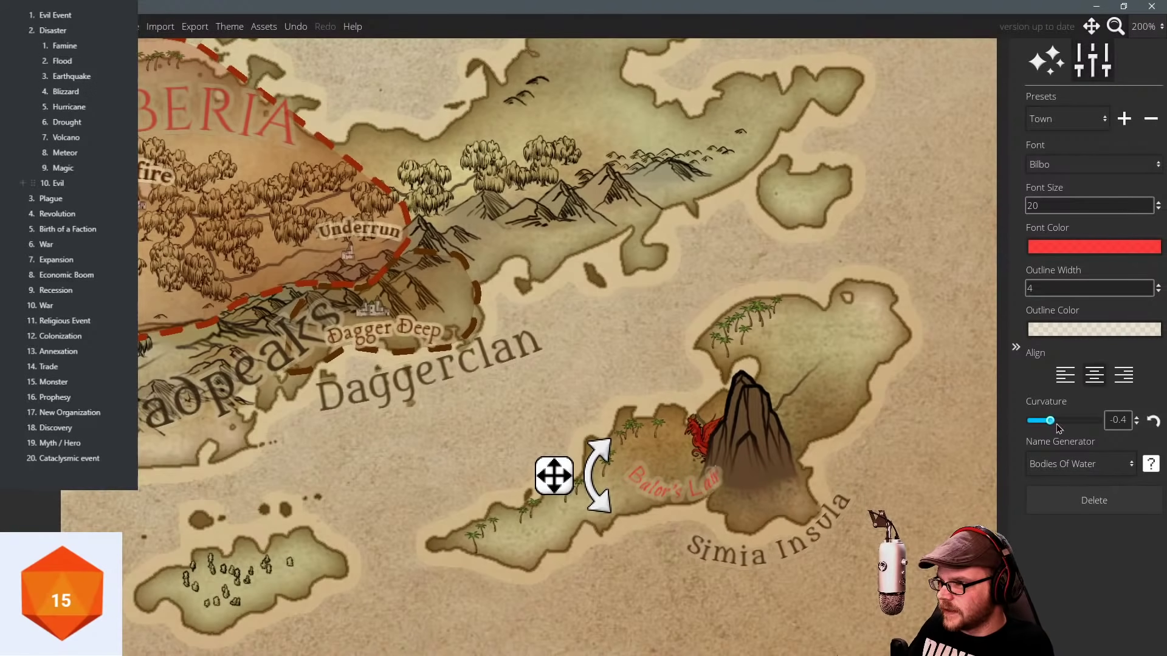
mouse_move(1056, 424)
left_mouse_down()
mouse_move(1042, 423)
mouse_move(1076, 423)
left_mouse_up()
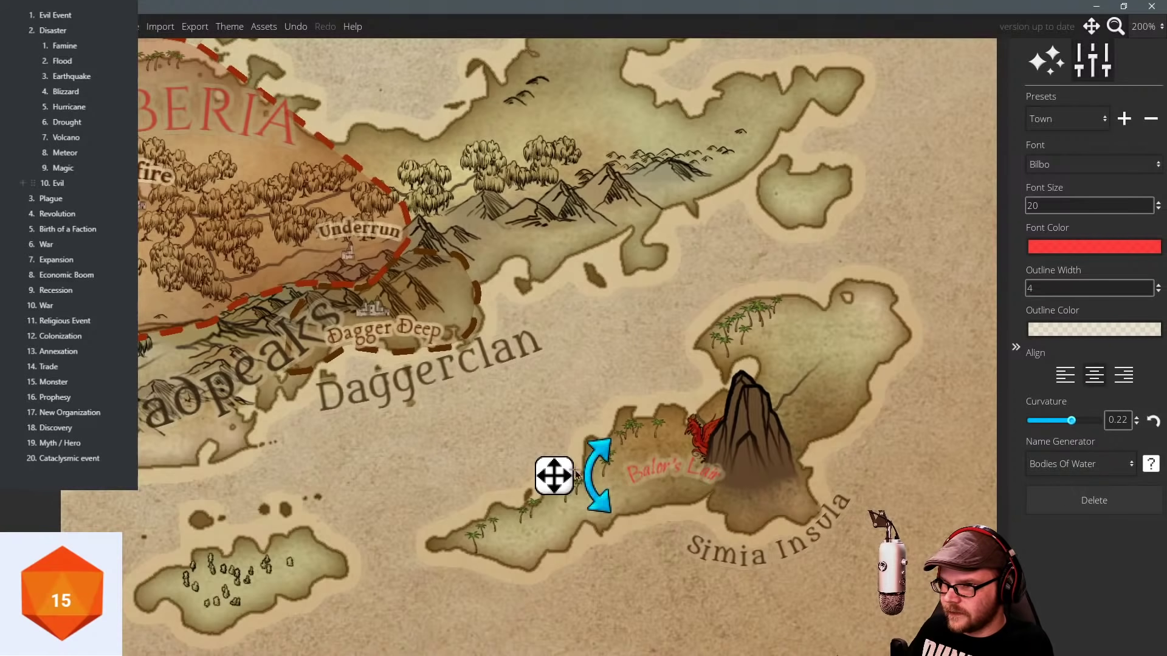
left_click_drag(575, 474, 614, 399)
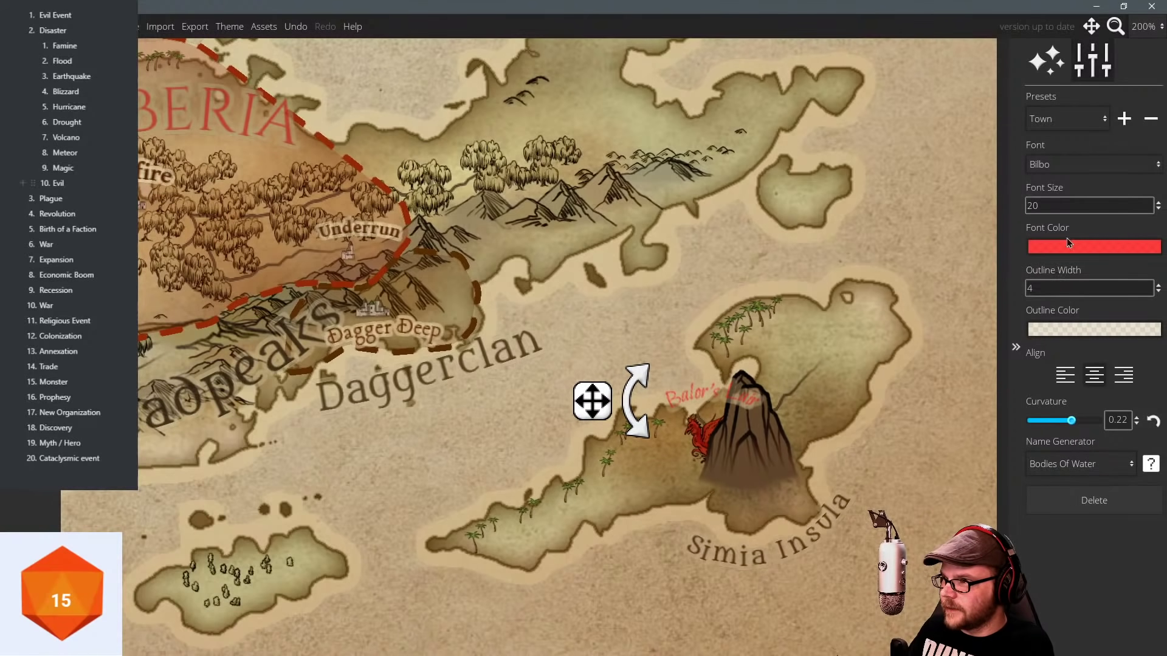
Darken the red of the Balor's Lair label and set its outline width to 1.
left_click(1060, 244)
mouse_move(980, 121)
left_mouse_down()
mouse_move(979, 101)
mouse_move(985, 114)
left_mouse_up()
left_click(1084, 225)
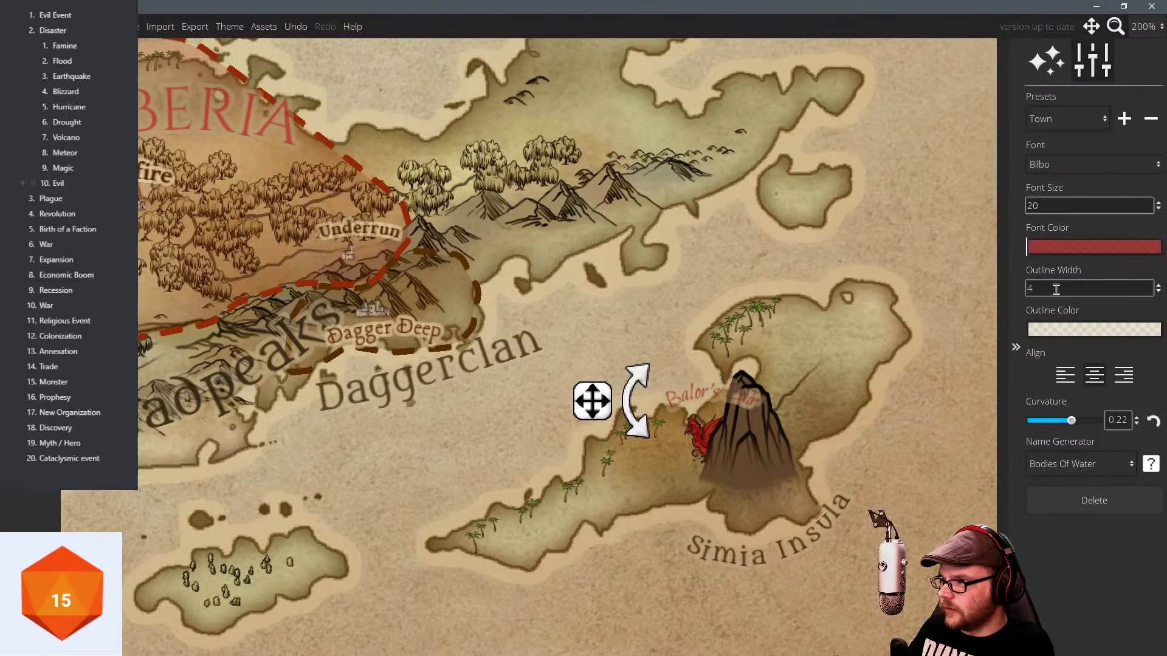
left_click_drag(1044, 290, 983, 294)
type("1")
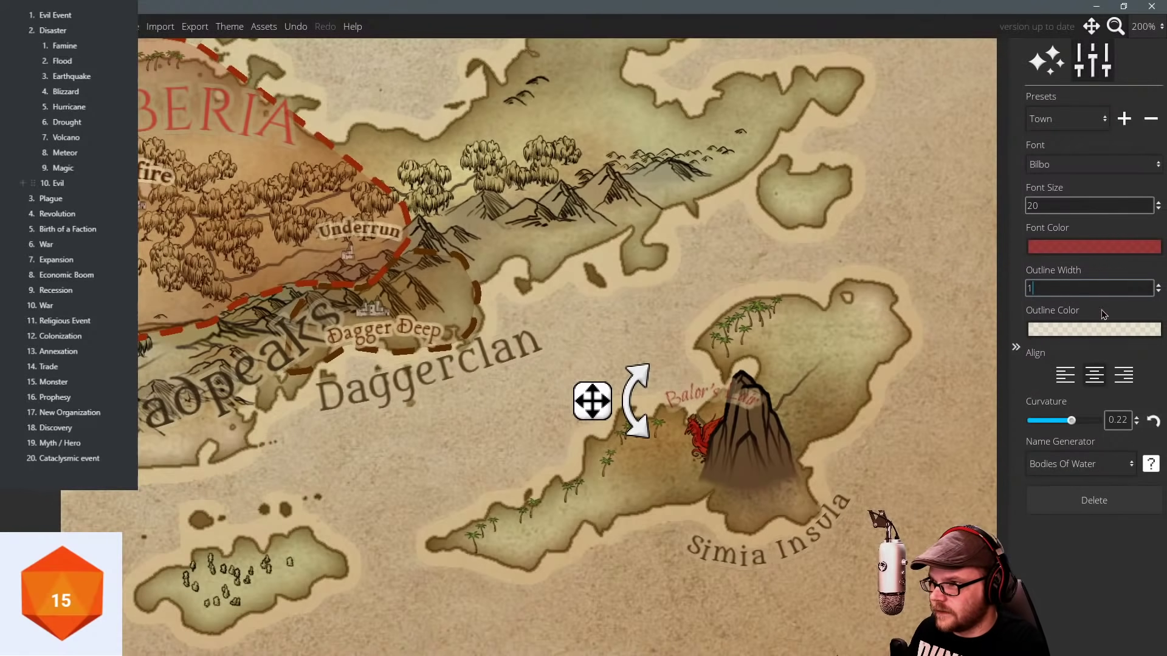
key("Return")
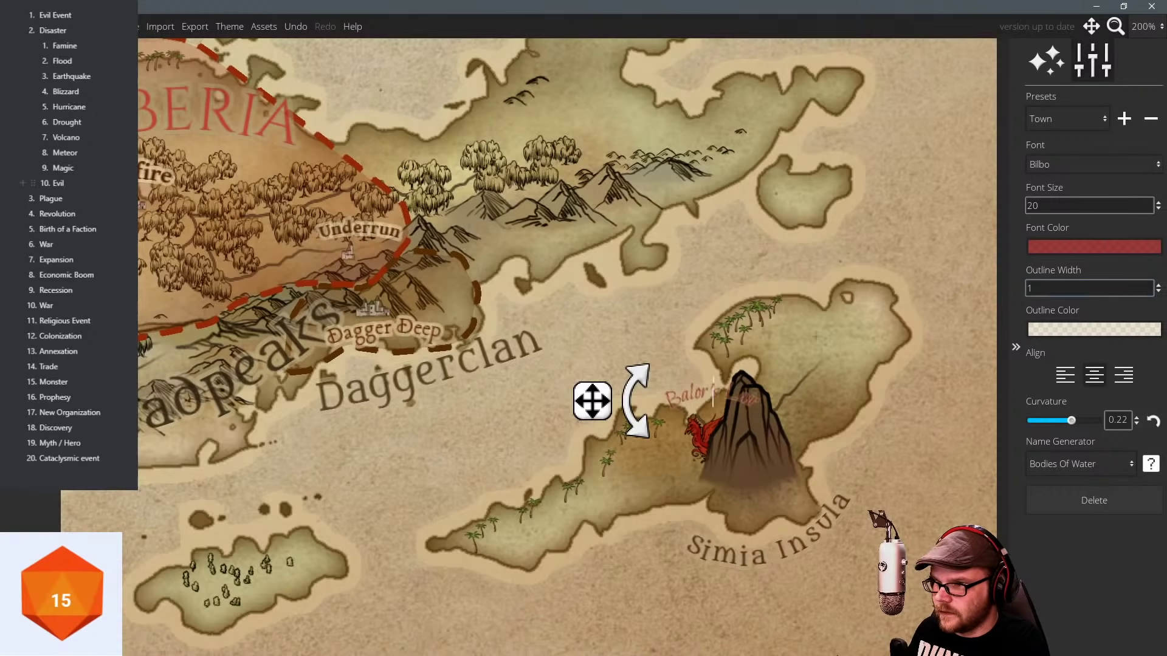
Change the Balor's Lair label to a dark muted red and set its font to Aladin.
left_click(1068, 247)
left_click_drag(928, 115, 969, 163)
left_click(1055, 277)
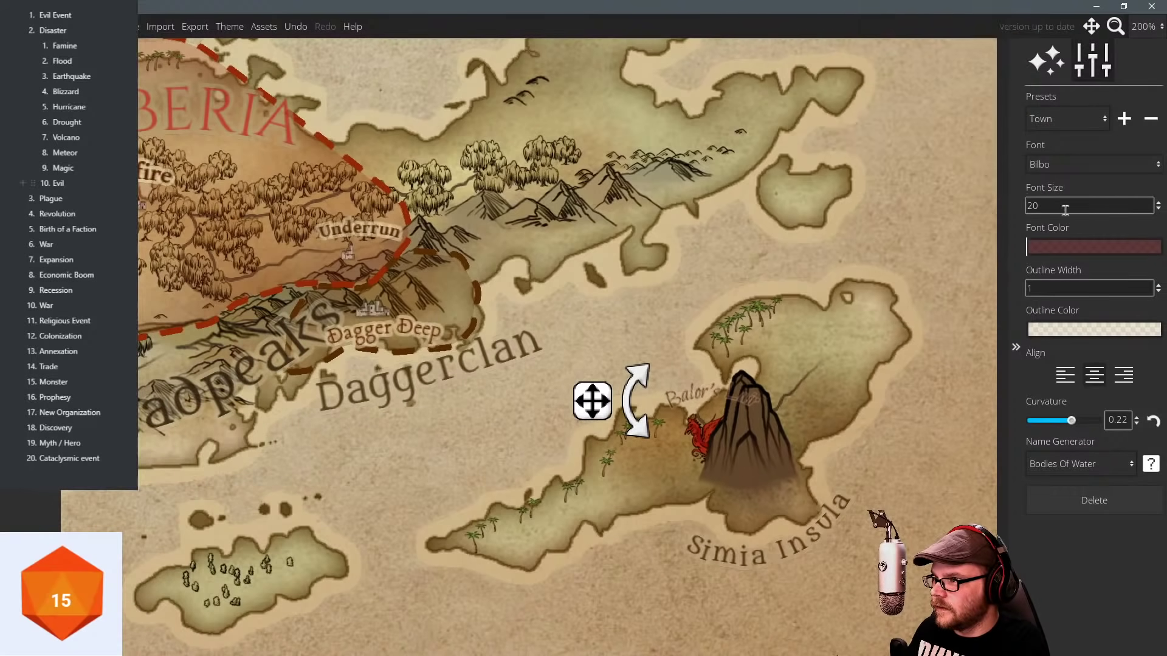
left_click(1063, 168)
left_click(1052, 186)
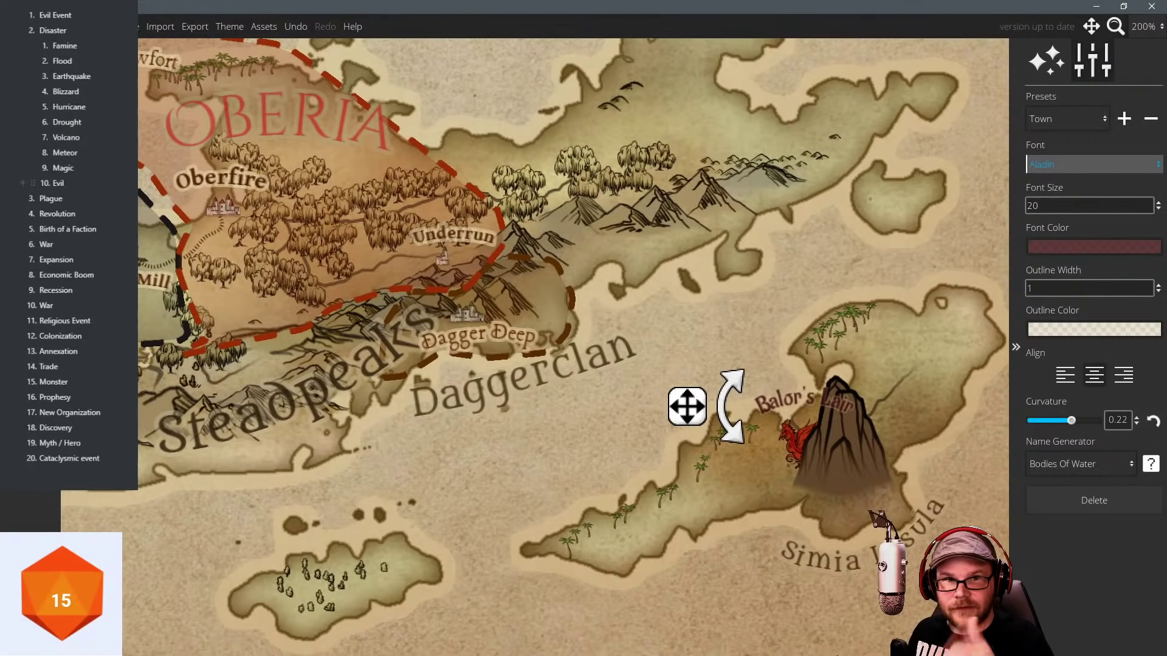
Pull the eastern and southern points of the brown Daggerclan border inward so the territory shrinks to the mountains around Dagger Deep.
left_click(30, 286)
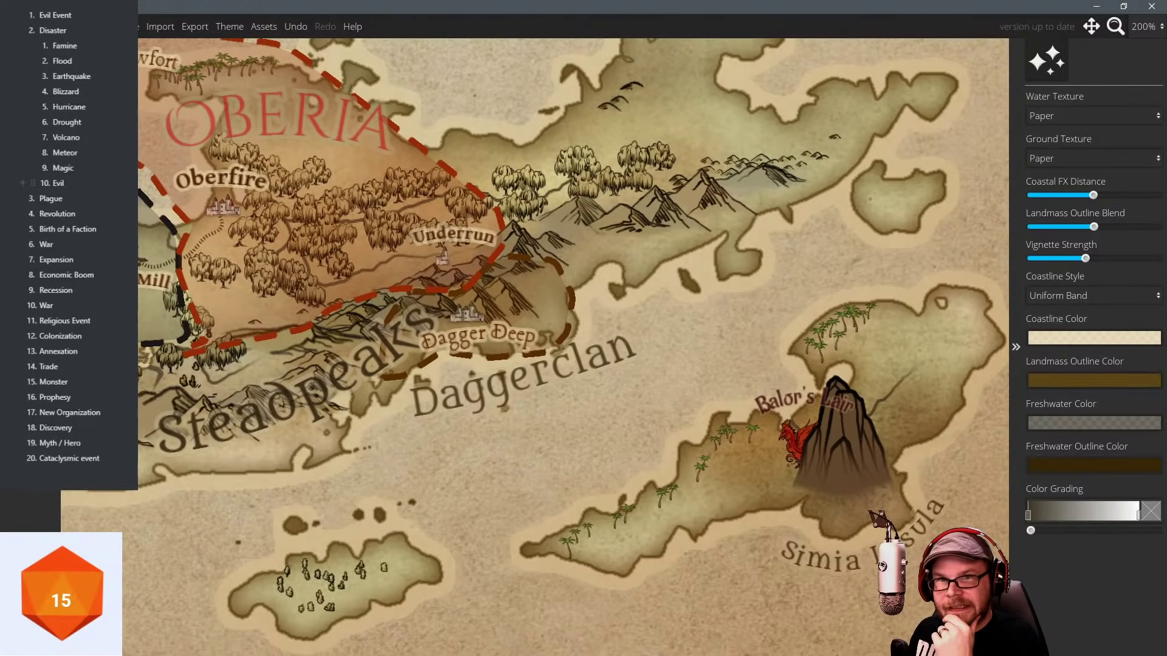
left_click(30, 365)
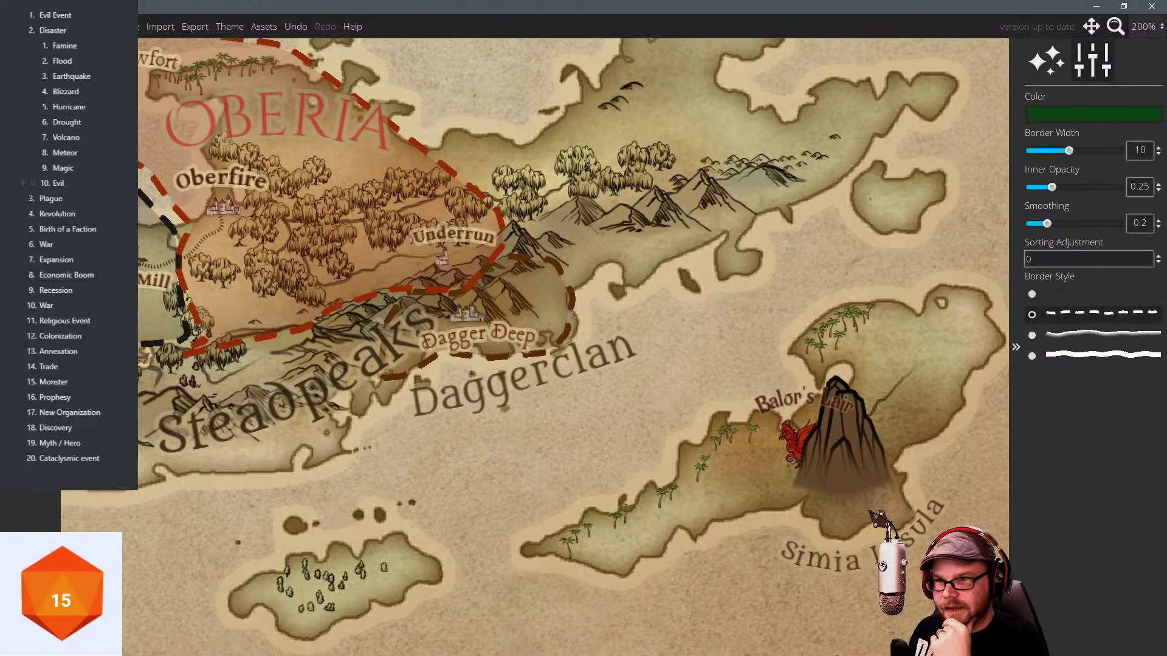
left_click(521, 301)
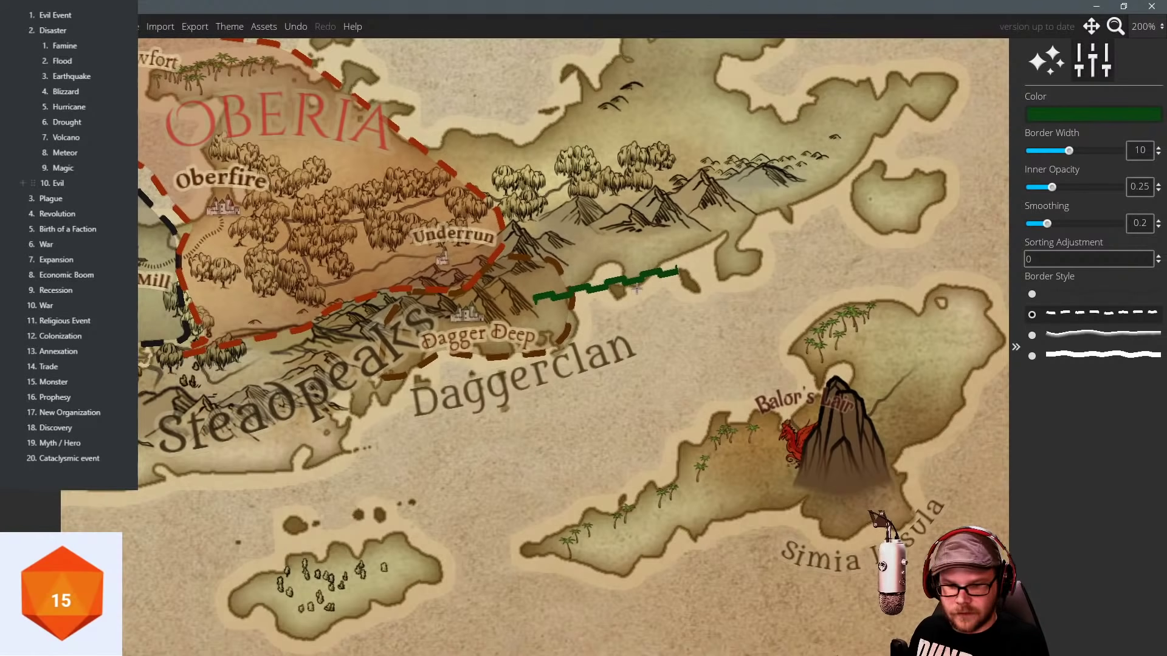
key("ctrl+z")
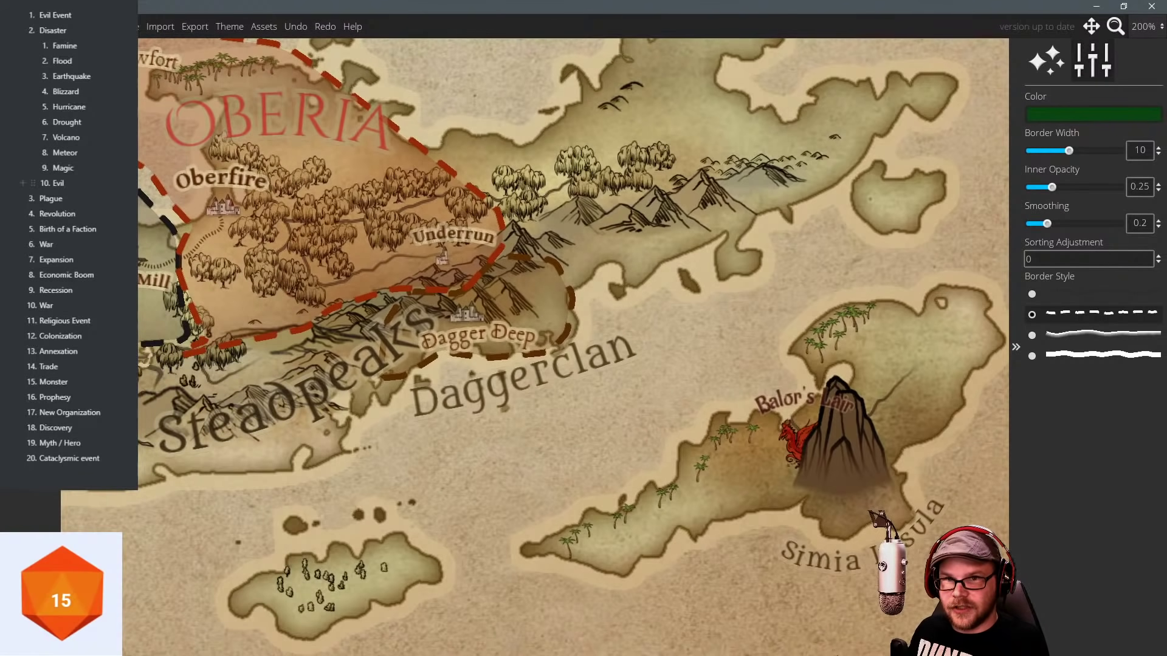
left_click(547, 351)
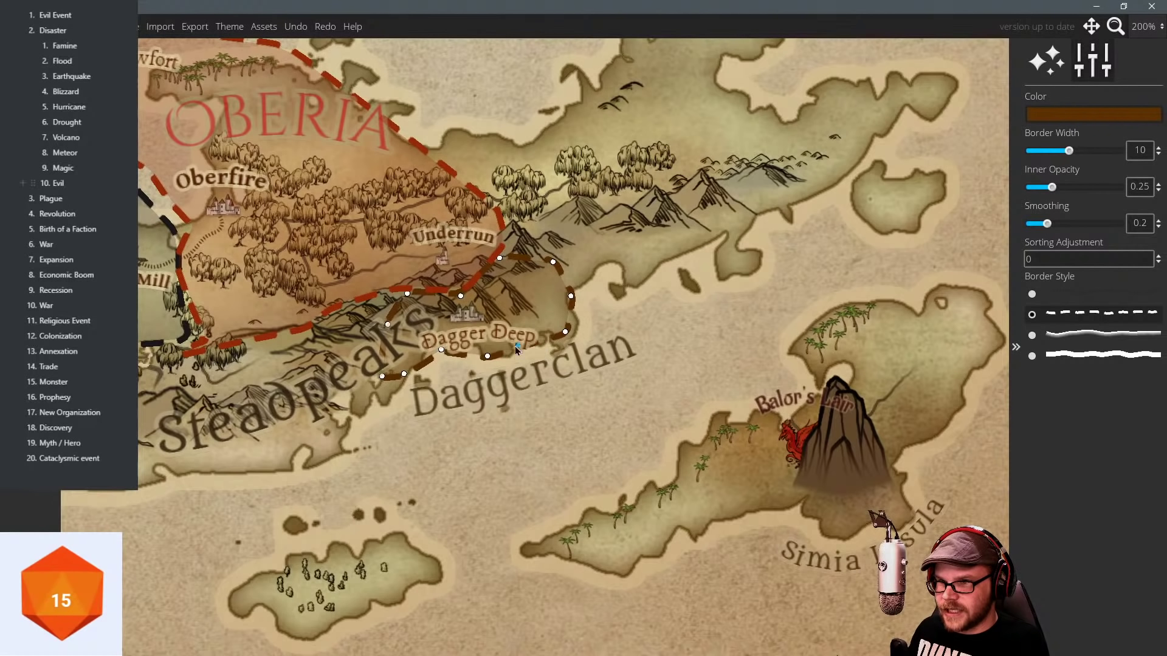
left_click_drag(516, 345, 534, 269)
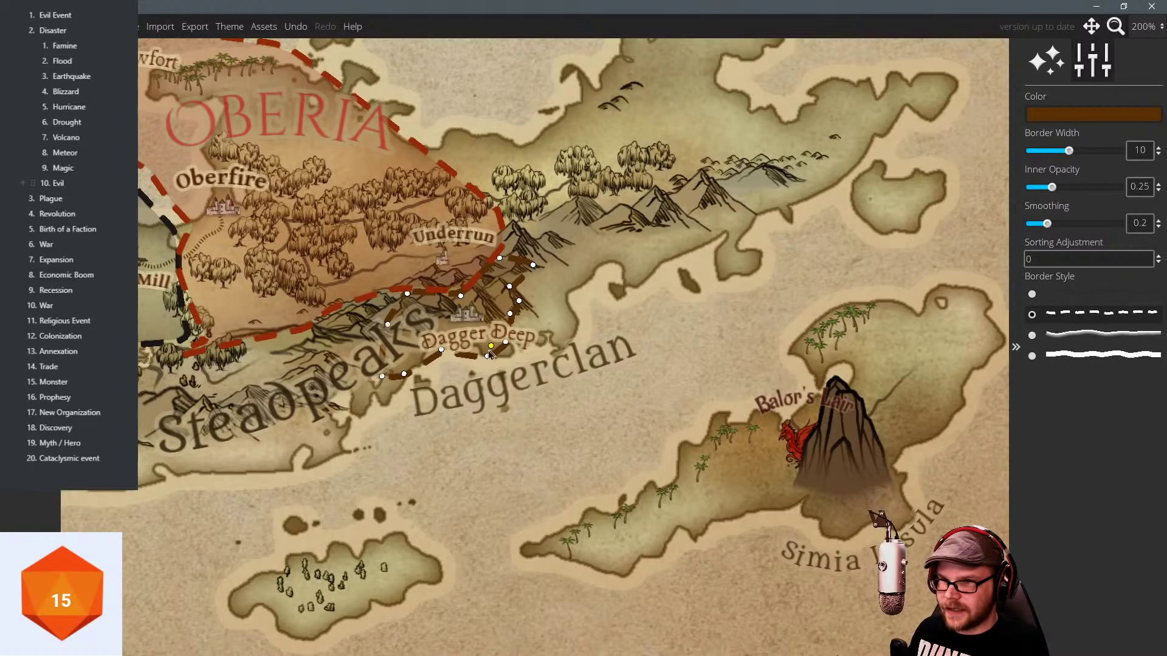
left_click_drag(487, 357, 500, 324)
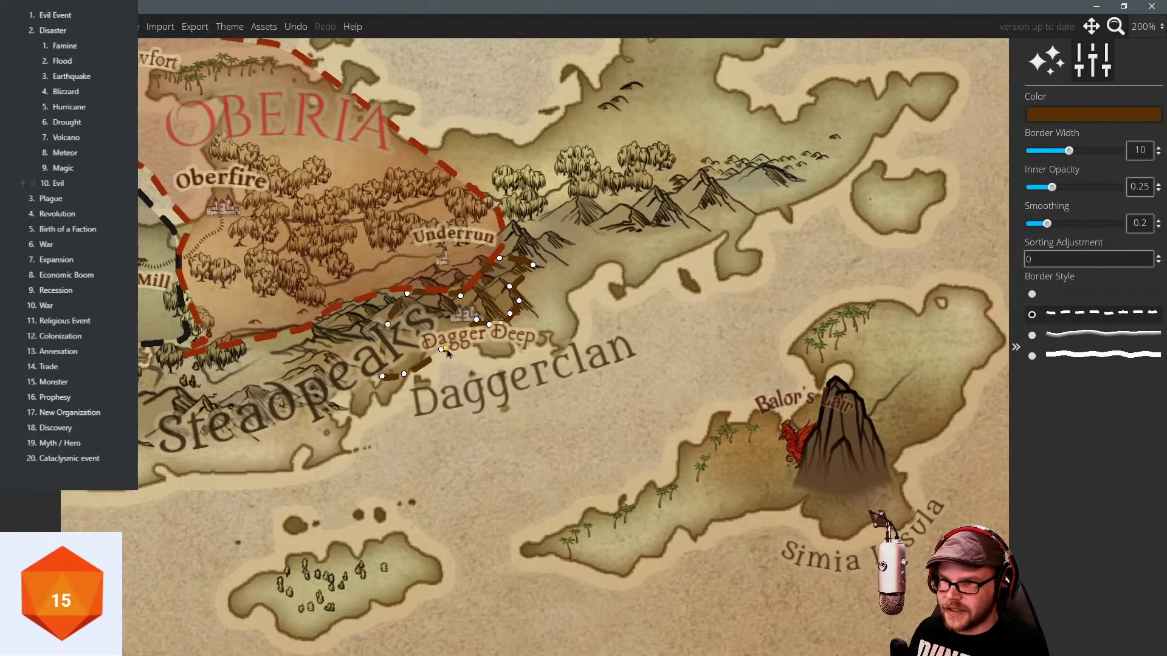
left_click_drag(444, 349, 437, 320)
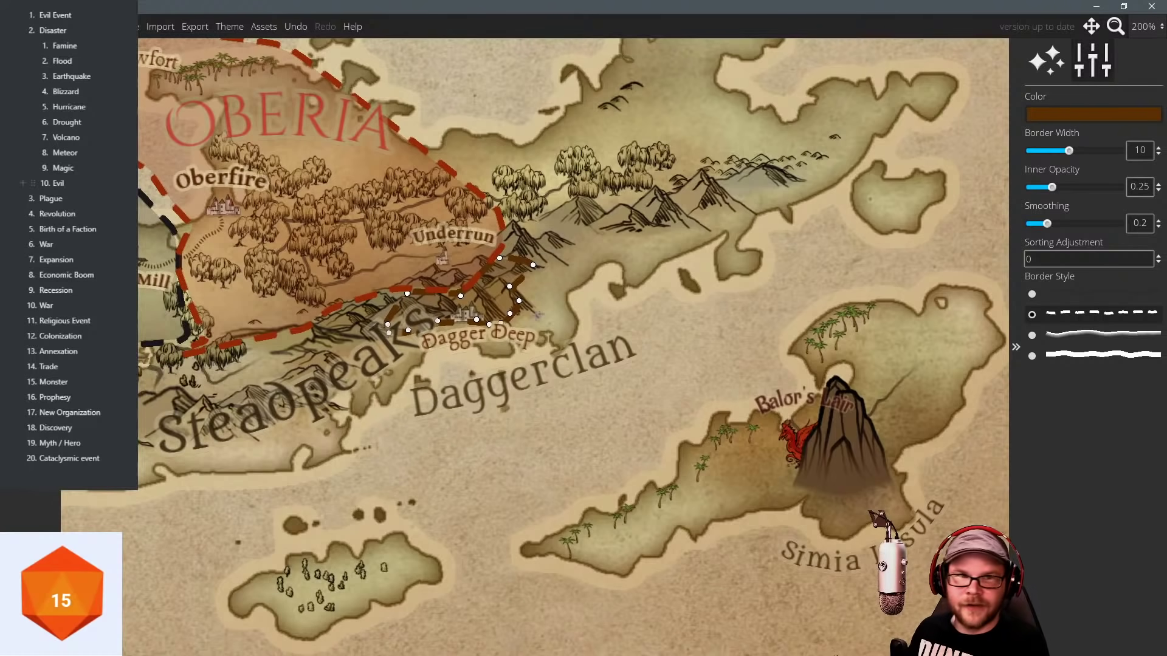
Deselect the Daggerclan territory and switch to the ground color brush with the eraser swatch.
left_click_drag(669, 248, 705, 265)
scroll(640, 260, "down", 2)
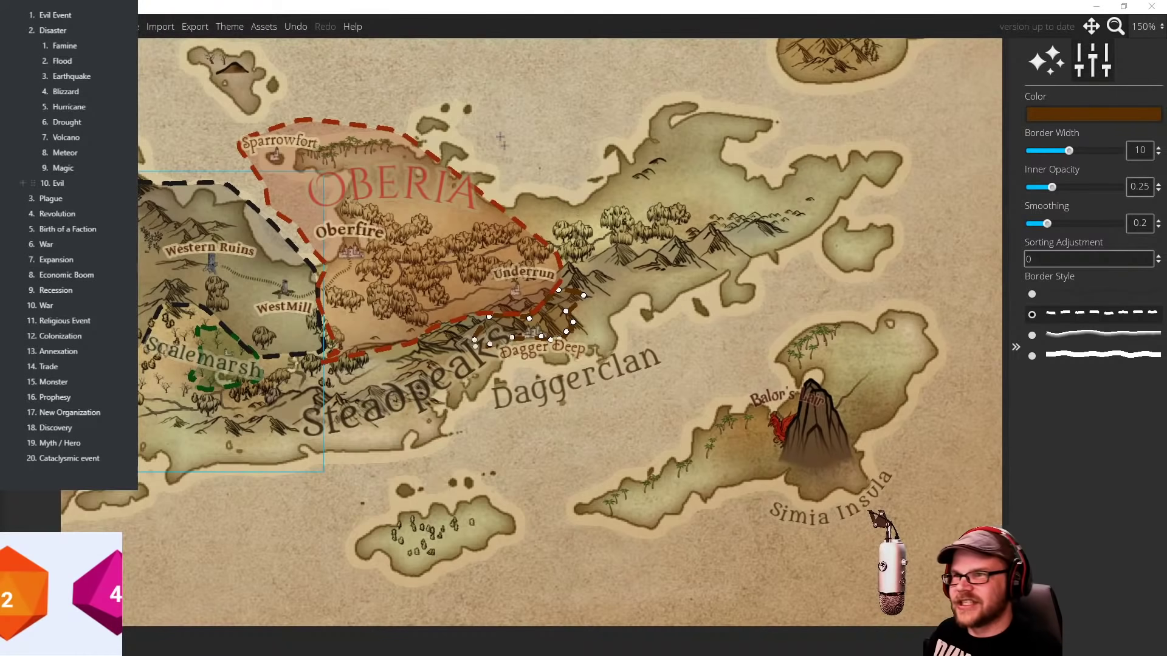
left_click_drag(502, 141, 715, 462)
left_click_drag(539, 115, 636, 338)
scroll(636, 339, "down", 2)
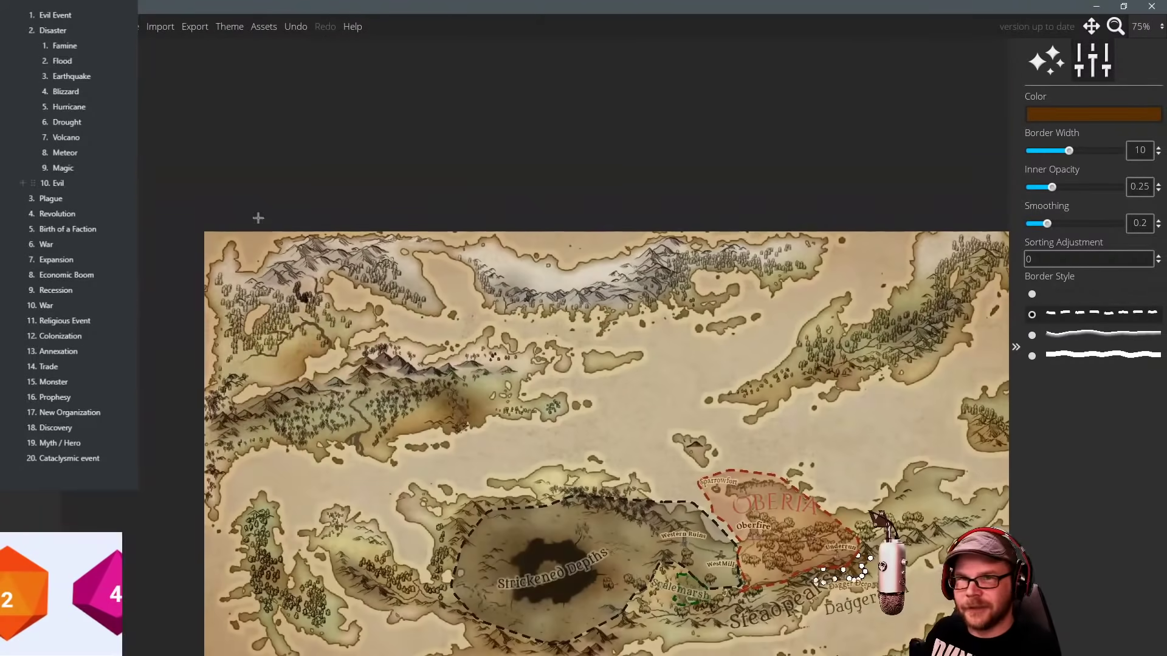
key("Escape")
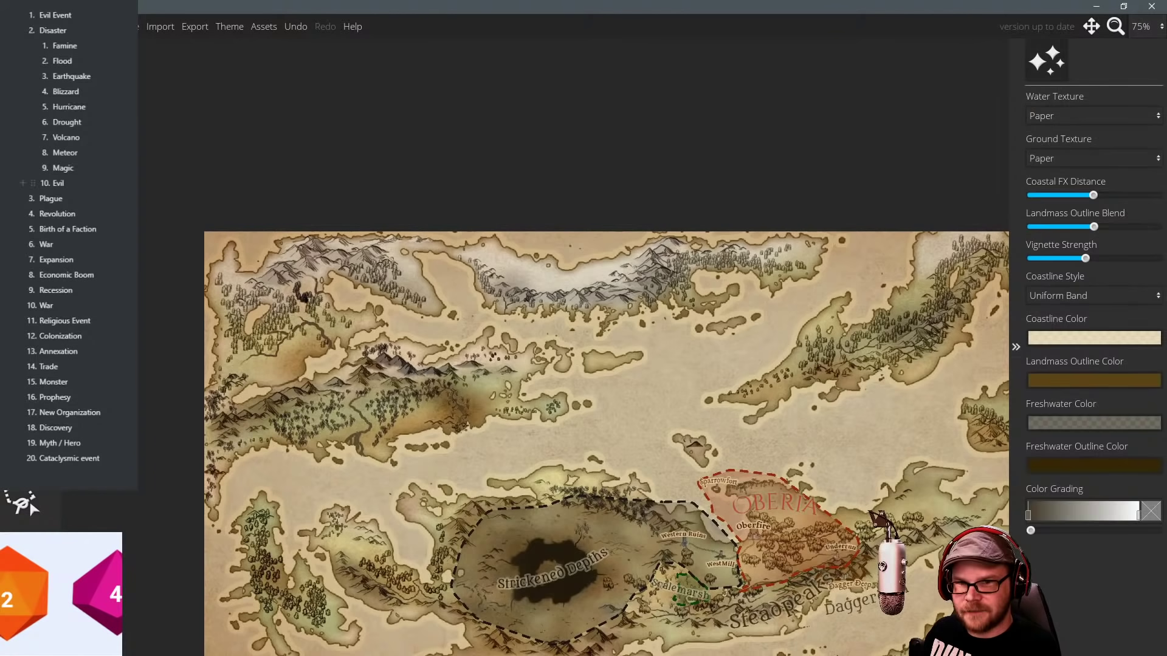
left_click(22, 244)
left_click(1045, 452)
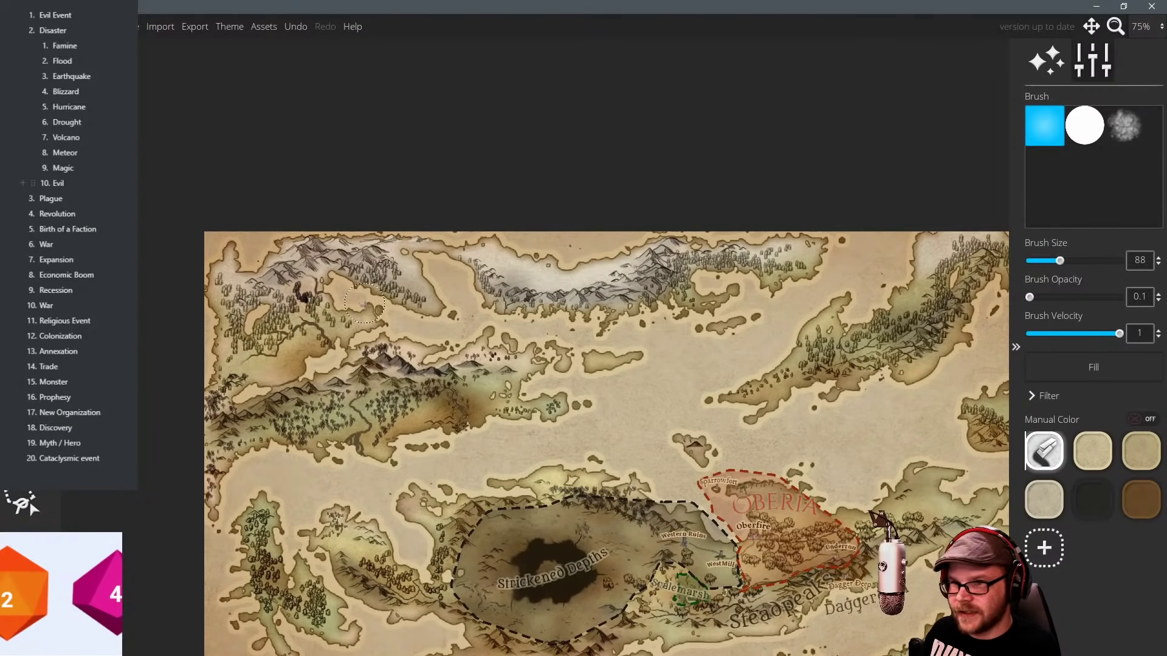
Set the brush size to 140 and undo the last ground color stroke on the northwestern land.
key("bracketright")
key("bracketright")
key("bracketright")
key("bracketright")
key("bracketright")
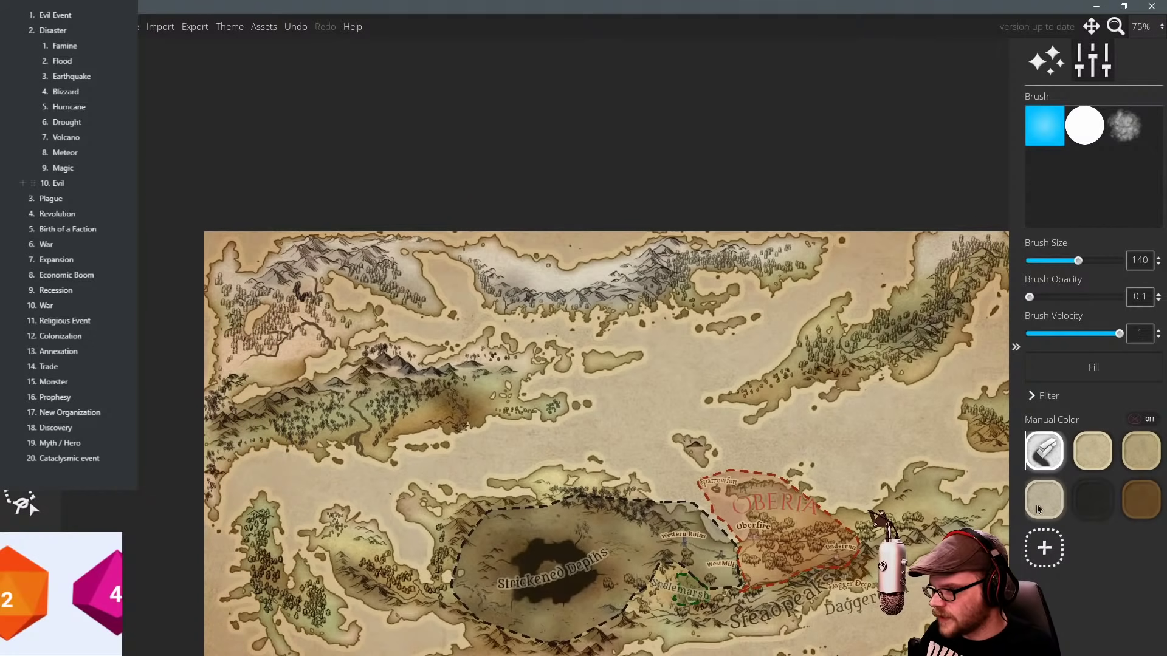
key("ctrl+z")
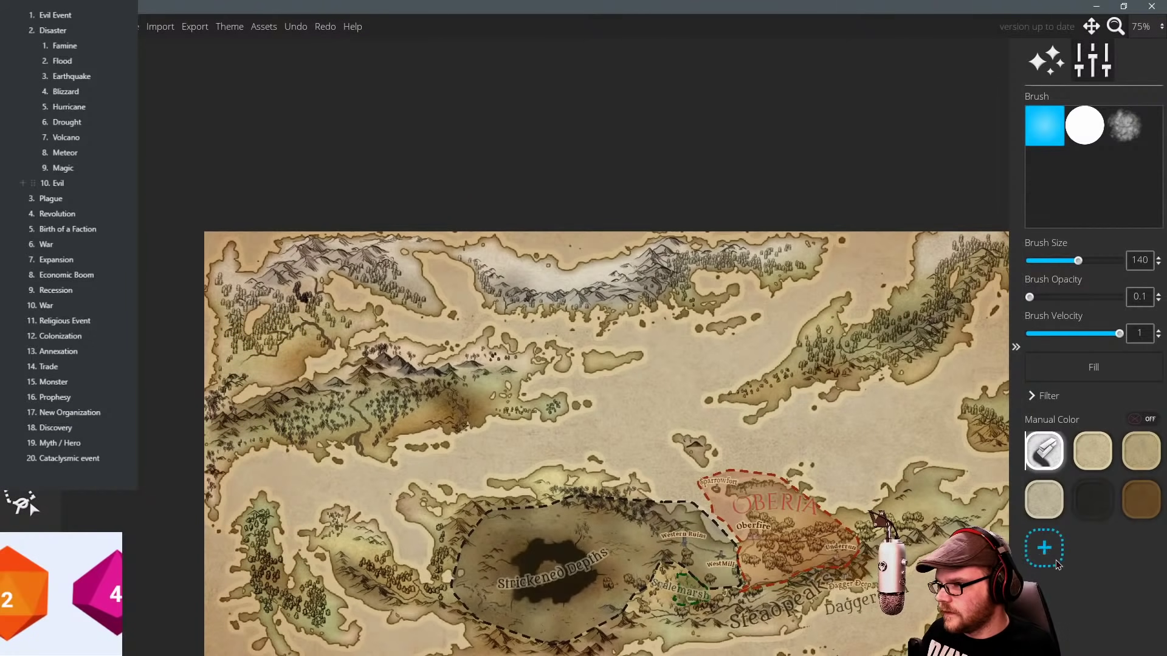
Add a pale grey custom swatch, bfbab0, to the ground brush's manual colors.
left_click(1044, 549)
left_click(505, 228)
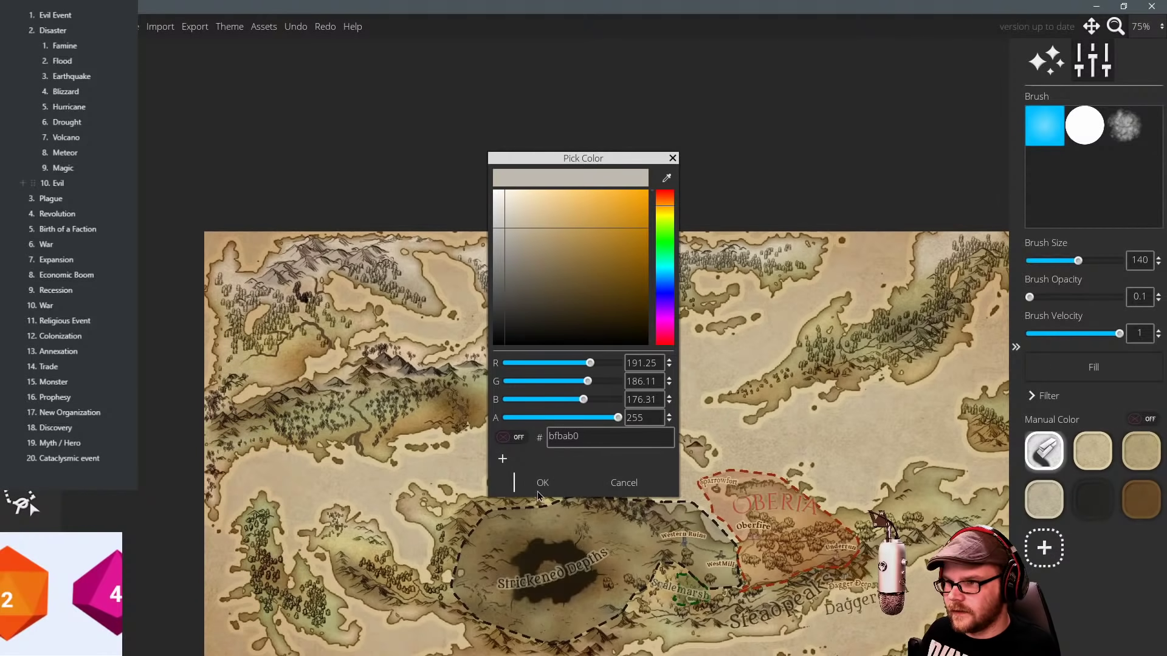
left_click(543, 482)
left_click_drag(506, 463, 372, 284)
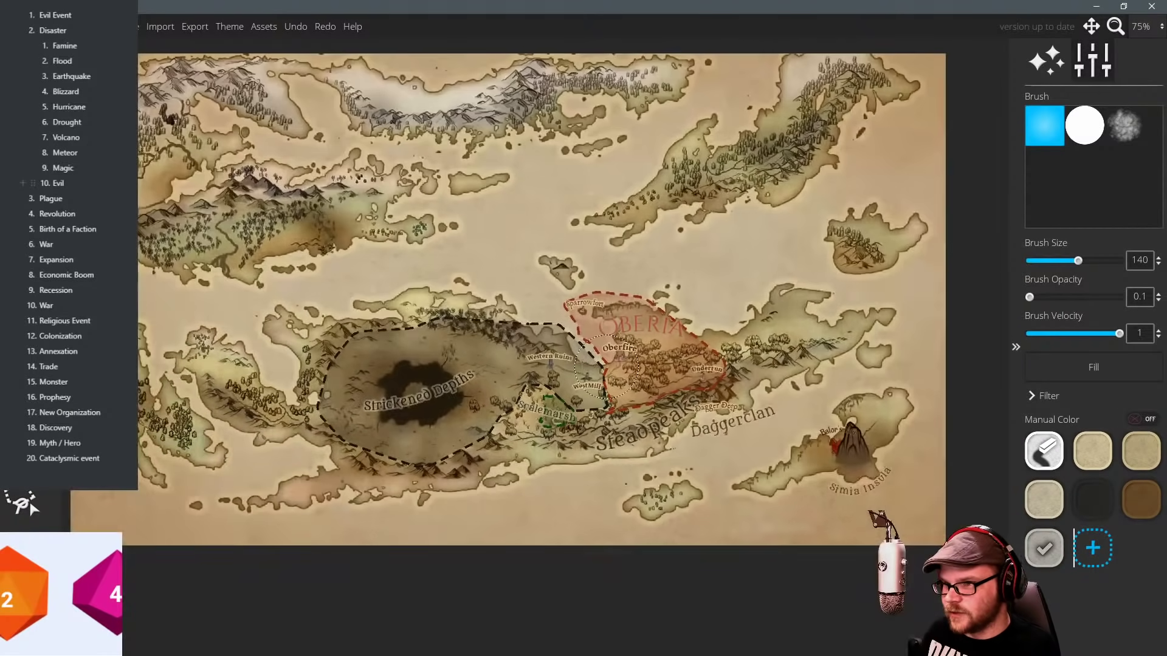
key("Up")
key("Right")
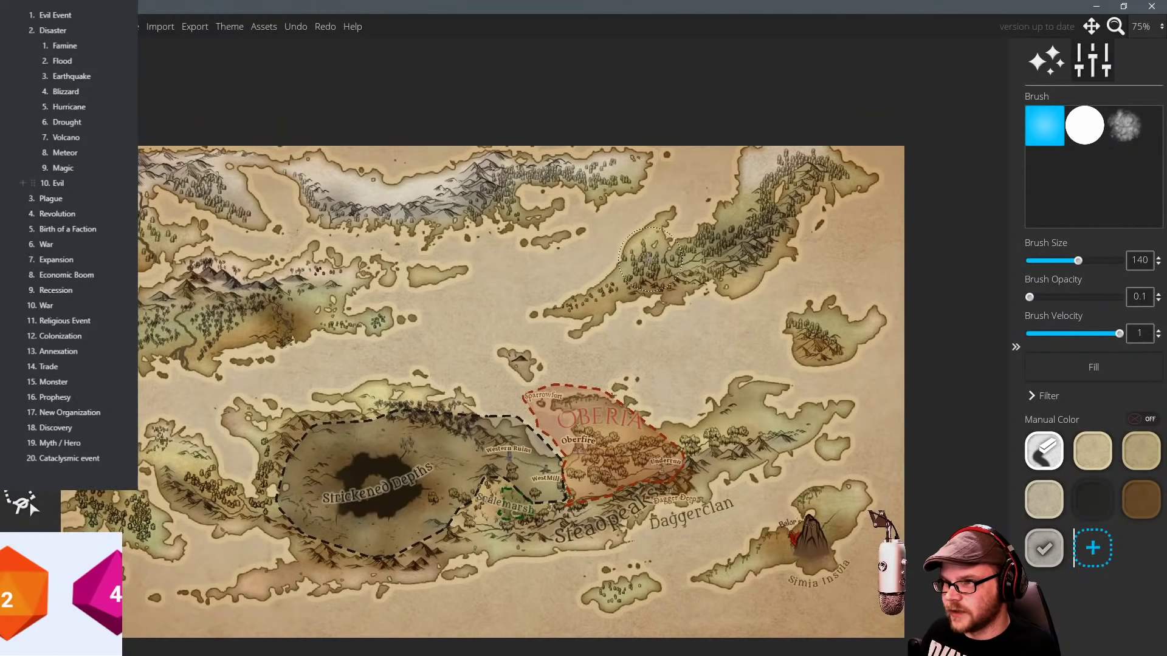
Raise the ground brush opacity to 0.3 and paint the northern and northeastern lands with the pale grey swatch.
left_click_drag(651, 235, 735, 225)
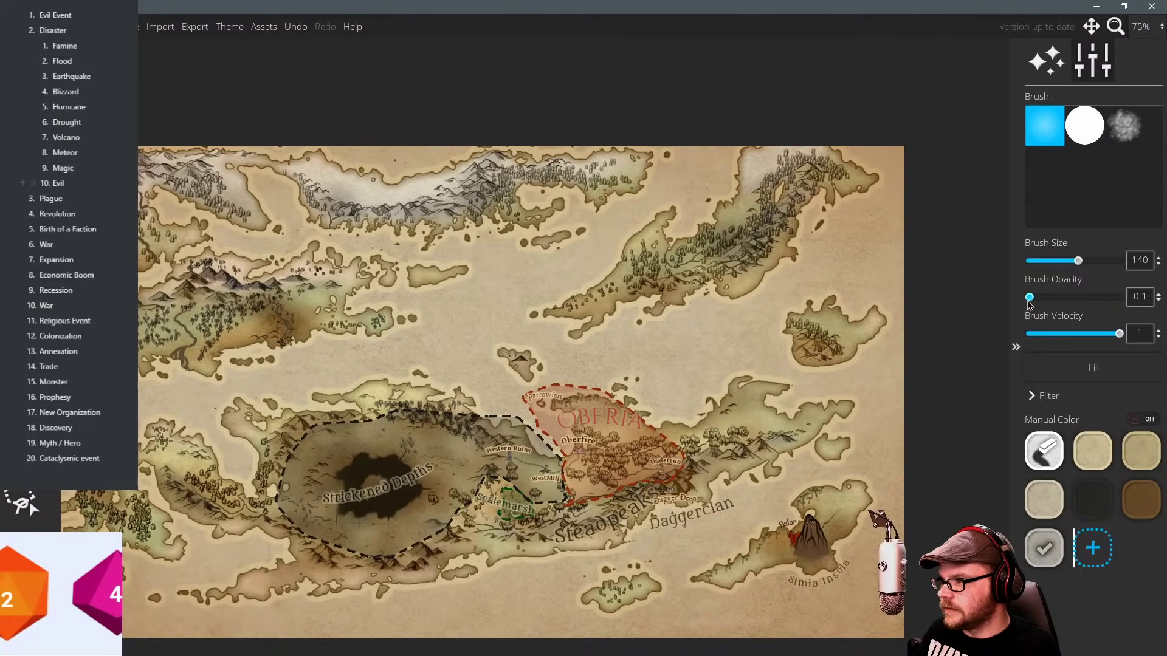
left_click_drag(1030, 297, 1050, 298)
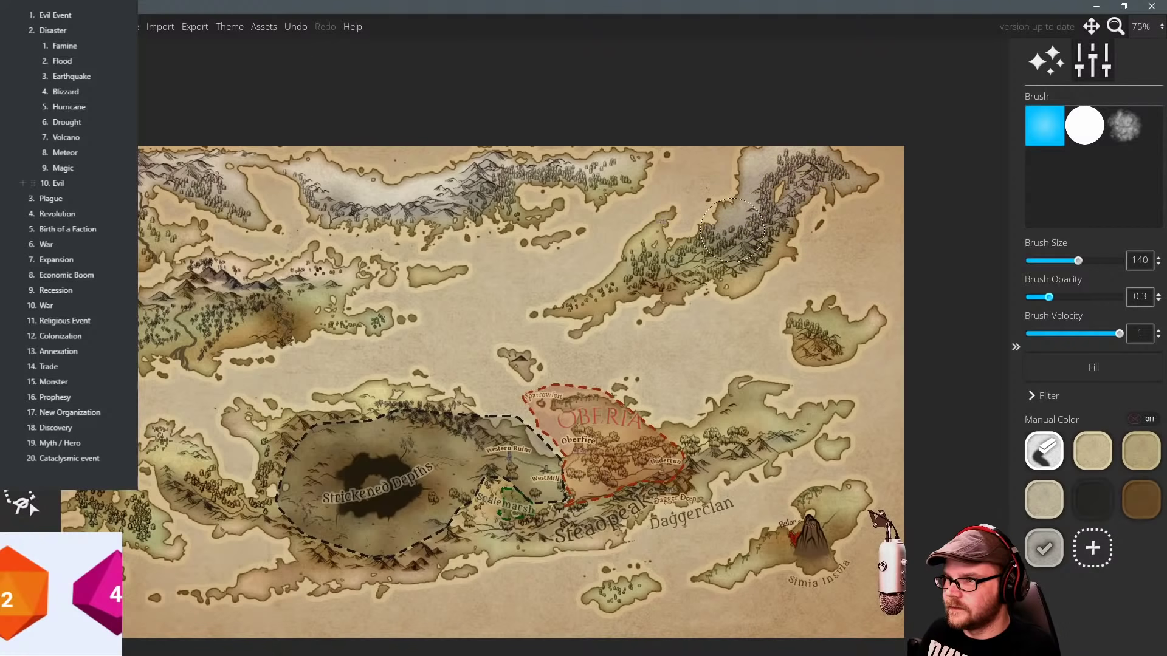
left_click_drag(462, 201, 562, 212)
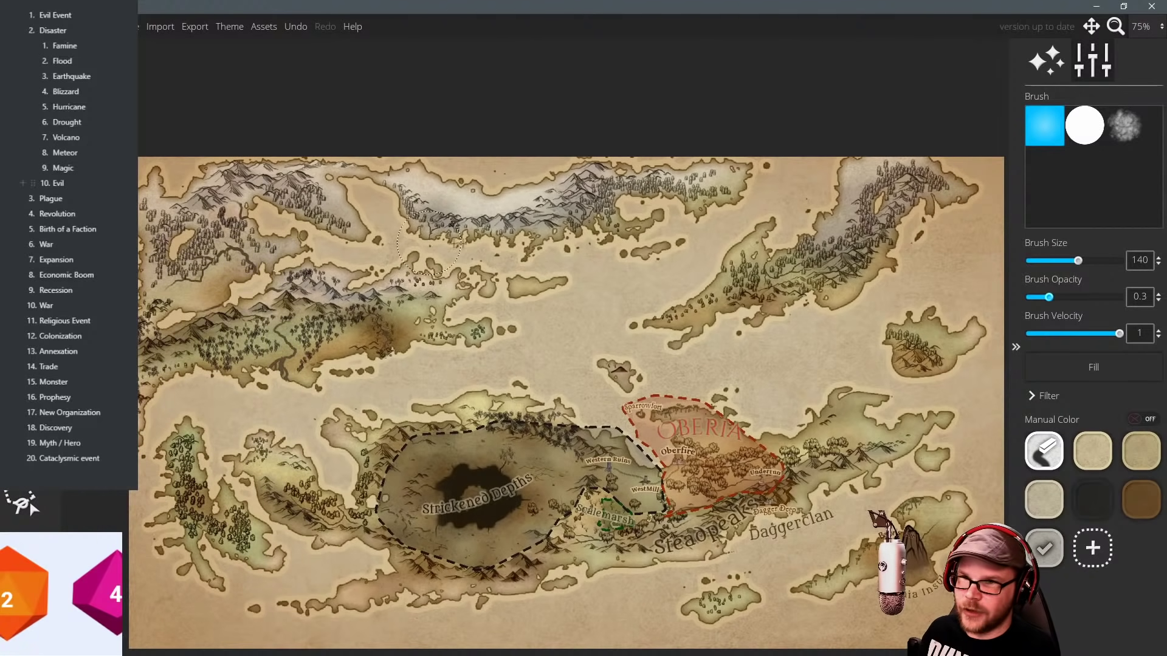
mouse_move(591, 337)
left_mouse_down()
mouse_move(481, 277)
mouse_move(459, 290)
left_mouse_up()
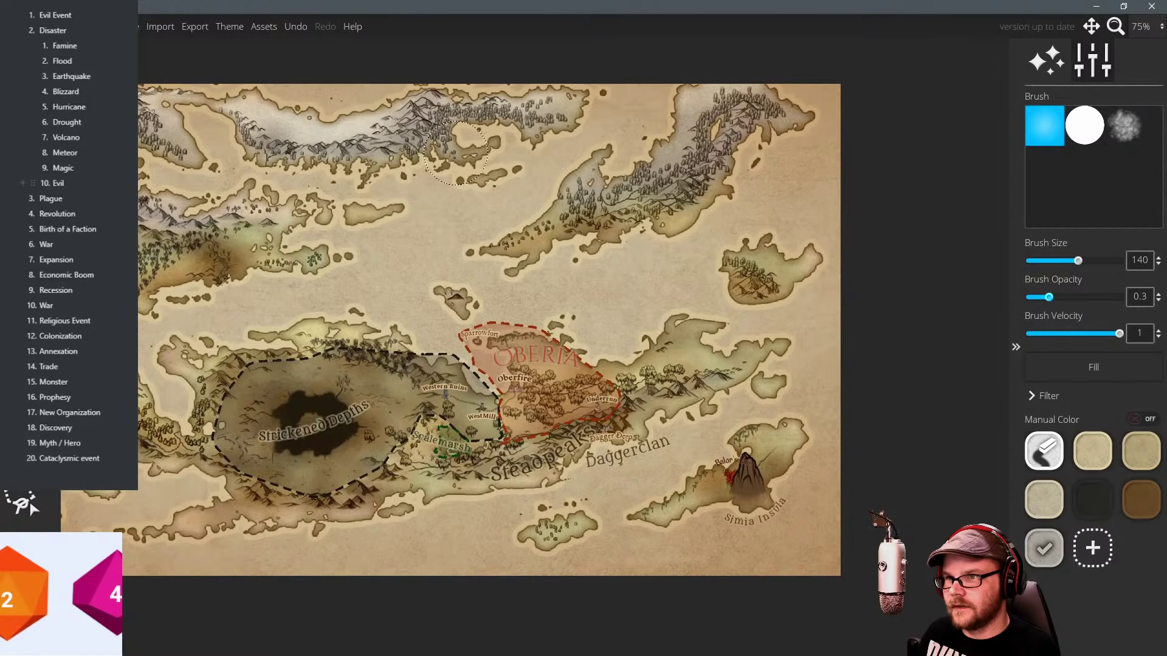
key("Left")
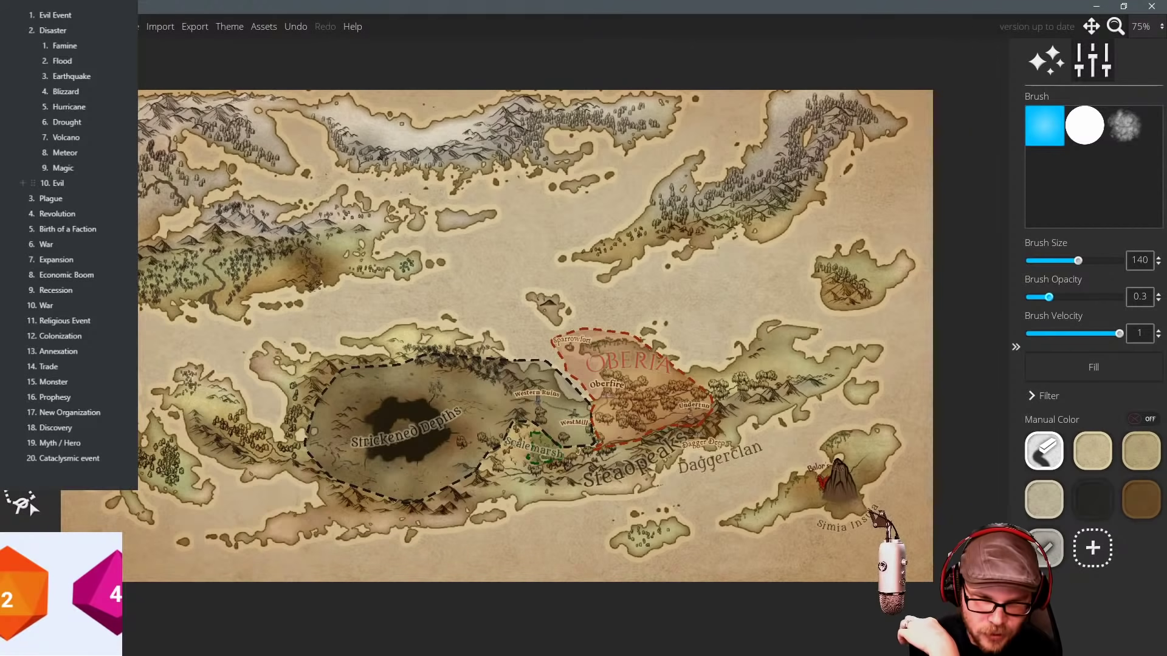
Roll the d20 for the next world event and examine Oberia's territory around Sparrowfort, Oberfire and Underrun.
left_click(93, 592)
left_click(93, 592)
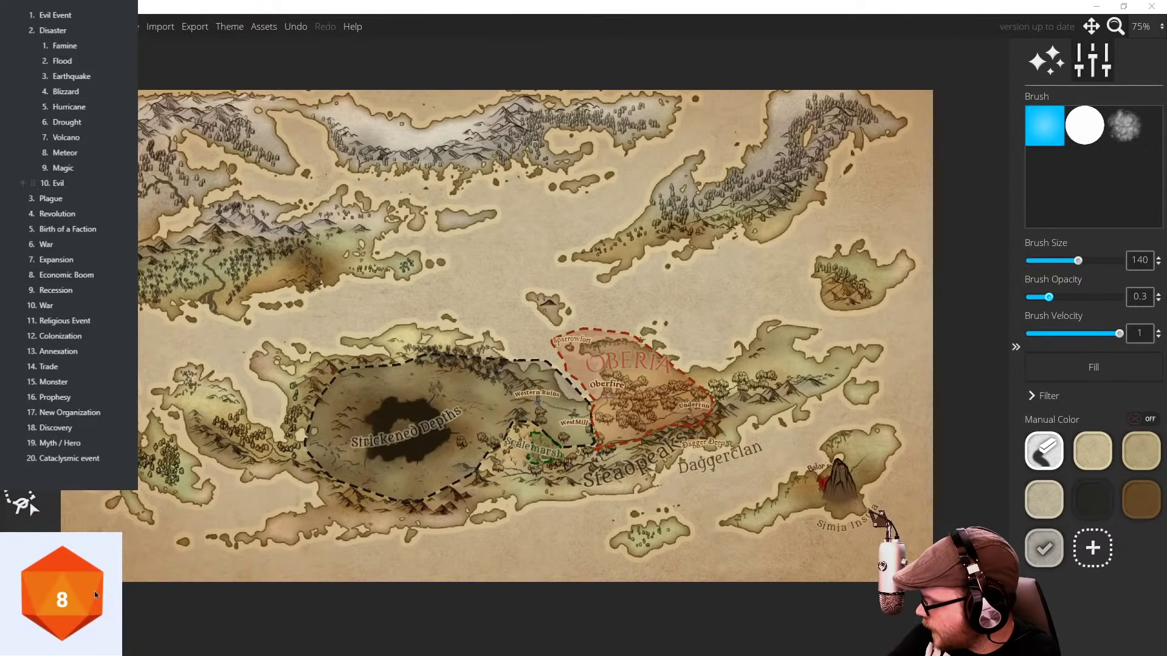
left_click_drag(589, 386, 496, 353)
scroll(571, 341, "up", 10)
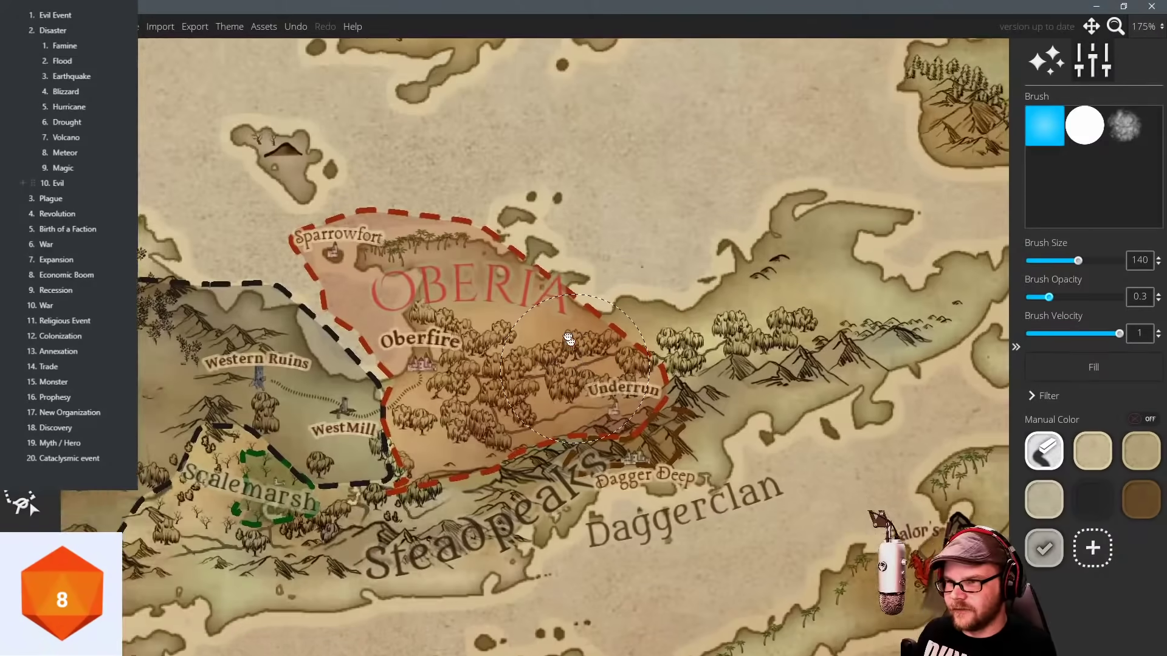
left_click_drag(569, 340, 551, 281)
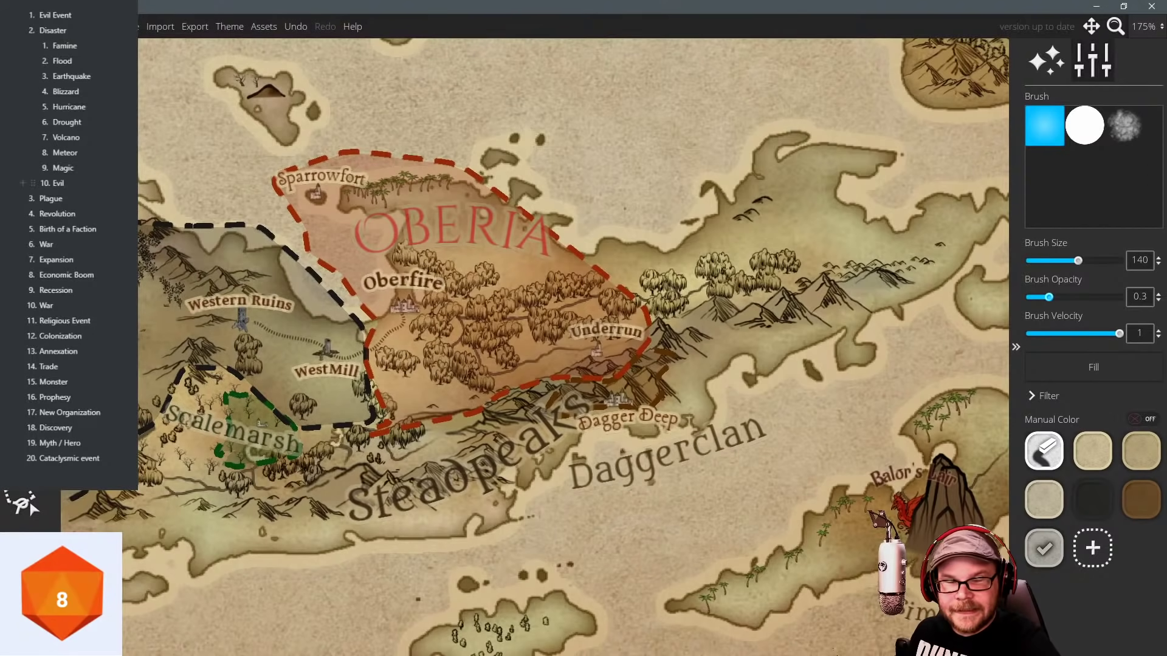
scroll(453, 236, "down", 11)
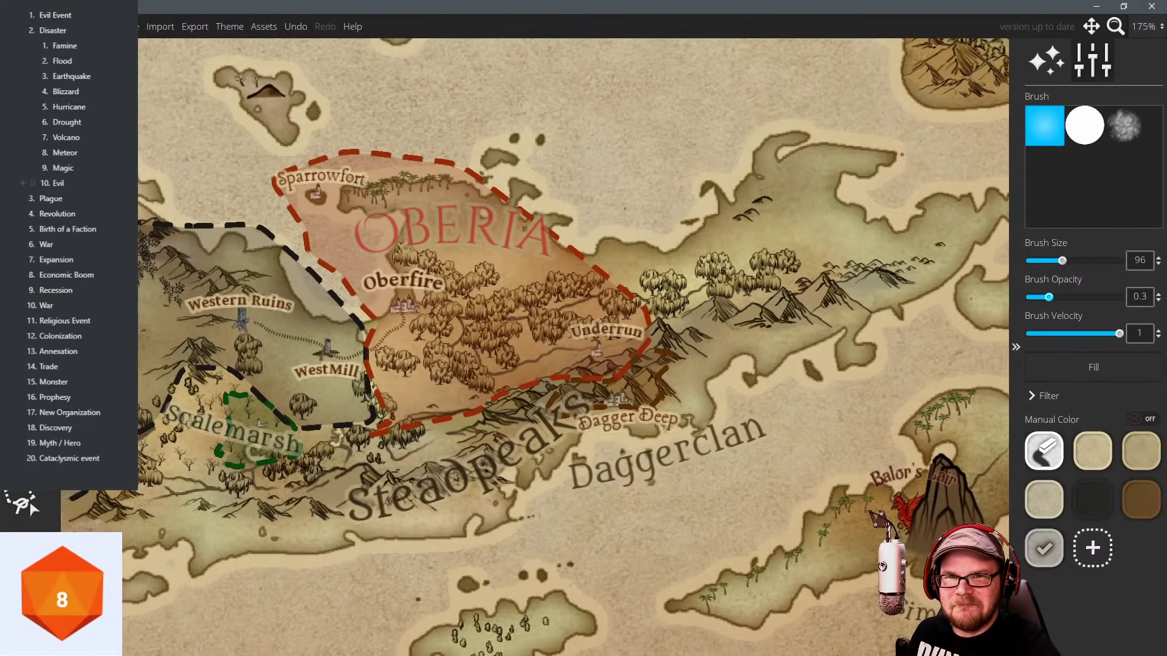
left_click(24, 503)
left_click_drag(346, 217, 388, 234)
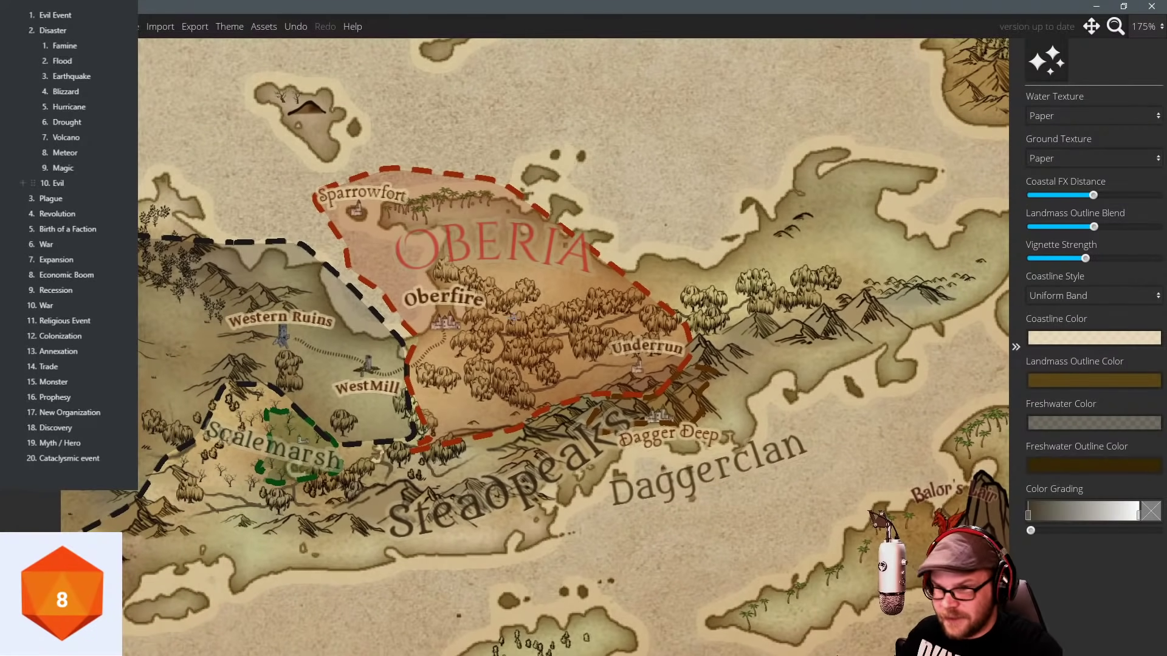
left_click_drag(417, 317, 437, 327)
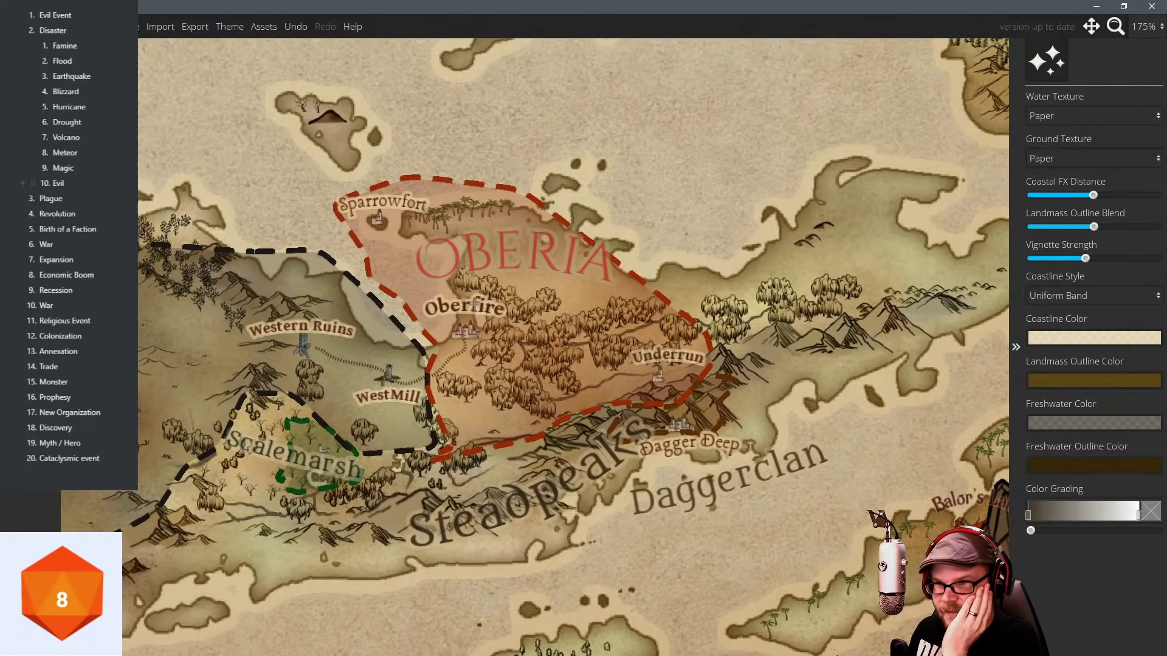
Place a red-roofed castle symbol from the Inked Castles set at scale 25 beside the existing castle at Oberfire.
left_click(27, 183)
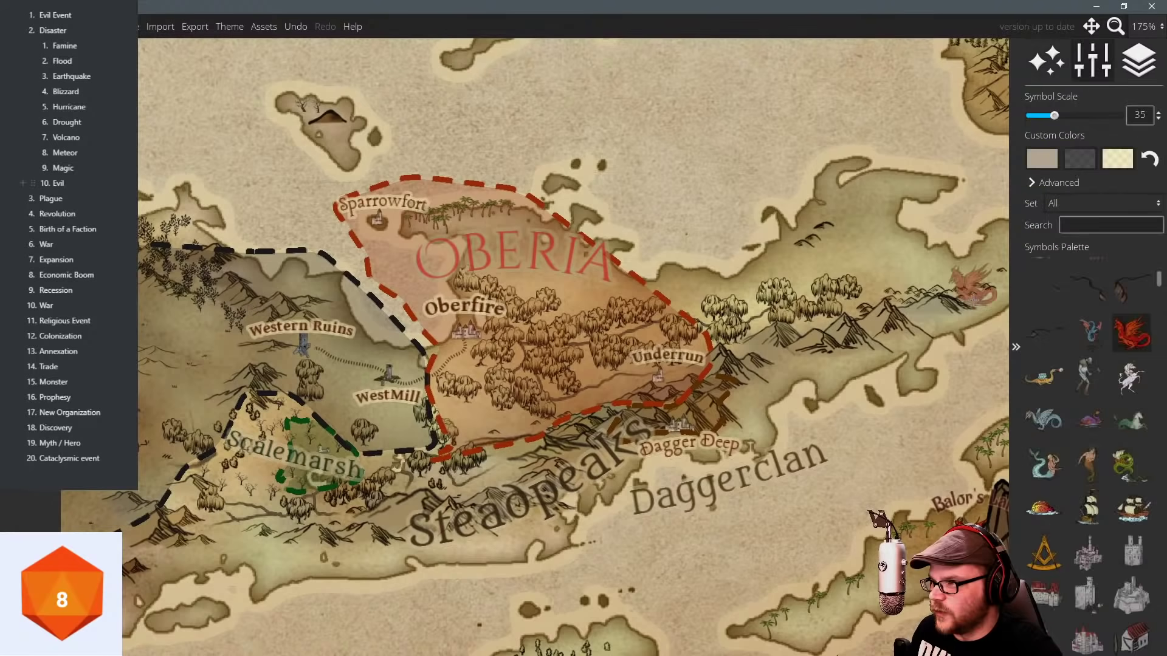
left_click(1081, 207)
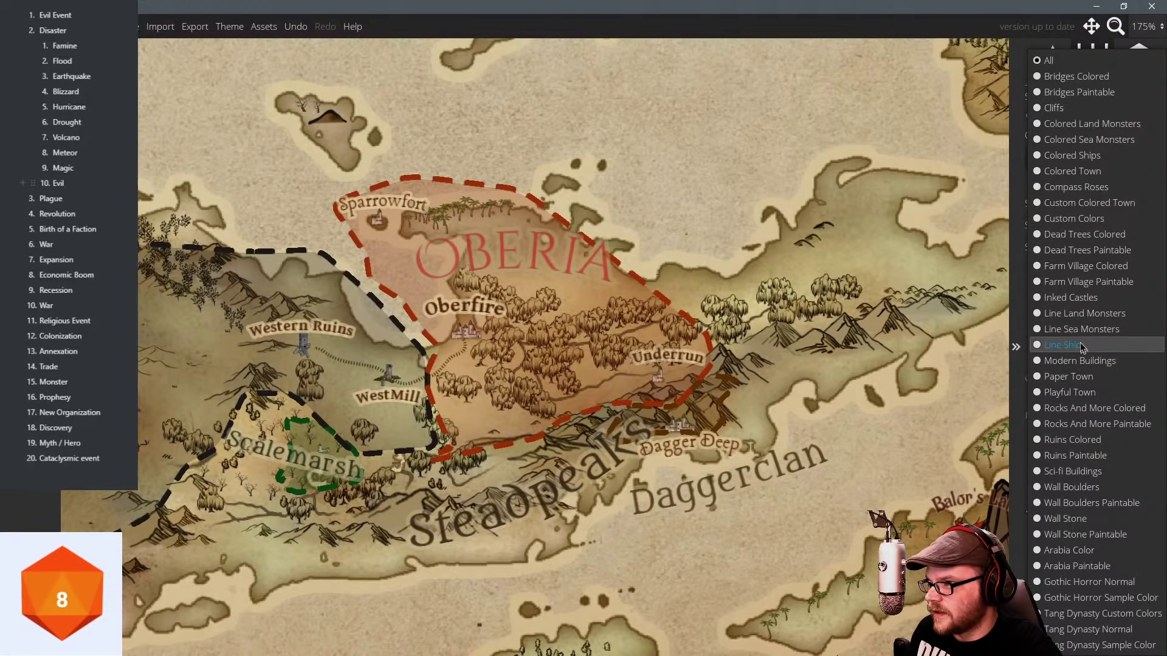
left_click(1080, 299)
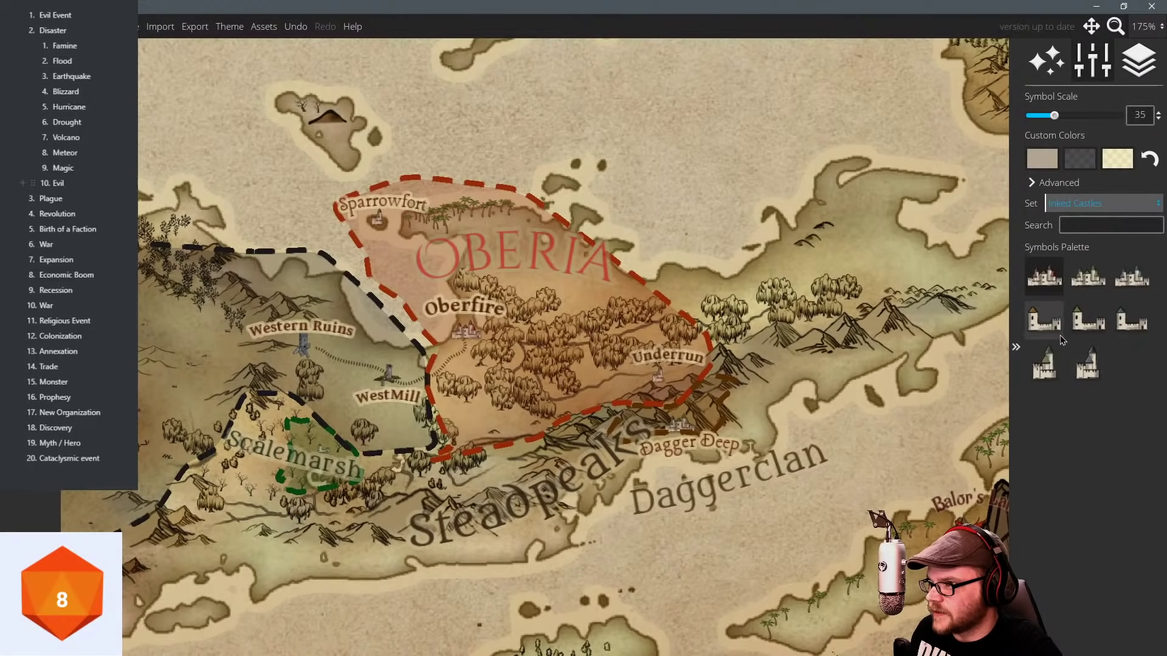
left_click(1046, 281)
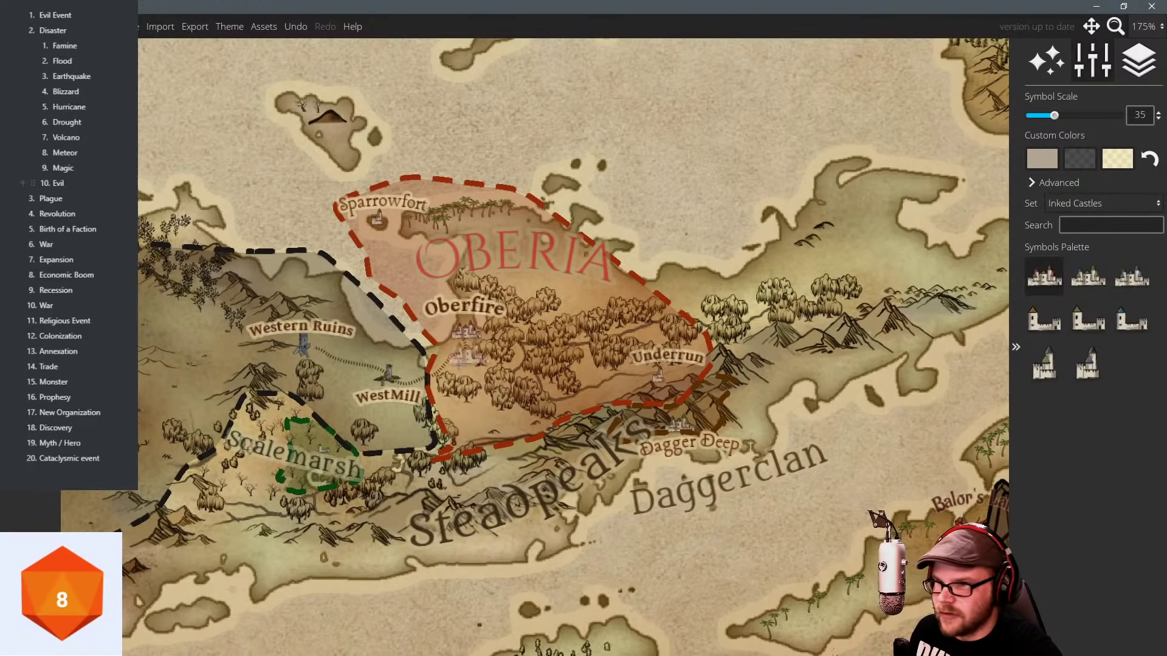
scroll(464, 359, "up", 4)
scroll(463, 367, "down", 5)
scroll(462, 363, "up", 6)
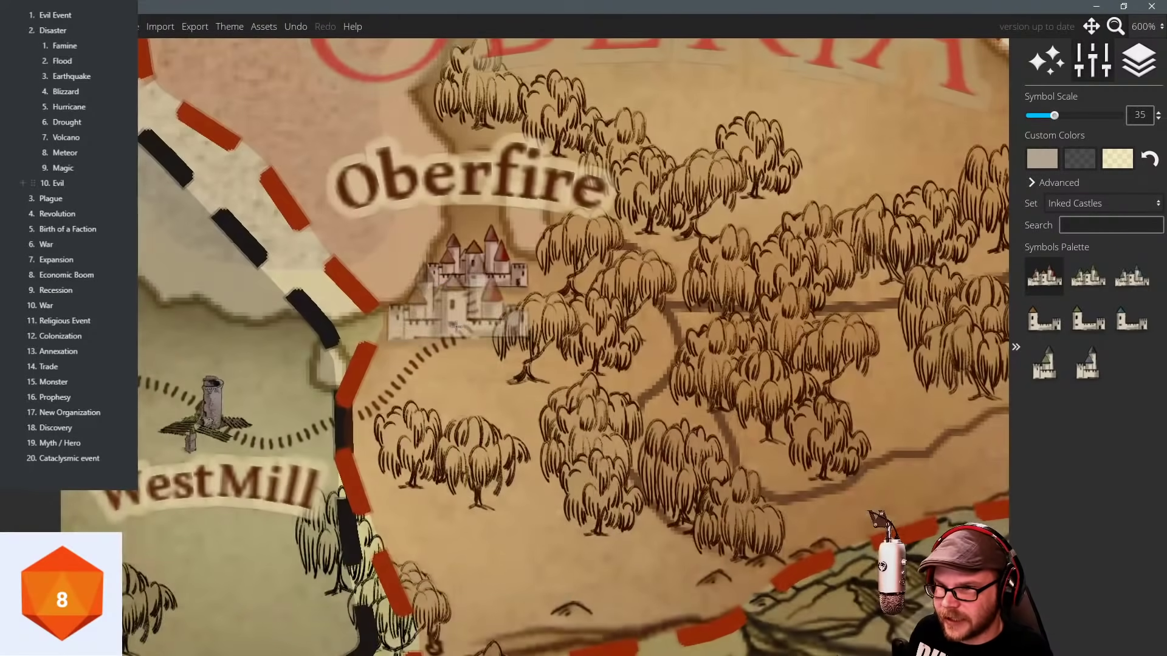
scroll(453, 309, "down", 1)
left_click(451, 298)
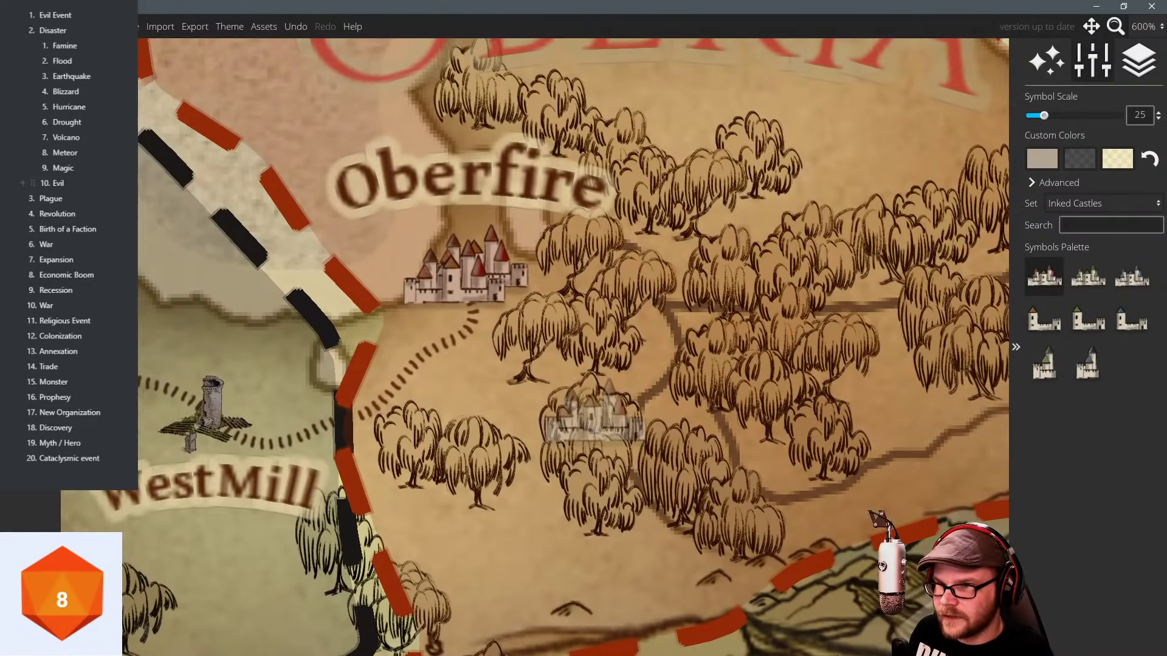
Add a single-tower walled castle from the Inked Castles set at scale 25 to the town of Underrun.
scroll(598, 377, "down", 3)
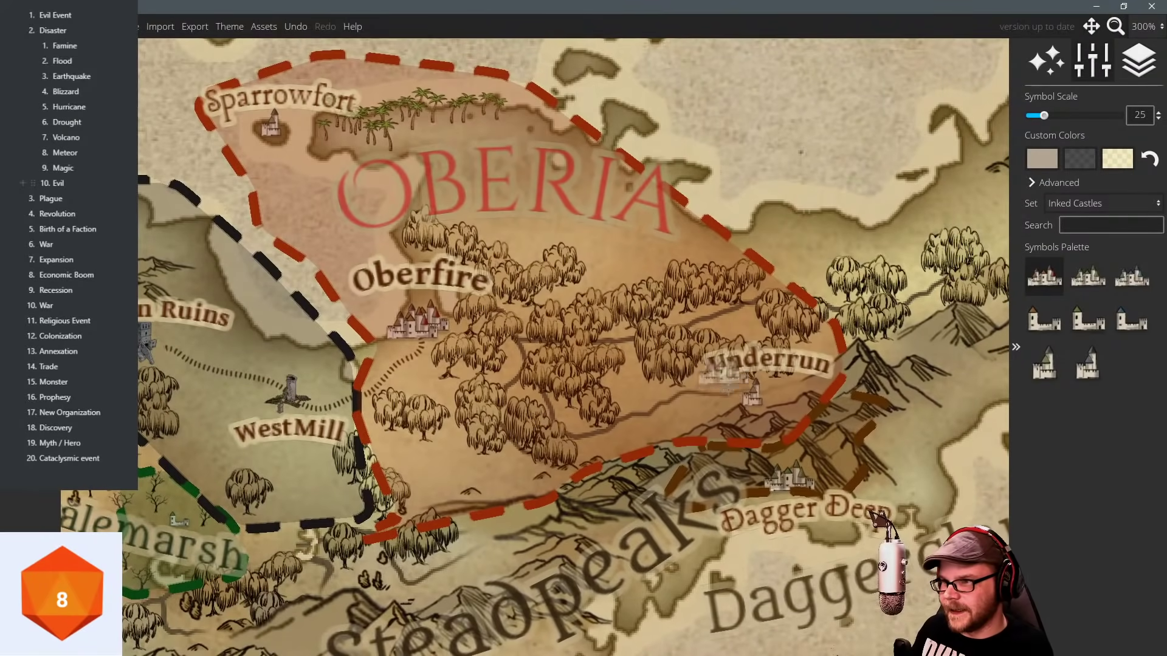
left_click(1045, 319)
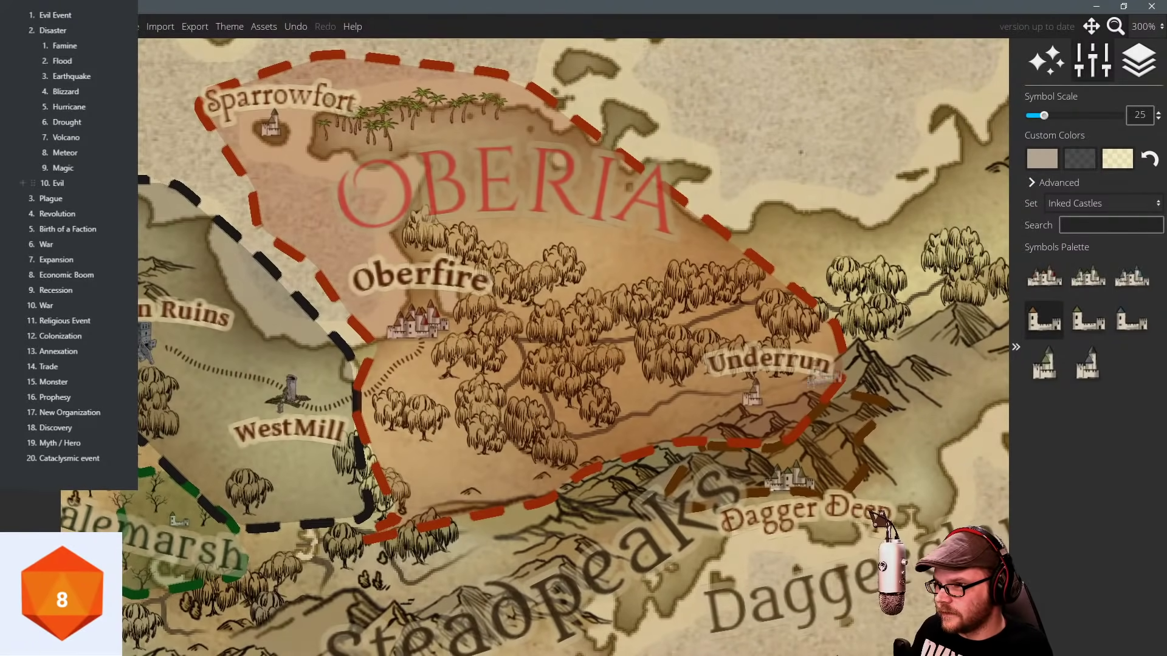
left_click(1105, 326)
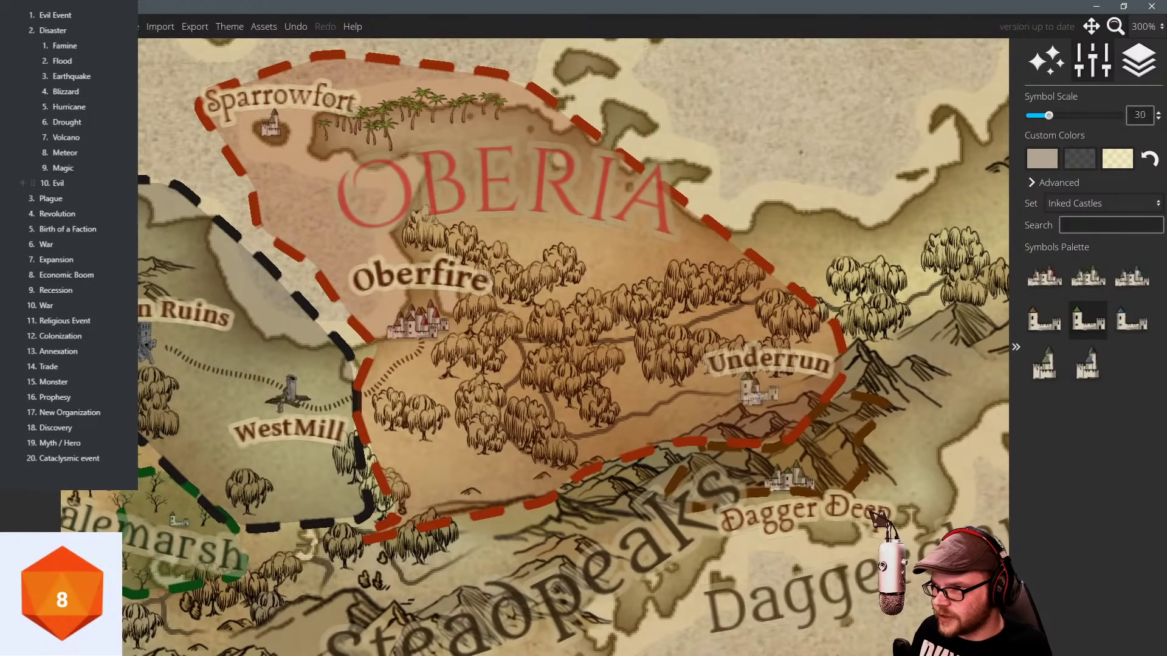
left_click(752, 398)
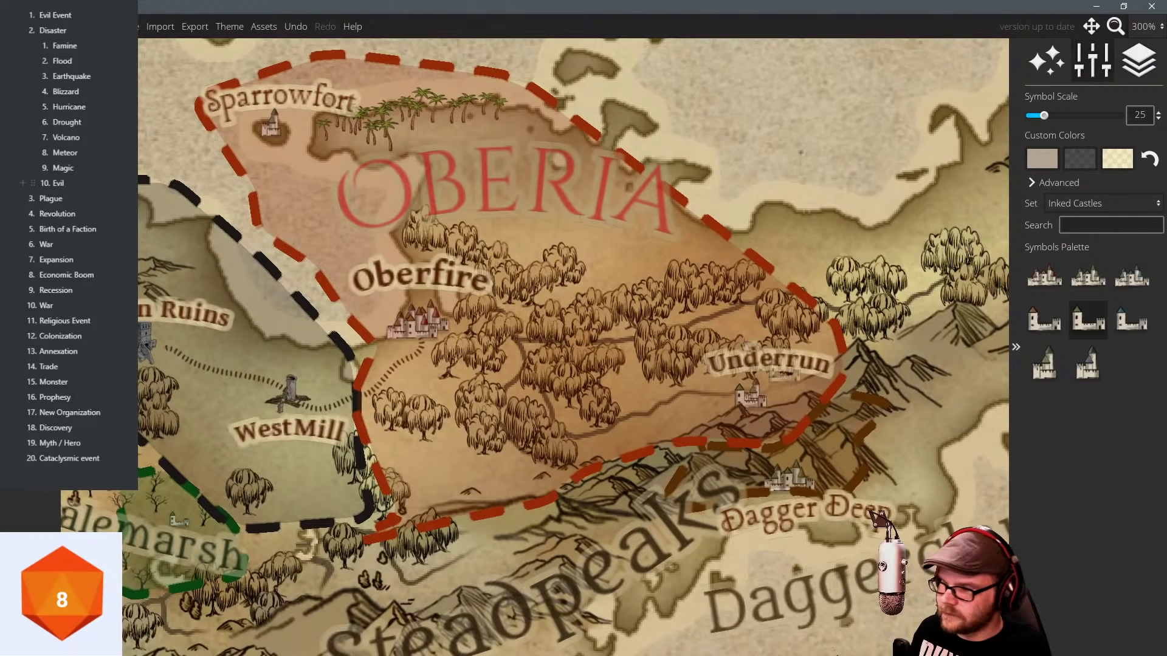
Place a tall-towered inked castle at scale 25 on Oberia's western border, where the road from WestMill crosses.
left_click_drag(668, 295, 715, 295)
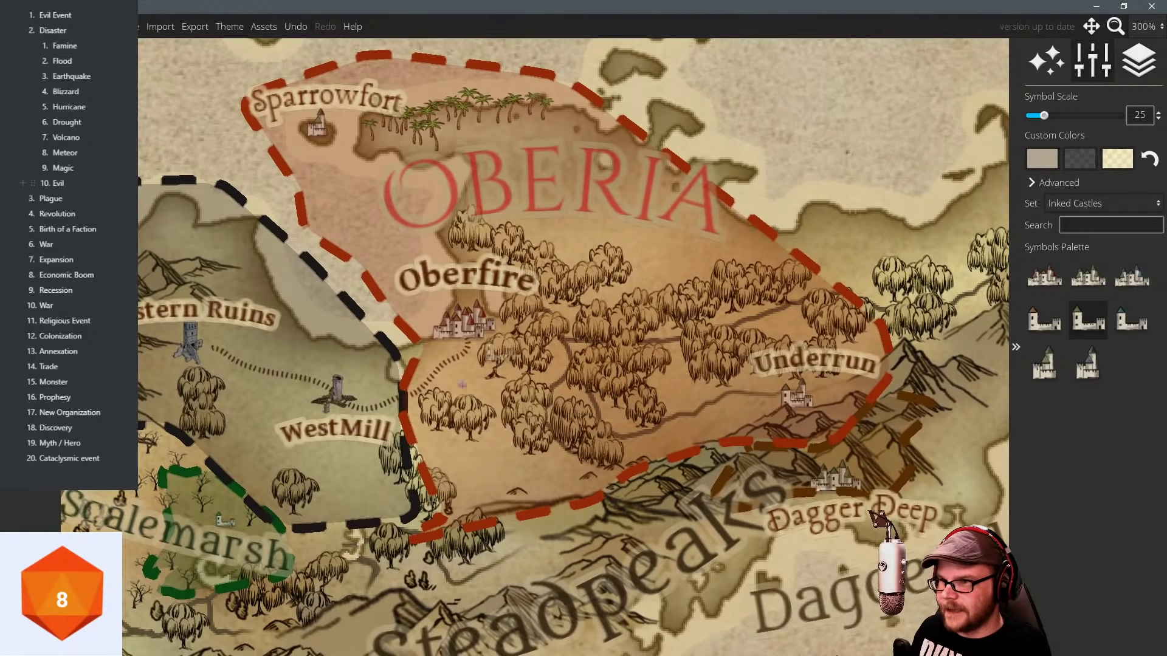
left_click(1045, 363)
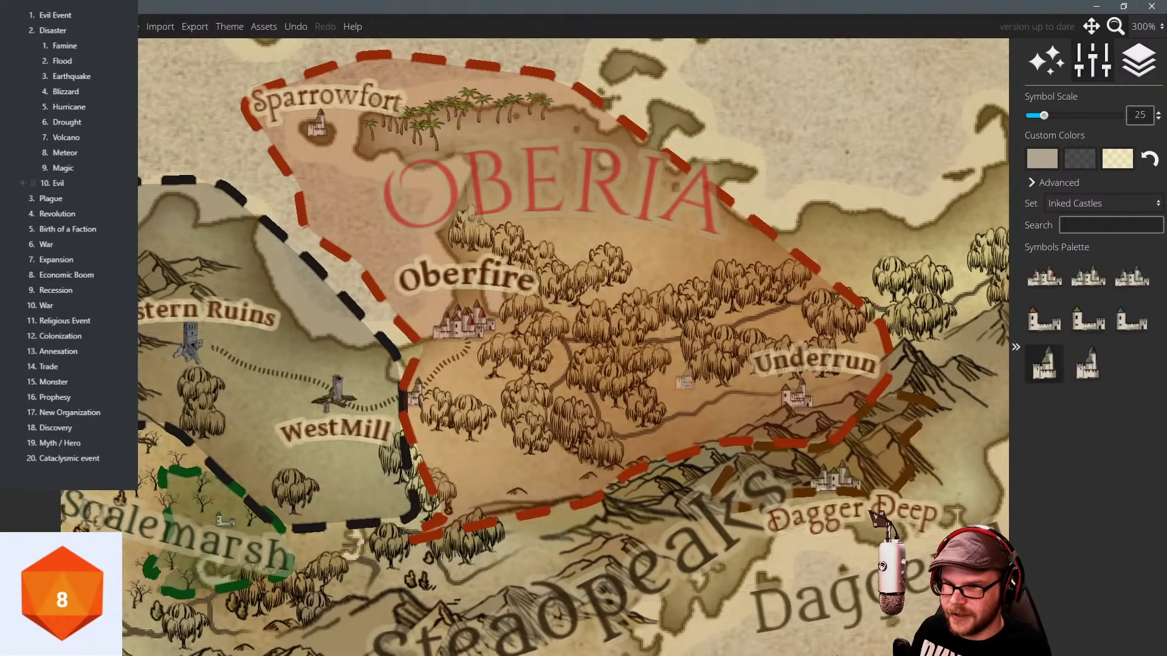
mouse_move(564, 319)
left_mouse_down()
mouse_move(620, 415)
mouse_move(571, 332)
left_mouse_up()
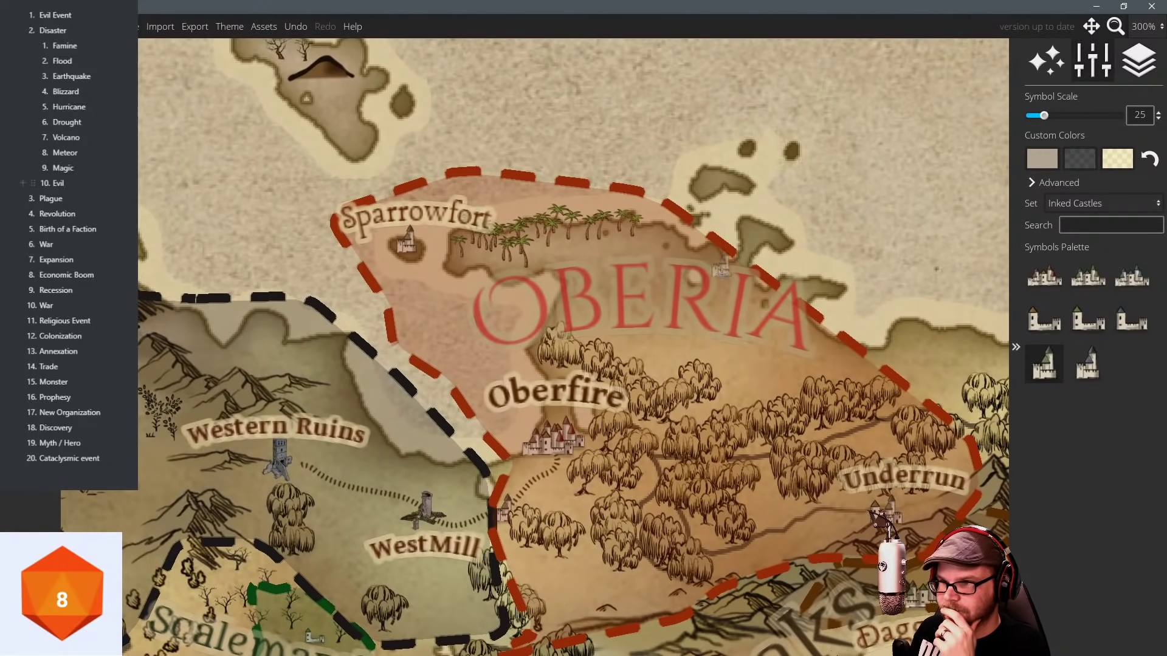
Examine Oberia's forests, the Steadpeaks mountains and the coast around Dagger Deep and Daggerclan.
key("Down")
key("Right")
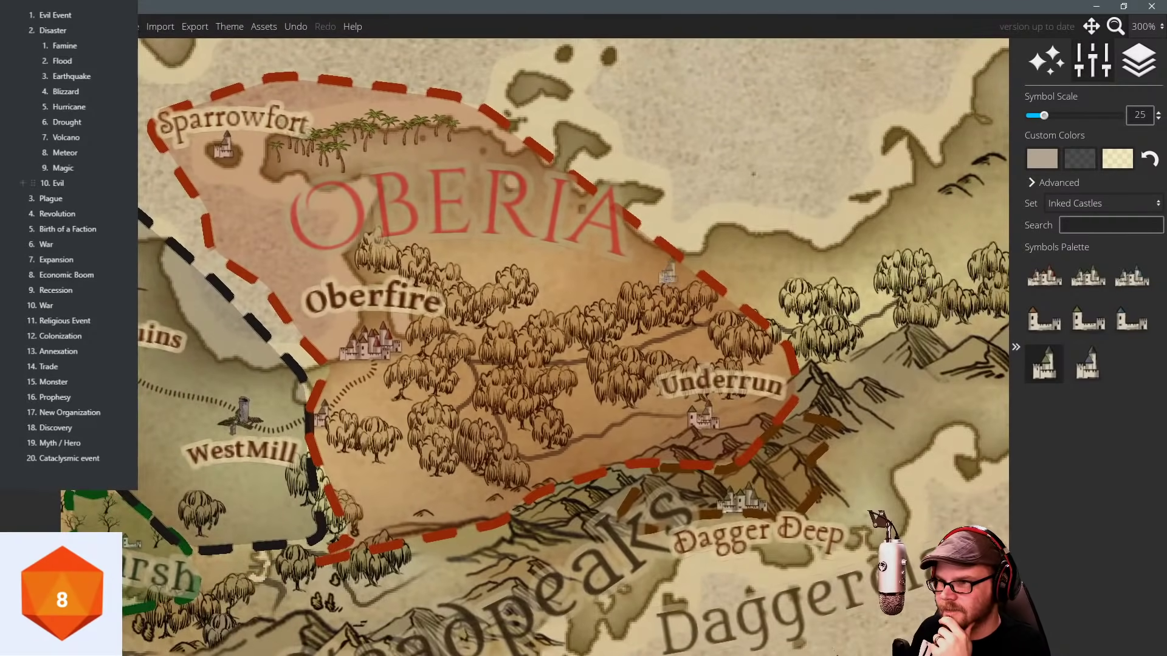
key("Down")
key("Right")
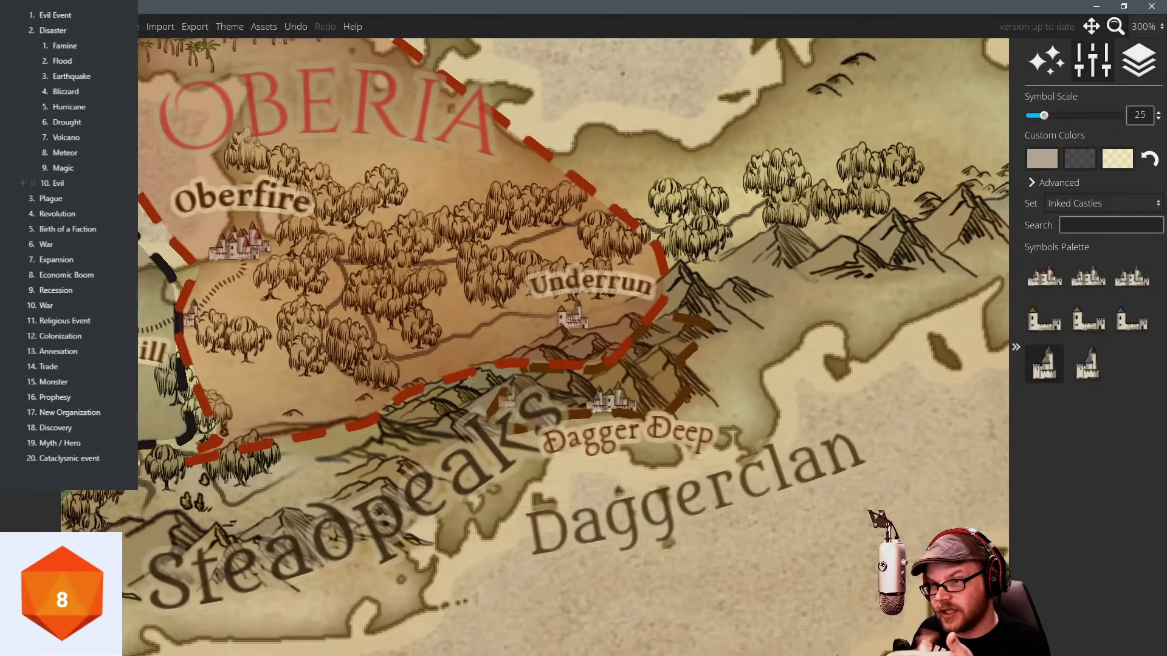
key("Down")
key("Right")
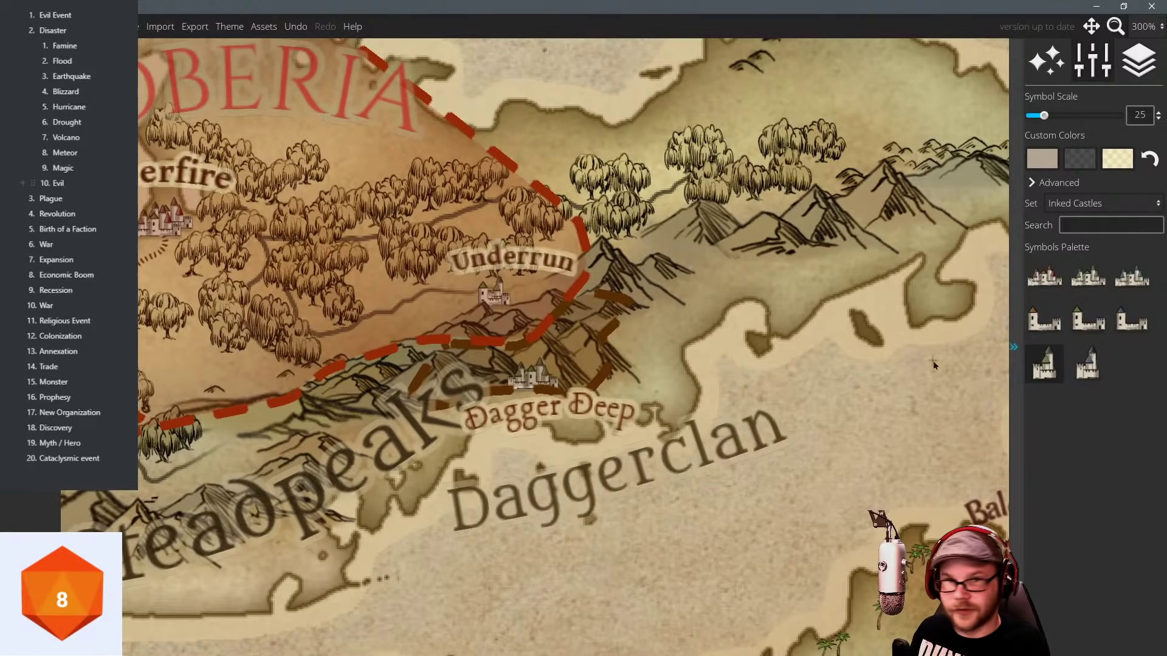
key("Down")
key("Right")
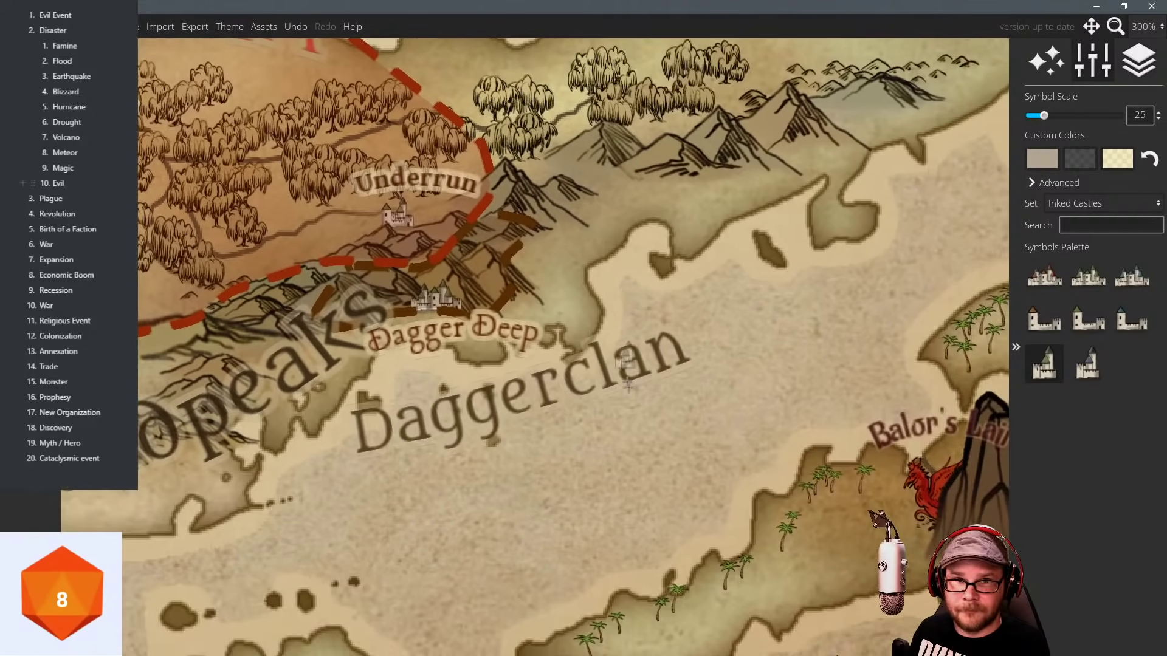
left_click_drag(629, 386, 700, 305)
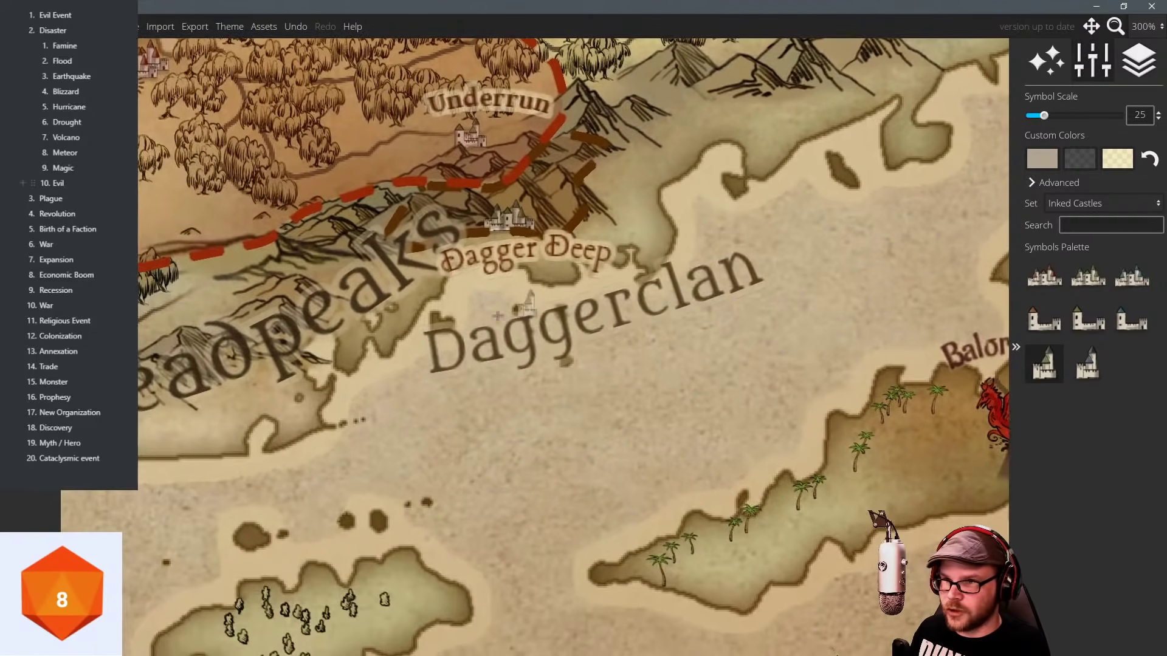
left_click_drag(780, 356, 624, 385)
left_click_drag(434, 356, 767, 375)
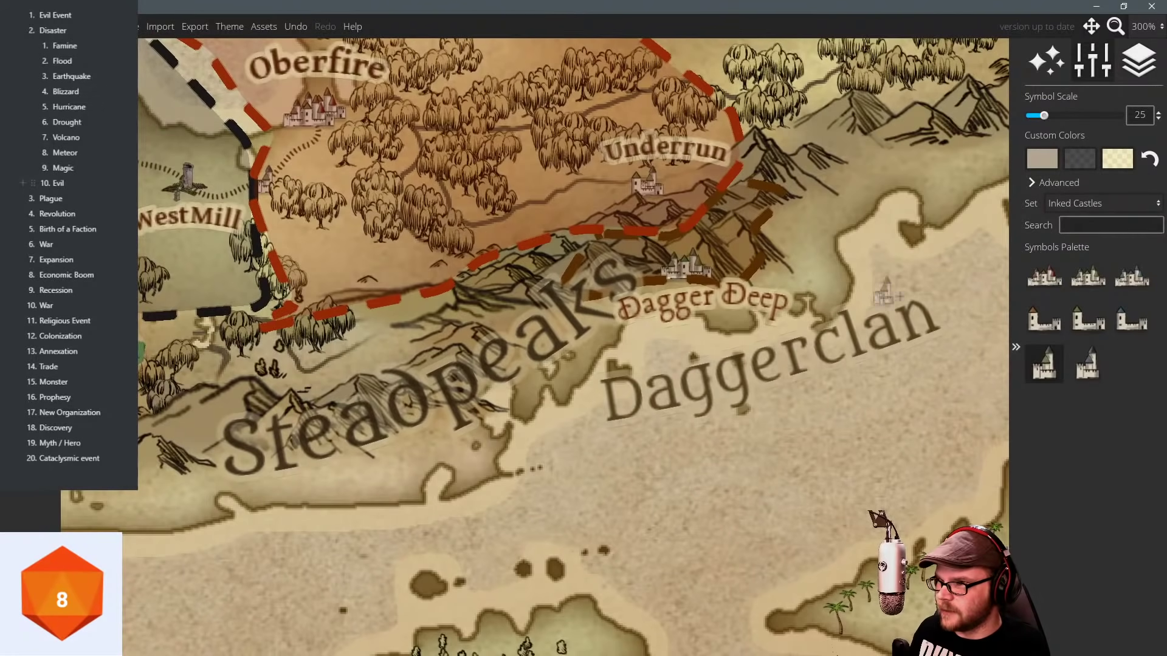
Place a single-tower walled inked castle at scale 20 in the Steadpeaks mountains west of Dagger Deep.
left_click(1045, 322)
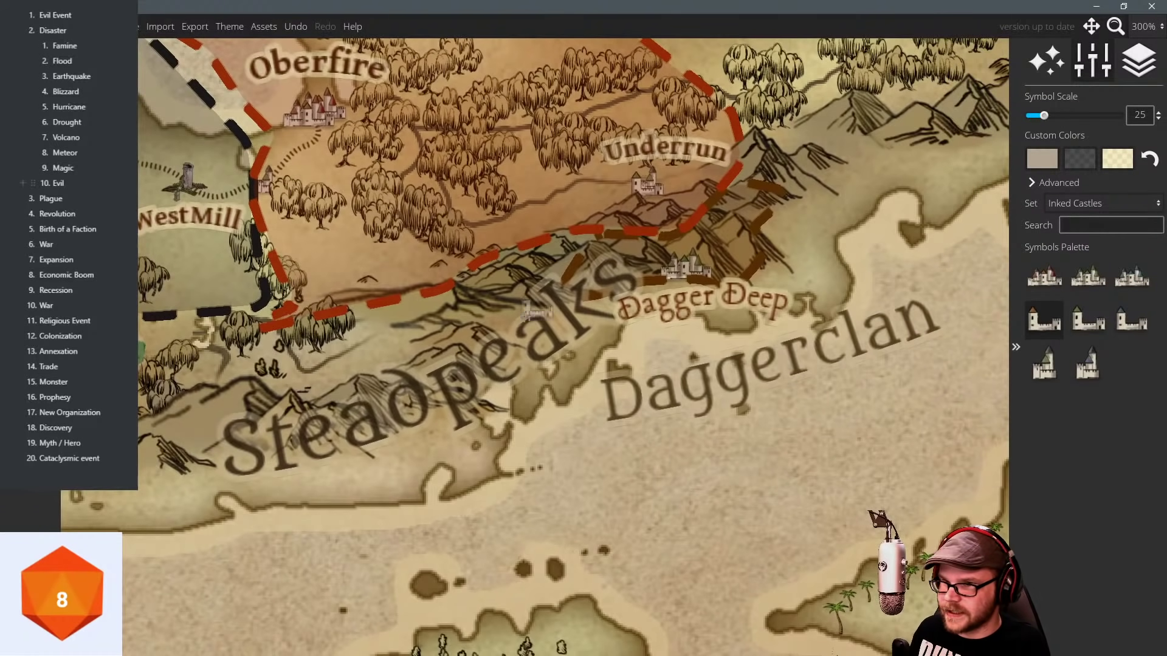
scroll(507, 321, "down", 1)
left_click(505, 318)
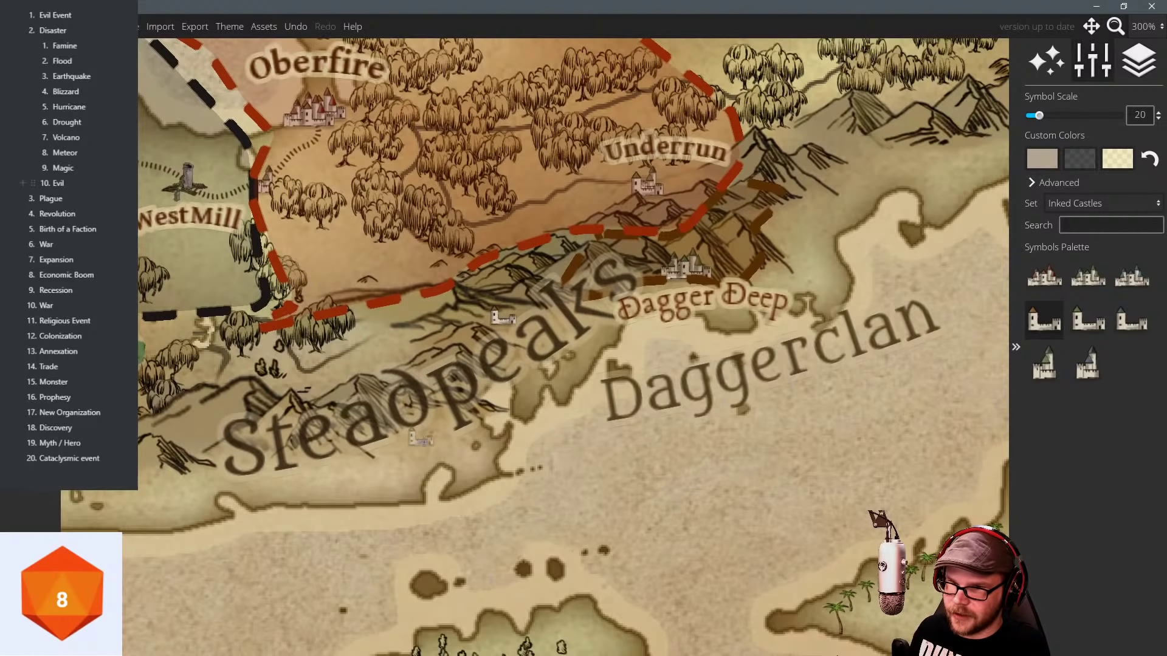
Place a tall-towered inked castle at scale 20 in the mountains northeast of Dagger Deep, undoing the misplaced ones.
left_click(1041, 360)
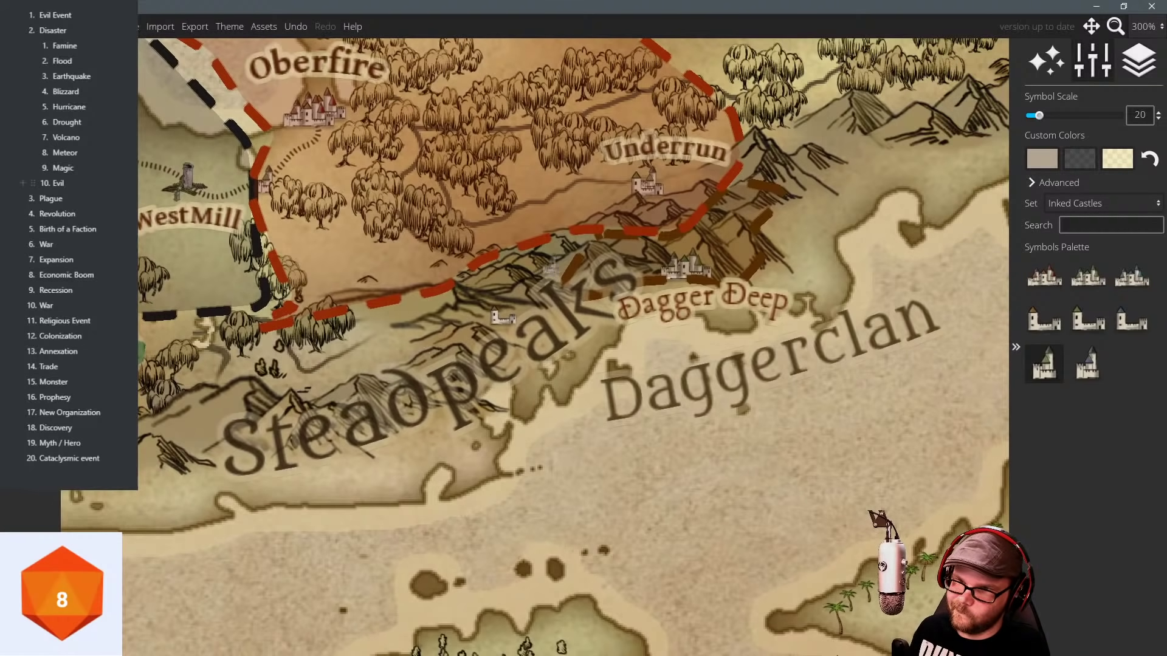
key("ctrl+z")
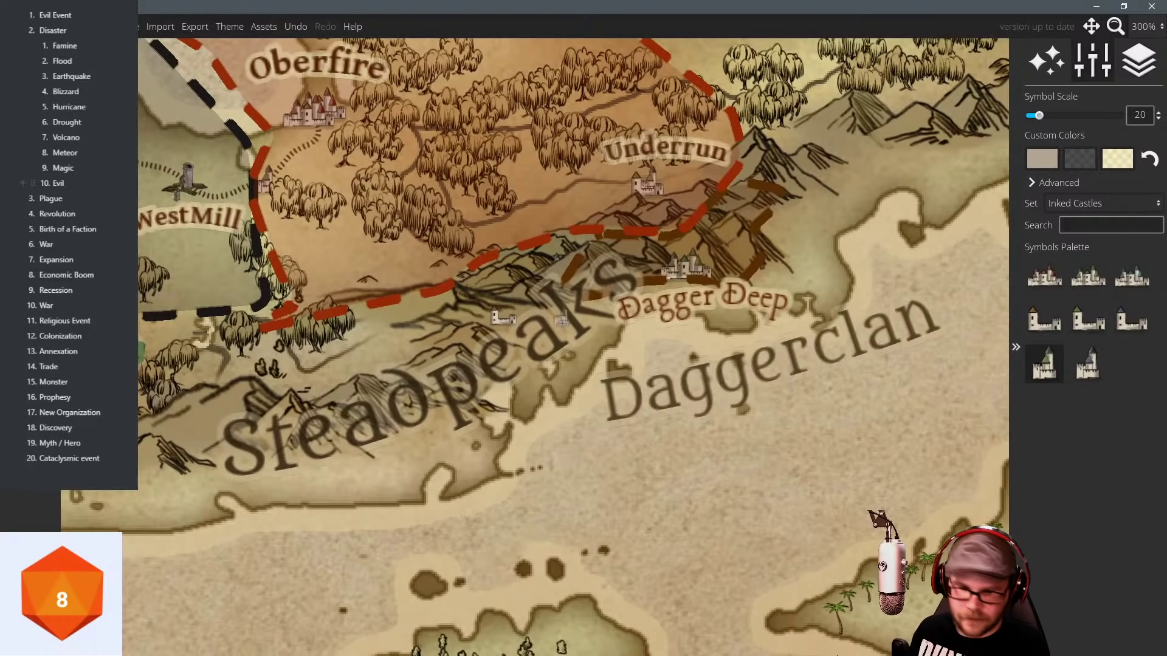
left_click(530, 263)
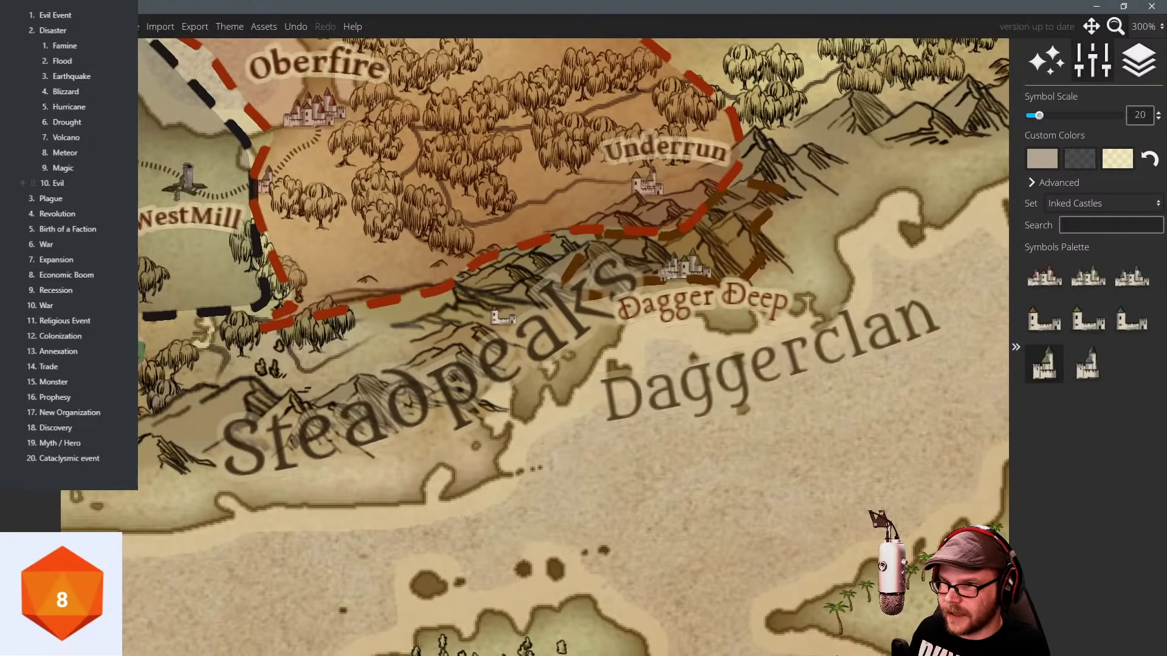
key("ctrl+z")
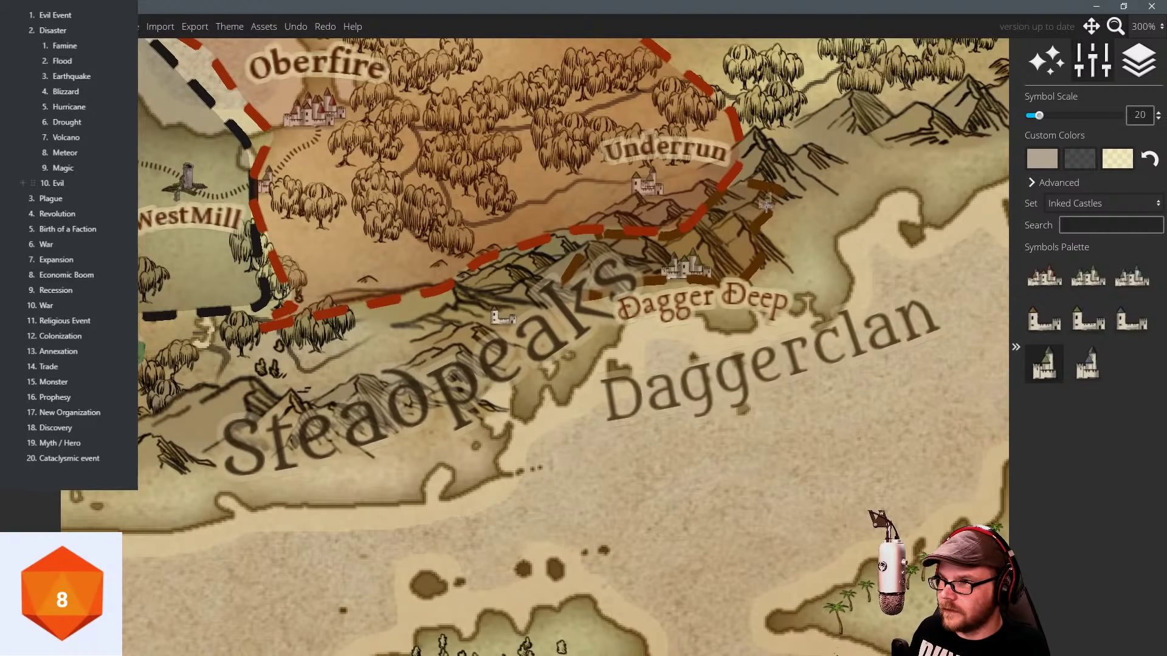
left_click(793, 187)
left_click_drag(821, 277, 773, 310)
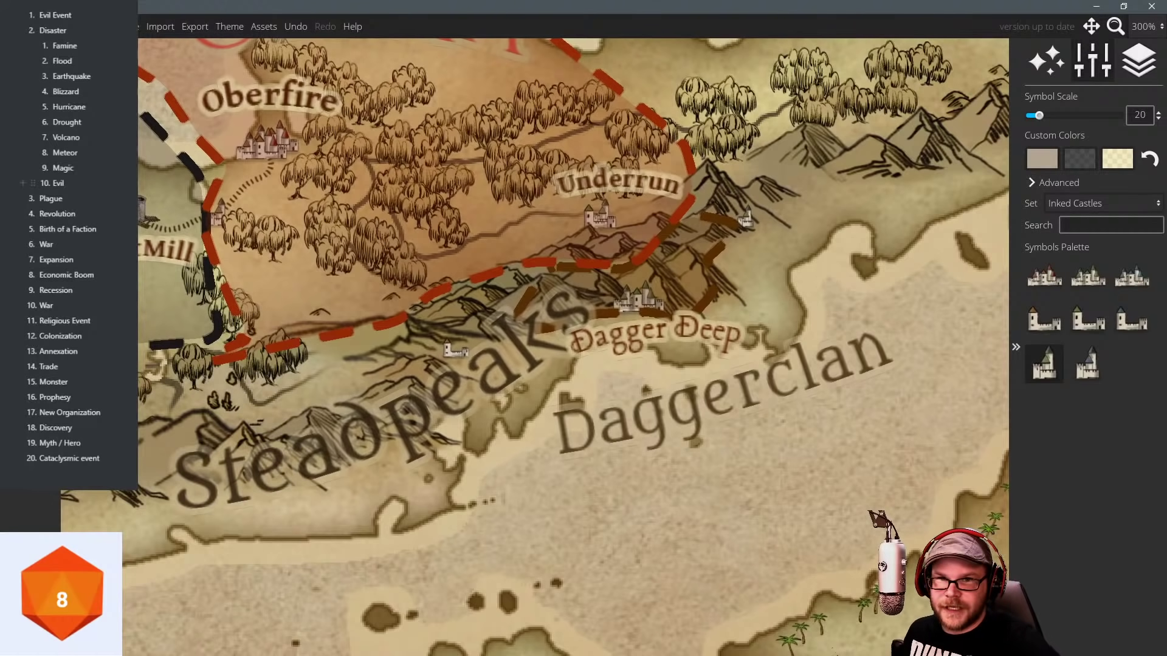
Extend the Daggerclan's brown border eastward around the castle in the mountains northeast of Dagger Deep.
key("Escape")
left_click(549, 280)
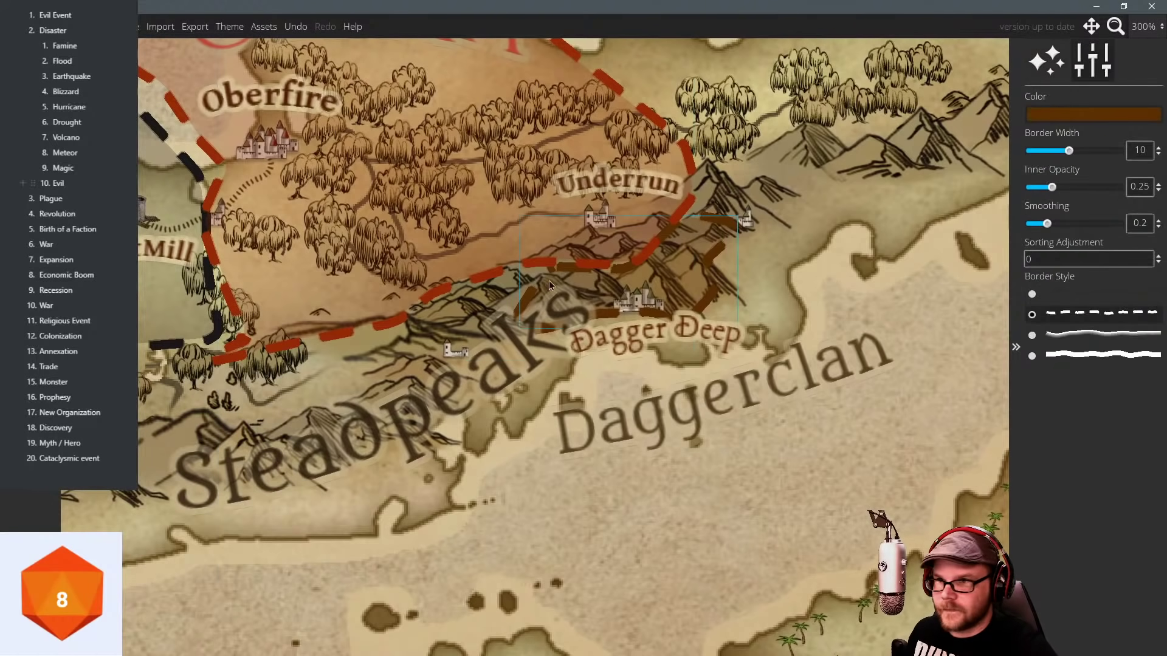
left_click_drag(737, 227, 751, 180)
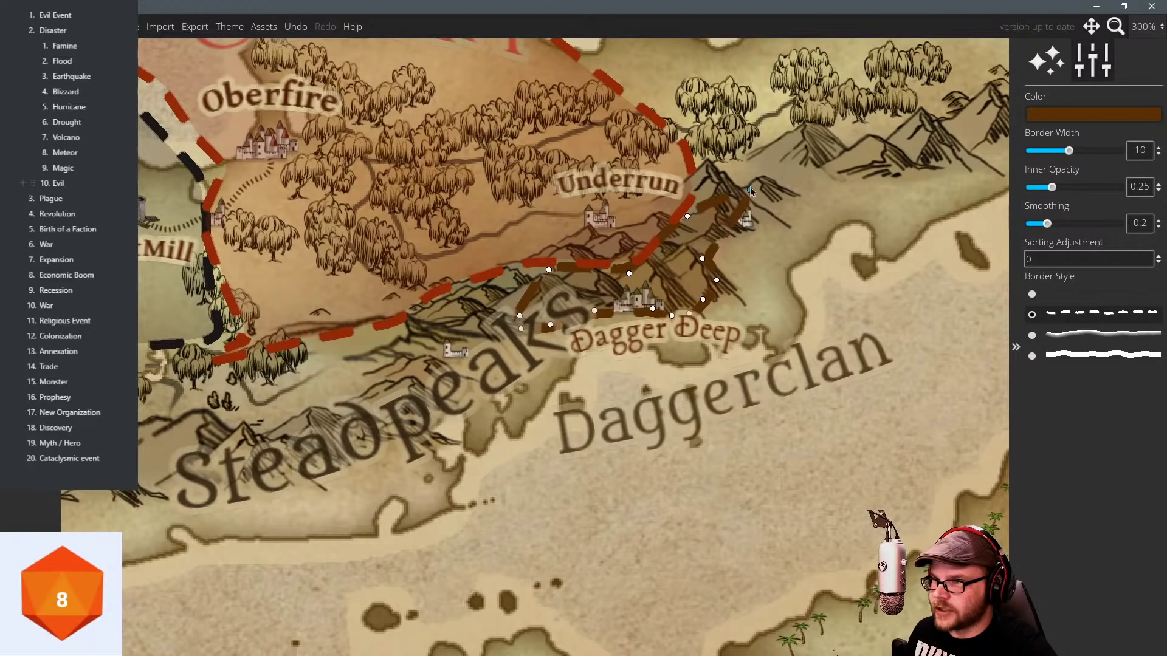
left_click_drag(702, 259, 788, 213)
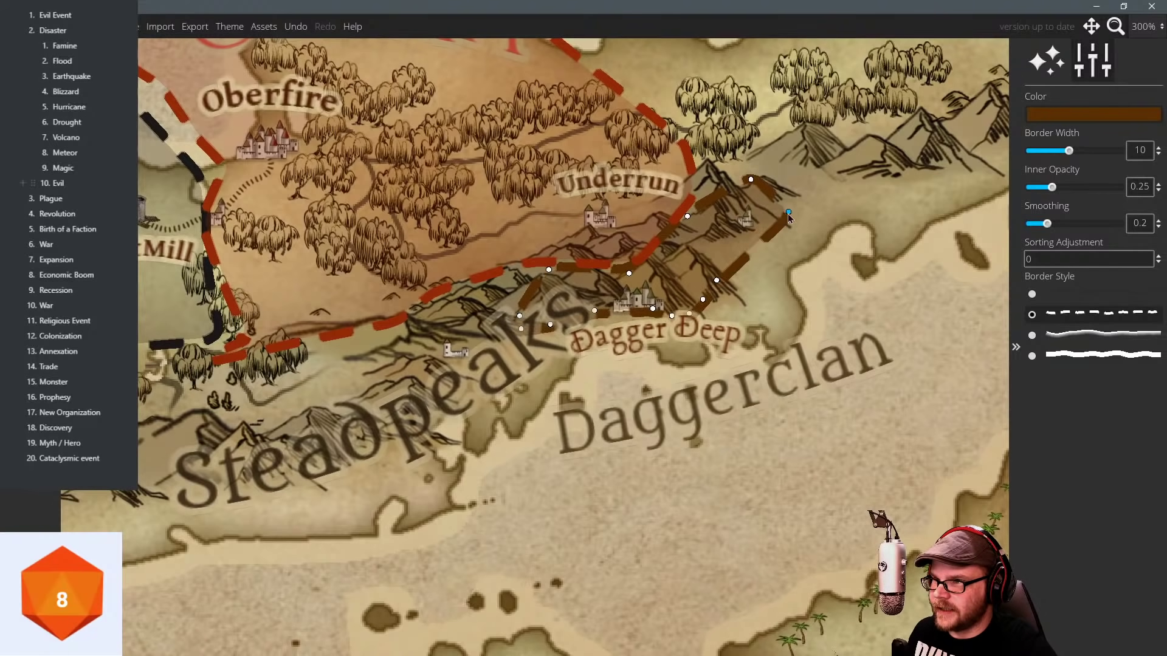
left_click_drag(732, 285, 751, 299)
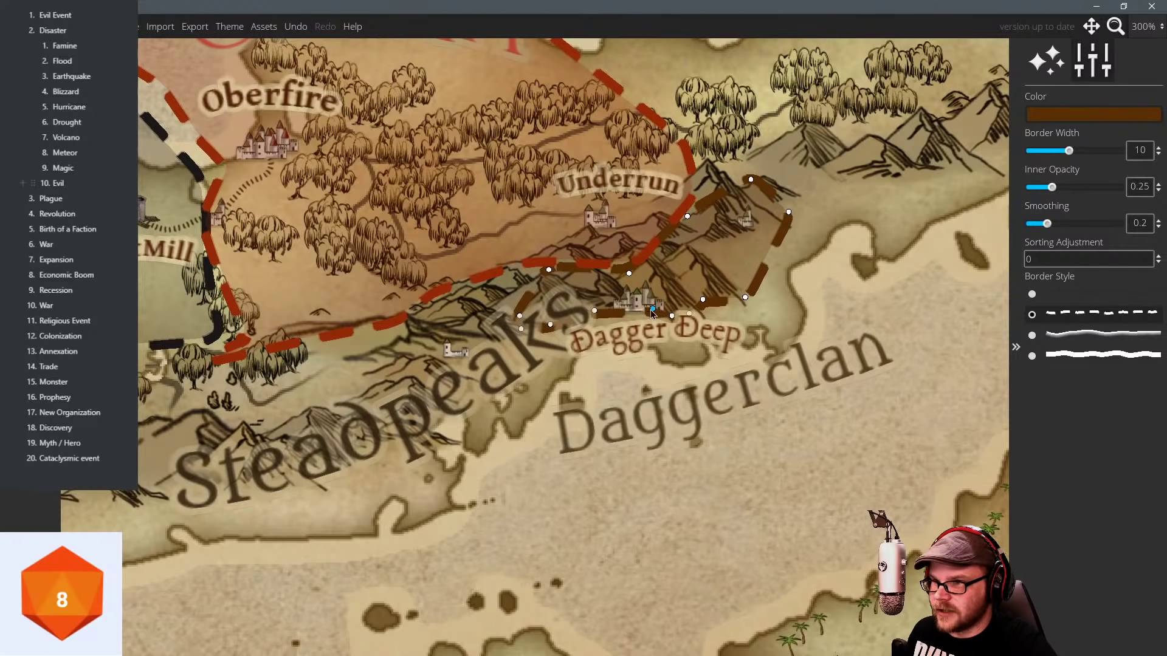
Extend the Daggerclan's brown border westward through the Steadpeaks to enclose the castle there, following Oberia's southern border.
left_click_drag(651, 311, 491, 369)
left_click_drag(525, 334, 423, 351)
left_click_drag(520, 316, 410, 312)
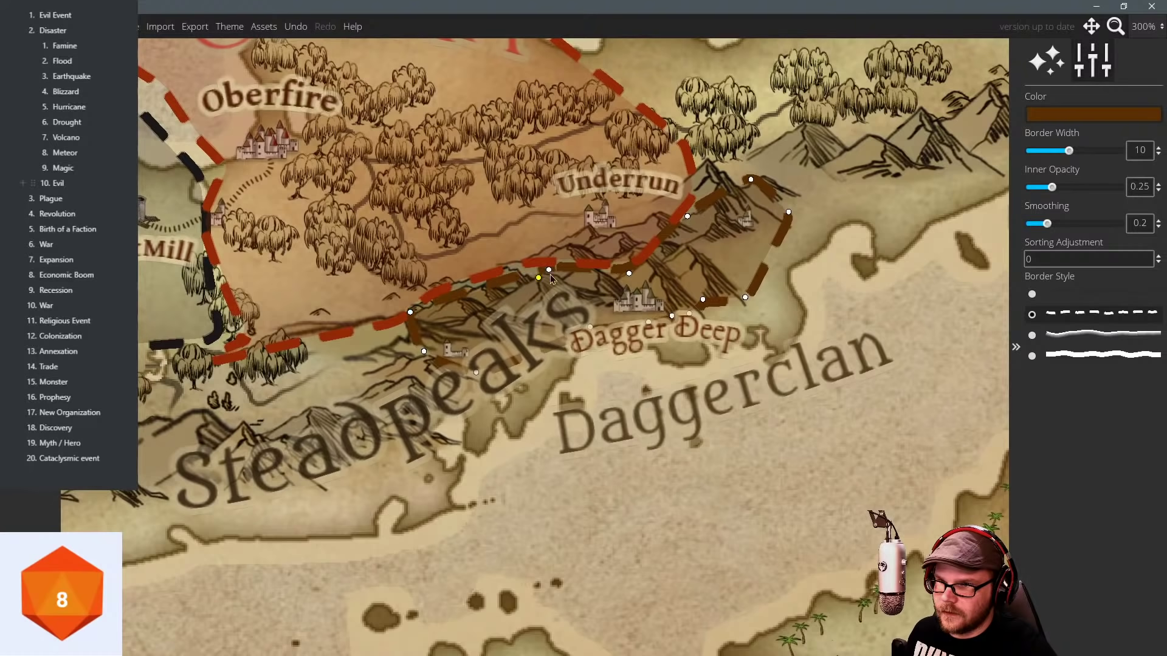
left_click_drag(548, 272, 506, 268)
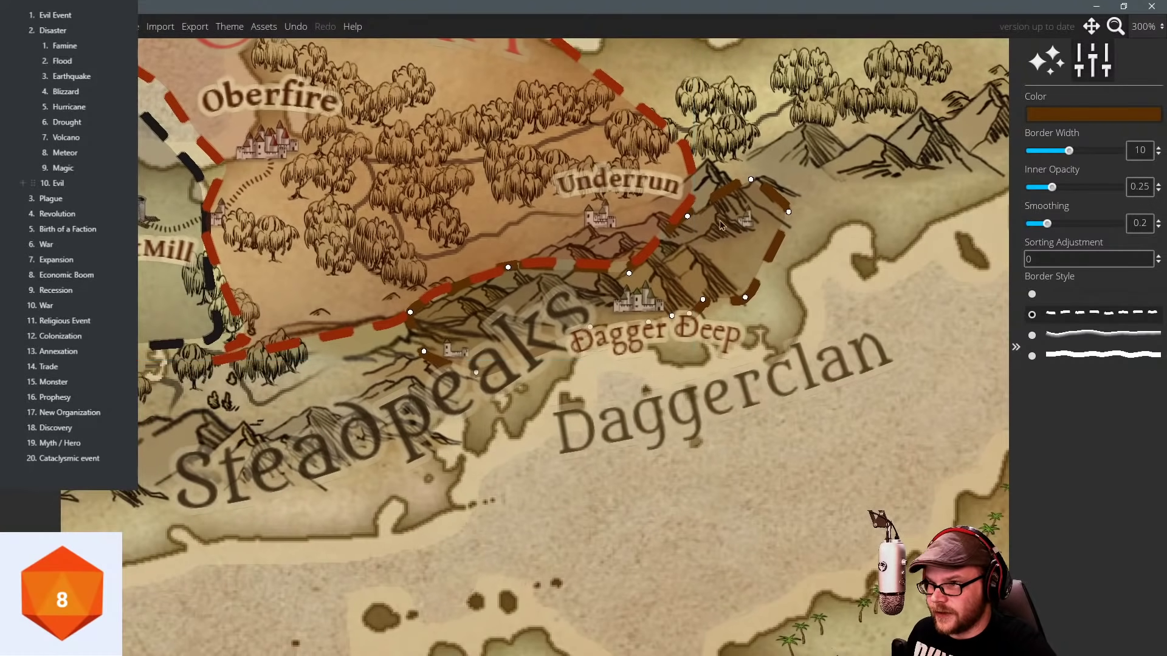
left_click_drag(756, 214, 735, 249)
scroll(735, 248, "down", 5)
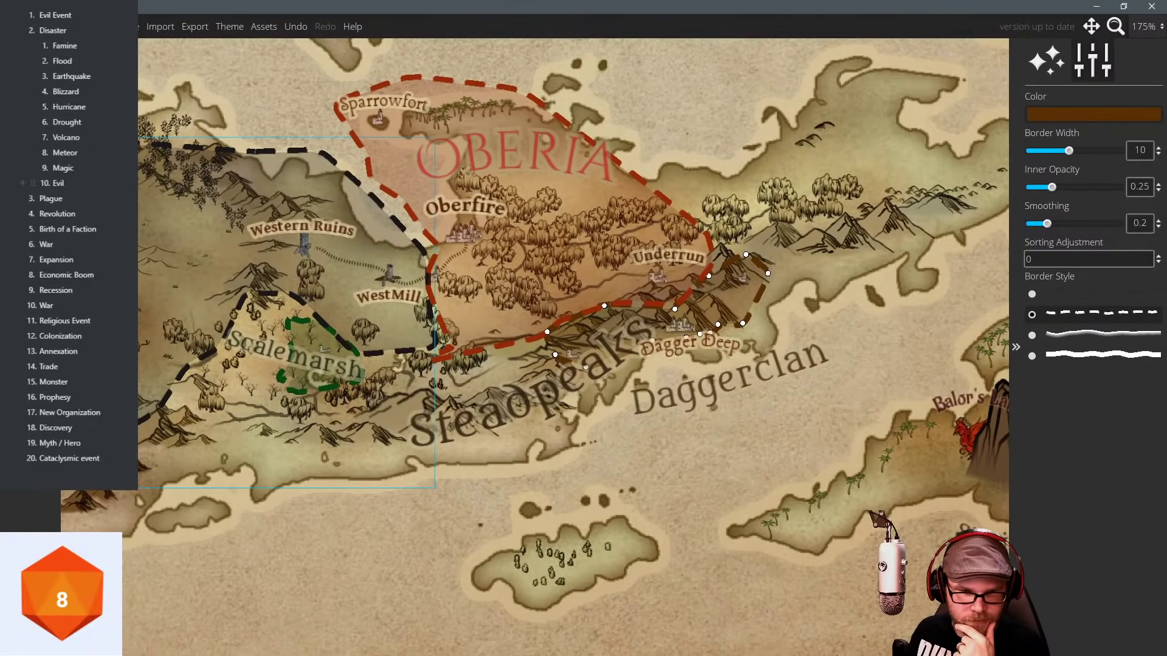
Extend Oberia's red border eastward past Underrun to take in the eastern forests and the northern coast.
left_click(62, 600)
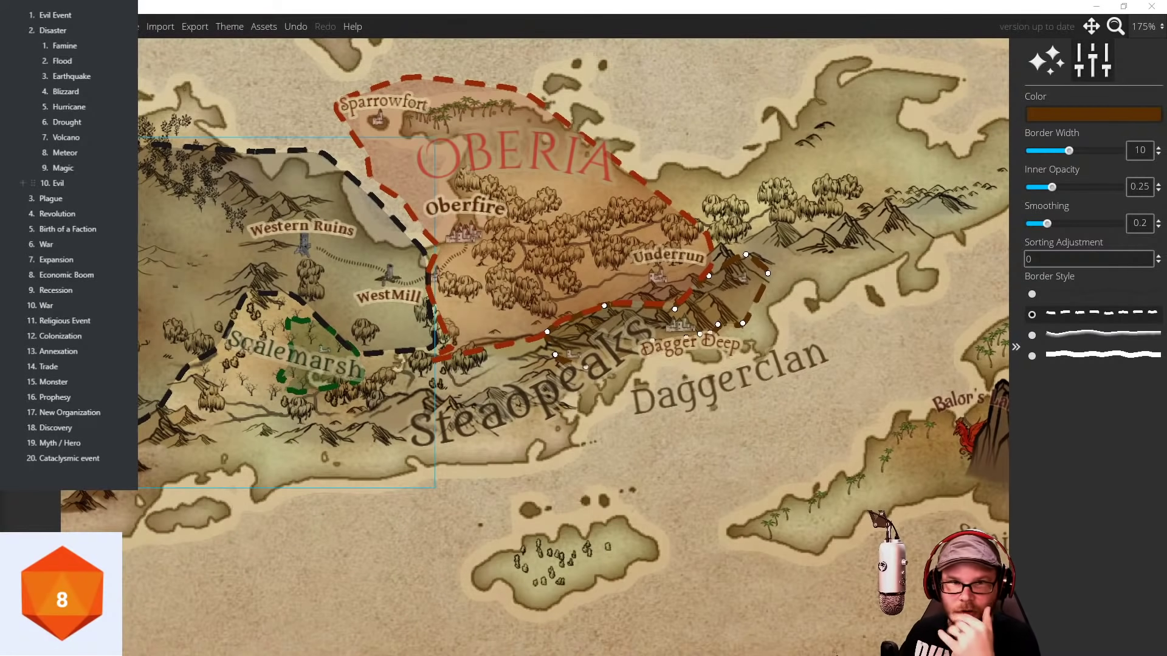
left_click_drag(570, 281, 491, 327)
left_click(535, 245)
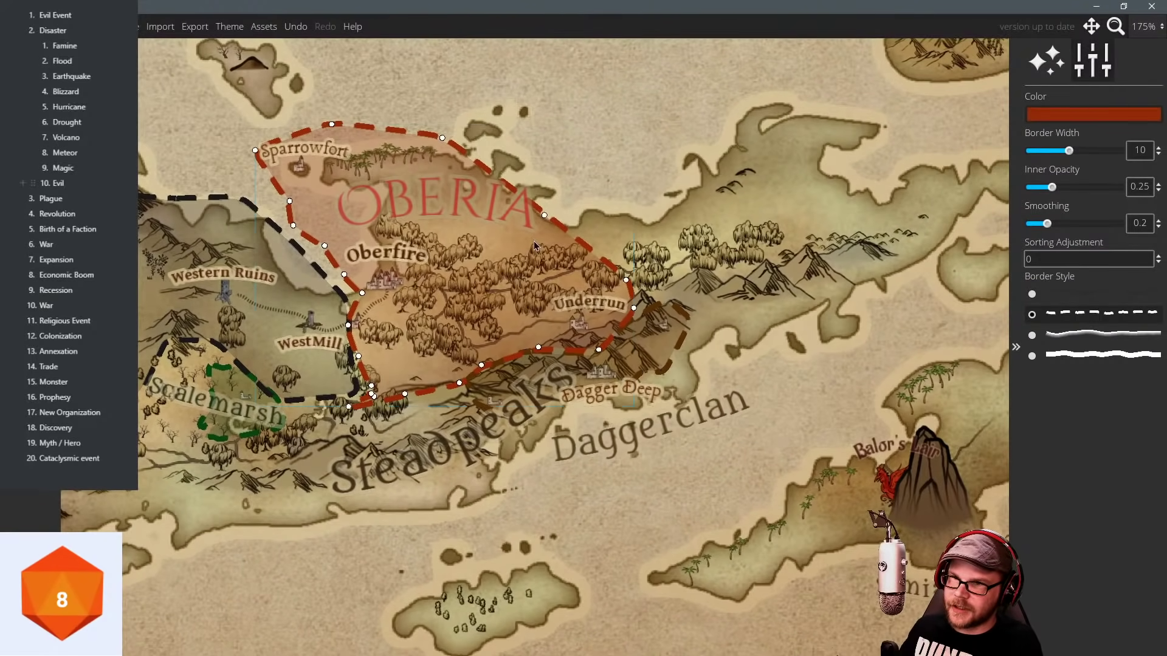
left_click_drag(626, 280, 766, 250)
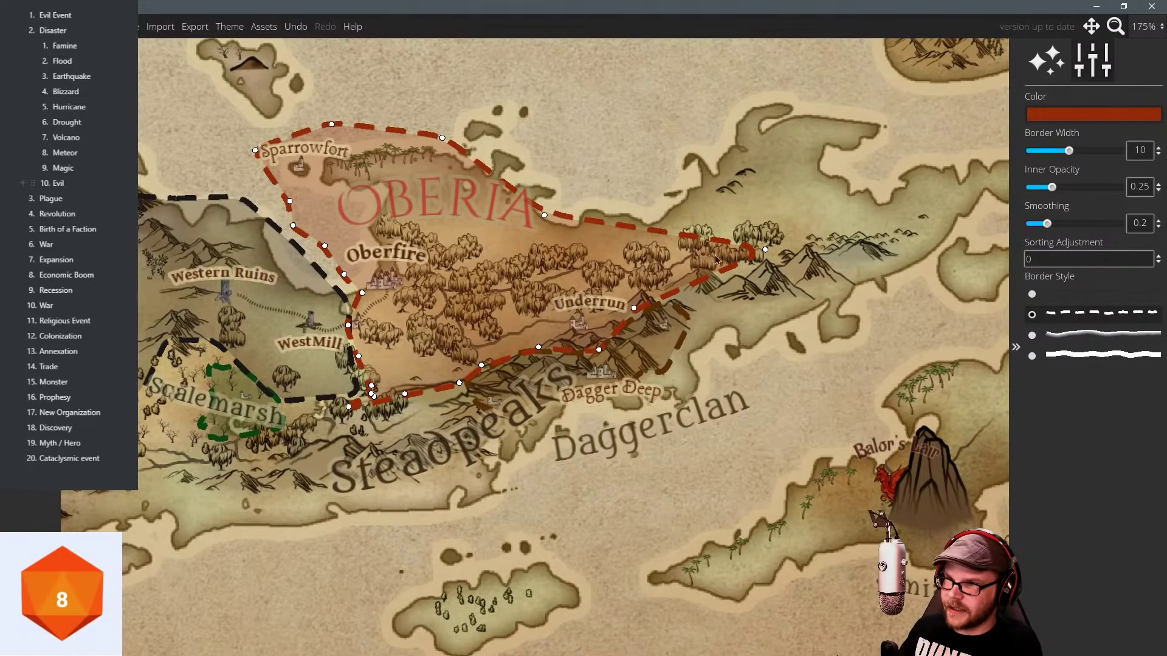
left_click_drag(670, 234, 707, 179)
Push Oberia's western border out to WestMill and pull the neighbouring black border back to match.
left_click_drag(356, 298, 303, 251)
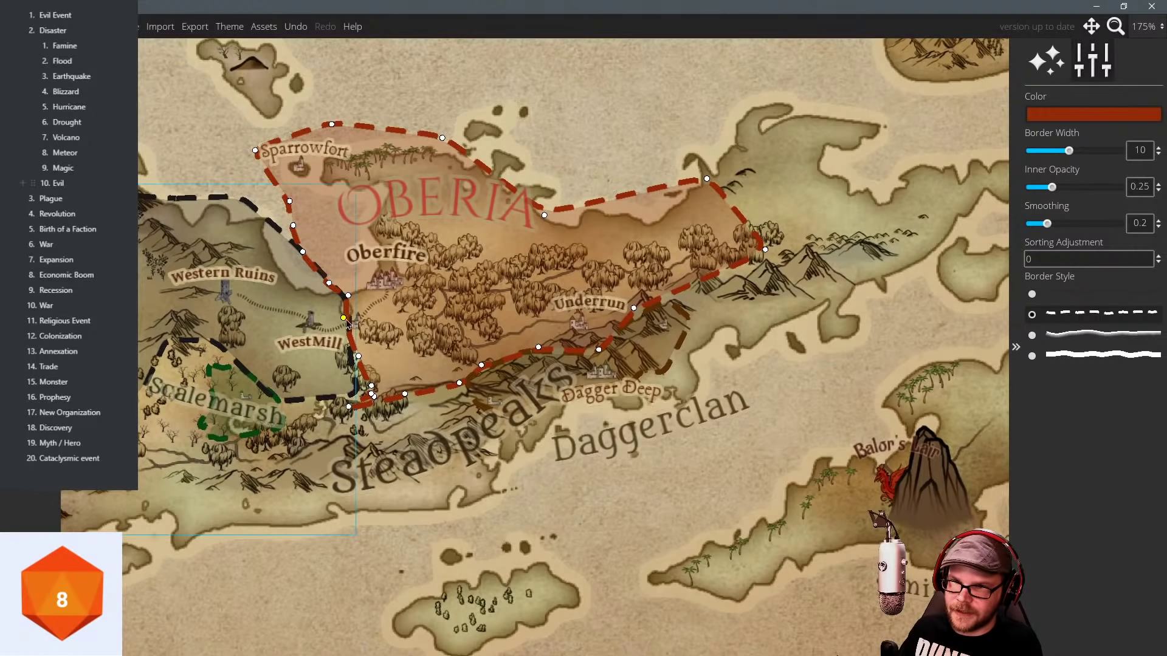
left_click_drag(349, 326, 324, 327)
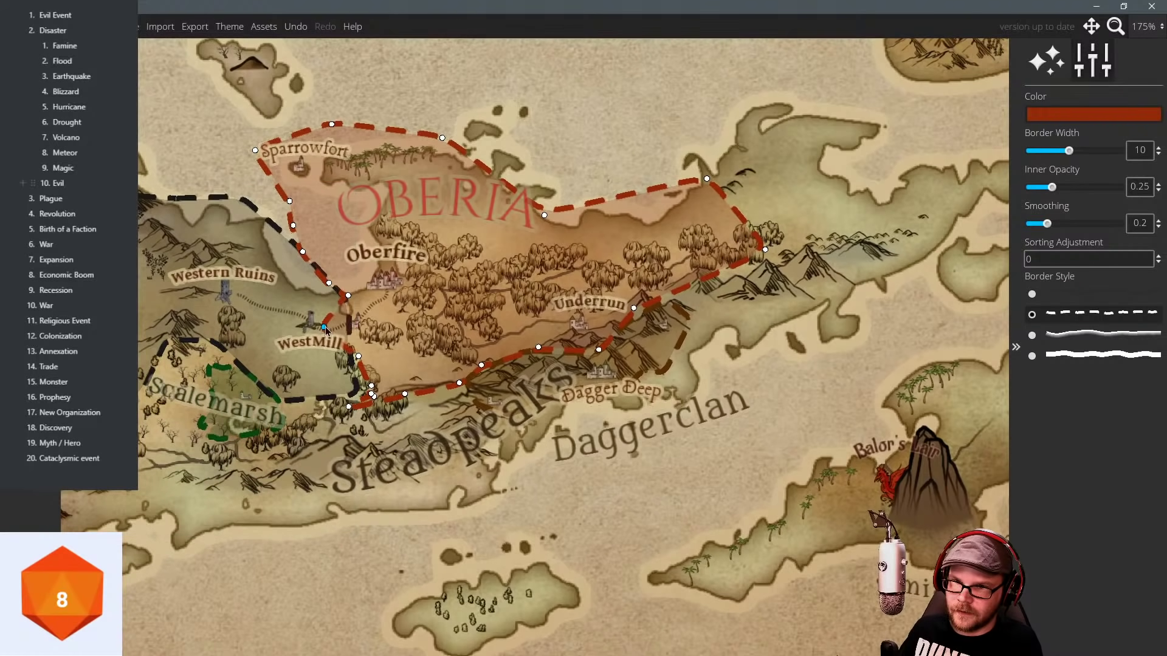
left_click(350, 304)
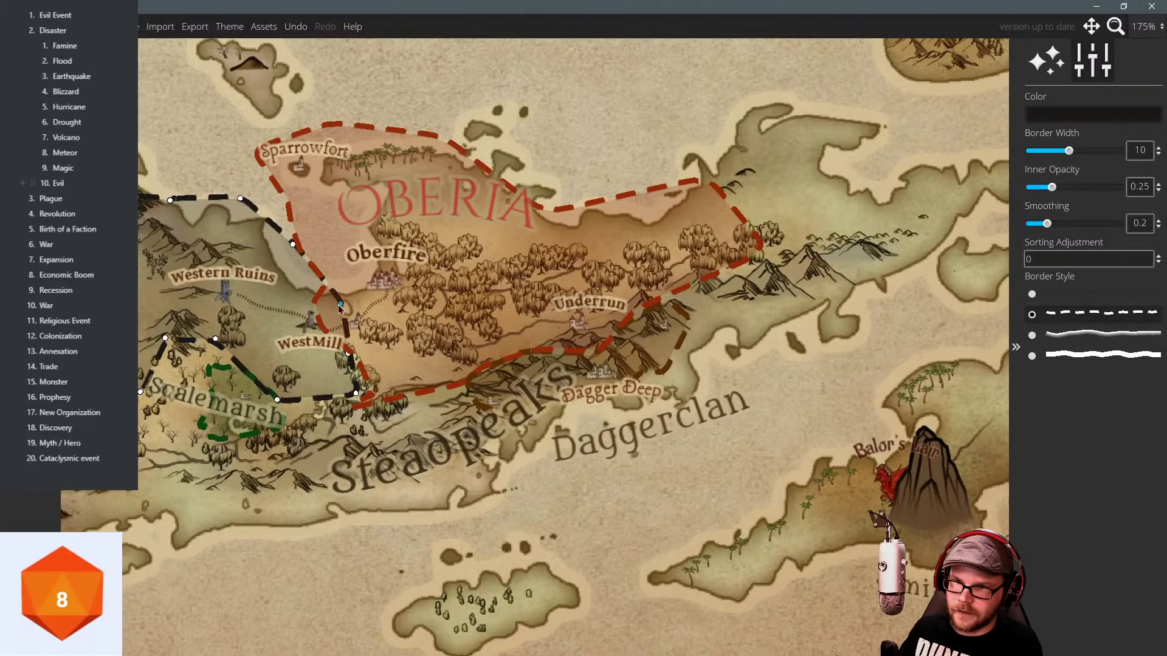
left_click_drag(340, 304, 314, 319)
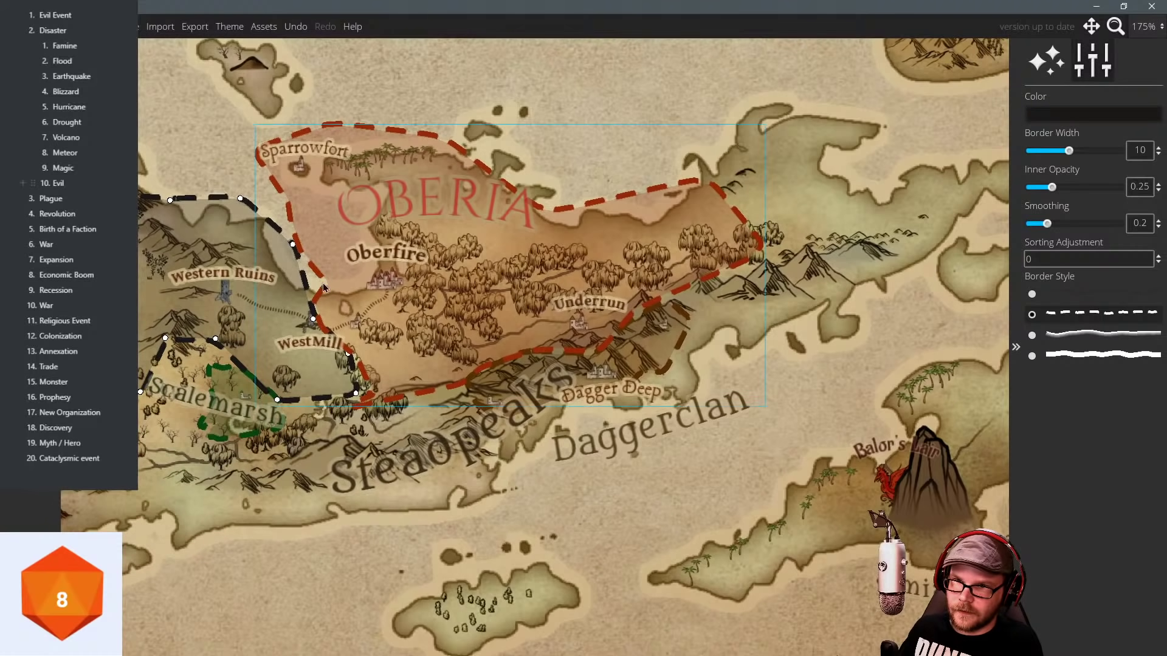
left_click(324, 288)
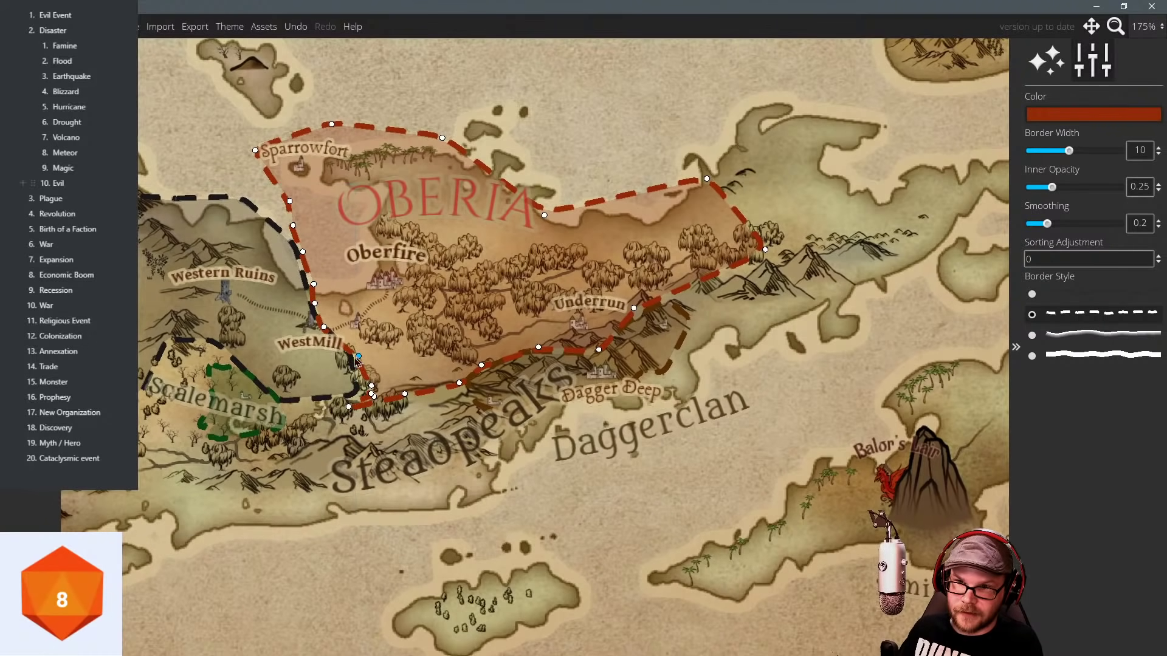
left_click_drag(359, 357, 346, 402)
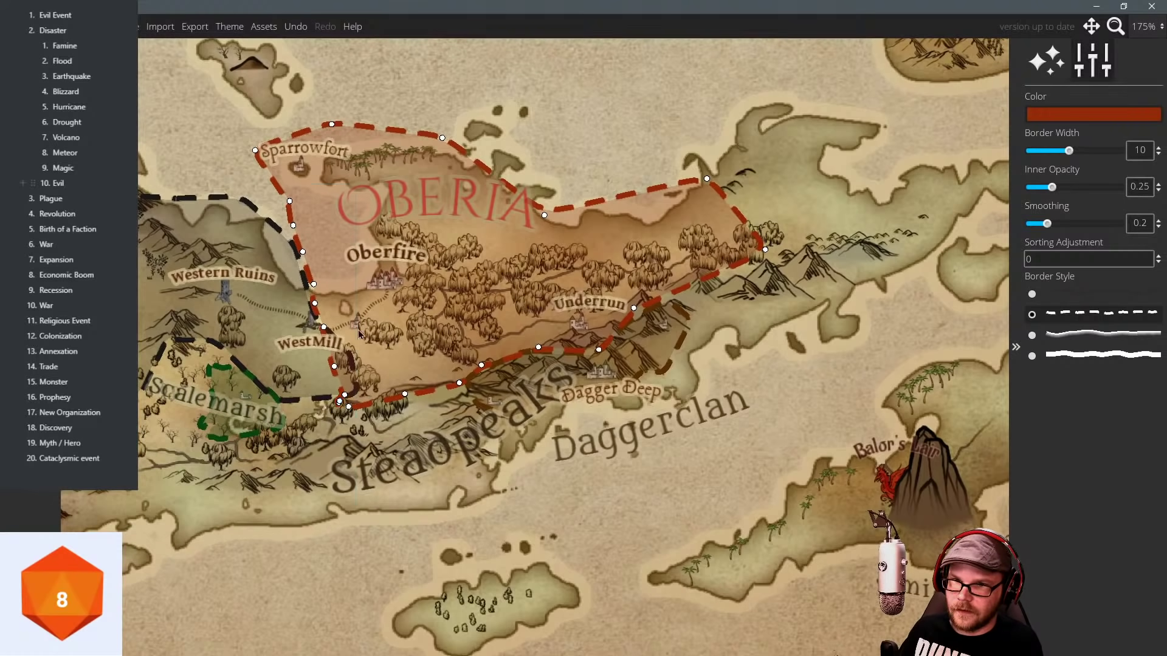
Reshape Oberia's northern border so it runs farther east past Sparrowfort along the coast.
left_click_drag(423, 252, 498, 296)
left_click_drag(406, 169, 424, 175)
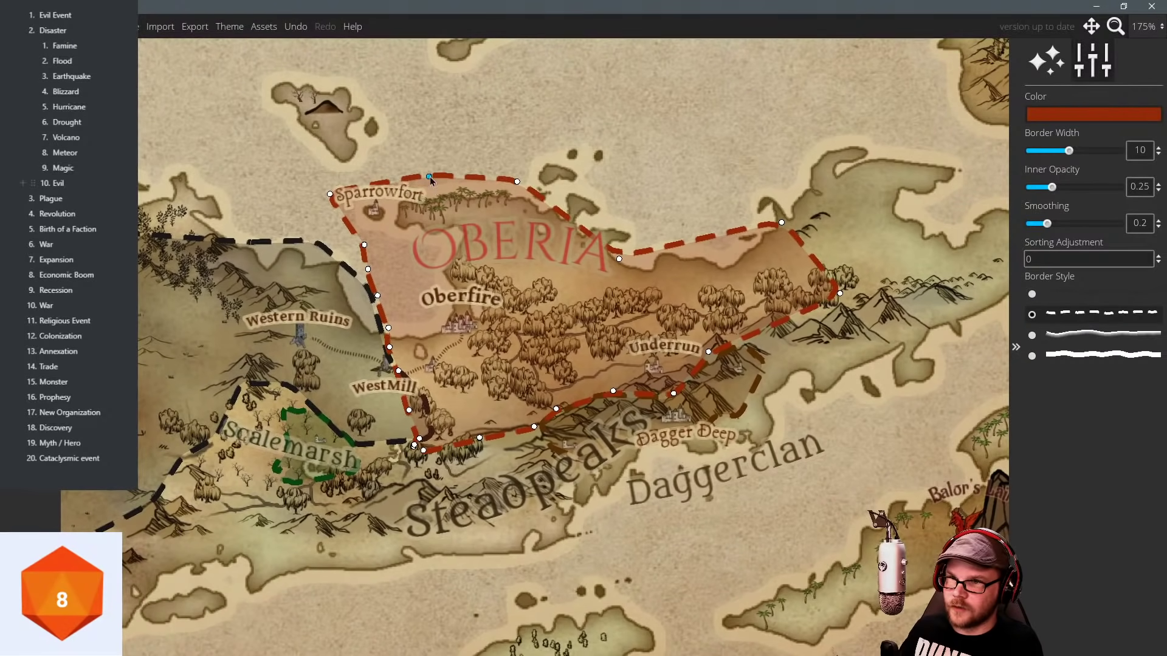
left_click_drag(575, 197, 601, 199)
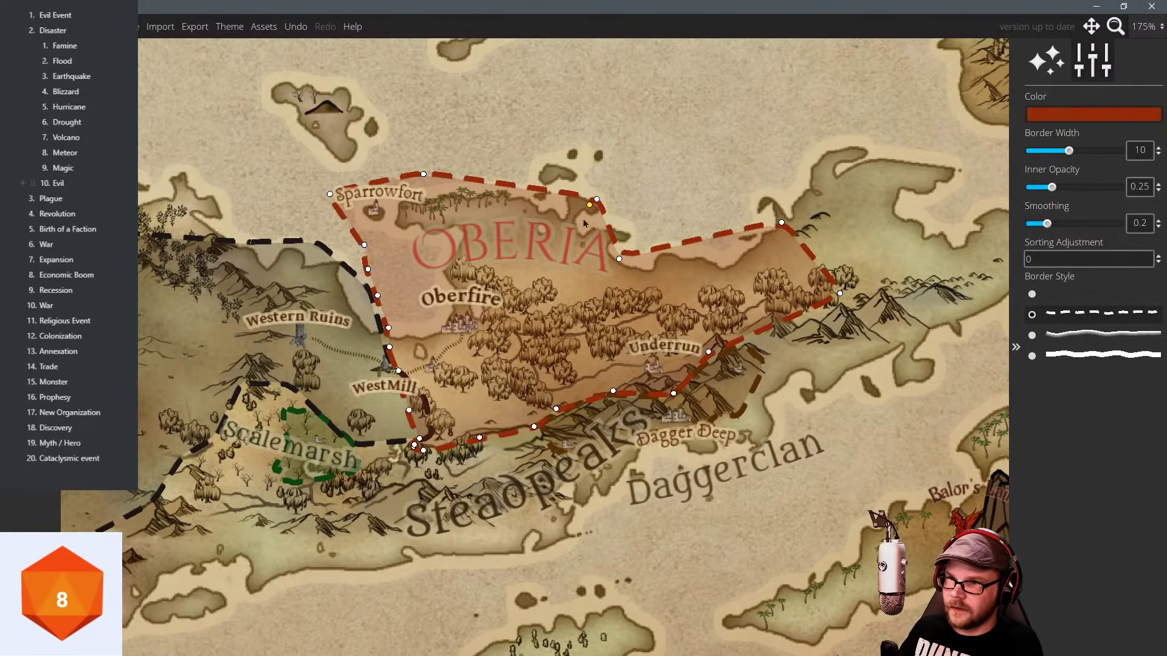
Adjust the Daggerclan's brown border by moving its northeastern corner farther east and its western end farther west.
left_click_drag(707, 398, 603, 239)
left_click(531, 303)
left_click(619, 260)
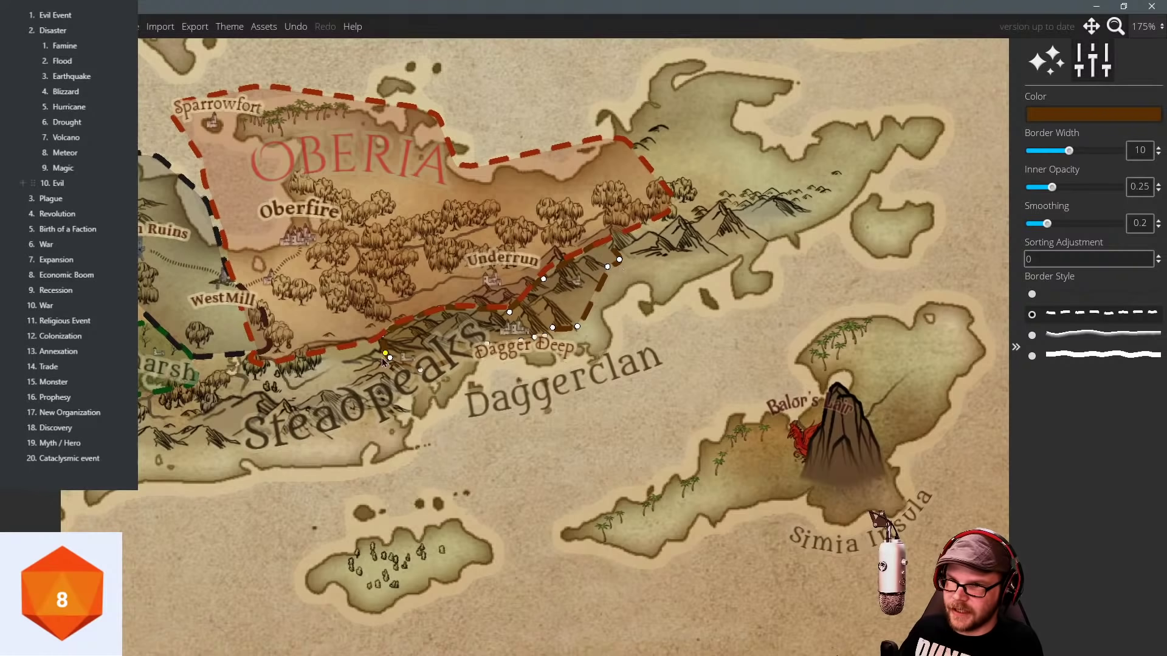
left_click_drag(390, 358, 564, 327)
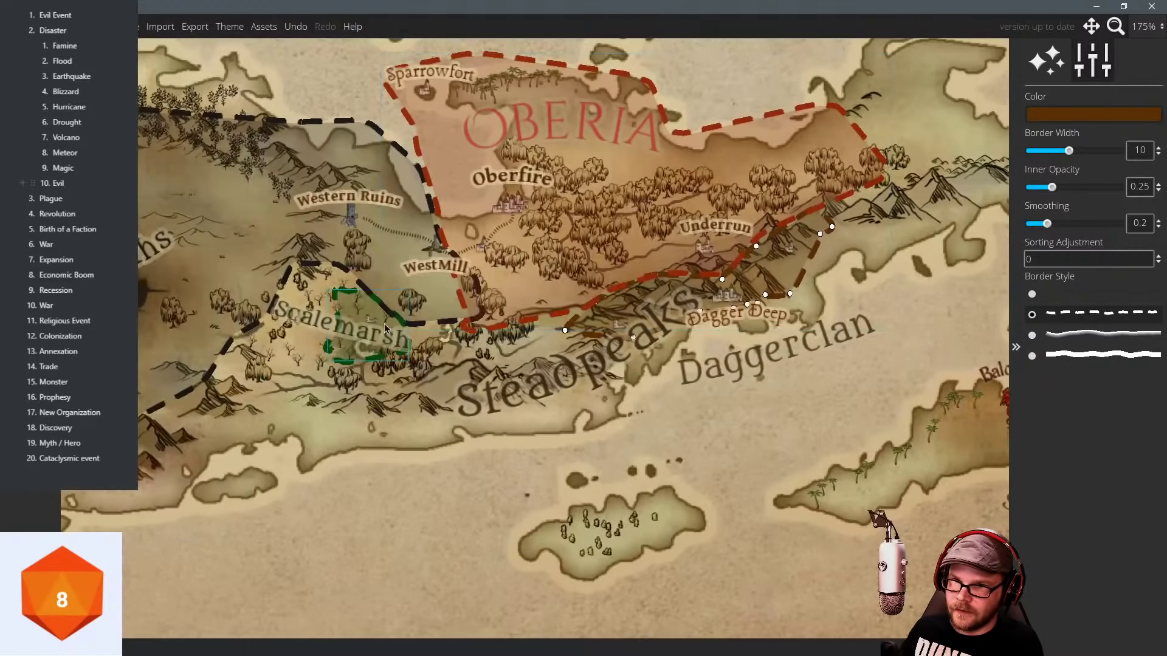
Enlarge the green Scalemarsh territory eastward to Oberia's southwestern corner and outward at its northern and southern edges.
left_click(385, 326)
left_click_drag(409, 351, 454, 324)
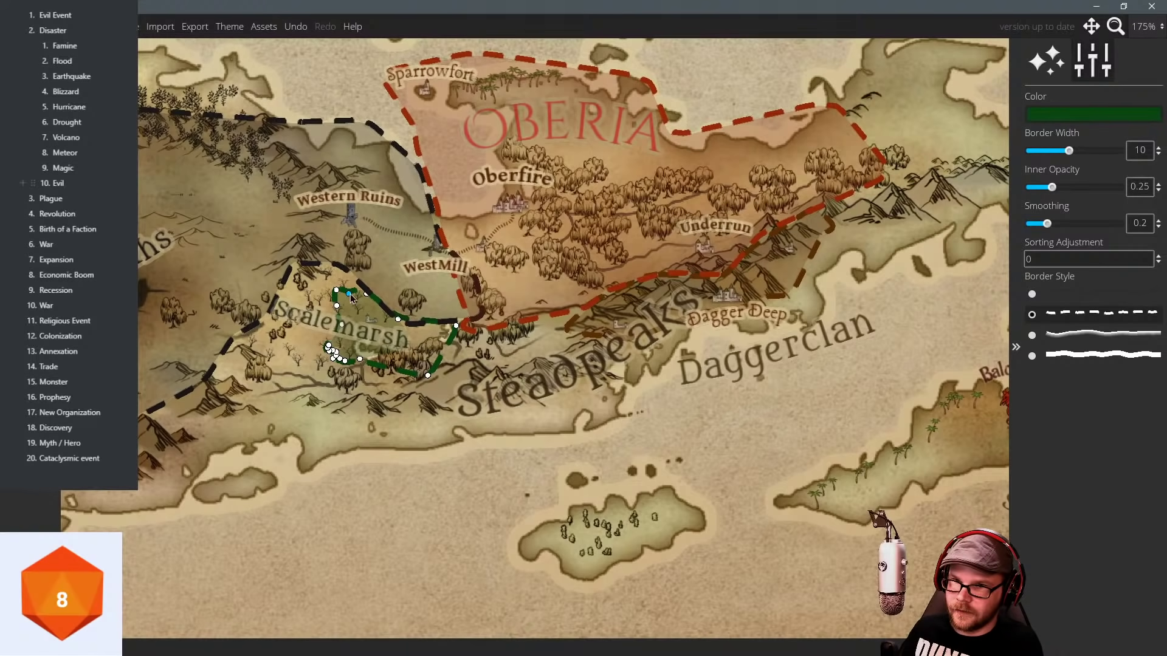
left_click_drag(351, 296, 357, 288)
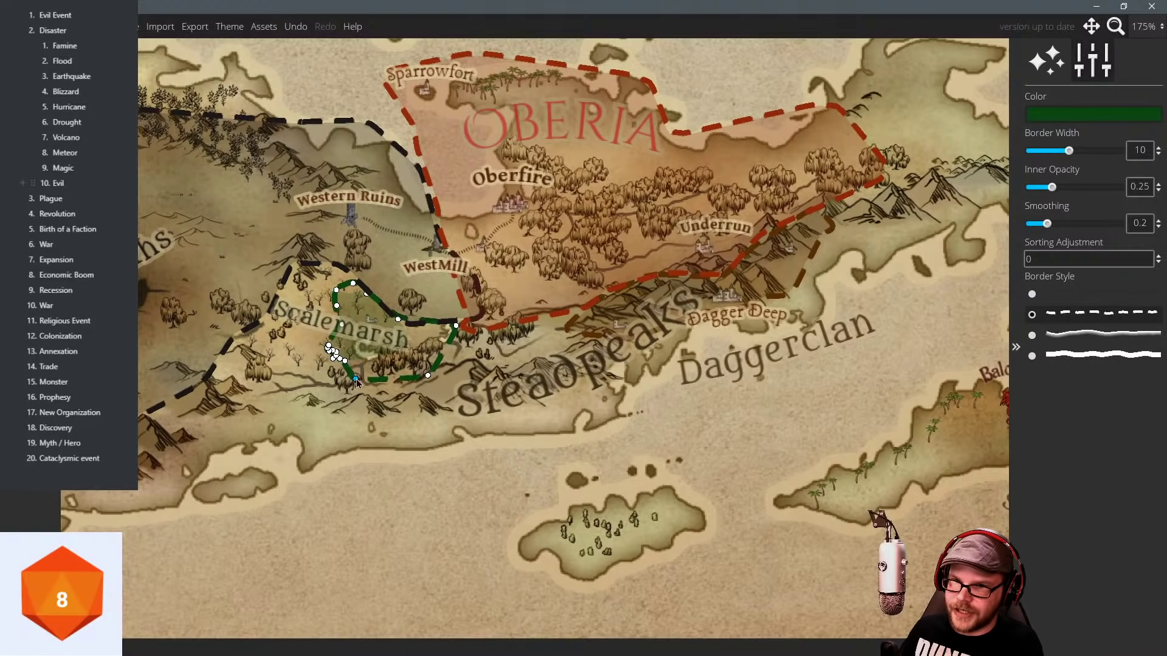
scroll(364, 364, "down", 2)
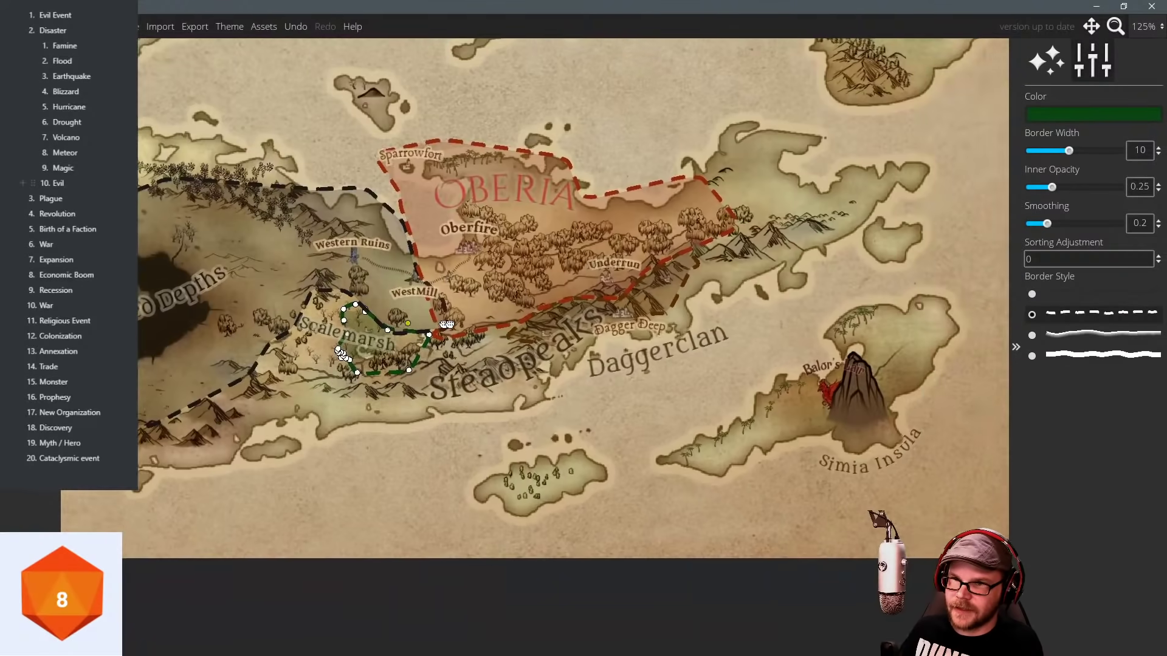
Align the black territory's eastern border below WestMill with Oberia's western border.
left_click_drag(447, 324, 515, 311)
left_click(531, 328)
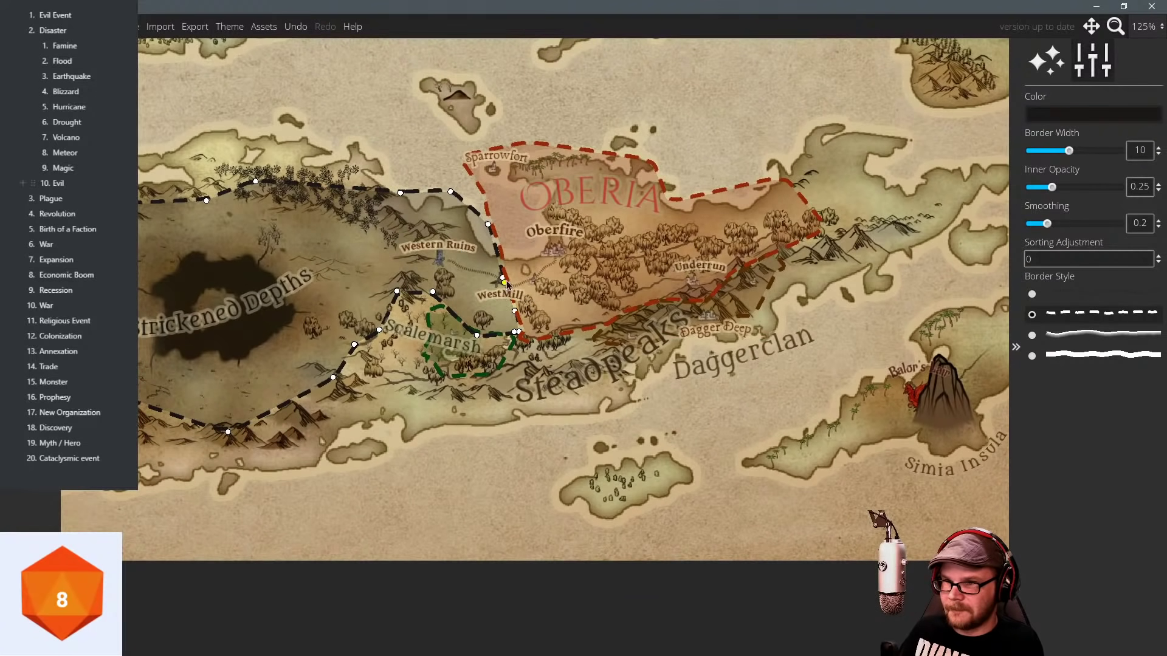
scroll(561, 284, "up", 2)
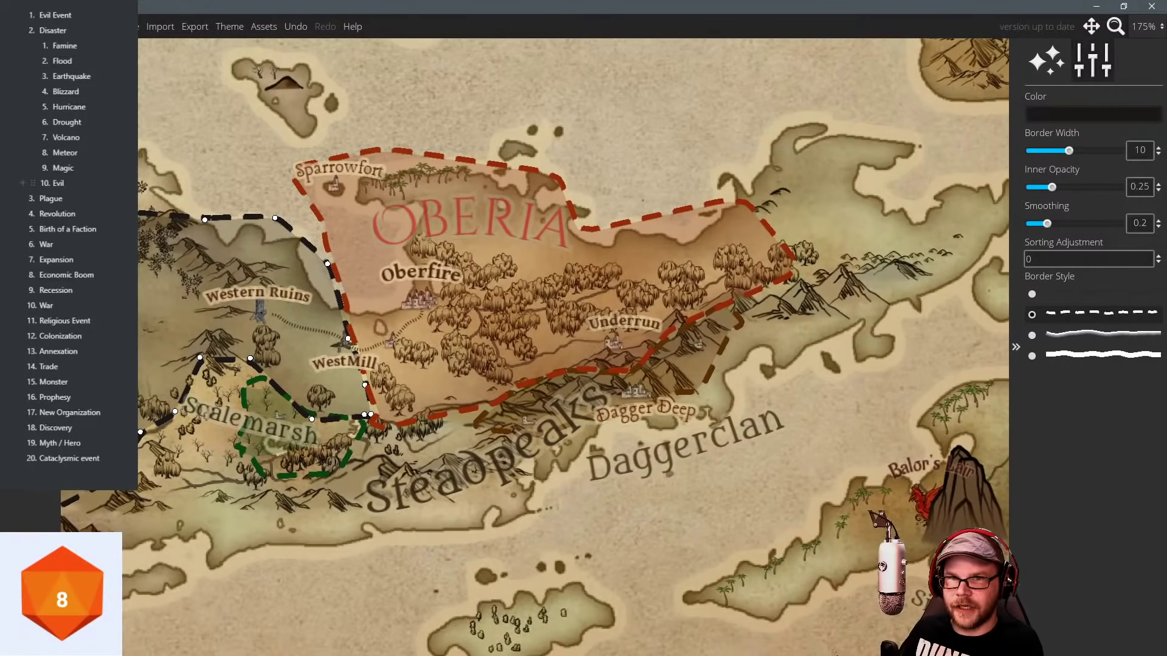
Place a single-tower walled inked castle at scale 20 in Oberia's far eastern forest.
left_click(31, 347)
left_click(31, 255)
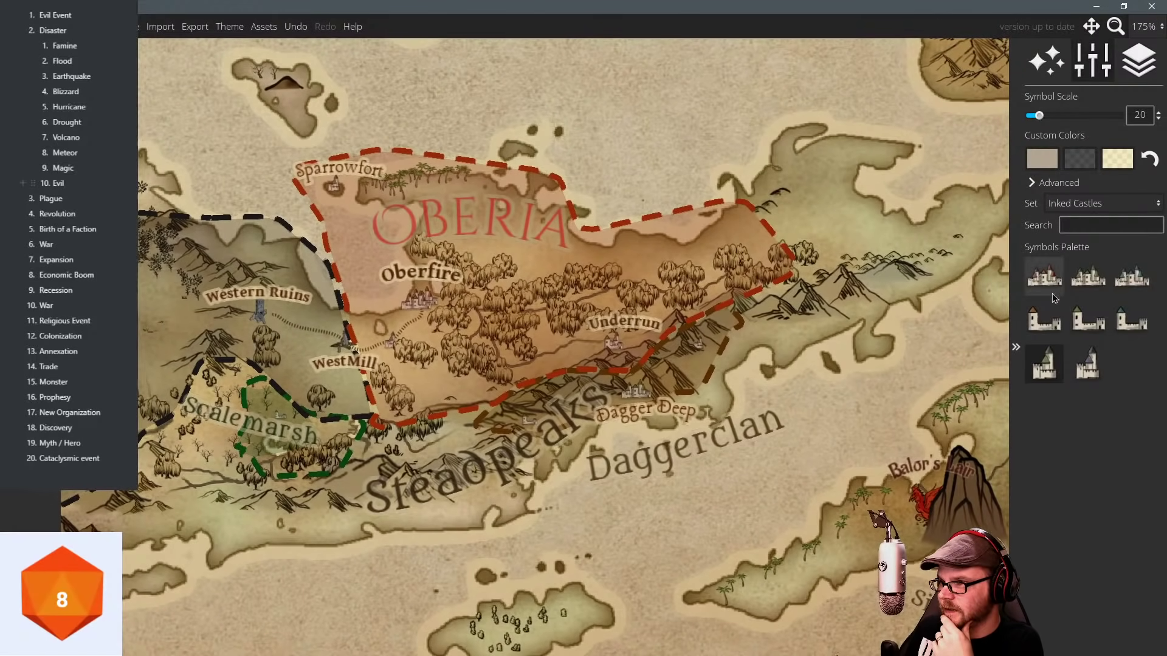
left_click(1044, 321)
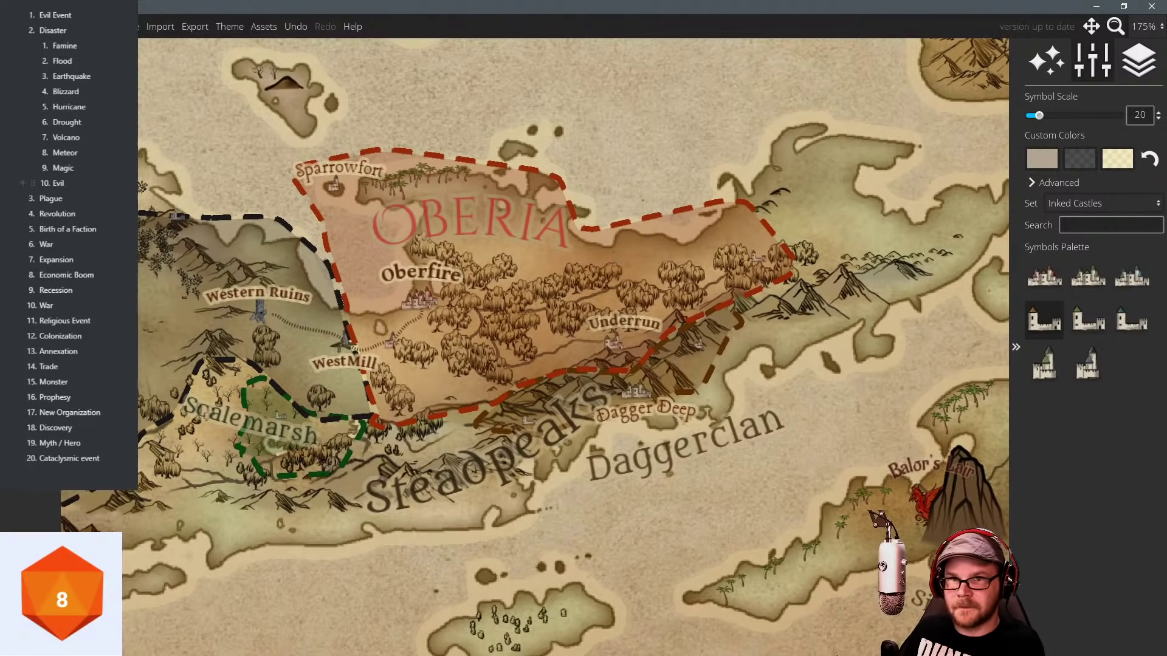
Label Oberia's far eastern castle Dryknock in the size 20 Aladin style using the Settlements name generator, positioned just above the castle.
left_click(30, 61)
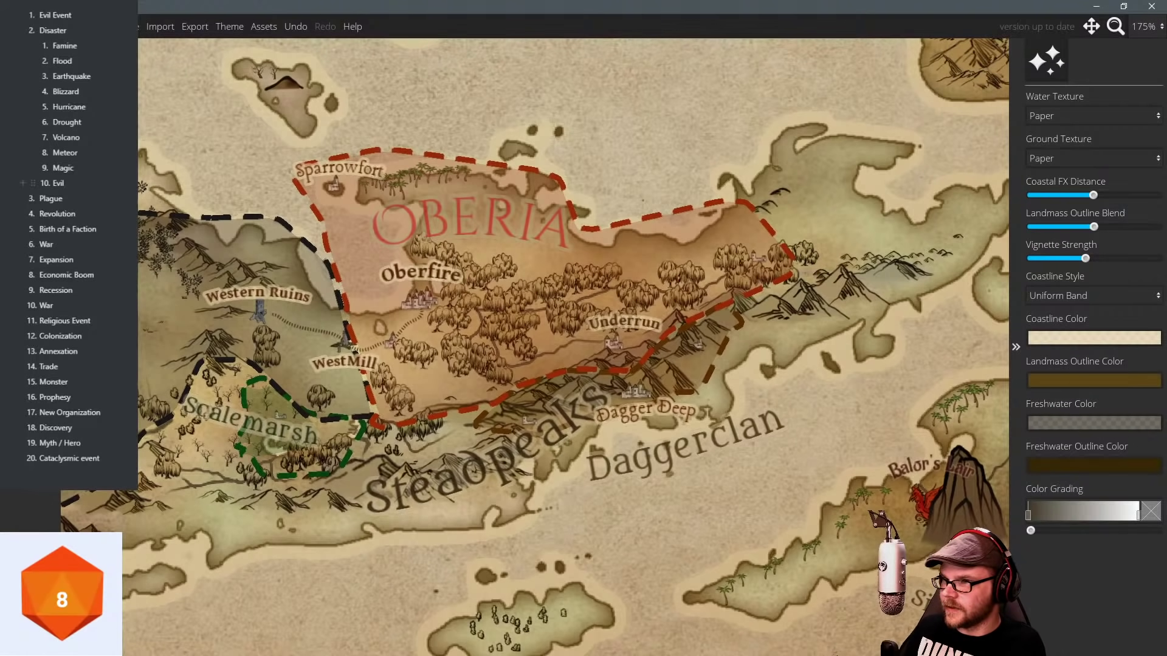
left_click(30, 304)
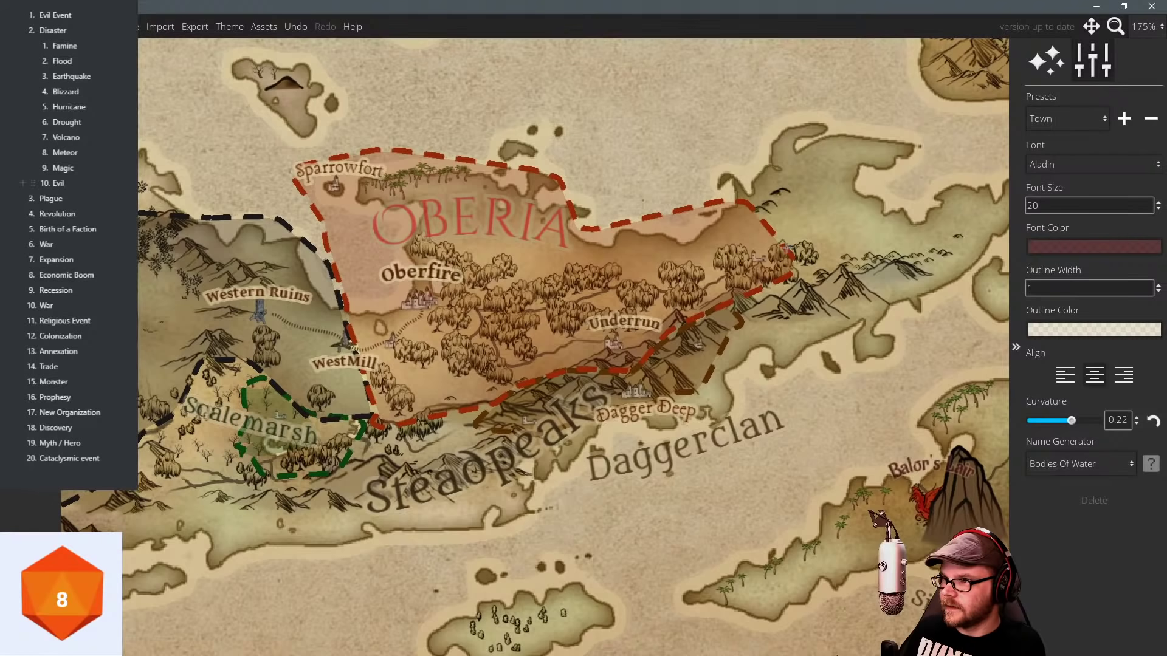
left_click(784, 248)
left_click(1150, 464)
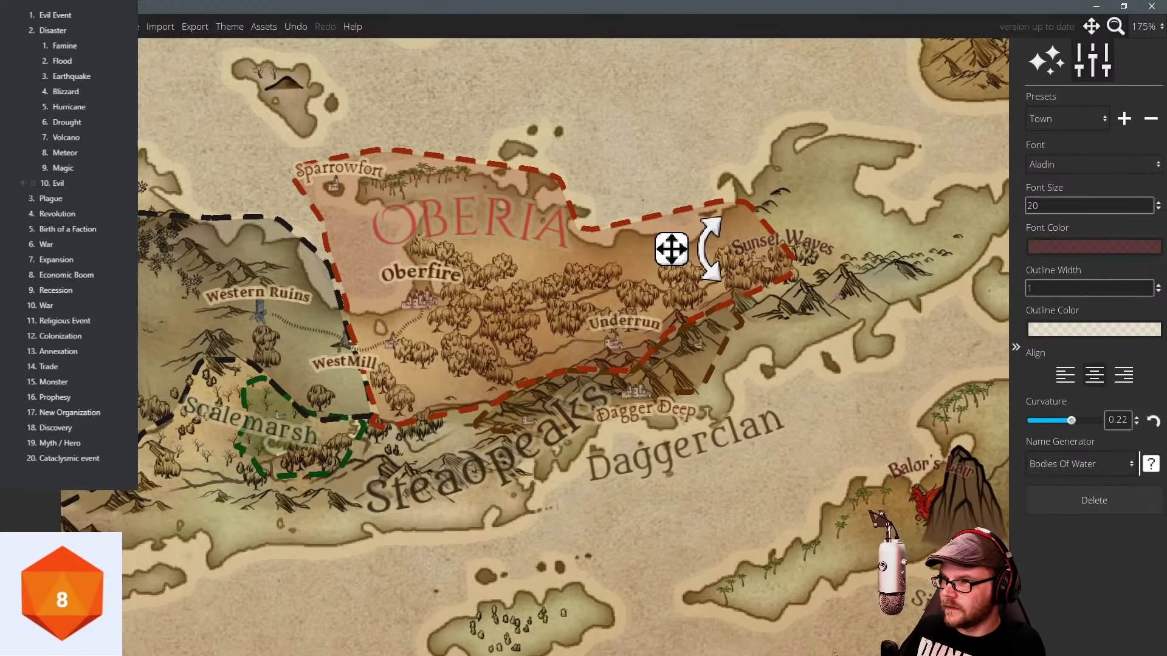
left_click(1064, 464)
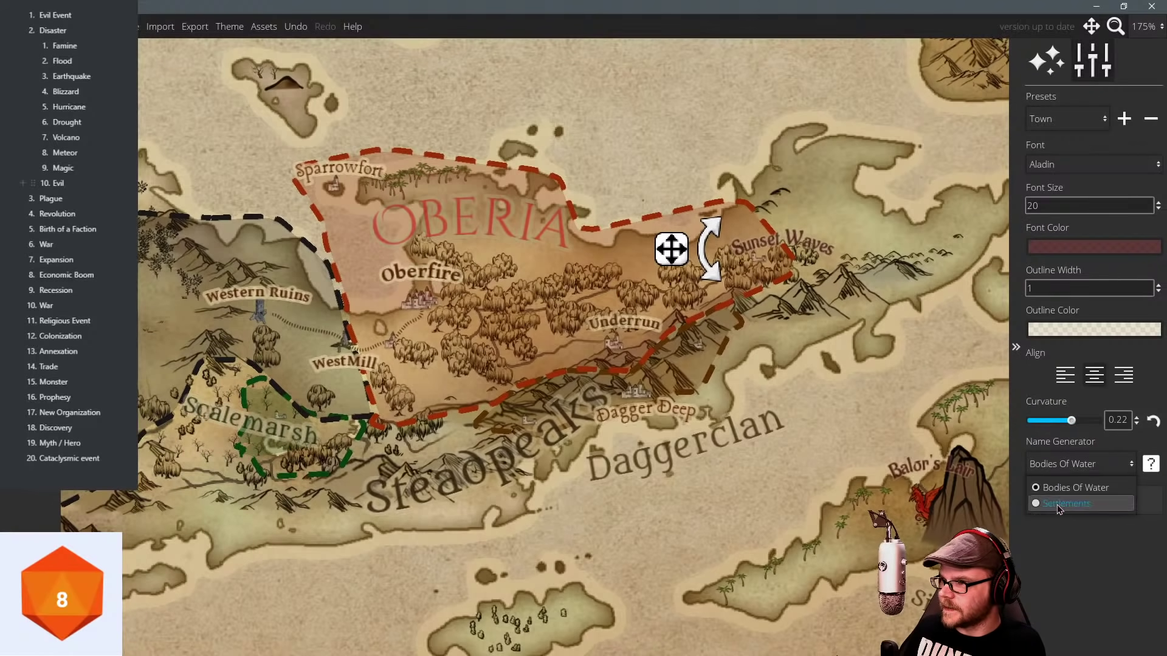
left_click(1059, 505)
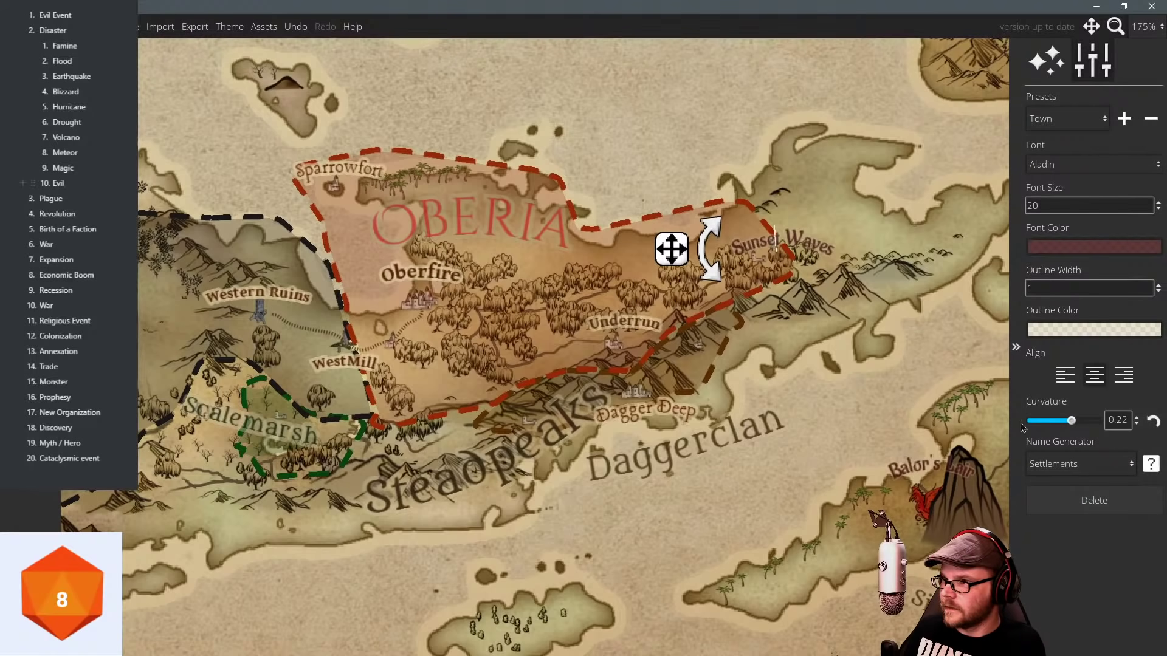
double_click(786, 237)
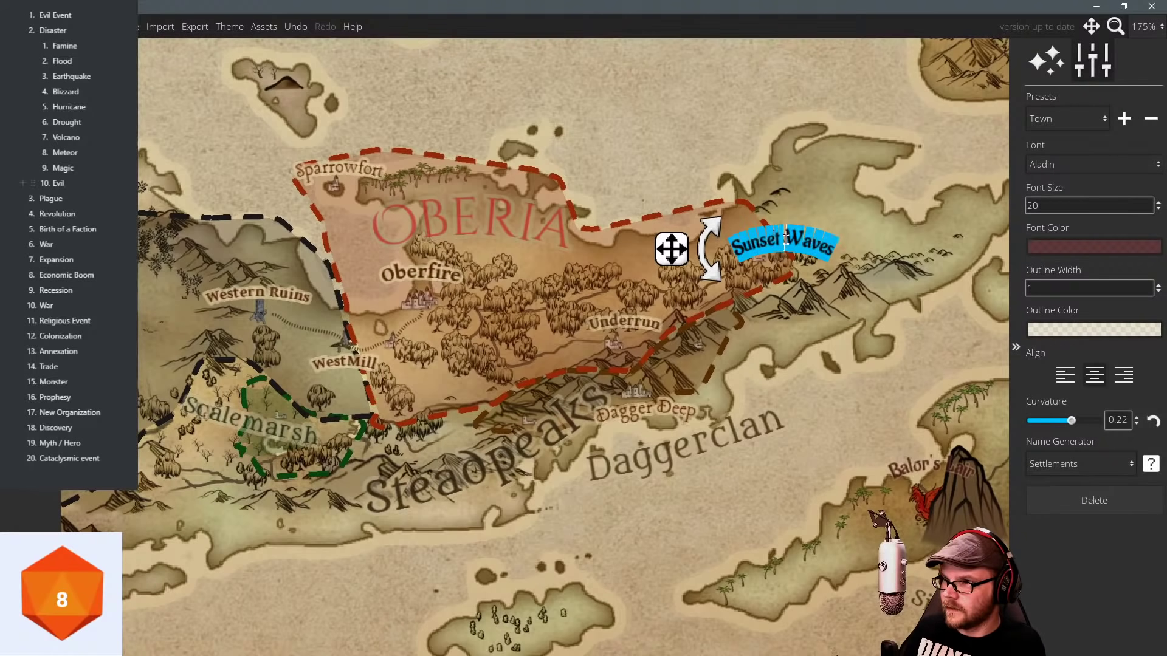
left_click(1150, 464)
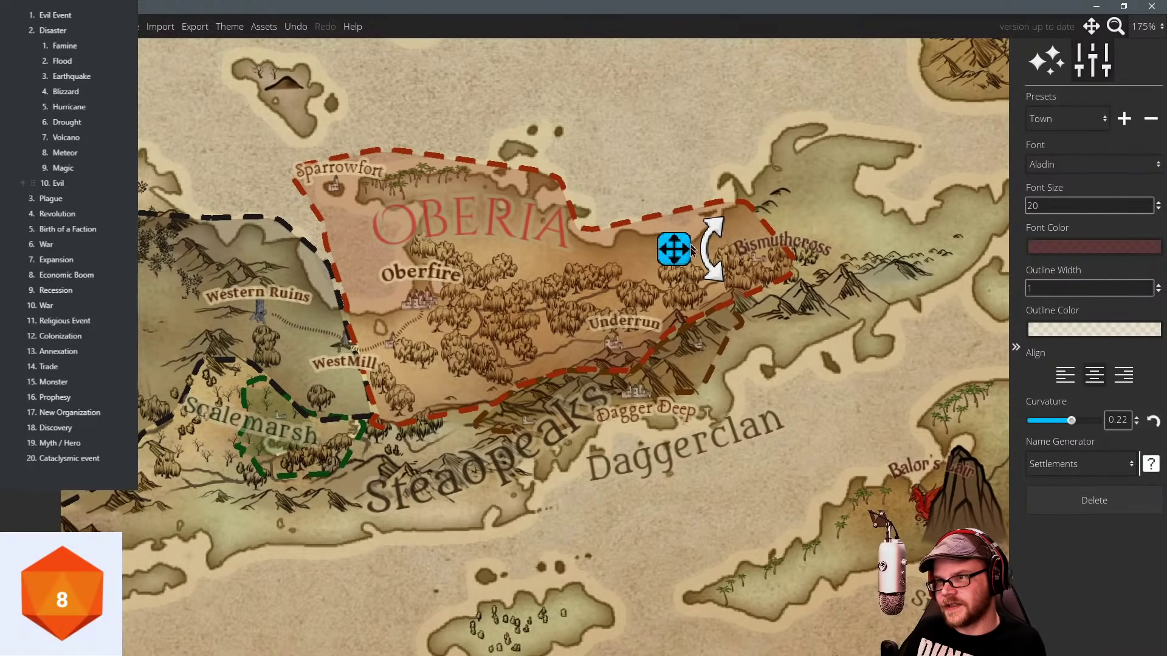
left_click(1152, 464)
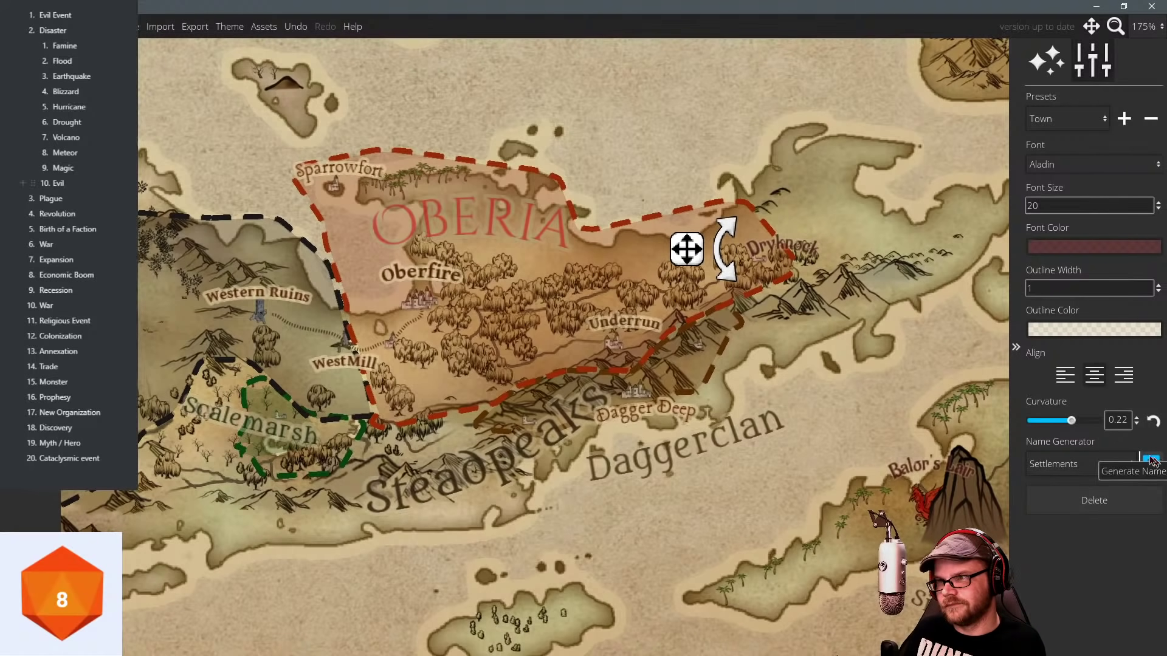
left_click_drag(692, 257, 679, 252)
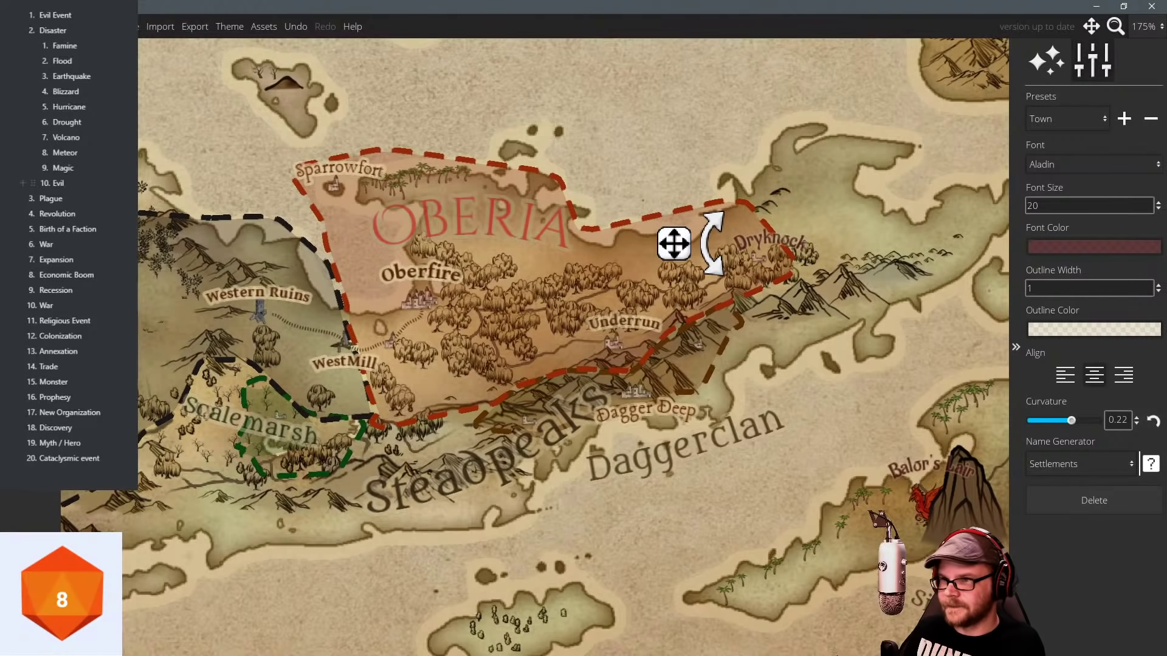
Adopt the Steadpeaks label's Metamorphous text style and delete the oversized trial label placed over the Daggerclan's western mountains.
left_click_drag(569, 401, 643, 422)
left_click_drag(589, 451, 664, 395)
left_click(672, 399)
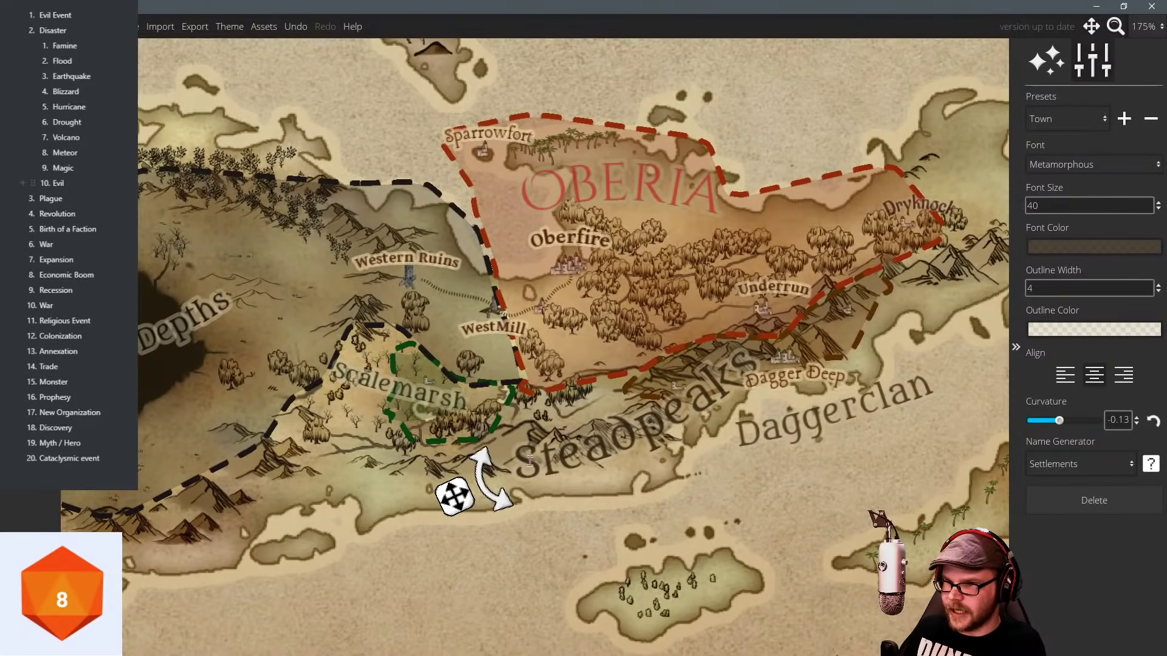
left_click(667, 370)
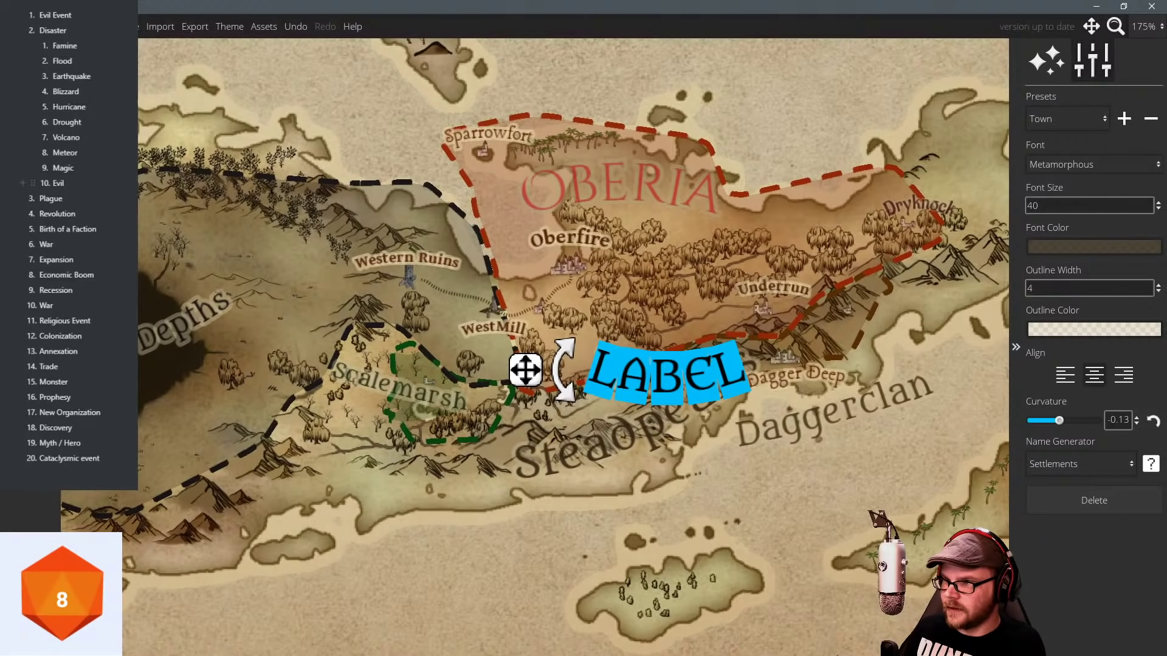
left_click(1094, 500)
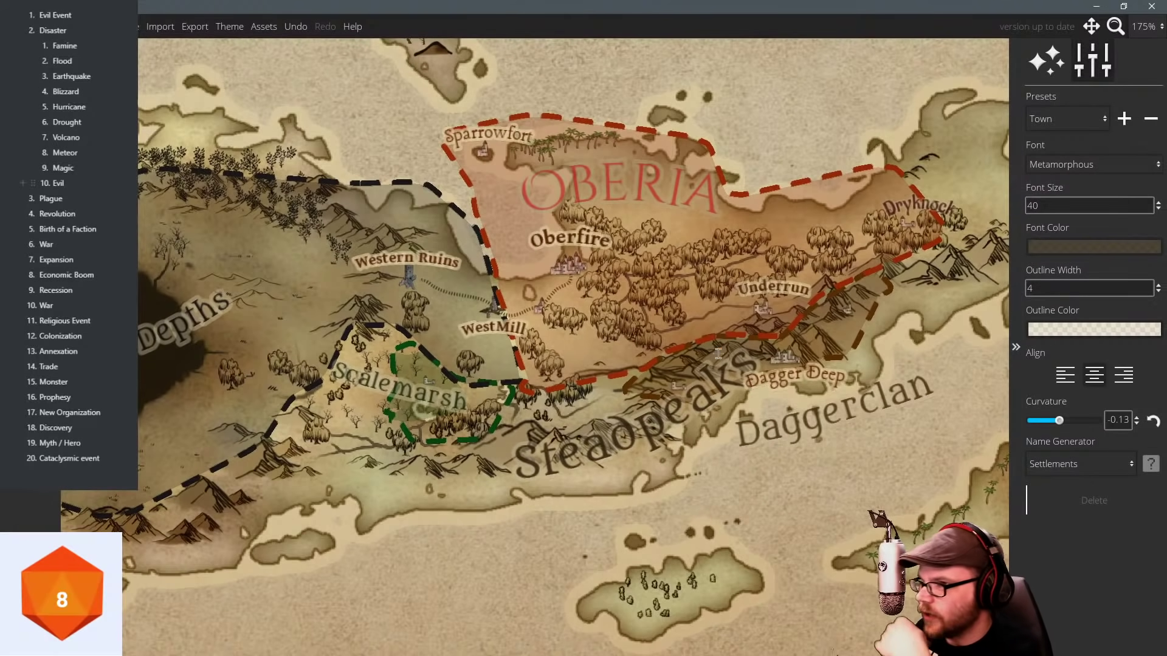
Set the style for new labels to font size 20 with a dark brown font colour, d1402306.
left_click(1061, 120)
left_click(1060, 159)
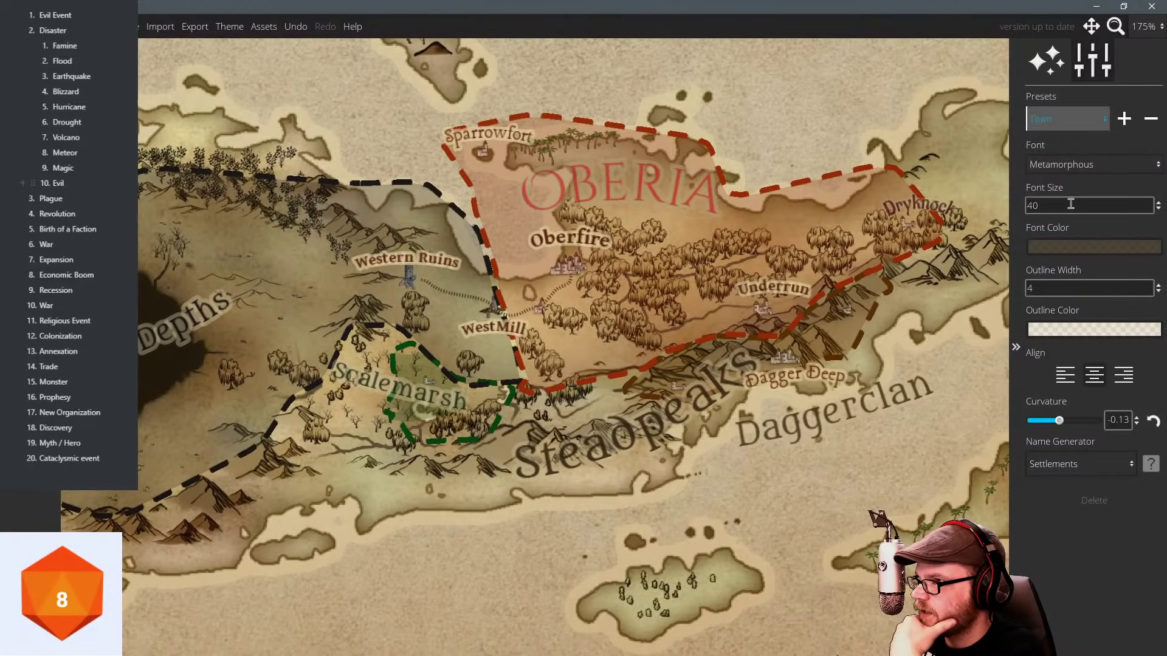
double_click(1071, 204)
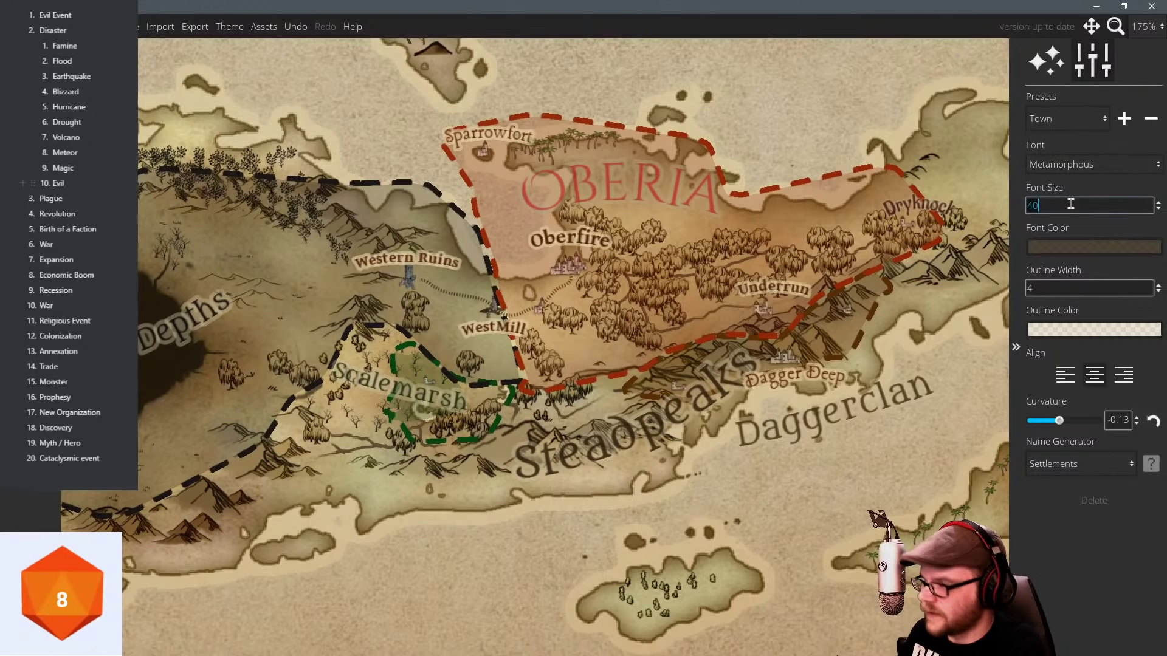
left_click(1067, 247)
left_click_drag(1020, 46, 1019, 50)
left_click_drag(981, 157, 988, 153)
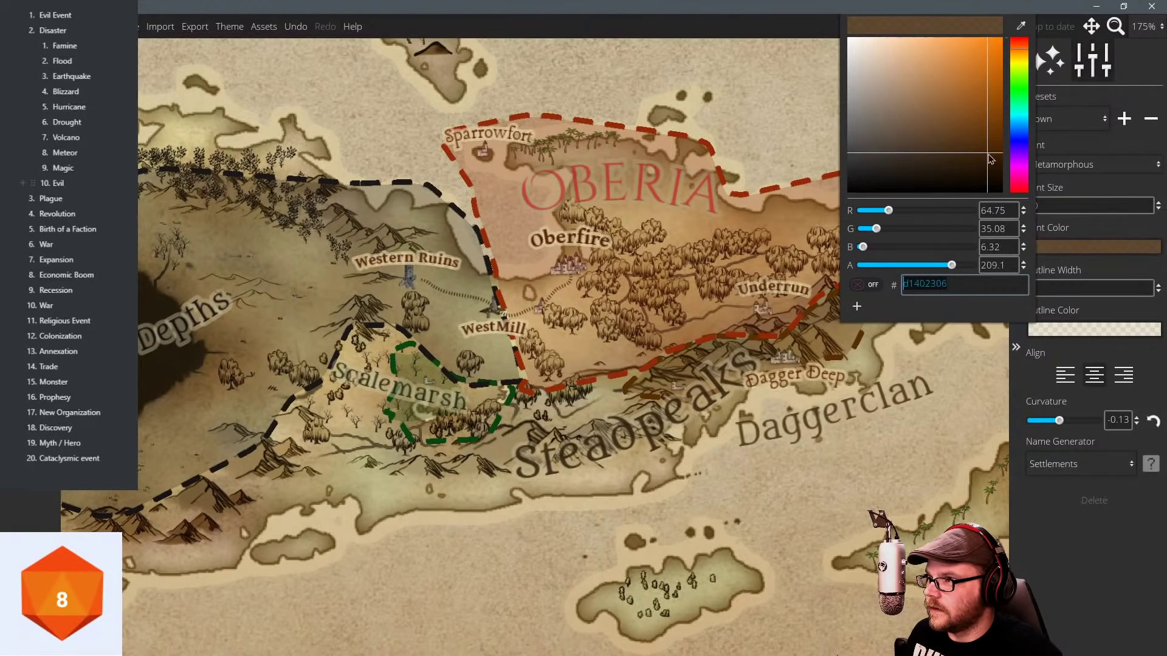
Add a label named Runicbane from the Settlements name generator over the Daggerclan's western mountains, with curvature 0.2.
left_click(673, 373)
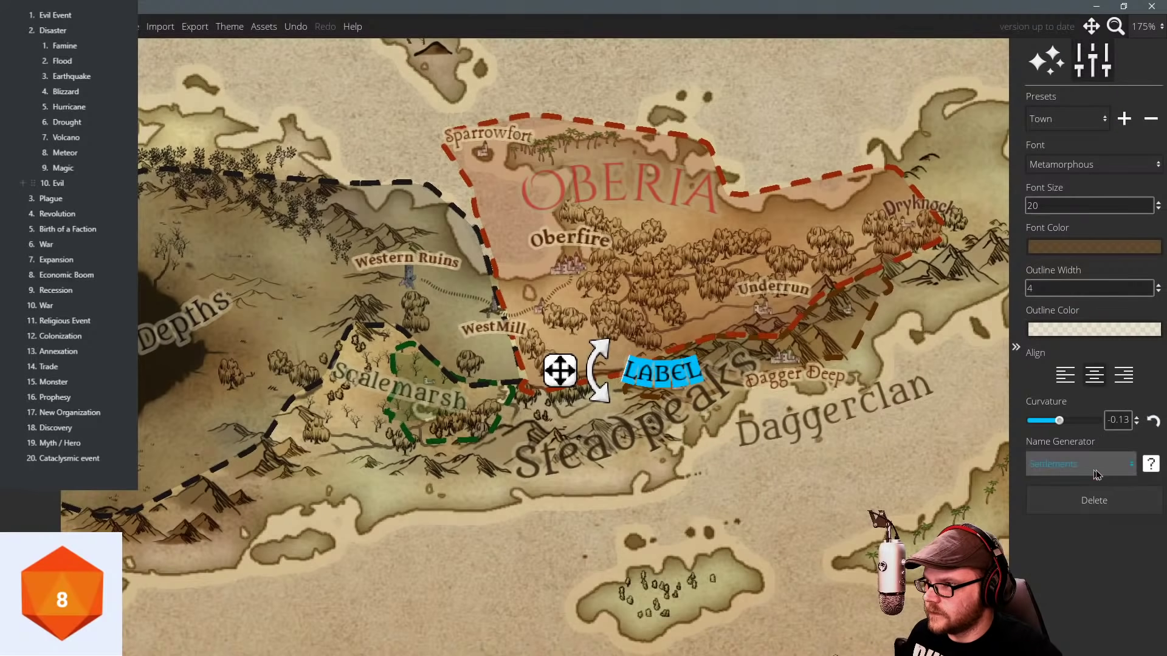
left_click(1150, 464)
left_click_drag(560, 371, 535, 372)
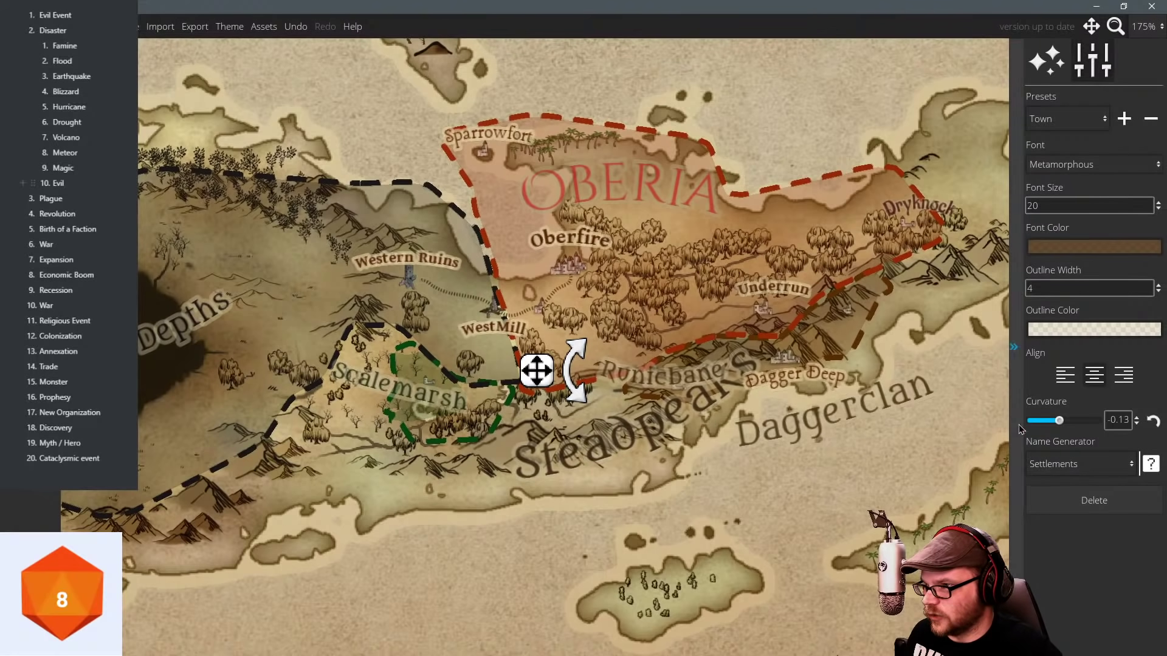
left_click_drag(1058, 421, 1072, 426)
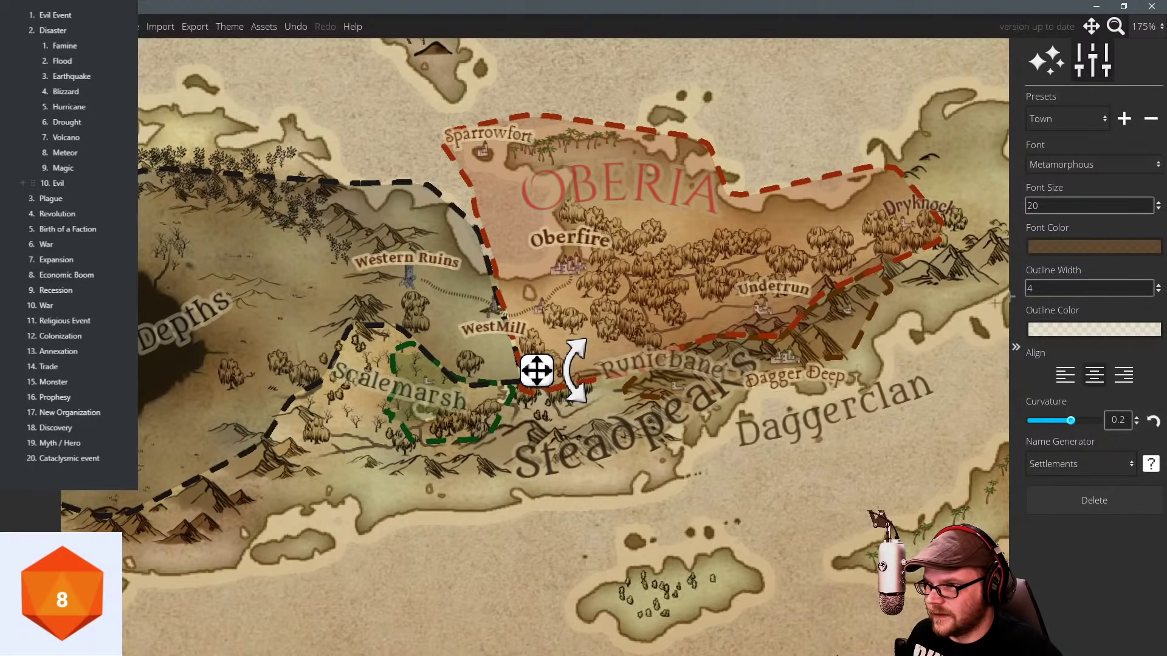
Recolour the Runicbane label dark red, set its font size to 15 and recentre it over the Daggerclan's western end.
left_click(1069, 246)
mouse_move(986, 179)
left_mouse_down()
mouse_move(985, 190)
mouse_move(984, 162)
left_mouse_up()
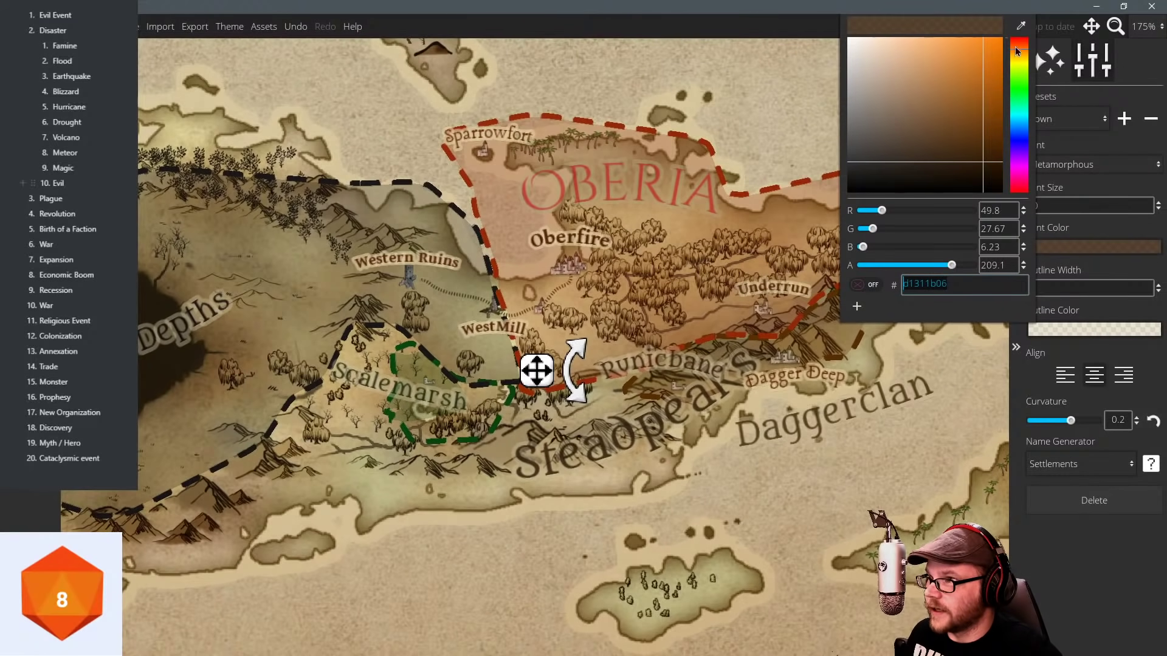
left_click_drag(1019, 52, 1019, 41)
left_click(1089, 578)
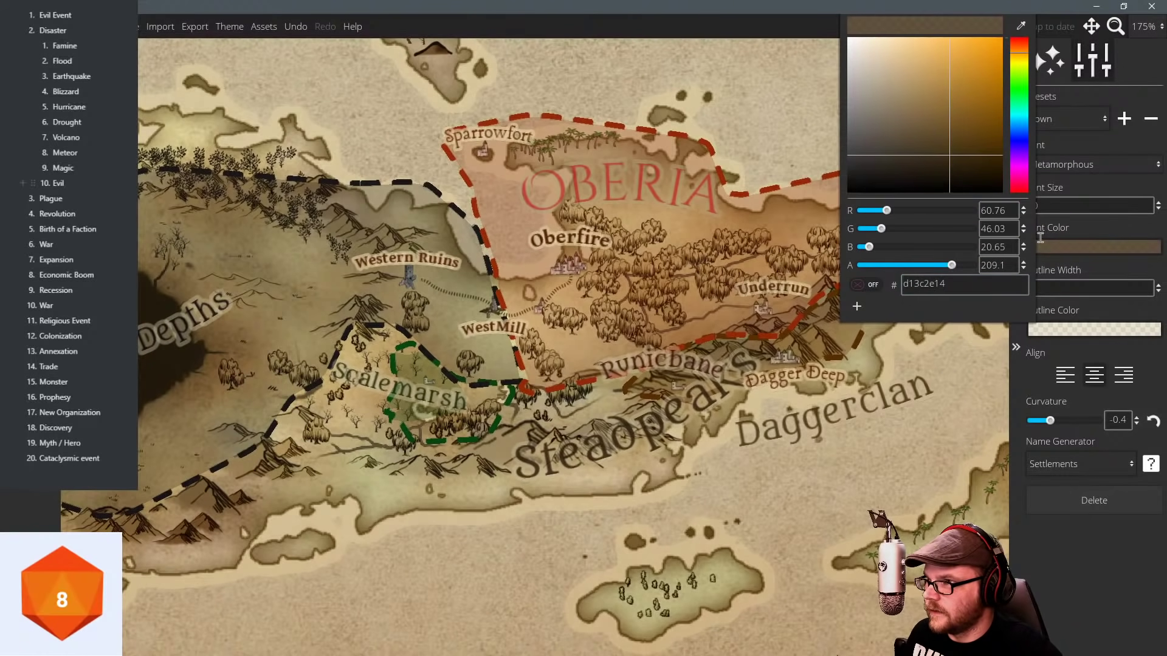
left_click(1089, 493)
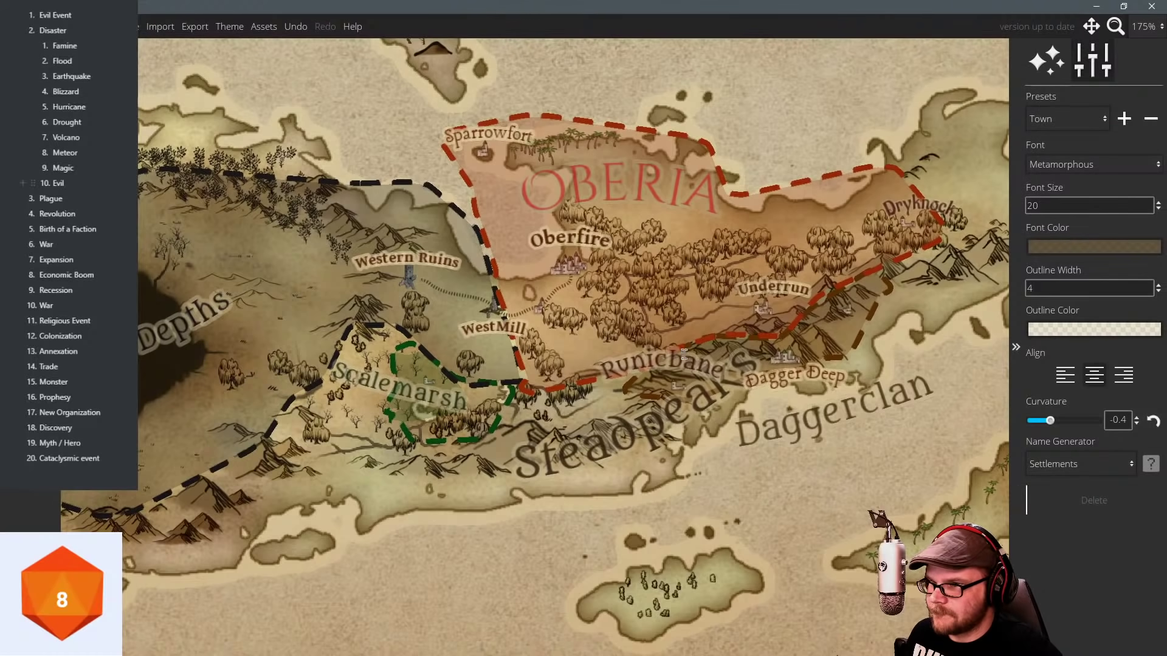
left_click(684, 353)
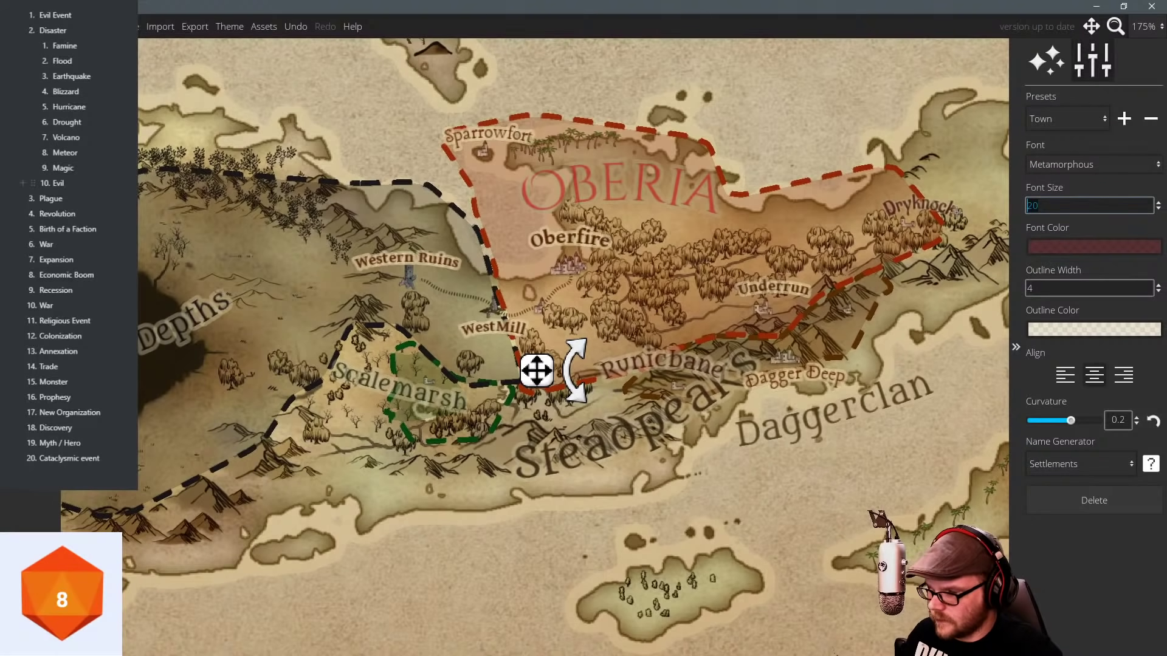
mouse_move(543, 370)
left_mouse_down()
mouse_move(579, 365)
mouse_move(552, 372)
left_mouse_up()
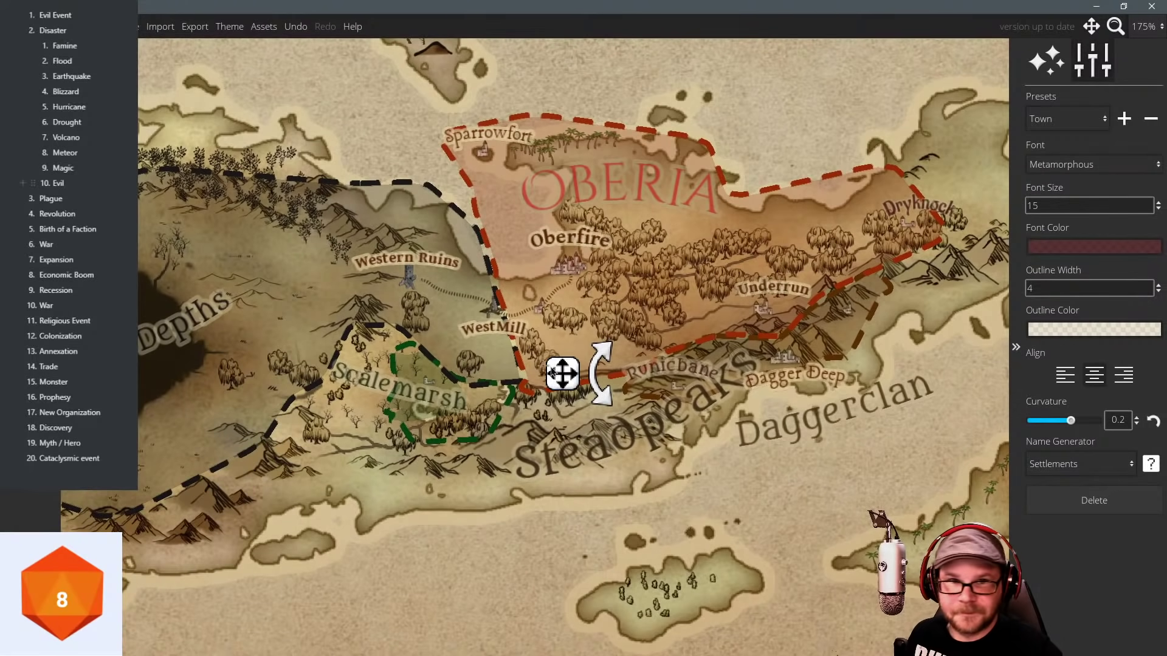
Add a label named Sullenscar from the Settlements name generator at the Daggerclan's eastern end and nudge it slightly lower.
left_click_drag(688, 413, 671, 396)
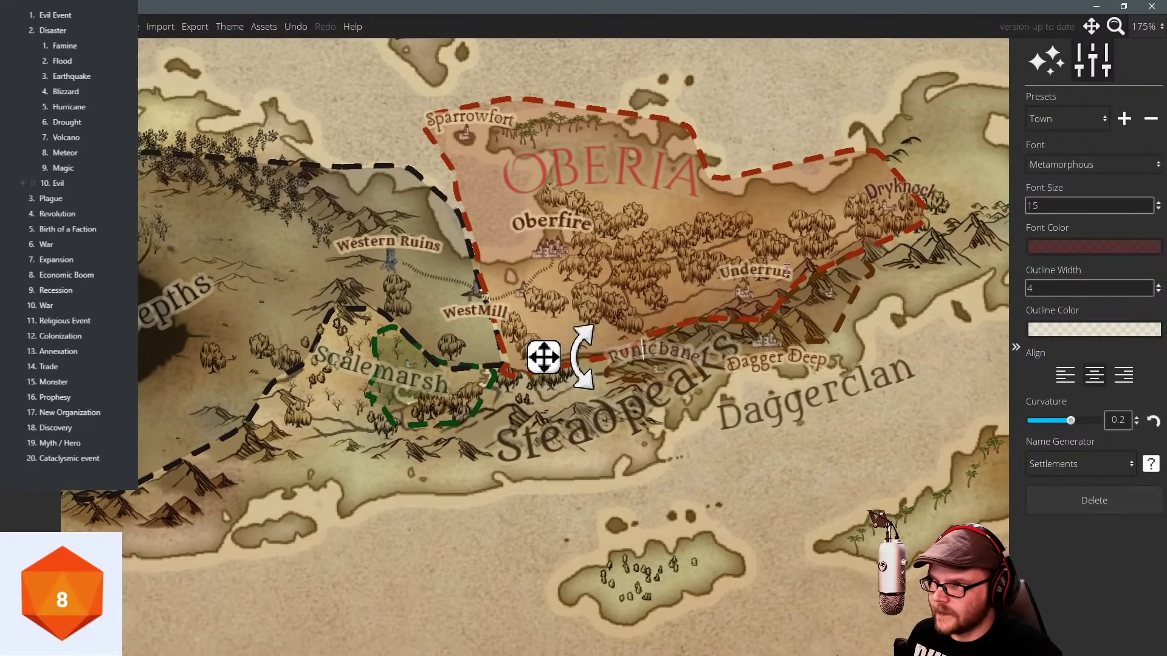
left_click_drag(837, 258, 727, 275)
left_click(736, 318)
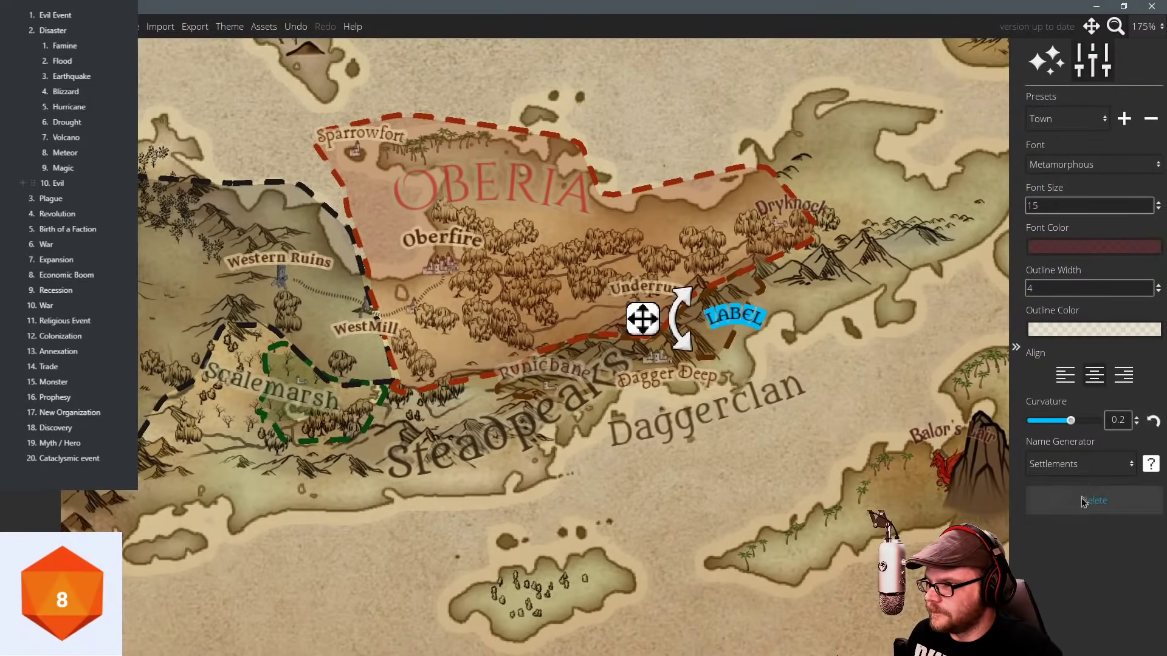
left_click(1151, 464)
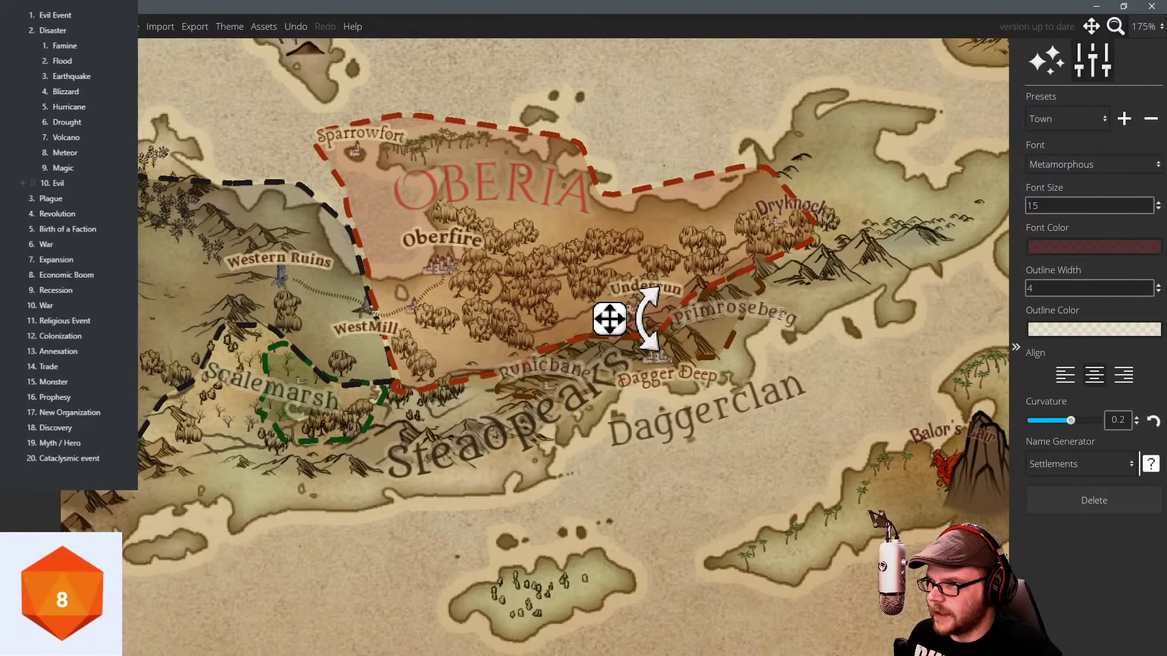
left_click(1151, 464)
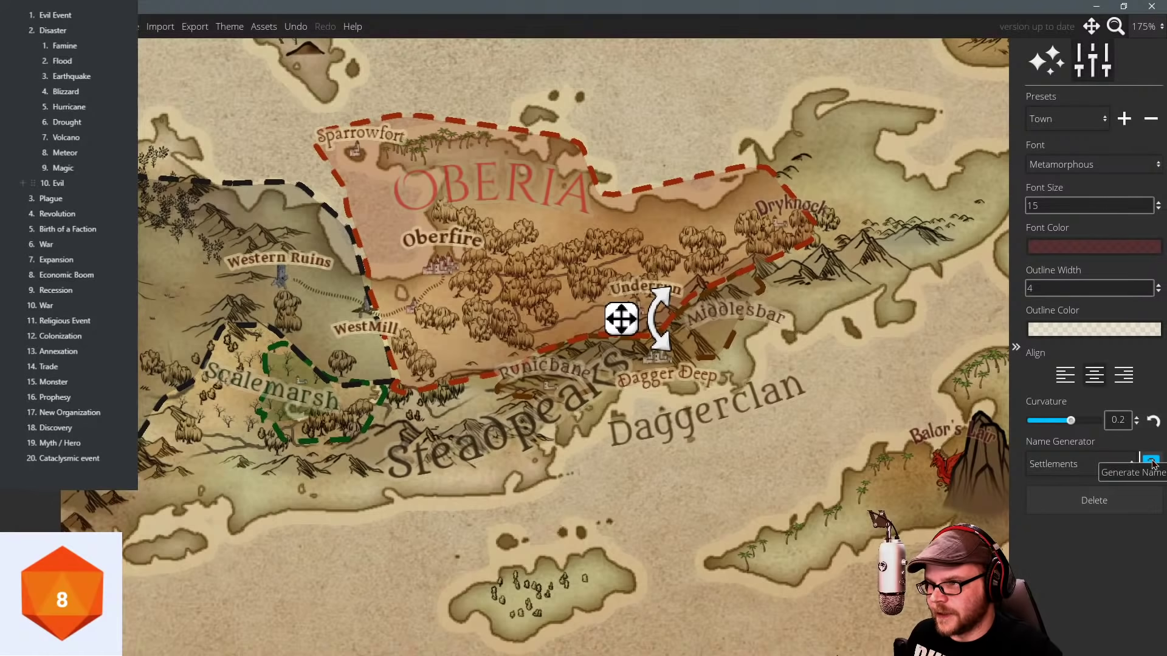
left_click(1151, 464)
left_click(1151, 464)
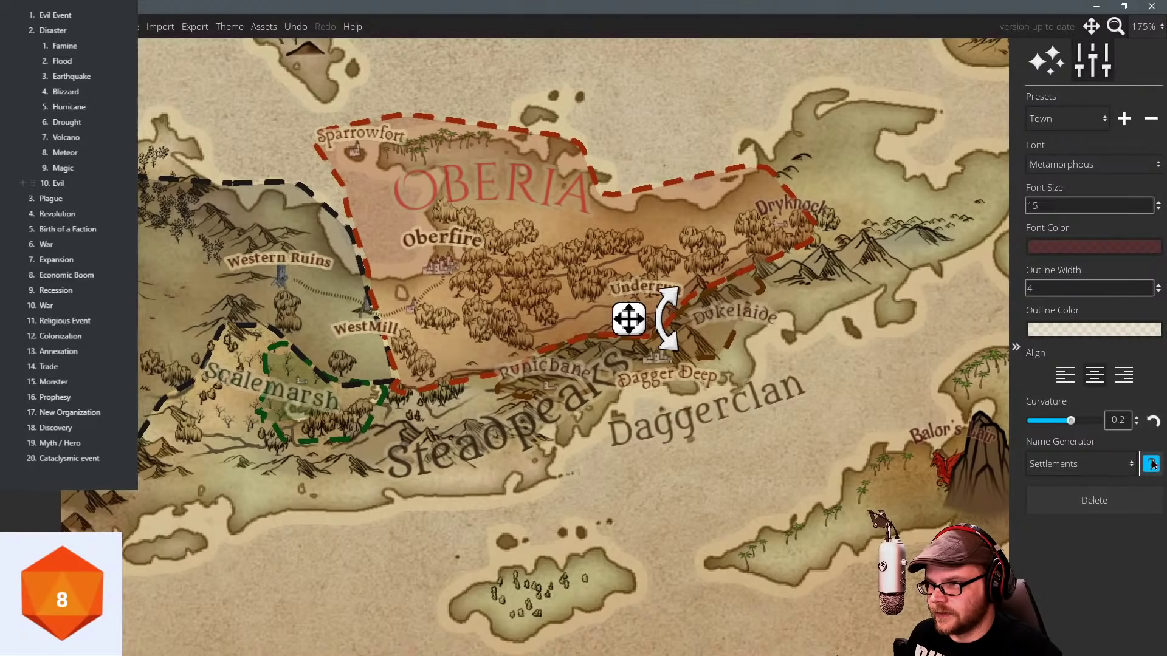
left_click(1151, 463)
left_click(1151, 464)
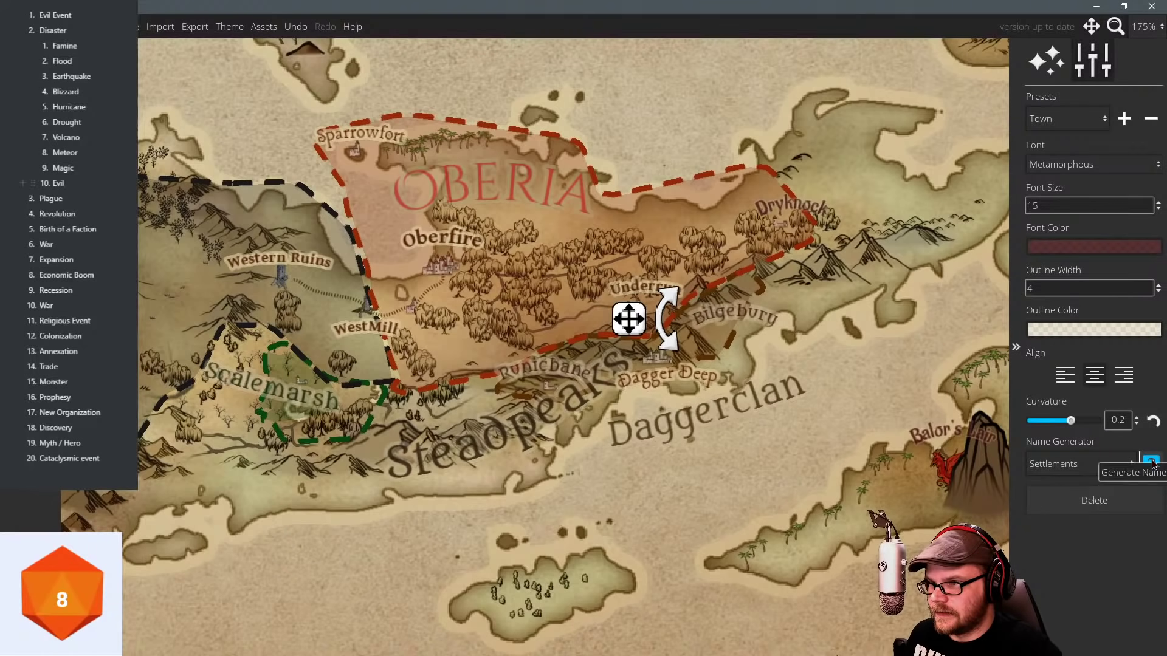
left_click(1151, 463)
left_click(1151, 464)
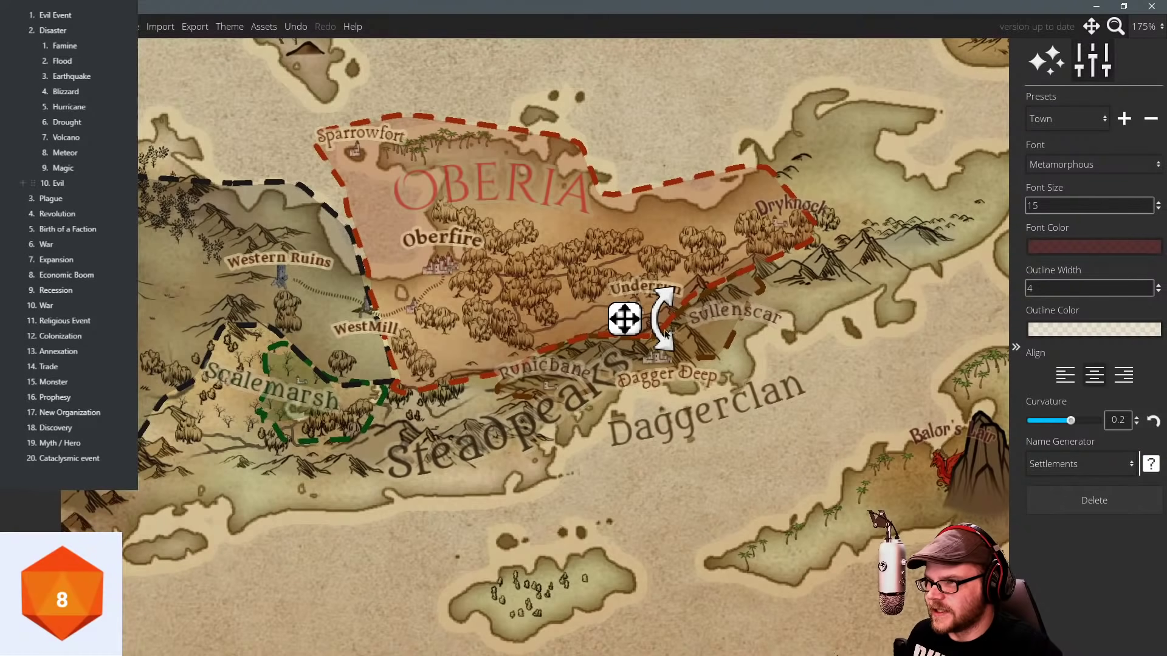
left_click_drag(625, 318, 629, 334)
Examine the territories and coasts around Scalemarsh, Oberia and the Daggerclan.
left_click_drag(428, 425, 572, 404)
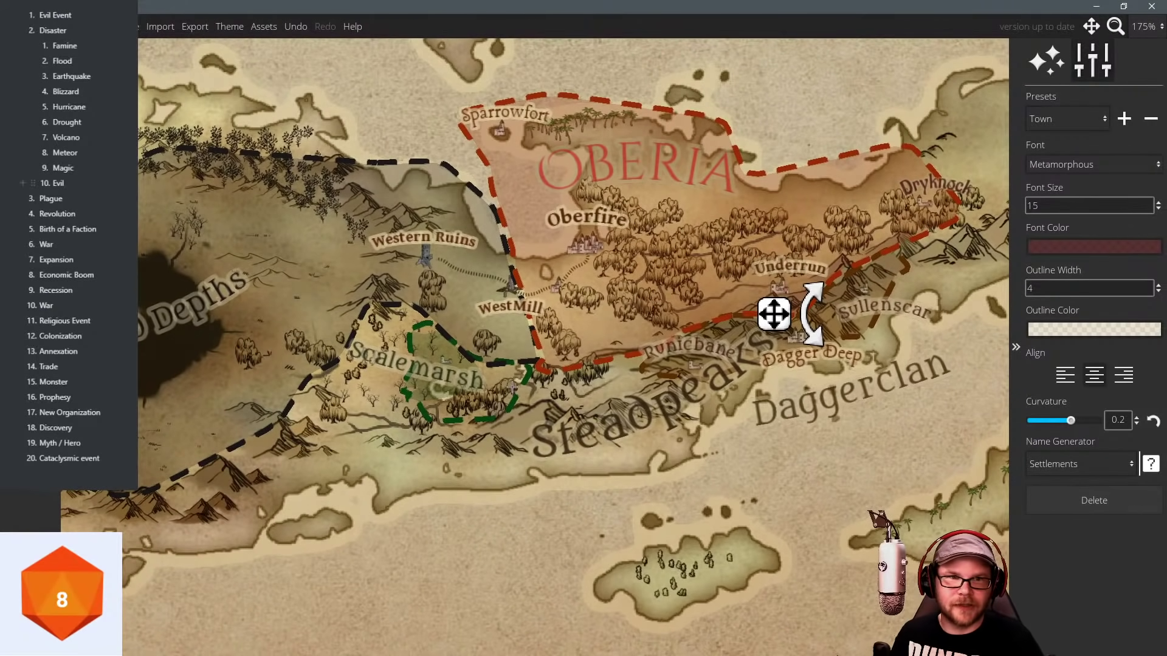
left_click_drag(293, 274, 411, 315)
left_click_drag(699, 394, 553, 440)
left_click_drag(558, 480, 474, 439)
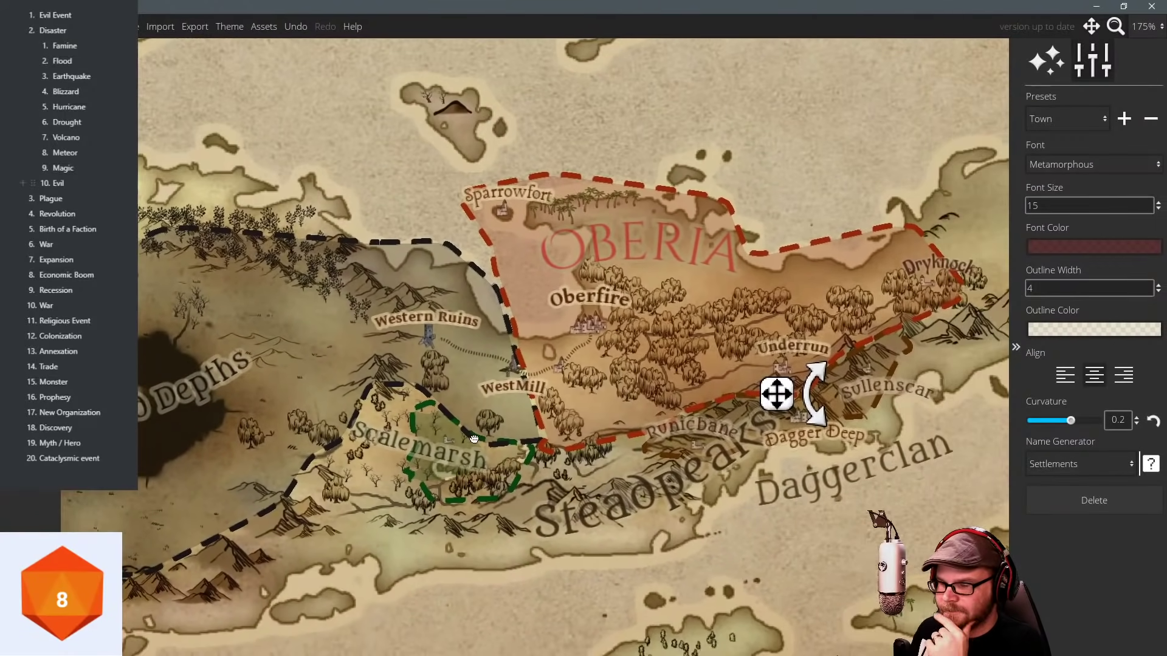
left_click_drag(553, 538, 560, 449)
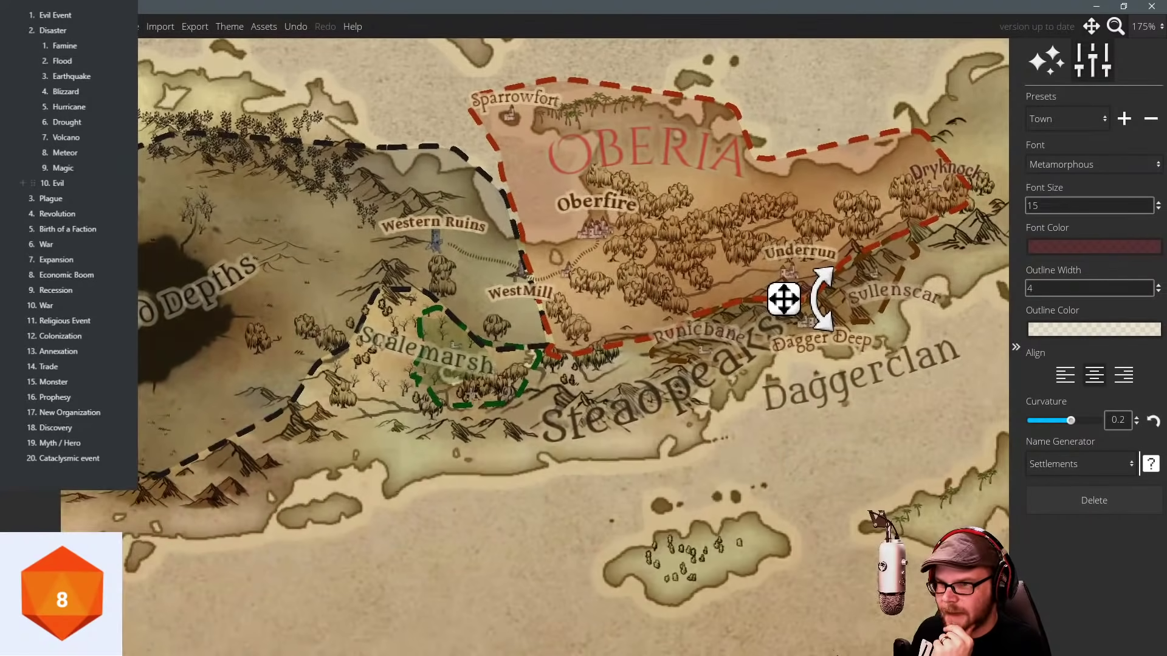
left_click_drag(736, 592, 541, 461)
left_click_drag(527, 328, 554, 388)
left_click_drag(647, 300, 677, 426)
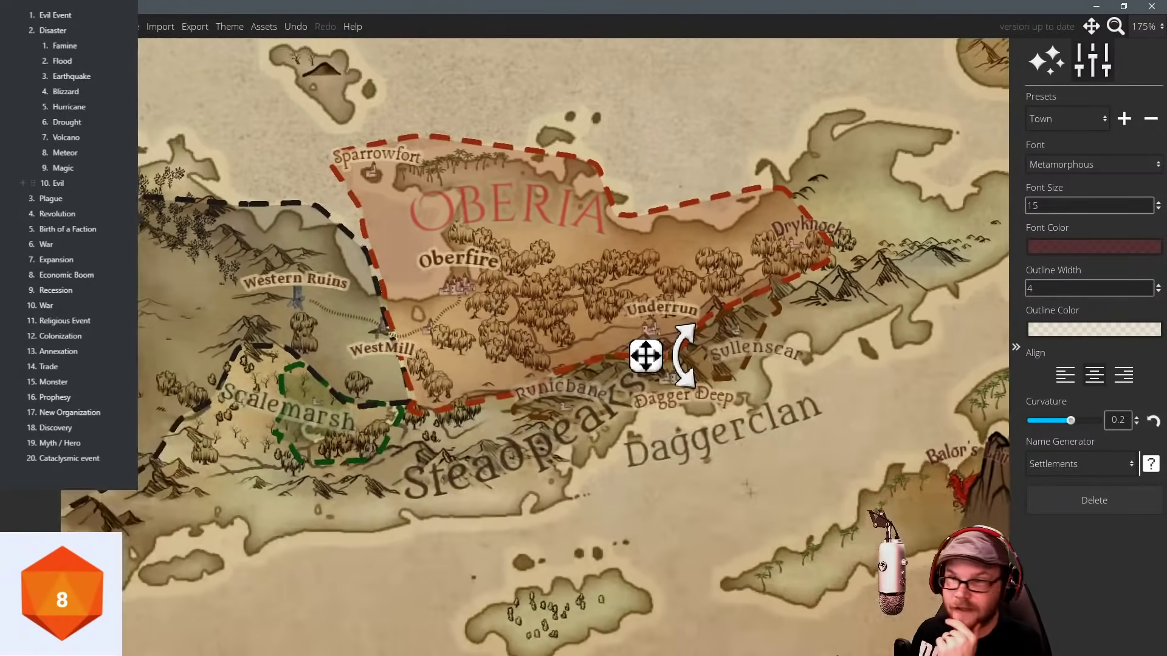
mouse_move(638, 215)
left_mouse_down()
mouse_move(773, 455)
mouse_move(685, 195)
left_mouse_up()
left_click_drag(644, 443, 608, 360)
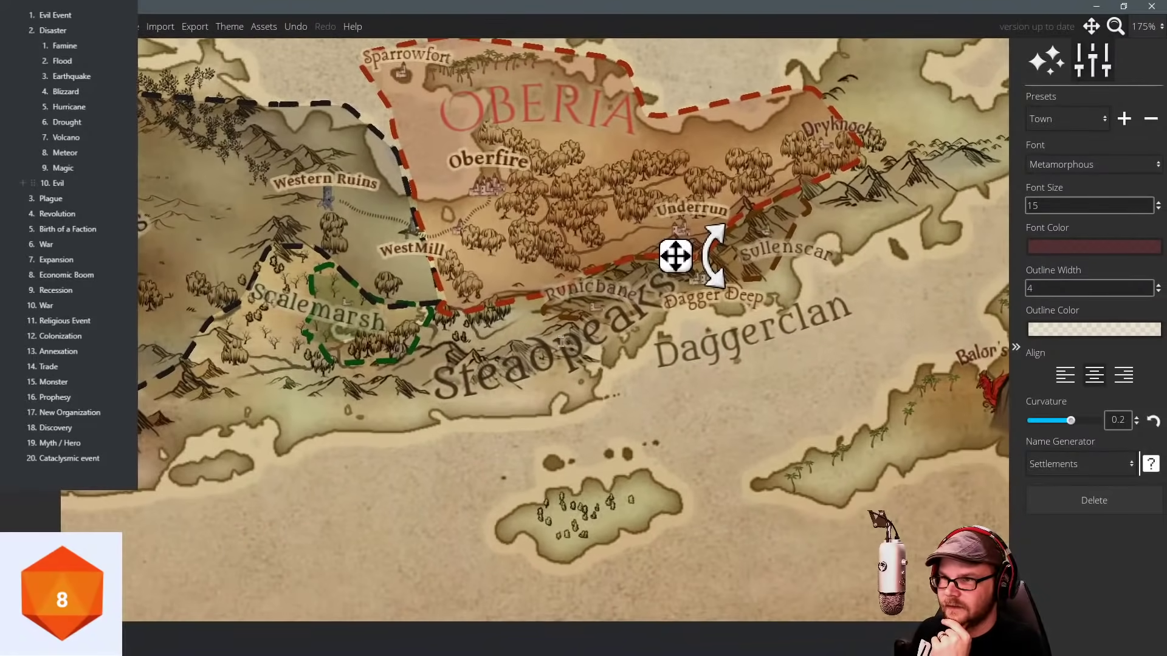
Reshape Oberia's southwestern border, removing surplus corner points and pulling the edge north between WestMill and Runicbane.
left_click_drag(585, 308, 605, 296)
left_click_drag(683, 387, 598, 378)
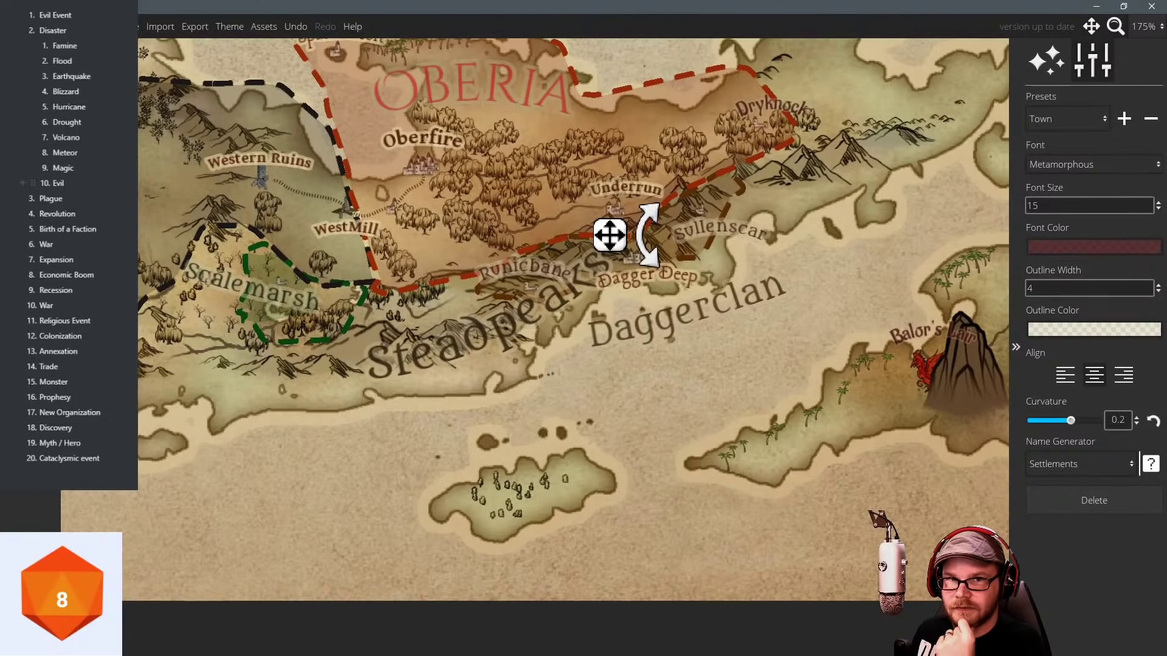
left_click_drag(267, 282, 406, 332)
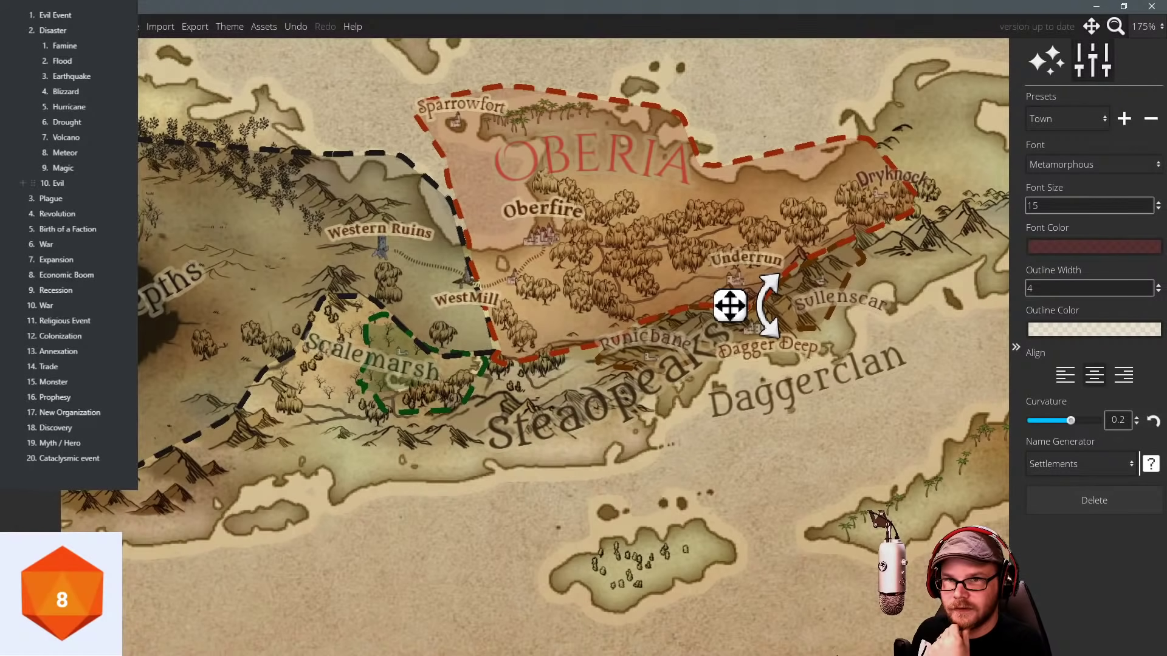
key("Escape")
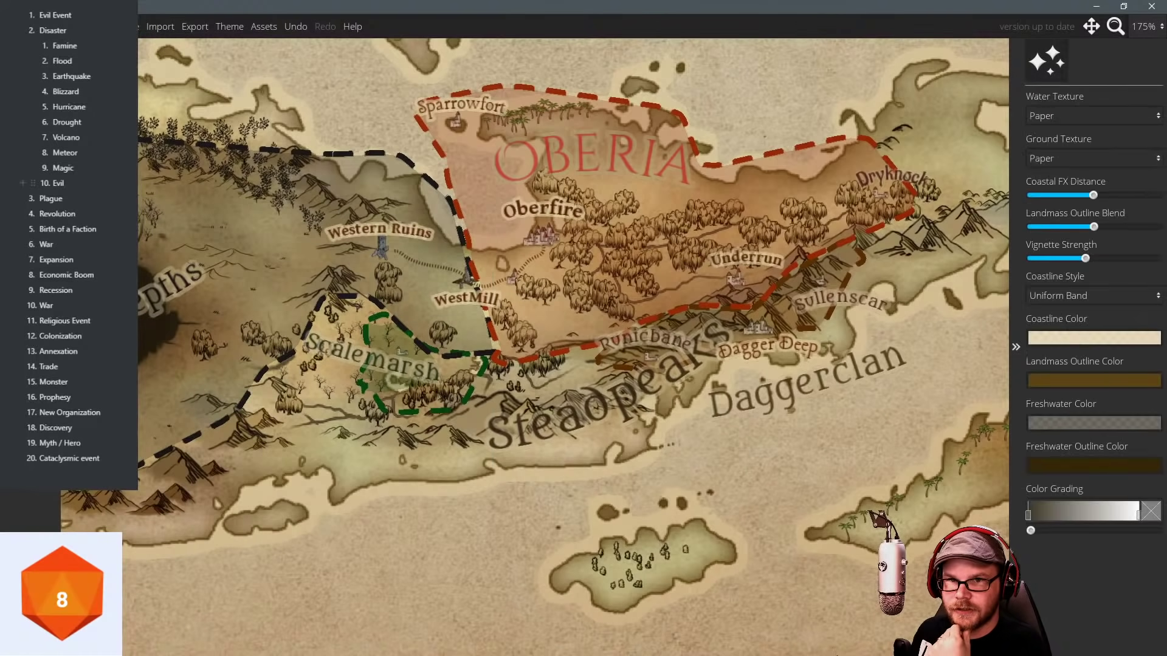
left_click(556, 354)
right_click(499, 365)
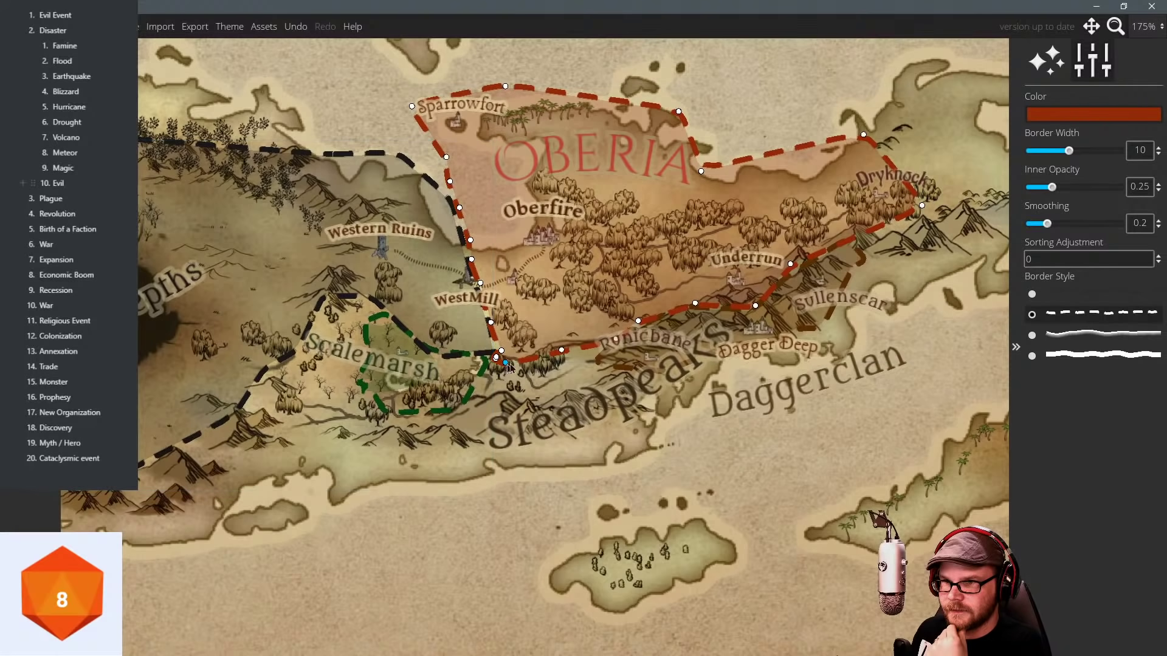
right_click(505, 364)
left_click_drag(551, 353, 564, 316)
right_click(562, 351)
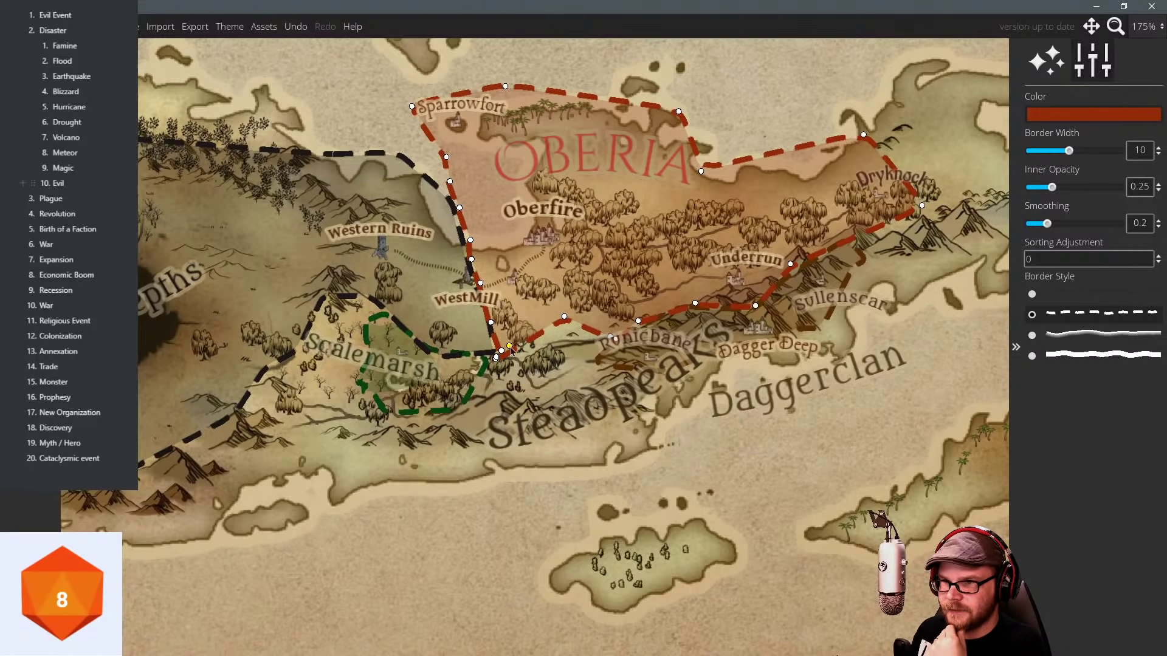
left_click_drag(503, 351, 480, 291)
left_click_drag(501, 334, 527, 321)
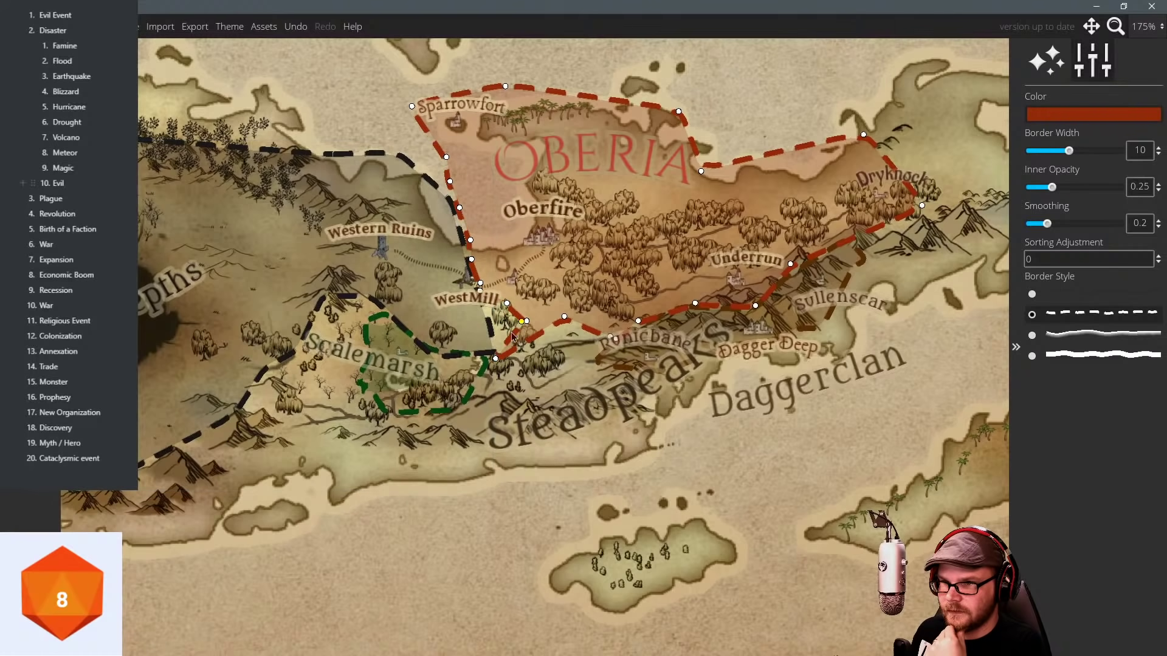
Extend Scalemarsh's border east over the forest between WestMill and Runicbane, and tighten its northern and southern edges.
left_click_drag(497, 357, 540, 389)
left_click(490, 363)
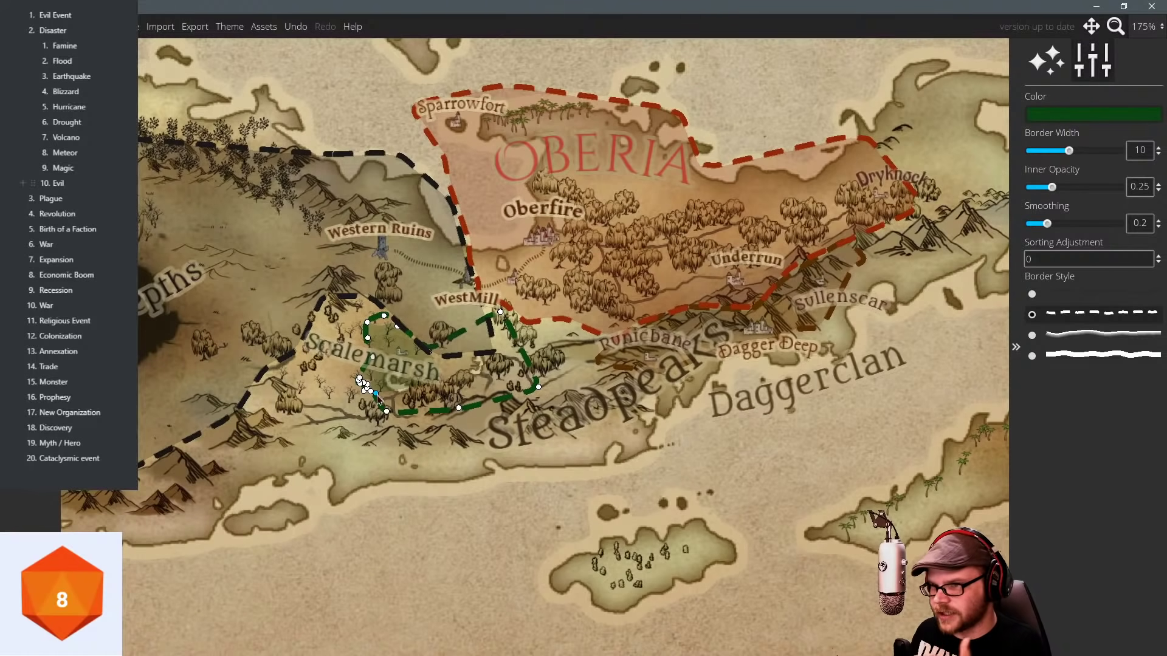
left_click_drag(387, 411, 431, 414)
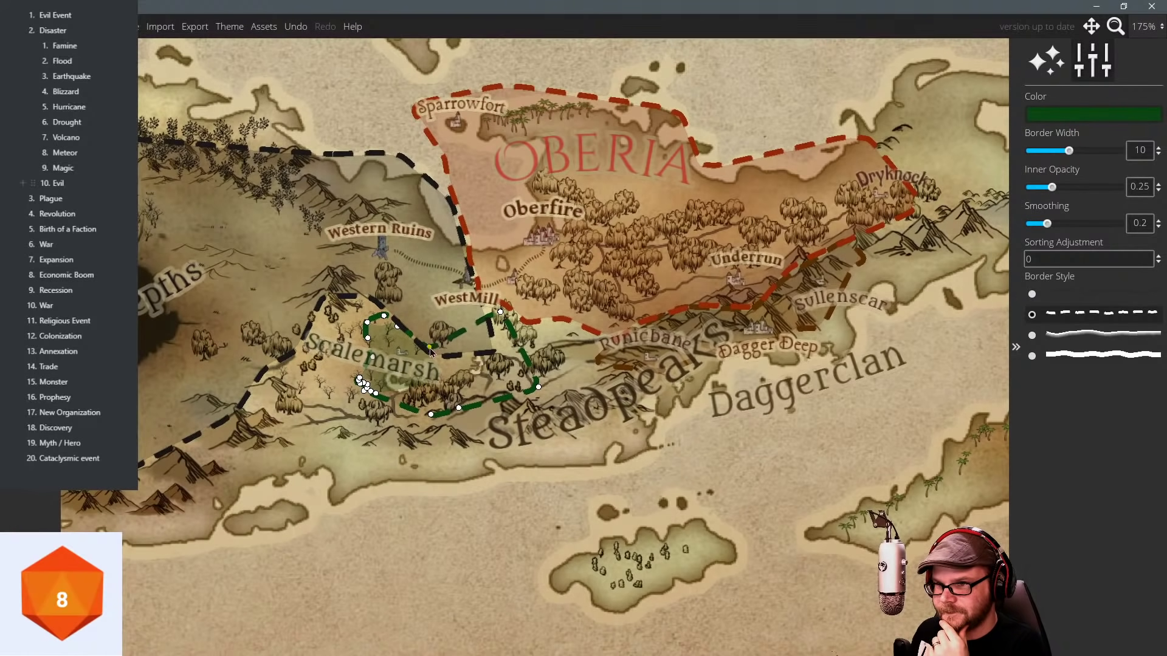
mouse_move(430, 348)
left_mouse_down()
mouse_move(491, 358)
mouse_move(408, 341)
left_mouse_up()
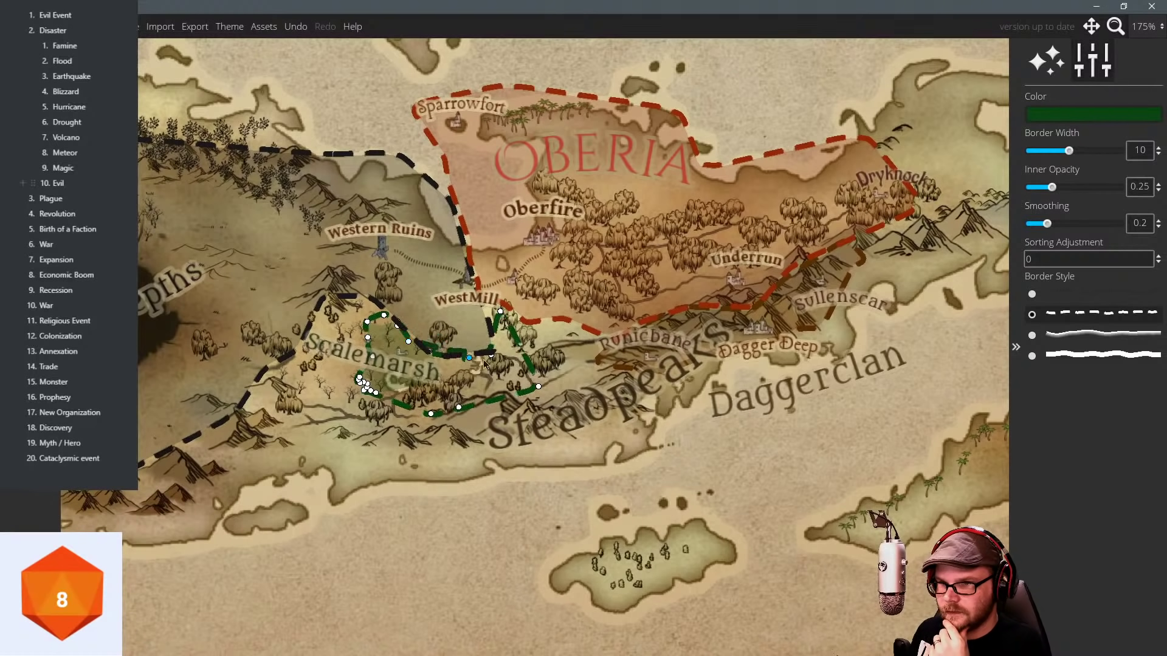
left_click_drag(519, 361, 593, 341)
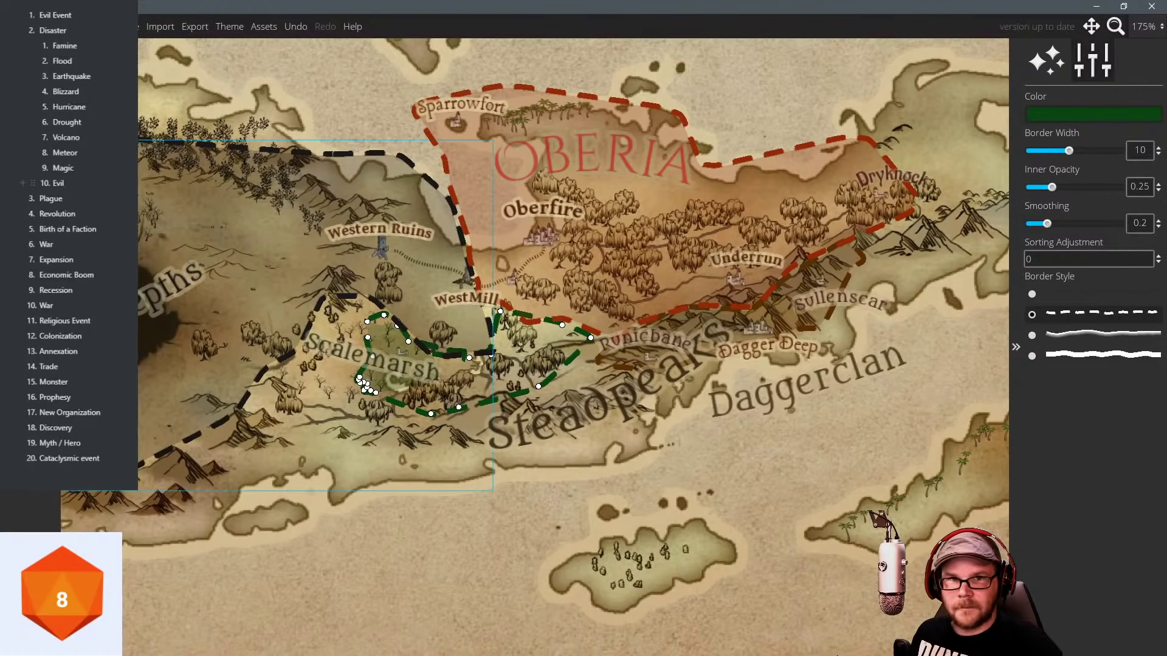
Move the Scalemarsh label east over the middle of its enlarged territory.
left_click(30, 376)
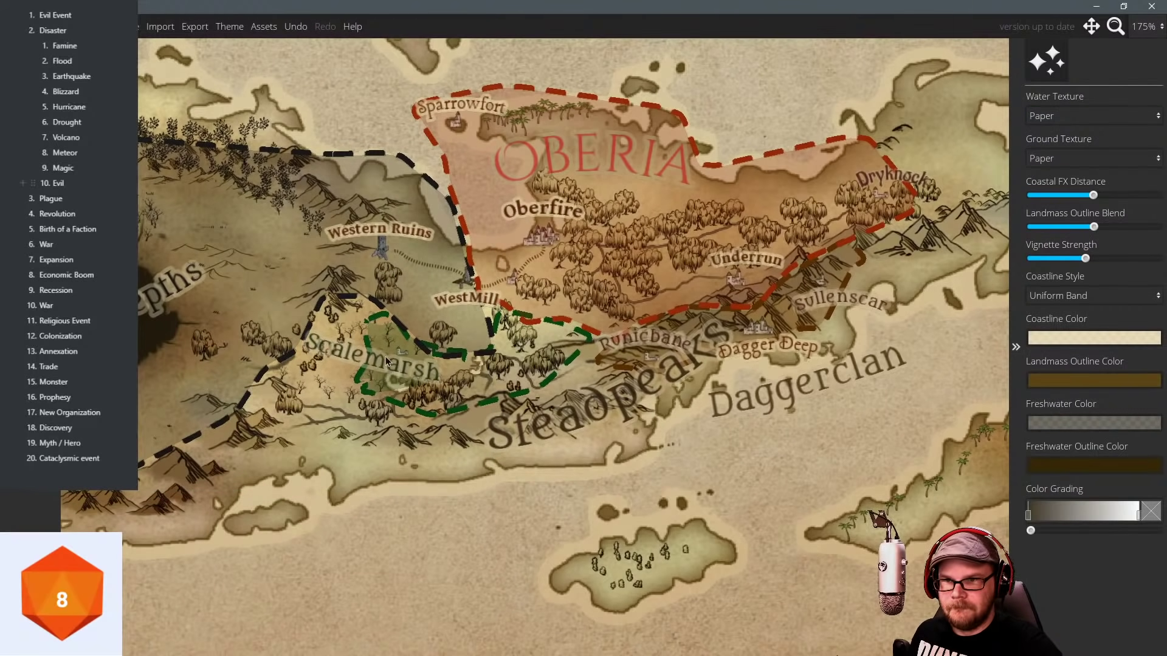
left_click(354, 354)
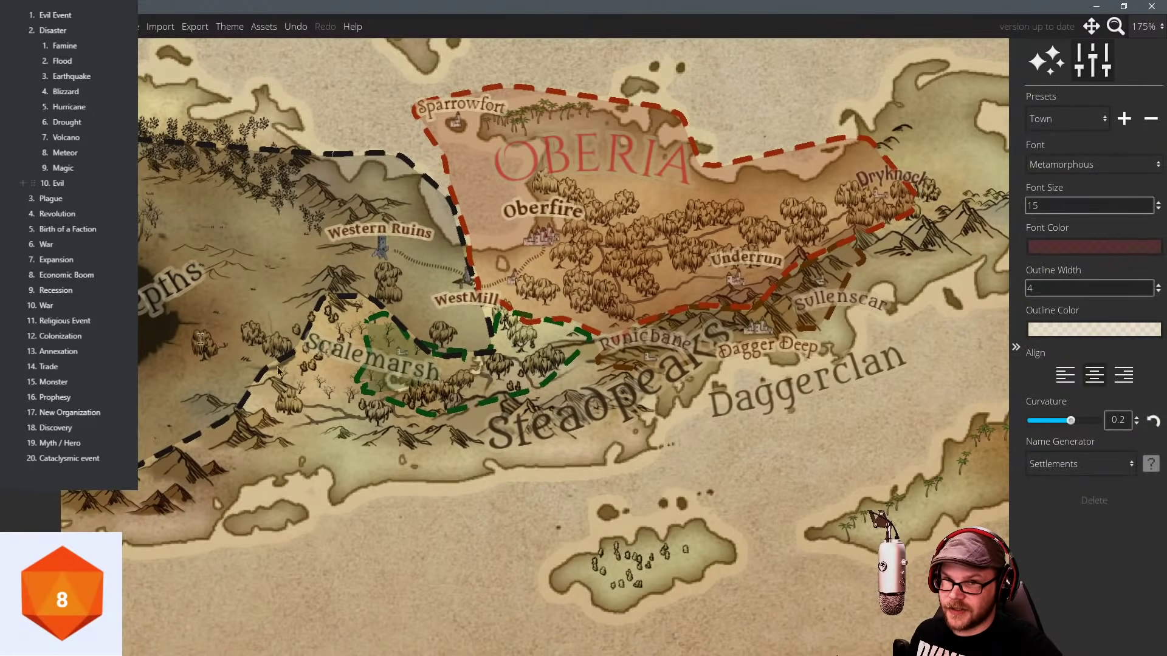
left_click_drag(246, 333, 351, 346)
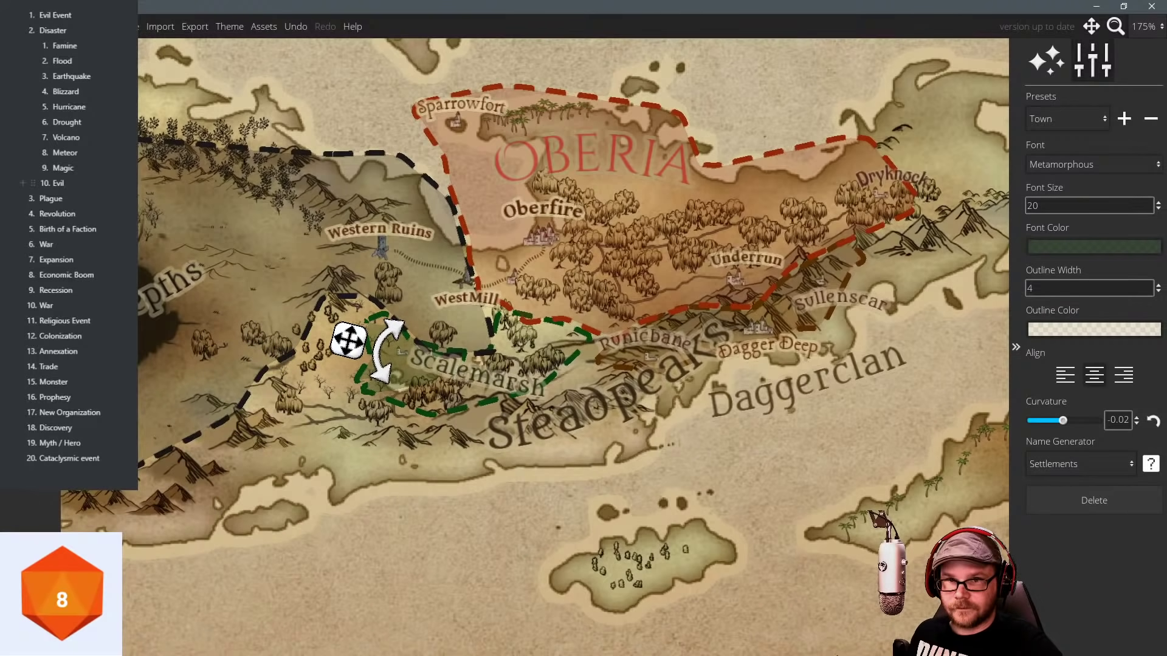
left_click(709, 327)
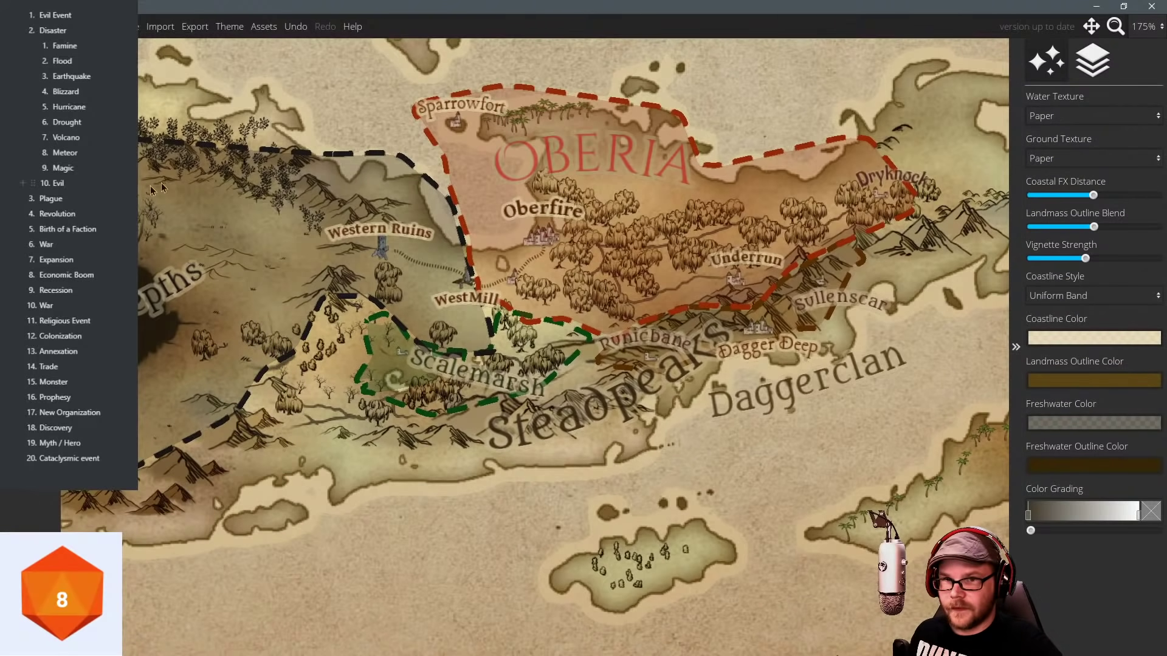
Place towered castle symbols from the Inked Castles set, at scale 15, in Scalemarsh's new eastern territory.
left_click(30, 234)
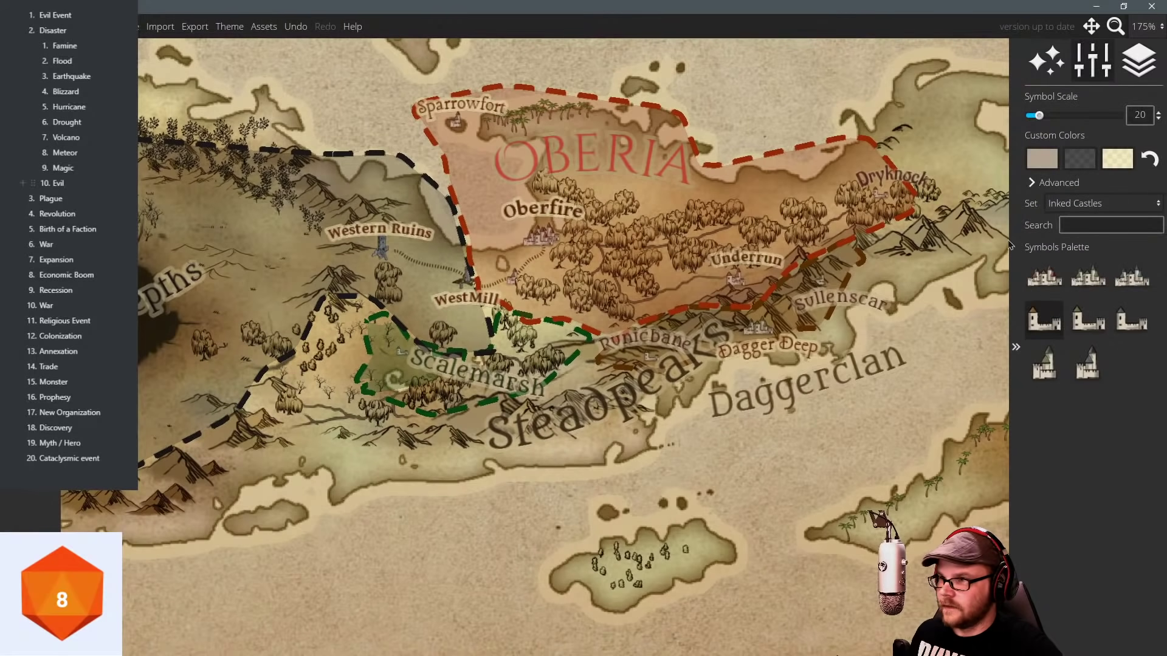
left_click(1049, 372)
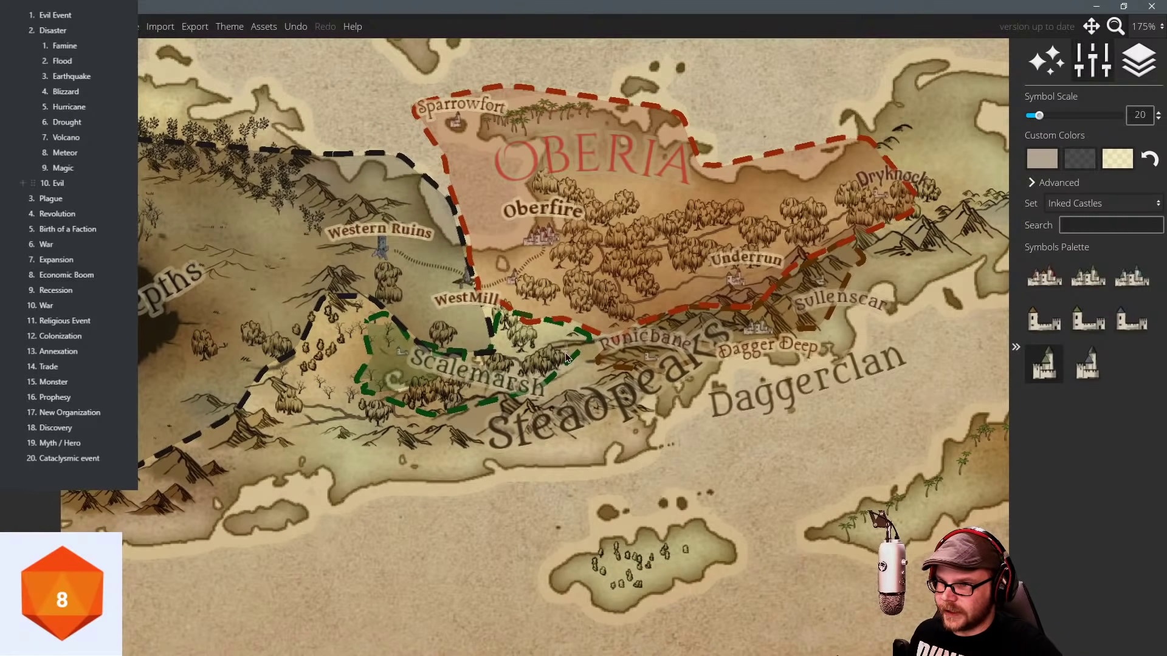
scroll(552, 341, "down", 1)
left_click(559, 334)
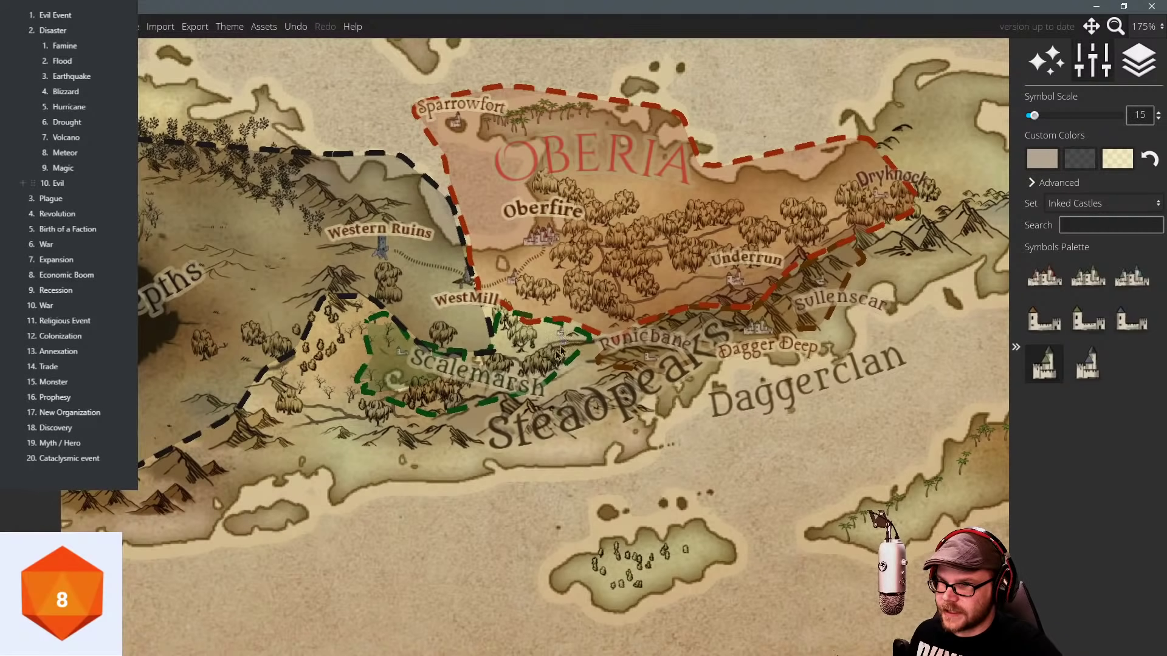
left_click(509, 350)
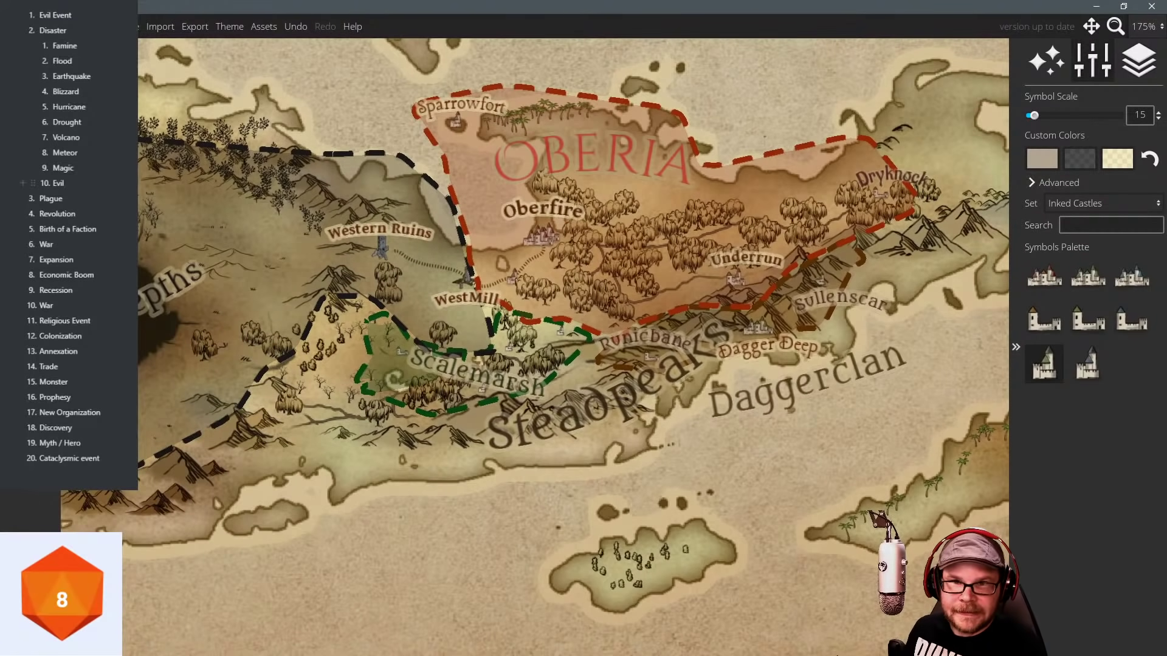
Roll the d20 for the next world event and examine the lands around the Daggerclan and Scalemarsh.
left_click(62, 593)
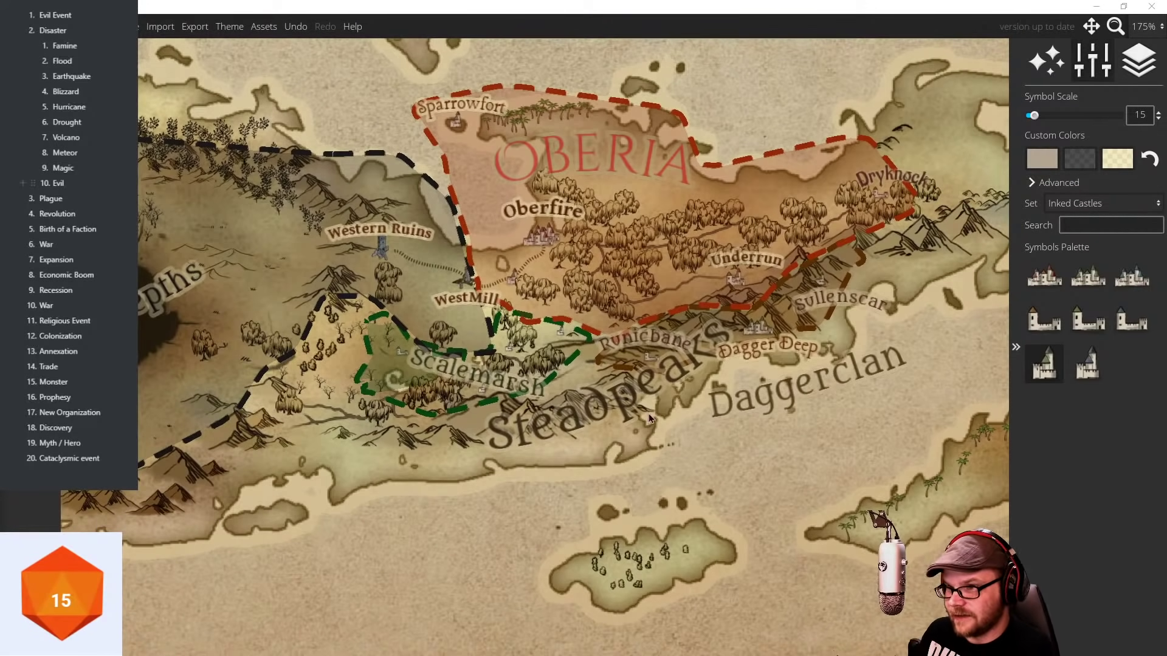
mouse_move(648, 418)
left_mouse_down()
mouse_move(573, 416)
mouse_move(620, 412)
left_mouse_up()
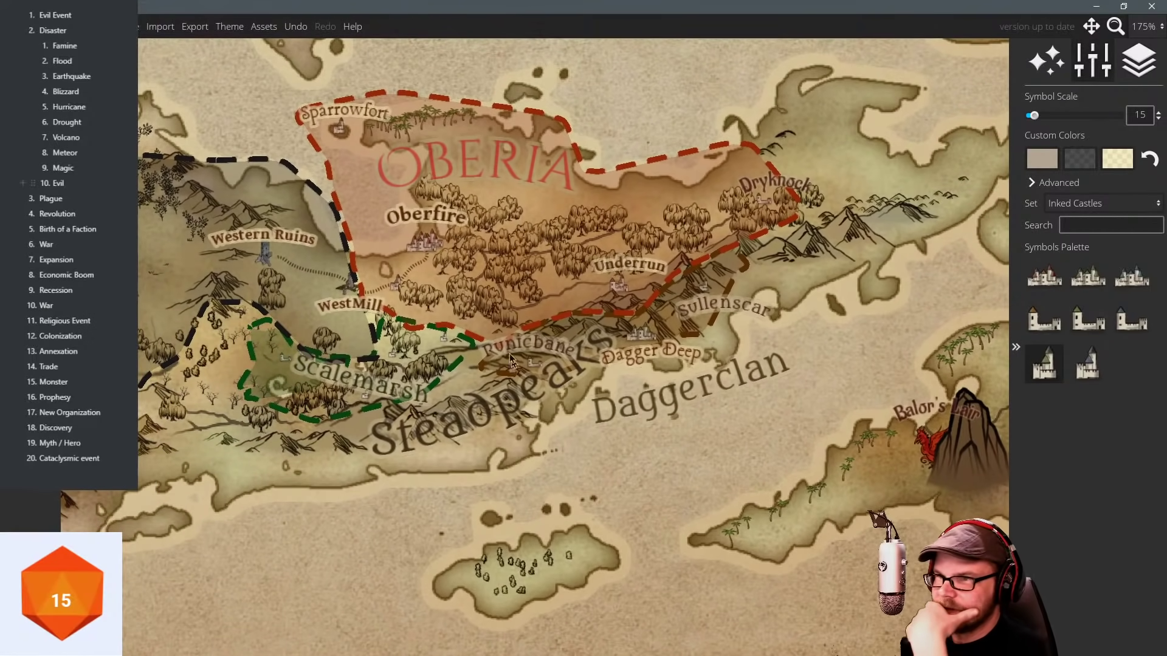
left_click_drag(510, 423, 532, 415)
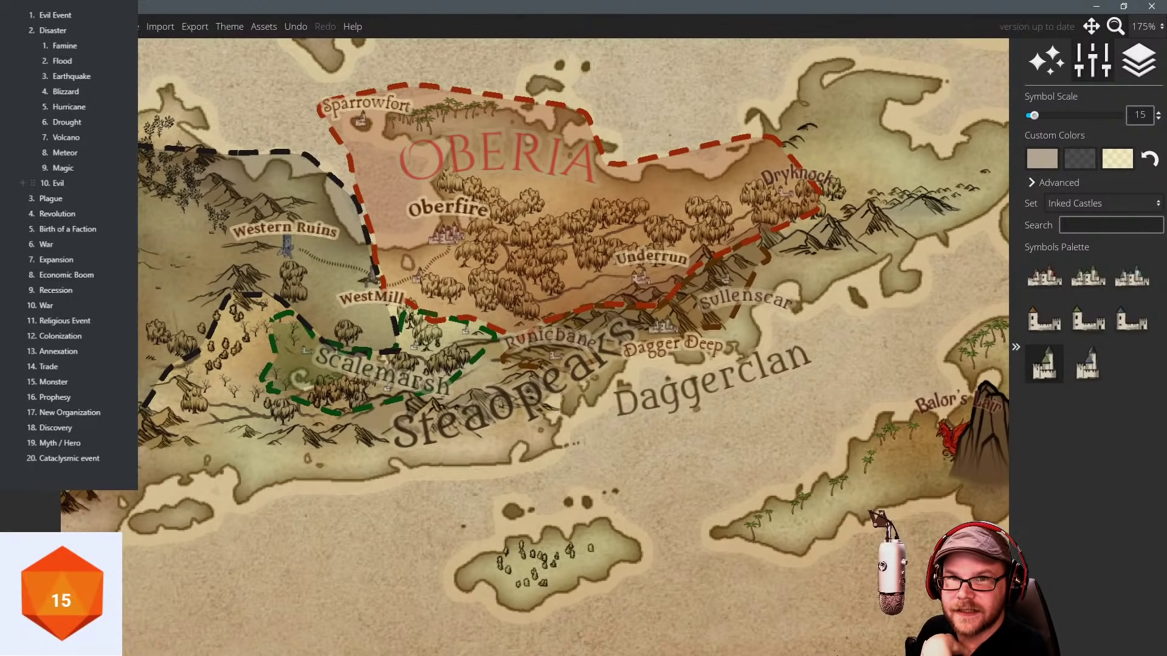
Move the Steadpeaks label southwest off the mountains and onto the southern coast.
left_click(30, 368)
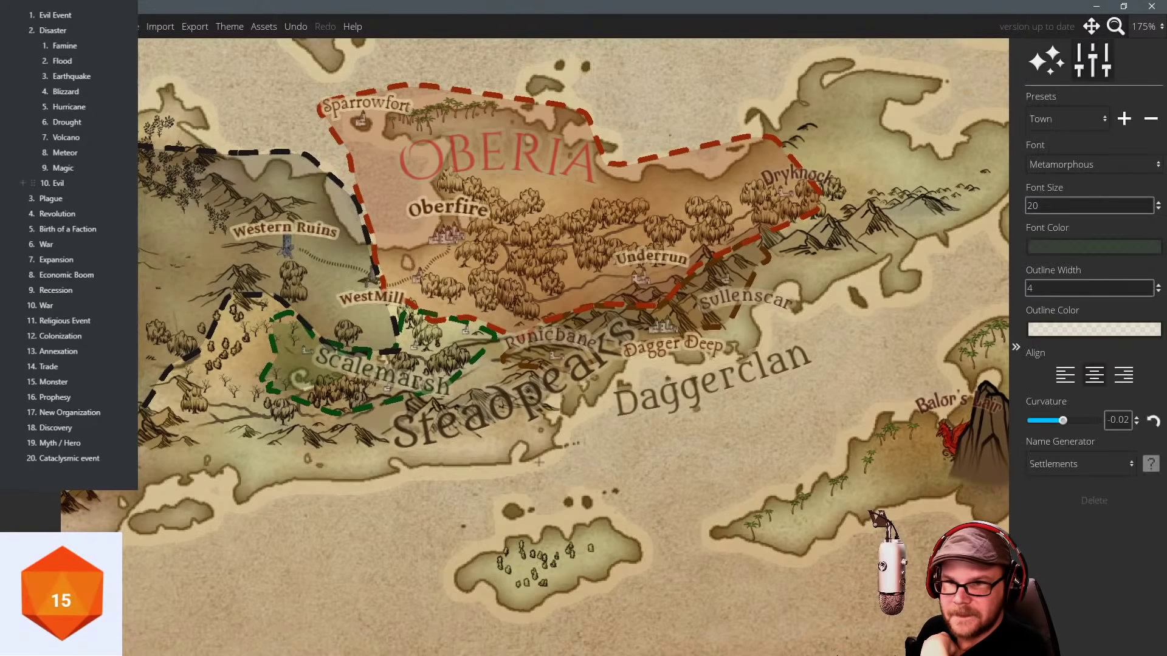
left_click(520, 394)
left_click_drag(334, 468, 200, 508)
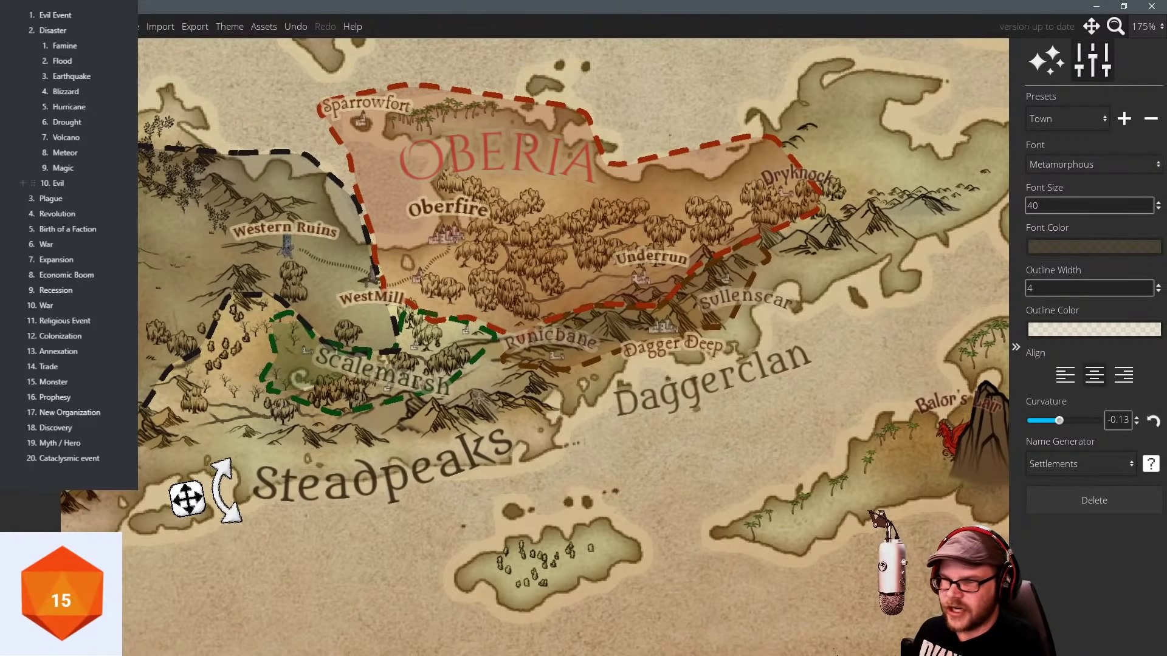
left_click(383, 481)
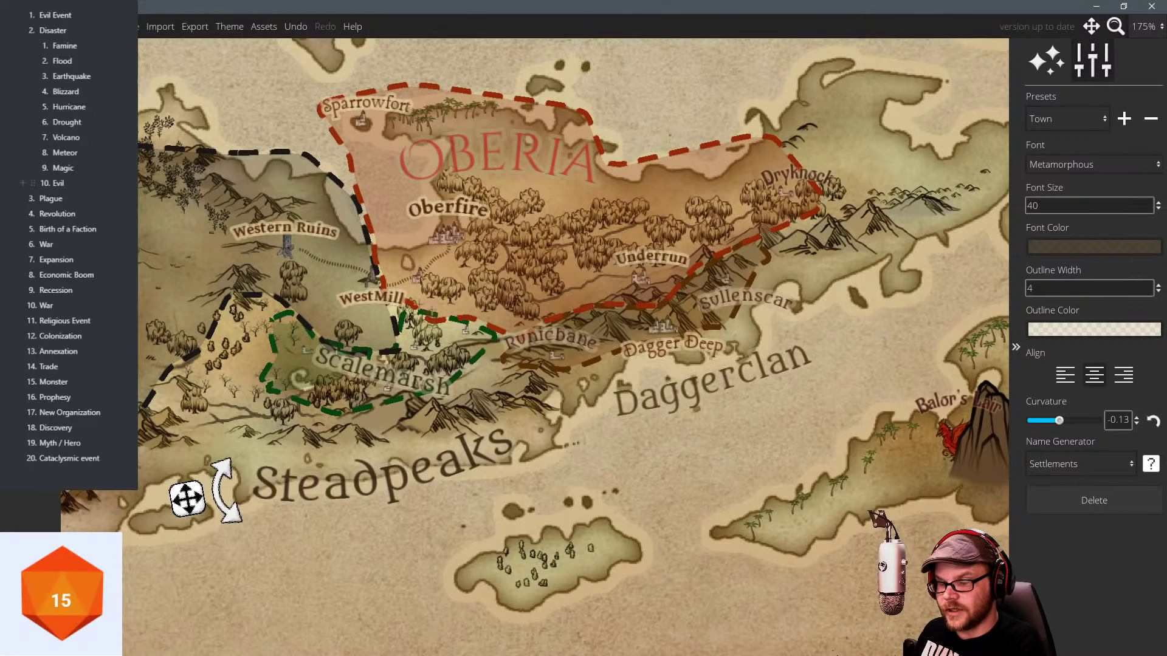
Change the Runicbane label's font color to black.
left_click(554, 335)
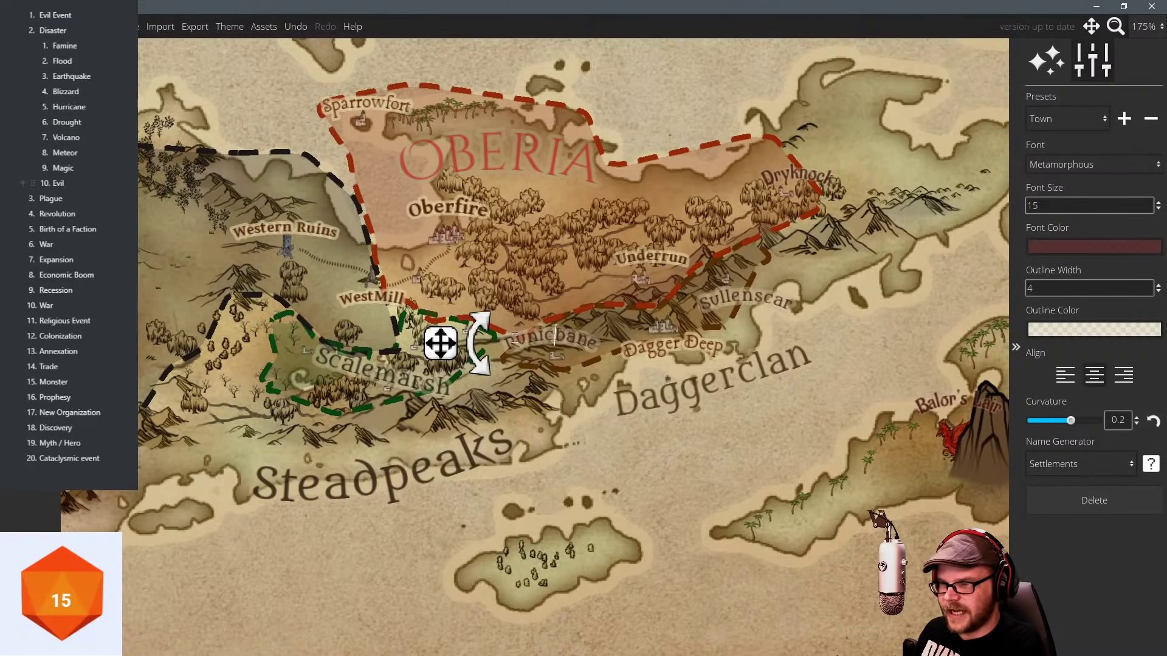
left_click(1060, 252)
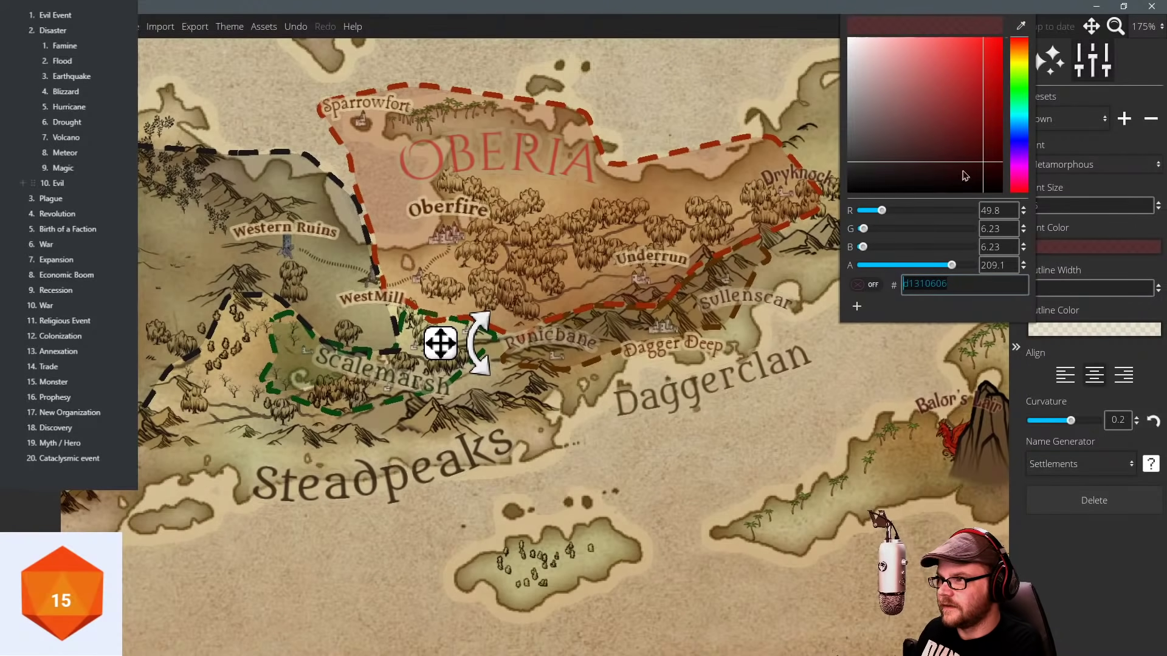
left_click(1063, 578)
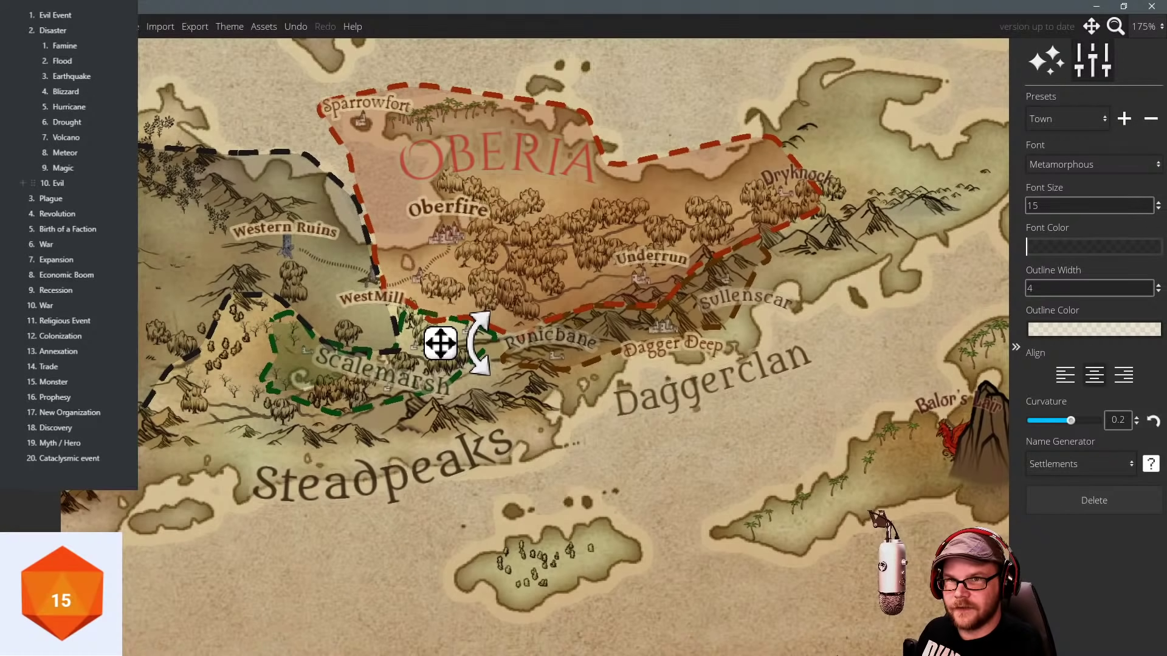
key("Escape")
Paint dark shading around the Runicbane settlement with a small soft black brush at 0.3 opacity.
left_click(23, 238)
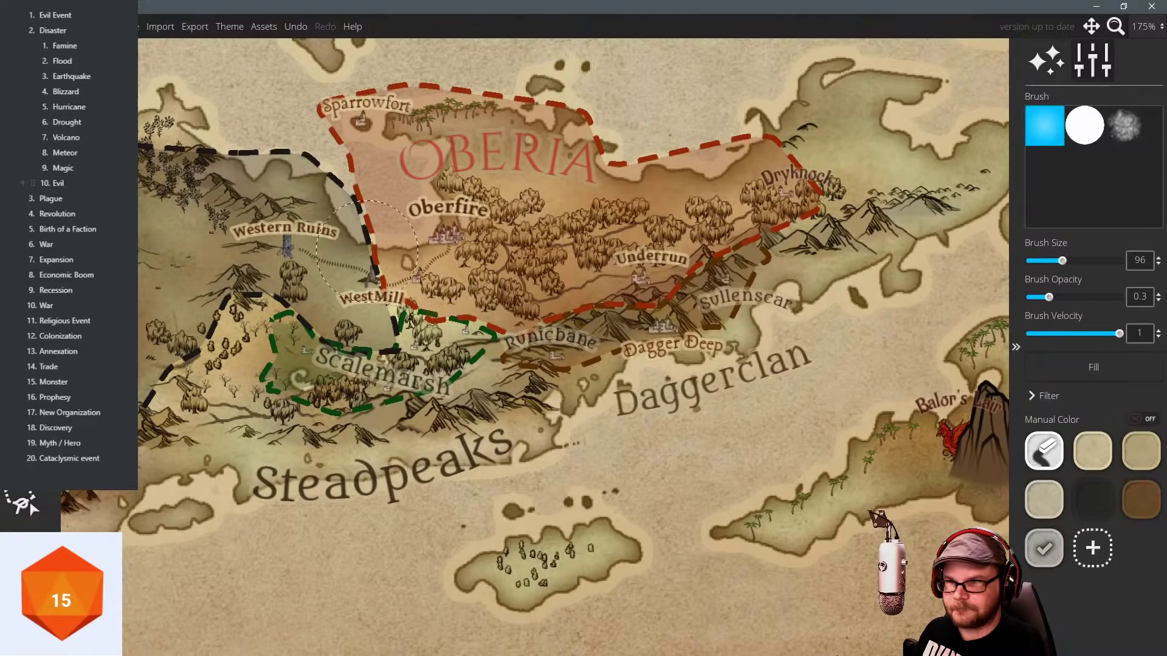
left_click(1092, 500)
key("bracketleft")
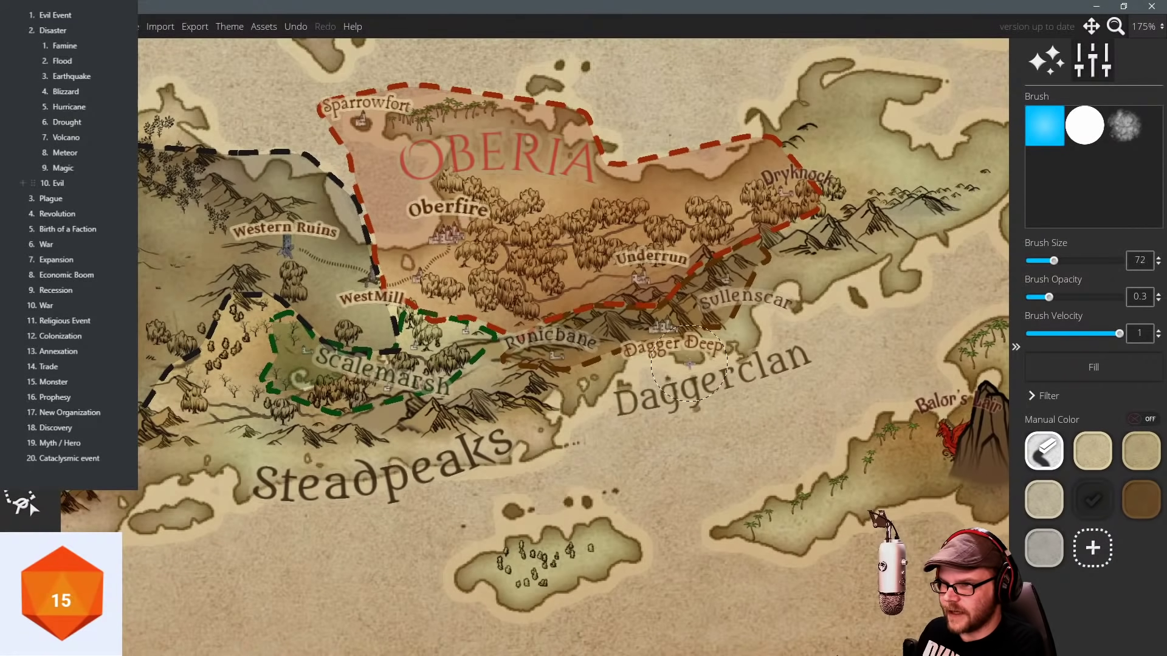
mouse_move(566, 360)
left_mouse_down()
mouse_move(547, 358)
mouse_move(599, 350)
mouse_move(531, 347)
mouse_move(577, 360)
mouse_move(567, 365)
left_mouse_up()
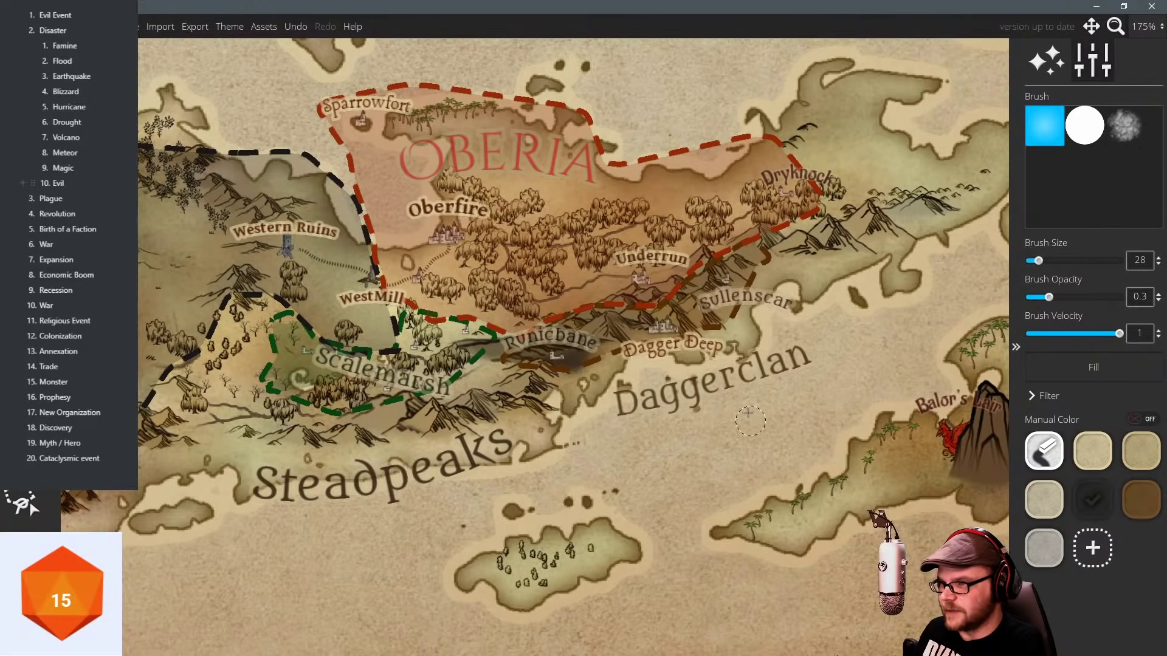
scroll(676, 380, "up", 5)
scroll(673, 390, "down", 3)
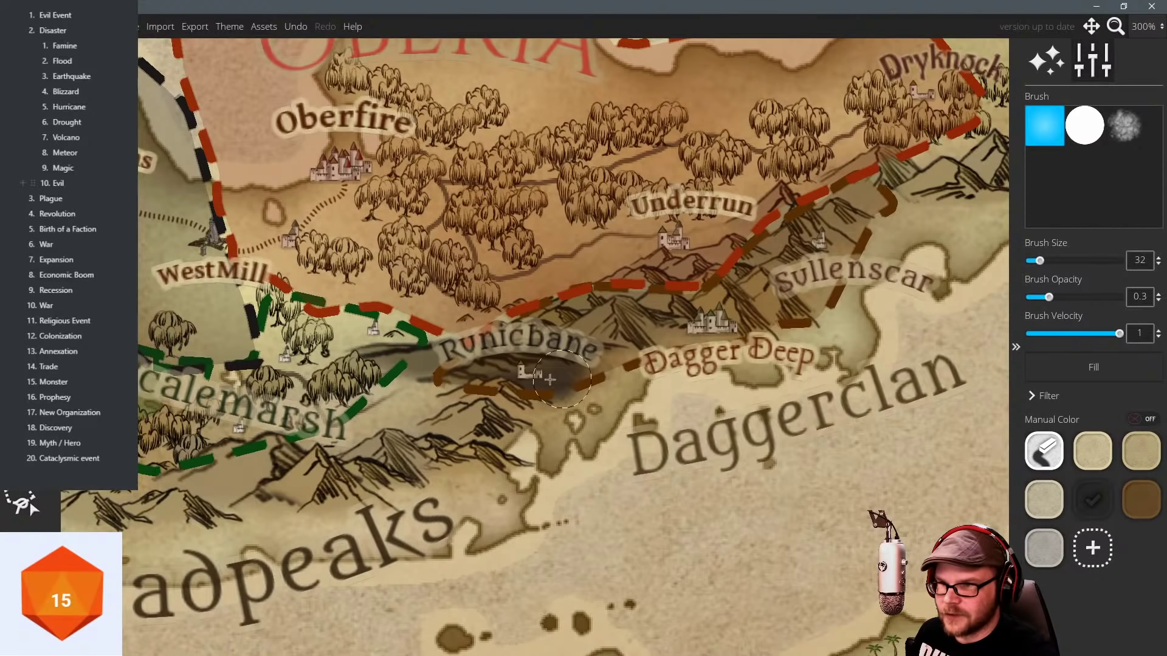
Pull the brown Daggerclan territory border back east of Runicbane, leaving the settlement and its shaded area outside the region.
left_click(30, 161)
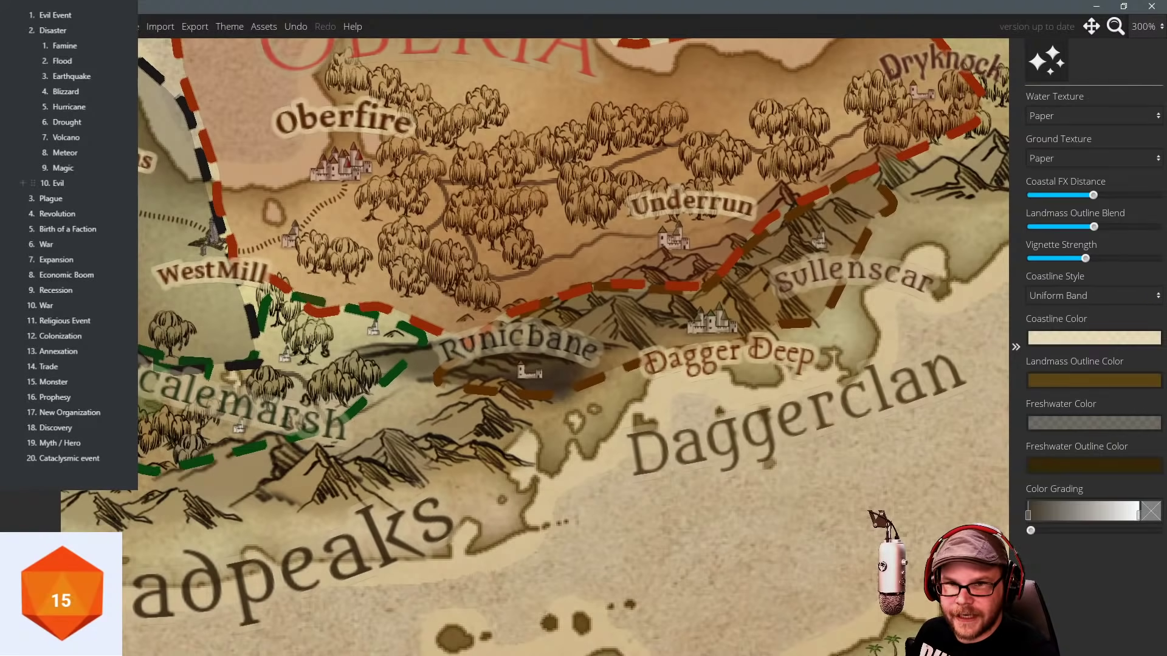
left_click(30, 61)
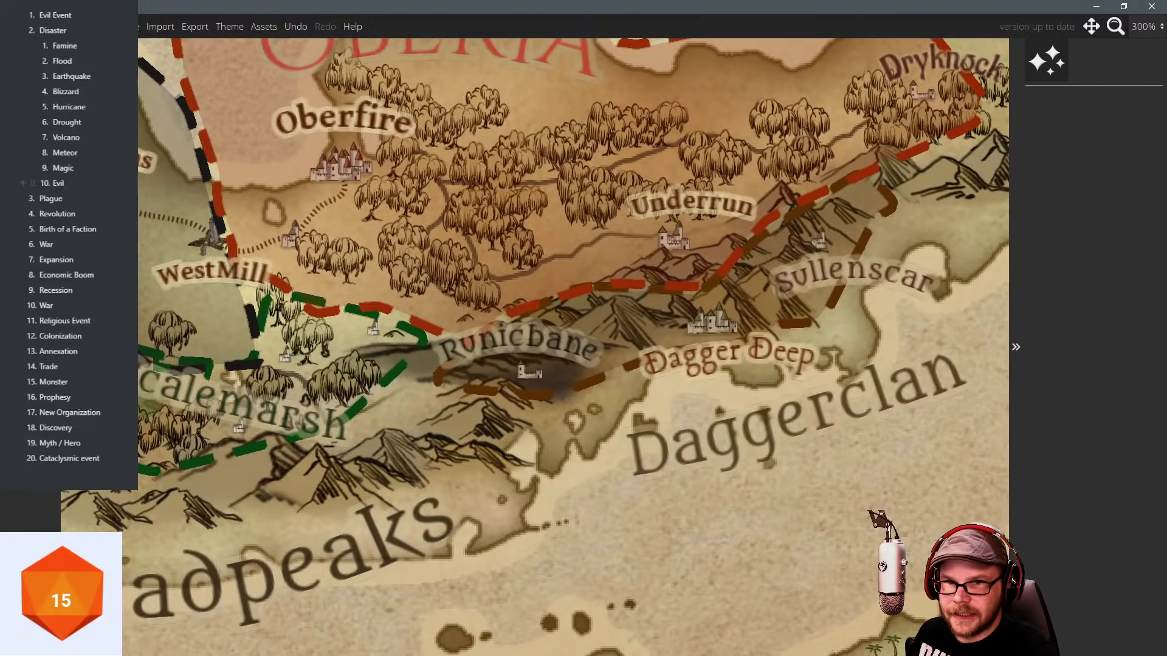
left_click(1046, 60)
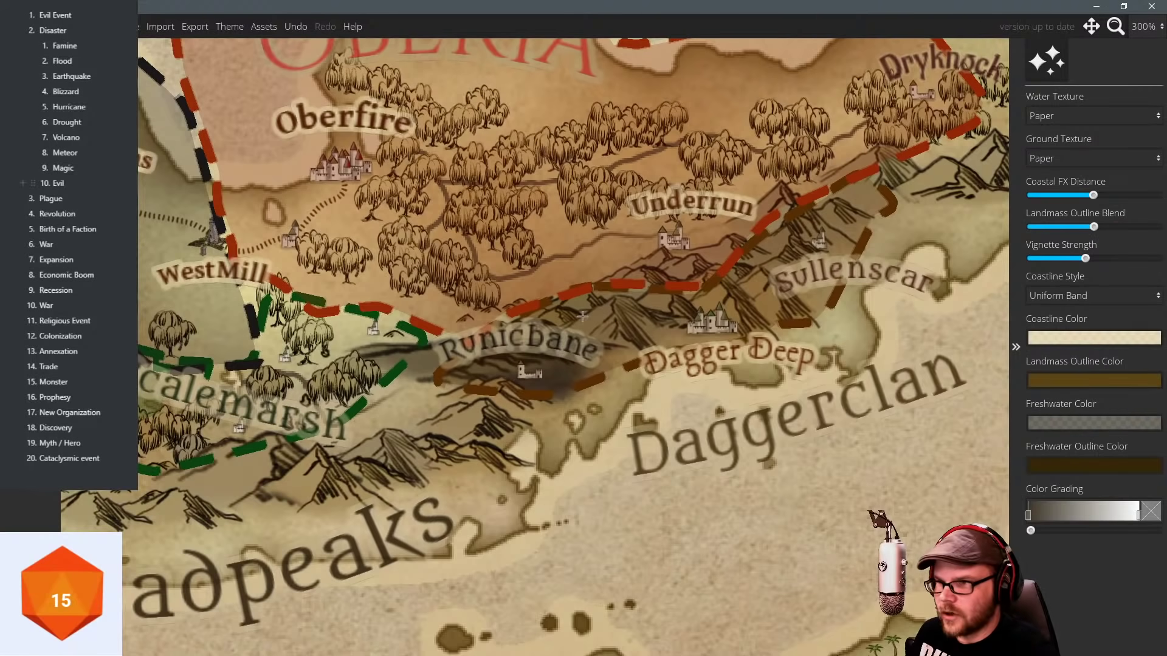
left_click(263, 312)
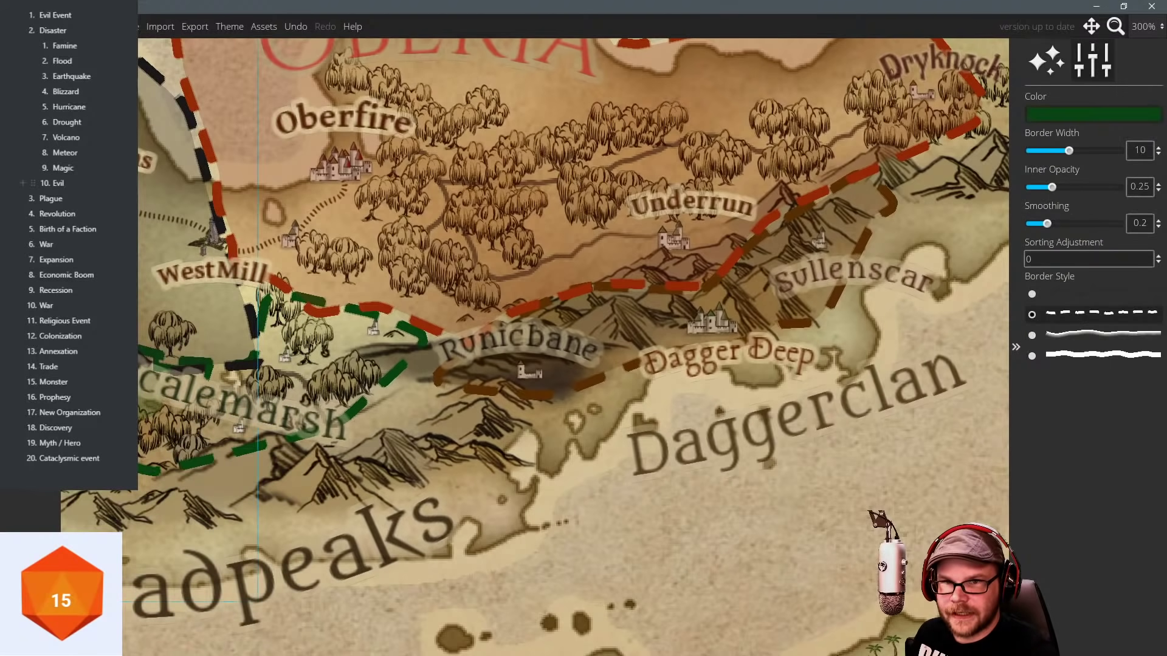
left_click(629, 319)
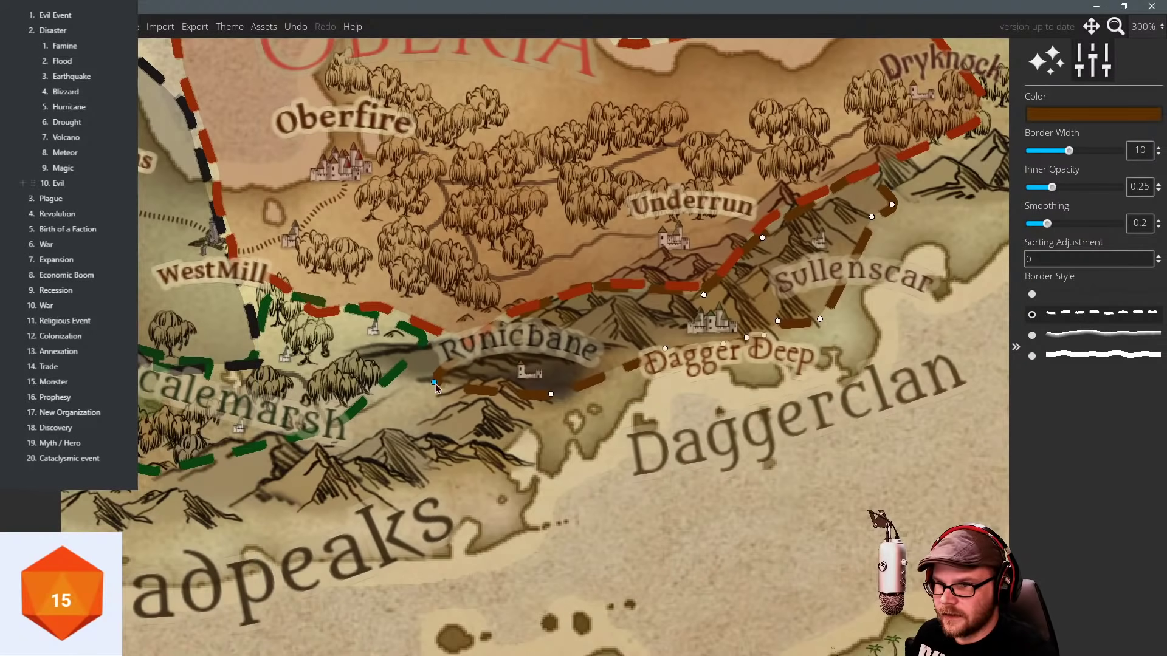
left_click_drag(435, 384, 618, 311)
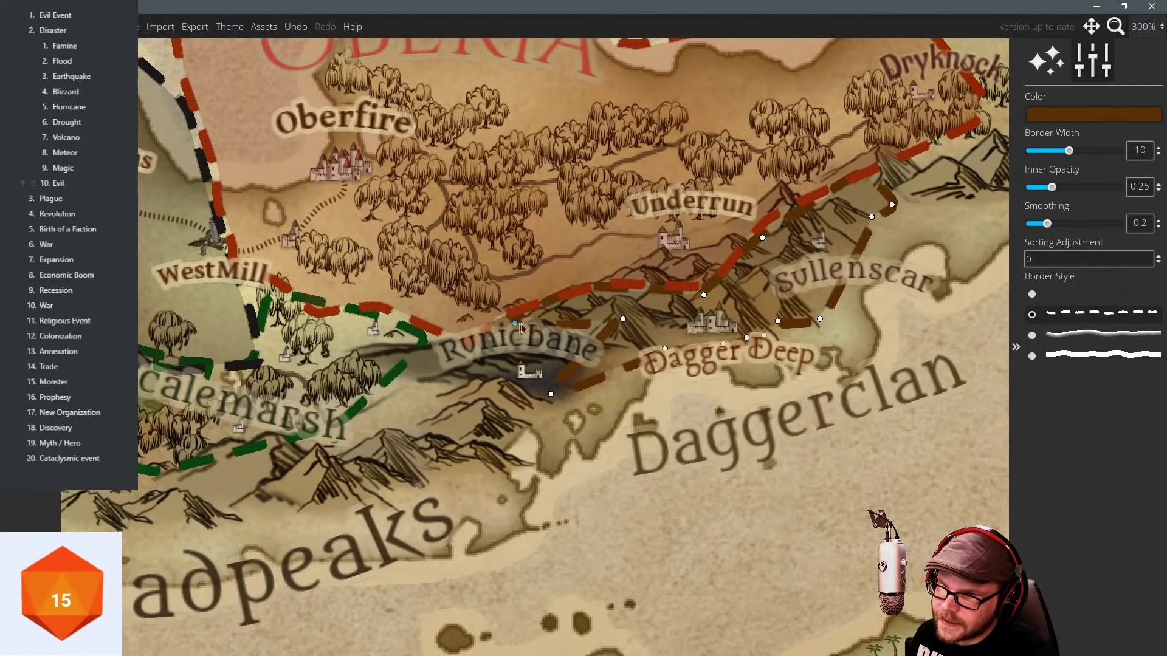
left_click_drag(518, 323, 606, 306)
left_click_drag(496, 328, 574, 314)
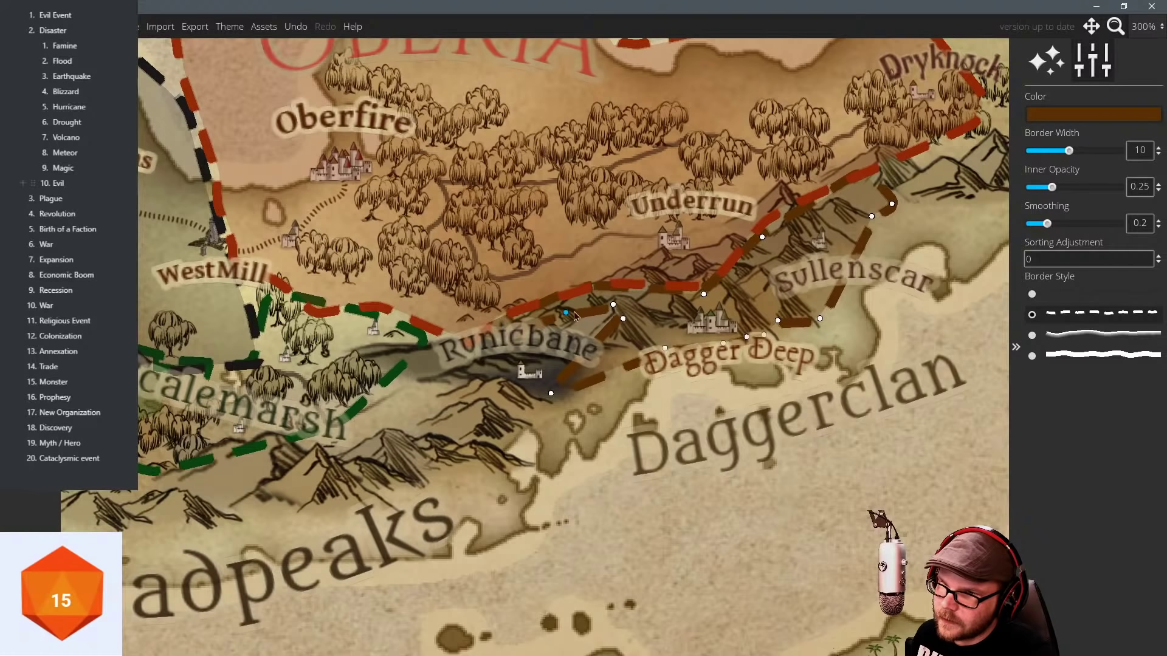
left_click_drag(551, 393, 646, 336)
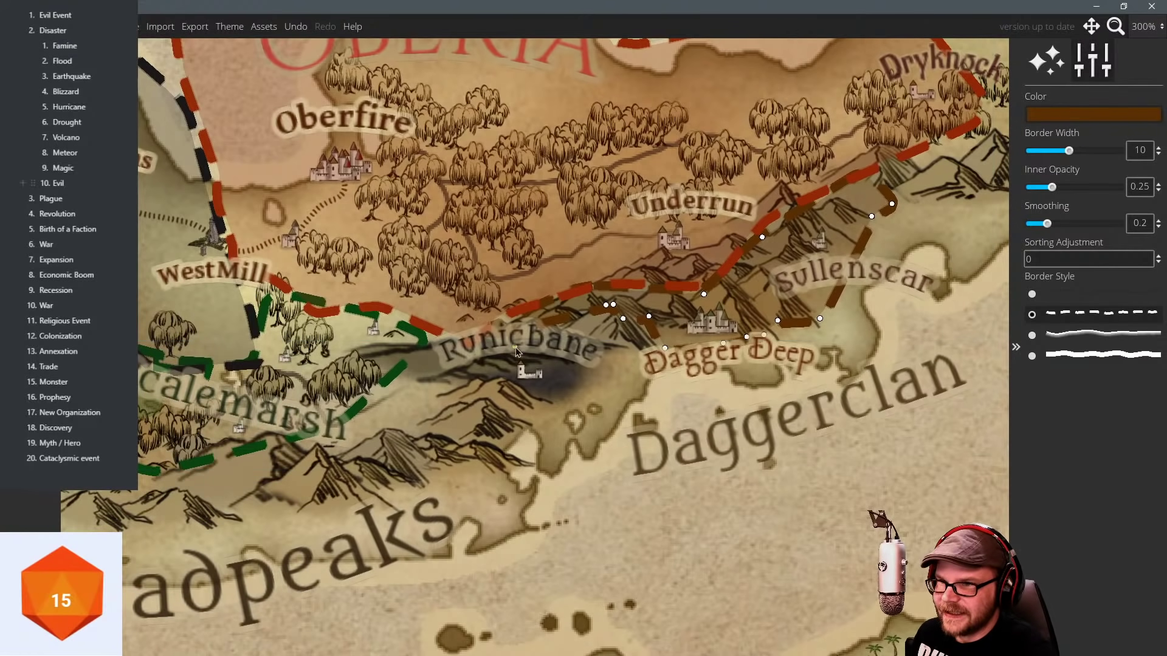
left_click(1091, 115)
left_click_drag(1022, 94, 1023, 56)
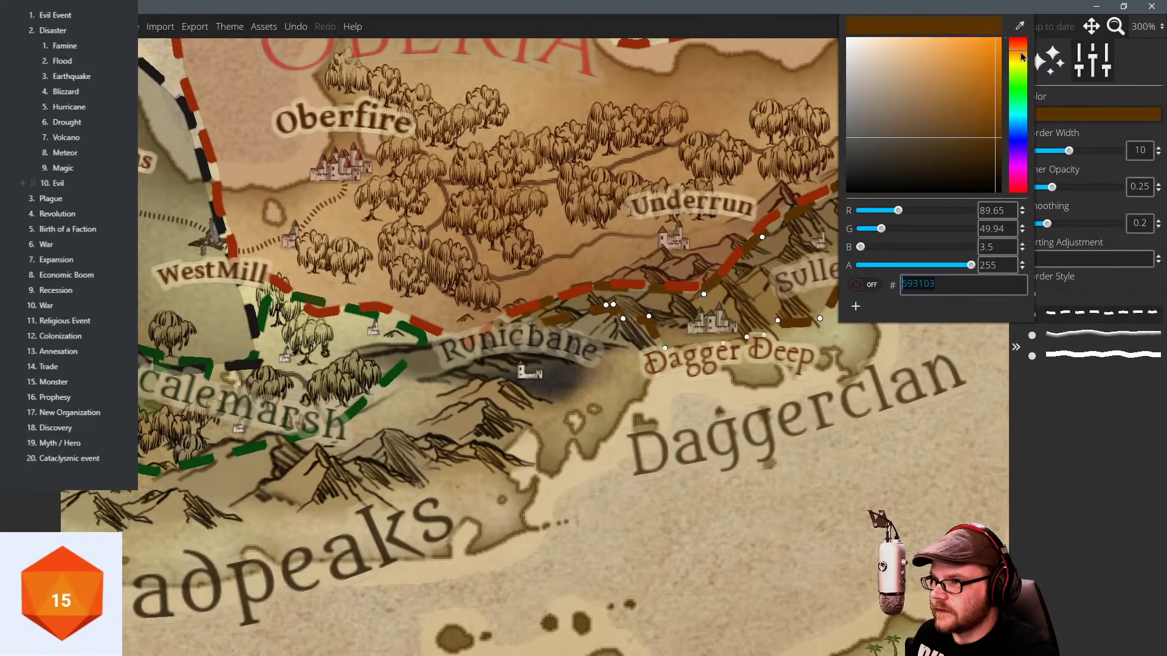
left_click(611, 408)
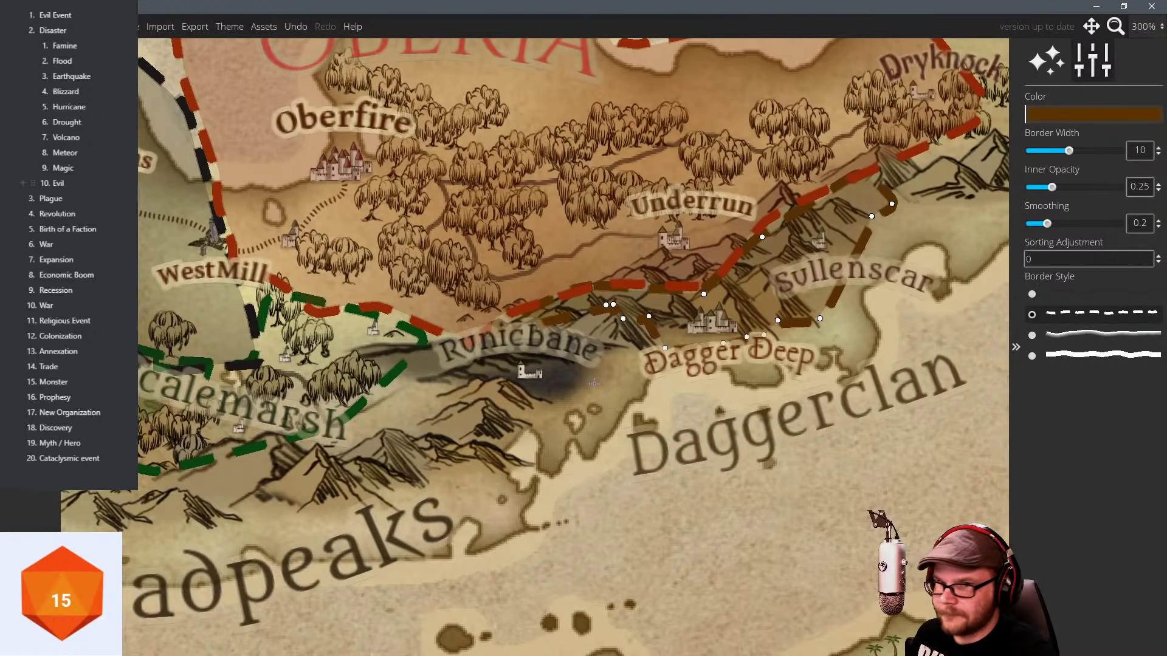
Draw a new closed dashed territory border around Runicbane and its southern mountains, between Scalemarsh and the Daggerclan.
left_click(214, 311)
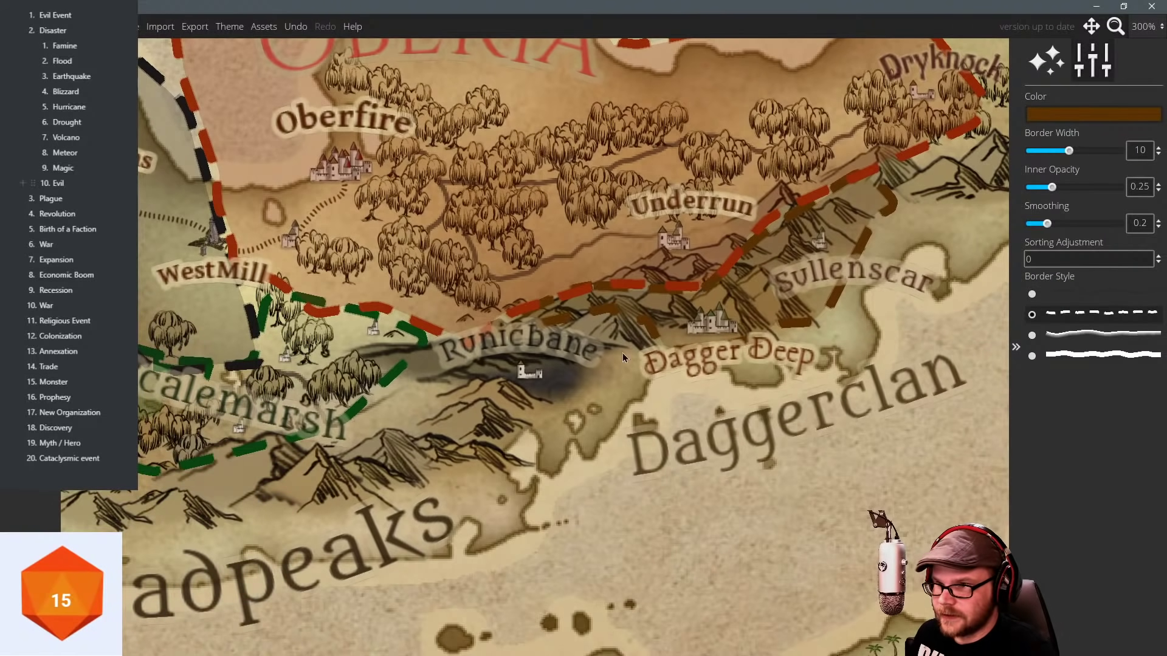
mouse_move(625, 351)
left_mouse_down()
mouse_move(645, 385)
mouse_move(597, 428)
mouse_move(508, 440)
mouse_move(418, 426)
mouse_move(400, 400)
mouse_move(434, 351)
left_mouse_up()
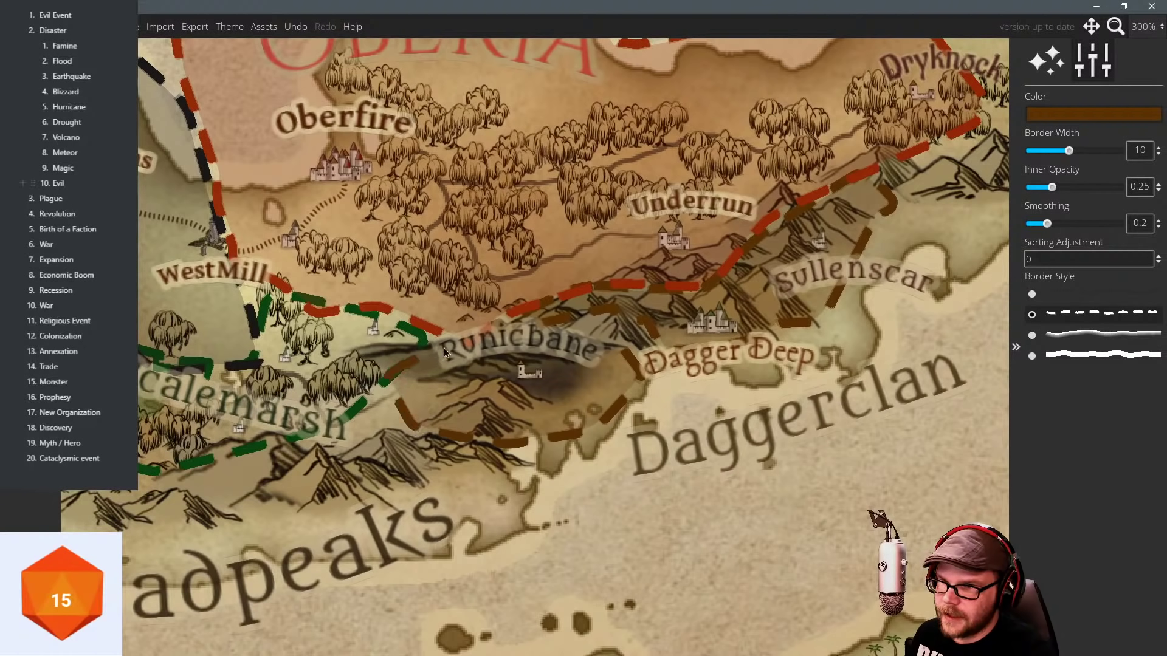
mouse_move(541, 341)
left_mouse_down()
mouse_move(604, 331)
mouse_move(612, 315)
mouse_move(624, 347)
mouse_move(604, 323)
mouse_move(626, 359)
left_mouse_up()
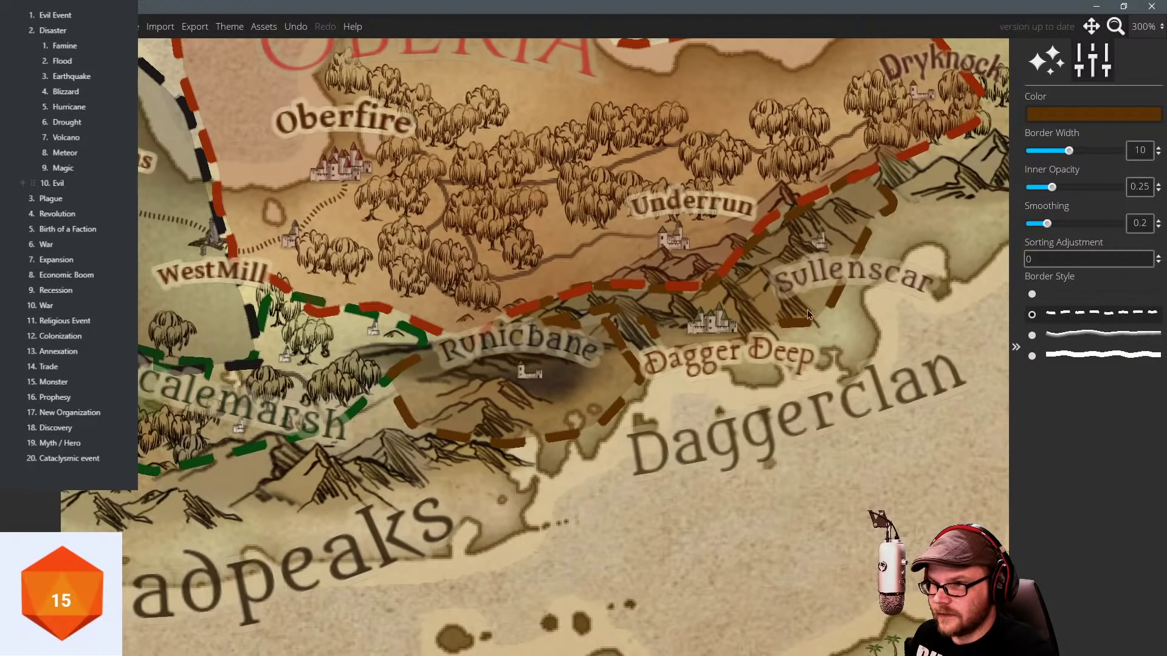
Try to recolor the new Runicbane territory border teal.
left_click(1064, 118)
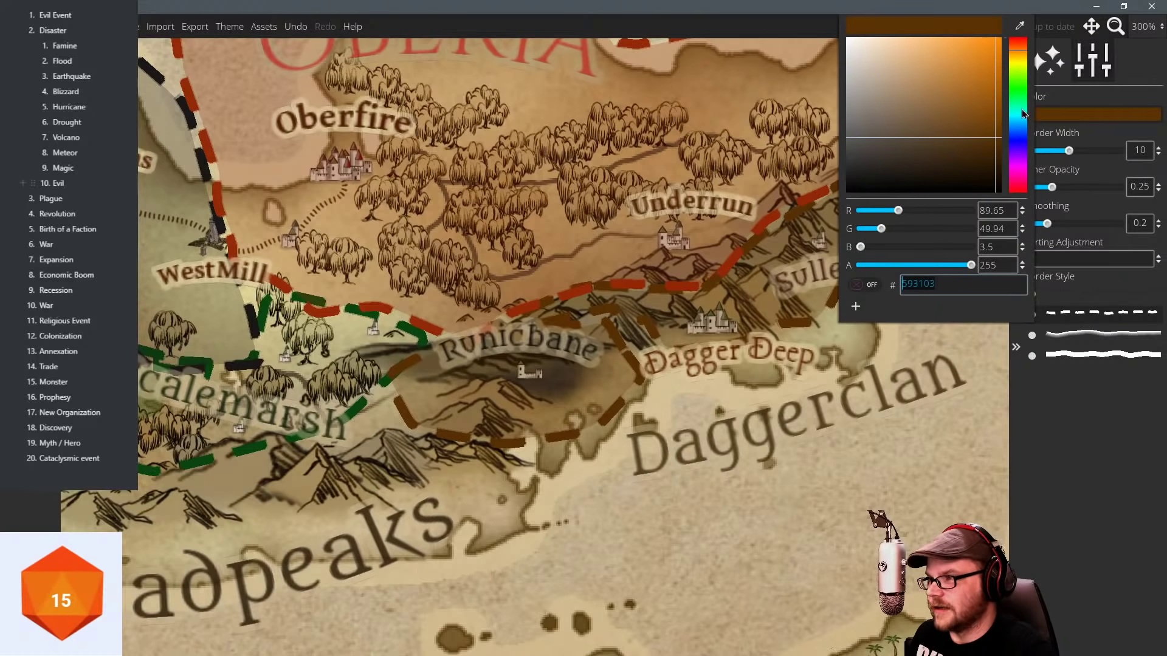
left_click(1020, 123)
left_click_drag(981, 127, 977, 83)
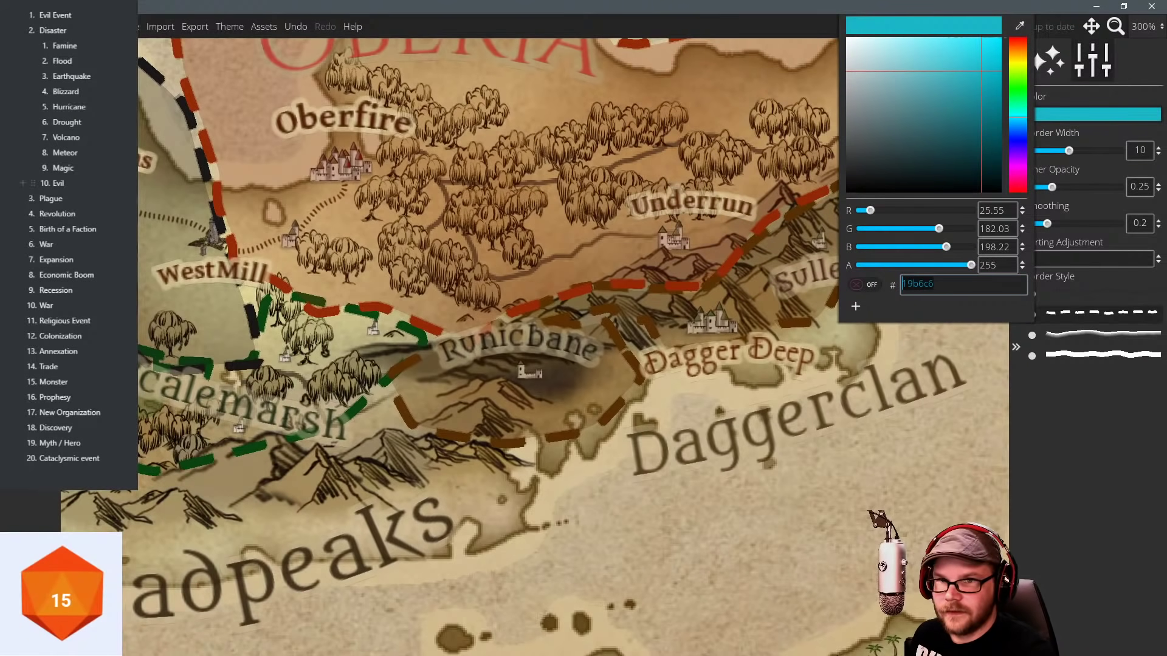
left_click(555, 418)
Recolor the Runicbane territory dark gray (#414141), after trying light brown and green, and deselect the region.
left_click(555, 418)
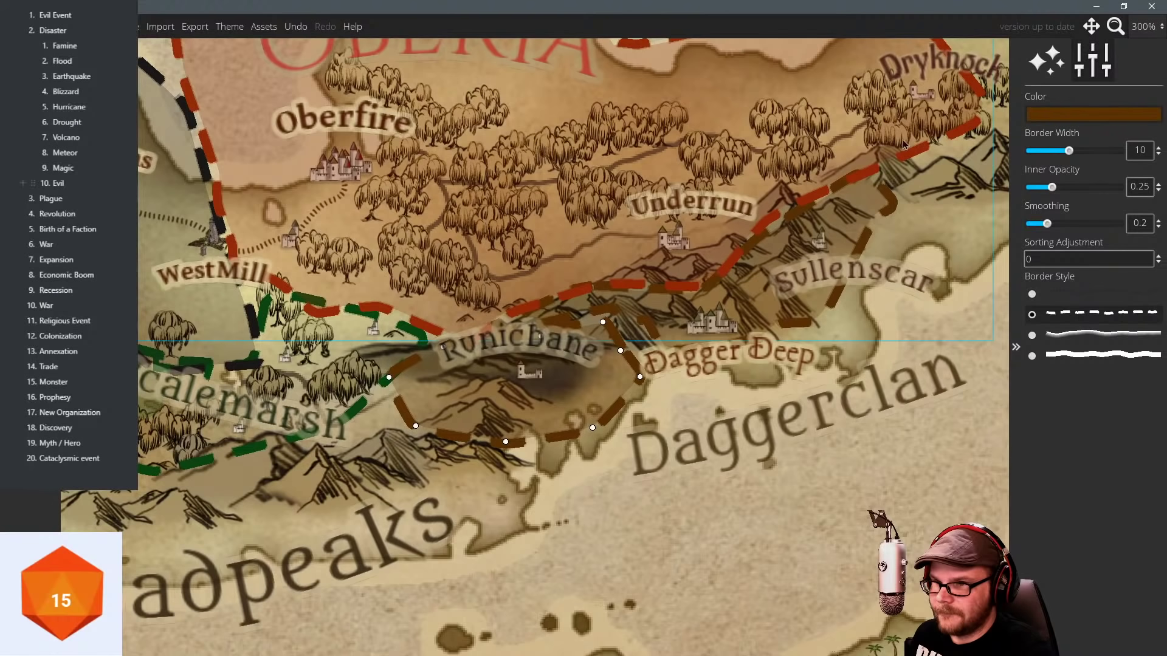
left_click(1029, 112)
mouse_move(942, 131)
left_mouse_down()
mouse_move(918, 133)
mouse_move(933, 93)
mouse_move(951, 132)
mouse_move(935, 99)
mouse_move(936, 112)
left_mouse_up()
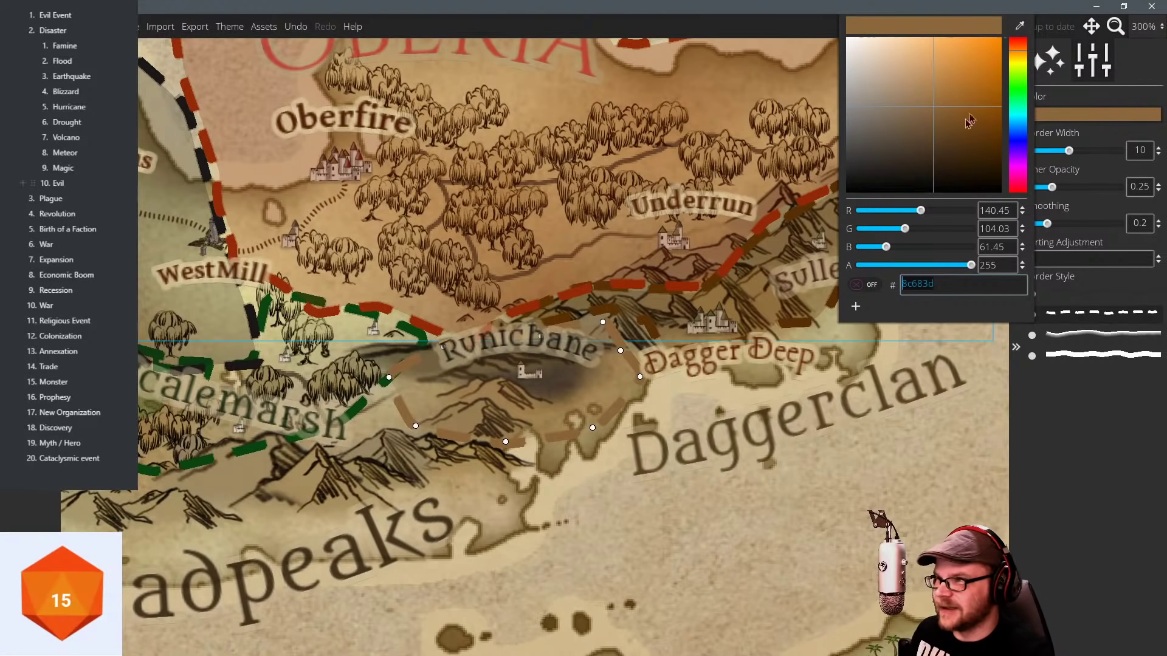
left_click(1018, 75)
left_click(961, 98)
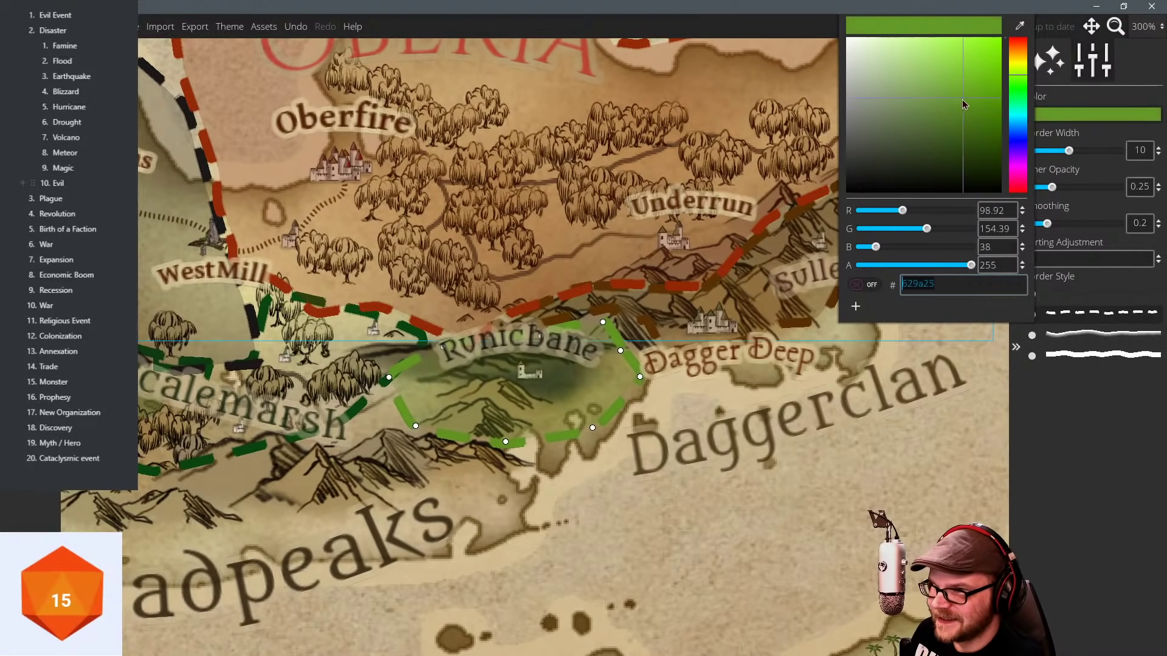
mouse_move(1018, 76)
left_mouse_down()
mouse_move(1018, 110)
mouse_move(870, 162)
mouse_move(833, 155)
left_mouse_up()
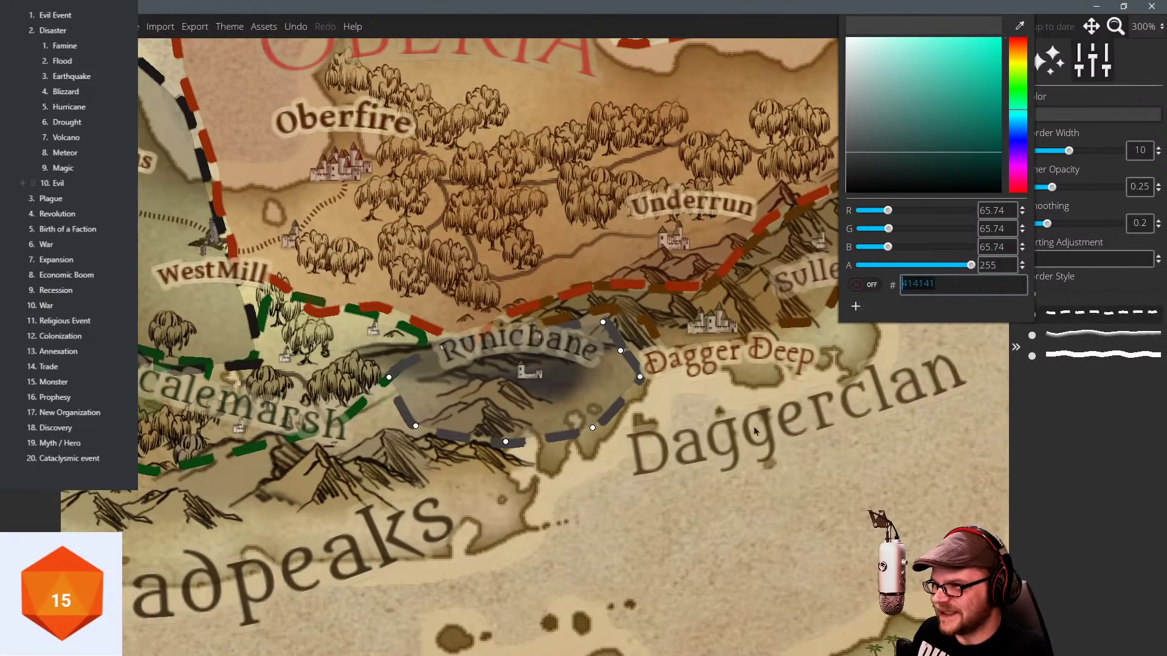
left_click(756, 479)
left_click_drag(813, 374, 783, 383)
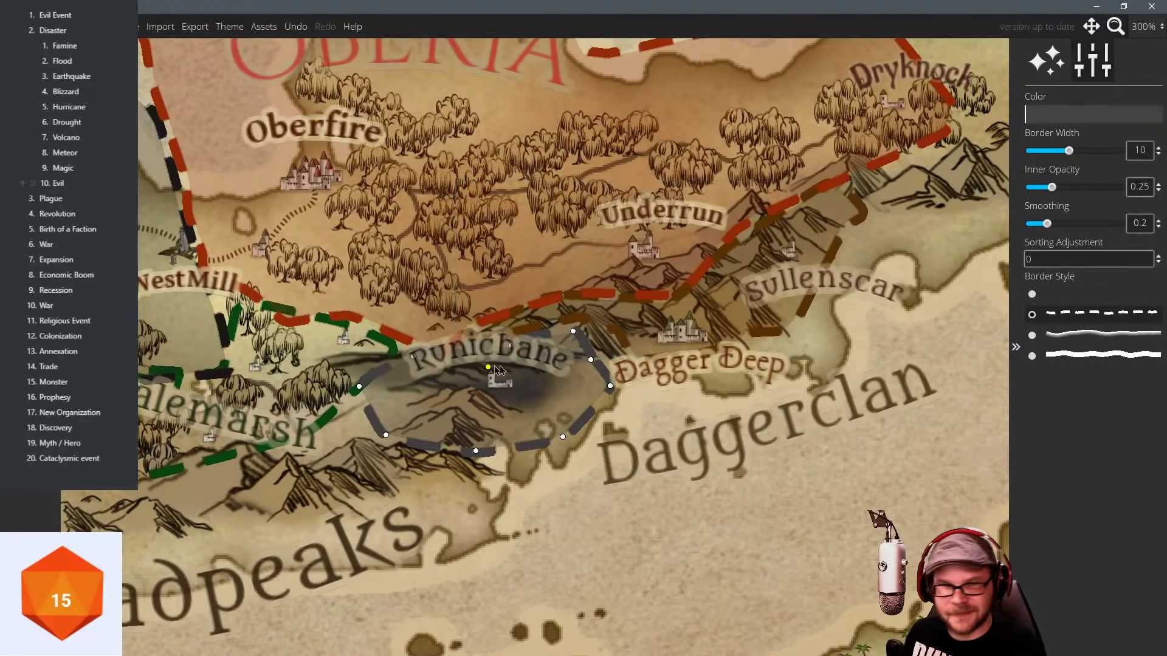
scroll(547, 282, "down", 2)
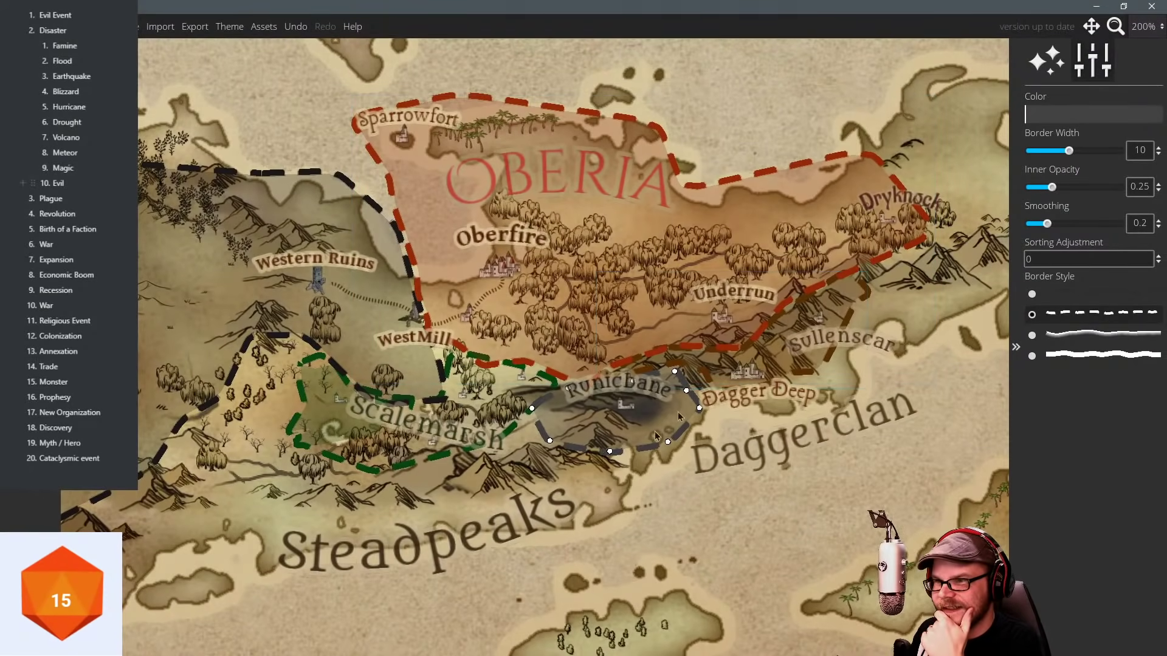
key("Escape")
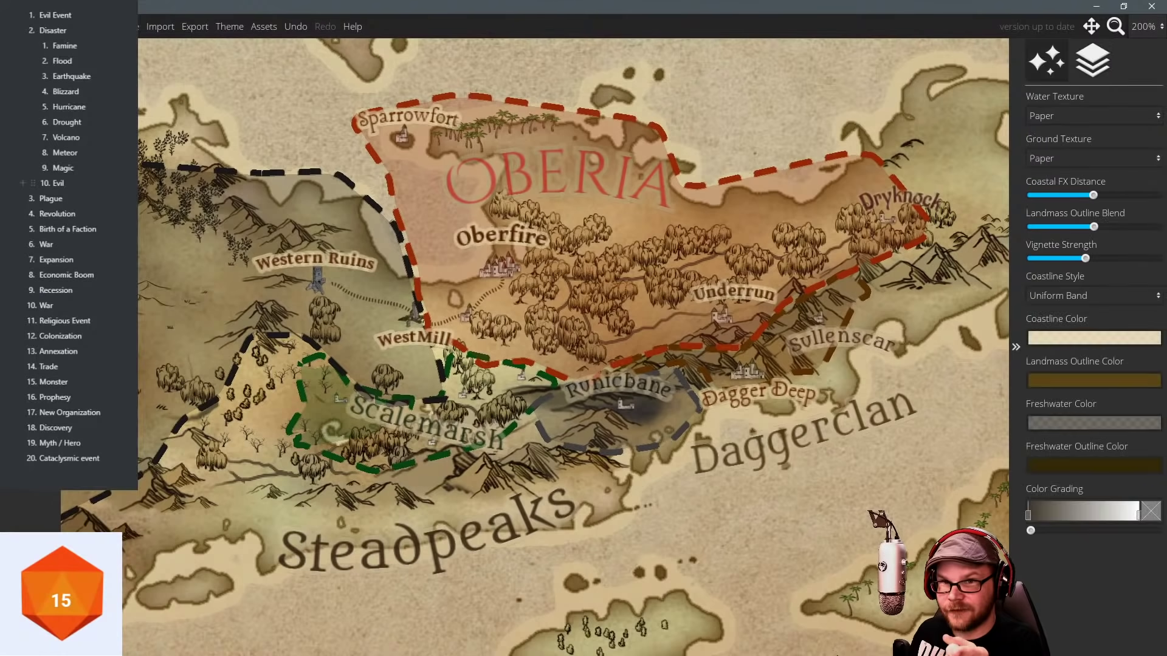
Place two small gravestone pillars beside the Runicbane castle and a jagged debris piece below it, using Gothic Horror Sample Color symbols at scale 10.
key("s")
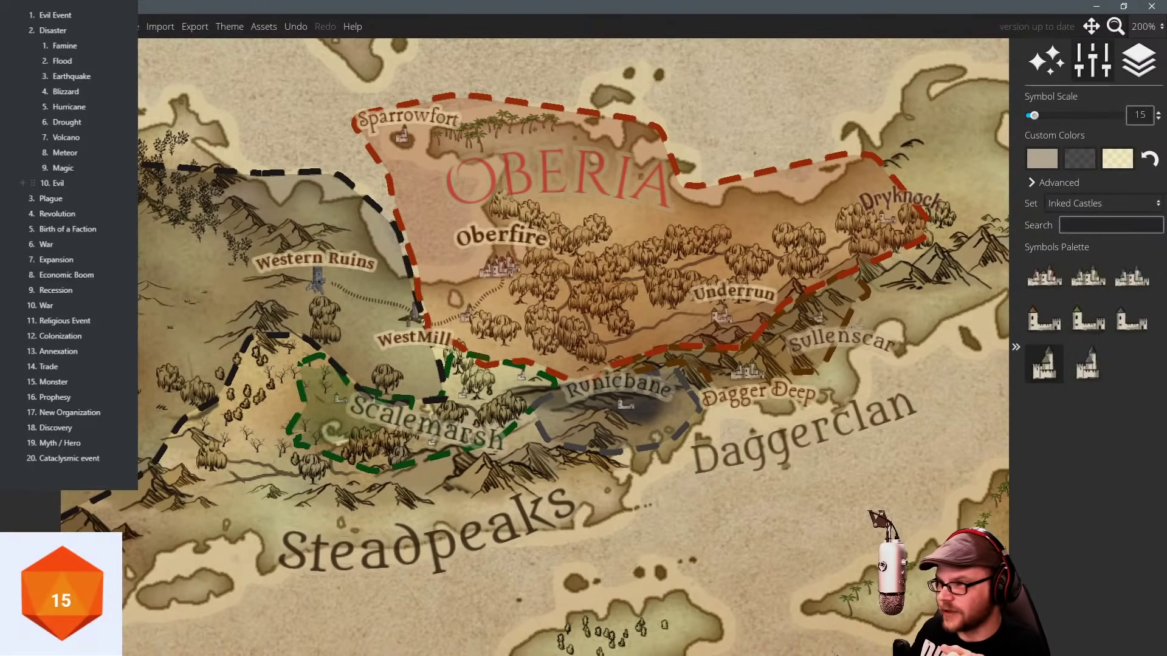
left_click(1076, 204)
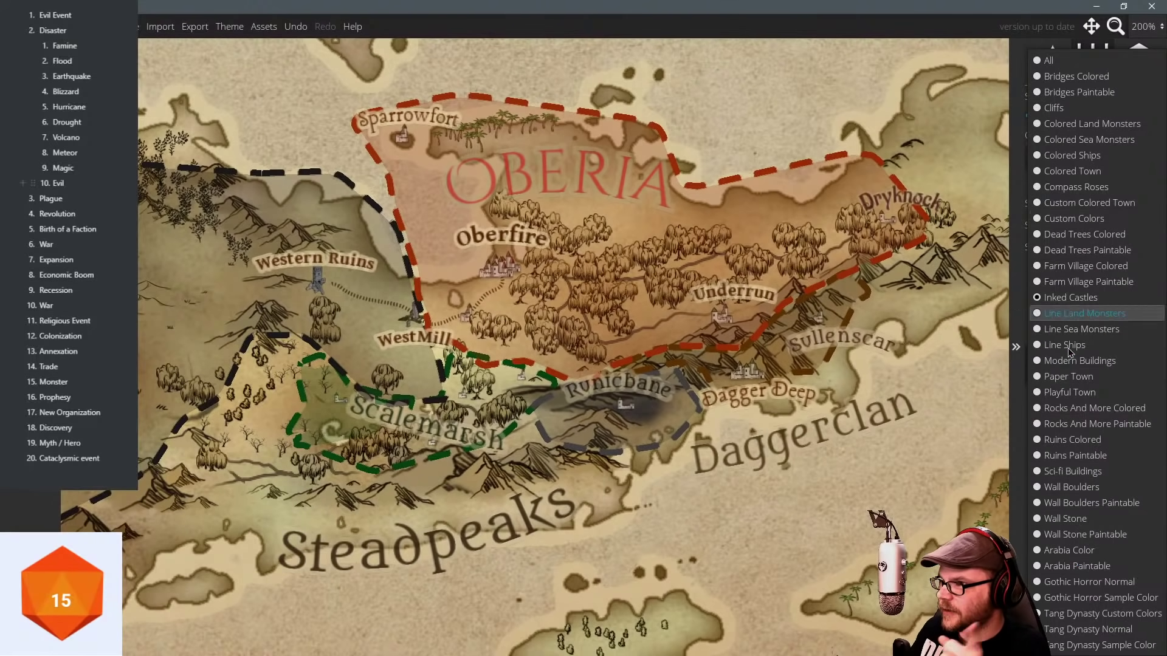
left_click(1076, 600)
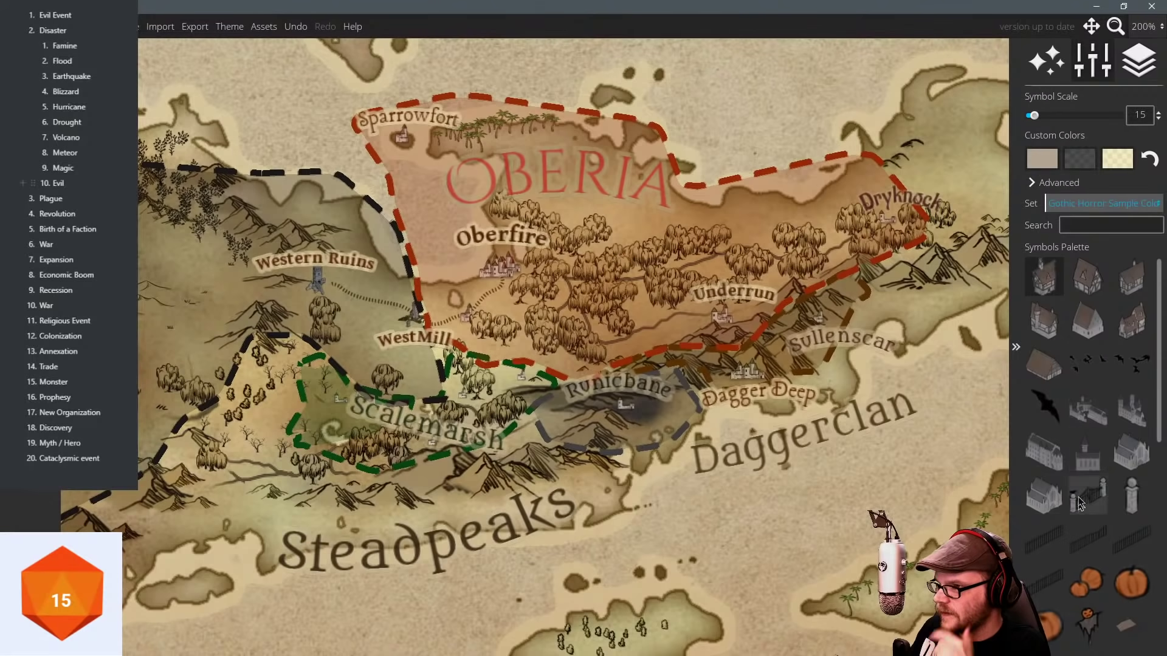
scroll(752, 483, "up", 2)
scroll(745, 474, "down", 5)
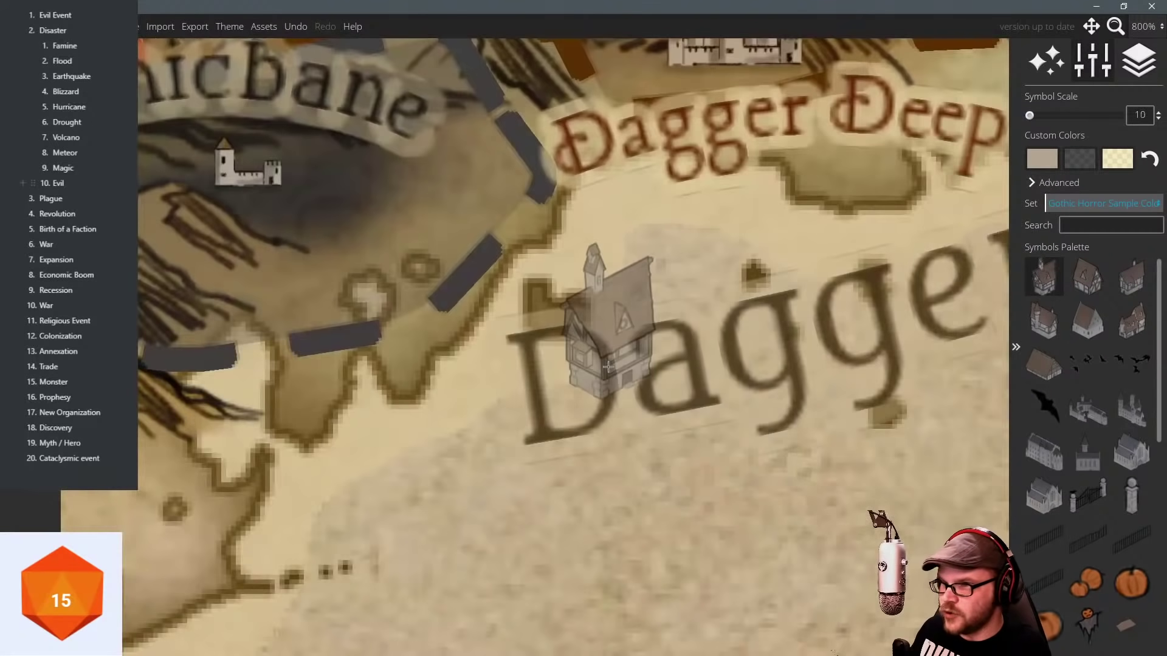
left_click_drag(462, 362, 664, 442)
scroll(1081, 440, "down", 5)
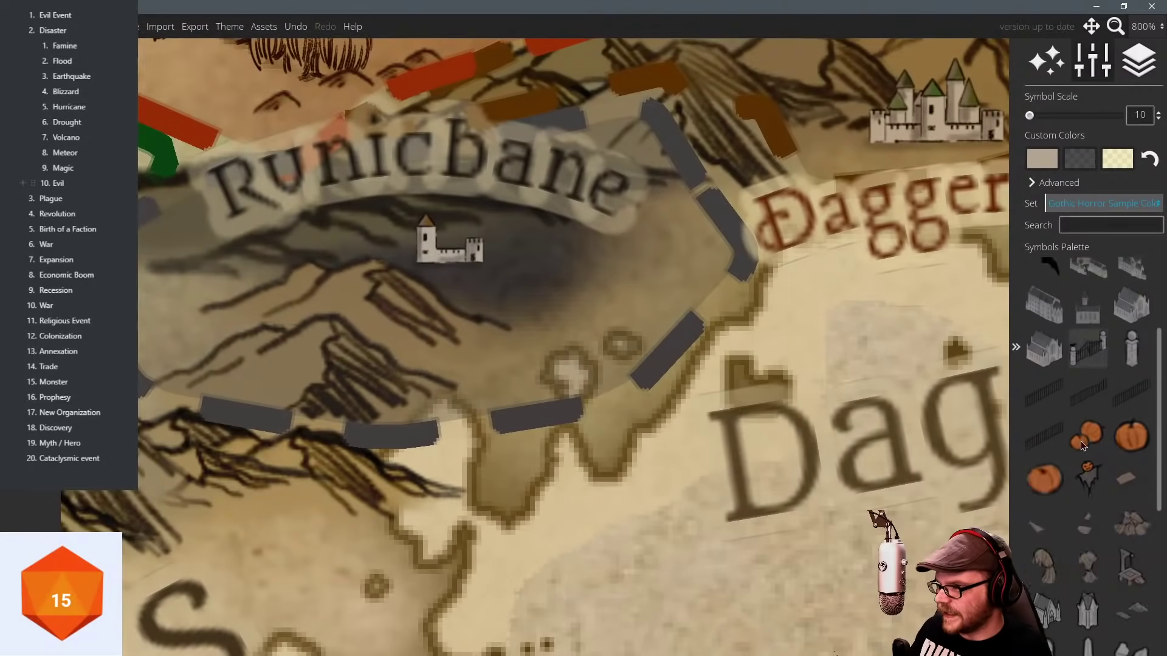
left_click(1088, 460)
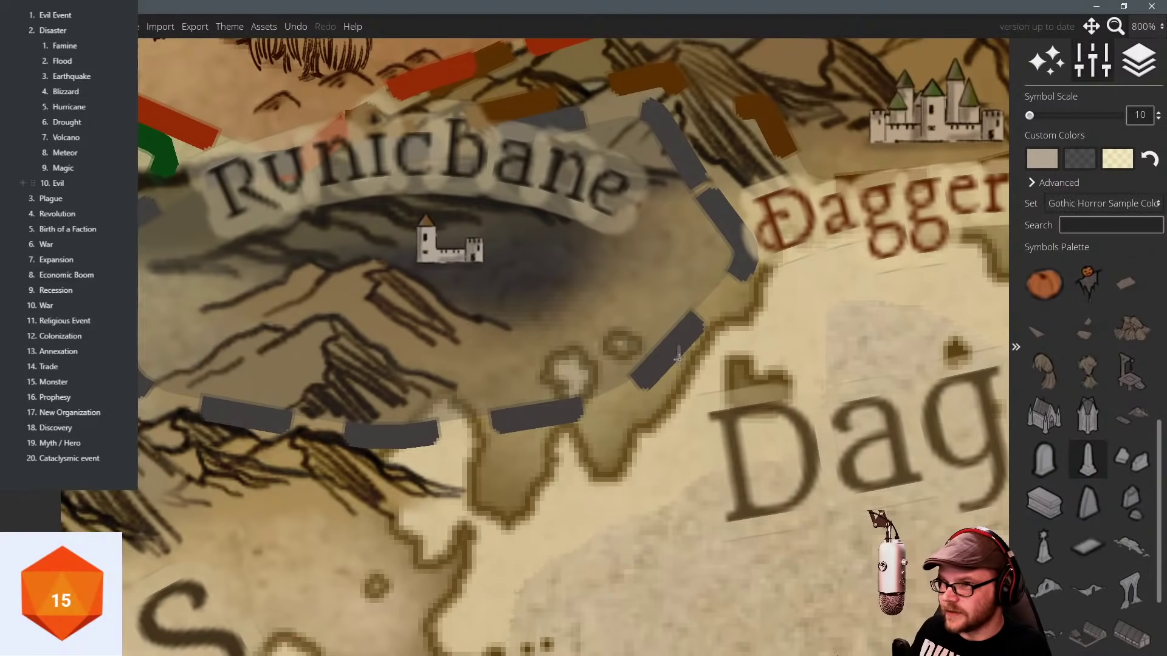
left_click(524, 249)
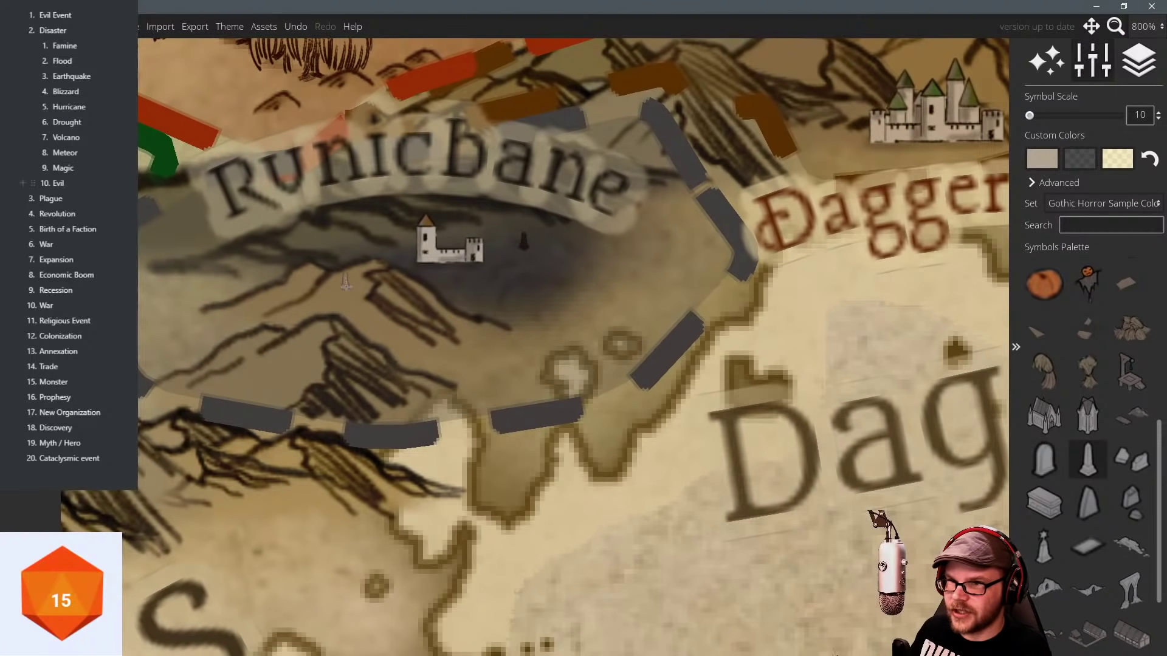
left_click(312, 258)
left_click(1131, 547)
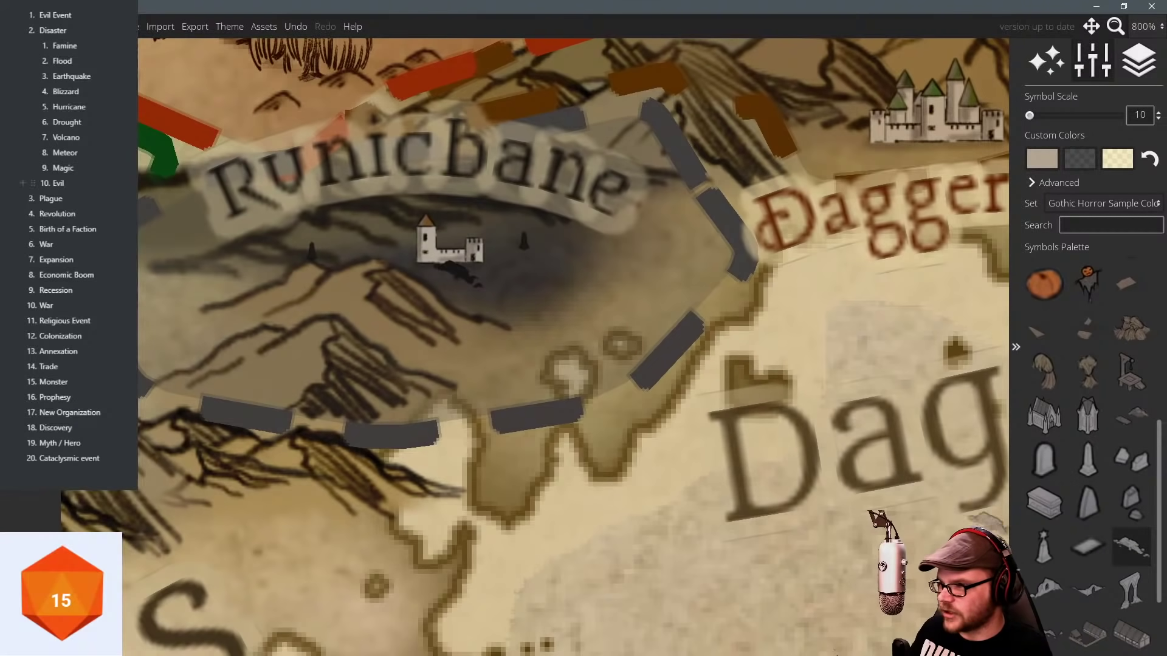
Try a wide debris symbol southeast and east of the Runicbane castle and undo the placements.
left_click(1088, 590)
left_click(524, 316)
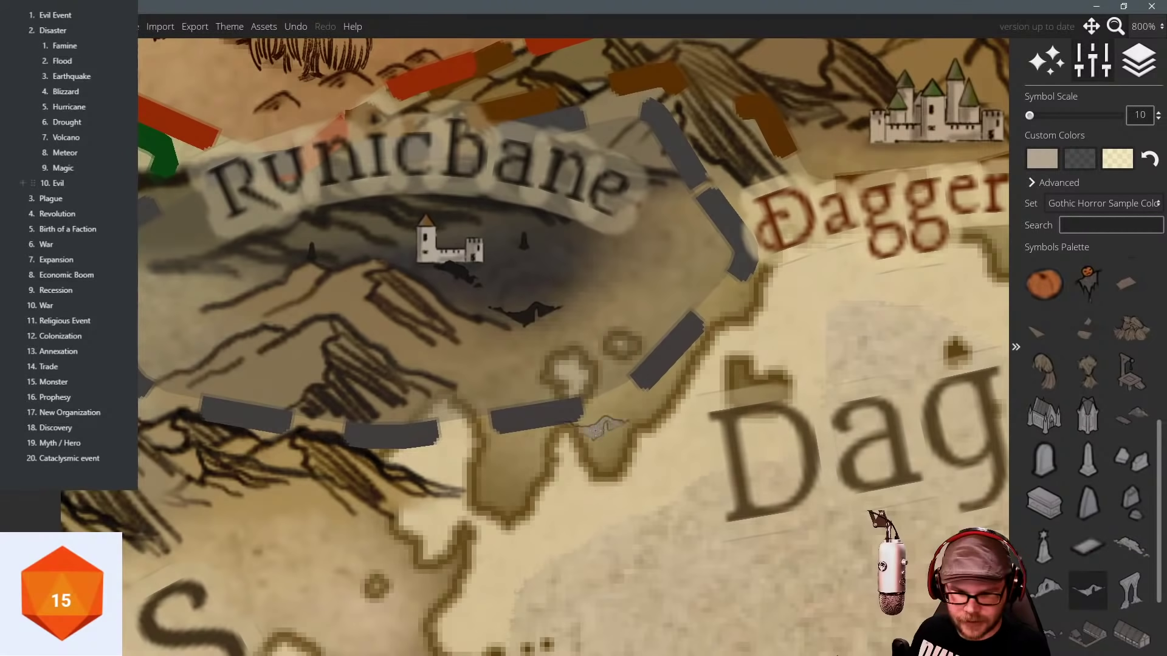
key("ctrl+z")
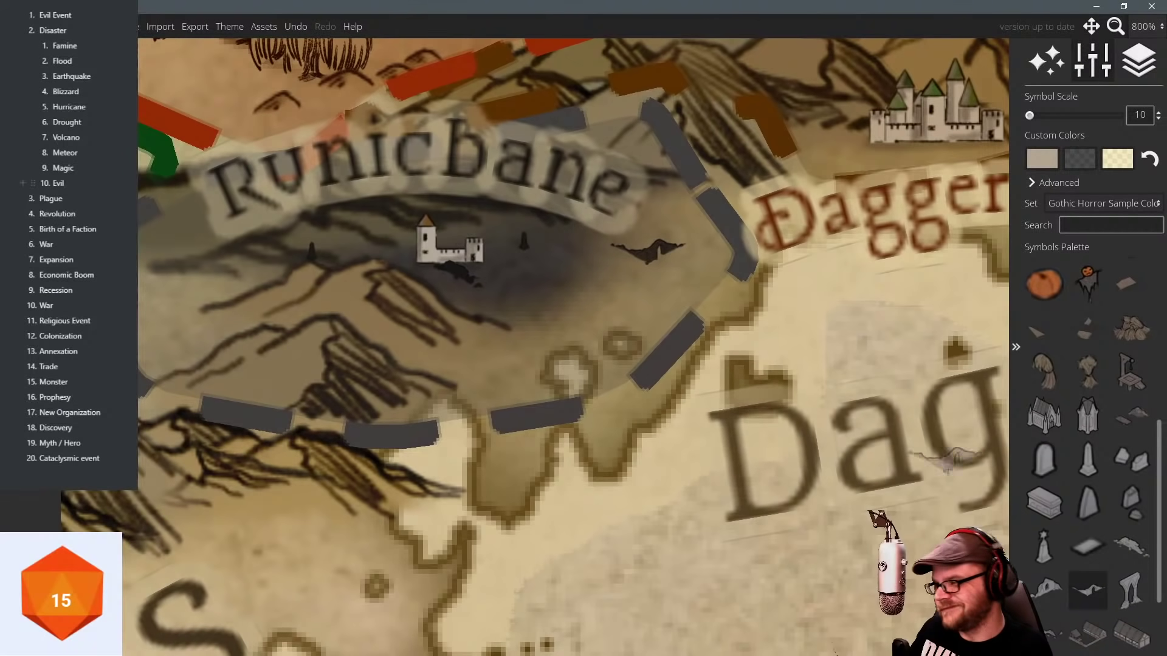
Place several small rounded gravestone symbols around the pillar just east of the Runicbane castle.
scroll(1080, 410, "down", 2)
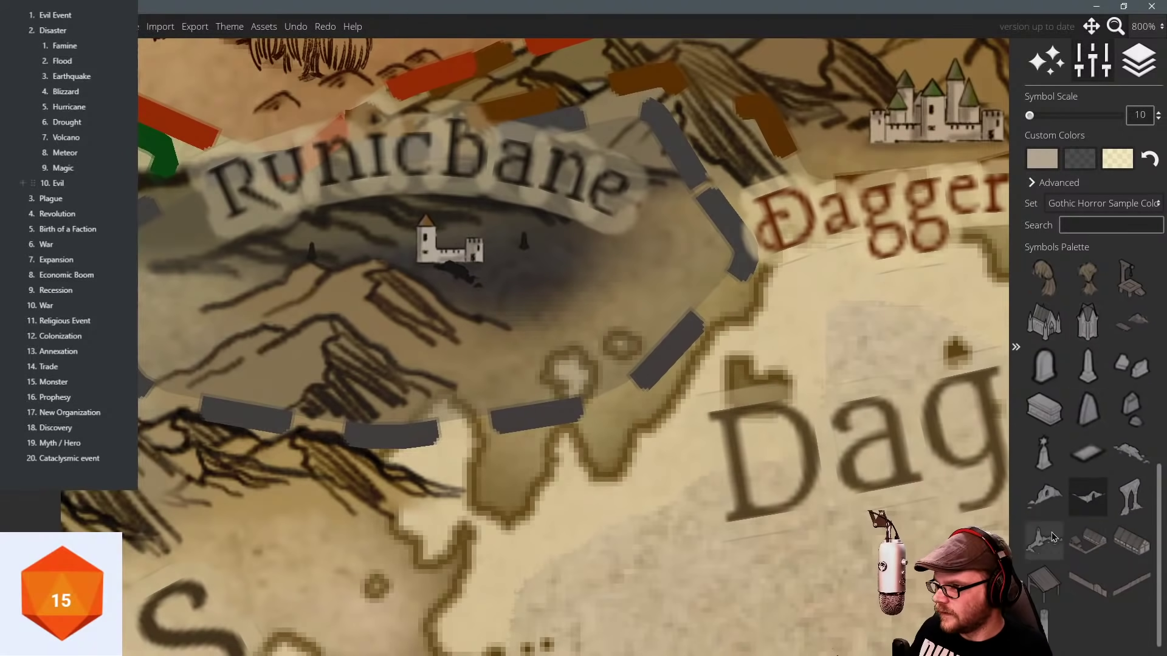
scroll(1103, 510, "up", 2)
scroll(1103, 504, "down", 2)
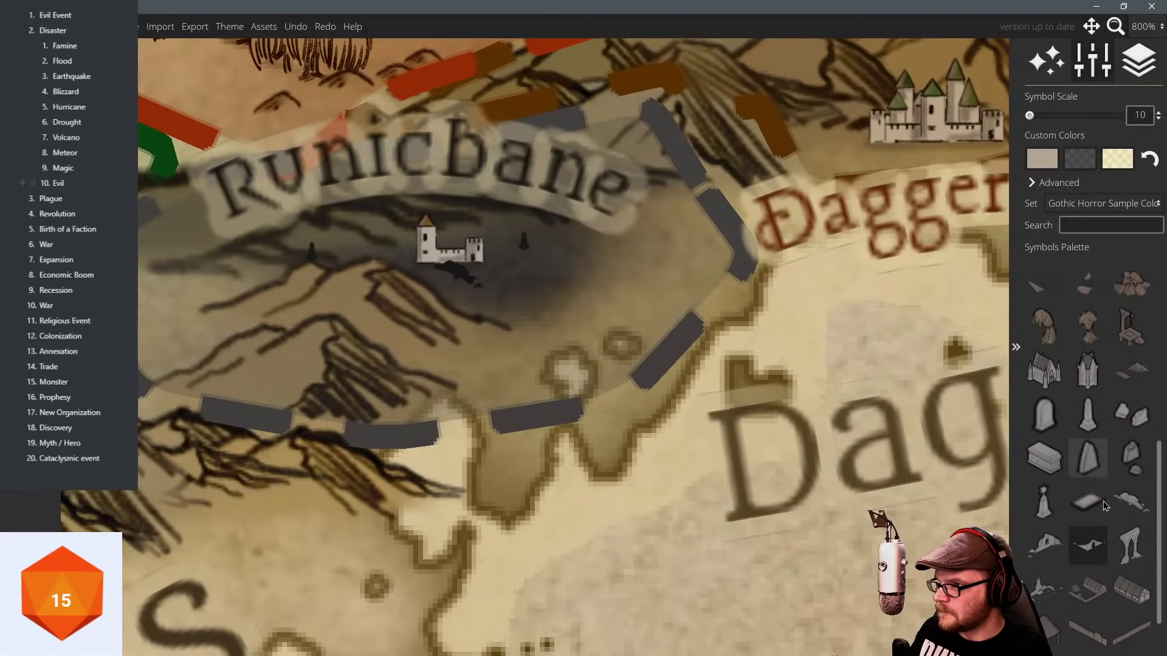
left_click(1044, 626)
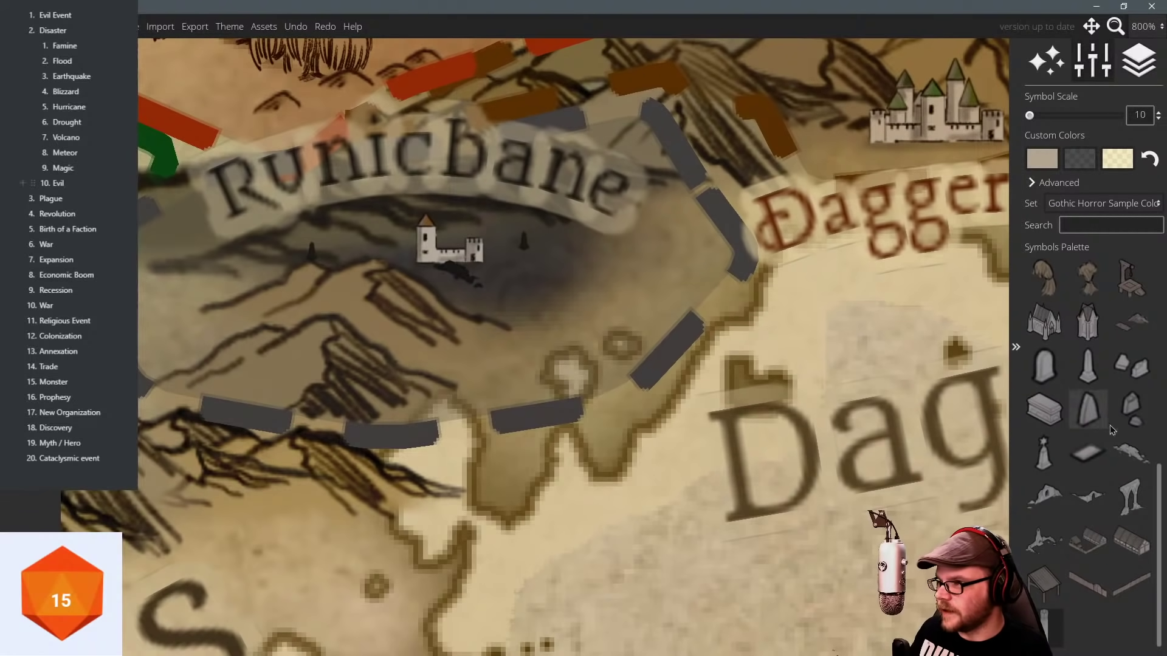
left_click(1039, 373)
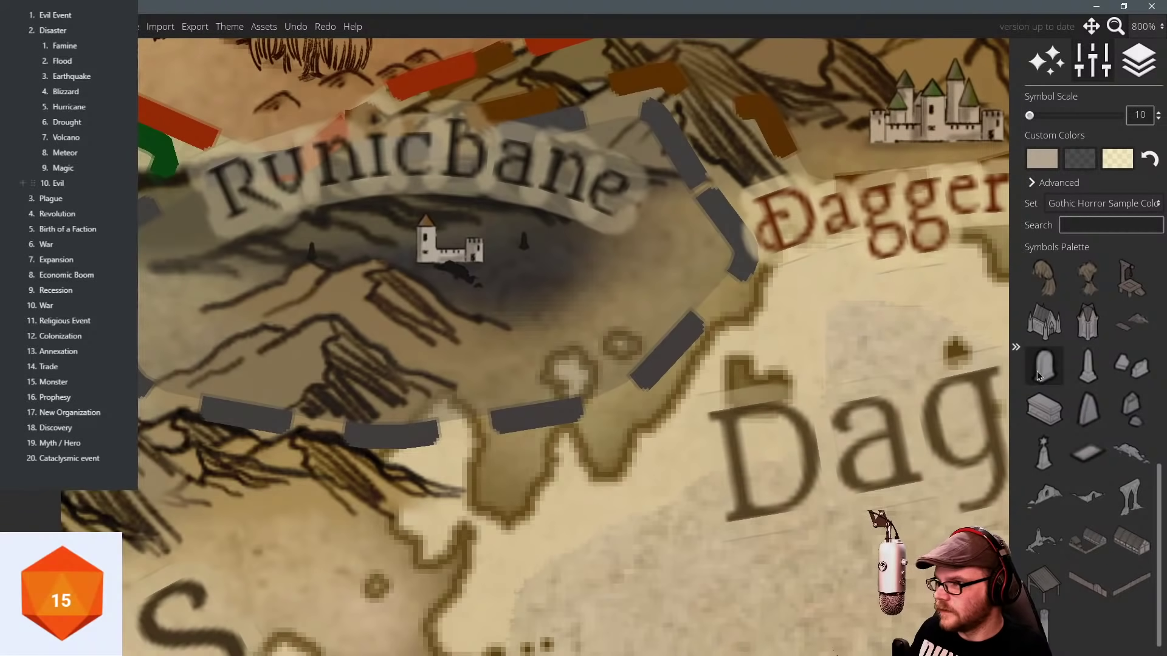
left_click(526, 256)
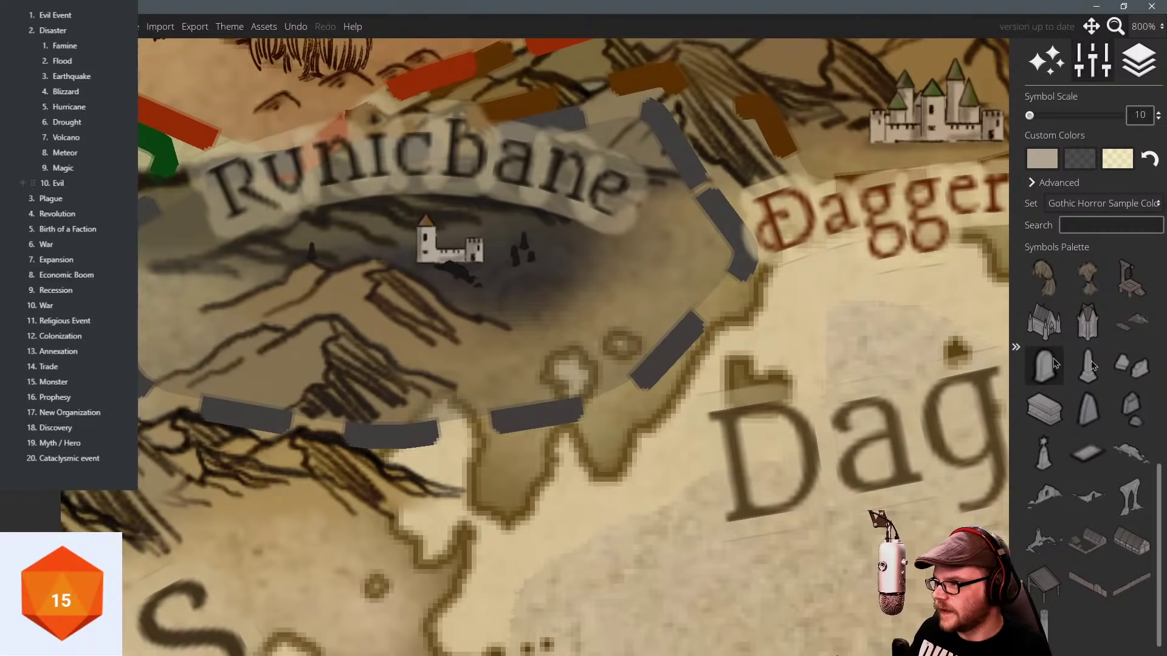
left_click(544, 250)
left_click_drag(751, 303, 801, 369)
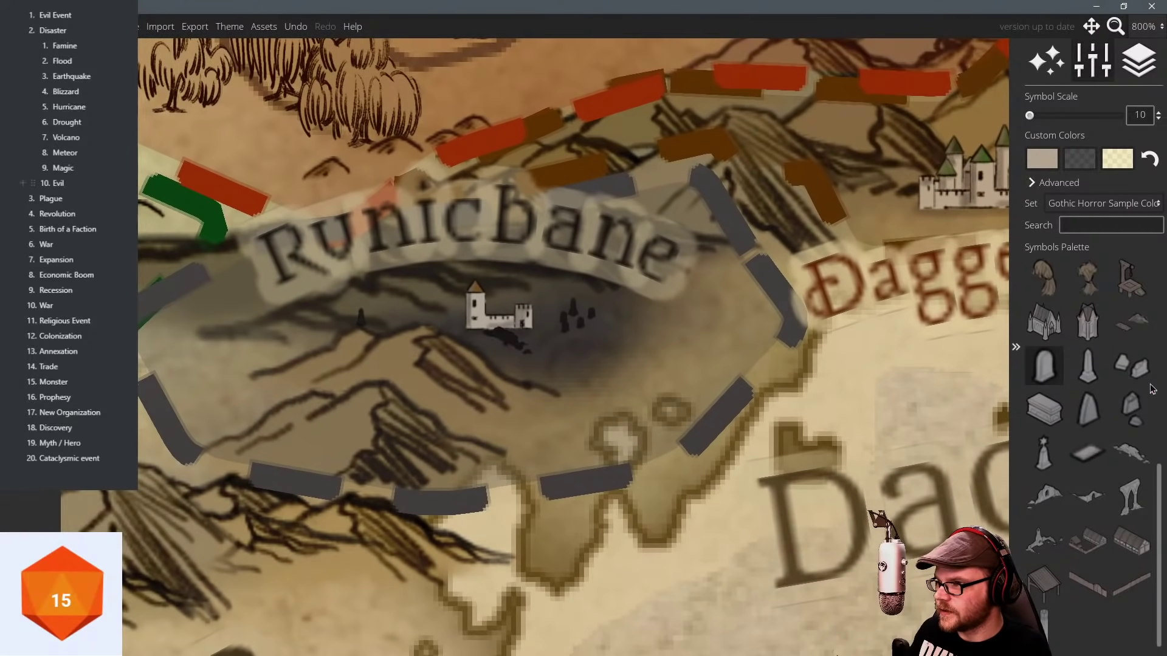
Scatter stone fragments among the gravestones east of the Runicbane castle and place a jagged debris piece farther east in the territory.
left_click(1135, 372)
key("Up")
key("Left")
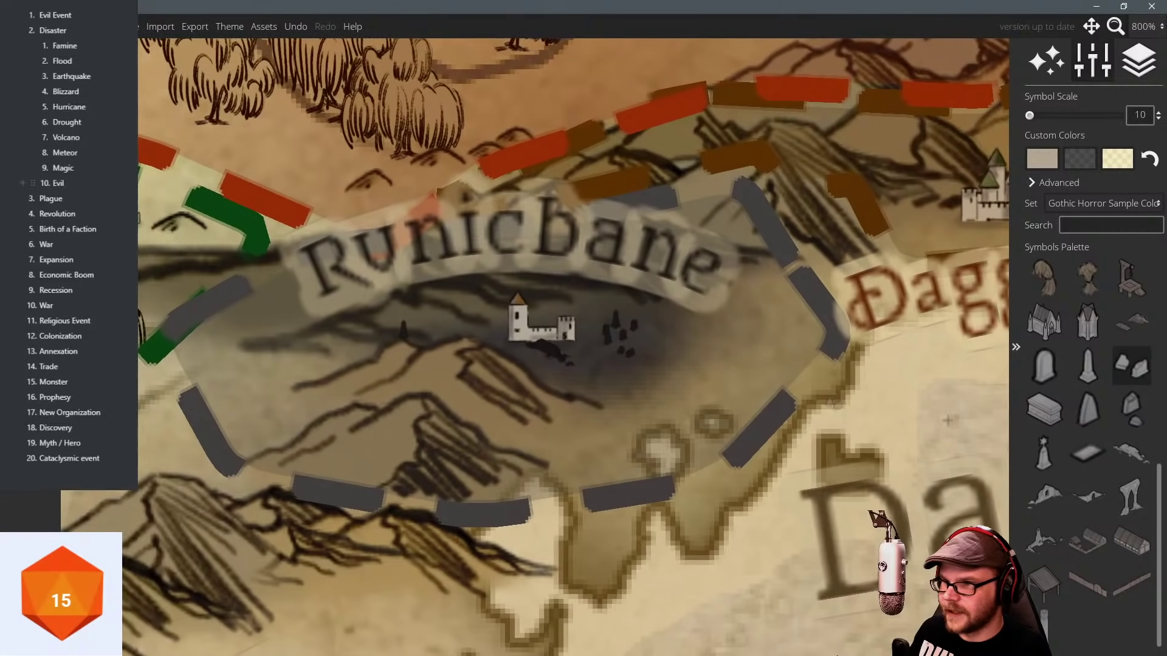
left_click(1131, 453)
Roll the d20 for the next world event and survey the Oberia territory.
scroll(754, 340, "down", 3)
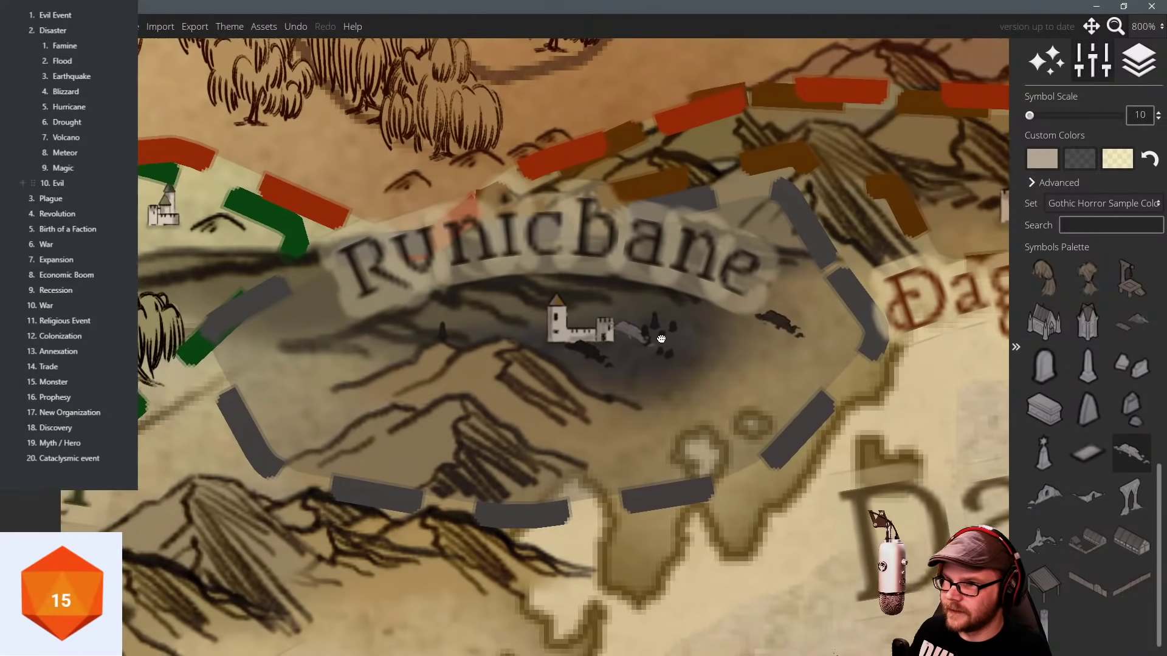
scroll(563, 258, "down", 3)
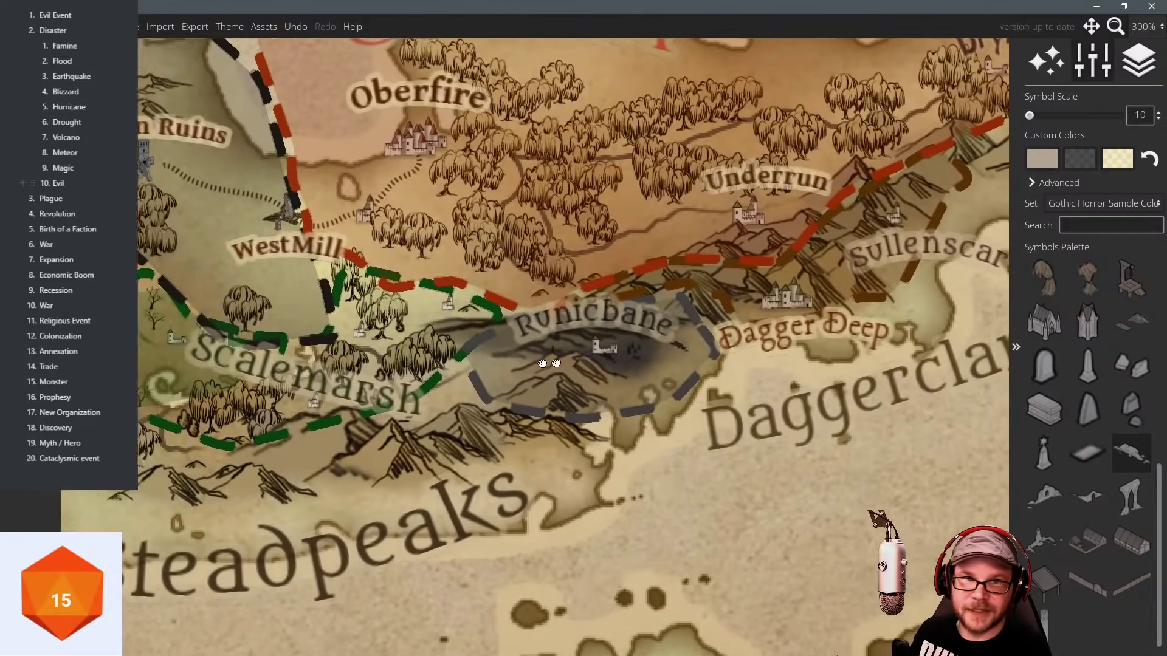
scroll(562, 259, "down", 3)
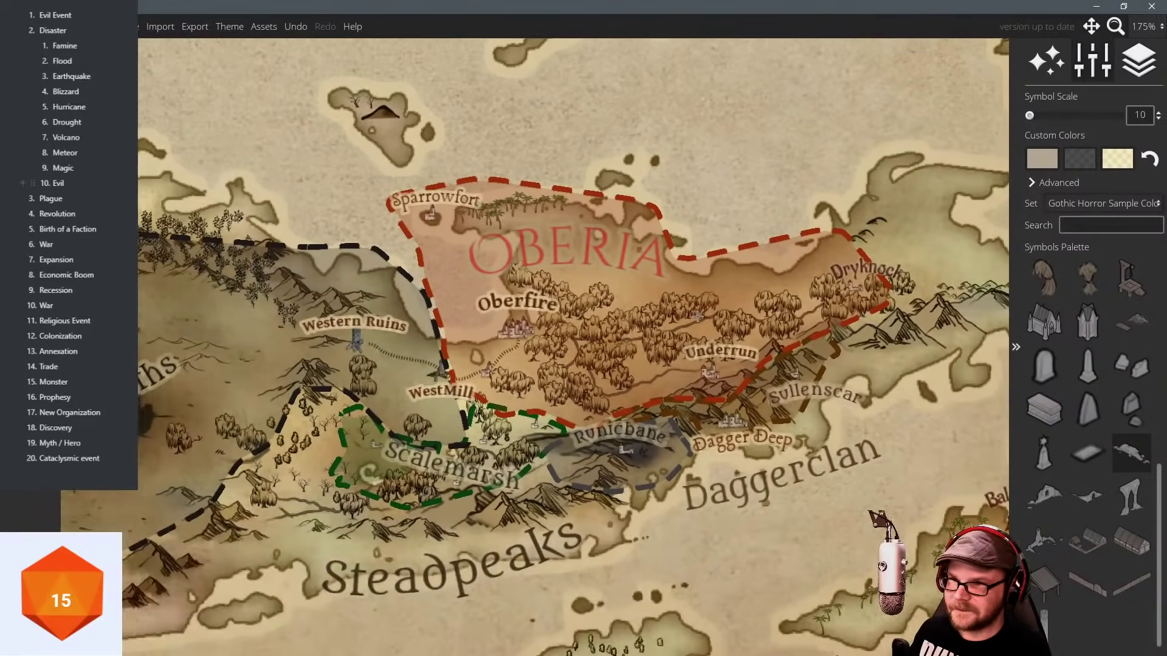
scroll(453, 214, "down", 2)
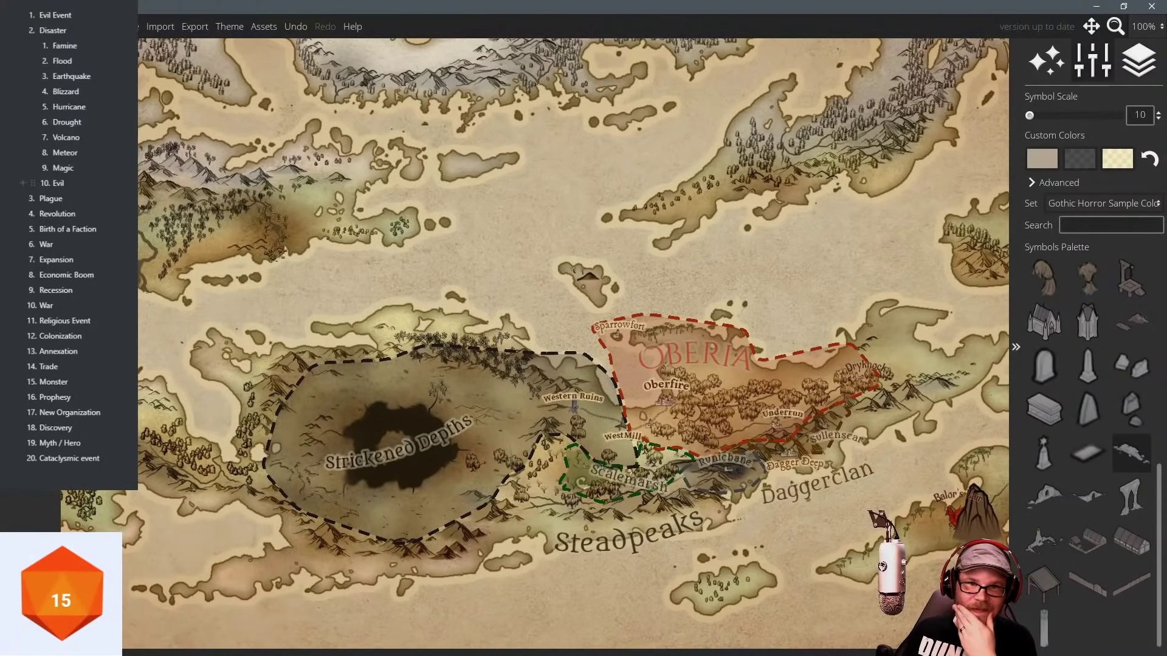
left_click(62, 594)
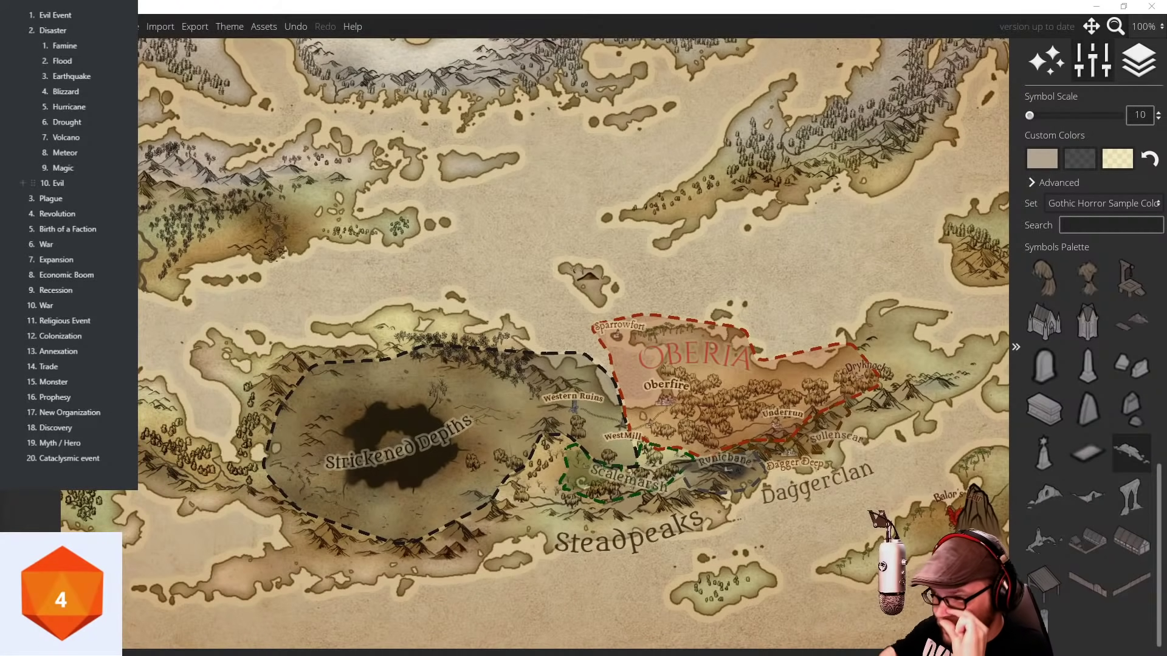
left_click_drag(722, 254, 569, 220)
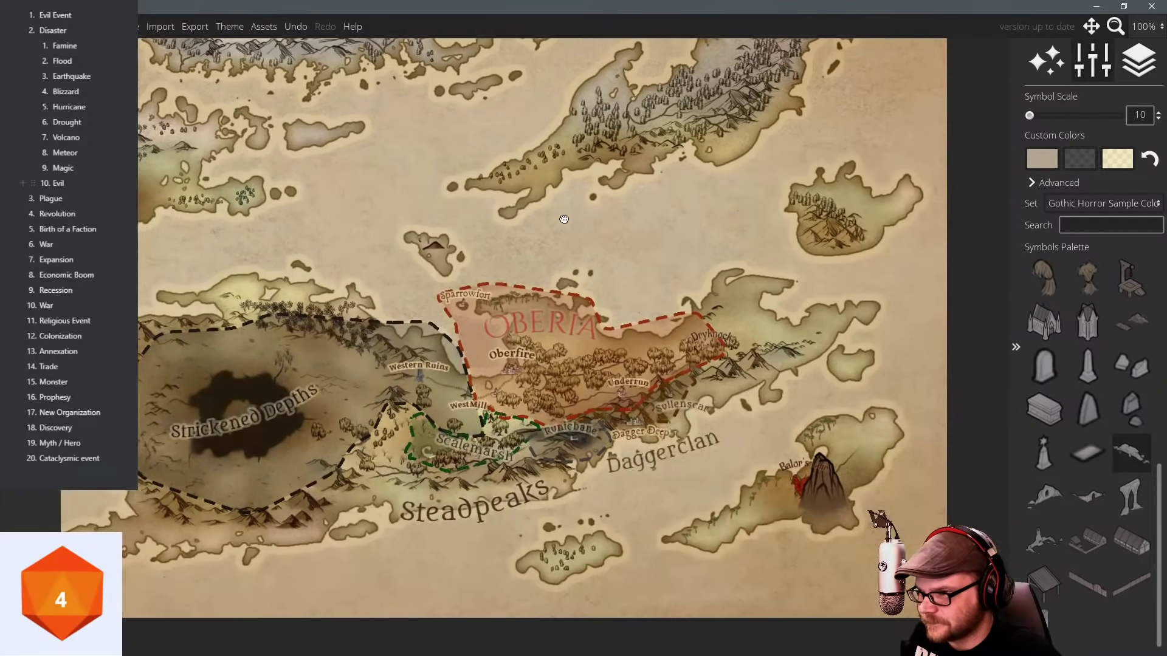
scroll(671, 350, "up", 3)
scroll(549, 261, "down", 2)
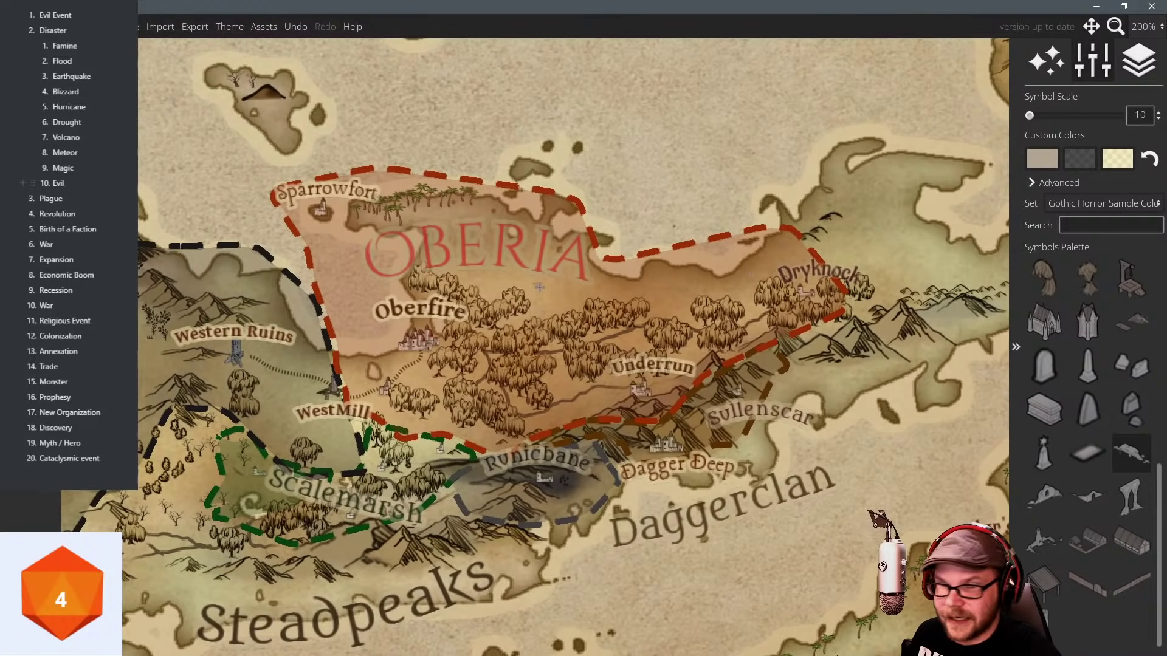
left_click_drag(618, 325, 637, 310)
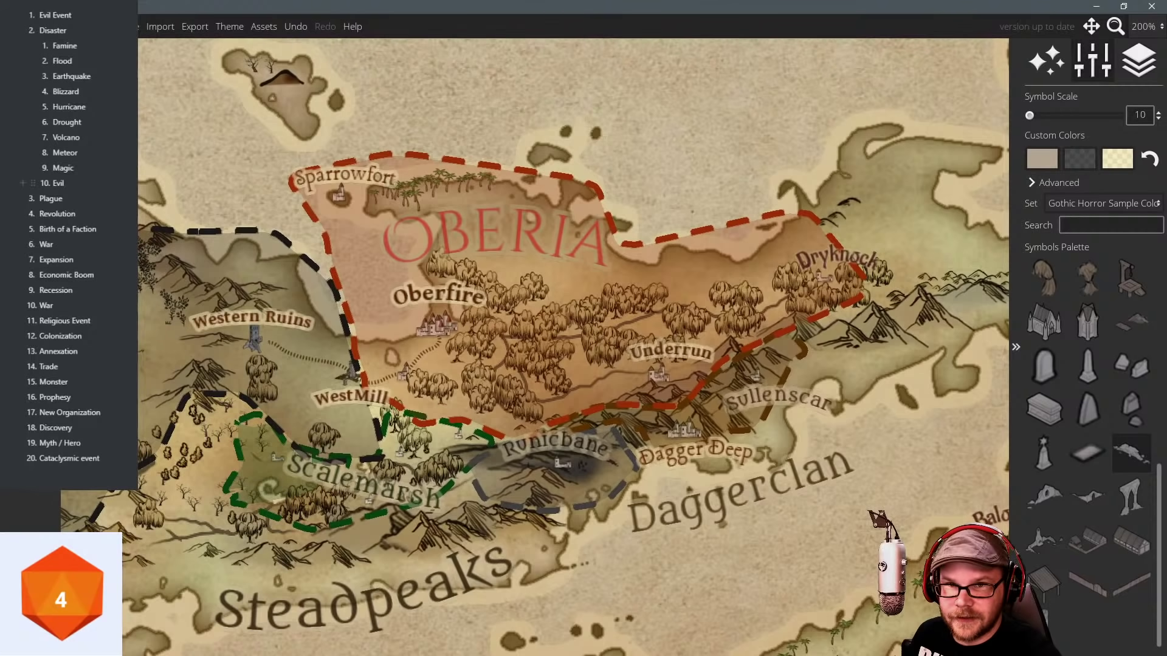
Add a Town-preset label between Oberfire and WestMill and set its font color to dark red (380000).
left_click(30, 60)
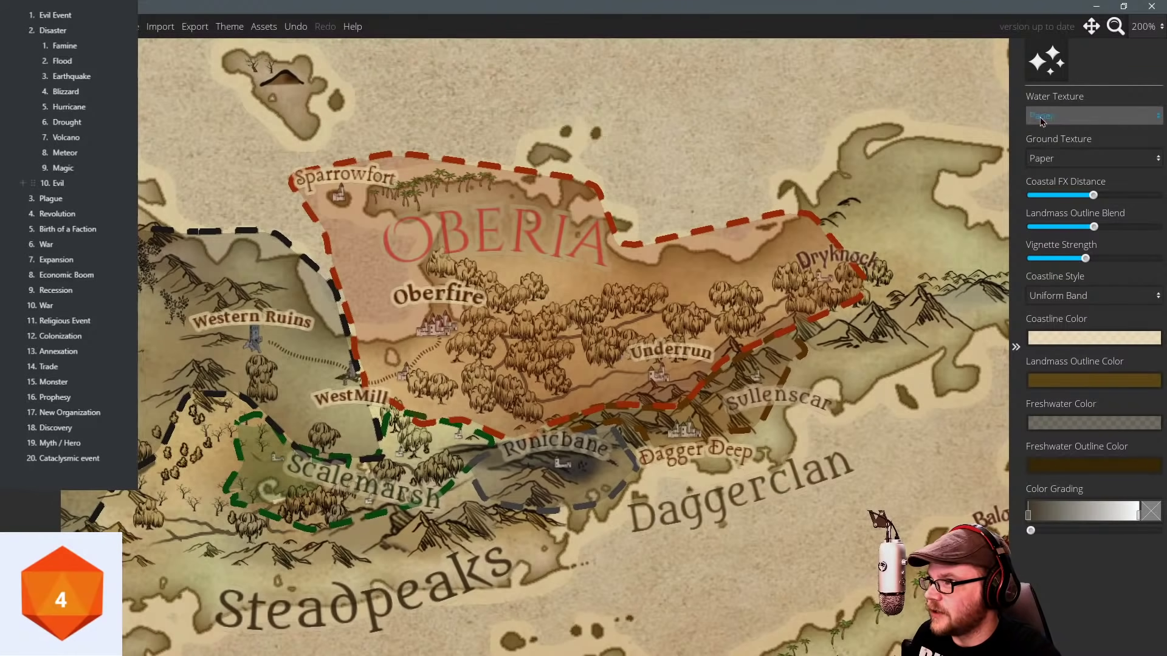
left_click(29, 261)
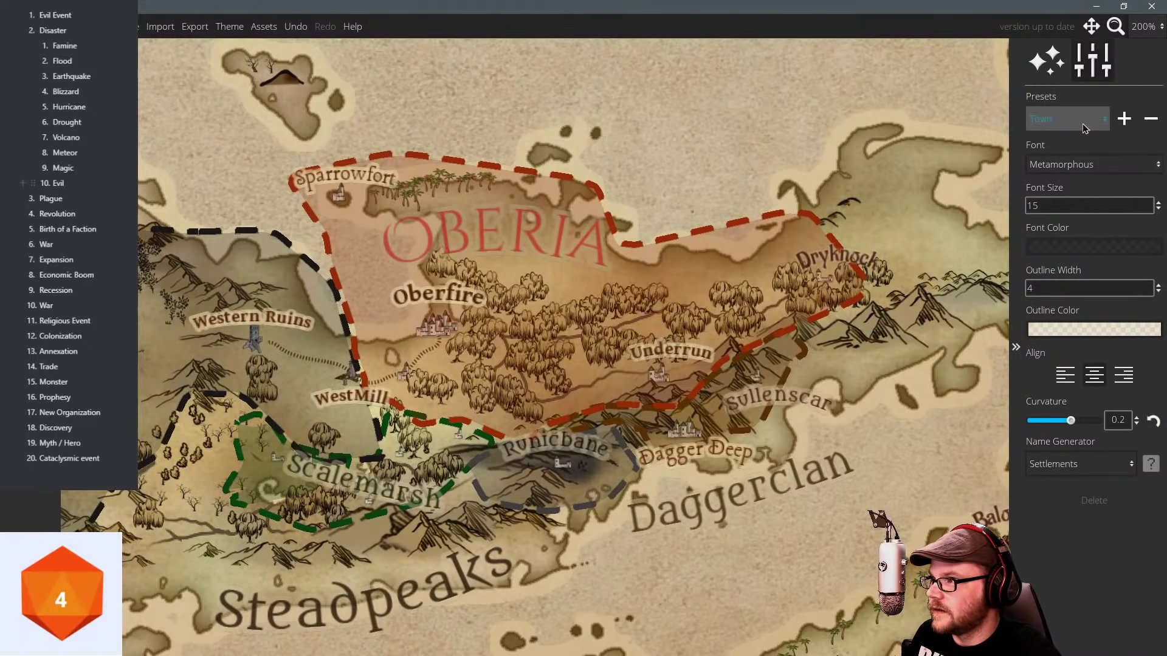
left_click(416, 367)
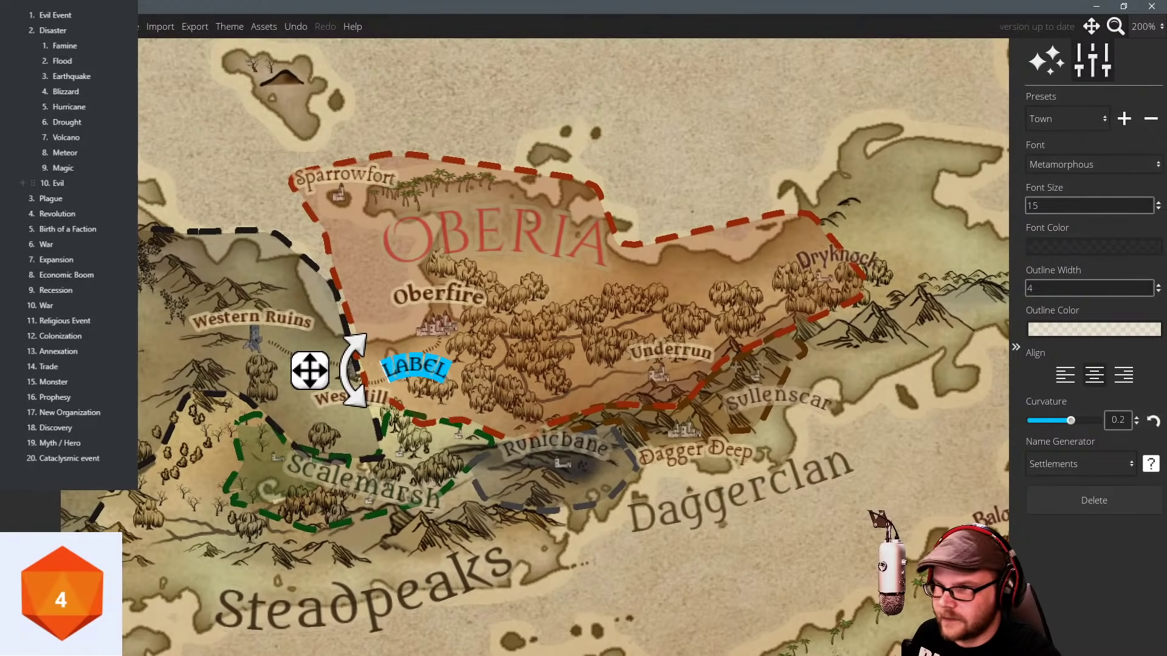
left_click(1046, 250)
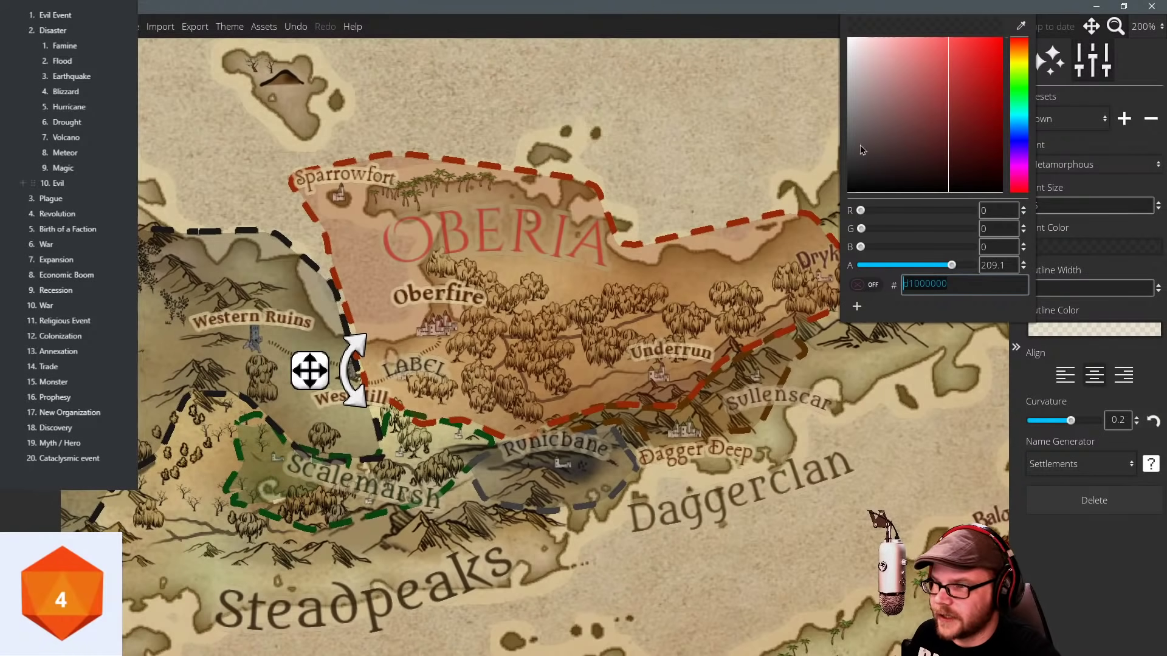
left_click_drag(990, 105, 1005, 158)
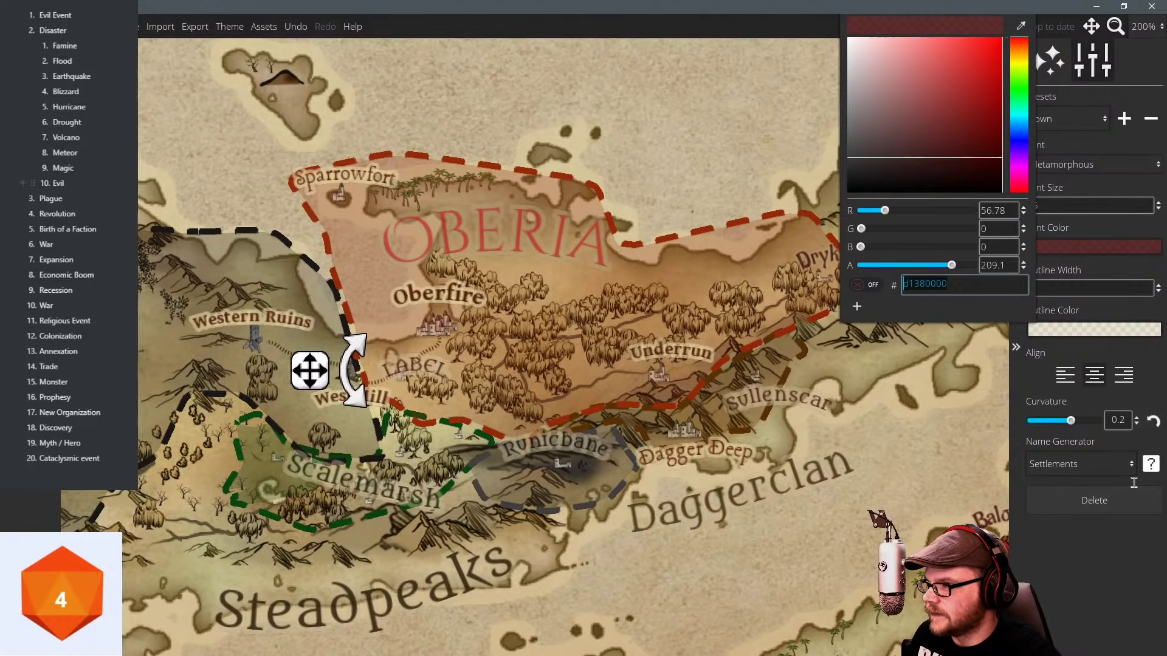
Name the label Gloomvale with the Settlements name generator, shift it slightly northwest above the village, and deselect it.
left_click(1150, 465)
left_click(1151, 464)
left_click_drag(290, 371, 279, 362)
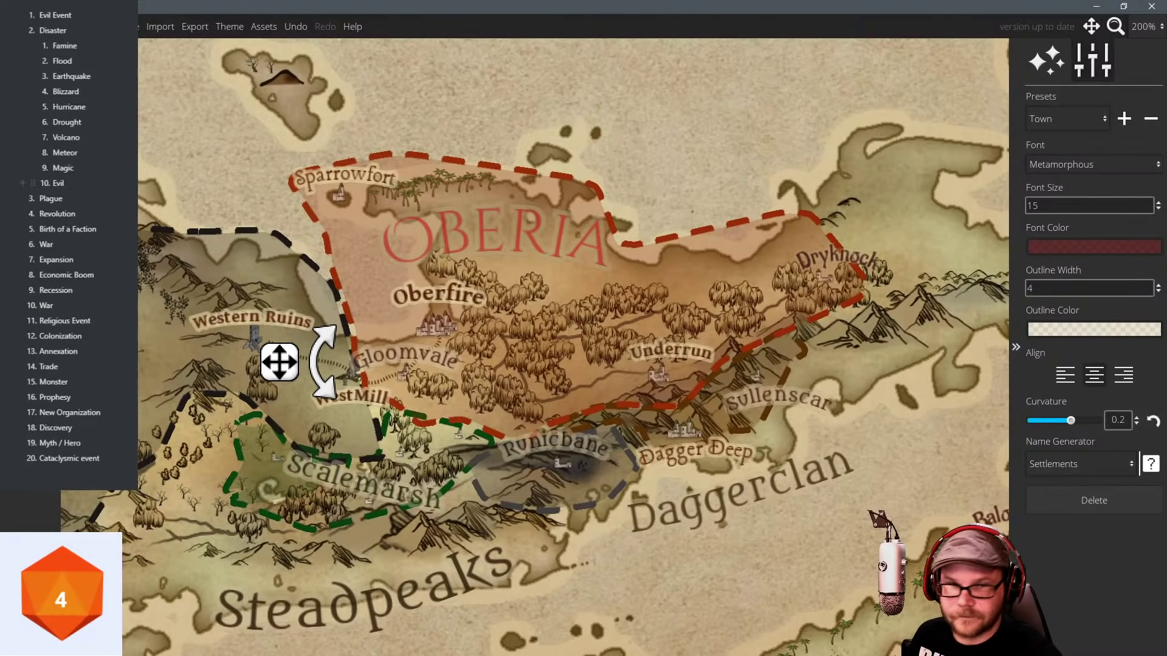
left_click_drag(728, 310, 898, 285)
left_click_drag(450, 337, 514, 315)
left_click_drag(873, 108, 568, 220)
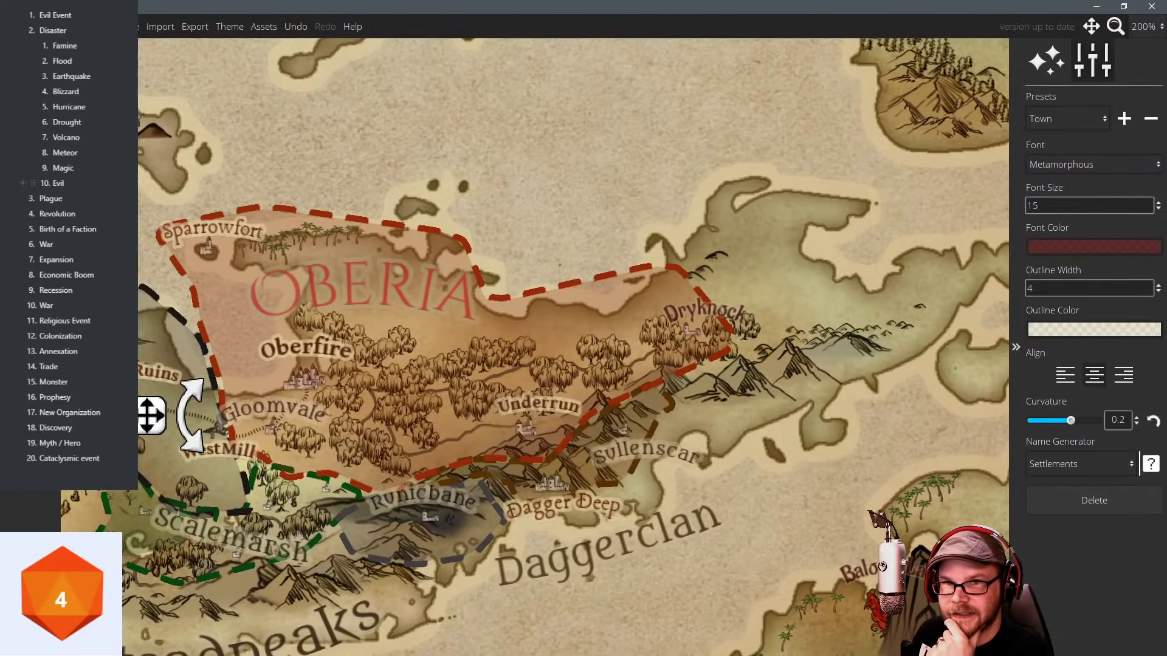
key("Escape")
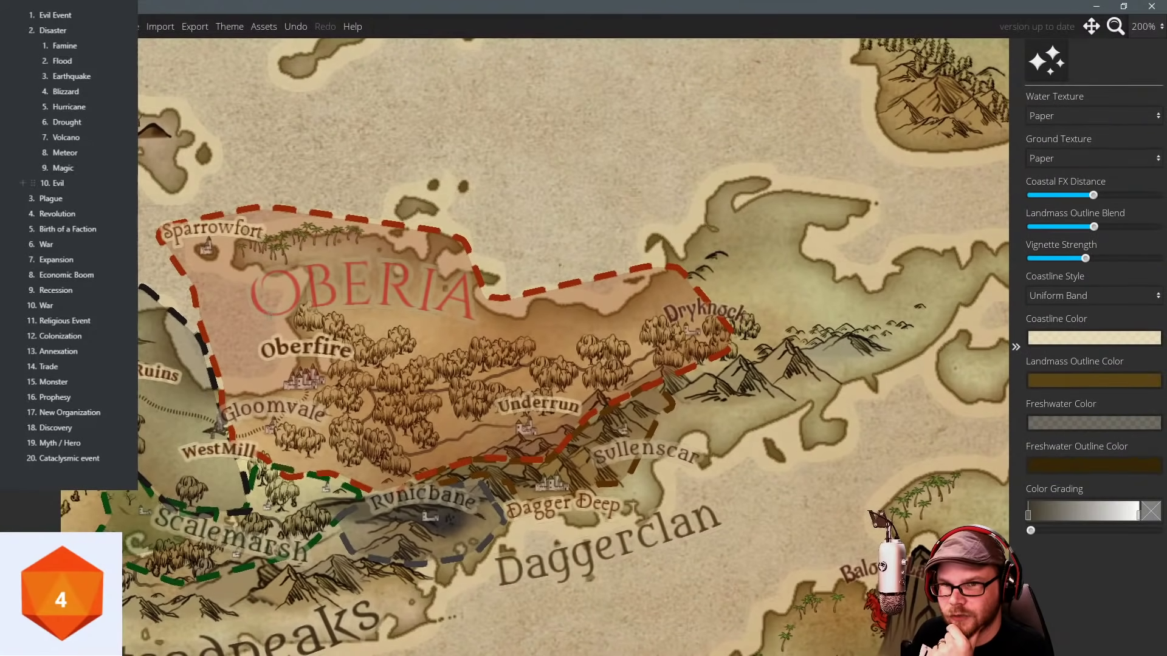
Pull Oberia's eastern border back to just east of Oberfire, leaving Underrun and Dryknock outside, and deselect the territory.
left_click(31, 341)
left_click(401, 364)
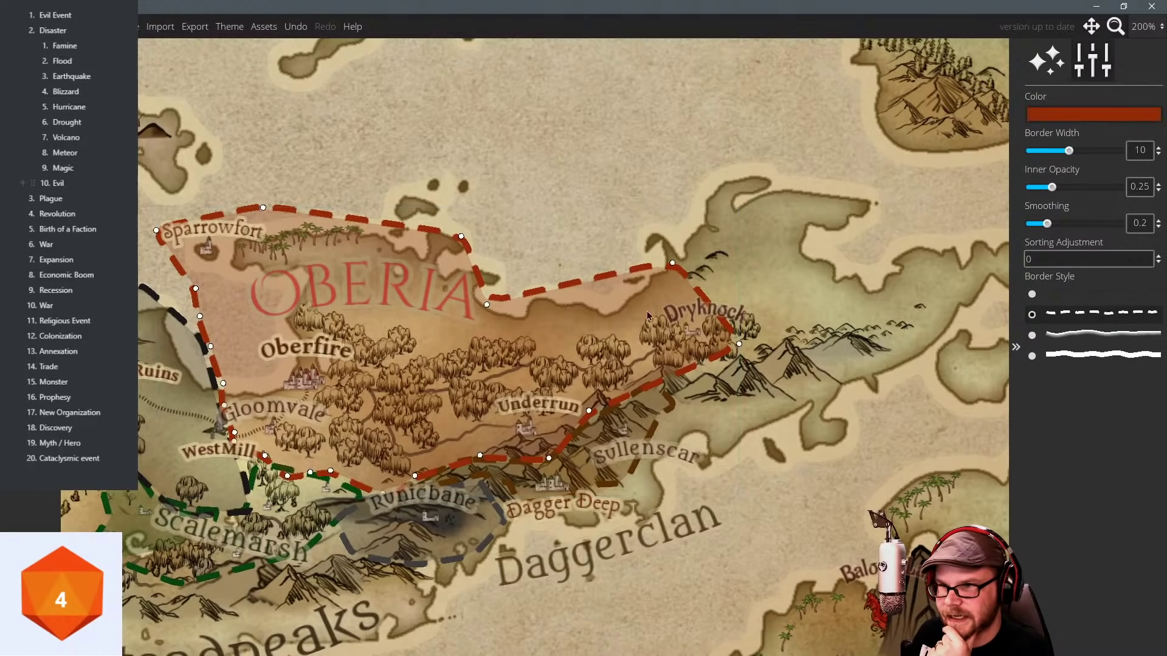
left_click_drag(672, 265, 426, 357)
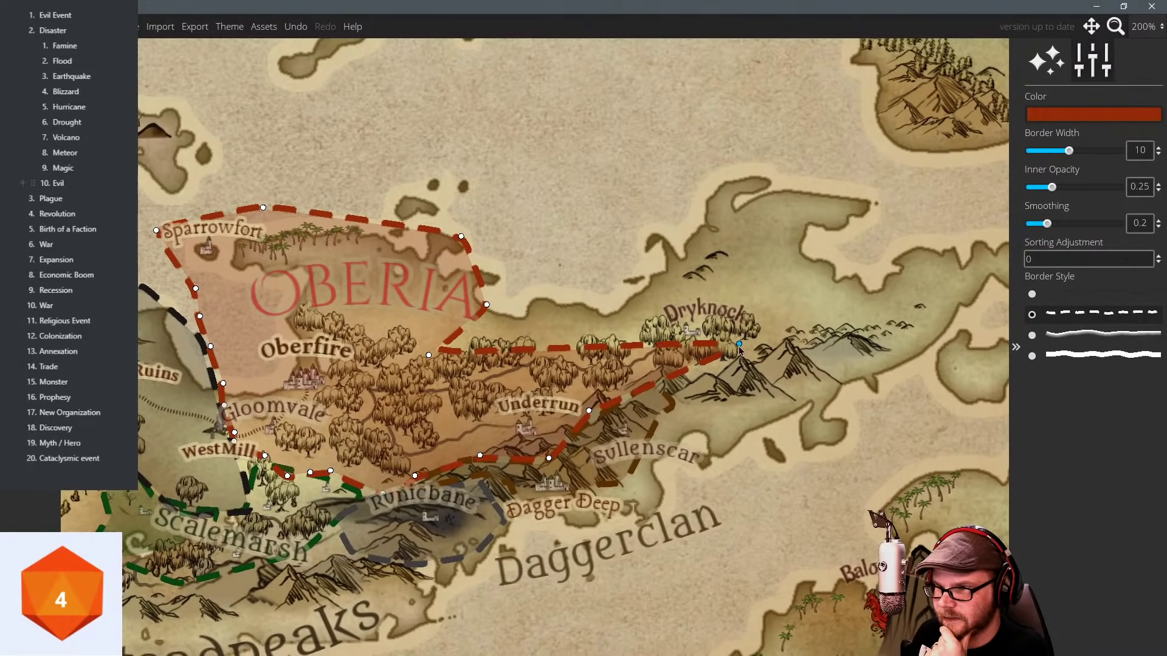
left_click_drag(738, 346, 407, 403)
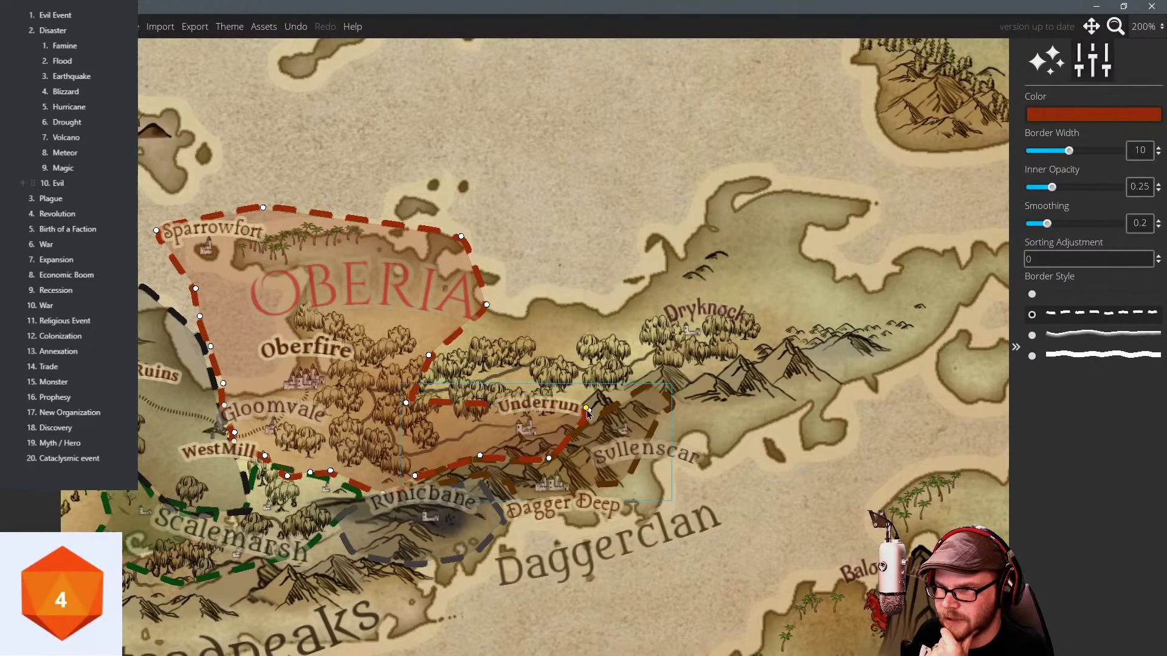
left_click_drag(589, 412, 403, 455)
left_click_drag(481, 456, 402, 466)
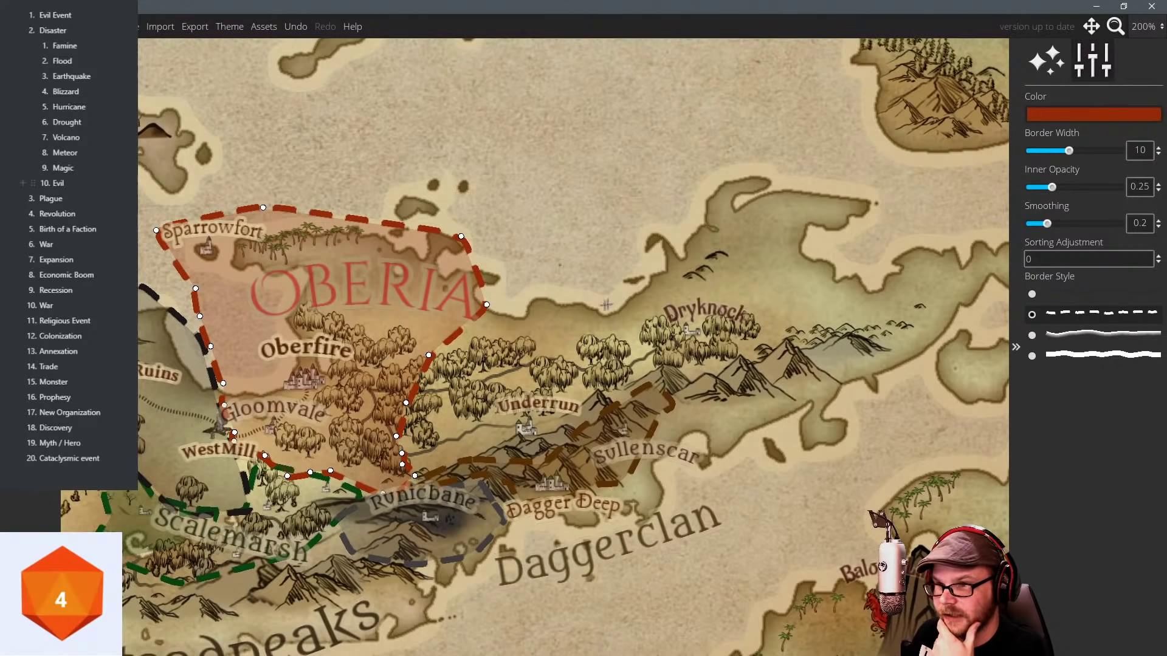
key("Escape")
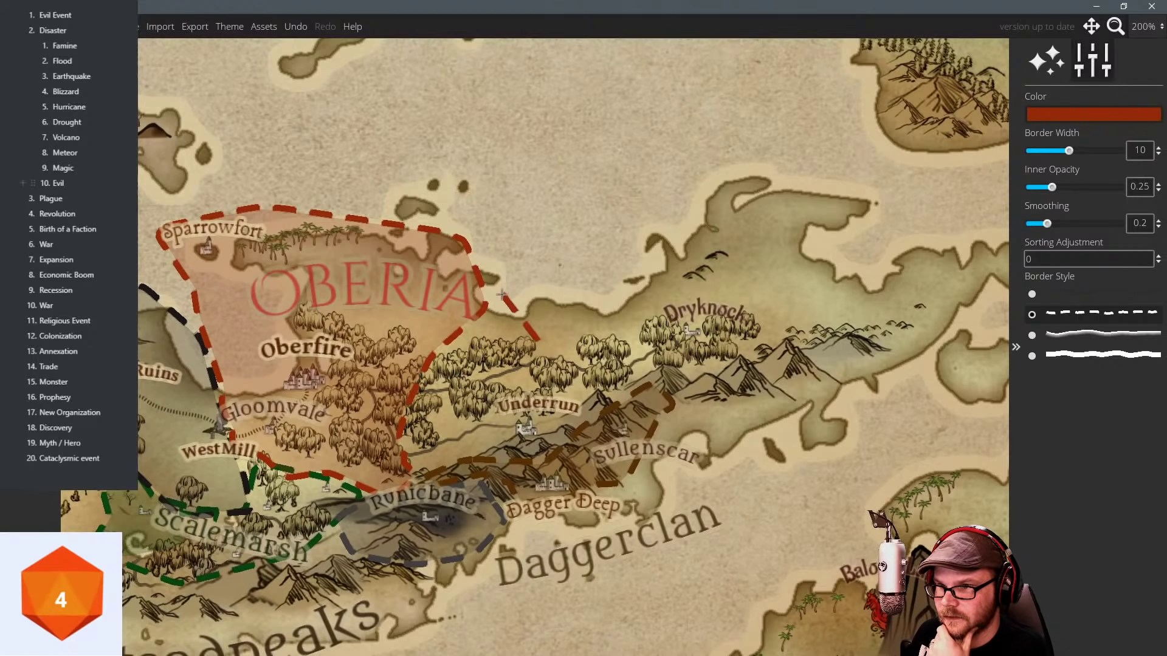
Draw a new light blue dashed territory enclosing Underrun and Dryknock along Oberia's eastern border, keeping border width 10.
left_click(1110, 119)
left_click(1015, 126)
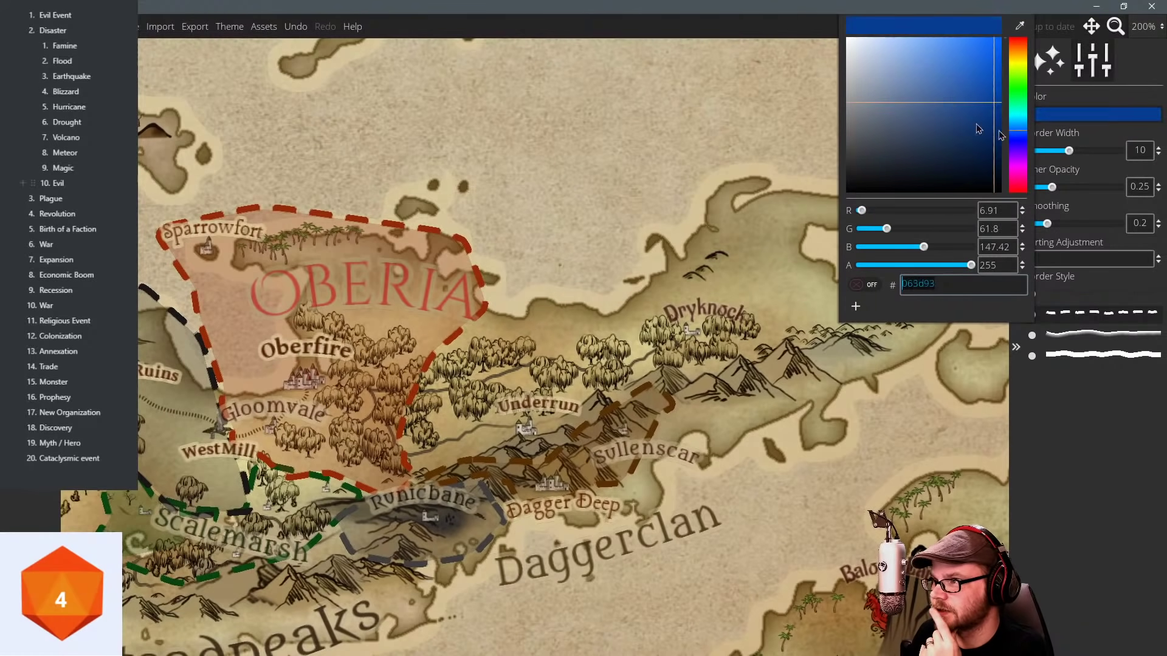
left_click(936, 63)
mouse_move(450, 353)
left_mouse_down()
mouse_move(499, 323)
mouse_move(495, 312)
mouse_move(616, 307)
mouse_move(683, 255)
mouse_move(720, 245)
mouse_move(787, 302)
mouse_move(792, 330)
mouse_move(703, 372)
mouse_move(662, 366)
mouse_move(601, 384)
mouse_move(618, 395)
mouse_move(578, 410)
mouse_move(525, 455)
mouse_move(431, 457)
mouse_move(415, 470)
mouse_move(393, 422)
mouse_move(450, 344)
left_mouse_up()
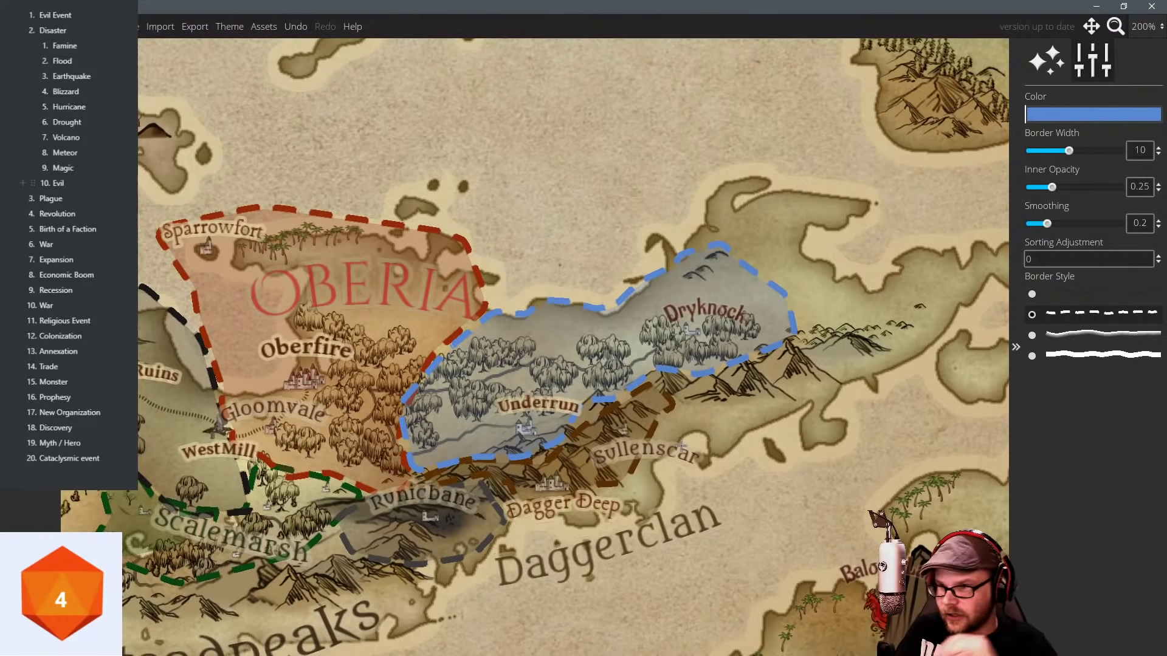
left_click_drag(569, 473, 609, 447)
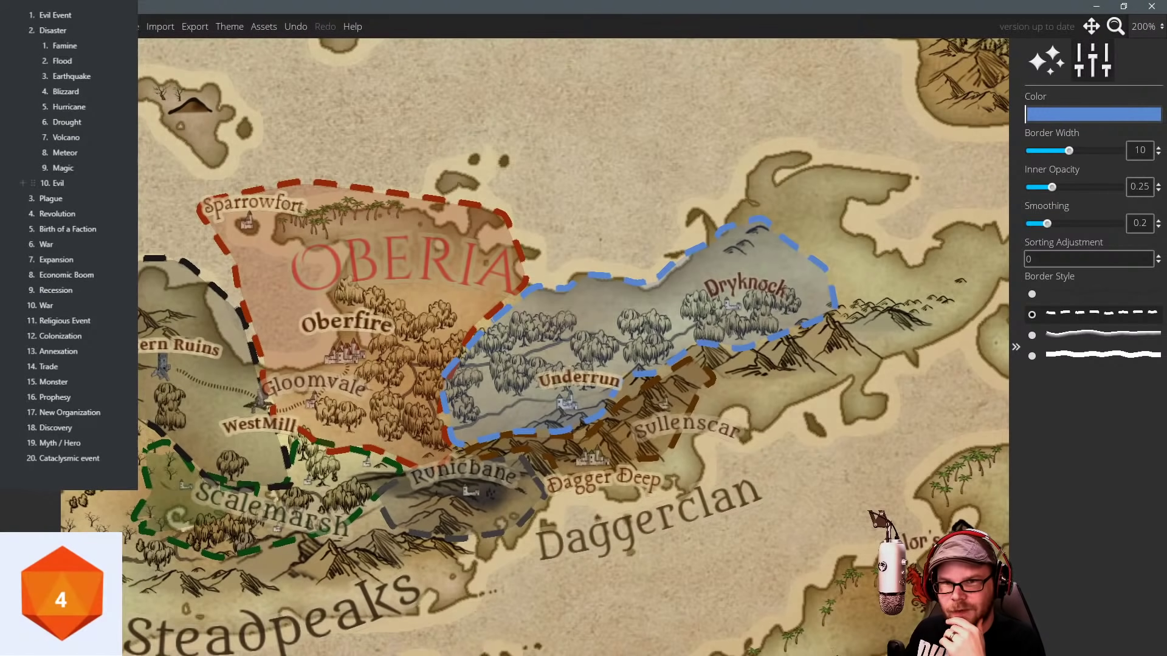
key("Escape")
Shift the OBERIA label southwest so it fits inside the reduced red territory, and deselect it.
left_click(45, 207)
left_click(316, 266)
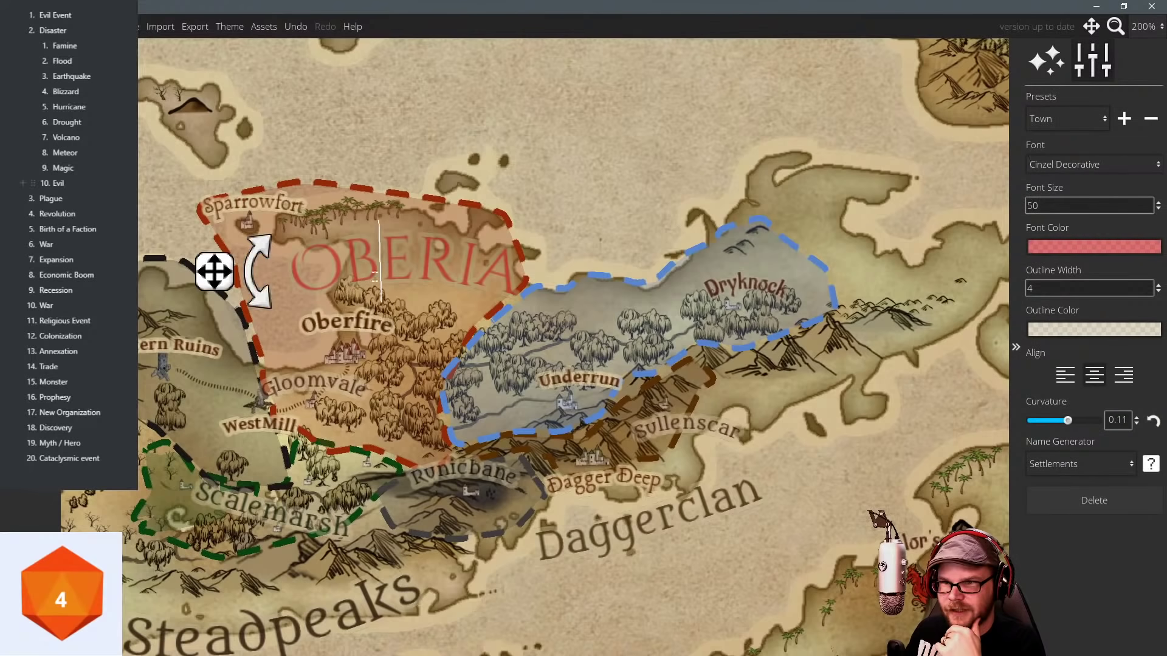
left_click_drag(217, 279, 184, 295)
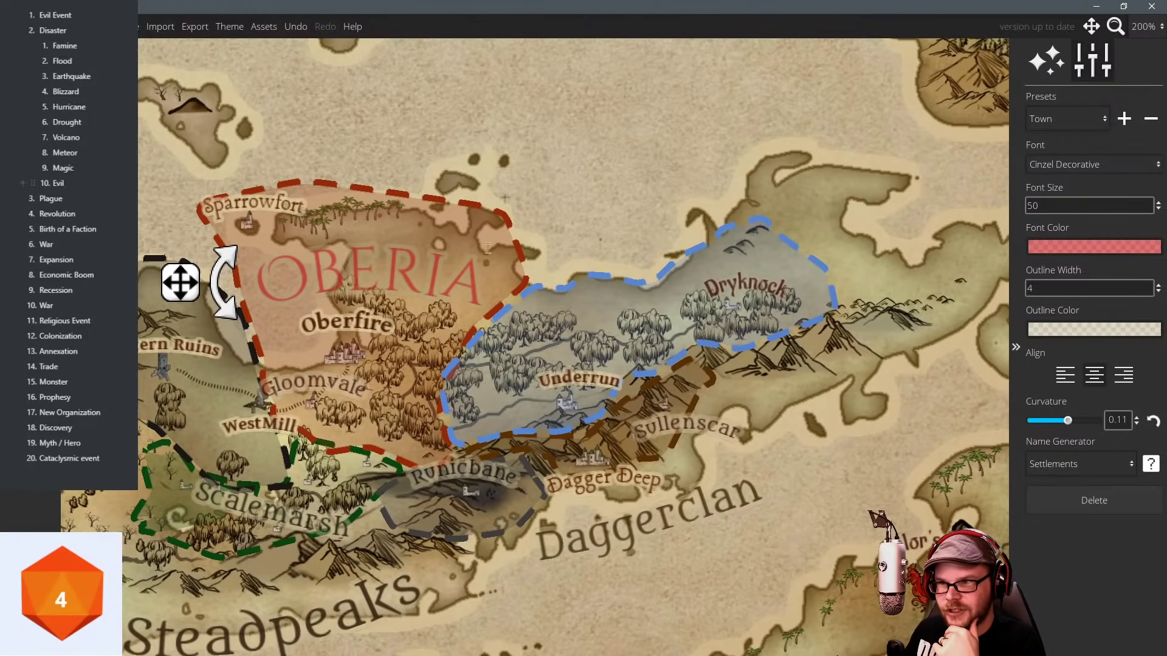
left_click_drag(546, 204, 547, 170)
scroll(708, 331, "up", 3)
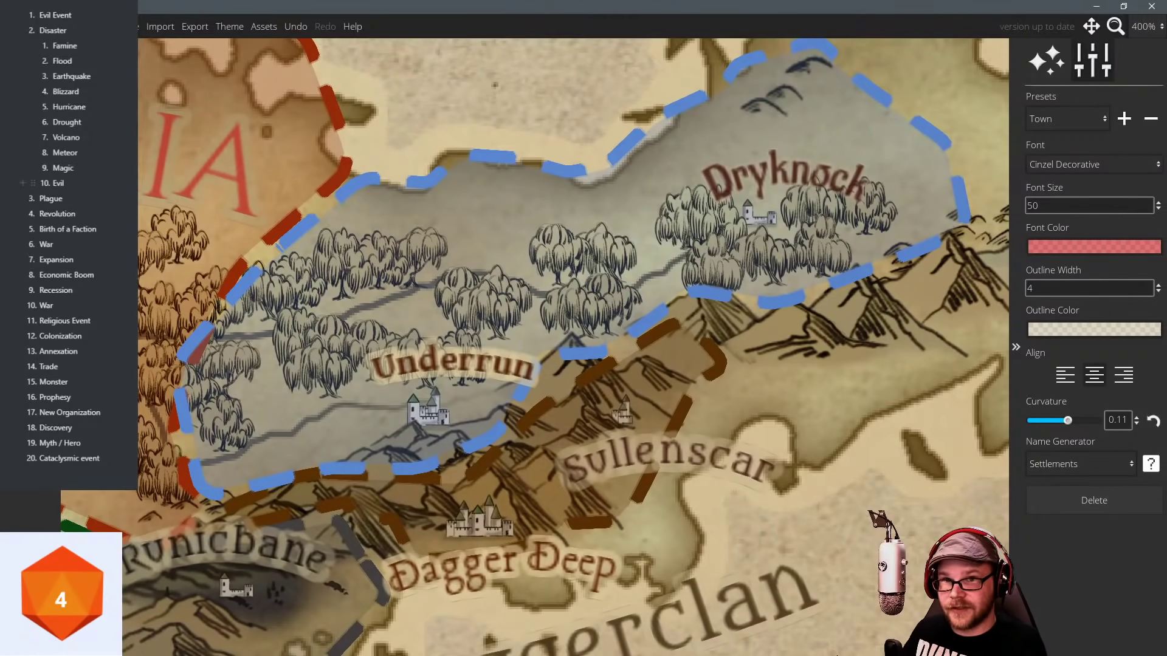
key("Escape")
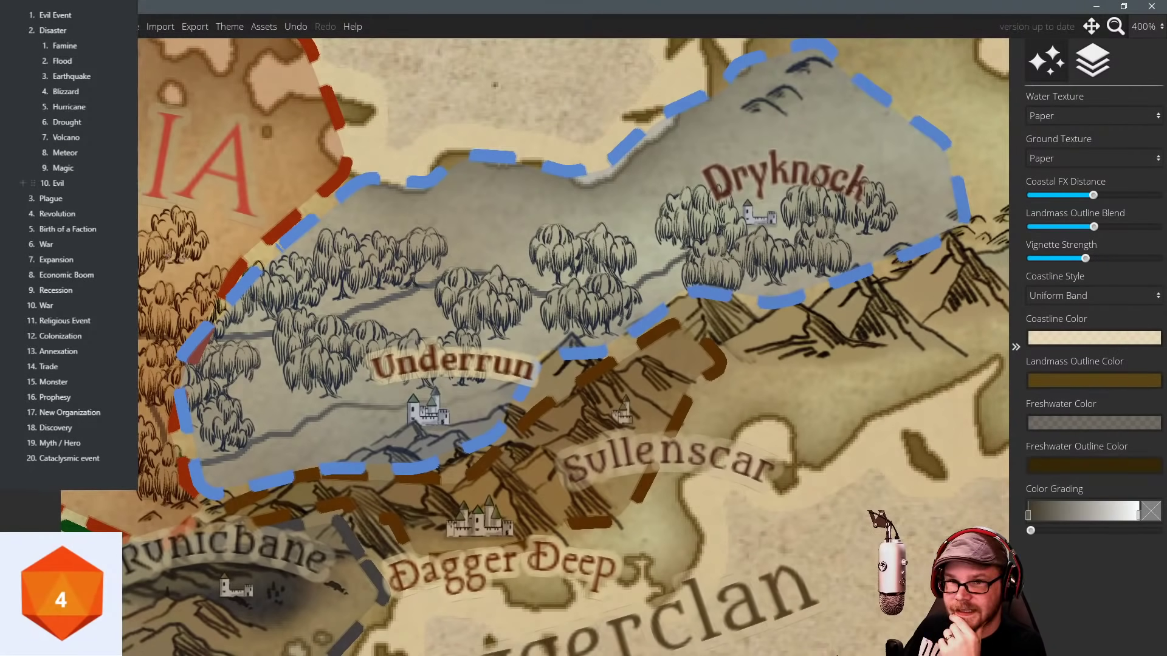
Place a windmill symbol from the Farm Village Colored set at scale 10 just above the first letters of Dryknock.
left_click(30, 262)
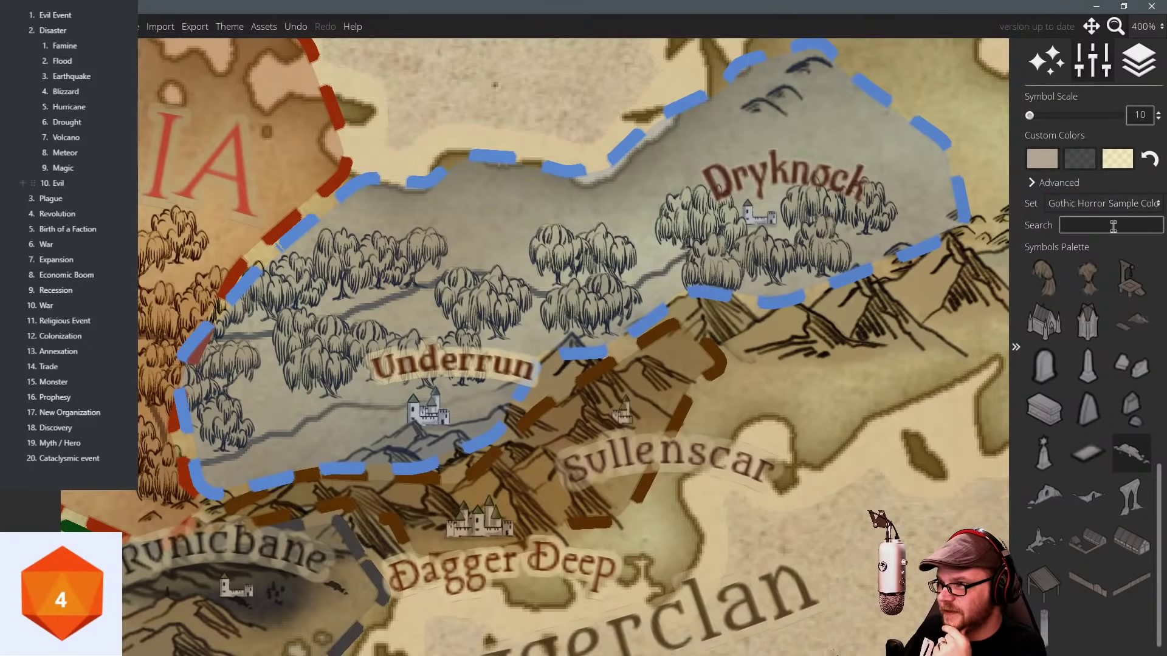
left_click(1105, 204)
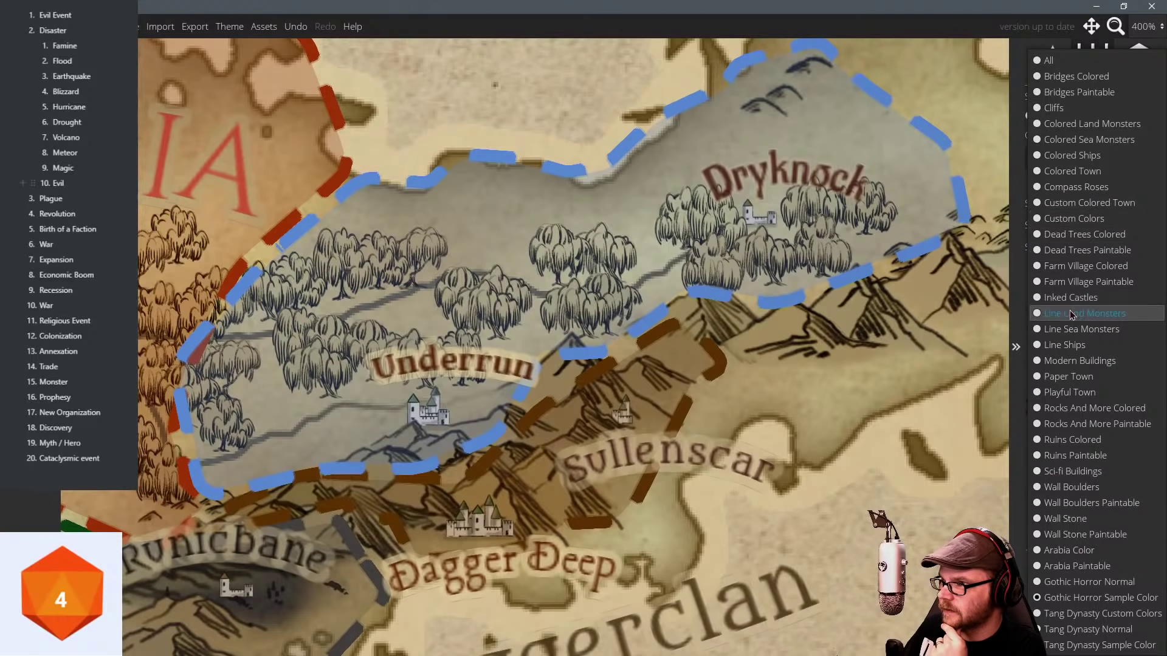
left_click(1074, 272)
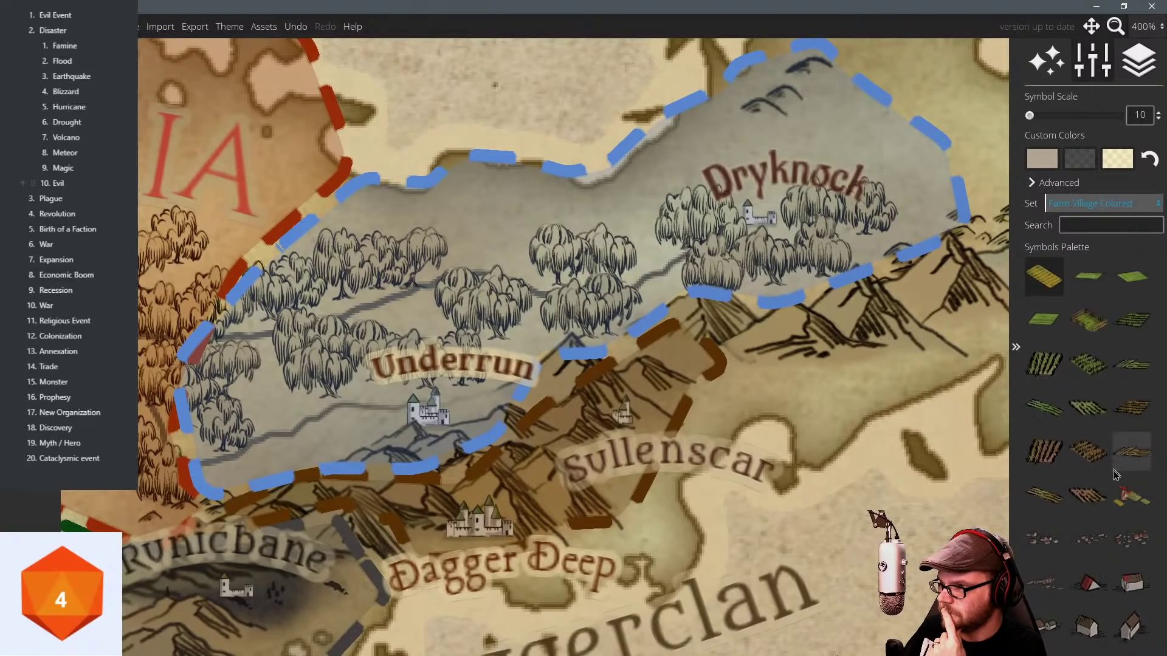
left_click(1132, 495)
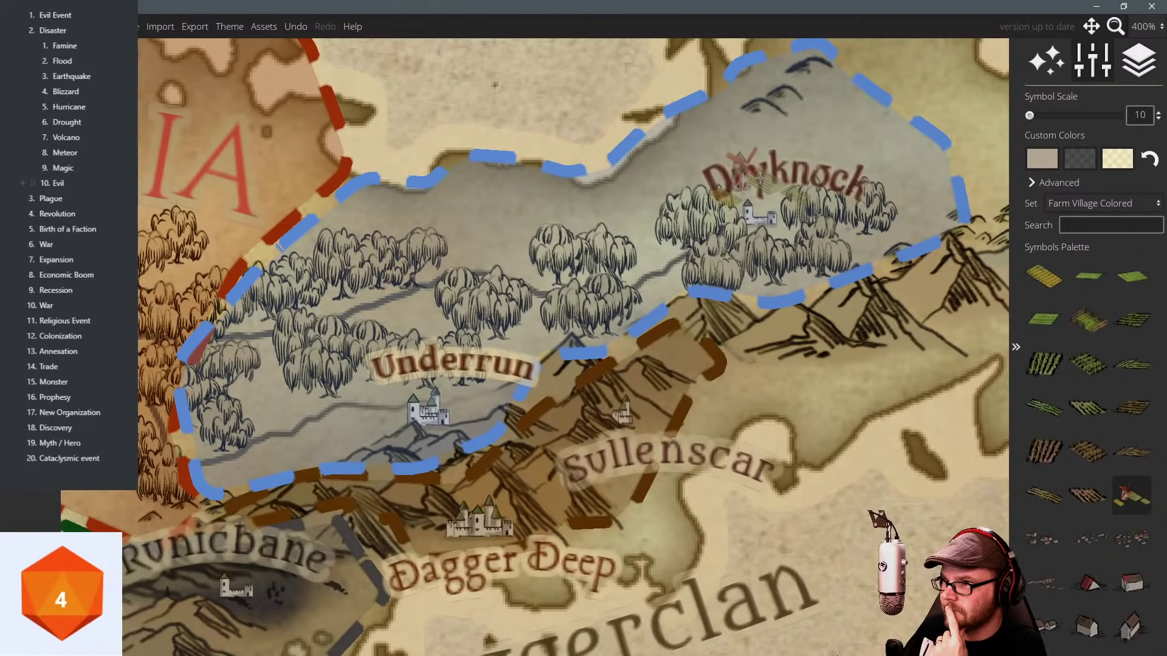
left_click(733, 157)
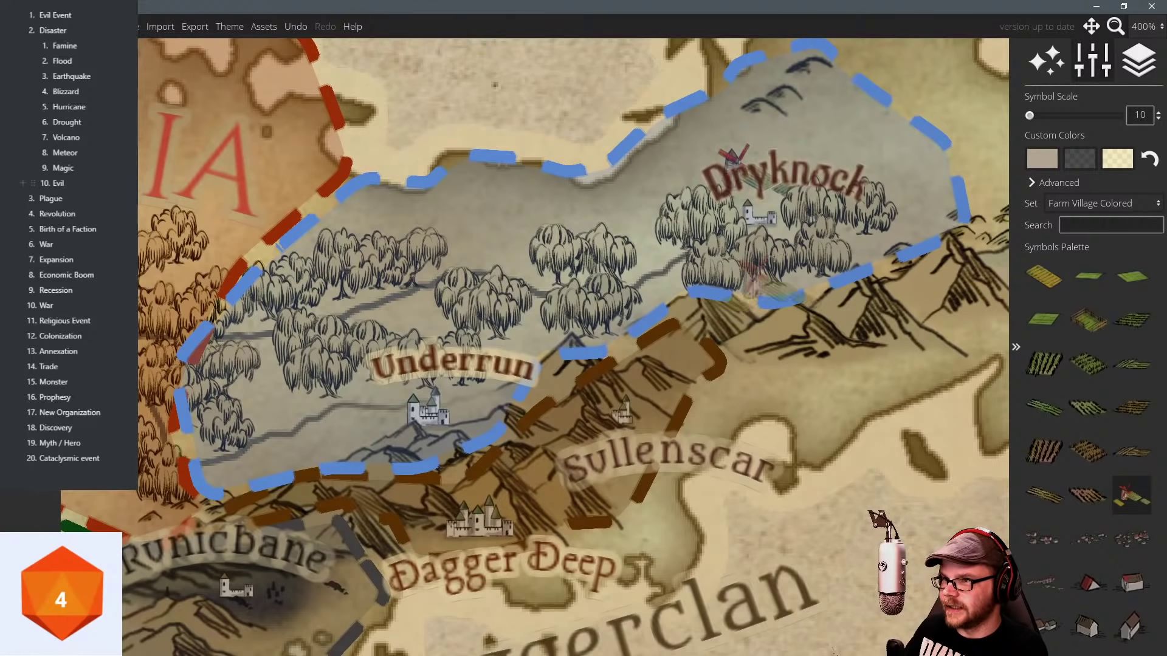
left_click_drag(452, 216, 548, 178)
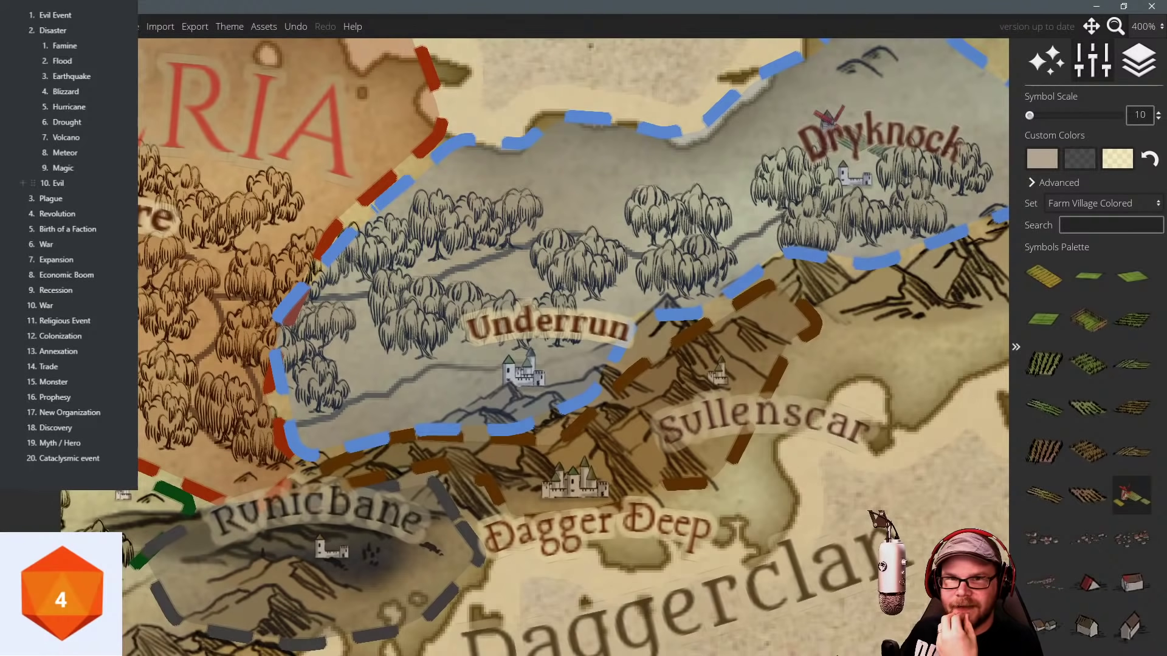
key("Escape")
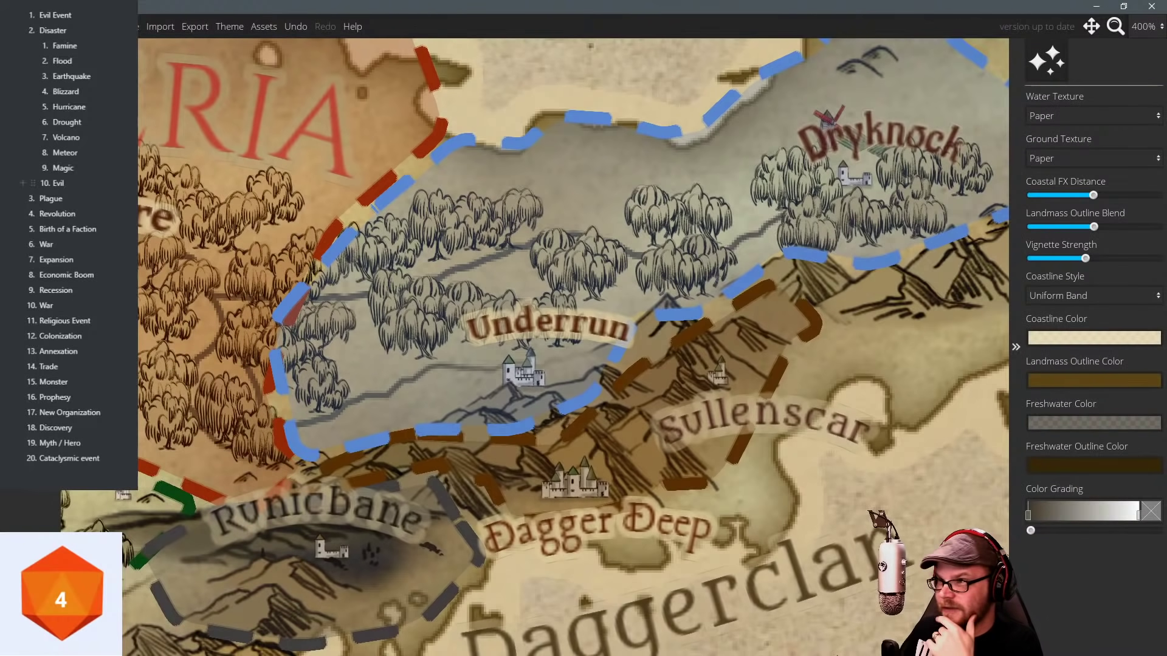
Add a new label with the Faction preset in the northern part of the light blue territory.
key("l")
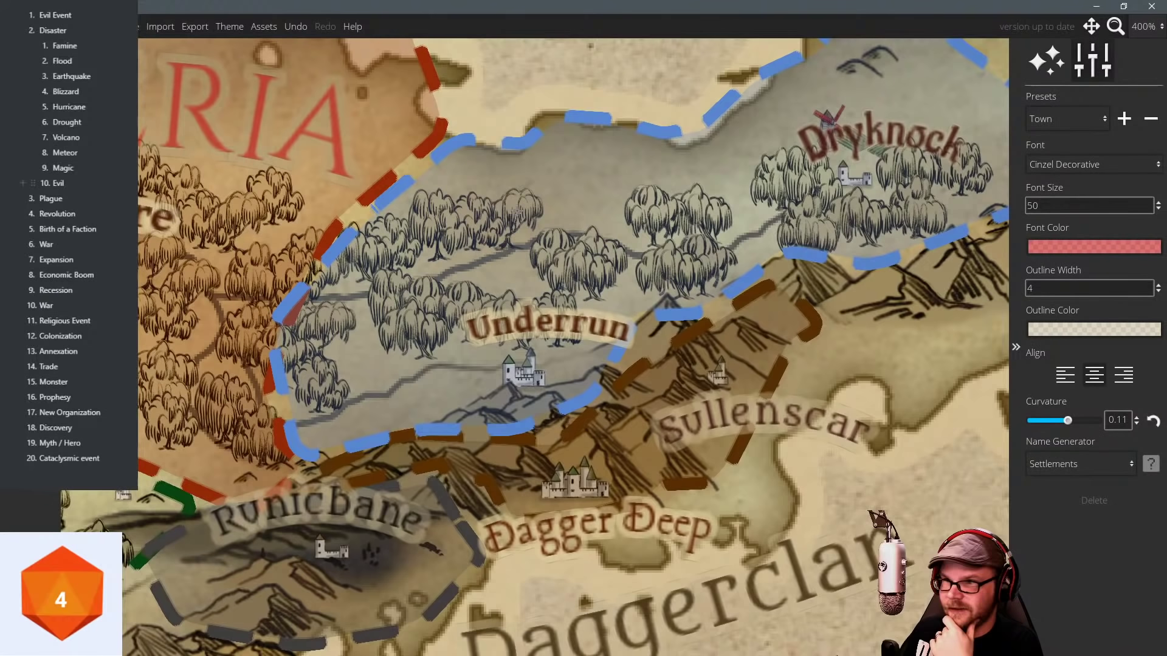
left_click(1070, 123)
left_click(1048, 191)
left_click(524, 182)
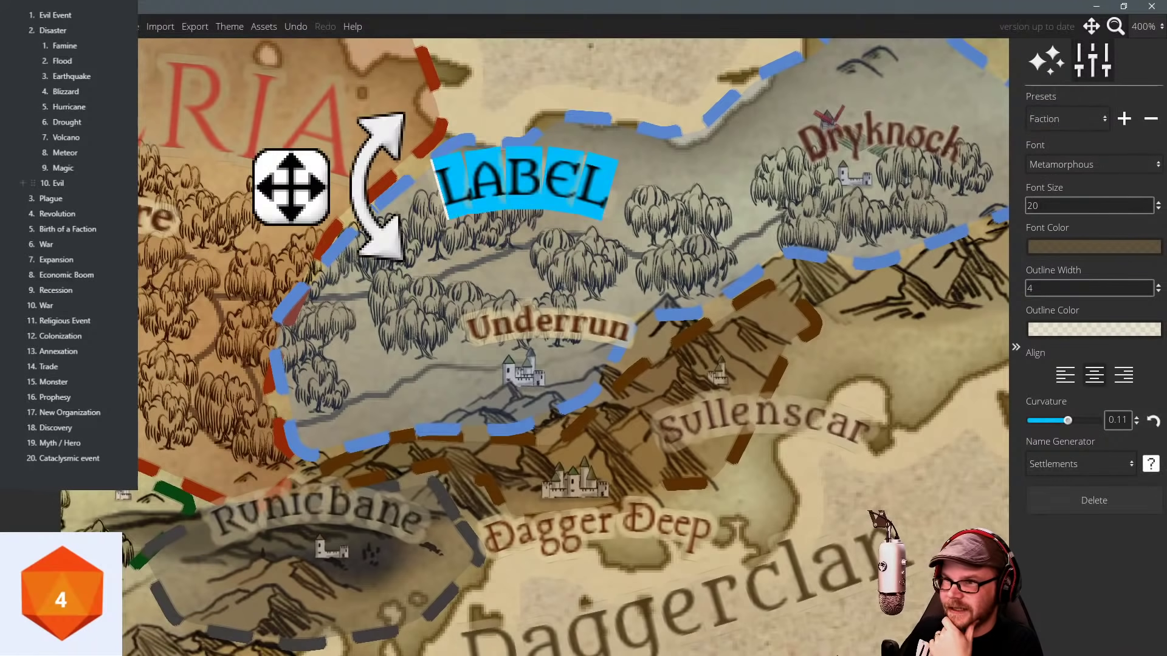
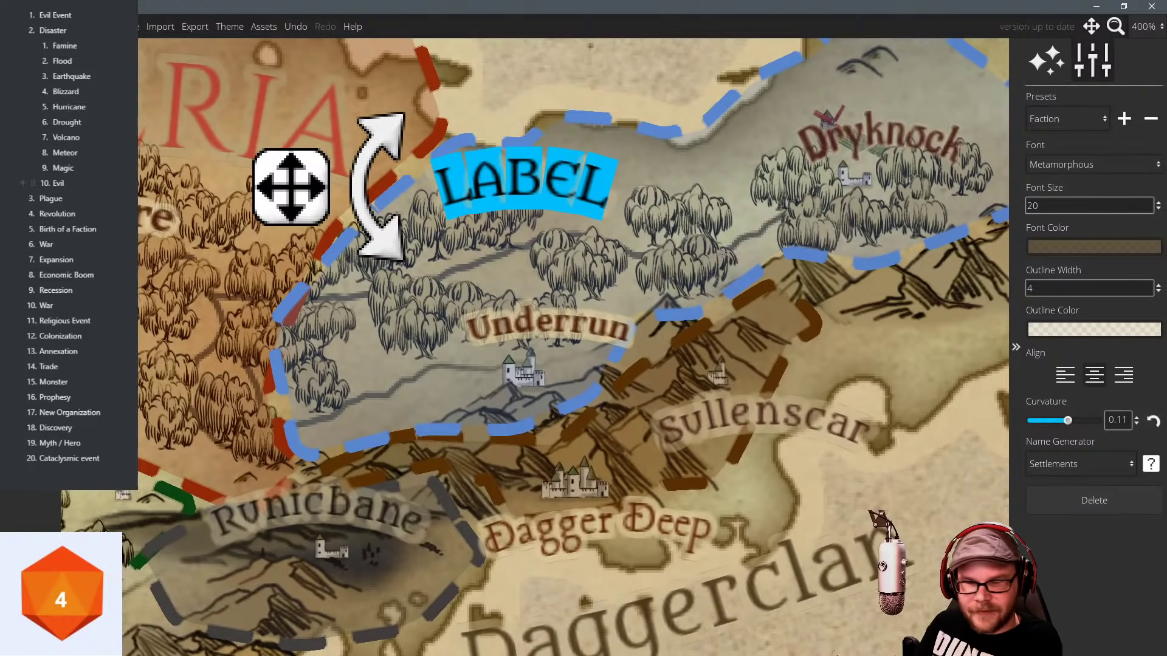
Try several random names from the Settlements name generator on the new faction label.
left_click(1155, 469)
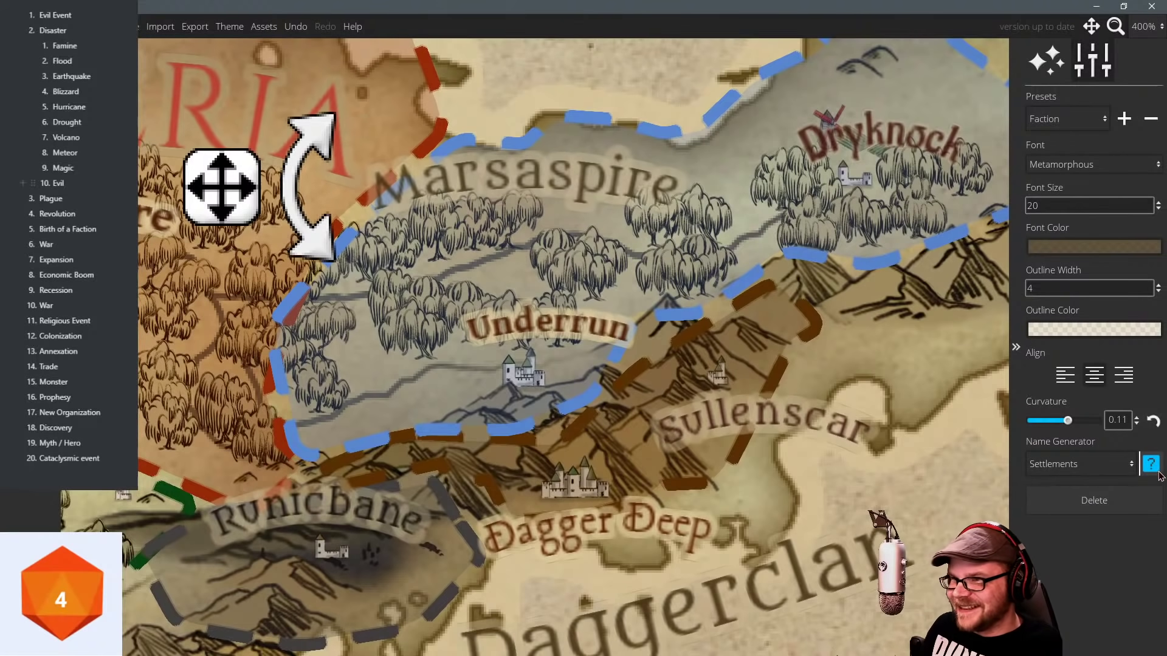
left_click(1161, 475)
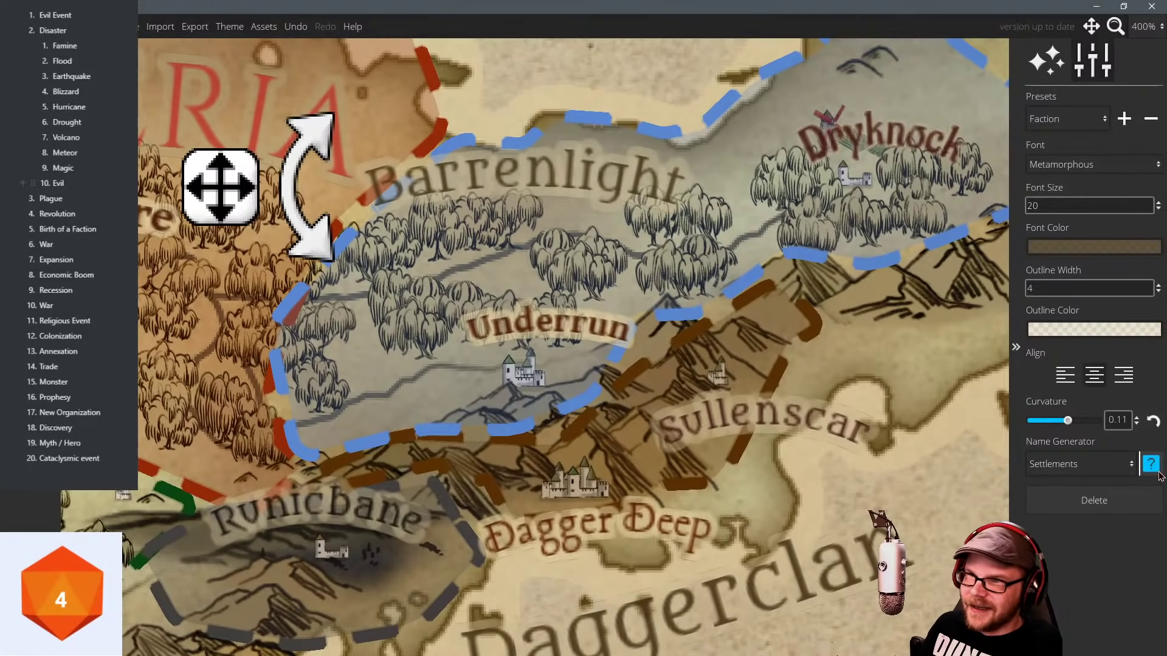
left_click(1158, 472)
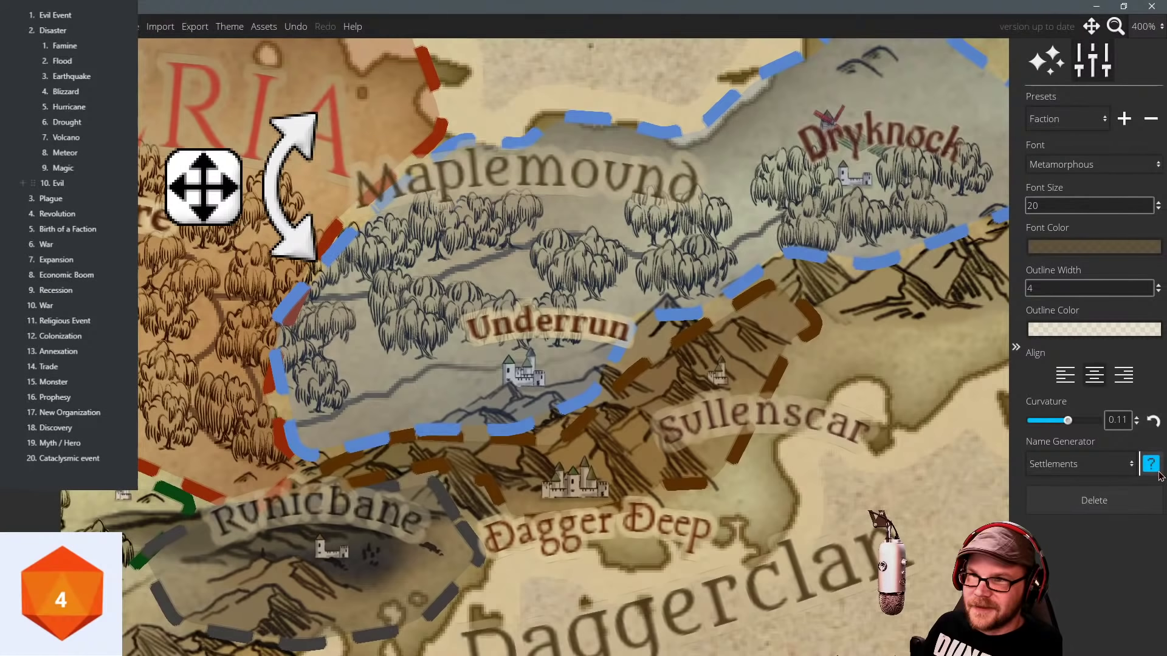
left_click(1159, 472)
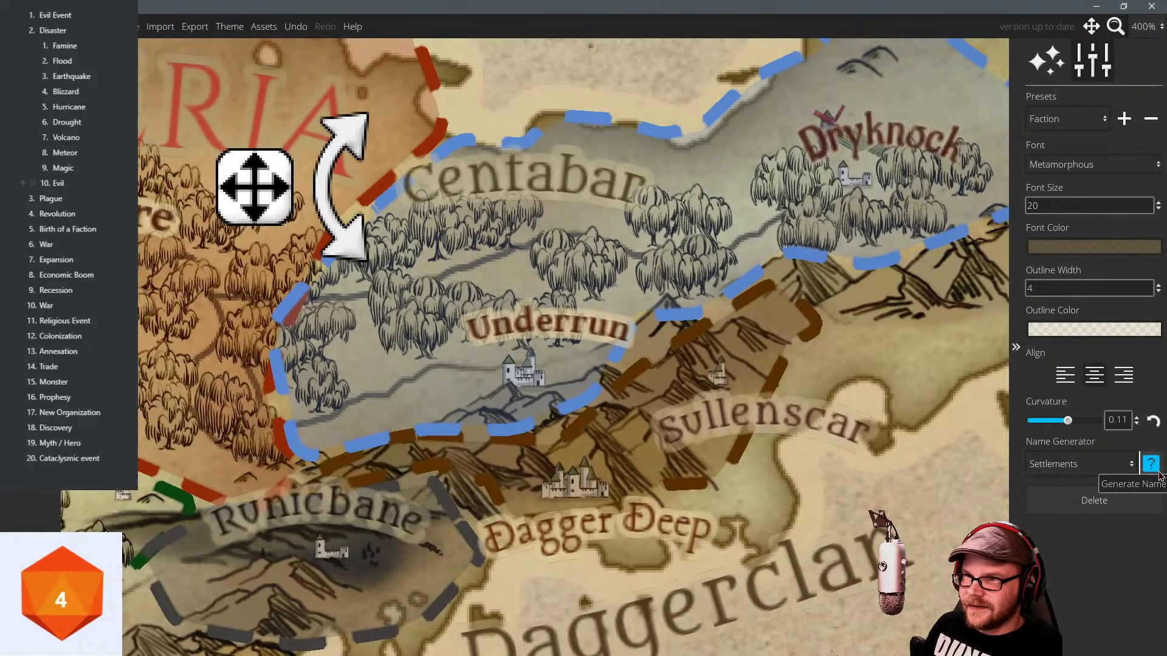
left_click(1159, 472)
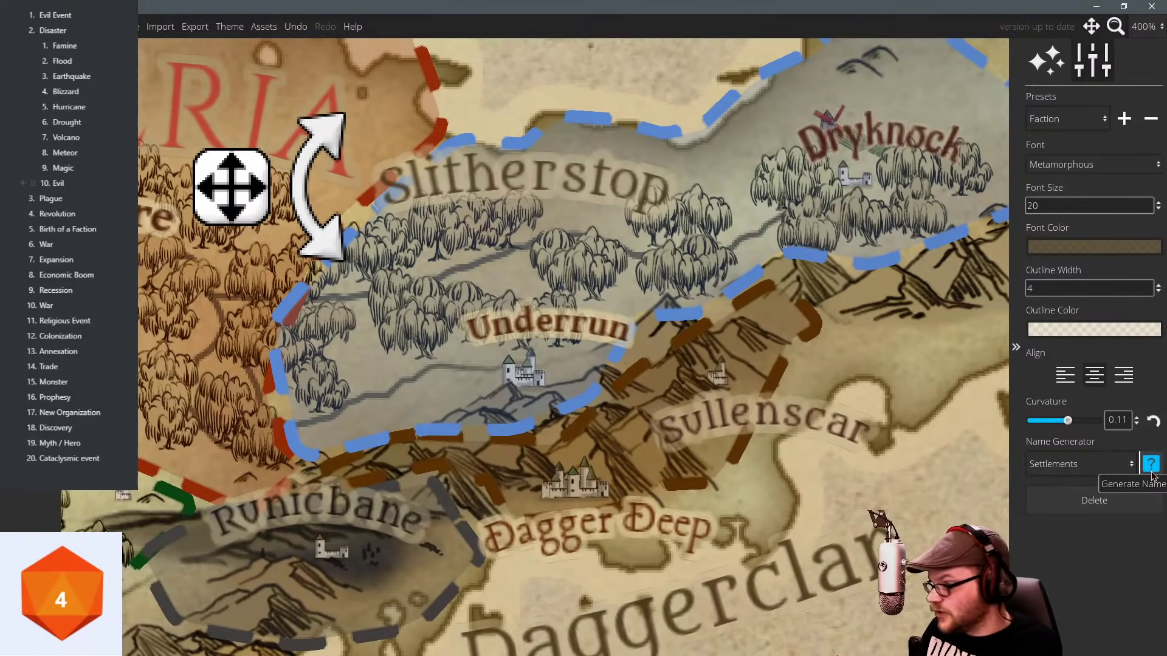
left_click(1153, 474)
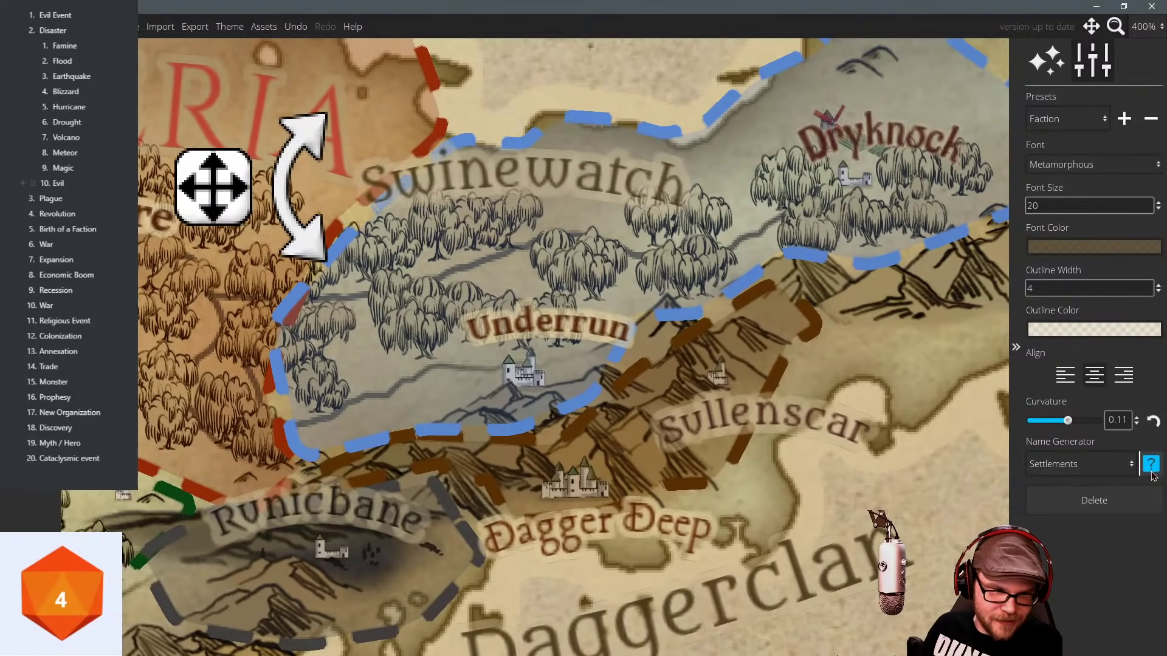
Replace the faction label's text with the name Underia.
double_click(491, 163)
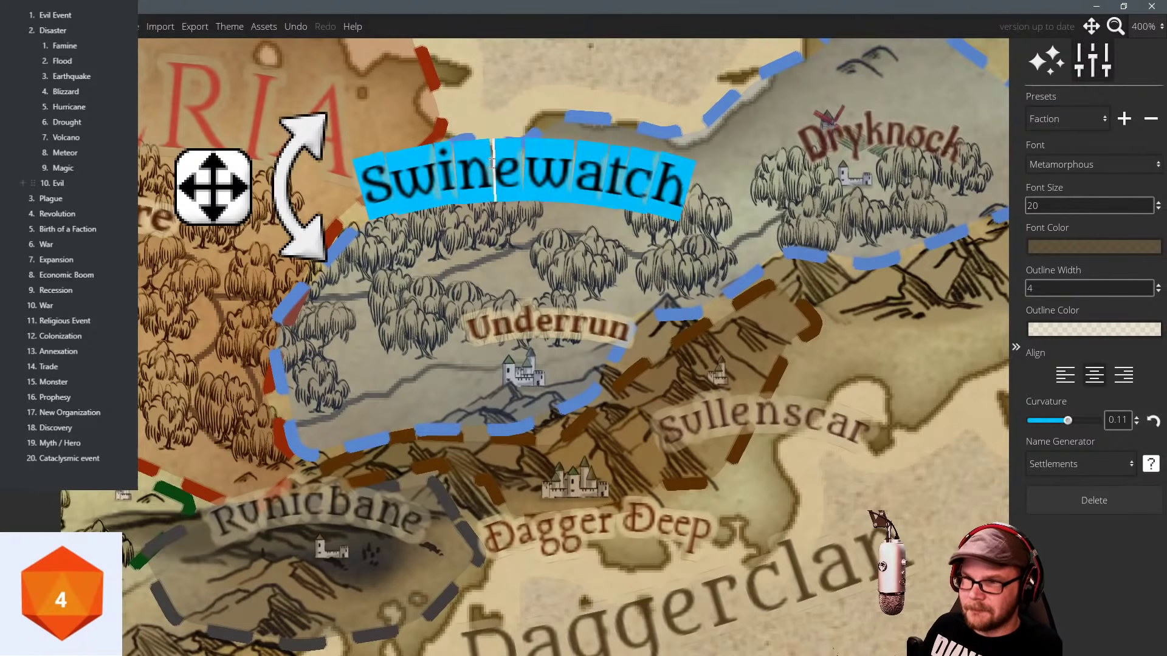
type("Free")
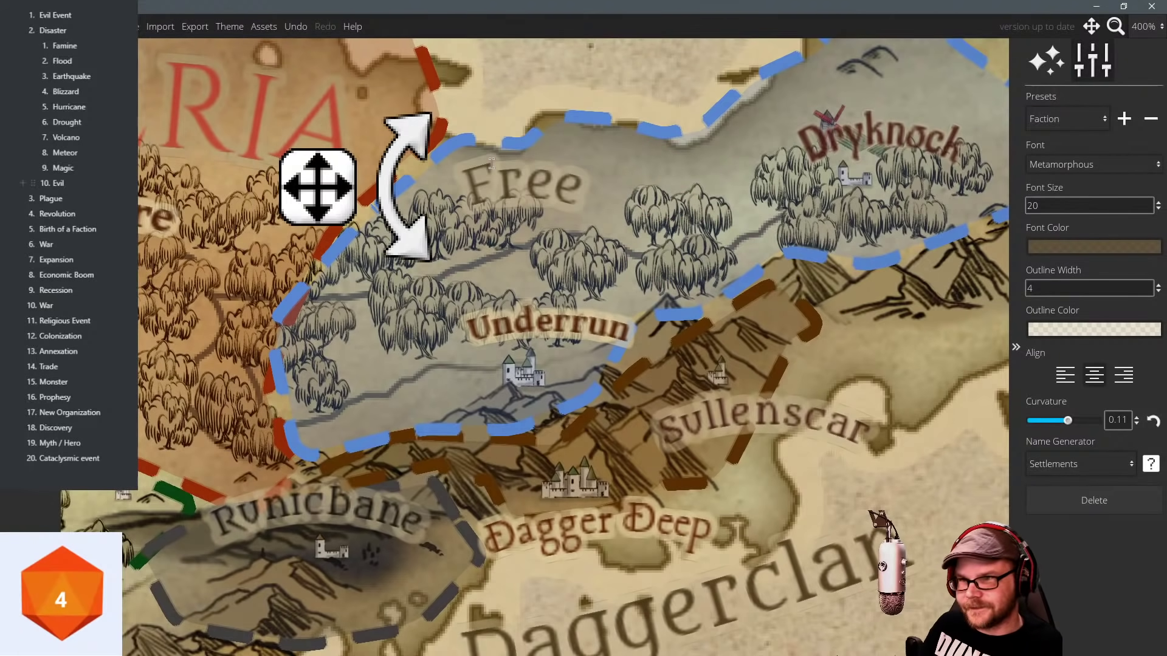
key("BackSpace")
key("BackSpace")
key("BackSpace")
key("BackSpace")
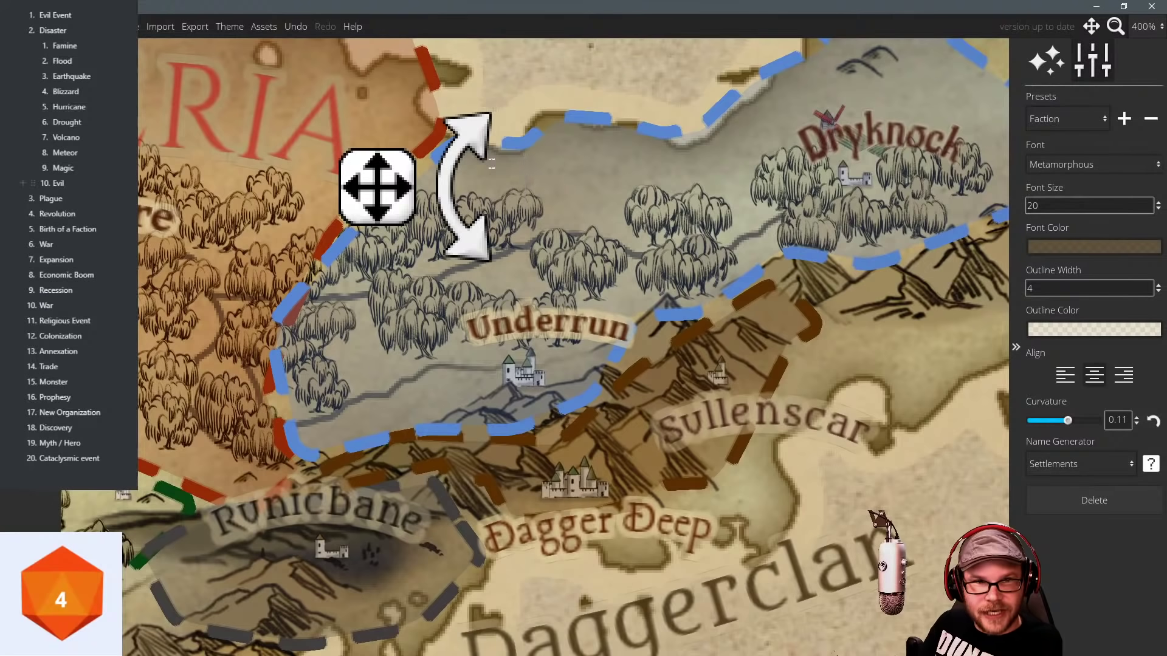
type("Ujnd")
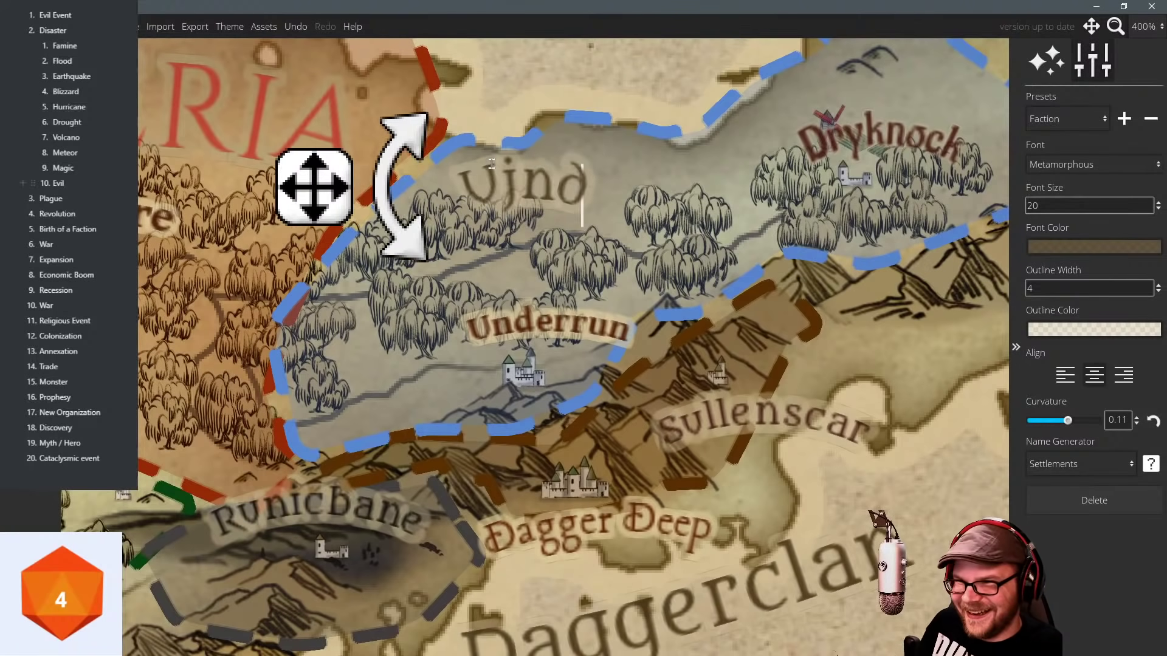
key("BackSpace")
key("BackSpace")
key("BackSpace")
type("nderia")
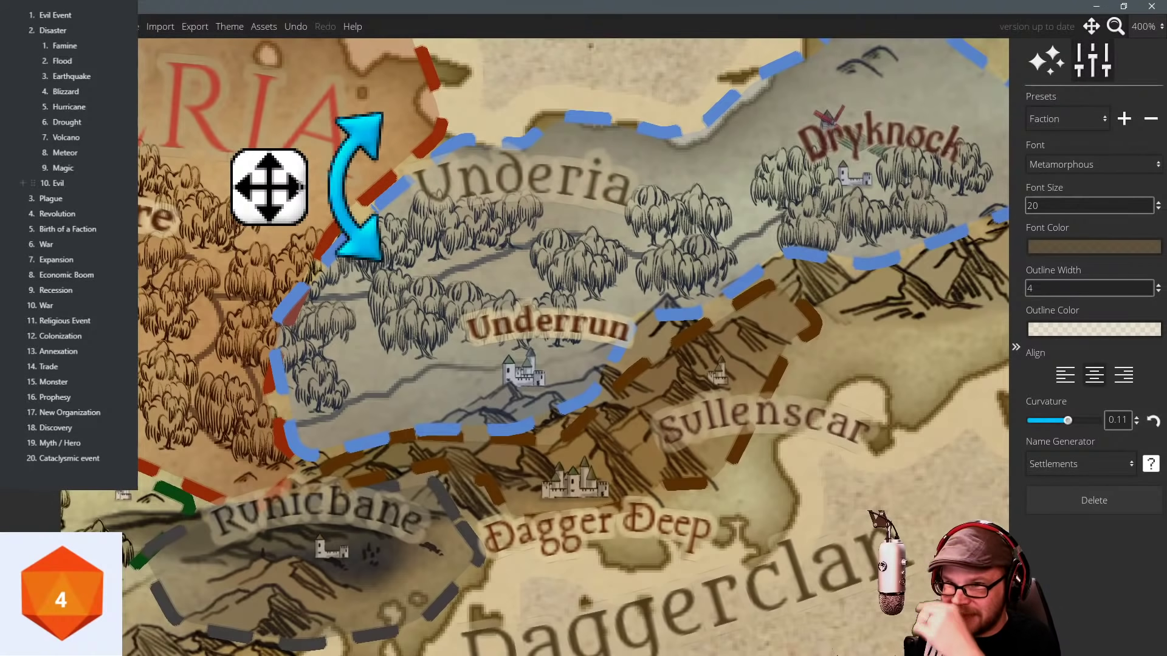
Tilt the Underia label upward toward the northeast, shift it east above Underrun, and set its font color to blue 1a2f67.
left_click_drag(340, 207, 359, 234)
left_click_drag(277, 249, 371, 247)
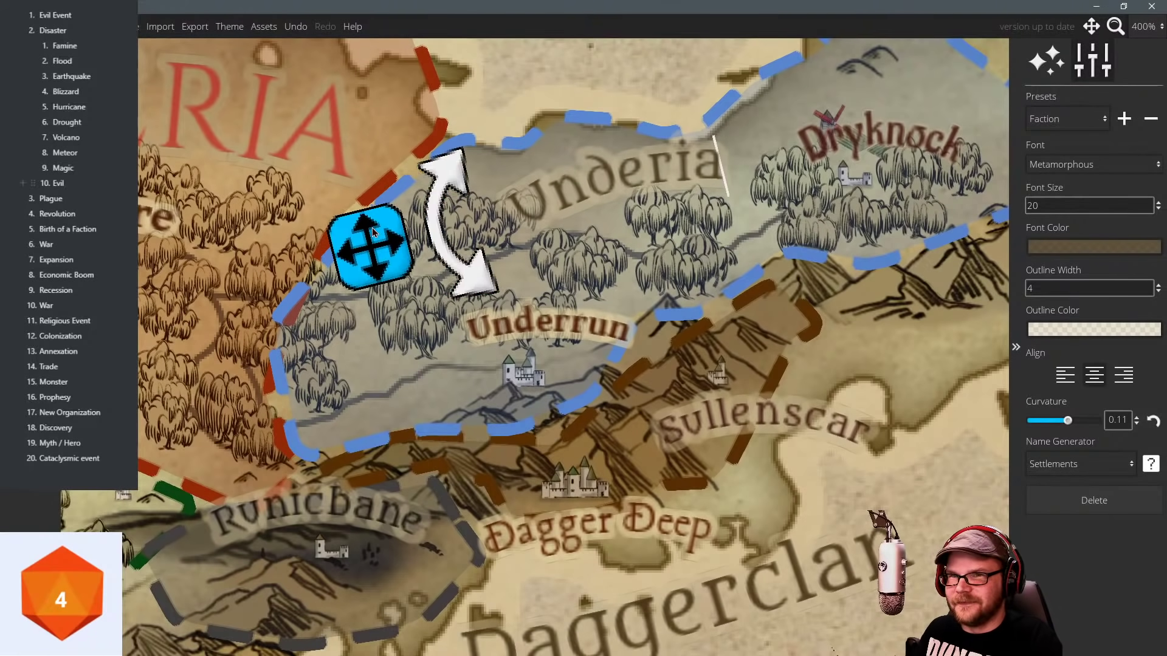
left_click(1033, 246)
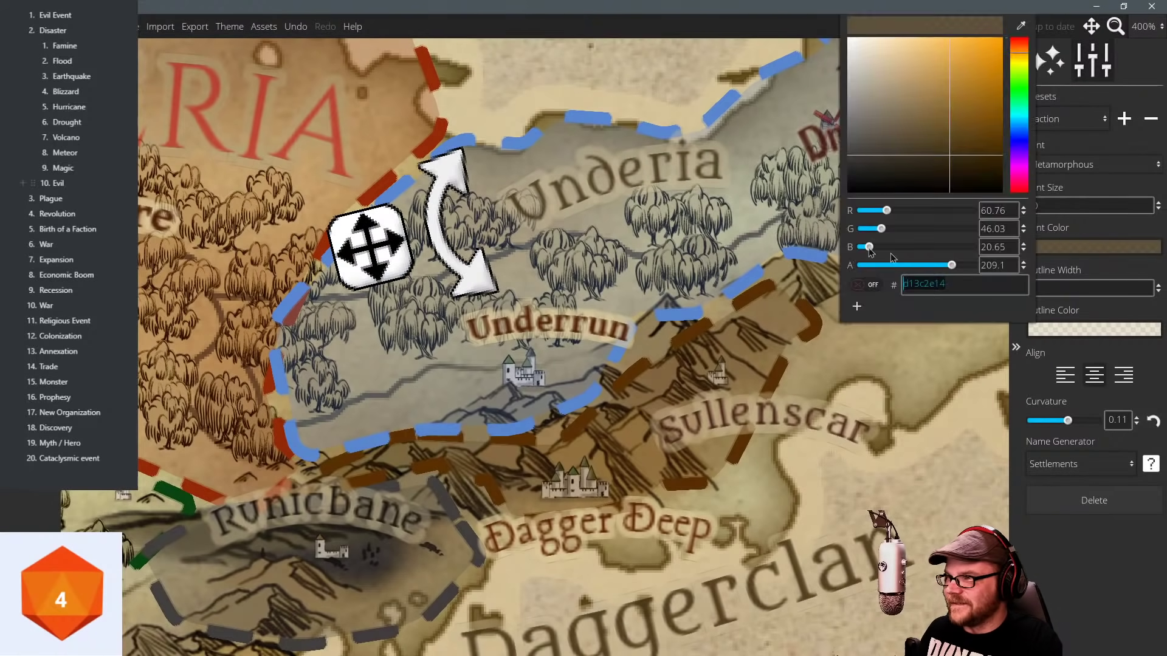
left_click(1020, 135)
mouse_move(973, 115)
left_mouse_down()
mouse_move(958, 112)
mouse_move(943, 132)
mouse_move(963, 130)
left_mouse_up()
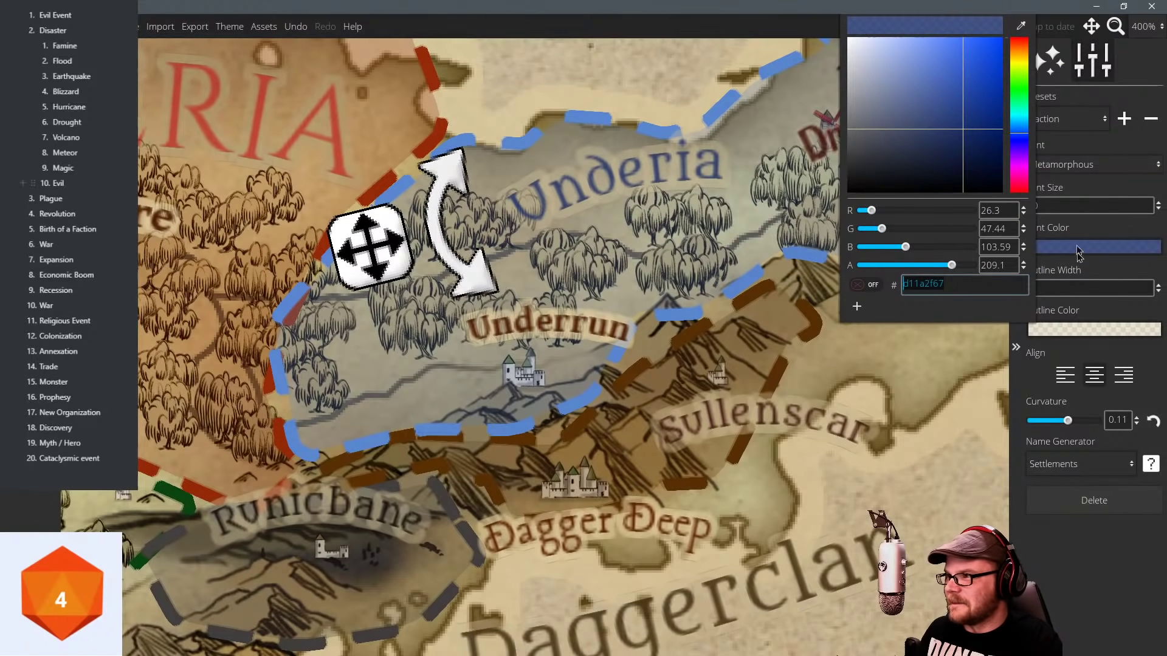
Set the Underia label's font size to 35 and shift it slightly southwest, away from the Dryknock label.
left_click(1073, 209)
double_click(1064, 204)
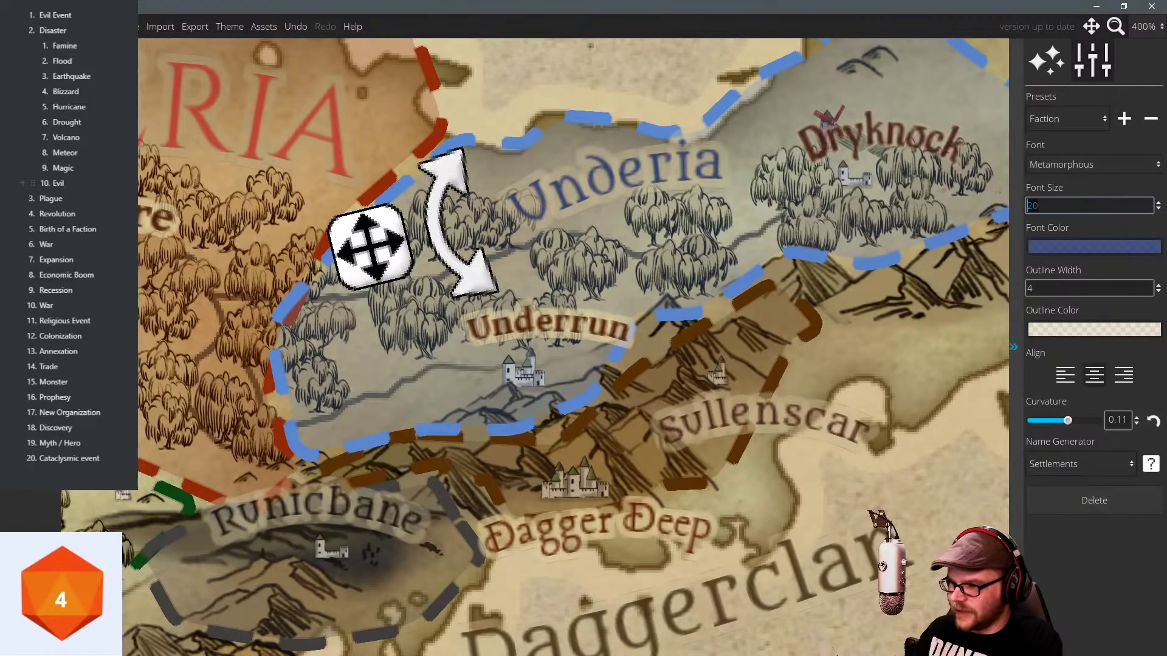
left_click(605, 186)
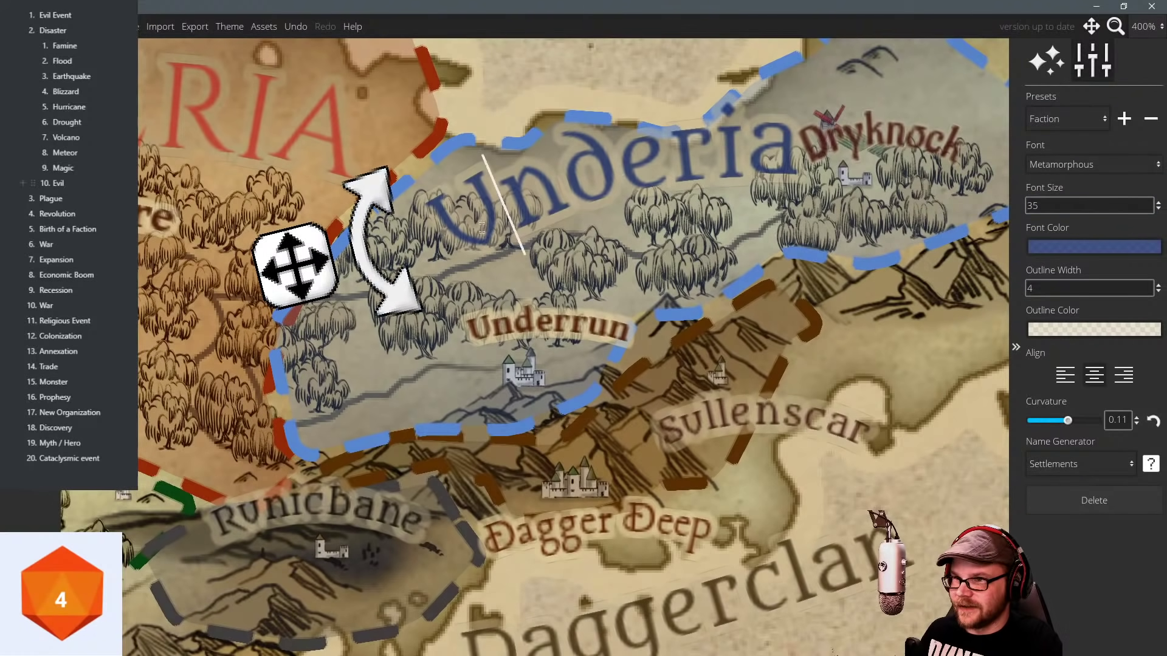
left_click_drag(307, 281, 280, 295)
Change the font colors of the Underrun and Dryknock labels to dark blue, 090951 for Underrun and 0e0e3a for Dryknock.
left_click(544, 324)
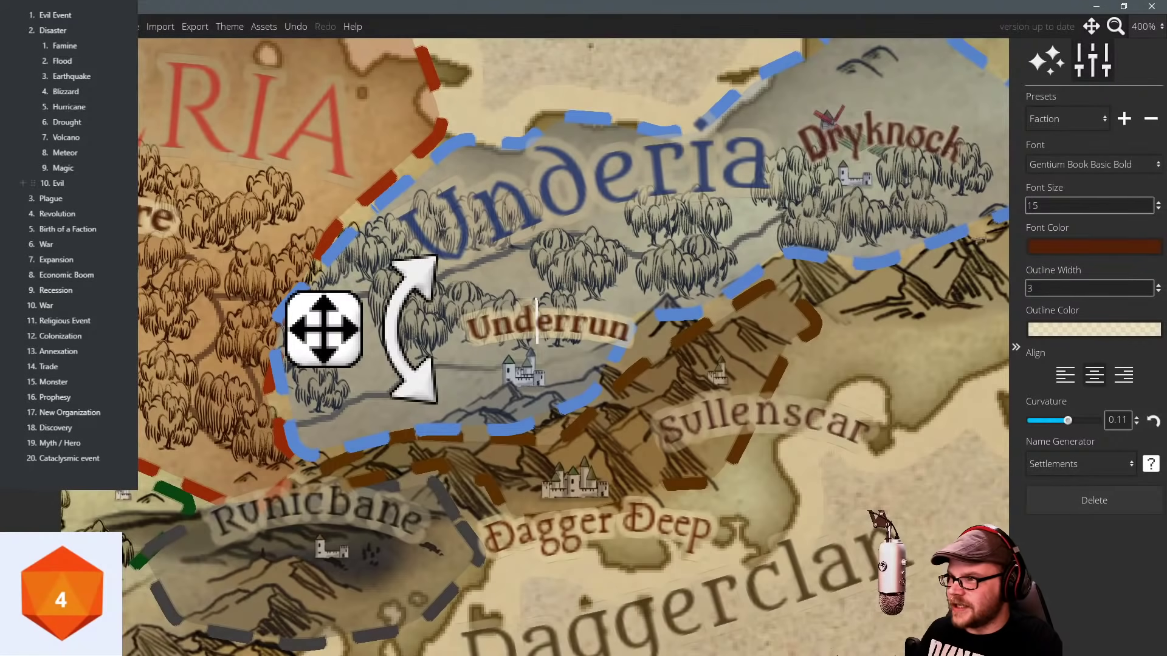
left_click(1094, 246)
left_click(1020, 144)
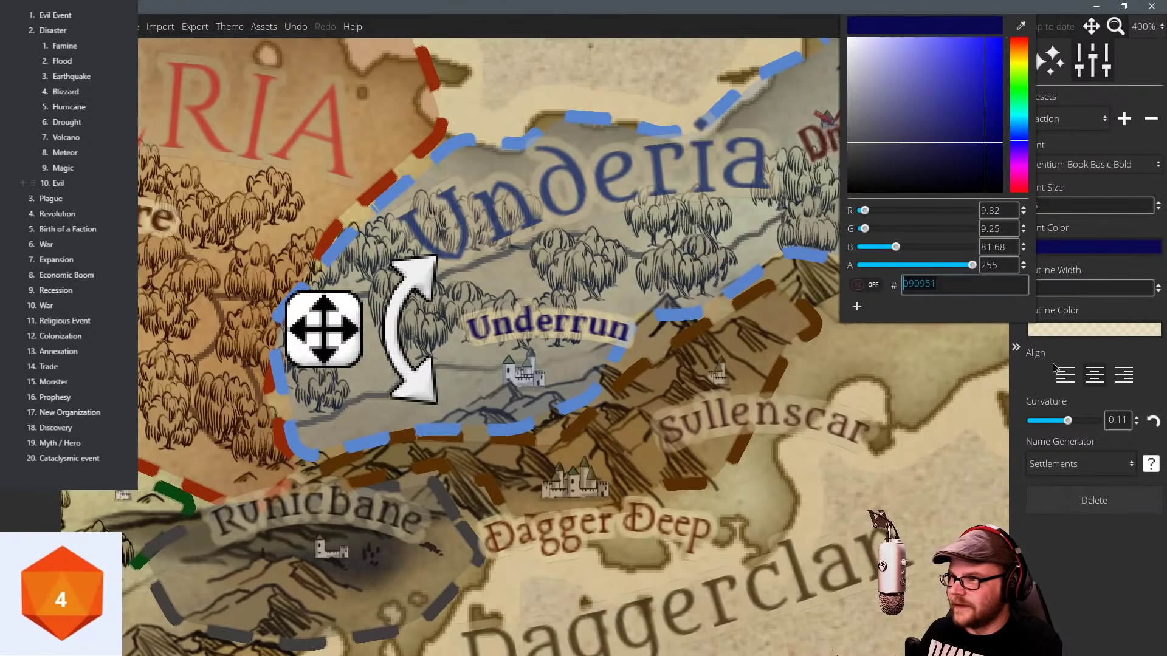
left_click(790, 206)
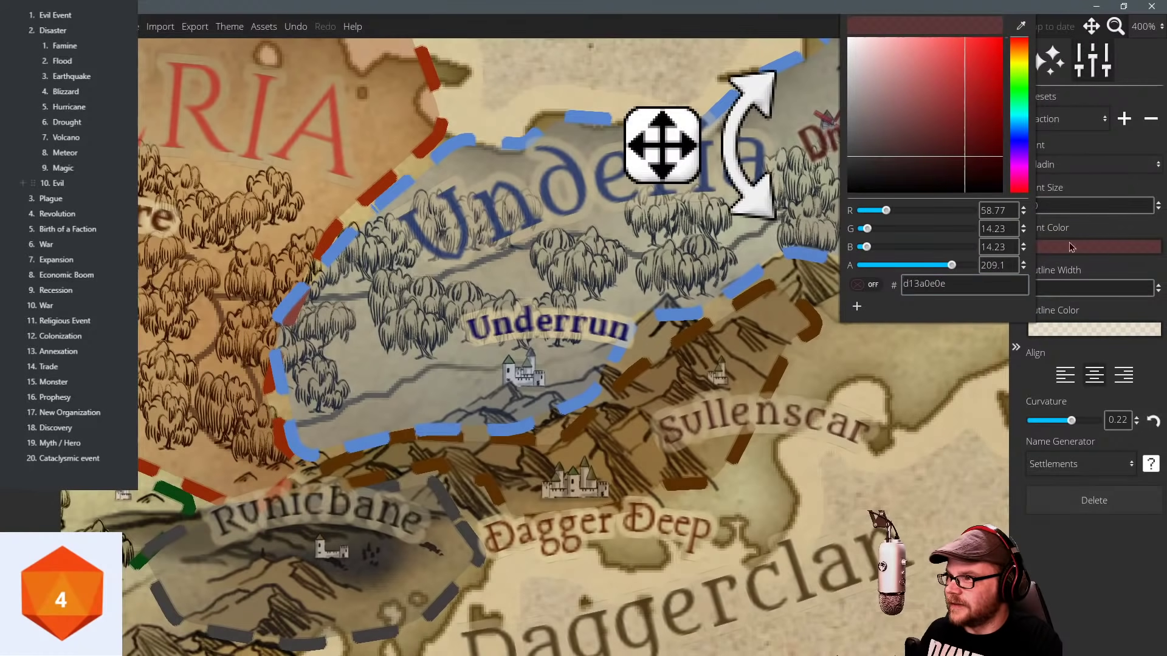
left_click(1019, 141)
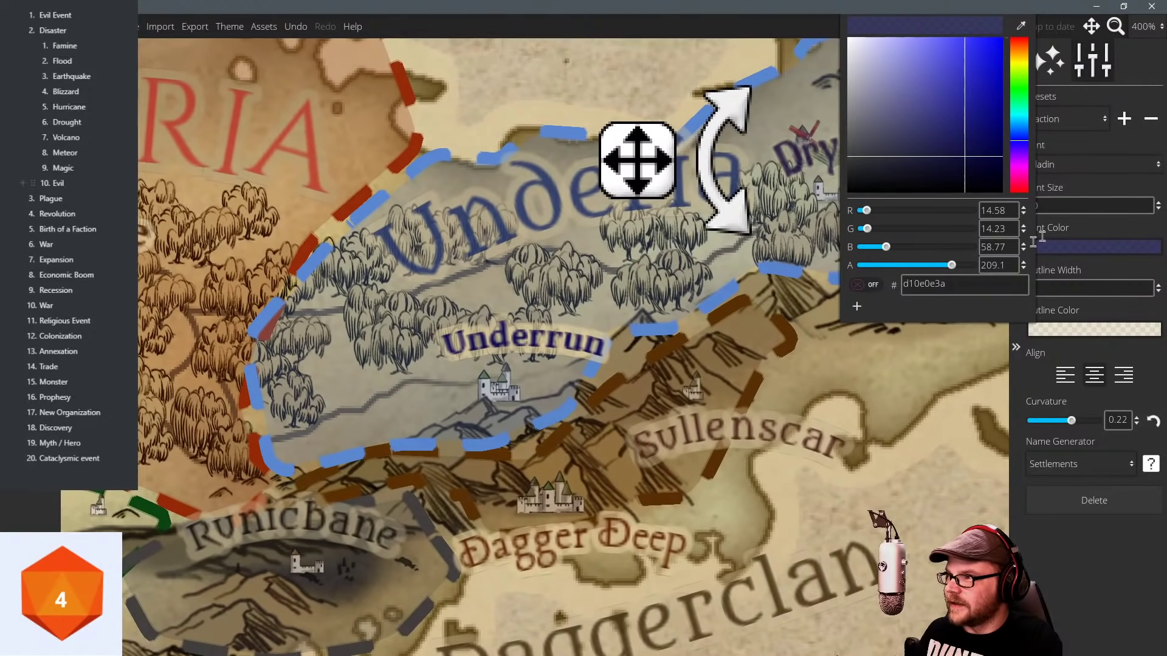
Try the Bilbo and IM FELL English Italic fonts on the Dryknock label.
left_click(1072, 168)
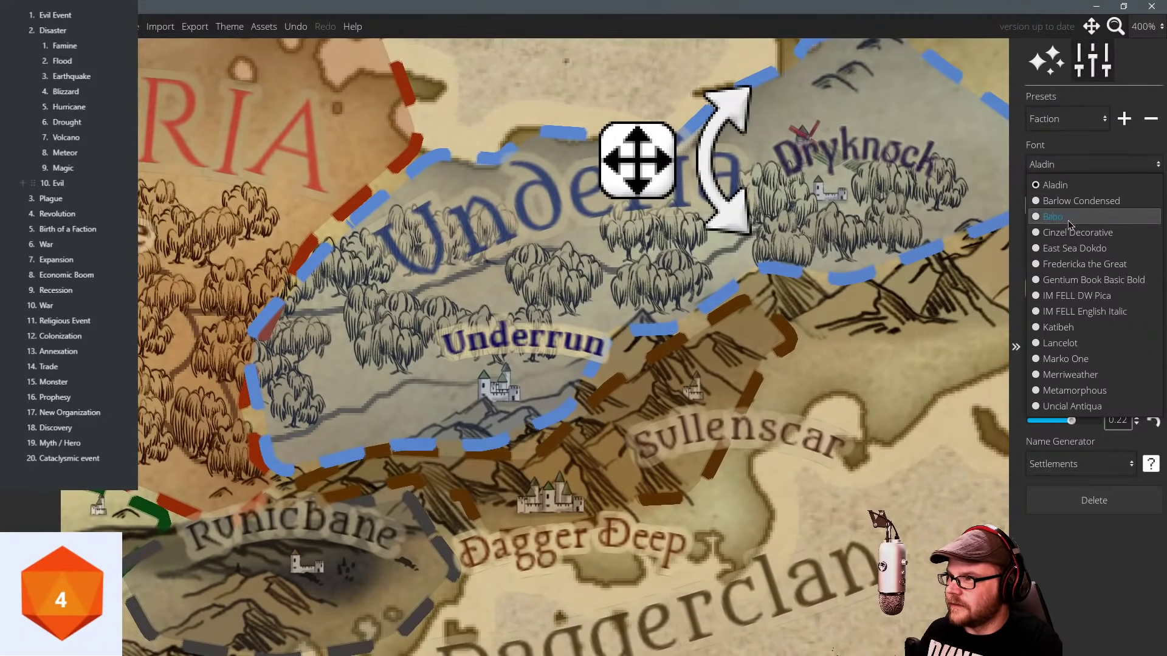
left_click(1071, 226)
left_click(1063, 167)
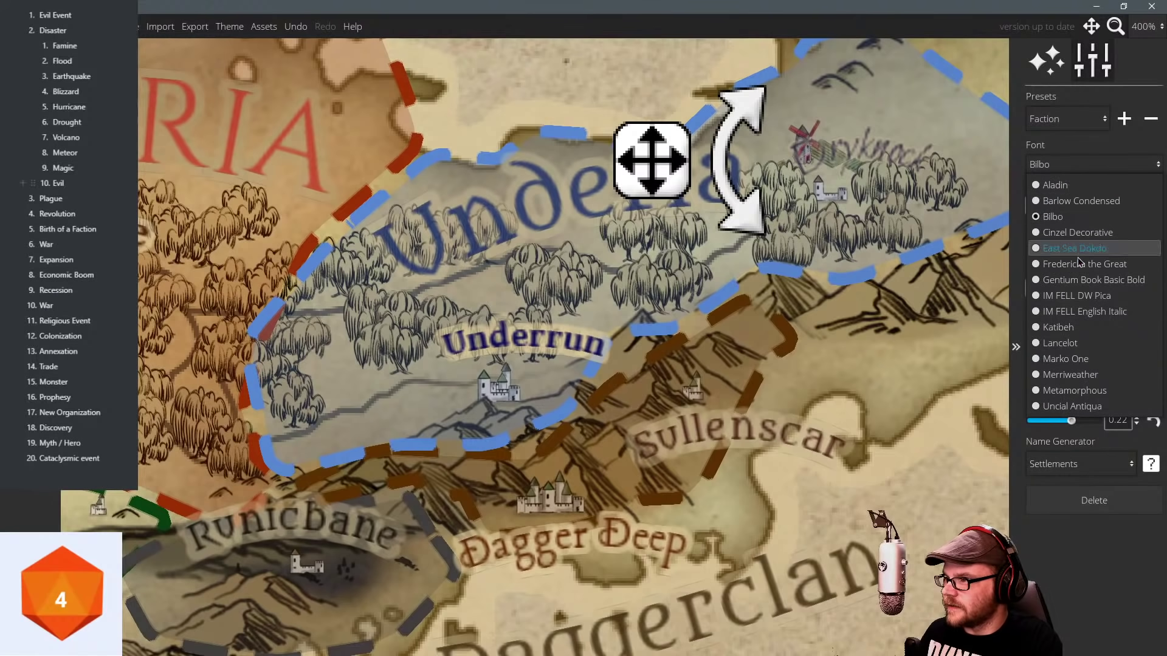
left_click(1088, 315)
Check the Underrun label's font and set the Dryknock label to the same Gentium Book Basic Bold.
left_click(583, 348)
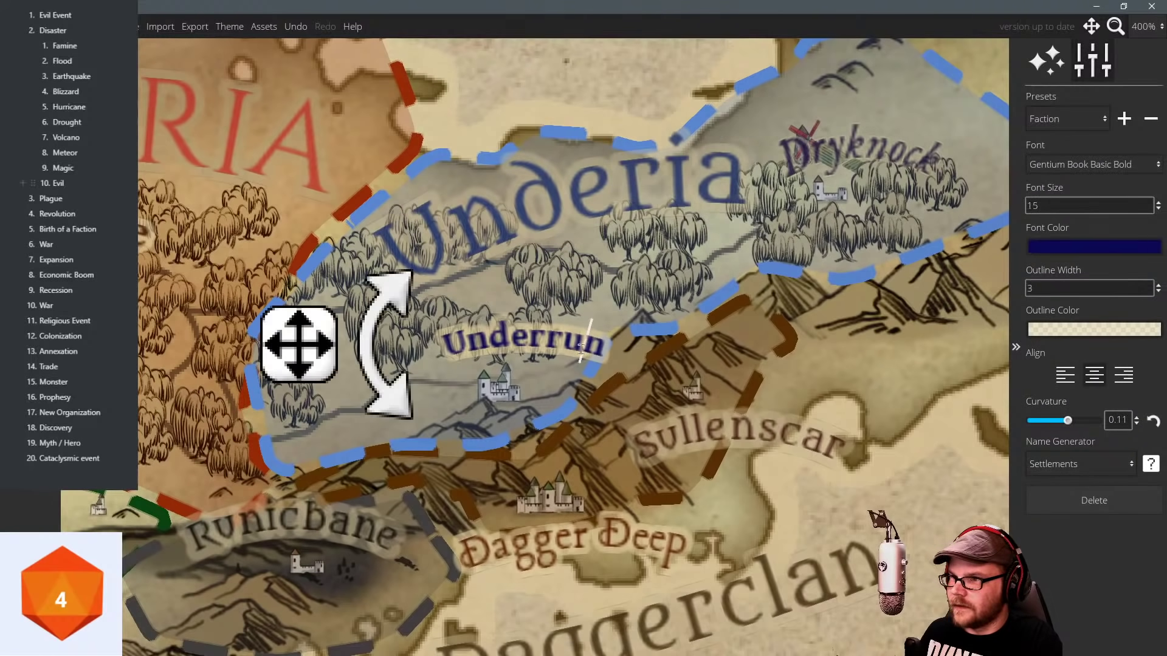
left_click(847, 157)
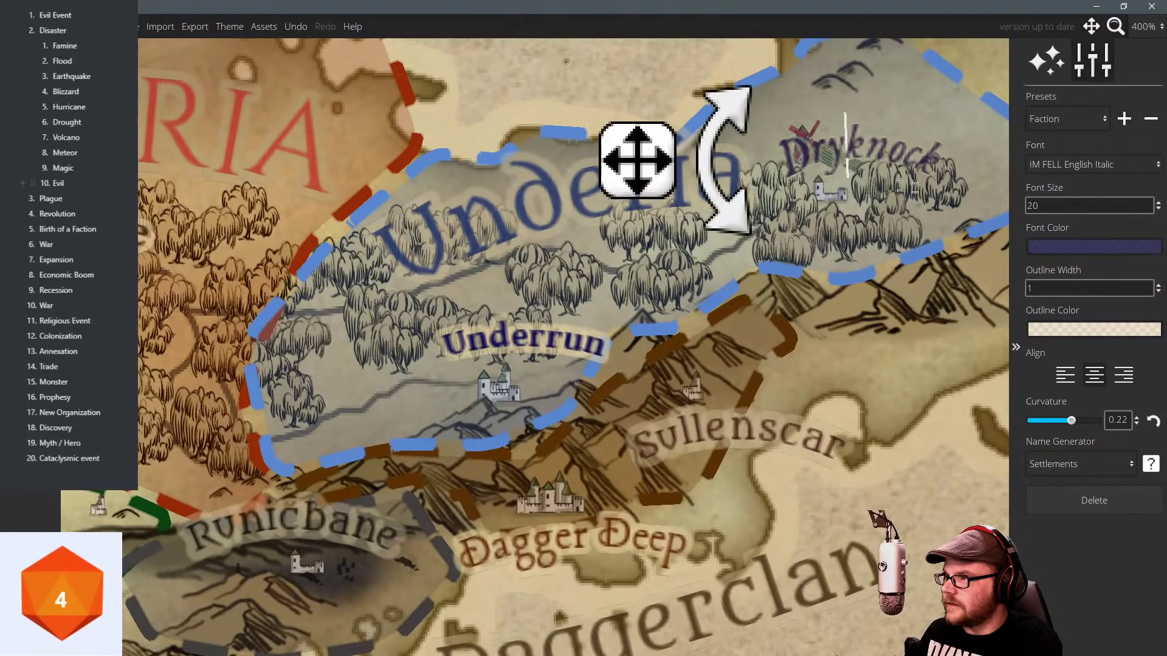
left_click(1073, 166)
left_click(1084, 281)
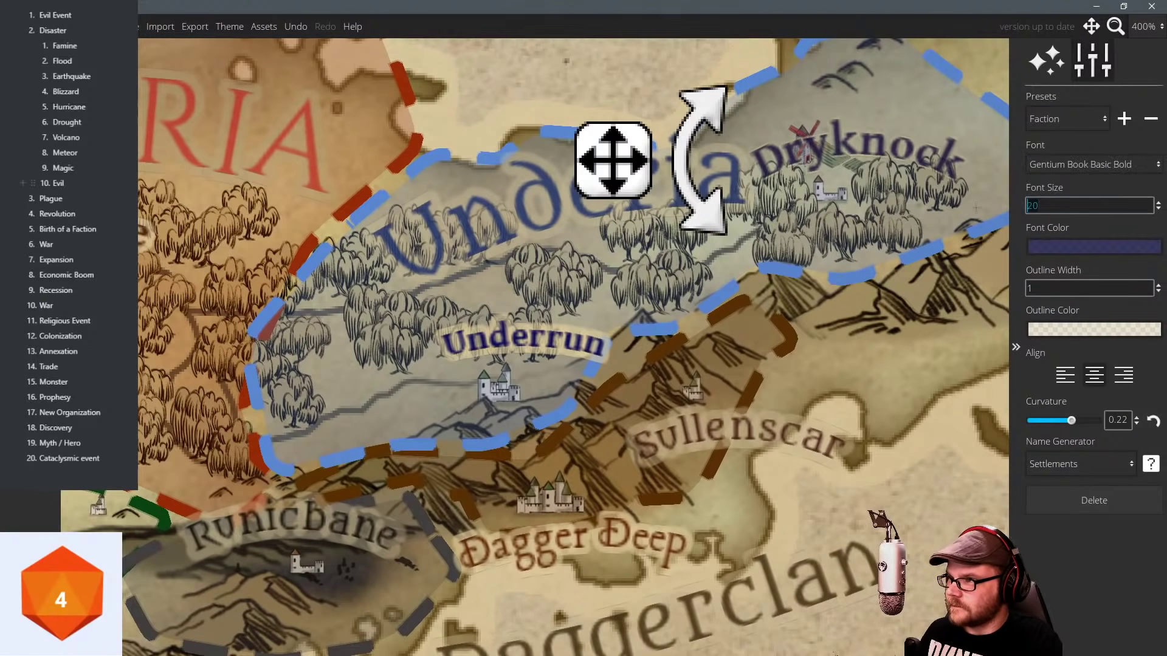
Set the Dryknock label's font size to 15.
double_click(1052, 206)
type("15")
key("Return")
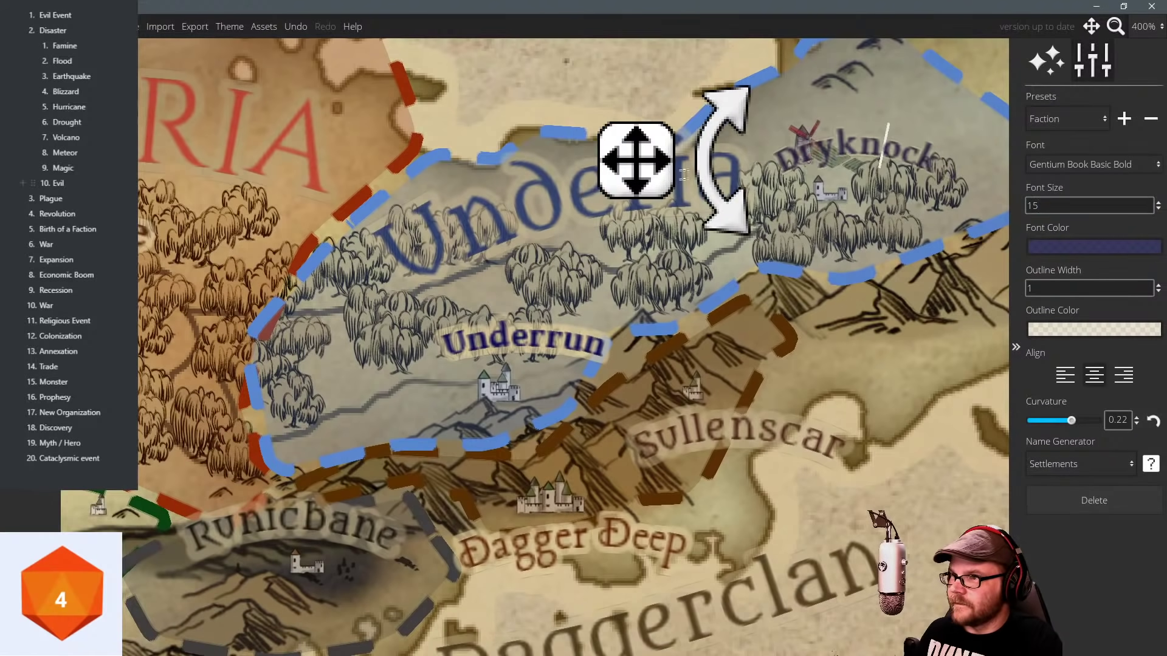
left_click(632, 184)
left_click(1013, 521)
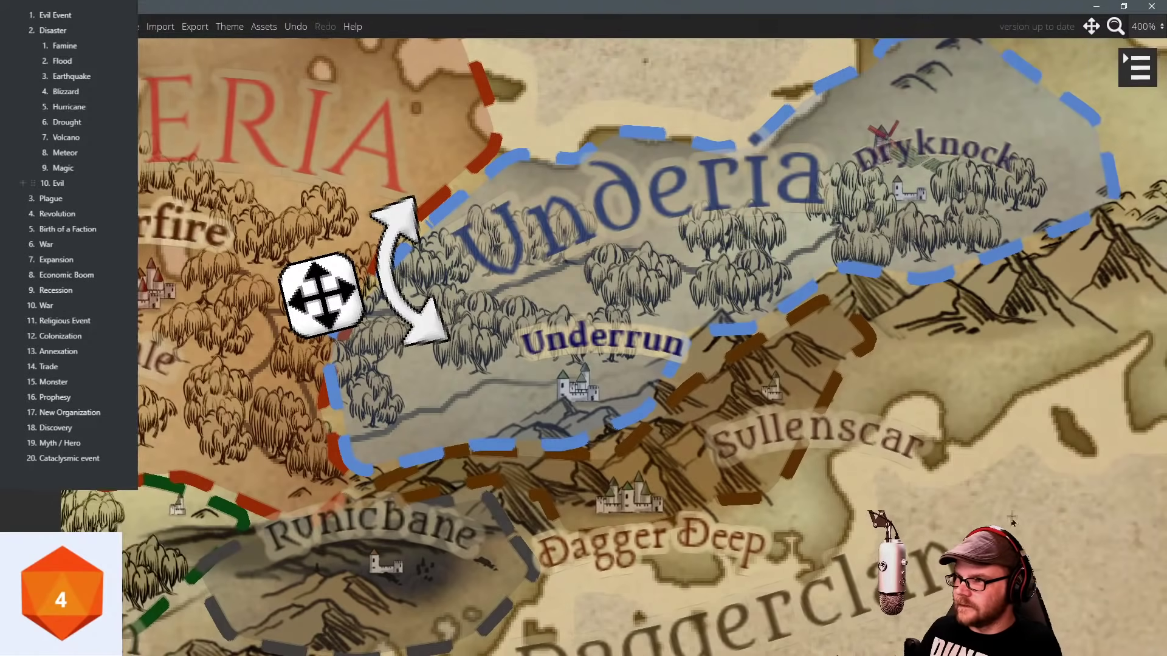
left_click(1121, 64)
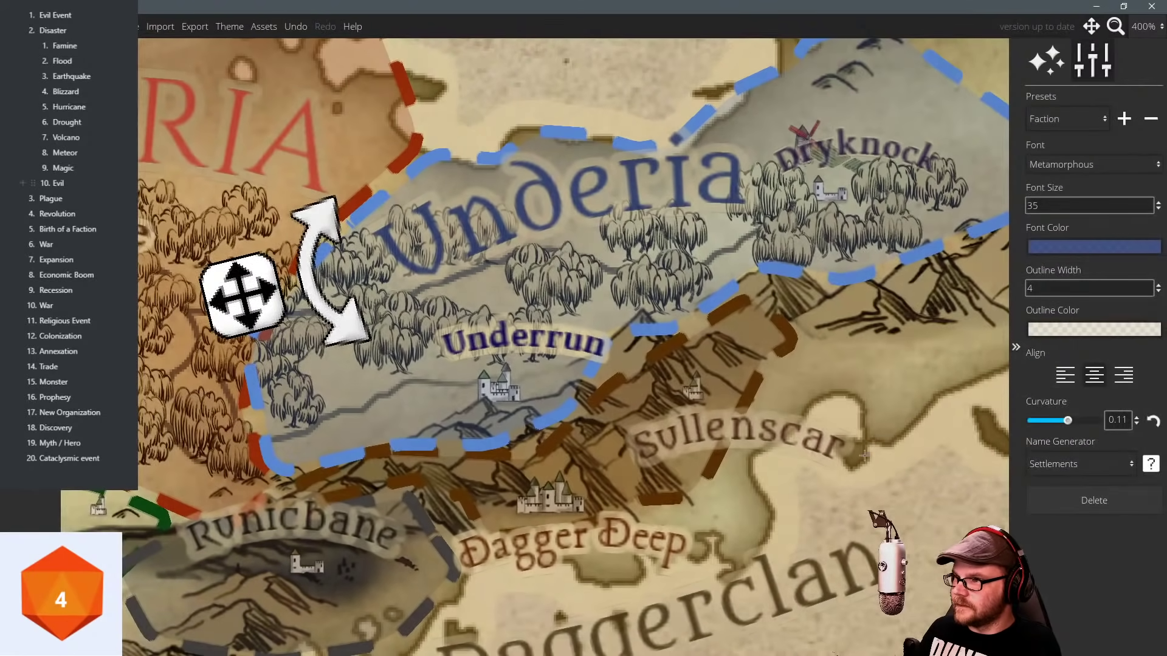
Roll the twenty-sided die for the next world event.
scroll(730, 425, "down", 6)
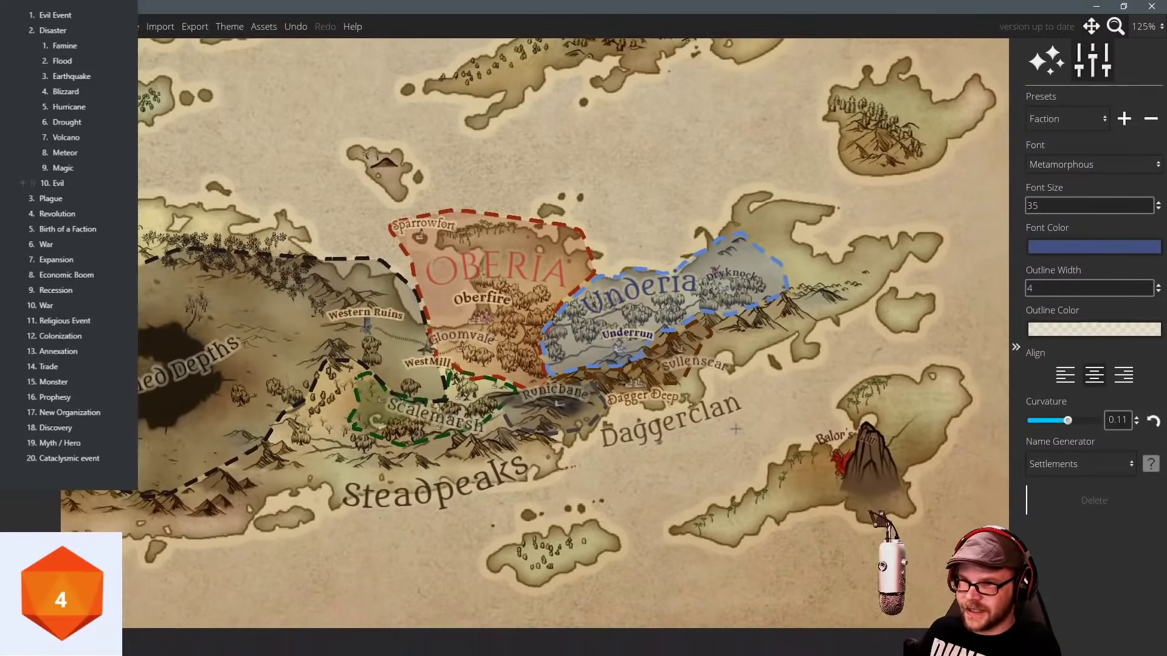
left_click_drag(735, 430, 752, 468)
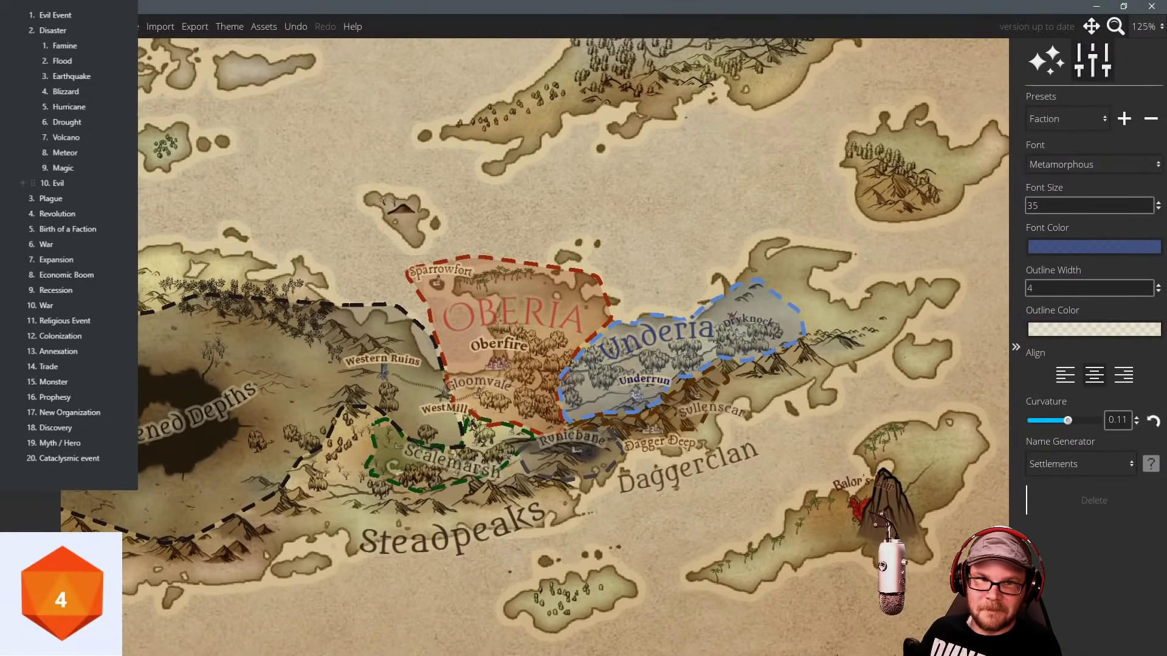
left_click_drag(444, 483, 441, 486)
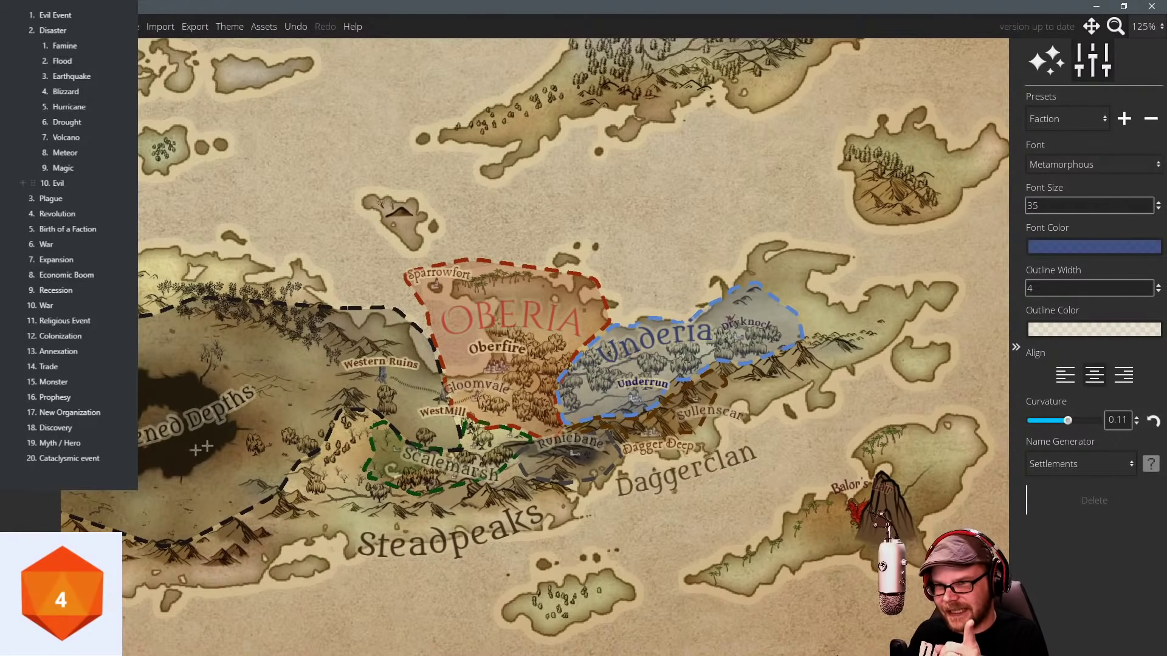
key("alt+Tab")
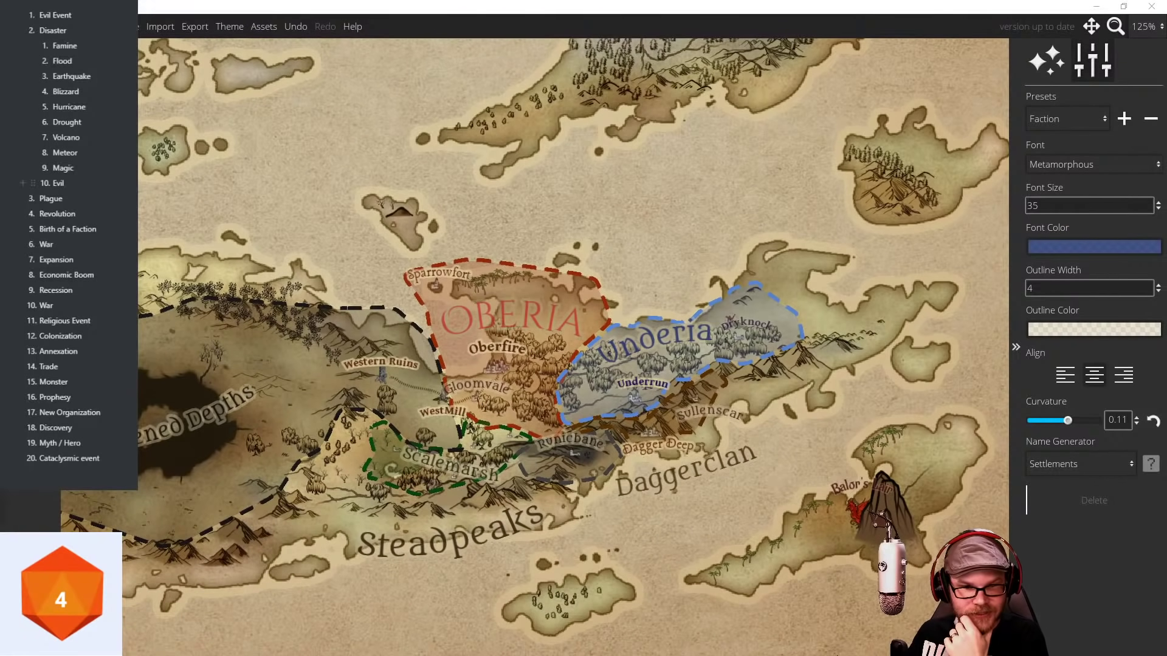
left_click(470, 283)
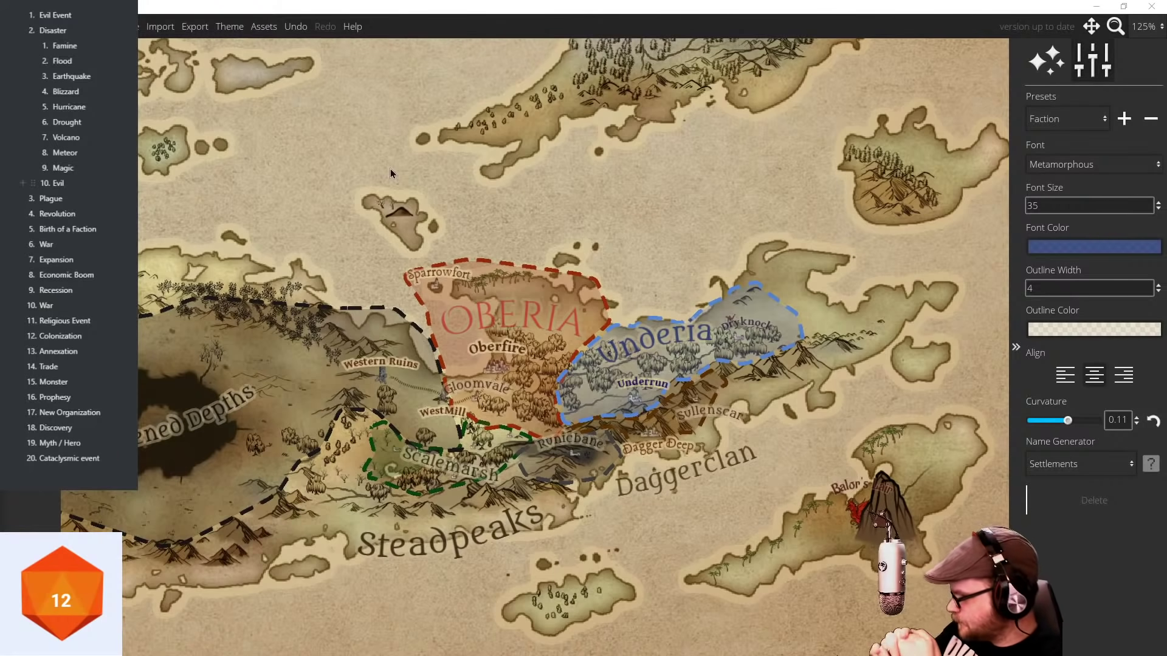
Examine the islands and coasts north of Oberia and Underia for a suitable colonization site.
left_click_drag(618, 165, 605, 205)
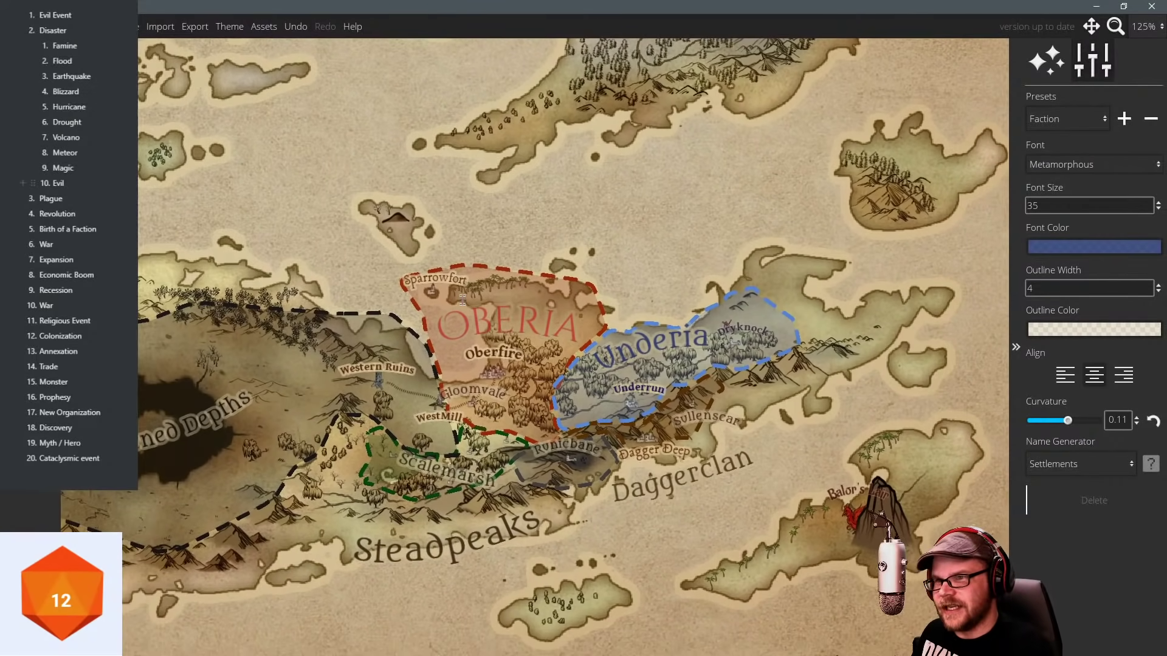
left_click_drag(539, 222, 467, 227)
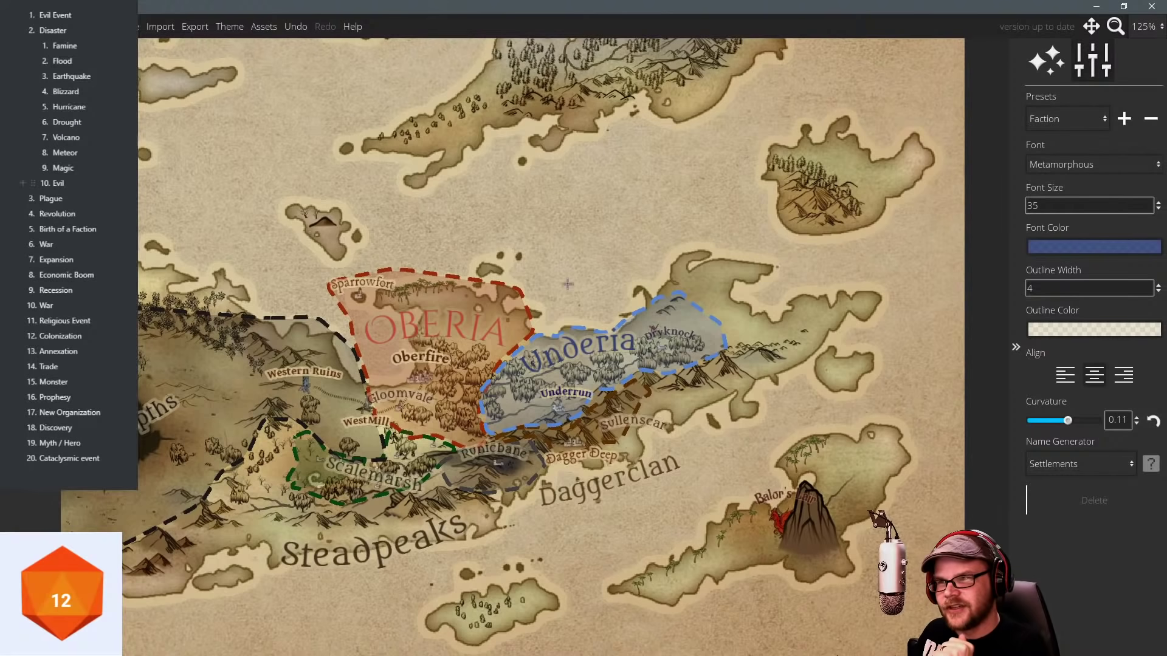
left_click_drag(675, 202, 615, 244)
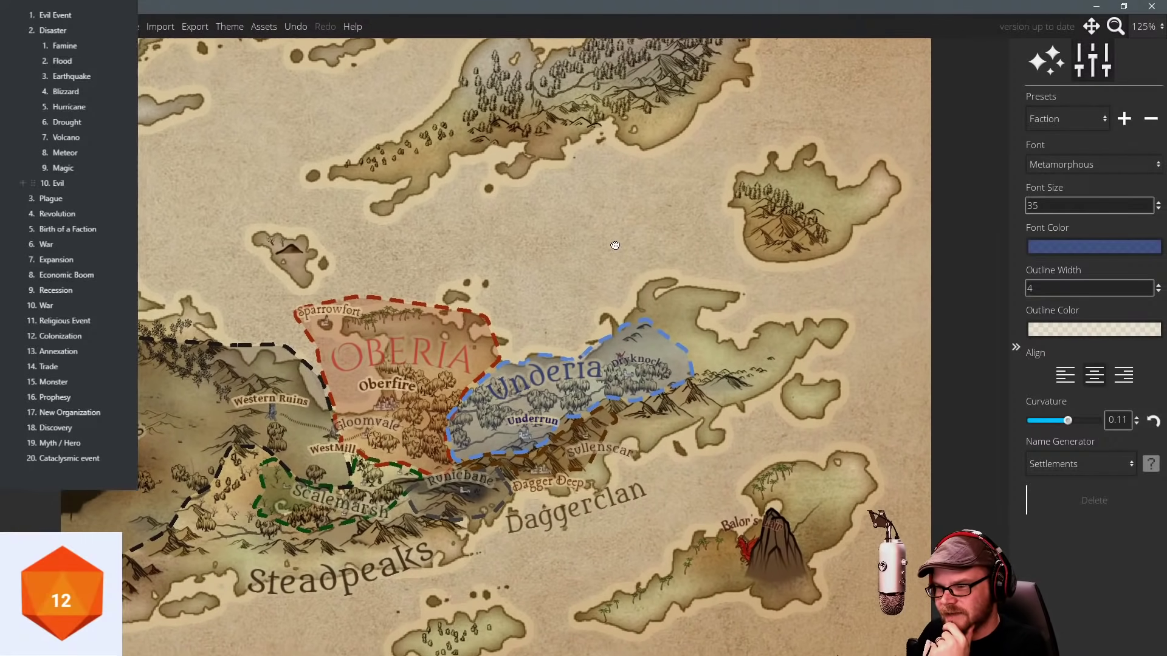
left_click_drag(562, 212, 640, 330)
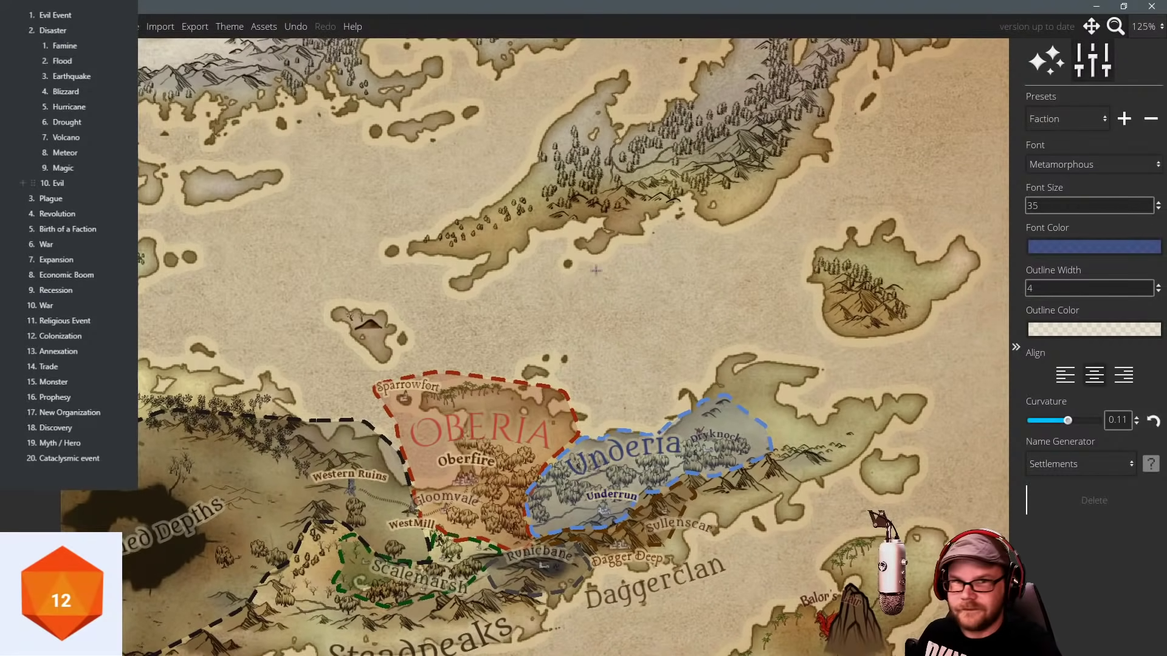
left_click_drag(595, 270, 604, 299)
left_click_drag(666, 407, 610, 343)
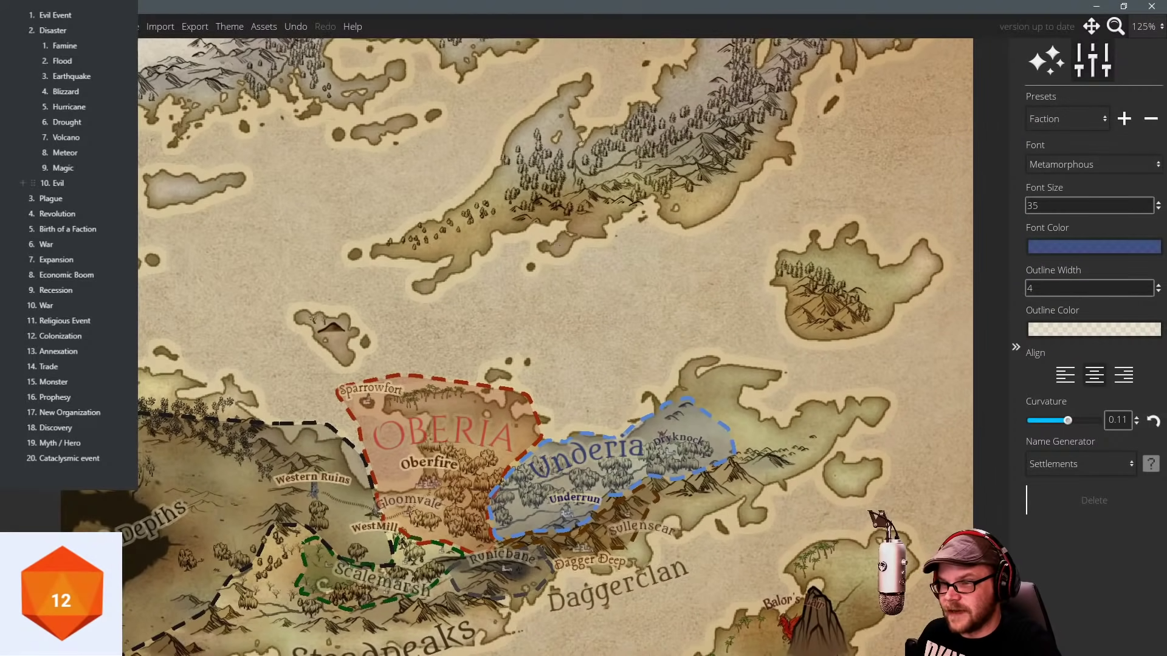
scroll(543, 311, "up", 2)
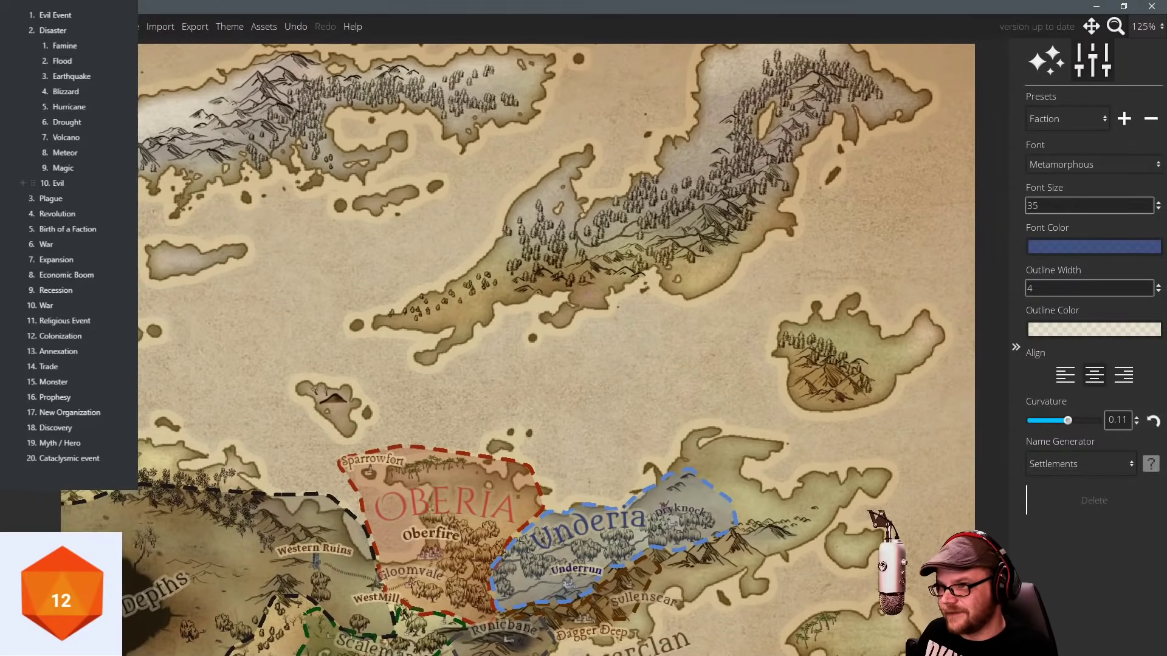
scroll(538, 276, "up", 1)
left_click(461, 310)
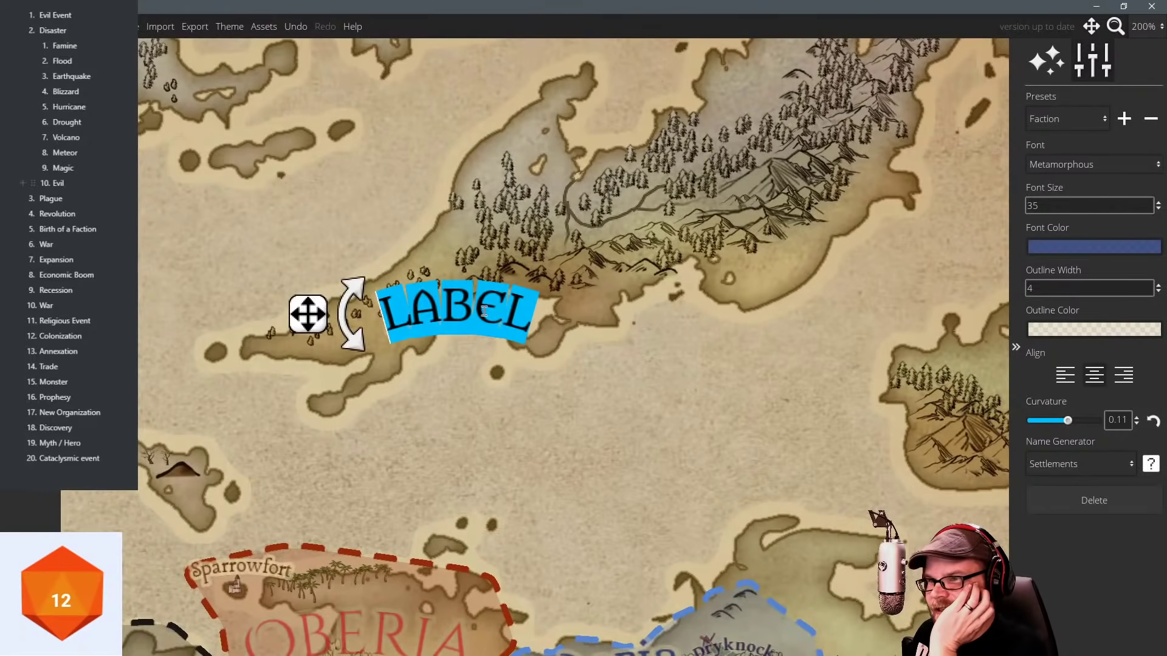
left_click_drag(303, 322, 404, 320)
left_click(1058, 500)
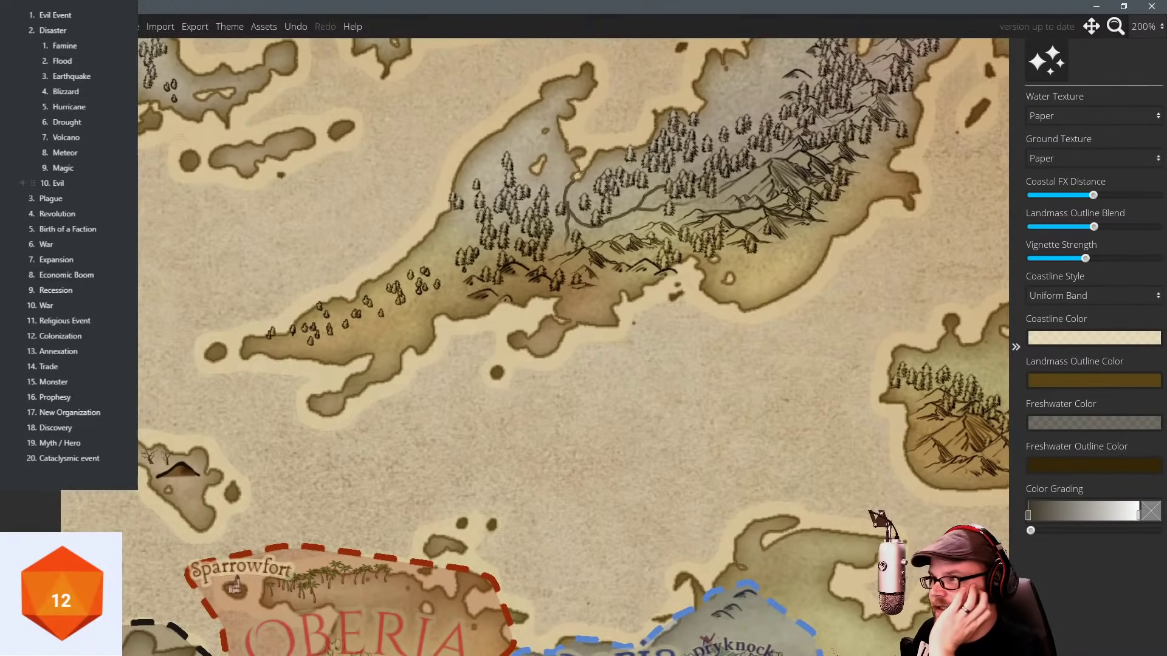
Draw a blue dashed territory along the southern coast of the large landmass north of Underia.
left_click(23, 263)
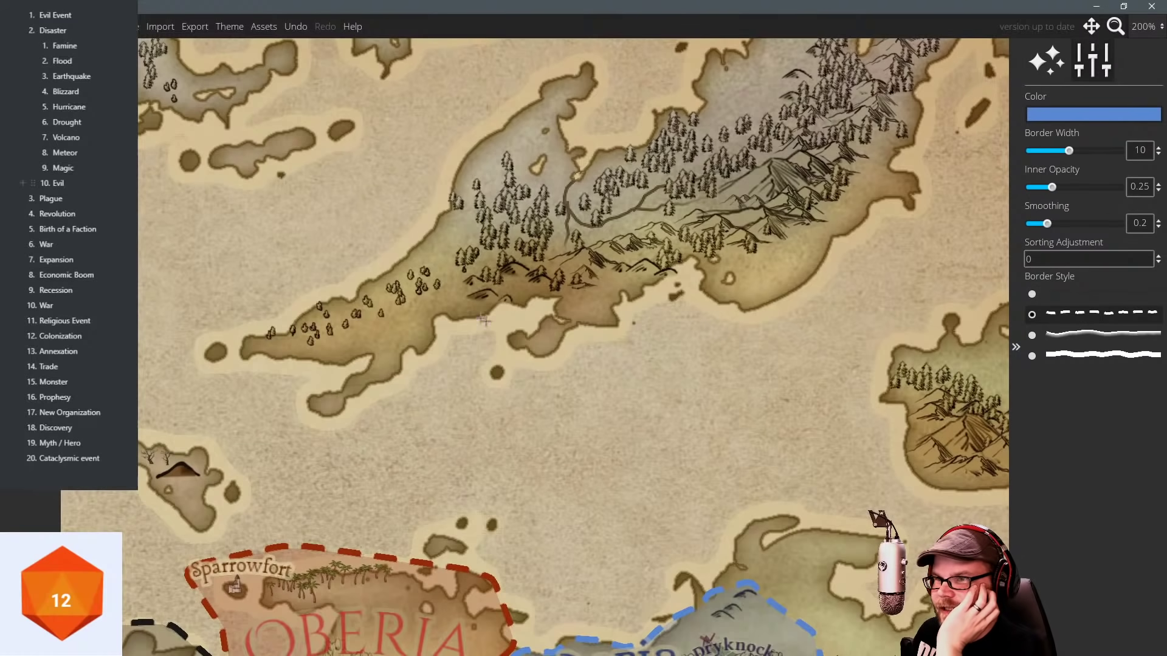
mouse_move(439, 315)
left_mouse_down()
mouse_move(557, 296)
mouse_move(519, 336)
mouse_move(524, 363)
mouse_move(578, 332)
mouse_move(619, 335)
mouse_move(629, 326)
mouse_move(622, 303)
mouse_move(694, 260)
mouse_move(720, 282)
mouse_move(720, 303)
mouse_move(771, 307)
mouse_move(836, 244)
mouse_move(803, 219)
mouse_move(694, 205)
mouse_move(632, 214)
mouse_move(616, 234)
mouse_move(628, 248)
mouse_move(684, 232)
mouse_move(530, 287)
mouse_move(462, 278)
mouse_move(438, 316)
left_mouse_up()
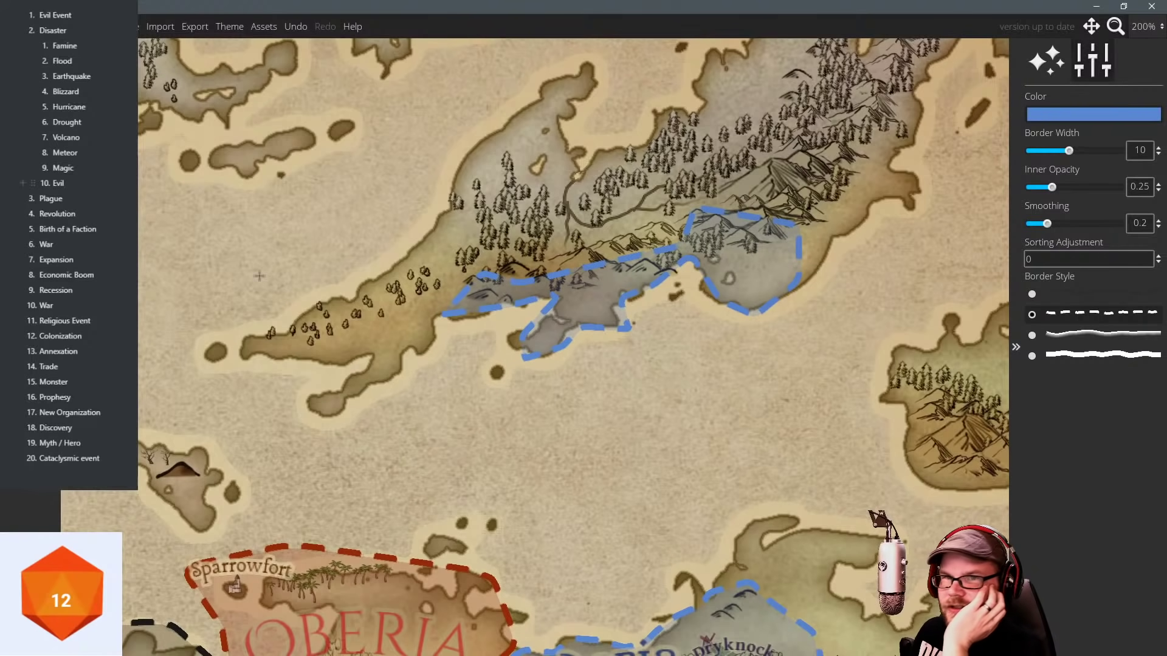
Place an Inked Castles symbol at scale 25 in the middle of the new northern blue territory.
left_click(30, 206)
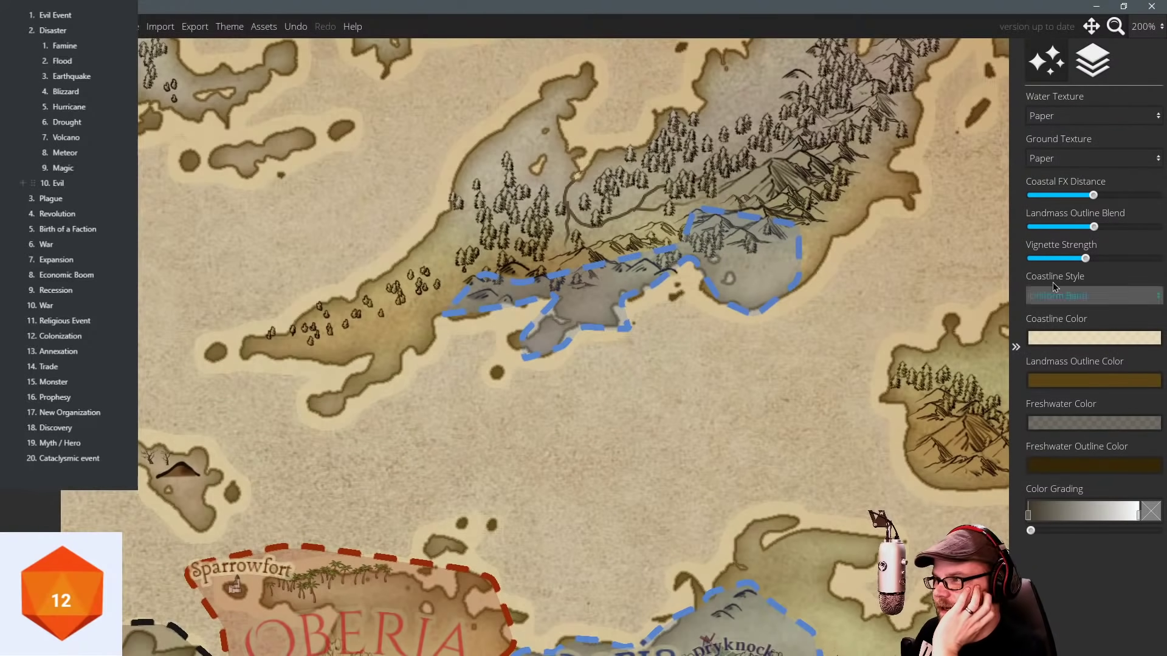
left_click(31, 274)
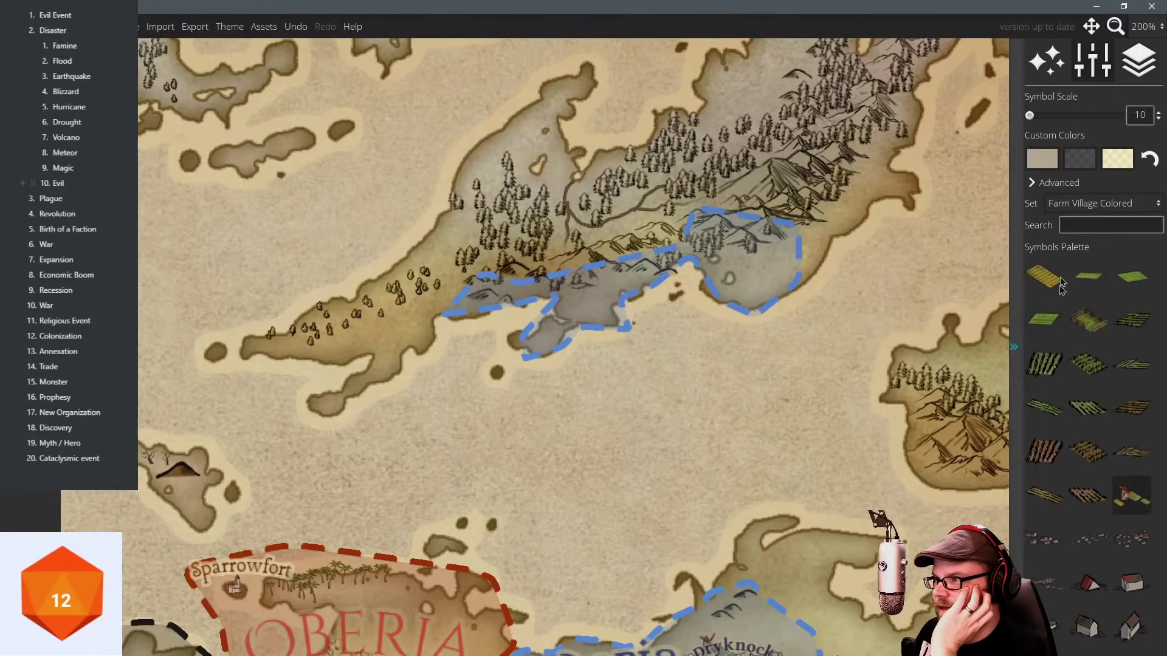
left_click(1108, 205)
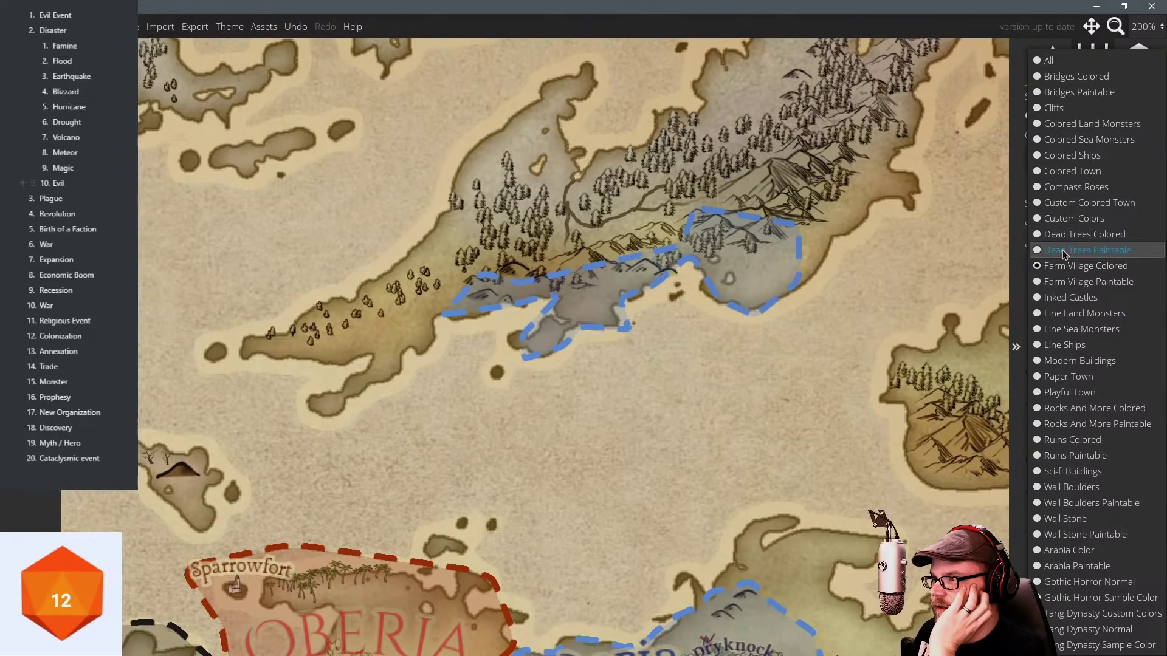
left_click(1082, 301)
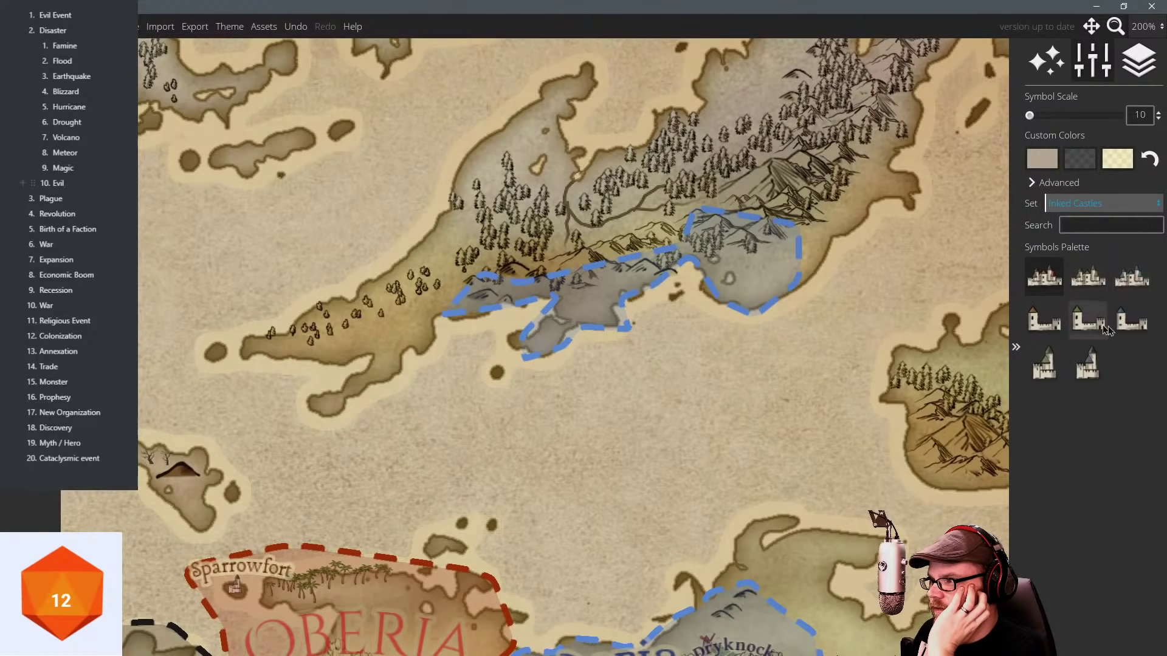
left_click(1087, 364)
scroll(576, 313, "up", 2)
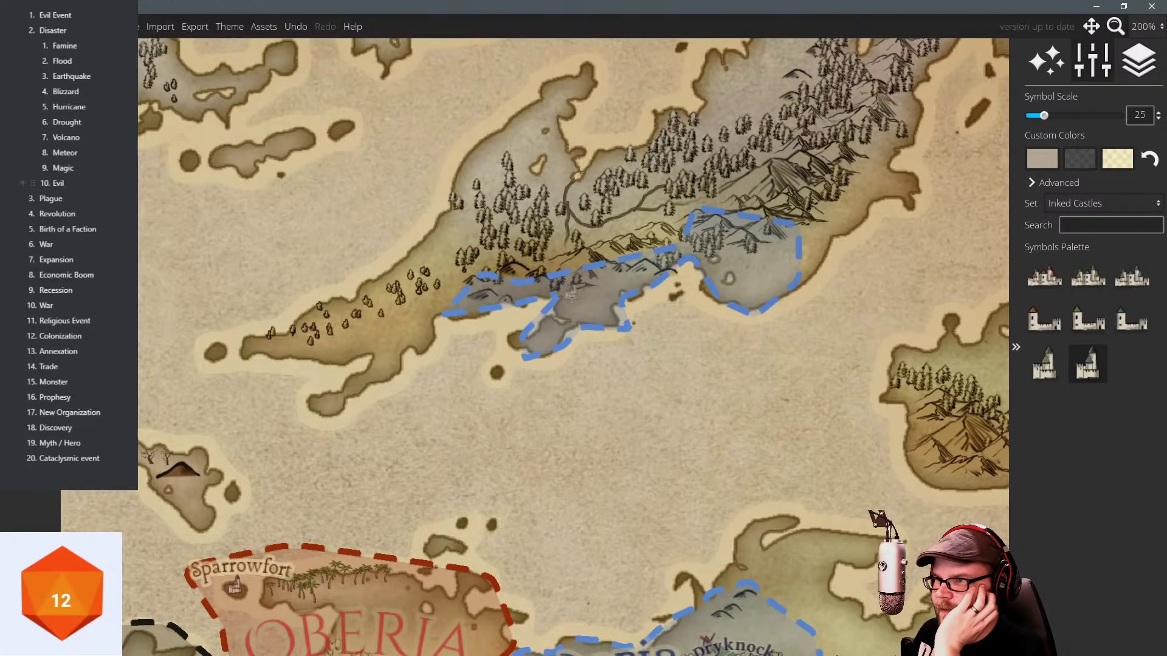
left_click(572, 296)
Place a smaller castle symbol at scale 20 near the western tip of the northern blue territory.
scroll(728, 320, "up", 4)
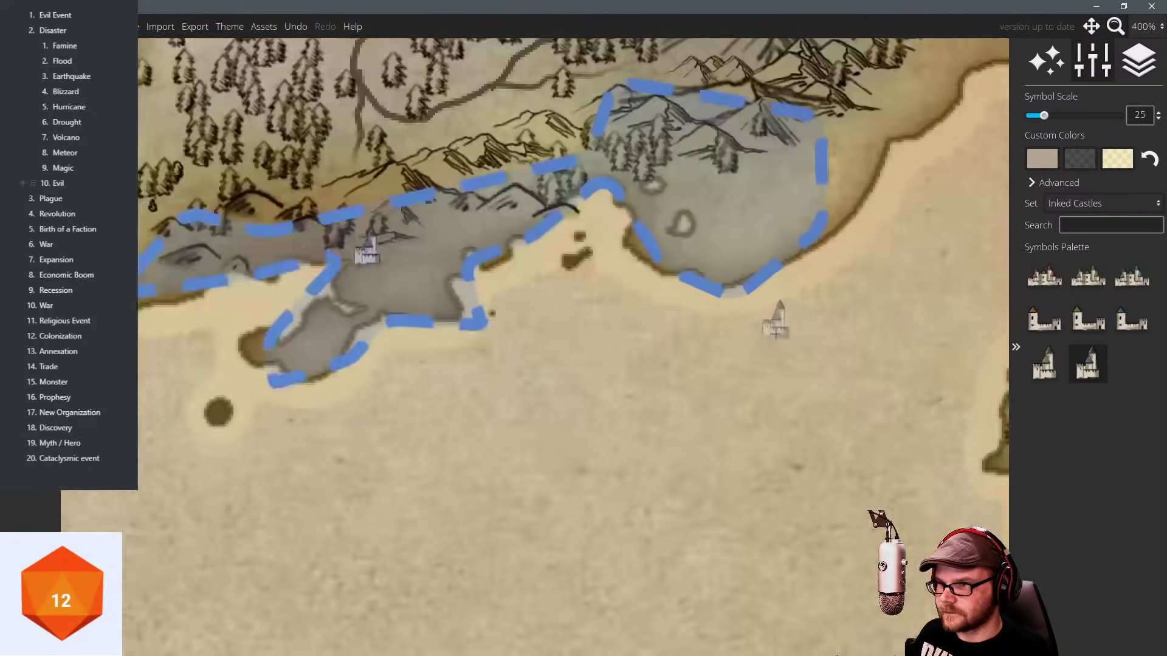
left_click_drag(728, 320, 783, 351)
scroll(783, 351, "down", 2)
left_click_drag(641, 327, 698, 336)
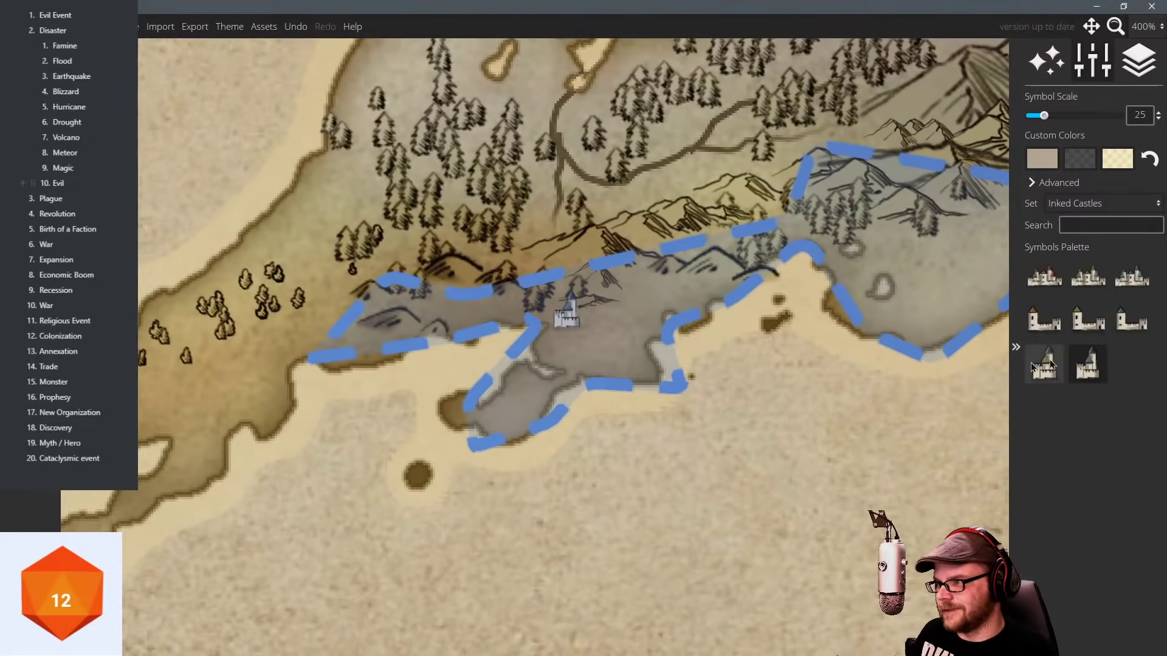
scroll(683, 345, "down", 1)
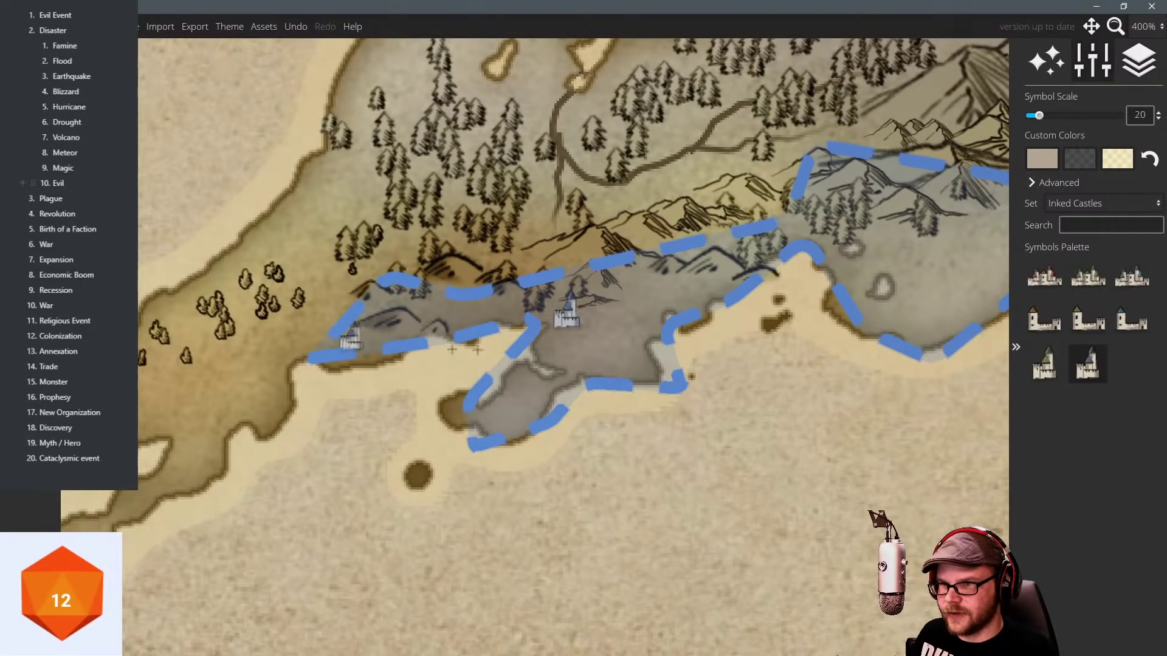
left_click(350, 337)
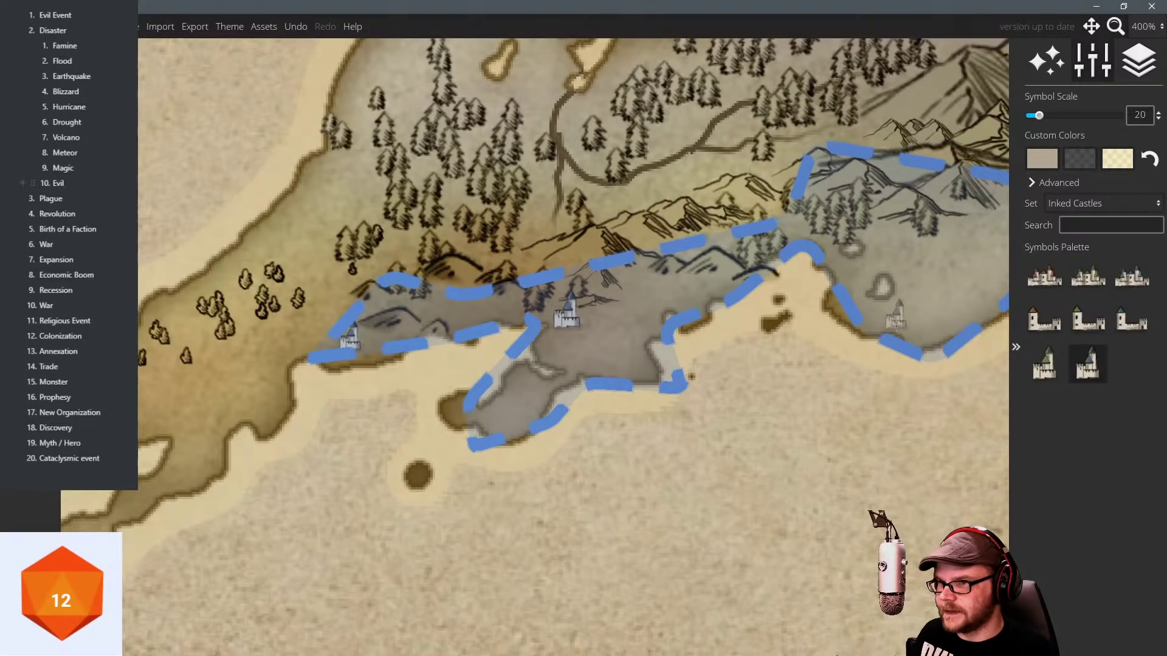
left_click_drag(884, 316, 740, 347)
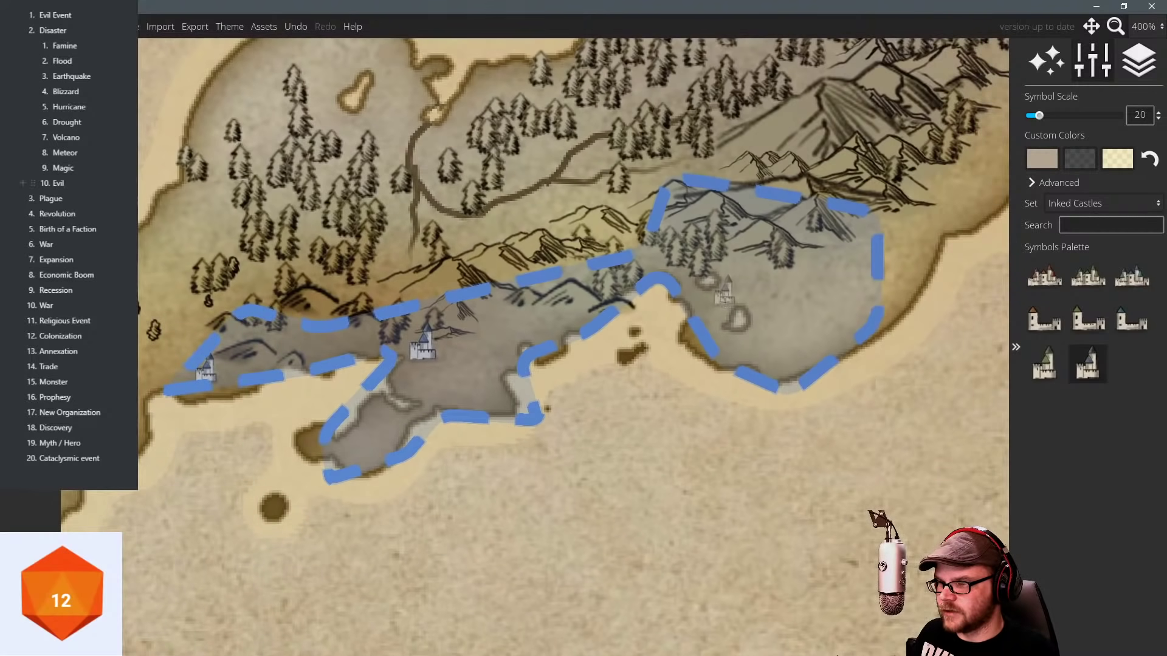
Place a castle symbol beside the small forest in the eastern part of the northern blue territory.
left_click(717, 291)
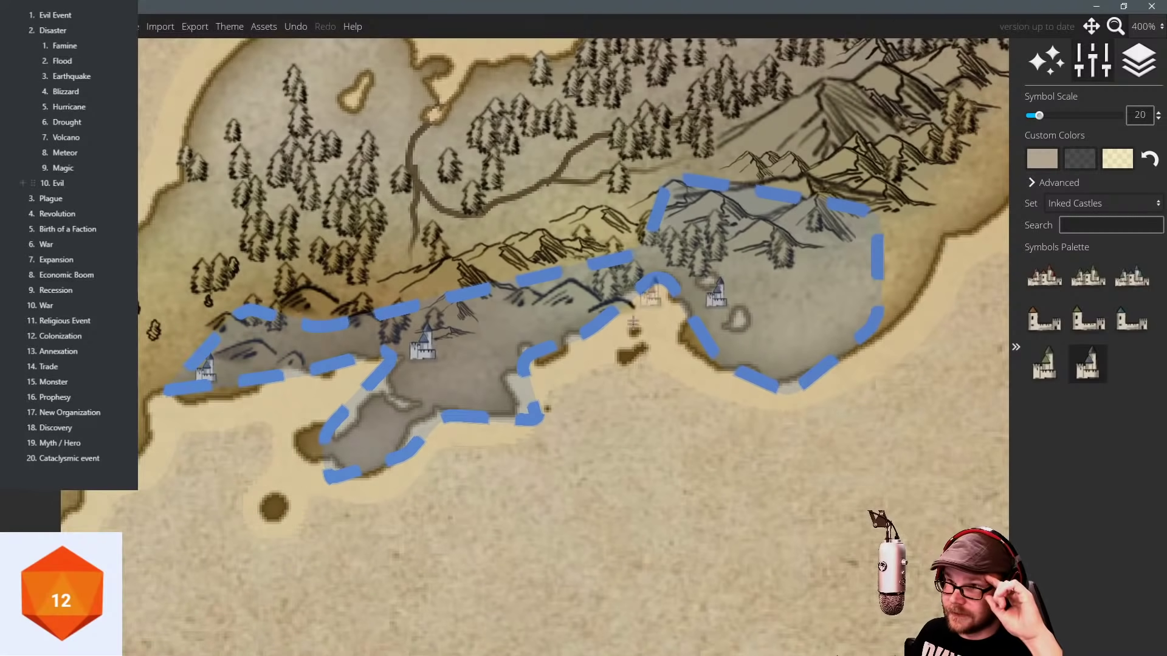
key("ctrl+z")
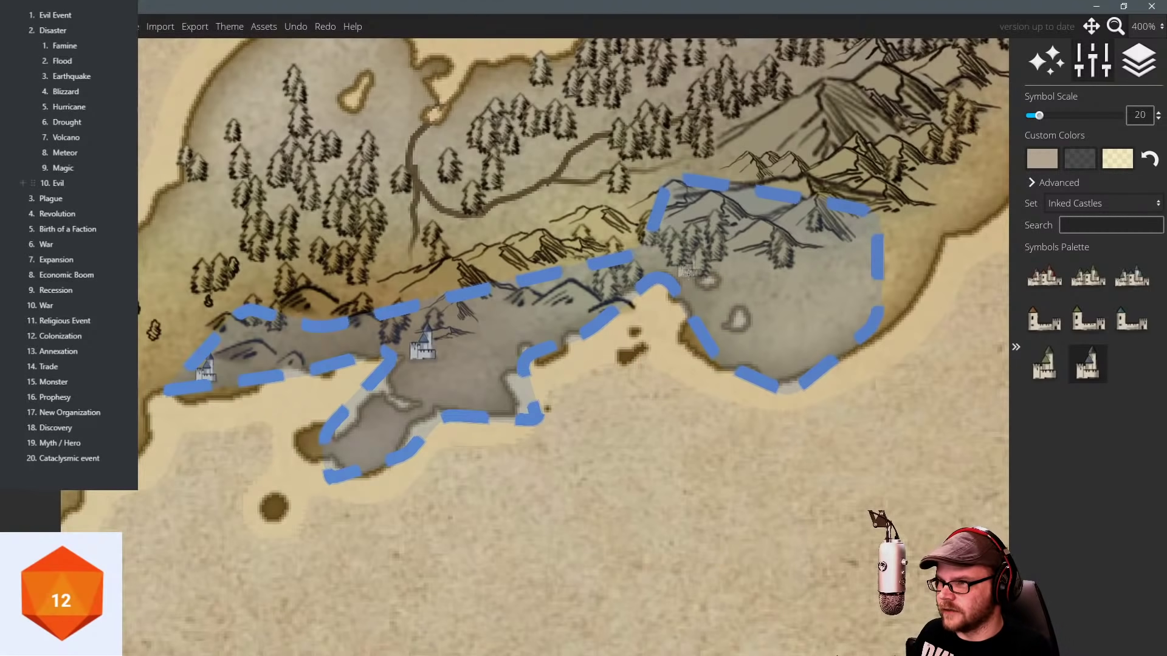
left_click(690, 263)
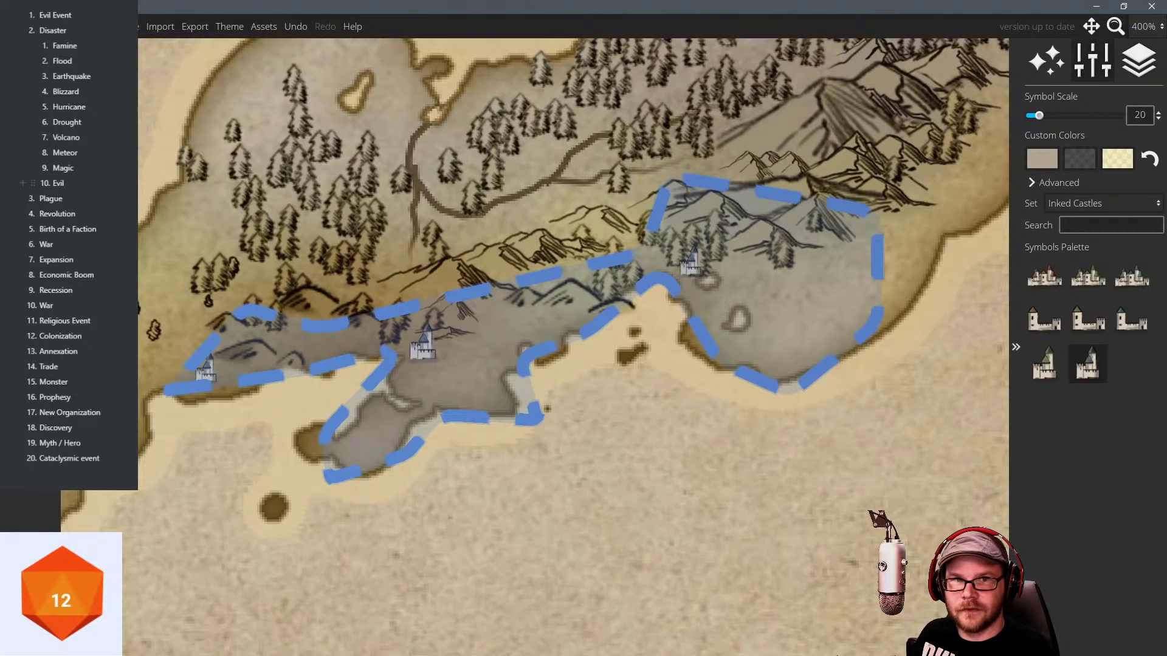
Reshape the northern blue territory's eastern and southern boundary points so it ends just past the small lake by the new castle.
left_click(37, 149)
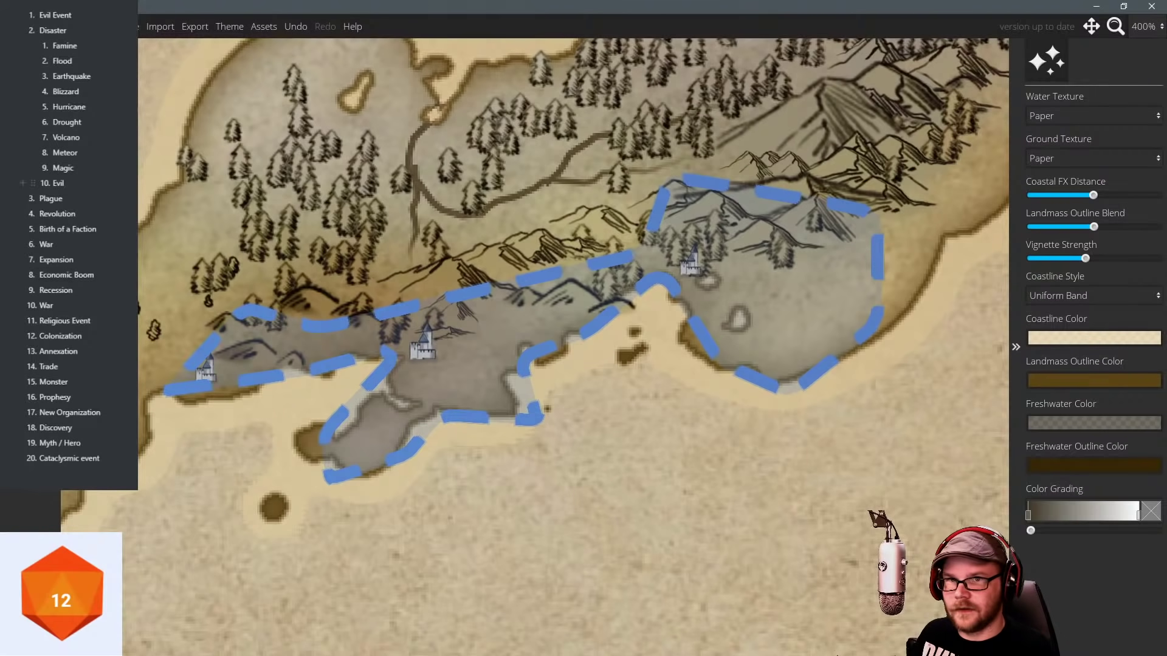
left_click(658, 250)
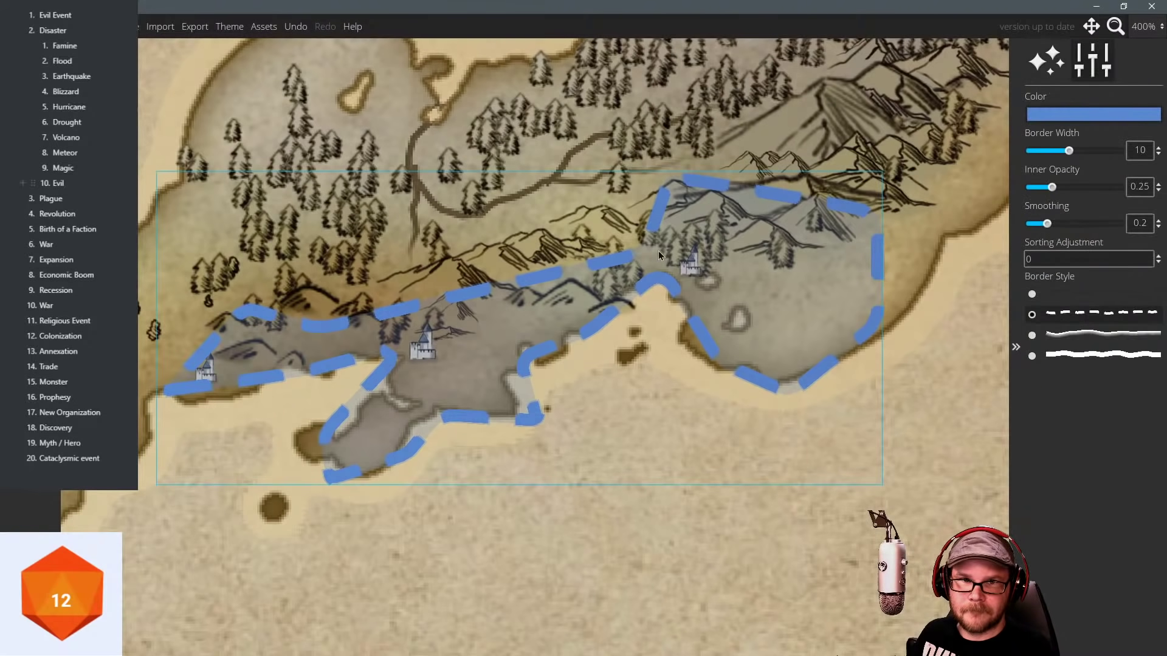
double_click(762, 270)
left_click_drag(856, 213, 746, 215)
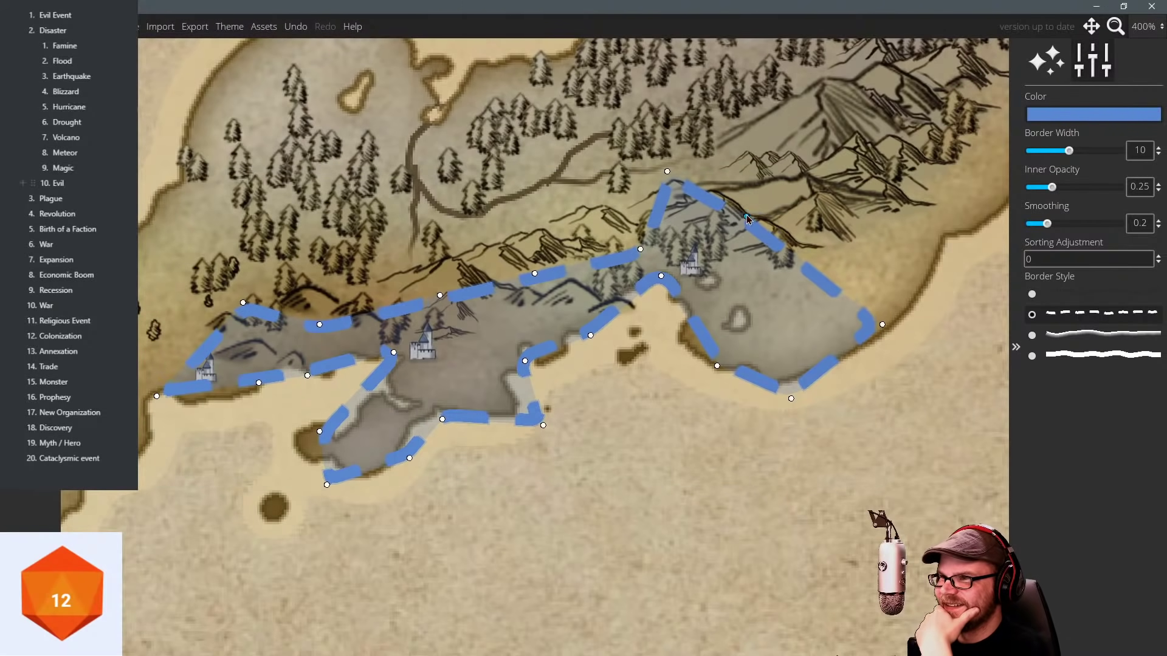
left_click_drag(878, 319, 777, 313)
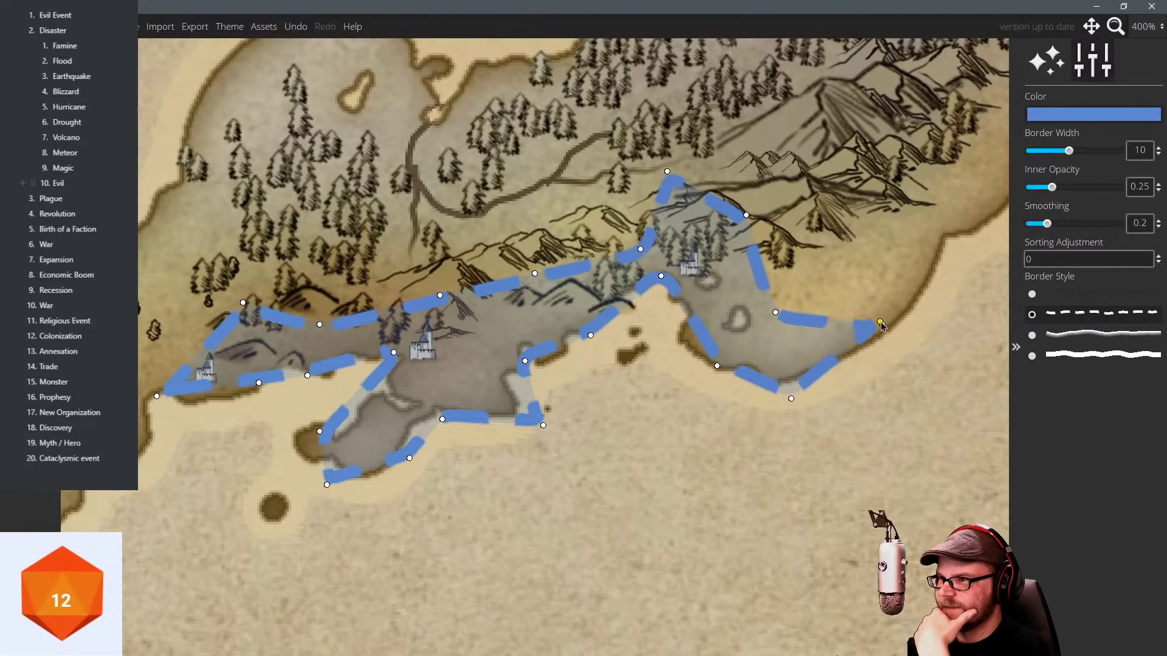
left_click_drag(882, 325, 776, 335)
left_click_drag(791, 398, 748, 367)
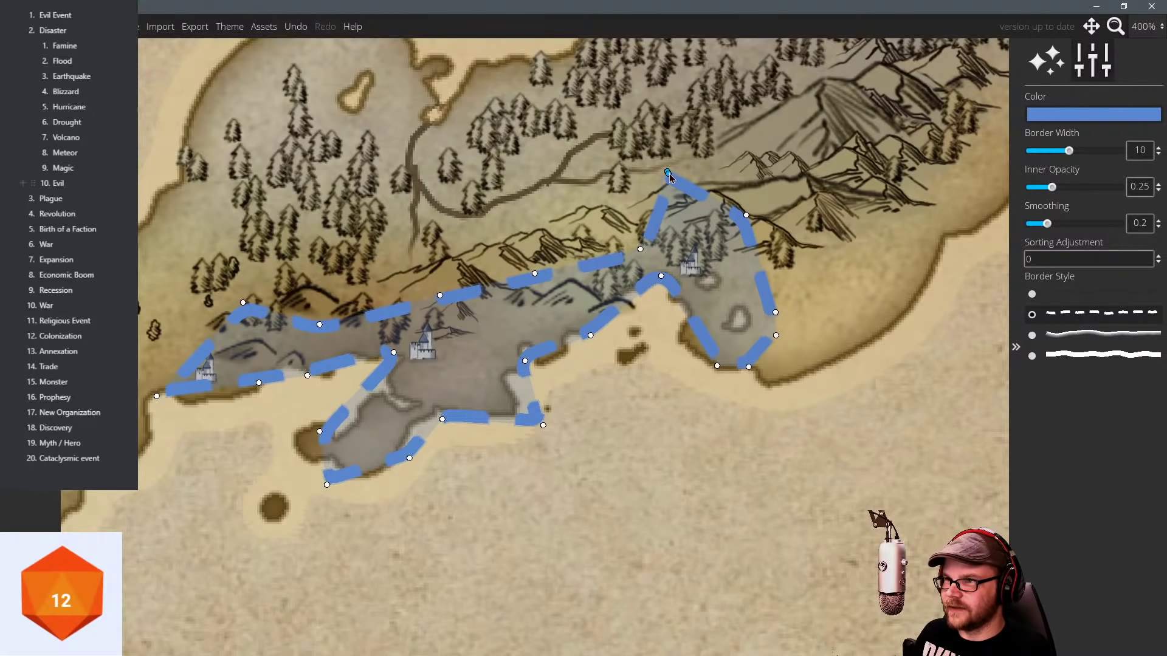
Pull the northern boundary points of that territory inward so the border follows the castles and forest more closely.
left_click_drag(668, 175, 686, 229)
left_click_drag(542, 302, 620, 277)
left_click_drag(515, 270, 545, 292)
left_click_drag(592, 265, 698, 258)
key("Escape")
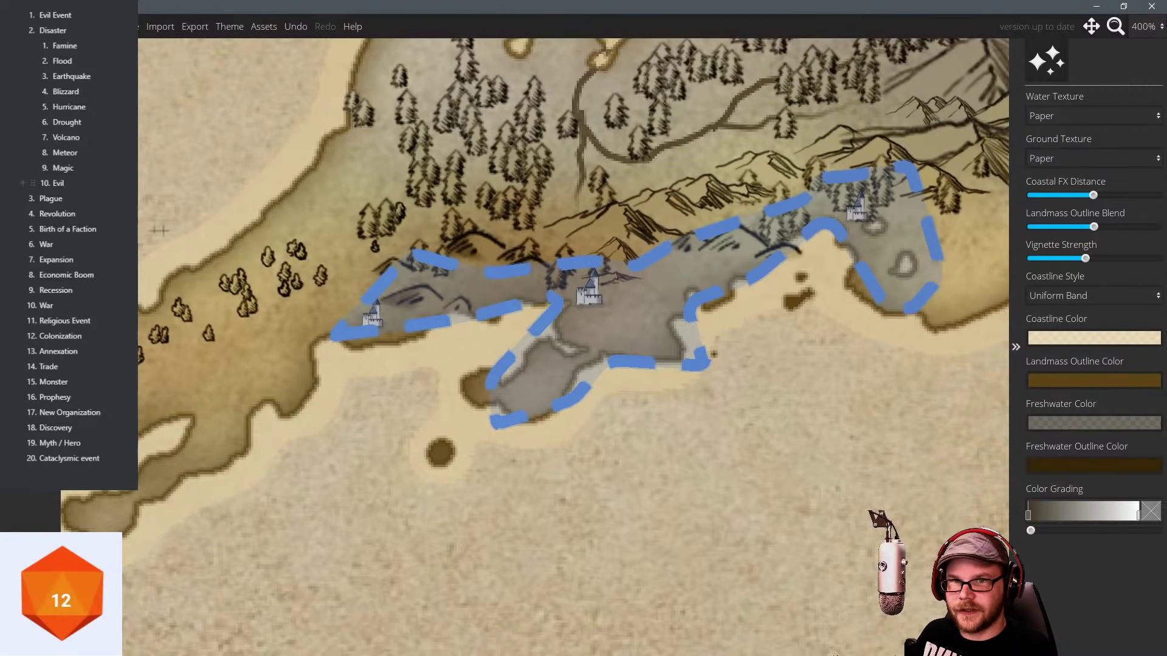
Set up new labels with the Town preset and a dark blue font color.
left_click(30, 231)
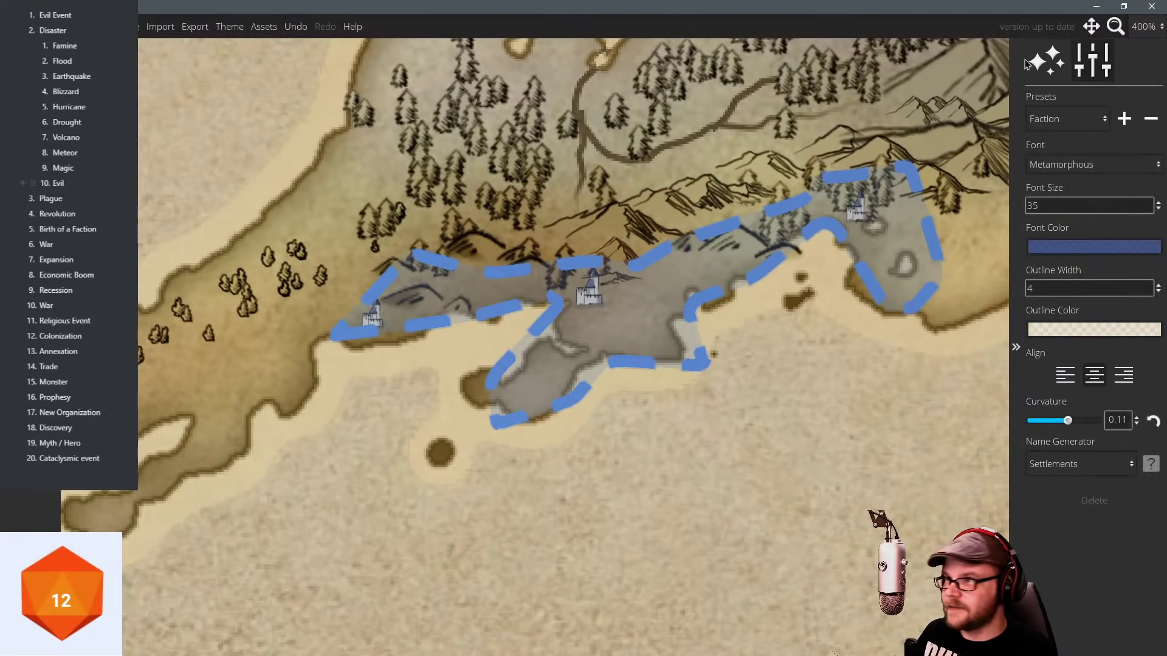
left_click(1077, 123)
left_click(1058, 163)
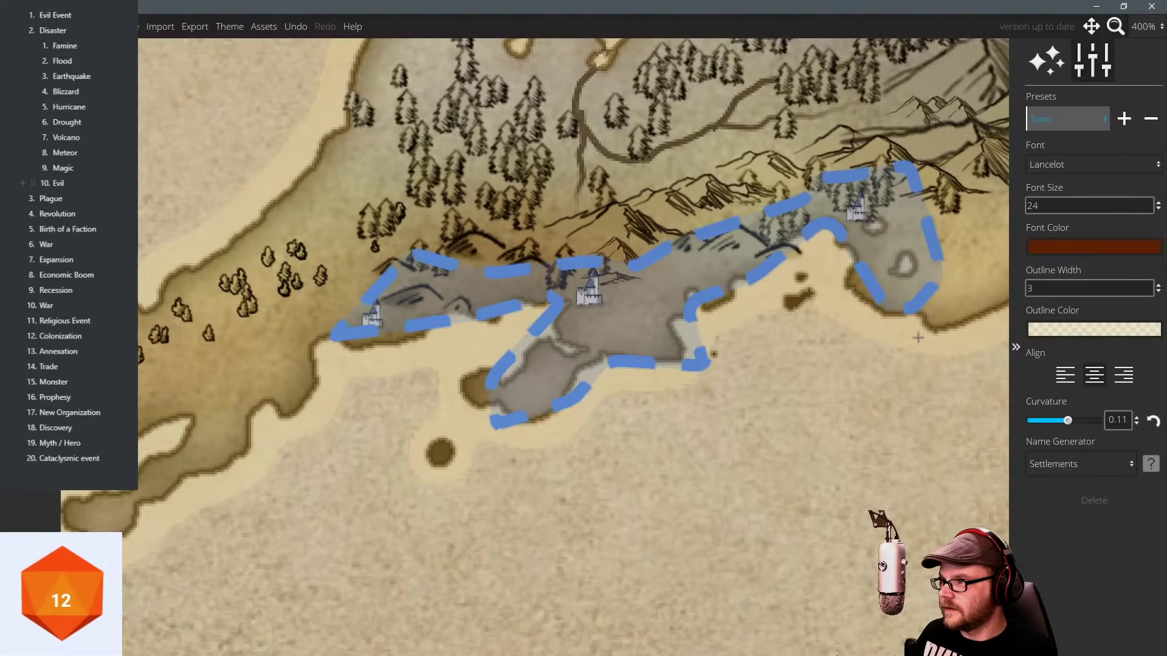
left_click(1041, 251)
left_click(1018, 133)
Add a label with the generated settlement name Passionport just below the central castle at font size 20.
left_click(608, 334)
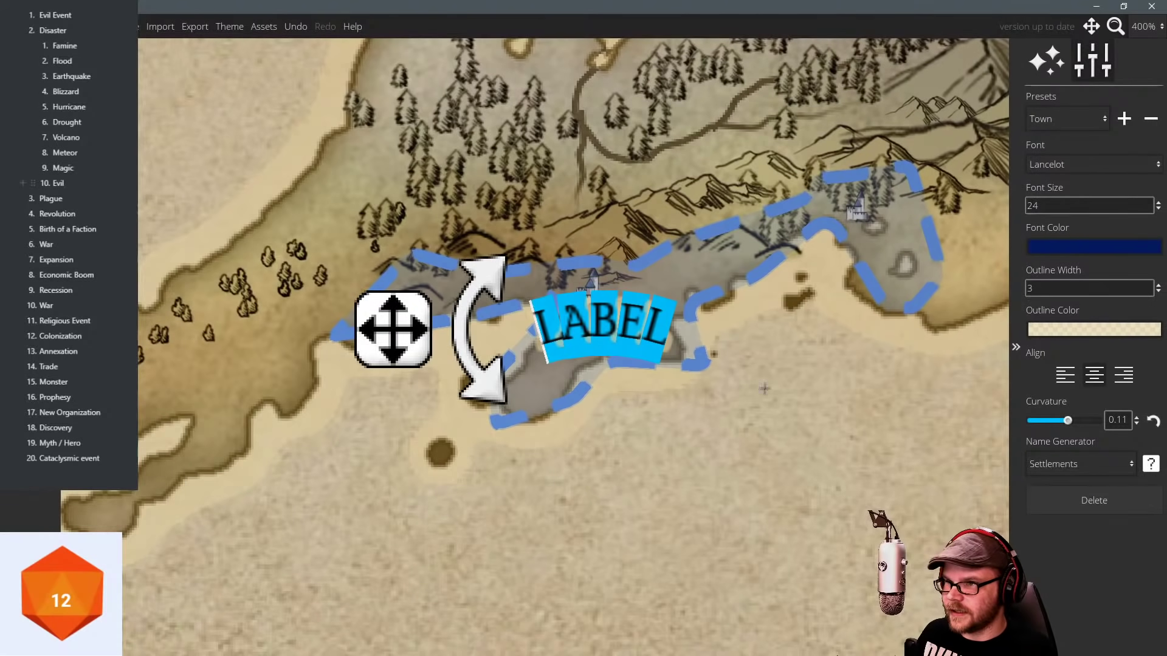
left_click(1154, 467)
left_click_drag(340, 337, 329, 362)
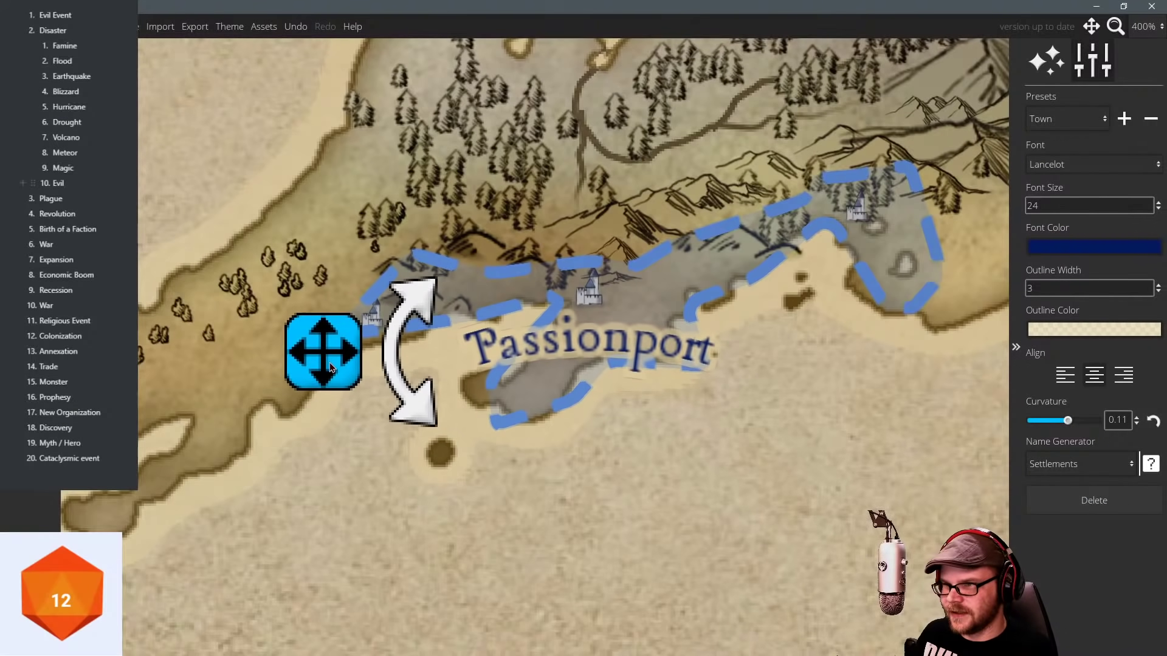
double_click(1060, 206)
type("20")
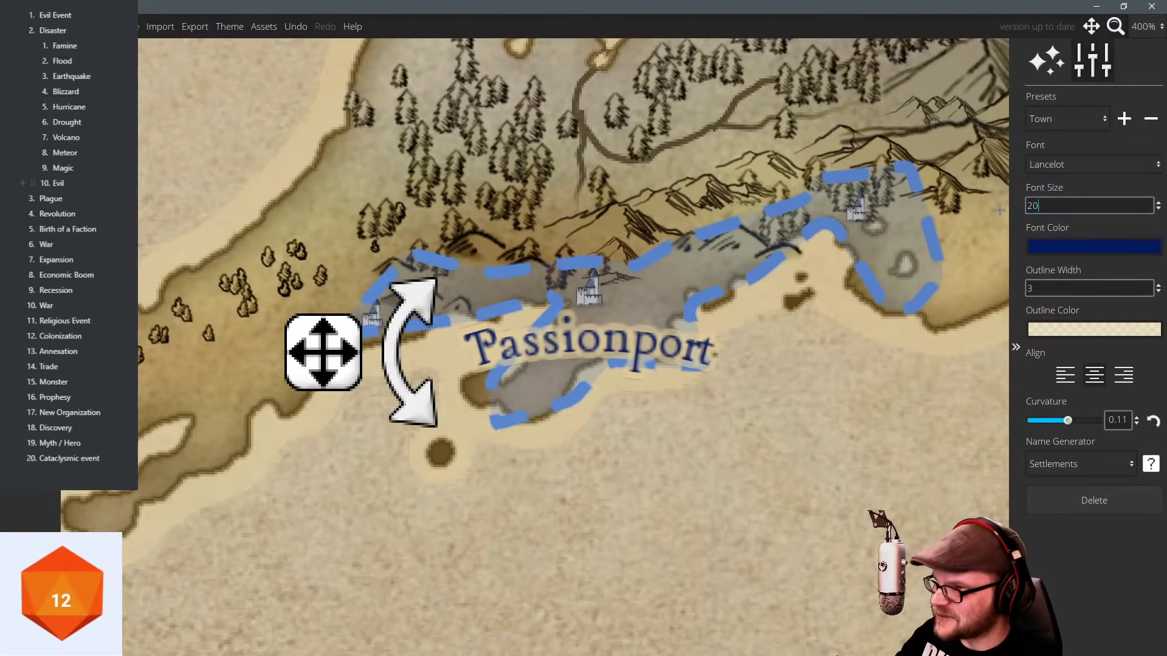
left_click(545, 355)
mouse_move(363, 364)
left_mouse_down()
mouse_move(355, 353)
mouse_move(365, 357)
left_mouse_up()
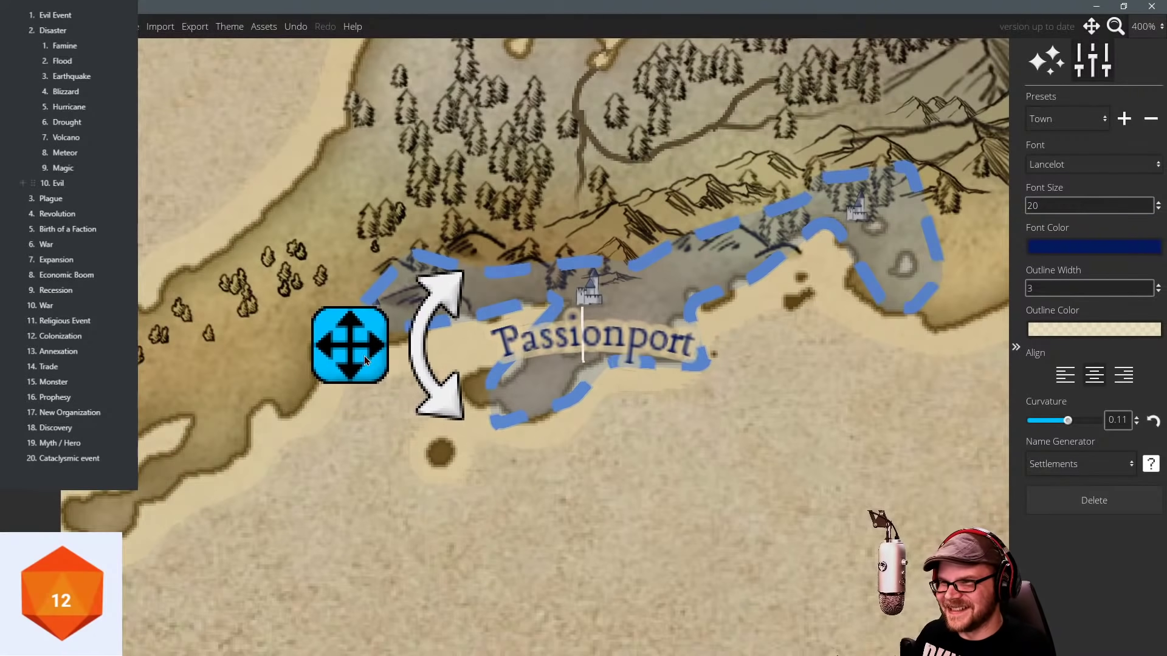
Add a label below the eastern castle and regenerate its settlement name until it reads Arcanpoint.
left_click_drag(638, 285, 558, 306)
left_click(754, 273)
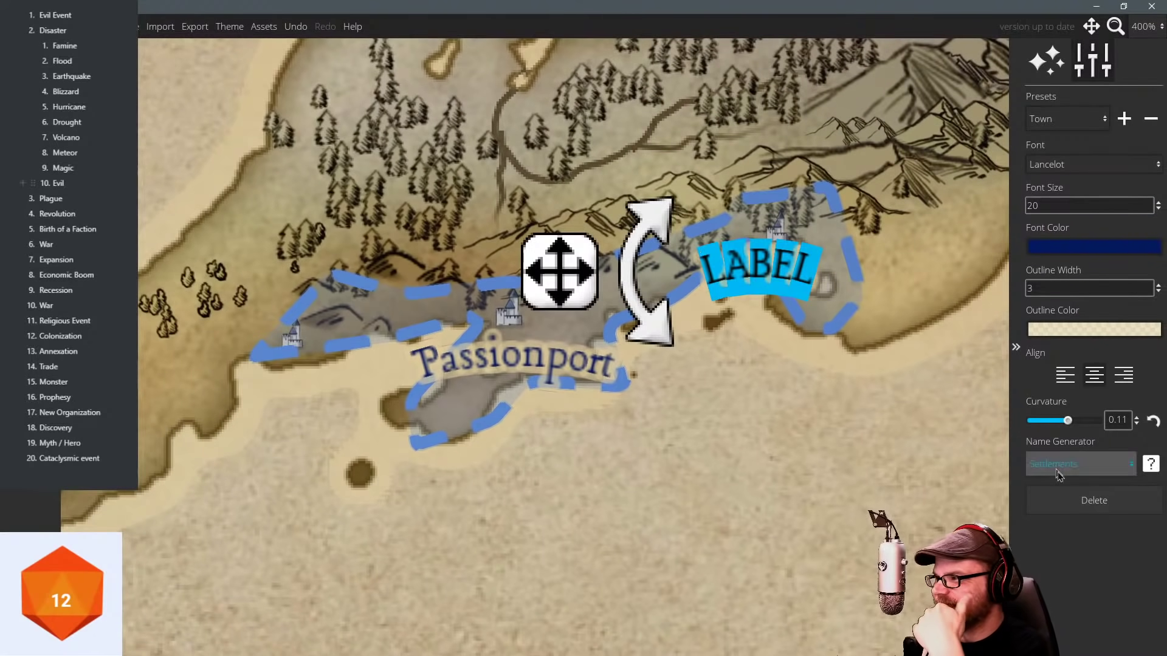
left_click(1151, 464)
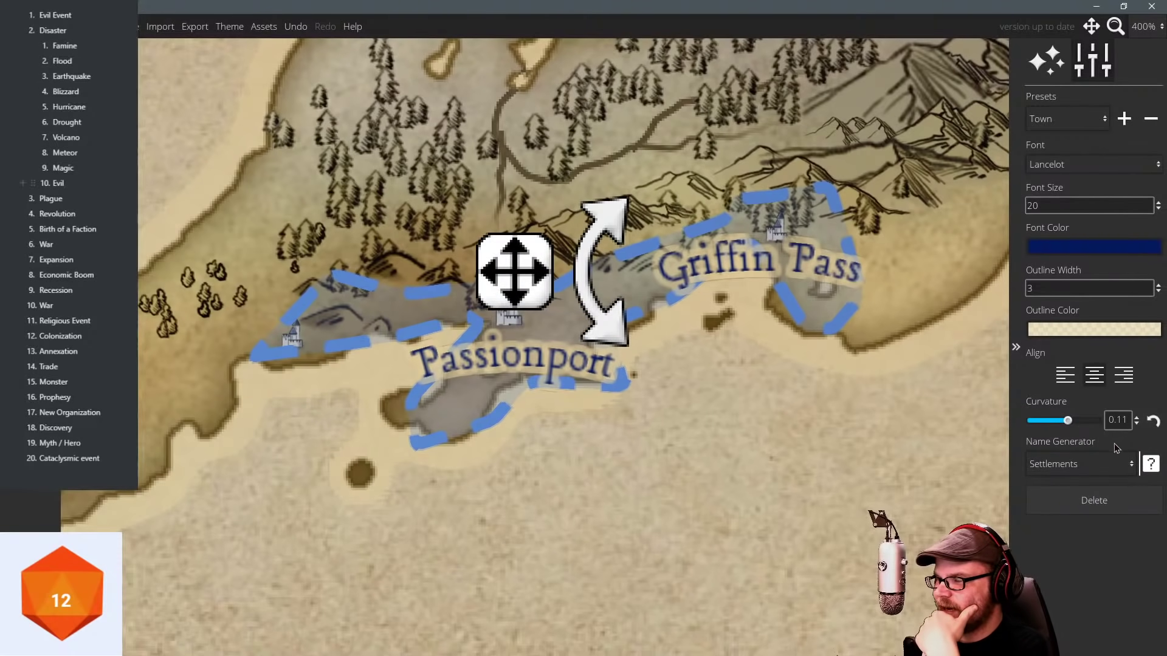
left_click_drag(782, 236, 743, 278)
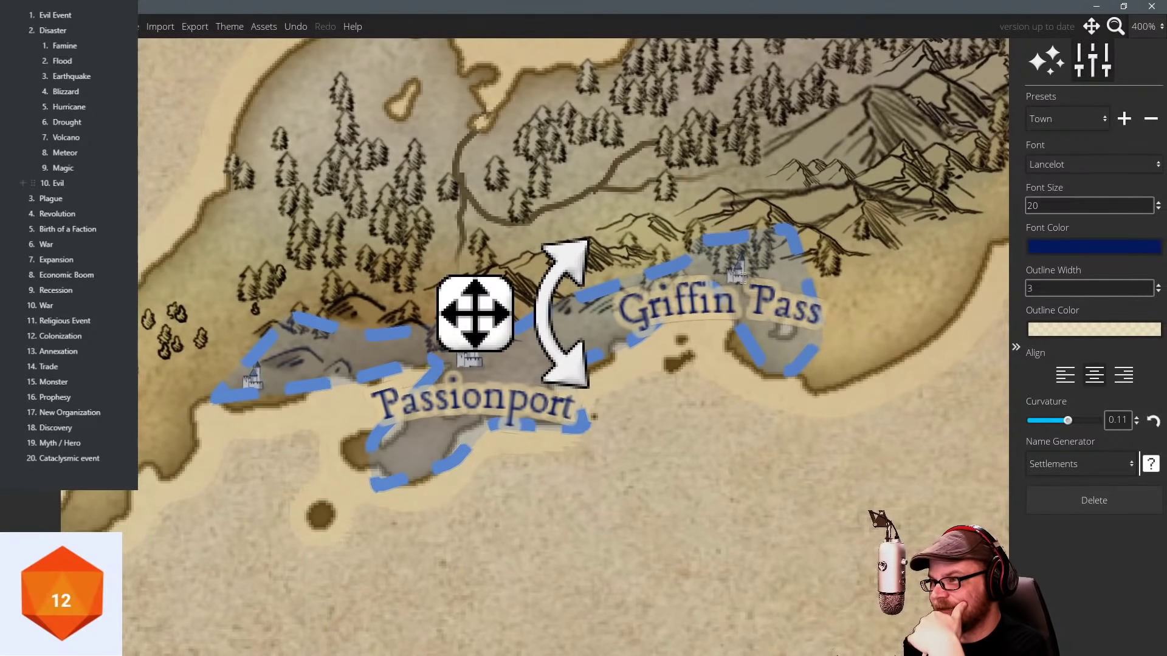
left_click_drag(490, 326, 518, 341)
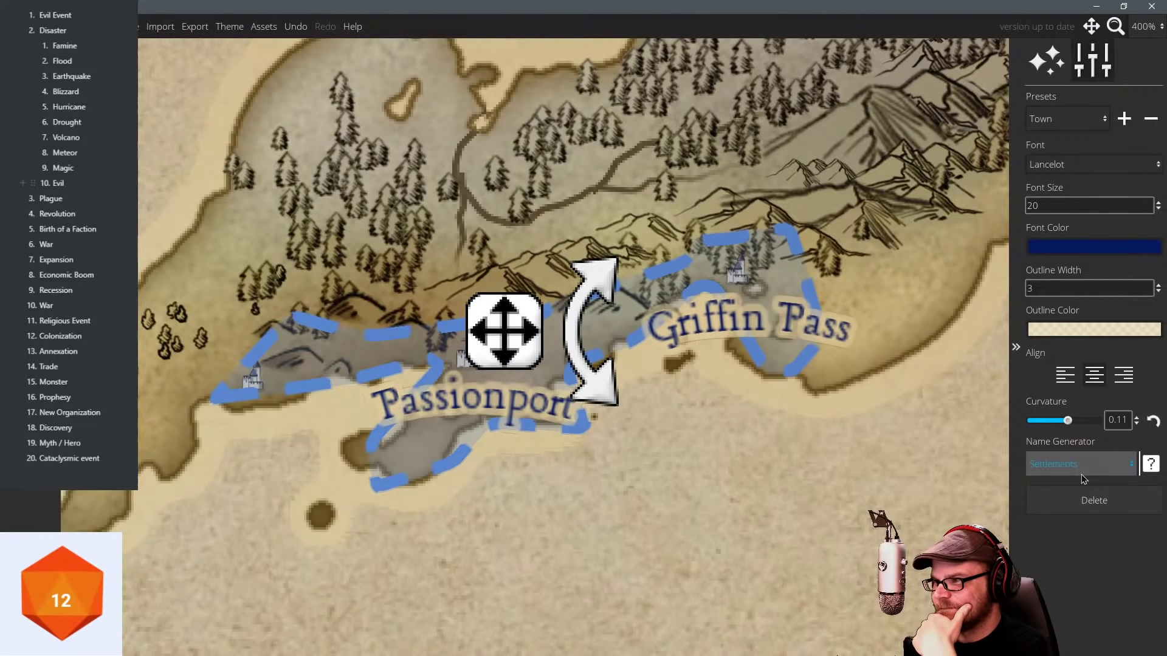
left_click(1152, 465)
left_click(1152, 465)
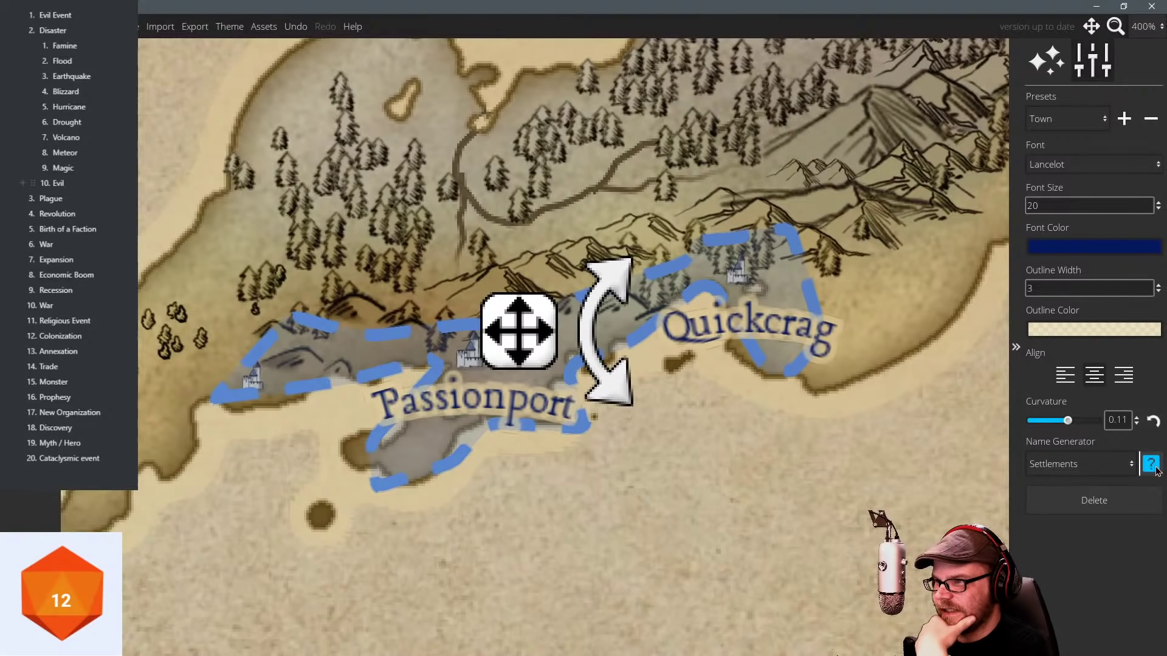
left_click(1153, 466)
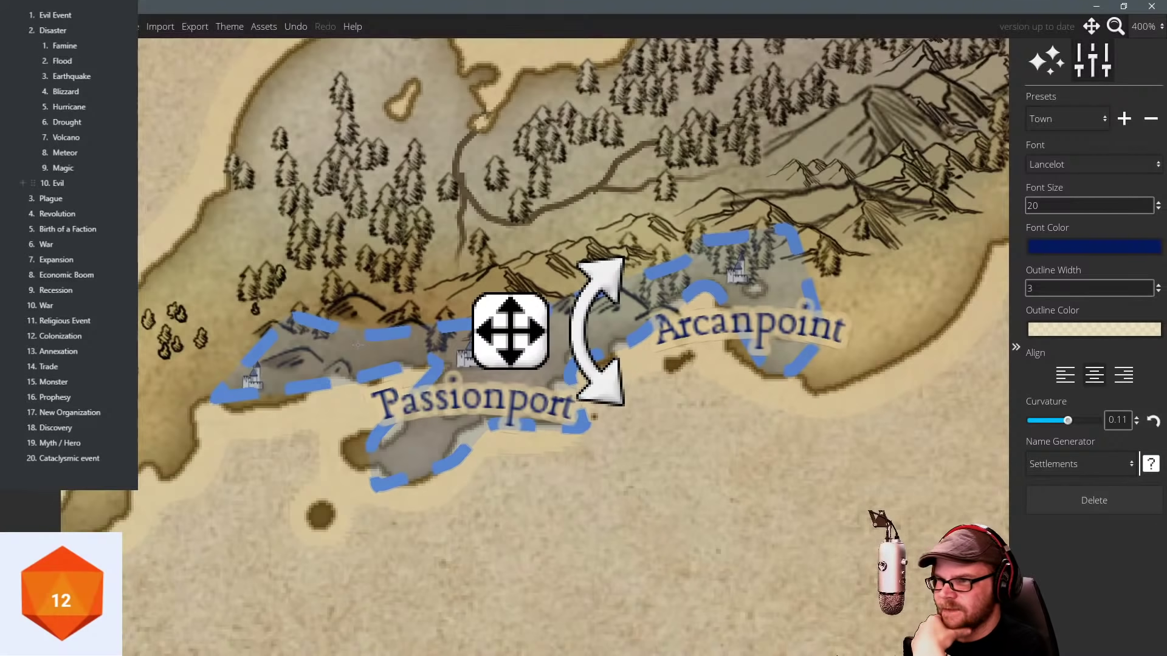
Add a label below the western castle and regenerate its settlement name until it reads Halcykeep.
left_click_drag(373, 342, 495, 337)
left_click(327, 429)
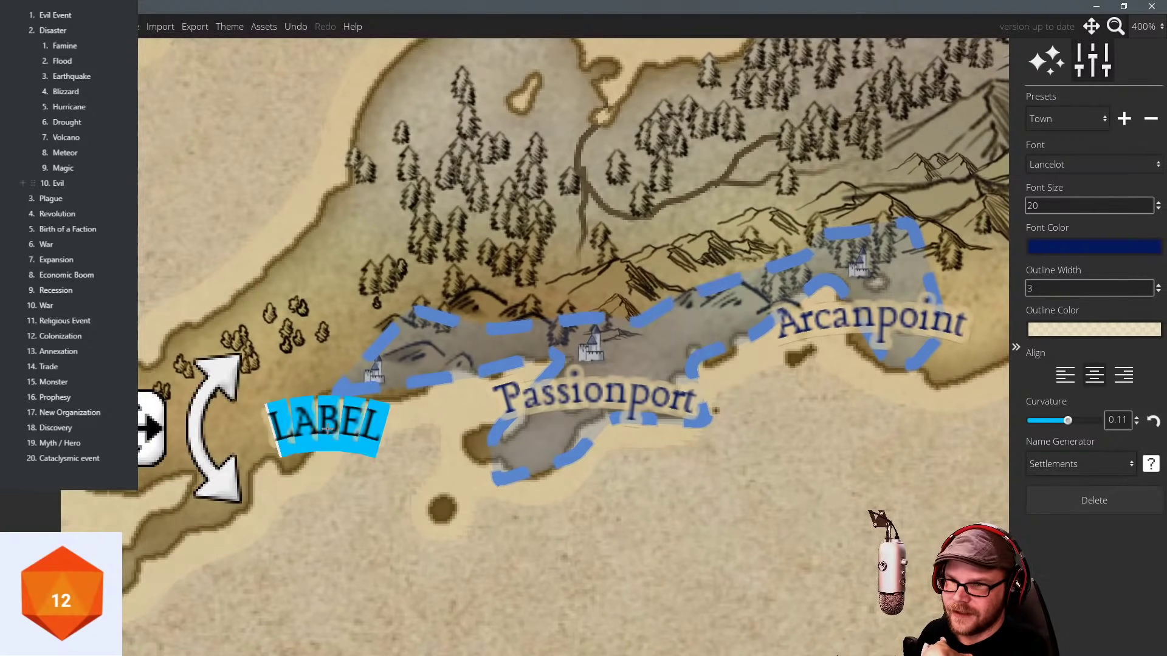
left_click(1153, 465)
left_click(1153, 466)
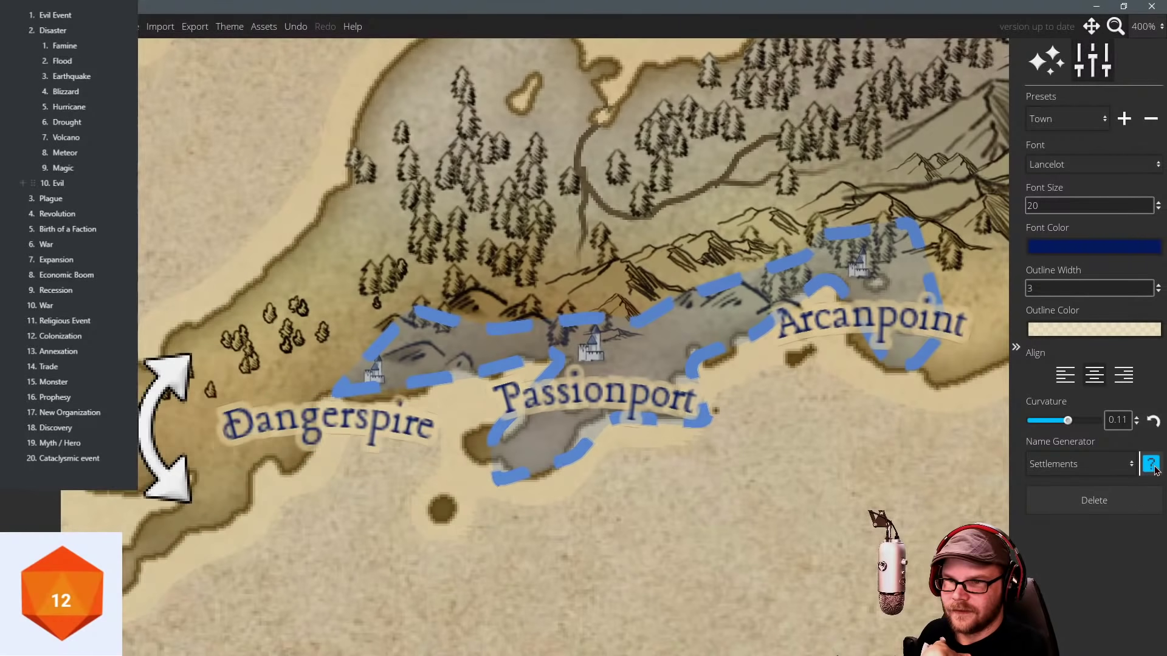
left_click(1153, 465)
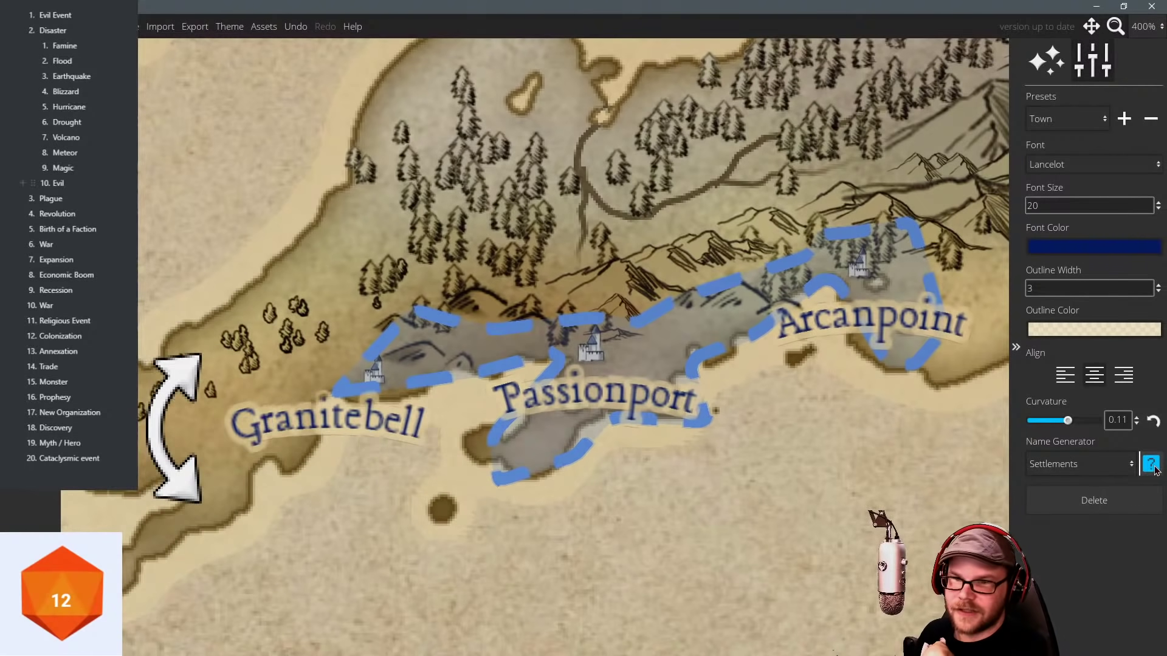
left_click(1153, 465)
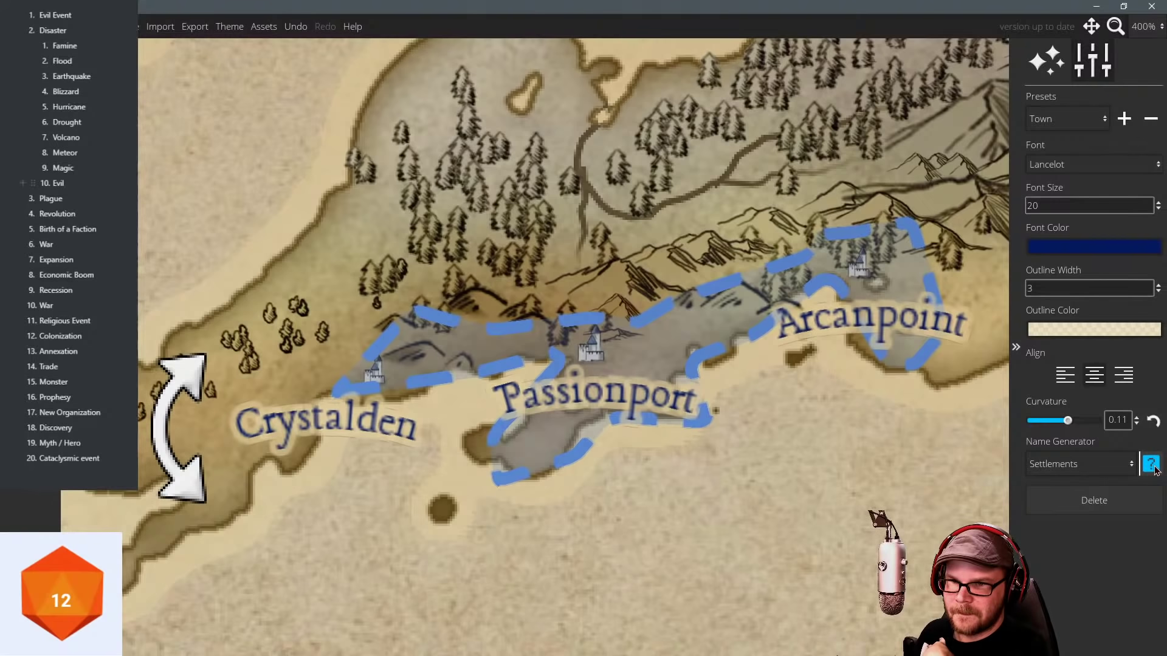
left_click(1153, 466)
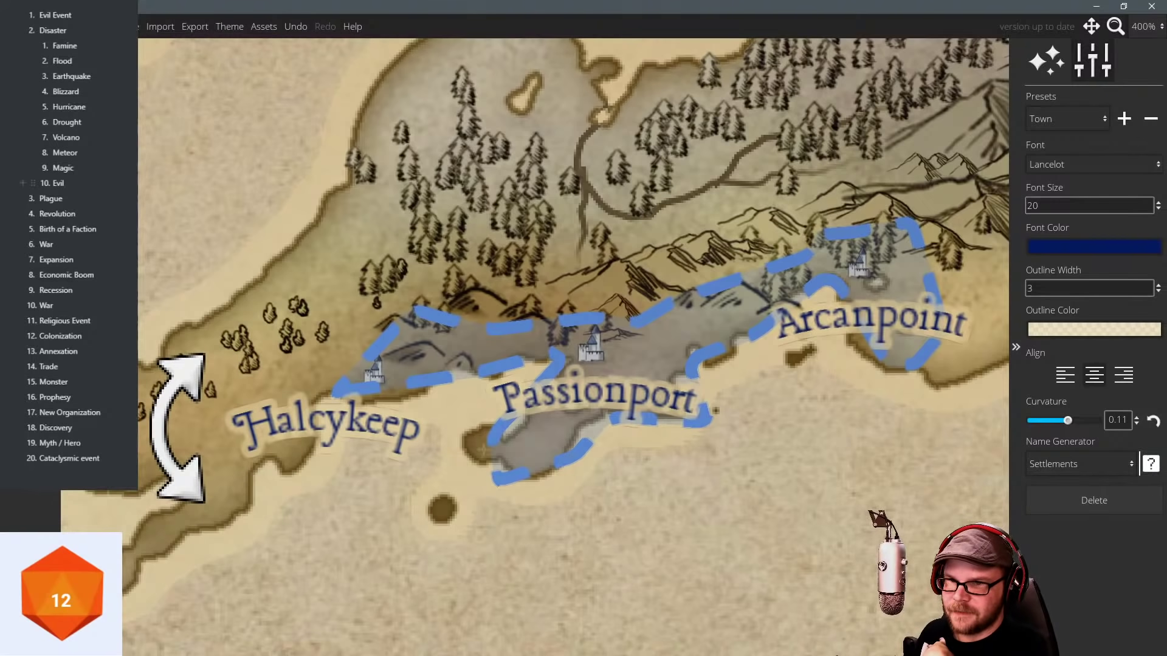
Rename the western castle's label to Undkeep and reposition it just below the castle.
left_click_drag(345, 419, 236, 419)
type("Und")
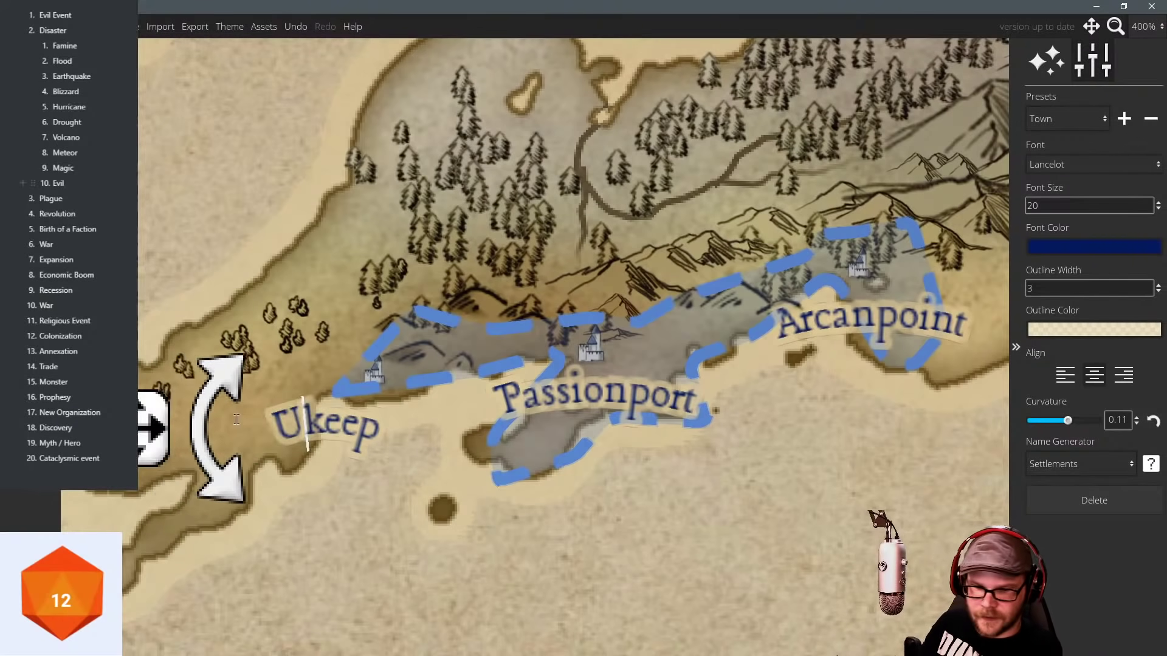
left_click_drag(152, 419, 155, 415)
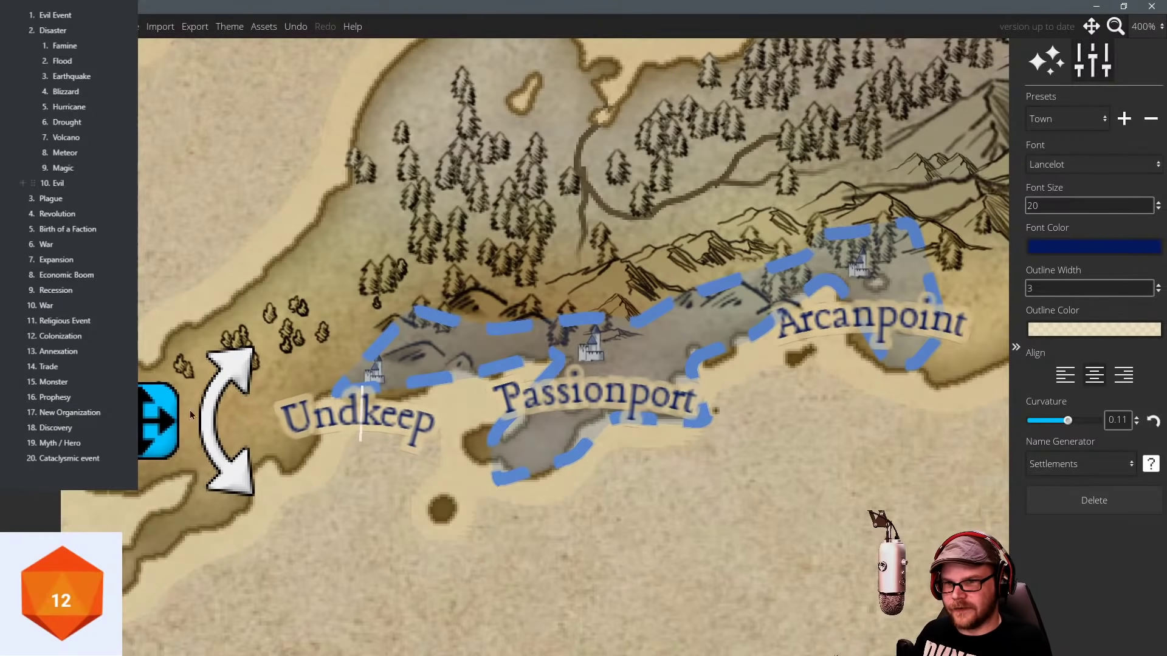
Move the Underia faction label into the sea between its two blue territories and delete the stray label placed nearby.
left_click_drag(498, 337, 653, 268)
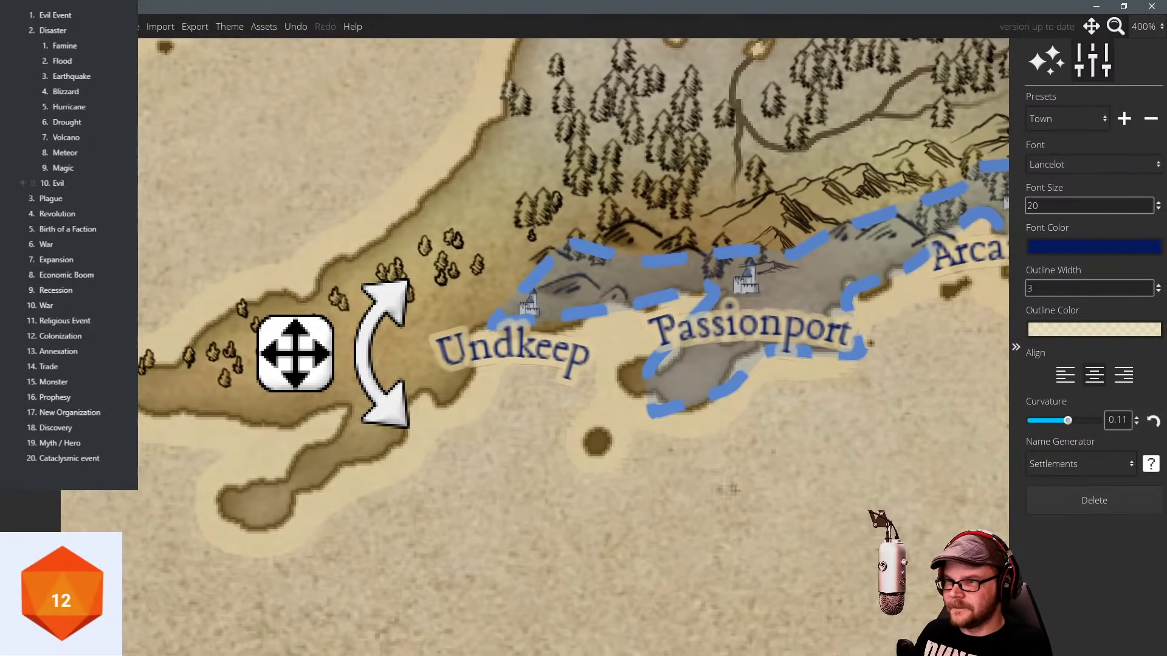
scroll(591, 460, "down", 5)
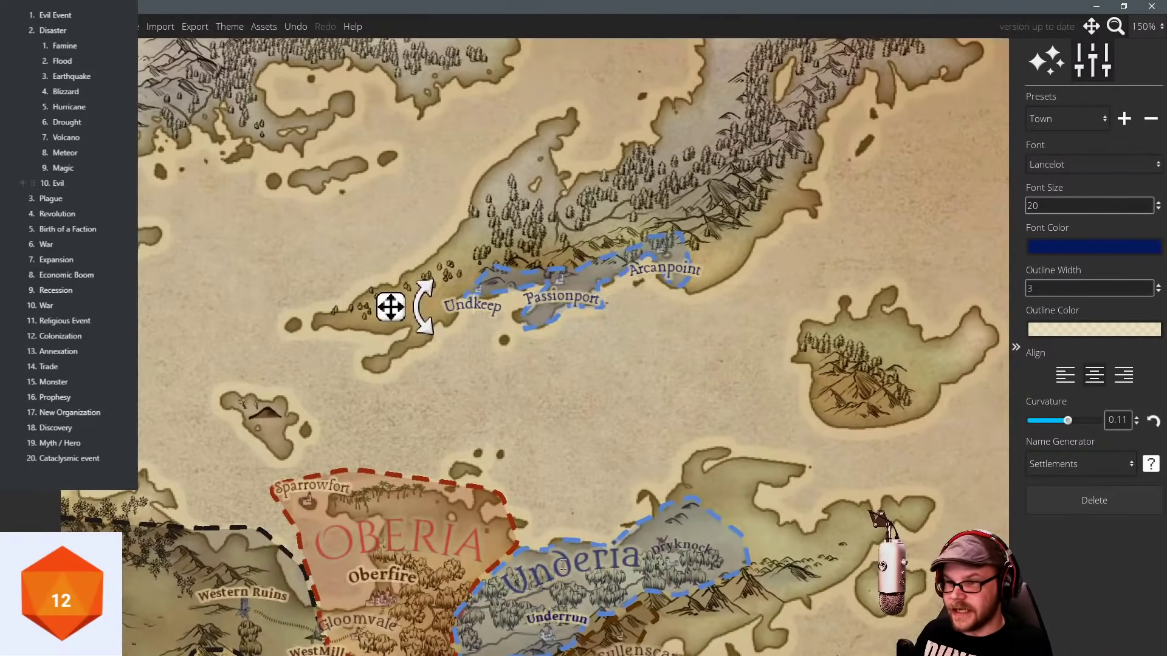
left_click(563, 565)
left_click_drag(532, 579, 572, 568)
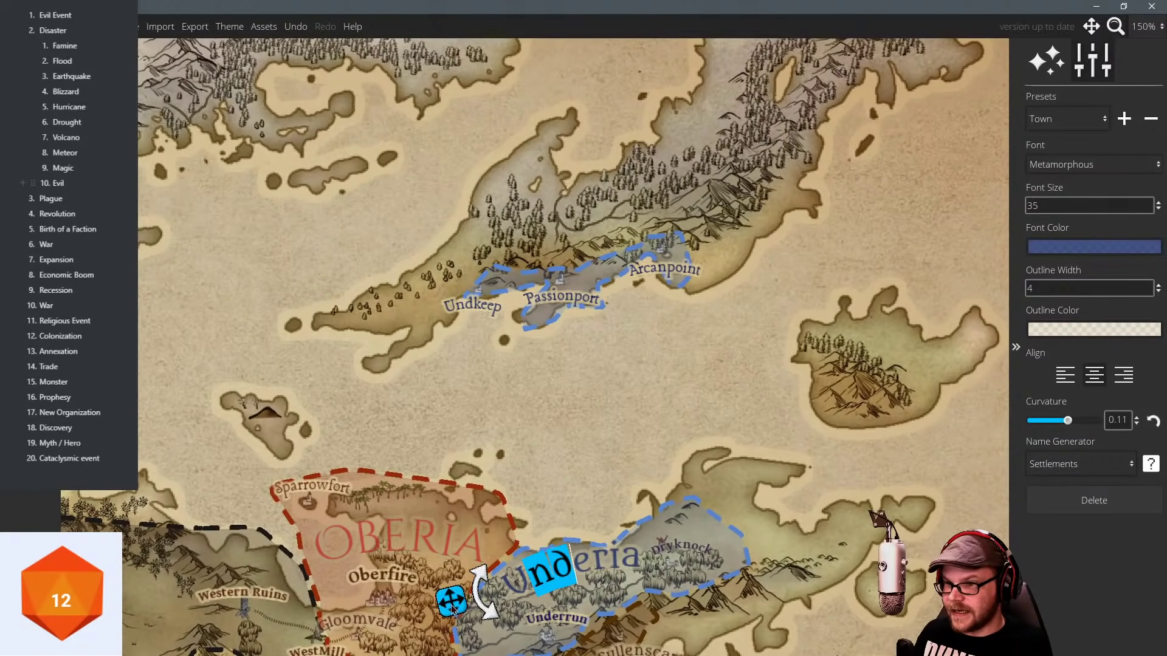
left_click_drag(453, 608, 519, 461)
left_click(421, 377)
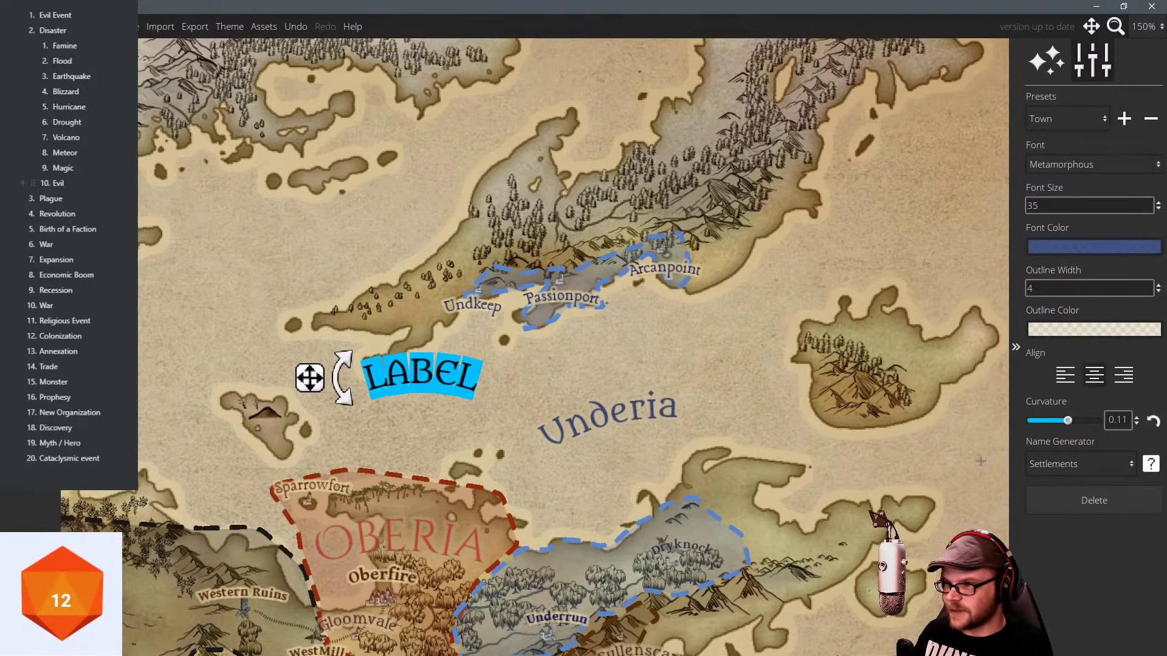
left_click(1068, 500)
left_click_drag(622, 429, 735, 310)
left_click_drag(513, 332, 487, 155)
left_click_drag(493, 285, 486, 264)
left_click_drag(677, 419, 613, 365)
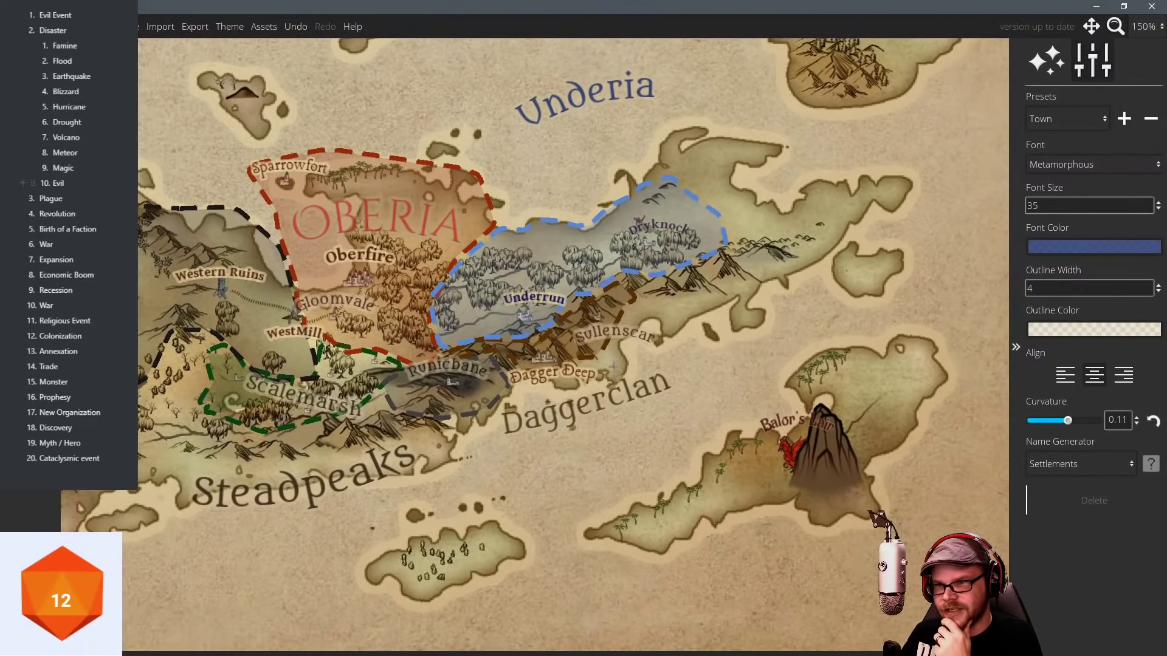
left_click_drag(562, 394, 527, 363)
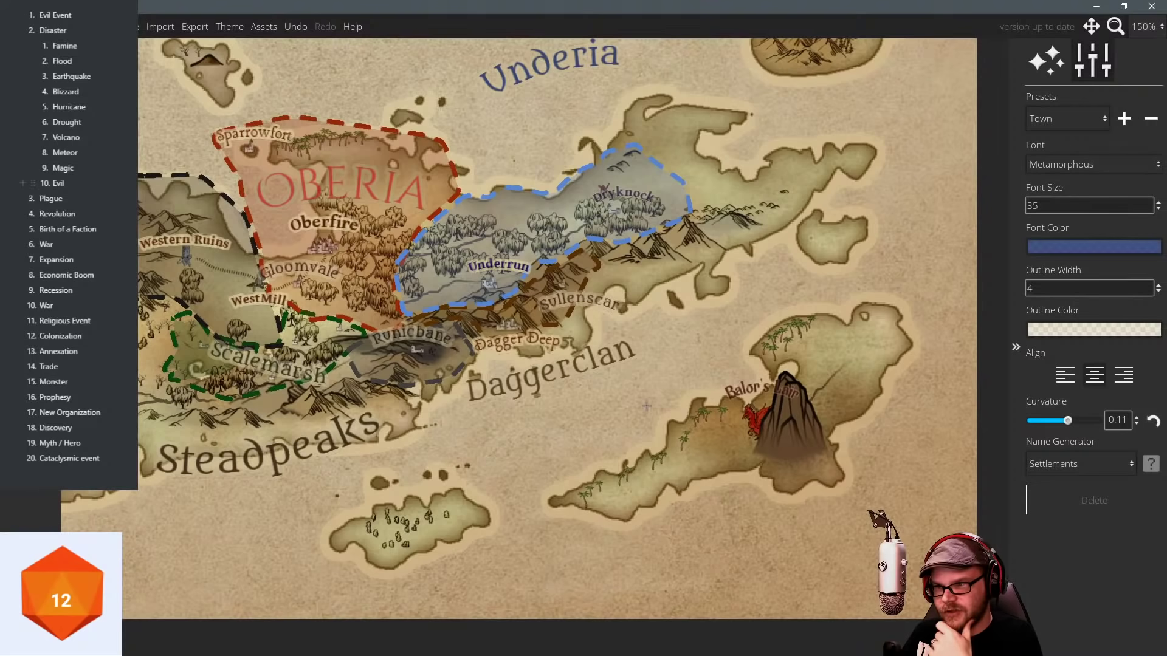
left_click_drag(647, 406, 617, 387)
left_click_drag(538, 400, 582, 399)
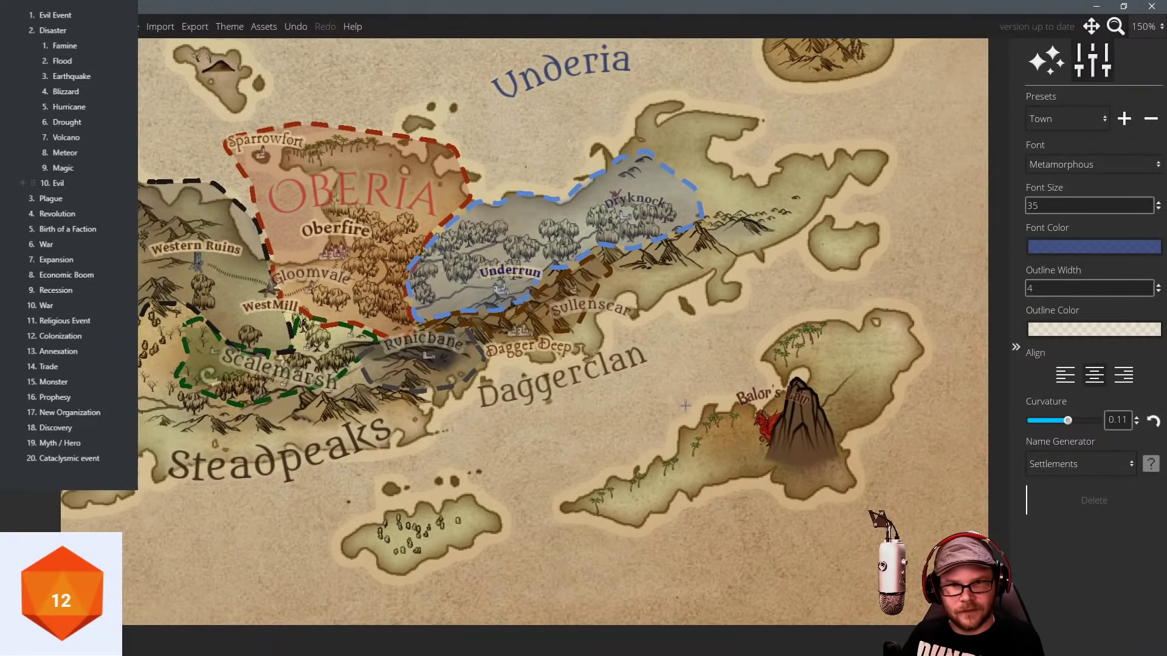
Examine the southeastern islands, Daggerclan, Steadpeaks, Oberia and Underia territories, and the small island northwest of Oberia.
scroll(685, 406, "up", 2)
left_click_drag(680, 421, 460, 364)
scroll(484, 347, "down", 1)
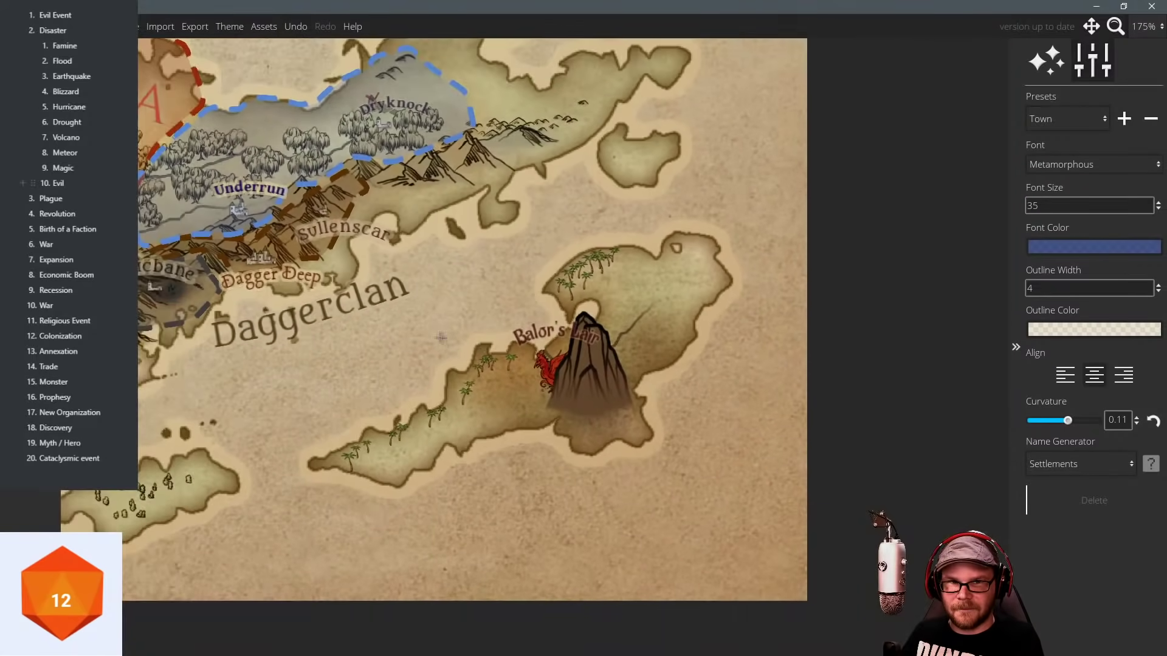
left_click_drag(419, 324, 538, 381)
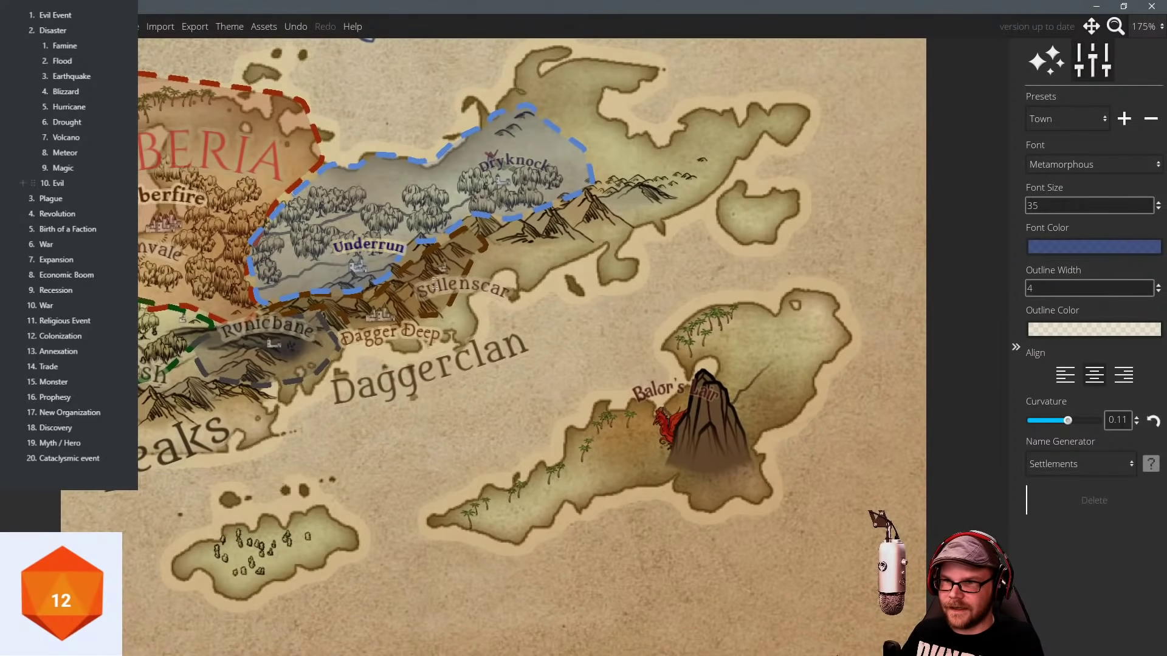
left_click_drag(394, 394, 435, 400)
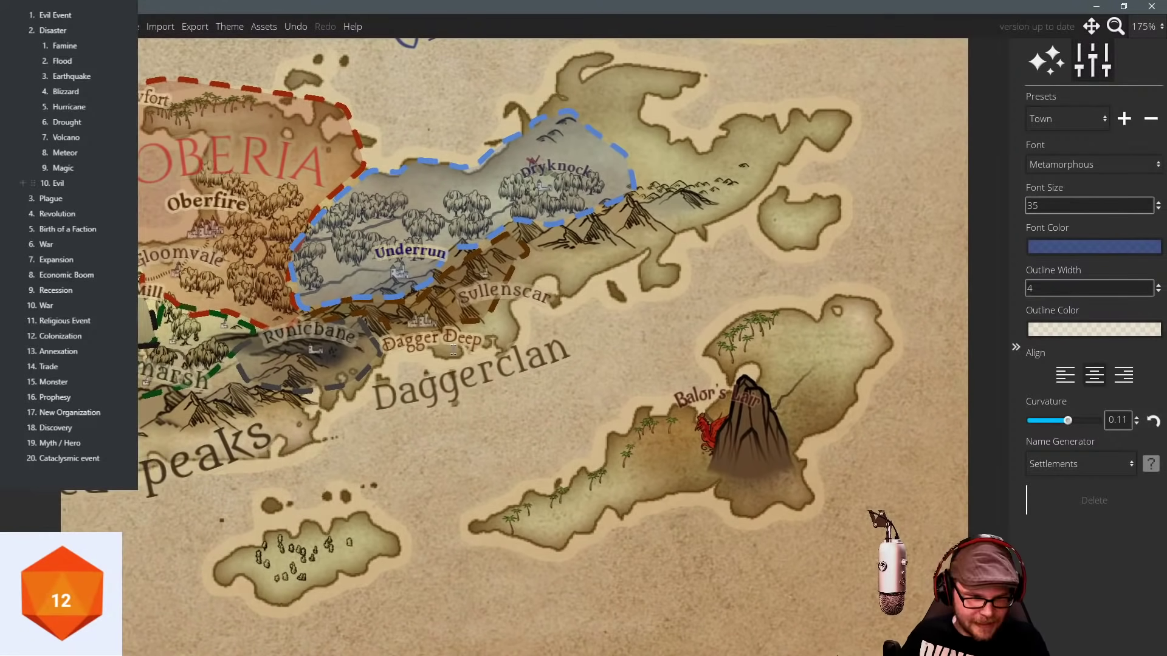
left_click_drag(285, 285, 458, 389)
left_click_drag(416, 326, 253, 230)
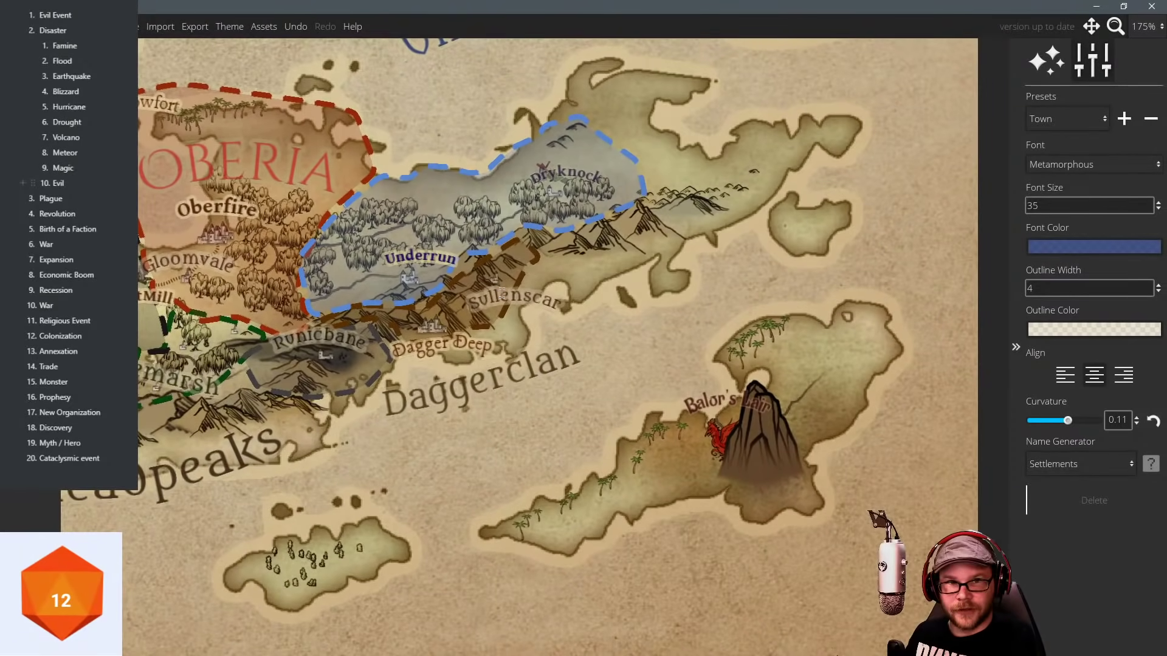
left_click_drag(291, 400, 495, 361)
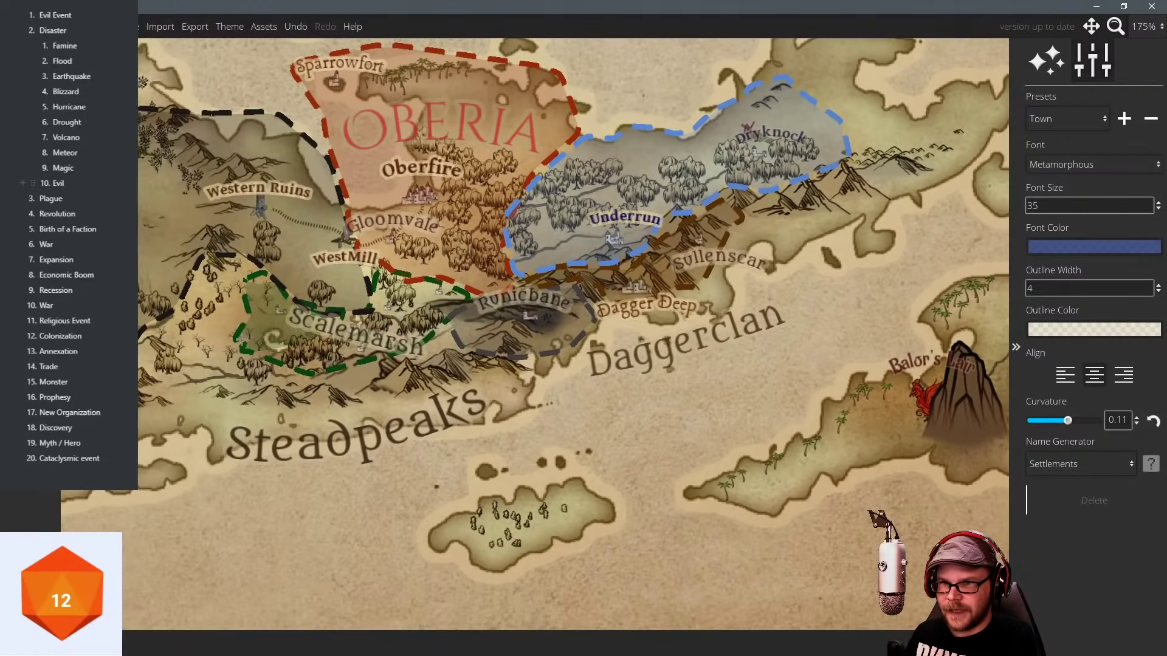
left_click_drag(345, 332, 434, 337)
scroll(396, 258, "down", 3)
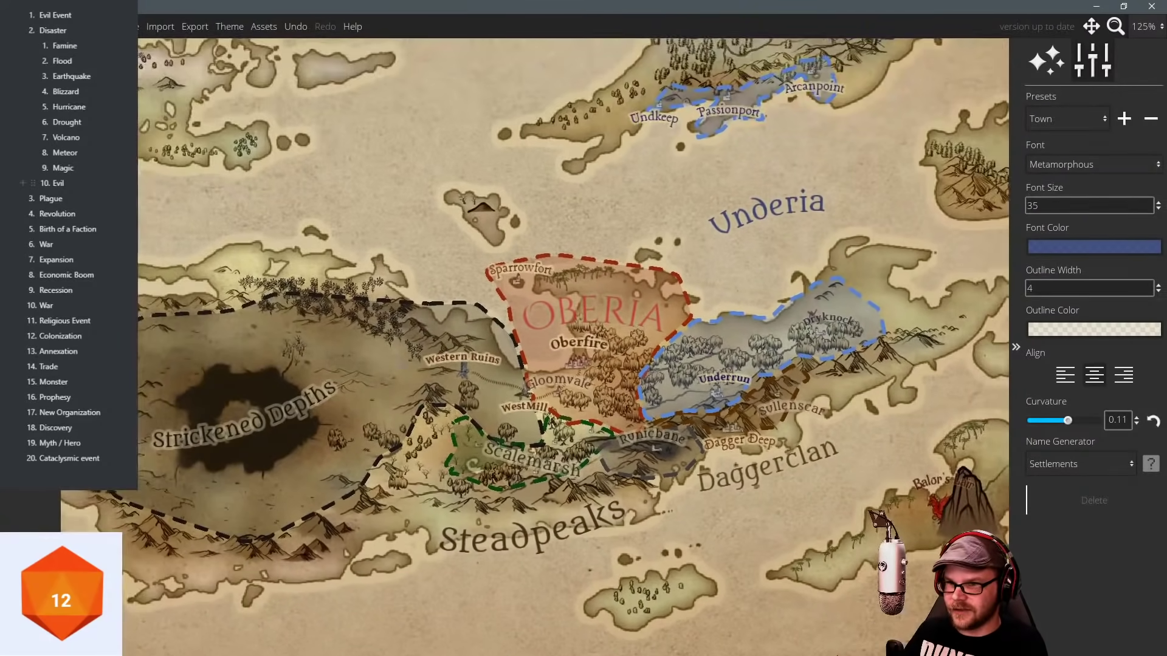
left_click_drag(401, 340, 465, 319)
left_click_drag(481, 249, 705, 211)
left_click_drag(473, 310, 247, 312)
left_click_drag(400, 245, 328, 287)
scroll(481, 358, "up", 1)
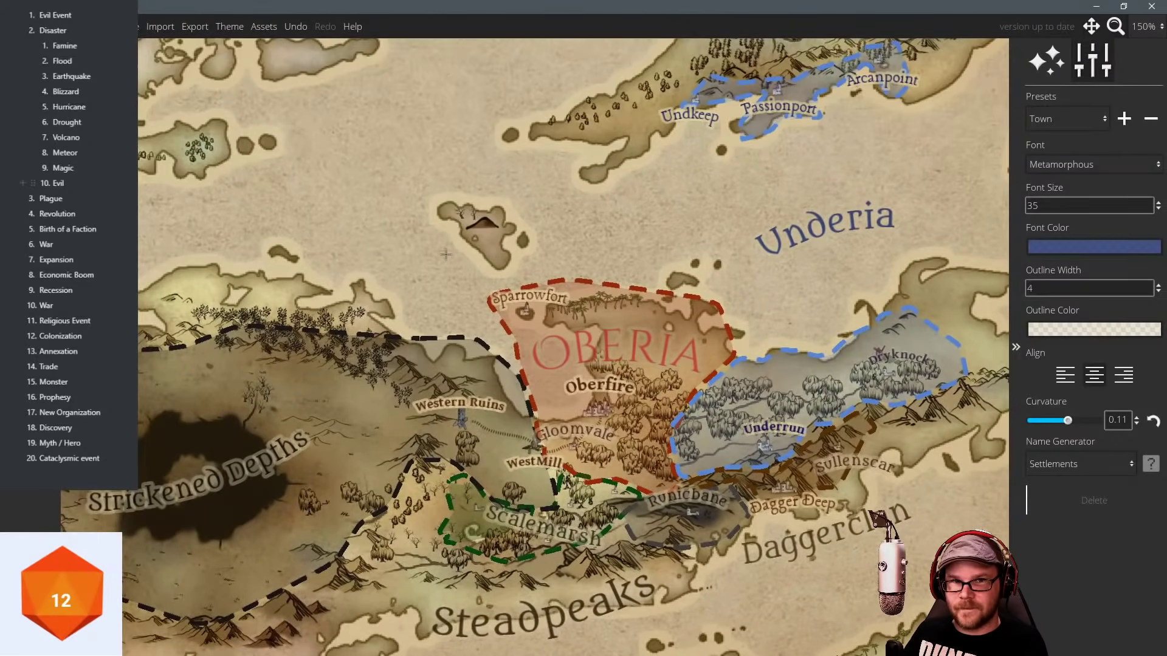
left_click_drag(427, 247, 449, 288)
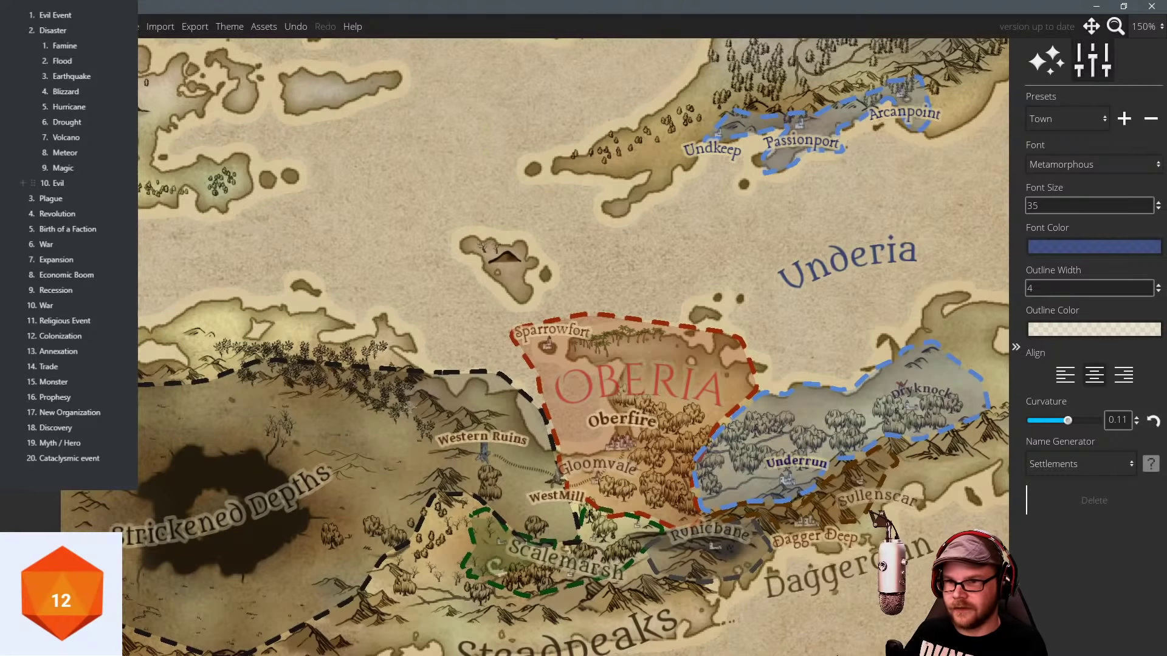
left_click_drag(558, 477, 499, 356)
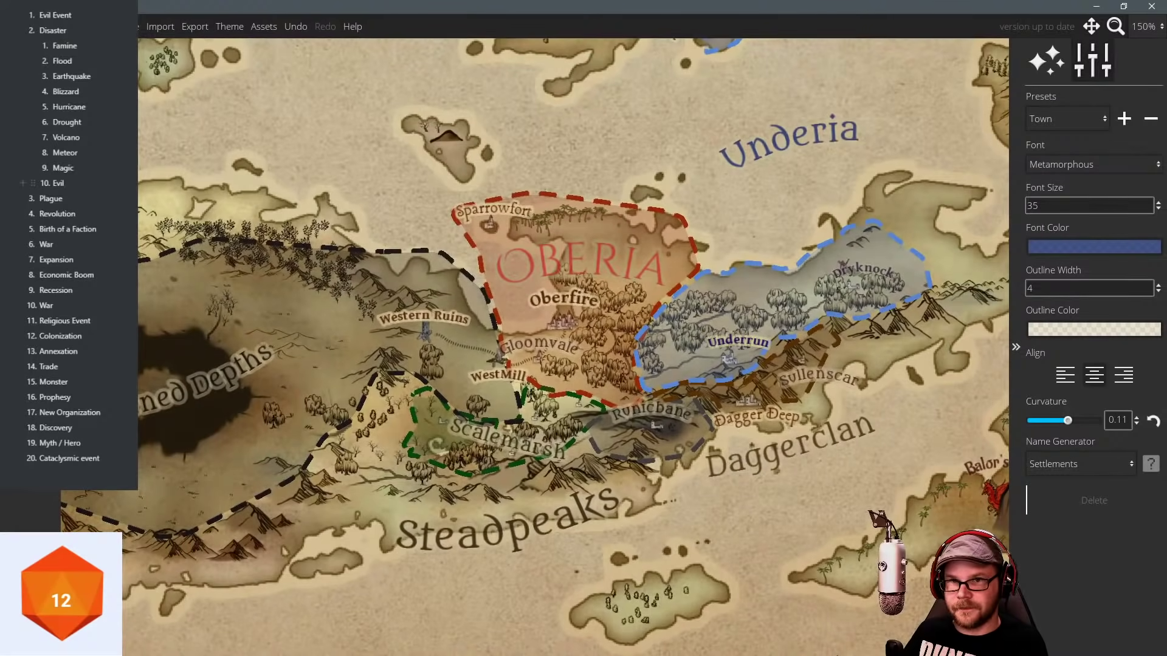
Draw a dark green dashed territory in the style of Scalemarsh's border around the small island northwest of Oberia.
left_click(30, 61)
left_click(31, 364)
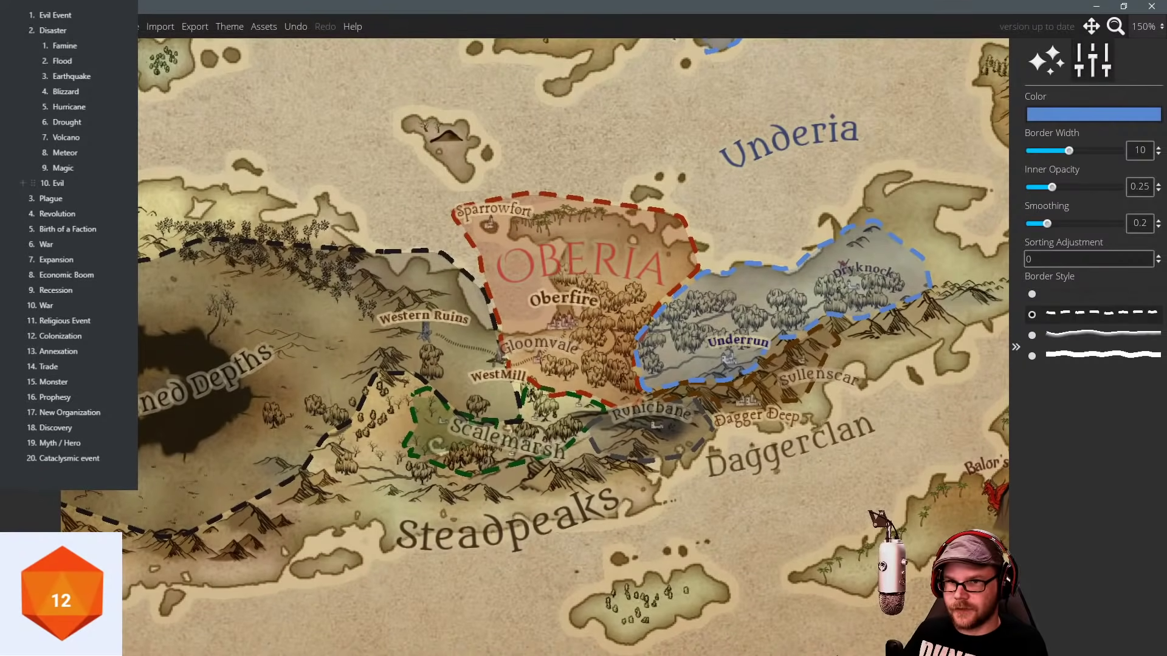
left_click(424, 474)
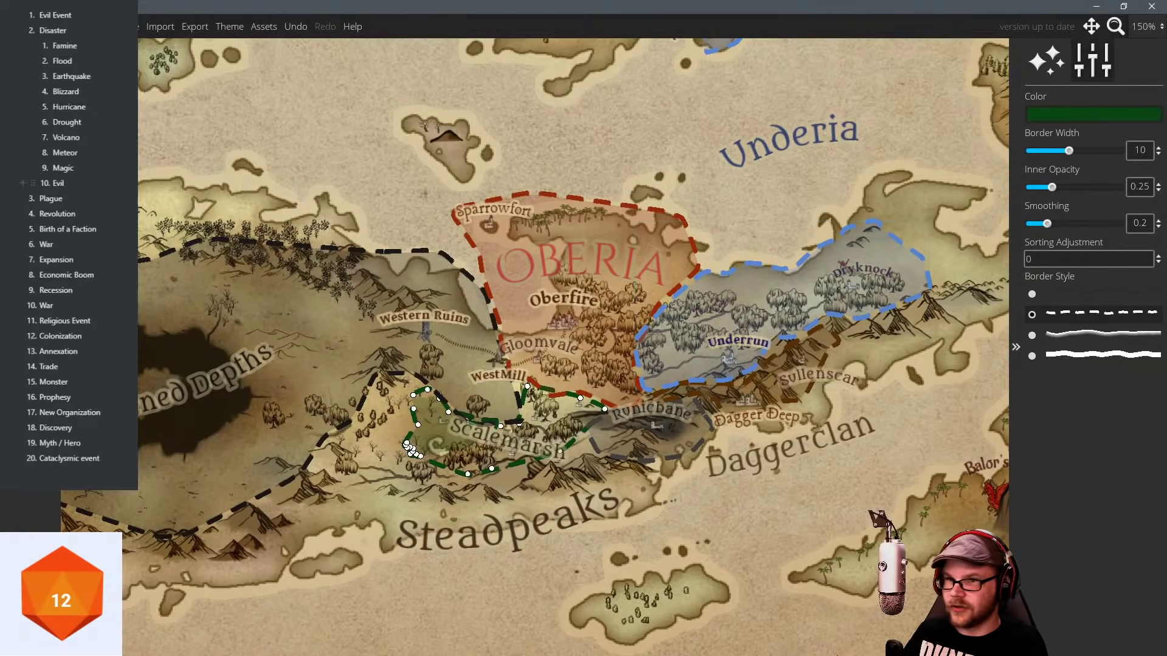
left_click_drag(424, 474, 473, 565)
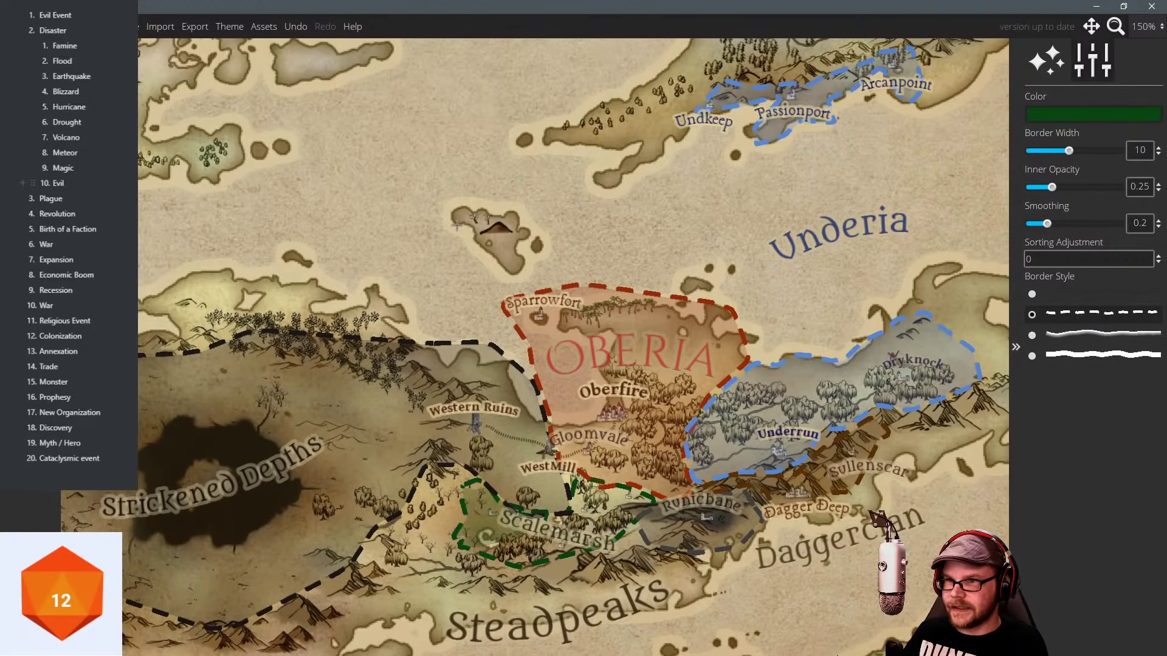
mouse_move(457, 226)
left_mouse_down()
mouse_move(487, 264)
mouse_move(517, 275)
mouse_move(538, 234)
mouse_move(520, 206)
mouse_move(456, 214)
left_mouse_up()
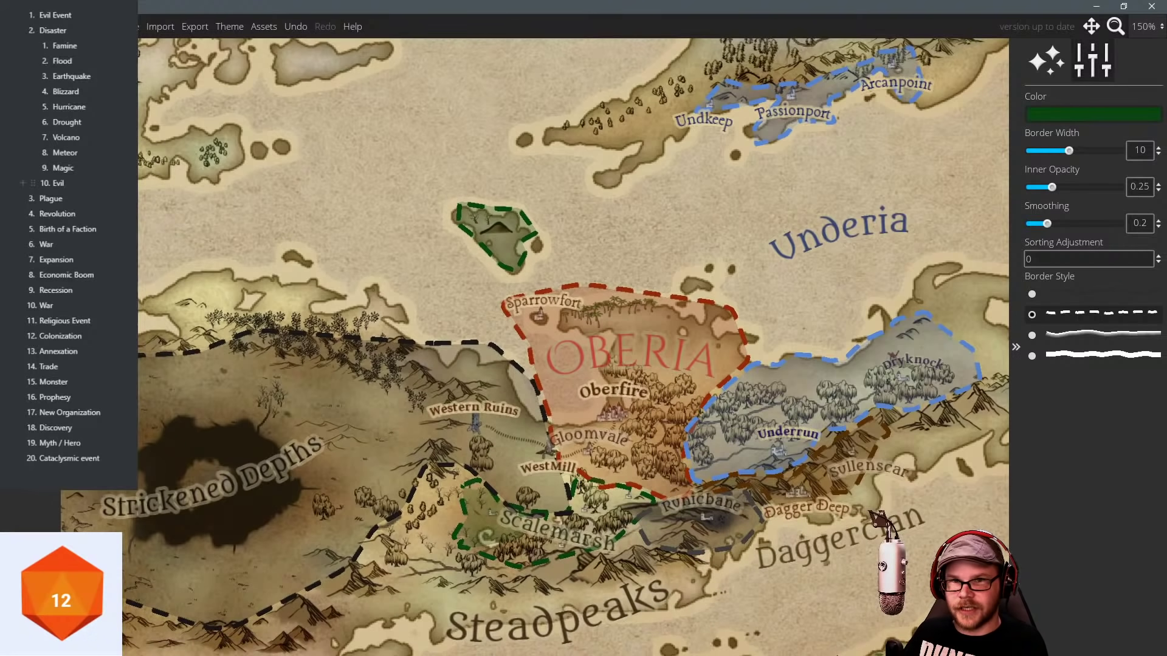
Place three small castles from the Inked Castles set at scale 20 on the green-bordered island.
left_click(34, 234)
left_click(30, 207)
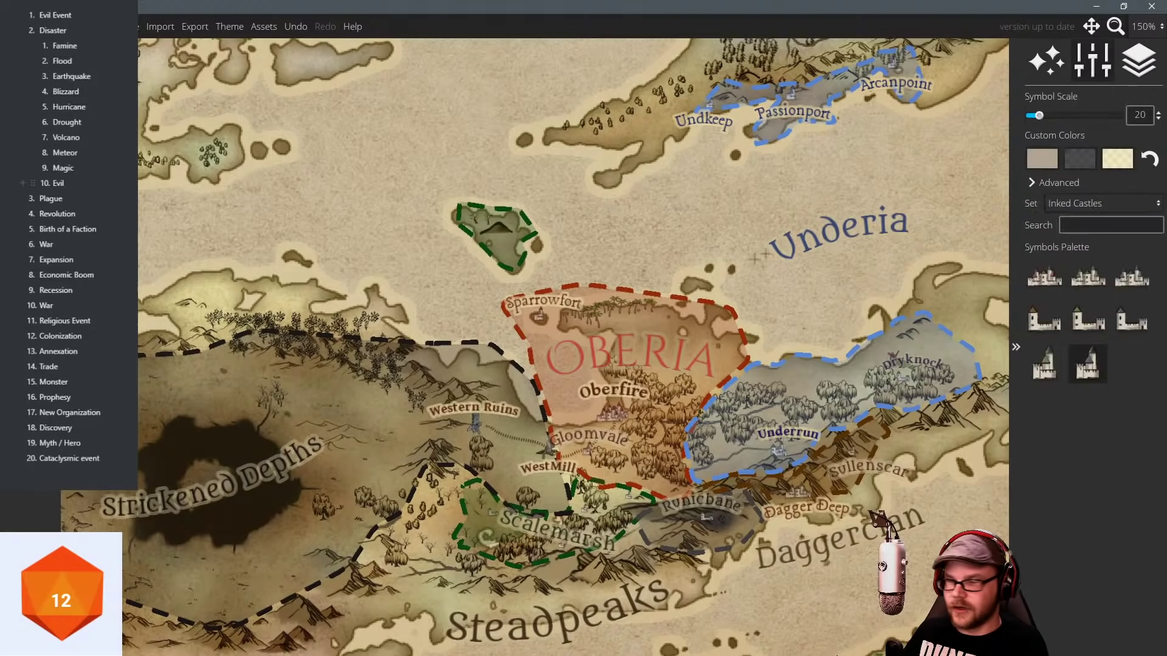
left_click(1043, 364)
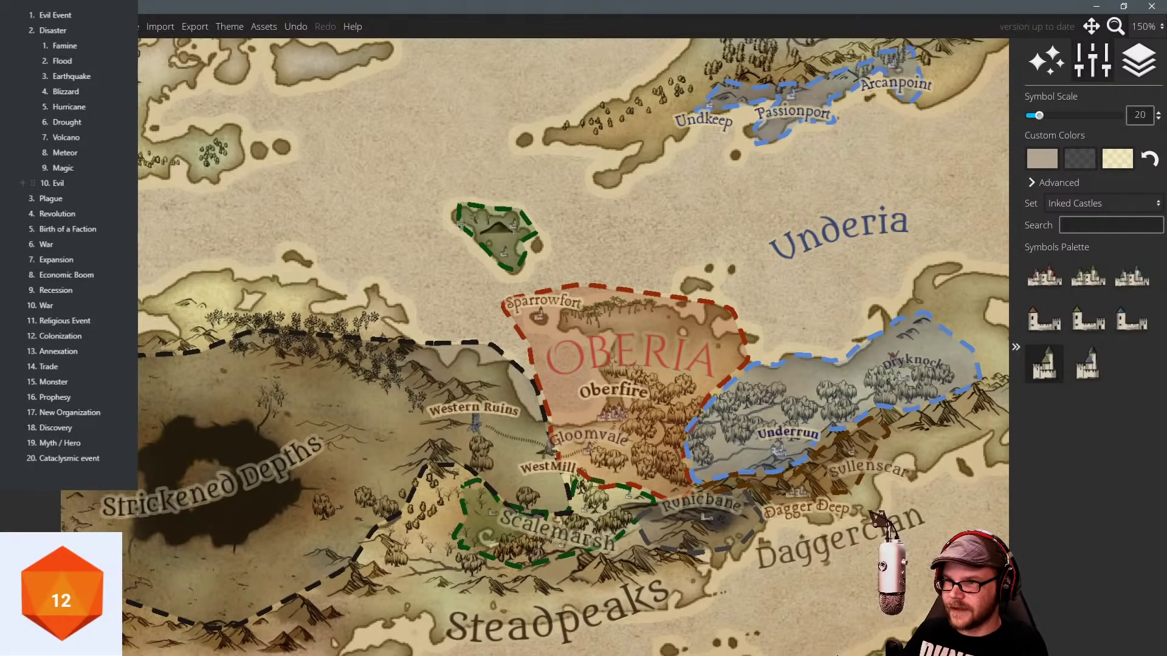
Pick up the brown dashed style of the Daggerclan border for drawing territories.
left_click_drag(633, 292, 619, 208)
left_click_drag(616, 350, 497, 233)
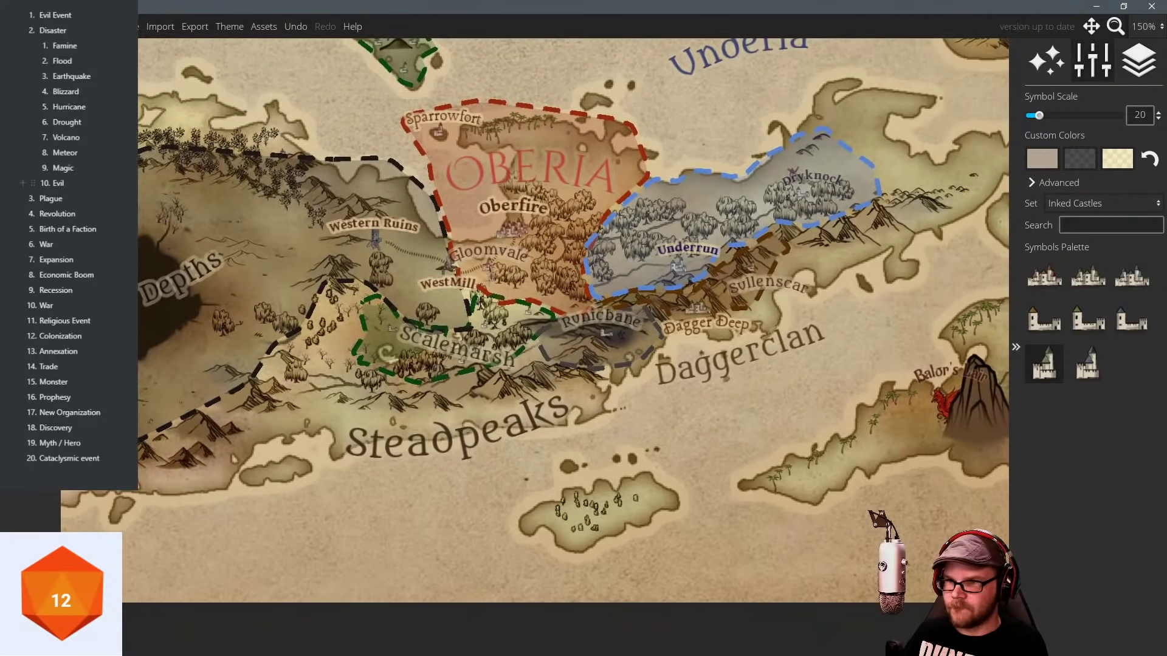
left_click_drag(417, 282, 365, 356)
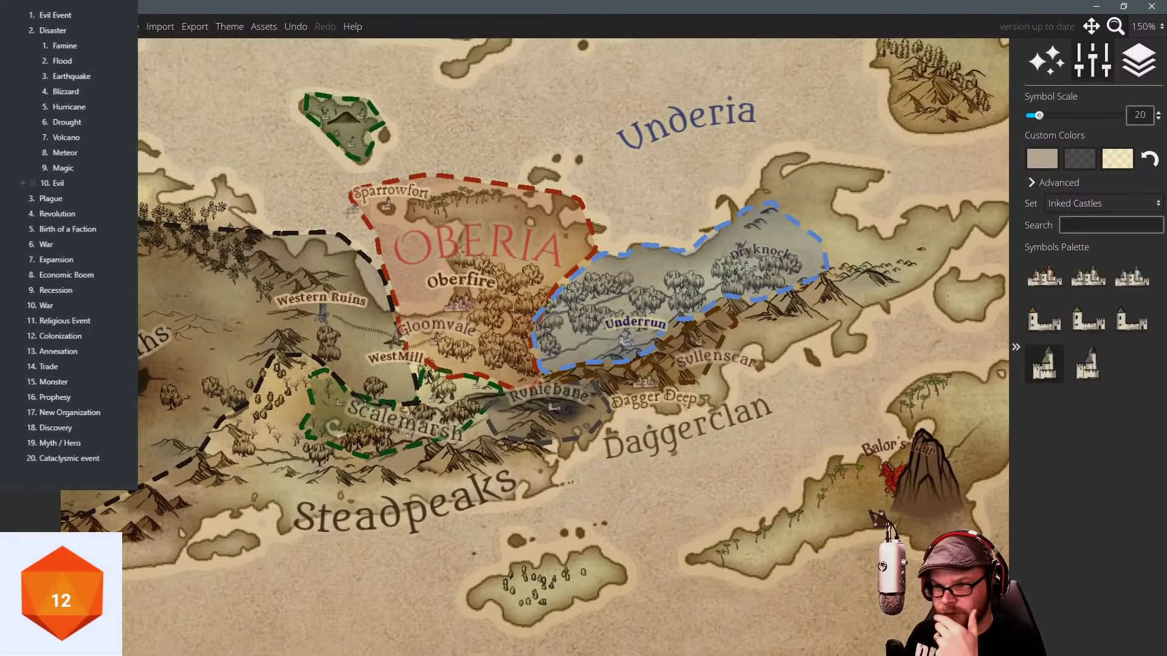
left_click_drag(348, 215, 359, 226)
left_click_drag(246, 209, 299, 244)
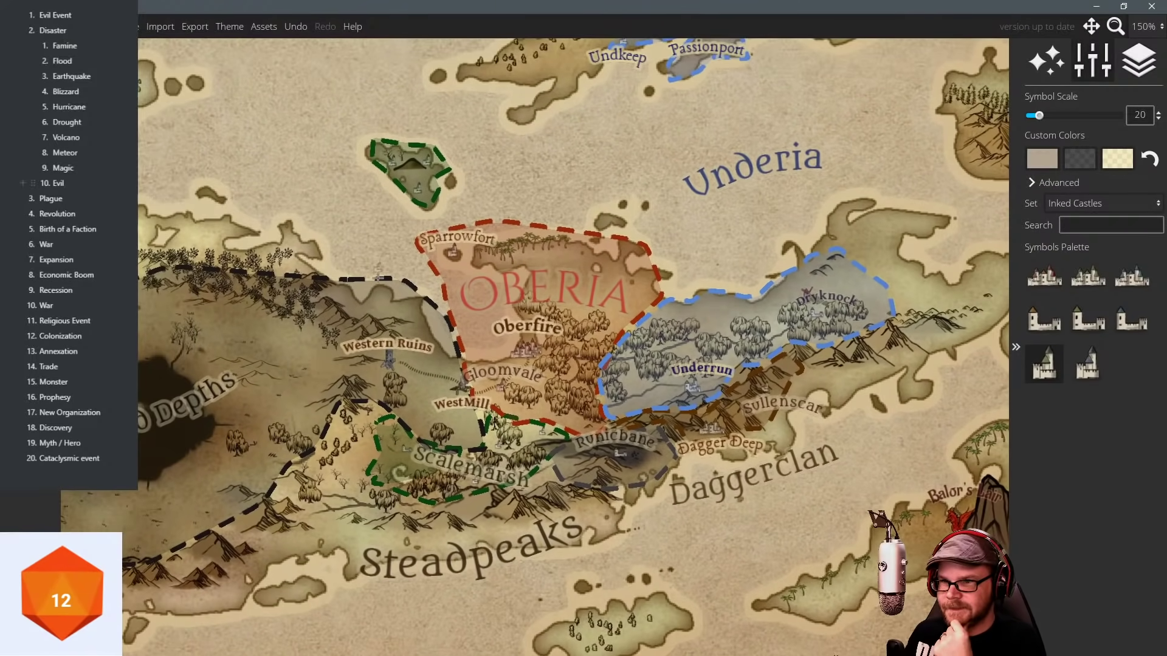
left_click_drag(621, 263, 594, 299)
left_click_drag(472, 158, 260, 31)
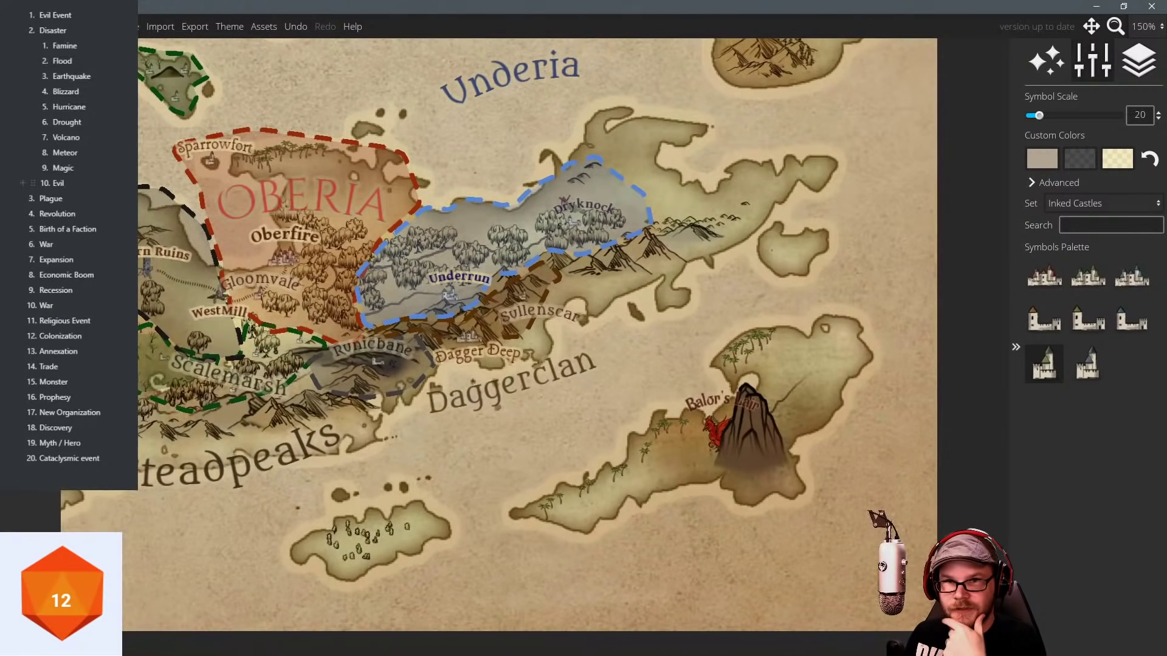
key("Escape")
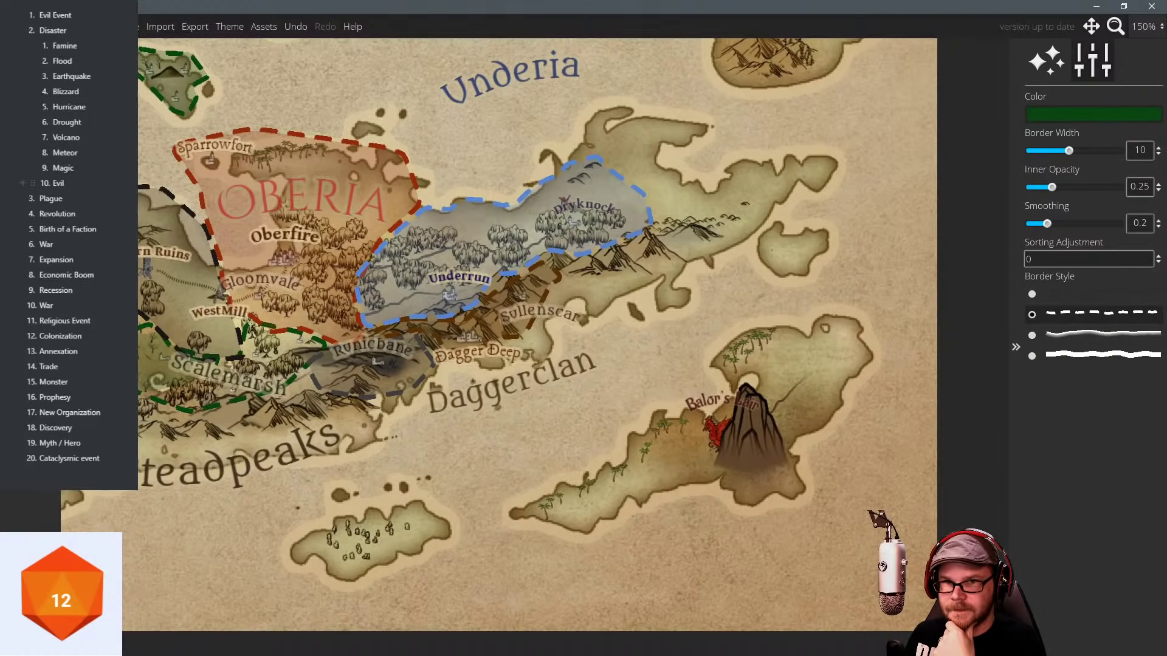
left_click(174, 278)
key("Escape")
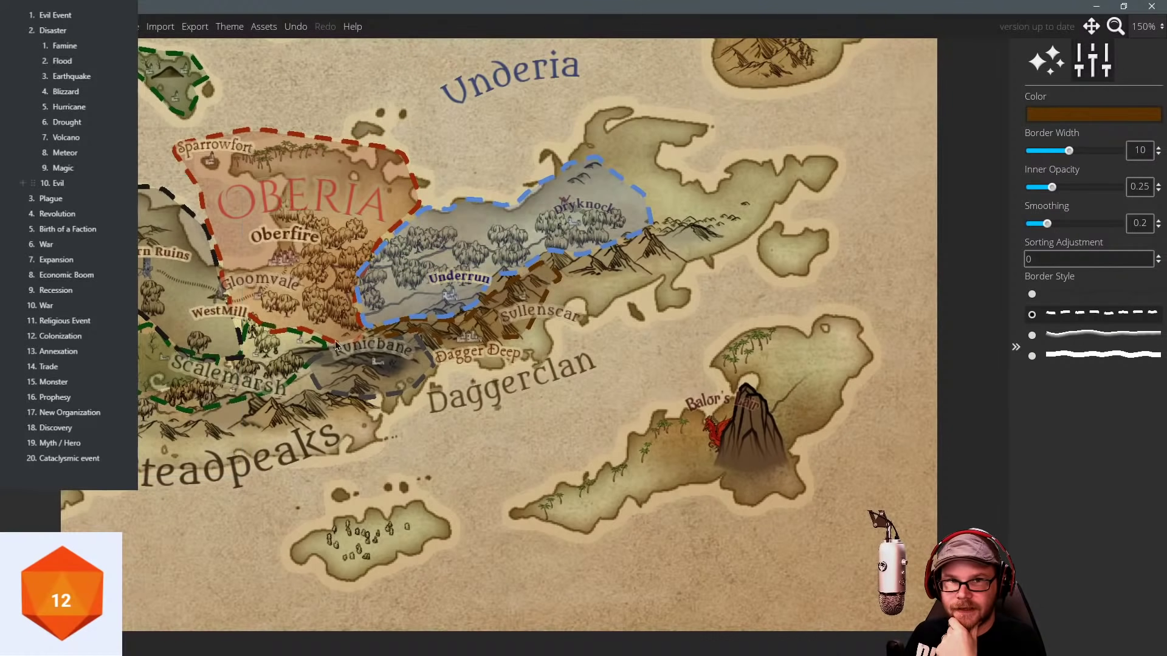
Examine the sea and coasts between Daggerclan, Steadpeaks and the Balor's Lair island.
left_click_drag(415, 398, 406, 350)
scroll(425, 351, "up", 1)
left_click_drag(493, 406, 356, 360)
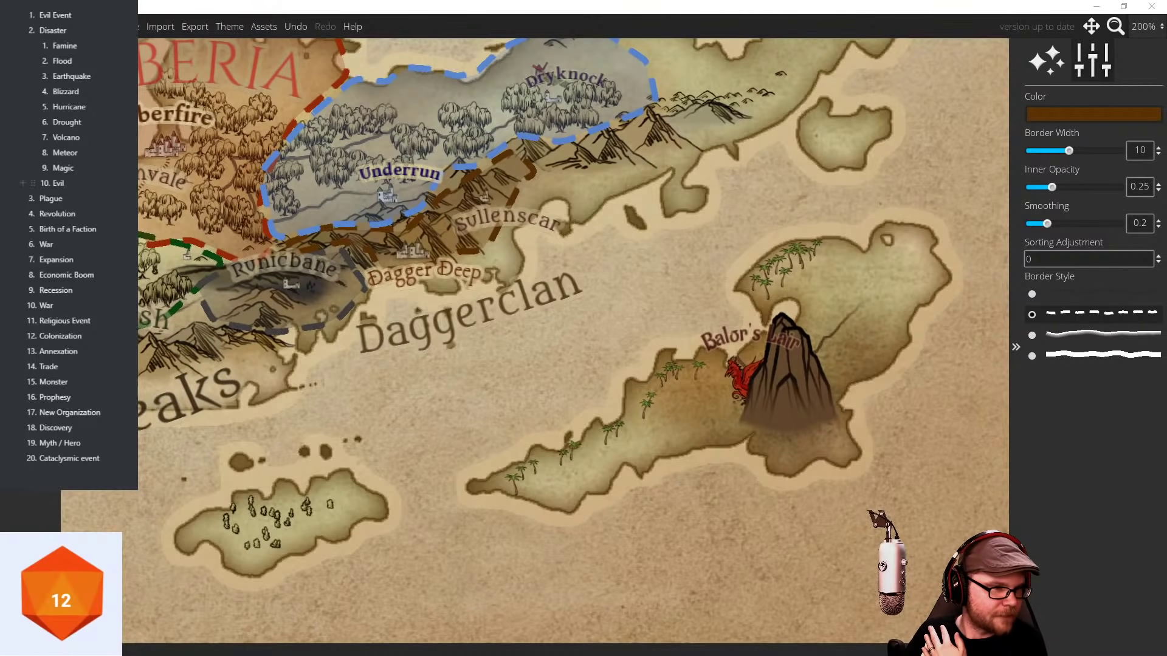
left_click(548, 8)
left_click_drag(604, 339, 561, 297)
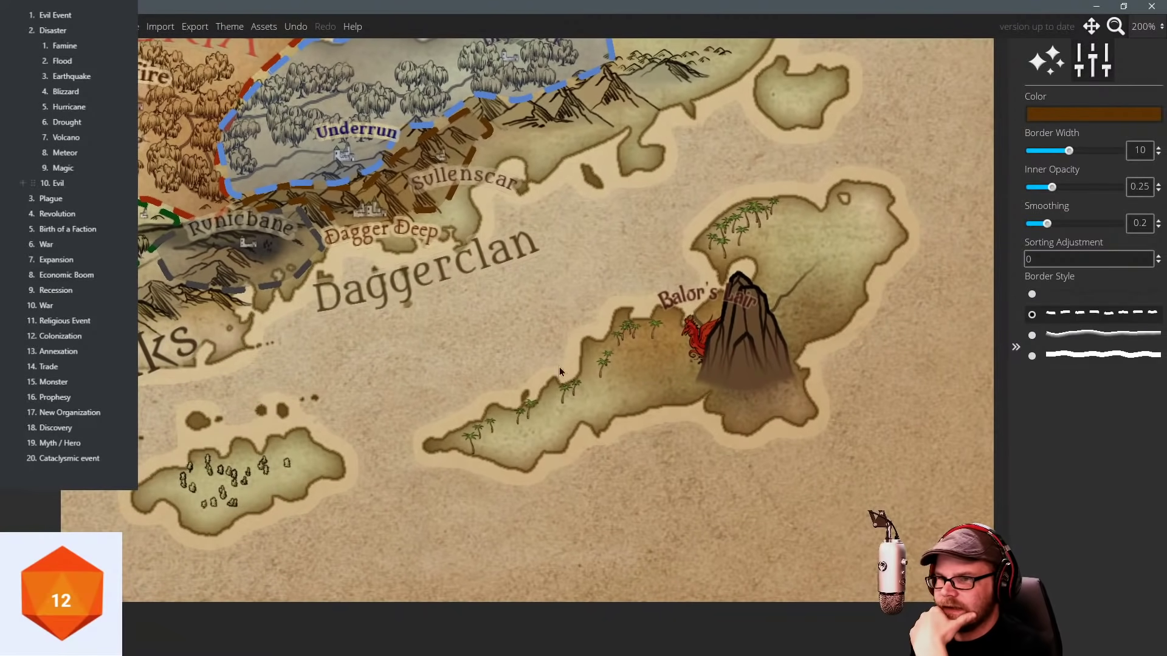
left_click_drag(396, 350, 511, 408)
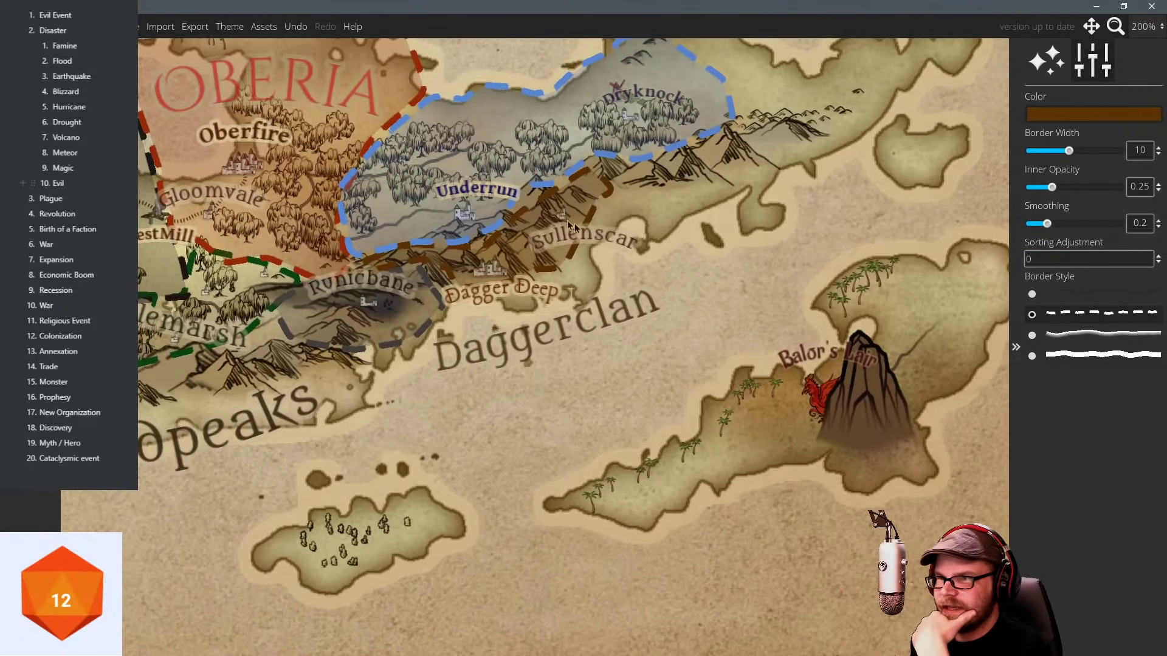
left_click_drag(625, 315, 497, 380)
left_click_drag(689, 508, 587, 403)
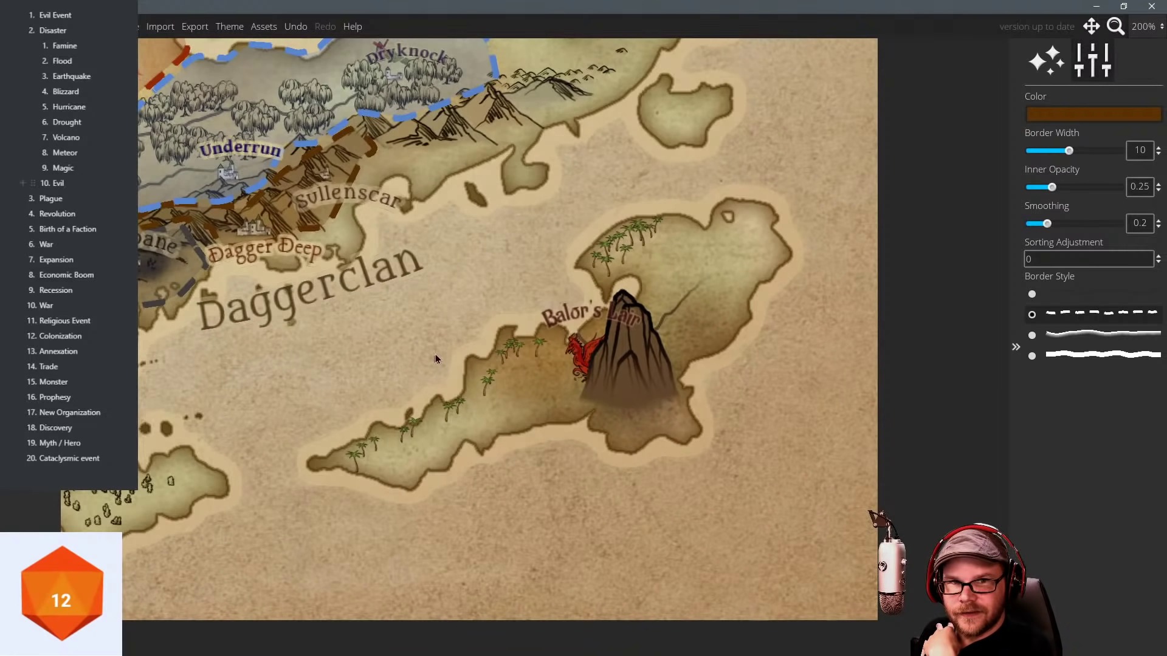
left_click_drag(436, 347, 522, 341)
mouse_move(372, 294)
left_mouse_down()
mouse_move(448, 329)
mouse_move(442, 349)
mouse_move(441, 325)
mouse_move(395, 331)
left_mouse_up()
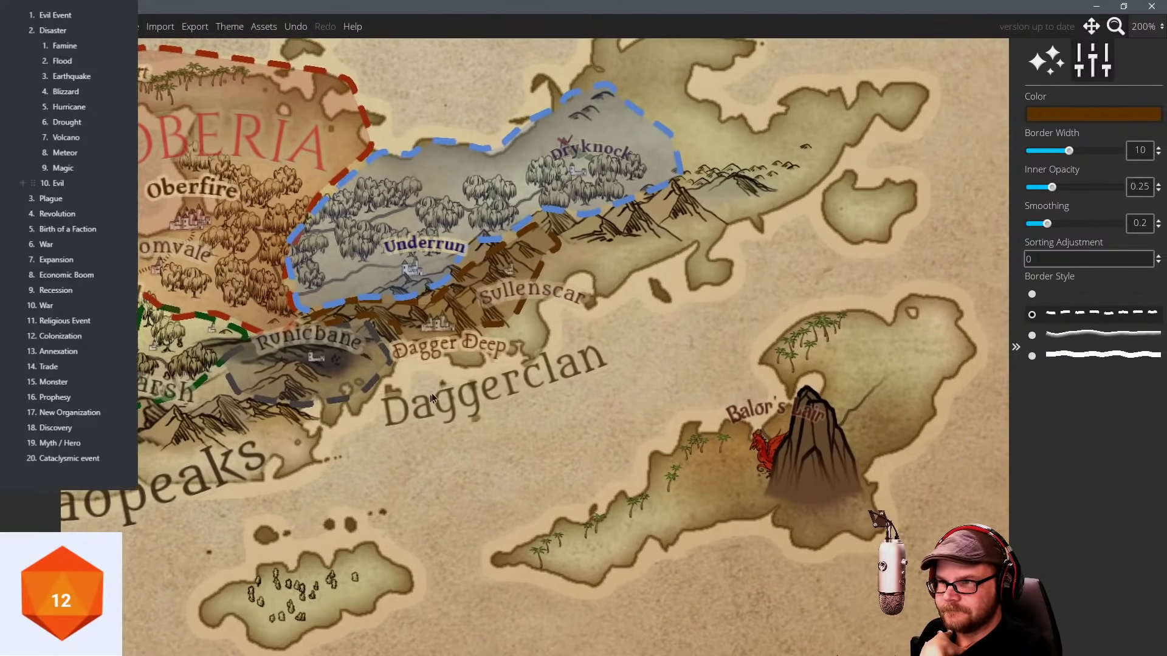
scroll(420, 385, "left", 3)
scroll(478, 329, "down", 1)
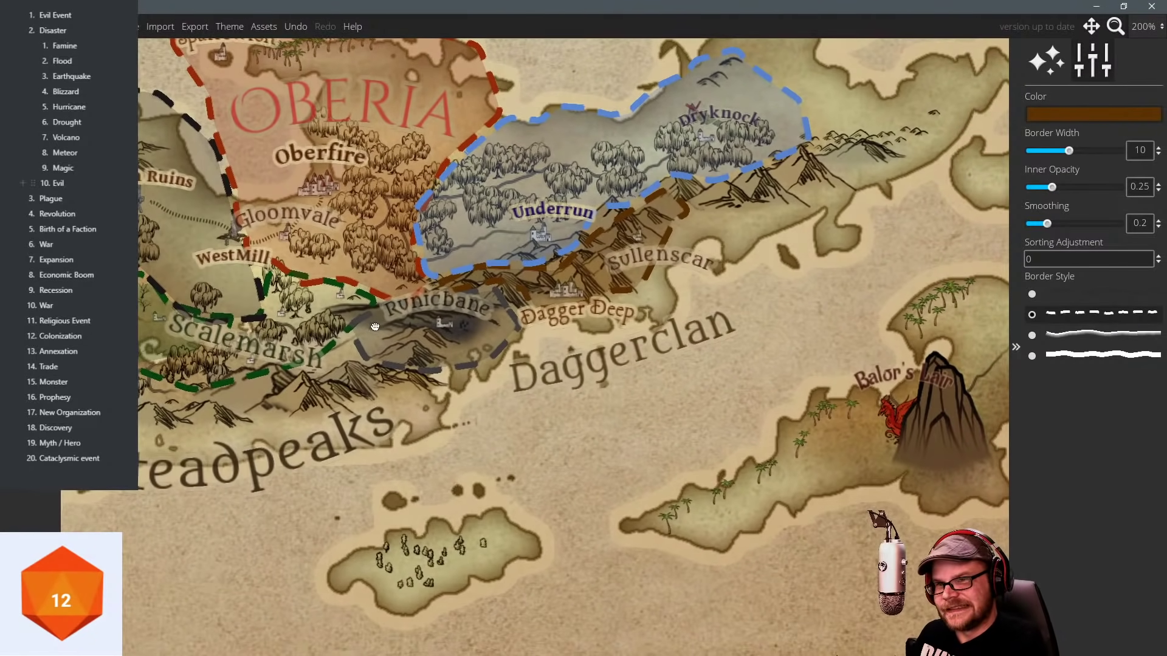
scroll(379, 242, "up", 2)
scroll(379, 242, "left", 1)
Roll the twenty-sided die for the next world event and inspect the northern continent around Underia's colonies.
left_click(62, 594)
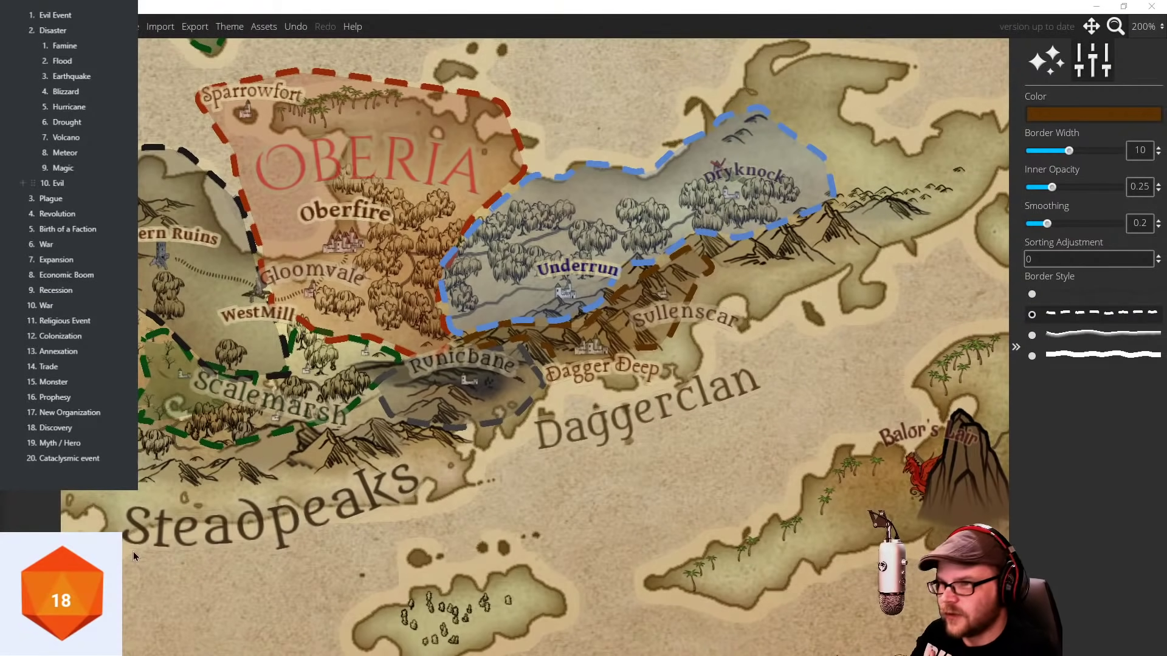
scroll(407, 319, "up", 15)
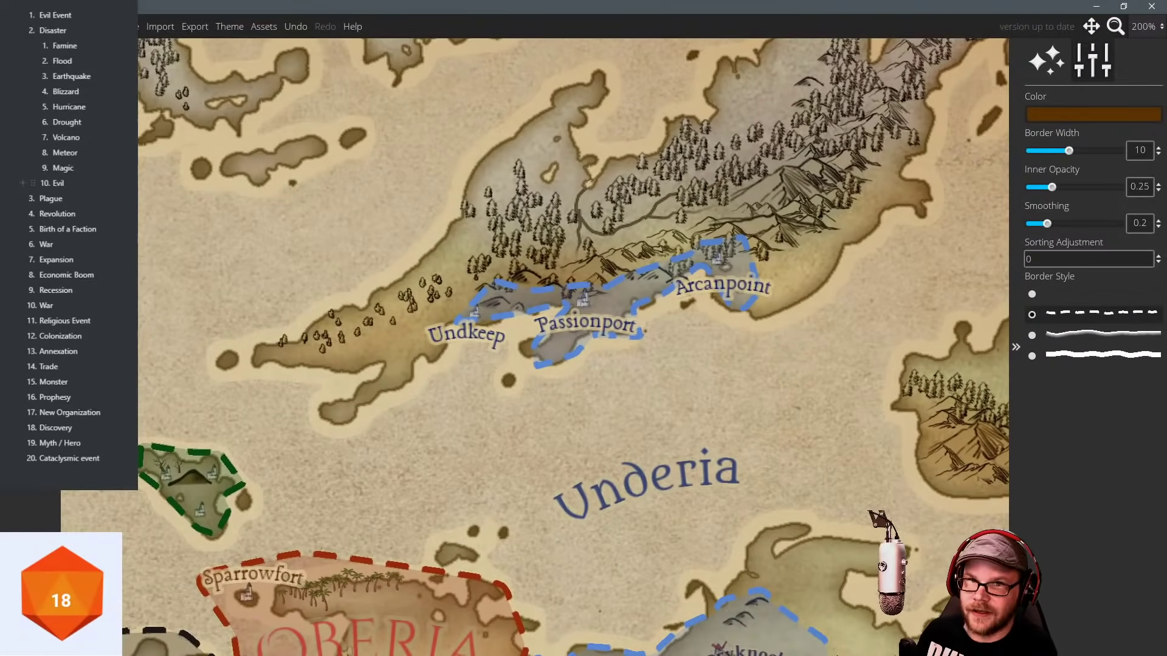
key("Escape")
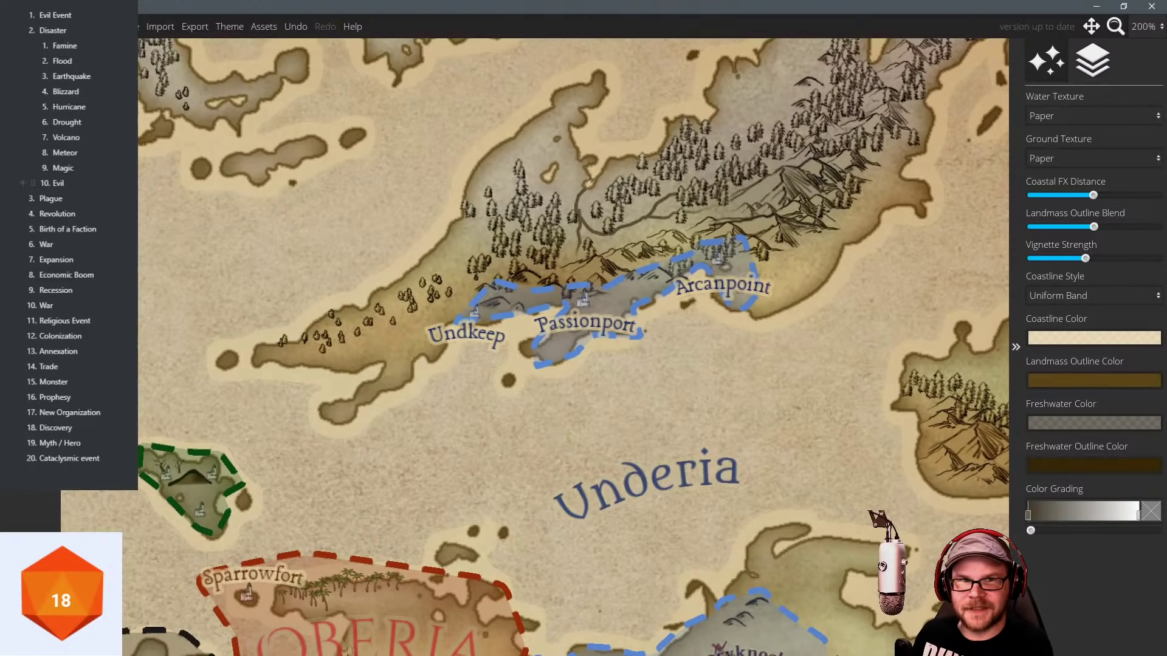
Place two castles from the Inked Castles set at scale 25 in the forest north of Passionport and Arcanpoint.
left_click(30, 297)
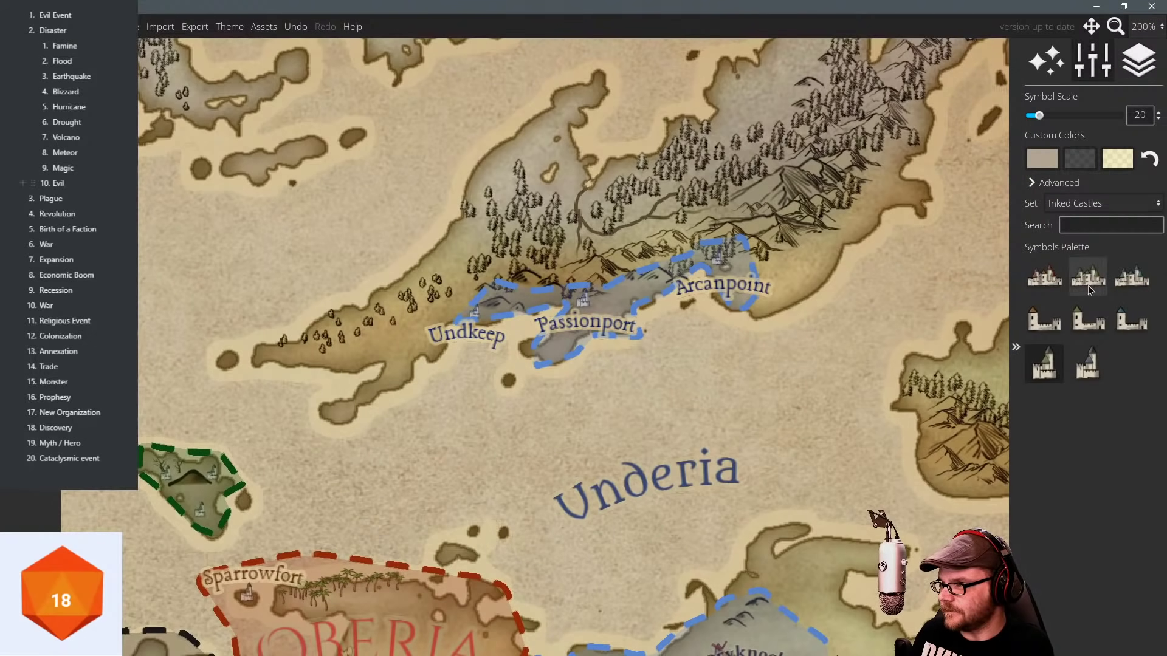
left_click(1088, 320)
scroll(538, 260, "up", 1)
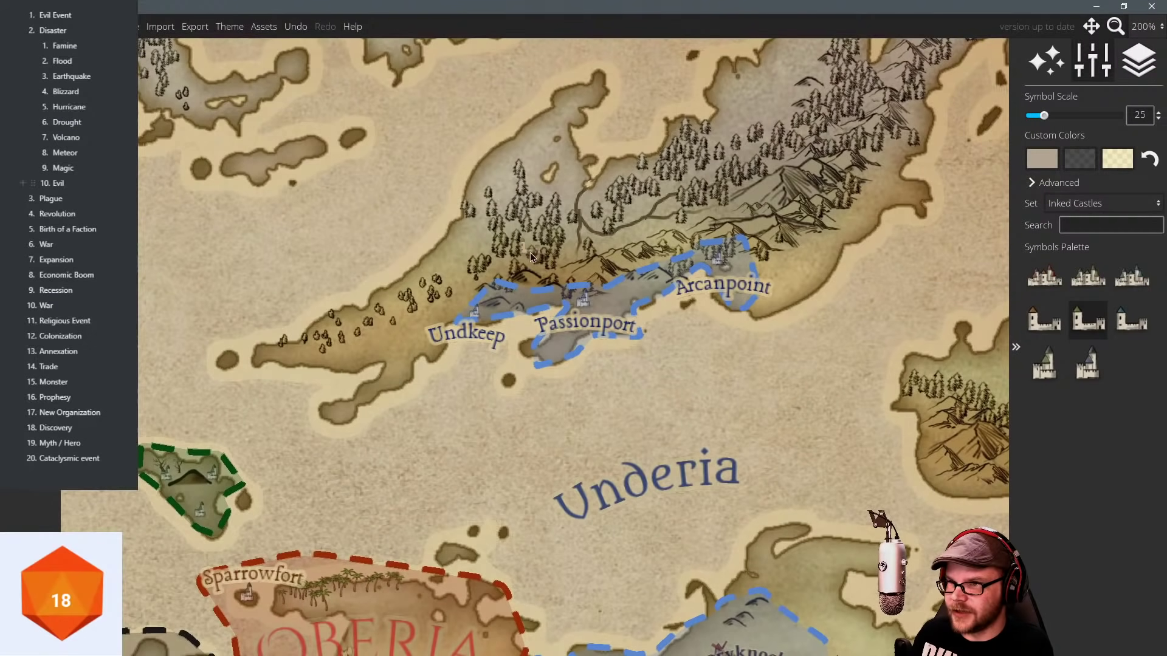
scroll(528, 243, "down", 1)
left_click(1088, 277)
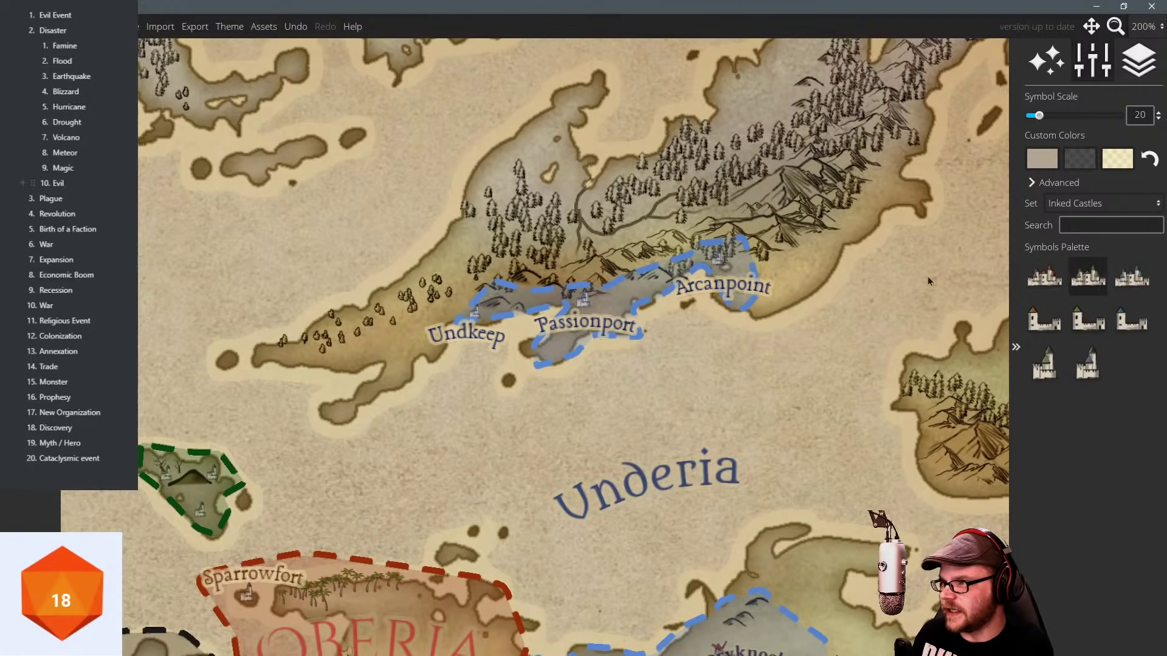
scroll(553, 251, "up", 3)
scroll(553, 251, "down", 1)
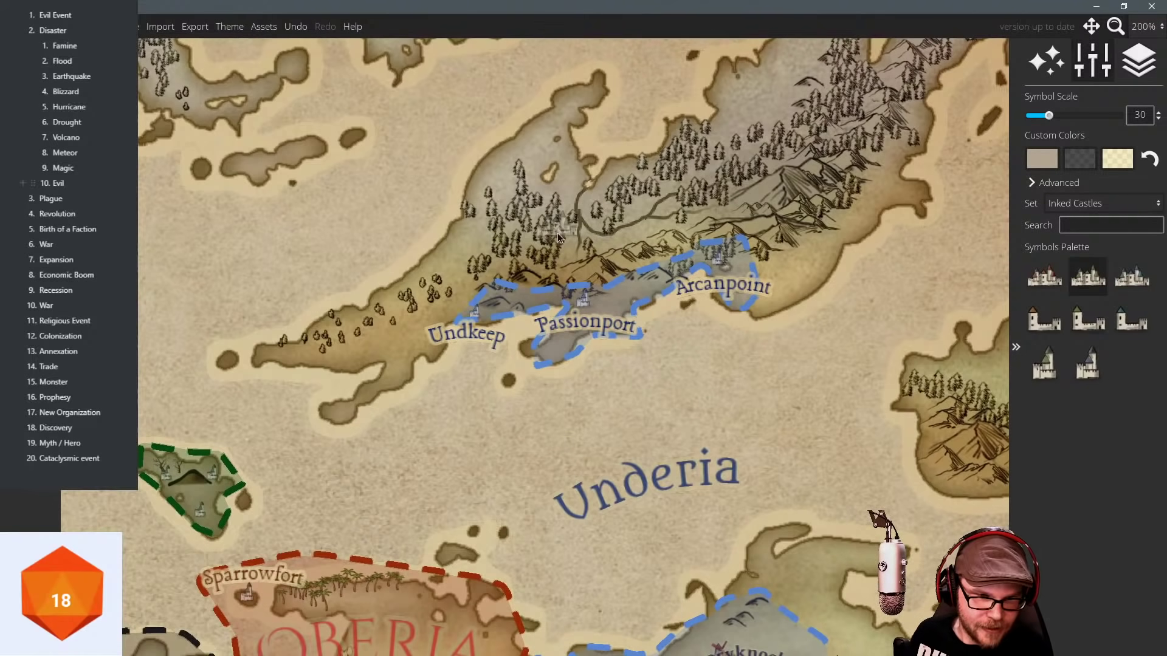
scroll(559, 237, "down", 1)
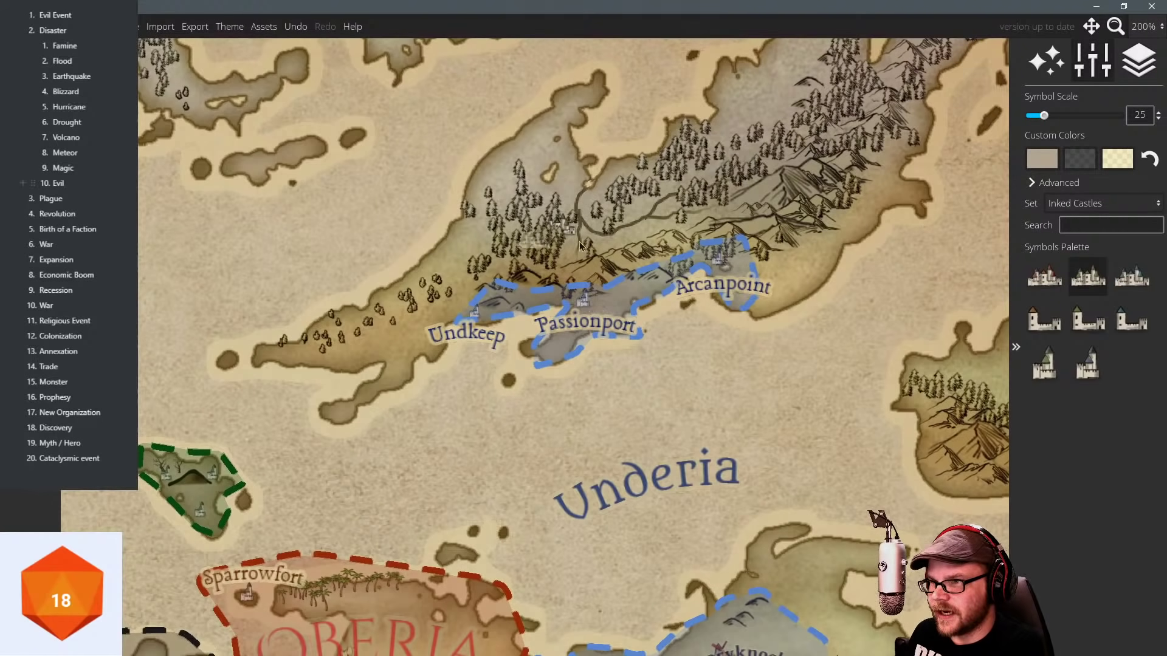
left_click(1040, 366)
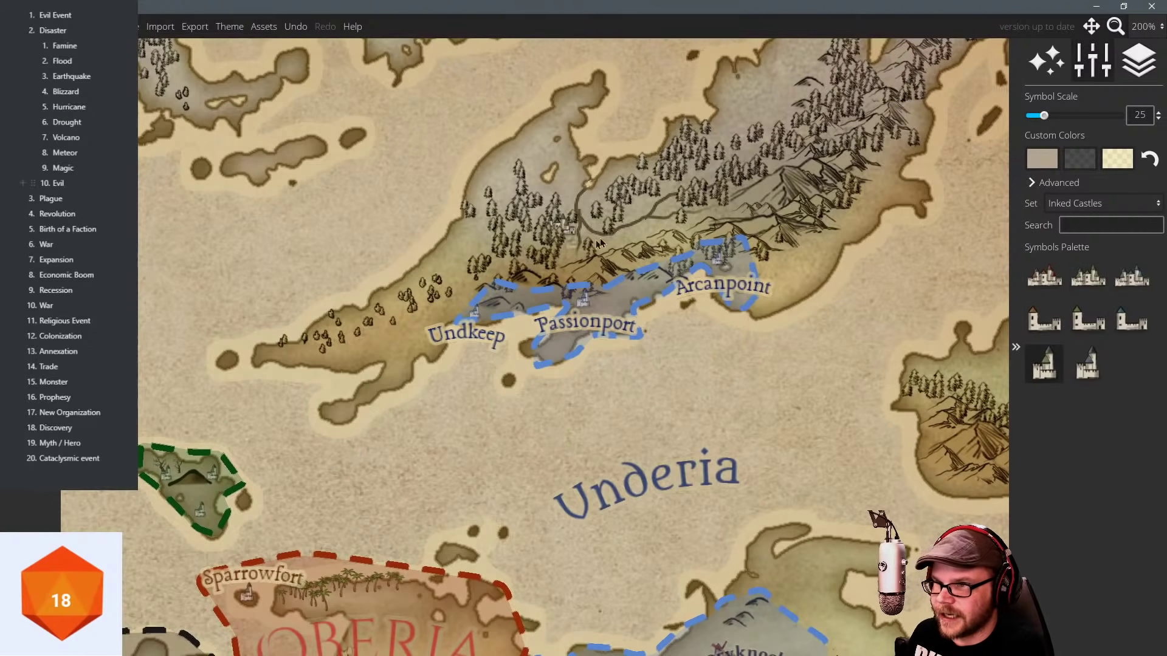
left_click(680, 208)
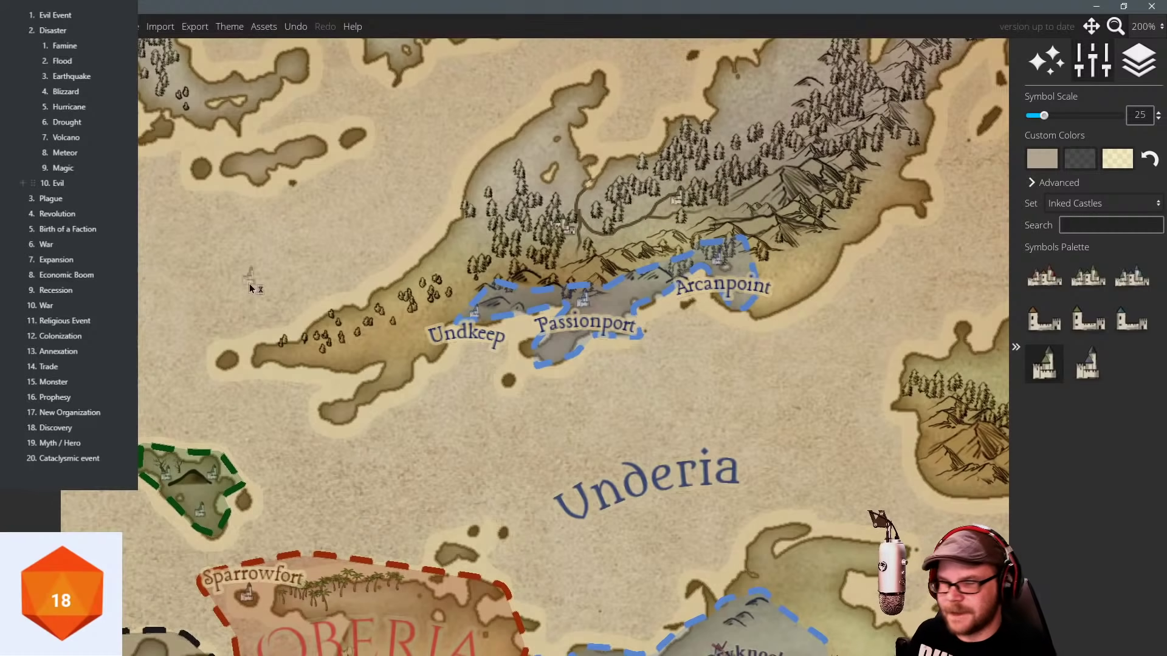
key("Escape")
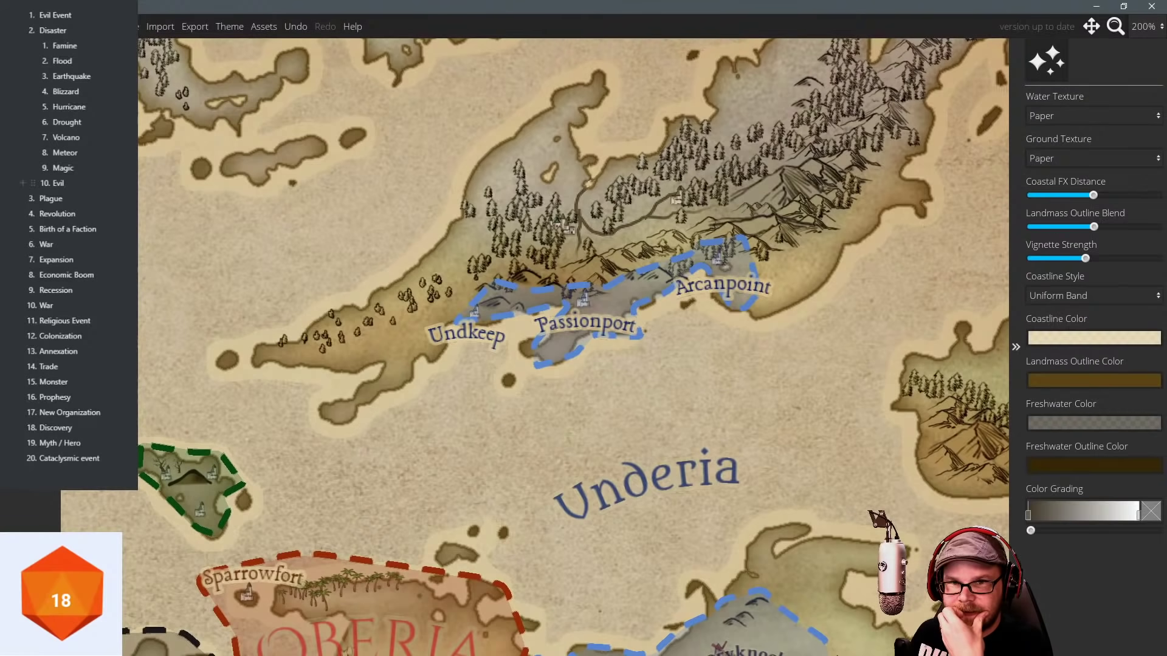
Draw a light green dashed territory of border width 10 around the forest north of Underia's colonies.
key("t")
left_click(1093, 114)
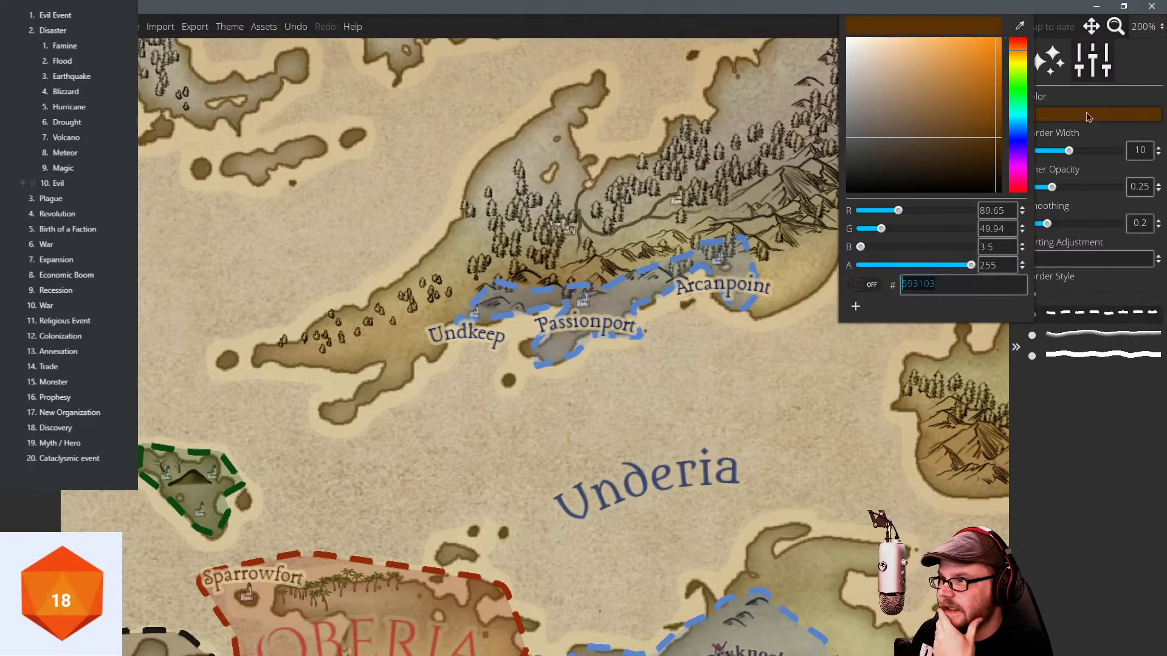
left_click(1021, 89)
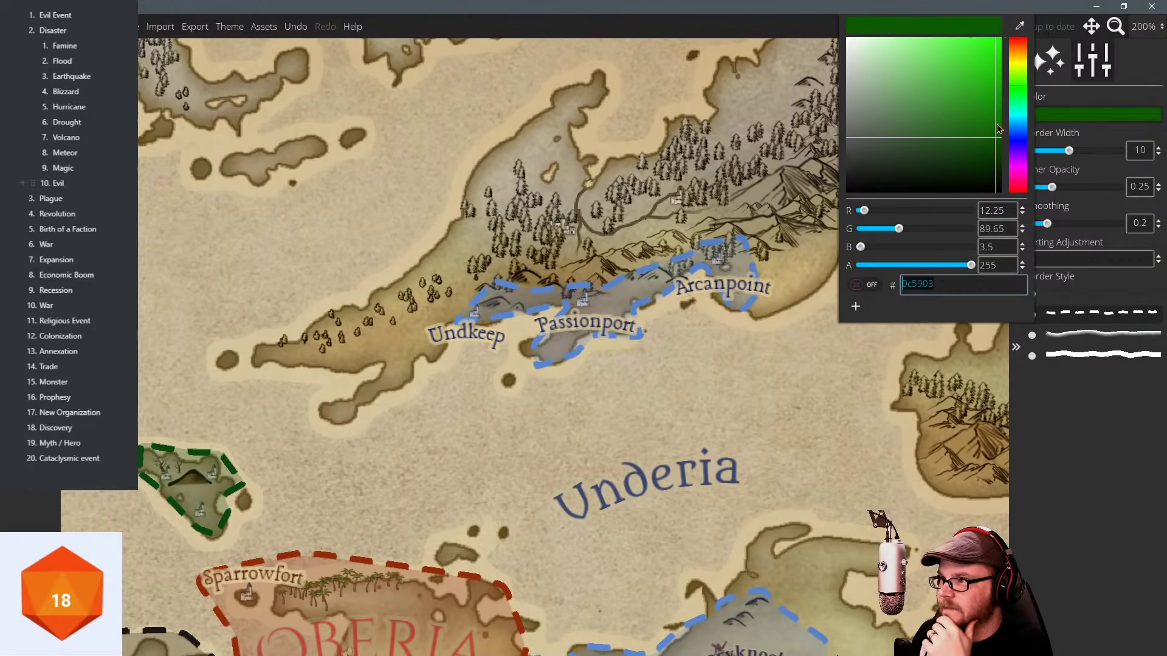
left_click(1017, 96)
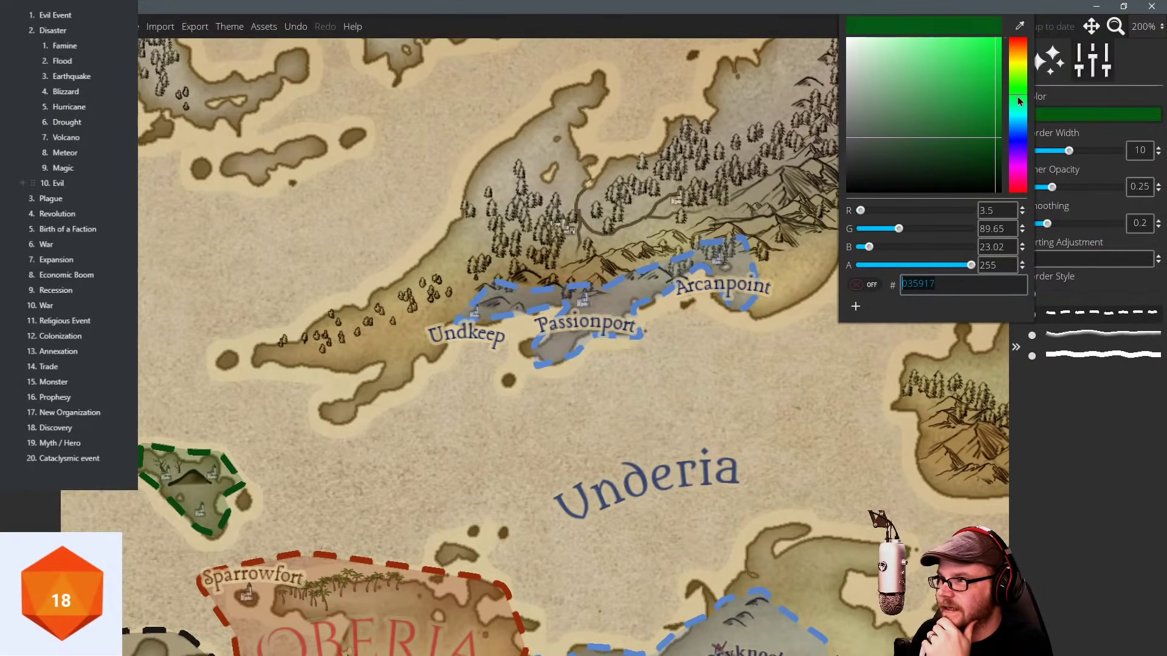
left_click(929, 68)
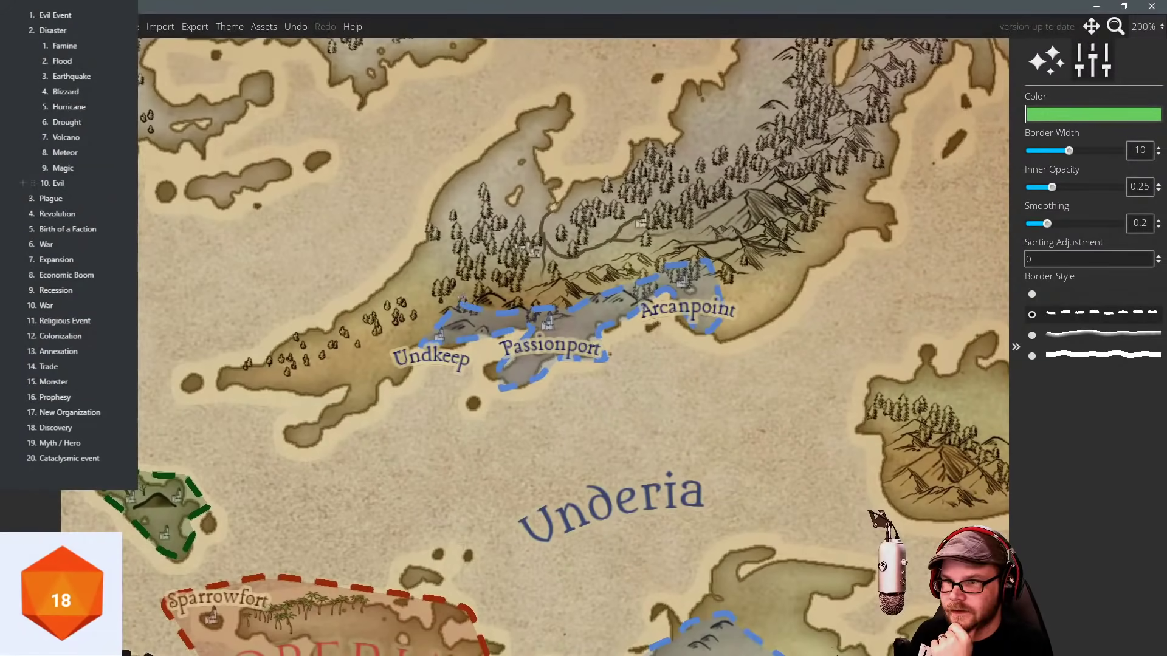
mouse_move(456, 293)
left_mouse_down()
mouse_move(608, 270)
mouse_move(673, 245)
mouse_move(728, 200)
mouse_move(614, 236)
left_mouse_up()
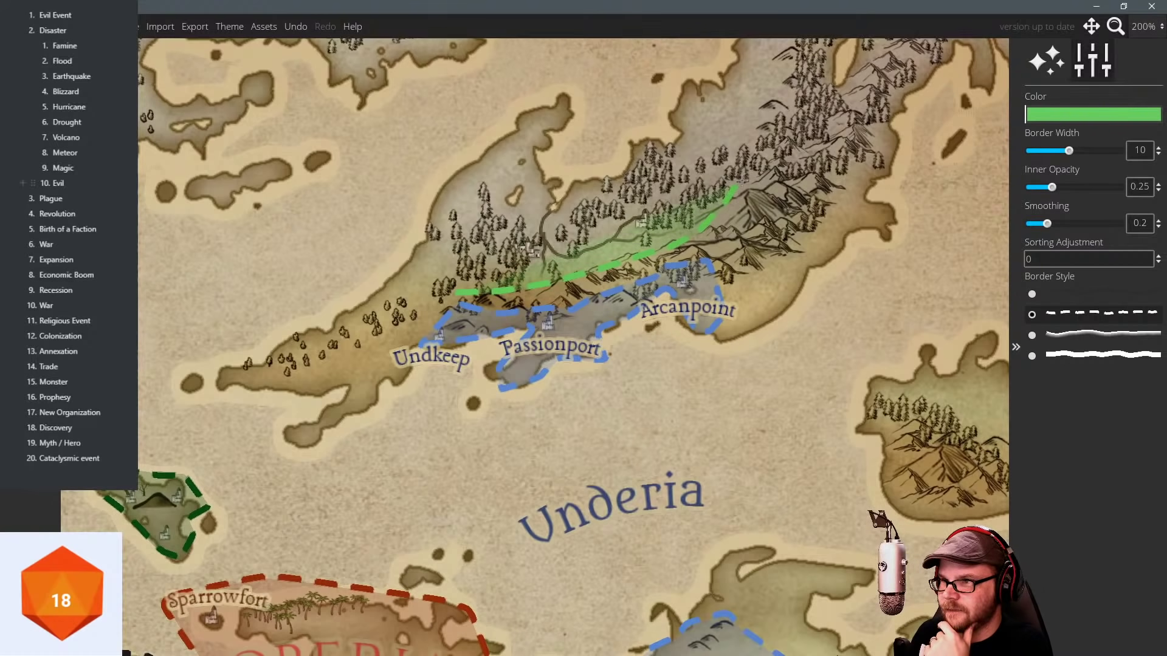
mouse_move(741, 181)
left_mouse_down()
mouse_move(649, 141)
mouse_move(609, 180)
mouse_move(579, 181)
mouse_move(554, 208)
mouse_move(519, 217)
mouse_move(498, 214)
mouse_move(482, 185)
mouse_move(432, 252)
mouse_move(421, 296)
mouse_move(458, 292)
left_mouse_up()
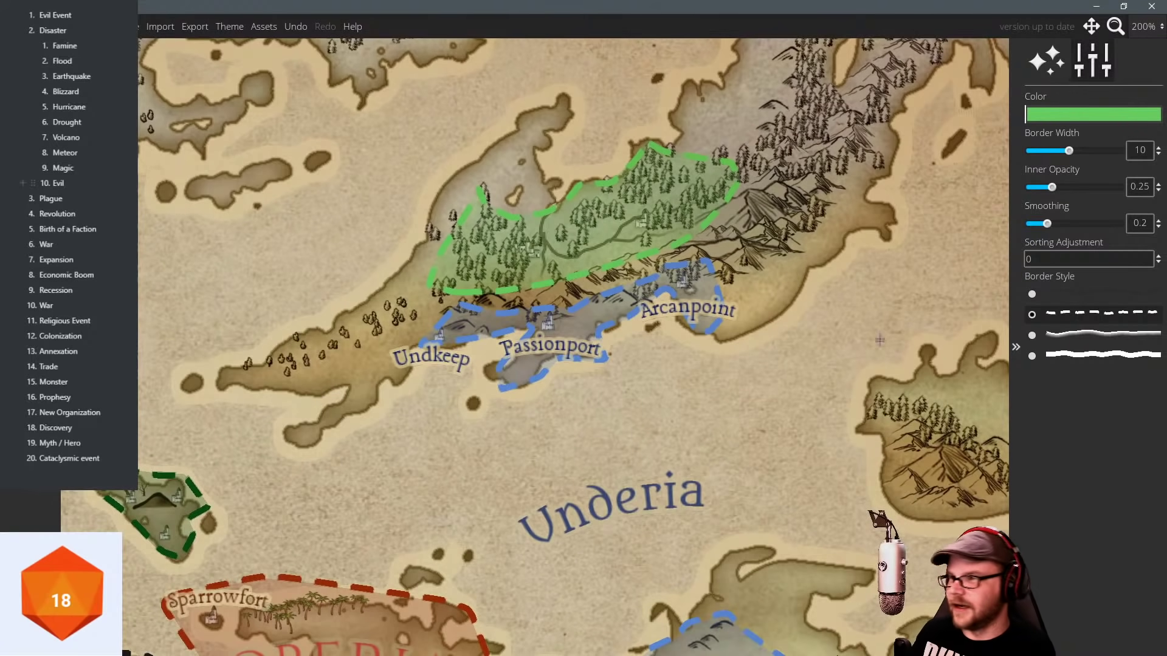
left_click(30, 174)
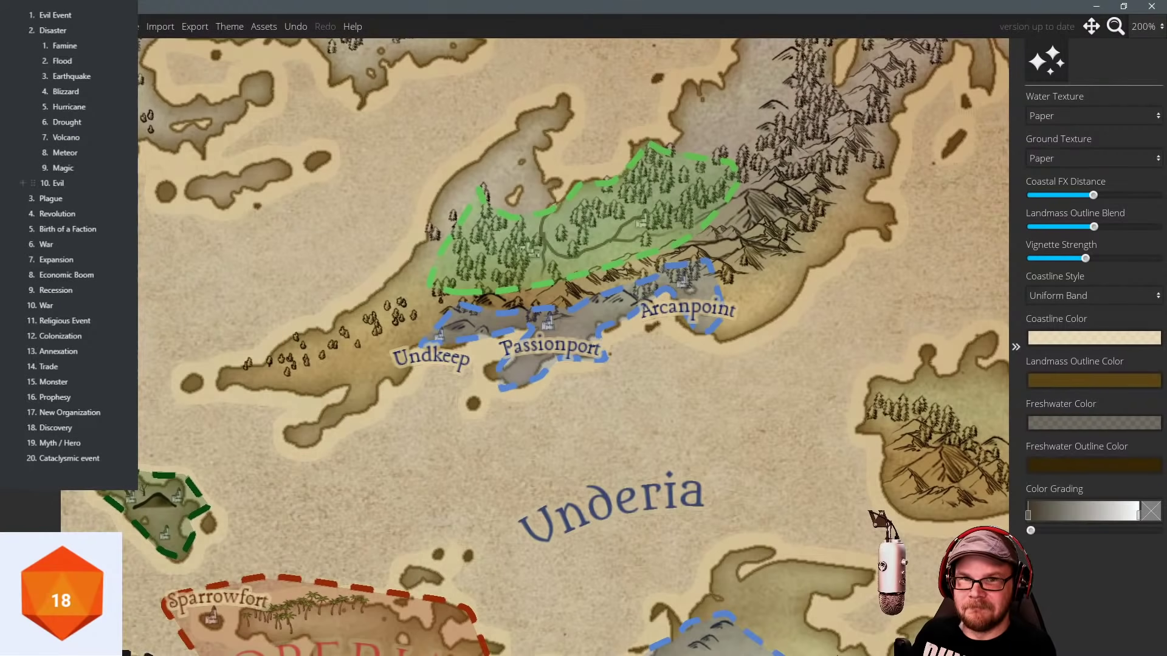
Add a label with the Faction preset inside the light green territory and set its curvature to -0.13.
left_click(31, 207)
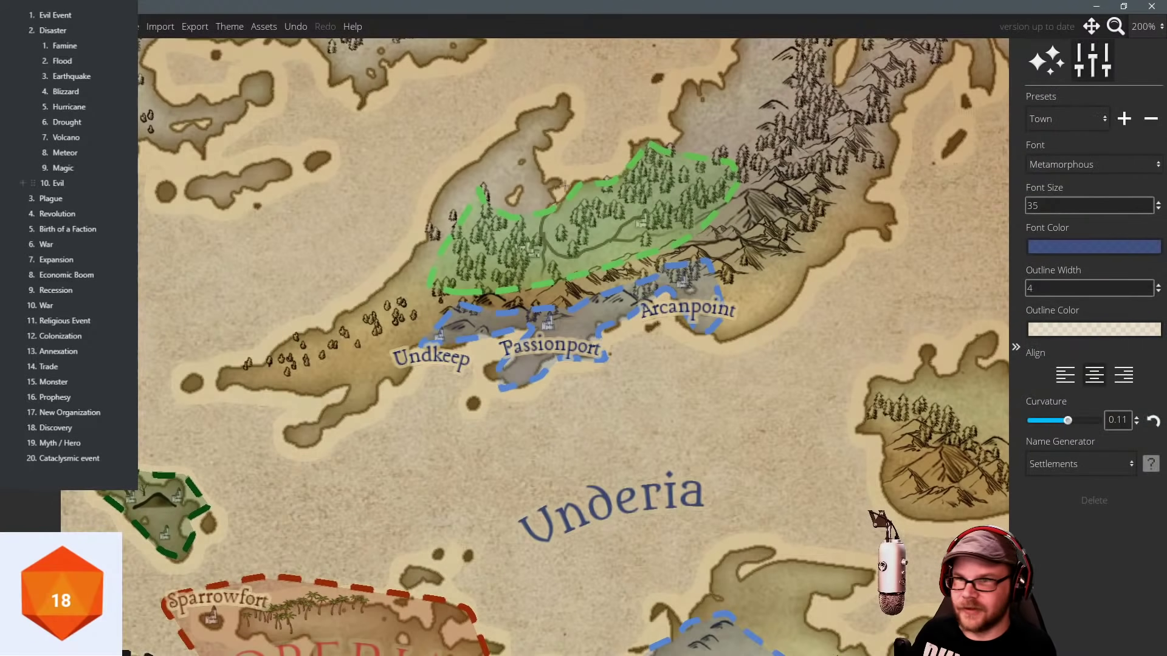
left_click(1068, 119)
left_click(1061, 186)
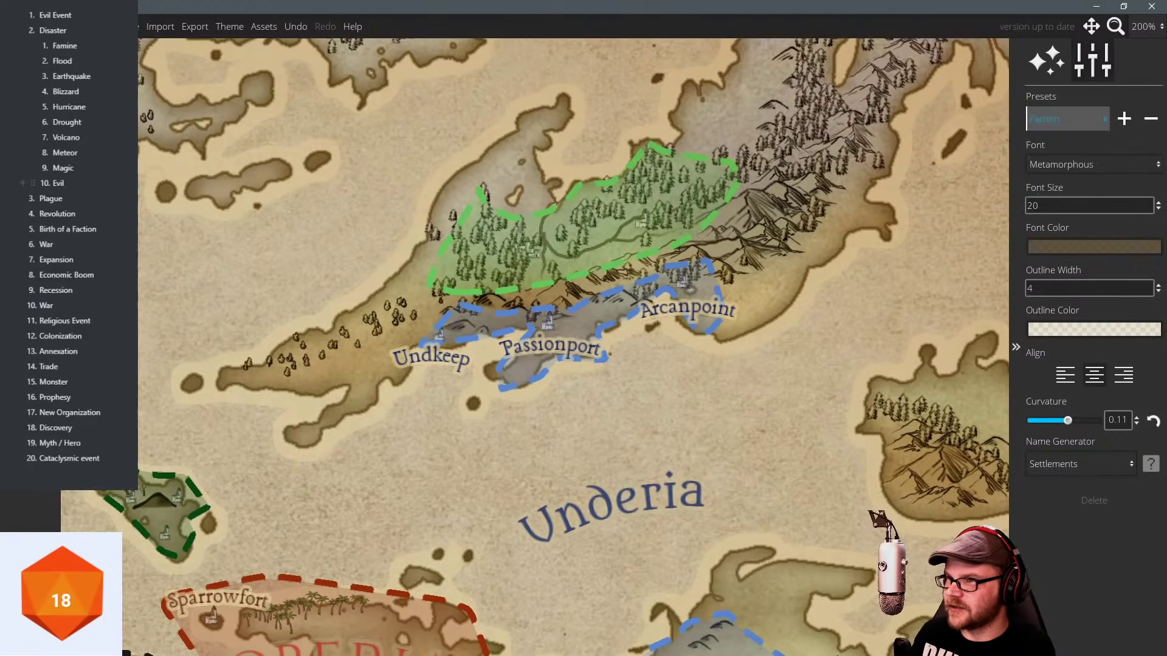
left_click(528, 220)
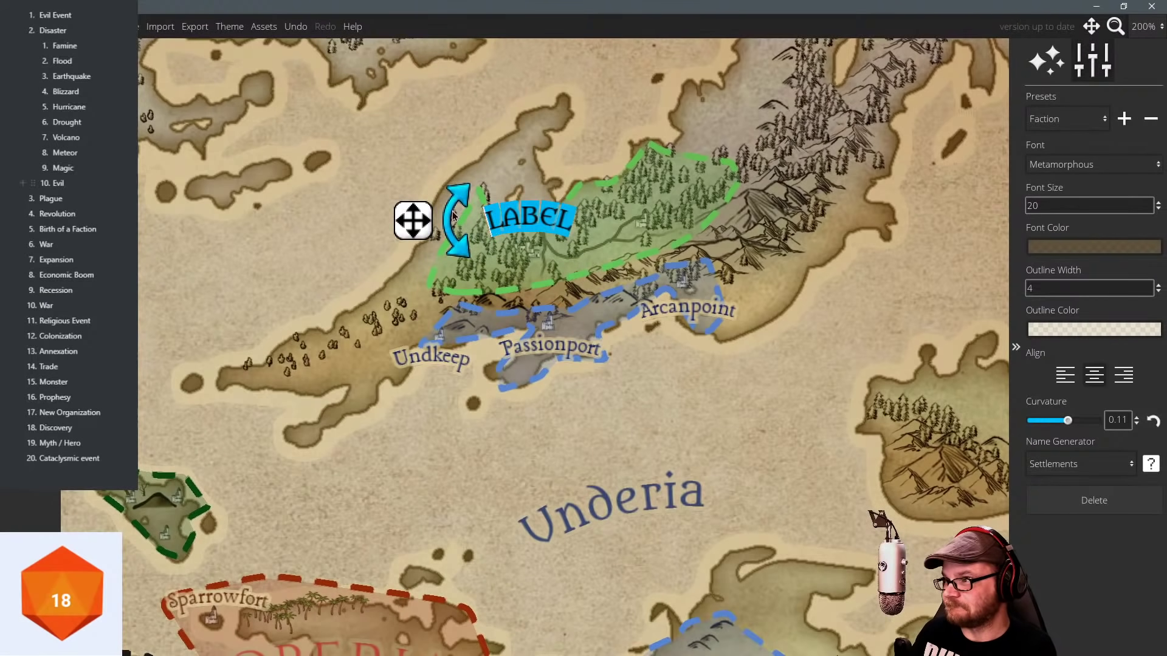
left_click_drag(412, 216, 461, 209)
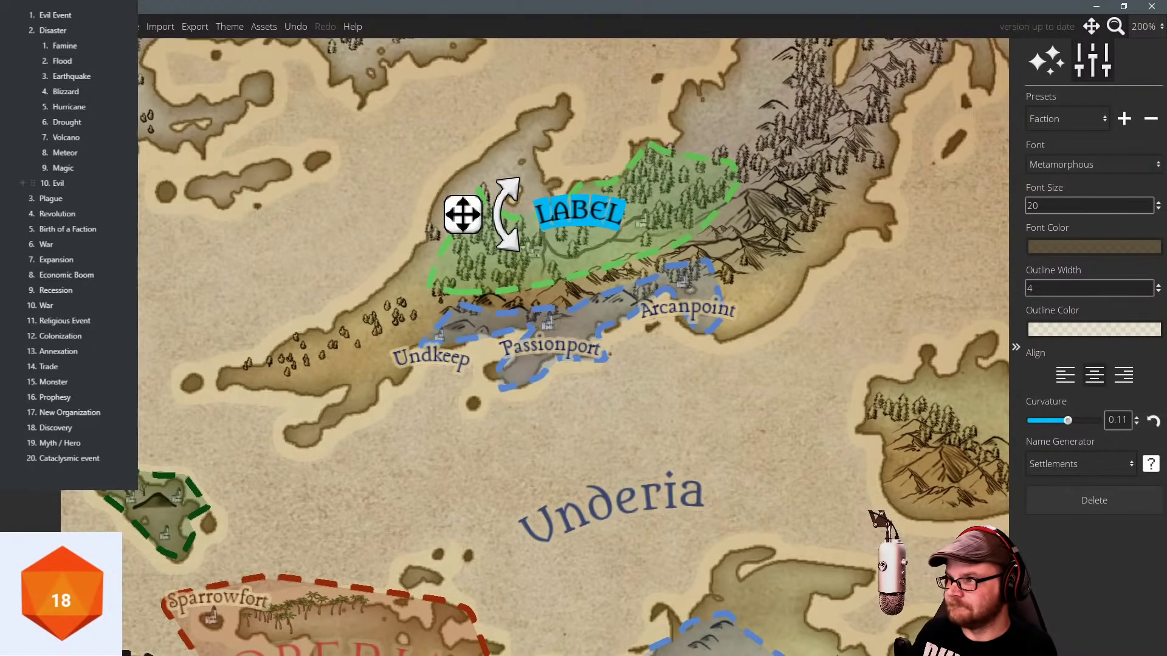
left_click_drag(1068, 421, 1060, 422)
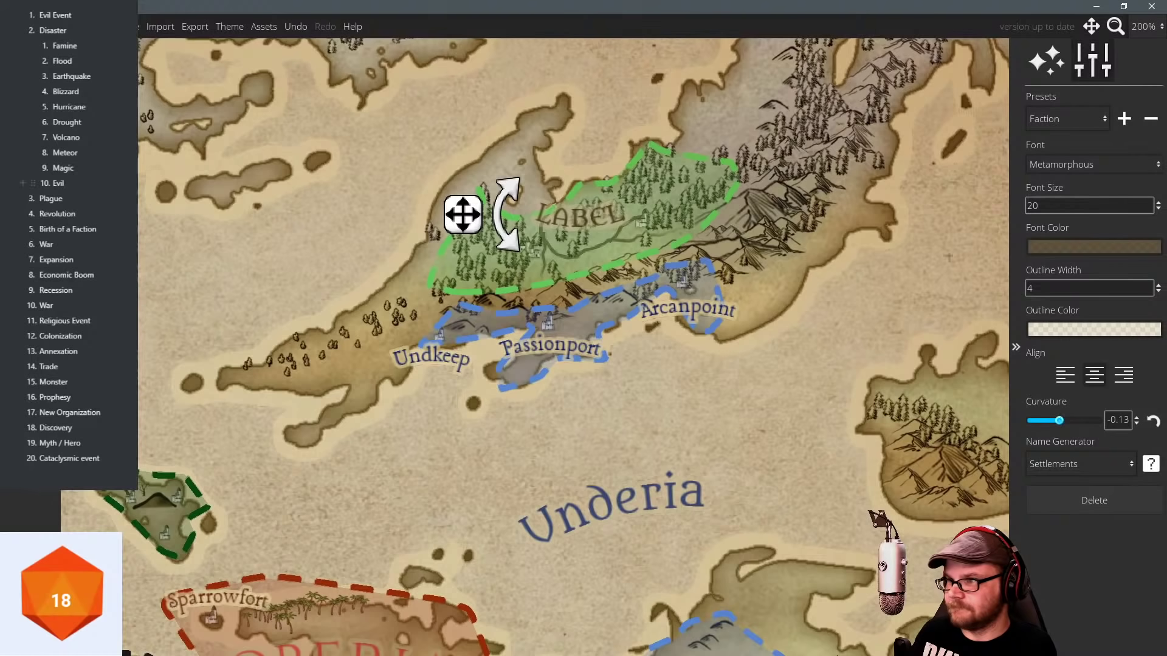
Set the new faction label's font color to dark green d10e430a.
left_click(1063, 248)
left_click(1019, 87)
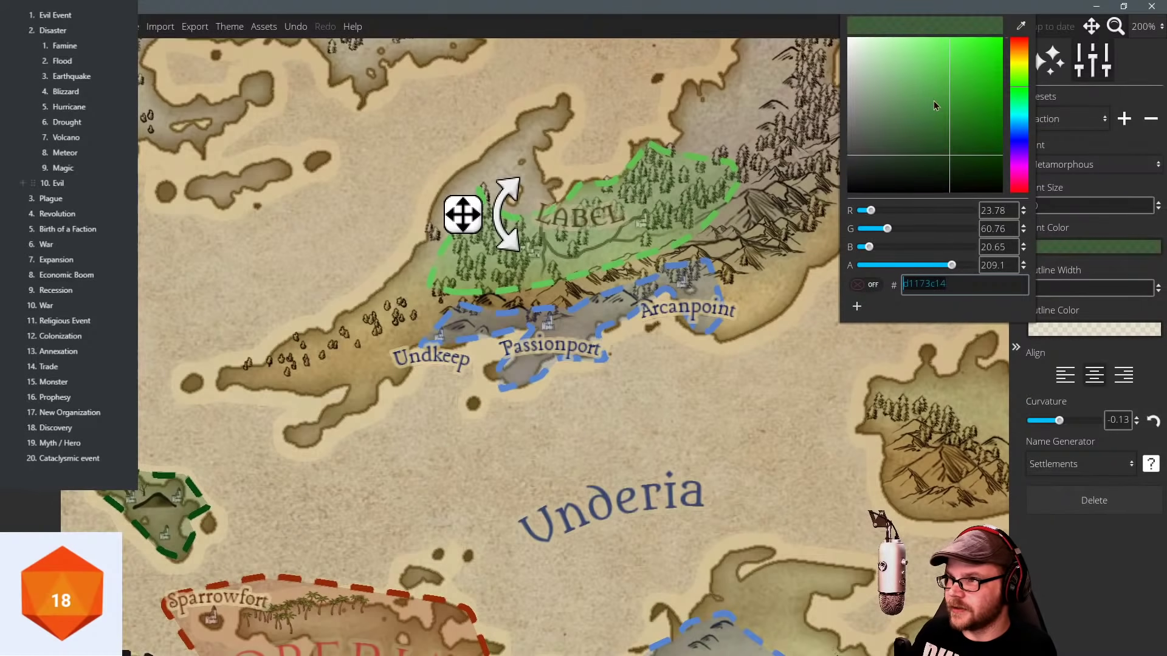
left_click_drag(936, 107, 979, 152)
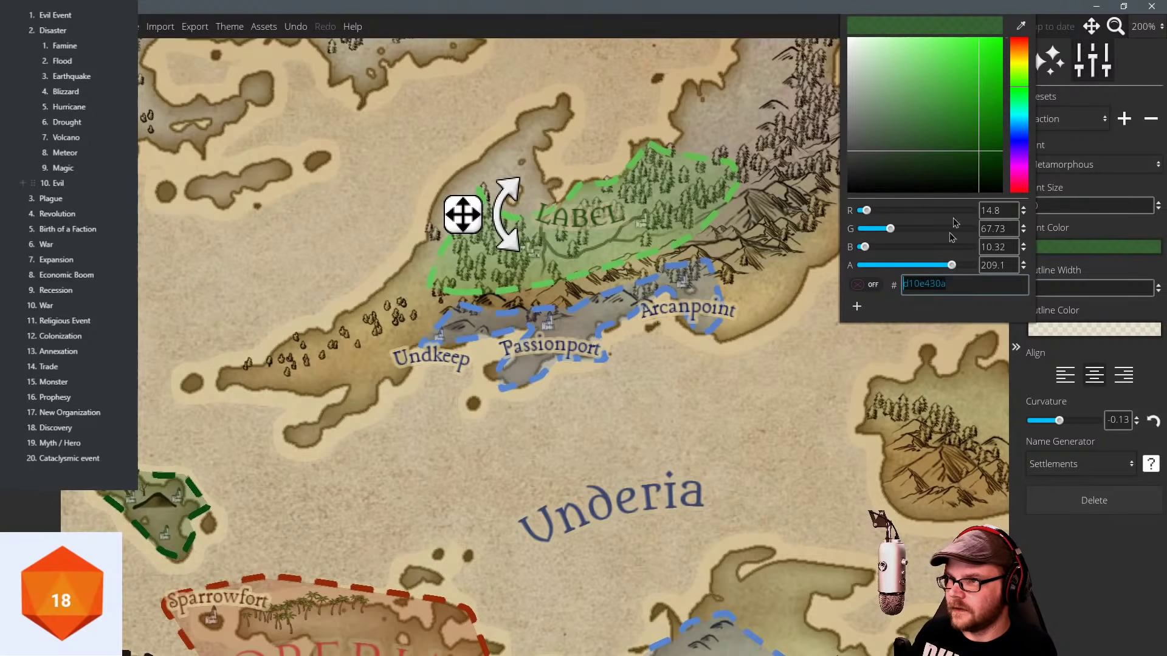
Tilt the label to follow the forest and give it the generated settlement name Ishtawilde.
double_click(562, 216)
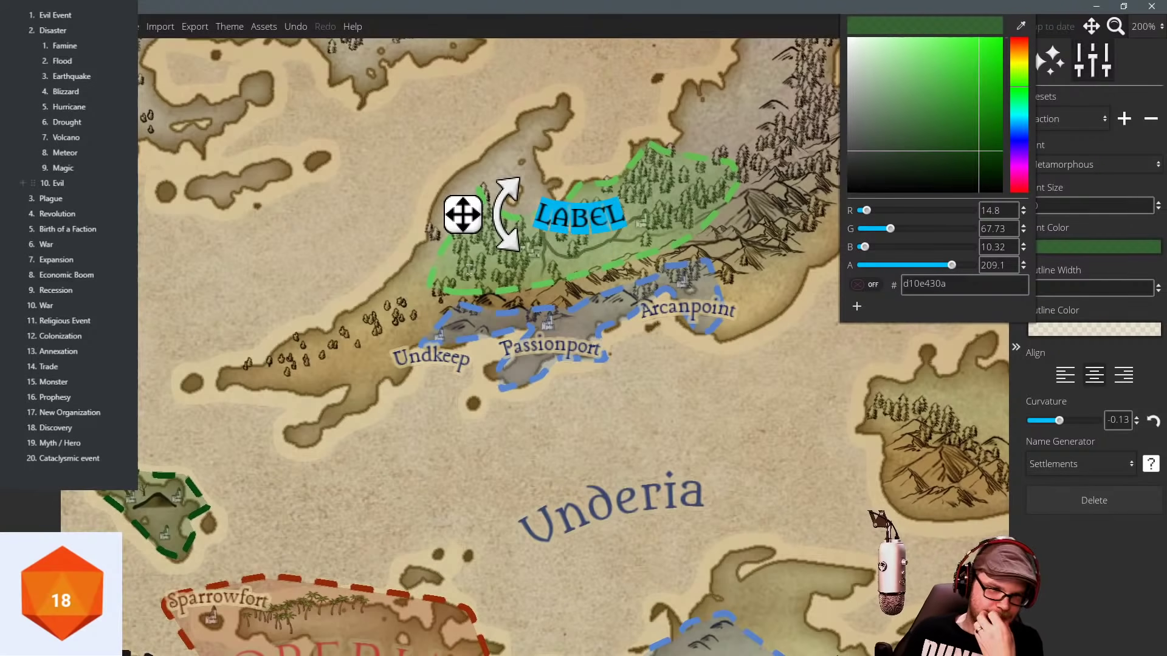
left_click_drag(458, 223, 479, 251)
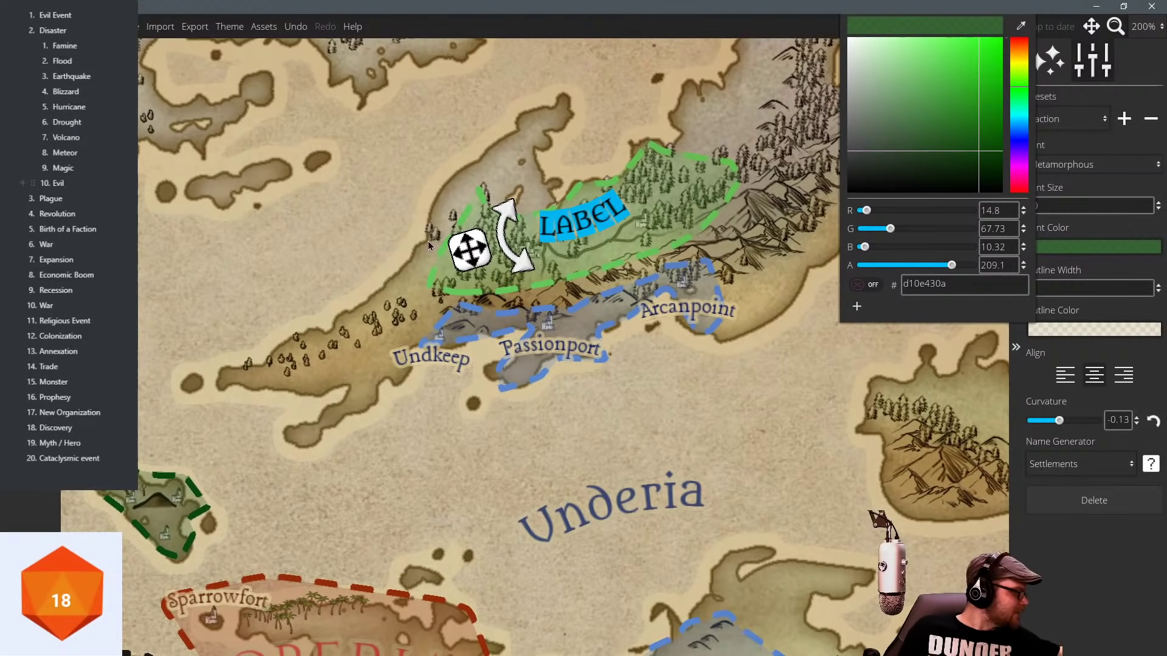
left_click(1149, 465)
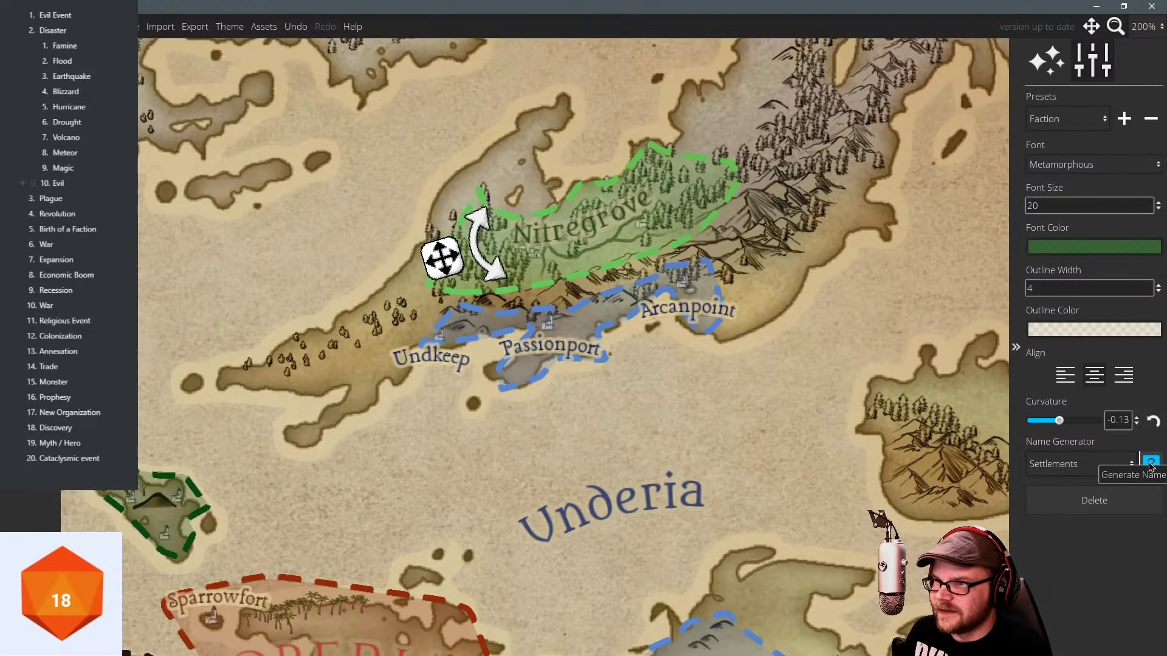
left_click(1149, 464)
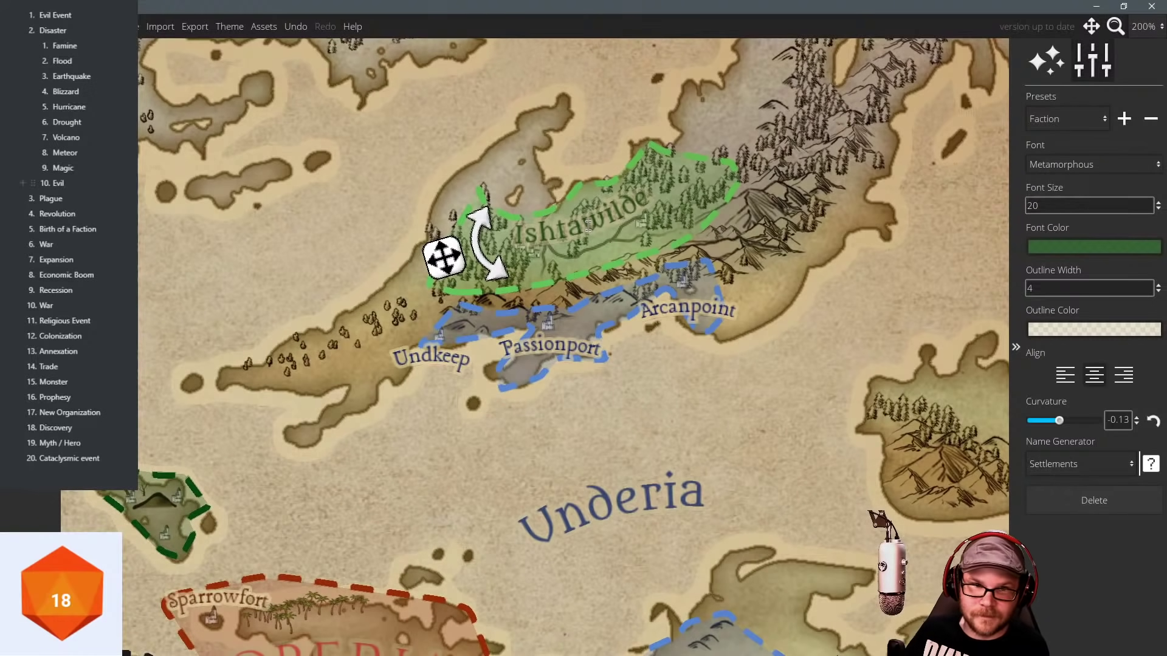
Rename the faction label Mosswilde Elves.
left_click_drag(582, 228, 517, 236)
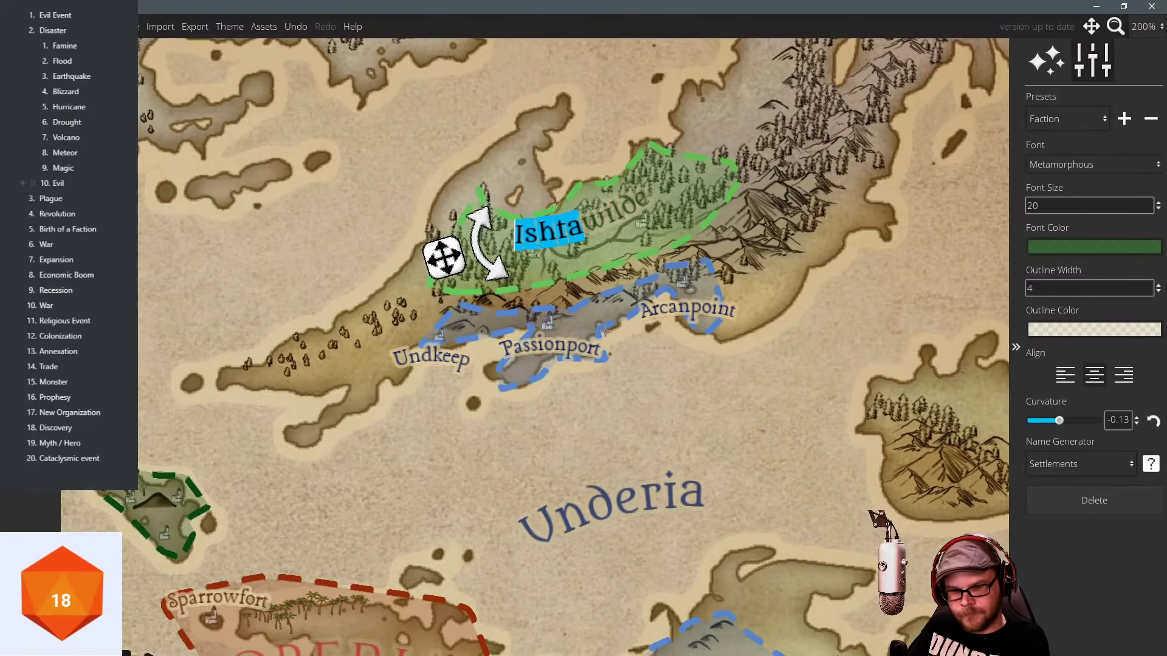
type("Moss")
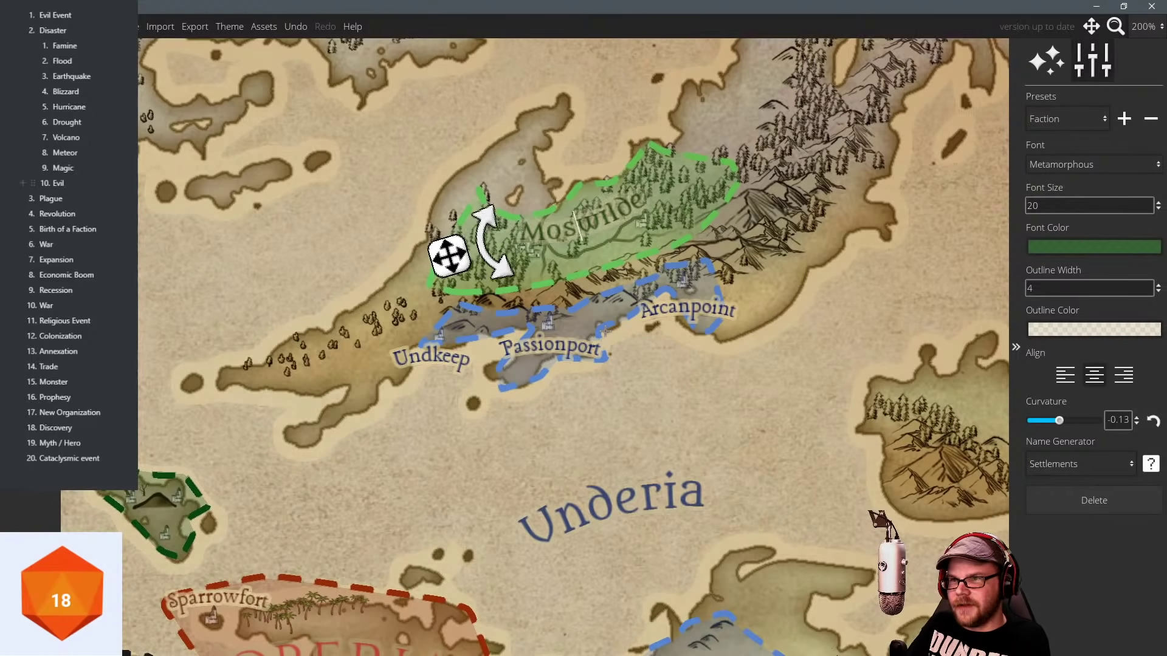
left_click(646, 198)
type("Elves")
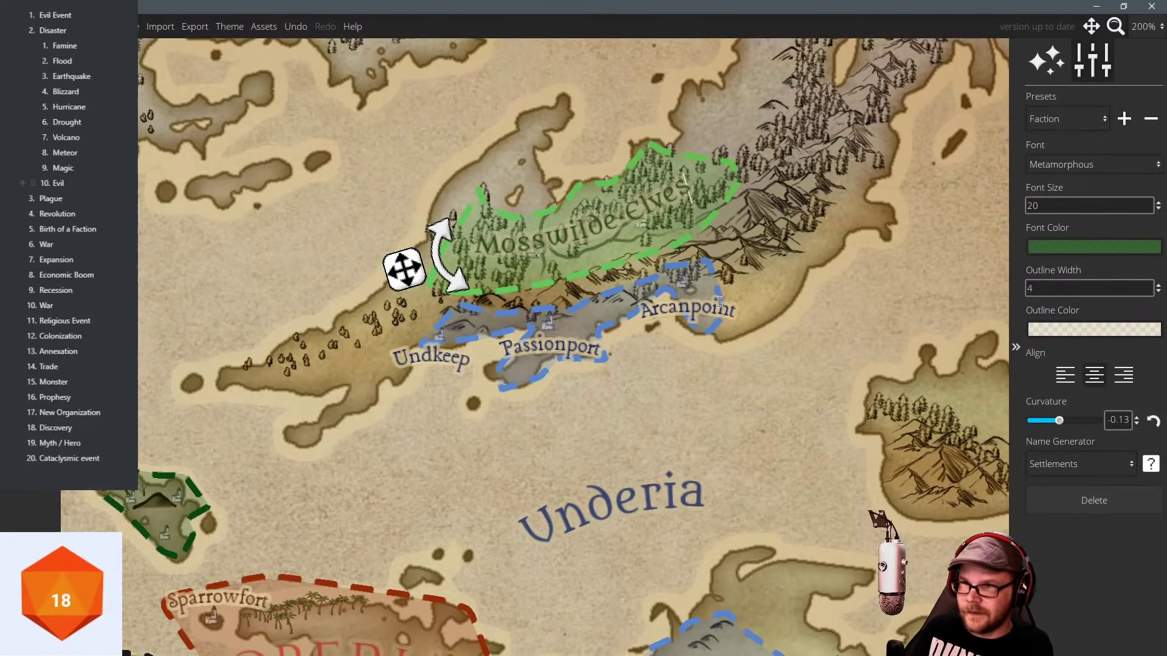
Reposition the faction label higher within the light green territory.
left_click_drag(403, 270, 401, 249)
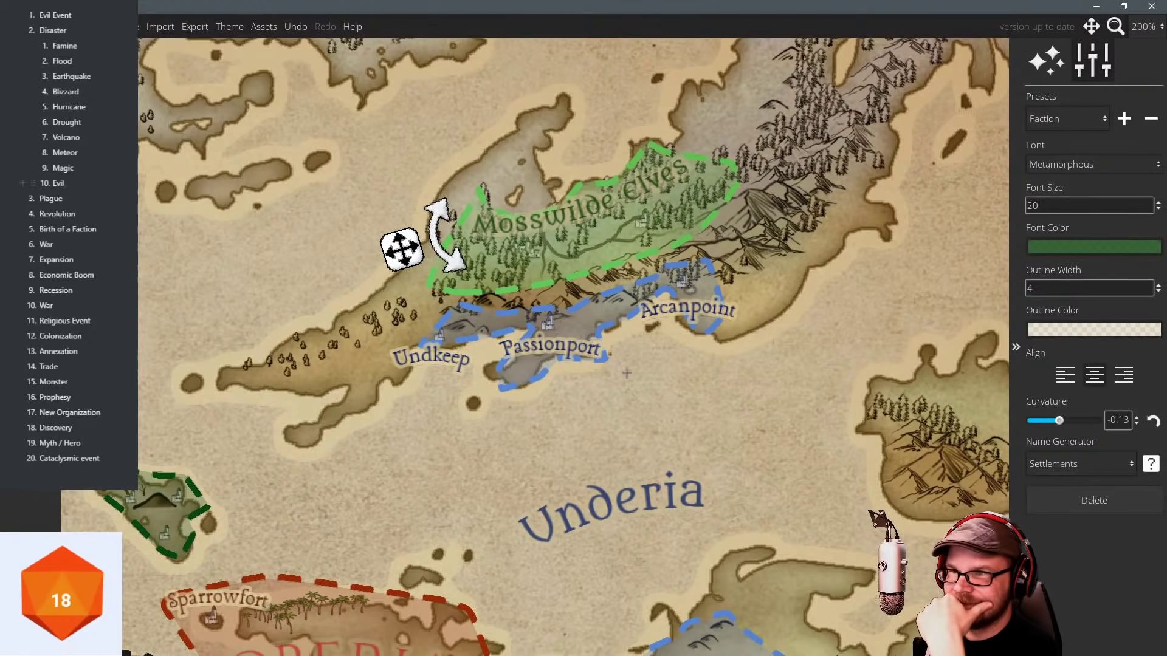
left_click_drag(626, 373, 622, 393)
left_click_drag(399, 271, 410, 263)
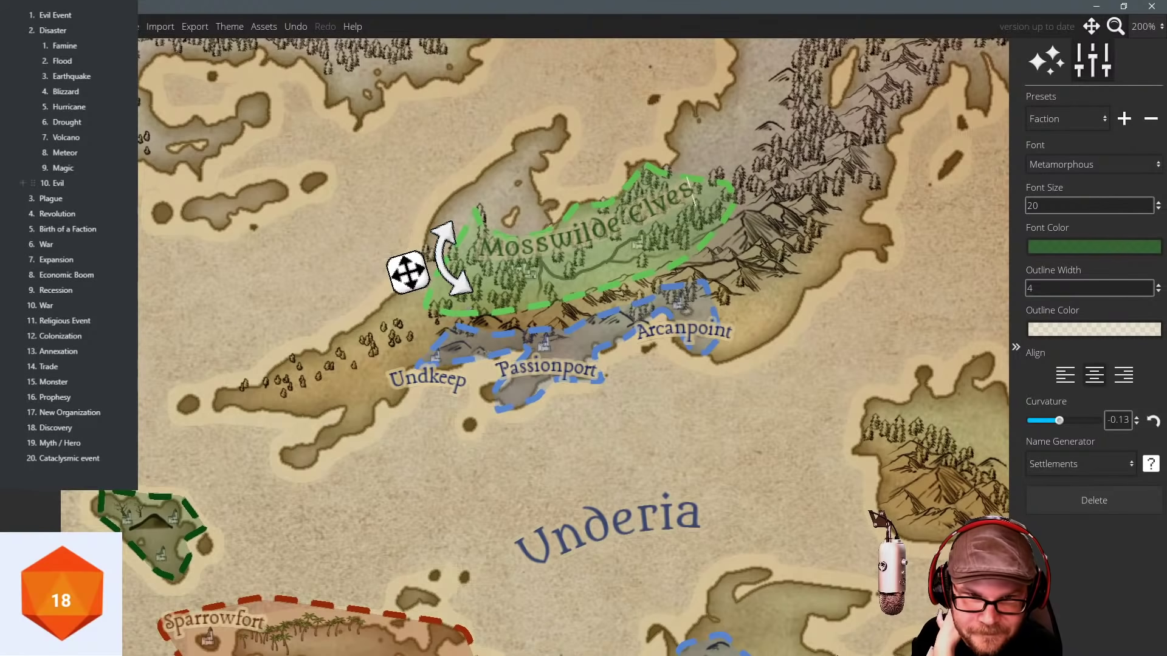
Change the faction label's text to Ishtawilde and remove the word Elves.
left_click_drag(552, 245, 482, 248)
type("Ish")
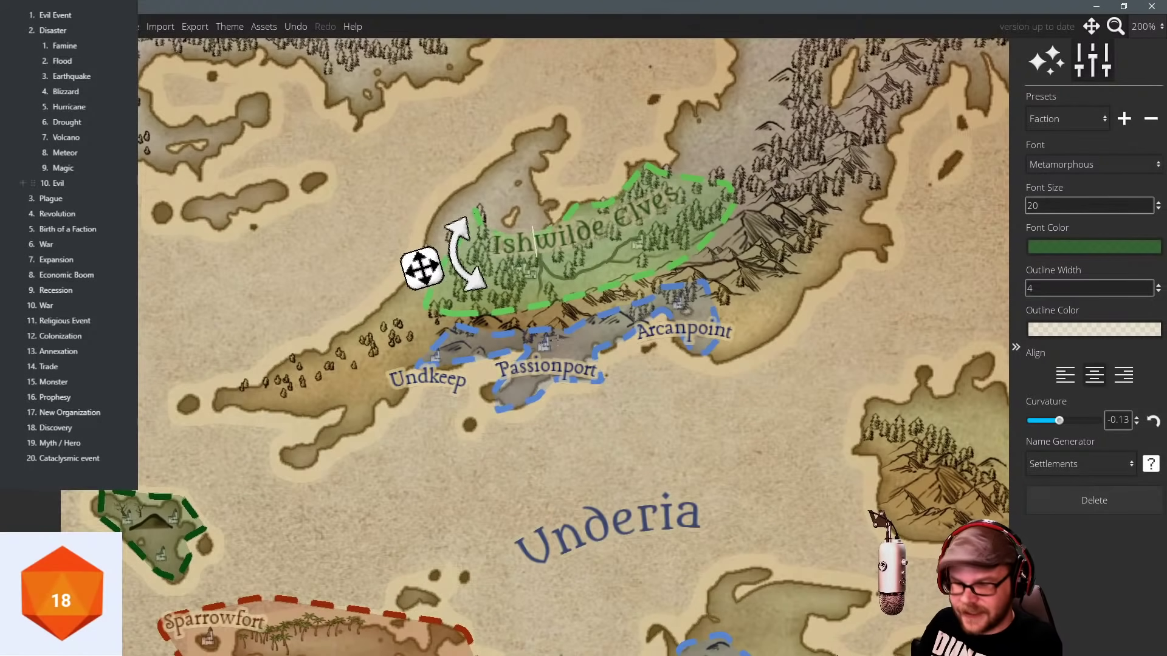
type("ta")
left_click_drag(626, 216, 693, 194)
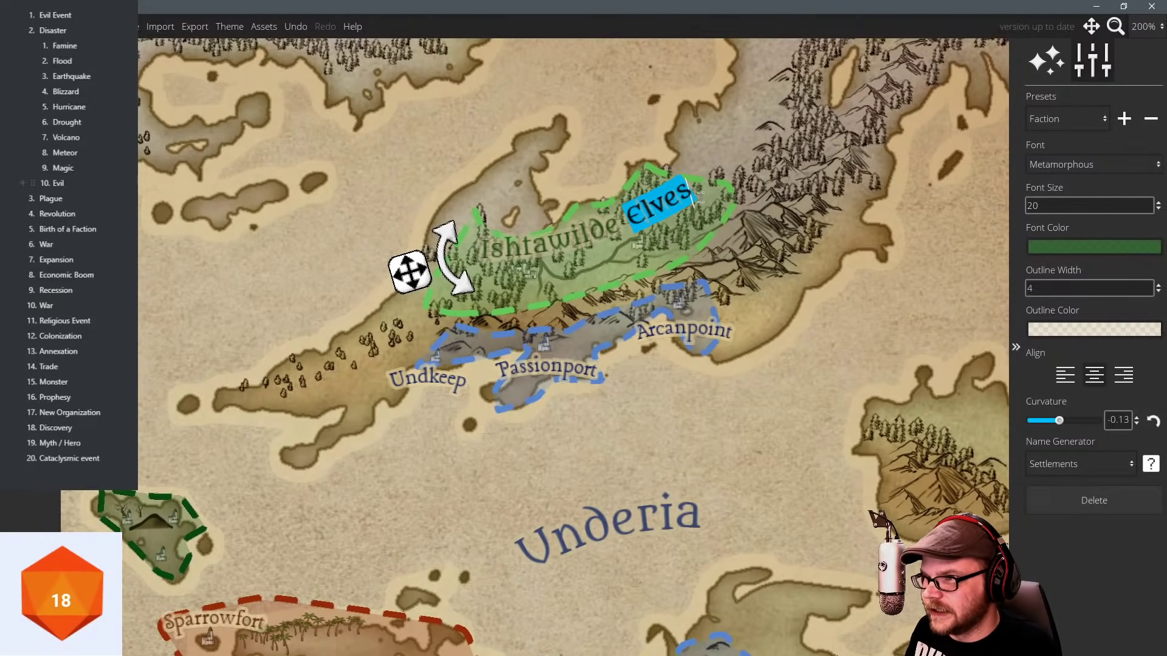
key("BackSpace")
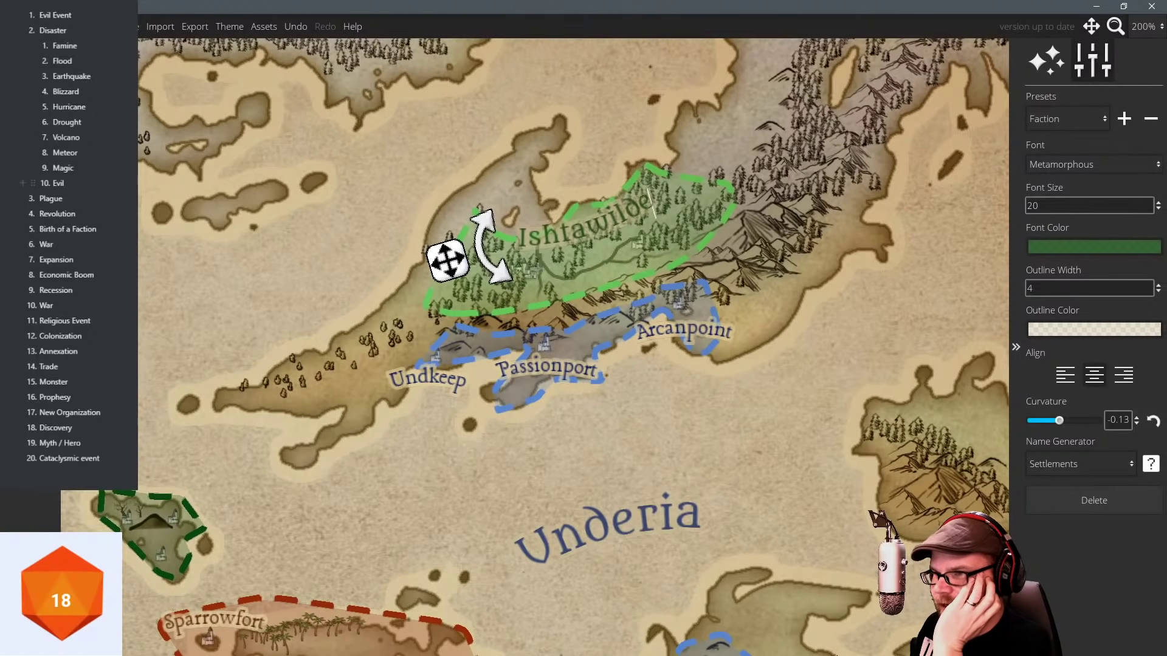
left_click(543, 464)
Add a Town-preset label reading Ishta below the western castle in the green territory, with dark green font colour 093003.
left_click(1094, 500)
left_click(1068, 119)
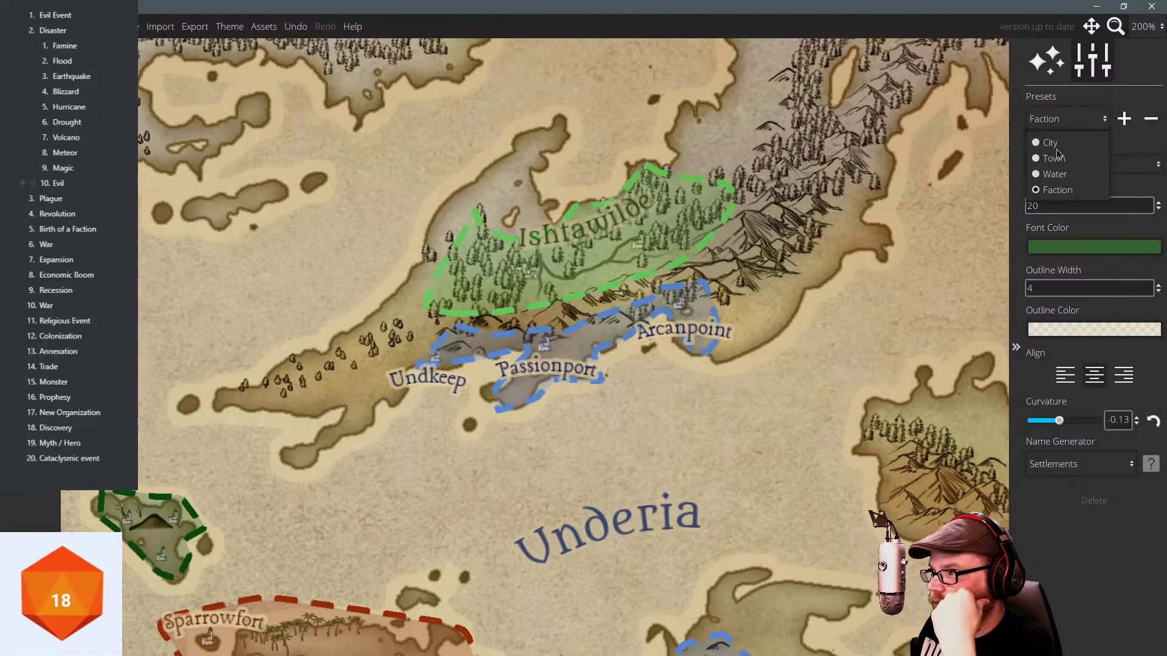
left_click(1055, 158)
left_click(1046, 246)
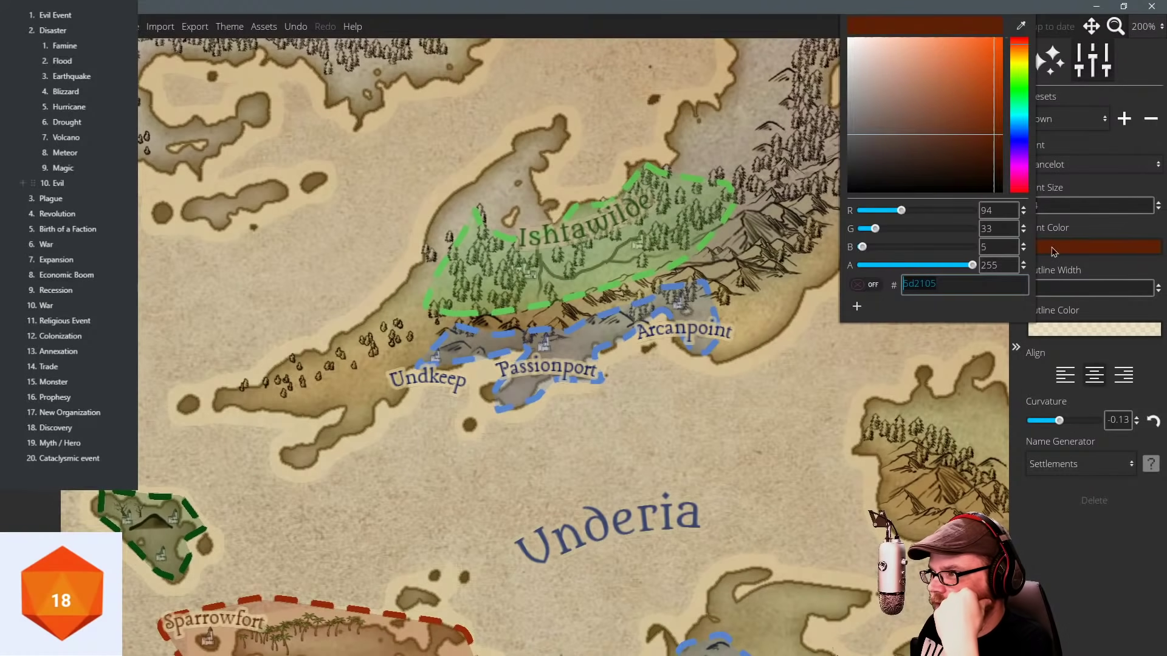
left_click(1015, 96)
left_click(505, 285)
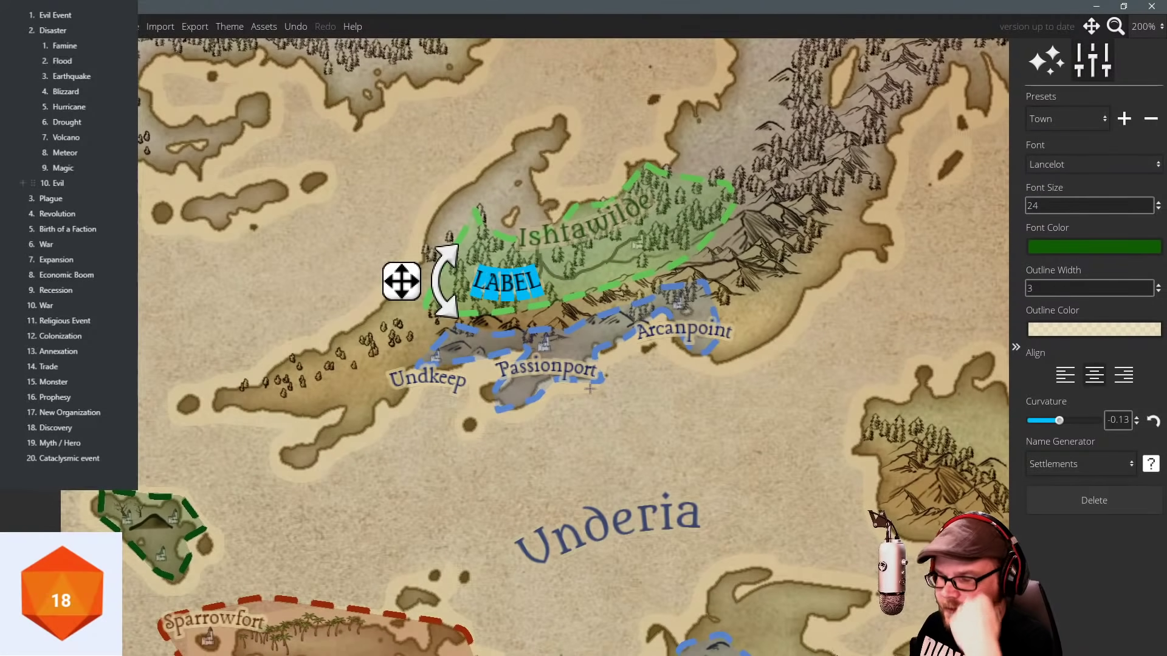
type("Ishta")
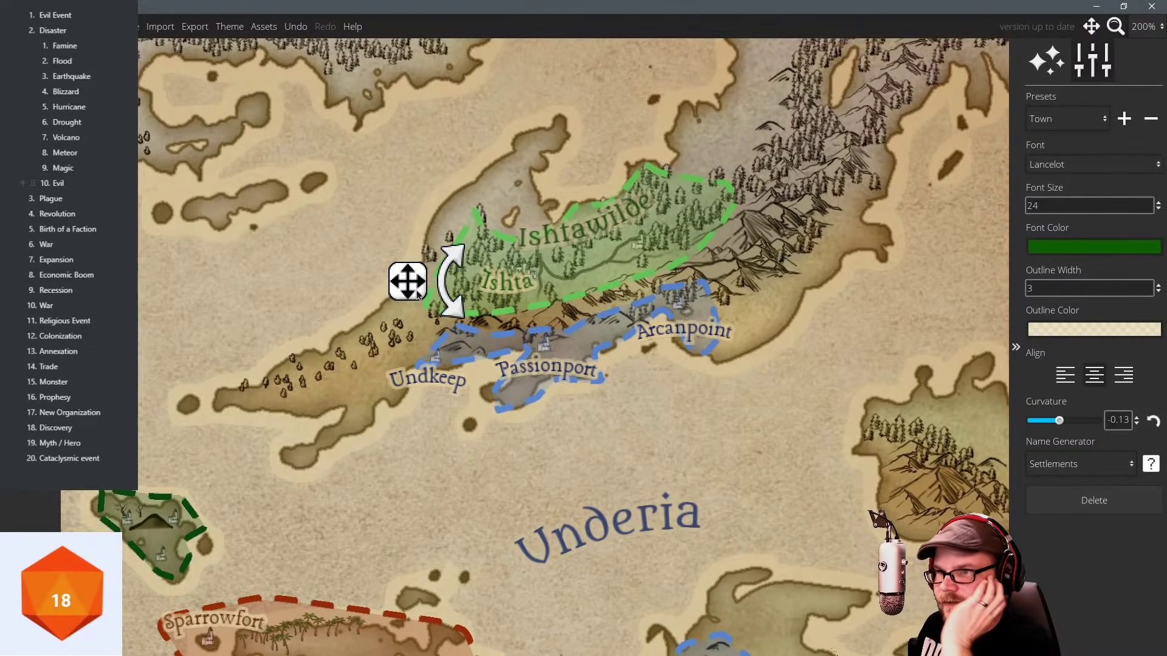
left_click_drag(418, 294, 432, 302)
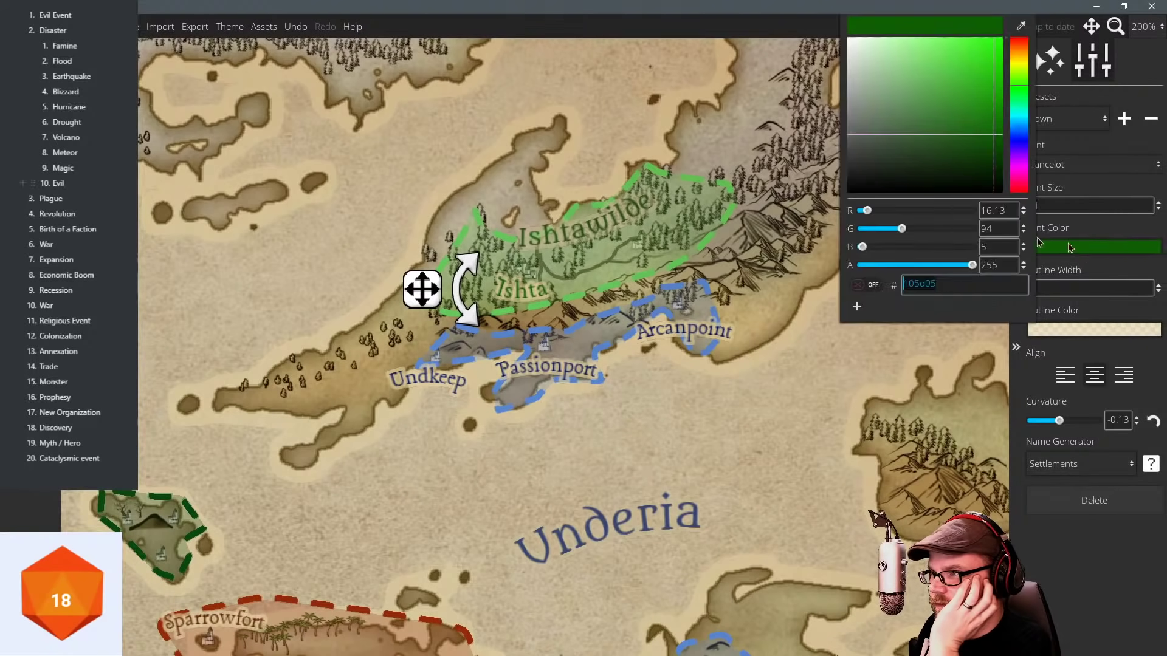
left_click(1094, 247)
left_click(992, 163)
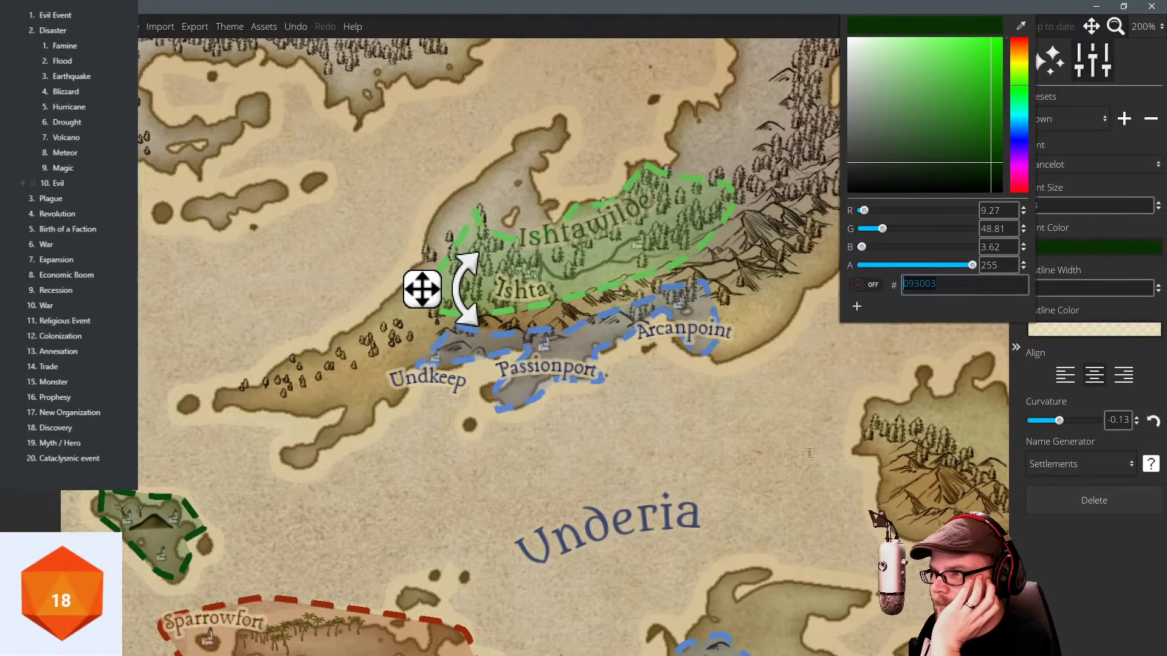
Place a second Town label in the eastern part of Ishtawilde and generate settlement names for it until Mineralforest.
left_click(666, 250)
left_click(1151, 463)
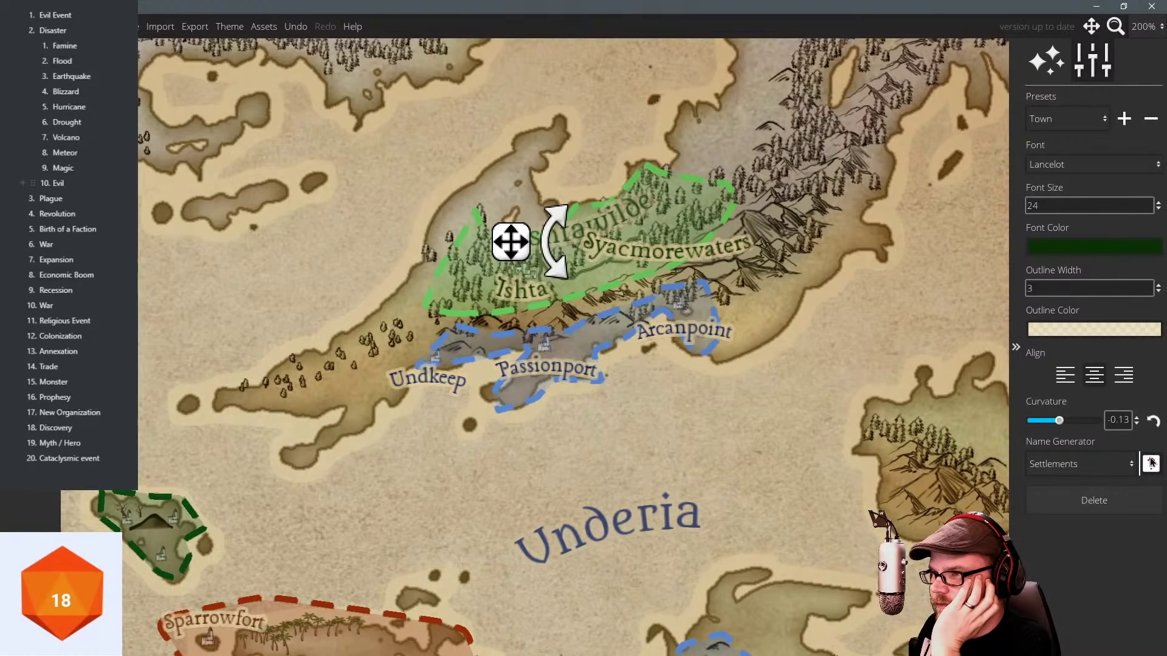
left_click(1150, 463)
left_click(1151, 464)
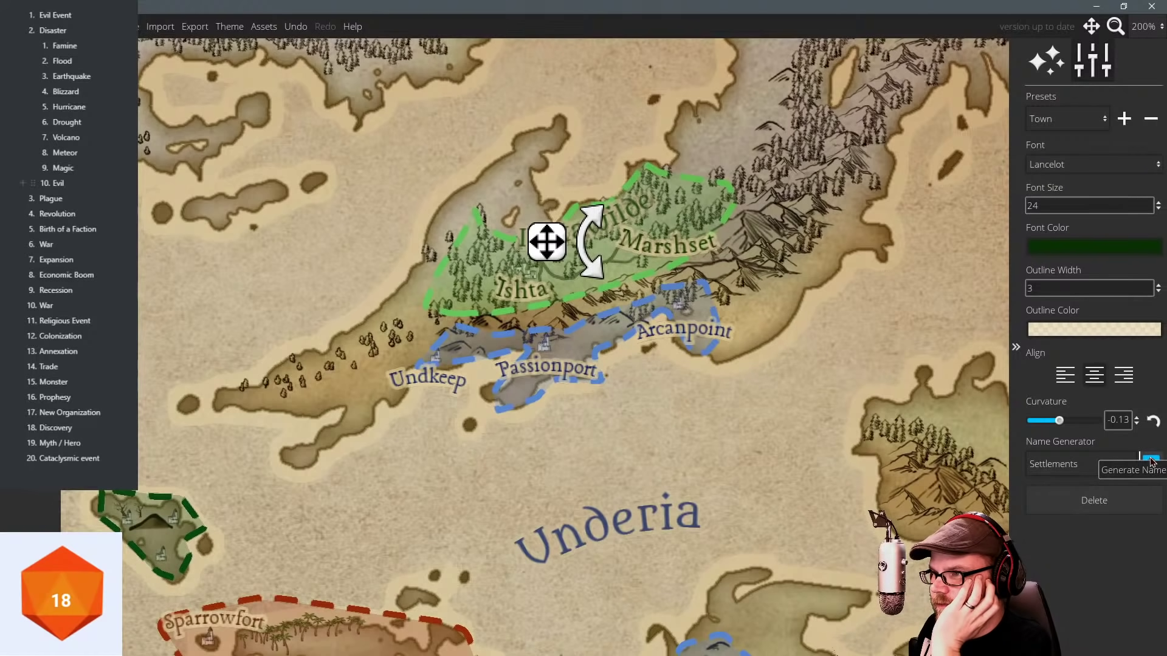
left_click(1150, 464)
left_click(1151, 463)
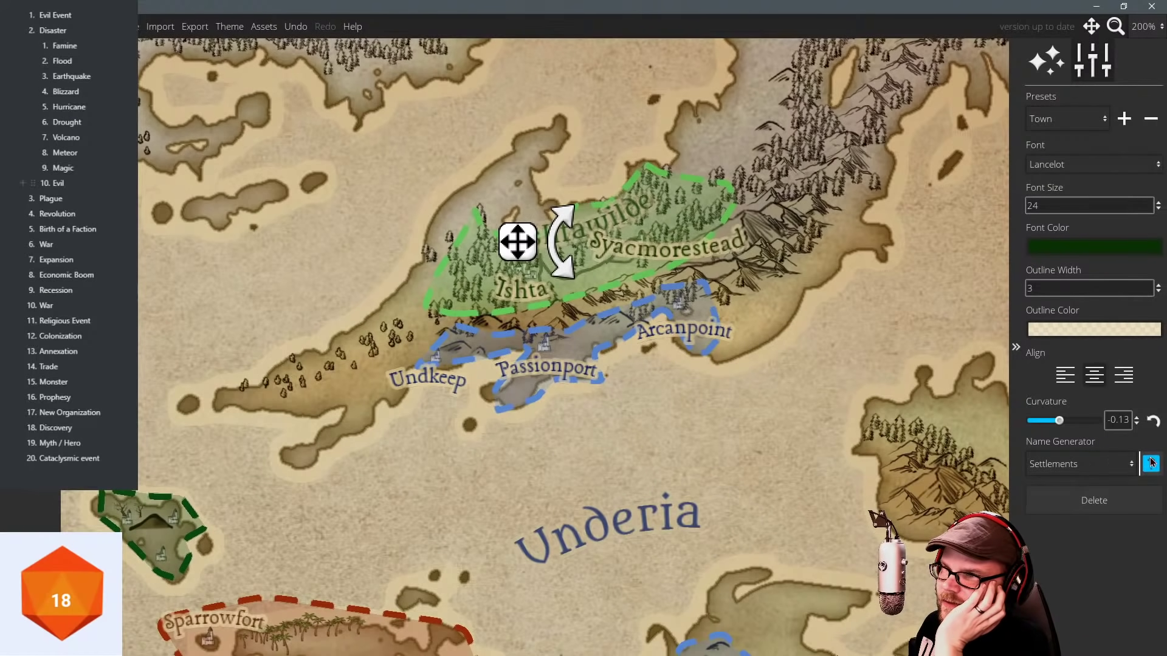
left_click(1150, 463)
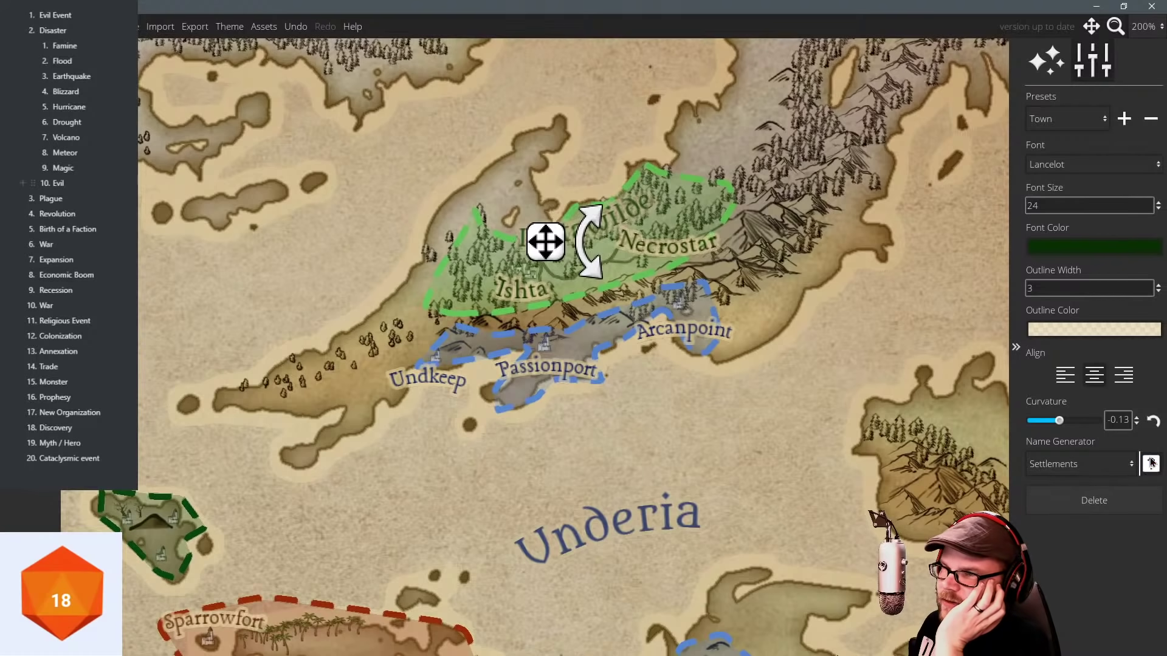
left_click(1150, 463)
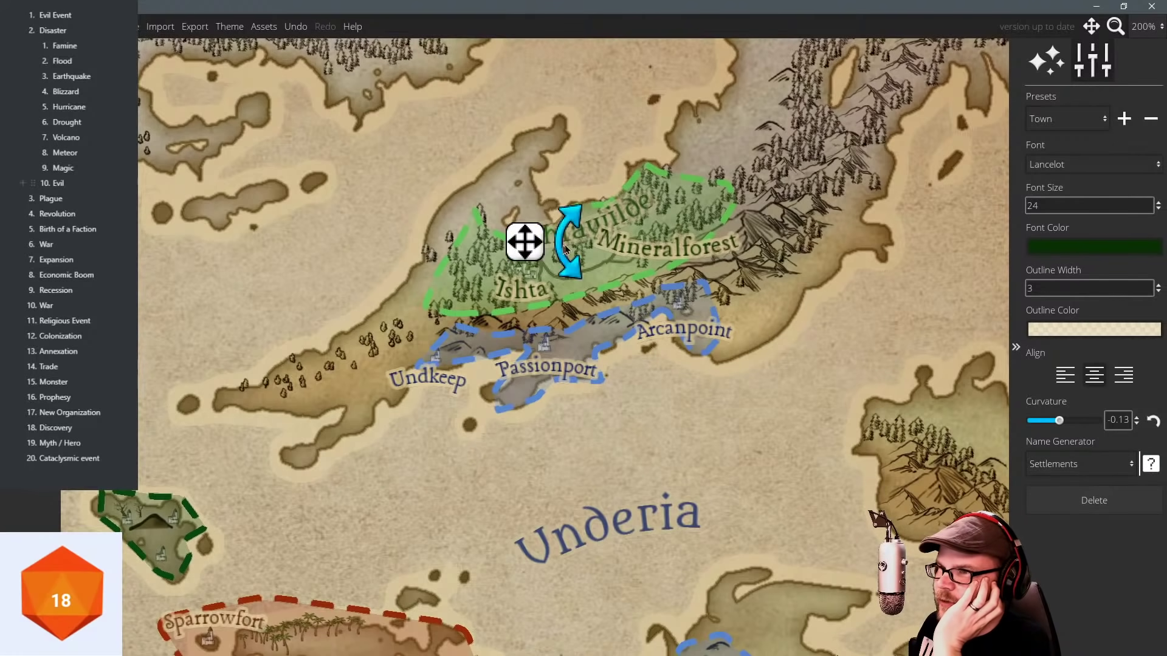
Tilt the Mineralforest label along the southeastern green border and change its text to Wildeforest.
left_click_drag(570, 255, 583, 289)
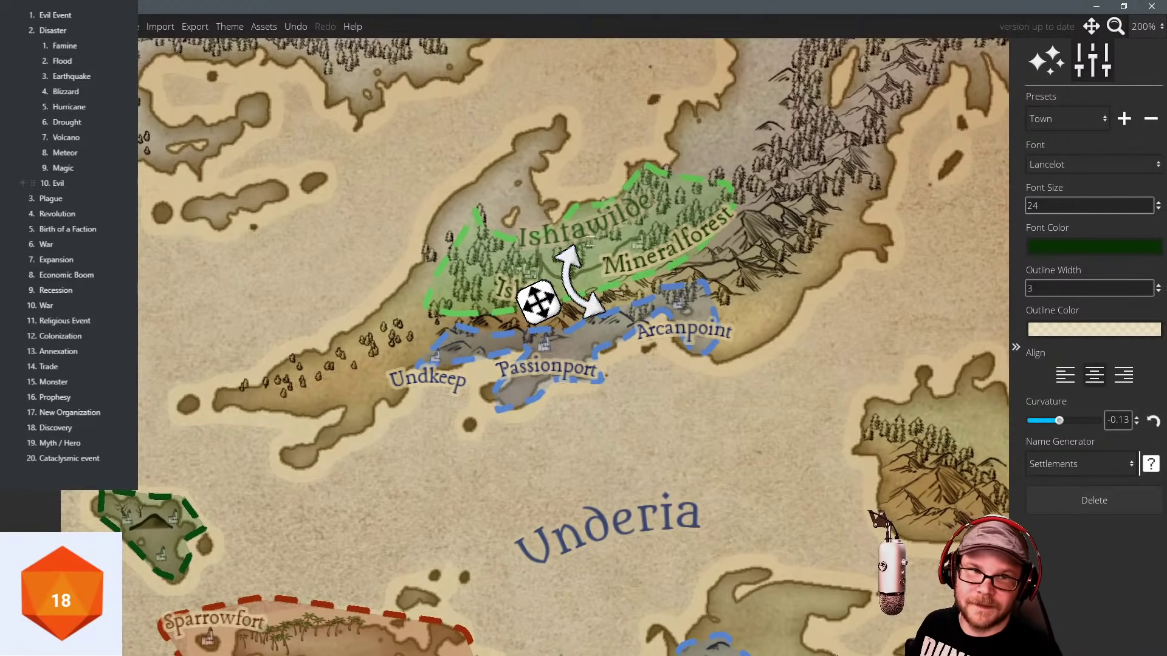
left_click_drag(537, 301, 521, 312)
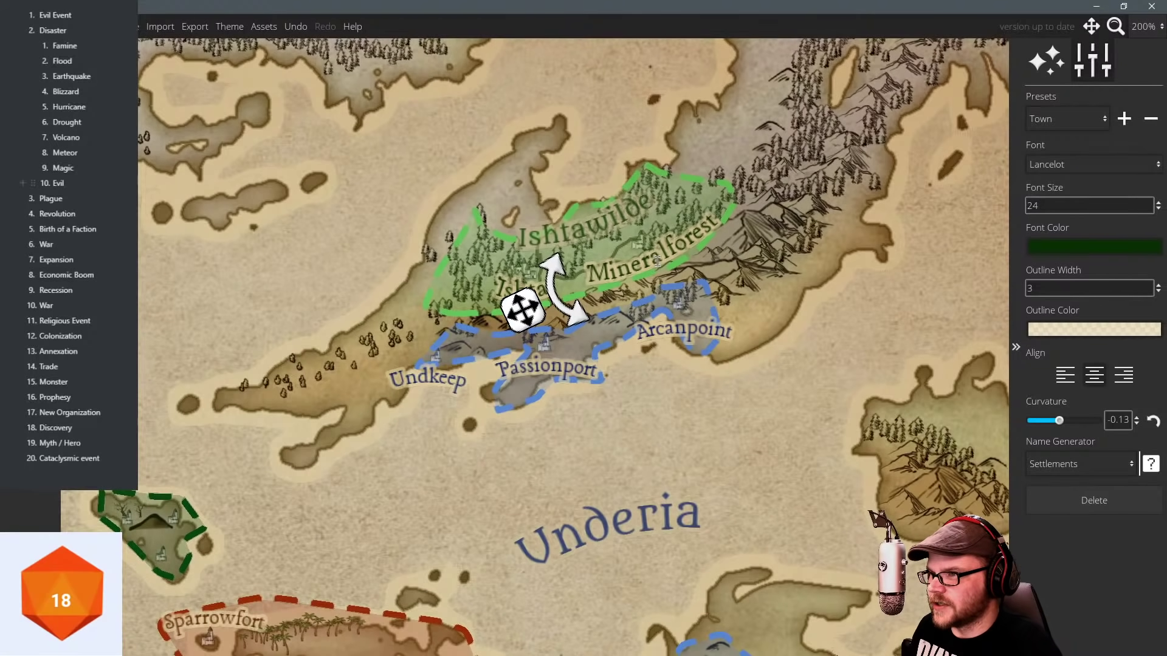
double_click(667, 252)
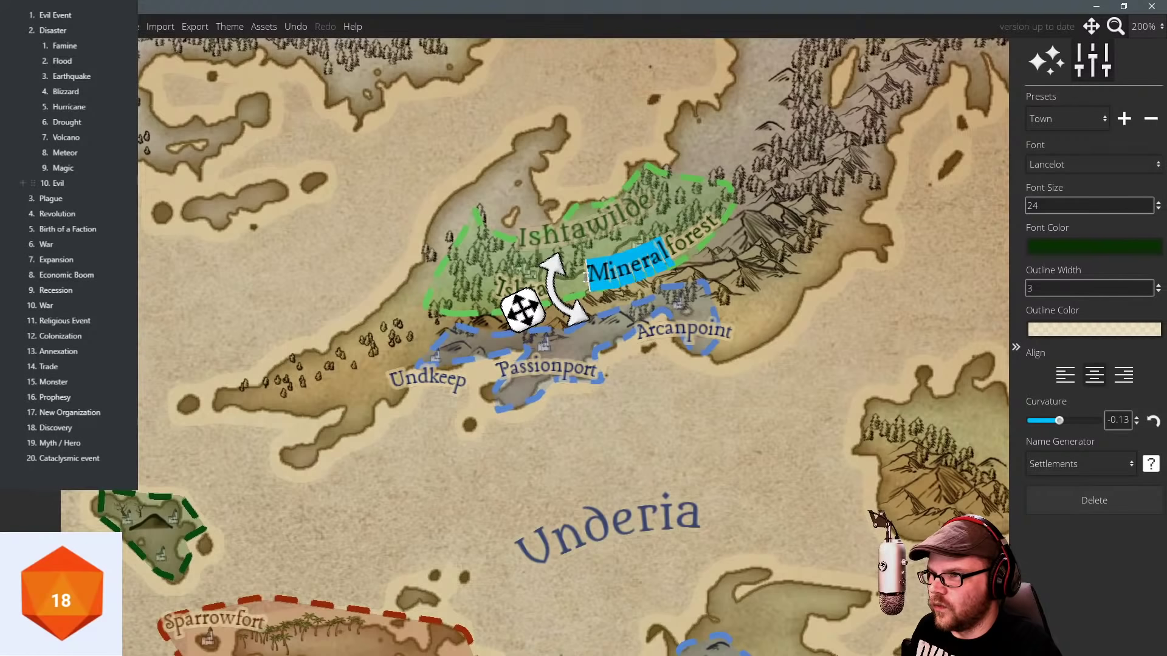
type("Wilforest")
type("de")
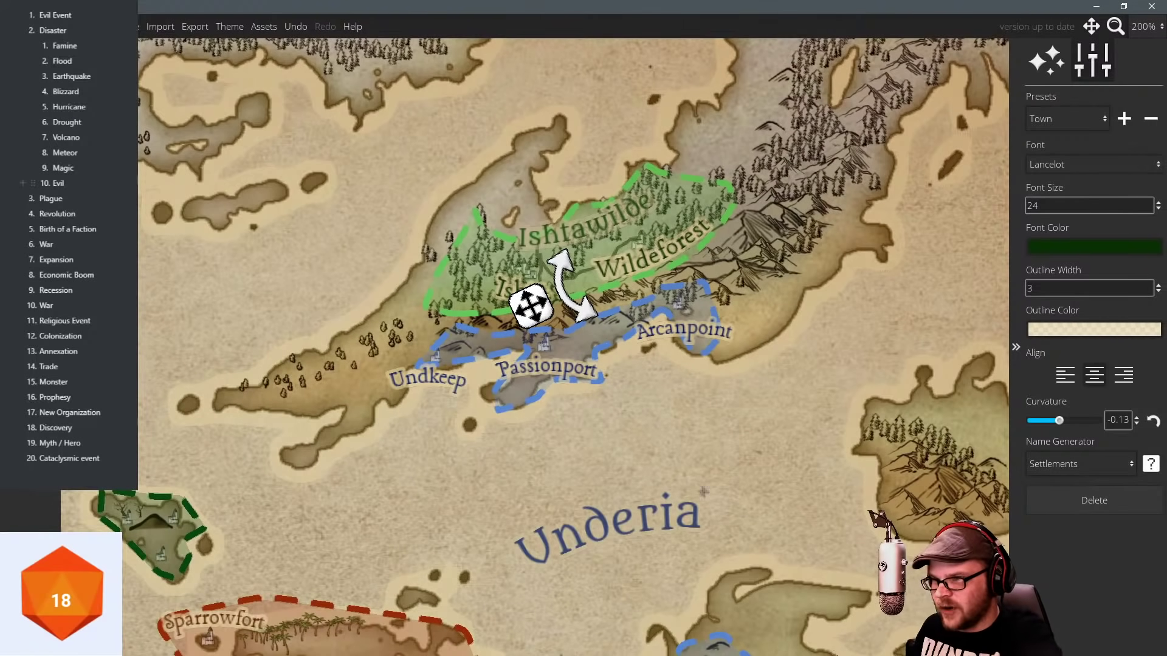
left_click(746, 479)
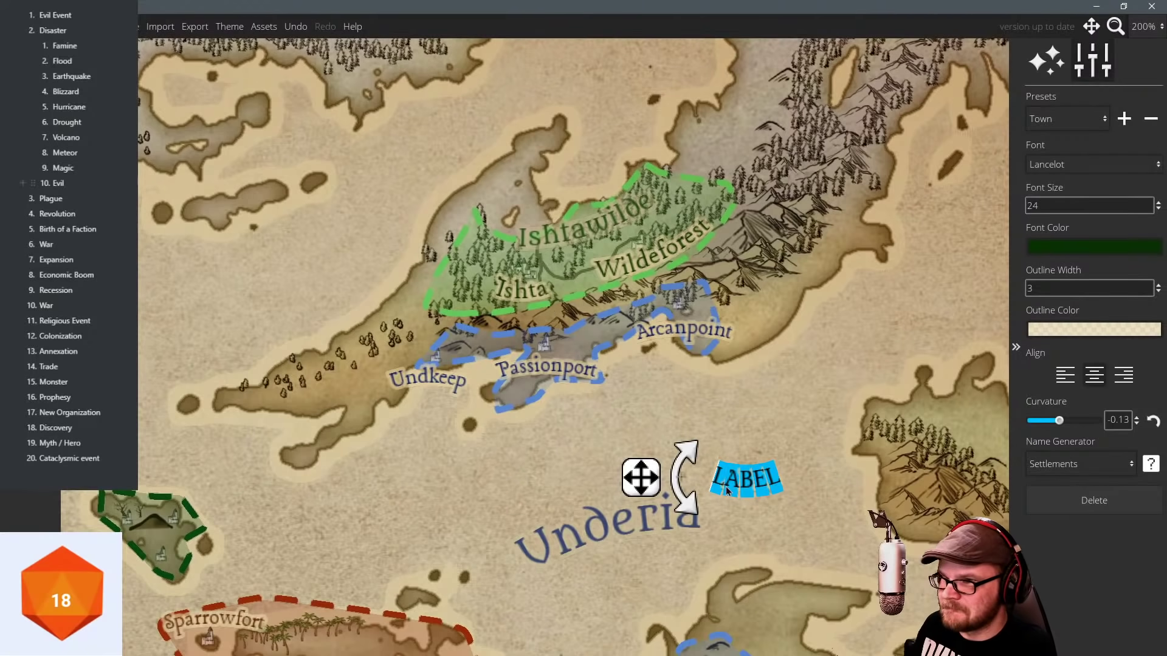
left_click(1066, 509)
Reduce the Wildeforest label's font size to 15.
left_click_drag(661, 370, 672, 335)
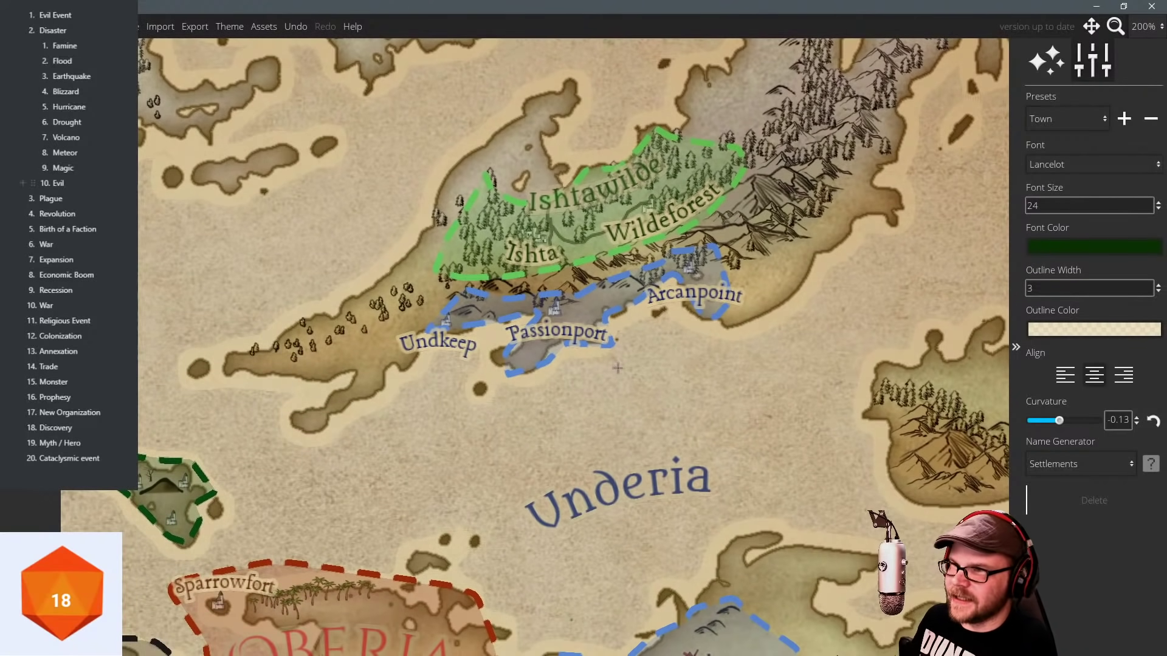
left_click(676, 219)
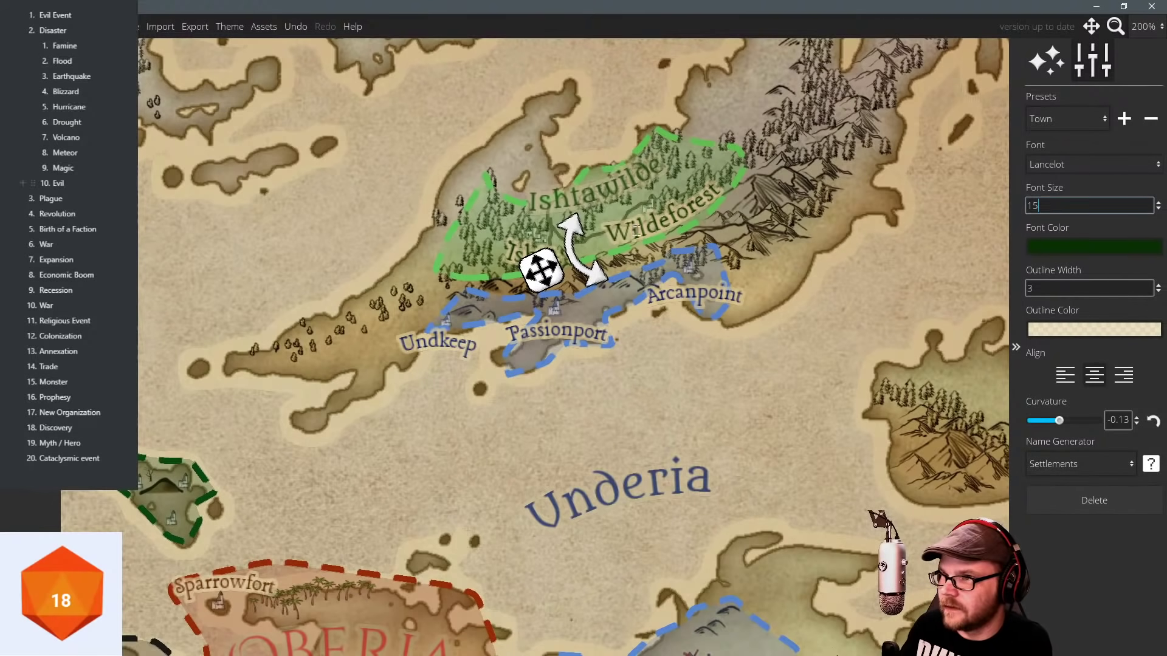
type("15")
key("Return")
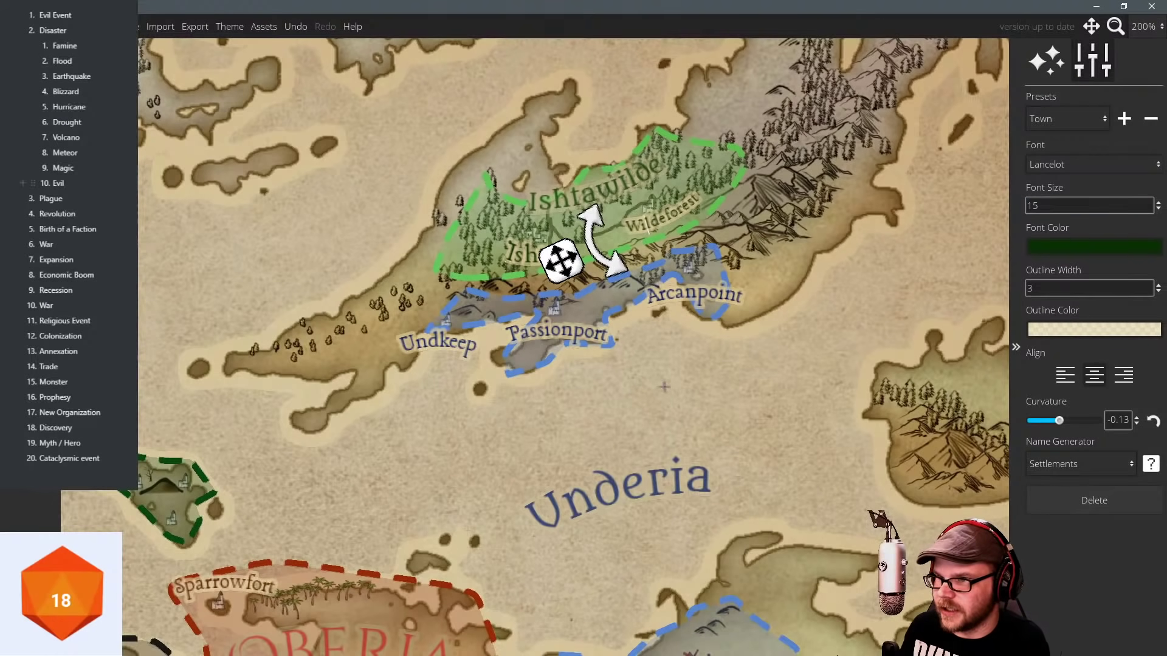
left_click(747, 422)
left_click(1059, 502)
scroll(722, 361, "down", 1)
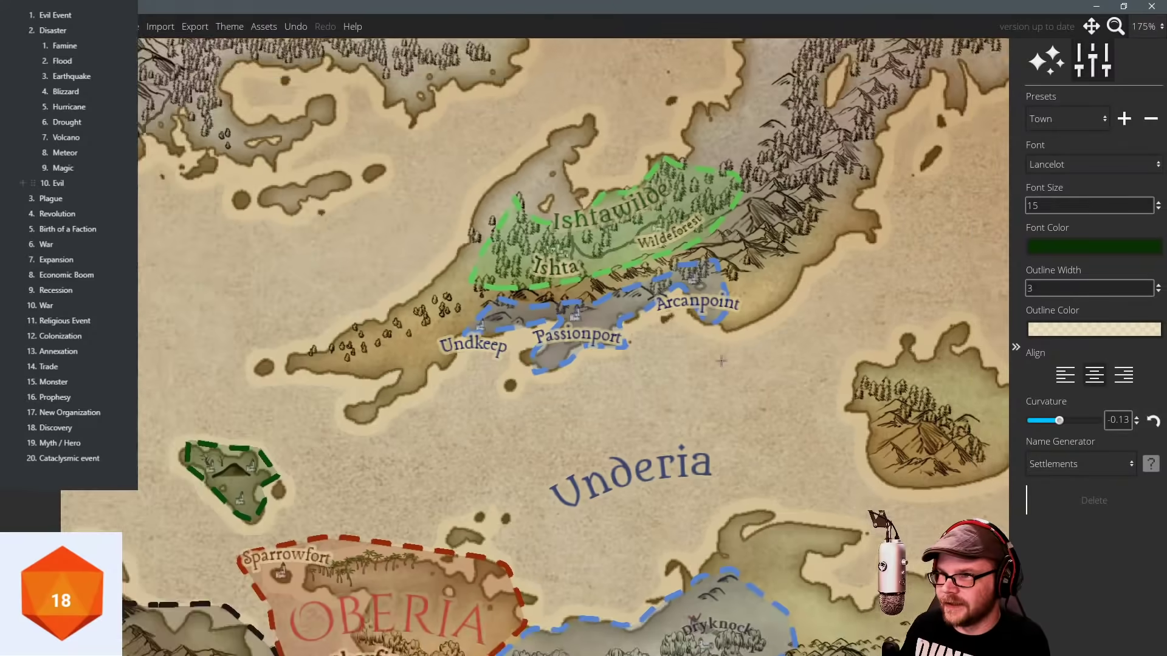
scroll(721, 361, "down", 4)
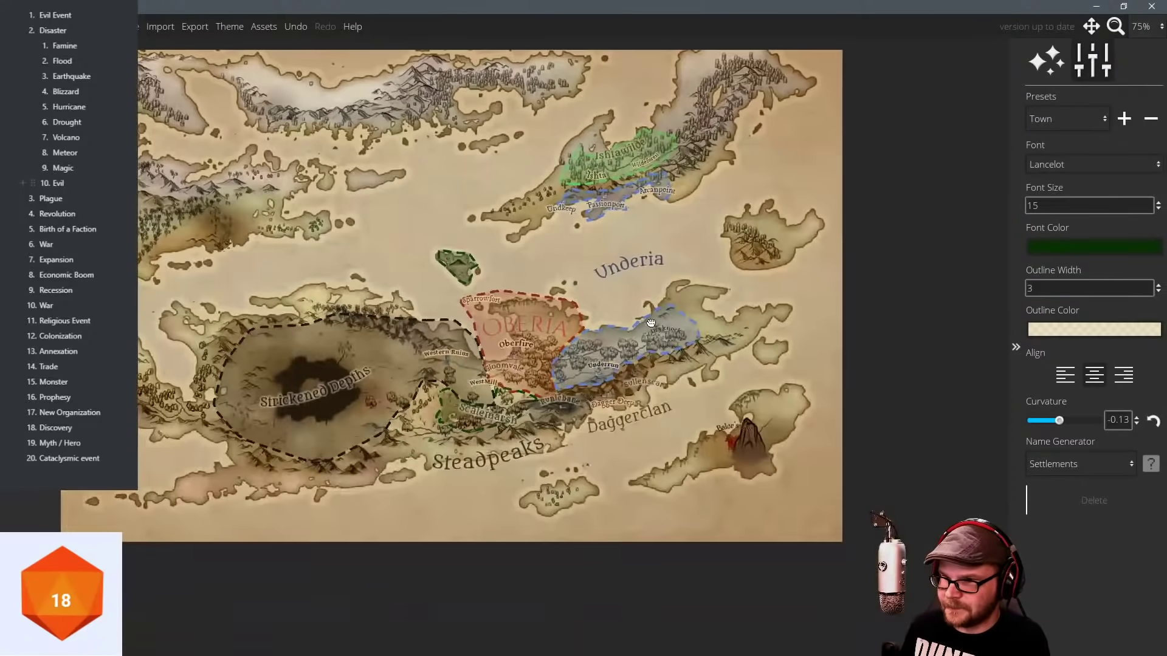
scroll(650, 323, "up", 1)
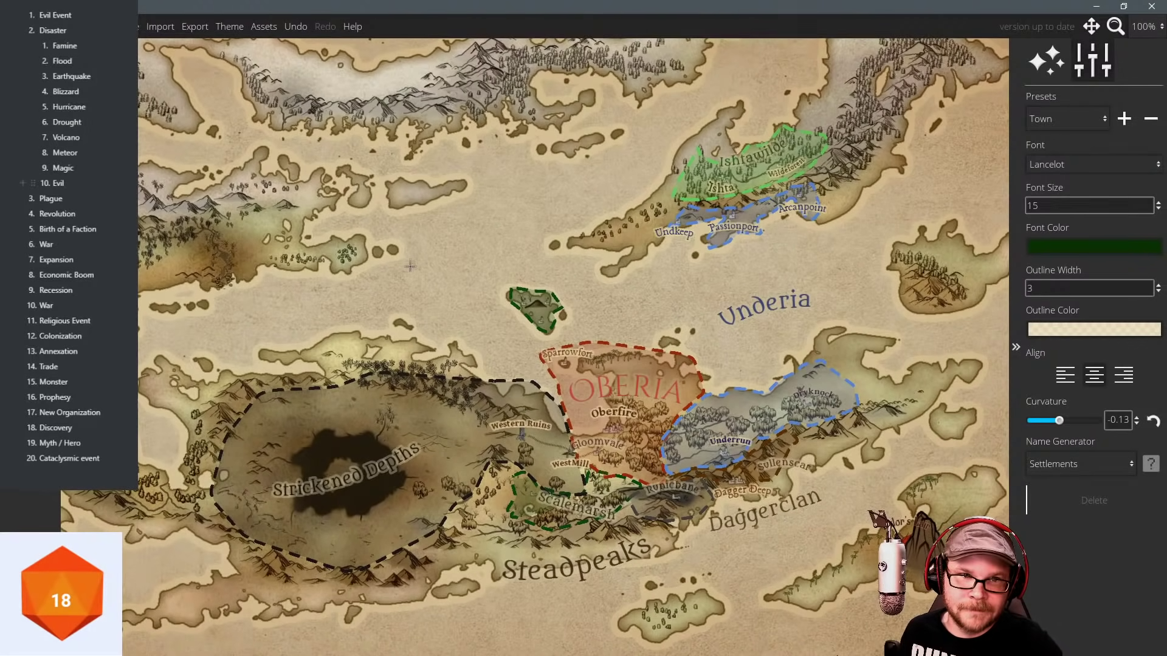
left_click_drag(460, 287, 407, 264)
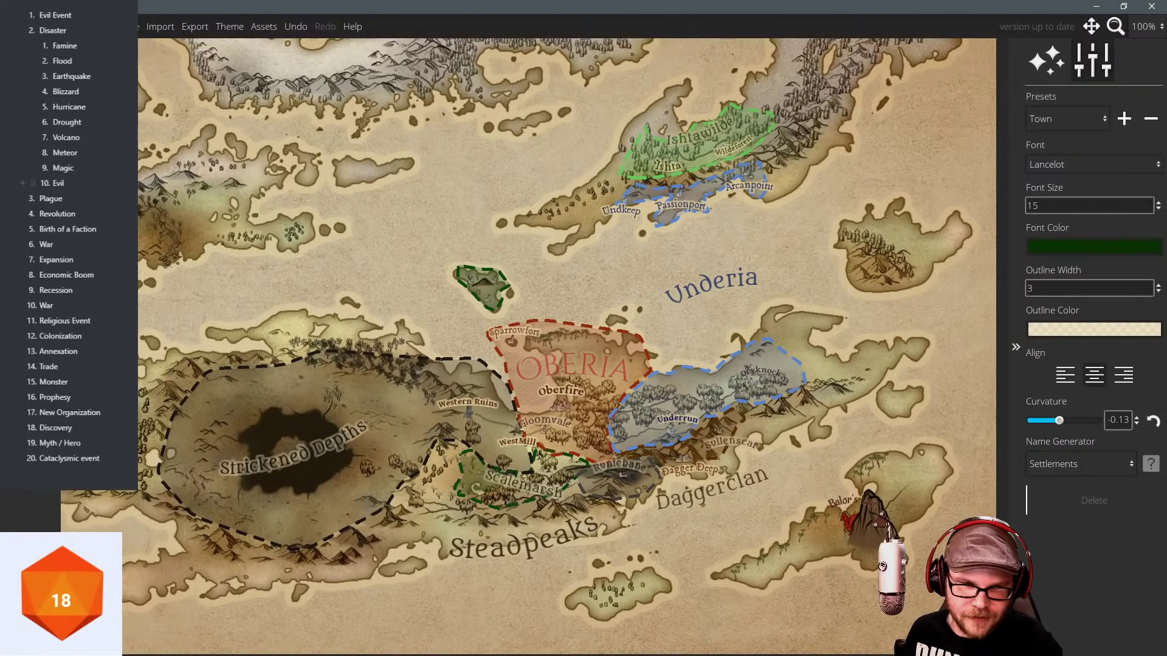
Place a tree symbol from the Dead Trees Paintable set at scale 40 beside the castle at Ishta.
scroll(566, 131, "up", 6)
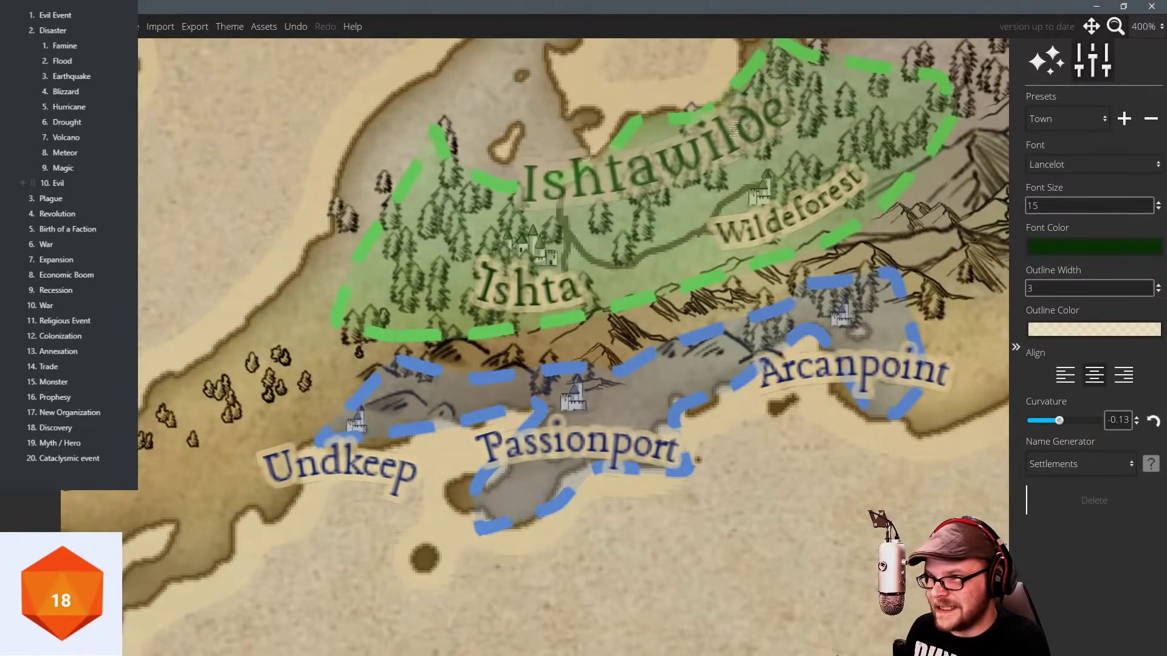
left_click(30, 238)
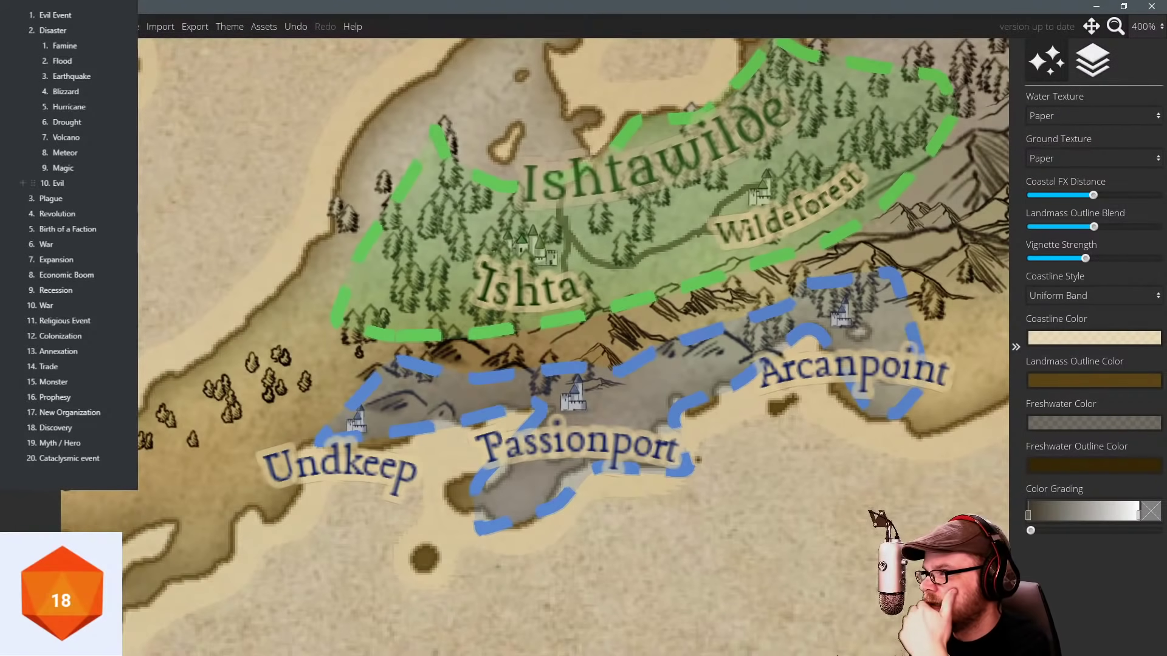
left_click(30, 267)
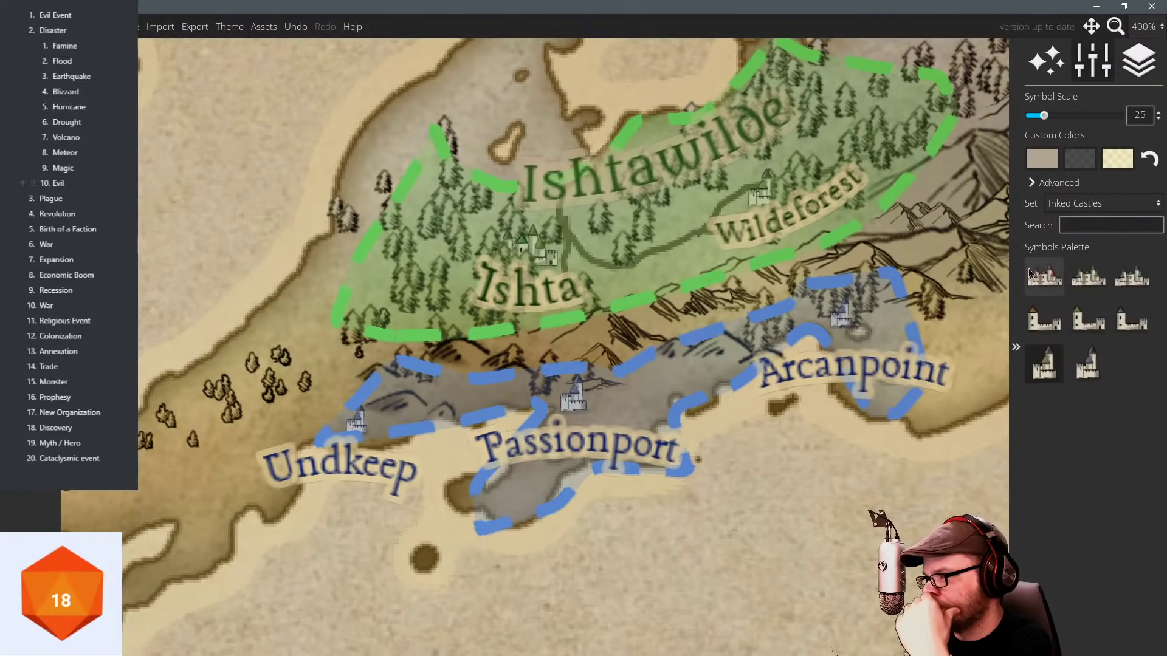
left_click(1101, 203)
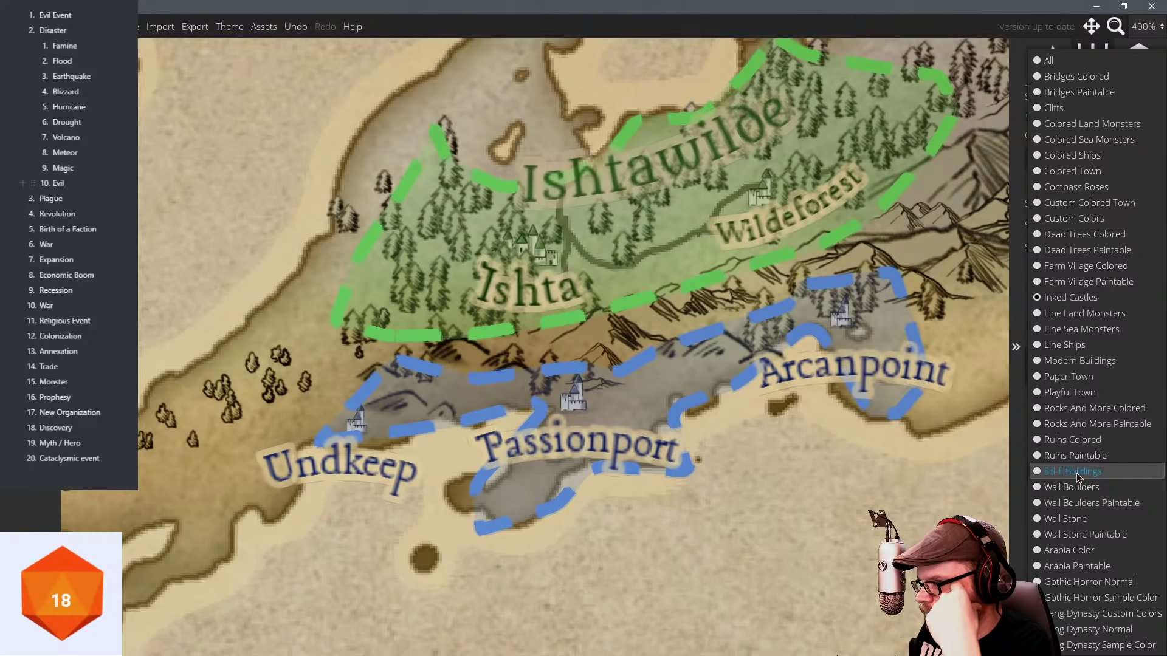
left_click(1085, 250)
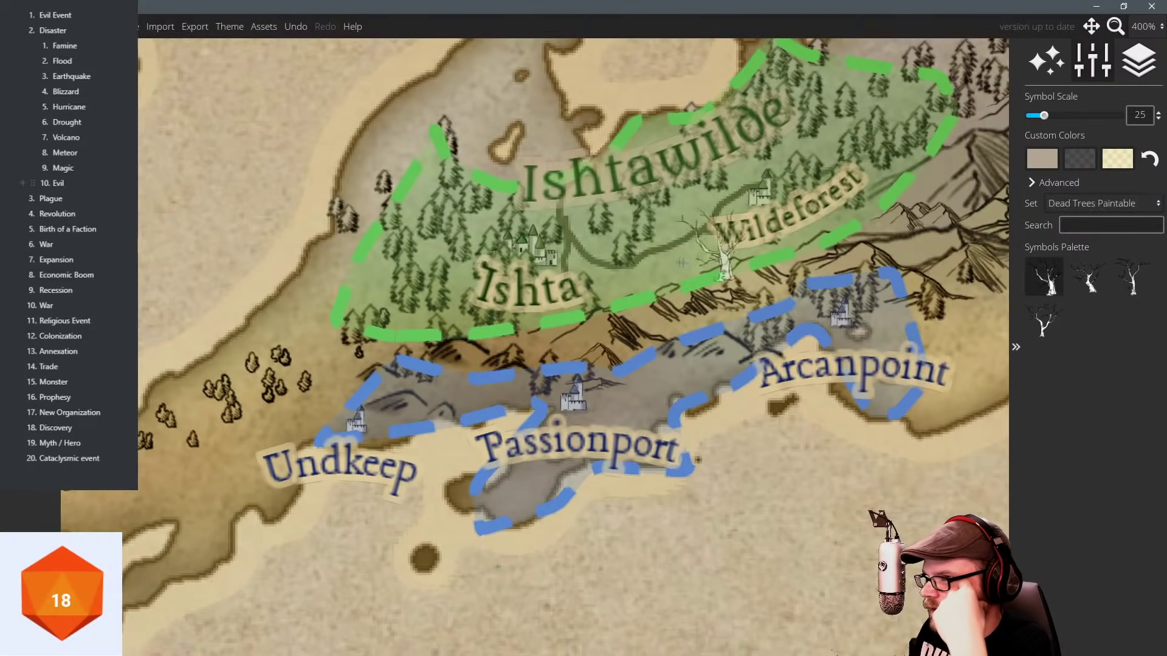
scroll(682, 263, "up", 6)
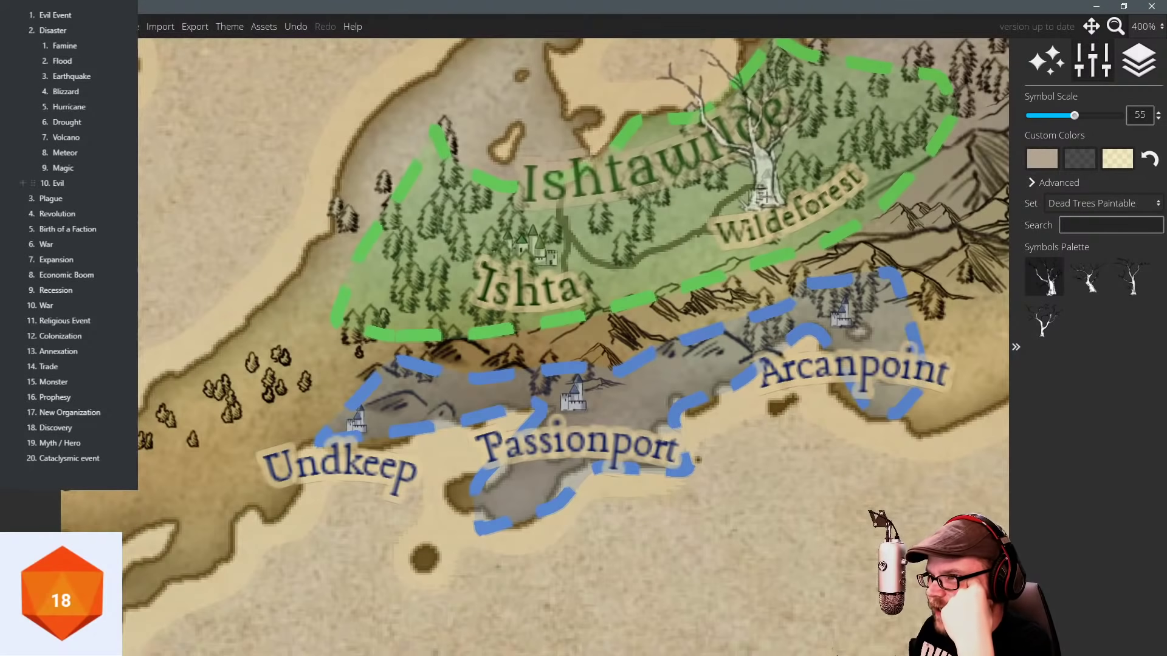
scroll(730, 140, "down", 1)
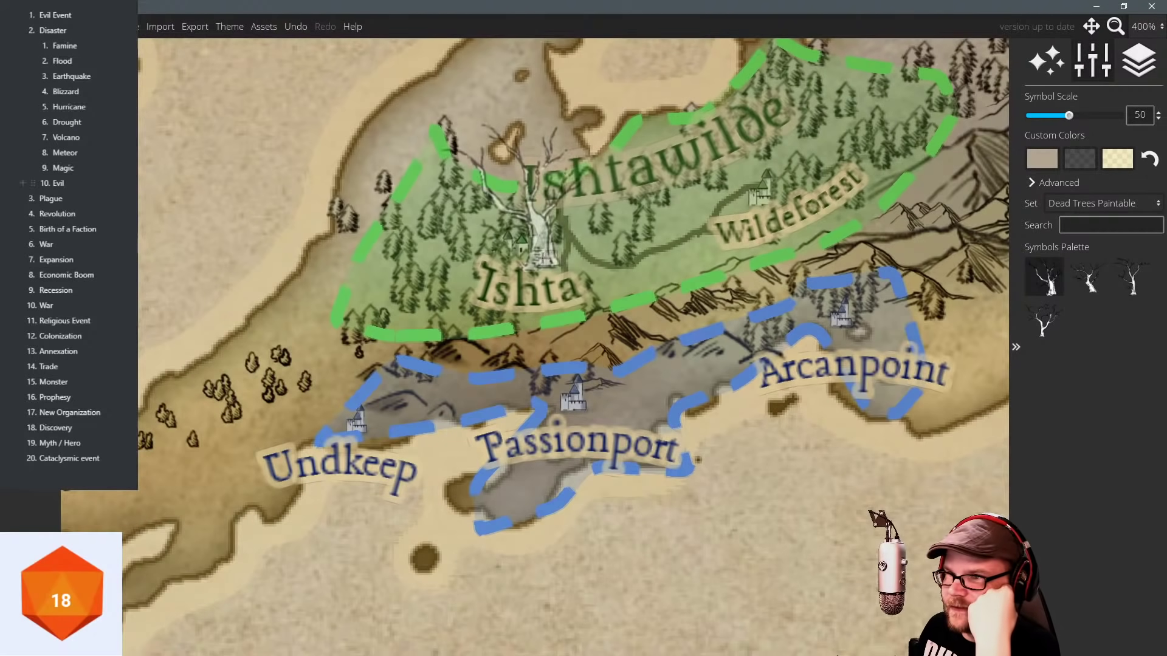
scroll(529, 221, "down", 2)
left_click(526, 219)
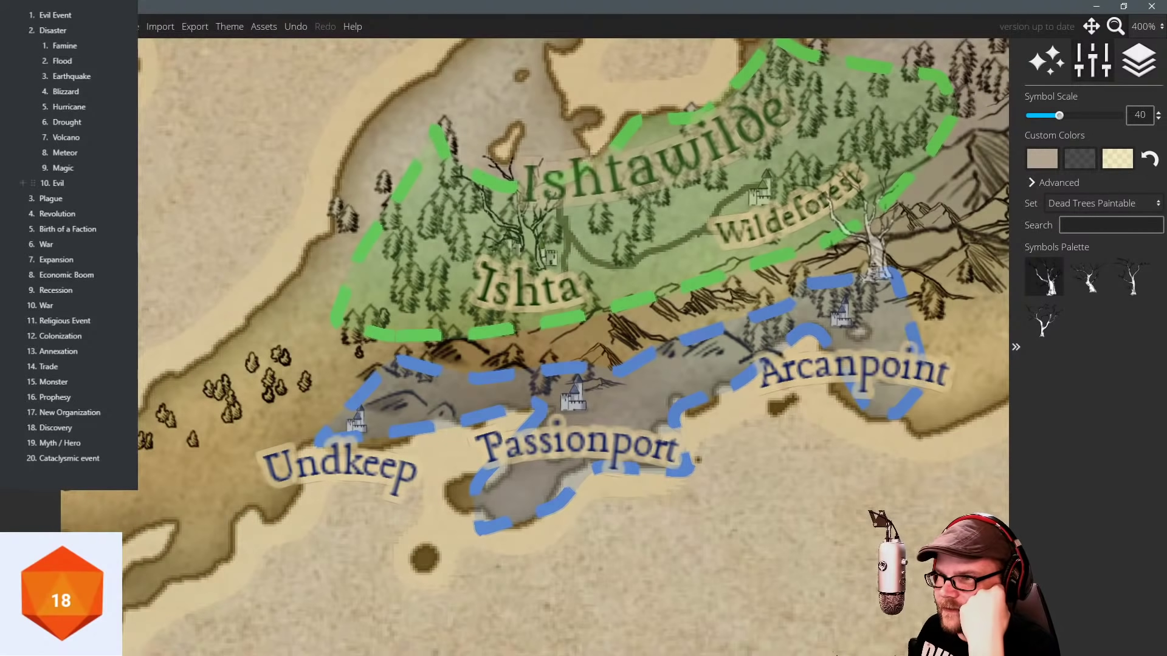
Preview tree symbols from Dead Trees Paintable and house symbols from Playful Town over the castle at Wildeforest.
left_click(1043, 320)
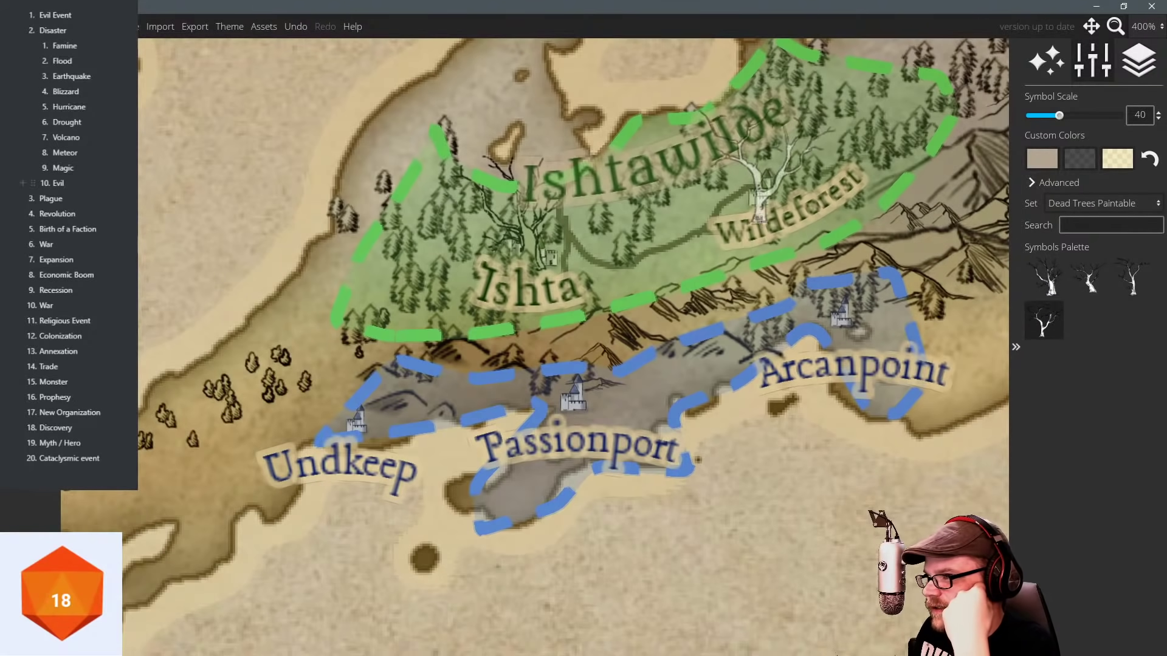
scroll(758, 176, "down", 2)
scroll(758, 182, "down", 2)
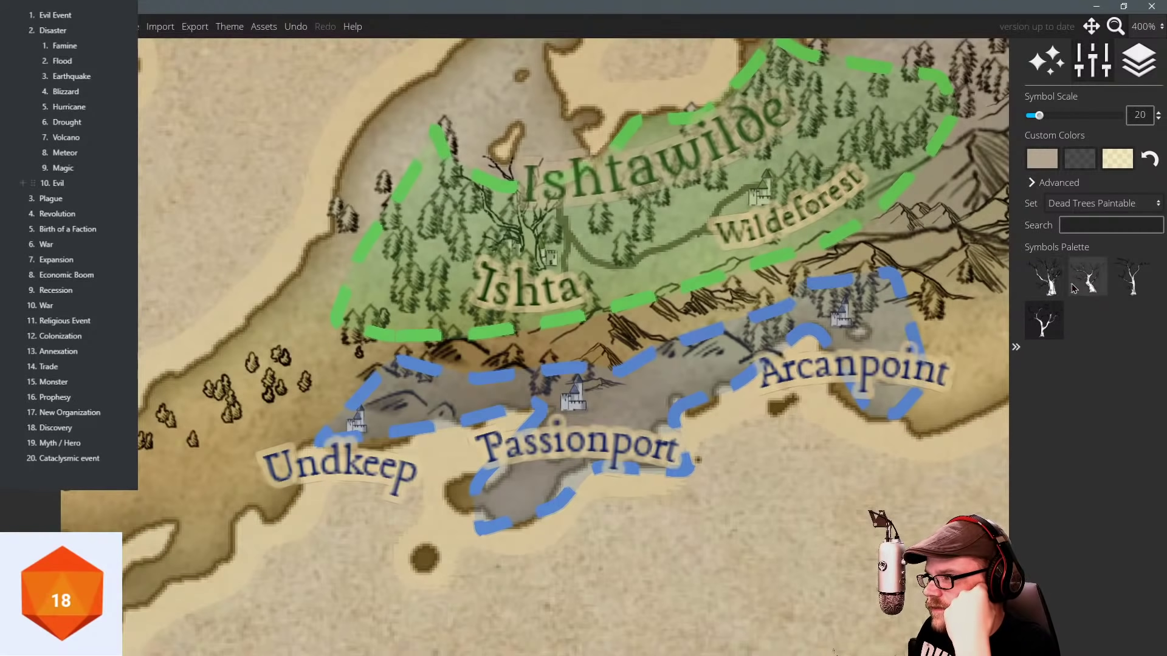
left_click(1044, 277)
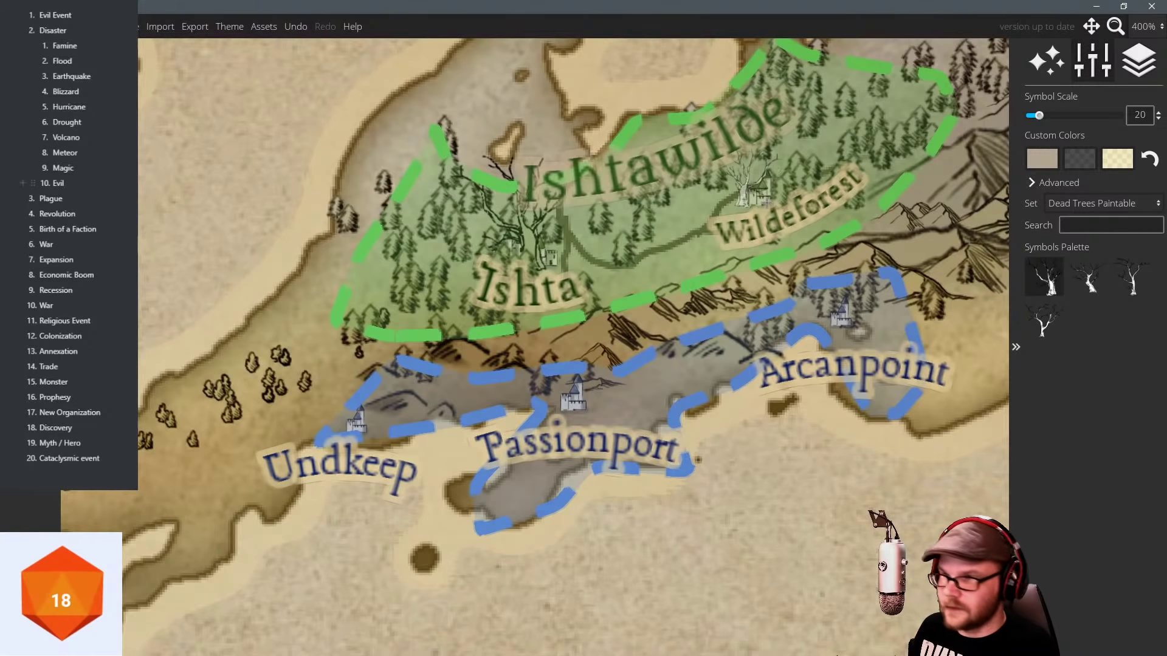
scroll(759, 182, "up", 1)
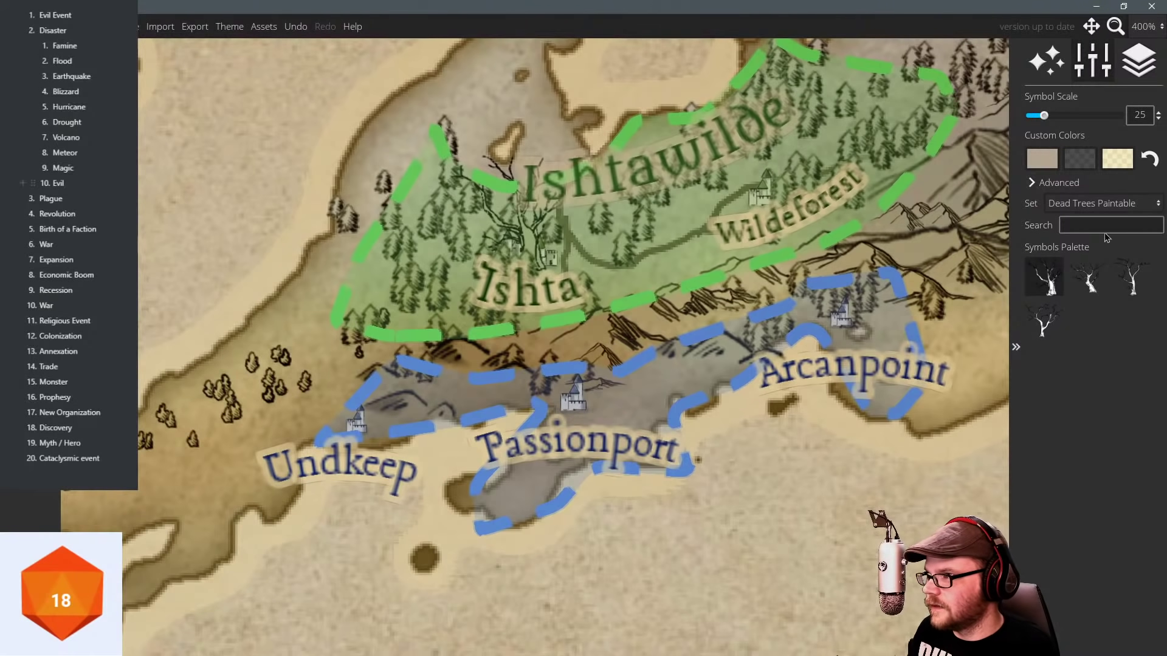
left_click(1105, 205)
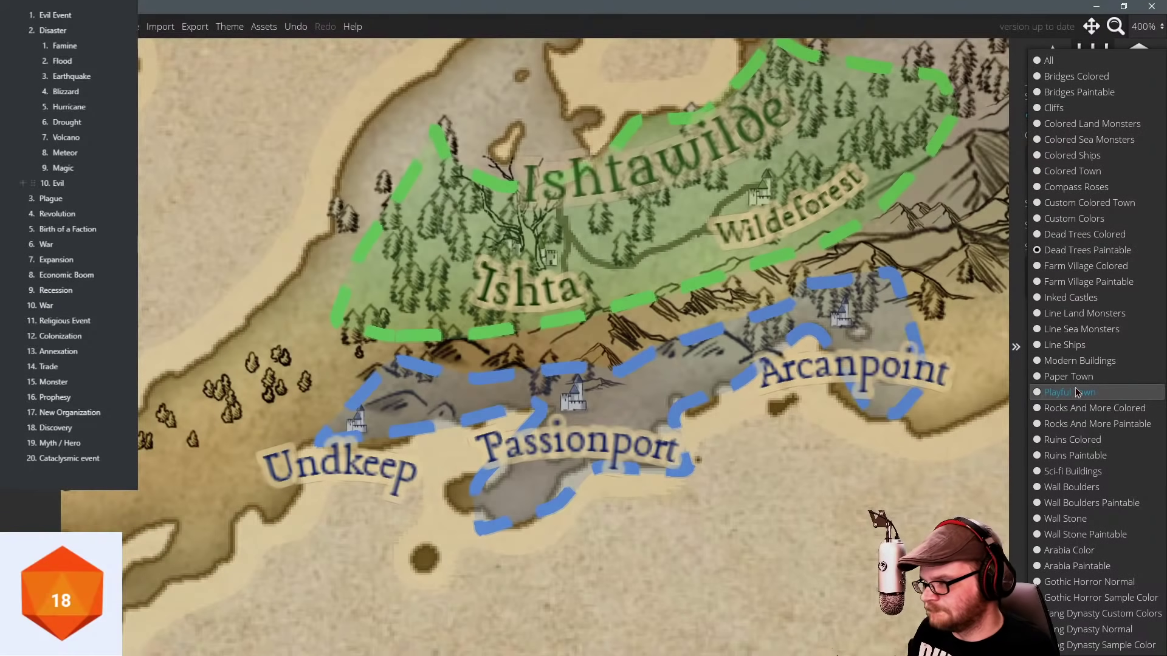
left_click(1077, 399)
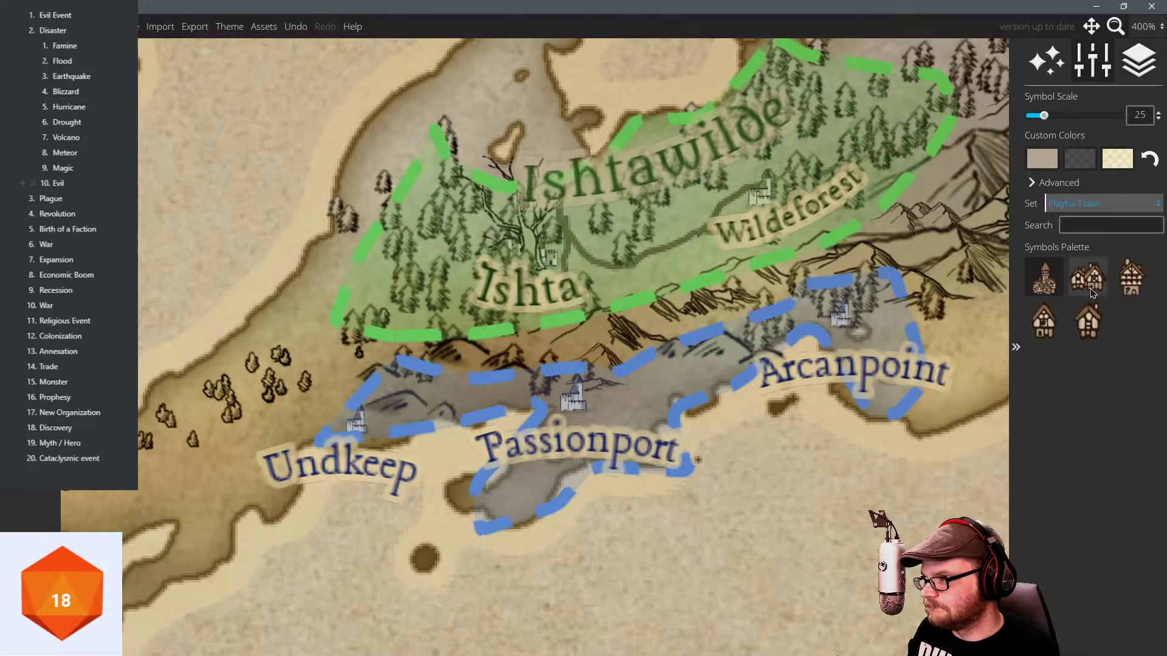
left_click(1044, 320)
scroll(754, 180, "up", 1)
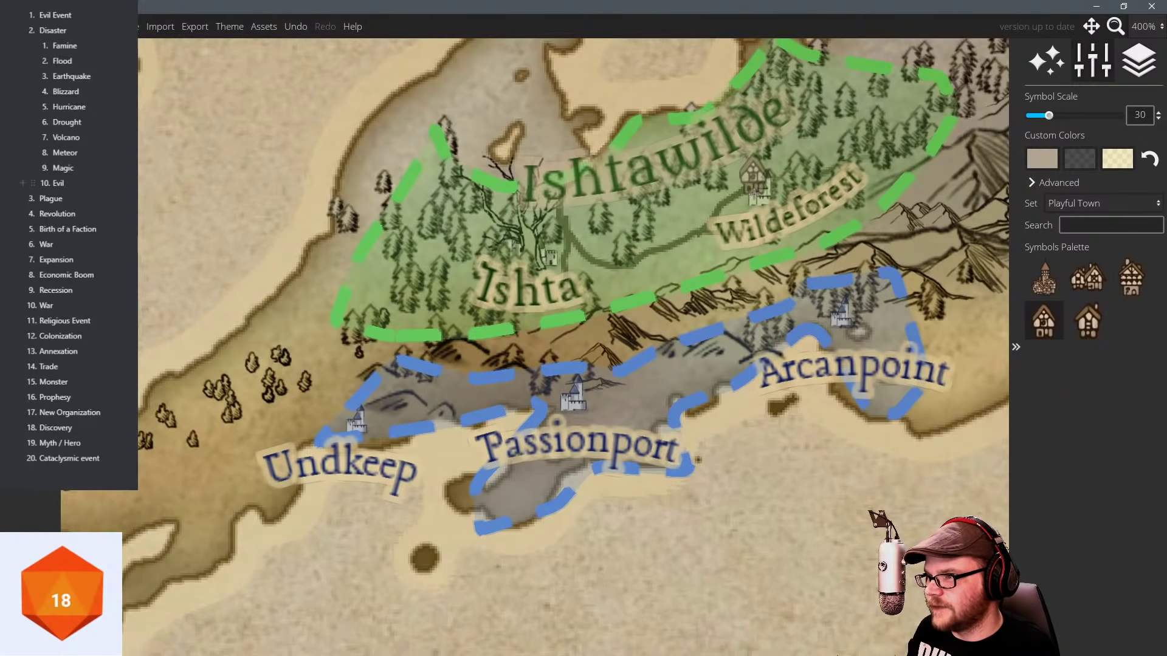
Browse the Rocks And More Colored, Ruins Colored and Paper Town sets, previewing ruin and tower symbols at the Wildeforest castle.
left_click(1105, 203)
left_click(1088, 408)
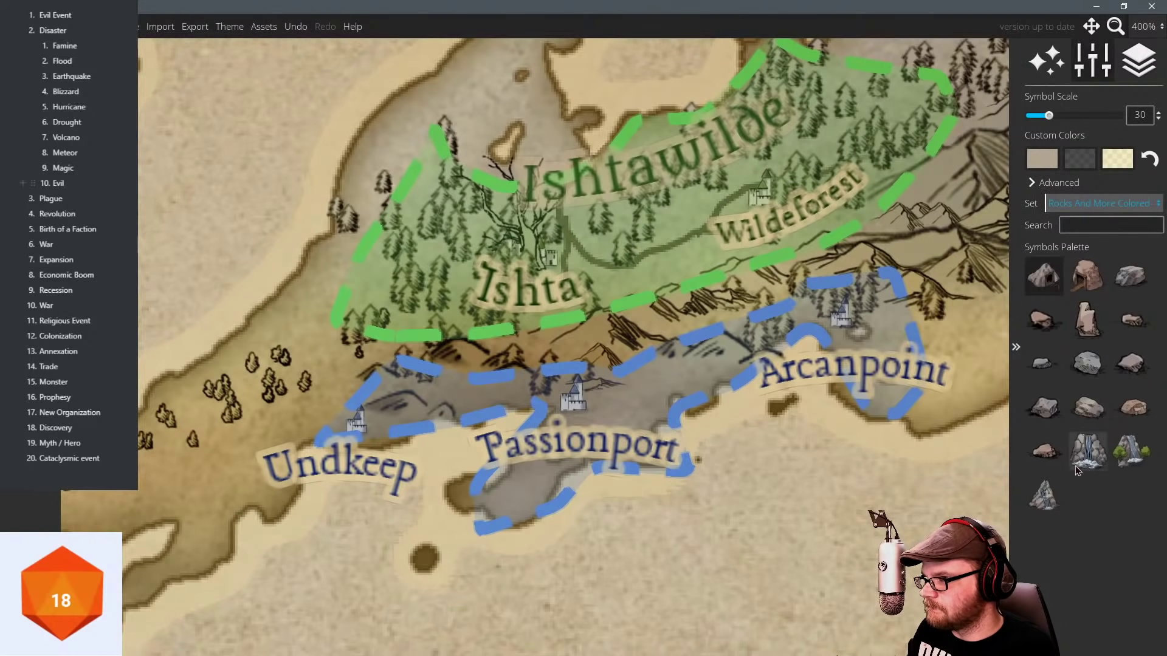
left_click(1079, 206)
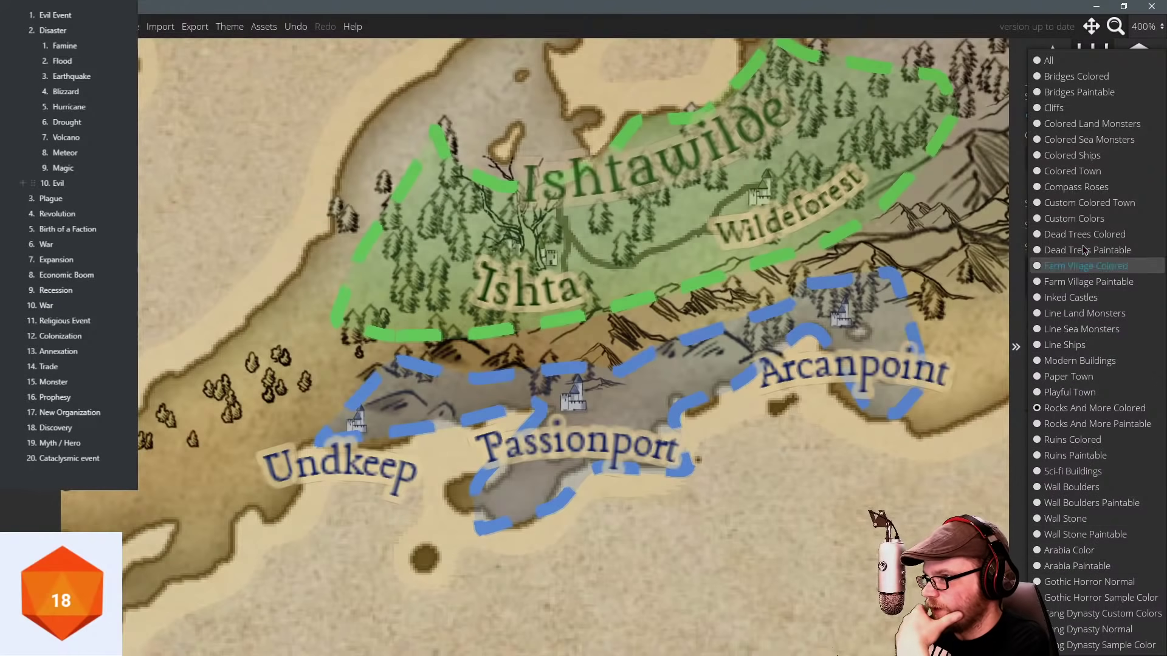
left_click(1074, 440)
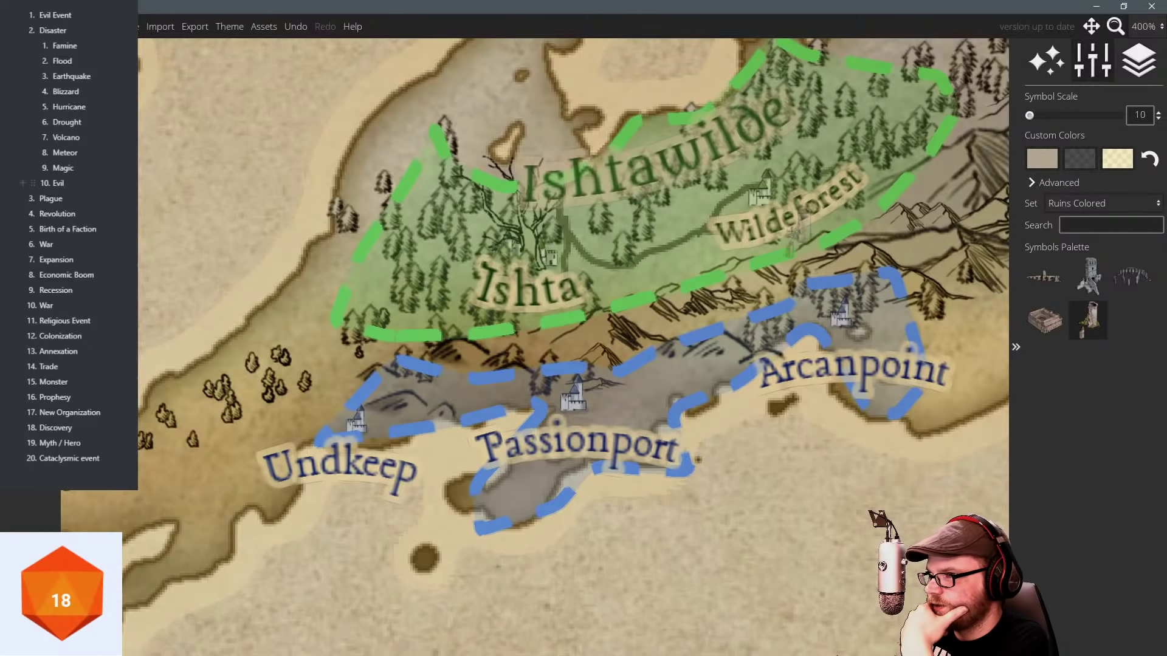
scroll(760, 195, "up", 2)
scroll(760, 196, "down", 1)
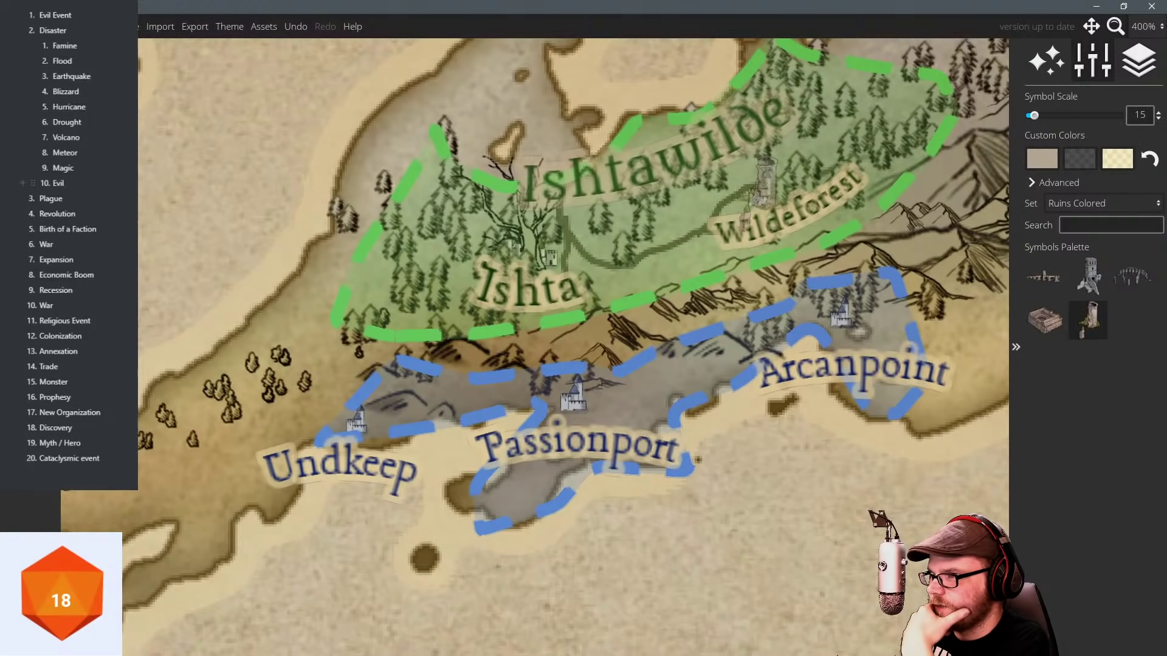
left_click(1084, 206)
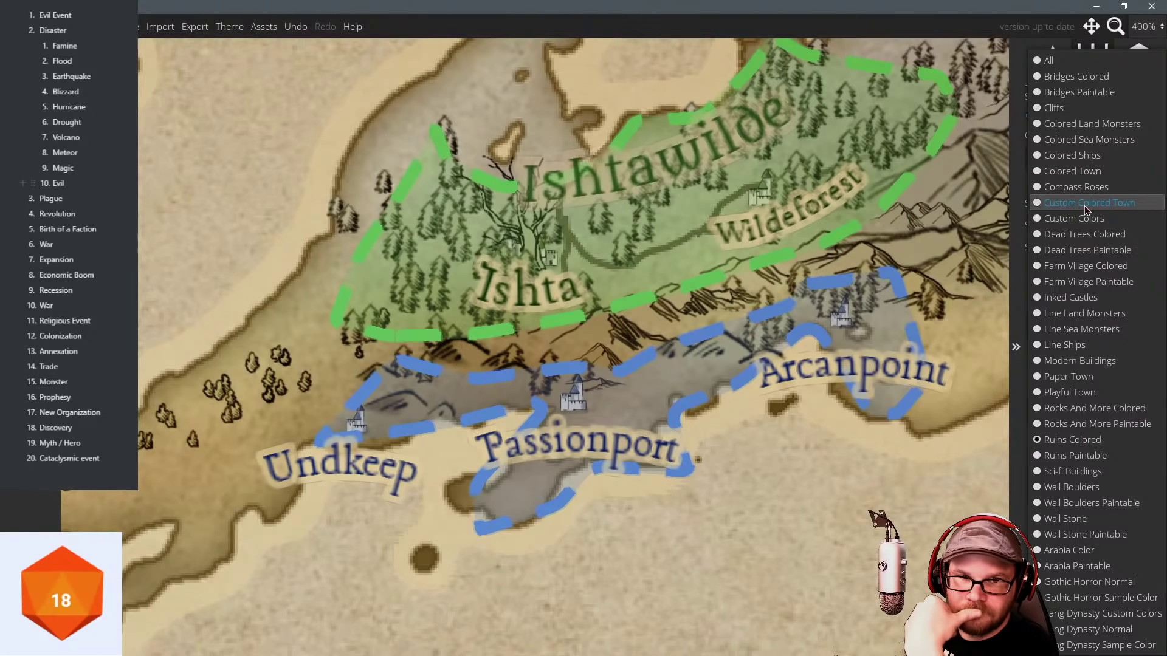
left_click(1068, 378)
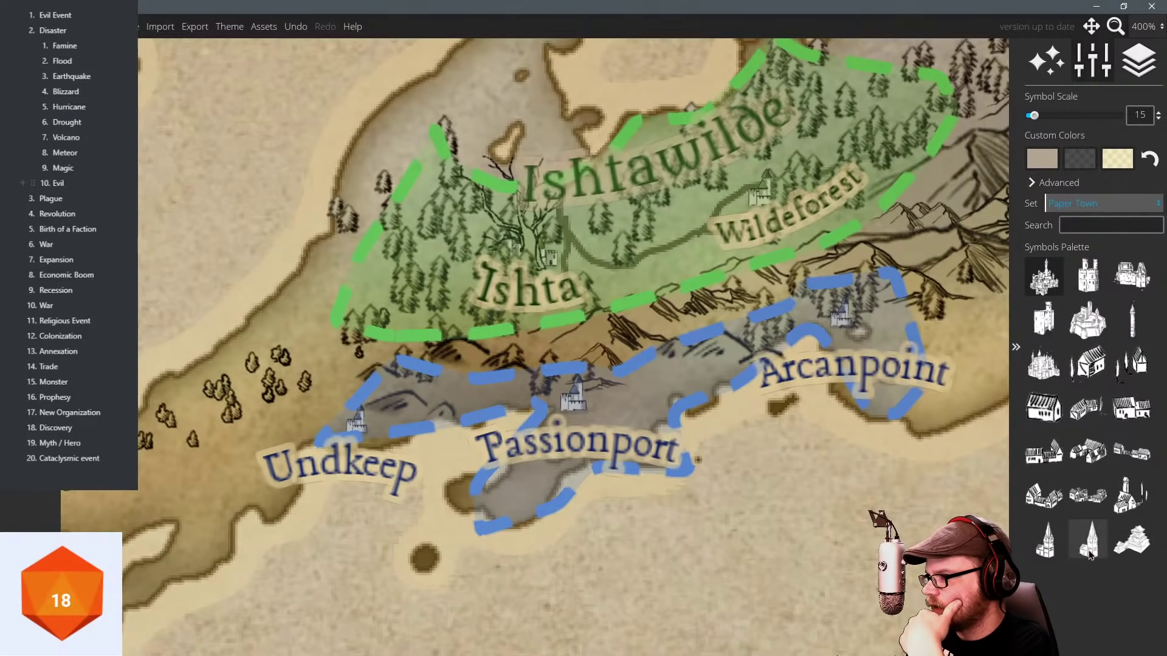
left_click(1132, 321)
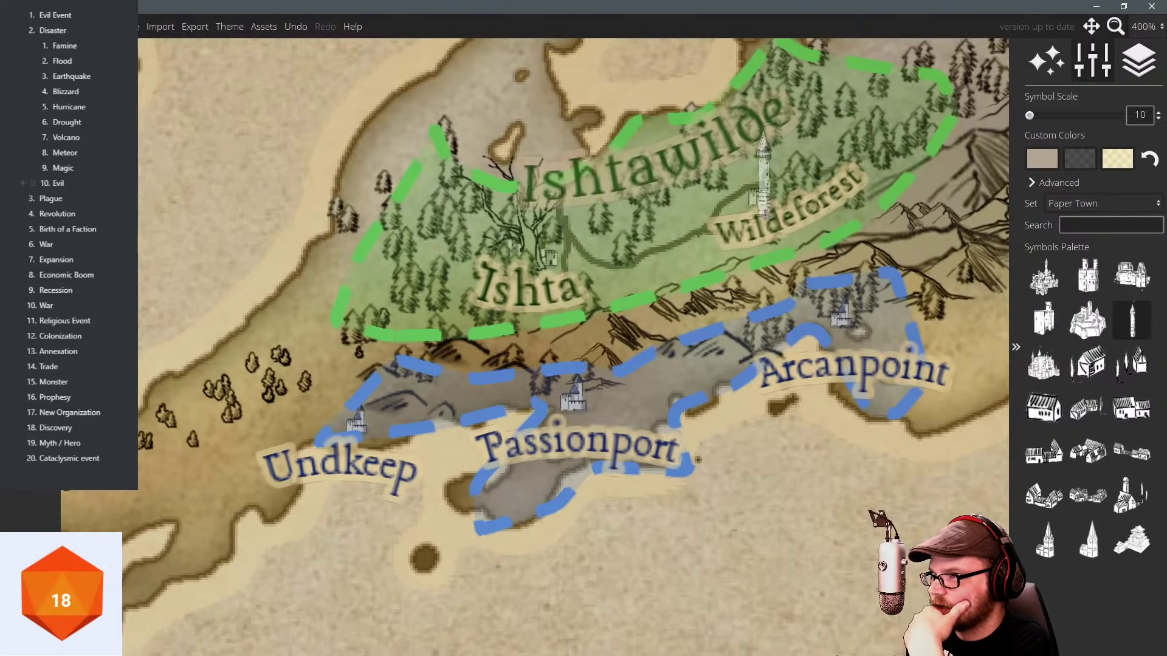
Place a single standing stone from the Wall Boulders set at scale 15 just west of Wildeforest's castle.
left_click(1067, 203)
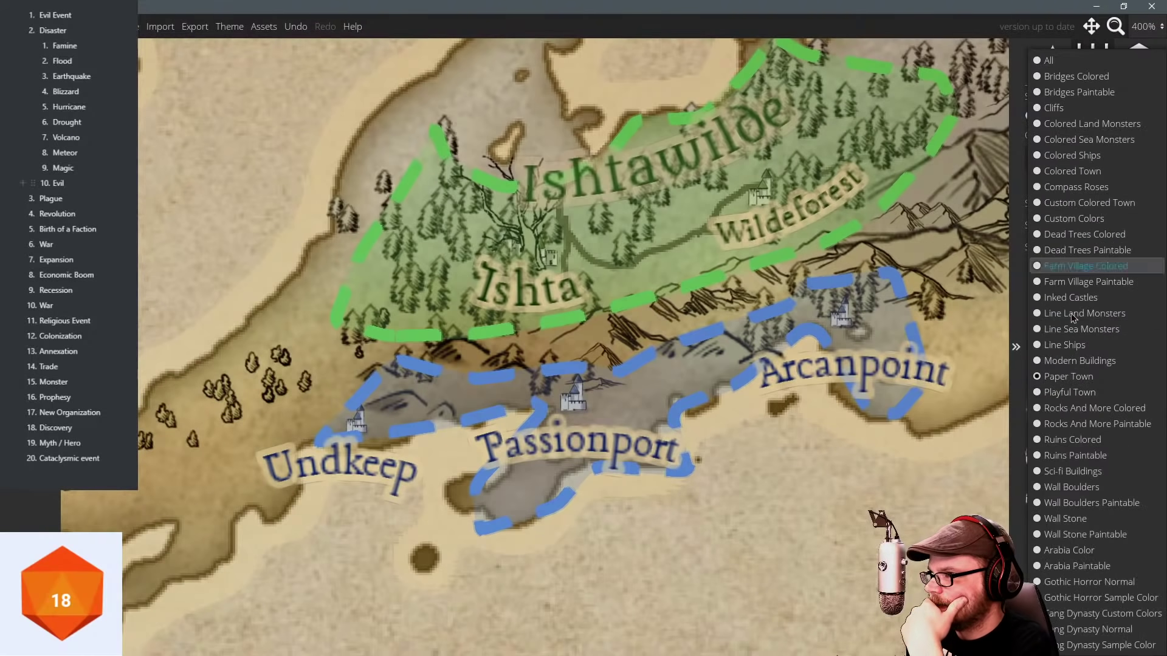
left_click(1072, 487)
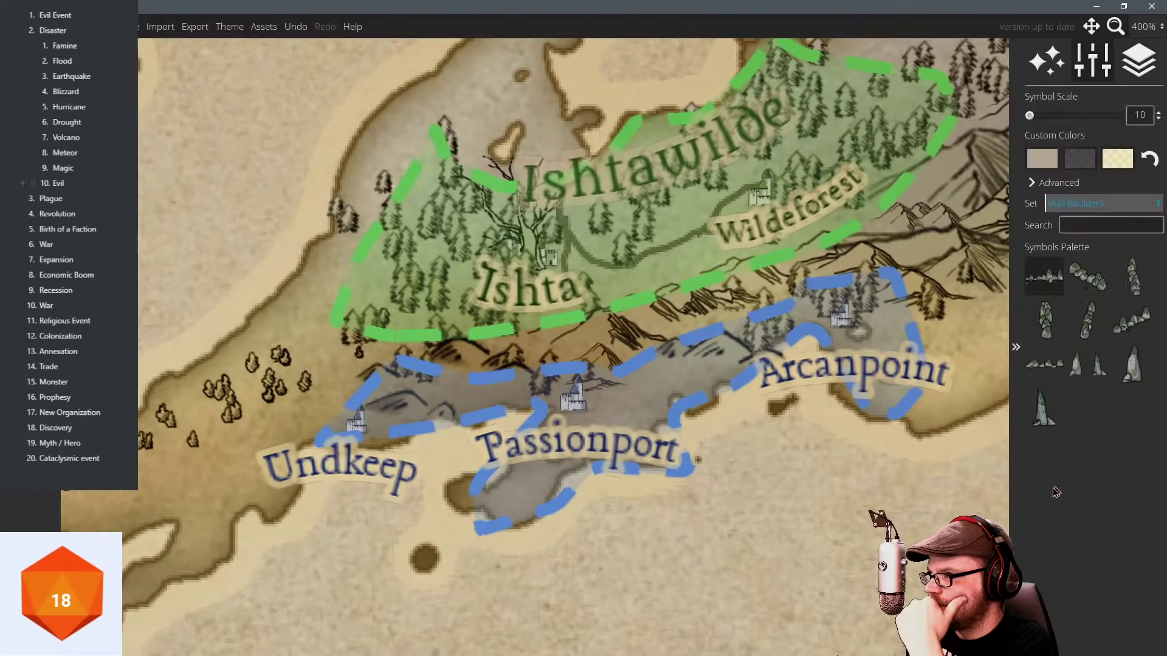
left_click(1133, 364)
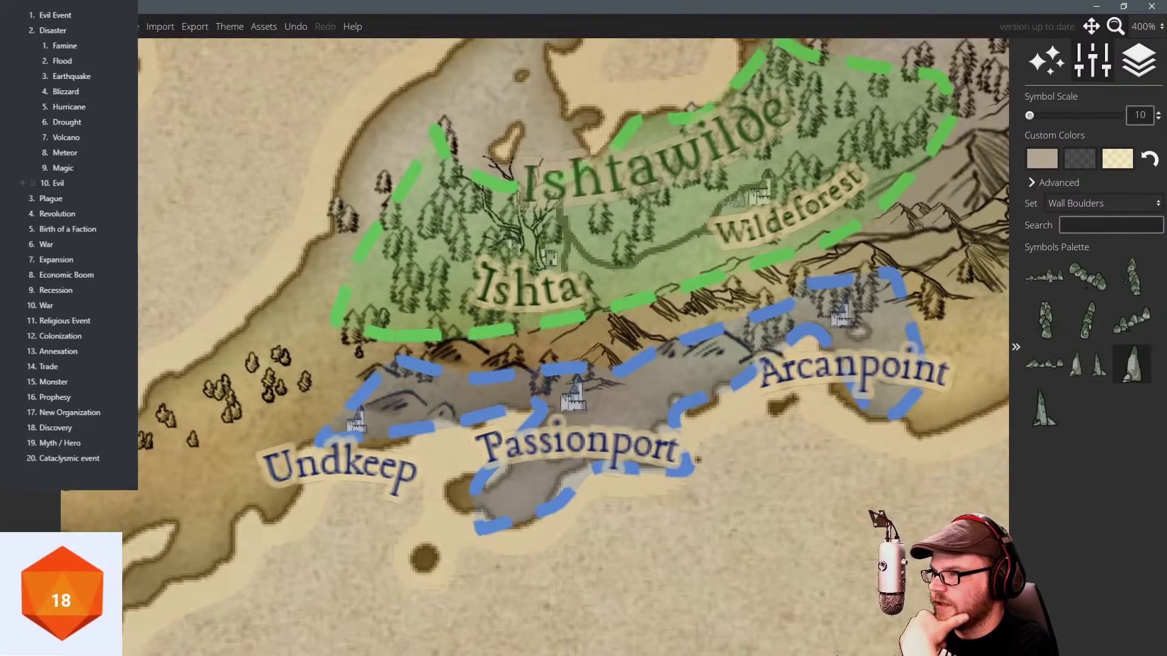
left_click(691, 214)
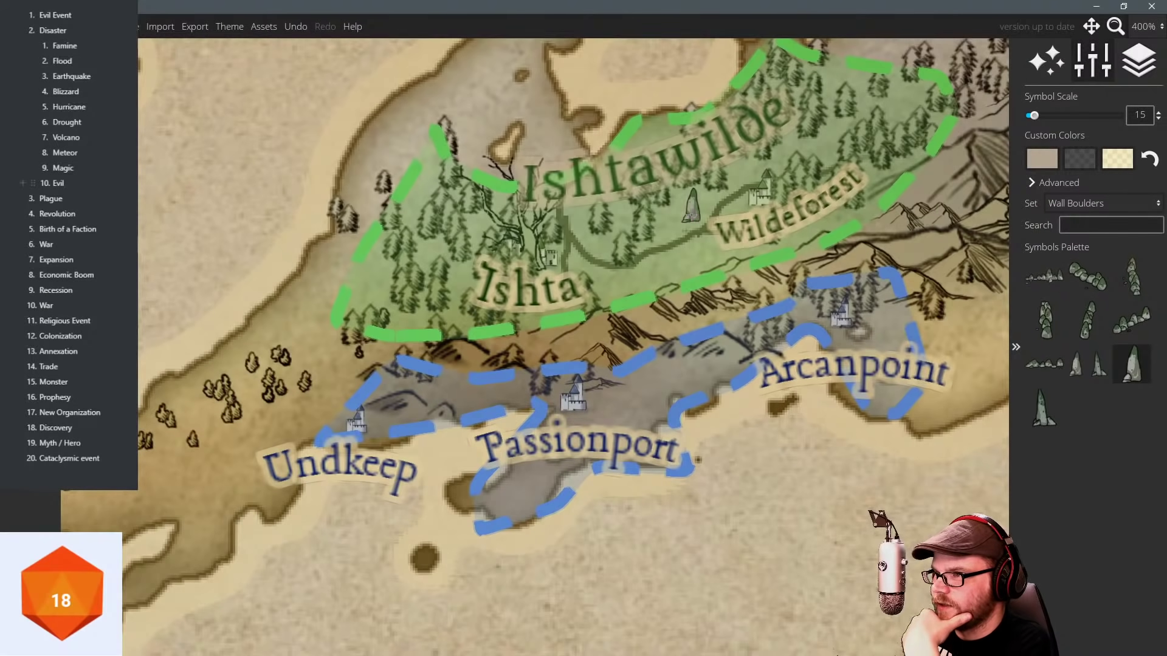
Place a pair of standing stones east of the Ishta label and a single pointed stone northwest of Ishta, both at scale 10.
left_click(1088, 364)
scroll(668, 255, "down", 5)
left_click(627, 273)
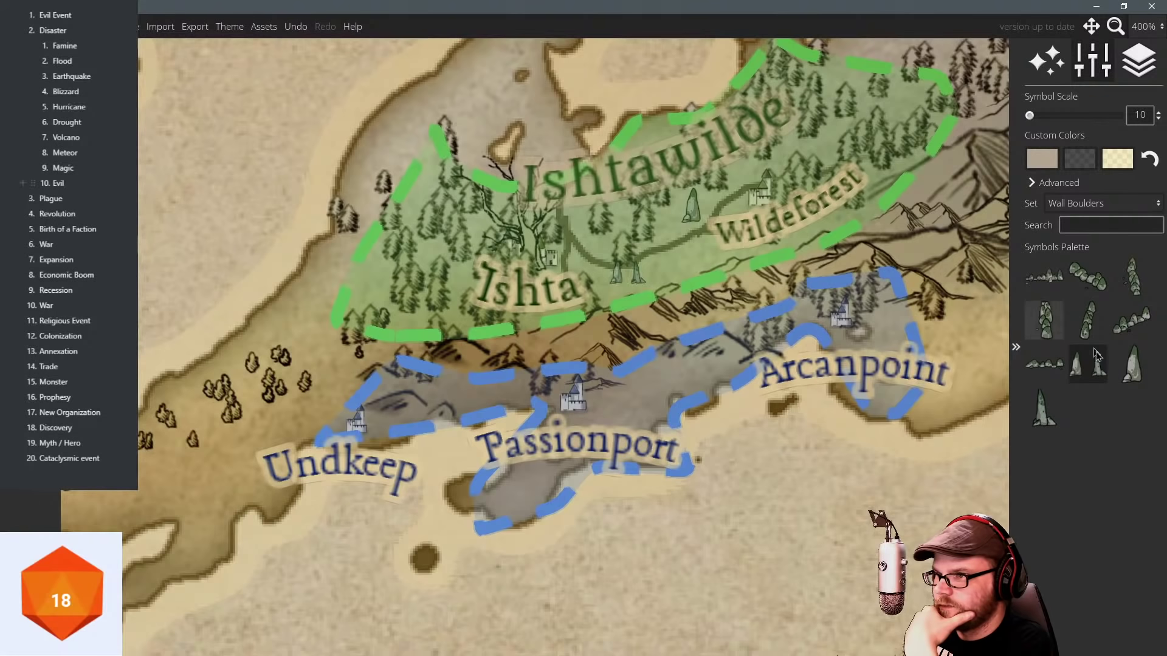
left_click(1058, 412)
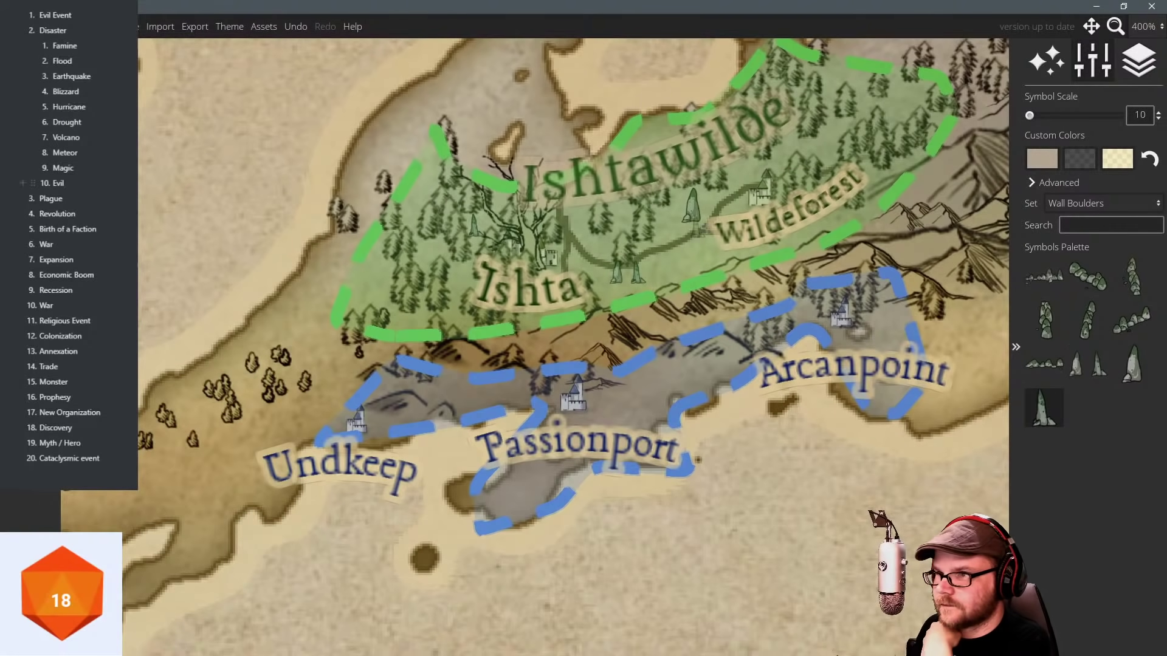
left_click(1076, 206)
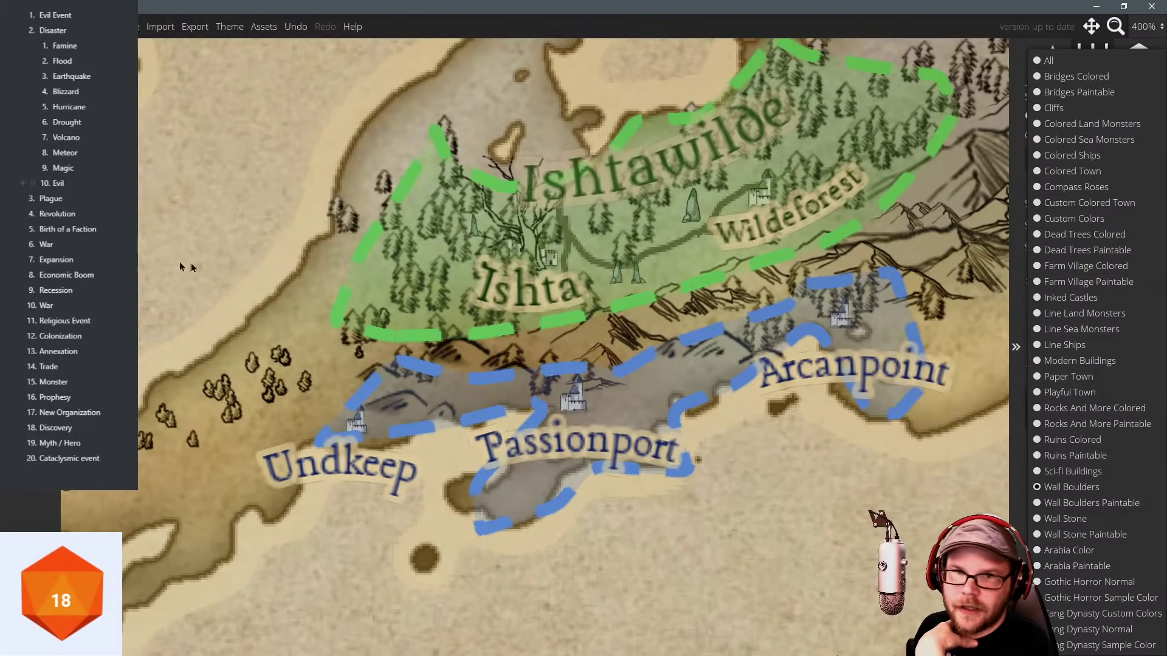
key("Escape")
Place a large, broad-crowned tree at scale 25 over the dead tree at Ishta.
left_click(45, 149)
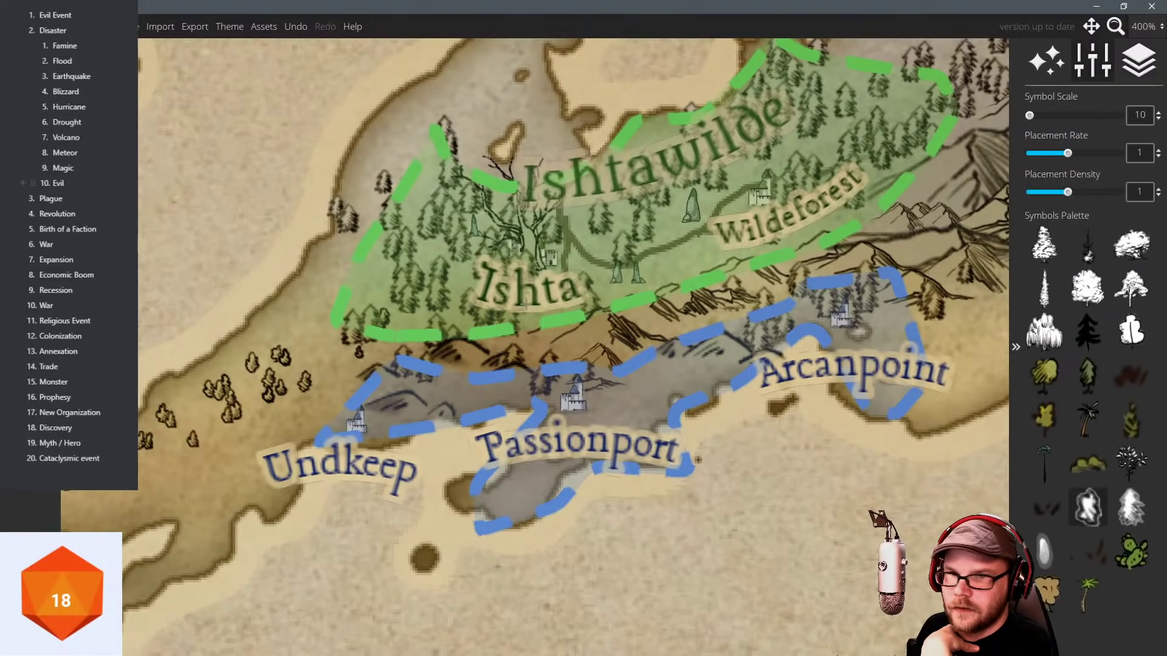
left_click(1052, 387)
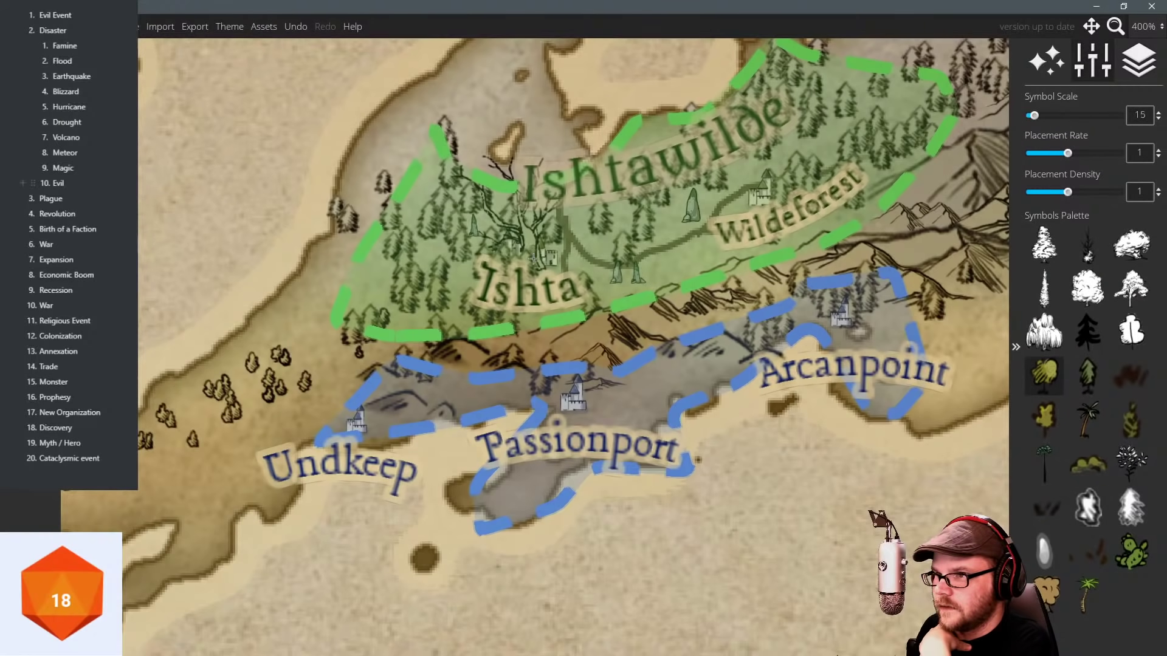
scroll(534, 258, "up", 5)
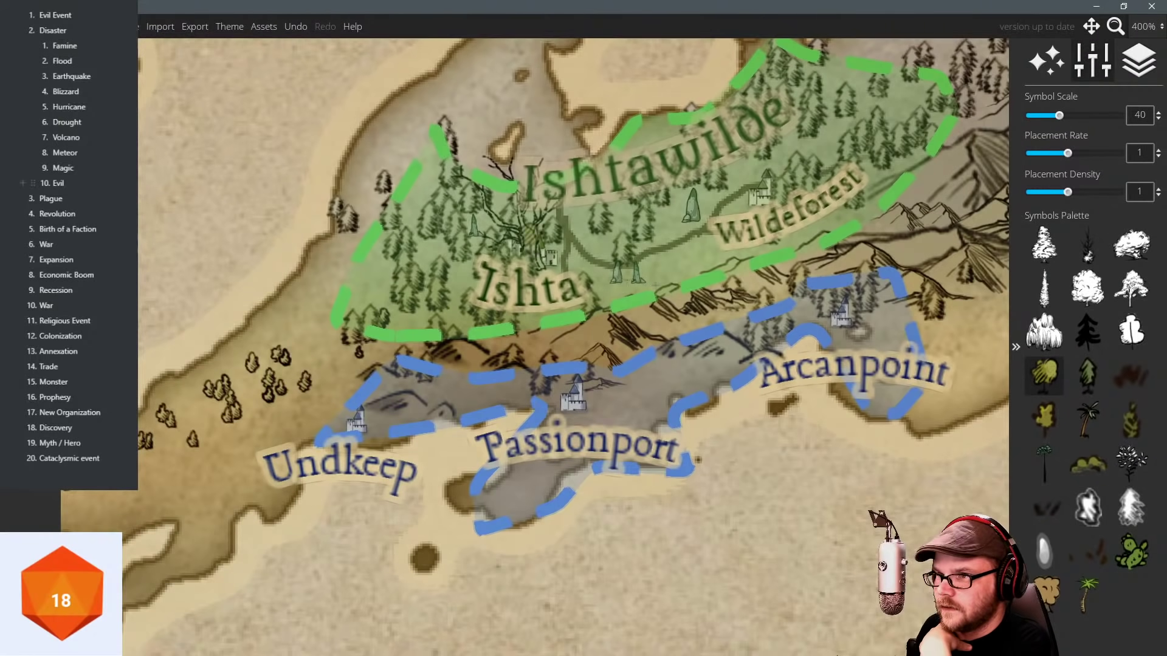
left_click(1138, 247)
scroll(522, 200, "down", 2)
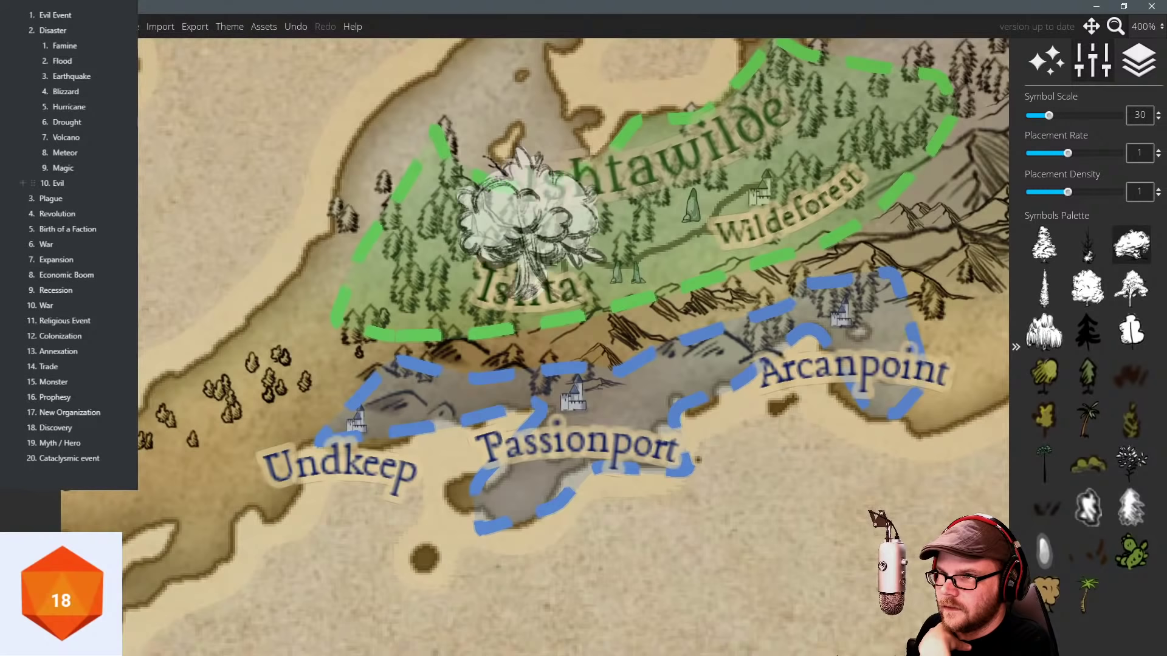
scroll(528, 213, "down", 1)
left_click(525, 215)
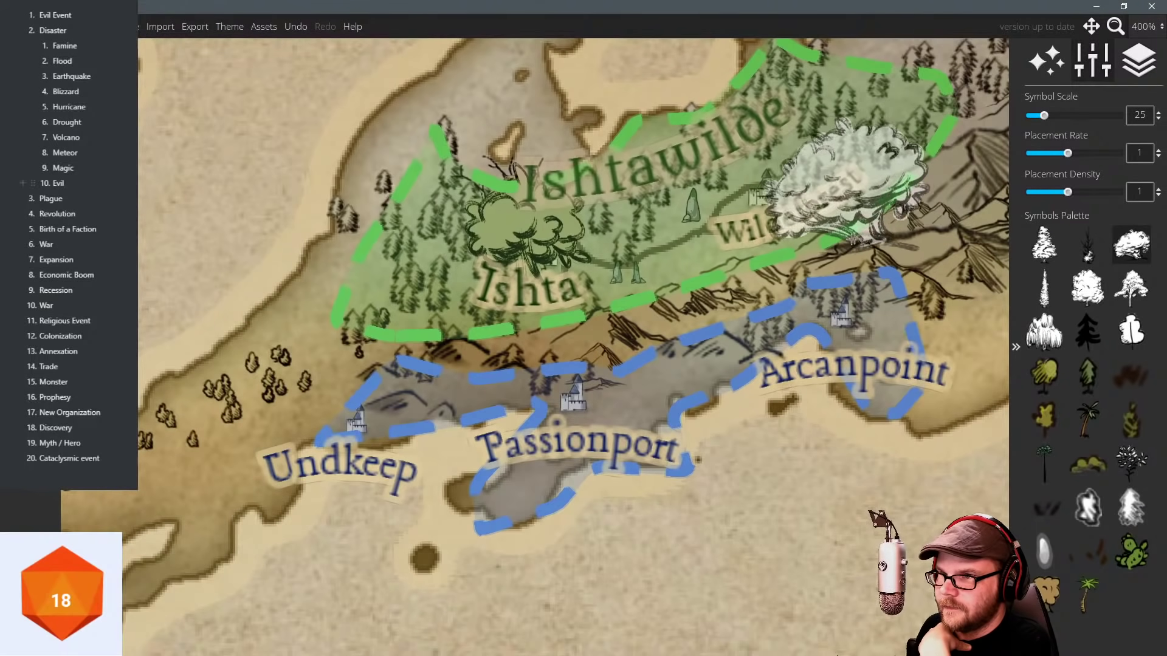
Preview other tree shapes around Wildeforest and place a leafy, wide-branched tree at scale 10 over its castle.
left_click(1132, 286)
scroll(763, 251, "down", 1)
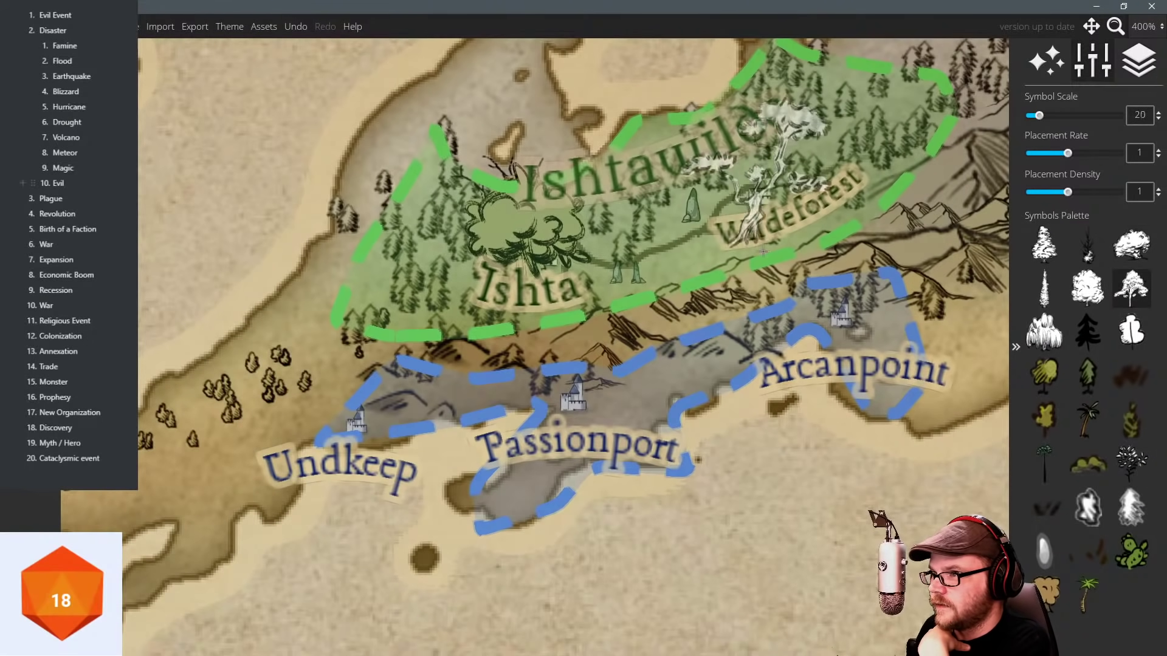
scroll(763, 246, "down", 2)
left_click(1044, 331)
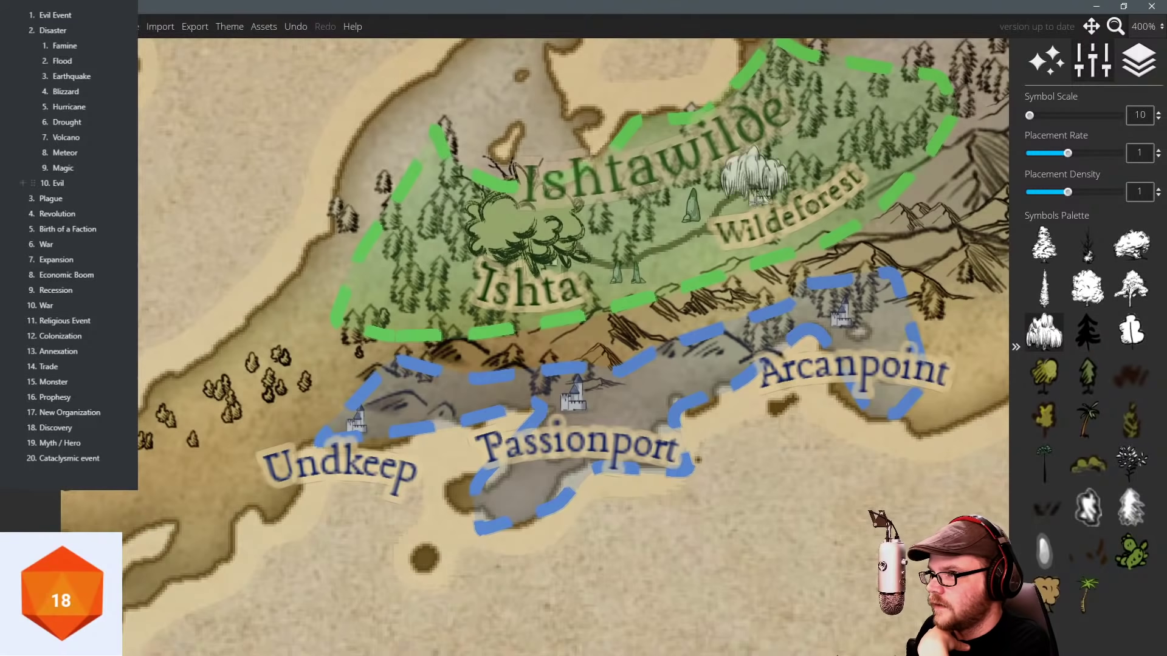
scroll(754, 173, "up", 1)
left_click(1045, 244)
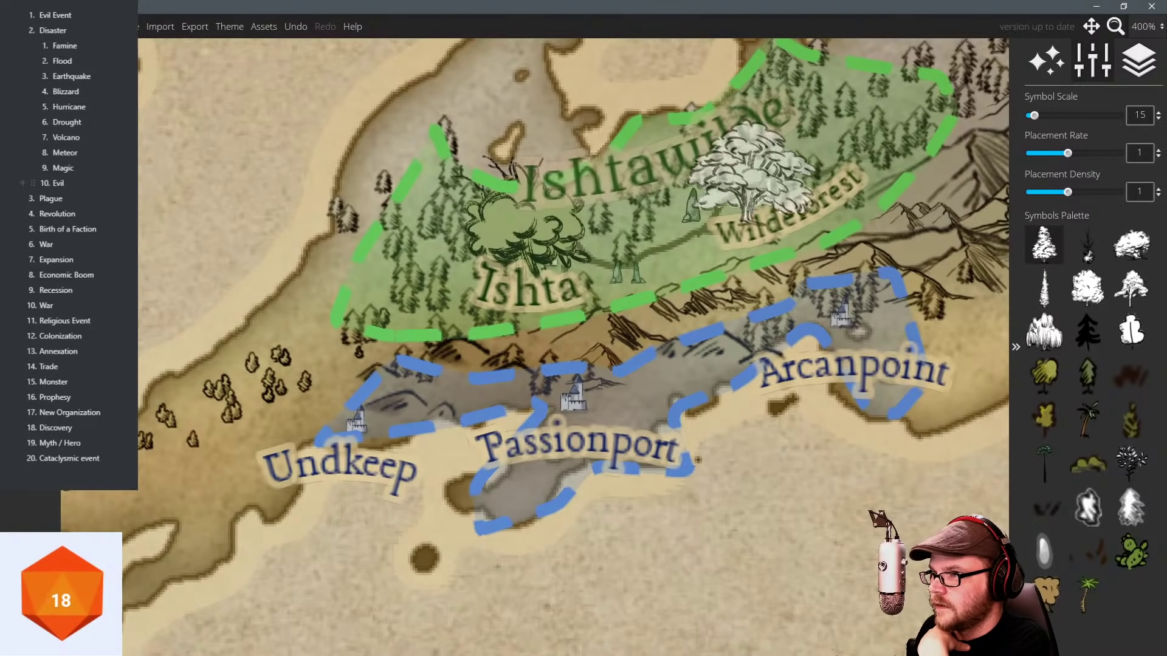
scroll(754, 177, "down", 1)
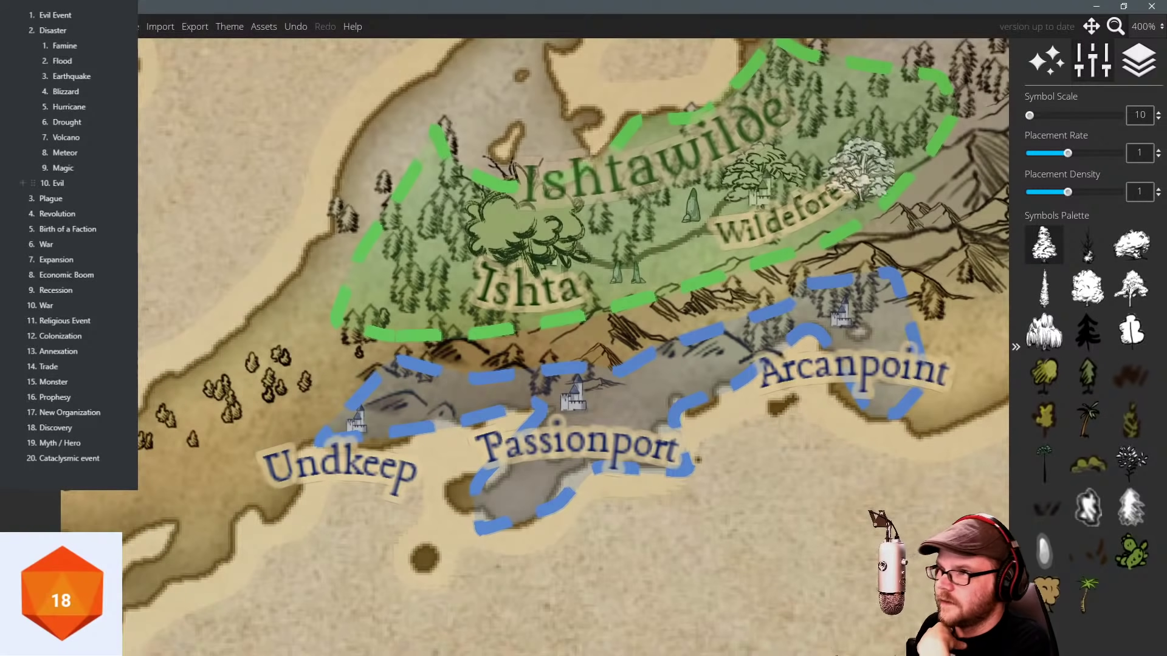
Delete the castle symbol beneath the newly placed tree at Wildeforest.
left_click_drag(703, 163, 626, 175)
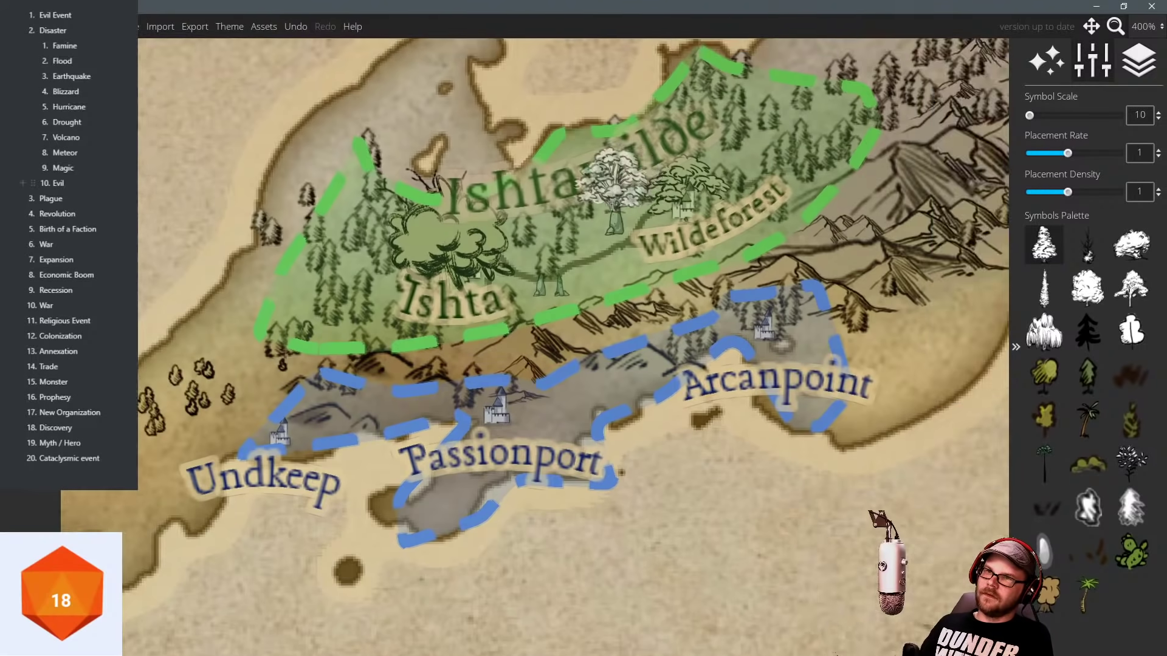
scroll(681, 359, "down", 3)
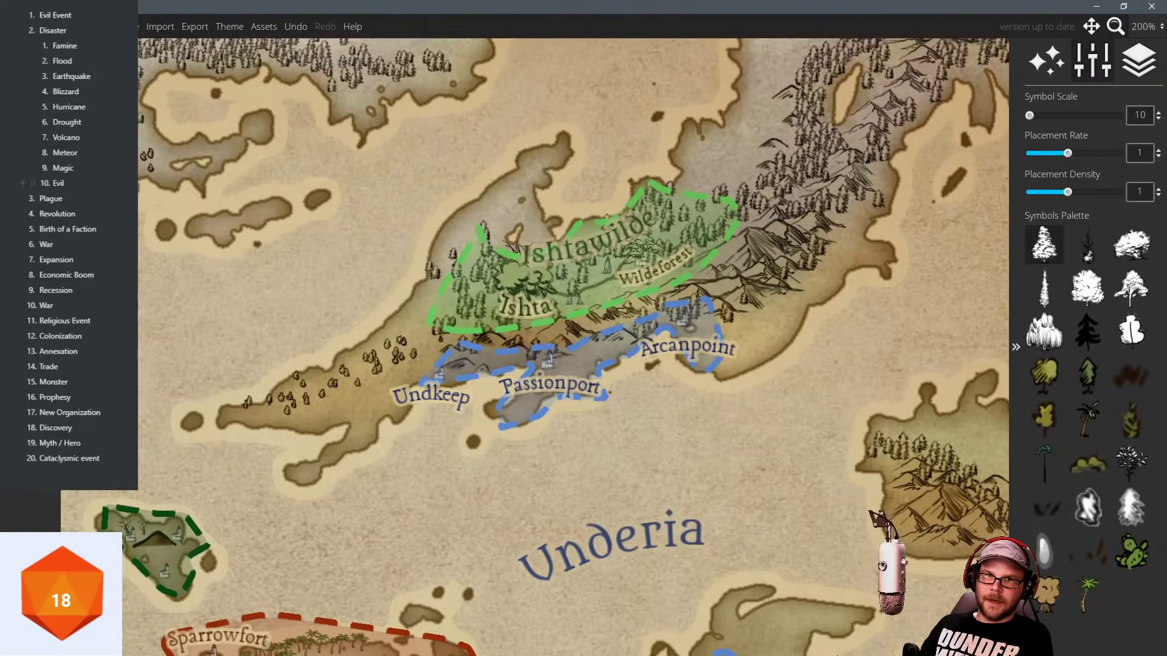
left_click(30, 244)
scroll(700, 275, "up", 5)
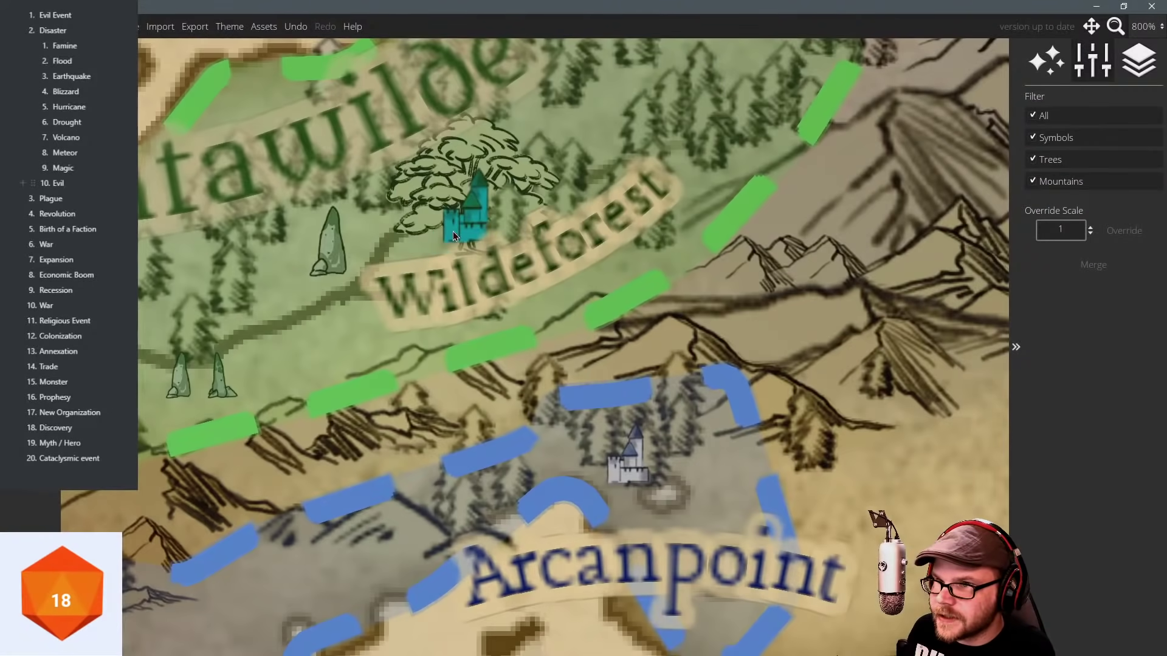
left_click(453, 231)
left_click_drag(462, 231, 694, 227)
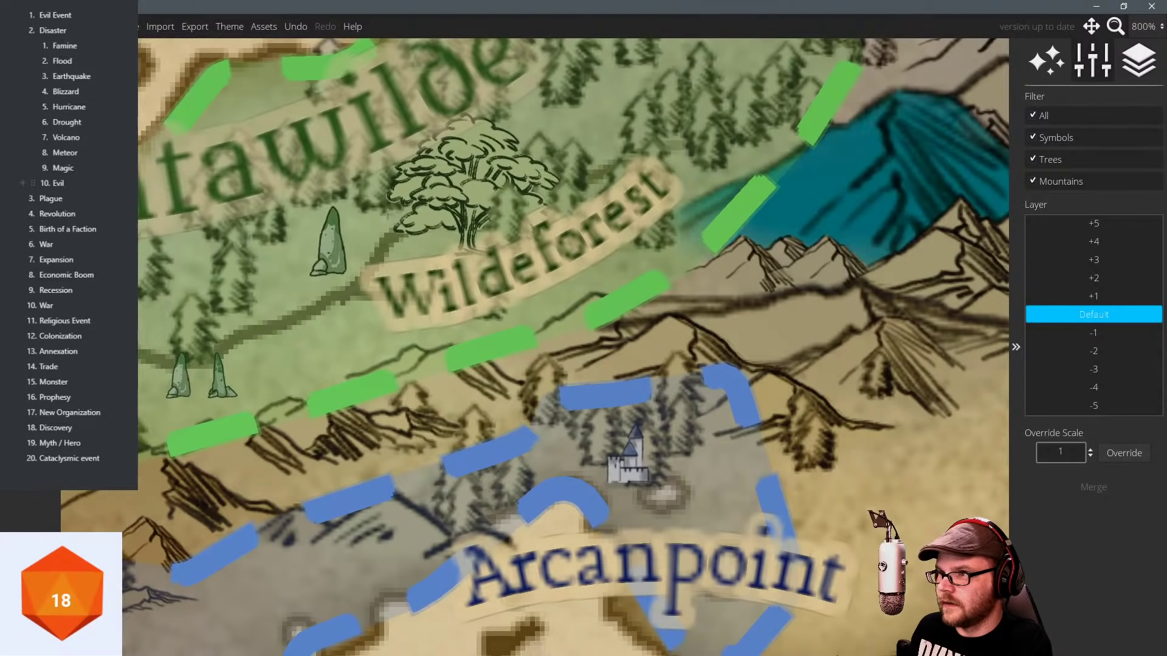
left_click_drag(67, 365, 560, 324)
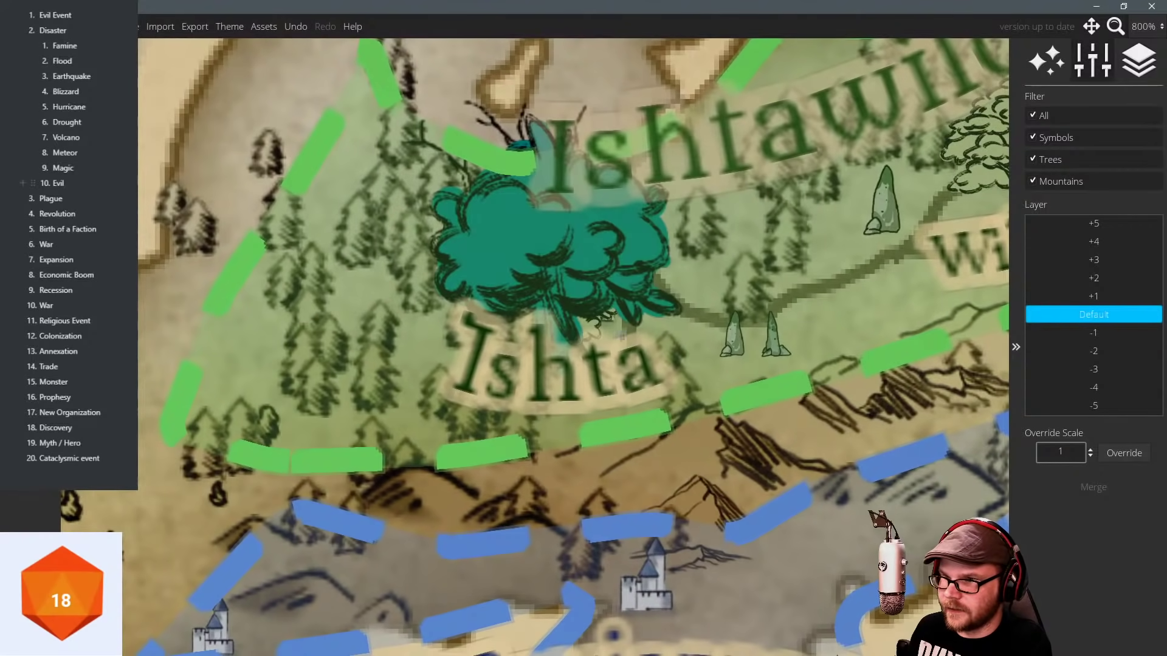
Review the decorated Ishtawilde region against the surrounding lands and roll the d20 for the next event.
left_click_drag(700, 226, 560, 255)
left_click_drag(655, 272, 564, 271)
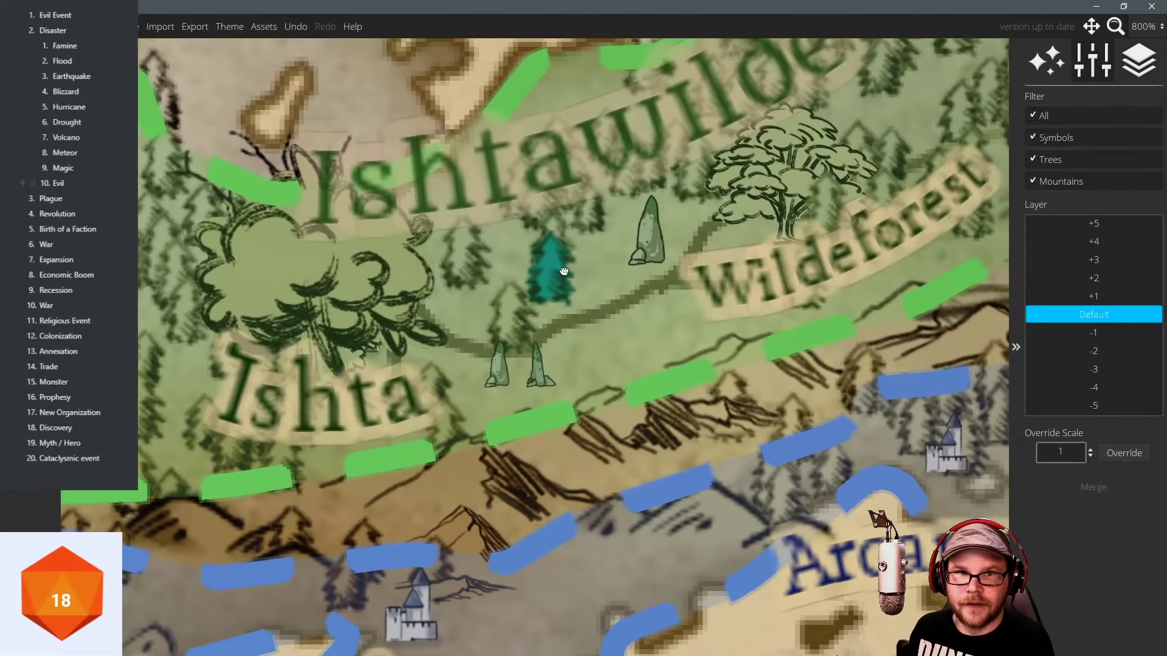
scroll(548, 268, "down", 5)
left_click_drag(428, 340, 576, 248)
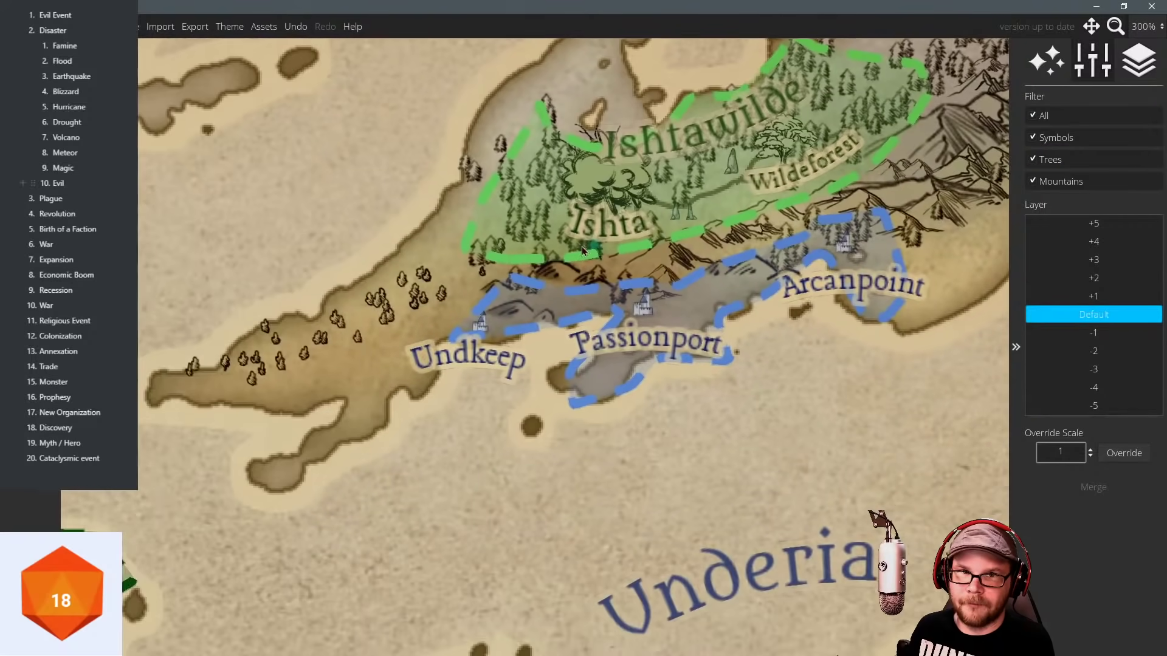
scroll(583, 250, "down", 1)
left_click_drag(441, 330, 504, 270)
scroll(502, 267, "down", 1)
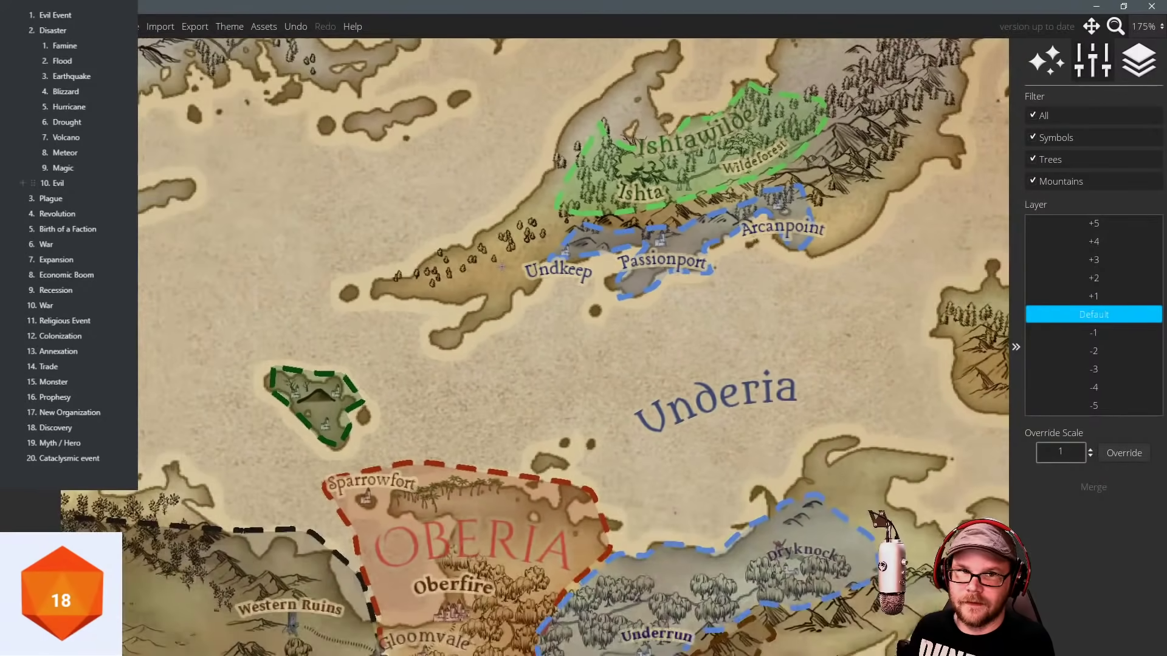
left_click_drag(431, 298, 485, 263)
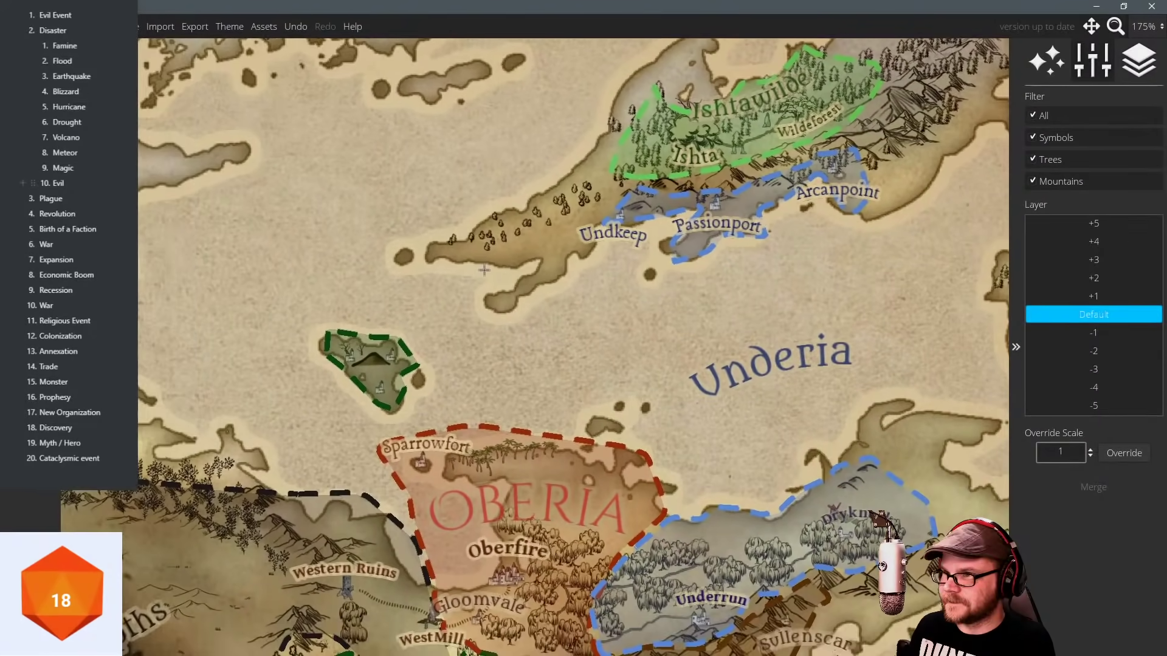
scroll(488, 277, "down", 1)
left_click_drag(557, 314, 597, 256)
scroll(474, 320, "down", 2)
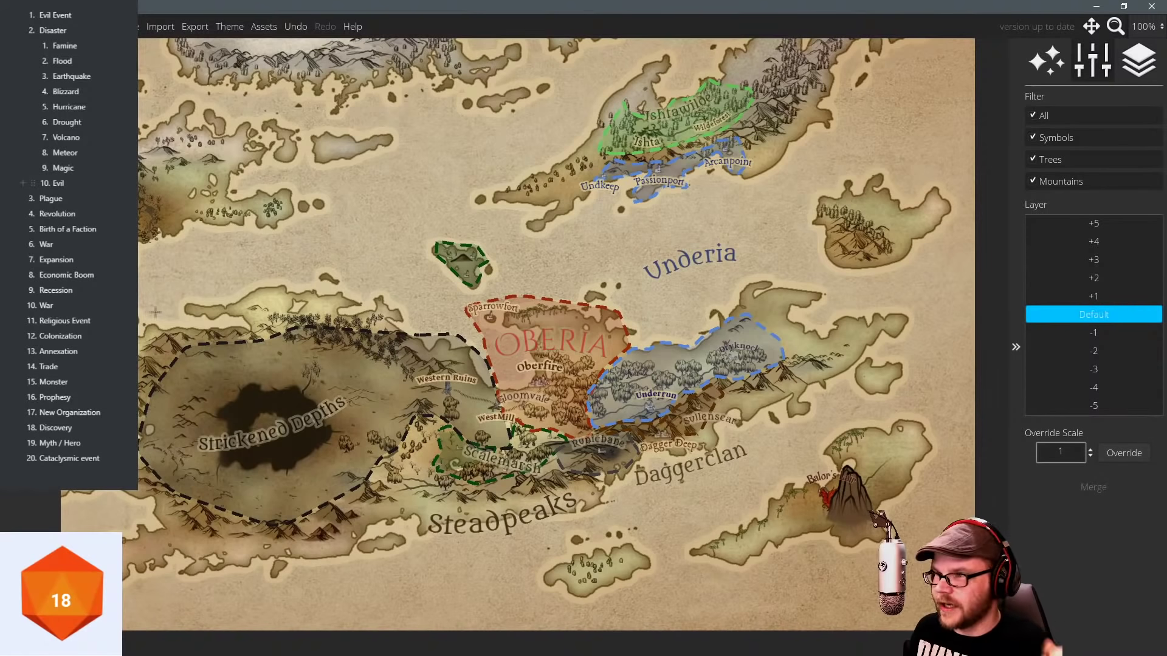
left_click(62, 594)
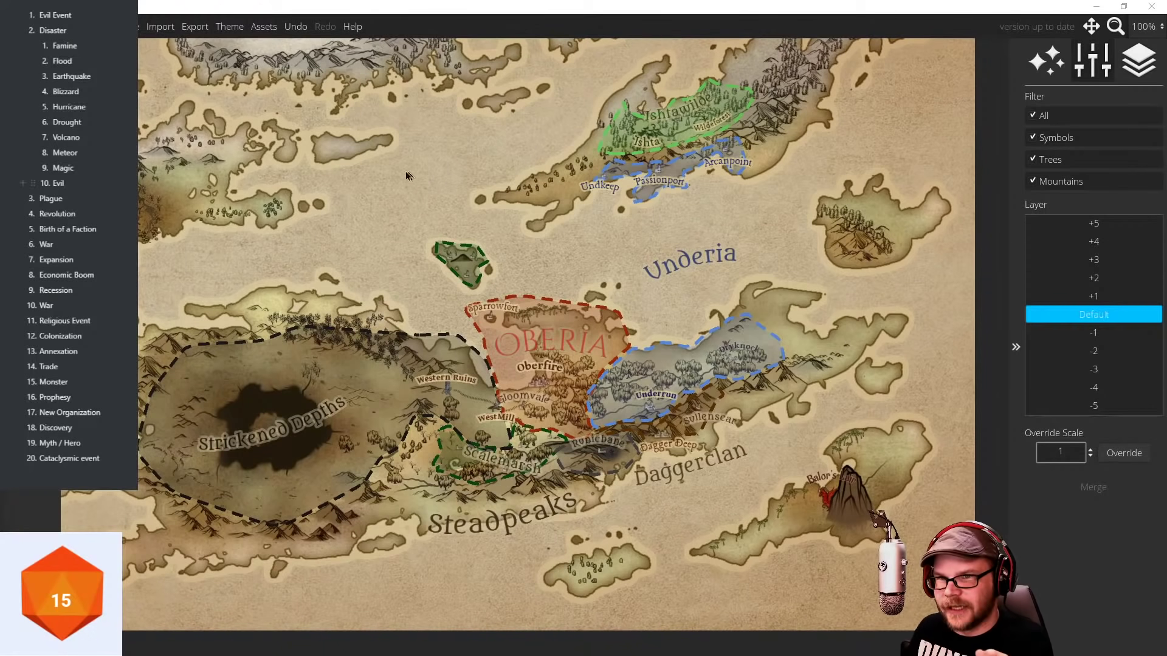
Examine the seas and coasts around Oberia, Underia, Ishtawilde and Strickened Depths for a place to stage a monster event.
left_click_drag(410, 177, 557, 205)
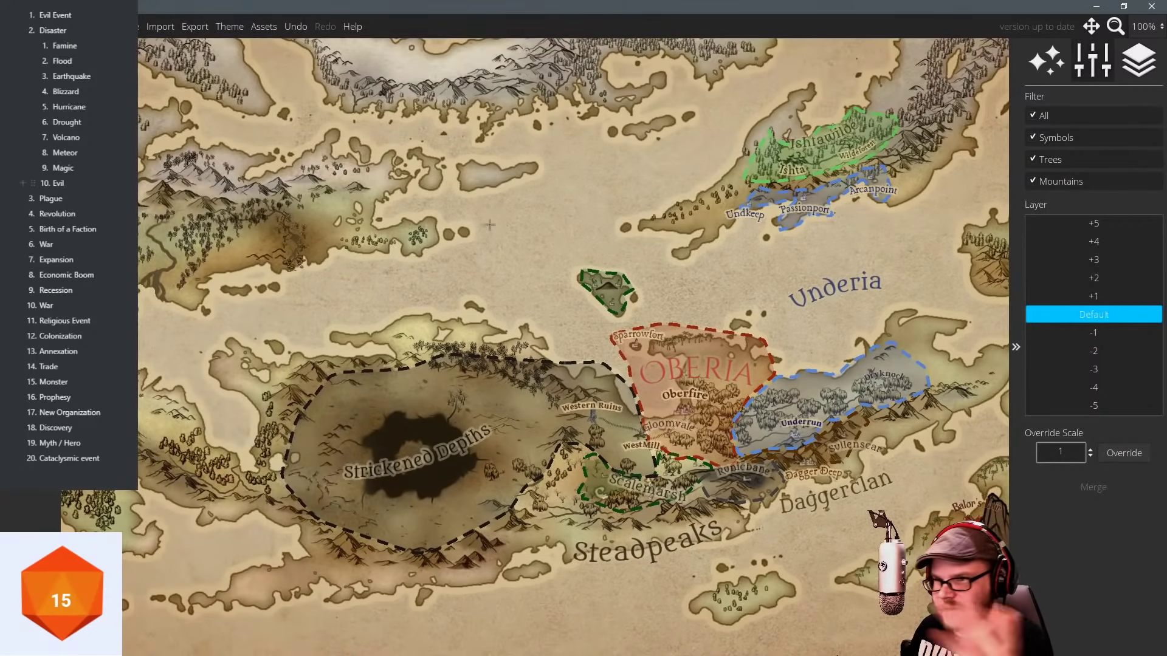
scroll(499, 209, "down", 3)
scroll(550, 268, "up", 5)
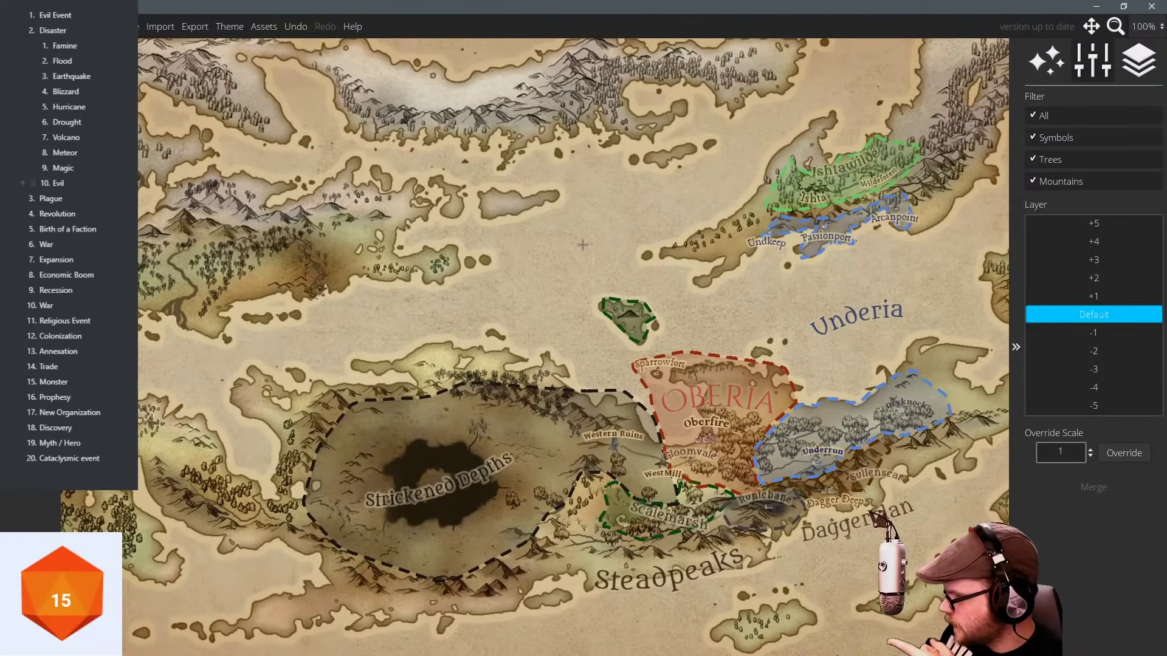
left_click_drag(641, 240, 524, 229)
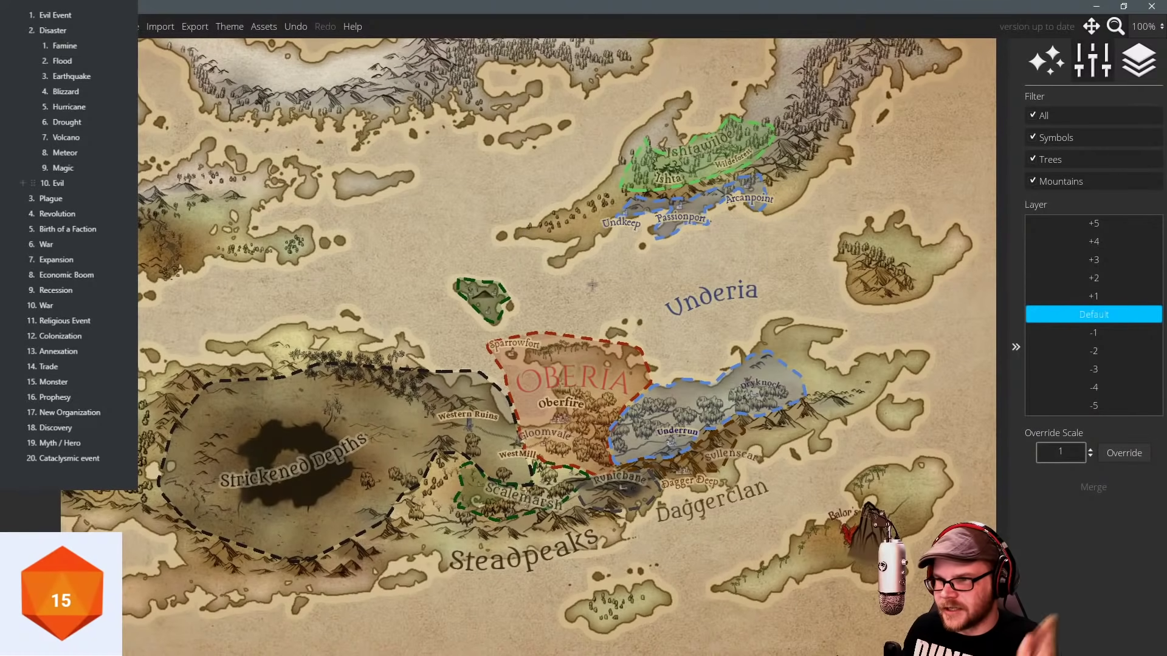
scroll(641, 256, "up", 4)
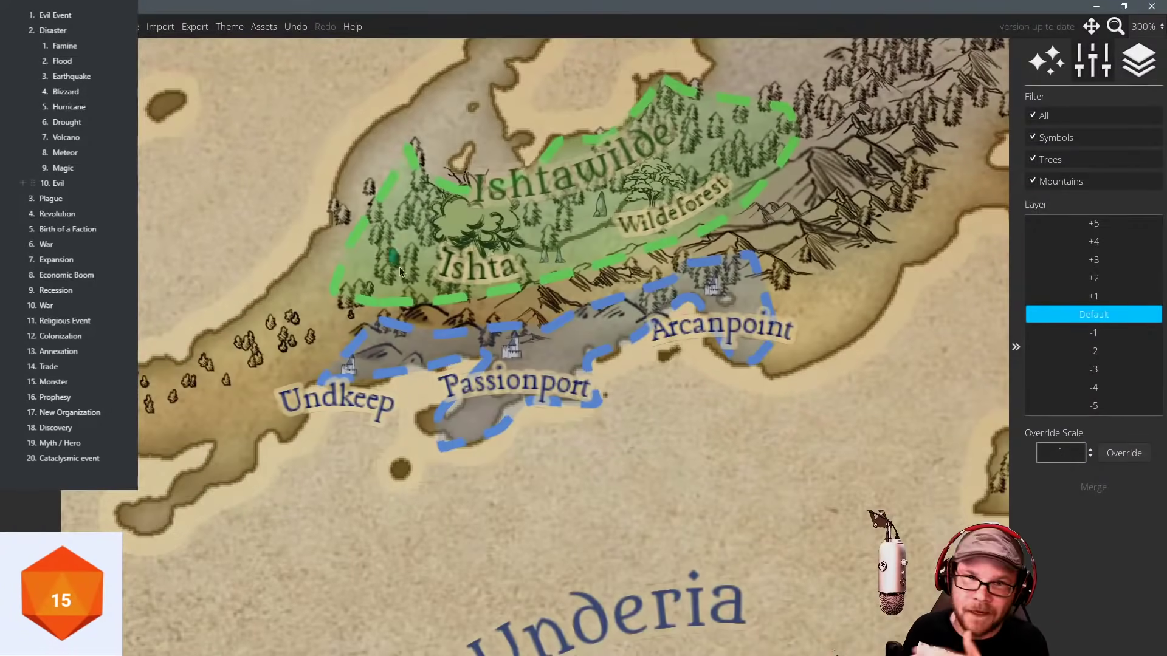
scroll(539, 332, "down", 3)
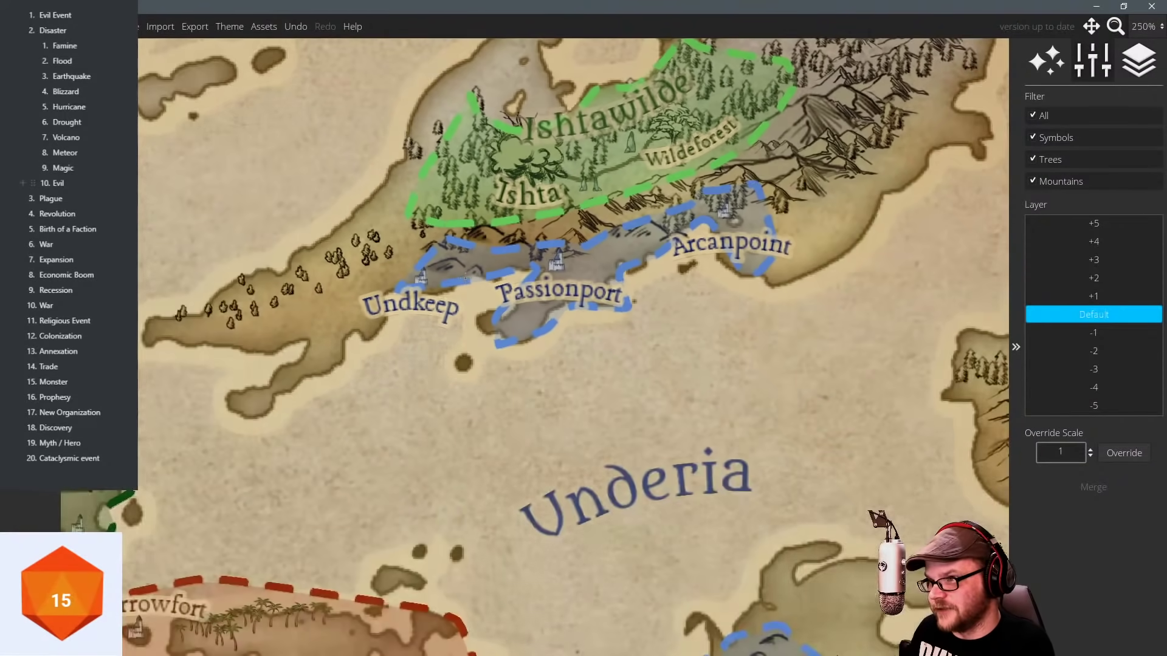
scroll(539, 332, "down", 1)
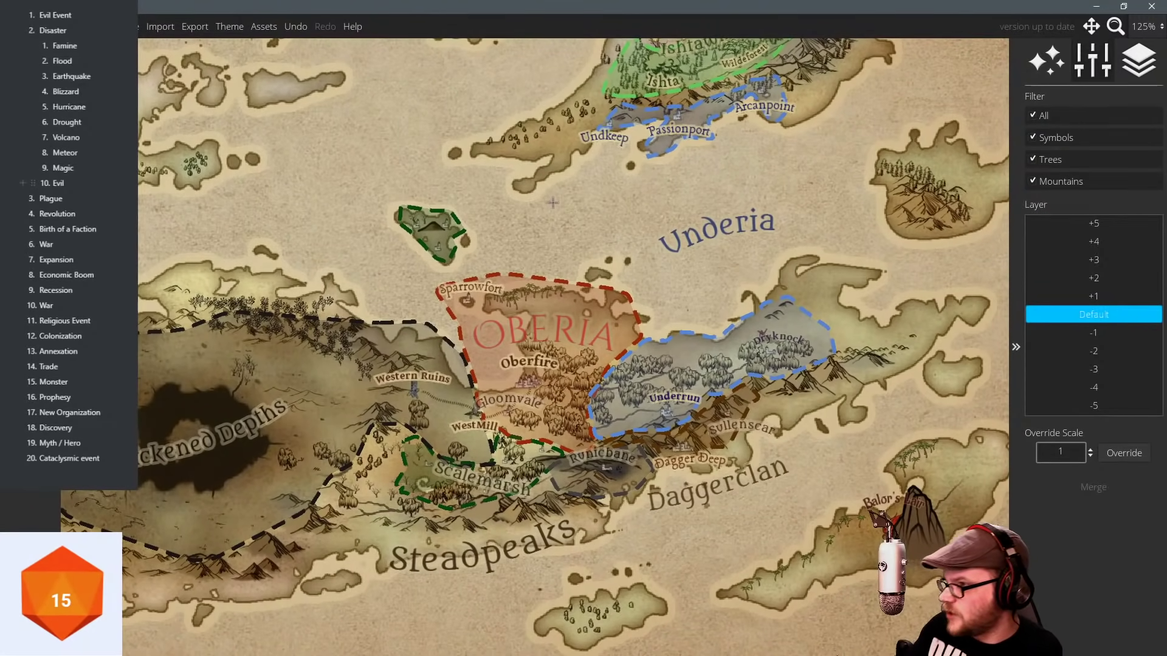
left_click_drag(547, 205, 511, 206)
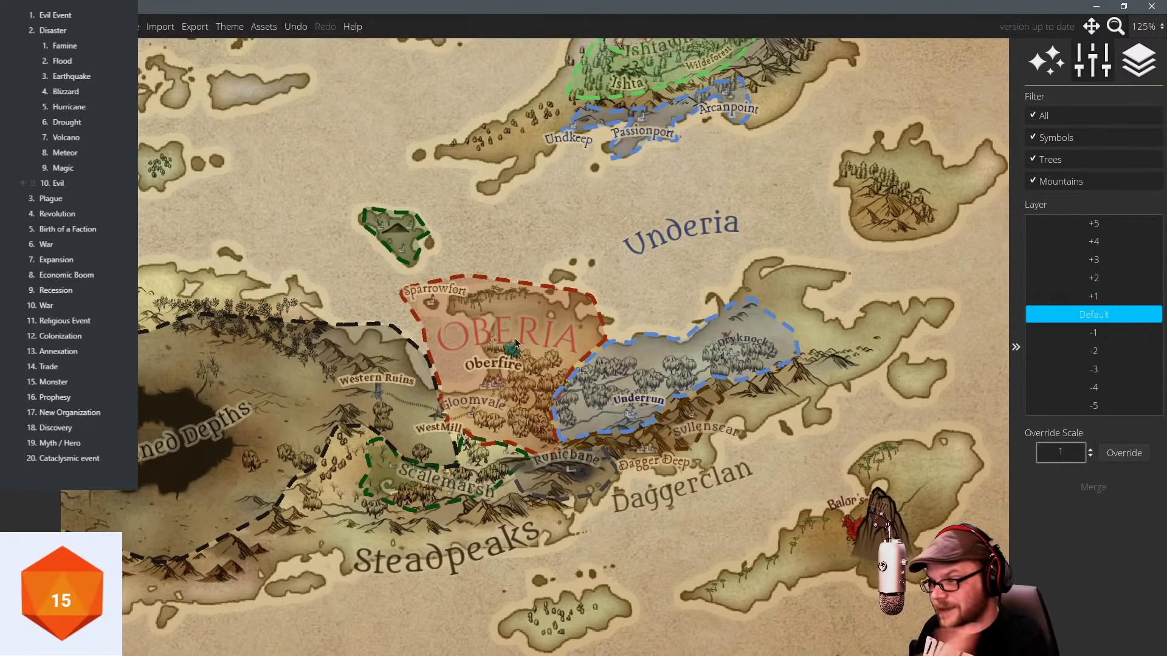
left_click_drag(356, 383, 465, 350)
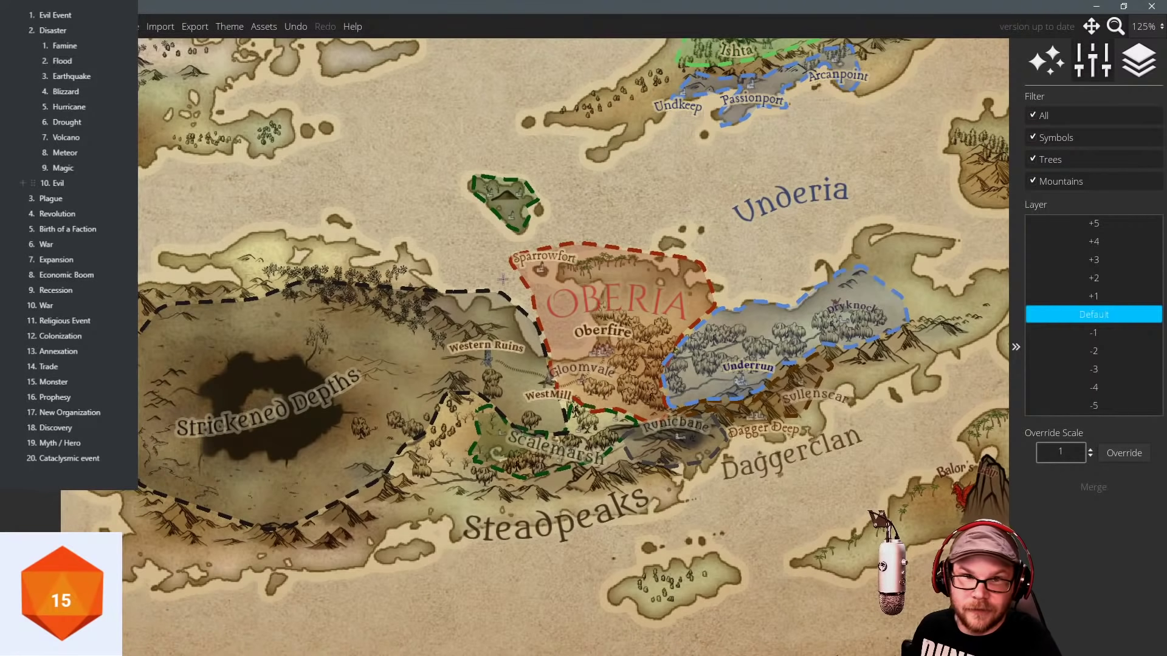
left_click_drag(503, 280, 400, 336)
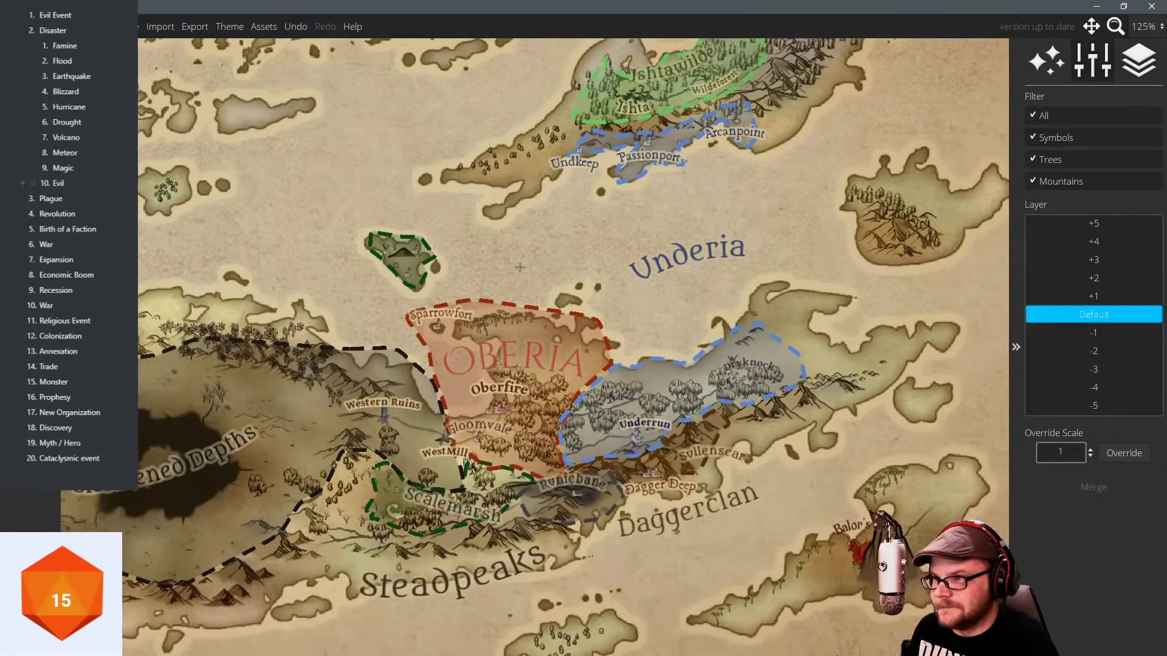
left_click_drag(516, 263, 467, 256)
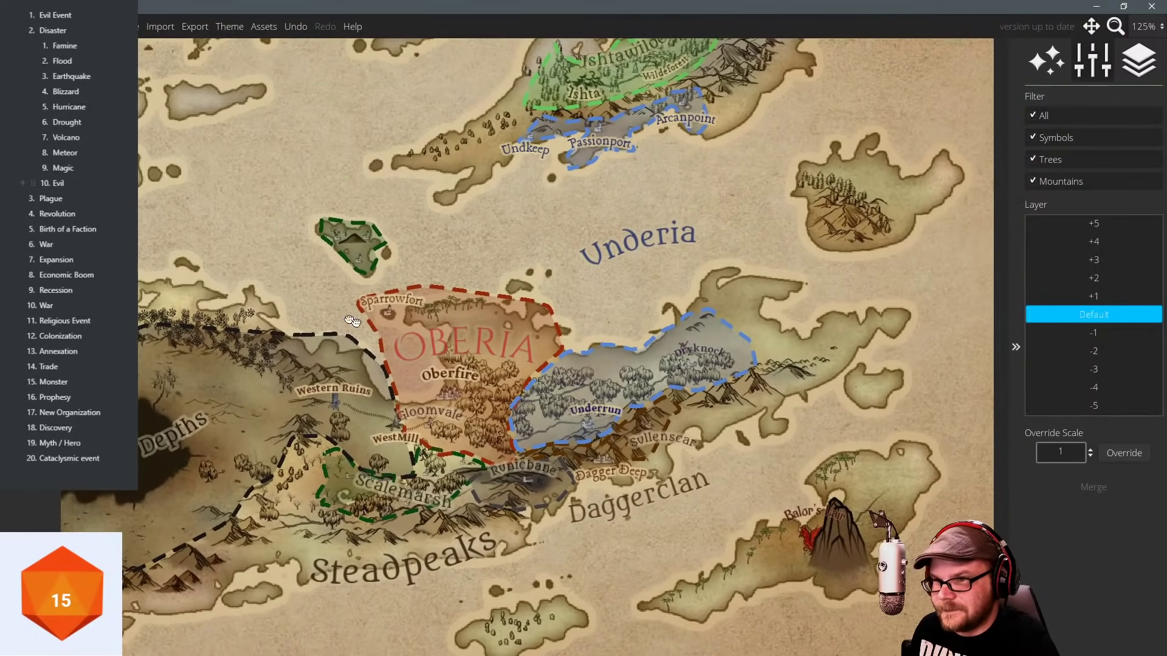
key("Up")
key("Left")
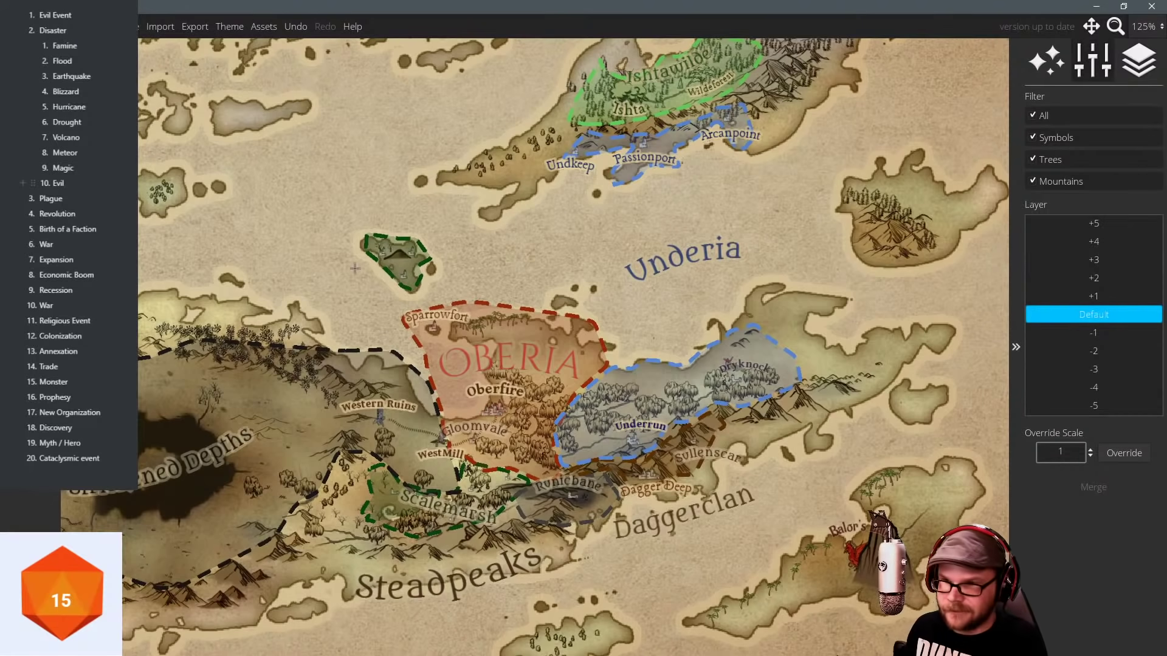
left_click_drag(384, 283, 497, 236)
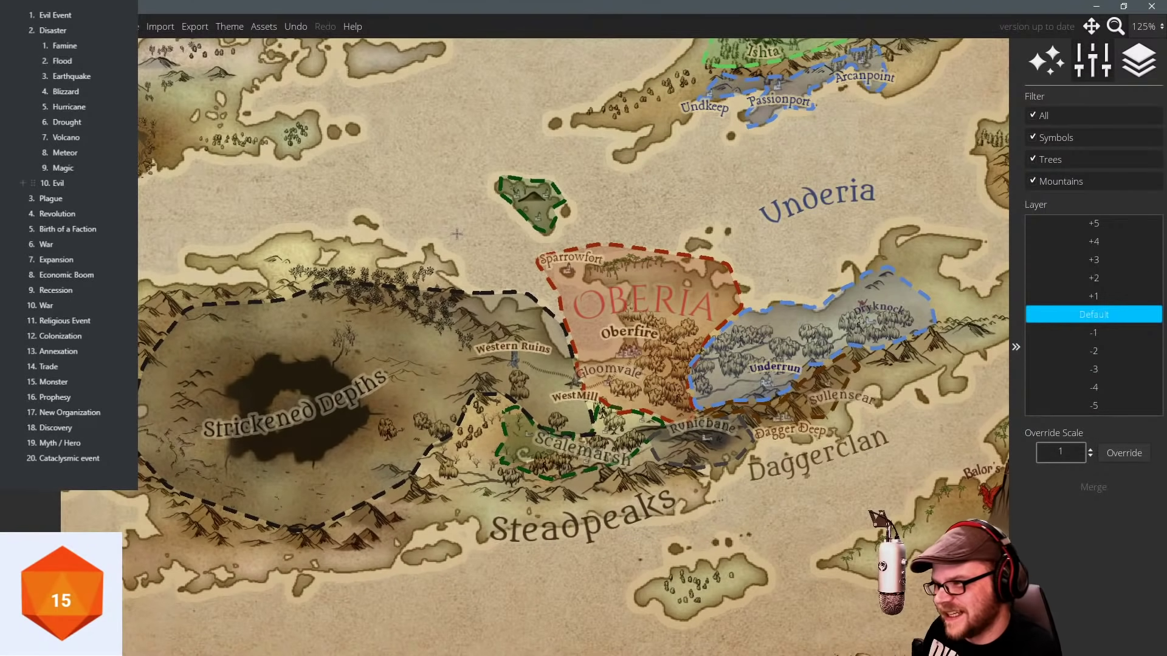
left_click_drag(529, 269, 368, 236)
left_click_drag(665, 199, 680, 324)
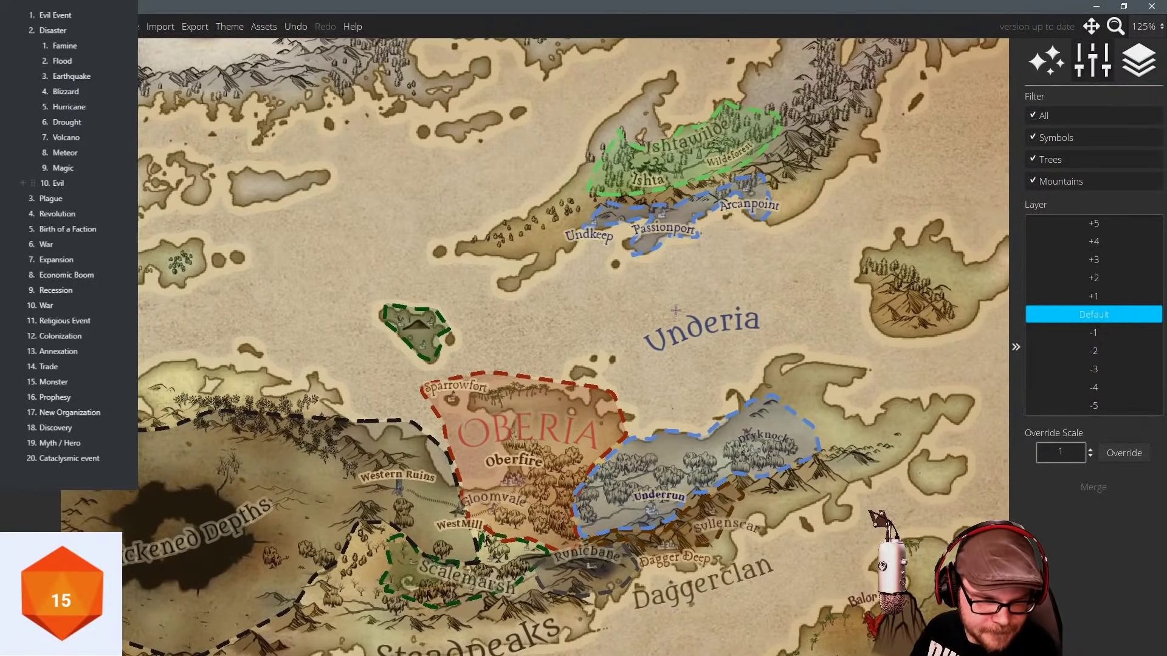
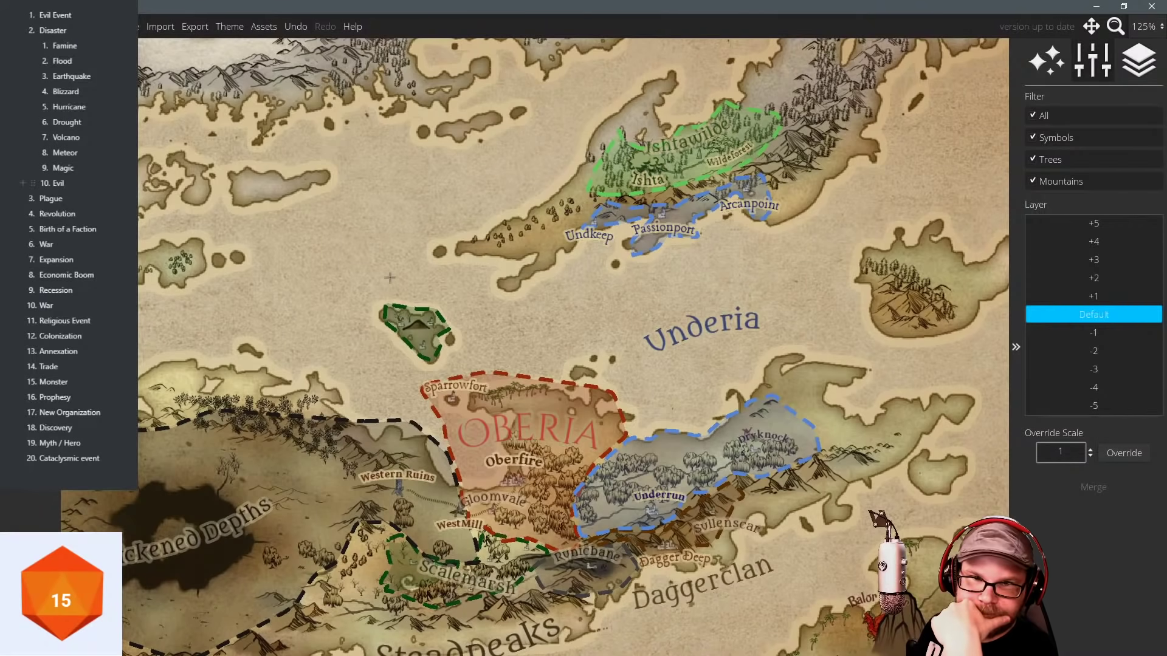
left_click_drag(389, 278, 537, 88)
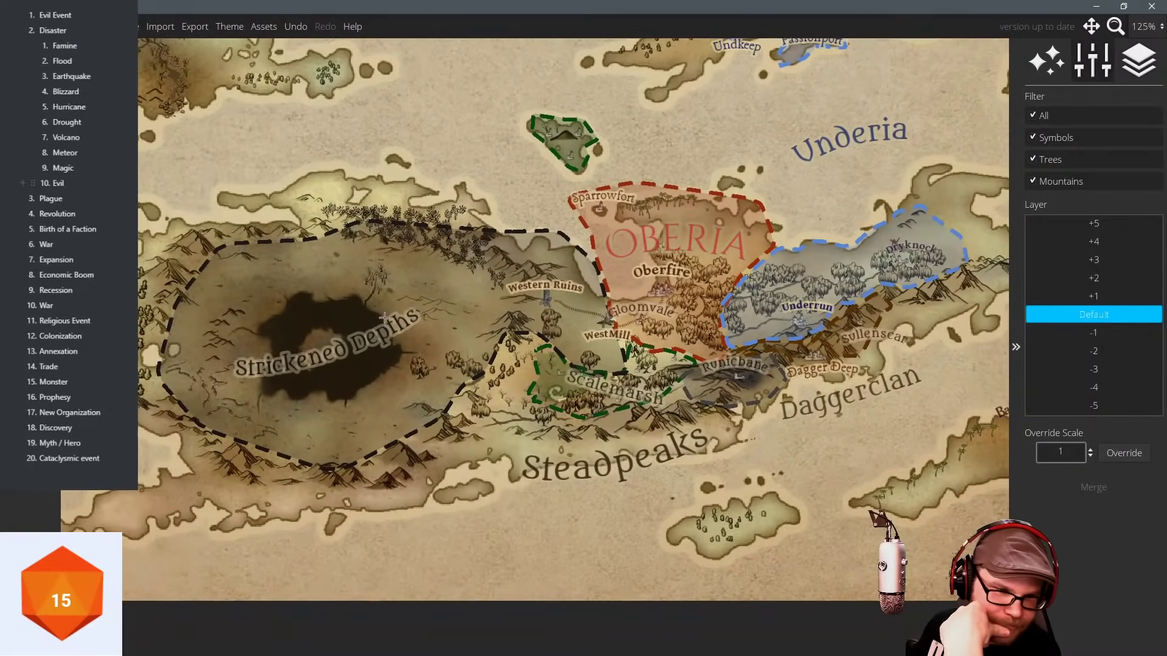
key("Up")
key("Right")
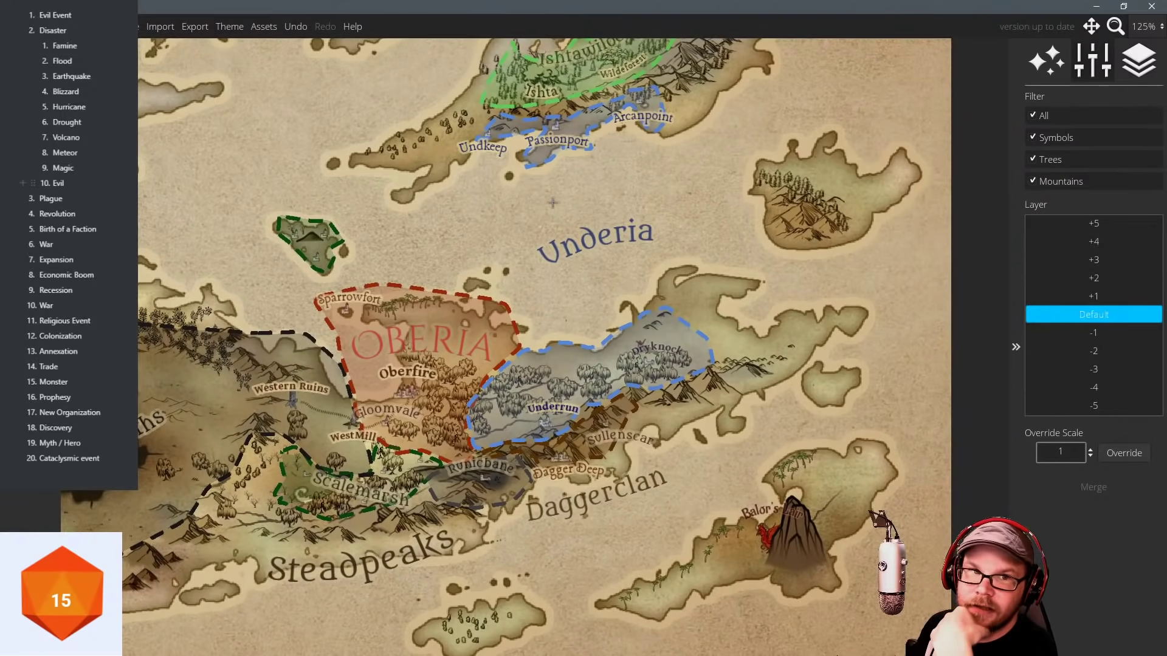
key("Right")
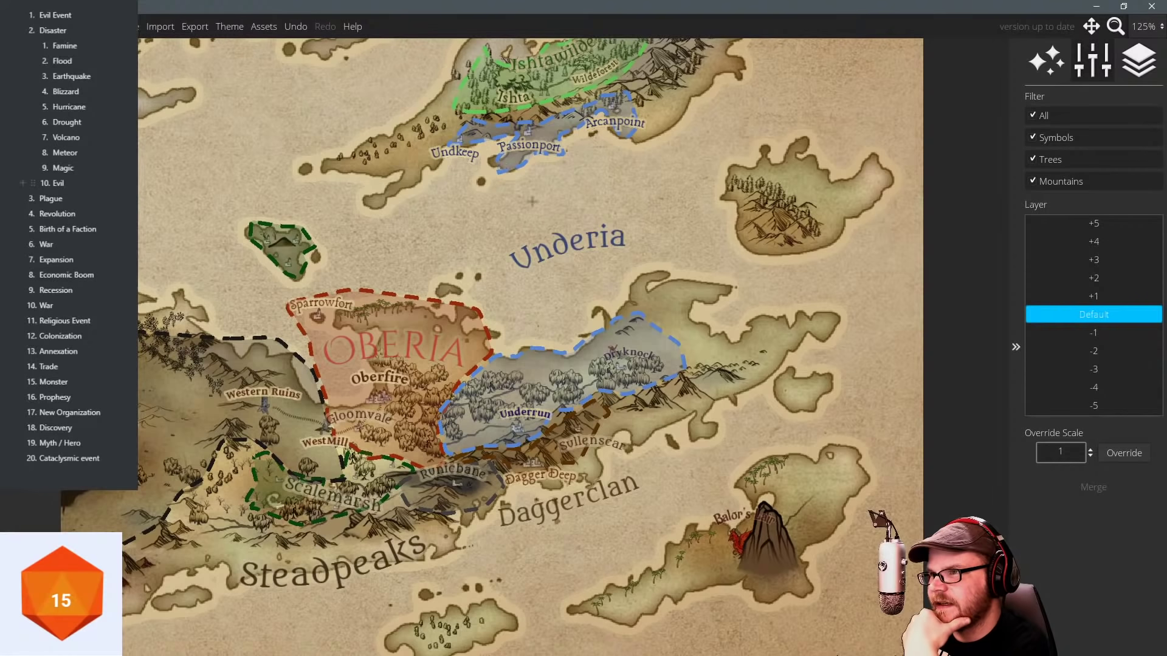
left_click_drag(455, 222, 521, 247)
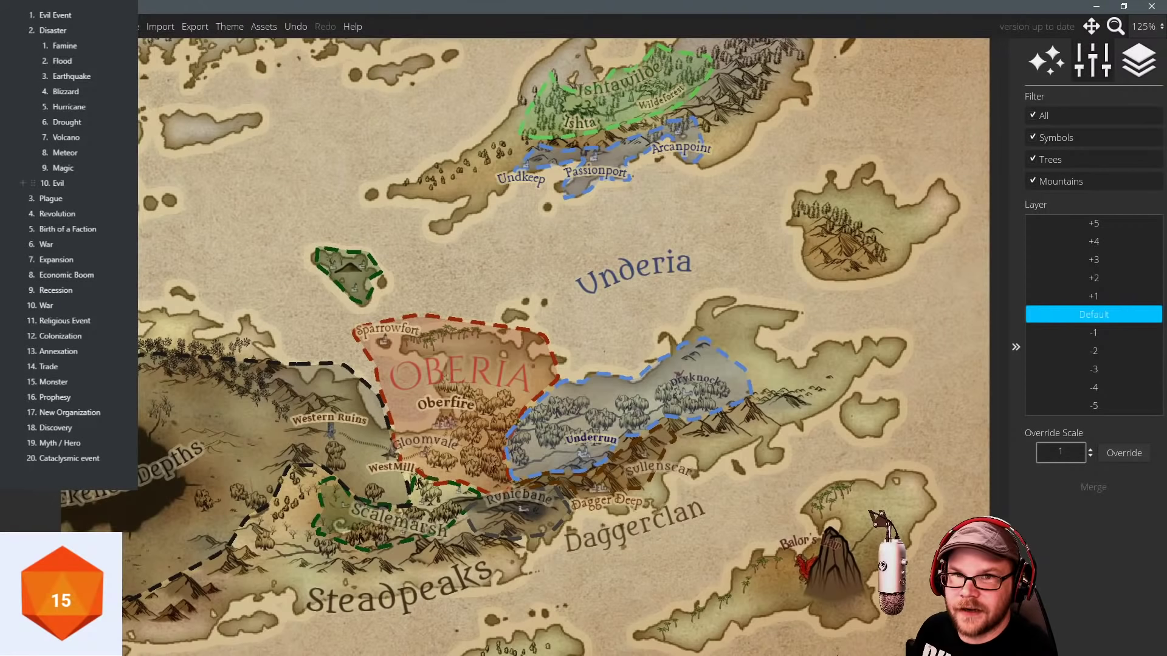
Place the green sea serpent wrapped around a ship from the complete symbol set, at scale 25, just northeast of the Underia label.
left_click(31, 256)
left_click(30, 256)
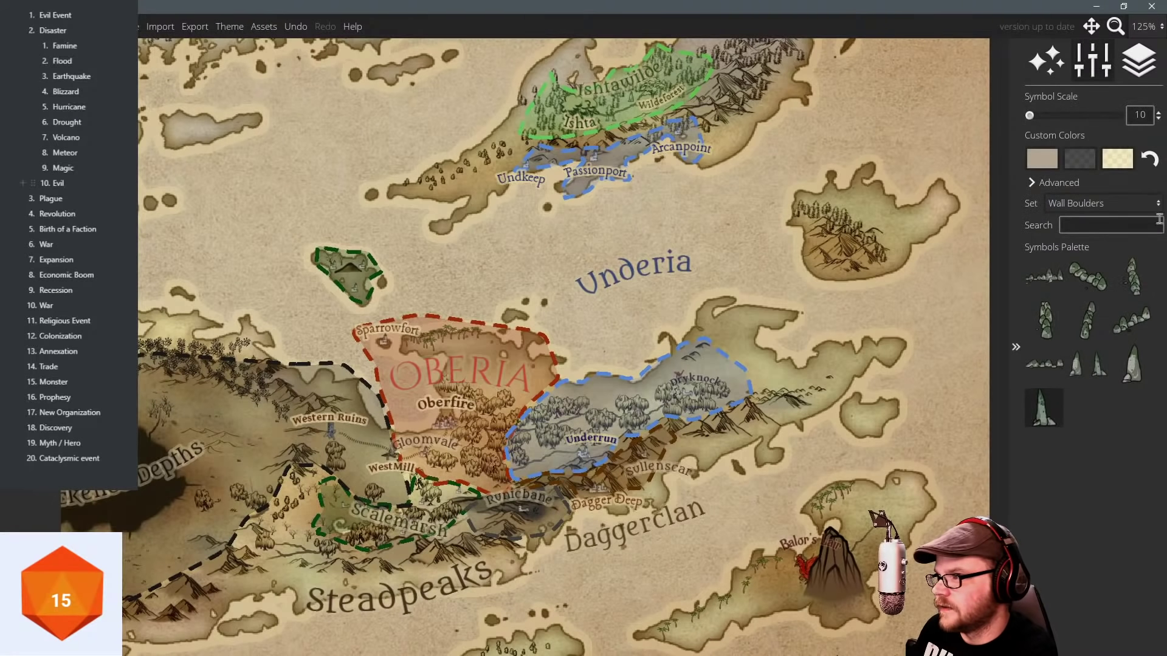
left_click(1126, 203)
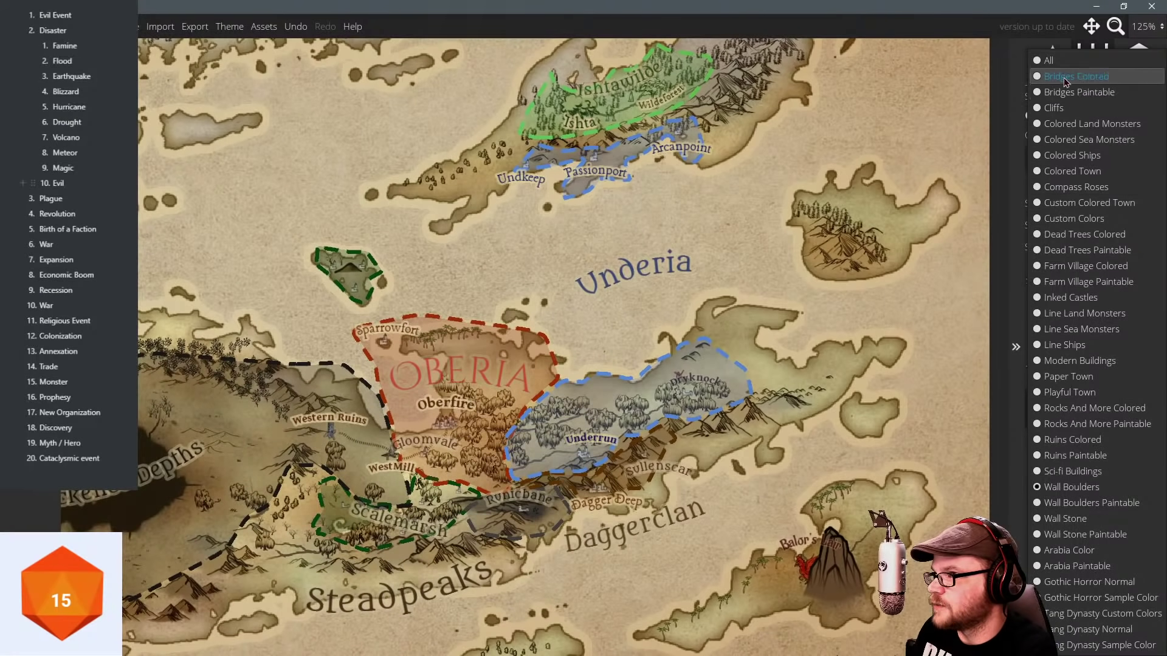
left_click(1061, 63)
scroll(1103, 433, "down", 5)
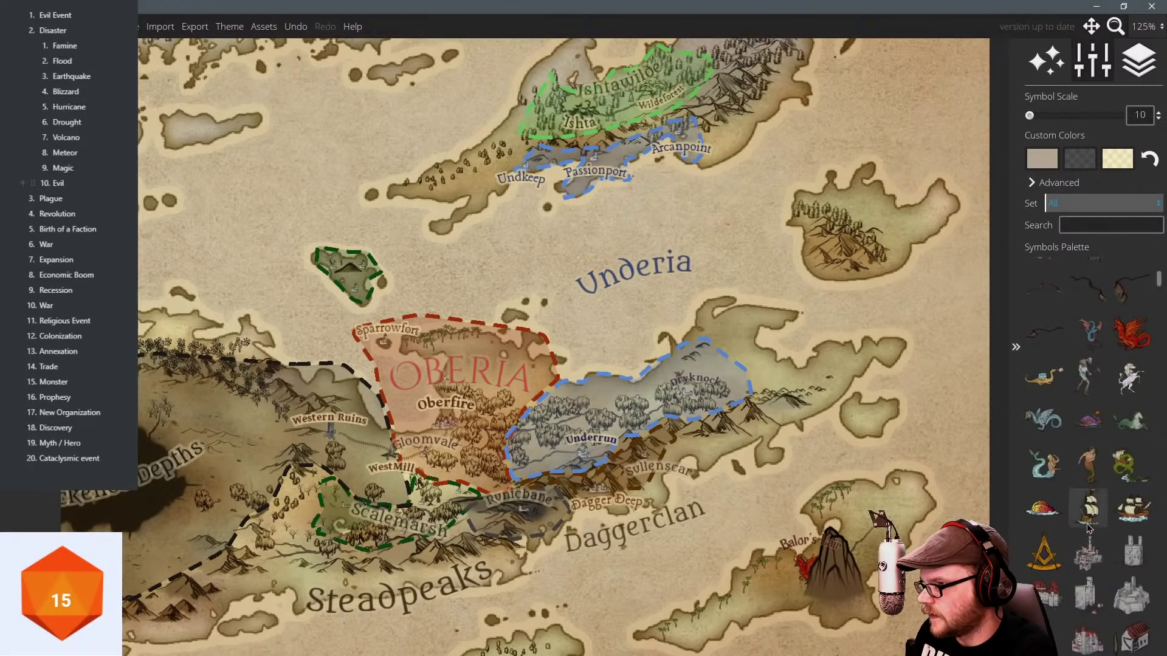
left_click(1126, 468)
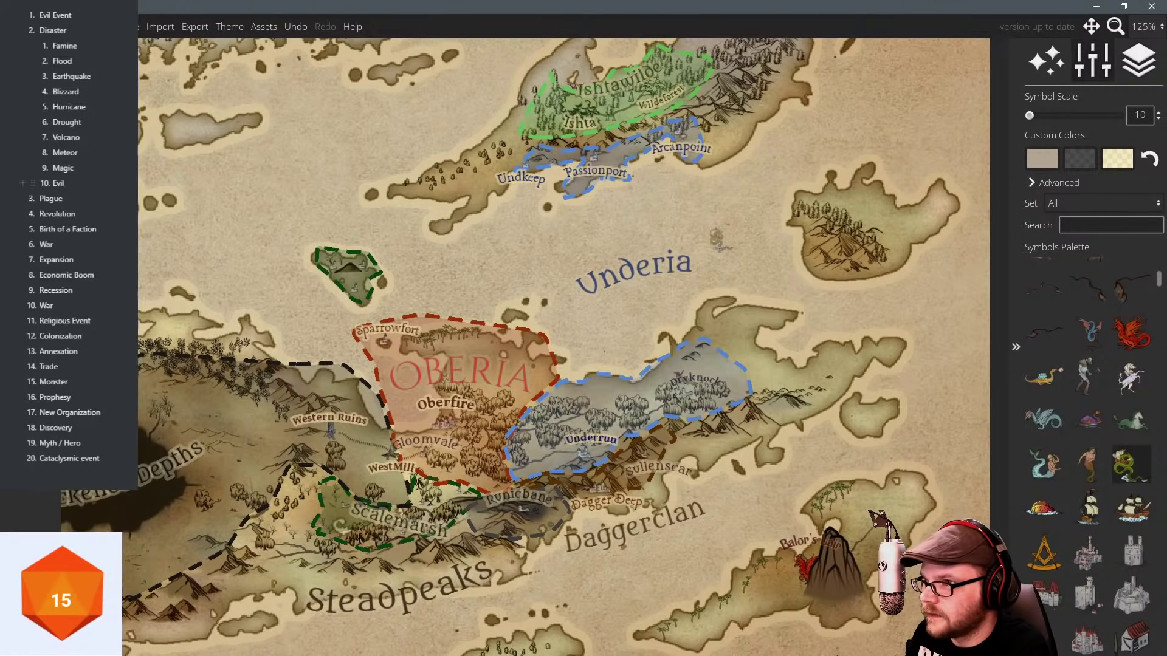
scroll(723, 228, "up", 3)
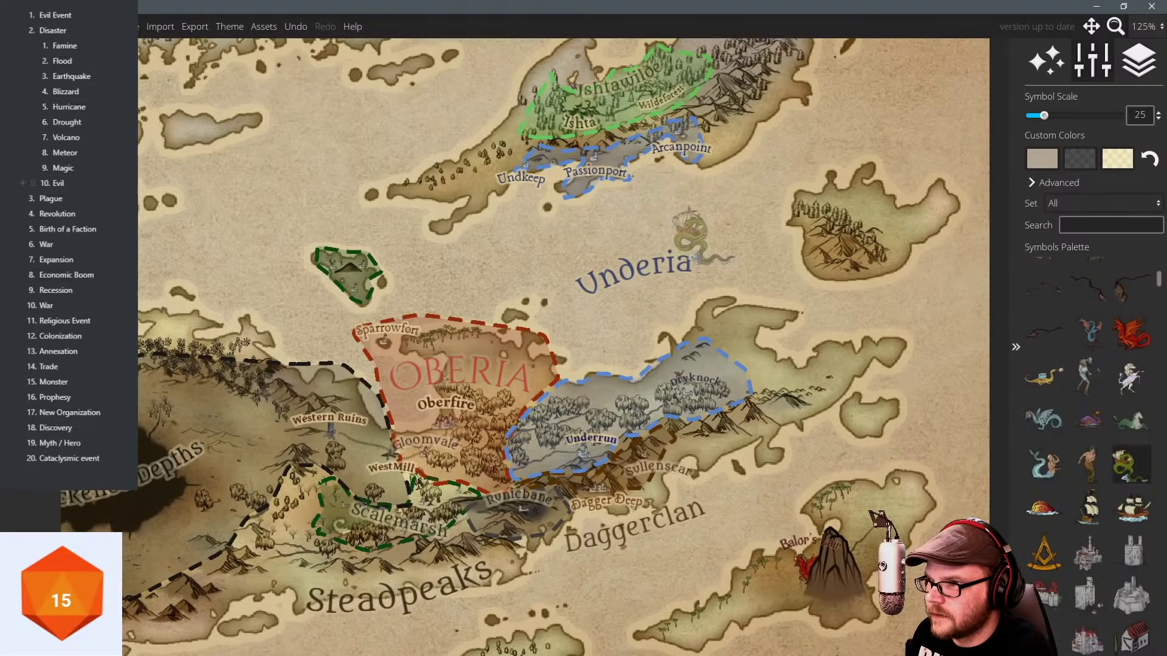
left_click(708, 237)
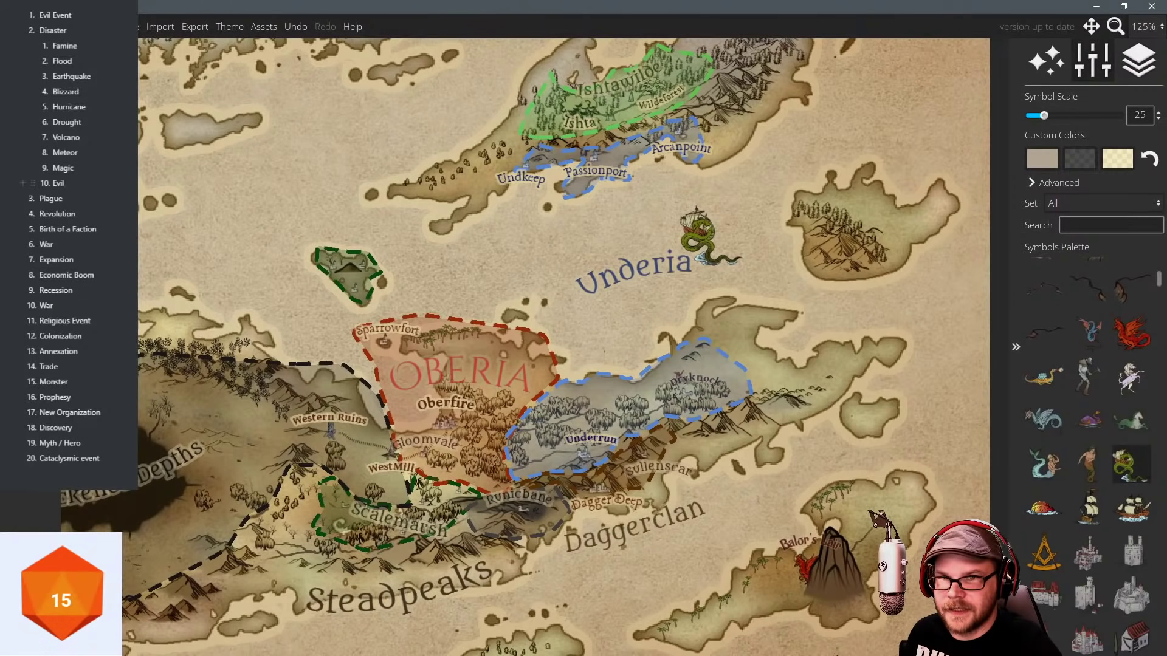
key("Escape")
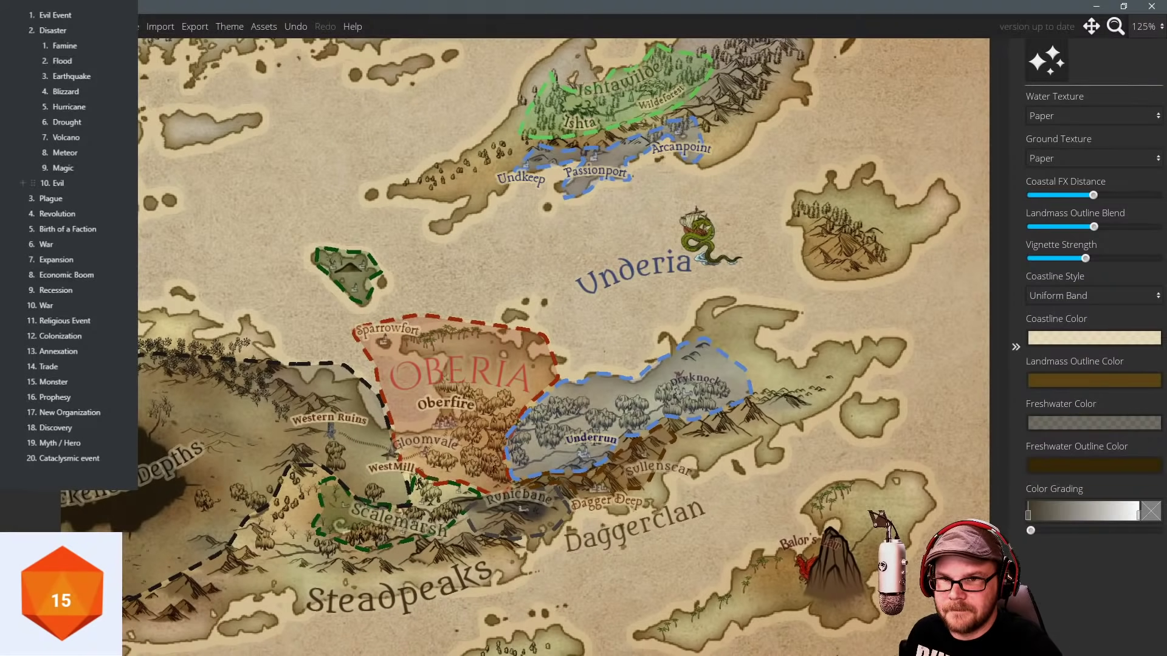
Add a Town-style label with a generated settlement name for the sea serpent and position it just east of the creature.
left_click(22, 340)
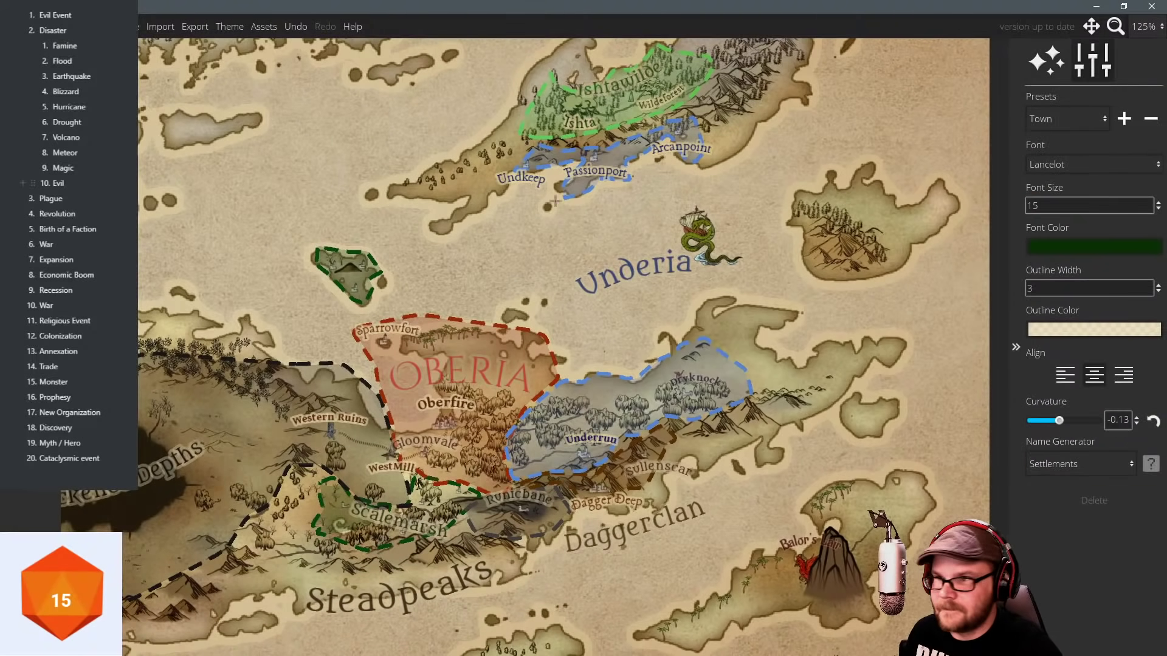
left_click(729, 237)
left_click(1151, 464)
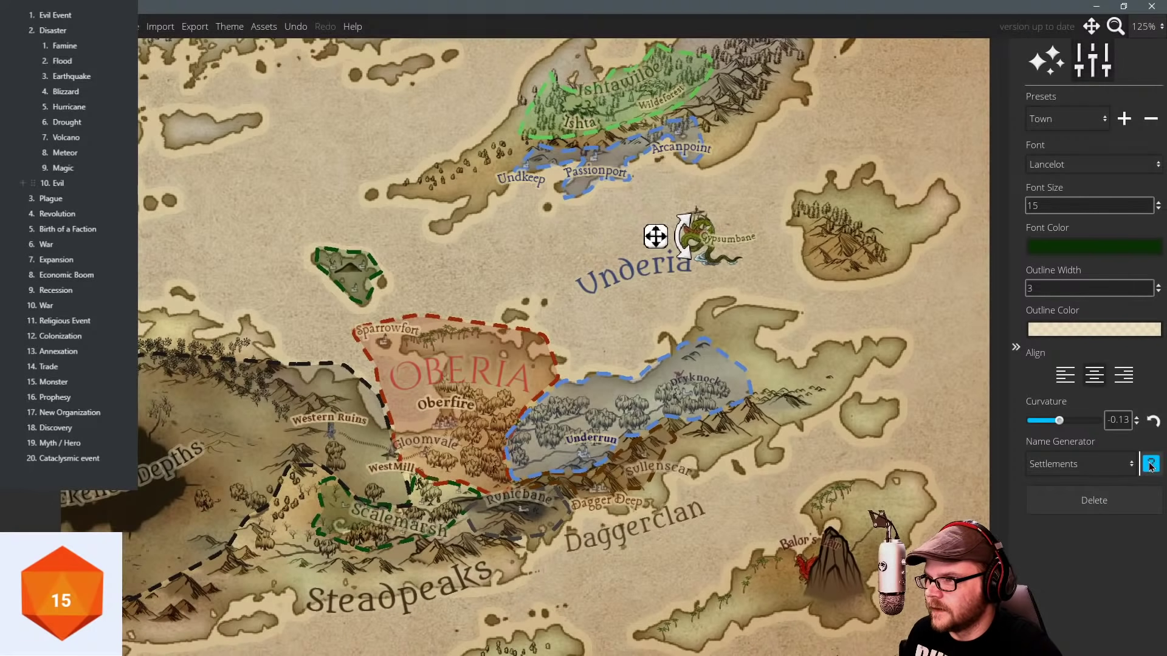
scroll(813, 249, "up", 2)
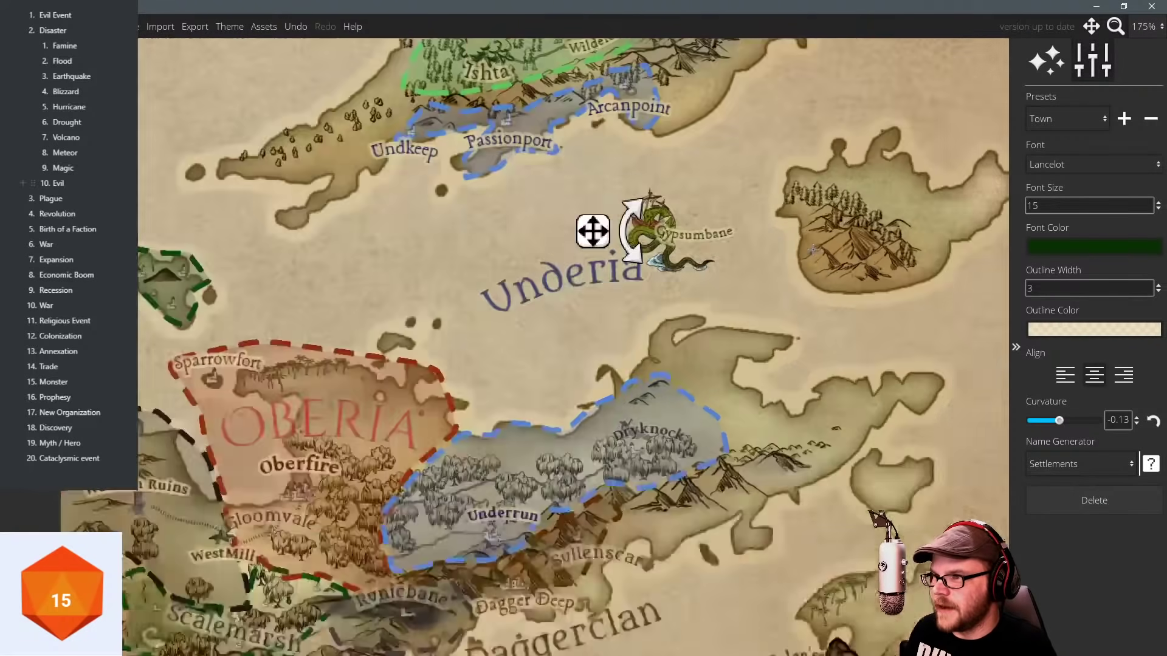
scroll(813, 249, "up", 3)
left_click_drag(645, 232, 723, 270)
left_click_drag(505, 258, 538, 265)
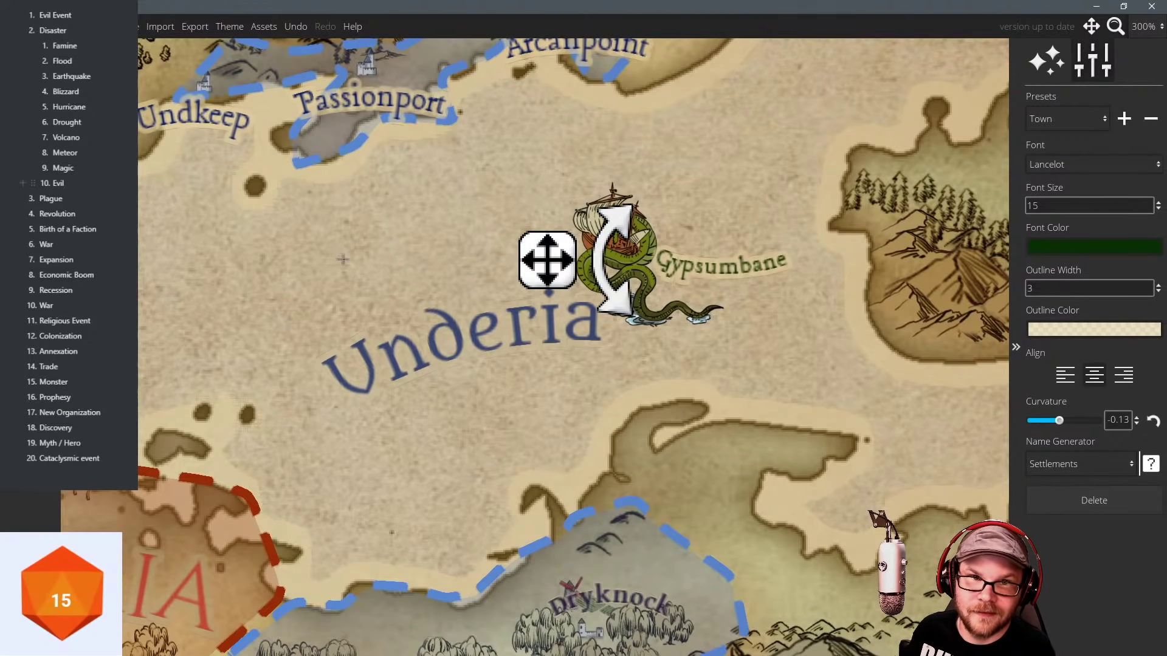
Deselect the sea serpent's label, review the map from Strickened Depths to the eastern islands, and roll the d20 for the next event.
left_click_drag(341, 256, 380, 242)
scroll(377, 255, "down", 4)
scroll(380, 241, "down", 3)
left_click_drag(203, 161, 412, 292)
left_click_drag(171, 243, 372, 102)
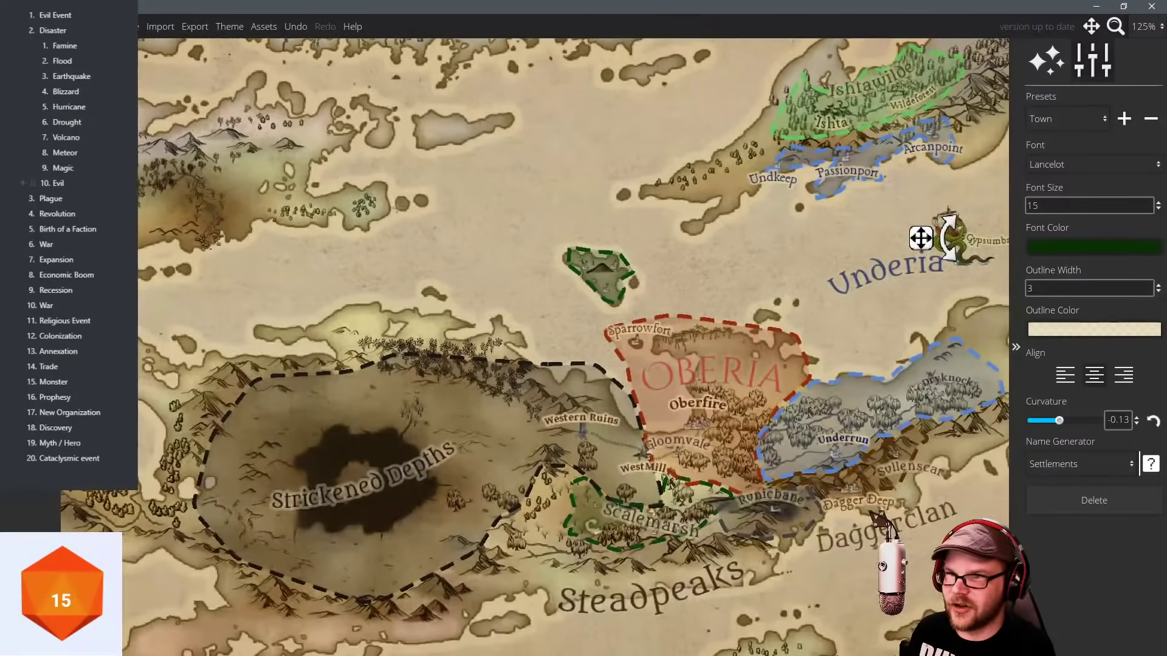
left_click_drag(666, 295, 380, 295)
scroll(380, 294, "up", 1)
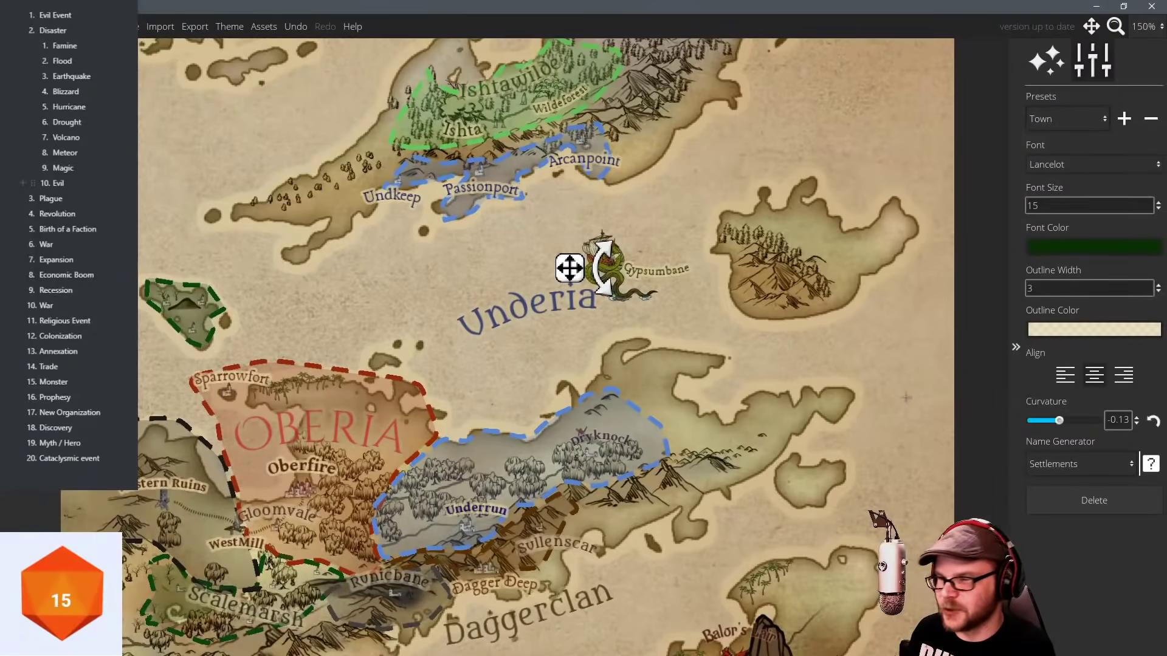
left_click(809, 401)
left_click(1102, 504)
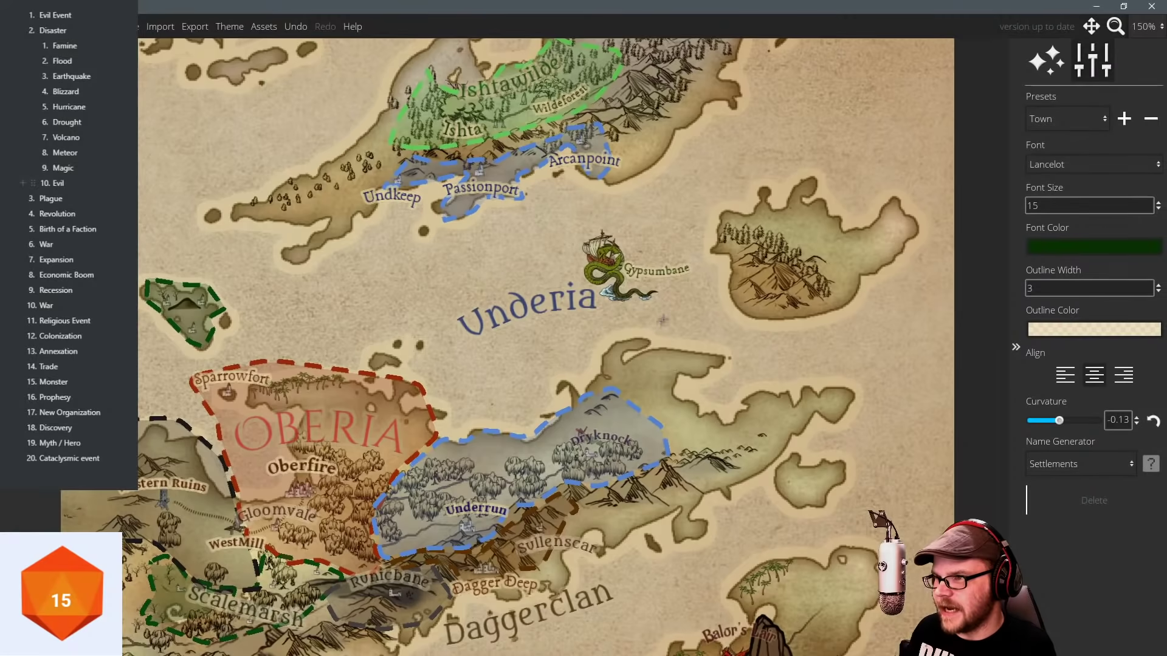
left_click_drag(662, 321, 702, 334)
scroll(513, 313, "down", 4)
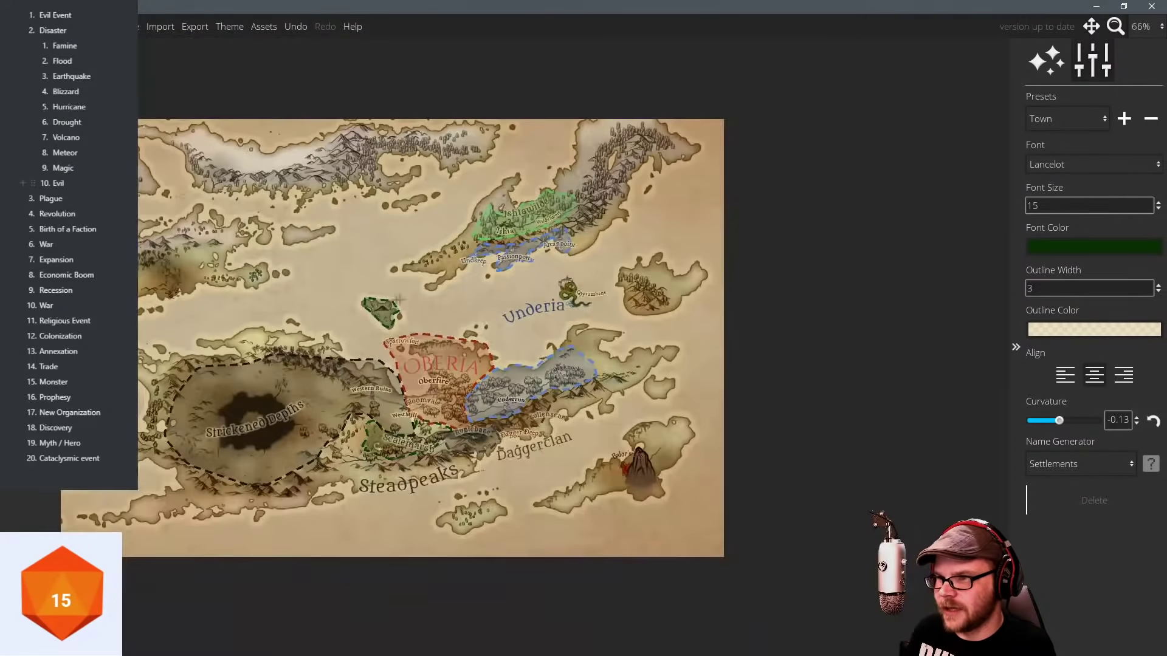
scroll(515, 312, "up", 2)
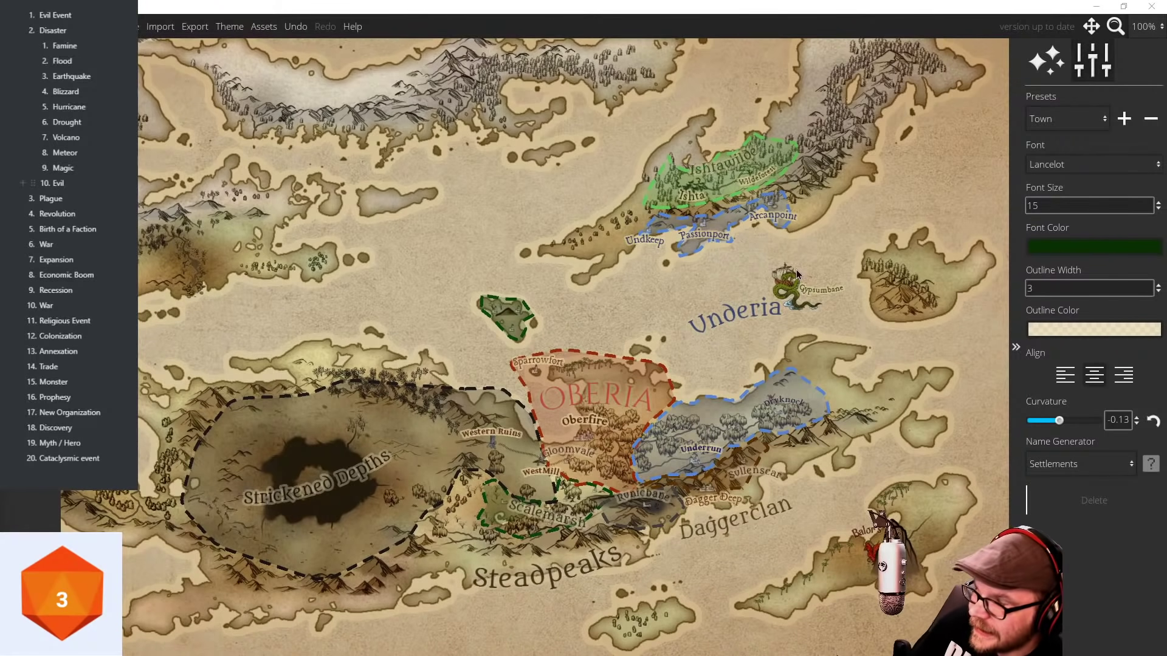
Examine Oberia, Scalemarsh, Underrun, Daggerclan and the Underia coasts for a place to stage the plague event.
scroll(815, 238, "up", 2)
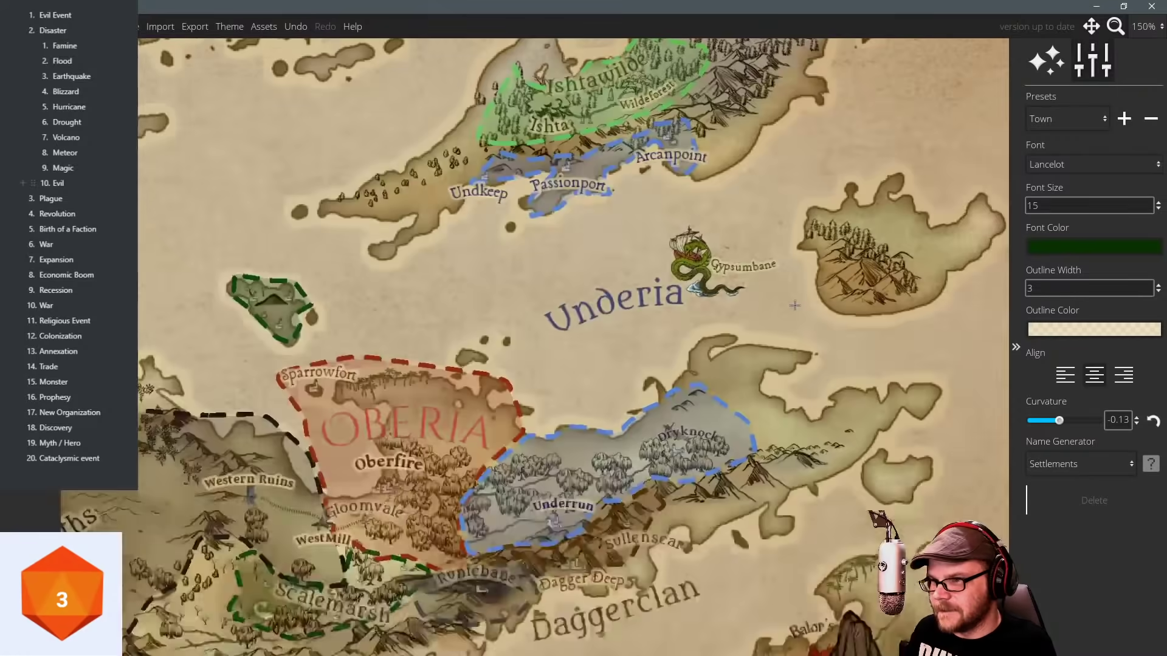
scroll(795, 306, "up", 1)
left_click_drag(608, 246, 744, 202)
left_click_drag(645, 271, 751, 163)
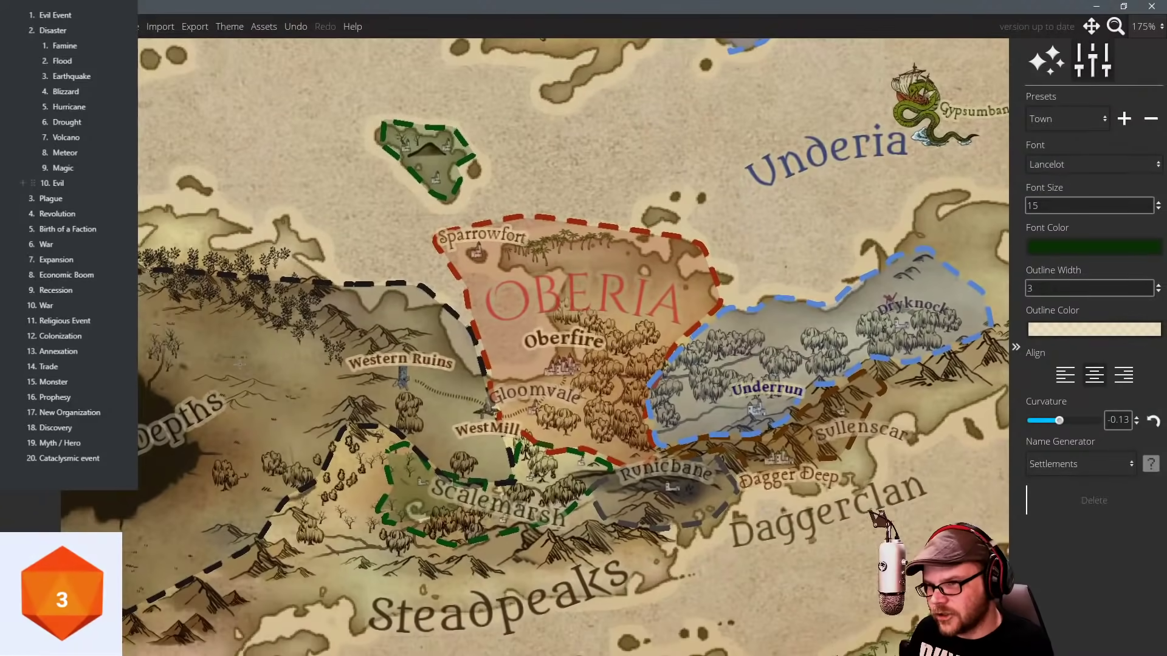
left_click_drag(257, 359, 365, 292)
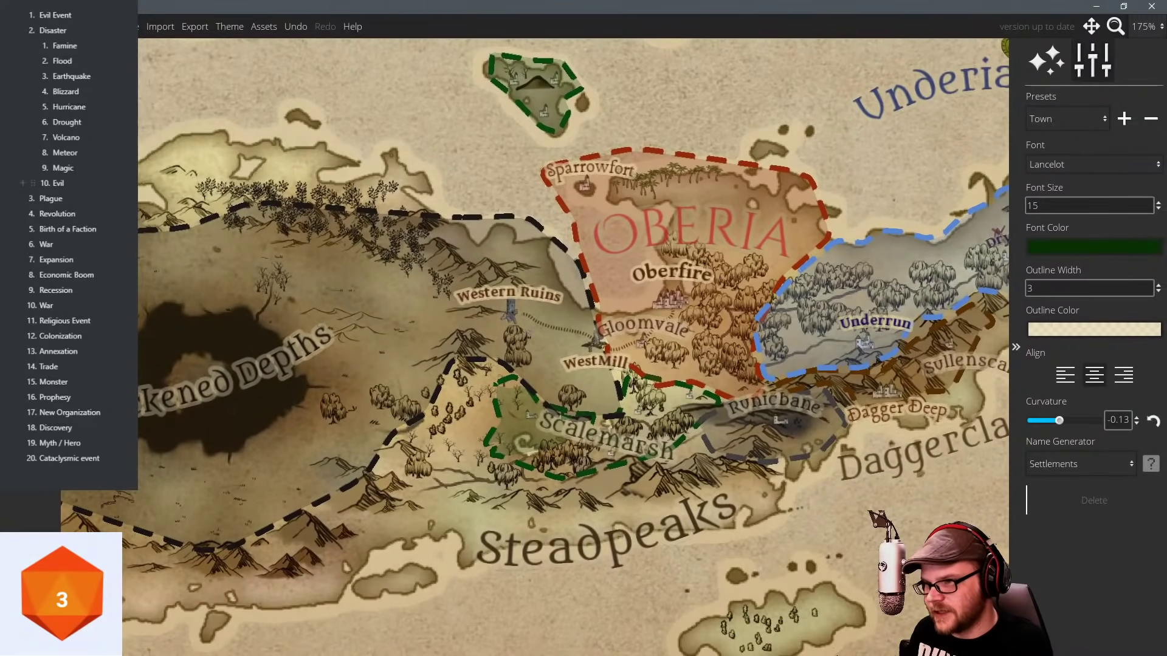
left_click_drag(567, 302, 501, 336)
scroll(500, 337, "up", 1)
left_click_drag(602, 273, 415, 307)
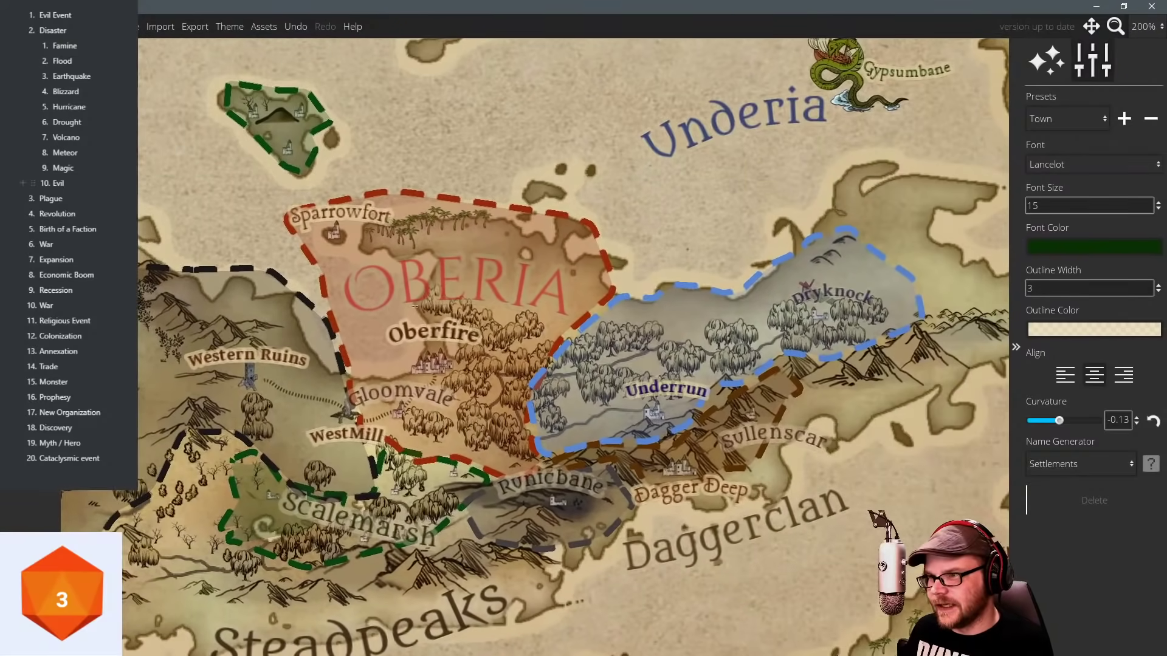
left_click_drag(716, 240, 498, 392)
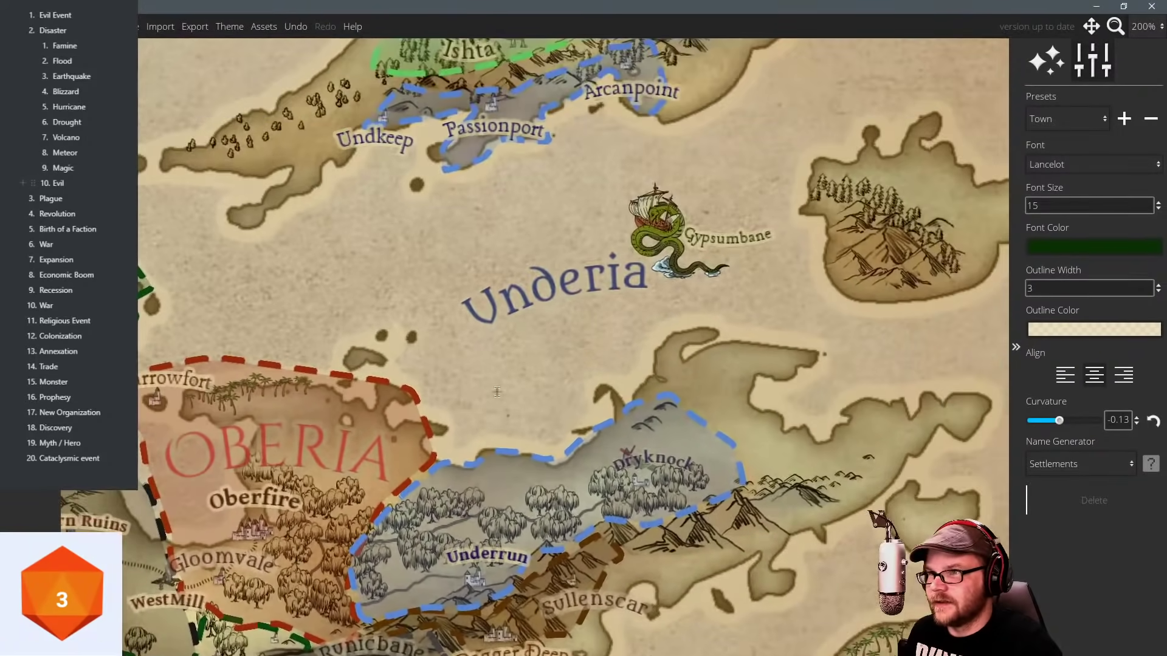
left_click_drag(500, 200, 539, 262)
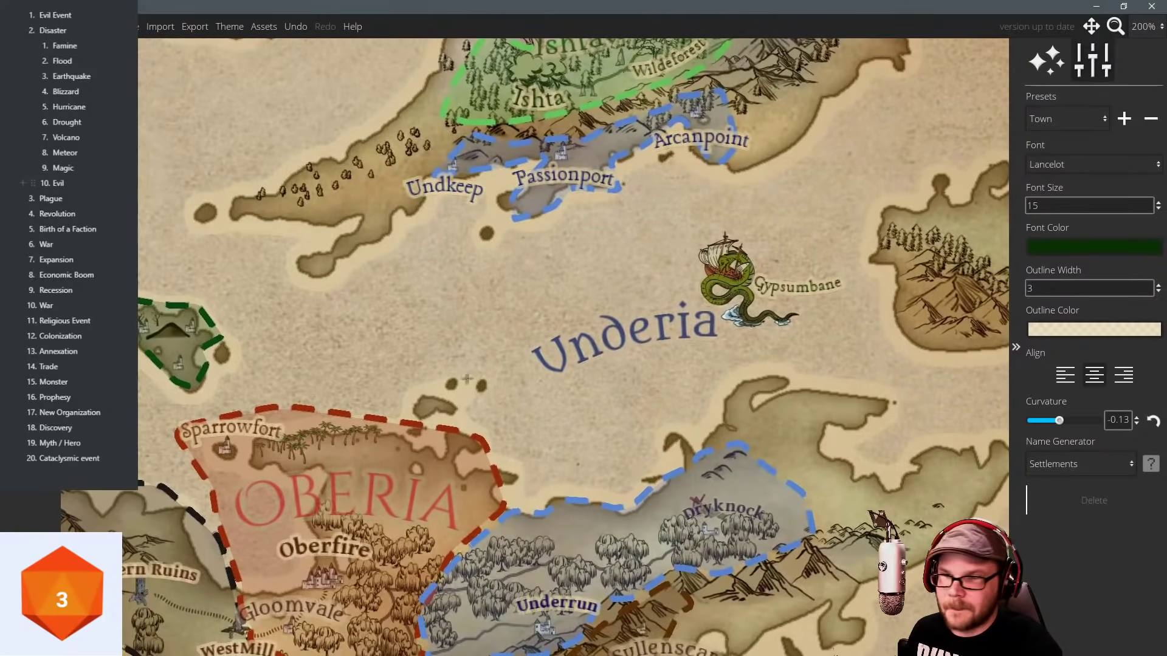
left_click_drag(484, 444, 473, 160)
left_click_drag(553, 157, 498, 147)
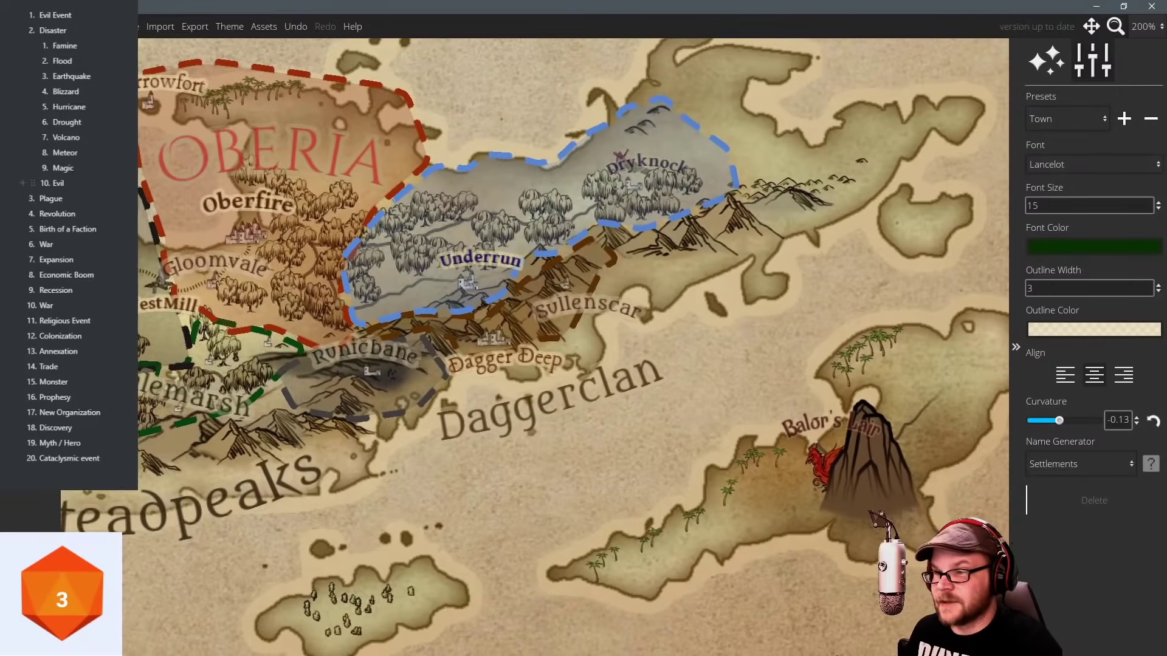
left_click_drag(571, 225, 594, 238)
left_click_drag(465, 169, 544, 176)
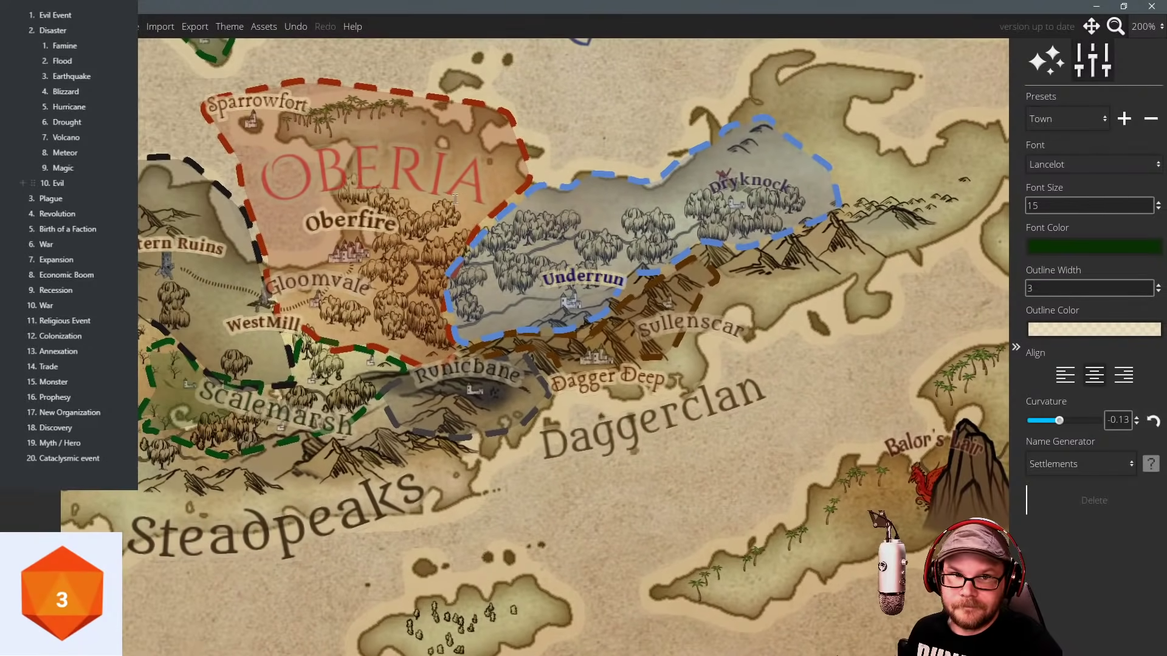
left_click_drag(455, 198, 549, 210)
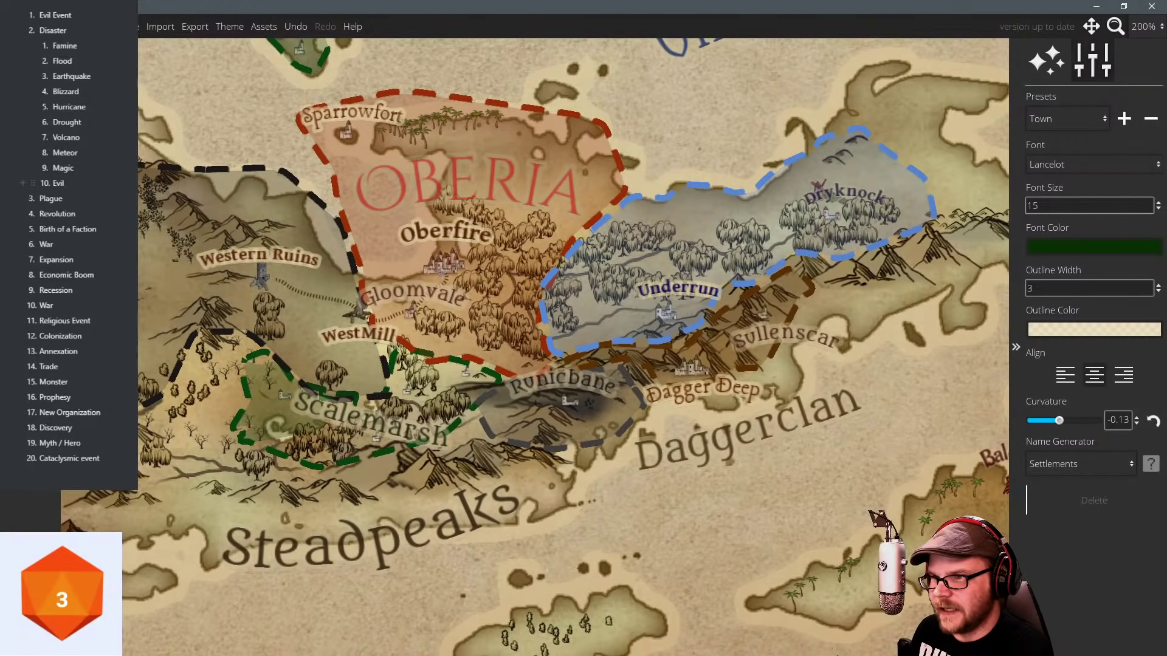
Try erasing the castle symbol at Oberfire and undo the erasures.
key("Escape")
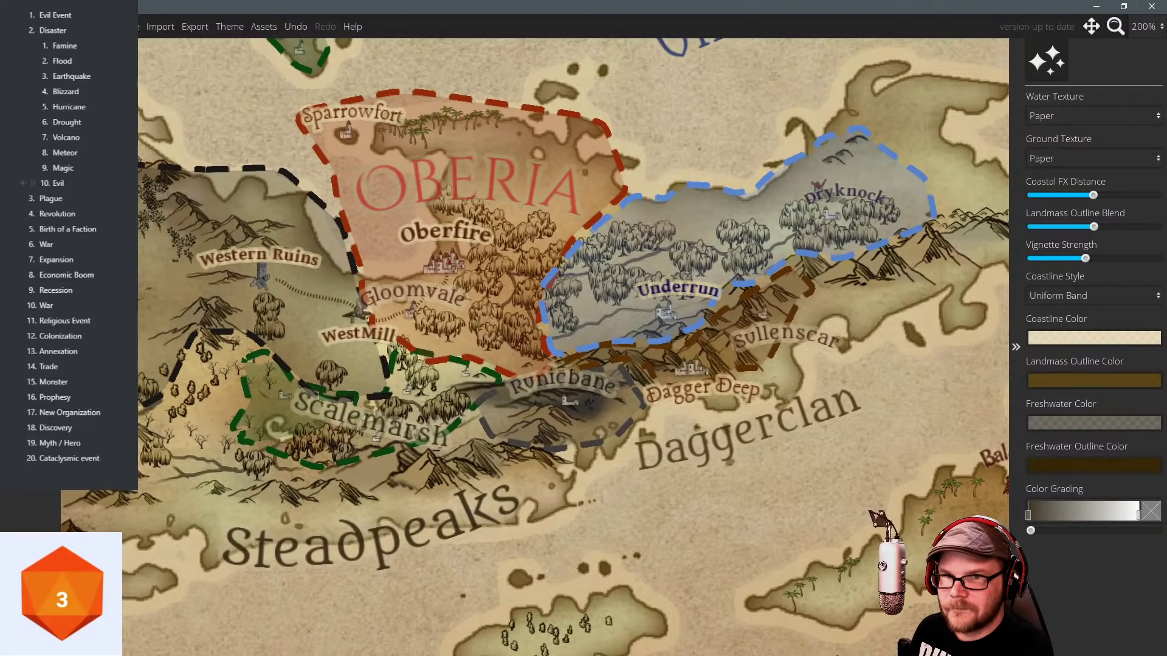
key("s")
key("e")
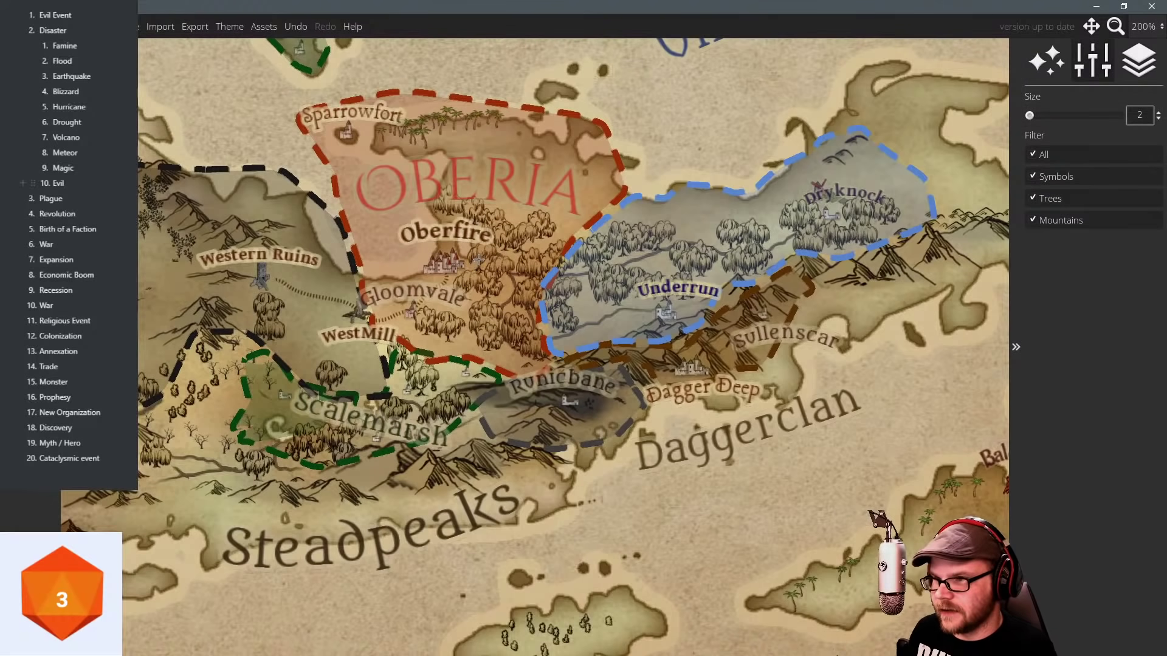
scroll(478, 259, "up", 2)
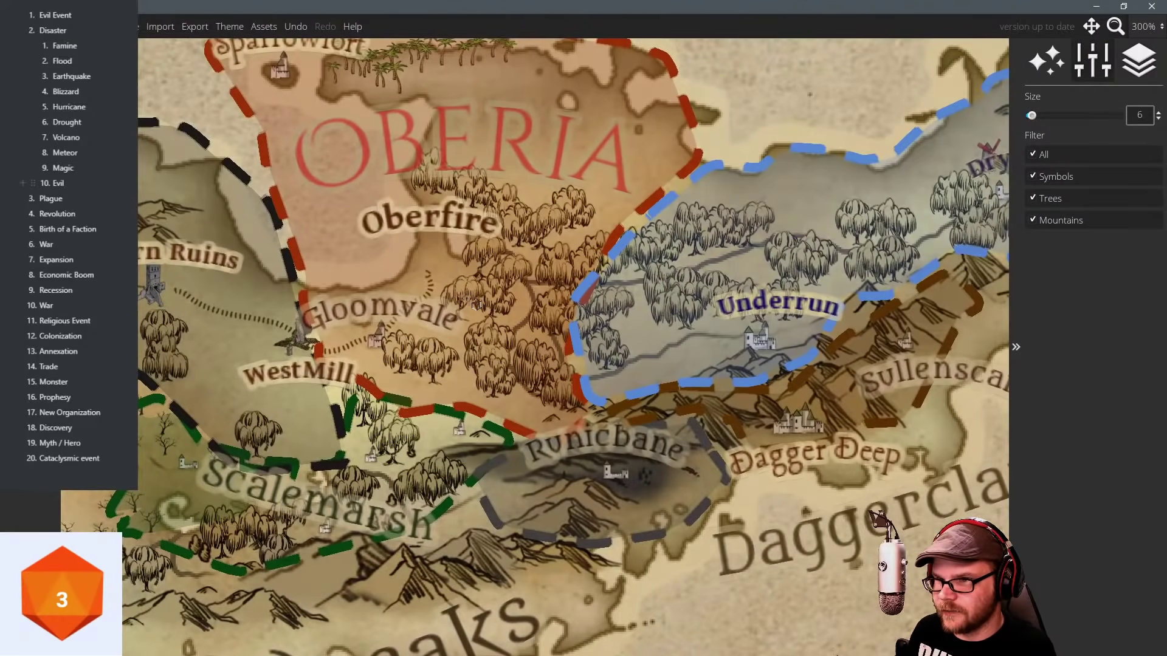
key("ctrl+z")
left_click(405, 279)
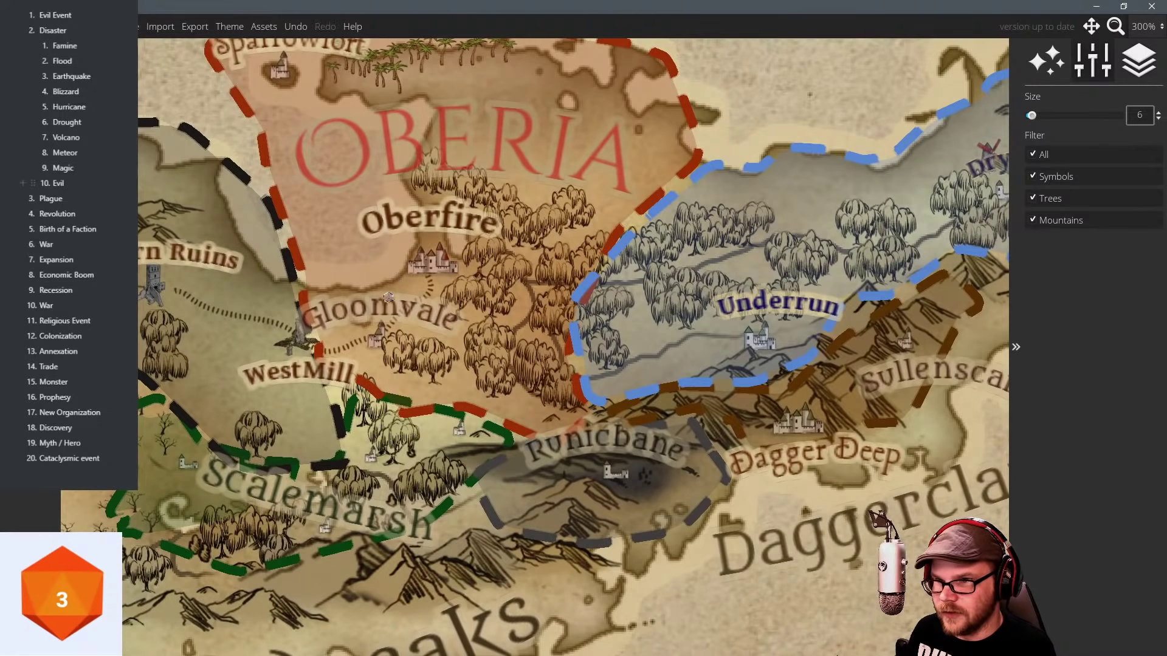
left_click_drag(302, 91, 350, 196)
left_click_drag(497, 355, 277, 228)
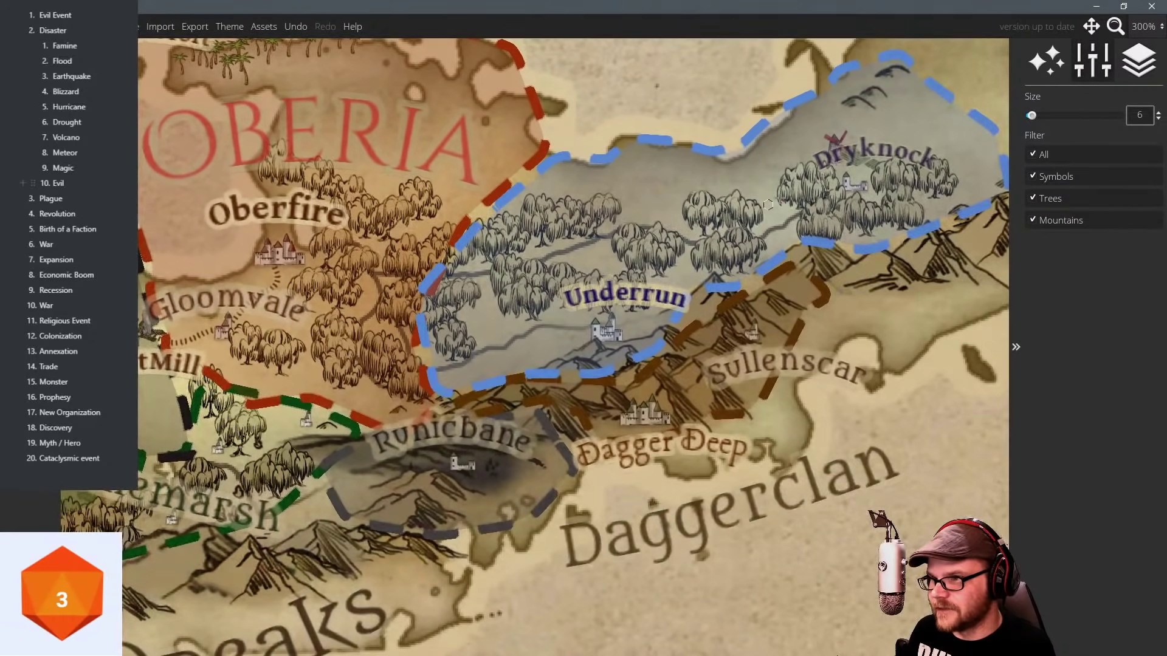
scroll(613, 310, "down", 1)
left_click_drag(605, 355, 683, 318)
left_click_drag(454, 241, 614, 316)
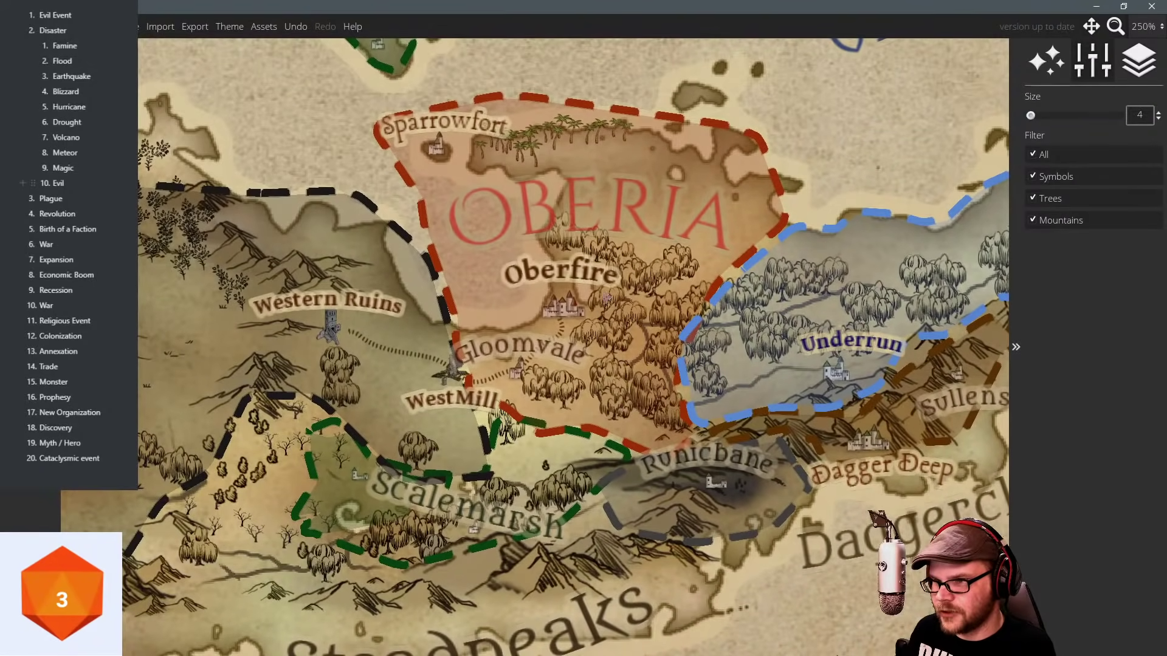
key("ctrl+z")
Compare the Undkeep and Passionport coast, the waters of Underia, and the lands around Oberia and Runicbane as plague sites.
left_click_drag(620, 259, 561, 516)
left_click_drag(632, 178, 587, 312)
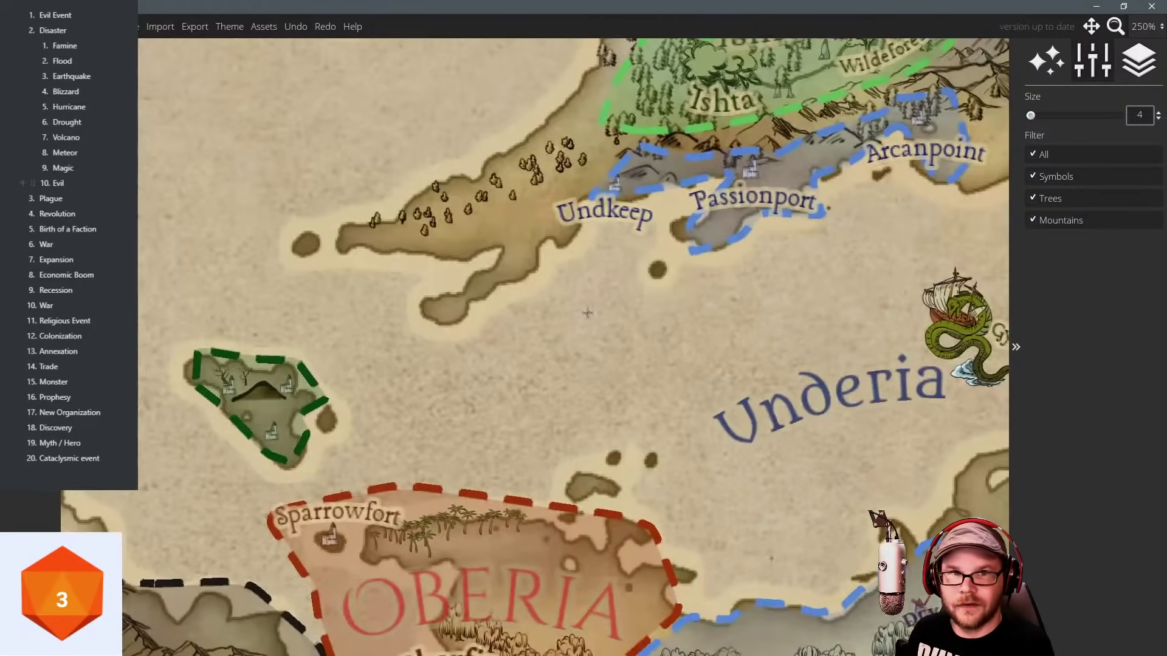
scroll(587, 312, "down", 1)
scroll(604, 285, "down", 3)
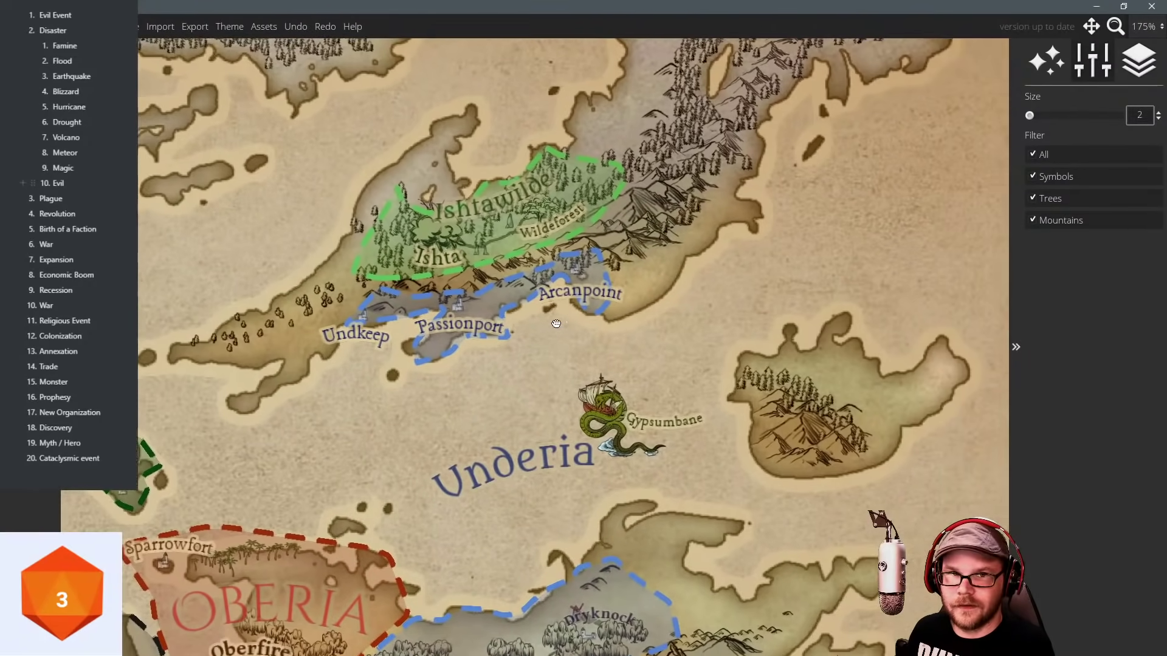
left_click_drag(567, 322, 556, 324)
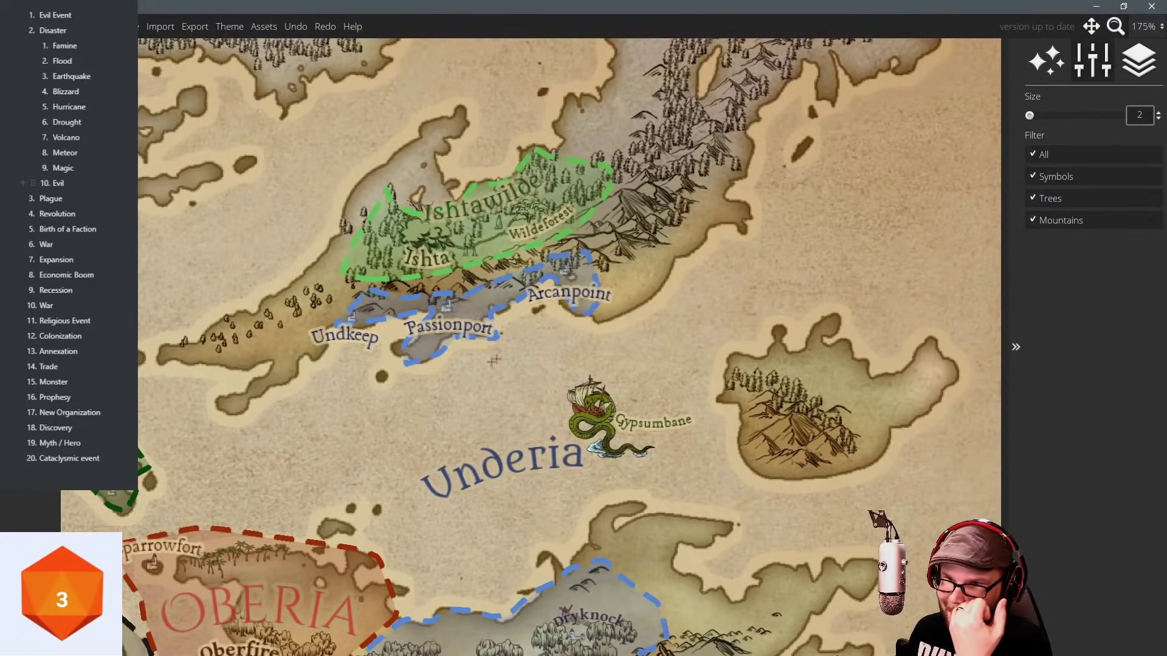
left_click_drag(492, 354, 702, 109)
left_click_drag(501, 319, 502, 180)
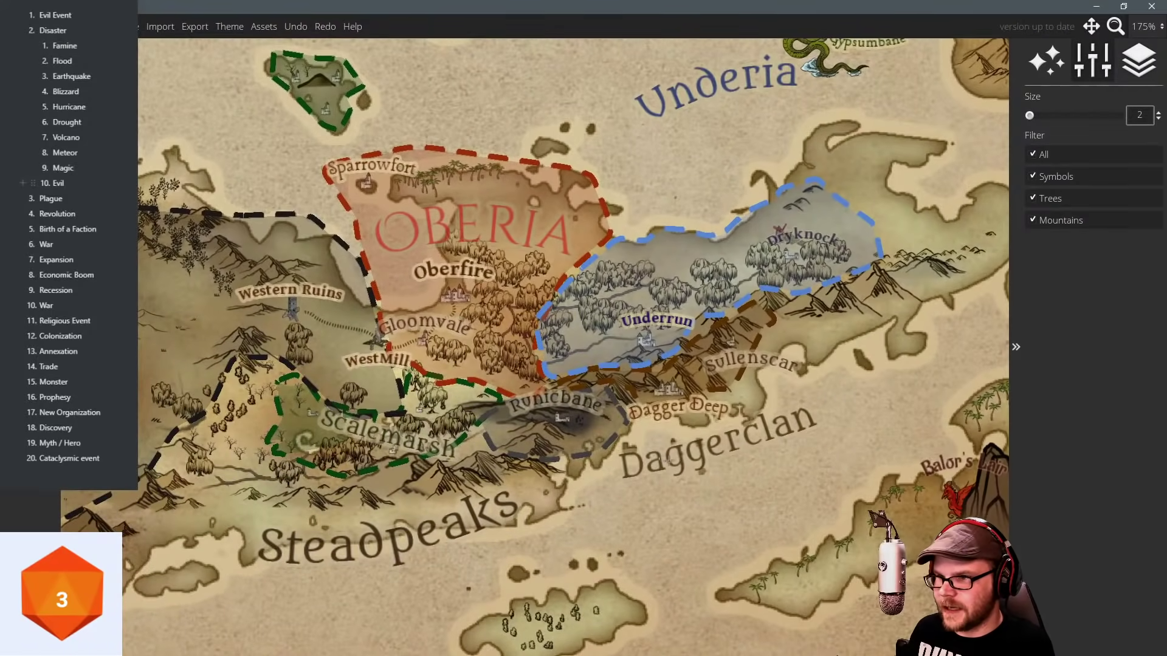
Select the green Scalemarsh territory and pull its northeastern border points inward, away from Runicbane and the Oberia border.
scroll(535, 344, "up", 8)
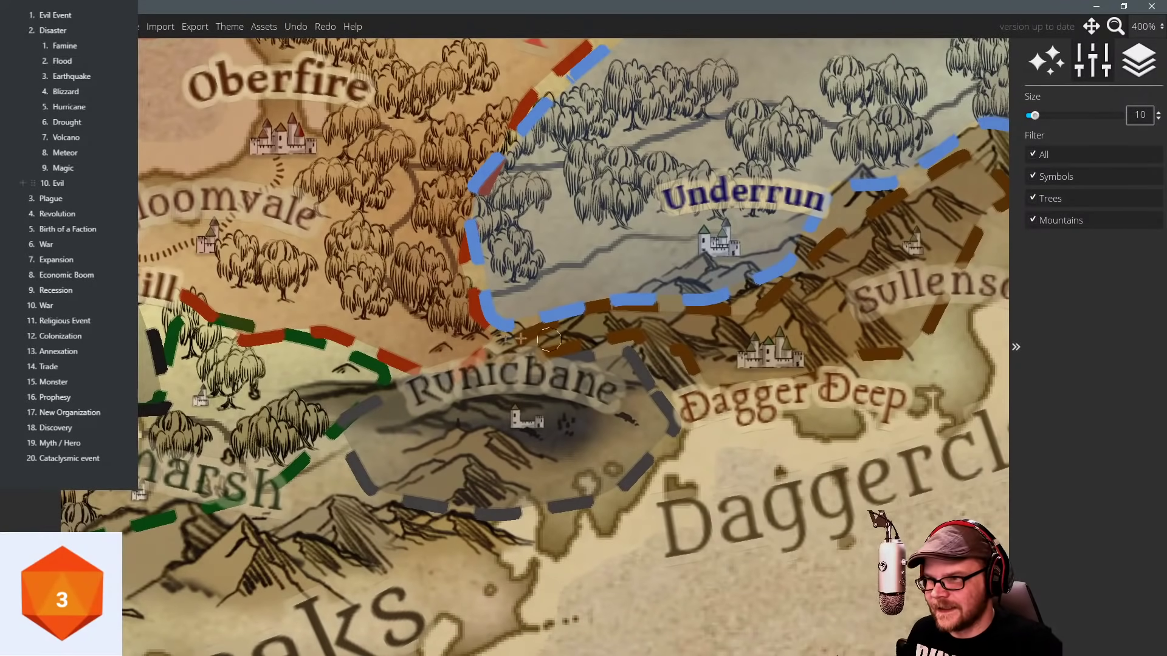
left_click_drag(454, 327, 548, 326)
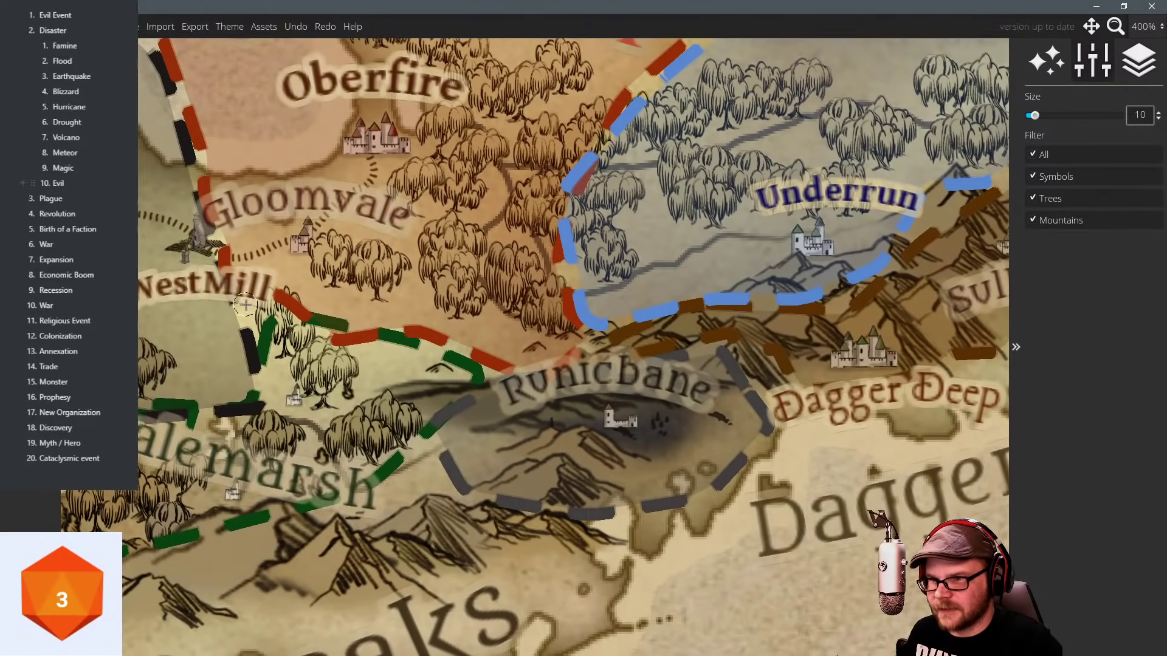
left_click(30, 243)
left_click(30, 304)
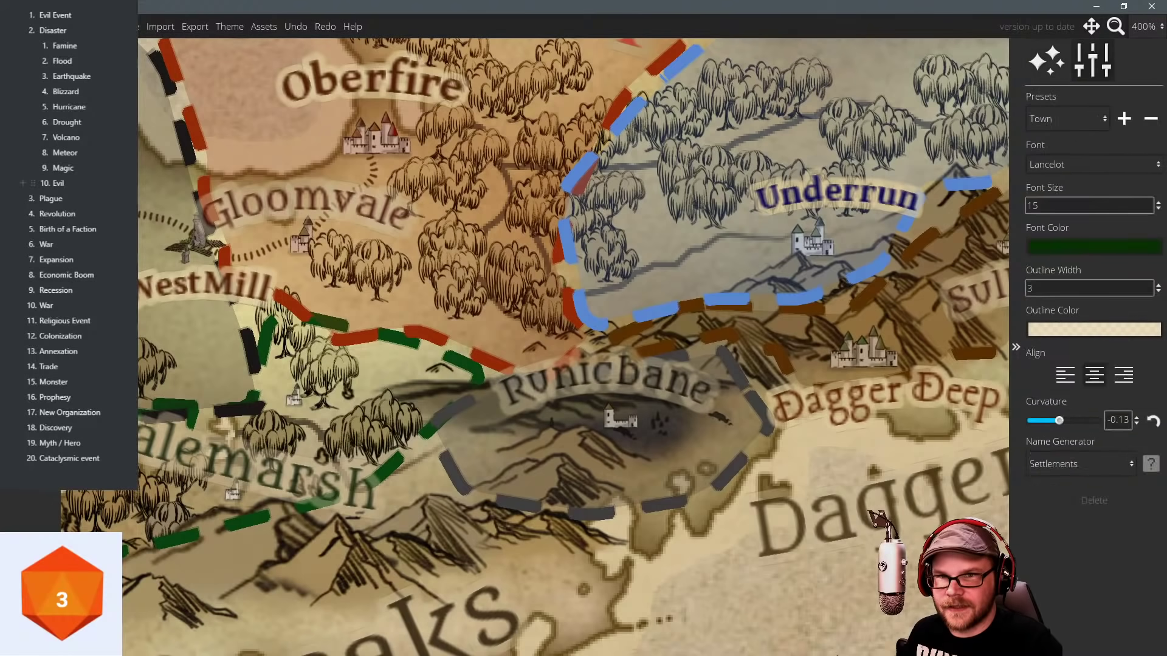
key("Escape")
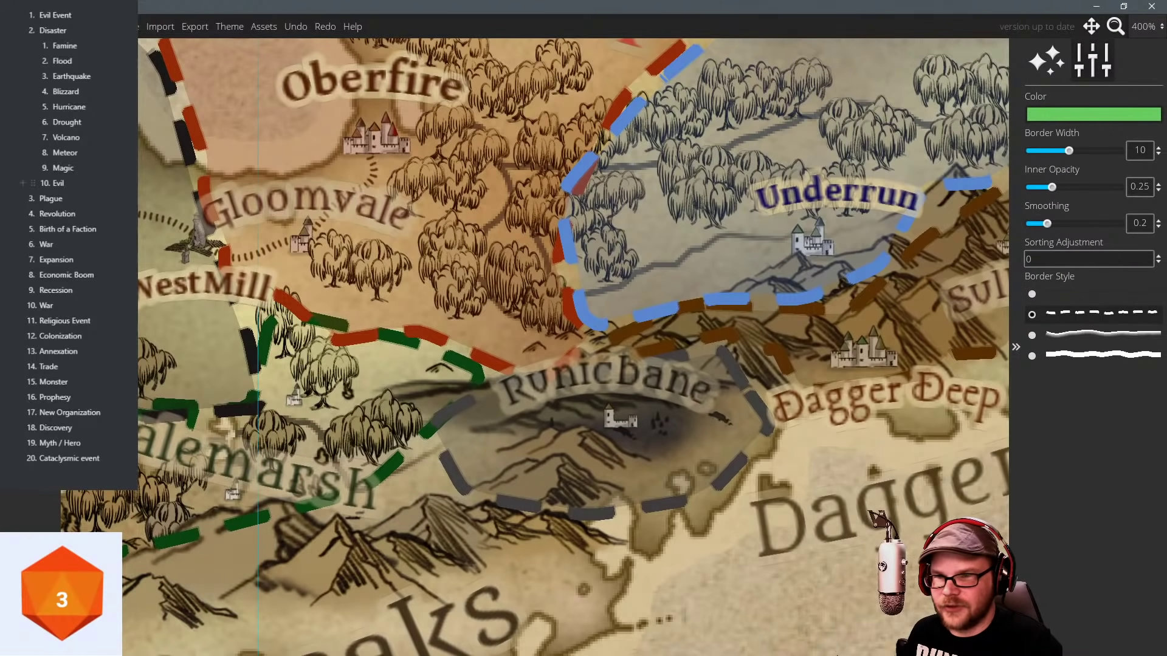
left_click(387, 451)
left_click_drag(473, 392, 505, 405)
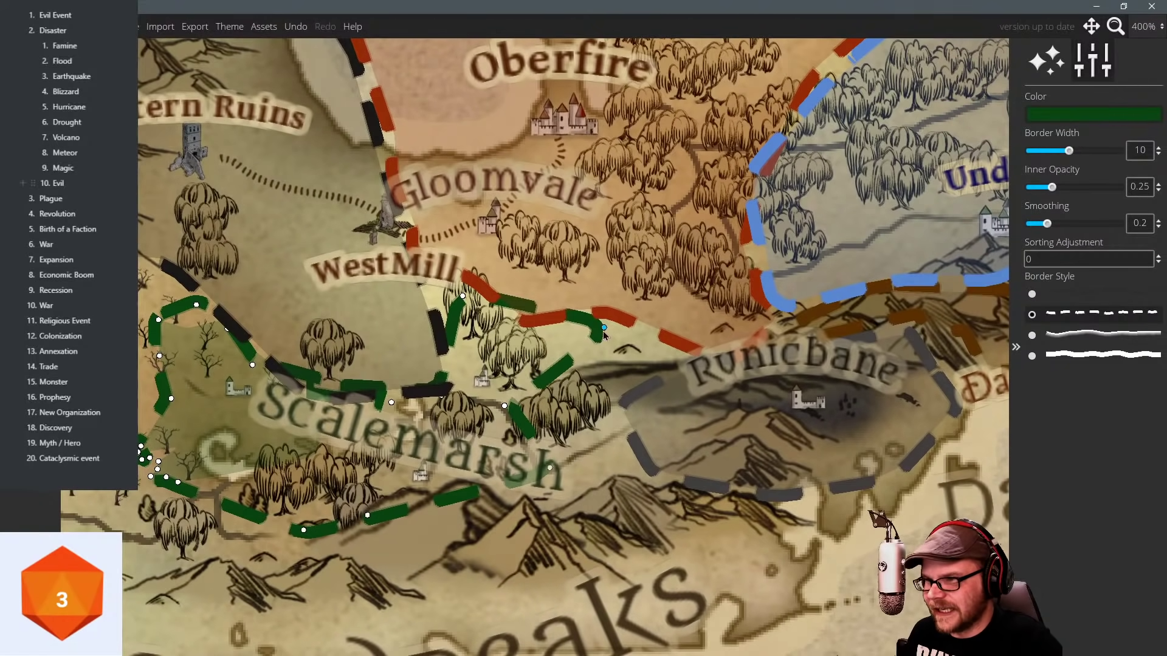
left_click_drag(604, 330, 491, 363)
left_click_drag(586, 372, 516, 421)
Select the red Oberia territory and pull its southern border points north between WestMill and Underrun, away from Runicbane.
left_click(535, 376)
left_click_drag(539, 358, 544, 309)
left_click_drag(645, 404, 596, 295)
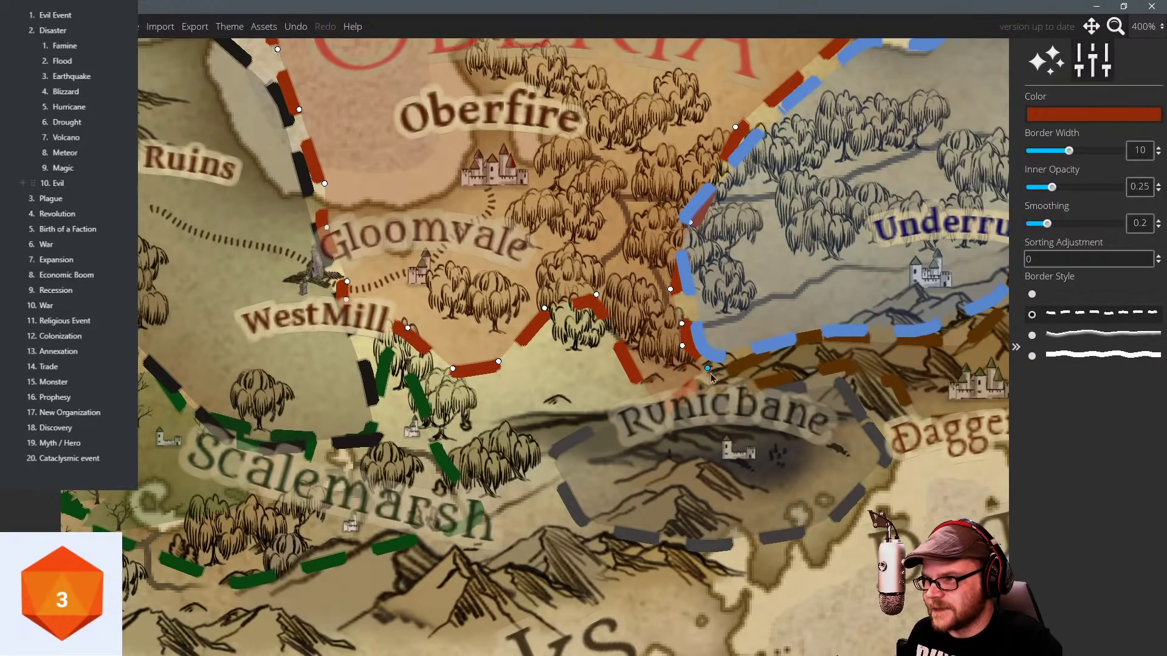
left_click_drag(708, 368, 636, 285)
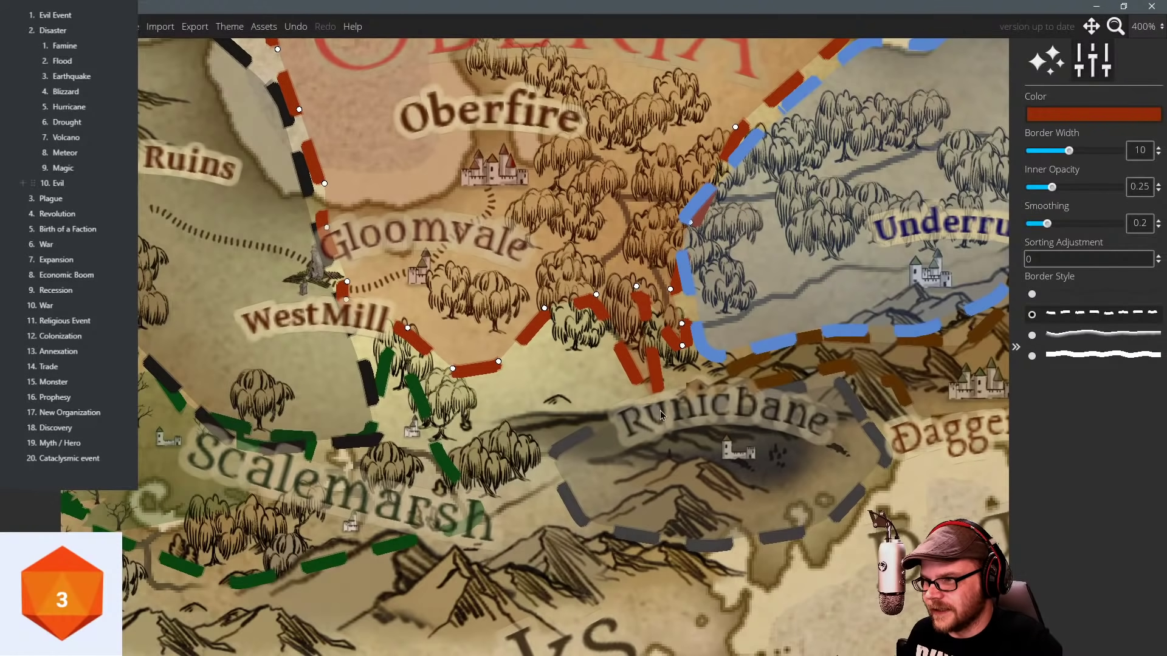
left_click(602, 295)
left_click(614, 302)
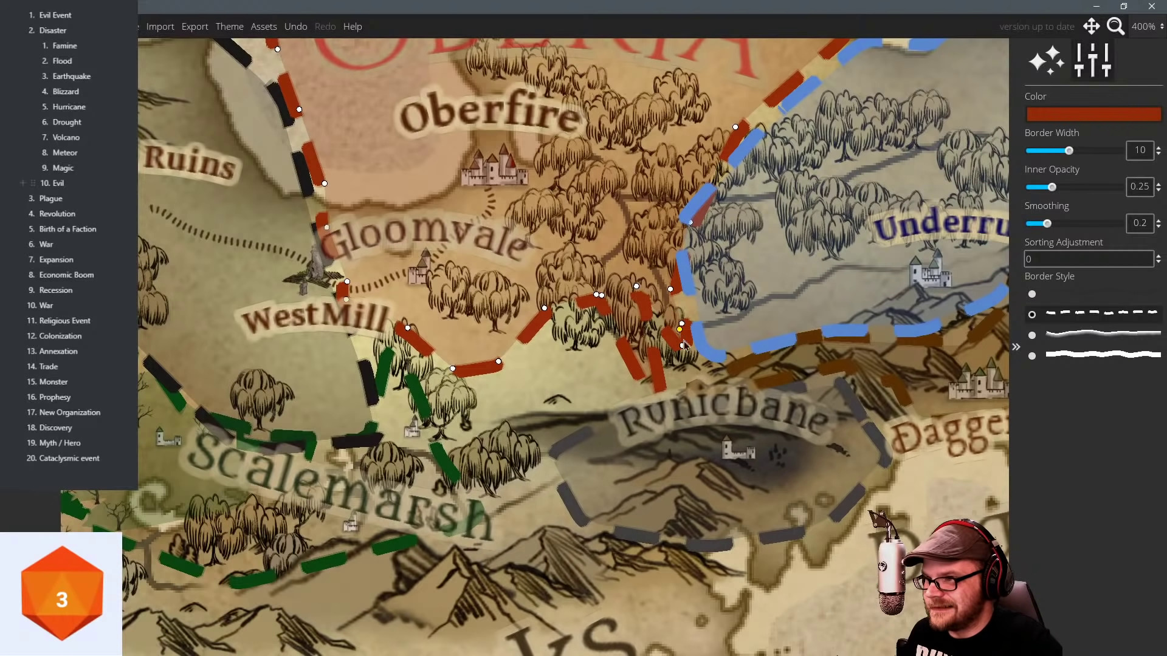
left_click_drag(682, 346, 655, 281)
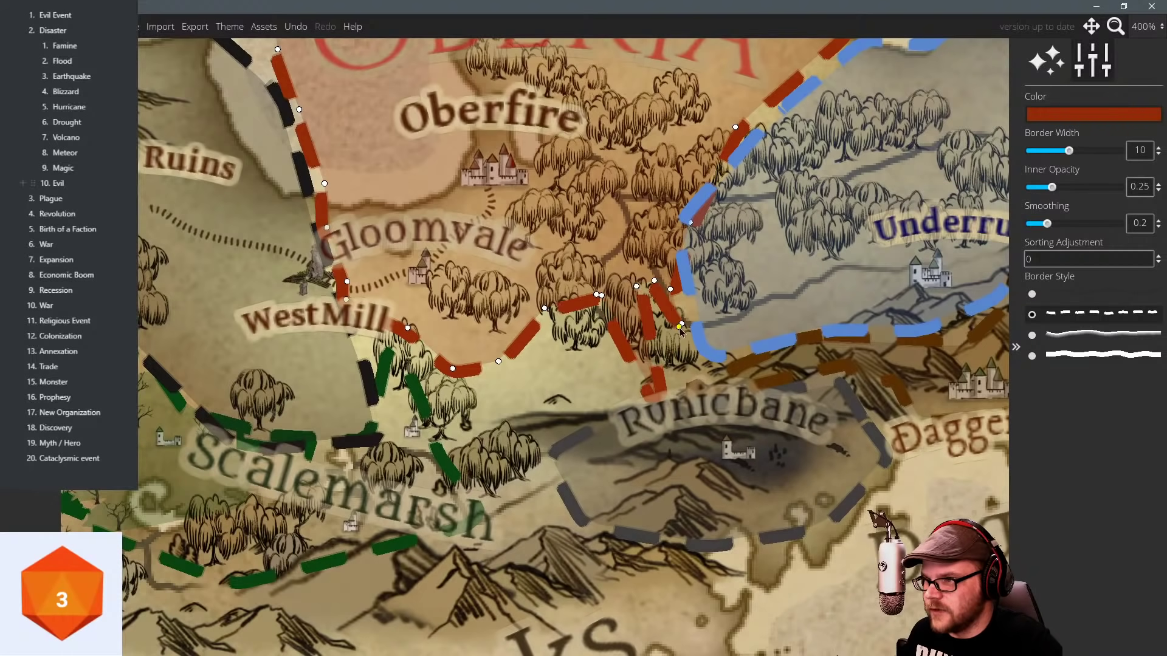
left_click_drag(681, 324, 674, 278)
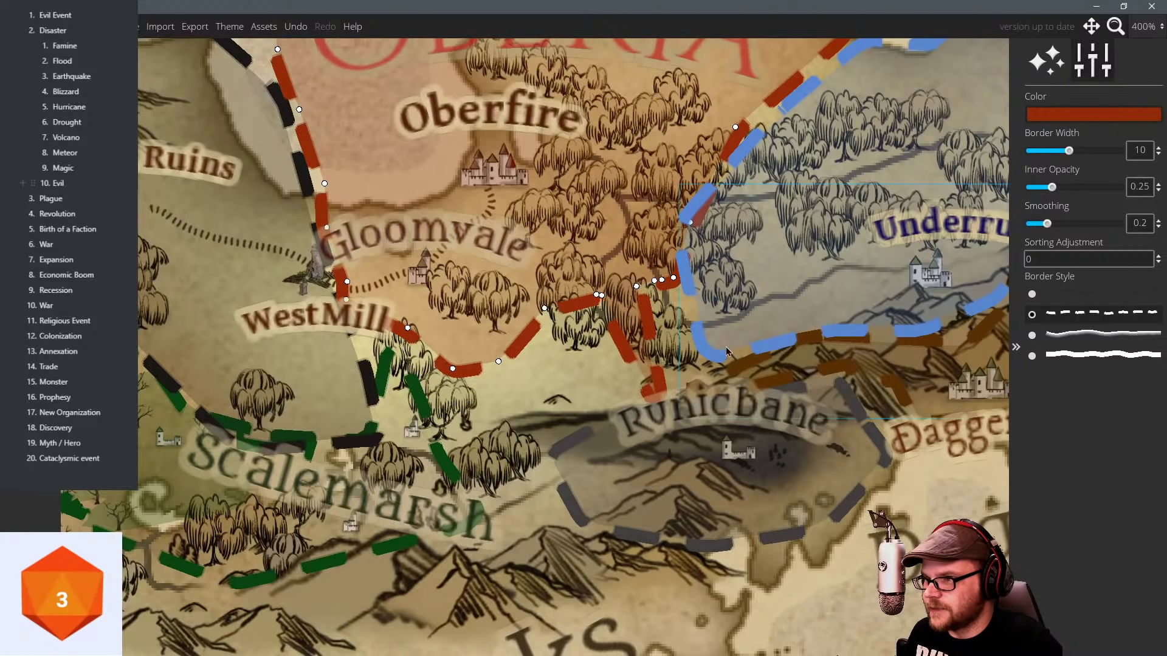
Select the brown Dagger Deep territory and pull its western border point east, away from Runicbane.
left_click(722, 362)
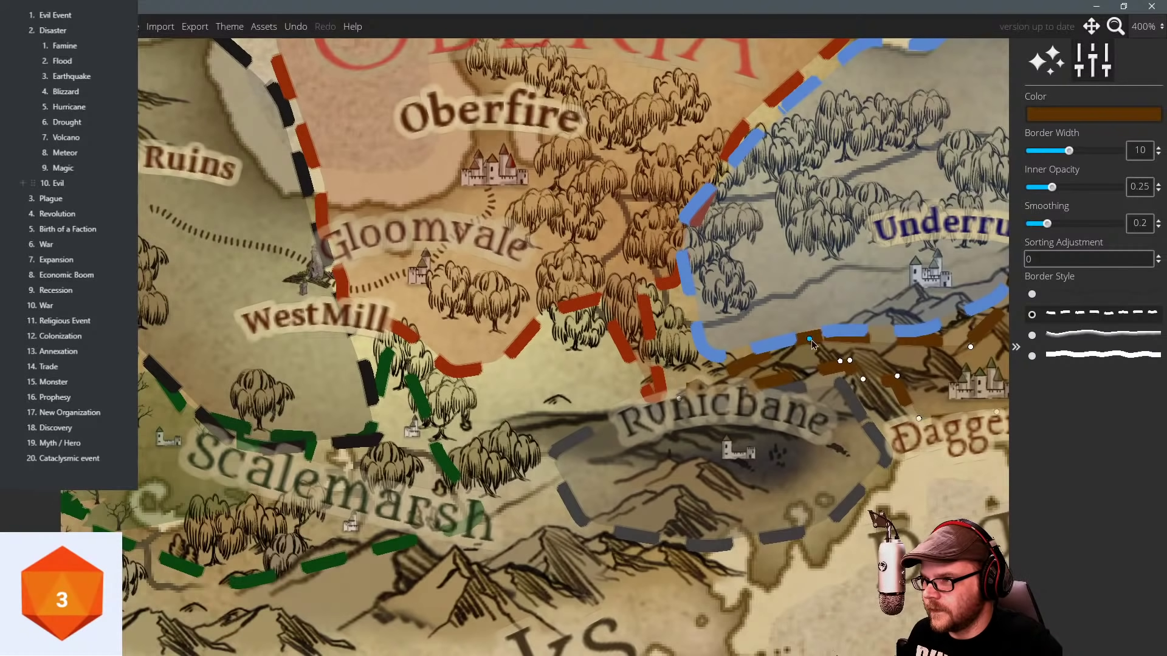
left_click_drag(811, 341, 820, 356)
left_click_drag(680, 399, 713, 380)
Select the blue Underrun territory and pull its southwestern border points inward toward the Underrun castle, away from Runicbane.
left_click(671, 351)
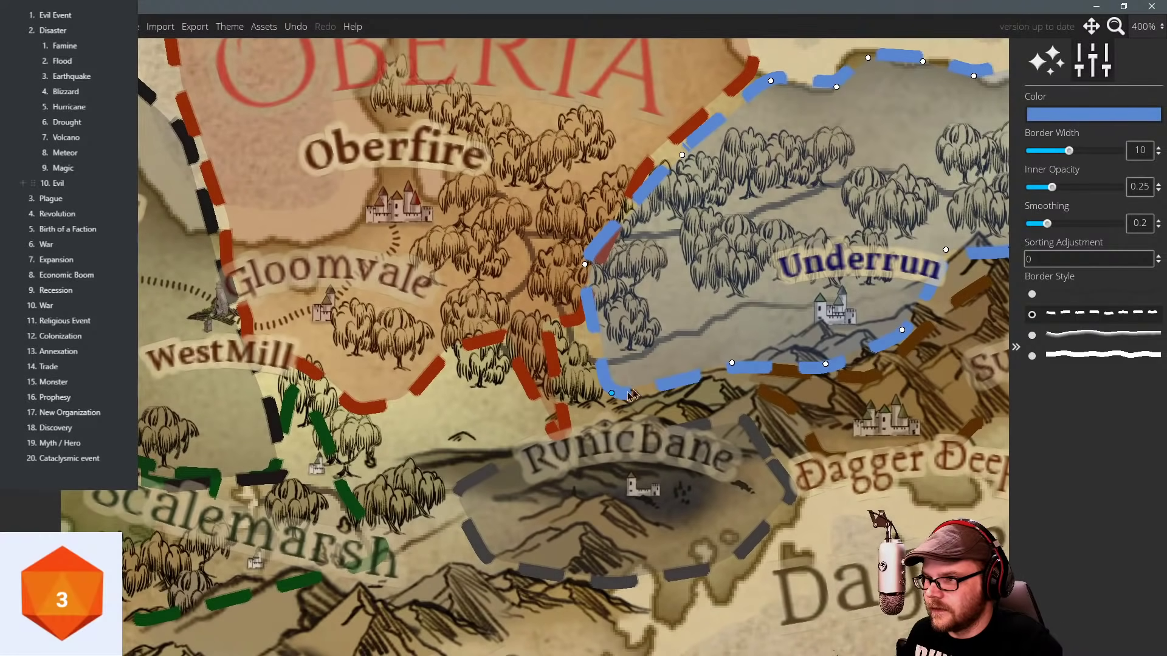
left_click_drag(612, 394, 718, 325)
left_click(731, 363)
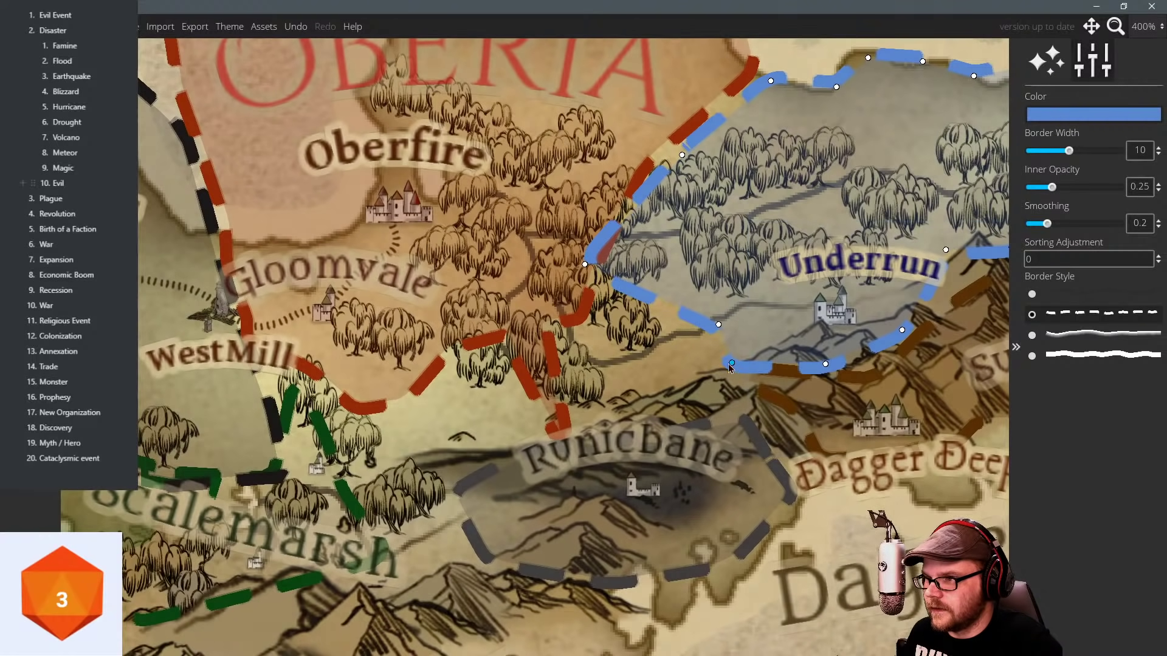
left_click_drag(729, 365, 774, 362)
left_click_drag(676, 395, 669, 287)
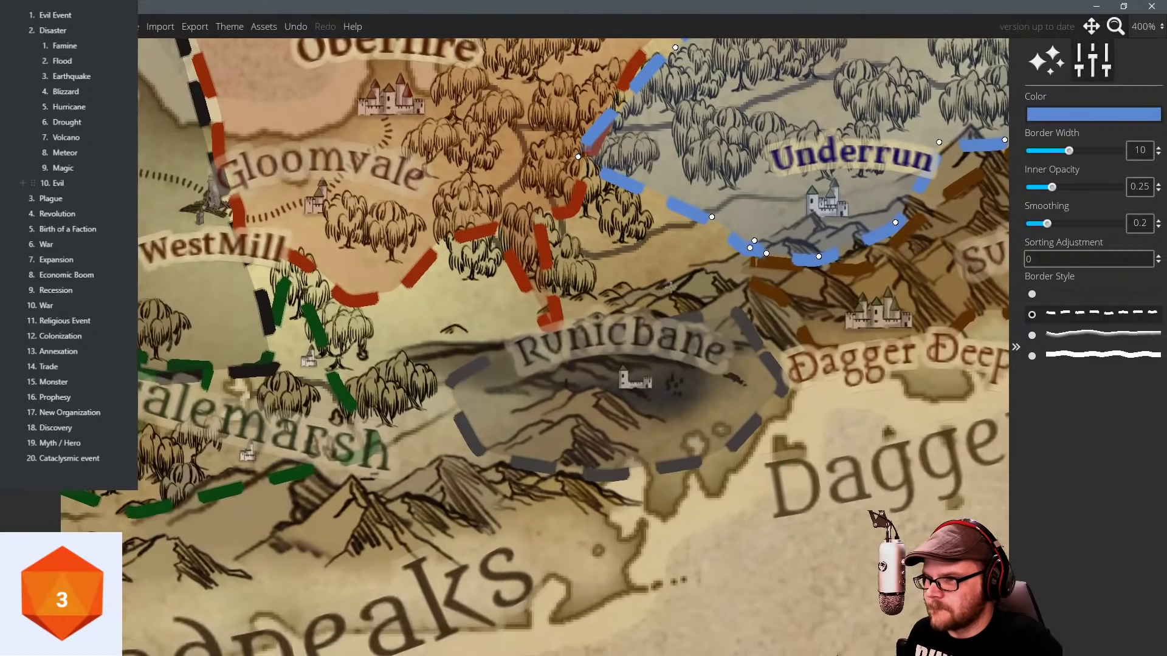
left_click_drag(686, 445, 705, 366)
scroll(705, 367, "down", 1)
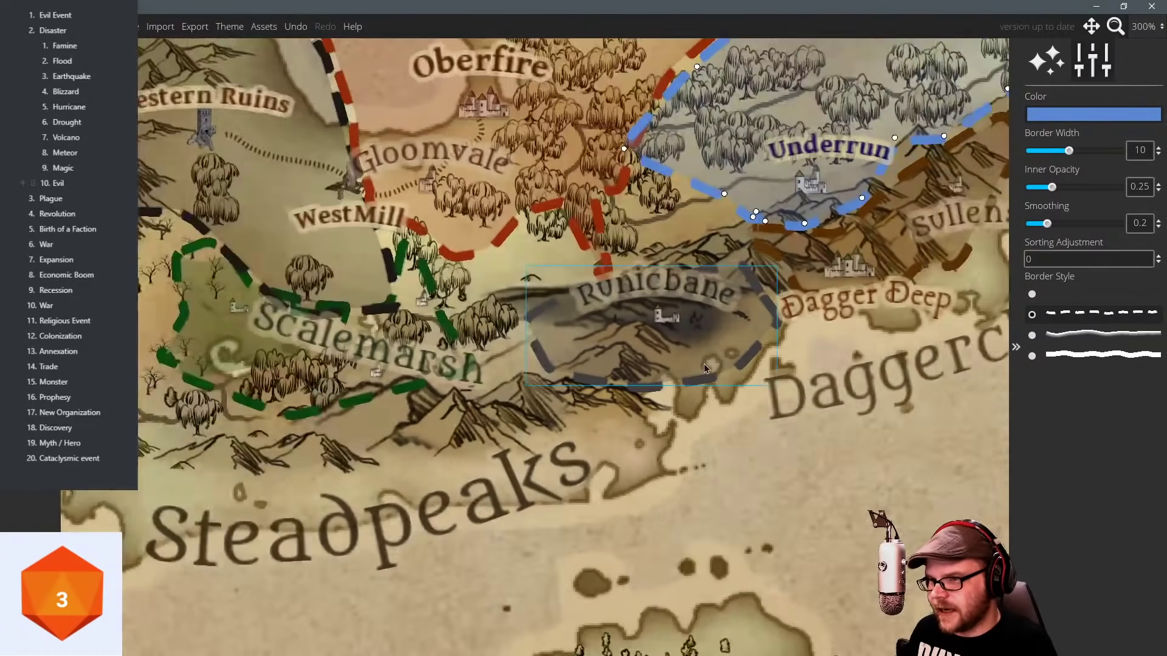
scroll(705, 368, "down", 2)
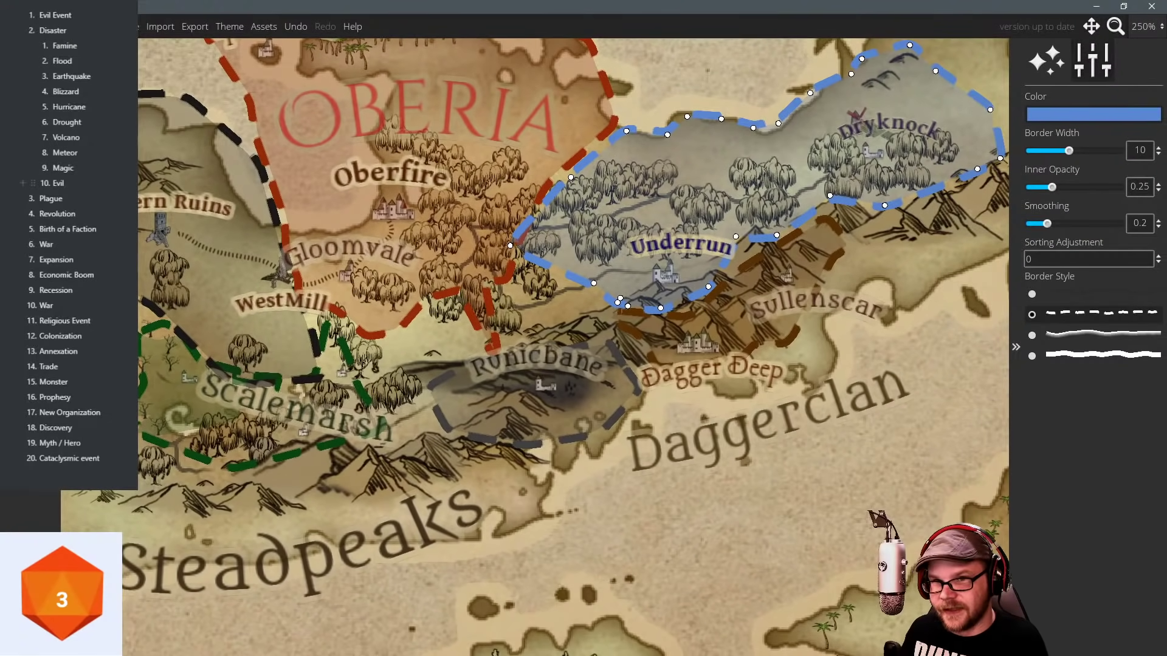
Move the Runicbane town label down so that it sits below its castle symbol.
left_click(455, 252)
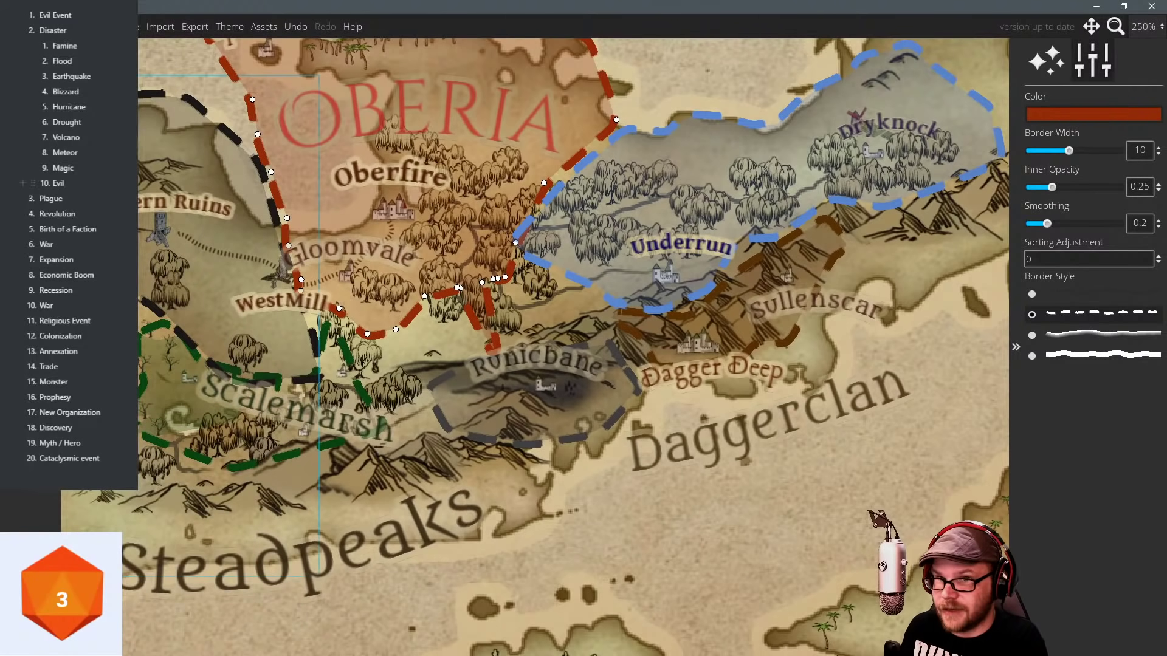
key("Escape")
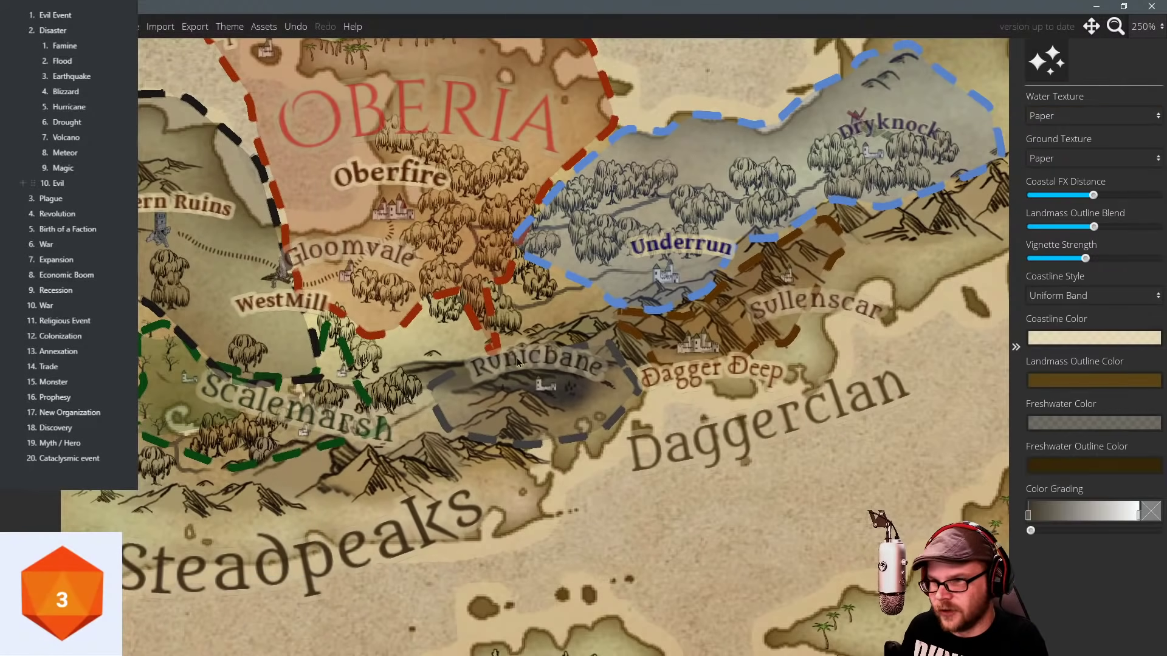
key("l")
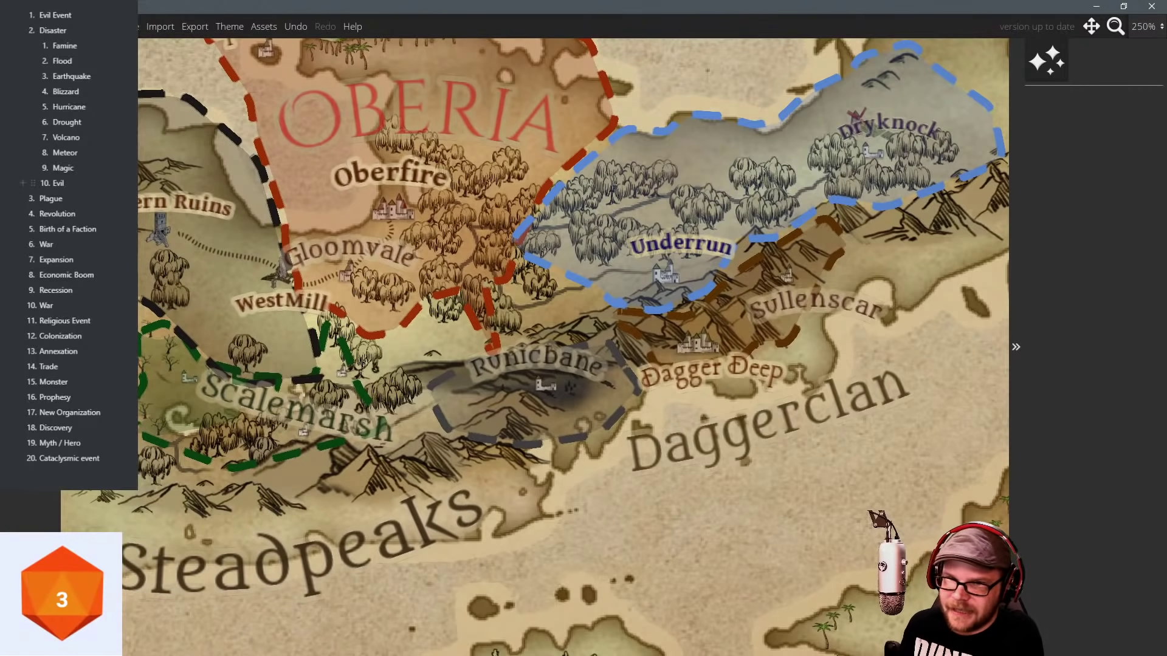
left_click(552, 356)
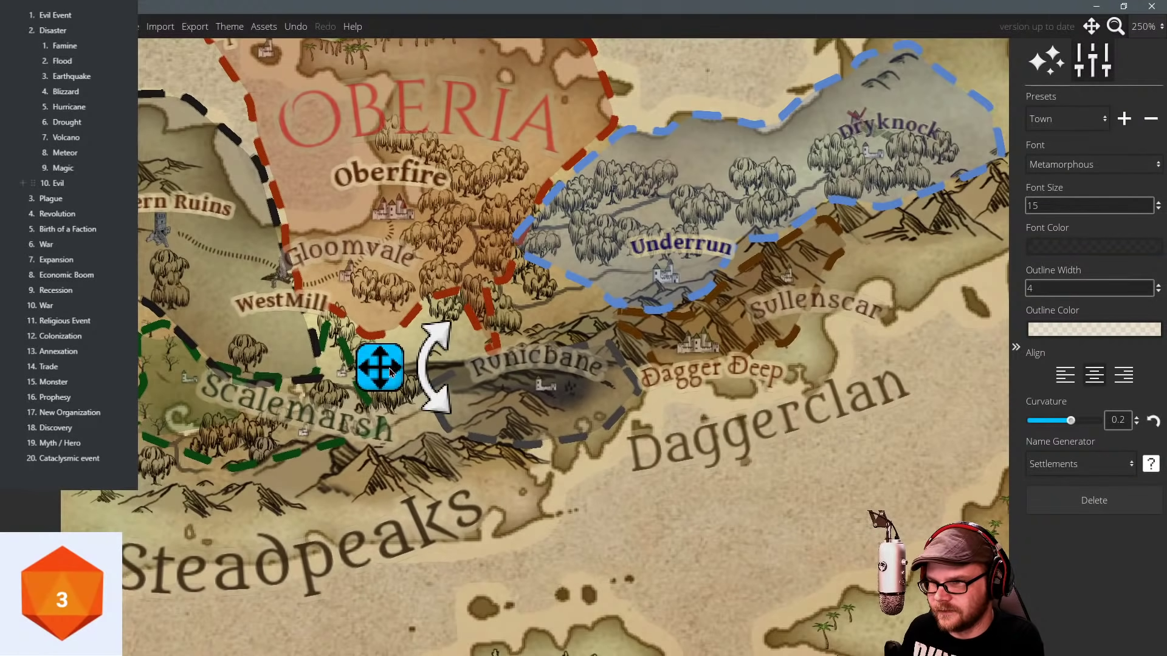
left_click_drag(388, 379, 388, 418)
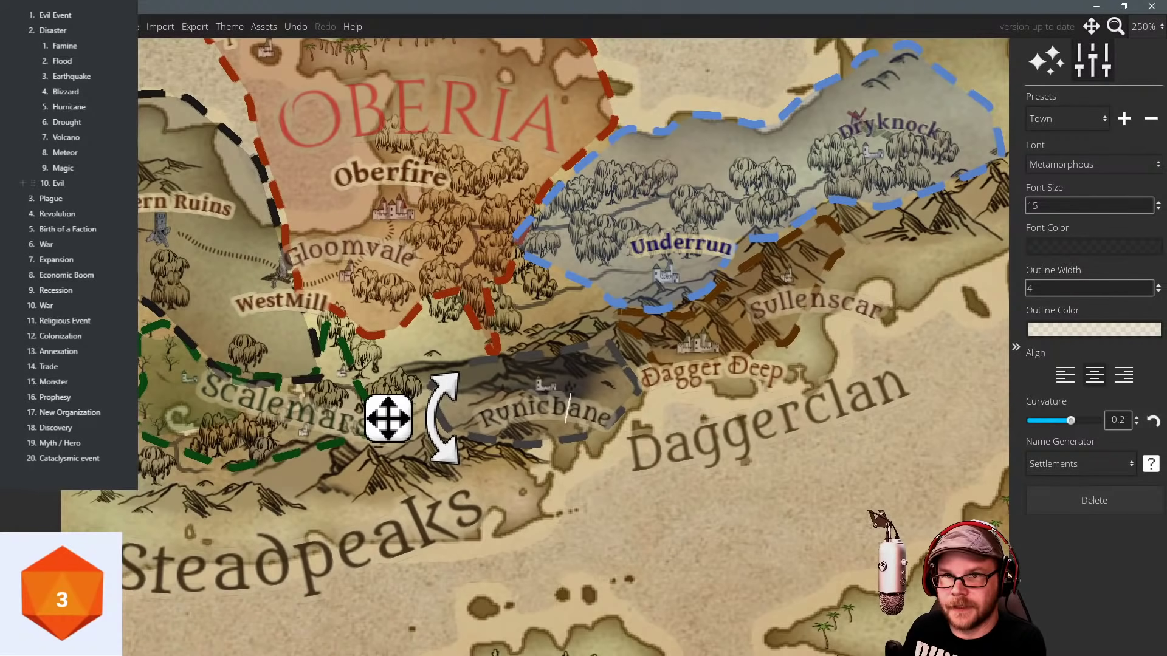
key("Escape")
Remove the stray spike on Oberia's southern border and stretch the grey Runicbane territory's northern border points up to Oberia and Underrun.
left_click(513, 368)
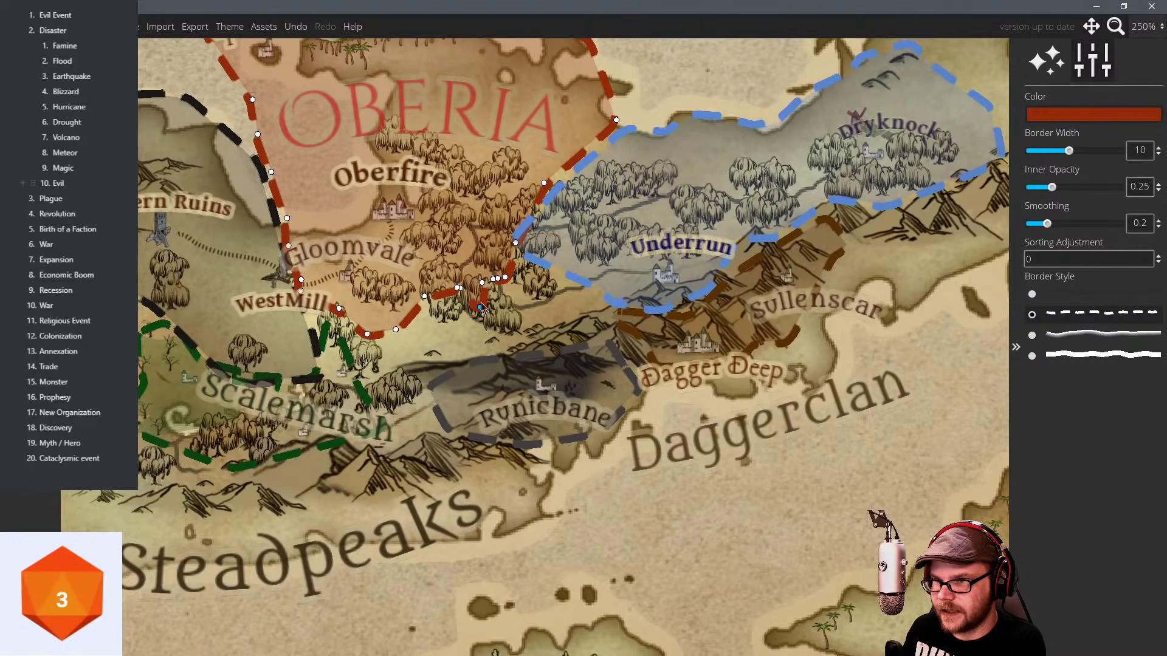
left_click(504, 369)
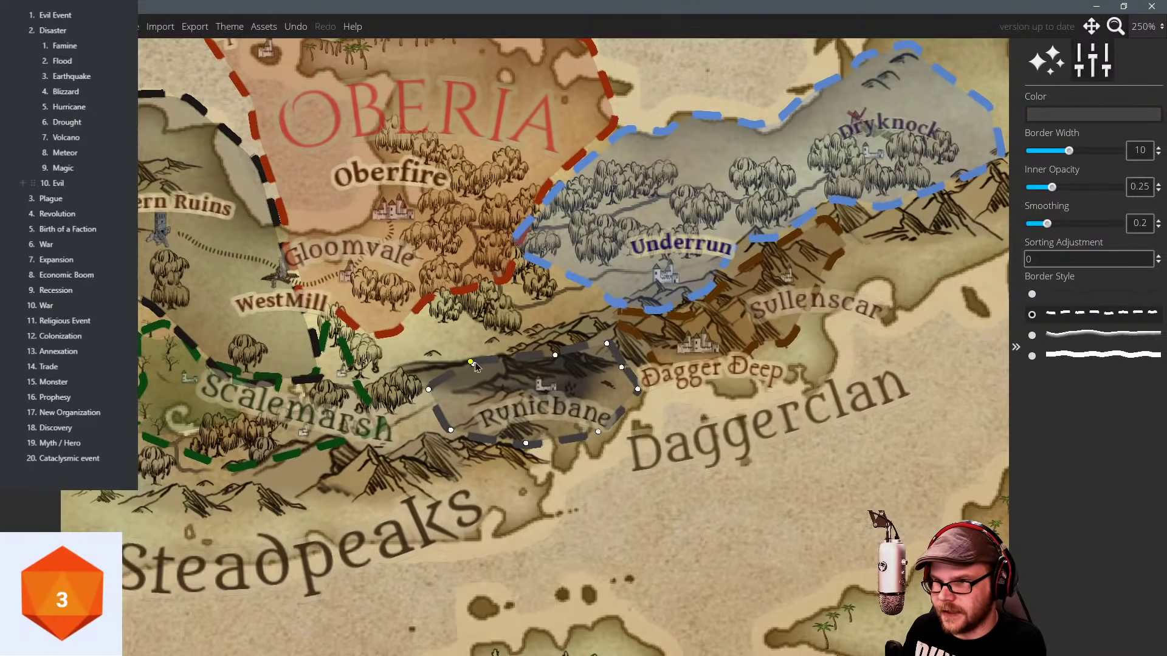
left_click_drag(476, 362, 434, 296)
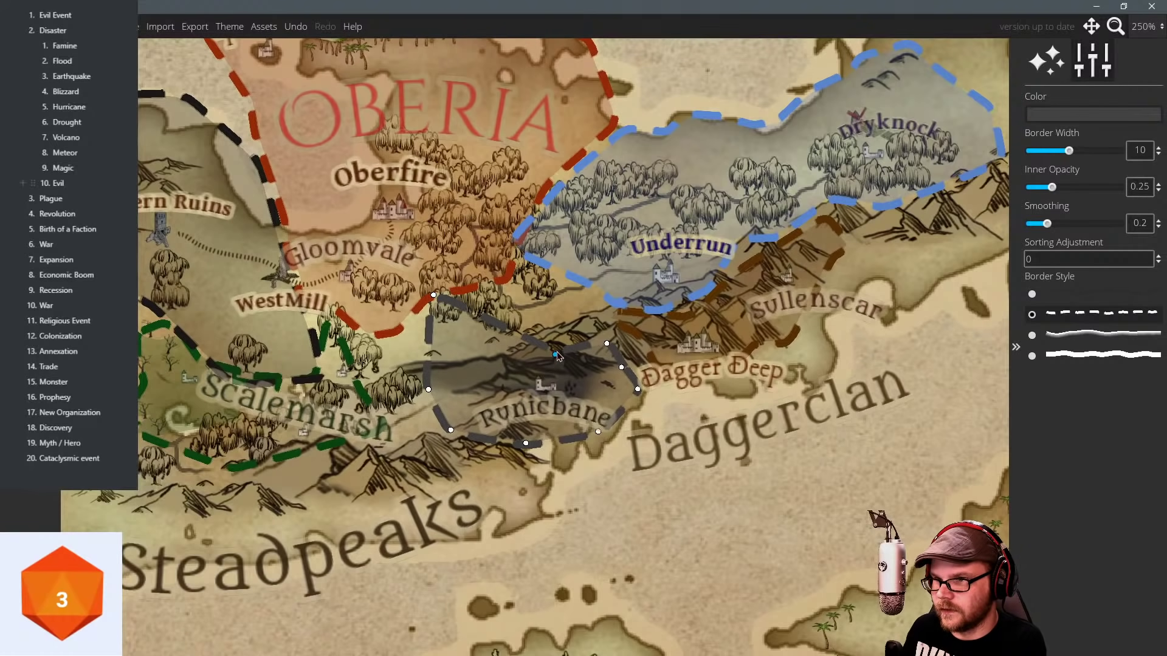
left_click_drag(555, 355, 520, 256)
left_click_drag(613, 350, 593, 285)
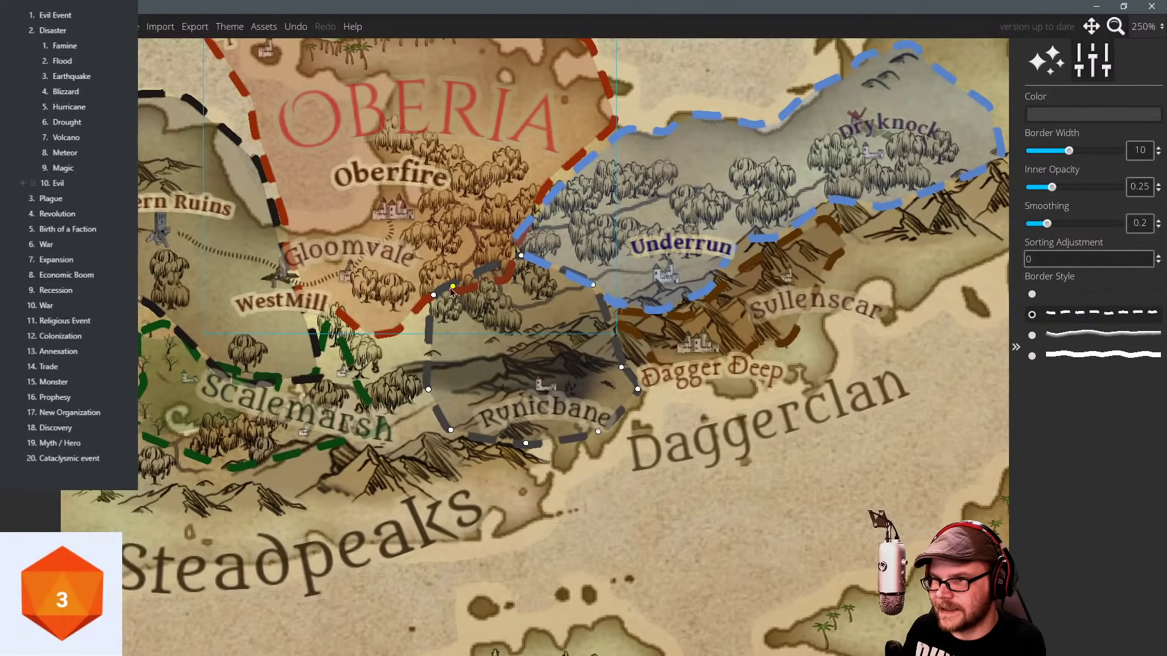
left_click(482, 269)
left_click_drag(483, 271, 493, 290)
Extend the grey Runicbane territory's western and southwestern border points out to the edges of Oberia and Scalemarsh and into the southern mountains.
left_click_drag(429, 385, 398, 336)
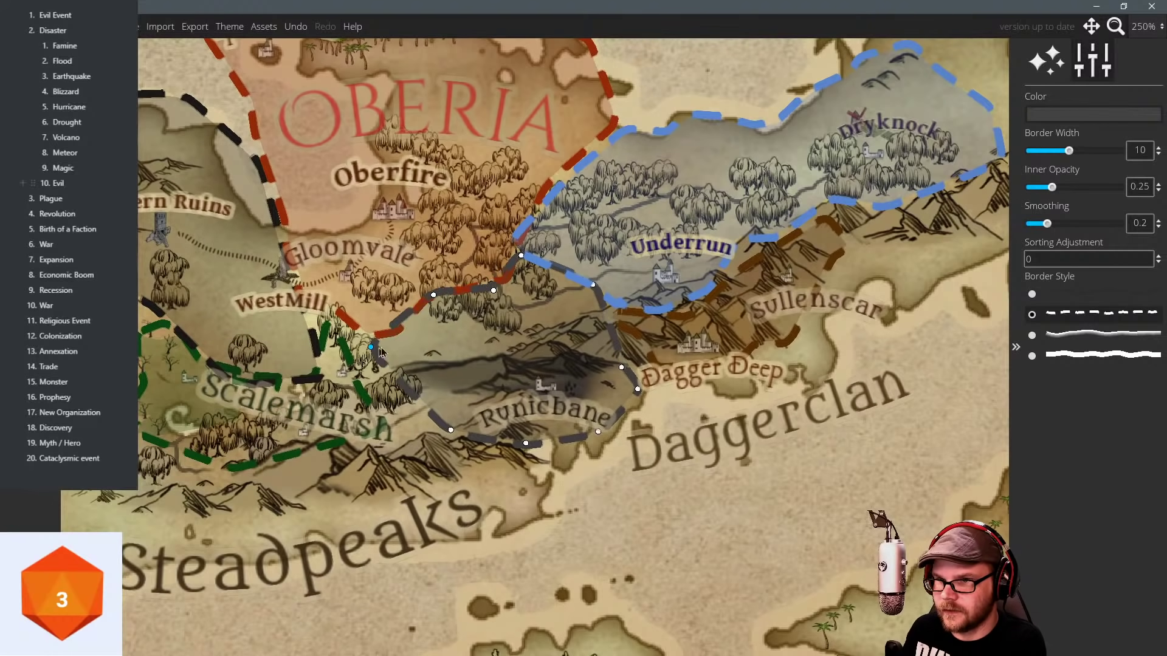
left_click_drag(414, 376, 348, 340)
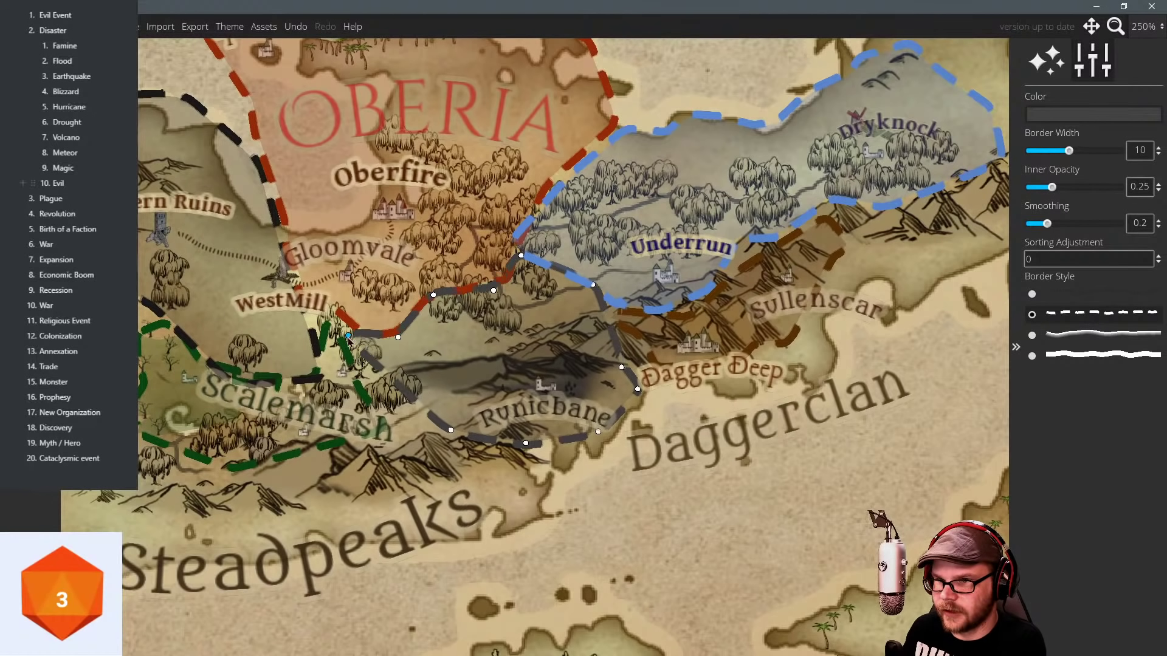
left_click_drag(412, 398, 371, 404)
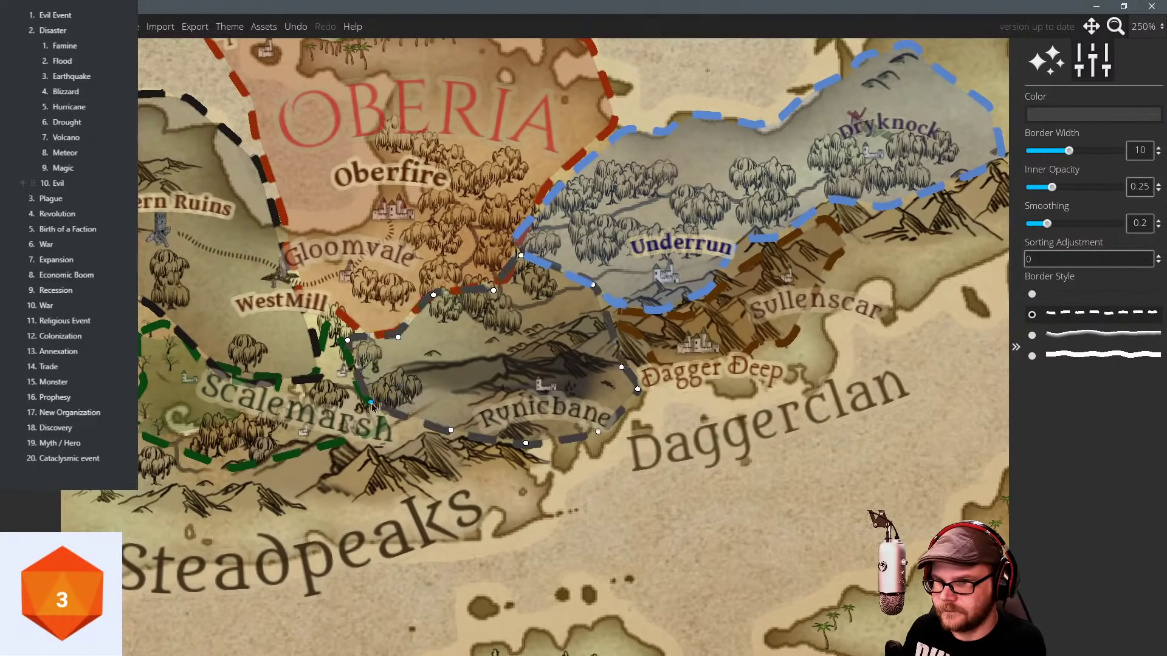
left_click_drag(437, 428, 386, 451)
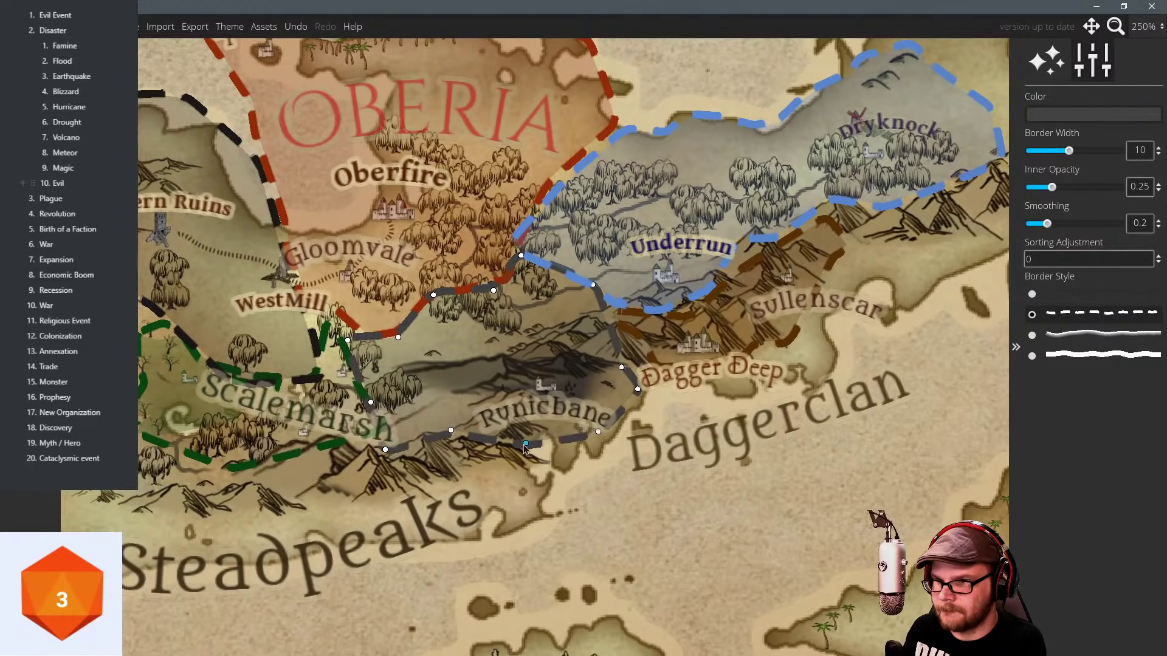
left_click_drag(525, 443, 492, 452)
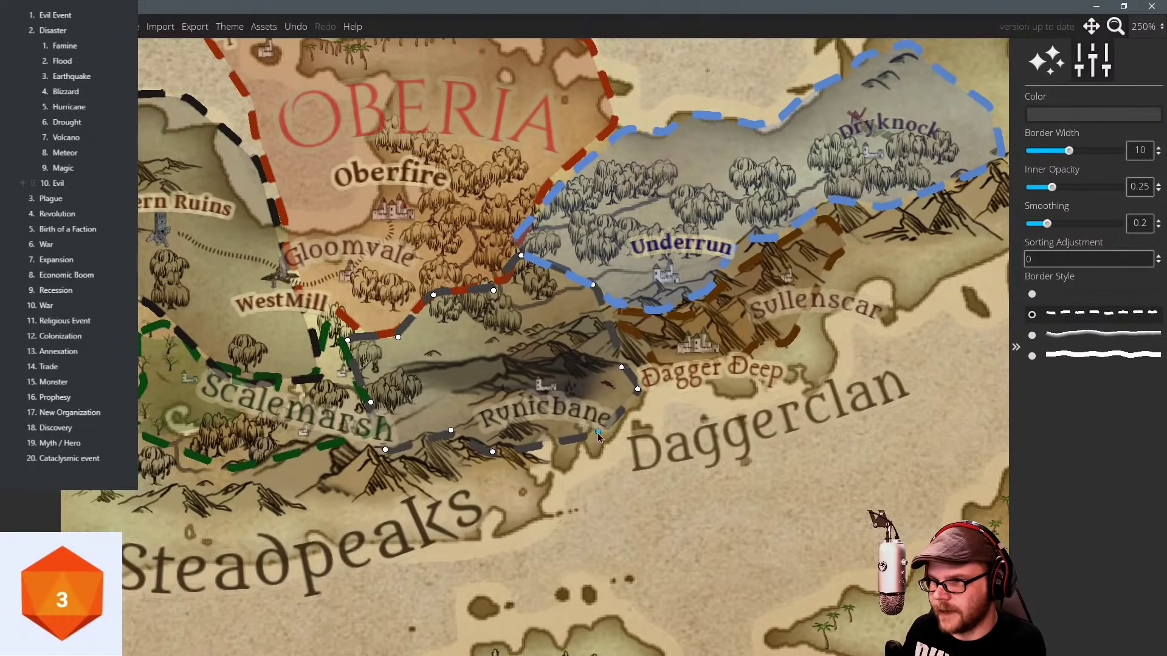
Push the grey Runicbane territory's eastern border out to Dagger Deep and extend its southern edge down to the coast.
left_click(598, 433)
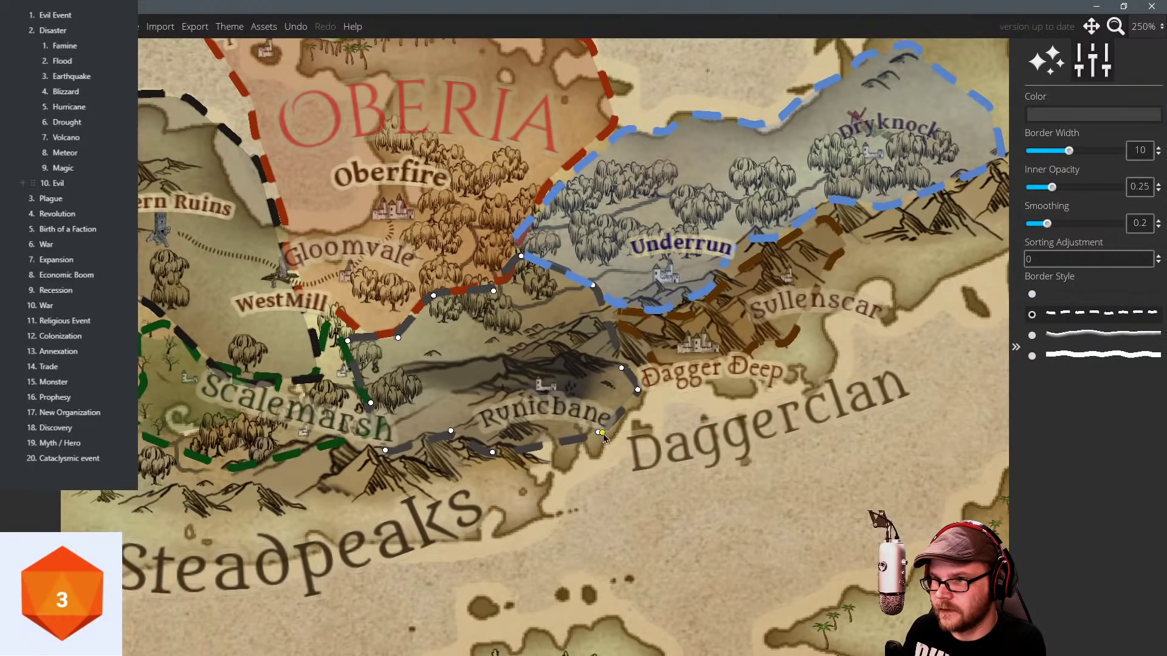
left_click_drag(621, 367, 649, 347)
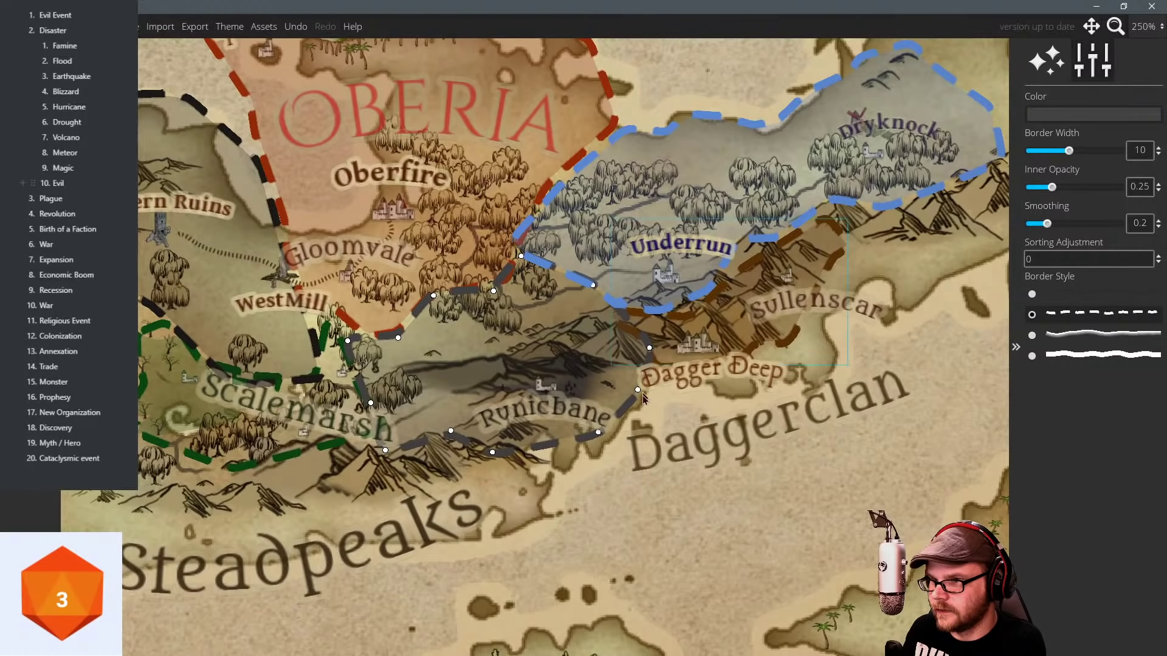
left_click_drag(600, 435, 606, 447)
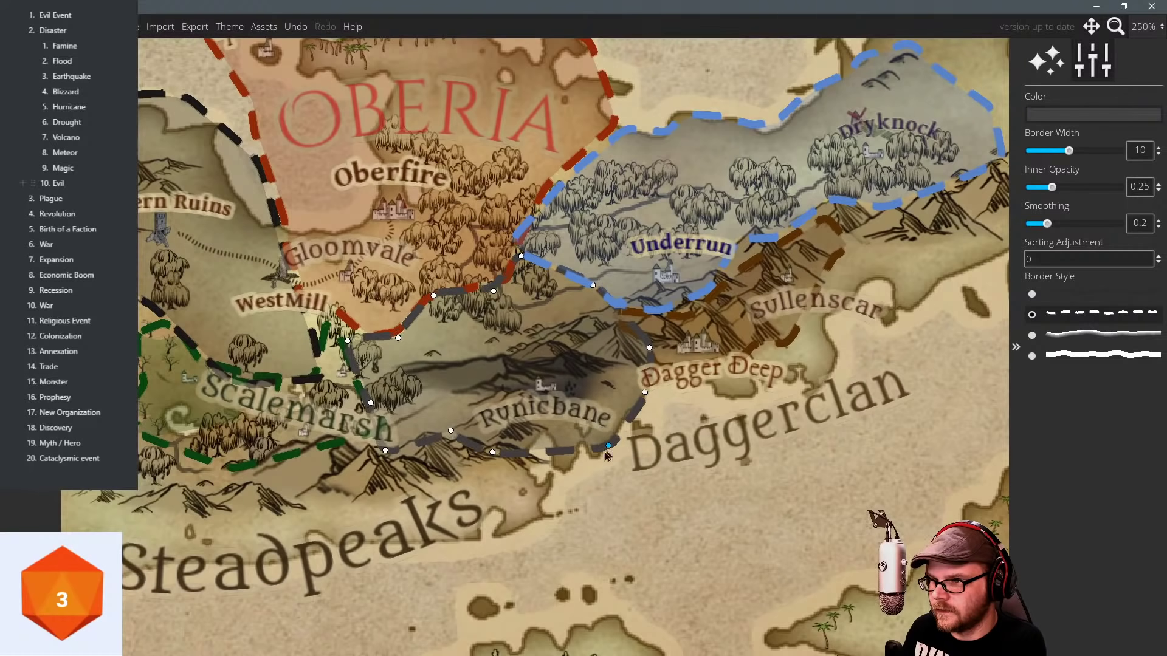
left_click_drag(528, 453, 548, 491)
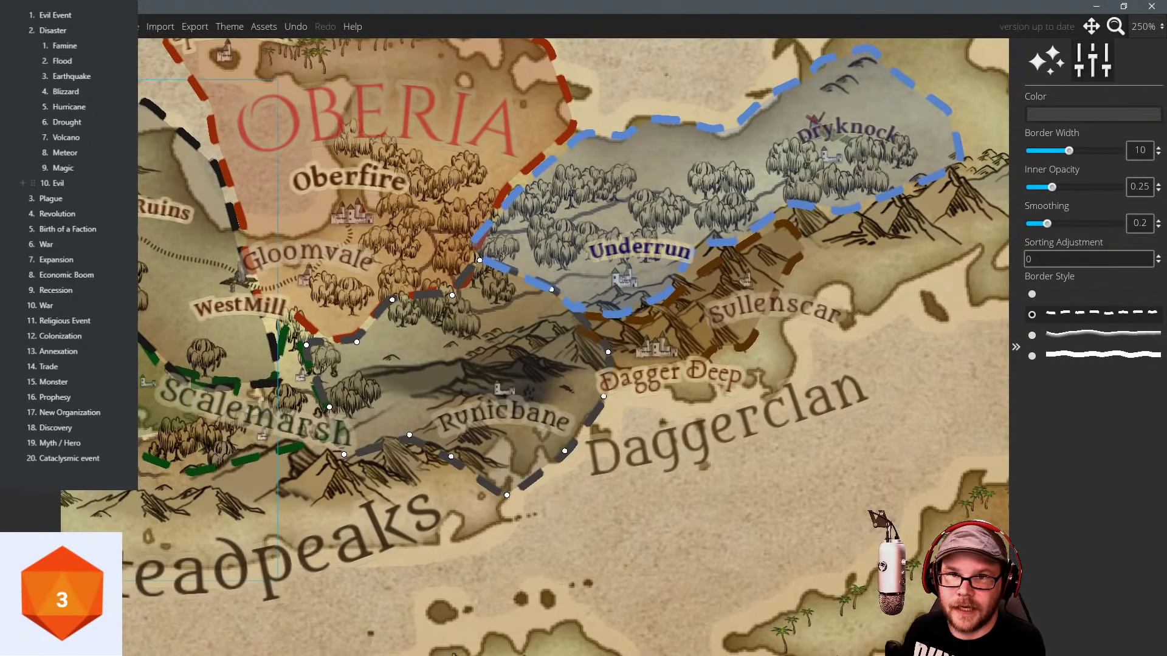
key("Escape")
Paint the land inside the enlarged Runicbane territory with the dark ground colour, at brush size 32 and opacity 0.3.
left_click(27, 249)
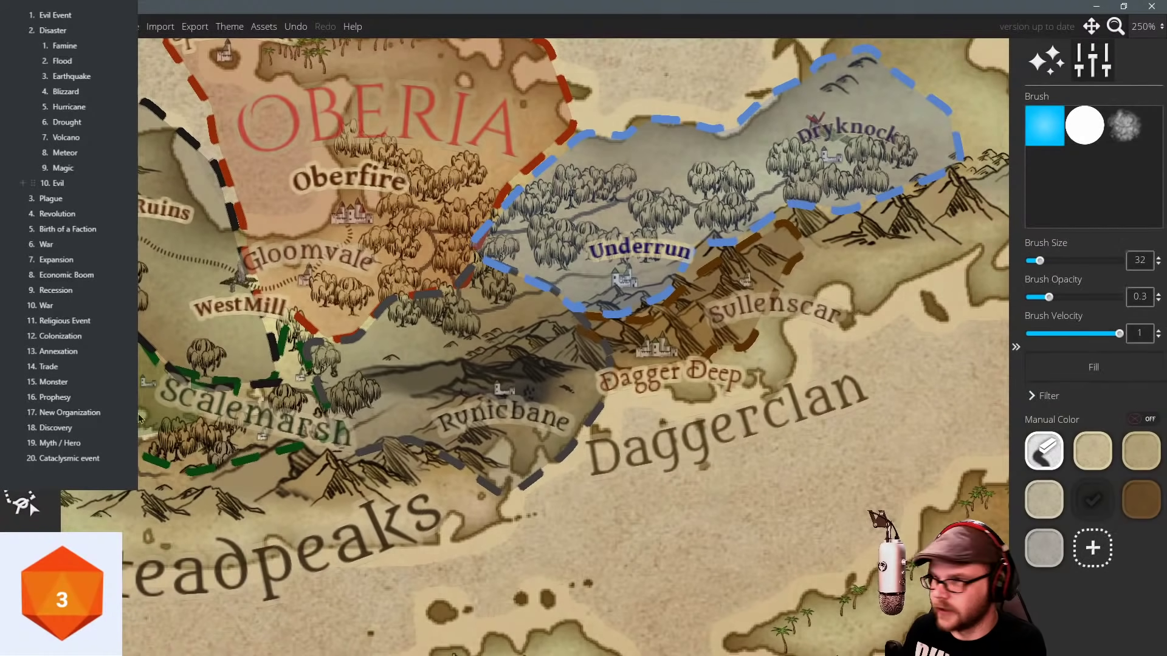
mouse_move(512, 446)
left_mouse_down()
mouse_move(578, 386)
mouse_move(549, 327)
mouse_move(506, 292)
mouse_move(517, 295)
mouse_move(555, 323)
mouse_move(440, 326)
mouse_move(367, 370)
mouse_move(425, 340)
mouse_move(440, 413)
mouse_move(425, 410)
mouse_move(525, 437)
mouse_move(495, 417)
mouse_move(495, 459)
mouse_move(551, 400)
mouse_move(540, 357)
mouse_move(513, 341)
mouse_move(515, 407)
mouse_move(548, 388)
mouse_move(454, 333)
mouse_move(391, 350)
mouse_move(385, 336)
mouse_move(352, 381)
mouse_move(499, 341)
mouse_move(474, 321)
mouse_move(451, 397)
mouse_move(465, 451)
mouse_move(498, 416)
left_mouse_up()
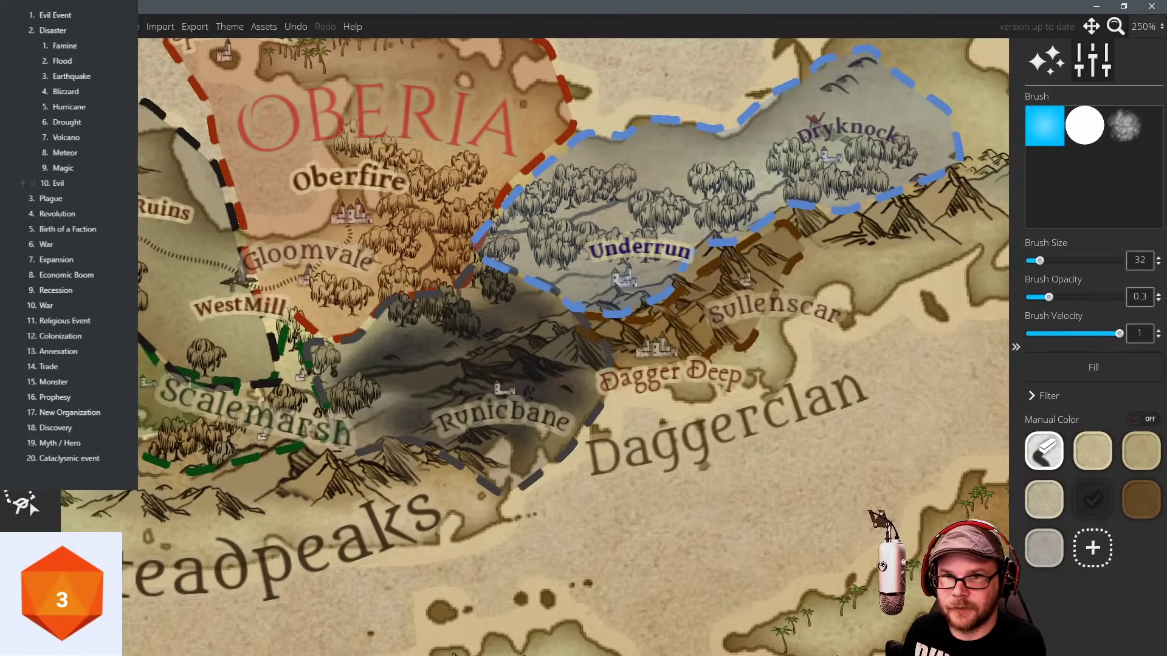
left_click(1046, 62)
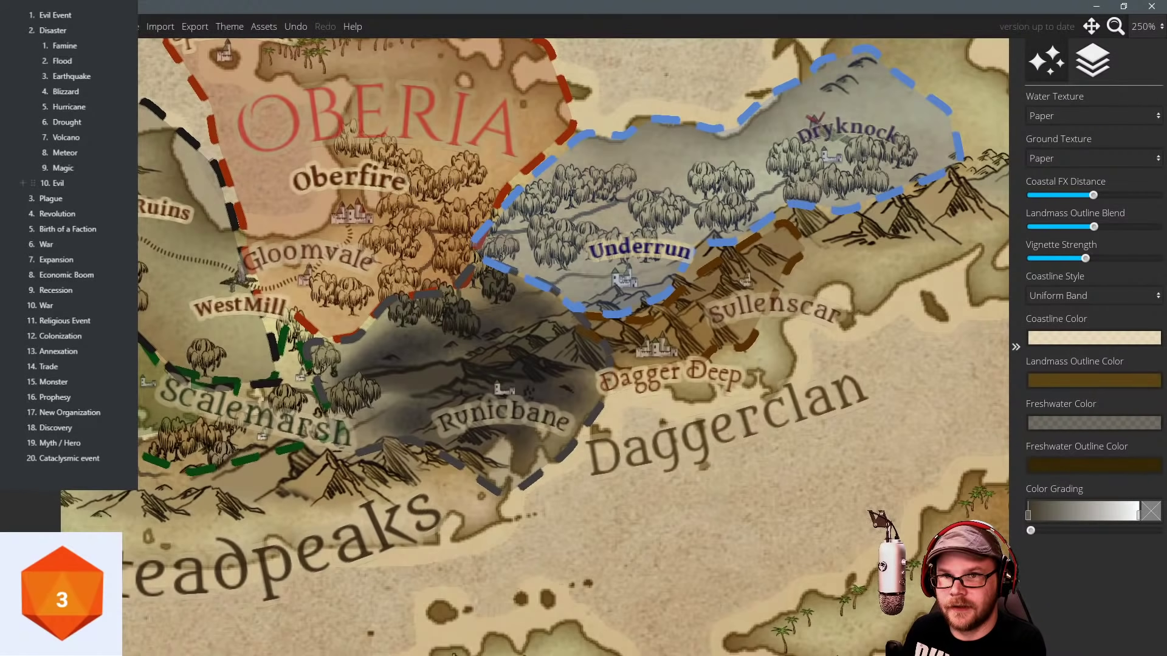
Place a ruined tower from the Ruins Paintable set, at symbol scale 10, near the northwestern edge of the darkened Runicbane territory.
left_click(30, 293)
left_click(1083, 208)
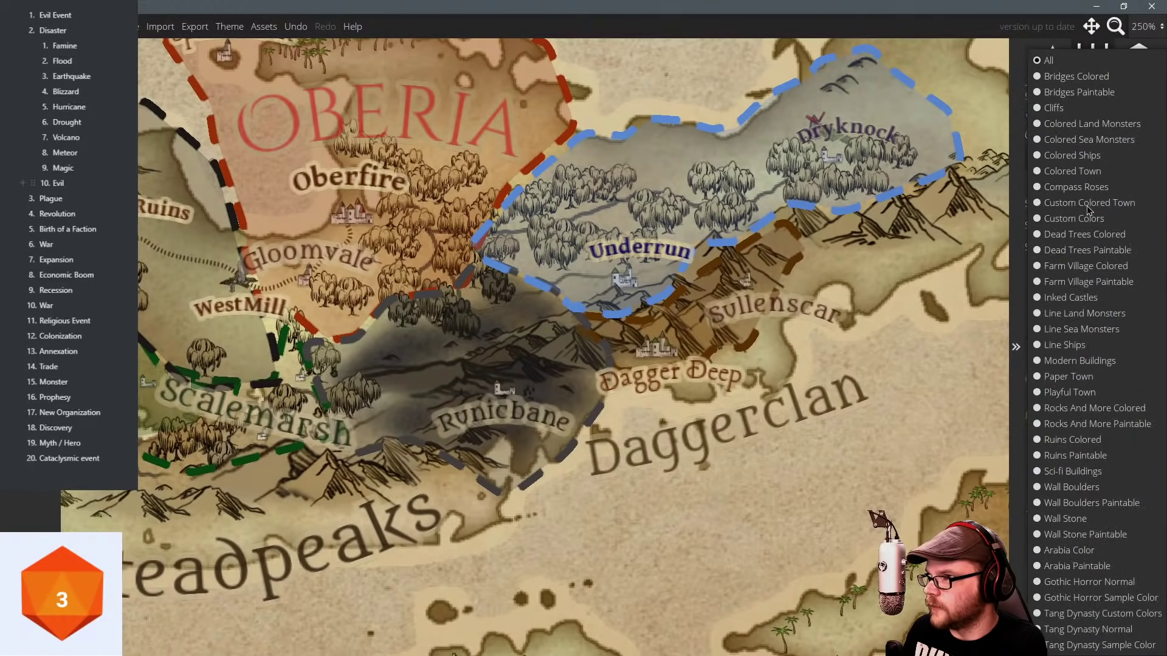
left_click(1076, 456)
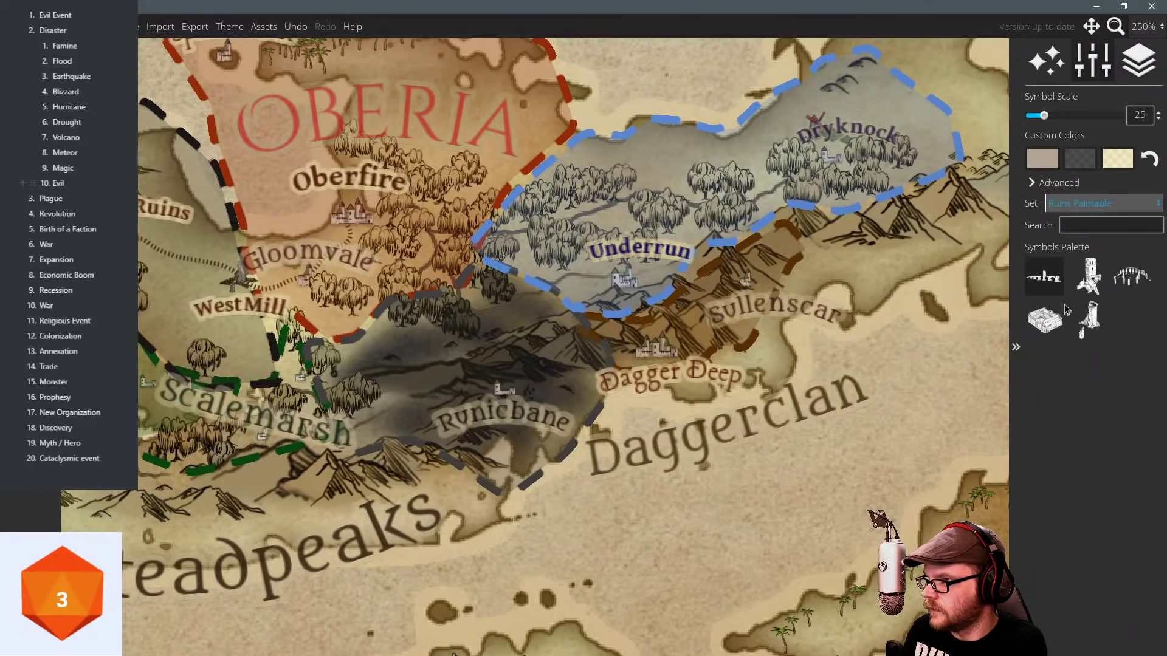
left_click(1132, 276)
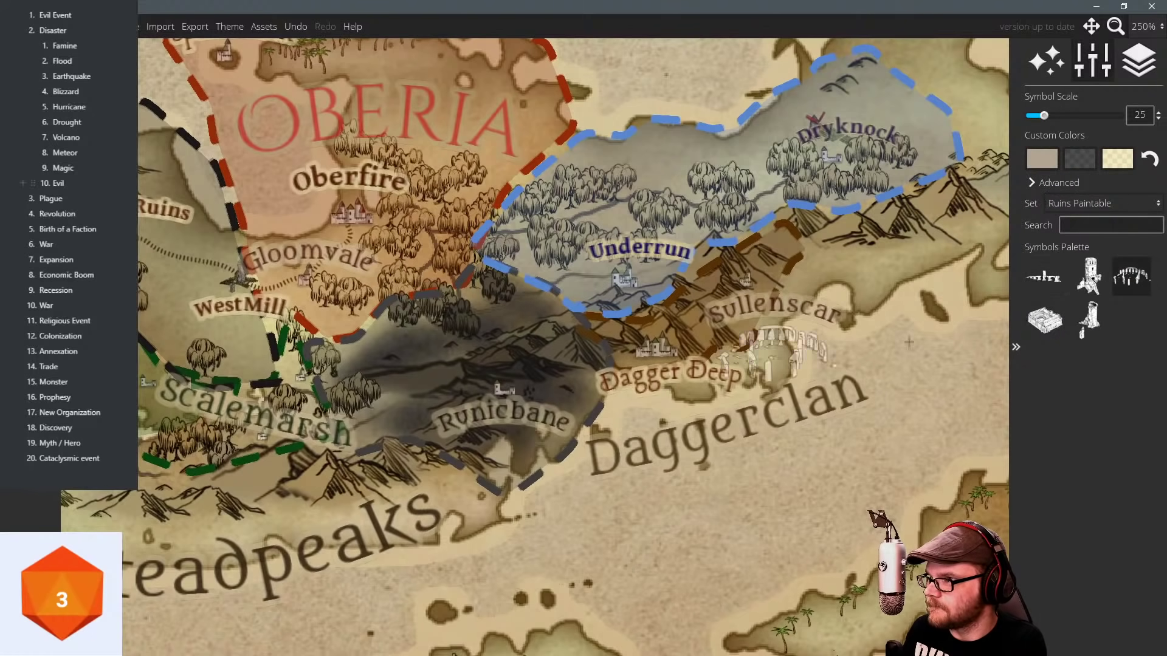
scroll(626, 327, "down", 3)
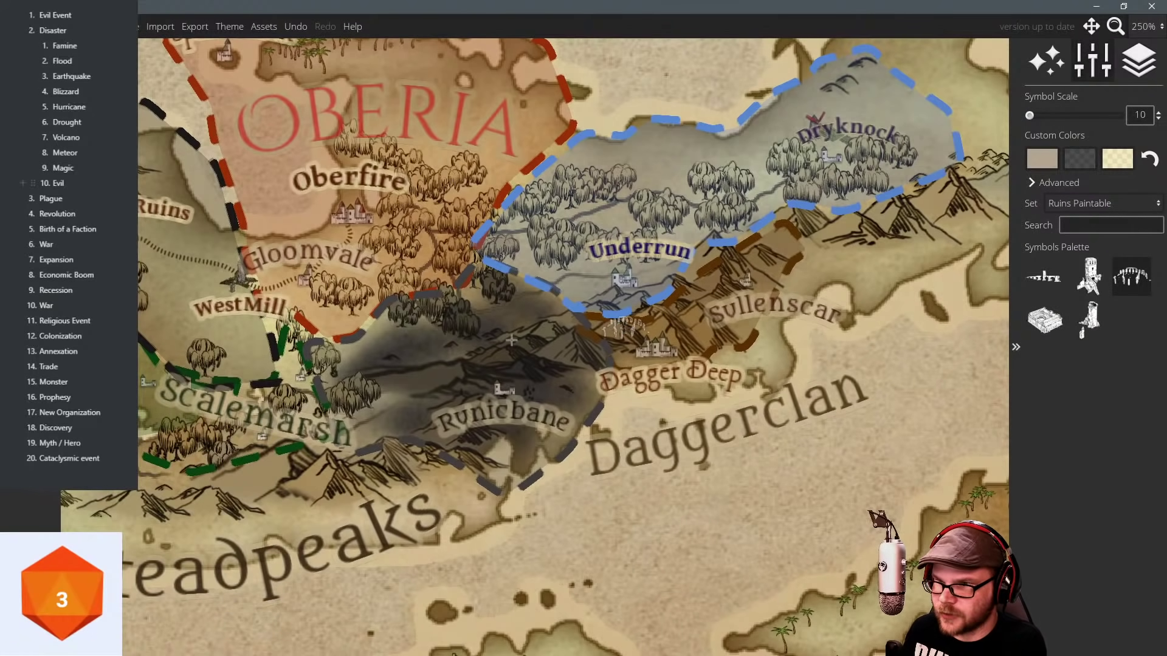
left_click(1094, 204)
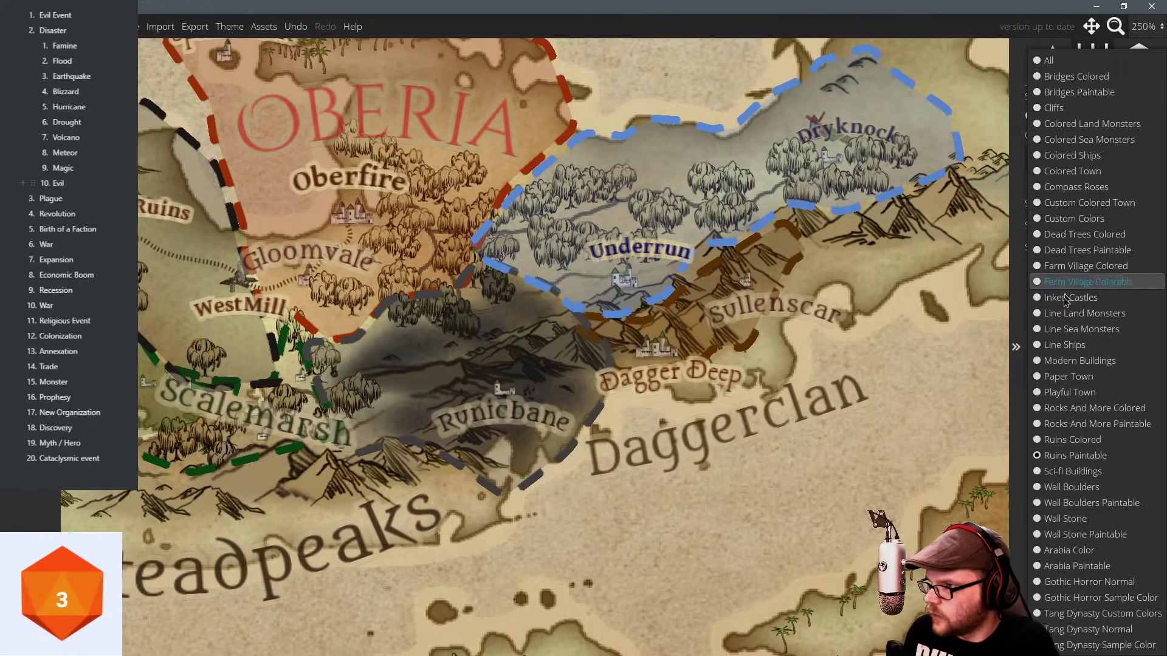
left_click(1062, 457)
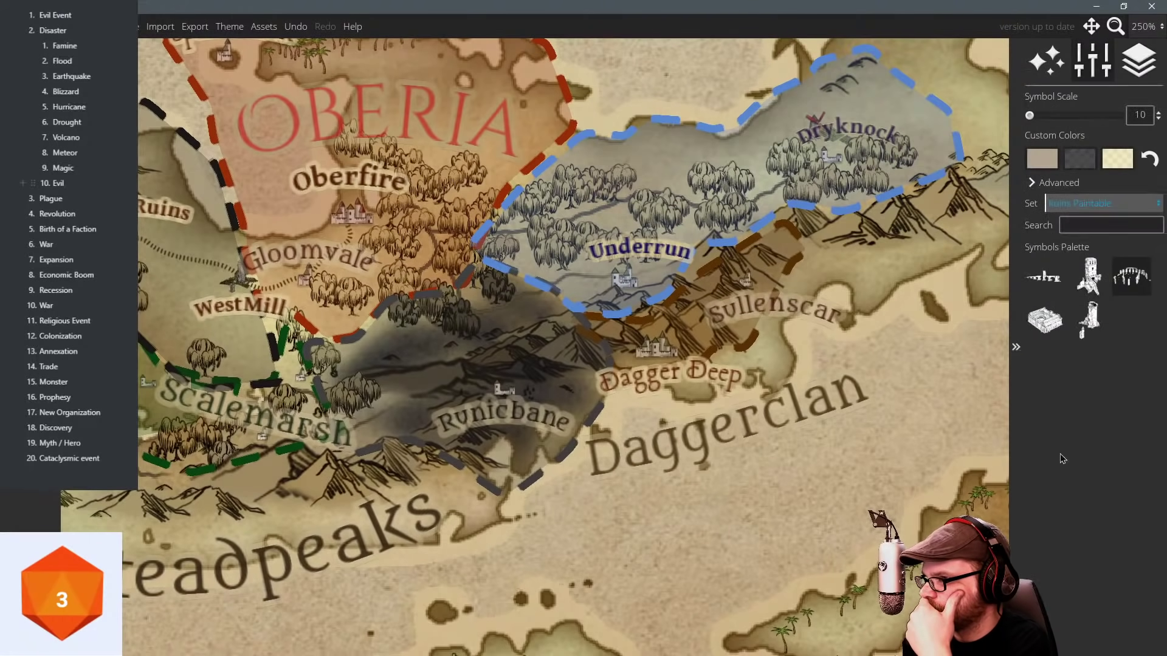
left_click(1088, 319)
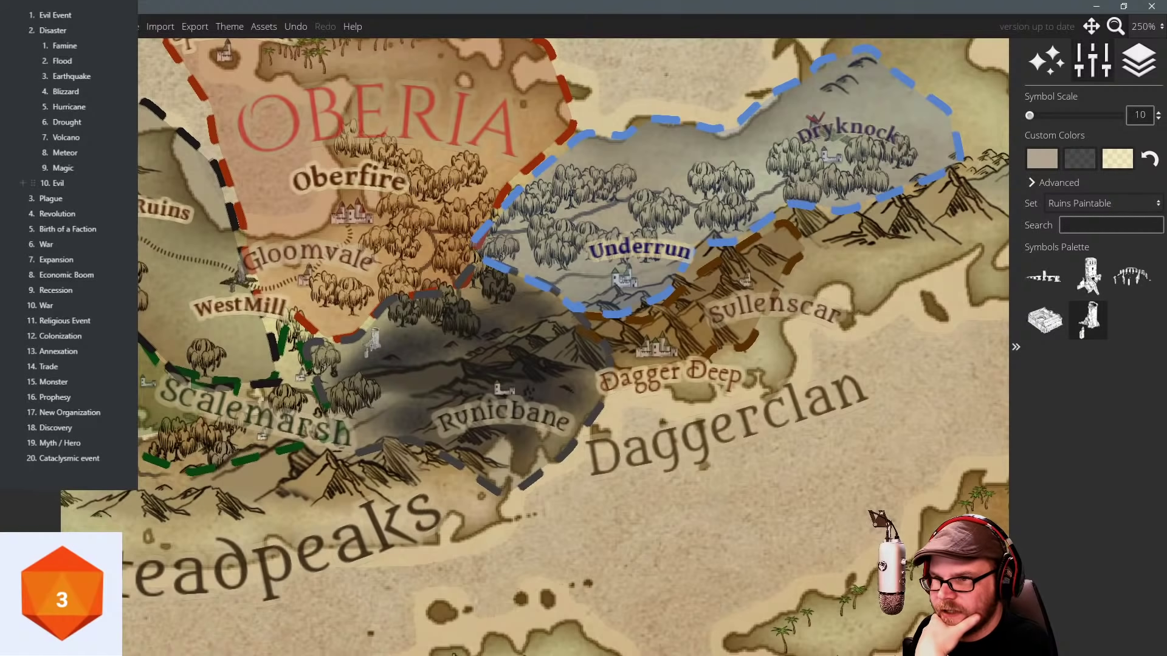
Place small remains symbols from the Gothic Horror Normal set, at scale 10, across the northern part of the darkened Runicbane territory.
left_click(1093, 214)
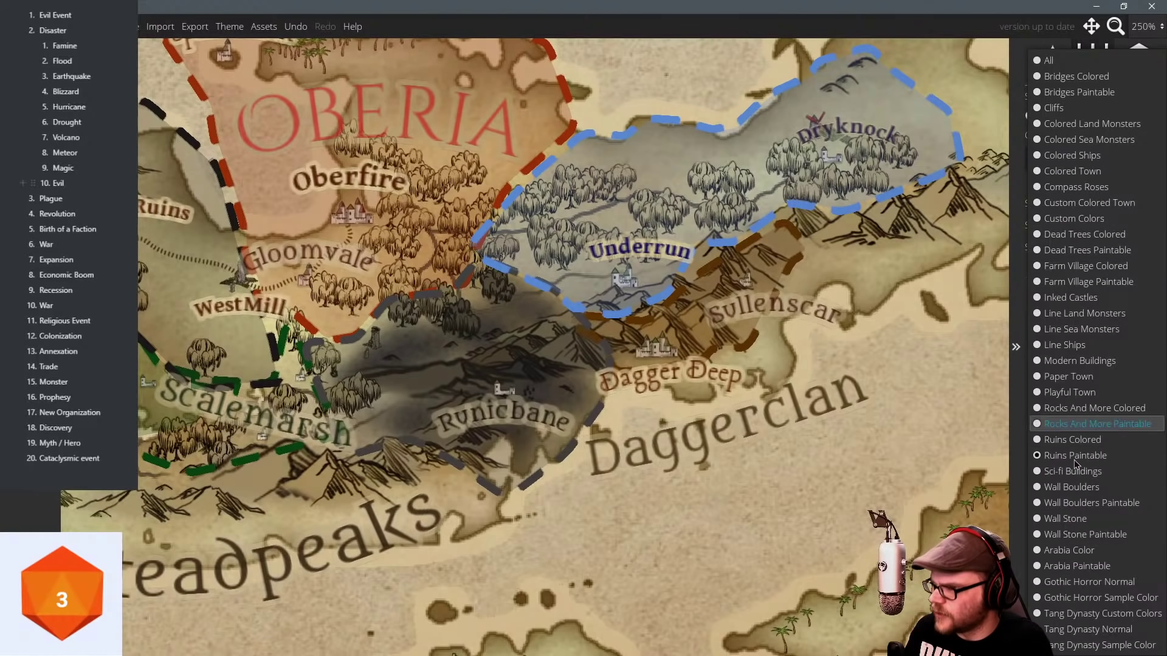
left_click(1089, 582)
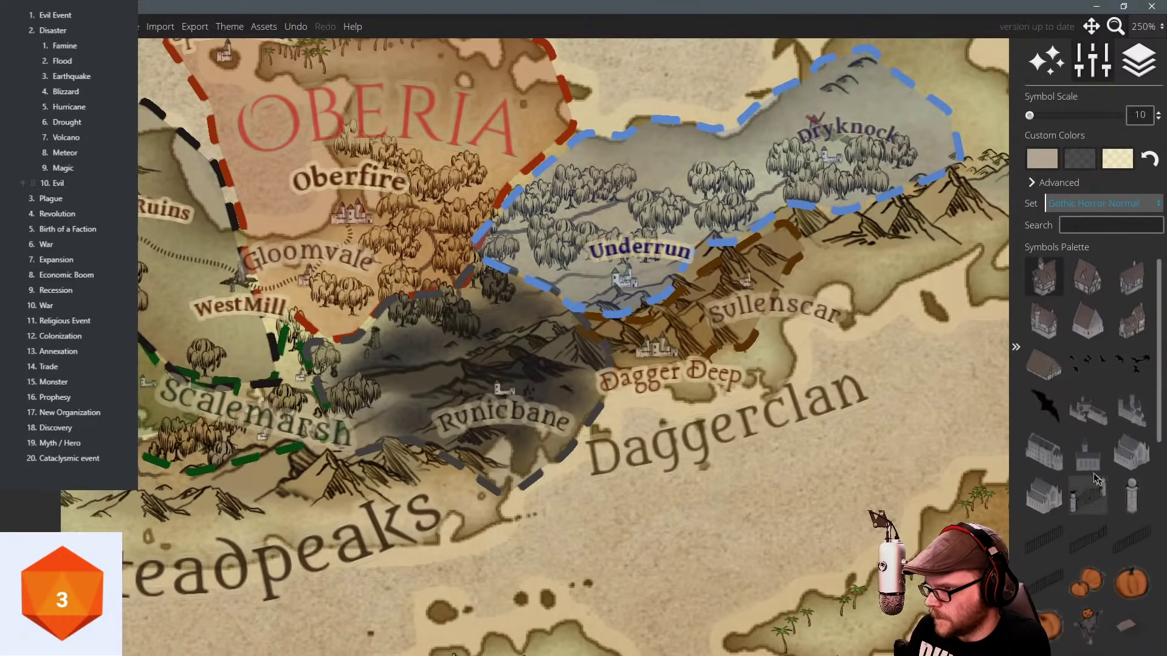
scroll(1096, 497, "down", 5)
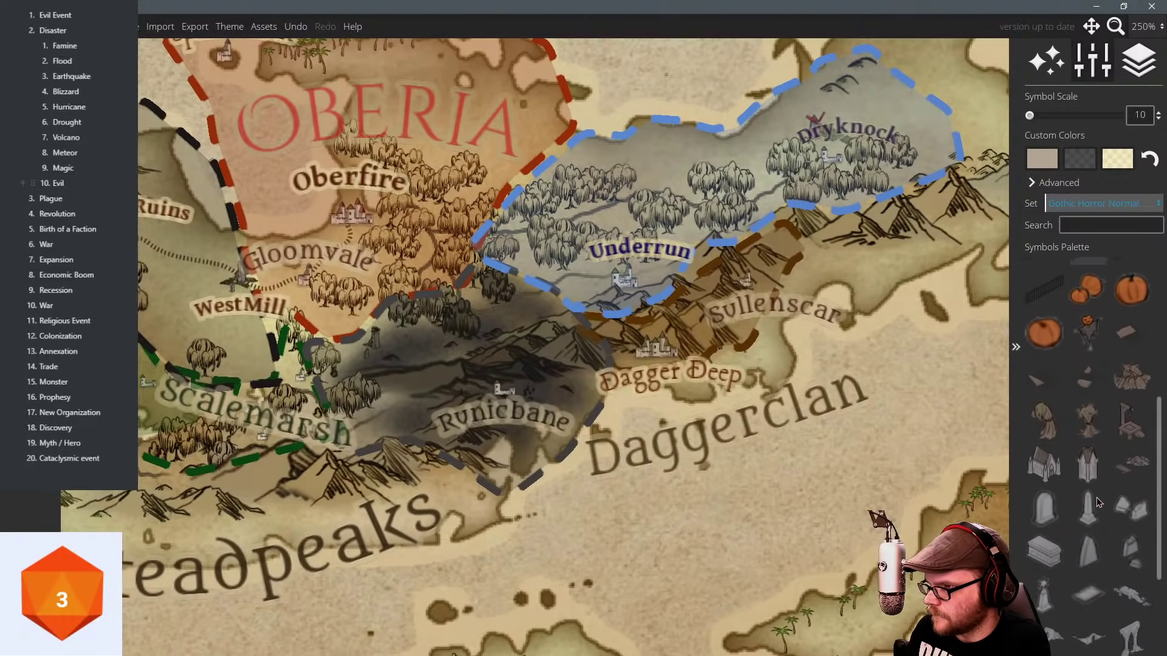
scroll(1088, 567, "down", 2)
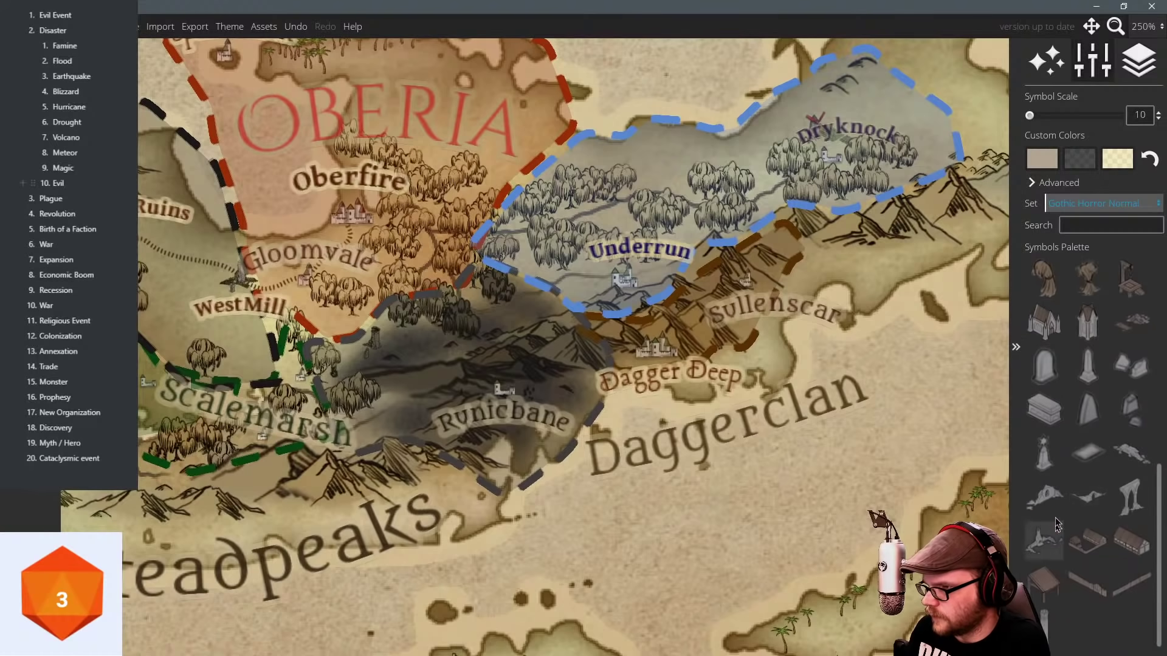
left_click(1044, 496)
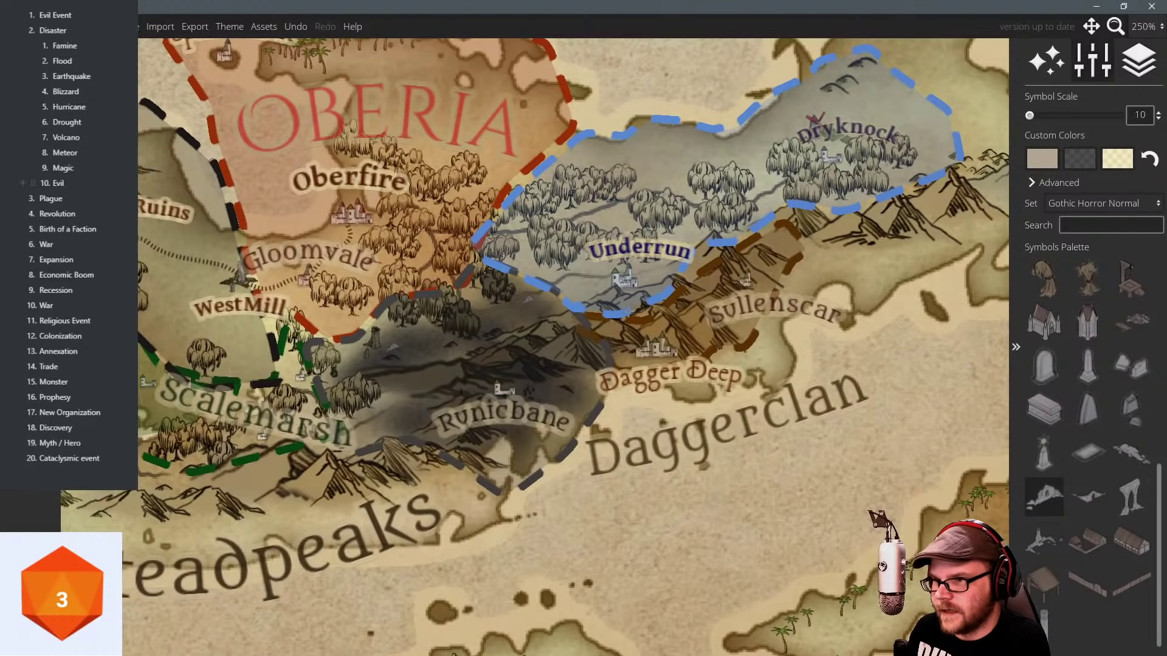
left_click(1132, 454)
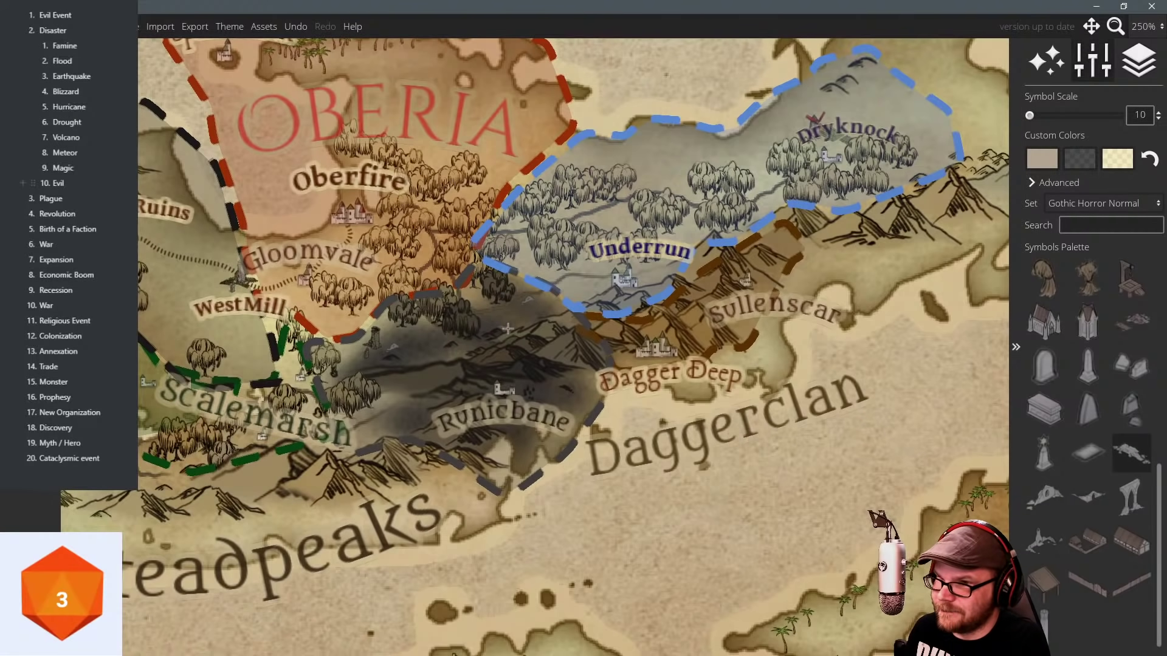
left_click(526, 311)
Examine the plague-darkened Runicbane territory and its neighbours, out to the whole southern continent from Strickened Depths to Balor's Lair.
left_click_drag(418, 143, 449, 174)
left_click_drag(475, 225, 466, 258)
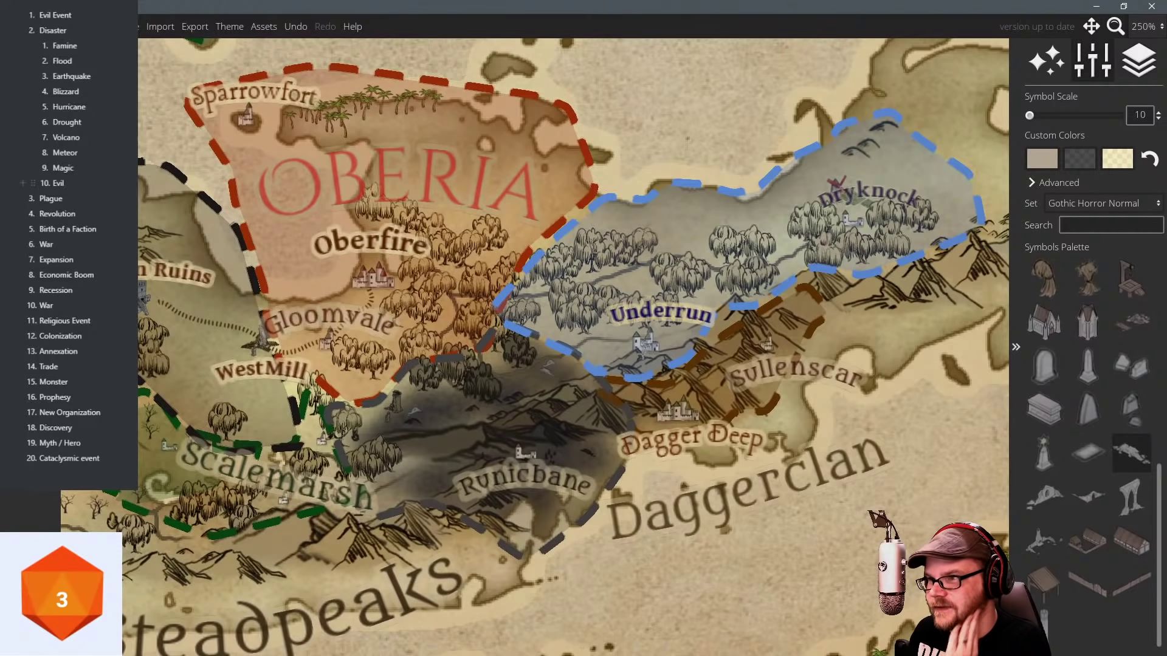
left_click_drag(684, 226, 691, 331)
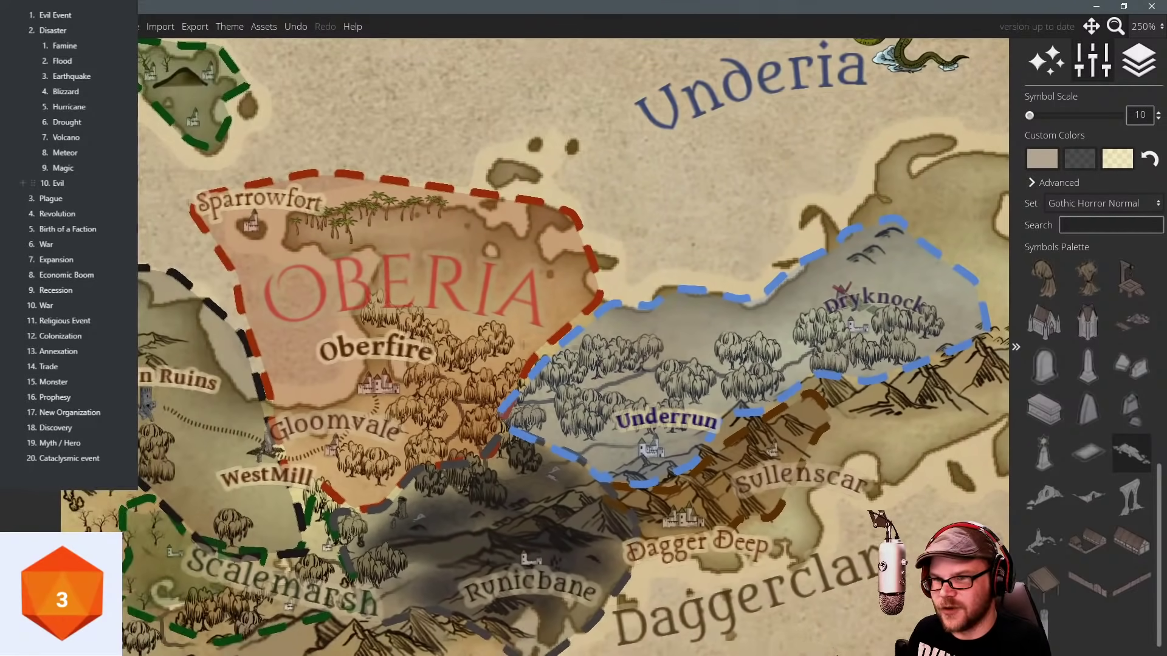
left_click_drag(474, 233, 506, 195)
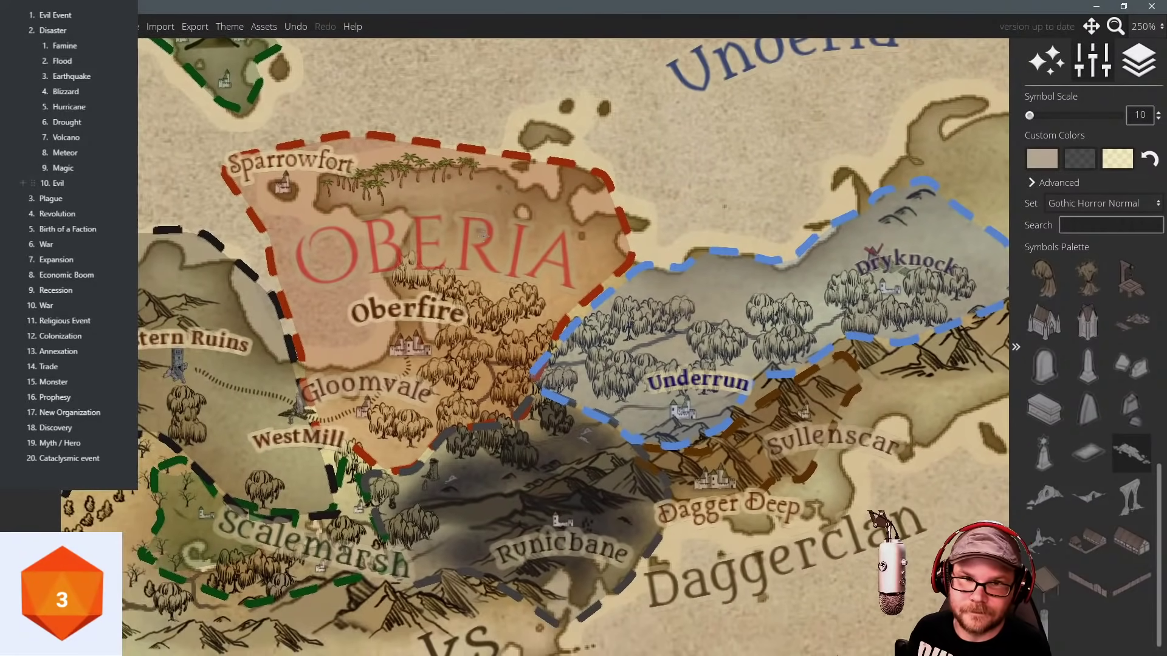
scroll(581, 273, "down", 5)
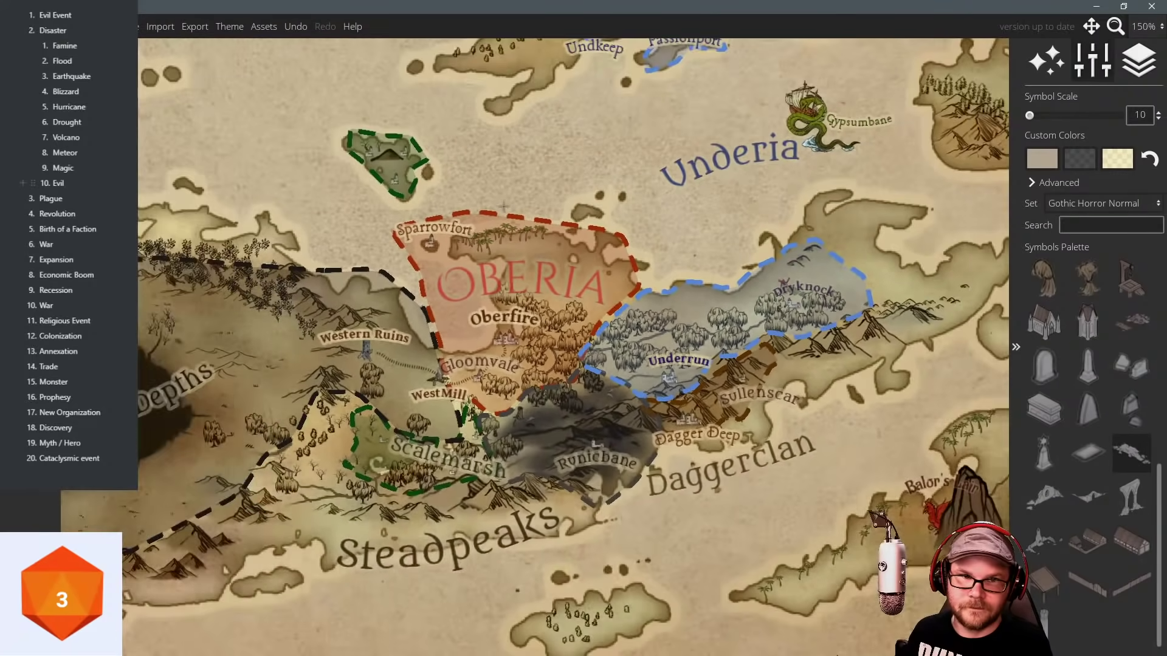
left_click_drag(496, 205, 549, 295)
scroll(532, 257, "down", 1)
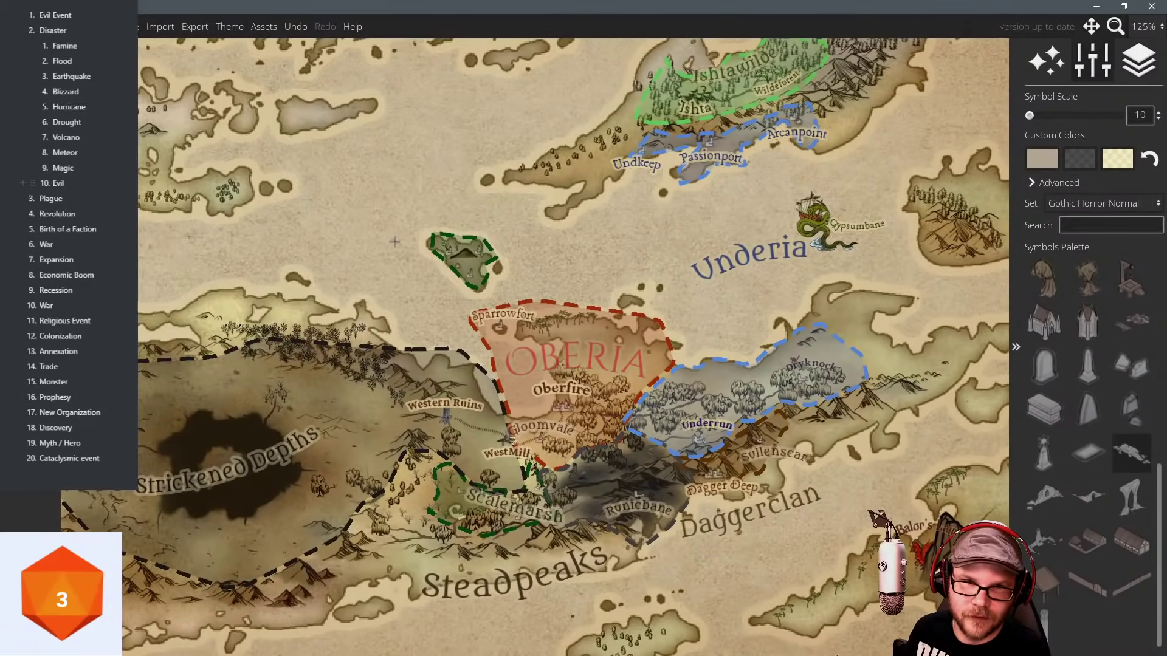
left_click_drag(394, 242, 518, 247)
scroll(441, 226, "down", 1)
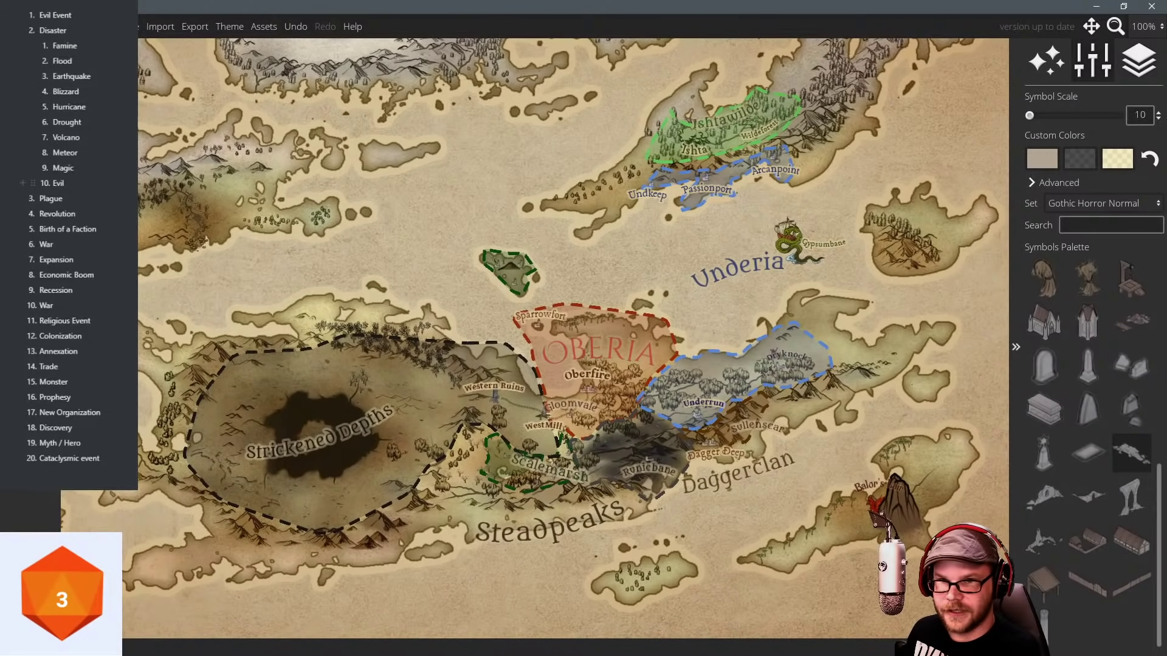
Move the Runicbane label up to the northern part of its dark territory, above the settlement, and deselect it.
key("s")
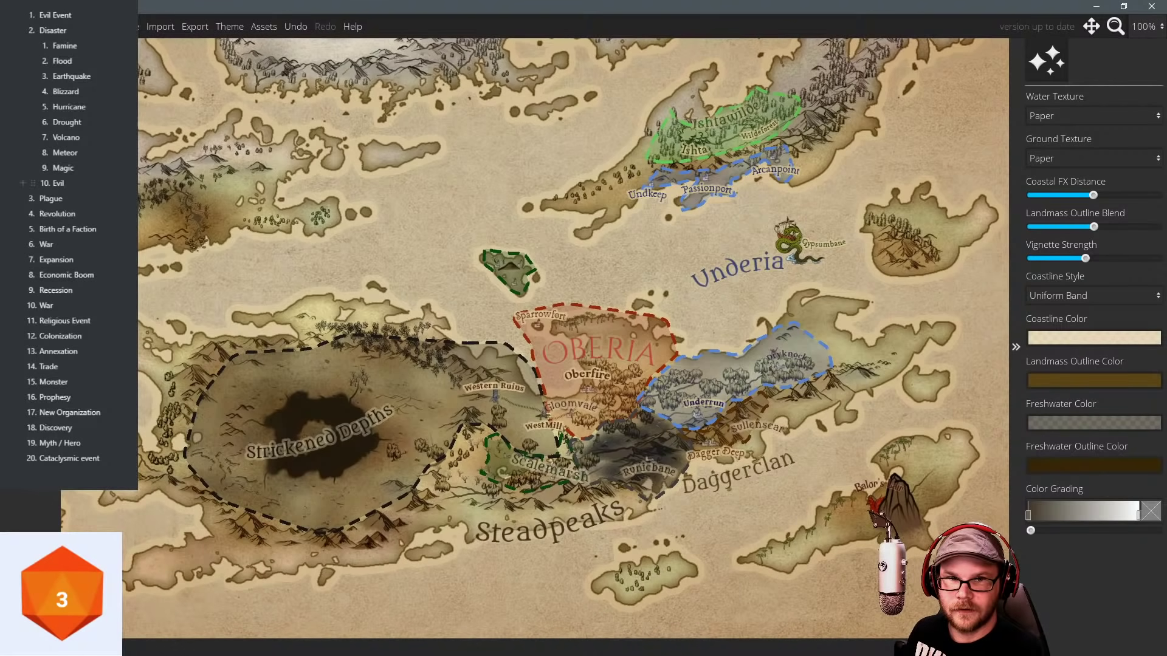
left_click(30, 364)
left_click(655, 468)
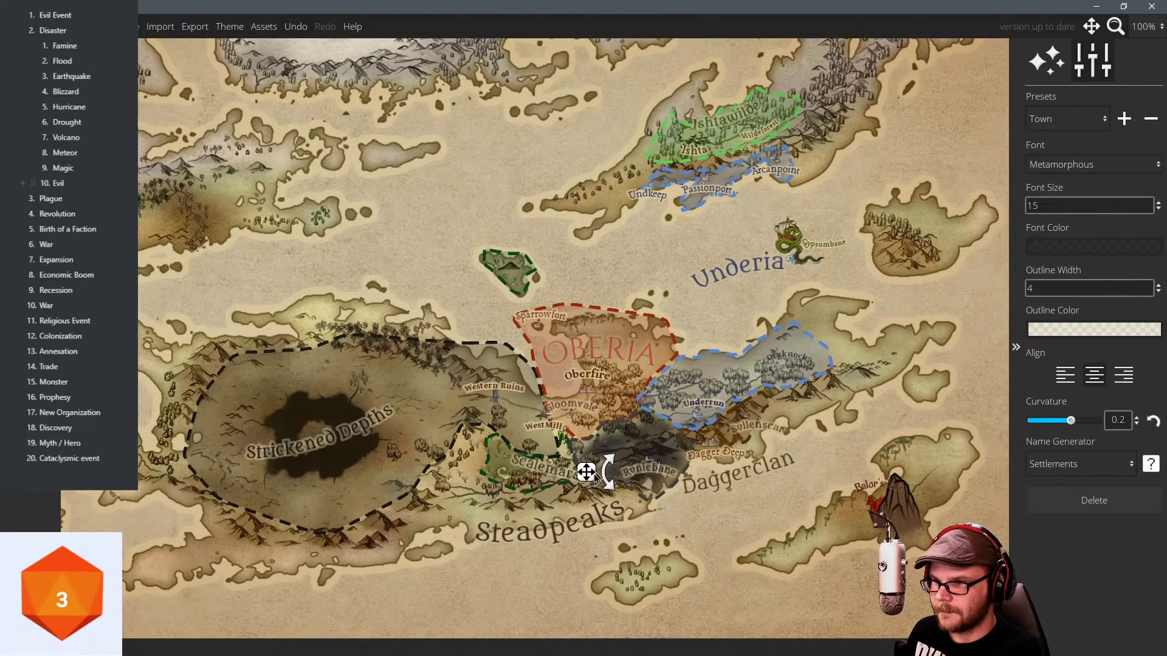
left_click_drag(577, 471, 575, 450)
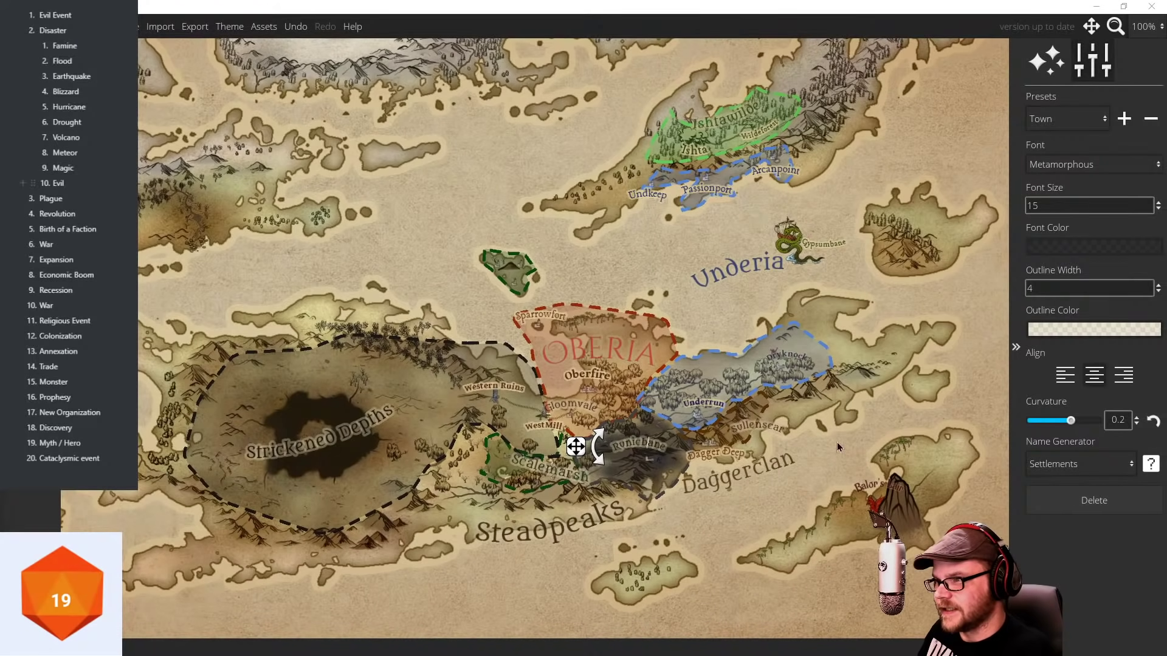
left_click_drag(837, 448, 737, 365)
scroll(742, 353, "up", 1)
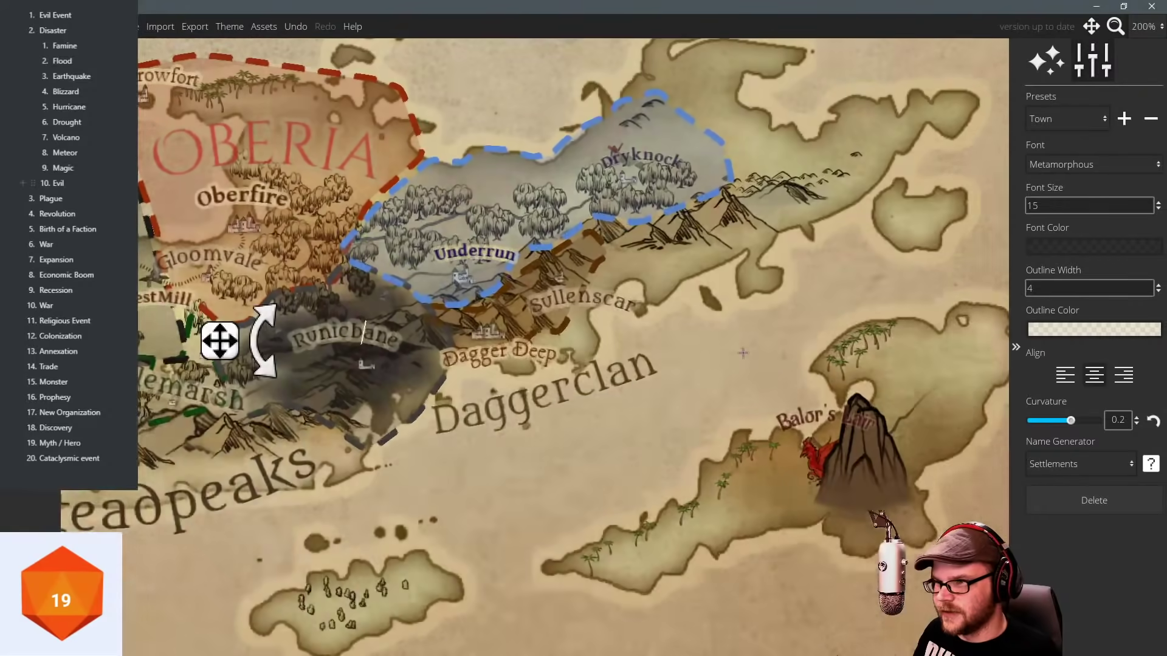
left_click(681, 420)
left_click(1091, 505)
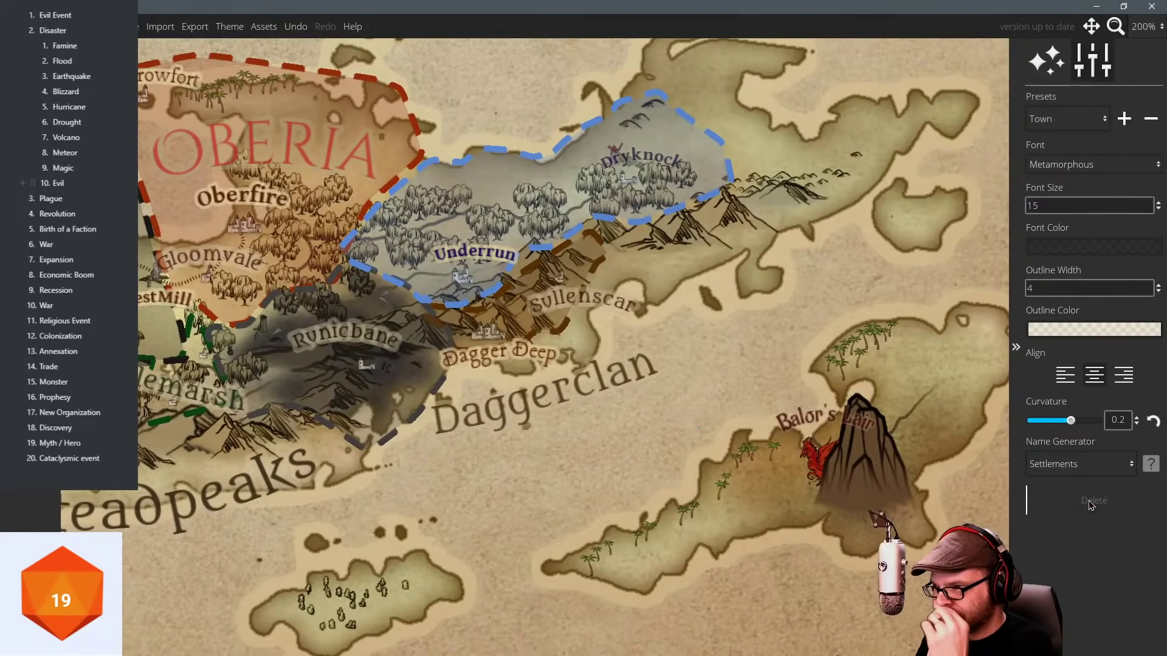
Survey Oberia, Underrun, Daggerclan, the northern Underia coast and the southeastern islands for a place to set the Myth / Hero event.
left_click_drag(683, 418, 549, 398)
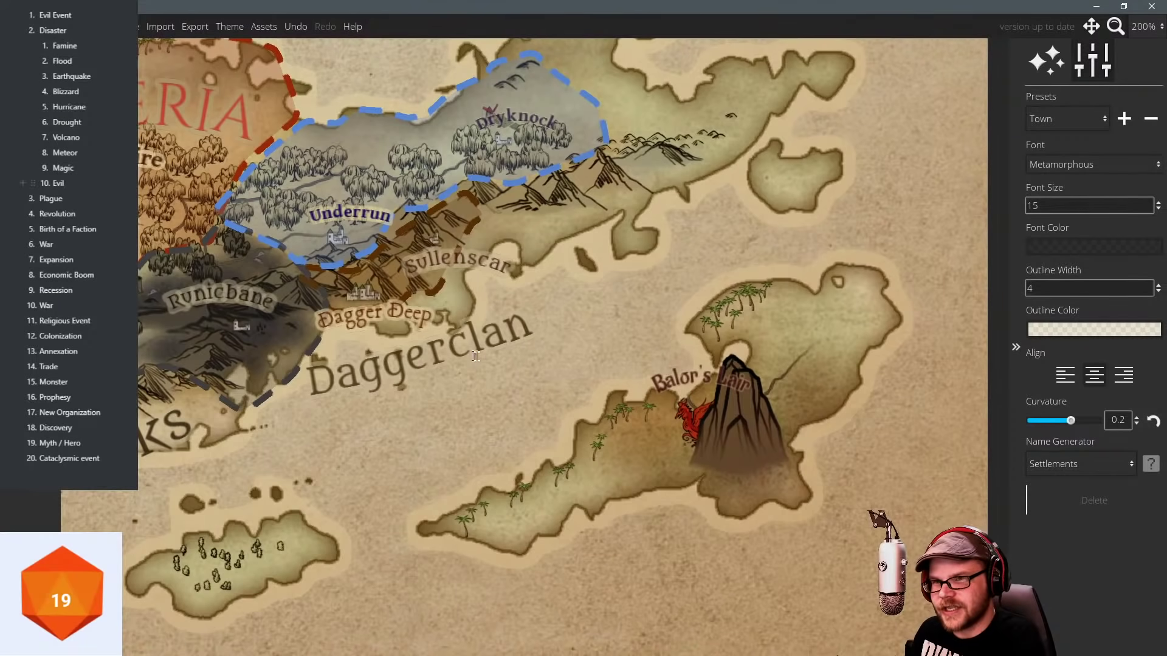
left_click_drag(476, 357, 629, 441)
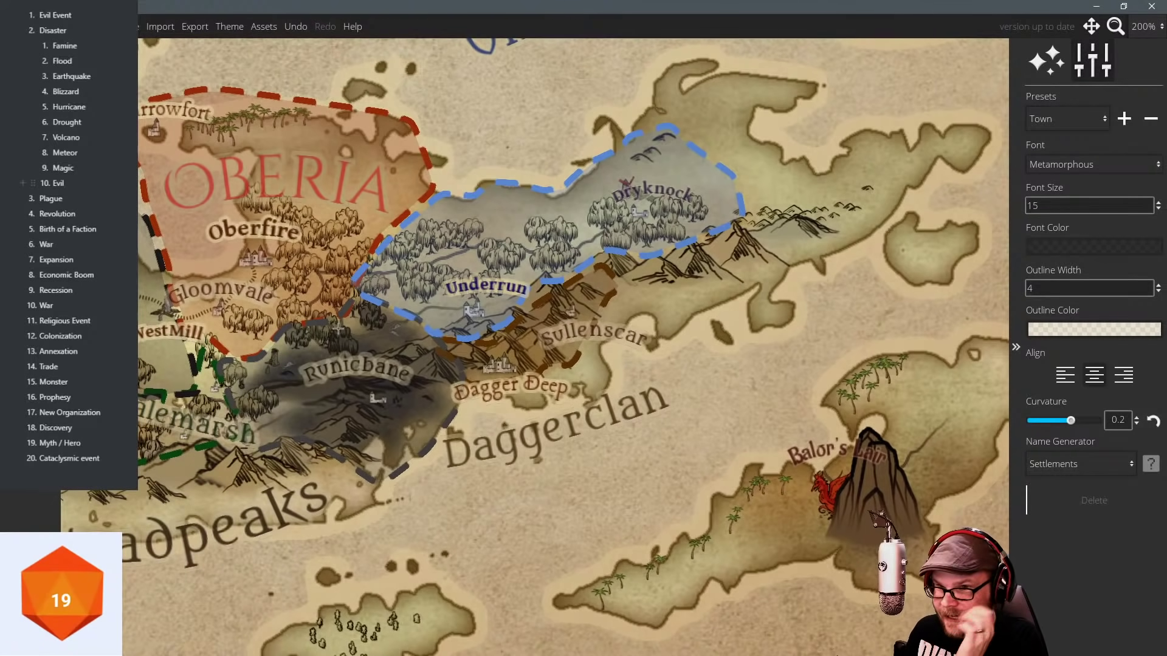
left_click_drag(338, 329, 681, 421)
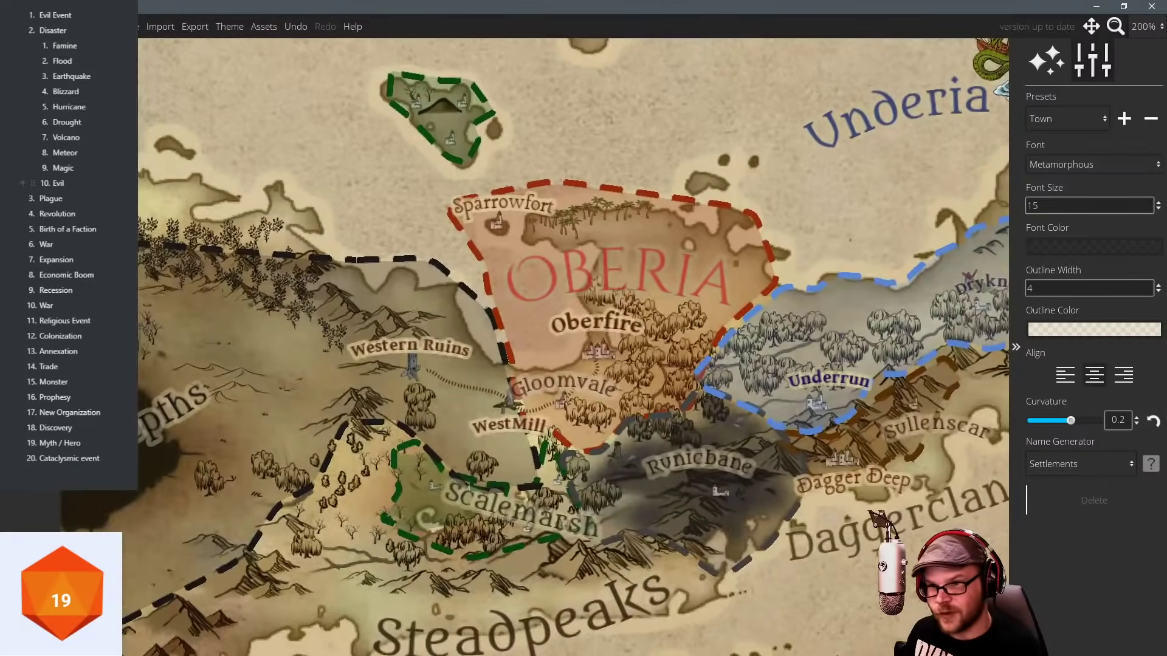
left_click_drag(596, 166, 368, 445)
left_click_drag(522, 340, 388, 344)
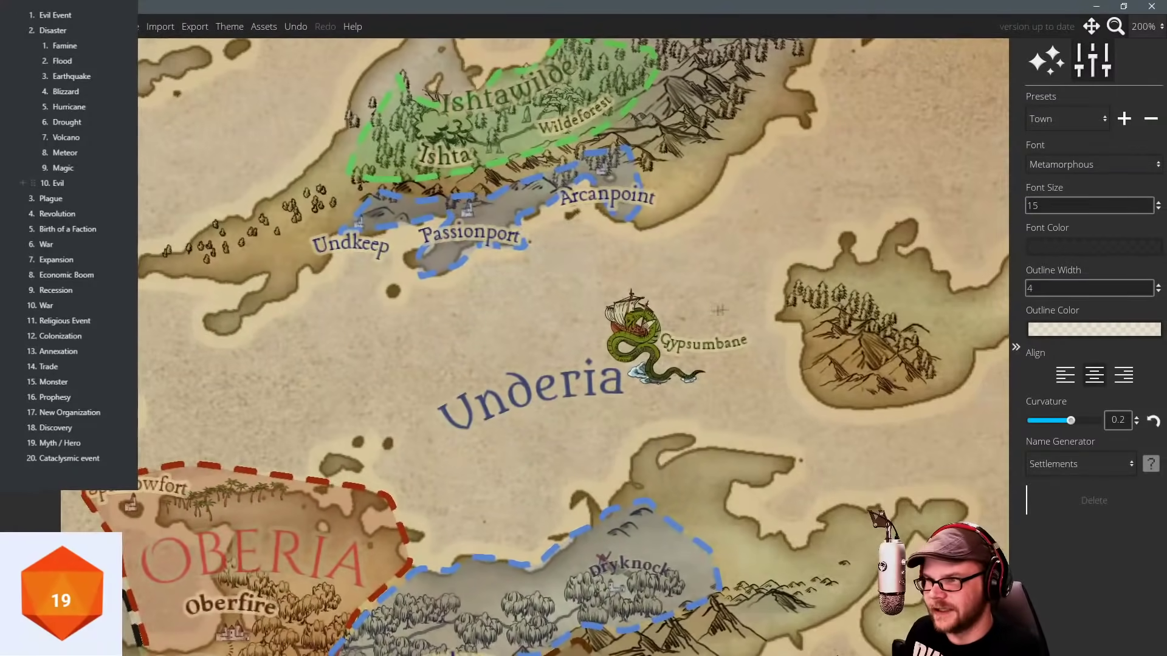
left_click_drag(412, 408, 452, 306)
left_click_drag(442, 385, 423, 262)
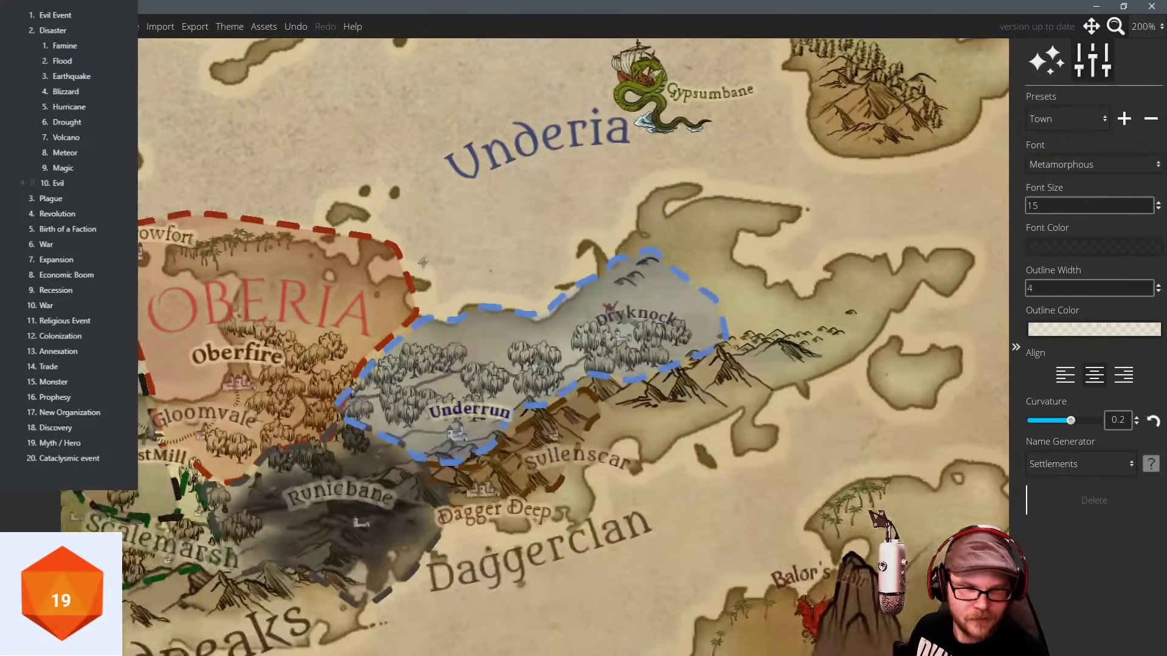
left_click_drag(518, 429, 424, 341)
left_click_drag(502, 382, 503, 293)
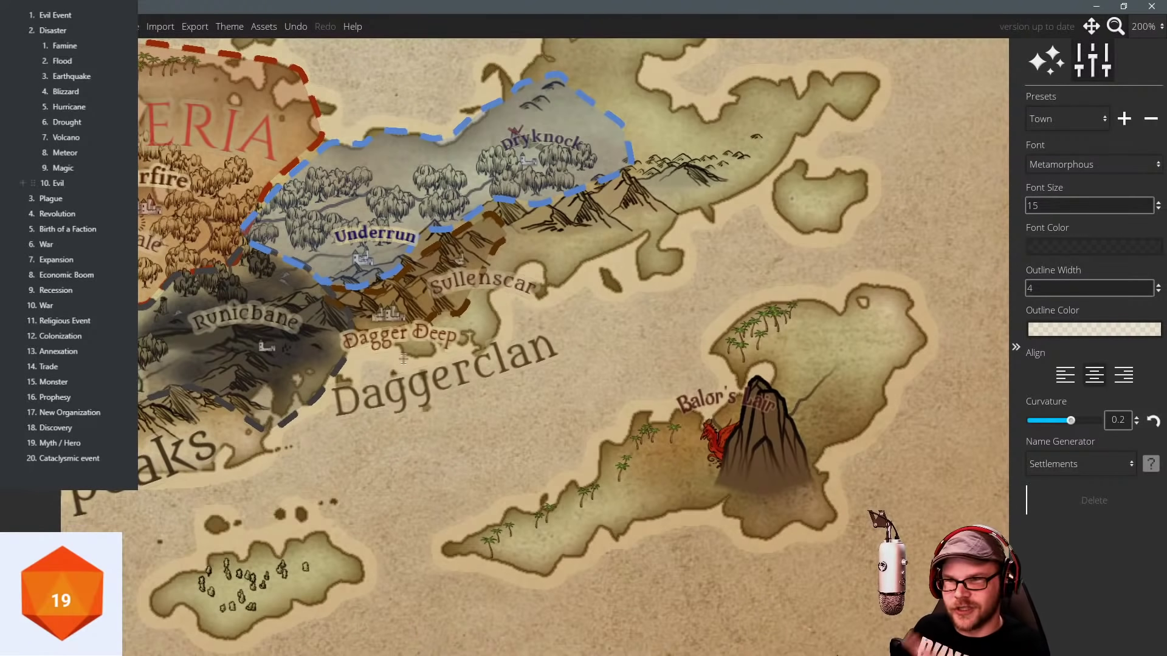
left_click_drag(260, 326, 377, 356)
left_click_drag(384, 149, 396, 129)
left_click_drag(568, 326, 406, 193)
left_click_drag(480, 284, 426, 226)
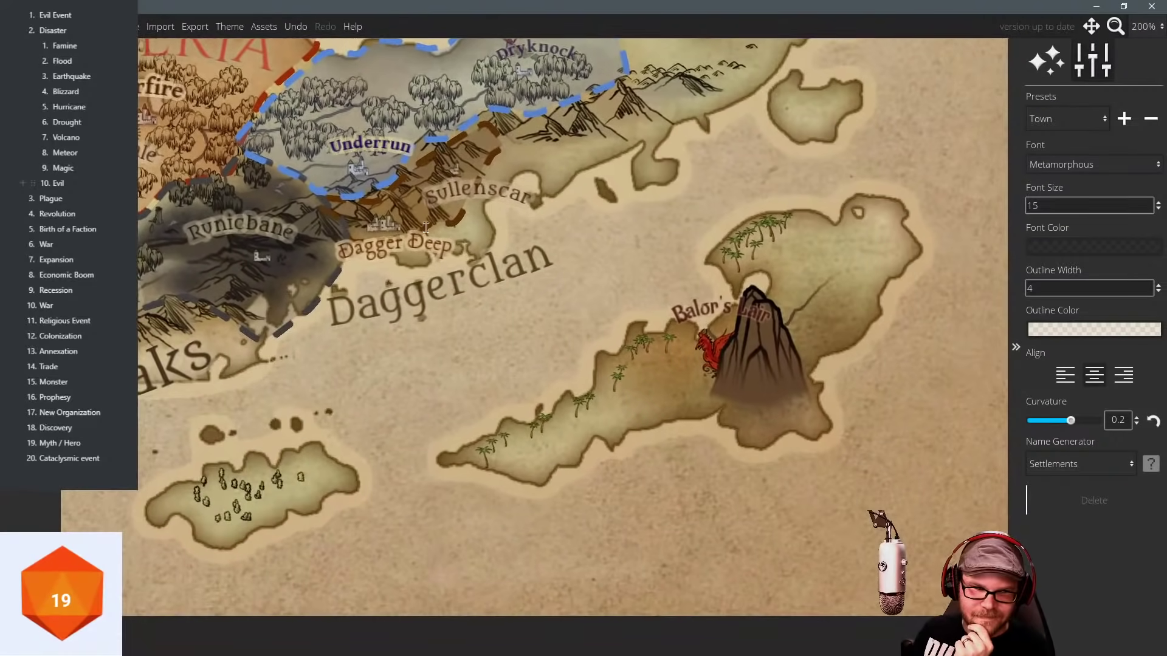
left_click_drag(486, 255, 449, 254)
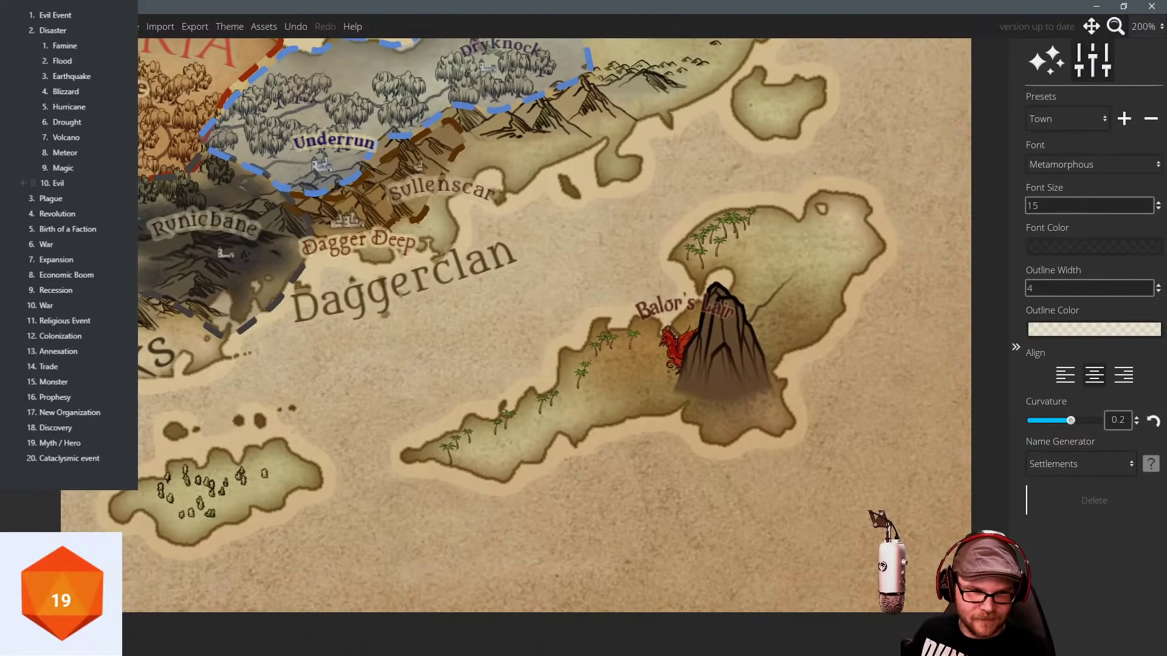
key("Up")
key("Left")
key("Up")
key("Left")
key("Up")
key("Left")
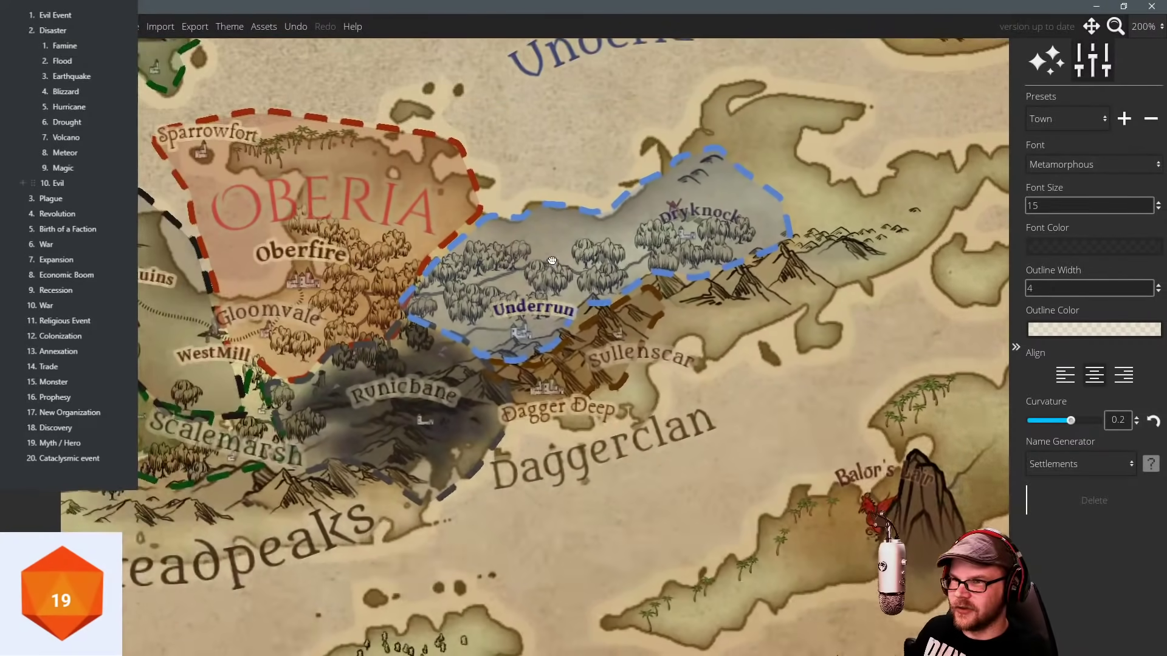
scroll(511, 216, "down", 3)
scroll(475, 141, "up", 3)
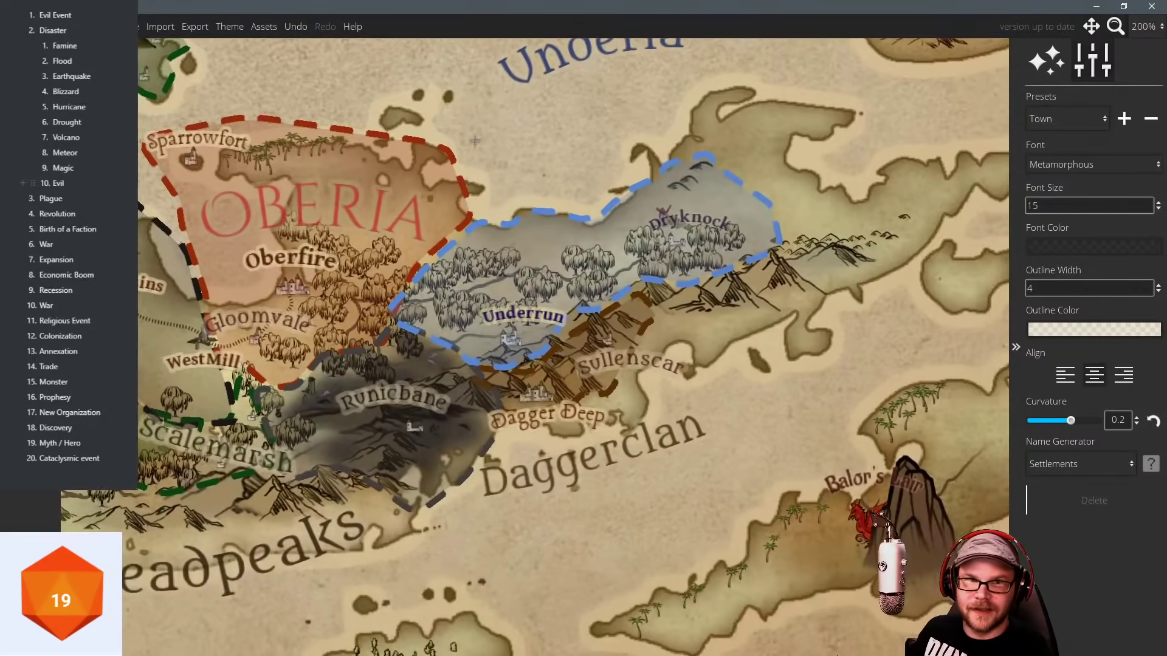
left_click_drag(474, 186, 503, 166)
scroll(558, 205, "down", 2)
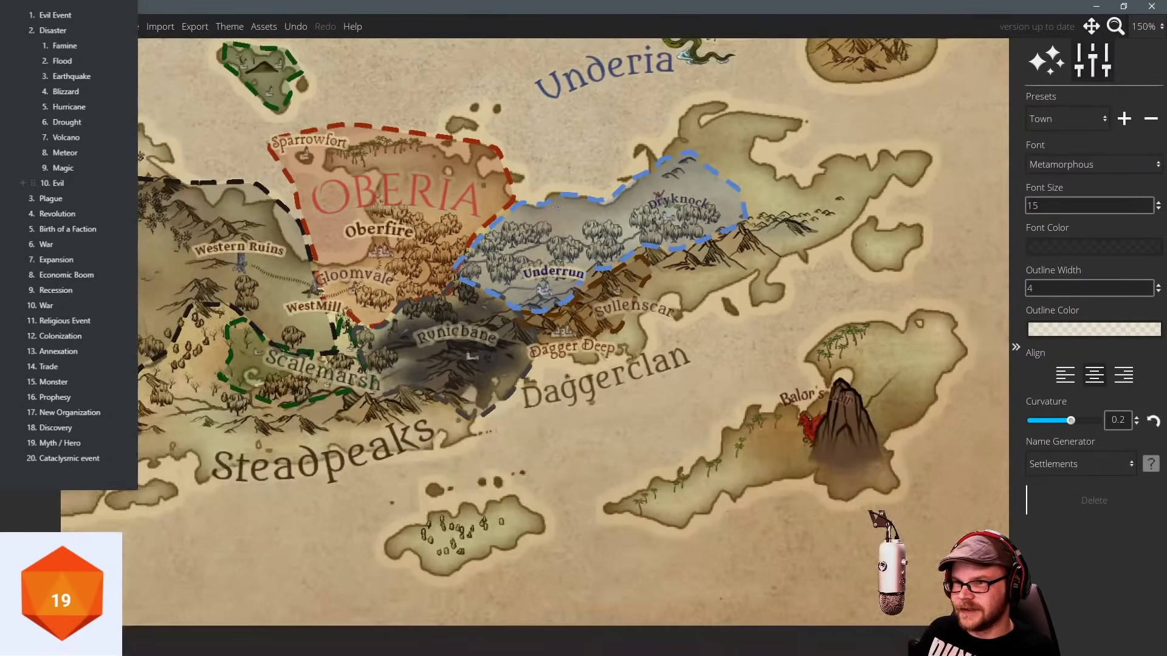
Erase the red dragon symbol beside the volcano at Balor's Lair on the southeastern island.
scroll(557, 204, "up", 1)
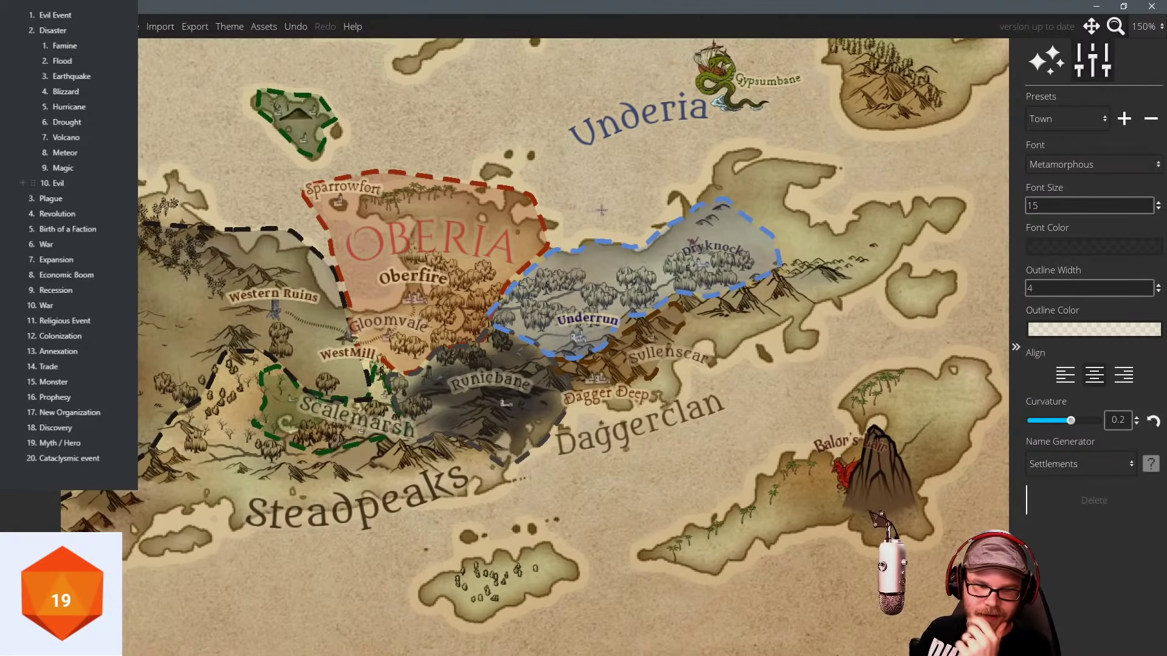
scroll(602, 209, "down", 3)
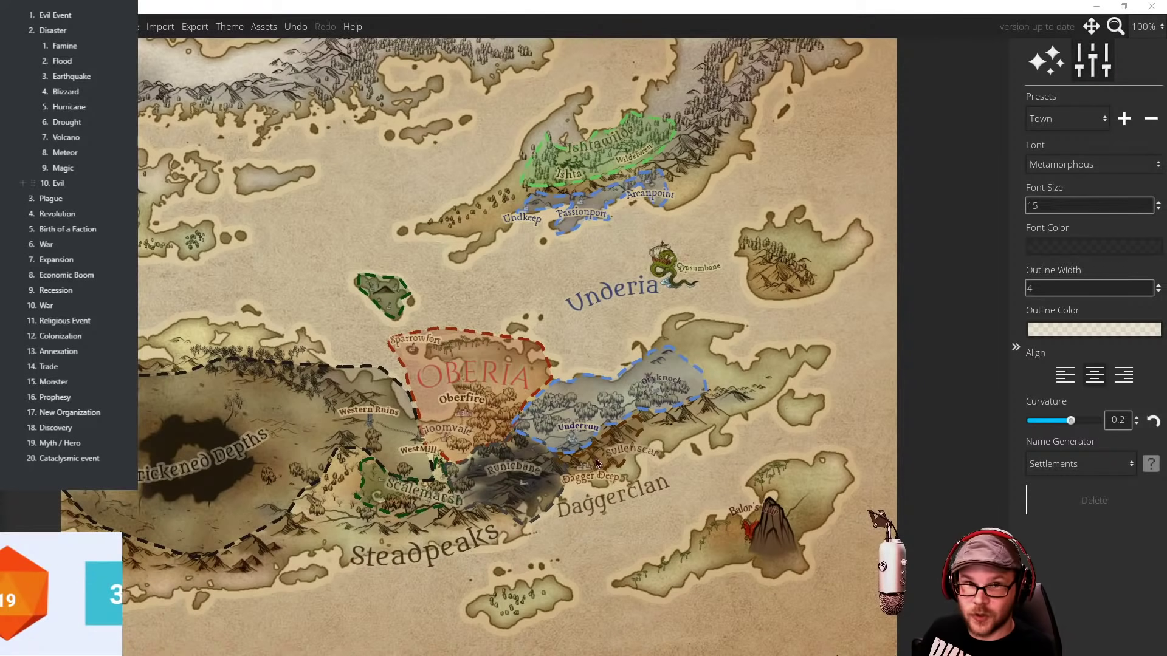
scroll(596, 463, "up", 5)
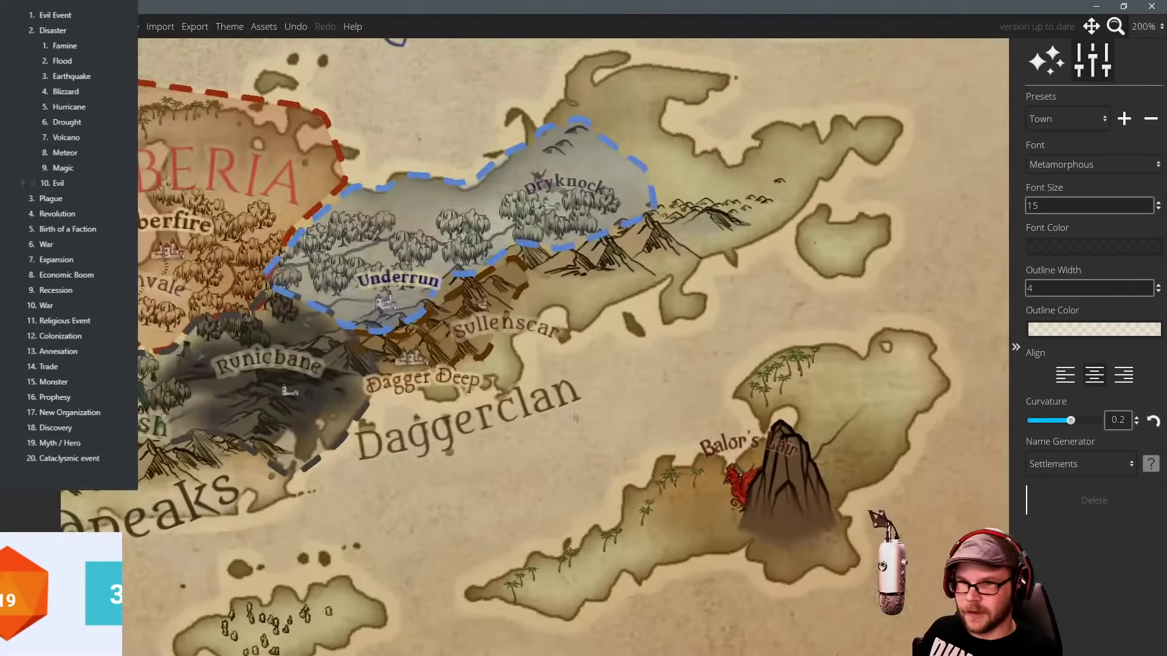
left_click_drag(576, 418, 596, 428)
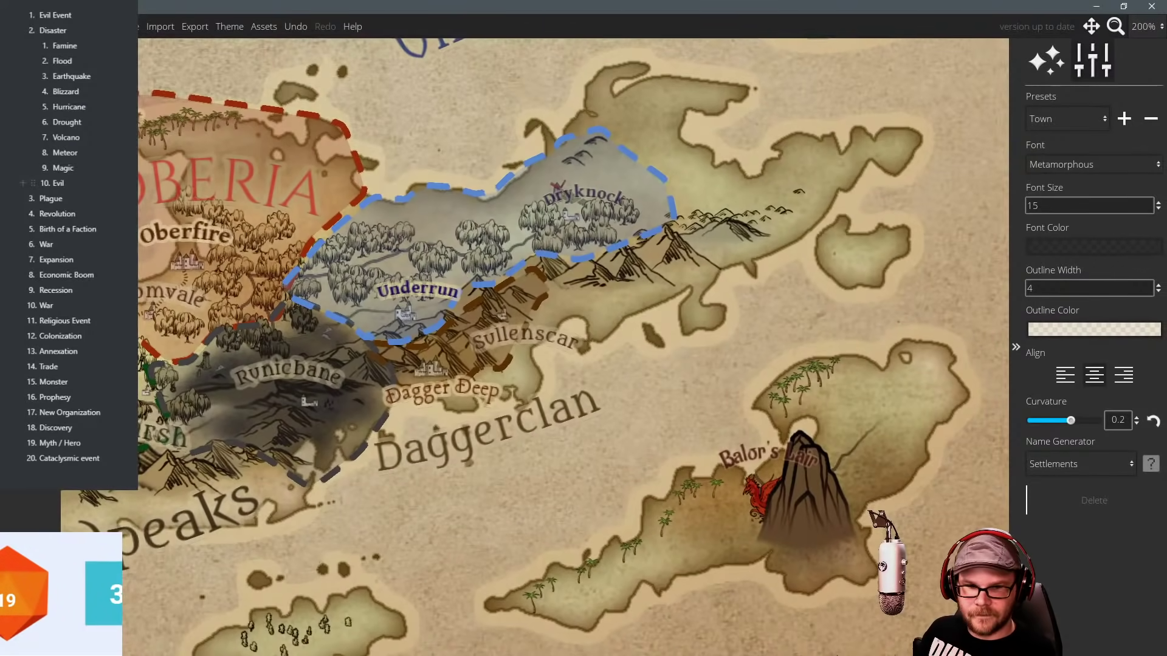
left_click_drag(713, 473, 749, 436)
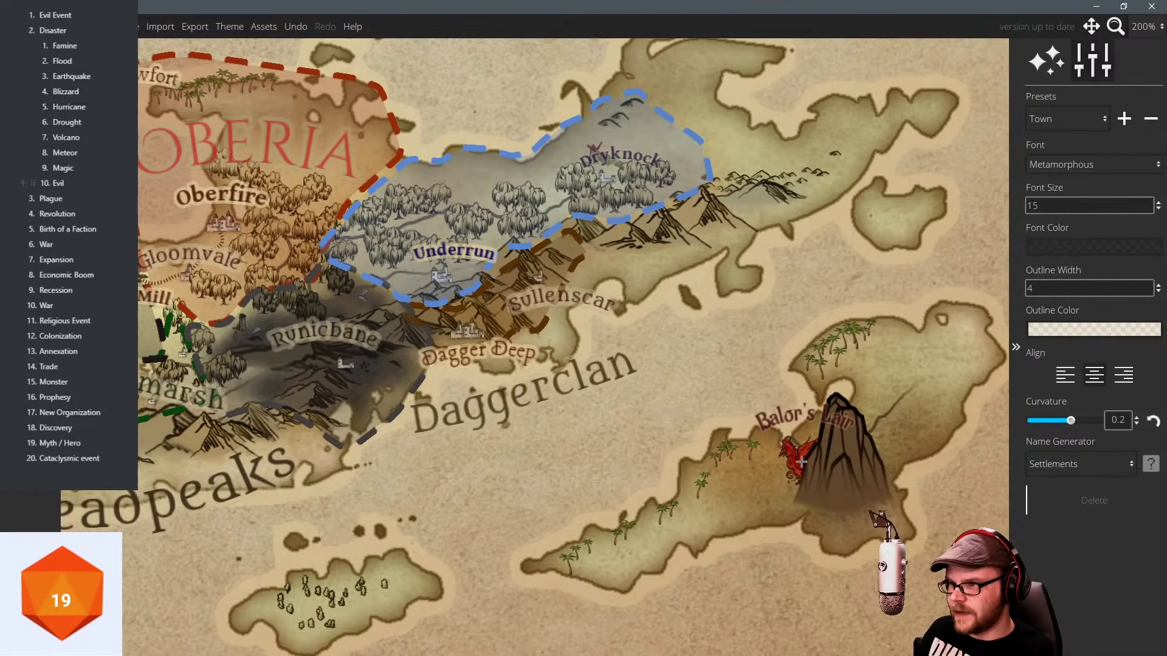
key("Escape")
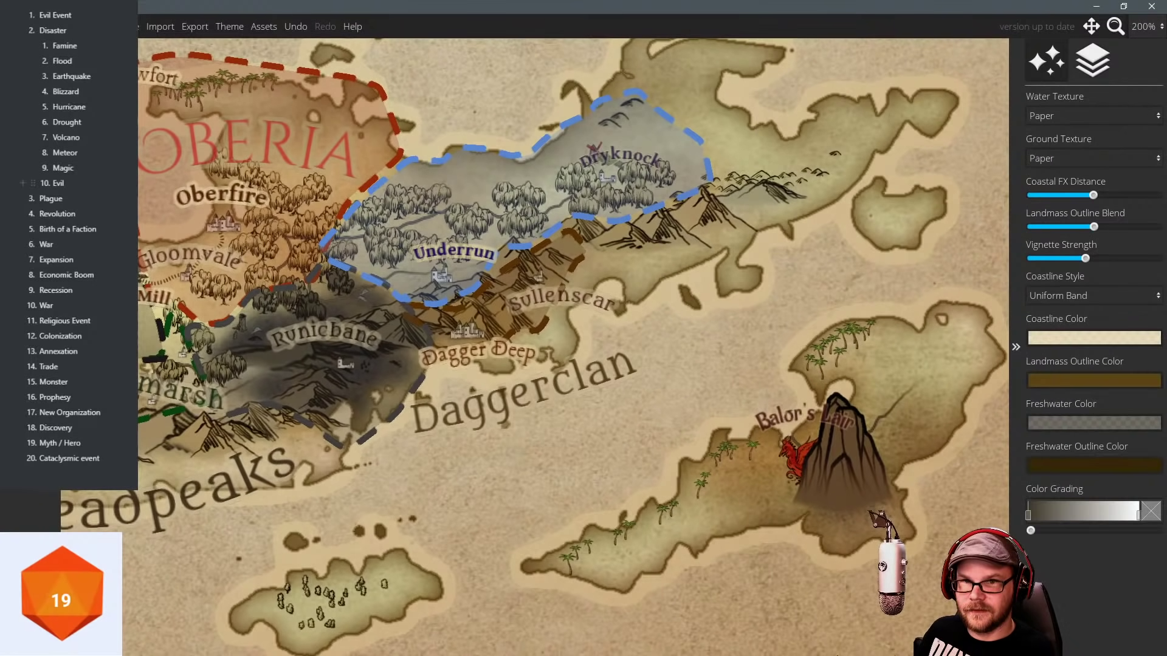
left_click(30, 377)
left_click(795, 463)
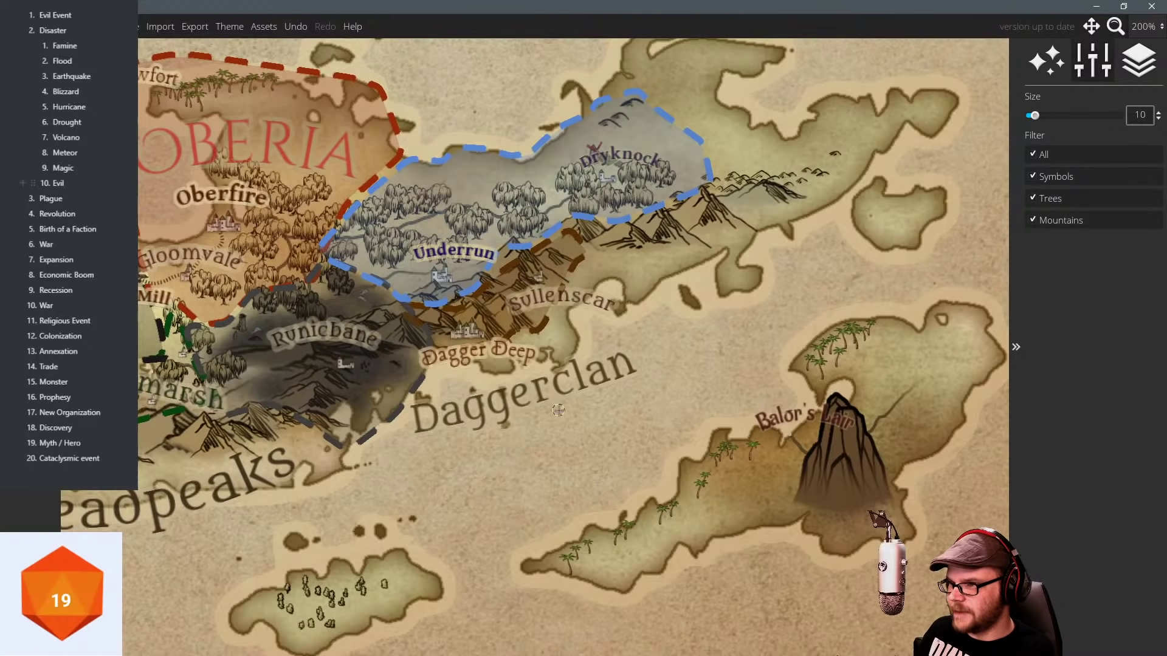
Move the Balor's Lair label up so it sits just above the volcano's peak.
left_click_drag(602, 344, 582, 330)
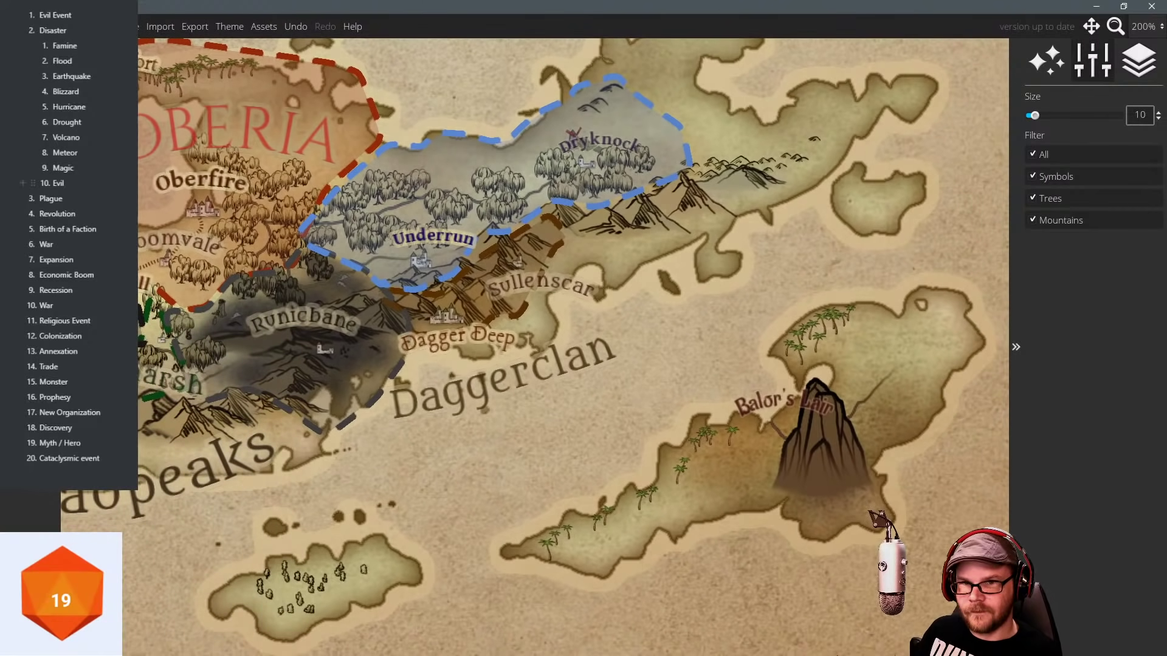
key("Escape")
key("t")
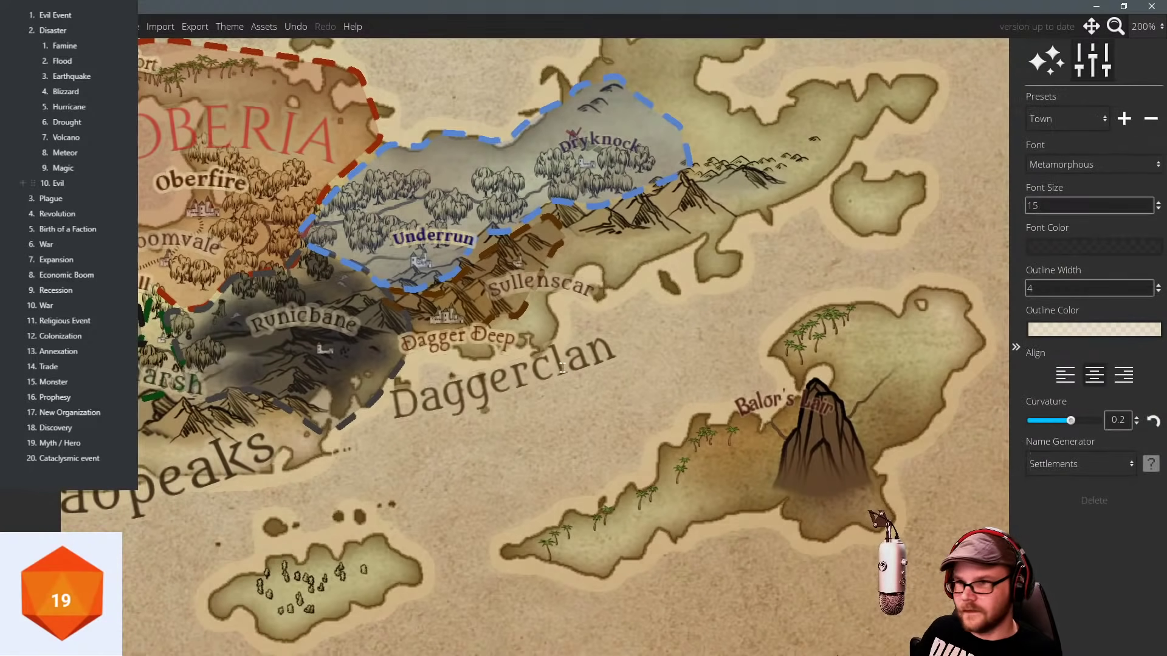
left_click(778, 400)
left_click_drag(665, 415, 693, 386)
Rename the volcano's label Mt Balor and leave no extra label on the map.
left_click(847, 371)
double_click(846, 369)
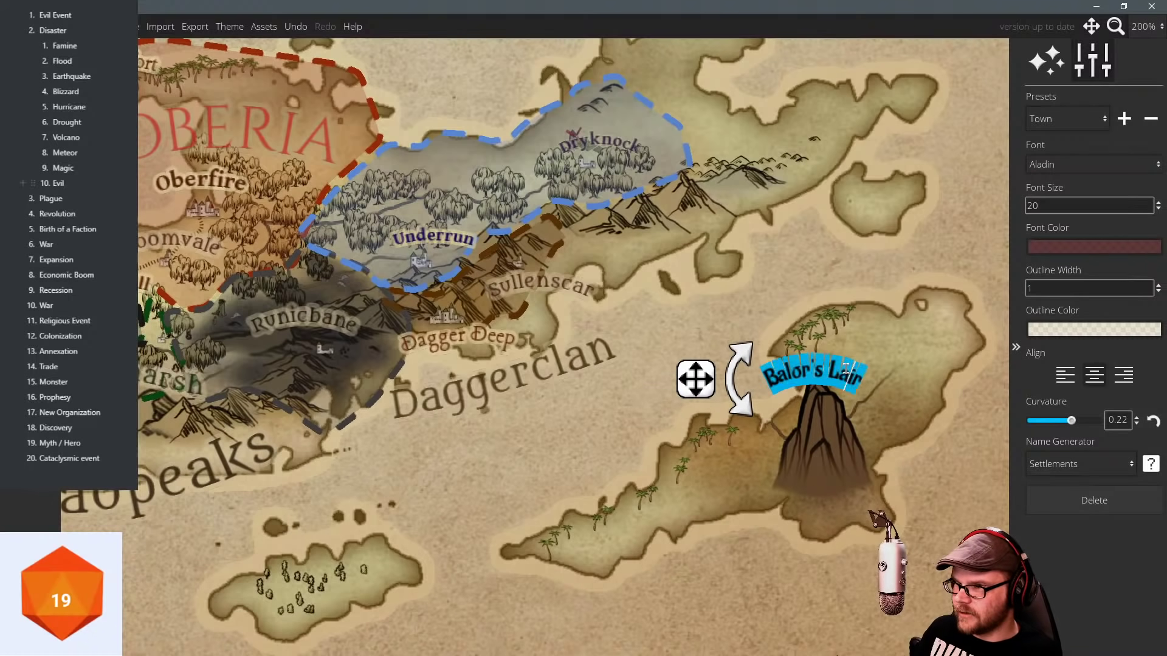
double_click(846, 369)
type("My")
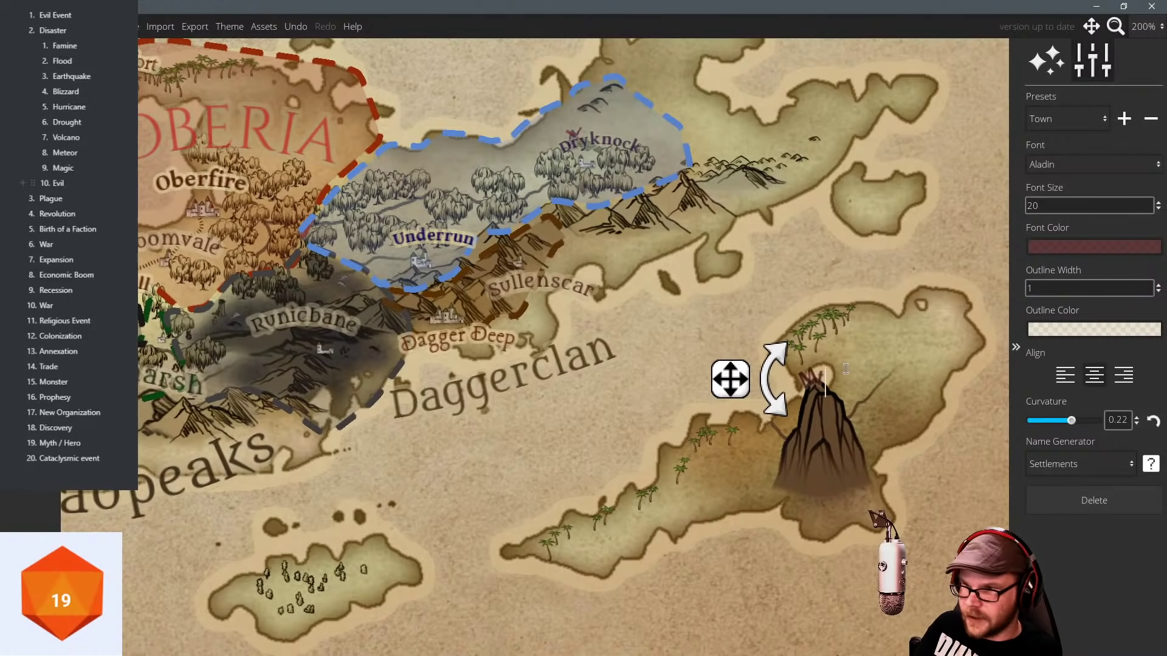
type("Mt Balor")
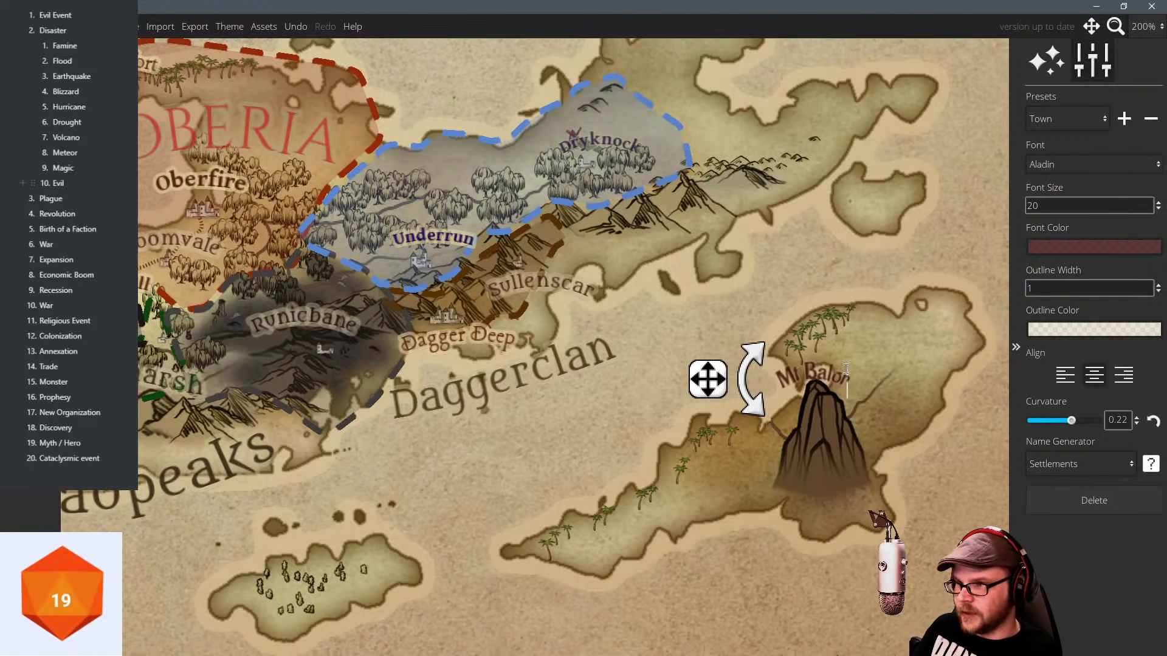
left_click(641, 406)
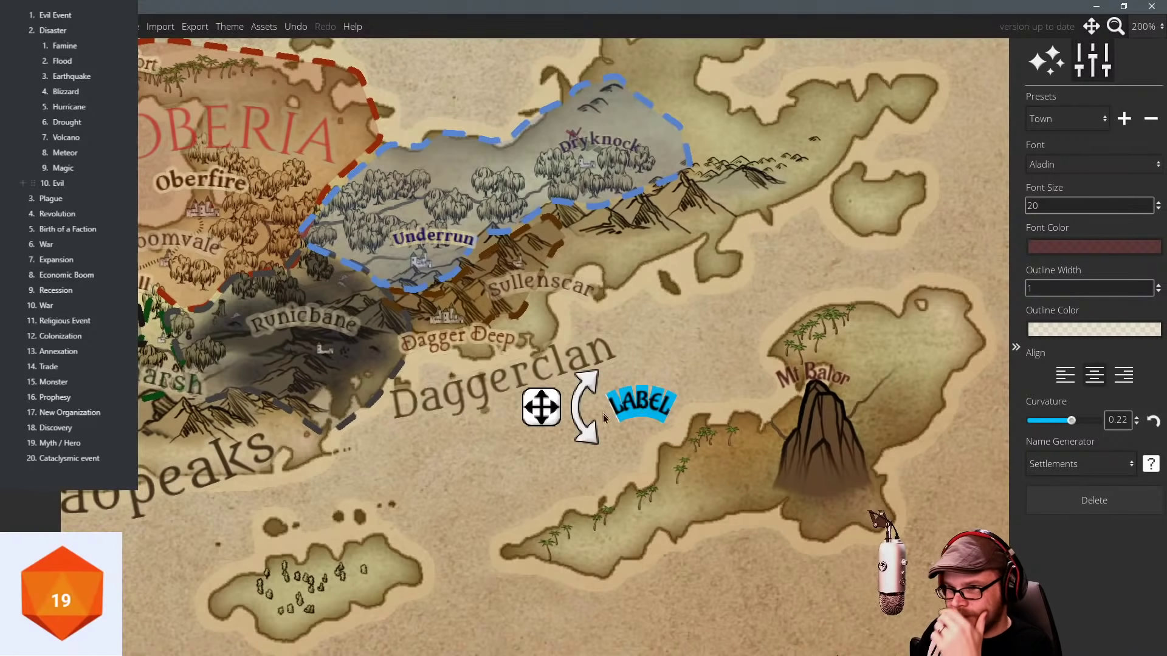
left_click(1060, 506)
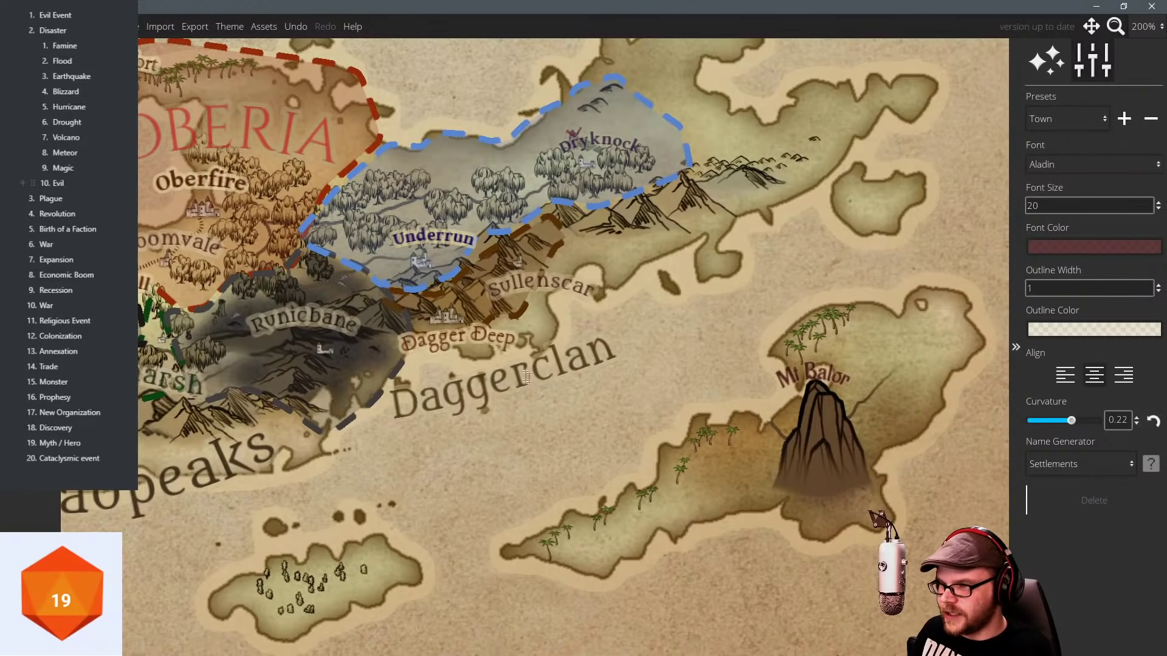
Place an obelisk monument from the Gothic Horror Normal set, at scale 40, on the Daggerclan coast east of Dagger Deep.
left_click_drag(553, 384, 573, 393)
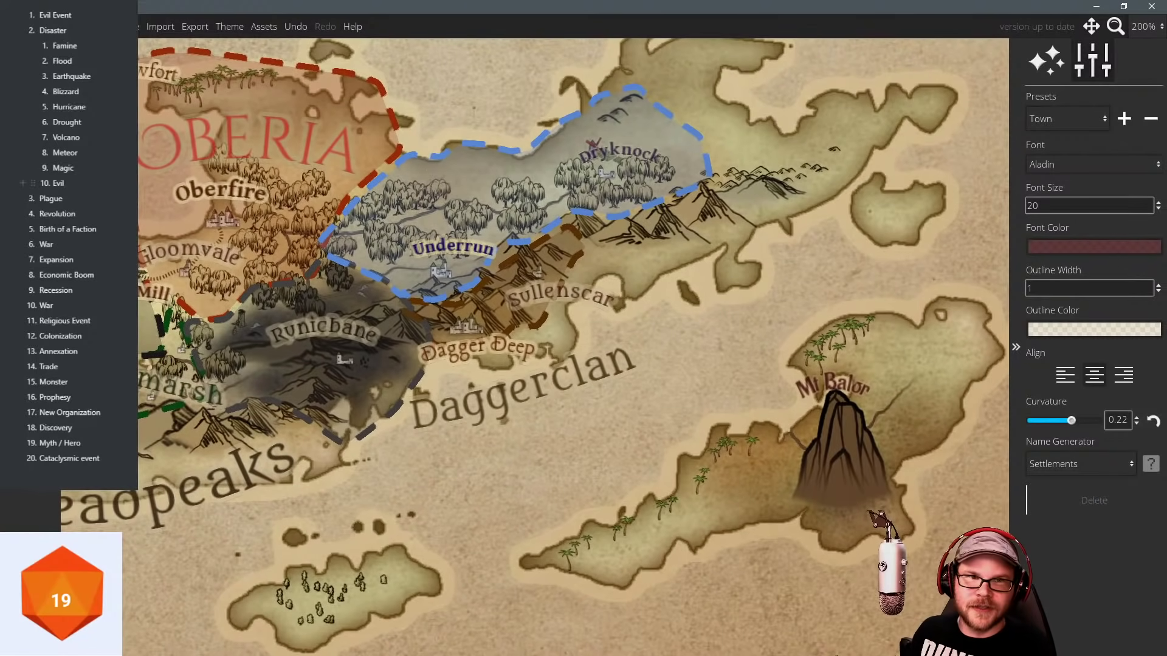
scroll(487, 167, "down", 3)
scroll(405, 207, "up", 5)
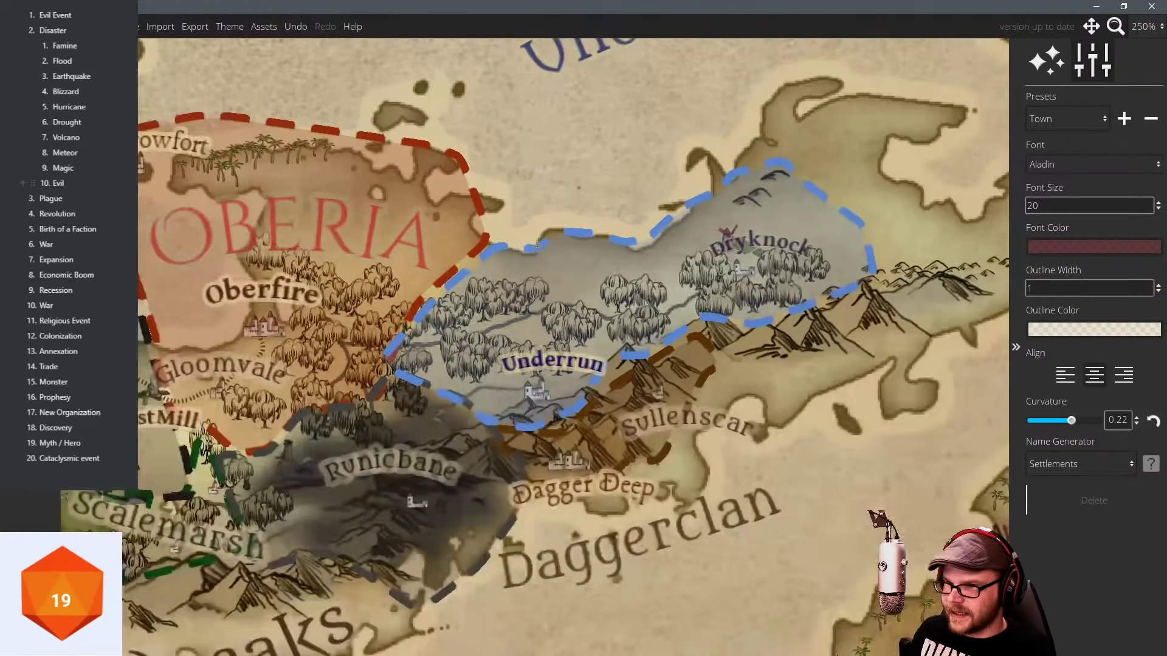
left_click(30, 206)
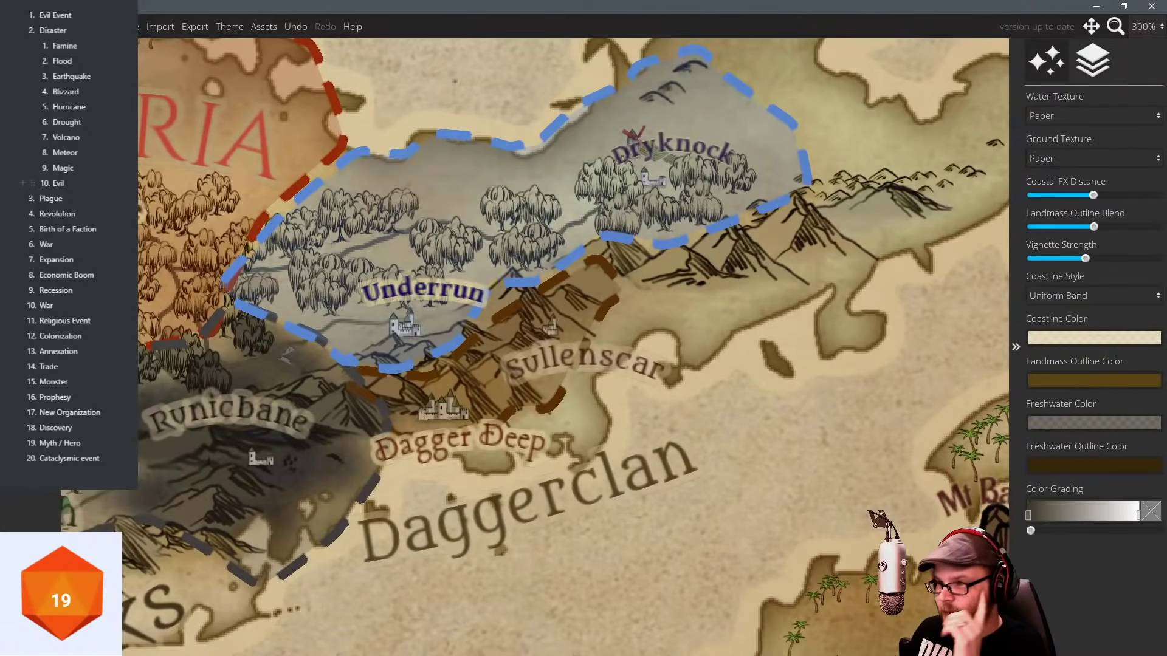
left_click(31, 304)
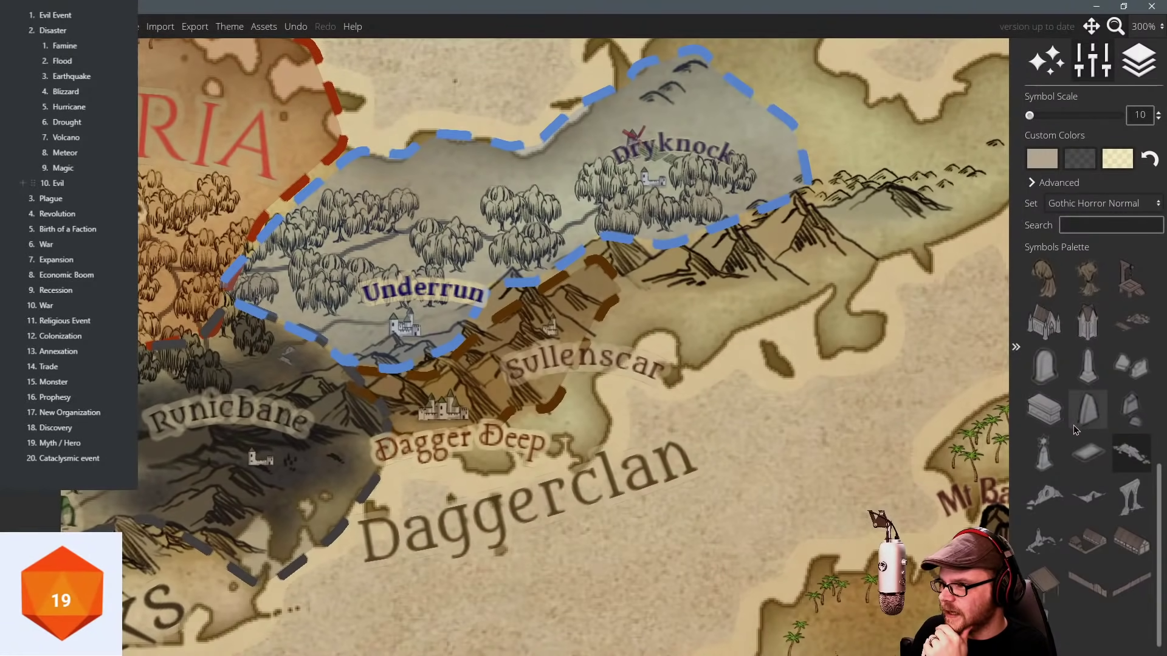
left_click(1088, 365)
scroll(560, 411, "up", 3)
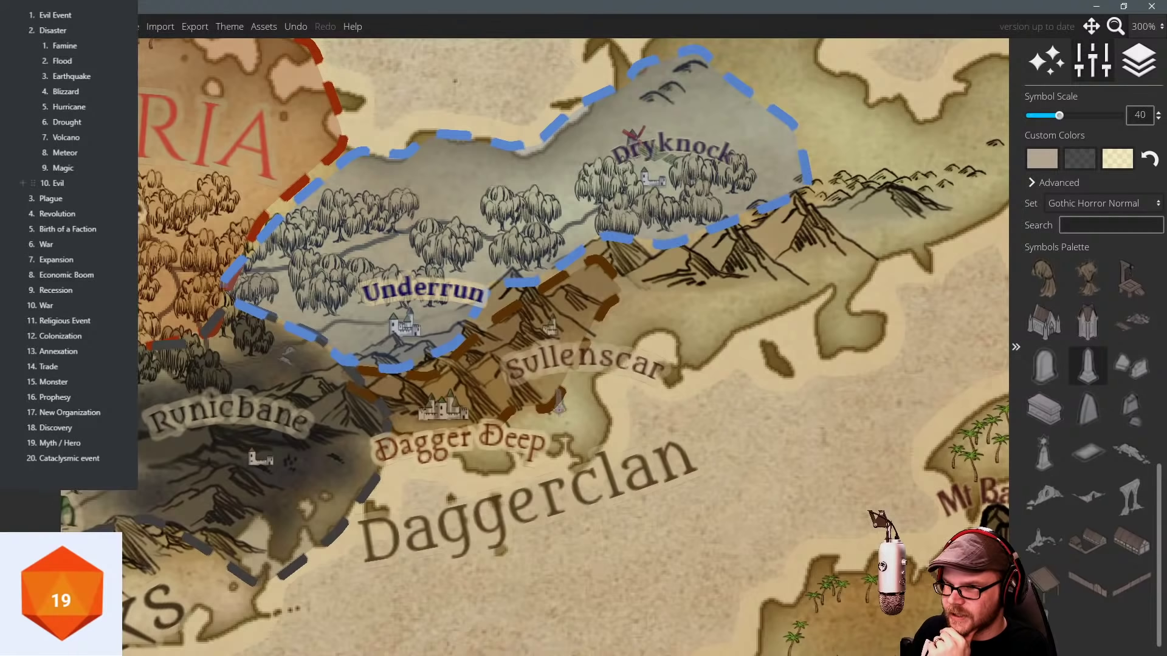
left_click(587, 426)
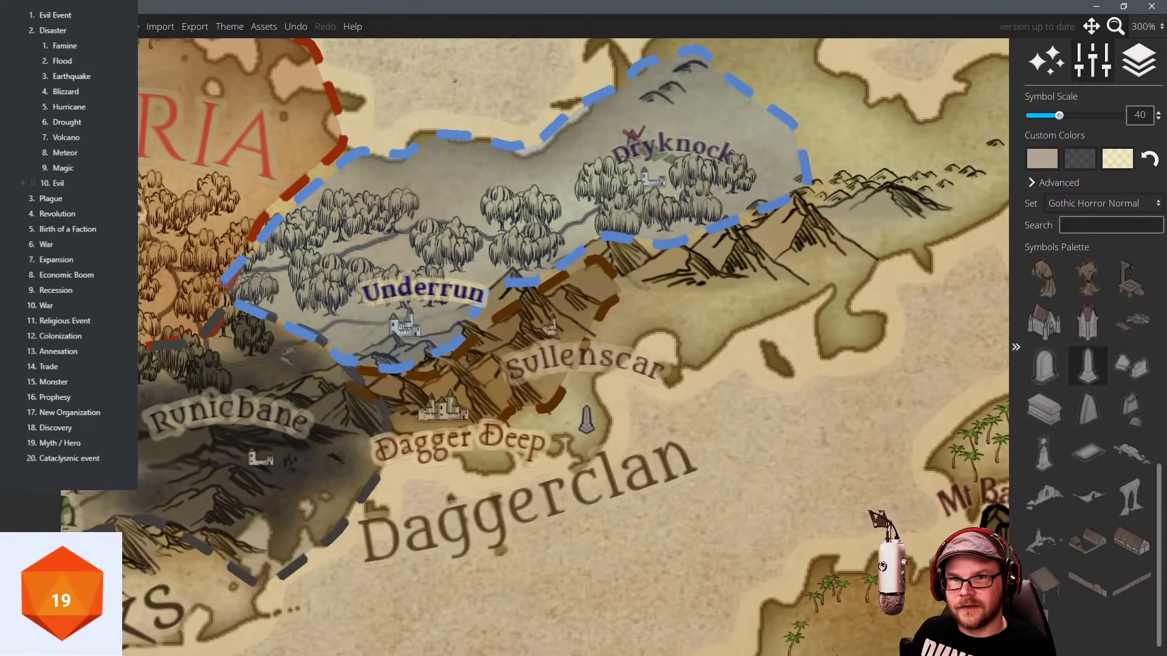
Reshape the brown Daggerclan territory border to follow the southeastern coast, enclosing the new monument and the land around Dagger Deep.
left_click(31, 61)
left_click(30, 316)
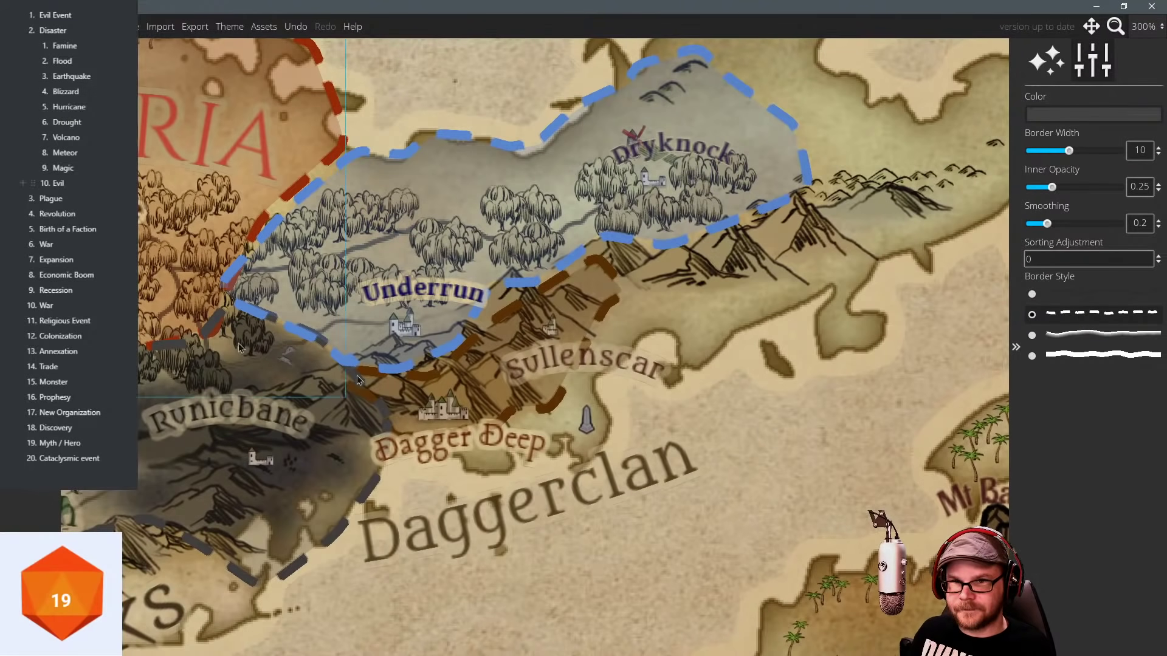
left_click(497, 345)
left_click_drag(546, 413, 602, 419)
left_click_drag(508, 408, 604, 448)
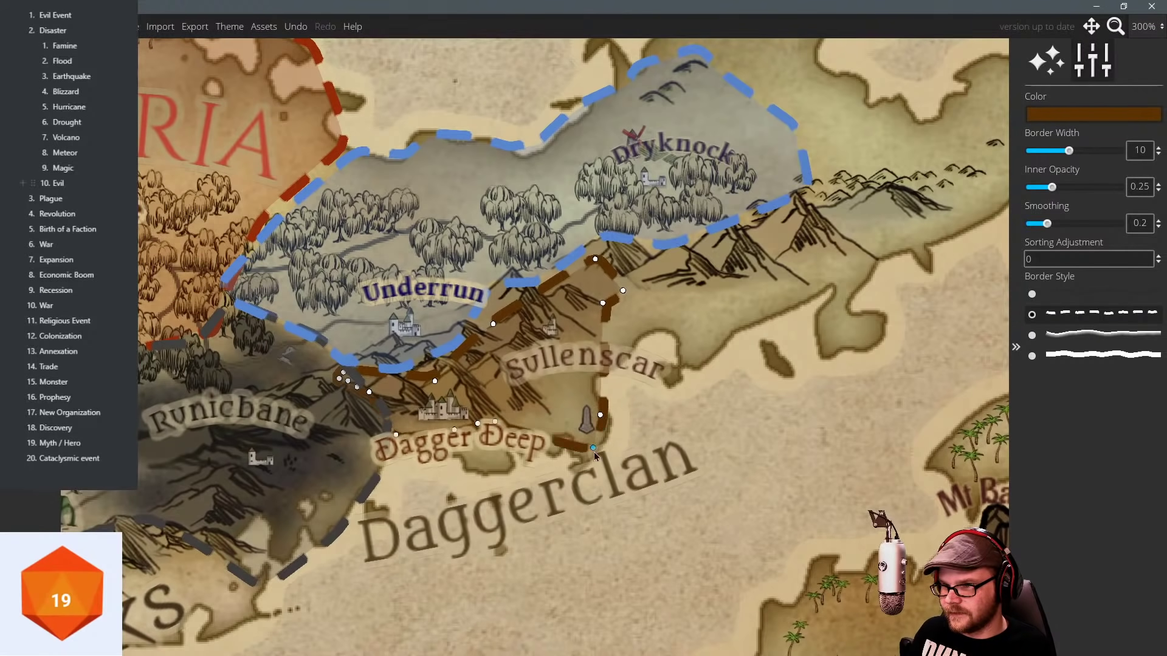
left_click_drag(495, 421, 565, 453)
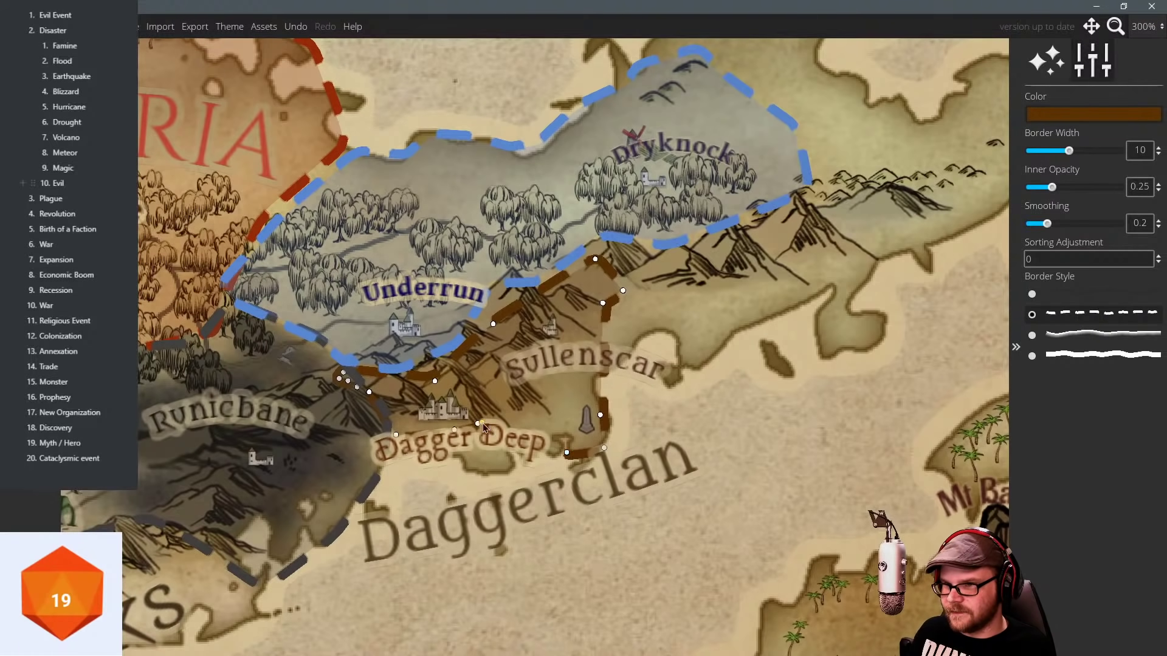
left_click_drag(455, 430, 455, 449)
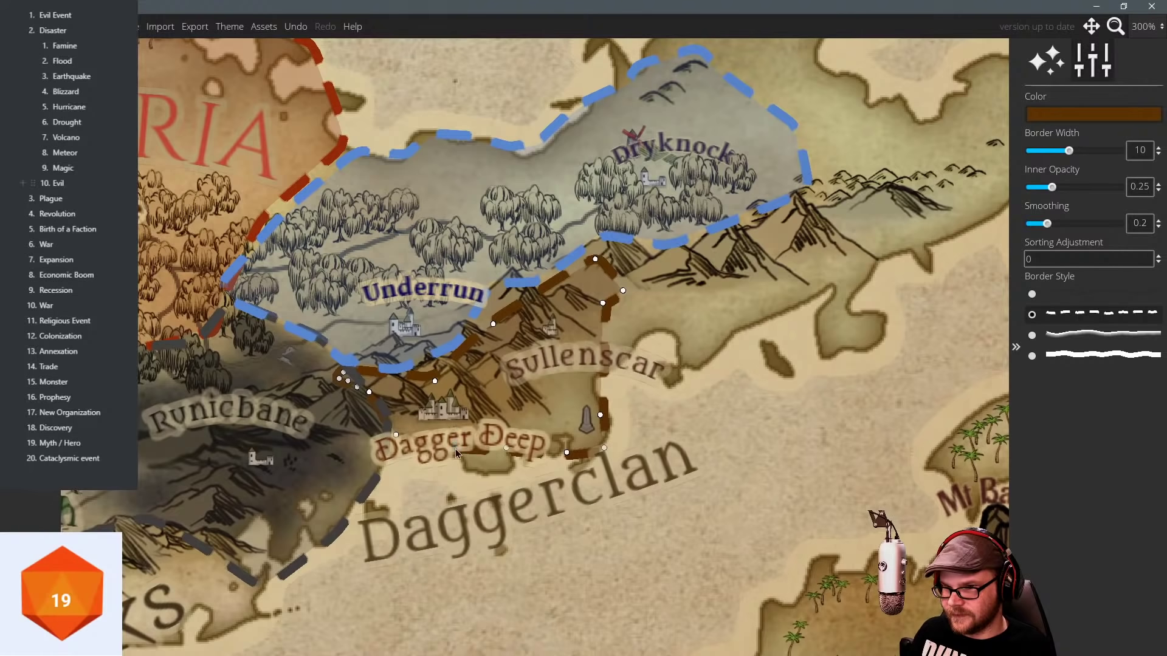
Examine Oberia, the Western Ruins, Underrun and the northern Underia coast to choose which territories the Annexation event affects.
scroll(712, 479, "down", 5)
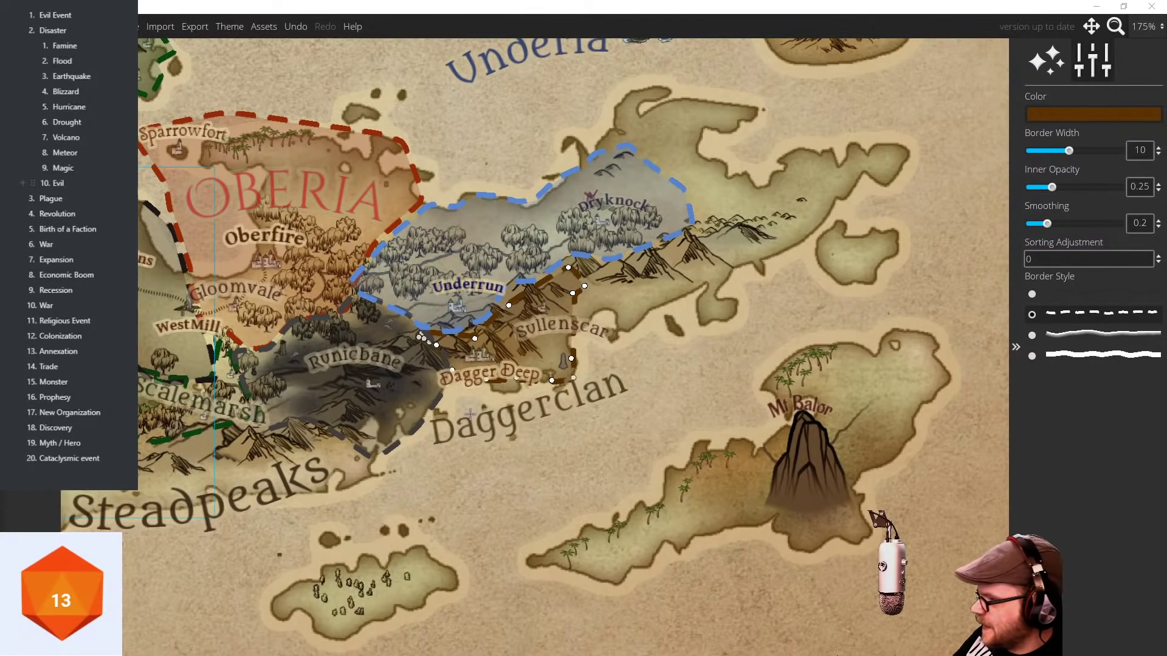
left_click_drag(464, 146, 570, 99)
left_click(495, 317)
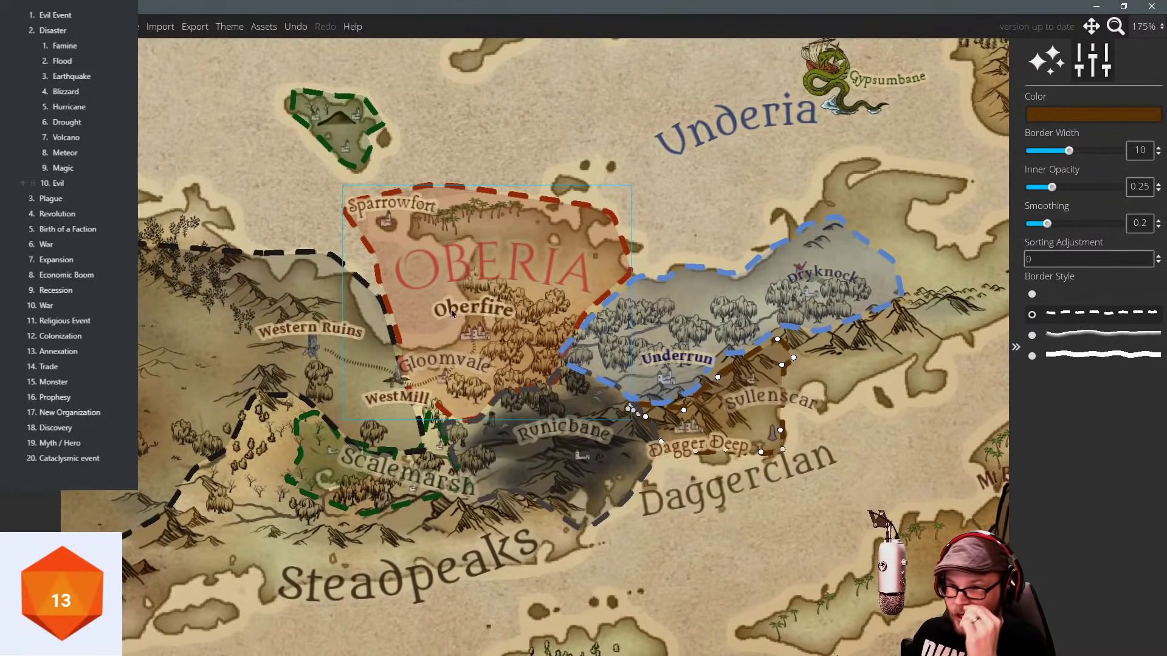
left_click(275, 352)
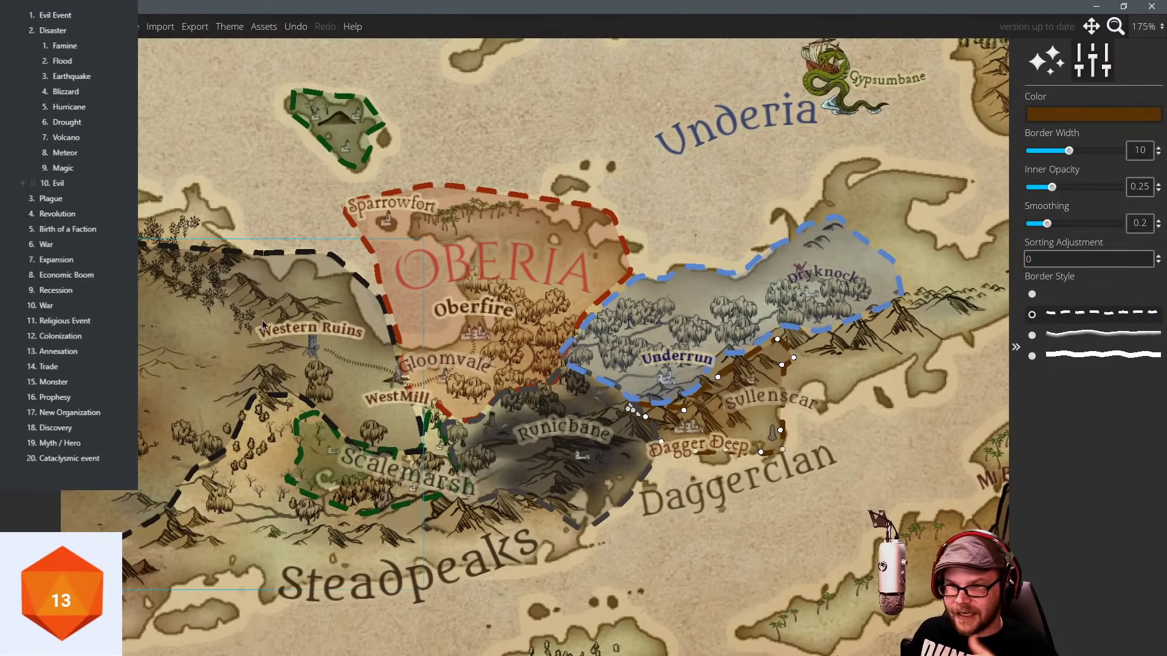
left_click(568, 238)
left_click_drag(569, 238, 485, 256)
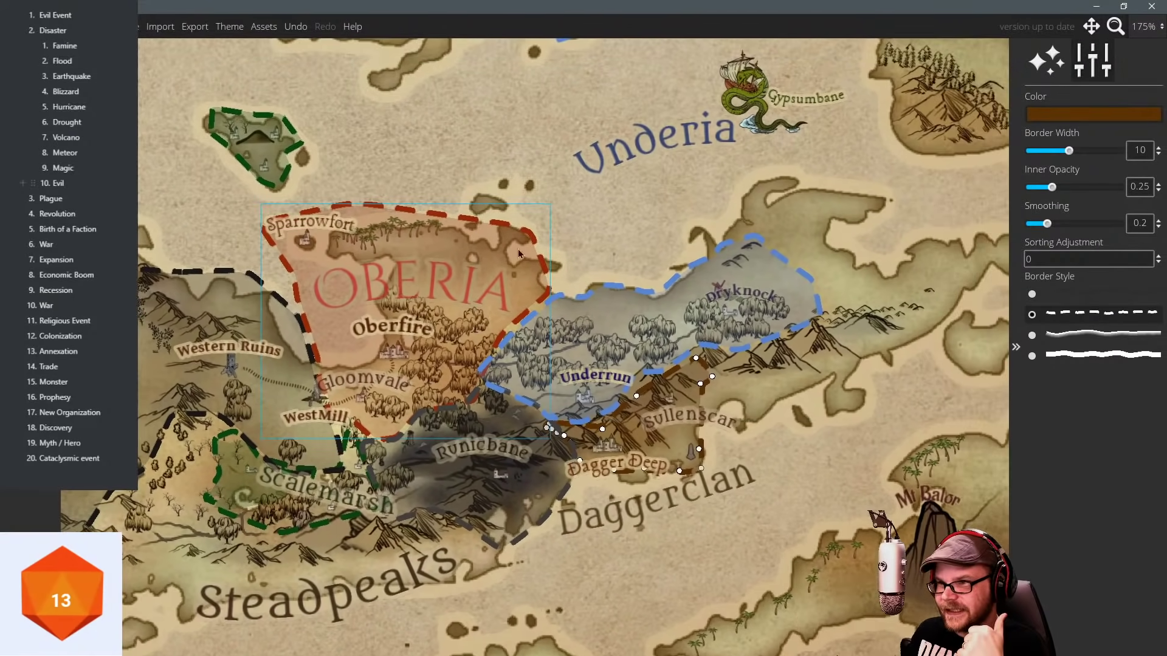
left_click_drag(608, 316, 578, 491)
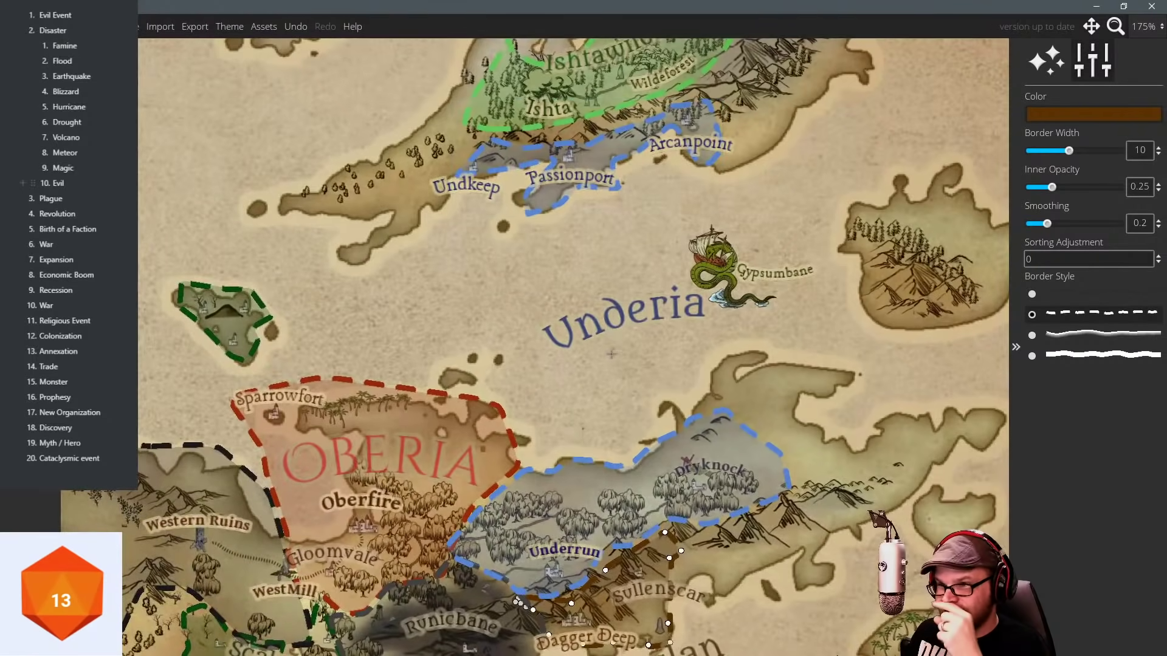
left_click_drag(611, 354, 619, 302)
scroll(619, 302, "down", 3)
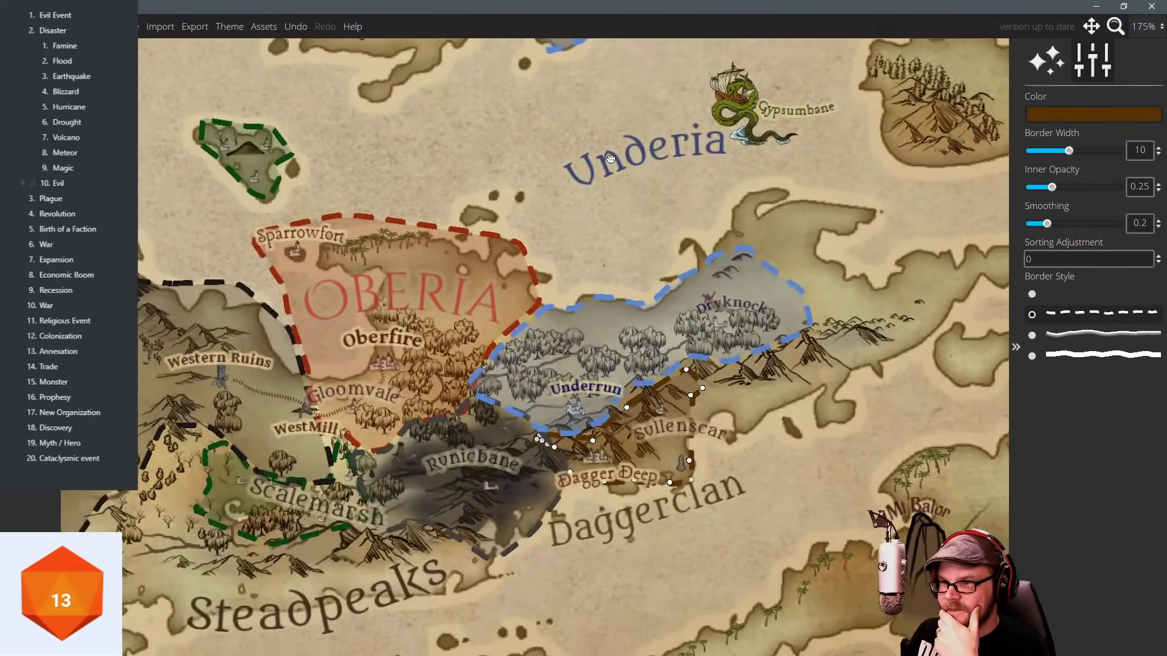
scroll(577, 233, "up", 1)
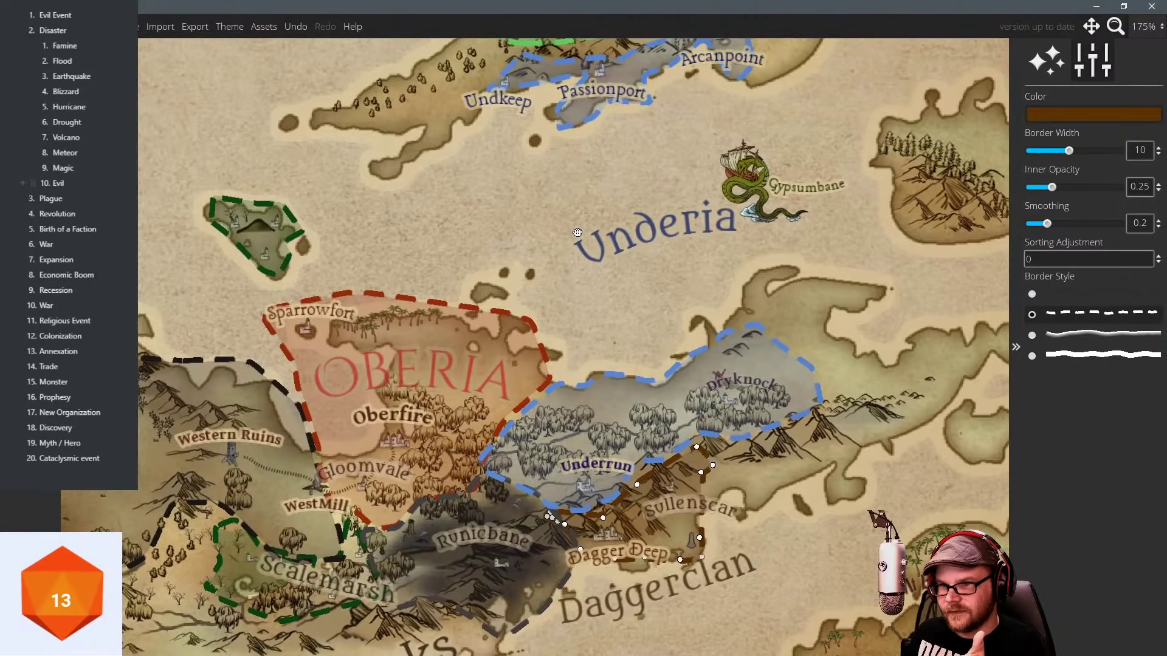
left_click_drag(569, 240, 574, 304)
left_click_drag(633, 345, 603, 272)
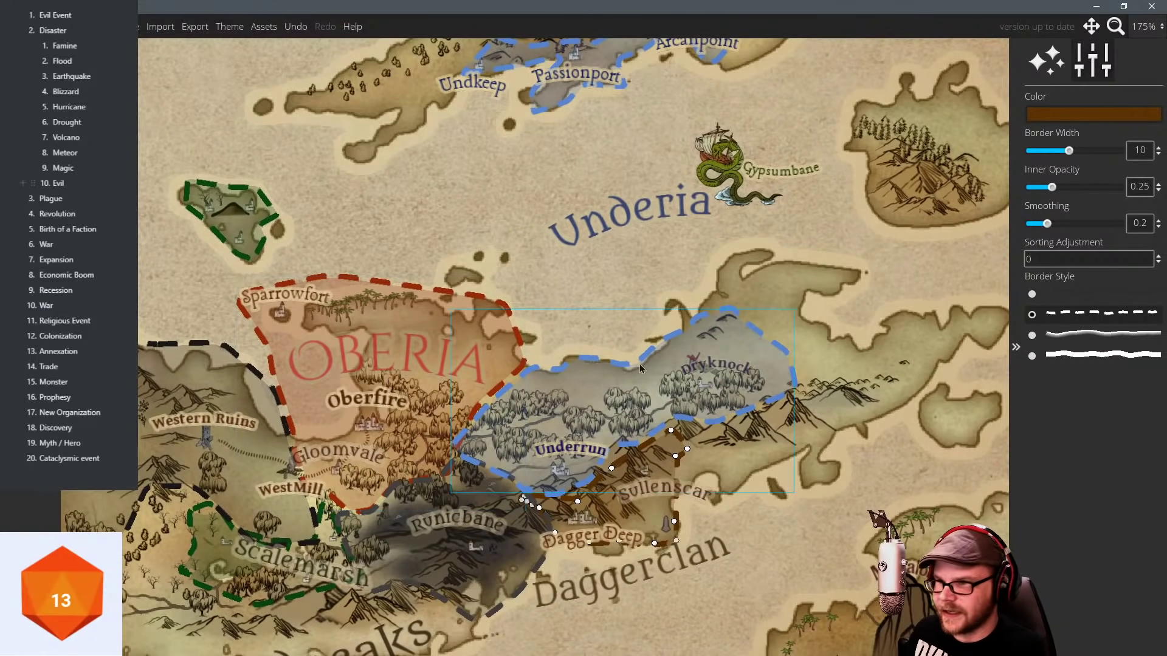
left_click_drag(433, 197, 471, 169)
Delete Oberia's red territory and stretch Underia's blue border west along the northern coast to Sparrowfort.
left_click(415, 343)
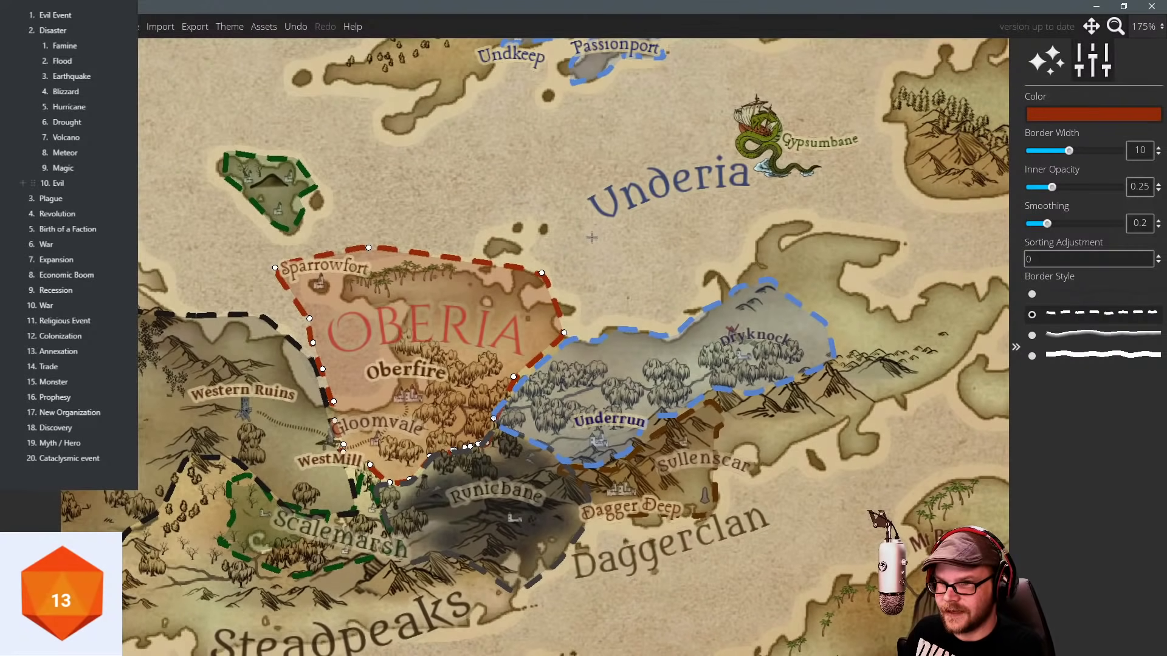
key("Delete")
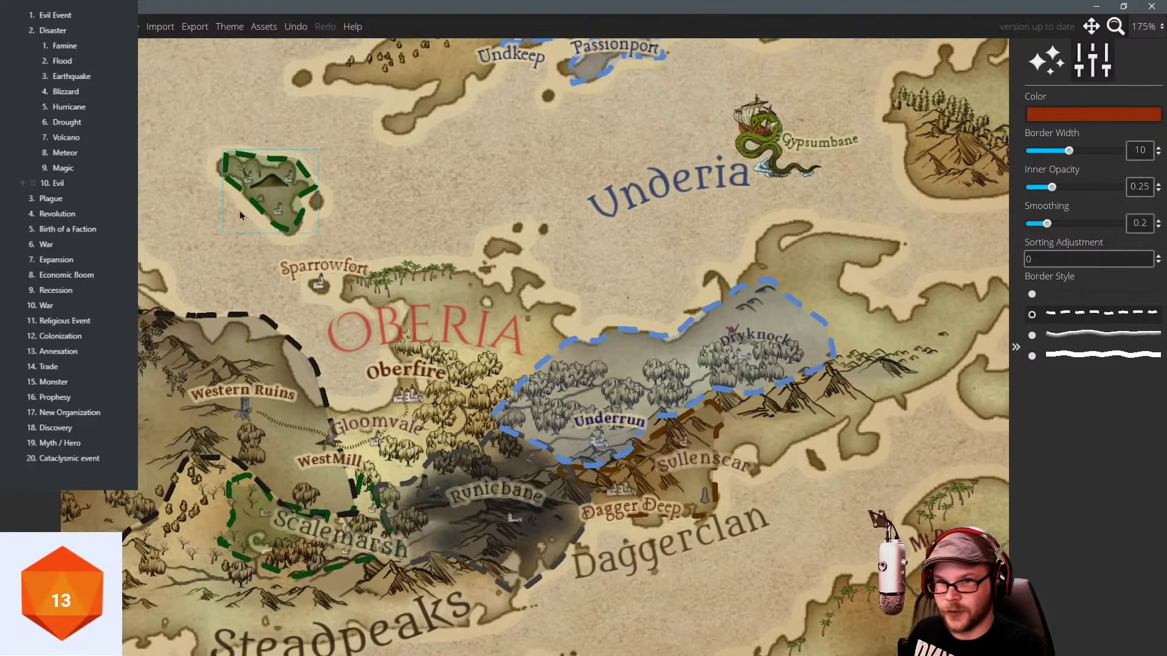
left_click(716, 358)
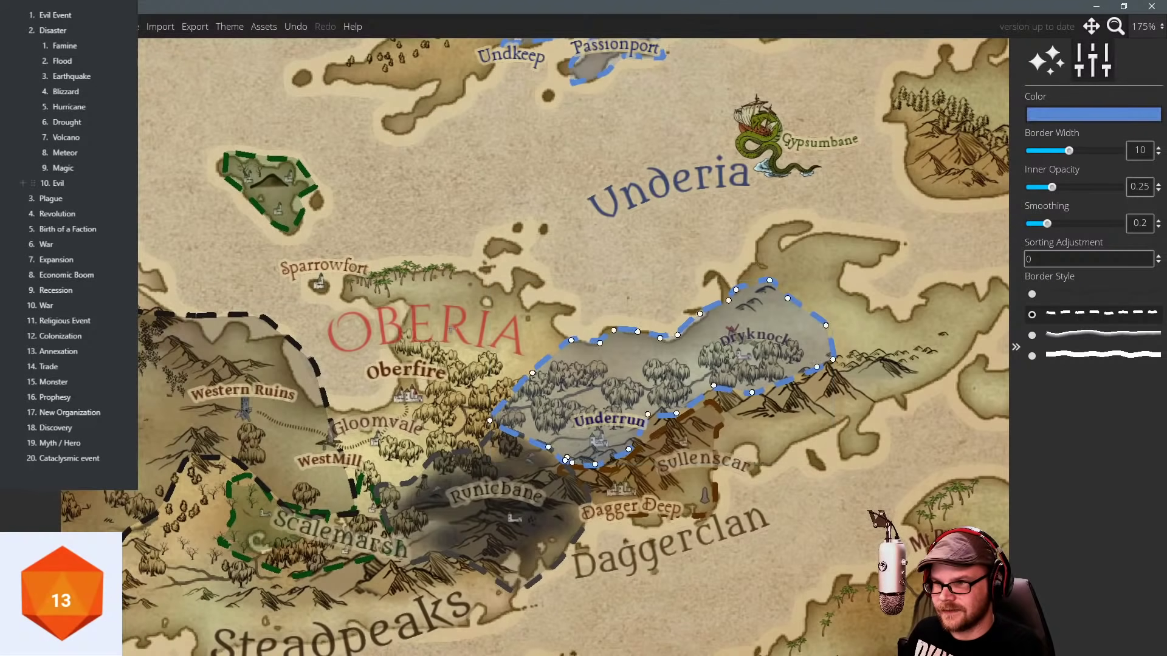
left_click_drag(562, 341, 511, 287)
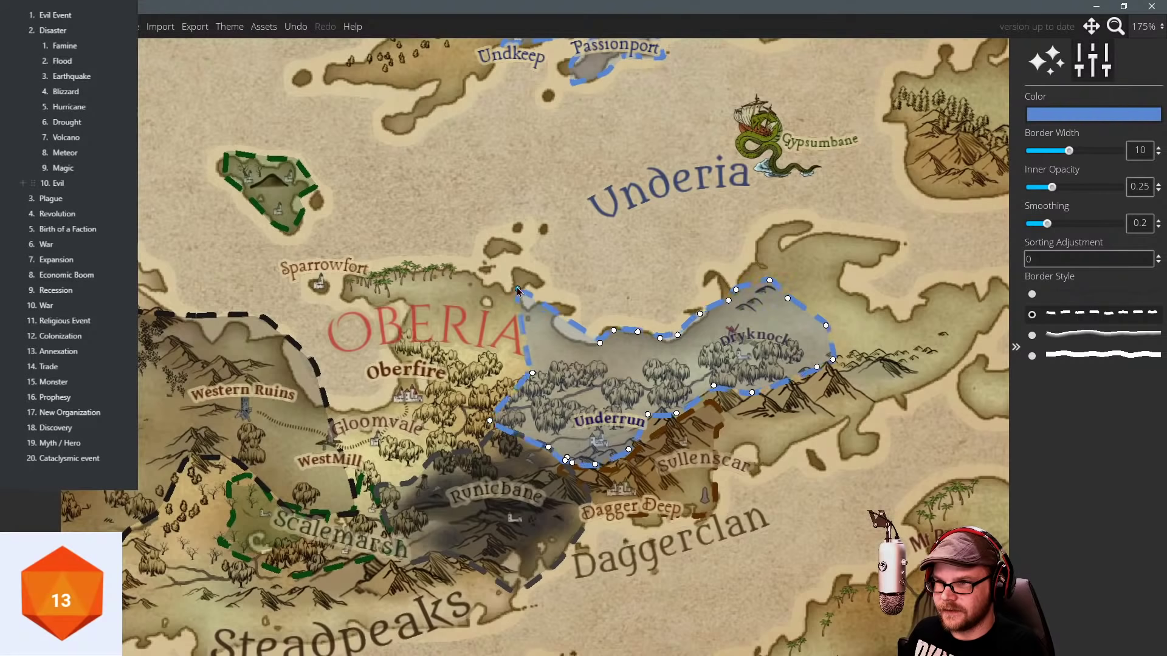
left_click_drag(540, 378, 375, 271)
left_click_drag(490, 420, 309, 285)
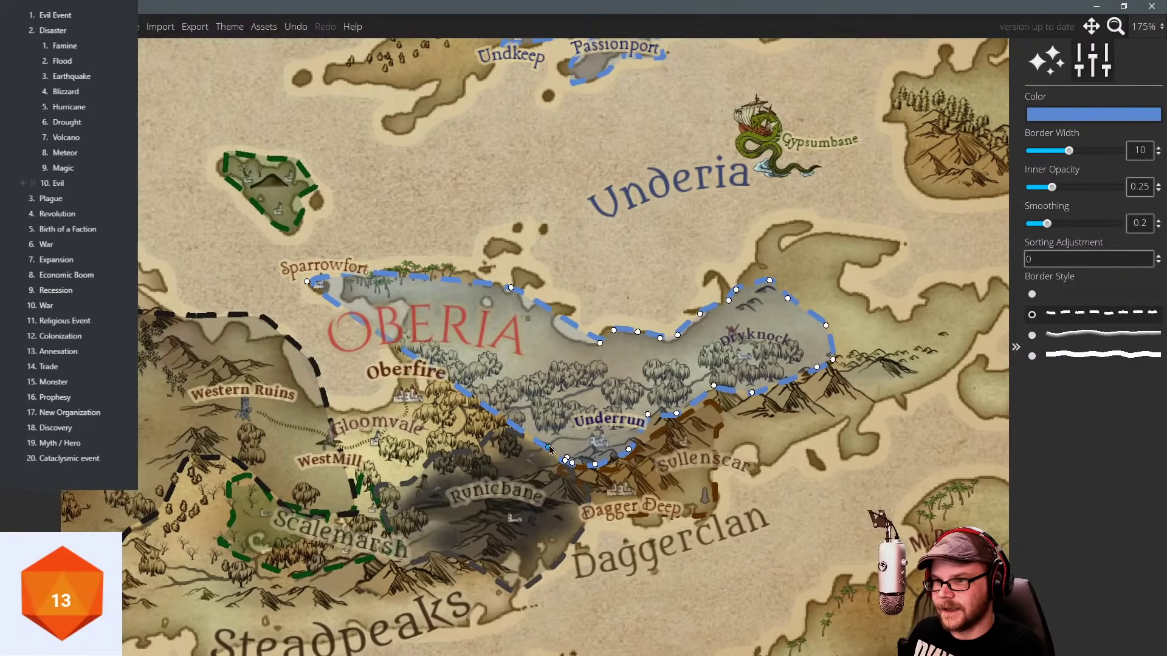
Reshape the southern and western parts of Underia's border to enclose Oberfire and Gloomvale, following the coast down to WestMill.
left_click_drag(549, 447, 402, 308)
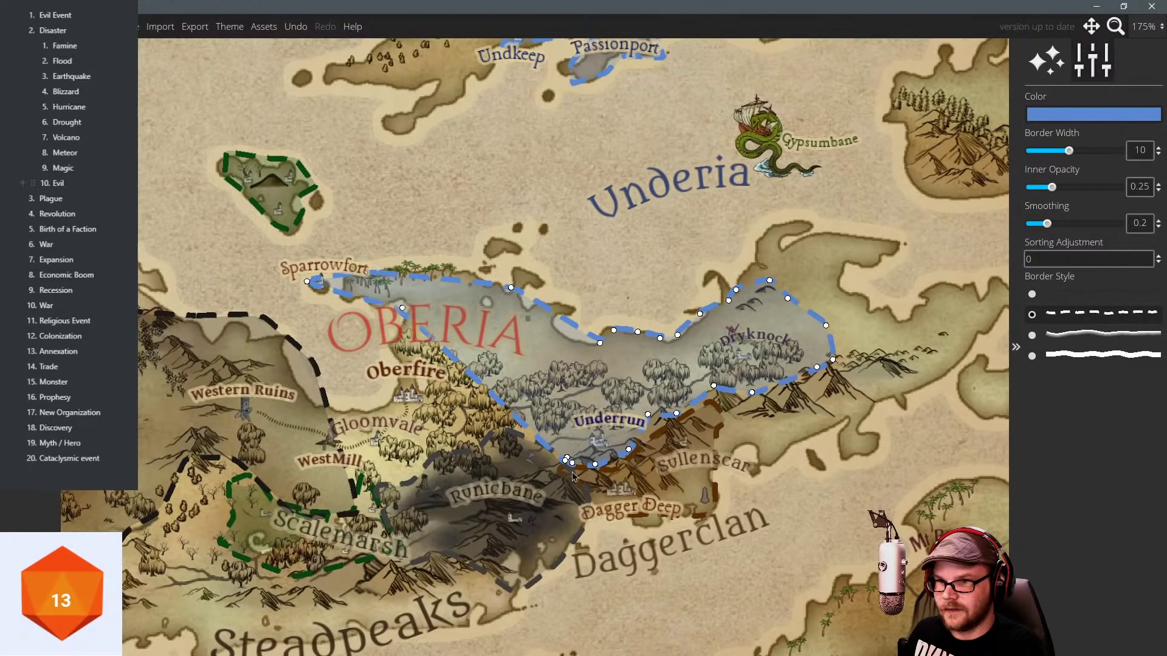
left_click_drag(567, 454, 389, 410)
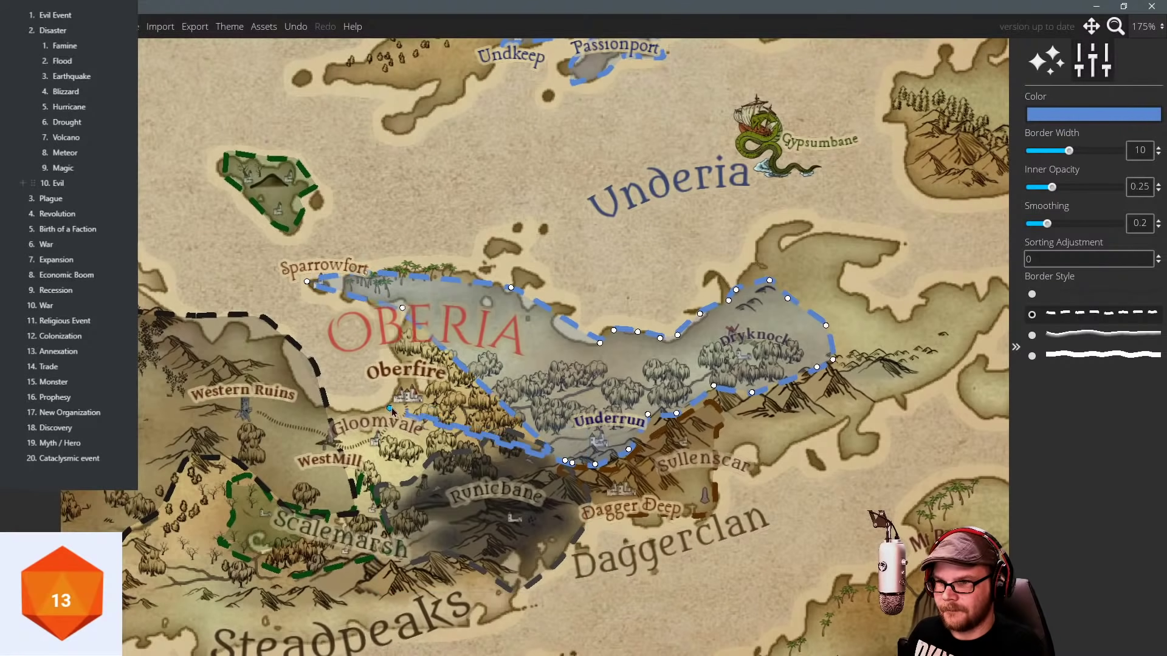
left_click_drag(565, 460, 395, 360)
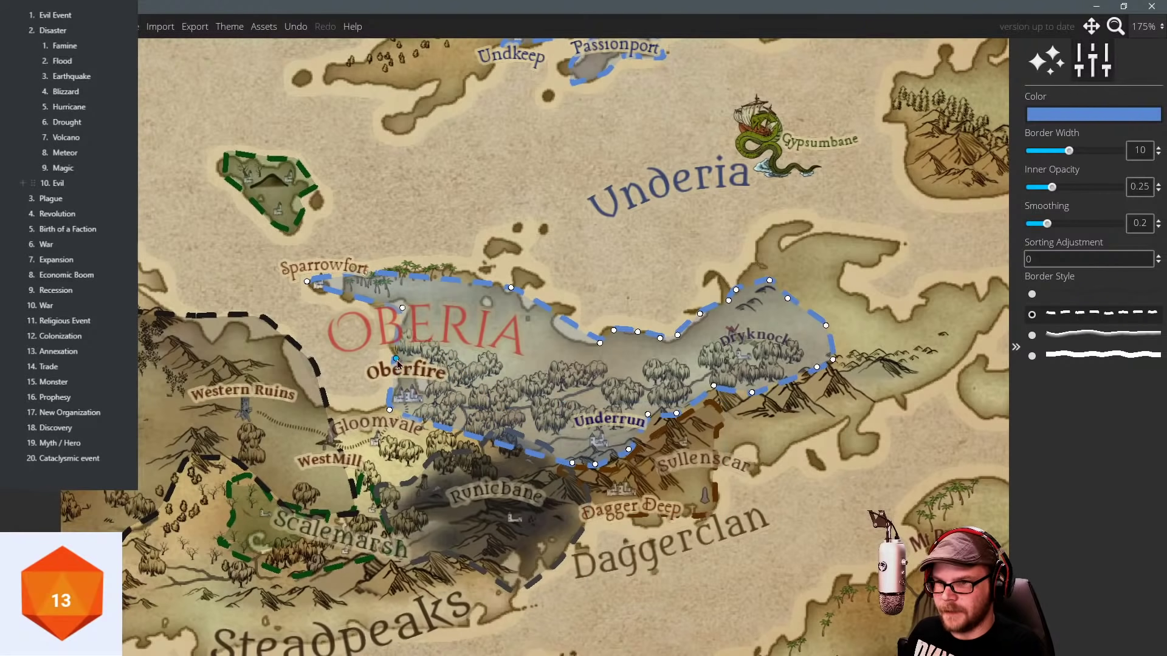
left_click_drag(572, 462, 407, 481)
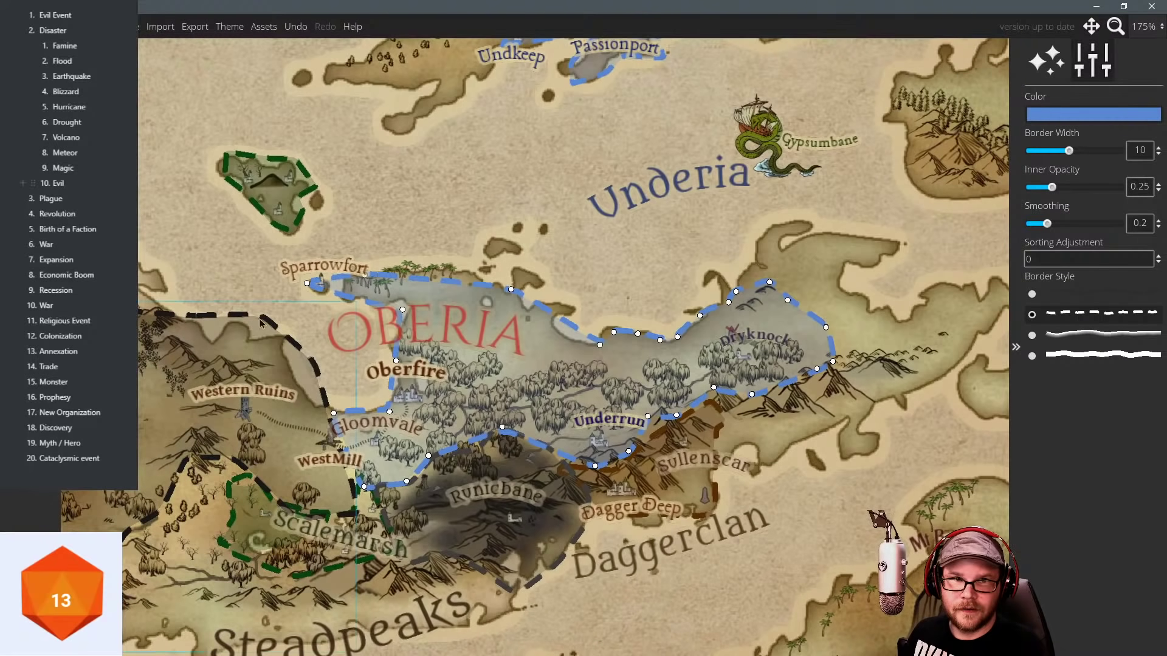
left_click_drag(310, 289, 383, 258)
left_click_drag(380, 254, 372, 256)
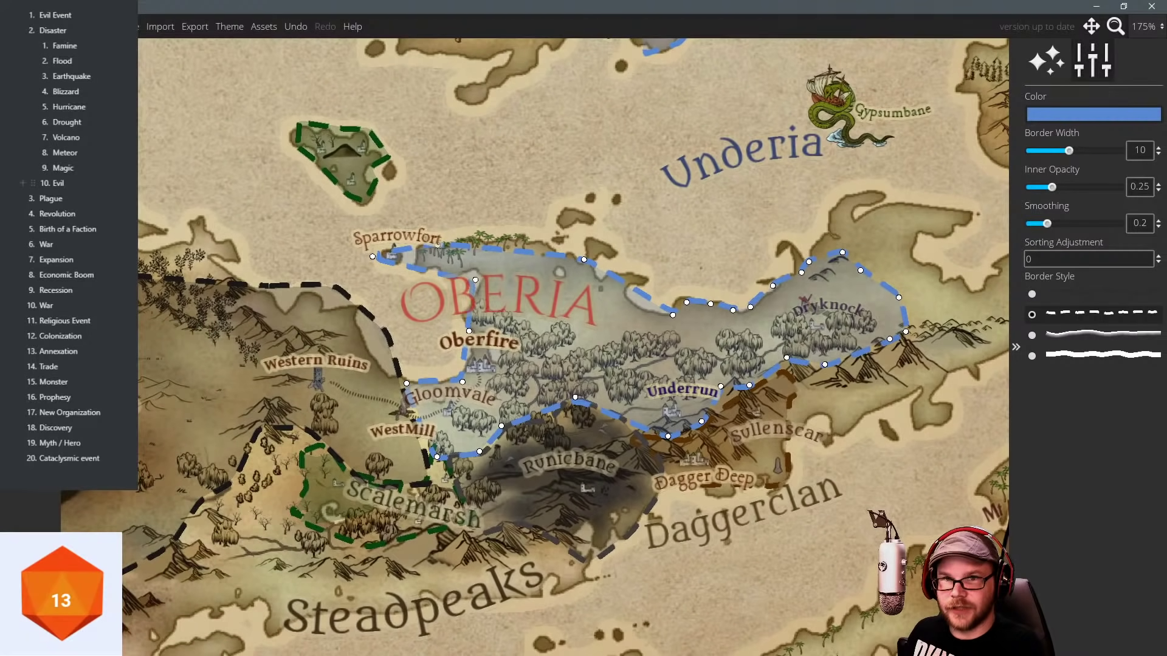
Delete the OBERIA region label from the map.
key("Escape")
key("t")
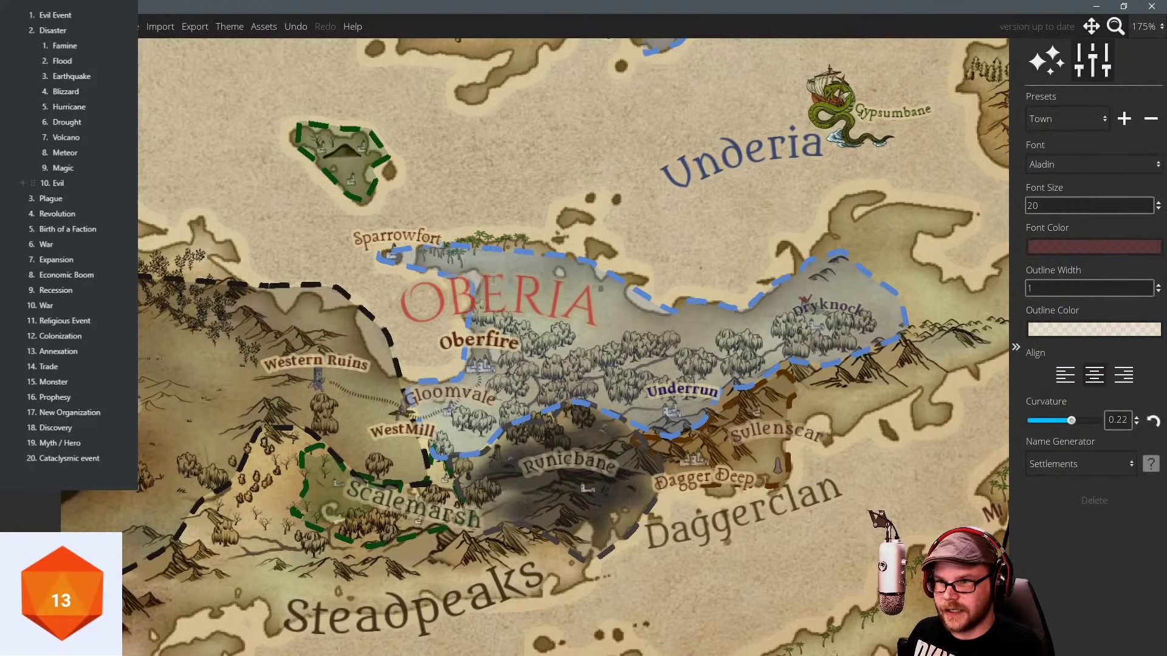
left_click(509, 298)
key("BackSpace")
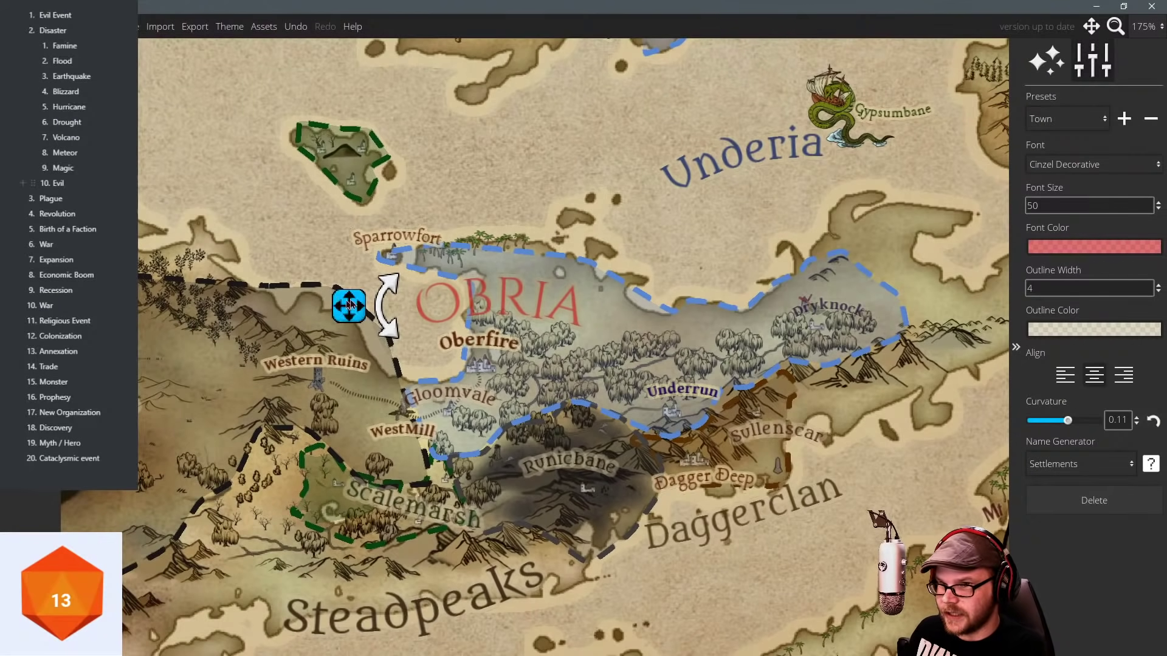
left_click(1049, 506)
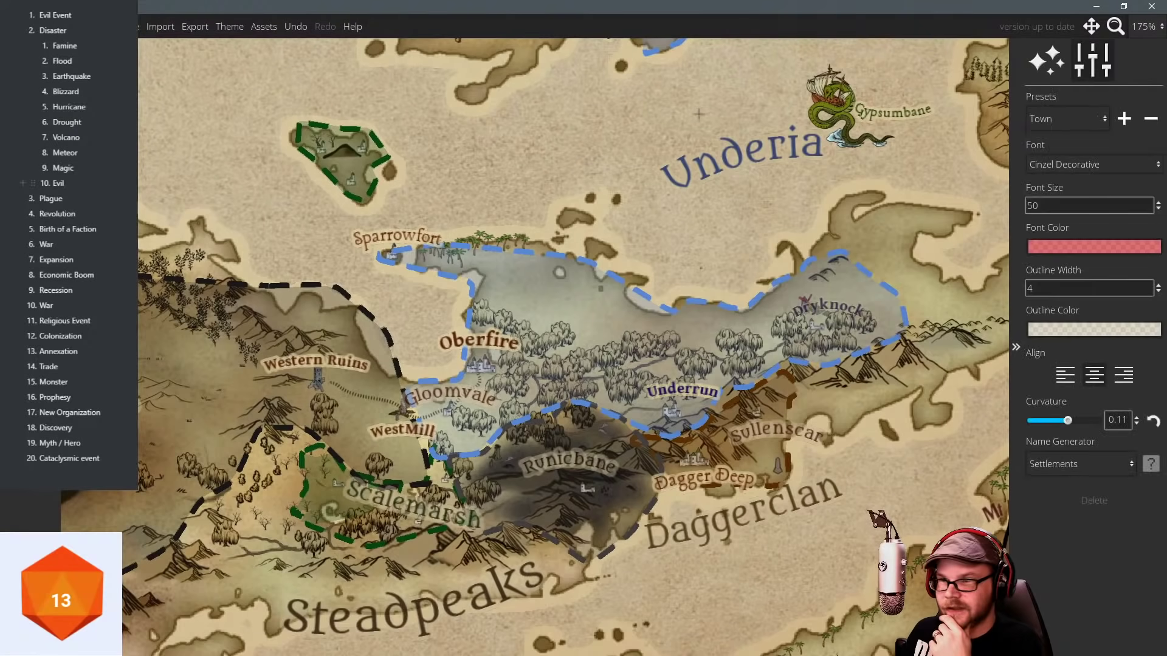
Move the Underia label west over the sea north of the enlarged territory, leaving no stray label on the map.
left_click(758, 140)
left_click_drag(605, 202, 484, 212)
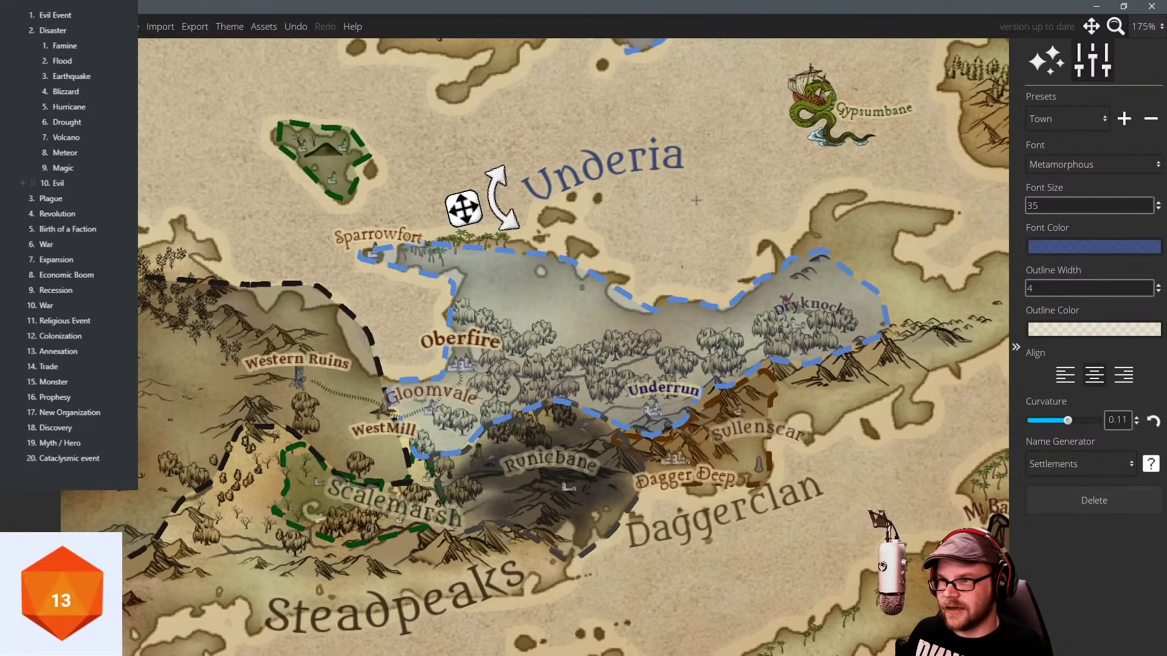
scroll(687, 182, "down", 5)
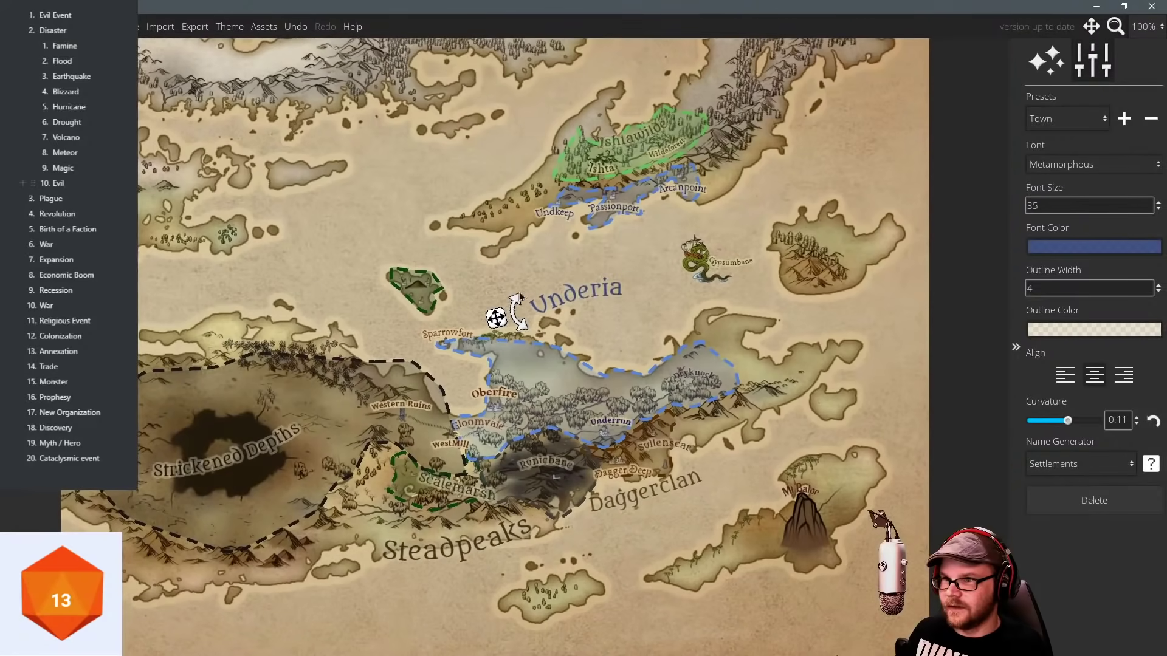
left_click_drag(496, 317, 509, 308)
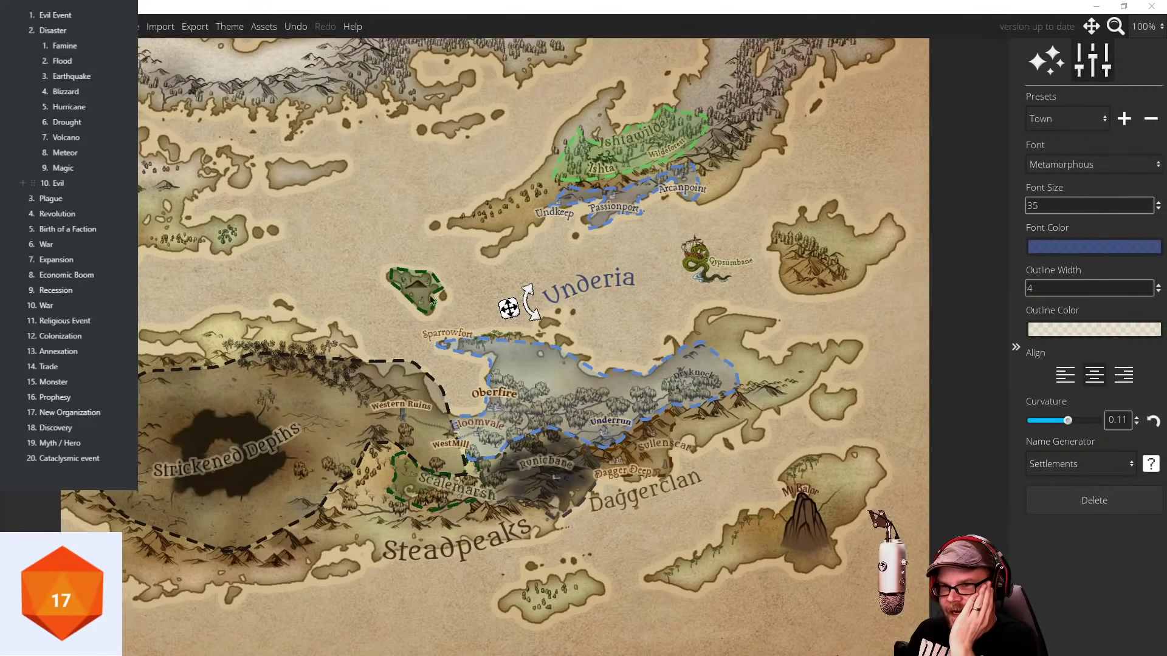
left_click_drag(429, 295, 405, 252)
left_click(639, 406)
left_click(1094, 500)
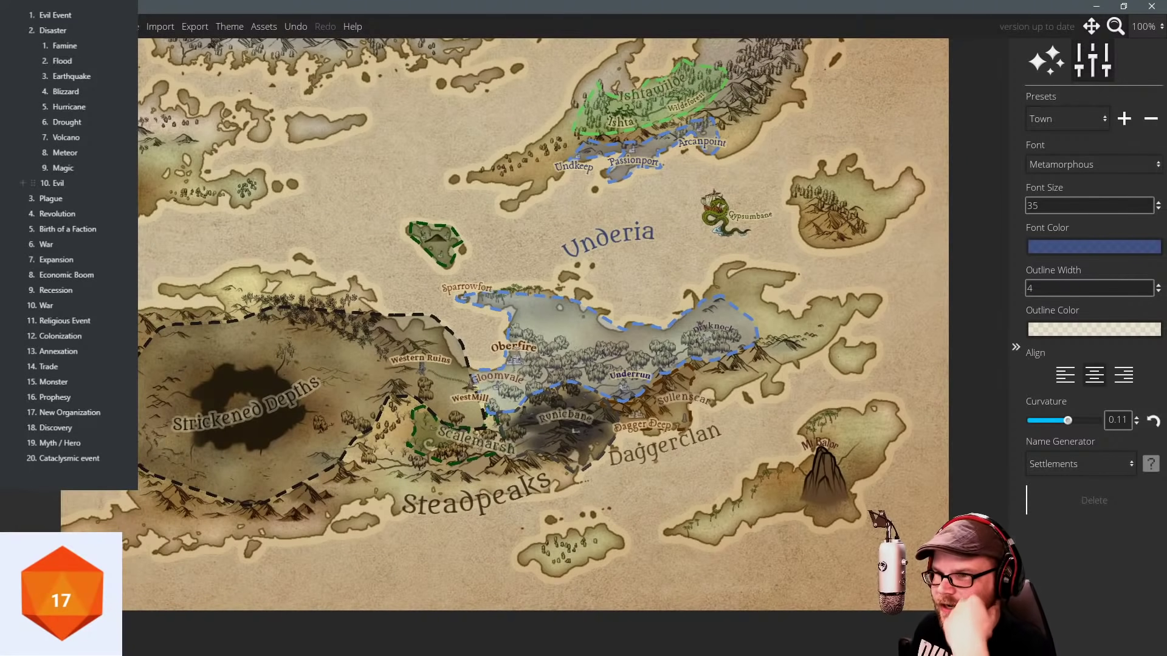
Recolor the Oberfire, Sparrowfort and Gloomvale labels from red-brown to Underia's blue.
scroll(575, 328, "up", 4)
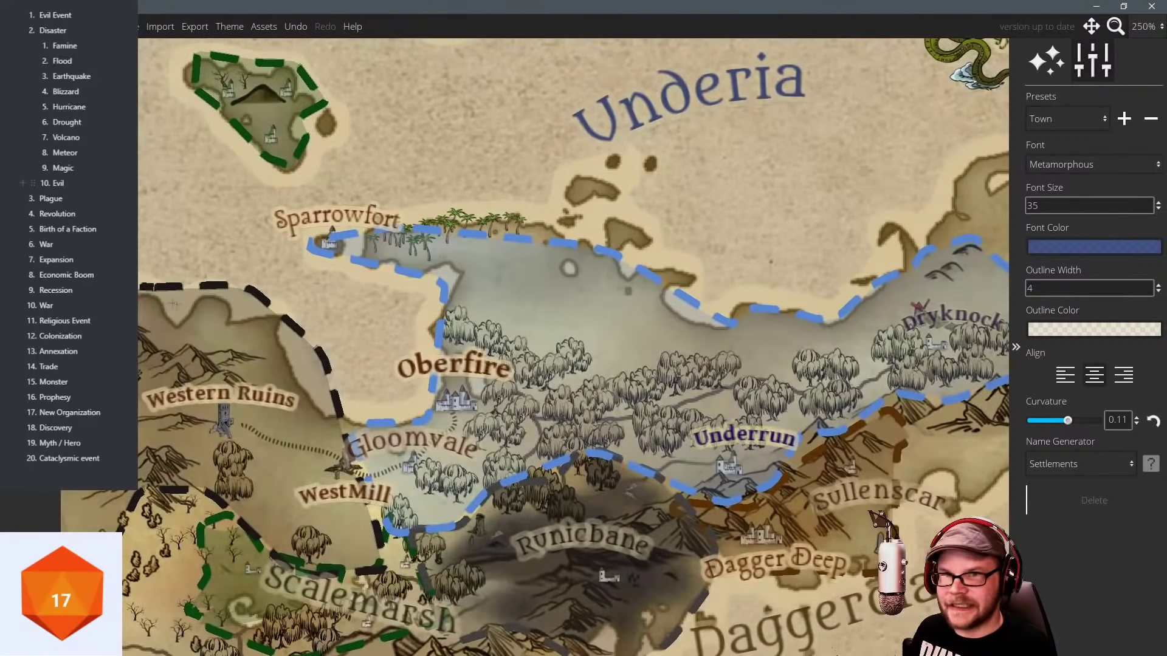
left_click(446, 354)
left_click(1094, 246)
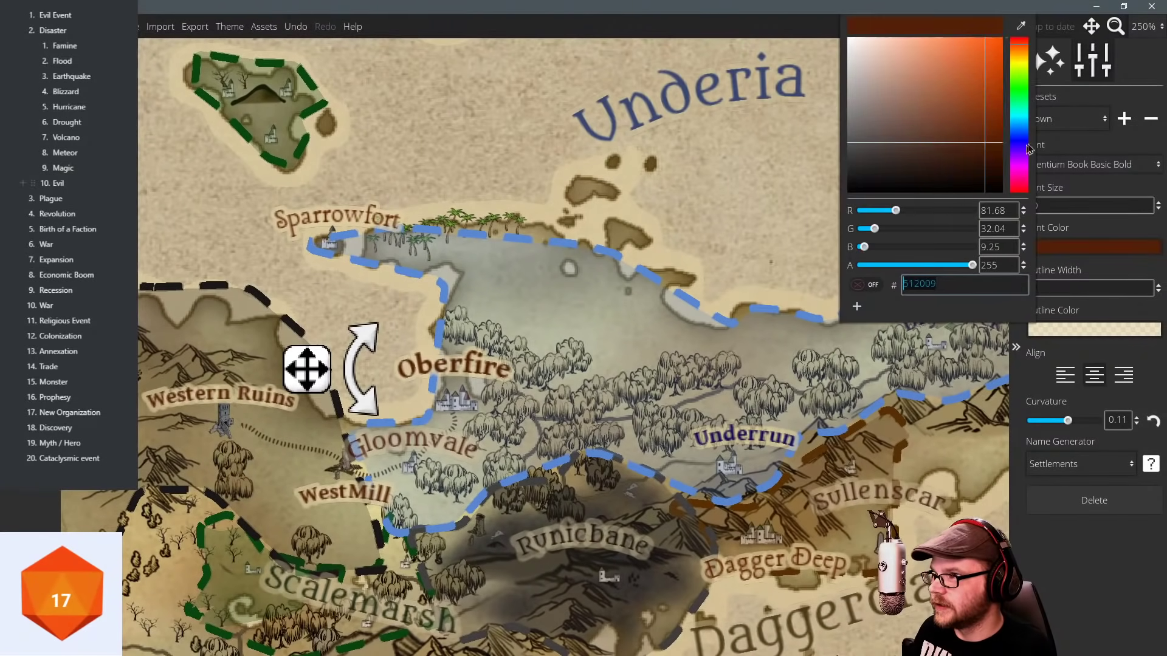
left_click(1023, 145)
left_click(377, 220)
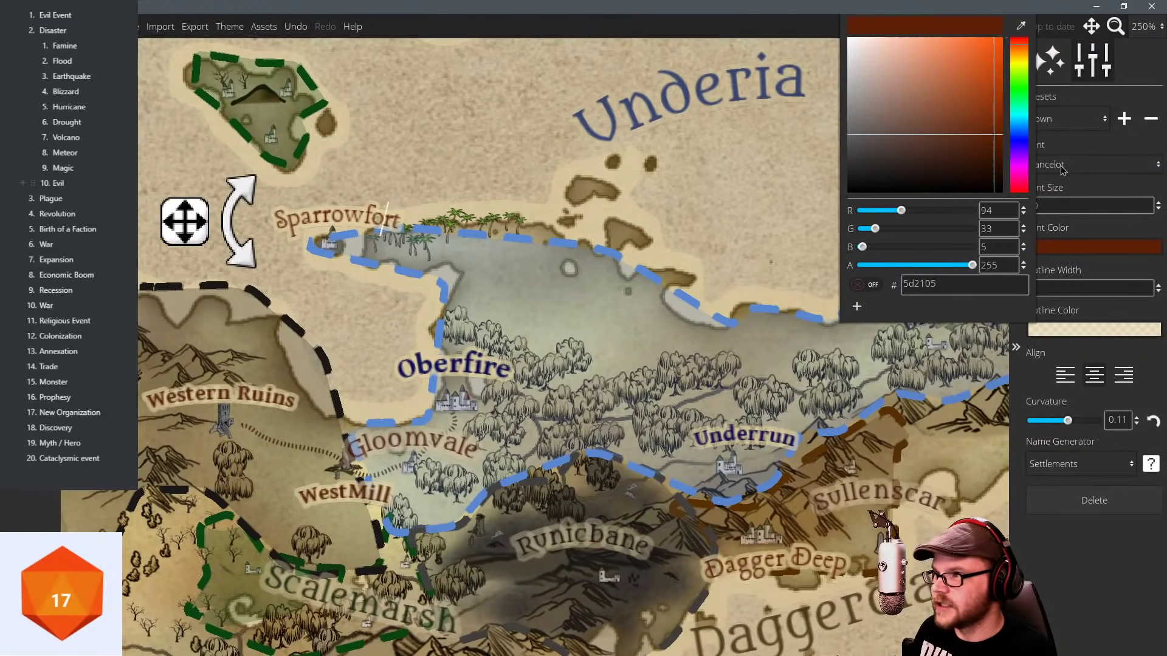
left_click(1023, 146)
left_click(404, 442)
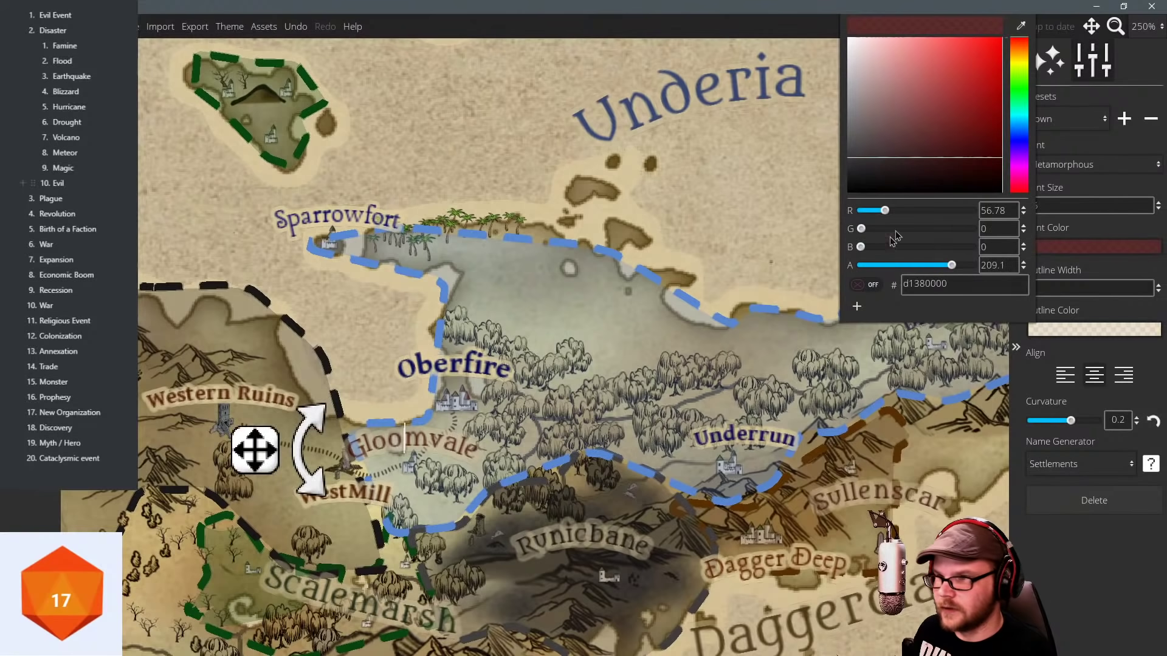
left_click(1023, 148)
Rename the city of Oberfire as Underfire and leave no extra label on the map.
left_click(483, 365)
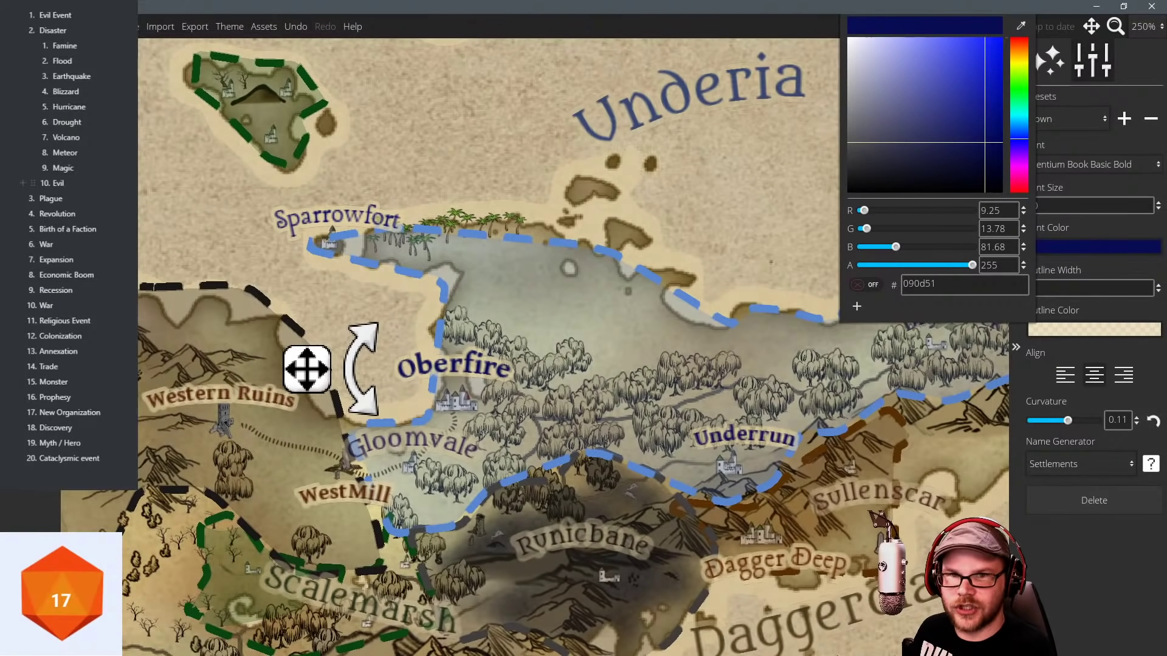
mouse_move(467, 364)
left_mouse_down()
mouse_move(405, 373)
mouse_move(462, 367)
left_mouse_up()
left_click(405, 374)
type("Under")
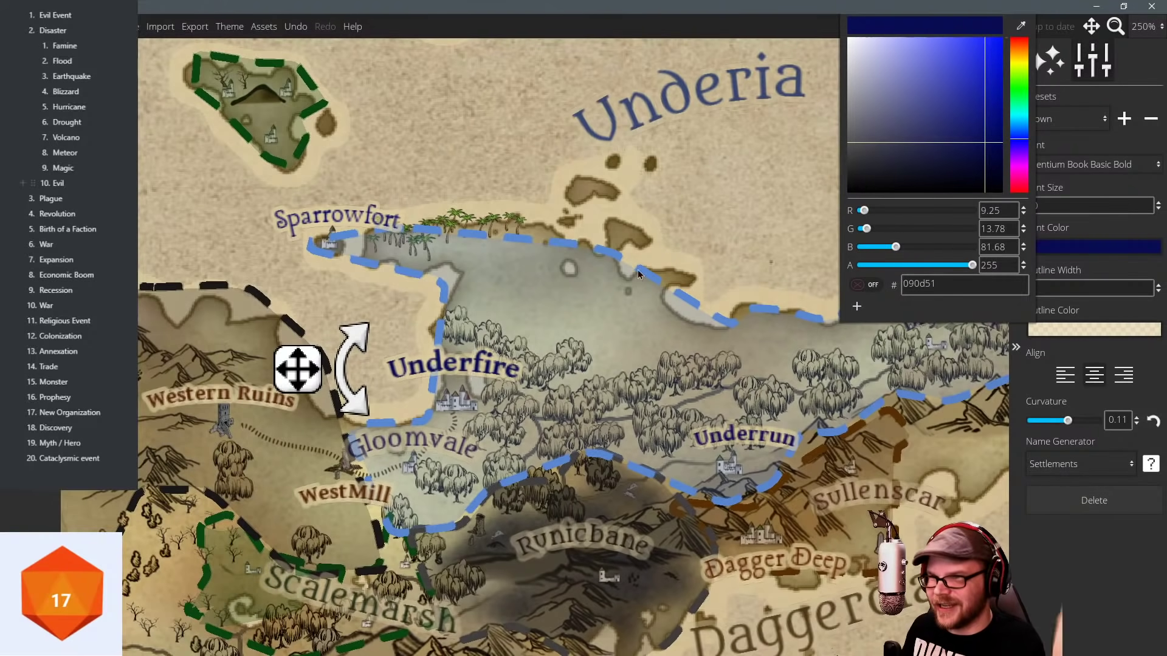
left_click(505, 133)
left_click(1094, 500)
Examine the lands around Underia up to the Undkeep and Passionport coast to choose a site for the New Organization event.
left_click_drag(771, 262, 718, 250)
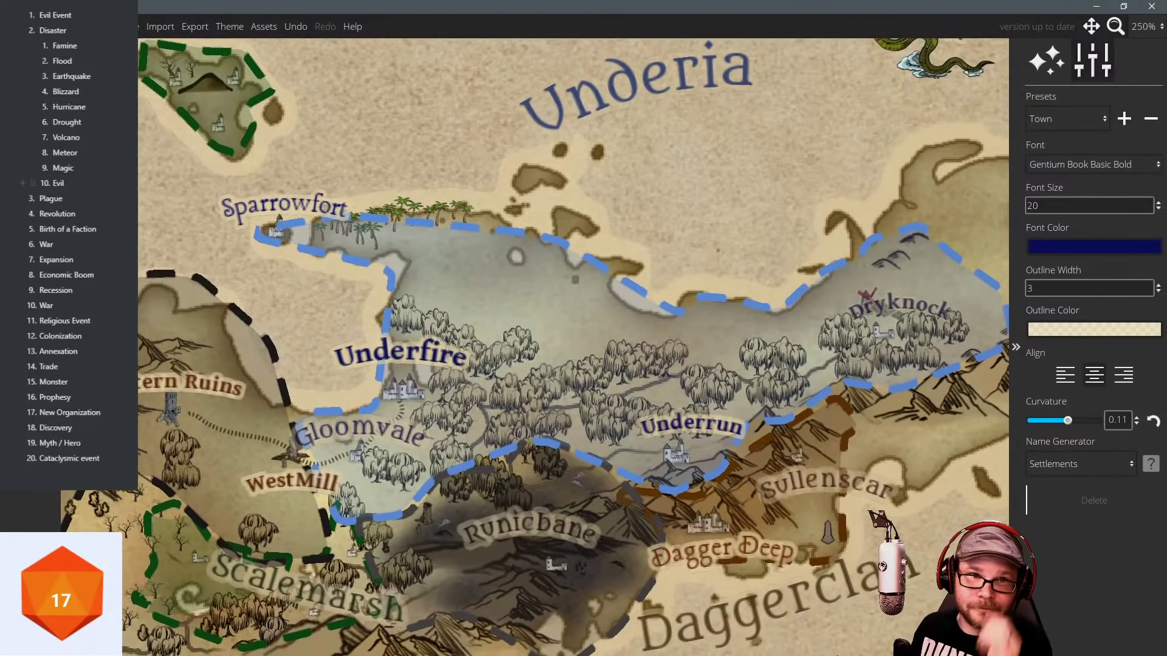
scroll(603, 241, "down", 3)
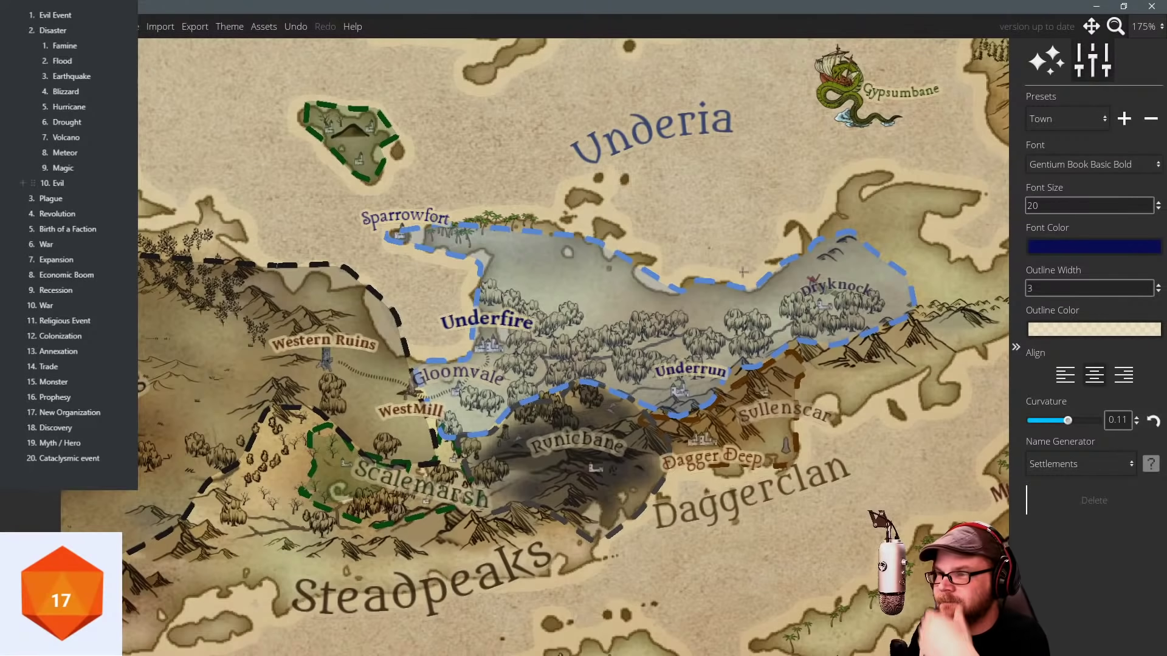
left_click_drag(743, 272, 610, 354)
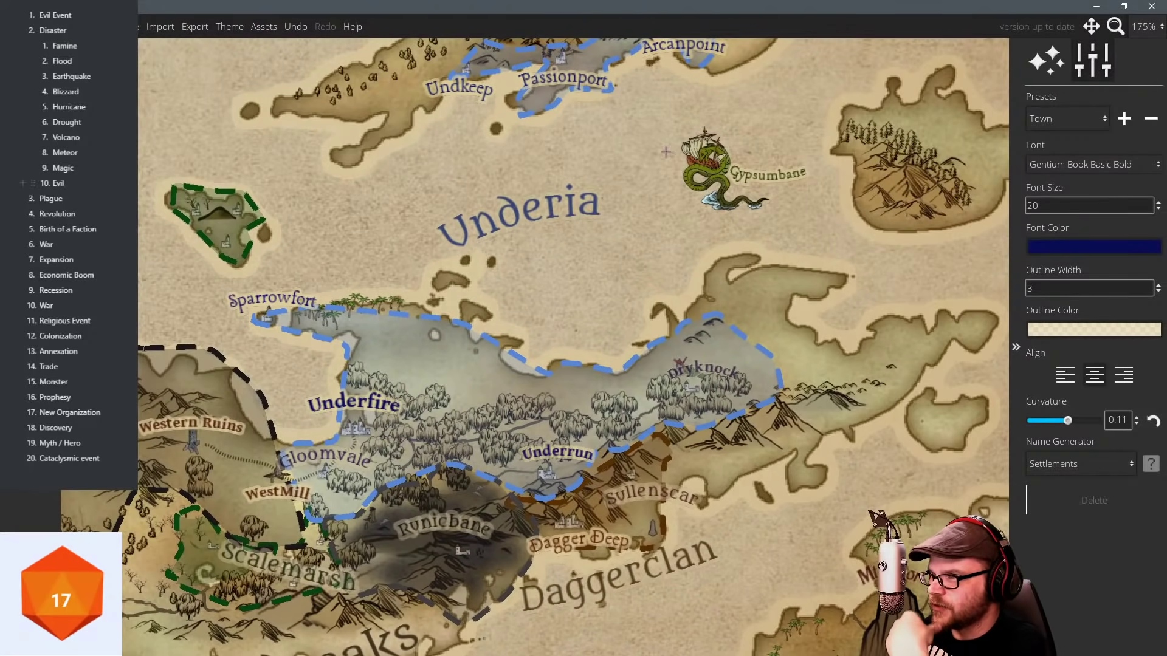
key("w")
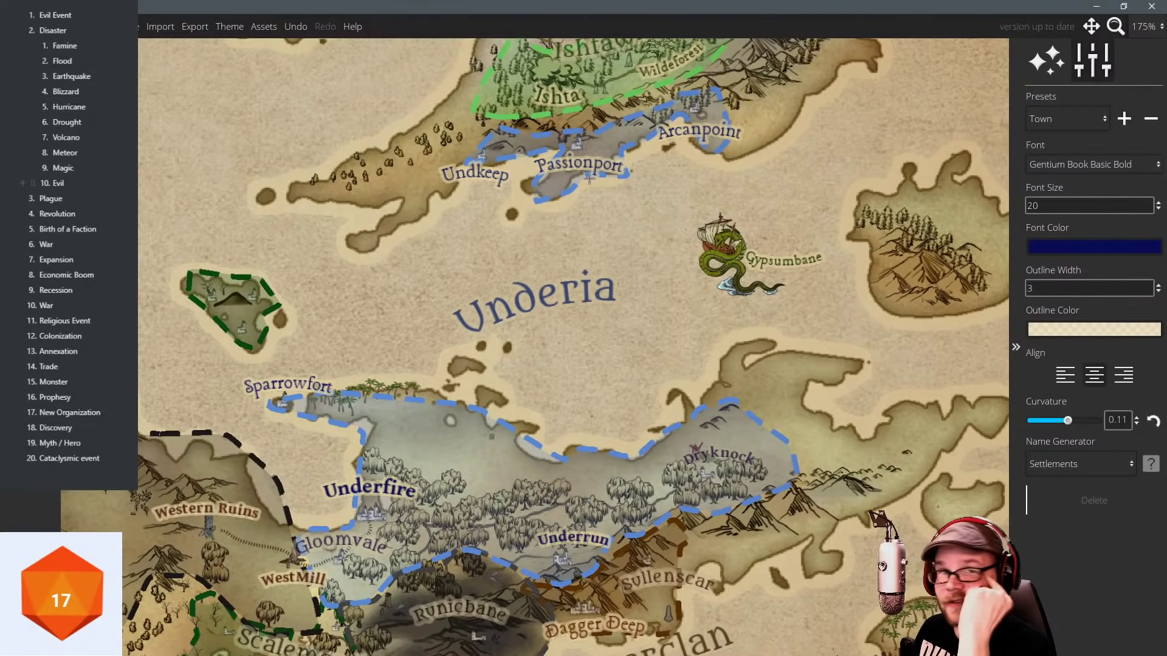
key("w")
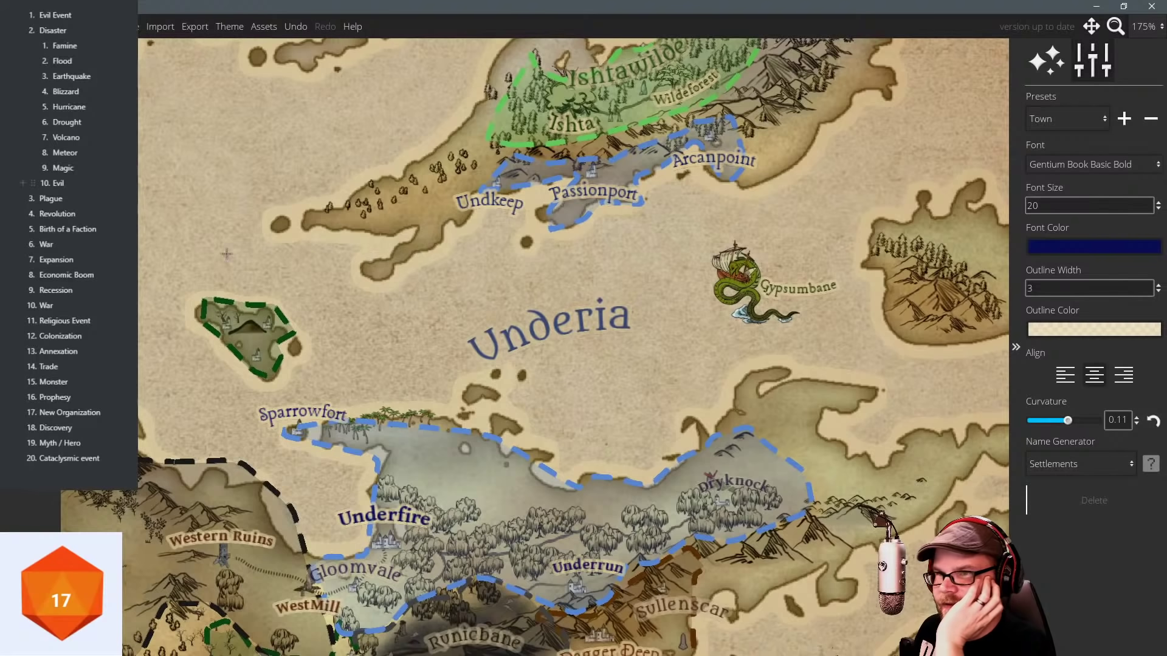
Place a small tower-like symbol from the Gothic Horror Normal set, at scale 20, on the peninsula southwest of Undkeep.
left_click(30, 60)
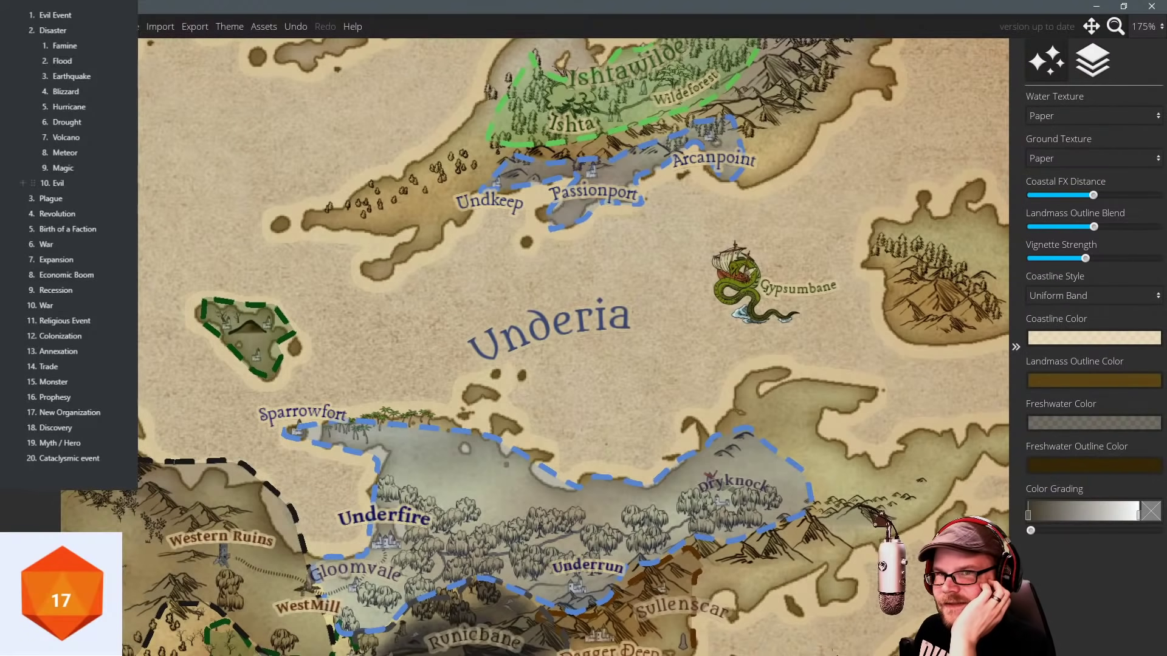
left_click(31, 274)
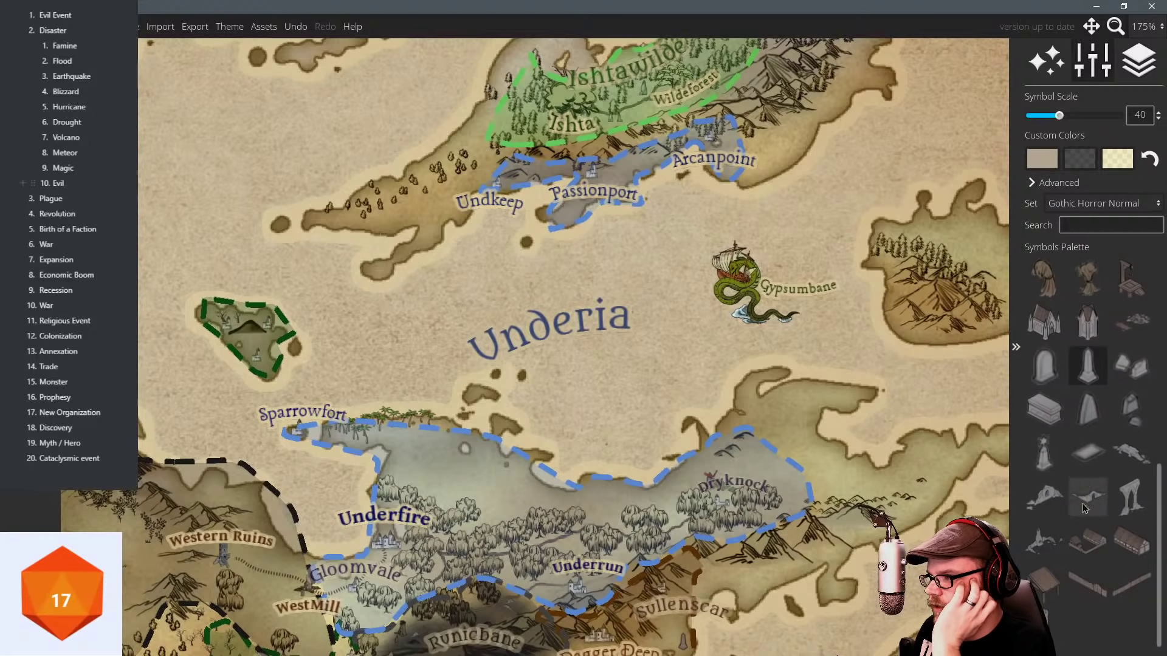
scroll(1066, 413, "up", 5)
scroll(1070, 372, "up", 2)
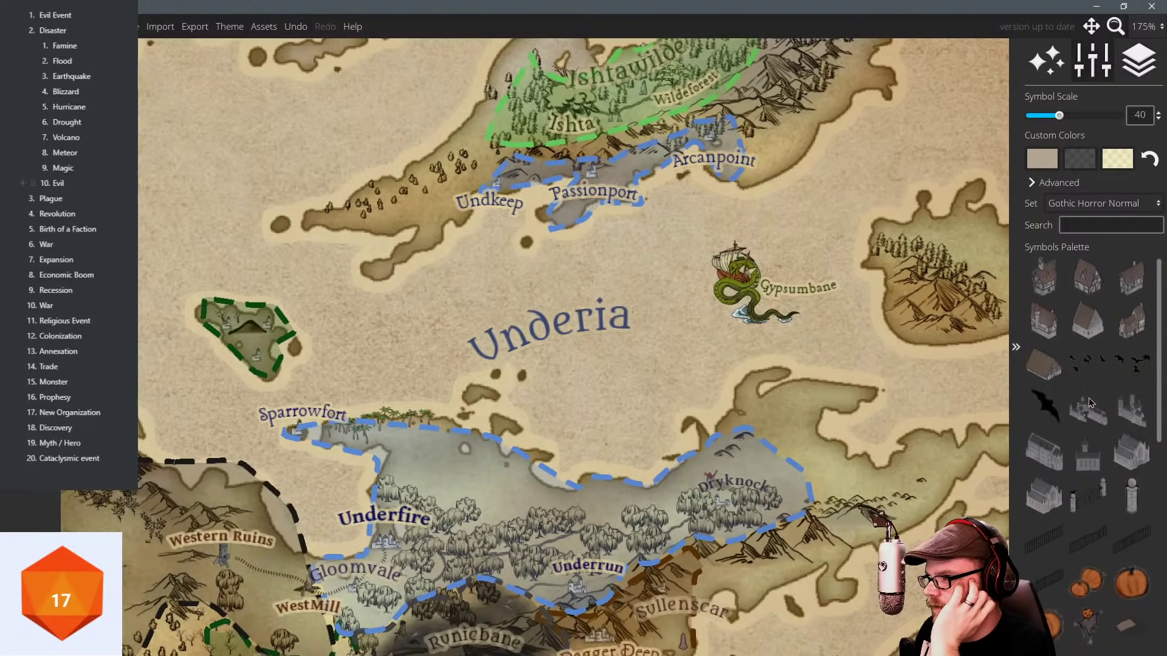
left_click(1132, 470)
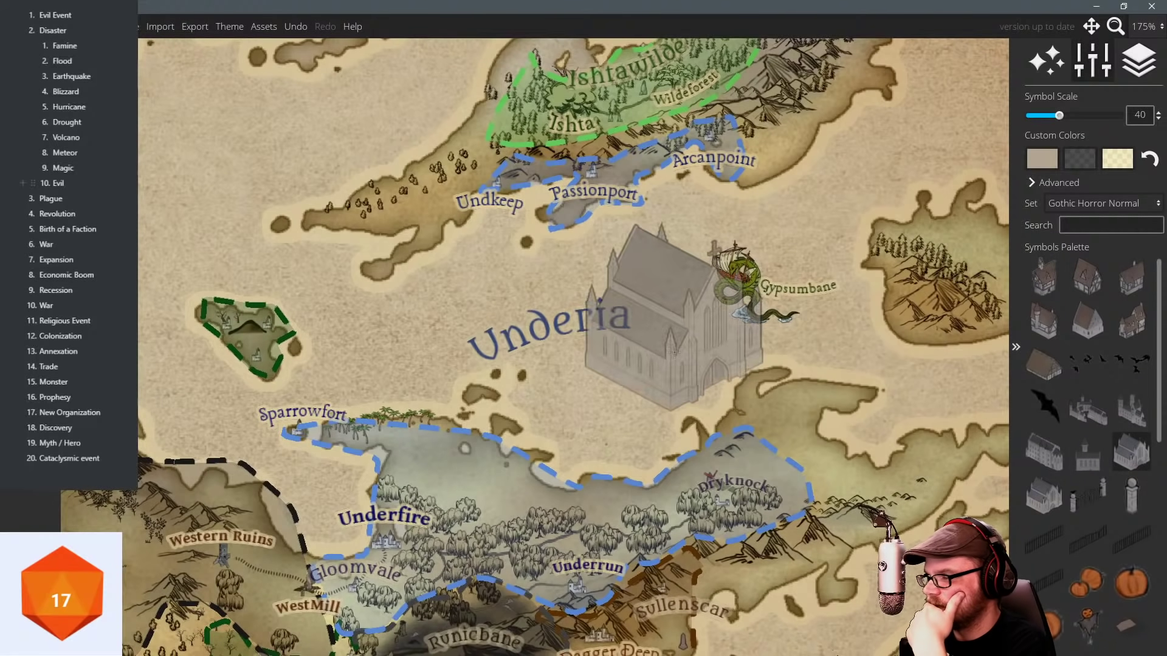
scroll(674, 352, "down", 6)
scroll(1110, 401, "down", 5)
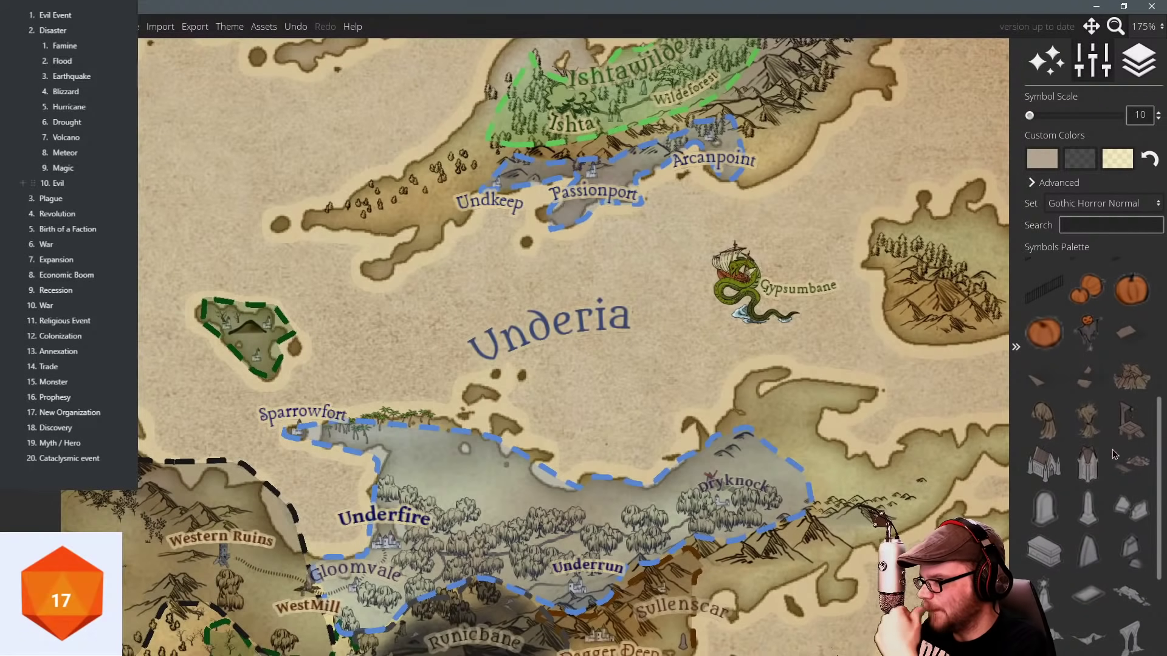
scroll(415, 230, "up", 2)
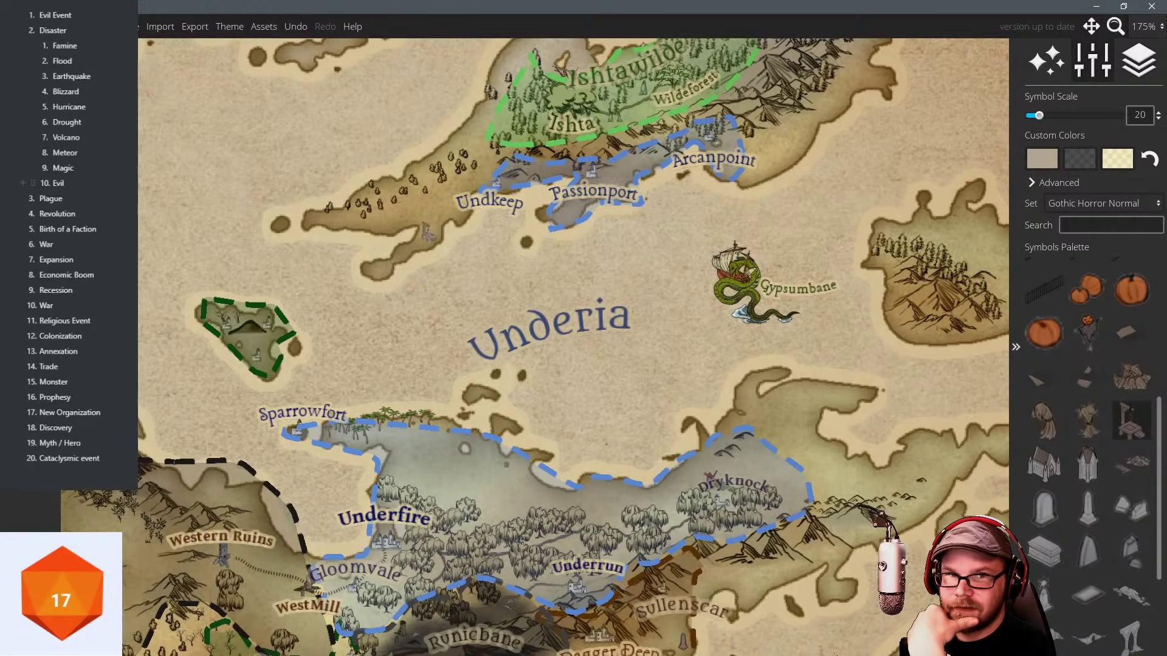
left_click(428, 232)
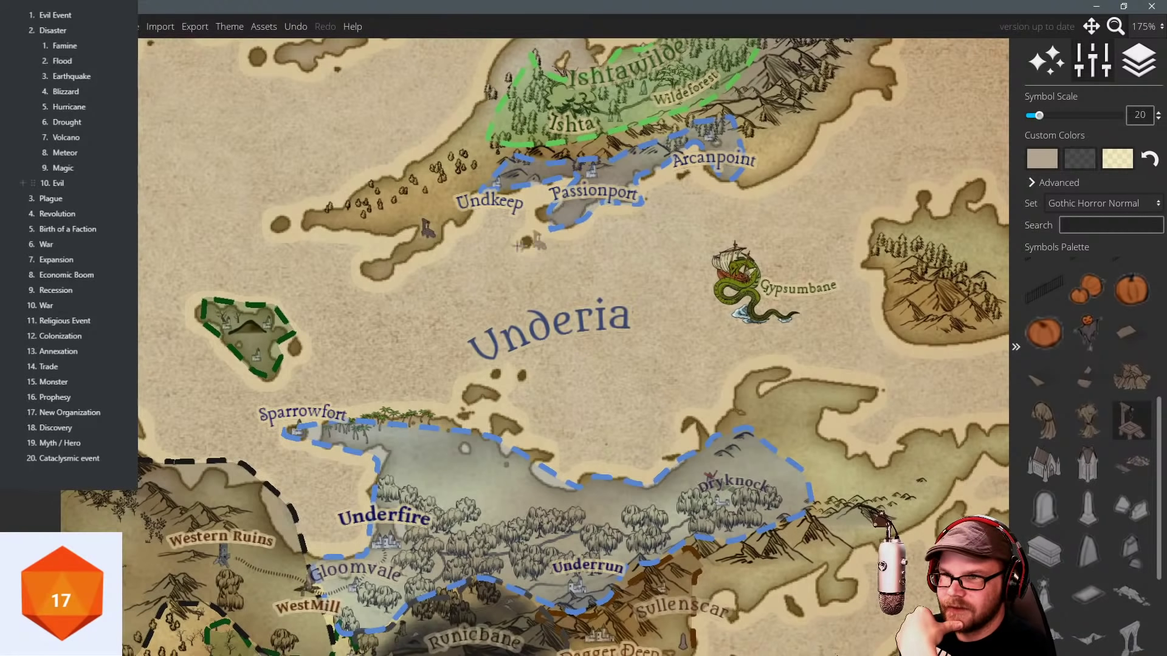
Place a small rubble symbol from the Gothic Horror Normal set, at scale 20, at the foot of the gallows southwest of Undkeep.
left_click(1125, 457)
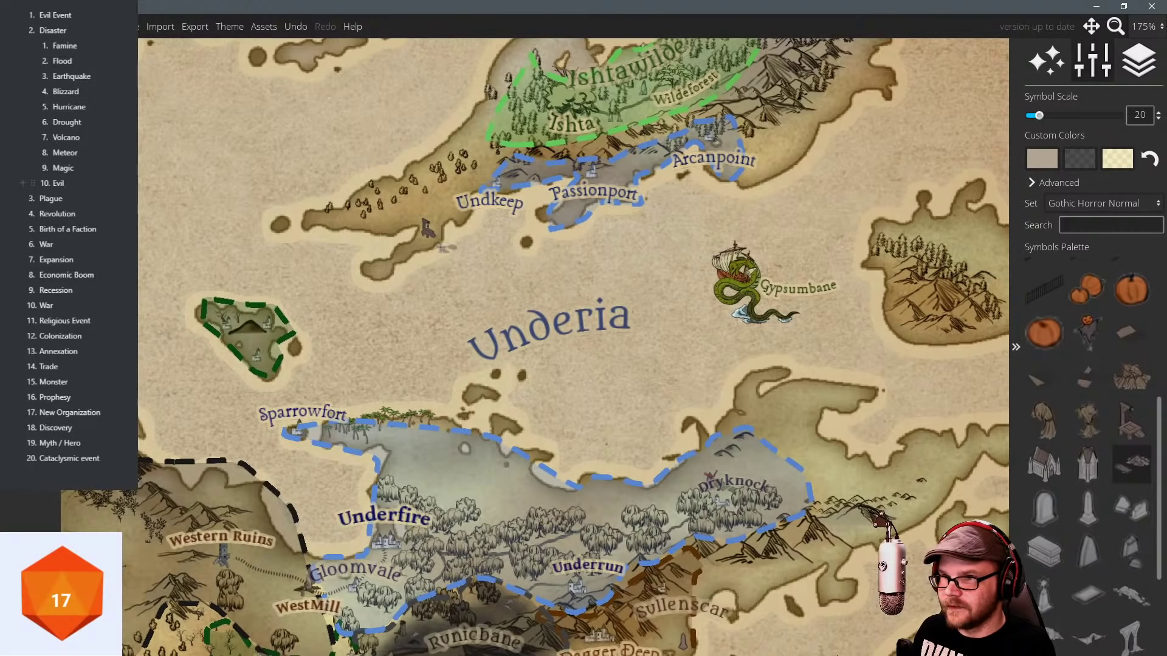
scroll(586, 263, "up", 6)
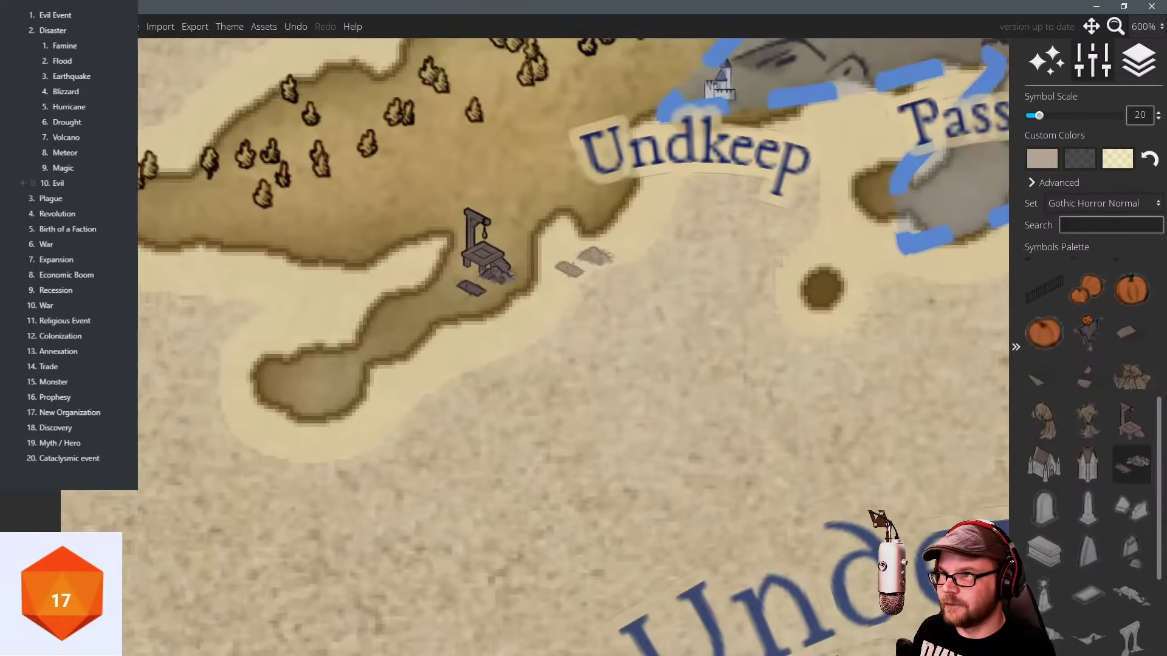
left_click_drag(581, 262, 562, 296)
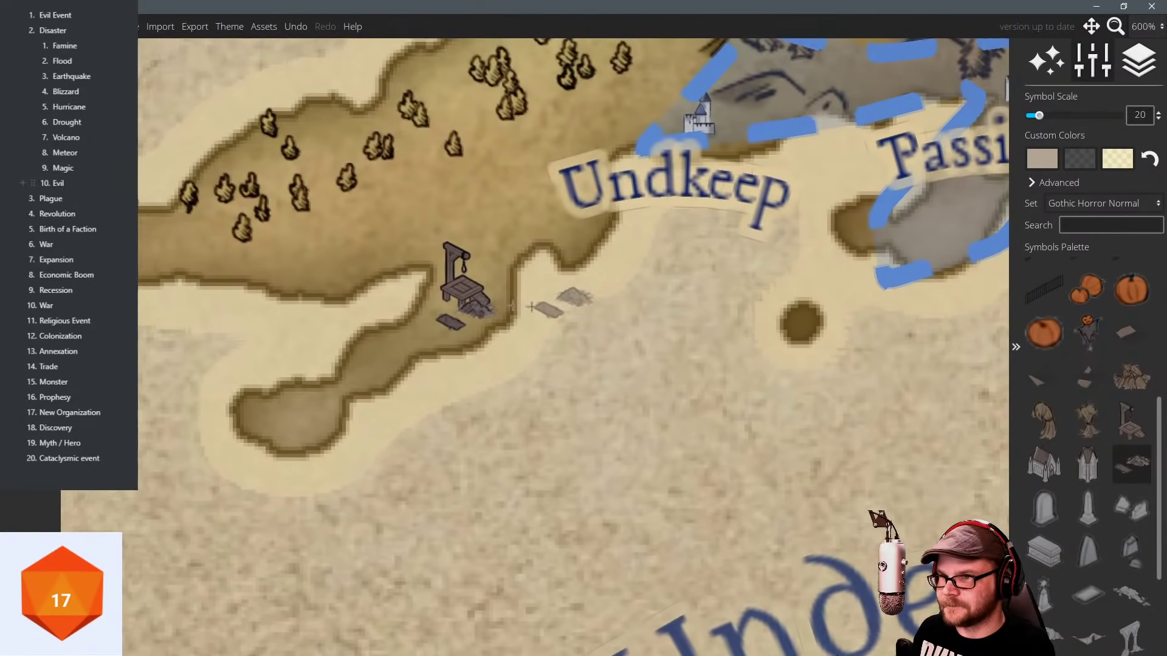
left_click_drag(543, 355, 542, 322)
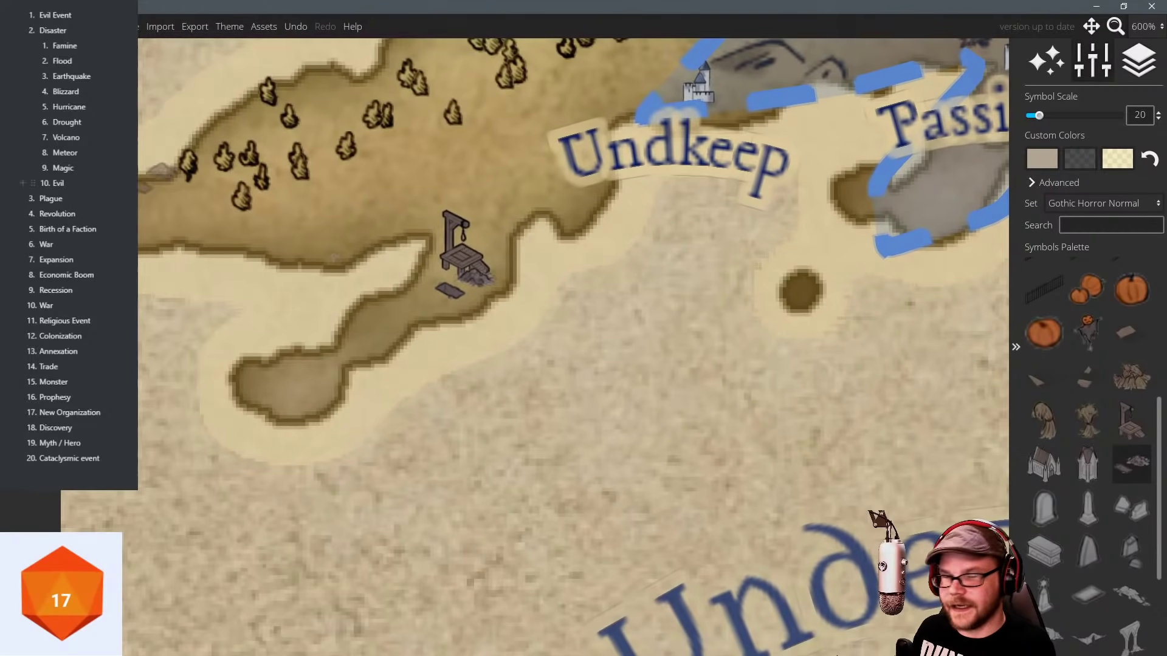
Show all symbol sets and place a three-masted ship at scale 10 in the water just east of the gallows peninsula.
left_click(1079, 201)
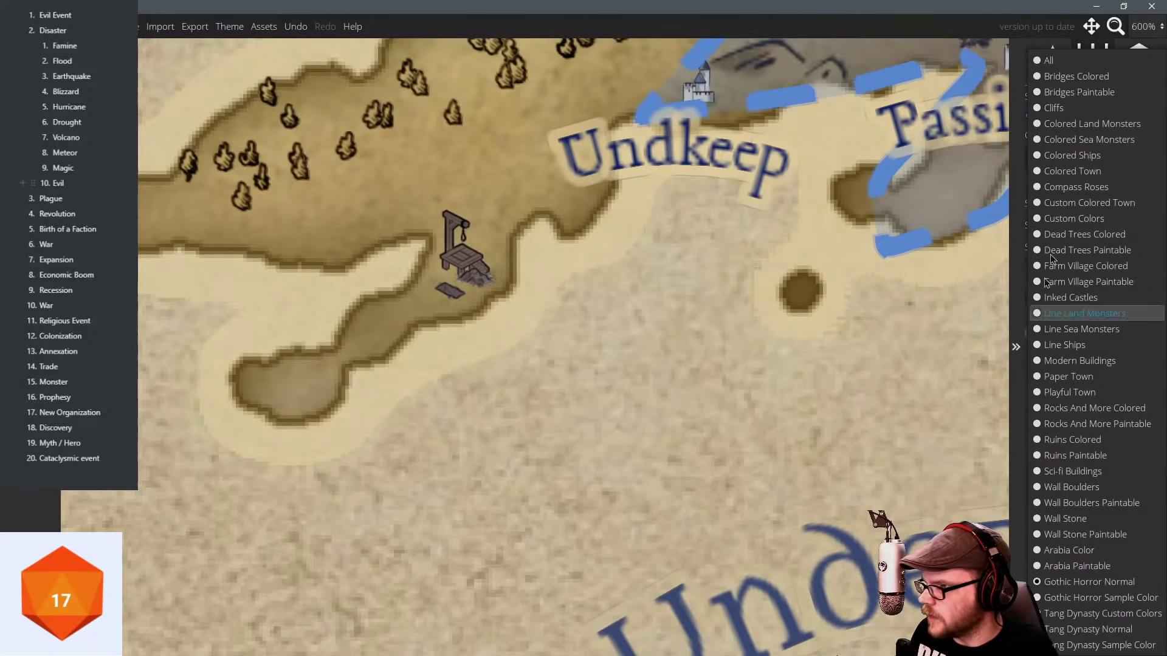
left_click(1066, 60)
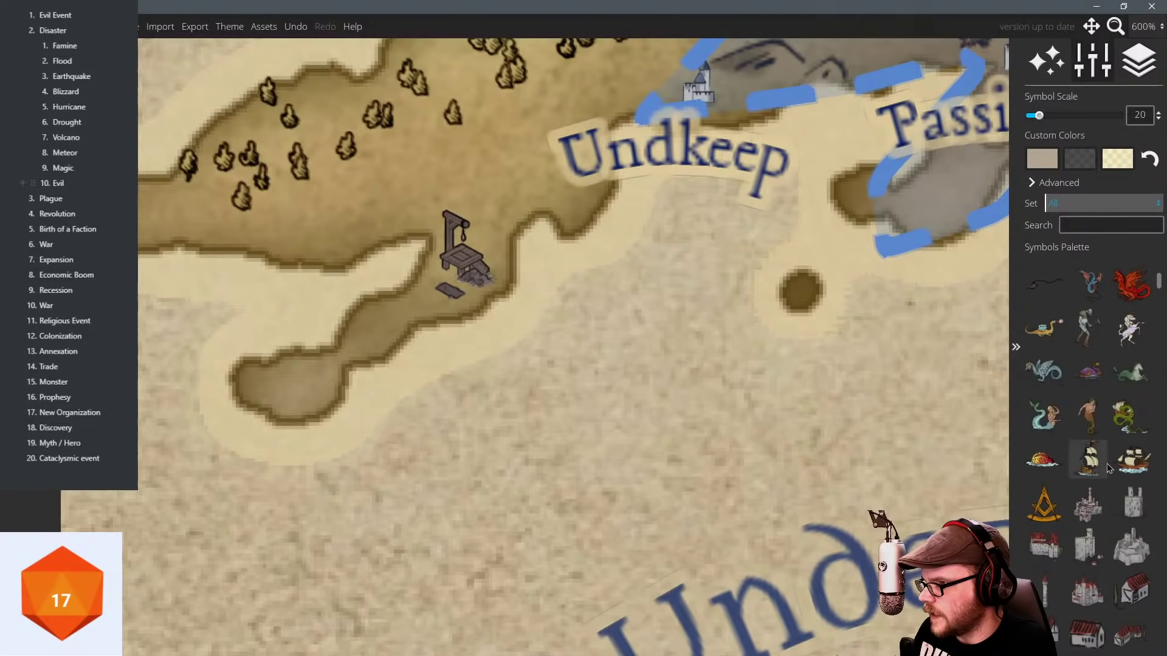
left_click(1129, 464)
scroll(544, 328, "down", 1)
scroll(545, 329, "down", 5)
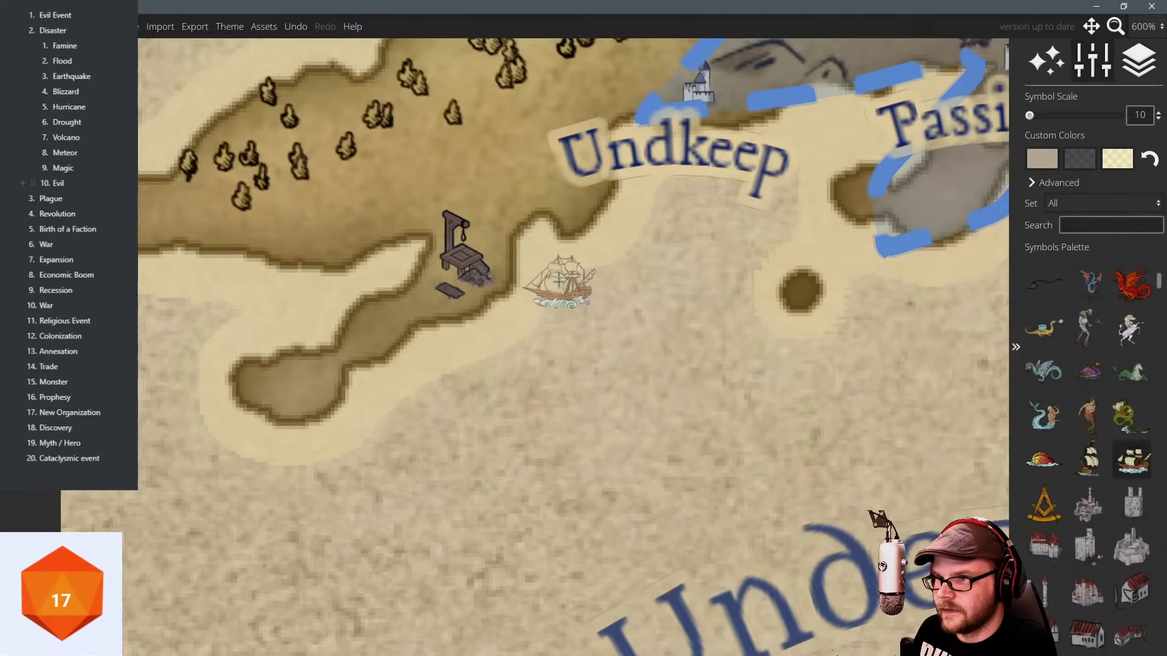
left_click(450, 196)
scroll(419, 255, "down", 1)
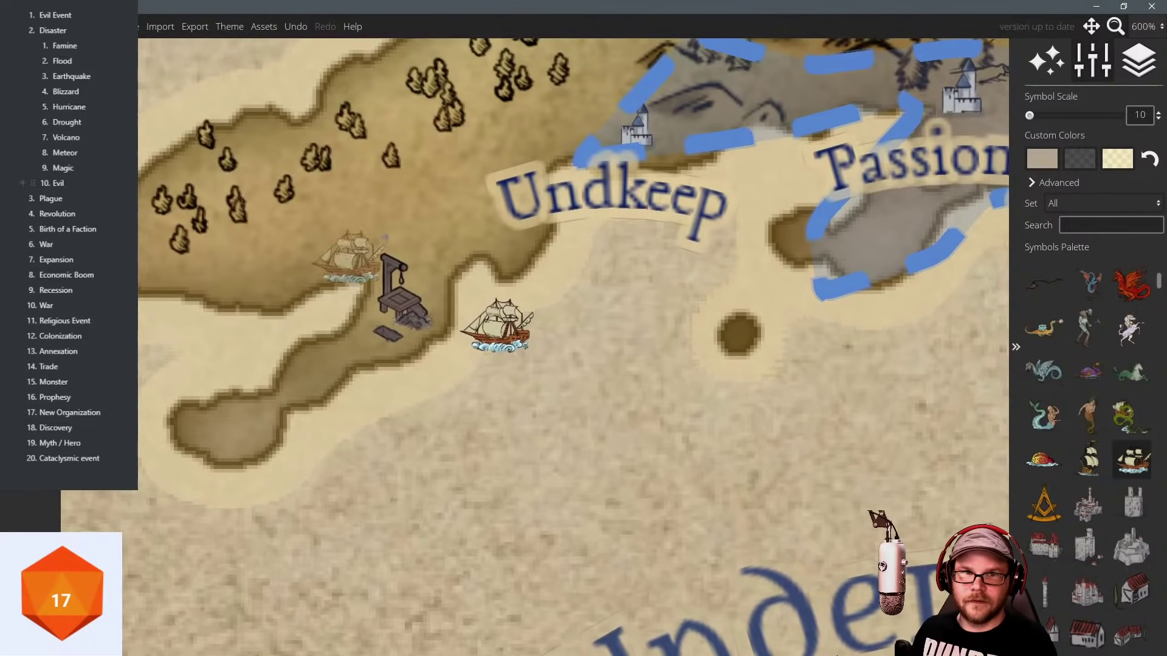
scroll(420, 217, "down", 1)
scroll(420, 217, "down", 1)
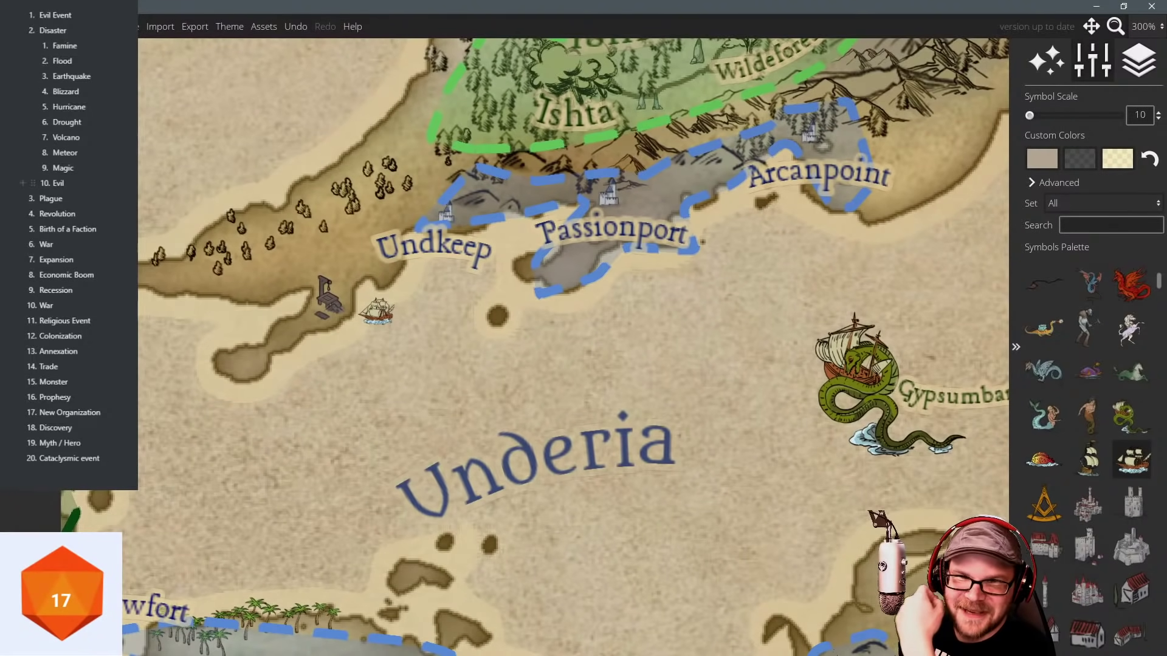
Set the territory border color to the dark red 3f0f0f.
left_click(30, 365)
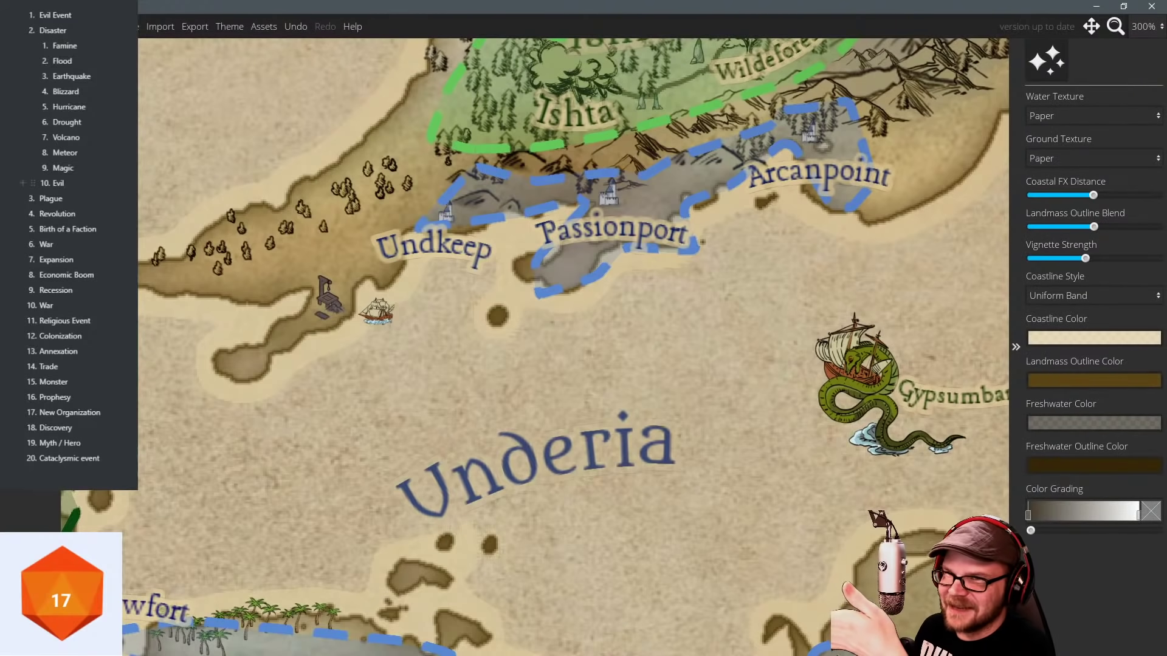
left_click(30, 334)
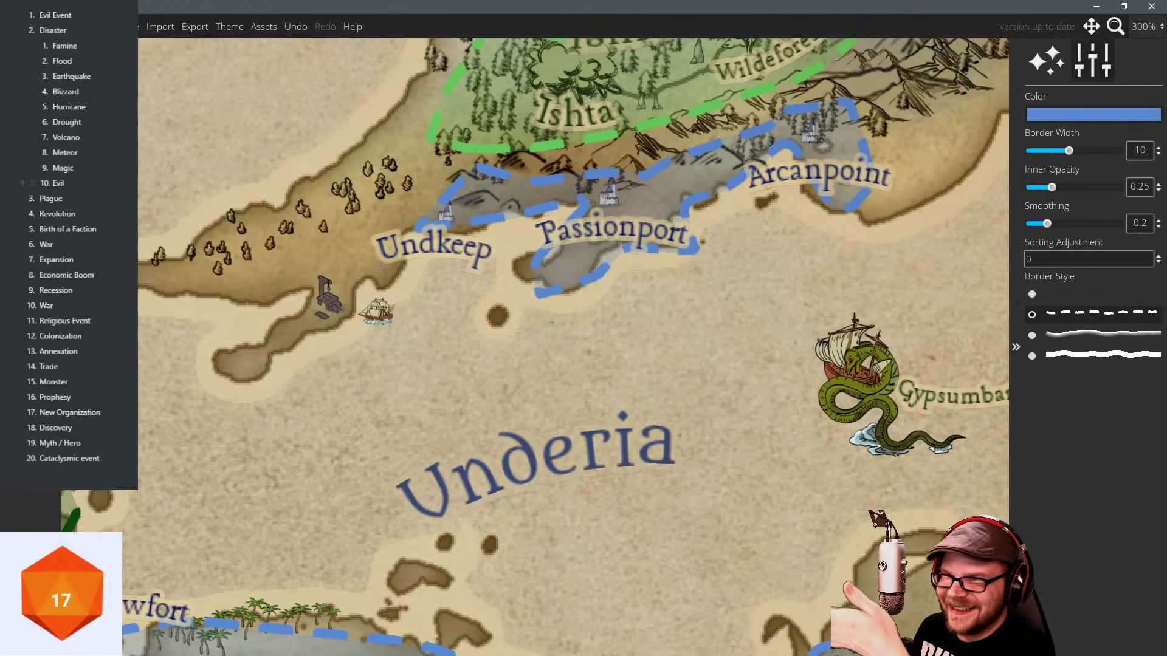
left_click(1057, 114)
left_click(1021, 163)
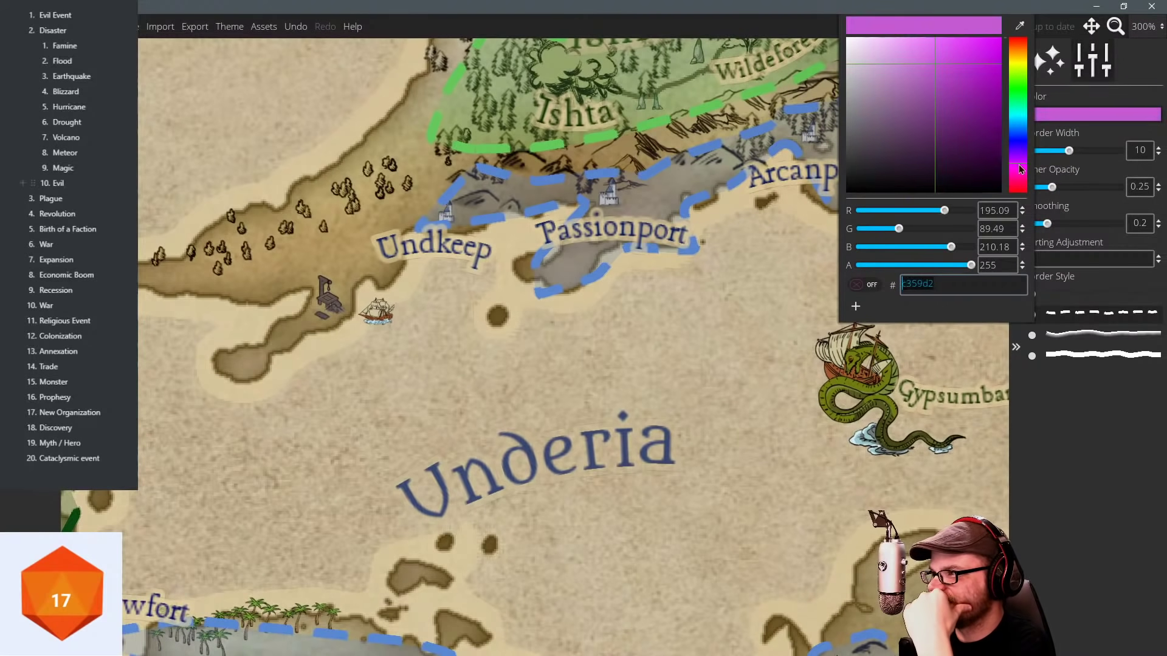
left_click(889, 79)
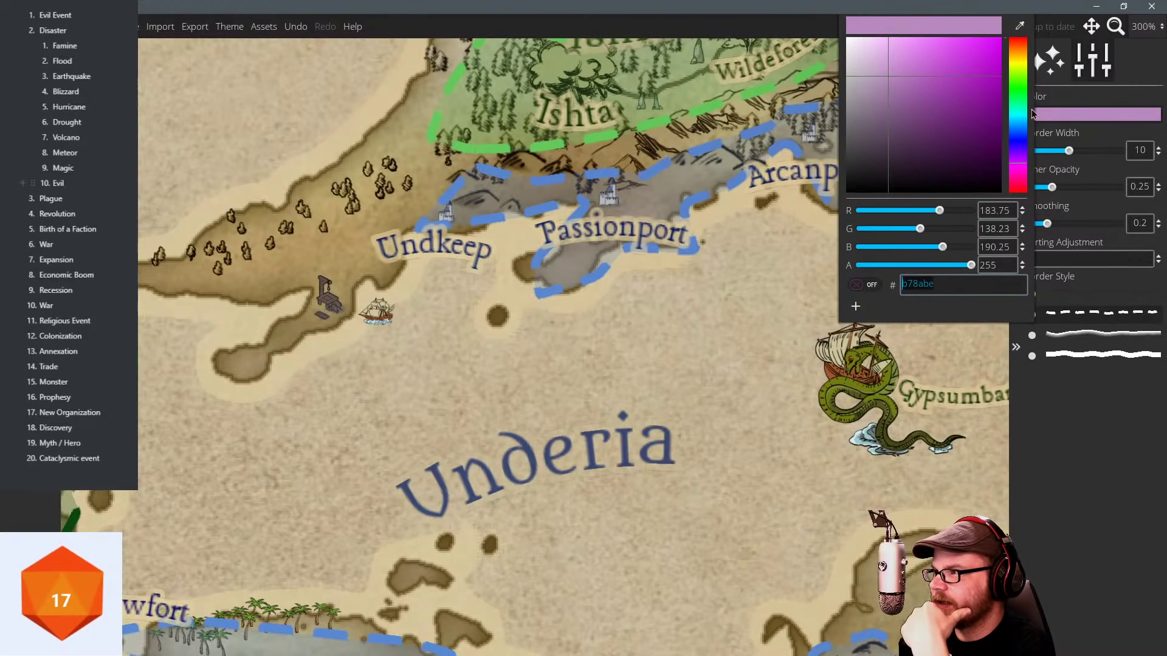
left_click(868, 65)
left_click_drag(868, 65, 882, 130)
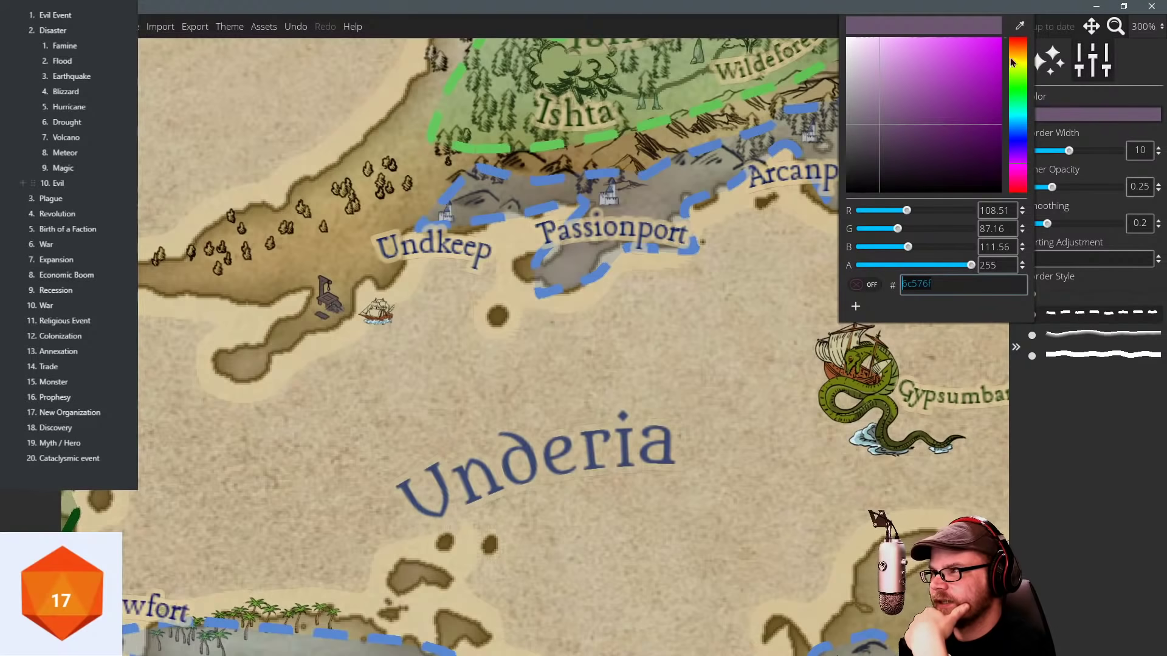
left_click_drag(1010, 58, 1009, 35)
left_click_drag(920, 128, 964, 154)
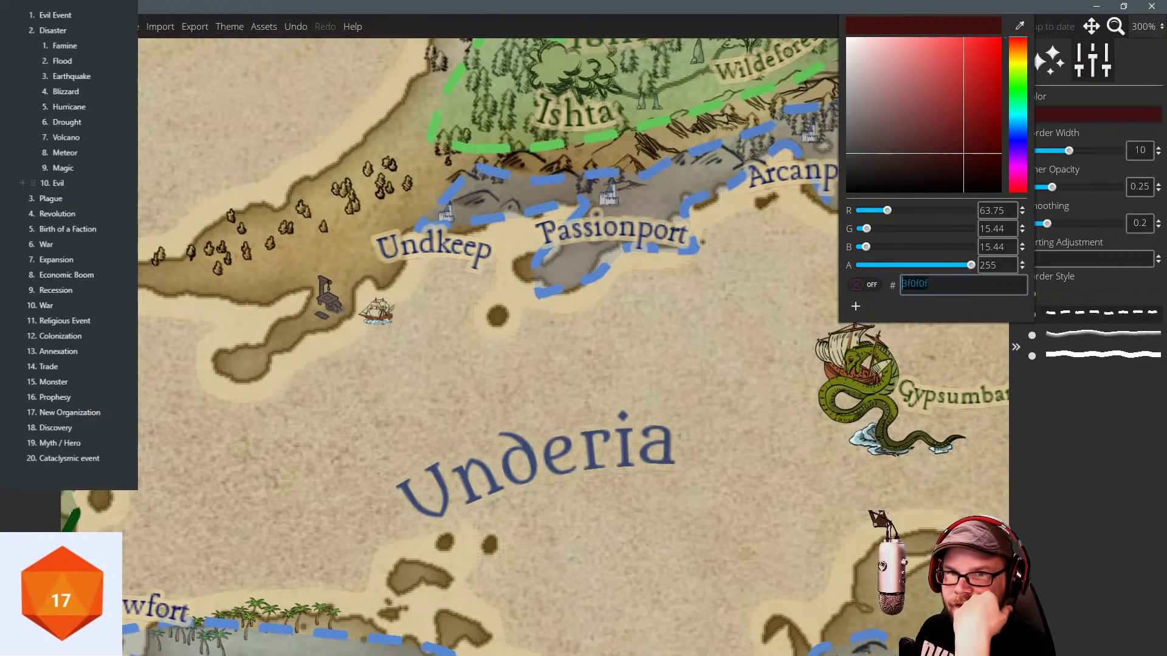
Try a dashed dark red territory around the gallows peninsula and the ship, and remove it again.
left_click(372, 251)
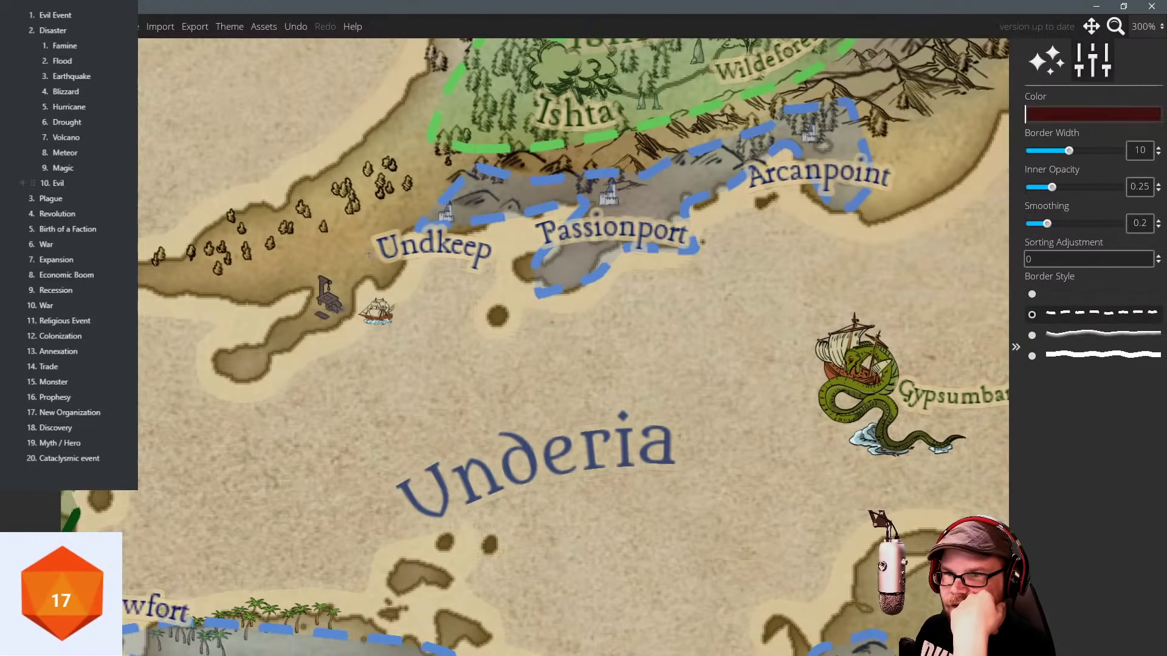
mouse_move(371, 250)
left_mouse_down()
mouse_move(440, 323)
mouse_move(461, 314)
mouse_move(417, 380)
mouse_move(322, 405)
mouse_move(222, 384)
mouse_move(220, 340)
mouse_move(291, 317)
mouse_move(256, 296)
mouse_move(257, 277)
mouse_move(372, 250)
left_mouse_up()
left_click_drag(550, 348, 489, 316)
scroll(547, 314, "down", 3)
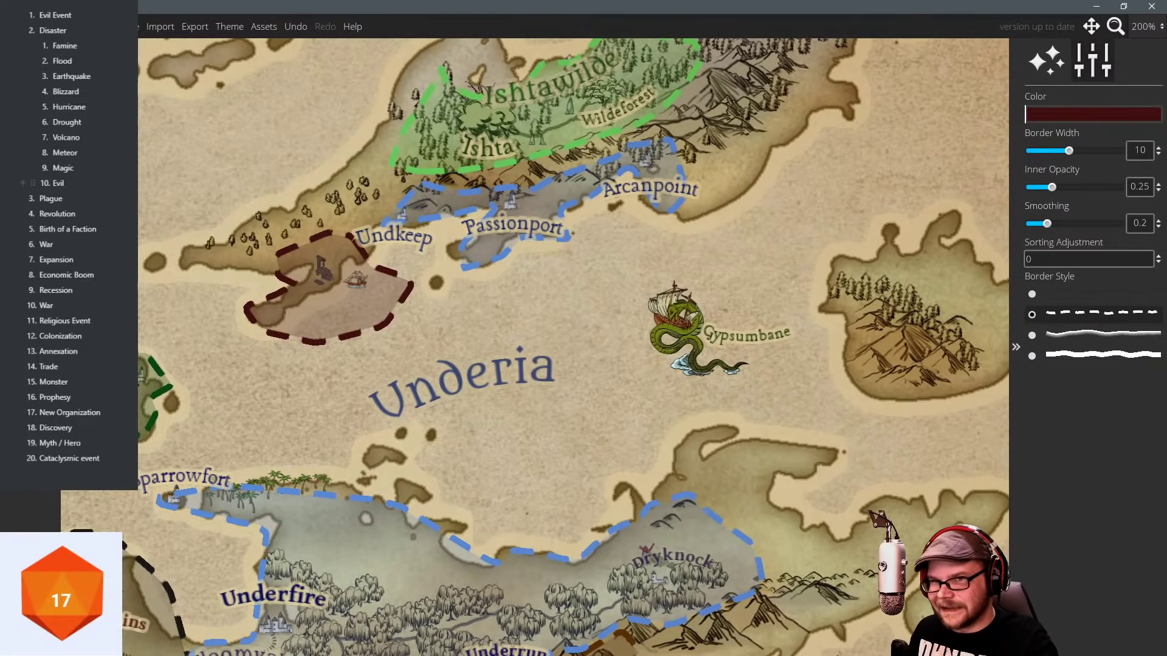
left_click_drag(379, 327, 361, 329)
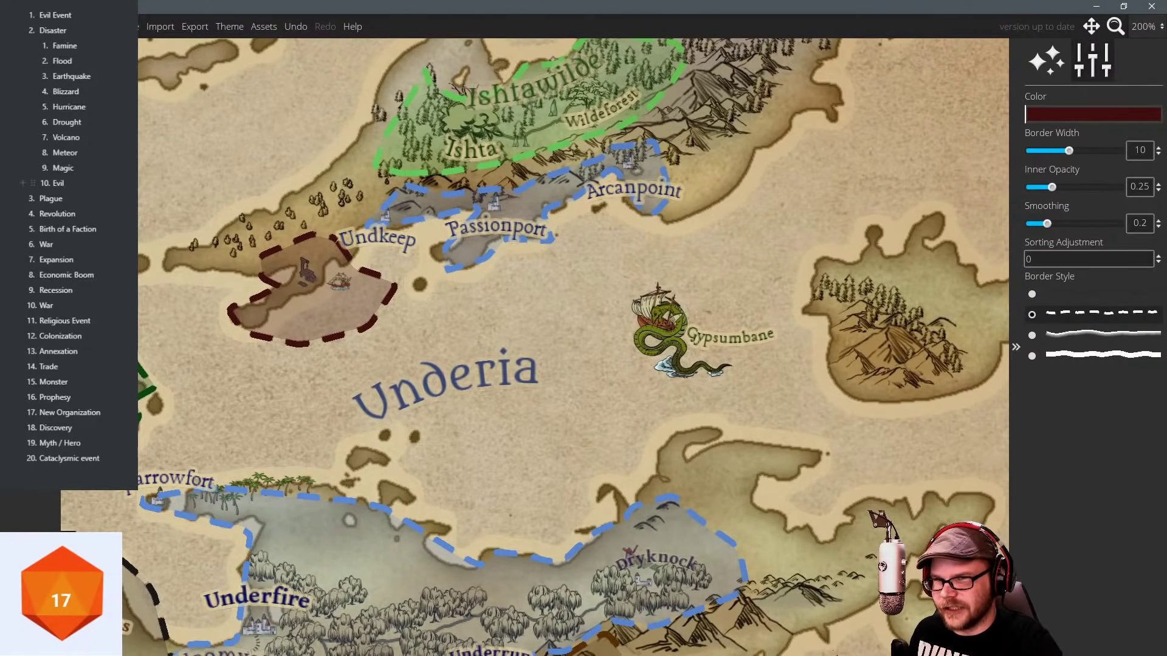
key("Delete")
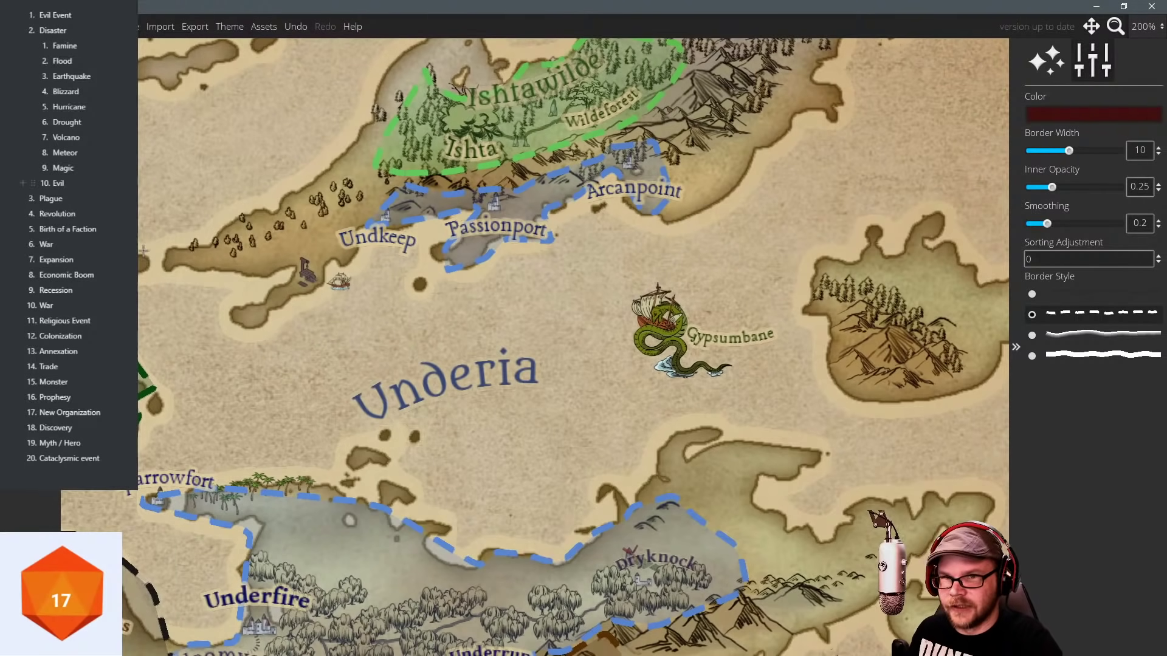
Add a label with the Faction preset just below the gallows and set its curvature to -0.13.
left_click(801, 160)
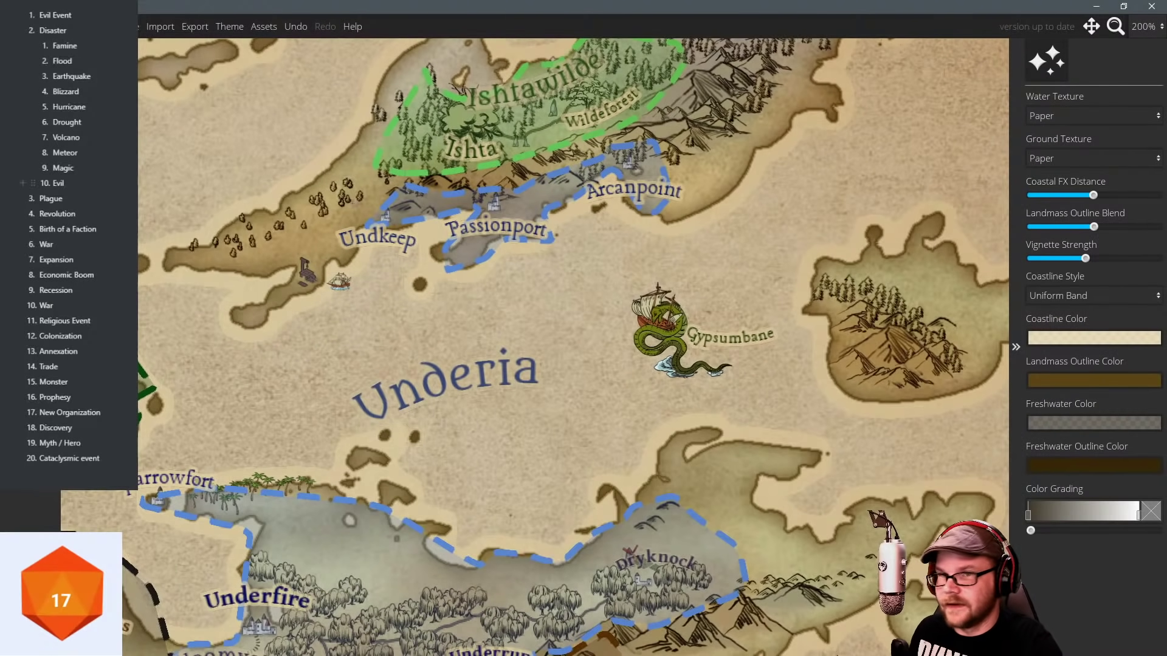
left_click(531, 231)
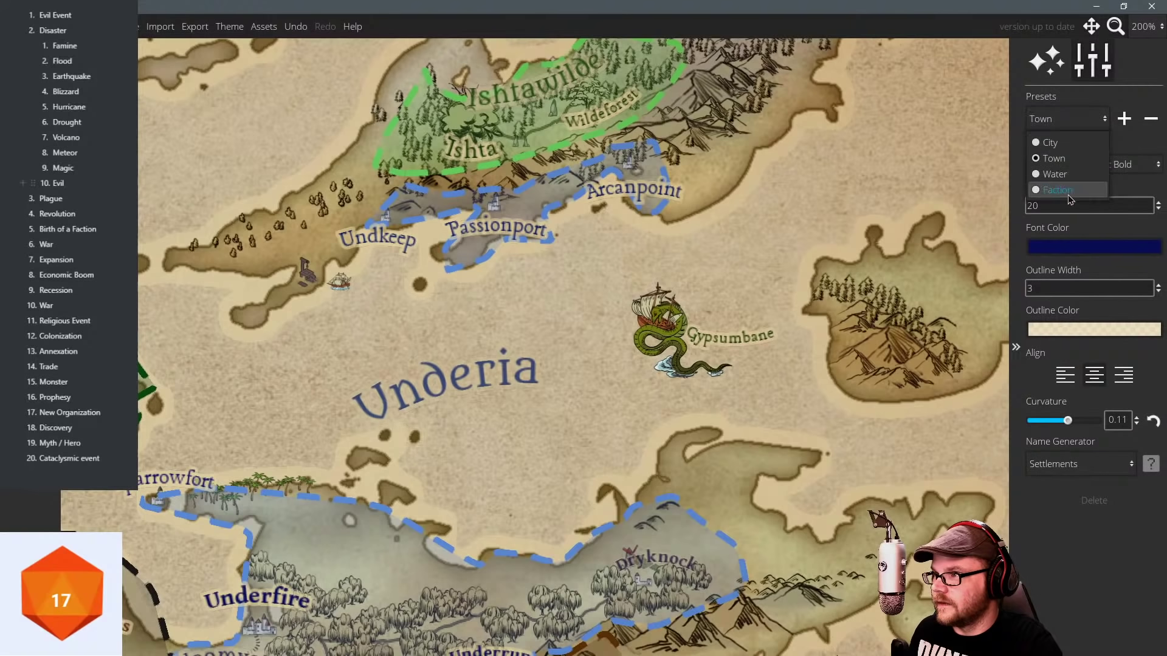
left_click(286, 309)
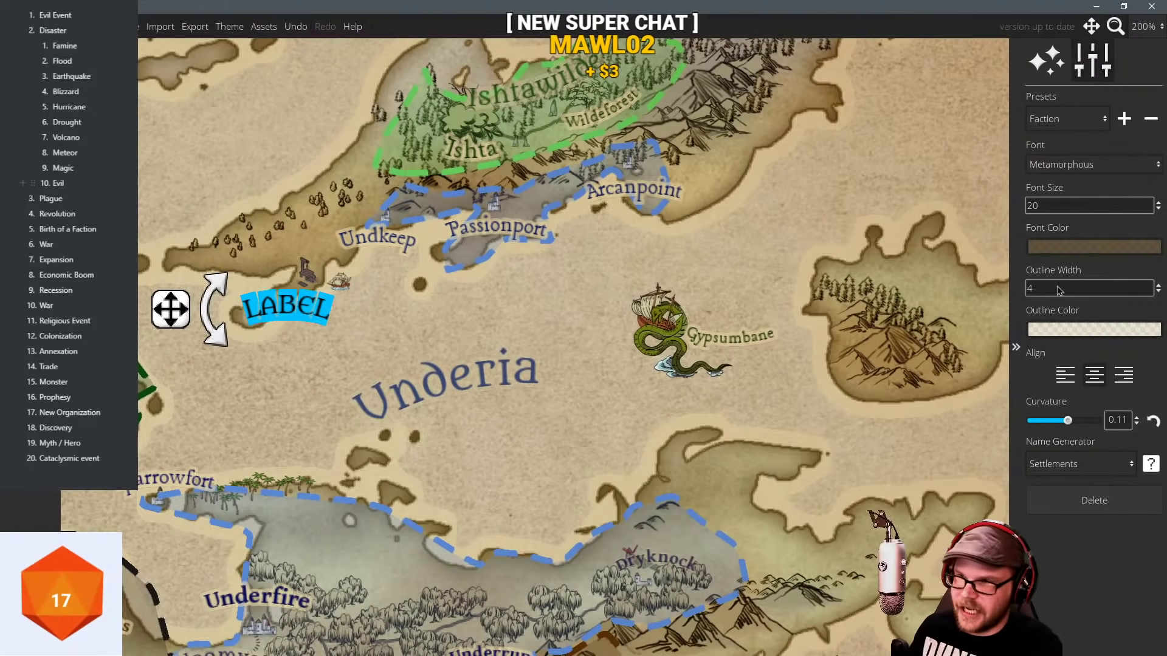
left_click_drag(1068, 420, 1061, 422)
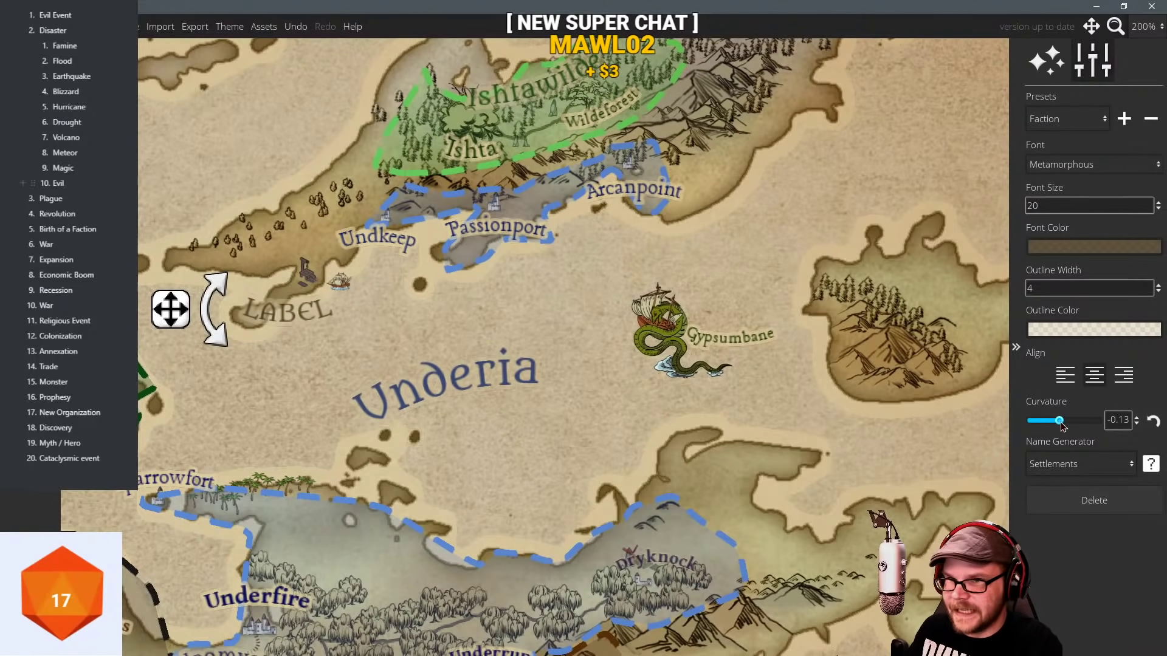
Change the new label's font color to dark red d1421010 and move the label slightly east, below the gallows and ship.
left_click(1064, 246)
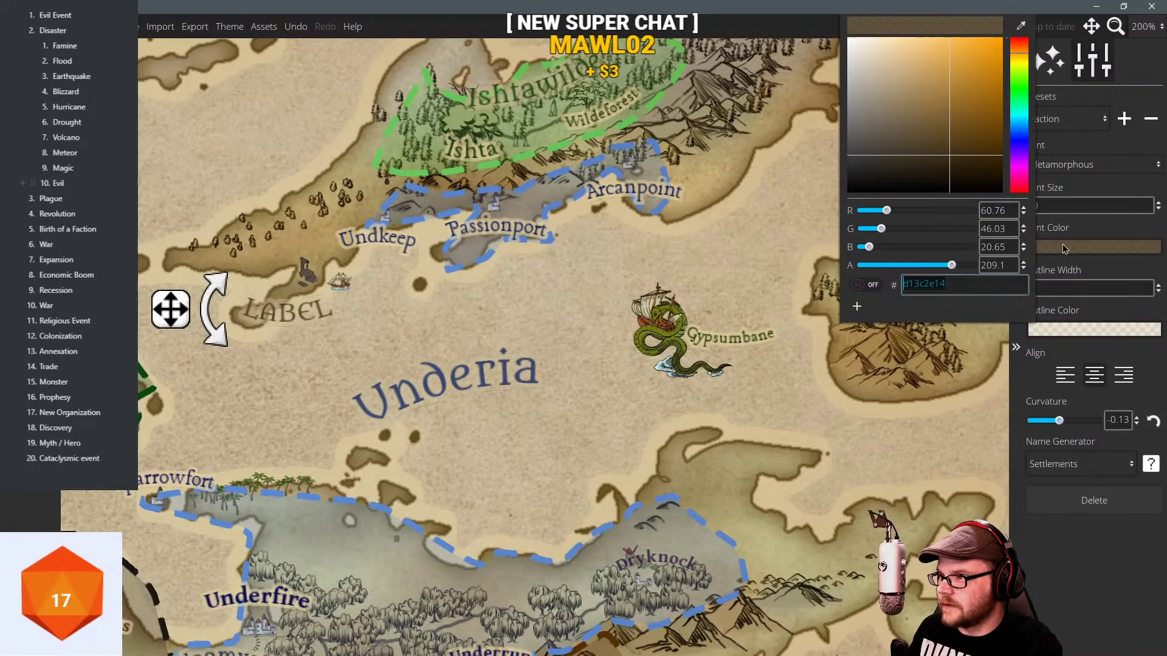
left_click(1016, 39)
mouse_move(960, 115)
left_mouse_down()
mouse_move(966, 186)
mouse_move(964, 152)
left_mouse_up()
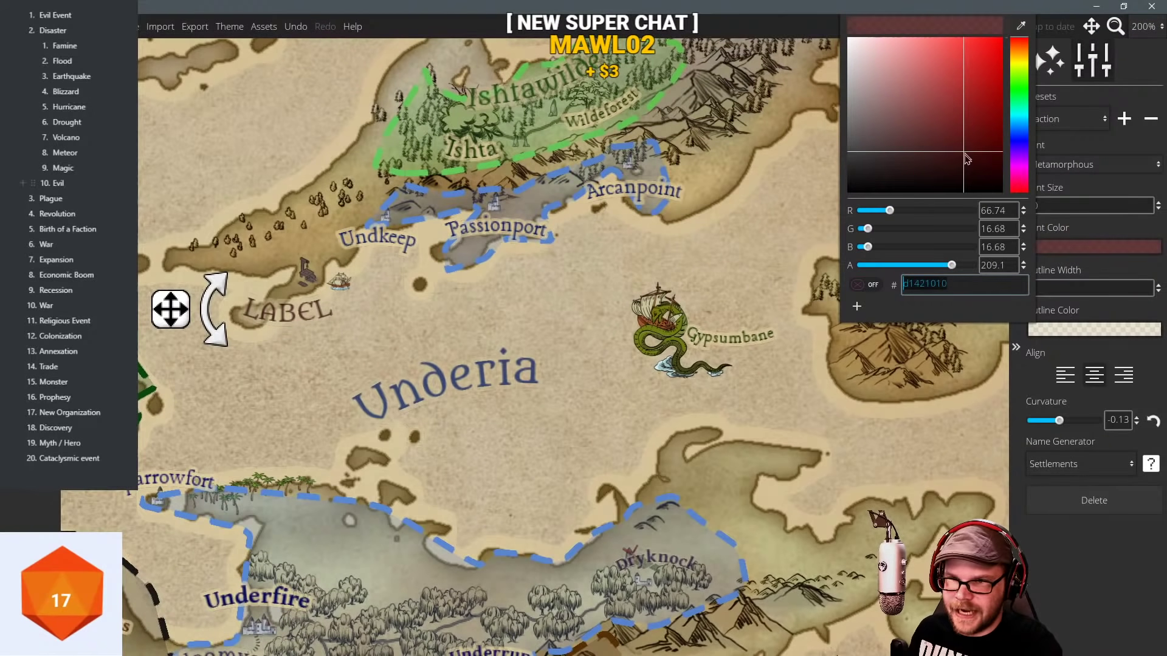
left_click_drag(170, 310, 196, 306)
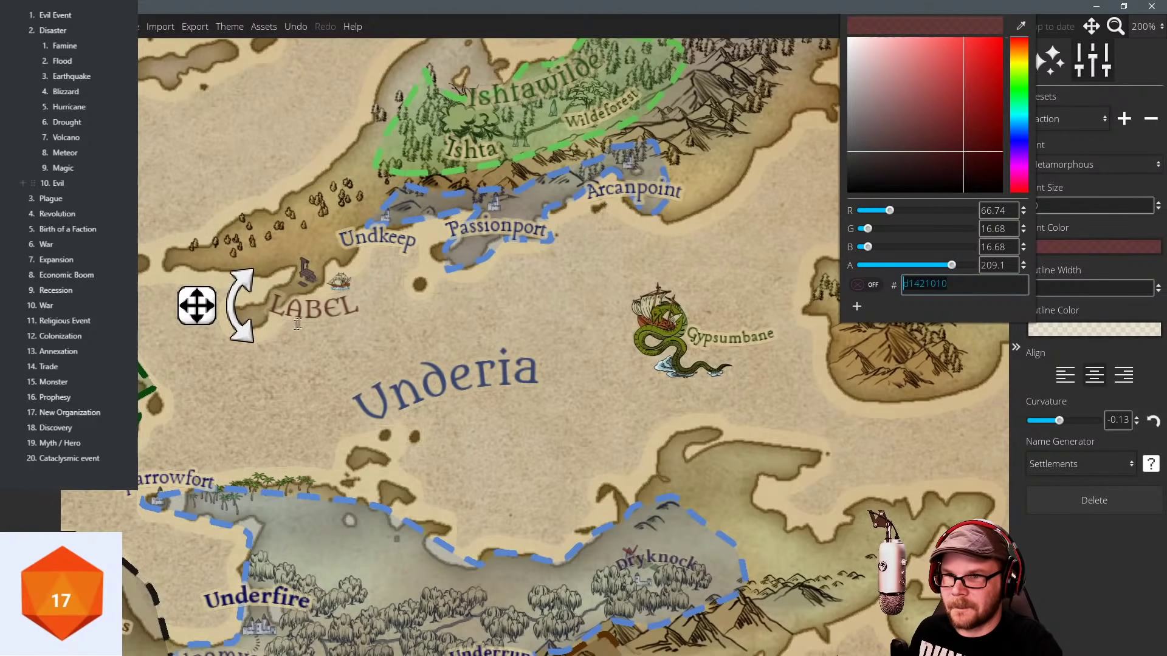
Replace the new label's placeholder text with Hangman's Point.
left_click(317, 309)
double_click(317, 309)
type("Hangman")
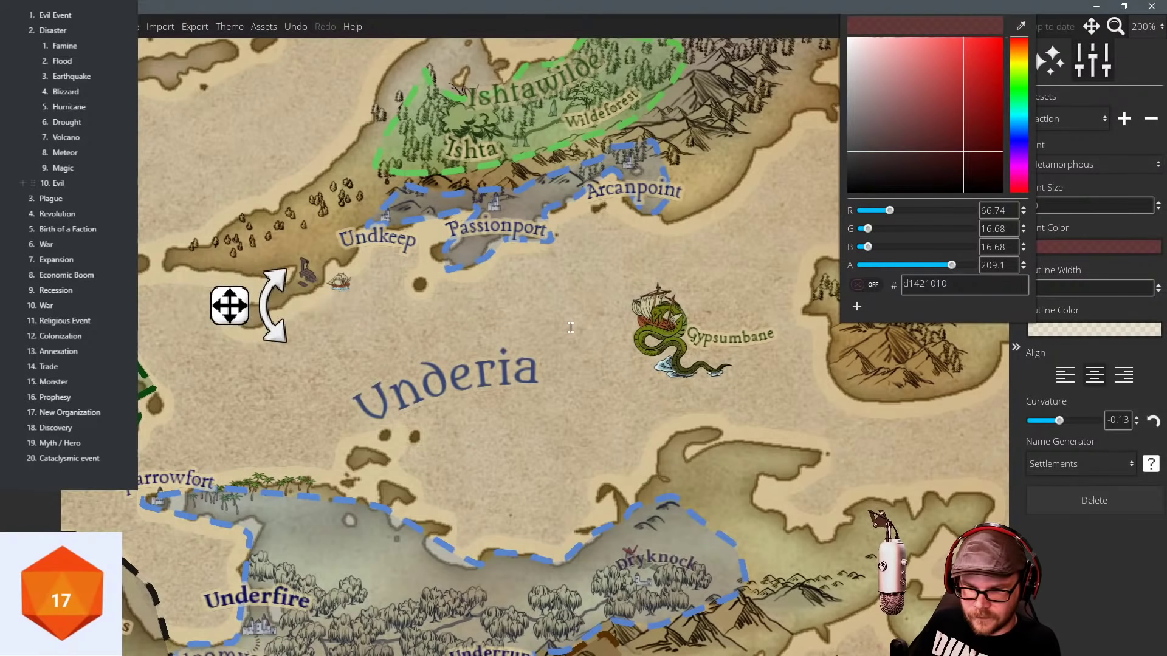
type("'s Poiunt")
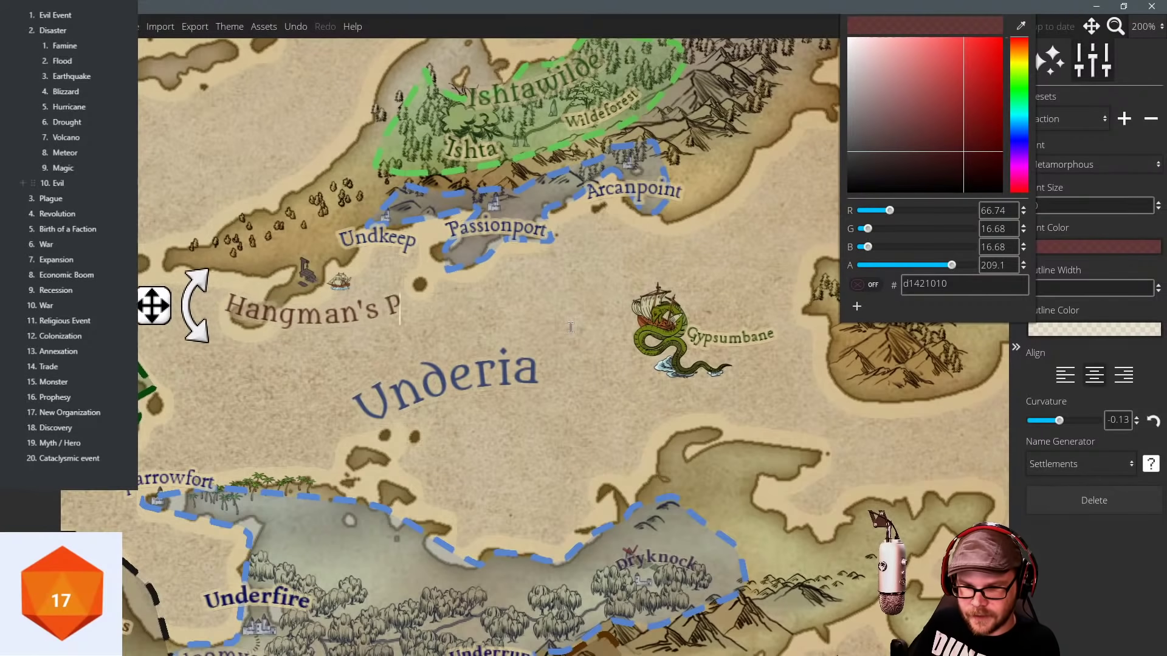
Complete the text of the new label near the tower as "Hangman's Point".
key("BackSpace")
key("BackSpace")
key("BackSpace")
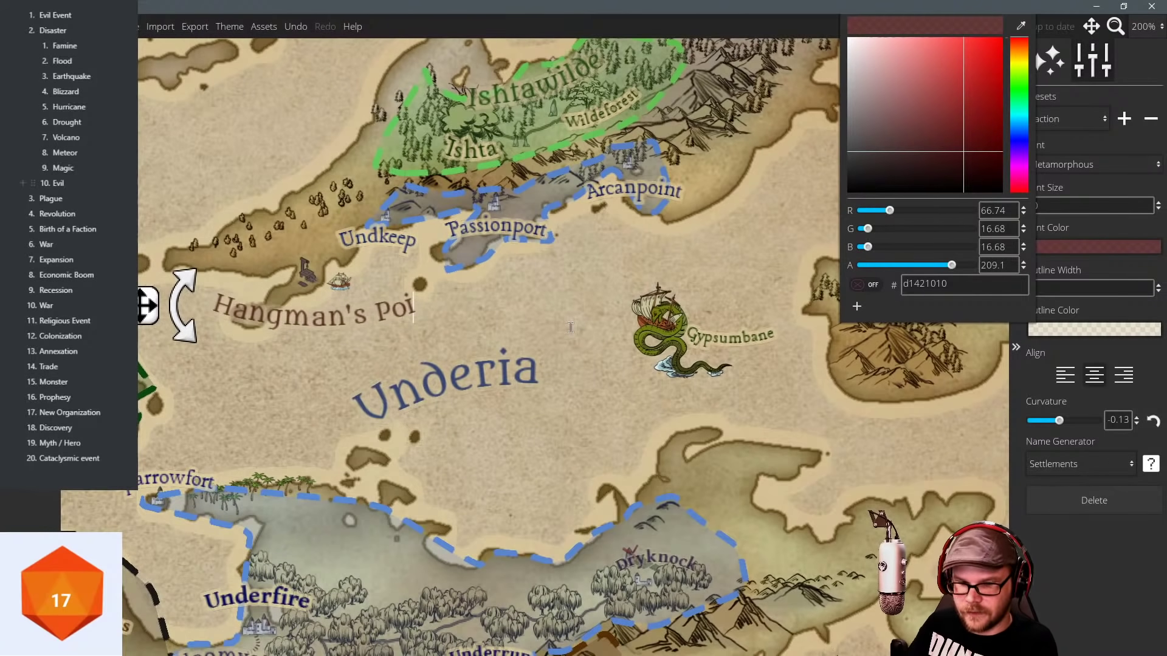
type("nt")
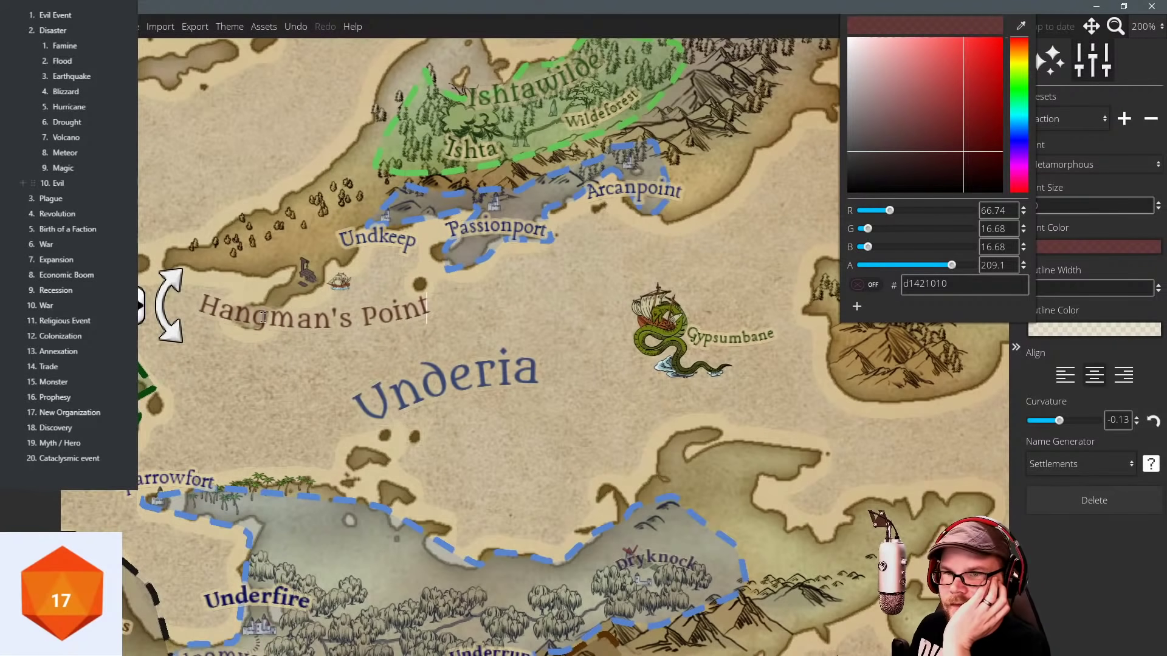
Set the Hangman's Point label's font size to 15 and move it just below the tower on the coast.
key("ctrl+a")
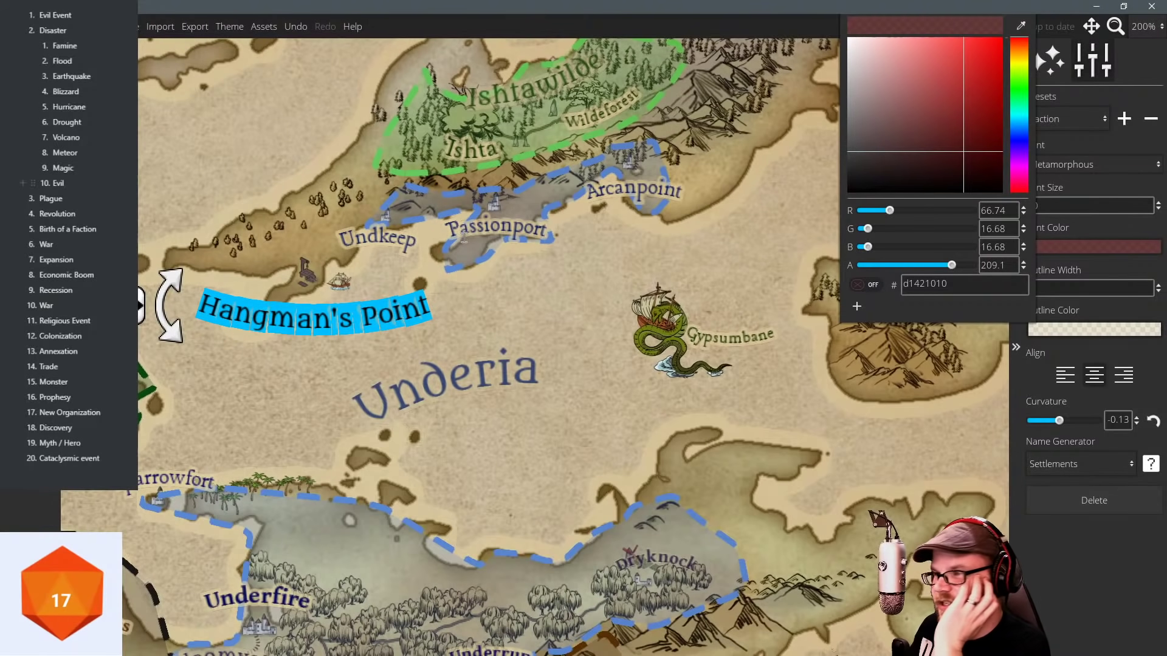
double_click(1074, 206)
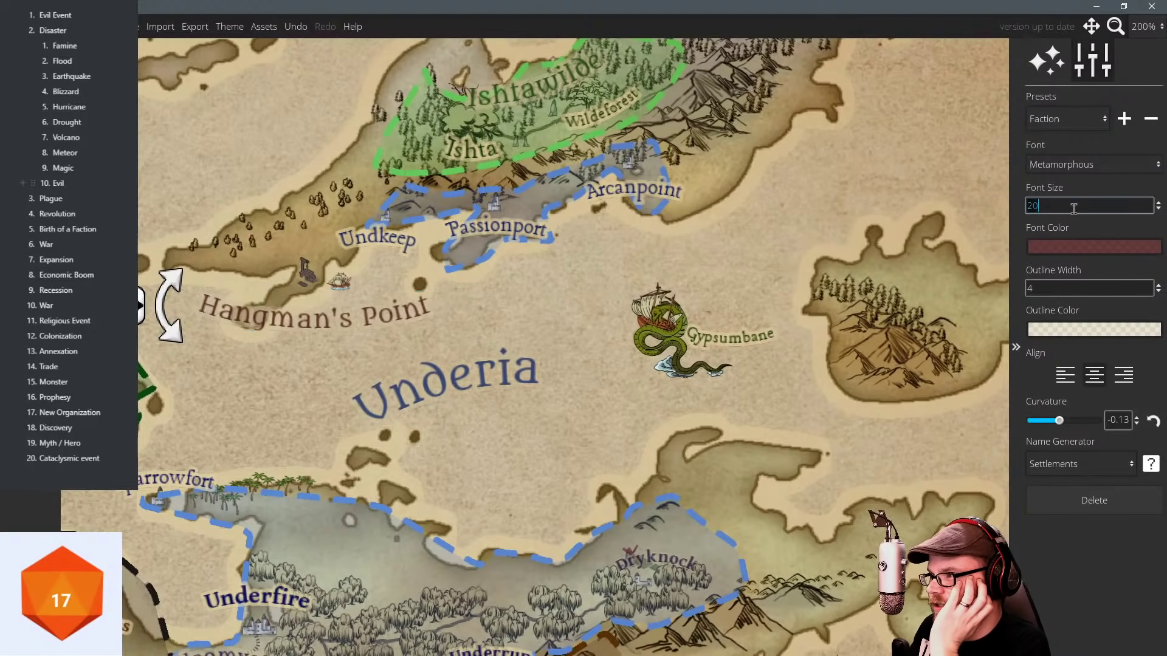
left_click(299, 320)
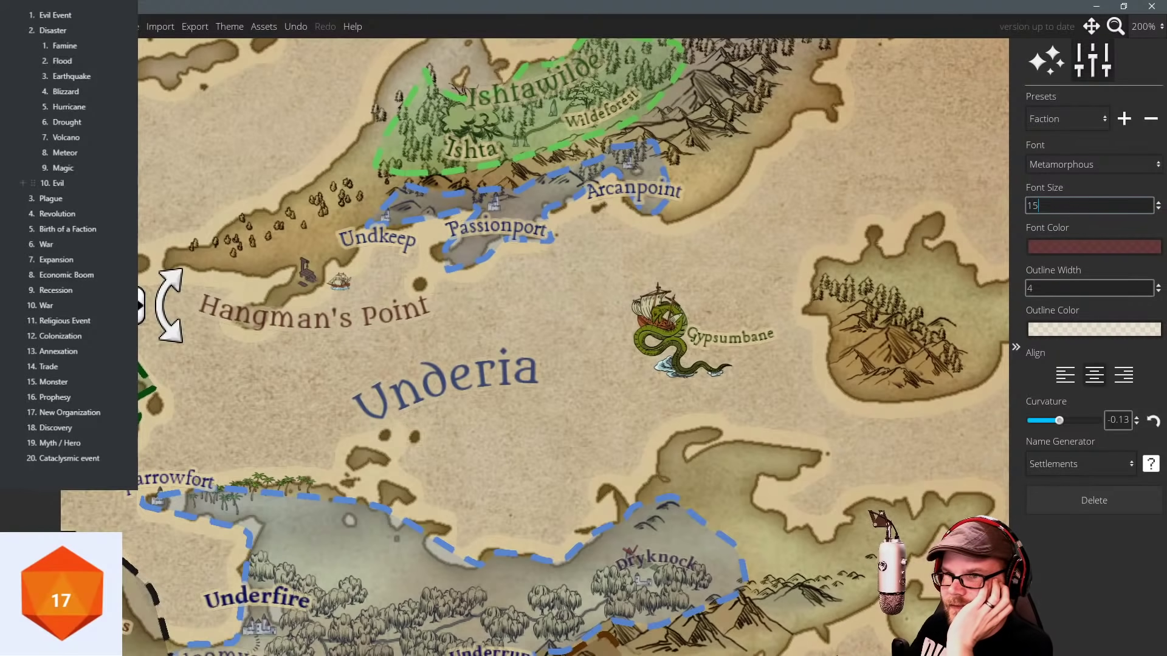
left_click(244, 315)
left_click_drag(161, 313, 161, 303)
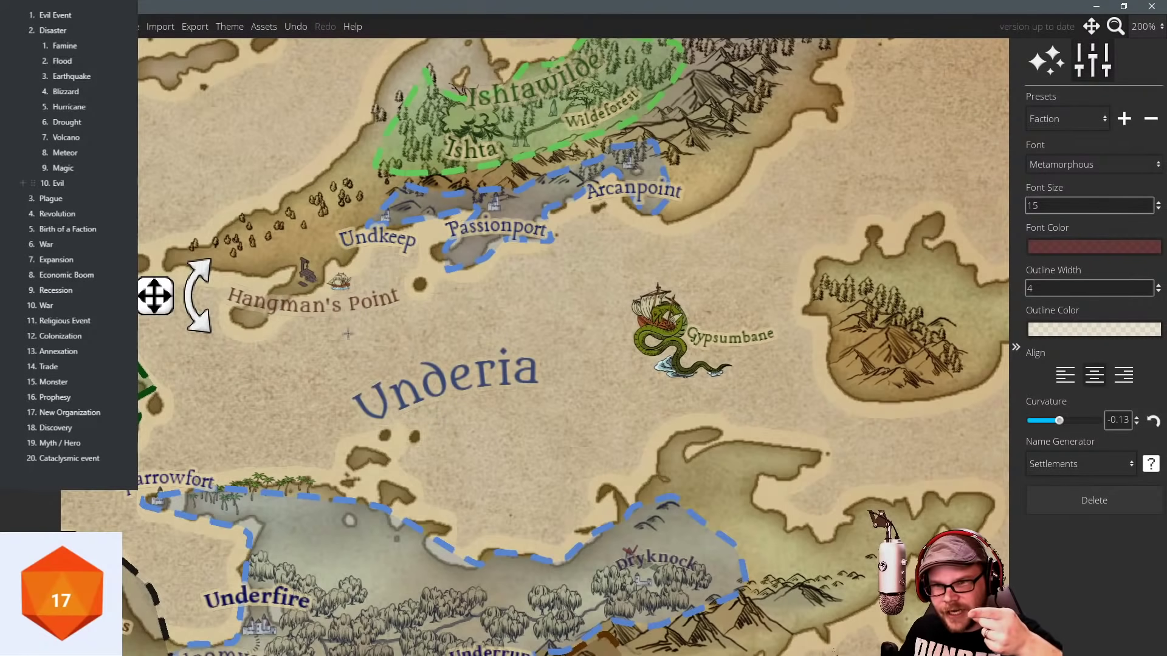
Roll the twenty-sided die for the next world event and look over the territories on the map.
left_click_drag(533, 338, 562, 342)
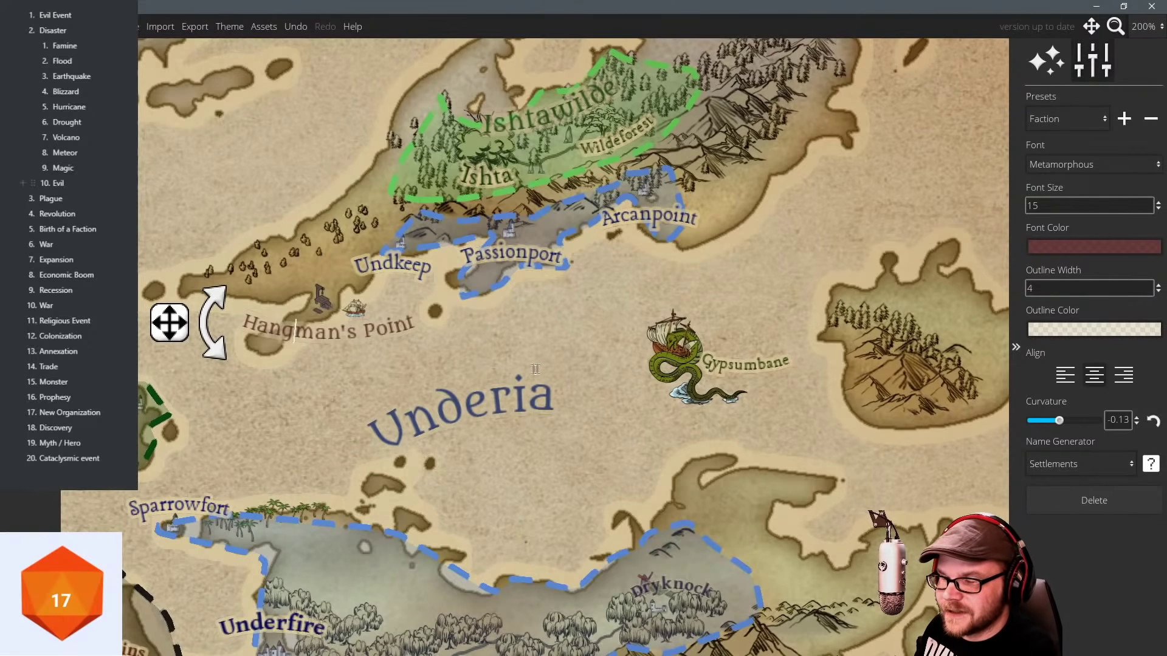
left_click_drag(535, 369, 480, 332)
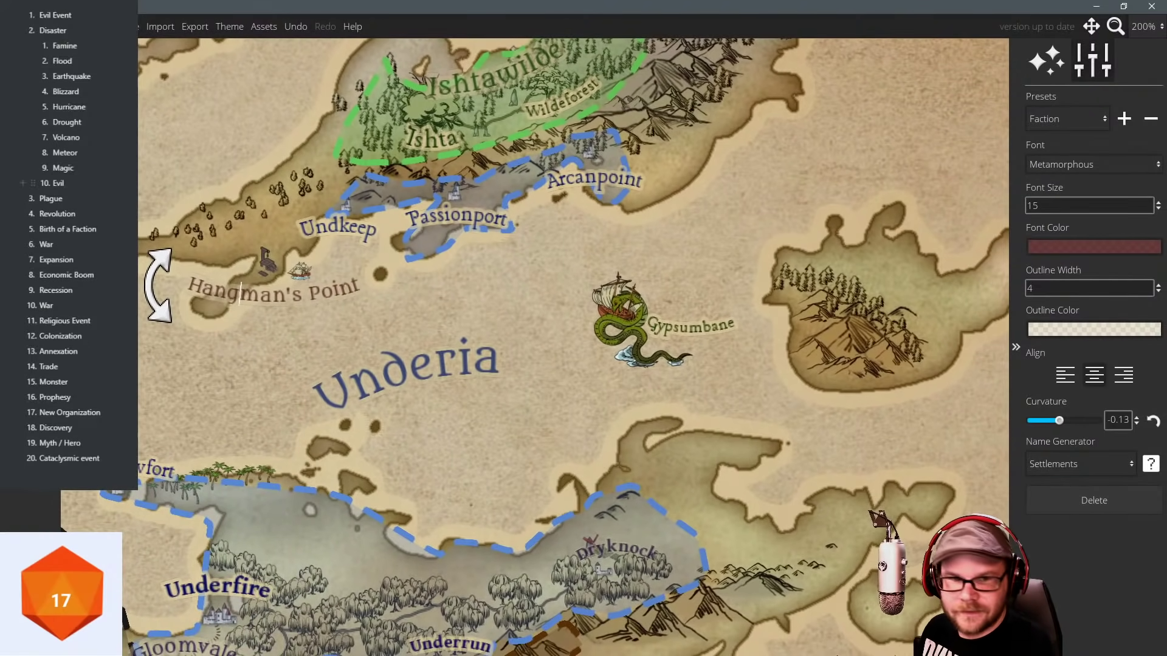
left_click(62, 594)
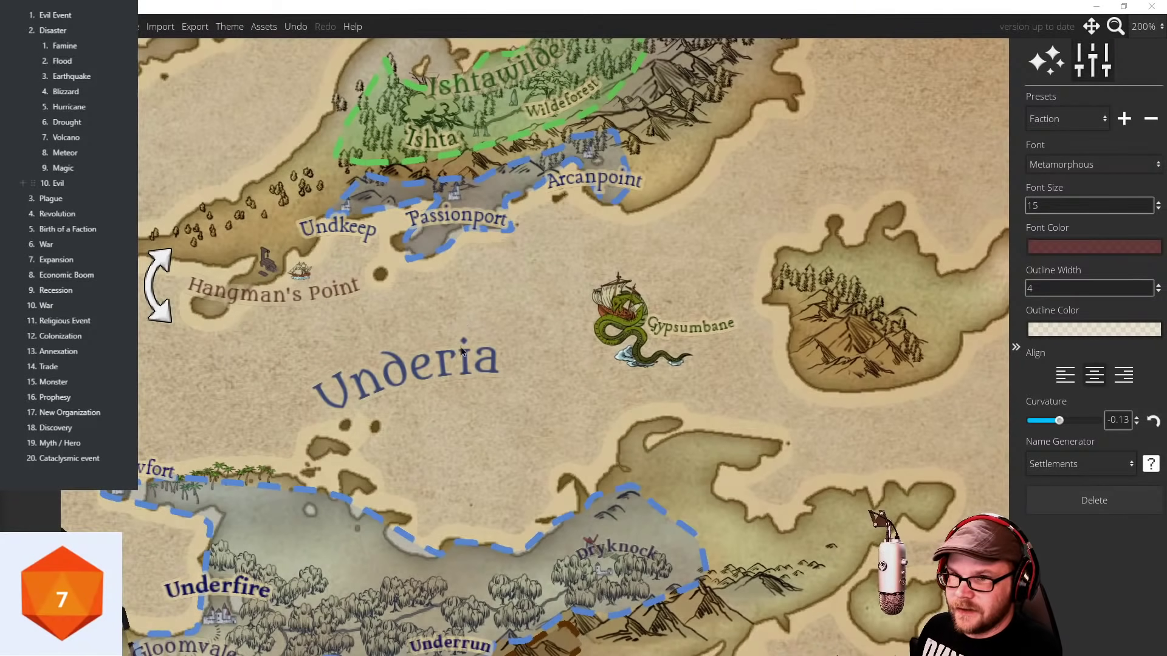
scroll(462, 351, "down", 5)
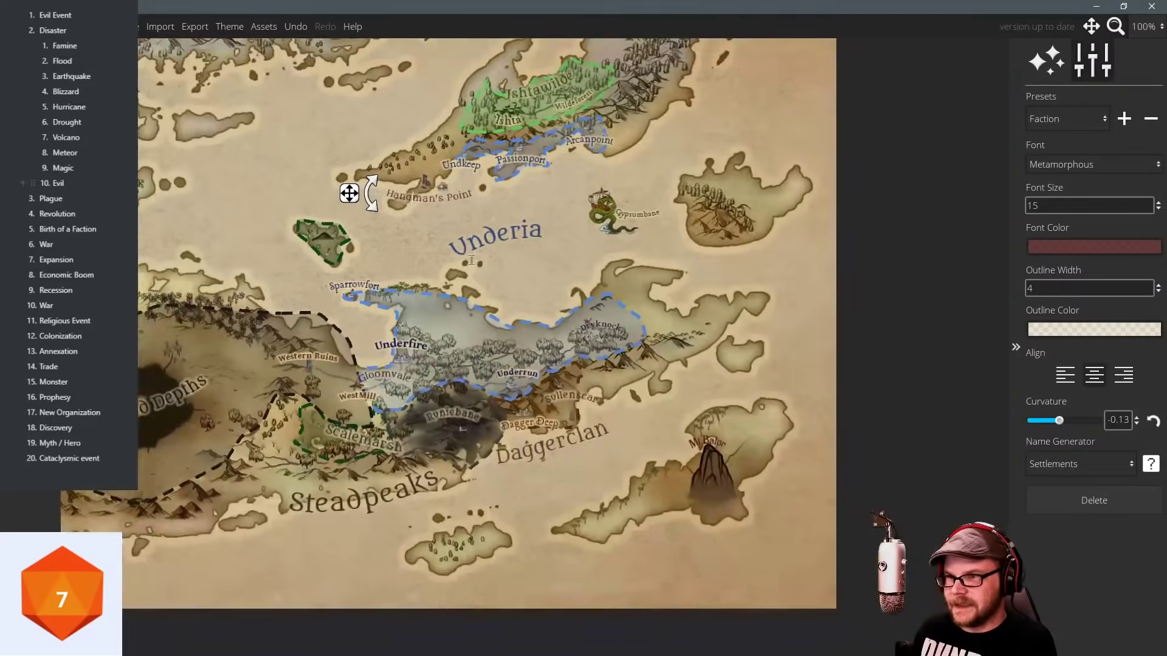
left_click_drag(482, 285, 501, 266)
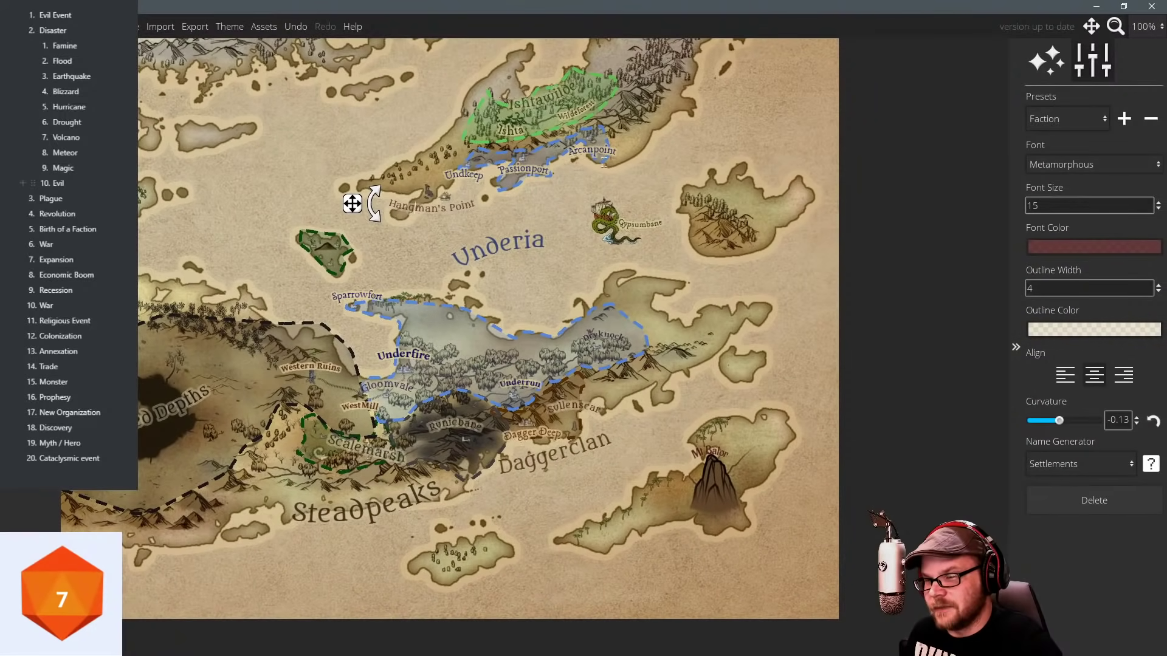
left_click_drag(487, 289, 509, 289)
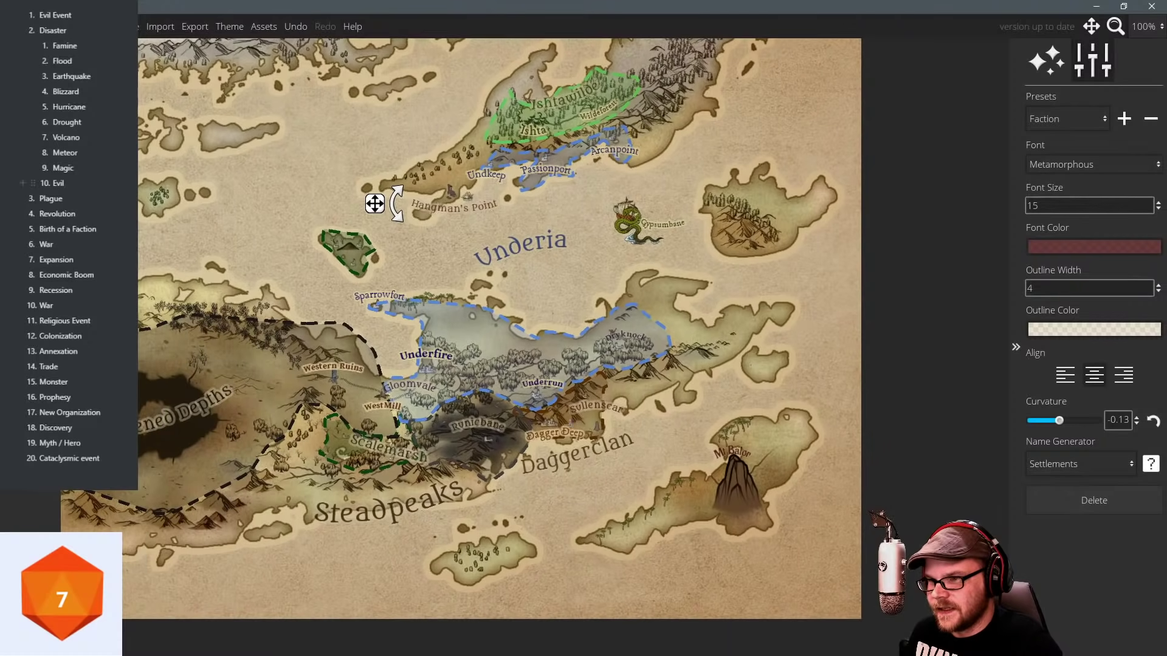
left_click_drag(476, 472, 564, 460)
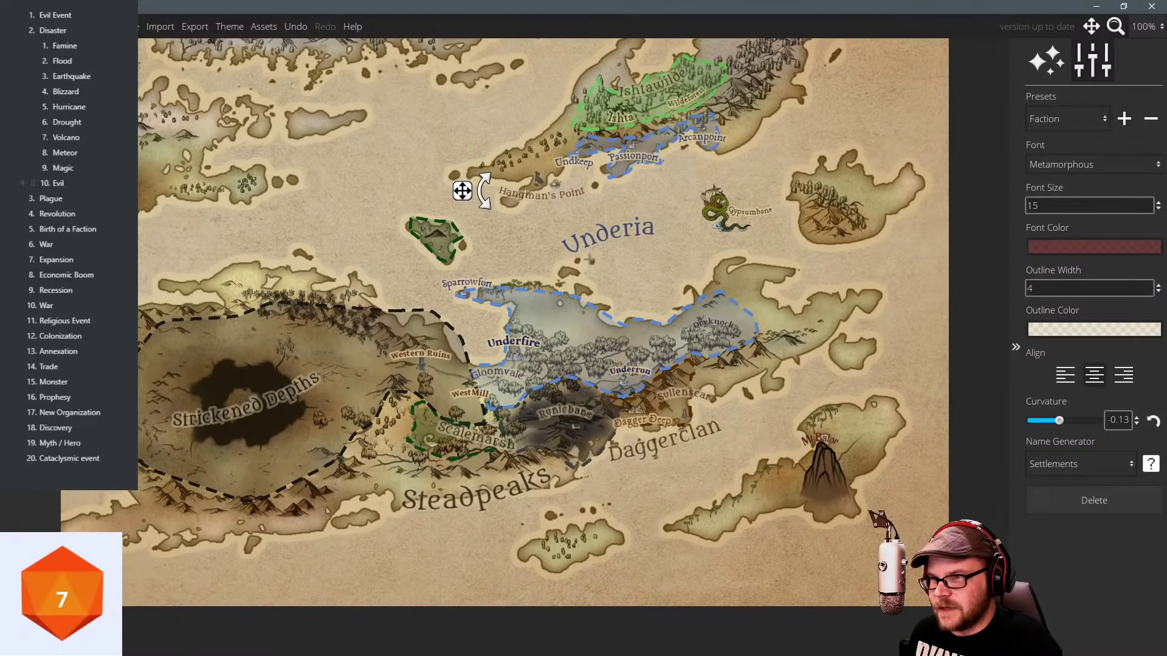
left_click_drag(589, 260, 537, 310)
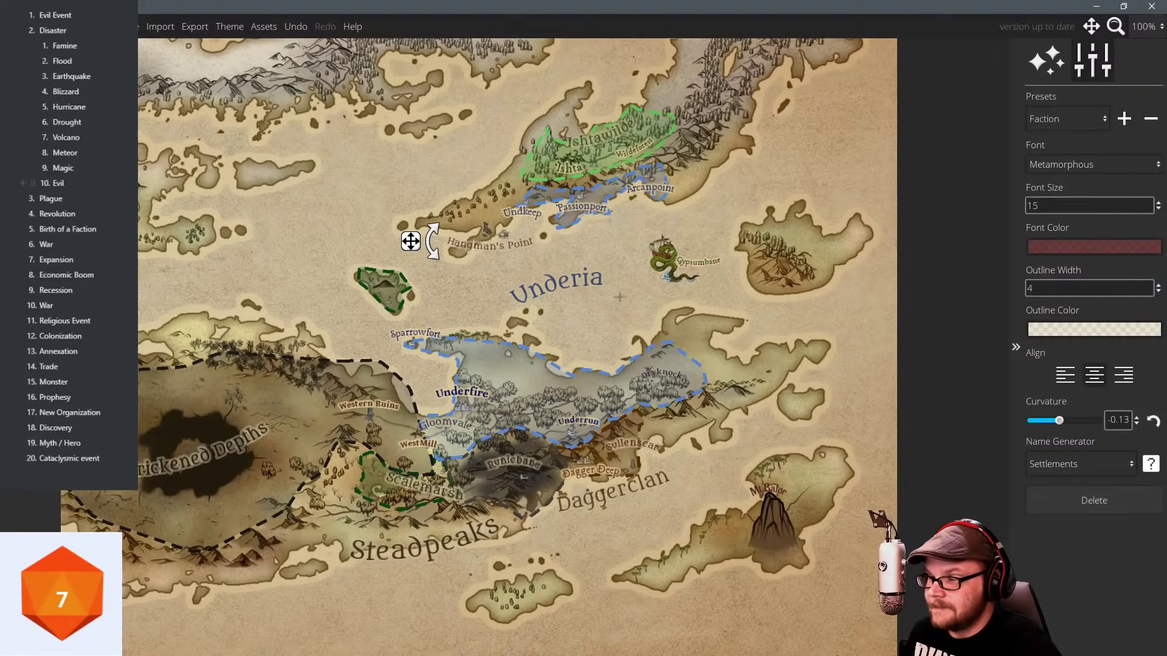
left_click_drag(681, 380, 592, 341)
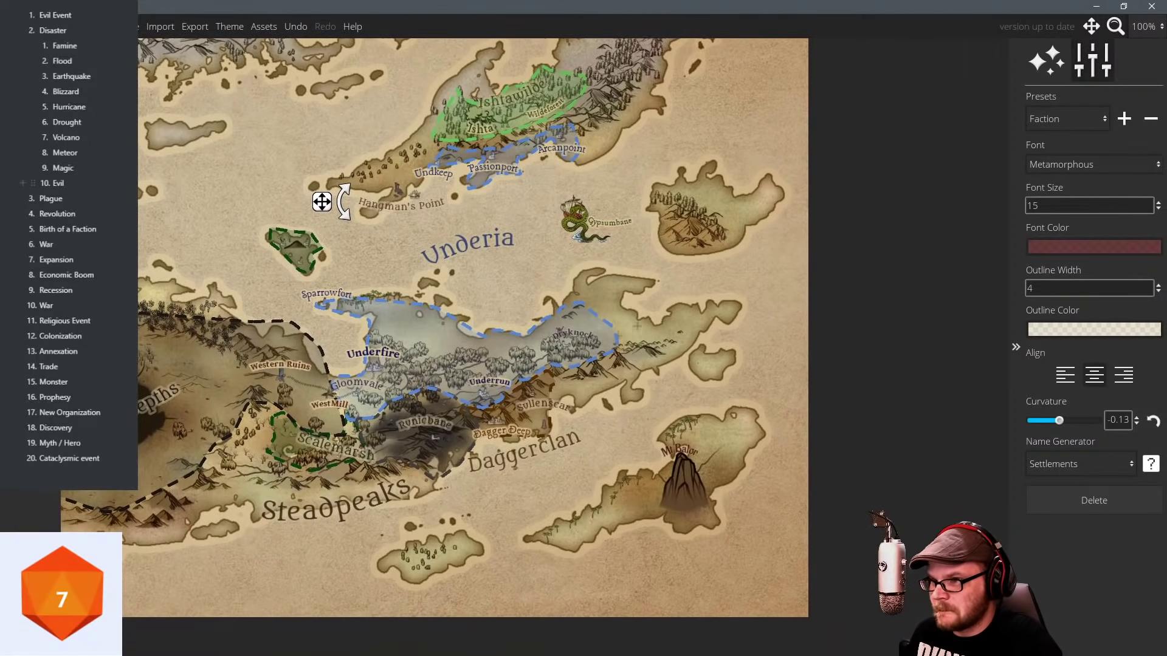
Extend the blue territory border on the southern landmass east past Dryknock, taking in the northern peninsula and part of the eastern arm.
left_click(31, 260)
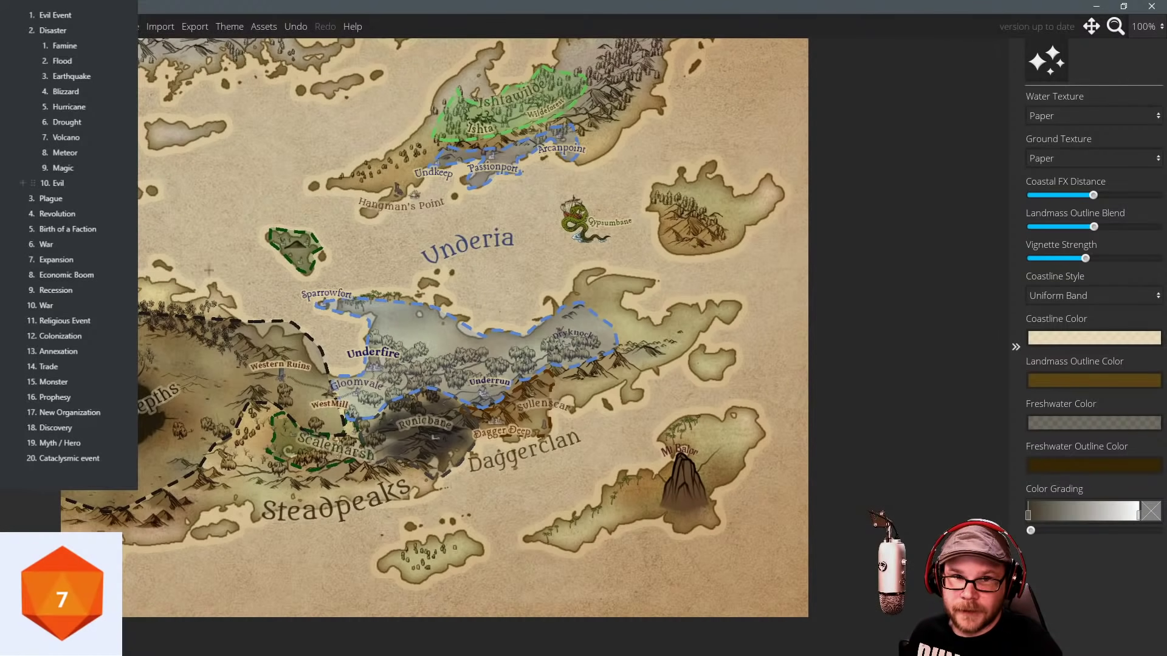
left_click_drag(79, 304, 119, 307)
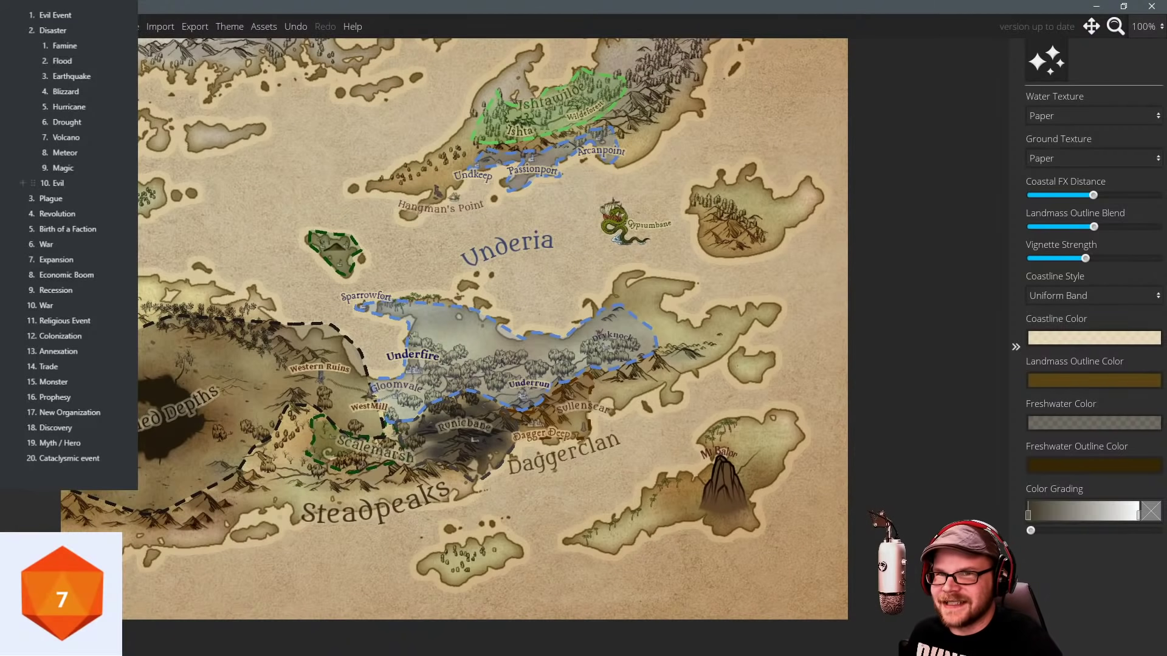
left_click(559, 358)
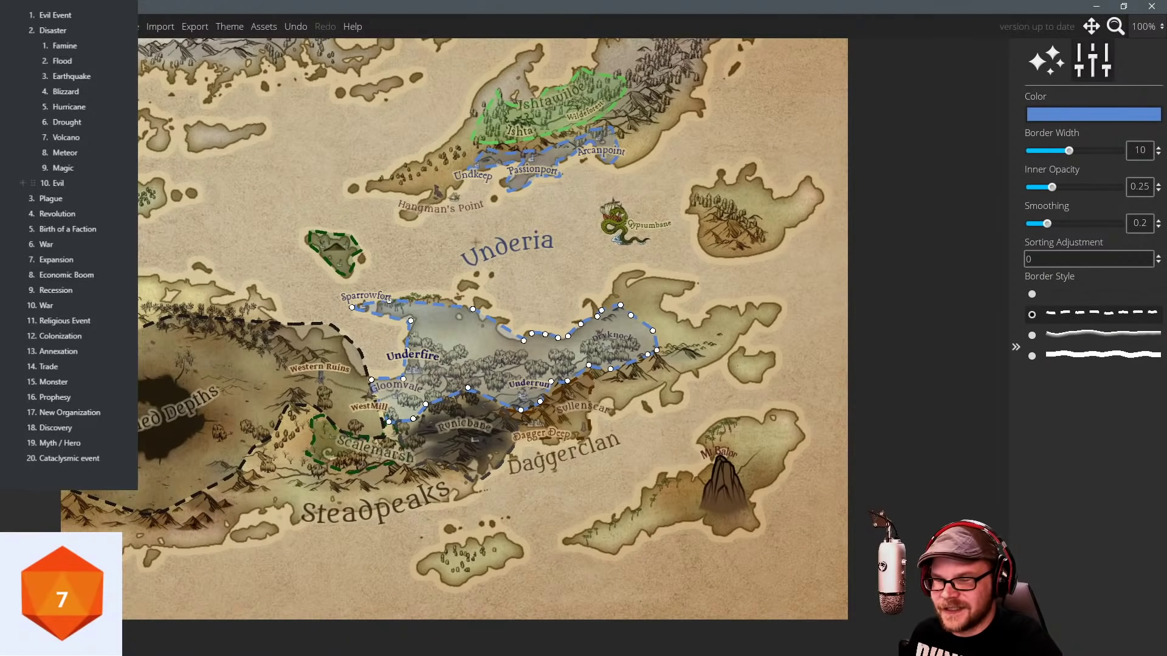
left_click_drag(621, 305, 669, 279)
left_click_drag(652, 330, 730, 307)
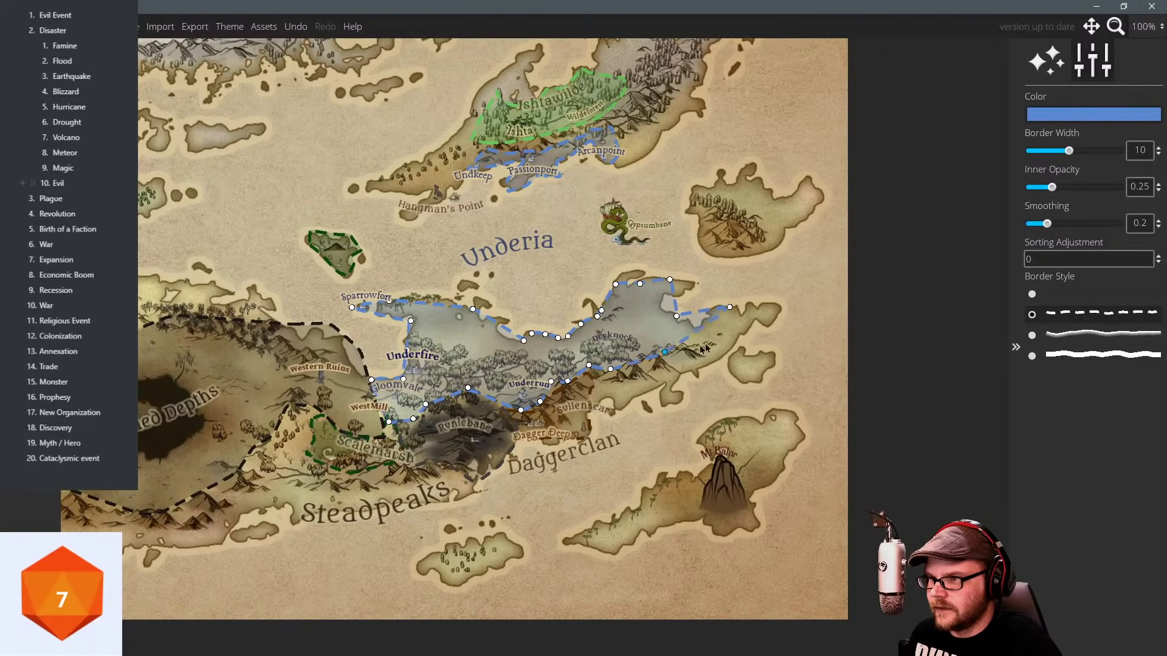
left_click_drag(701, 345, 746, 328)
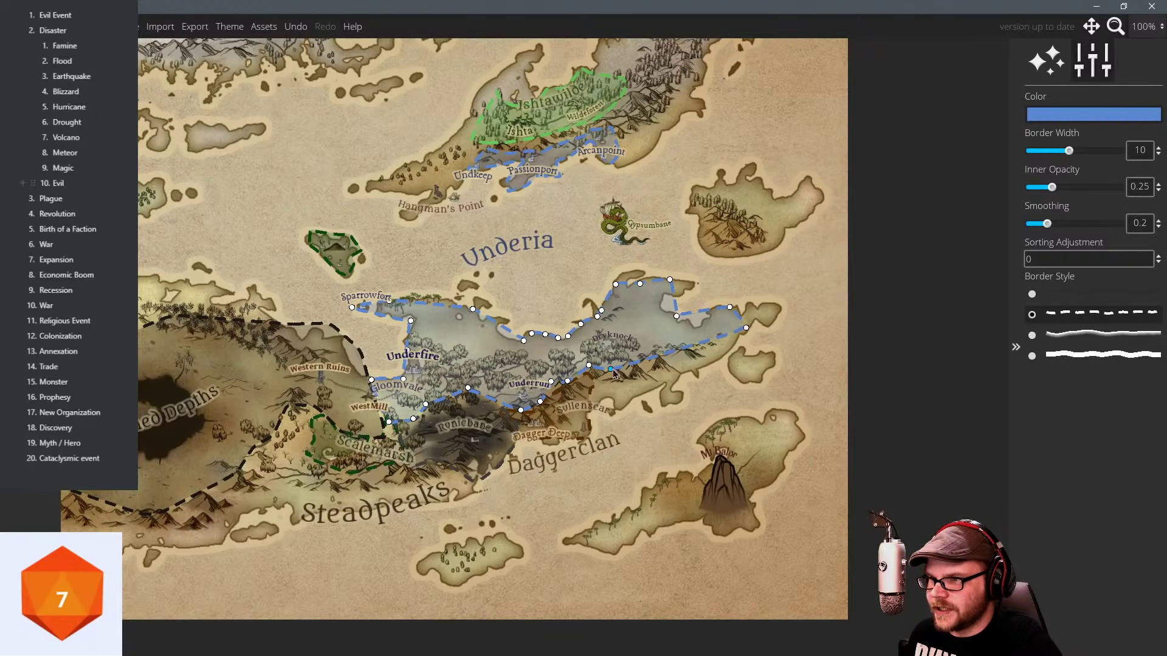
Pull the blue territory's southeastern edge outward beyond the mountains and its northern edge near Sparrowfort out to the coast.
left_click_drag(611, 369, 712, 365)
left_click_drag(547, 360, 593, 336)
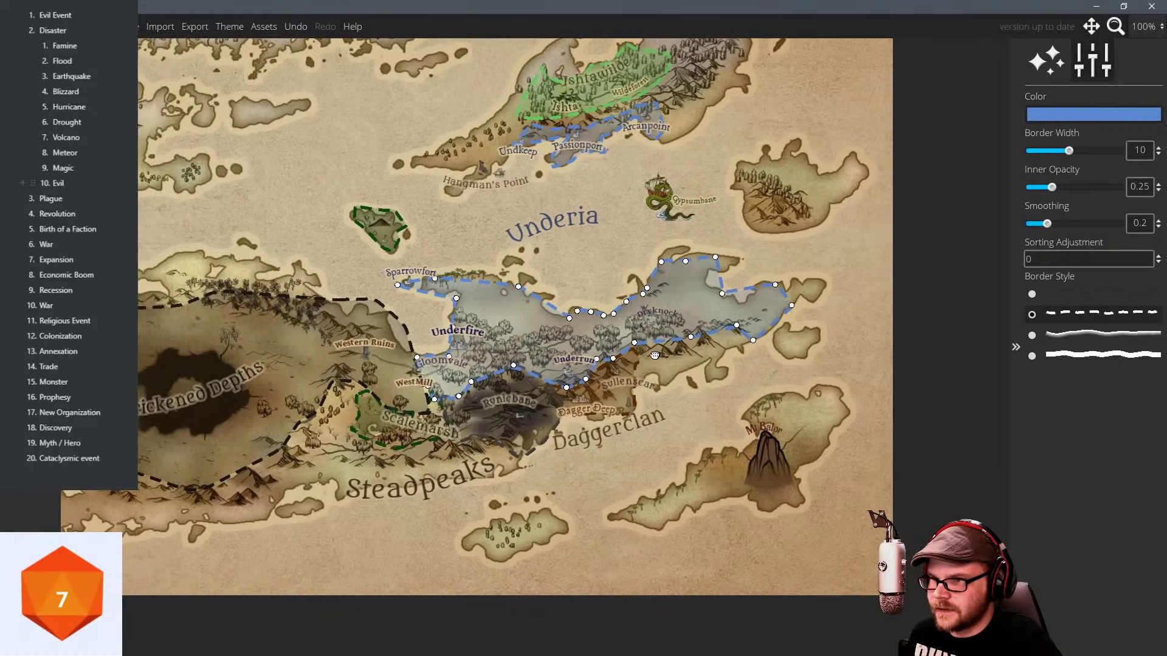
left_click_drag(483, 283, 488, 273)
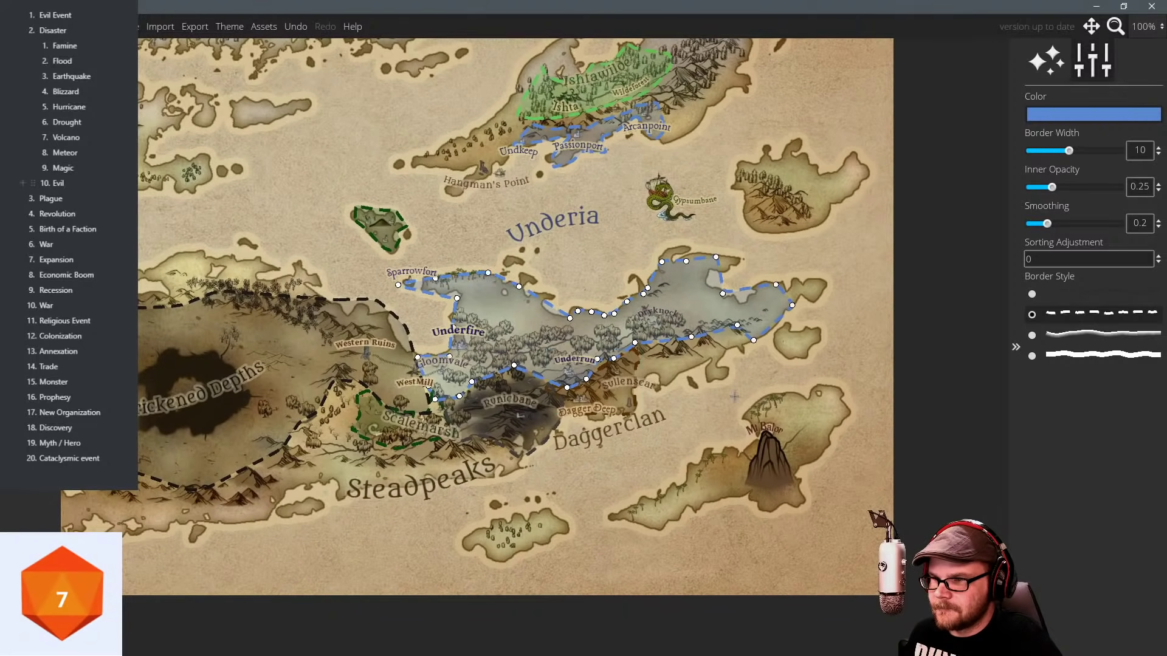
Extend the green Ishtawilde border southwest along the coast toward Hangman's Point, and pull its eastern tip slightly outward.
left_click_drag(711, 467, 719, 418)
left_click_drag(571, 213, 657, 401)
left_click_drag(641, 322, 530, 266)
left_click(598, 210)
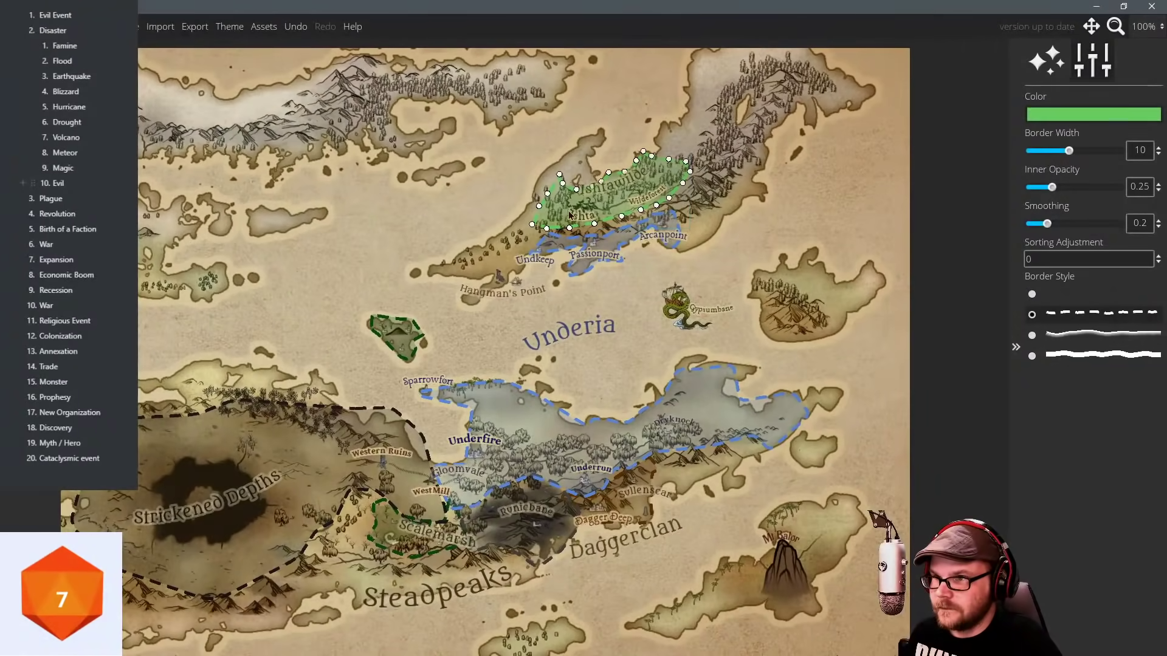
left_click_drag(717, 209, 685, 278)
scroll(729, 265, "up", 3)
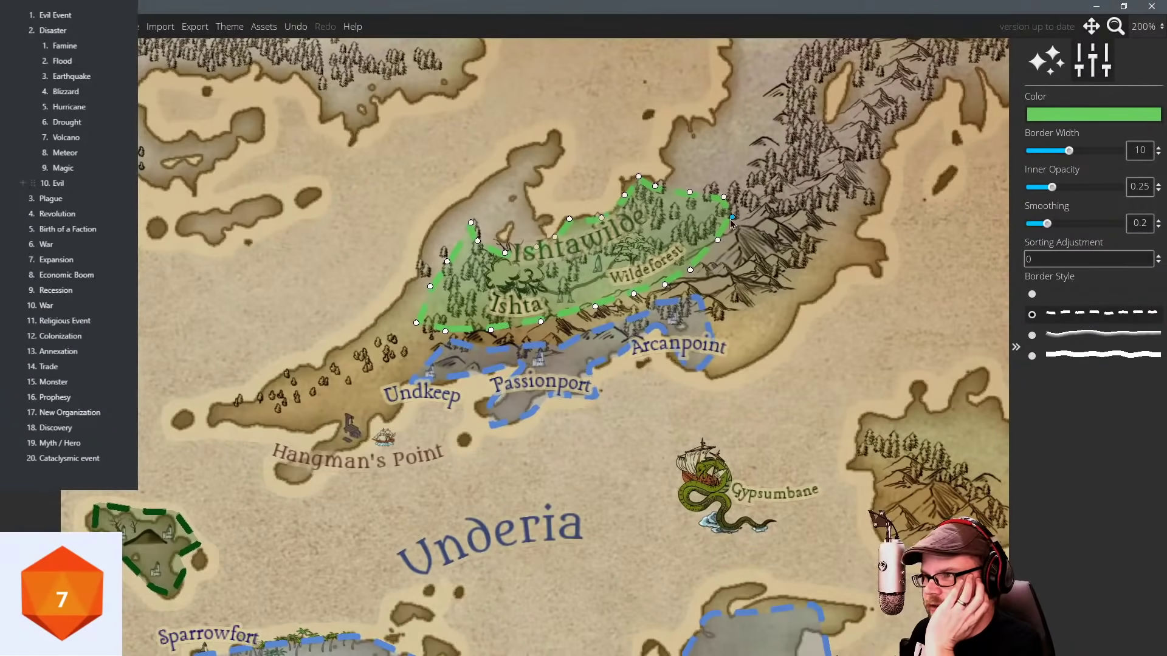
left_click_drag(733, 217, 753, 213)
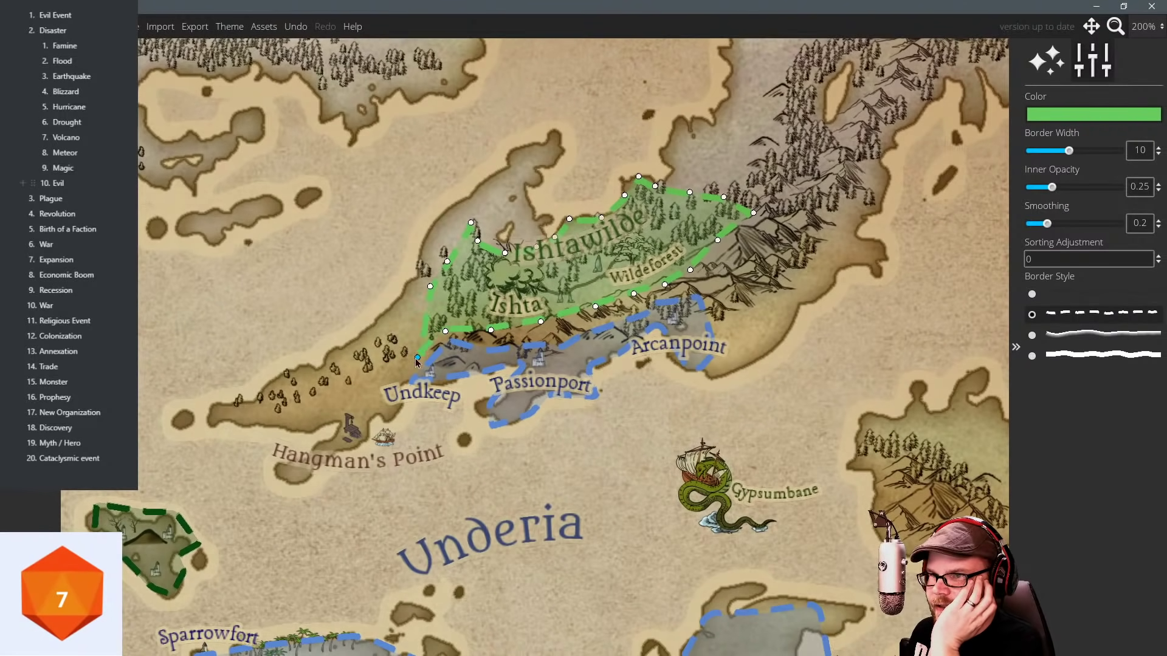
left_click_drag(430, 286, 402, 371)
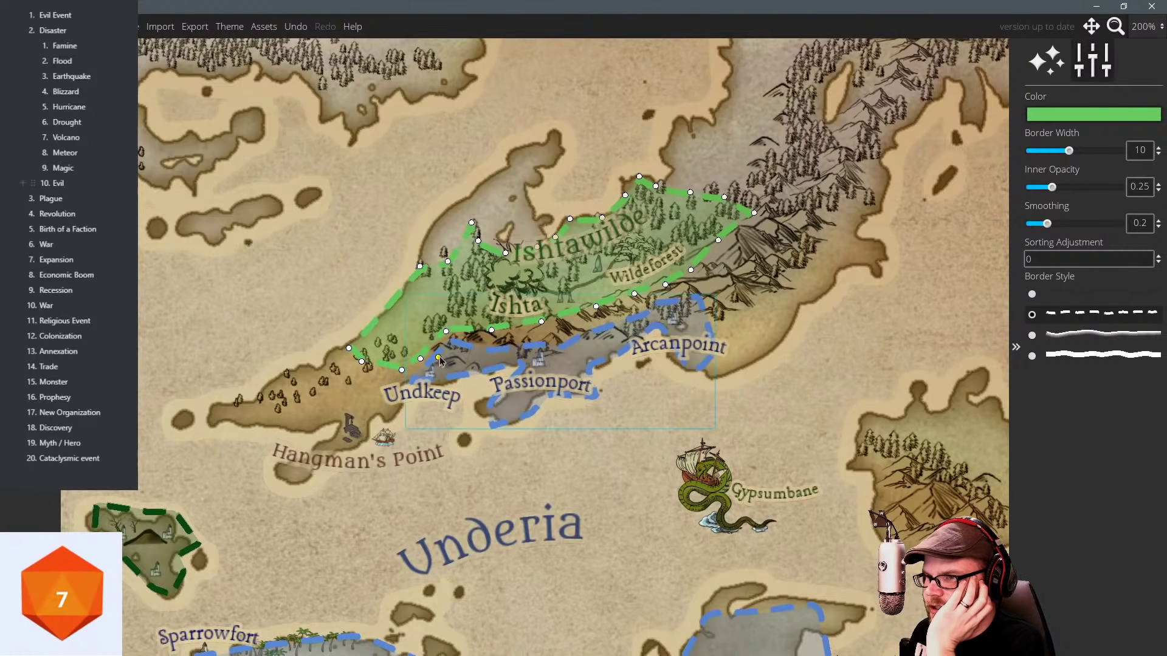
right_click(471, 326)
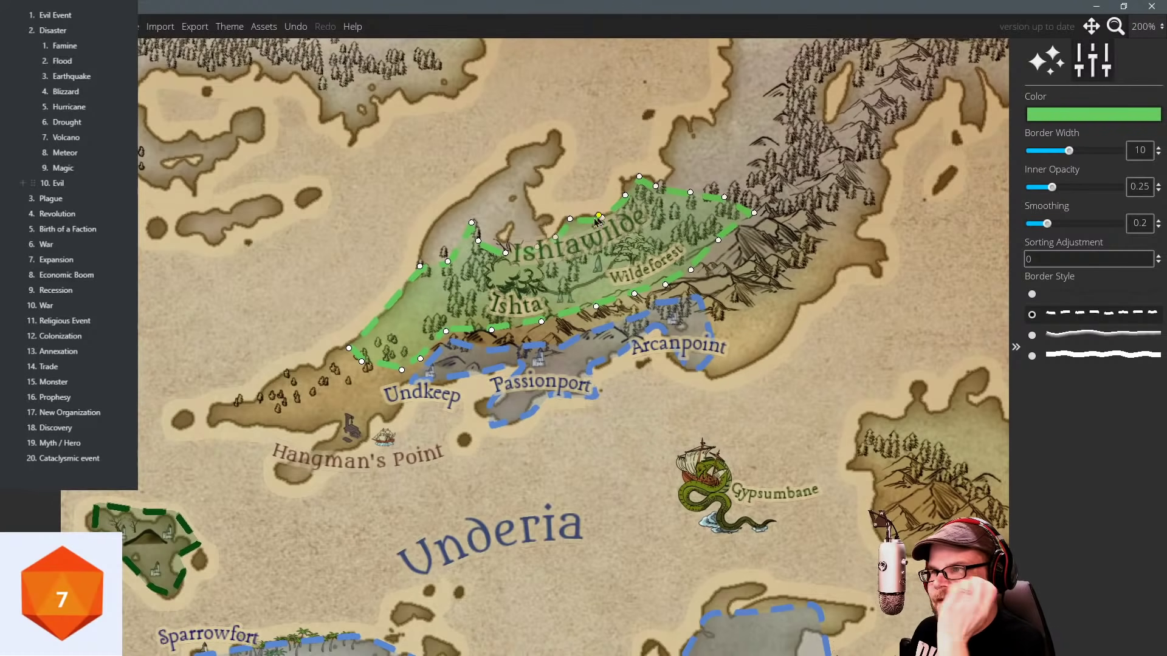
Push the eastern side of the green Ishtawilde border outward to take in more forest and mountain foothills.
left_click(710, 192)
left_click_drag(691, 192, 768, 209)
left_click_drag(691, 304, 774, 260)
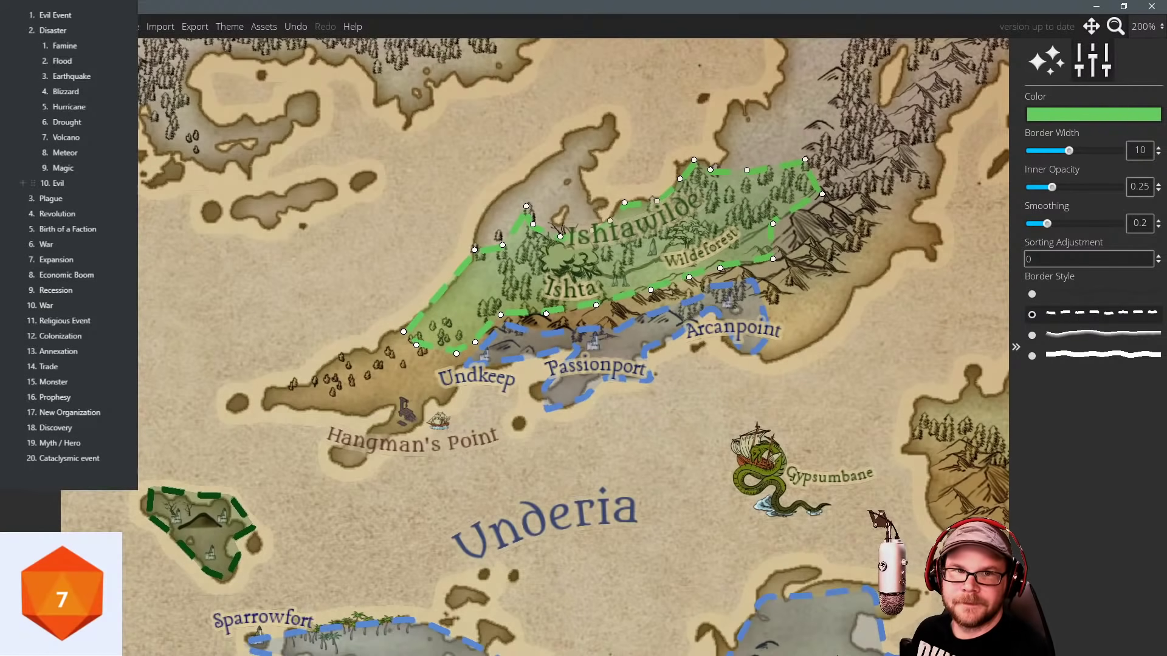
left_click(281, 189)
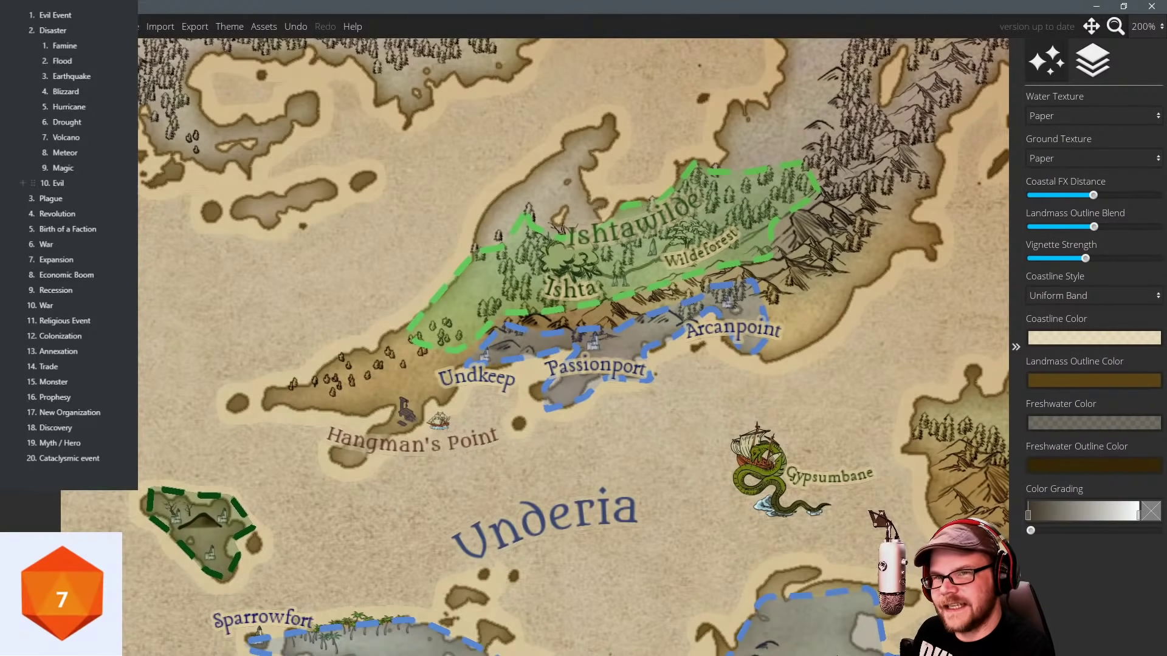
Place a leafy tree symbol at scale 15 inside the southwestern end of the Ishtawilde territory.
left_click(30, 268)
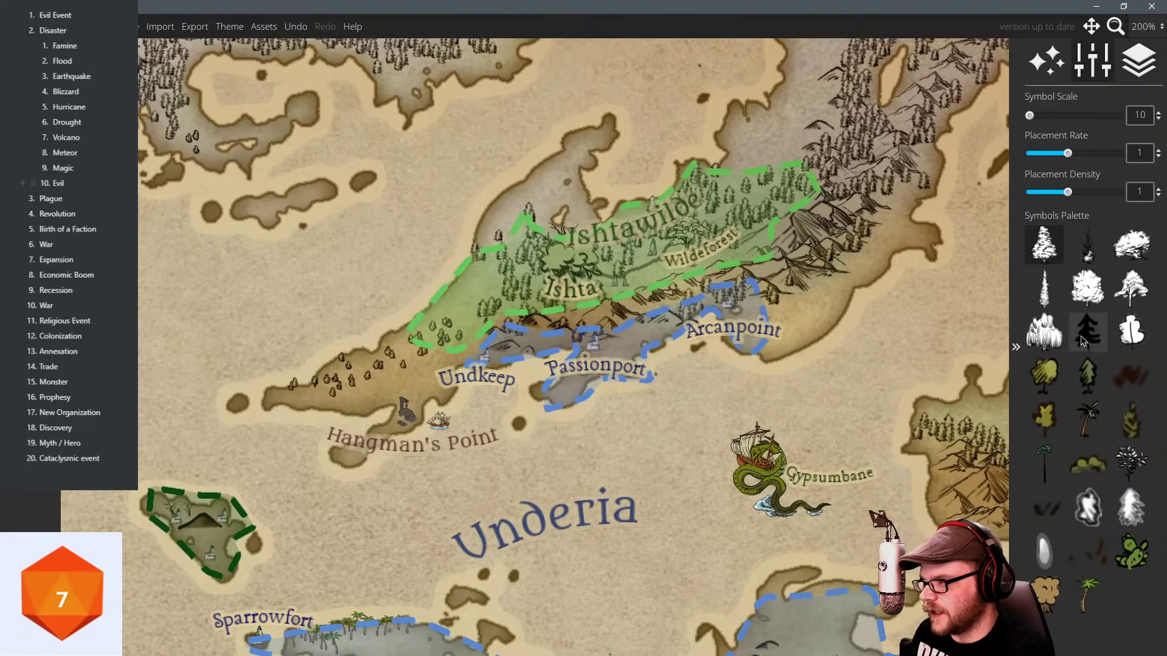
left_click(1088, 288)
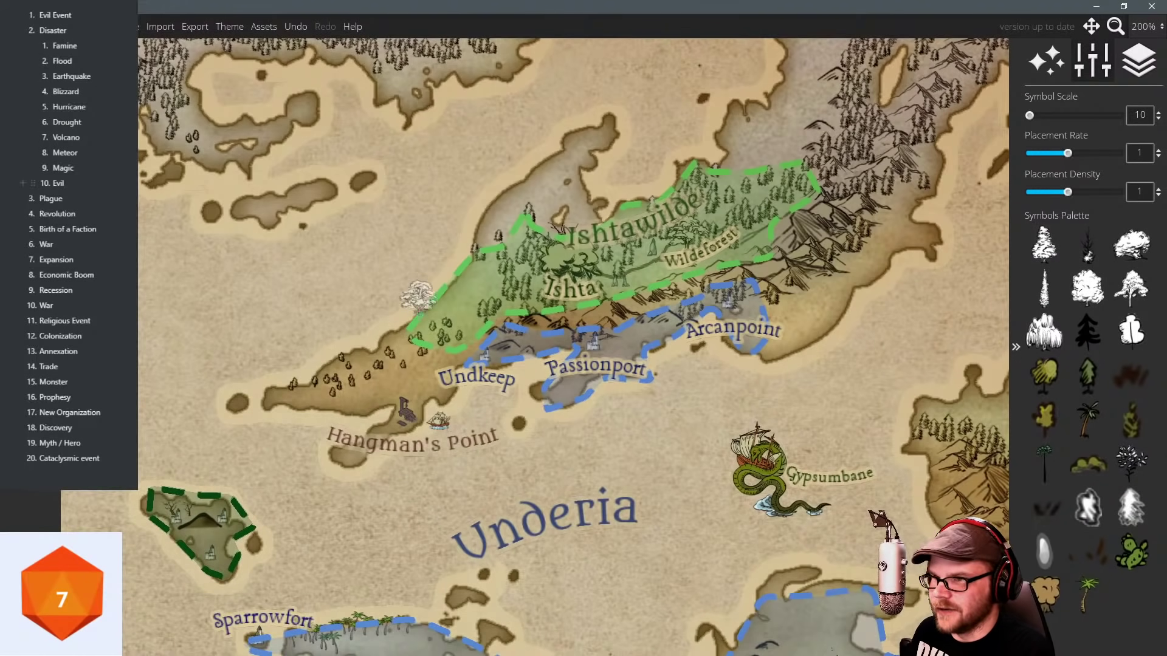
scroll(460, 331, "up", 1)
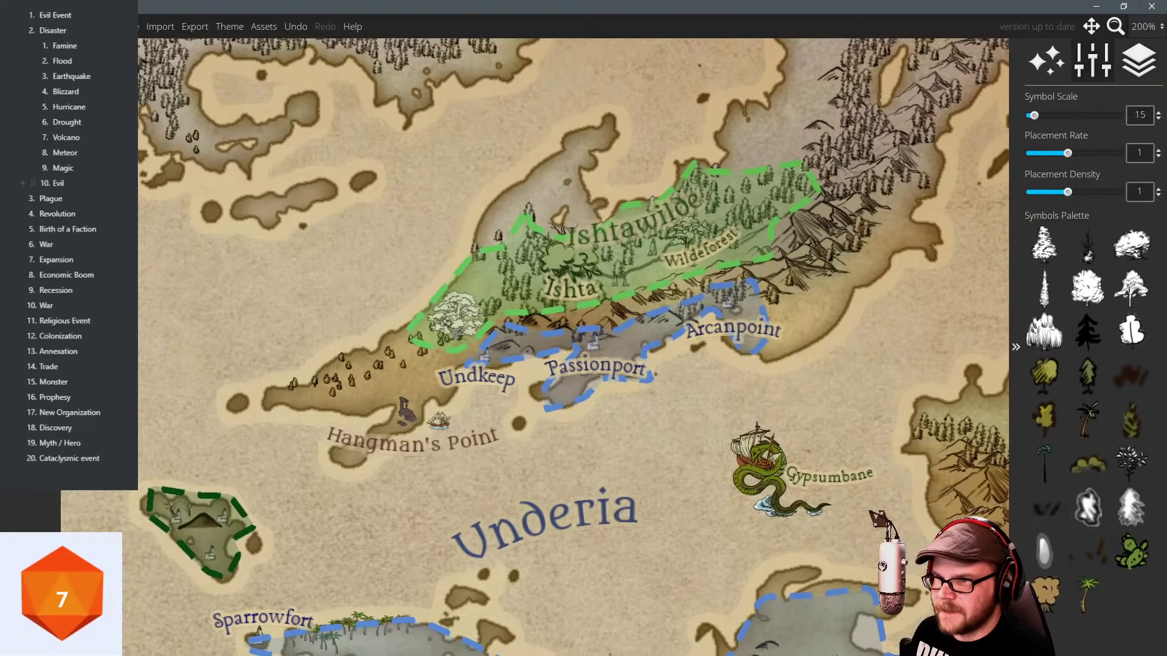
left_click(457, 317)
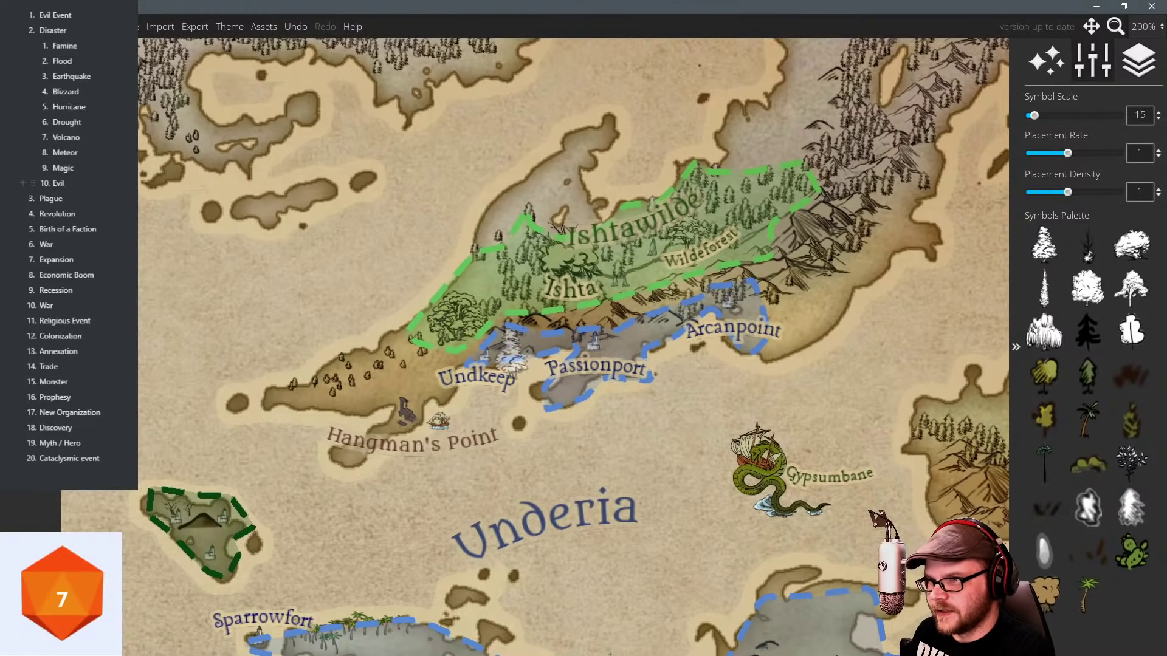
scroll(606, 374, "up", 2)
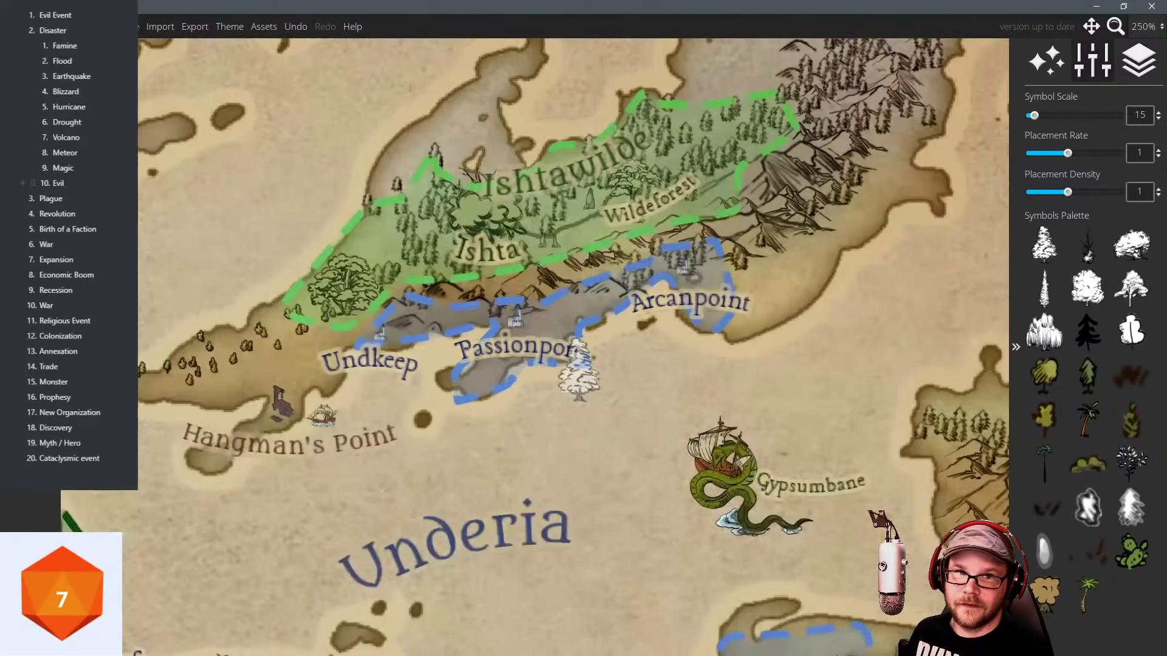
left_click_drag(479, 370, 563, 370)
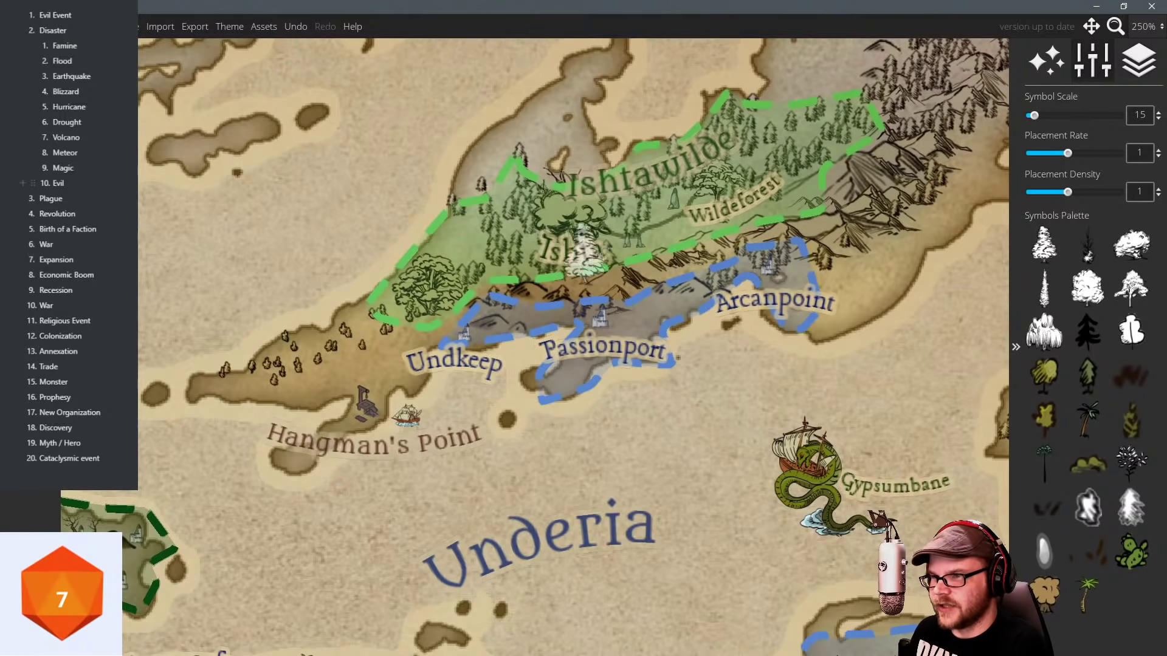
Add a Town-preset label in green beneath the leafy tree symbol at Ishtawilde's southwestern end.
scroll(445, 277, "down", 2)
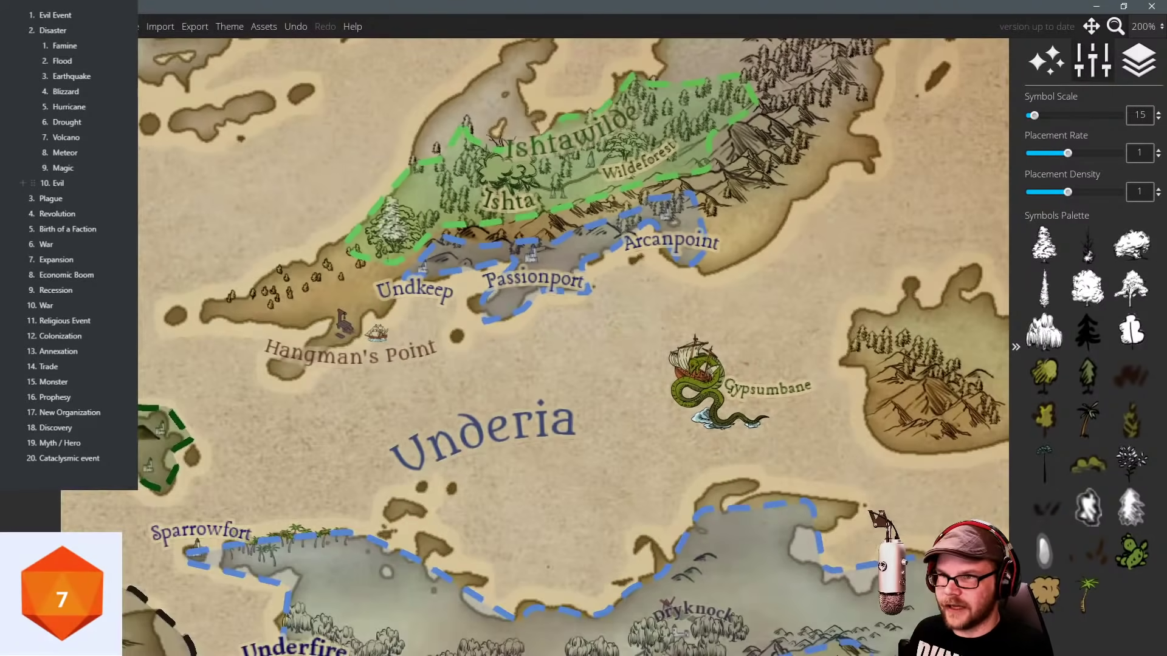
left_click_drag(590, 367, 545, 333)
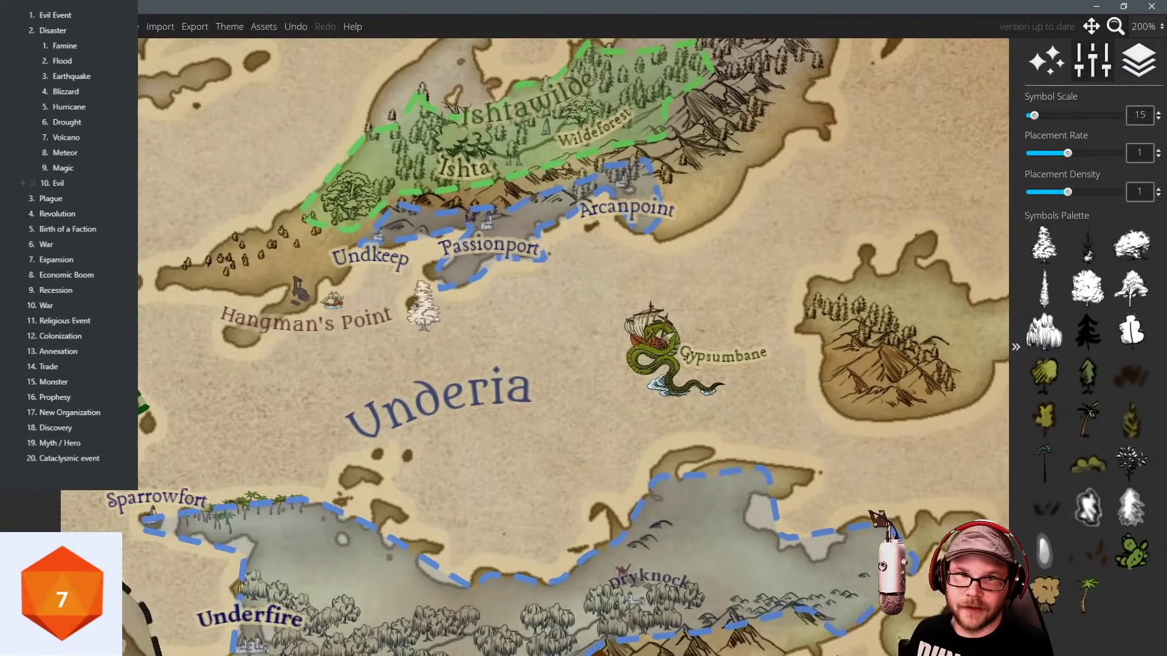
left_click_drag(447, 323, 485, 343)
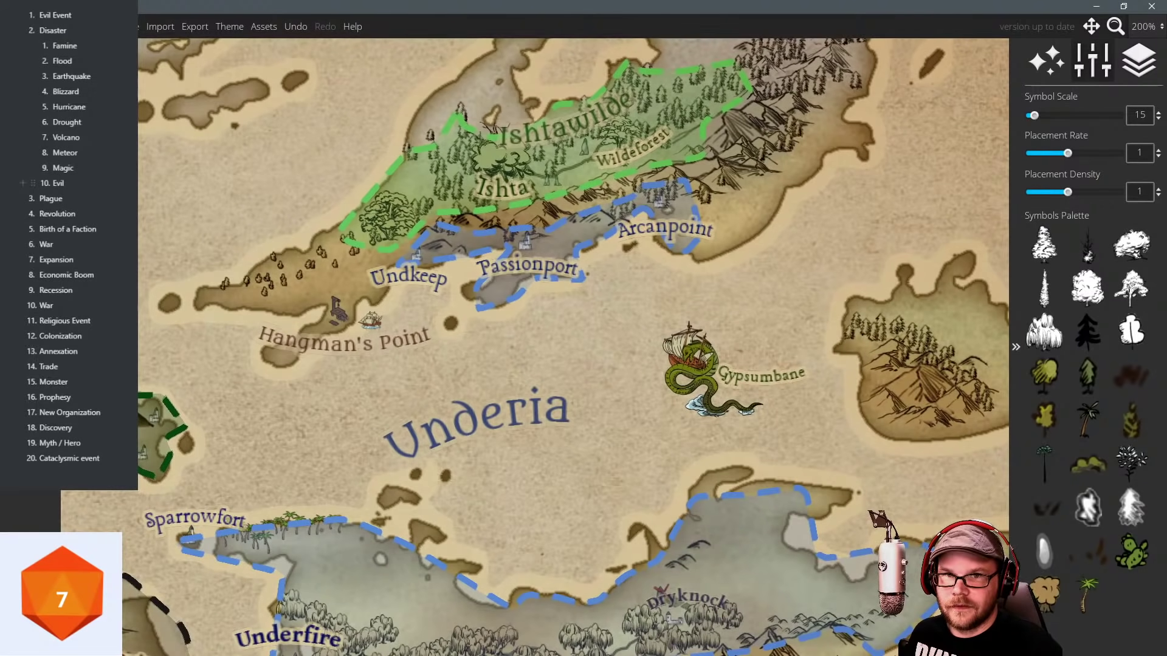
left_click(30, 389)
left_click(30, 352)
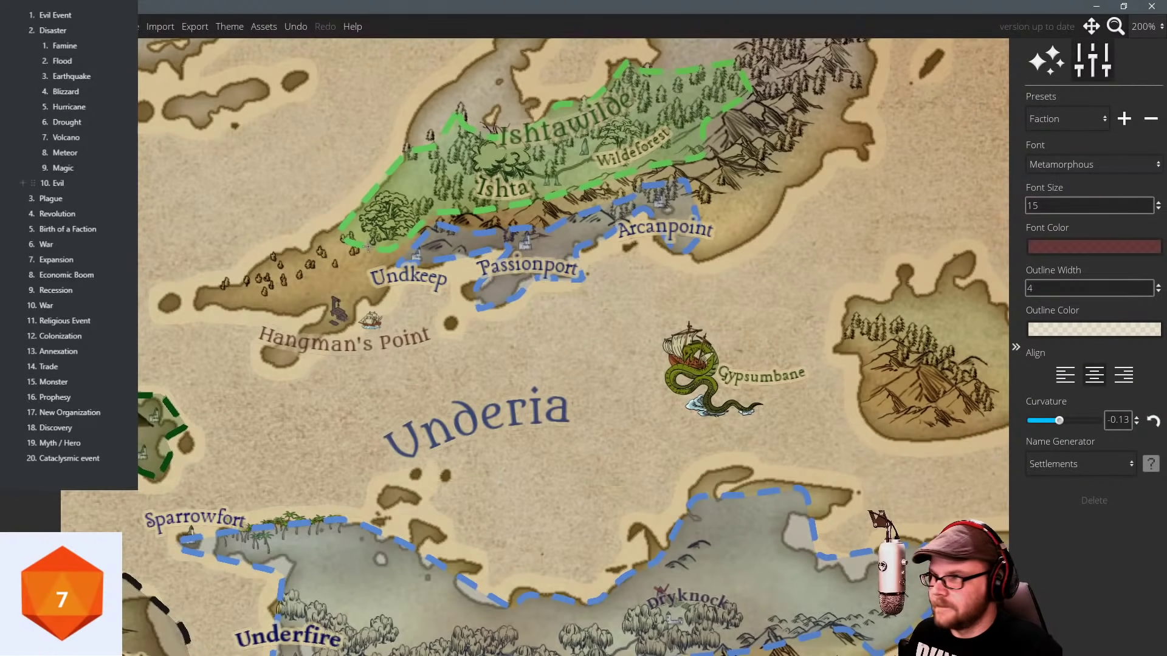
left_click(1062, 119)
left_click(1058, 158)
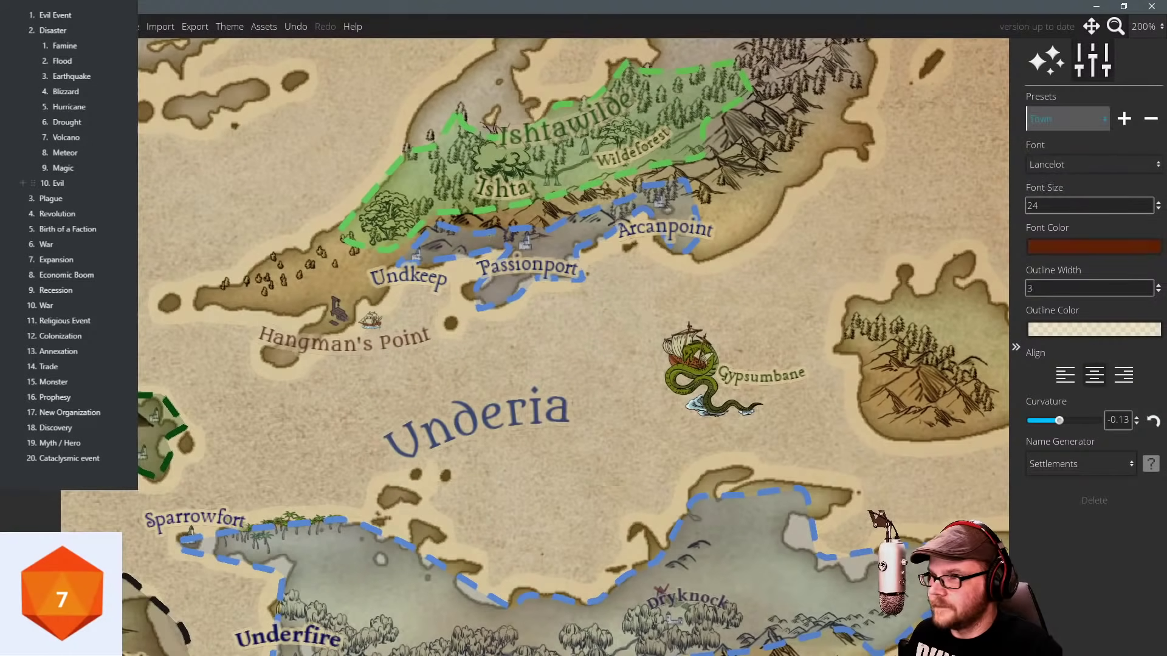
left_click(1094, 246)
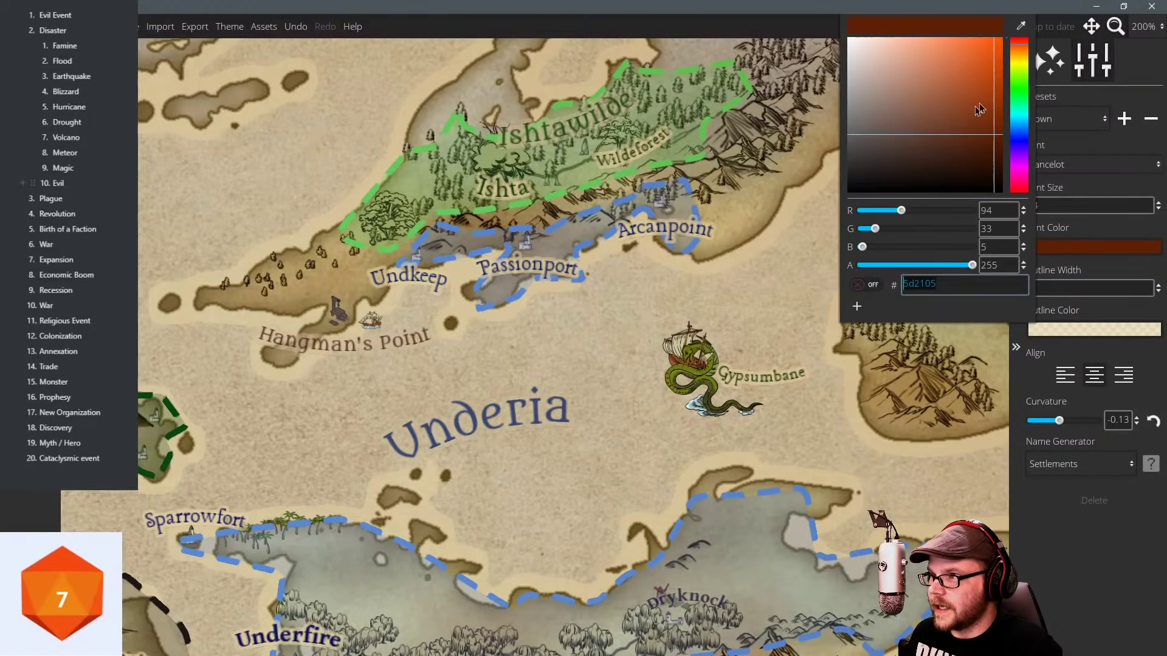
left_click(1022, 84)
left_click(366, 241)
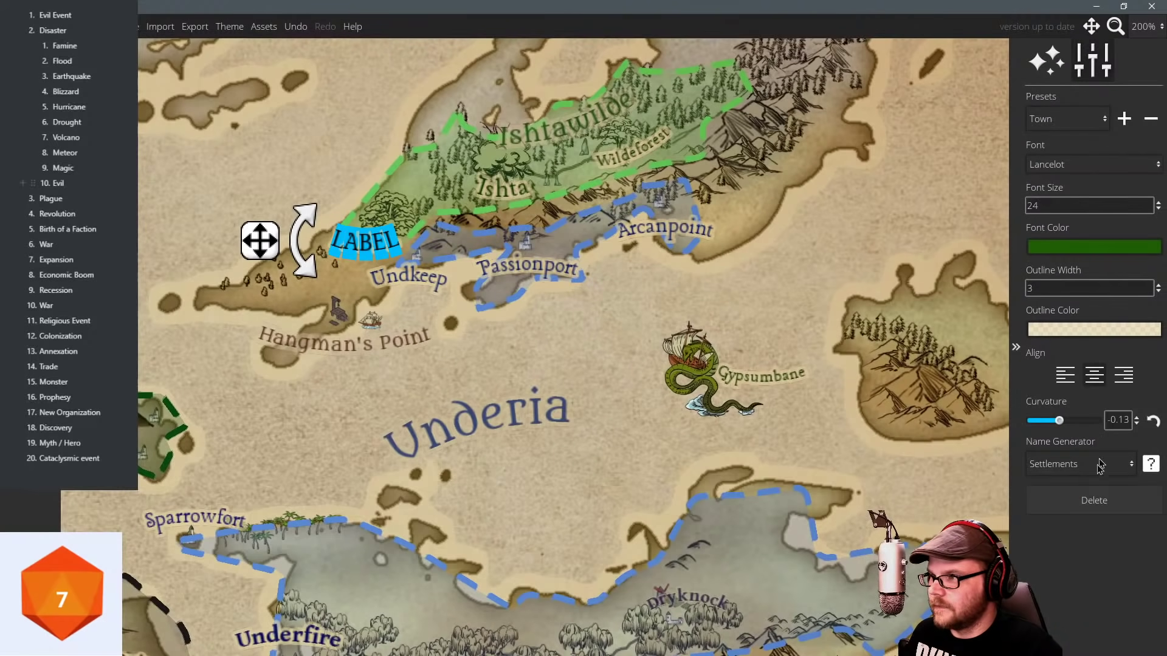
Try several randomly generated settlement names for the new green label.
left_click(1152, 465)
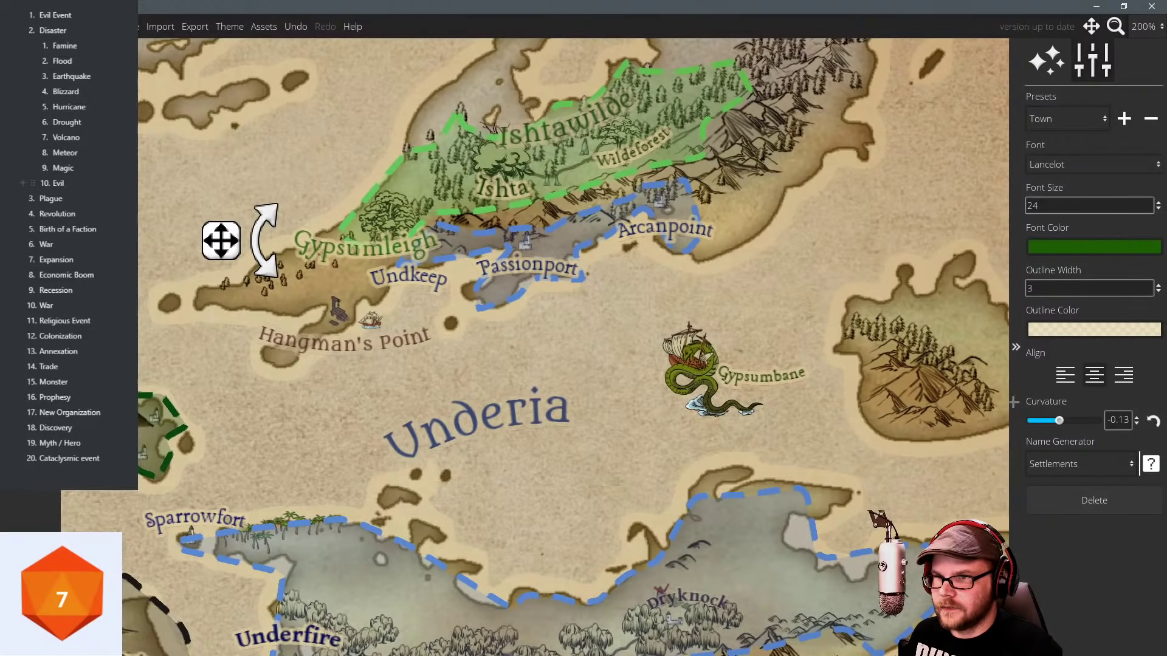
left_click(1151, 466)
left_click(1153, 467)
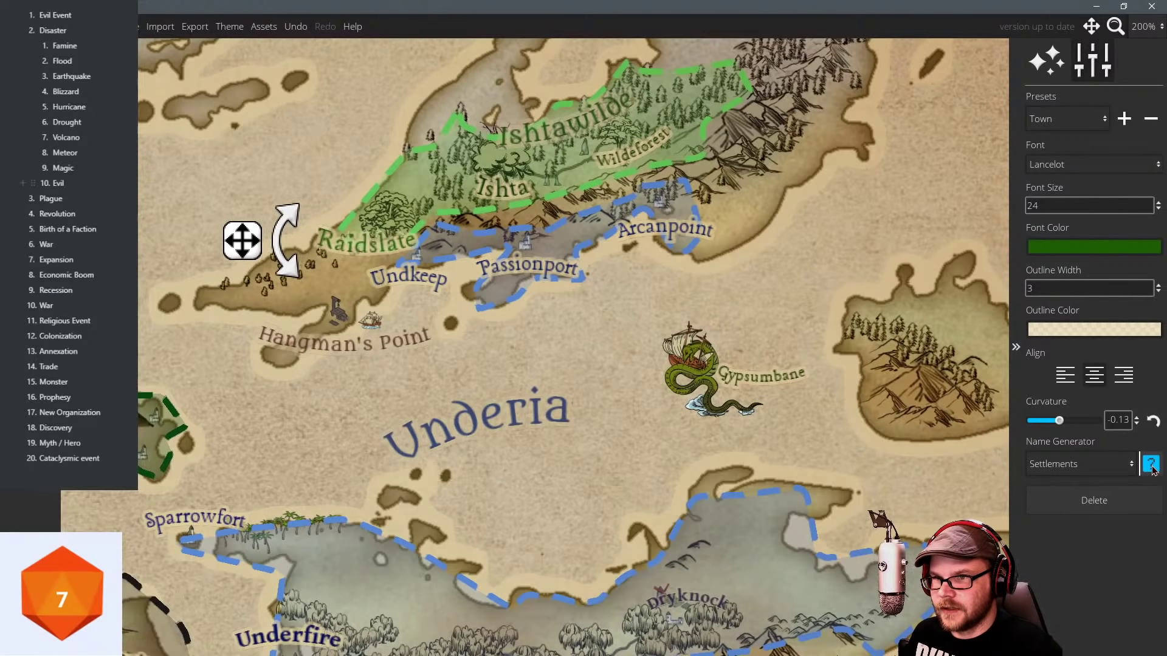
left_click(1152, 468)
left_click(1153, 469)
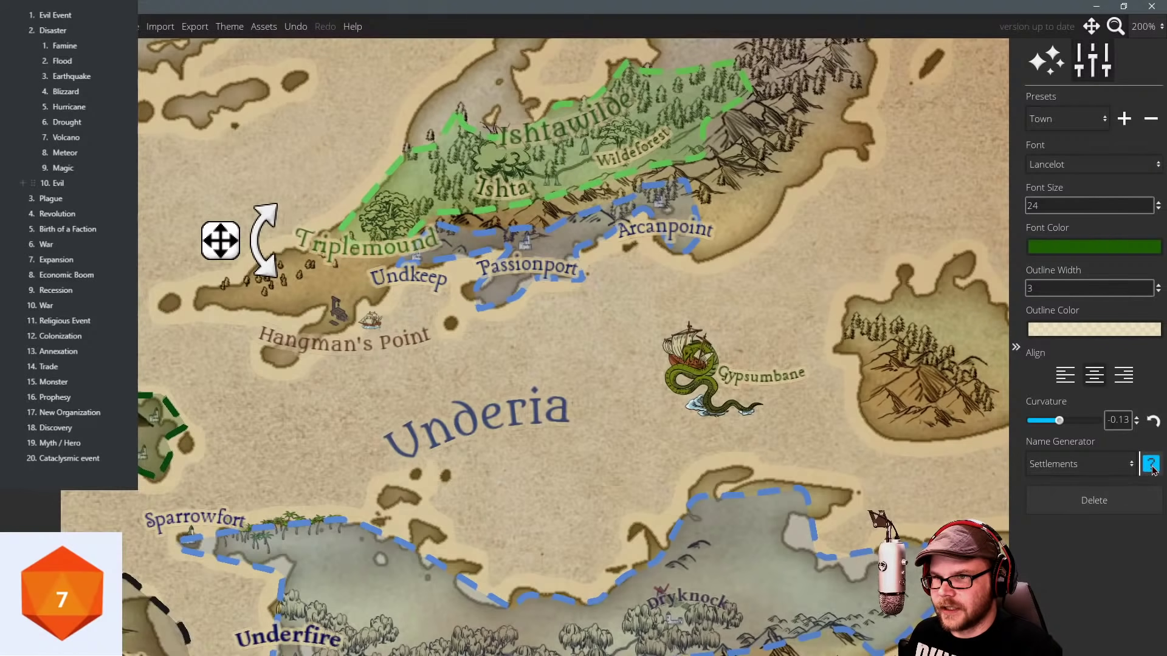
left_click(1153, 469)
left_click(1153, 468)
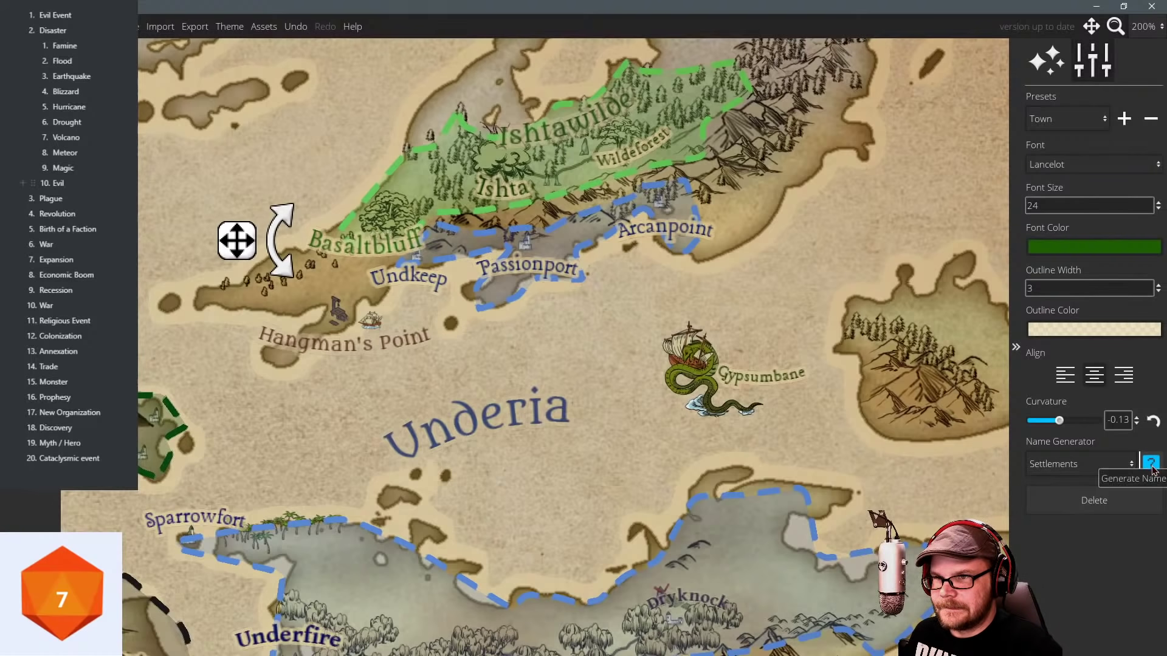
left_click(1153, 469)
left_click(1153, 468)
left_click(1153, 468)
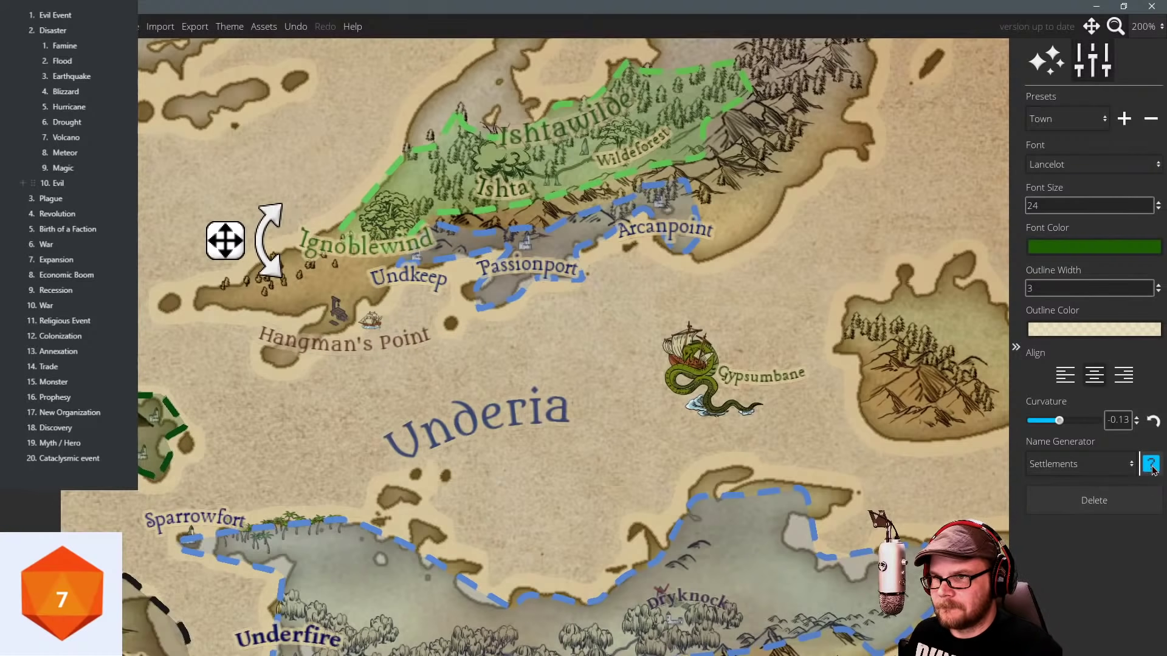
Name the green label Branwood and set its curvature to -0.18.
double_click(374, 253)
type("Branwood")
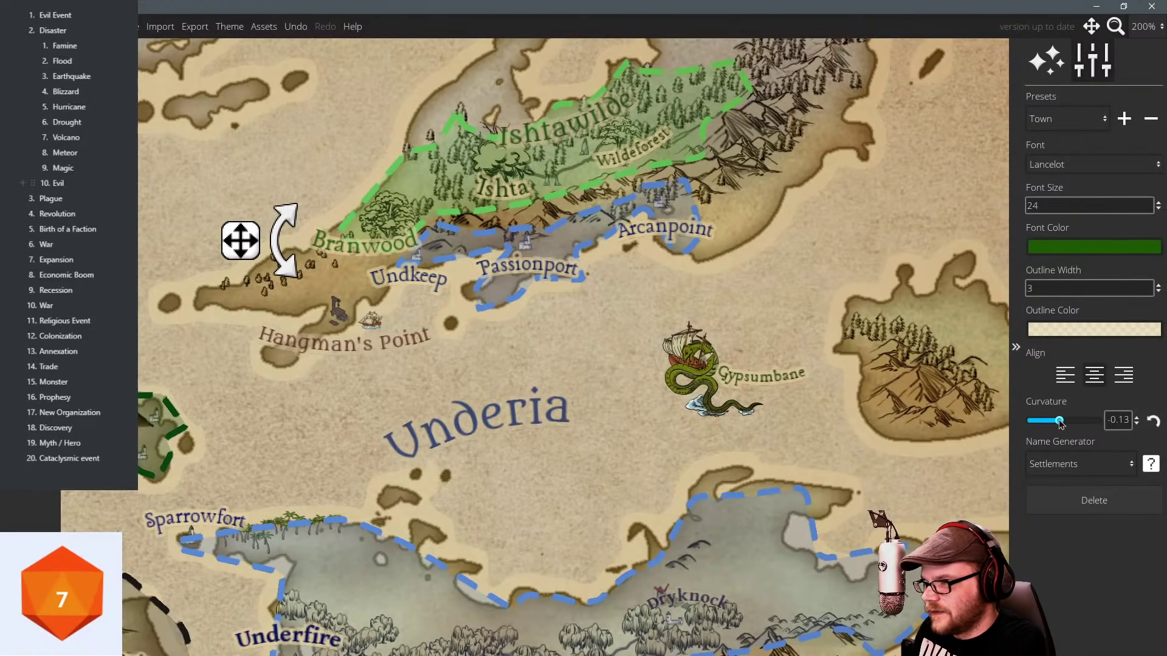
mouse_move(1061, 421)
left_mouse_down()
mouse_move(1071, 424)
mouse_move(1059, 421)
left_mouse_up()
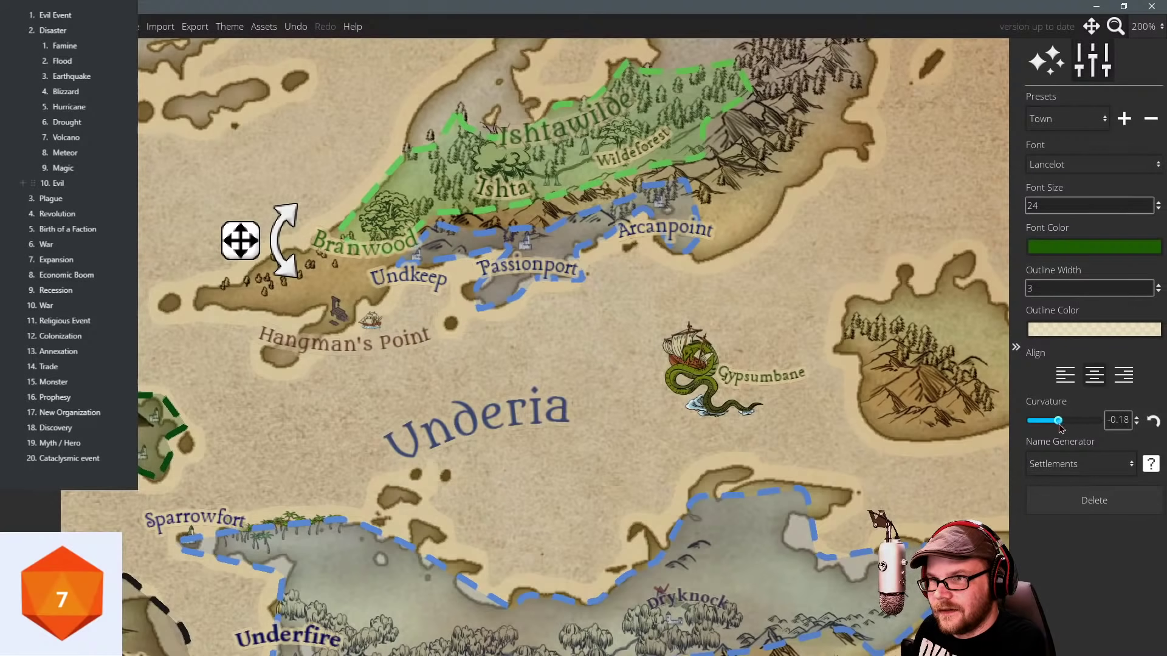
Restyle the Branwood label in dark green at font size 15 and center it just beneath the leafy tree symbol.
left_click(1075, 247)
left_click_drag(1000, 171, 986, 167)
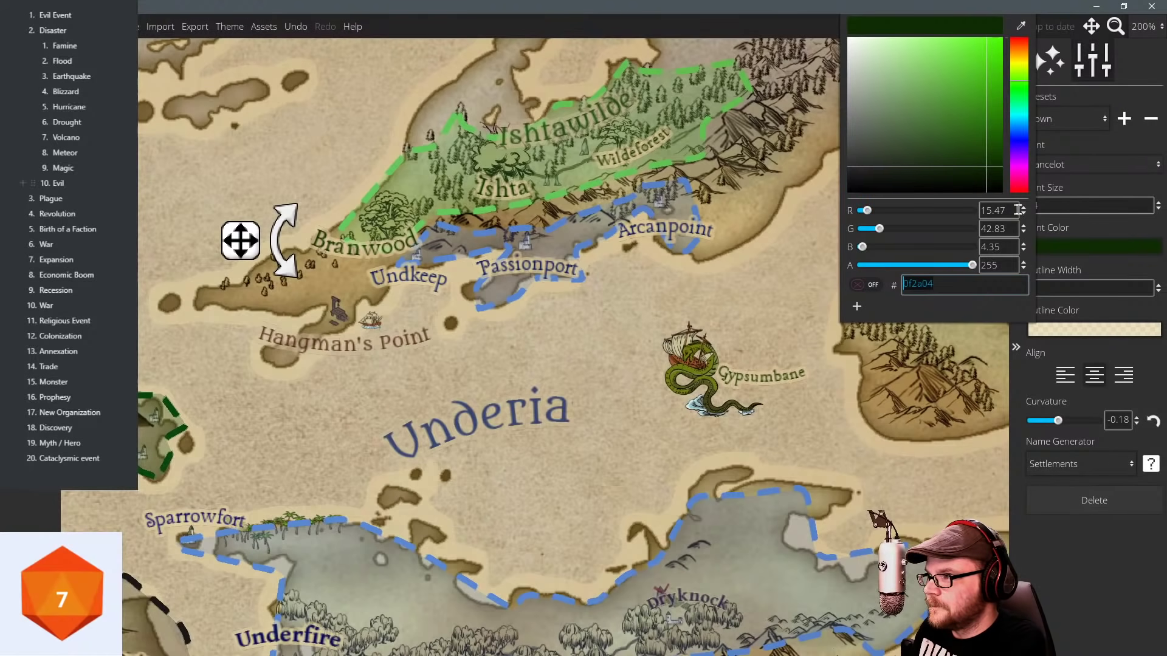
left_click(1054, 207)
type("15")
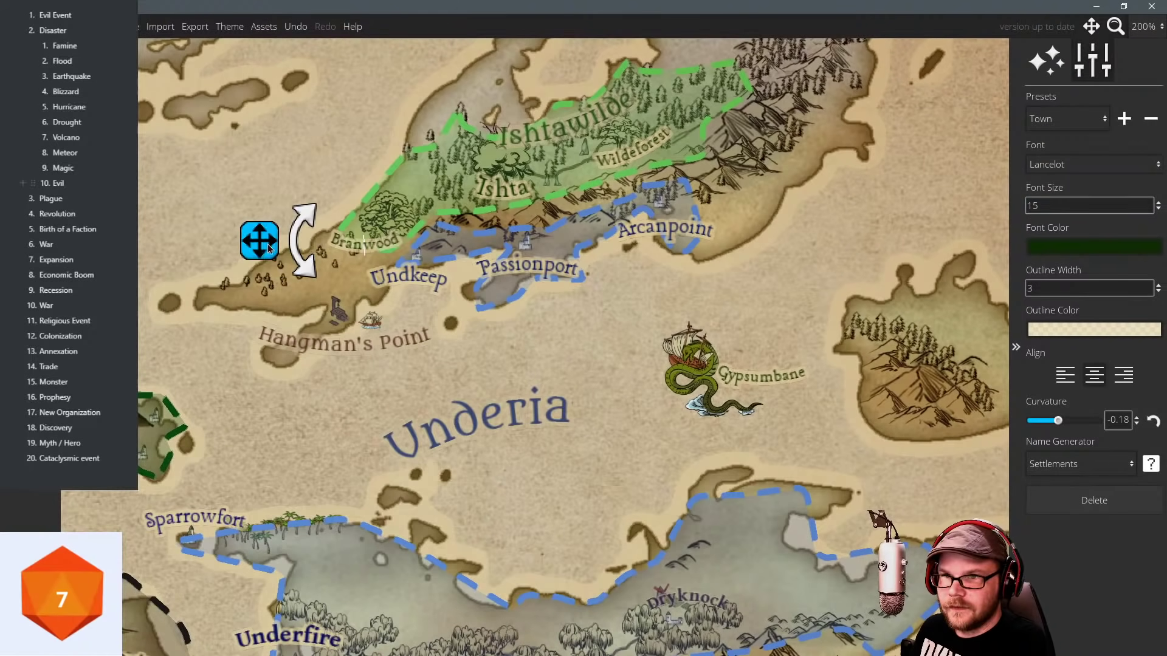
left_click_drag(277, 260, 288, 256)
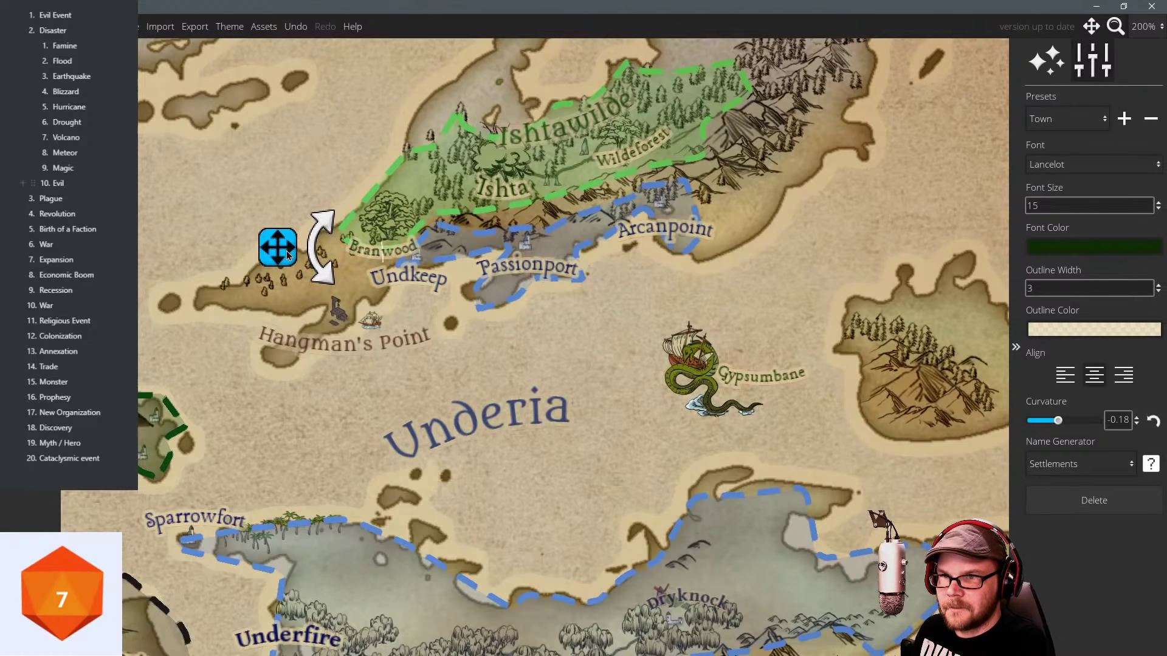
left_click_drag(547, 379, 514, 344)
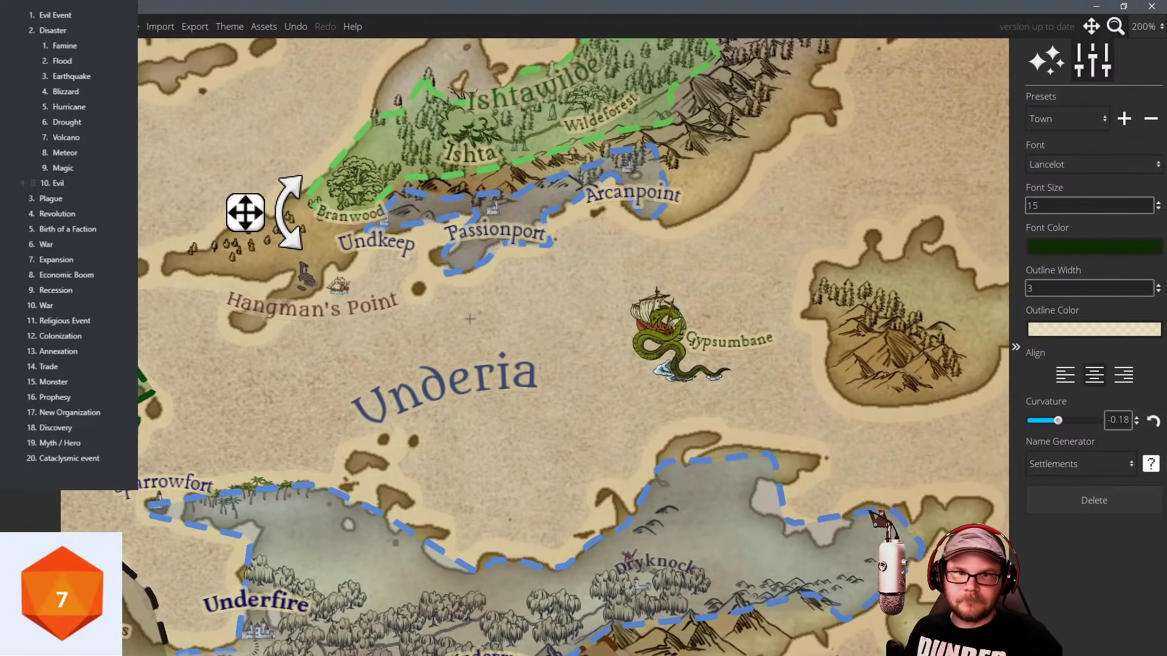
left_click_drag(484, 291, 478, 311)
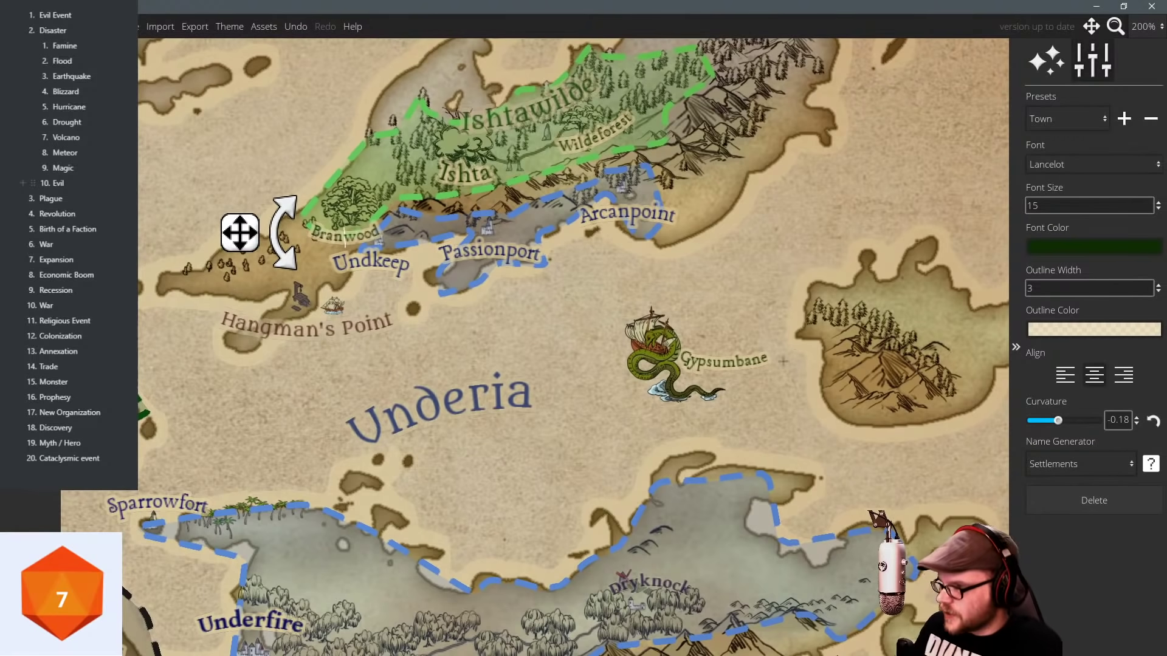
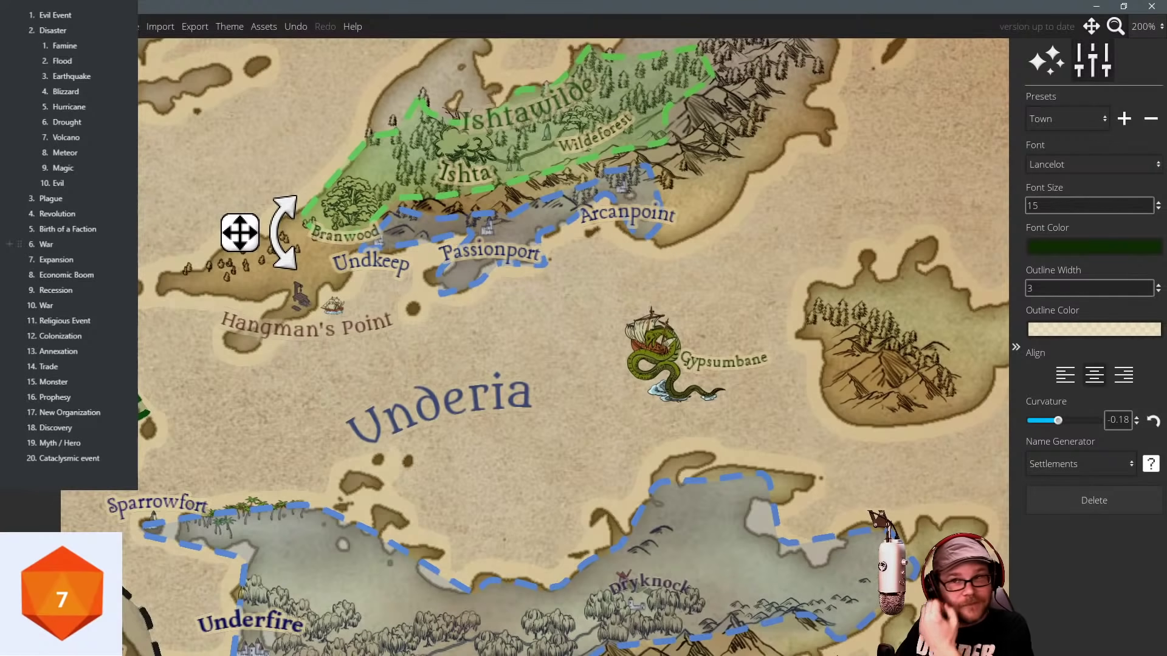
left_click(589, 403)
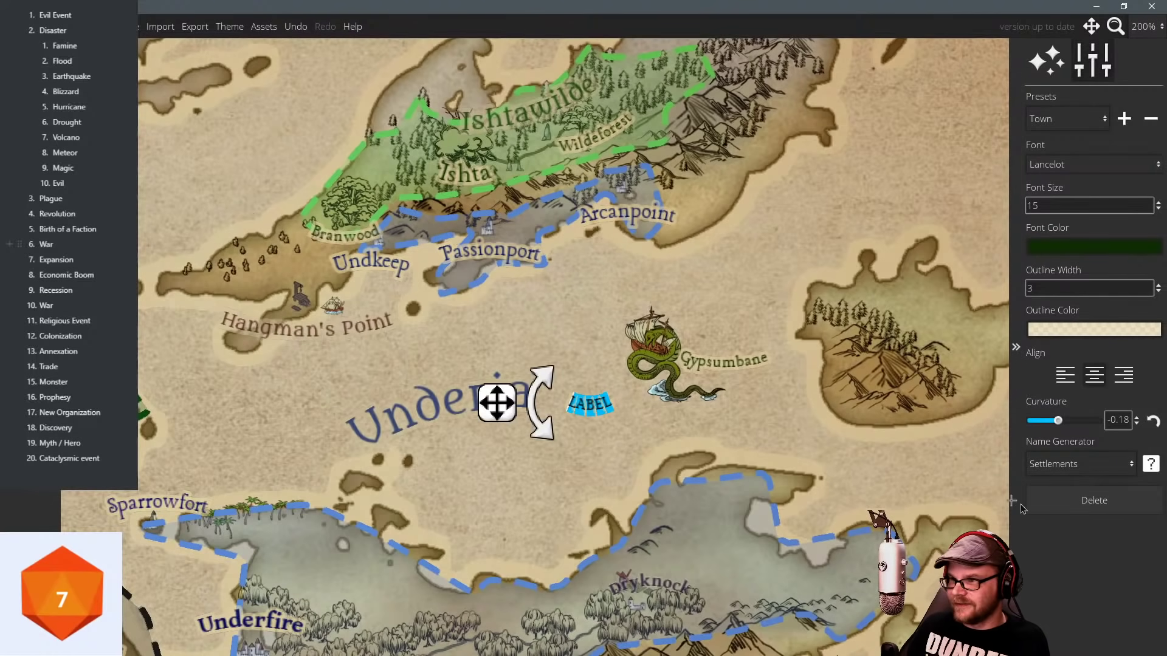
left_click(1108, 511)
Place small castle symbols from the Inked Castles set at scale 30 on the blue territory's northern coast and near its eastern end.
left_click_drag(357, 229, 396, 228)
scroll(471, 271, "down", 3)
left_click_drag(460, 298, 598, 173)
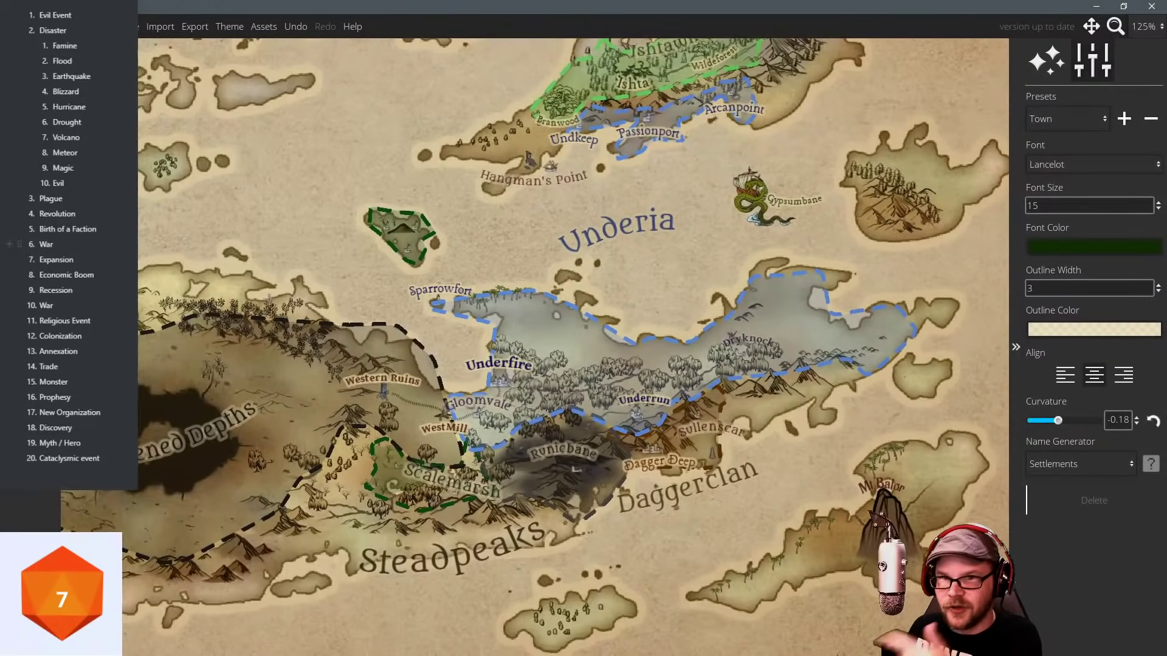
left_click(31, 183)
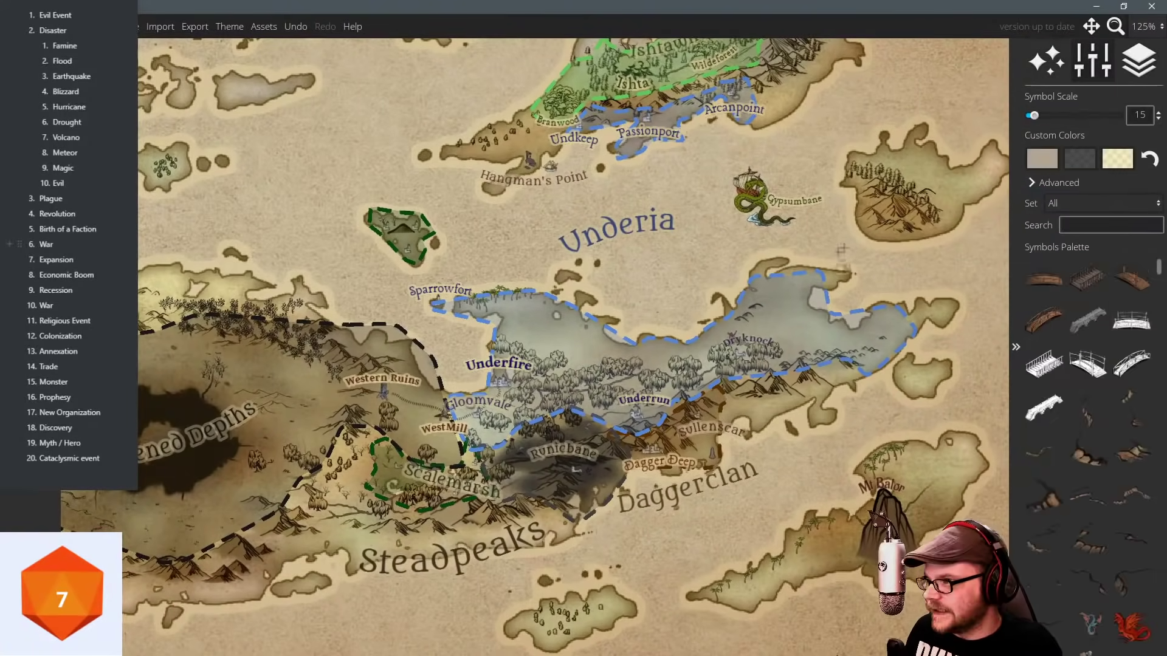
left_click(1075, 203)
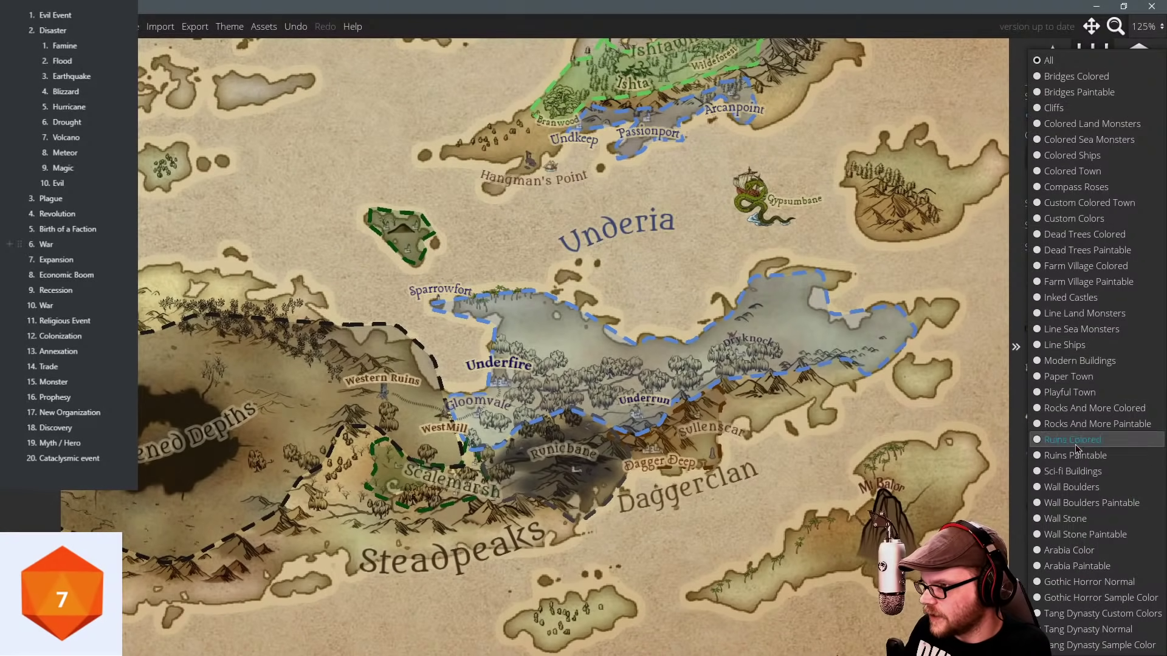
left_click(1081, 298)
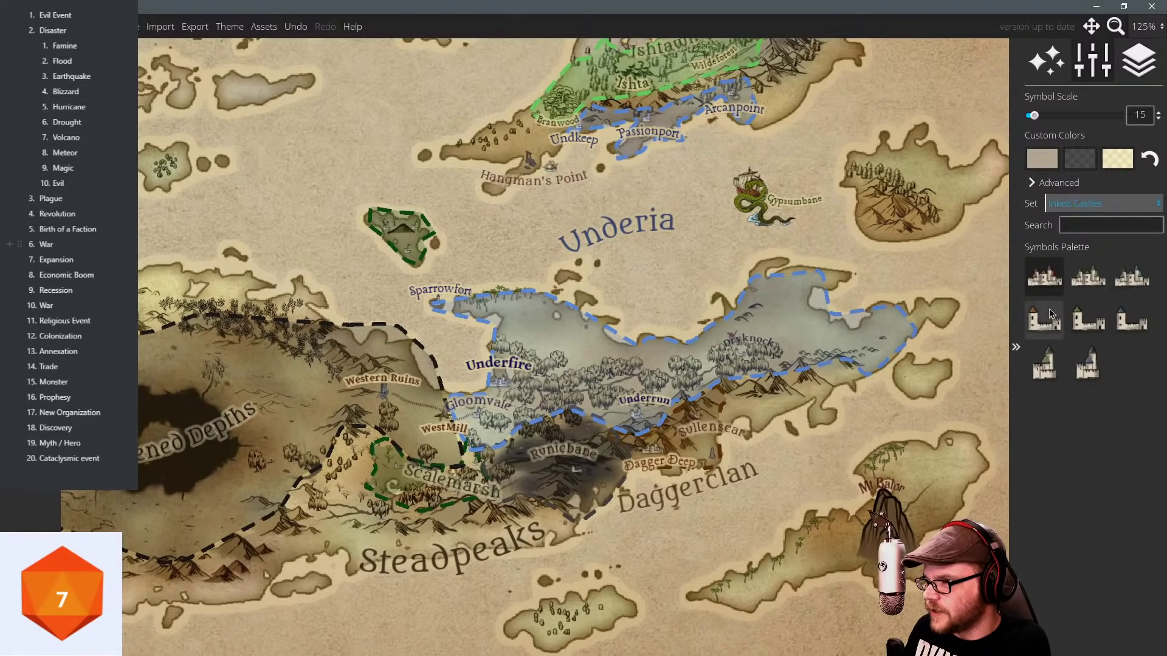
left_click(1131, 321)
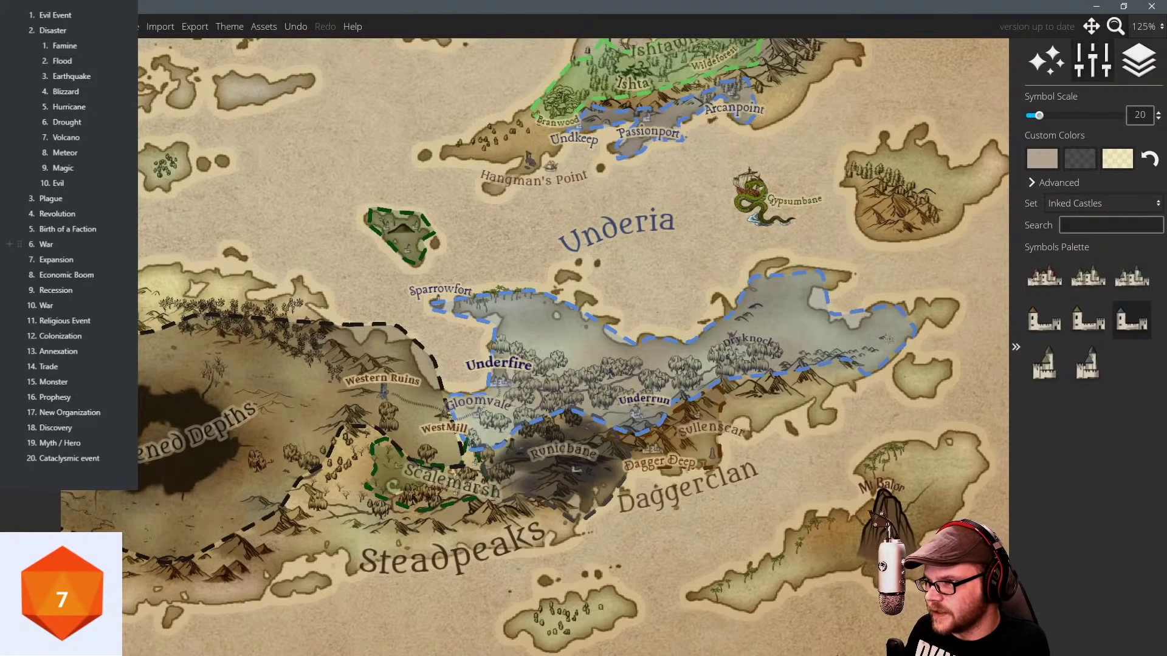
scroll(887, 338, "down", 1)
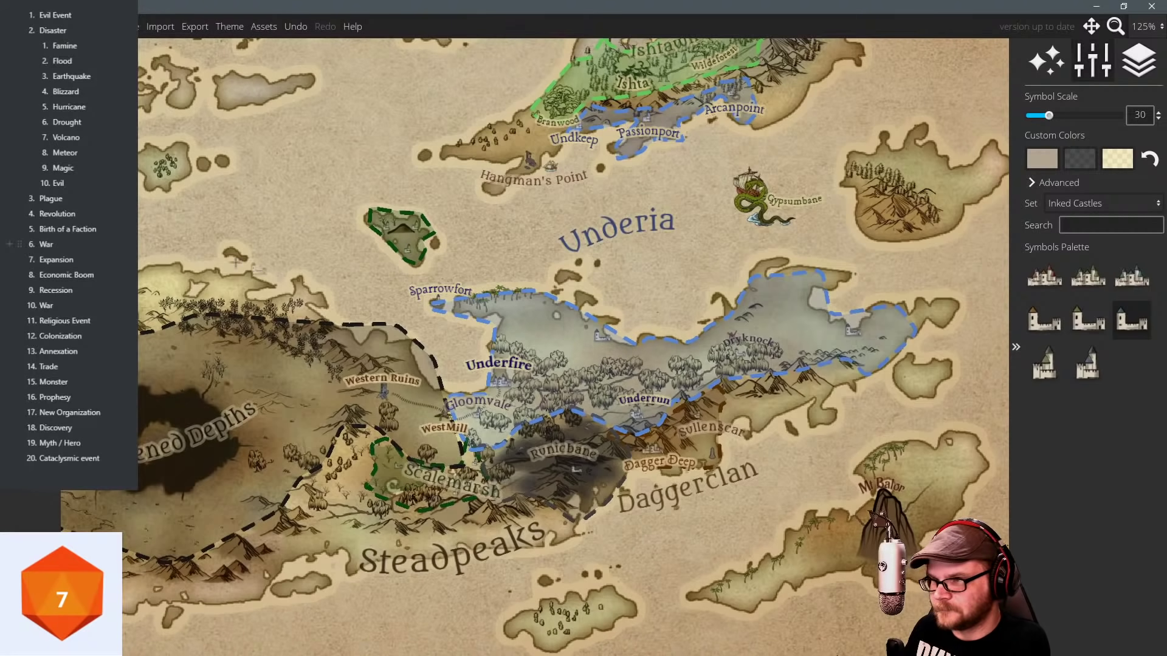
Add a Town-preset label in dark blue at size 15 beside the new castle on the blue territory's northern coast.
left_click(31, 59)
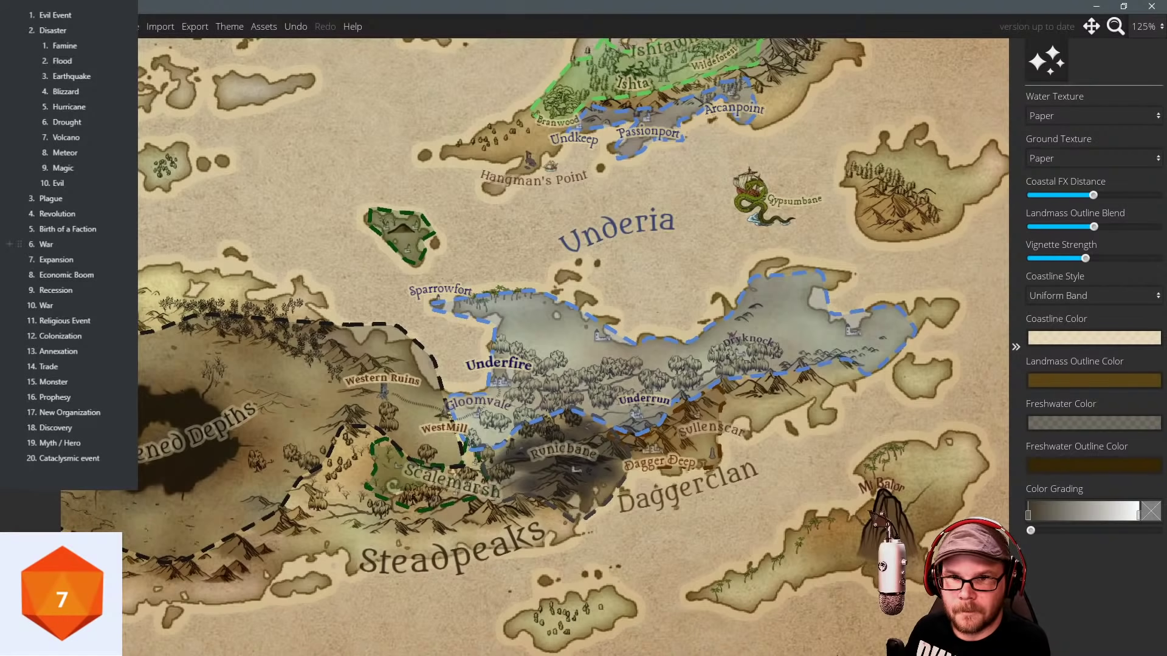
left_click(30, 376)
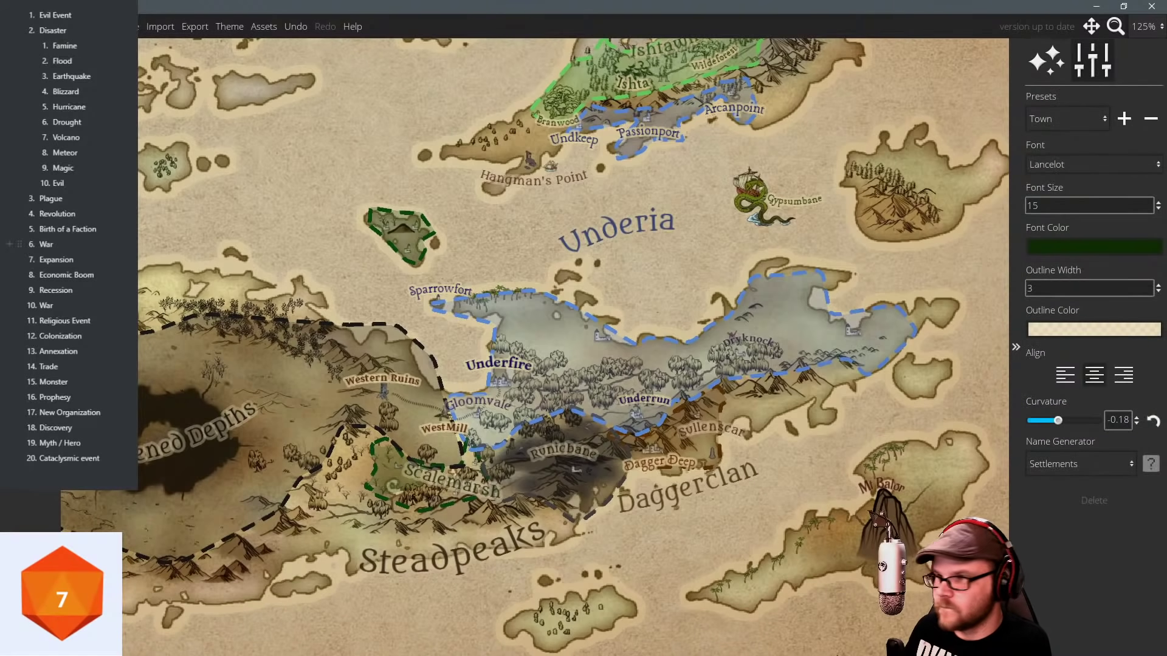
left_click(1061, 248)
left_click(1020, 133)
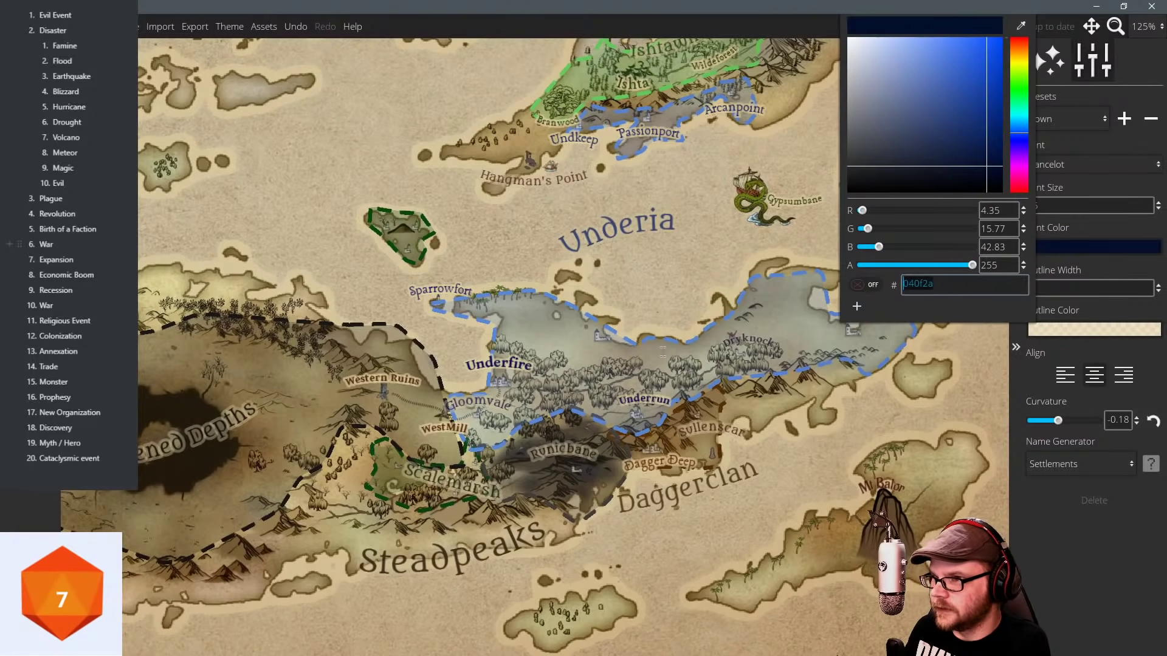
left_click(624, 343)
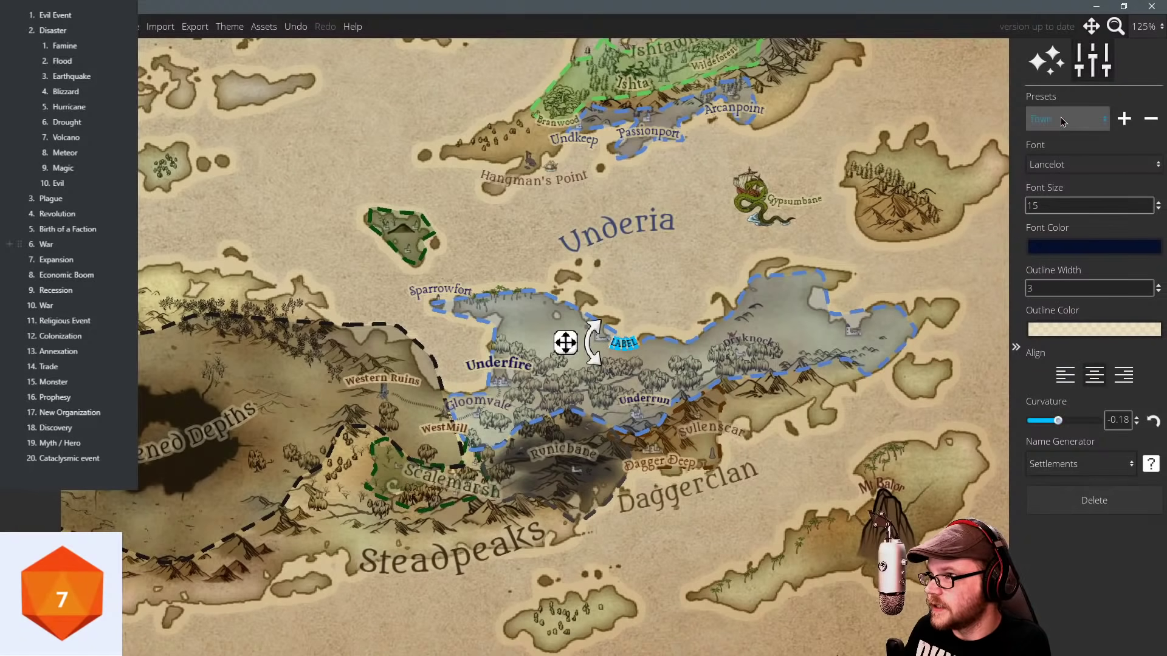
Generate the settlement name Port Guava for the dark blue label and fit it beneath the castle with curvature 0.09.
left_click(1147, 472)
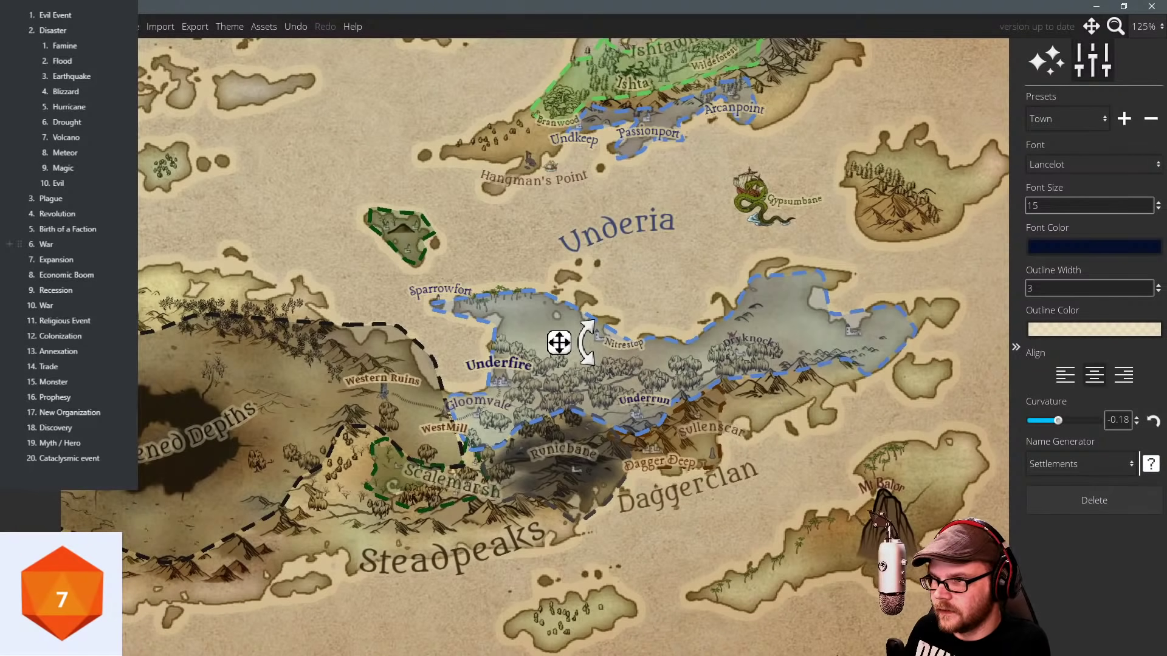
scroll(702, 358, "up", 5)
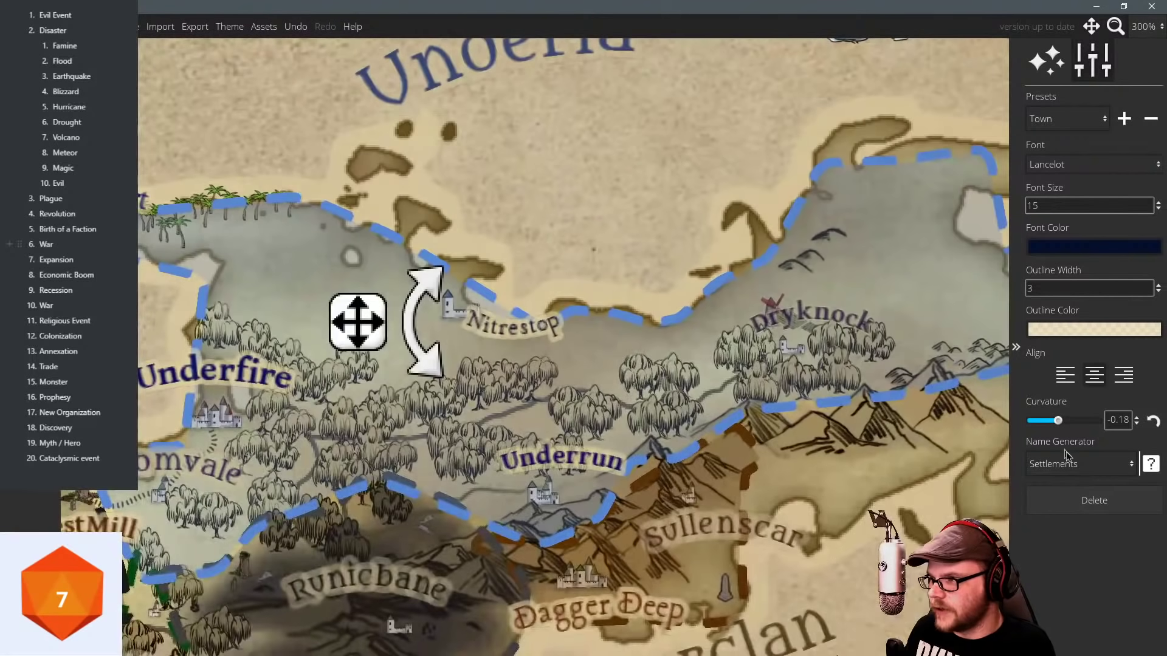
left_click(1152, 464)
left_click(1152, 464)
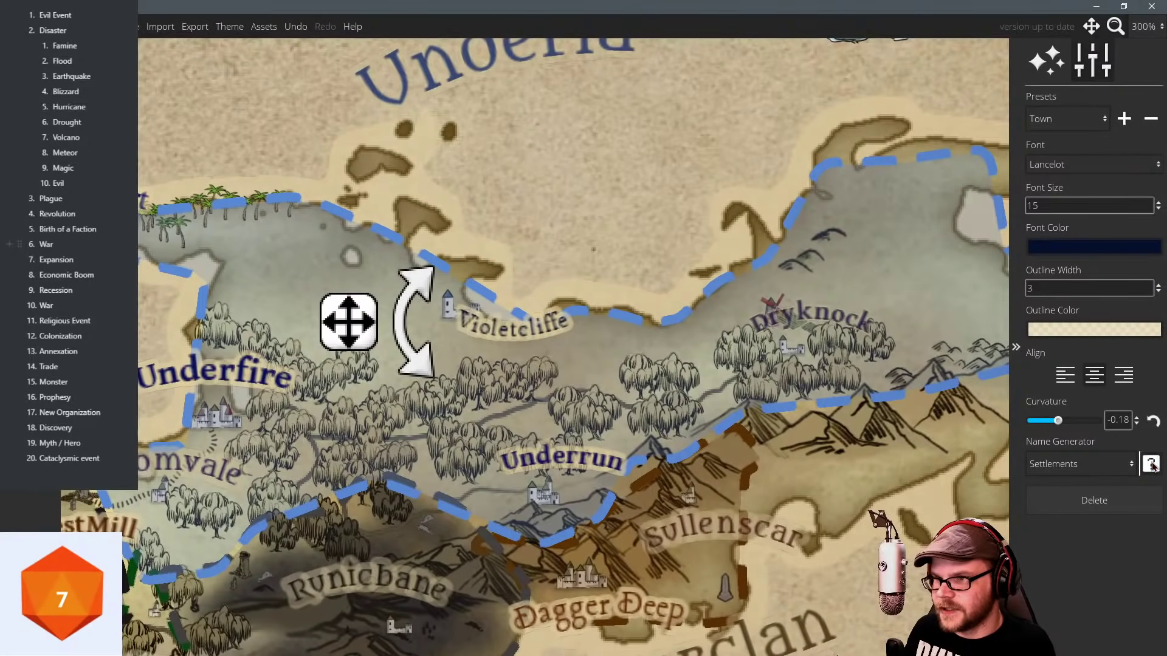
left_click(1152, 464)
left_click_drag(349, 322, 325, 335)
left_click_drag(1061, 423, 1068, 422)
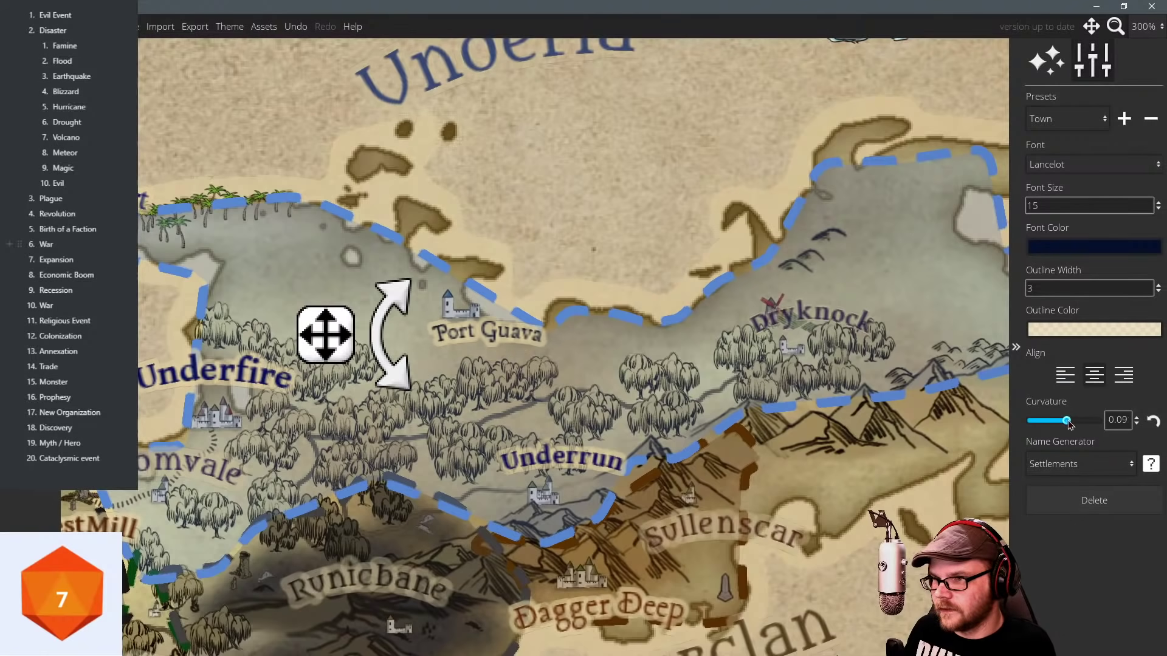
Change the Port Guava label's font to Gentium Book Basic Bold and recenter it beneath its castle.
left_click(1070, 168)
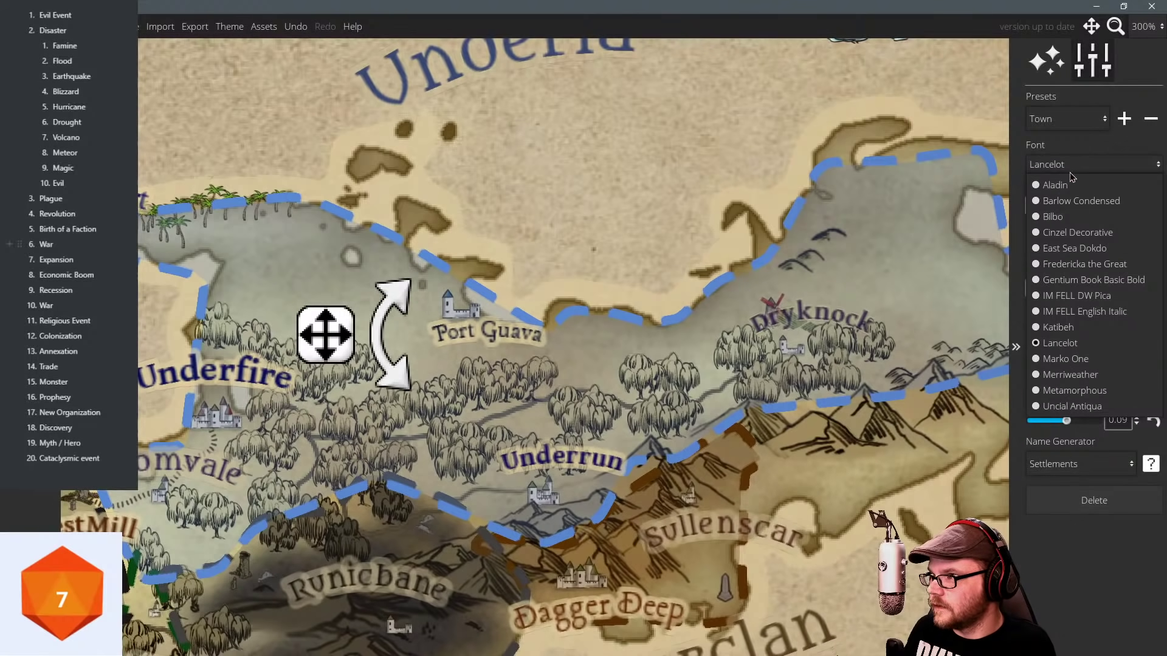
left_click(1082, 281)
left_click_drag(322, 353, 339, 359)
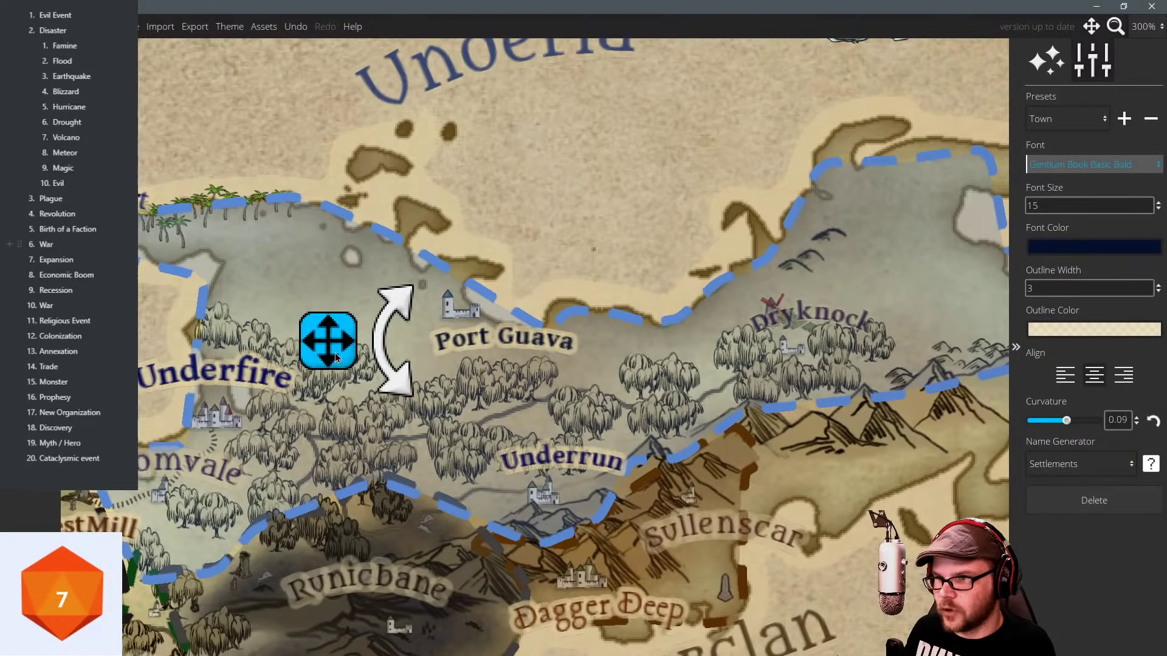
Add a label with the generated settlement name Swinevault just above the castle near the blue territory's eastern end.
left_click_drag(757, 312, 617, 320)
left_click_drag(809, 300, 696, 306)
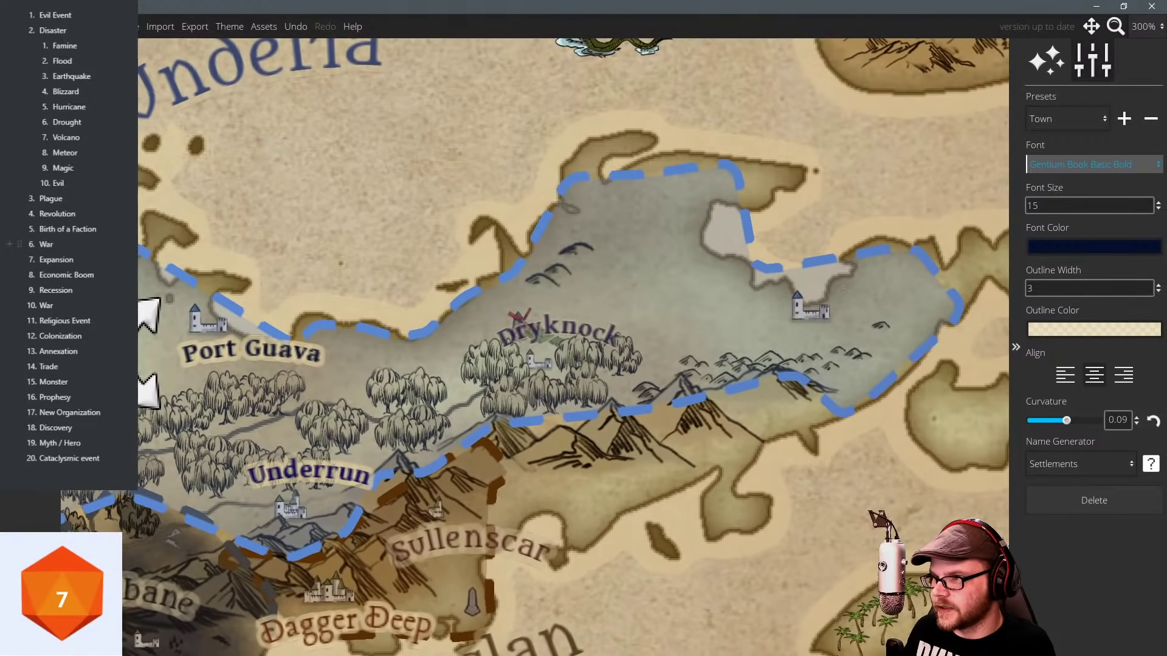
left_click(842, 285)
left_click(1151, 464)
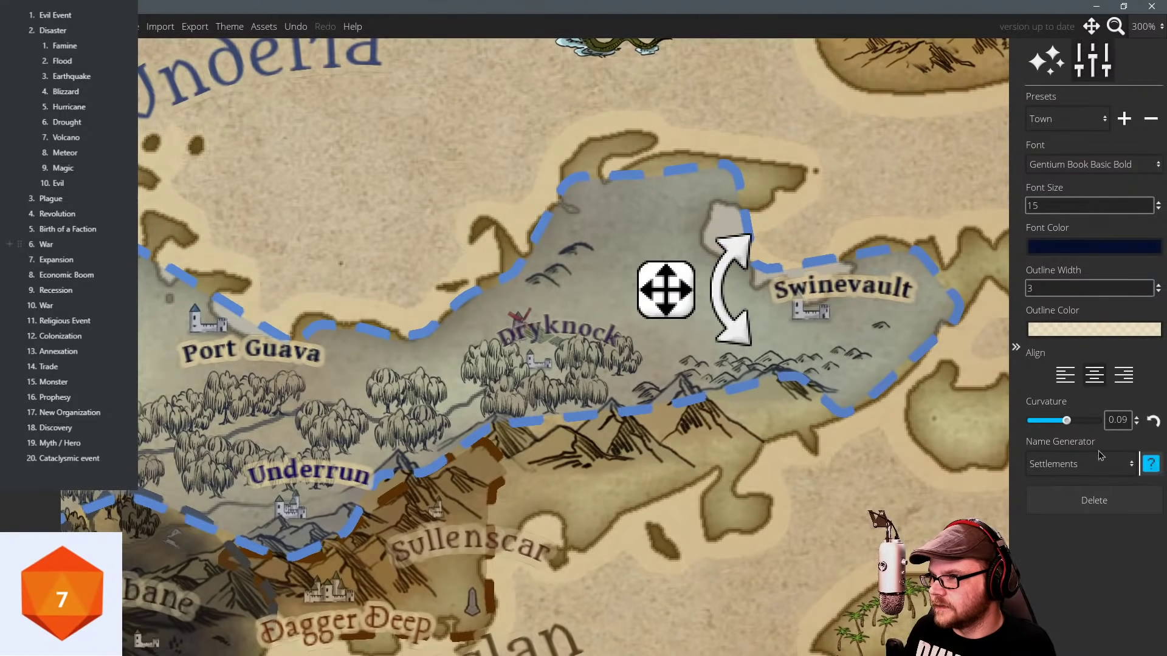
left_click_drag(666, 290, 650, 277)
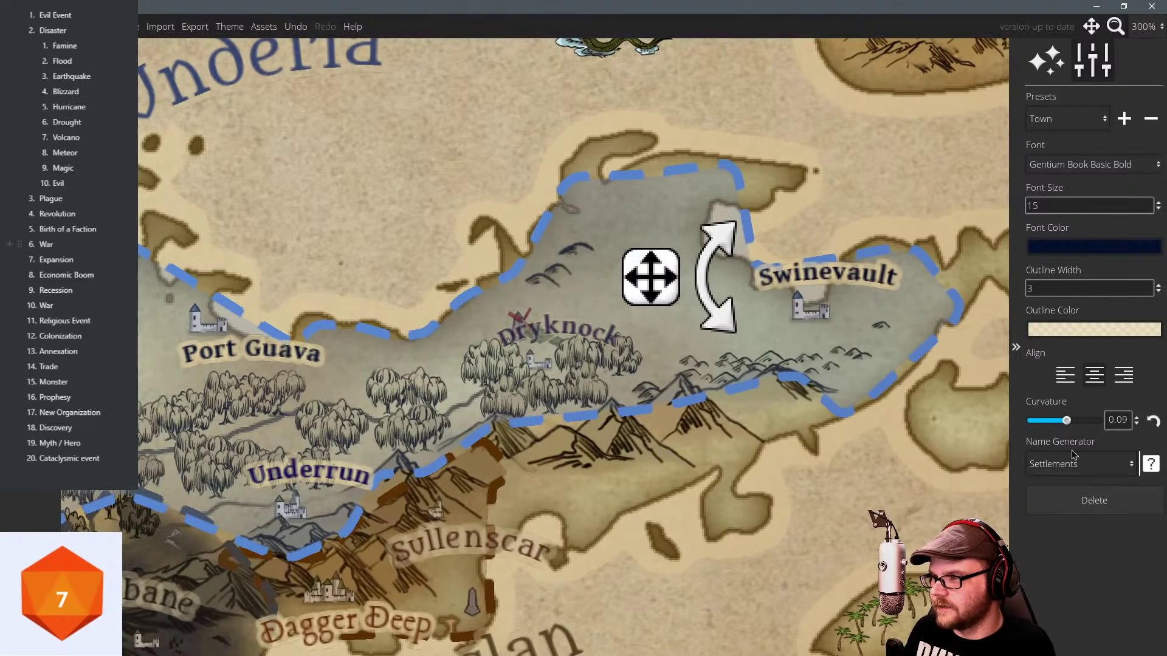
scroll(854, 298, "down", 2)
left_click(586, 240)
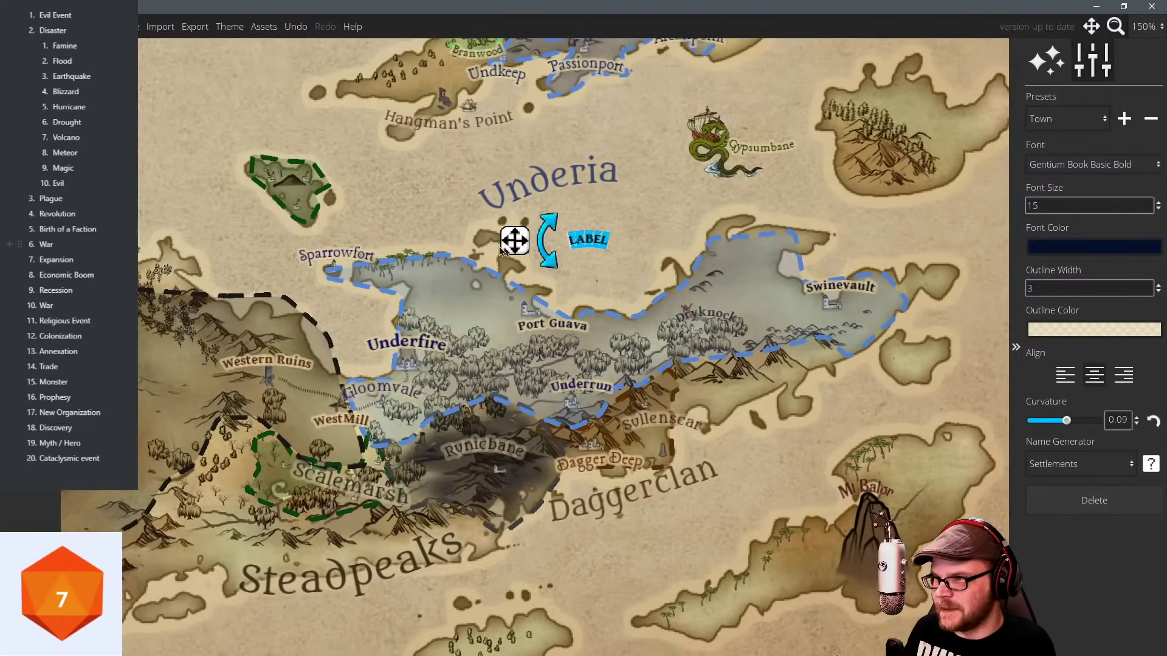
left_click(1094, 500)
Draw brown trails in the closely spaced tick-mark style linking Port Guava to the forest roads, Dryknock and Swinevault.
left_click_drag(313, 110, 487, 245)
scroll(494, 235, "down", 2)
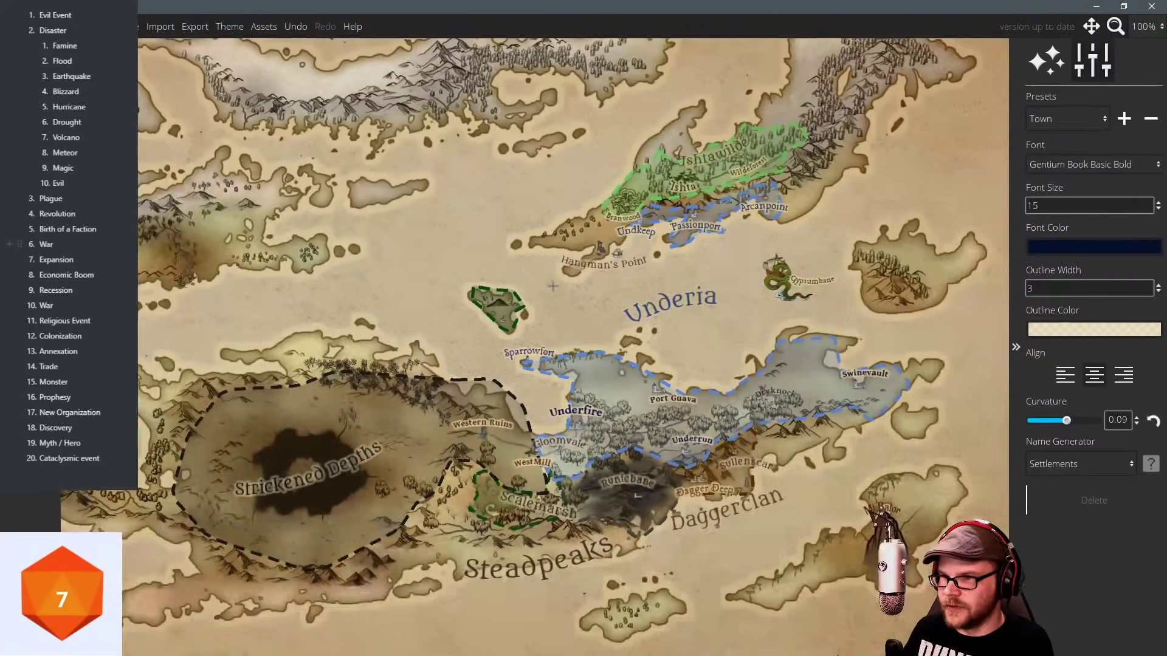
mouse_move(523, 287)
left_mouse_down()
mouse_move(524, 274)
mouse_move(512, 295)
left_mouse_up()
scroll(642, 295, "up", 3)
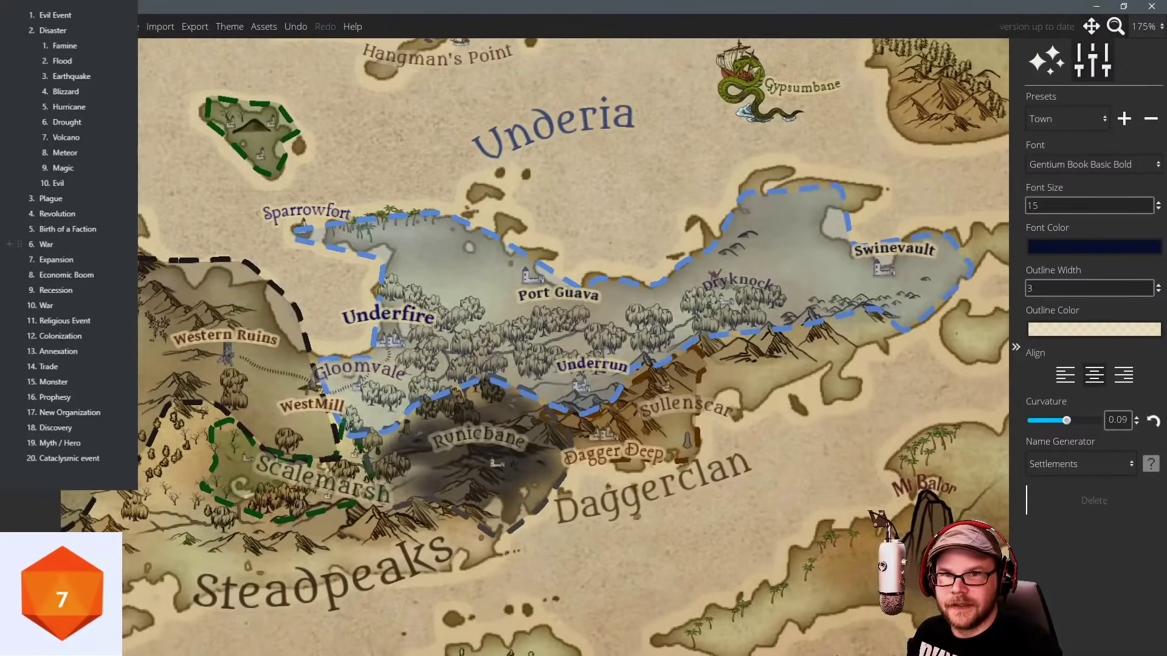
left_click(31, 152)
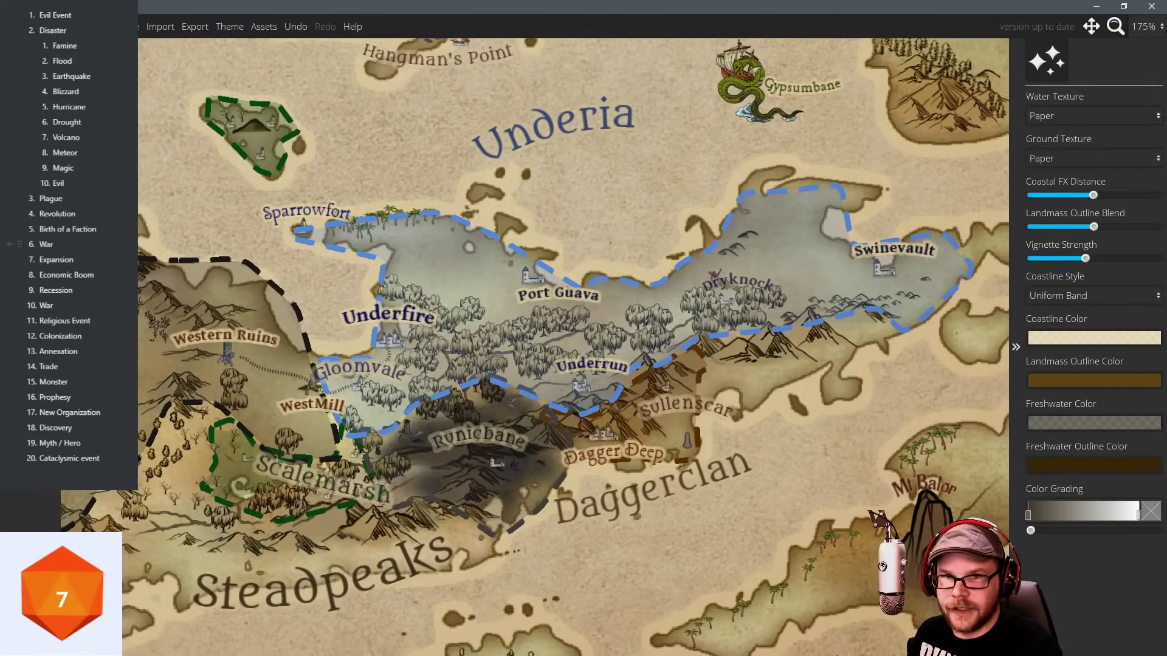
left_click(31, 258)
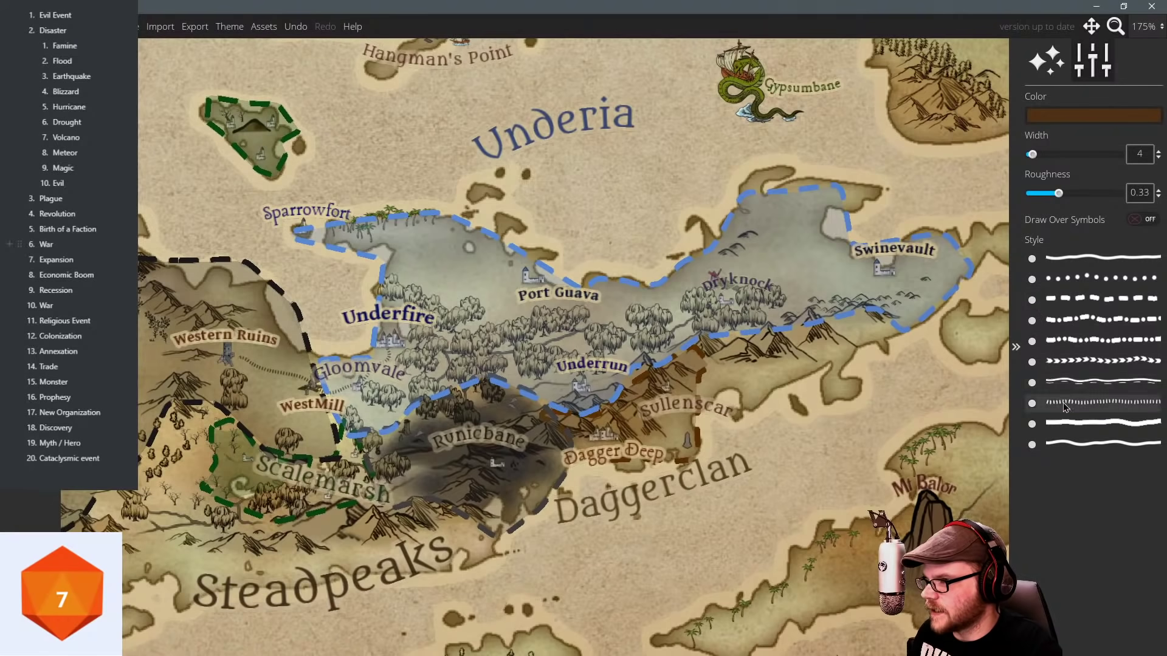
left_click(1063, 402)
scroll(616, 316, "up", 3)
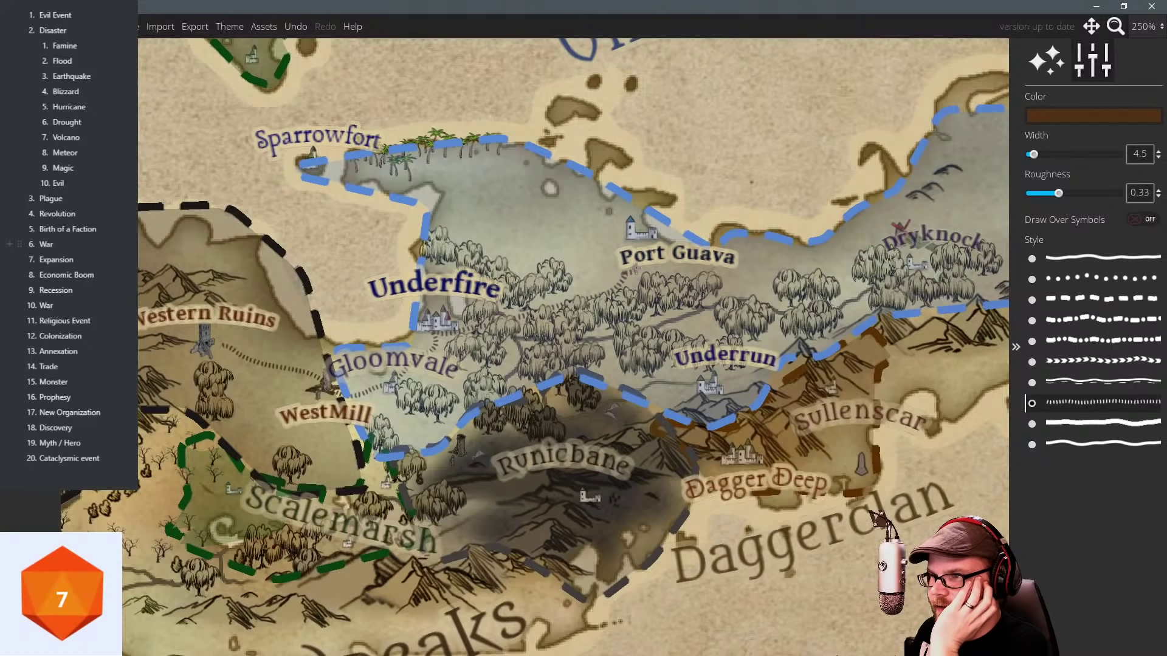
left_click(734, 271)
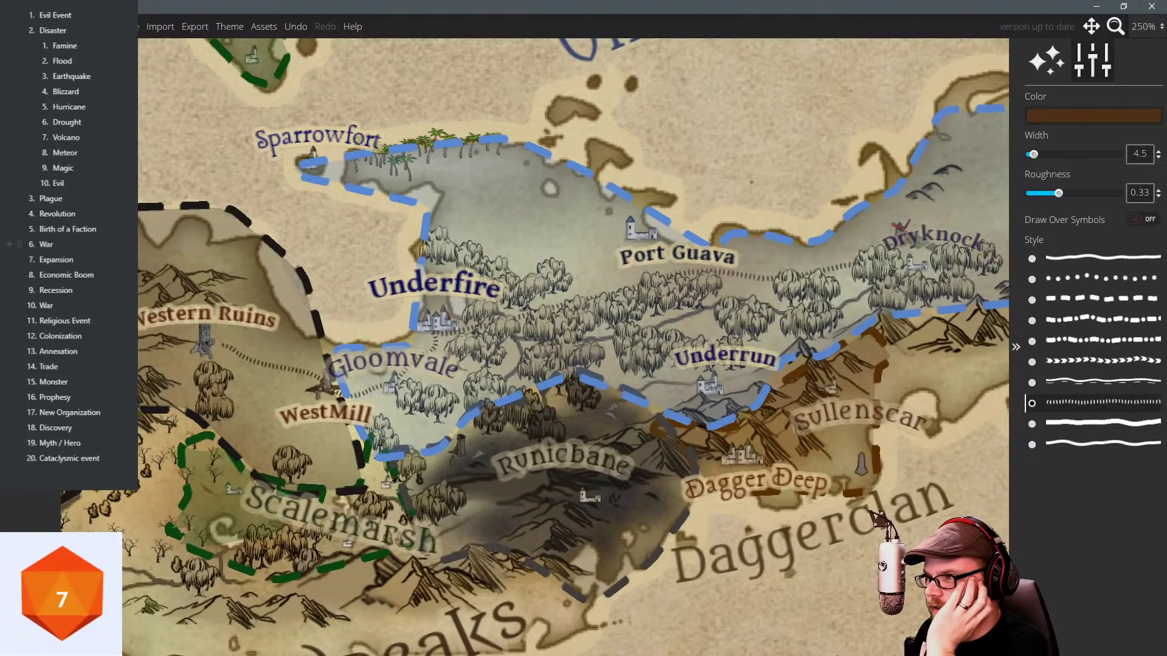
left_click(910, 265)
mouse_move(851, 217)
left_mouse_down()
mouse_move(492, 255)
mouse_move(707, 223)
left_mouse_up()
left_click(767, 269)
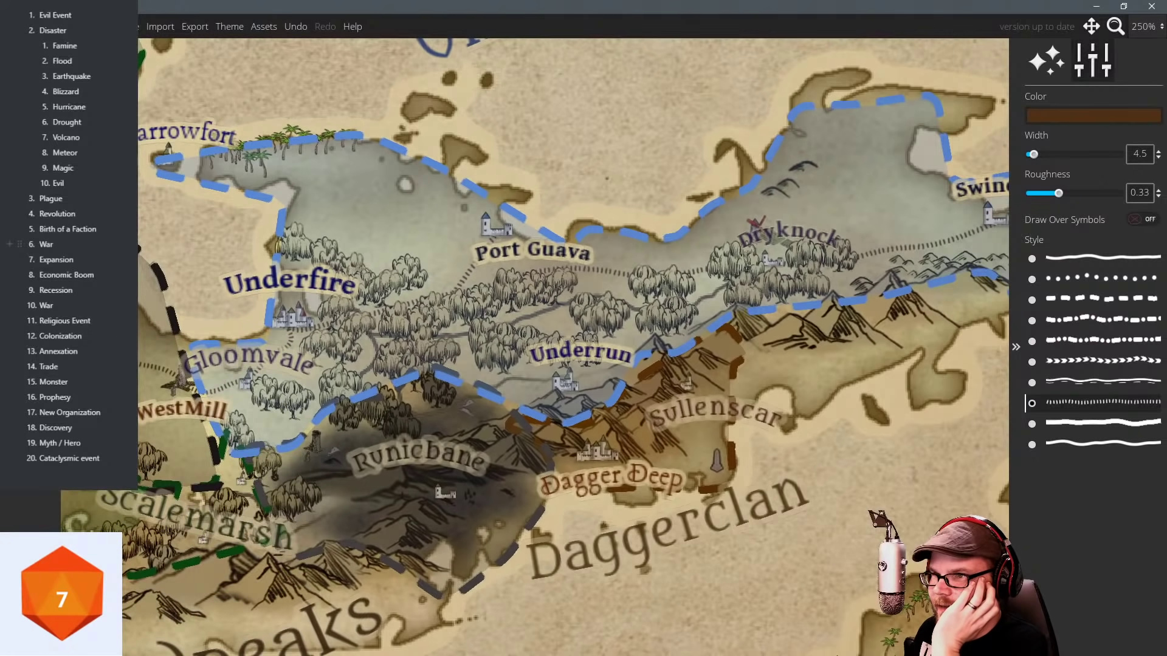
Examine the blue territory's new trails and the neighboring faction lands from Steadpeaks to Underia.
left_click_drag(368, 260, 473, 220)
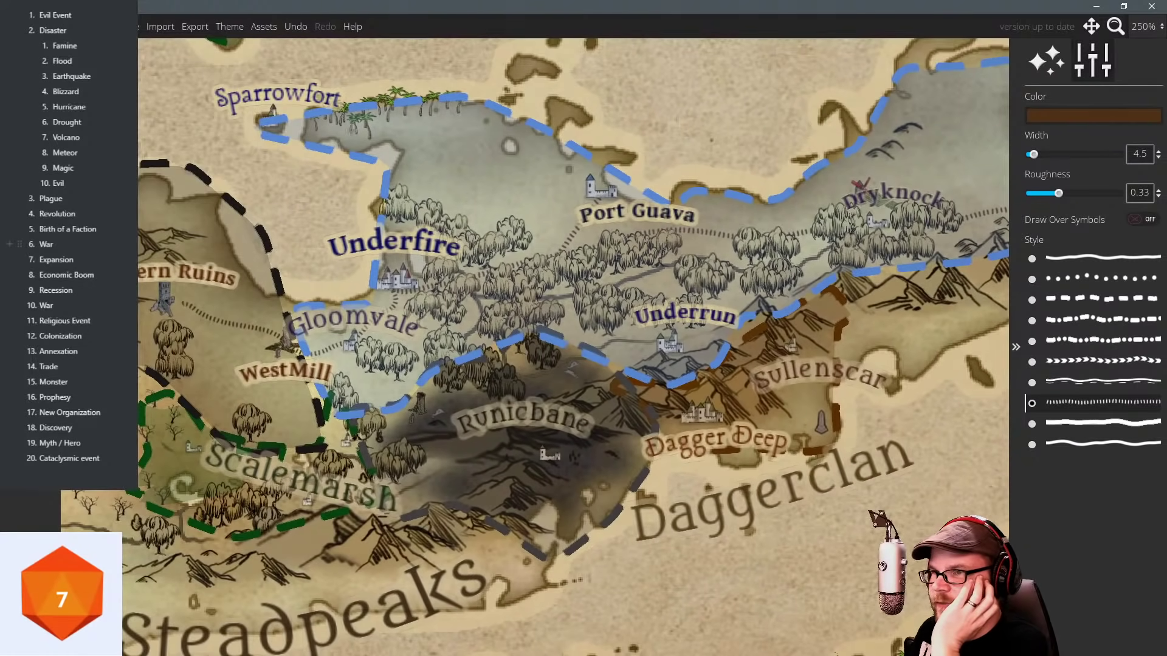
left_click_drag(639, 260, 581, 222)
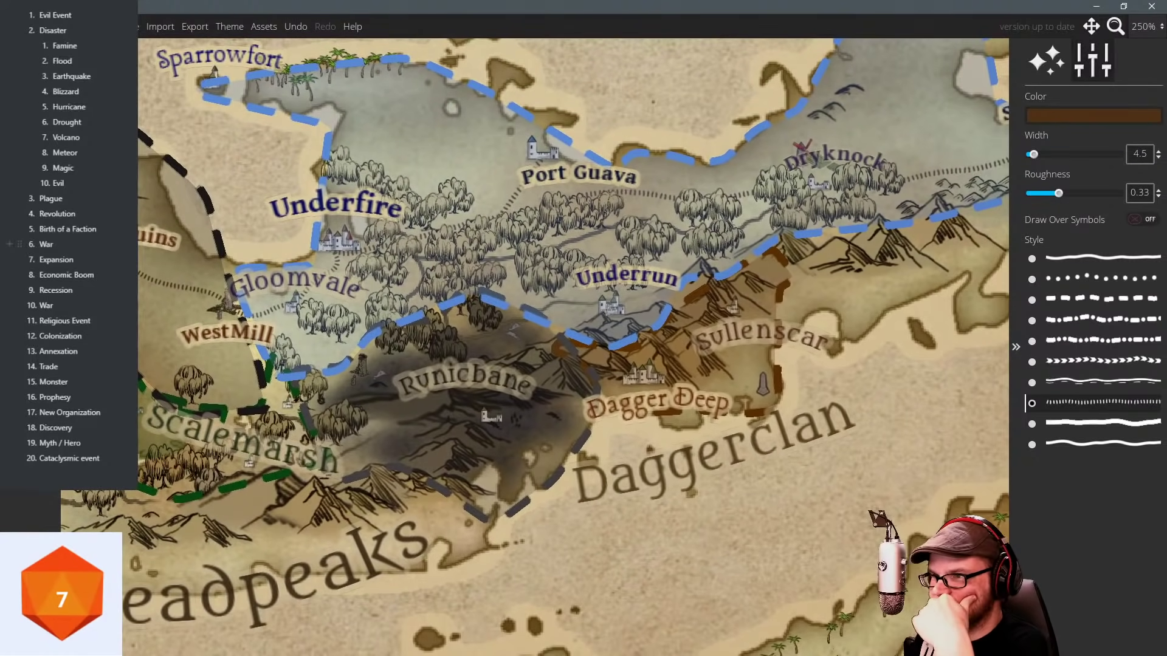
left_click_drag(586, 297, 623, 293)
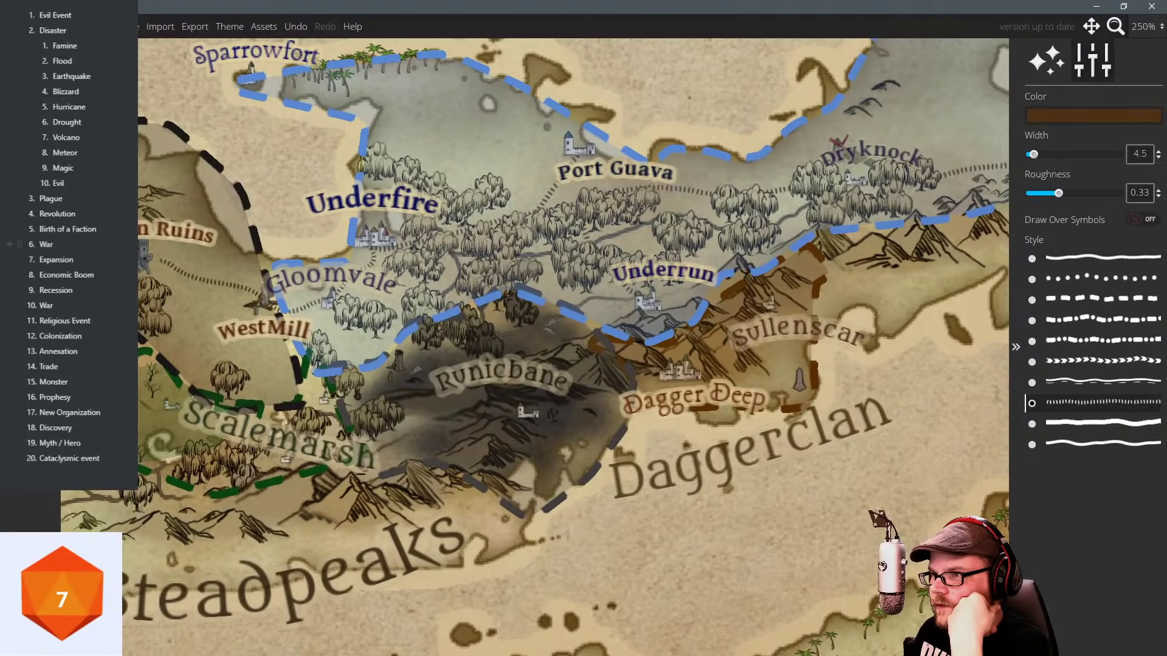
left_click_drag(390, 188, 408, 233)
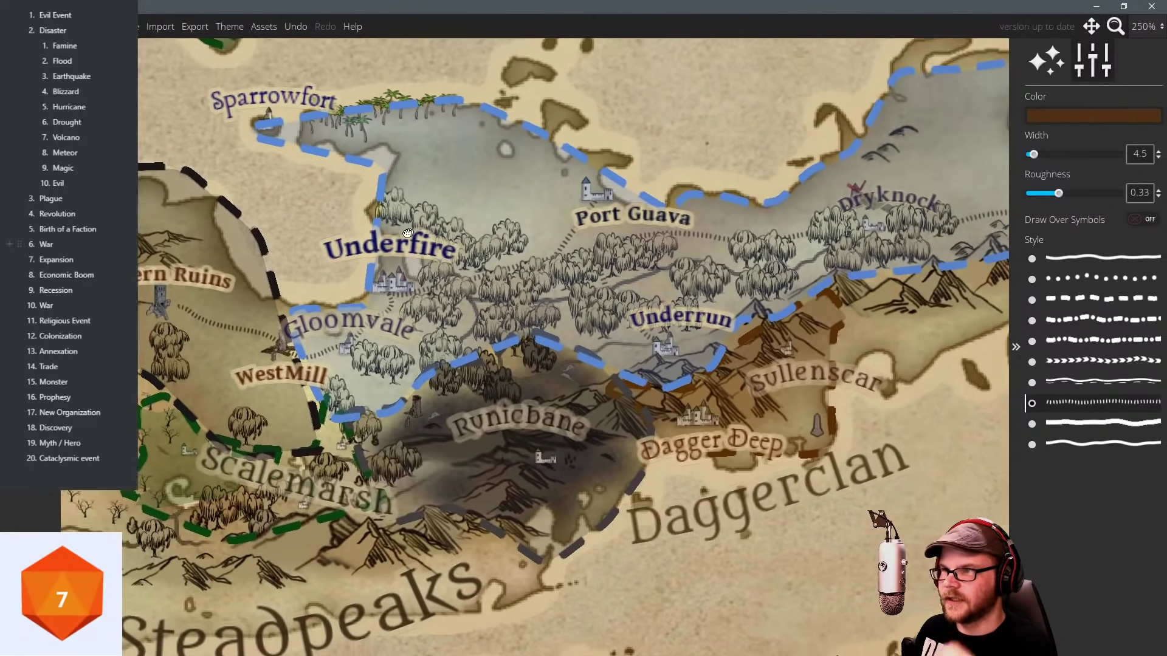
scroll(407, 234, "down", 2)
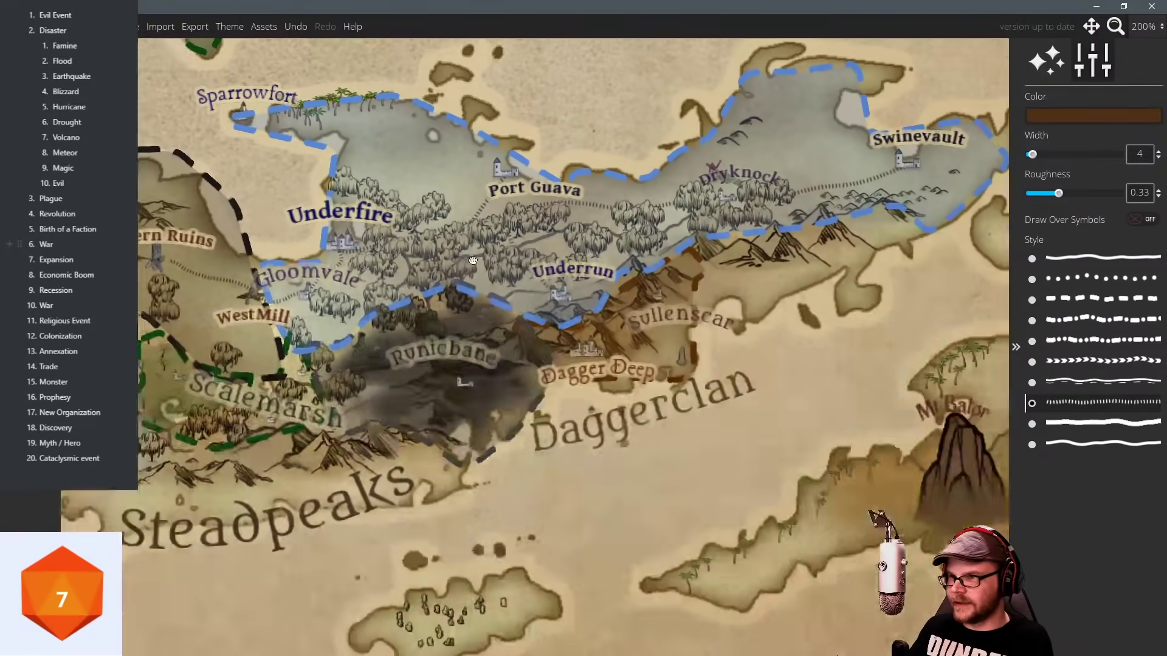
left_click_drag(472, 261, 382, 260)
left_click_drag(457, 321, 762, 292)
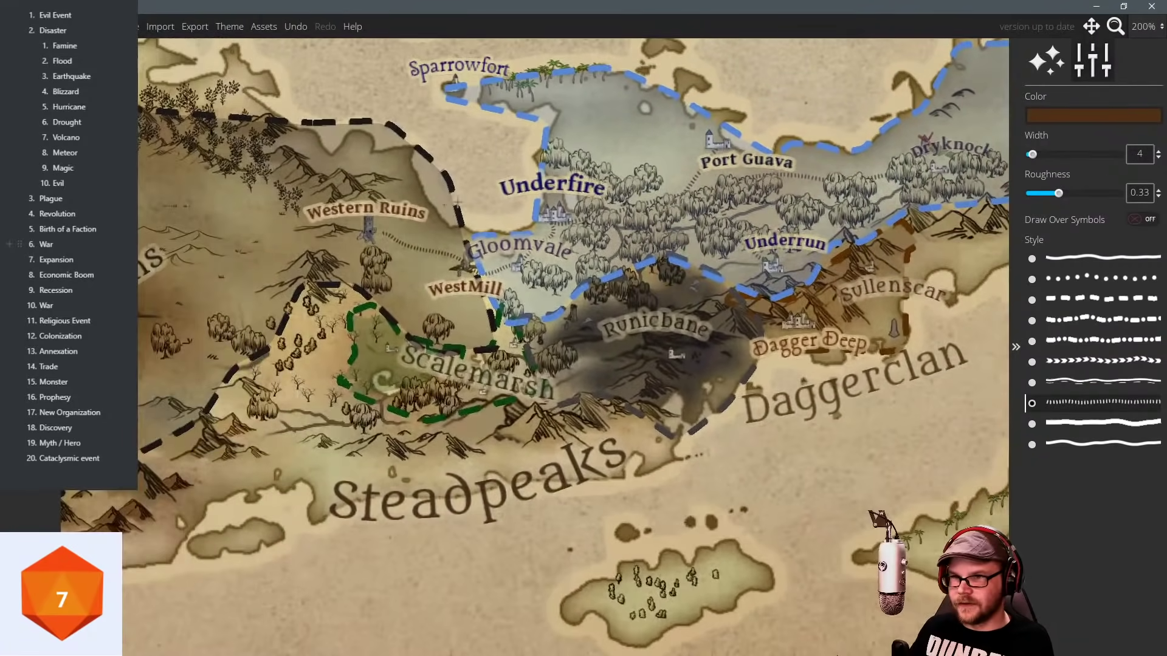
left_click_drag(458, 202, 443, 364)
scroll(515, 212, "down", 1)
scroll(515, 212, "down", 1)
left_click_drag(546, 279, 464, 200)
left_click_drag(439, 422, 444, 409)
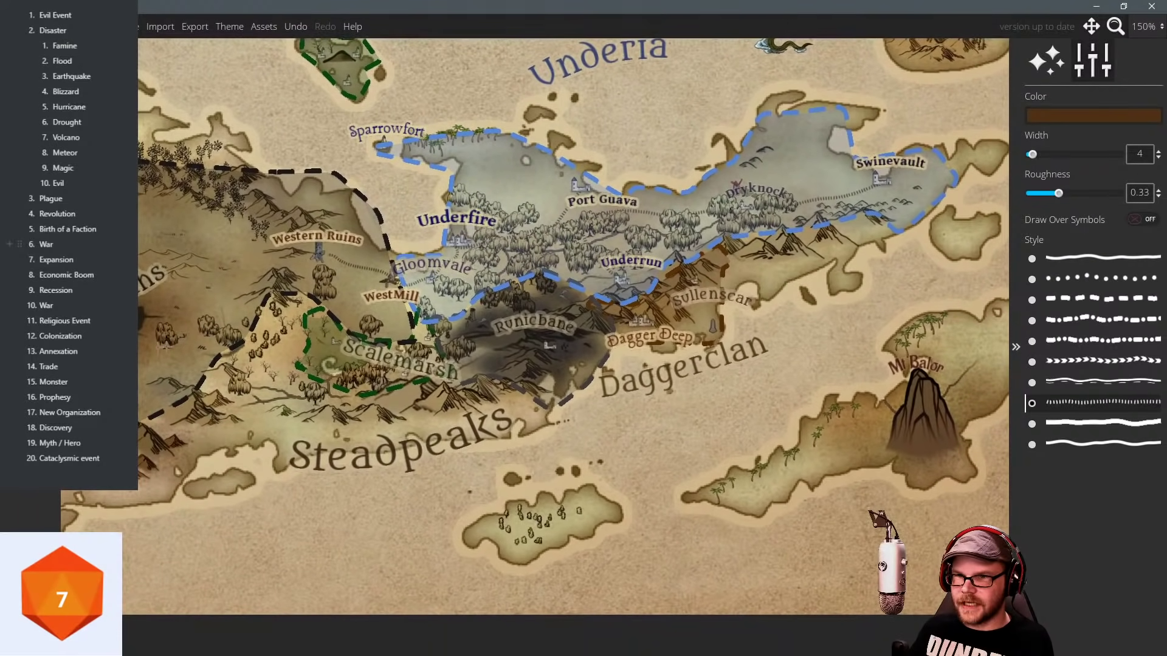
left_click_drag(343, 207, 373, 329)
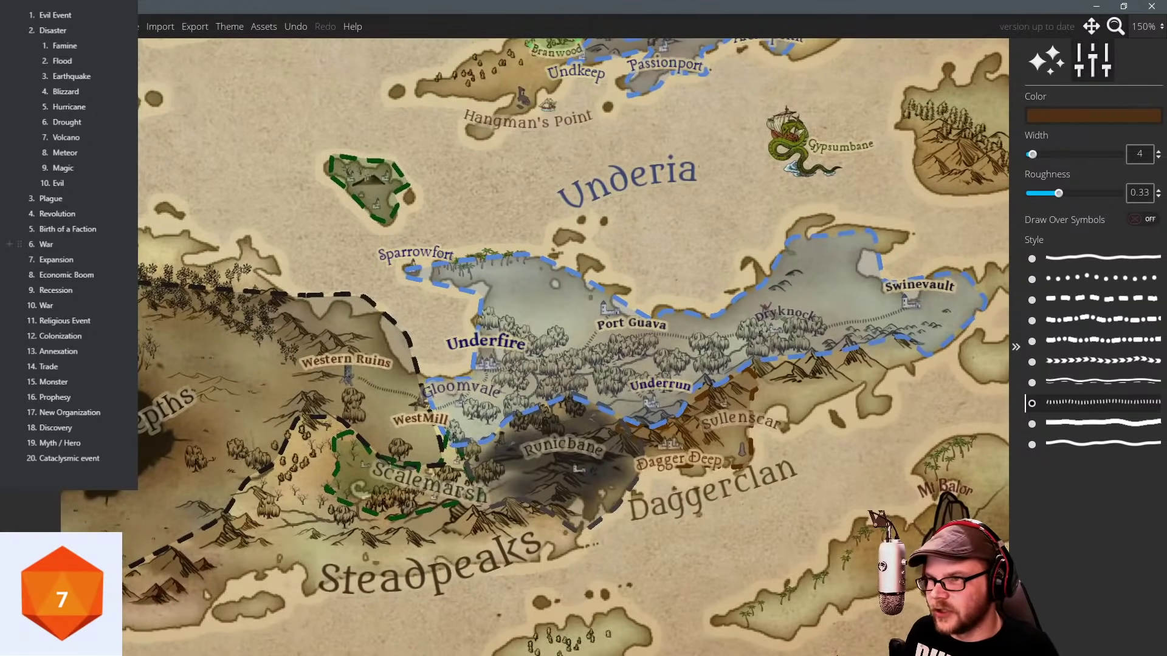
left_click_drag(511, 183, 572, 192)
left_click_drag(488, 199, 335, 225)
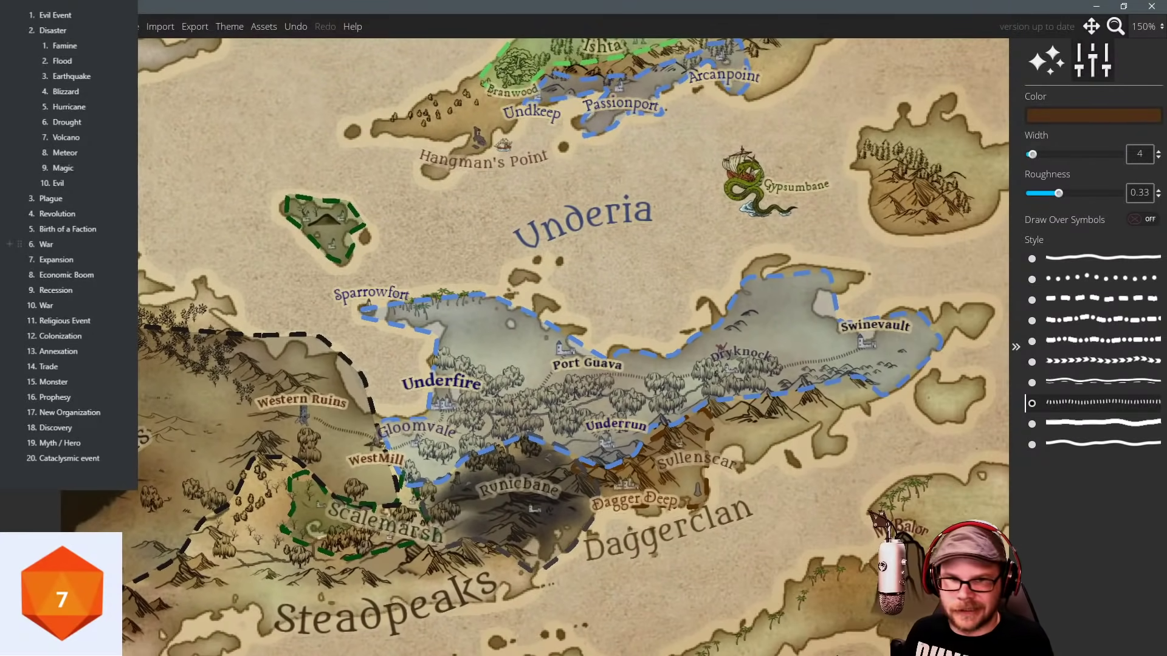
Roll the twenty-sided die for the next world event and survey the southern factions it could affect.
left_click(62, 594)
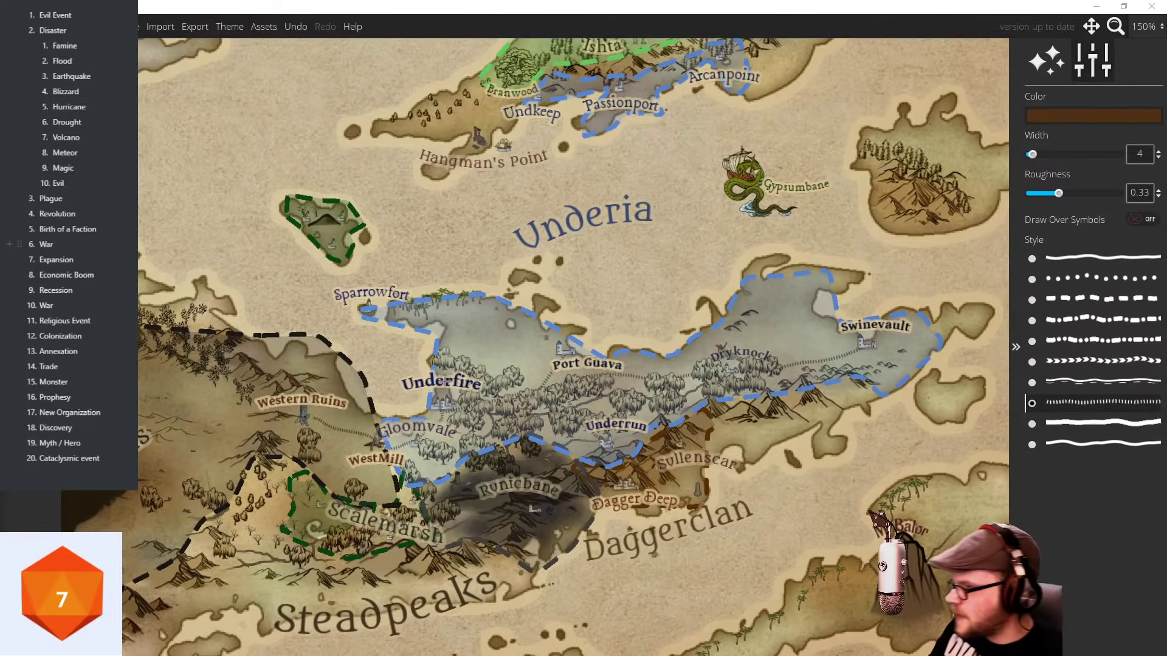
left_click_drag(290, 231, 399, 279)
left_click_drag(389, 203, 397, 249)
left_click_drag(491, 233, 370, 219)
left_click_drag(452, 259, 330, 93)
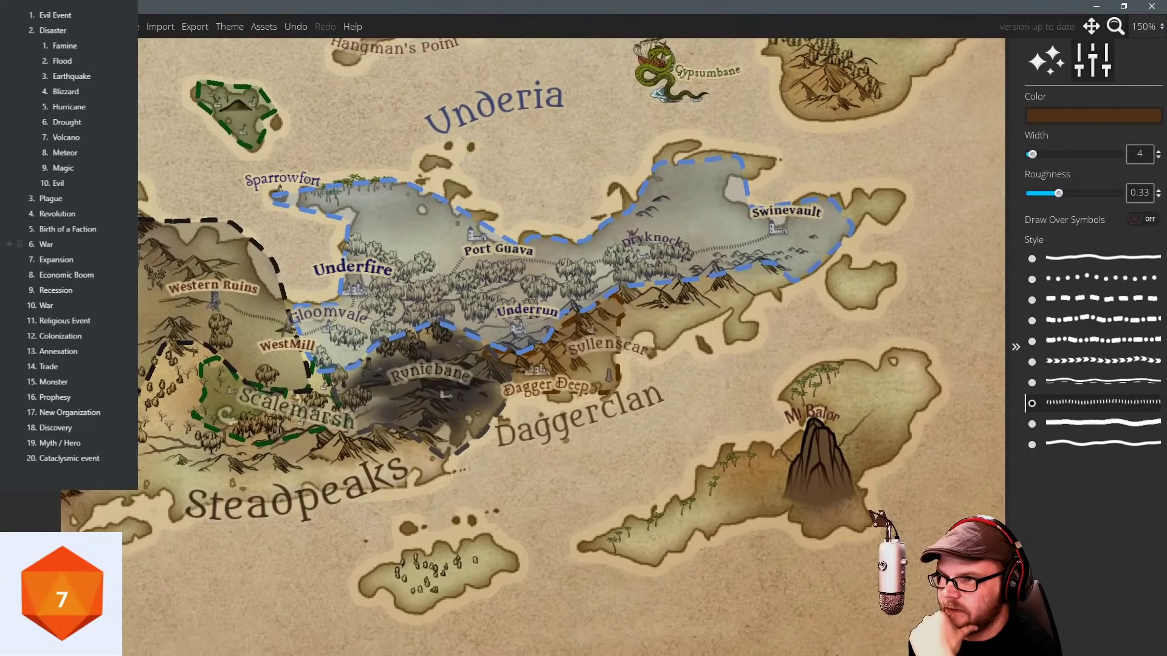
left_click_drag(497, 270, 484, 247)
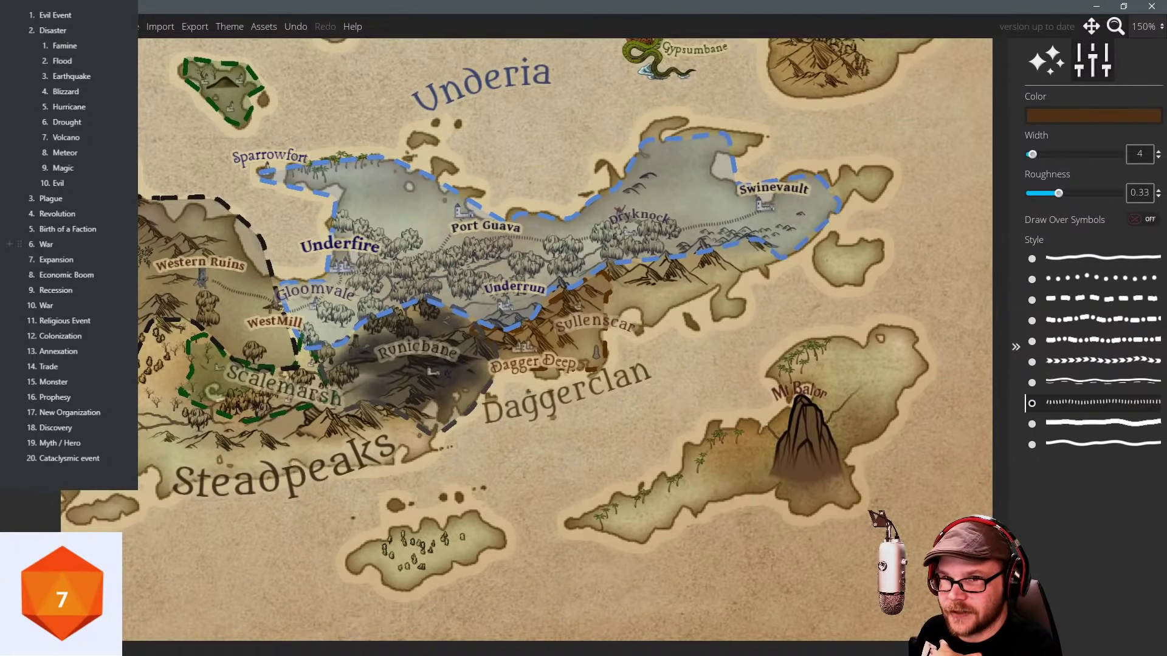
Extend Daggerclan's brown territory border eastward through the mountains along the blue territory's southern edge.
left_click(30, 60)
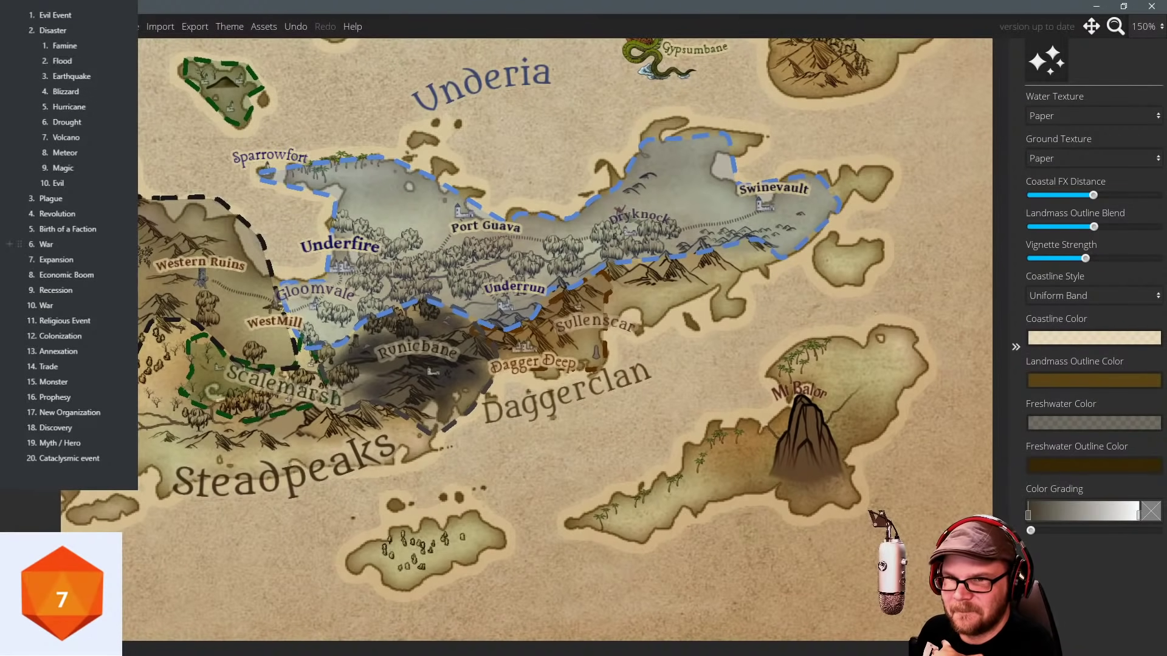
left_click(31, 341)
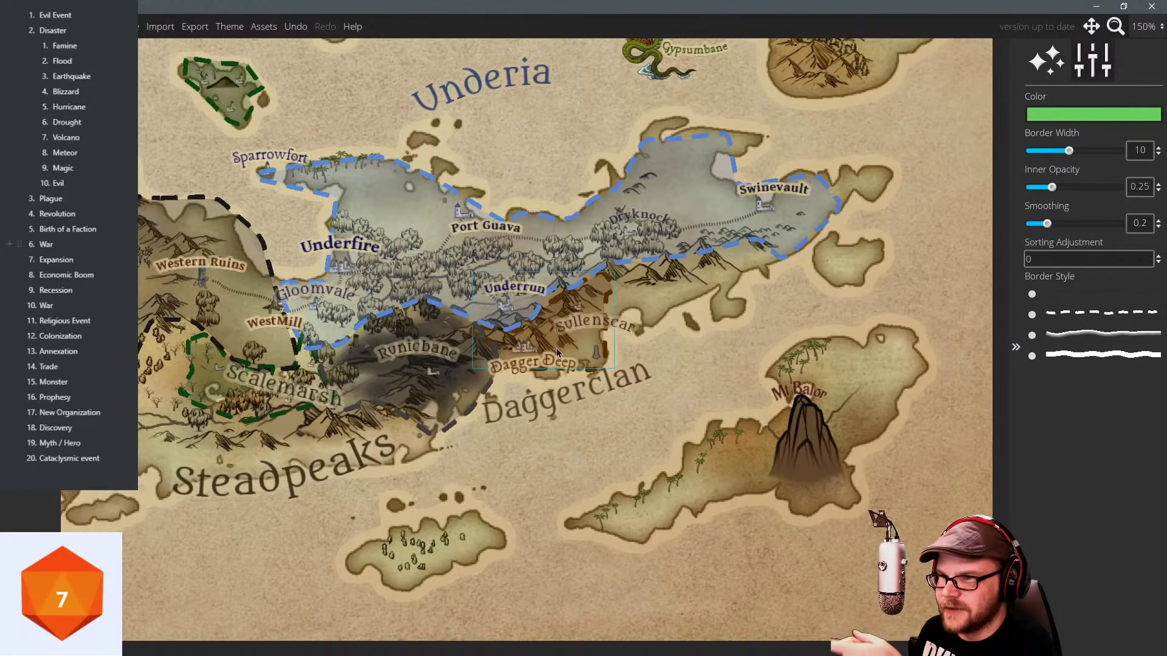
left_click(608, 351)
left_click_drag(615, 292, 665, 259)
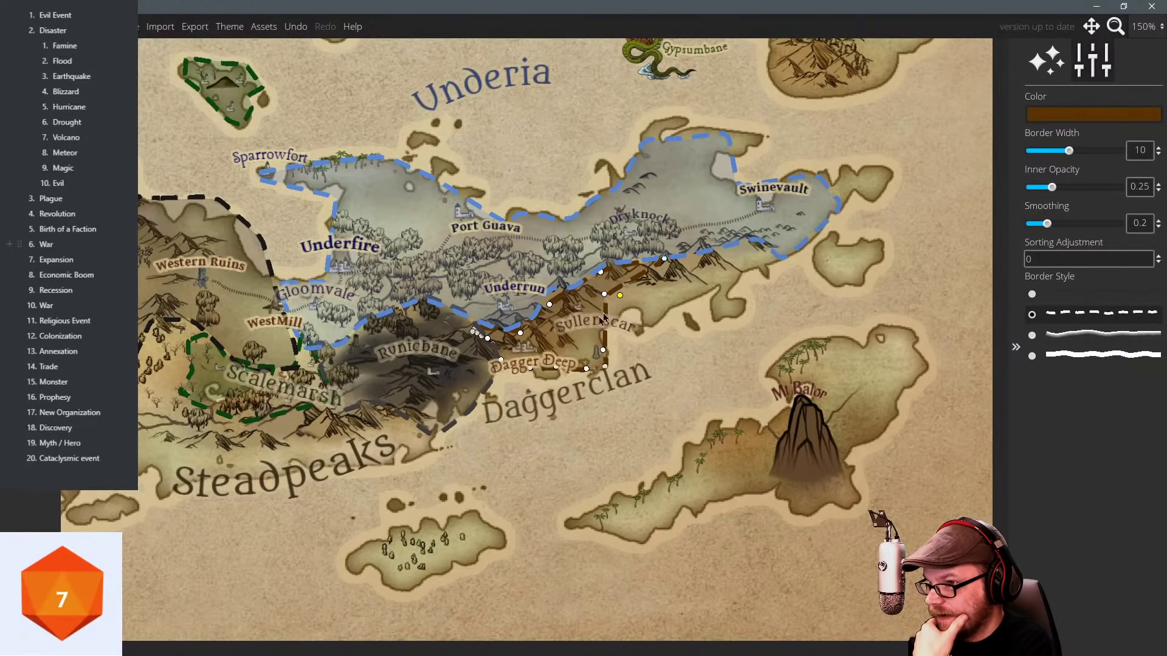
left_click_drag(604, 299, 735, 266)
left_click(661, 285)
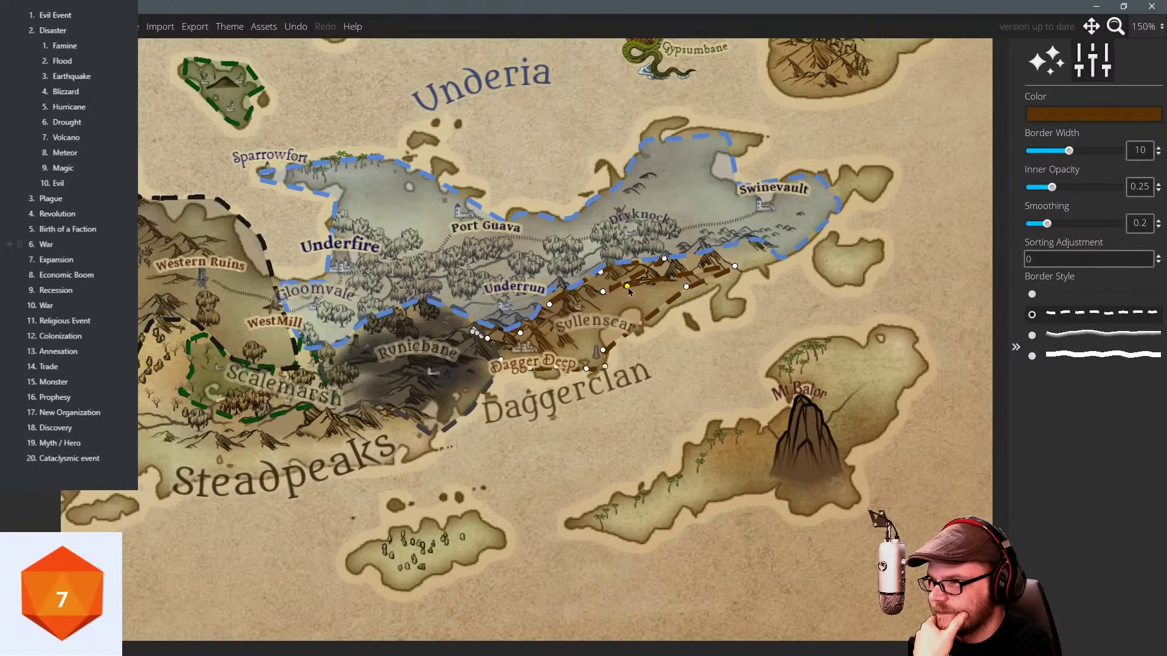
left_click_drag(603, 292, 752, 262)
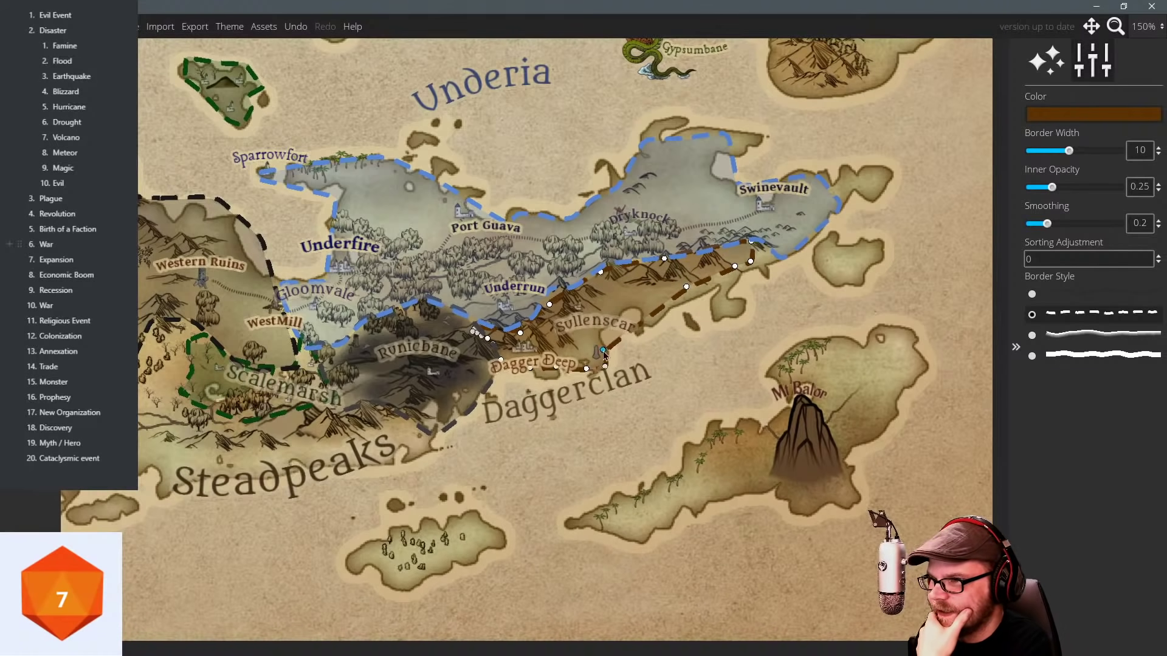
Fit Daggerclan's southern border to the coastline east of Sullenscar and below Dagger Deep.
left_click_drag(604, 350, 644, 330)
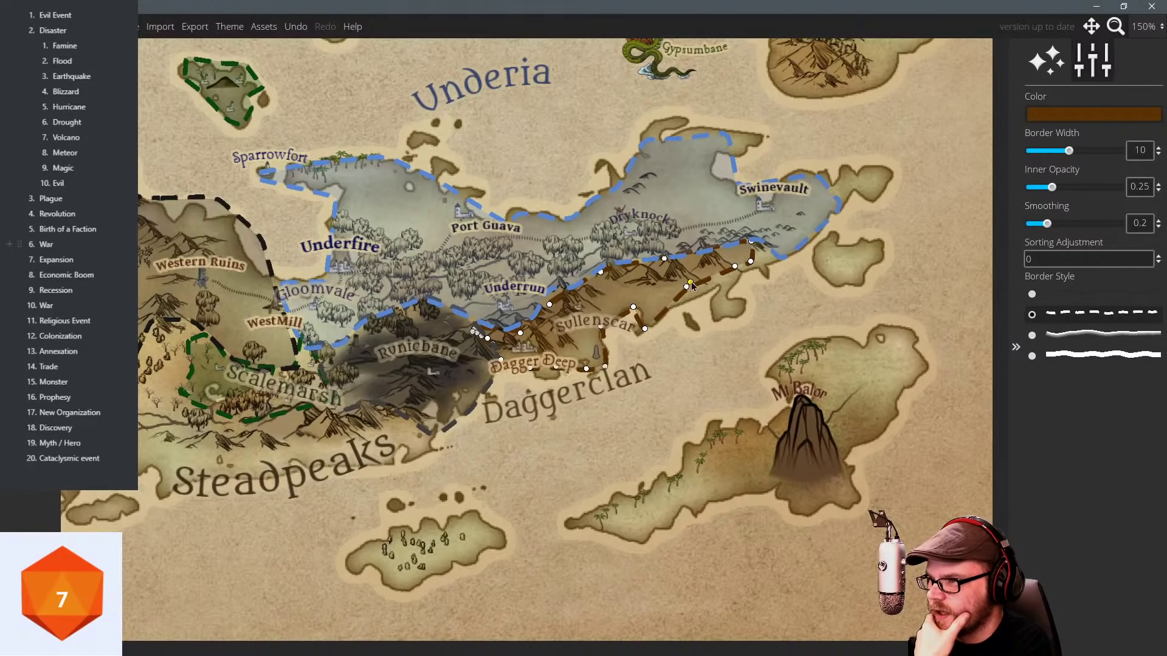
left_click_drag(689, 288, 693, 298)
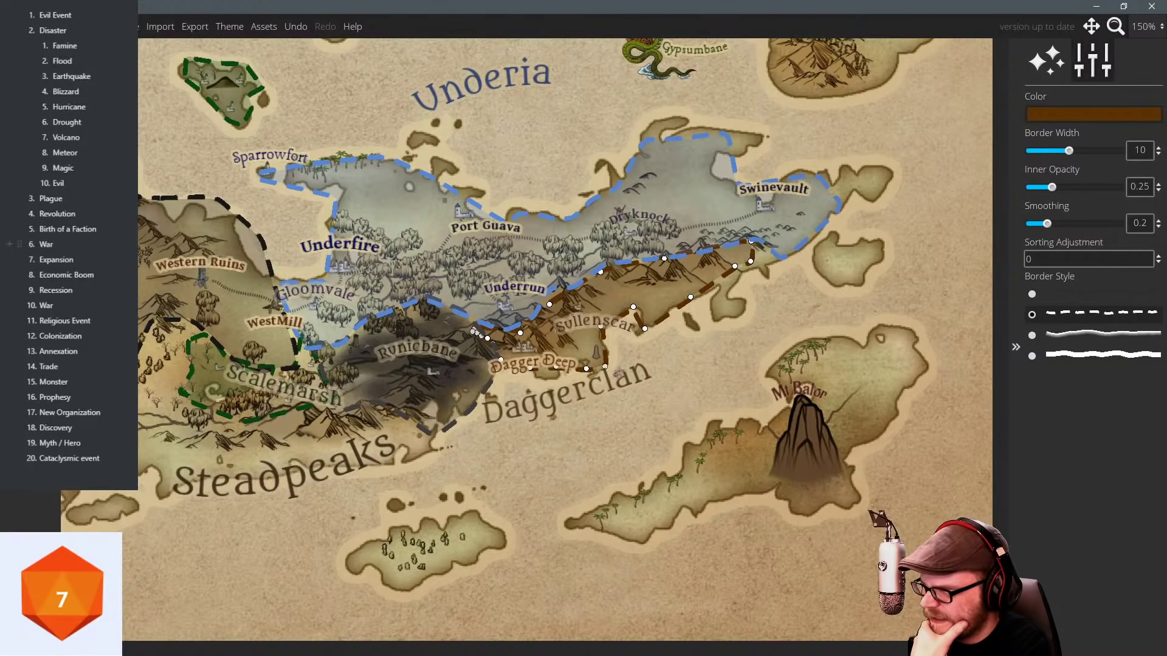
left_click_drag(555, 371, 552, 379)
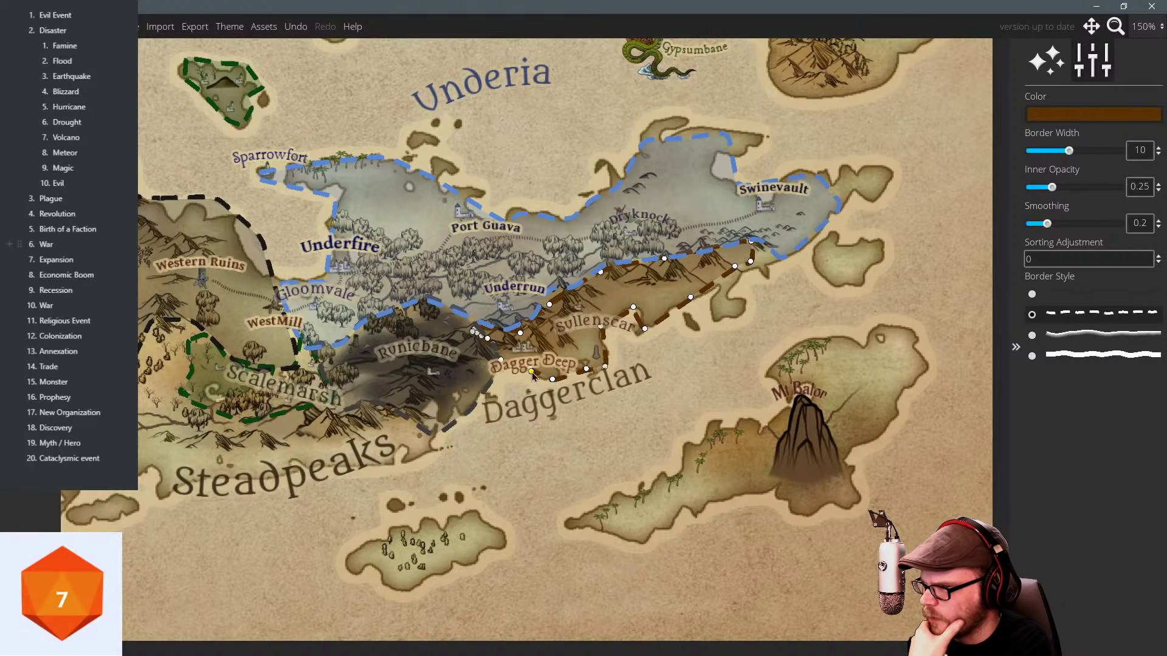
left_click_drag(636, 303, 563, 326)
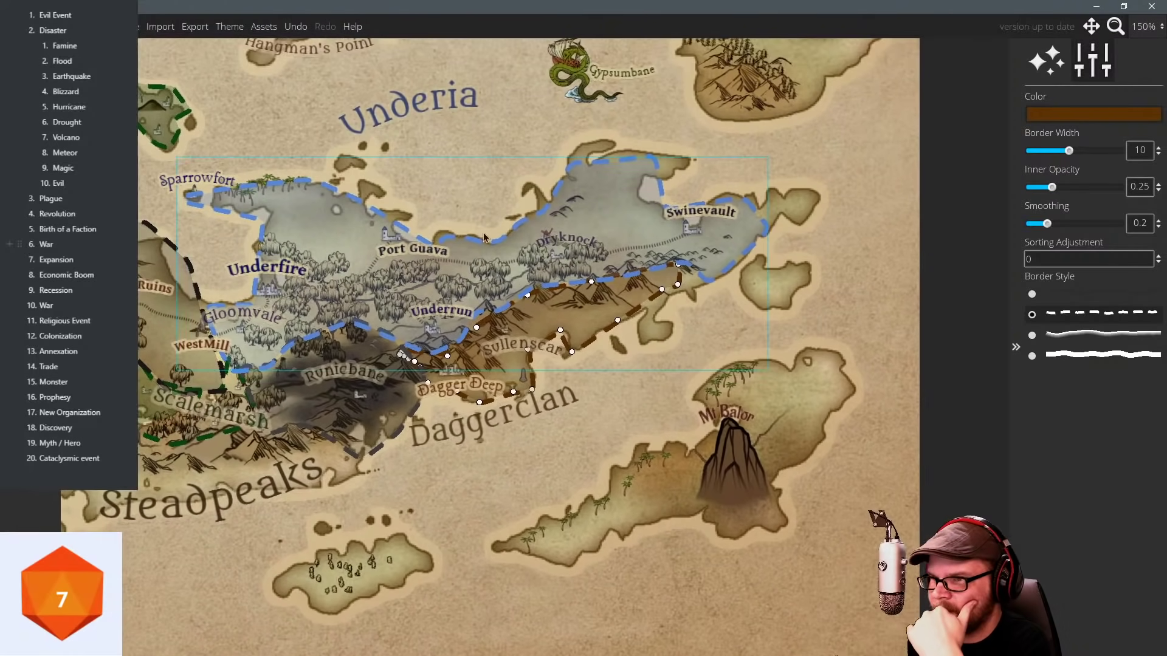
left_click_drag(256, 261, 558, 203)
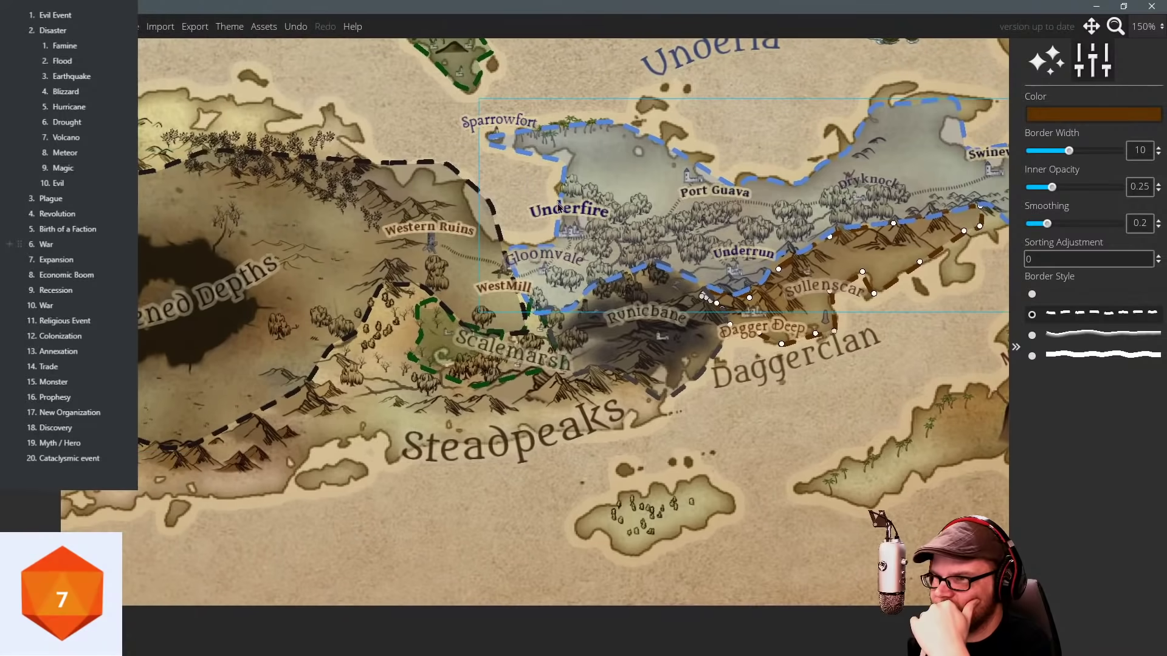
Pull the black territory's eastern border back west from WestMill and Scalemarsh to just beside the Western Ruins.
left_click(518, 286)
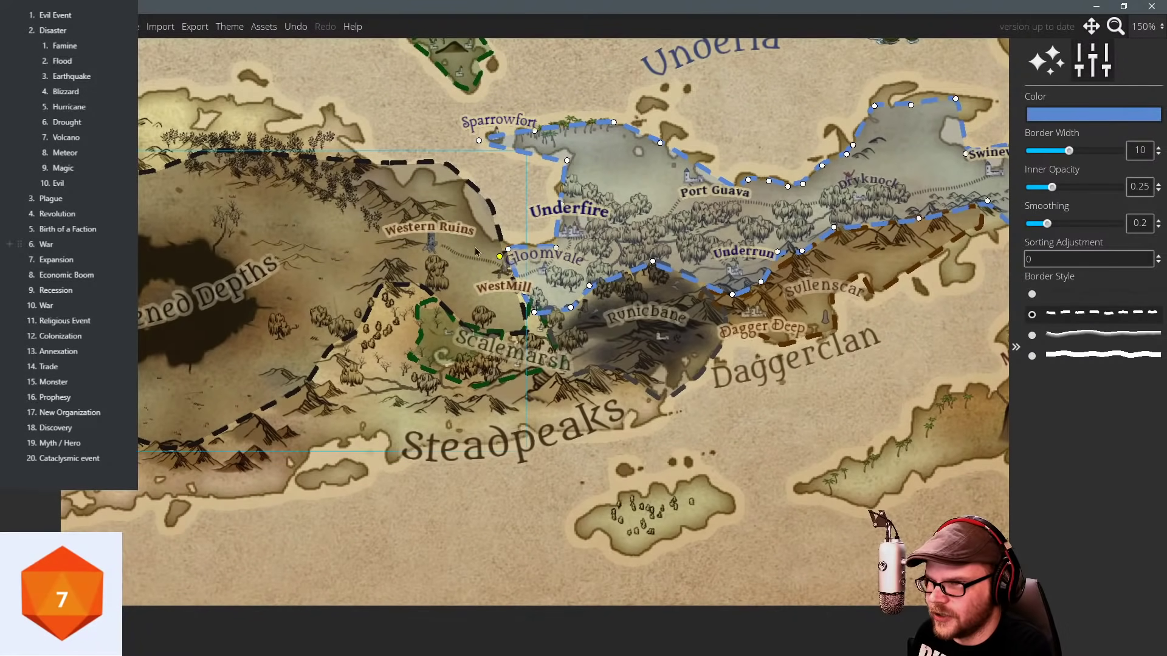
left_click(513, 284)
left_click_drag(508, 268, 442, 250)
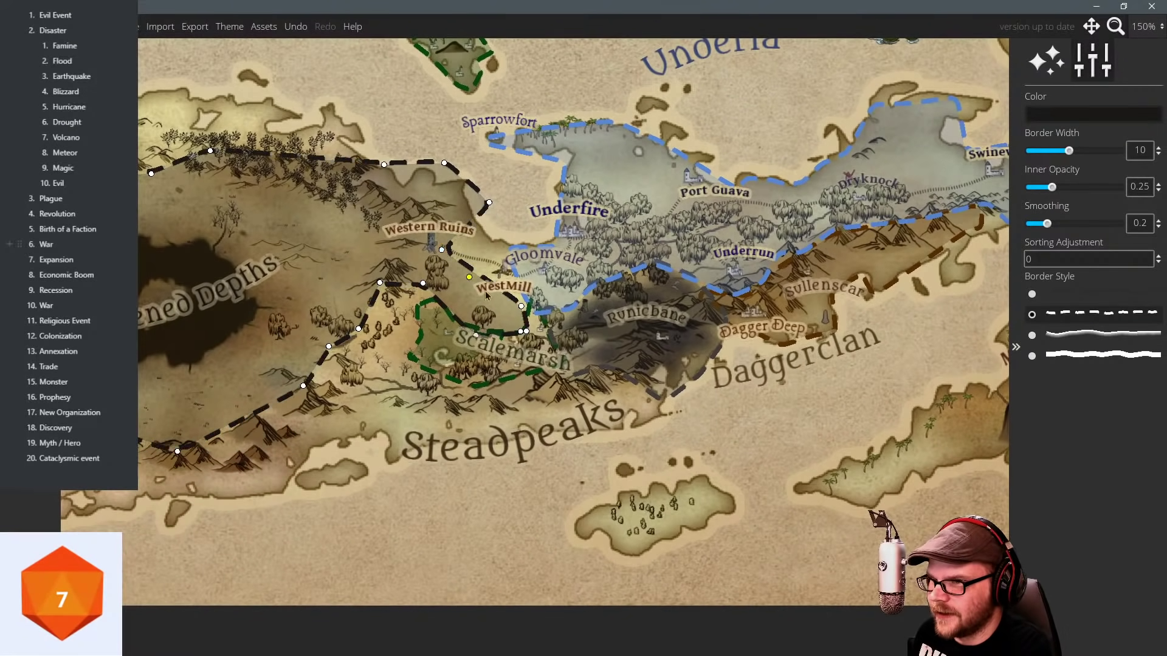
left_click_drag(521, 307, 445, 278)
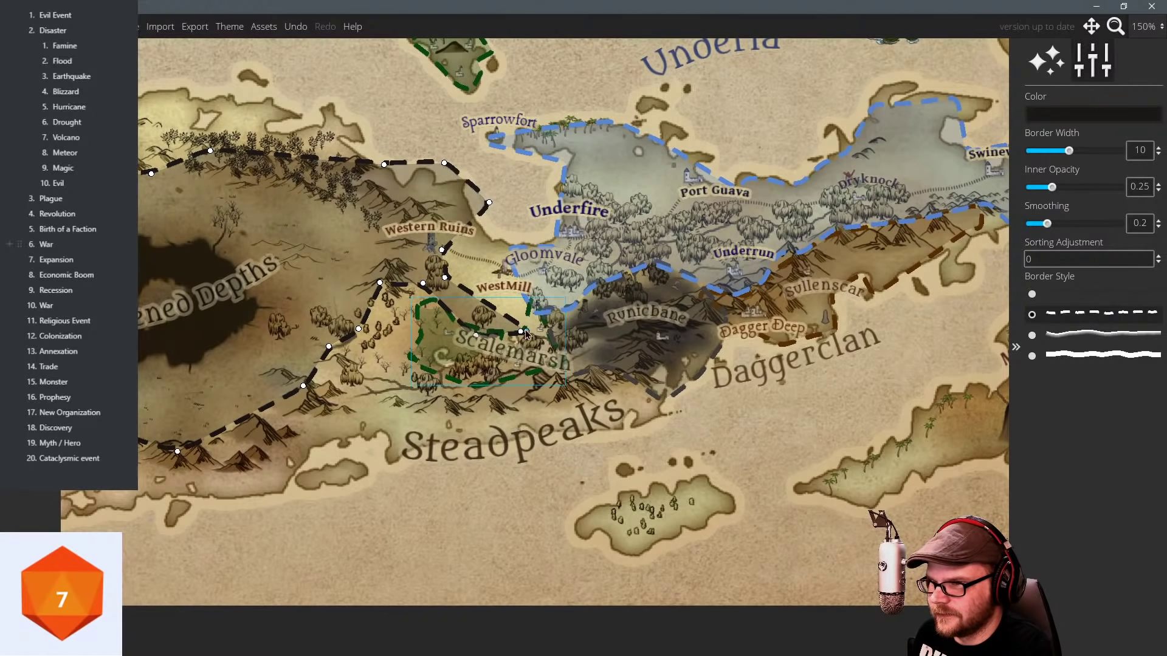
left_click_drag(527, 332, 449, 283)
left_click_drag(521, 332, 450, 292)
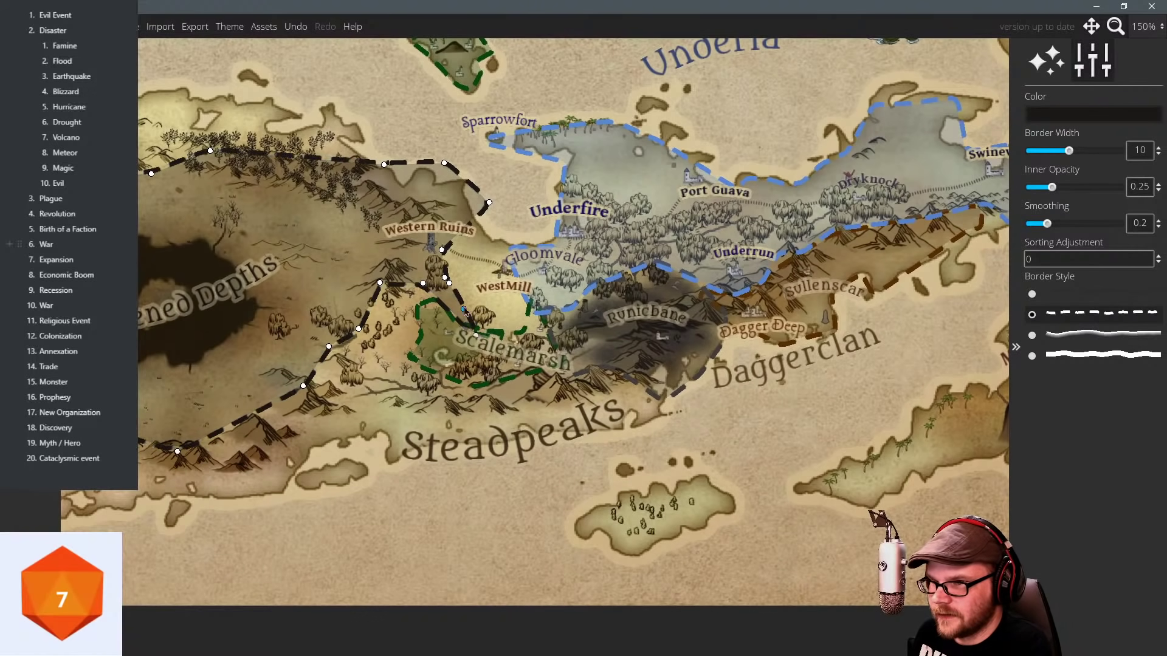
mouse_move(475, 335)
left_mouse_down()
mouse_move(455, 305)
mouse_move(473, 324)
left_mouse_up()
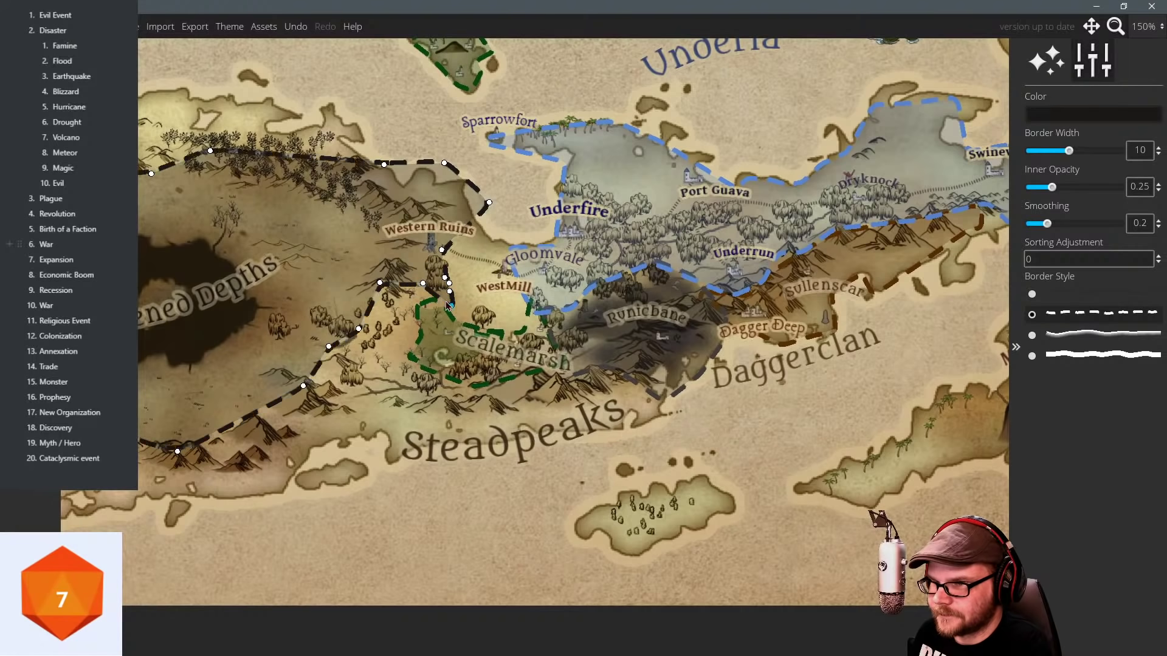
Extend the blue territory's border west to the Western Ruins and south around Gloomvale and WestMill.
left_click(512, 270)
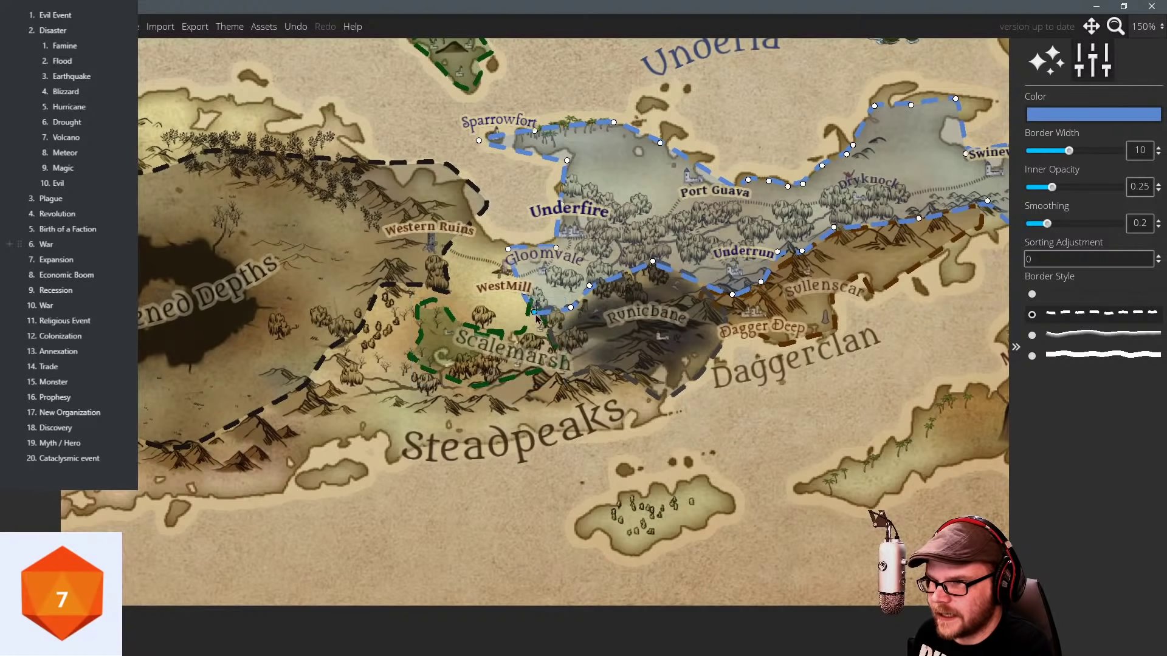
left_click_drag(509, 250, 476, 220)
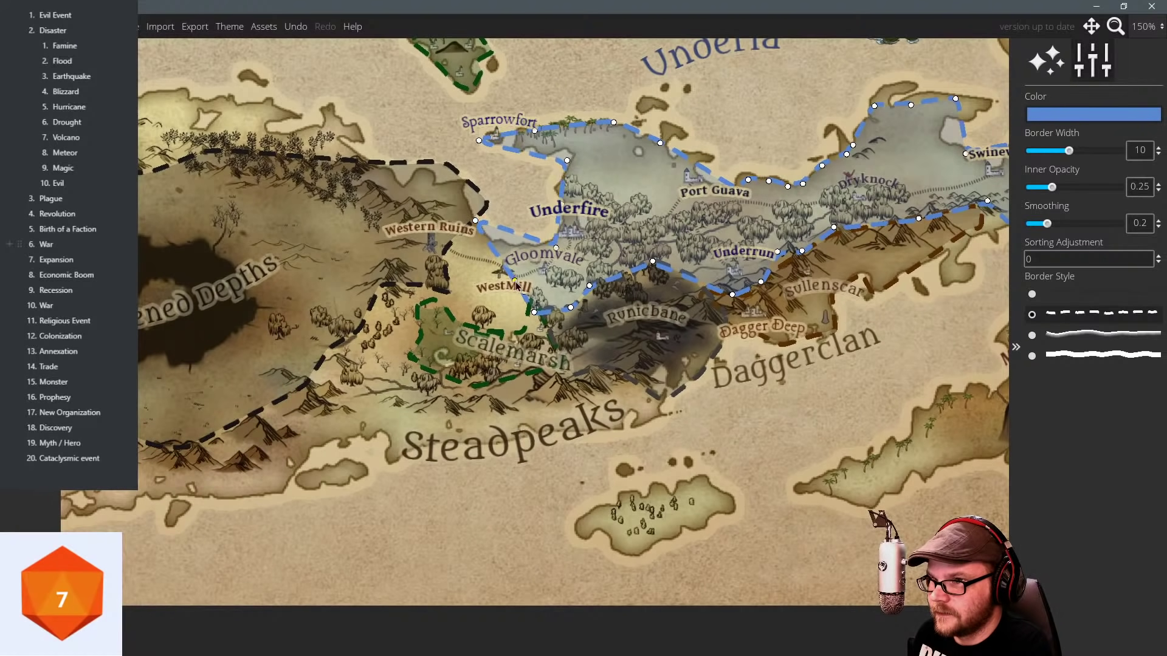
left_click_drag(511, 276, 451, 258)
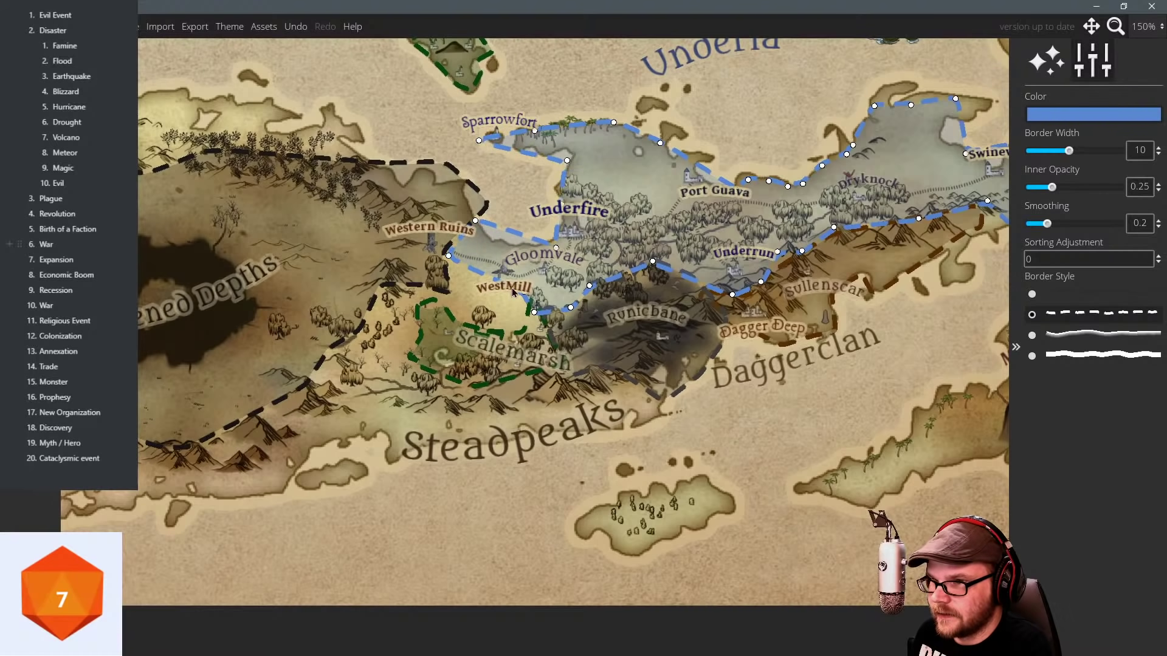
left_click_drag(527, 298, 326, 321)
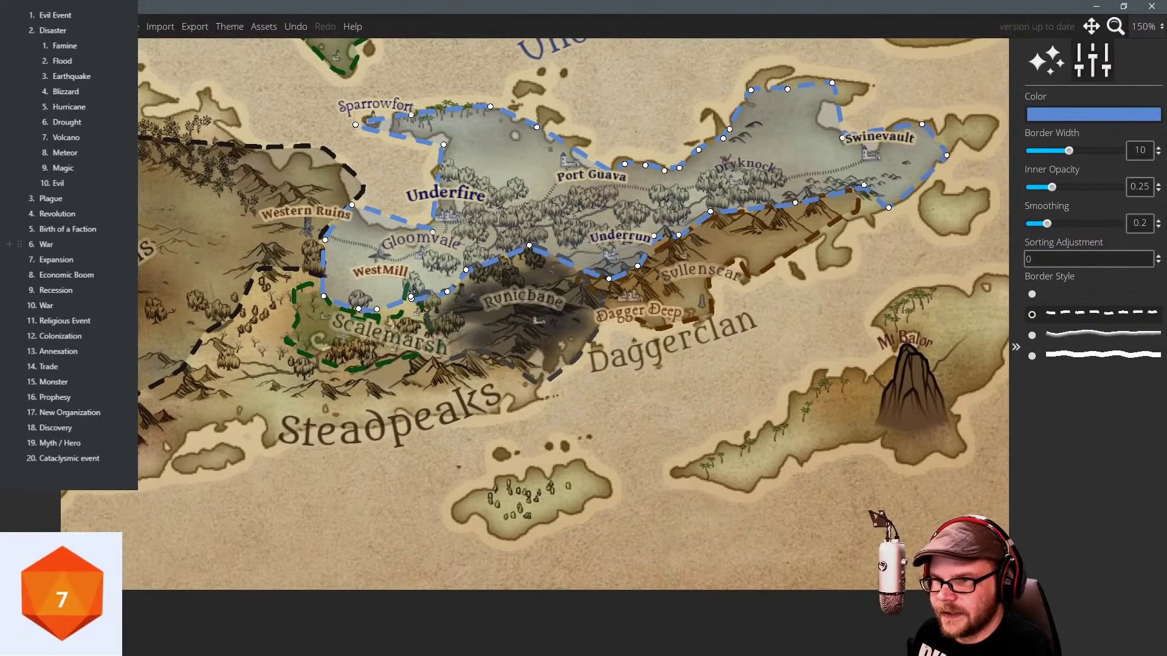
Delete the dark green territory around Scalemarsh.
left_click_drag(375, 271, 425, 331)
left_click(365, 386)
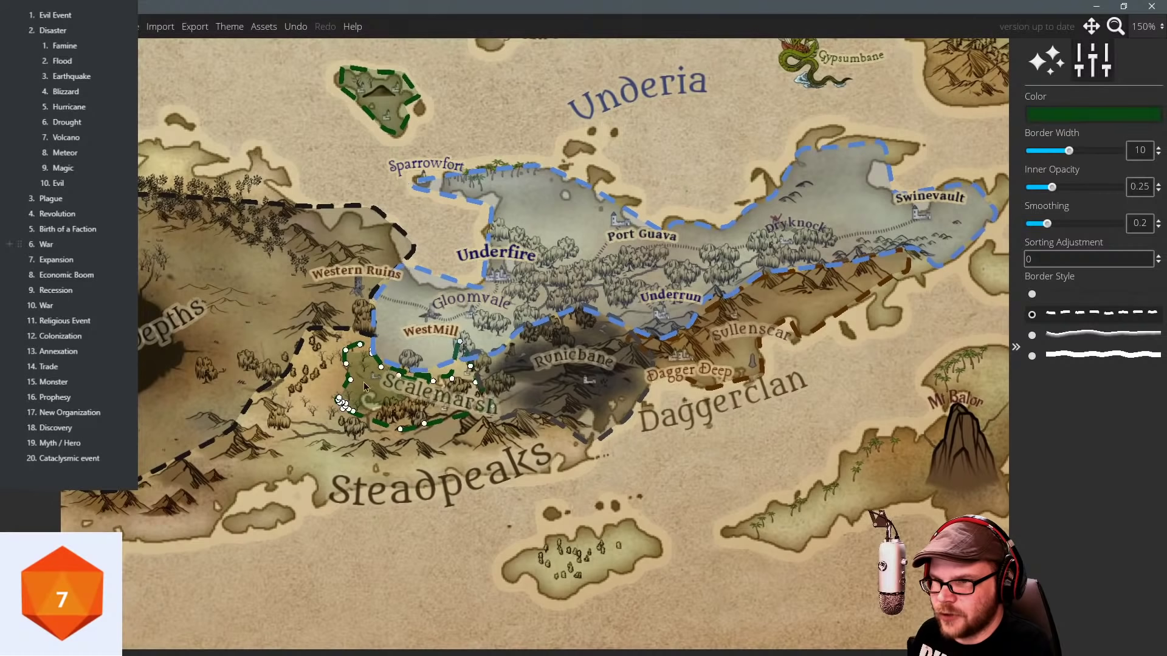
left_click_drag(347, 365, 329, 411)
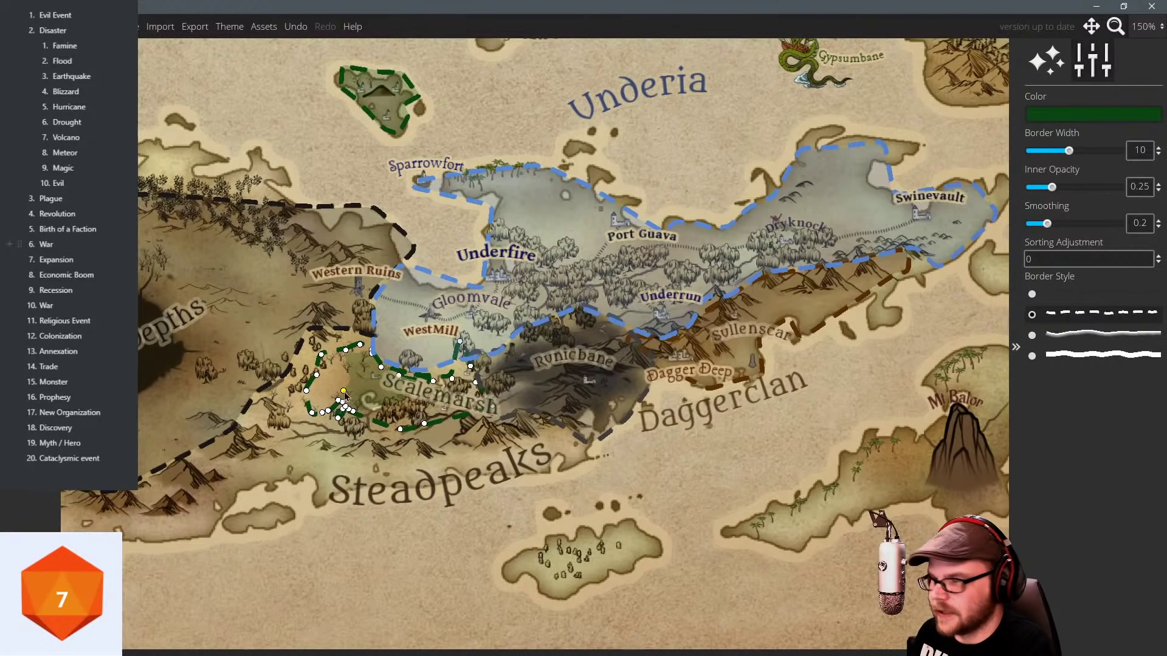
key("Delete")
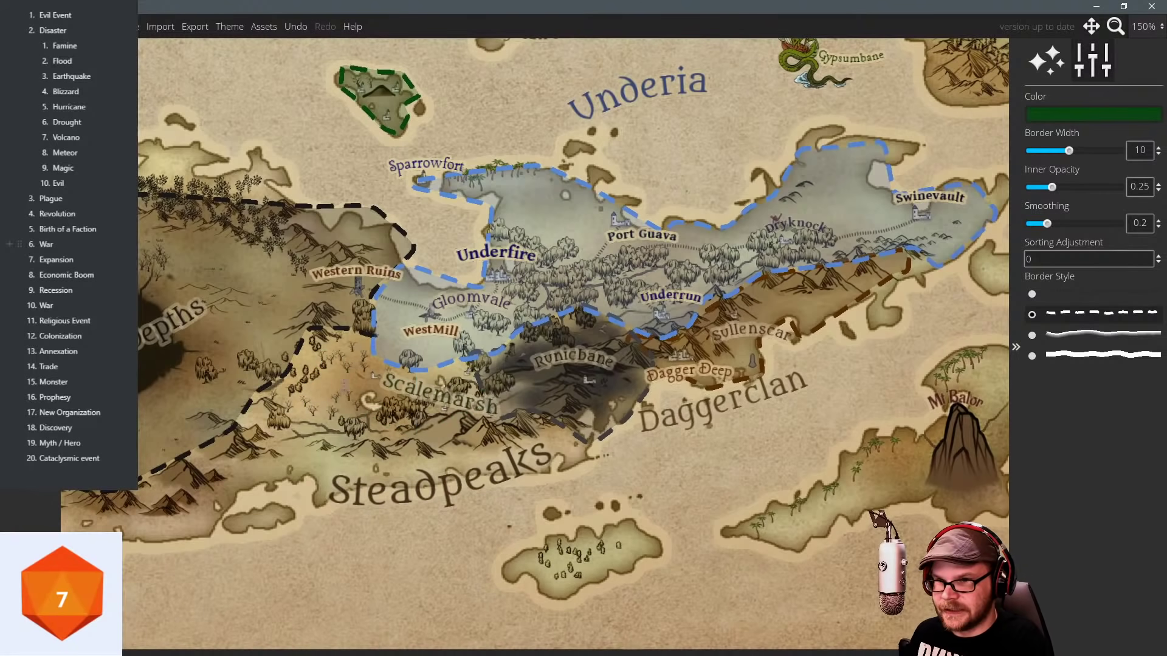
Draw a bright green dashed territory around Scalemarsh, extending west along the black border and north to the blue border.
left_click(363, 348)
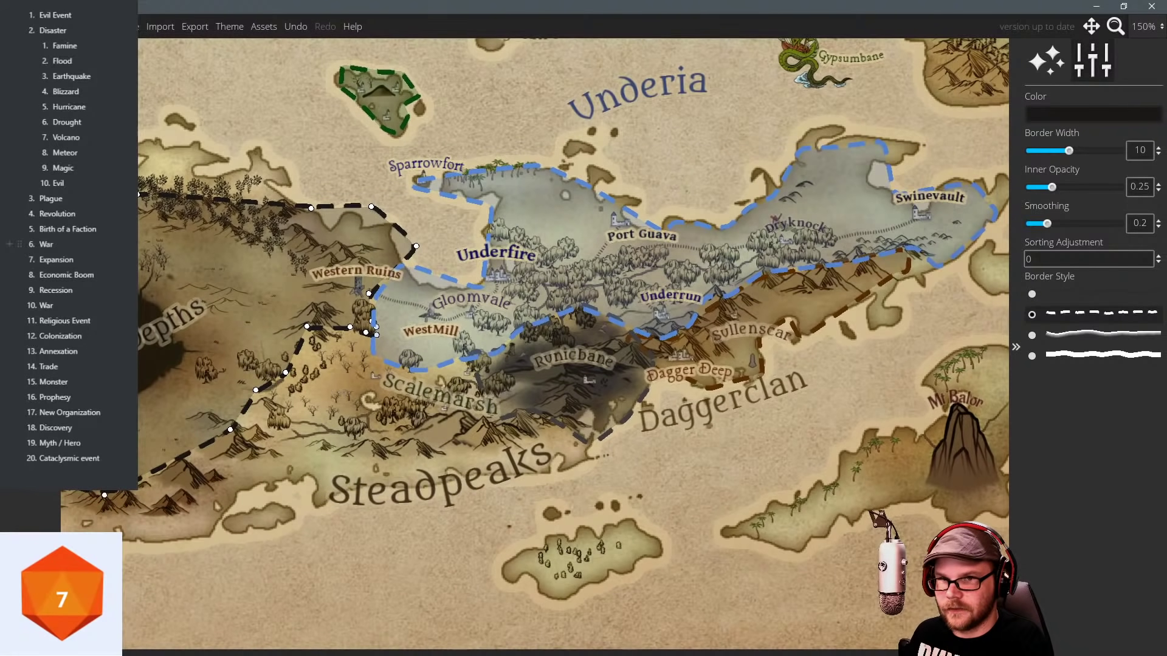
left_click(252, 231)
left_click(1046, 115)
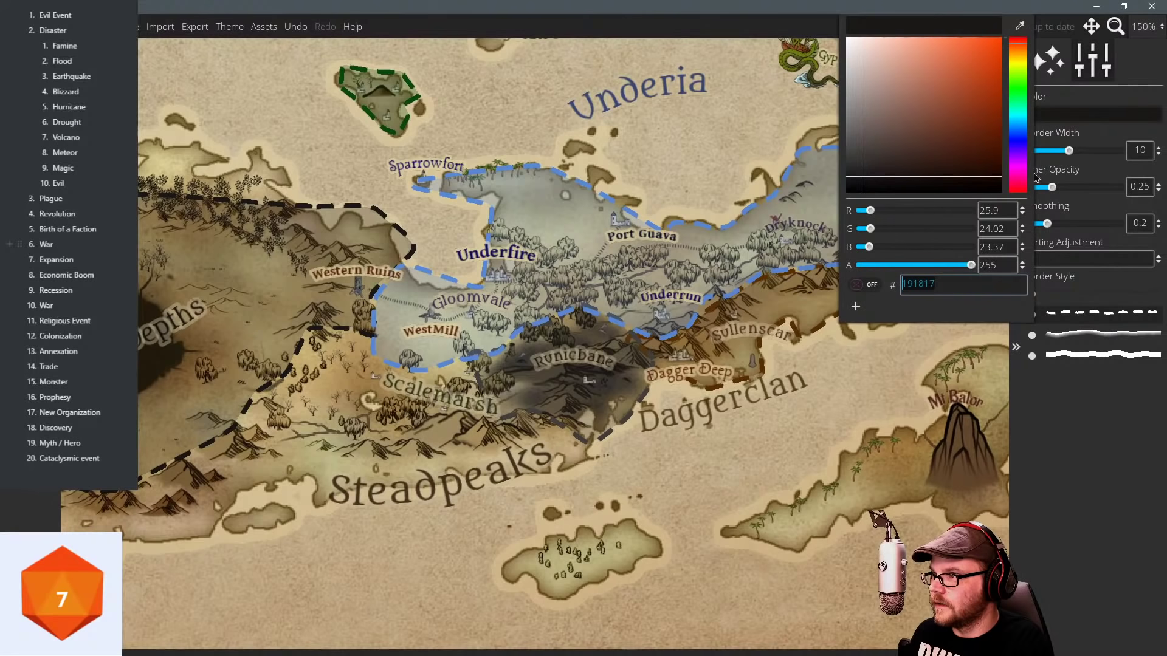
left_click(1023, 92)
left_click(942, 90)
left_click(353, 338)
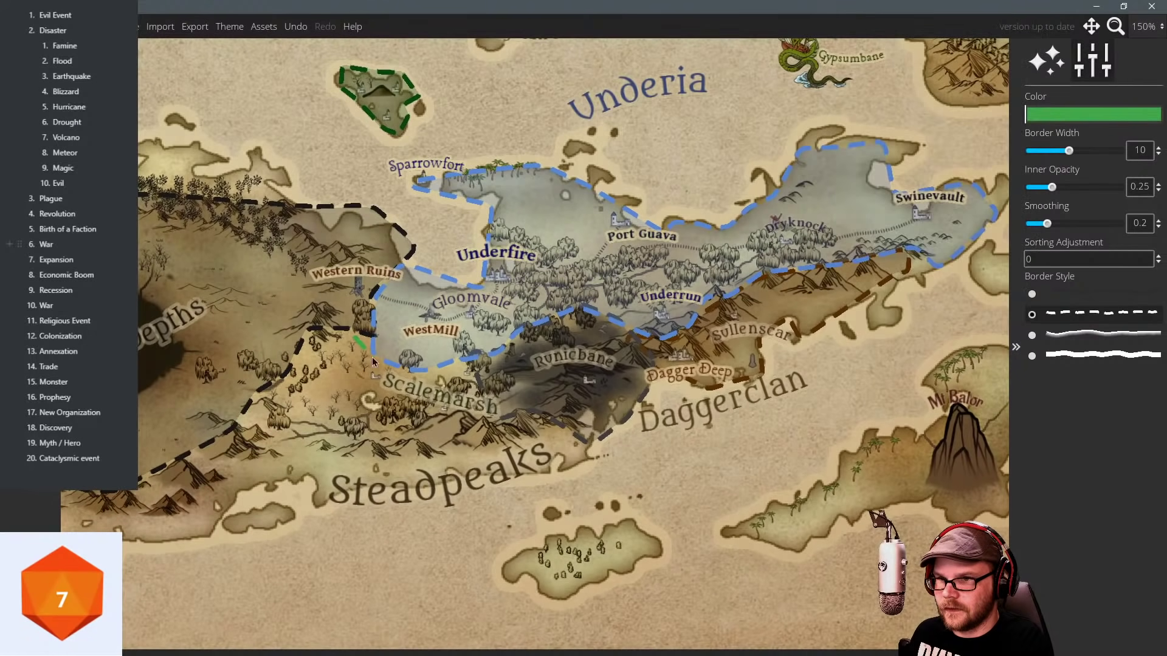
left_click_drag(425, 380, 466, 370)
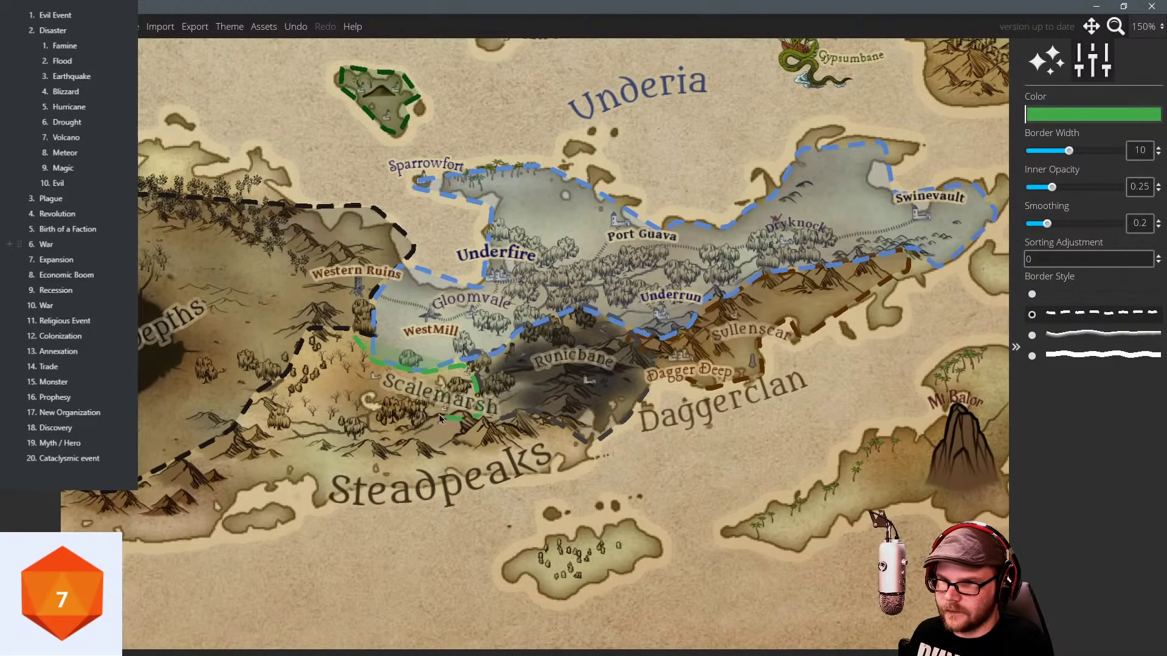
mouse_move(439, 414)
left_mouse_down()
mouse_move(319, 437)
mouse_move(300, 416)
mouse_move(313, 353)
mouse_move(302, 359)
mouse_move(344, 352)
left_mouse_up()
key("Escape")
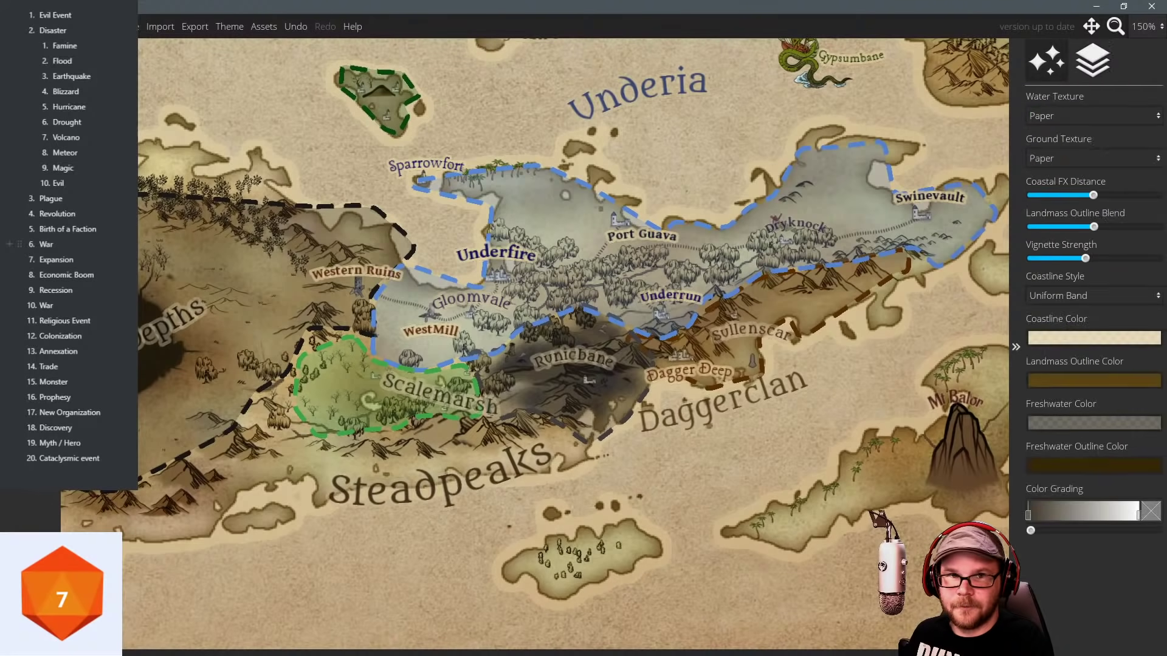
Scatter leafy tree symbols at scale 30 across the western part of the green Scalemarsh territory.
left_click(44, 248)
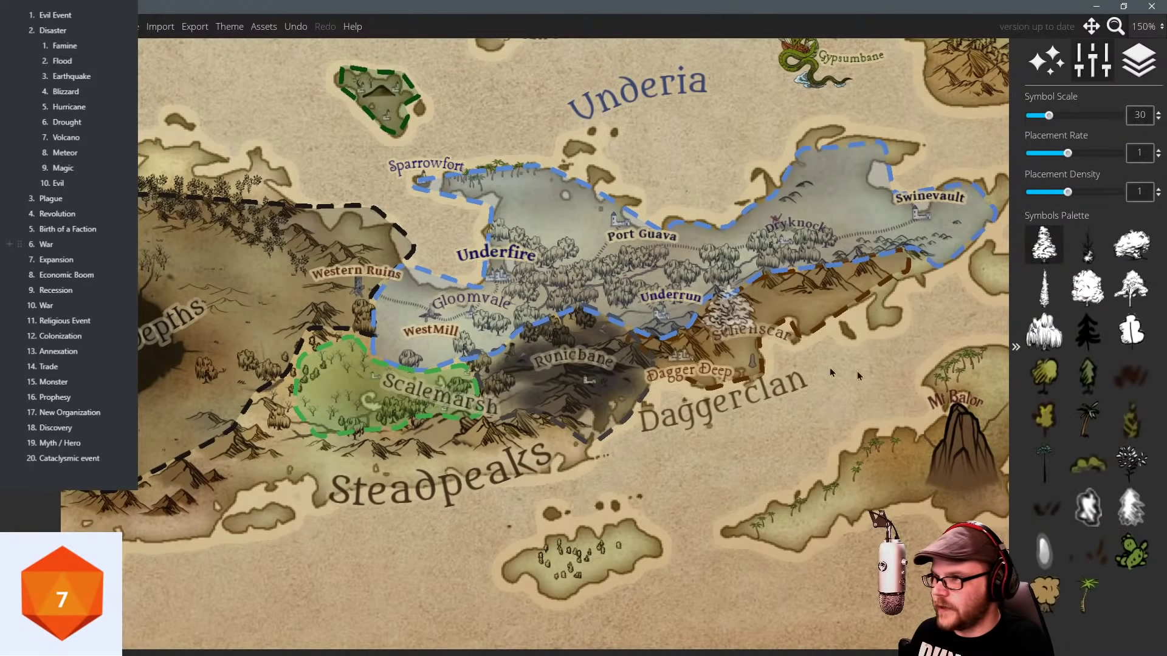
left_click(1088, 384)
mouse_move(348, 377)
left_mouse_down()
mouse_move(328, 397)
mouse_move(368, 417)
mouse_move(358, 393)
mouse_move(368, 376)
mouse_move(393, 411)
mouse_move(360, 406)
mouse_move(360, 419)
mouse_move(364, 384)
mouse_move(402, 415)
left_mouse_up()
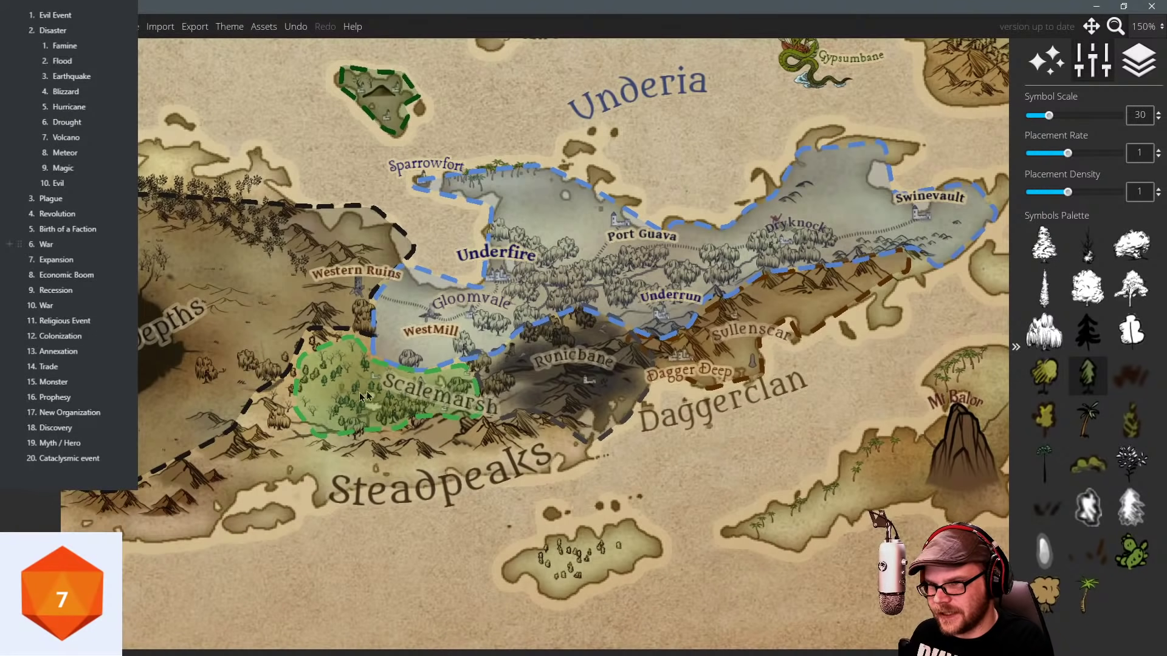
Place an Inked Castles symbol at scale 30 near the coast in Daggerclan's eastern extension, northeast of Sullenscar.
left_click_drag(538, 341, 314, 325)
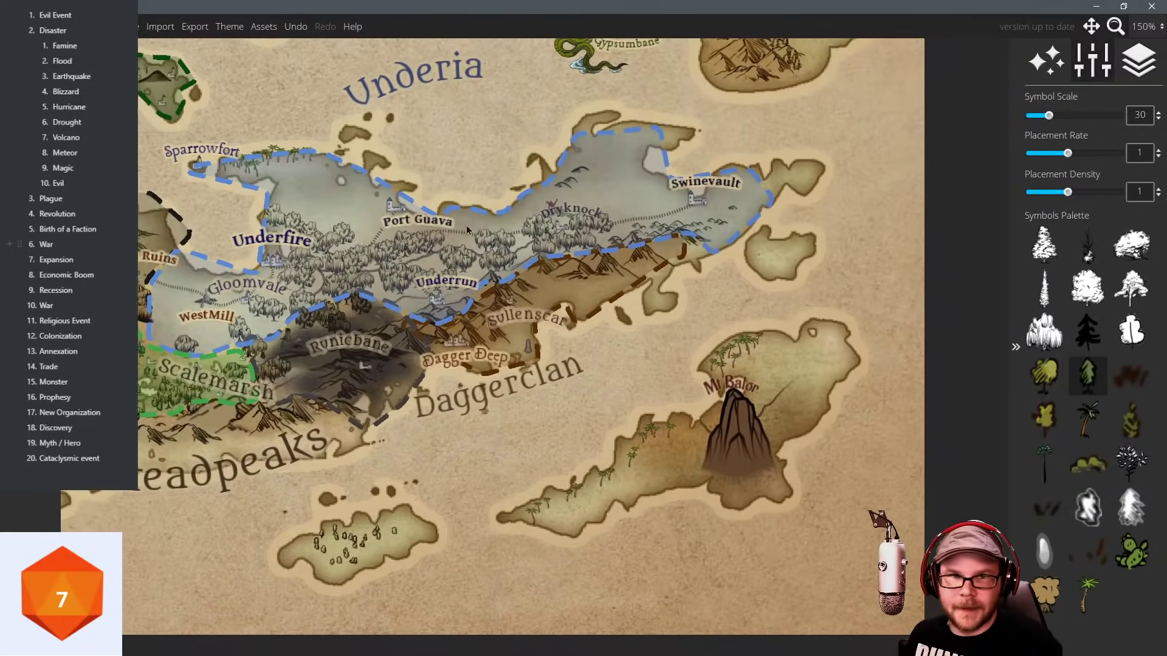
left_click_drag(344, 285, 388, 304)
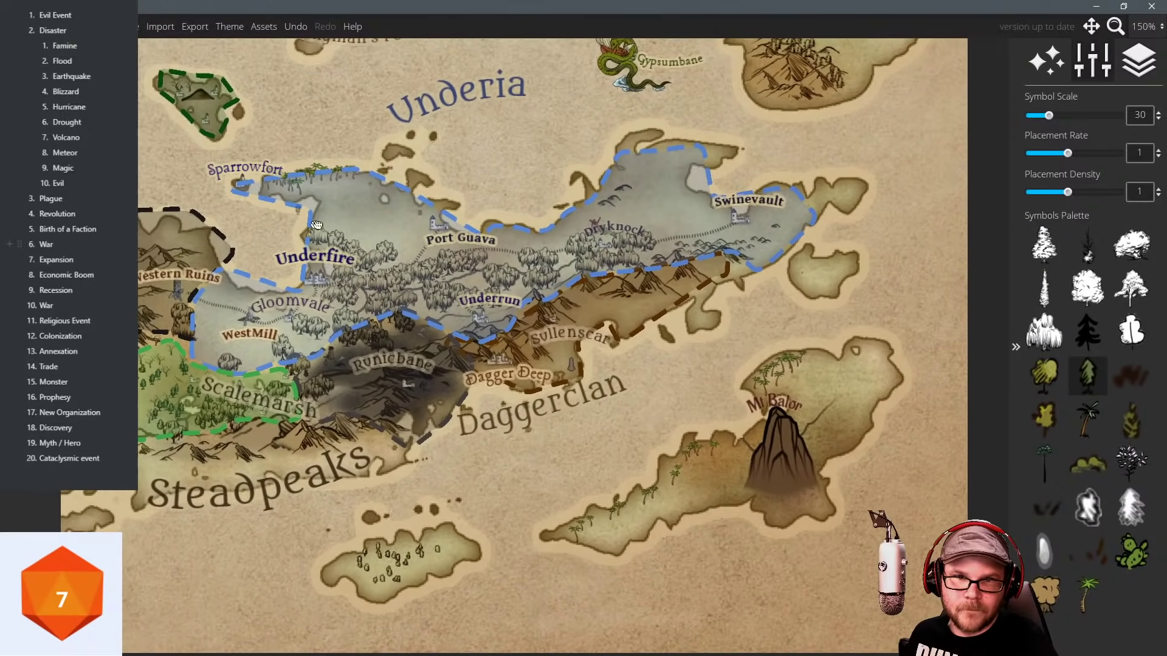
left_click_drag(314, 222, 336, 269)
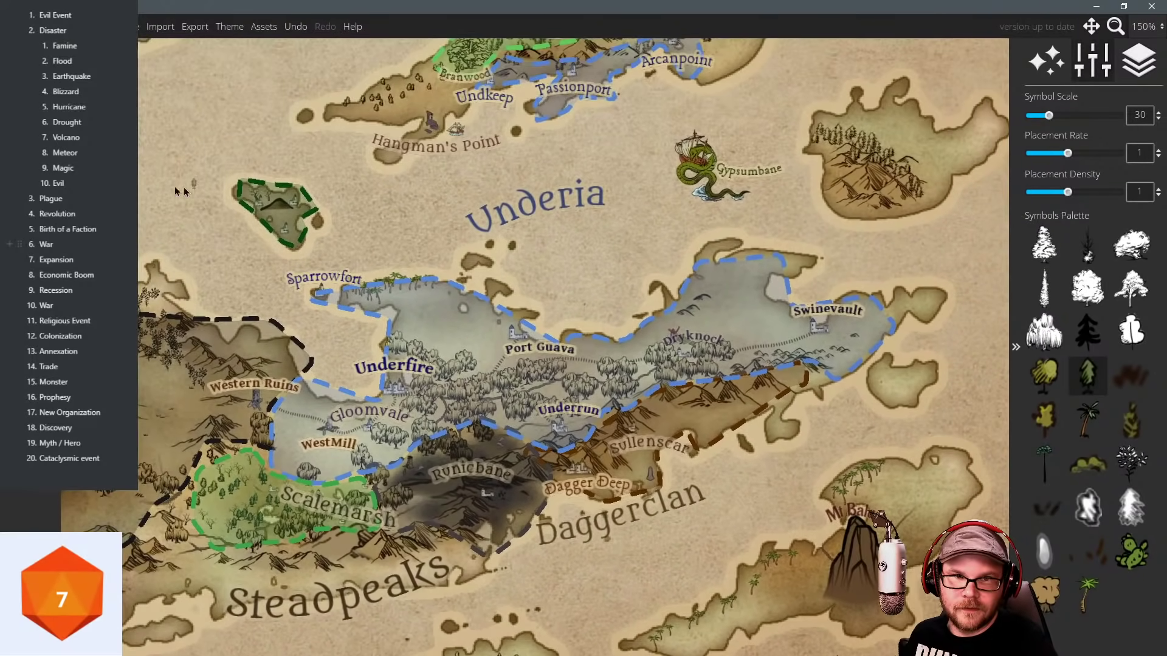
left_click_drag(434, 220, 355, 152)
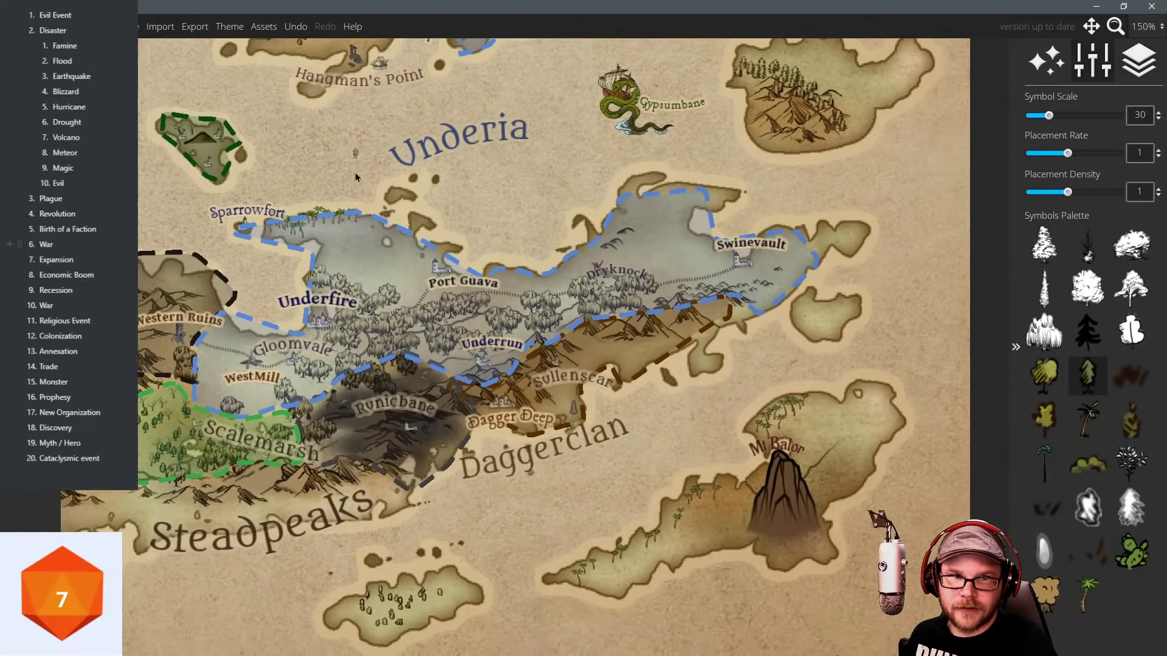
left_click_drag(454, 279, 385, 216)
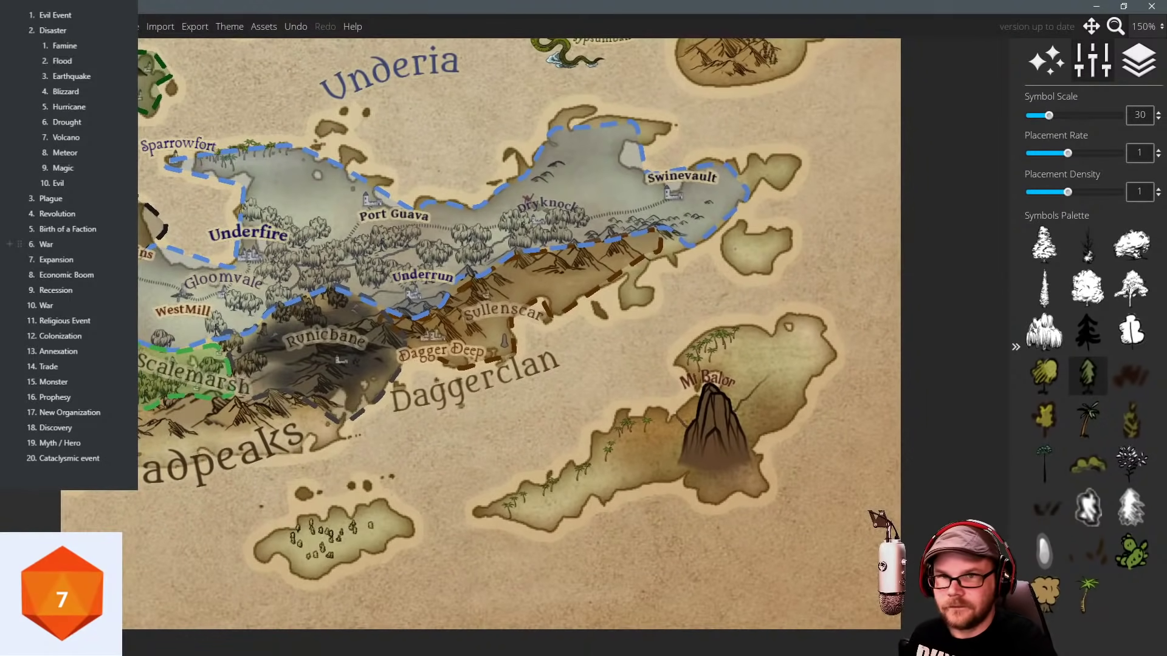
key("s")
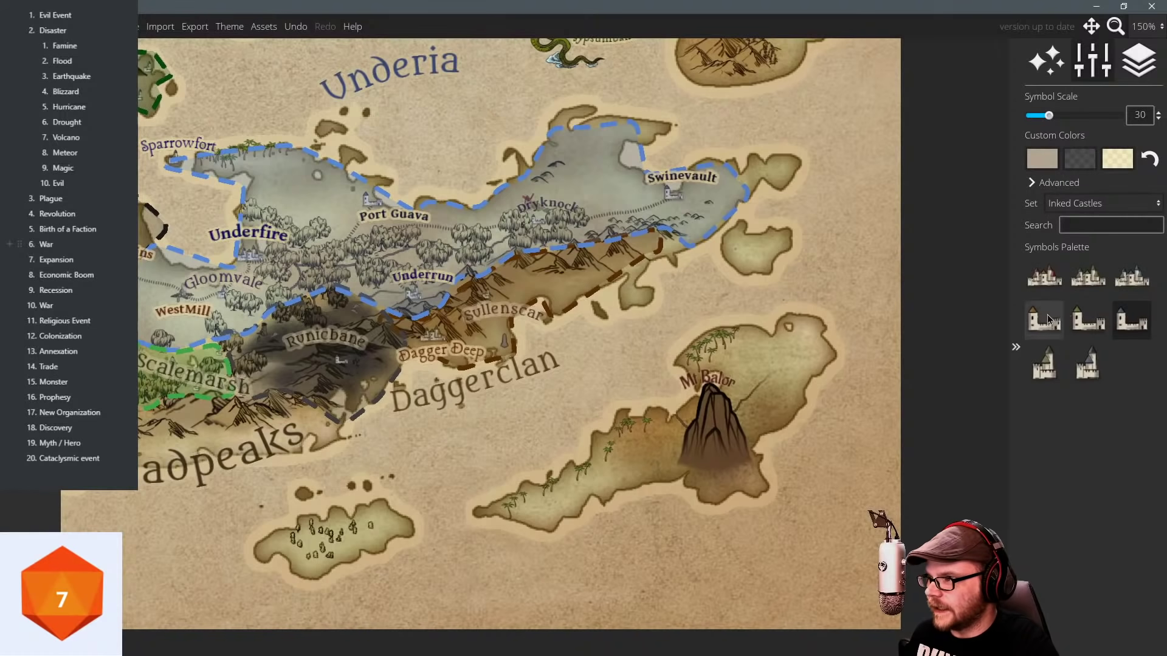
left_click(1037, 331)
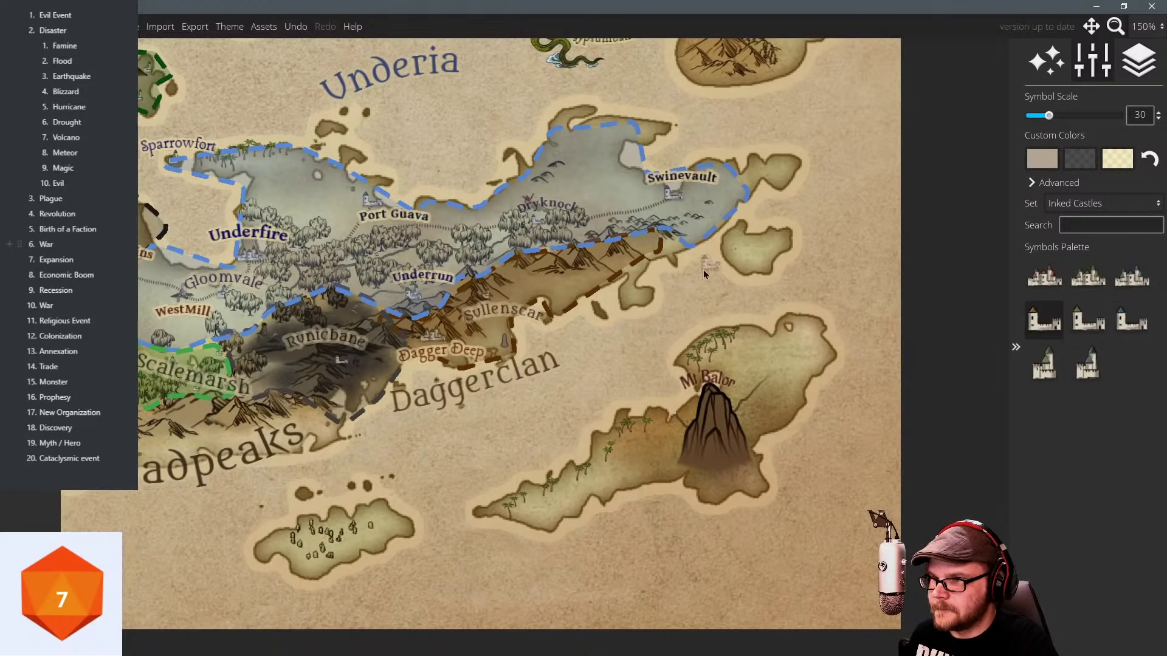
left_click(603, 279)
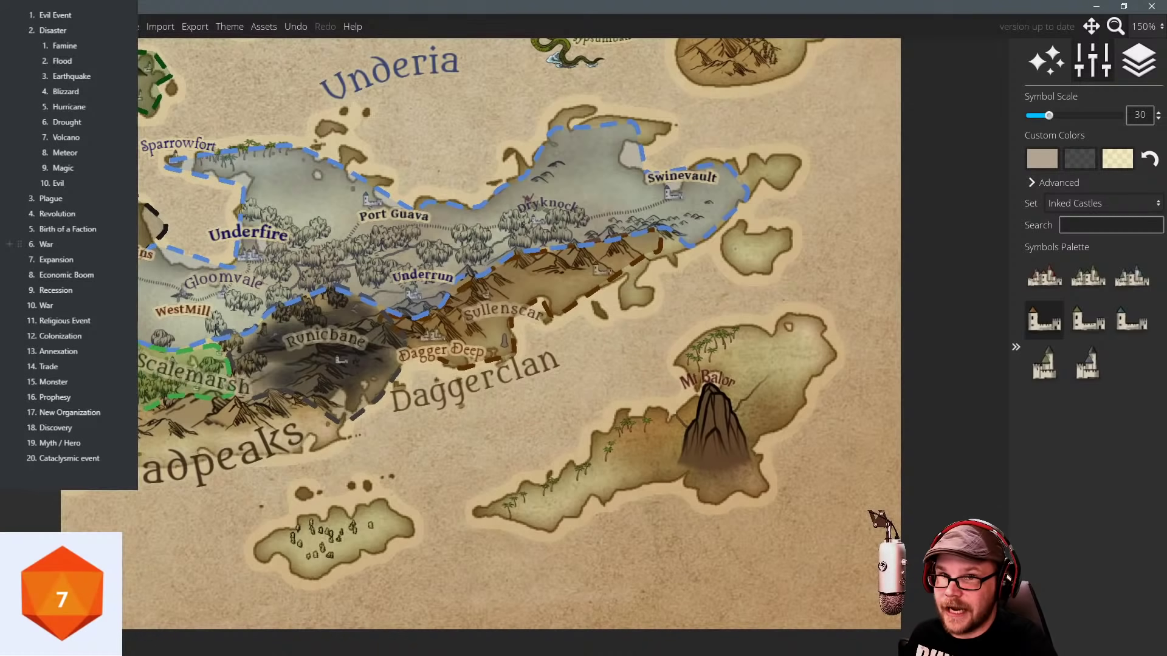
Add a Town label below the new castle with dark red font color 2a0704 and a generated settlement name.
left_click(30, 328)
left_click(31, 359)
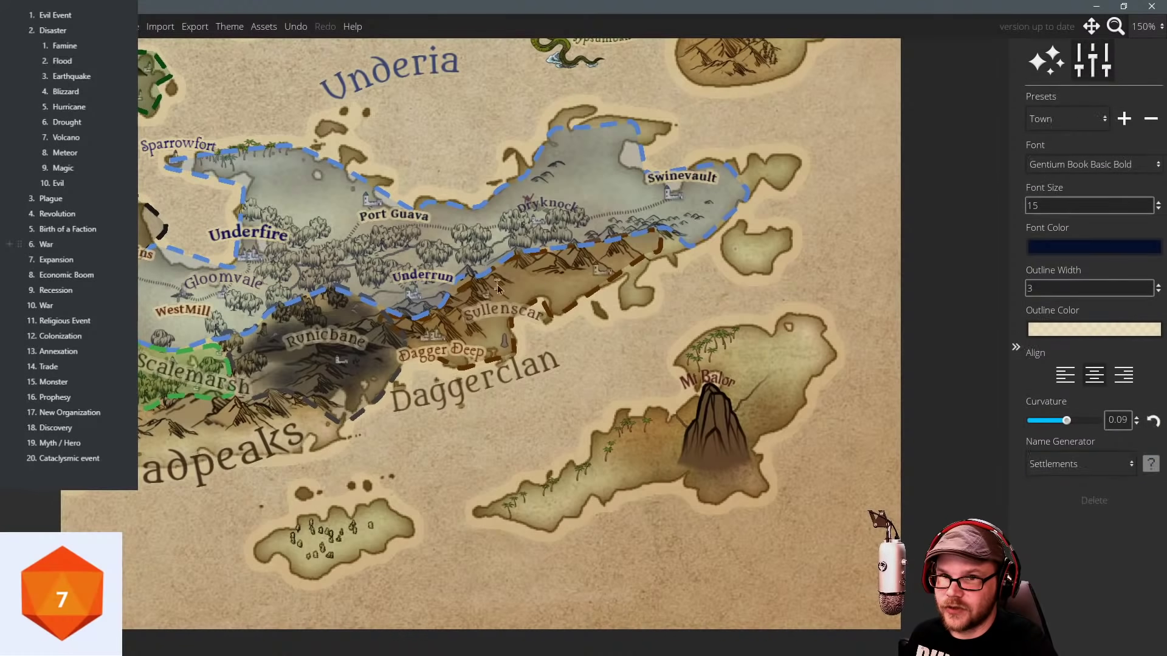
left_click(605, 294)
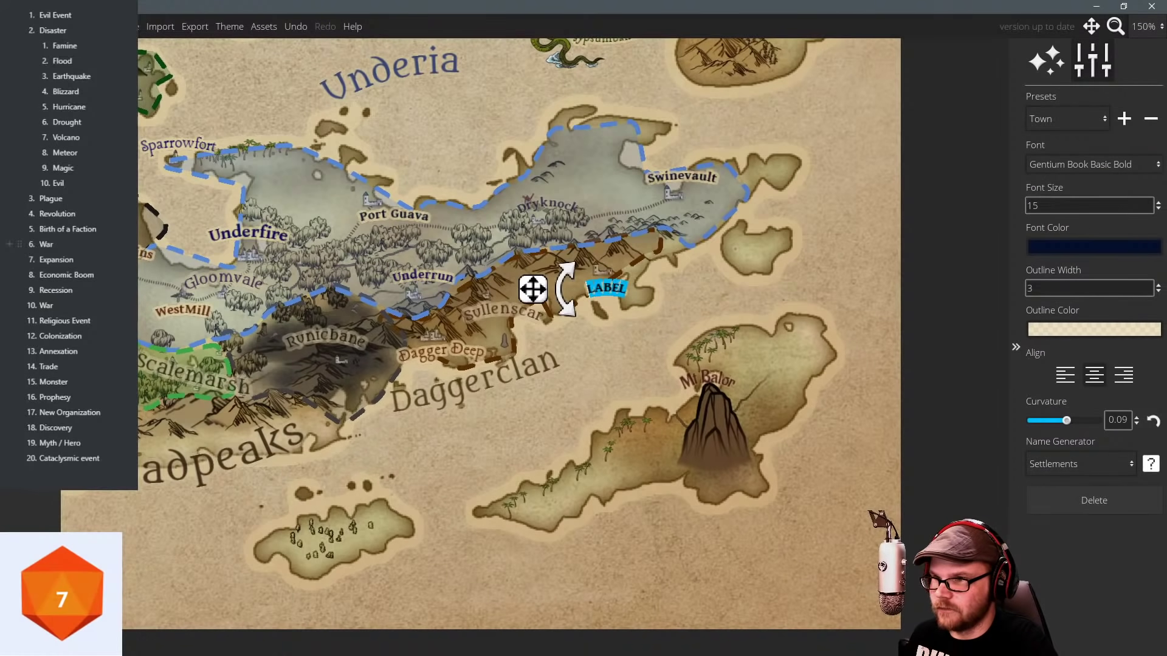
left_click(1062, 245)
left_click_drag(1025, 67, 1025, 40)
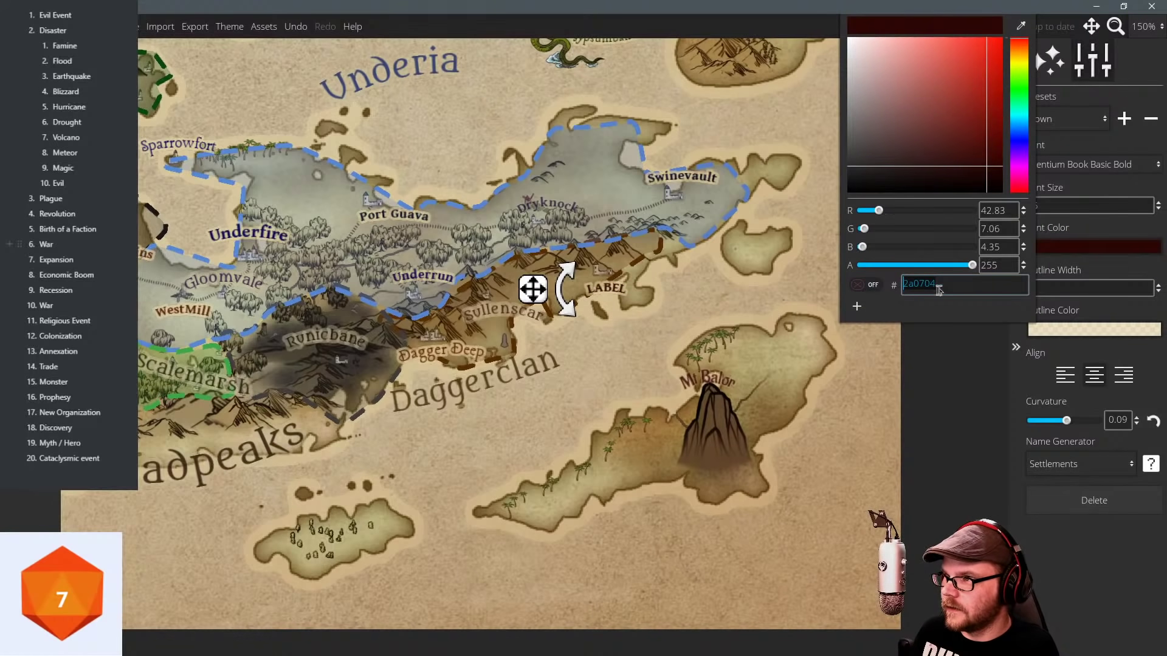
left_click(1149, 463)
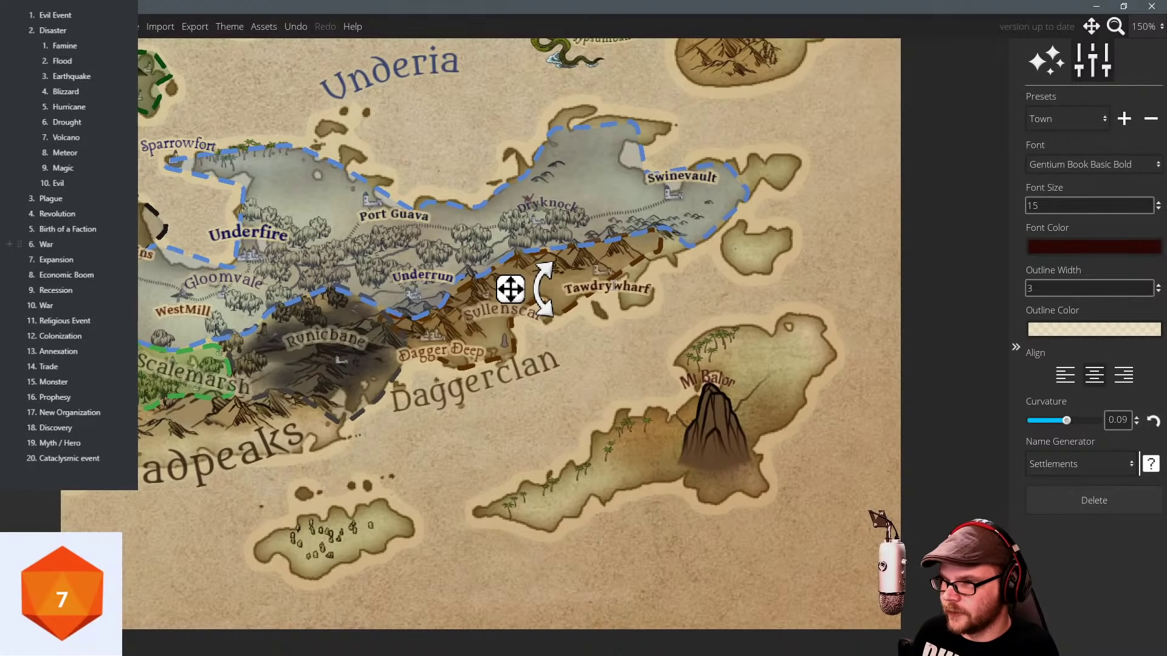
Rename the new Daggerclan castle's settlement label as Stormwharf.
left_click_drag(613, 285, 565, 290)
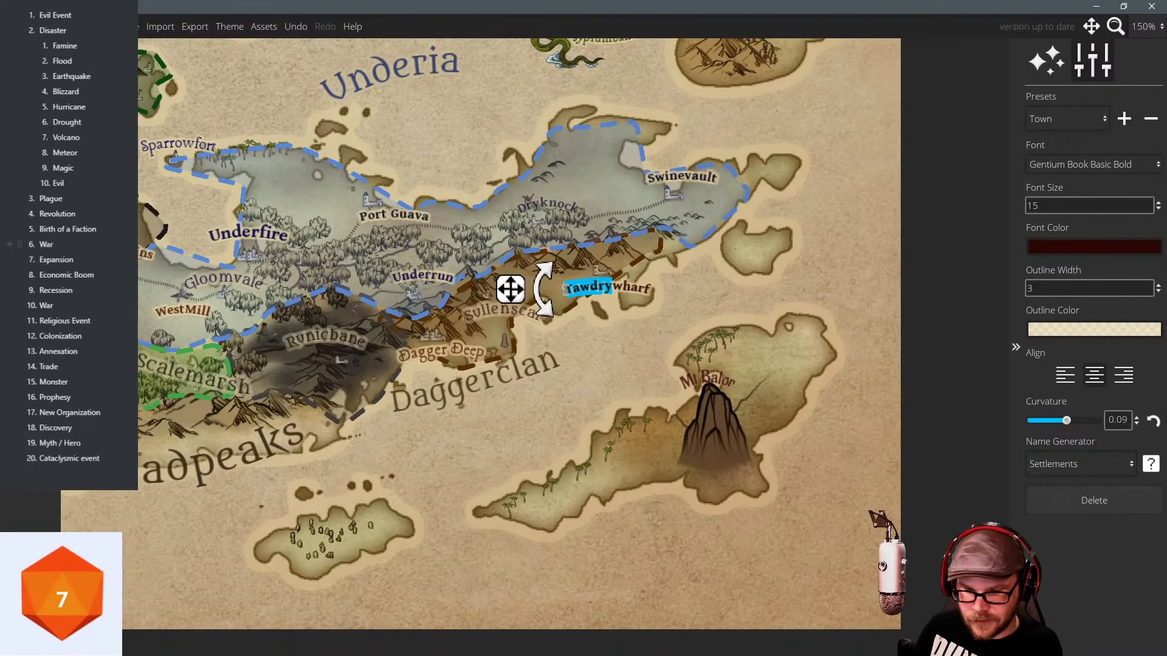
type("St")
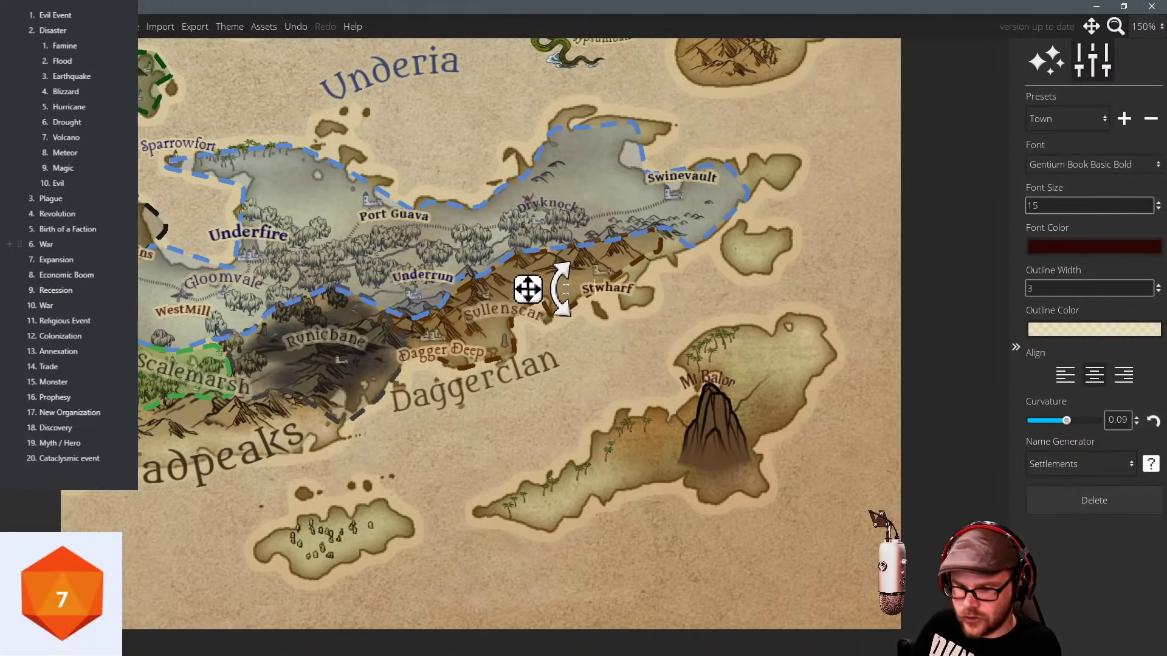
type("orm")
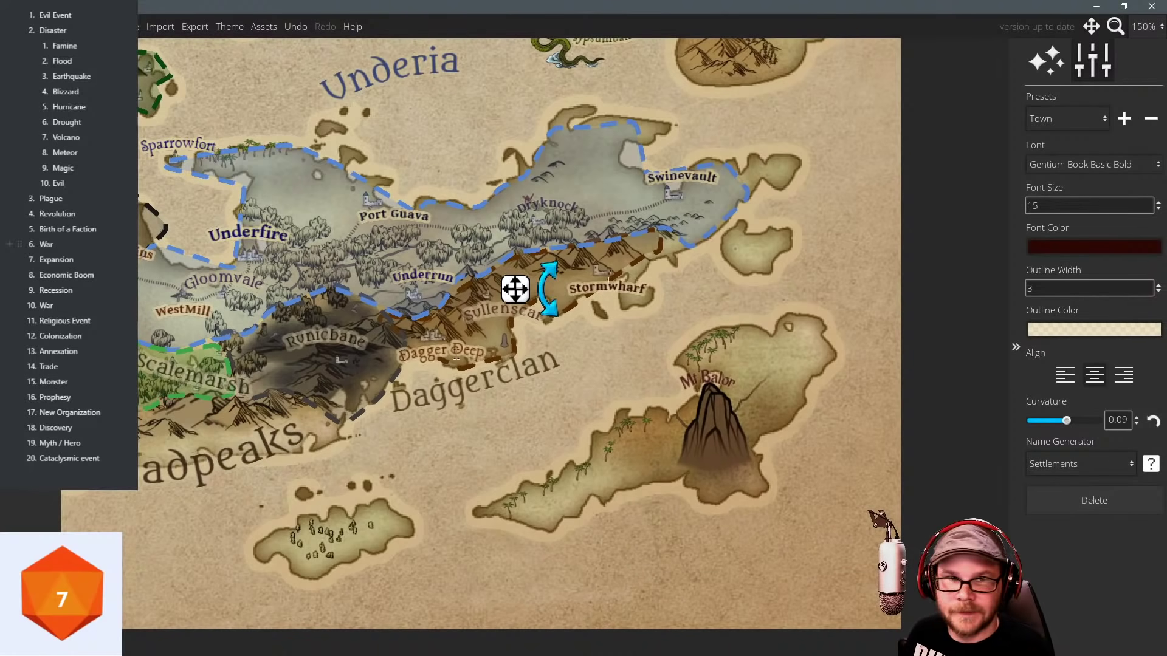
left_click_drag(605, 411, 598, 452)
Try the Fredericka the Great, IM FELL English Italic and Lancelot fonts on the Stormwharf label.
left_click(1092, 165)
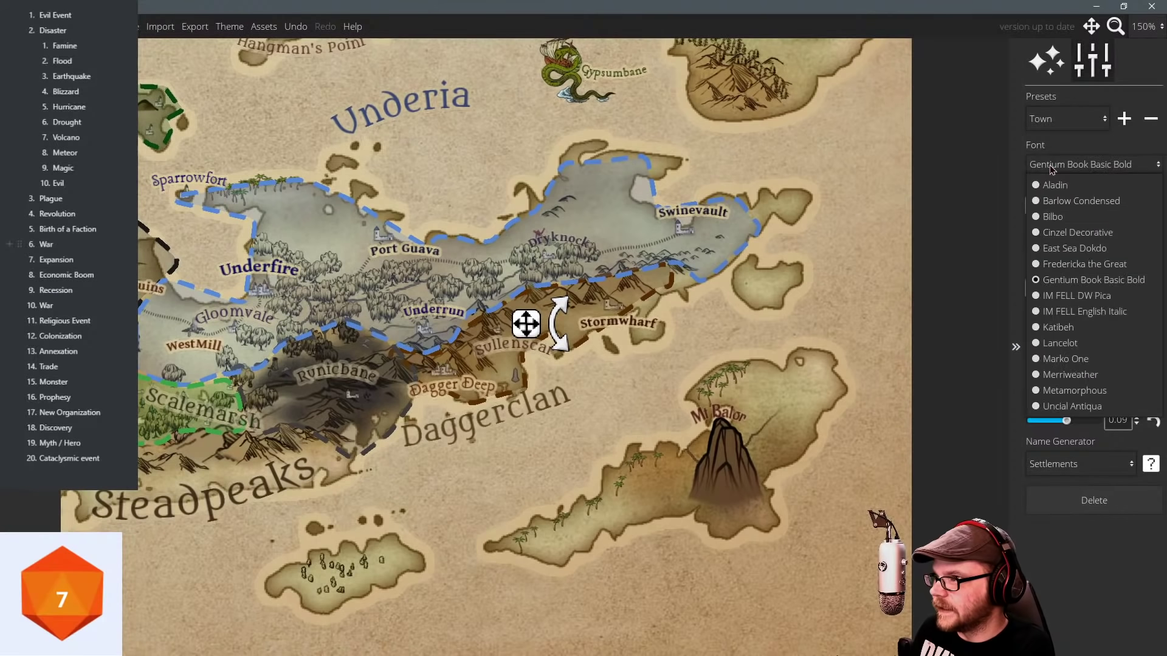
left_click(1077, 265)
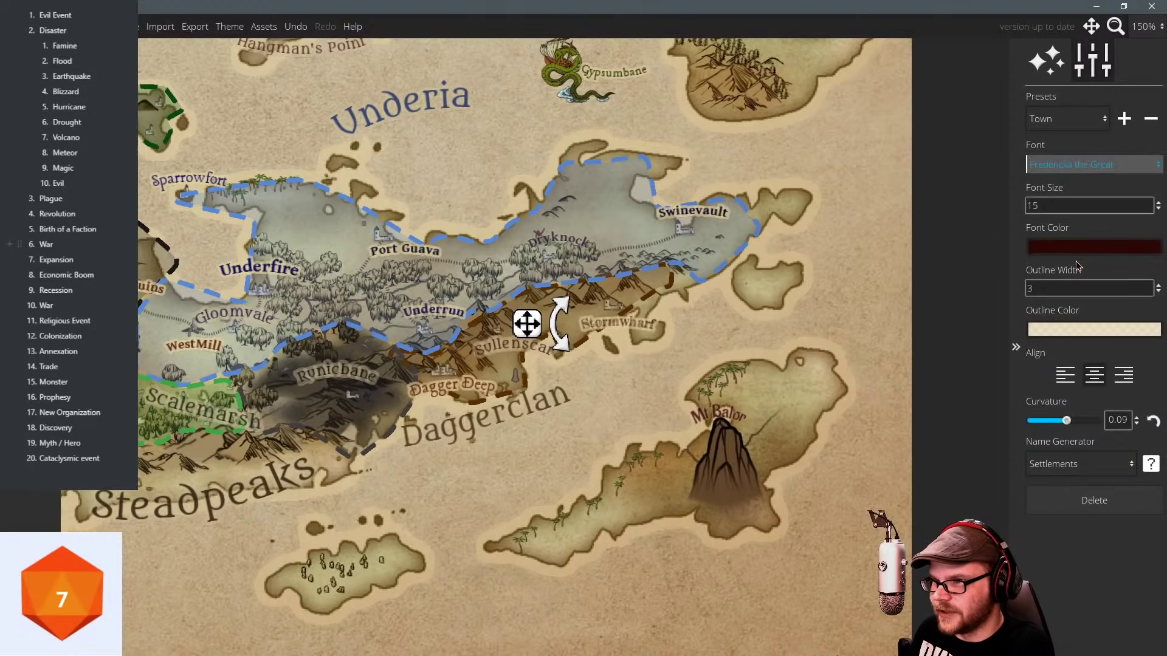
left_click(1092, 165)
left_click(1067, 325)
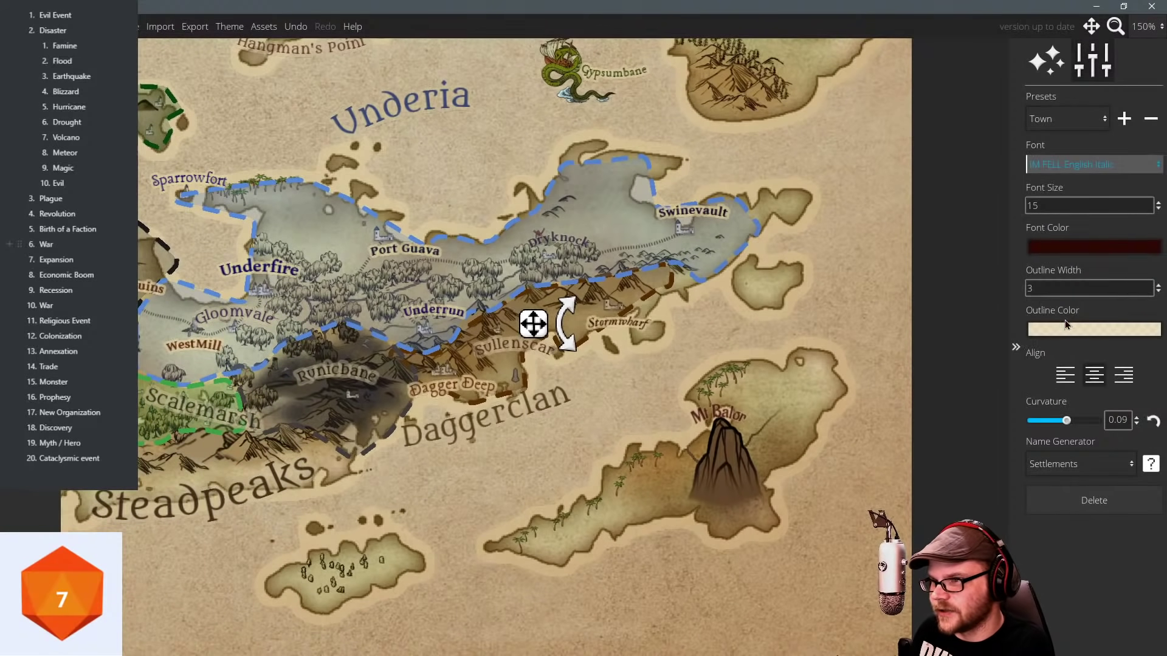
left_click(1081, 165)
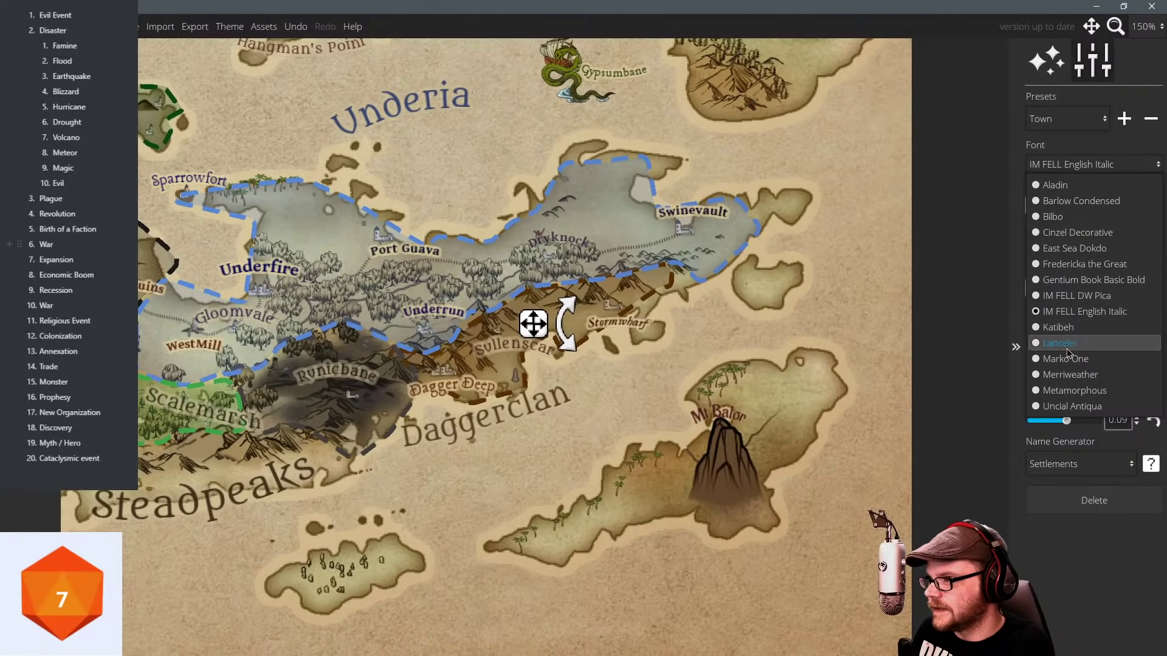
left_click(1063, 339)
Set the Stormwharf label's font to Marko One at size 12.
left_click(1071, 166)
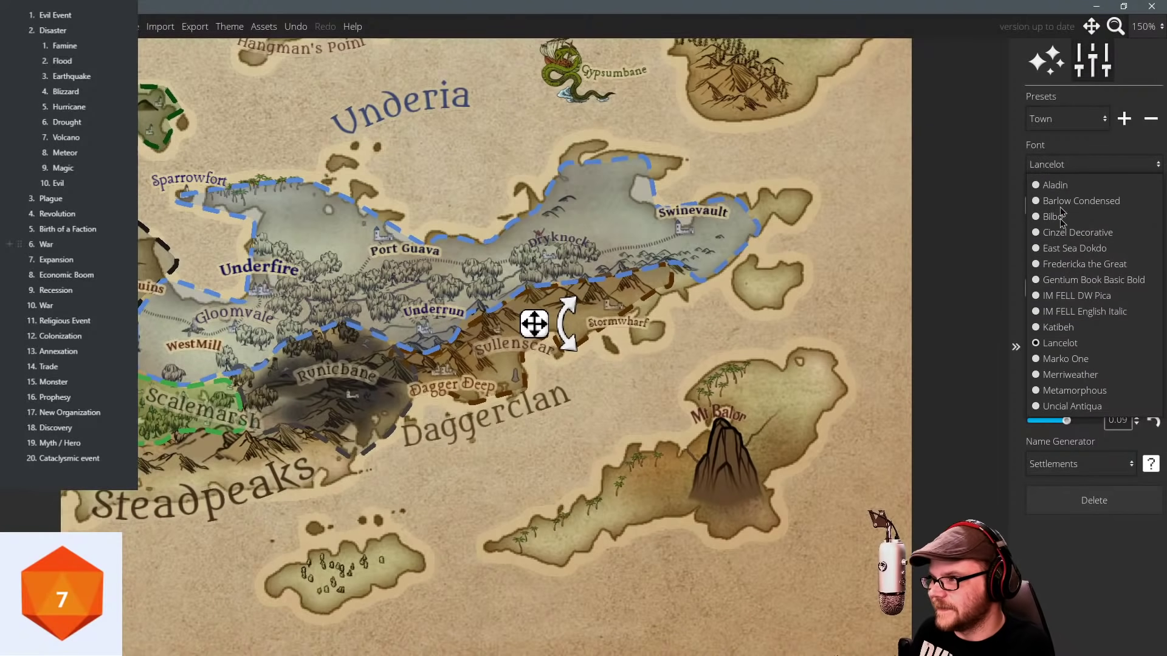
left_click(1068, 356)
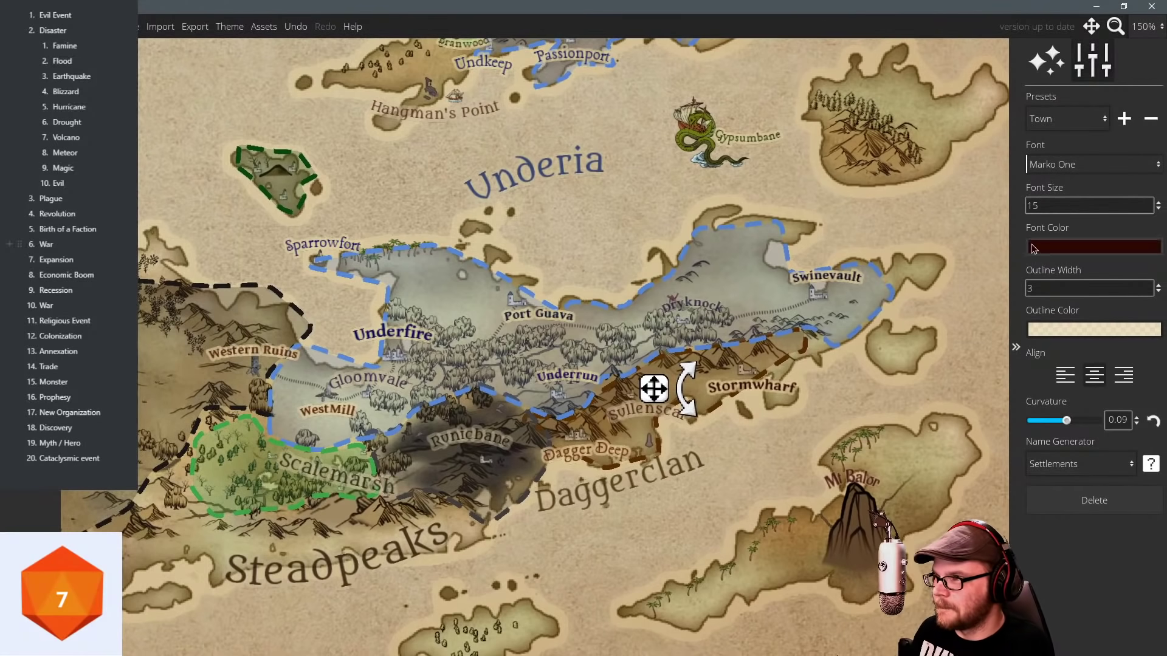
left_click(1066, 202)
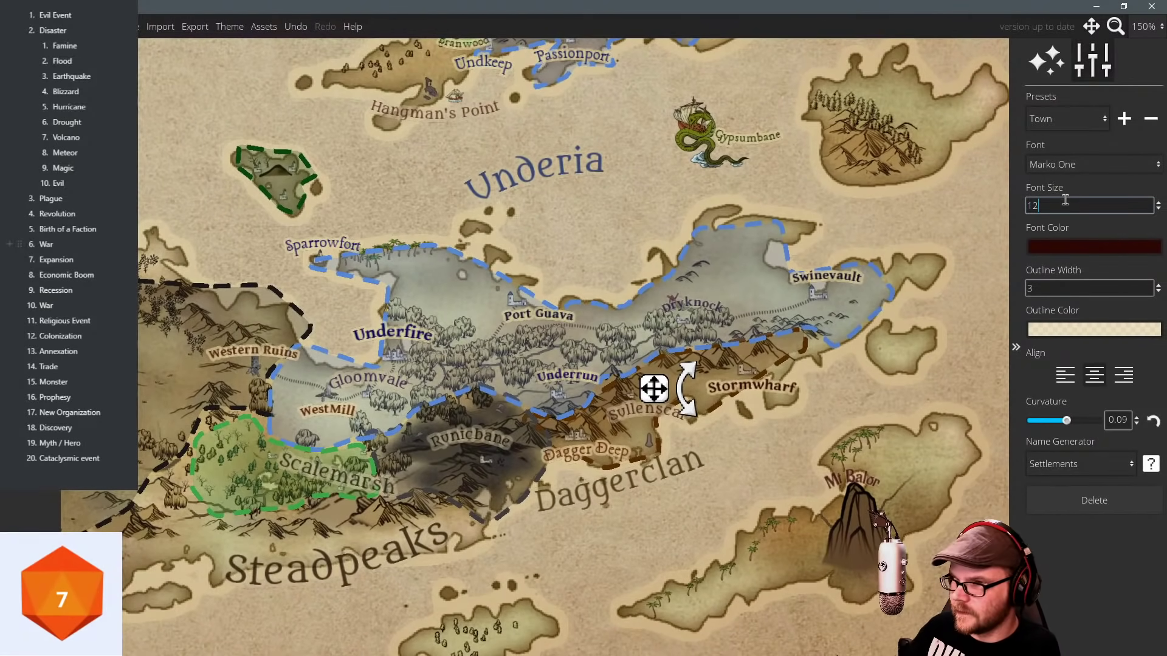
left_click(788, 387)
left_click_drag(781, 390, 819, 347)
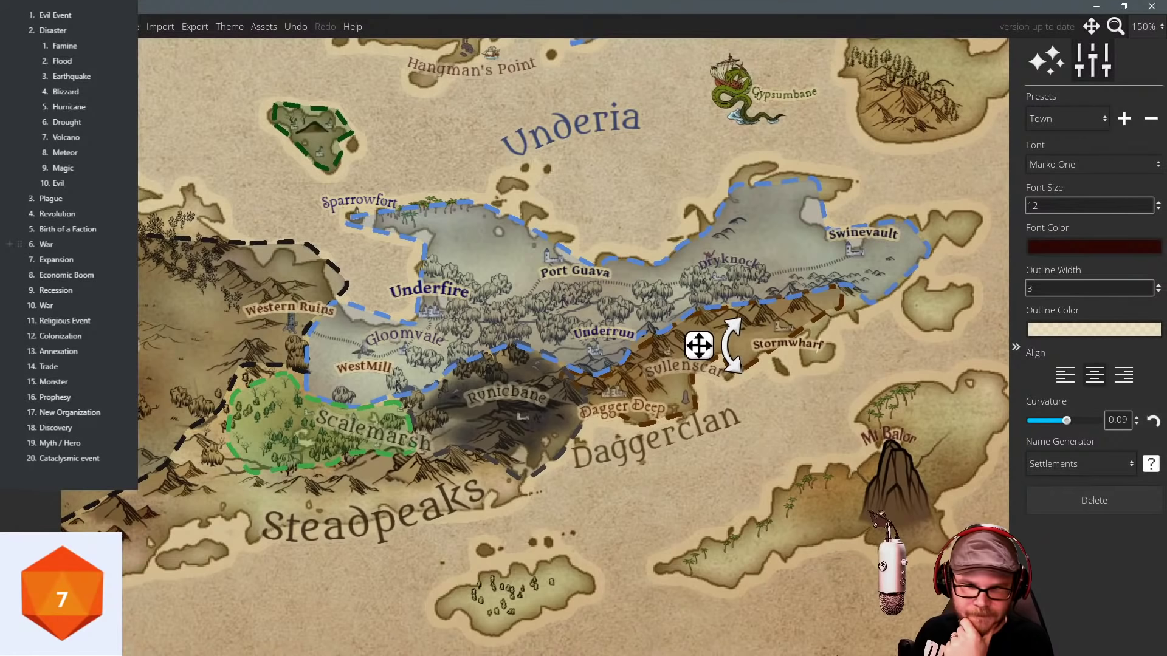
Roll the d20 for the next world event and delete the stray label placed over Underia.
left_click(62, 594)
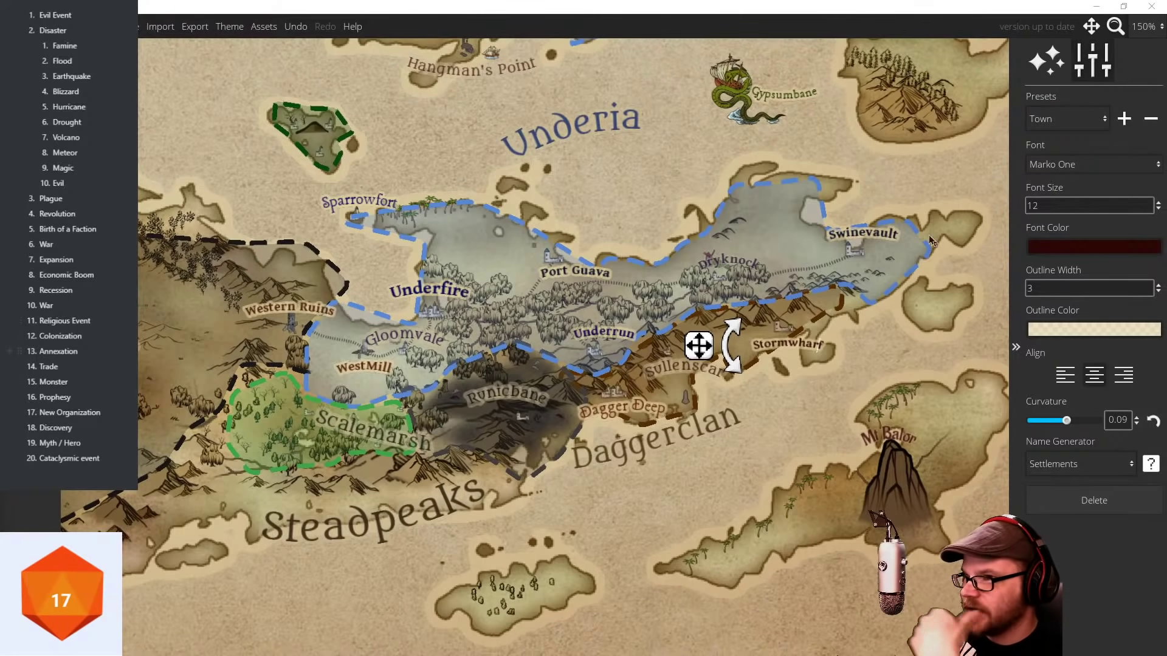
left_click_drag(845, 124, 734, 202)
left_click_drag(551, 178, 553, 197)
left_click(566, 194)
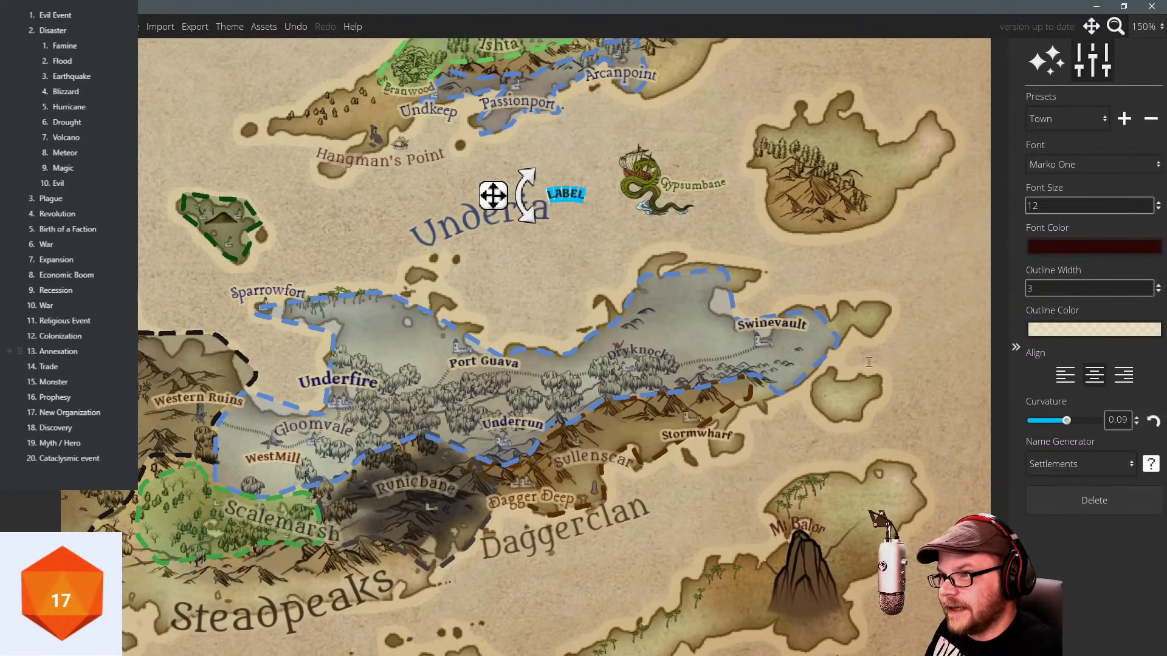
left_click(1092, 501)
Add a Marko One label at size 12 reading "Cult of Balor" in the sea west of Mt Balor.
key("Left")
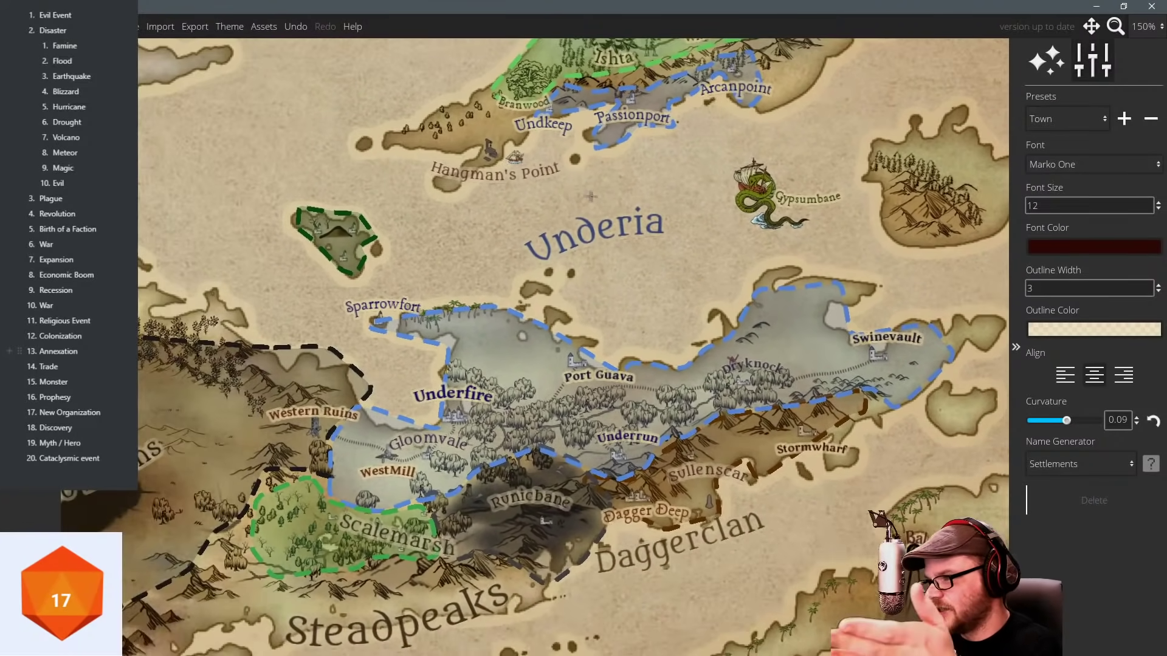
key("Down")
key("Down")
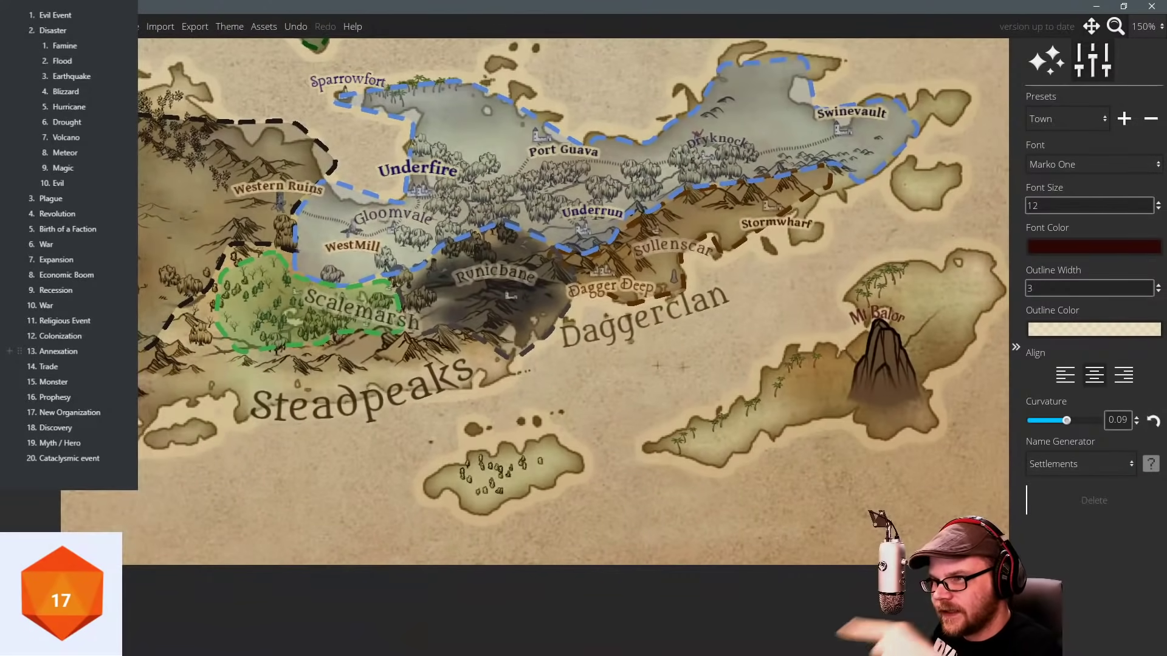
key("Down")
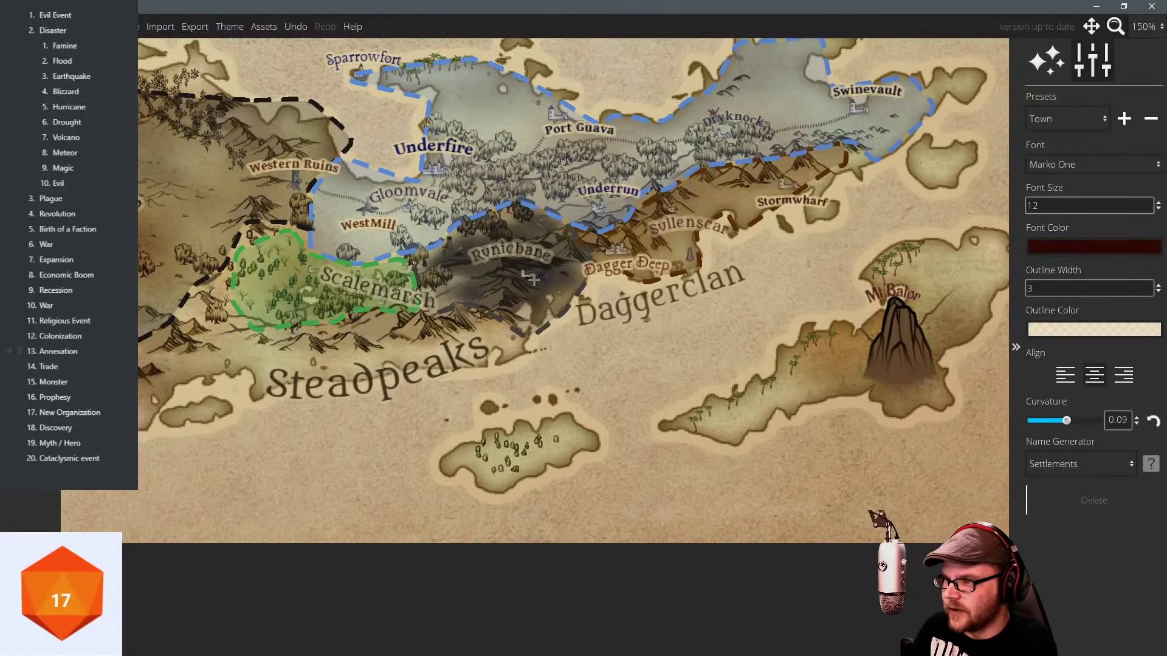
left_click_drag(813, 287, 733, 334)
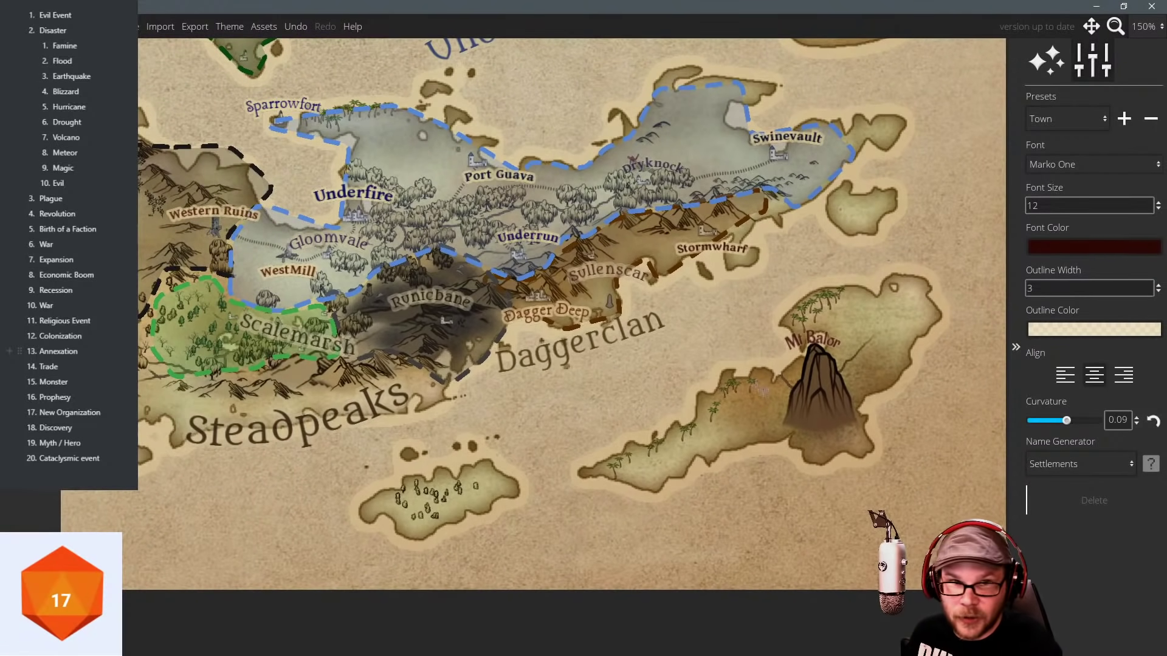
left_click_drag(654, 301, 598, 305)
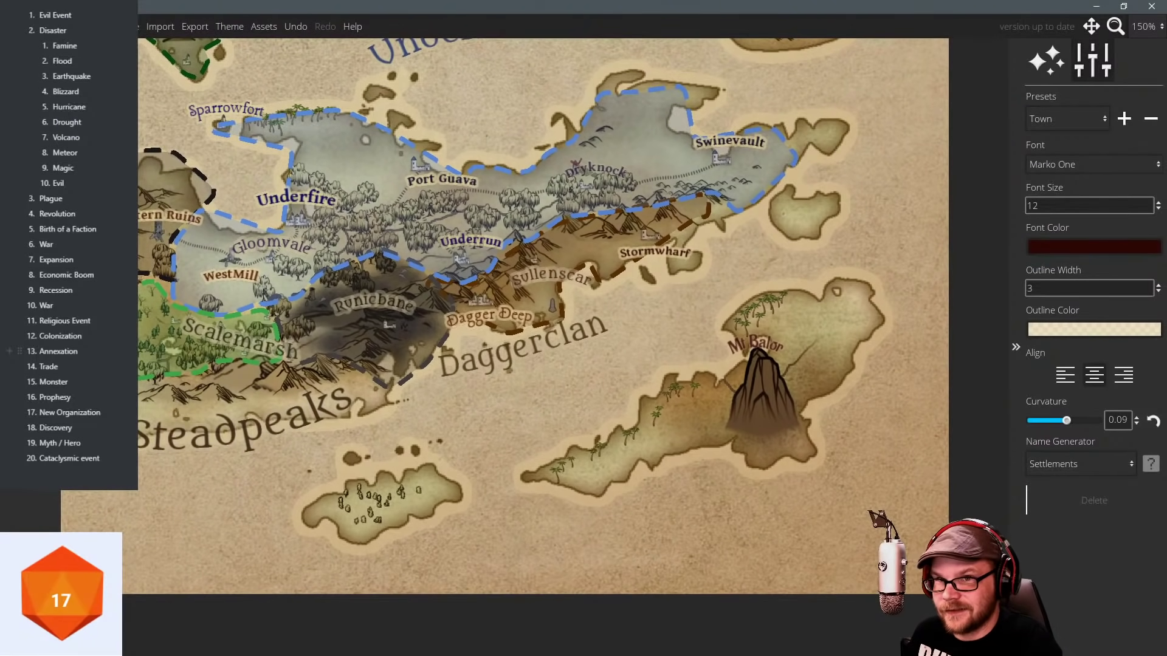
key("Escape")
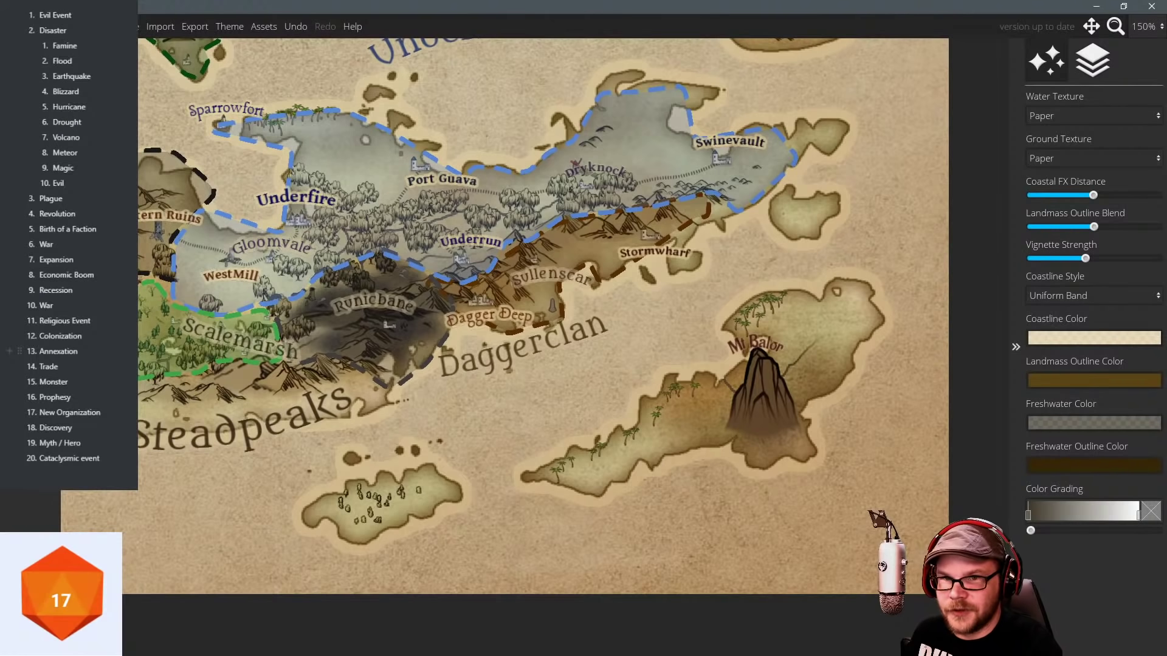
key("s")
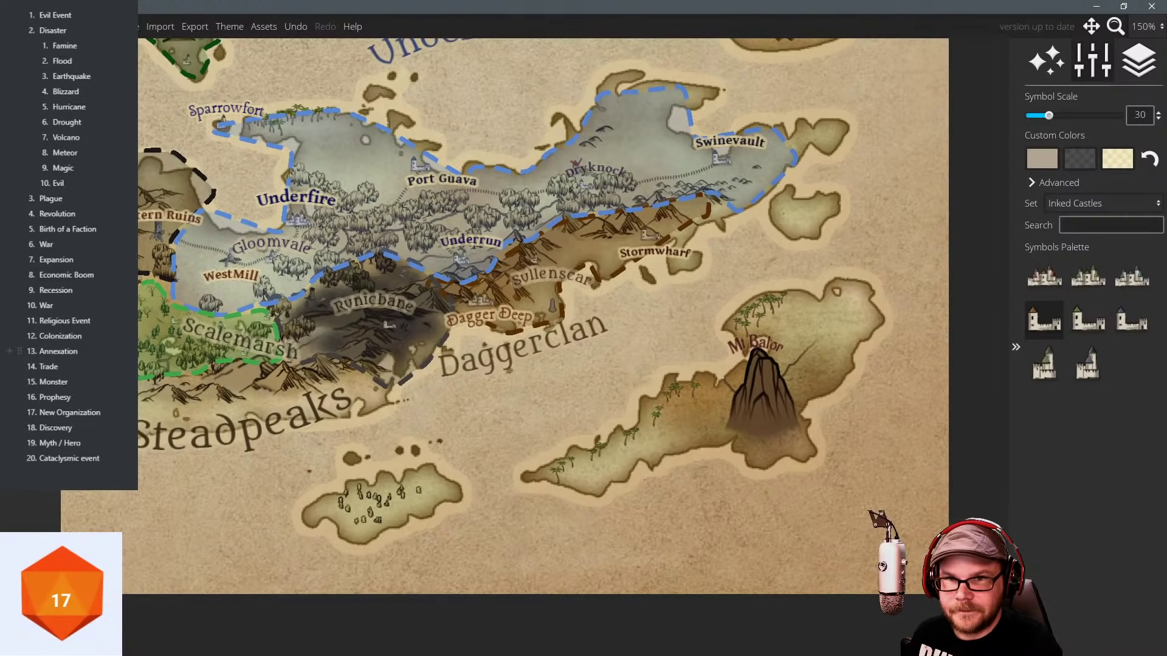
key("Escape")
key("t")
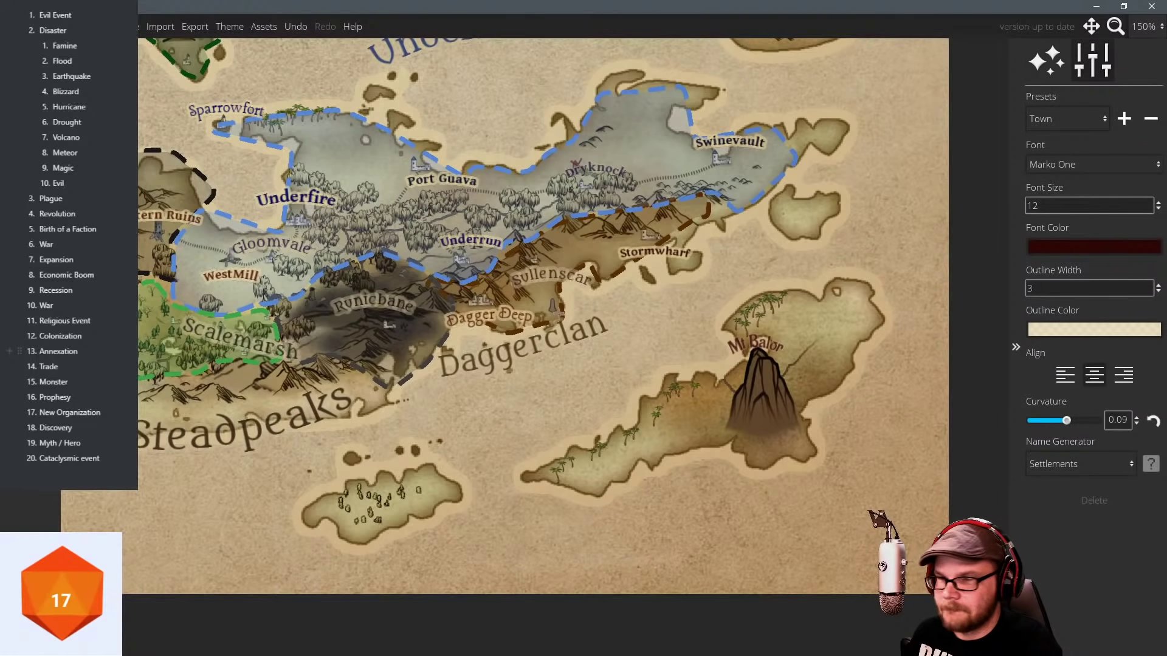
left_click(651, 351)
type("Cult of")
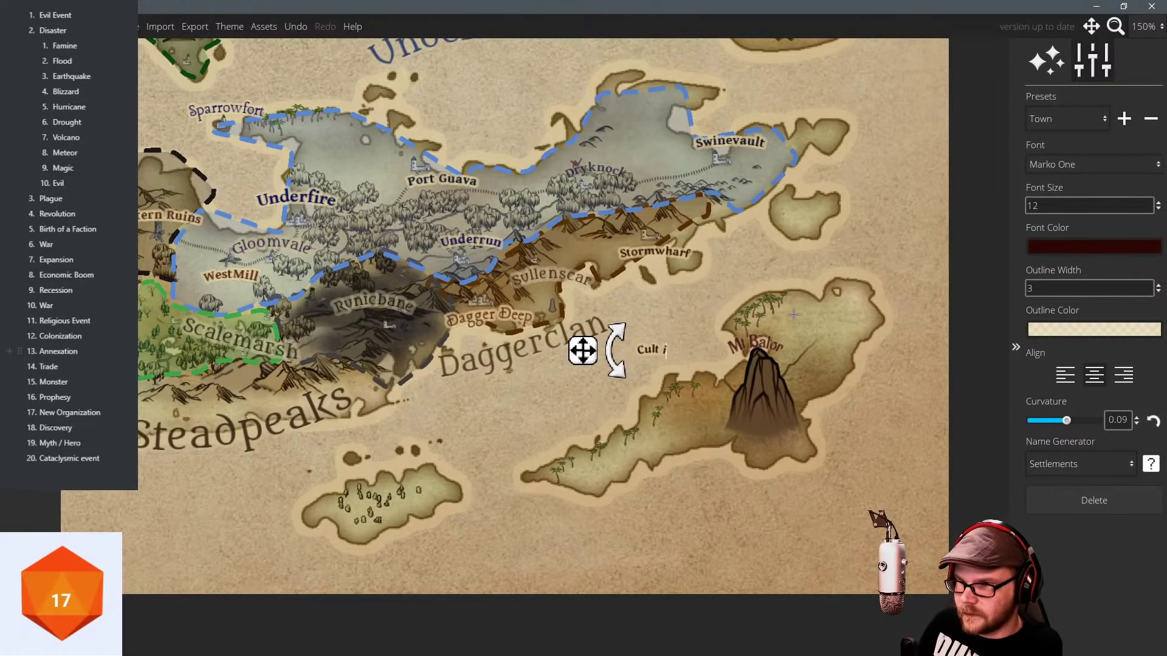
type(" Balor")
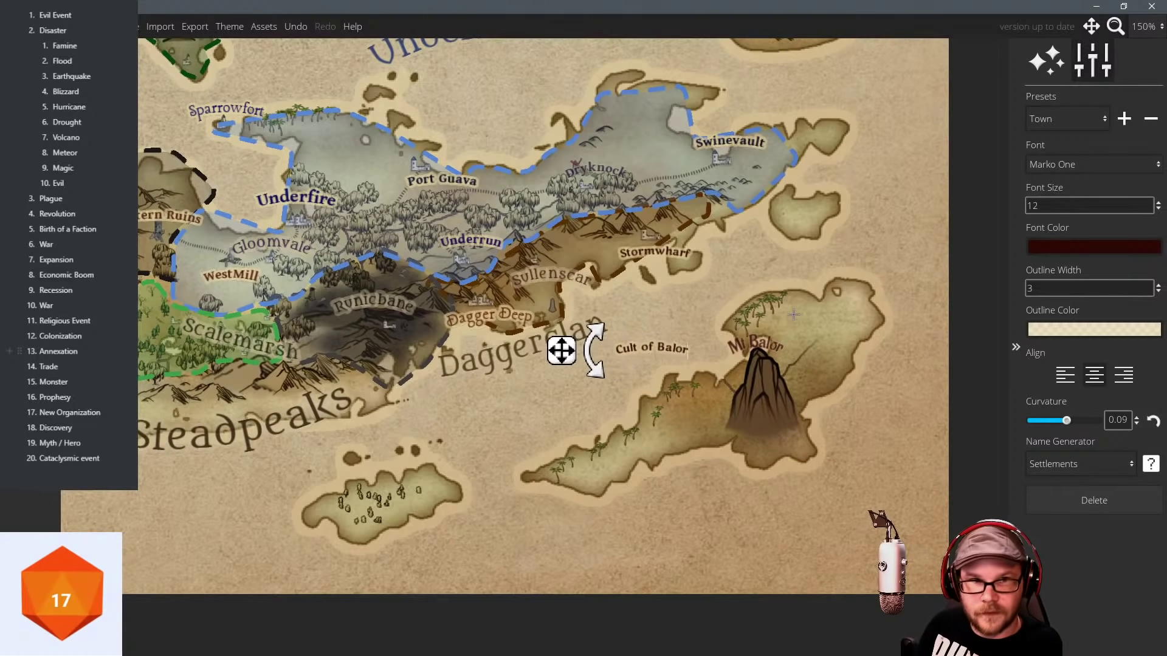
Fit the Cult of Balor label along the coast northwest of Mt Balor, tilted upward with curvature -0.35 and font color 000000.
left_click_drag(551, 358, 582, 369)
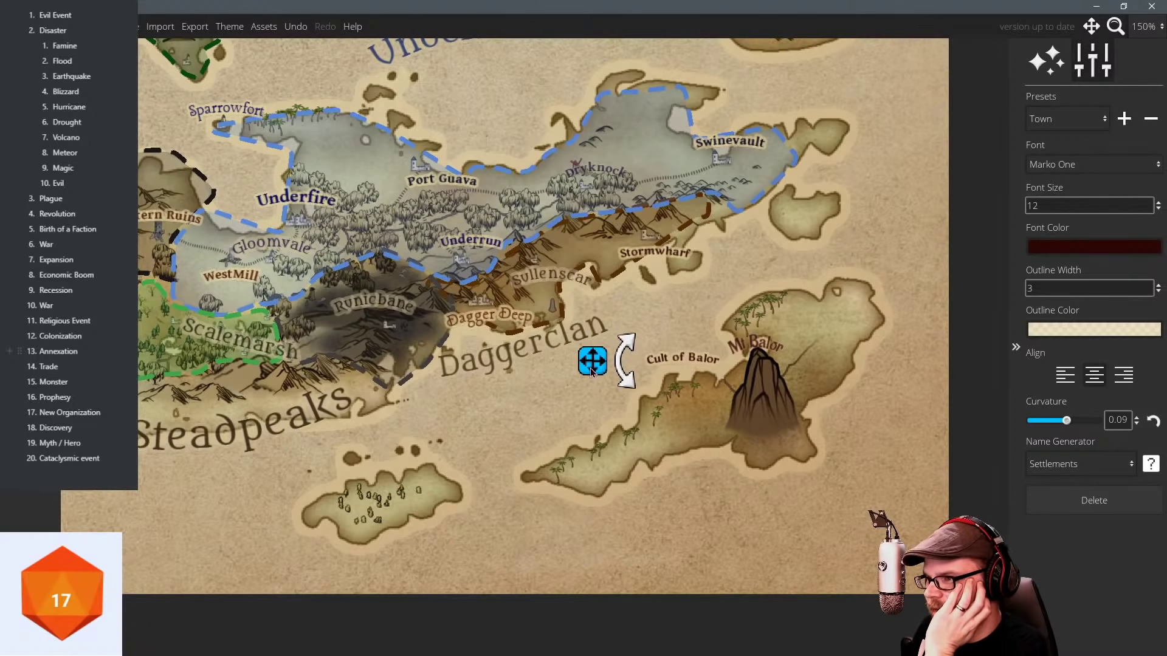
left_click_drag(1069, 425, 1053, 425)
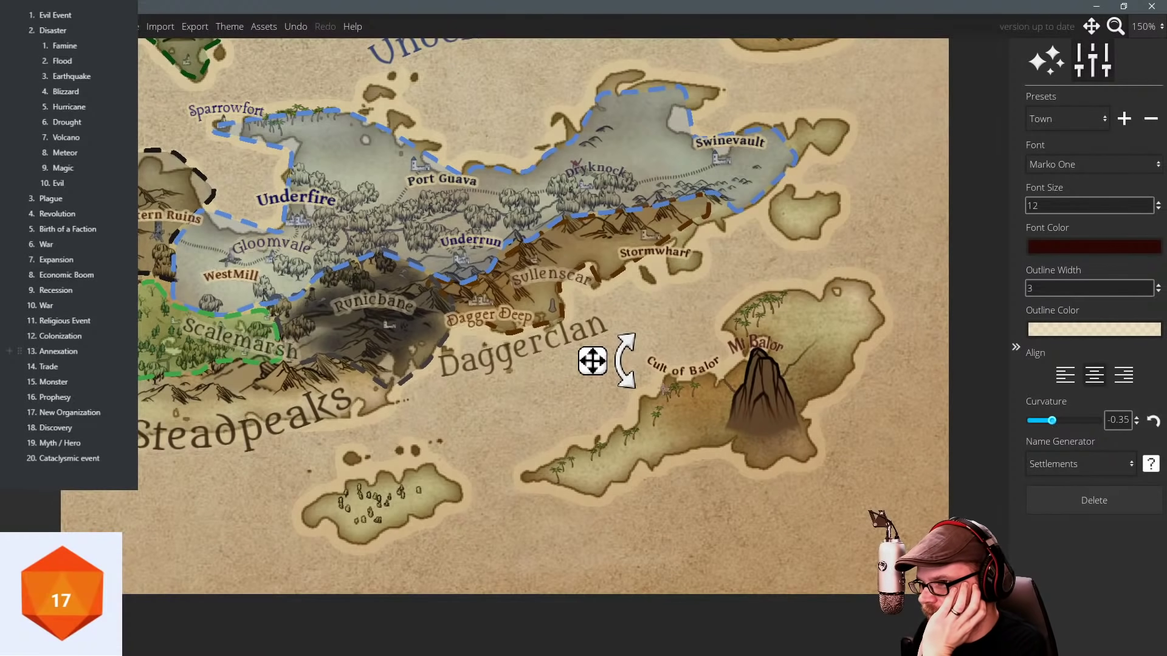
left_click_drag(626, 363, 619, 404)
left_click(1075, 243)
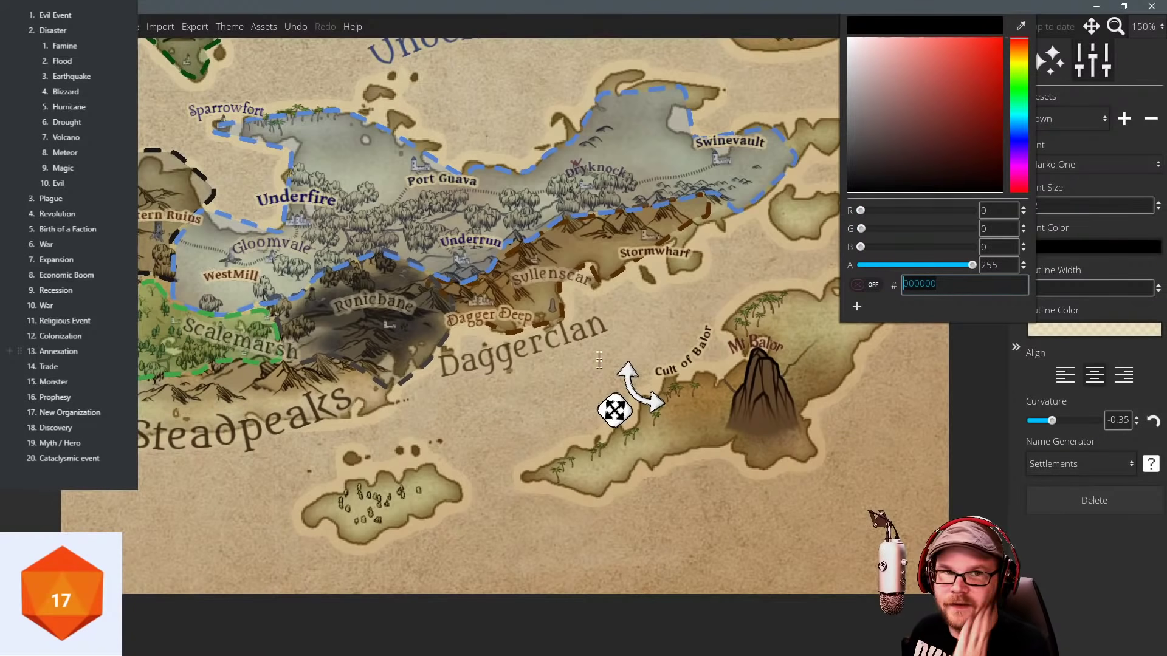
left_click_drag(613, 411, 619, 406)
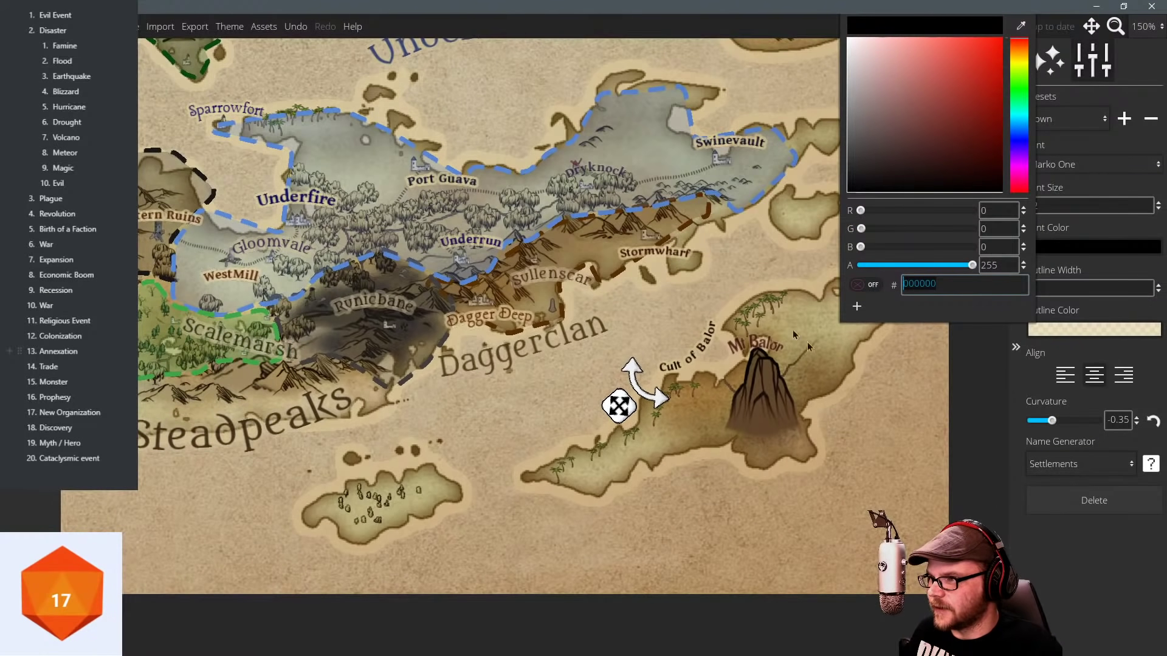
left_click(31, 277)
left_click(31, 277)
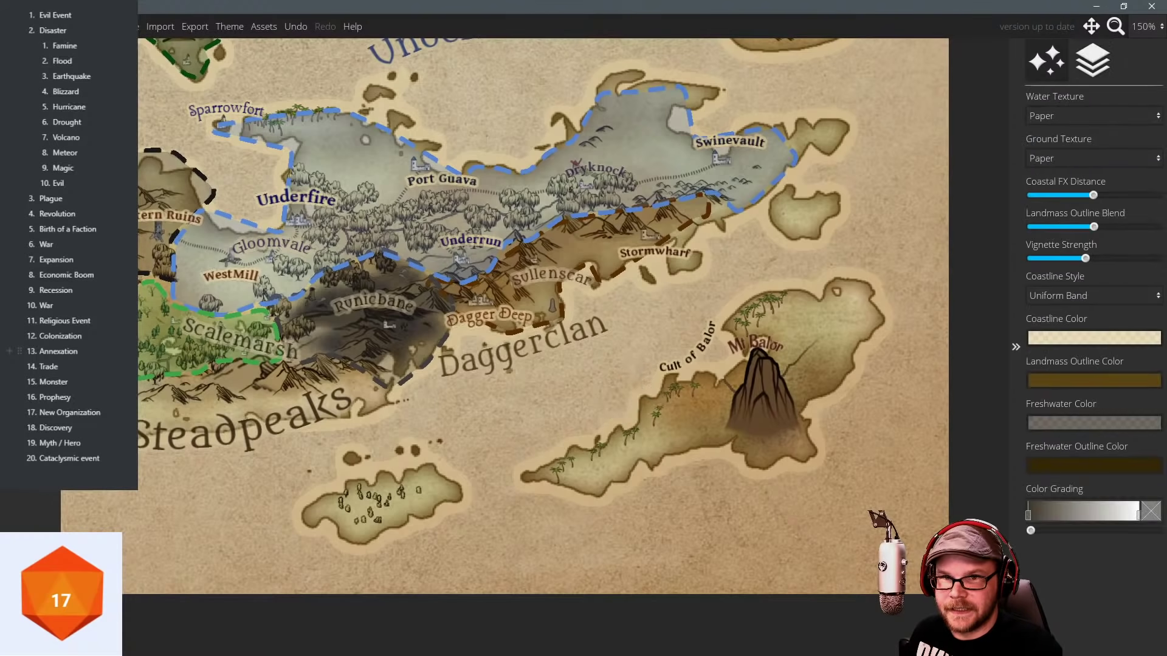
Place a slender Arabia Color tower symbol at scale 10 on the coast between the Cult of Balor label and Mt Balor.
left_click(31, 277)
left_click(1127, 207)
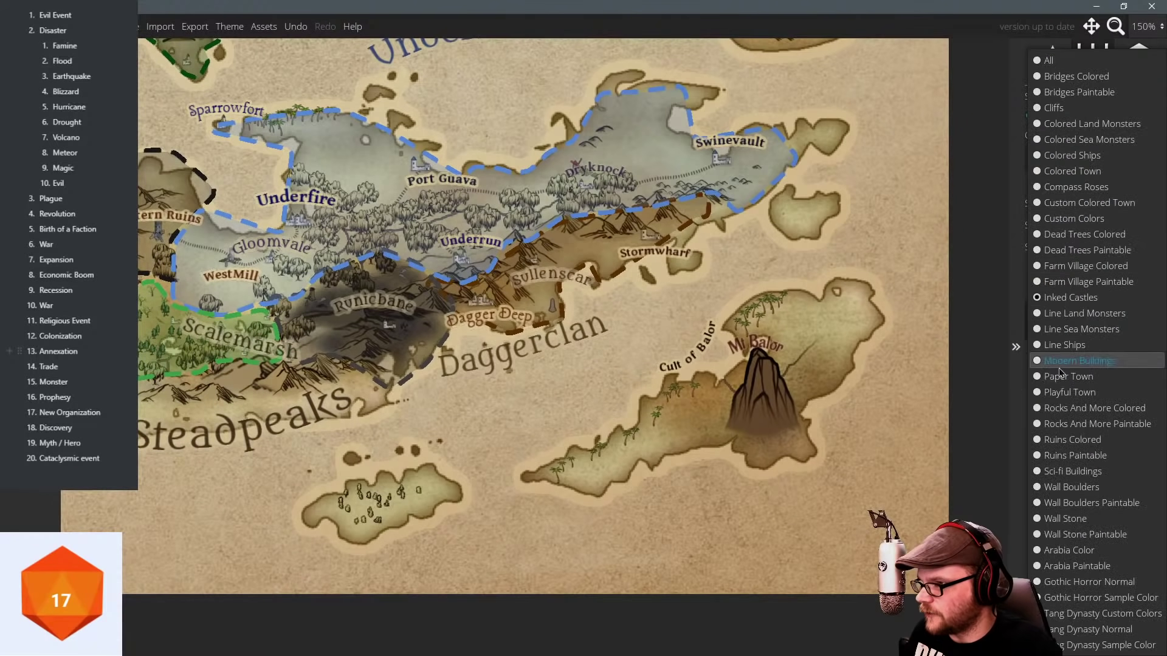
left_click(1073, 552)
scroll(1072, 552, "down", 5)
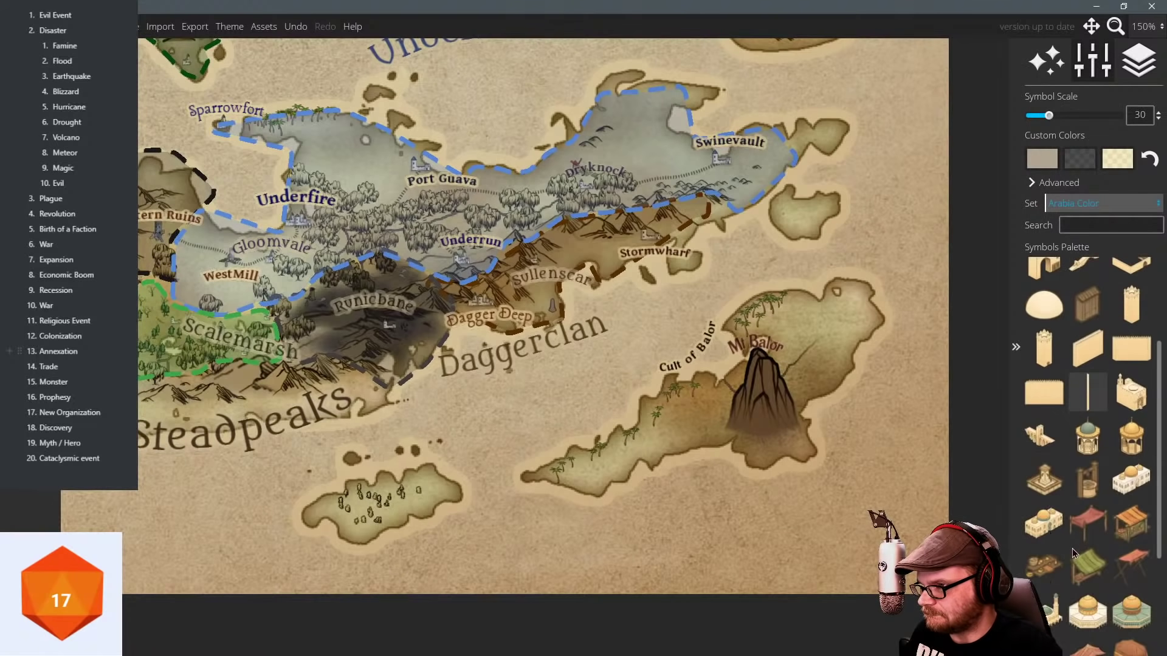
scroll(1072, 552, "down", 1)
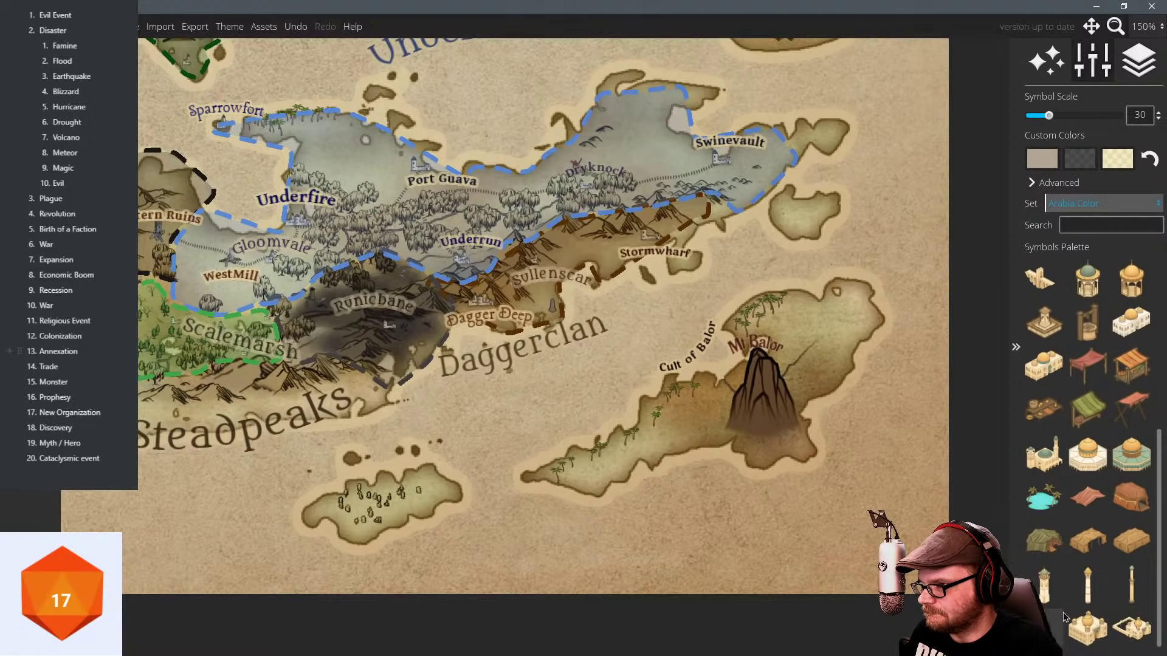
left_click(1092, 590)
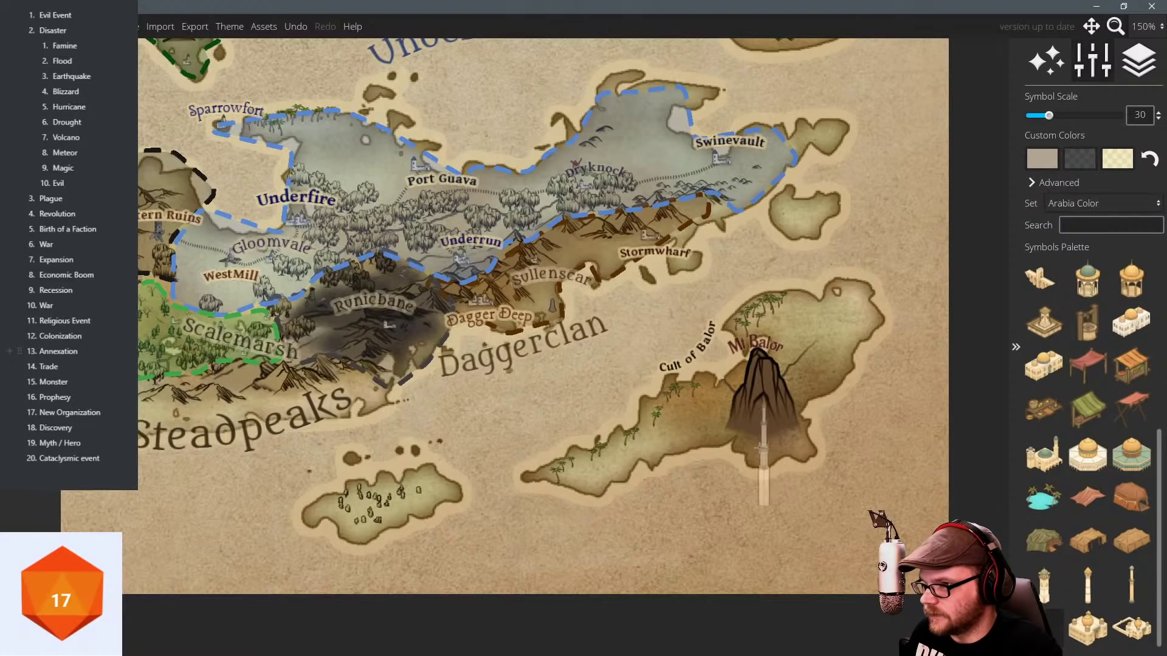
scroll(761, 452, "down", 4)
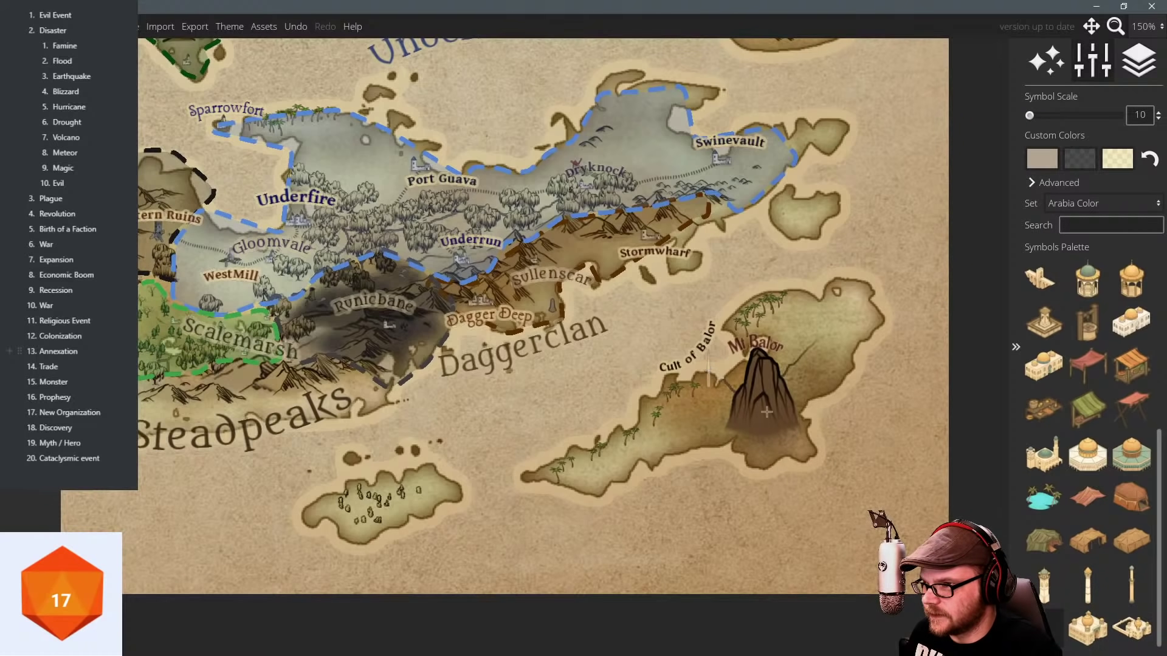
left_click(1088, 583)
scroll(704, 370, "up", 1)
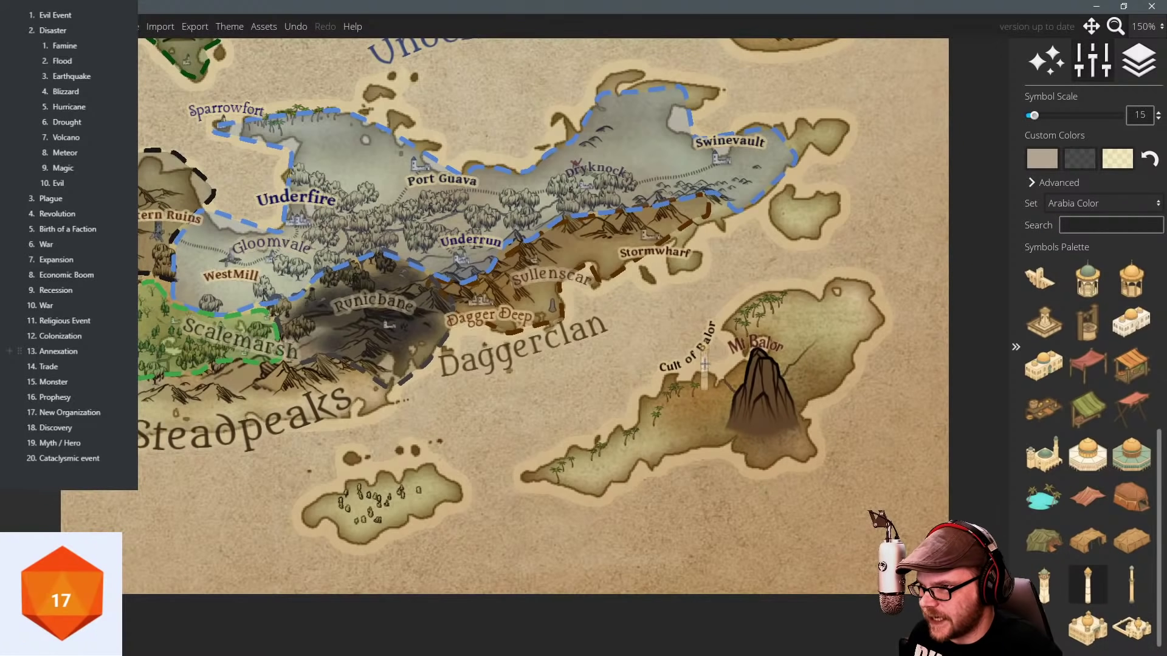
scroll(704, 368, "down", 1)
left_click(705, 372)
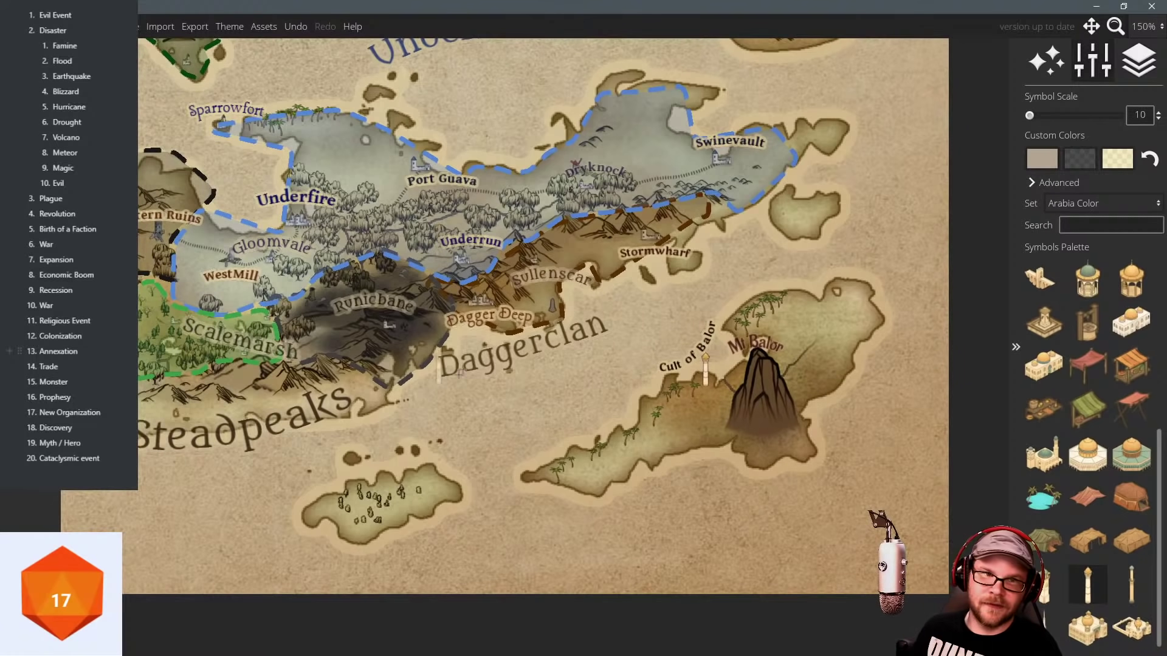
Roll the d20 for the next world event.
left_click_drag(489, 275, 509, 287)
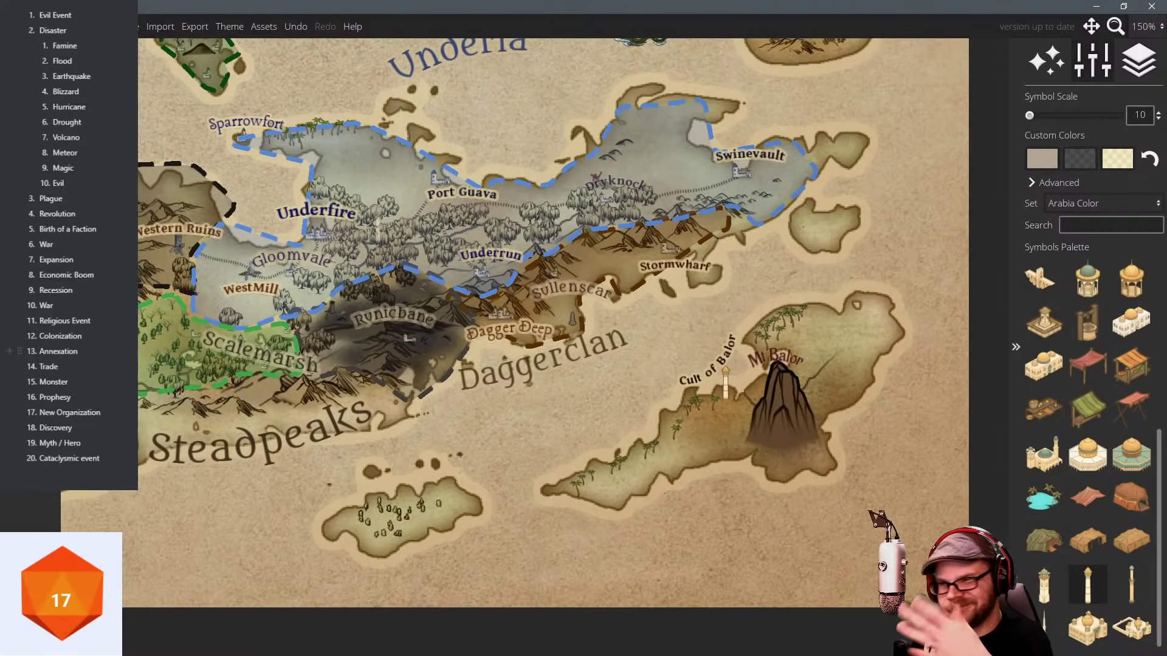
left_click_drag(469, 249, 492, 268)
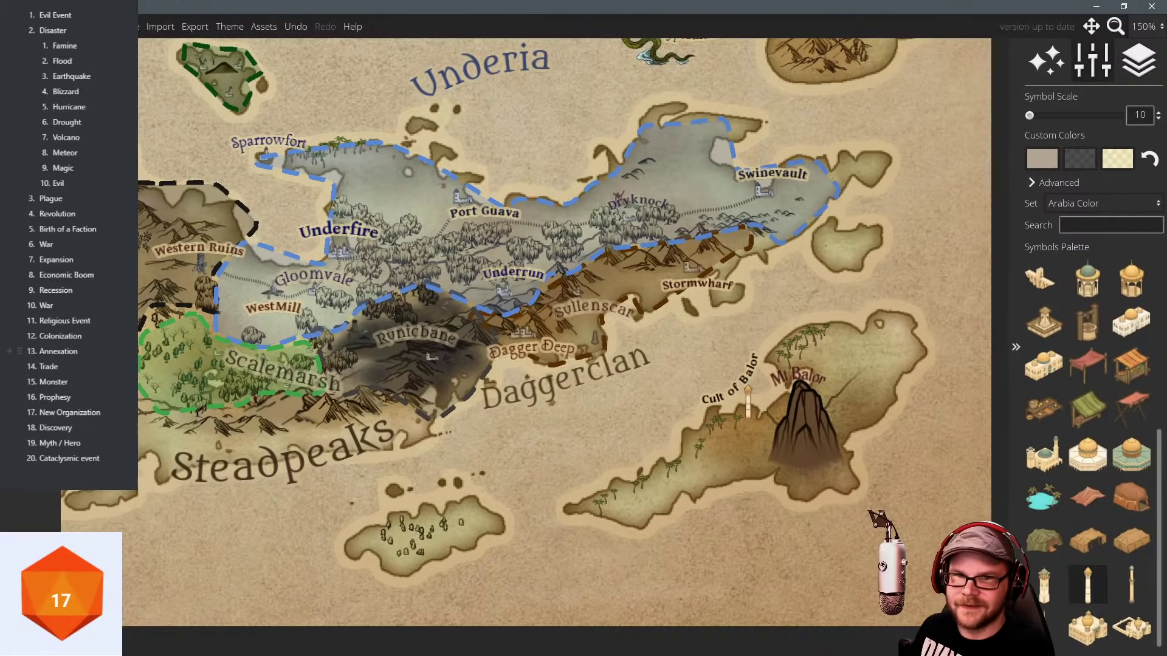
left_click(62, 593)
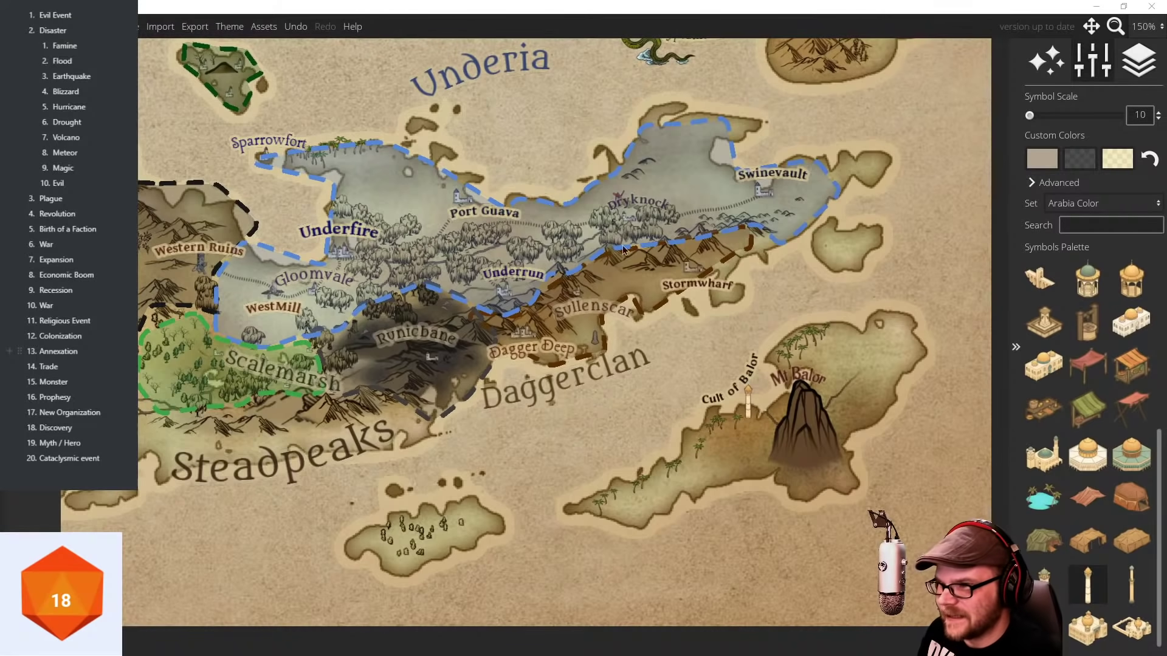
Survey the landmasses, coasts and islands around Underia for a site that suits the rolled Discovery event.
left_click_drag(721, 239, 621, 200)
left_click_drag(614, 215, 621, 210)
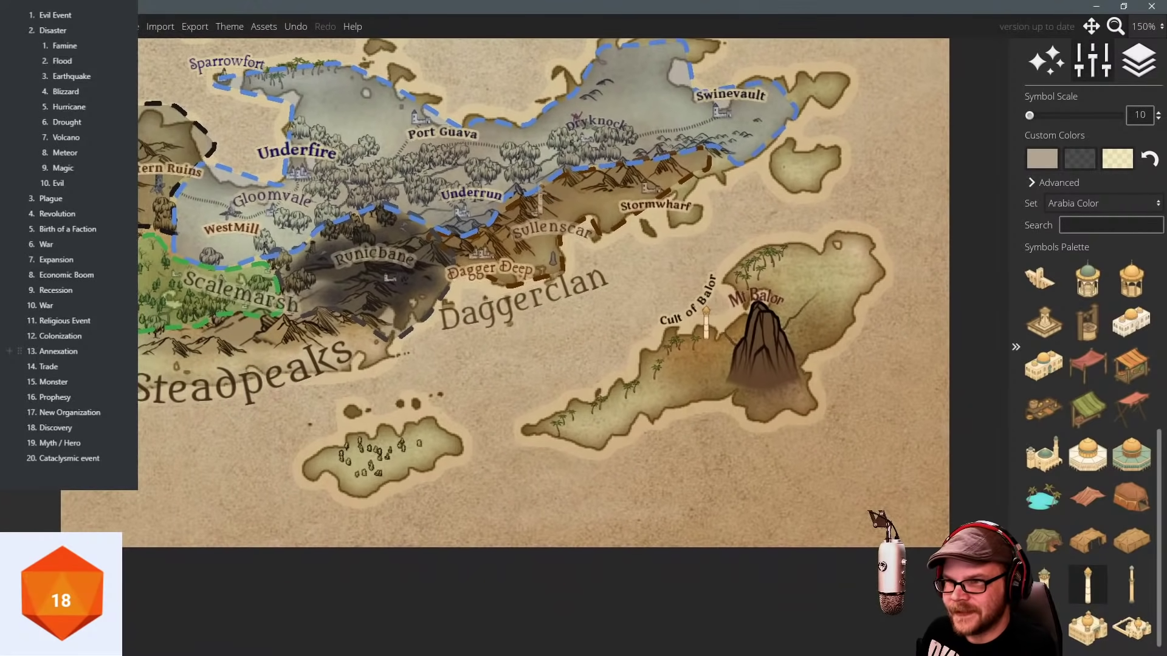
left_click_drag(543, 197, 650, 240)
left_click_drag(686, 198, 724, 468)
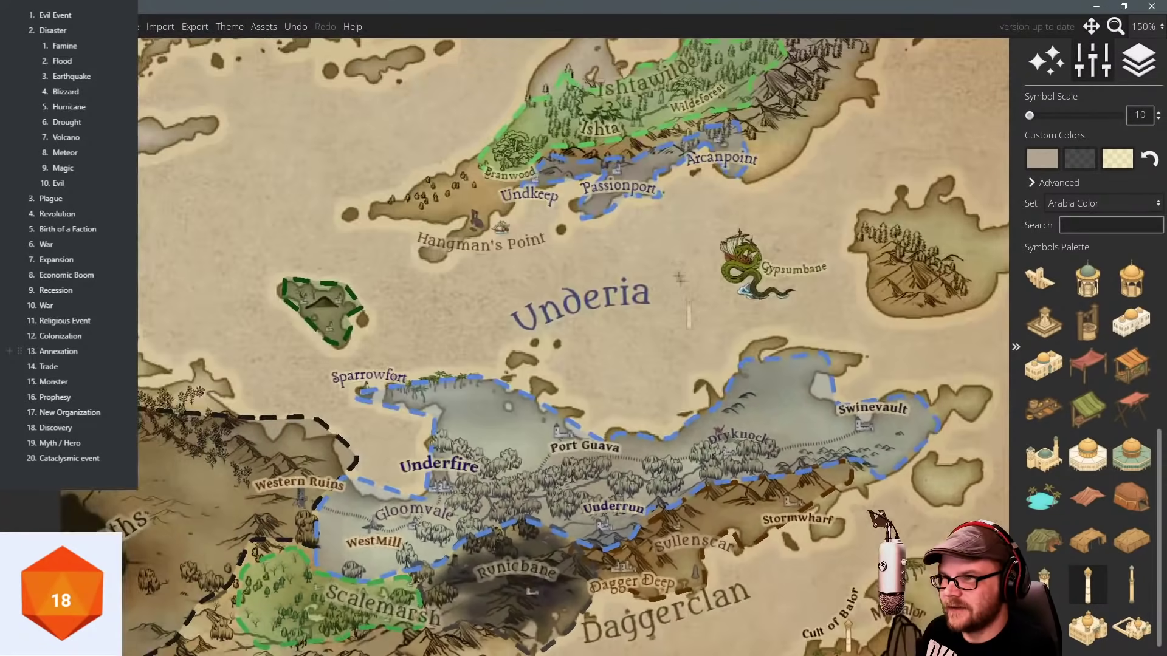
left_click_drag(668, 282, 588, 370)
left_click_drag(651, 318, 604, 308)
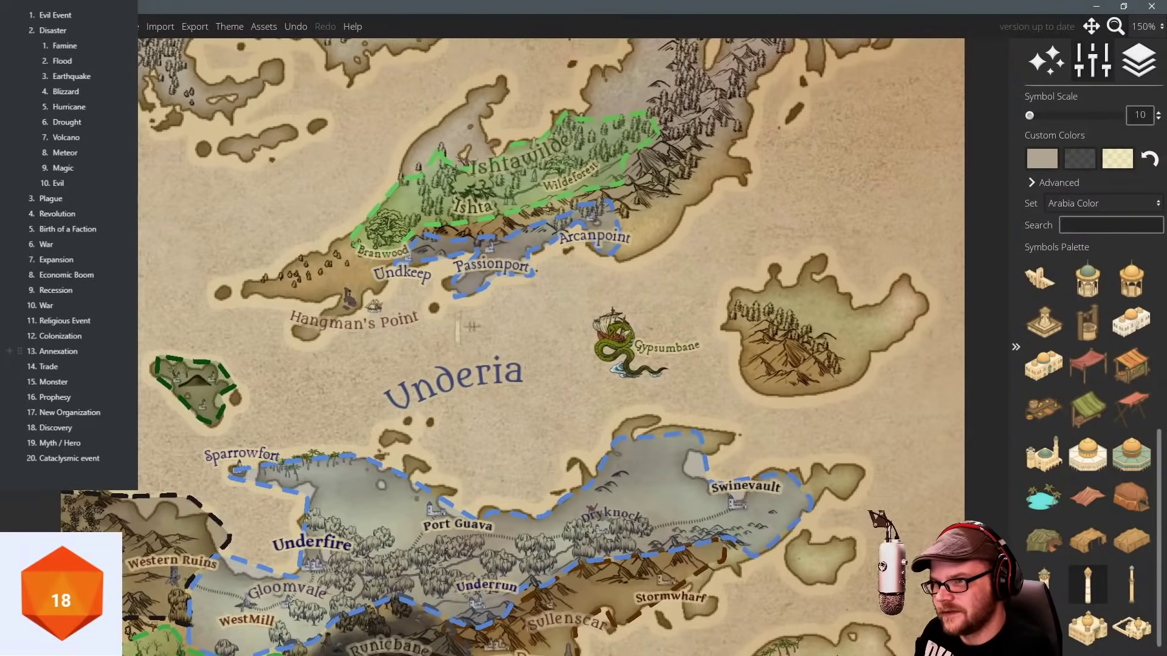
left_click_drag(471, 326, 503, 290)
left_click_drag(451, 231, 393, 213)
left_click_drag(214, 137, 384, 238)
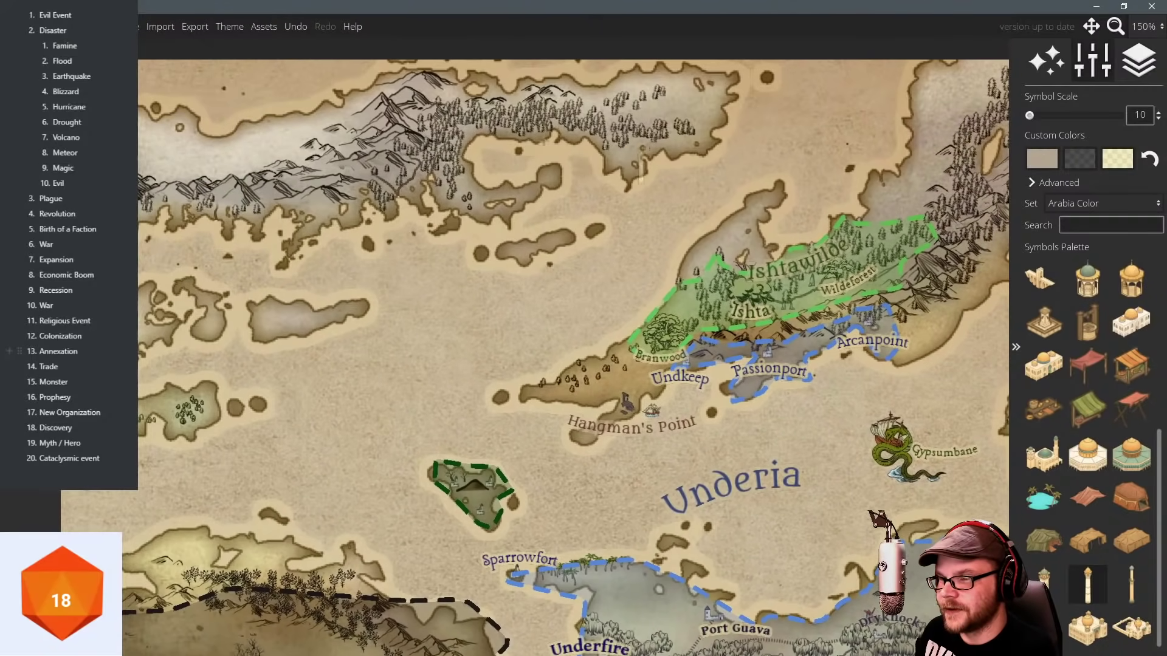
left_click_drag(502, 281, 435, 276)
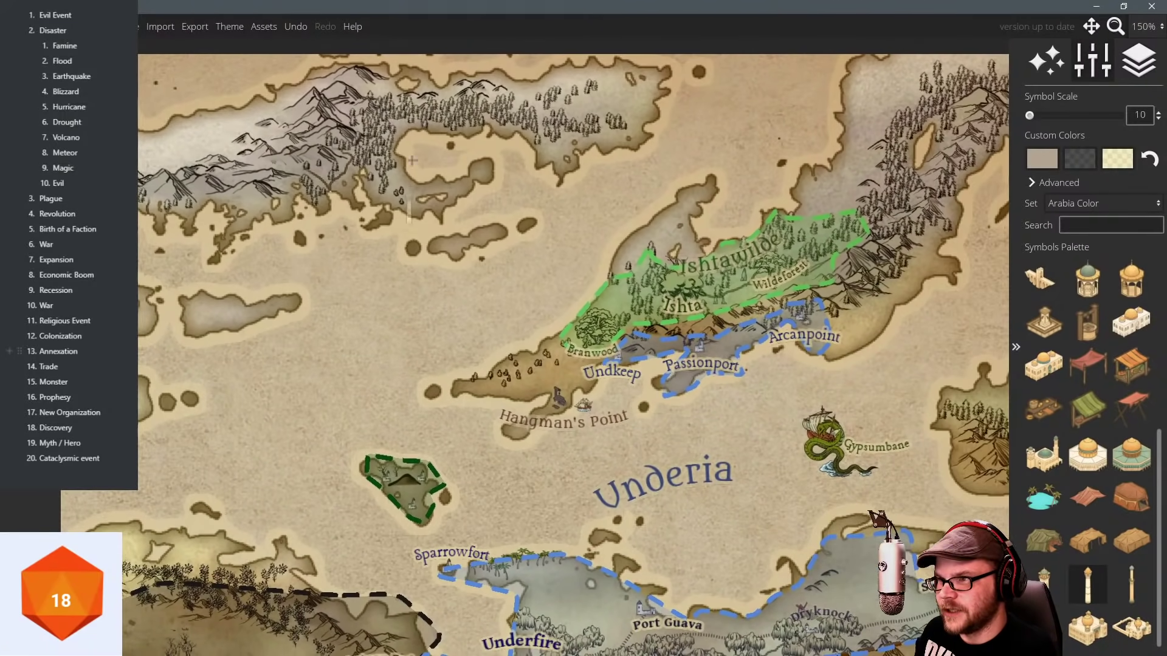
left_click_drag(322, 218, 443, 238)
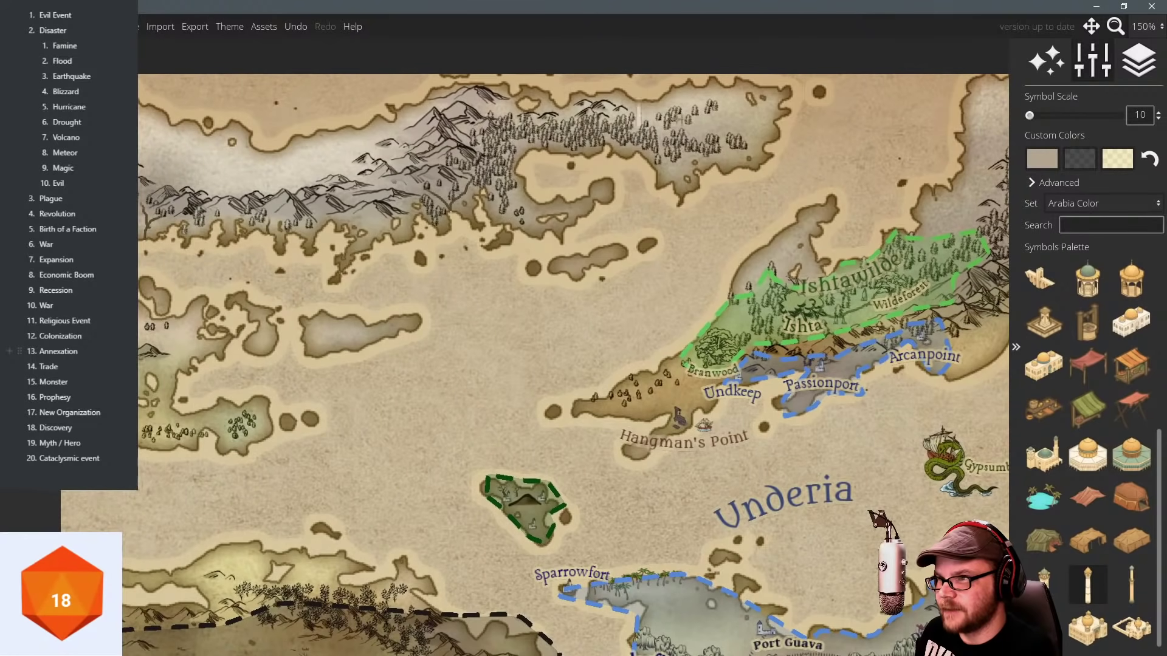
left_click(30, 57)
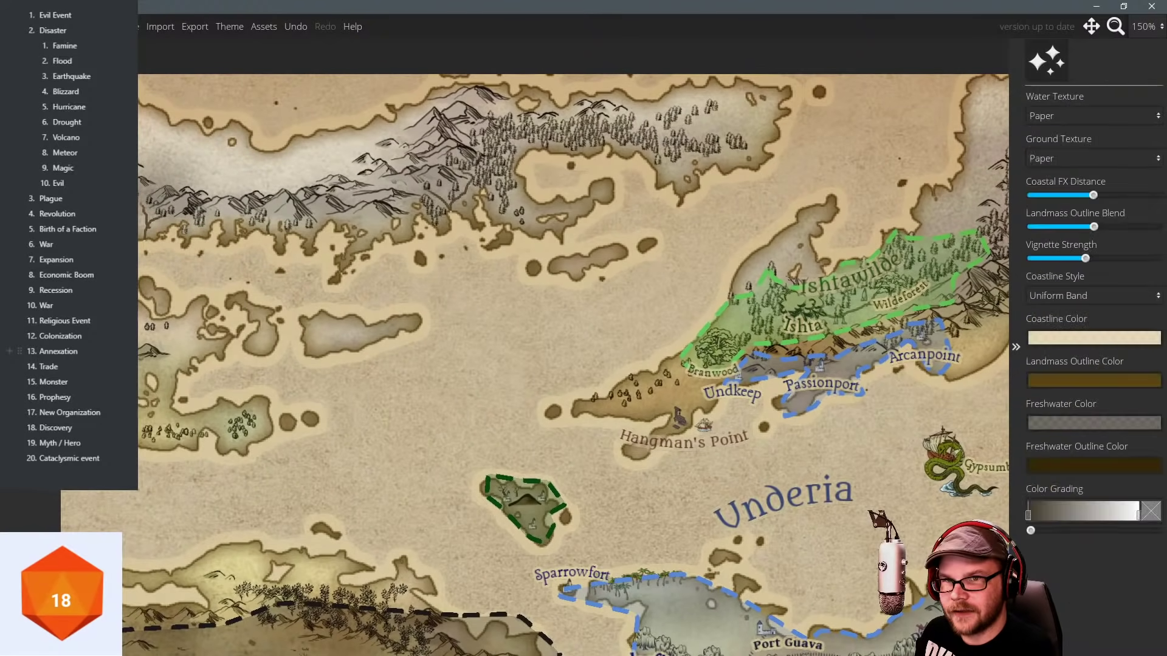
left_click_drag(419, 364, 259, 294)
left_click_drag(543, 395, 332, 296)
left_click_drag(777, 395, 730, 213)
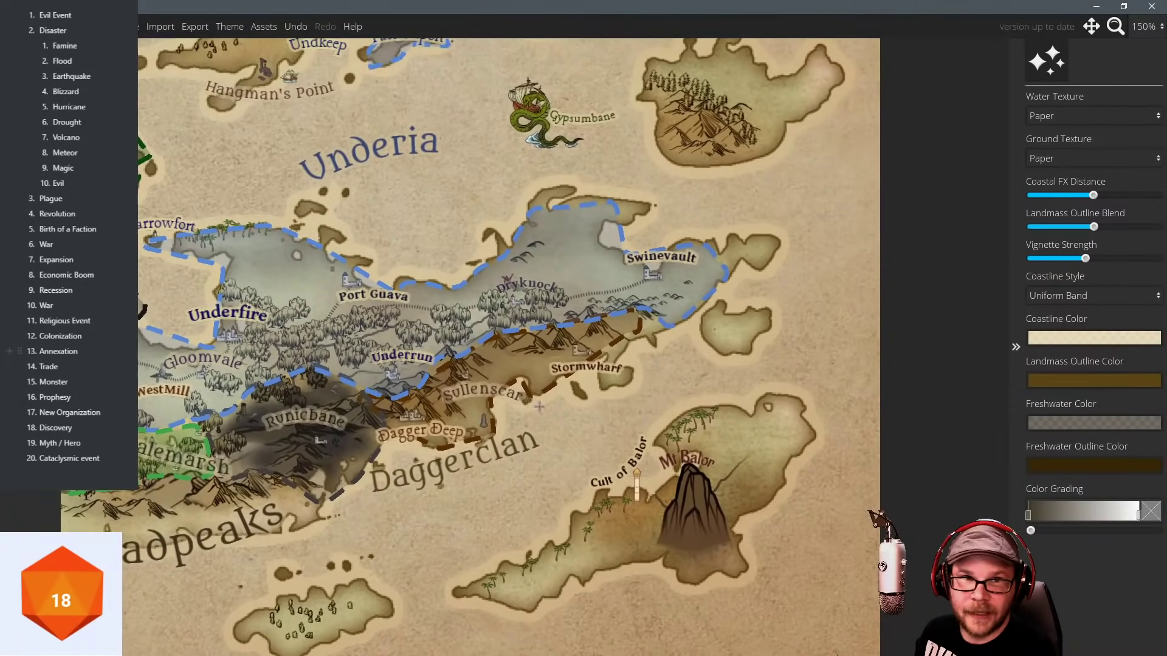
left_click_drag(539, 409, 508, 352)
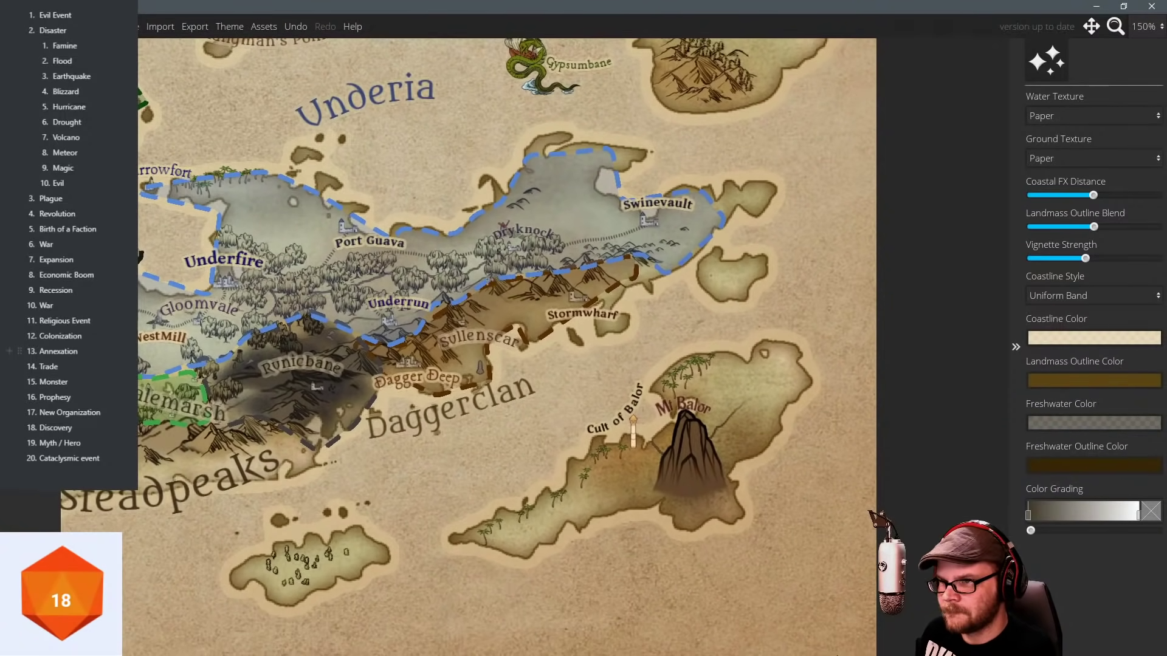
left_click_drag(498, 171, 676, 250)
left_click_drag(571, 177, 752, 341)
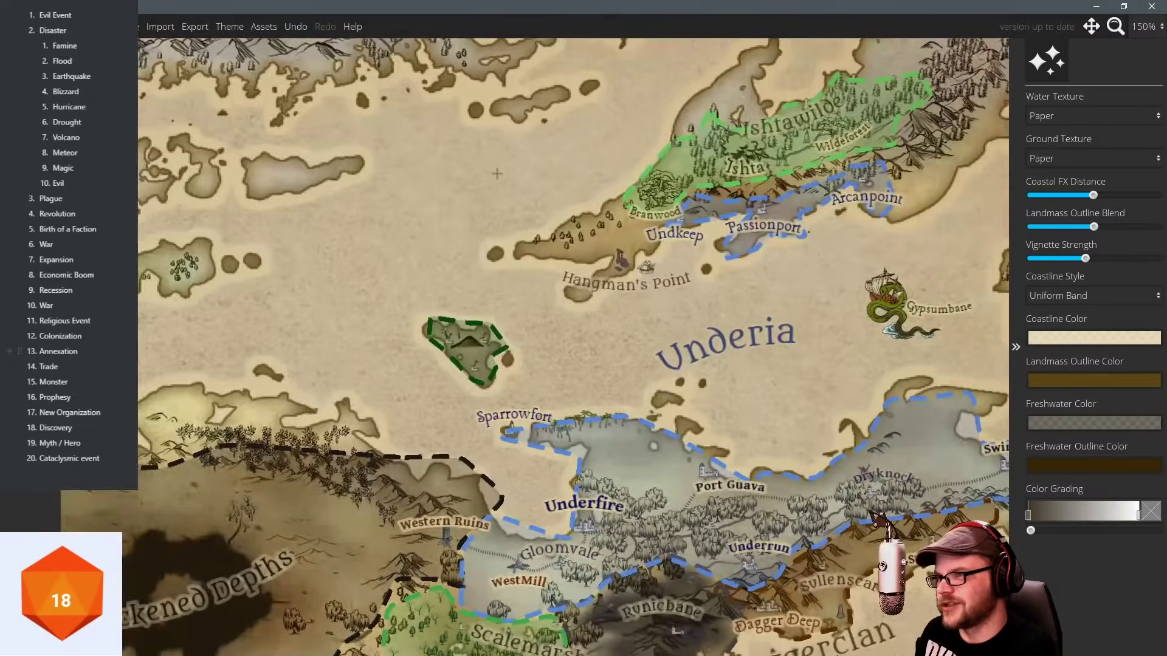
left_click_drag(497, 178, 484, 255)
left_click_drag(549, 290, 440, 255)
left_click_drag(537, 324, 401, 228)
left_click_drag(471, 268, 406, 129)
left_click_drag(518, 272, 504, 222)
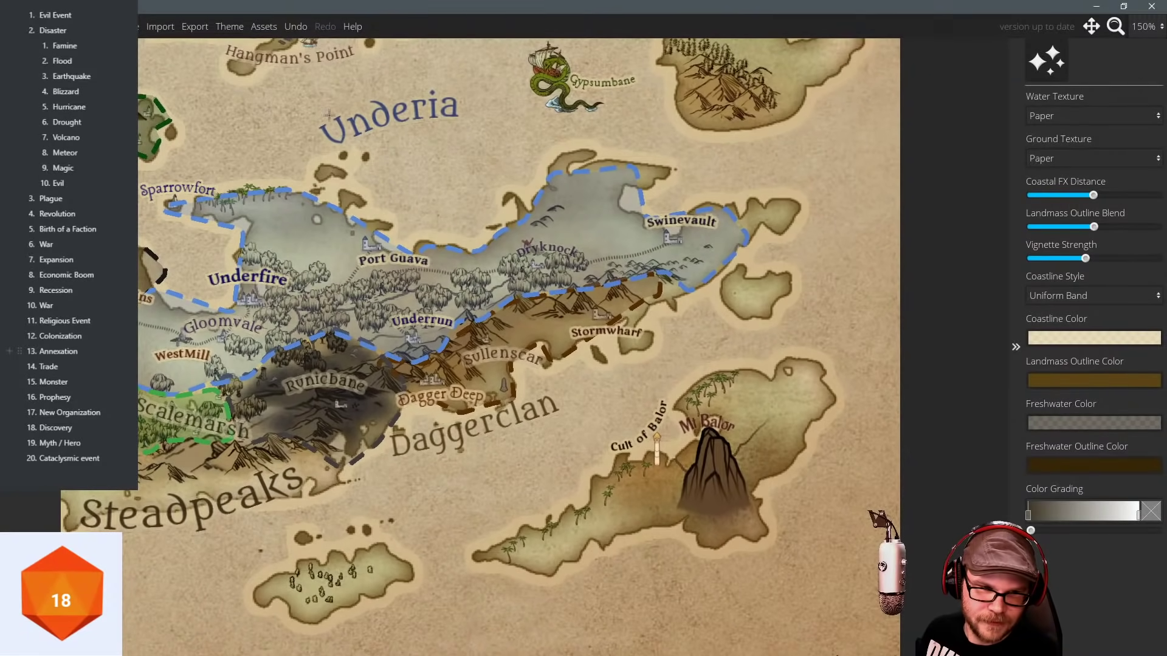
left_click_drag(329, 115, 452, 310)
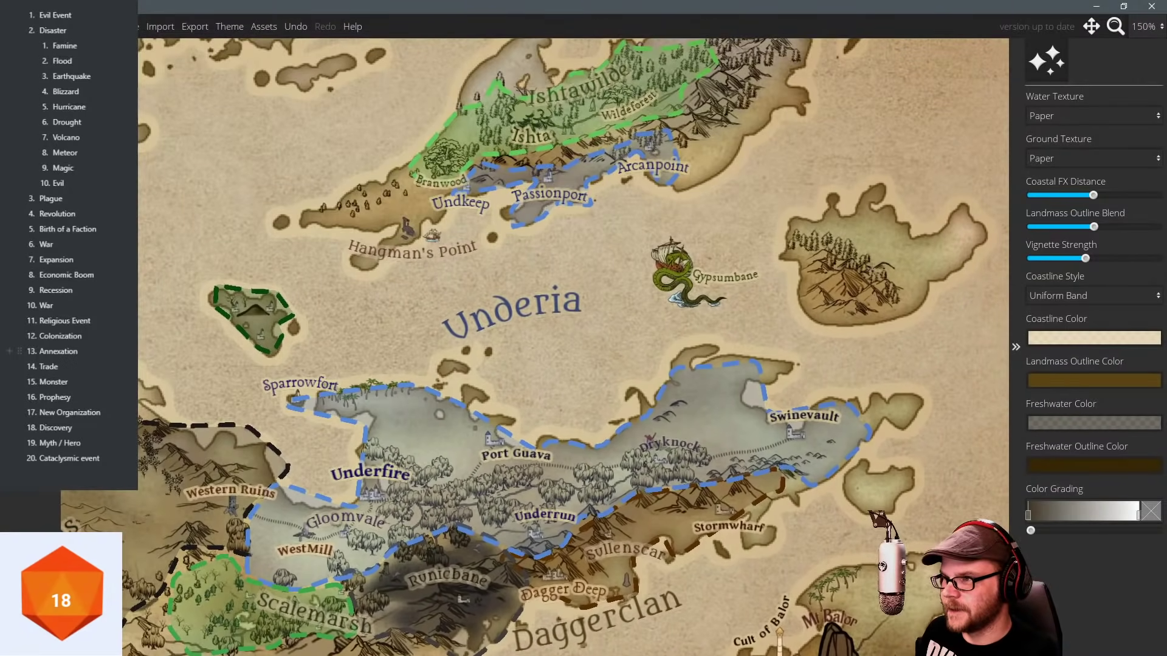
left_click_drag(844, 250, 699, 301)
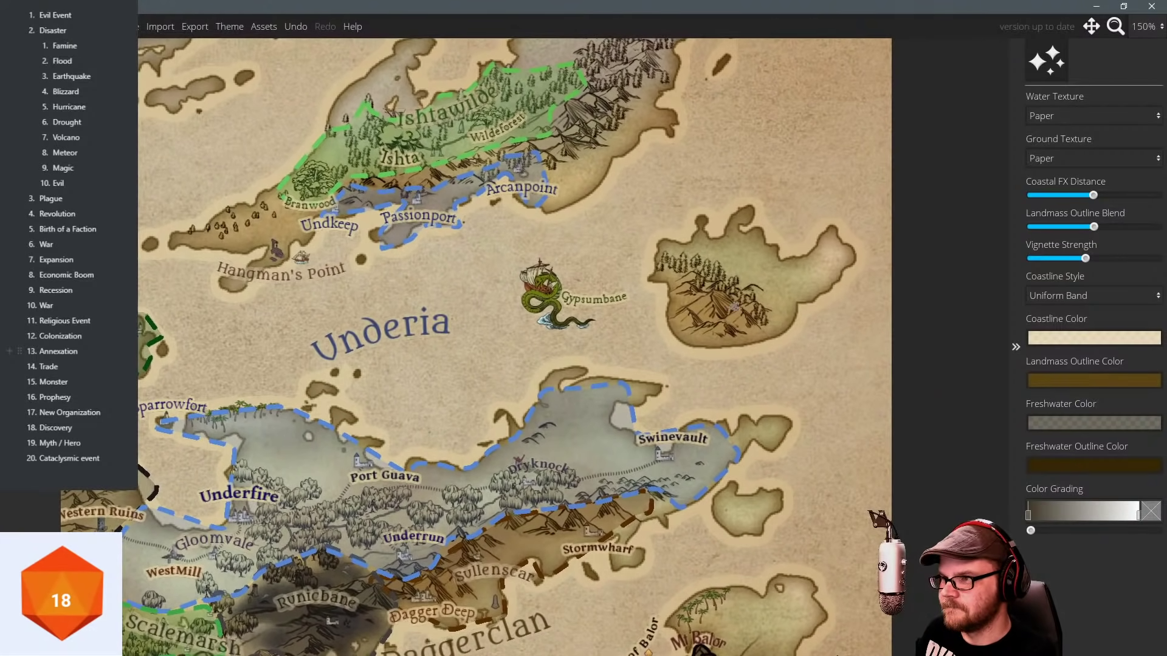
left_click_drag(555, 261, 513, 256)
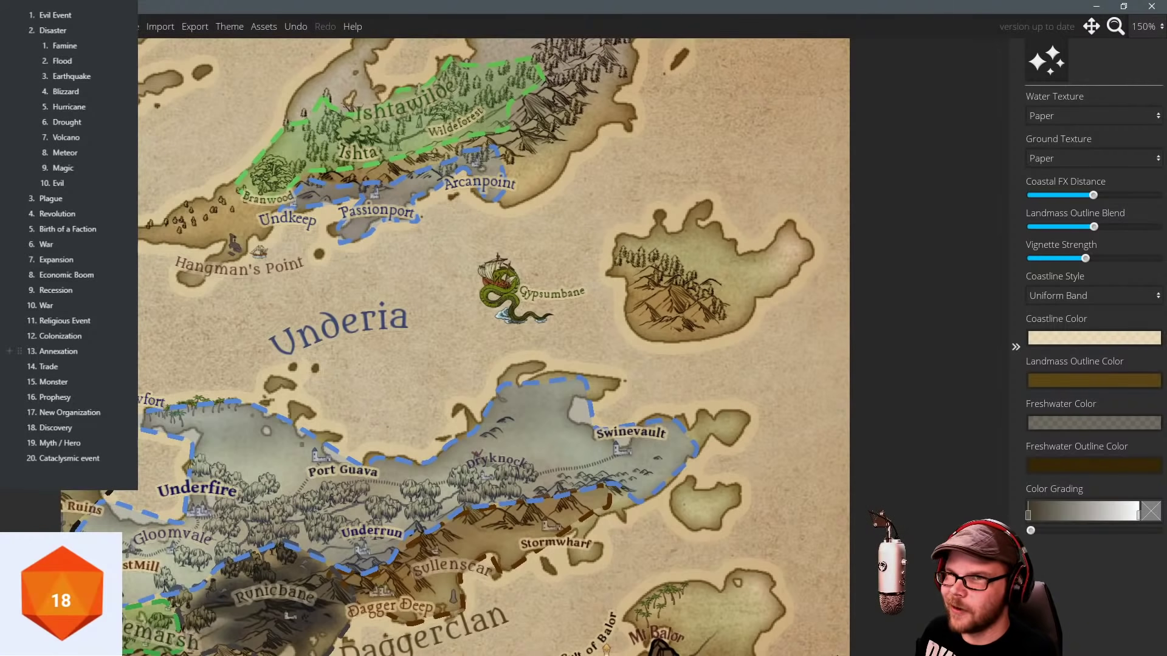
Draw a dark olive dashed border along the coast of the forested, mountainous island east of Gypsumbane.
left_click(21, 231)
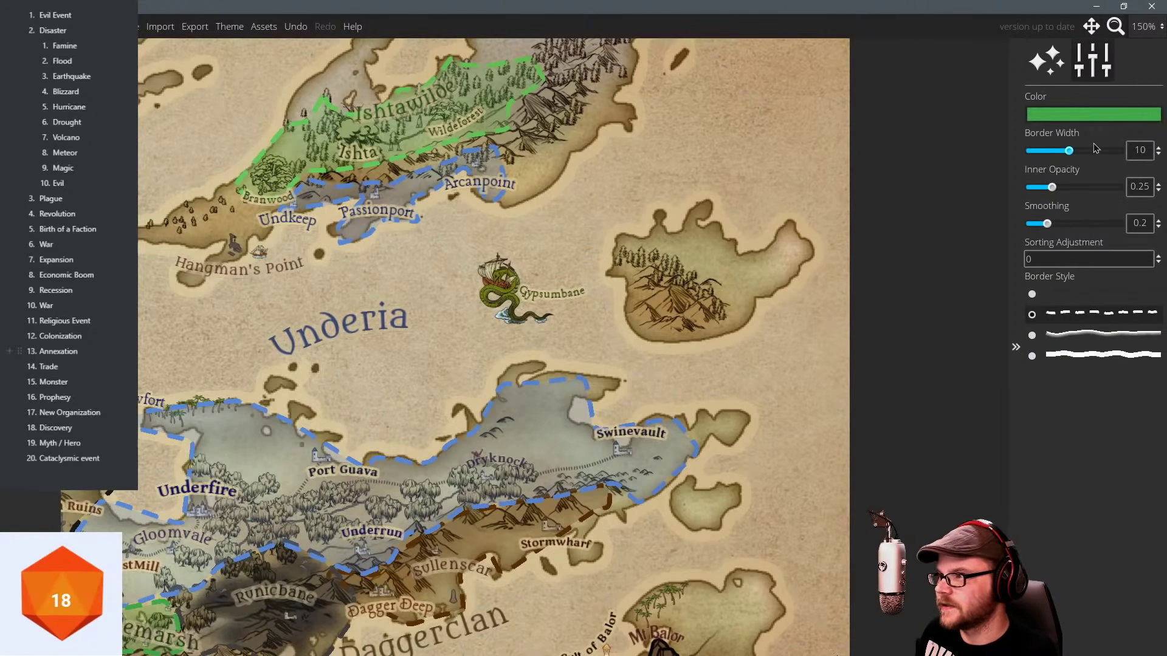
left_click(1091, 114)
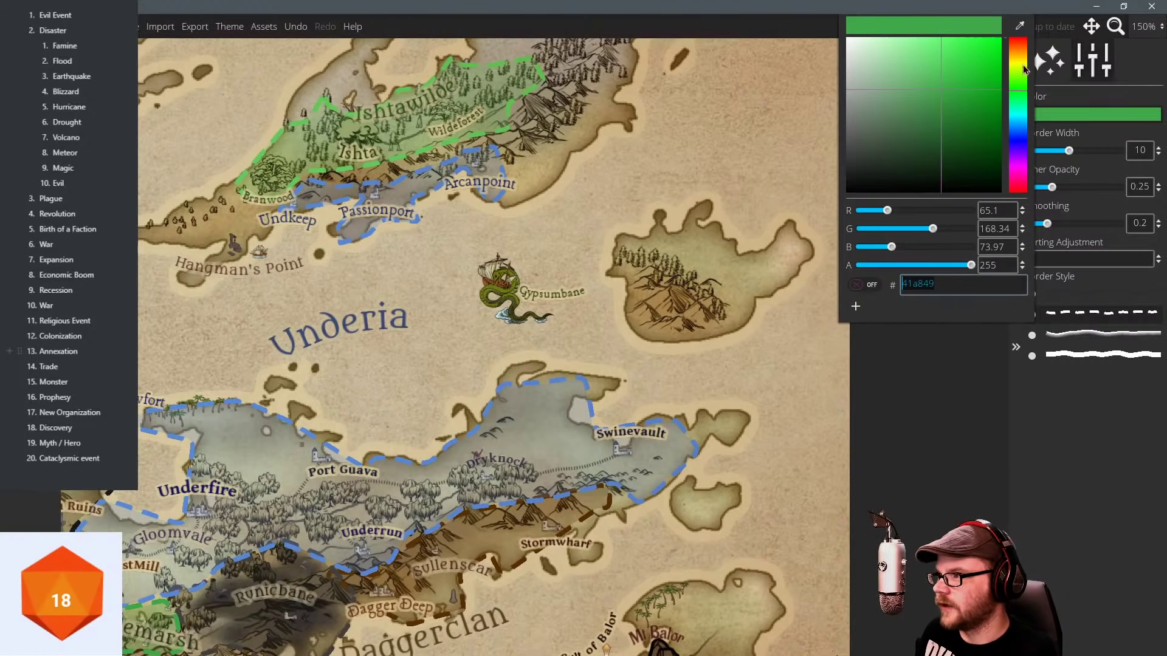
left_click(1023, 70)
left_click(989, 139)
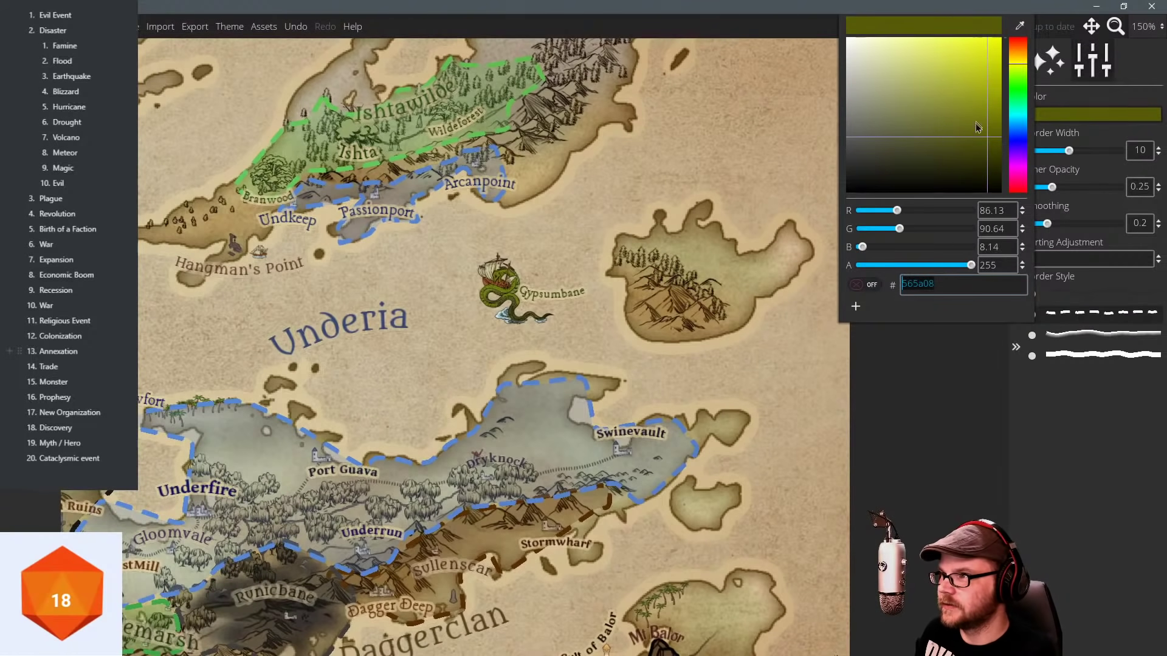
left_click_drag(978, 127, 941, 149)
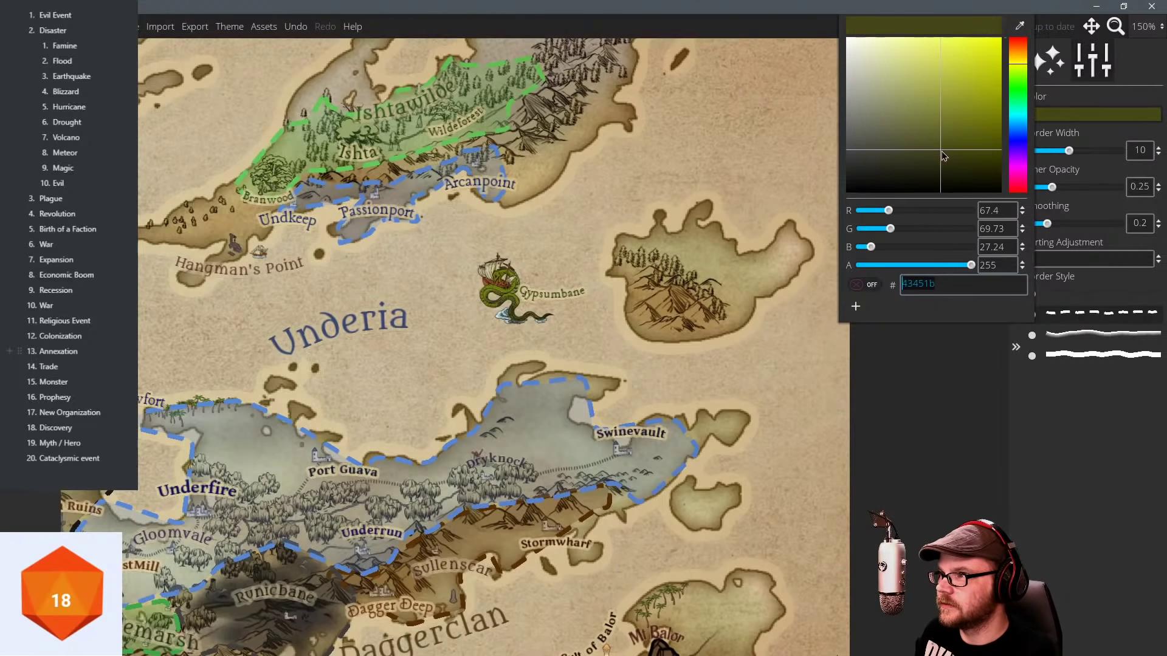
left_click(623, 245)
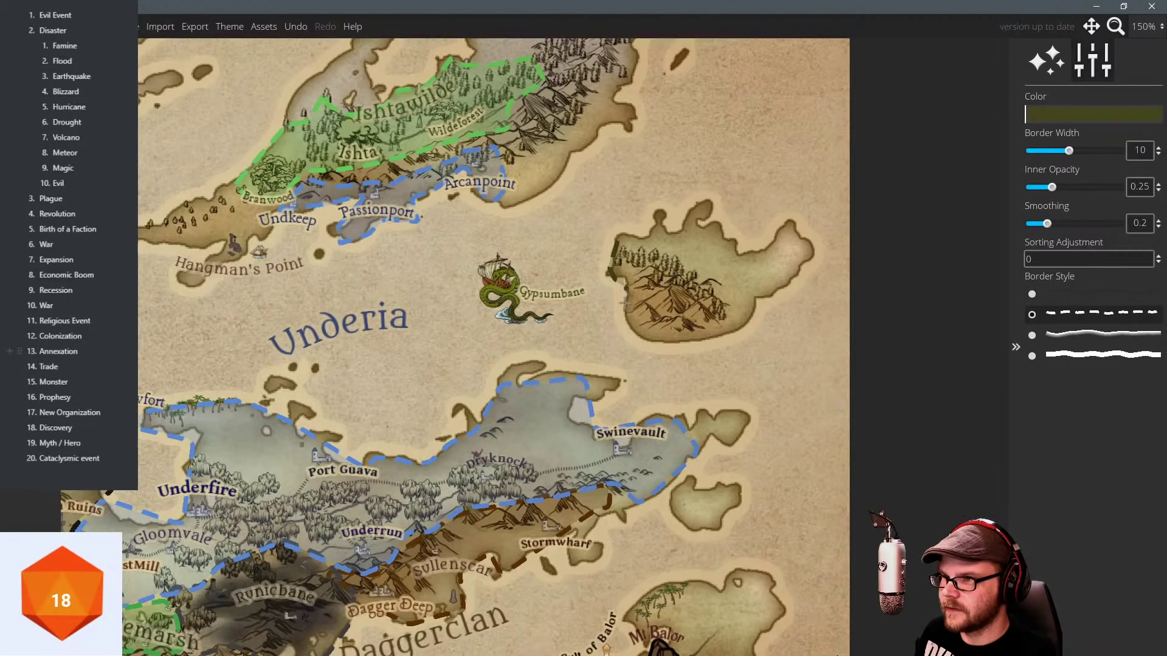
mouse_move(642, 339)
left_mouse_down()
mouse_move(709, 341)
mouse_move(747, 324)
mouse_move(808, 256)
mouse_move(788, 220)
mouse_move(764, 254)
mouse_move(738, 257)
mouse_move(704, 198)
mouse_move(682, 227)
mouse_move(666, 238)
mouse_move(666, 216)
mouse_move(647, 240)
left_mouse_up()
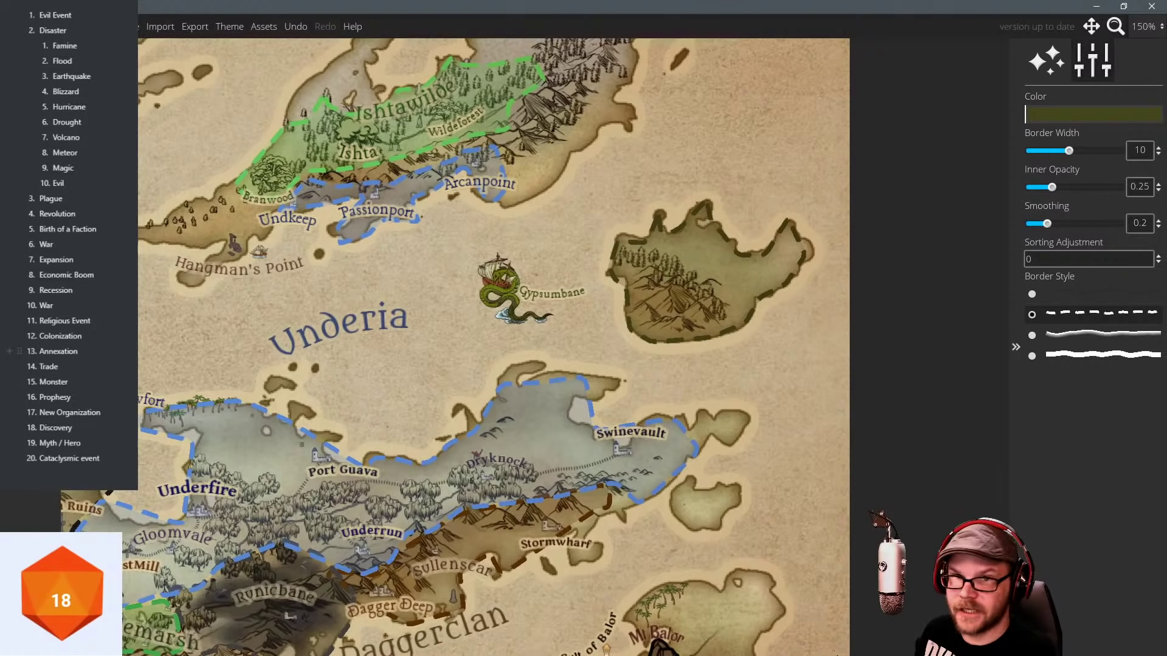
Place a tan open-fronted Arabia Color tent symbol at scale 10 below the trees on the newly bordered island's west coast.
left_click(31, 237)
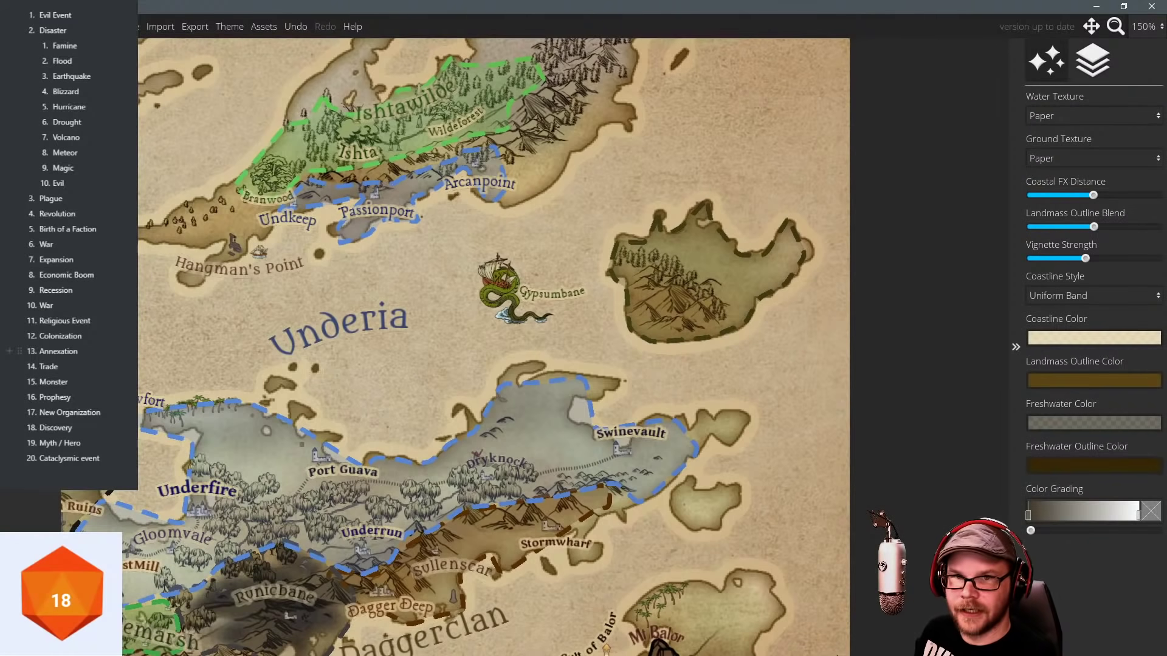
left_click(31, 234)
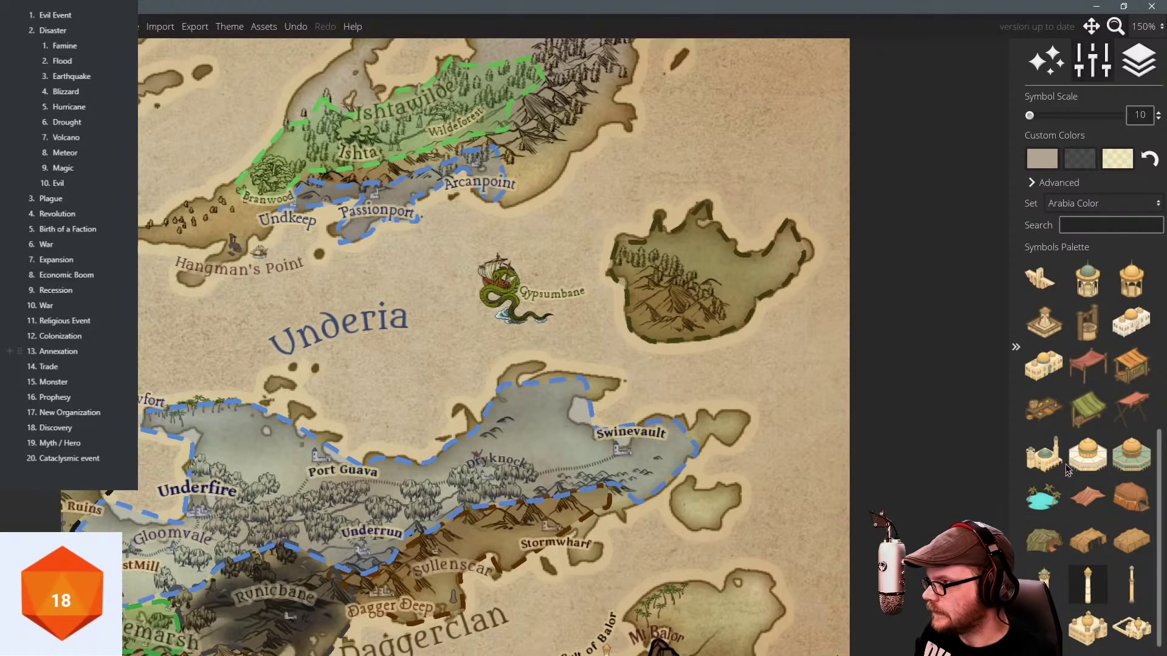
left_click(1033, 420)
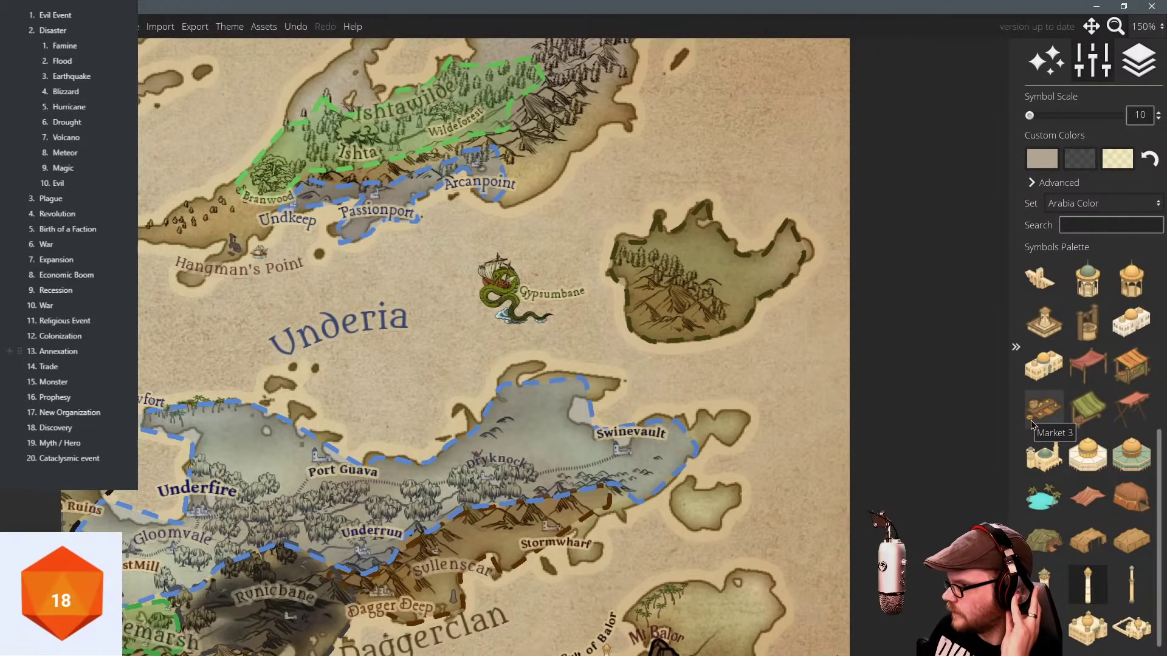
left_click(1132, 410)
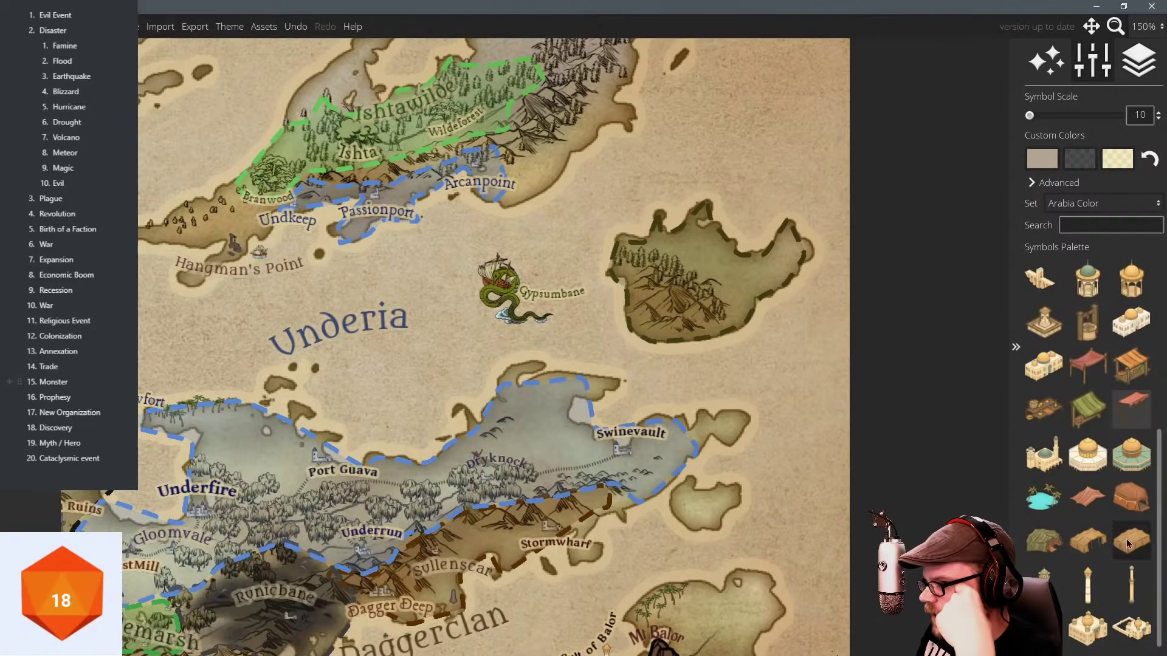
left_click(1098, 556)
scroll(689, 247, "up", 5)
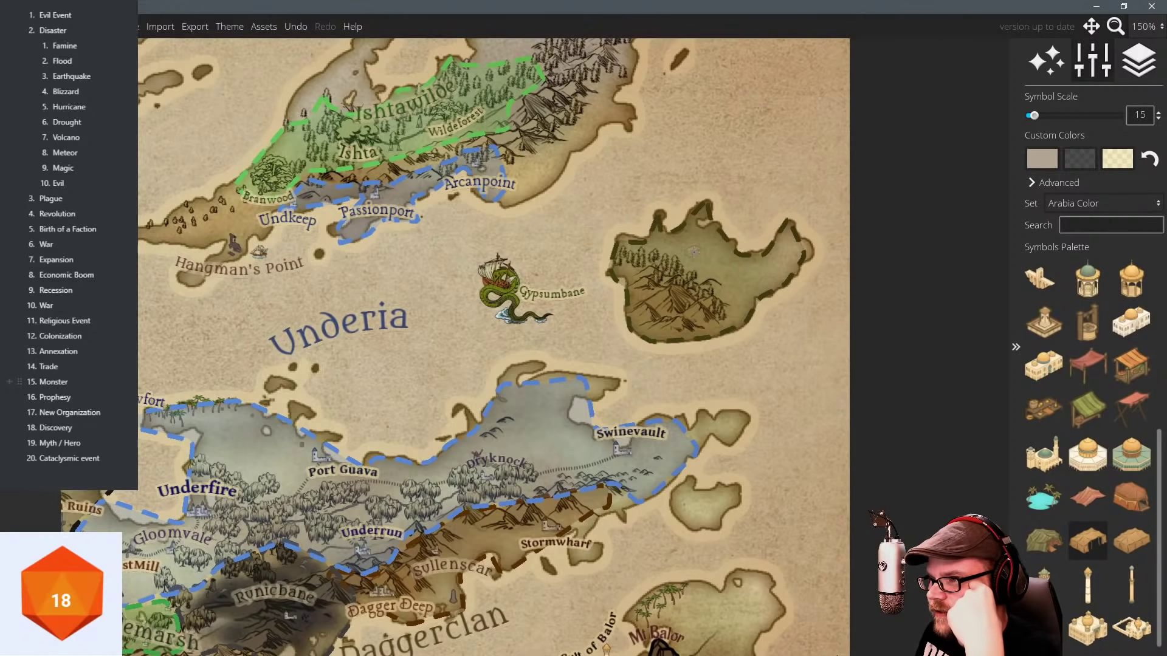
scroll(693, 259, "up", 2)
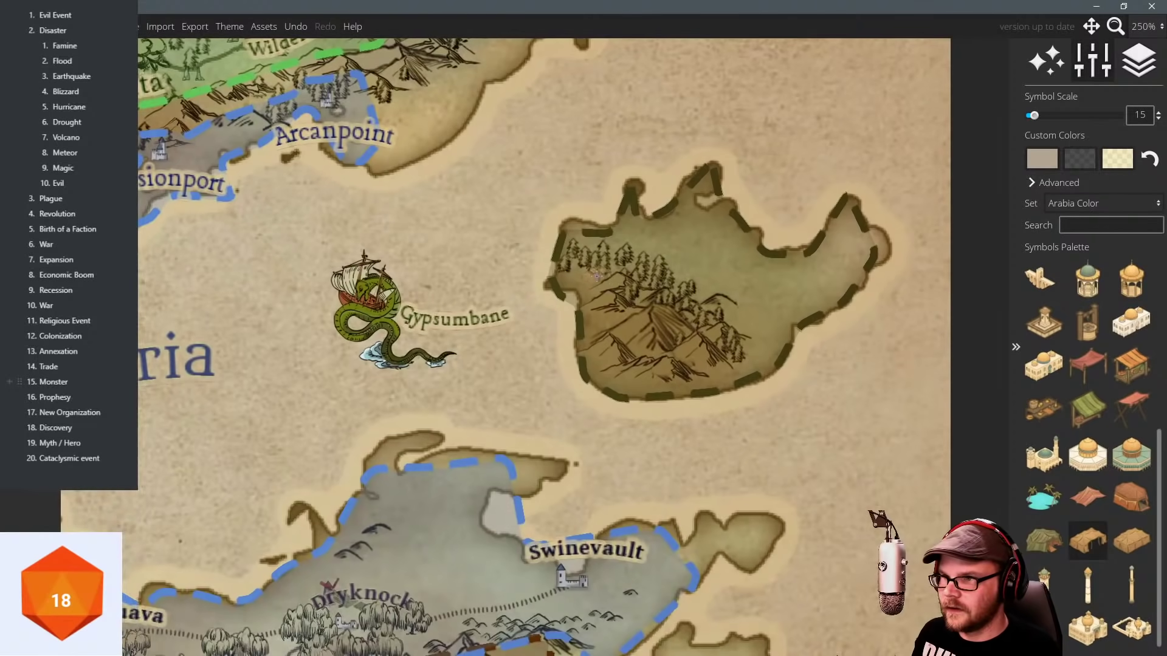
left_click_drag(595, 270, 647, 325)
scroll(648, 319, "up", 3)
scroll(648, 323, "down", 4)
scroll(647, 322, "up", 2)
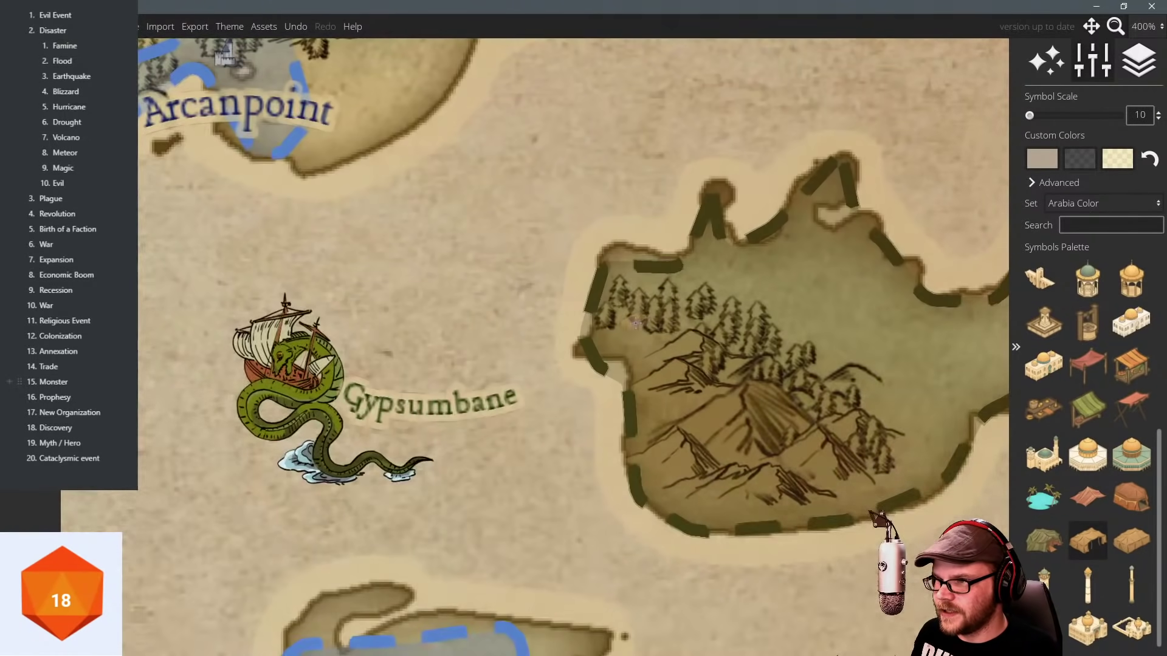
left_click(620, 328)
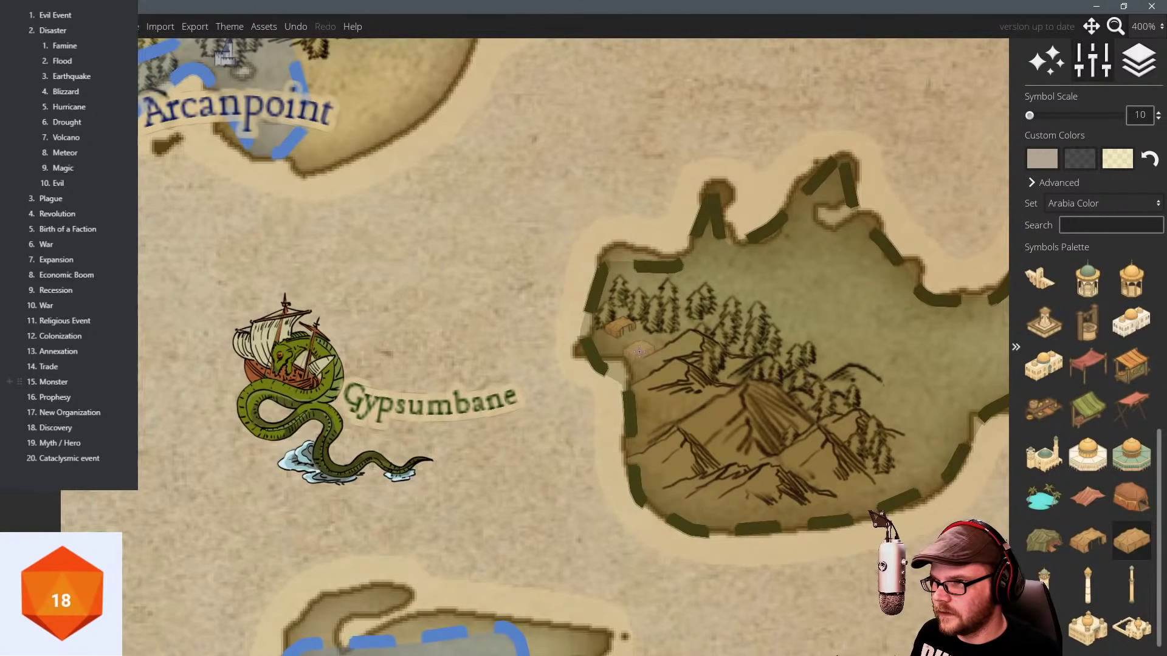
Place a green-brown Arabia Color tent symbol at scale 10 just east of the tan tent.
scroll(969, 507, "up", 5)
left_click(1042, 541)
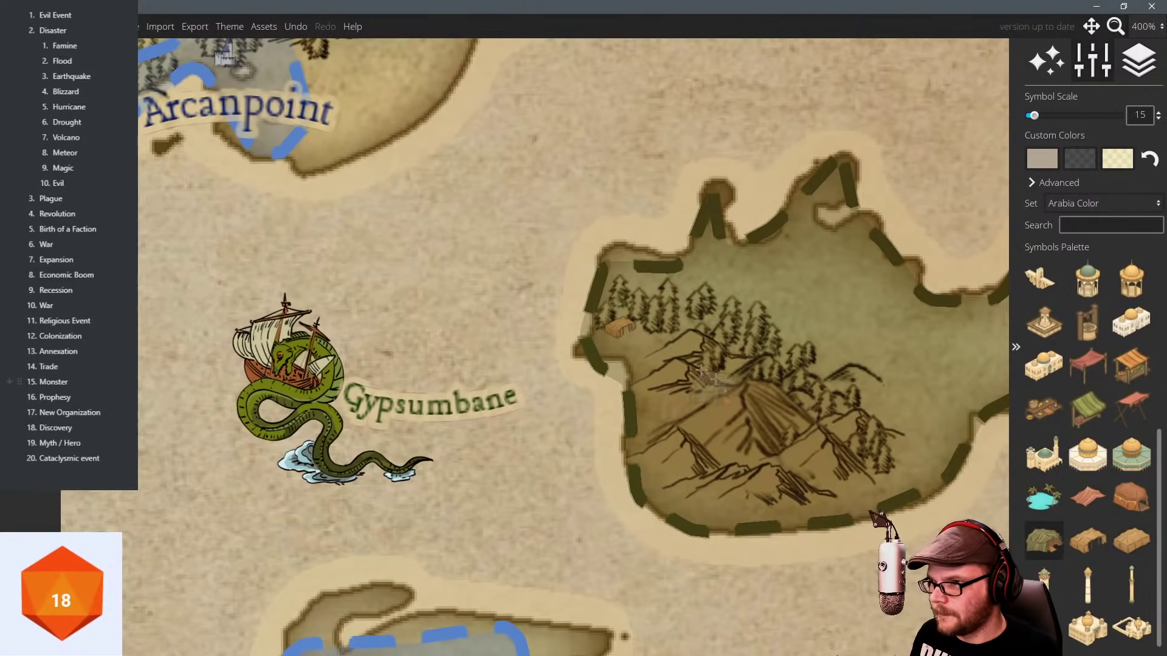
left_click(657, 331)
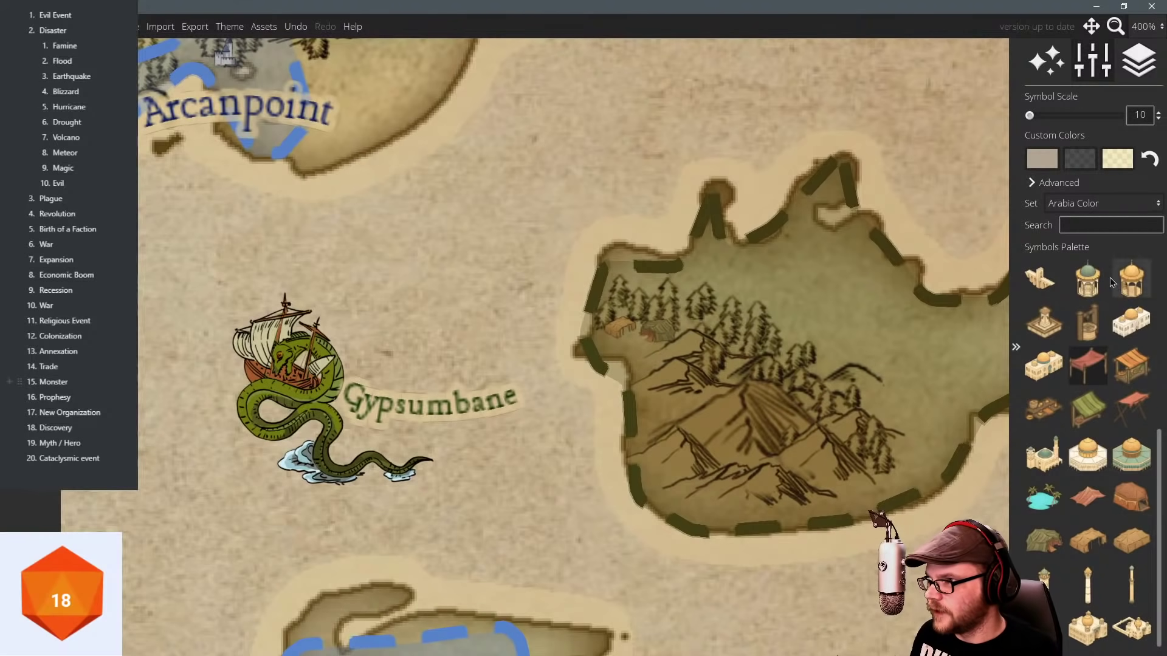
Place a white open-sided canopy tent symbol from the Arabia Paintable set at scale 10 just below the two existing tents.
left_click(1083, 206)
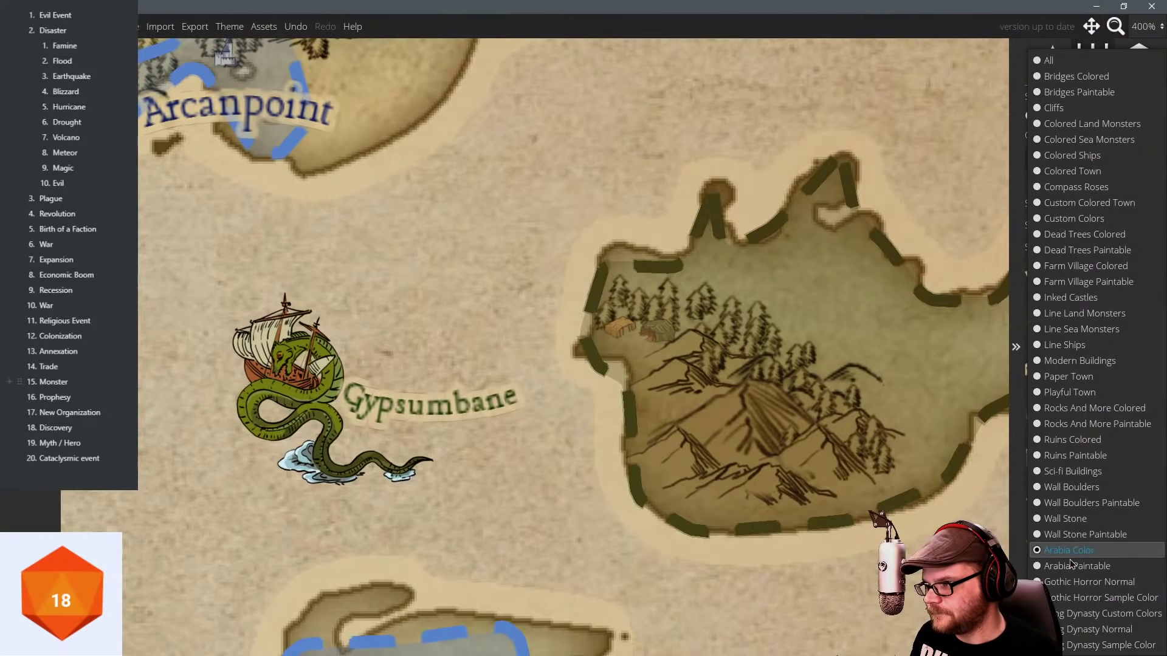
left_click(1068, 551)
left_click(1082, 205)
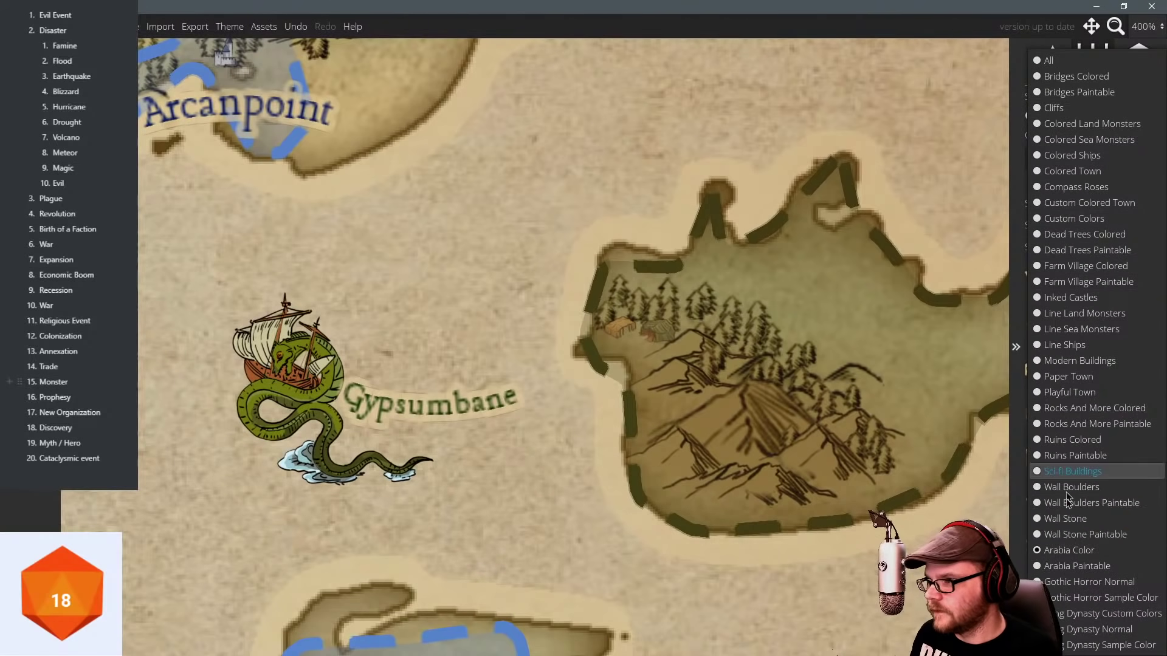
left_click(1067, 563)
scroll(1042, 490, "down", 1)
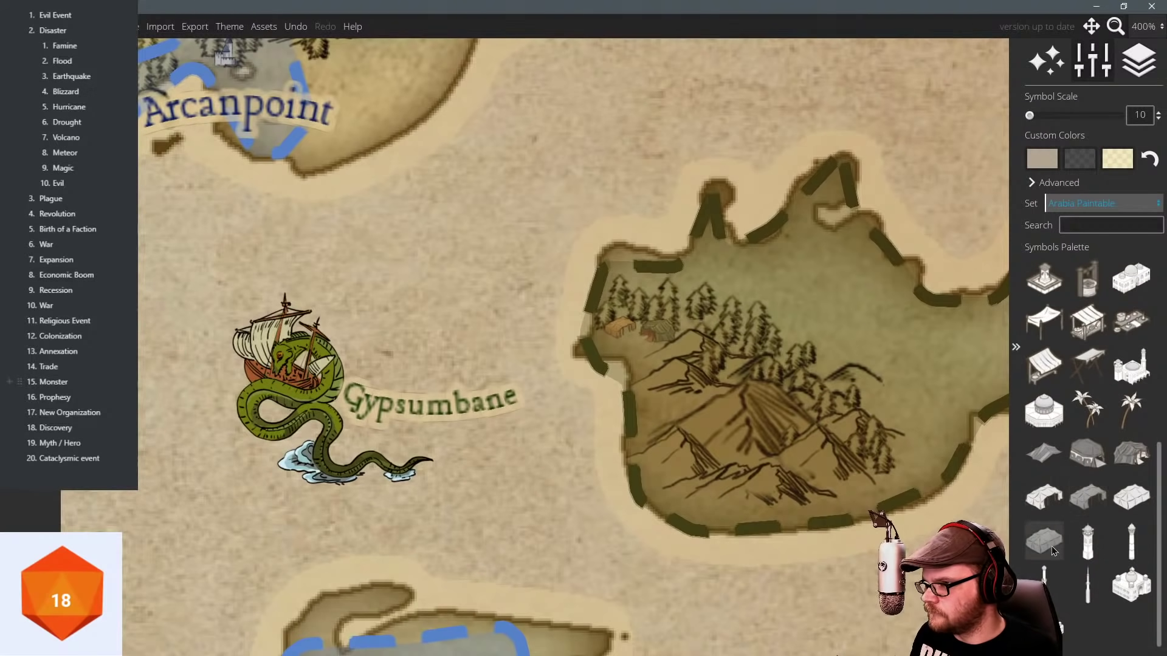
left_click(1042, 323)
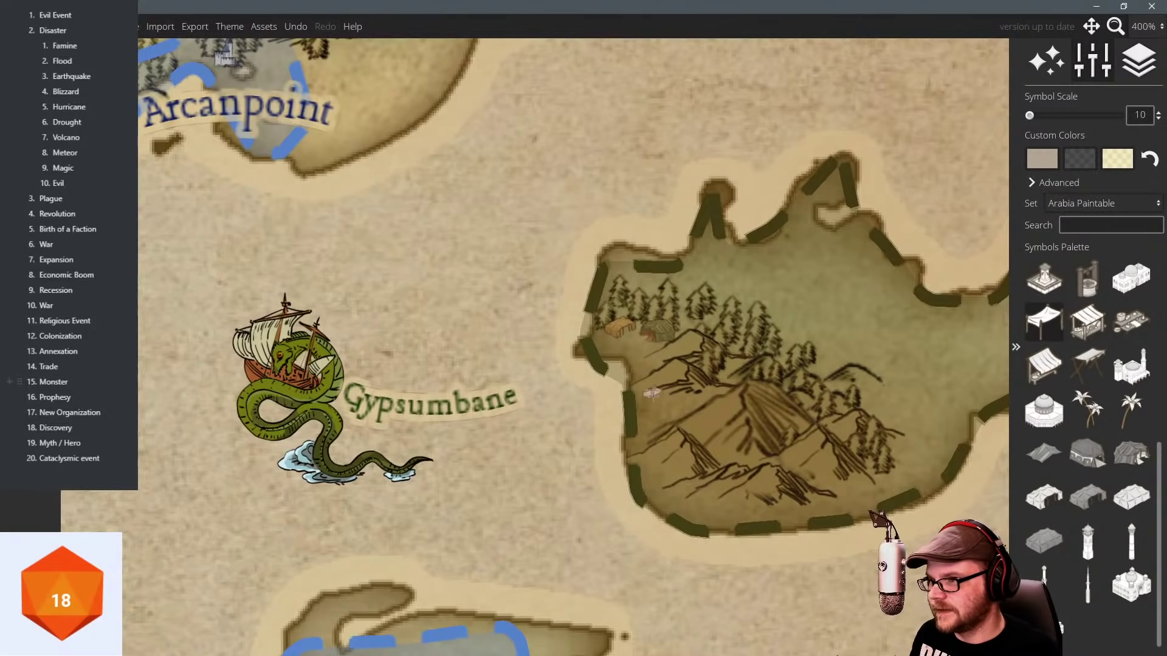
left_click(639, 351)
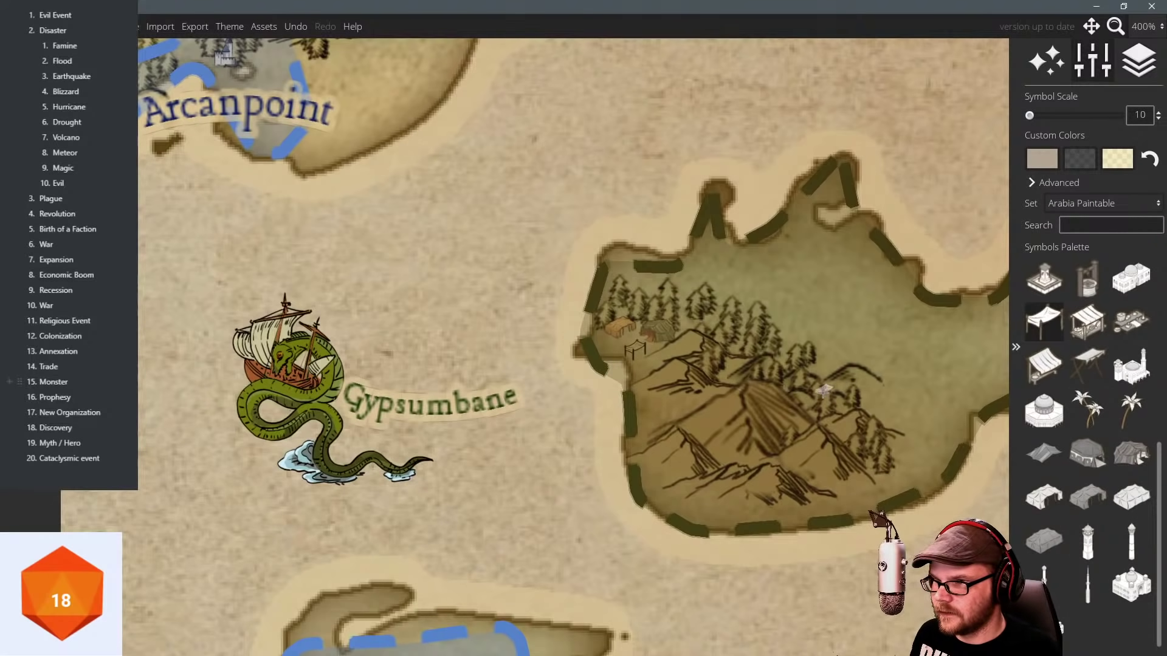
Label the tent settlement Rackenstill with the Town preset, flatten the text to -0.05 curvature and shift it east under the tents.
scroll(671, 297, "down", 4)
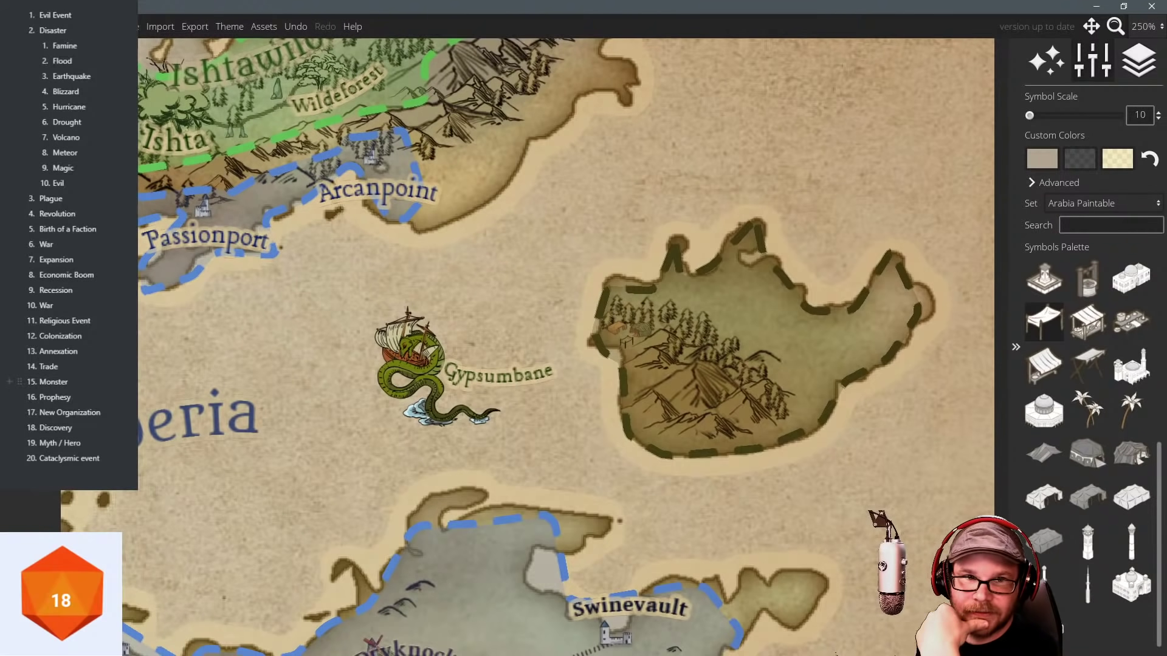
key("Escape")
key("t")
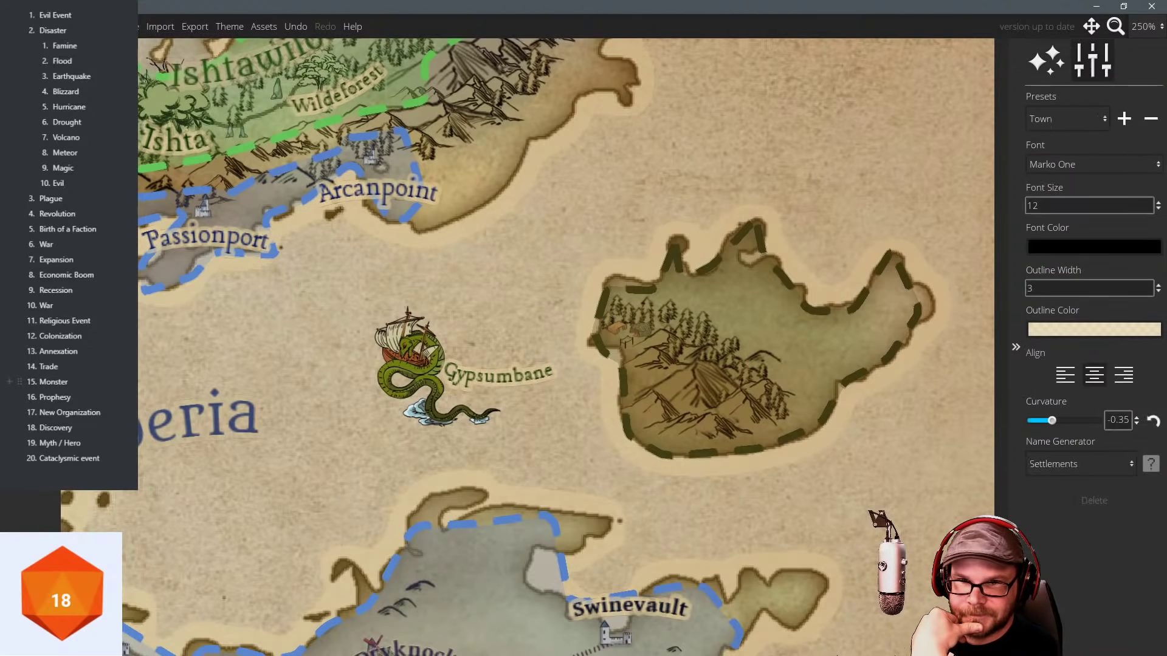
left_click(594, 370)
type("Rackenst")
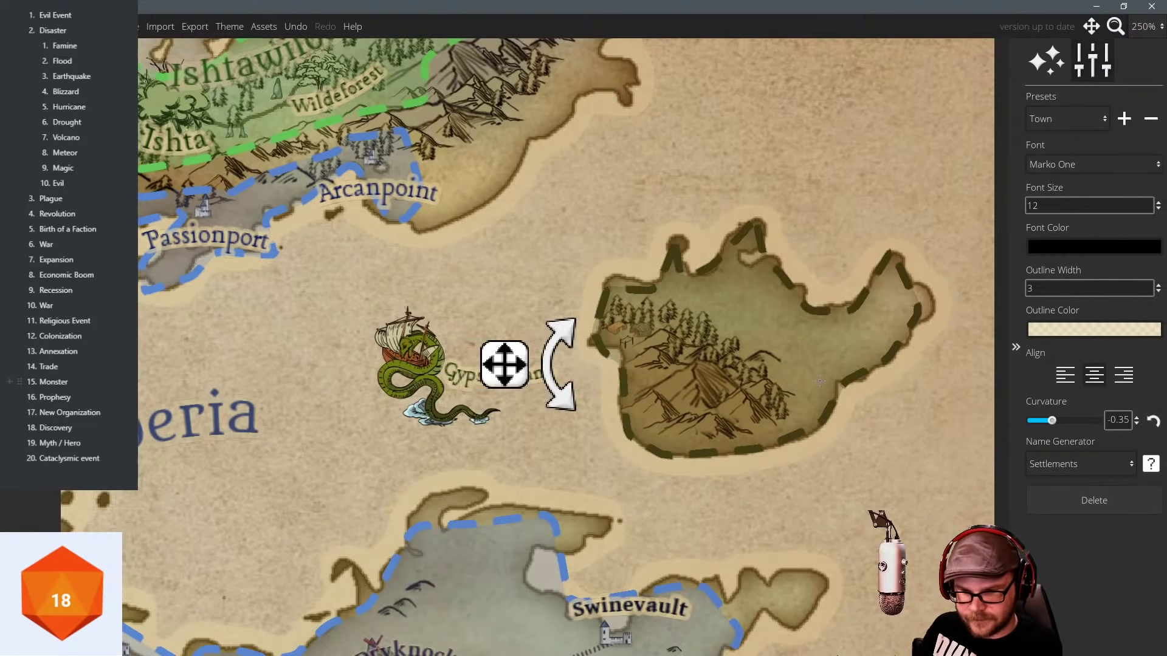
type("ill")
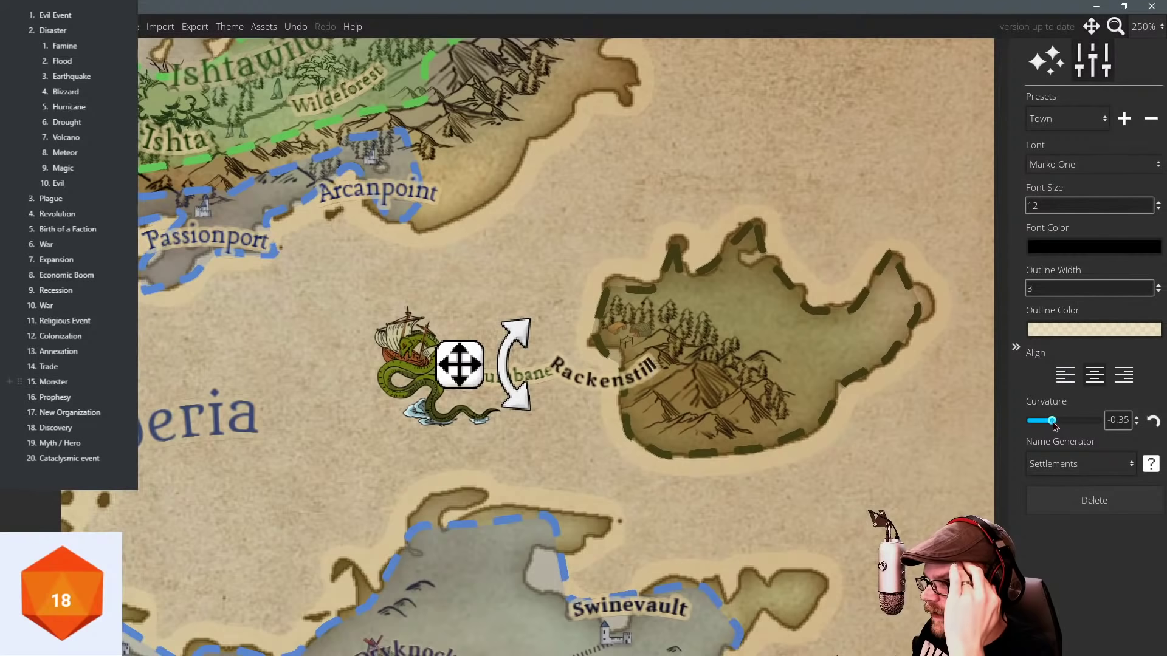
left_click_drag(1053, 424, 1062, 422)
left_click_drag(483, 380, 512, 380)
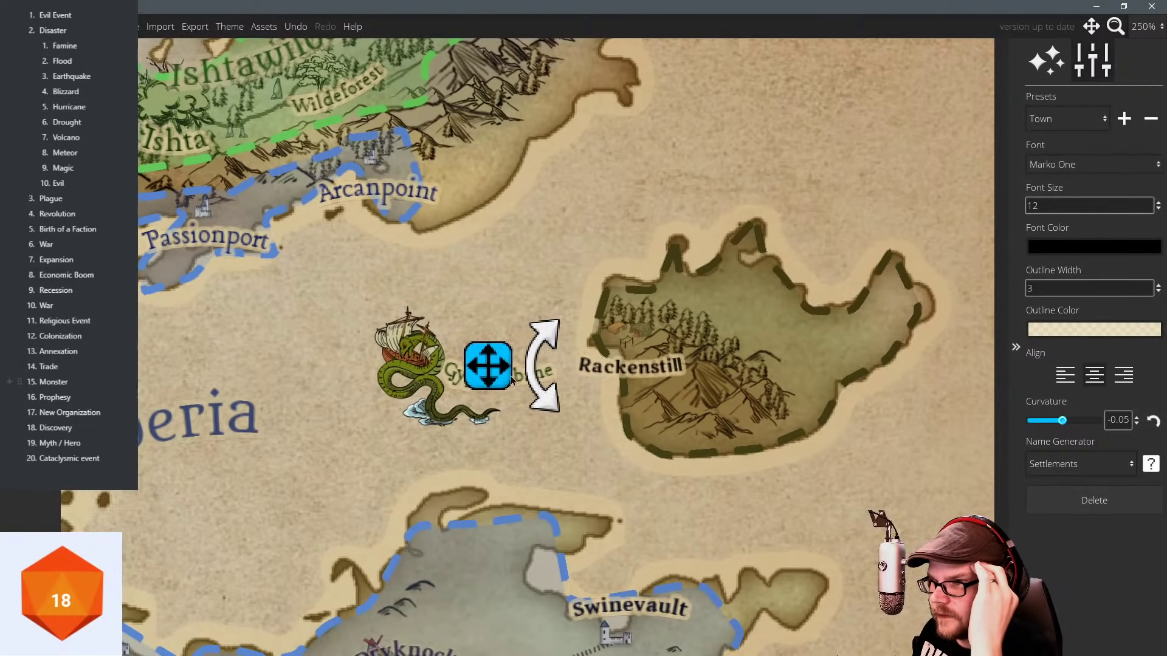
Set the Rackenstill label's font color to dark olive 252e09 and nudge it closer to the tents.
left_click(1084, 250)
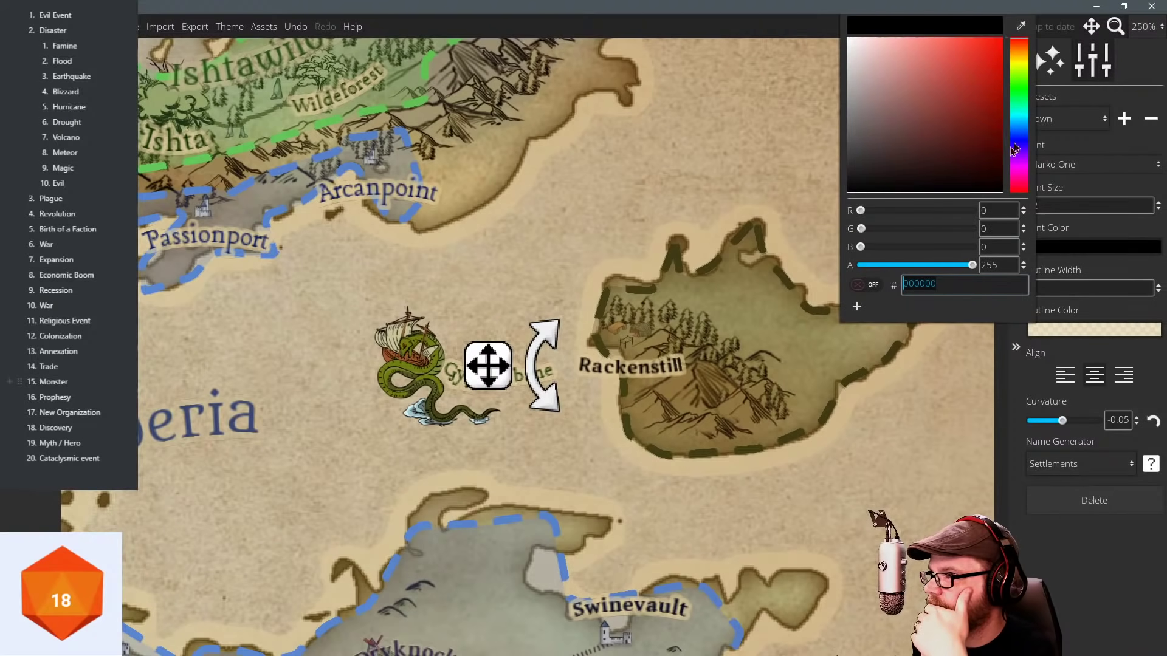
left_click_drag(1020, 71, 972, 164)
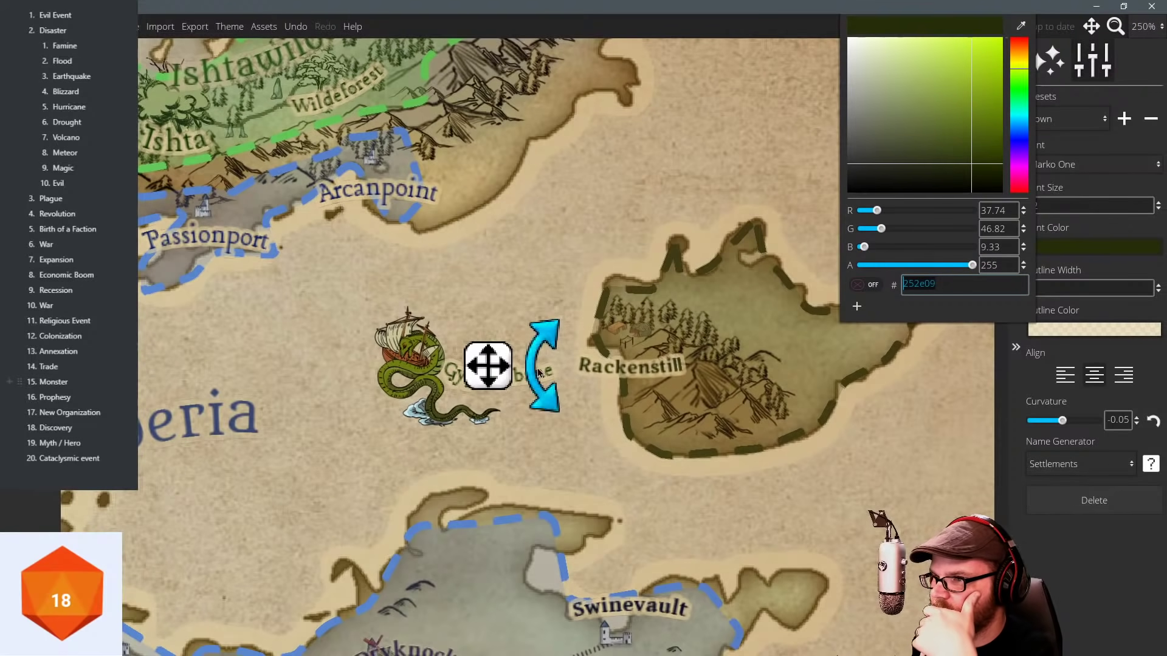
left_click_drag(488, 365, 493, 360)
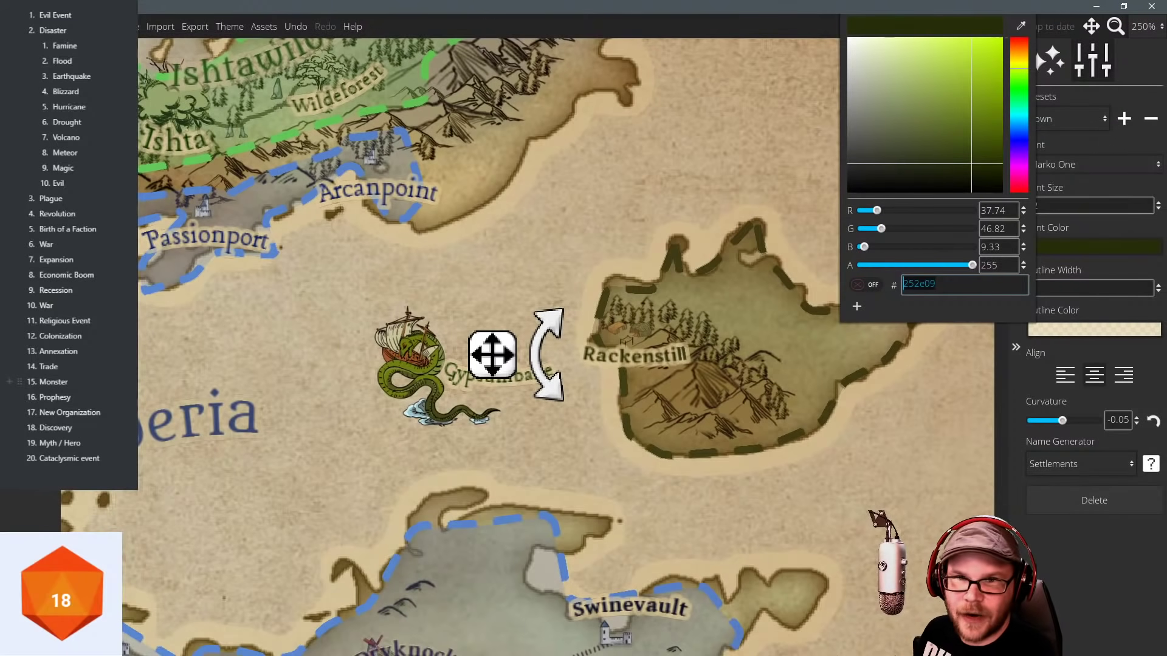
Add a Faction preset label across the olive-bordered island, tilted down toward the southeast, with font size 30.
left_click(723, 311)
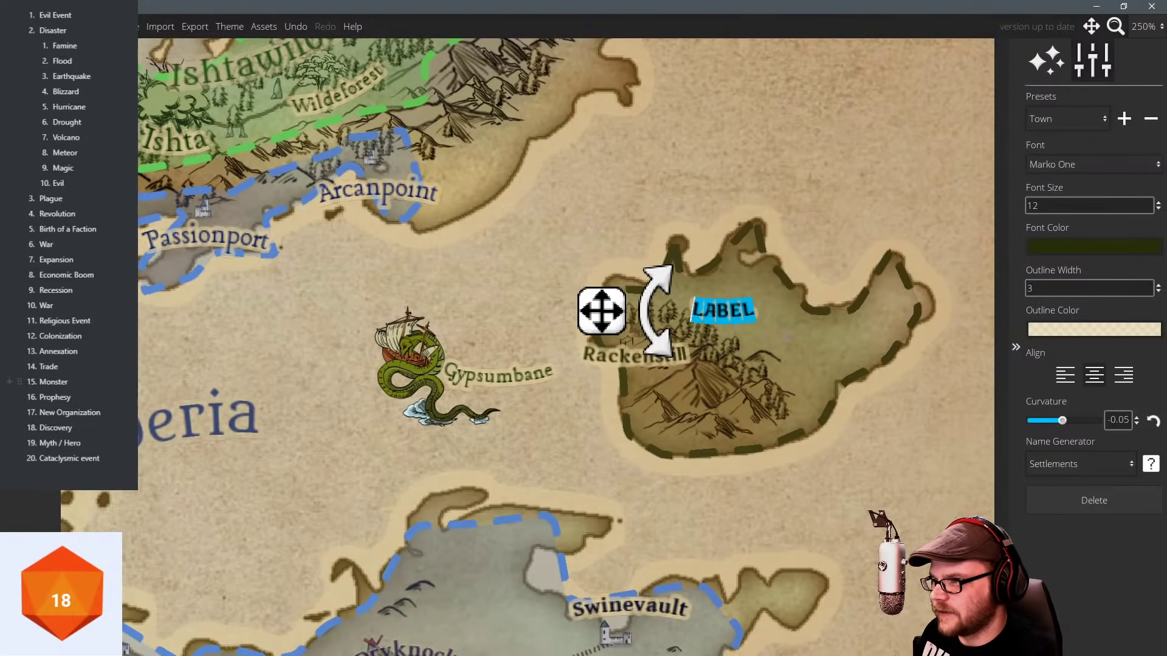
left_click(1068, 118)
left_click(1056, 174)
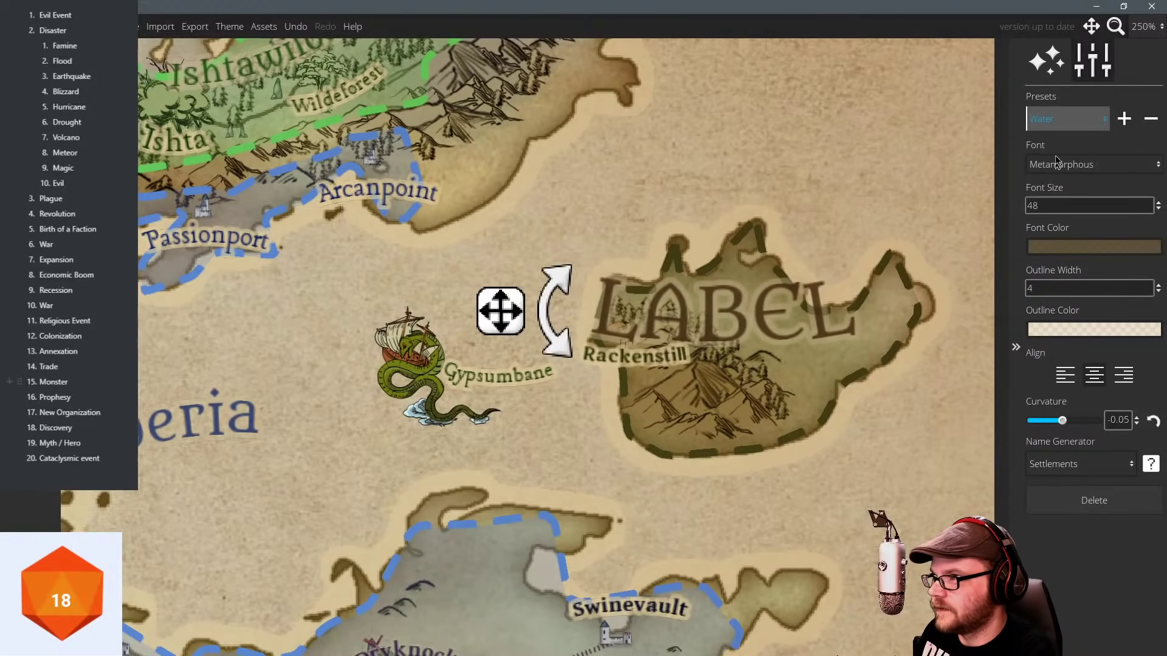
left_click(1065, 121)
left_click(1060, 192)
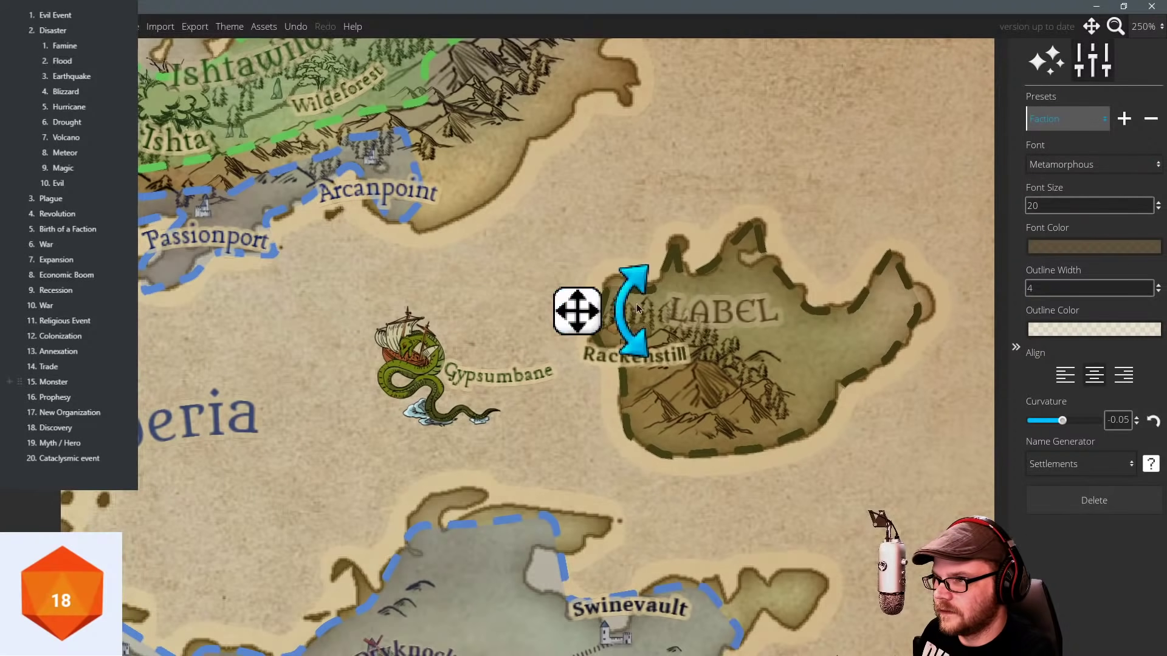
left_click_drag(627, 307, 656, 271)
left_click(1063, 204)
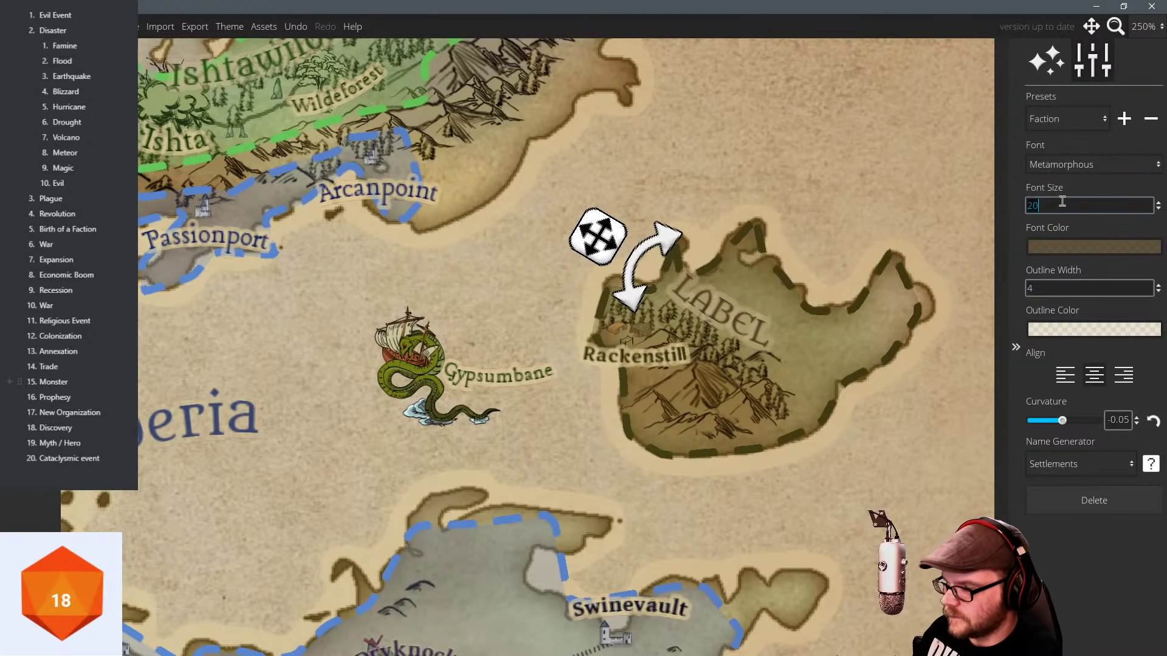
key("Return")
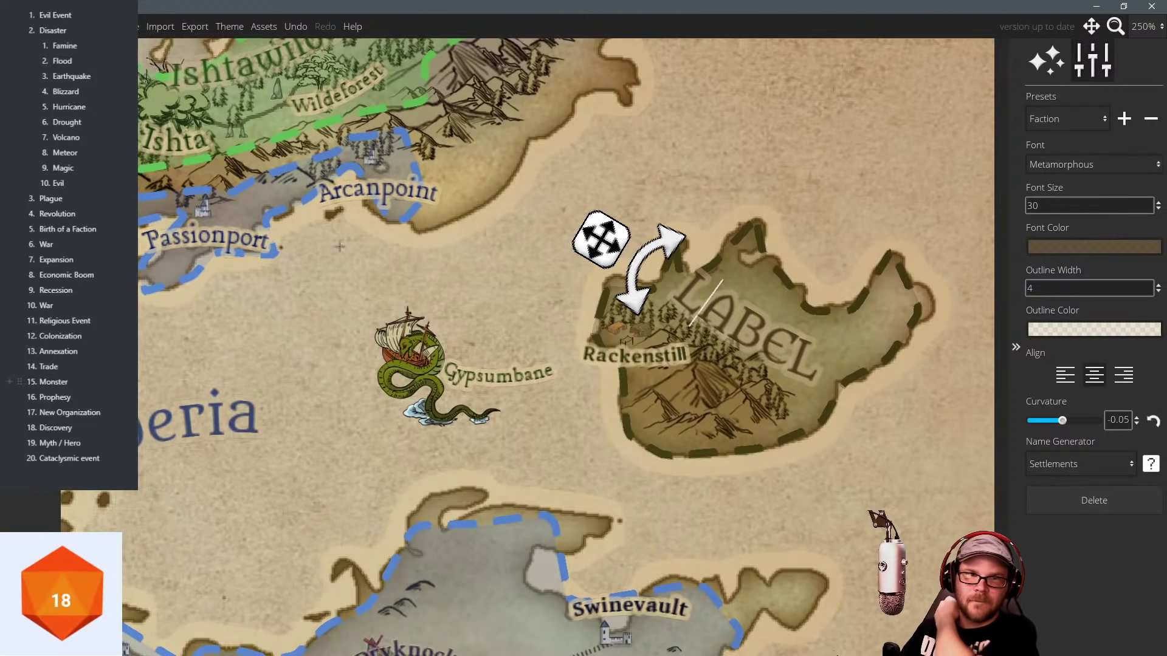
Name the island label Devilwalk with the Settlements name generator and give it a slightly darker brown font color.
left_click_drag(435, 260, 365, 248)
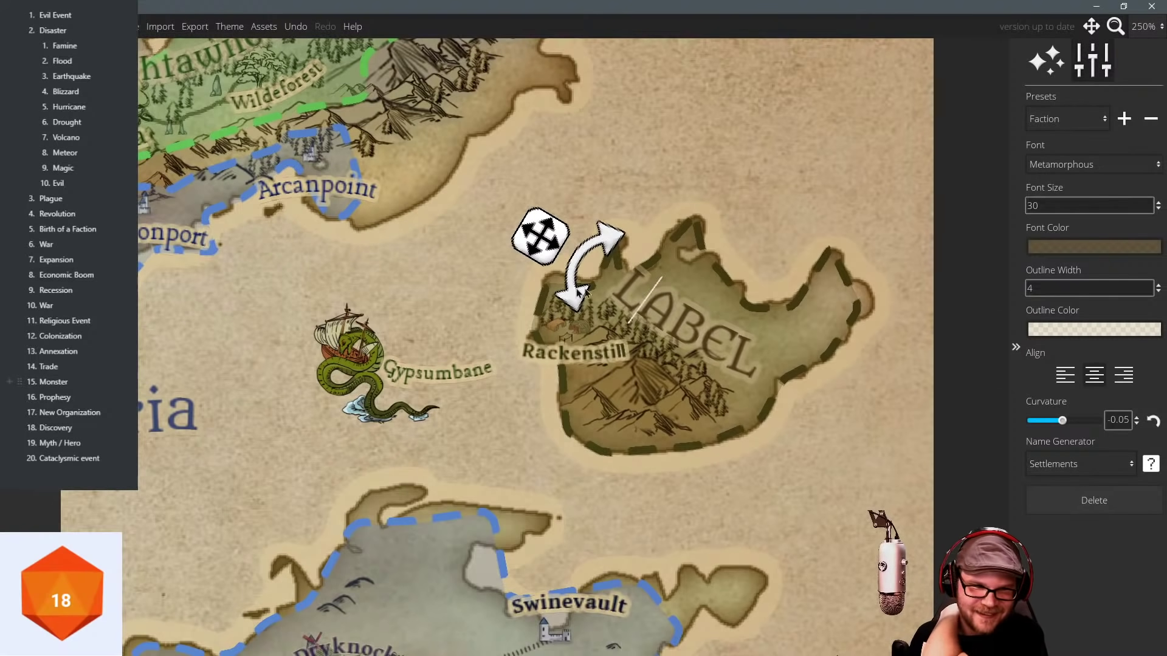
left_click(1151, 465)
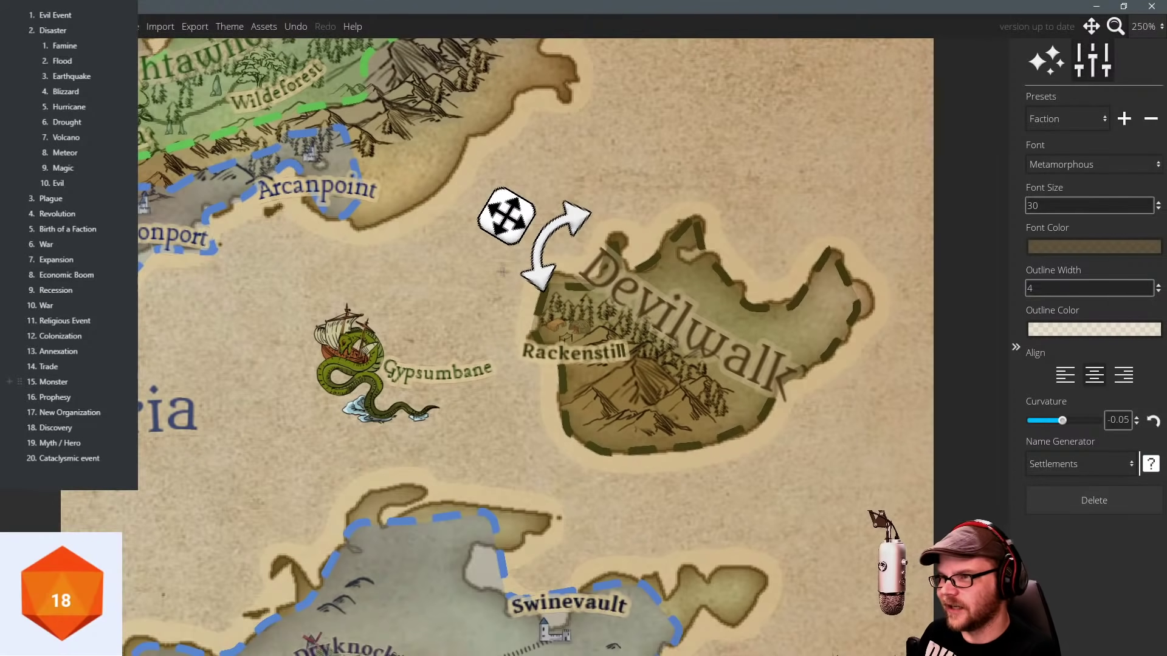
left_click(1033, 246)
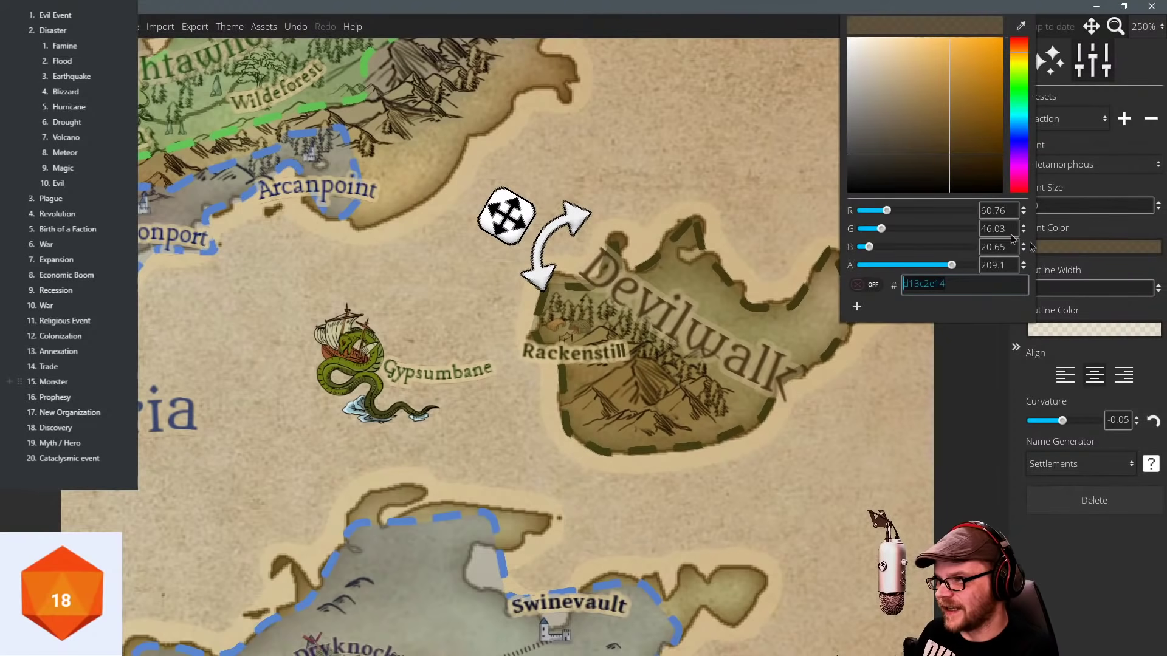
left_click_drag(962, 162, 967, 162)
left_click(608, 151)
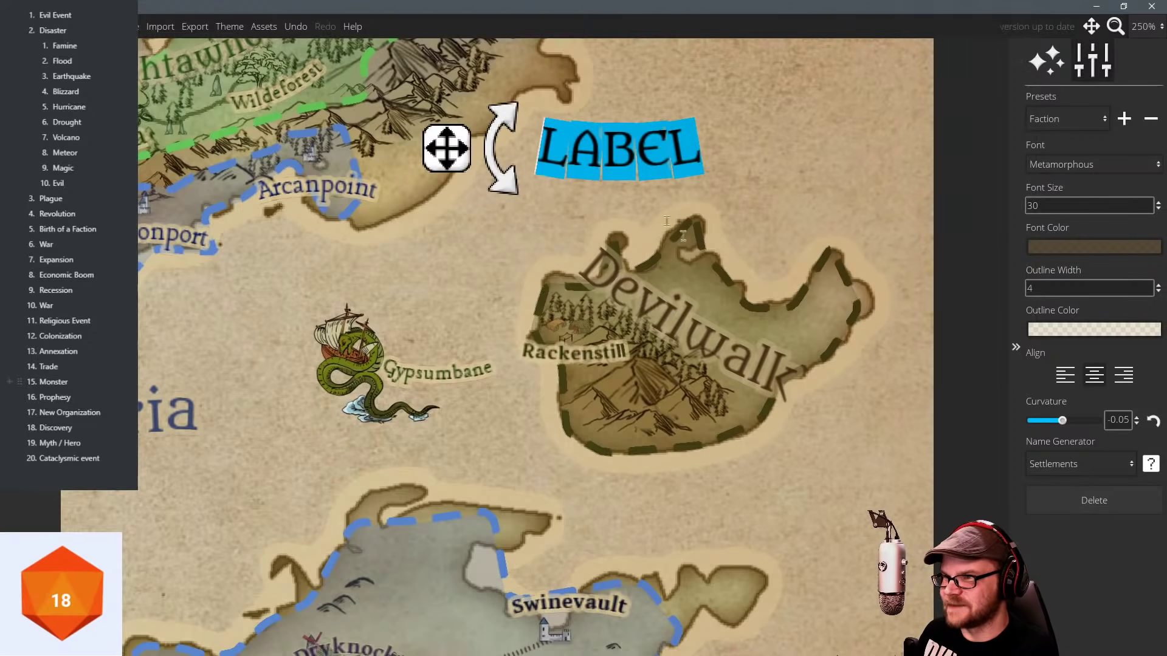
left_click(1057, 496)
Roll the twenty-sided die for the next world event.
scroll(578, 196, "down", 5)
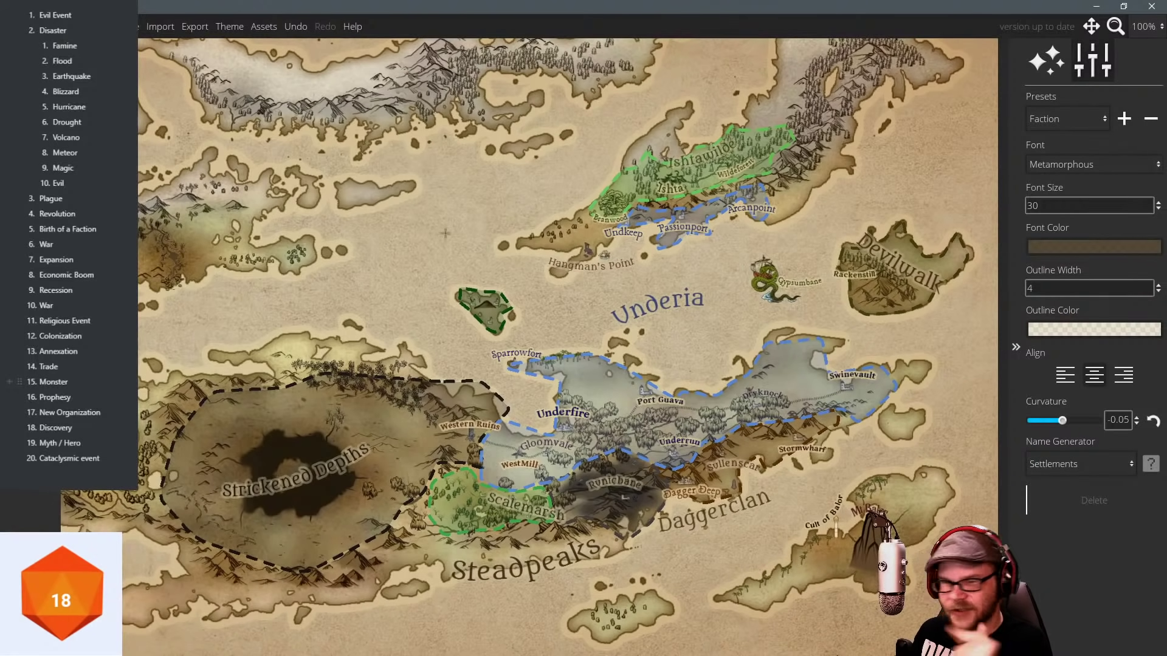
left_click(62, 595)
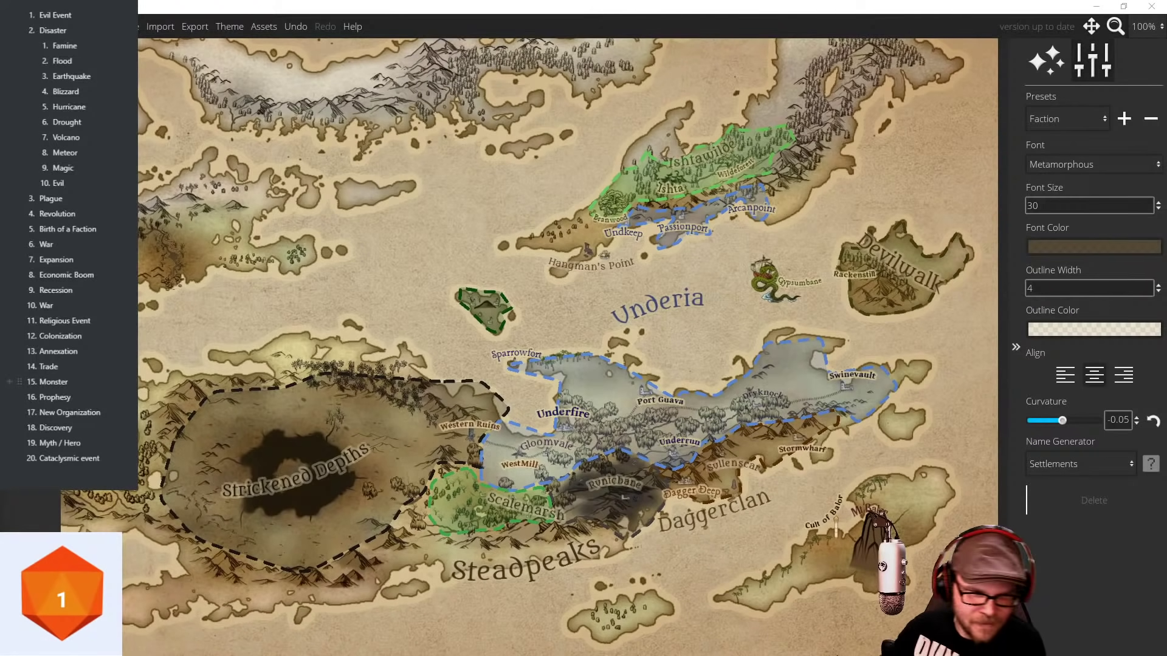
Survey the northern lands, western isles and territories around Underia for a place that suits the rolled Evil Event.
mouse_move(480, 224)
left_mouse_down()
mouse_move(601, 288)
mouse_move(489, 228)
mouse_move(488, 210)
left_mouse_up()
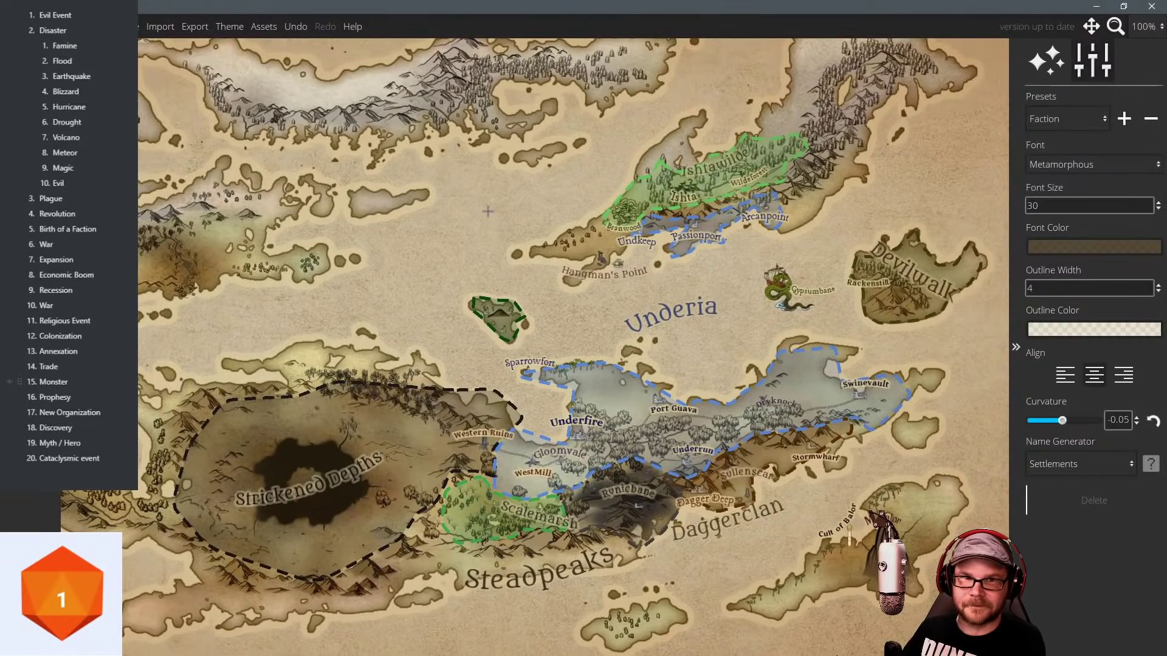
mouse_move(429, 190)
left_mouse_down()
mouse_move(384, 193)
mouse_move(370, 176)
mouse_move(415, 207)
left_mouse_up()
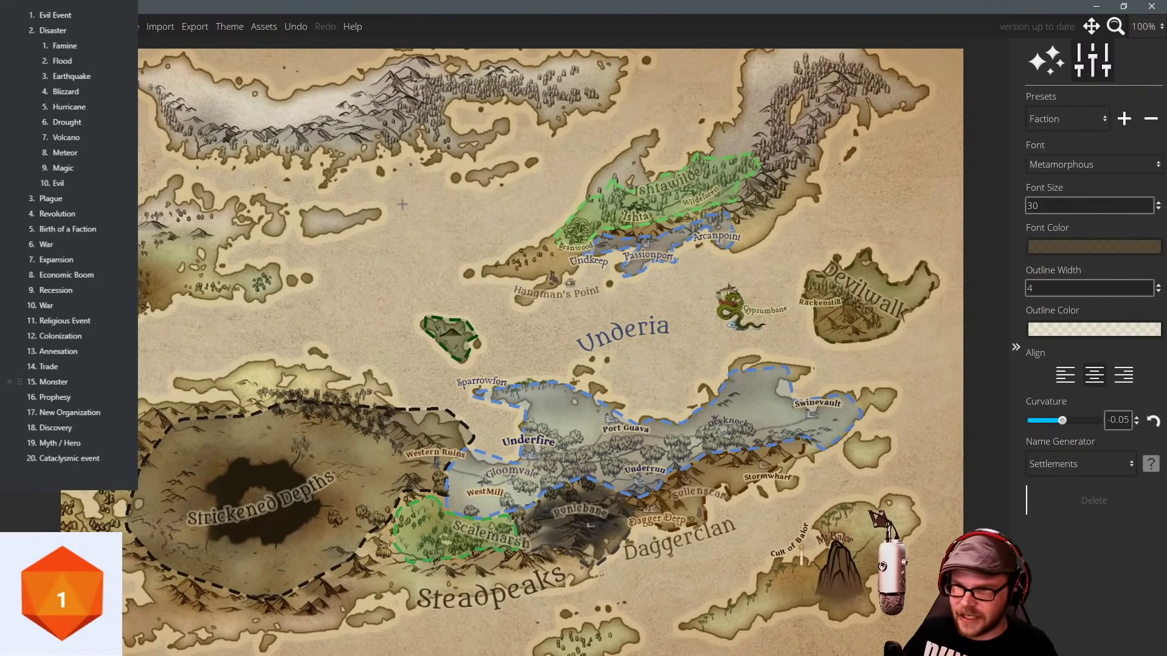
scroll(410, 214, "up", 1)
left_click_drag(375, 263, 336, 206)
left_click_drag(451, 320, 376, 229)
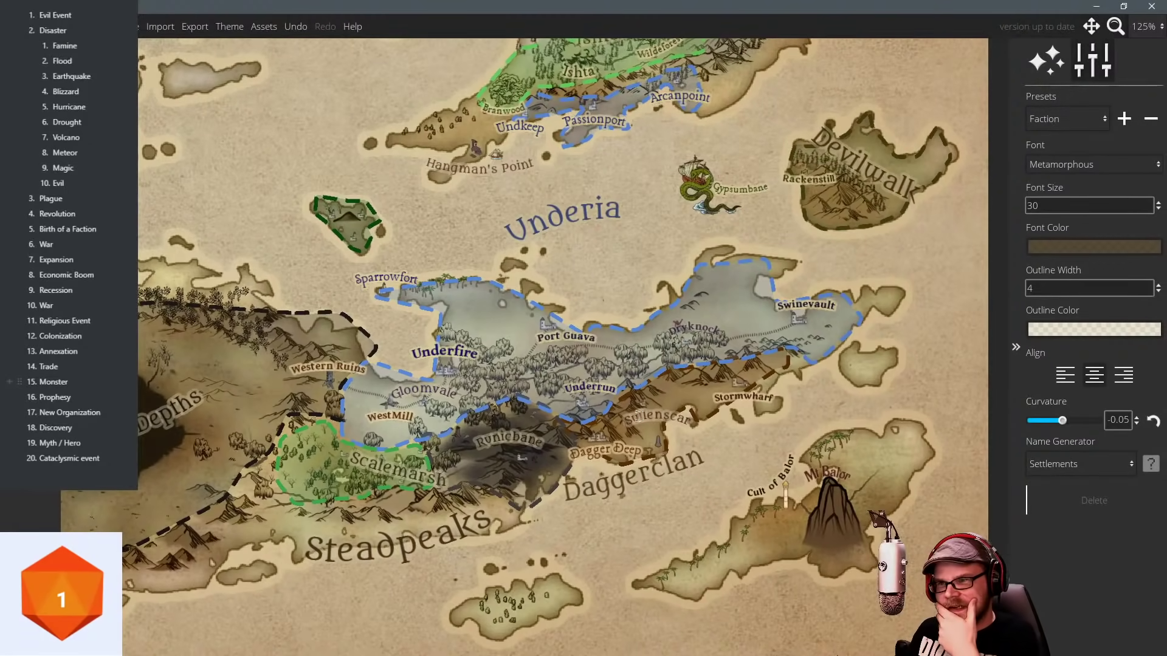
left_click_drag(522, 426, 560, 443)
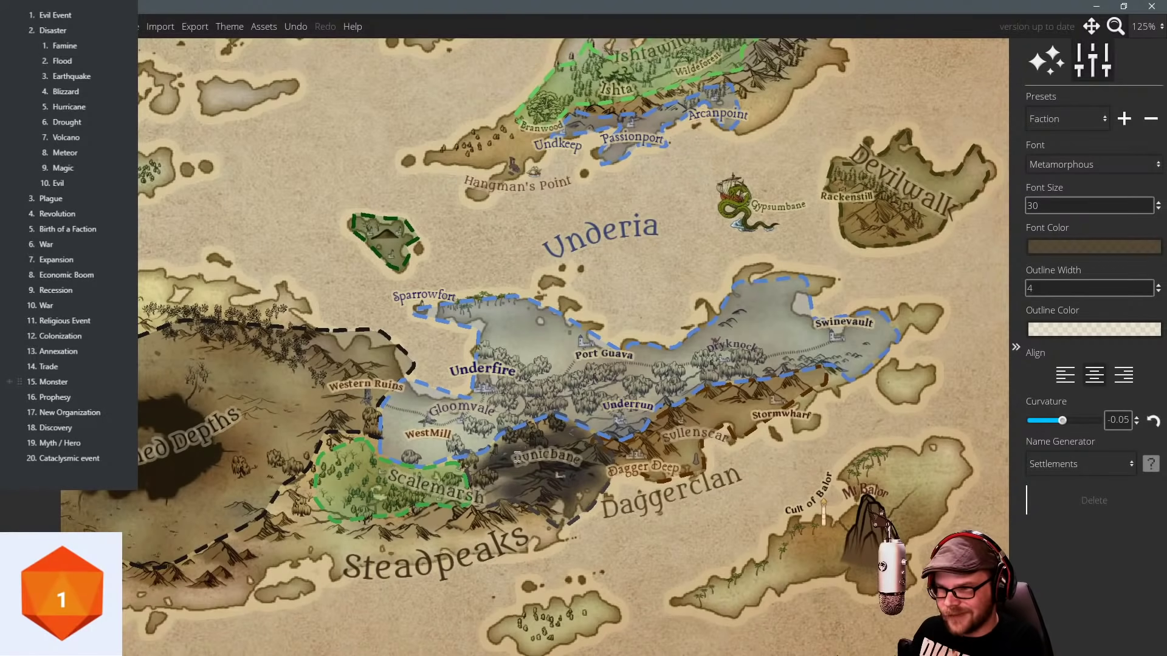
left_click_drag(234, 446, 420, 429)
left_click_drag(496, 215, 468, 482)
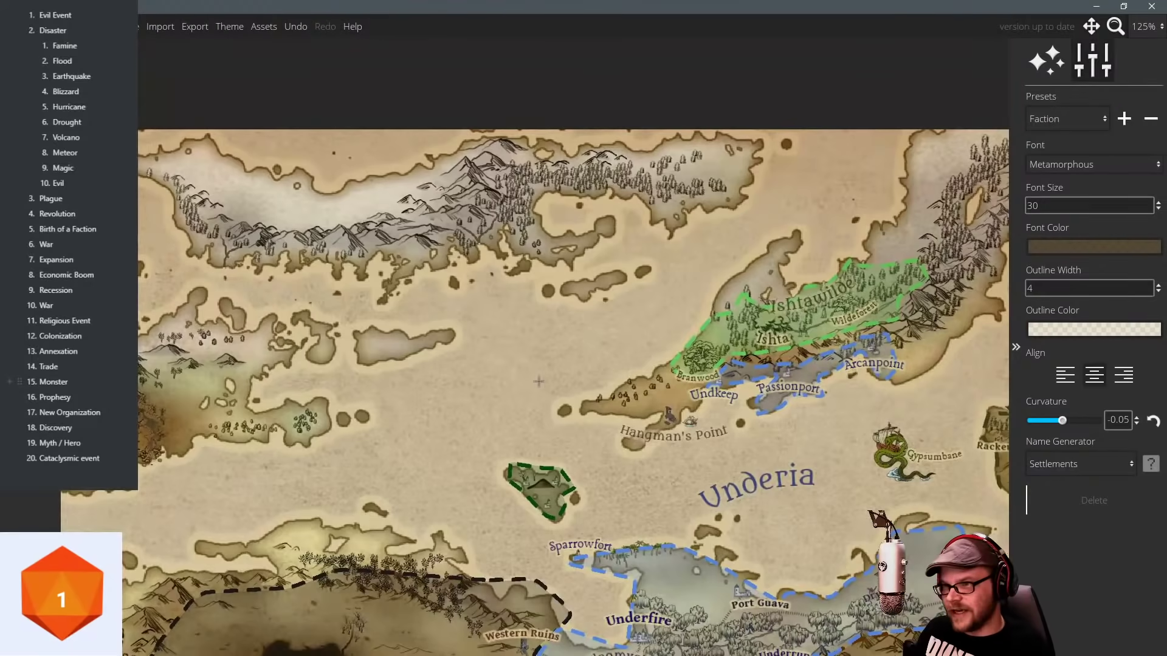
scroll(523, 365, "down", 2)
scroll(476, 312, "up", 2)
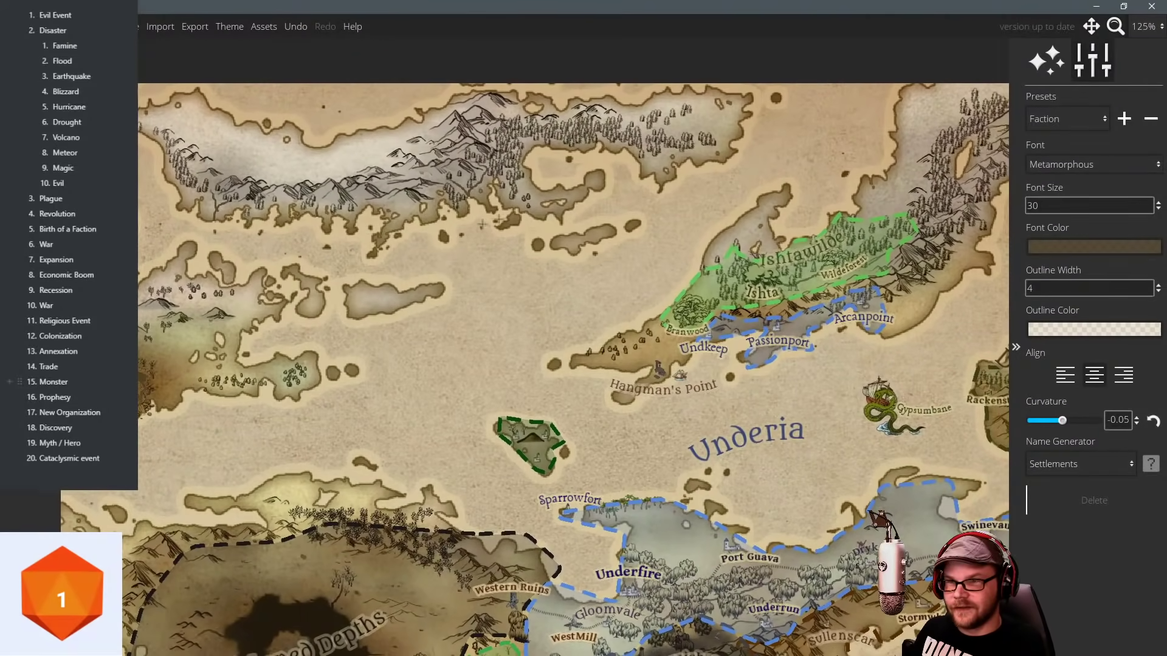
left_click_drag(515, 274, 455, 284)
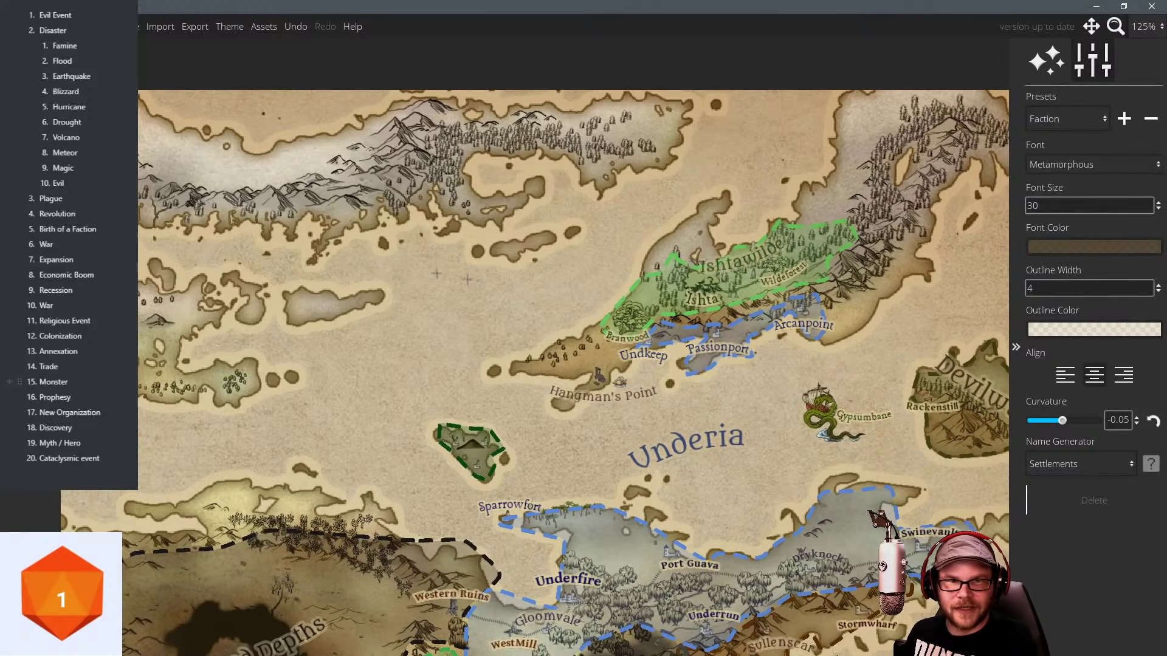
left_click_drag(626, 340, 590, 332)
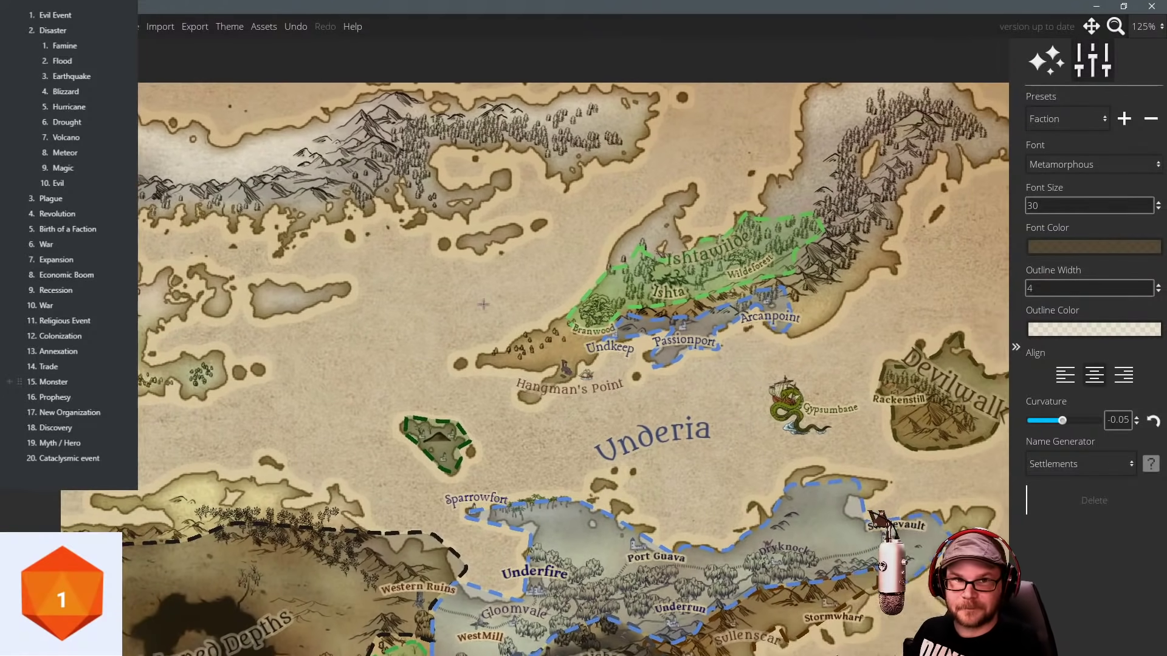
left_click_drag(420, 315, 537, 266)
left_click_drag(499, 313, 371, 393)
left_click_drag(427, 267, 555, 252)
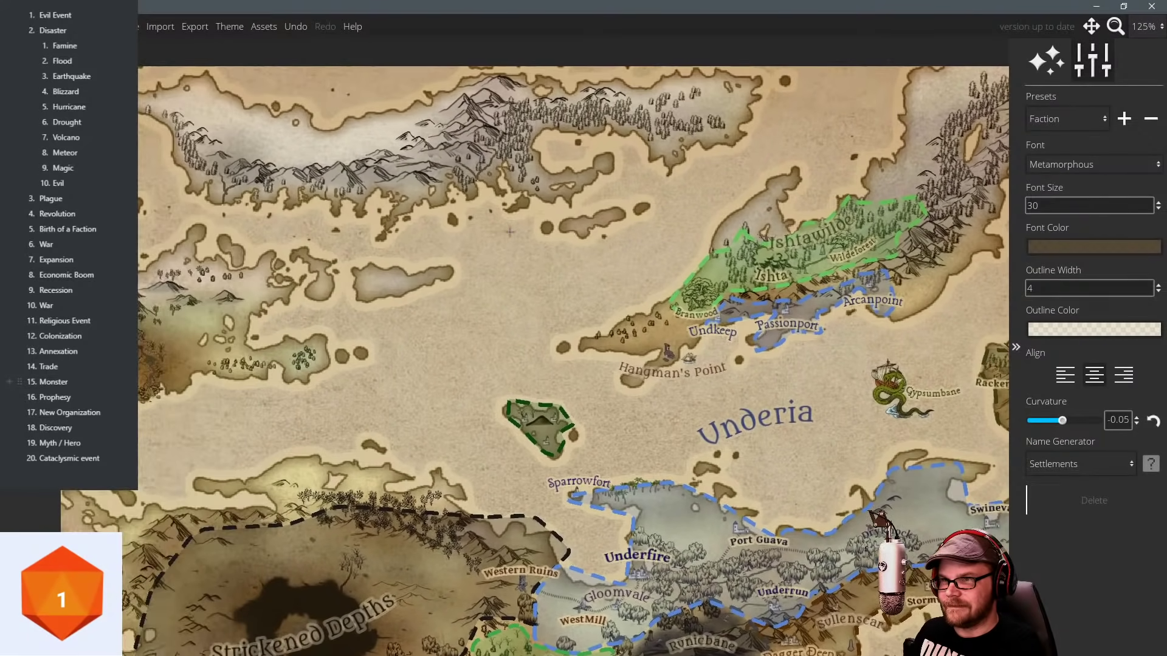
left_click_drag(495, 230, 530, 261)
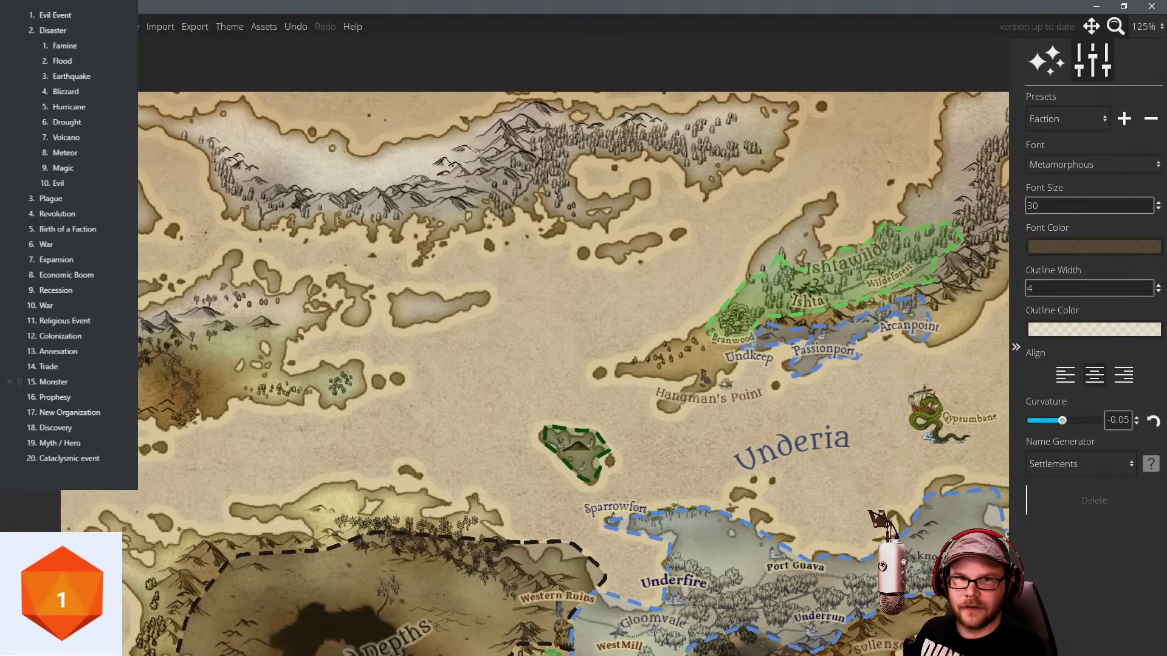
left_click_drag(438, 407, 403, 219)
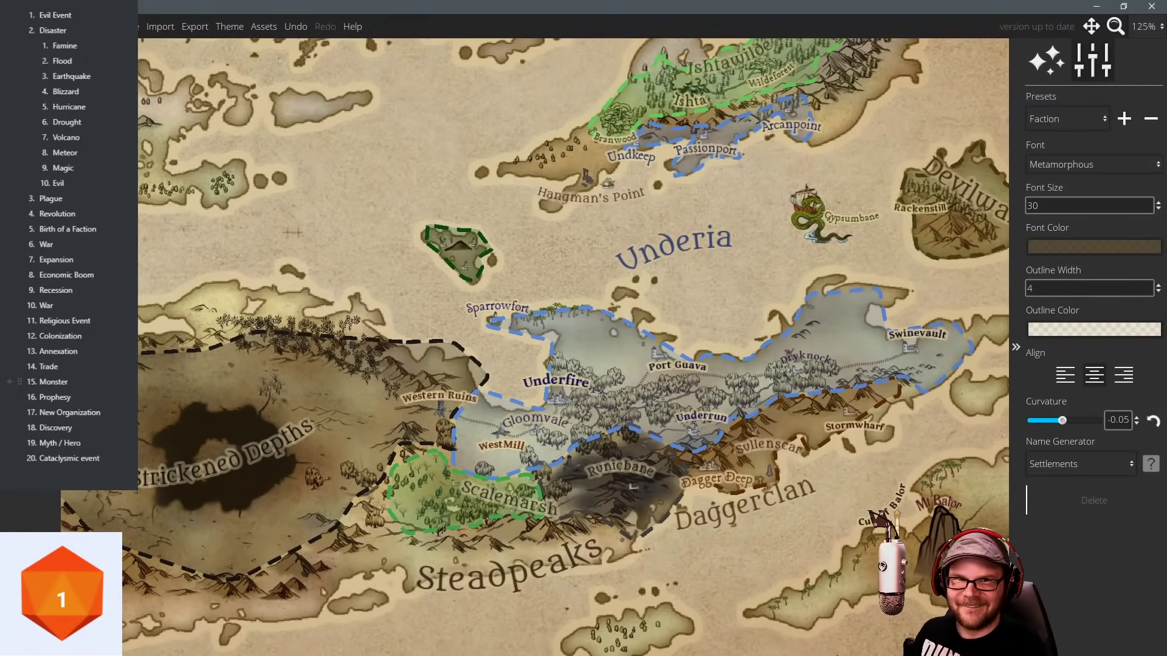
Place a cloud symbol behind the summit of Mt Balor on the southeastern island.
left_click_drag(304, 235, 433, 283)
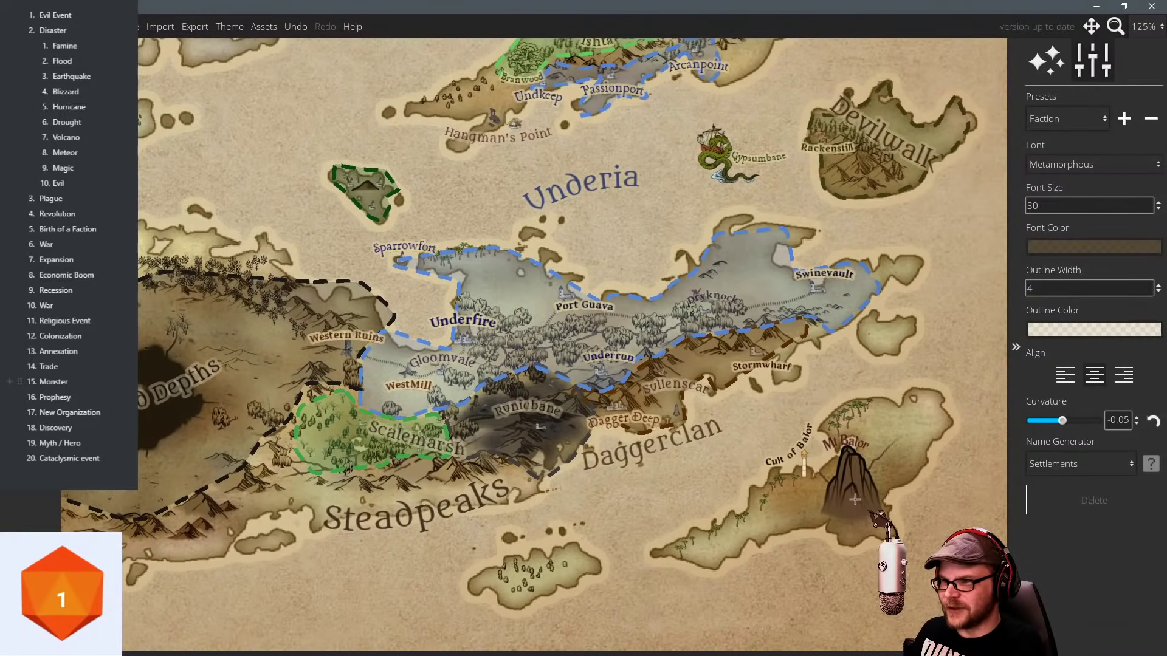
left_click_drag(539, 297, 512, 269)
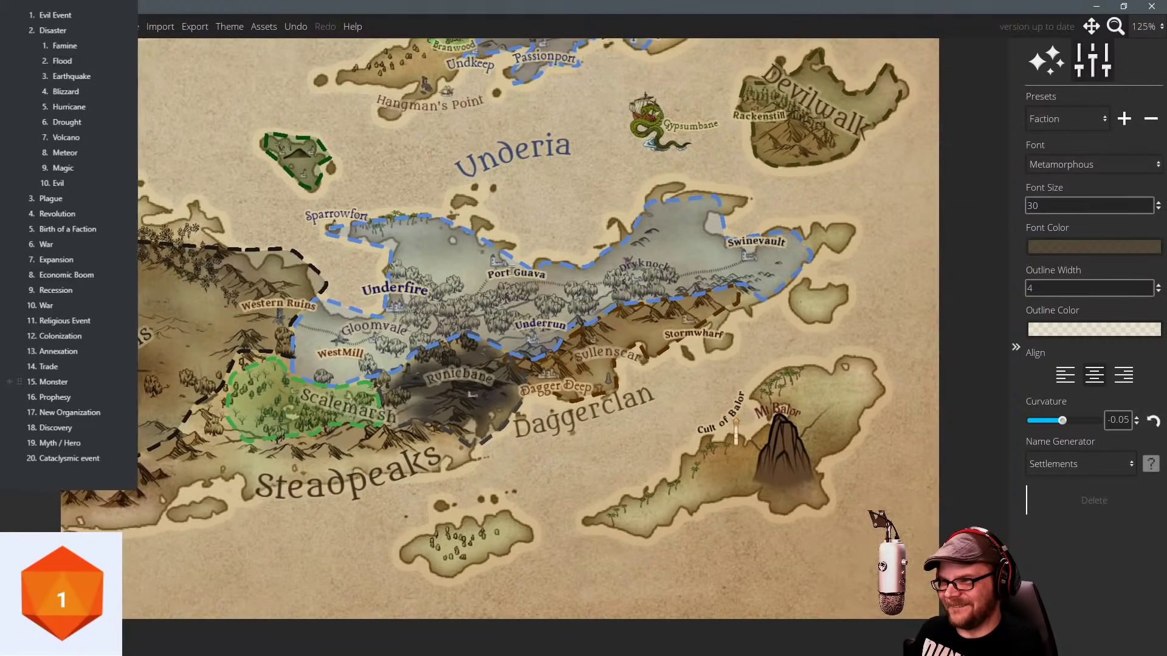
left_click_drag(541, 340, 393, 271)
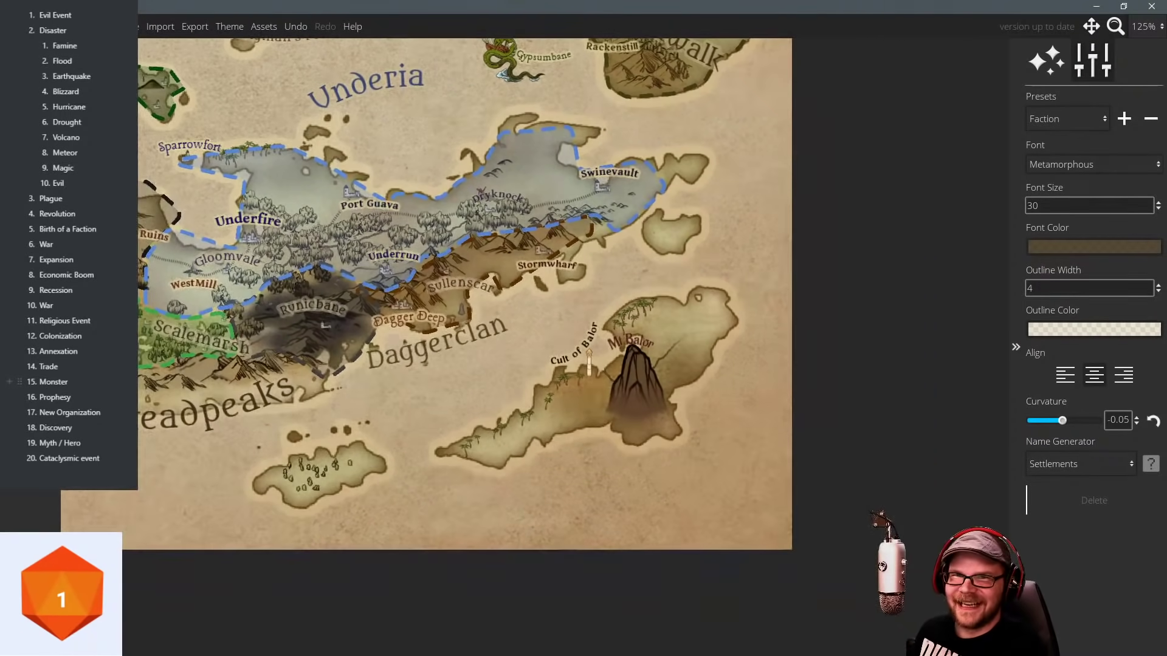
left_click(30, 60)
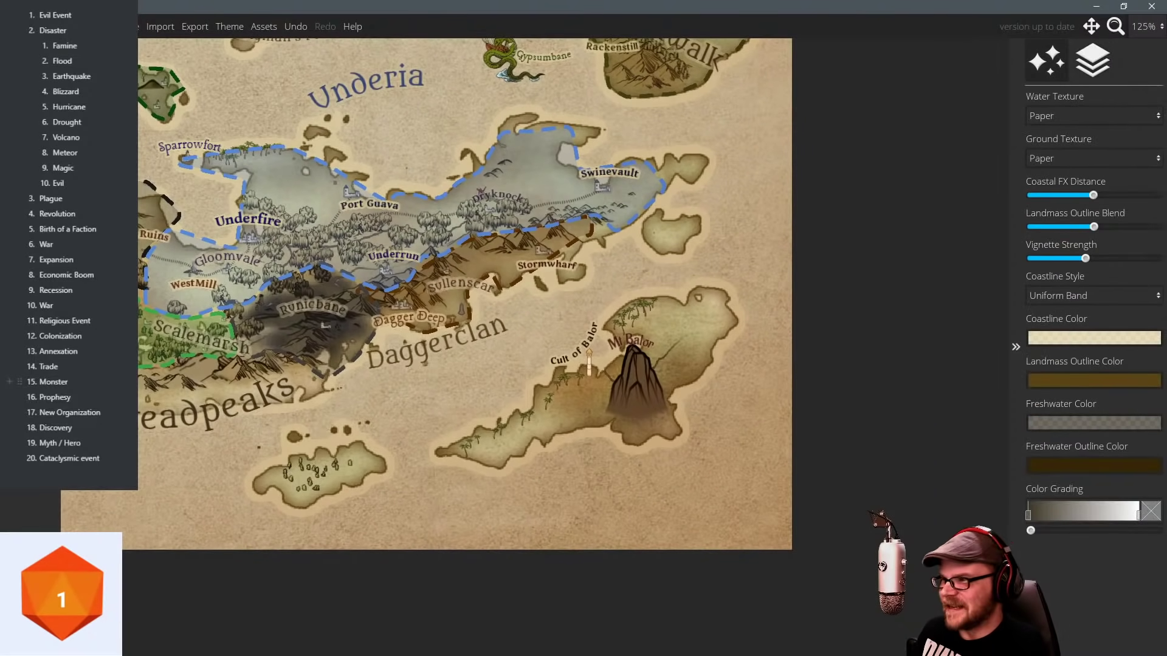
left_click(24, 222)
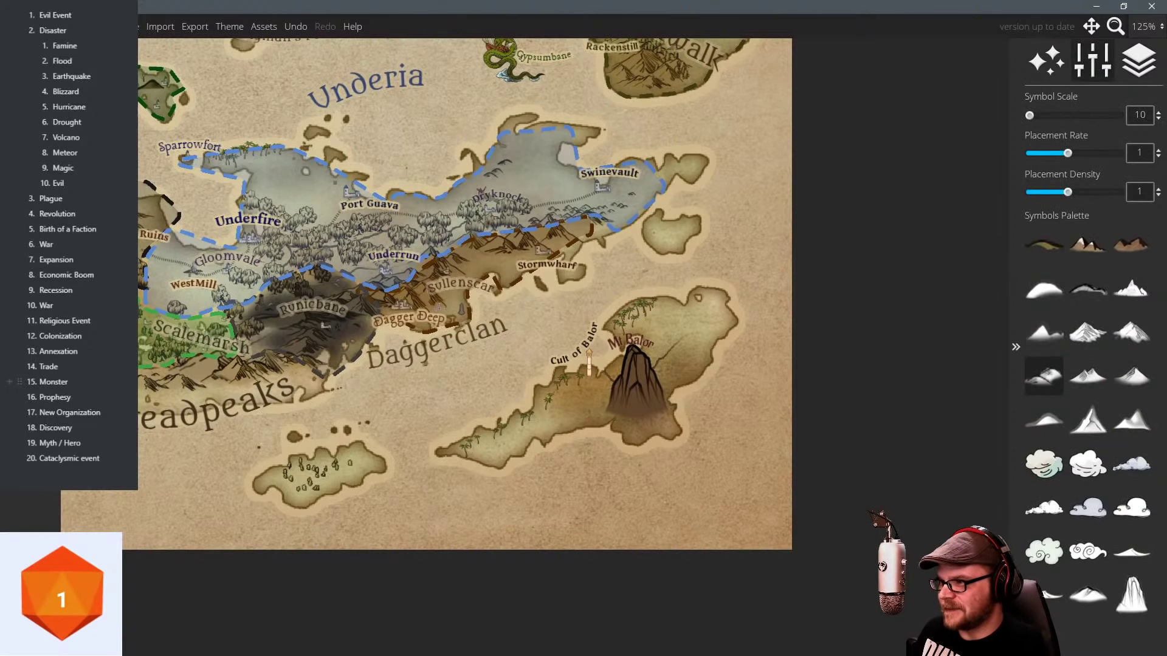
left_click(1088, 465)
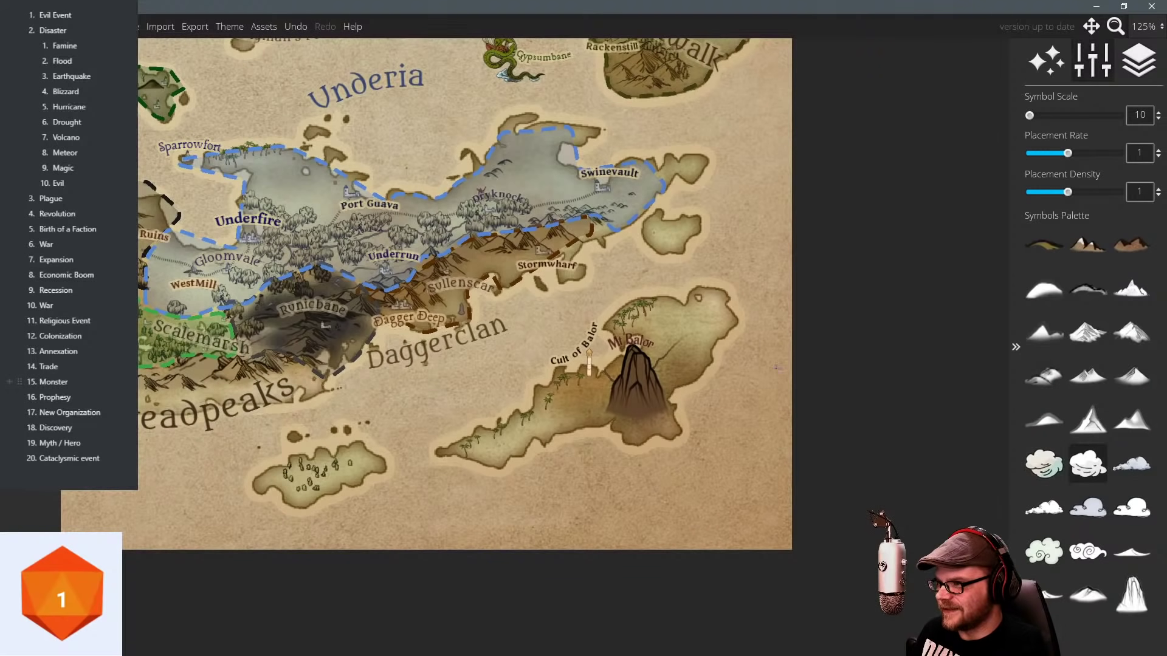
scroll(634, 316, "up", 18)
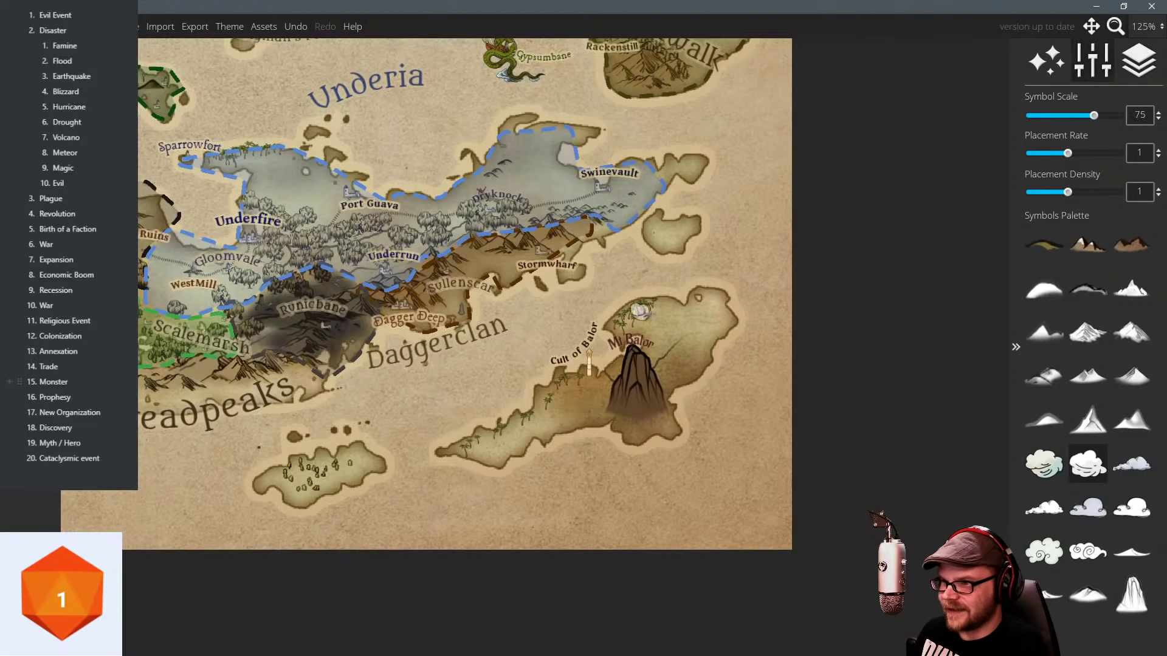
Try adding more cloud symbols at scale 70 on the west side of Mt Balor and undo them.
left_click(1090, 553)
scroll(636, 365, "down", 2)
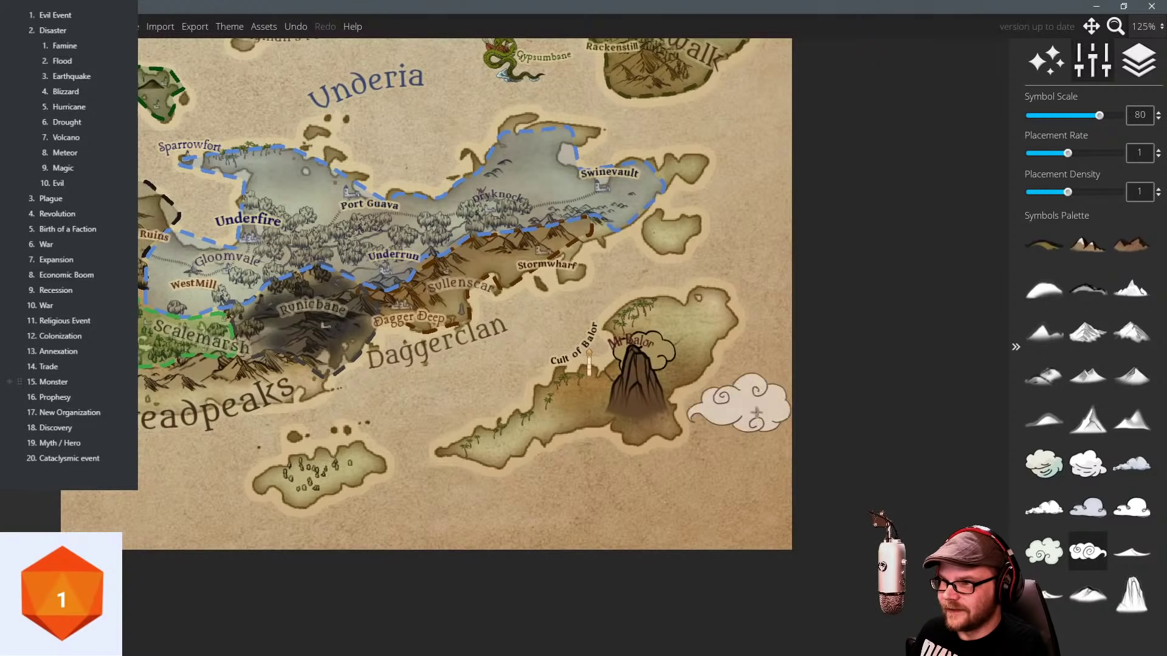
scroll(622, 359, "down", 1)
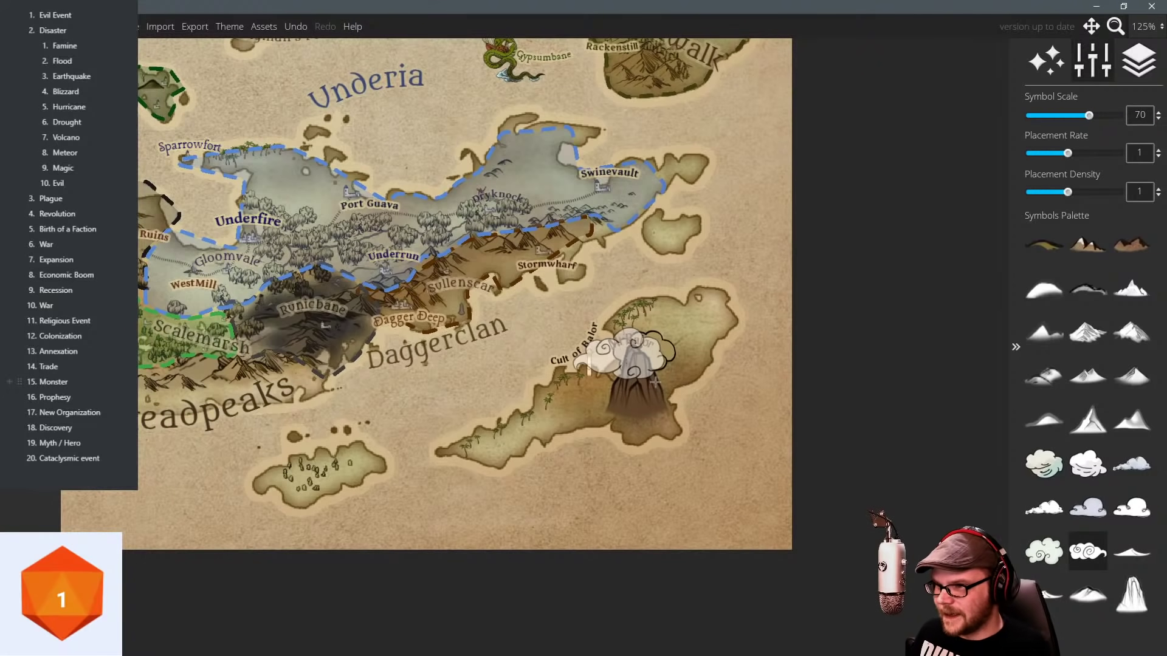
left_click(1047, 552)
left_click(599, 352)
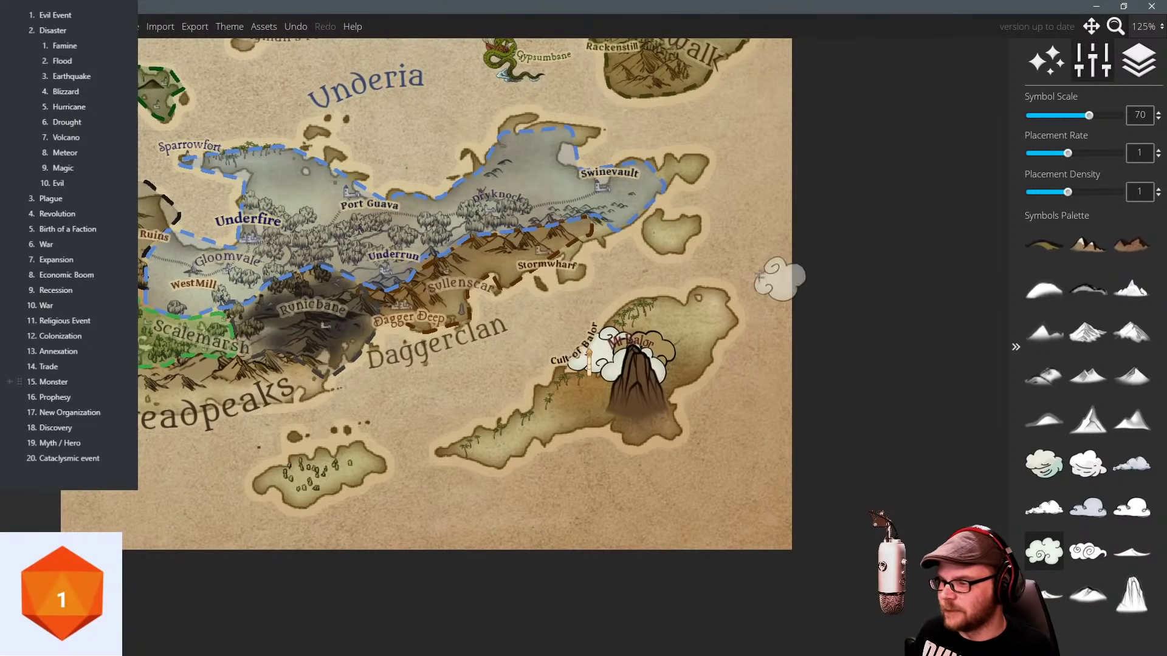
left_click_drag(763, 297, 804, 273)
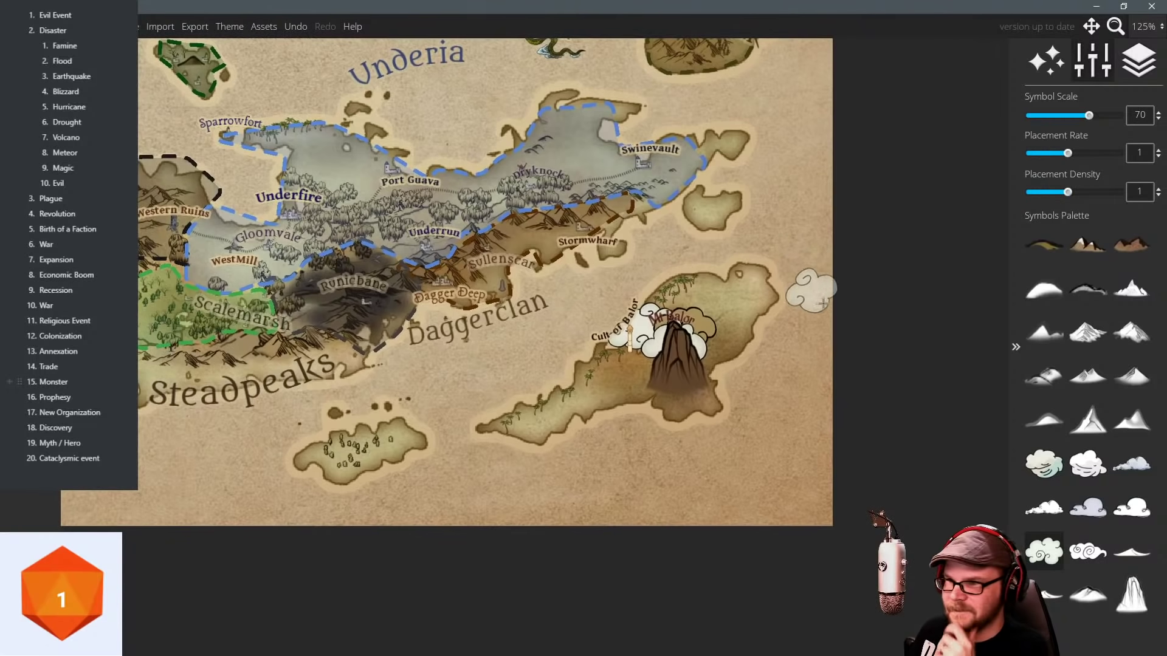
scroll(845, 297, "up", 5)
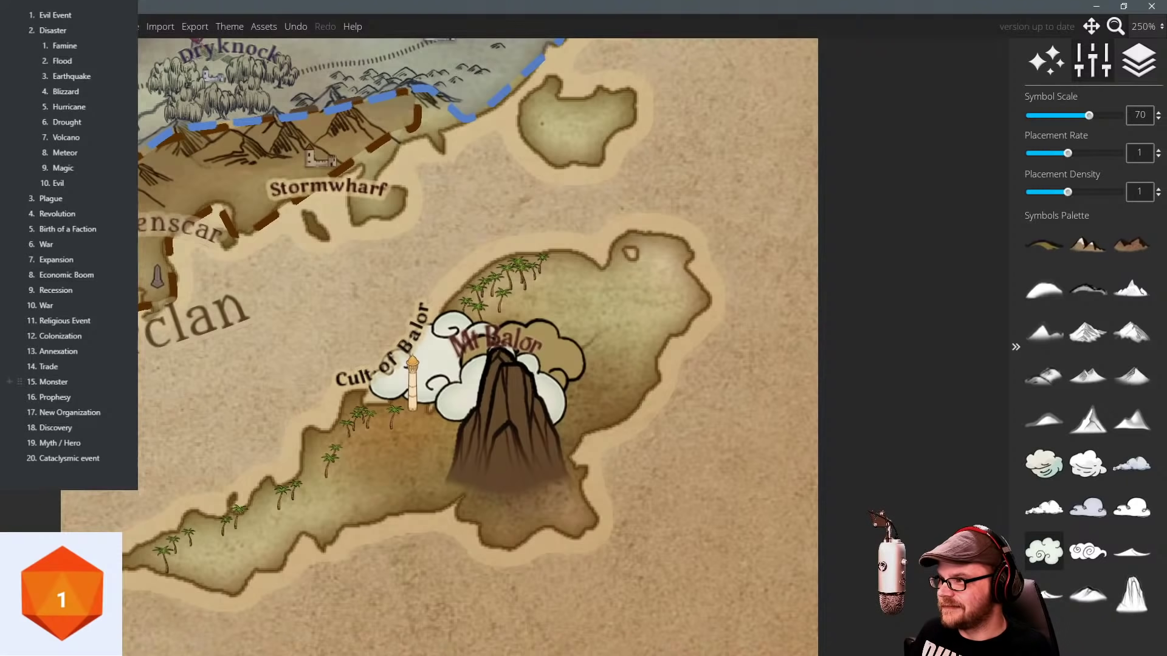
left_click_drag(338, 300, 397, 281)
scroll(377, 290, "down", 1)
key("ctrl+z")
key("ctrl+z")
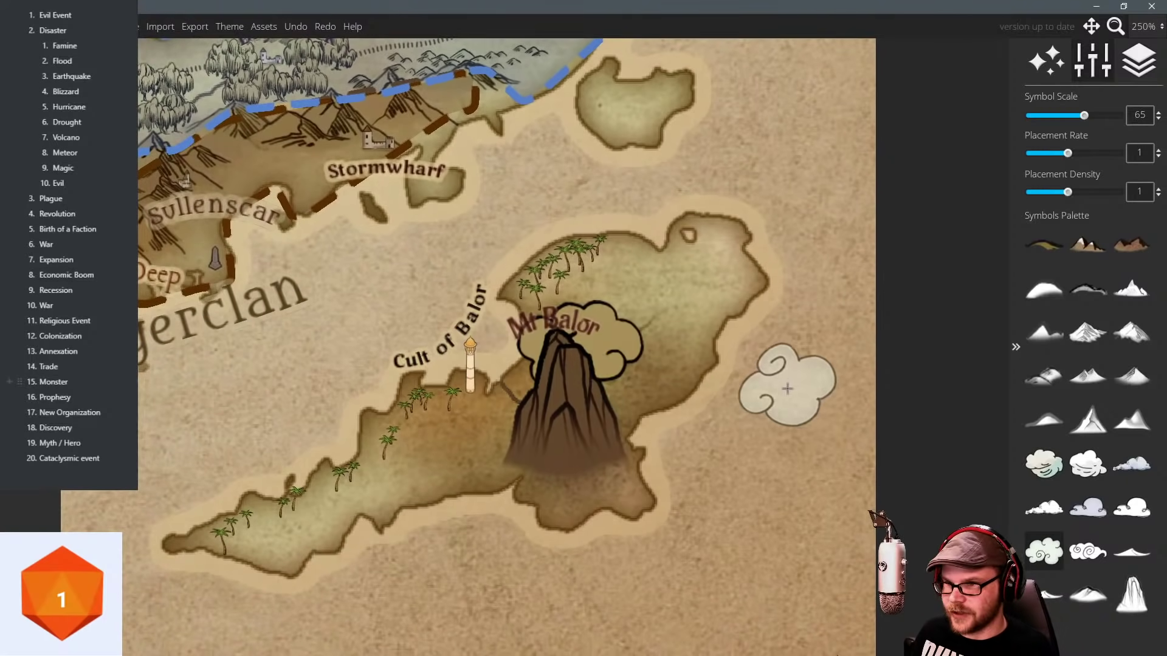
Place scale 65 cloud symbols on the west and east flanks of Mt Balor, locking symbol layer -4 before the easternmost one.
left_click(550, 398)
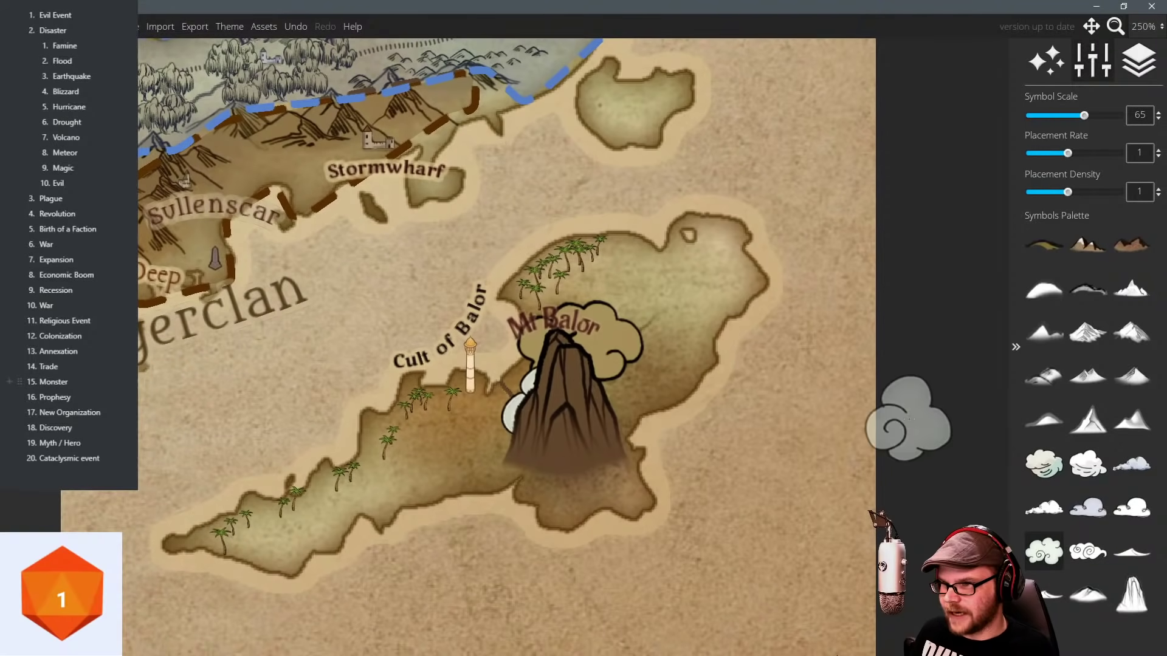
left_click(1091, 560)
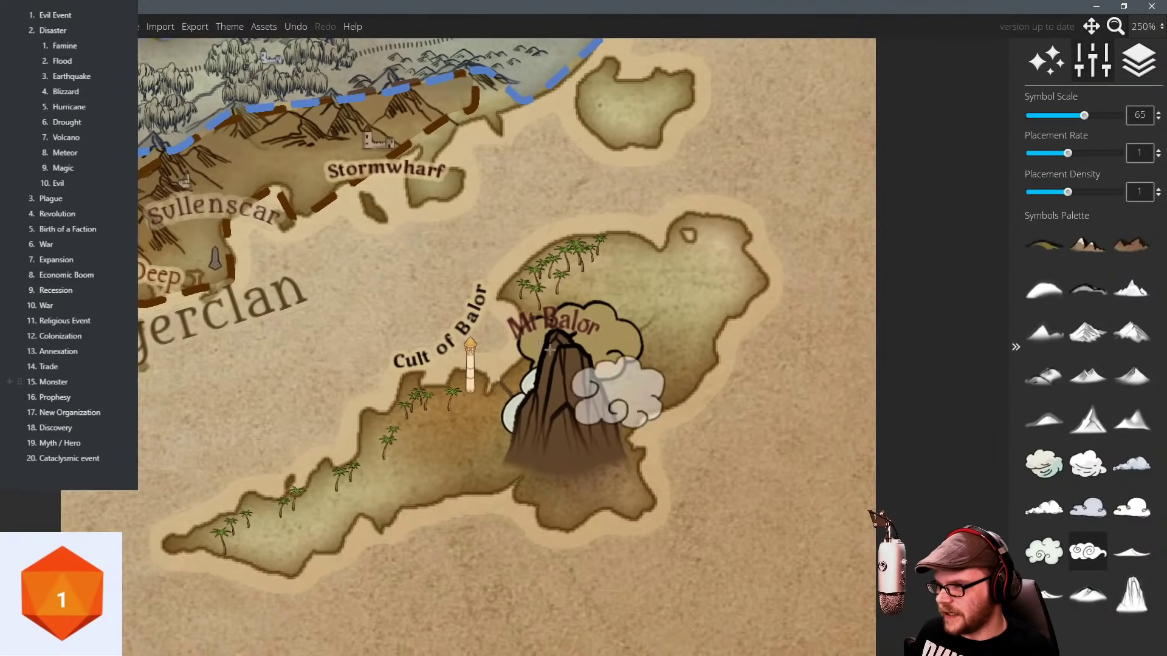
left_click(1128, 66)
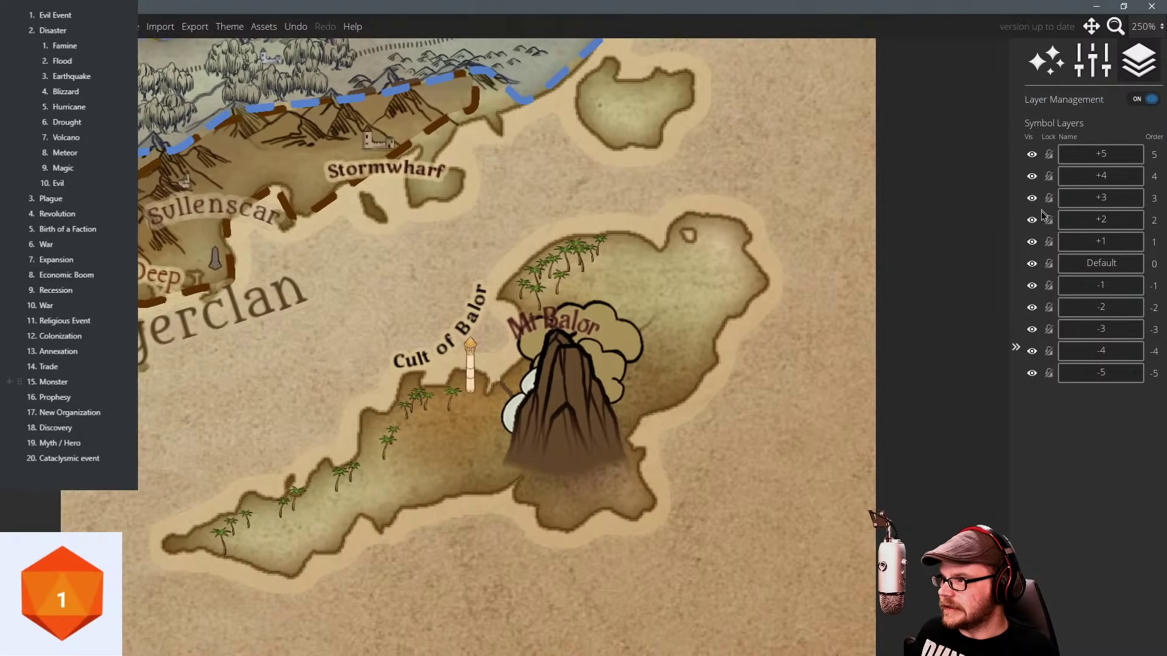
left_click(1049, 352)
left_click(647, 368)
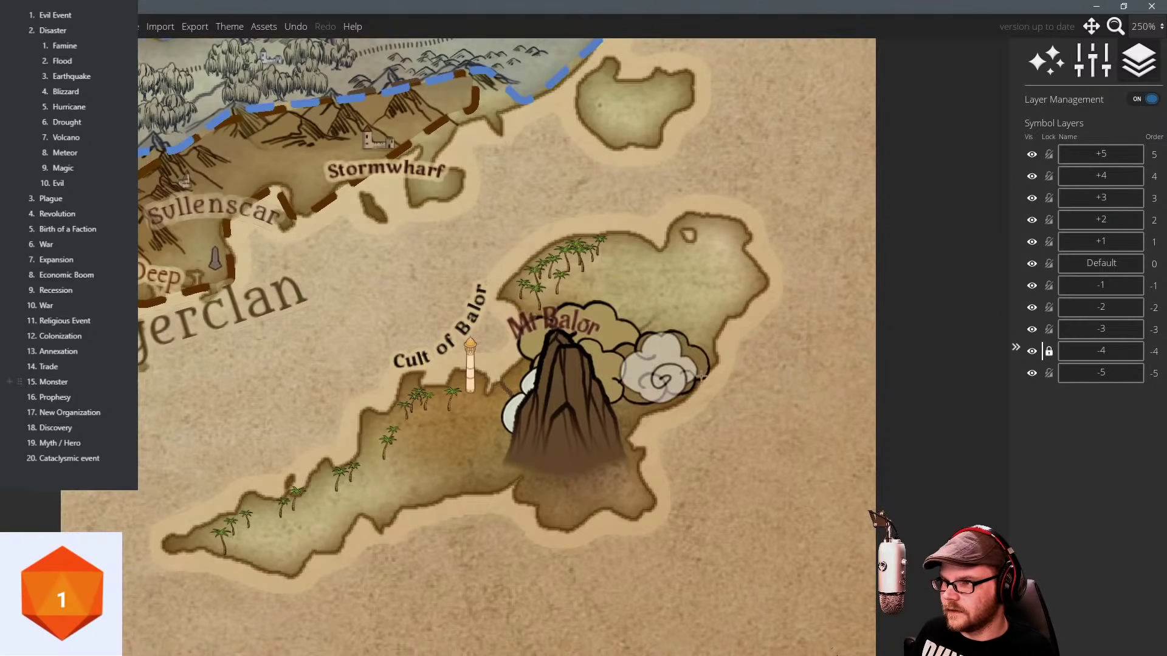
left_click(673, 364)
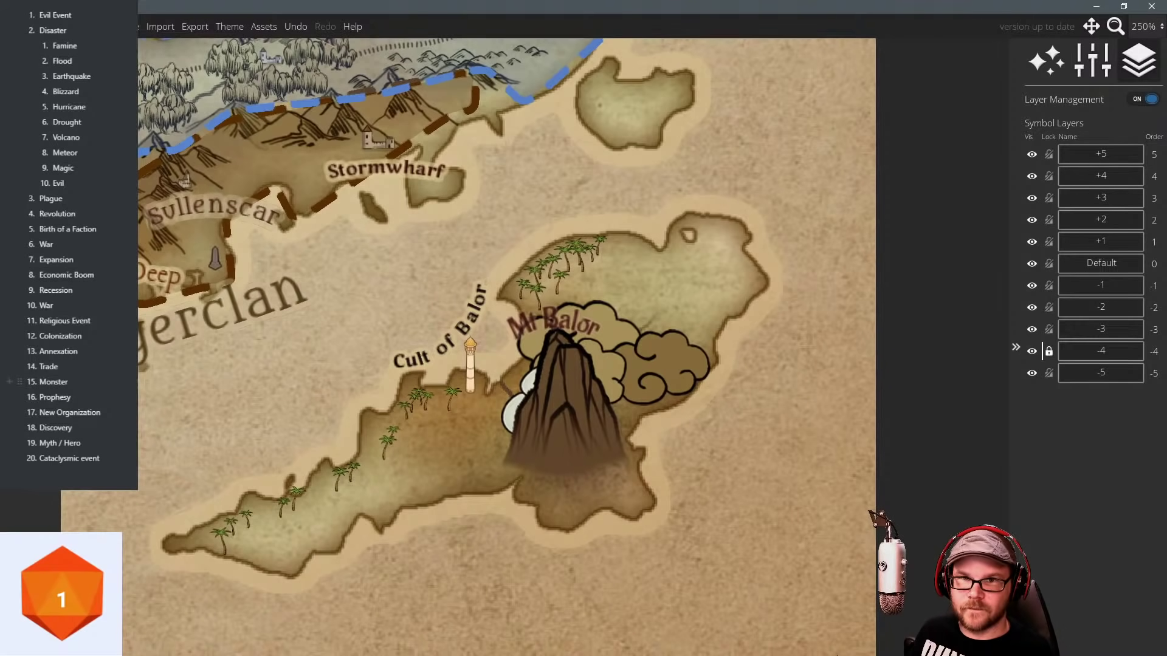
Move the easternmost swirled cloud to the west side of Mt Balor, beside the Cult of Balor tower.
left_click(19, 59)
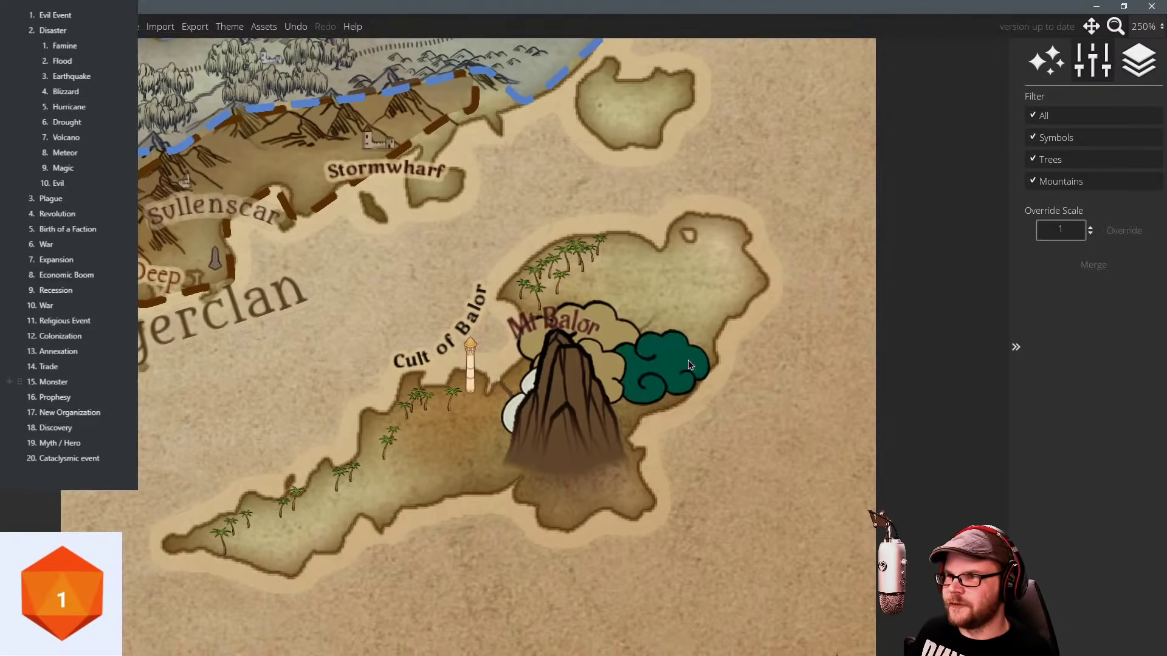
left_click_drag(688, 360, 519, 380)
left_click(516, 236)
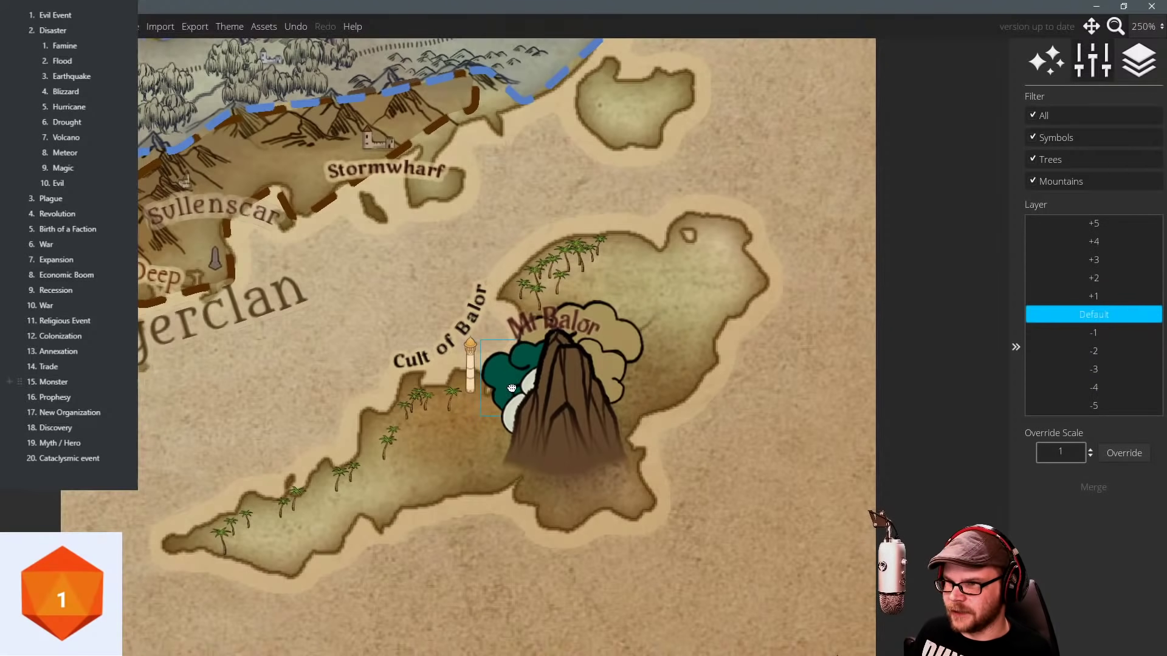
left_click(371, 253)
left_click_drag(390, 255, 475, 248)
Place a red lantern symbol from the Tang Dynasty Normal set at the foot of Mt Balor, with symbol scale 90.
left_click(30, 262)
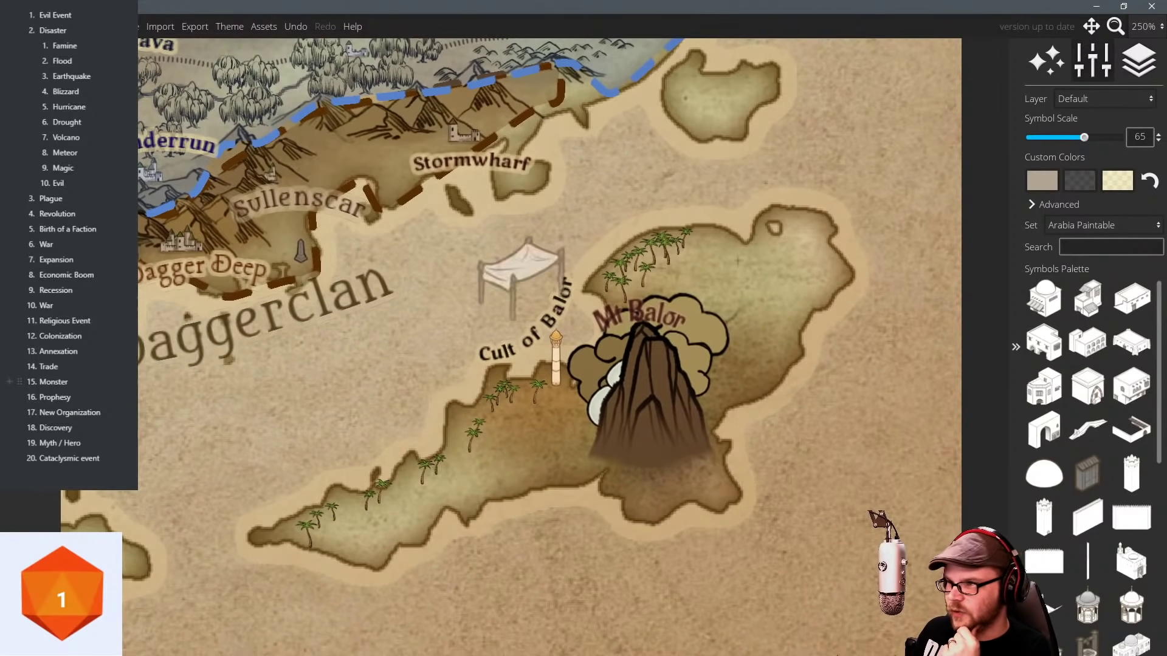
scroll(1075, 383, "down", 4)
scroll(1076, 382, "down", 3)
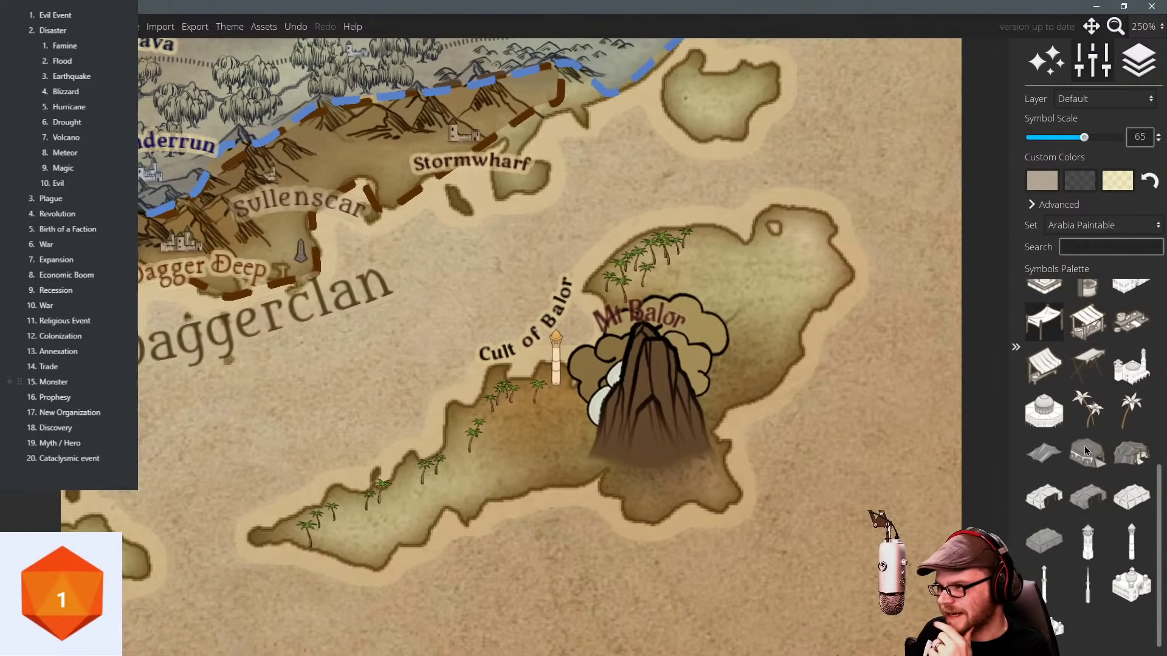
scroll(1087, 451, "up", 5)
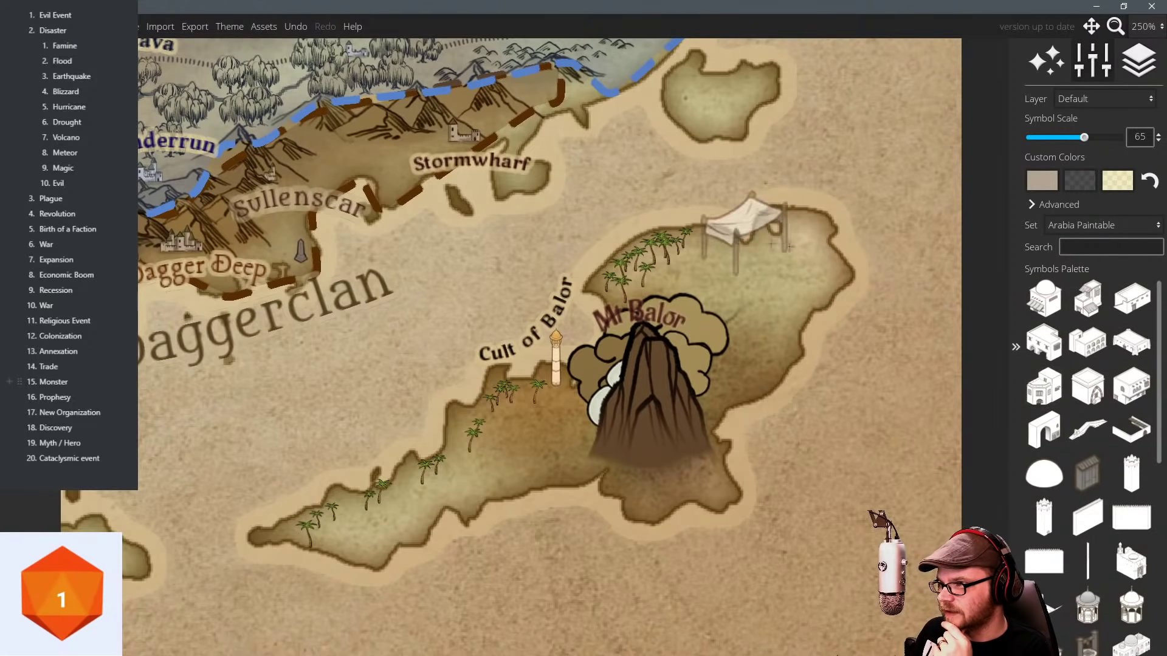
left_click(1103, 224)
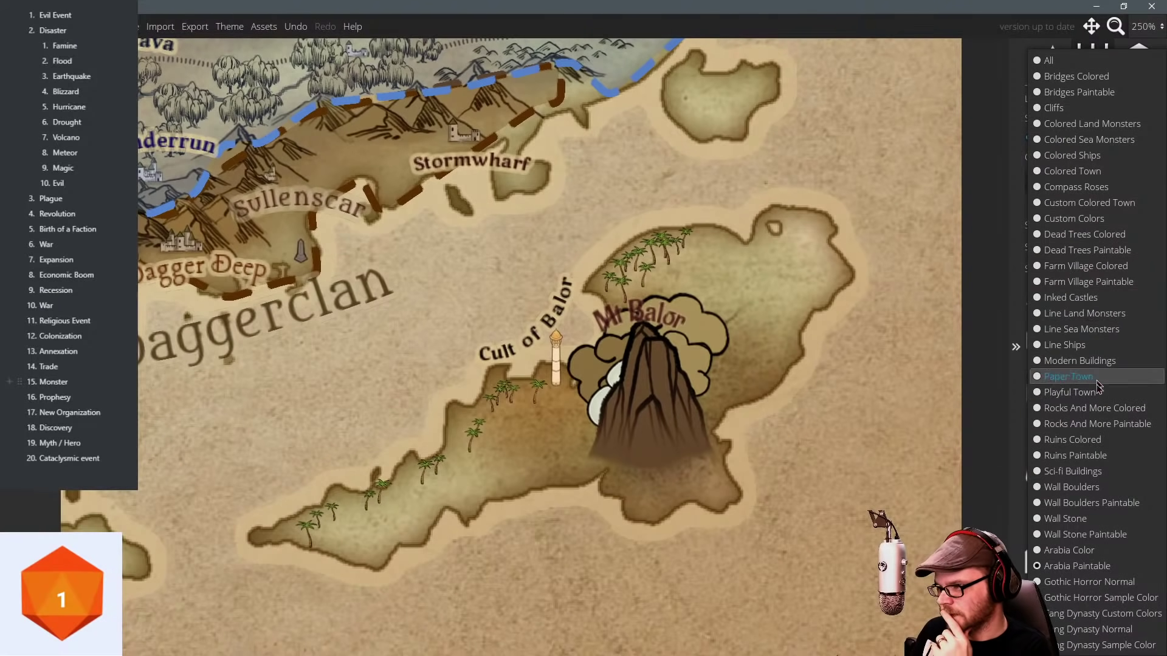
left_click(1079, 473)
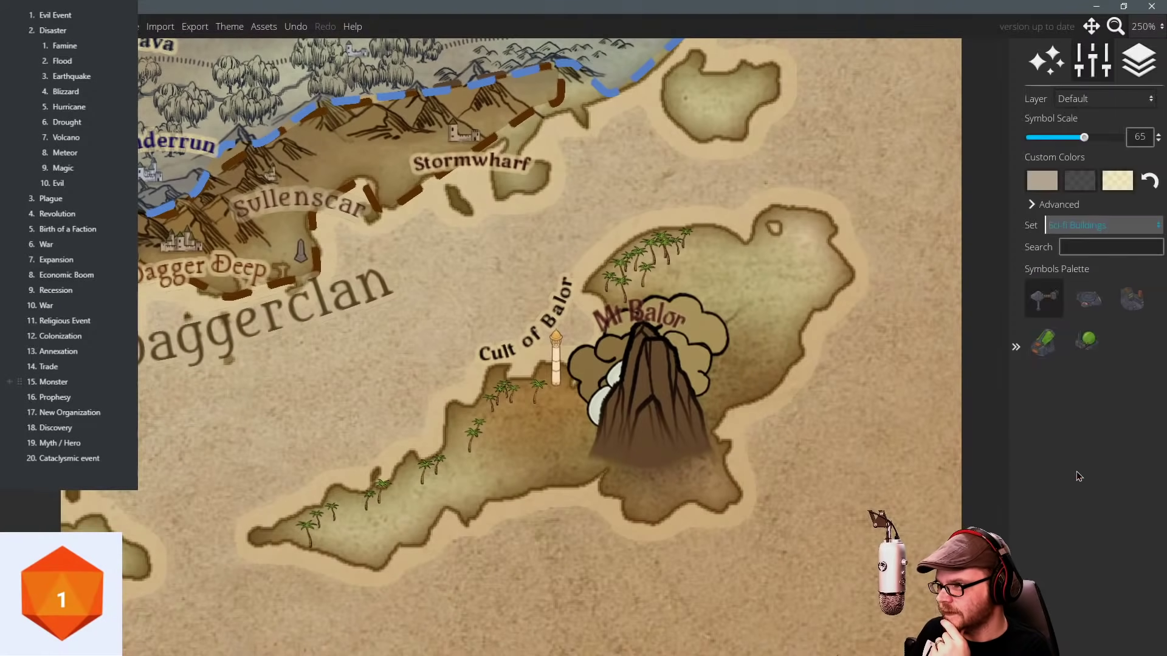
left_click(1094, 230)
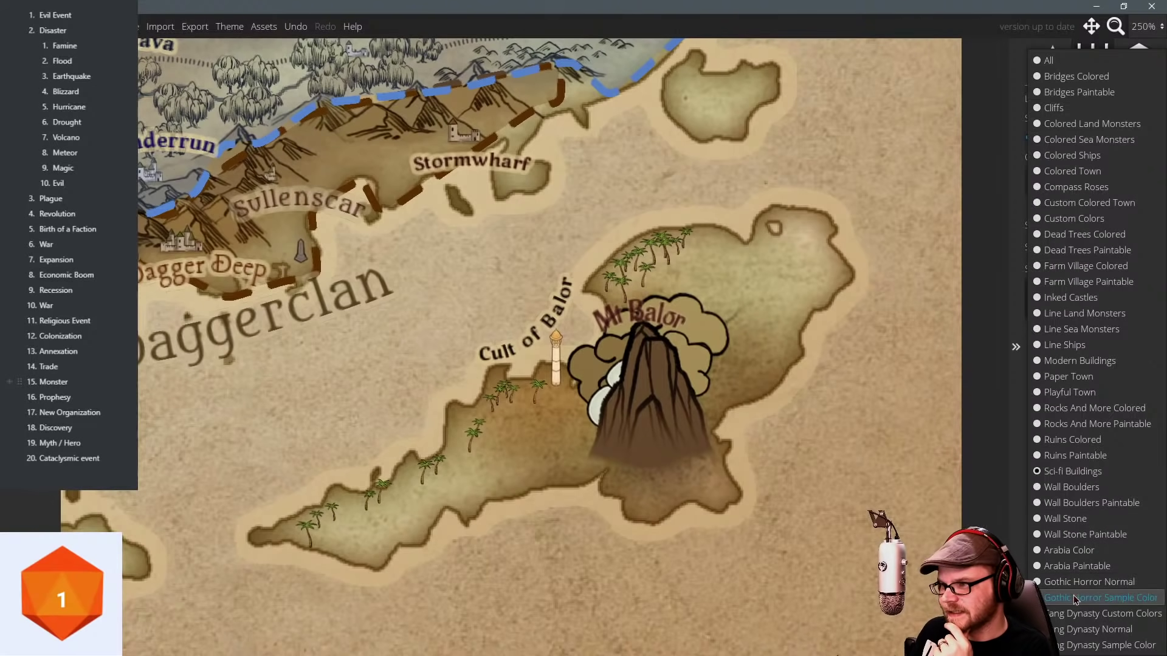
left_click(1088, 629)
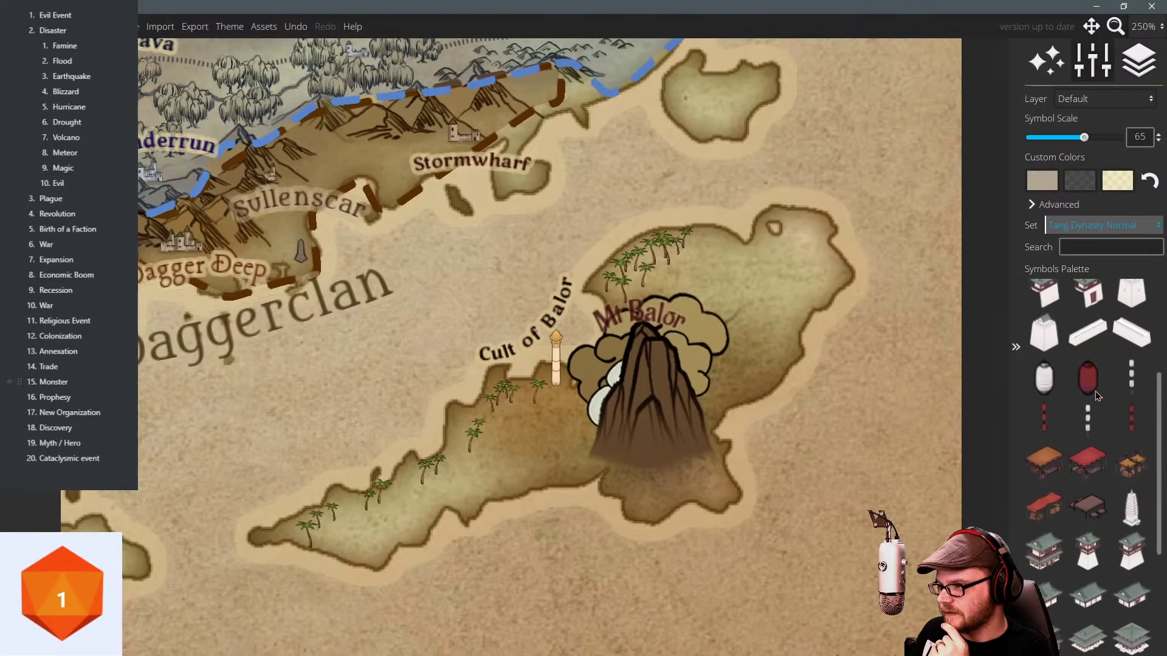
left_click(1097, 394)
scroll(693, 395, "up", 5)
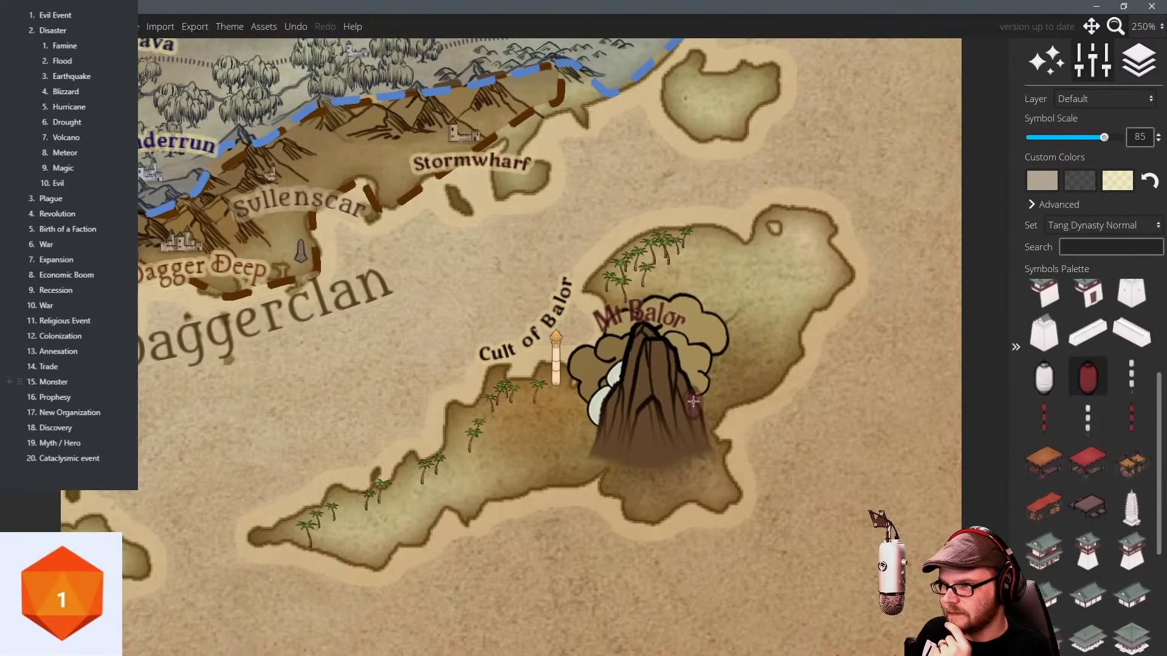
left_click(651, 437)
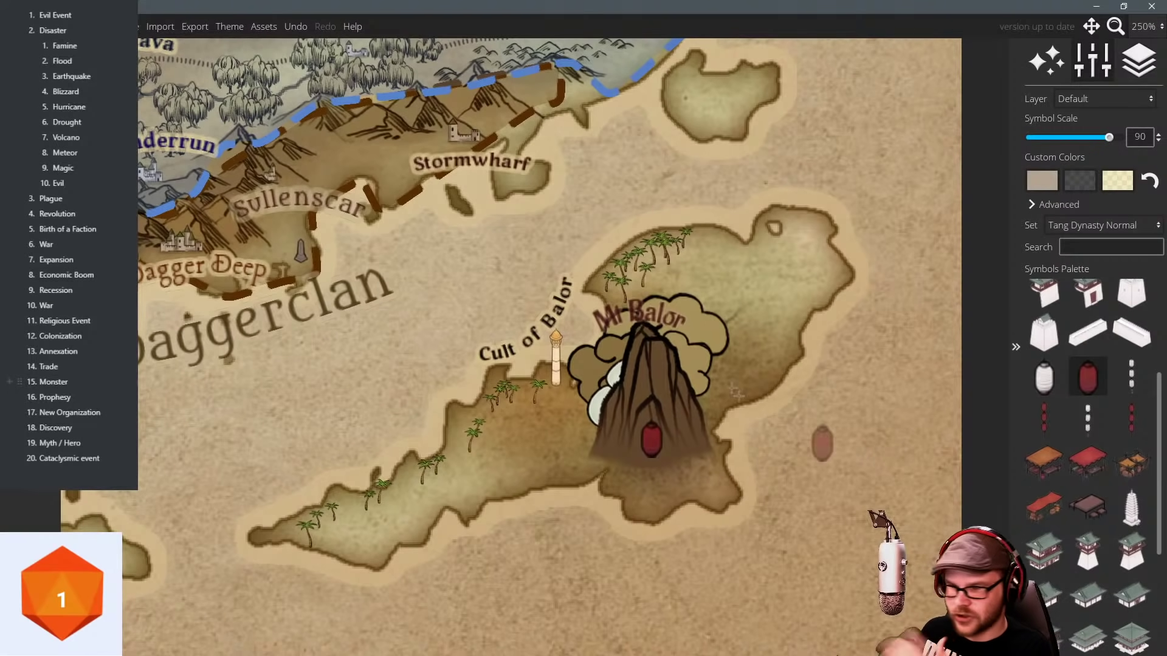
scroll(850, 286, "down", 3)
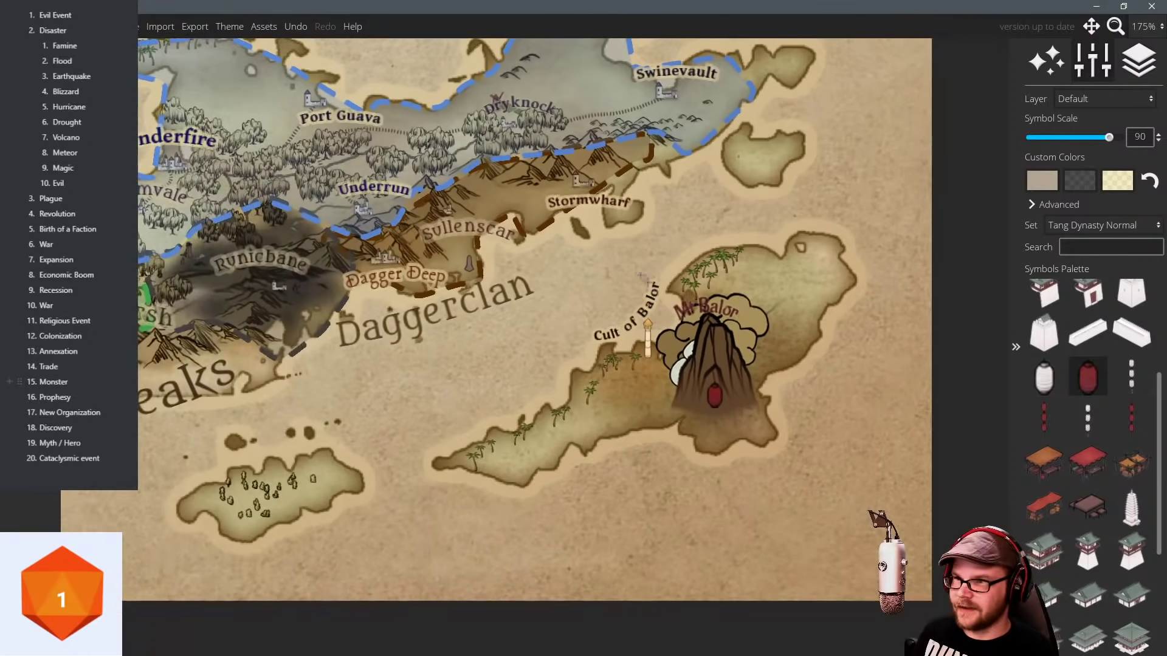
scroll(644, 279, "down", 1)
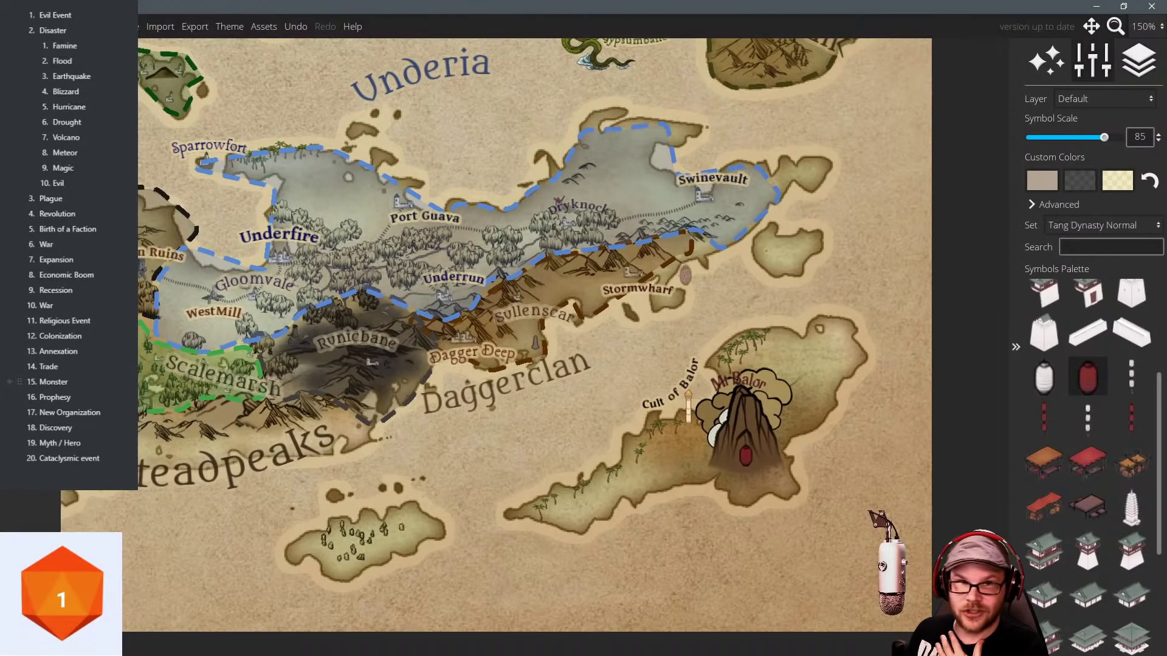
left_click_drag(425, 98, 650, 243)
scroll(650, 245, "down", 5)
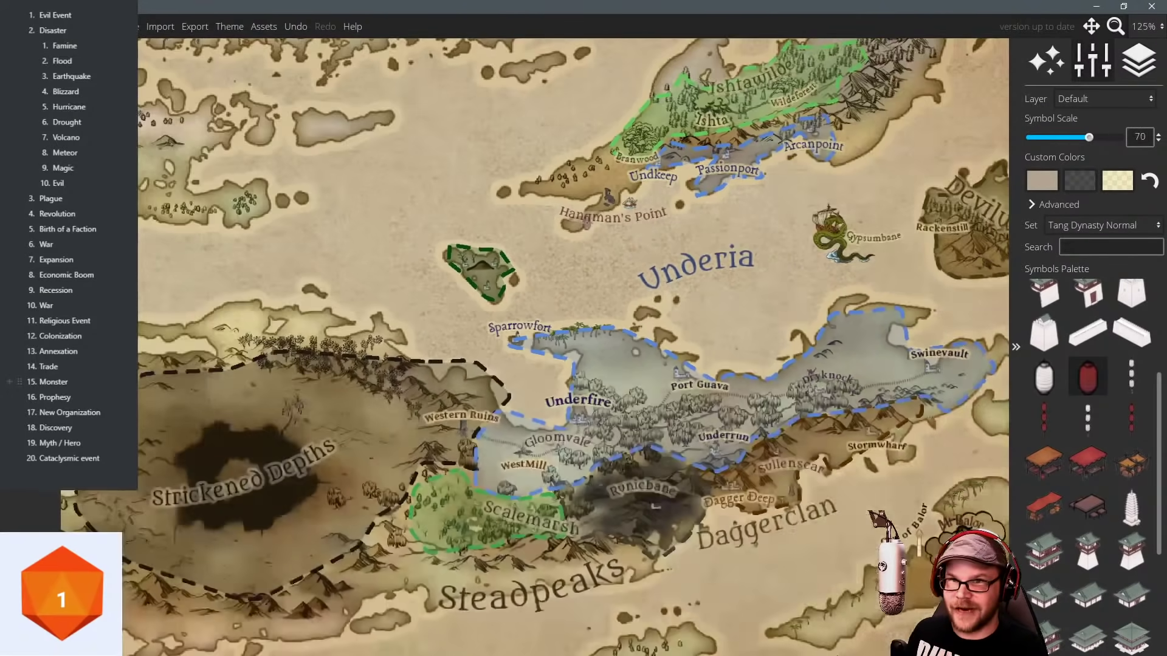
scroll(548, 224, "up", 6)
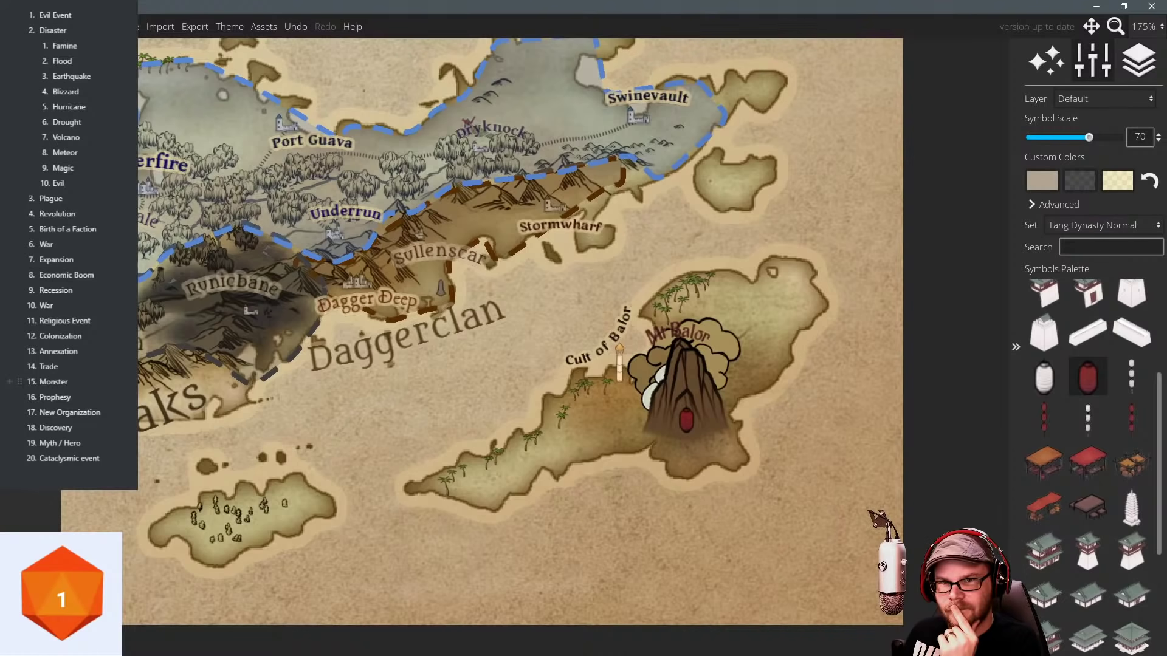
Paint the land around Mt Balor black with the soft colour brush at size 64.
left_click(22, 59)
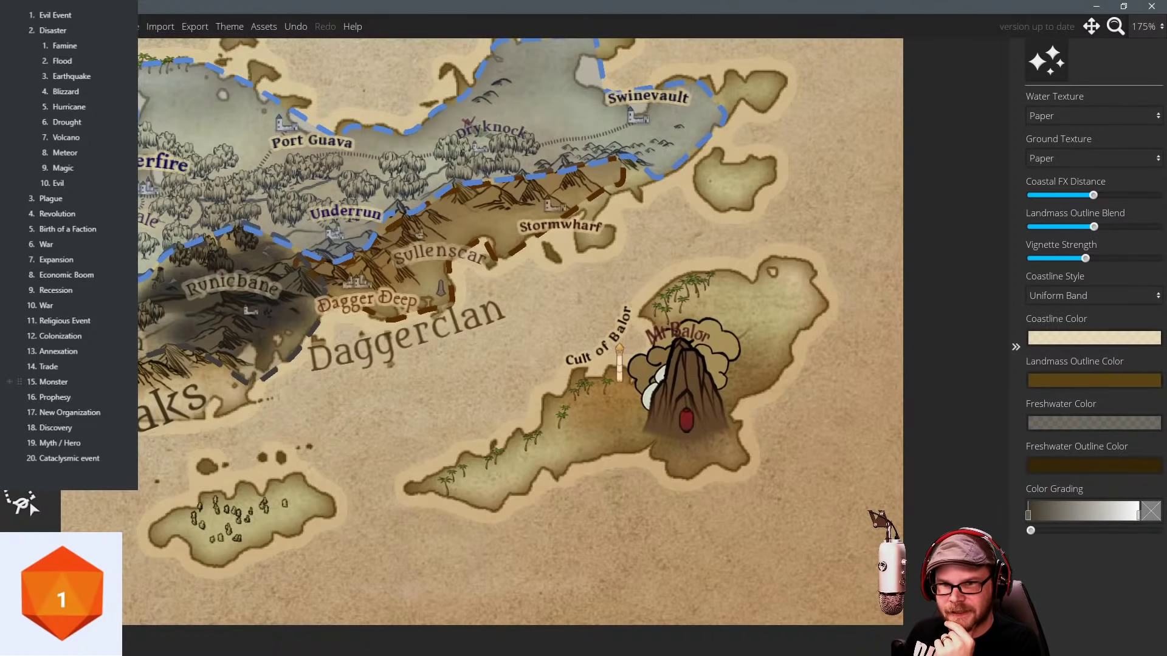
left_click(25, 243)
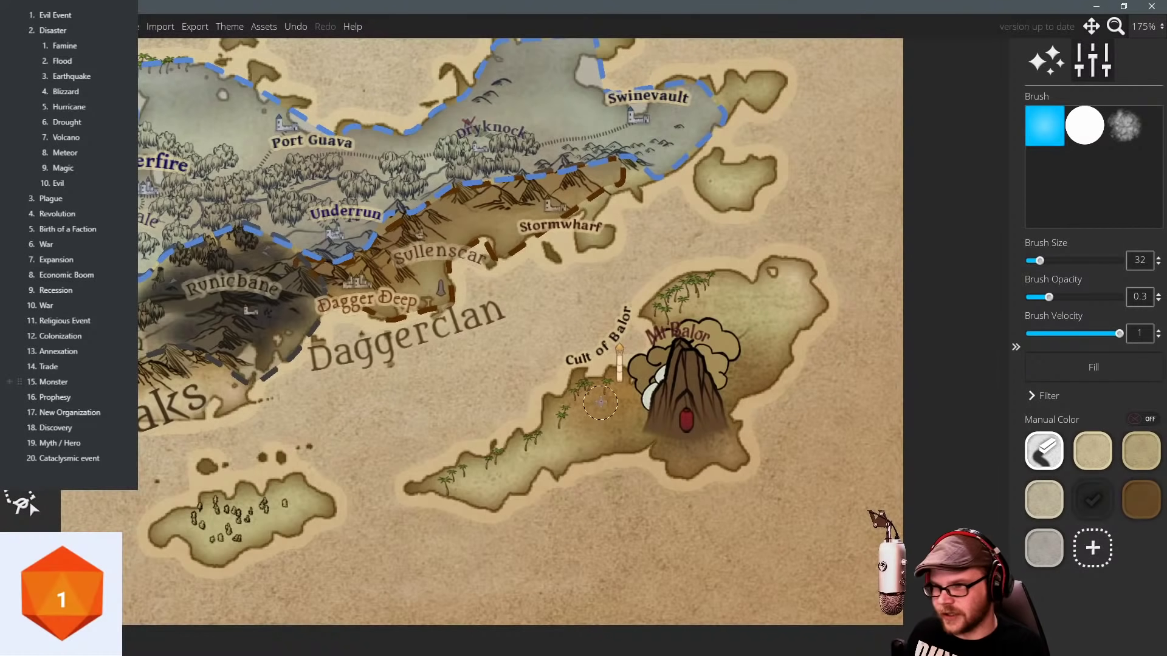
scroll(612, 393, "up", 5)
scroll(612, 392, "down", 5)
scroll(646, 397, "up", 3)
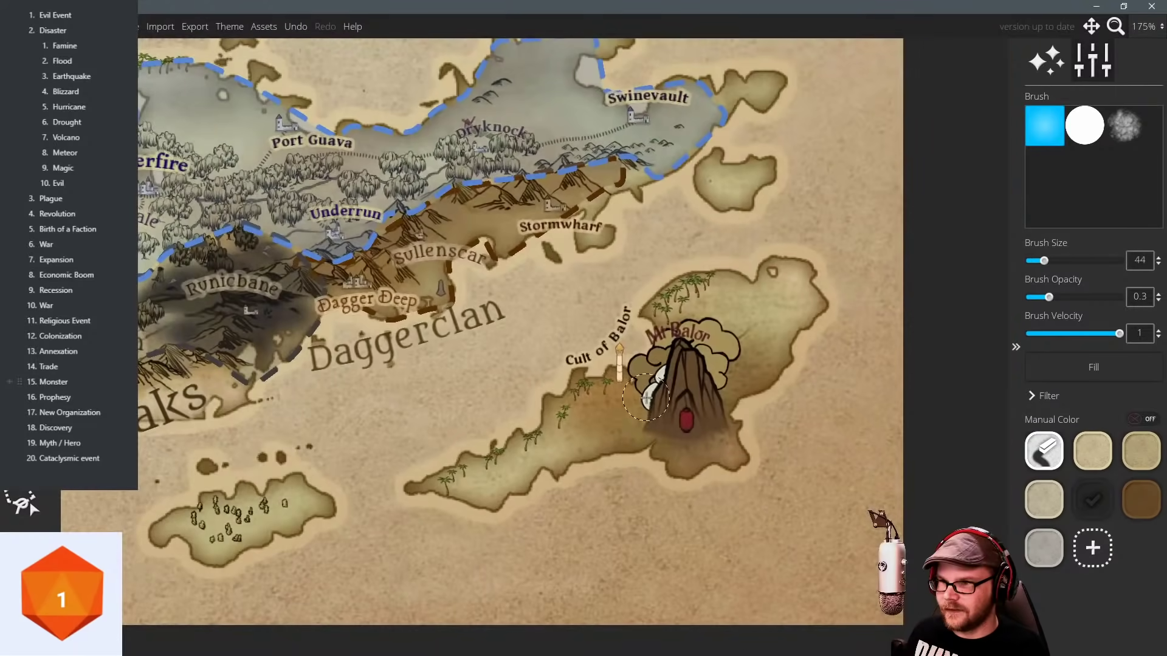
scroll(646, 389, "up", 2)
mouse_move(644, 389)
left_mouse_down()
mouse_move(660, 431)
mouse_move(688, 352)
mouse_move(678, 379)
mouse_move(760, 372)
mouse_move(693, 346)
mouse_move(693, 334)
mouse_move(675, 340)
mouse_move(695, 313)
mouse_move(683, 417)
mouse_move(583, 410)
mouse_move(598, 401)
mouse_move(694, 446)
mouse_move(629, 415)
mouse_move(672, 411)
mouse_move(718, 431)
mouse_move(732, 329)
mouse_move(706, 296)
mouse_move(723, 357)
mouse_move(628, 384)
mouse_move(588, 382)
mouse_move(679, 345)
mouse_move(719, 308)
mouse_move(728, 405)
mouse_move(719, 452)
mouse_move(581, 448)
mouse_move(699, 473)
mouse_move(785, 352)
mouse_move(733, 298)
left_mouse_up()
left_click(22, 60)
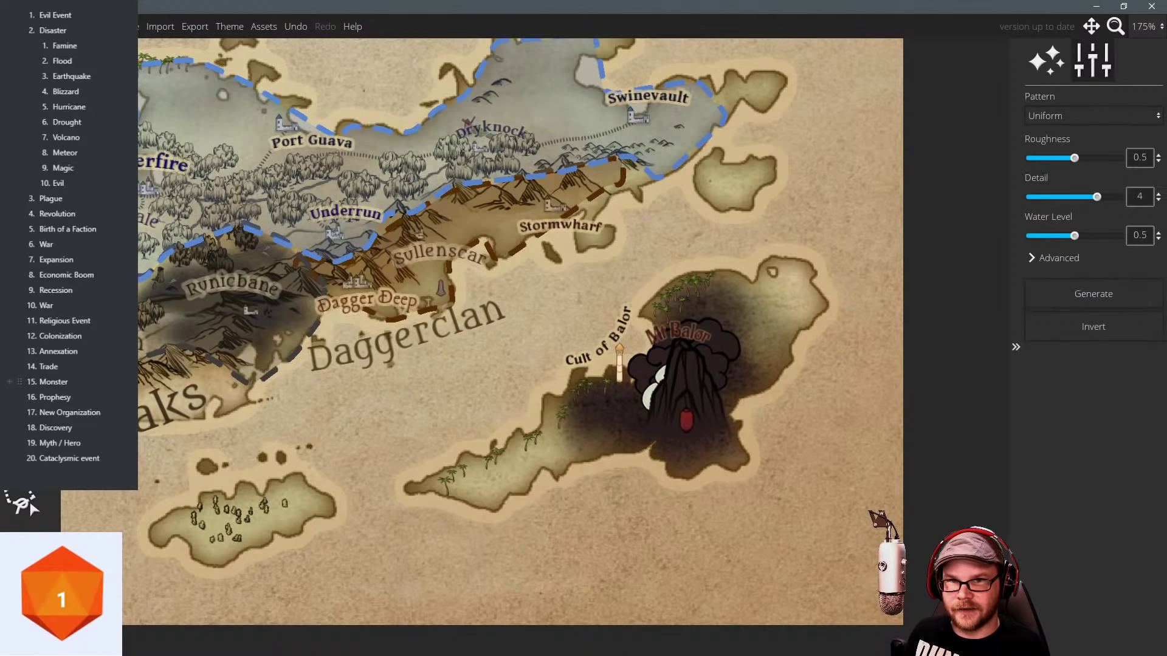
left_click(22, 60)
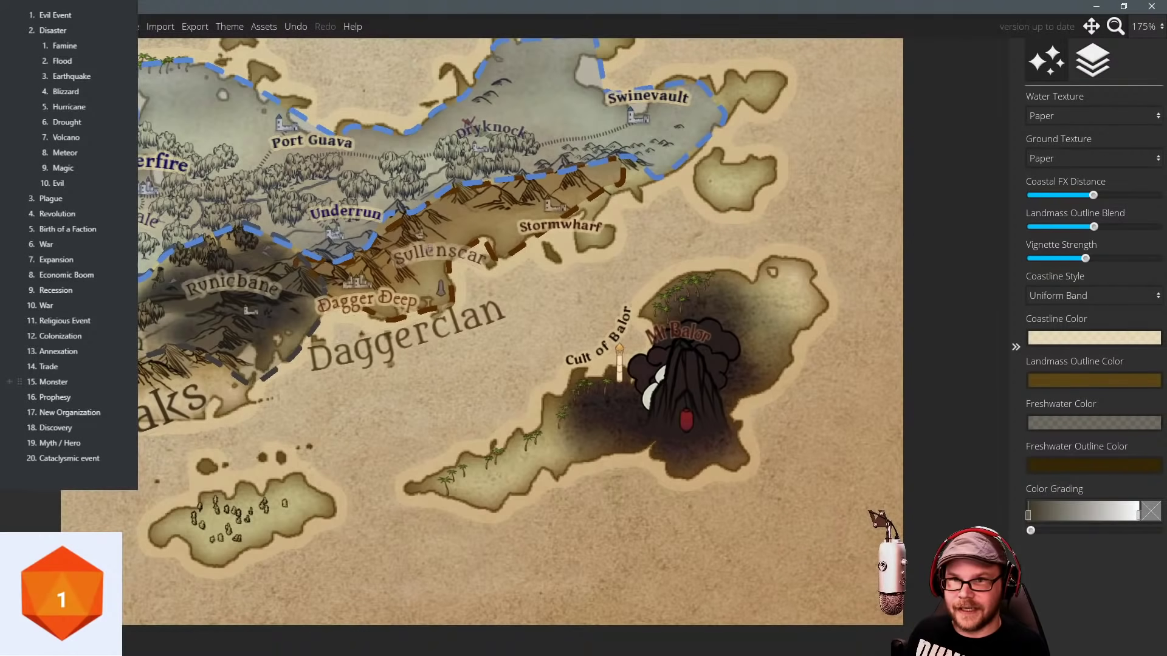
left_click_drag(429, 249, 506, 238)
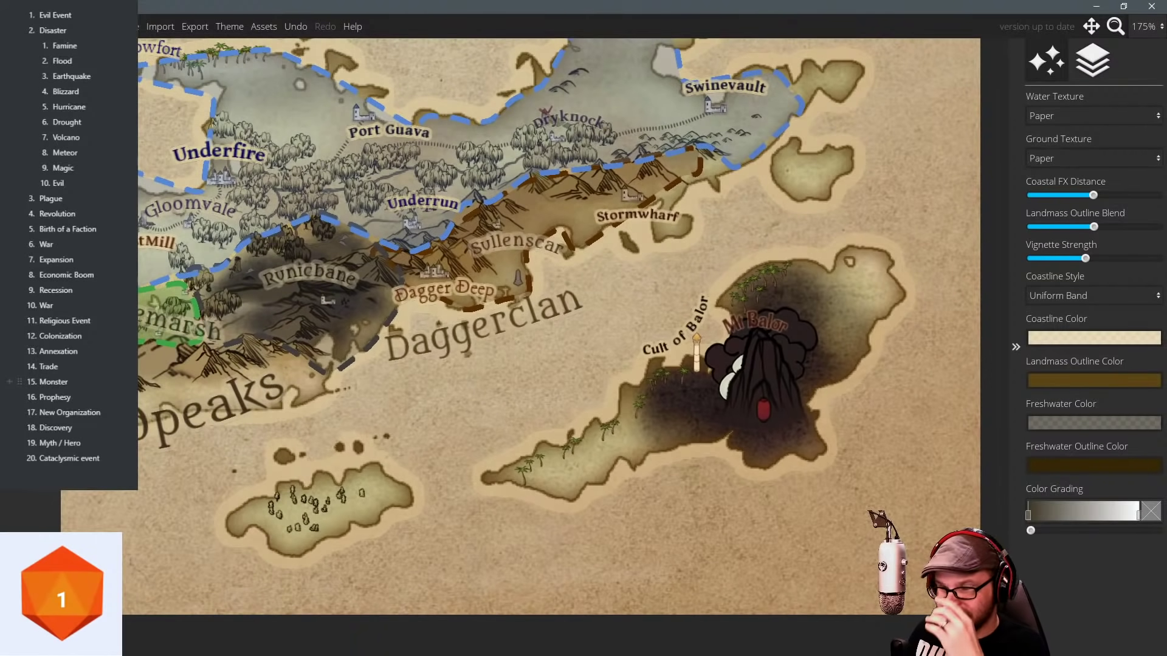
left_click(22, 256)
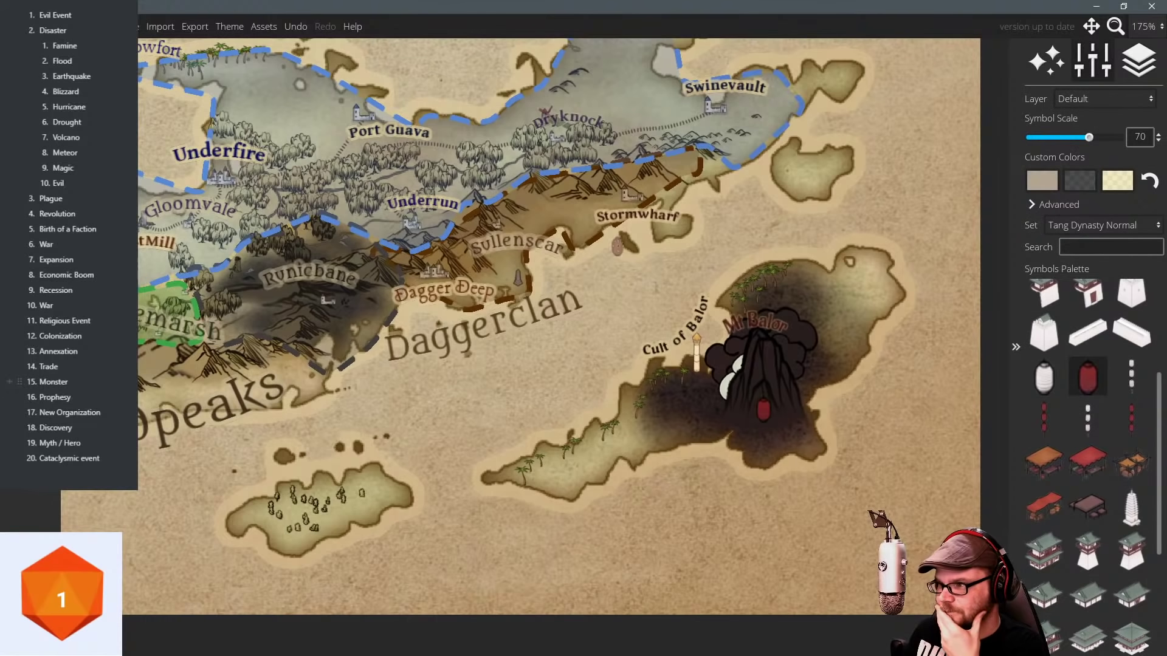
scroll(1064, 499, "down", 4)
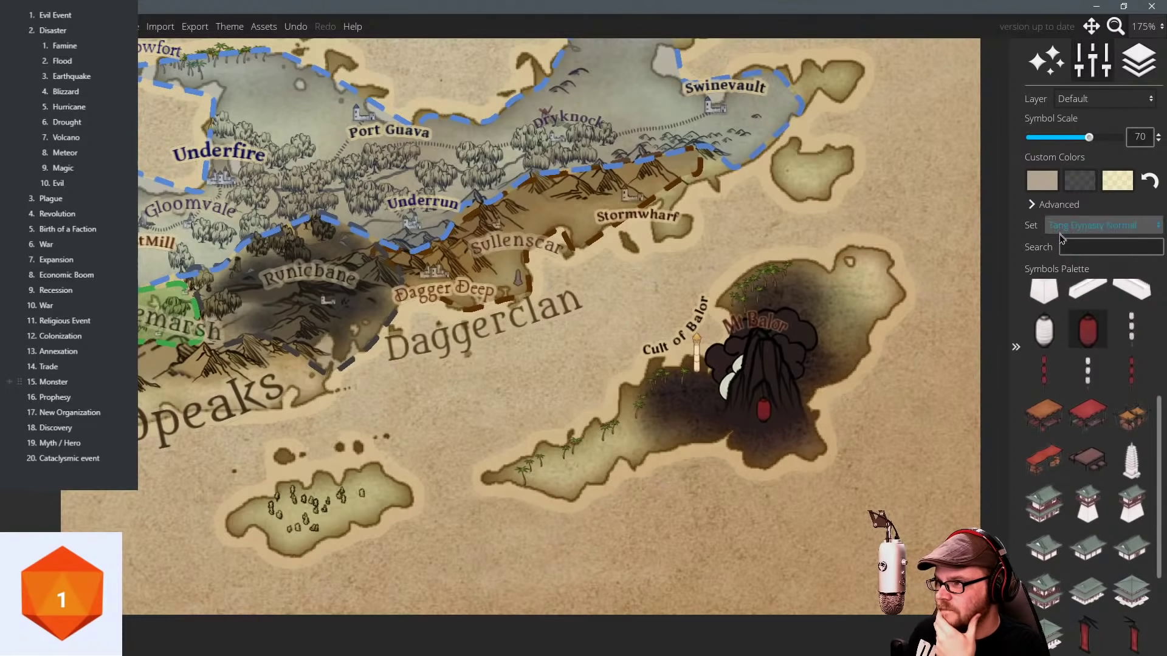
left_click(1103, 225)
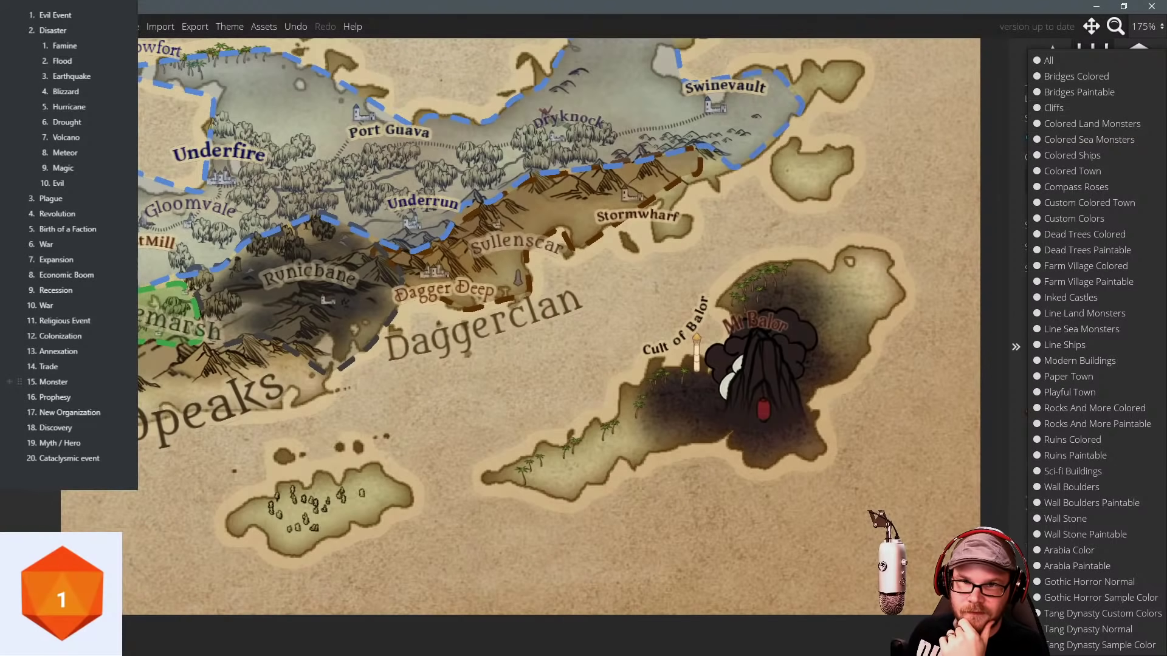
key("Escape")
key("Escape")
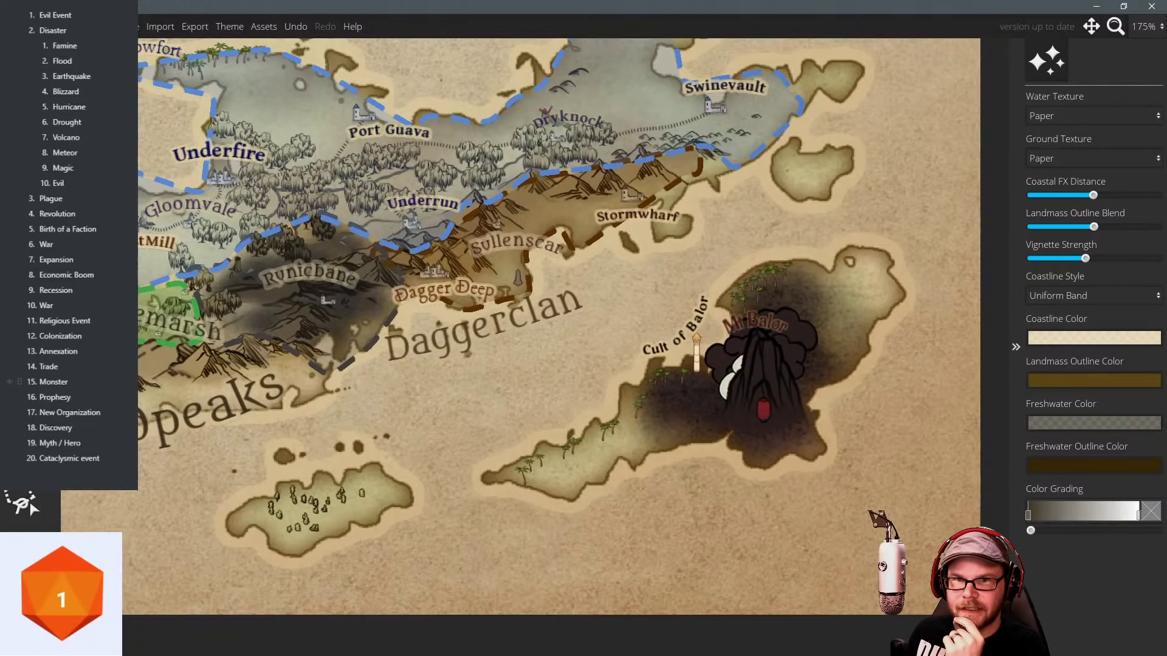
Paint the outer parts of the Mt Balor island light grey around the black area, using the same soft brush.
left_click(22, 437)
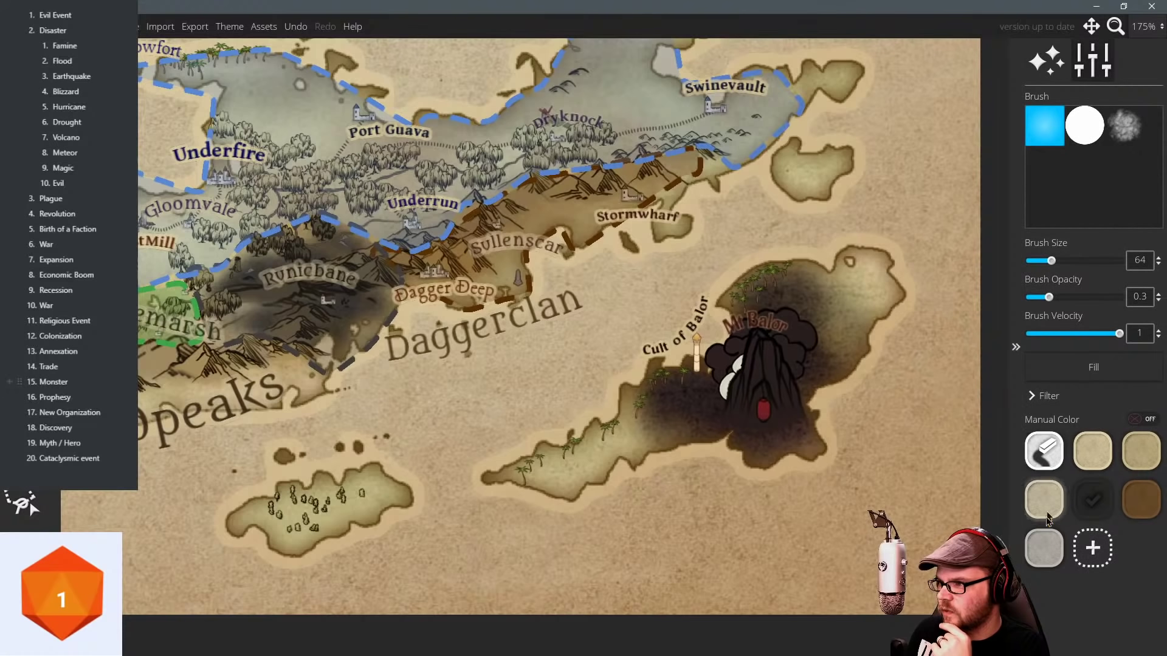
left_click(1041, 552)
mouse_move(646, 436)
left_mouse_down()
mouse_move(593, 450)
mouse_move(648, 377)
mouse_move(635, 410)
mouse_move(678, 453)
left_mouse_up()
mouse_move(764, 297)
left_mouse_down()
mouse_move(777, 275)
mouse_move(836, 343)
mouse_move(874, 336)
mouse_move(867, 249)
mouse_move(894, 277)
mouse_move(844, 379)
left_mouse_up()
mouse_move(767, 517)
left_mouse_down()
mouse_move(778, 475)
mouse_move(698, 463)
mouse_move(824, 444)
left_mouse_up()
left_click_drag(565, 478, 638, 389)
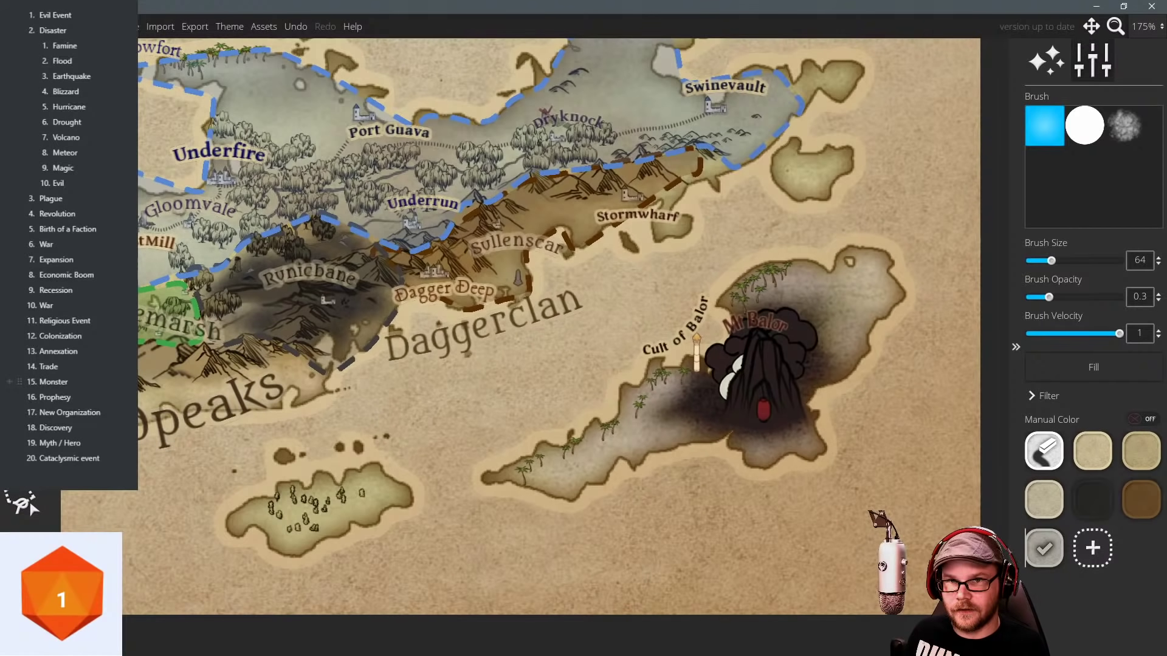
Erase the palm trees along the Mt Balor island's coast with the size 10 eraser, undoing the erasure of the volcano's cloud.
key("l")
key("e")
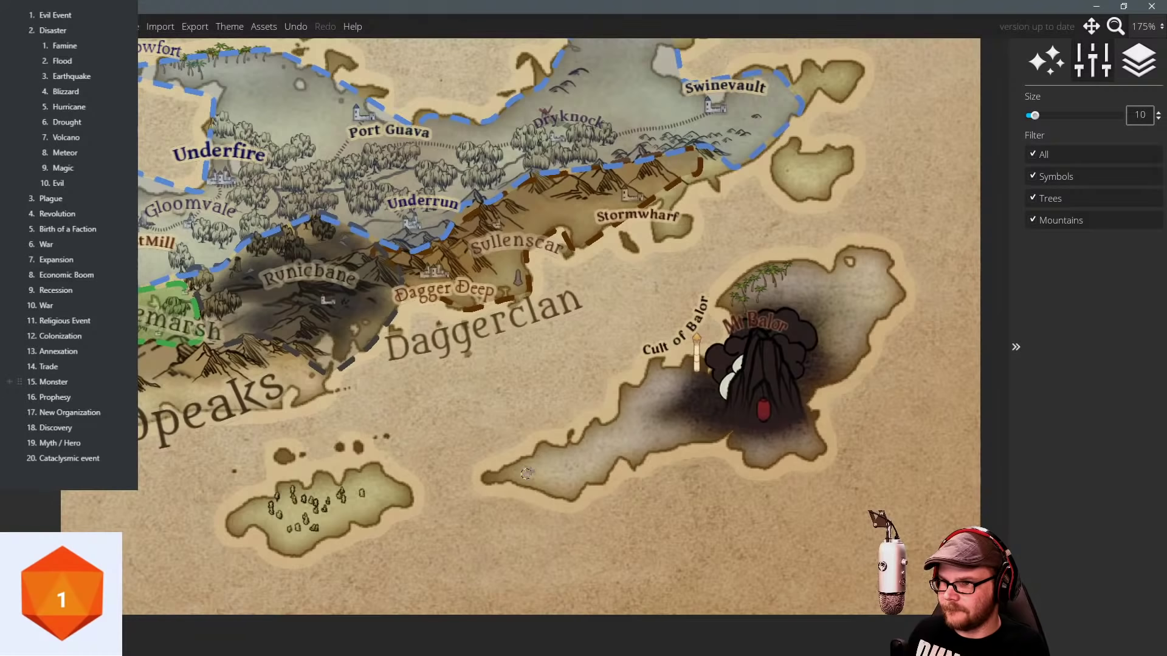
left_click_drag(773, 283, 740, 301)
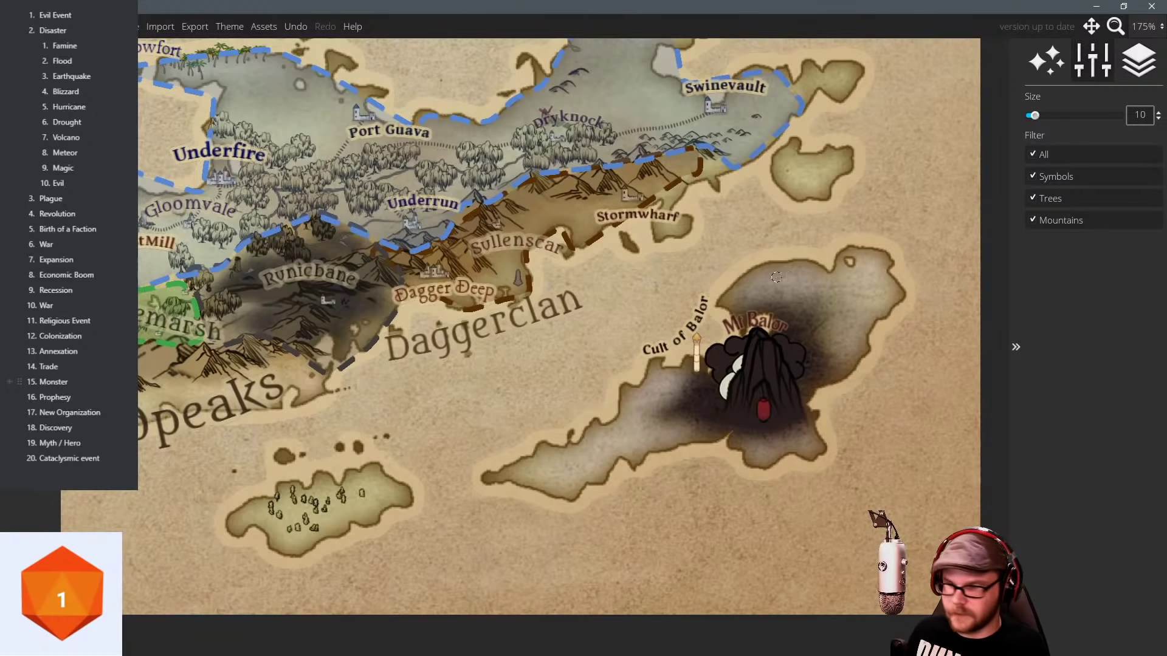
key("ctrl+z")
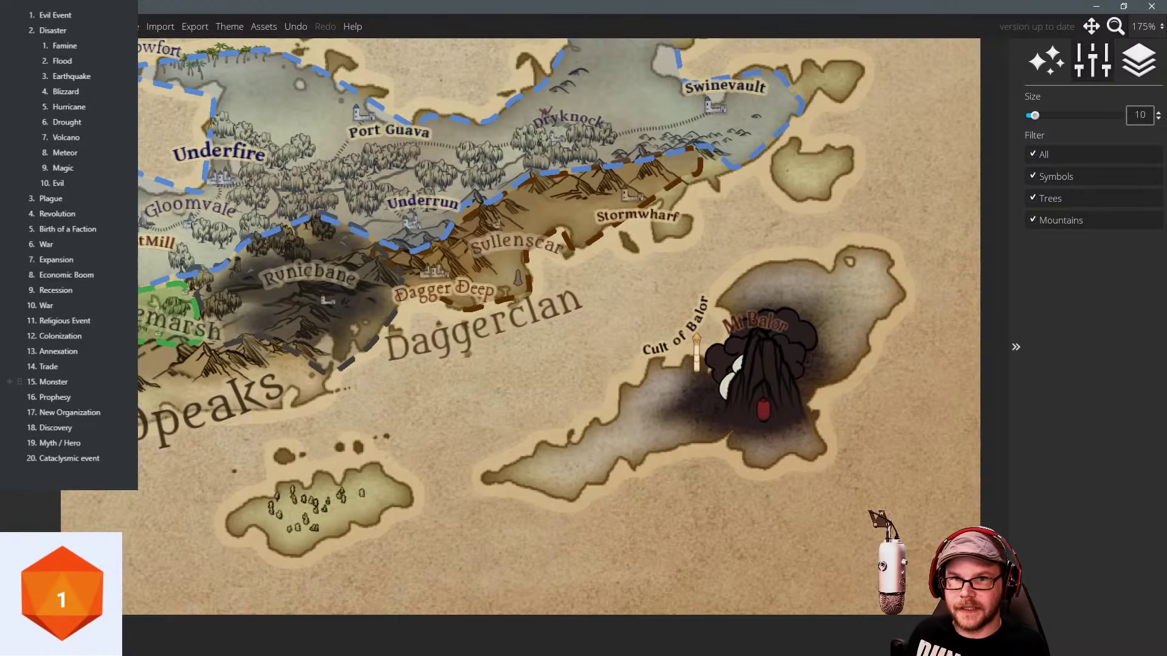
Place different Dead Trees Paintable symbols at scale 10 along the northwest coast of the Mt Balor island.
left_click(21, 182)
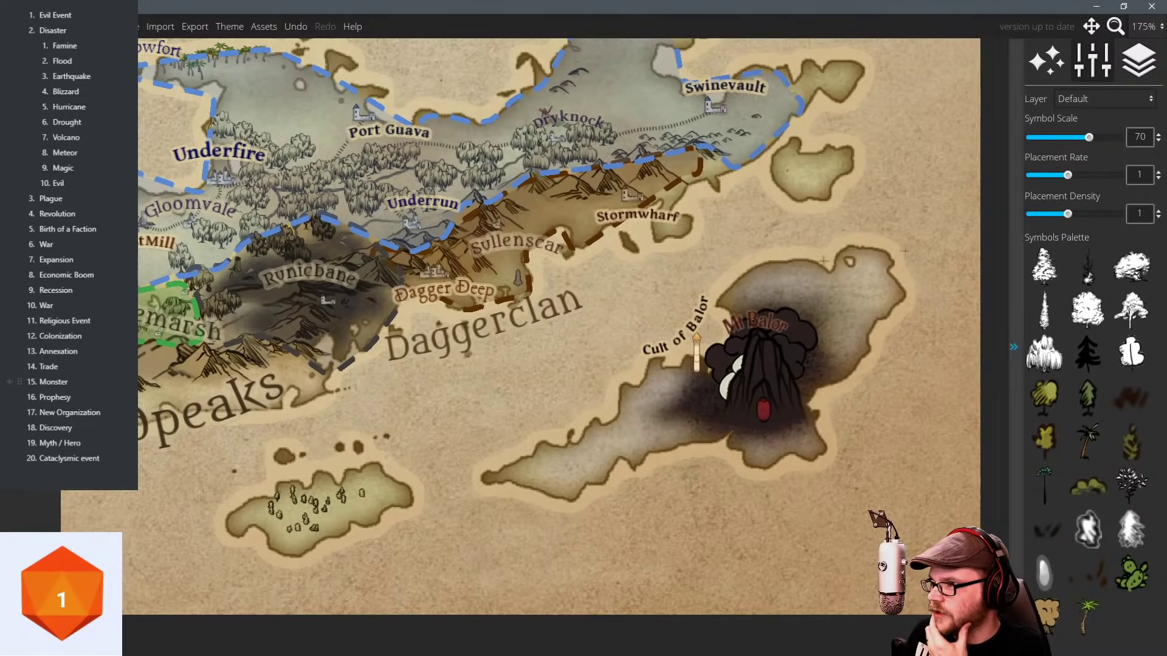
left_click(21, 207)
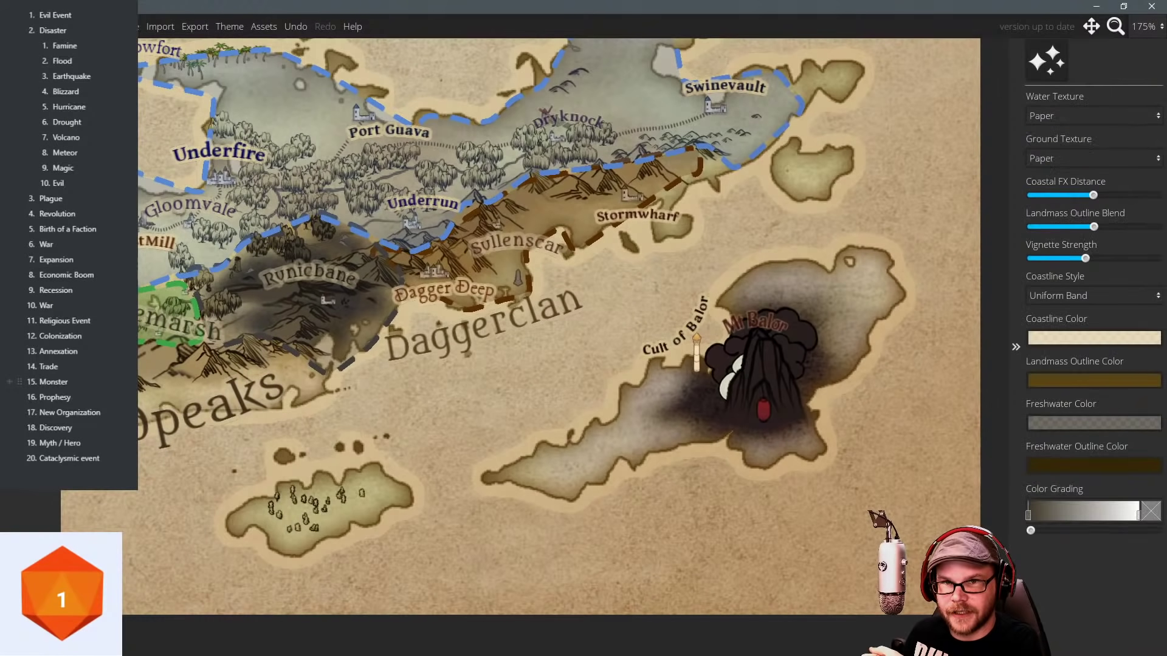
left_click(20, 304)
left_click(1093, 61)
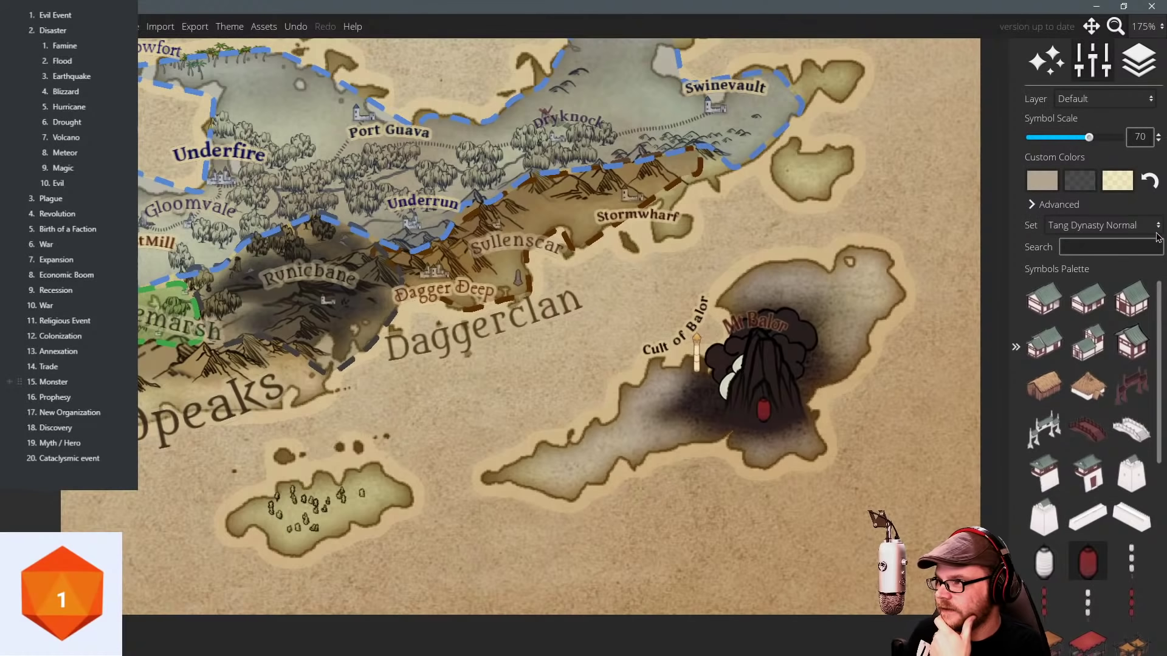
left_click(1096, 223)
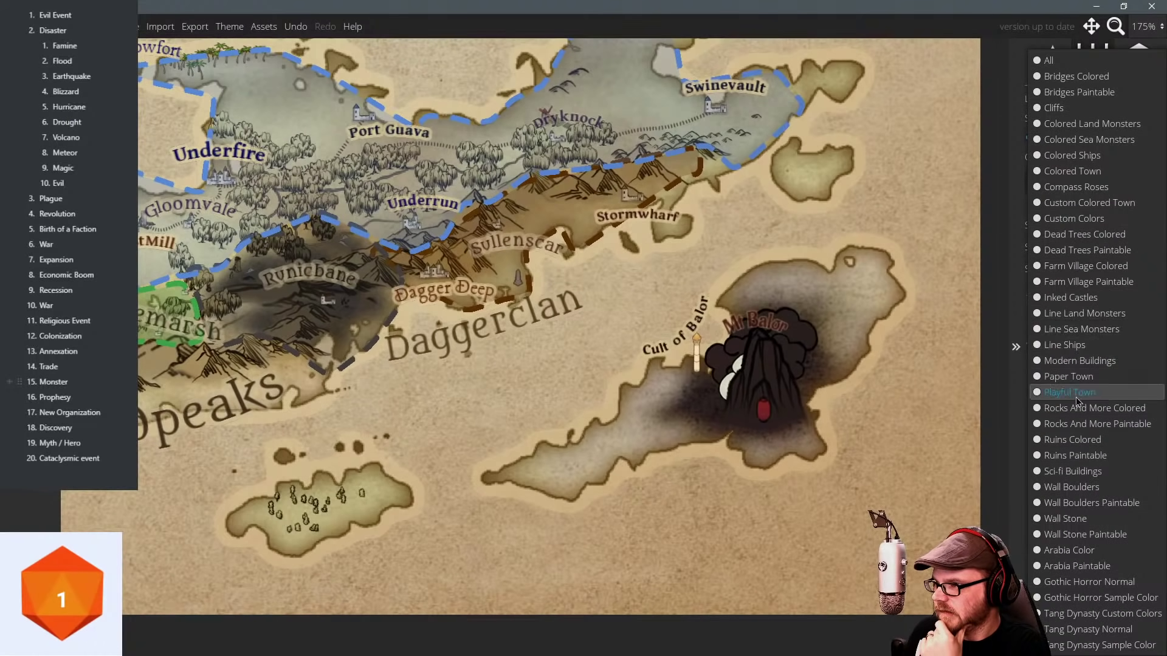
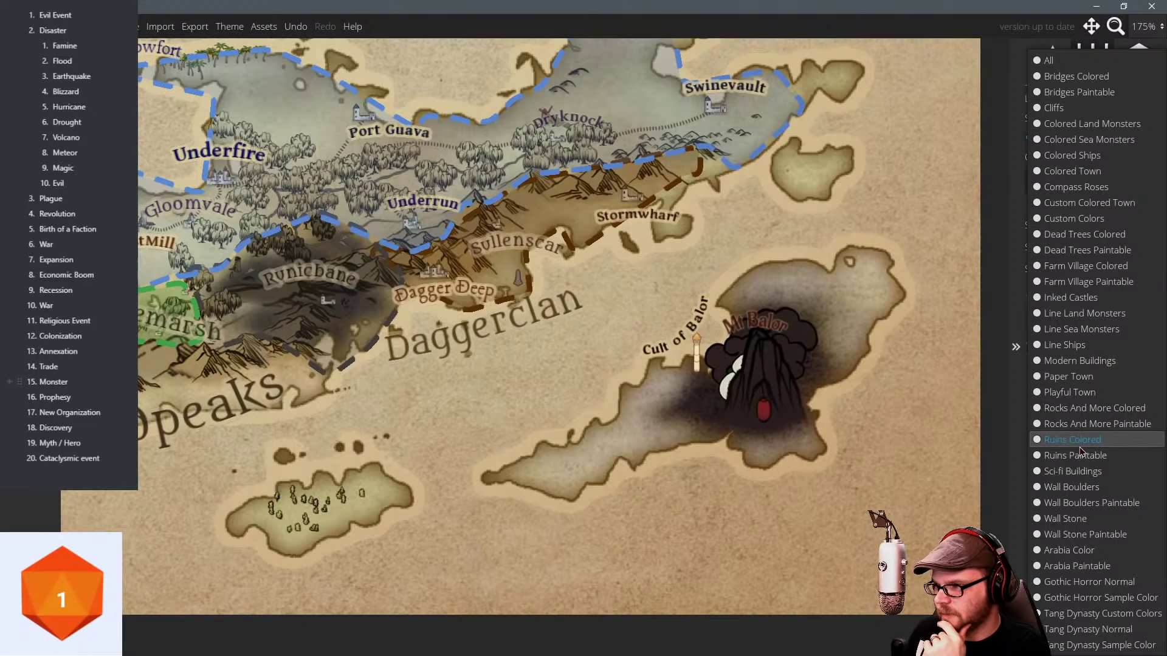
left_click(1081, 250)
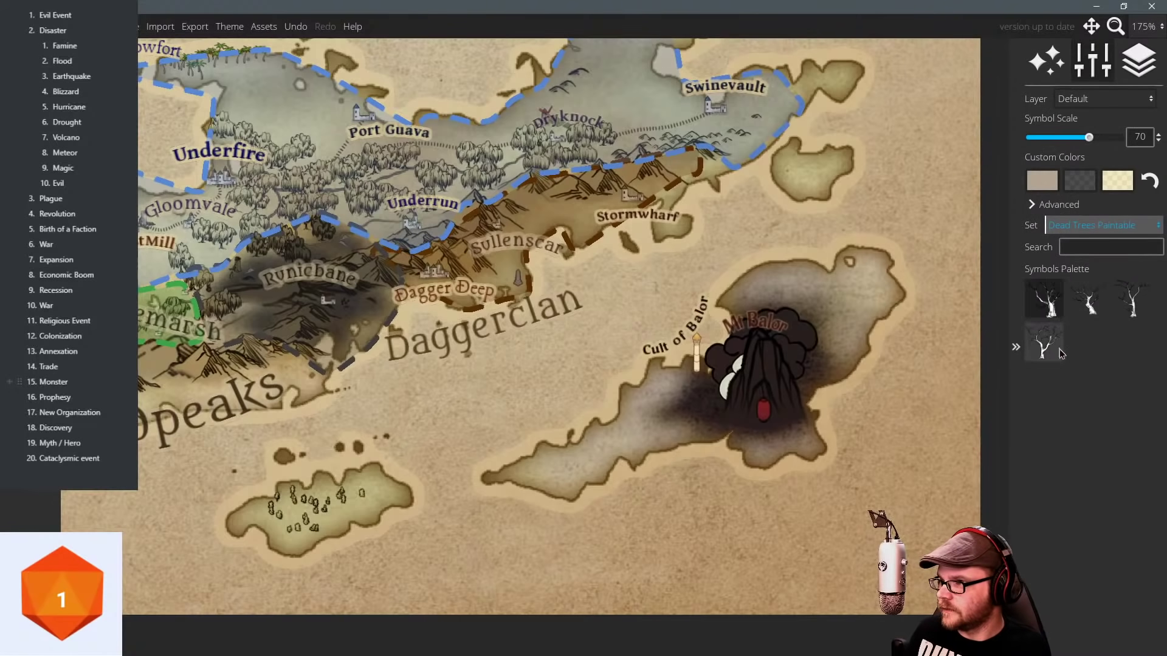
left_click(1050, 308)
scroll(775, 285, "down", 3)
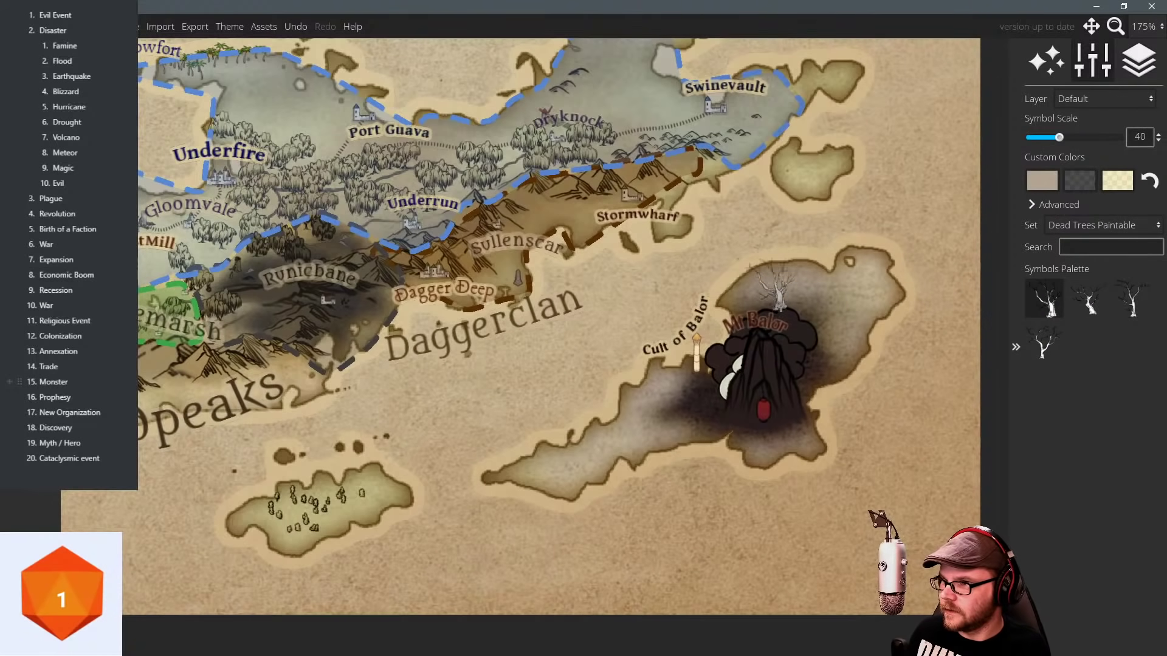
scroll(781, 306, "down", 3)
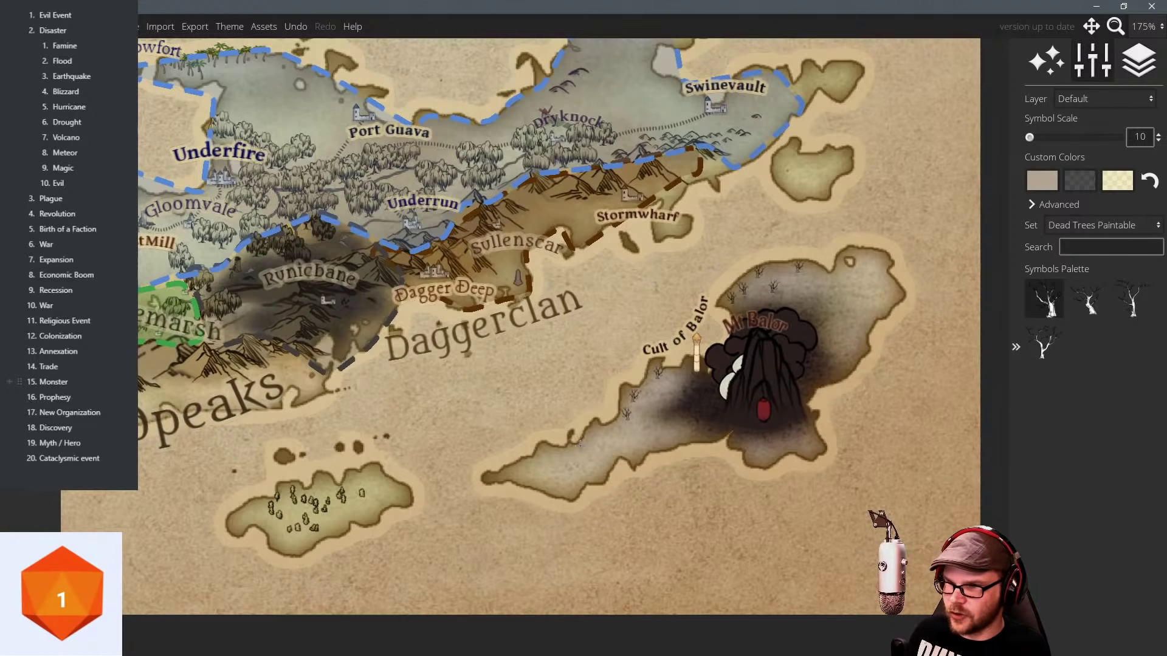
left_click(1045, 342)
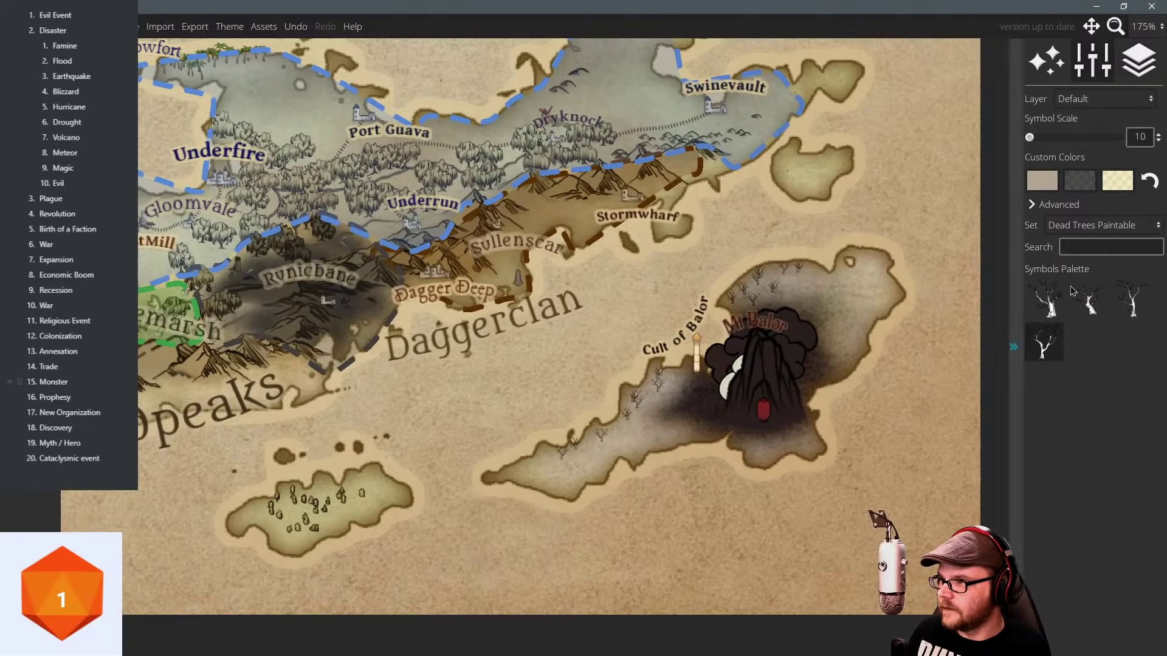
left_click(1121, 307)
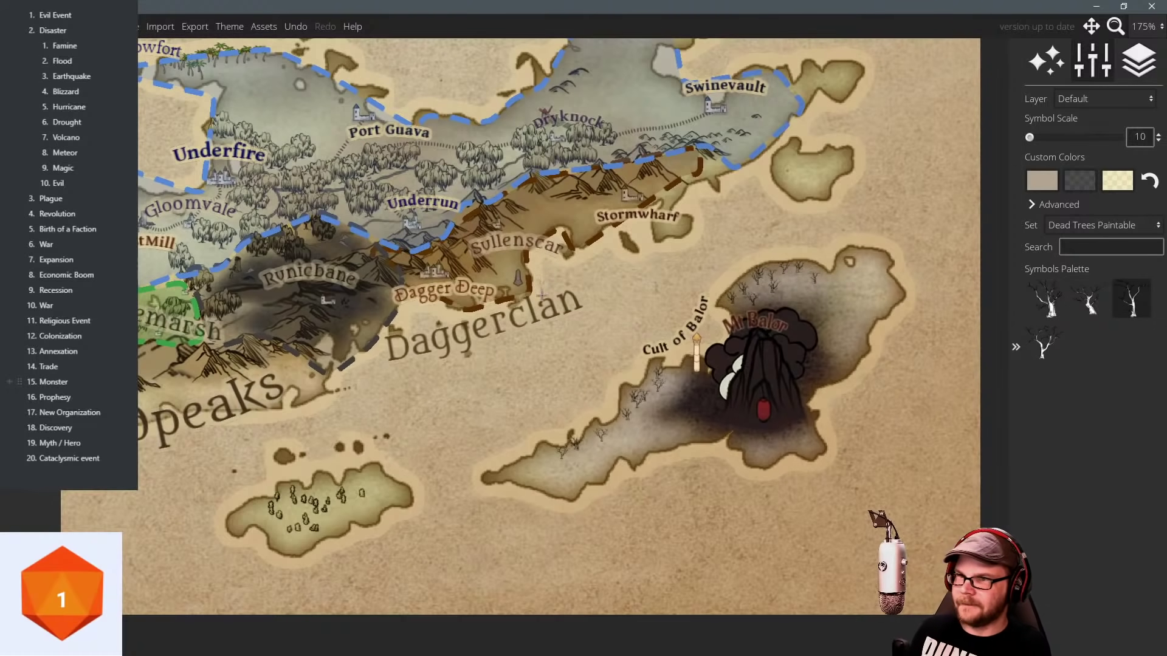
left_click_drag(475, 307, 615, 346)
left_click_drag(367, 295, 281, 306)
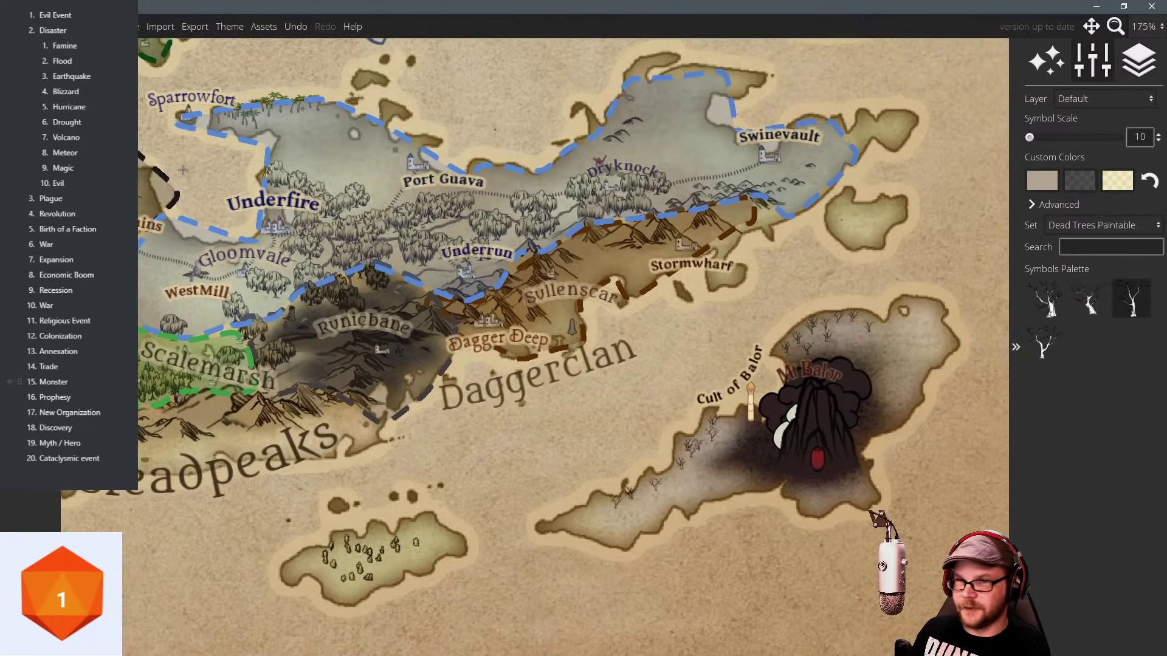
left_click_drag(522, 341, 604, 380)
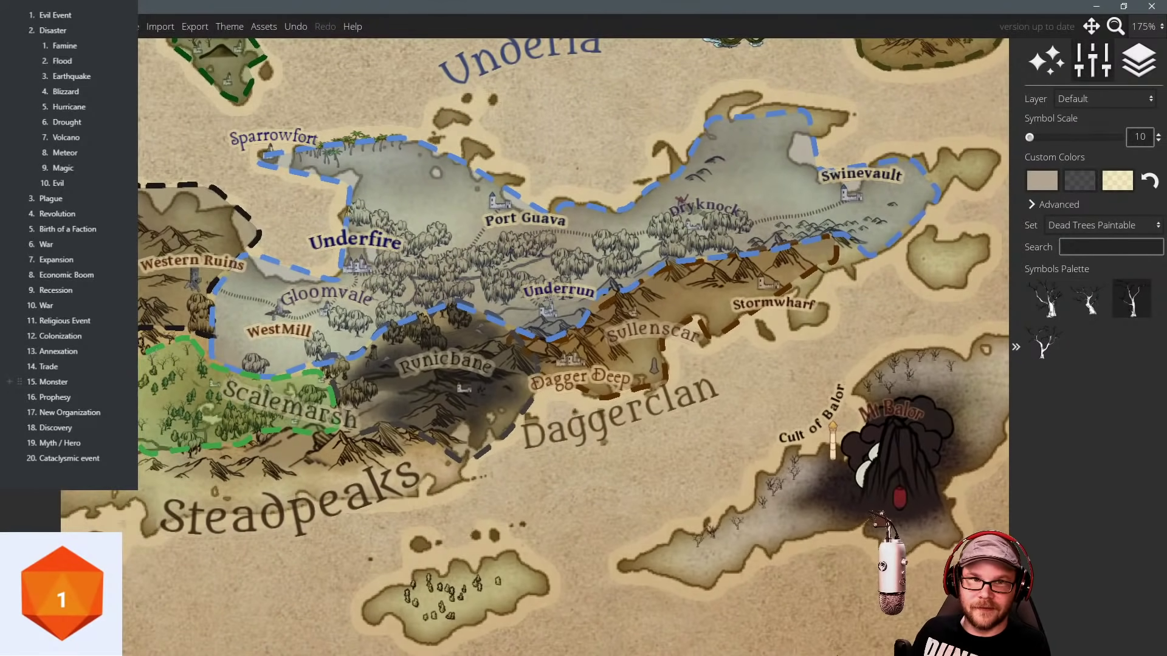
scroll(455, 318, "down", 2)
left_click_drag(496, 235, 590, 341)
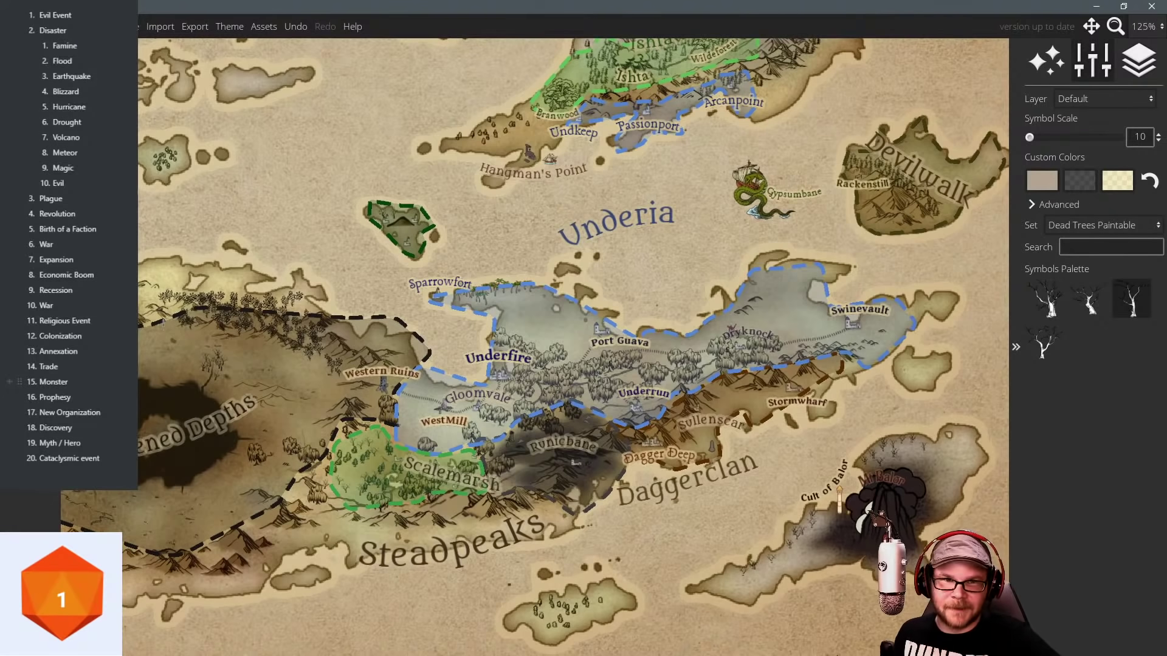
left_click_drag(461, 314, 377, 271)
left_click_drag(546, 298, 352, 245)
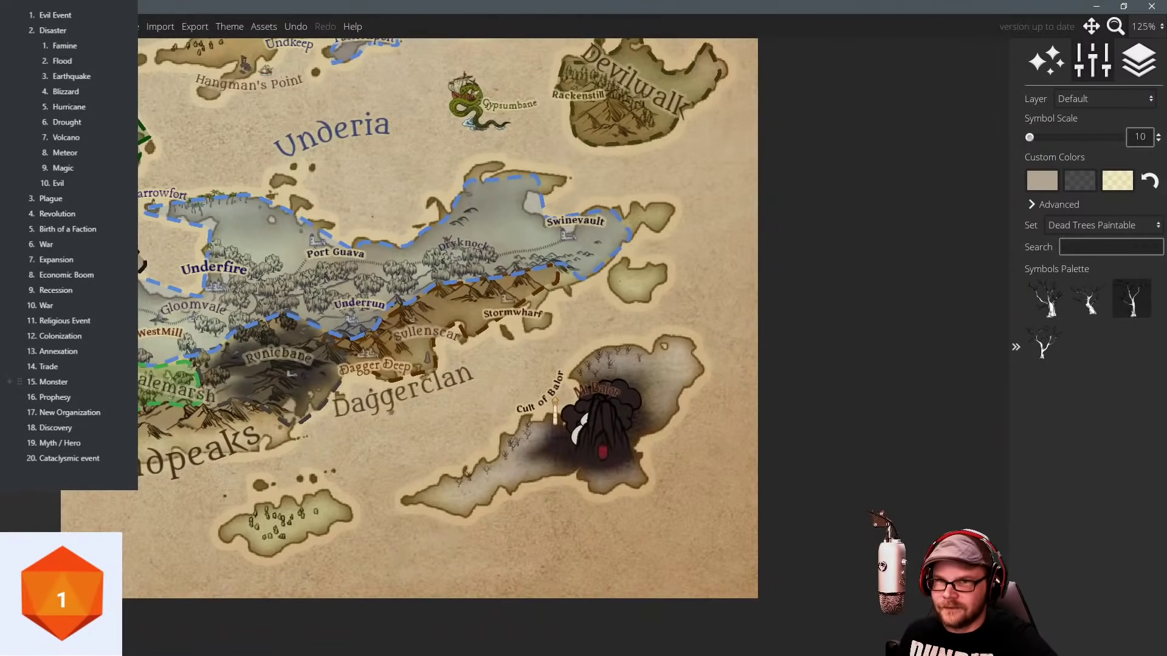
Add the faction label "Dracolich Balor the Dread" across the southern part of the Mt Balor island.
key("Escape")
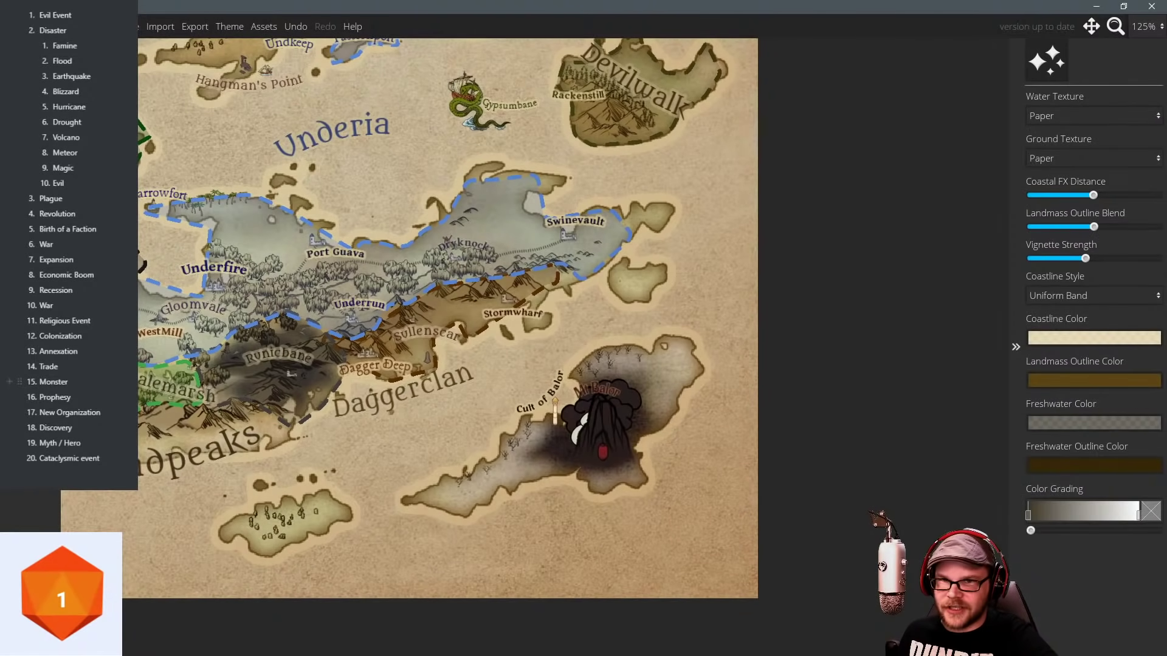
left_click(31, 298)
left_click(527, 502)
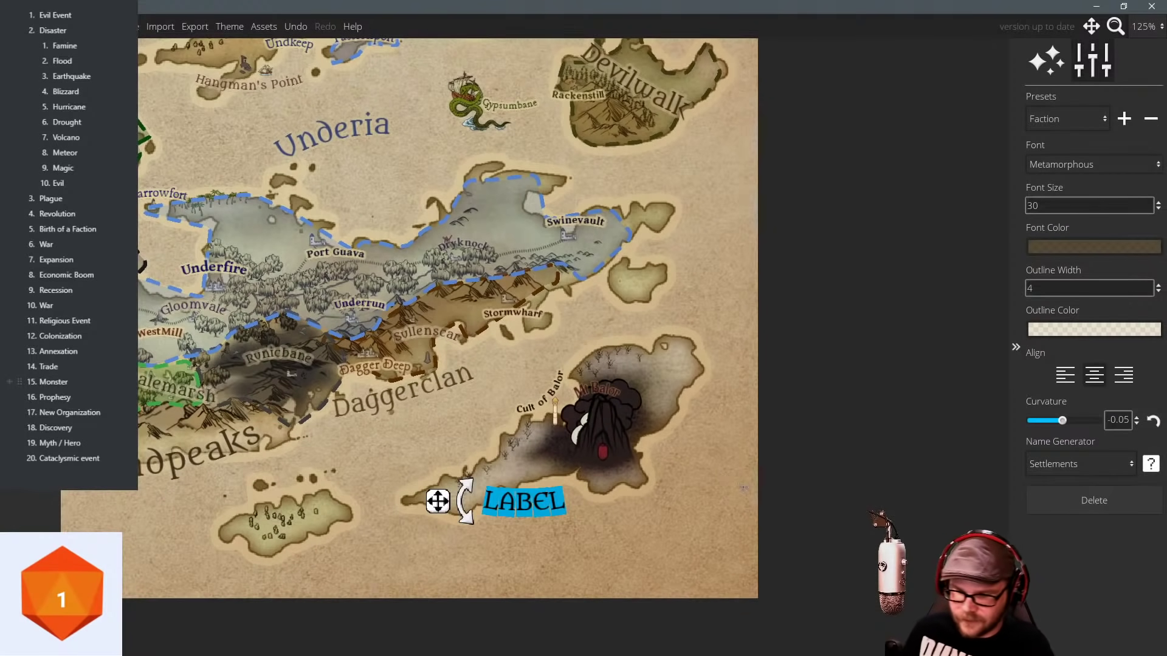
type("Dro")
key("BackSpace")
type("ac")
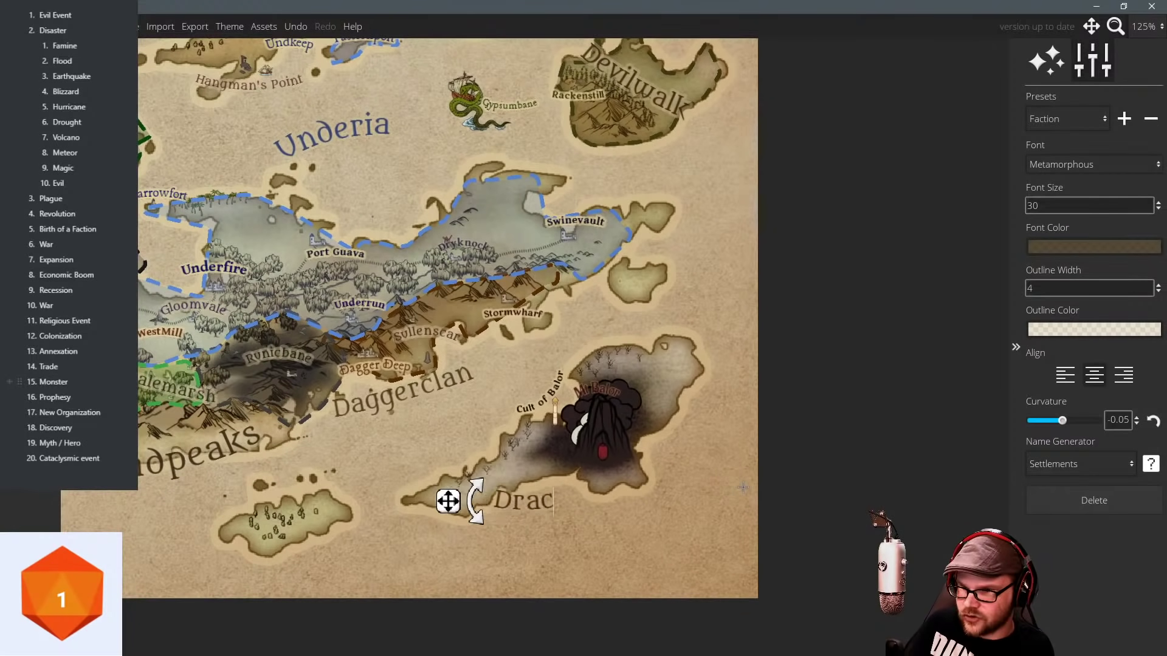
type("oli")
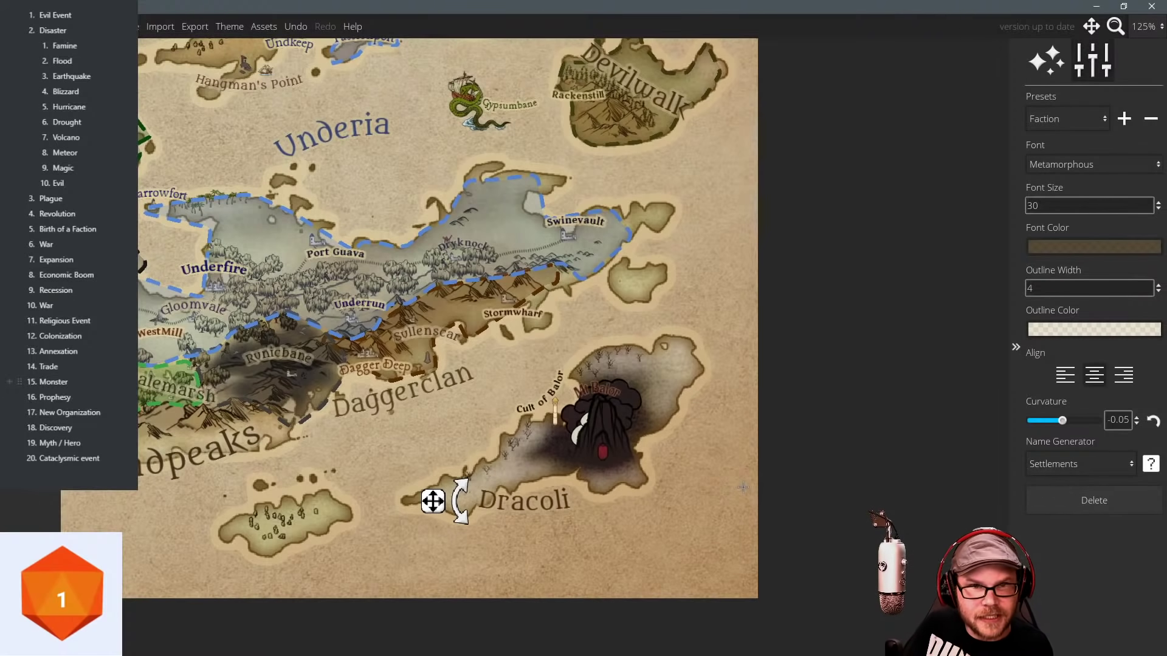
type("cg")
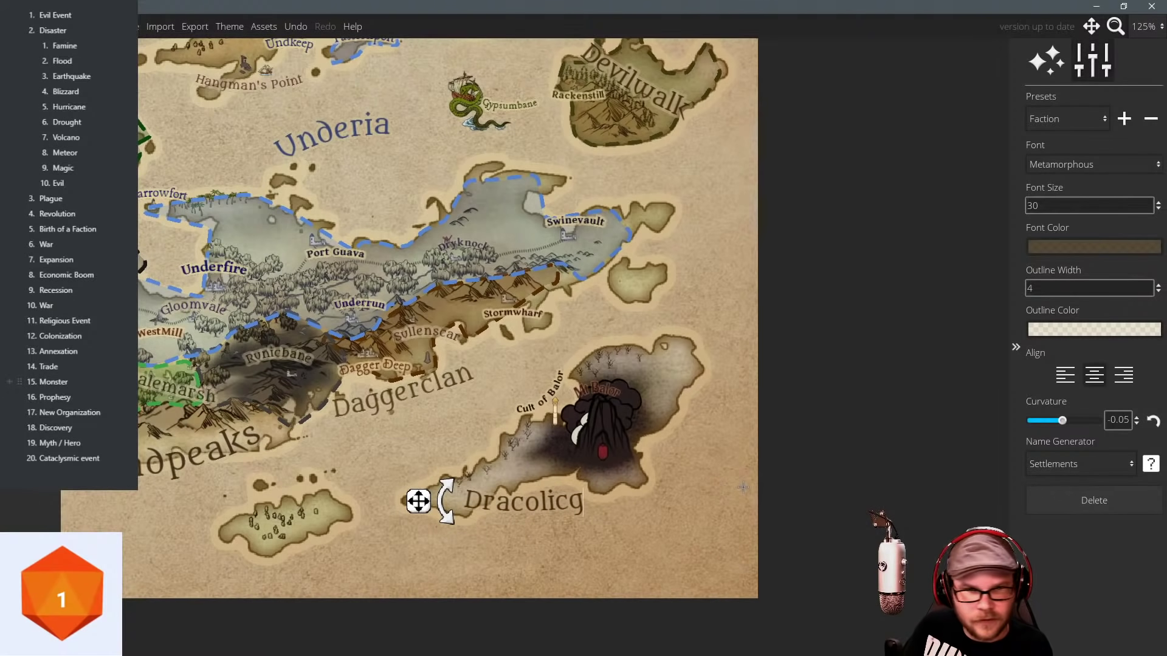
key("BackSpace")
type("h")
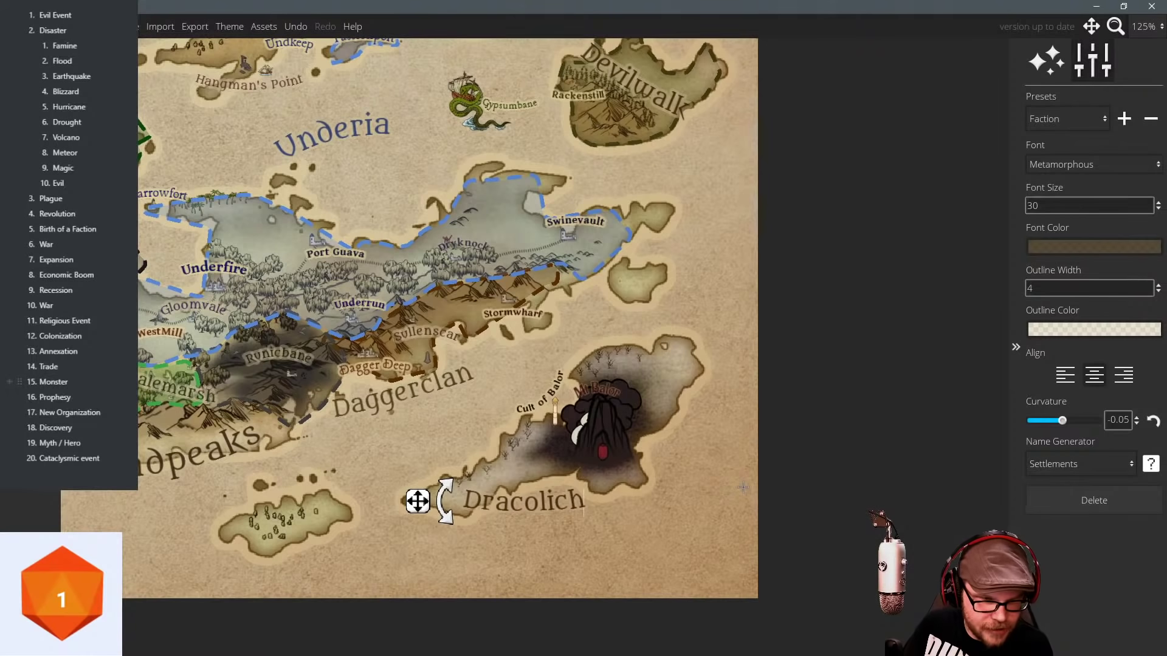
type(" Balo")
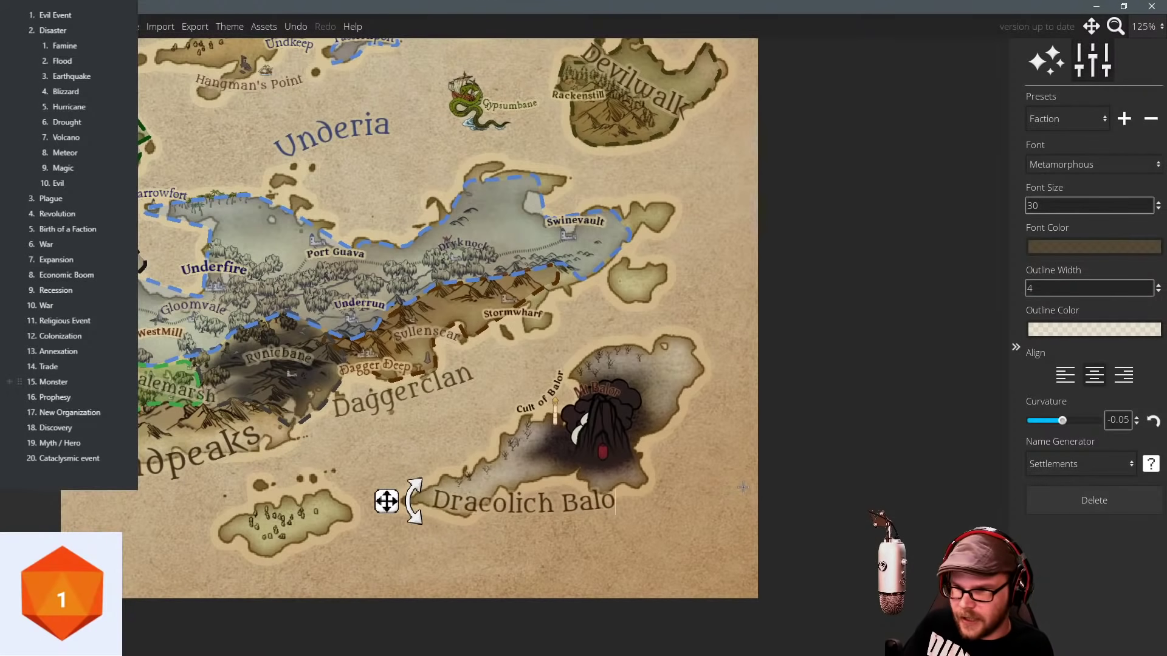
type("r the Drea")
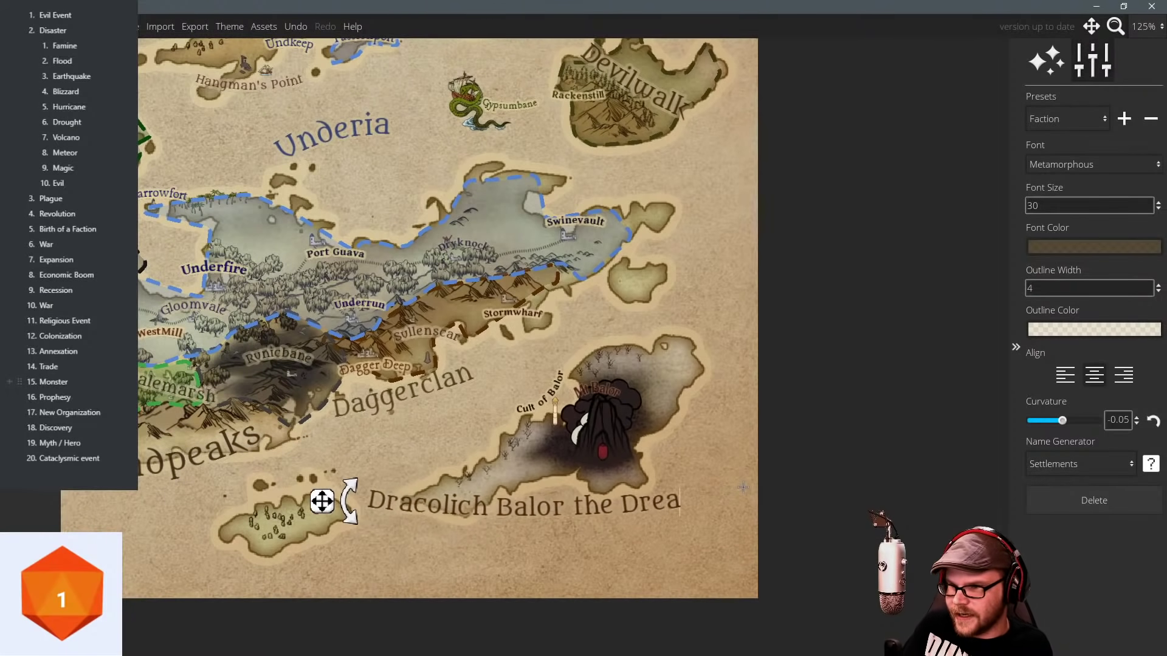
type("d")
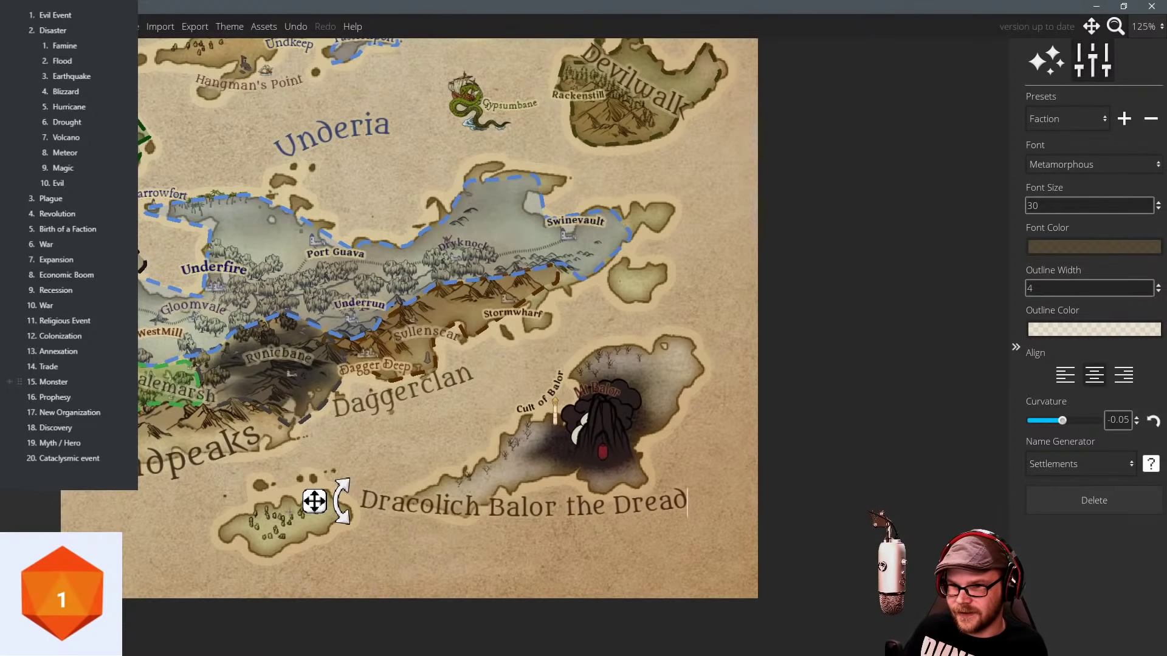
Set the Dracolich label to font size 20 and curvature -0.53, and tilt and position it along the Mt Balor island's southeast coast.
left_click_drag(342, 502, 407, 568)
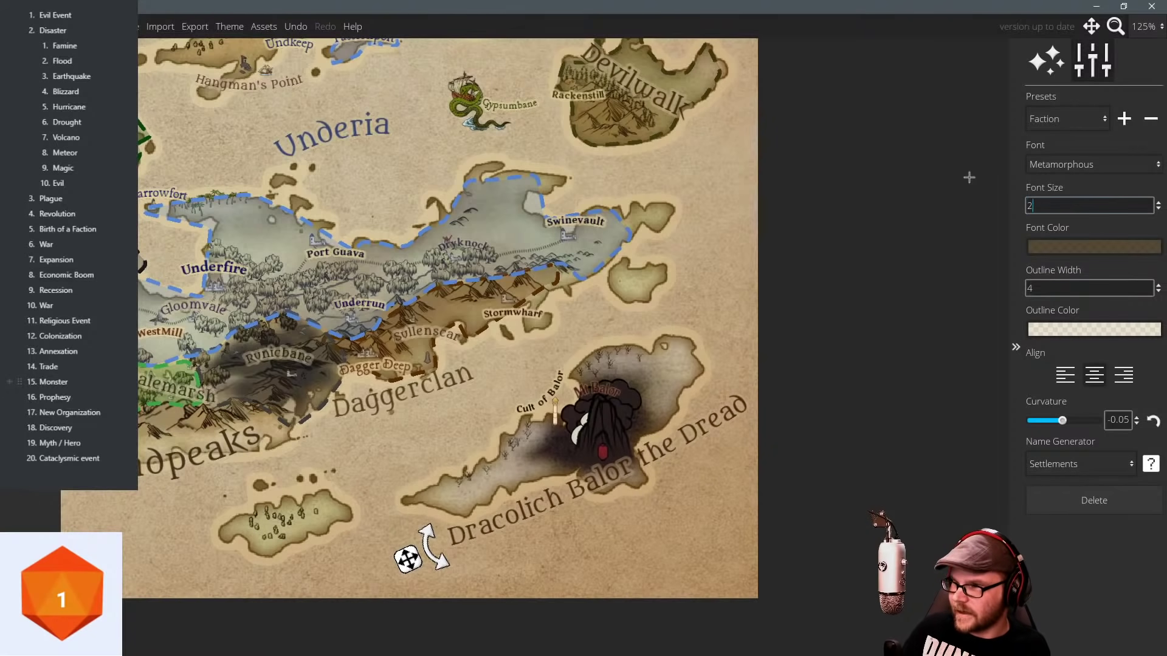
left_click(532, 499)
left_click_drag(457, 538, 471, 539)
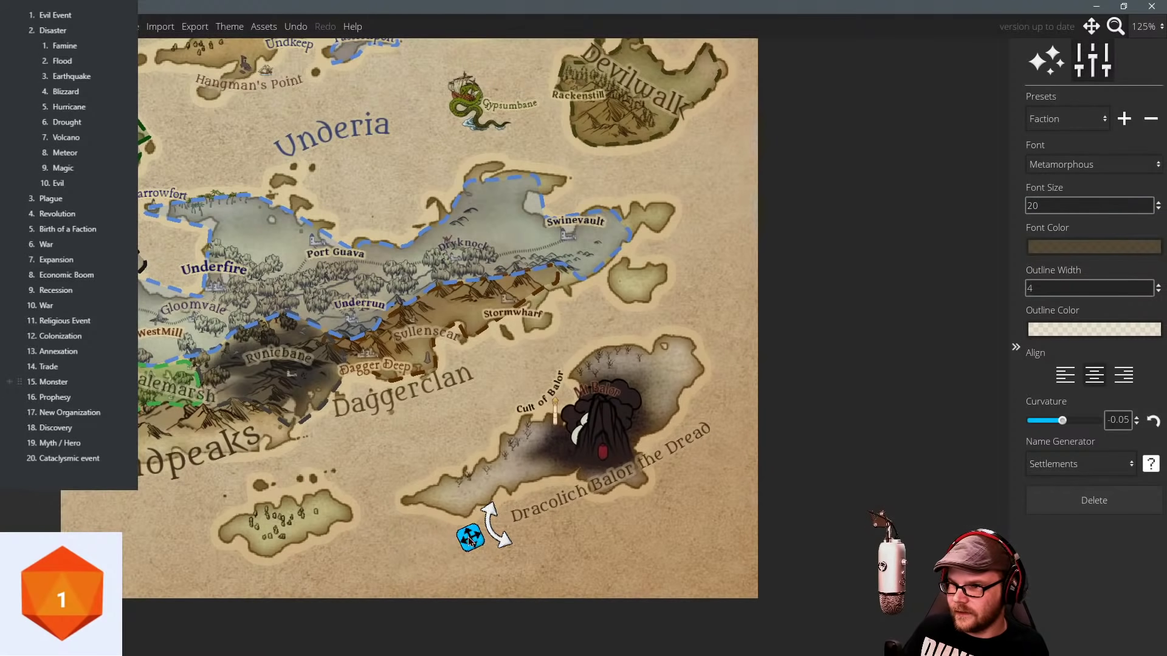
left_click_drag(1063, 421, 1053, 421)
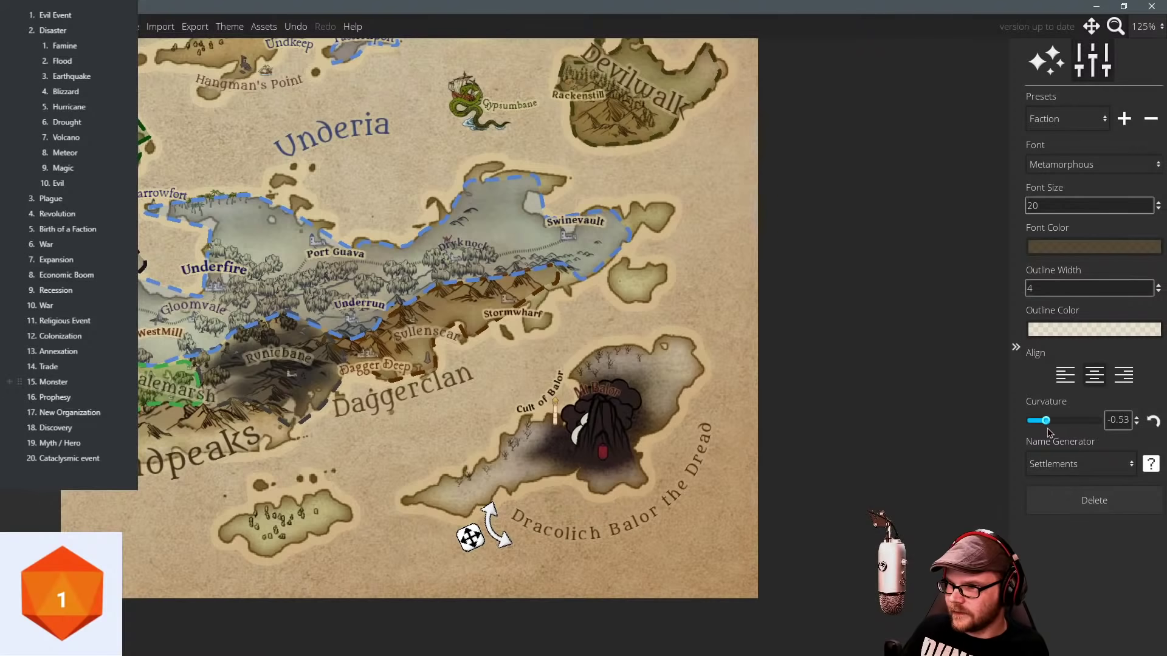
left_click_drag(483, 538, 476, 518)
key("Escape")
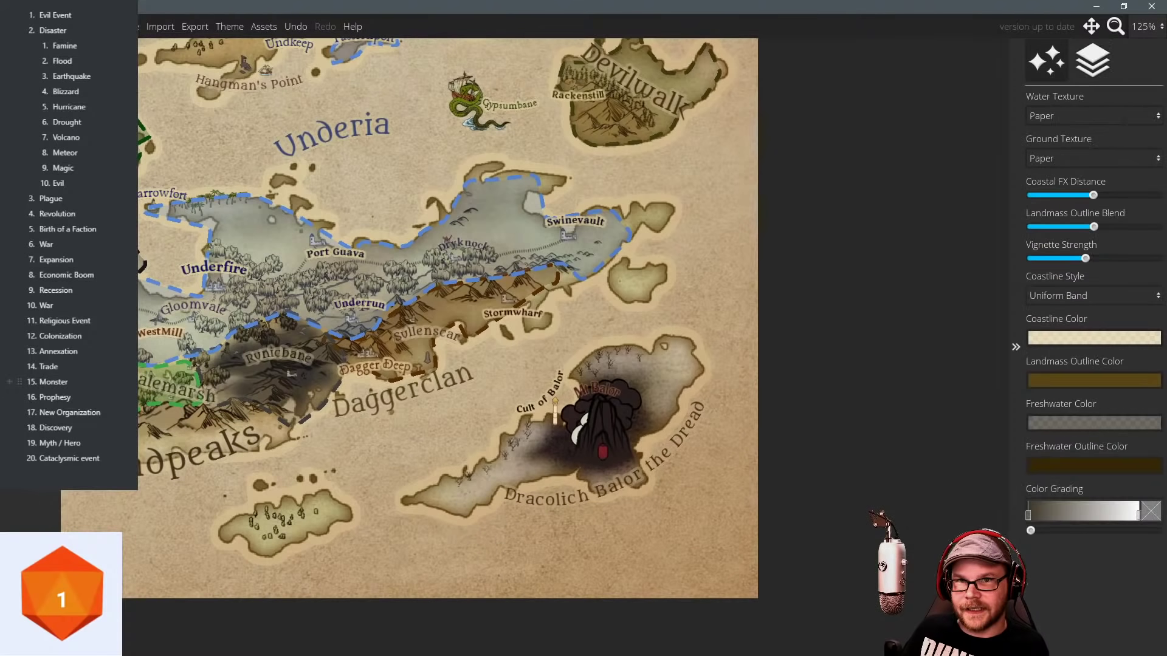
Place the dragon from the Line Land Monsters set at scale 50 beside the Cult of Balor label, undoing a trial at scale 25.
key("s")
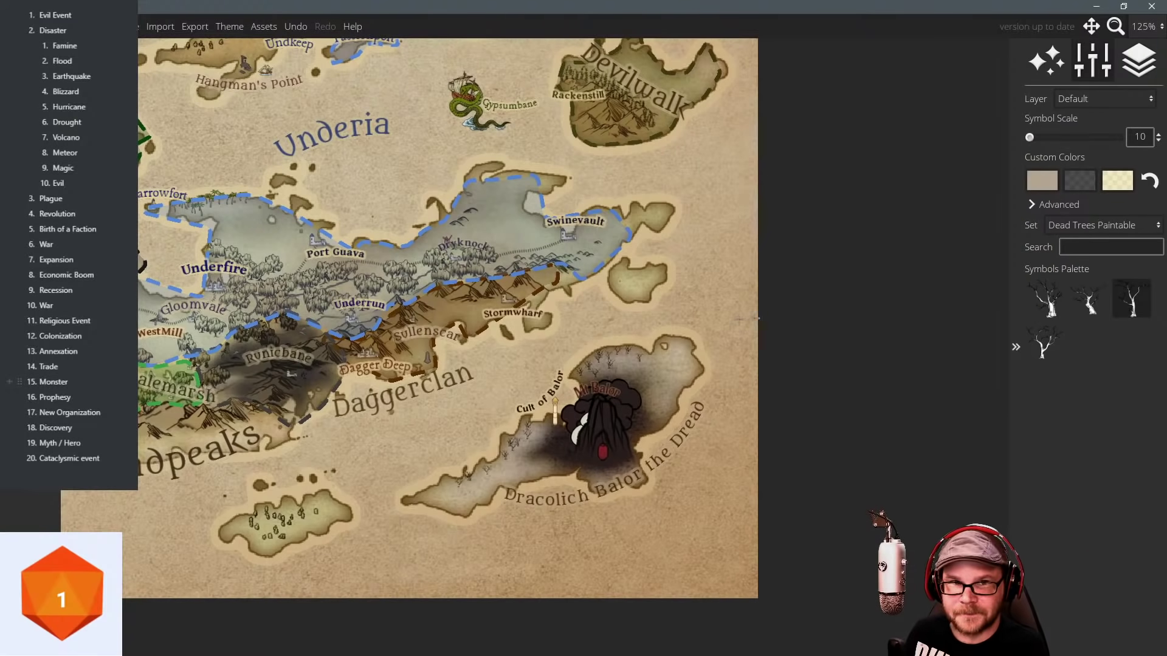
left_click(1099, 226)
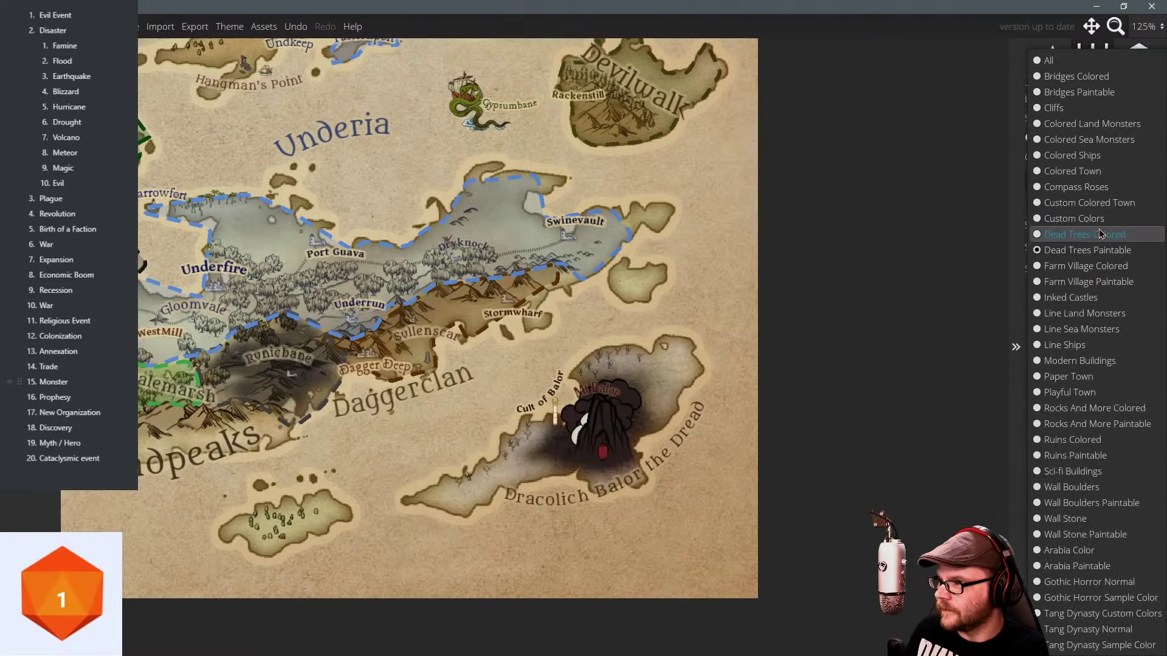
left_click(1086, 331)
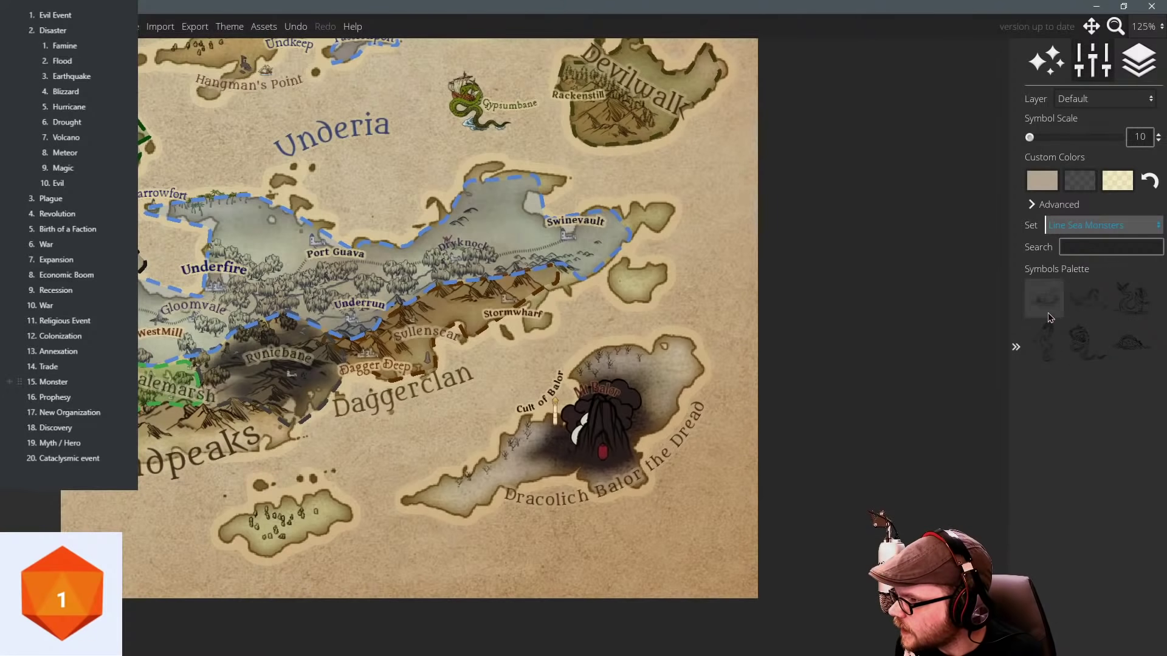
left_click(1091, 229)
left_click(1085, 315)
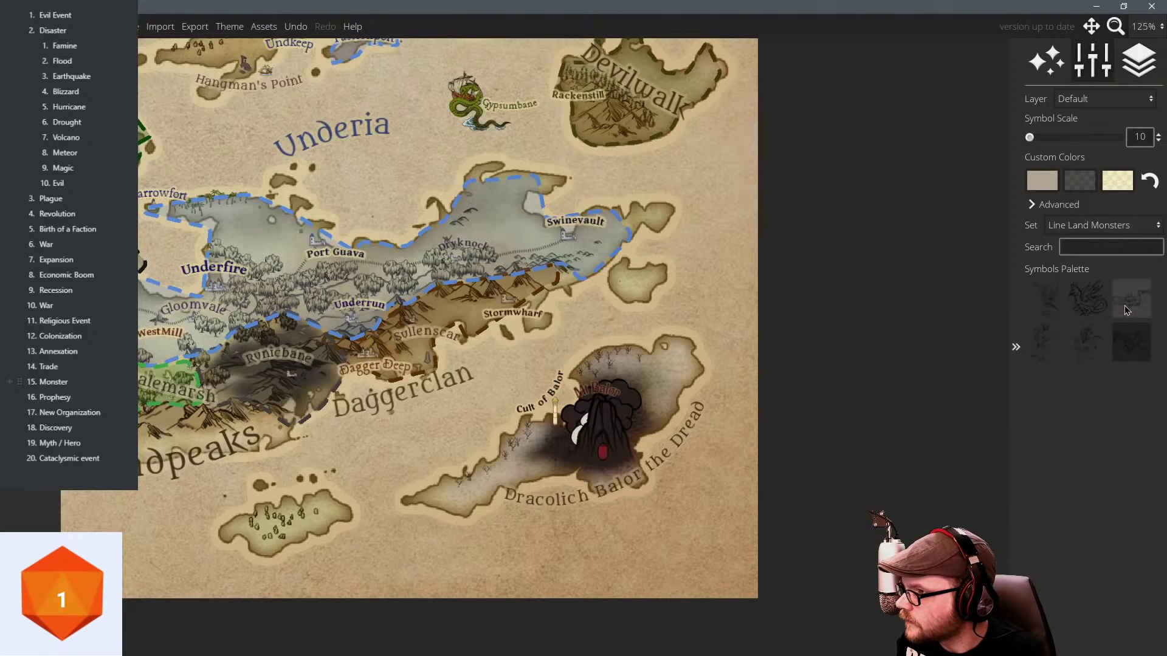
left_click(1130, 342)
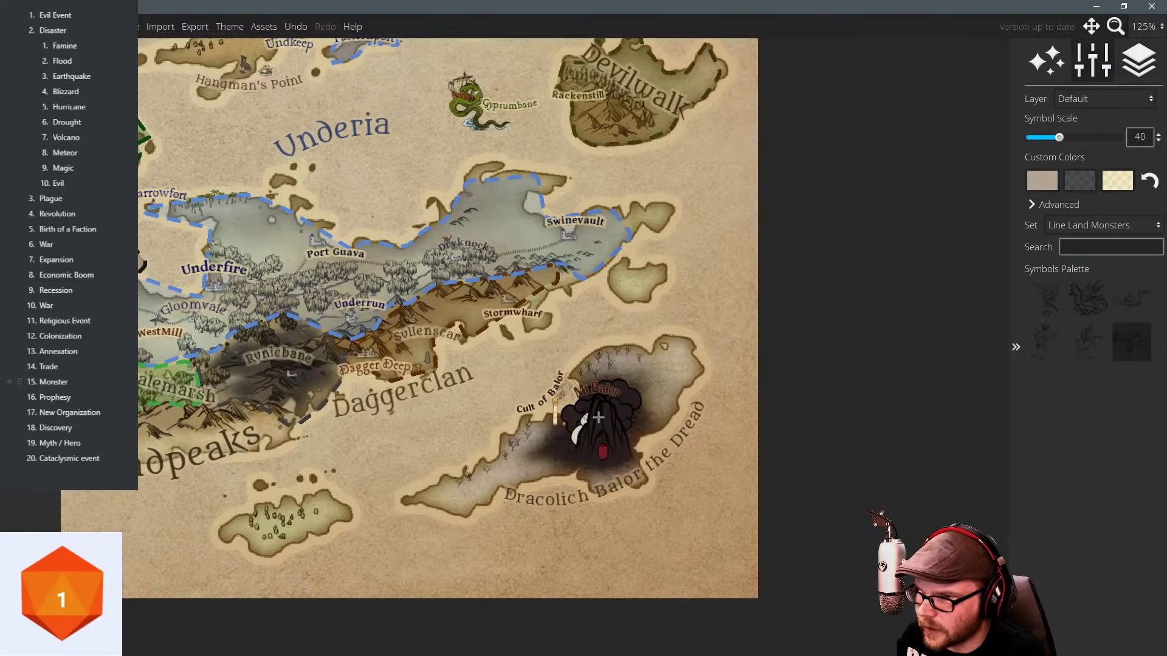
scroll(580, 429, "down", 3)
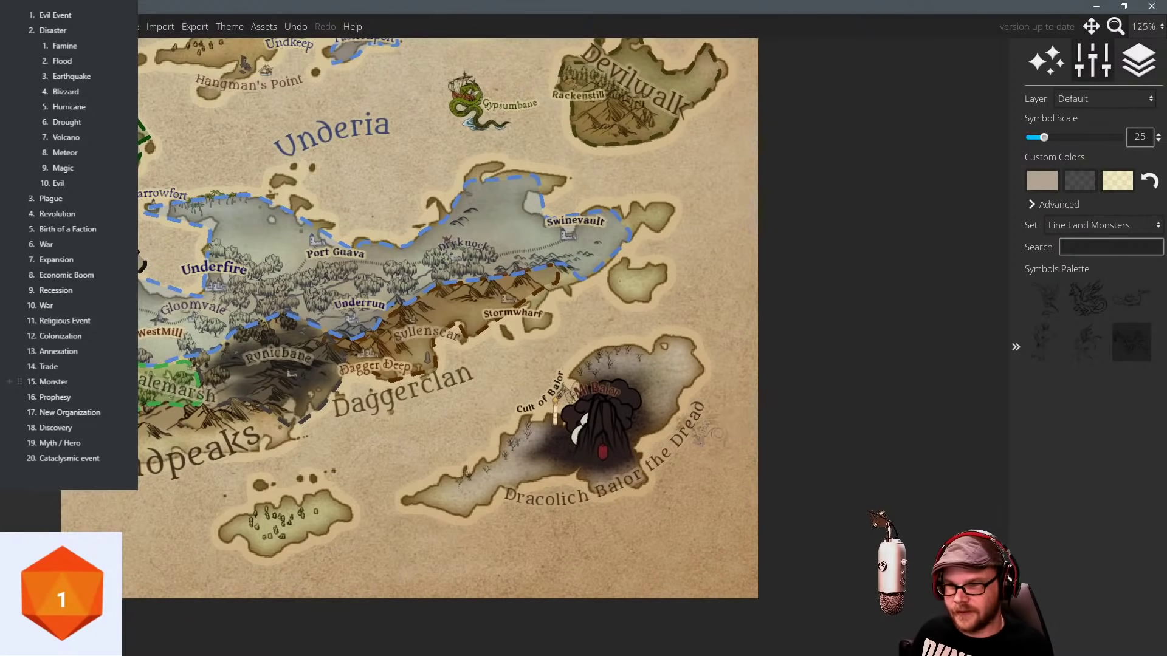
left_click(598, 361)
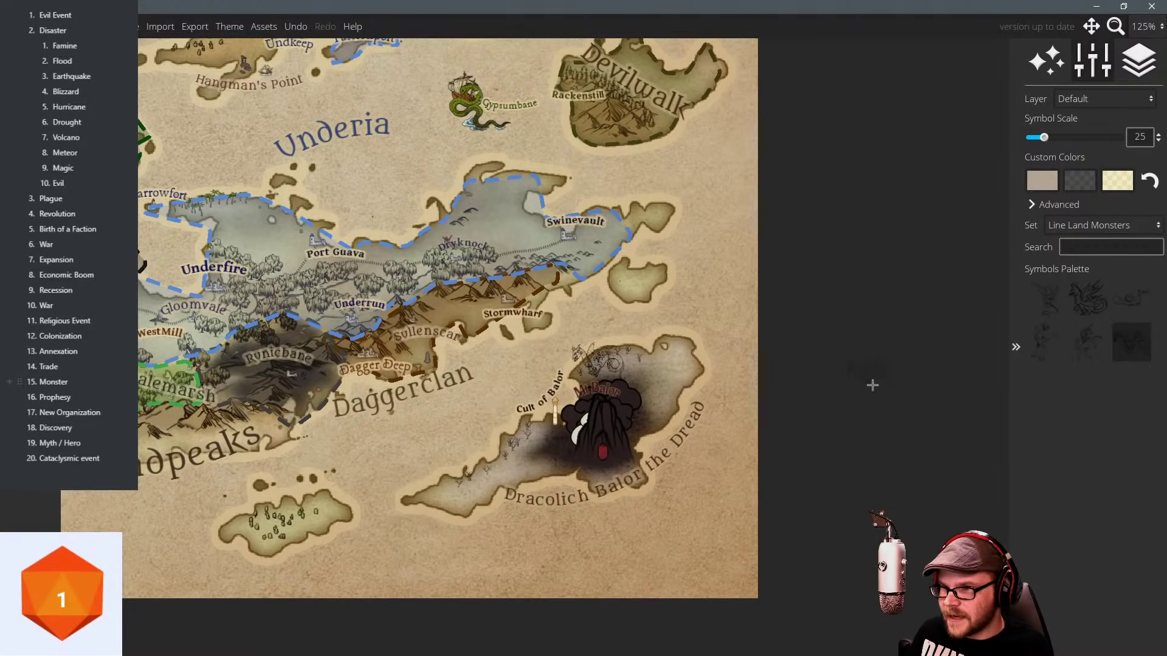
key("ctrl+z")
scroll(579, 408, "up", 5)
left_click(586, 402)
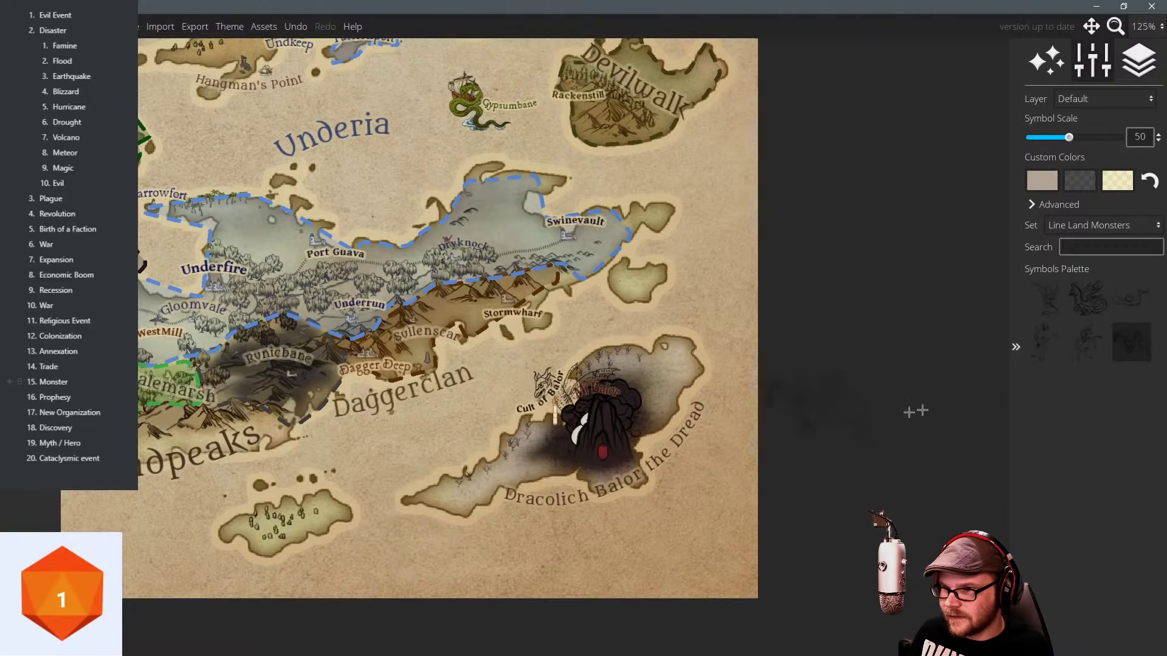
Roll the d20 for the next world event.
left_click_drag(602, 311, 854, 354)
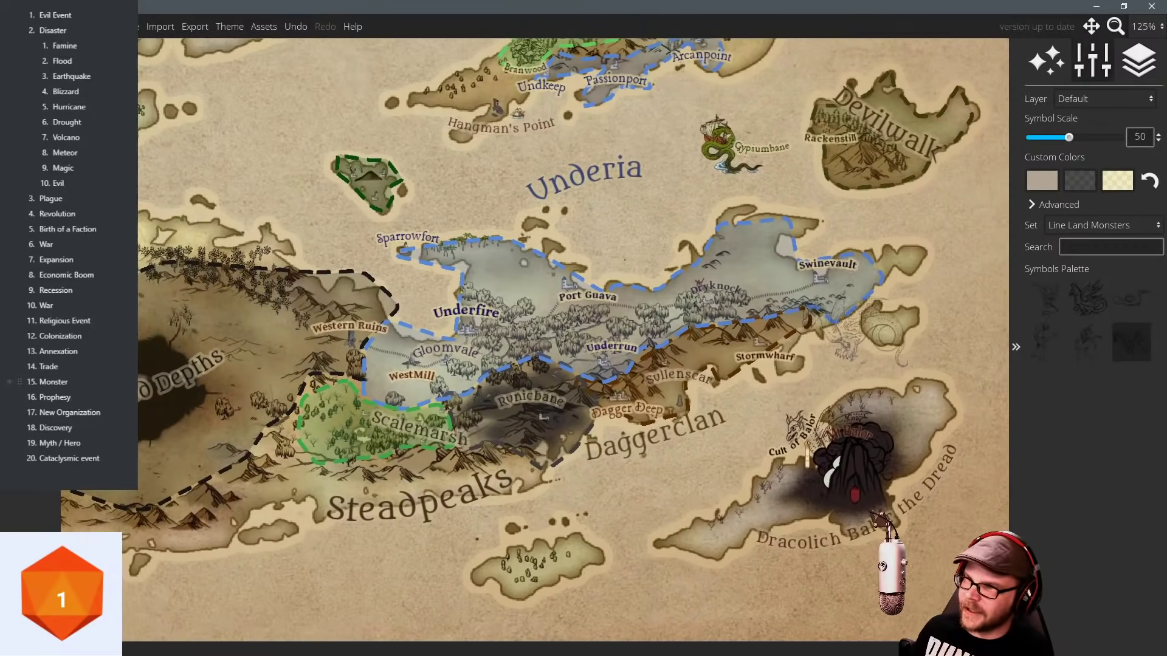
left_click_drag(403, 211, 311, 215)
scroll(357, 244, "down", 2)
scroll(487, 294, "up", 2)
scroll(487, 294, "up", 1)
left_click(62, 593)
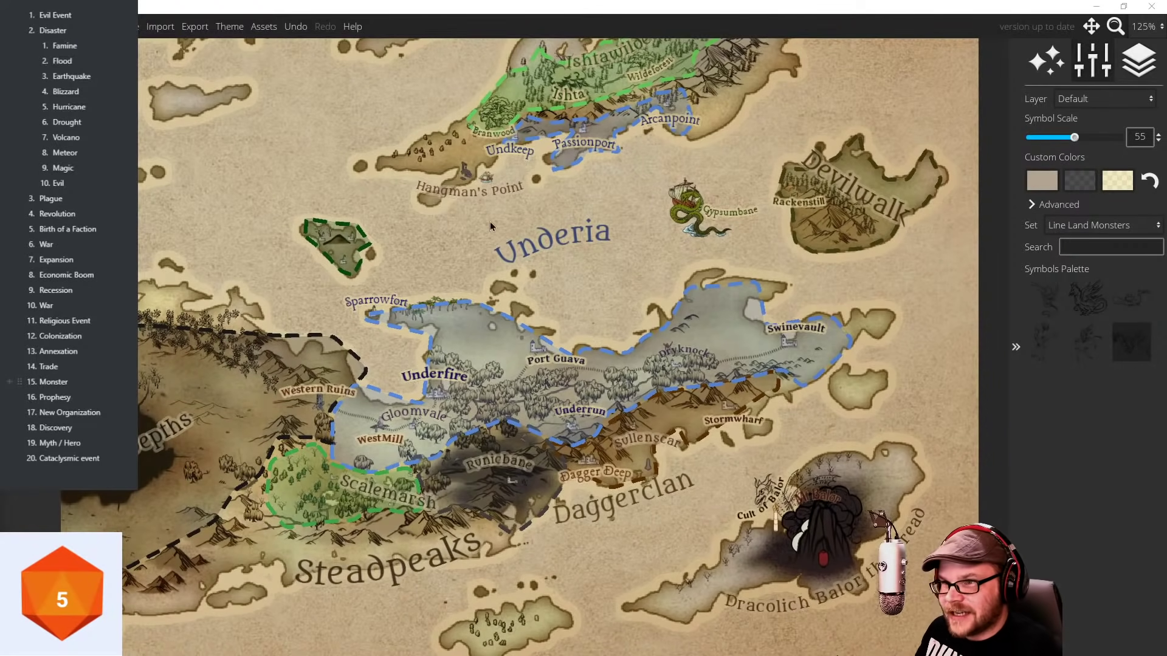
Examine the lands and islands around Underia and to the west for a site for the new faction.
scroll(490, 224, "down", 2)
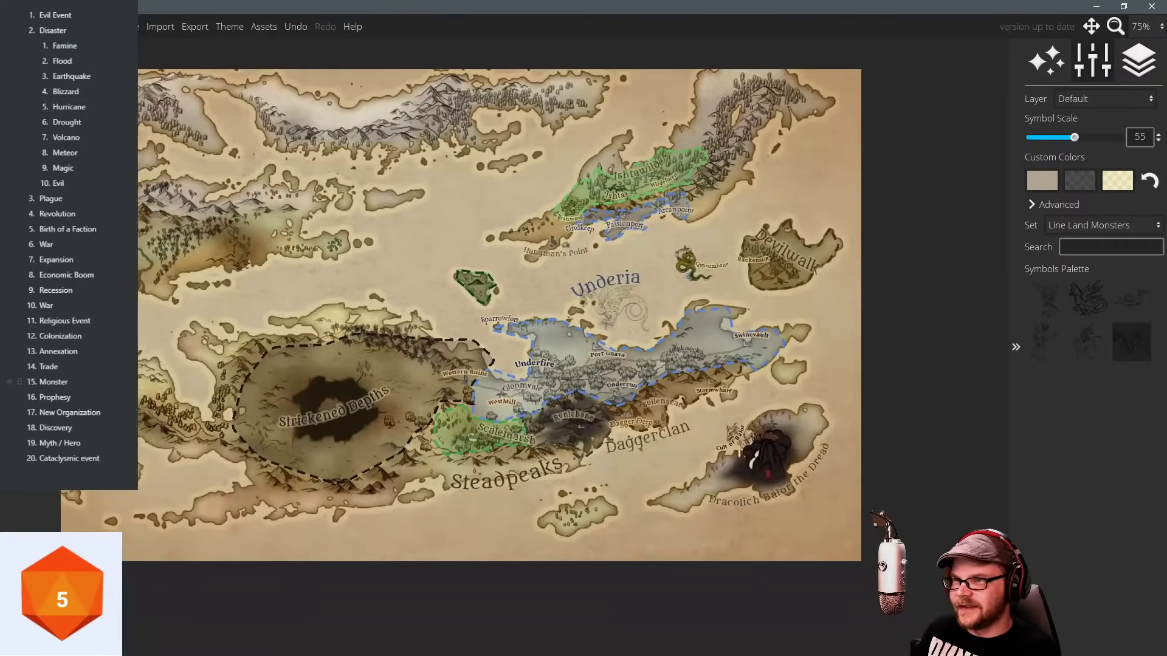
left_click_drag(616, 309, 557, 315)
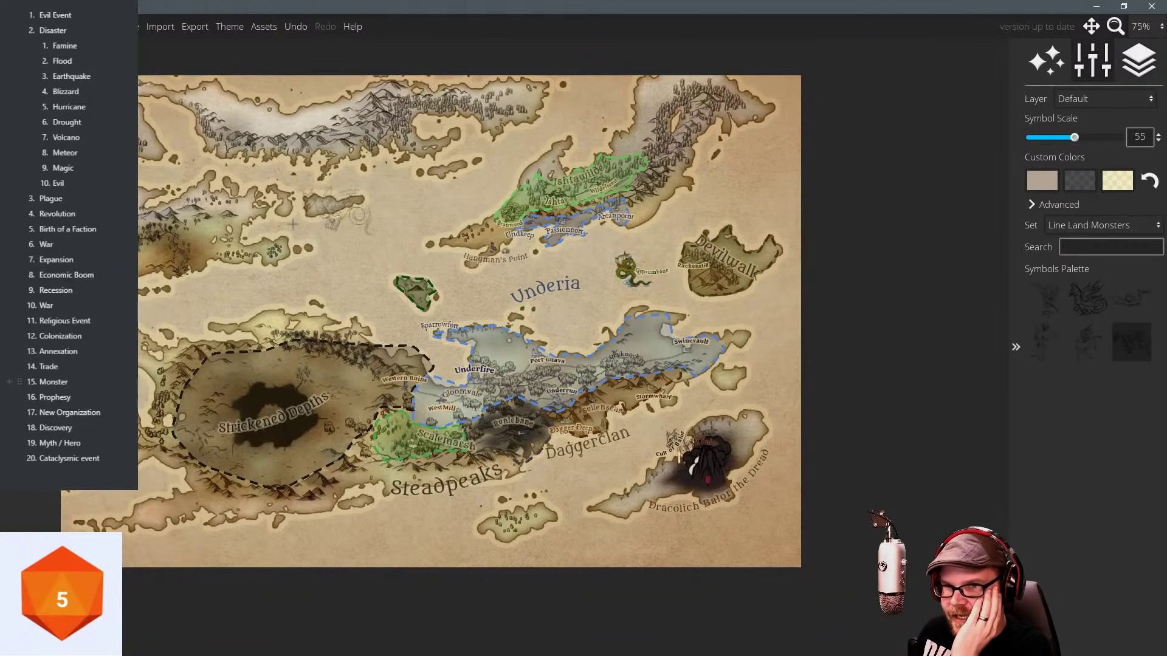
left_click_drag(346, 245, 436, 281)
scroll(617, 316, "up", 4)
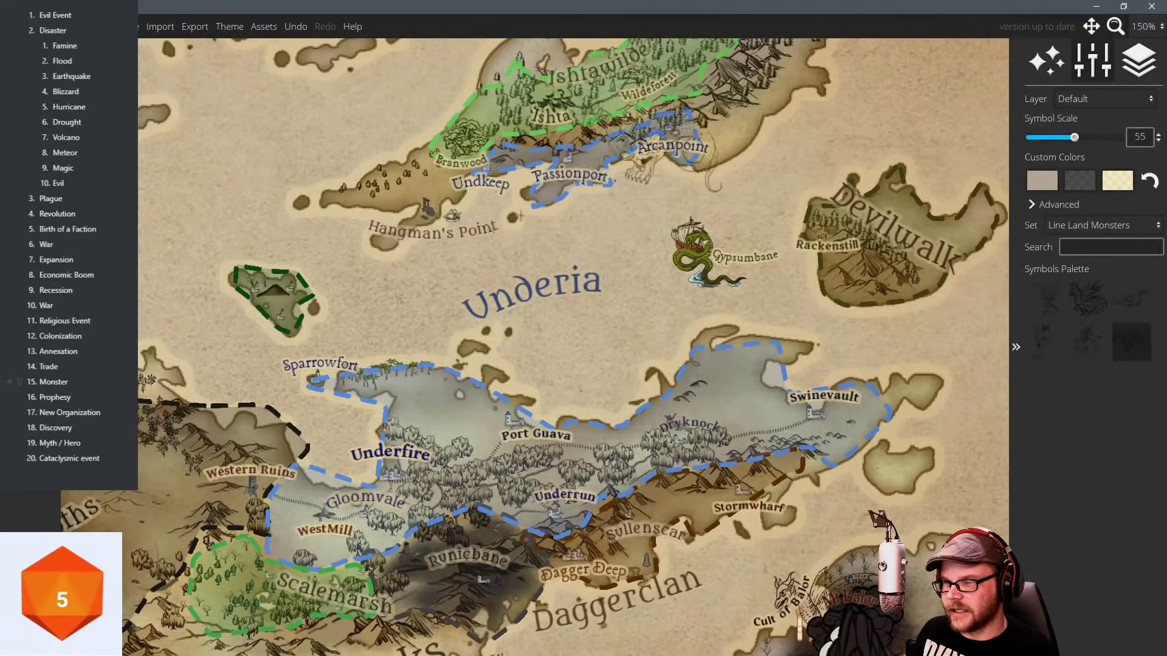
left_click_drag(488, 291, 502, 287)
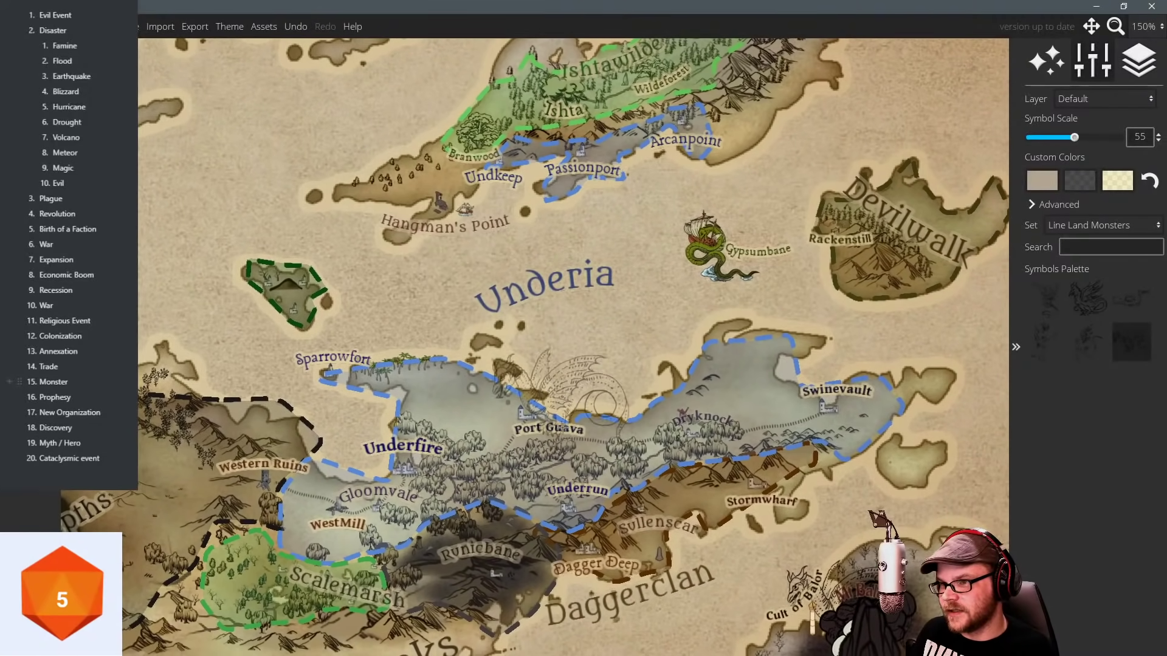
left_click_drag(436, 234, 406, 236)
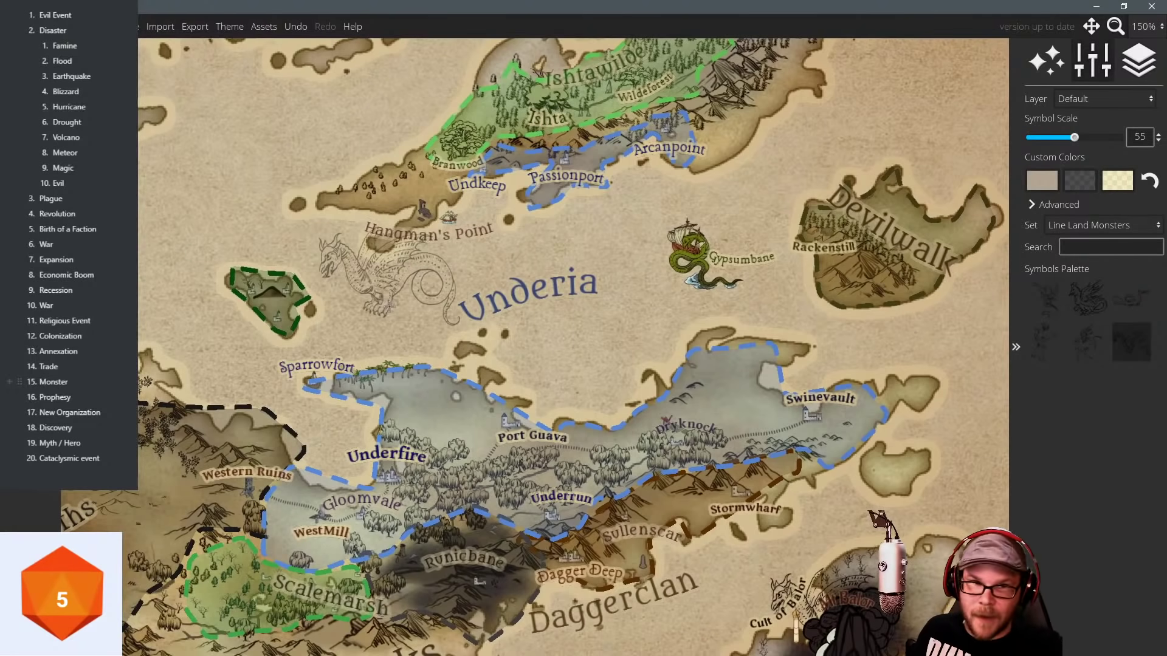
left_click_drag(372, 297, 493, 291)
left_click_drag(453, 253, 355, 233)
scroll(354, 231, "down", 5)
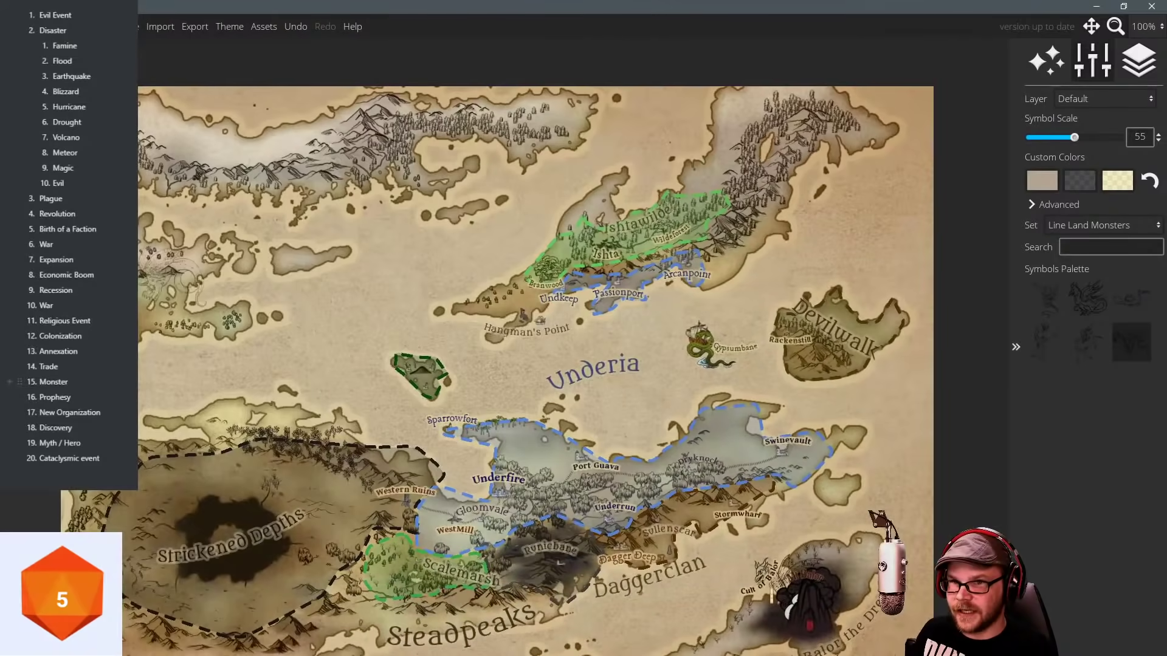
left_click_drag(261, 293, 358, 321)
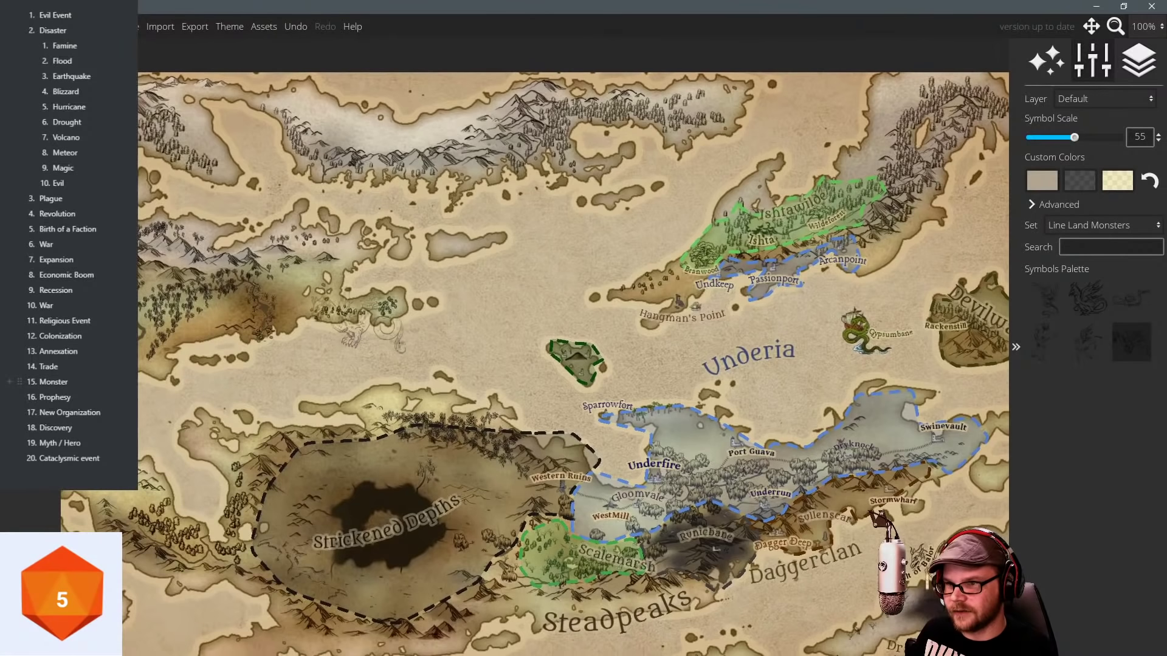
left_click_drag(453, 324, 416, 317)
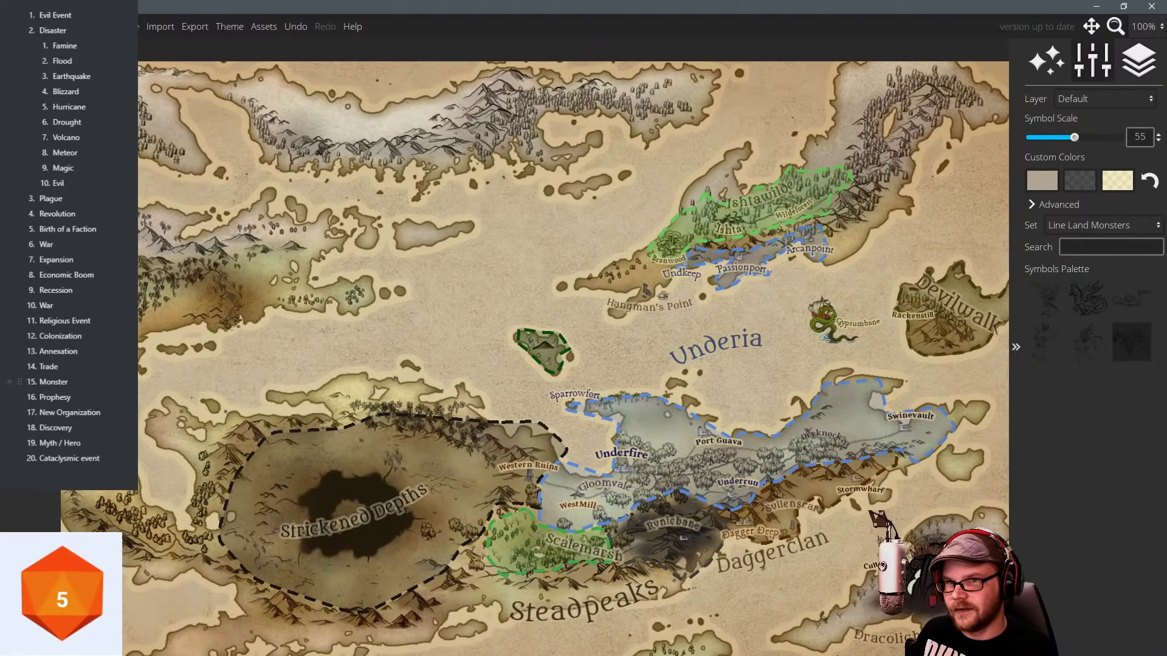
Choose the red-roofed village with a small tower from the Colored Town symbol set.
key("Escape")
left_click(18, 267)
left_click(18, 237)
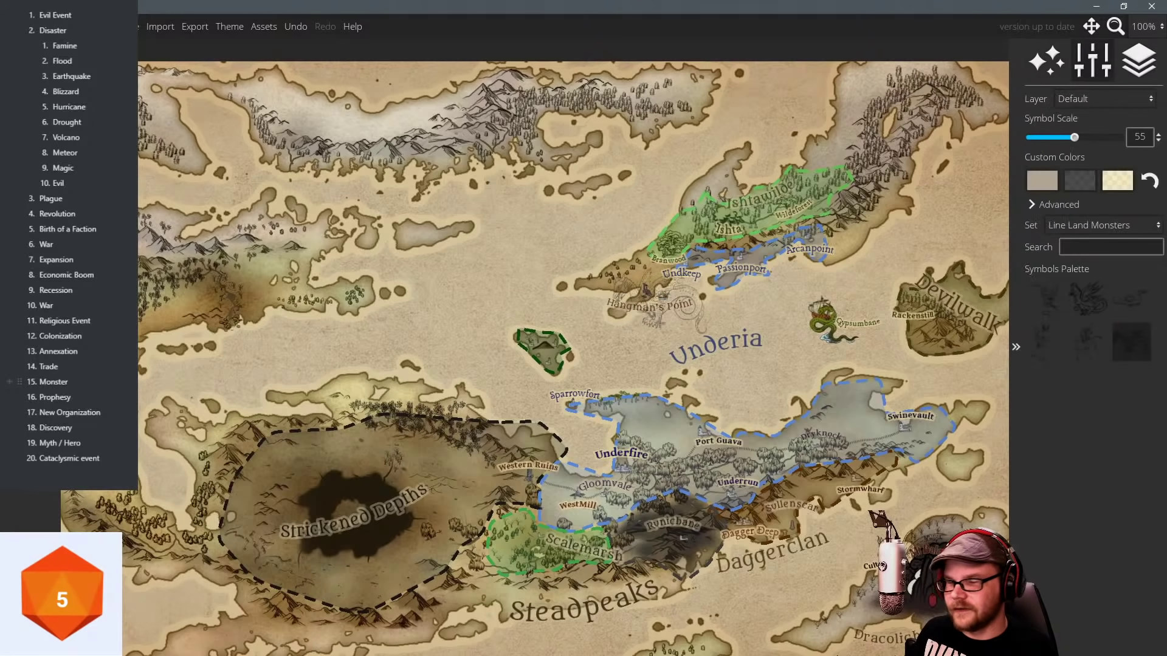
left_click(1078, 230)
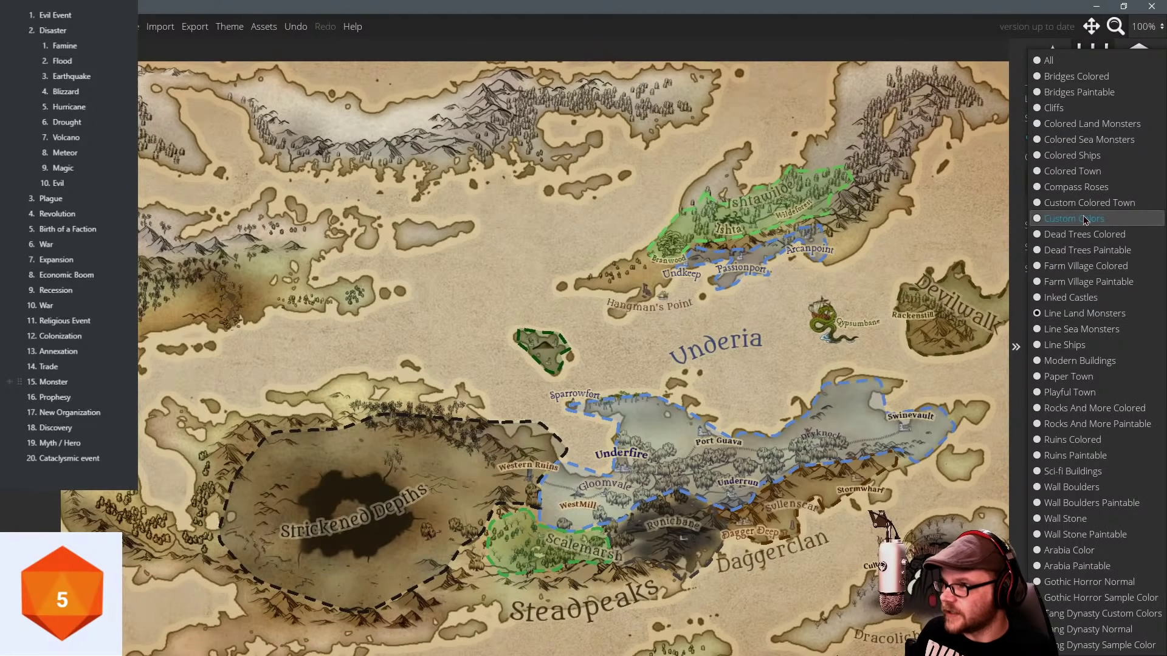
left_click(1085, 173)
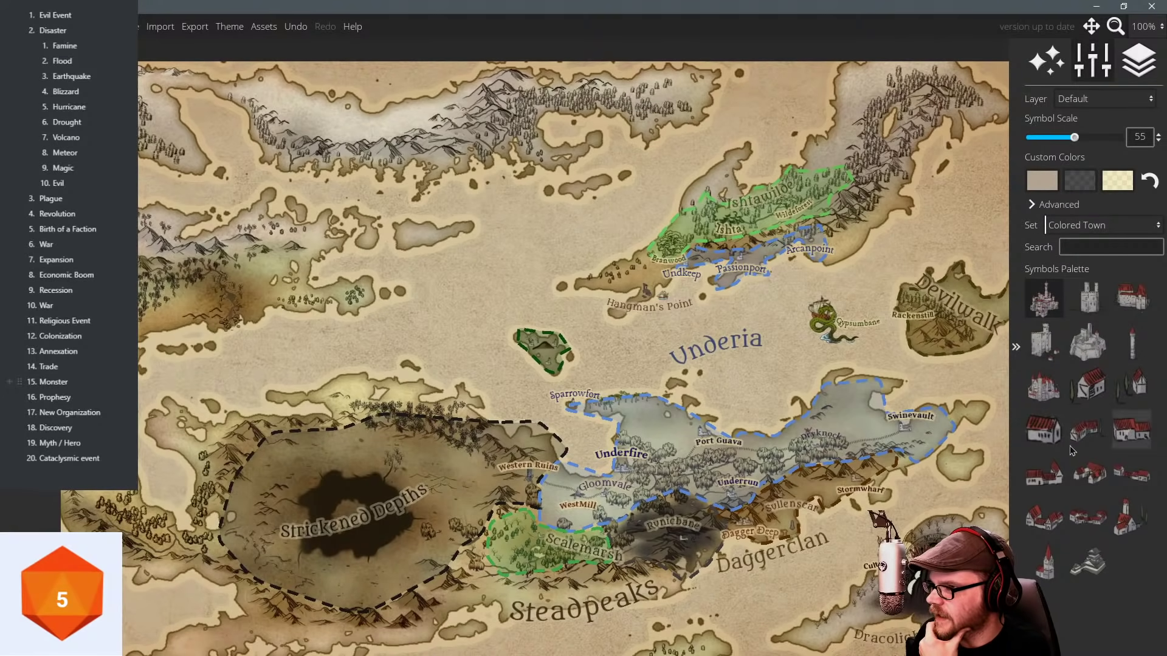
left_click(1047, 480)
Try placing the village symbol at scale 15 beside the gallows at Hangman's Point, and undo the placement.
scroll(425, 267, "up", 3)
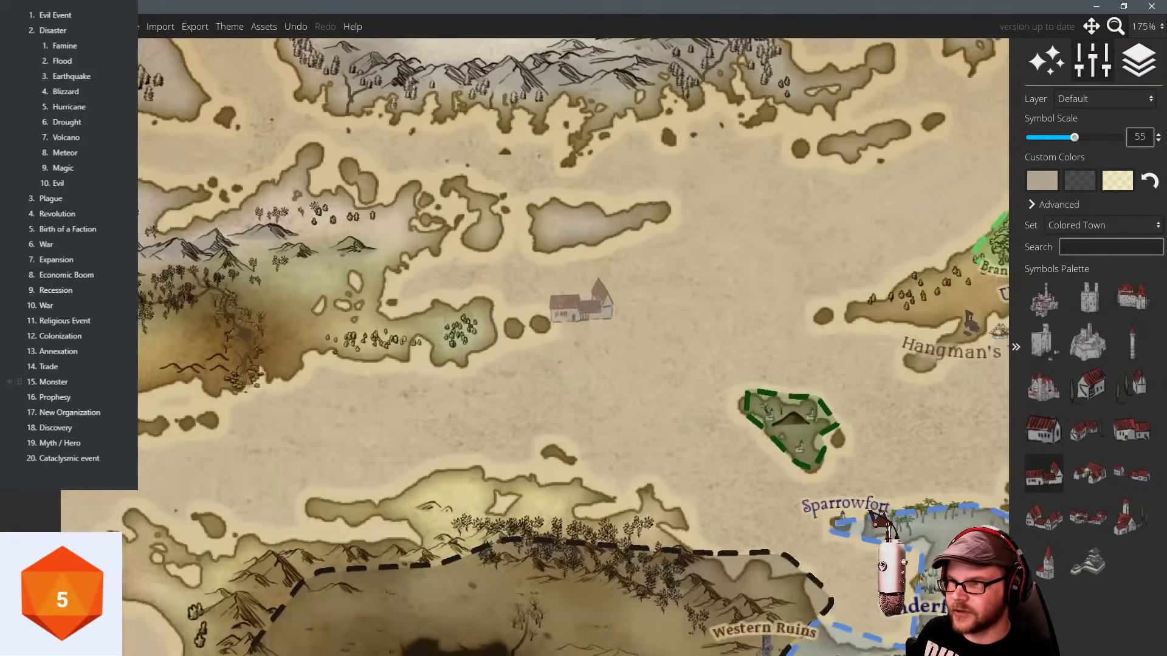
left_click_drag(680, 310, 662, 276)
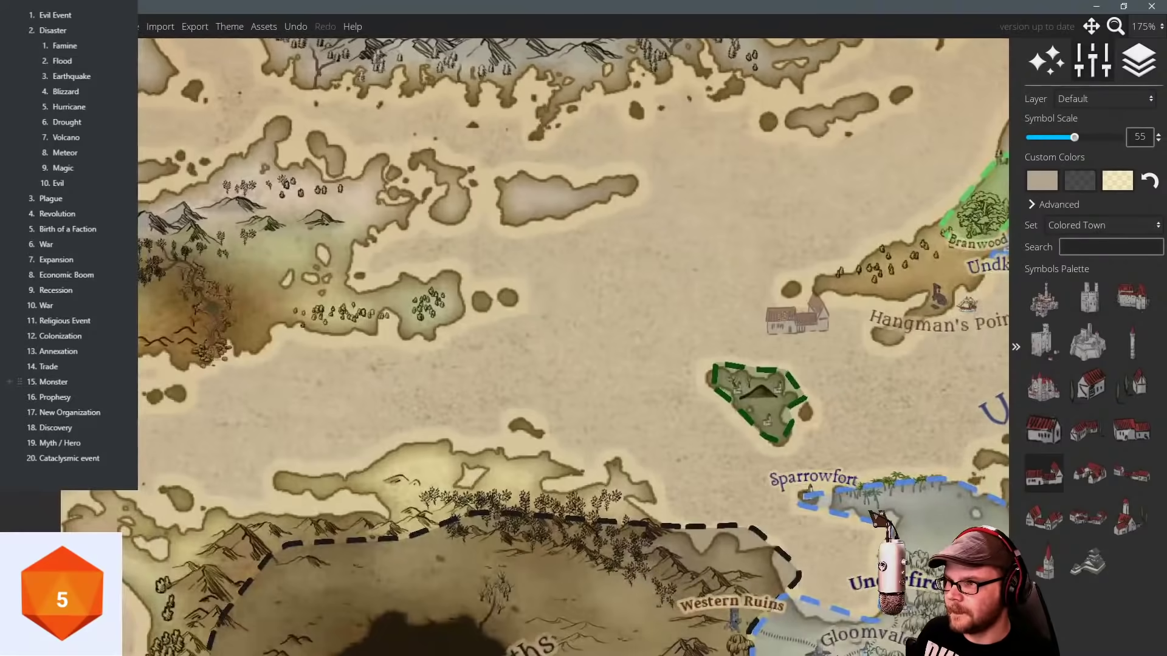
left_click_drag(933, 270, 599, 296)
scroll(599, 295, "down", 2)
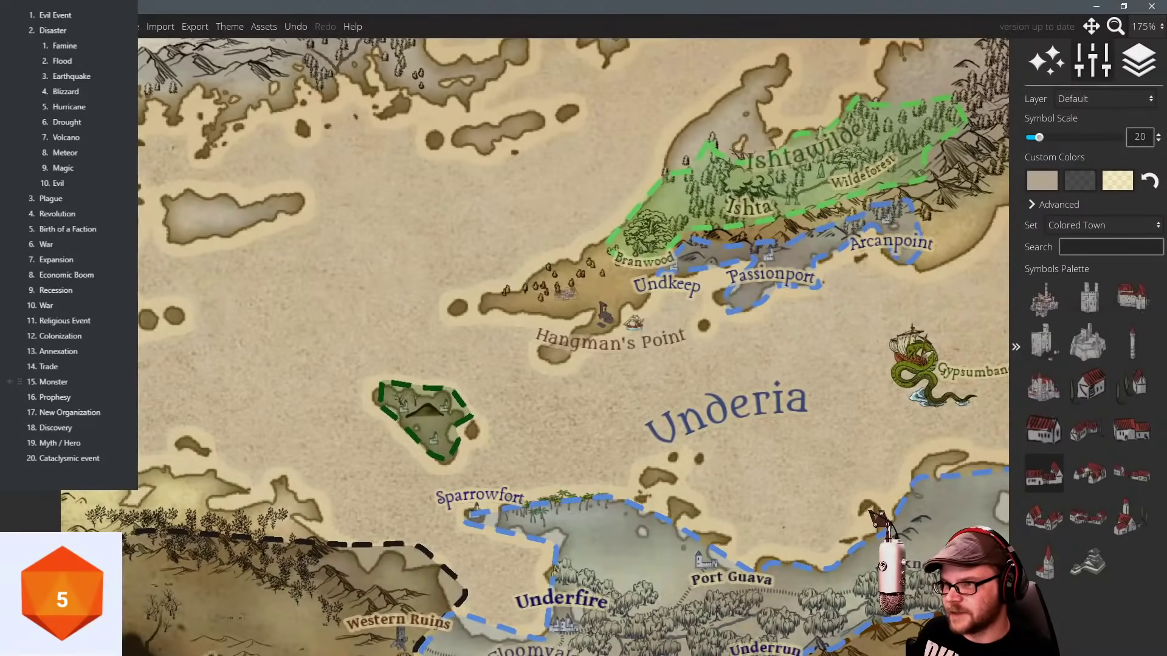
left_click_drag(582, 290, 526, 289)
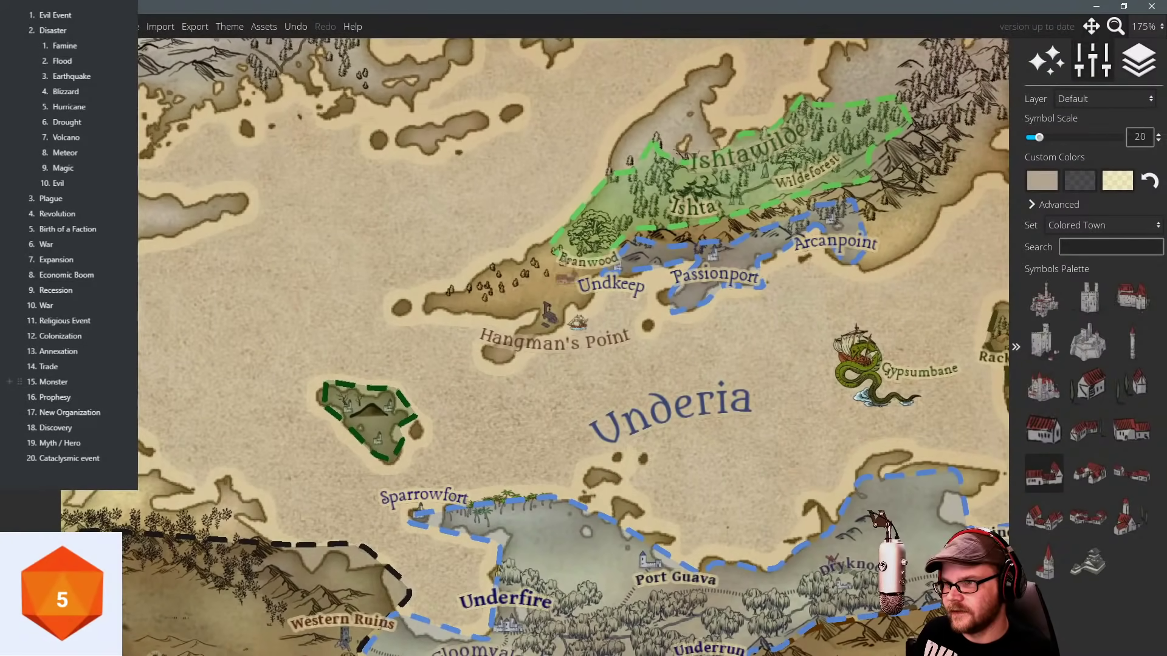
scroll(547, 307, "up", 5)
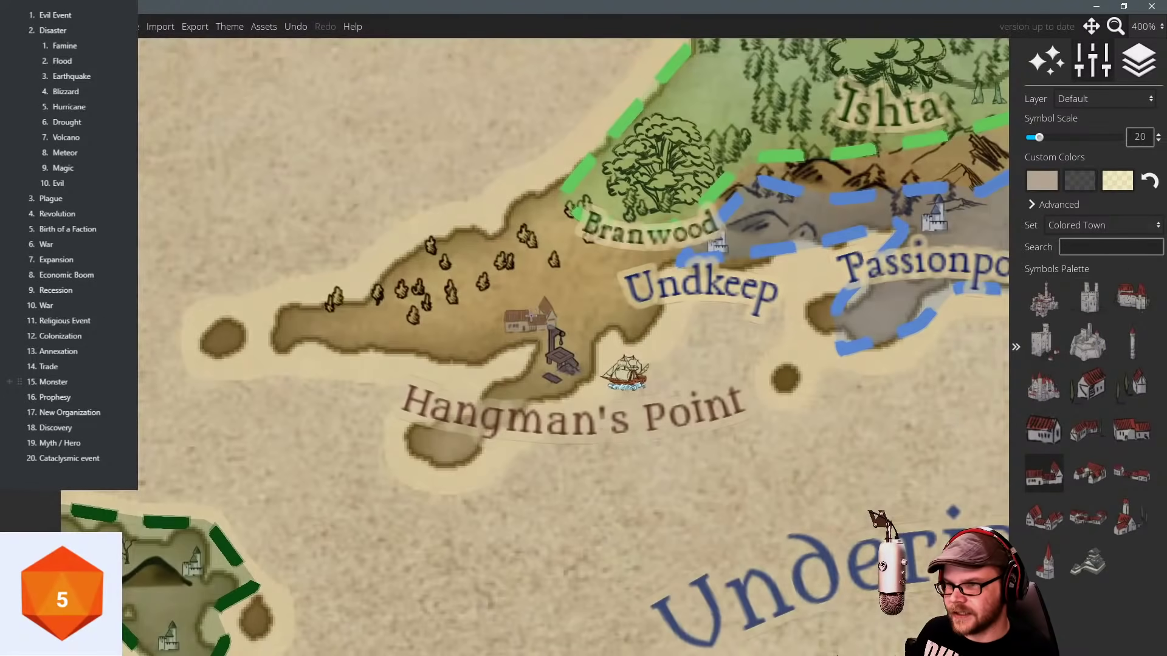
scroll(530, 316, "down", 3)
scroll(550, 345, "up", 4)
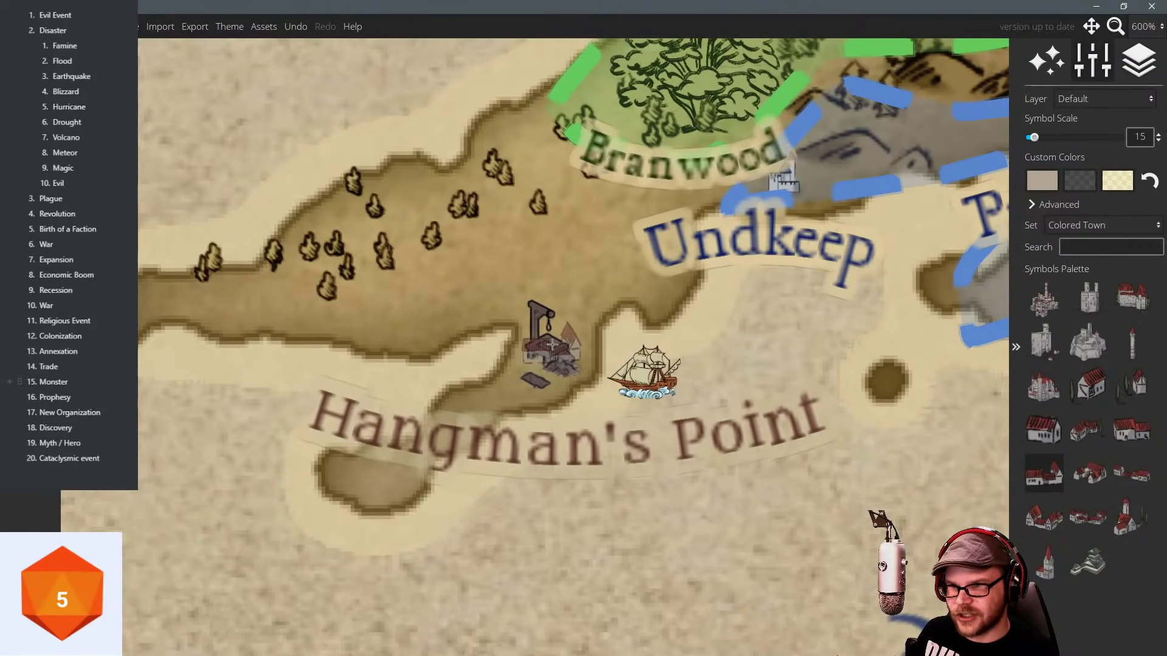
left_click(549, 346)
key("ctrl+z")
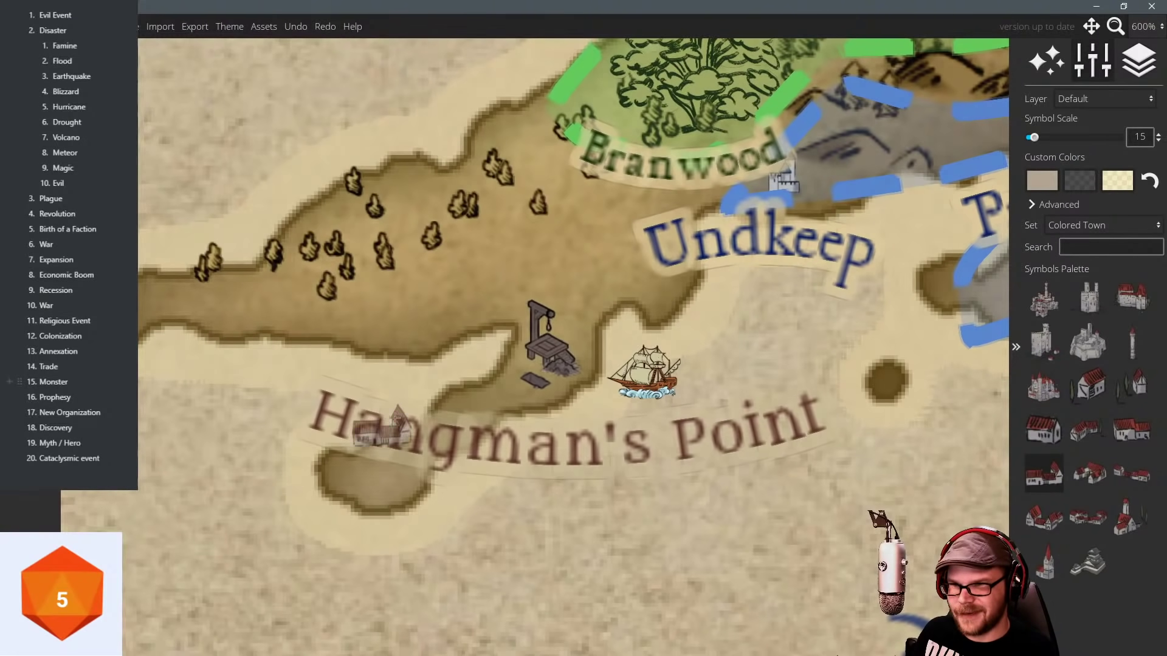
Place the village symbol at scale 20 on the eastern tip of the wooded peninsula northwest of the green-bordered island.
scroll(413, 270, "down", 5)
scroll(477, 336, "down", 1)
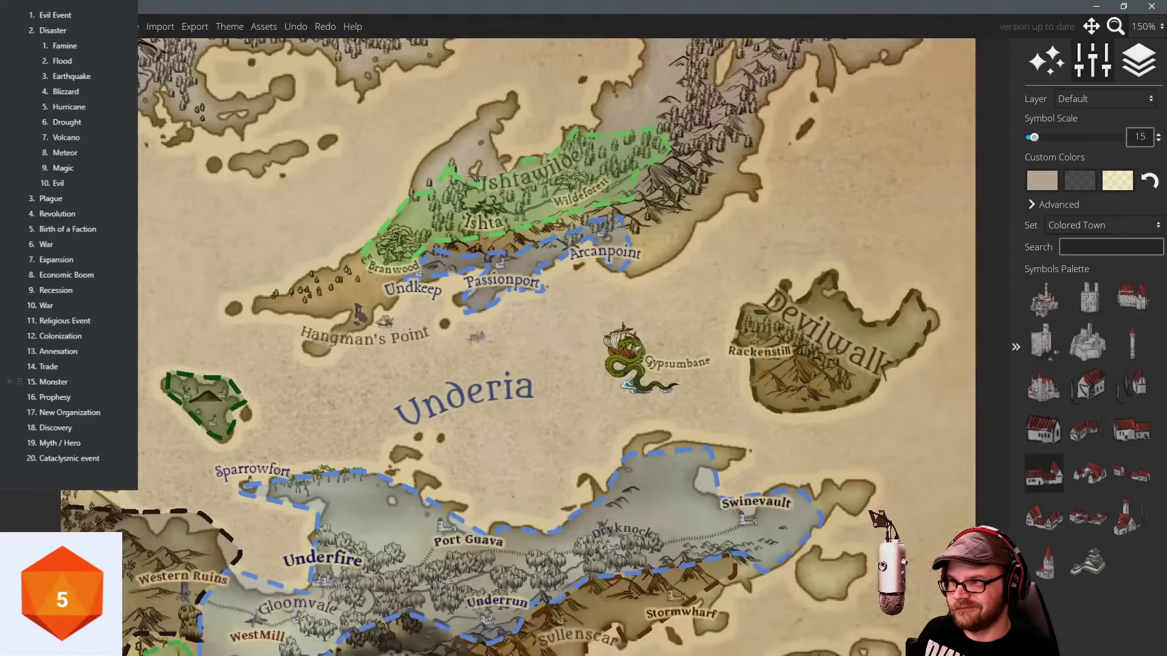
left_click_drag(477, 336, 596, 229)
scroll(518, 230, "down", 1)
left_click_drag(370, 250, 694, 275)
scroll(565, 268, "up", 2)
left_click_drag(484, 241, 587, 337)
key("bracketright")
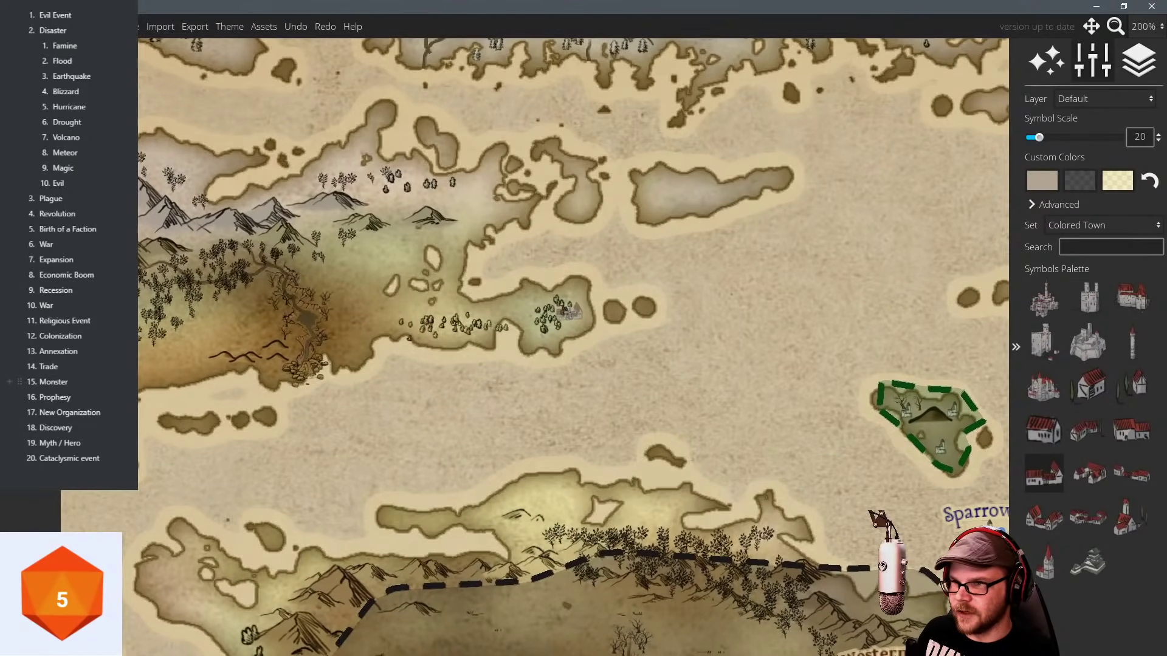
left_click(570, 315)
left_click_drag(576, 264, 494, 269)
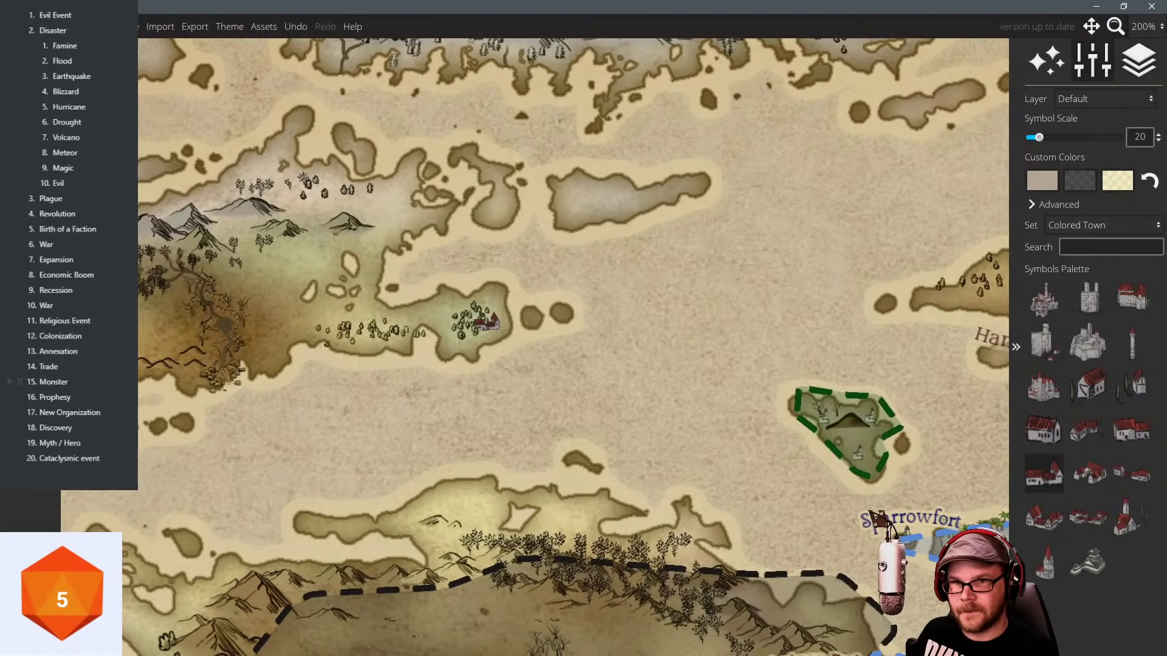
Outline the wooded peninsula around the new village as a territory with a dashed dark red border in colour 45221b.
key("Escape")
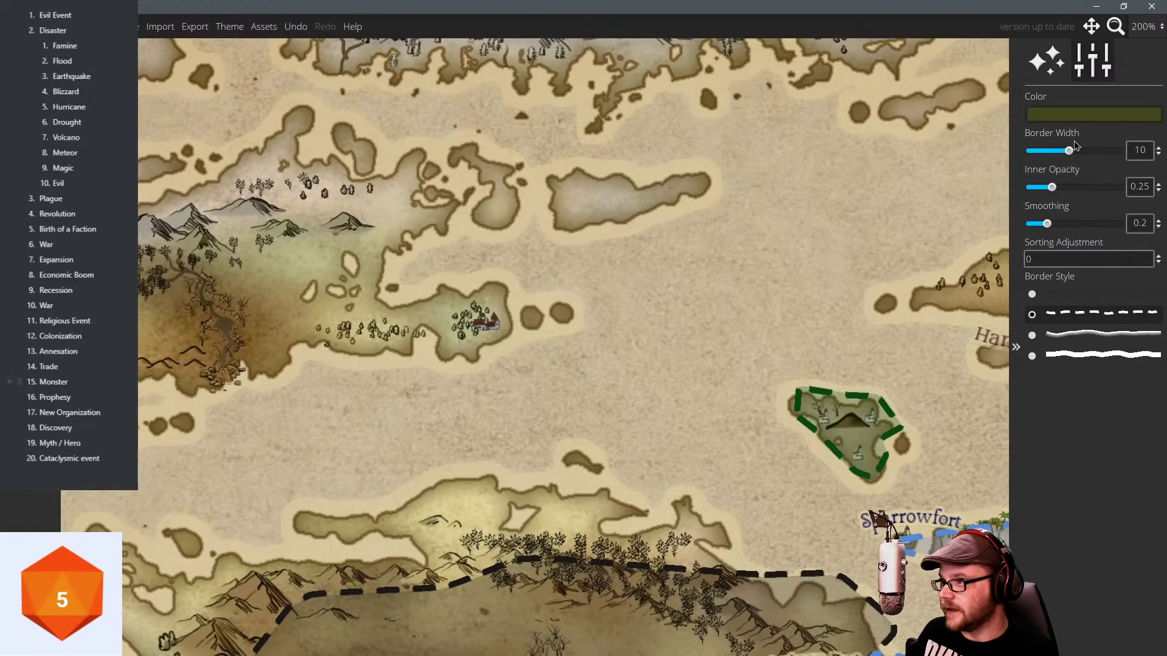
left_click(1070, 112)
left_click_drag(1013, 73, 1015, 42)
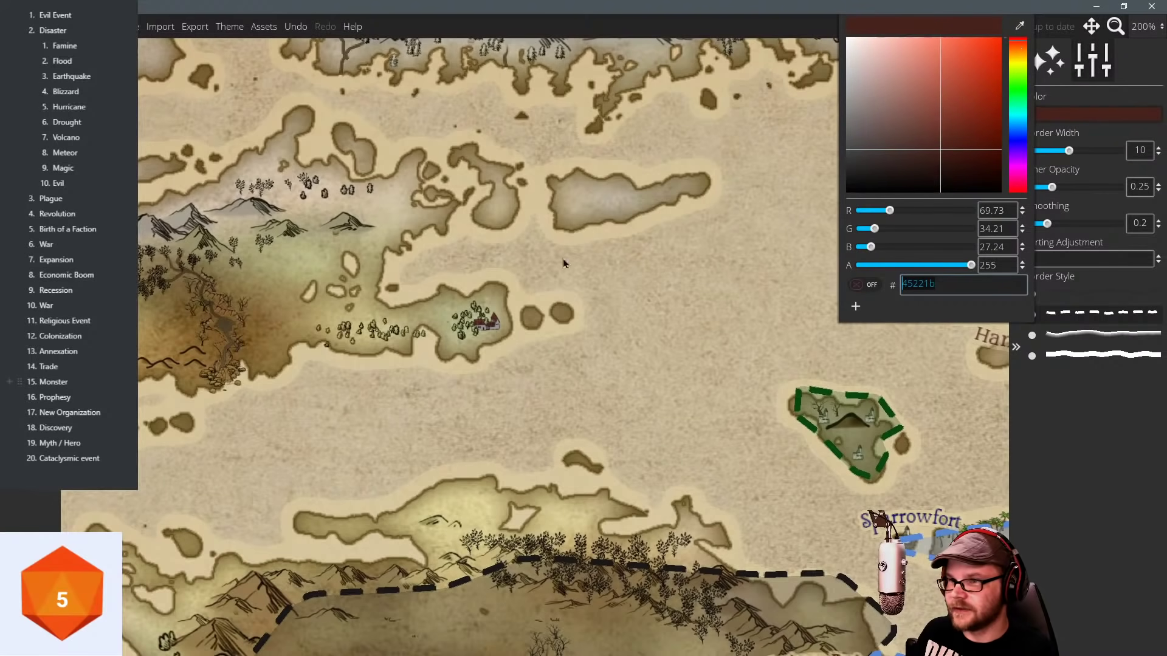
mouse_move(476, 280)
left_mouse_down()
mouse_move(516, 291)
mouse_move(512, 328)
mouse_move(483, 358)
mouse_move(450, 365)
mouse_move(409, 328)
mouse_move(359, 362)
mouse_move(315, 347)
mouse_move(332, 313)
mouse_move(480, 282)
left_mouse_up()
left_click(323, 303)
left_click_drag(460, 221, 416, 257)
scroll(484, 239, "up", 1)
scroll(499, 237, "down", 1)
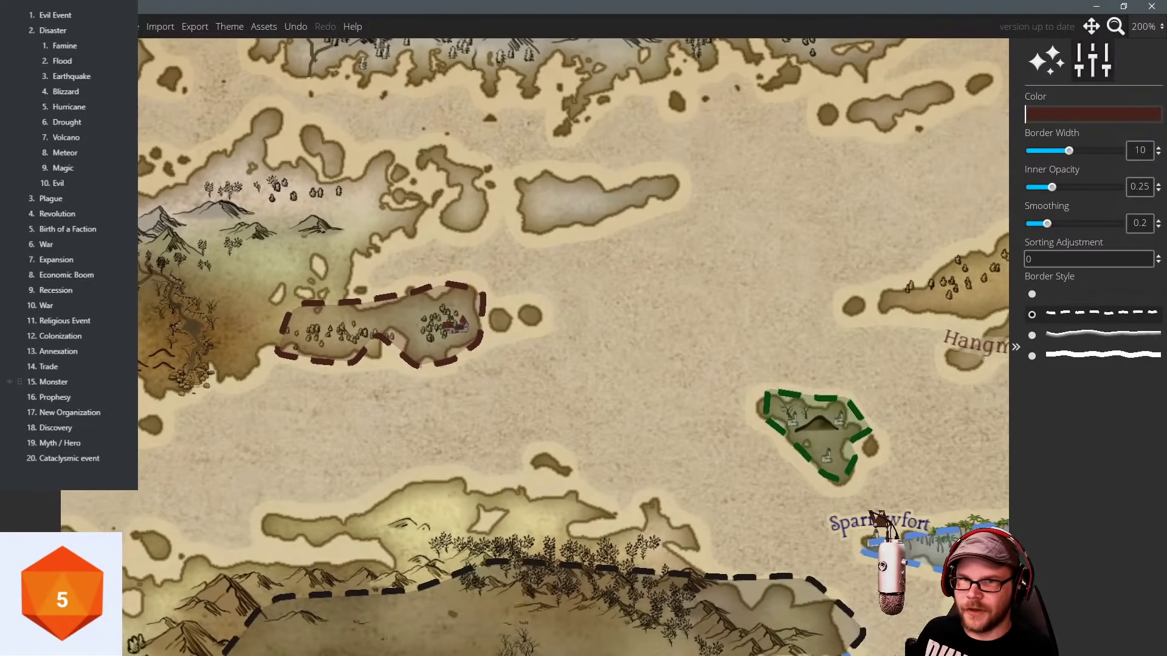
key("Escape")
Add the faction label Newberains above the red-bordered peninsula, with curvature 0.11 and an upward tilt along the coast.
left_click(31, 316)
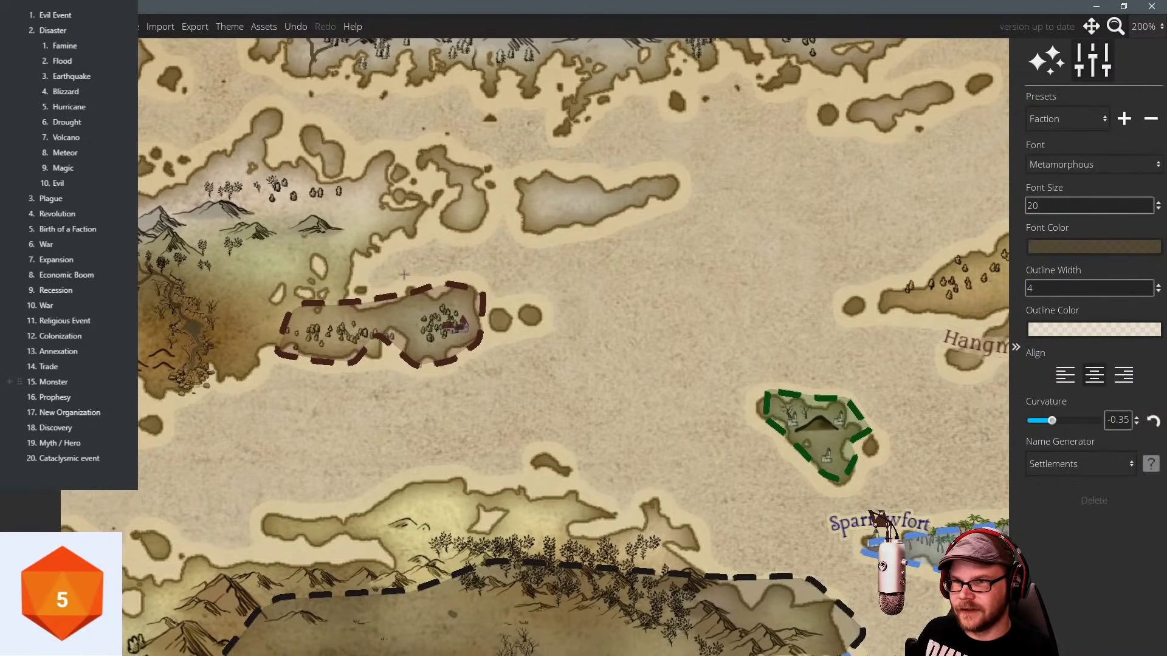
left_click(390, 280)
type("New")
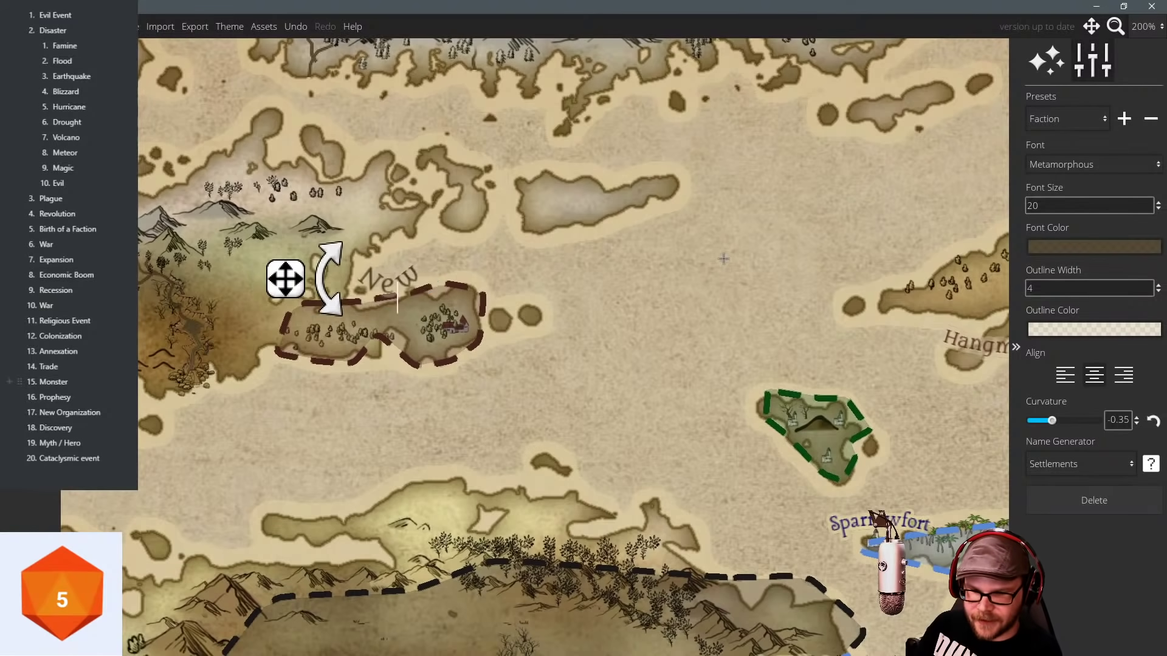
type("berains")
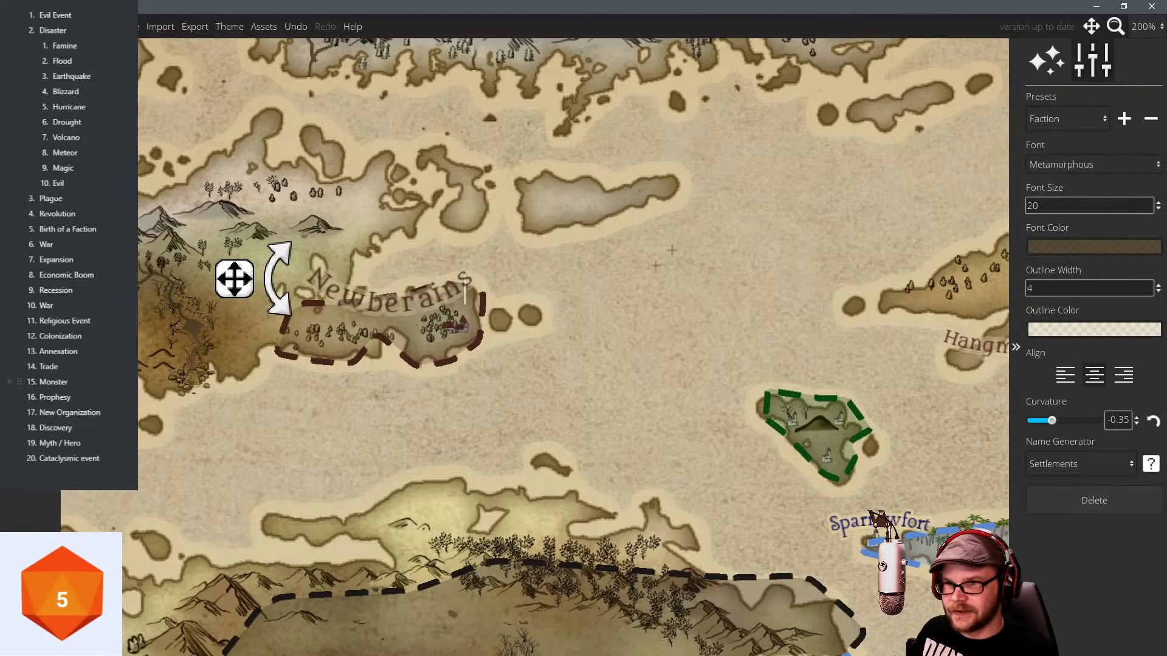
left_click_drag(1052, 425, 1070, 426)
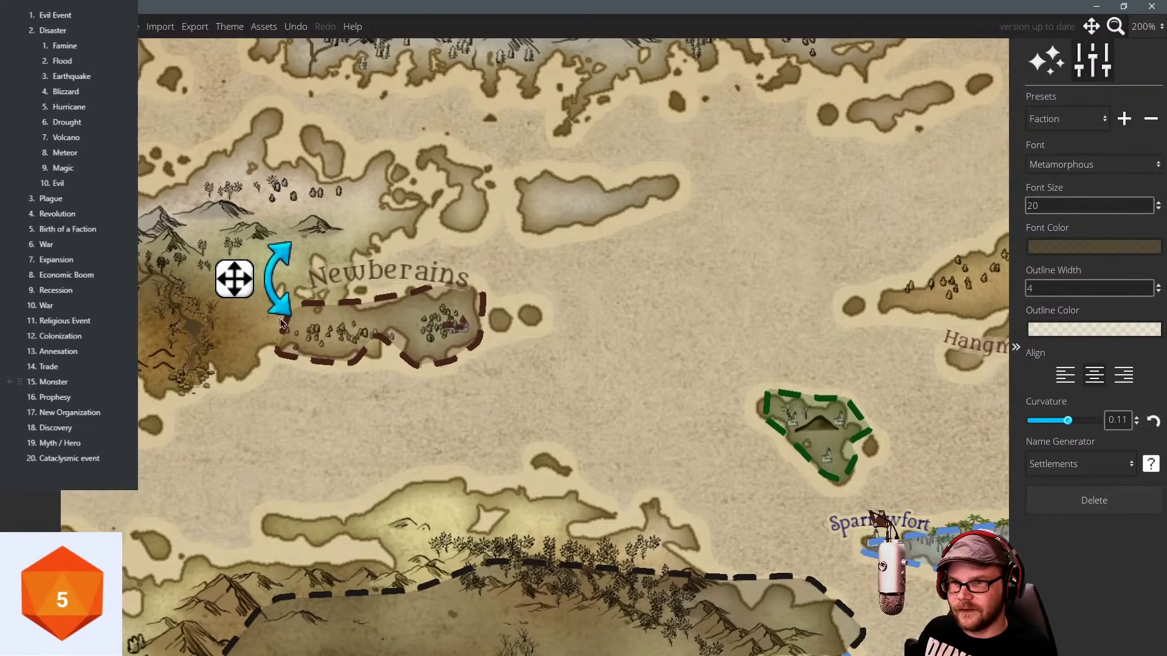
left_click_drag(277, 281, 277, 312)
Set the Newberains label to the Cinzel Decorative font and the dark red colour d13d0500.
left_click(1076, 164)
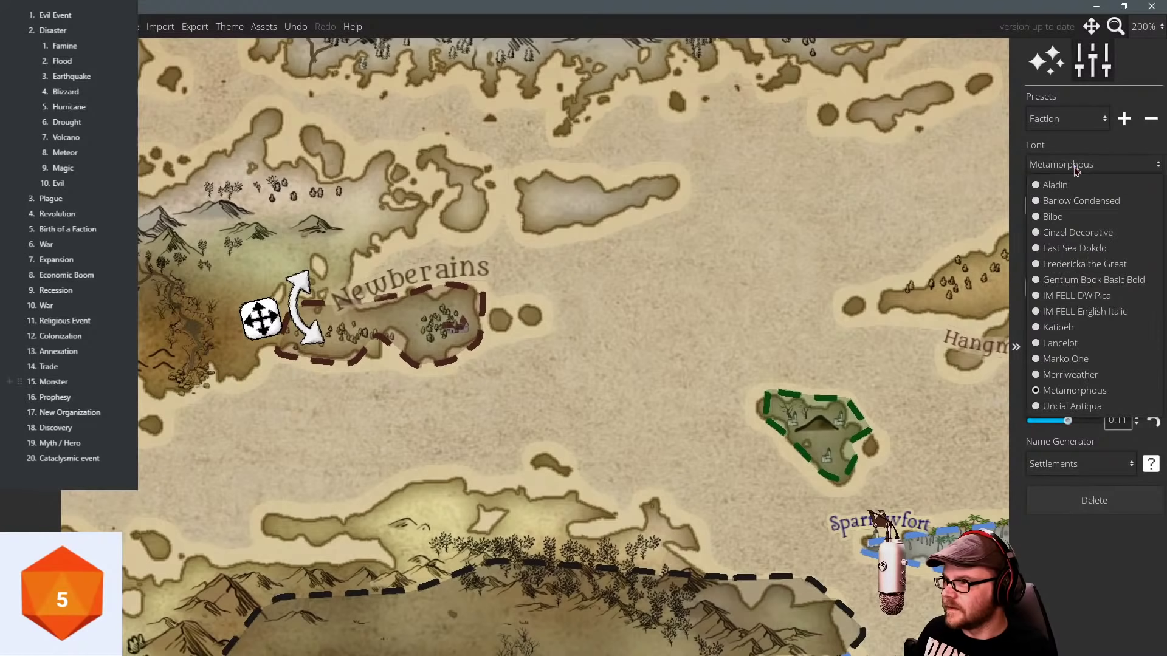
left_click(1071, 242)
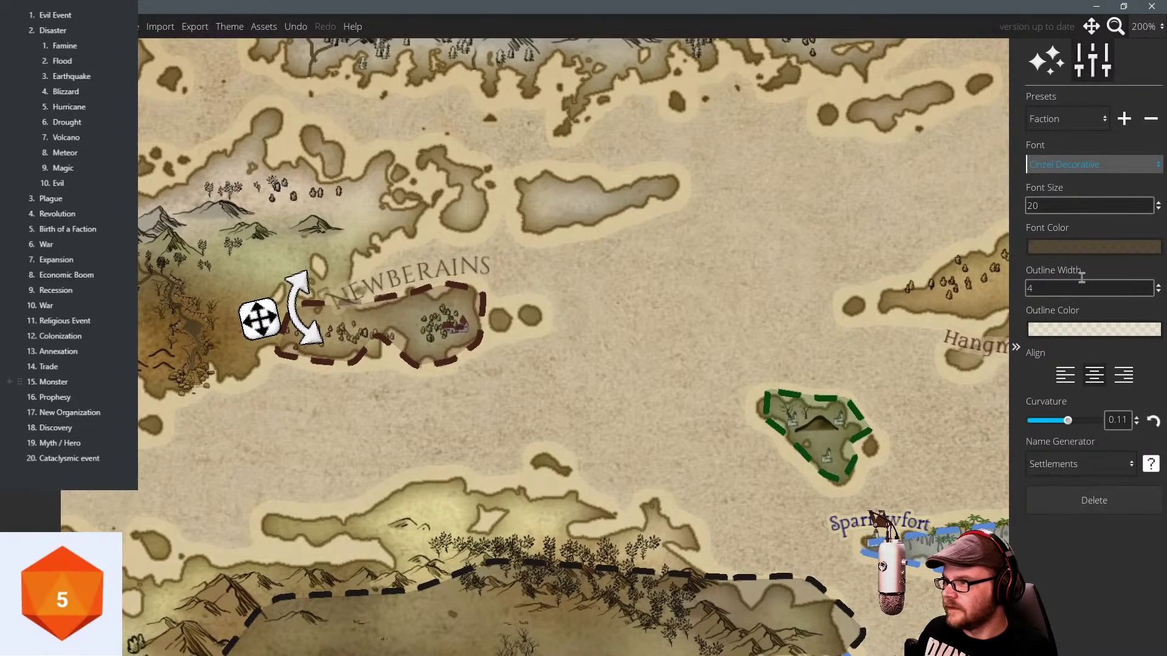
left_click(1070, 246)
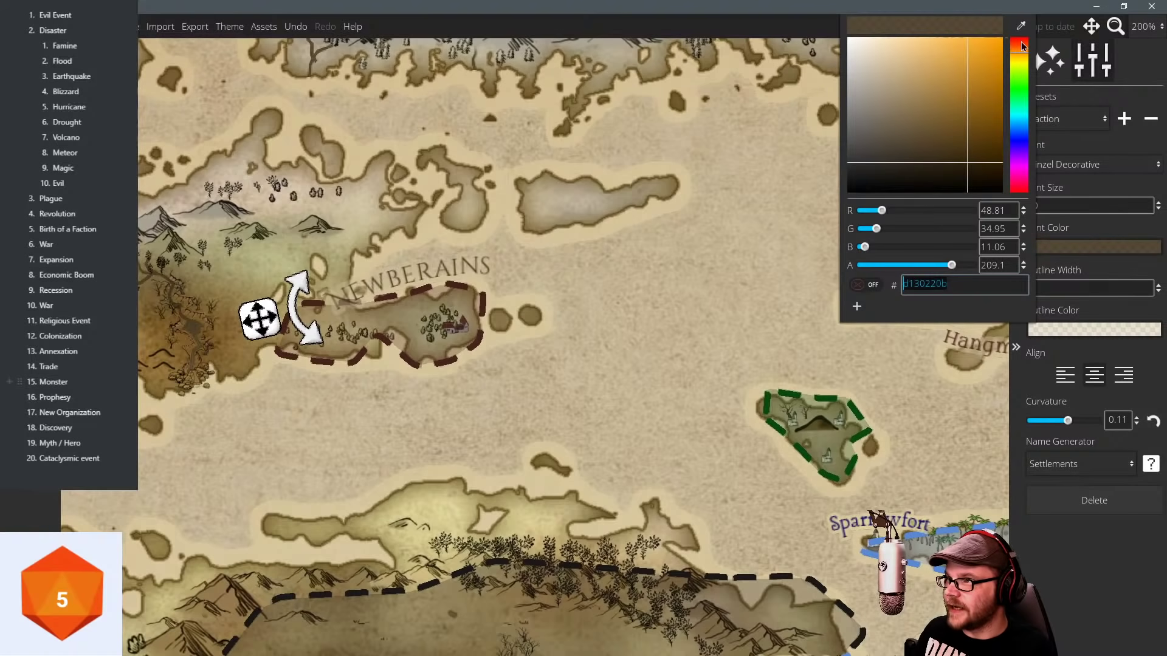
left_click_drag(1022, 43, 1021, 40)
left_click_drag(989, 86, 1008, 161)
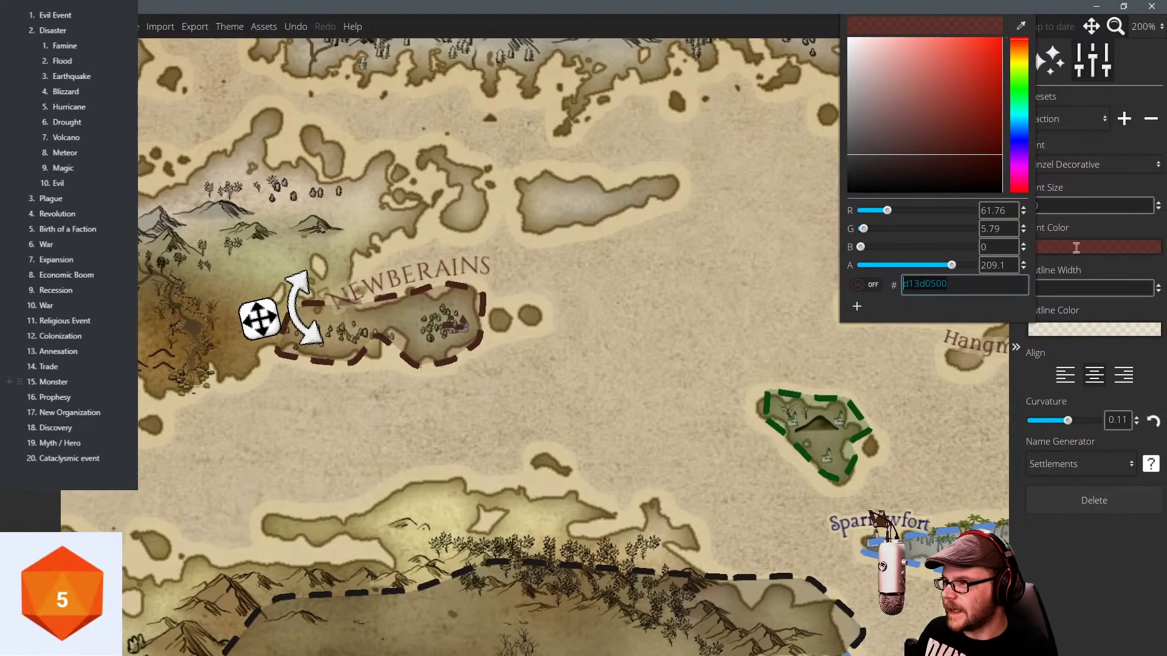
left_click(1076, 218)
Try Gentium Book Basic Bold, East Sea Dokdo, Katibeh, Aladin, Cinzel Decorative and Lancelot as fonts for the Newberains label.
left_click(1071, 170)
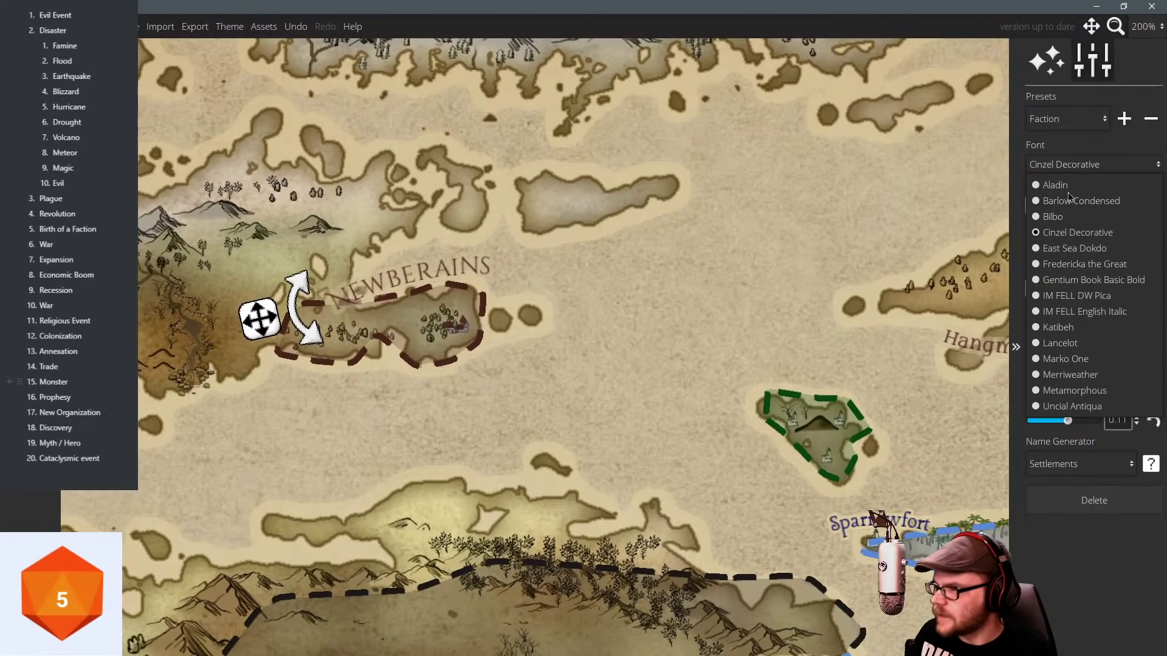
left_click(1070, 279)
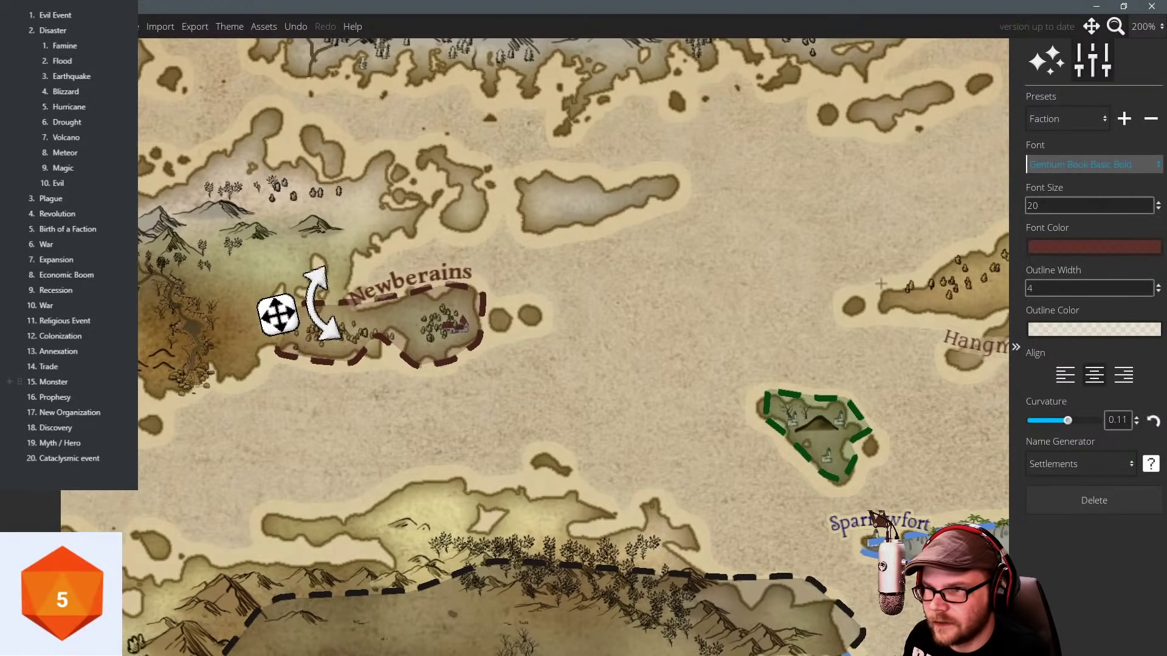
left_click(1077, 171)
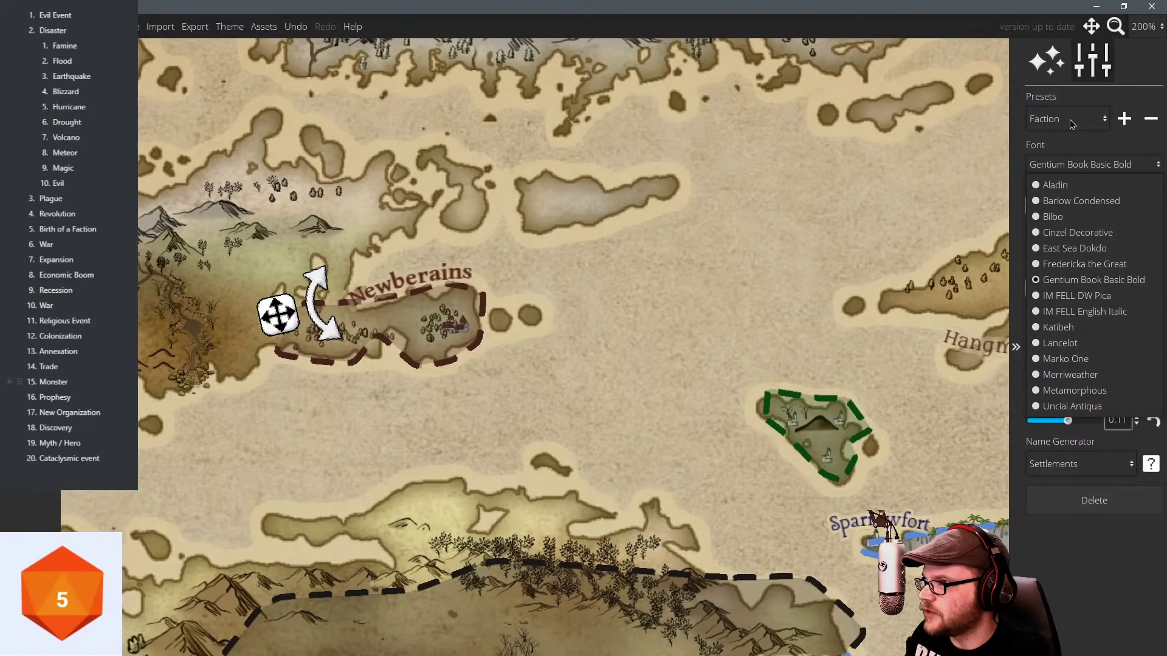
left_click(1064, 248)
left_click(1075, 172)
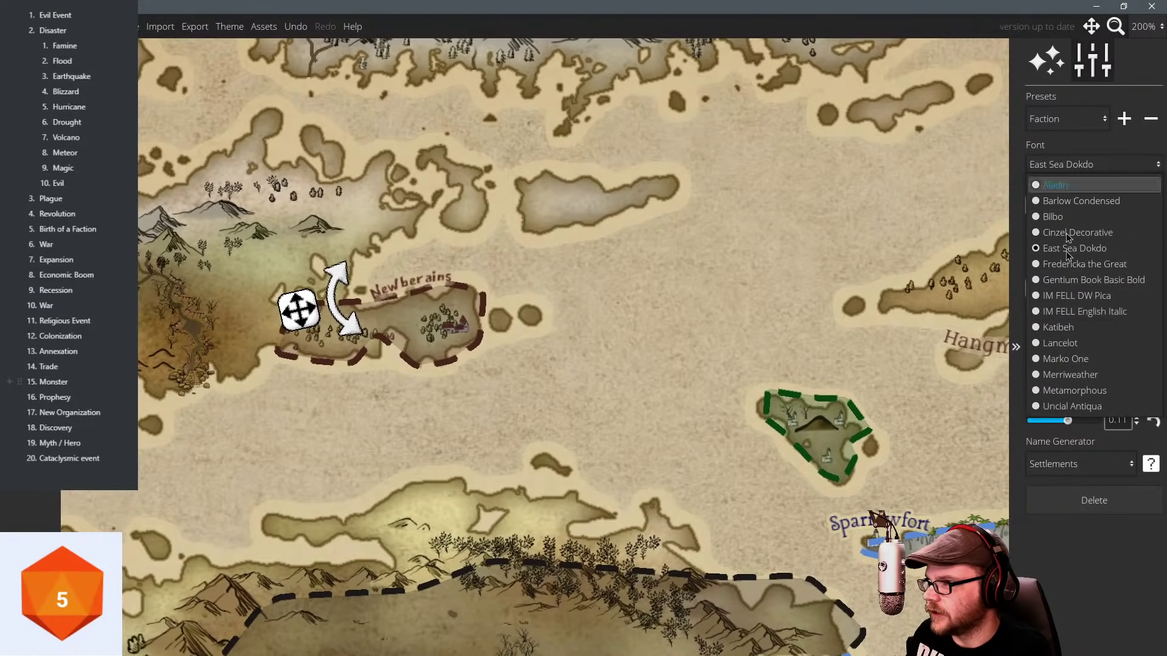
left_click(1069, 330)
left_click(1068, 168)
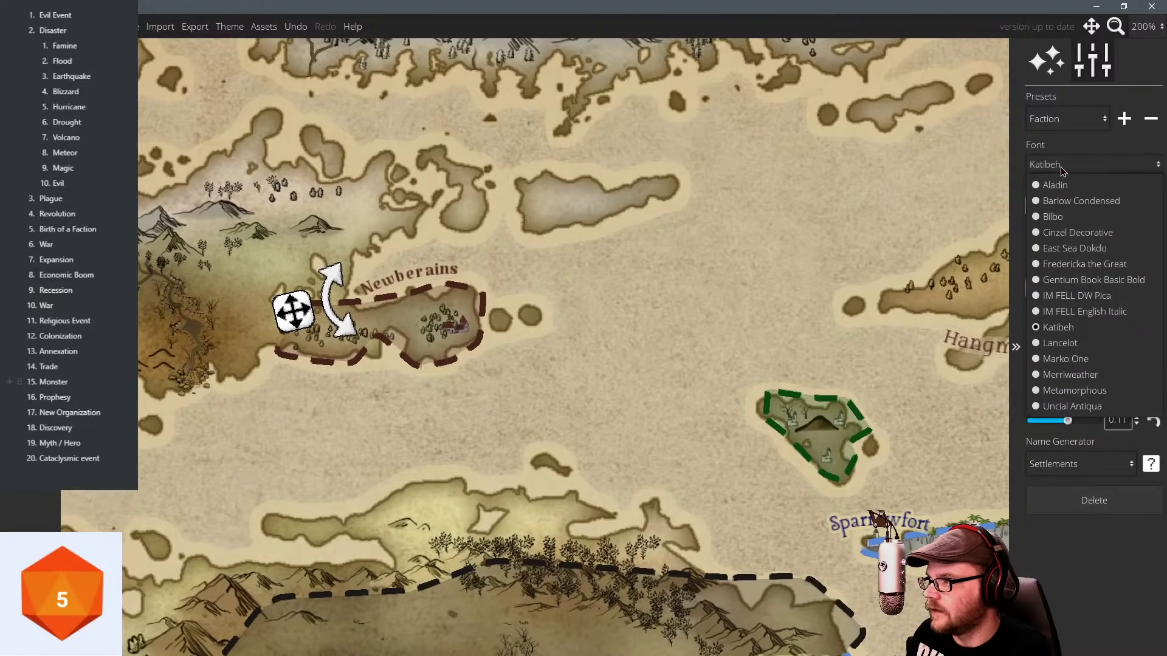
left_click(1069, 185)
left_click(1069, 165)
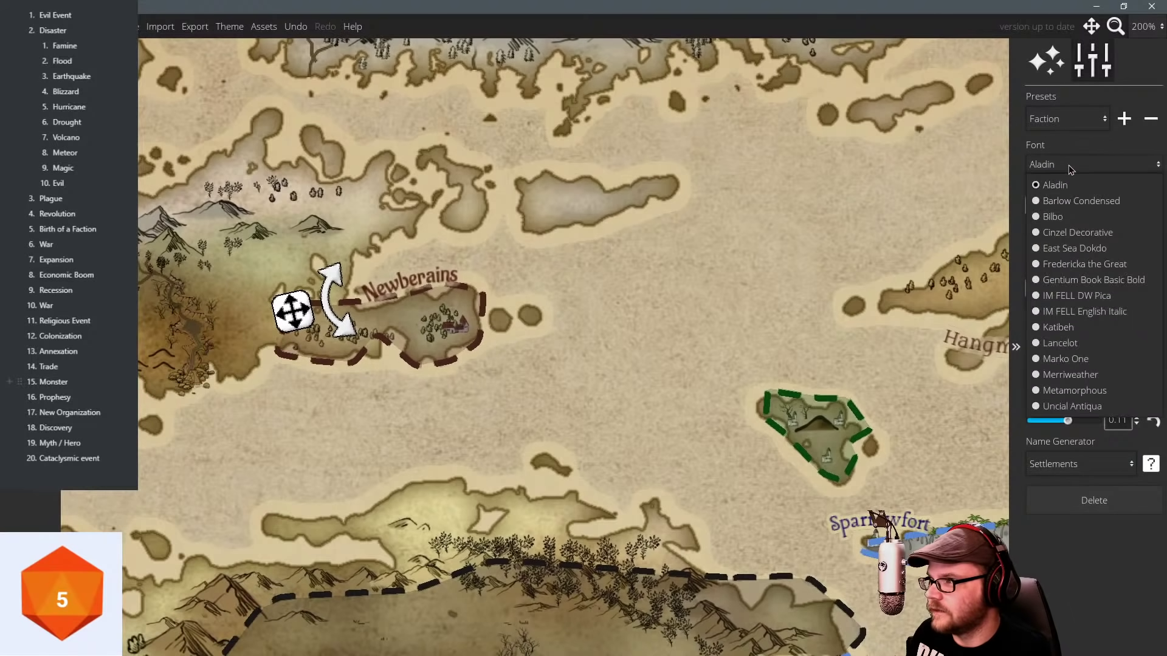
left_click(1075, 234)
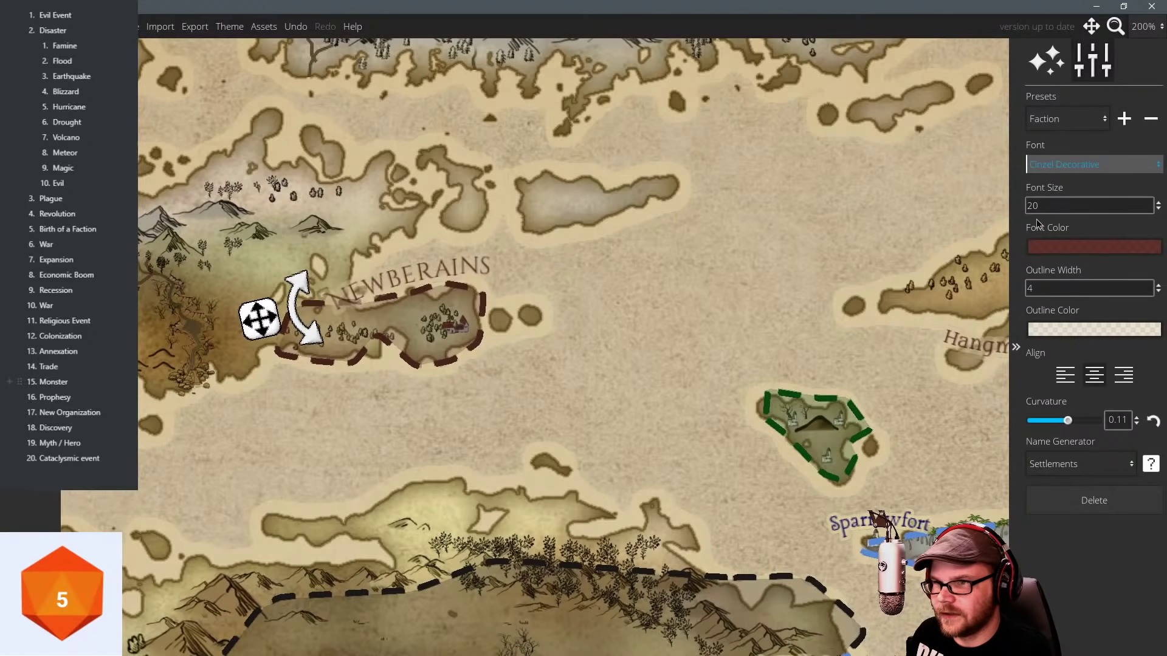
left_click(1109, 172)
left_click(1087, 343)
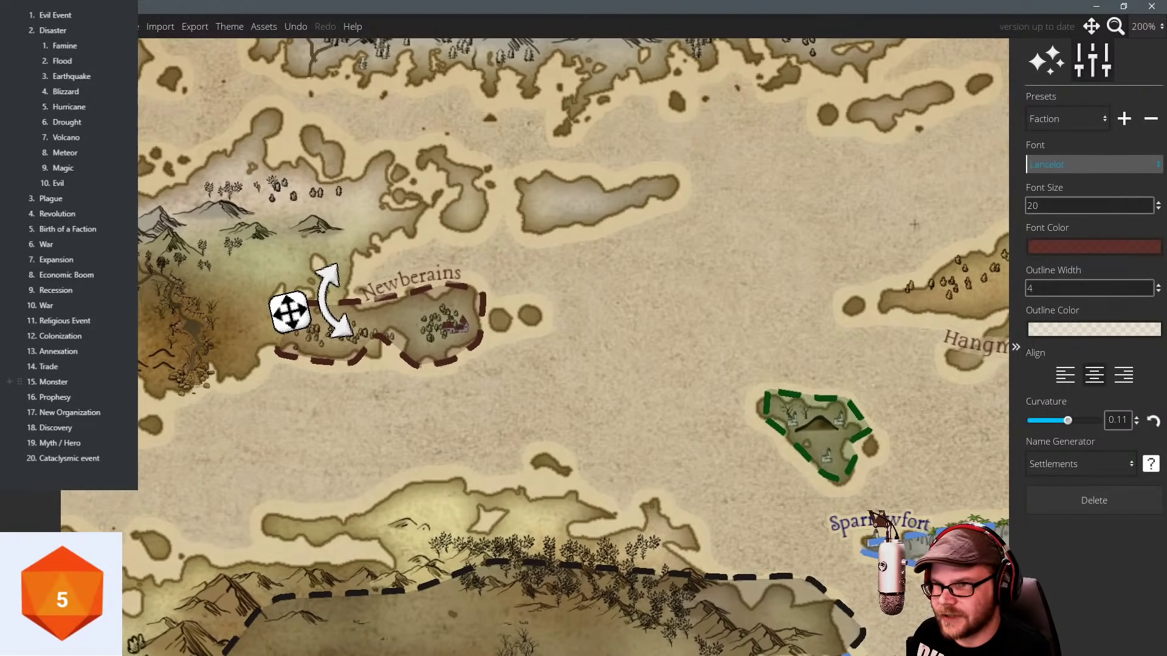
Set the Newberains label to the Marko One font with curvature -0.2 and move it just above the peninsula's northern border.
left_click(1090, 174)
left_click(1067, 365)
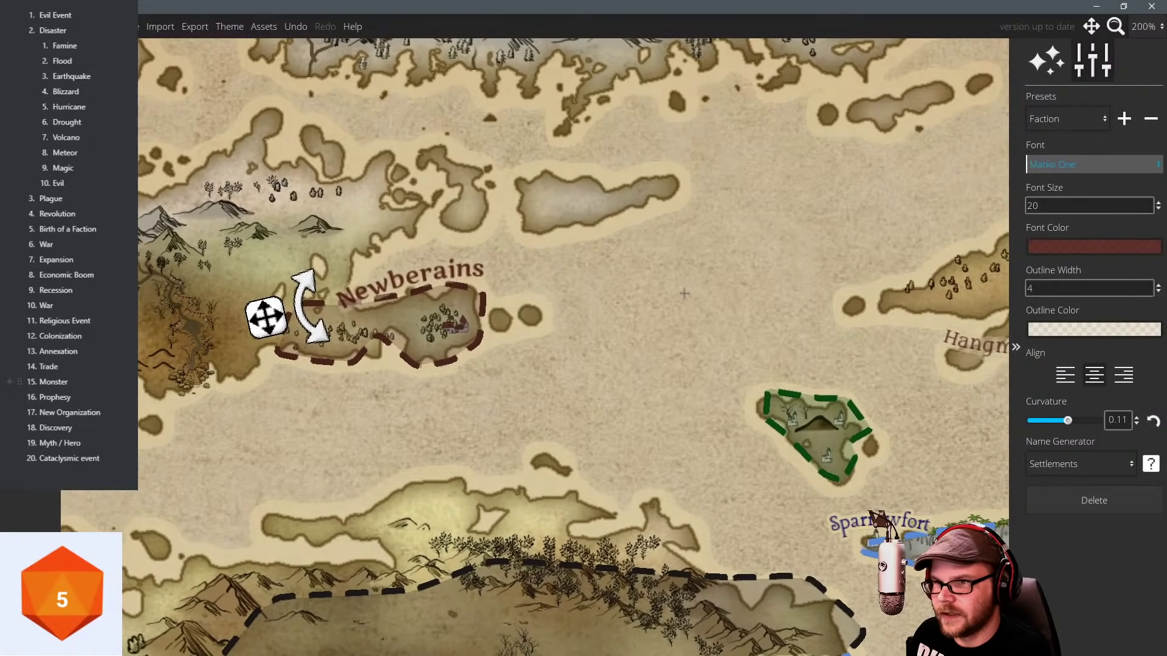
left_click_drag(1068, 420, 1058, 421)
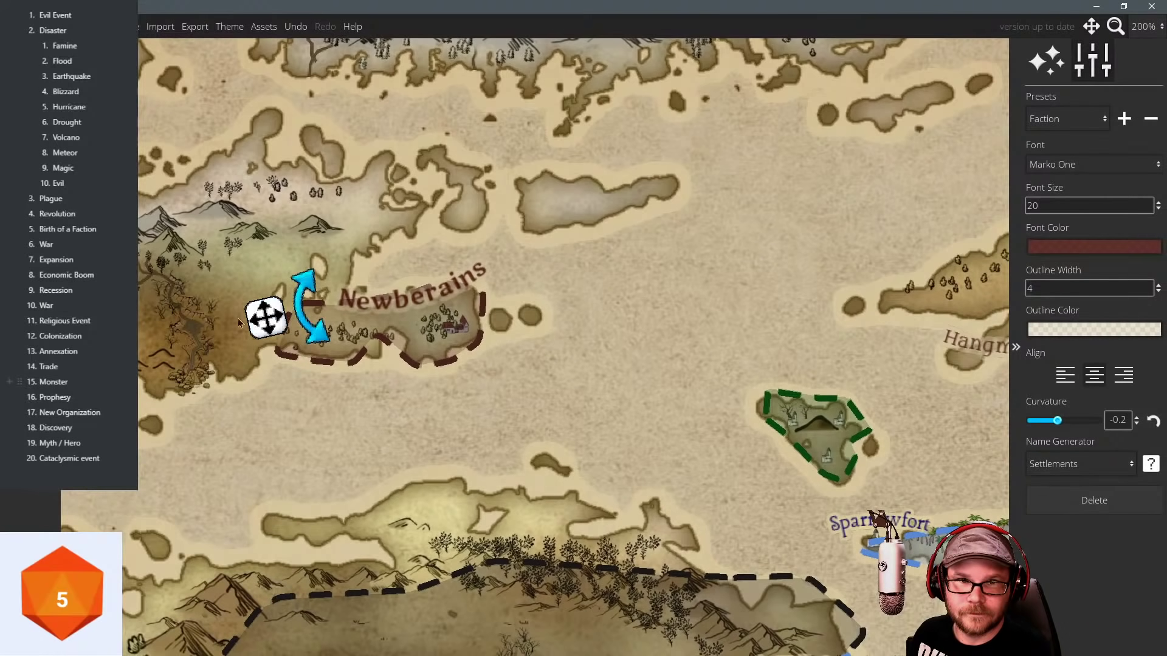
left_click_drag(258, 312, 252, 288)
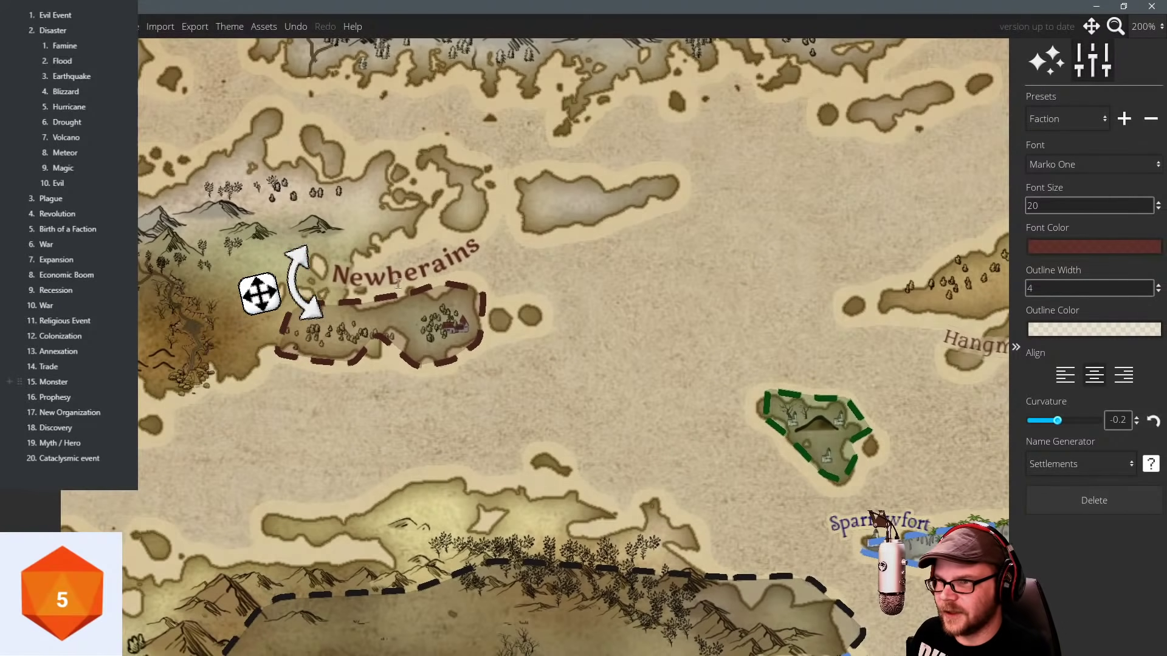
Make the Newberains label more transparent with the colour 773d0500 and shift it slightly west along the peninsula's northern border.
left_click(1060, 246)
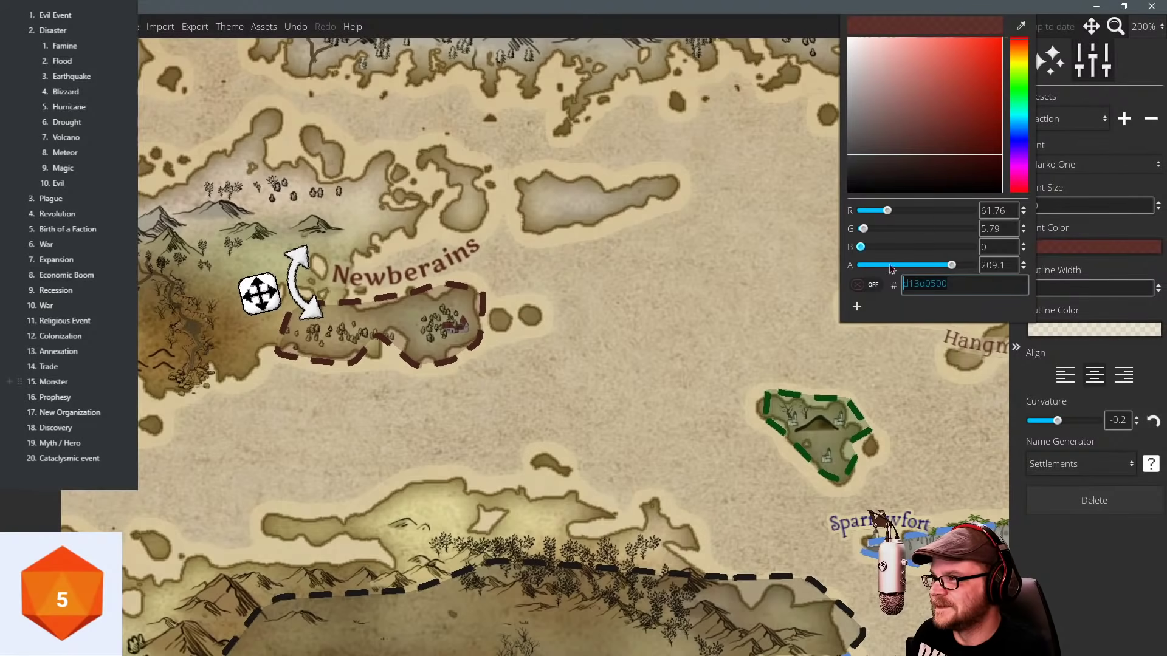
left_click(914, 266)
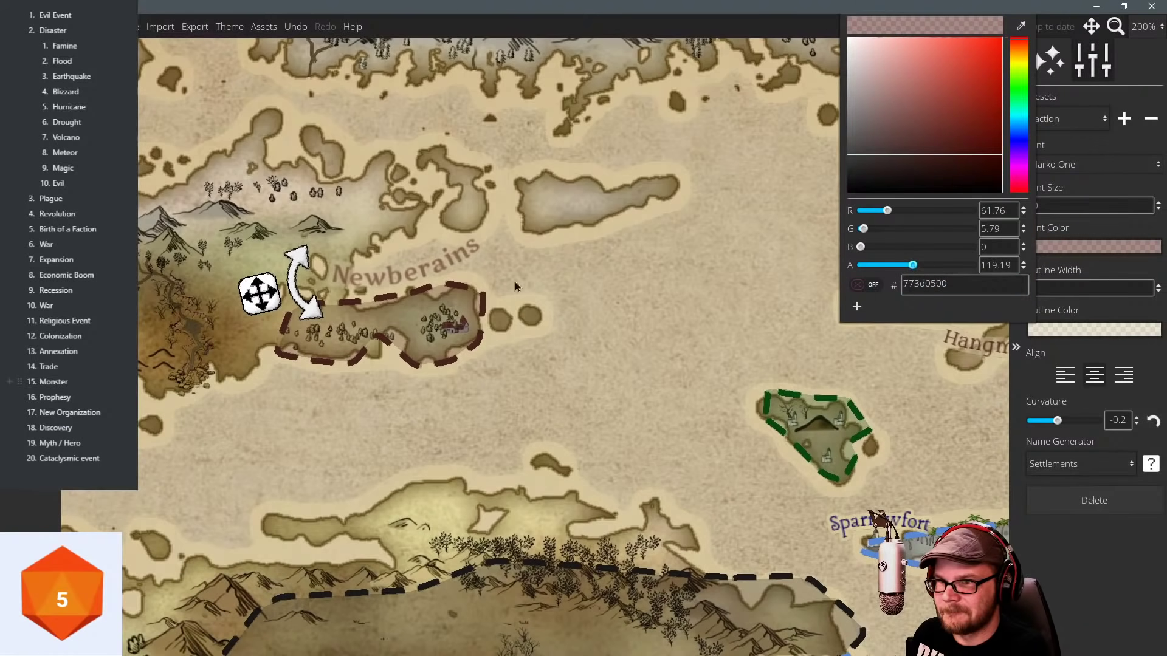
left_click_drag(257, 296, 246, 299)
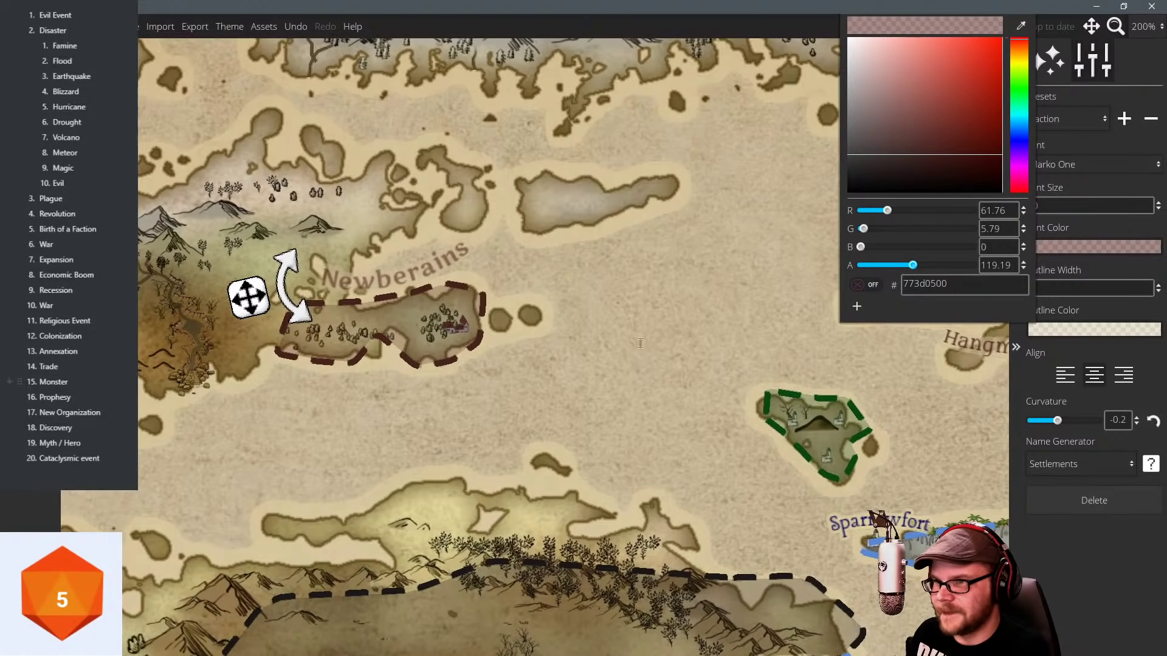
left_click(475, 355)
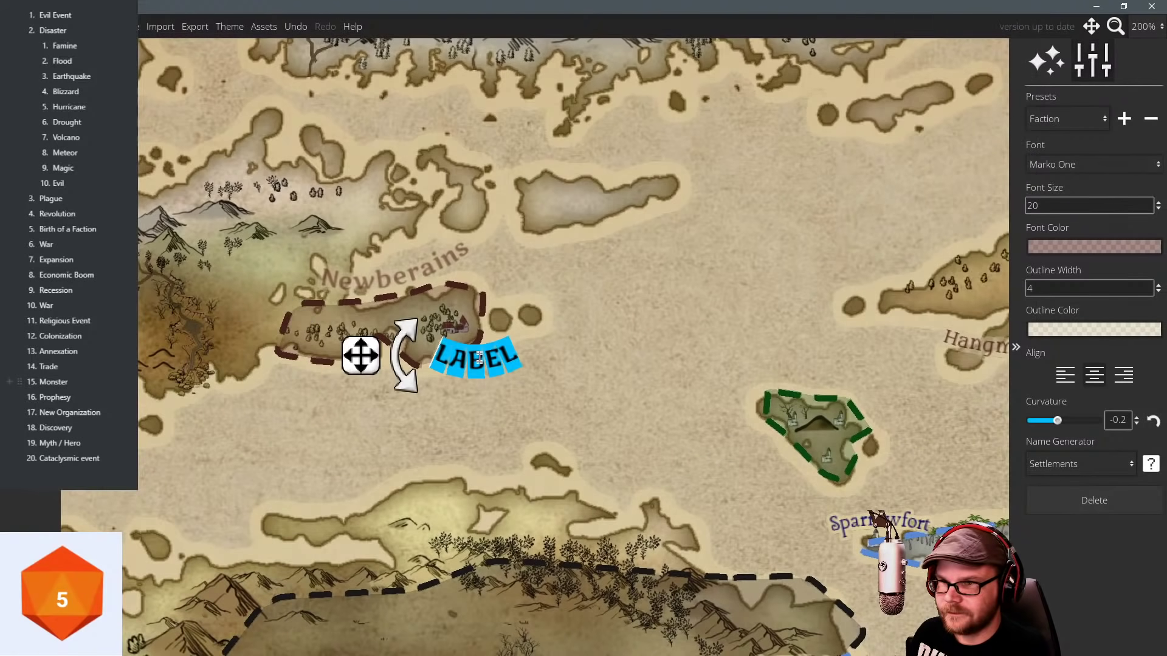
left_click(1094, 501)
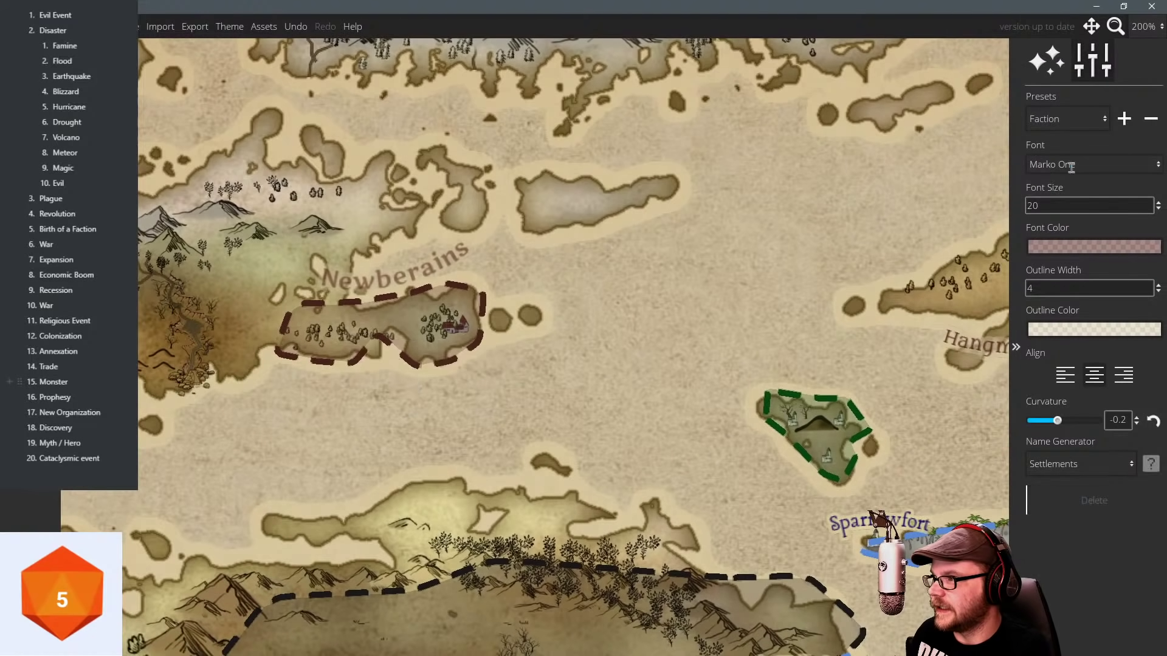
Add a Town-preset label below the peninsula's eastern settlement and try several randomly generated settlement names for it.
left_click(1067, 118)
left_click(1063, 158)
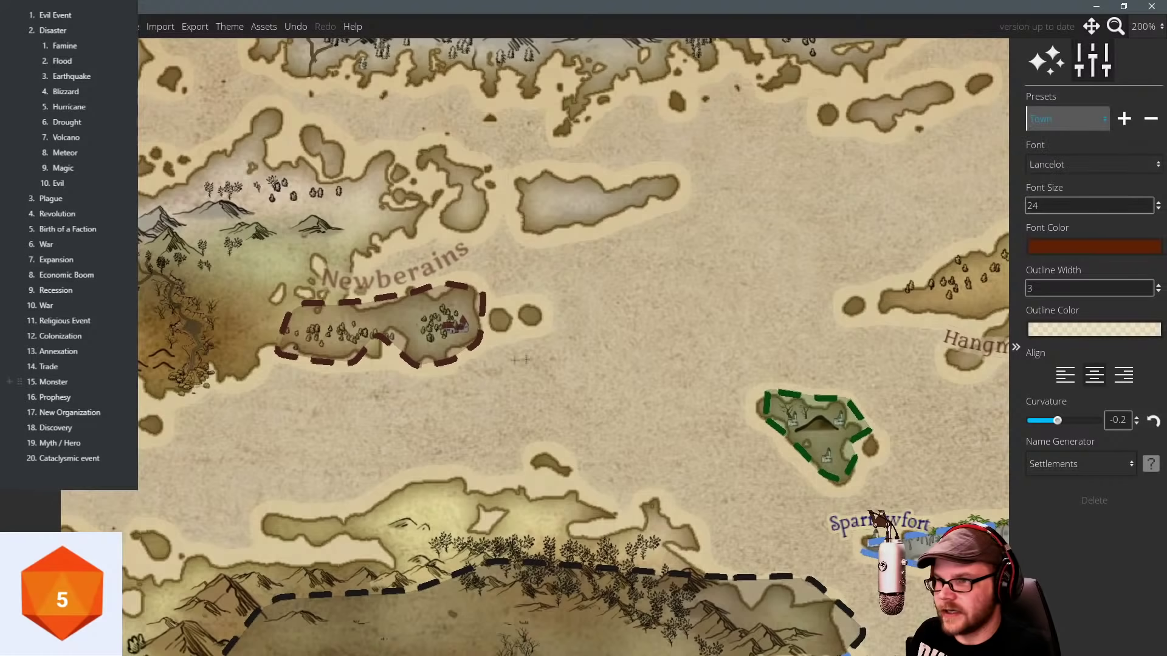
left_click(468, 357)
left_click(1162, 470)
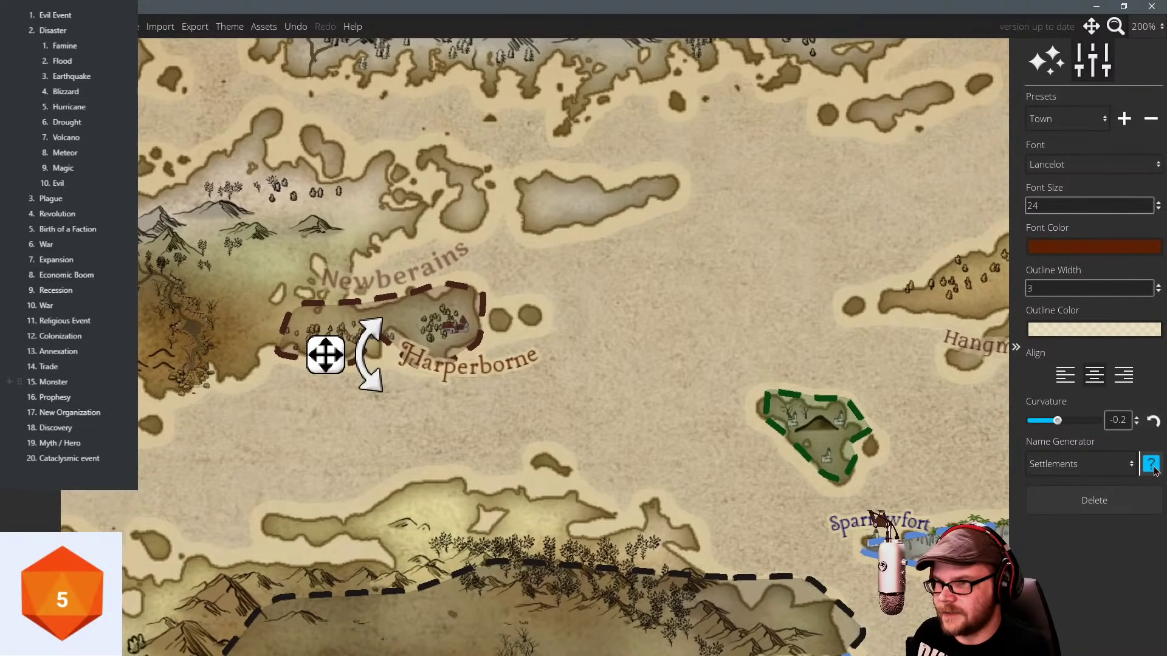
left_click(1159, 470)
left_click(1155, 471)
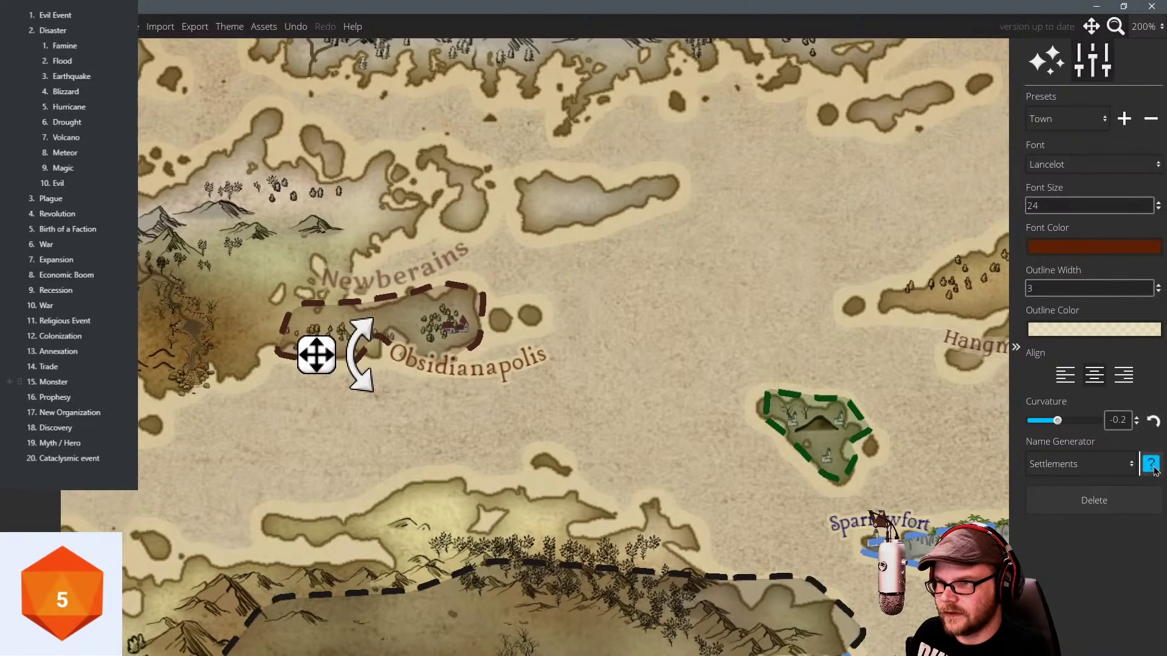
left_click(1155, 470)
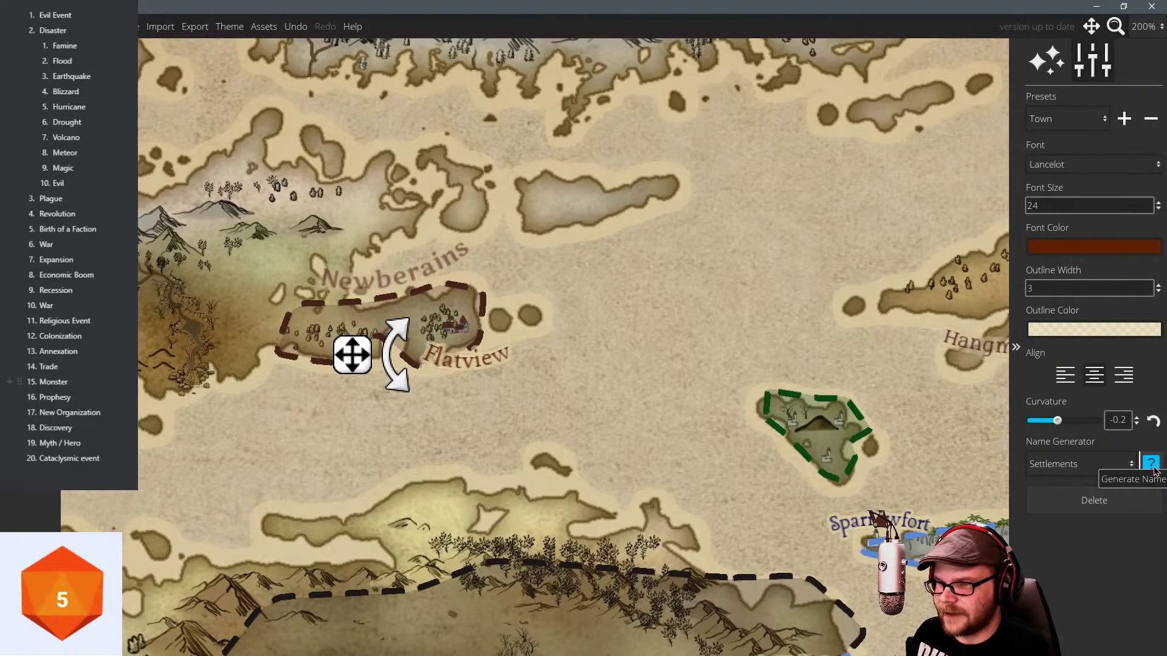
left_click(1155, 471)
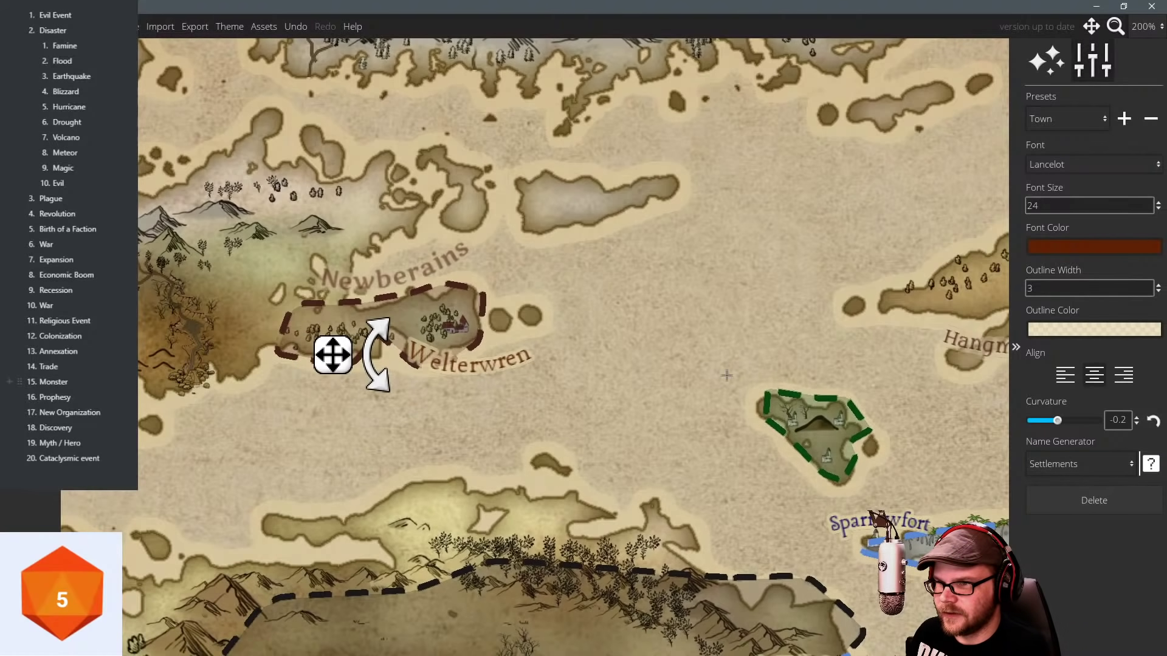
left_click(1150, 466)
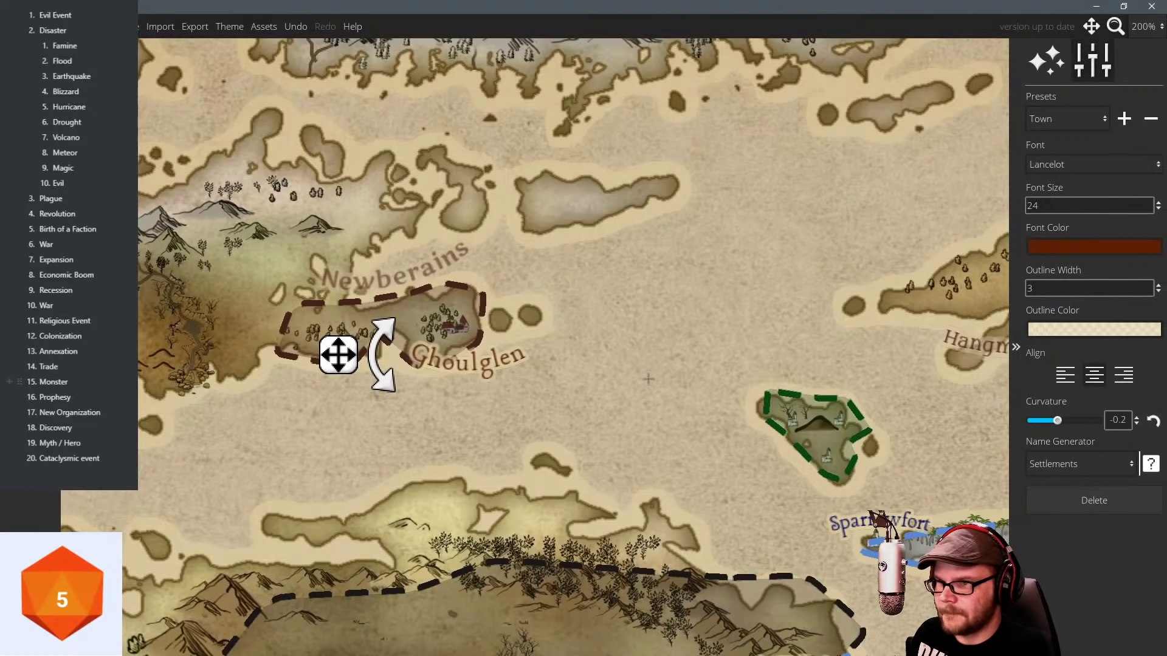
Rename the new town label Oberpoint and tilt it upward to follow the peninsula's southeastern coast.
double_click(482, 365)
type("Ober")
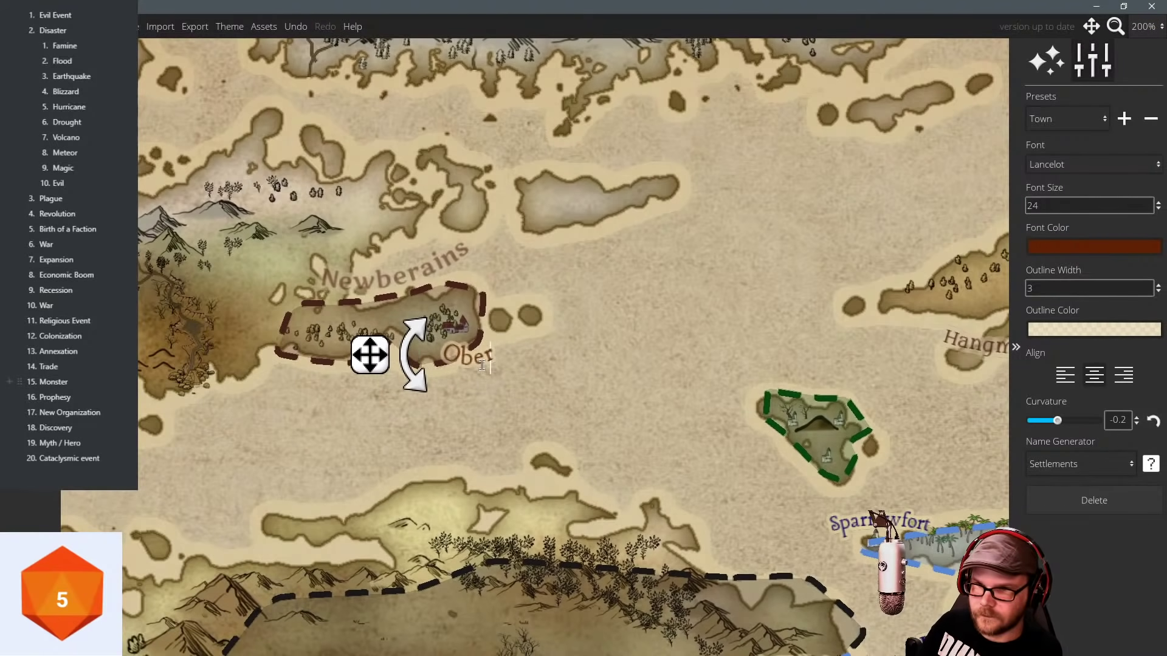
type("point")
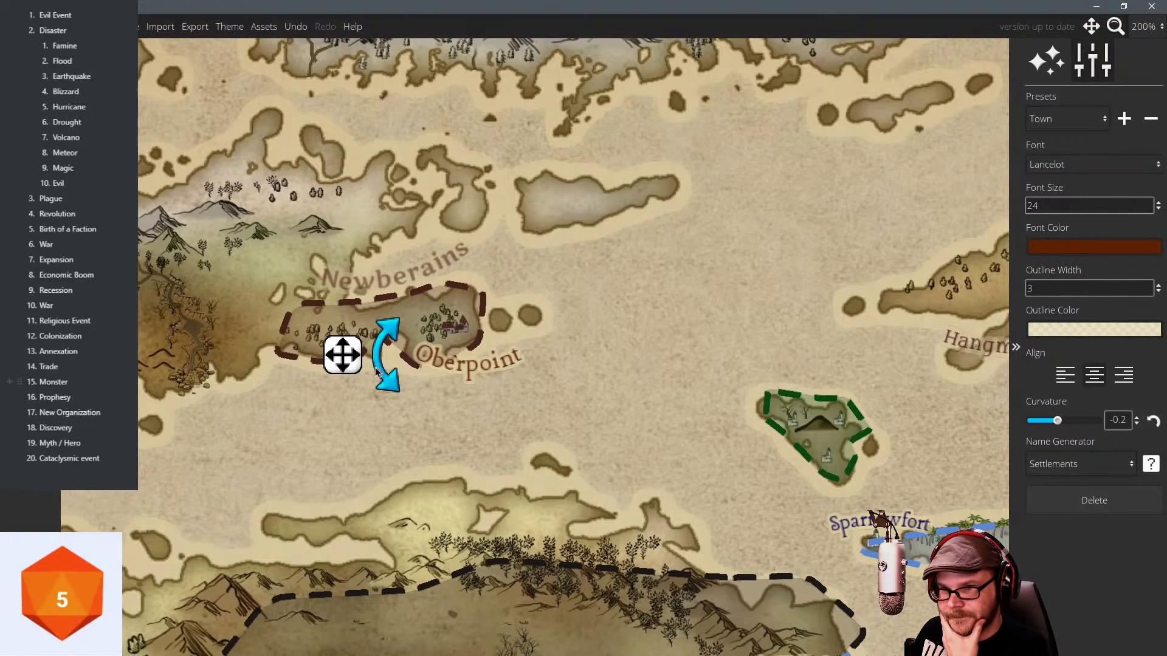
left_click_drag(377, 371, 349, 379)
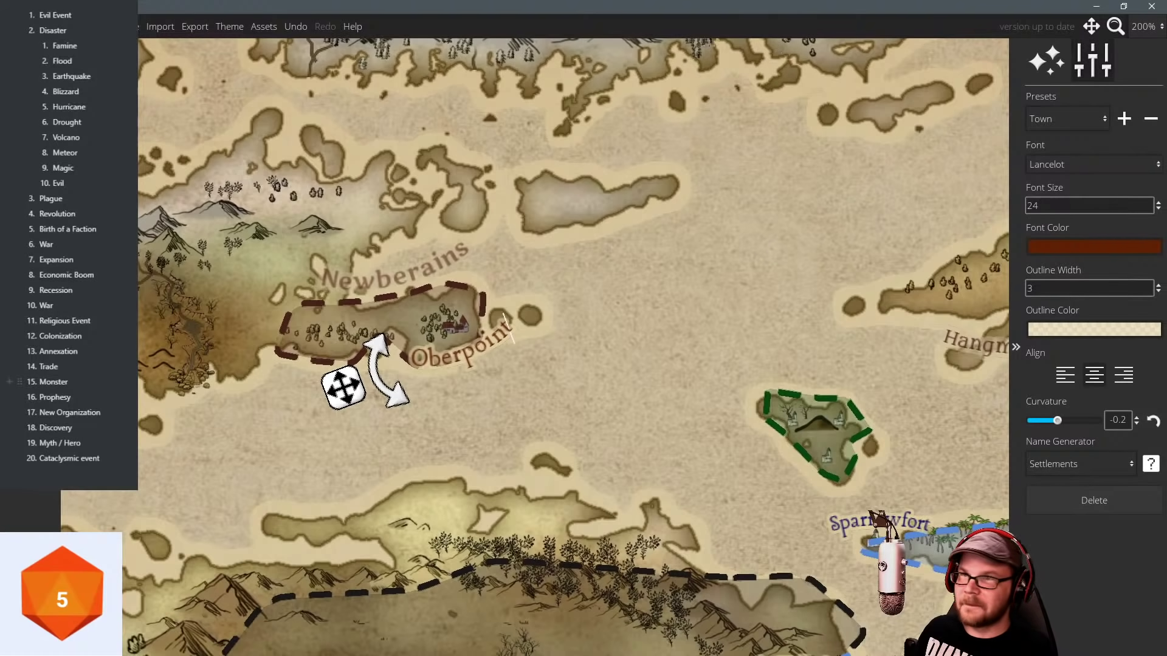
left_click(698, 328)
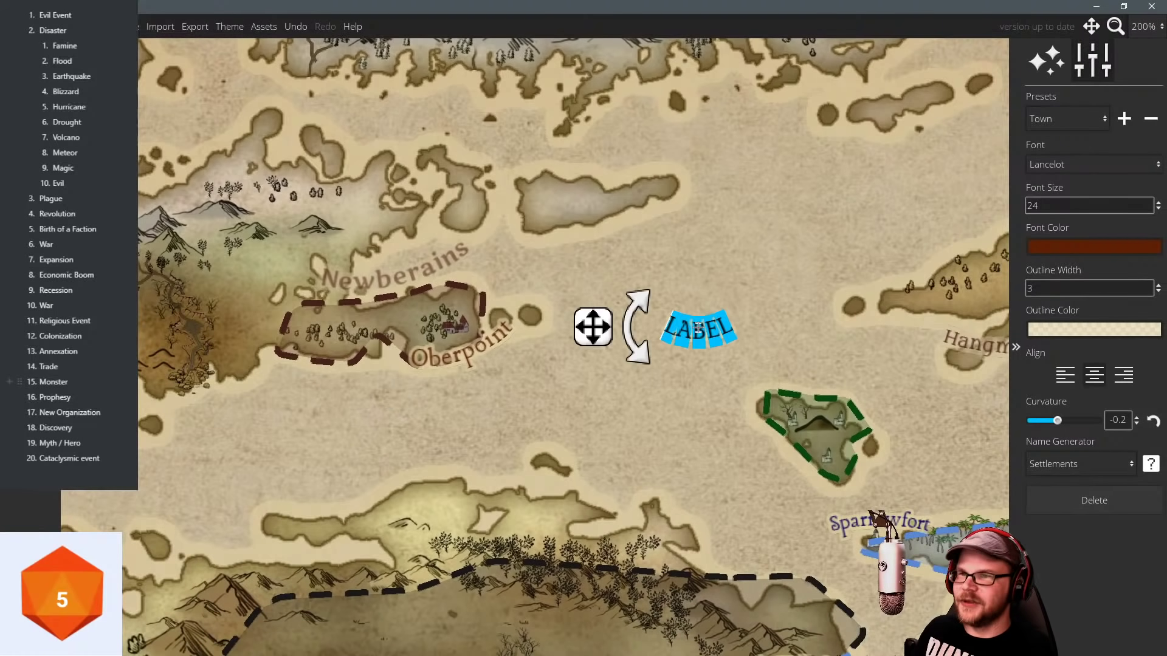
left_click(1072, 510)
Change the faction label Newberains to Ne'berains.
left_click(392, 291)
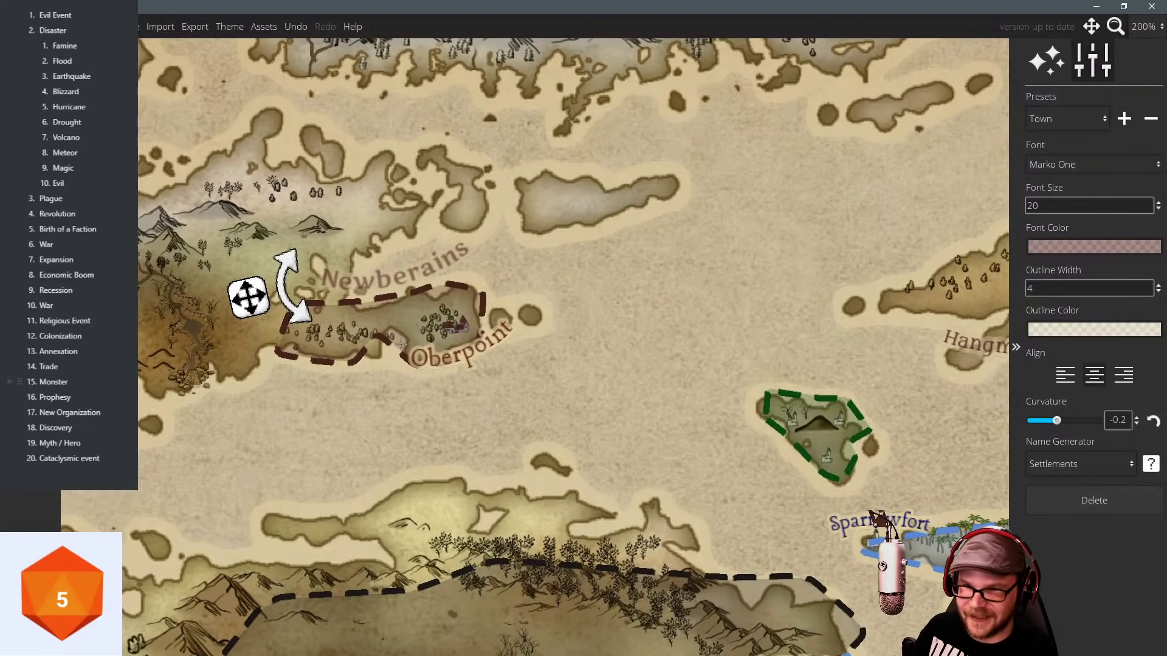
key("BackSpace")
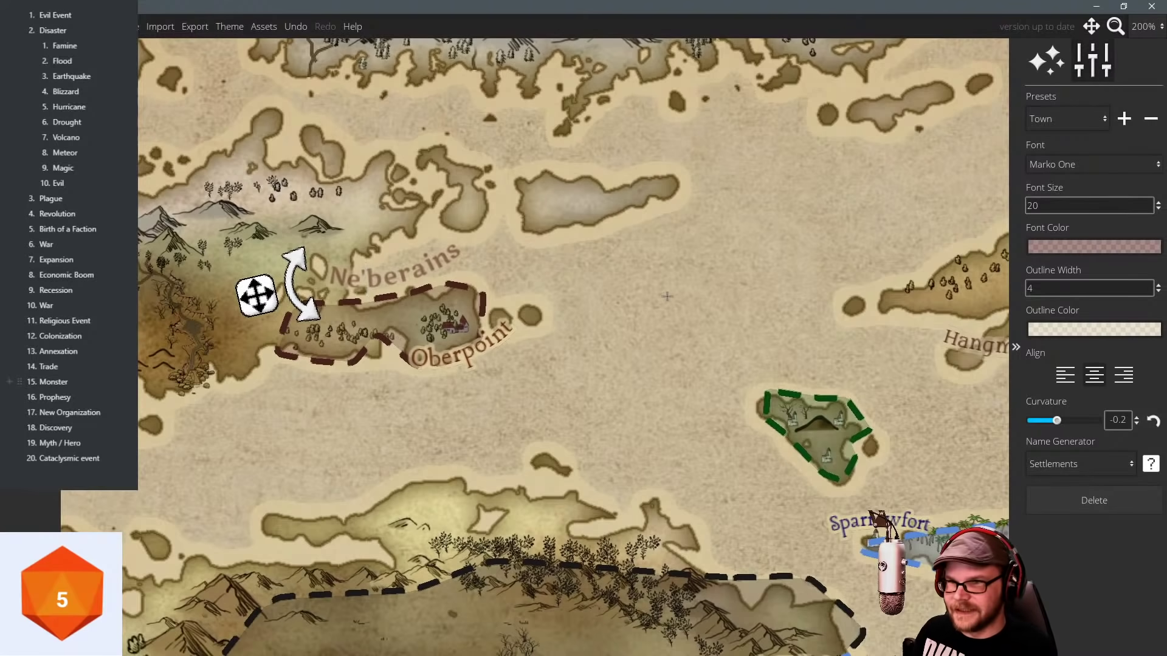
left_click_drag(789, 299, 679, 303)
left_click(679, 302)
key("Delete")
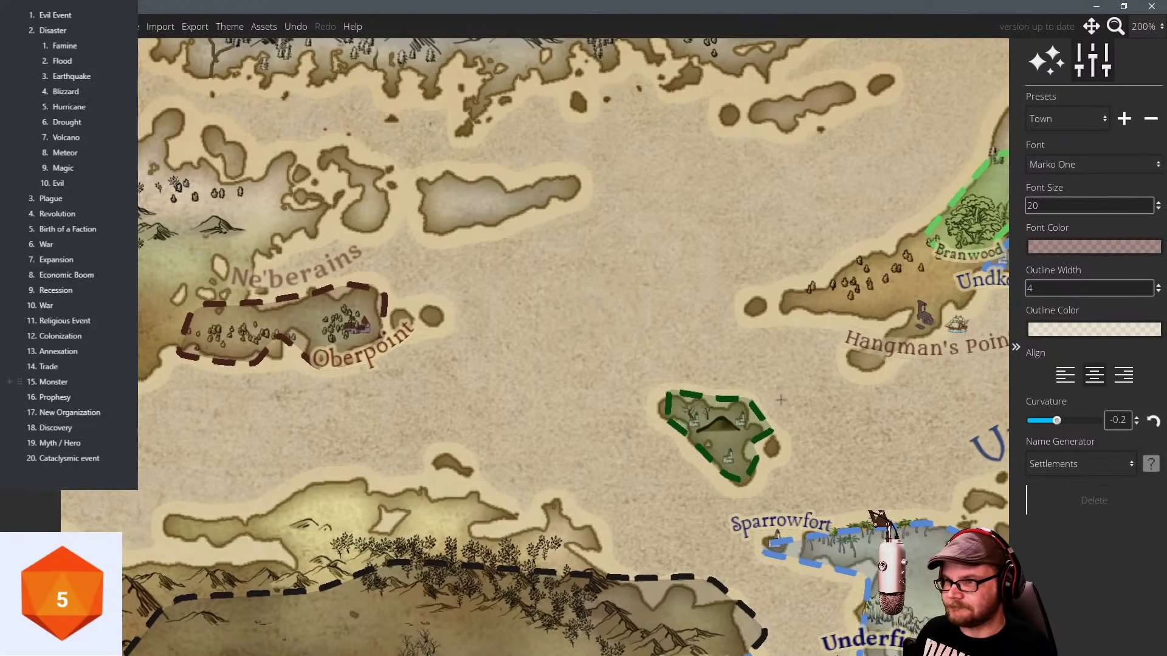
Examine the faction territories across the map, from Ne'berains and the small green-bordered island to Underia and the Strickened Depths.
scroll(821, 401, "down", 2)
left_click_drag(821, 402, 559, 257)
scroll(546, 319, "down", 1)
scroll(544, 220, "down", 1)
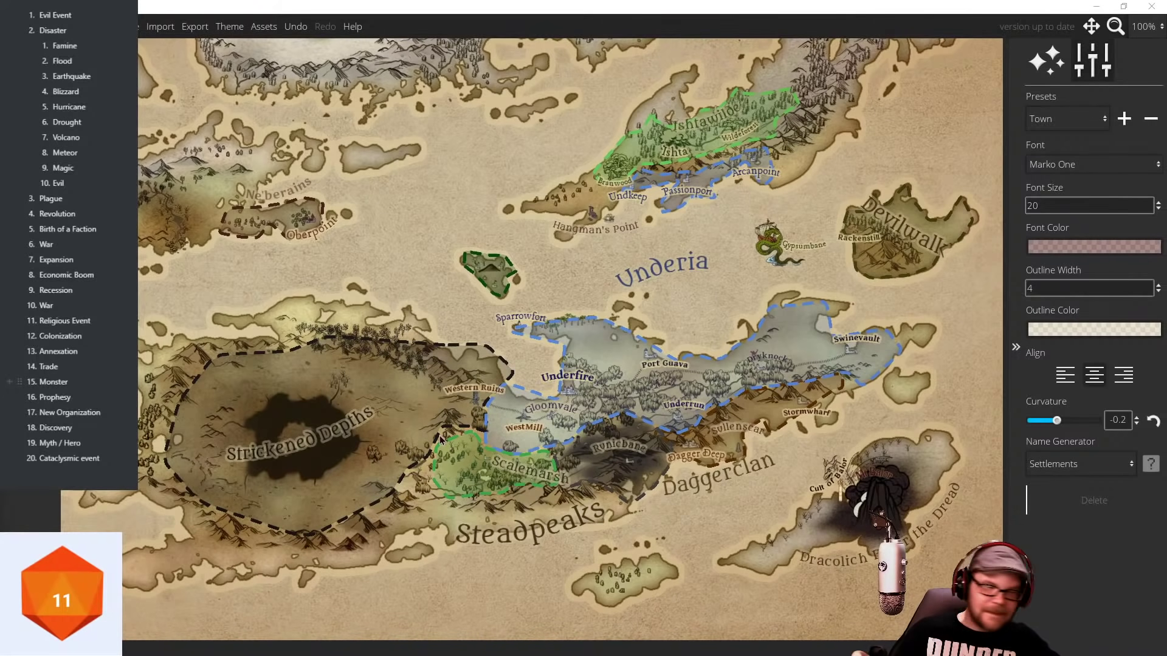
left_click_drag(594, 289, 543, 237)
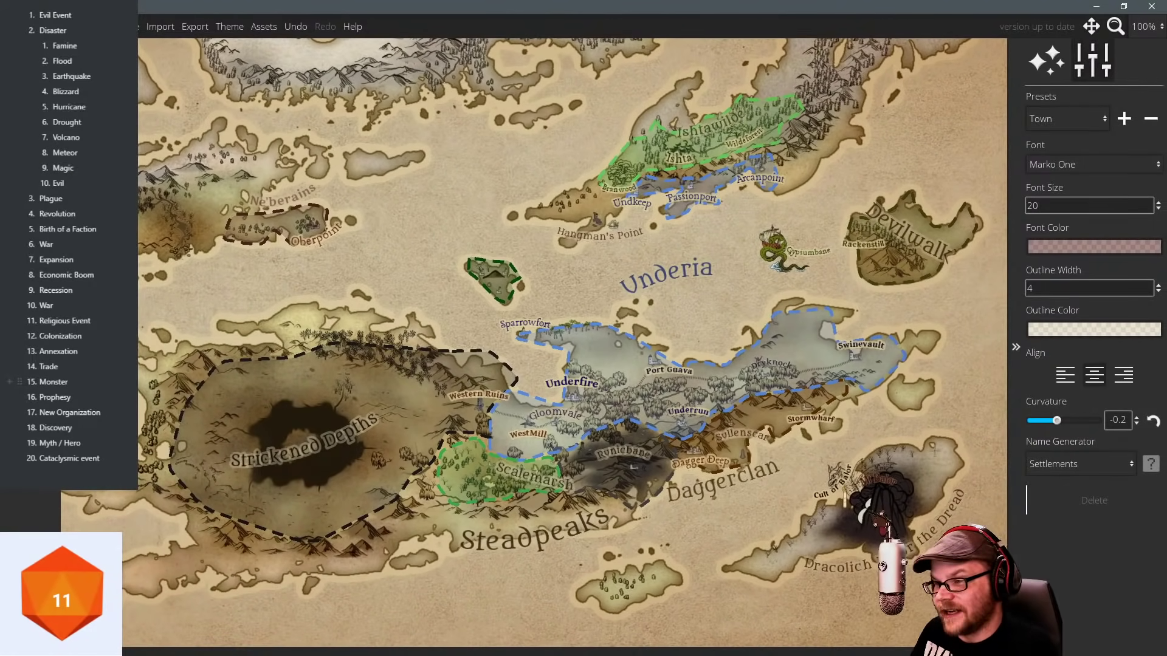
left_click_drag(796, 426, 781, 426)
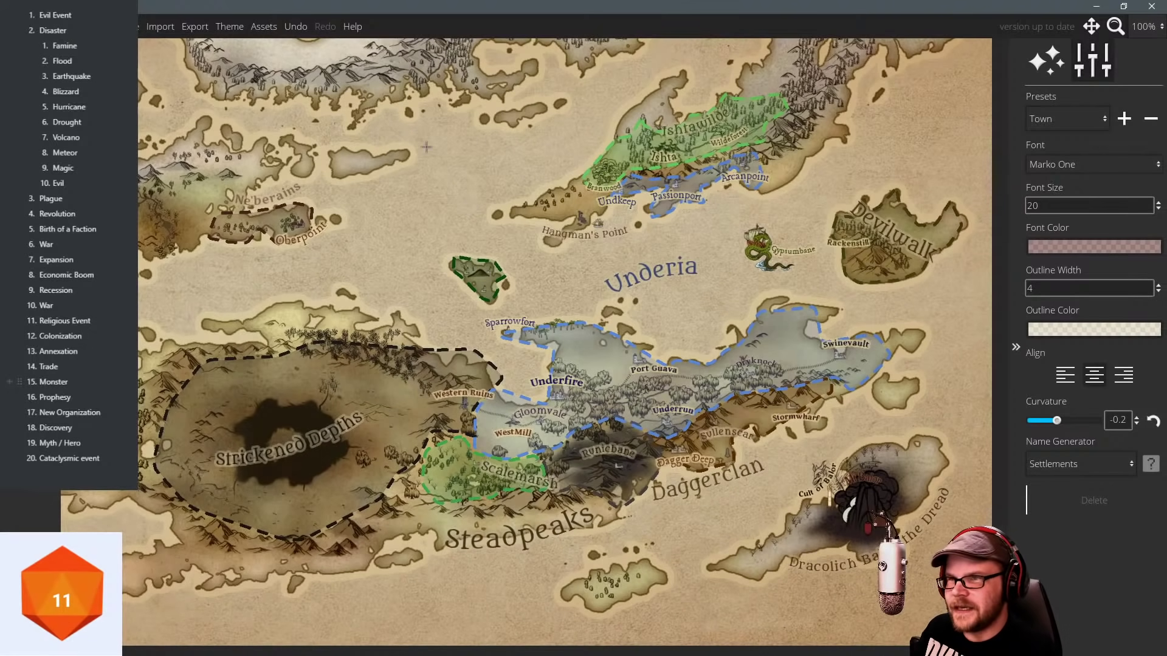
left_click_drag(457, 160, 484, 225)
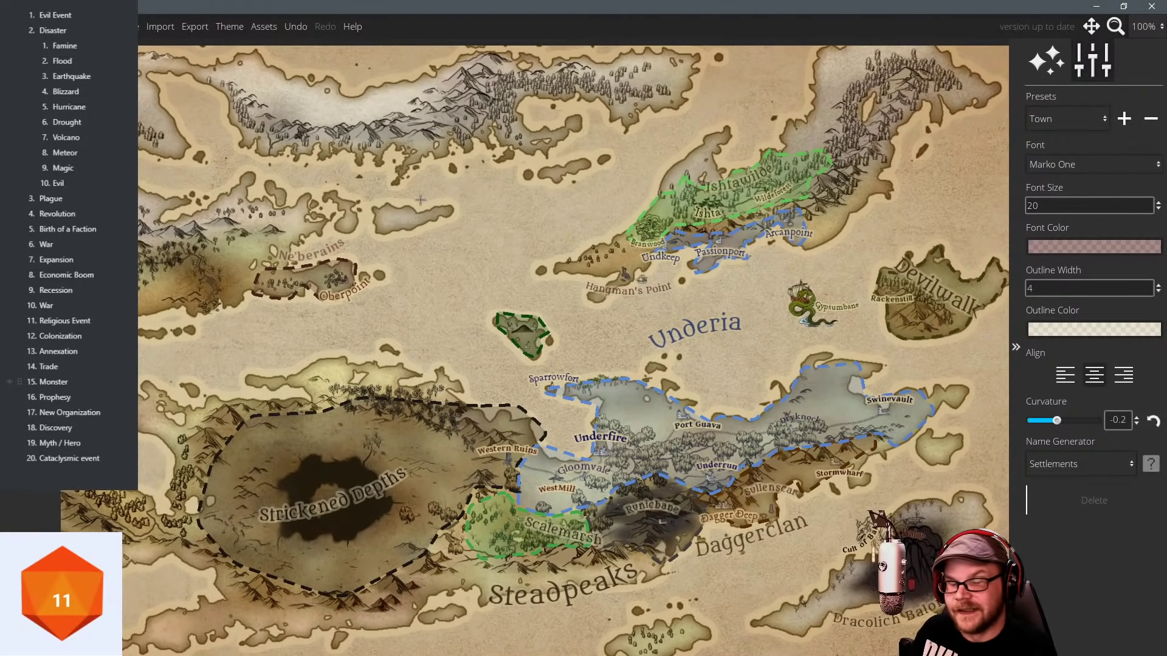
left_click_drag(557, 205, 465, 248)
scroll(480, 274, "up", 3)
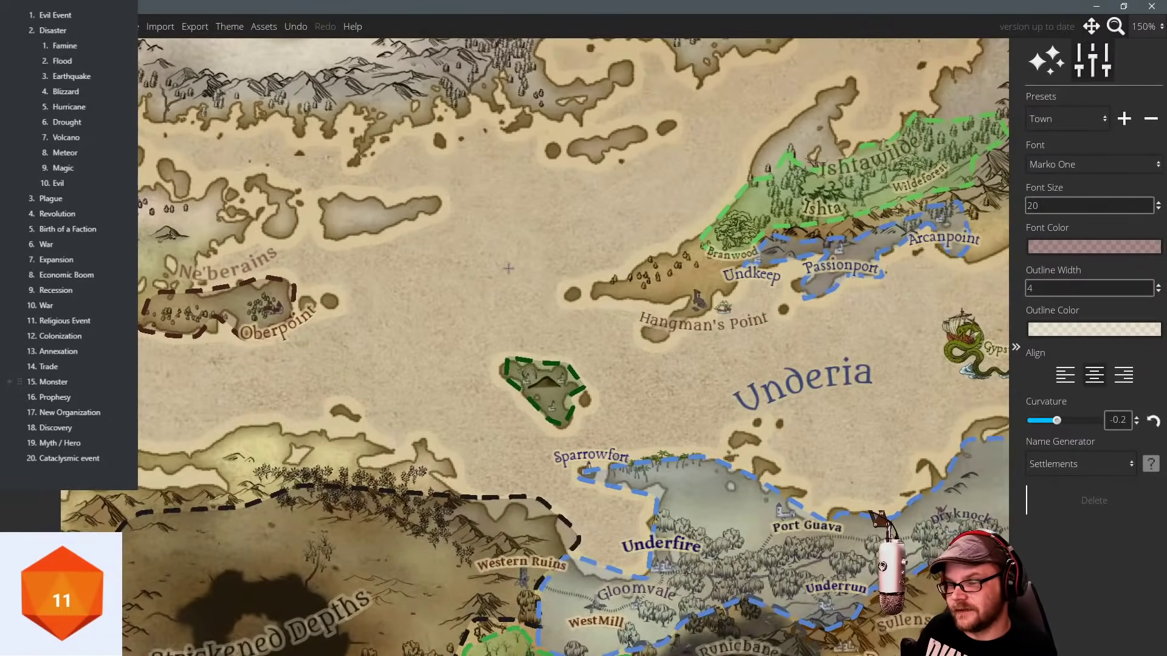
scroll(508, 268, "down", 1)
left_click_drag(508, 268, 560, 175)
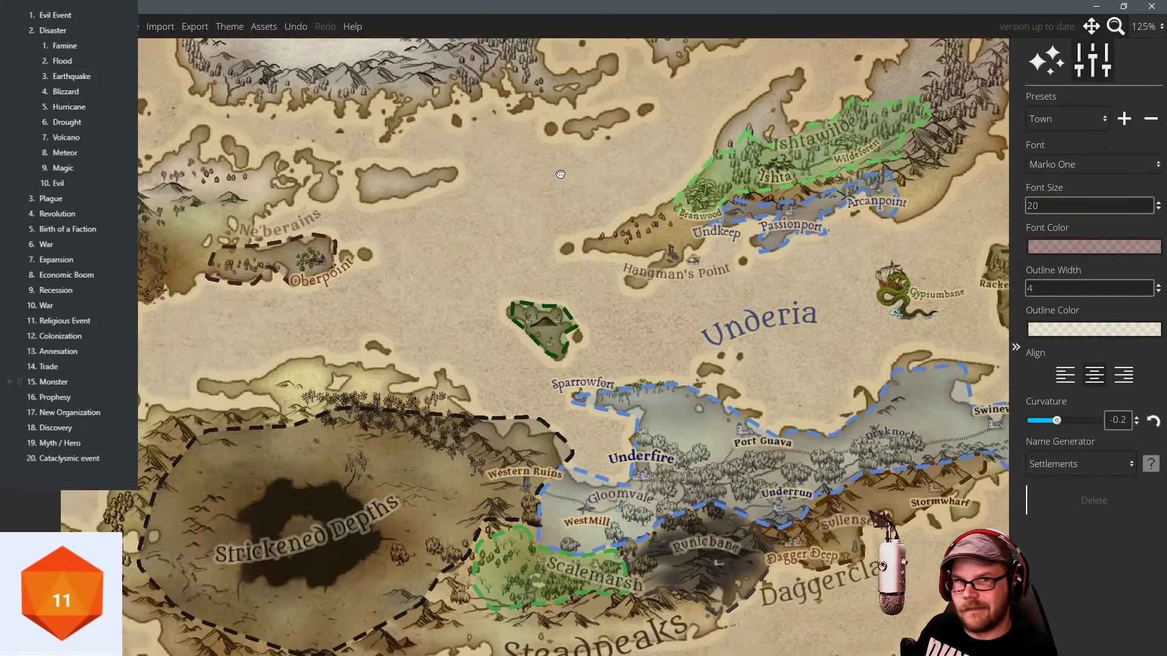
left_click_drag(490, 201, 451, 205)
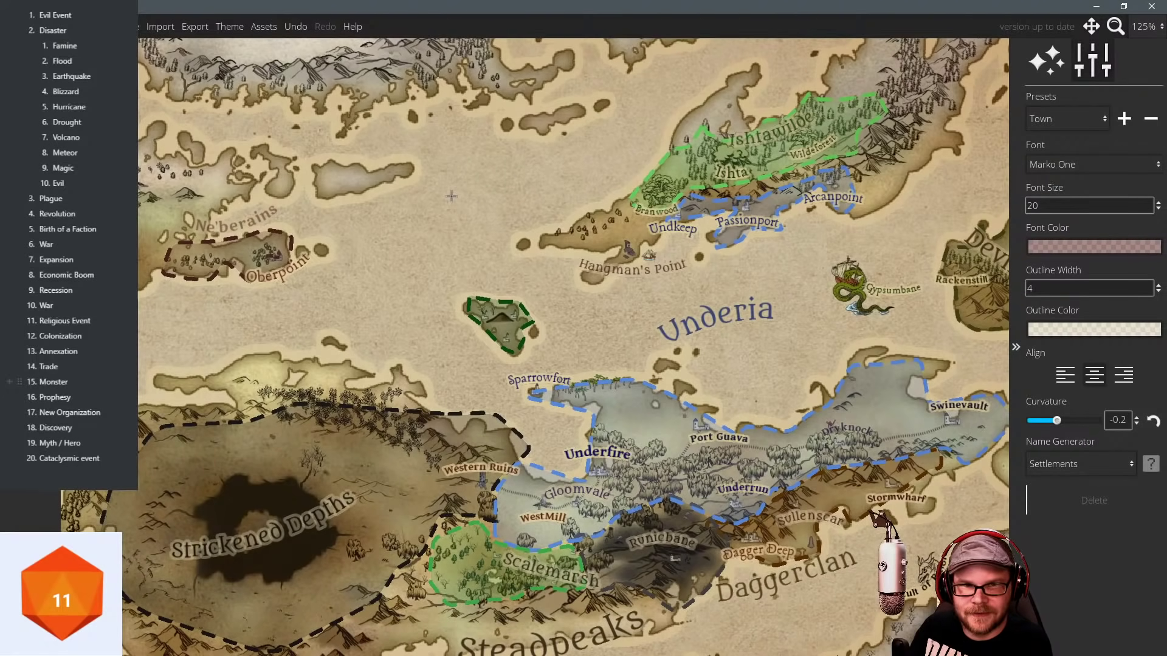
Carve a bay into the southern coast of the northern mountain landmass with the landmass brush at size 48 and roughness 2.
scroll(481, 224, "down", 4)
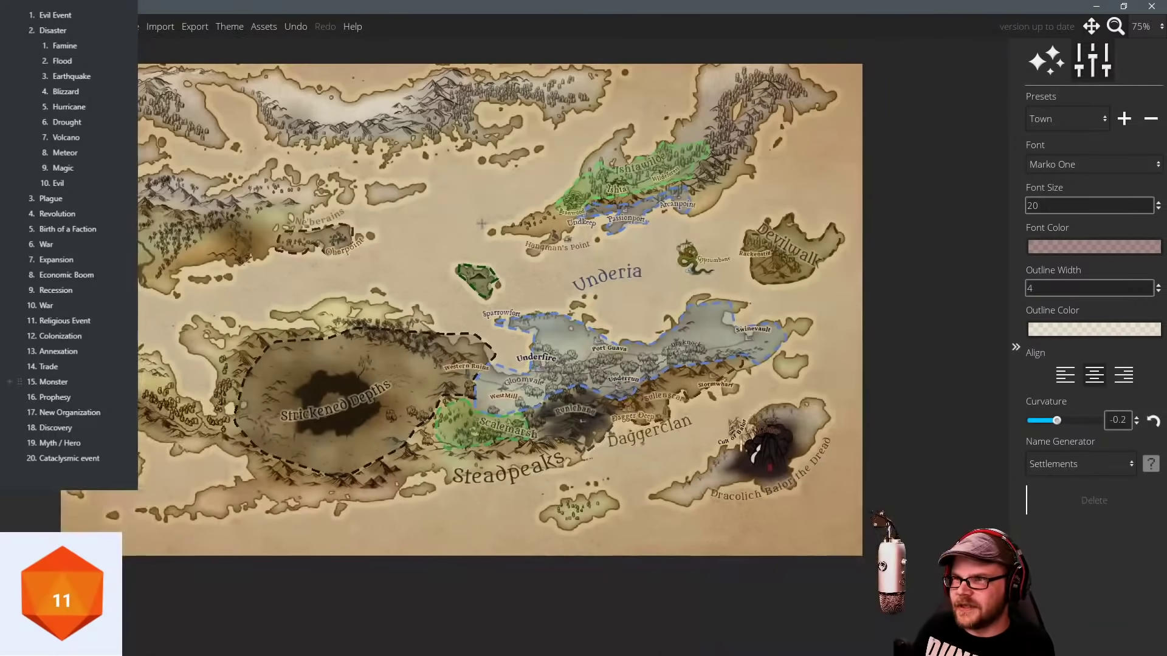
left_click_drag(481, 223, 579, 246)
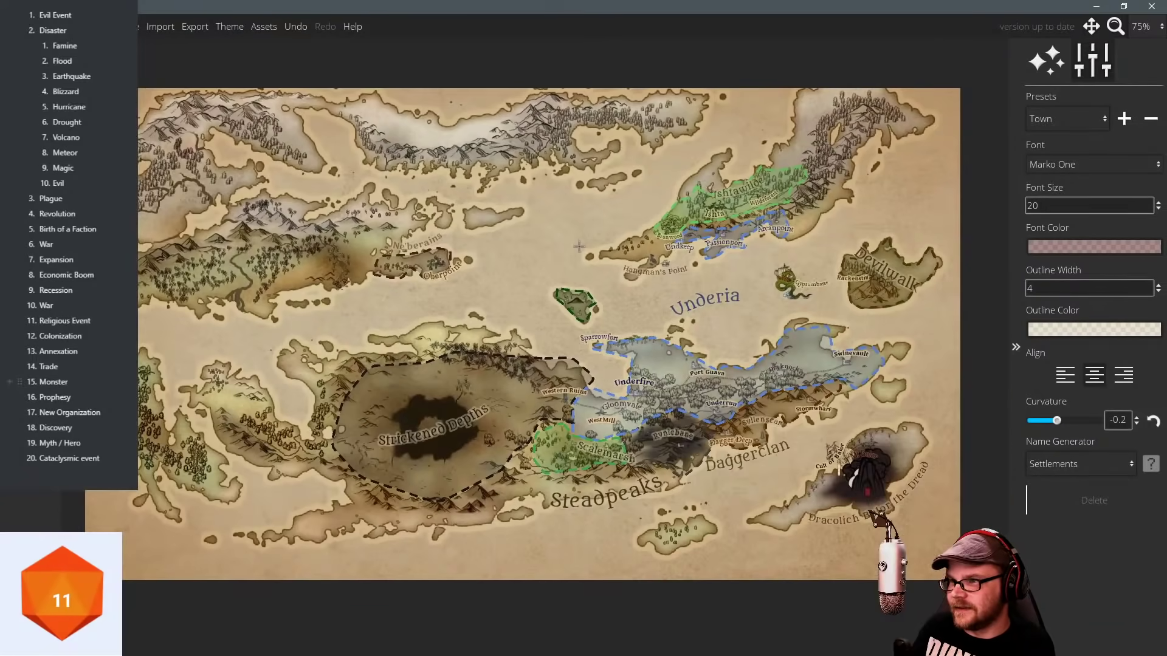
scroll(579, 246, "up", 2)
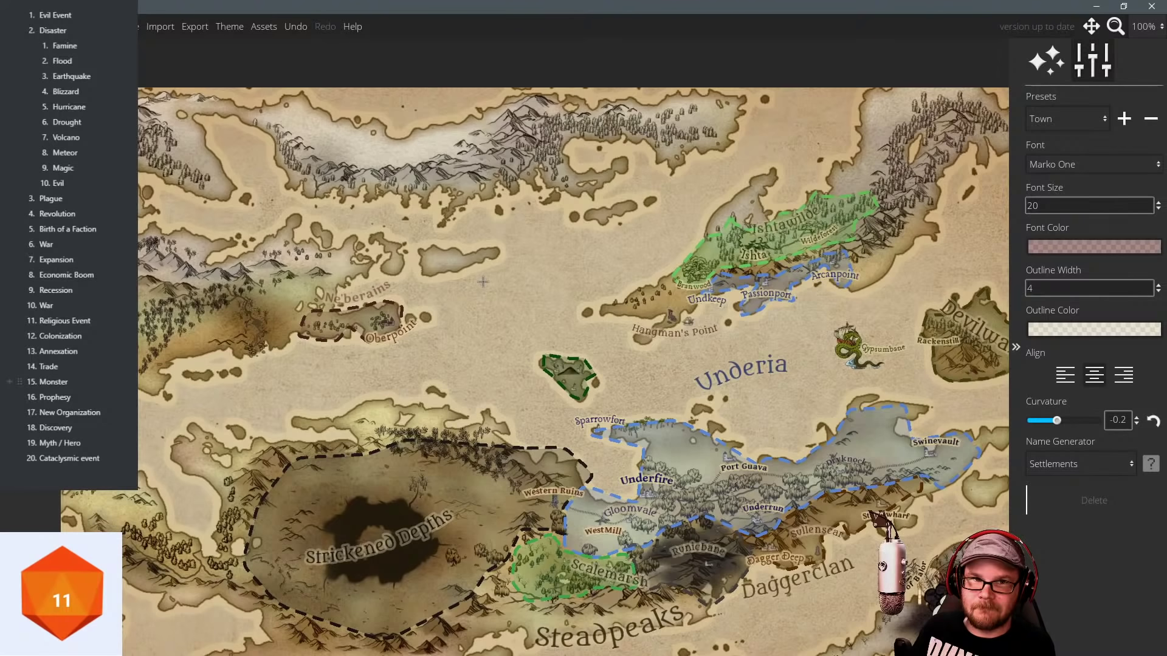
scroll(488, 264, "up", 2)
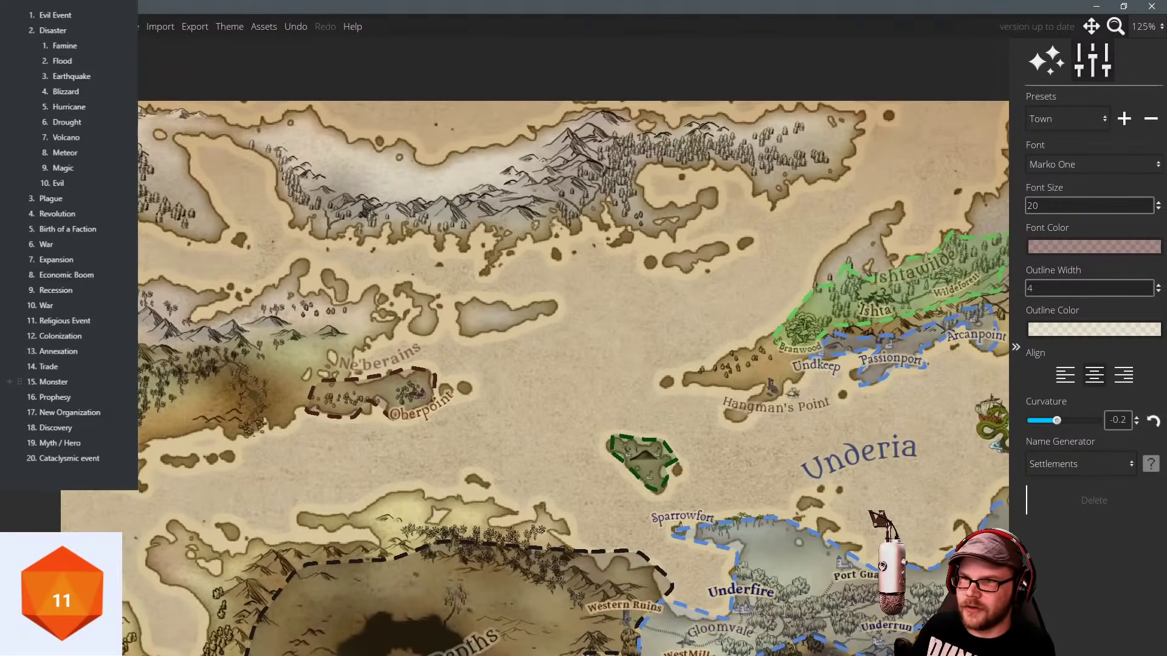
left_click_drag(553, 284, 557, 326)
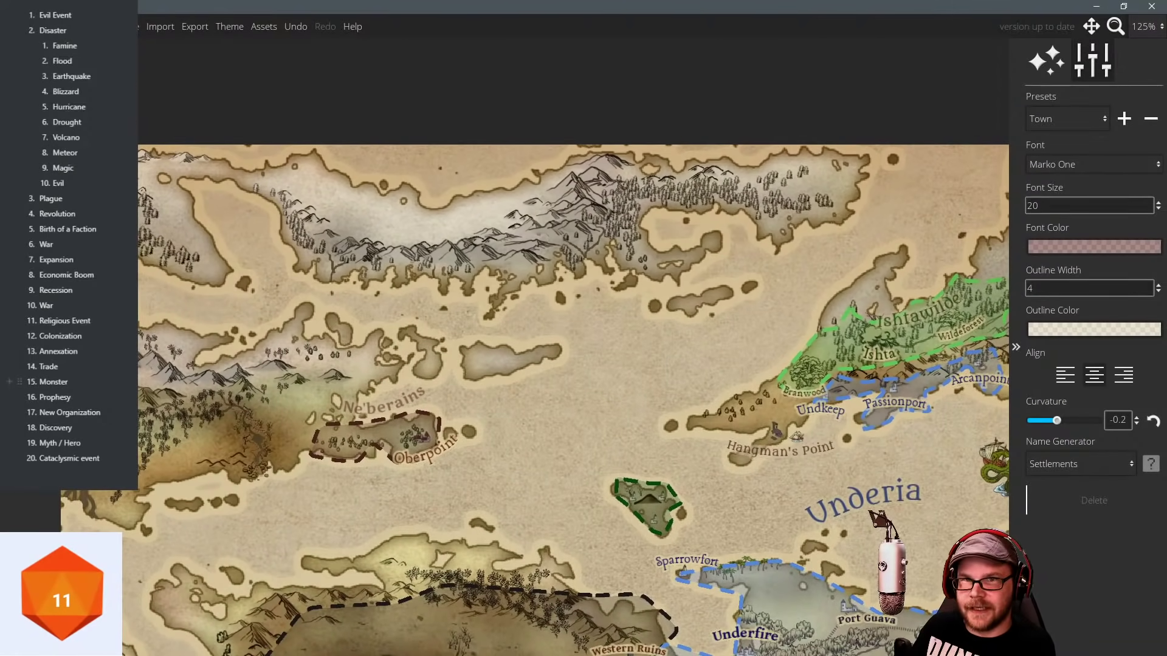
left_click(23, 285)
left_click(24, 61)
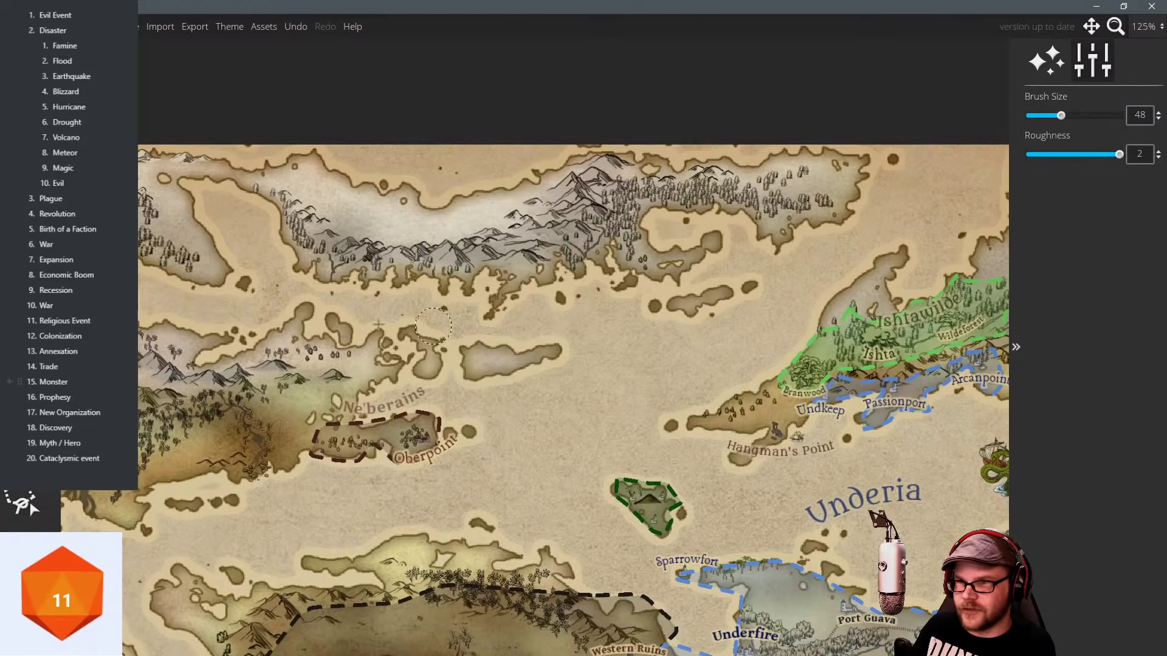
mouse_move(545, 258)
left_mouse_down()
mouse_move(550, 271)
mouse_move(516, 248)
mouse_move(532, 239)
mouse_move(532, 260)
mouse_move(543, 253)
mouse_move(529, 249)
left_mouse_up()
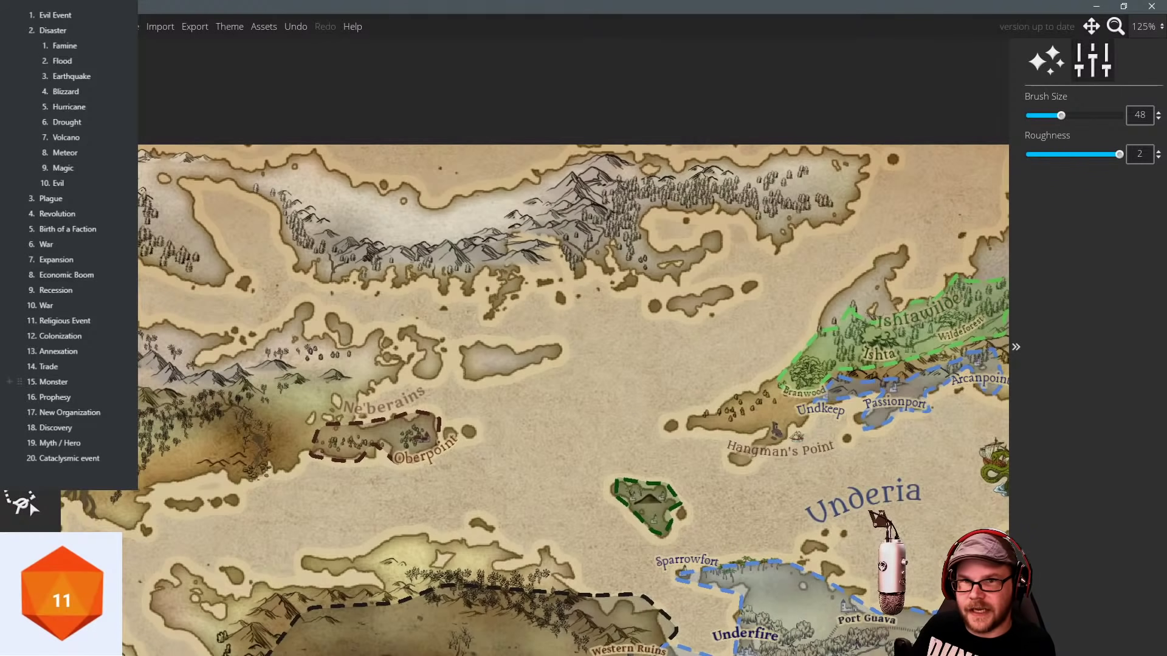
Erase the mountain symbols overlapping the new bay, using eraser size 10 with all symbol filters enabled.
left_click(24, 505)
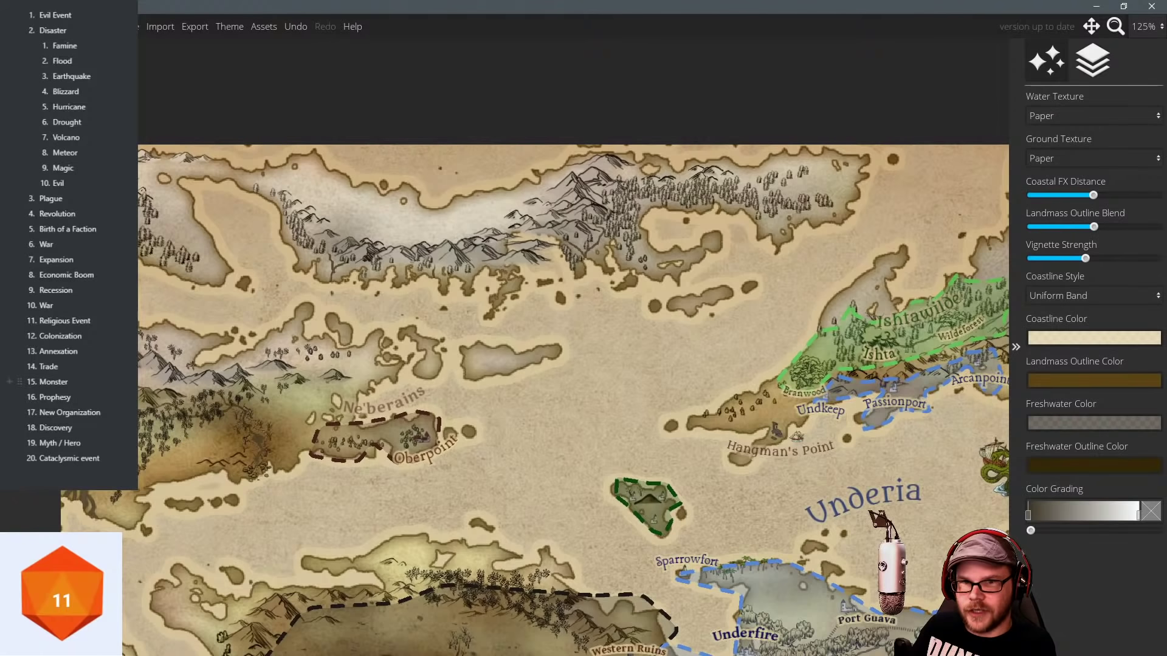
left_click(24, 425)
mouse_move(550, 246)
left_mouse_down()
mouse_move(508, 241)
mouse_move(550, 235)
left_mouse_up()
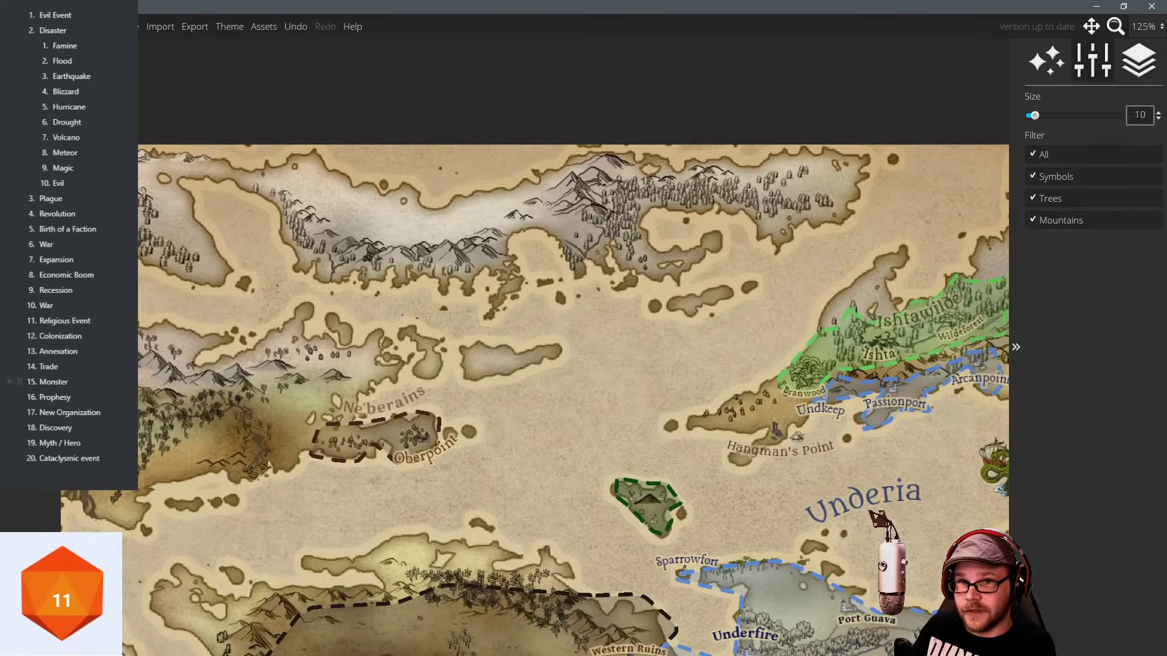
Place small peaked mountain symbols at scale 25 on the land just north and northwest of the new bay.
left_click(24, 340)
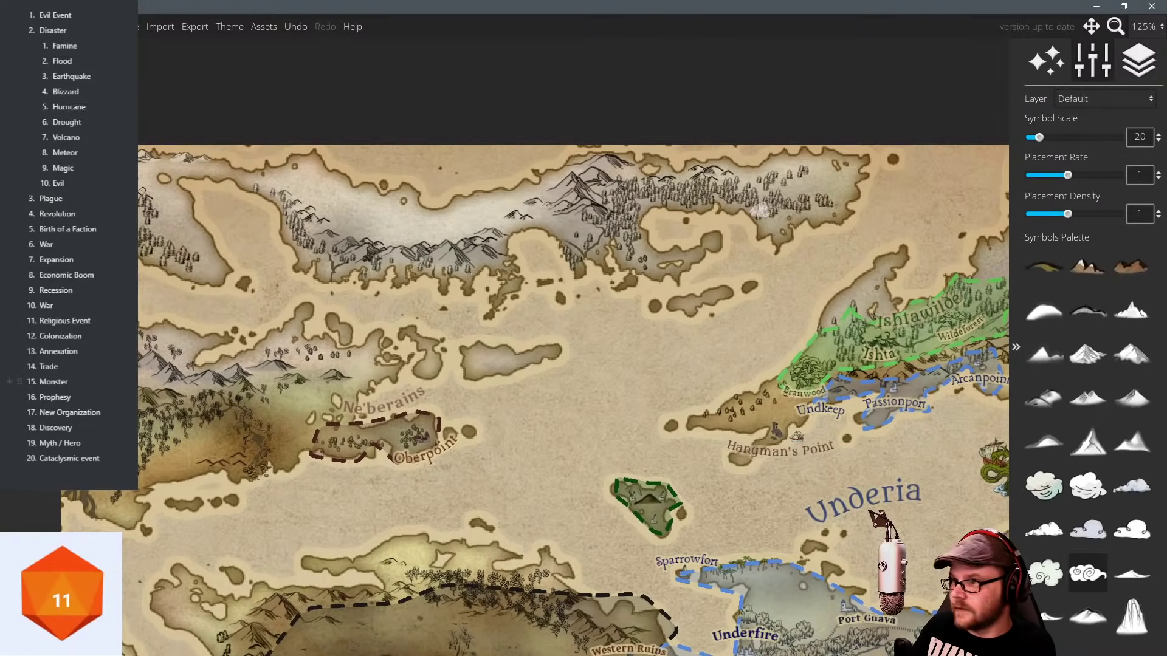
left_click(1134, 312)
key("bracketright")
left_click(507, 227)
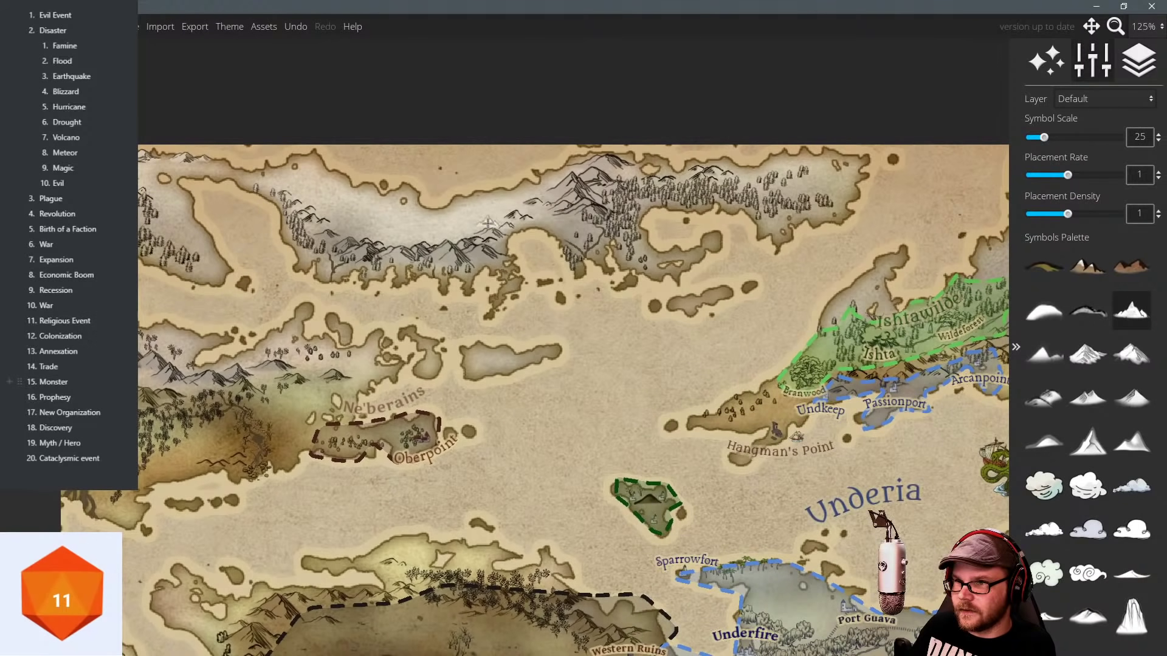
left_click(488, 223)
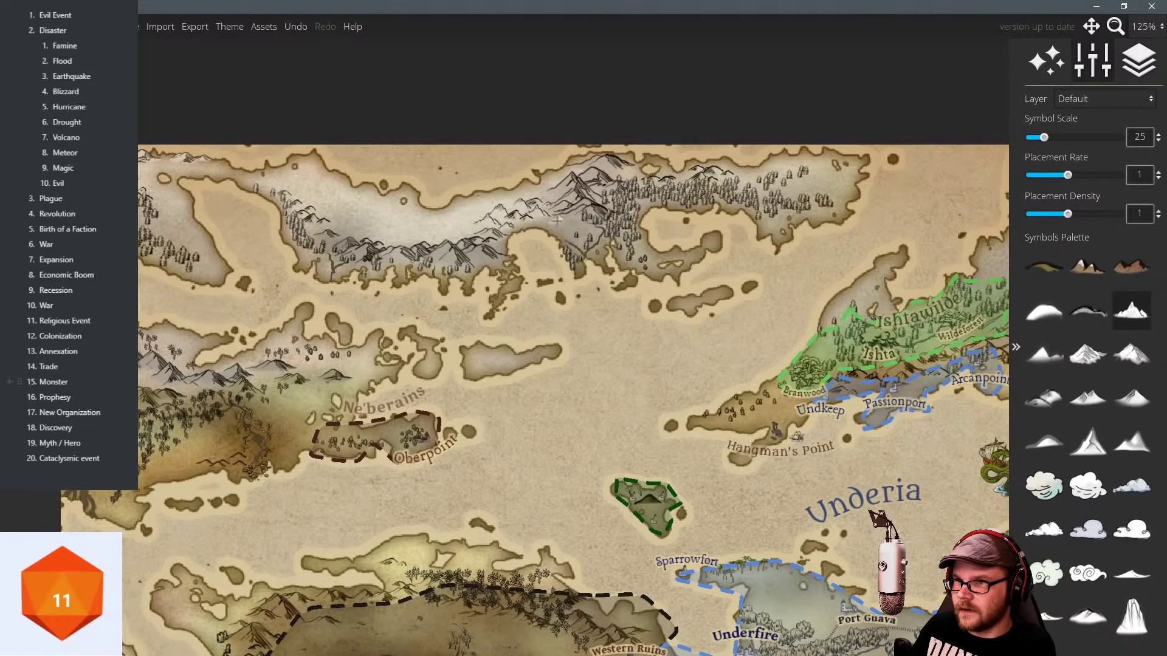
Place a stone pillar from the Wall Stone symbol set at scale 15 on the bay's northern shore, below the small peaks.
scroll(577, 244, "up", 3)
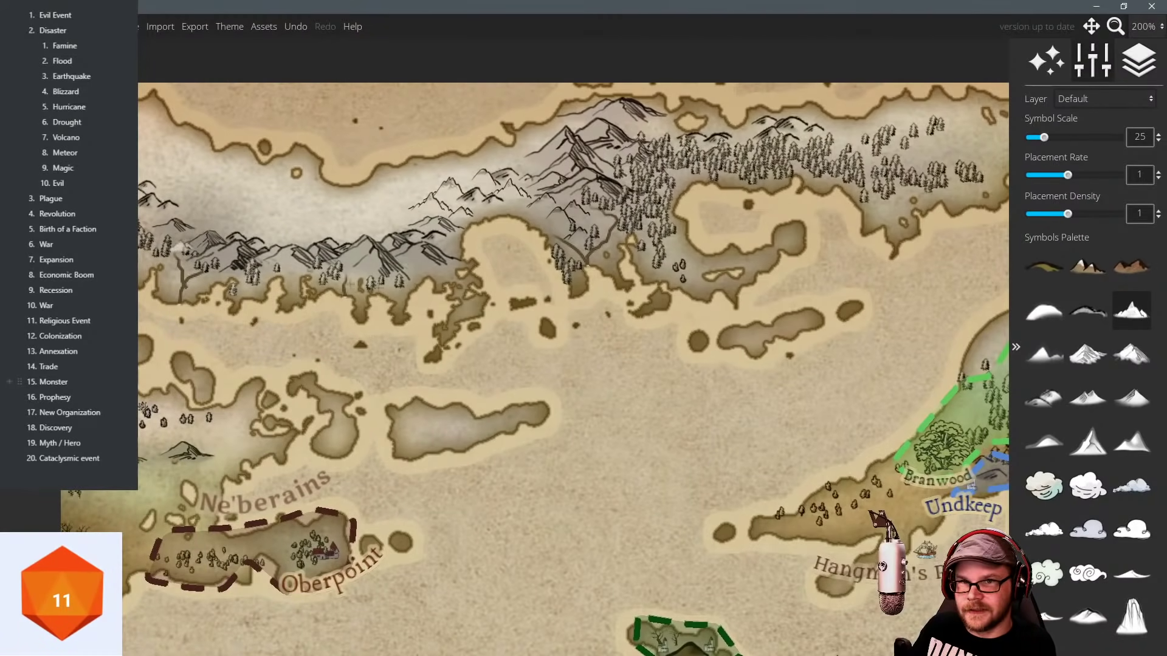
scroll(558, 286, "down", 2)
scroll(561, 289, "down", 1)
left_click_drag(626, 364, 405, 262)
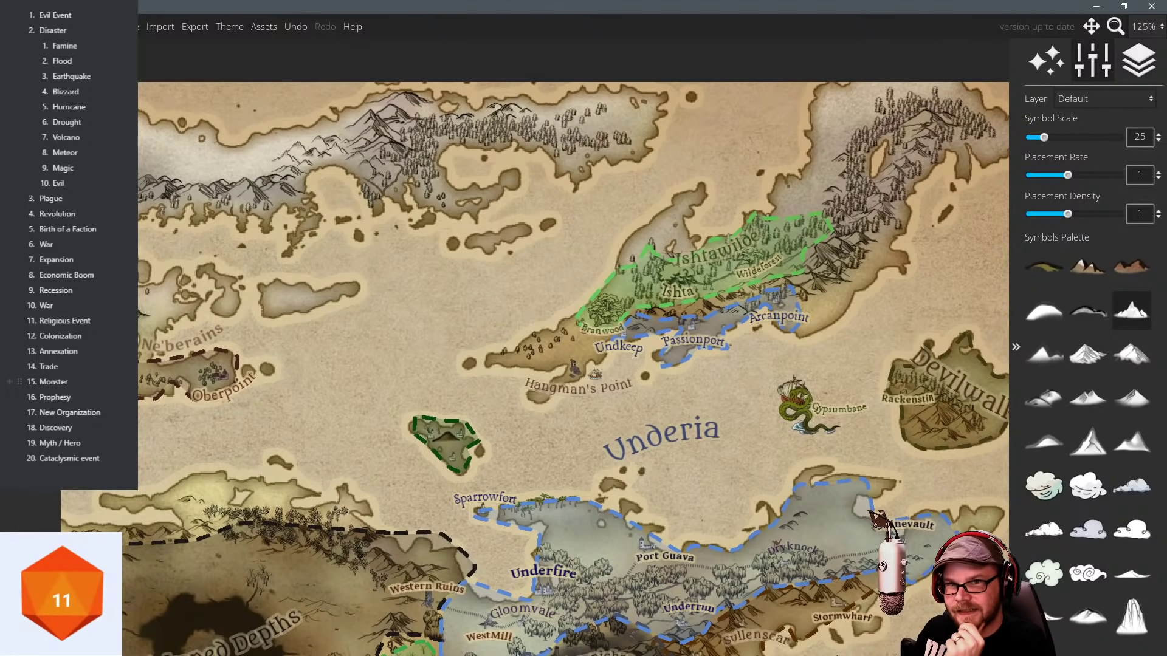
left_click(19, 340)
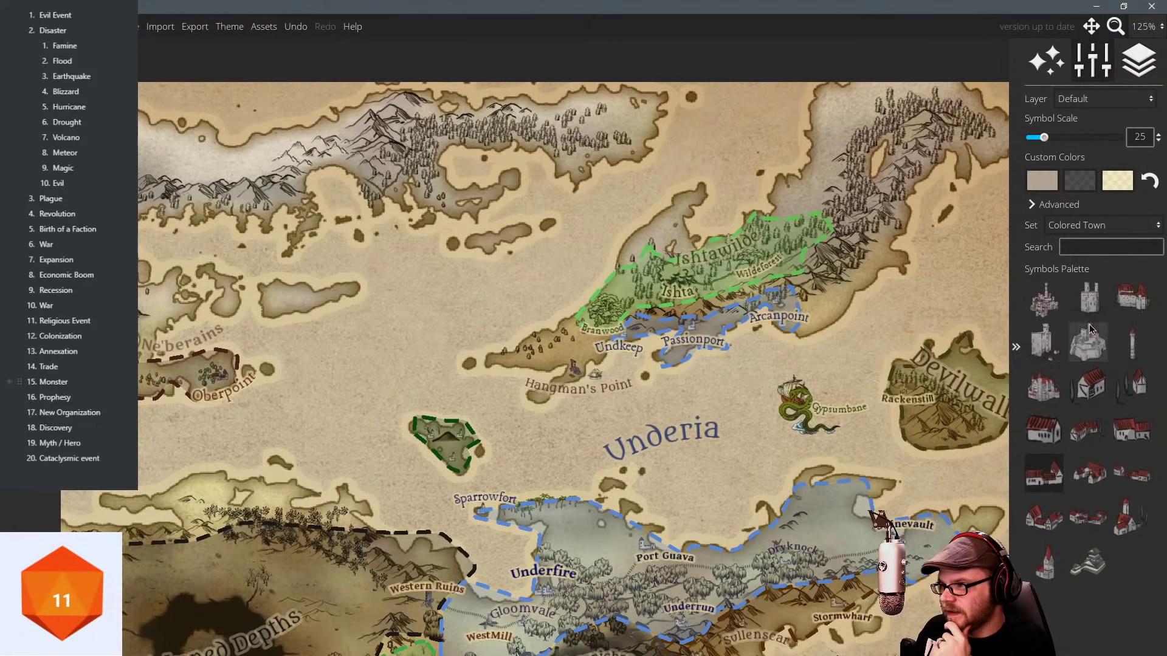
left_click(1073, 227)
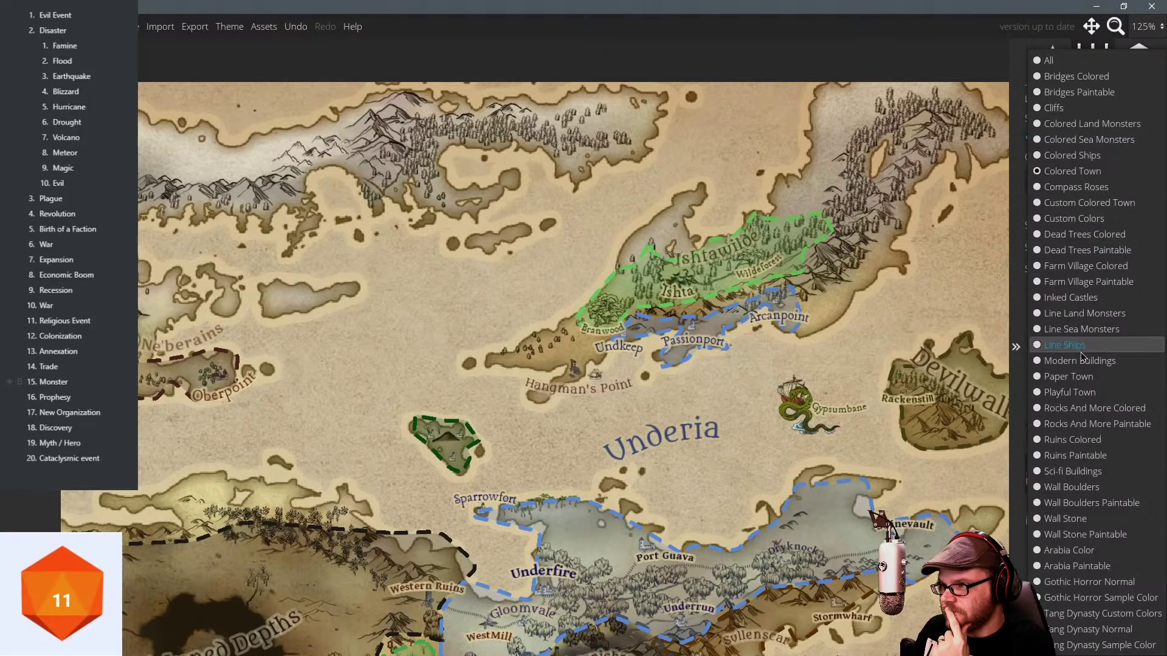
left_click(1088, 526)
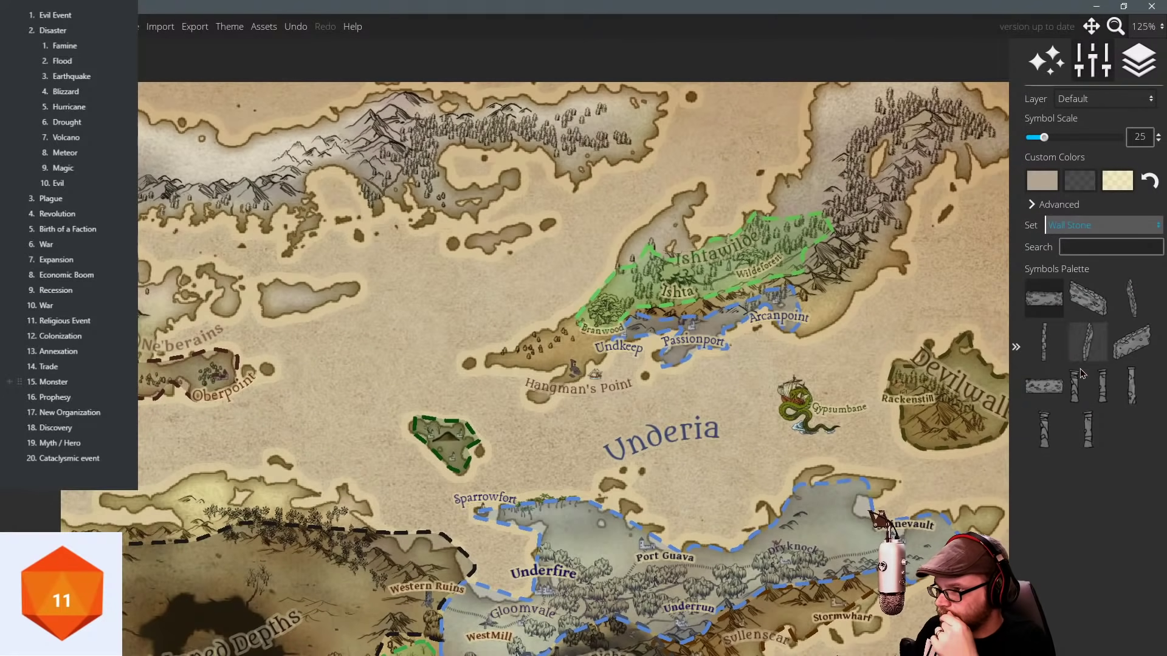
left_click_drag(442, 245, 471, 262)
scroll(472, 262, "up", 5)
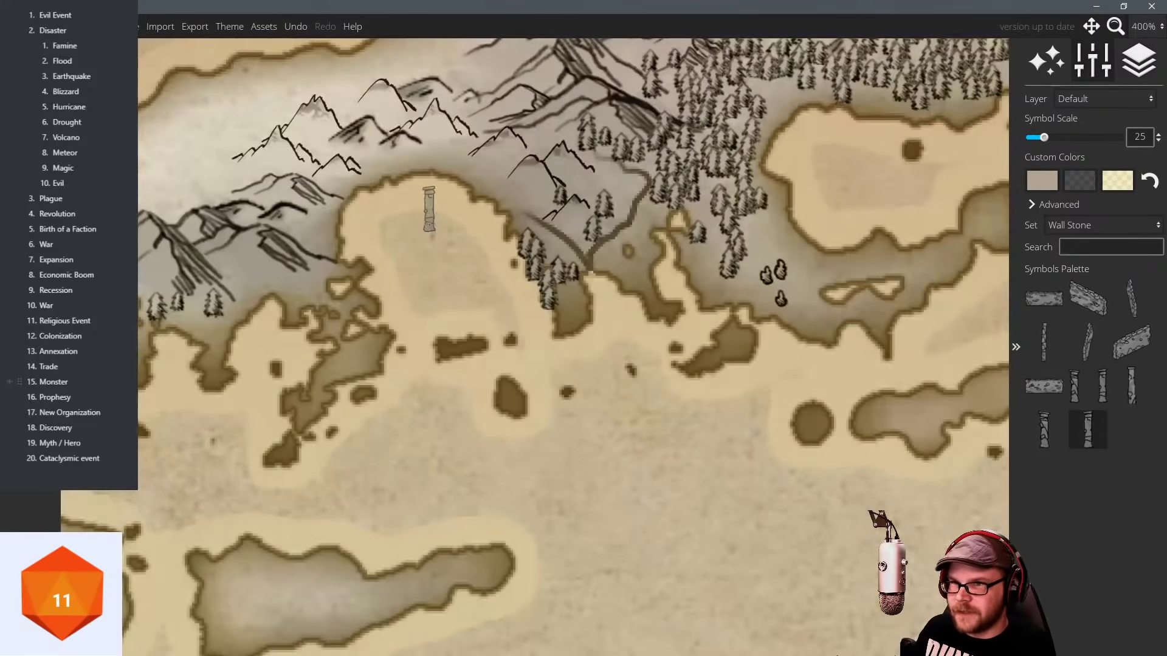
left_click(384, 163)
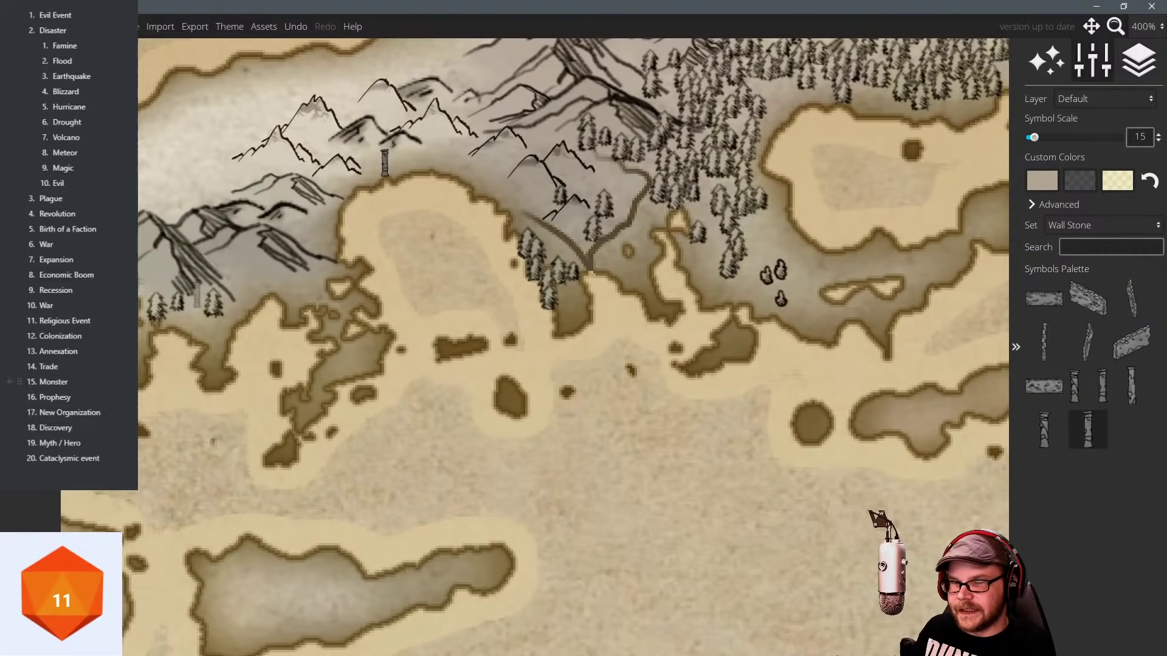
Roll the twenty-sided die for the next world event.
left_click(1085, 222)
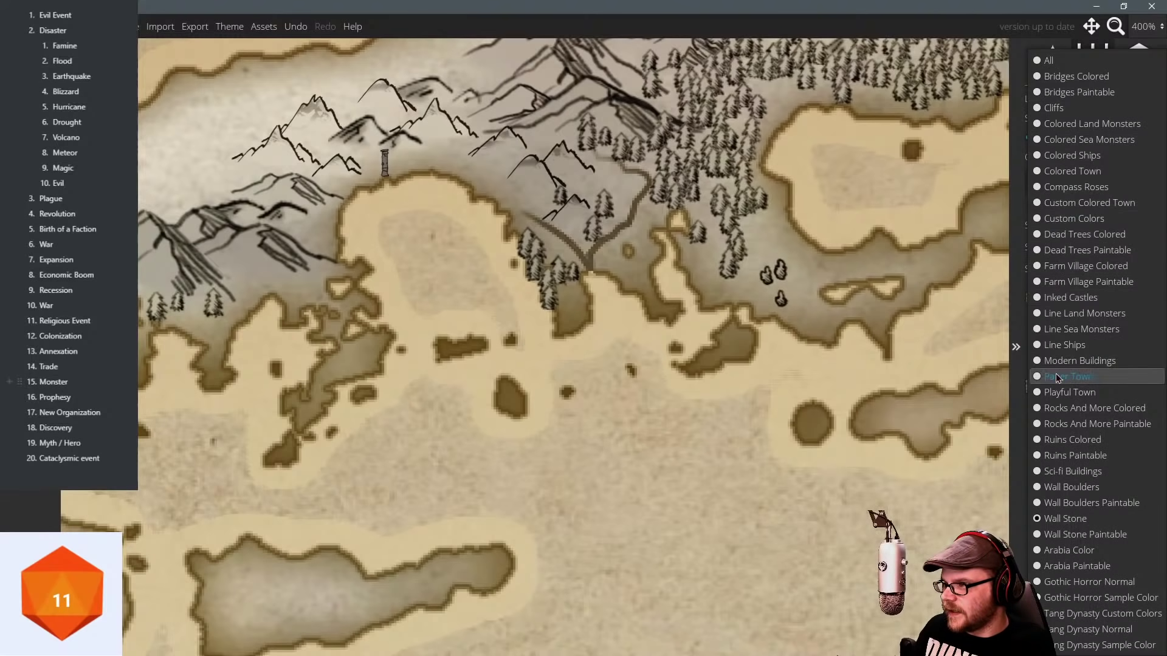
left_click_drag(827, 476, 477, 270)
scroll(663, 364, "down", 3)
scroll(541, 327, "down", 2)
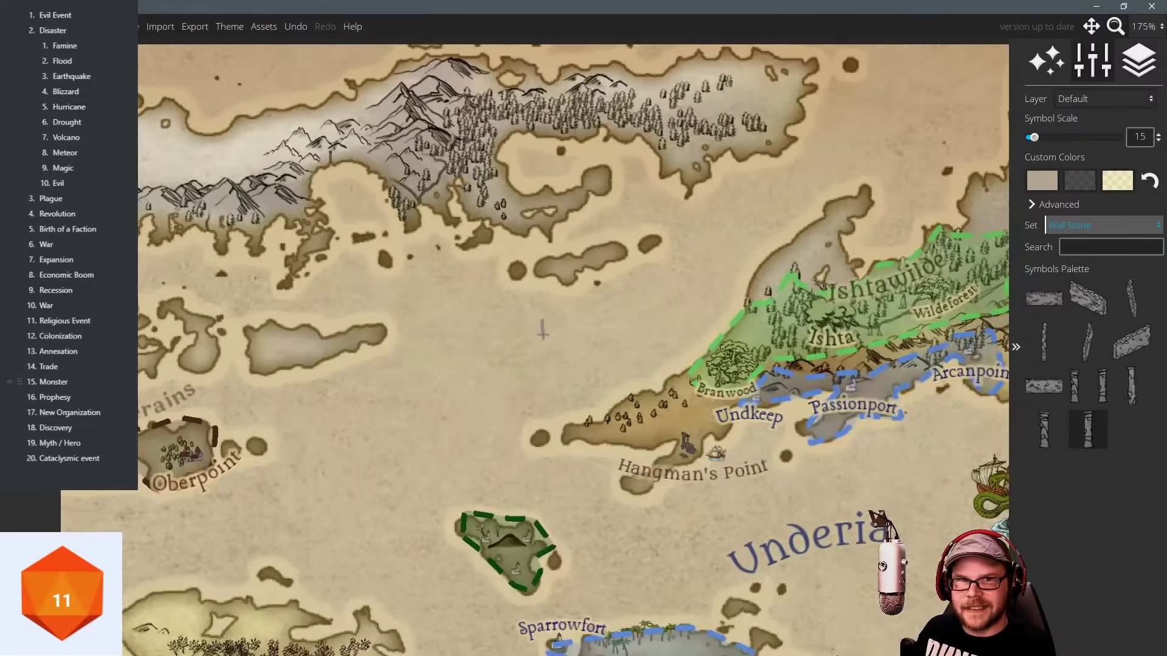
left_click_drag(661, 381, 531, 298)
left_click_drag(584, 370, 592, 288)
scroll(512, 318, "down", 2)
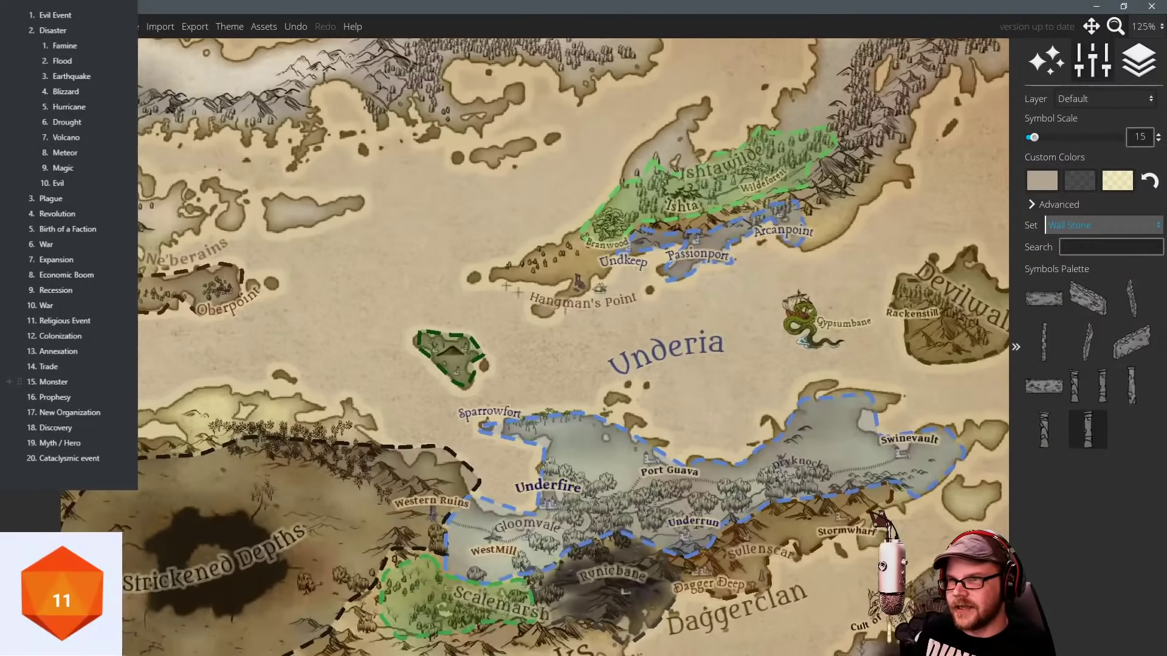
left_click(62, 594)
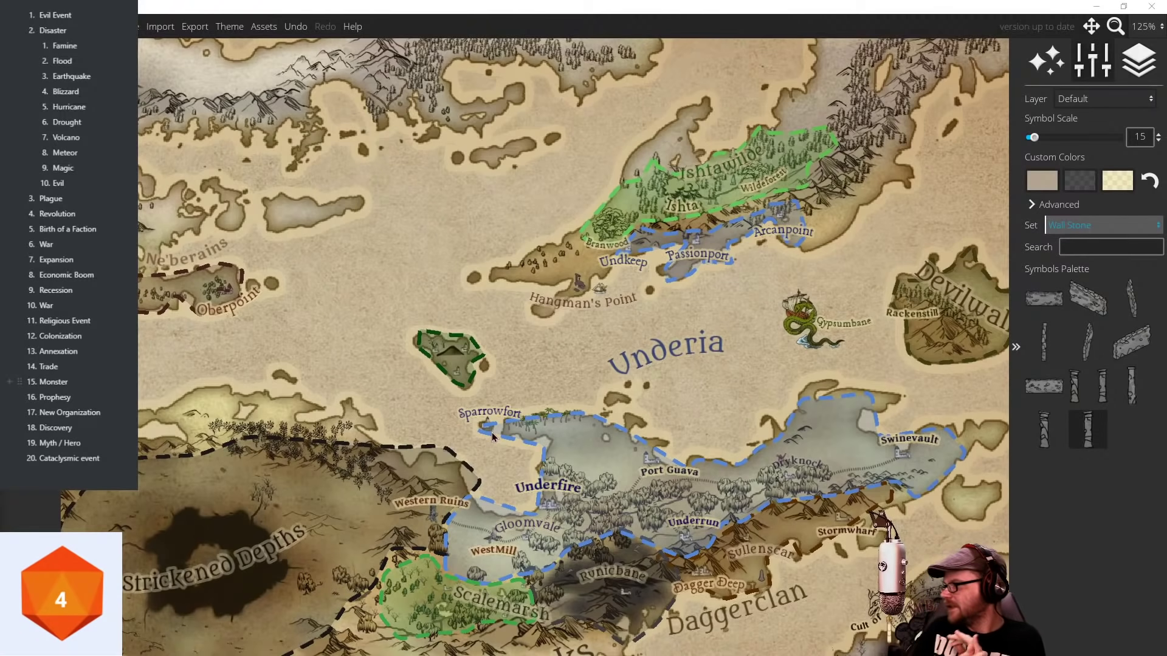
Recolour the blue territory covering Undkeep, Passionport and Arcanpoint to purple, hex b459d2.
scroll(491, 432, "down", 2)
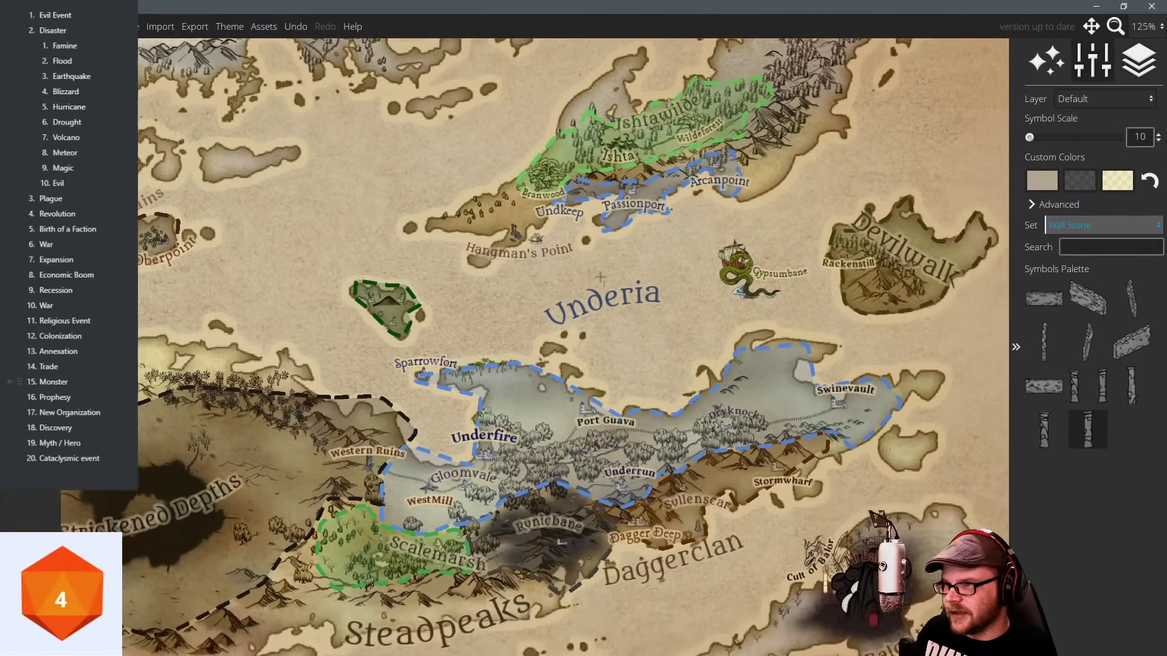
scroll(586, 256, "up", 1)
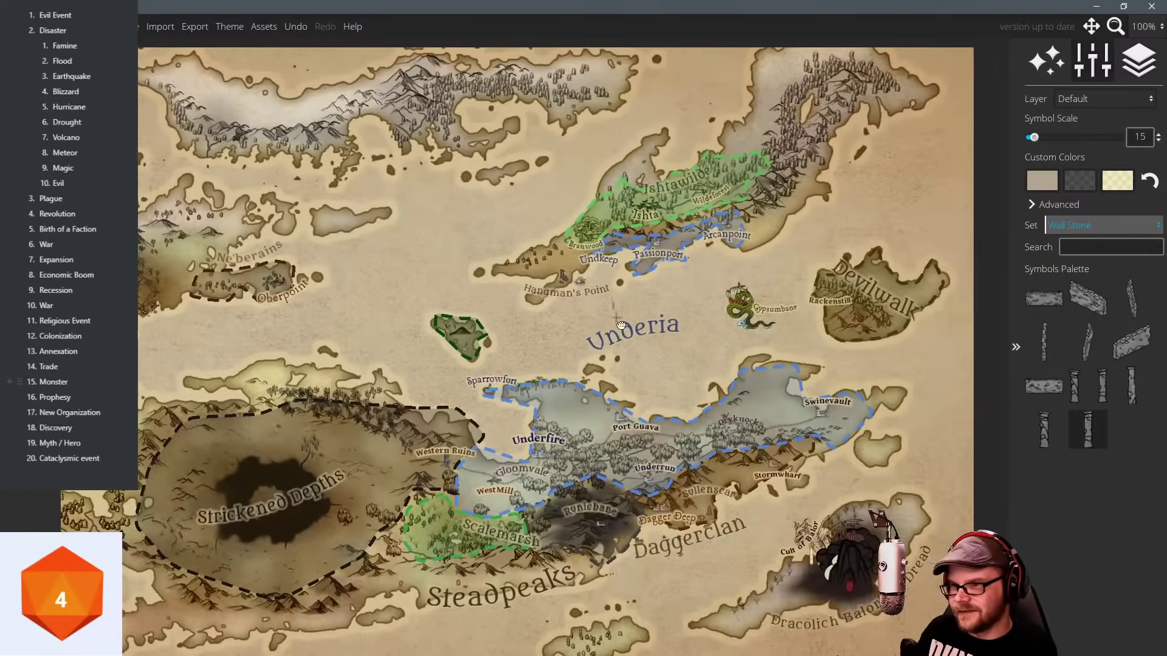
scroll(657, 334, "up", 2)
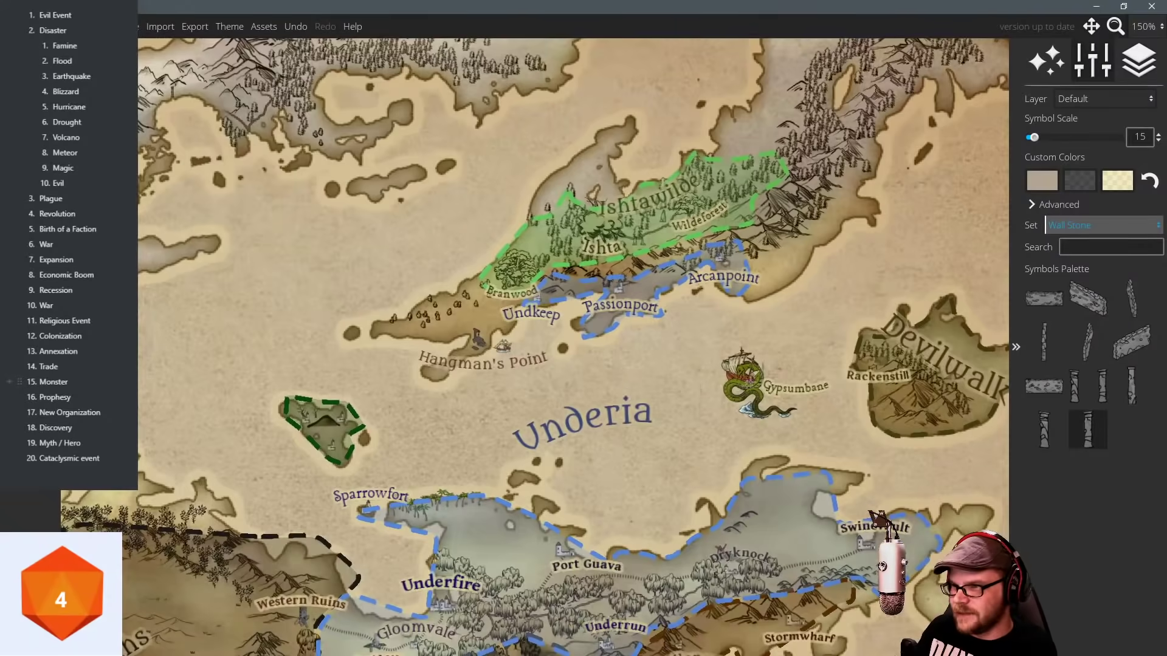
left_click_drag(619, 396, 558, 381)
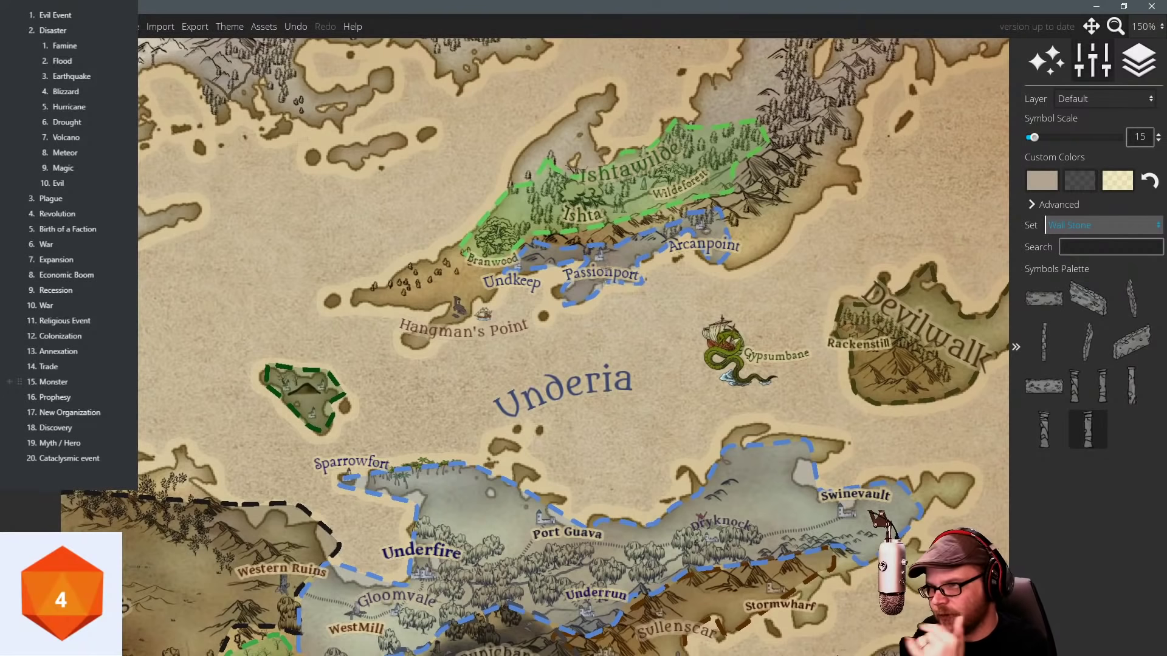
left_click_drag(629, 286, 621, 303)
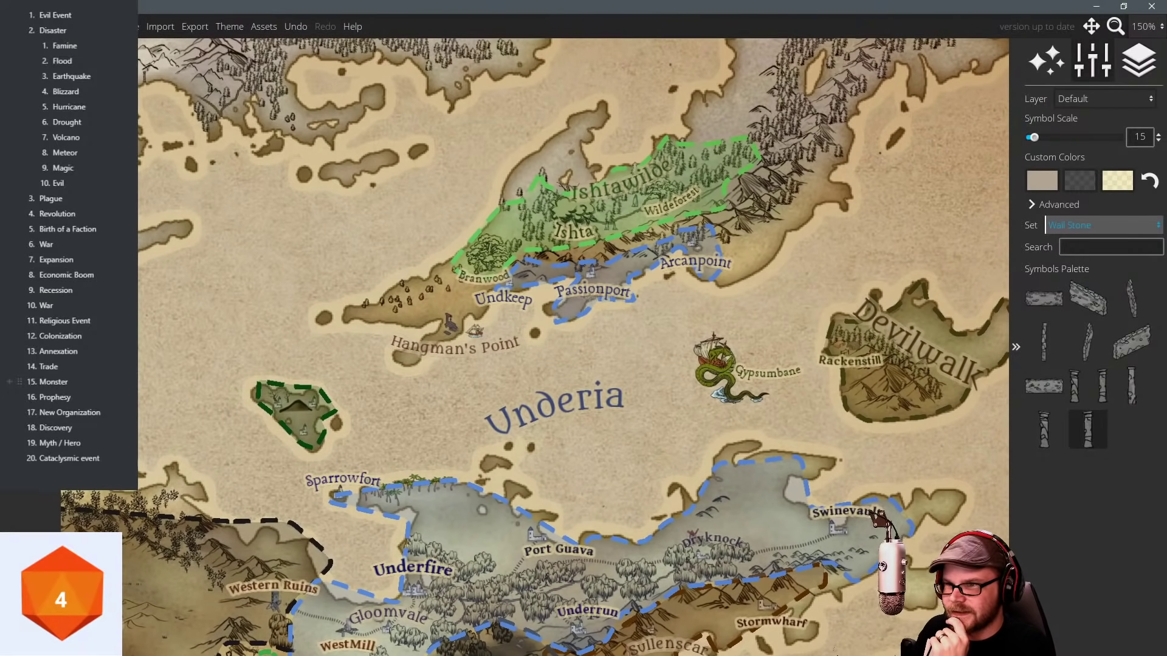
scroll(662, 318, "up", 2)
scroll(383, 262, "down", 1)
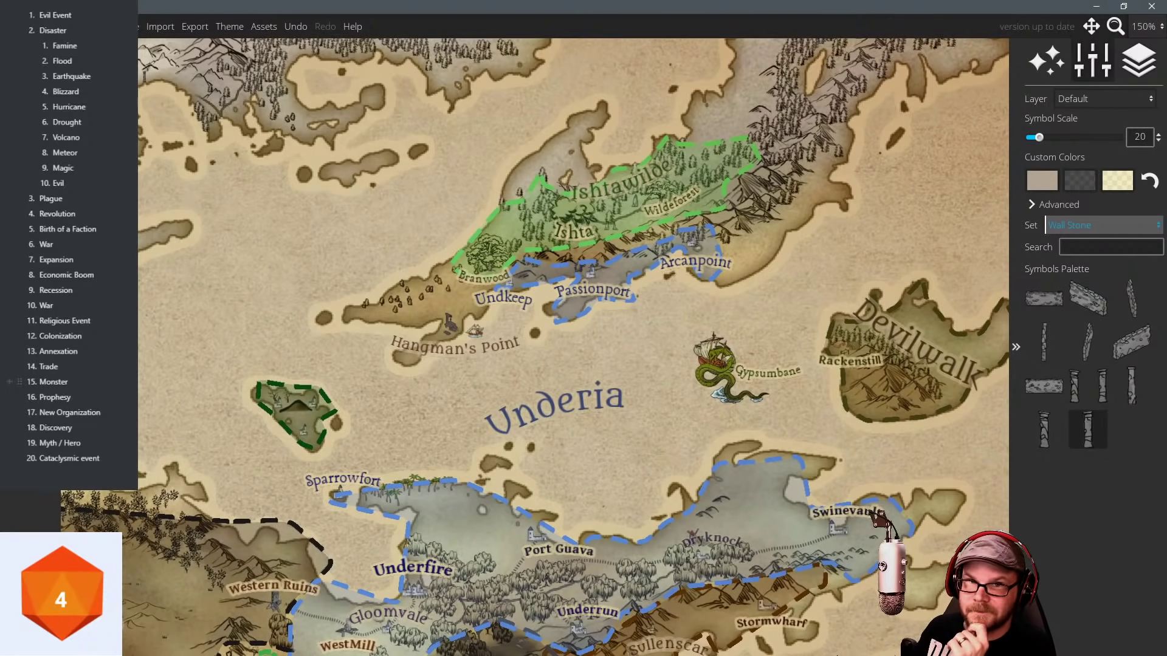
left_click(31, 425)
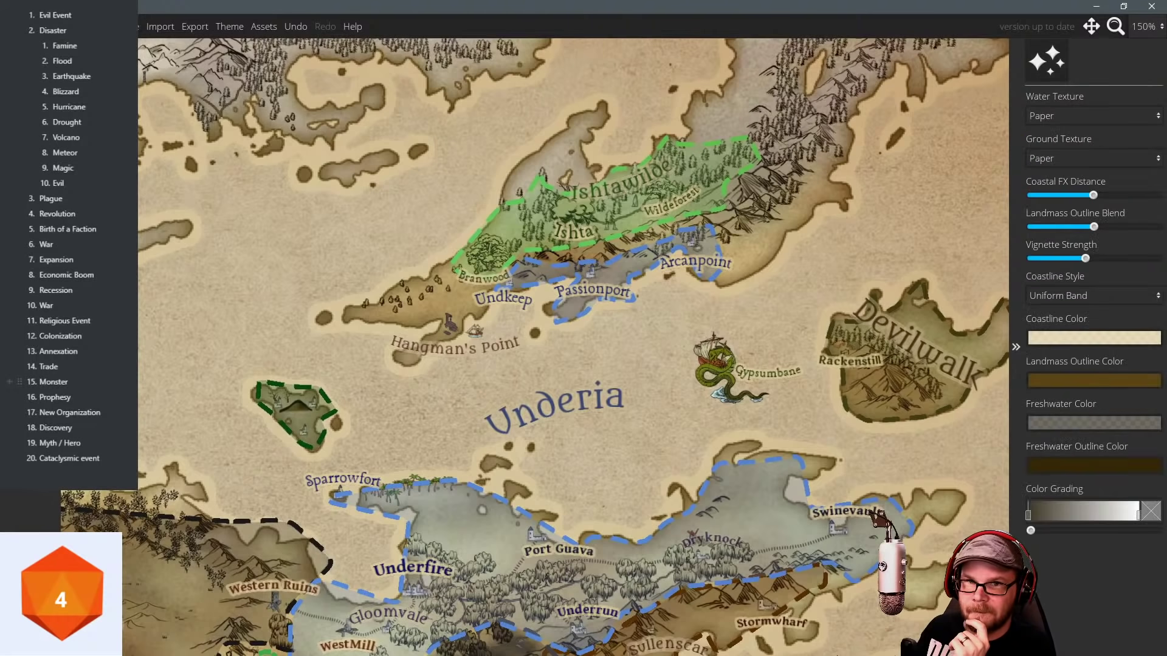
left_click(30, 389)
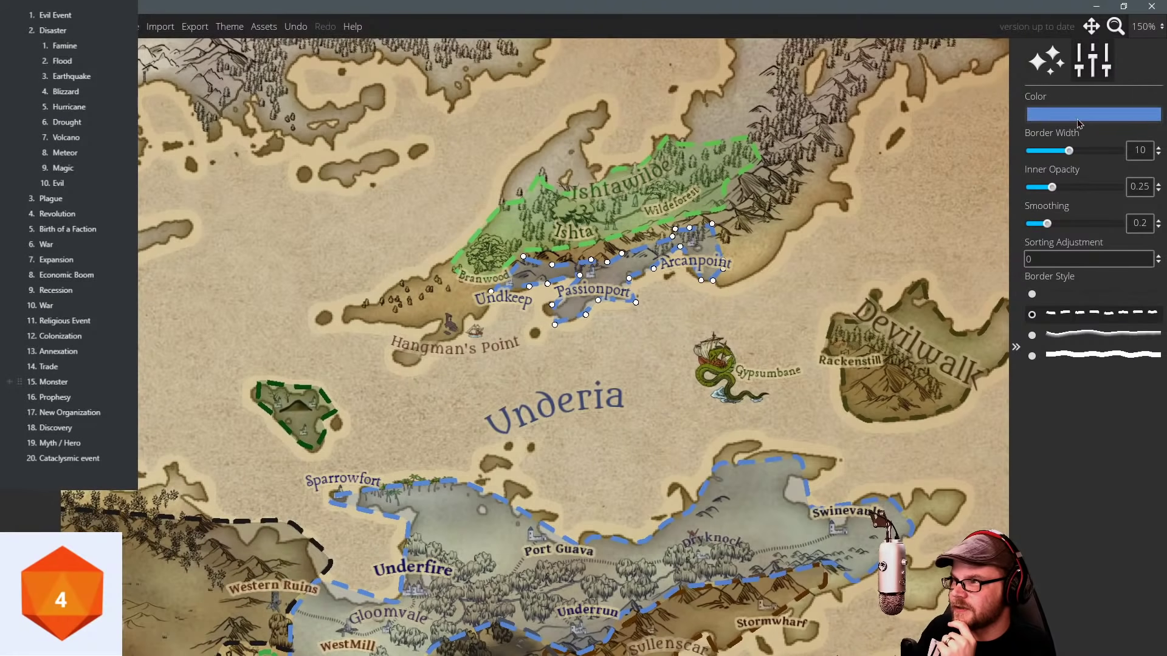
left_click(1046, 114)
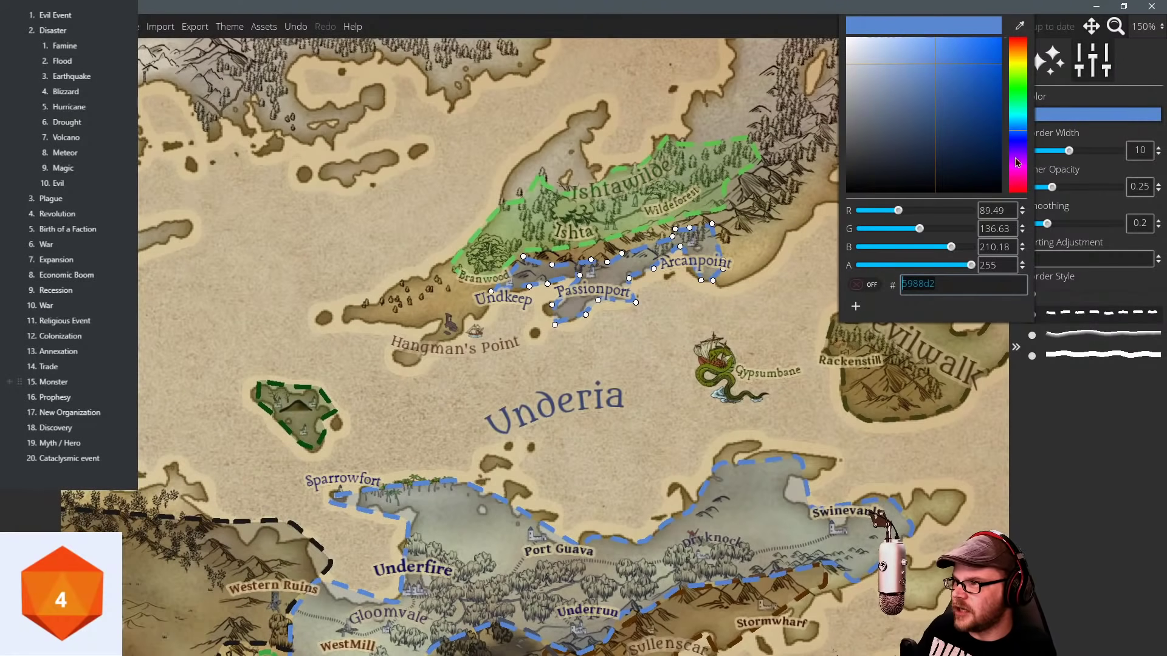
left_click_drag(1017, 162, 1018, 166)
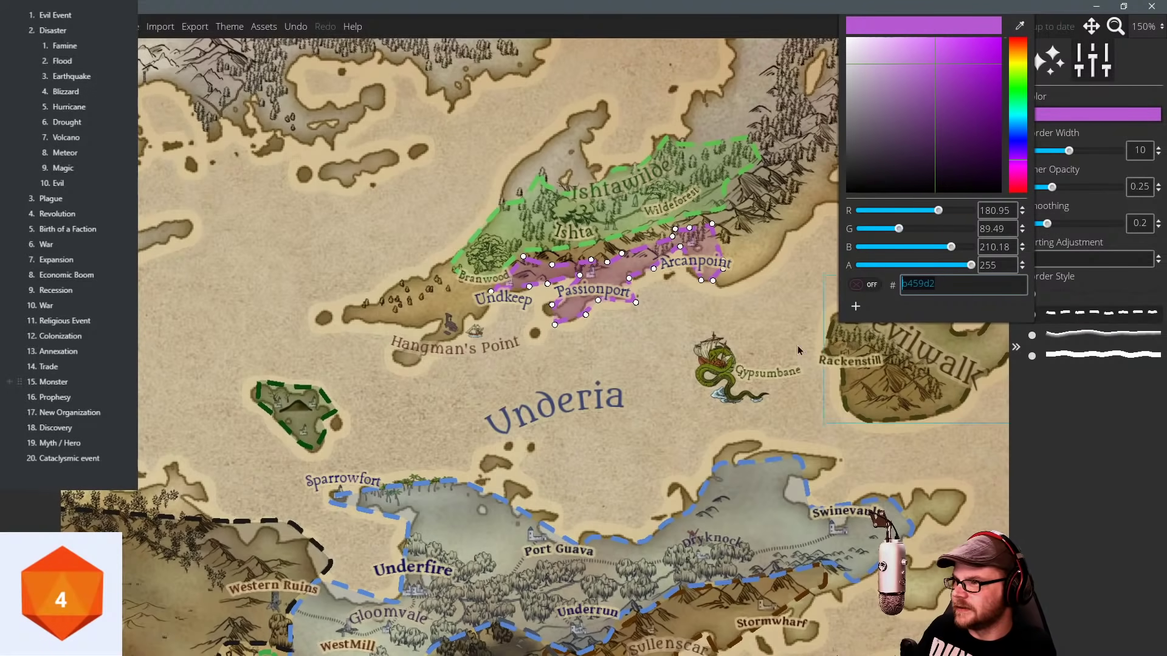
left_click_drag(686, 350, 686, 376)
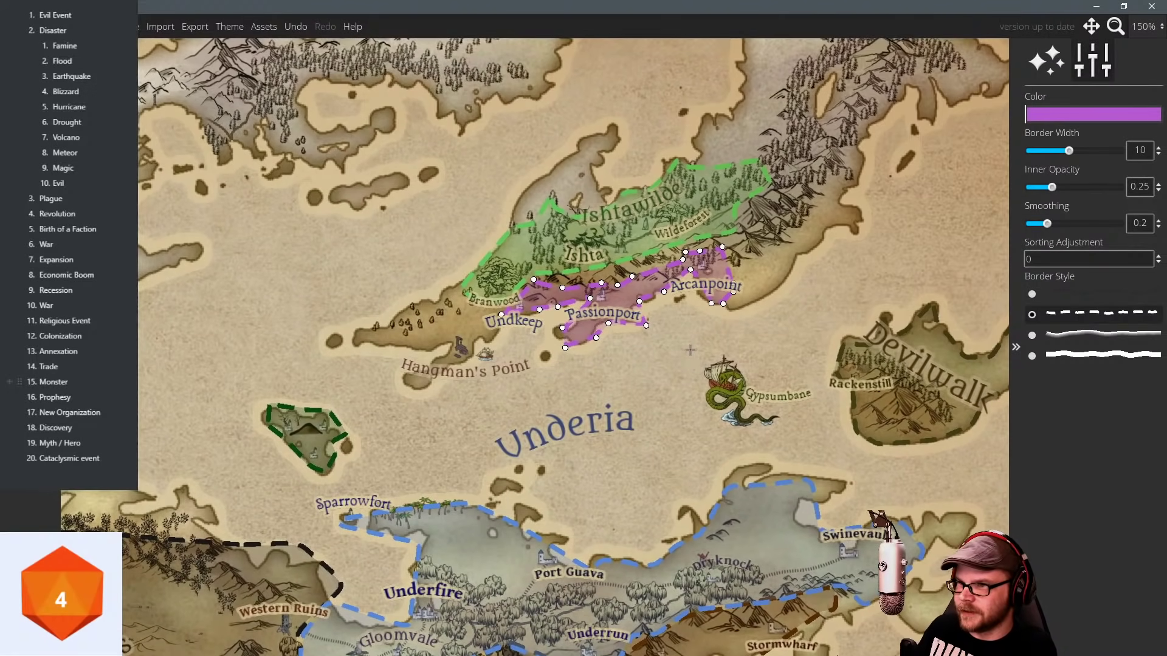
scroll(690, 350, "up", 4)
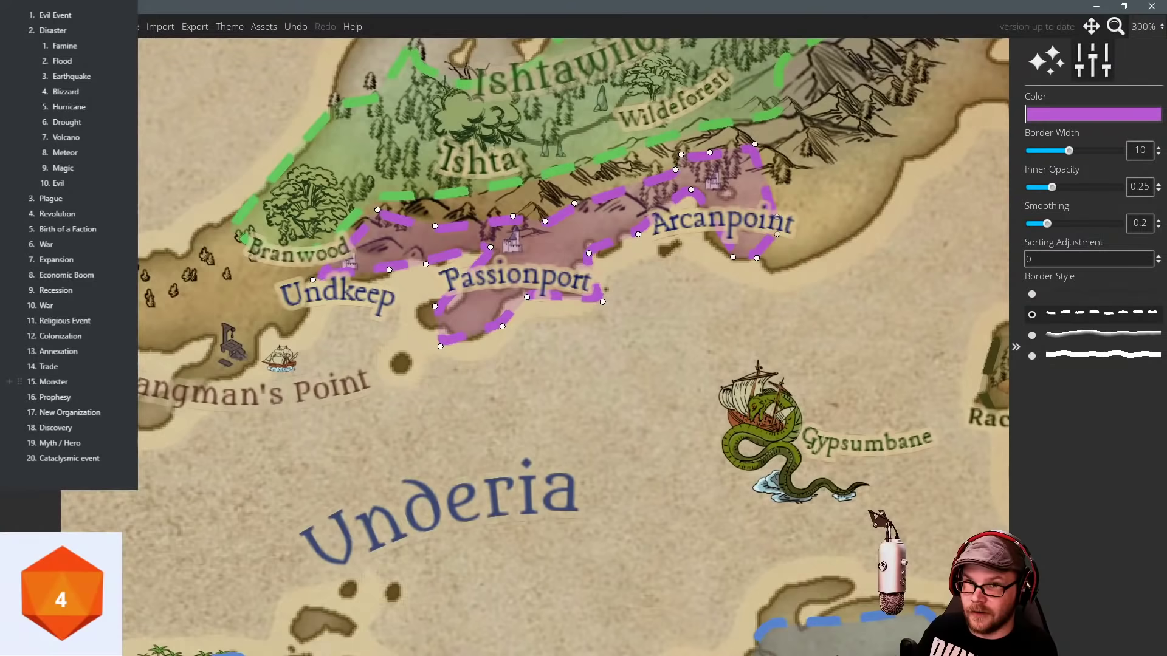
Move the Underia label from the open sea south onto the blue-bordered territory between Sparrowfort and Port Guava.
left_click_drag(438, 429, 434, 305)
left_click(31, 389)
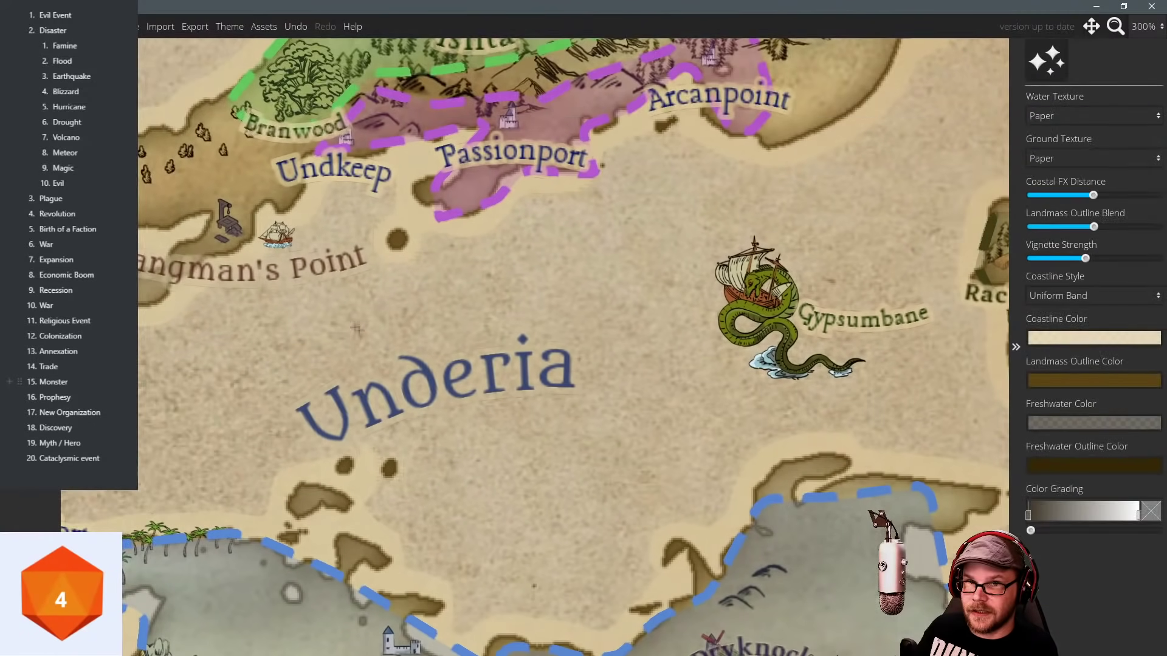
left_click_drag(340, 389, 335, 310)
left_click(30, 340)
left_click(408, 321)
left_click_drag(327, 208, 333, 172)
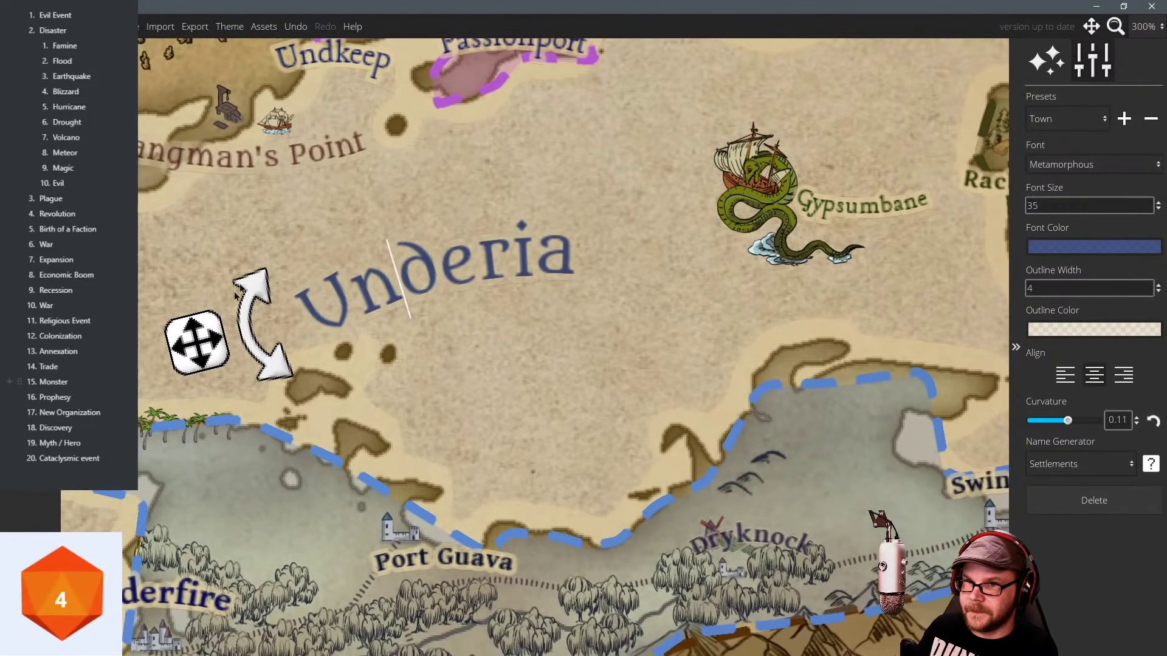
left_click_drag(198, 342, 331, 510)
left_click_drag(455, 188, 484, 135)
scroll(560, 391, "down", 5)
left_click_drag(560, 391, 526, 340)
left_click_drag(408, 377, 380, 377)
left_click_drag(313, 398, 277, 402)
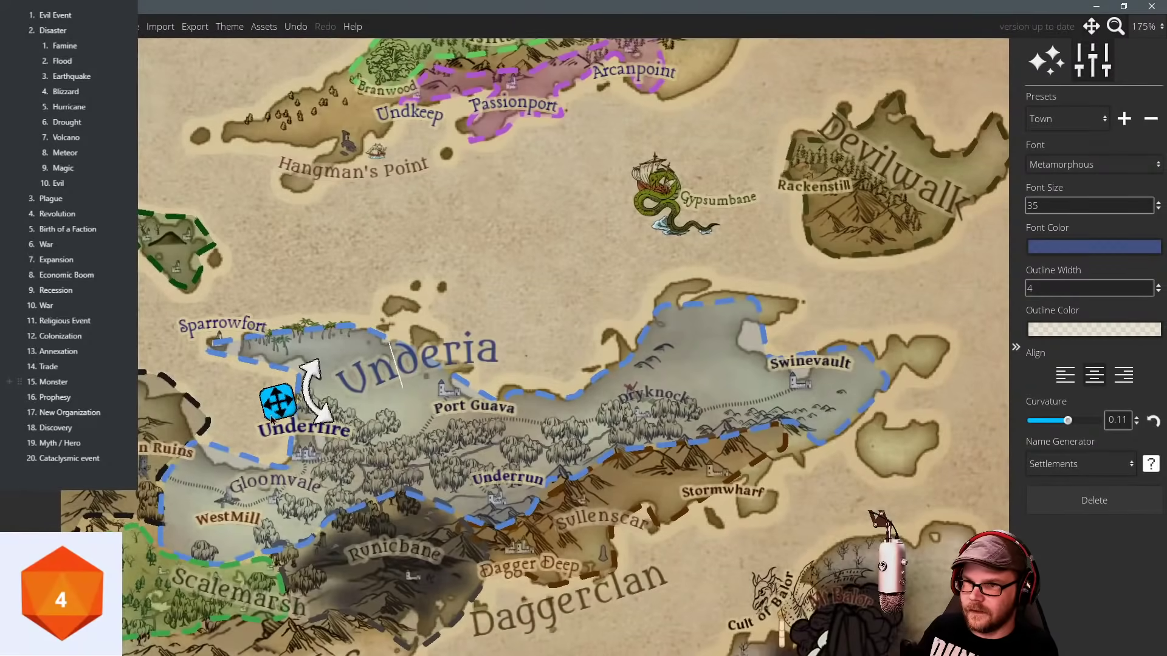
Place a new label using the Faction preset in the sea just south of Passionport.
left_click_drag(485, 184, 469, 331)
left_click(533, 287)
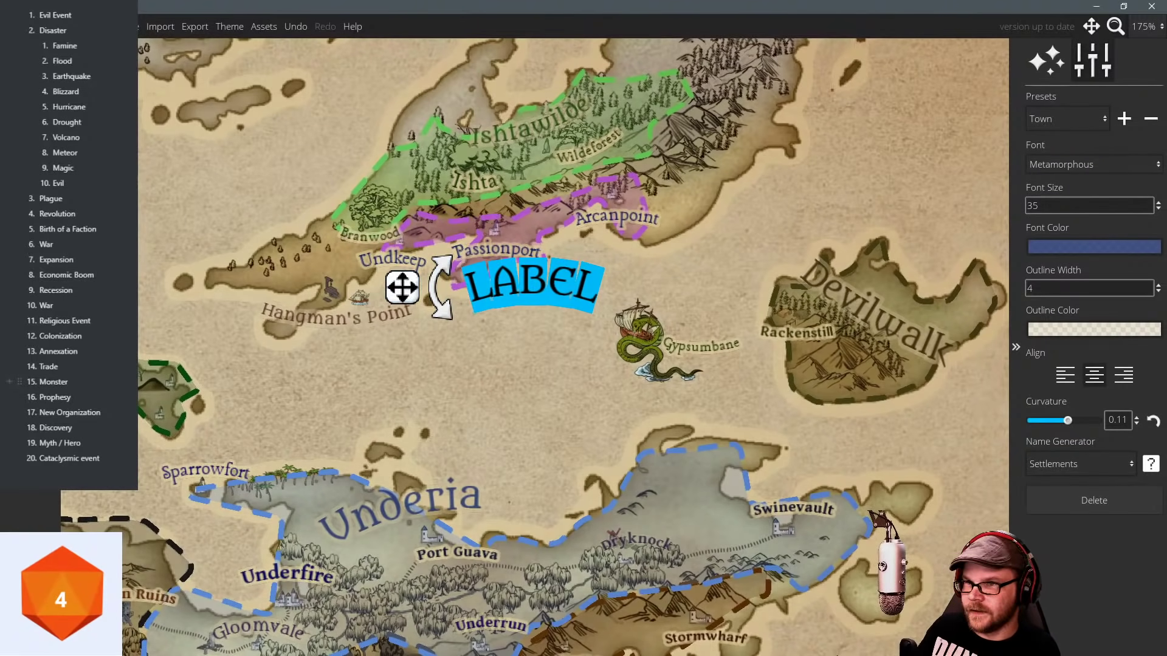
left_click(1037, 502)
left_click(1068, 118)
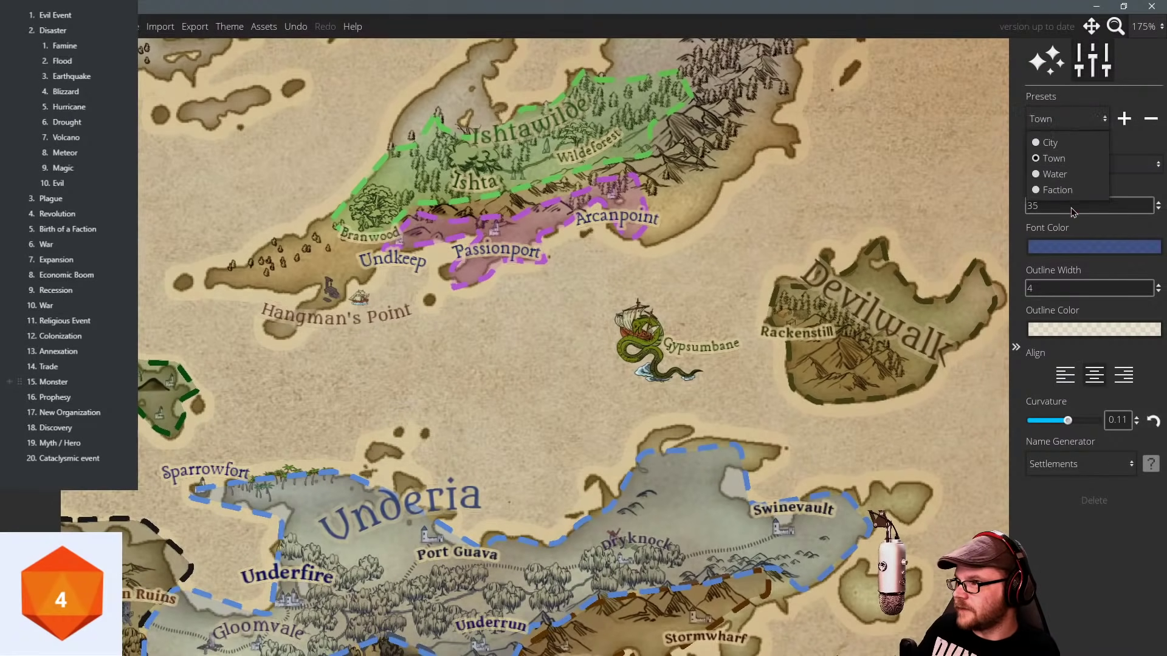
left_click(1043, 192)
left_click(527, 308)
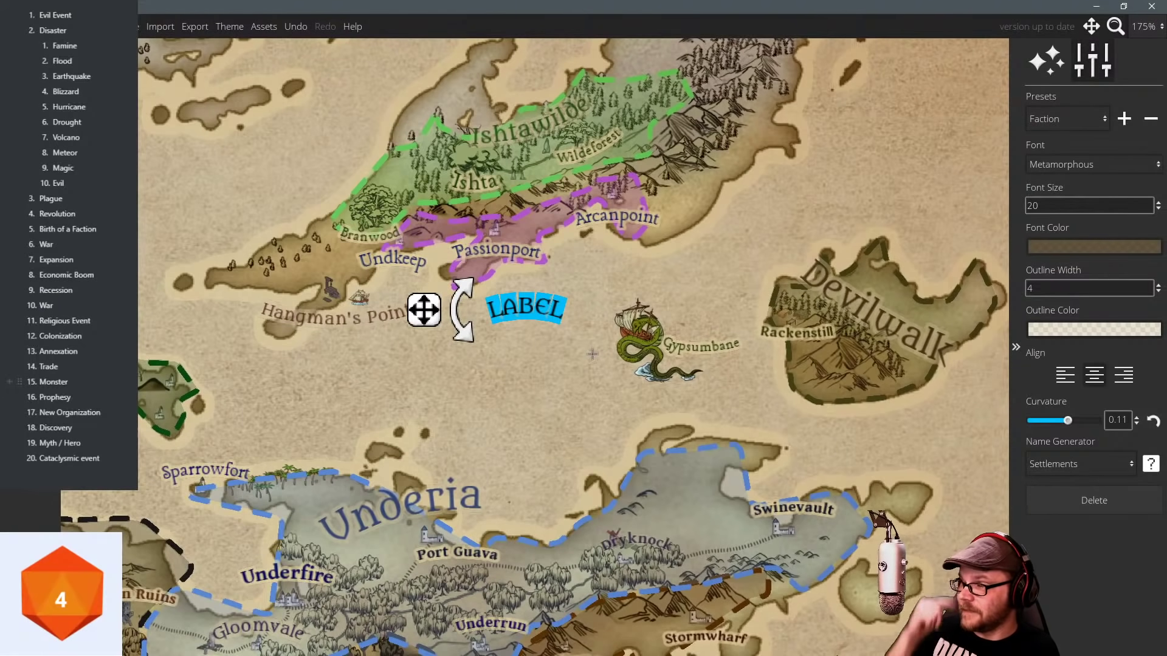
Set the new label's font size to 30 and curvature to -0.09, and rotate it to follow the purple territory's coast.
left_click_drag(1064, 206, 955, 203)
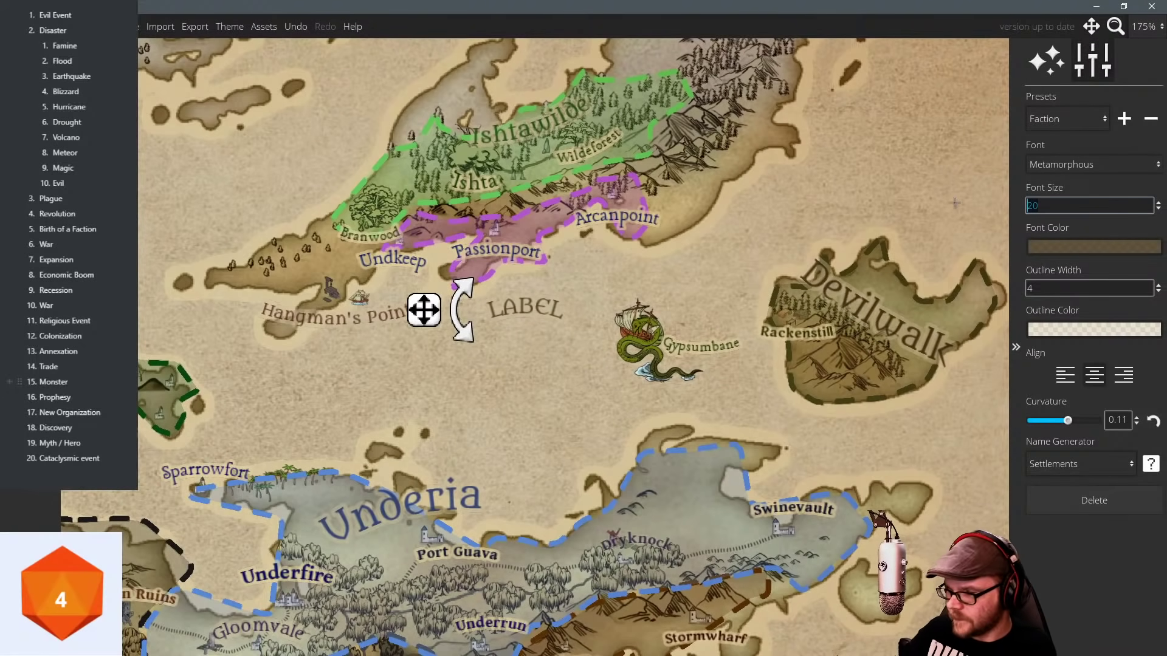
type("40")
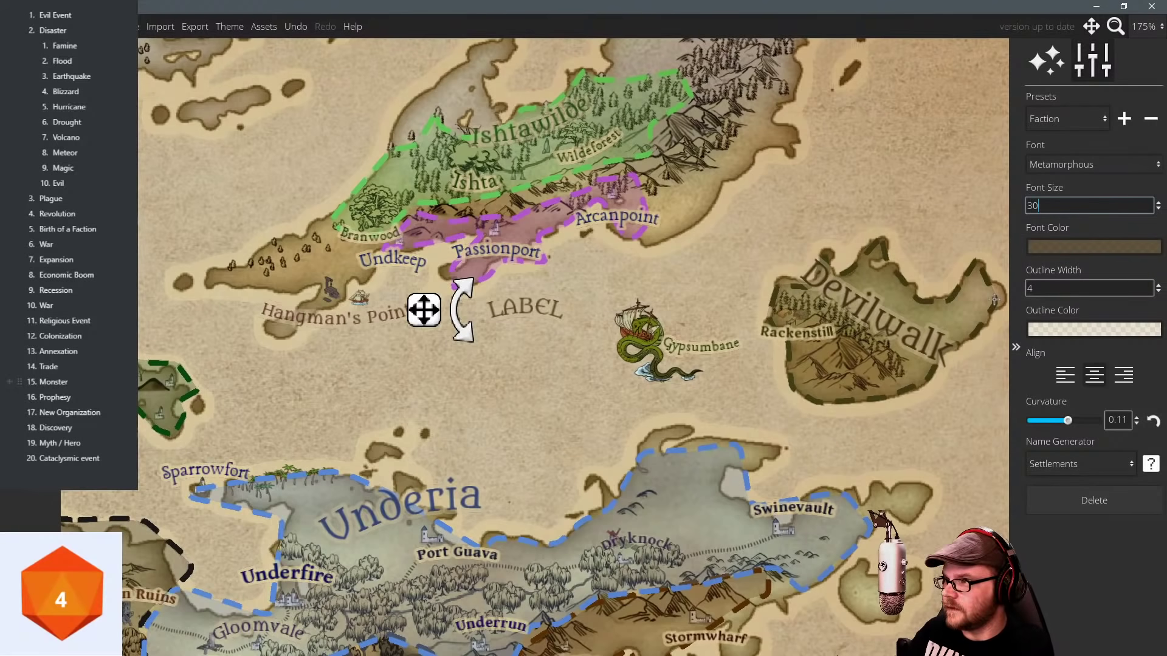
key("Return")
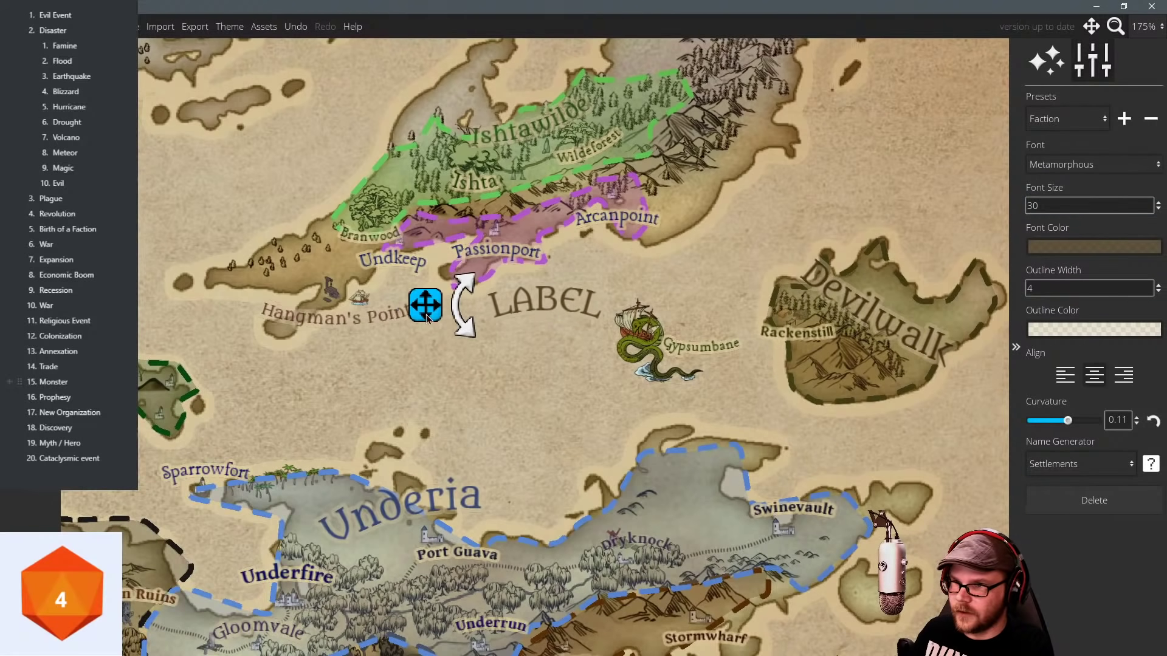
left_click_drag(1068, 421, 1061, 421)
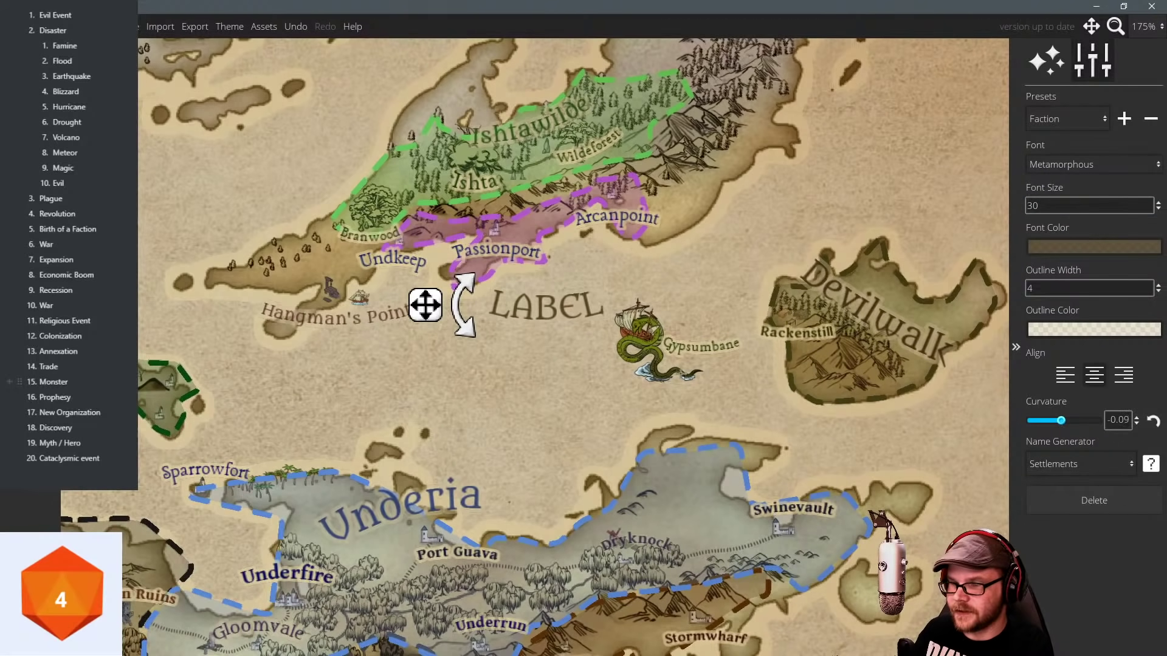
left_click_drag(464, 304, 441, 343)
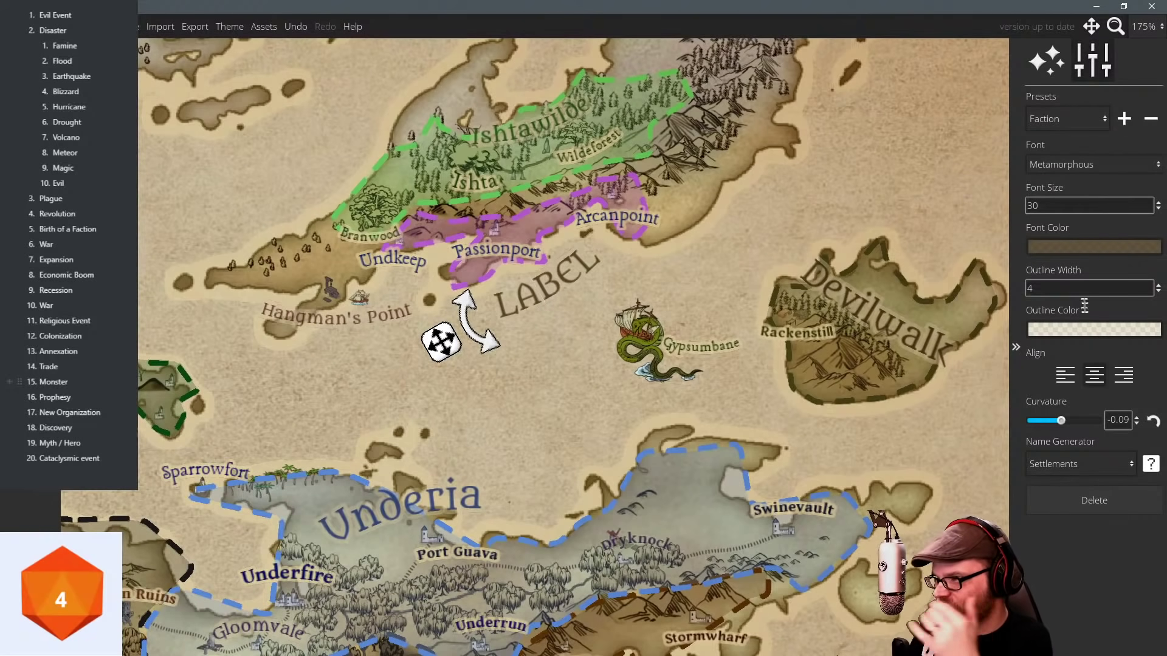
Change the label's font colour to purple, hex d18b1684, and nudge it slightly along the coast.
left_click(1063, 249)
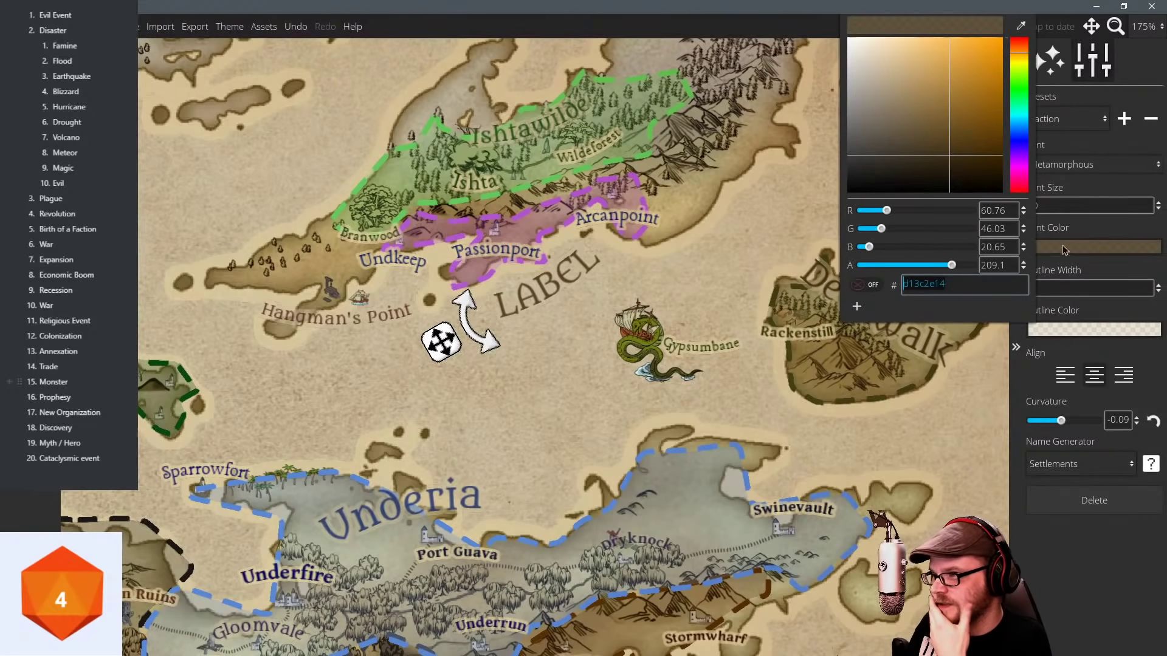
left_click(1024, 171)
left_click_drag(975, 166, 980, 113)
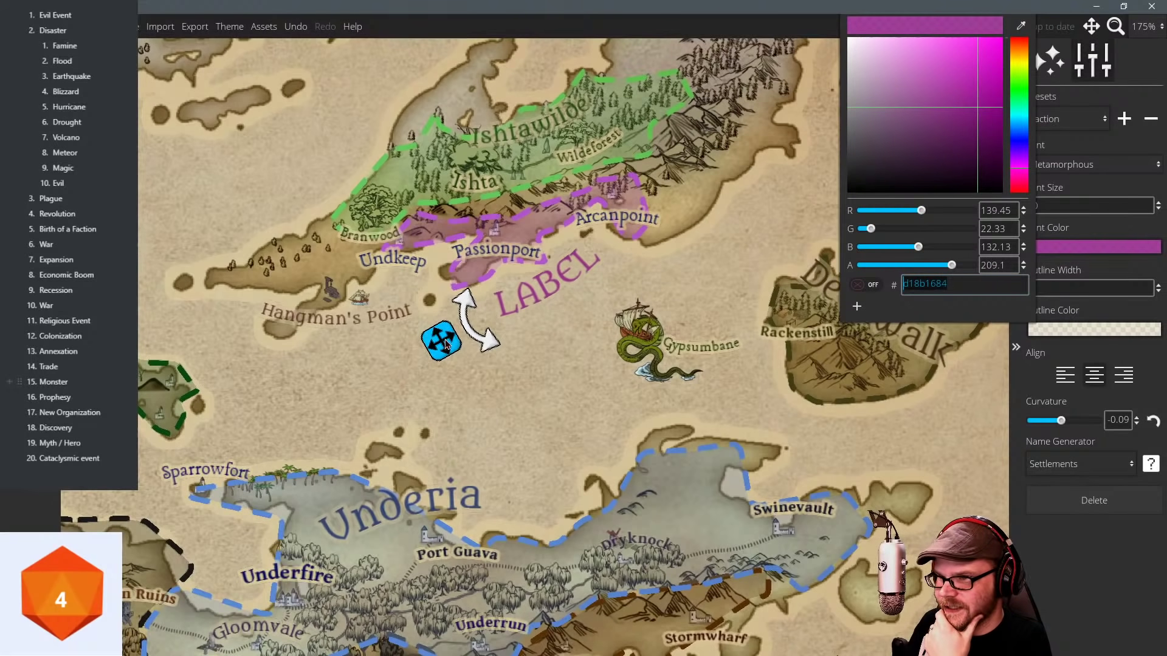
left_click_drag(443, 342, 446, 337)
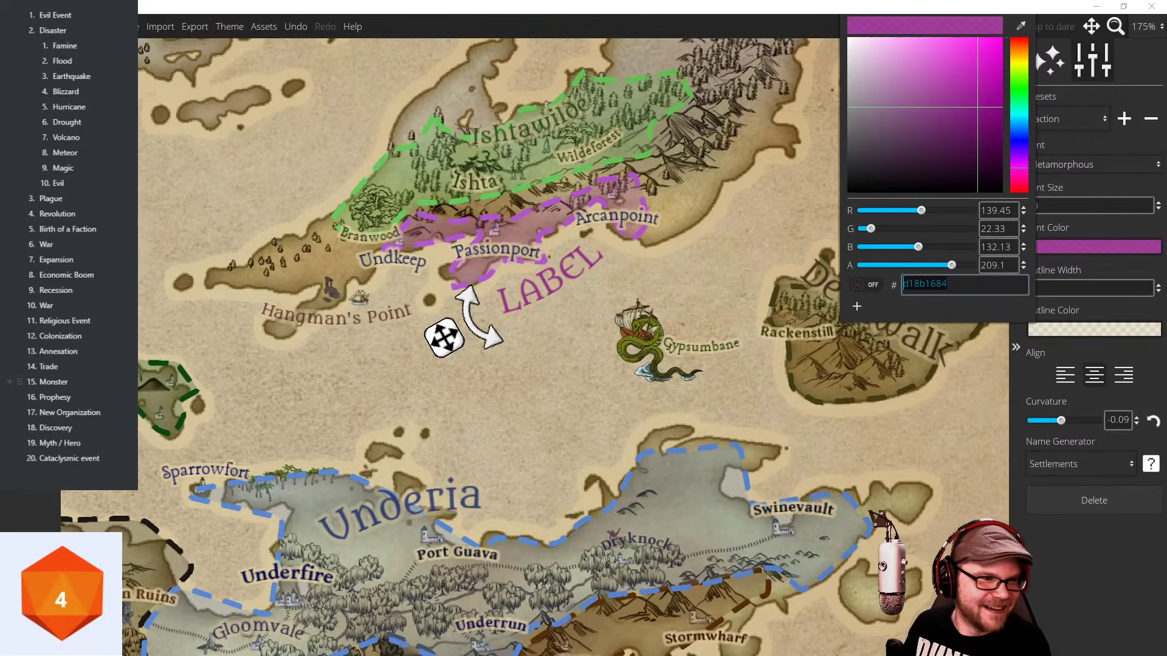
Replace the placeholder text with Ontintia and shift the label west, close beneath Passionport.
left_click(504, 297)
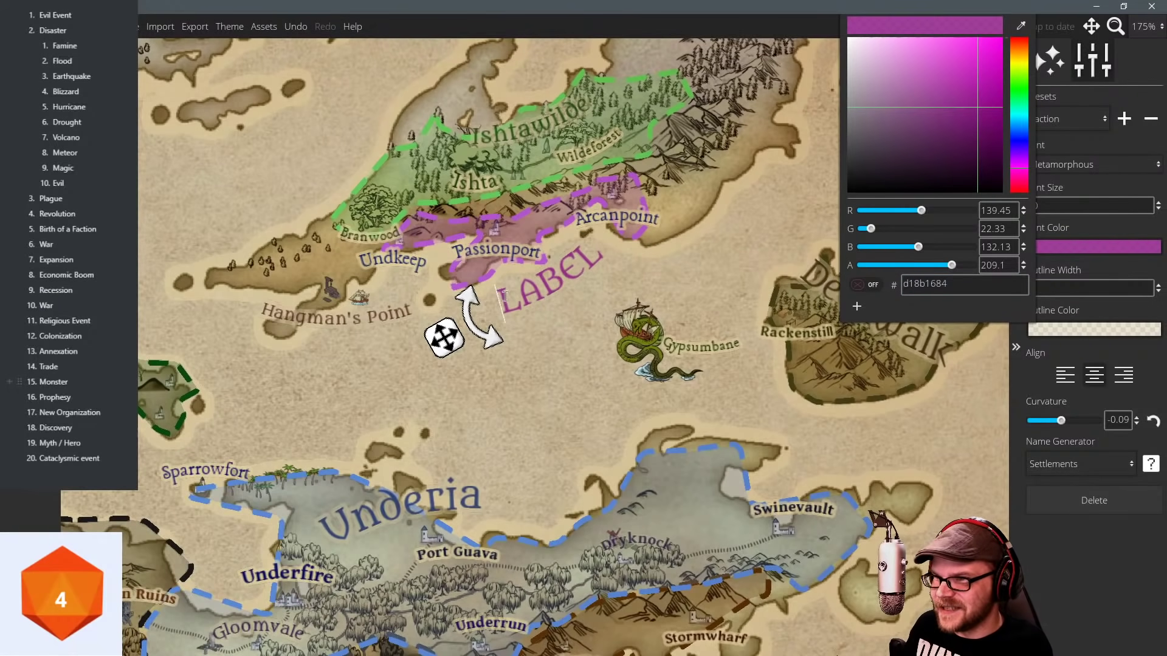
key("ctrl+a")
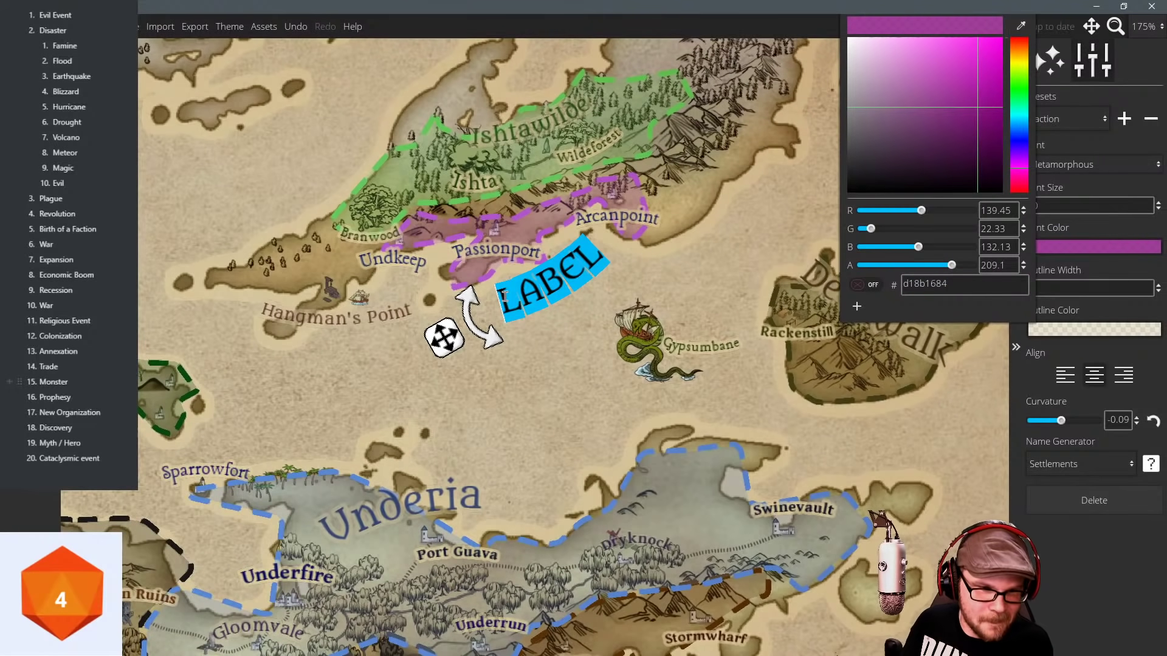
type("ontin")
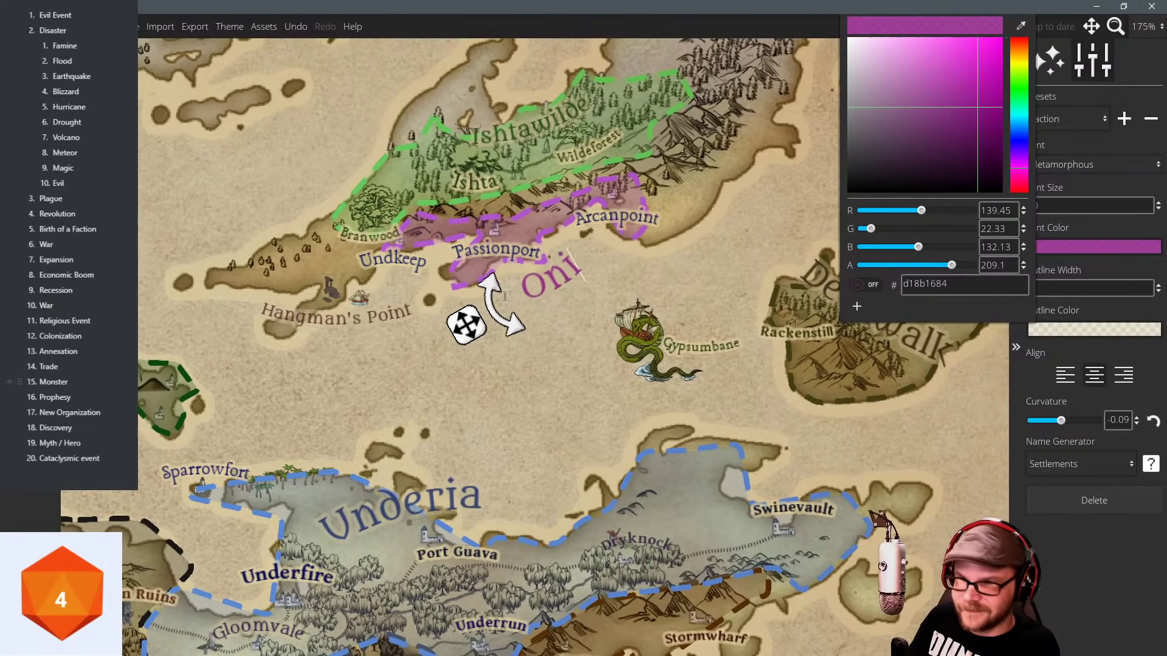
type("tians")
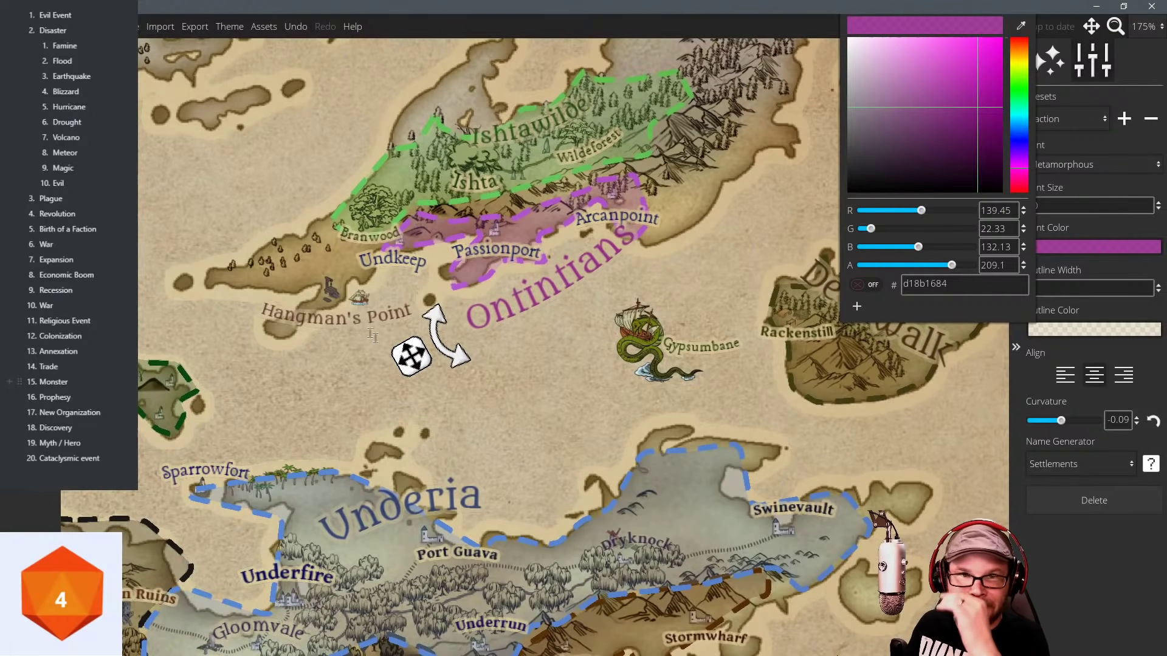
key("BackSpace")
key("BackSpace")
key("BackSpace")
key("BackSpace")
key("BackSpace")
key("BackSpace")
key("BackSpace")
key("BackSpace")
key("BackSpace")
key("BackSpace")
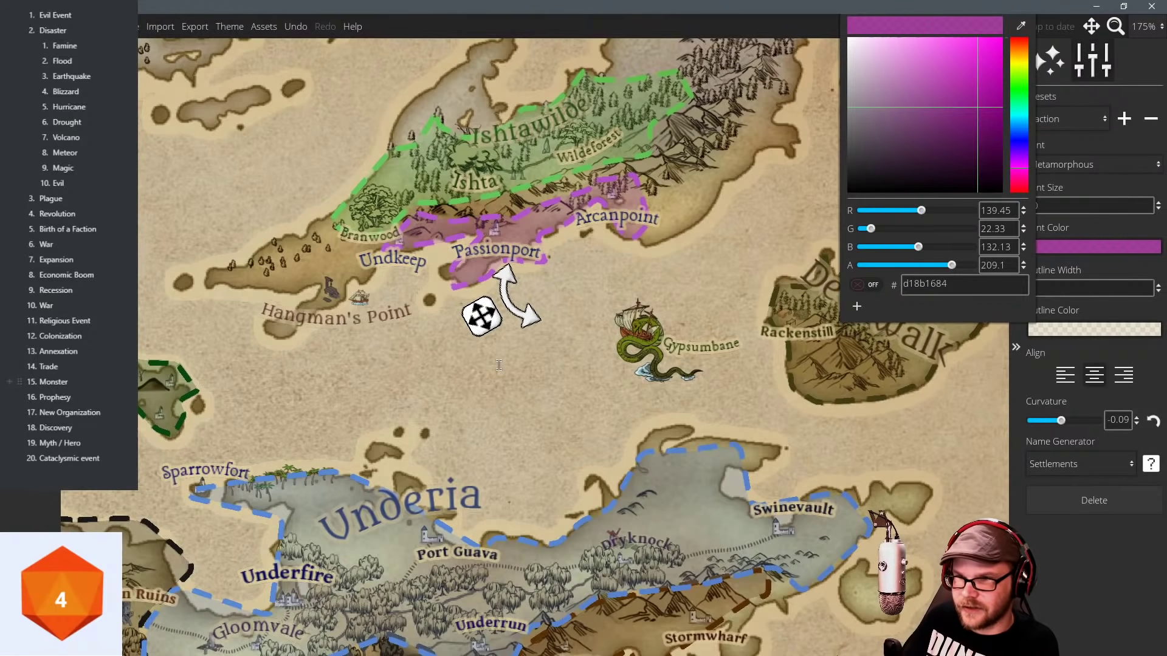
type("On")
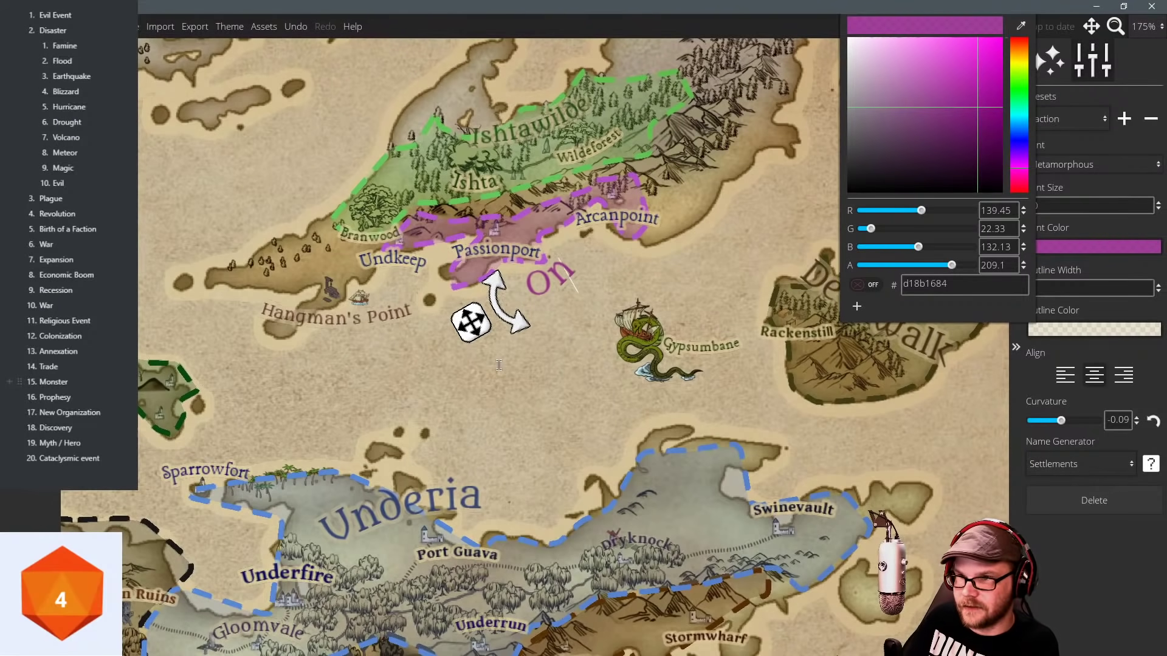
type("tintia")
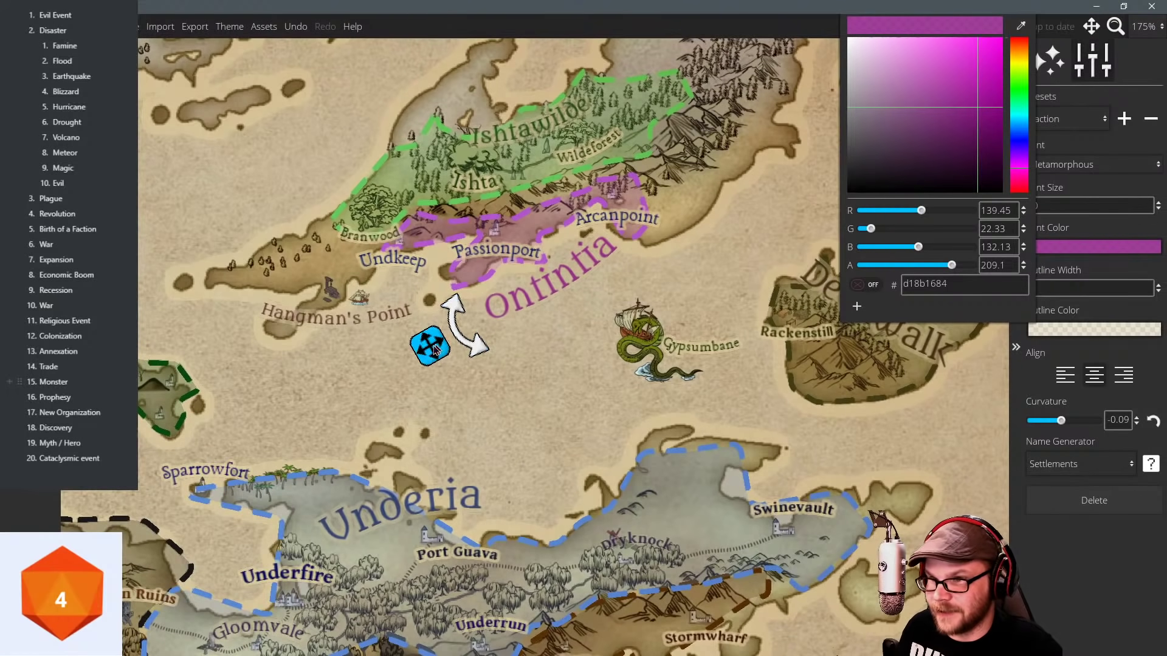
left_click_drag(427, 356, 403, 356)
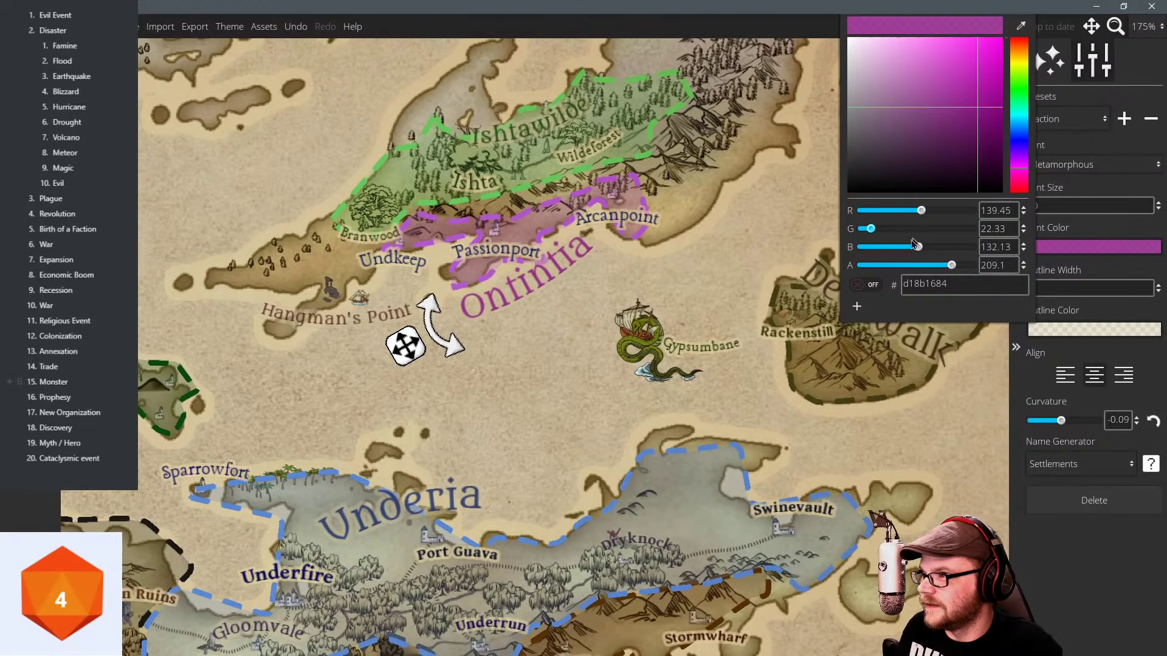
Make the Ontintia label's font colour more transparent, hex 8a8b1684.
left_click_drag(952, 269, 923, 272)
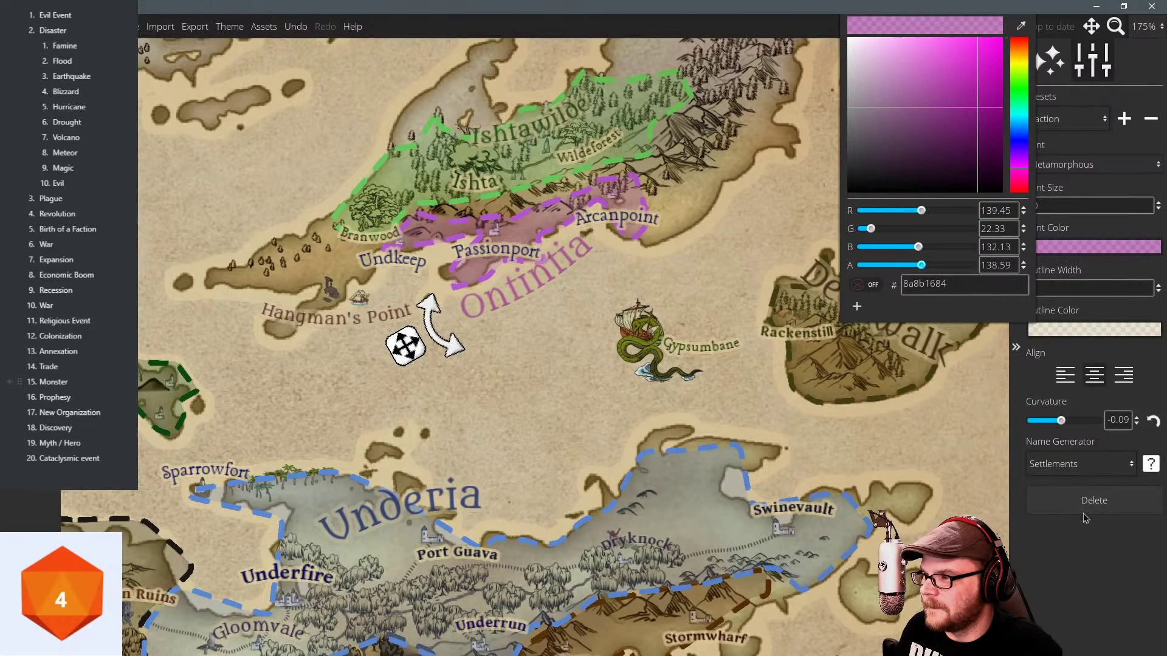
left_click(1104, 584)
left_click_drag(742, 371, 786, 361)
scroll(708, 341, "down", 1)
scroll(699, 359, "down", 1)
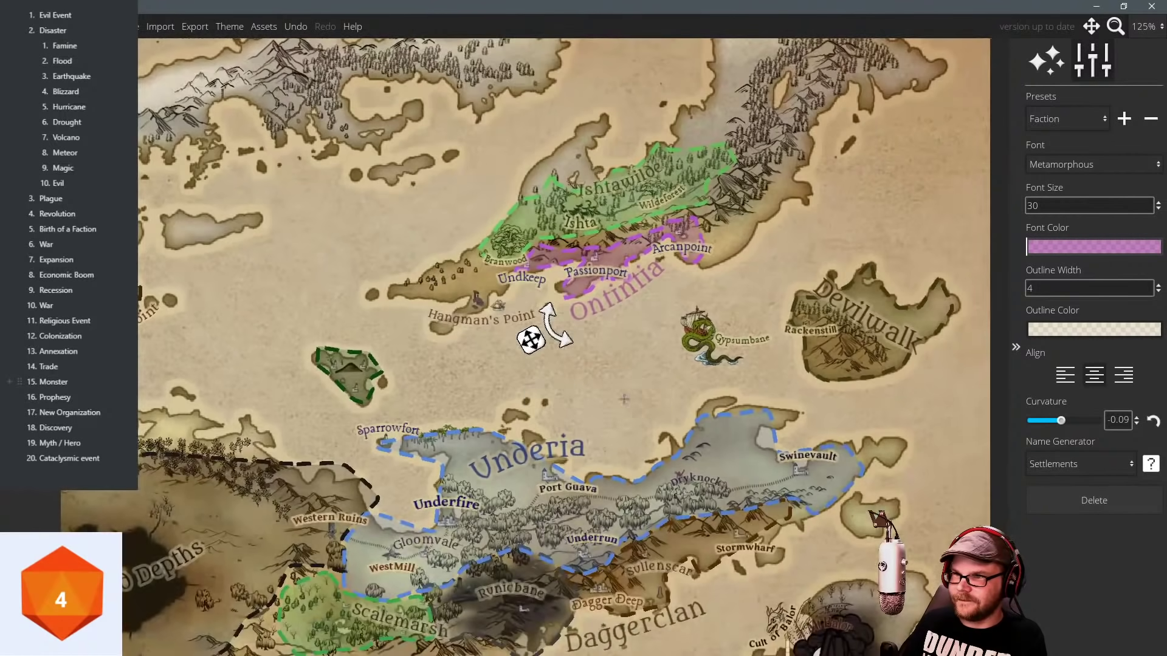
left_click(625, 399)
left_click(1094, 500)
Roll the twenty-sided die for the next world event.
left_click_drag(398, 206, 452, 222)
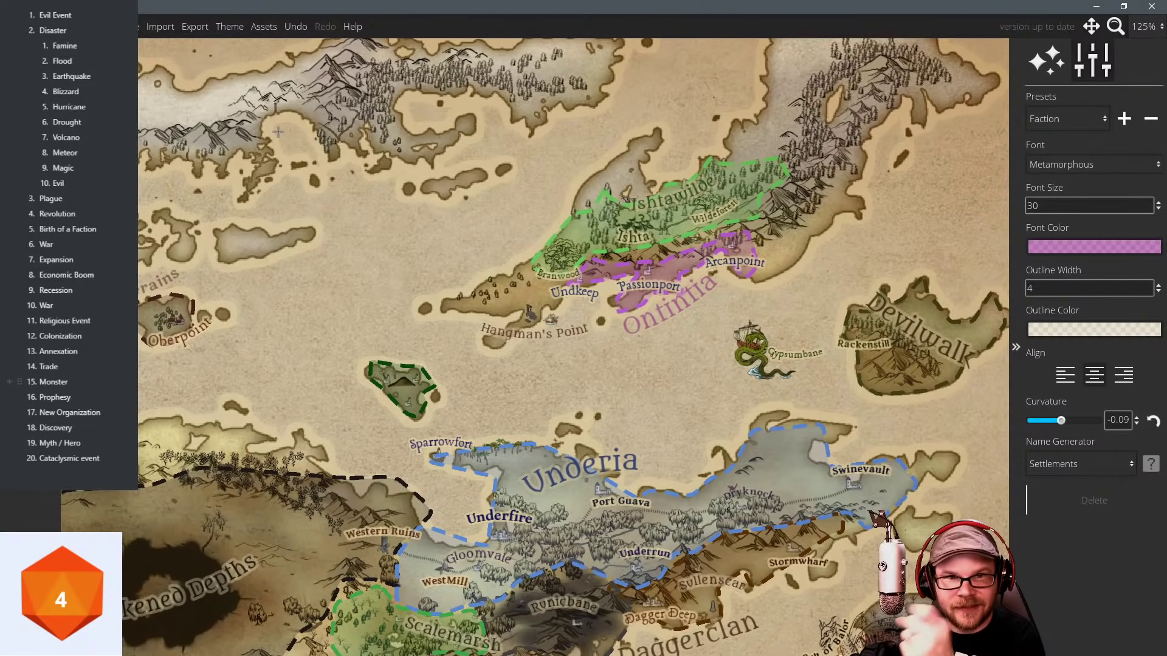
left_click_drag(358, 210, 325, 212)
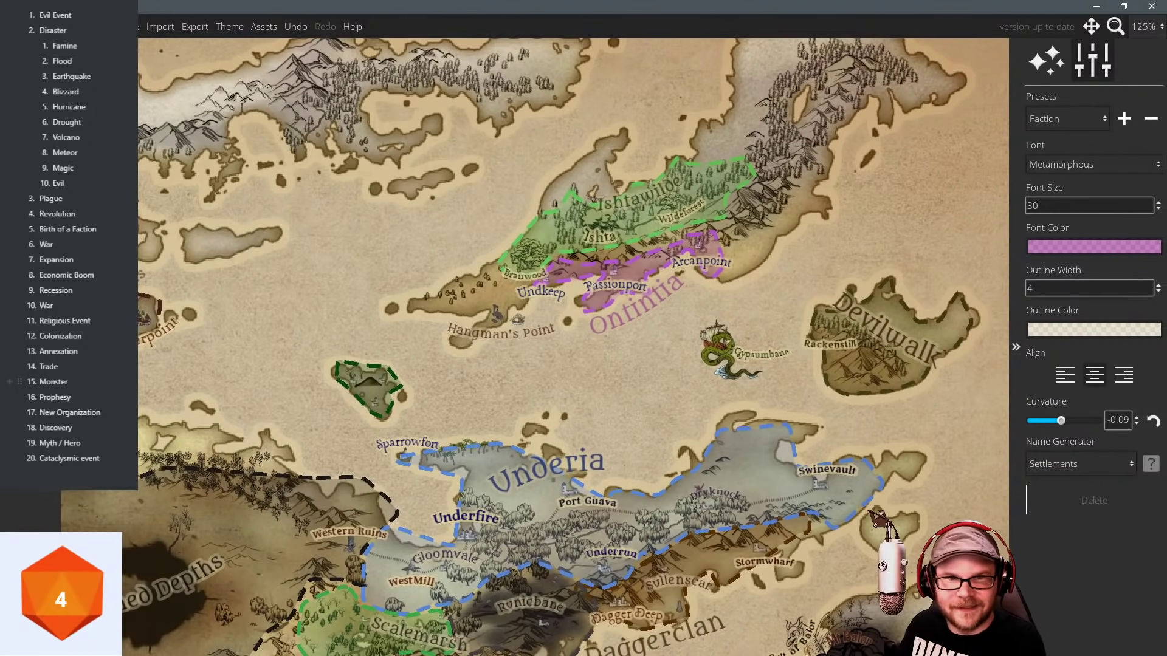
left_click(62, 594)
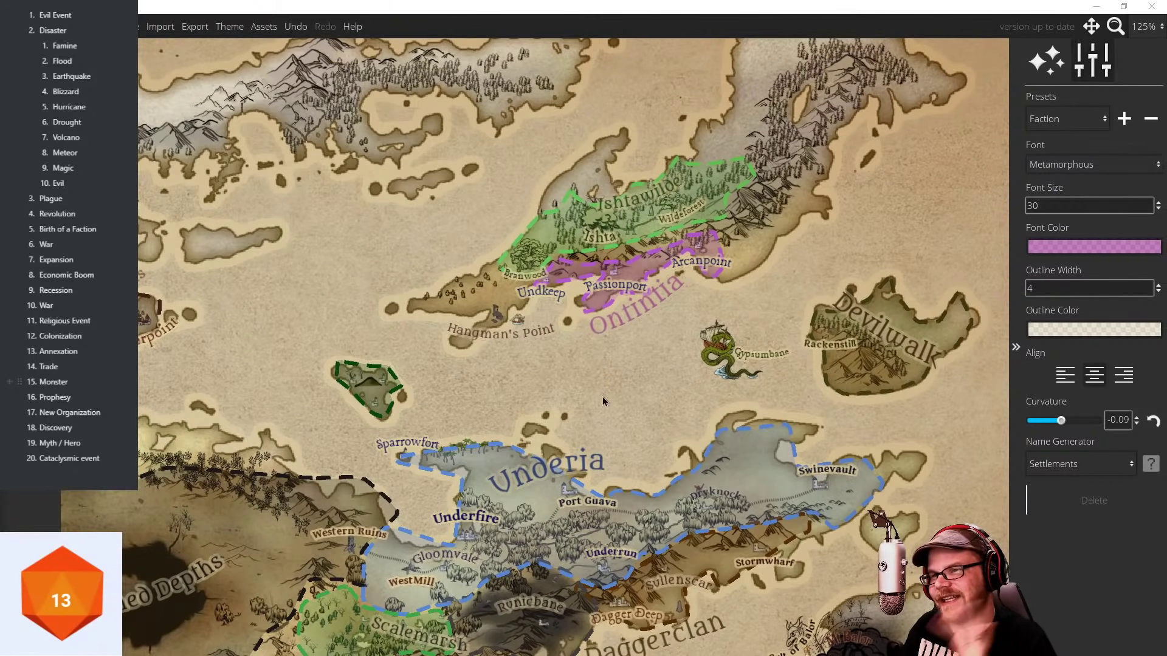
Examine the territories around Underia, Ontintia, Devilwalk and Daggerclan for a place to apply the annexation event.
left_click_drag(571, 373, 504, 300)
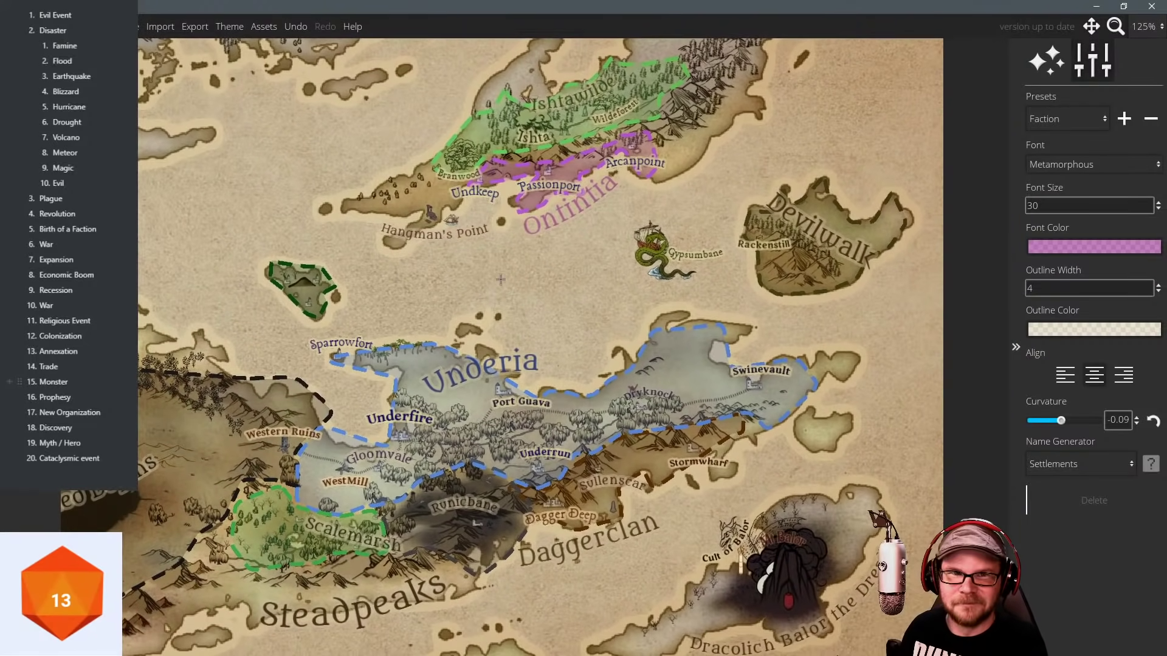
scroll(503, 280, "up", 2)
left_click_drag(518, 213, 528, 286)
scroll(486, 161, "down", 1)
left_click_drag(390, 208, 433, 202)
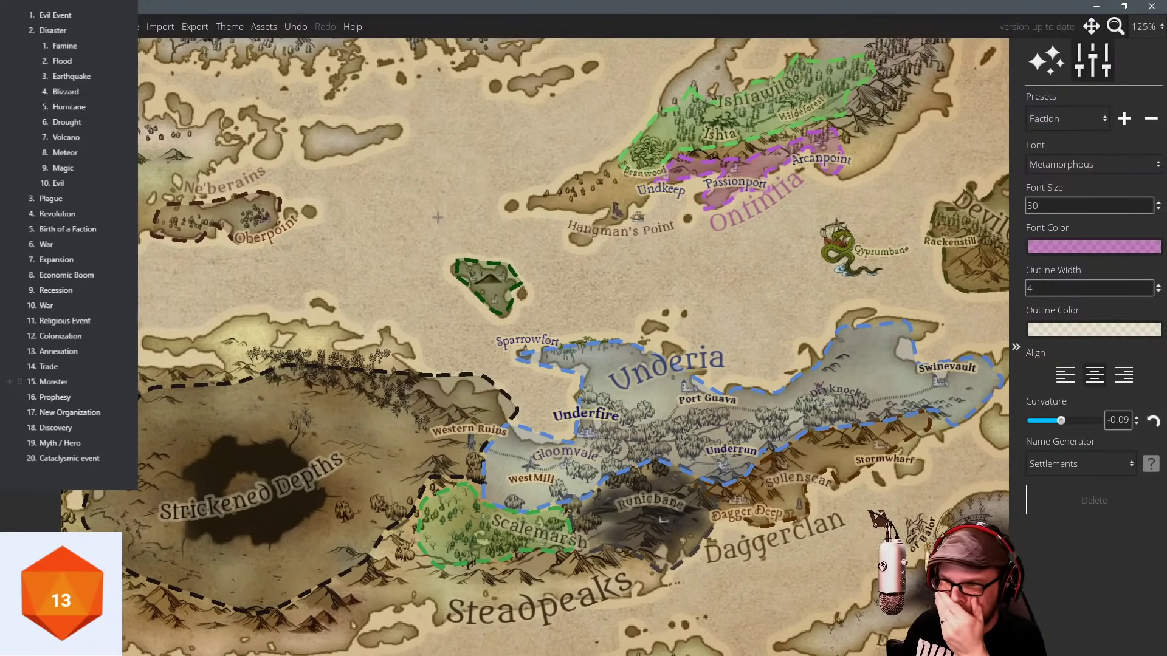
left_click_drag(519, 293, 412, 220)
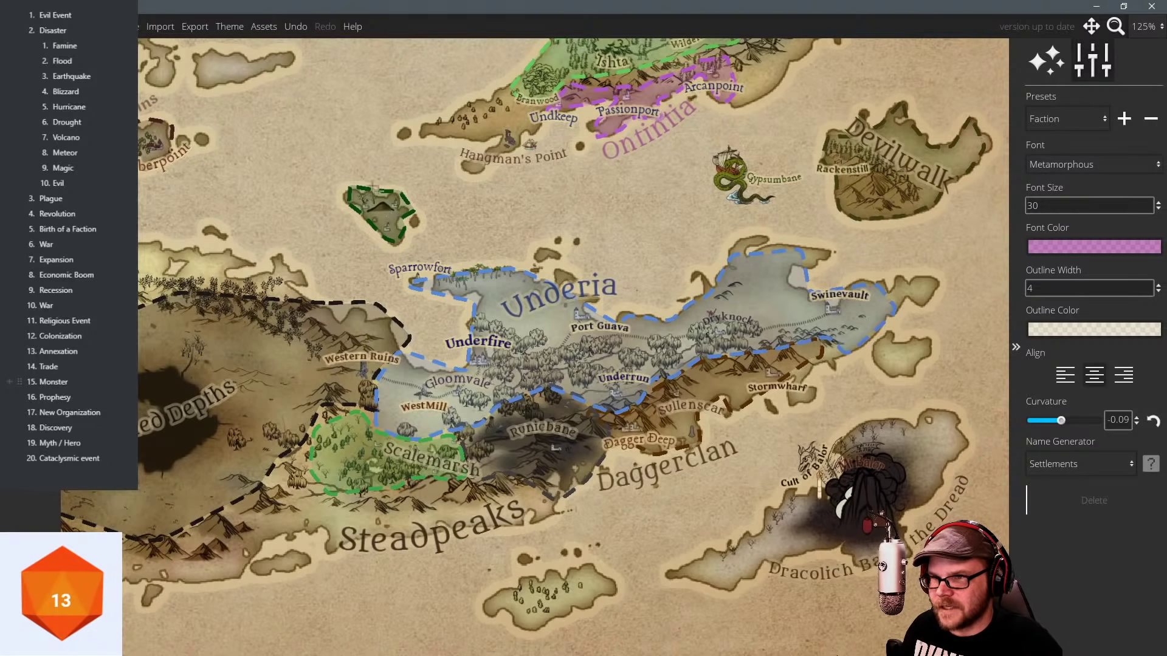
left_click_drag(349, 292, 387, 260)
left_click_drag(455, 209, 359, 219)
left_click_drag(486, 151, 378, 184)
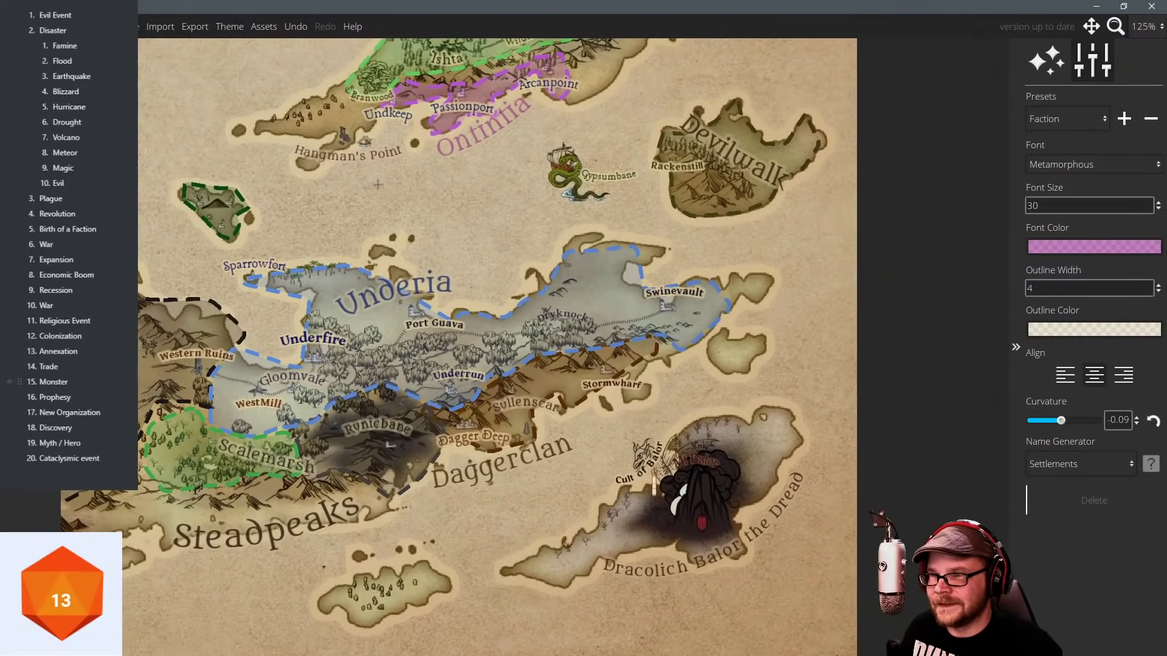
left_click_drag(456, 135, 449, 131)
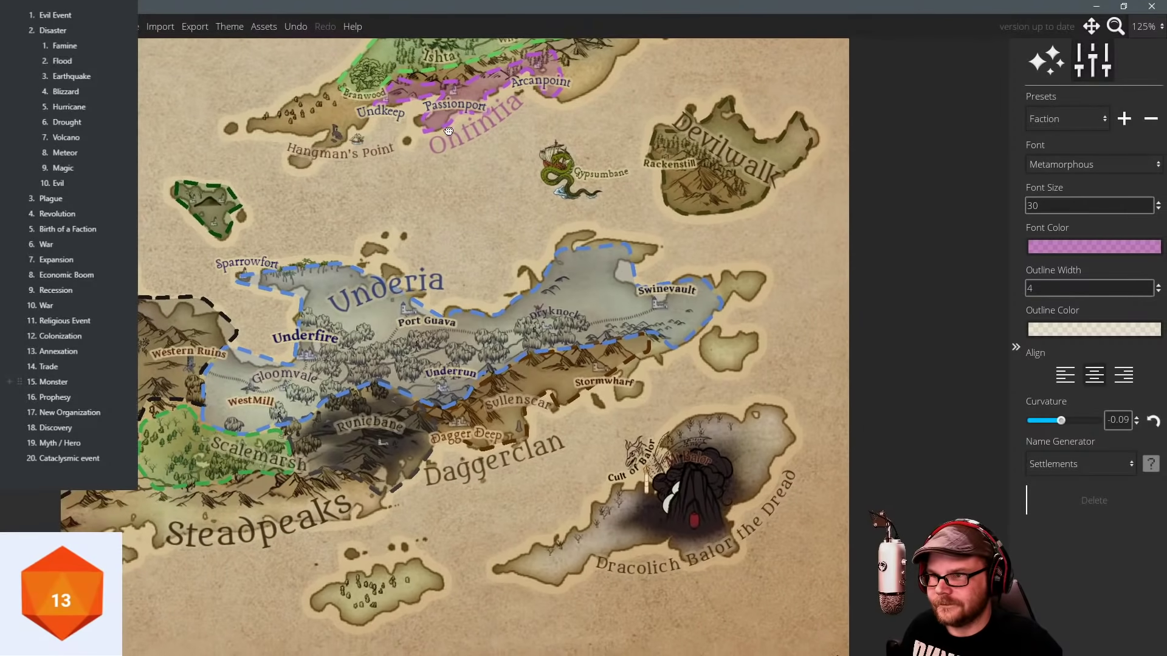
left_click_drag(481, 232, 535, 285)
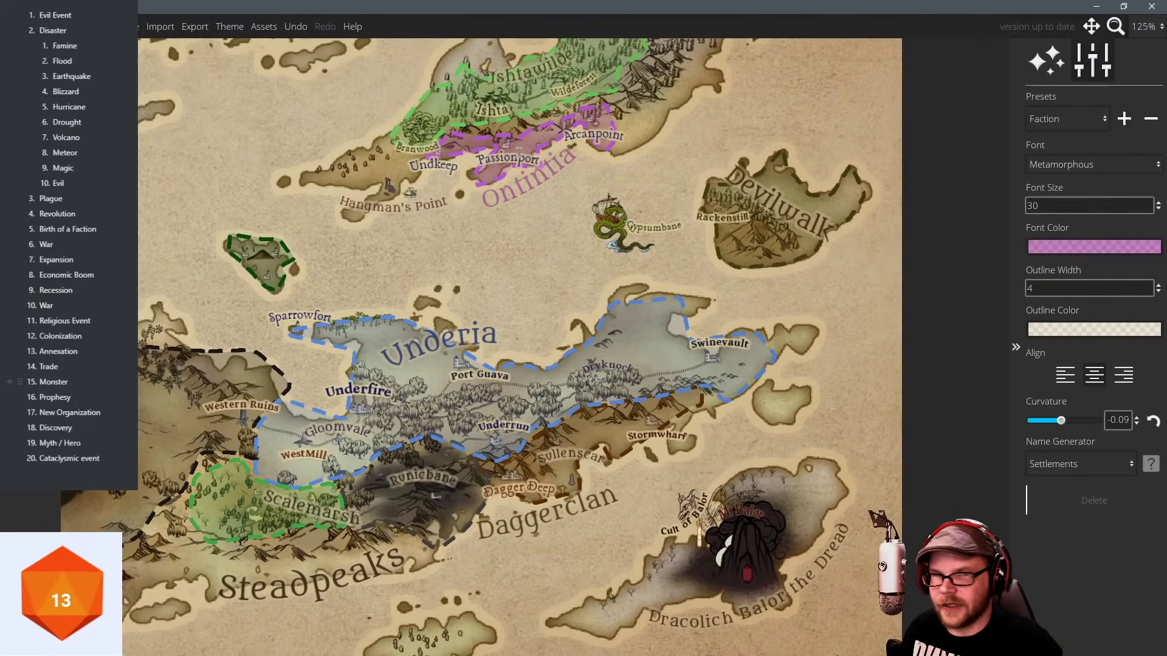
left_click_drag(519, 179, 536, 164)
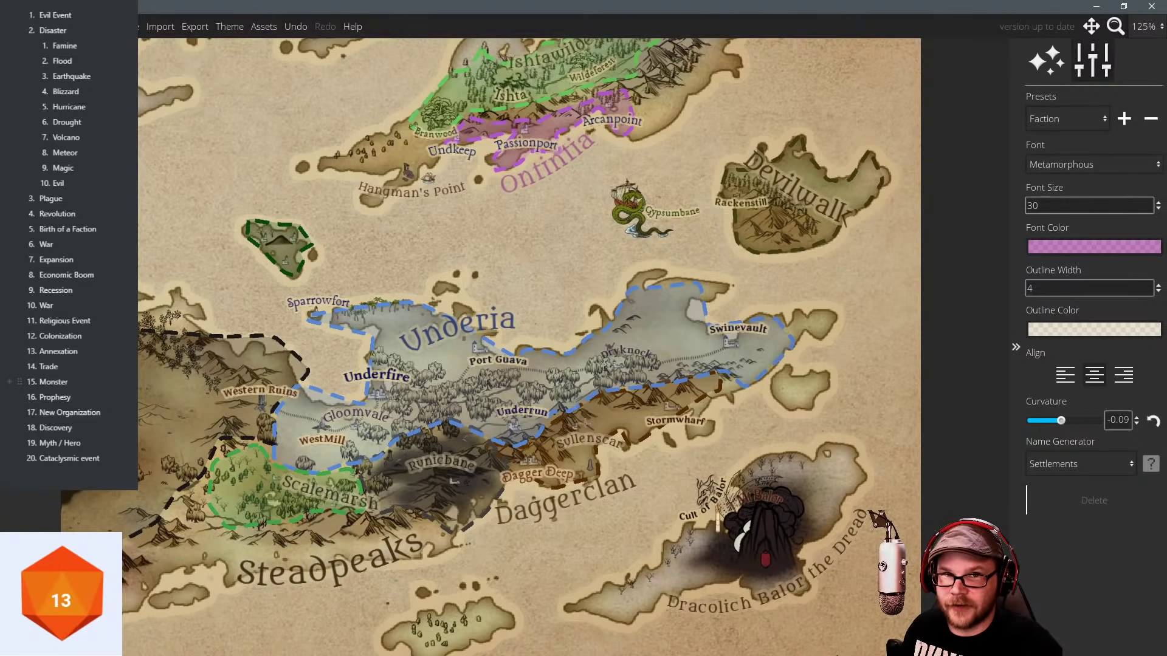
left_click_drag(518, 280, 499, 336)
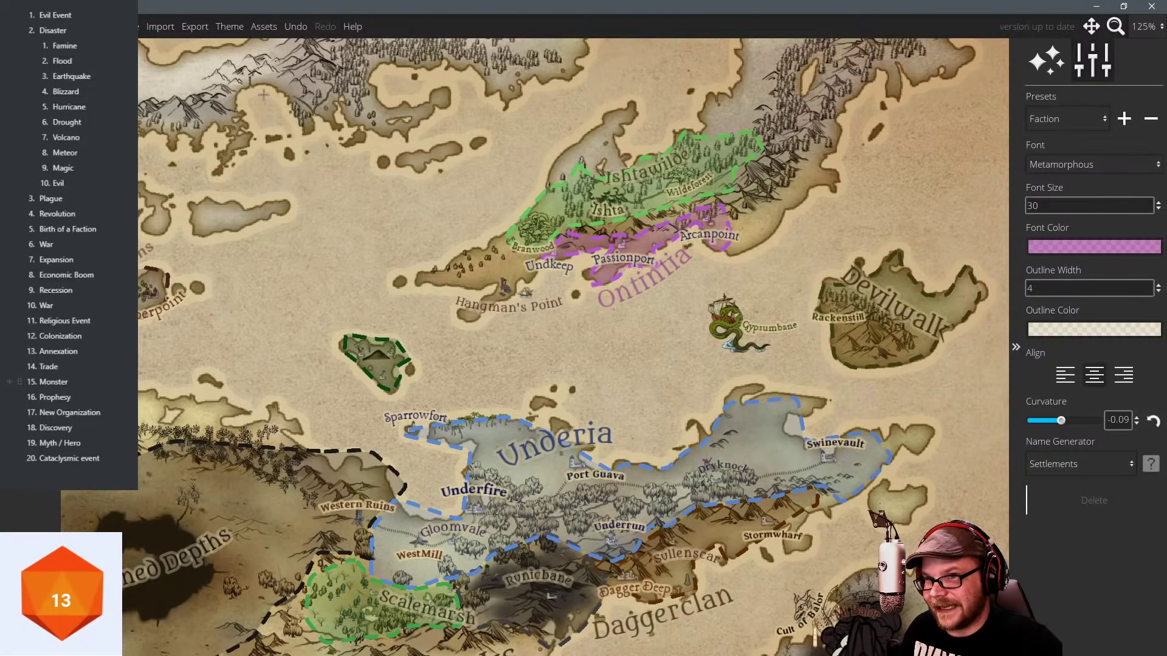
left_click_drag(333, 298, 363, 280)
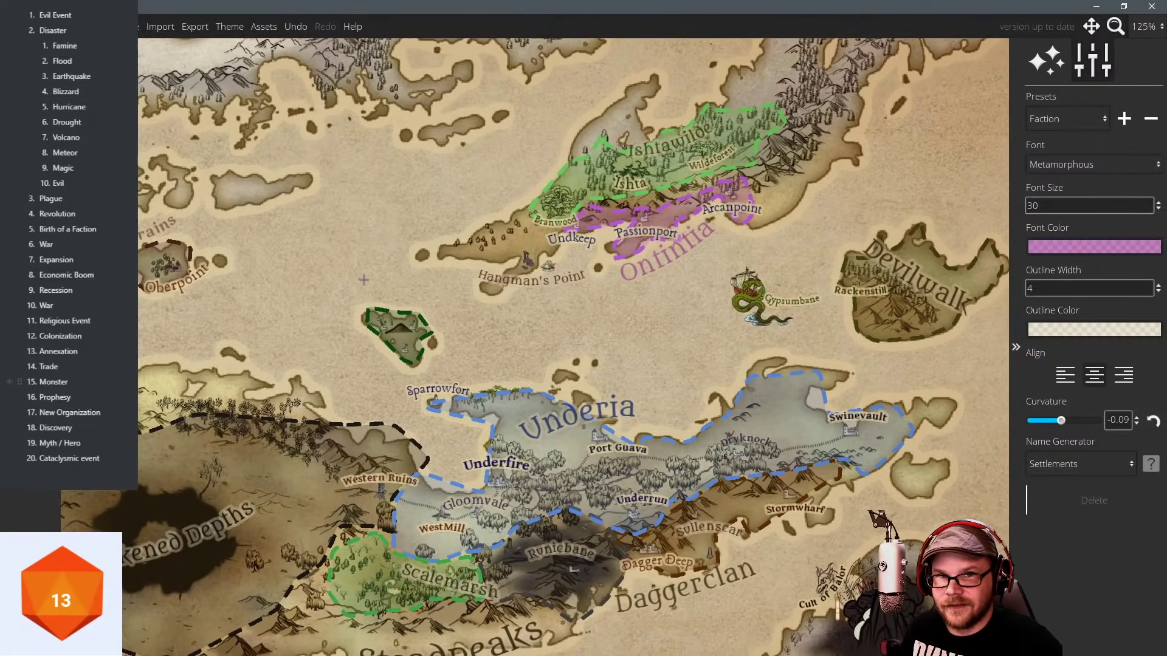
scroll(440, 310, "up", 1)
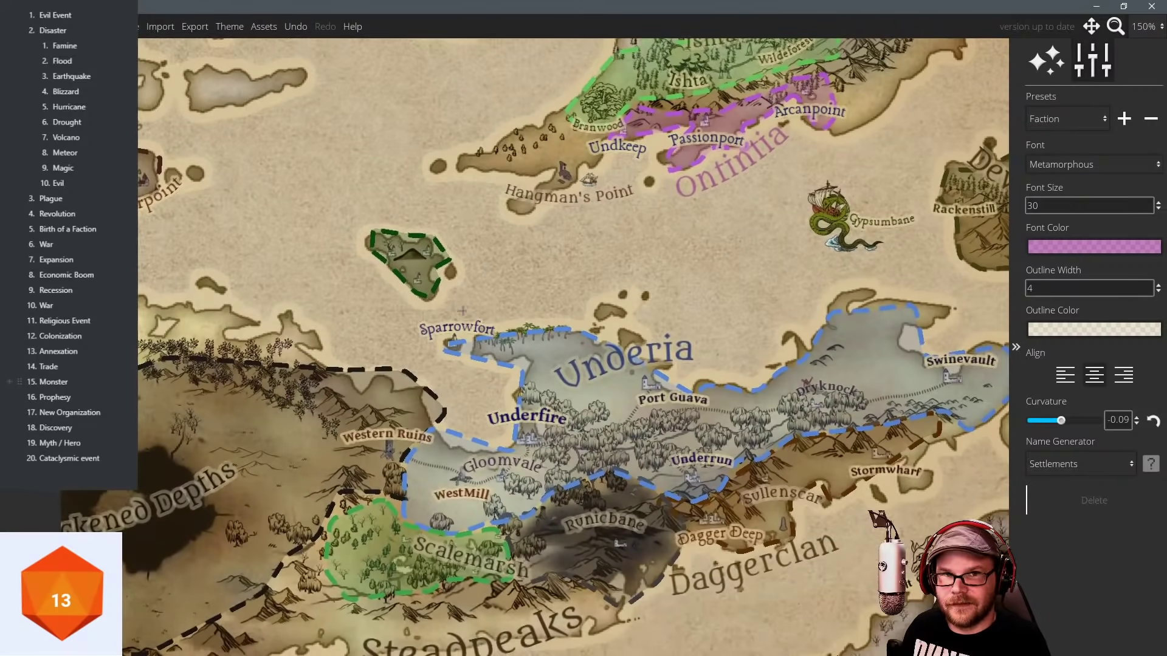
left_click(429, 265)
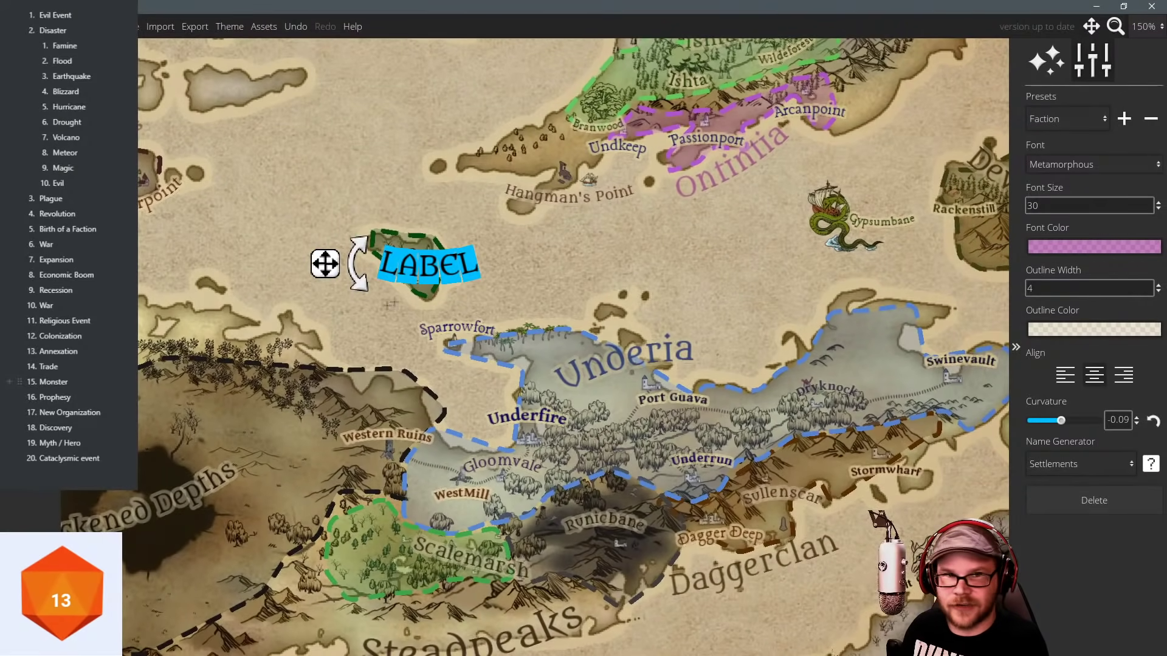
key("Delete")
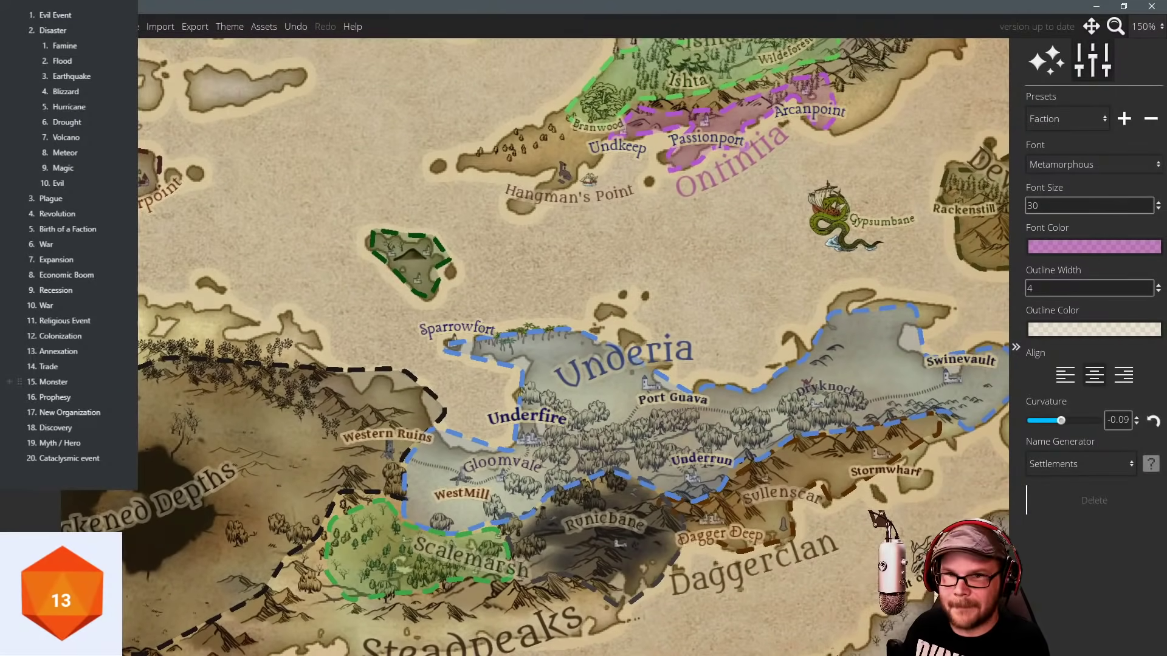
Recolour the dark green territory of the small island northwest of Sparrowfort to blue, hex 4d84b5, similar to Underia's.
left_click(30, 261)
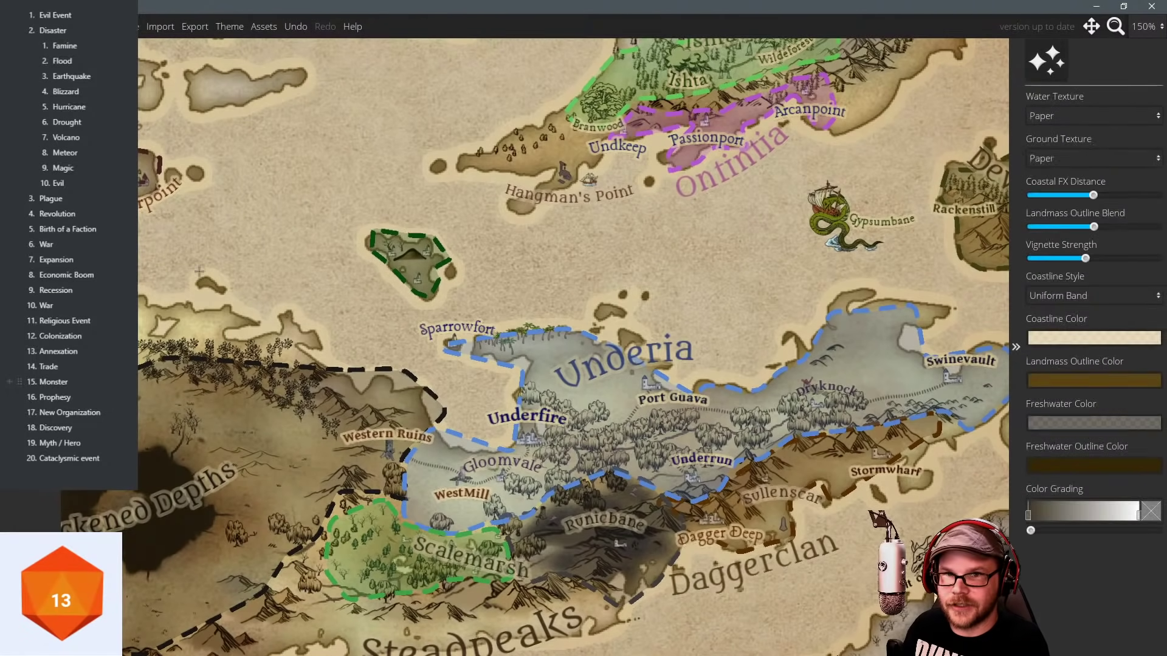
left_click(399, 258)
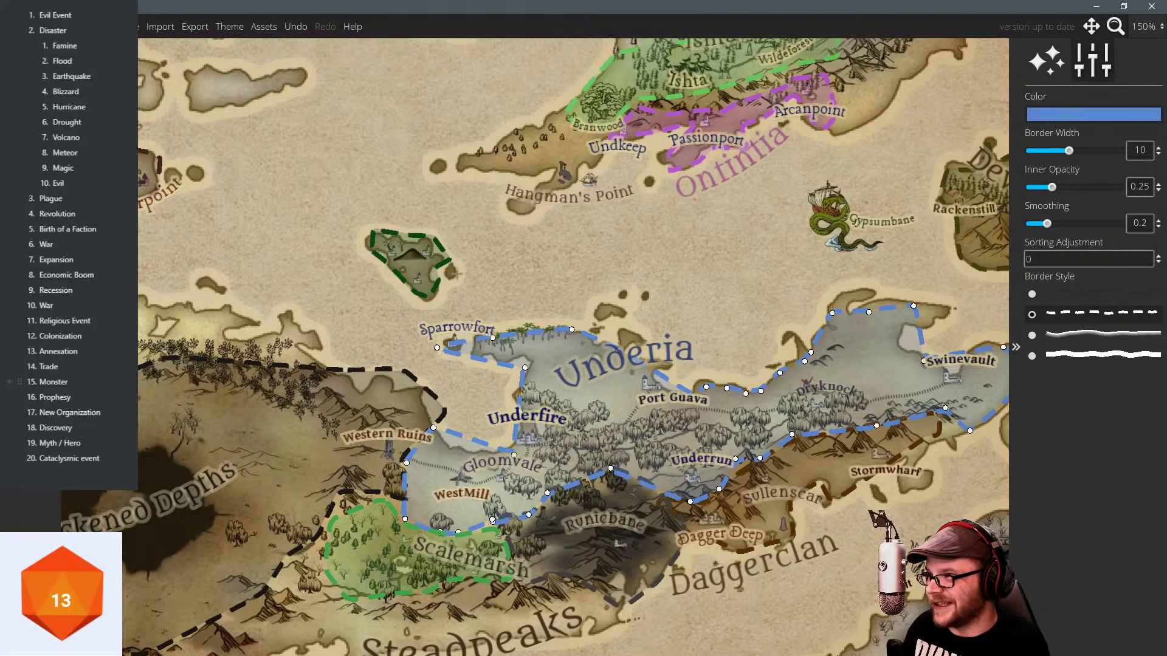
left_click(1093, 114)
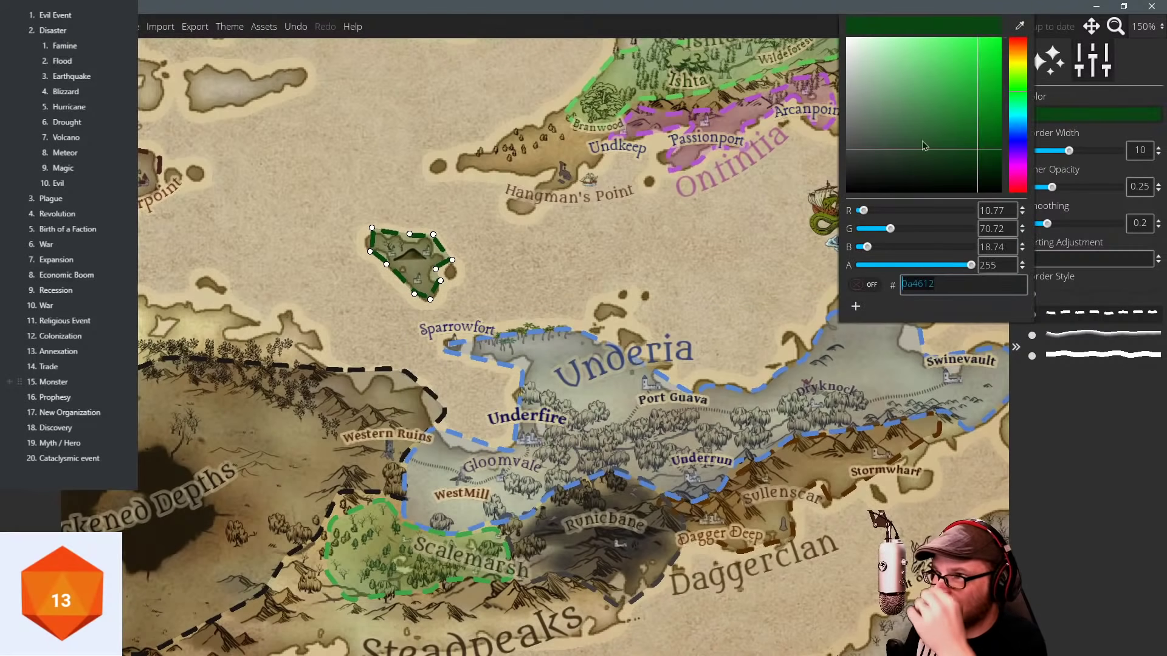
left_click(1018, 118)
left_click_drag(961, 128, 935, 81)
left_click_drag(1023, 129, 1020, 134)
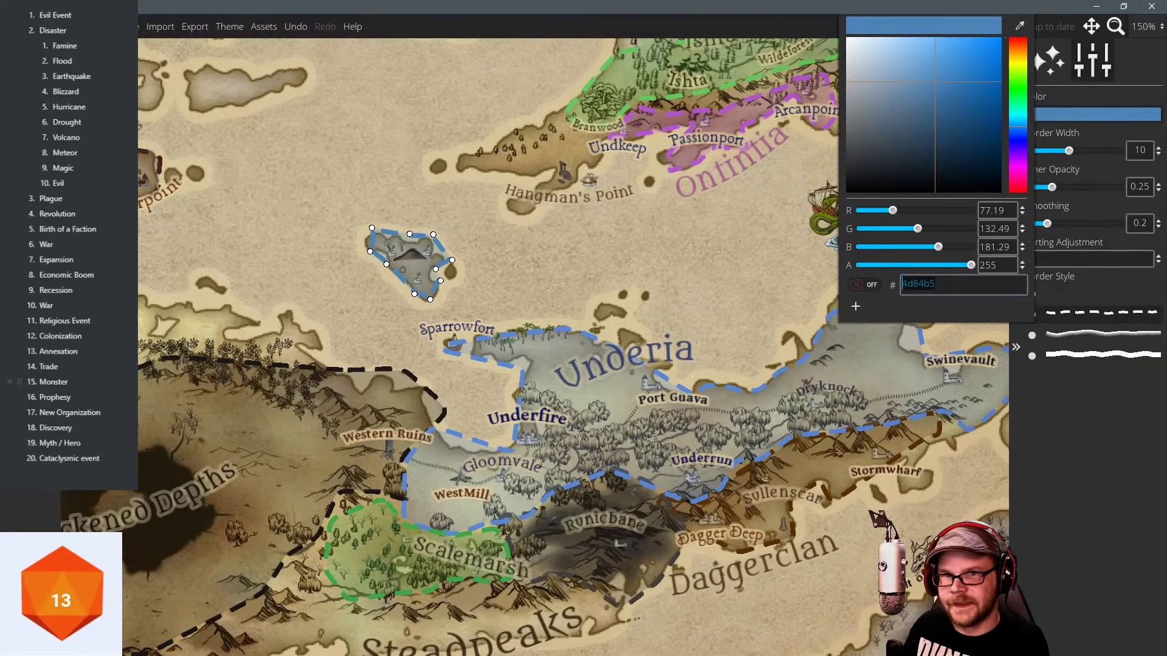
left_click(309, 240)
Place a single-tower castle symbol from the Inked Castles set at scale 45 beside the hill on the annexed island.
scroll(366, 248, "up", 4)
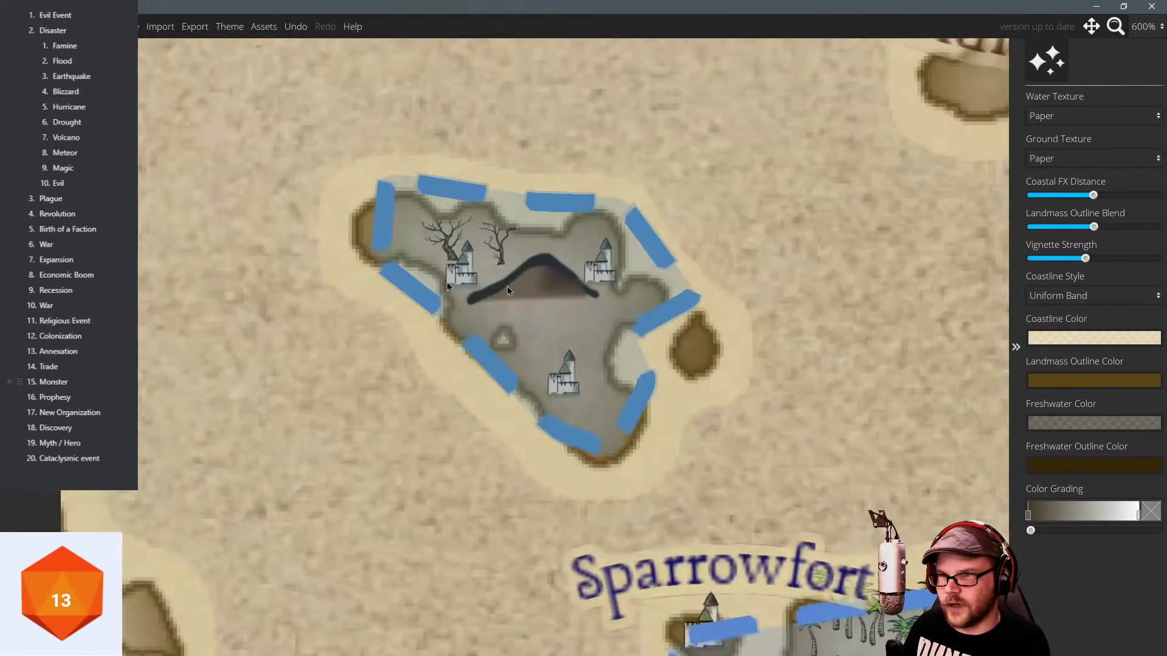
left_click_drag(542, 278, 508, 283)
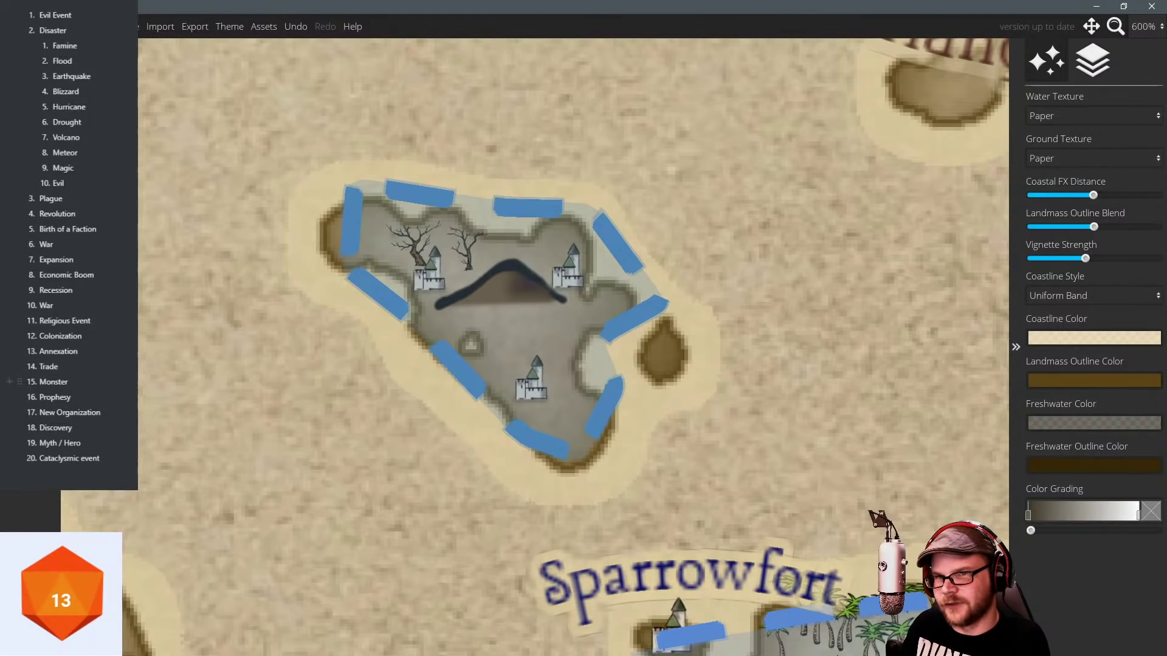
left_click(30, 298)
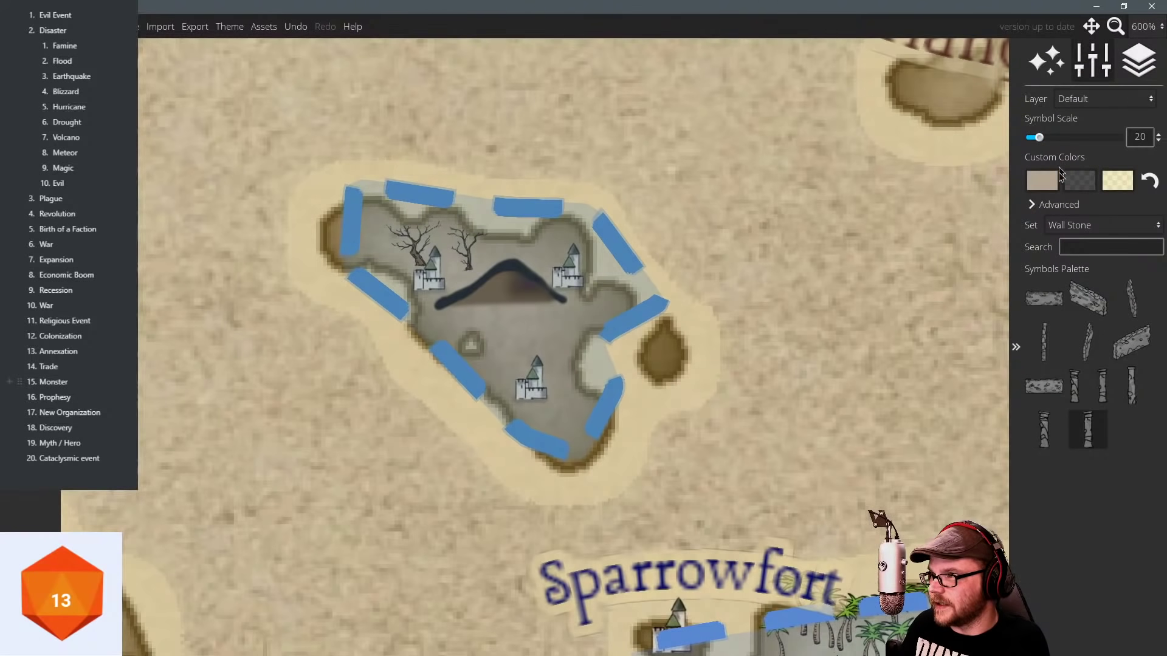
left_click(1090, 229)
left_click(1071, 298)
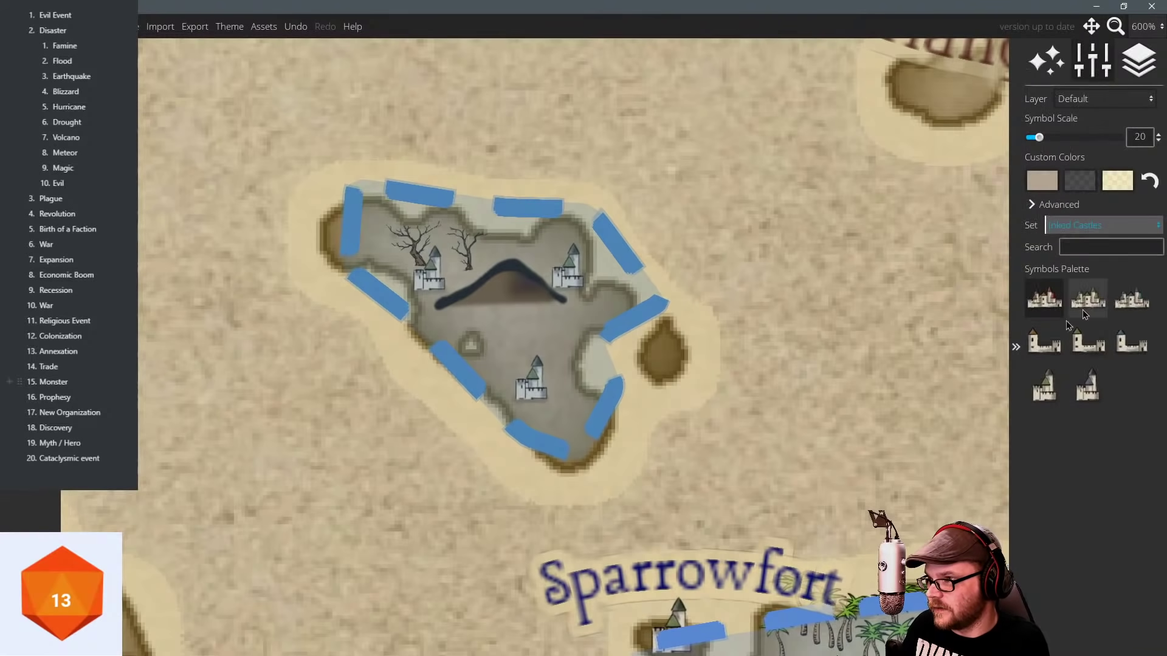
left_click(1088, 386)
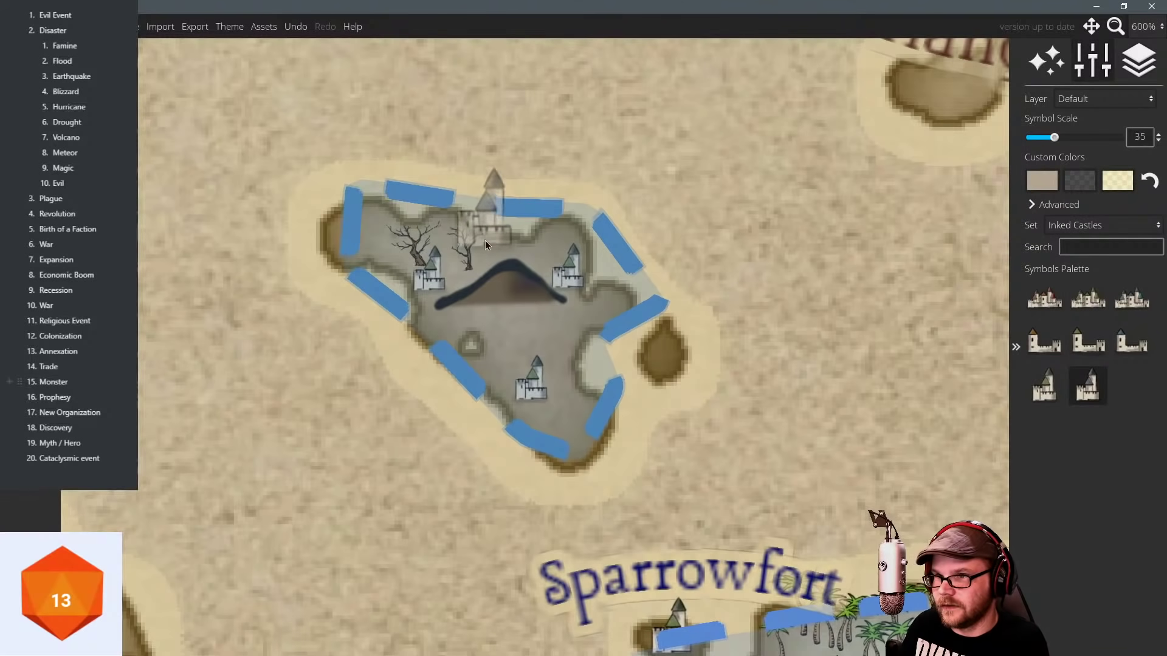
scroll(485, 239, "up", 5)
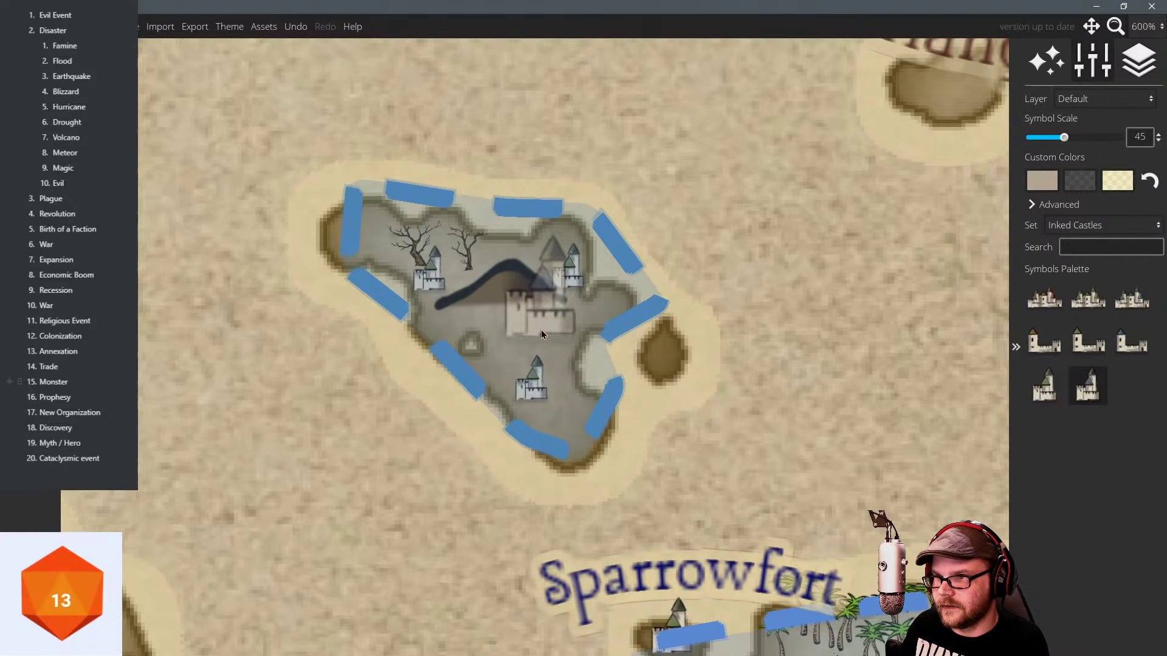
left_click(541, 329)
scroll(782, 250, "down", 5)
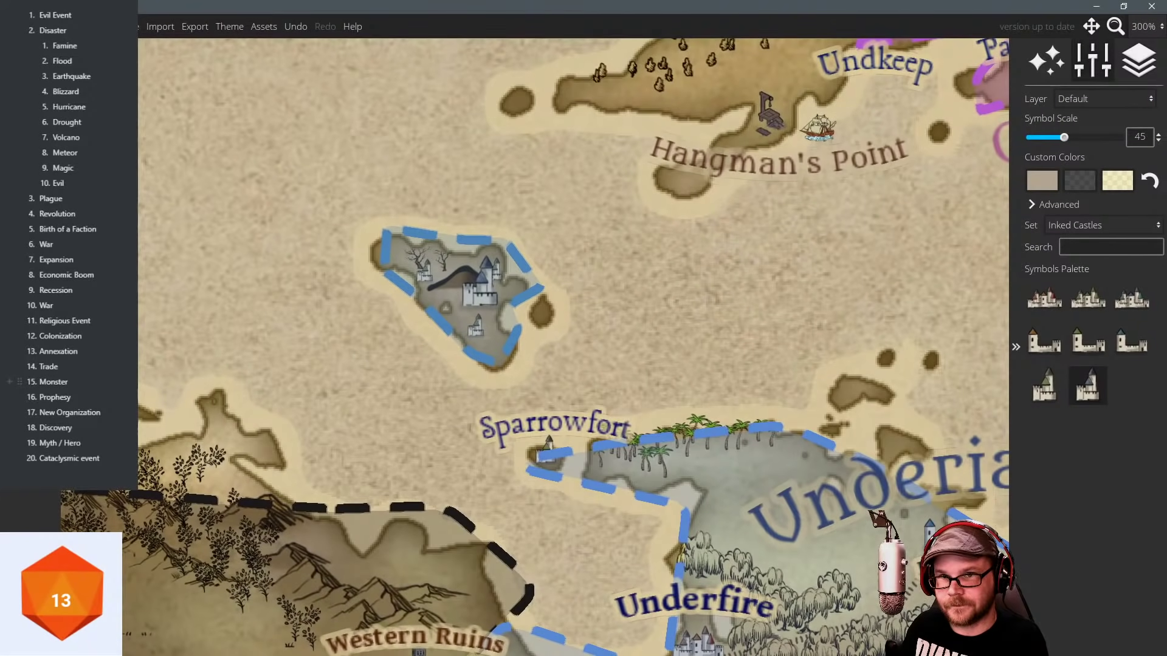
Set up new labels with the Town preset and a dark blue font colour.
key("Escape")
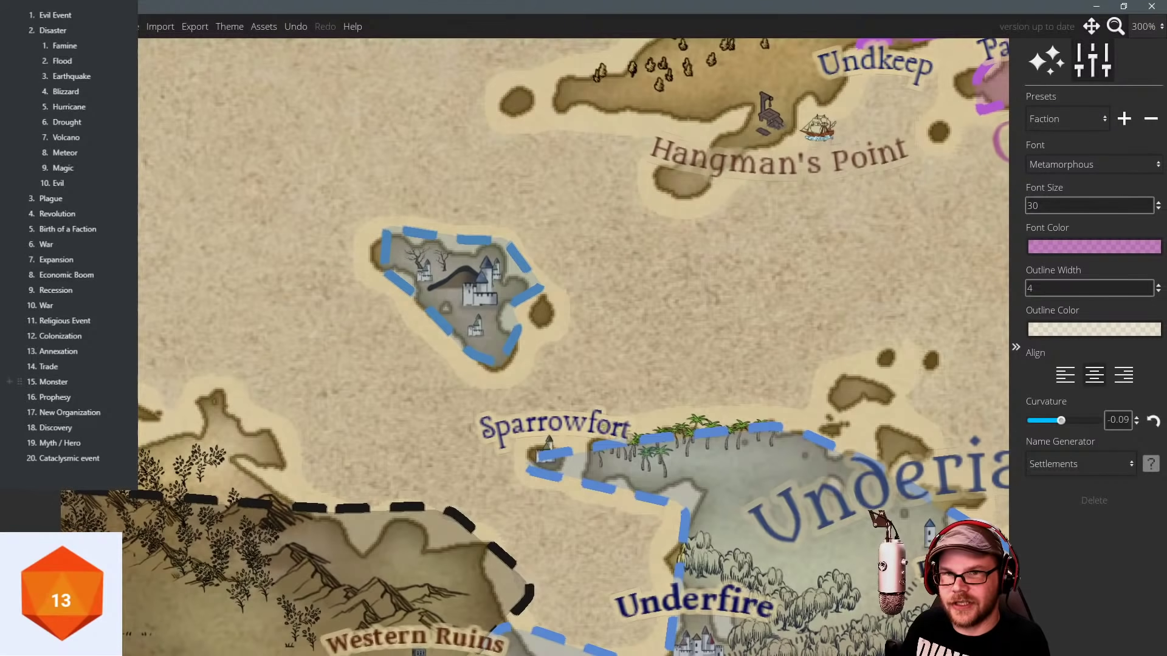
left_click(1065, 125)
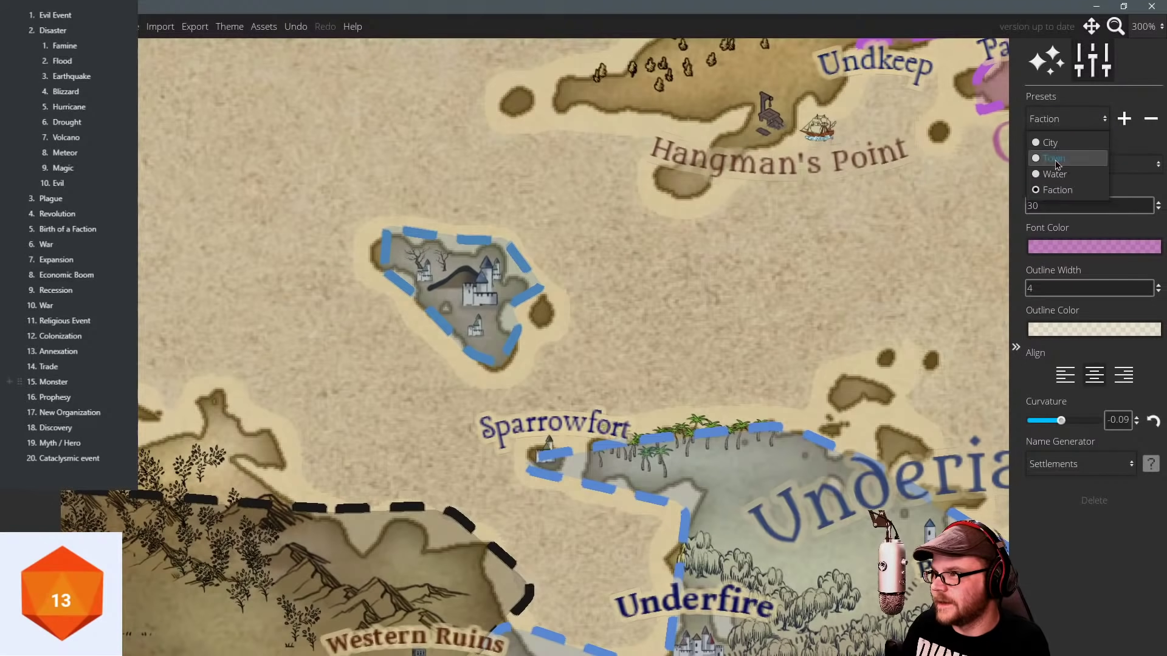
left_click(1056, 160)
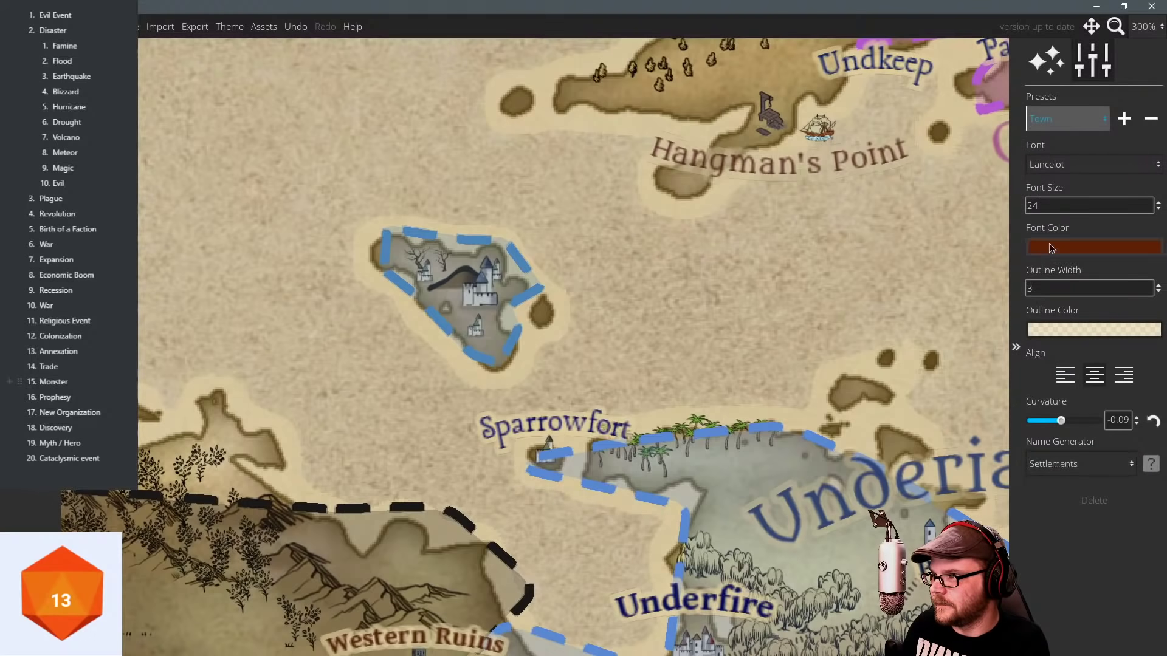
left_click(1088, 246)
left_click(1018, 138)
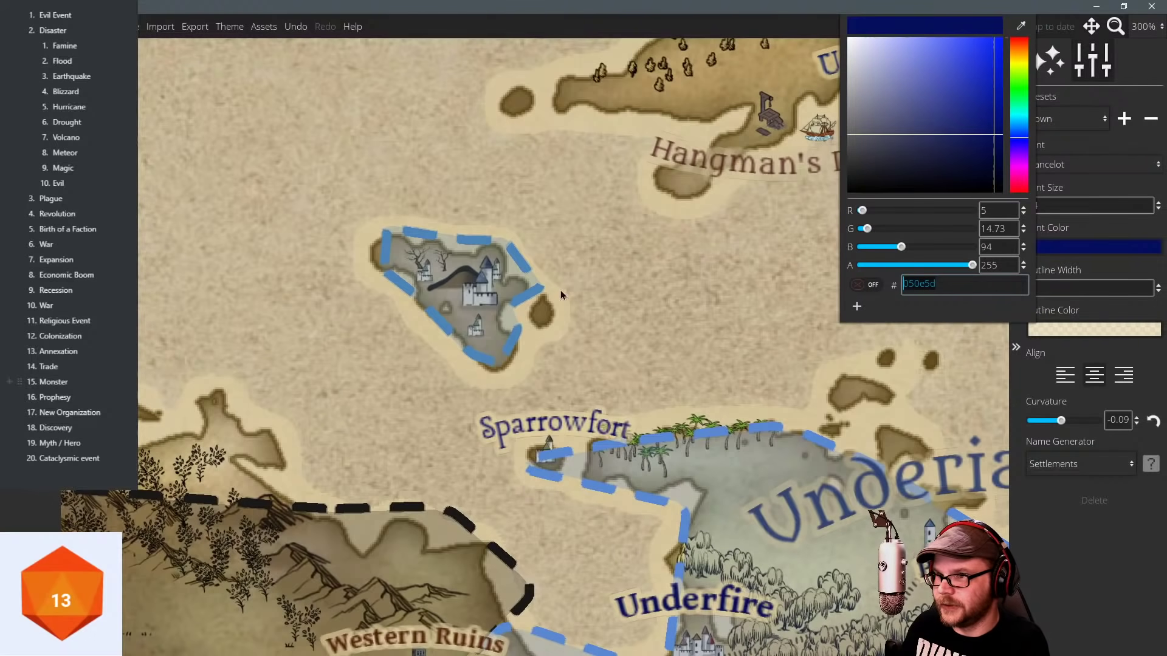
Add a label beside the annexed island with a randomly generated settlement name and tilt it so its east end rises.
left_click(532, 308)
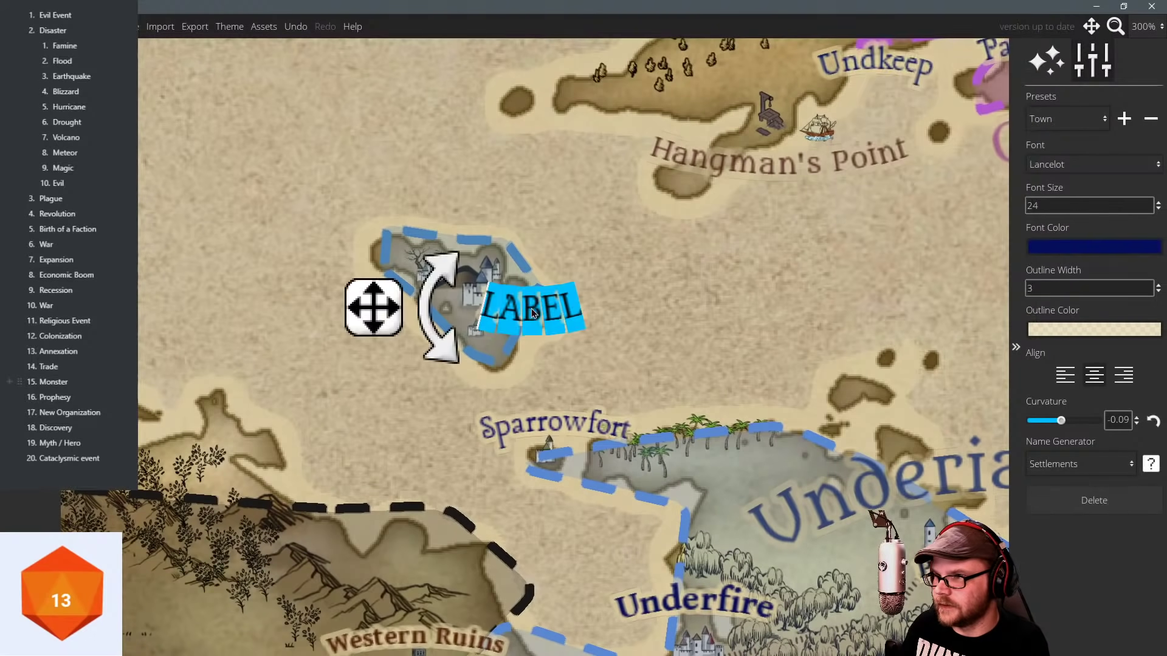
left_click(1151, 464)
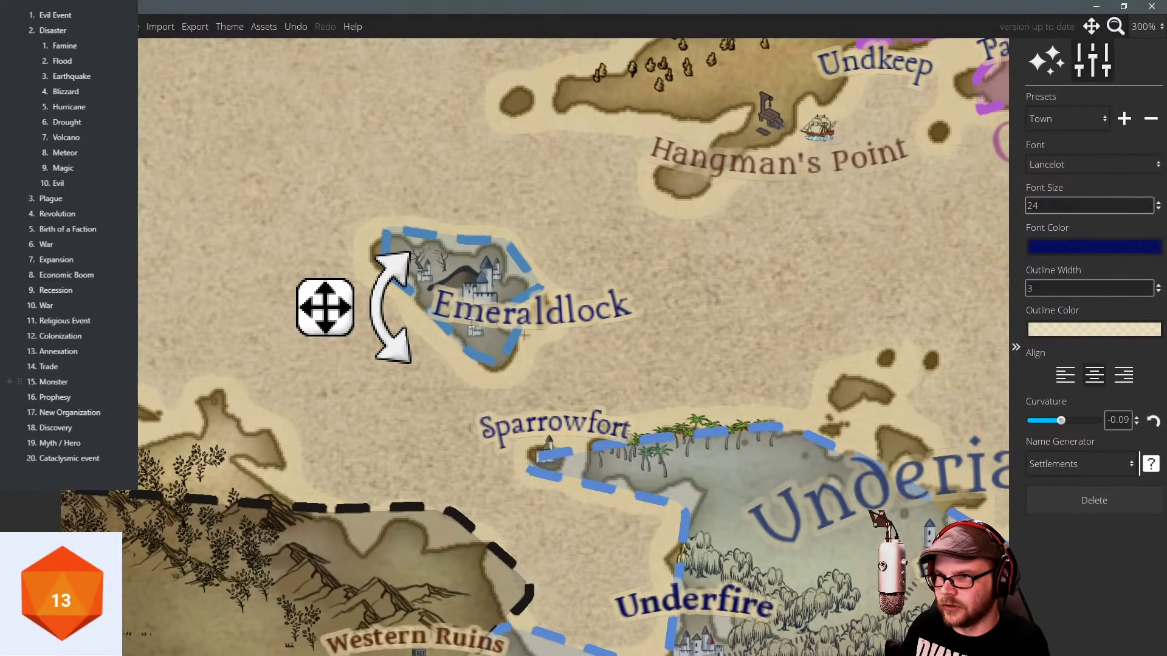
left_click_drag(372, 331, 395, 394)
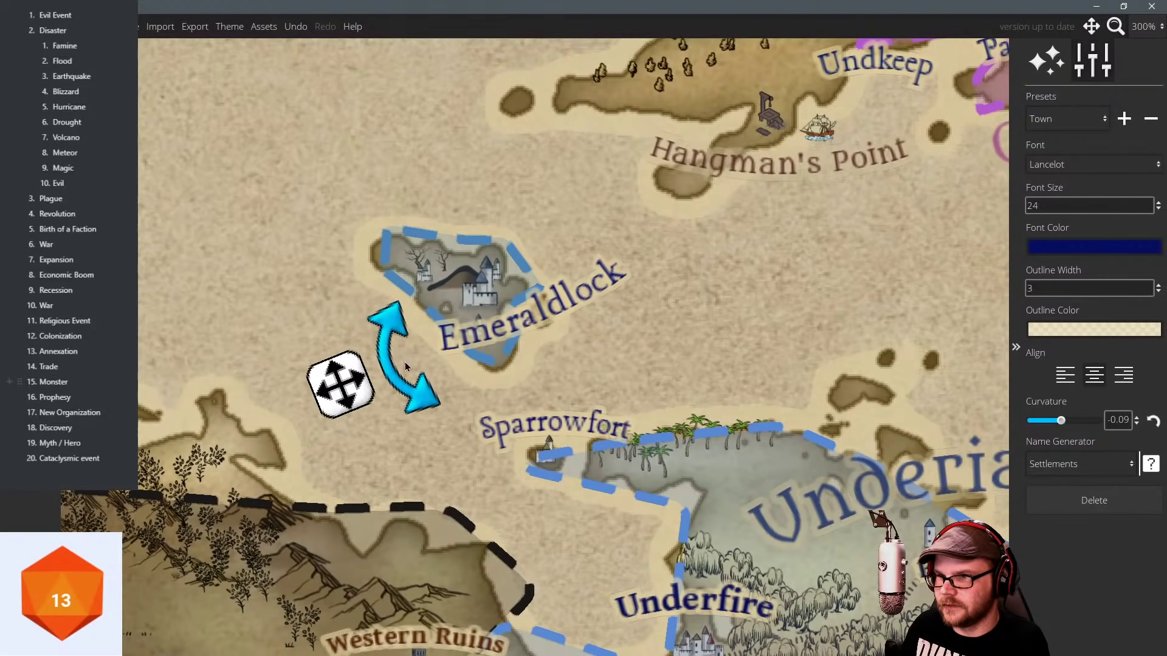
left_click(1150, 467)
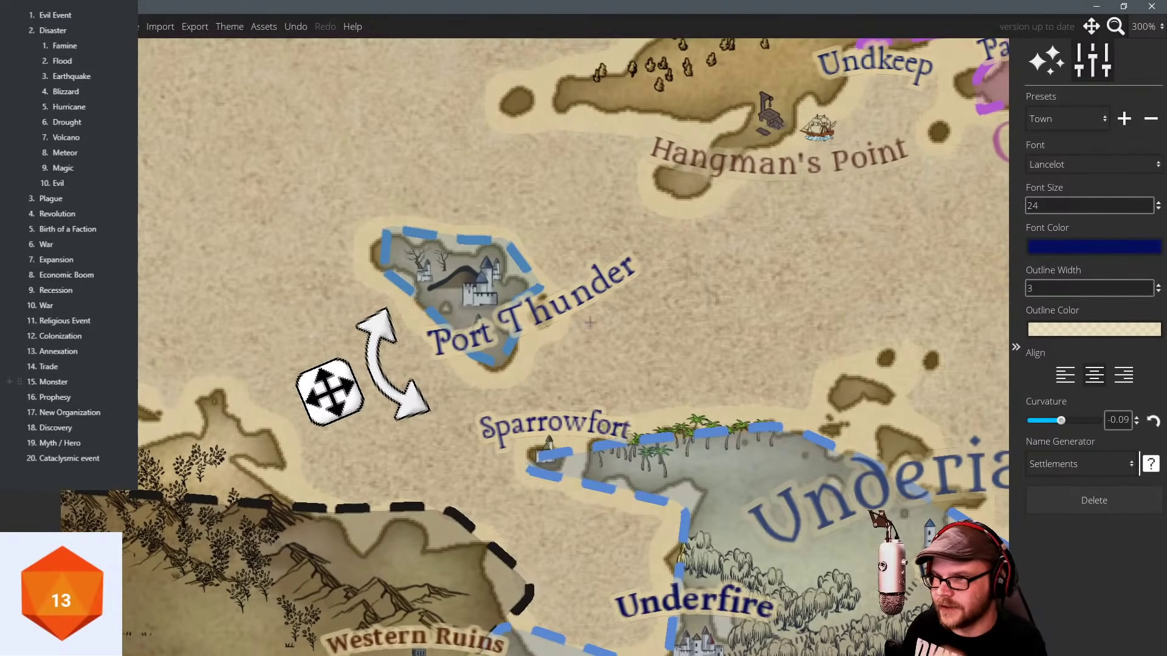
Replace the generated settlement name on the annexed island's label with Scalbay.
double_click(506, 330)
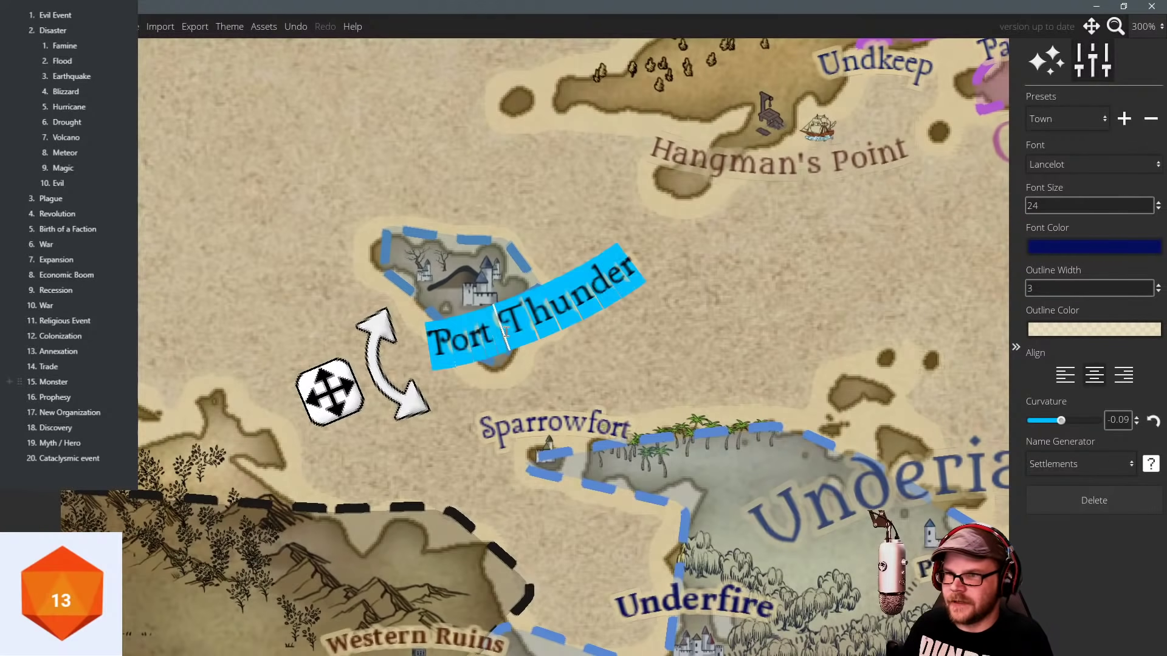
left_click_drag(636, 472, 577, 454)
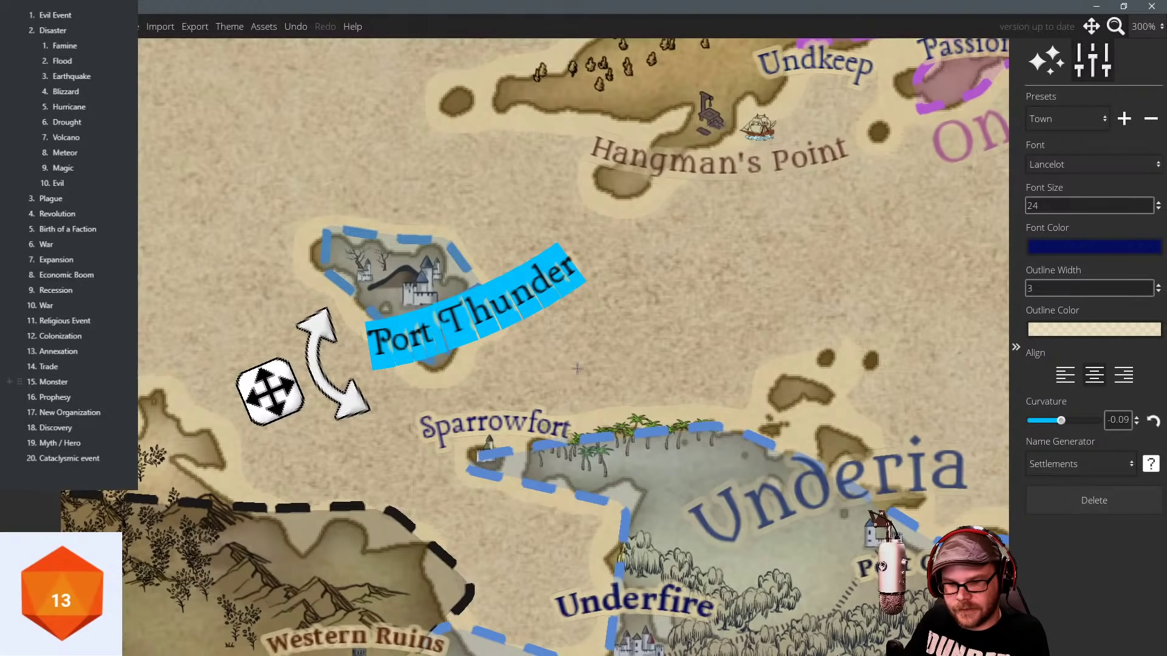
type("Sal")
key("BackSpace")
key("BackSpace")
key("BackSpace")
type("Scl")
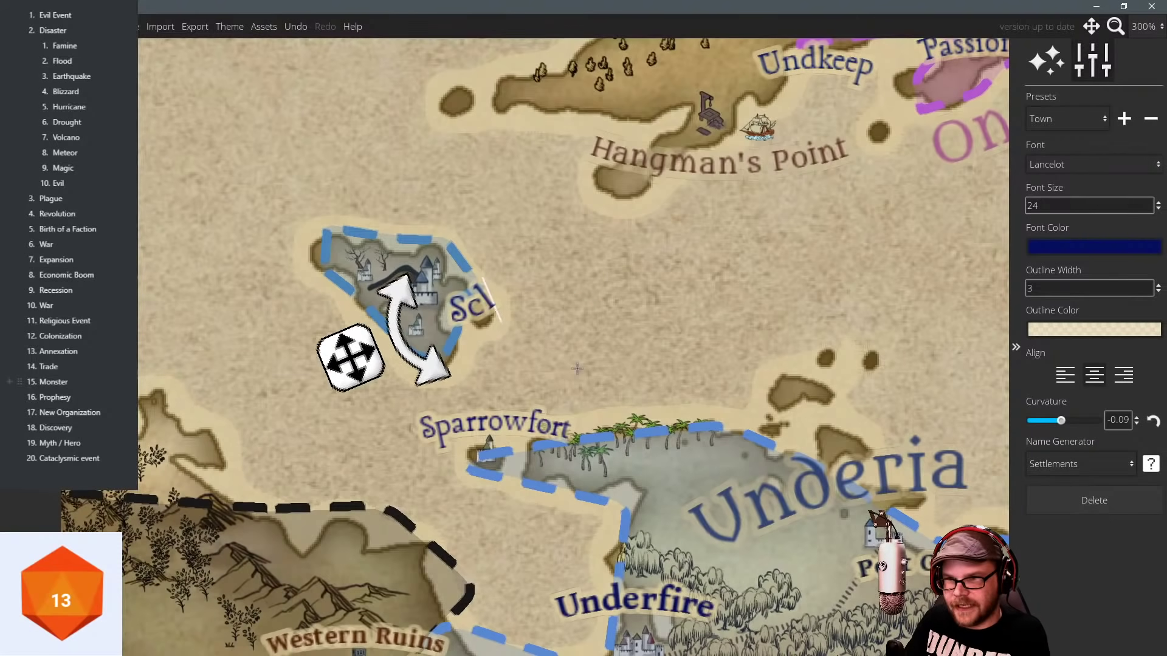
key("BackSpace")
type("ale")
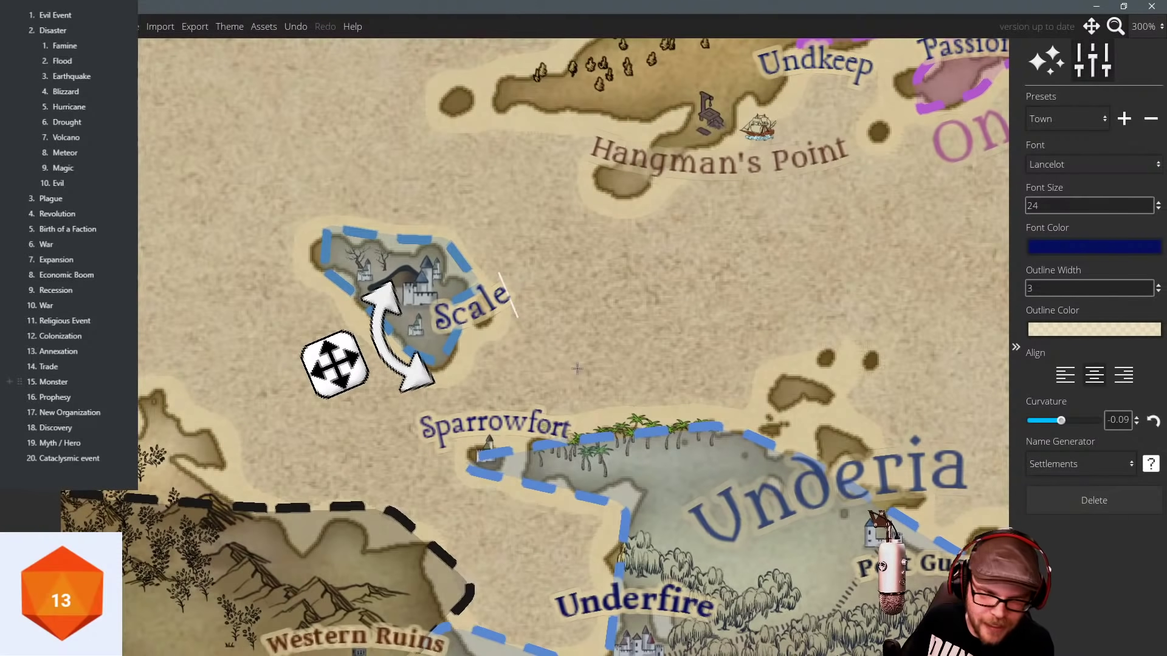
key("BackSpace")
type("bay")
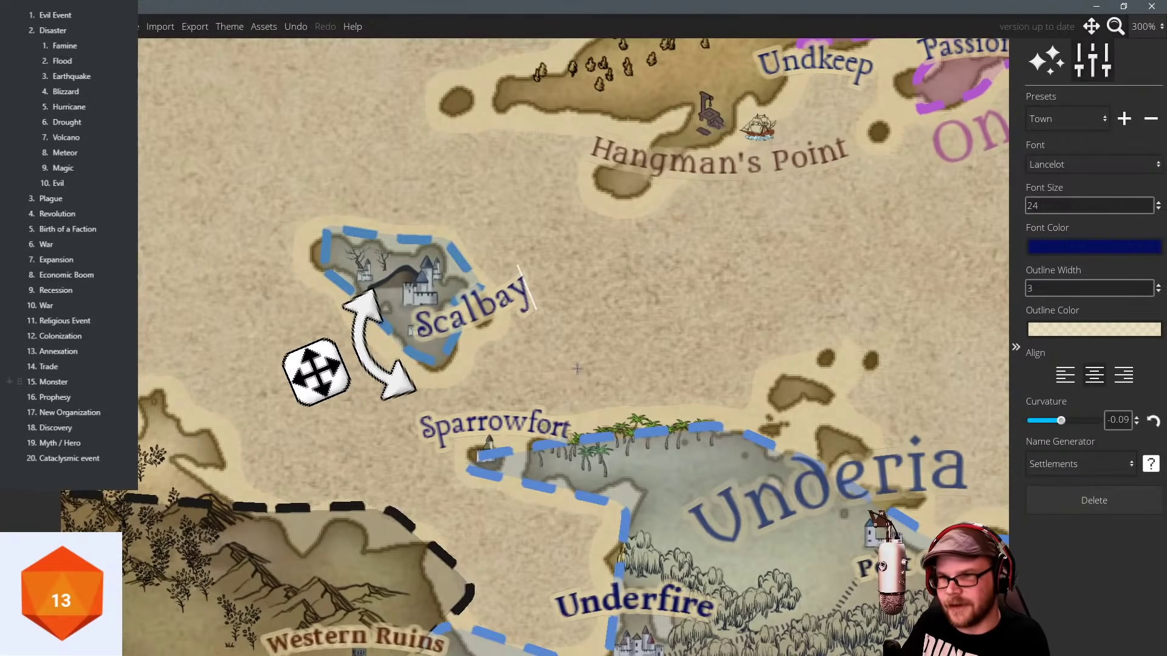
Shift the Scalbay label slightly southwest, over the island's southeastern shore.
left_click_drag(316, 372, 302, 386)
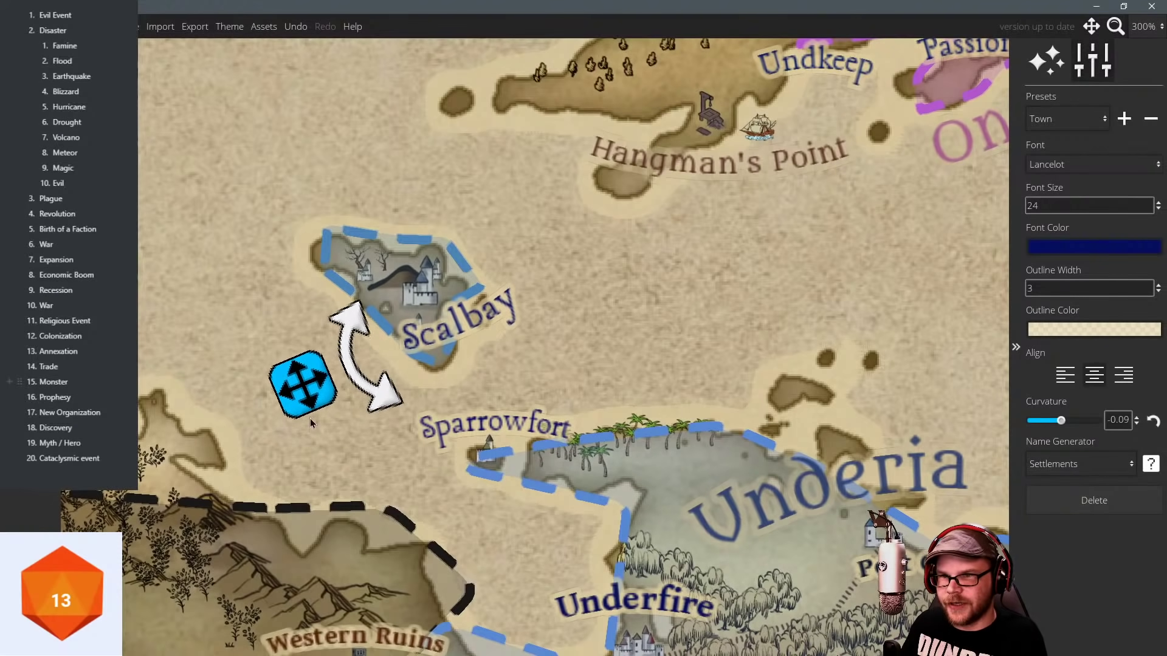
scroll(653, 300, "down", 2)
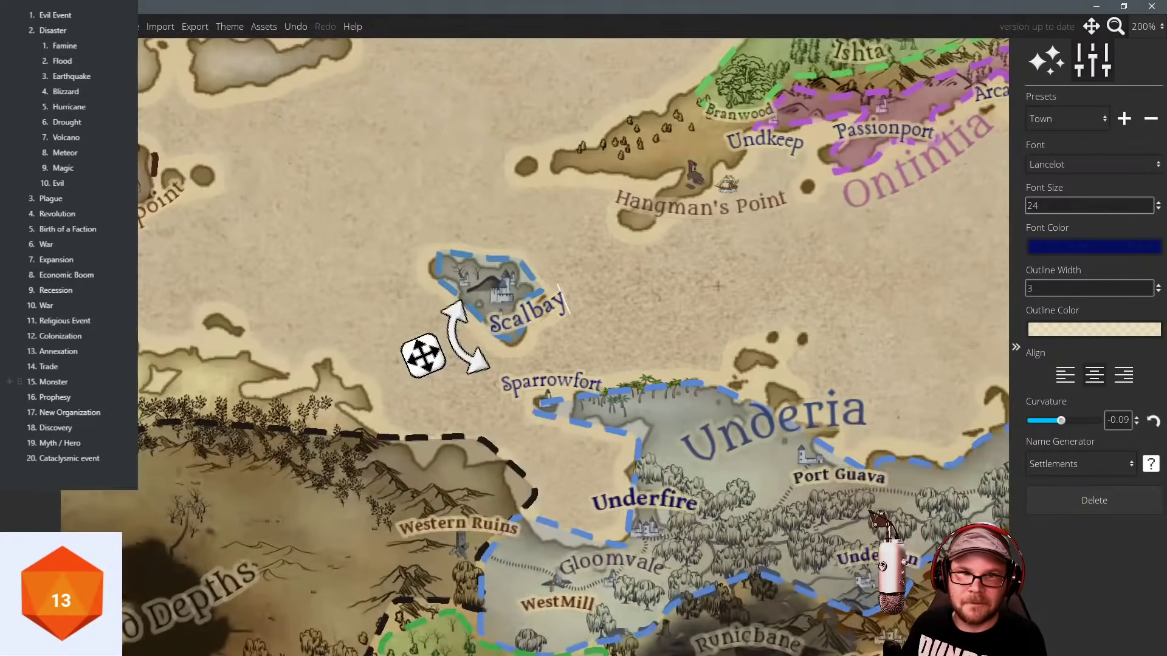
scroll(648, 284, "down", 3)
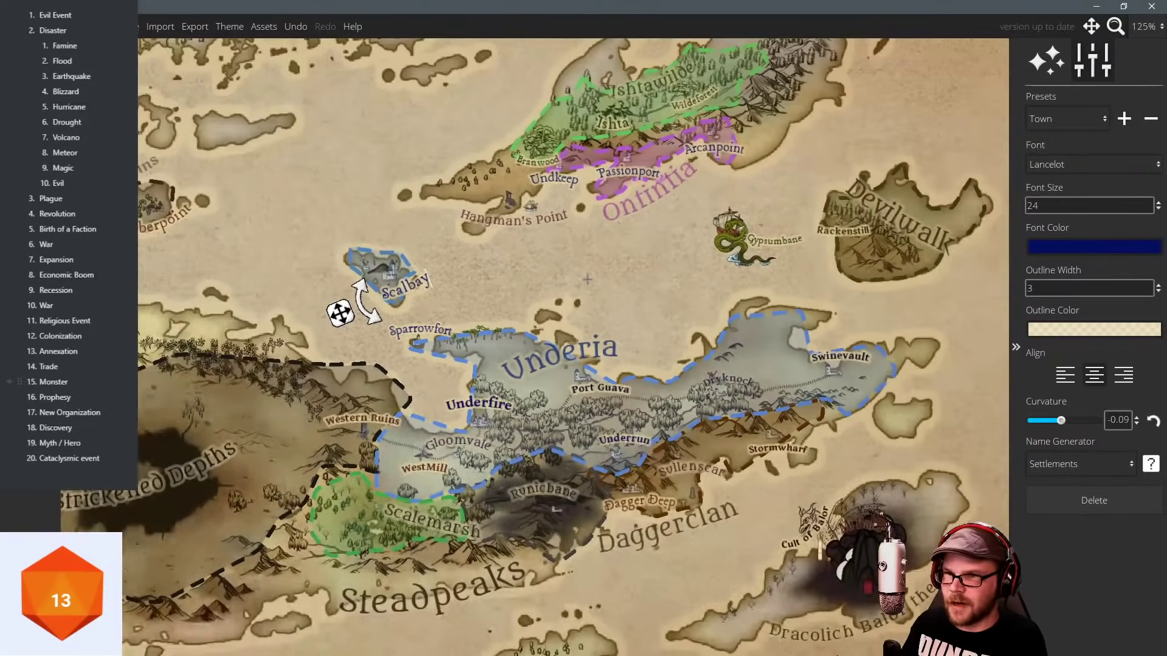
left_click(619, 278)
left_click(1094, 491)
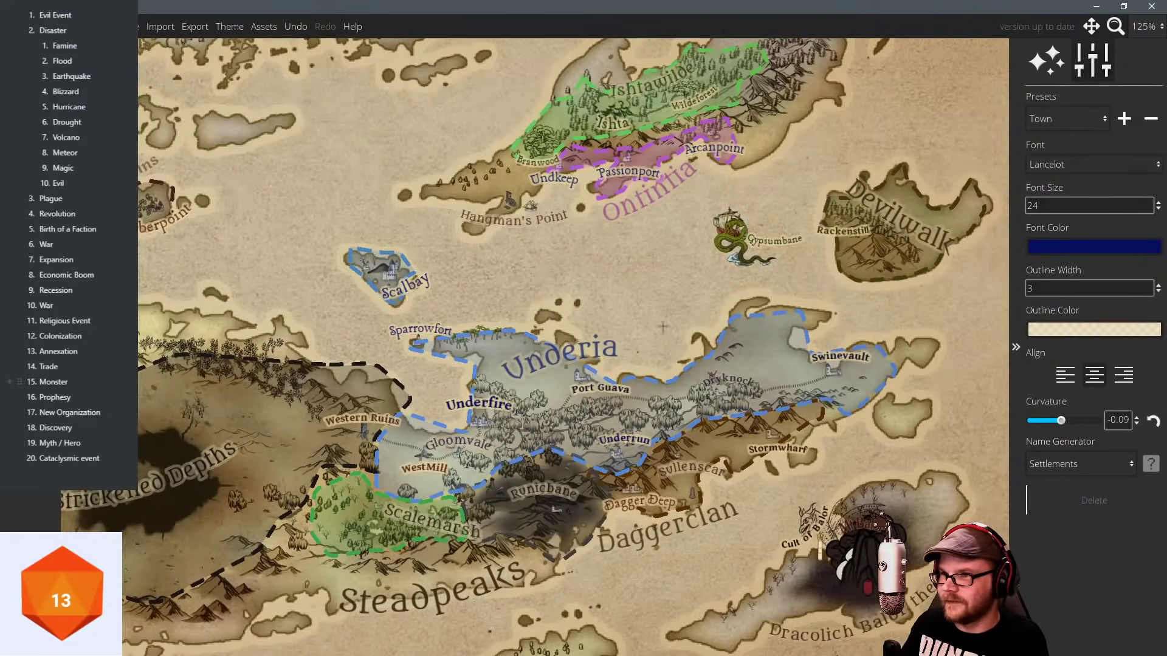
left_click_drag(625, 286, 623, 323)
scroll(623, 323, "down", 1)
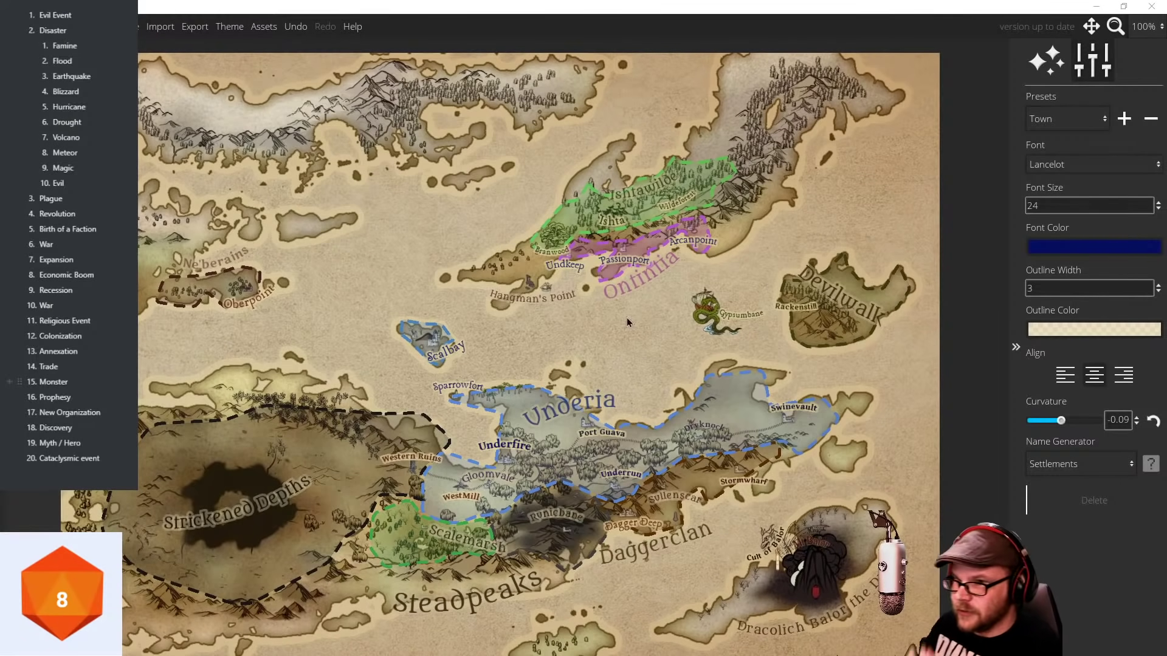
left_click_drag(415, 239, 473, 223)
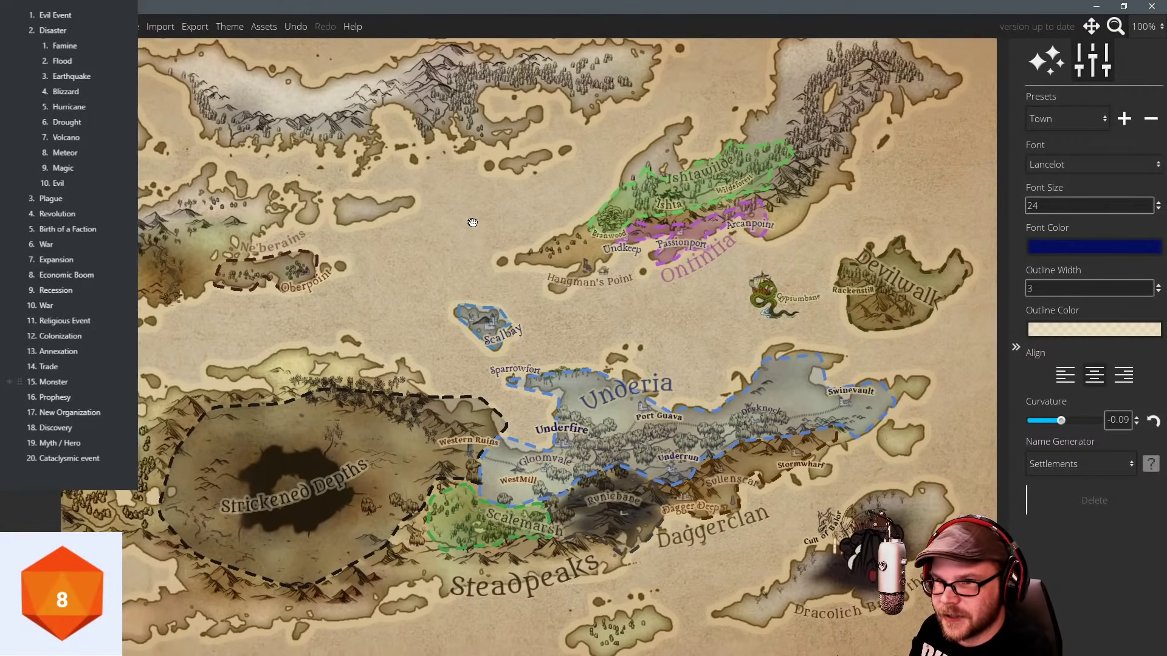
left_click_drag(536, 264, 474, 243)
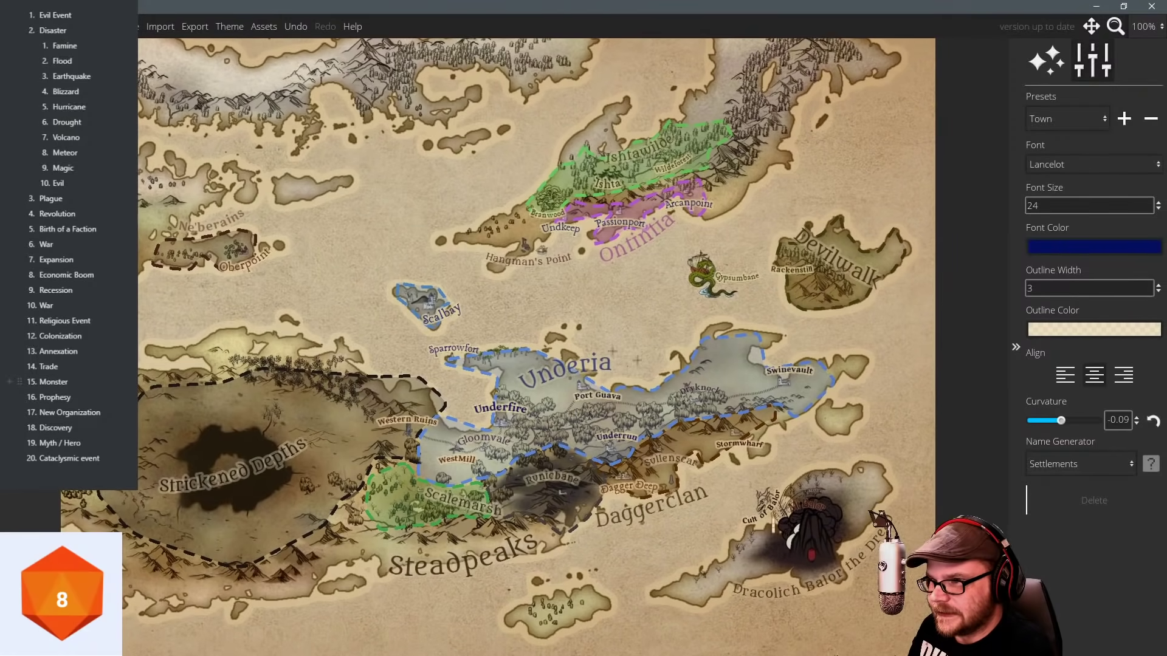
Draw brown roads in the short-tick path style, width 4, linking Arcanpoint, Passionport and Undkeep across Ontintia.
scroll(681, 296, "up", 4)
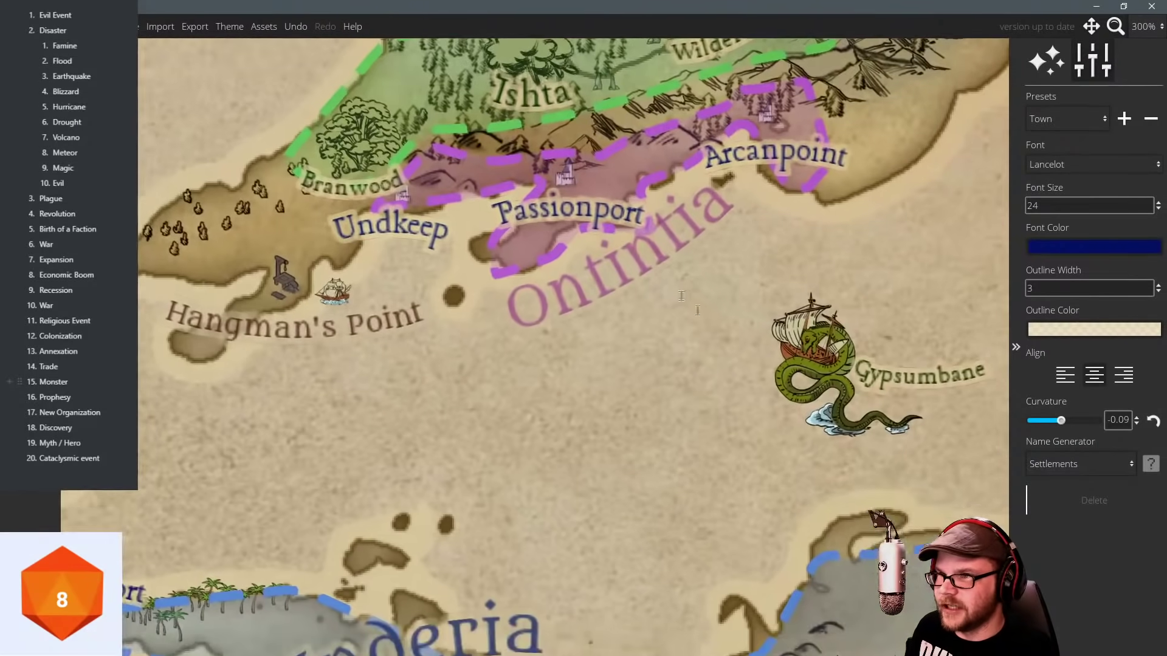
left_click_drag(697, 311, 705, 341)
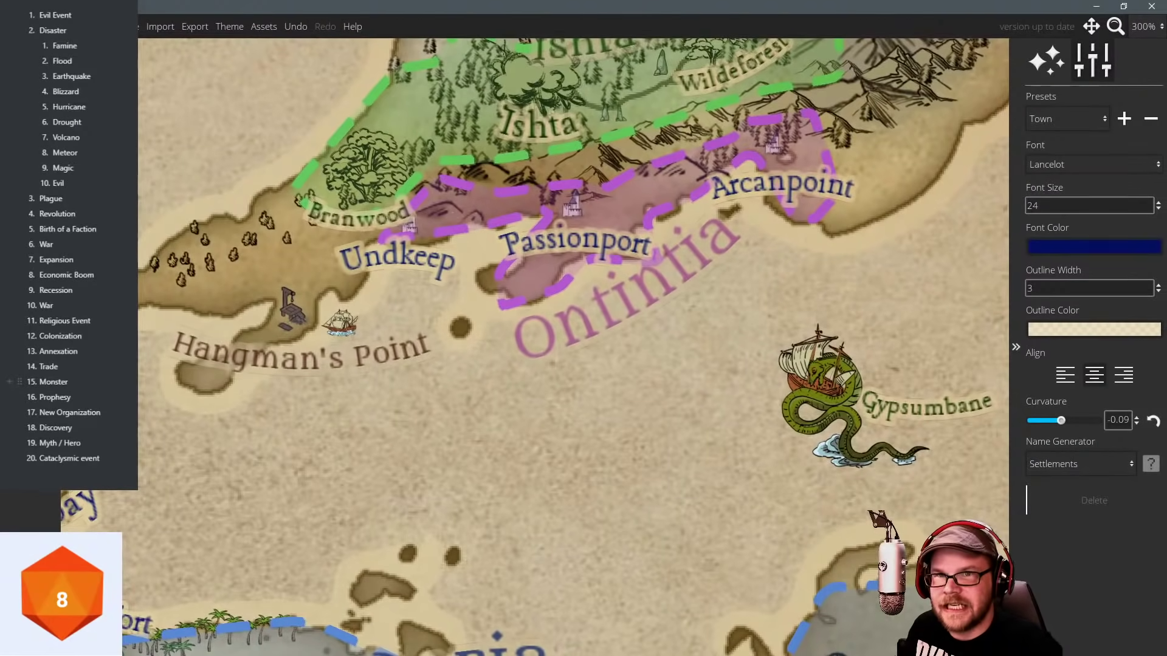
left_click(31, 237)
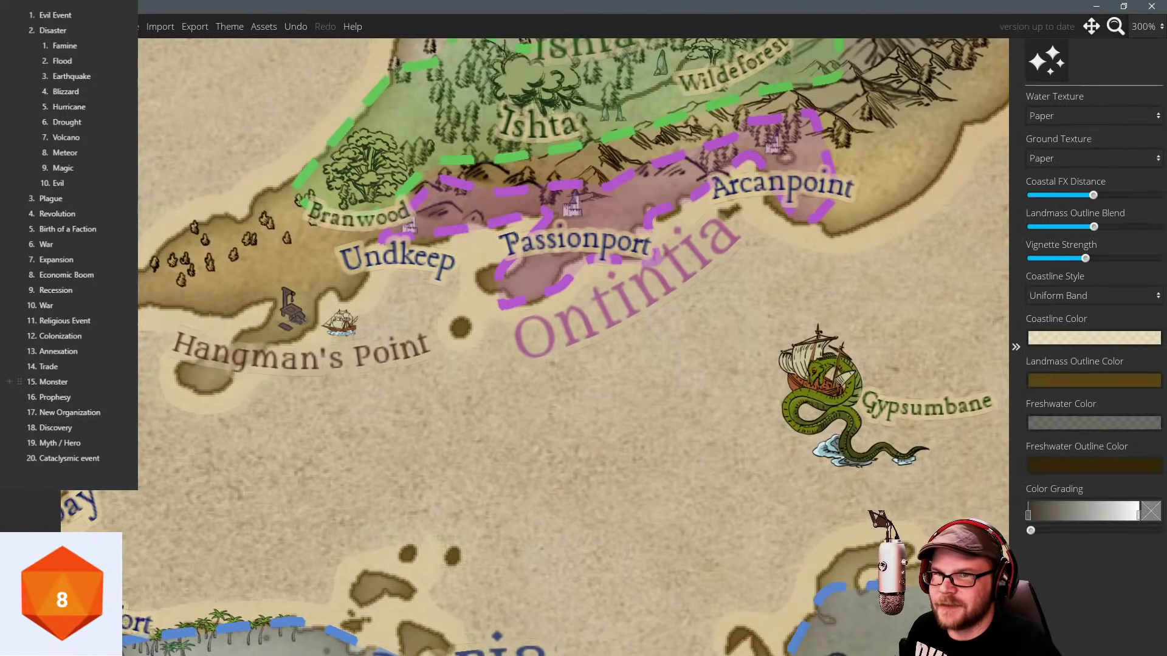
left_click(31, 206)
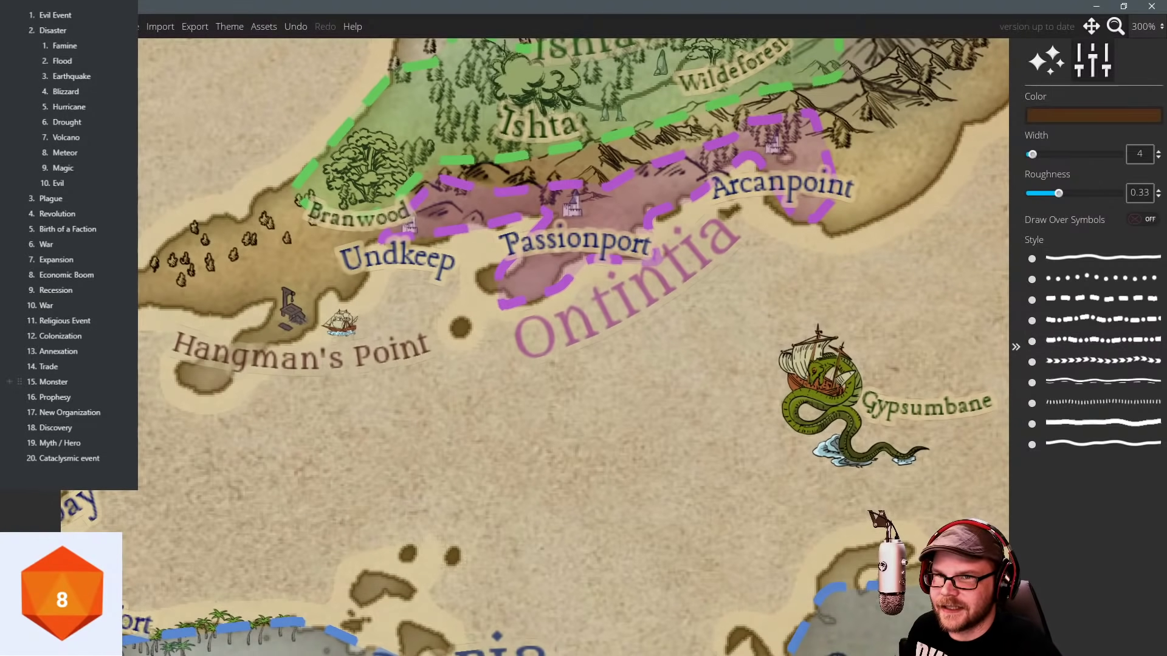
left_click(1119, 403)
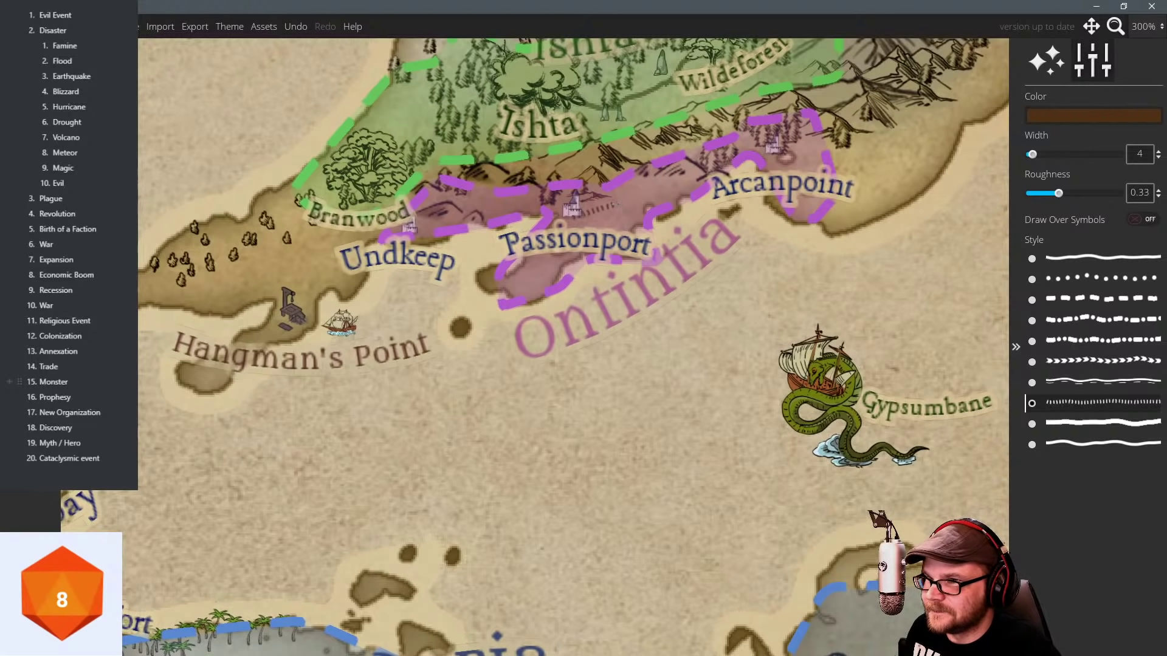
left_click_drag(617, 207, 664, 185)
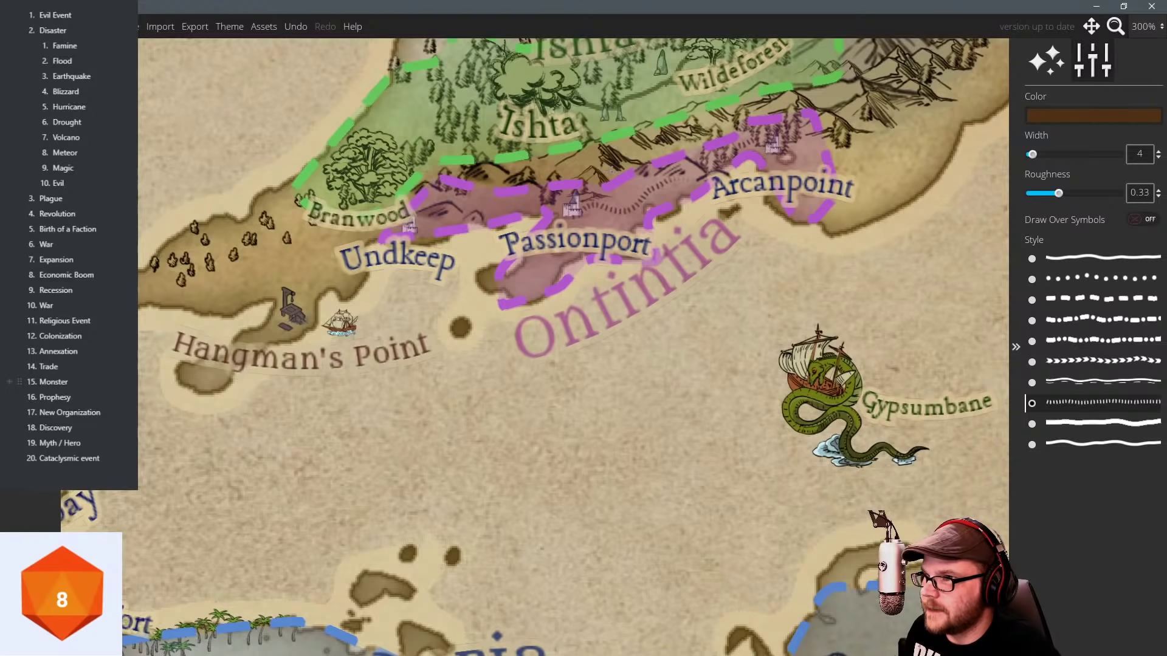
mouse_move(562, 205)
left_mouse_down()
mouse_move(449, 198)
mouse_move(431, 217)
mouse_move(437, 195)
left_mouse_up()
scroll(511, 235, "down", 2)
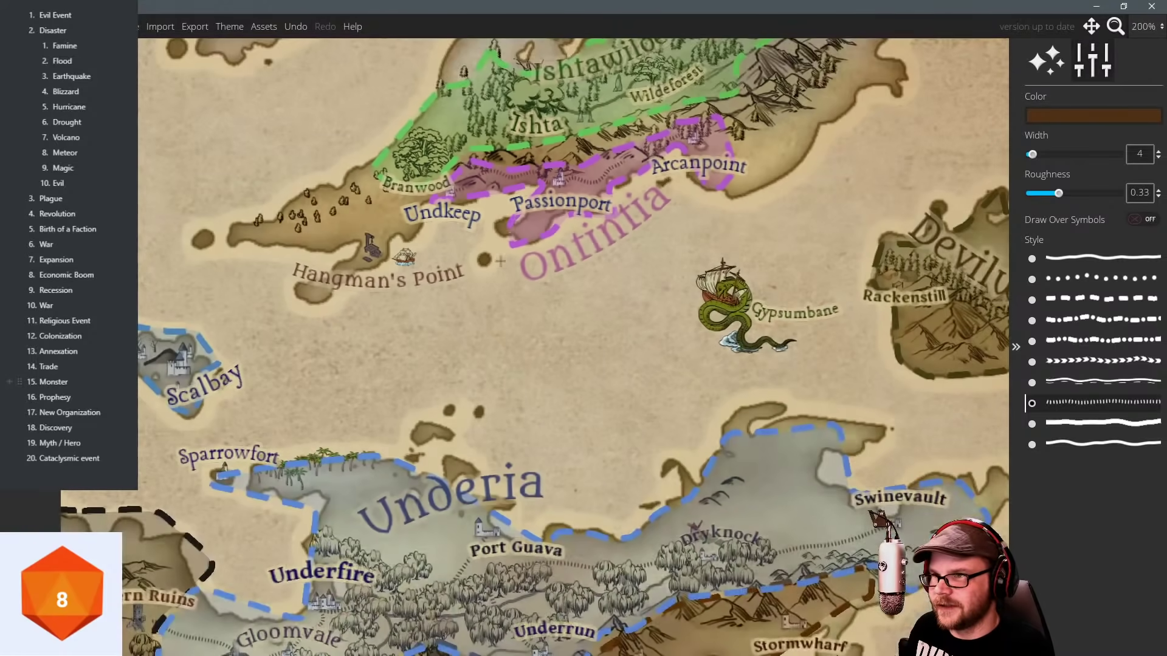
left_click_drag(467, 377, 732, 193)
mouse_move(510, 255)
left_mouse_down()
mouse_move(347, 169)
mouse_move(293, 185)
mouse_move(515, 242)
left_mouse_up()
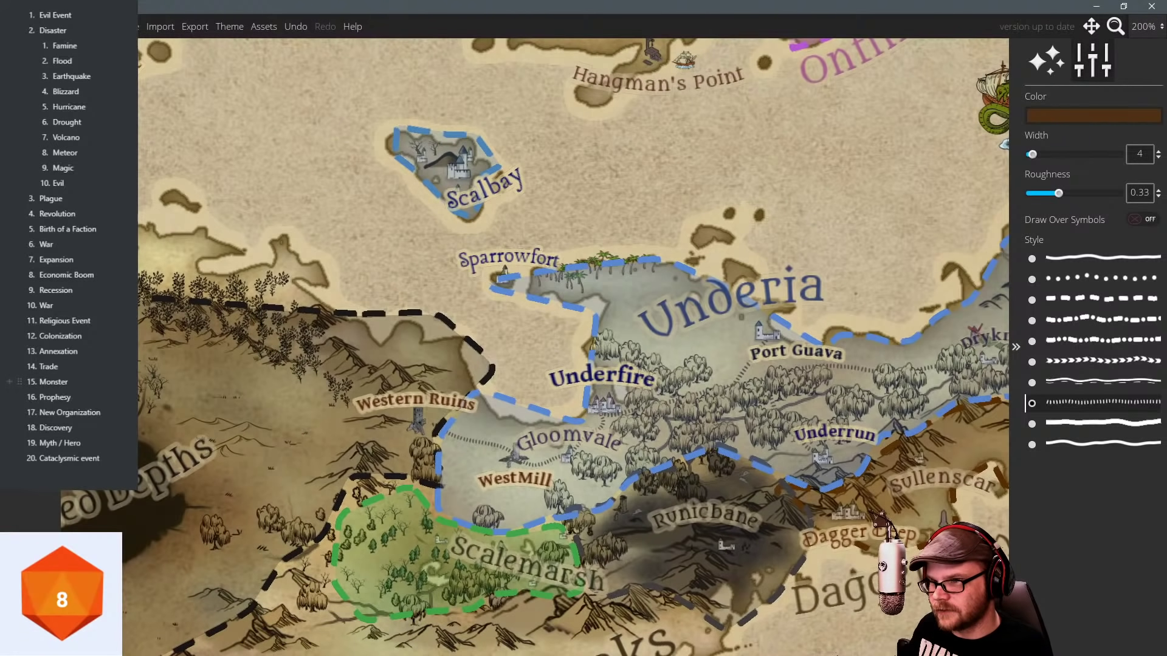
left_click_drag(613, 339, 620, 297)
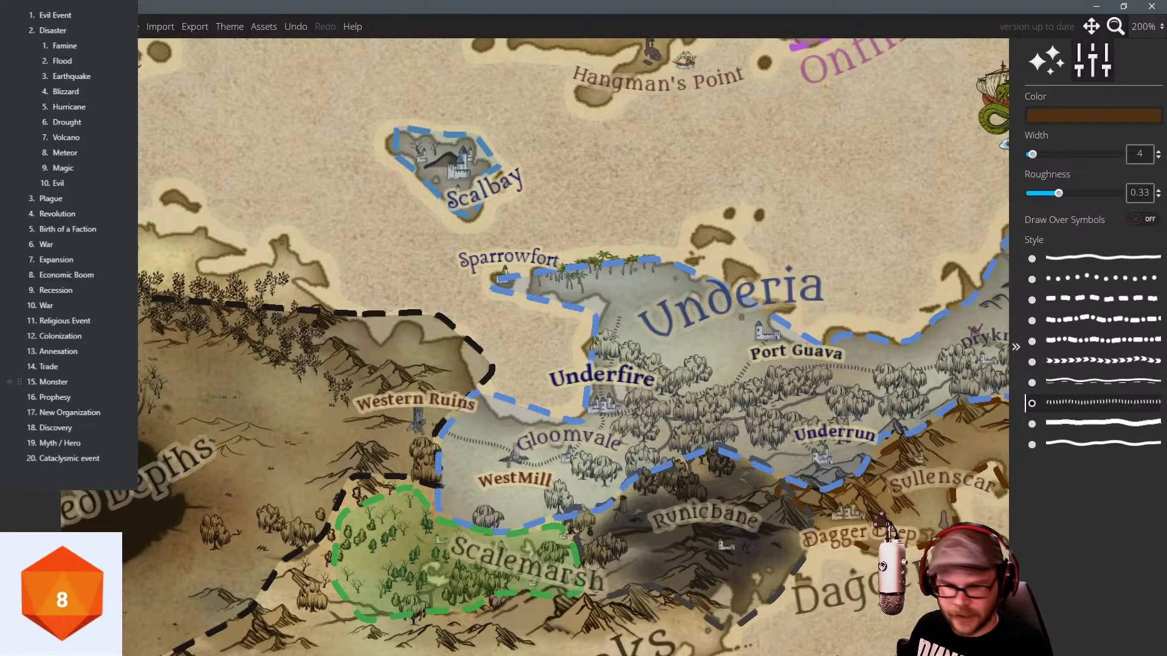
key("ctrl+z")
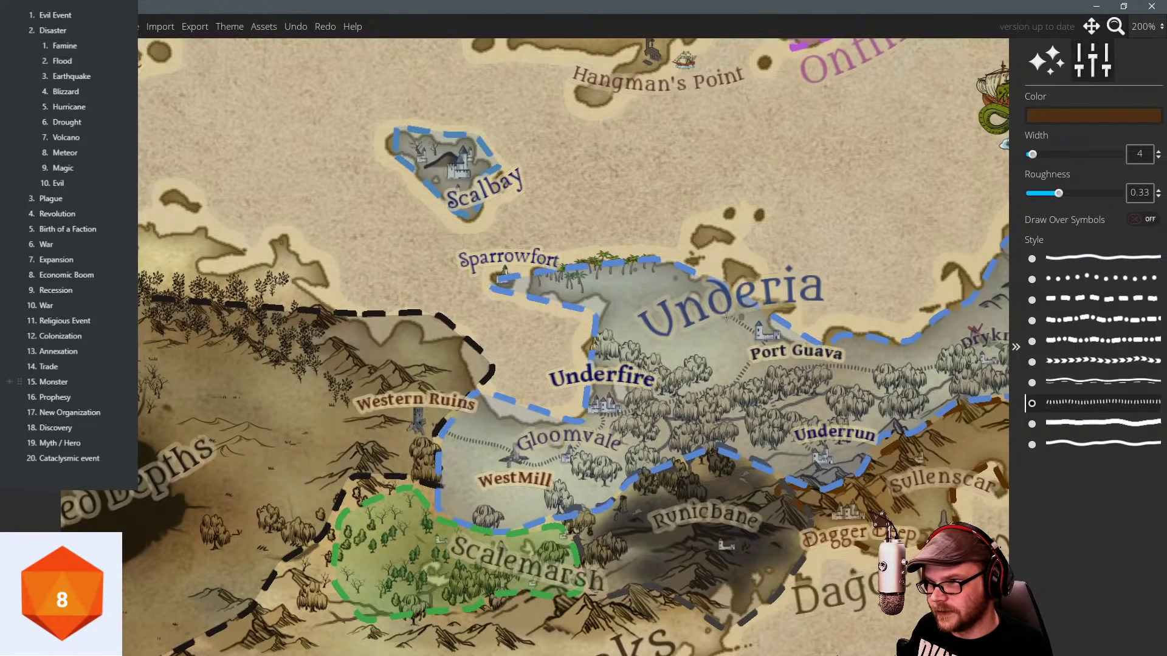
double_click(726, 325)
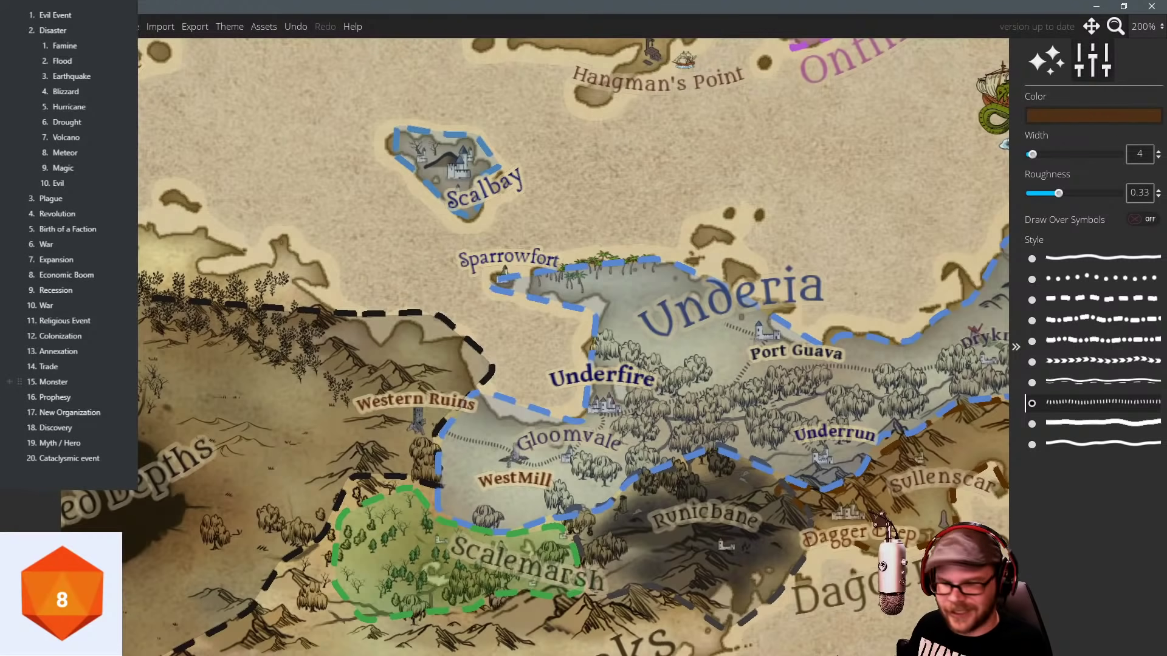
key("ctrl+z")
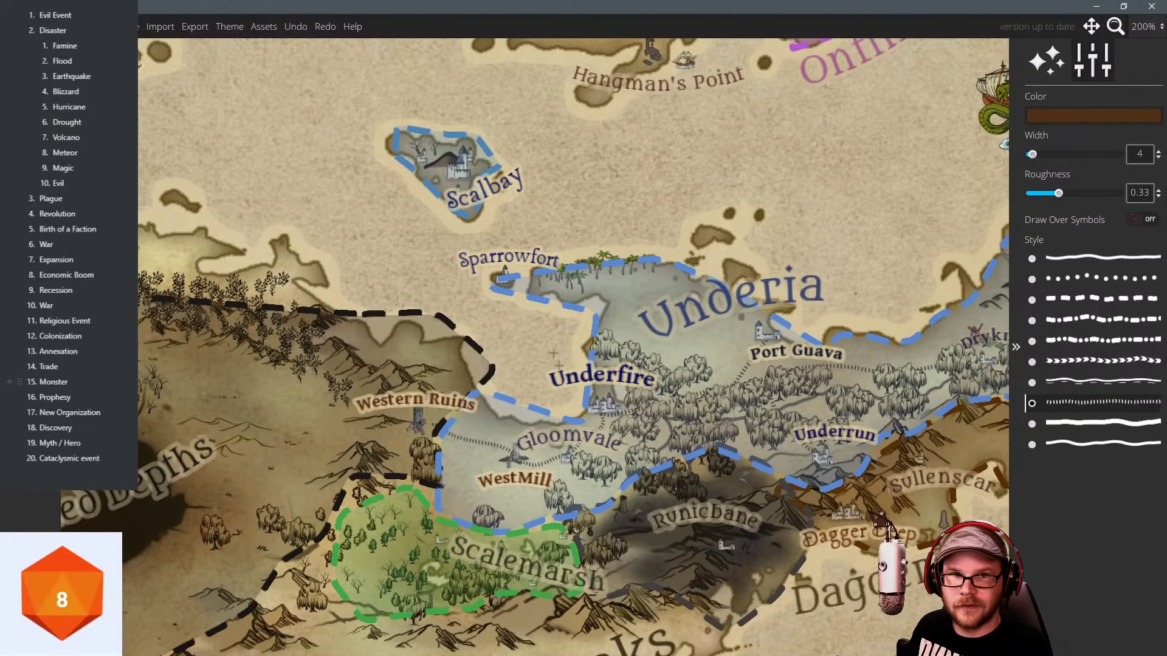
Place a single-tower castle from the Inked Castles set at scale 25 on the elongated island northeast of Oberpoint.
left_click_drag(379, 210, 497, 431)
left_click_drag(501, 253, 580, 340)
scroll(551, 277, "down", 1)
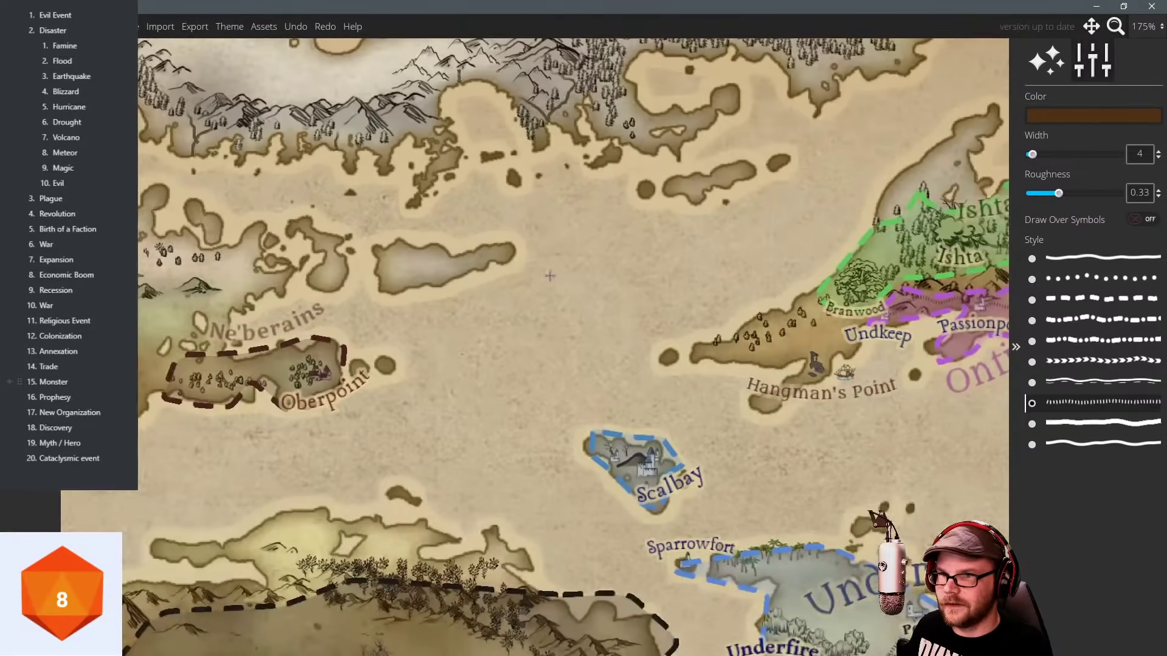
left_click_drag(584, 298, 724, 220)
left_click_drag(566, 261, 582, 294)
key("[")
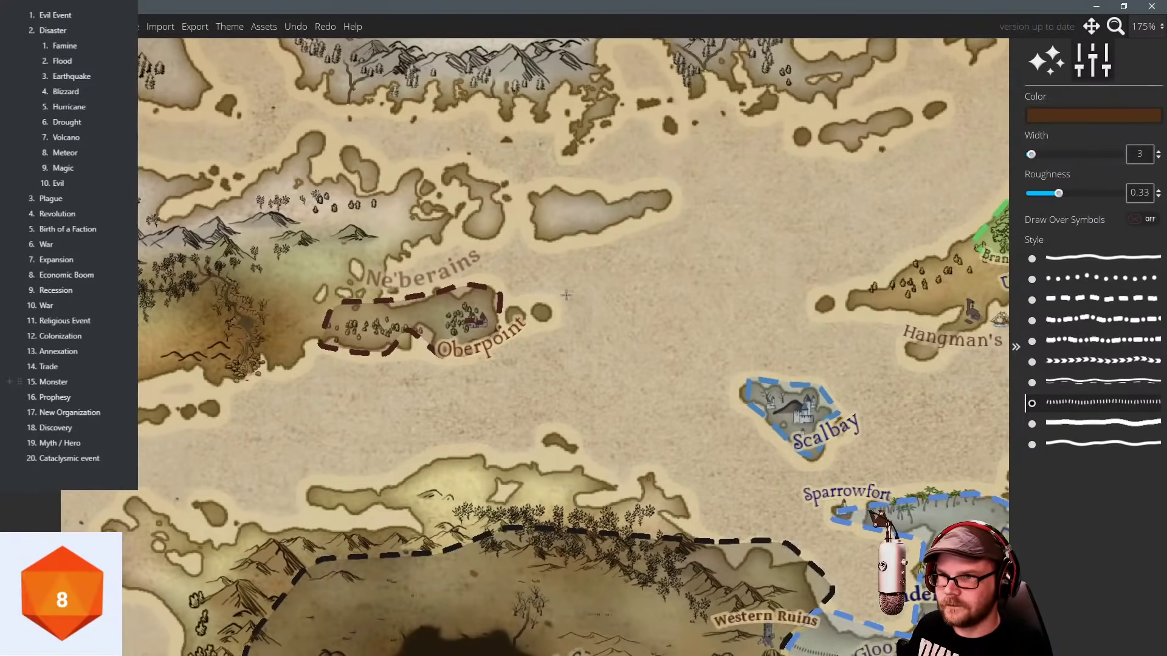
left_click(31, 59)
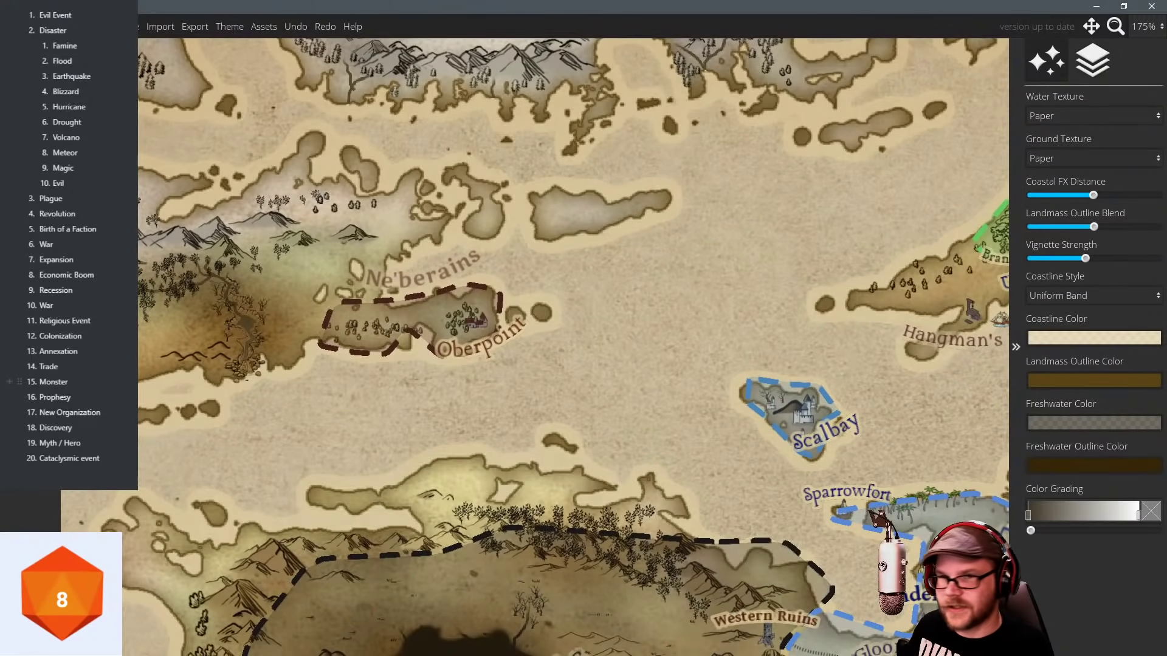
left_click(31, 274)
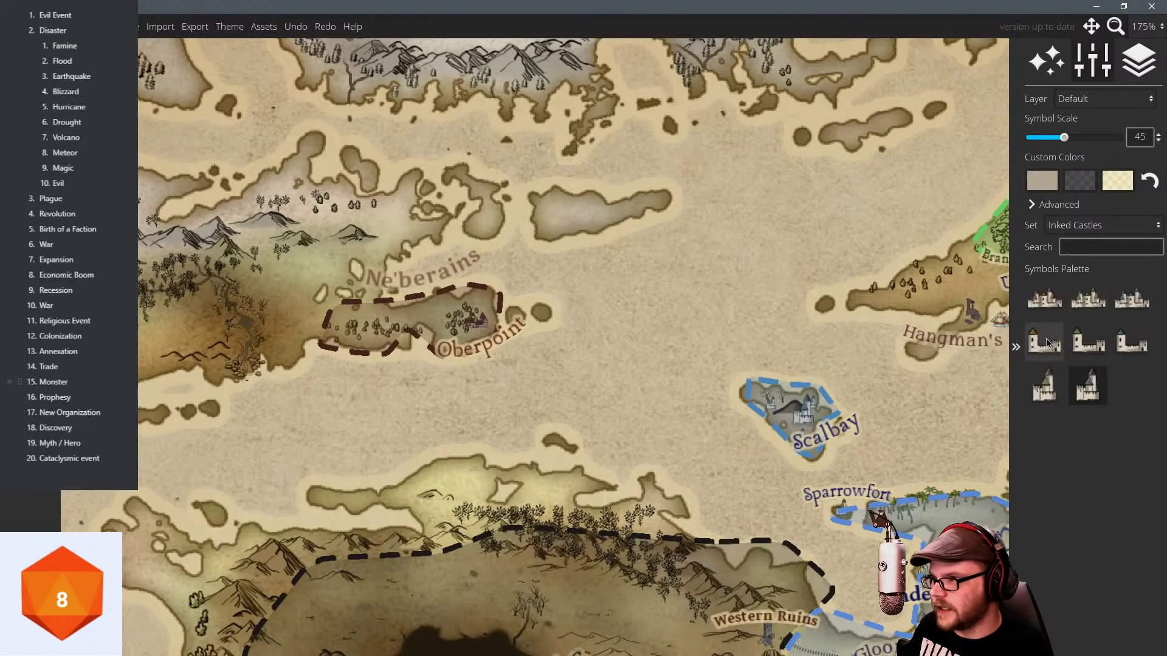
left_click(1057, 355)
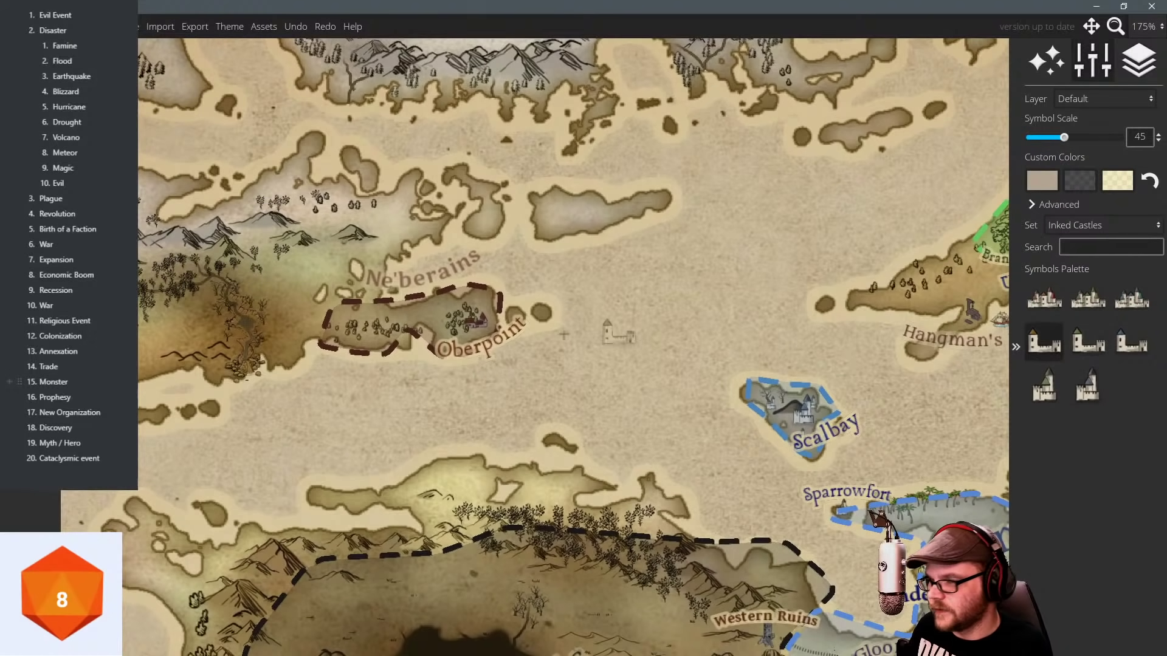
scroll(346, 298, "down", 5, "ctrl")
scroll(360, 316, "up", 1, "ctrl")
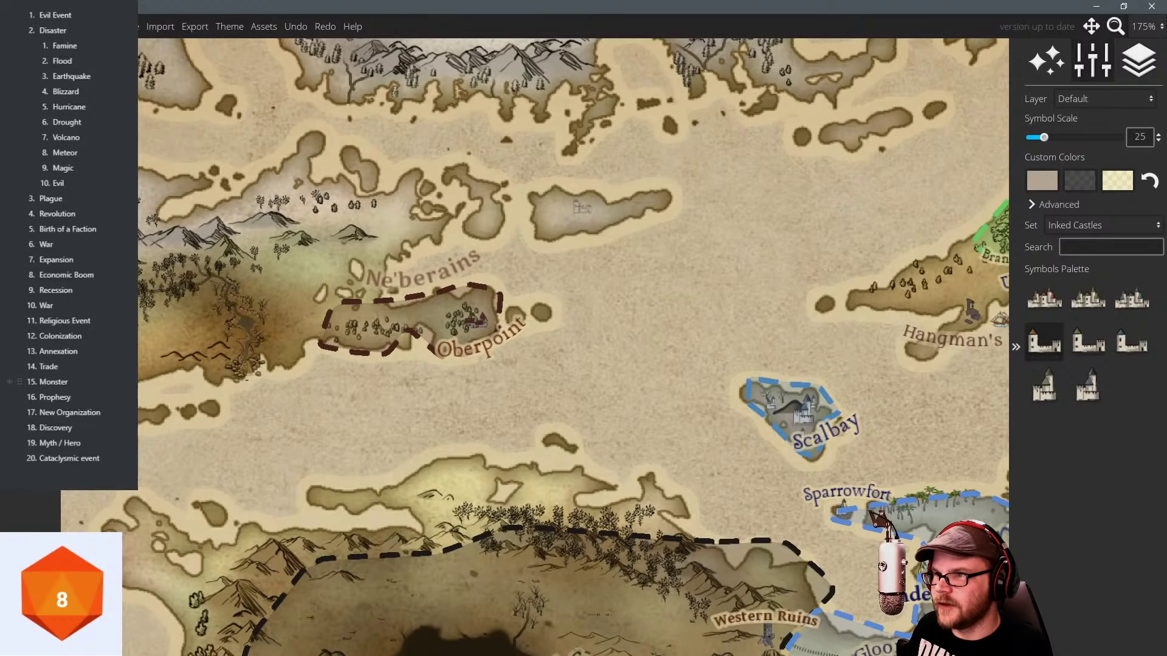
left_click(561, 215)
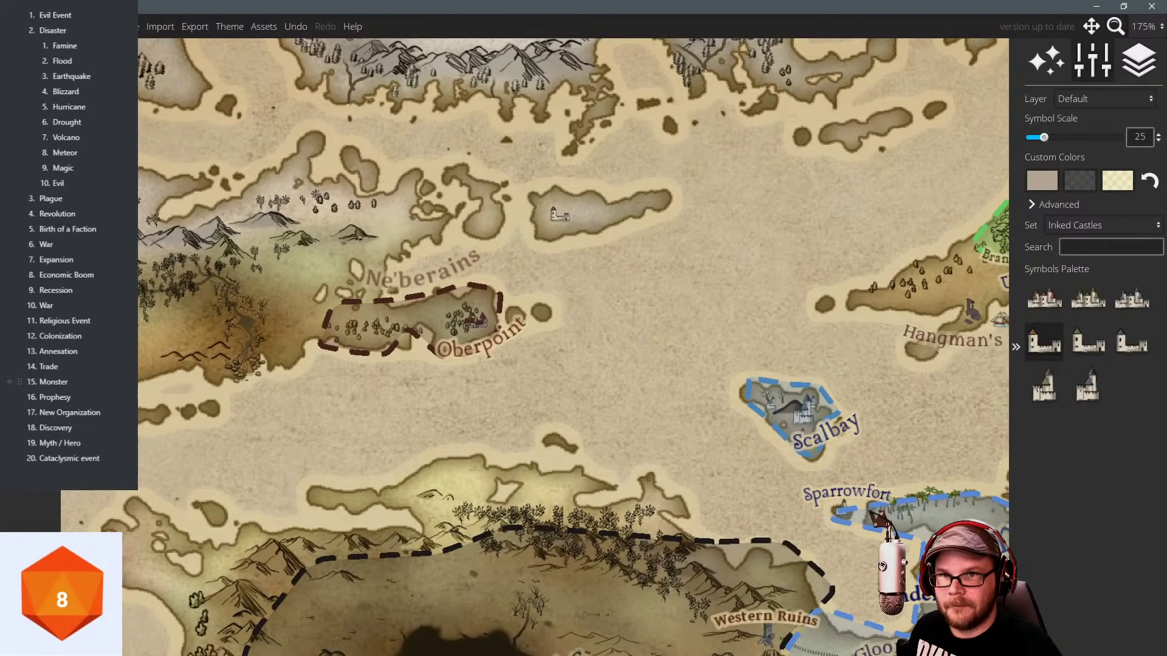
Outline the castle's island as a territory in the same dark red dashed style as the Ne'berains territory.
key("Escape")
left_click(791, 415)
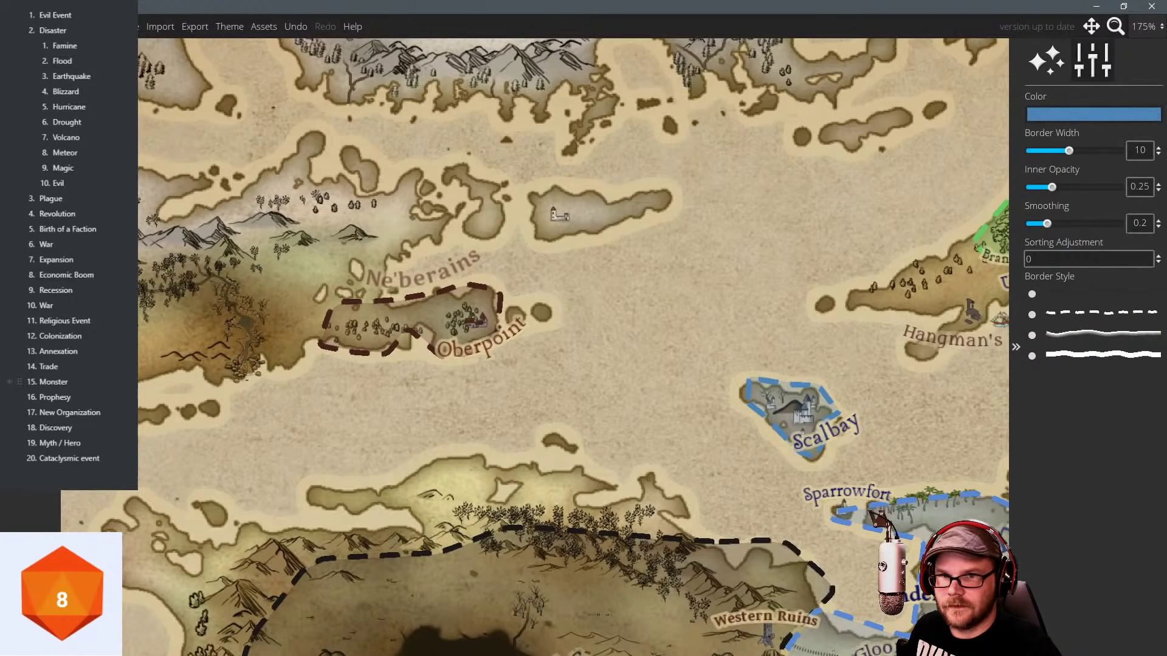
left_click(457, 324)
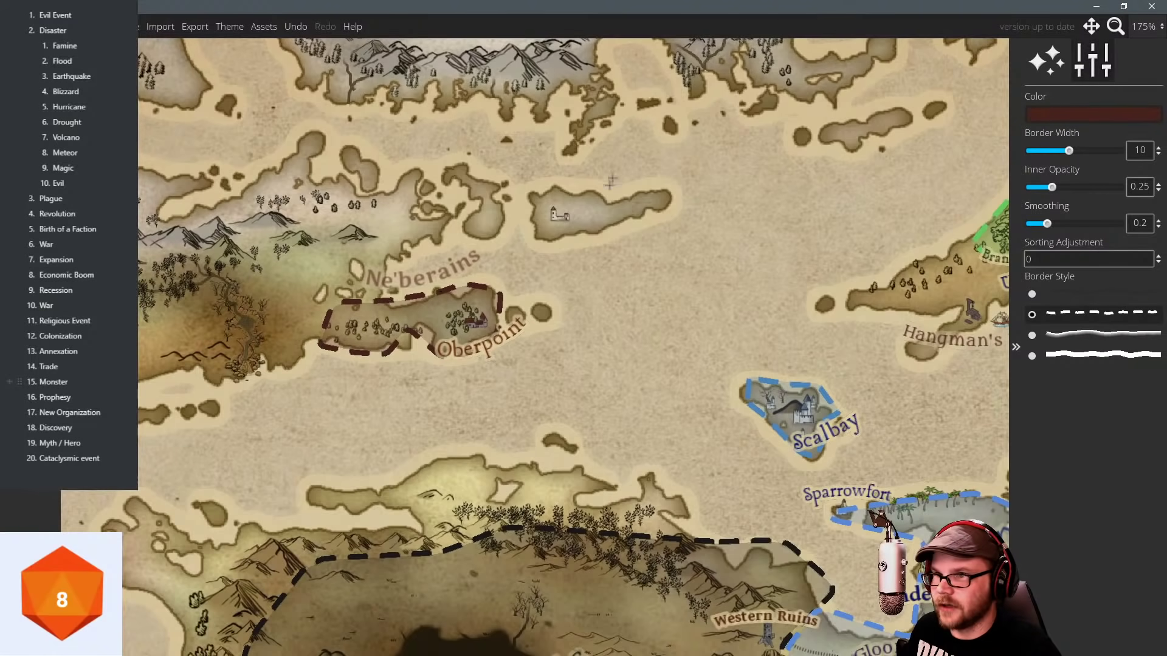
left_click(533, 236)
left_click(533, 201)
mouse_move(555, 187)
left_mouse_down()
mouse_move(649, 197)
mouse_move(659, 211)
mouse_move(534, 235)
left_mouse_up()
left_click_drag(573, 173, 555, 182)
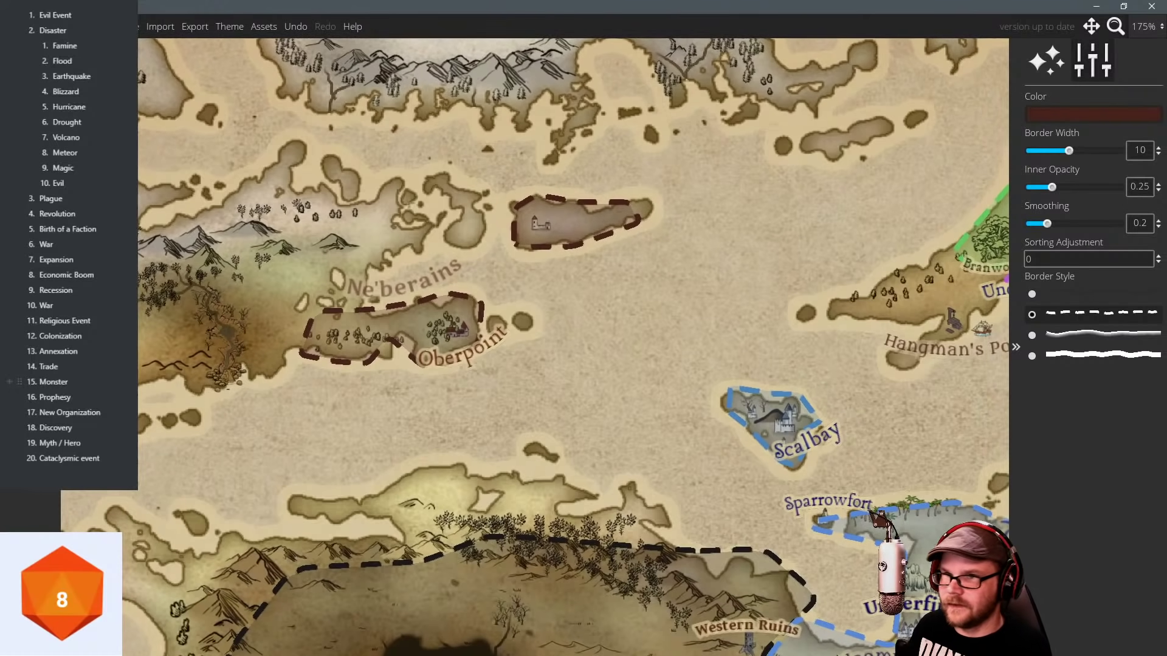
Set the font colour for new Town labels to dark red, 5d1905.
left_click(30, 316)
left_click(31, 279)
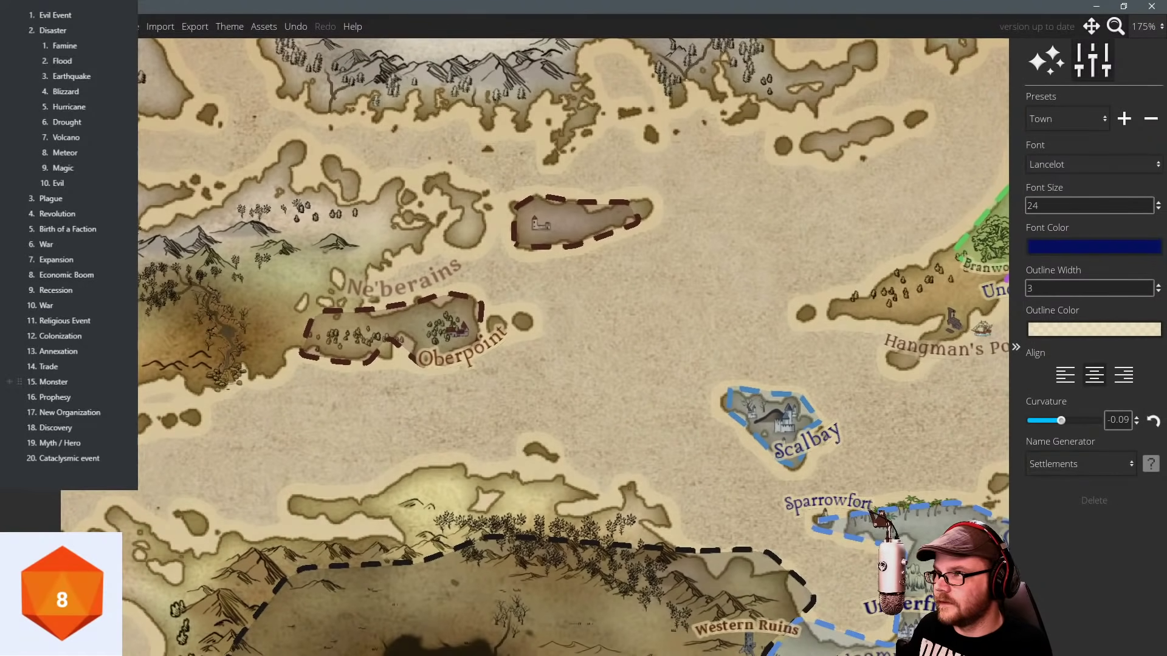
left_click(1047, 247)
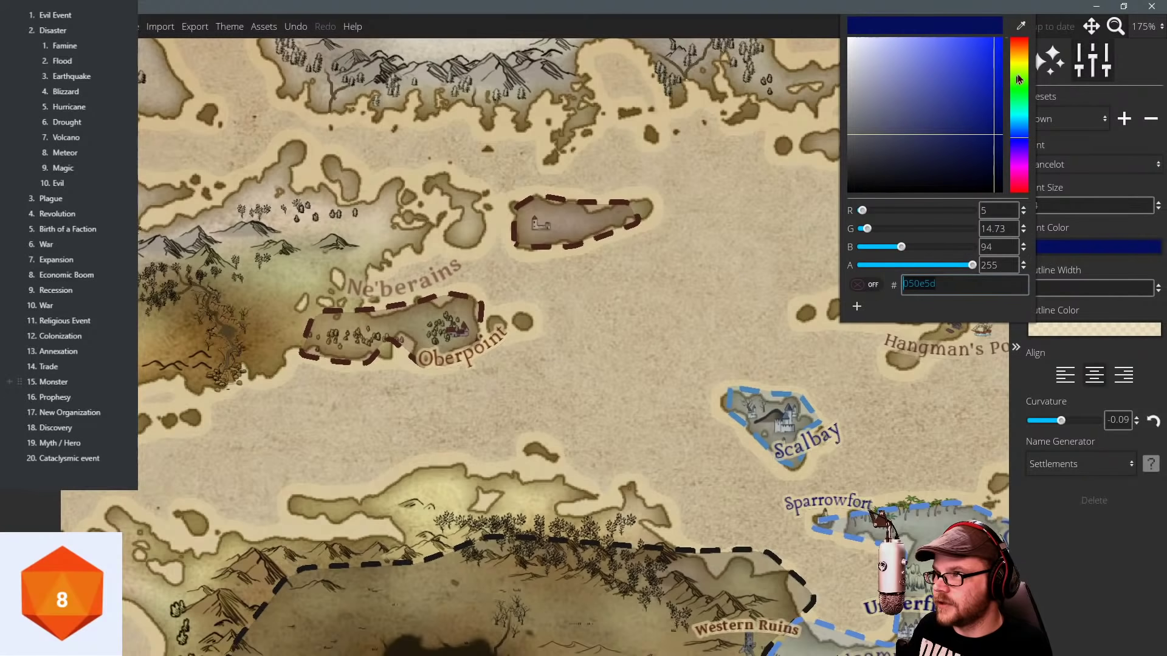
left_click_drag(1017, 57, 1023, 44)
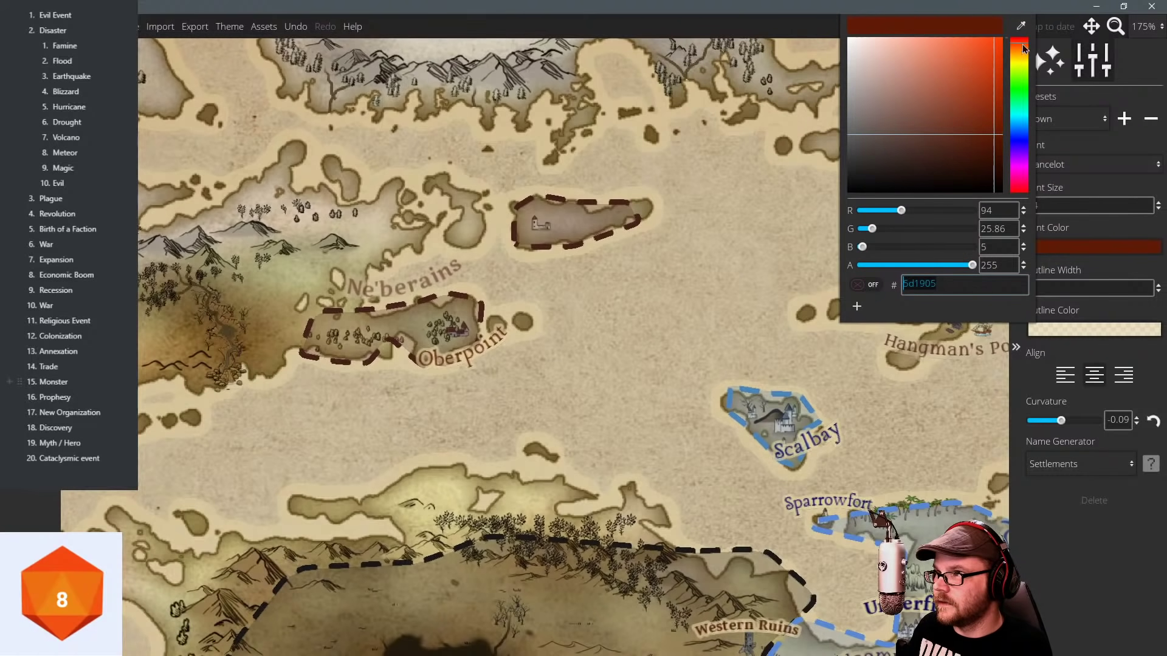
Add a label with a randomly generated settlement name just below the new castle and shift it slightly east.
left_click(574, 256)
left_click(1150, 464)
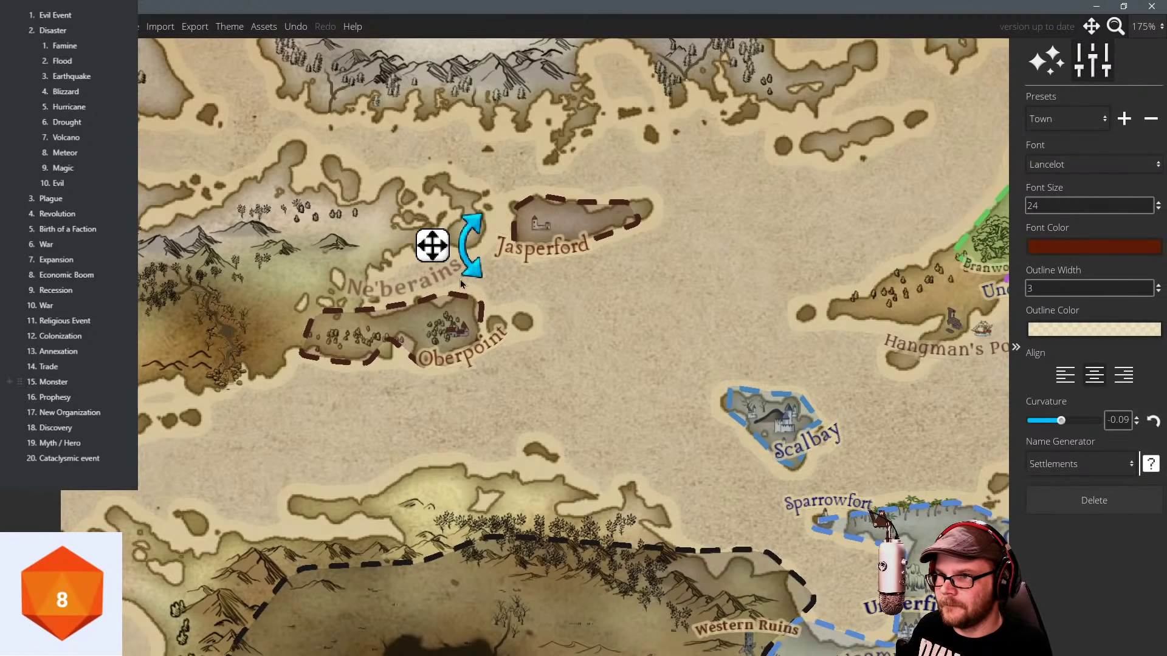
left_click_drag(433, 245, 448, 243)
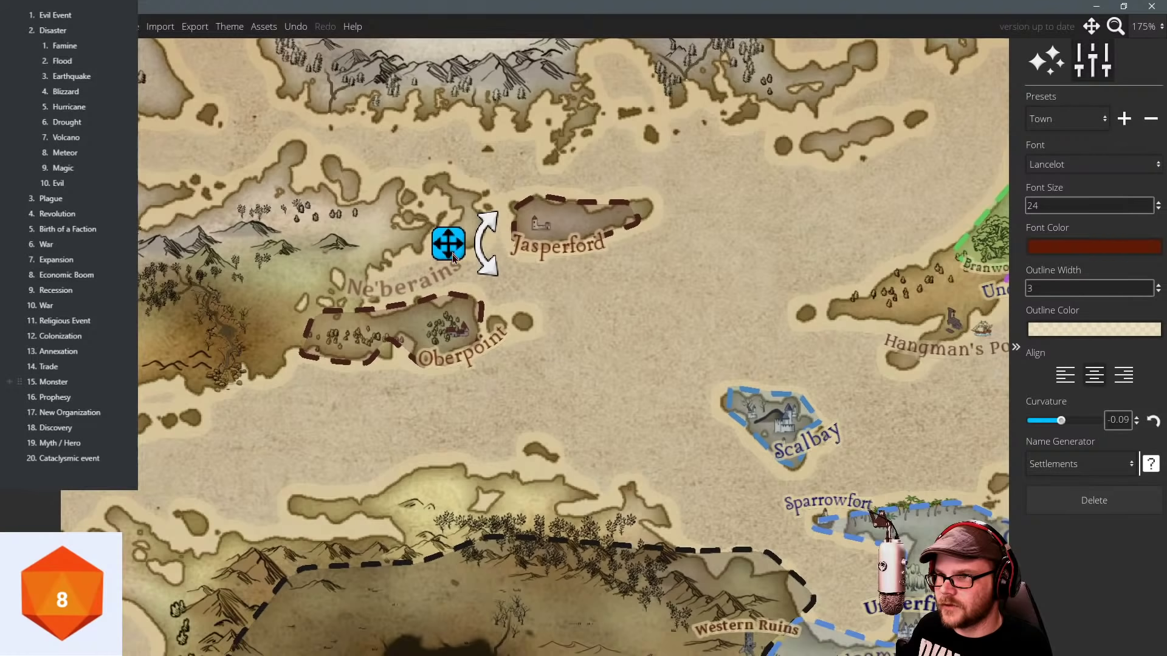
left_click(1156, 471)
left_click(1156, 472)
left_click(1156, 471)
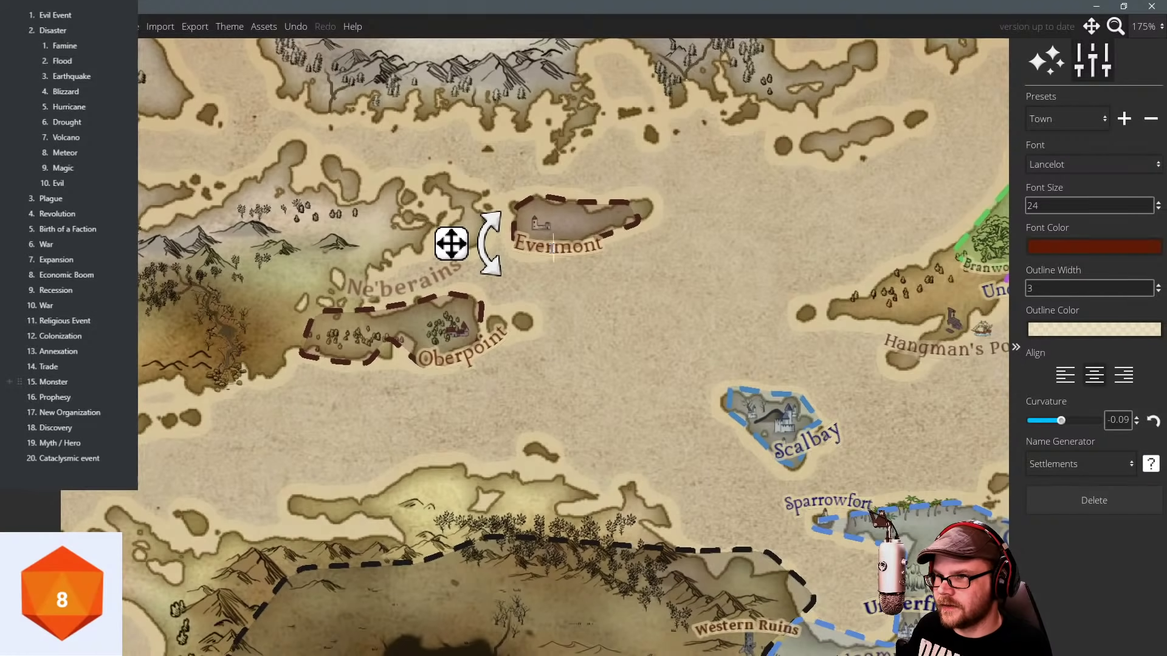
Rename the new castle's label as Ontmont and delete the stray label placed in the sea.
left_click_drag(554, 246, 512, 245)
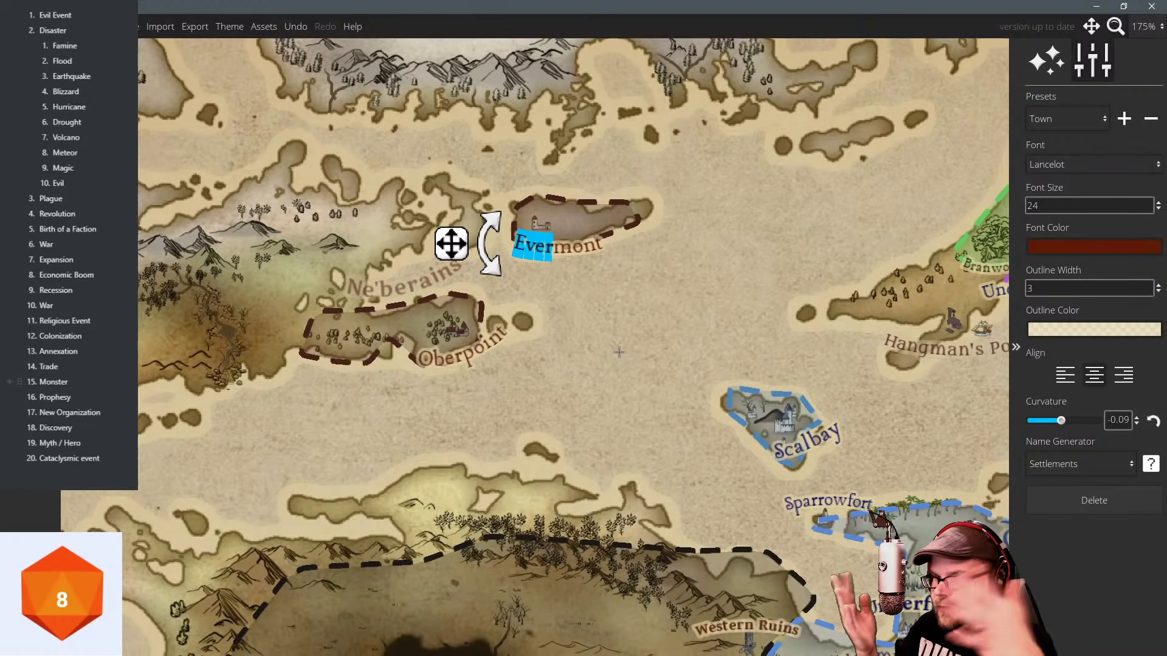
type("Onti")
key("BackSpace")
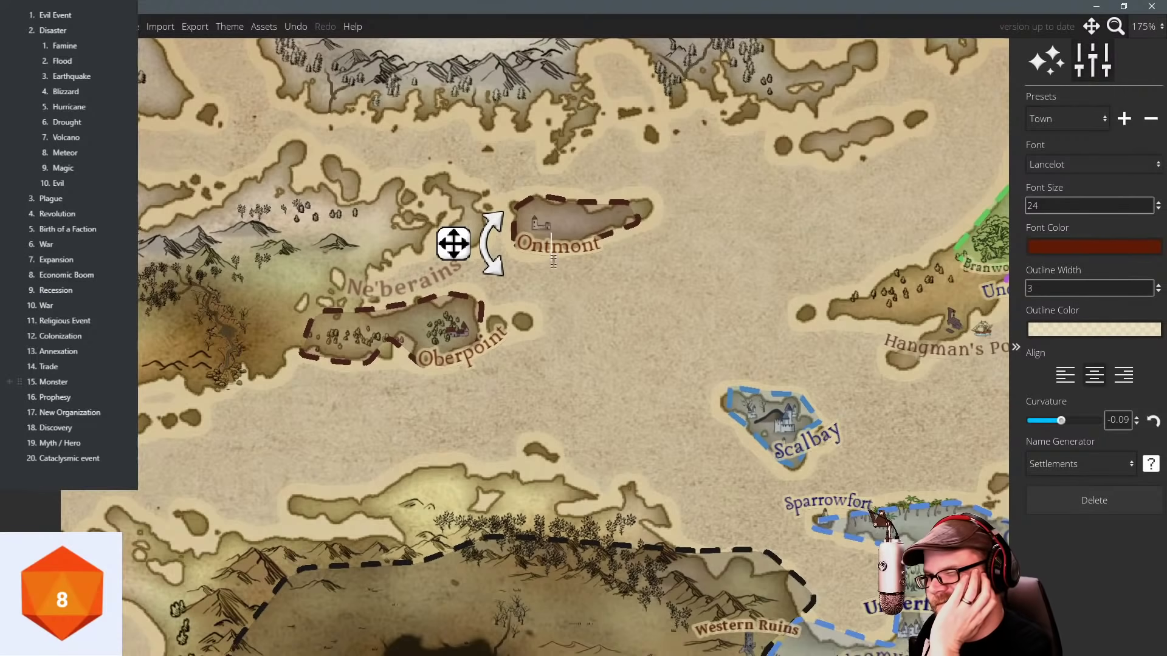
left_click(596, 302)
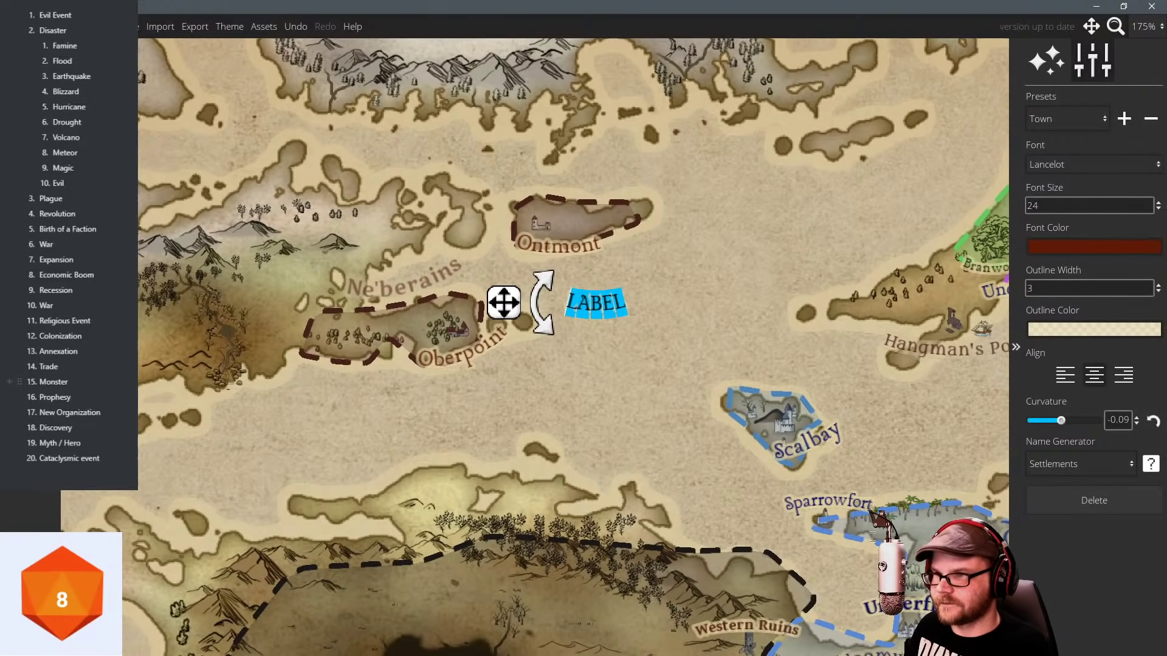
left_click(1037, 512)
Examine the map from Ontmont across Underia and Daggerclan to the islands of Devilwalk and Dracolich Balor the Dread.
left_click_drag(615, 343, 432, 294)
scroll(425, 296, "down", 1)
scroll(425, 296, "down", 1)
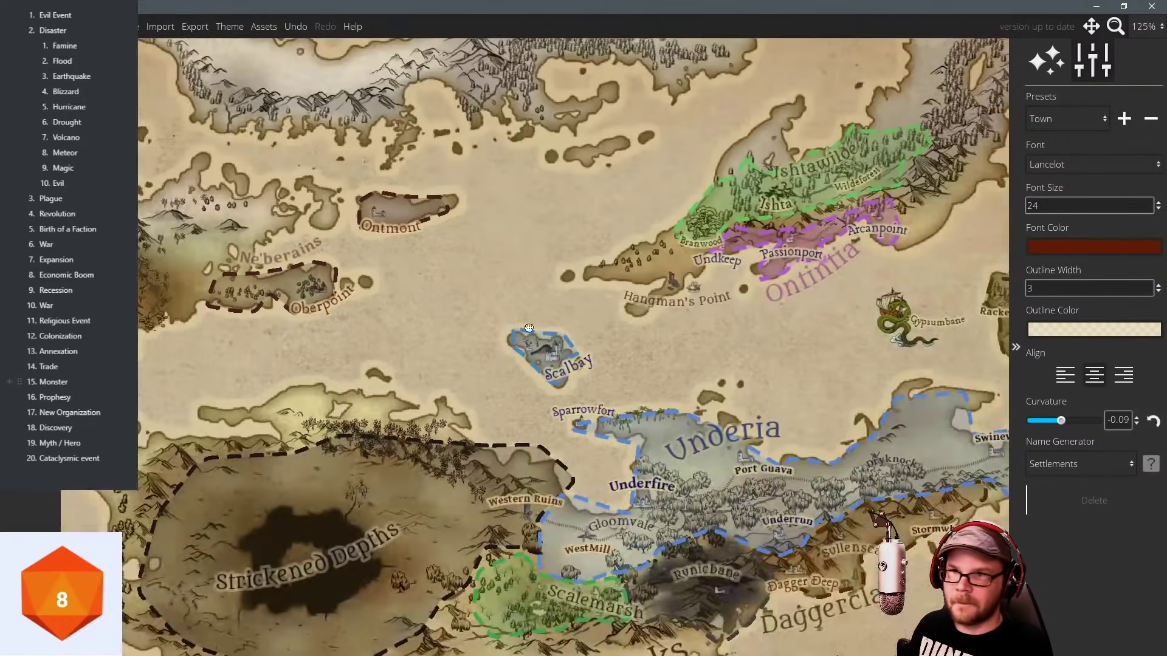
left_click_drag(607, 353, 425, 292)
left_click_drag(680, 383, 509, 290)
scroll(509, 290, "down", 1)
scroll(509, 290, "up", 2)
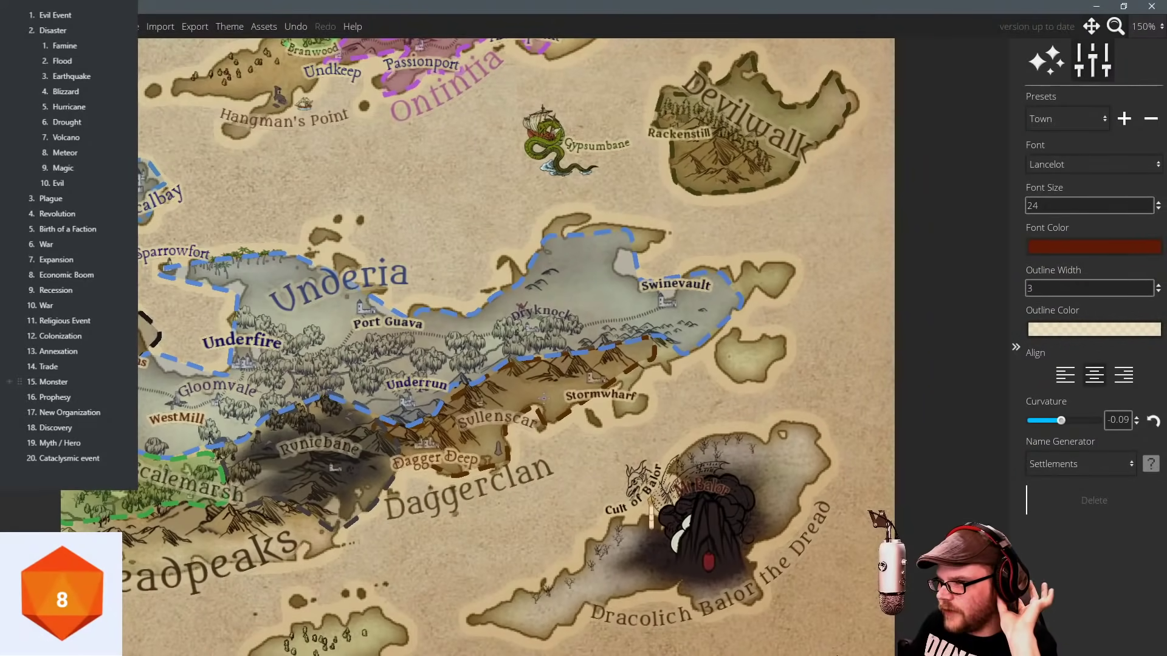
left_click_drag(532, 422, 559, 419)
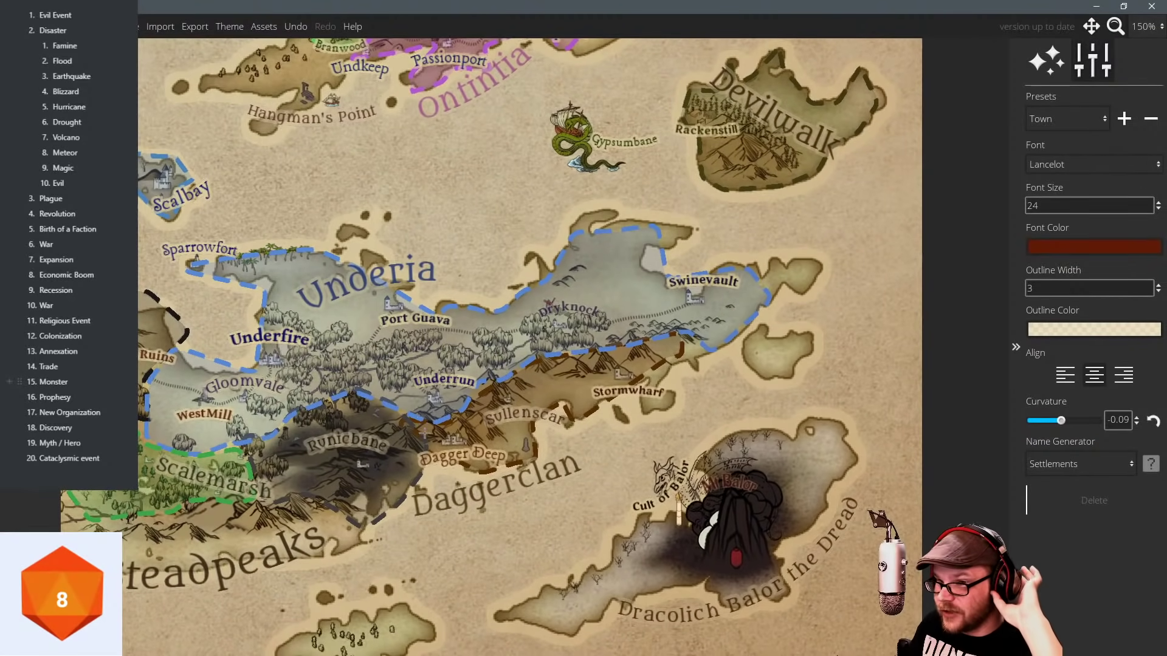
scroll(514, 421, "left", 3)
scroll(514, 421, "down", 1)
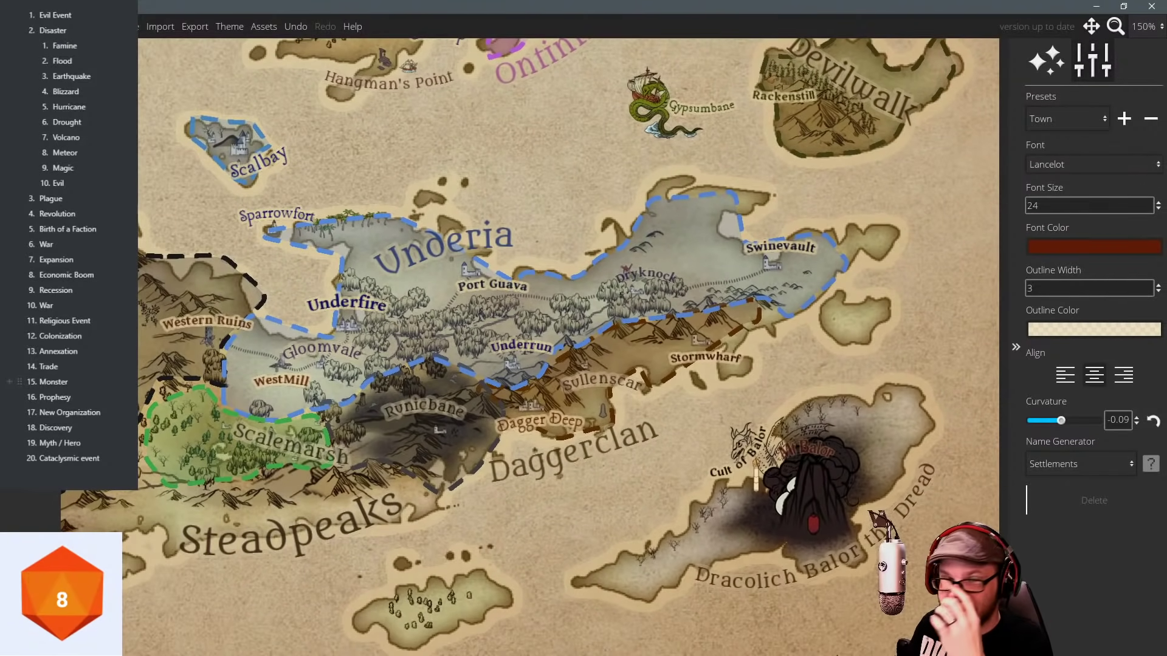
Examine the map from Strickened Depths and Underia to Balor's island and north to Ontmont and Ontimia.
scroll(510, 337, "left", 3)
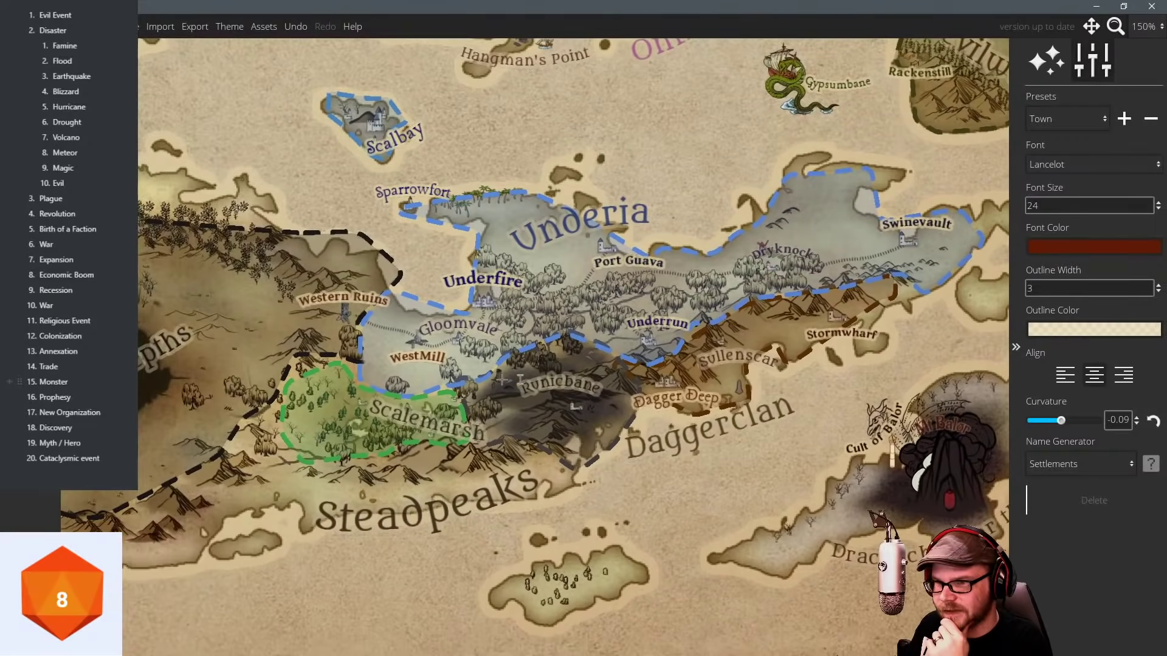
scroll(539, 338, "left", 2)
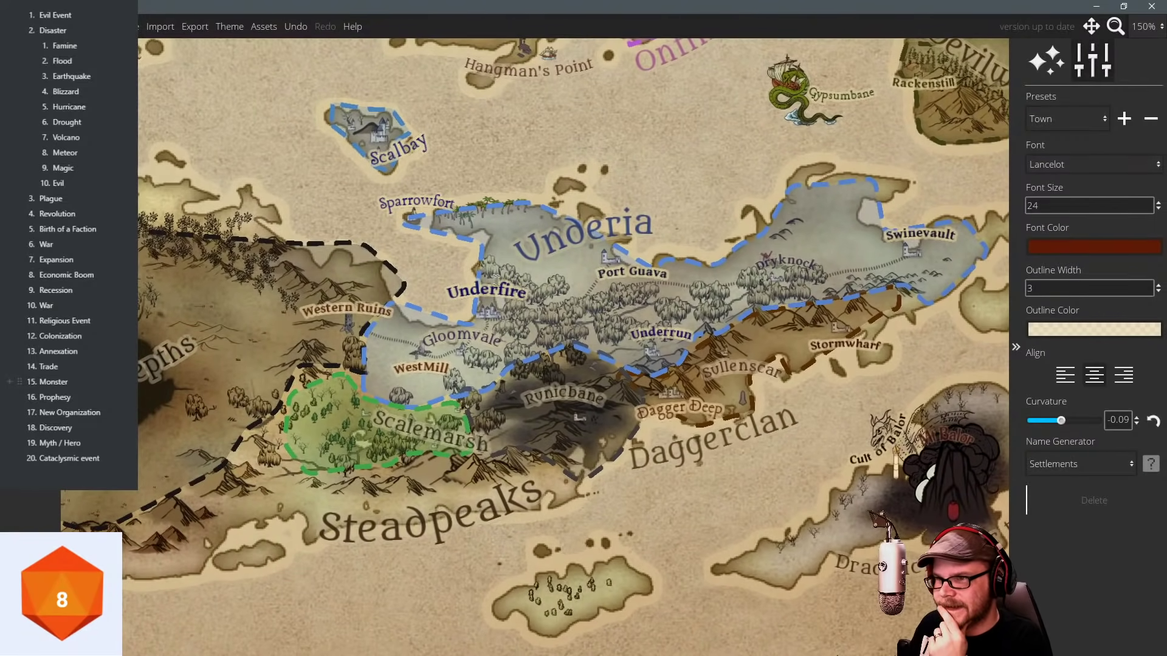
scroll(532, 257, "left", 1)
scroll(451, 302, "left", 8)
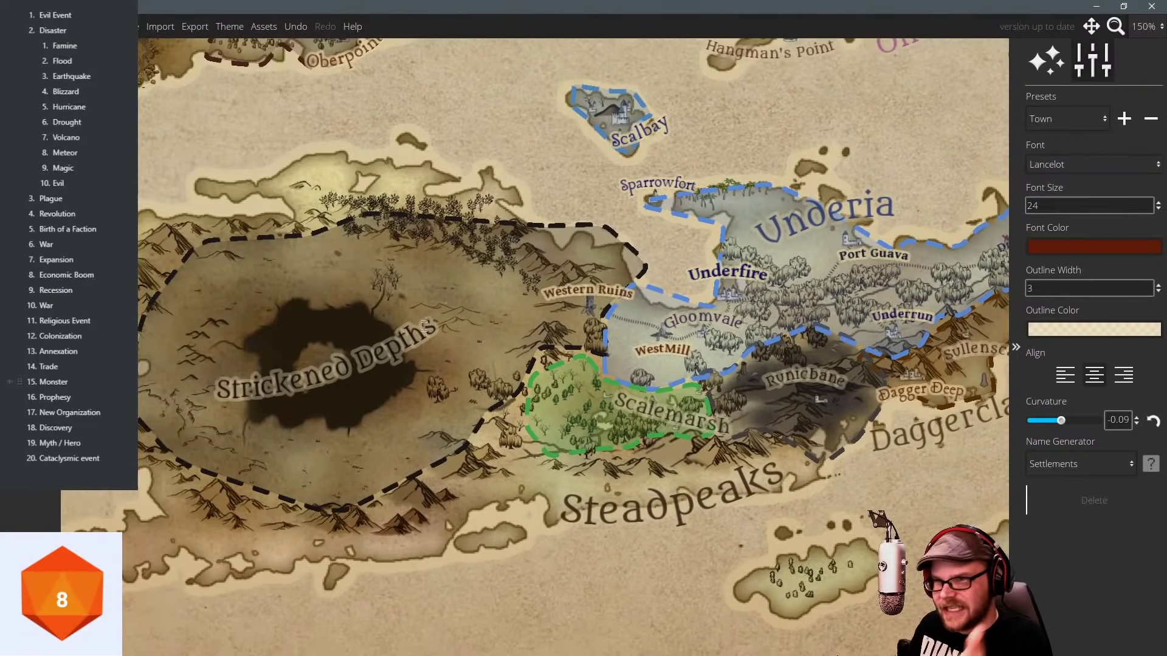
scroll(462, 255, "right", 11)
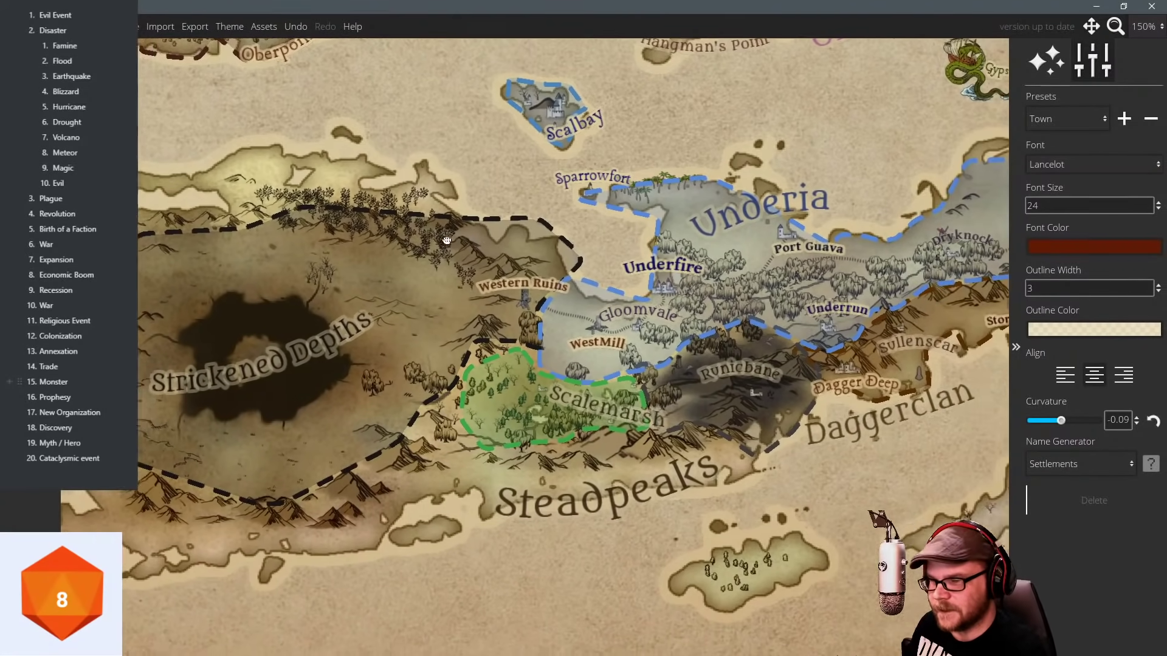
scroll(487, 200, "up", 2)
scroll(499, 173, "left", 7)
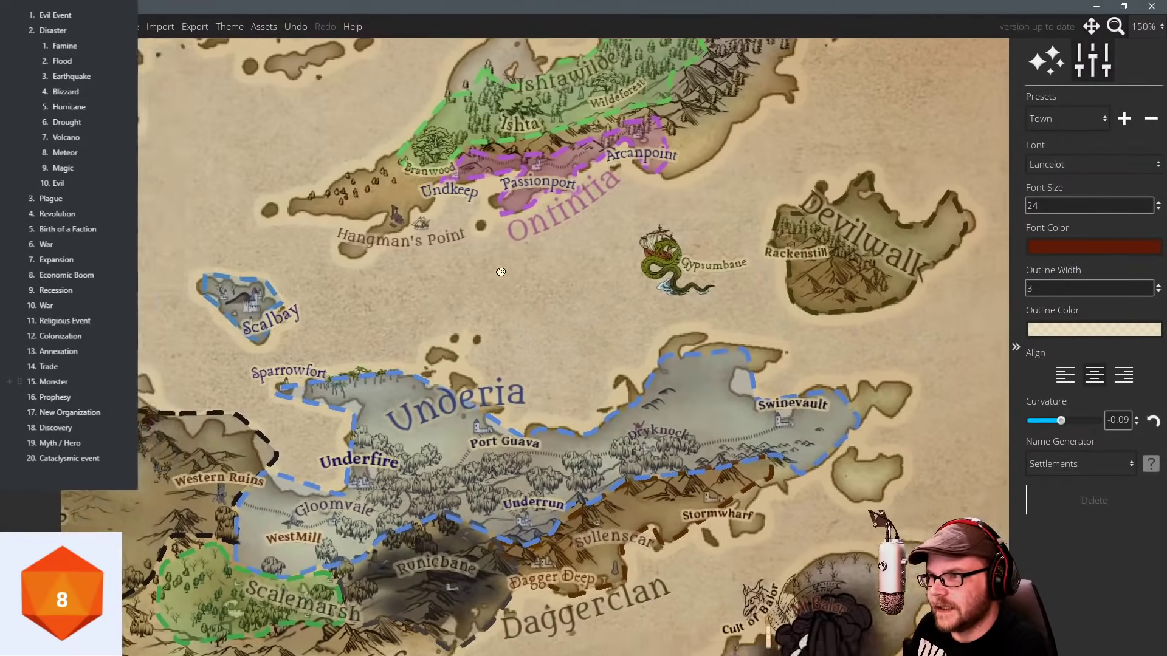
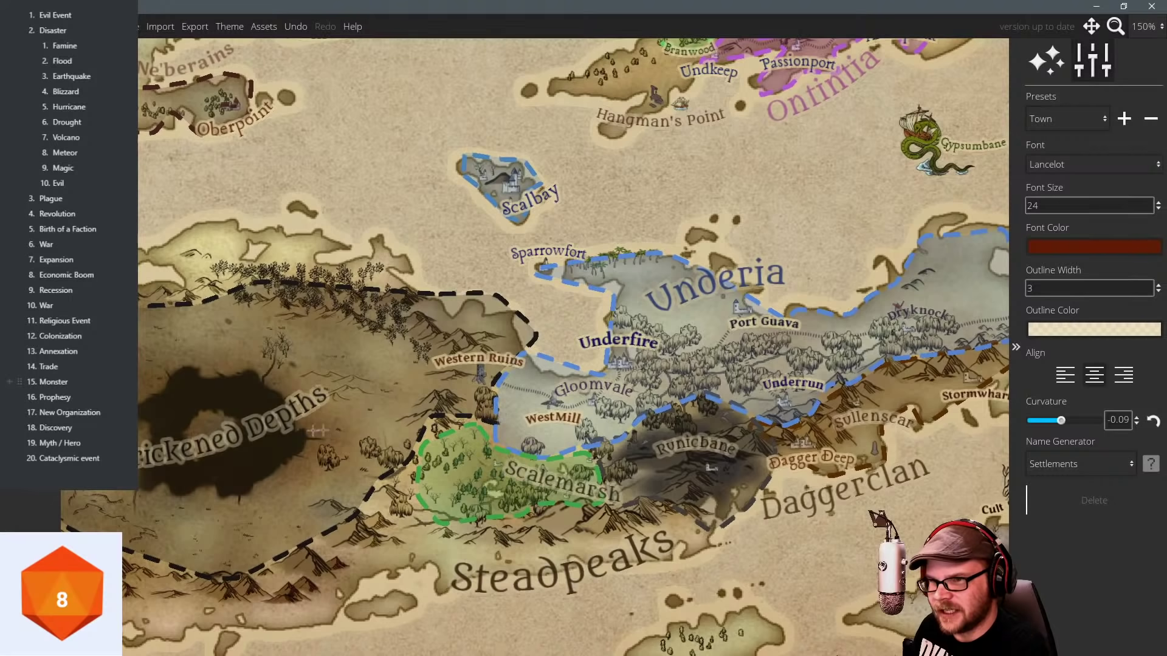
scroll(659, 286, "right", 7)
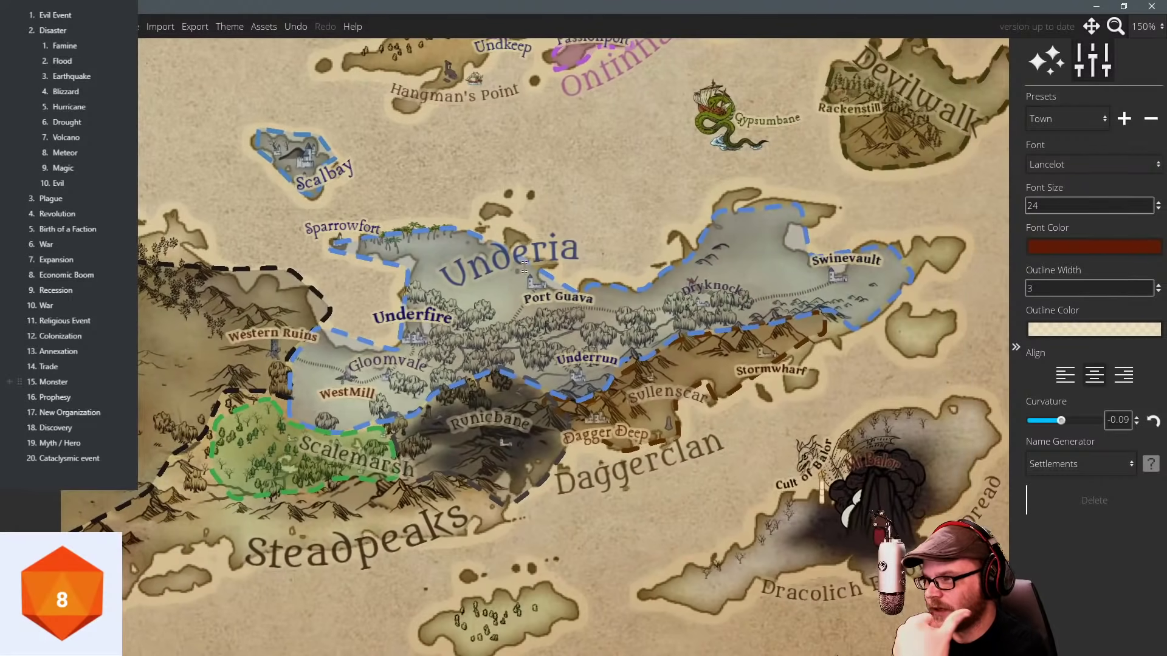
left_click_drag(531, 256, 553, 245)
scroll(554, 245, "down", 5)
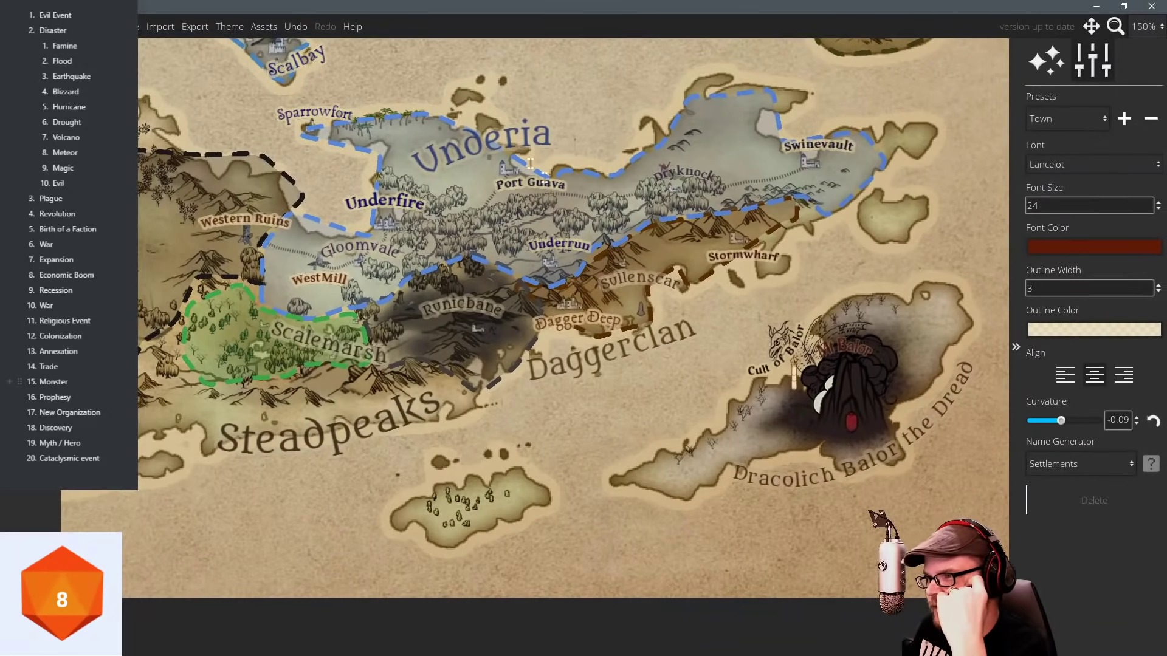
scroll(535, 346, "up", 10)
left_click_drag(479, 211, 579, 266)
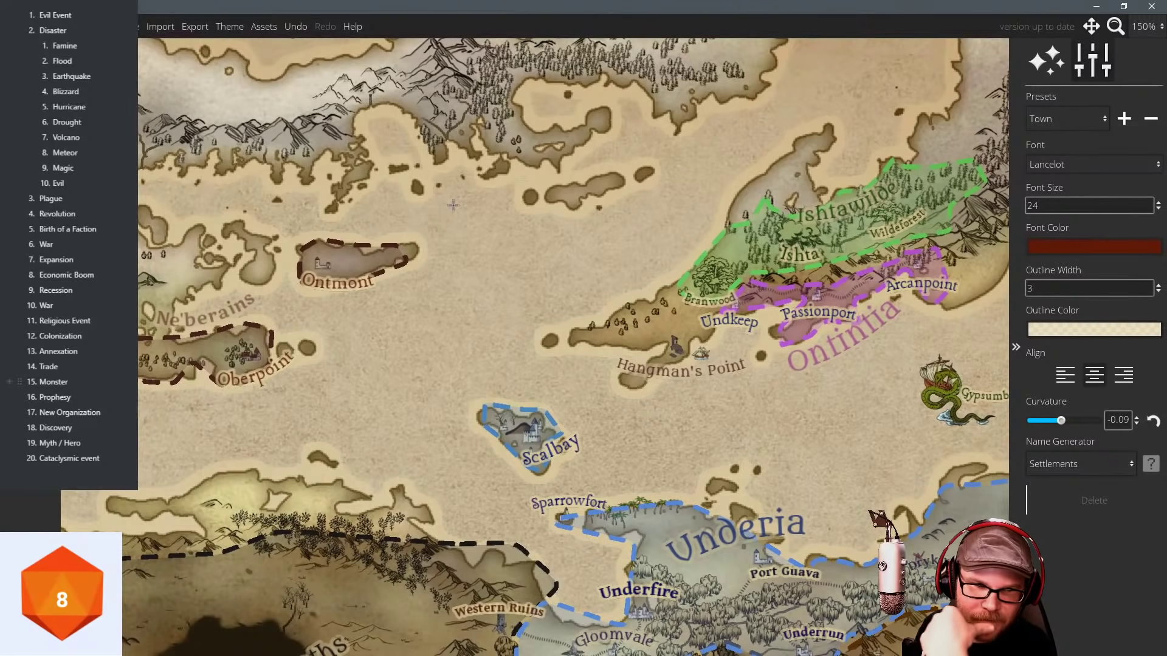
mouse_move(449, 205)
left_mouse_down()
mouse_move(476, 241)
mouse_move(437, 207)
left_mouse_up()
left_click_drag(511, 262, 482, 249)
scroll(482, 248, "down", 1)
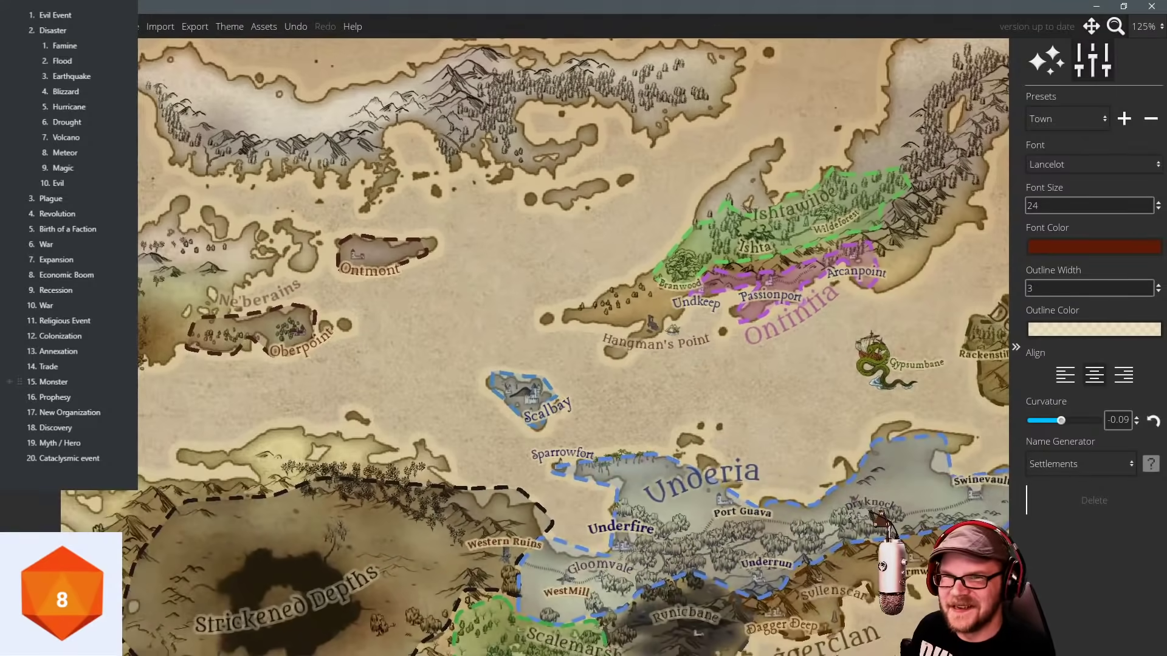
Place a cluster of small conifer symbols on Ontmont's island, just east of the castle.
key("q")
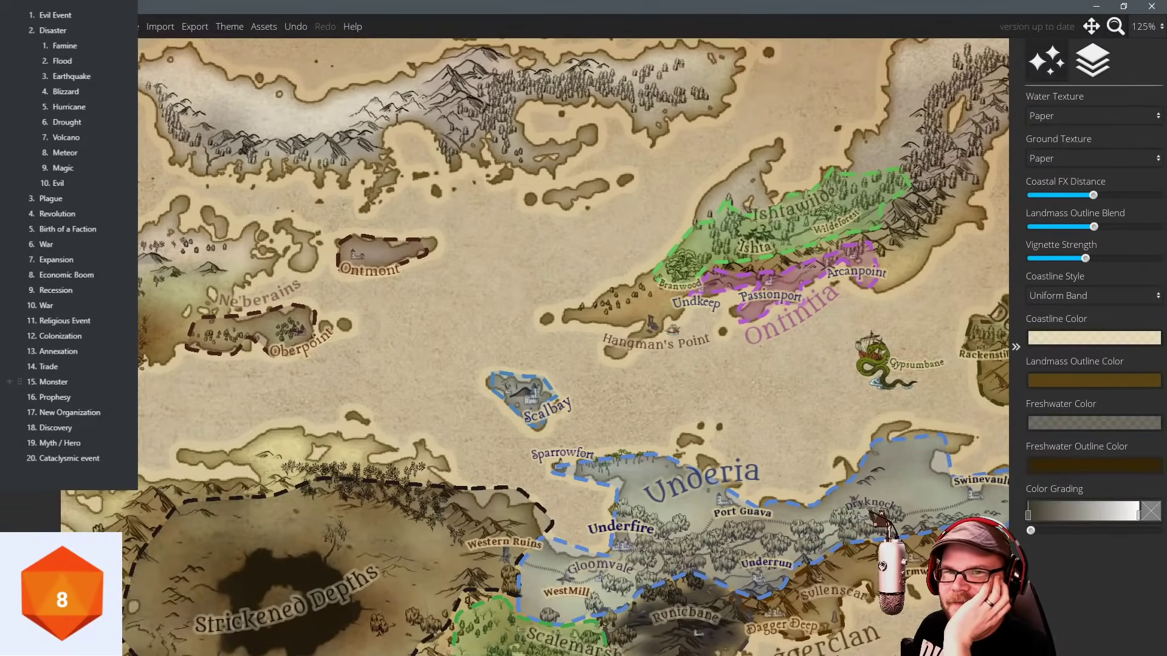
key("t")
left_click(1041, 315)
scroll(662, 304, "down", 4)
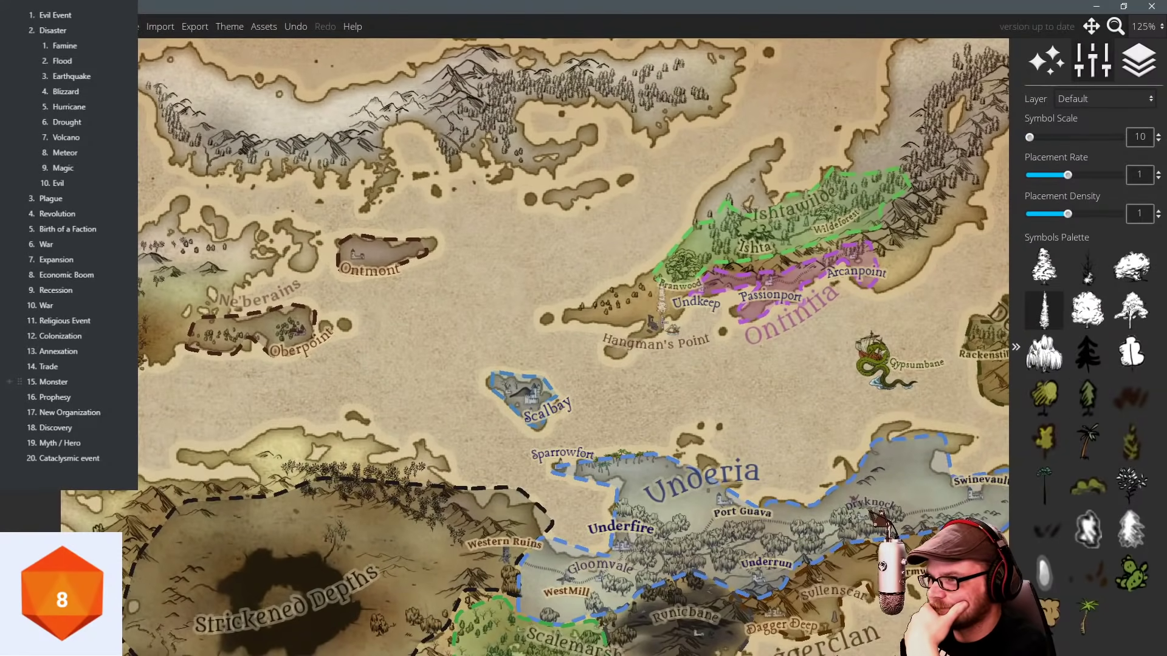
left_click(1044, 266)
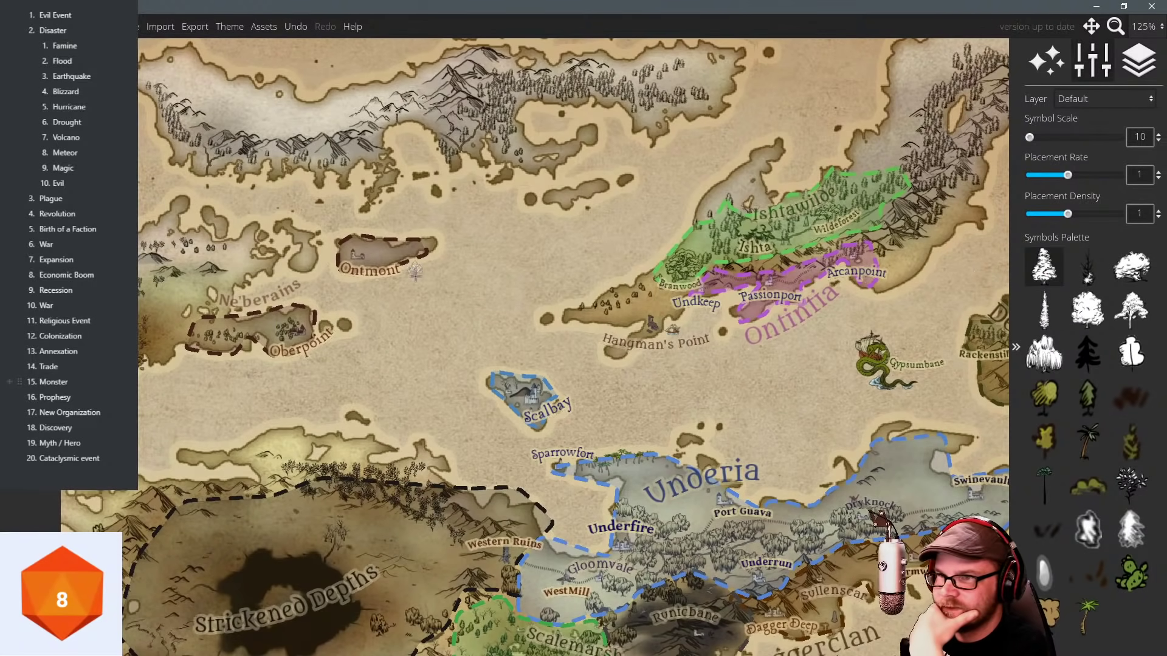
left_click(1088, 266)
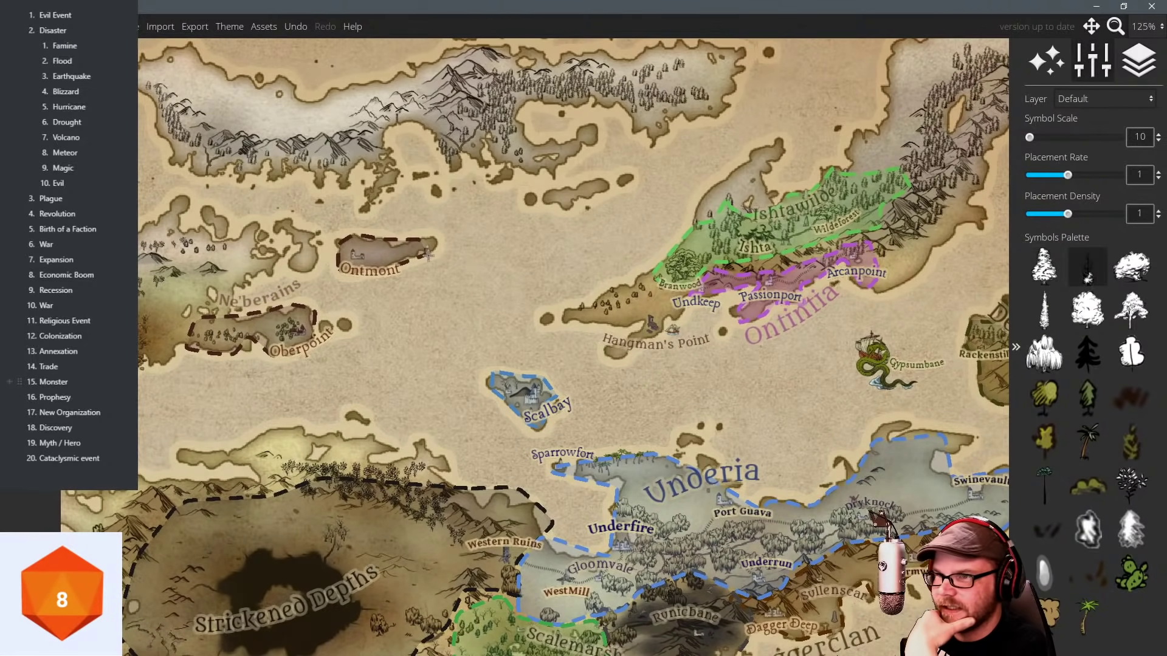
left_click(381, 247)
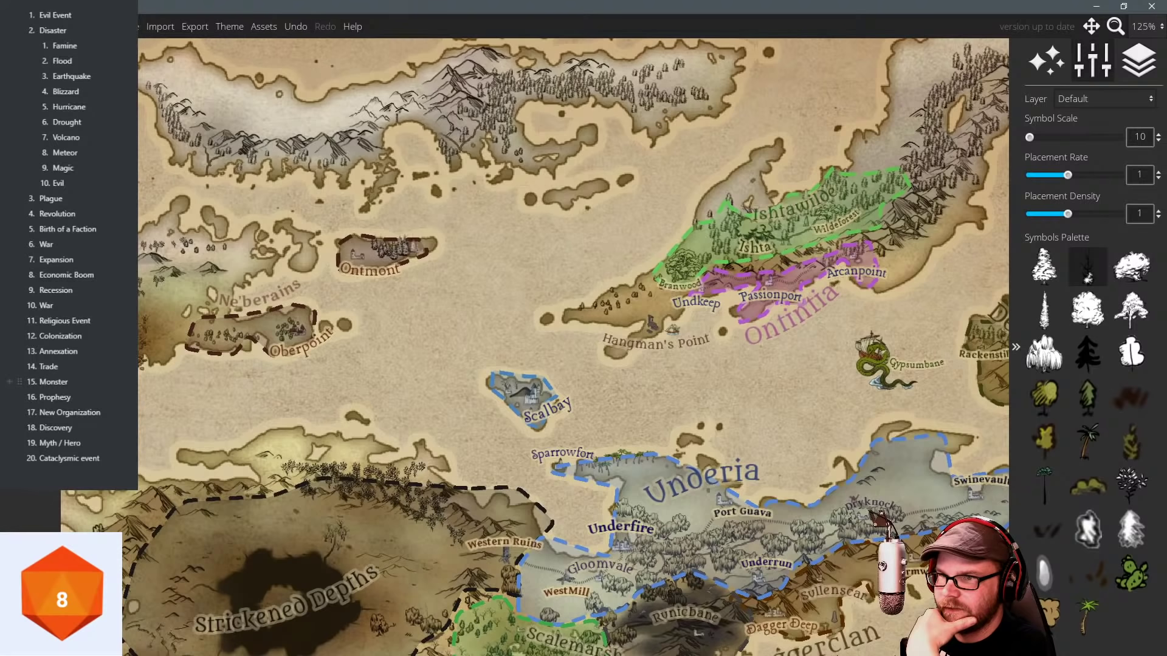
Roll the twenty-sided die for the next world event.
scroll(629, 244, "down", 1)
left_click_drag(587, 298, 499, 221)
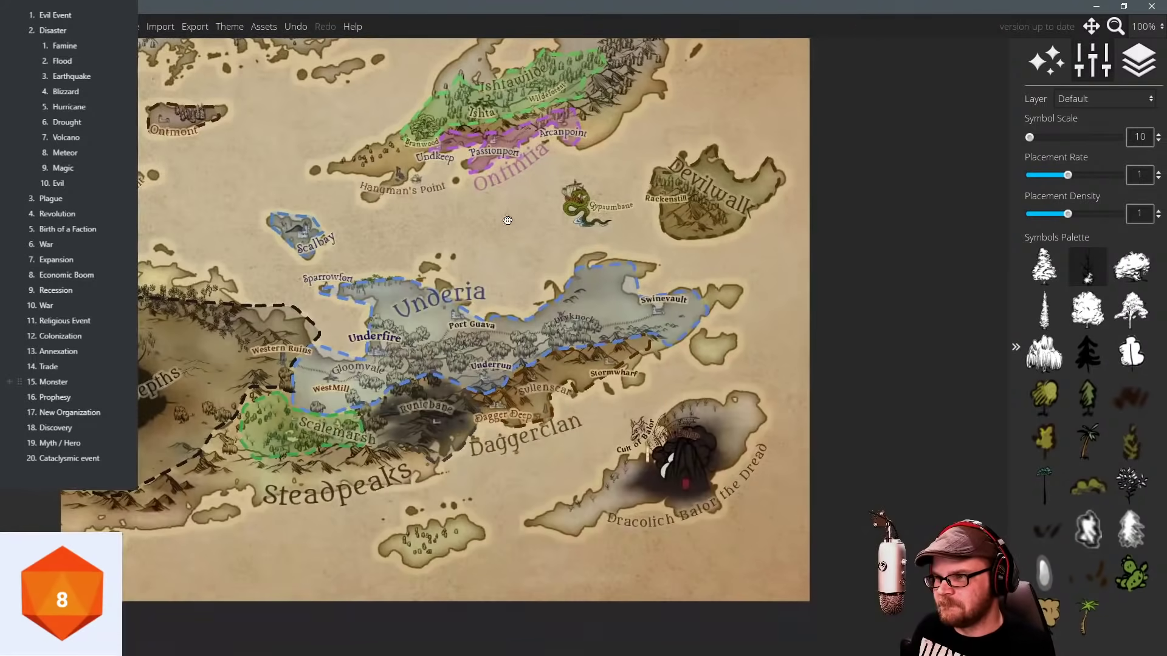
left_click_drag(412, 231, 494, 205)
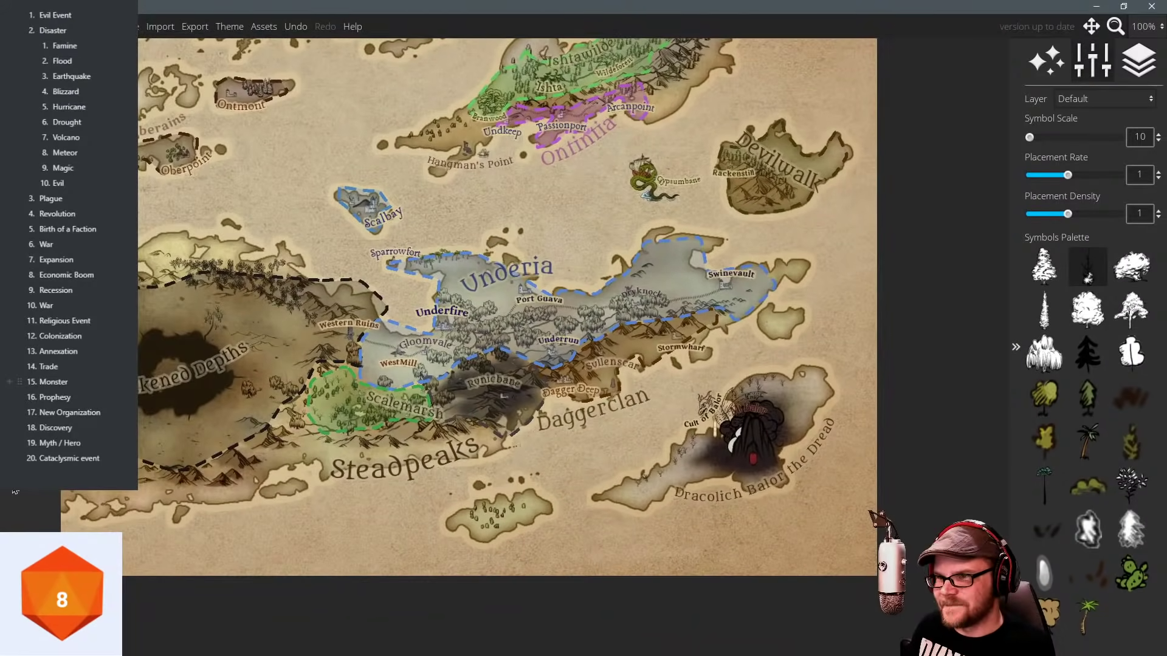
left_click(62, 593)
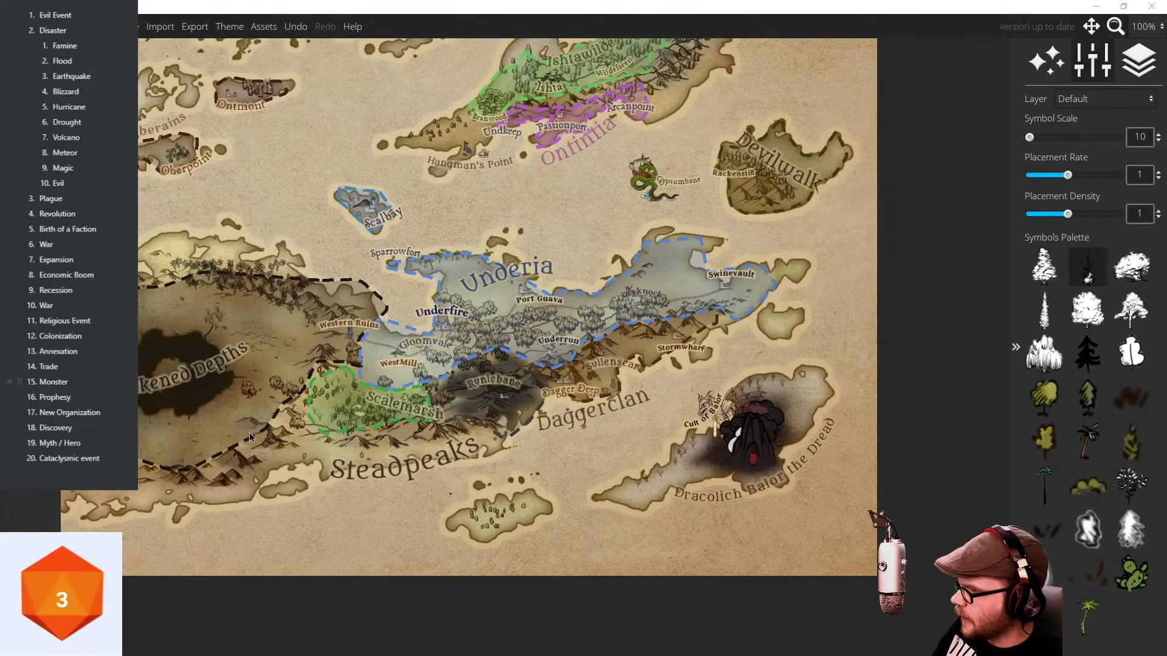
Examine the territories around Strickened Depths, Scalbay, Underia, Scalemarsh and Runicbane.
left_click_drag(417, 195, 529, 150)
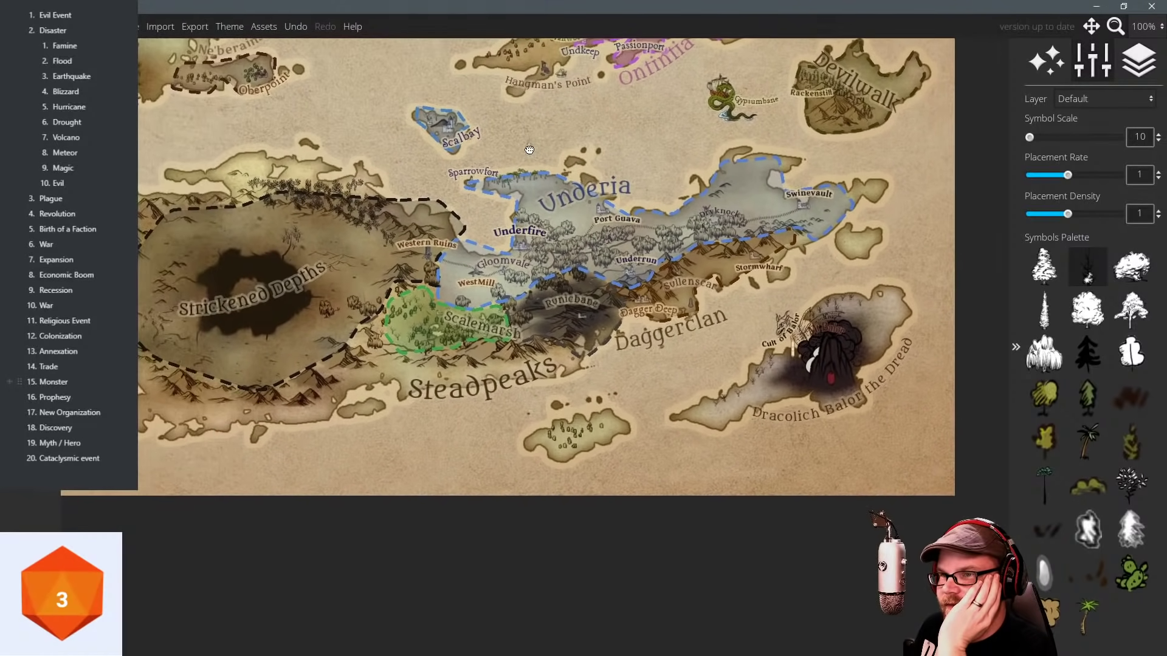
left_click_drag(440, 156, 473, 326)
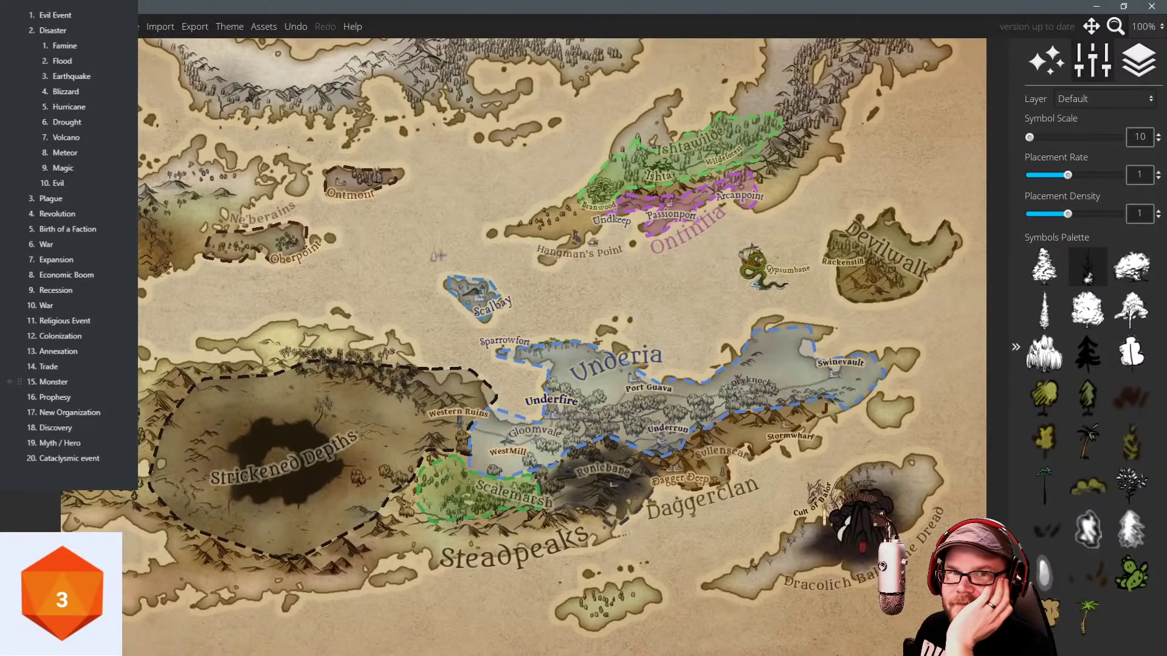
left_click_drag(438, 255, 447, 242)
scroll(600, 301, "up", 3)
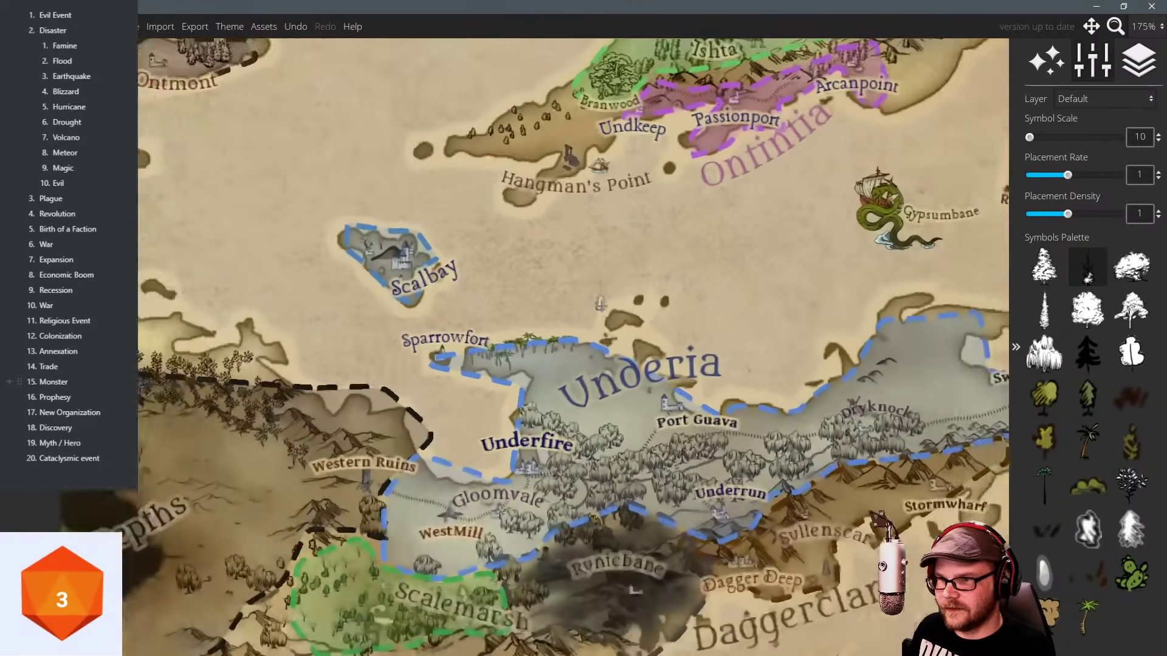
scroll(600, 303, "up", 1)
left_click_drag(524, 349, 602, 165)
left_click_drag(539, 277, 534, 248)
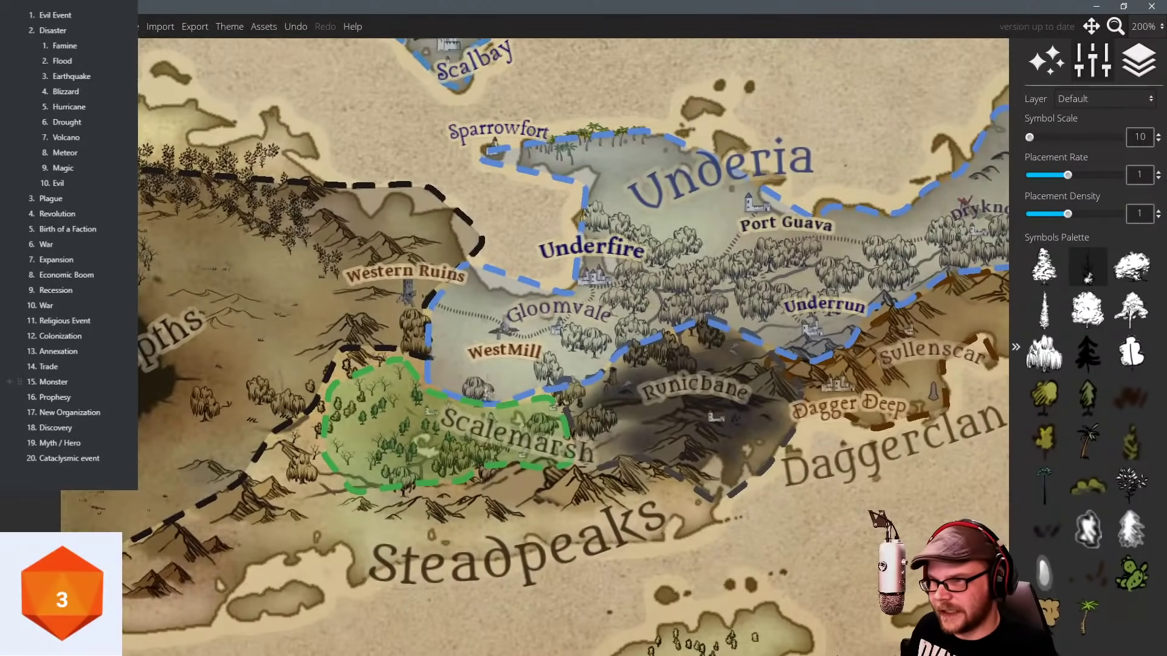
left_click_drag(586, 408, 491, 348)
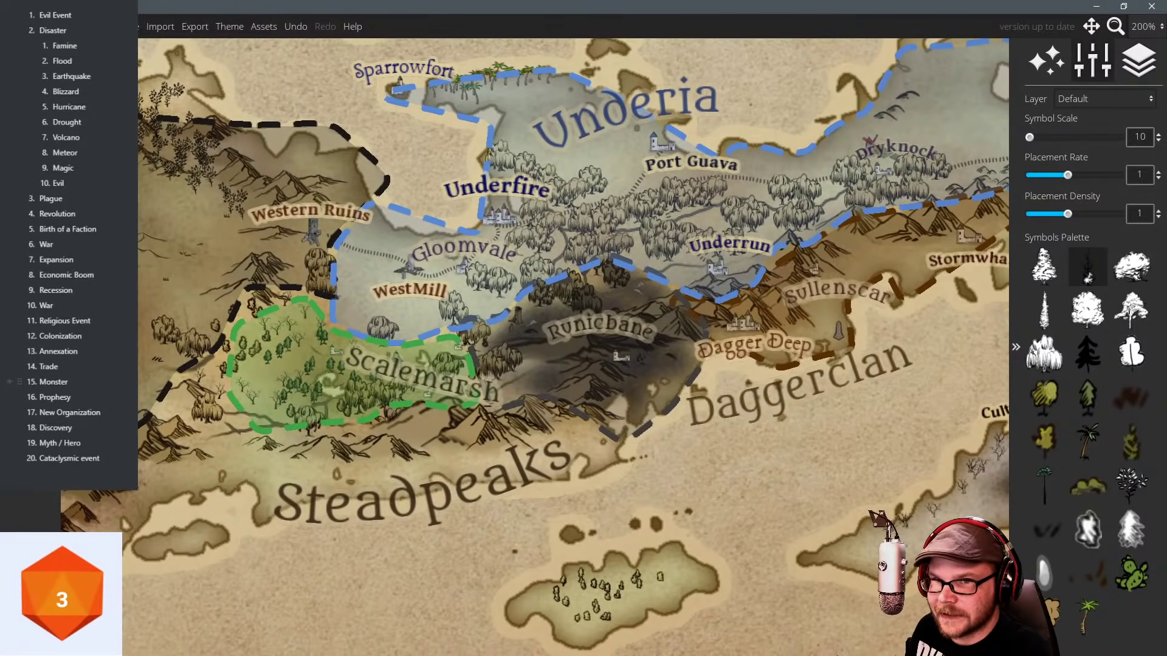
Pull the eastern border of the green Scalemarsh territory westward and remove its surplus southeastern border point.
key("Escape")
left_click(606, 352)
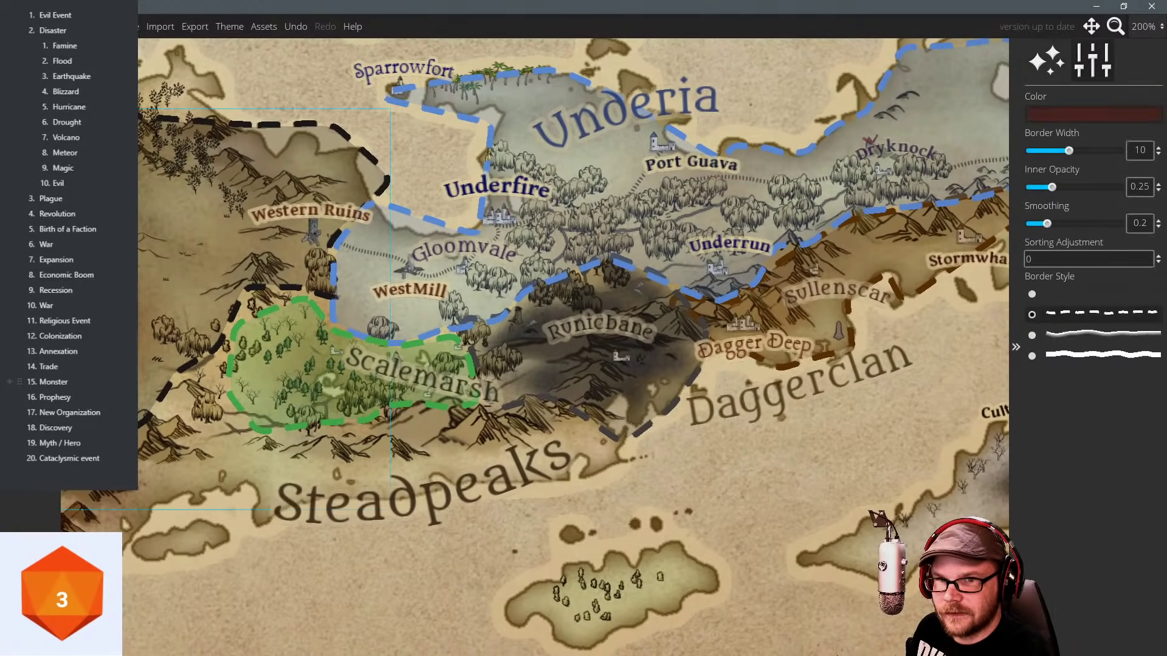
left_click(466, 389)
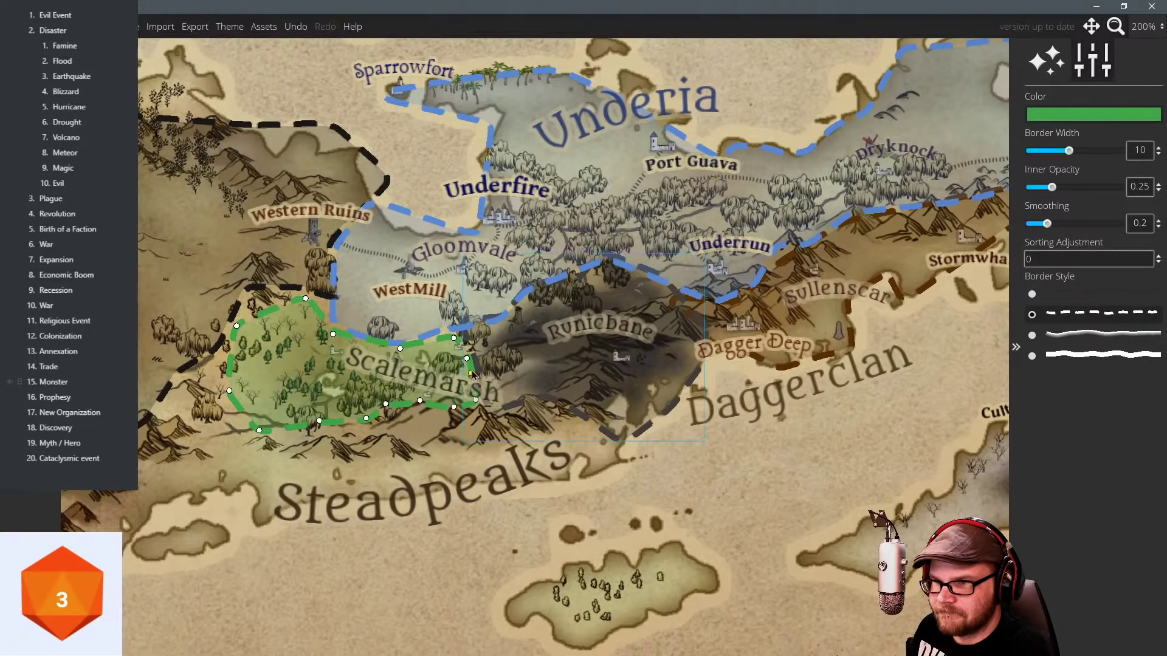
left_click_drag(452, 352, 429, 342)
right_click(456, 409)
Extend the Runicbane territory west to Scalemarsh's eastern edge and south over the Steadpeaks mountains.
left_click(529, 367)
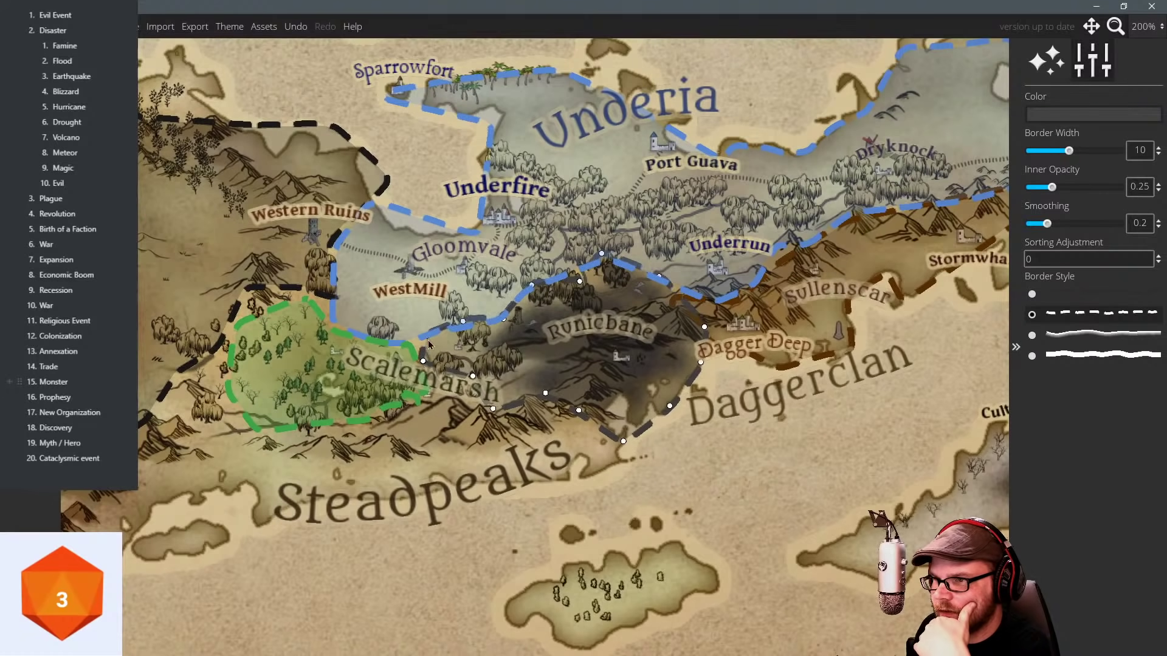
left_click_drag(473, 377, 430, 394)
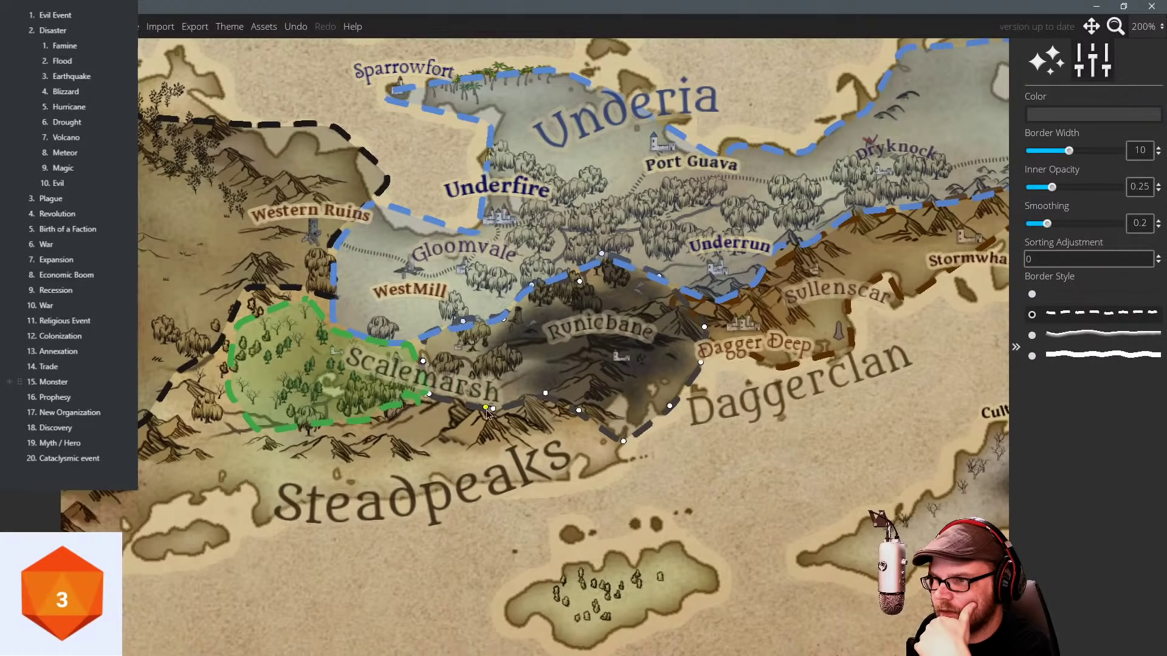
left_click_drag(545, 393, 517, 435)
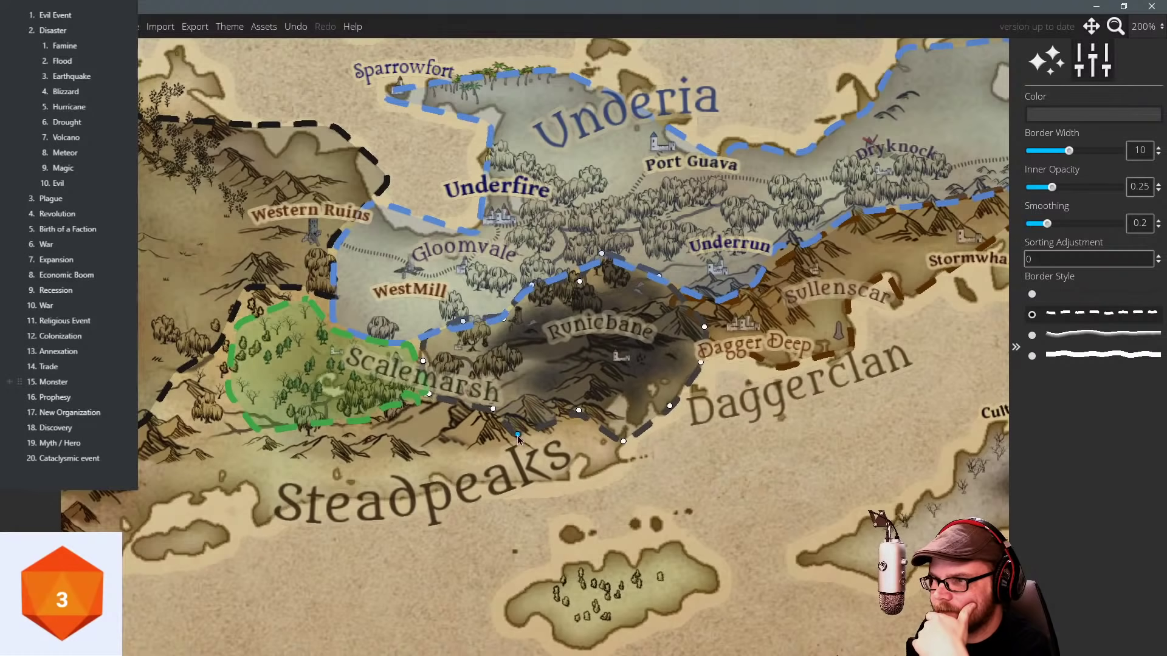
Pull Underia's southern border north to just below Gloomvale, along the stretch between WestMill and Underrun.
left_click_drag(708, 298, 534, 323)
left_click(535, 324)
left_click_drag(470, 307, 432, 284)
left_click_drag(386, 340, 414, 319)
left_click_drag(361, 370, 332, 326)
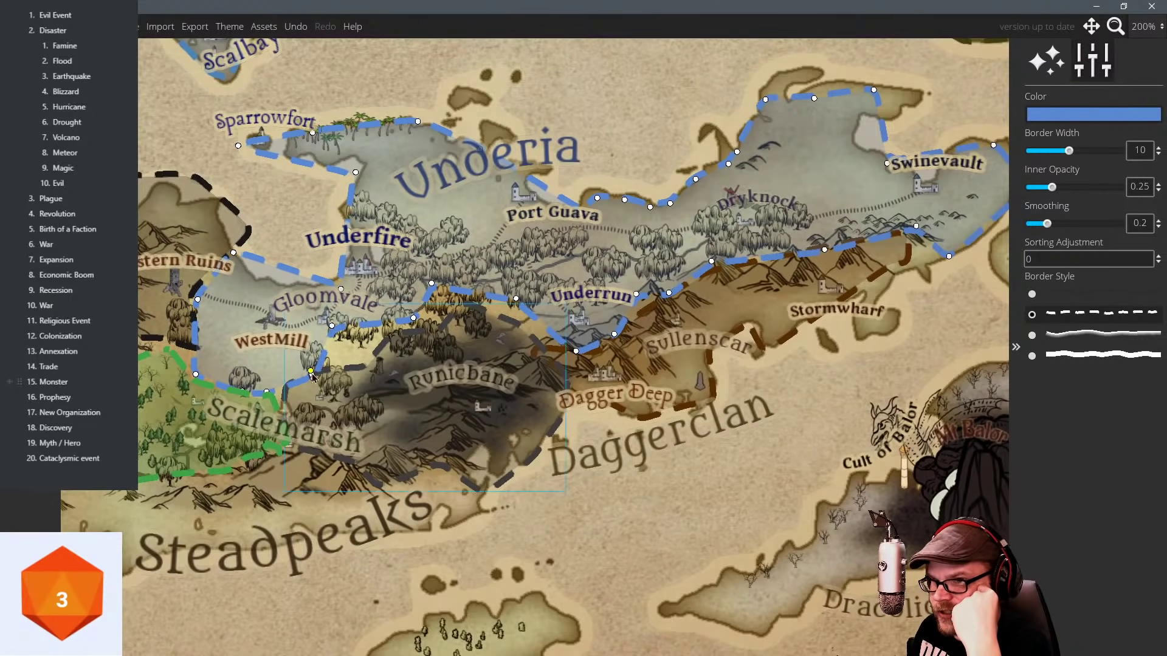
left_click_drag(312, 375, 286, 338)
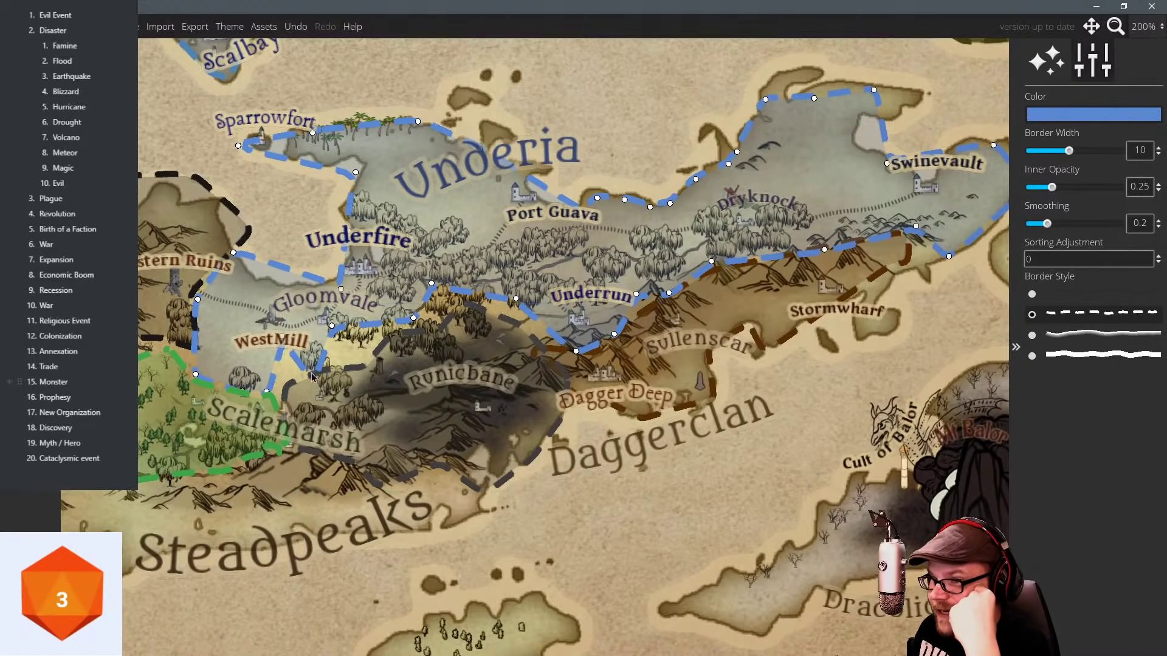
left_click_drag(312, 378, 300, 328)
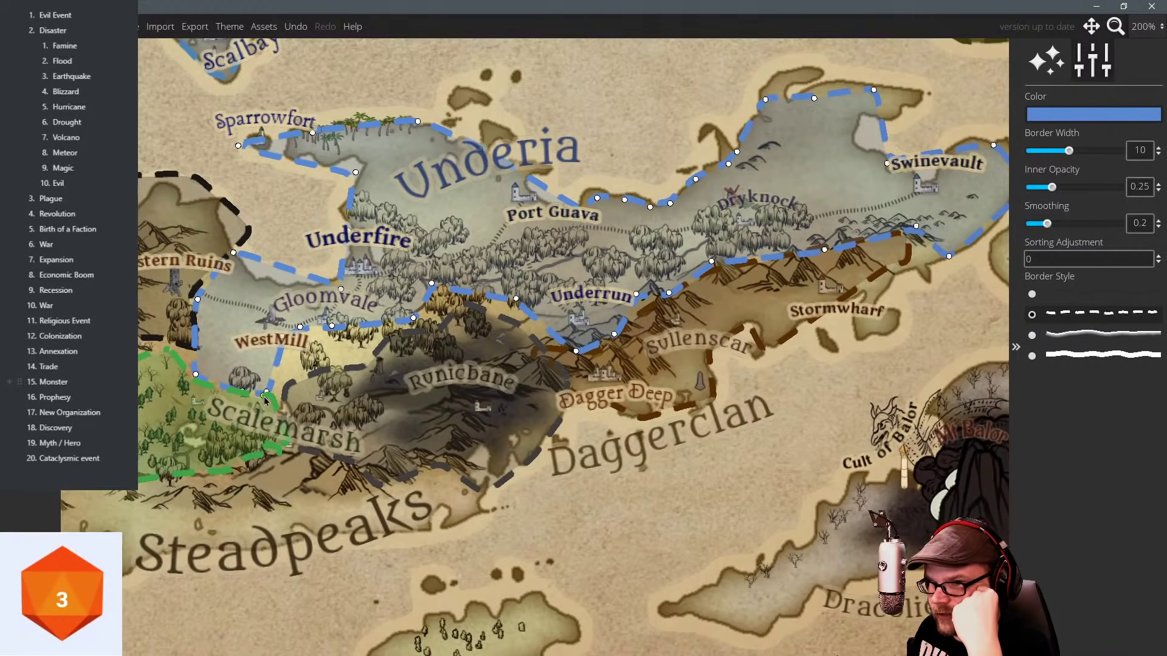
left_click_drag(265, 393, 256, 388)
Extend Runicbane's northern border up to Underia's southern border, from below Gloomvale to just south of Underrun.
left_click(350, 394)
left_click_drag(321, 369, 300, 328)
left_click_drag(365, 370, 322, 328)
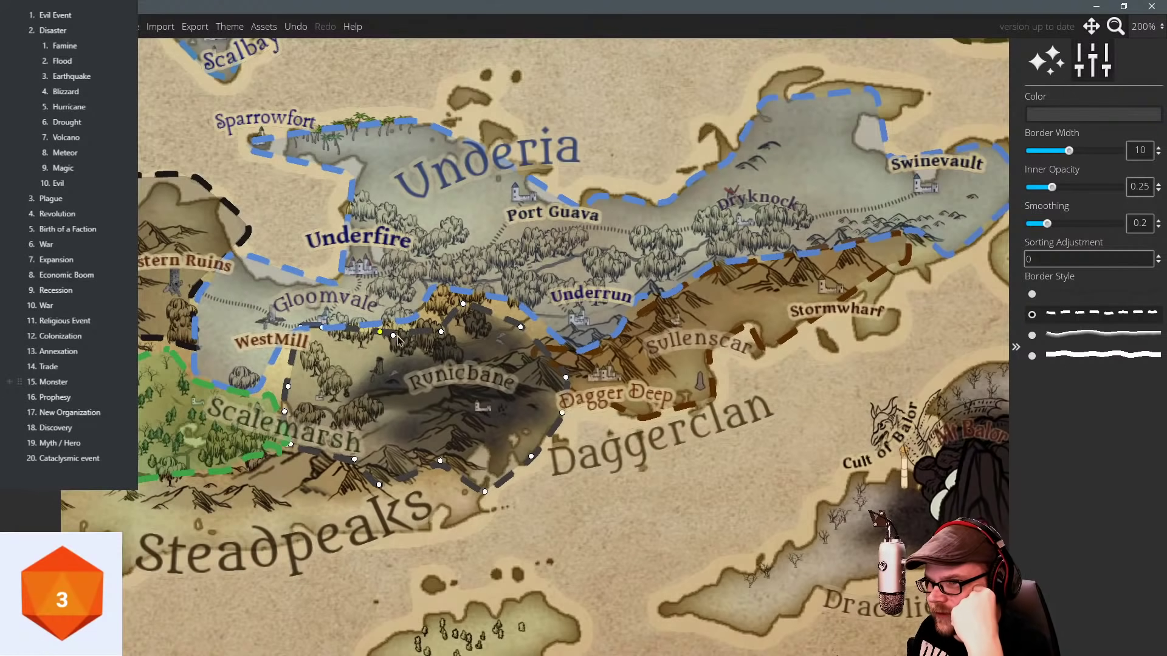
left_click_drag(393, 335, 442, 291)
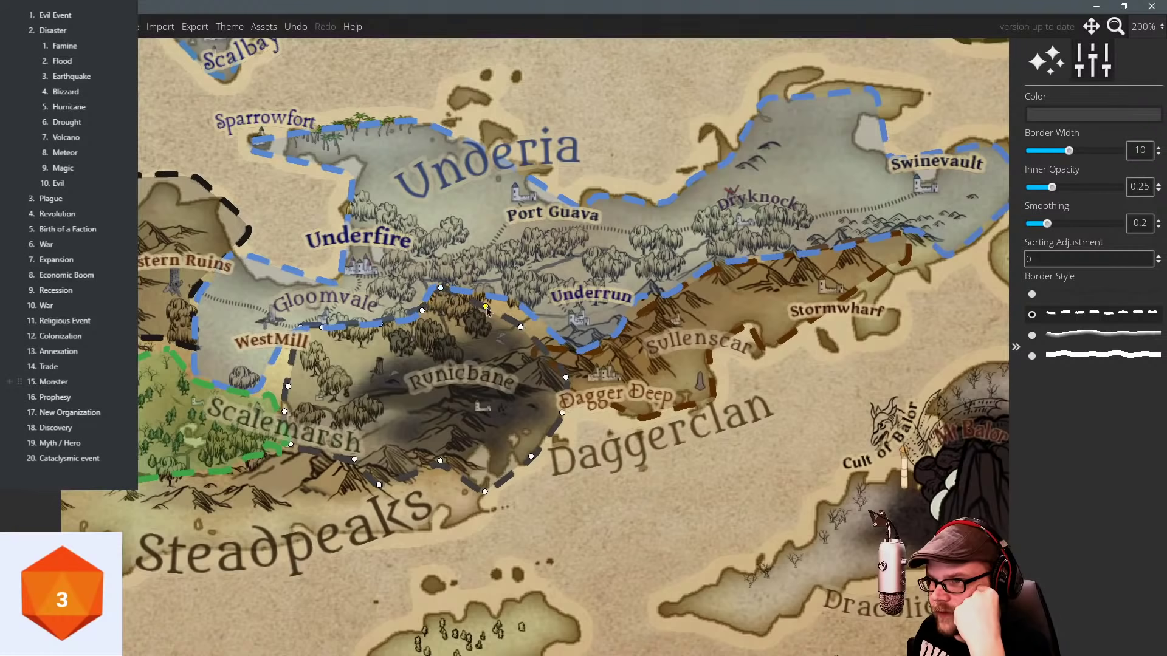
left_click_drag(522, 329, 562, 345)
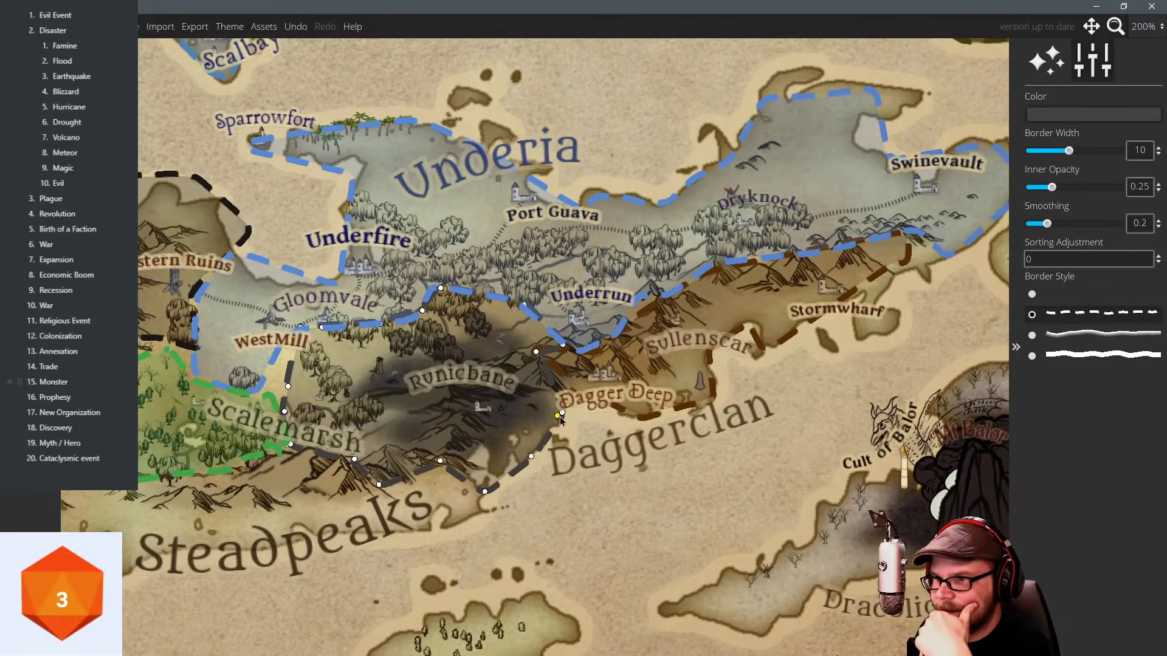
left_click_drag(425, 390, 372, 373)
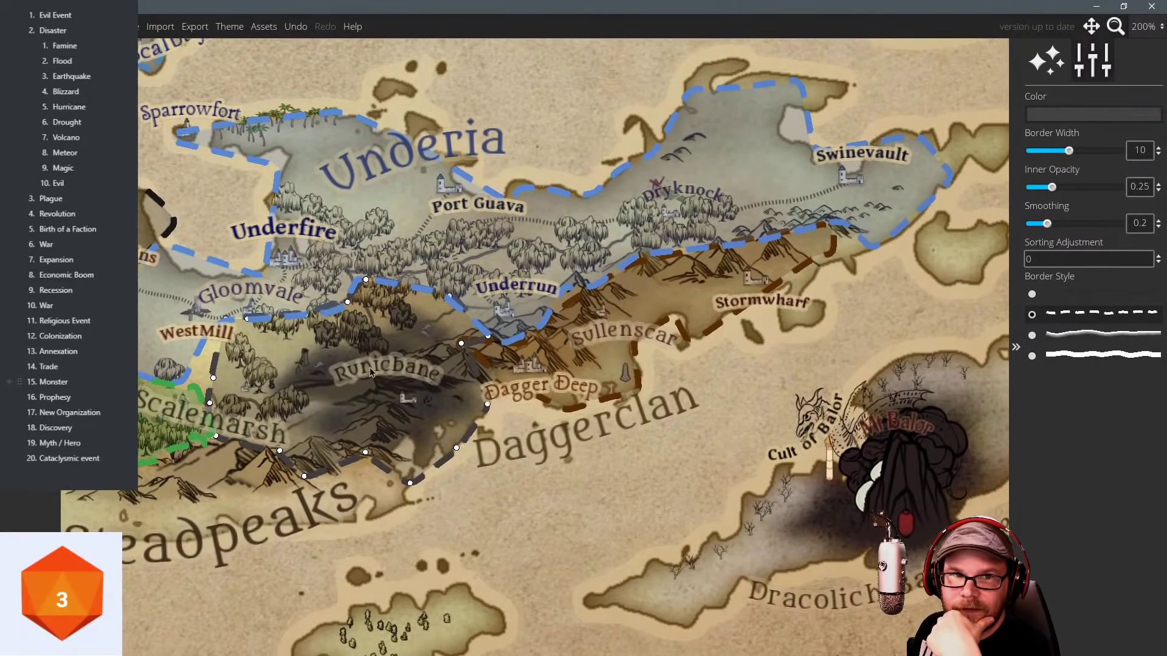
Examine the territories and coasts around Underia, Runicbane, Scalbay, Ontintia and Ishtawilde.
left_click_drag(391, 281, 527, 430)
left_click_drag(369, 155, 416, 224)
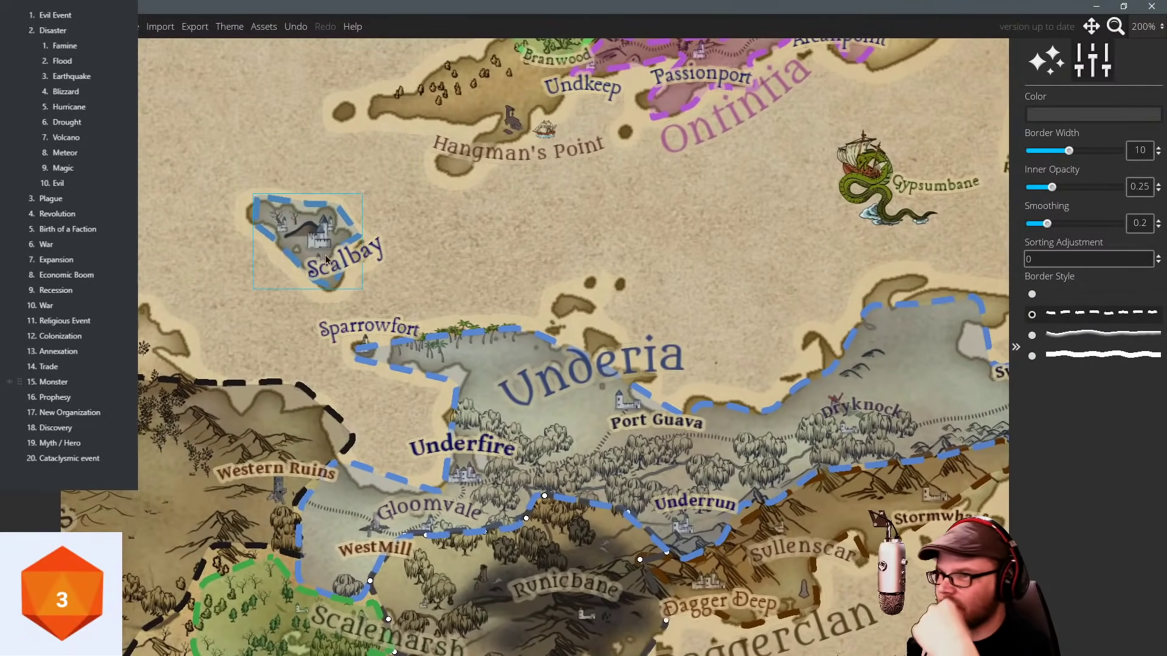
left_click_drag(306, 211, 448, 284)
left_click_drag(414, 244, 468, 295)
left_click_drag(557, 295, 418, 257)
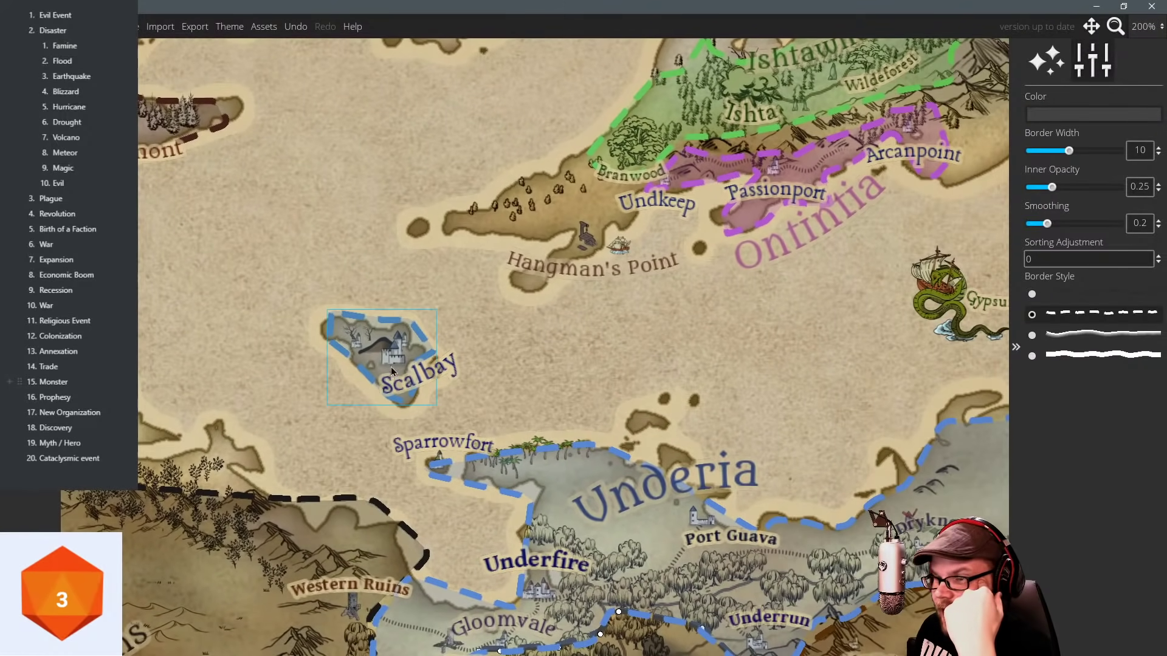
left_click_drag(648, 236, 583, 254)
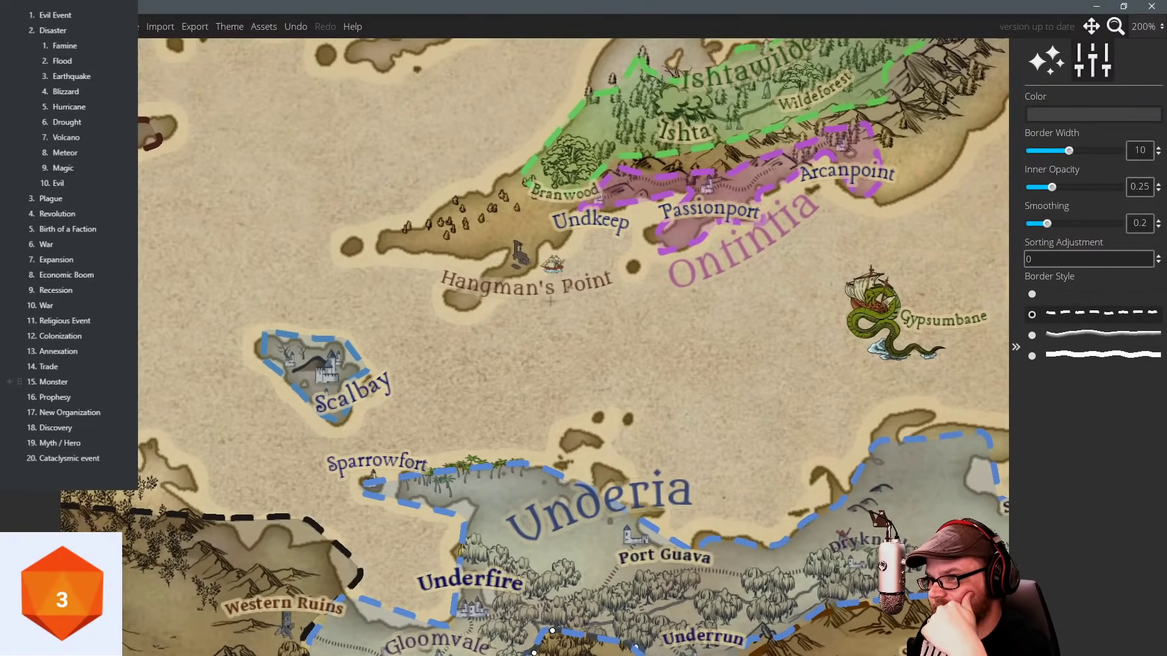
left_click_drag(516, 334, 675, 270)
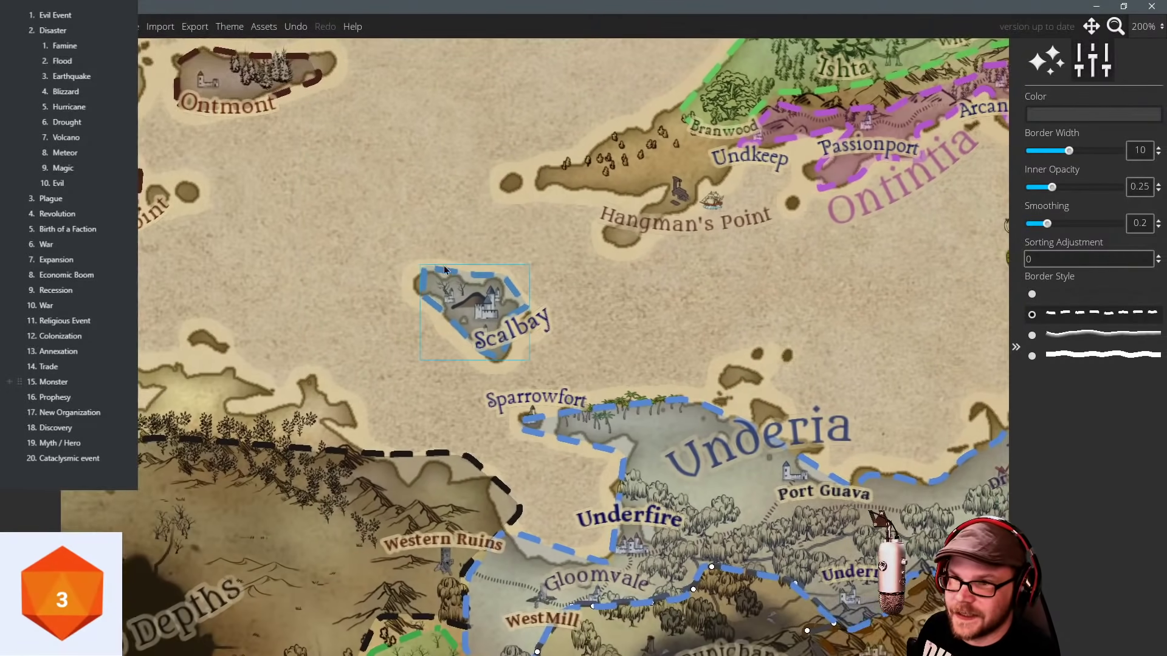
left_click_drag(481, 263, 408, 279)
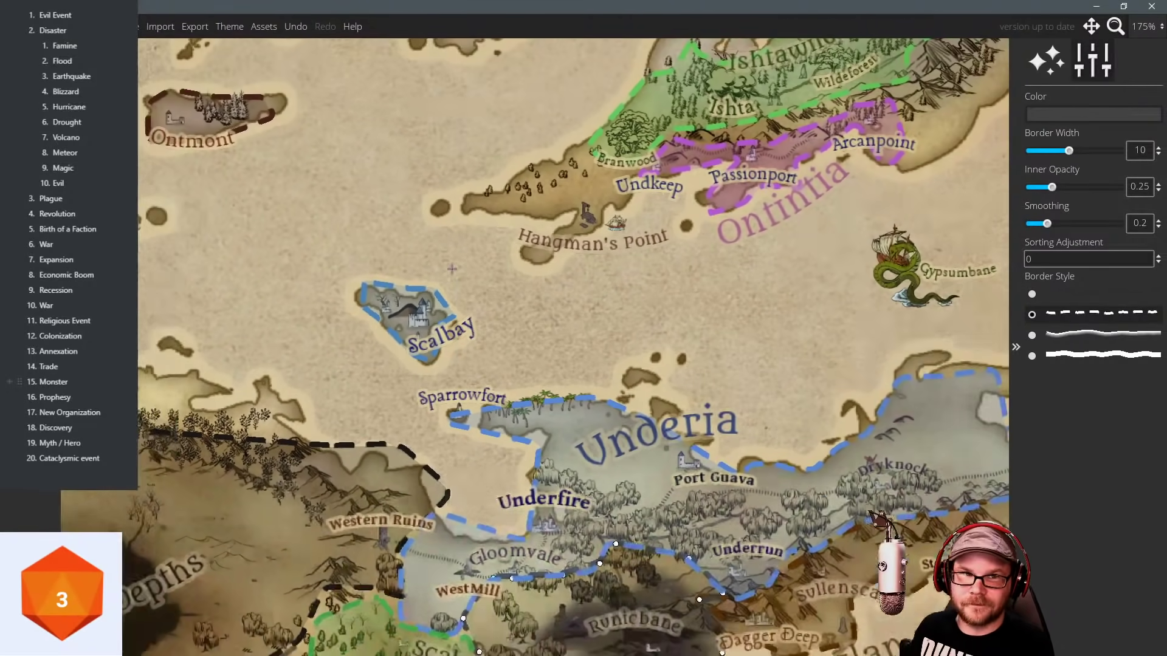
scroll(425, 277, "down", 1)
scroll(474, 307, "down", 1)
left_click_drag(566, 298, 303, 233)
left_click_drag(371, 300, 436, 210)
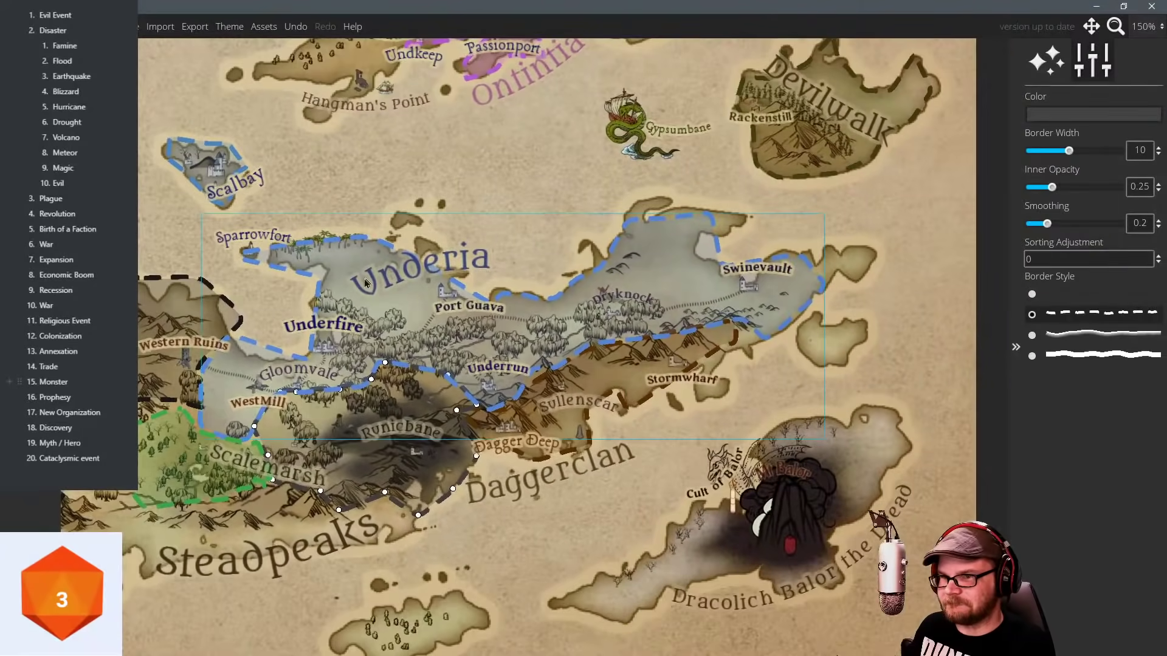
left_click_drag(465, 261, 439, 516)
left_click_drag(486, 186, 453, 221)
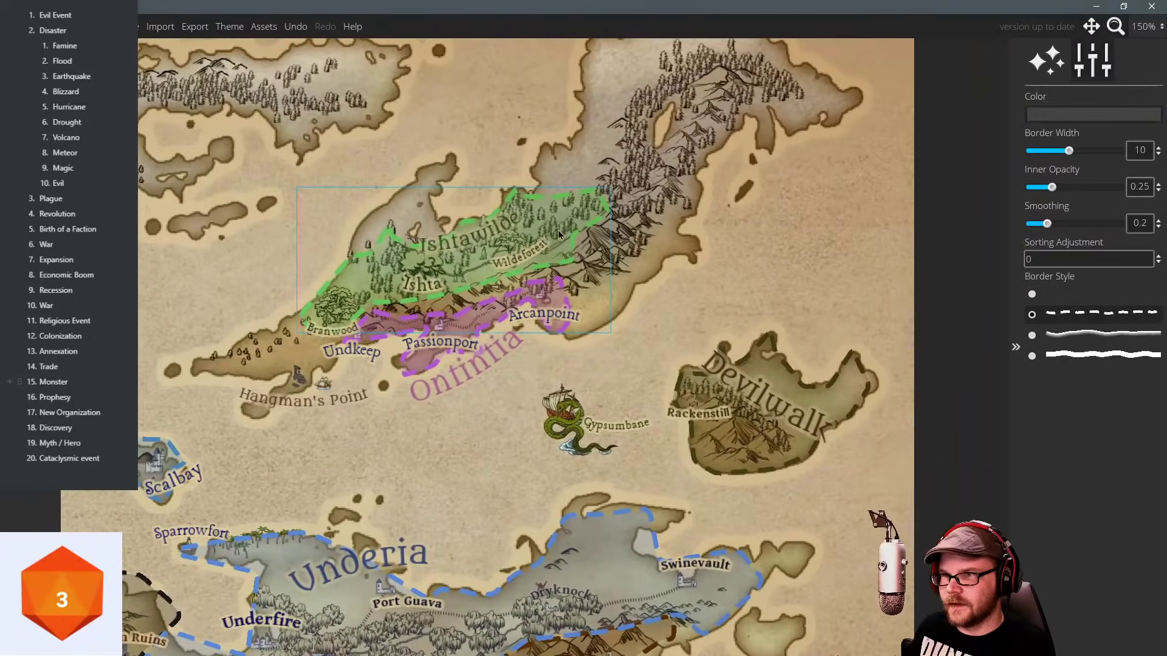
left_click_drag(352, 262, 538, 178)
left_click_drag(380, 230, 503, 192)
left_click_drag(511, 270, 491, 251)
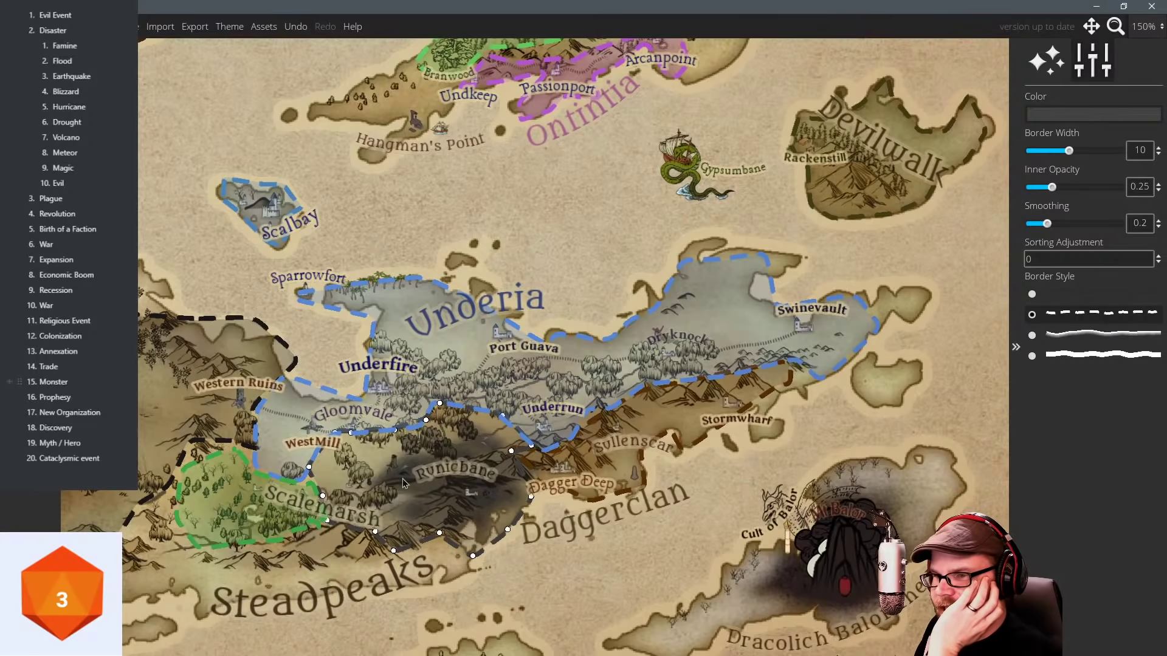
left_click_drag(402, 479, 461, 422)
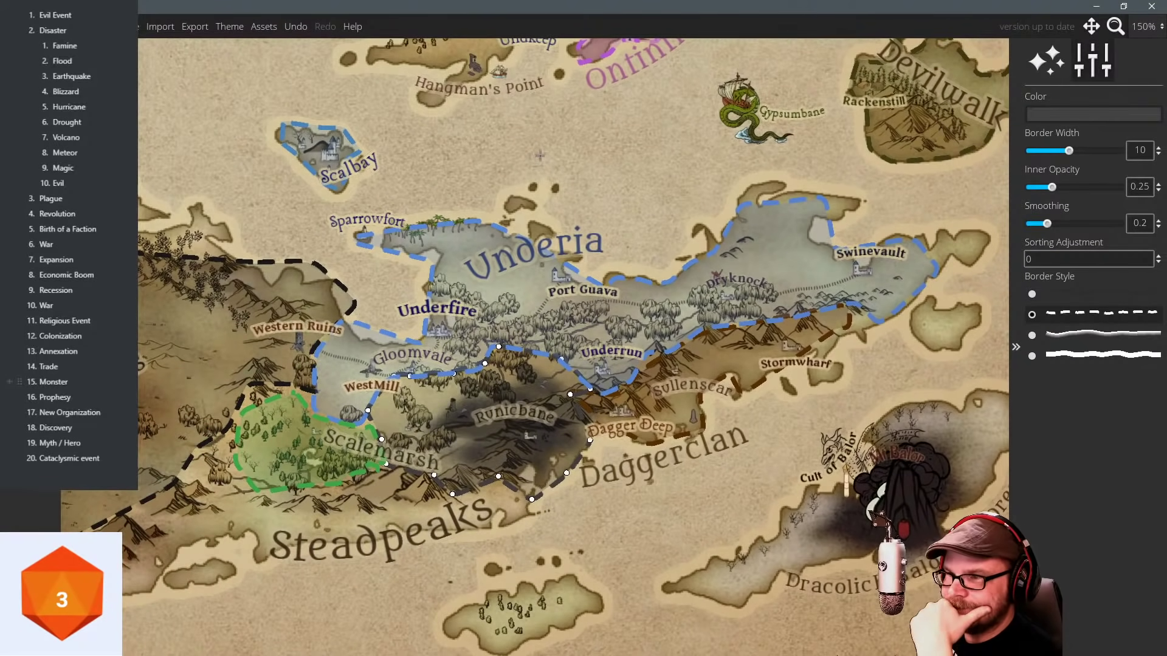
left_click_drag(560, 157, 619, 145)
left_click_drag(525, 153, 410, 113)
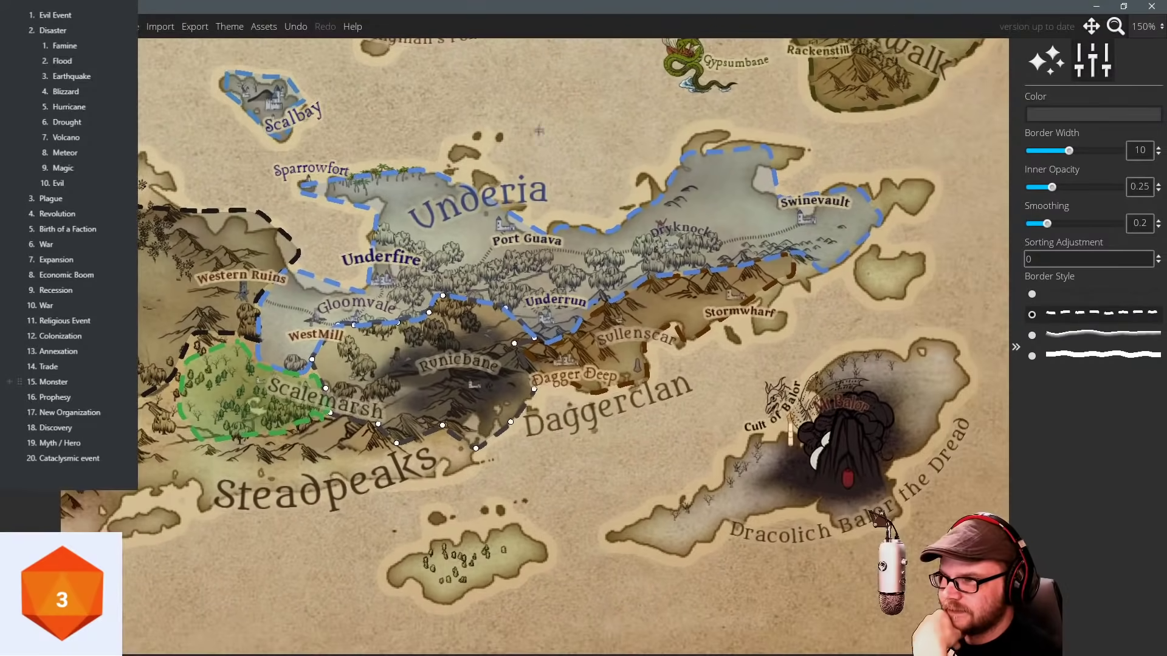
left_click_drag(539, 130, 672, 352)
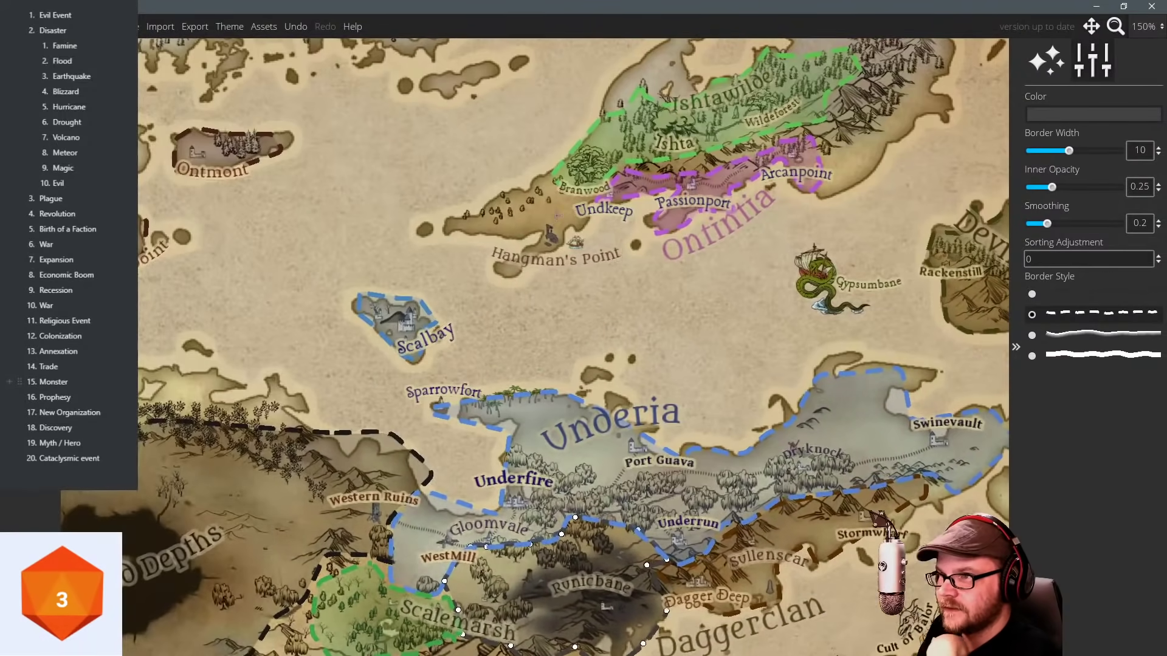
left_click_drag(557, 214, 598, 291)
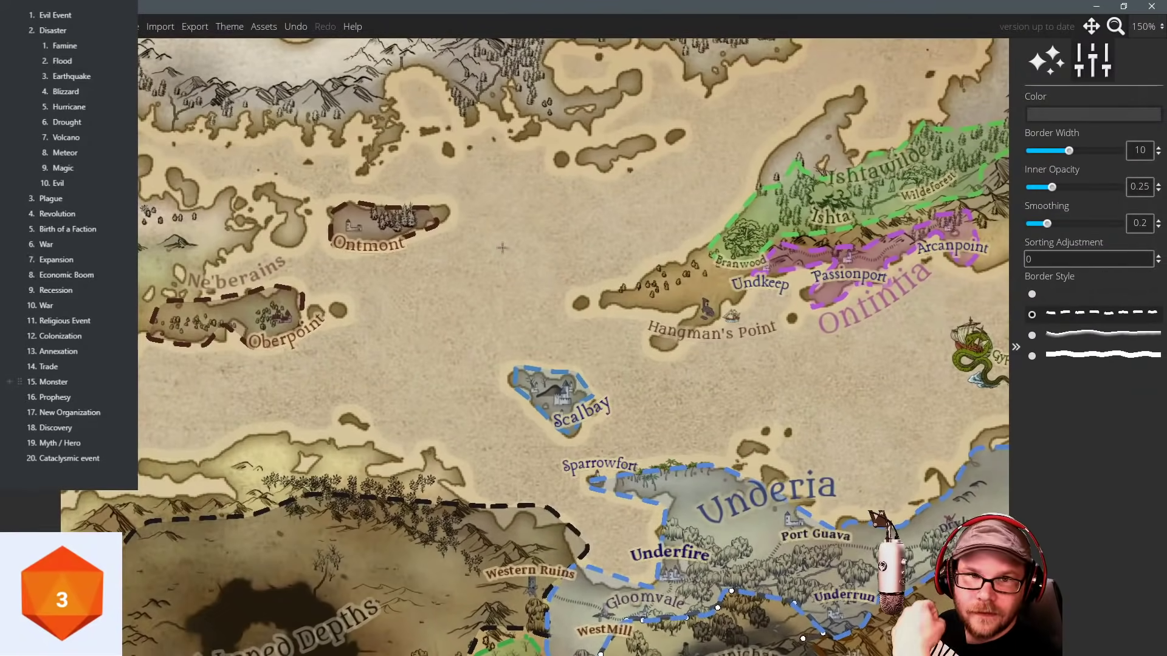
left_click_drag(513, 251, 467, 211)
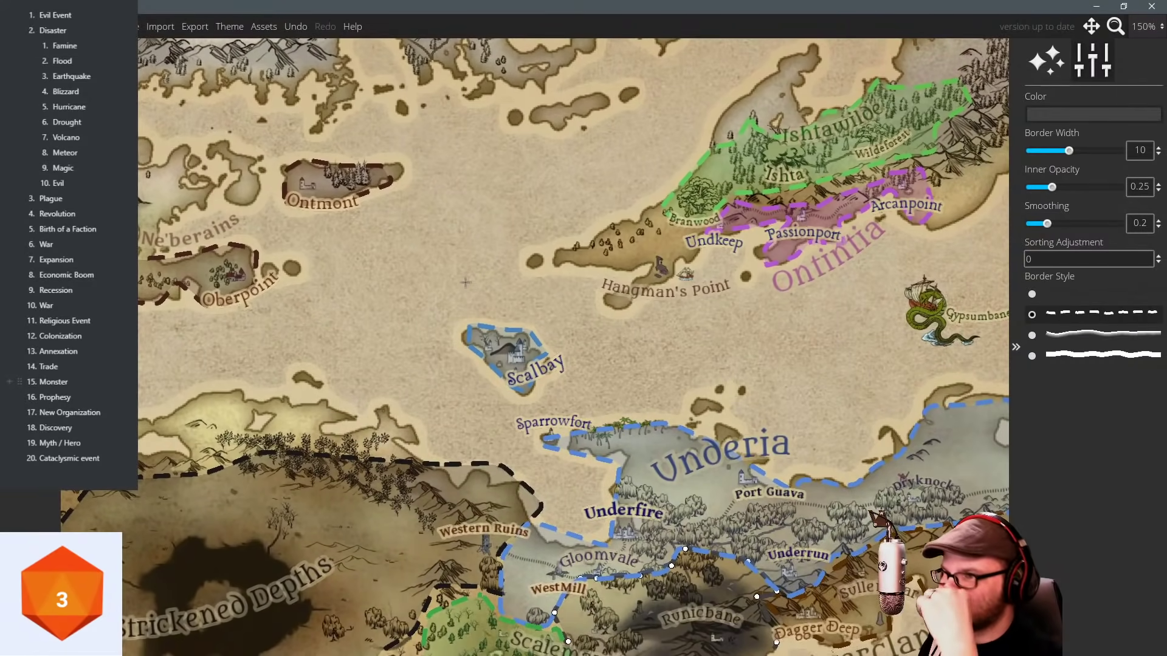
left_click_drag(550, 374, 490, 310)
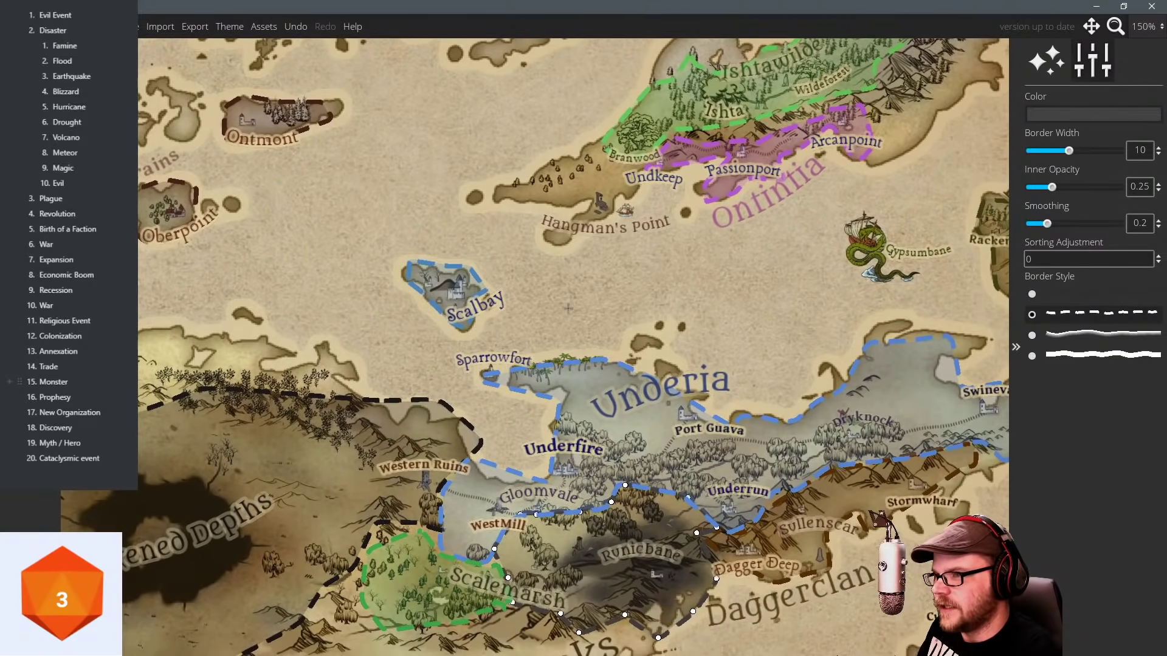
left_click_drag(568, 308, 541, 284)
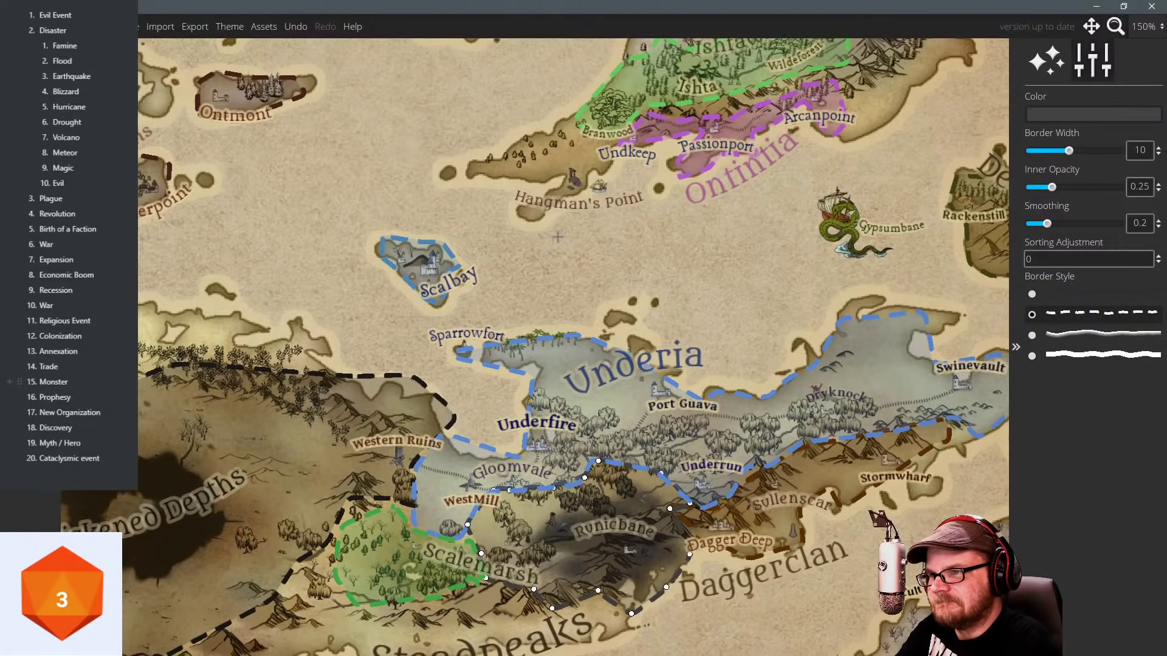
Roll the twenty-sided die for the next world event.
left_click(62, 594)
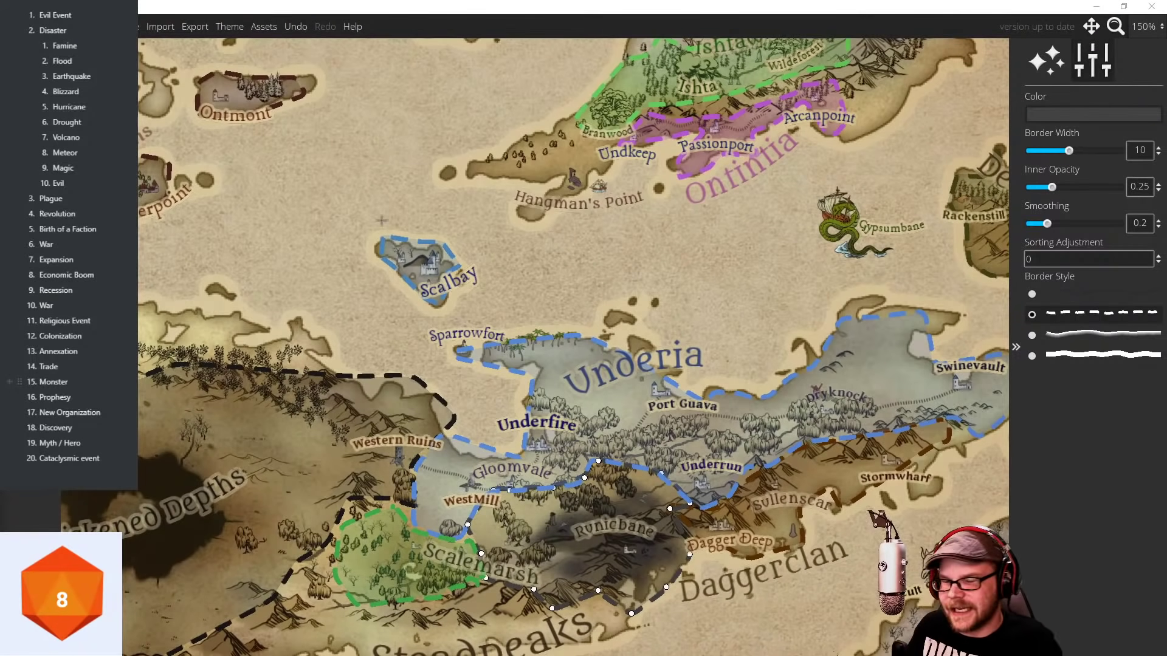
left_click_drag(599, 285, 546, 276)
left_click_drag(406, 188, 426, 180)
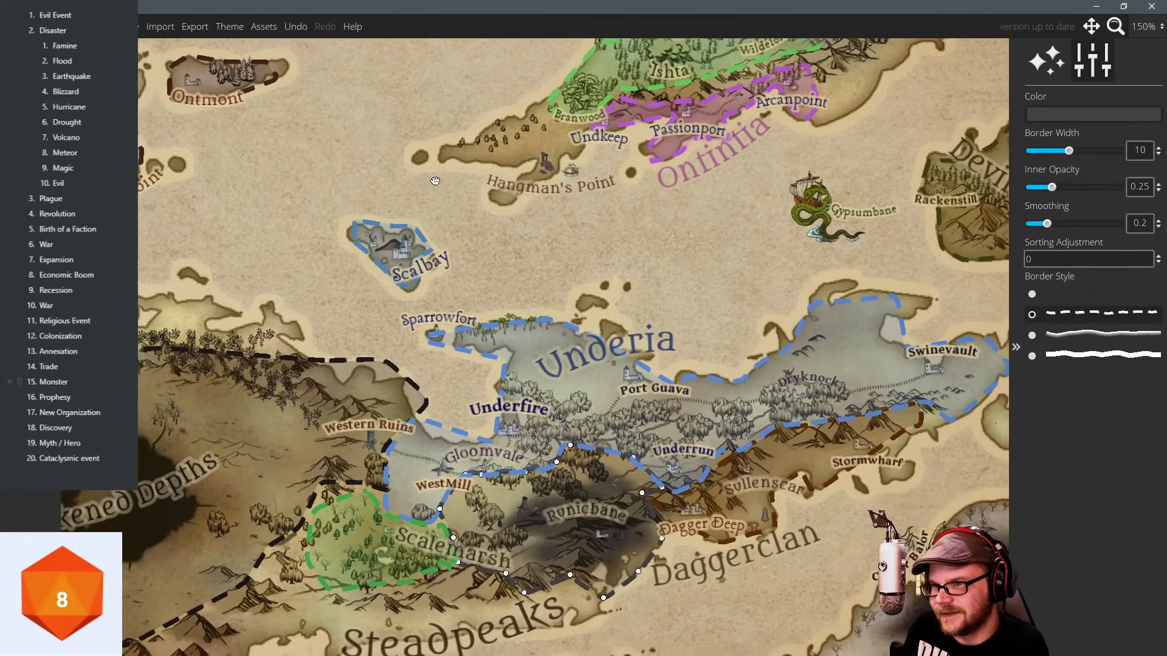
Reshape Underia's border around Sparrowfort by moving its western tip point and adding a point along the peninsula's southern shore.
left_click(430, 342)
left_click_drag(419, 339, 418, 329)
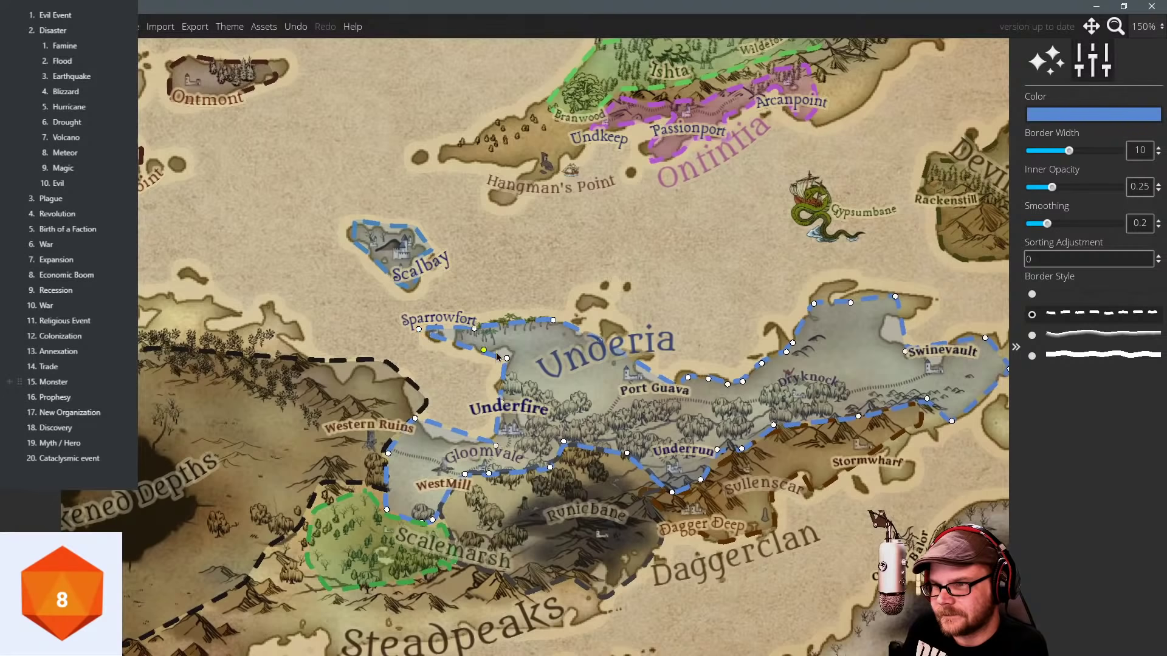
left_click_drag(507, 359, 435, 342)
right_click(456, 343)
Delete the blue territory covering the island of Scalbay.
left_click_drag(549, 215, 308, 268)
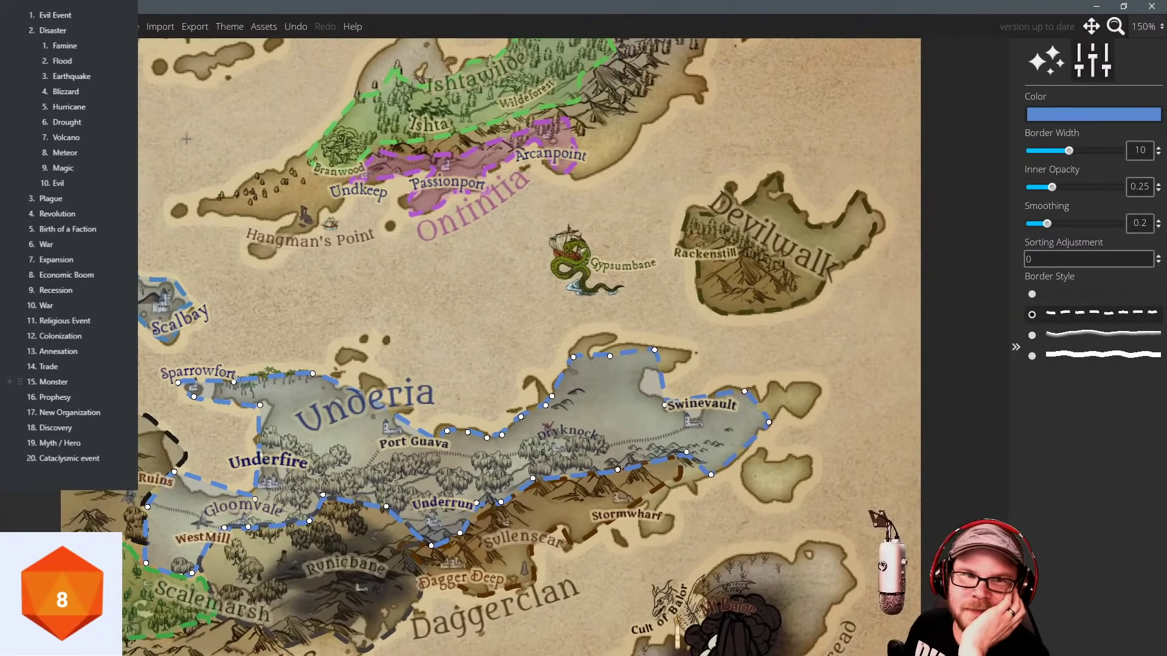
scroll(187, 139, "left", 5)
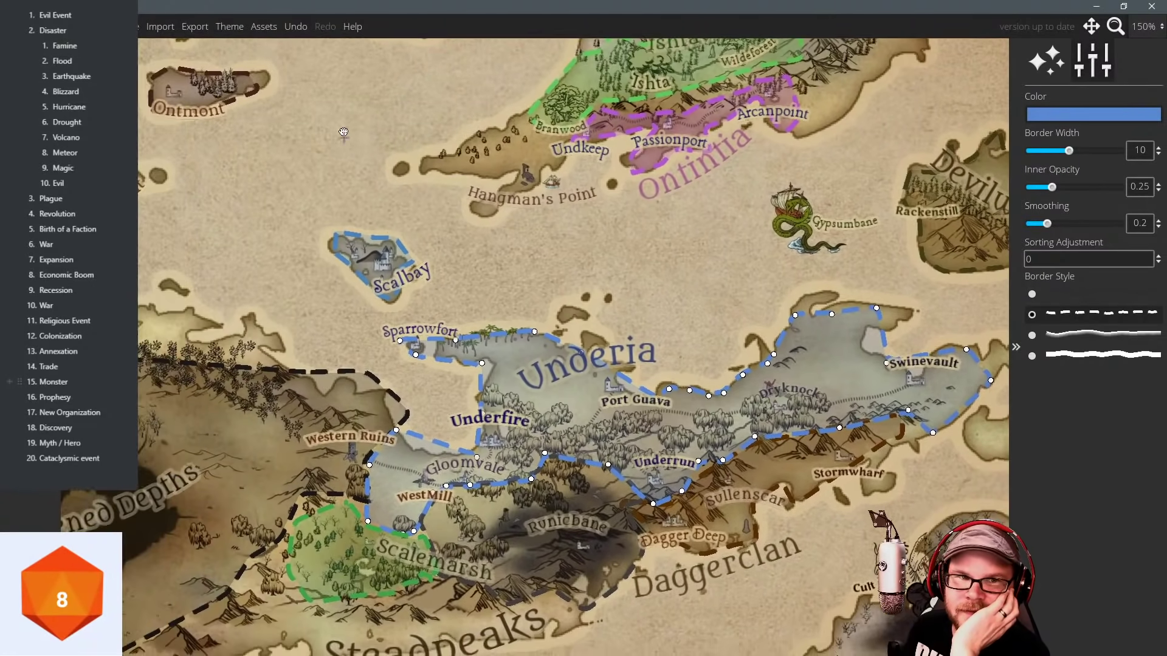
left_click(384, 268)
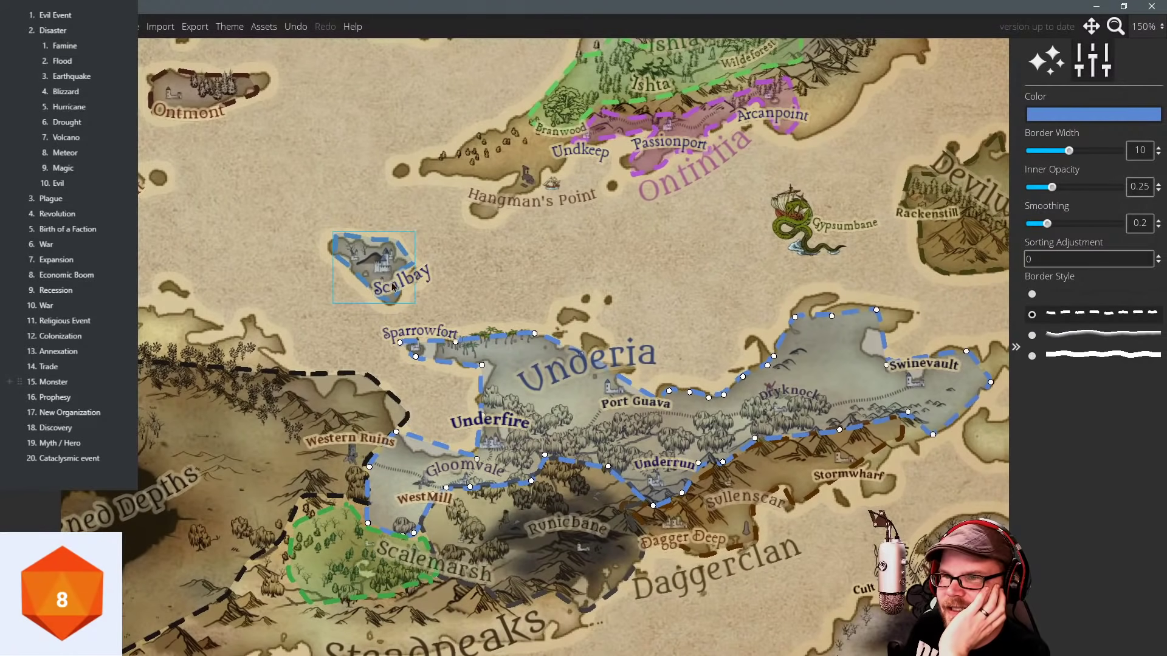
left_click(393, 283)
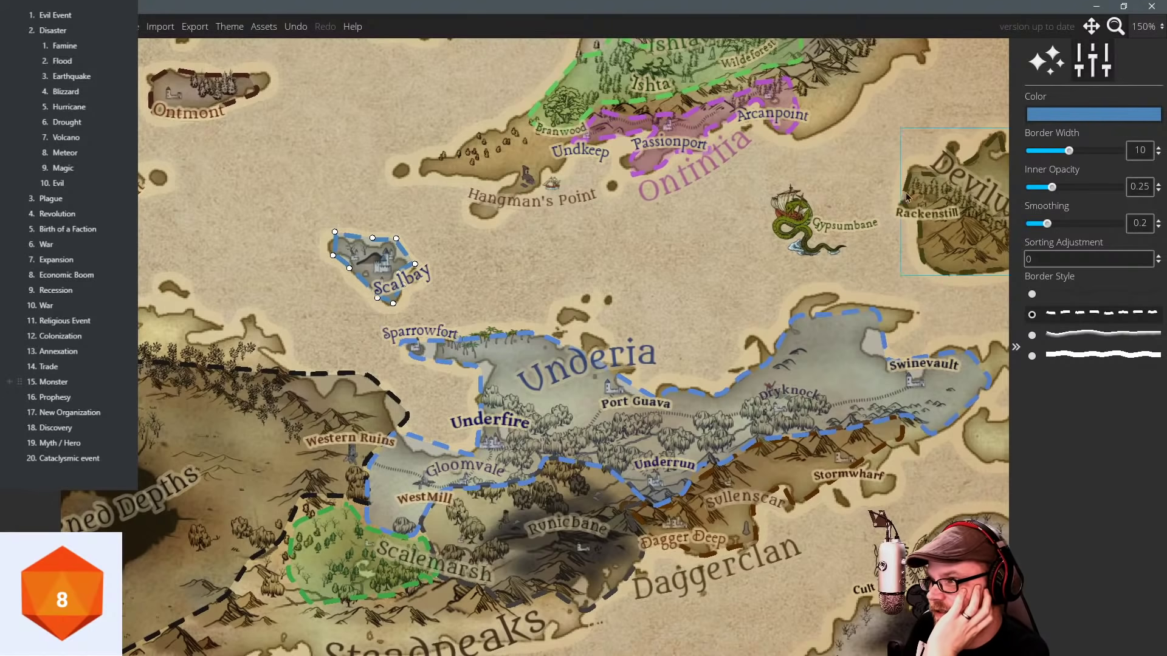
key("Delete")
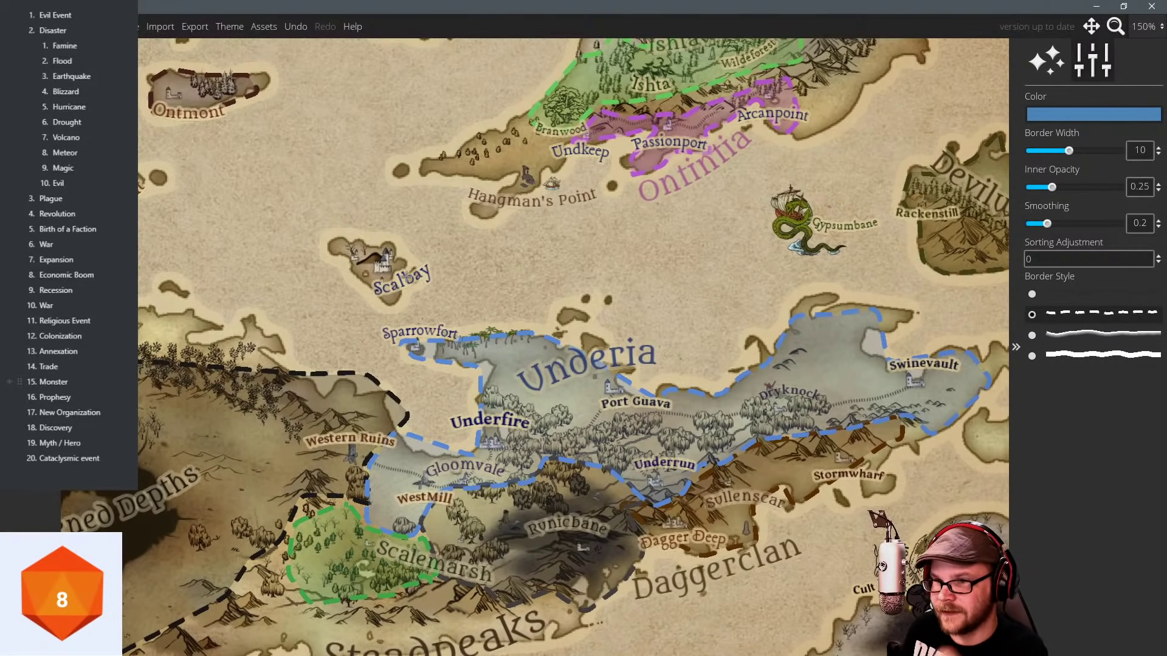
Set the Scalbay label's font color to black (000000) and move the label slightly southwest, over the island's southern tip.
left_click(45, 218)
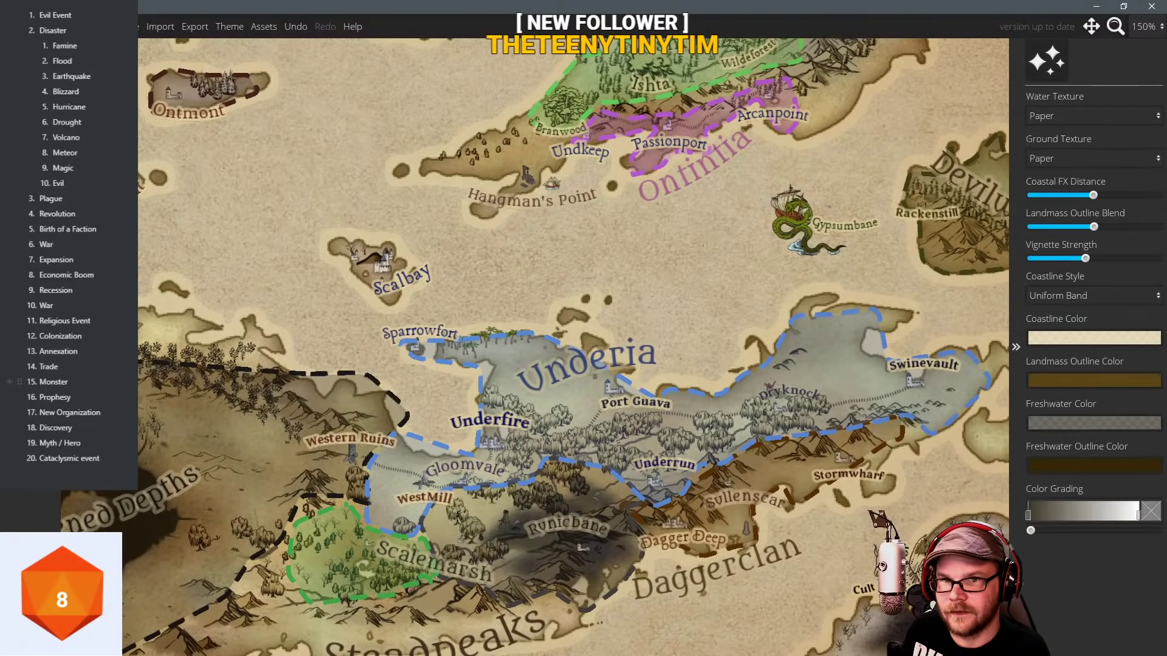
left_click(46, 243)
left_click(398, 282)
left_click(1091, 248)
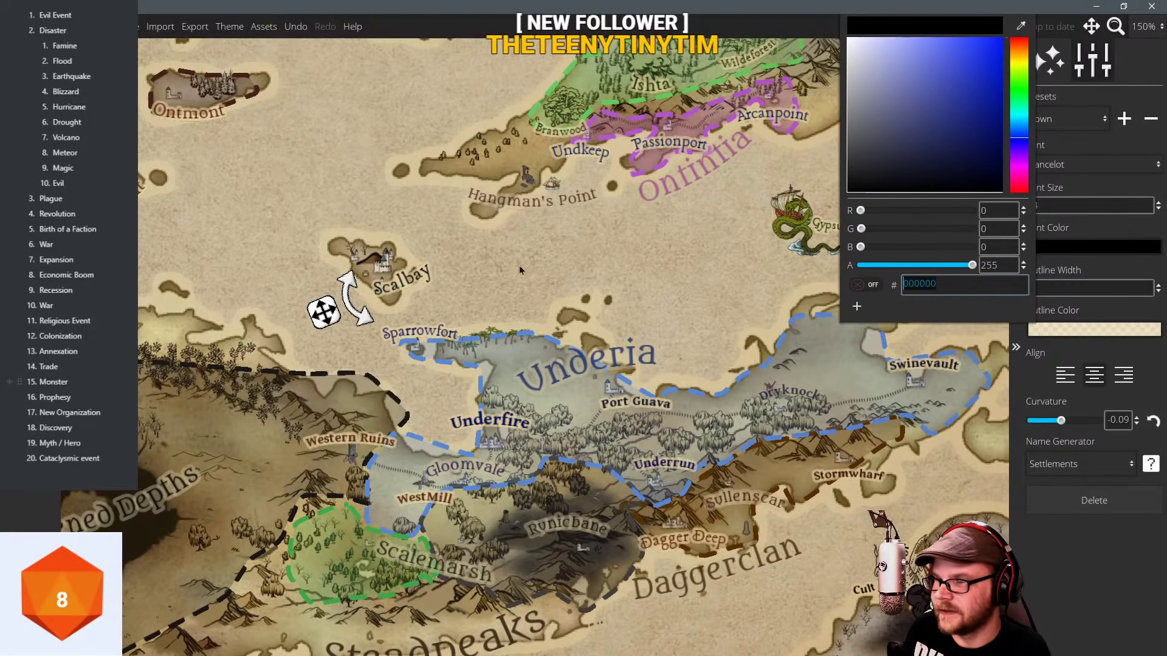
mouse_move(329, 321)
left_mouse_down()
mouse_move(319, 321)
mouse_move(337, 307)
mouse_move(316, 314)
left_mouse_up()
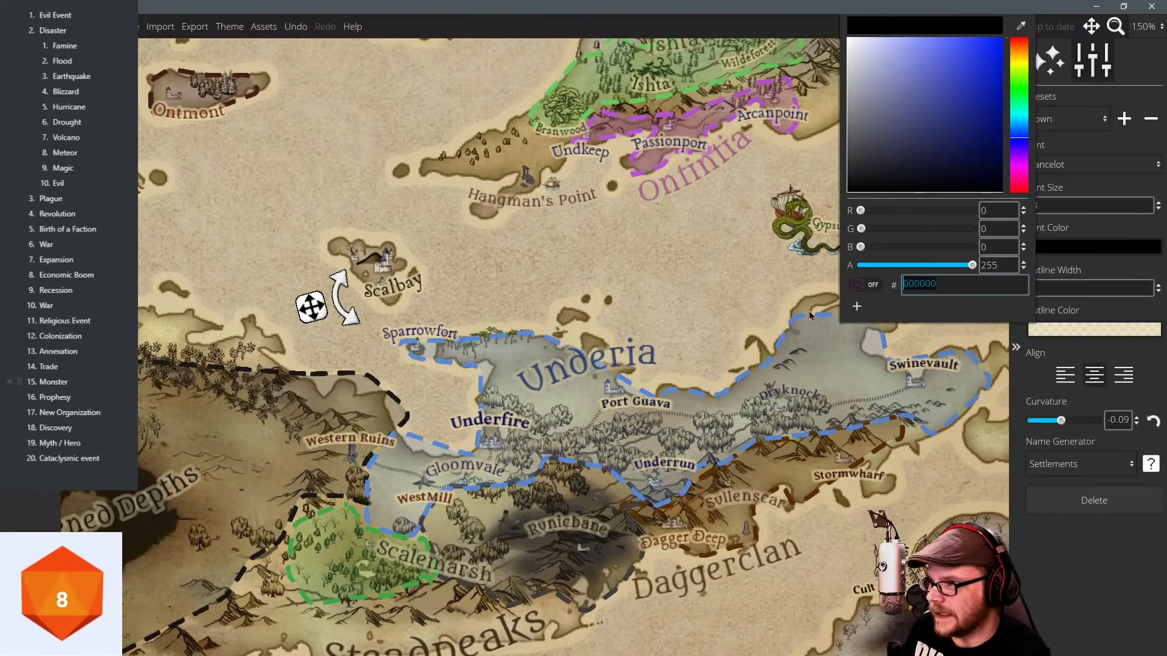
left_click_drag(535, 281, 594, 286)
left_click_drag(519, 197, 473, 228)
left_click_drag(598, 296, 455, 271)
left_click(477, 262)
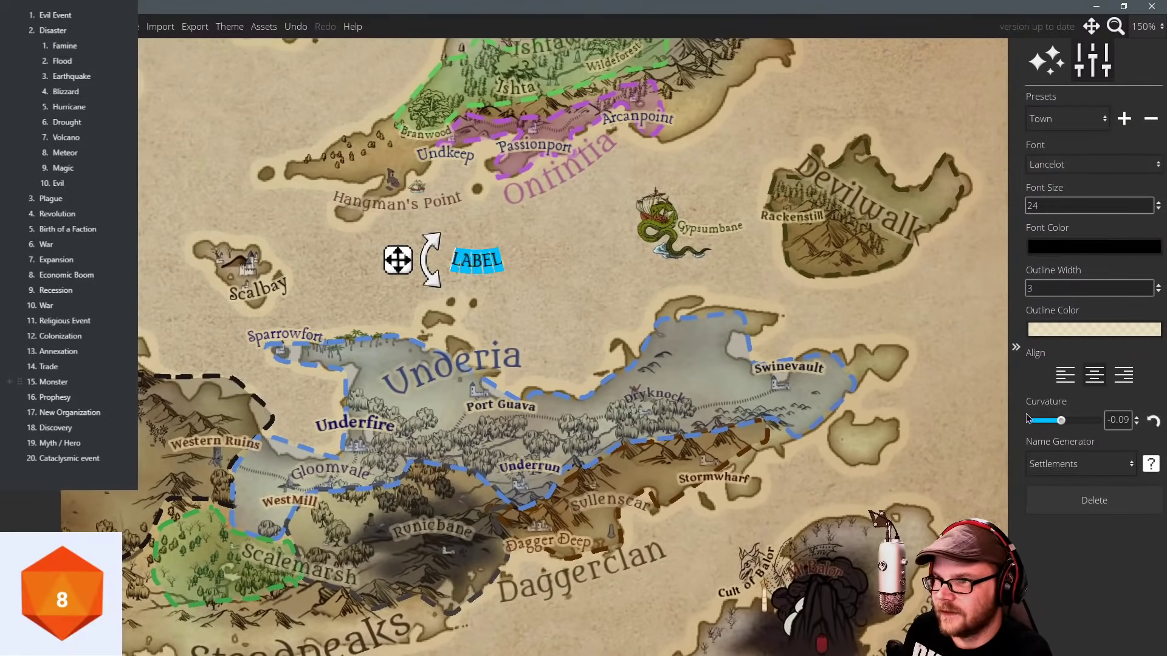
left_click(1094, 499)
key("Left")
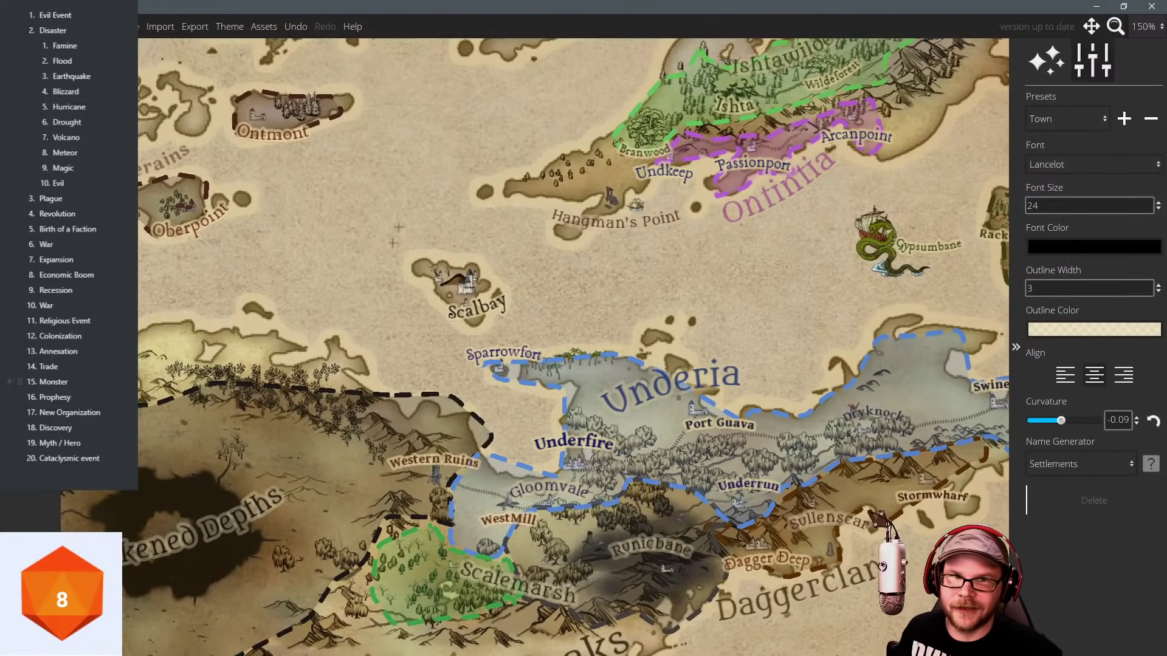
left_click_drag(528, 261, 357, 193)
left_click_drag(497, 250, 401, 215)
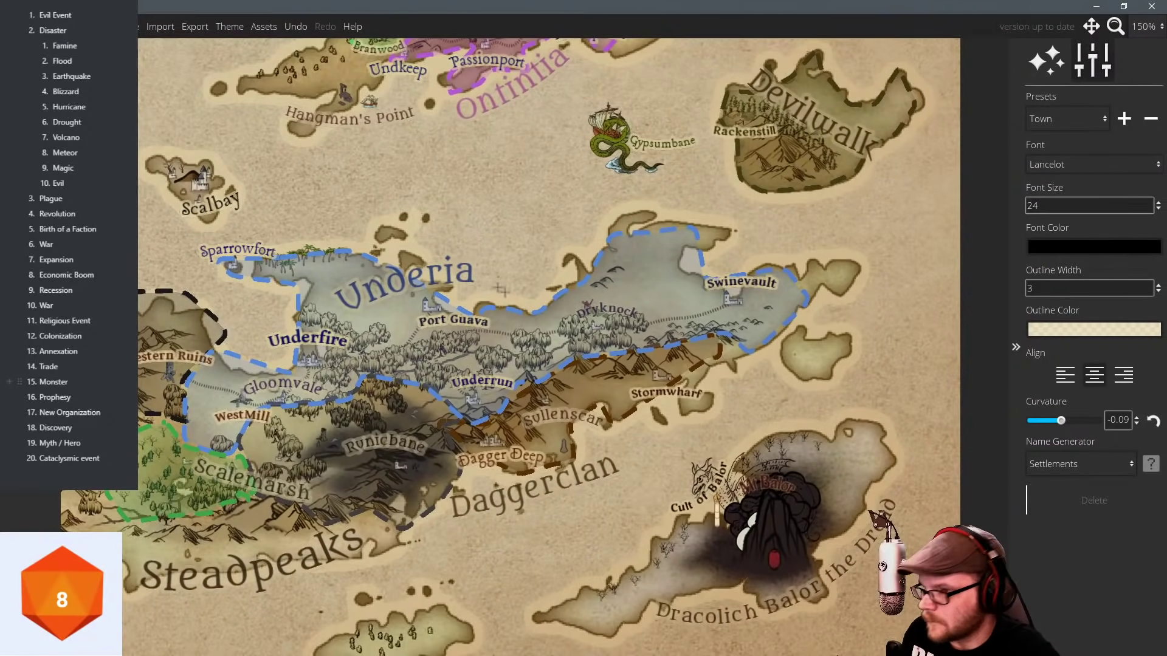
left_click_drag(499, 289, 438, 230)
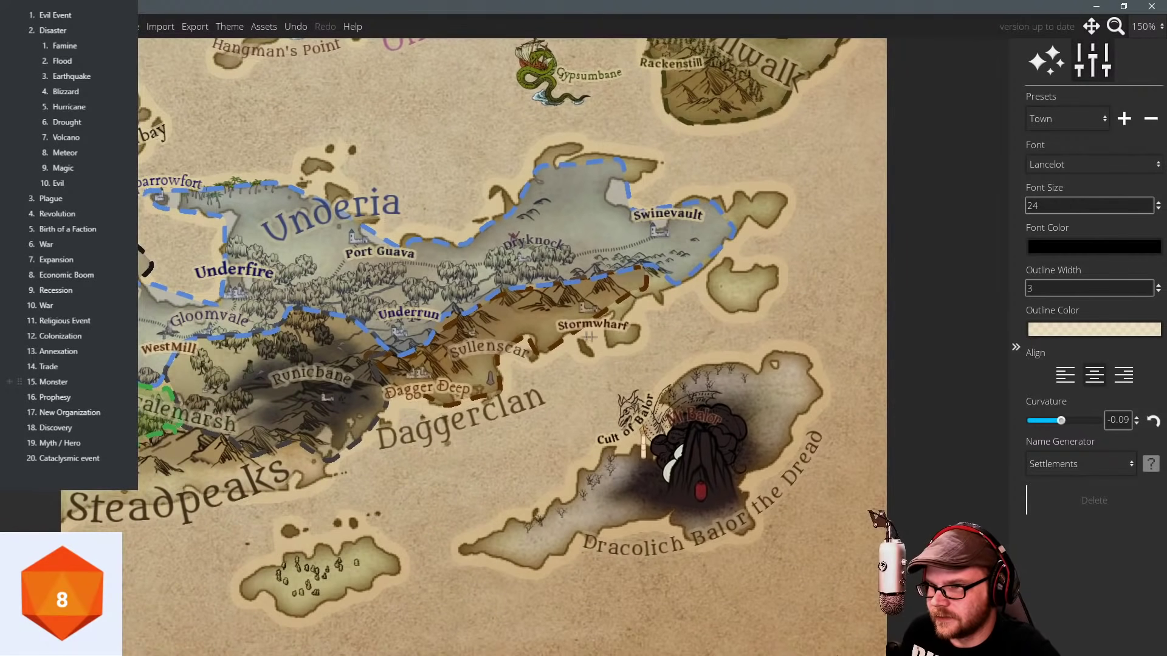
left_click_drag(632, 361, 612, 382)
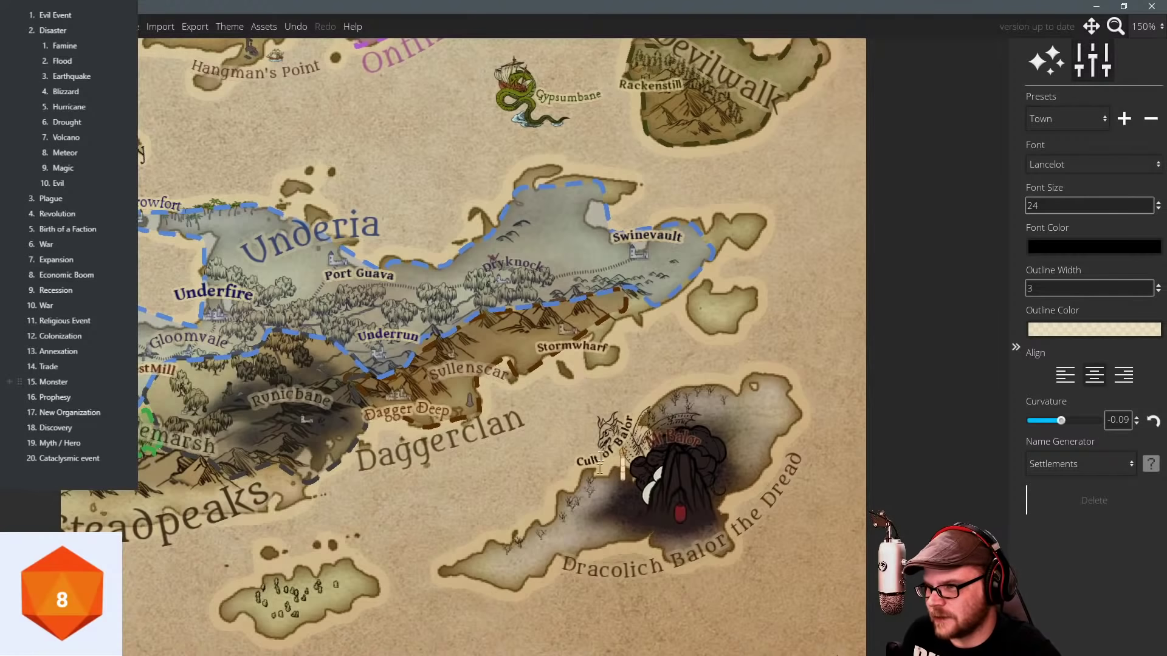
left_click_drag(659, 244, 589, 295)
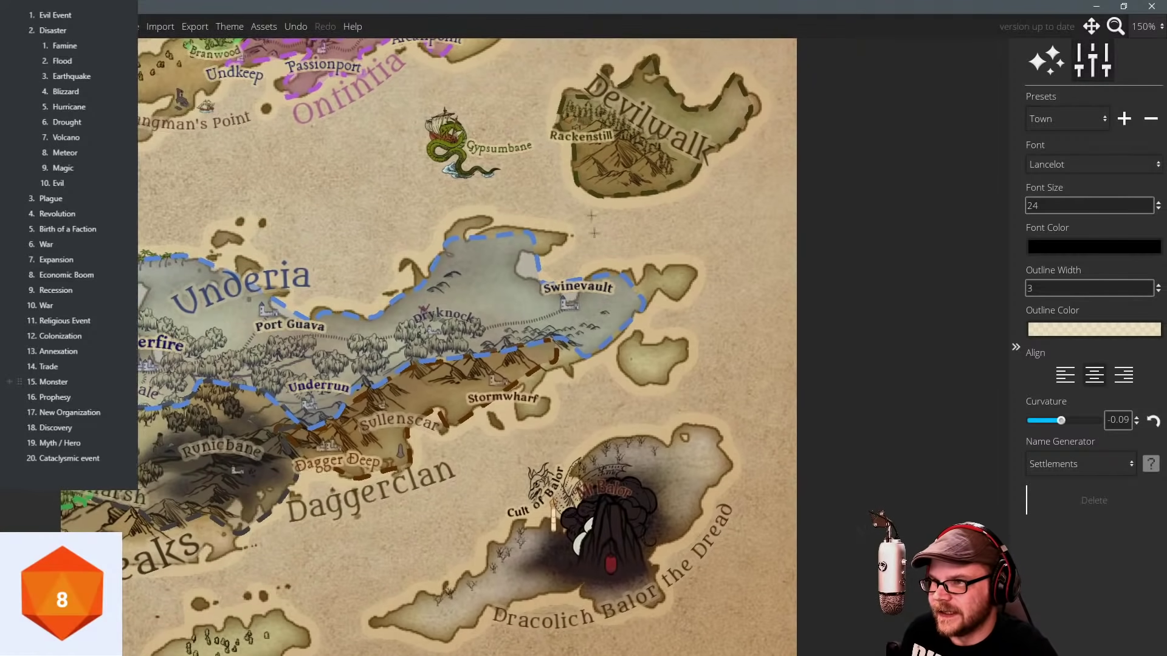
left_click_drag(392, 183, 612, 430)
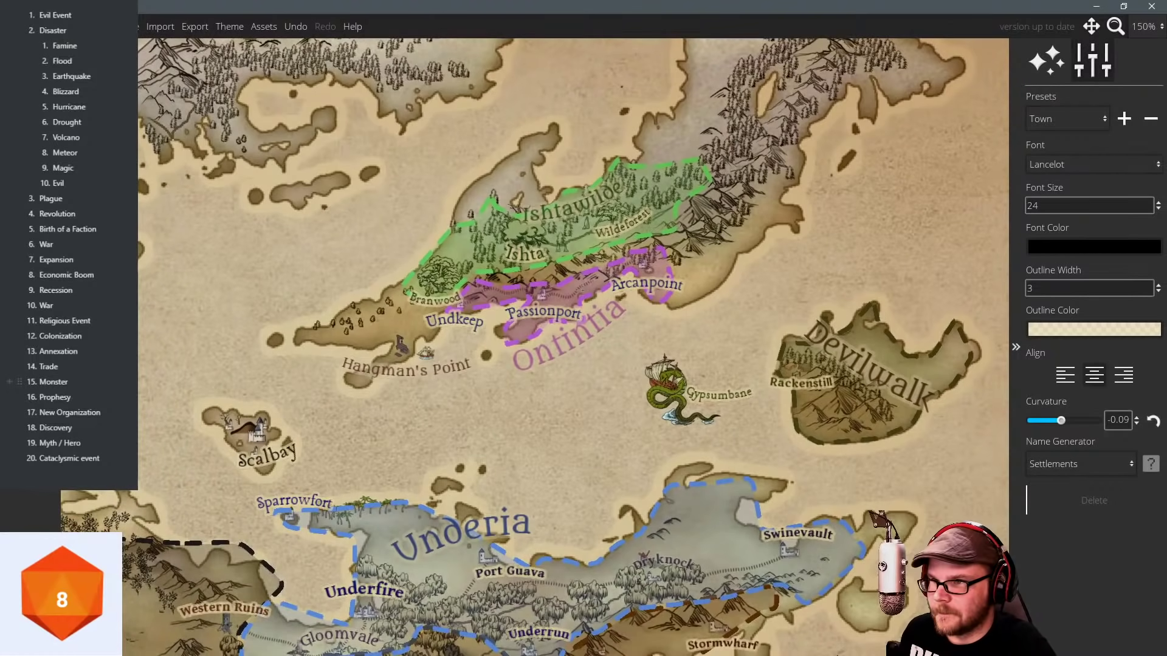
left_click(582, 290)
left_click(1096, 507)
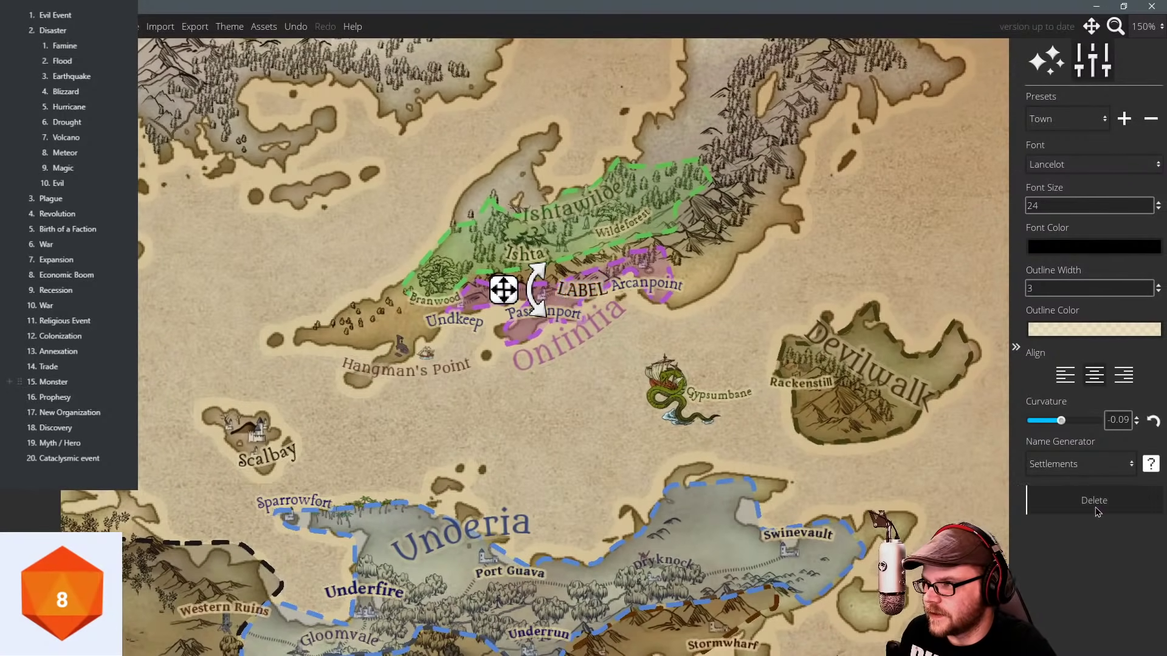
left_click(1098, 513)
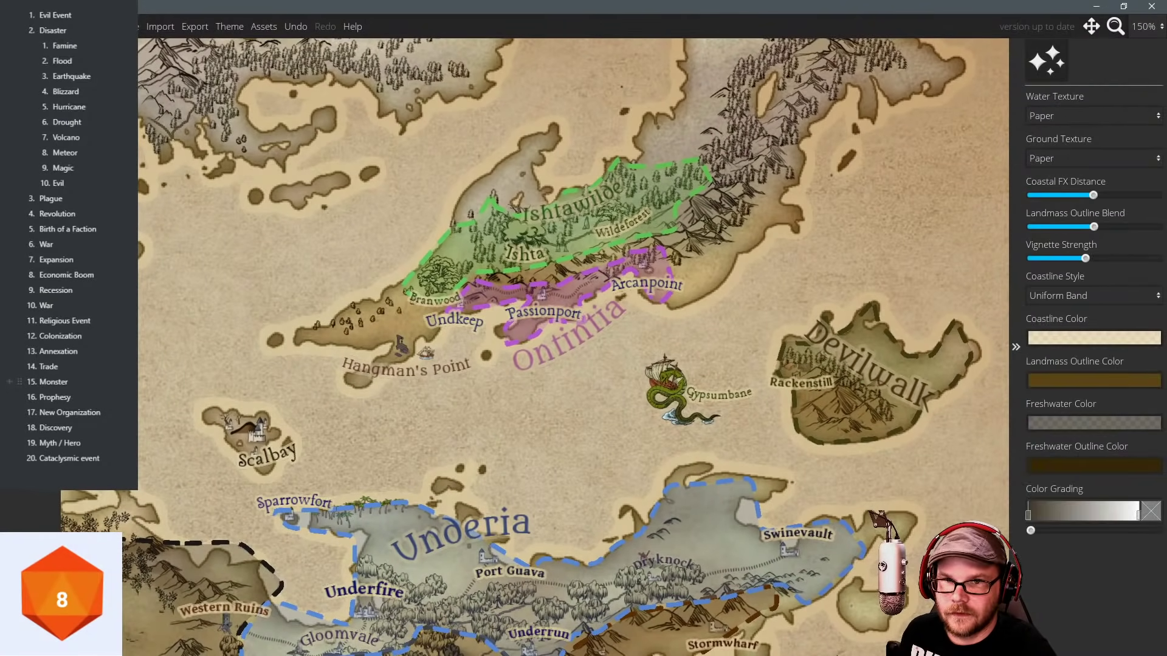
Select the purple Ontintia territory and examine its border points between Undkeep and Arcanpoint.
left_click(577, 288)
left_click_drag(573, 277, 497, 279)
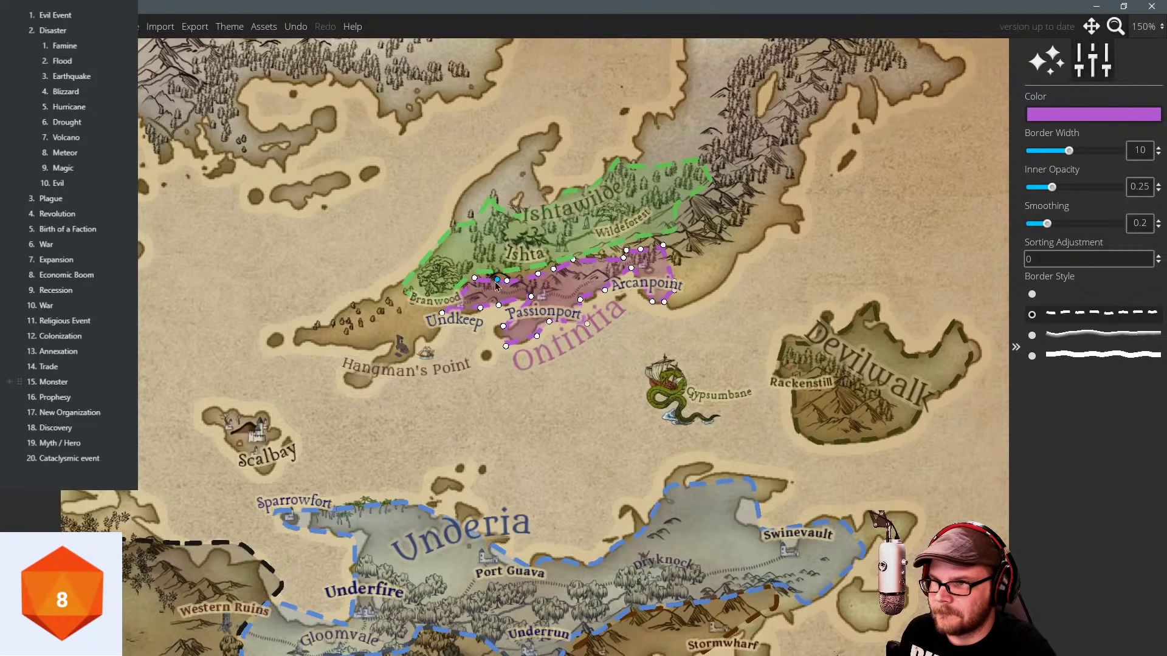
left_click(543, 336)
left_click_drag(568, 333, 582, 305)
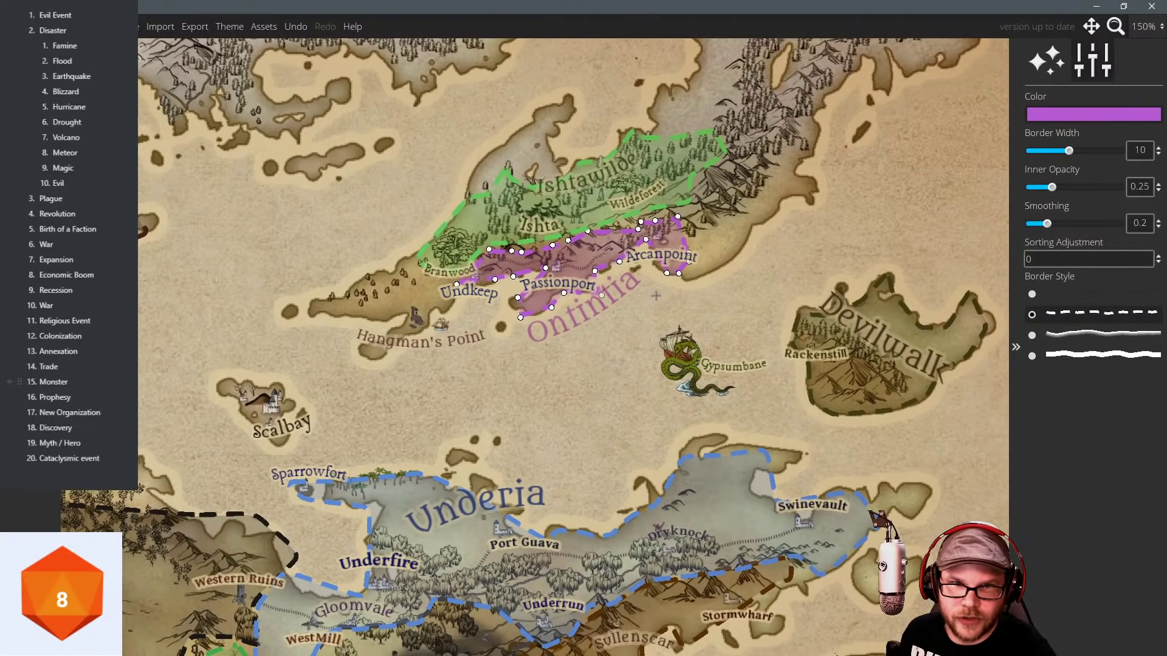
mouse_move(656, 296)
left_mouse_down()
mouse_move(614, 298)
mouse_move(656, 316)
left_mouse_up()
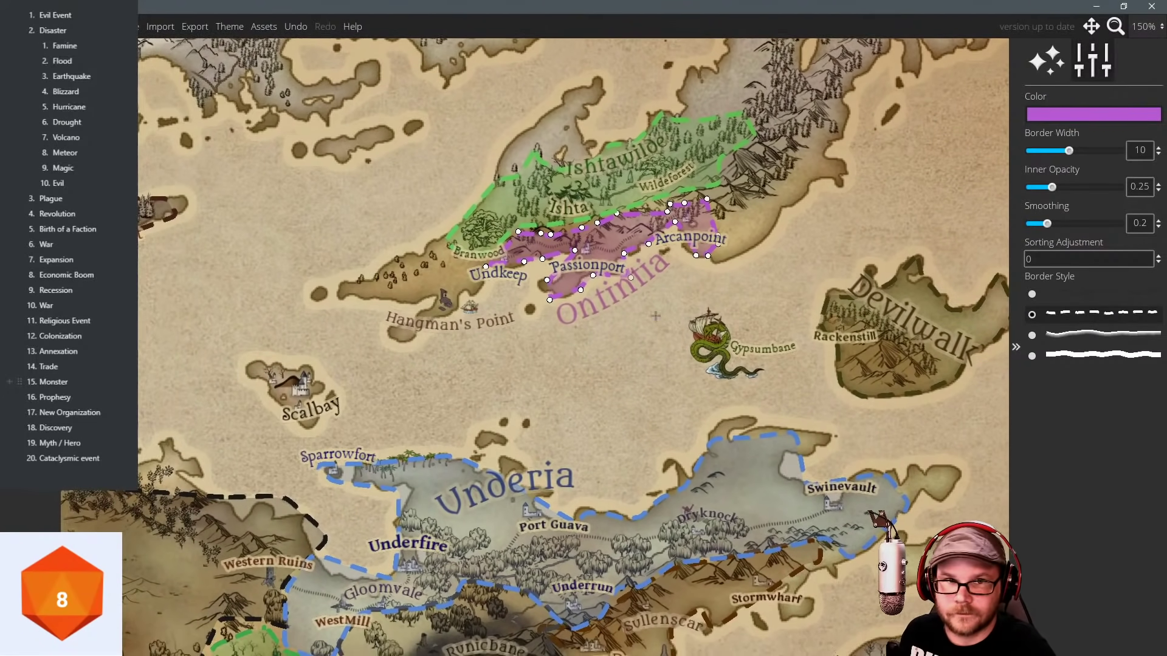
left_click_drag(331, 268, 454, 277)
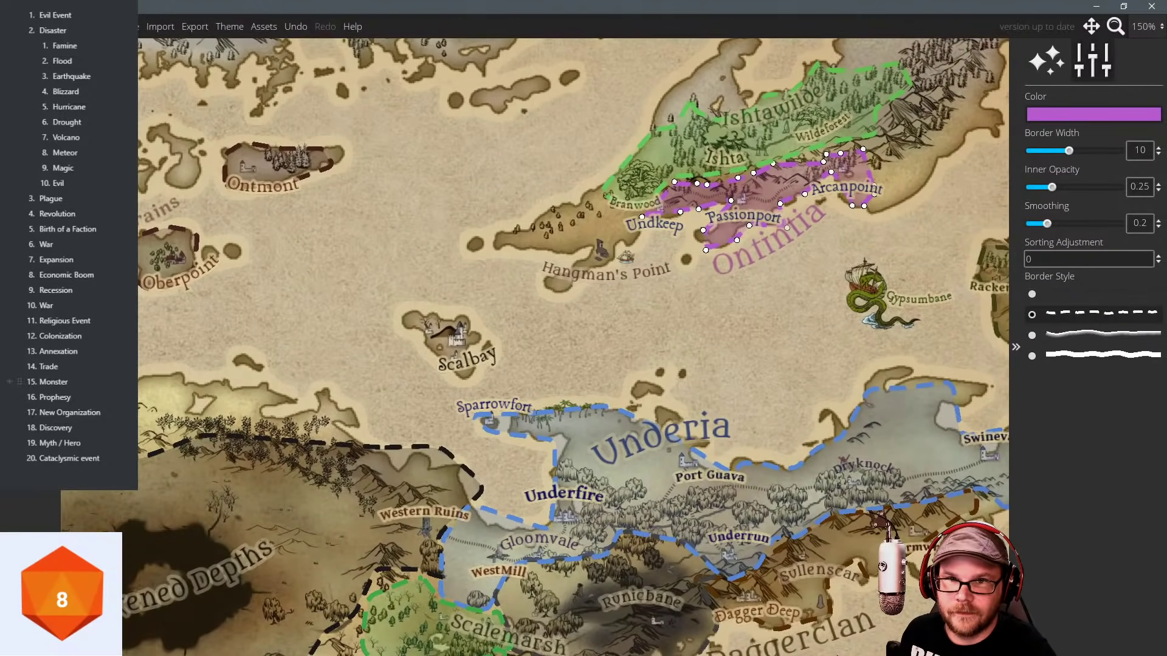
Place the low castle with one blue-roofed tower from the Inked Castles set beside Underrun's castle at symbol scale 30.
left_click(43, 182)
left_click(44, 152)
left_click(44, 183)
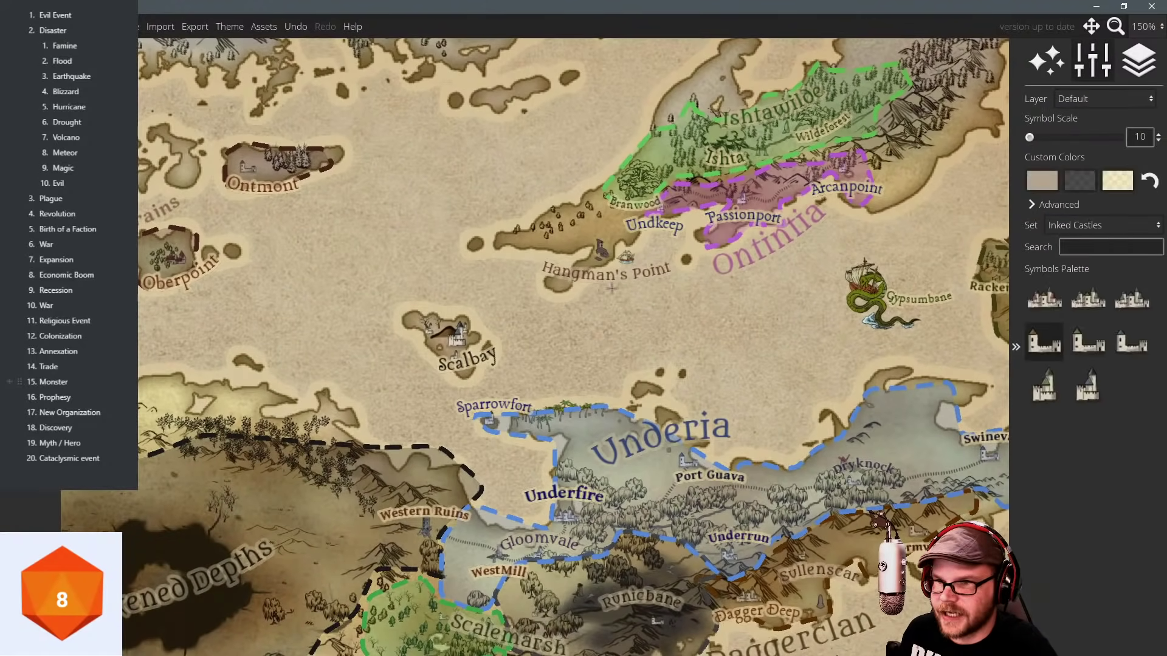
left_click(1132, 342)
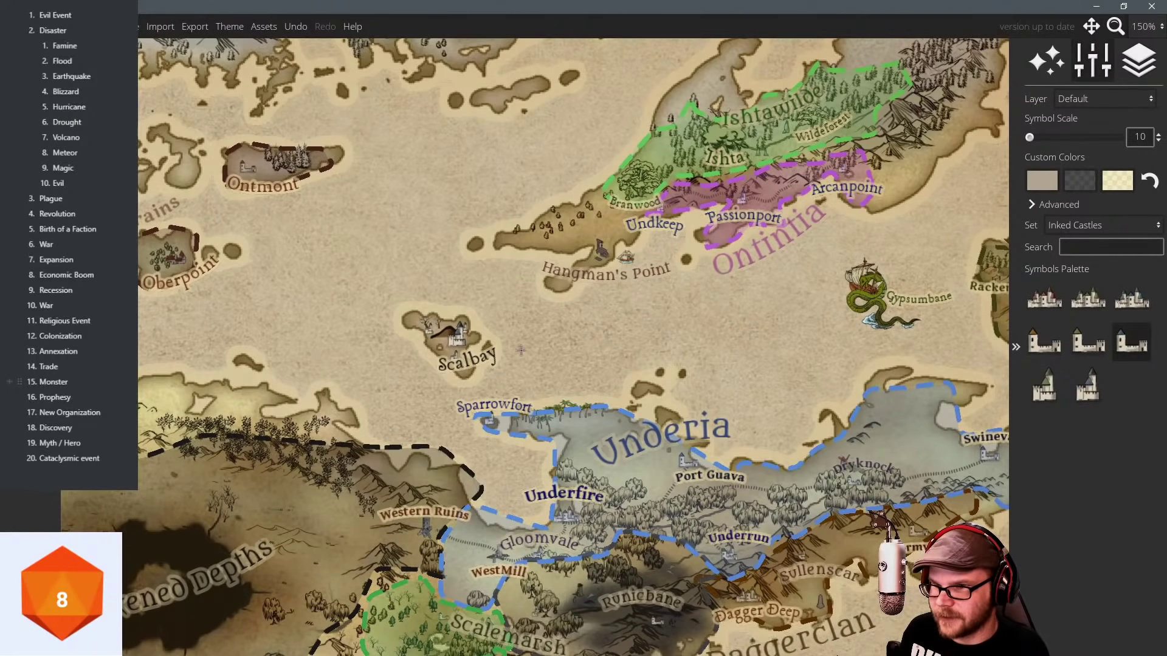
scroll(521, 348, "up", 4)
scroll(362, 292, "up", 7, "ctrl")
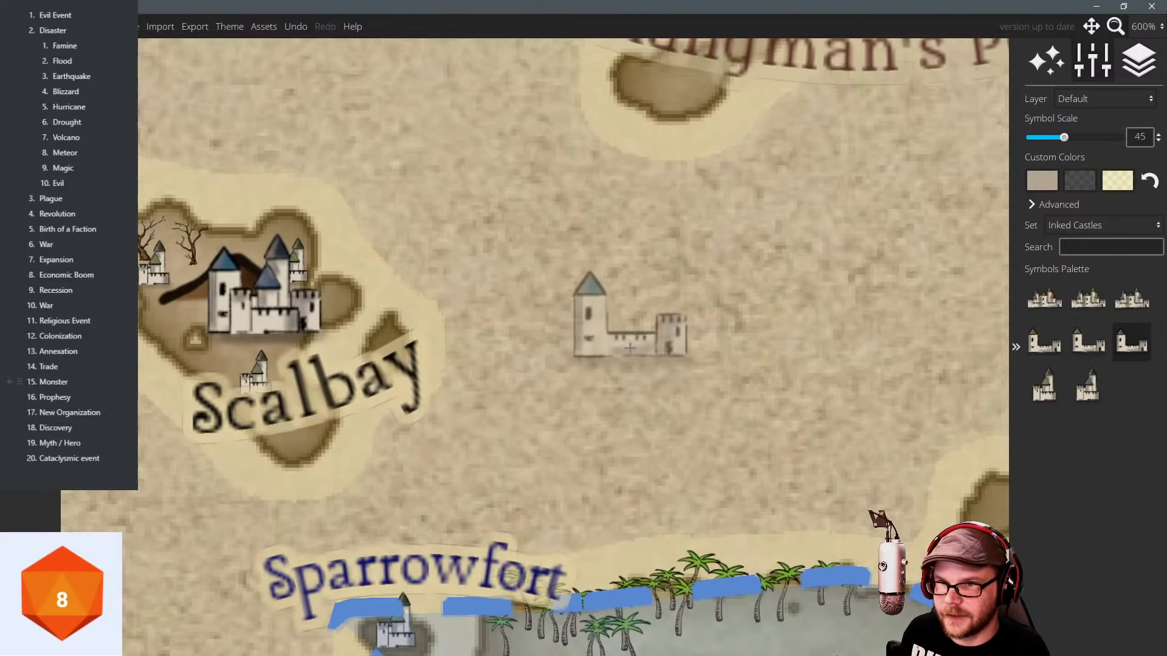
scroll(630, 340, "down", 3)
scroll(629, 340, "down", 3)
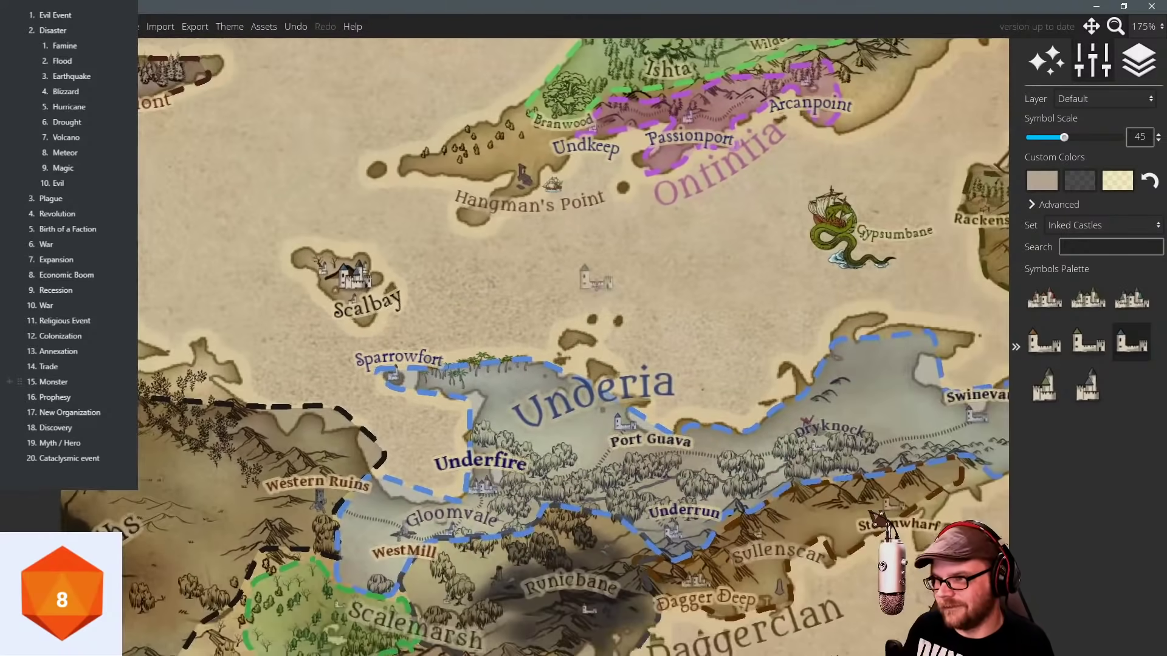
left_click_drag(621, 345, 523, 156)
scroll(614, 359, "up", 2, "ctrl")
scroll(615, 359, "down", 3, "ctrl")
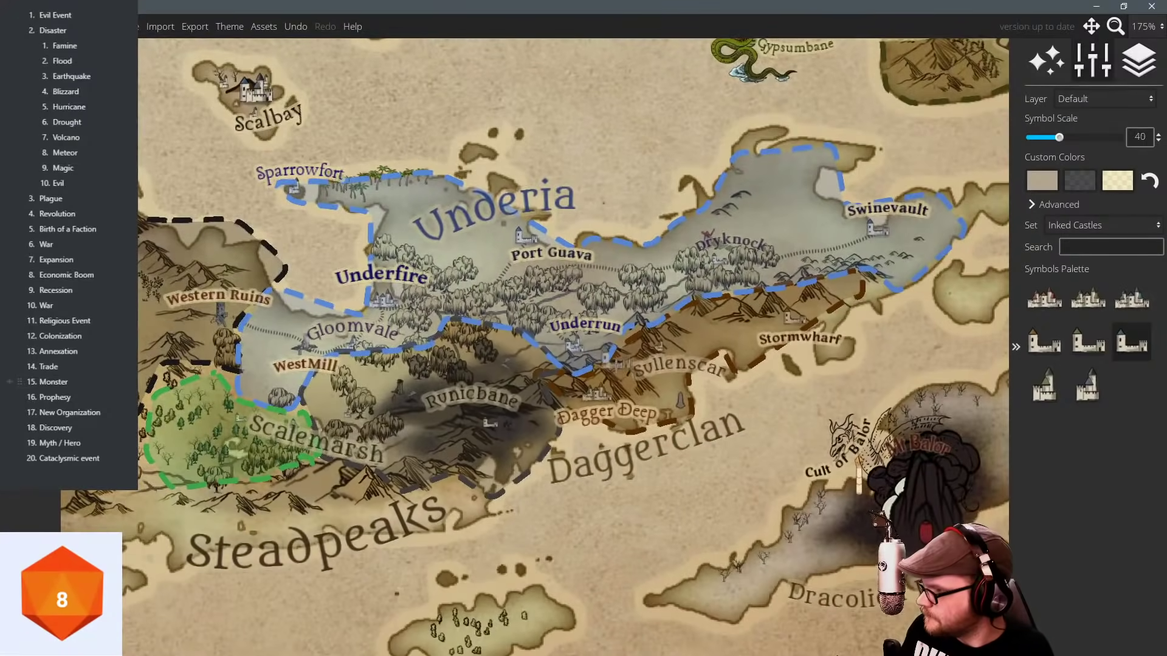
scroll(657, 349, "up", 3)
scroll(536, 336, "up", 3)
scroll(544, 334, "down", 2, "ctrl")
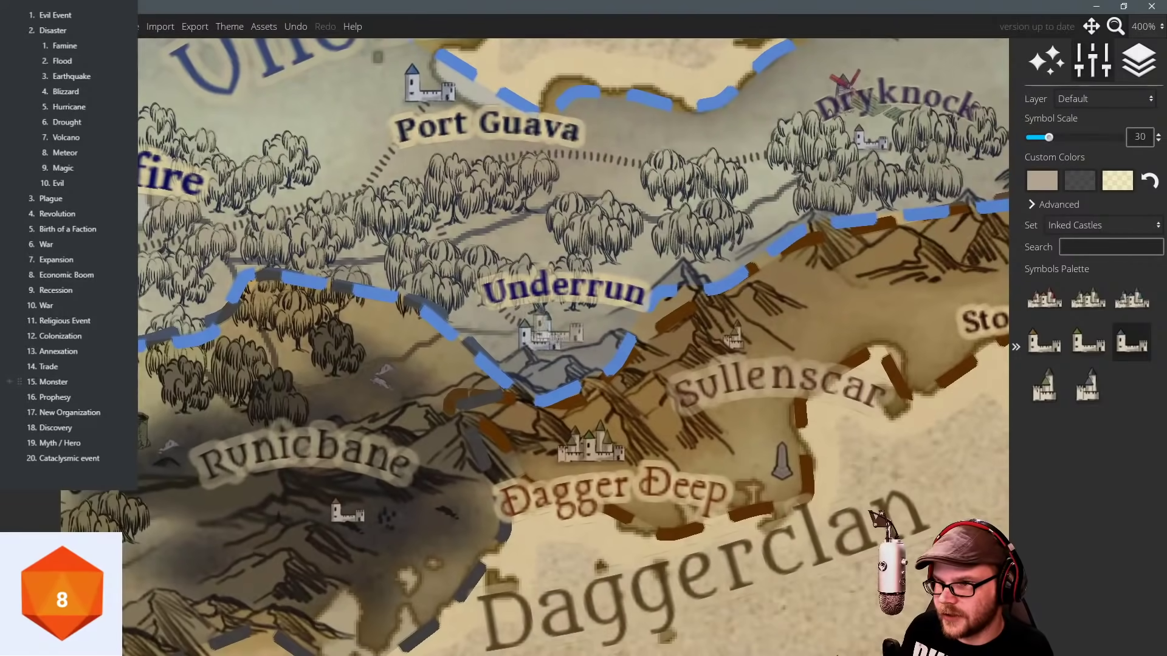
left_click(547, 335)
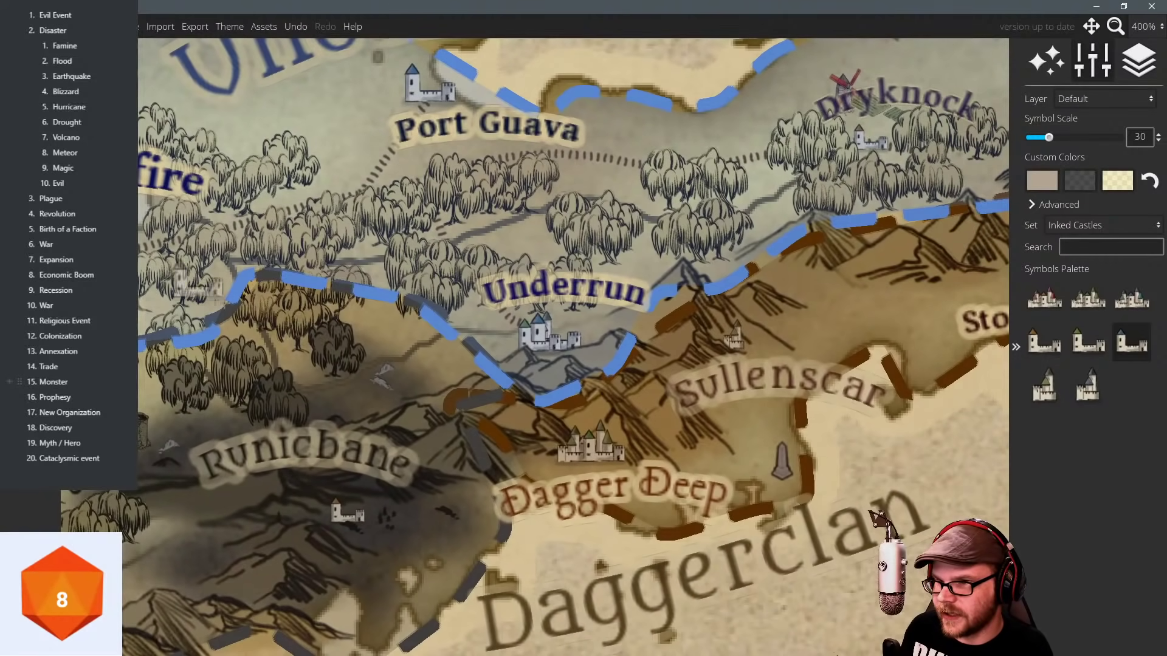
Add the same blue-roofed castle symbol to Sparrowfort at the western peninsula tip, at symbol scale 20.
left_click_drag(240, 282, 553, 338)
left_click_drag(625, 229, 485, 377)
left_click_drag(480, 278, 647, 338)
left_click_drag(365, 253, 537, 288)
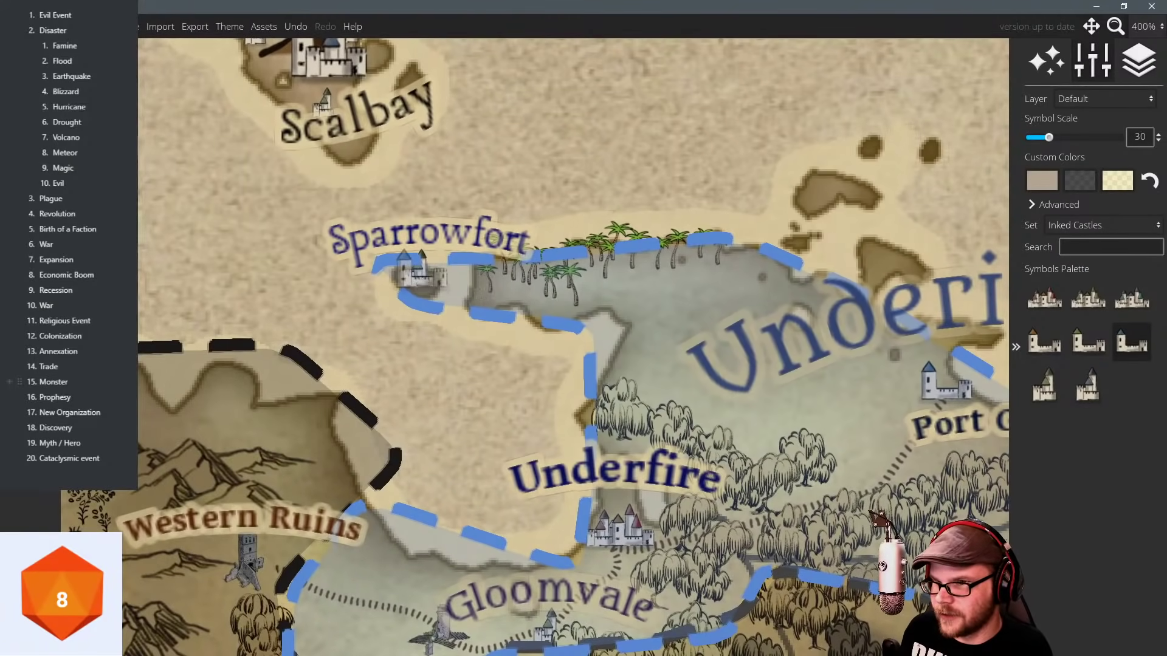
left_click(478, 281)
key("ctrl+z")
key("[")
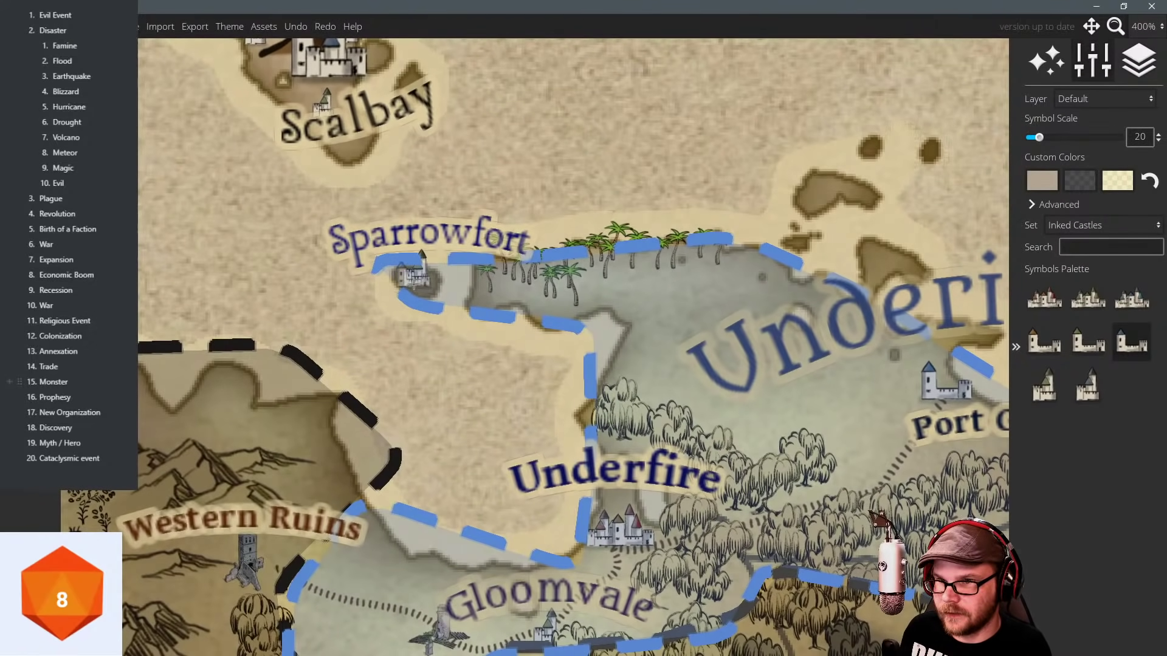
left_click(413, 277)
Examine the settlements and coastlines around Ontintia, Devilwalk, Scalbay, Oberpoint and Ontmont.
scroll(784, 175, "down", 2)
left_click_drag(784, 175, 490, 373)
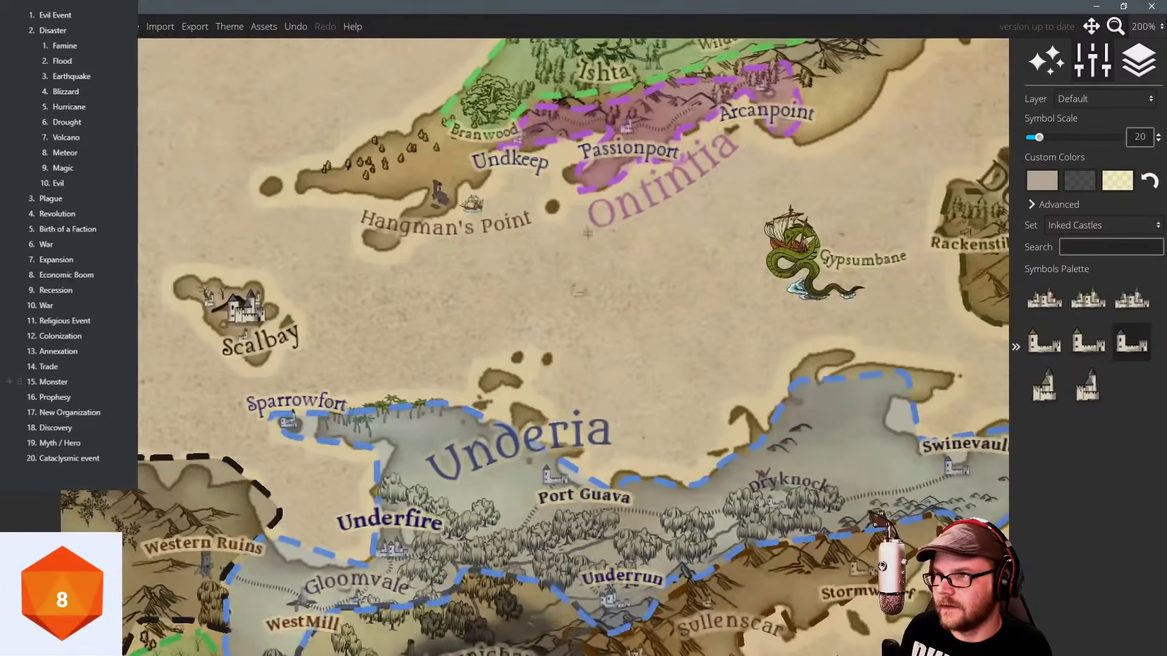
left_click_drag(593, 243, 572, 334)
left_click_drag(688, 268, 487, 320)
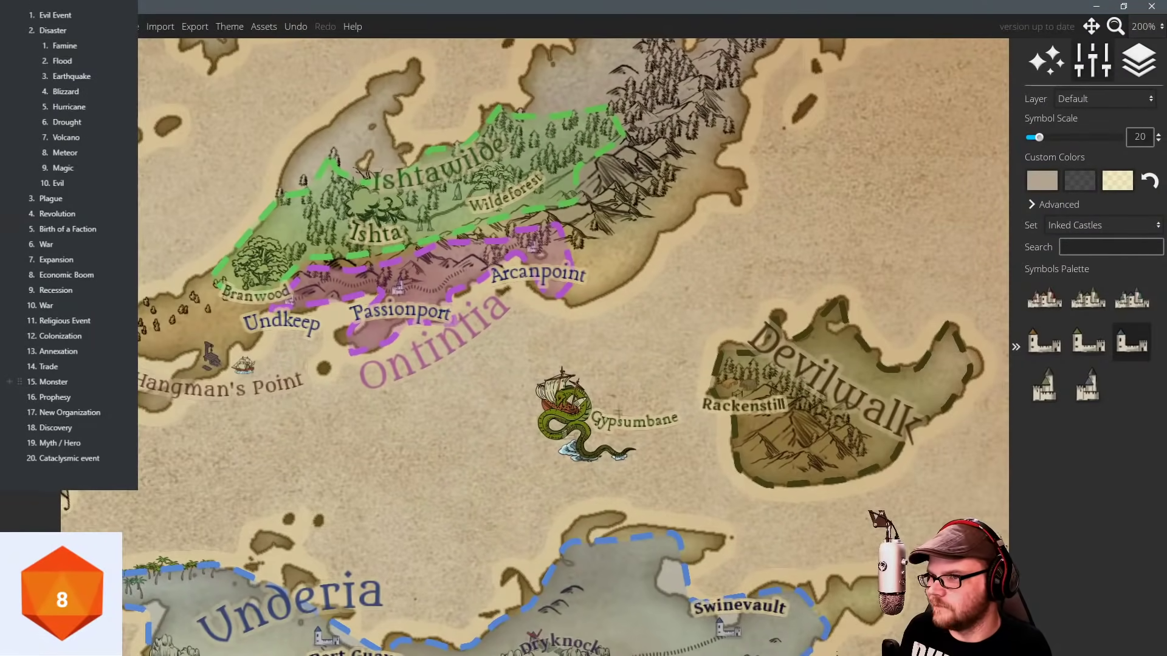
left_click_drag(271, 254, 502, 308)
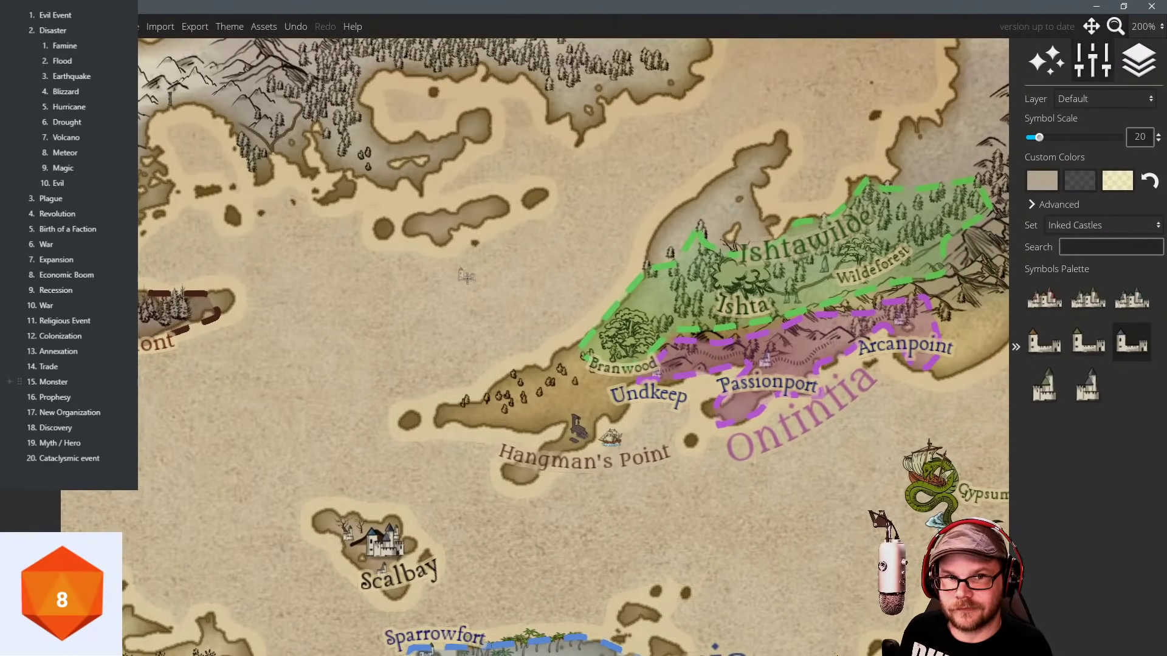
left_click_drag(381, 278, 543, 219)
mouse_move(498, 260)
left_mouse_down()
mouse_move(627, 222)
mouse_move(611, 236)
left_mouse_up()
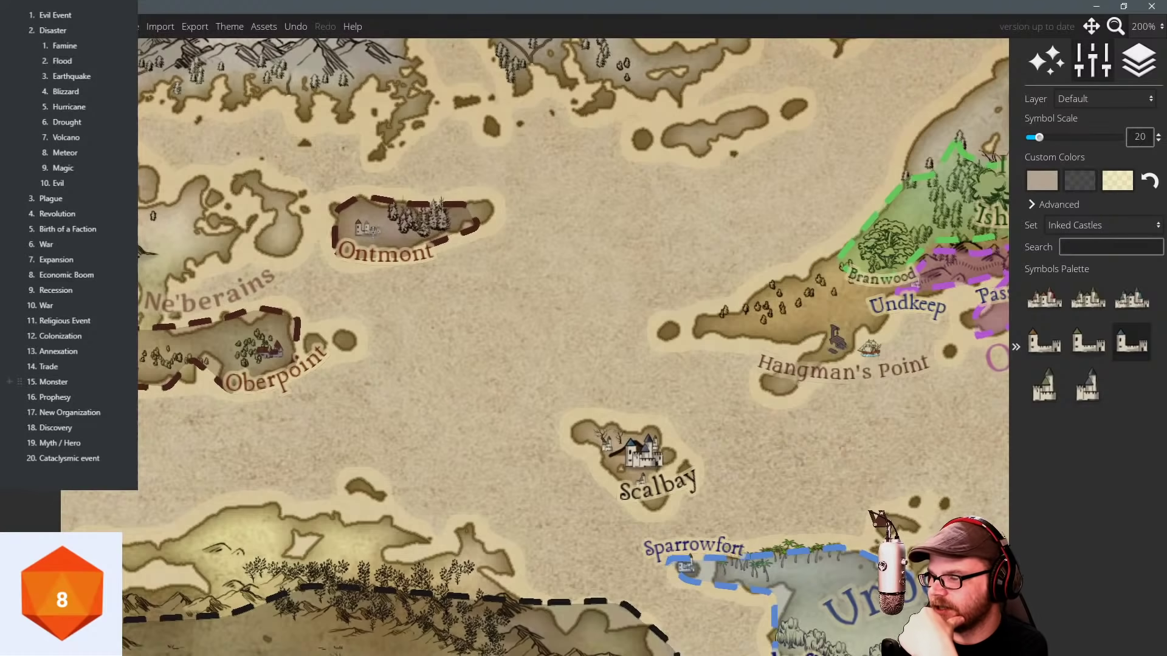
scroll(361, 282, "up", 2)
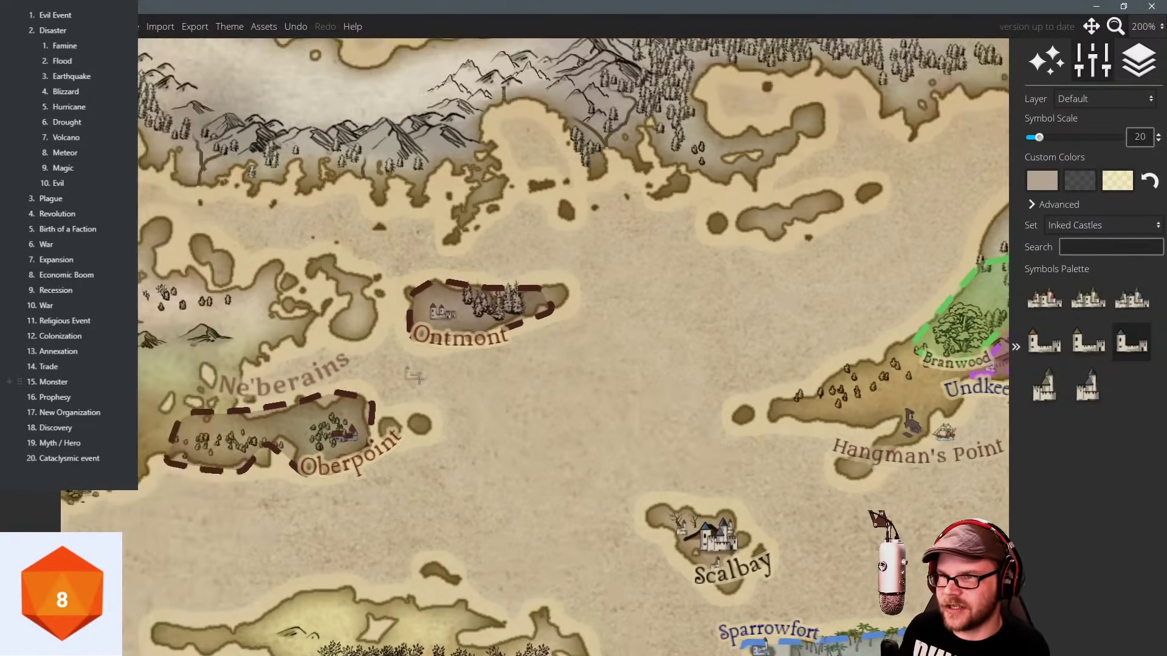
scroll(418, 372, "up", 2)
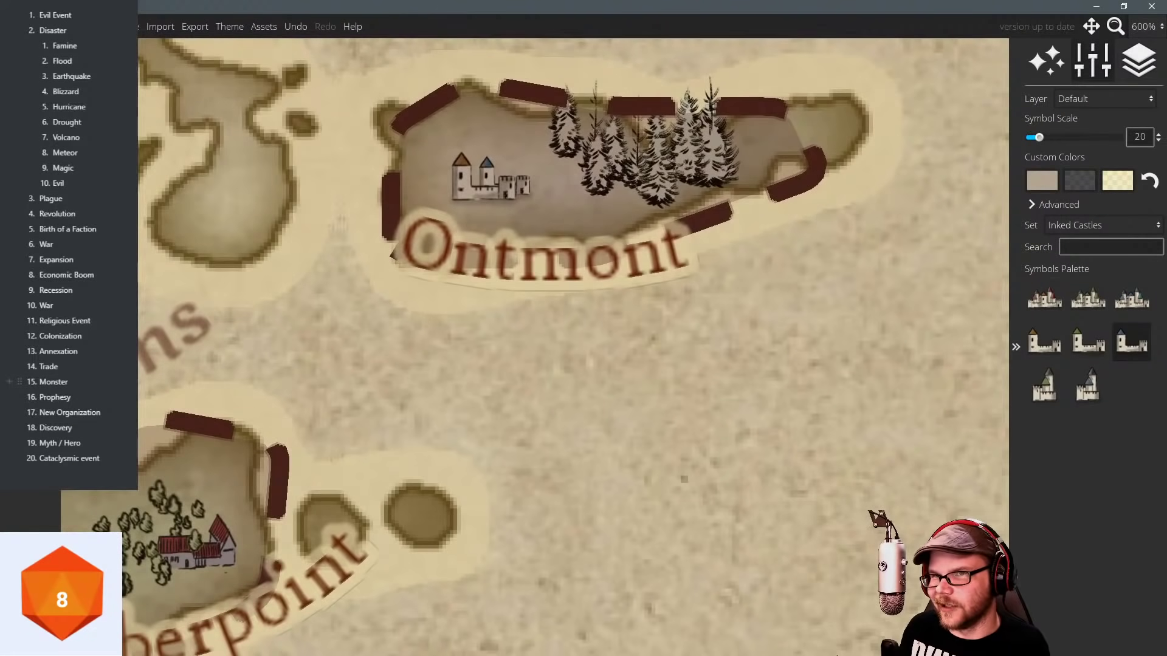
left_click(22, 377)
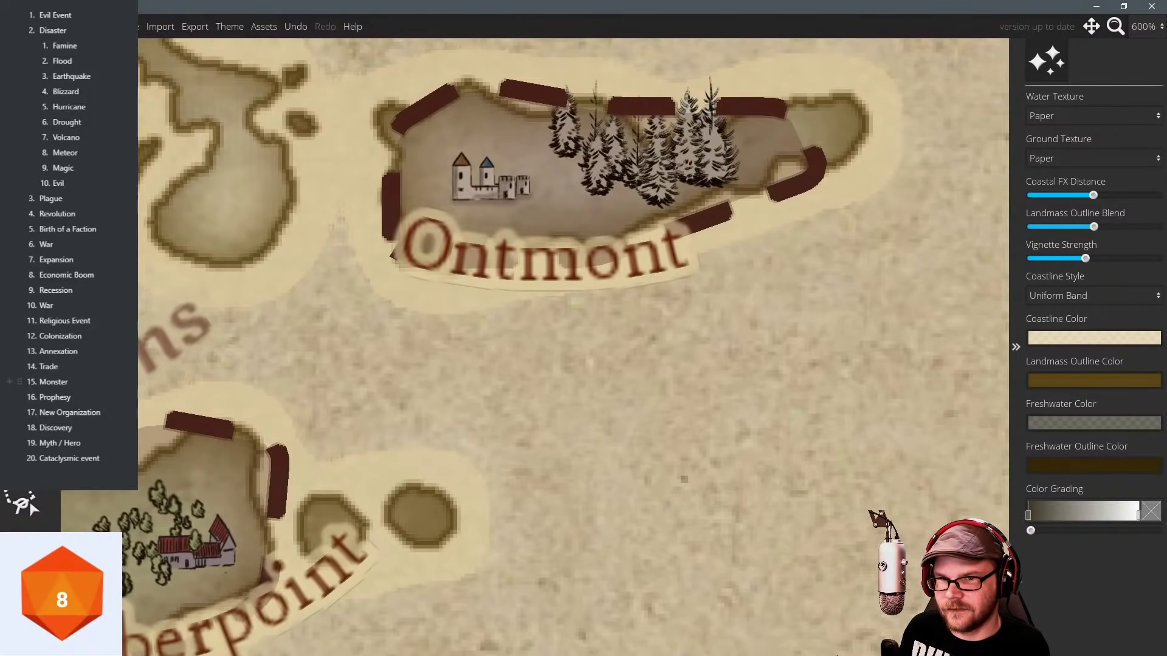
left_click(22, 106)
scroll(509, 250, "down", 6)
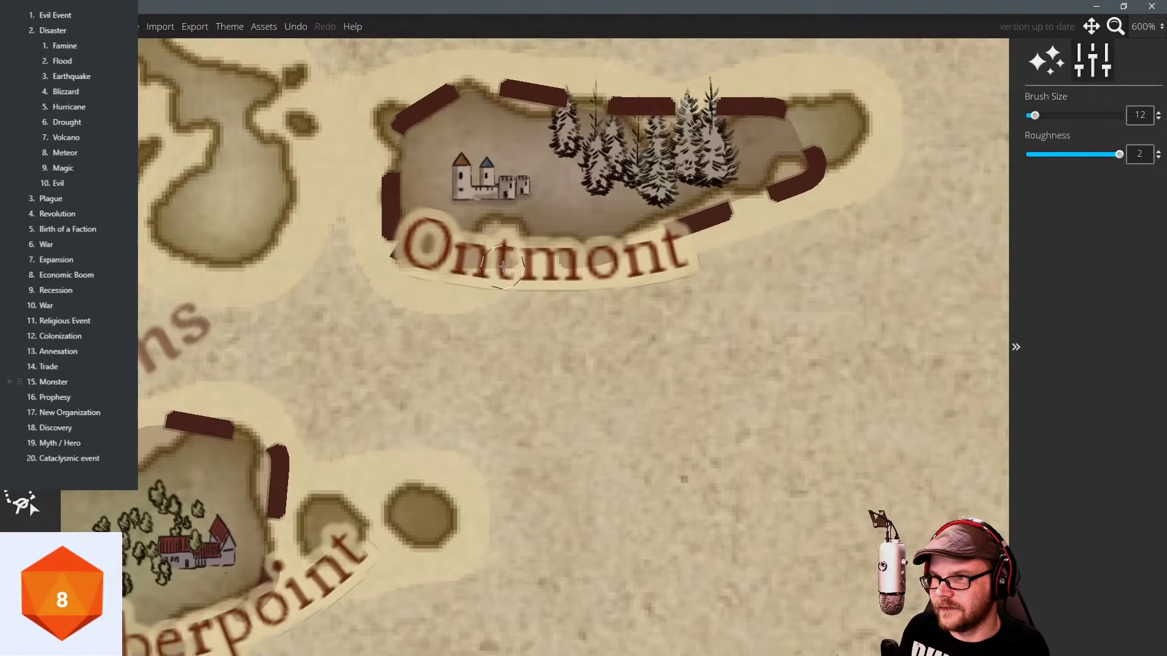
scroll(644, 359, "down", 4)
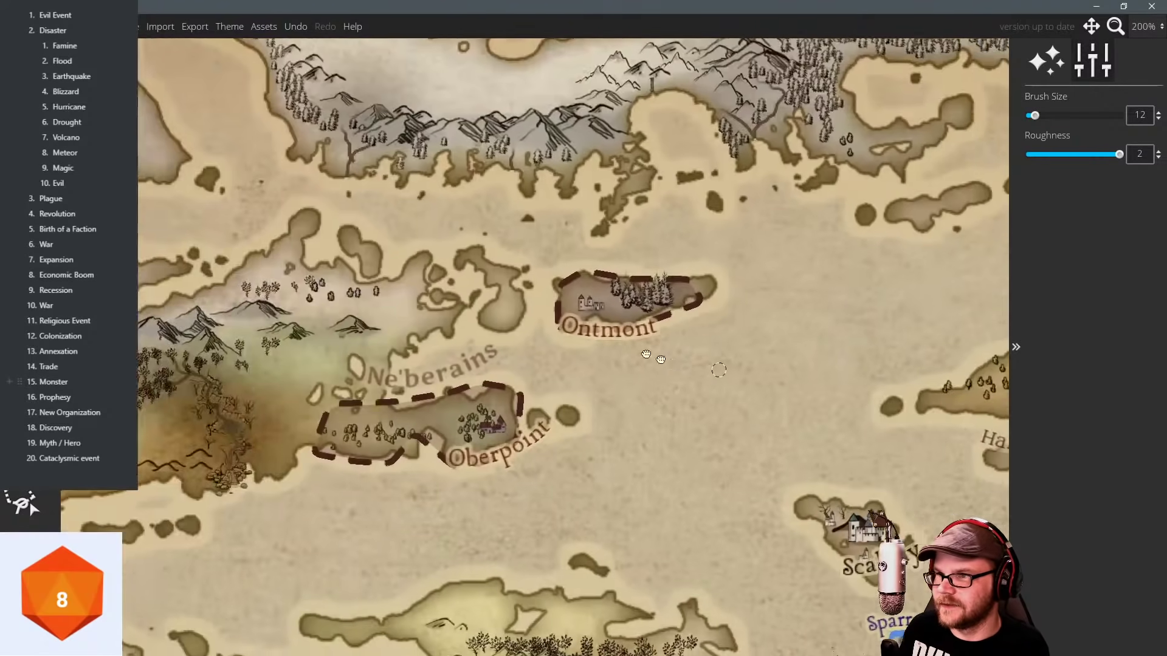
Roll the twenty-sided die again for another world event.
left_click_drag(719, 371, 500, 307)
left_click_drag(574, 381, 524, 371)
left_click_drag(472, 255, 320, 188)
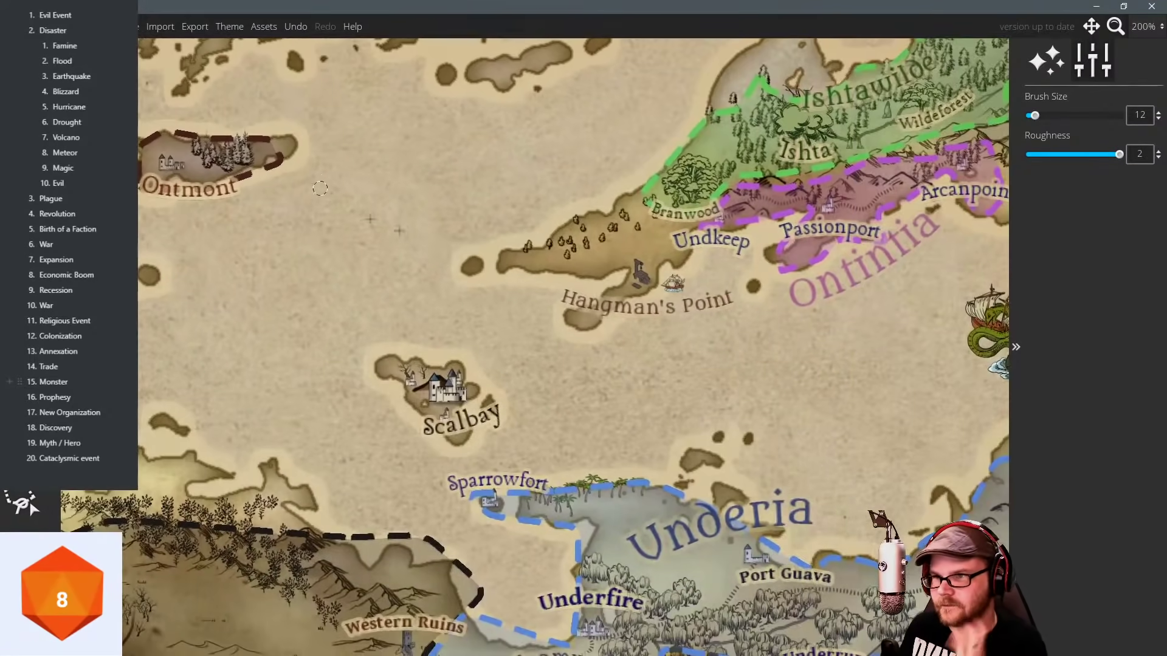
scroll(471, 243, "down", 2)
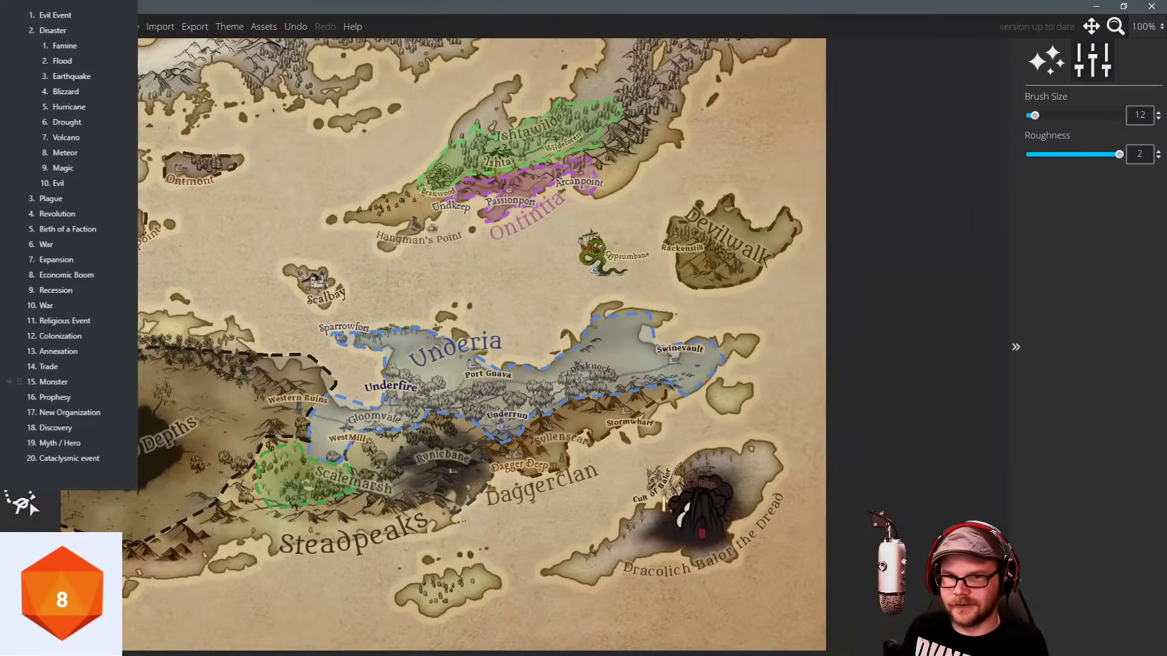
left_click(62, 593)
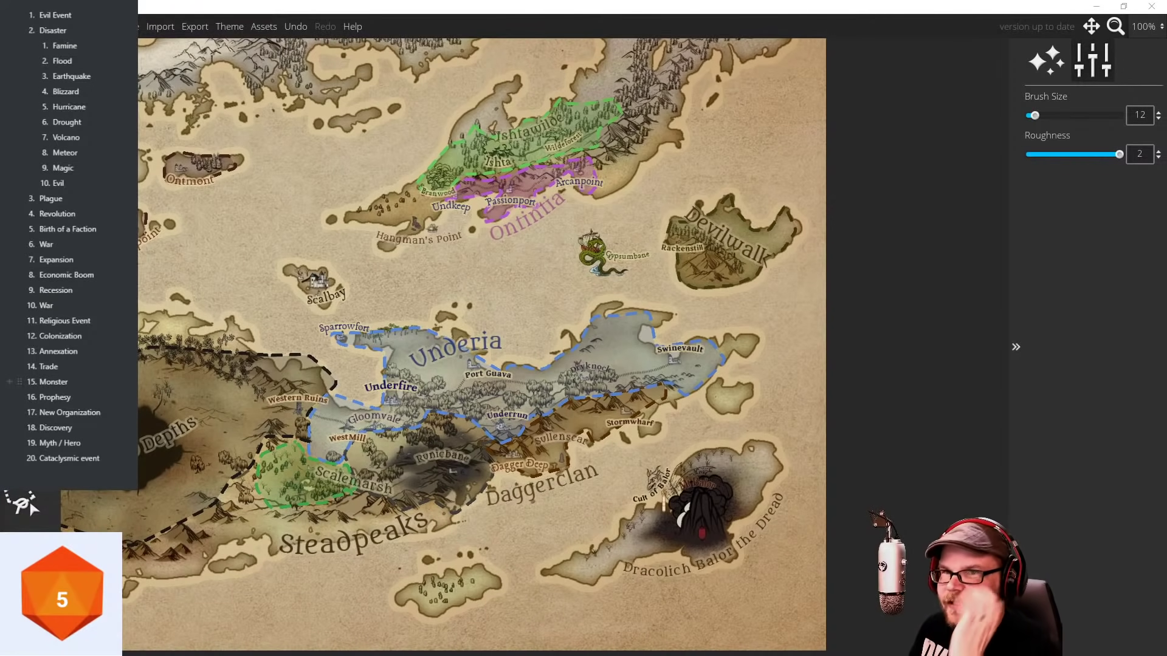
Survey the whole map for unclaimed land, ending at the northern mountain coast above Ontmont.
left_click_drag(314, 135, 432, 199)
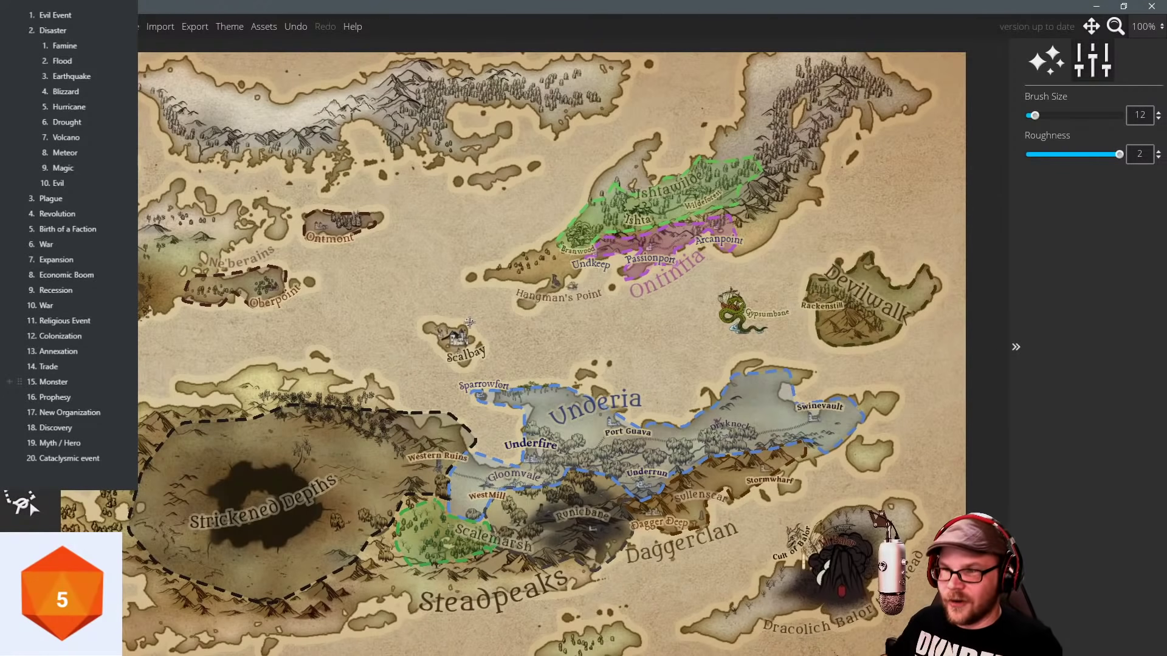
scroll(475, 267, "down", 1)
left_click_drag(432, 249, 477, 232)
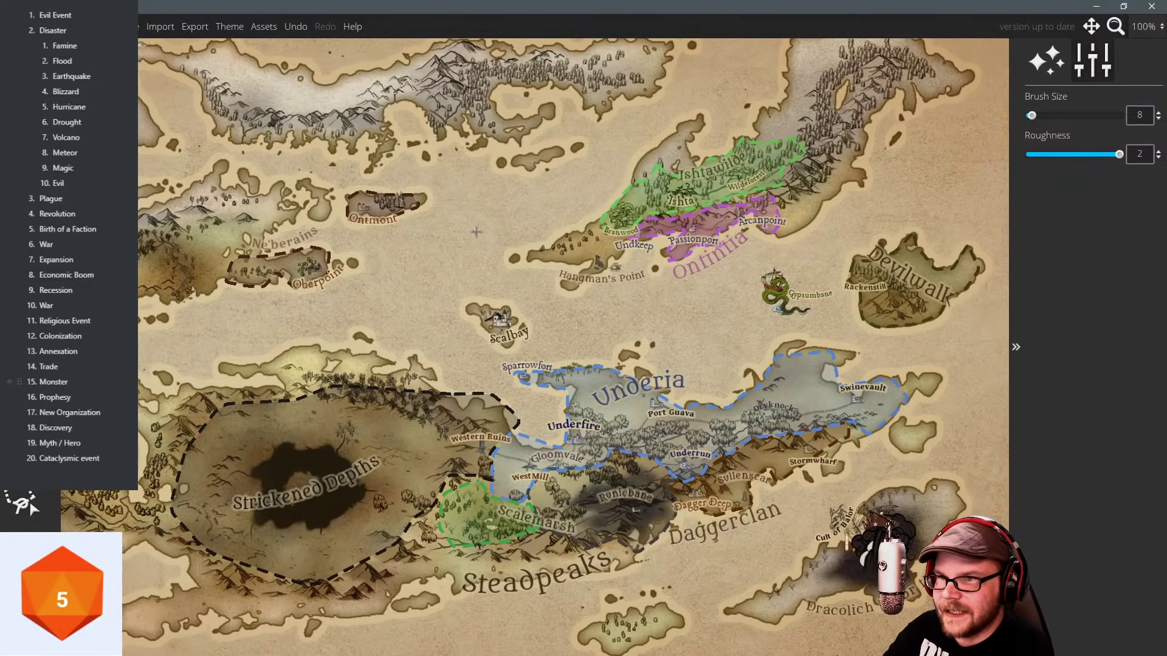
left_click_drag(532, 234, 405, 211)
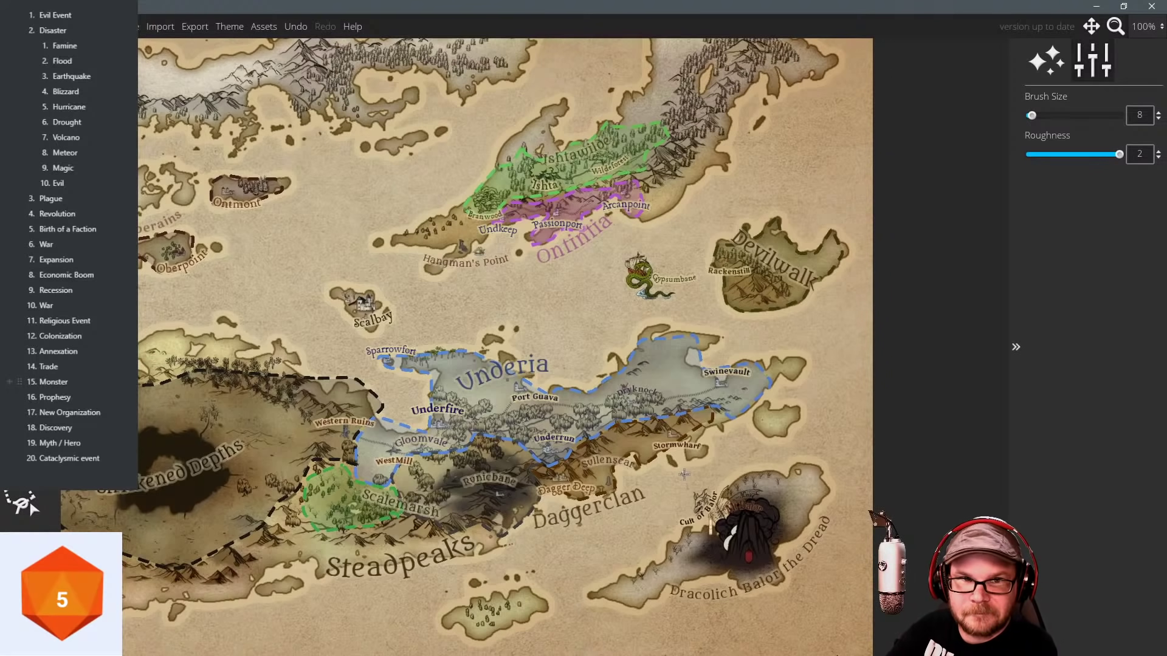
left_click_drag(361, 164, 504, 237)
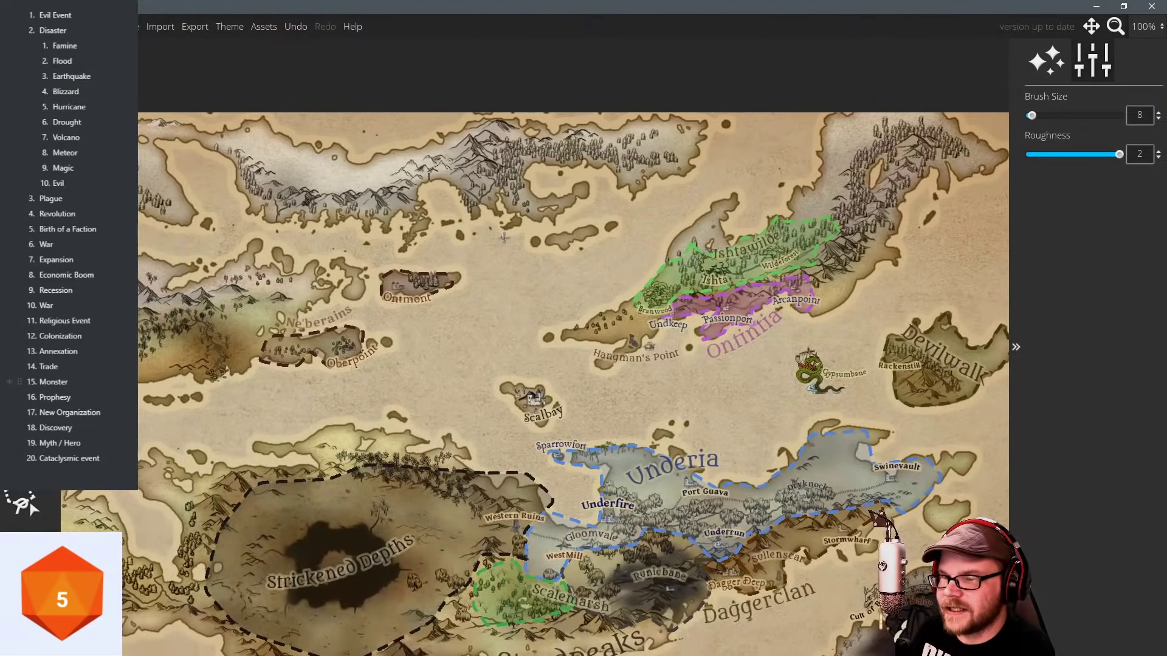
scroll(510, 246, "up", 5)
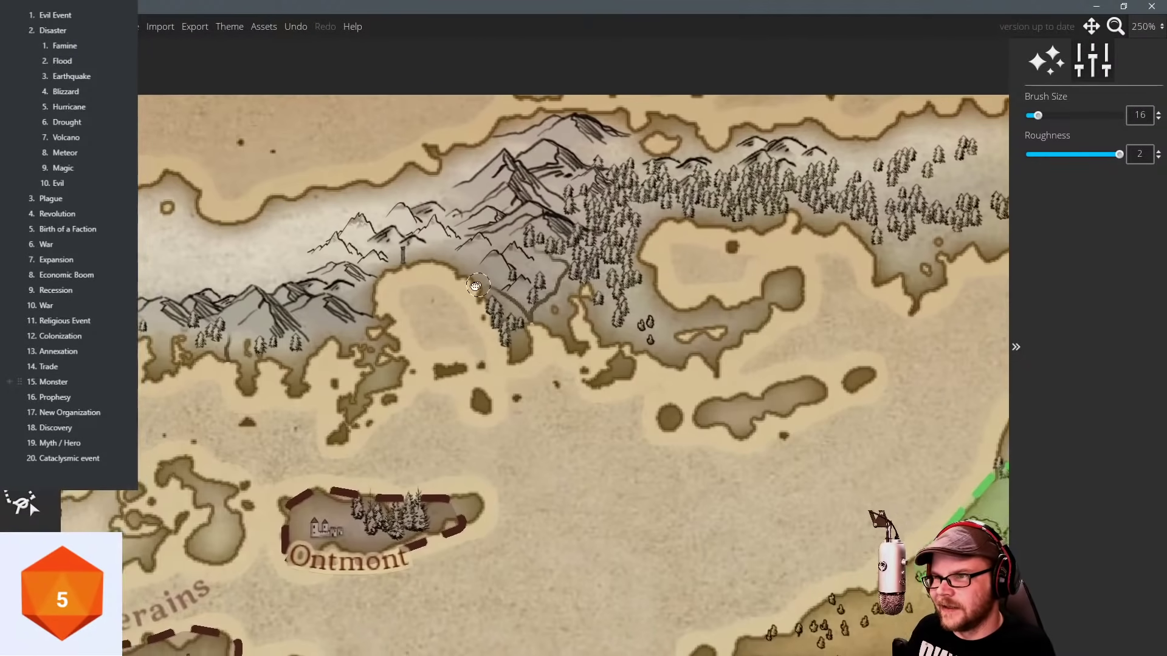
left_click_drag(476, 285, 445, 299)
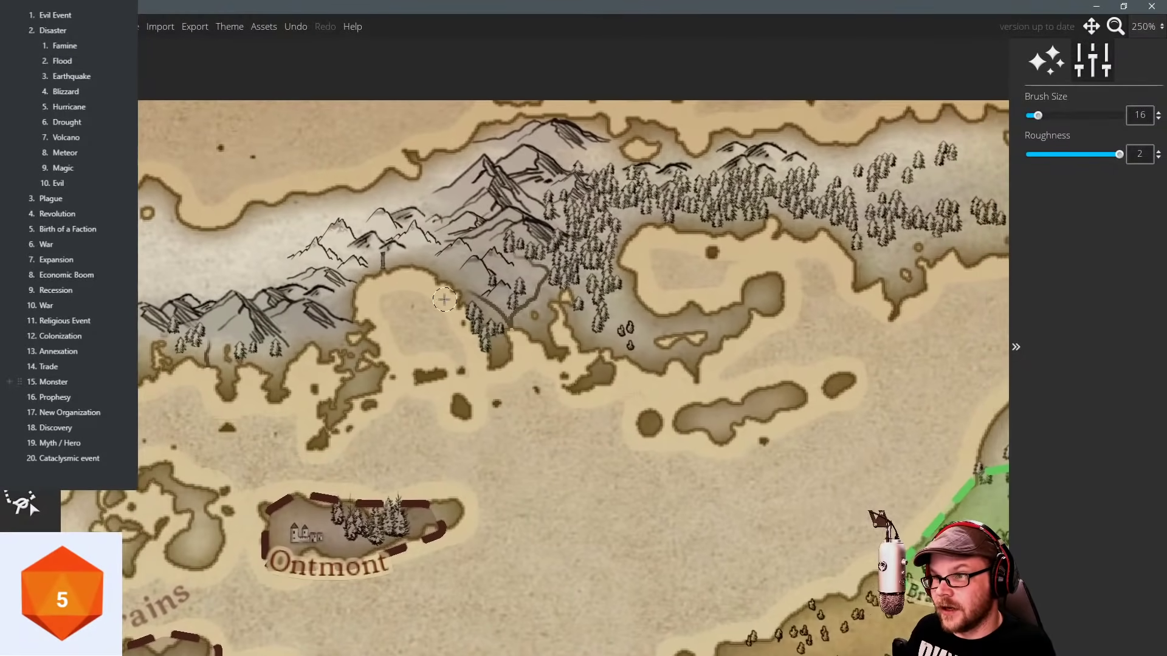
Set the color for a new dashed-border territory to pale turquoise.
left_click(22, 60)
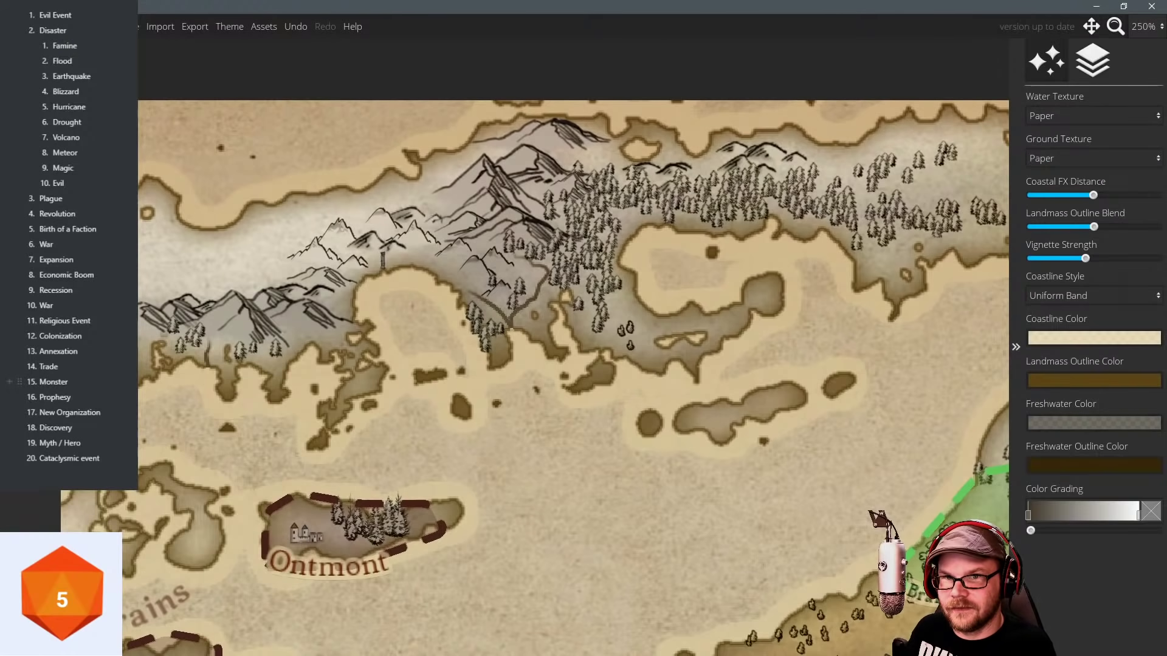
left_click(31, 250)
left_click(30, 292)
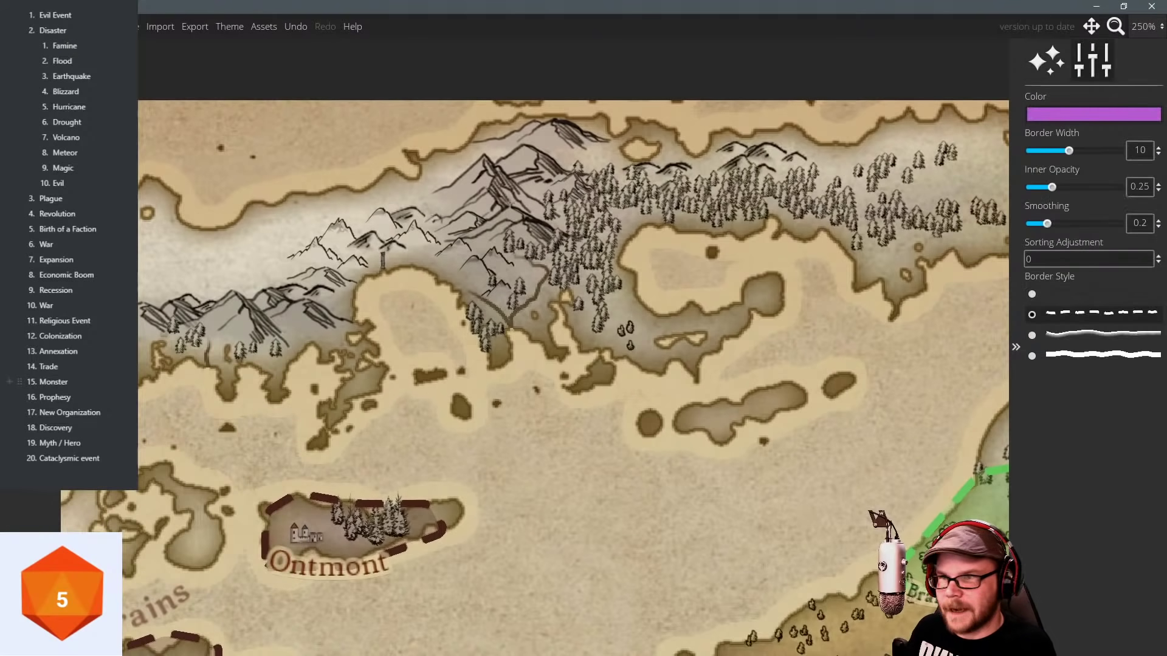
left_click(1069, 117)
left_click_drag(893, 123, 865, 106)
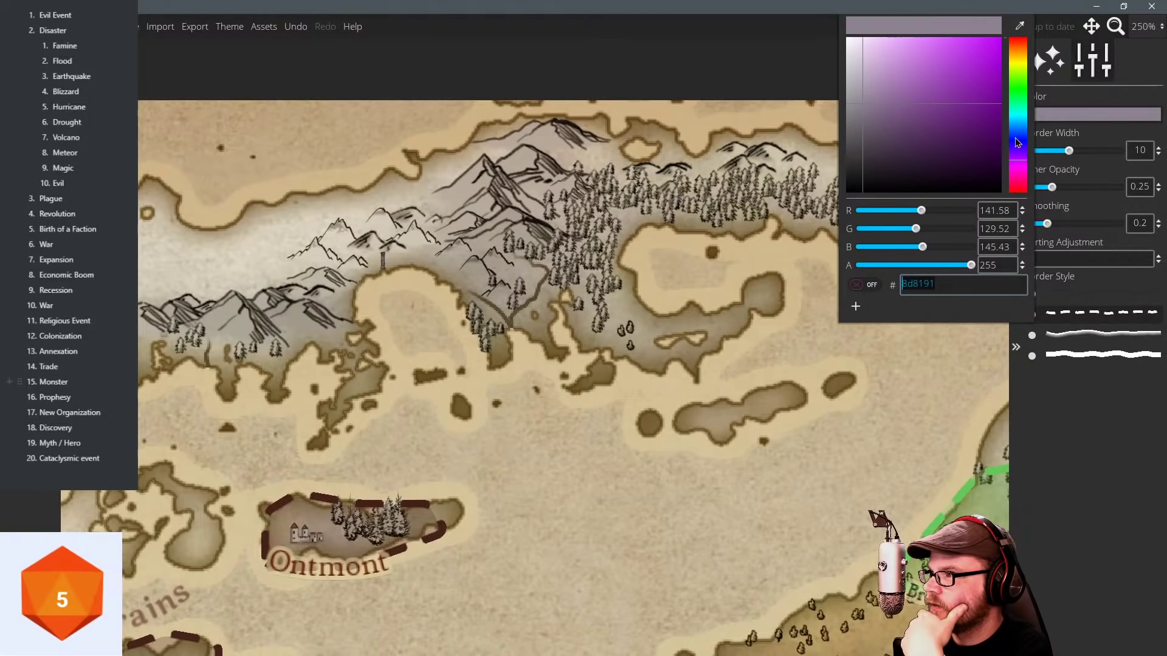
left_click_drag(1018, 142, 1016, 115)
left_click_drag(876, 45, 899, 47)
left_click(553, 261)
left_click_drag(557, 280, 498, 261)
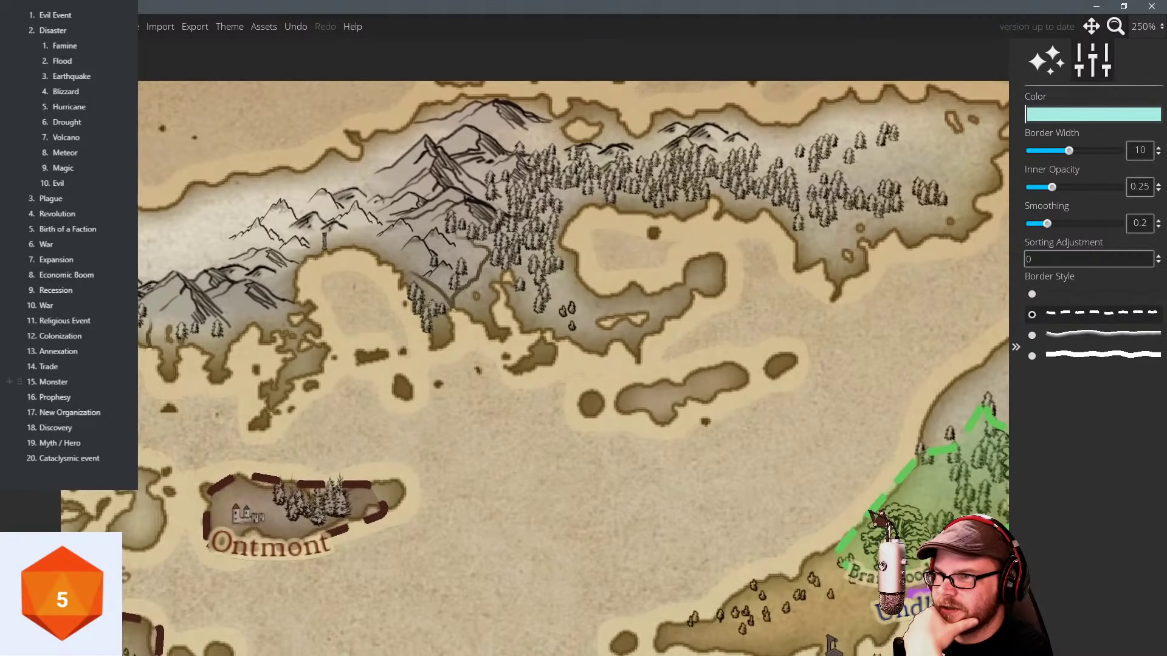
Outline the dashed pale turquoise territory around the high peaks and adjoining forest on the northern landmass above Ontmont.
mouse_move(415, 262)
left_mouse_down()
mouse_move(472, 258)
mouse_move(522, 236)
mouse_move(467, 245)
mouse_move(513, 236)
mouse_move(533, 241)
mouse_move(568, 208)
mouse_move(625, 194)
mouse_move(543, 113)
mouse_move(482, 108)
mouse_move(467, 159)
mouse_move(426, 144)
mouse_move(323, 183)
mouse_move(327, 209)
mouse_move(419, 259)
left_mouse_up()
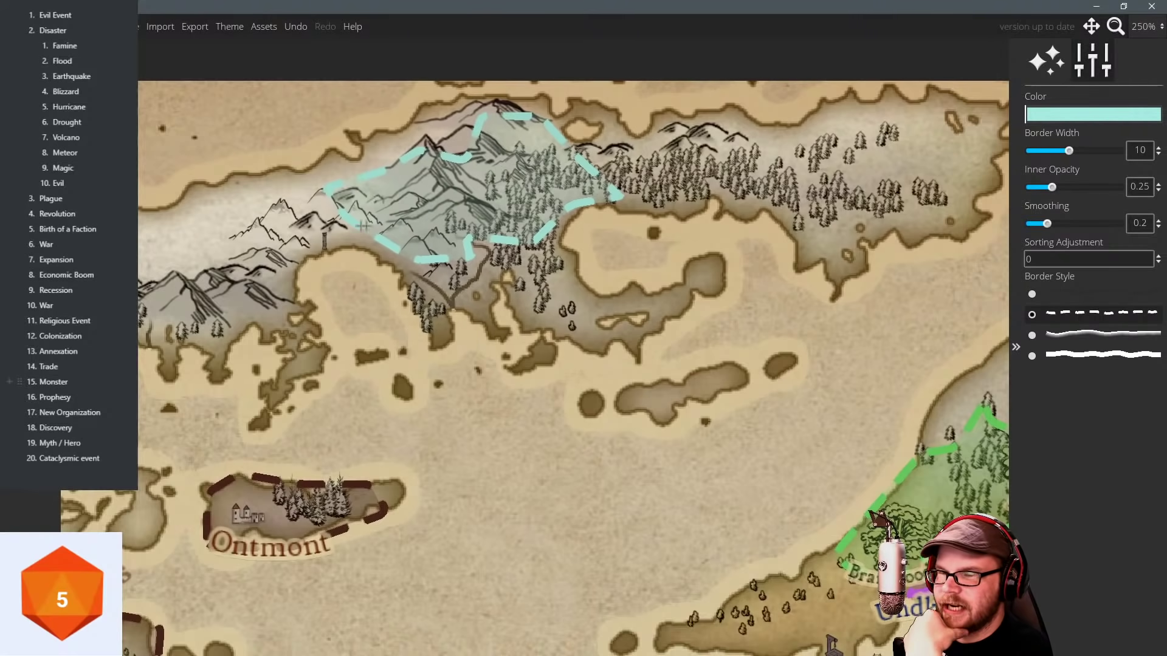
left_click_drag(364, 226, 415, 209)
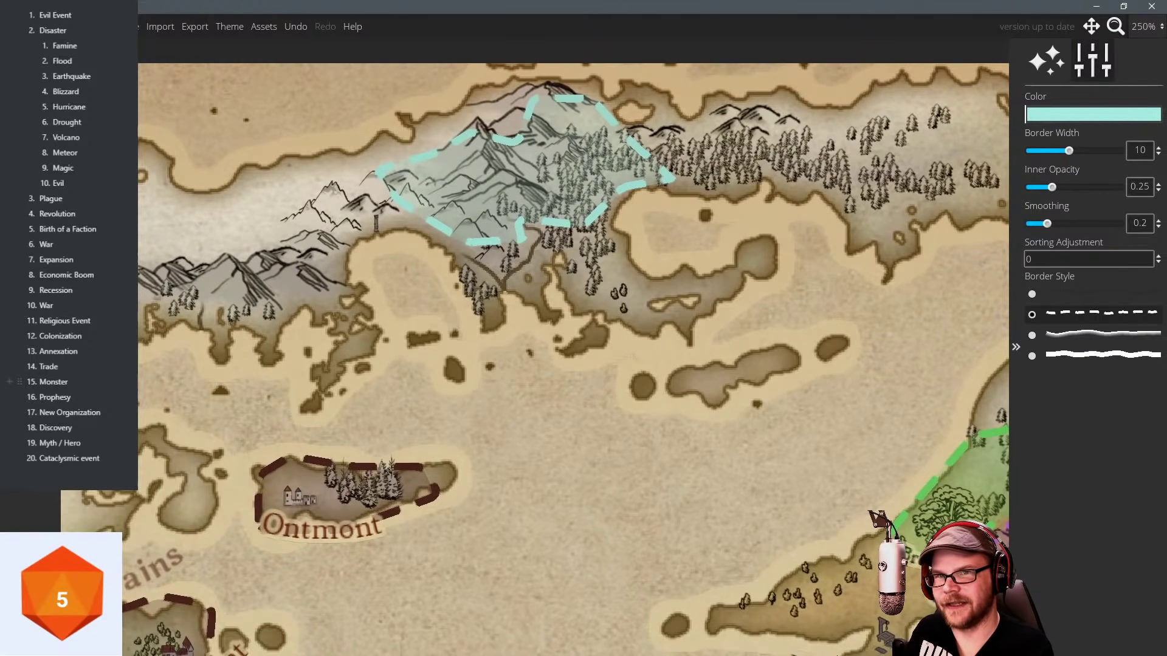
Place a ruined tower symbol from the Ruins Colored set at scale 15 among the mountains inside the turquoise territory.
key("q")
left_click(31, 291)
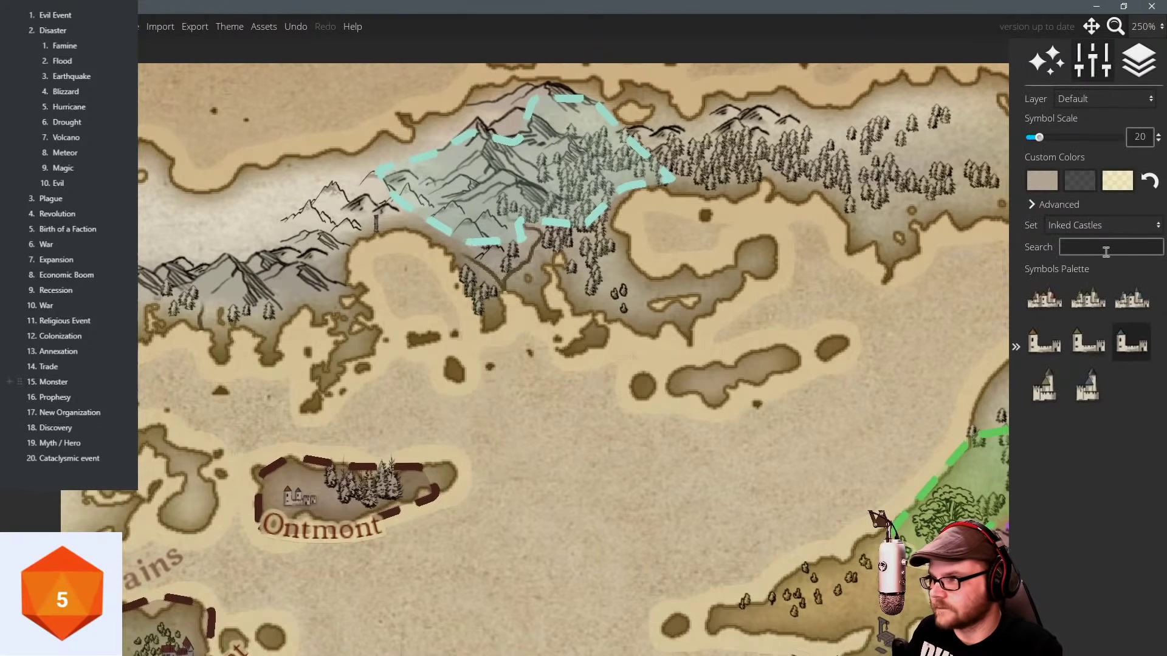
left_click(1122, 230)
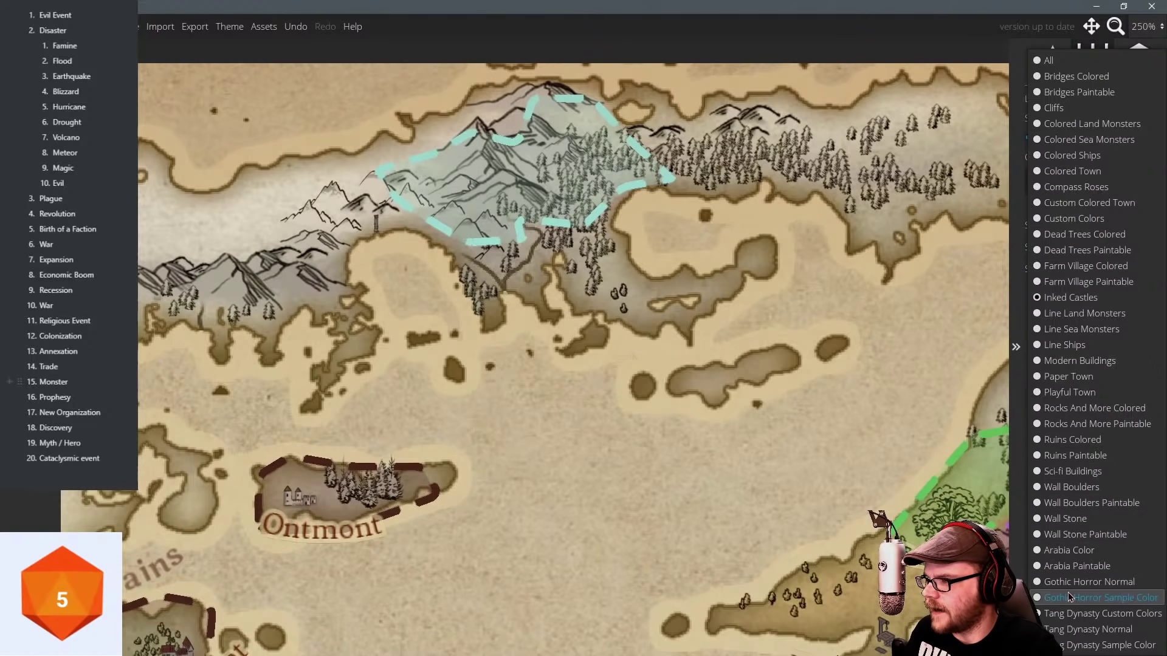
left_click(1073, 440)
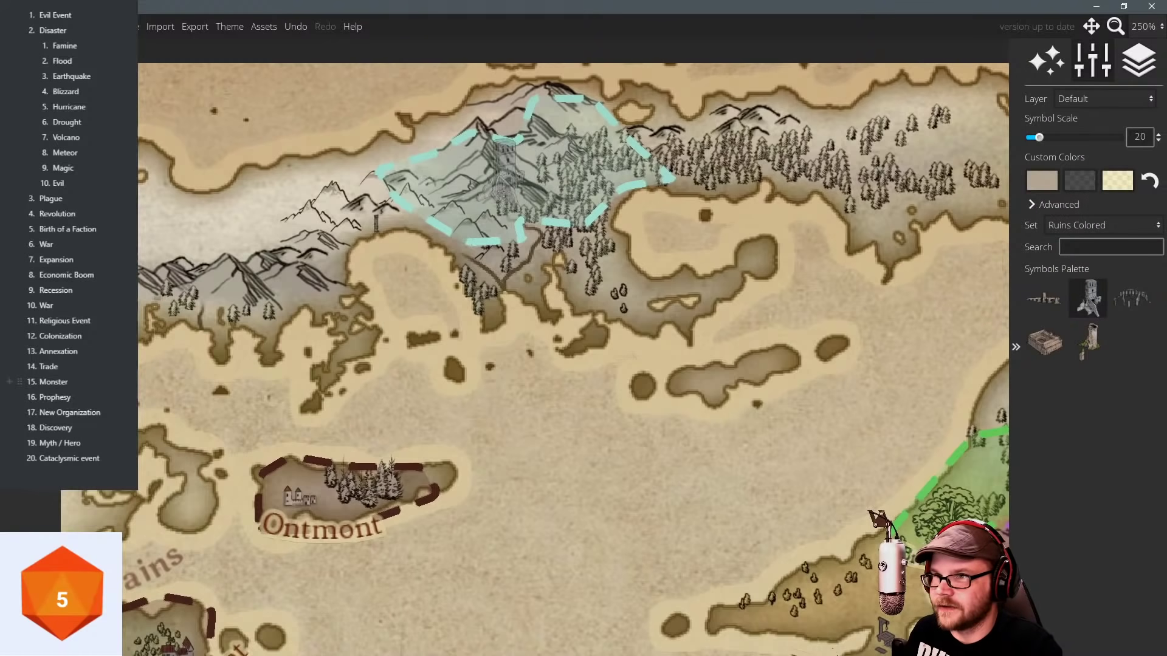
scroll(502, 178, "down", 2)
scroll(502, 177, "up", 1)
left_click(478, 165)
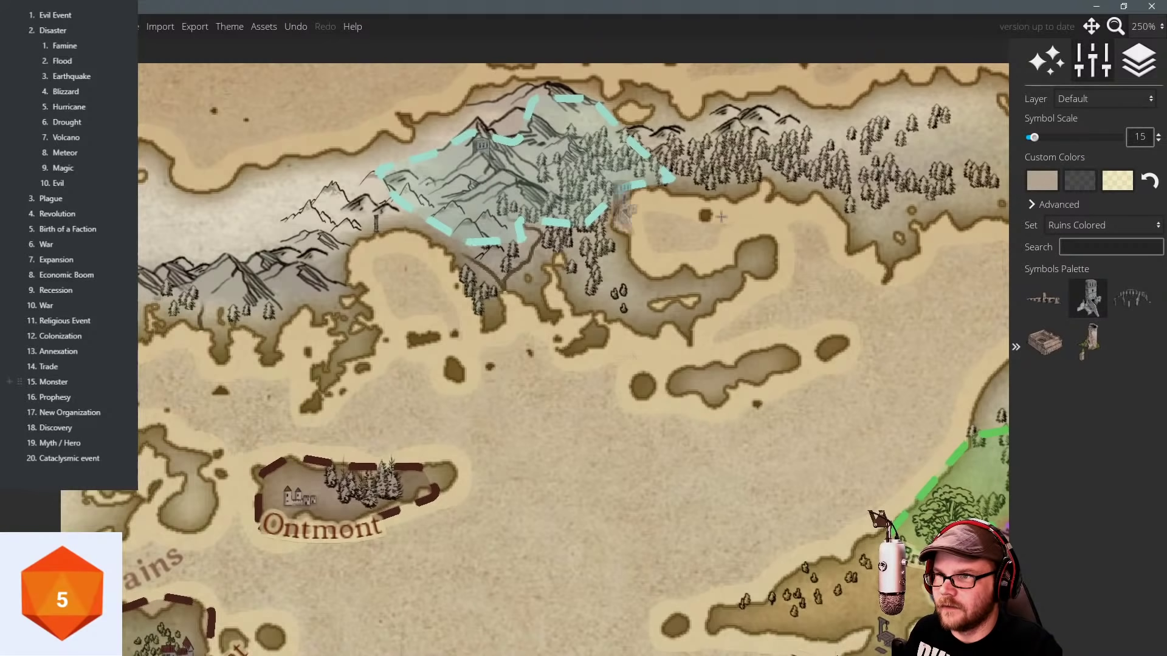
key("ctrl+z")
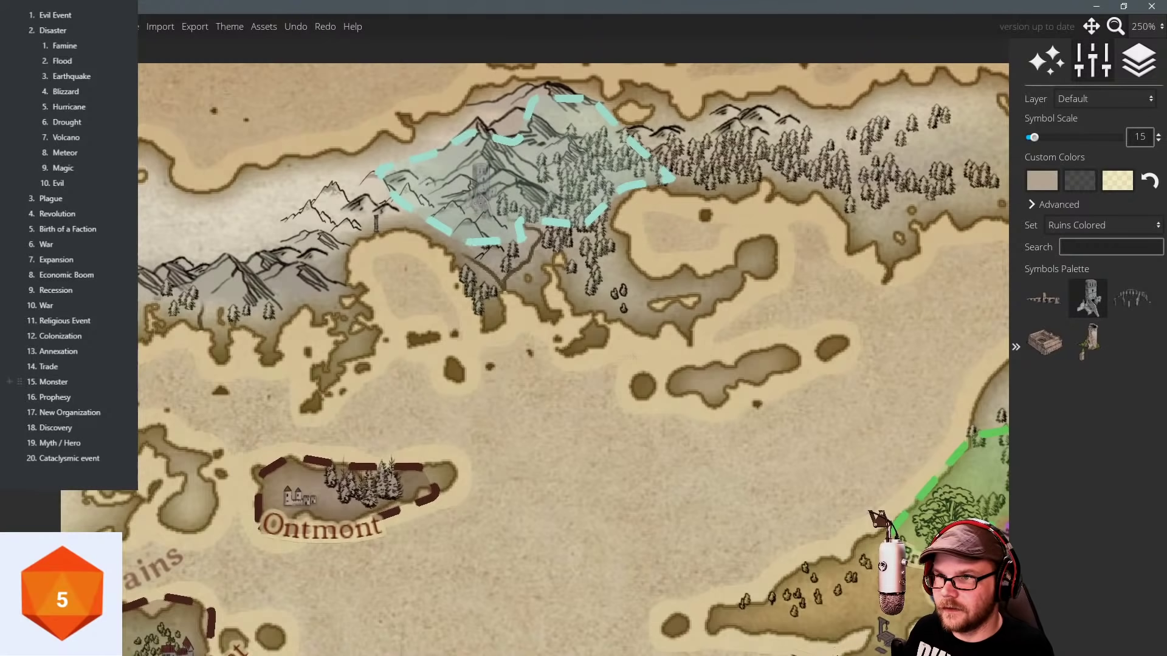
left_click(480, 185)
scroll(595, 157, "down", 5)
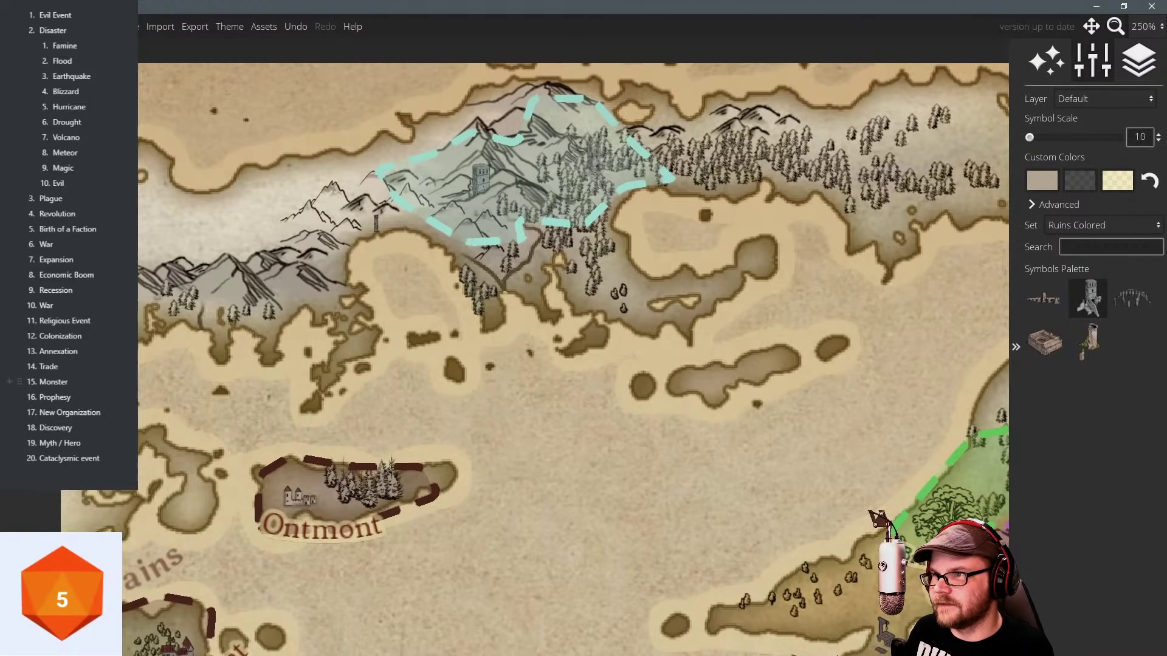
left_click(1088, 342)
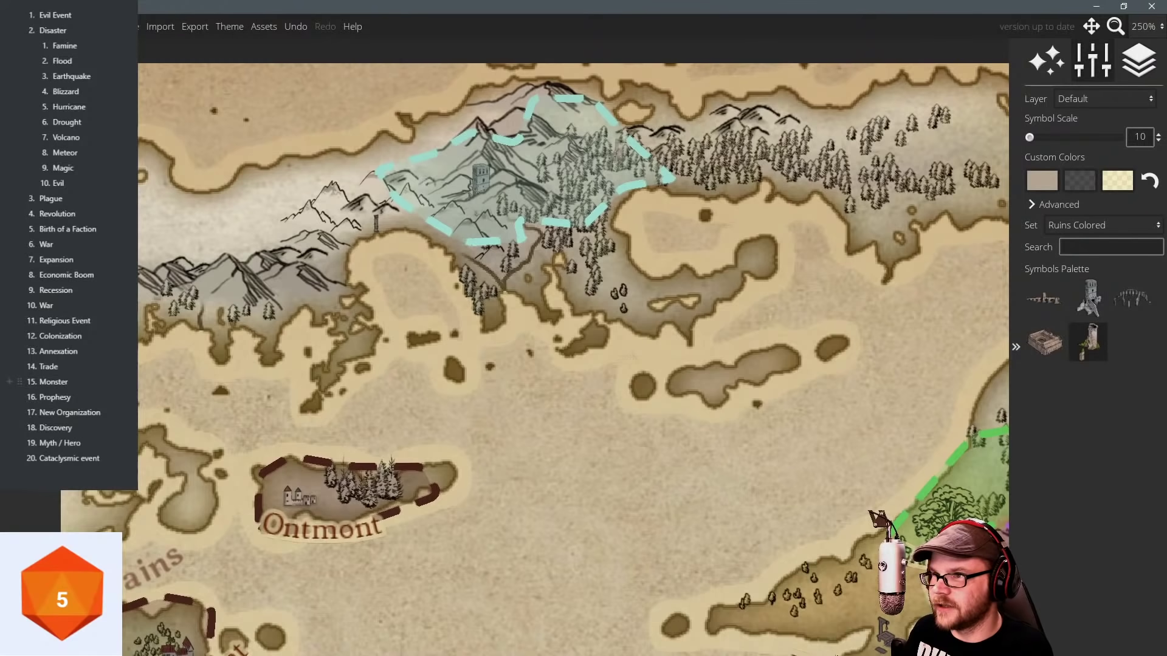
scroll(617, 149, "up", 5)
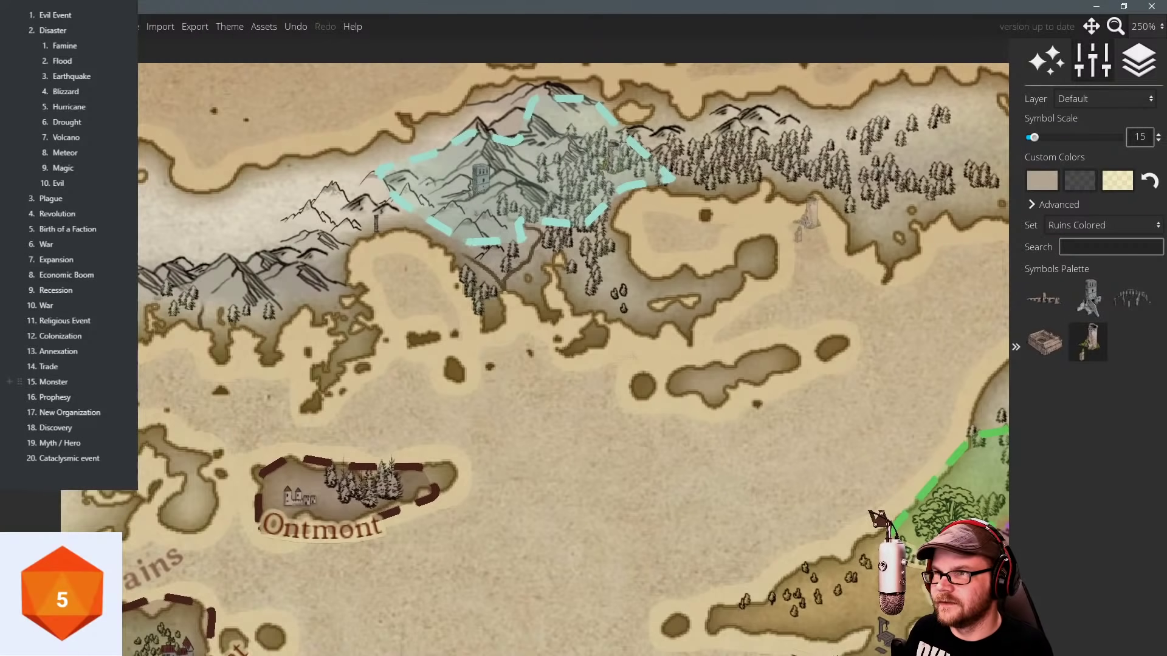
scroll(721, 234, "down", 3)
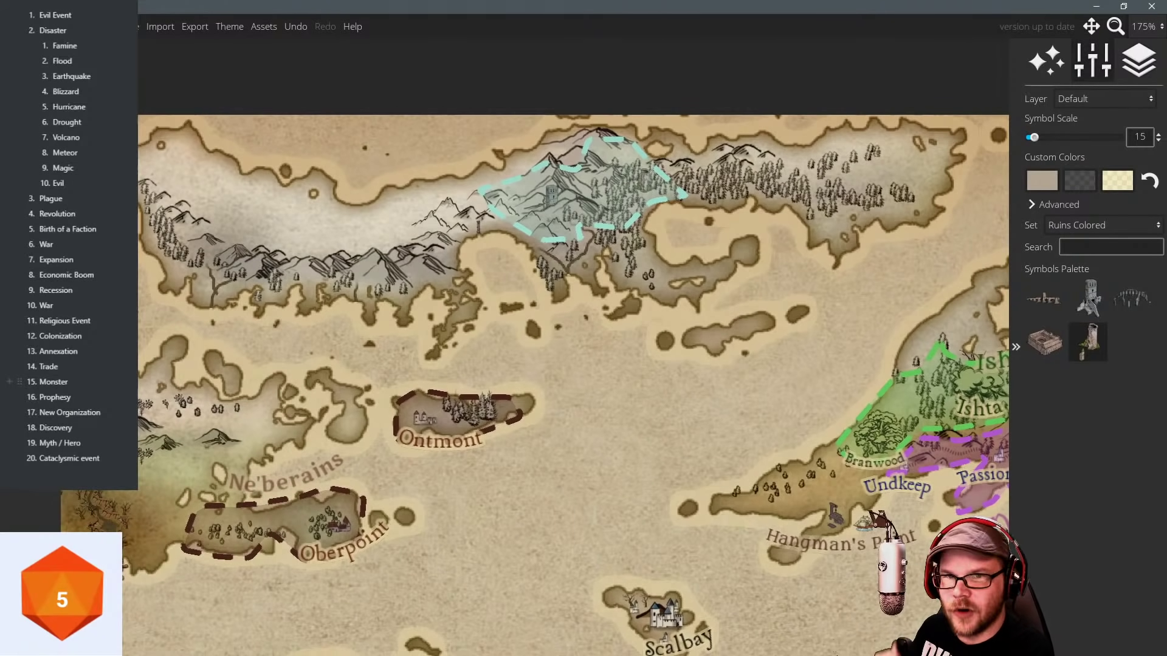
key("Escape")
Add a town label in teal 21c2c2 inside the turquoise territory and generate a settlement name for it.
key("t")
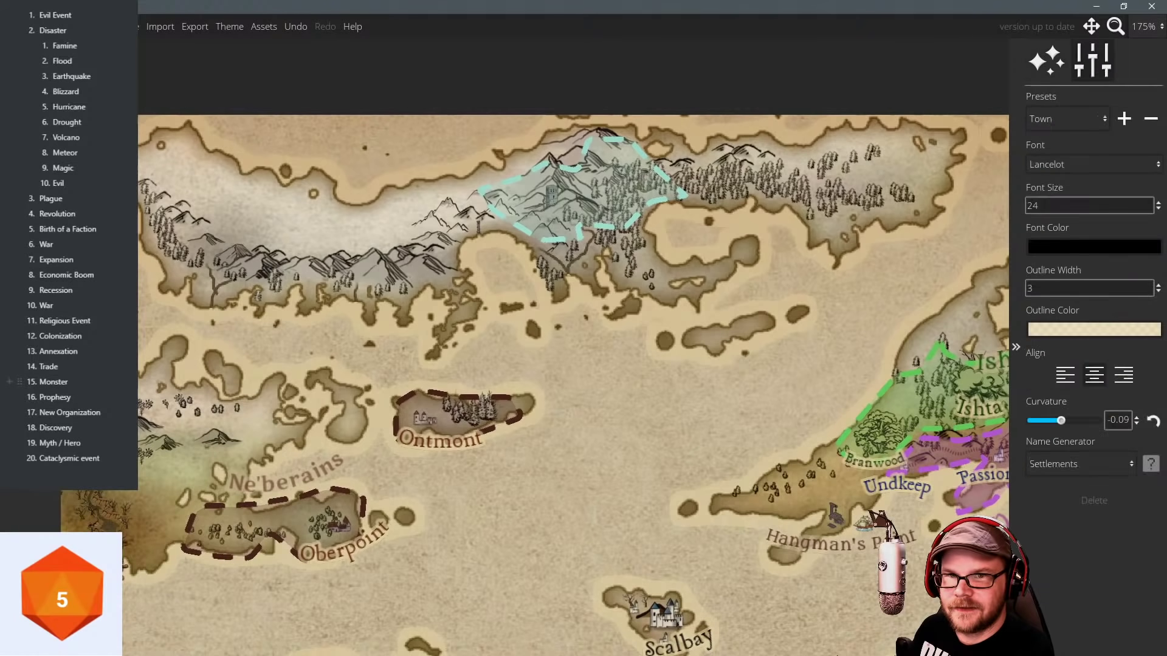
left_click(1045, 248)
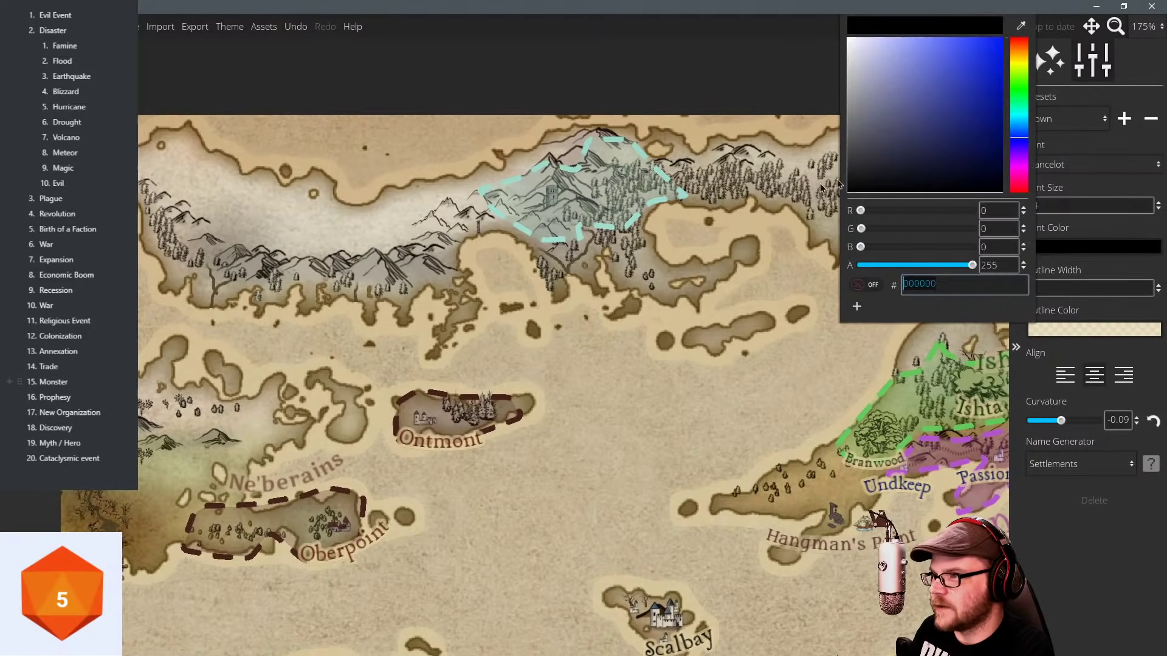
left_click(1020, 108)
left_click_drag(952, 75, 976, 73)
left_click(1020, 114)
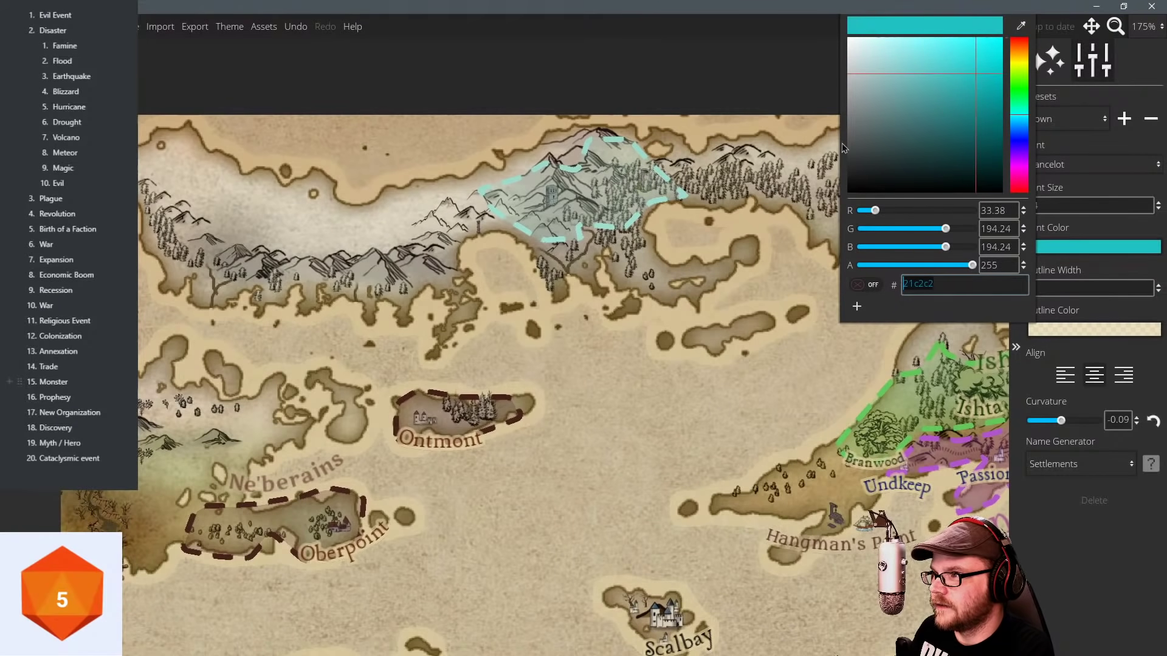
left_click(597, 206)
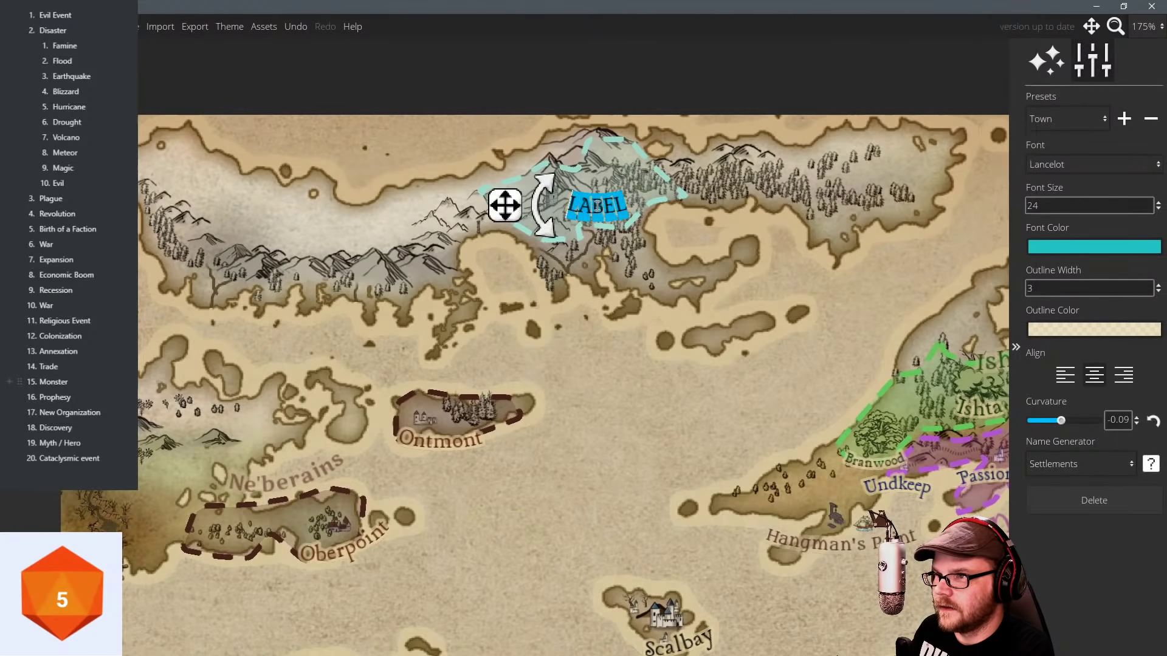
left_click(1152, 464)
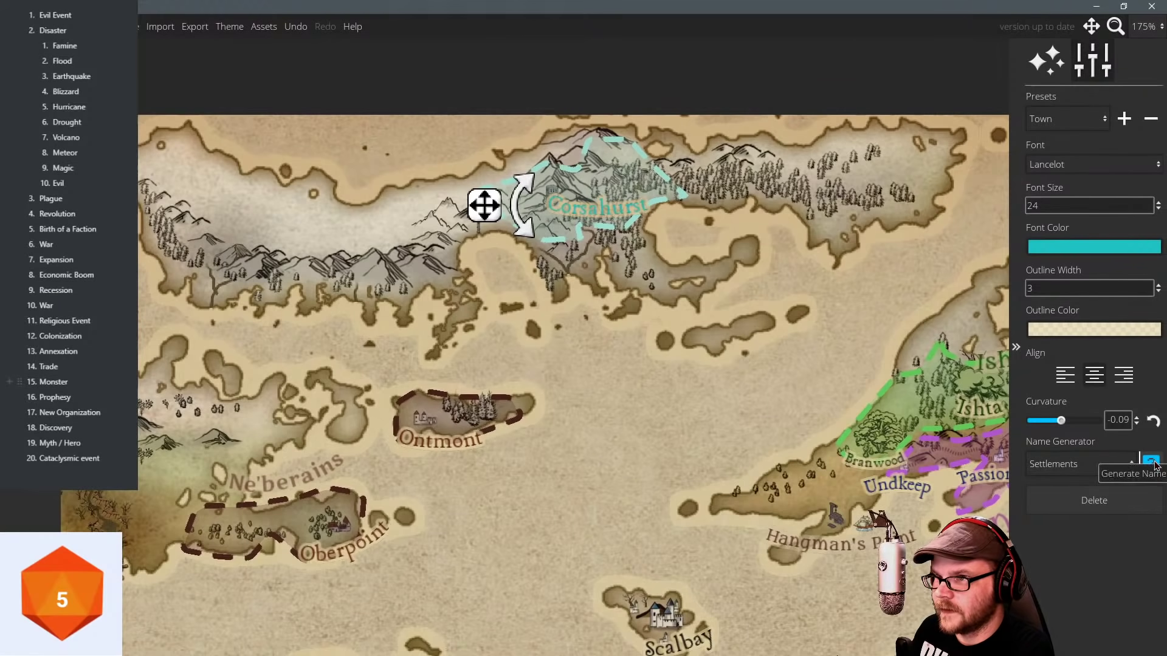
left_click(1153, 464)
Set the new label's font color to white and tilt it upward along the territory's southern edge.
left_click(1088, 245)
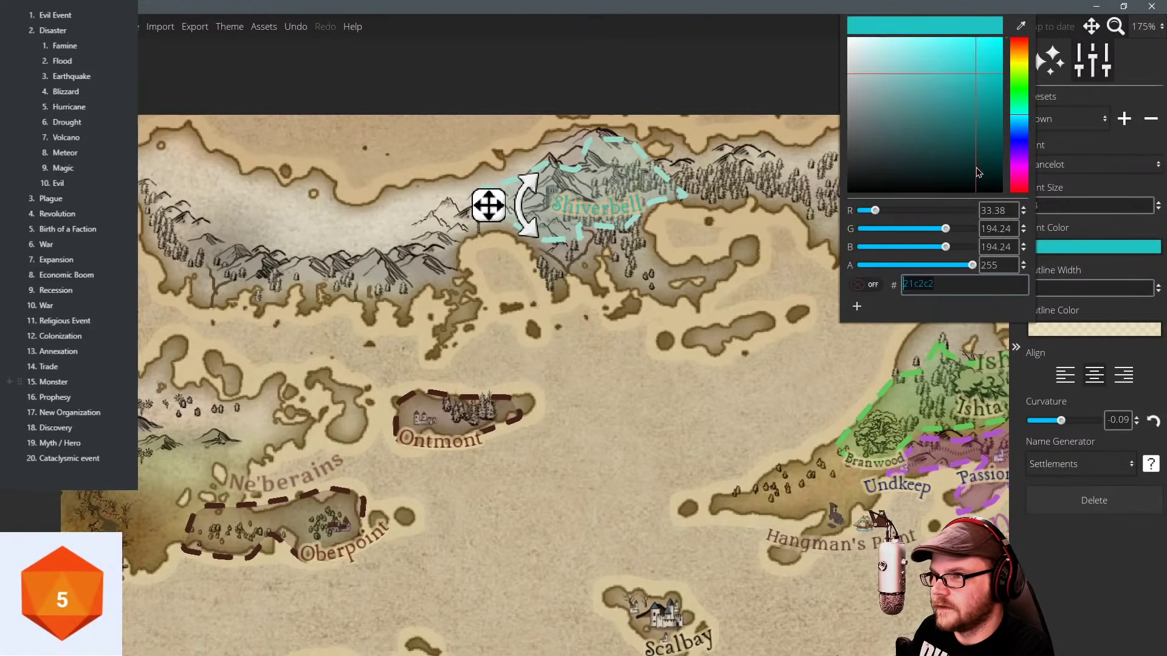
left_click_drag(967, 98, 846, 37)
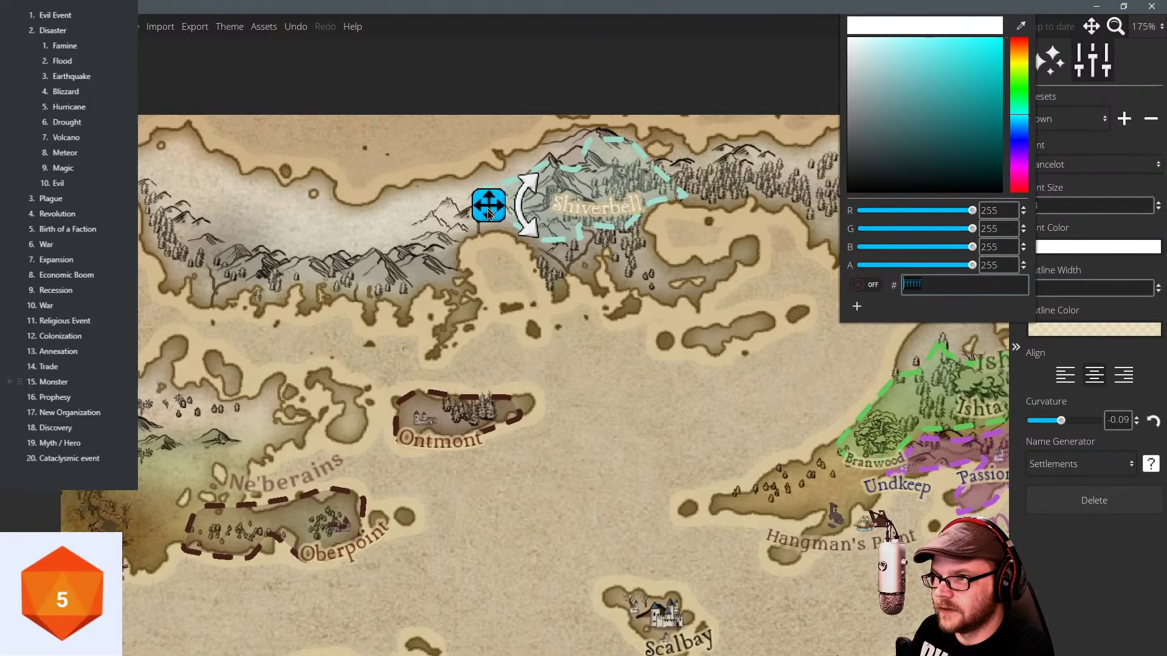
left_click_drag(526, 208, 528, 245)
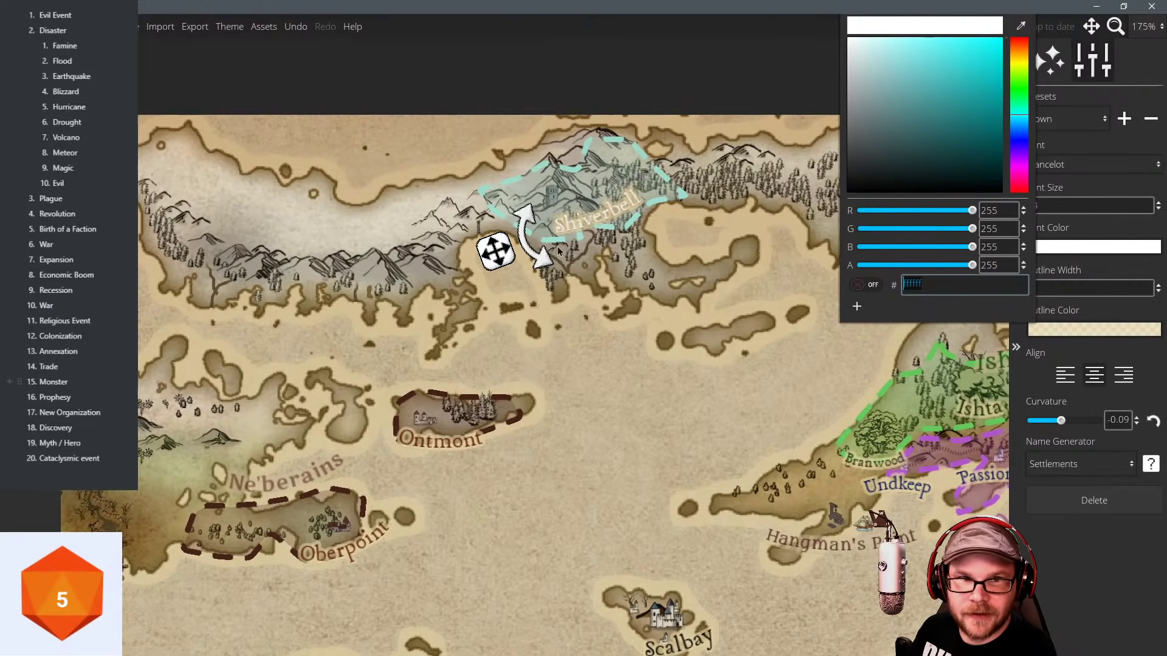
Rename the turquoise territory's label as Northheim.
double_click(596, 216)
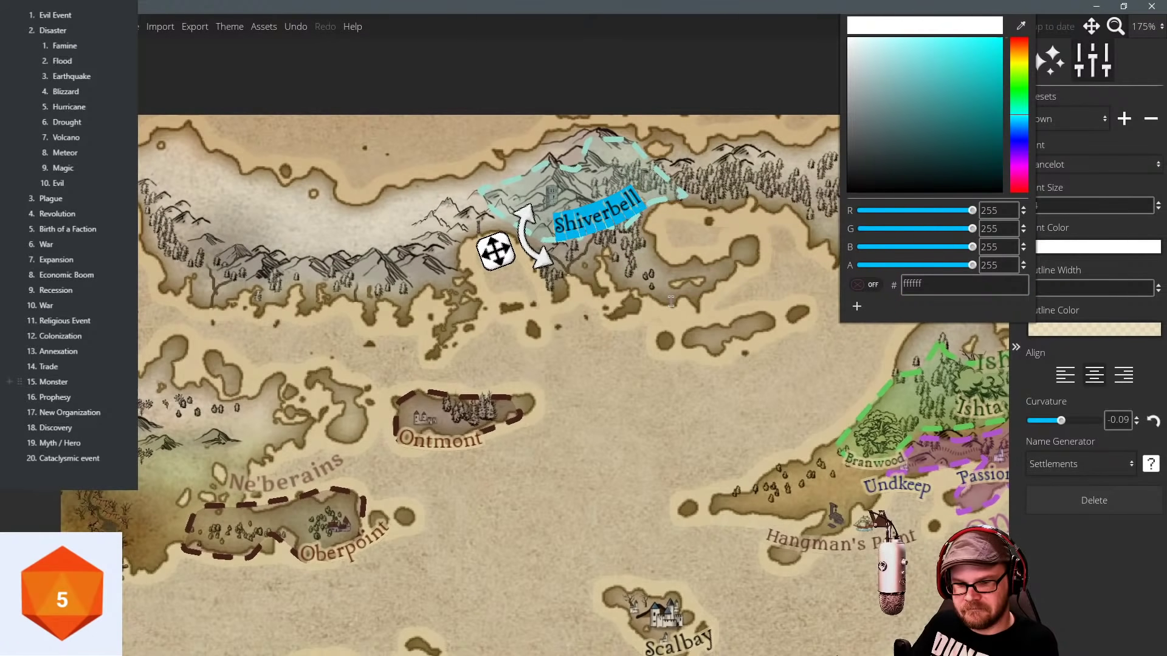
type("Northhe")
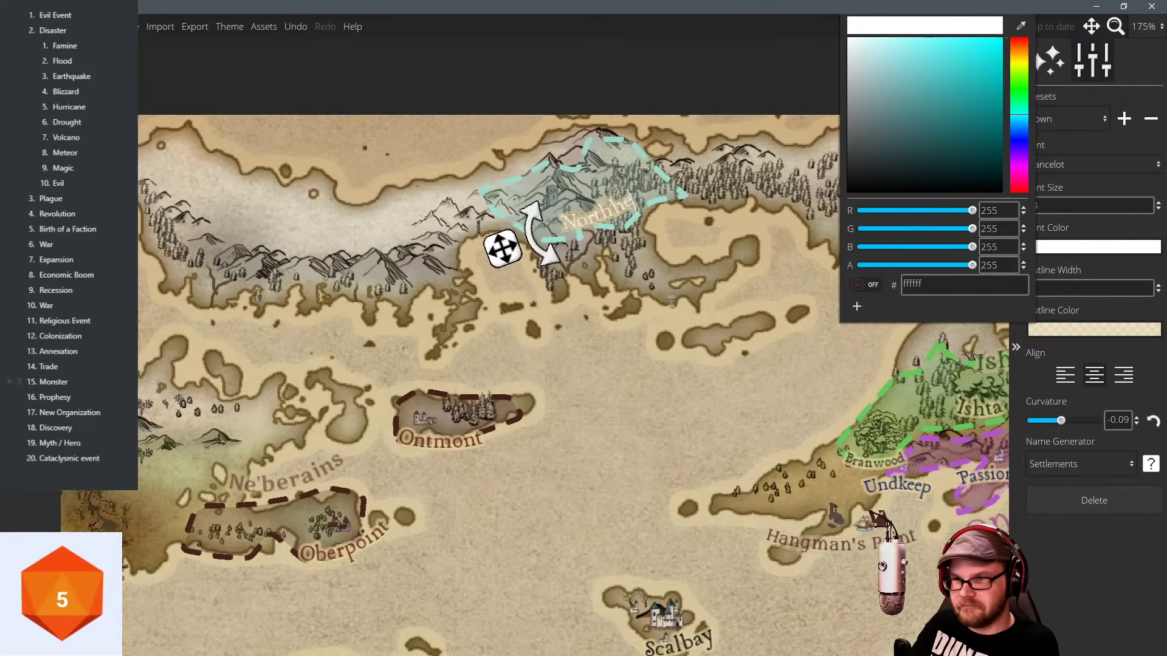
type("im")
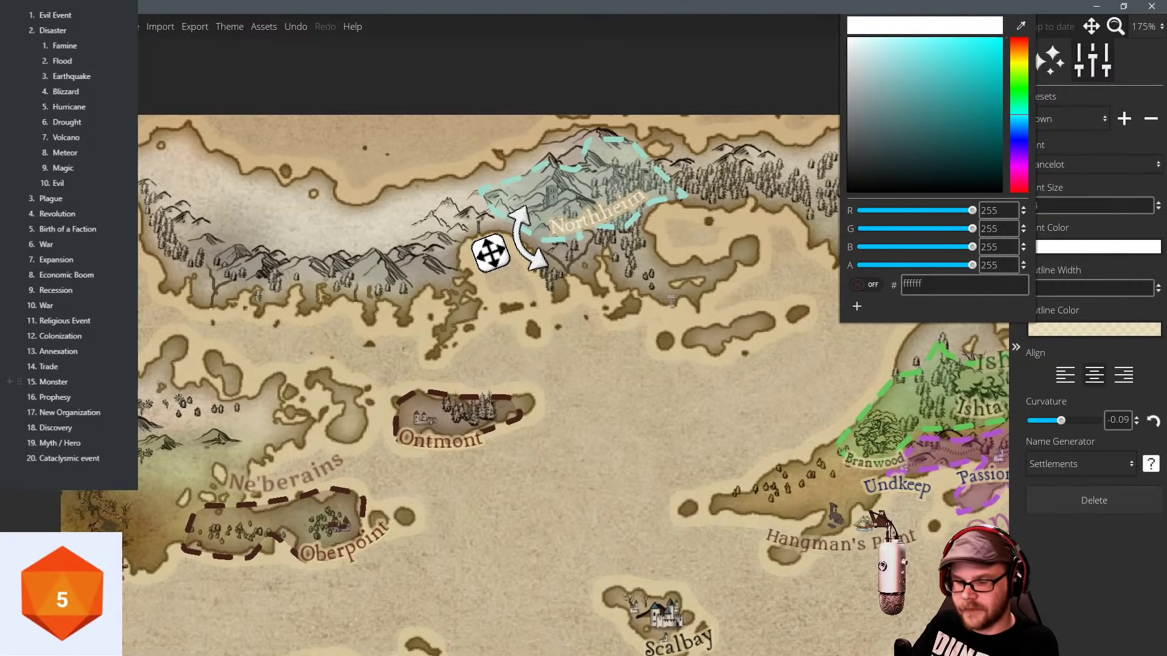
type(" Cian")
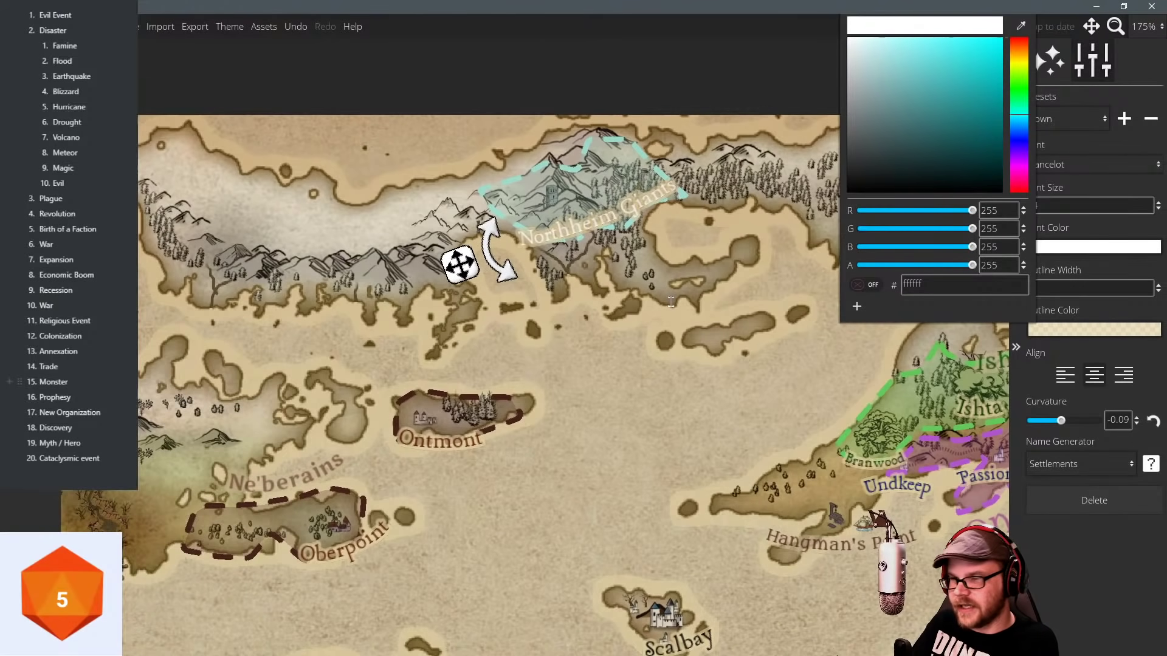
key("BackSpace")
key("BackSpace")
key("BackSpace")
key("BackSpace")
key("BackSpace")
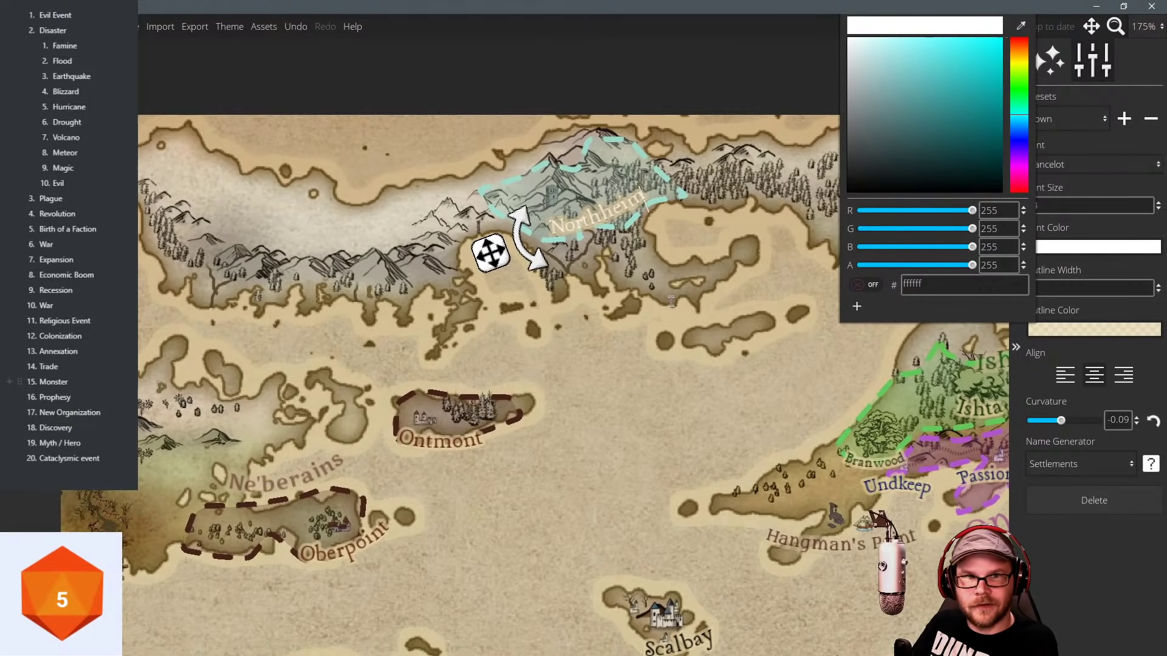
Nudge the Northheim label slightly up within its territory and delete the stray label in the sea beside Branwood.
left_click(592, 220)
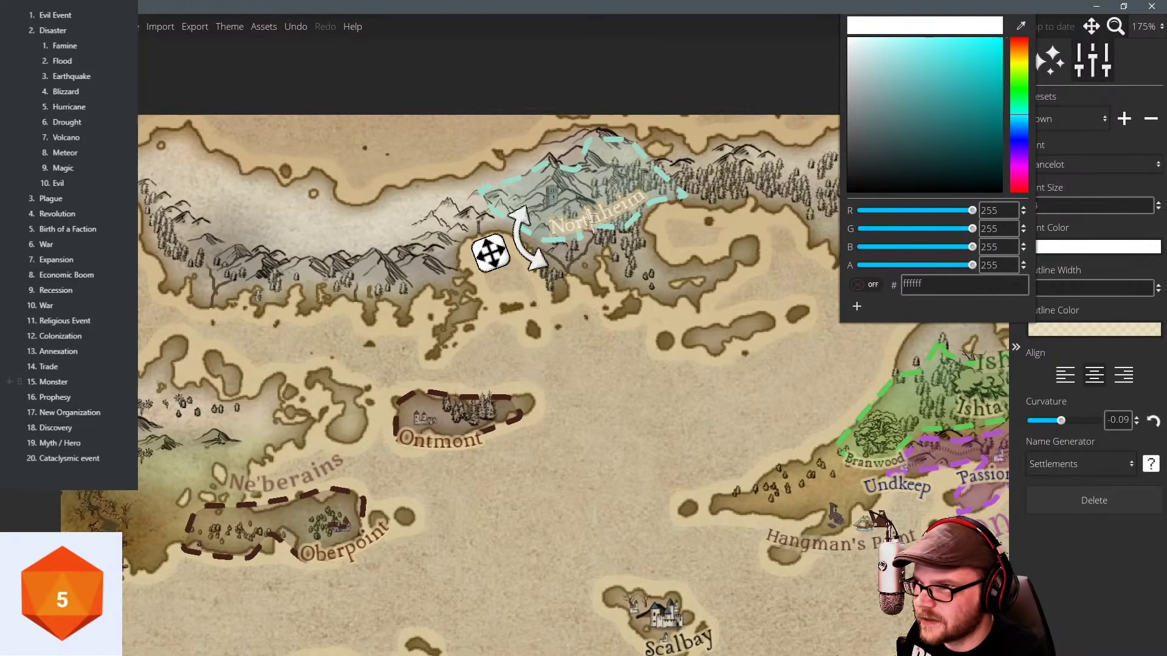
left_click(830, 412)
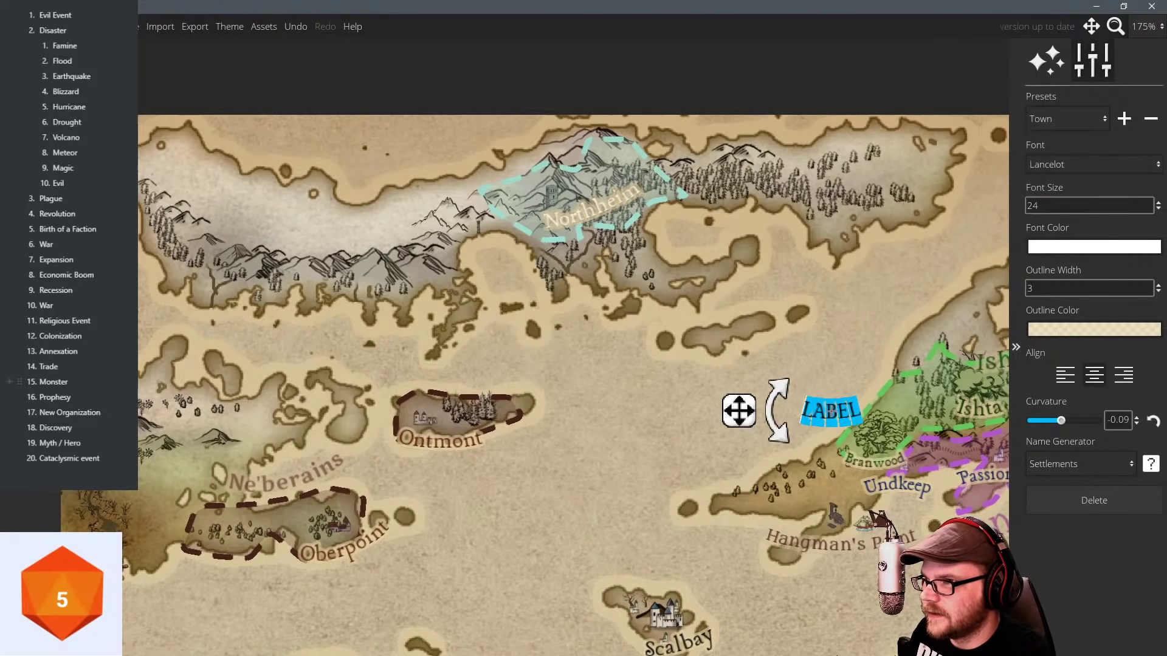
left_click(1056, 502)
Roll the twenty-sided die for the next world event.
scroll(606, 253, "down", 2)
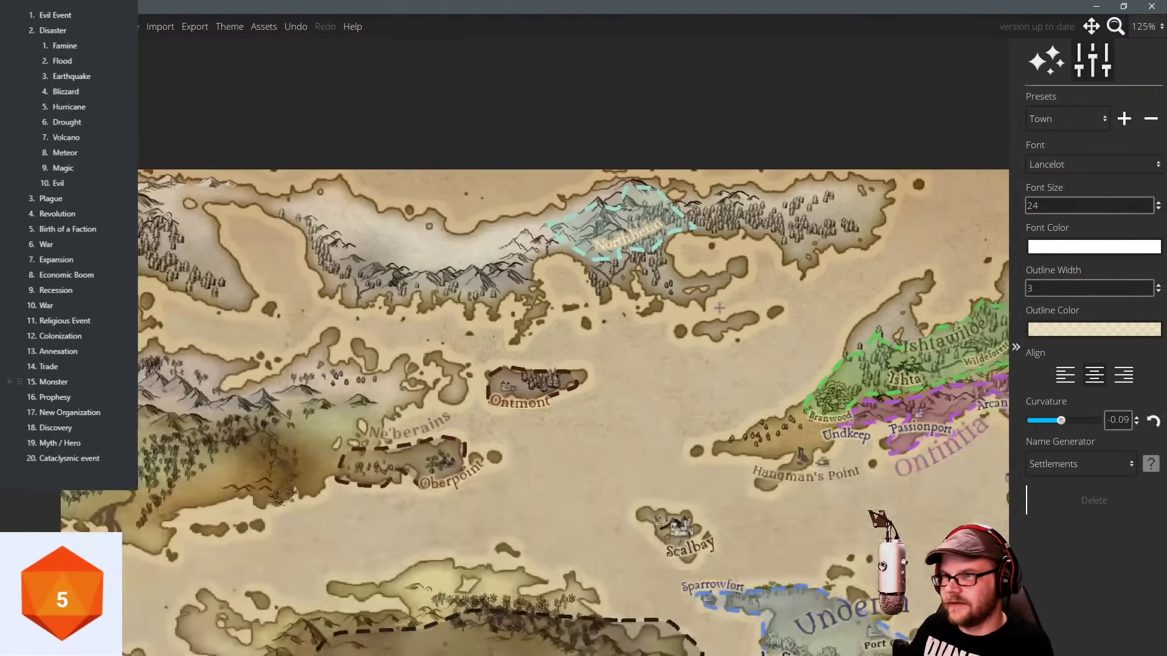
left_click_drag(606, 253, 406, 160)
scroll(502, 204, "down", 1)
left_click_drag(516, 244, 476, 186)
scroll(521, 225, "down", 1)
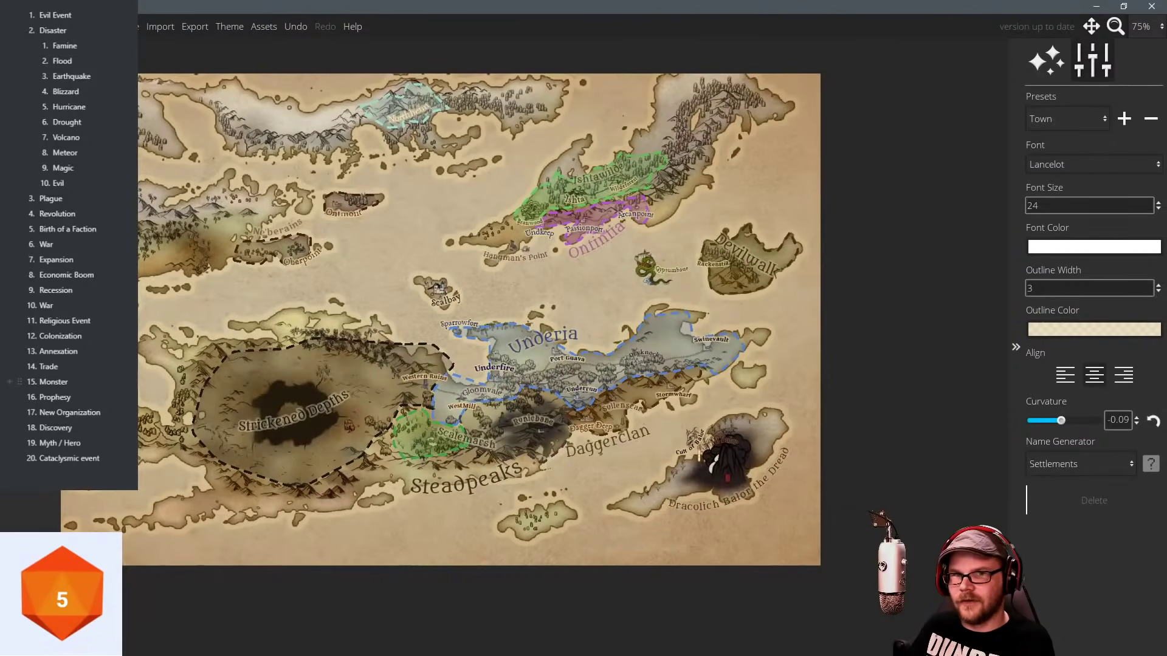
left_click(62, 593)
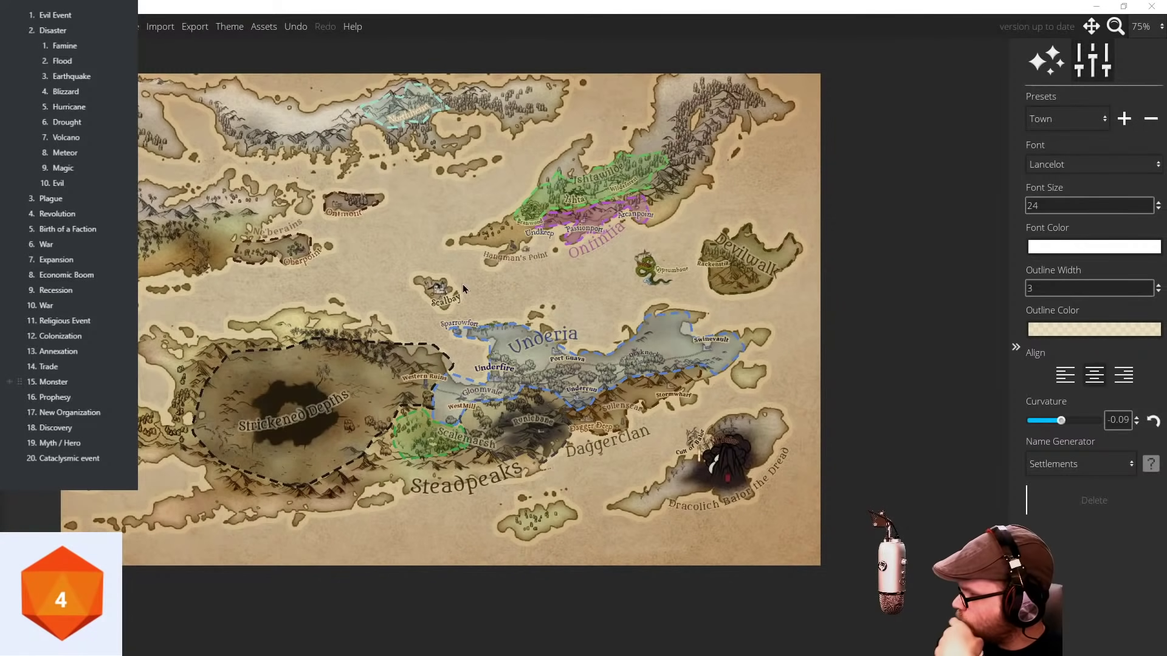
Examine the factions and settlements around Underia, Scalbay, Ontintia, Daggerclan and Steadpeaks for a place to stage a revolution.
left_click_drag(464, 283, 502, 234)
scroll(524, 292, "up", 2)
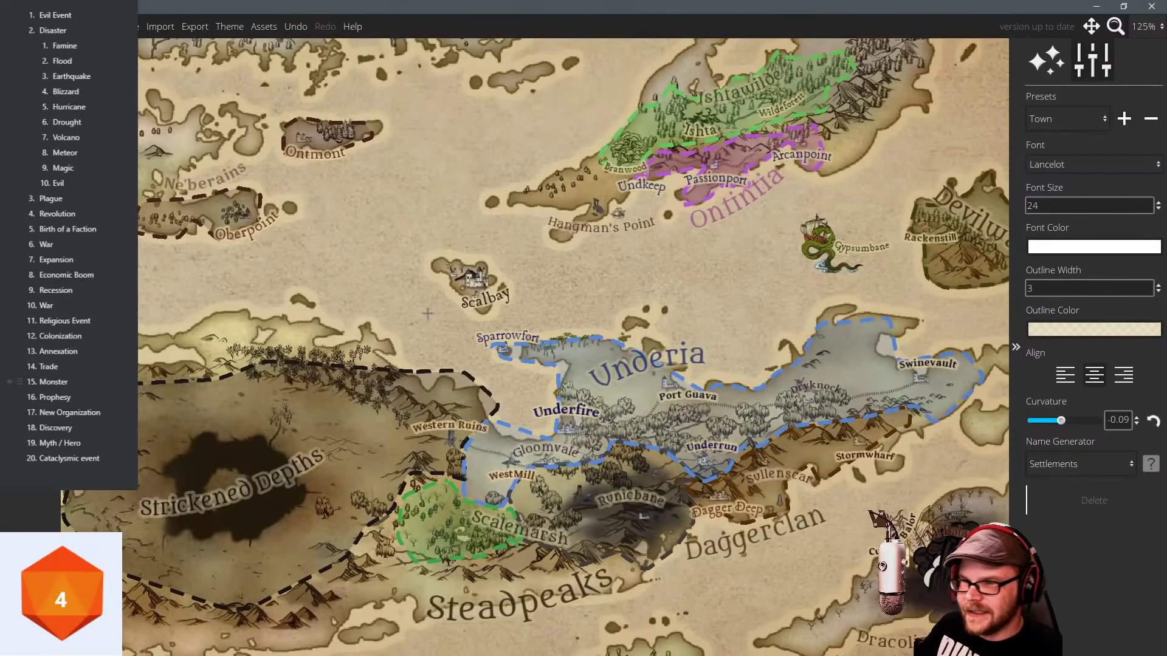
left_click_drag(741, 392, 684, 348)
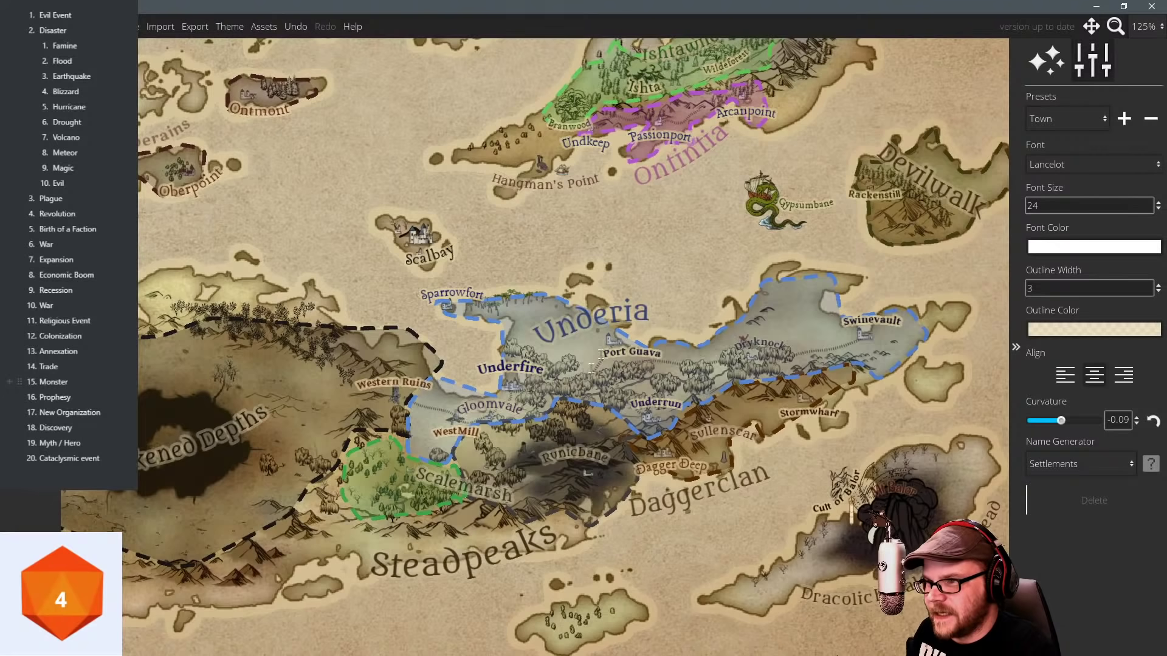
left_click_drag(396, 101, 523, 248)
left_click_drag(554, 309, 425, 191)
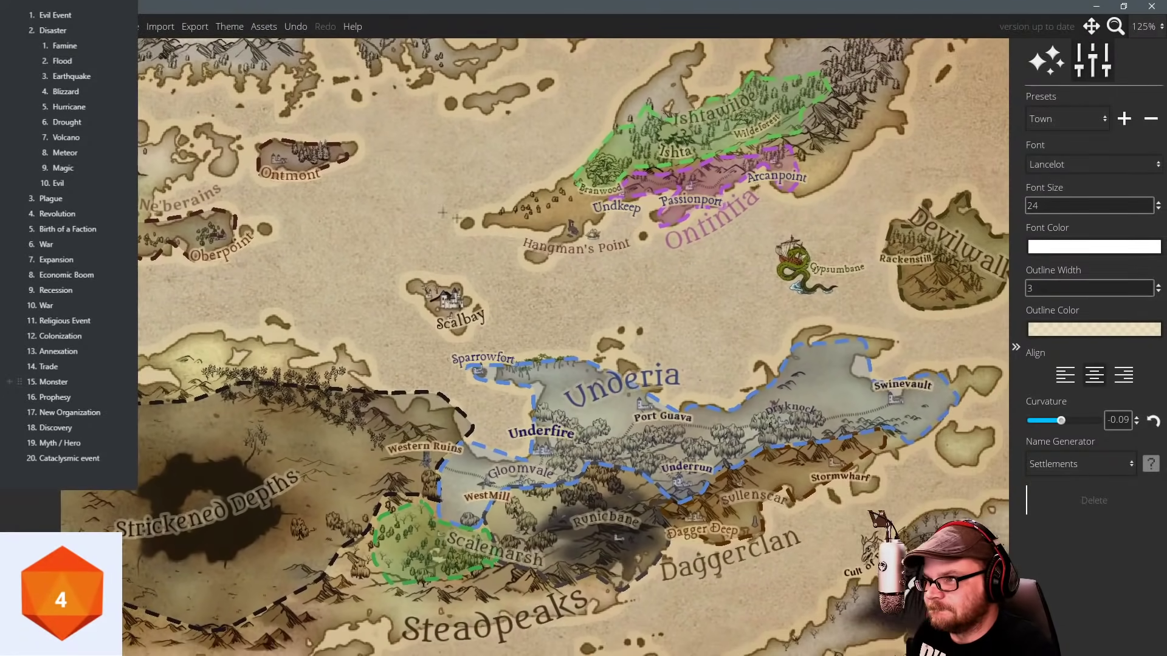
left_click_drag(504, 241, 413, 234)
left_click_drag(474, 302, 352, 203)
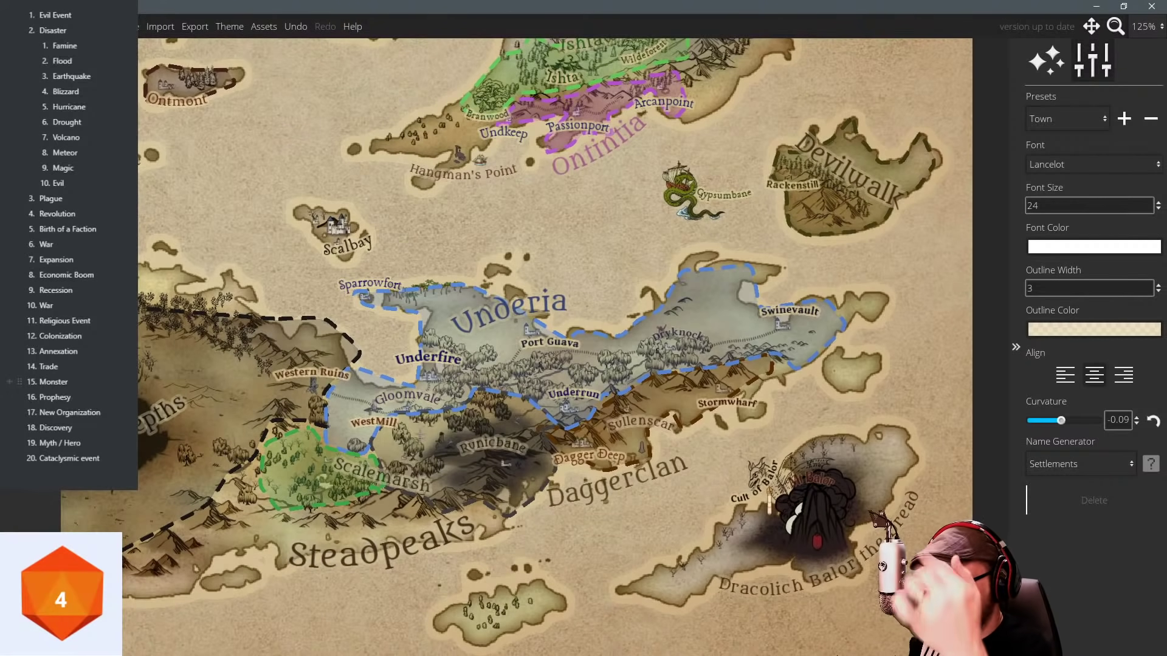
left_click_drag(404, 243, 401, 214)
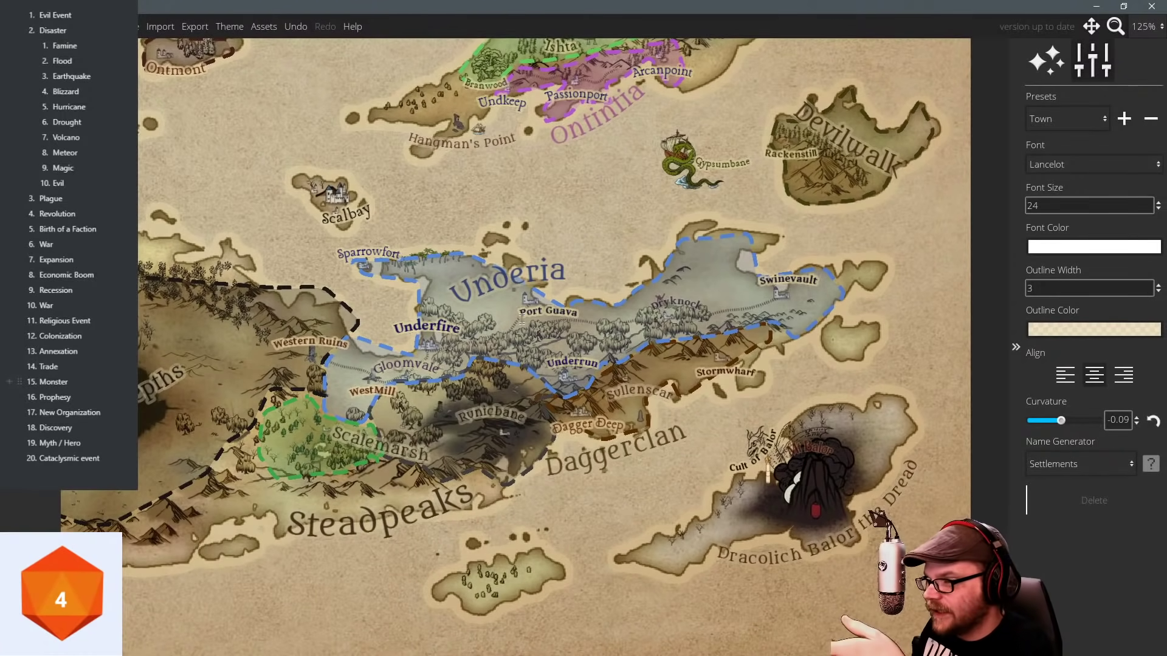
left_click_drag(462, 290, 446, 262)
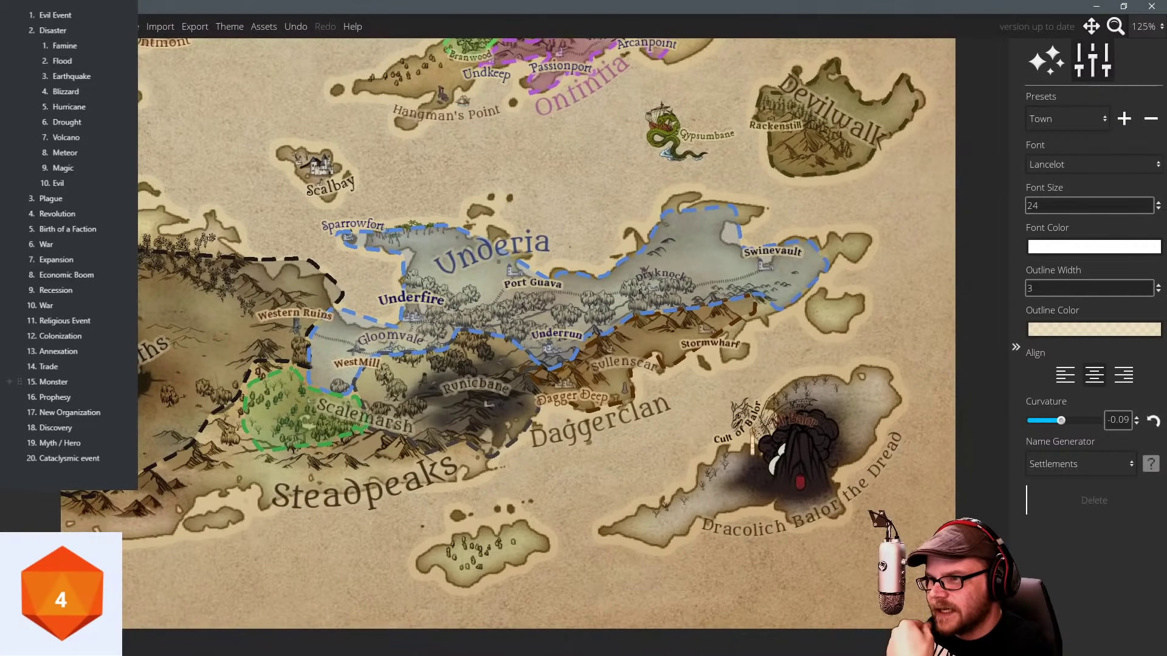
Replace Underia's blue territory with a smaller one around Sparrowfort, Underfire, Gloomvale and the land up to Port Guava.
scroll(506, 348, "up", 5)
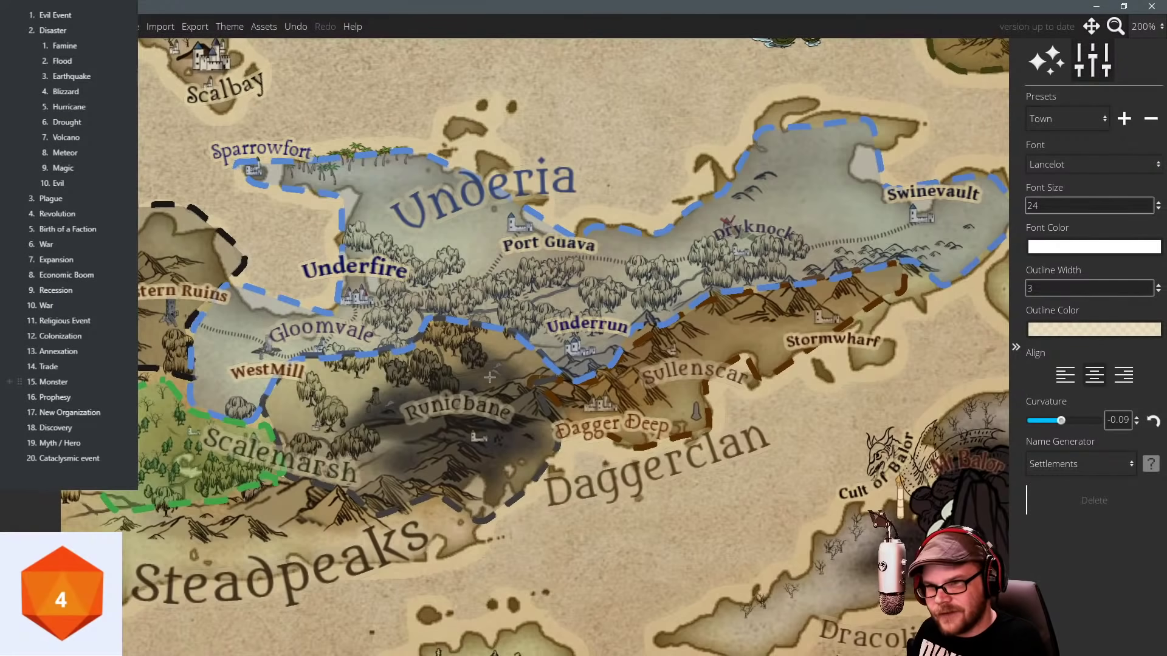
left_click_drag(489, 377, 487, 363)
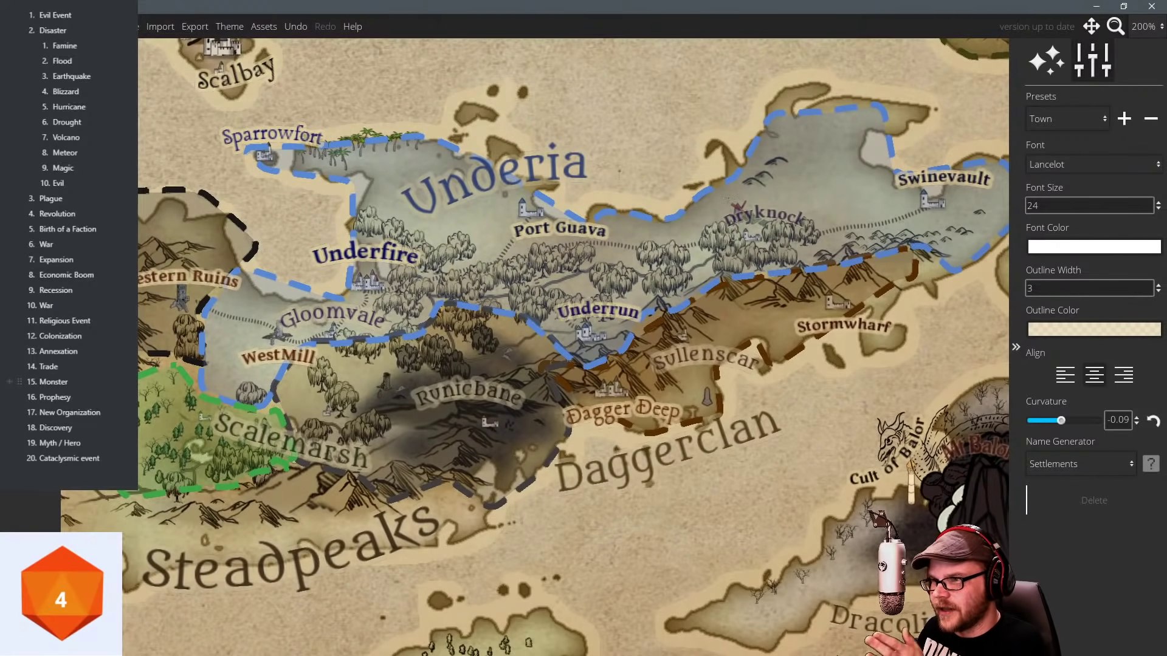
left_click_drag(614, 241, 589, 283)
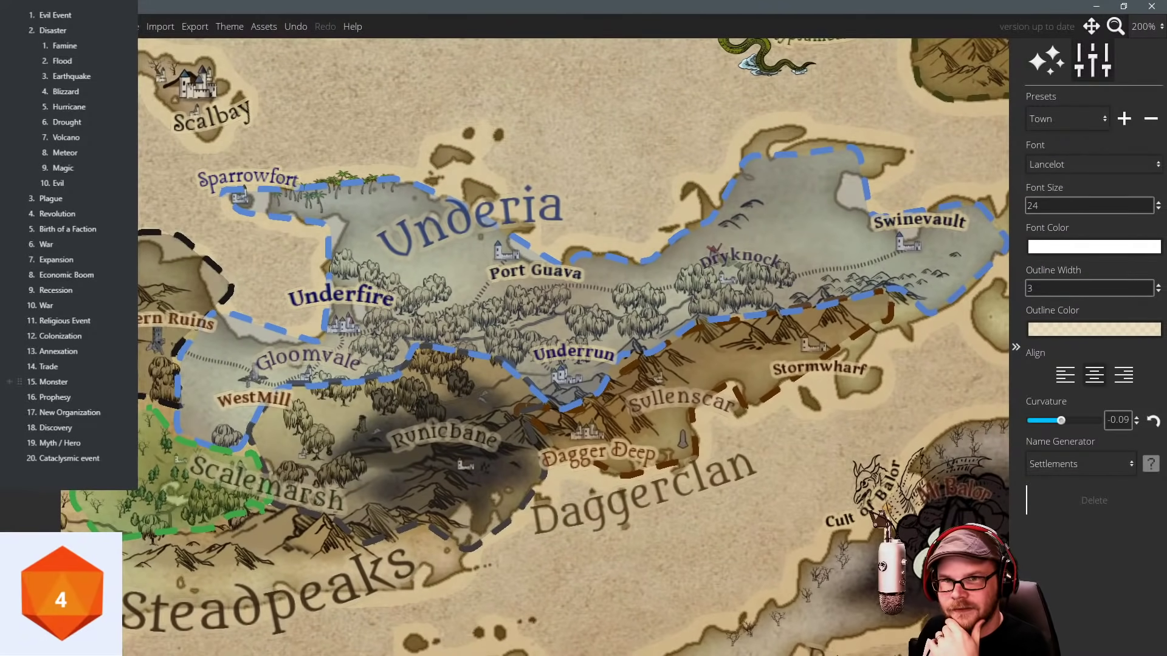
left_click(30, 389)
left_click(30, 364)
left_click(30, 340)
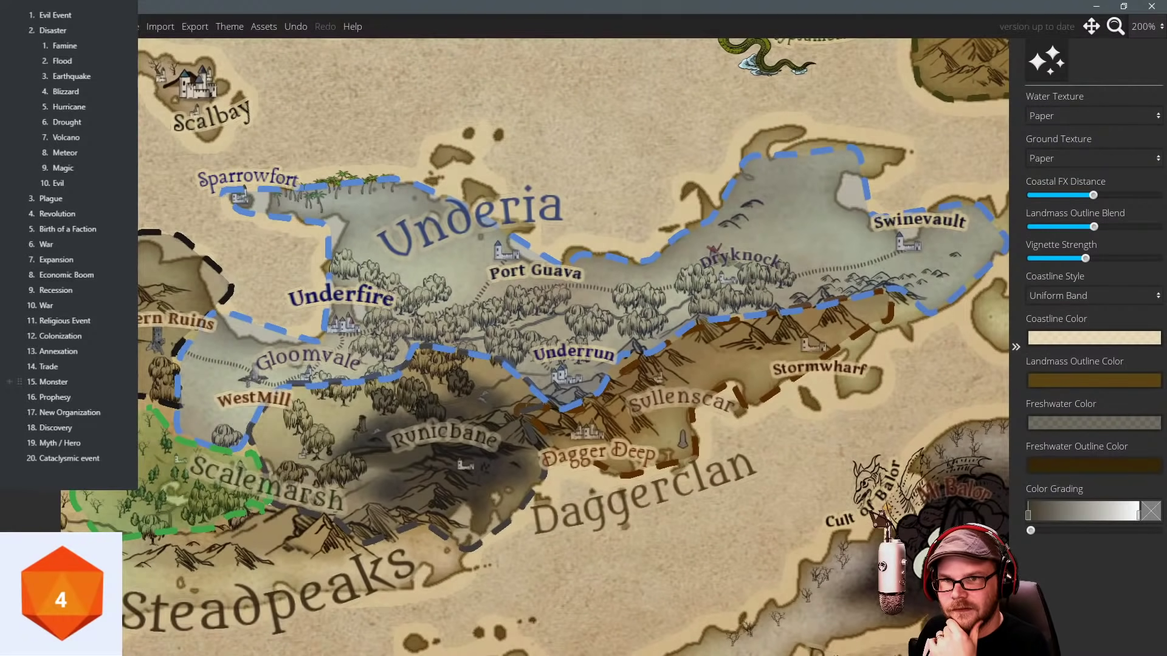
left_click(30, 316)
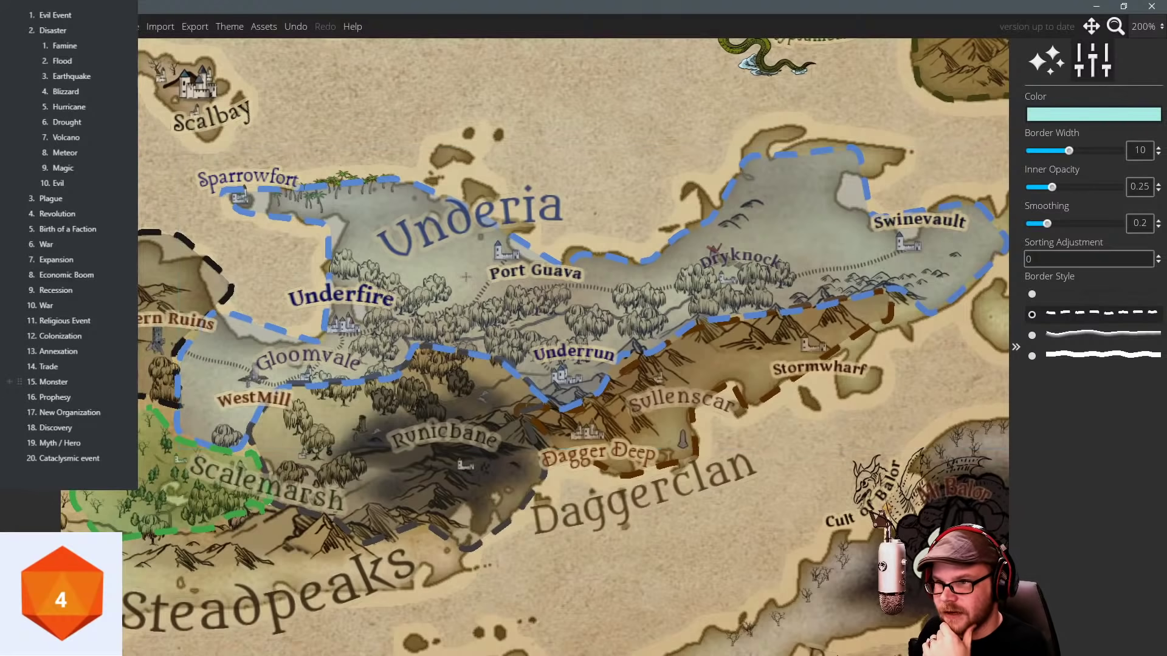
left_click(140, 234)
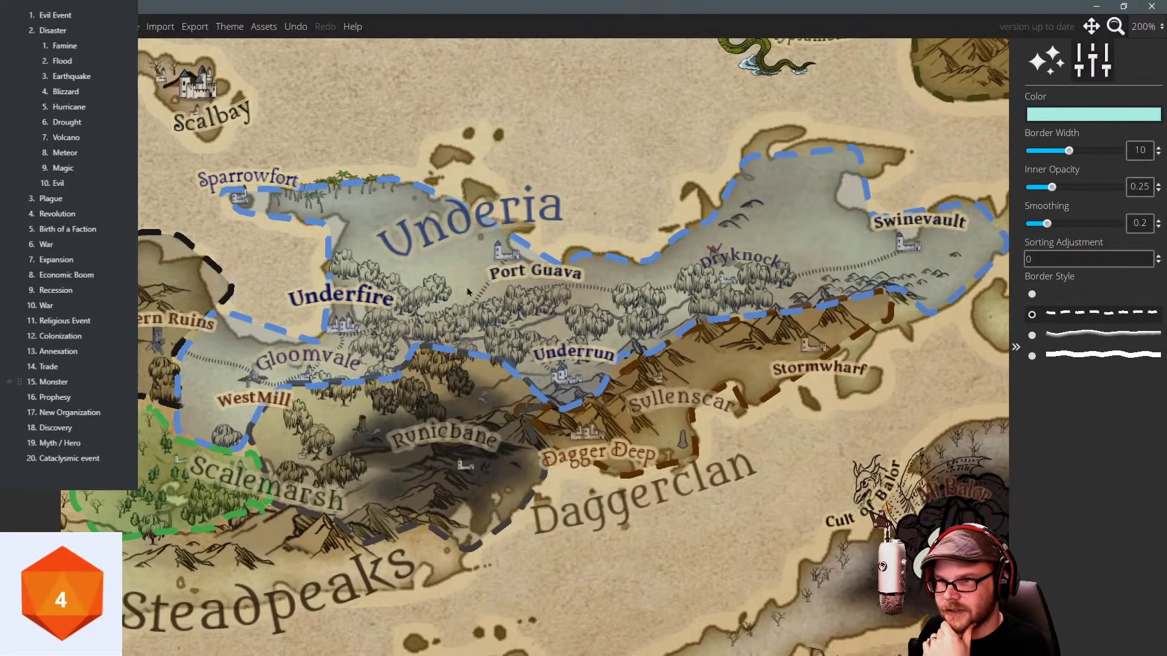
left_click_drag(467, 293, 444, 305)
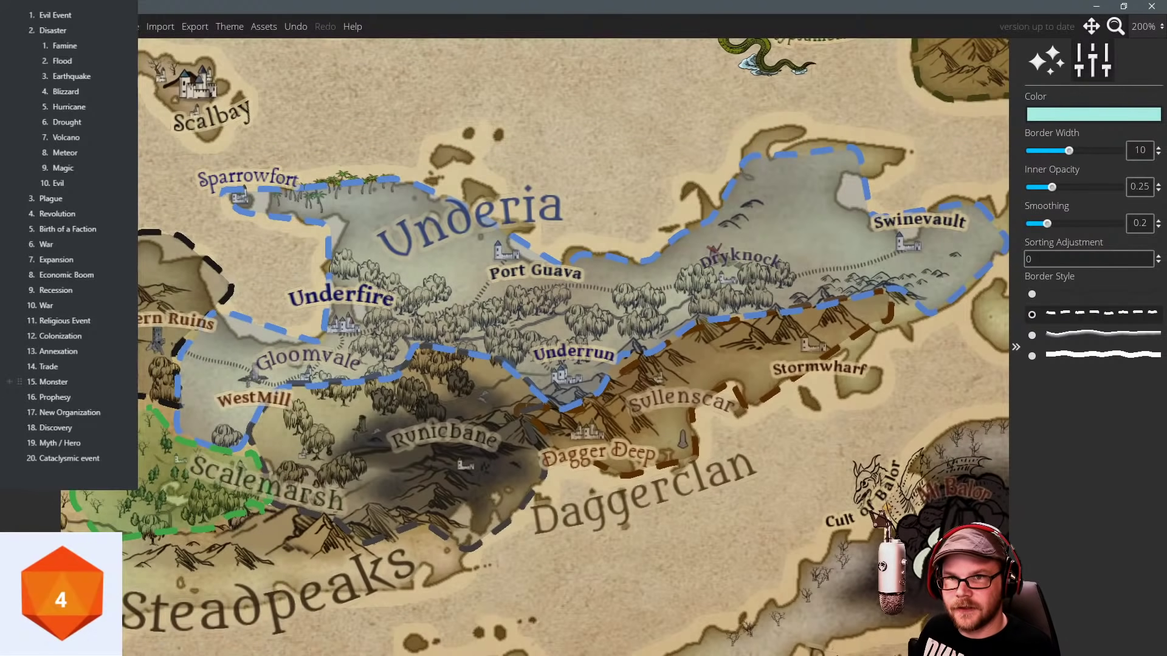
left_click(375, 260)
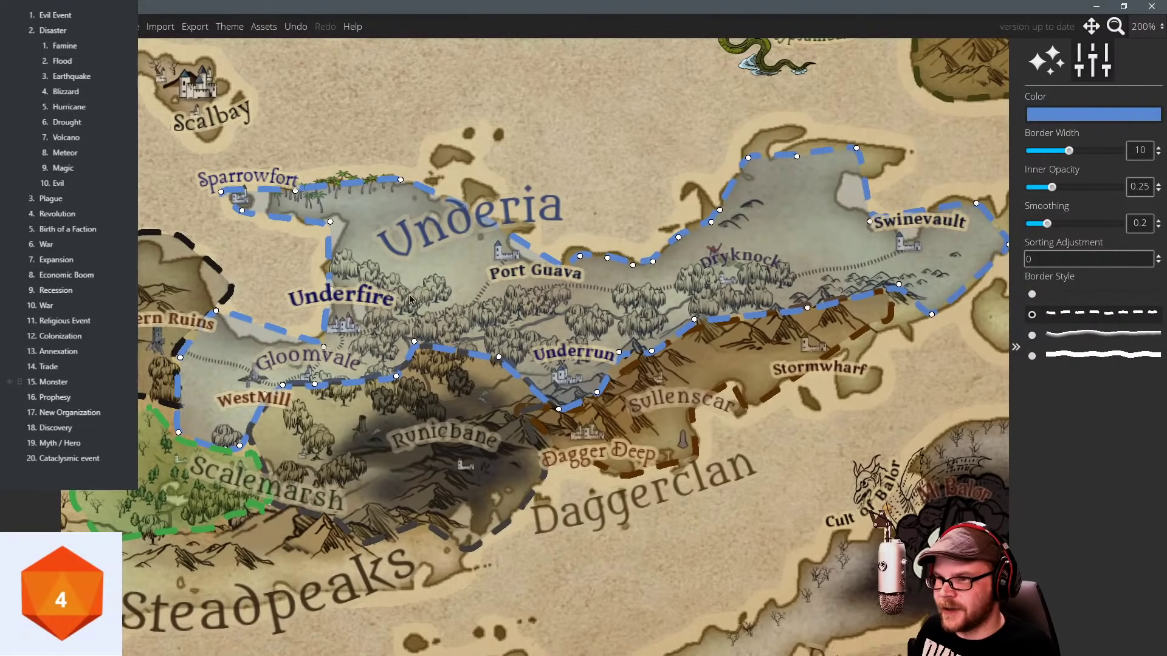
key("Delete")
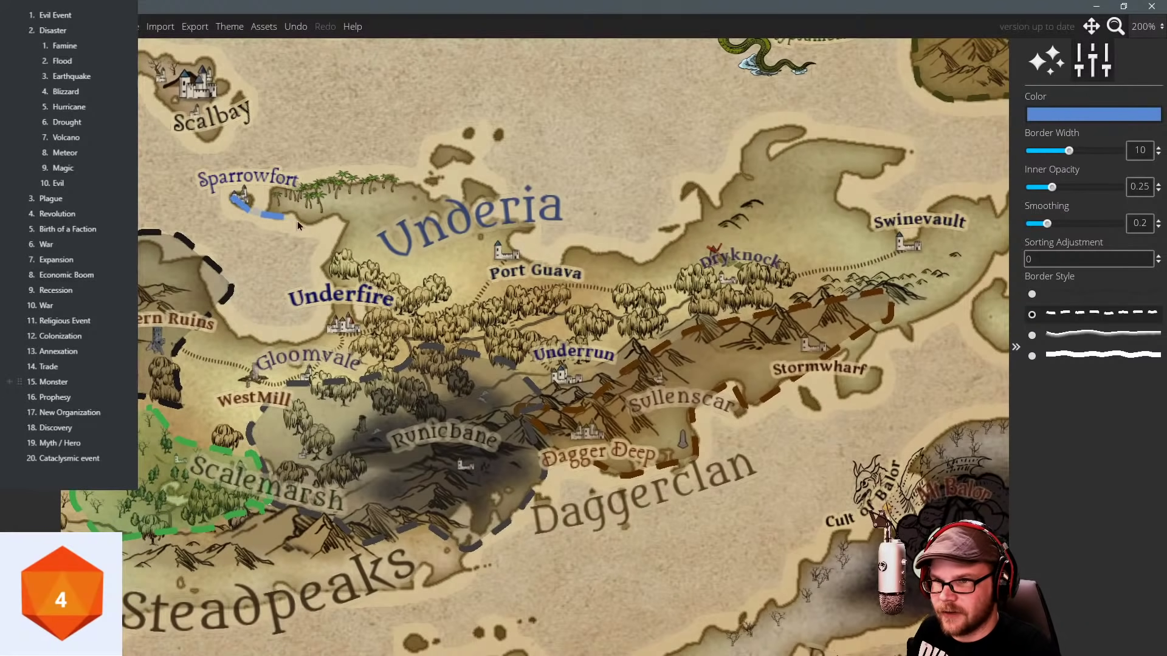
mouse_move(340, 227)
left_mouse_down()
mouse_move(305, 280)
mouse_move(321, 327)
mouse_move(271, 362)
mouse_move(264, 350)
mouse_move(302, 389)
mouse_move(343, 390)
mouse_move(389, 376)
mouse_move(424, 345)
mouse_move(459, 345)
mouse_move(525, 262)
mouse_move(532, 223)
mouse_move(458, 144)
mouse_move(417, 150)
mouse_move(408, 174)
mouse_move(230, 202)
left_mouse_up()
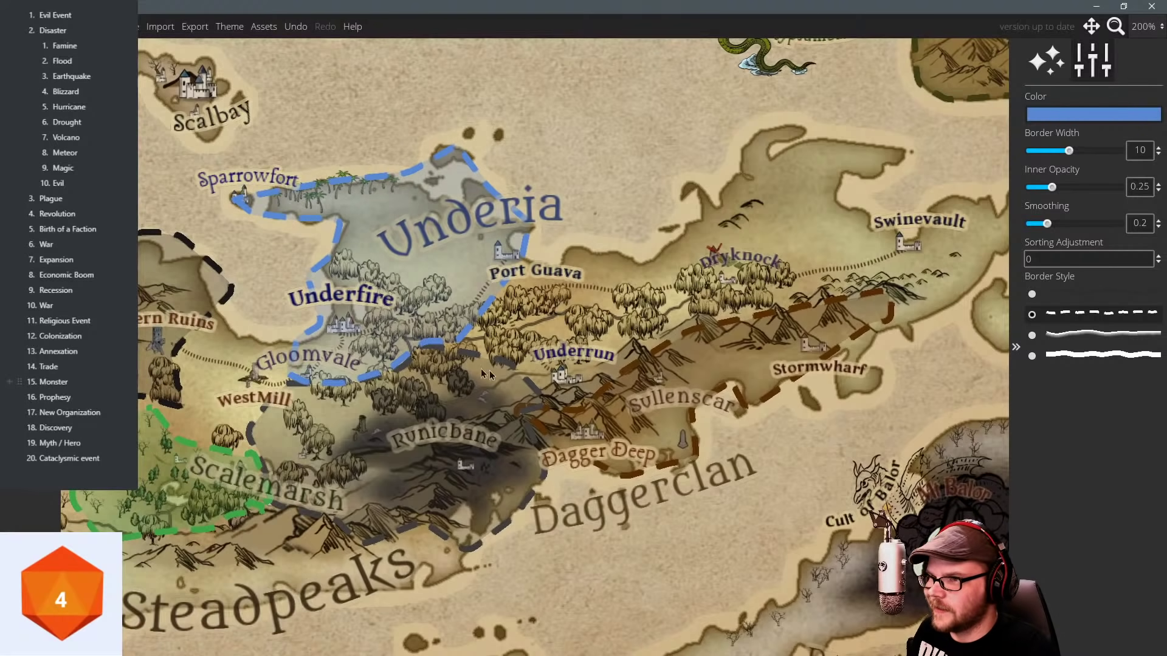
Draw a second territory in deep blue from east of Port Guava over Underrun and Dryknock to Swinevault.
left_click_drag(484, 370, 379, 341)
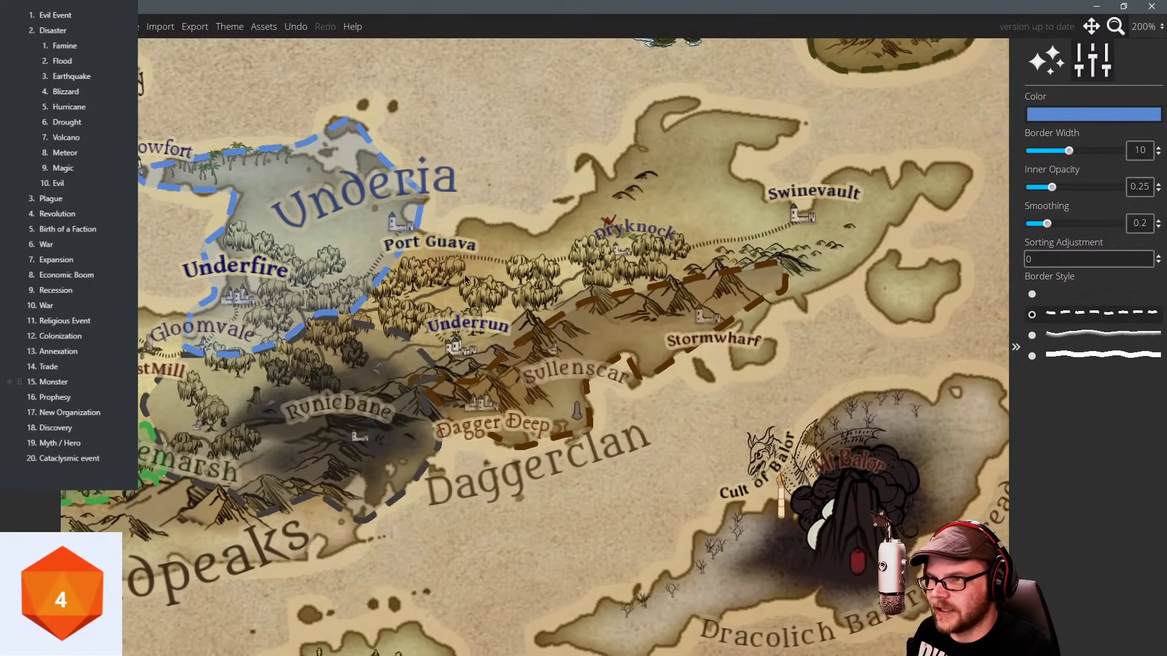
left_click(1081, 116)
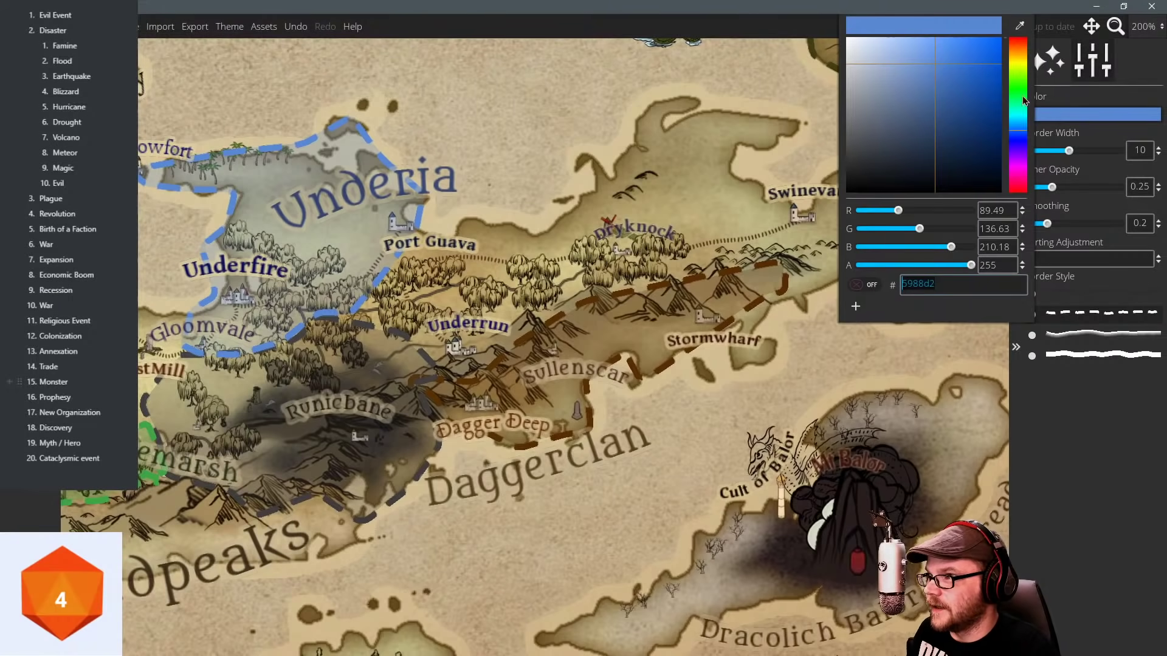
left_click(1019, 54)
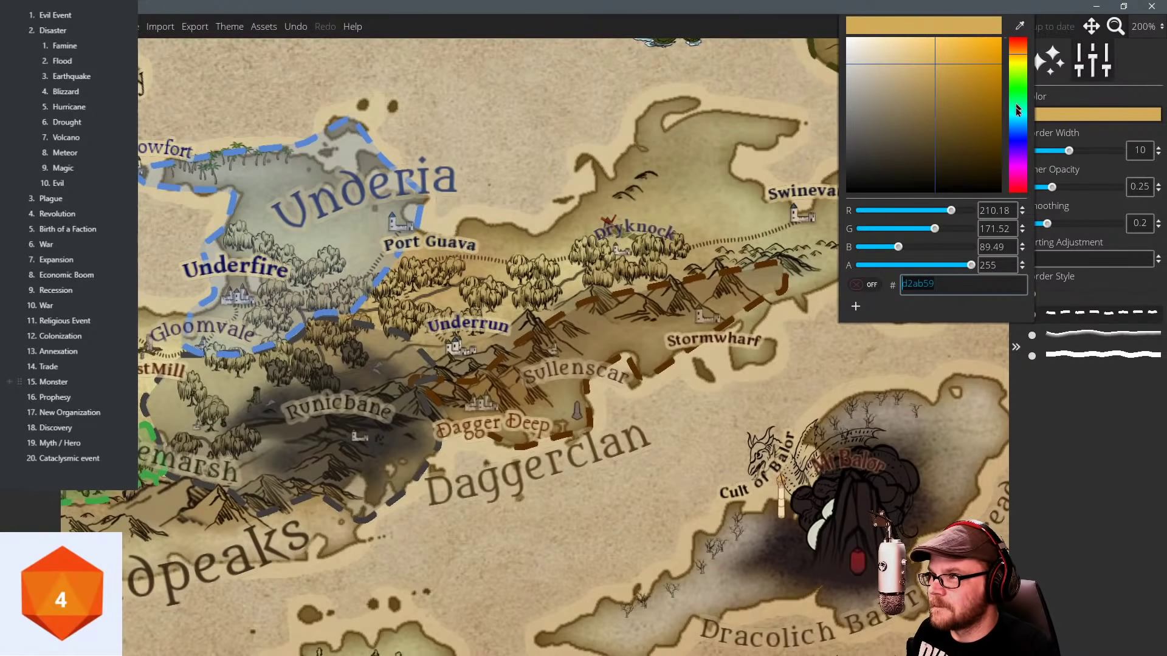
left_click(1019, 165)
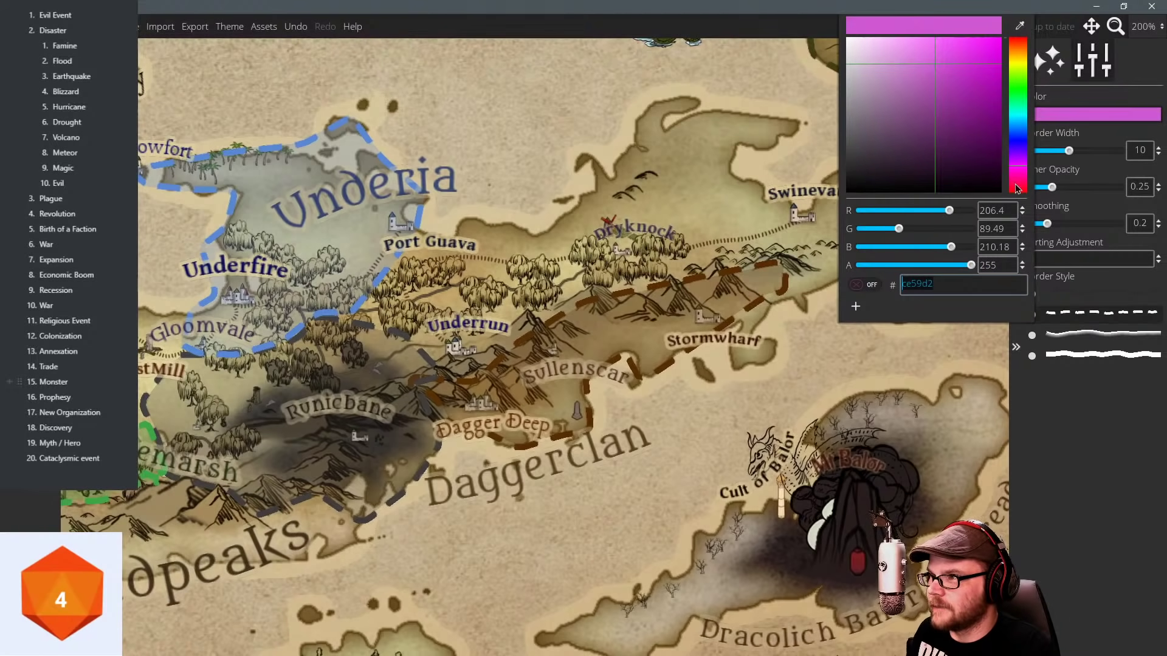
left_click(1018, 190)
left_click(1020, 90)
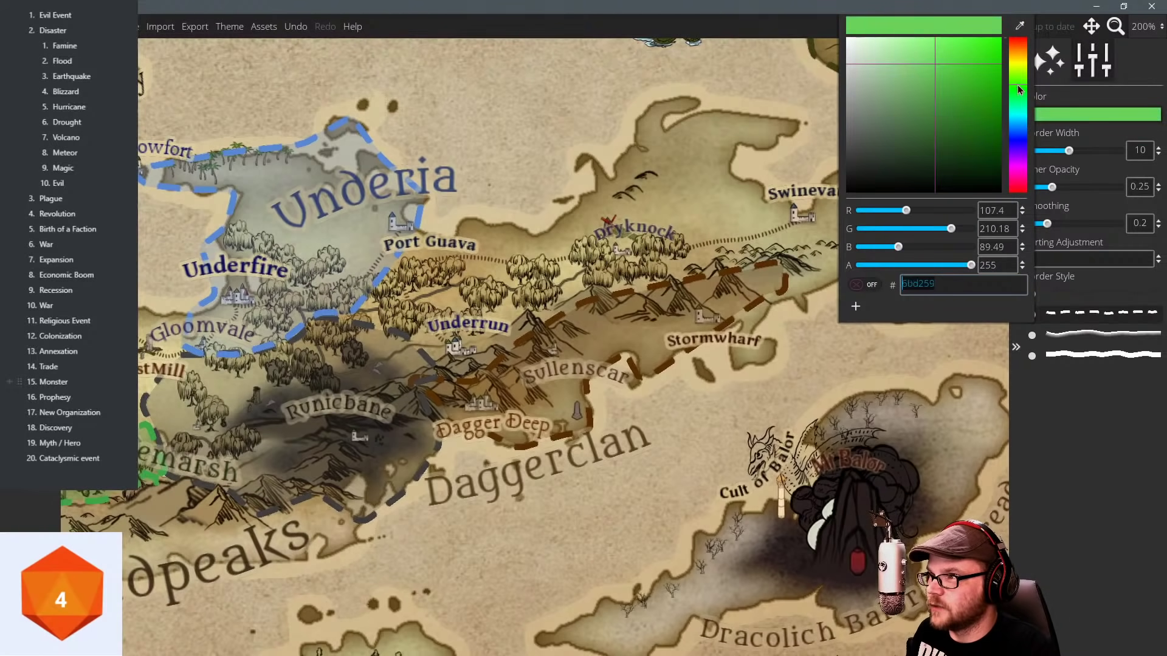
left_click_drag(1020, 90, 1020, 148)
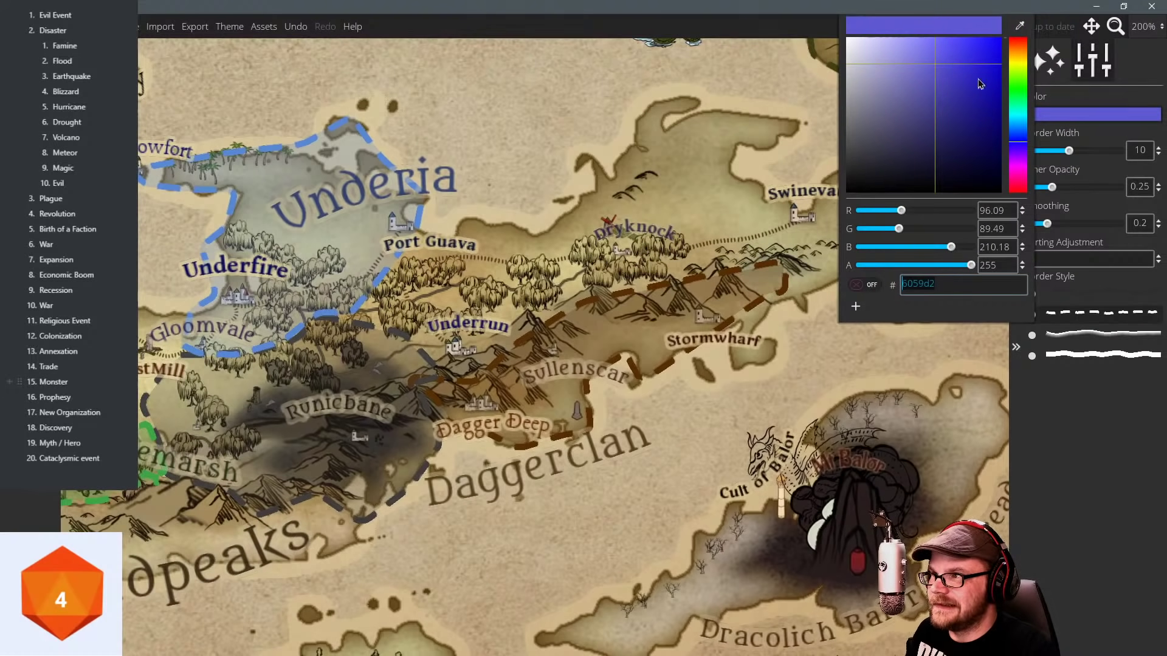
left_click(994, 63)
mouse_move(429, 230)
left_mouse_down()
mouse_move(377, 291)
mouse_move(370, 327)
mouse_move(470, 383)
mouse_move(540, 326)
mouse_move(650, 276)
mouse_move(650, 287)
mouse_move(584, 296)
mouse_move(760, 265)
mouse_move(828, 268)
mouse_move(886, 229)
mouse_move(845, 175)
mouse_move(792, 202)
mouse_move(724, 165)
mouse_move(734, 151)
mouse_move(618, 210)
mouse_move(508, 233)
mouse_move(427, 236)
left_mouse_up()
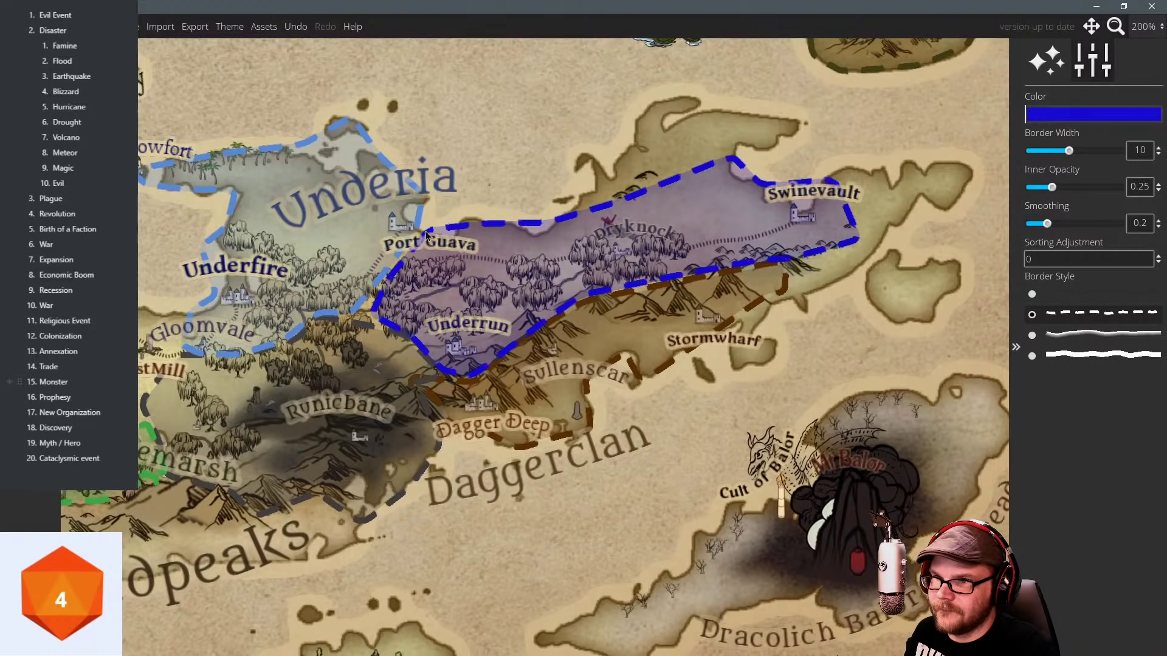
Move the Underia label west so it sits within the reduced light-blue territory.
left_click_drag(569, 291, 618, 255)
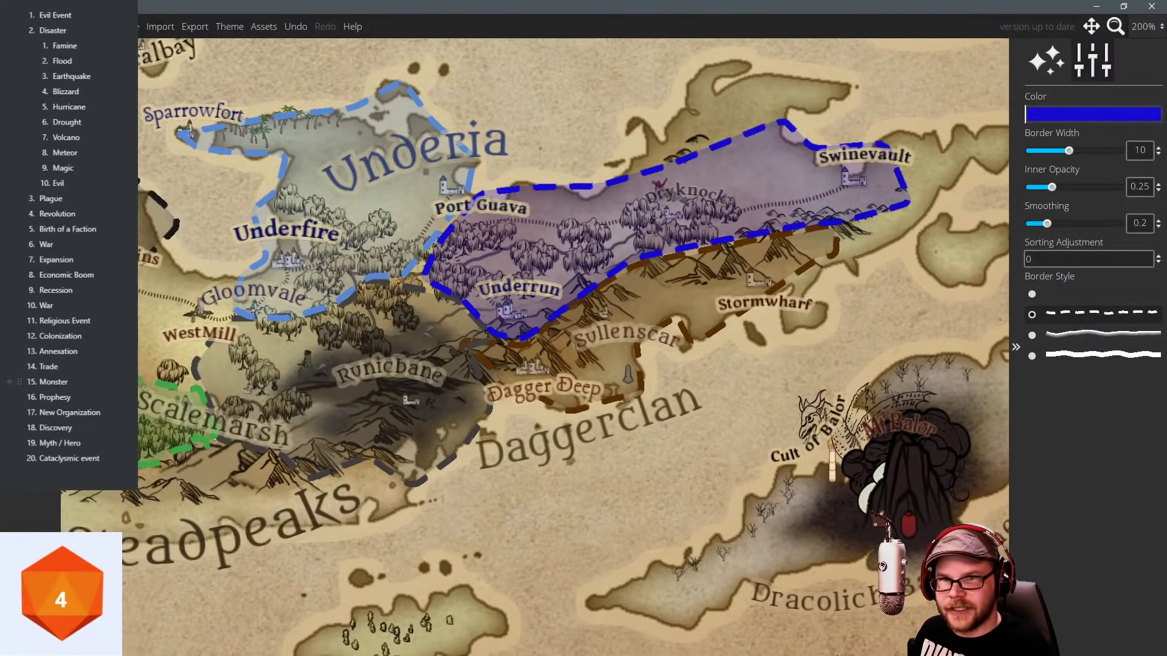
left_click(229, 215)
left_click(30, 213)
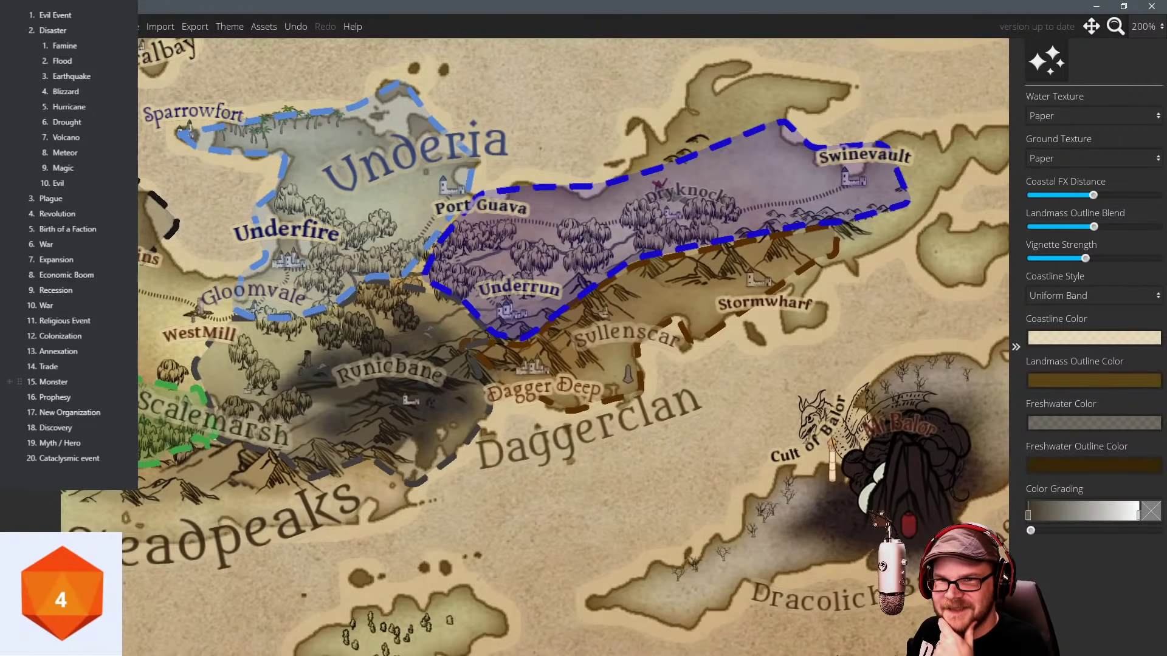
left_click(267, 229)
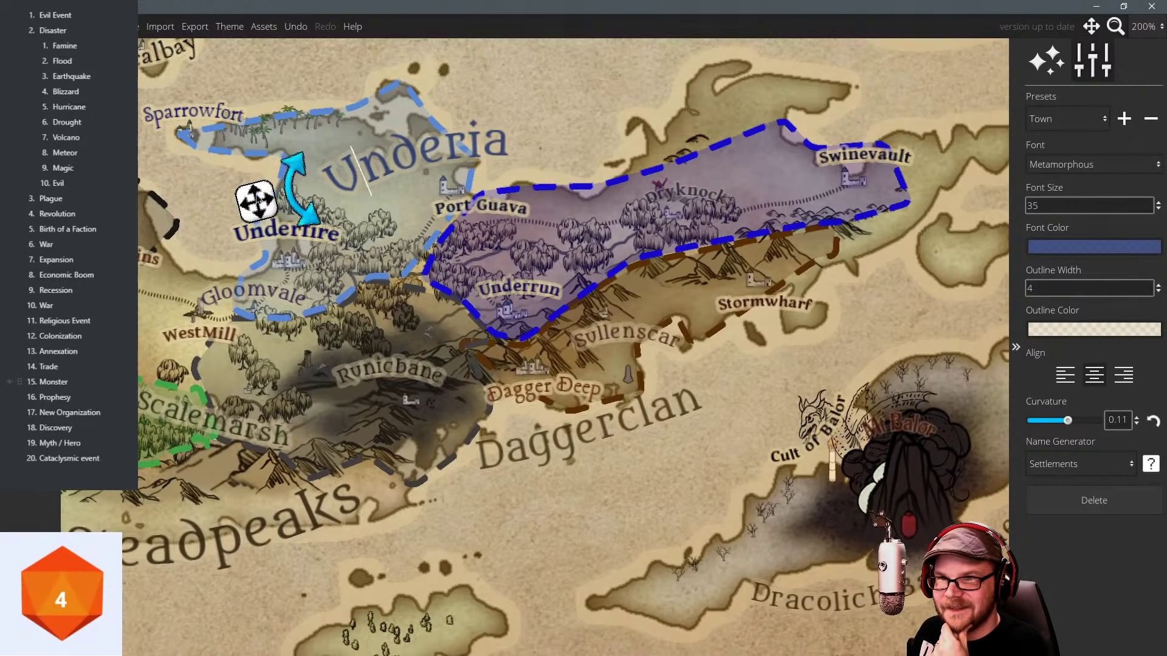
left_click_drag(251, 212, 147, 225)
left_click_drag(622, 201, 546, 200)
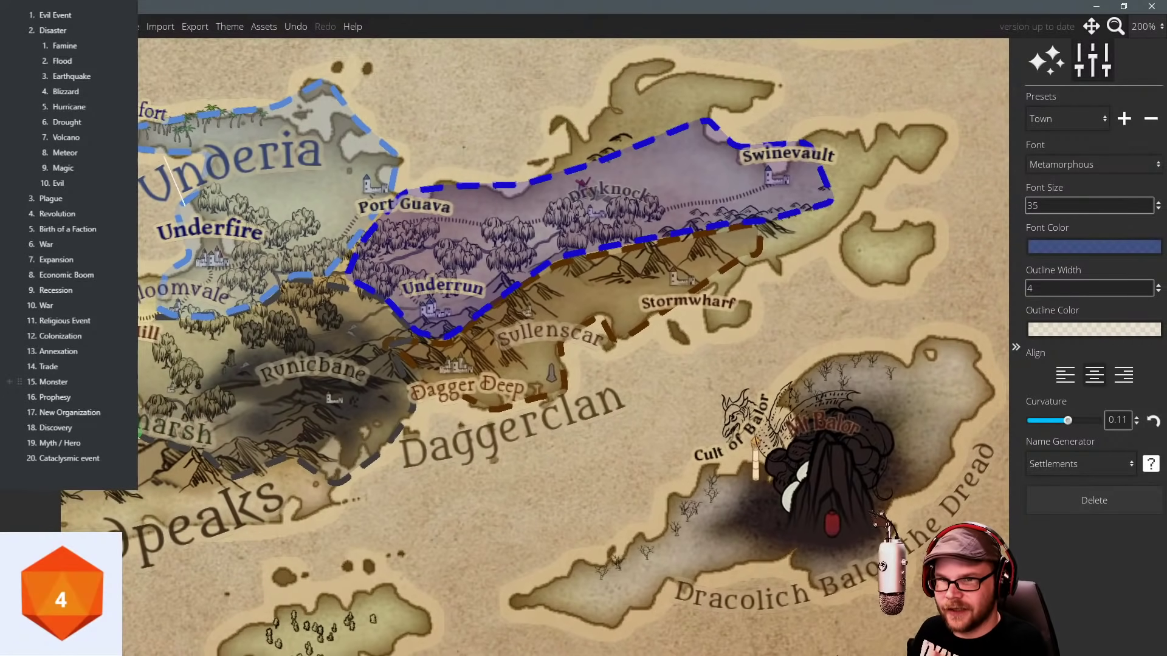
Apply the Faction preset to the Underia label and set its font size to 30.
left_click(1061, 119)
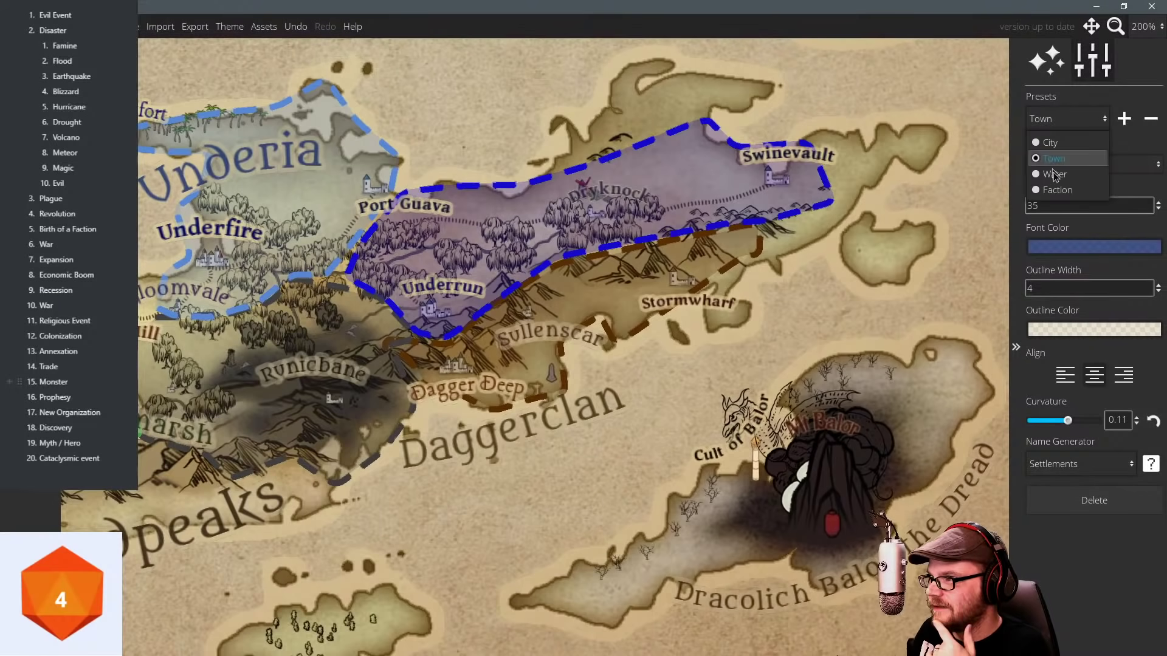
left_click(1057, 201)
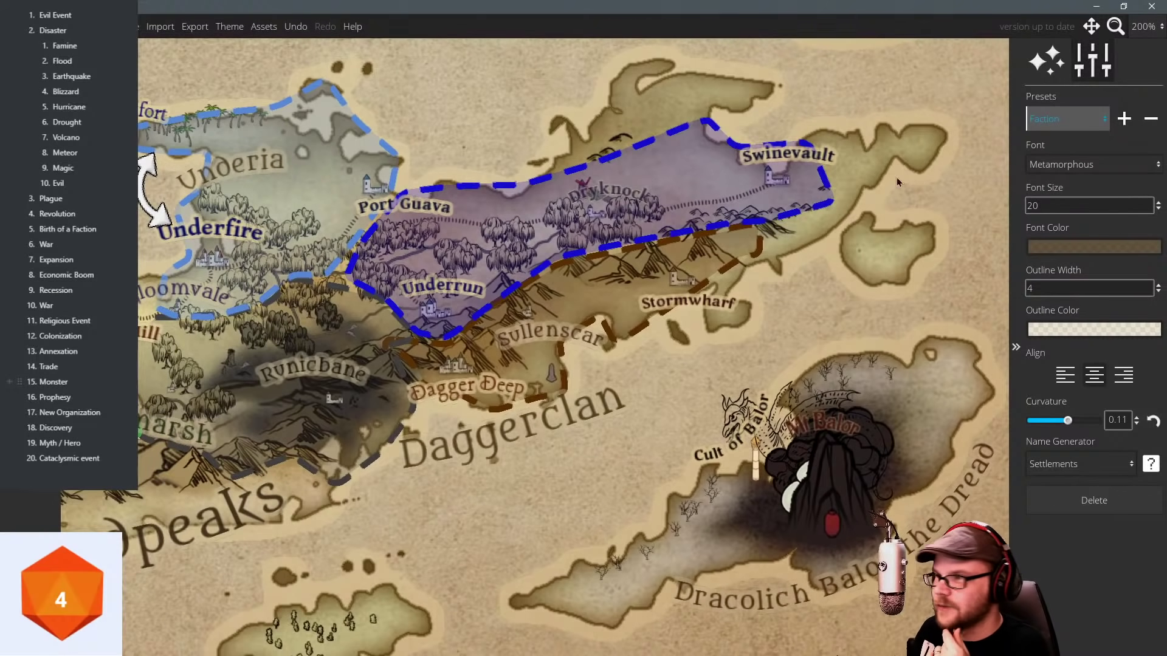
key("ctrl+z")
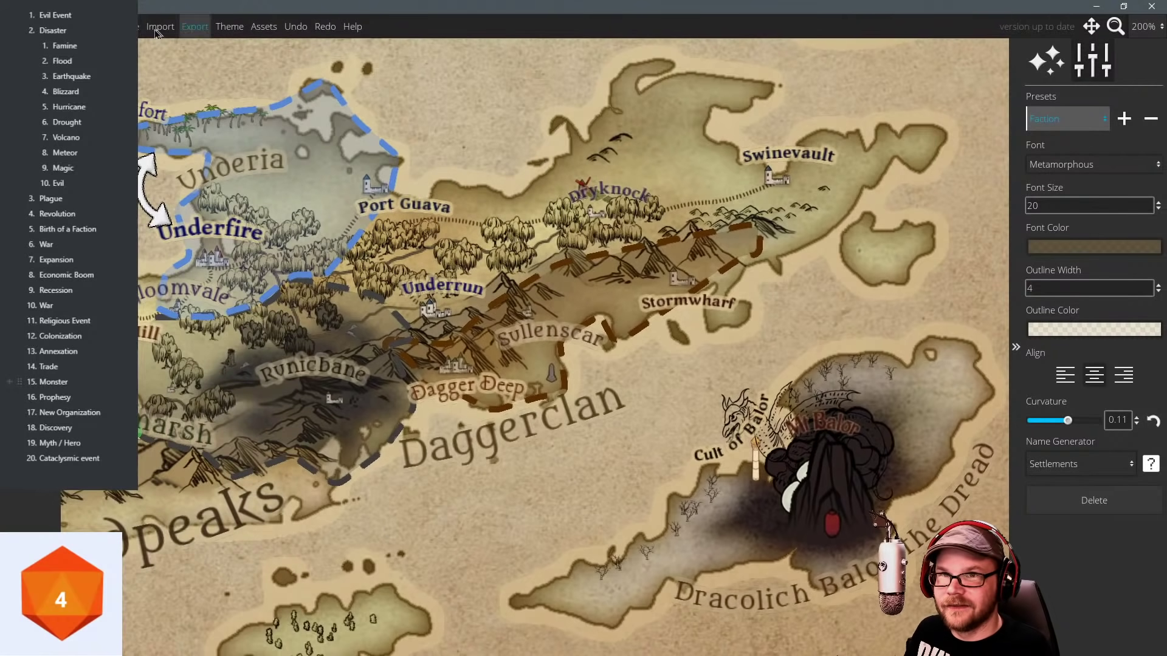
left_click(326, 27)
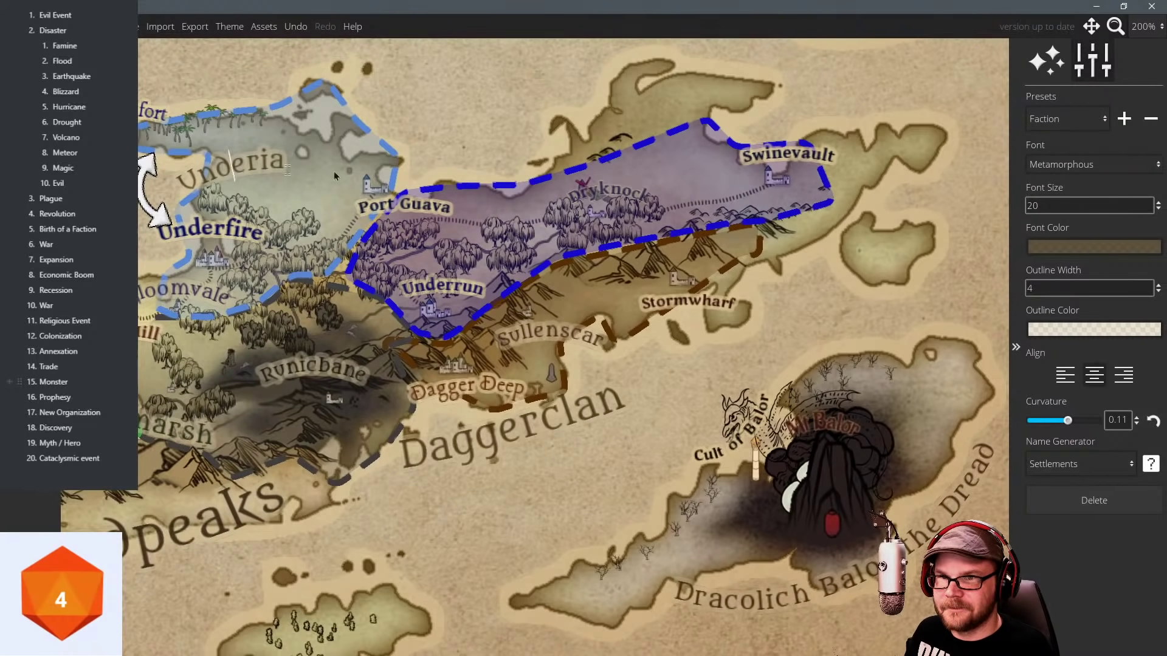
left_click_drag(1058, 205, 946, 211)
type("30")
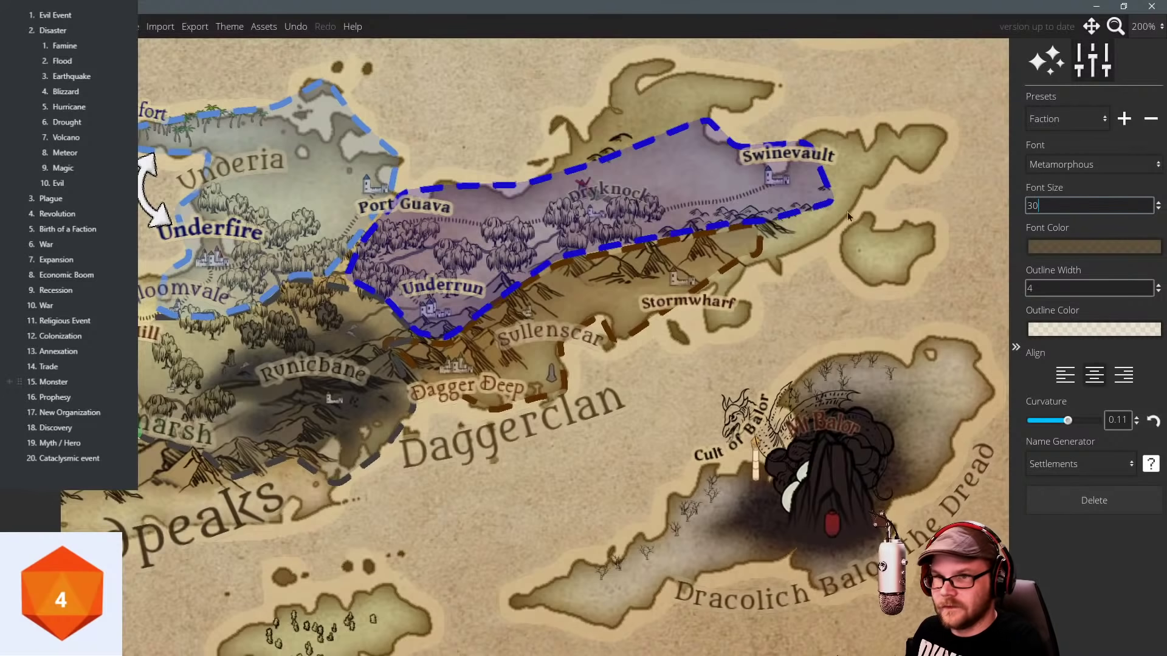
key("Return")
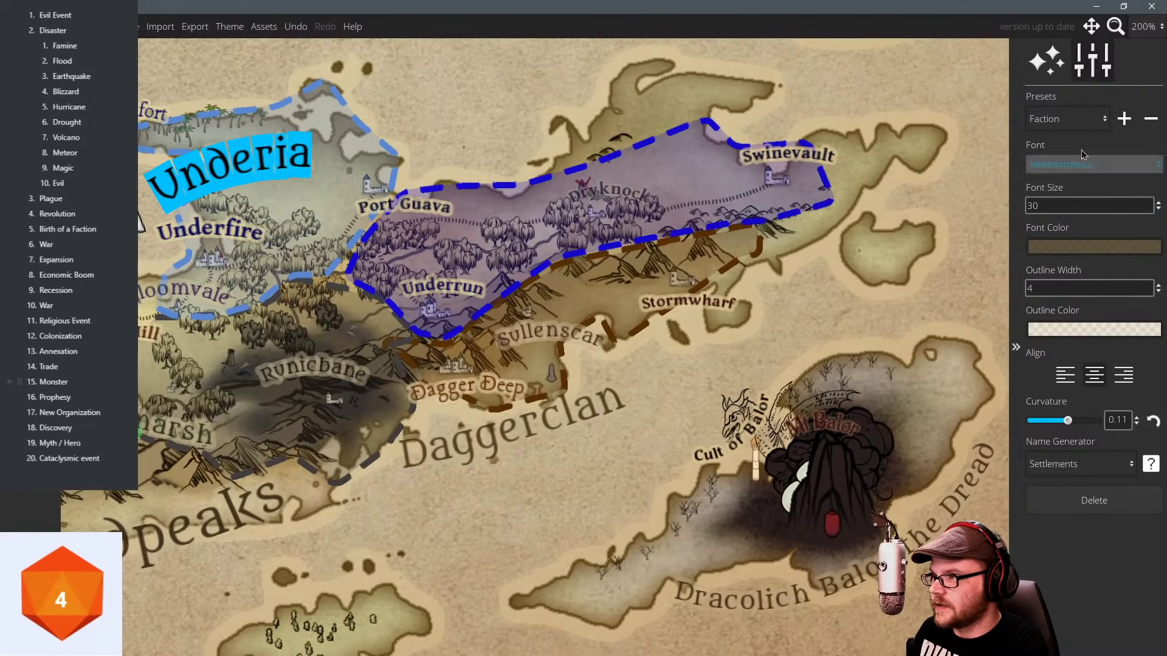
Change the Underia label's font color to a steel blue matching its territory.
left_click(1075, 246)
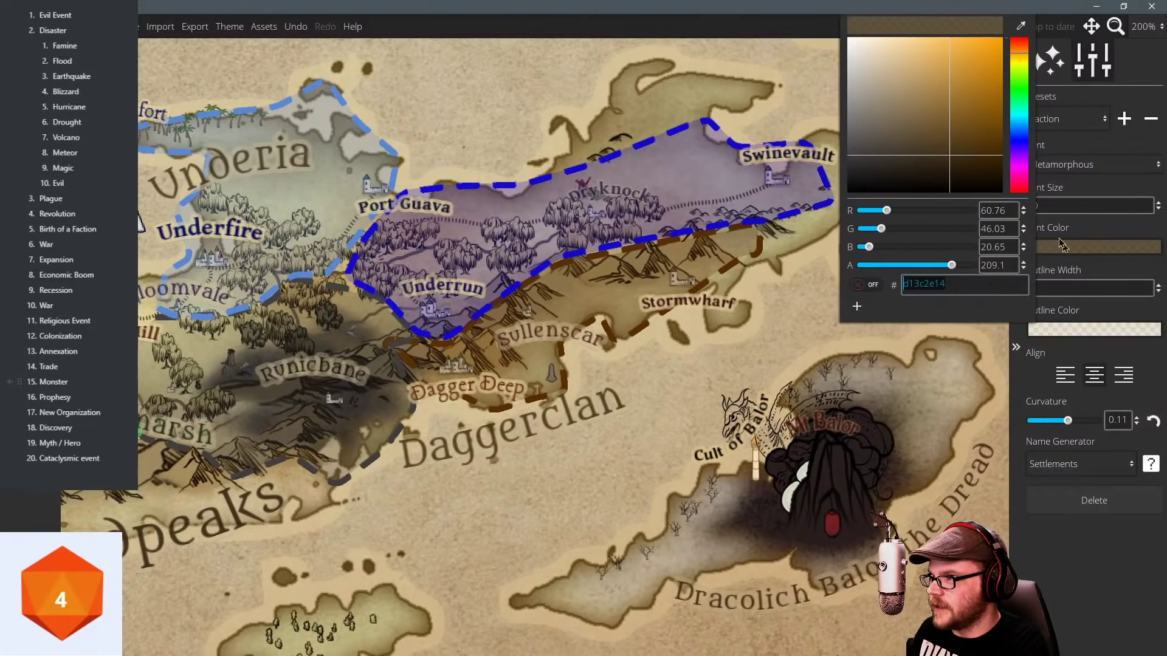
left_click(1020, 131)
left_click(954, 118)
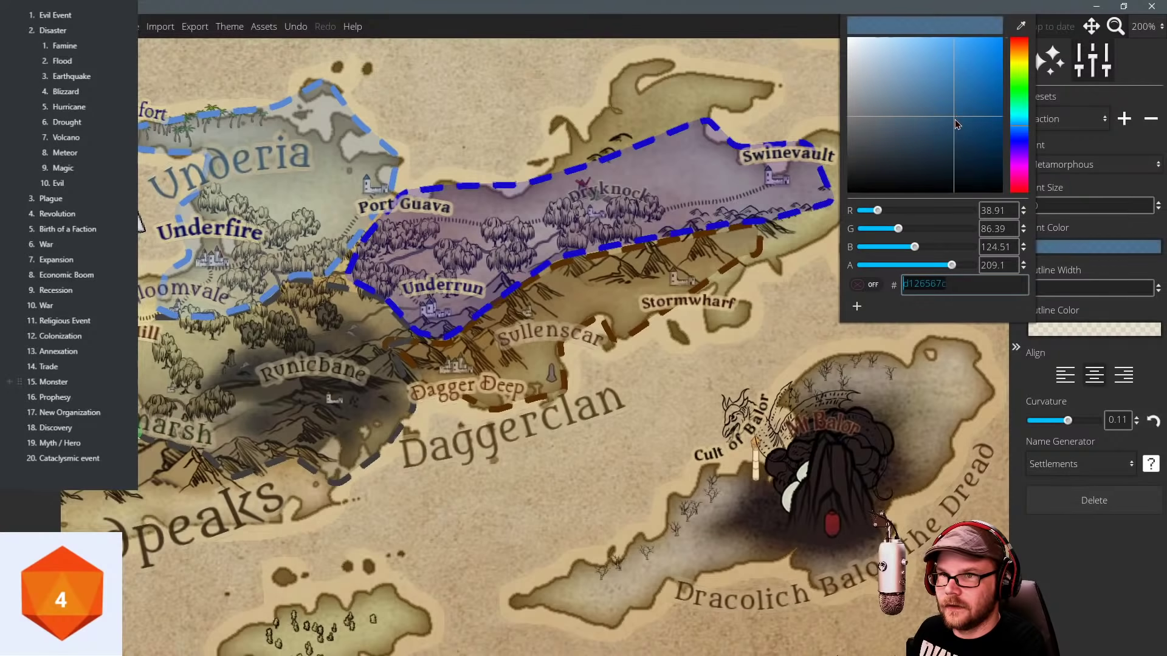
Place a new label along the northern border of the deep-blue territory, northeast of Port Guava.
left_click_drag(487, 215, 461, 248)
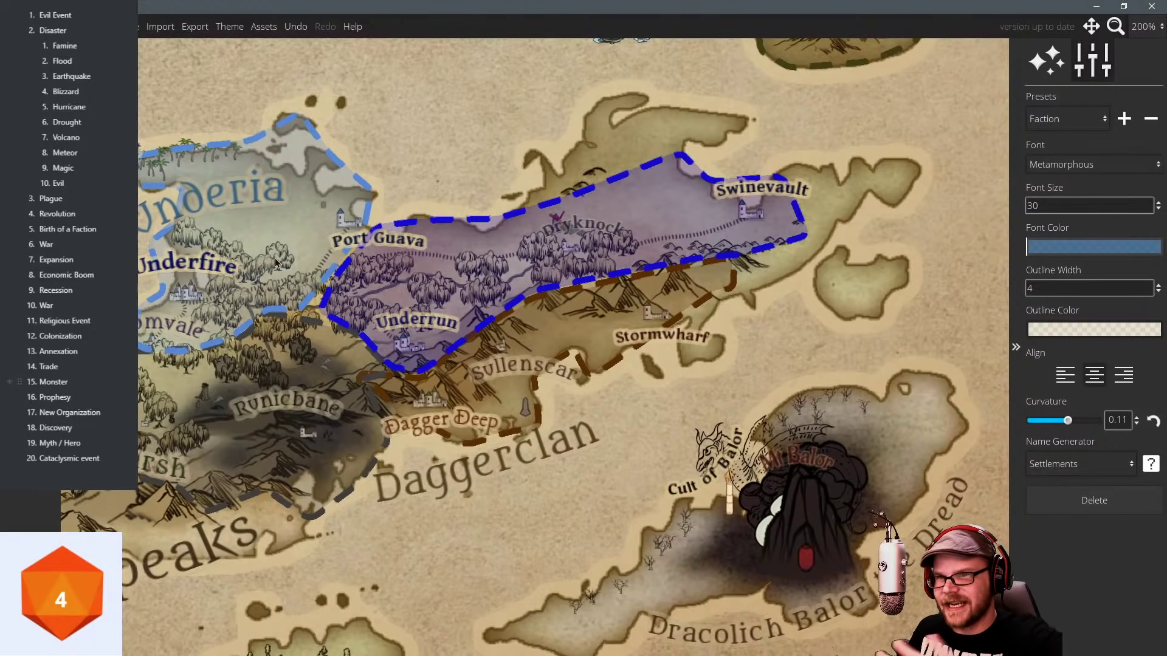
left_click(496, 219)
left_click_drag(353, 213, 405, 187)
Set the new label's font color to dark navy and tilt it upward along the territory's northern border.
left_click(1081, 249)
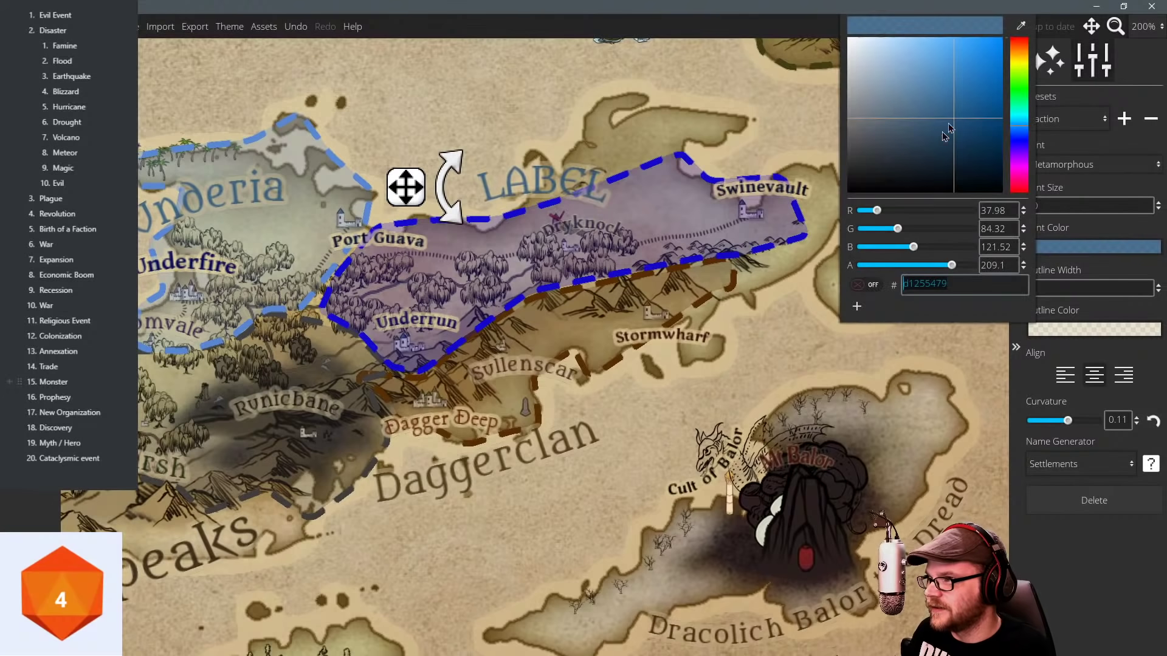
left_click_drag(946, 129, 1024, 152)
left_click(1022, 142)
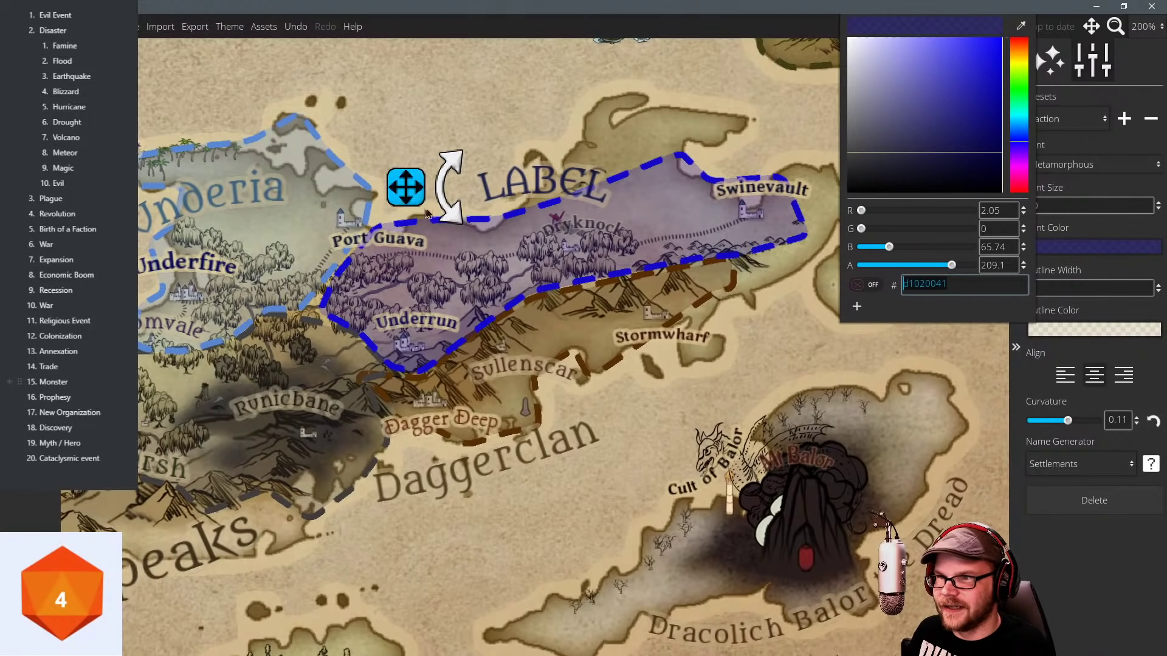
left_click_drag(448, 190, 457, 217)
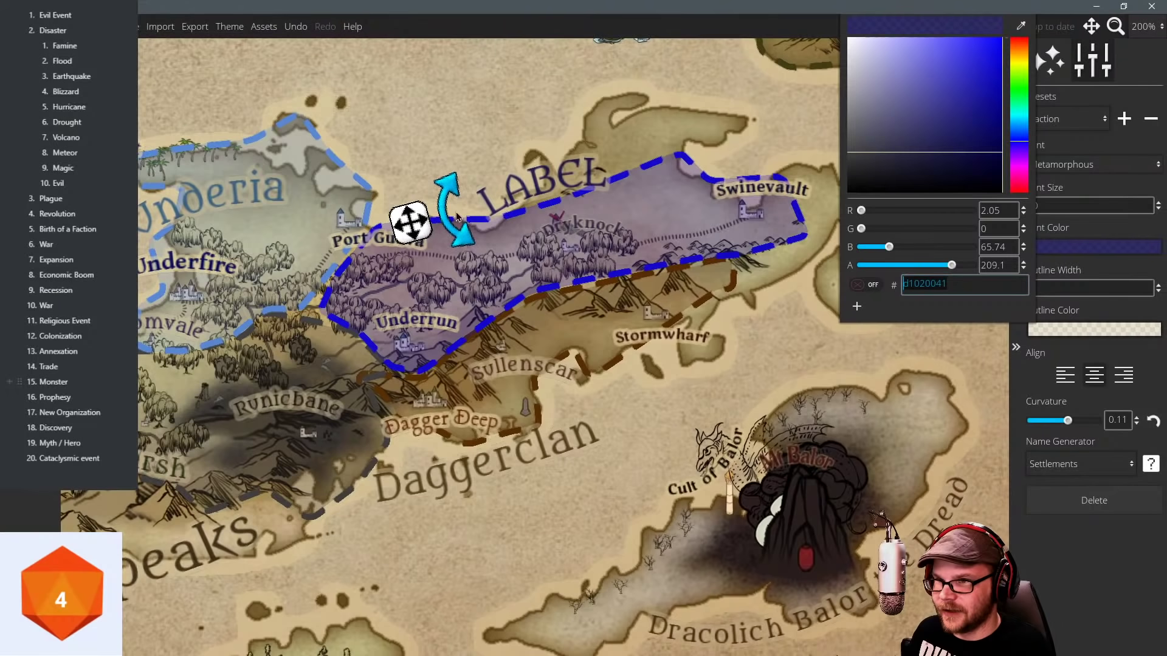
Try Undrun as the name on the new label along the deep-blue territory's northern border.
left_click(552, 176)
double_click(551, 176)
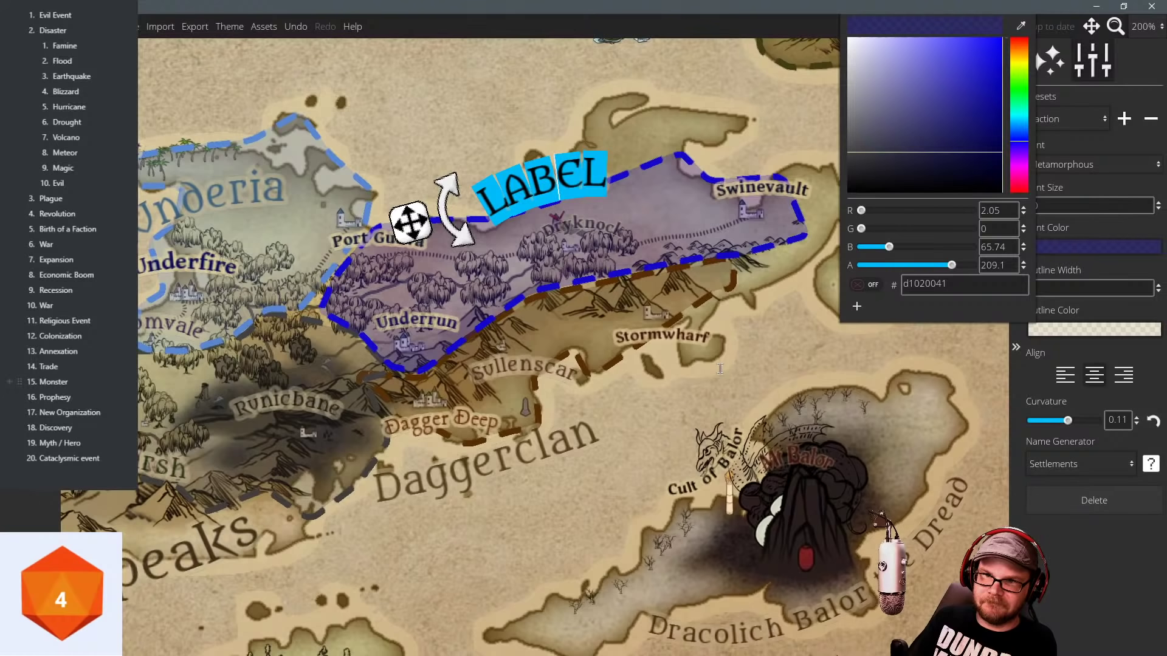
key("BackSpace")
key("BackSpace")
key("BackSpace")
key("BackSpace")
key("BackSpace")
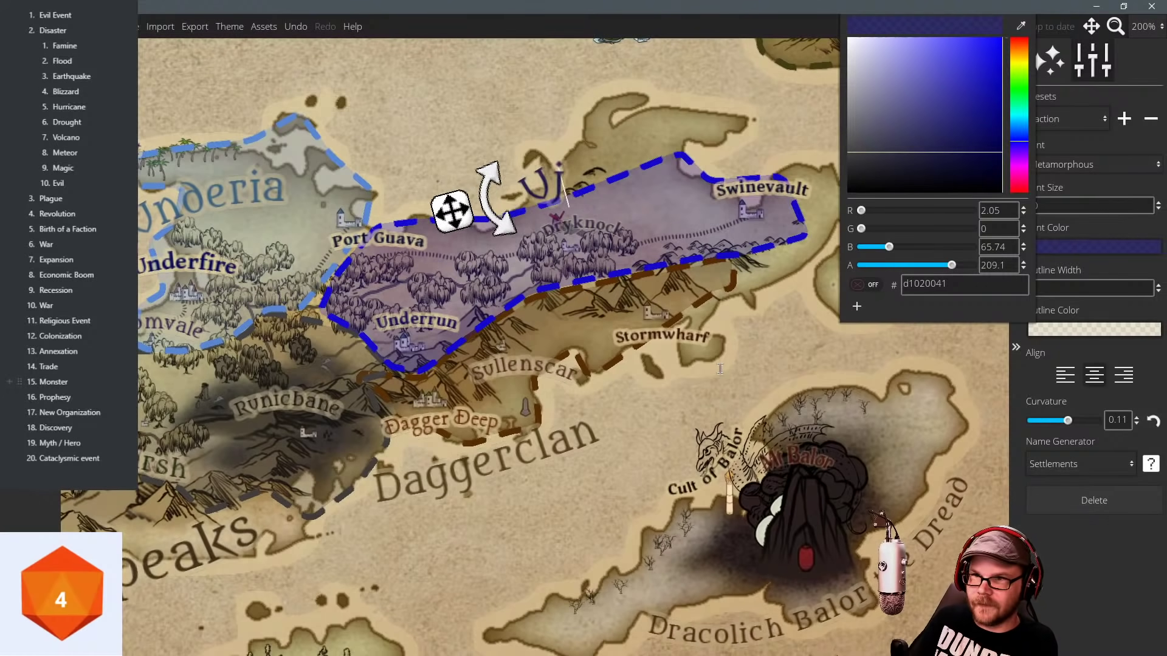
type("Undrun")
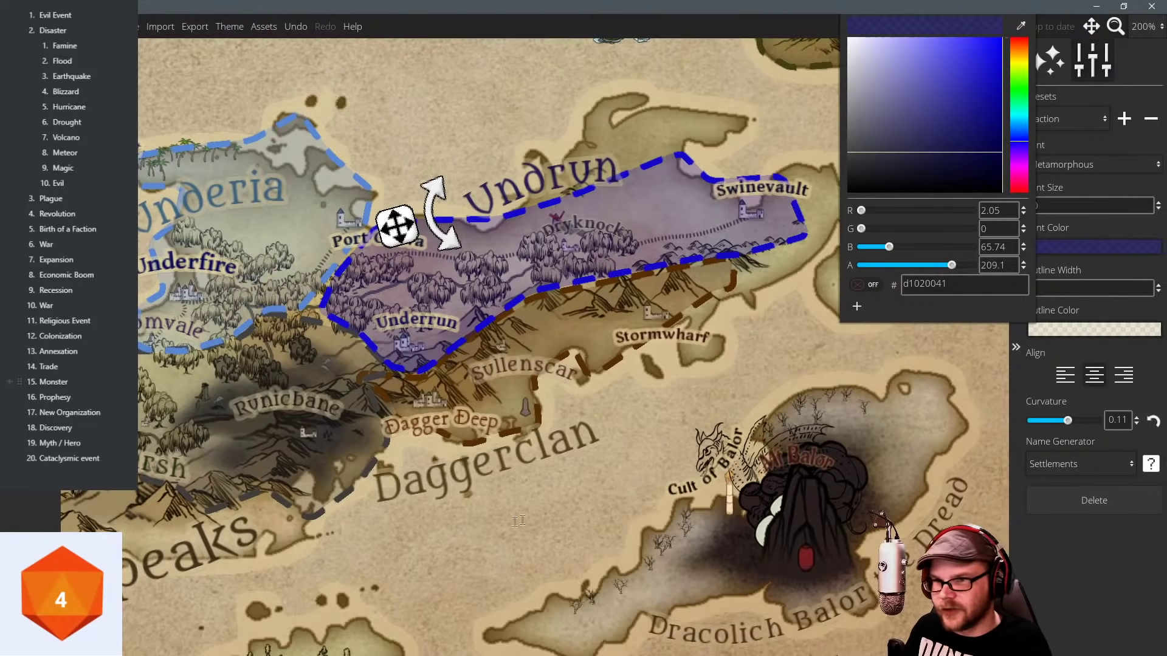
Rename the deep-blue territory's label Easderia.
key("BackSpace")
key("BackSpace")
key("BackSpace")
key("BackSpace")
key("BackSpace")
key("BackSpace")
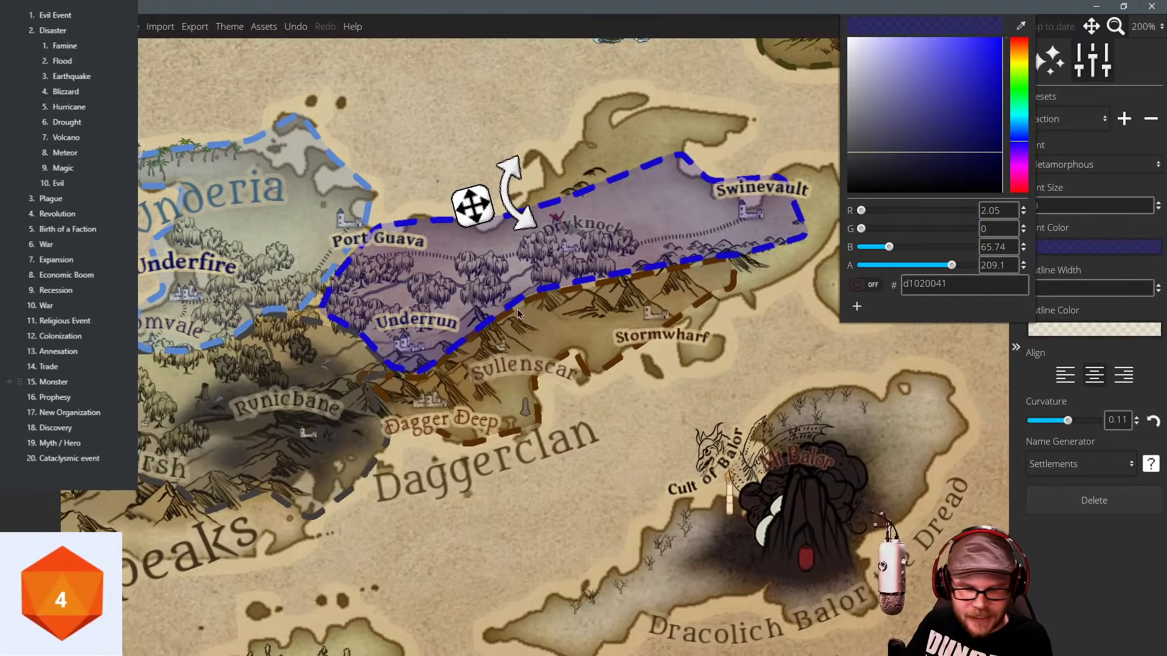
left_click_drag(472, 206, 458, 210)
type("Eastern")
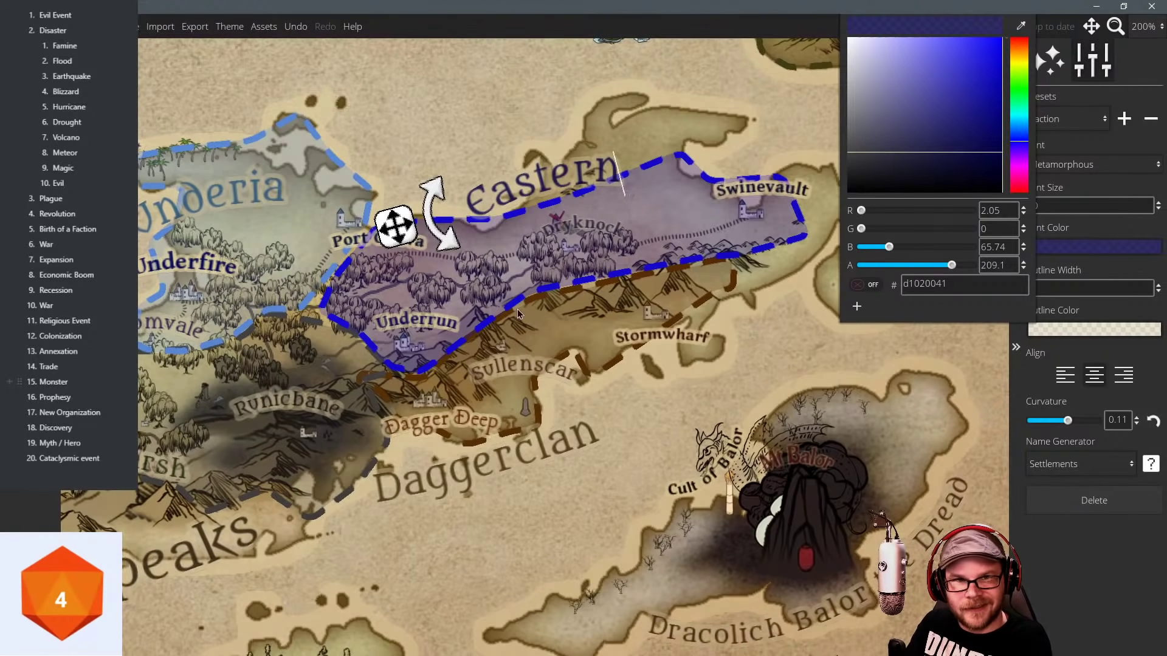
key("BackSpace")
key("BackSpace")
key("BackSpace")
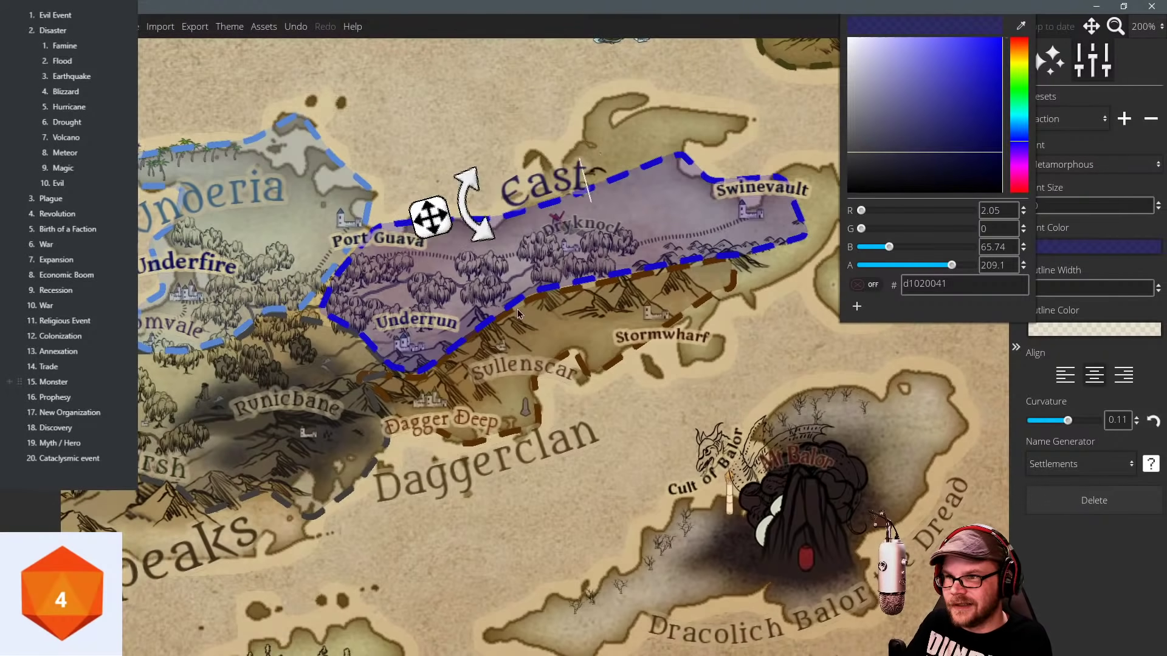
key("BackSpace")
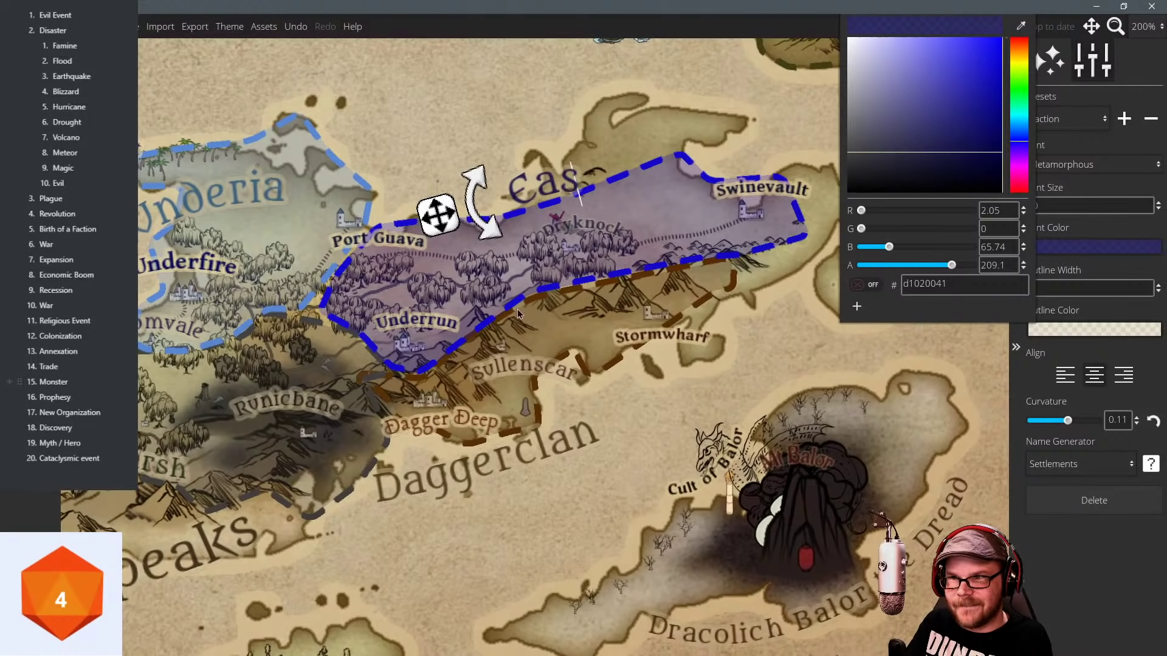
type("d")
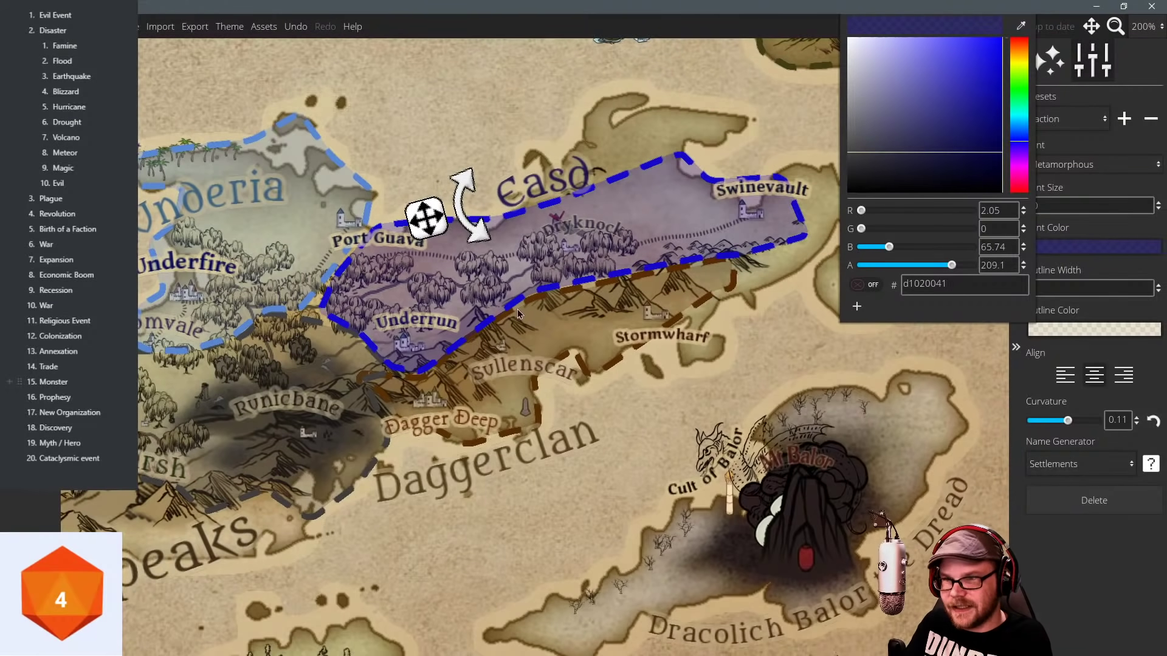
type("eria")
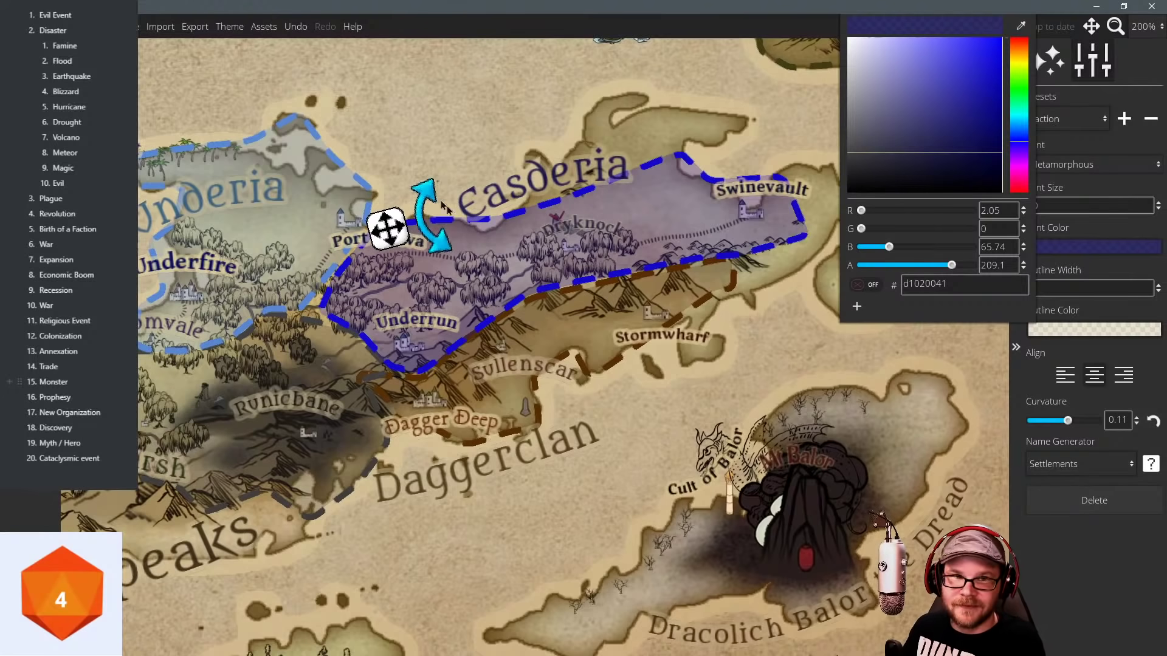
Move the Easderia label slightly down onto the territory's northern border and delete the stray label placed above it.
left_click_drag(392, 231, 392, 250)
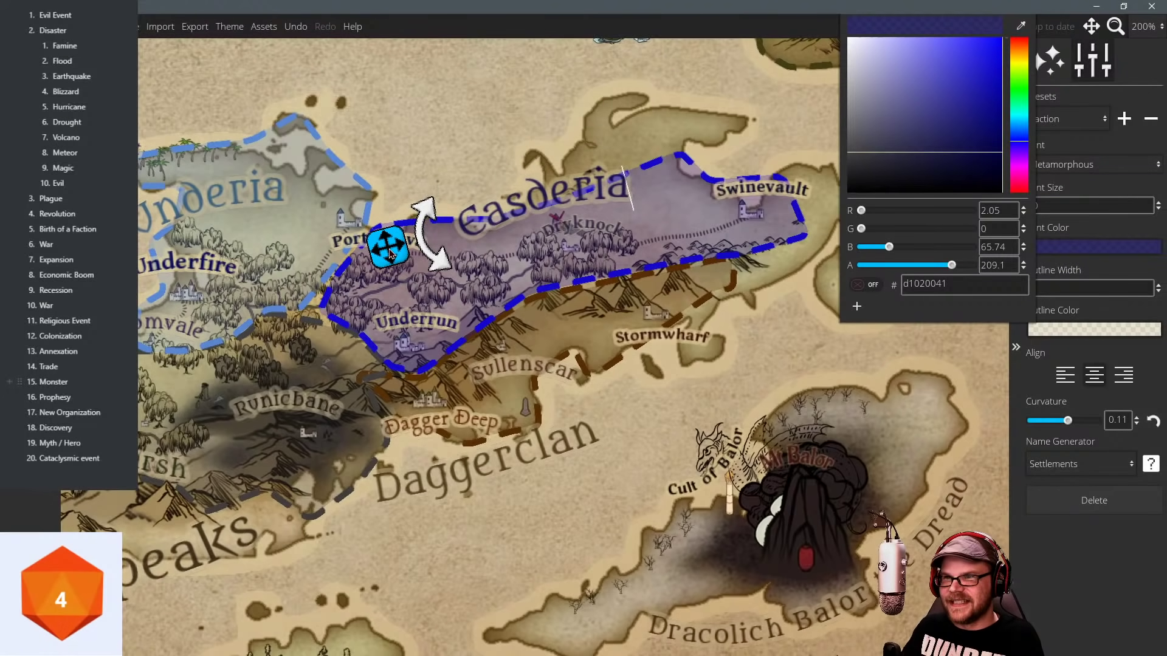
left_click(408, 118)
left_click(1094, 501)
Shorten the Easderia label's text to Esdria and delete the stray labels placed in the sea nearby.
scroll(759, 374, "down", 3)
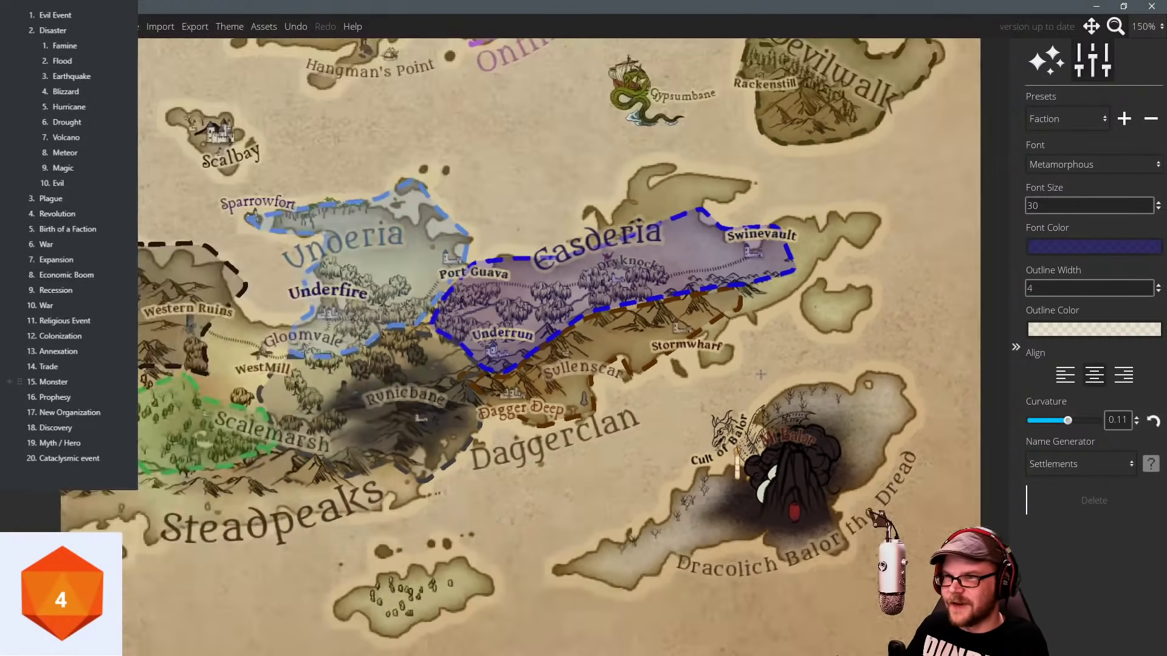
left_click_drag(587, 209, 617, 258)
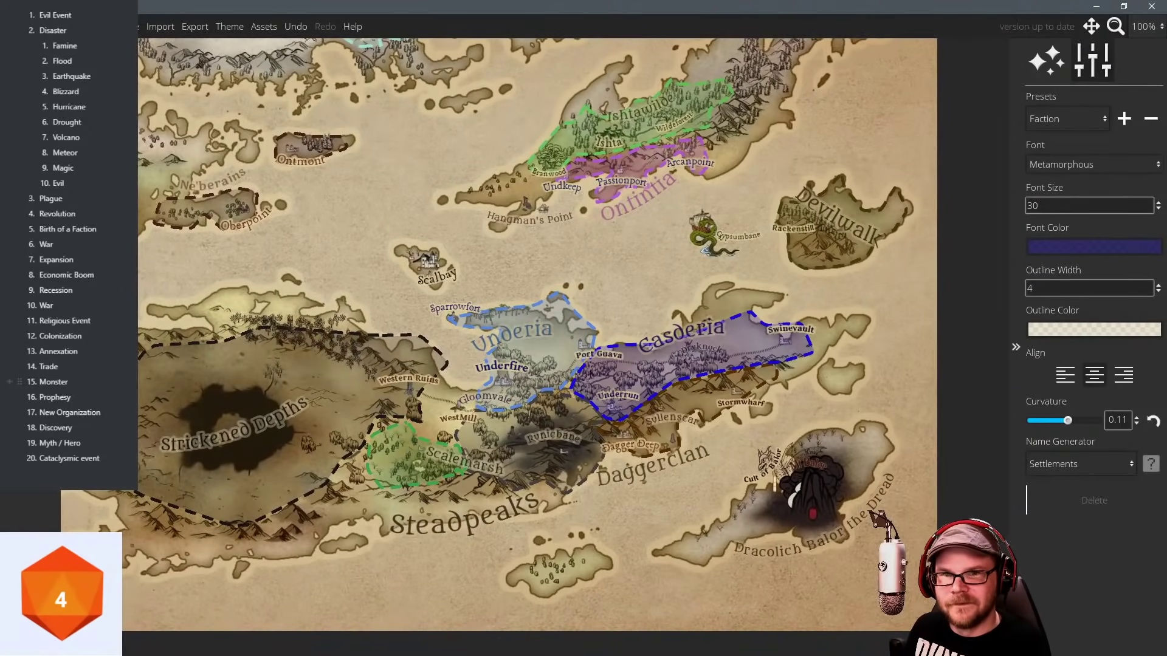
left_click(668, 344)
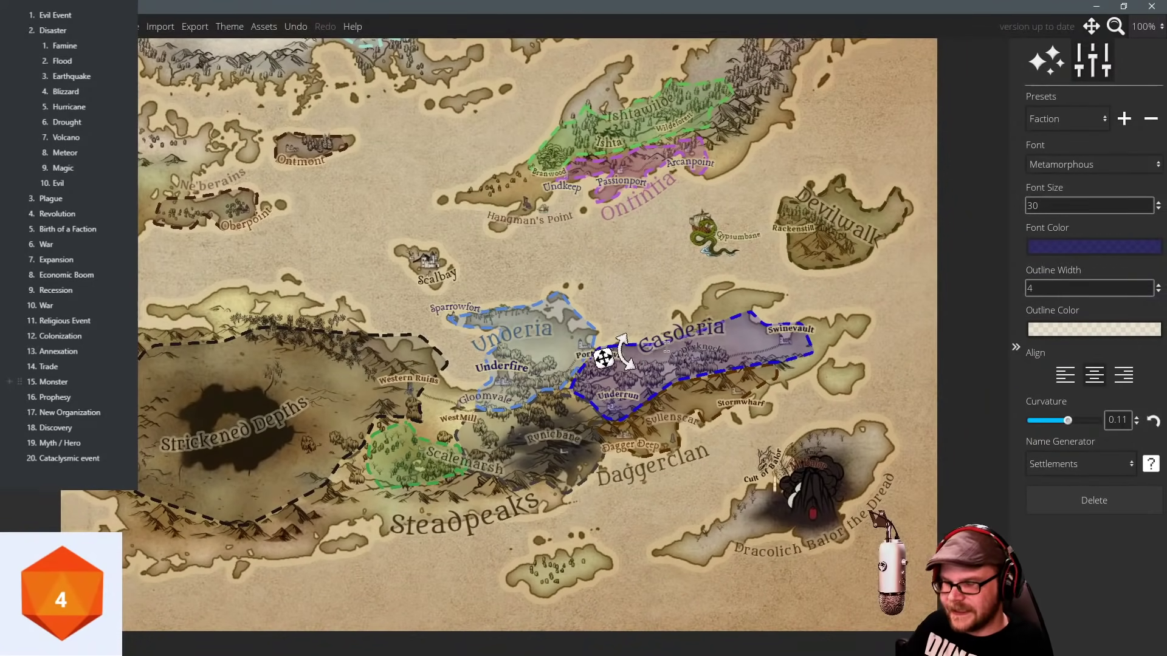
left_click(626, 282)
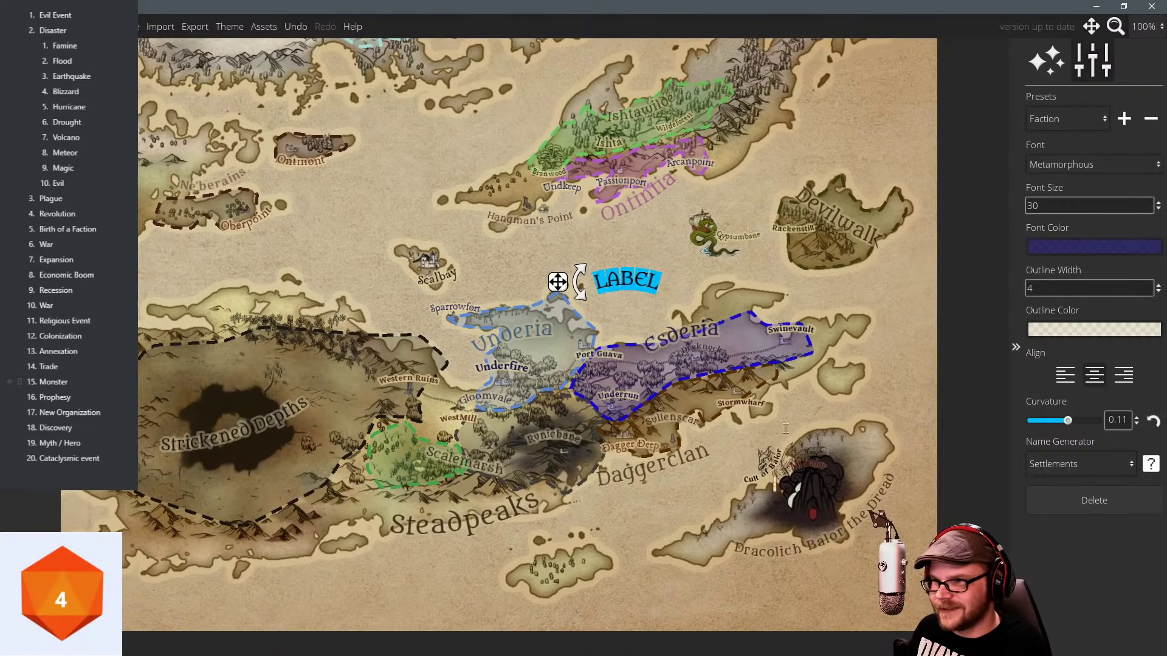
key("Delete")
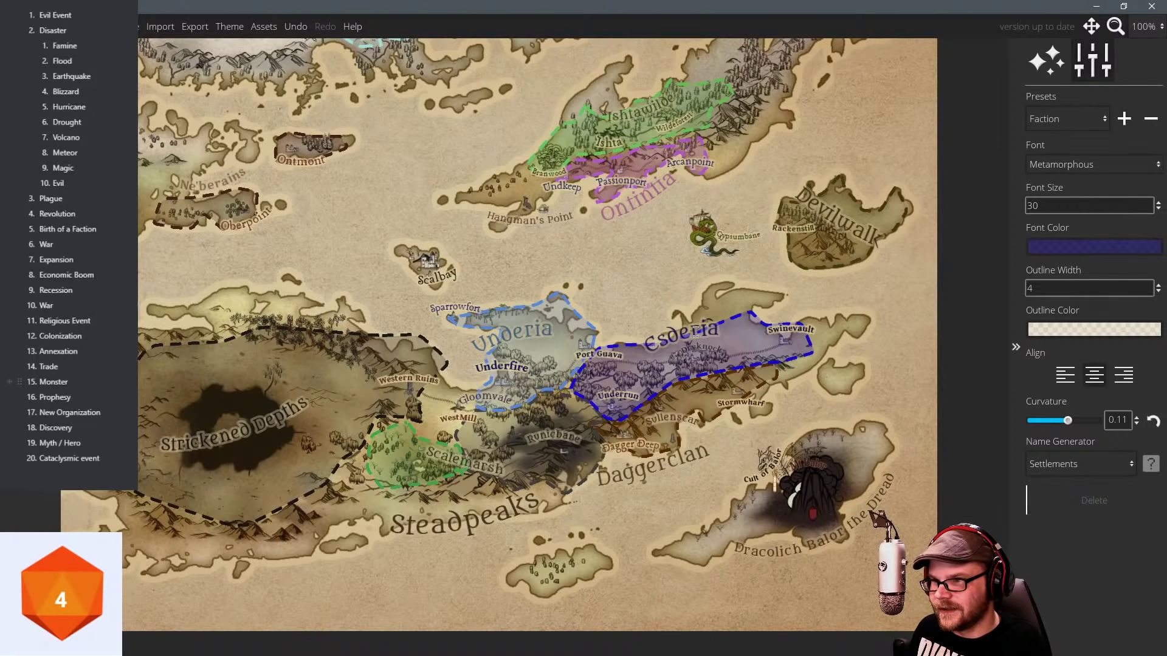
left_click(696, 331)
left_click(684, 258)
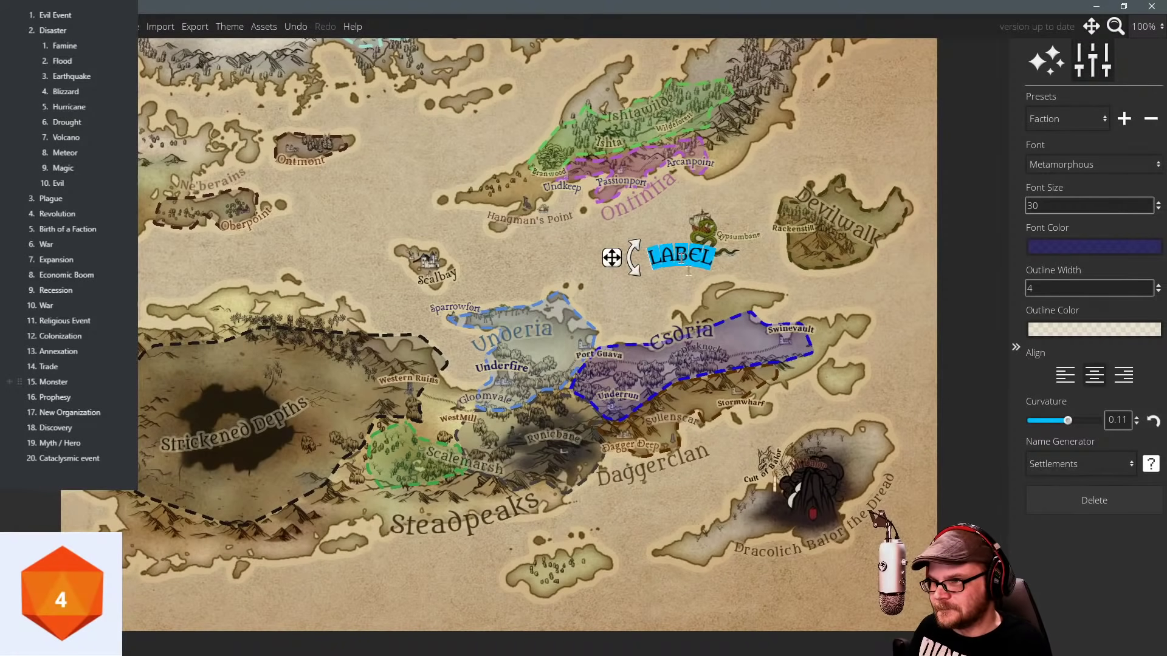
left_click(1083, 490)
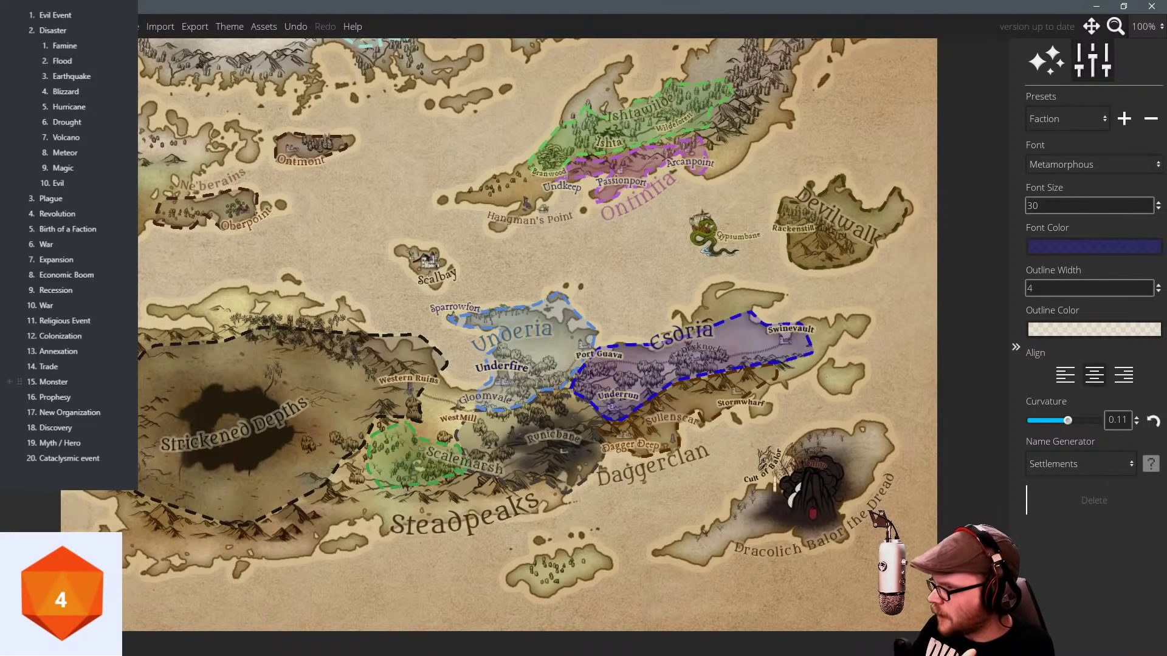
Roll the die for the next world event.
left_click_drag(245, 312, 322, 365)
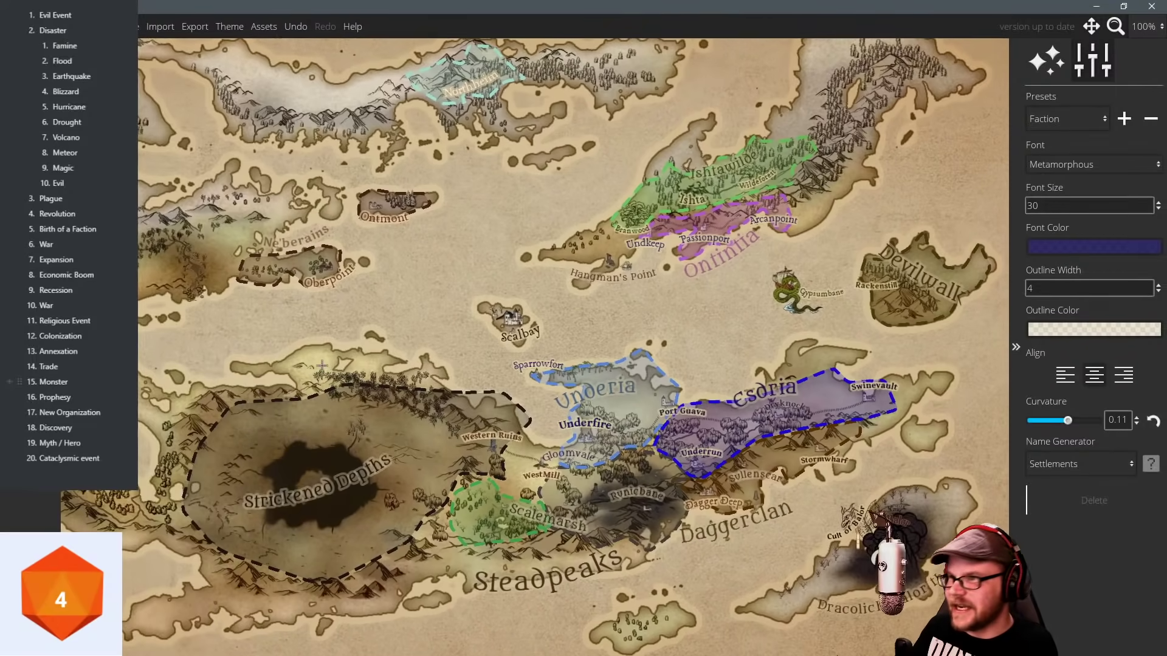
scroll(365, 344, "down", 1)
left_click_drag(383, 329, 374, 352)
scroll(468, 316, "up", 1)
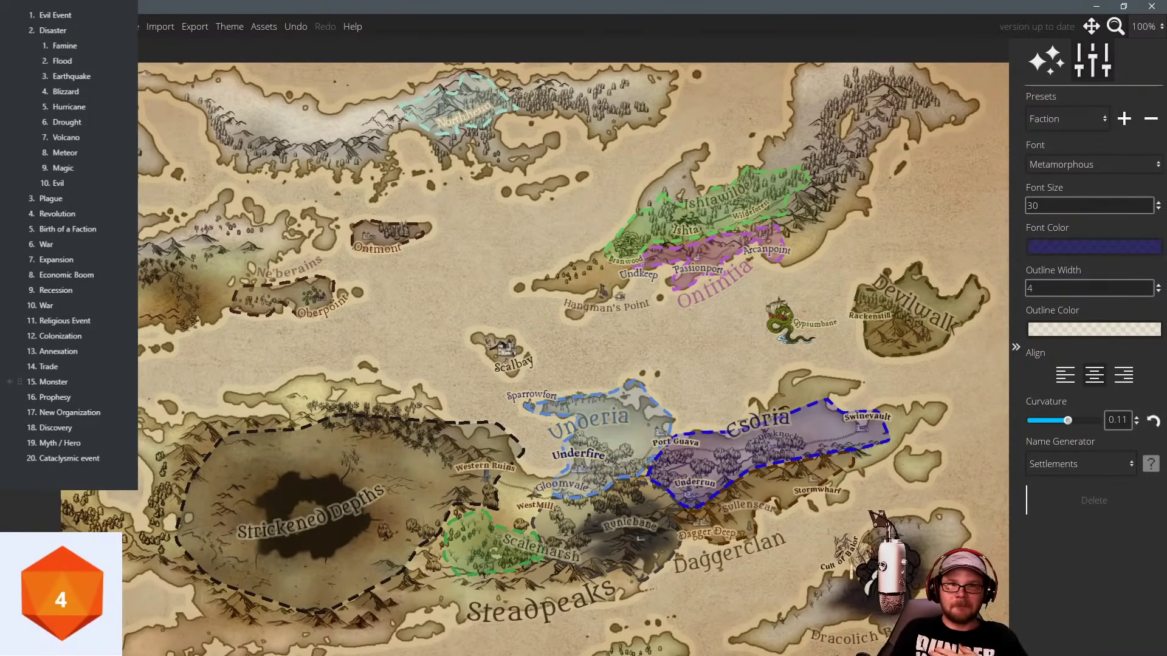
left_click(62, 594)
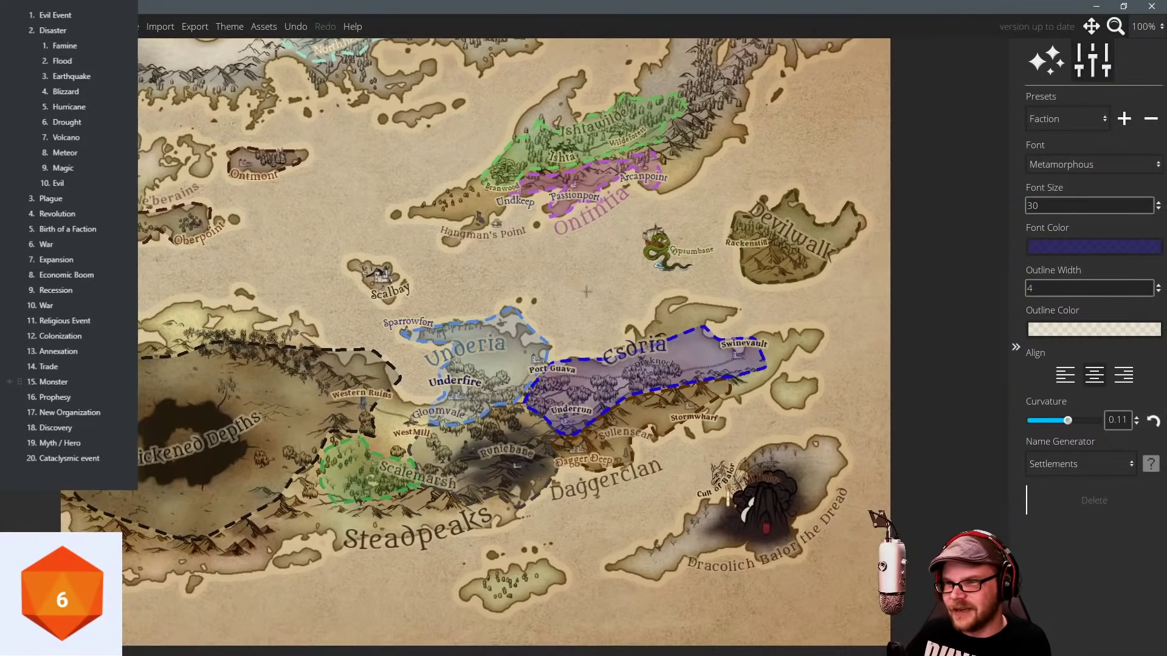
Switch to territory editing and select Underia's light-blue territory.
scroll(586, 292, "up", 4)
left_click_drag(586, 292, 615, 207)
scroll(581, 273, "up", 1)
scroll(601, 222, "up", 2)
scroll(616, 207, "down", 3)
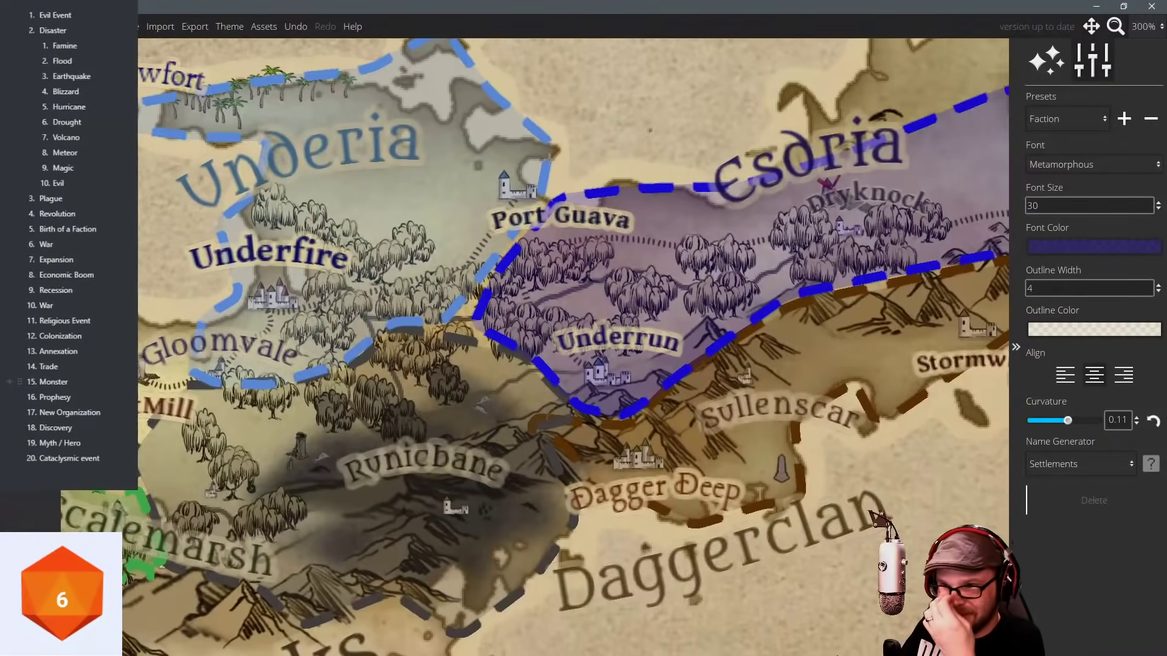
left_click_drag(545, 335, 535, 306)
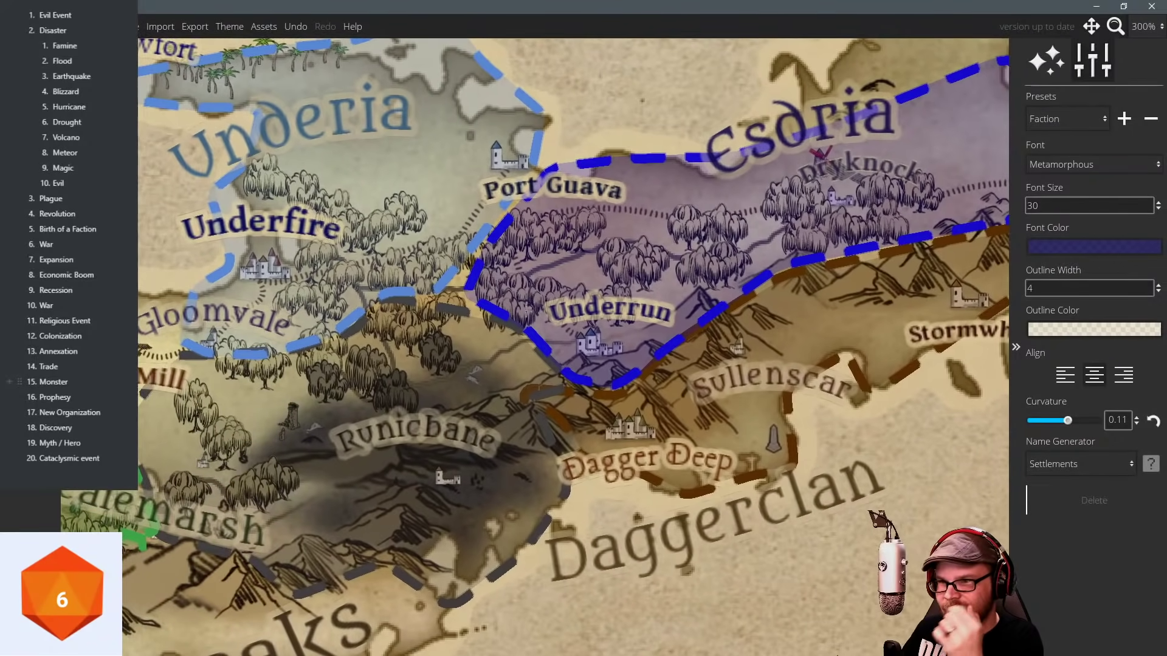
mouse_move(325, 200)
left_mouse_down()
mouse_move(266, 225)
mouse_move(256, 256)
mouse_move(333, 209)
left_mouse_up()
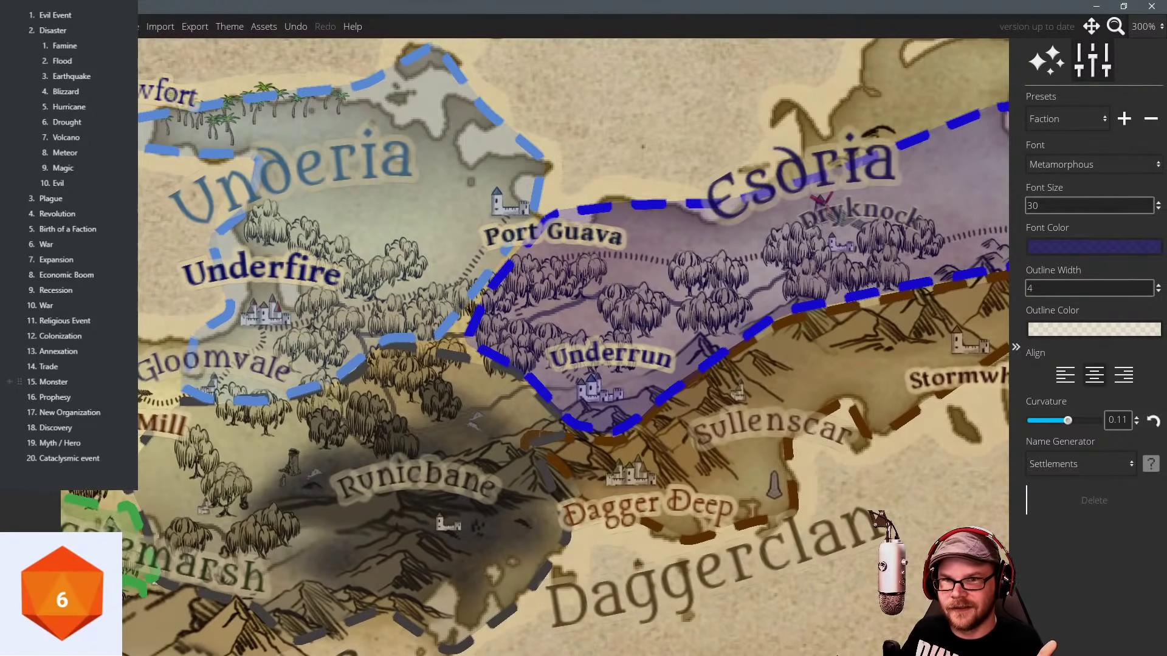
left_click(16, 60)
left_click(333, 254)
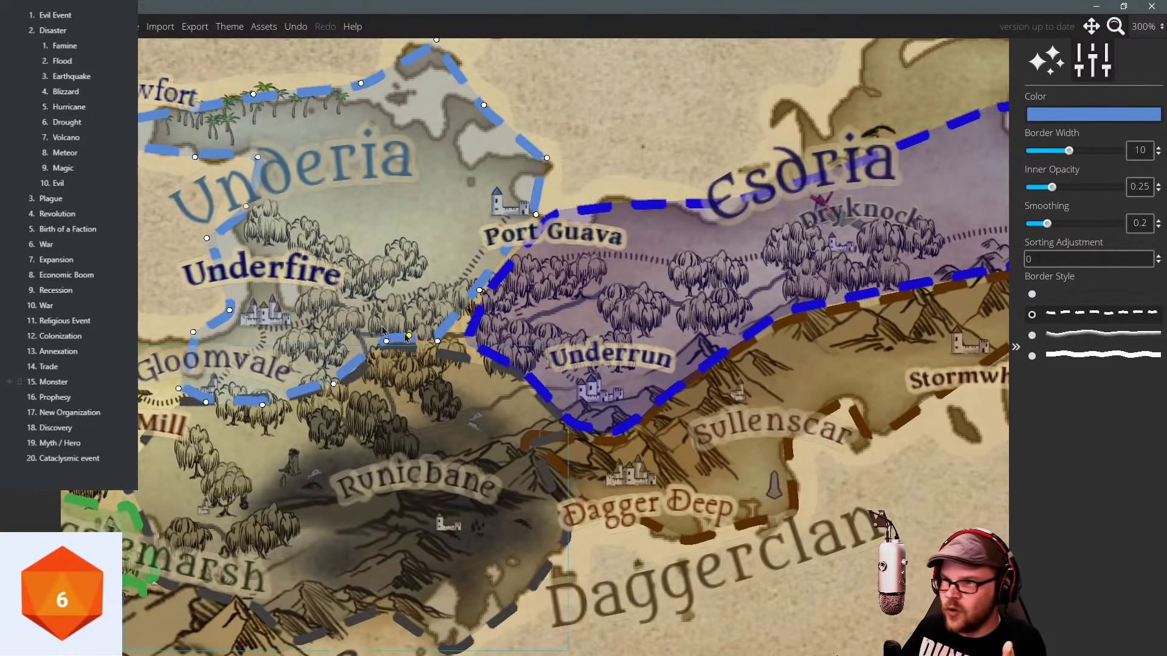
Select Esdria's deep-blue territory and pull its southwestern border points northeast so that Underrun falls outside it.
left_click_drag(435, 215, 441, 269)
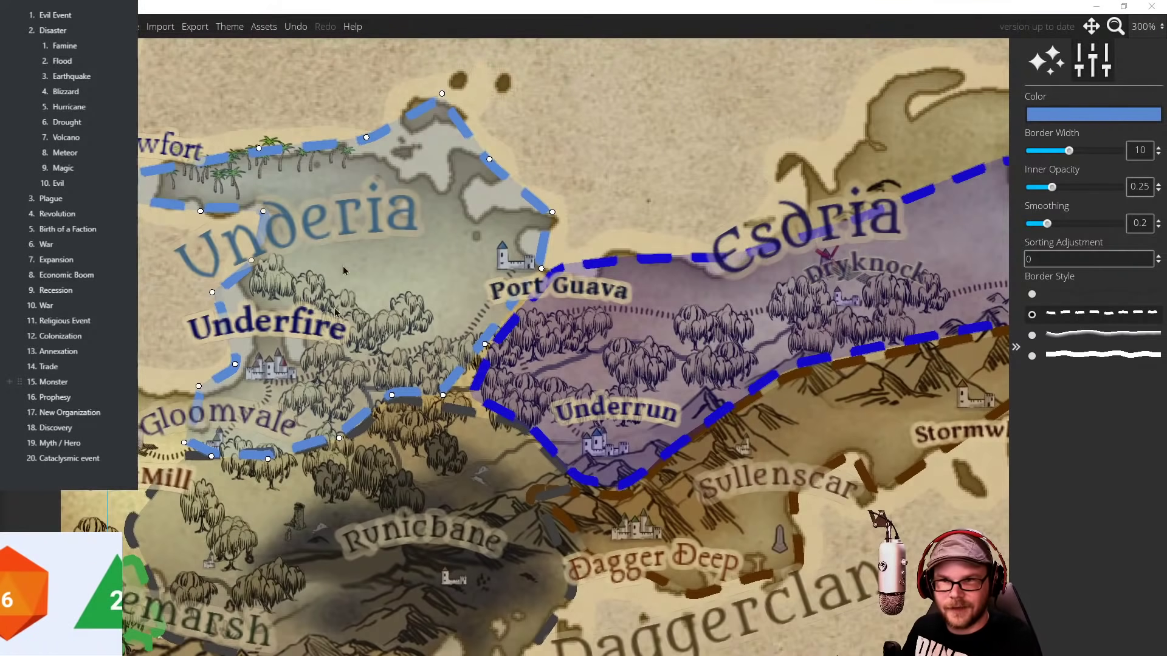
left_click_drag(460, 273, 413, 267)
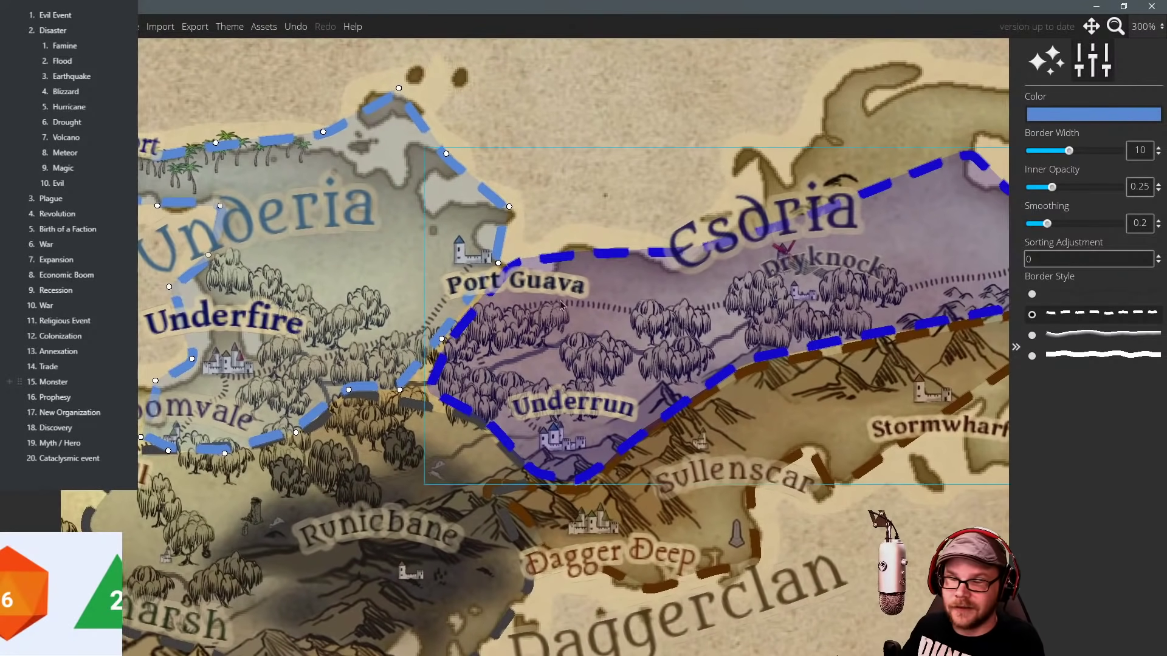
left_click_drag(460, 343, 485, 356)
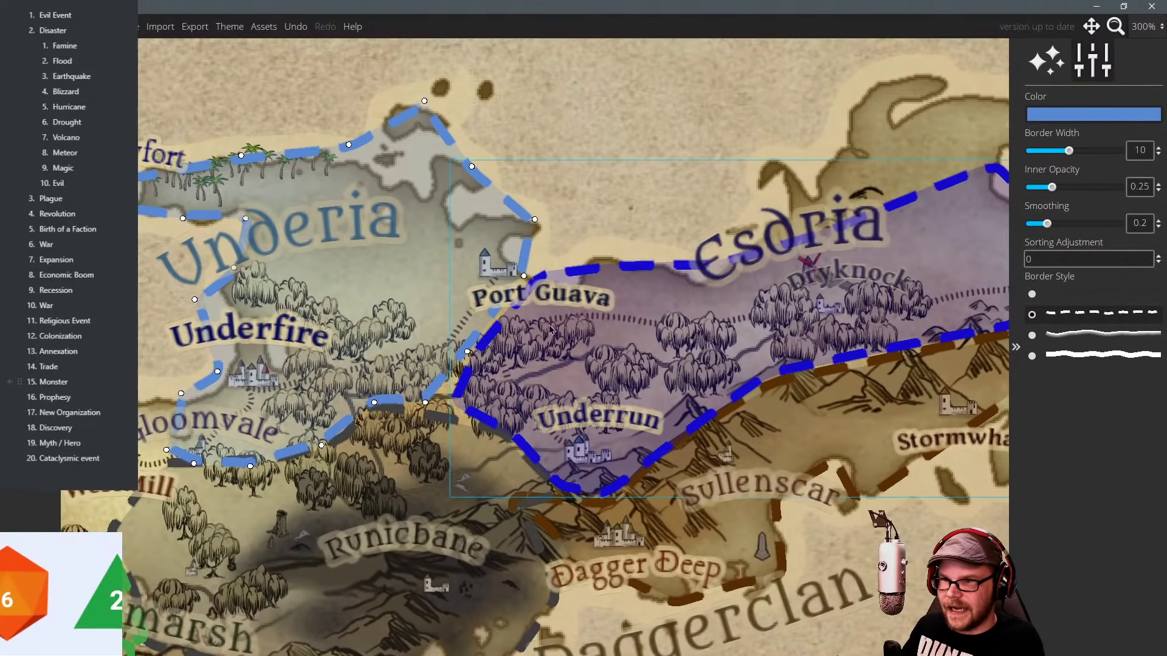
left_click_drag(619, 358, 499, 340)
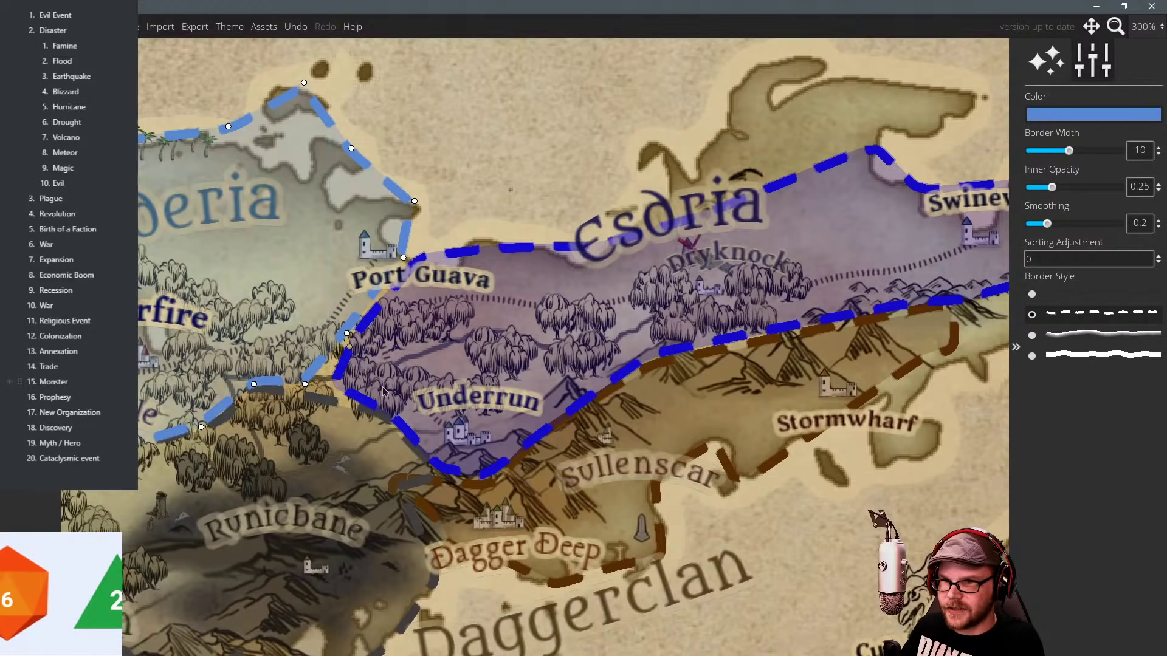
left_click(451, 362)
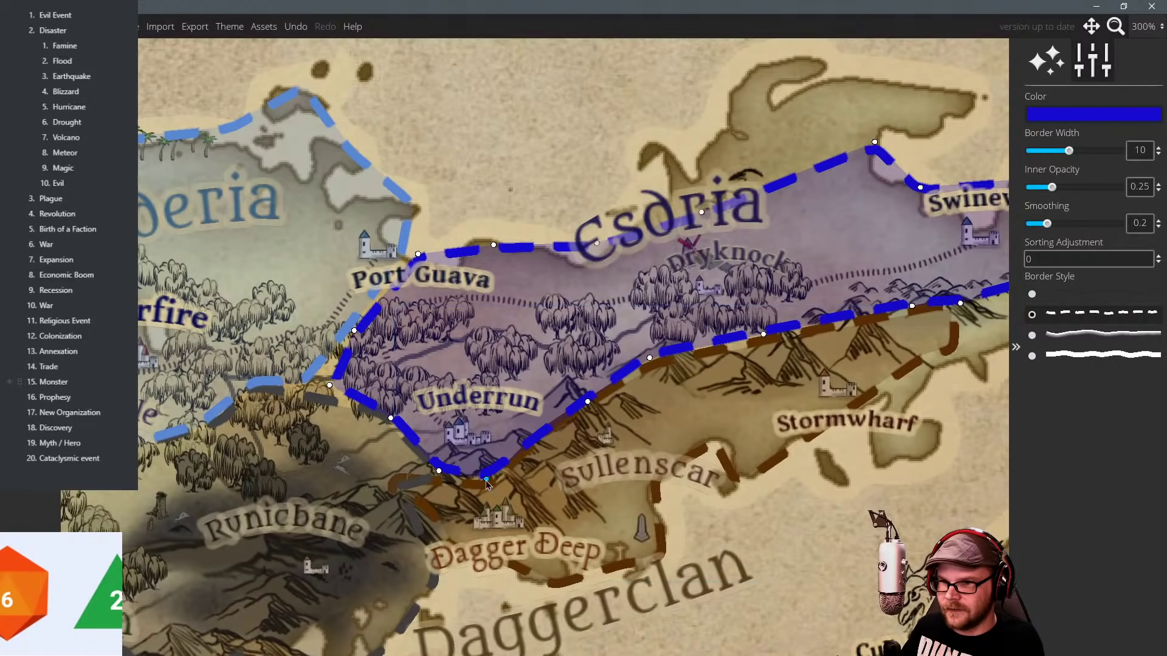
left_click_drag(486, 479, 574, 376)
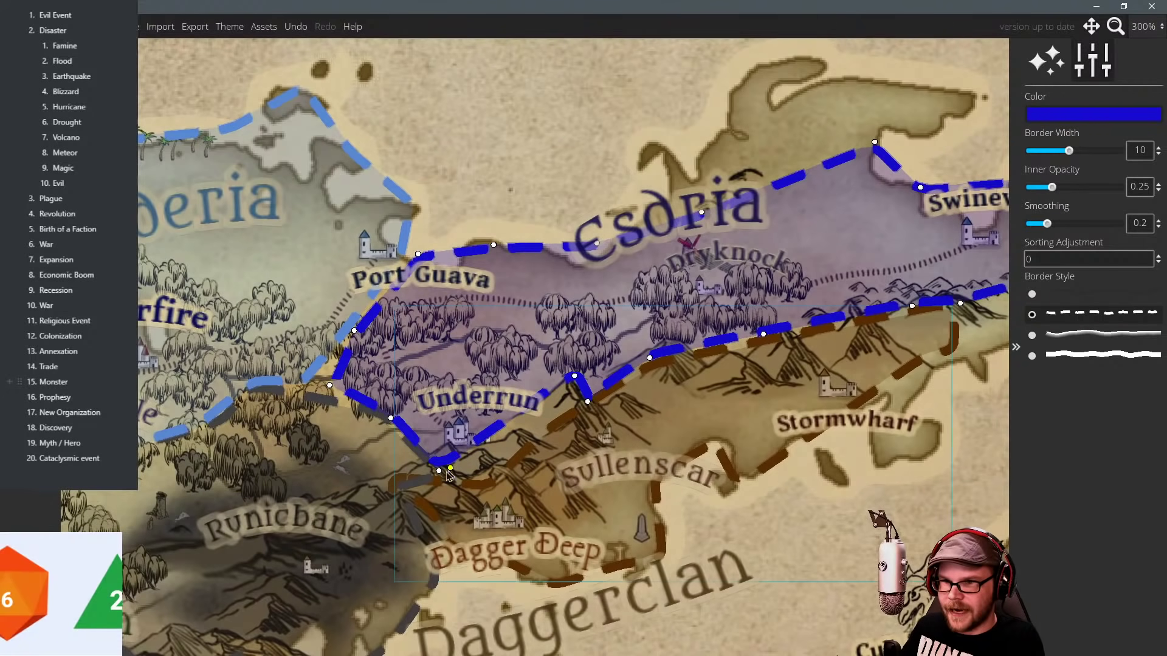
left_click_drag(439, 471, 581, 297)
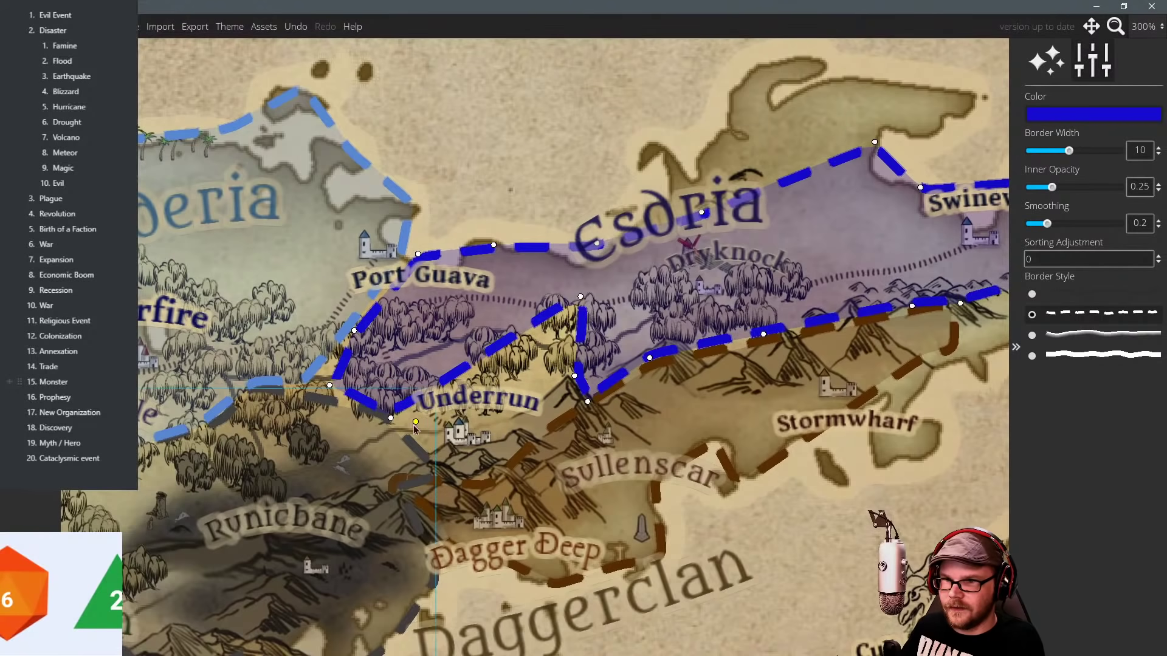
Pull Esdria's remaining western border points east to its label and delete the leftover coastal points so Port Guava falls outside.
left_click_drag(392, 419, 592, 264)
left_click_drag(363, 383, 596, 242)
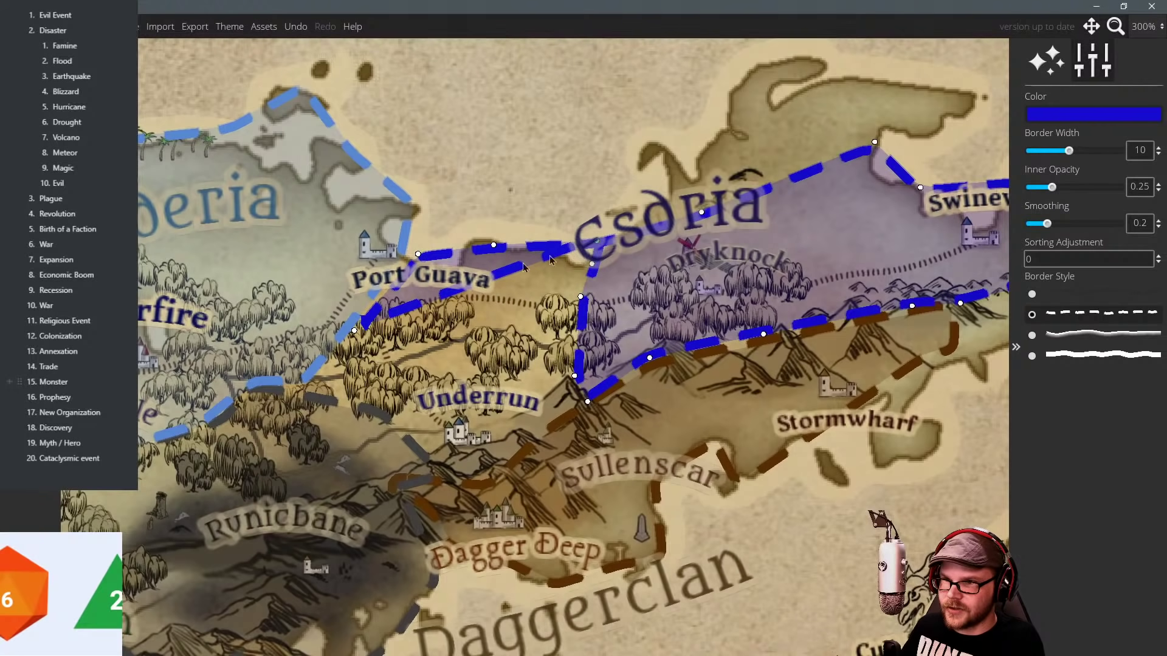
left_click_drag(352, 344, 600, 240)
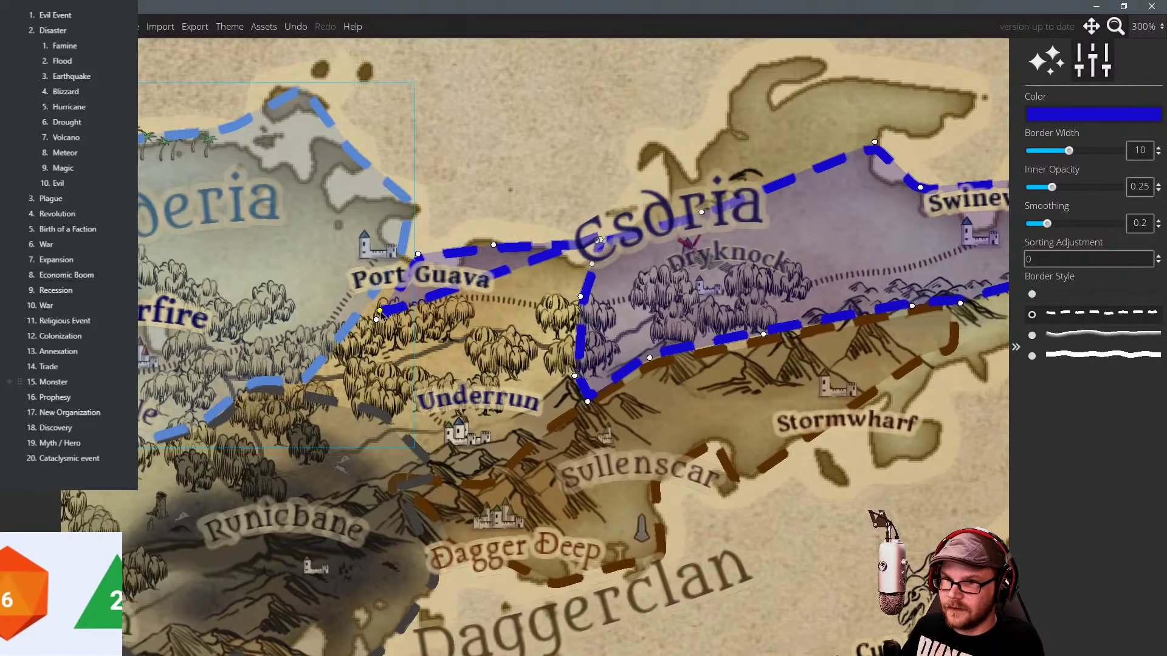
left_click_drag(377, 319, 601, 252)
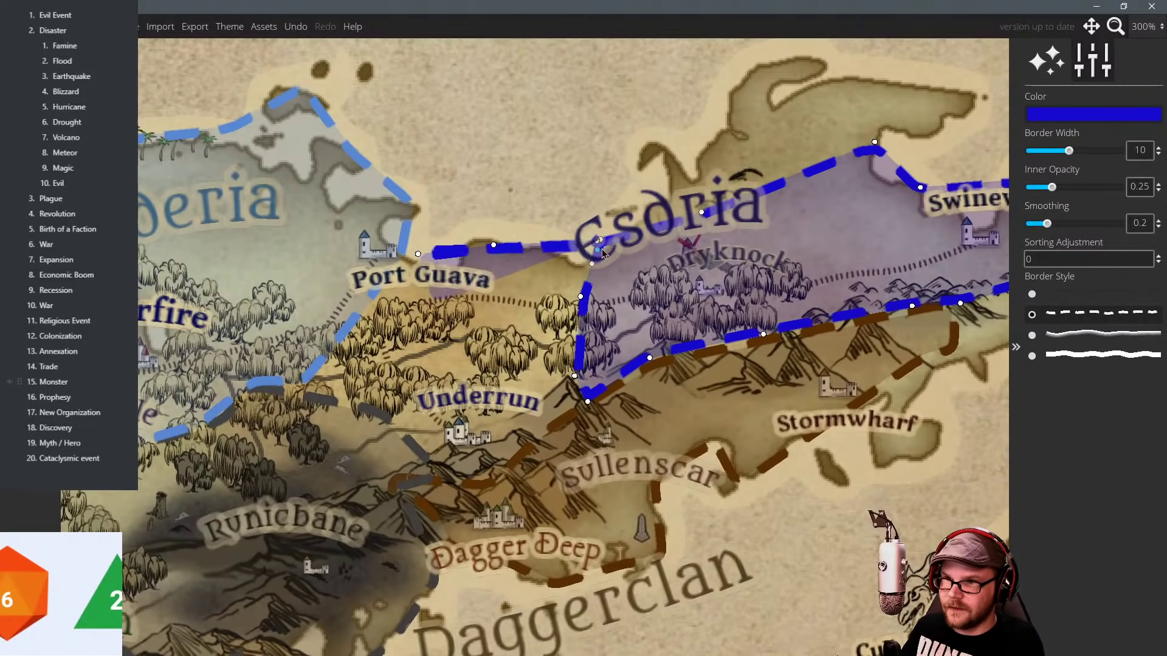
right_click(417, 254)
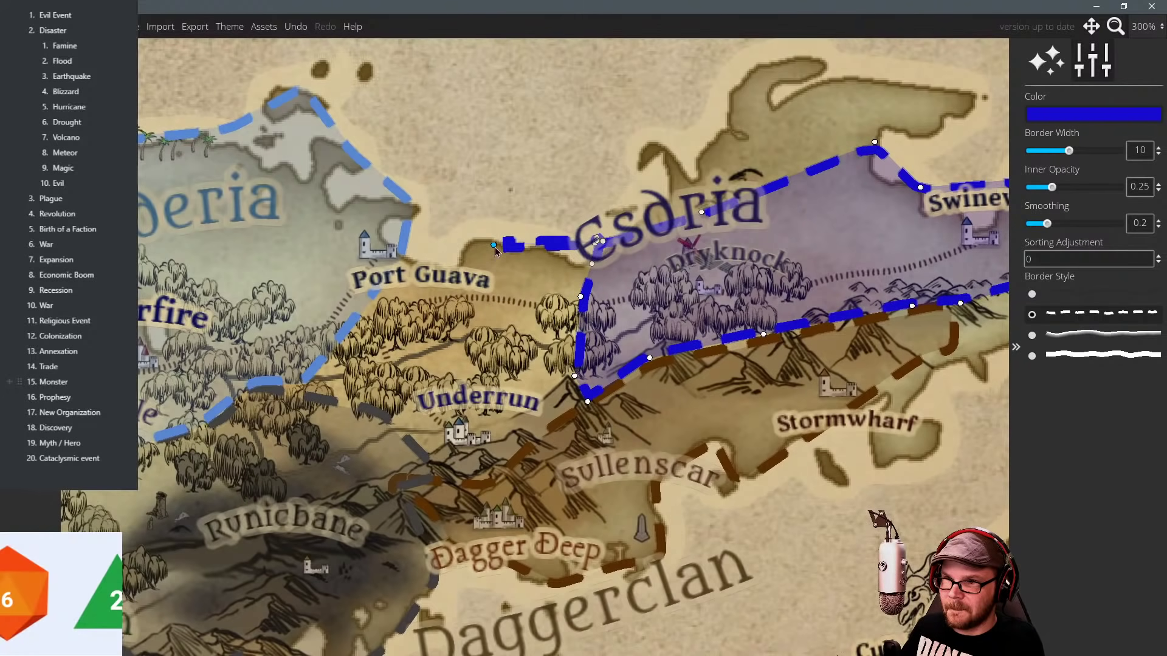
right_click(494, 245)
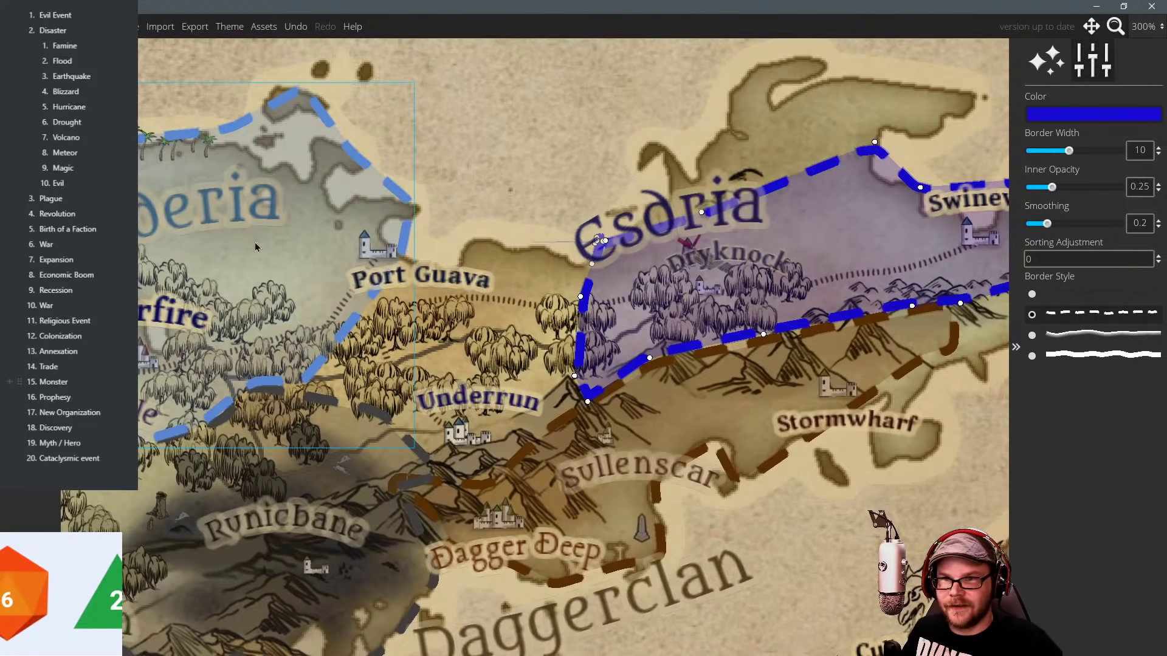
Select Underia's light-blue territory and stretch its eastern border to Esdria's edge and below Underrun, taking in Port Guava and Underrun.
left_click(355, 267)
left_click_drag(403, 257, 592, 244)
left_click_drag(347, 334, 576, 320)
left_click_drag(305, 384, 590, 410)
left_click_drag(258, 387, 521, 454)
left_click_drag(245, 432, 484, 473)
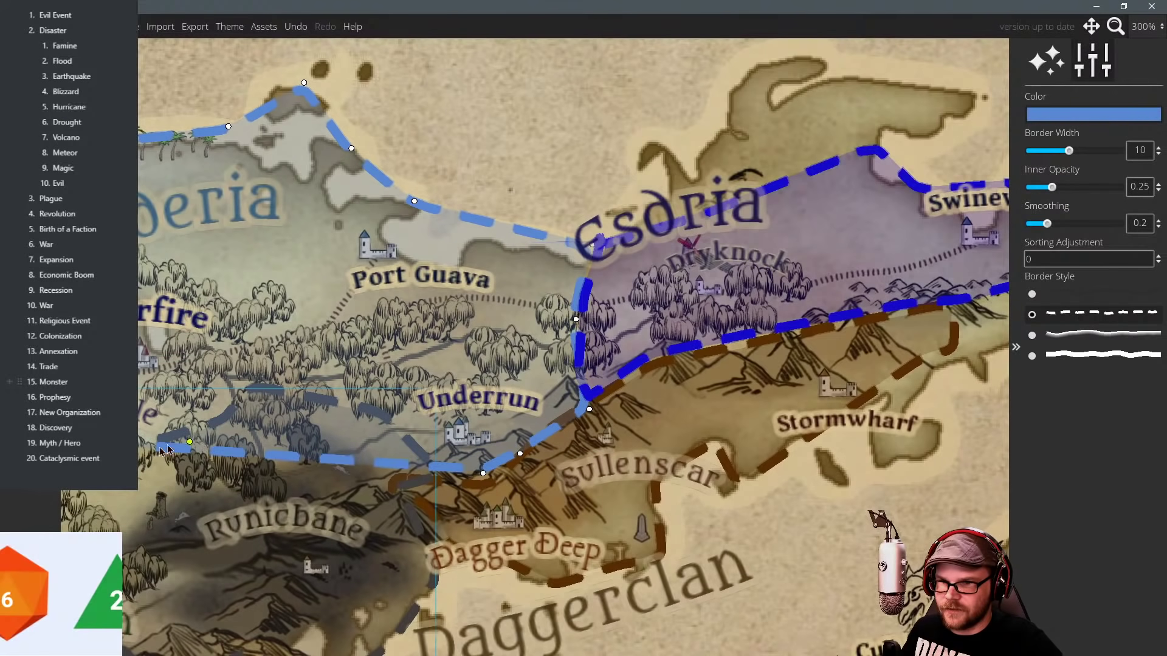
Reshape Underia's southern border between Gloomvale and Underrun so it follows the northern edge of the Runicbane territory.
left_click_drag(323, 460, 356, 395)
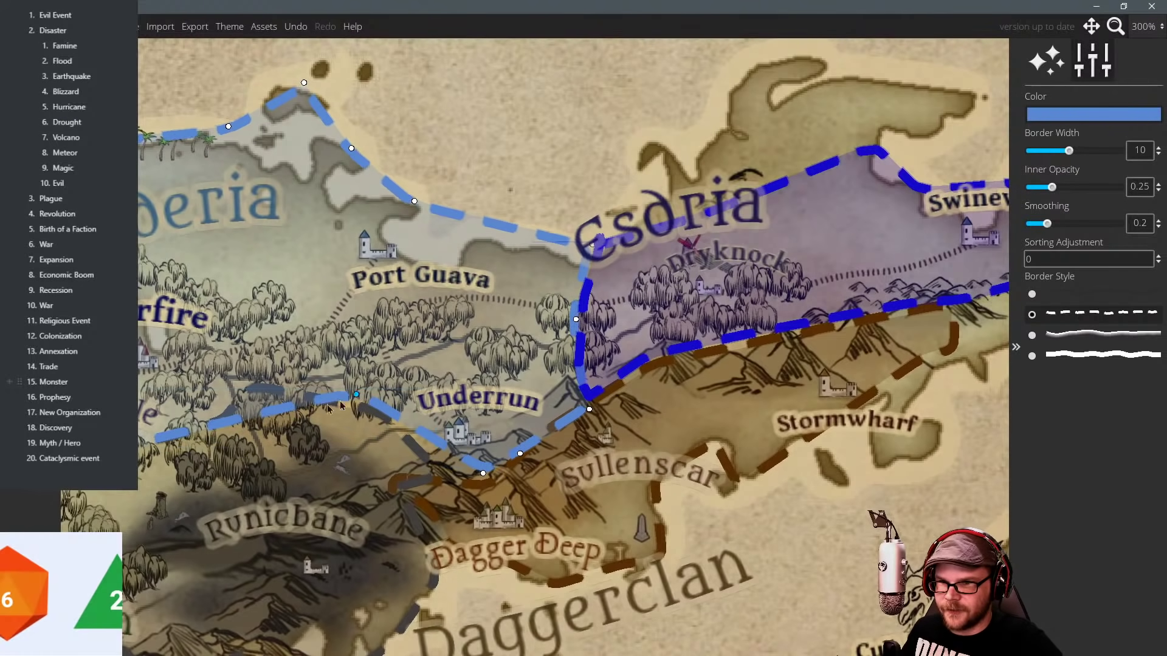
left_click(153, 440)
left_click_drag(153, 440, 186, 422)
left_click(276, 408)
left_click_drag(277, 408, 464, 262)
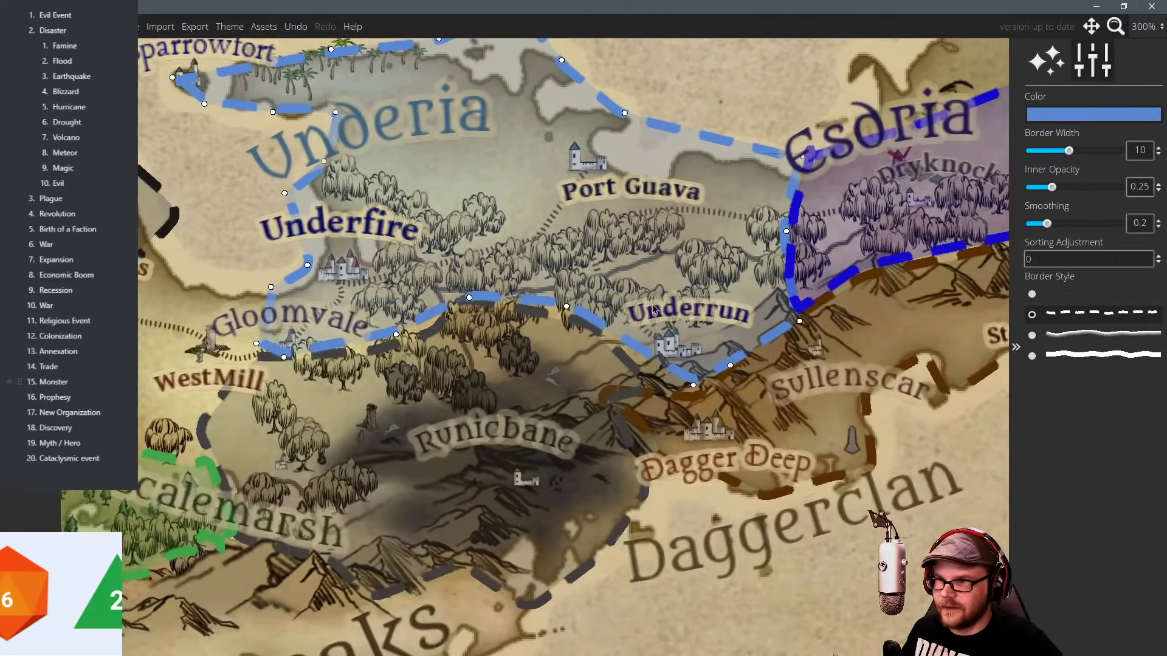
left_click(644, 350)
left_click_drag(643, 350, 632, 359)
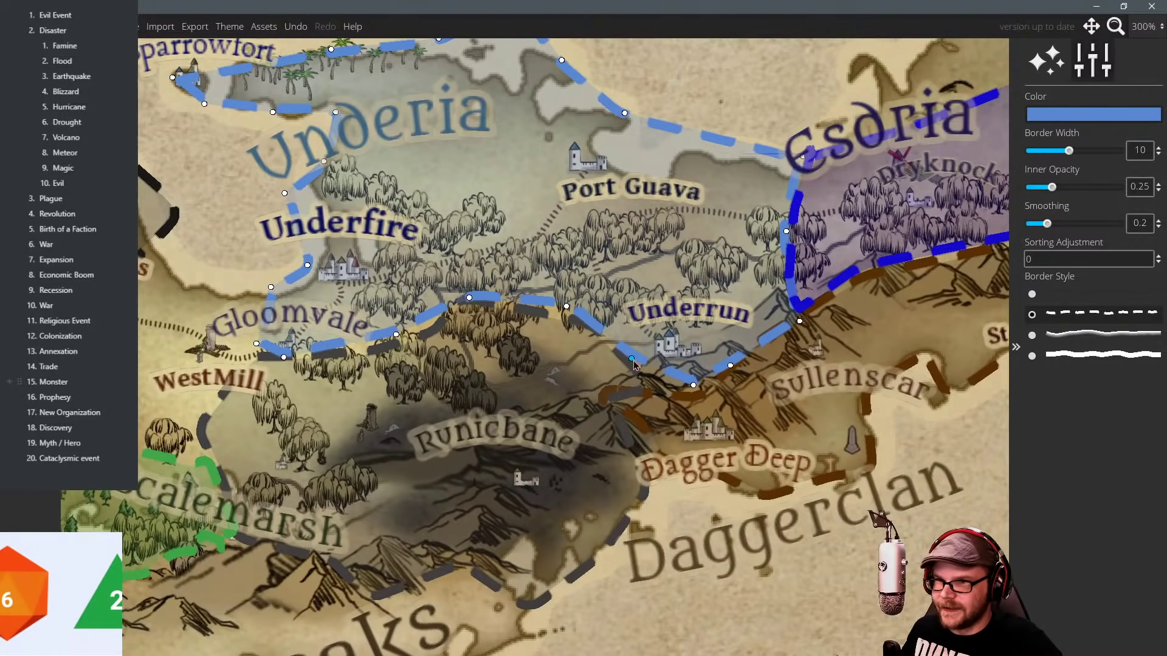
left_click_drag(291, 350, 414, 351)
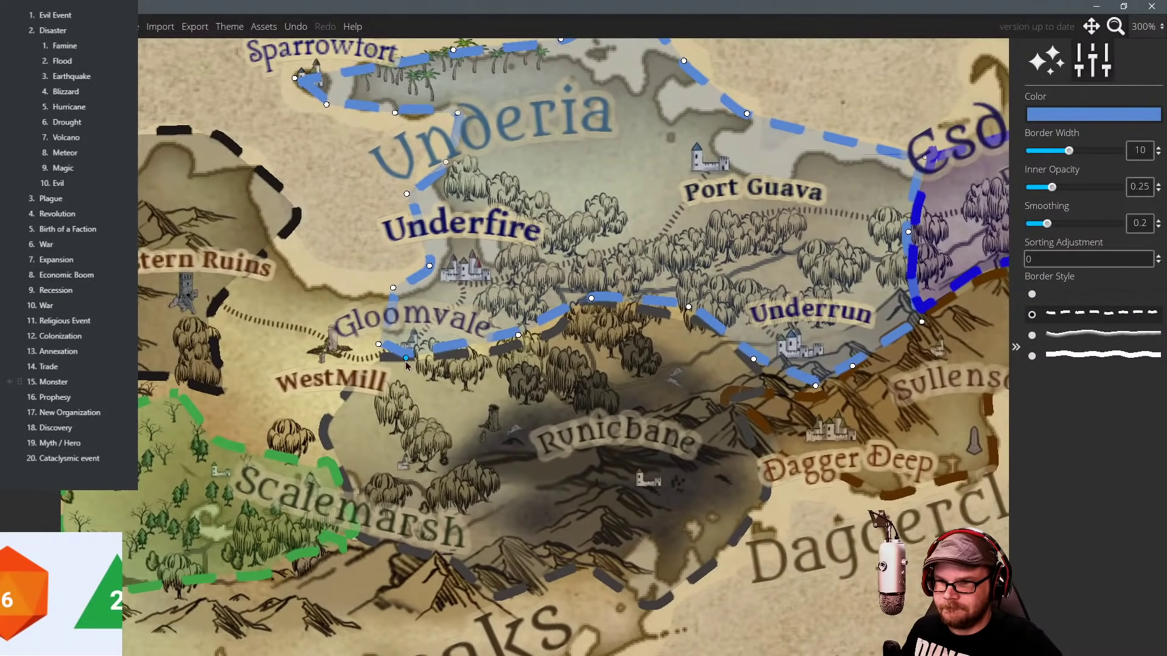
Deselect the territory and examine the redrawn borders and surrounding lands across the whole map.
left_click_drag(581, 258, 510, 279)
scroll(560, 281, "down", 5)
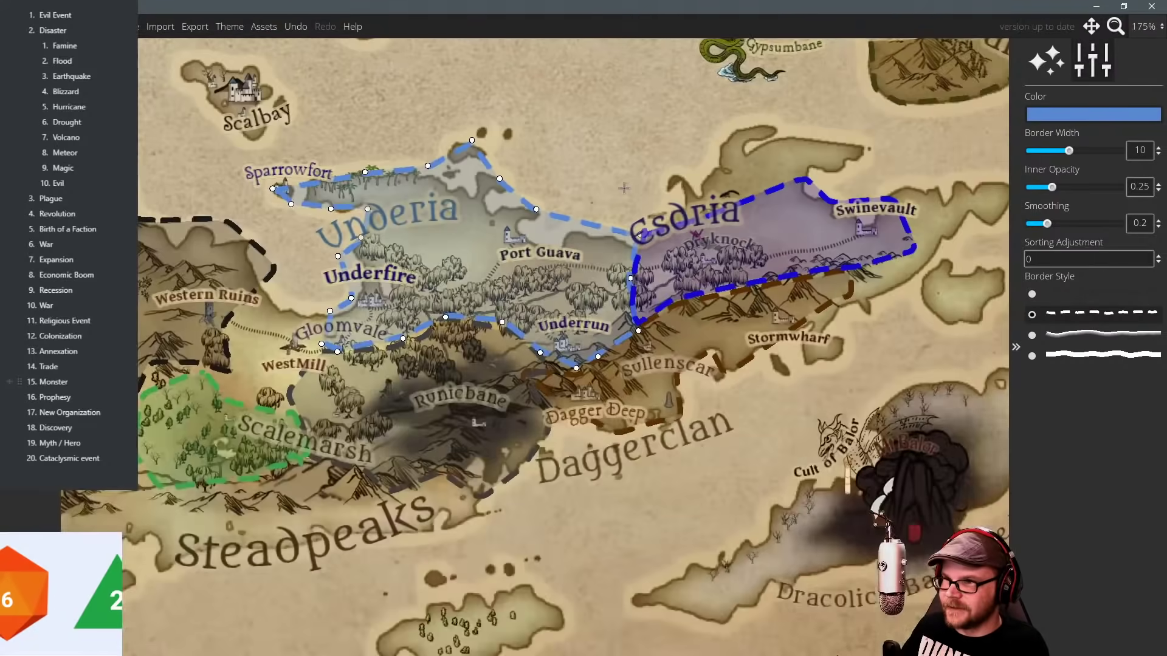
scroll(559, 281, "down", 4)
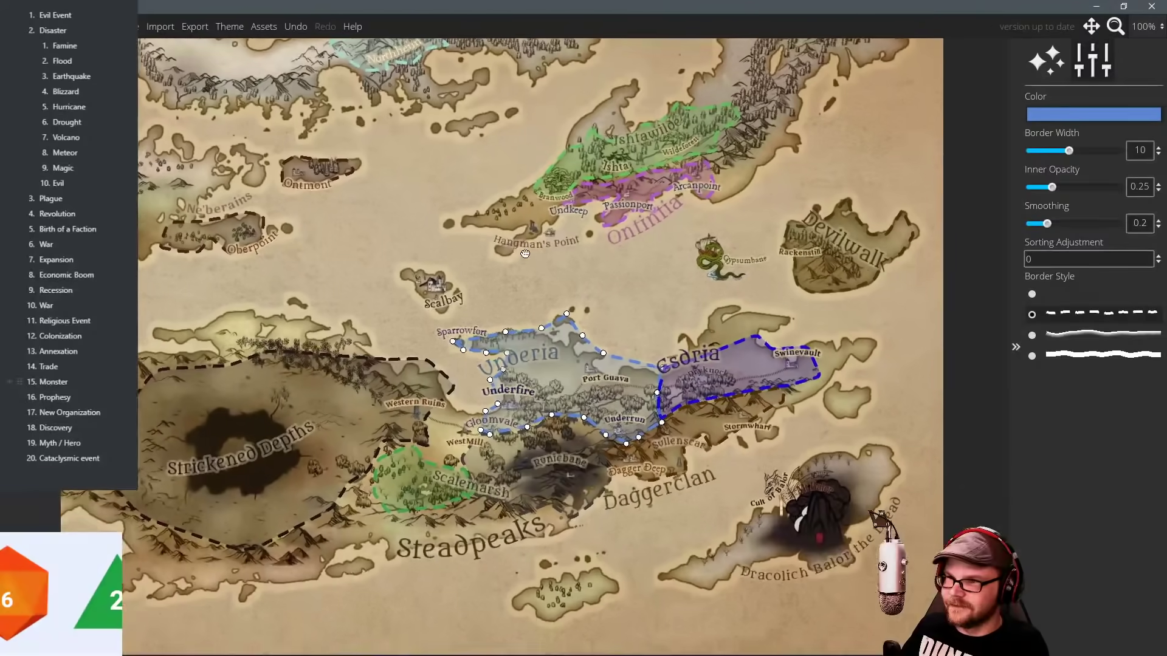
left_click_drag(525, 254, 556, 260)
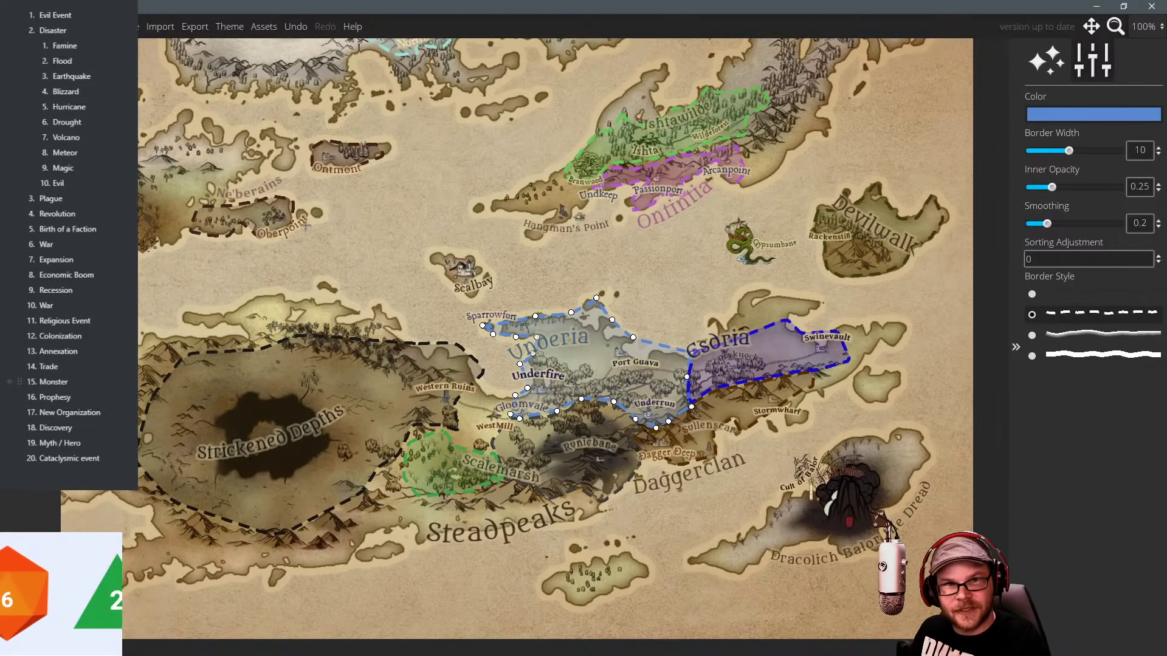
left_click_drag(307, 223, 344, 223)
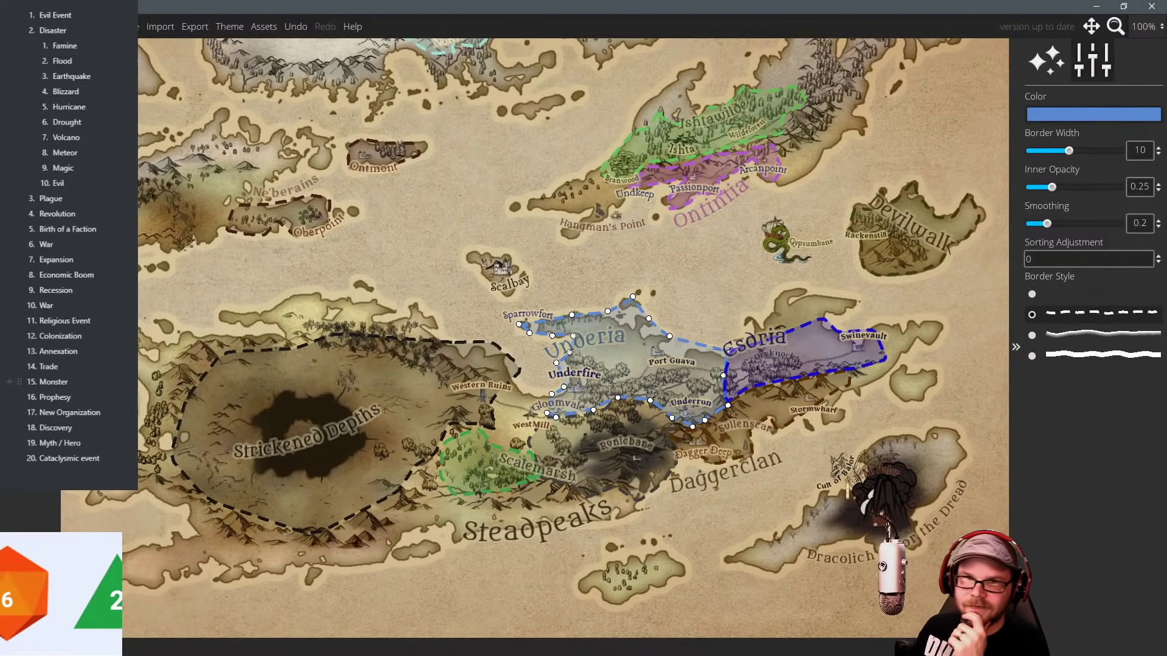
key("Escape")
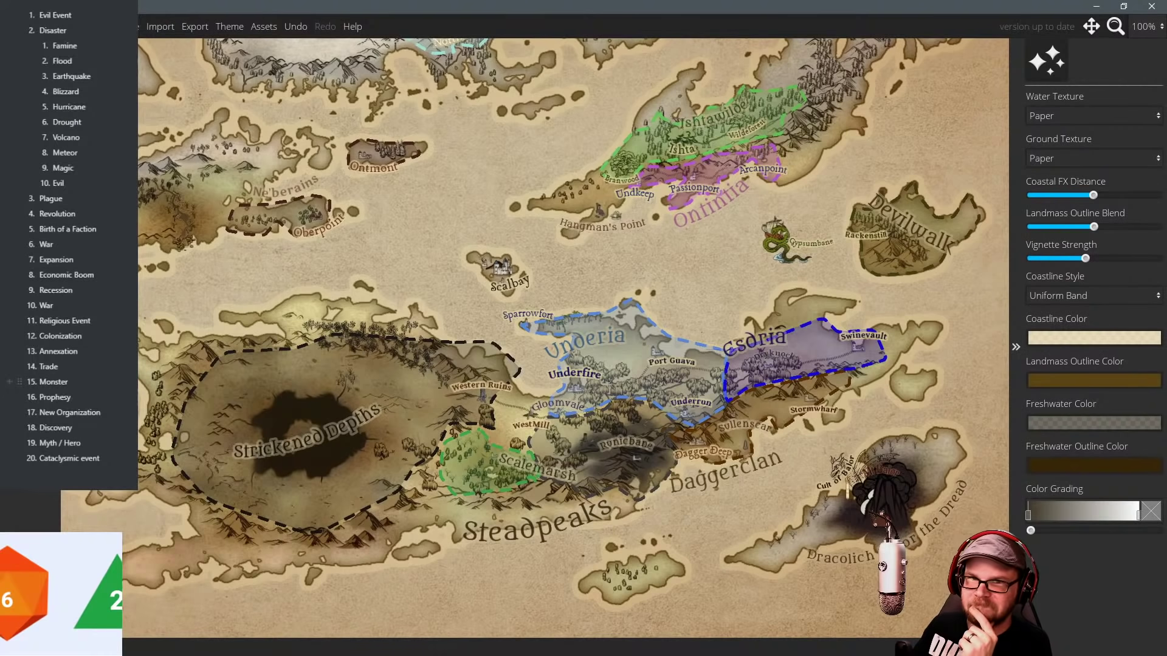
scroll(479, 247, "down", 2)
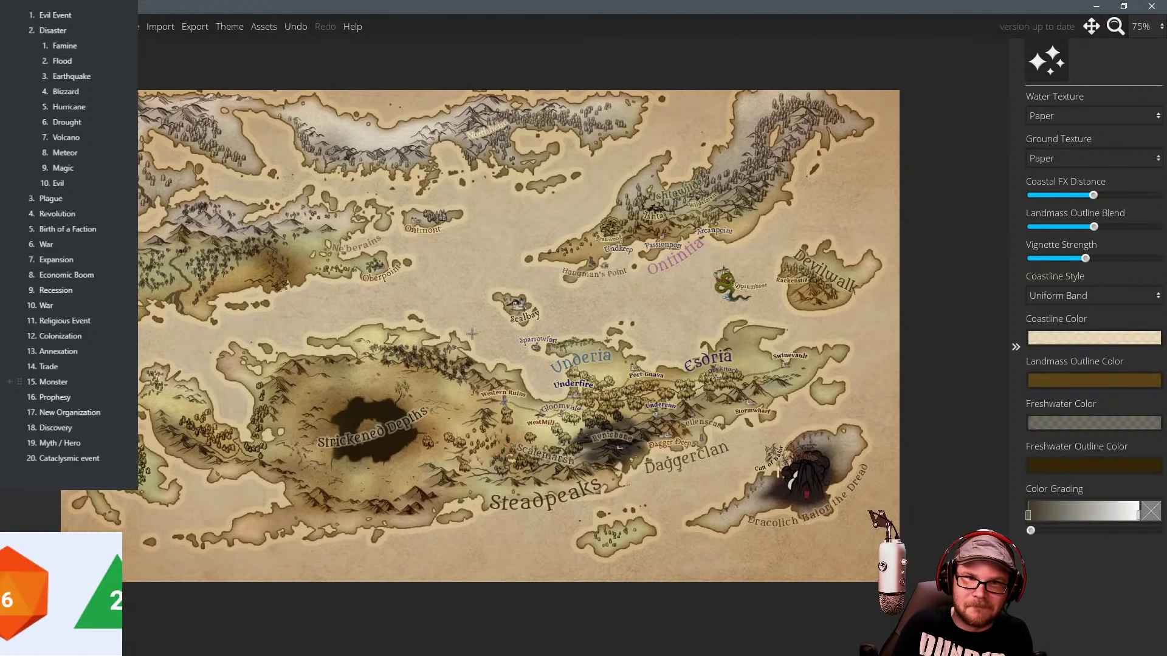
scroll(544, 342, "up", 1)
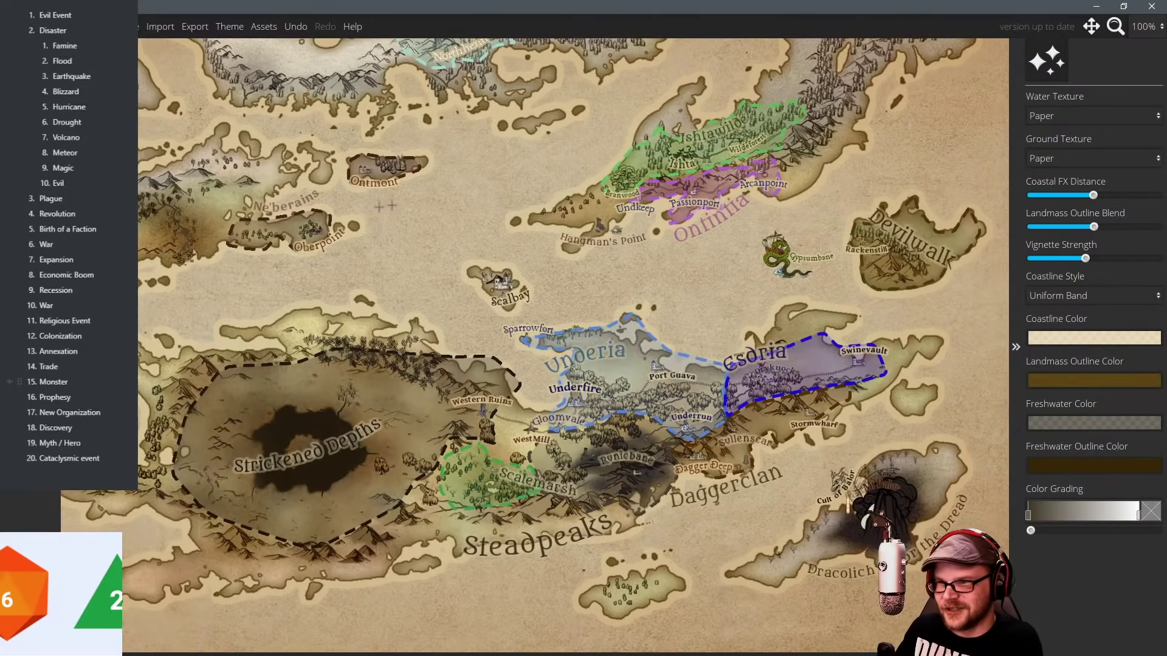
left_click_drag(489, 149, 505, 188)
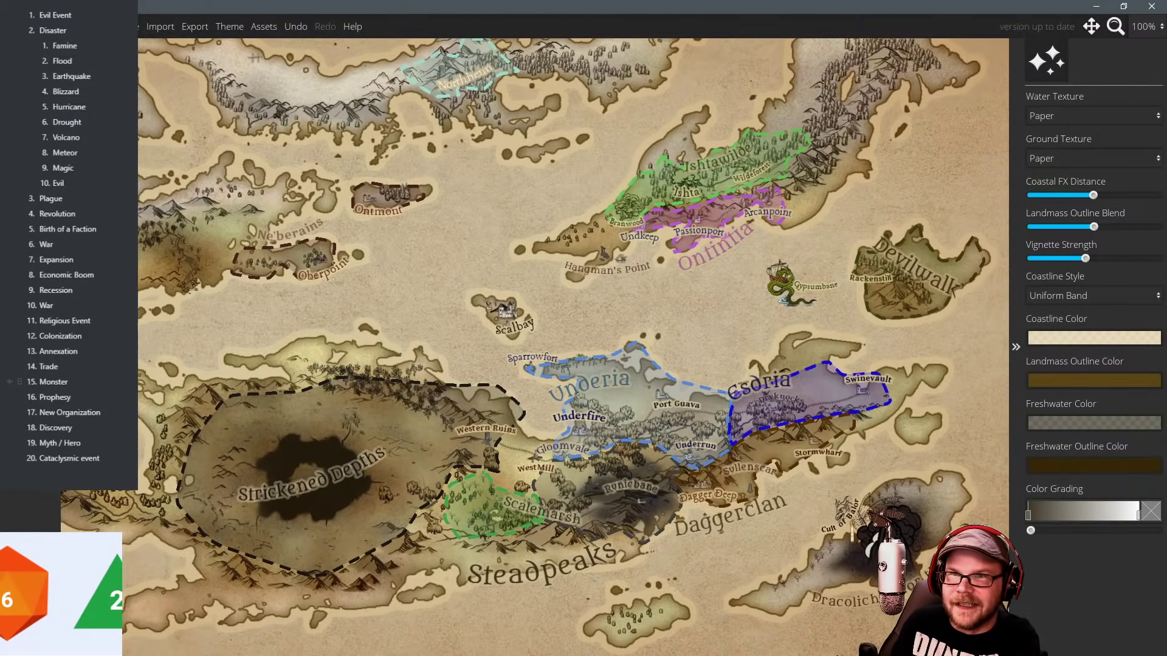
Try the Black & White theme on the map.
left_click(229, 26)
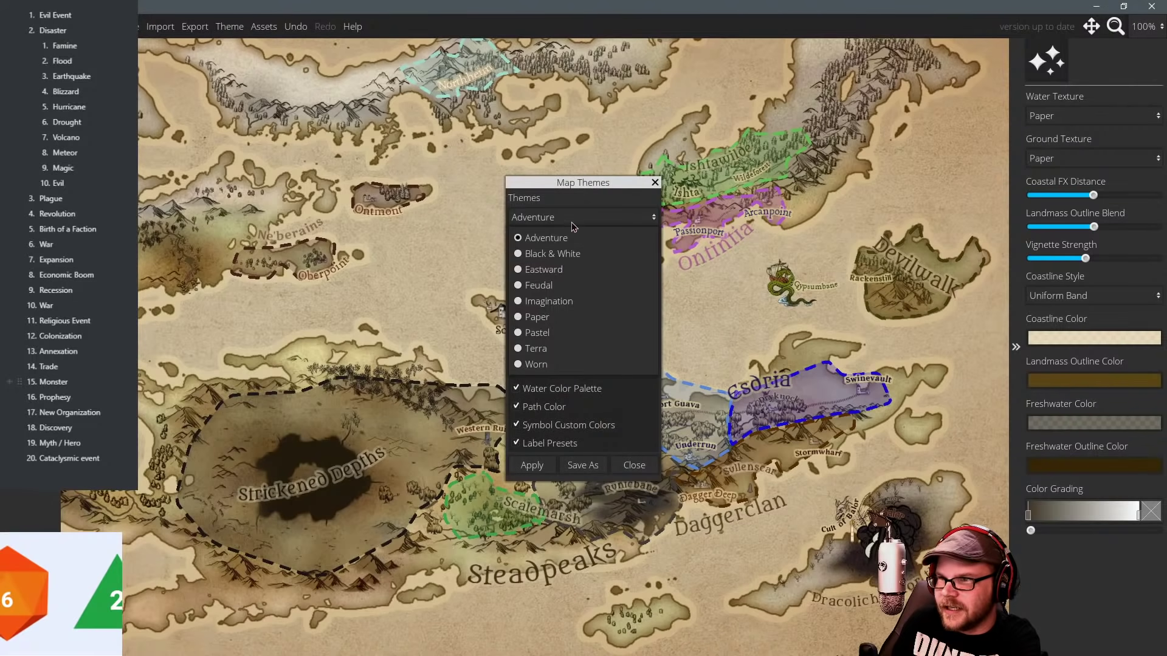
left_click(550, 254)
left_click(531, 465)
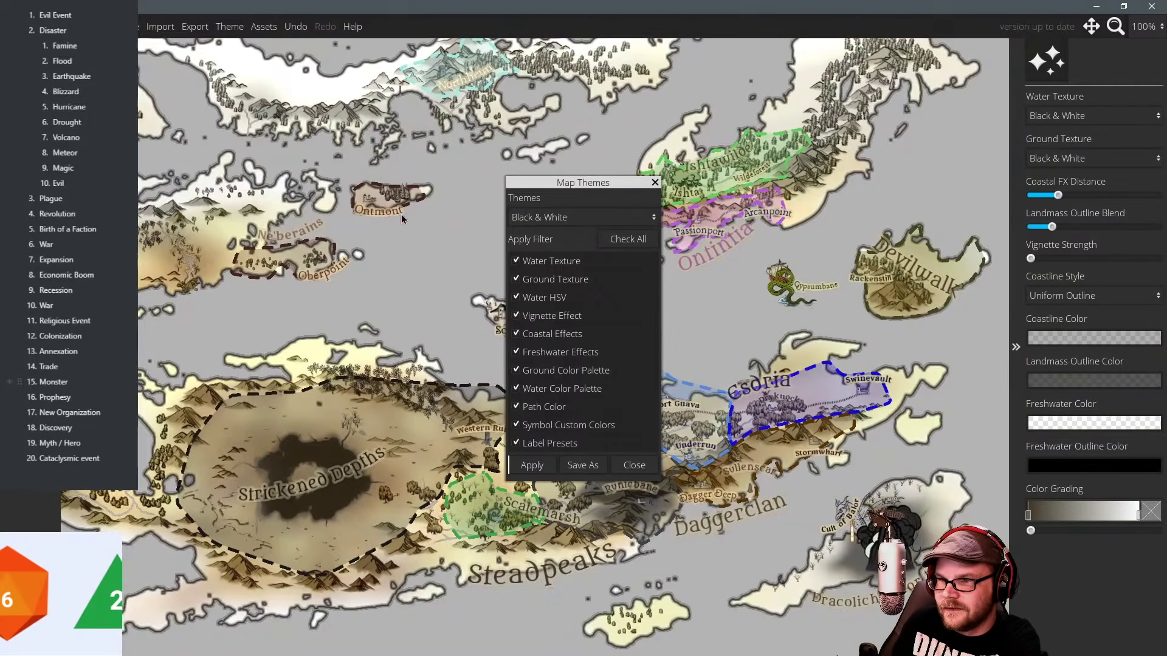
Apply the Eastward theme to the map and close the theme settings.
left_click(554, 217)
left_click(552, 269)
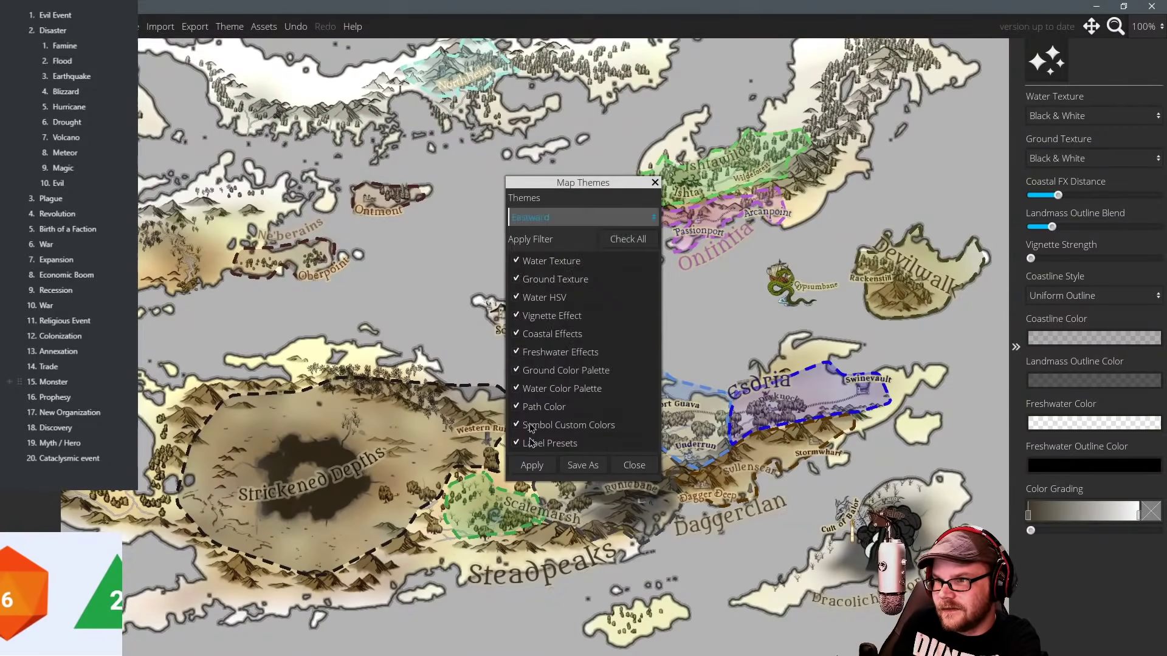
left_click(532, 465)
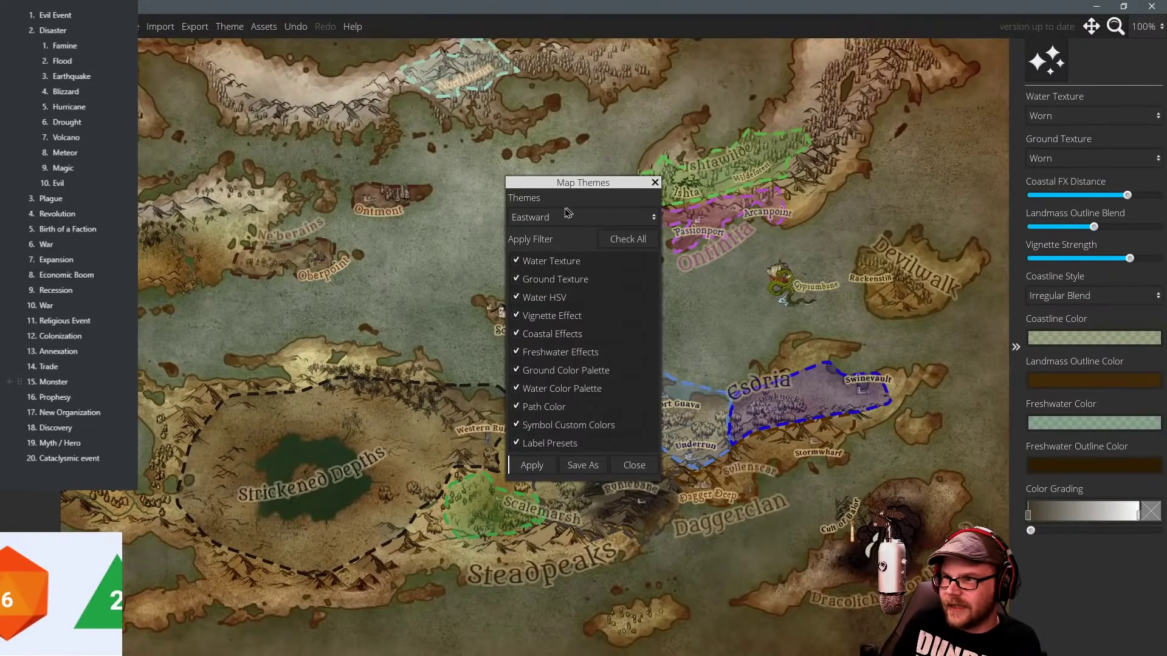
left_click_drag(564, 181, 1076, 204)
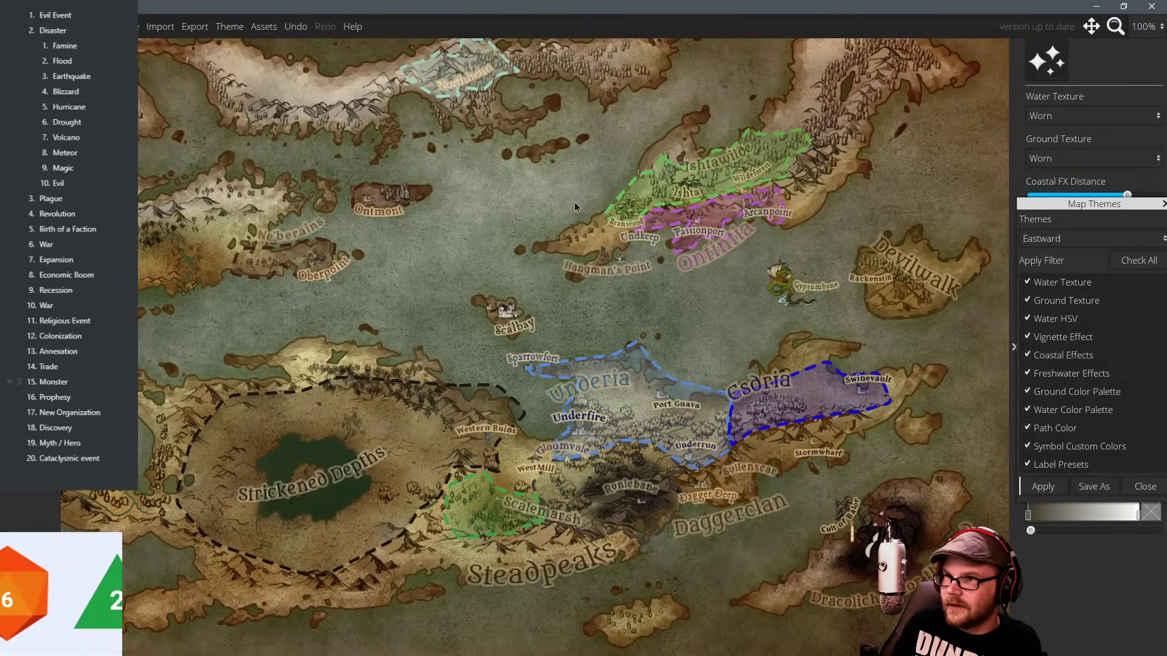
left_click(1145, 487)
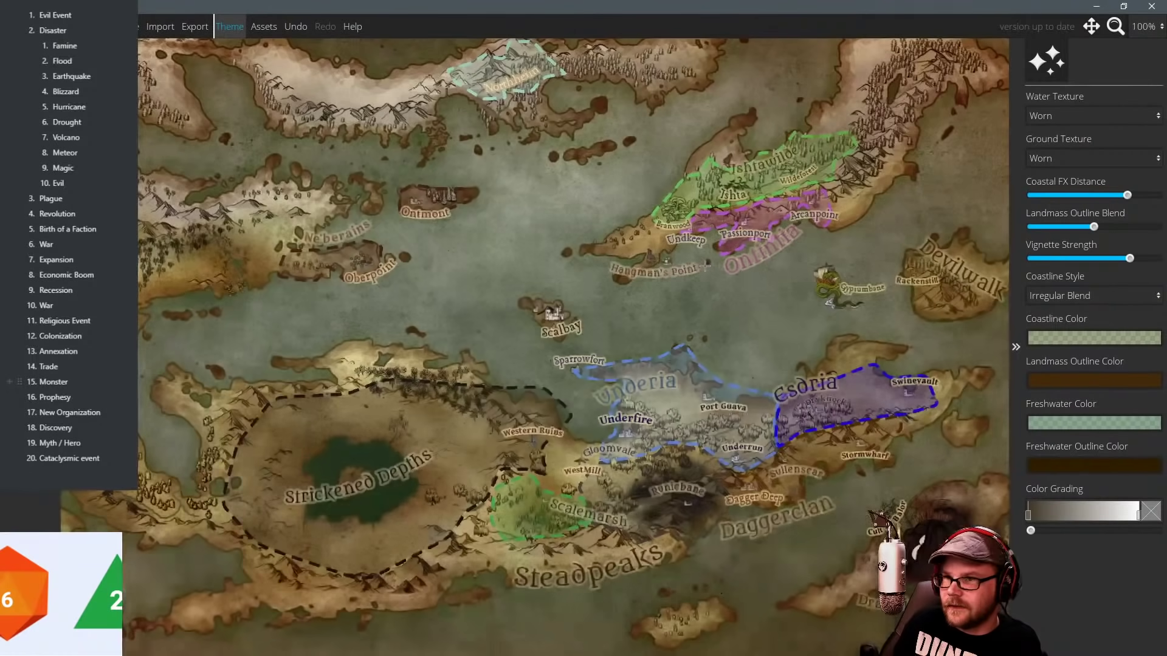
Add a golden-yellow brush color (ffcb6a) and paint a small patch on the northern continent's southern coast.
left_click_drag(706, 265, 671, 261)
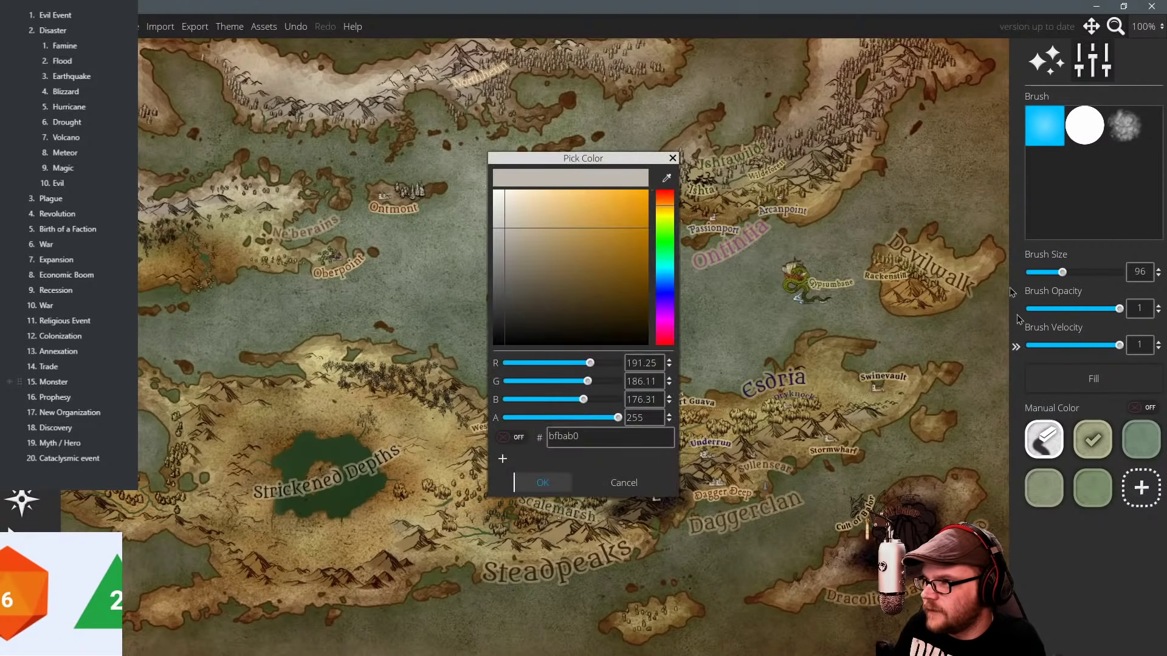
left_click(1141, 488)
left_click_drag(629, 213, 583, 170)
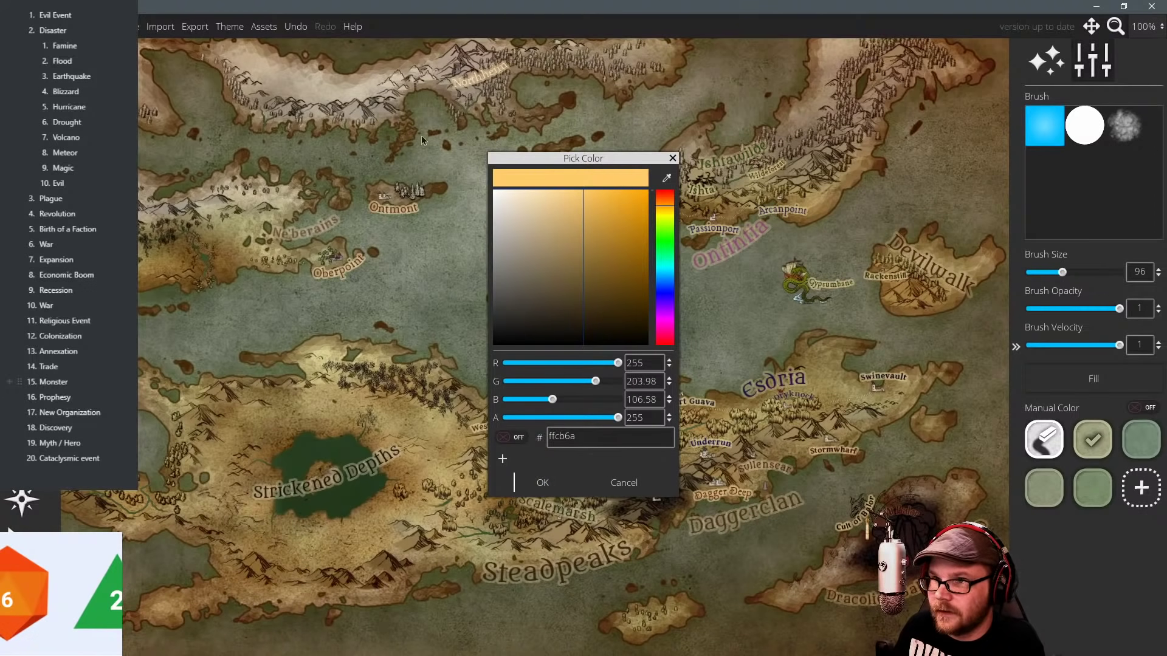
left_click(544, 482)
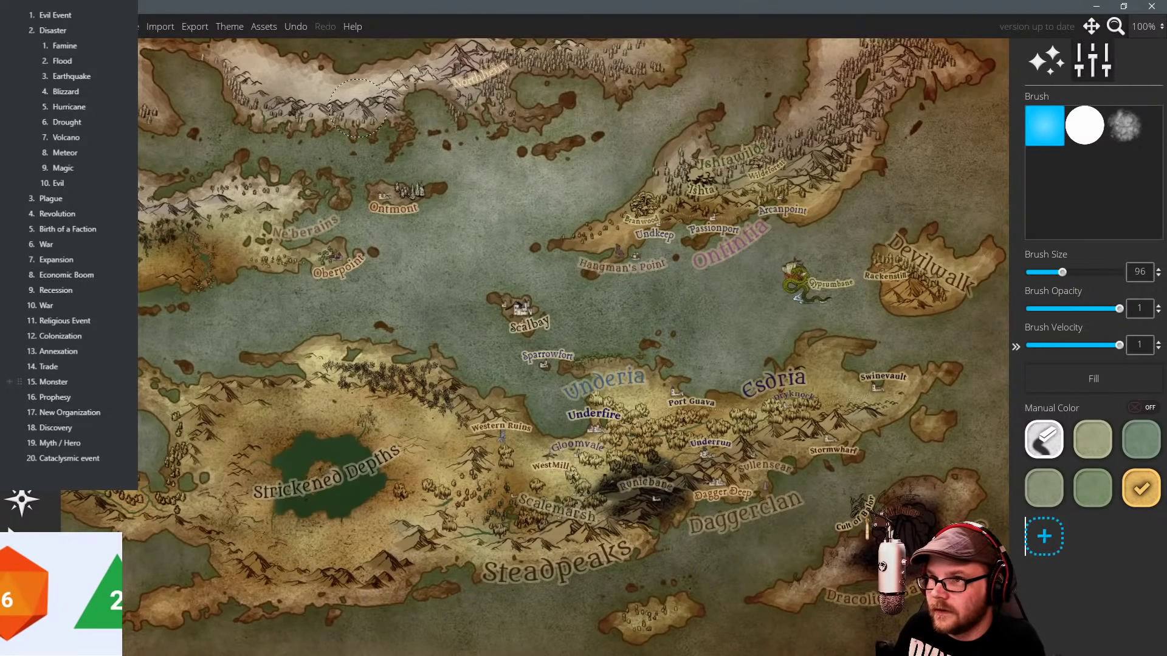
left_click_drag(429, 115, 427, 103)
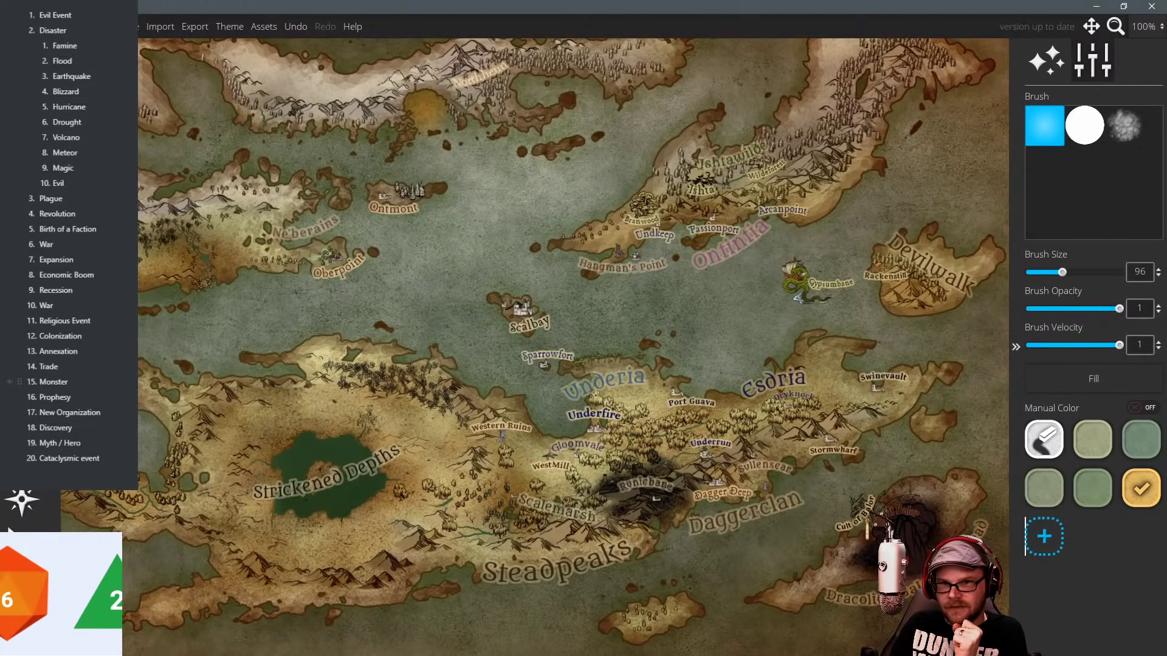
Switch to label editing and rename the Steadpeaks label to Deadpeaks.
left_click(11, 530)
left_click(22, 462)
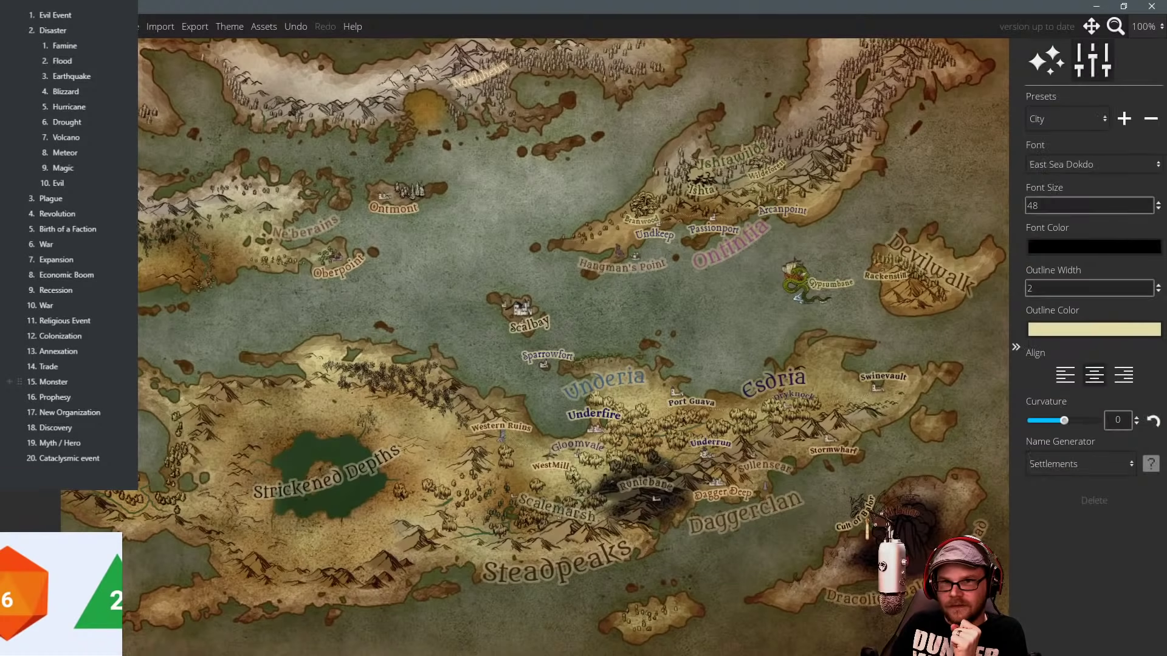
left_click(517, 570)
left_click(504, 575)
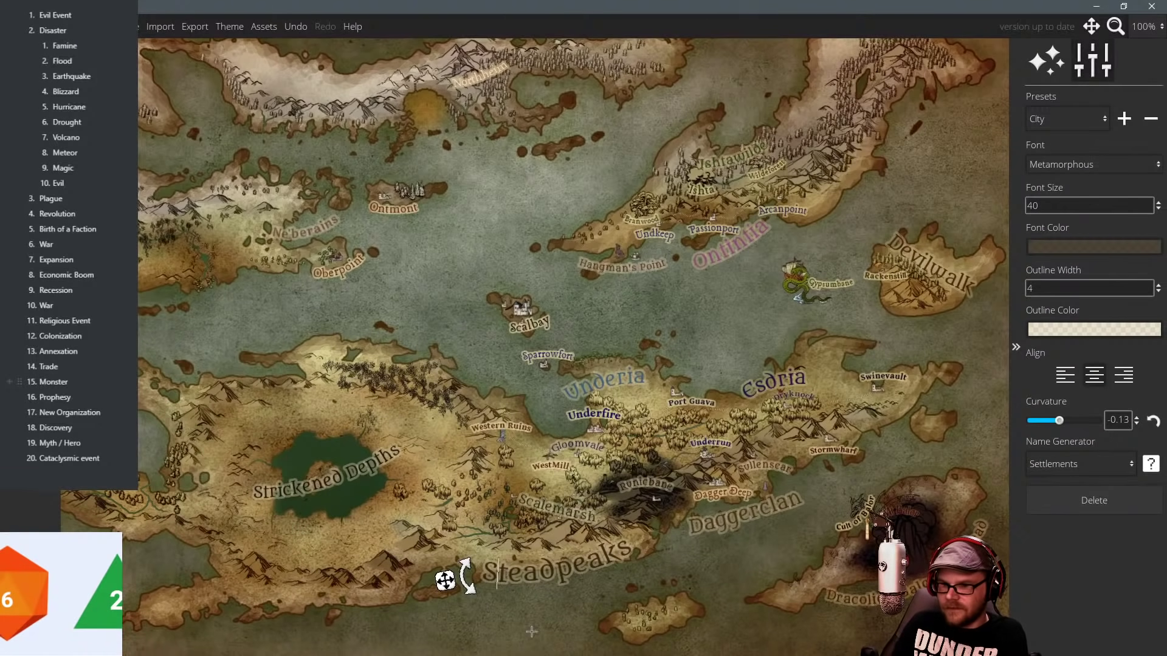
key("Delete")
key("BackSpace")
type("d")
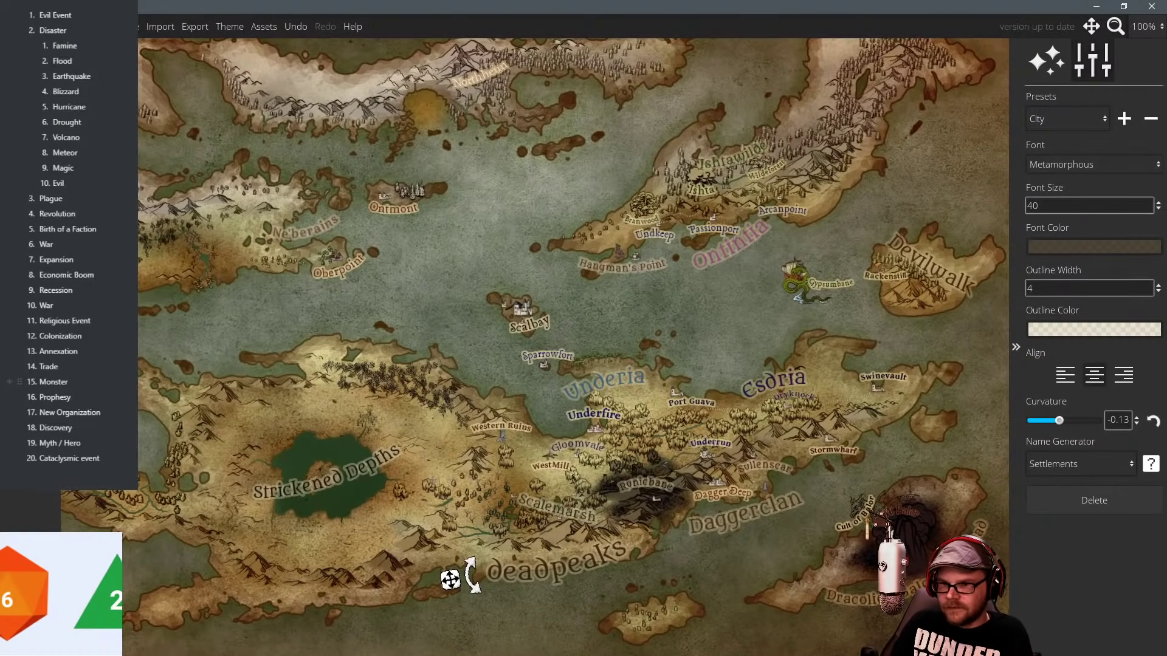
key("BackSpace")
type("D")
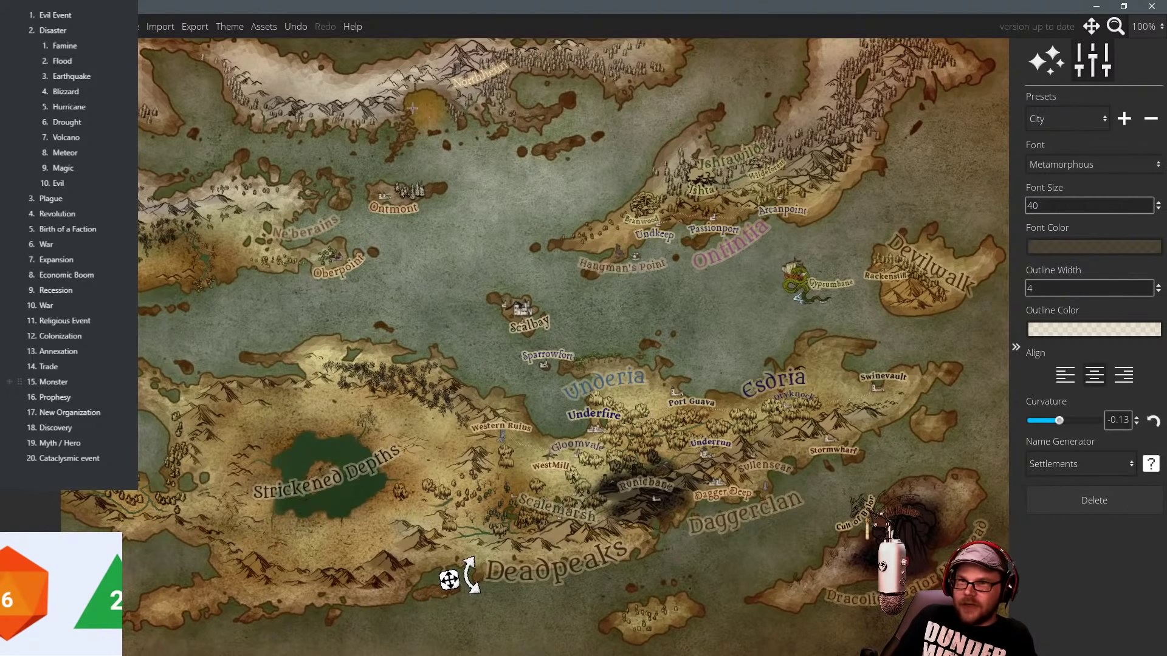
Add a new label over the golden-yellow patch on the northern continent's southern coast.
left_click(437, 113)
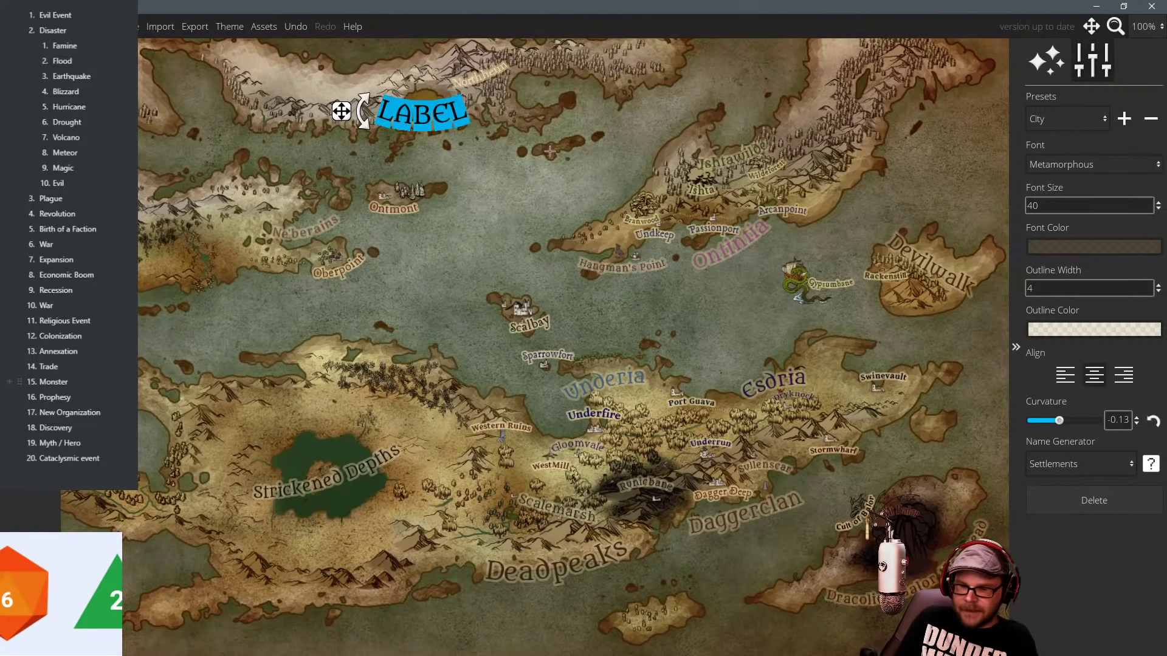
type("Ontini")
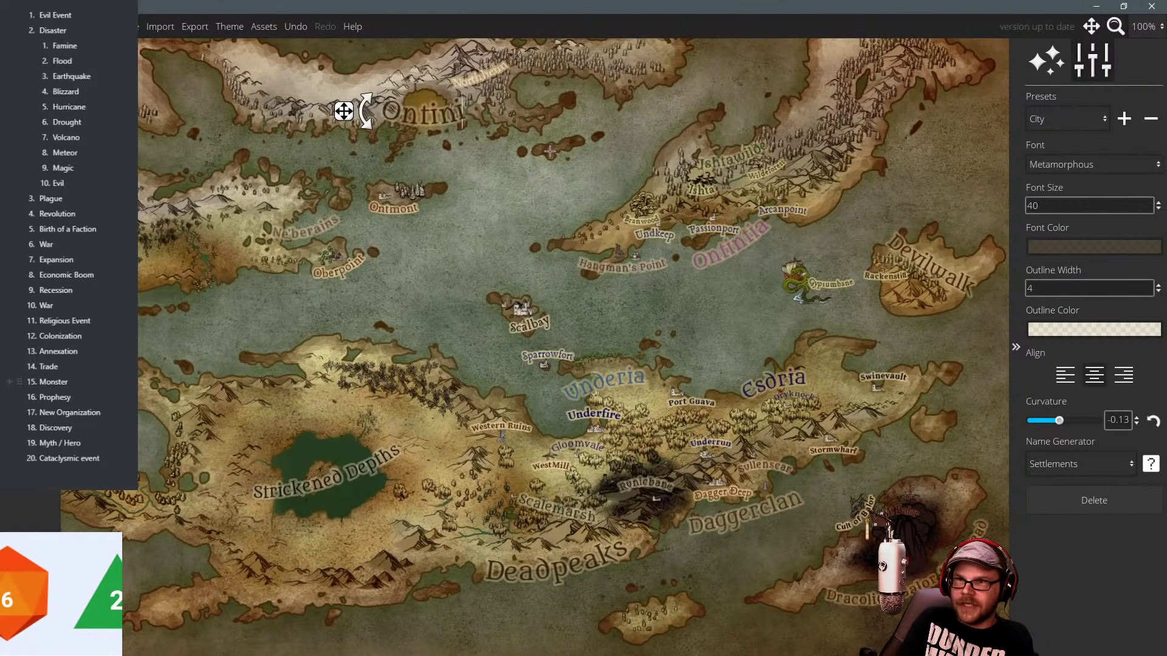
type("ti")
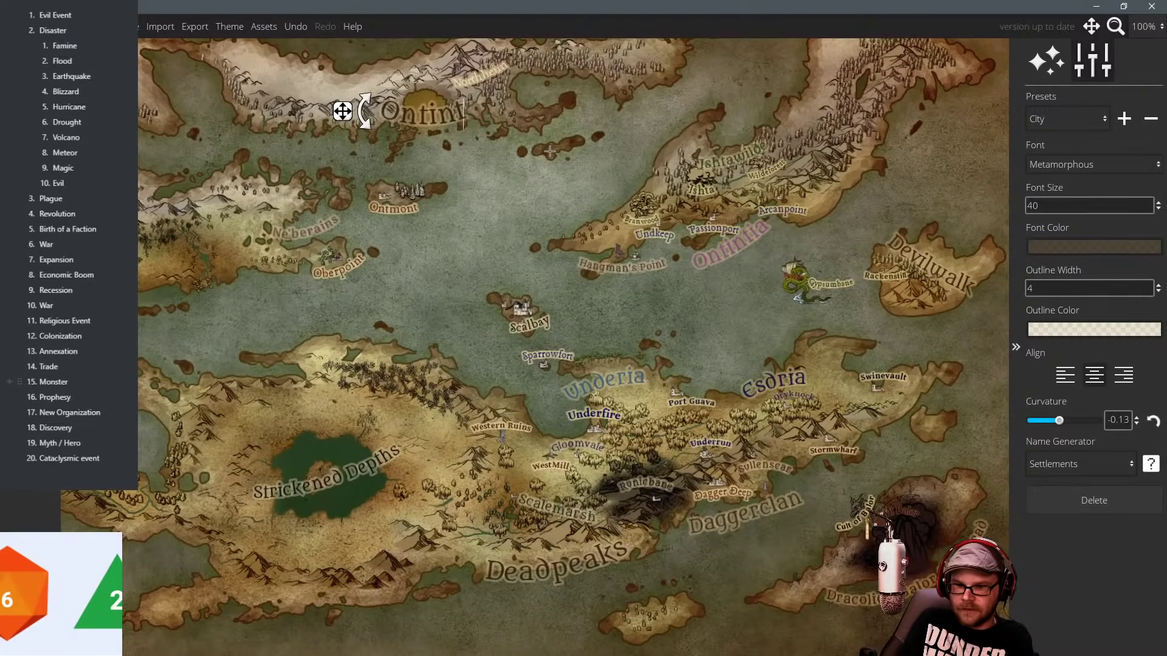
type("'s")
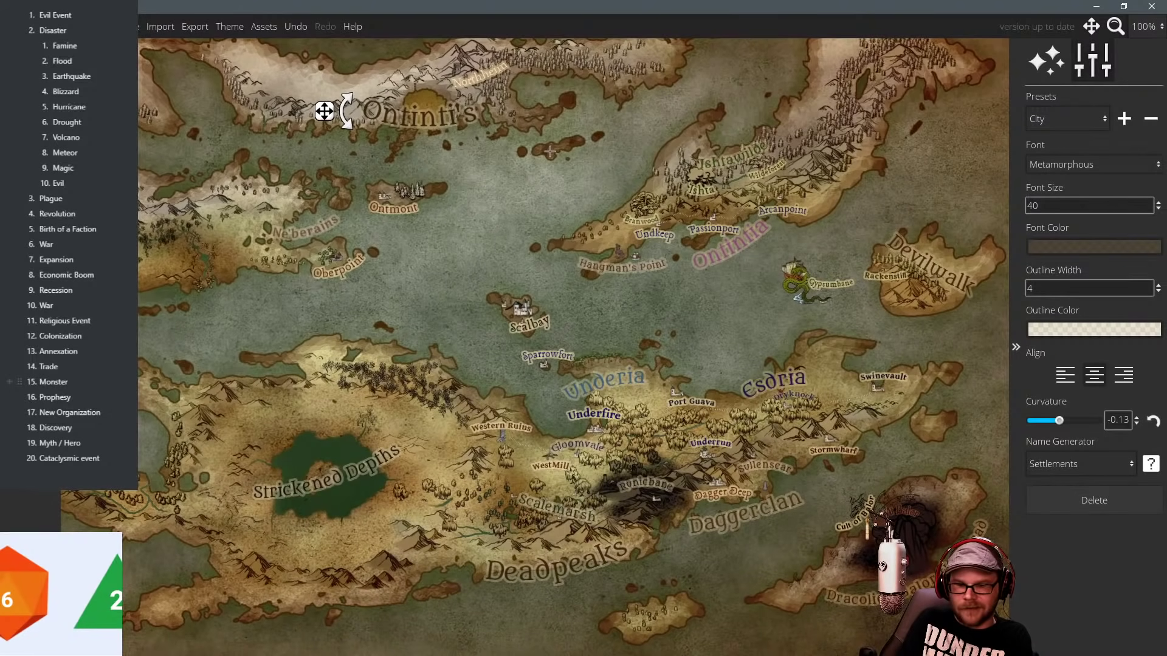
type(" F")
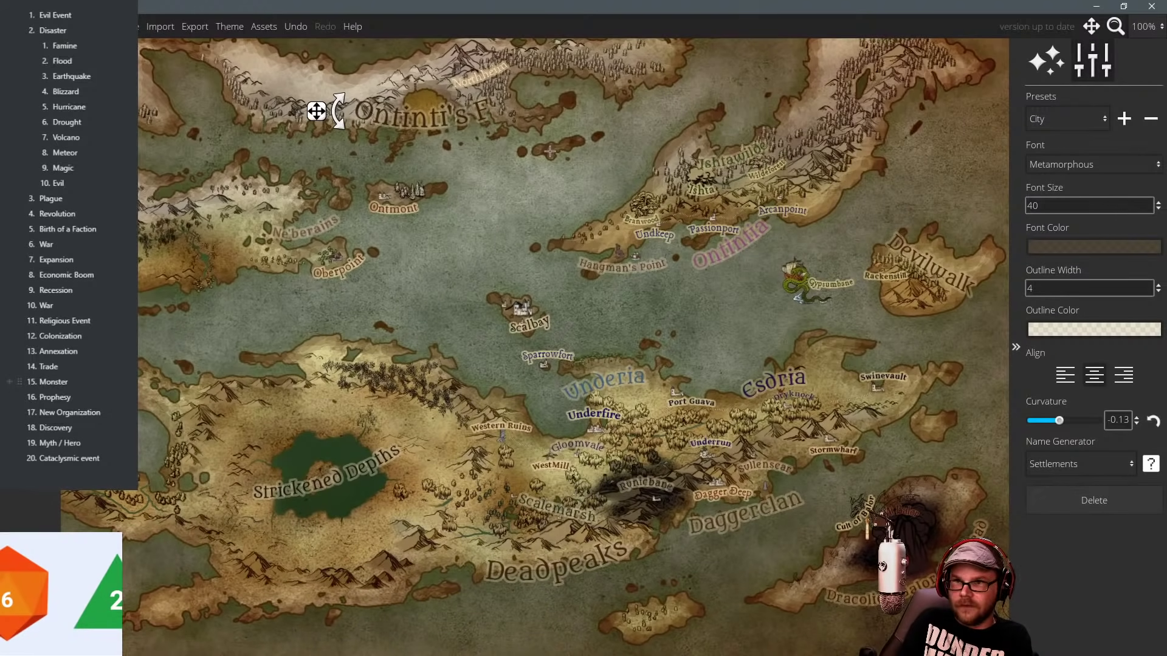
key("BackSpace")
key("BackSpace")
key("BackSpace")
key("BackSpace")
key("BackSpace")
key("BackSpace")
key("BackSpace")
key("BackSpace")
key("BackSpace")
key("BackSpace")
key("BackSpace")
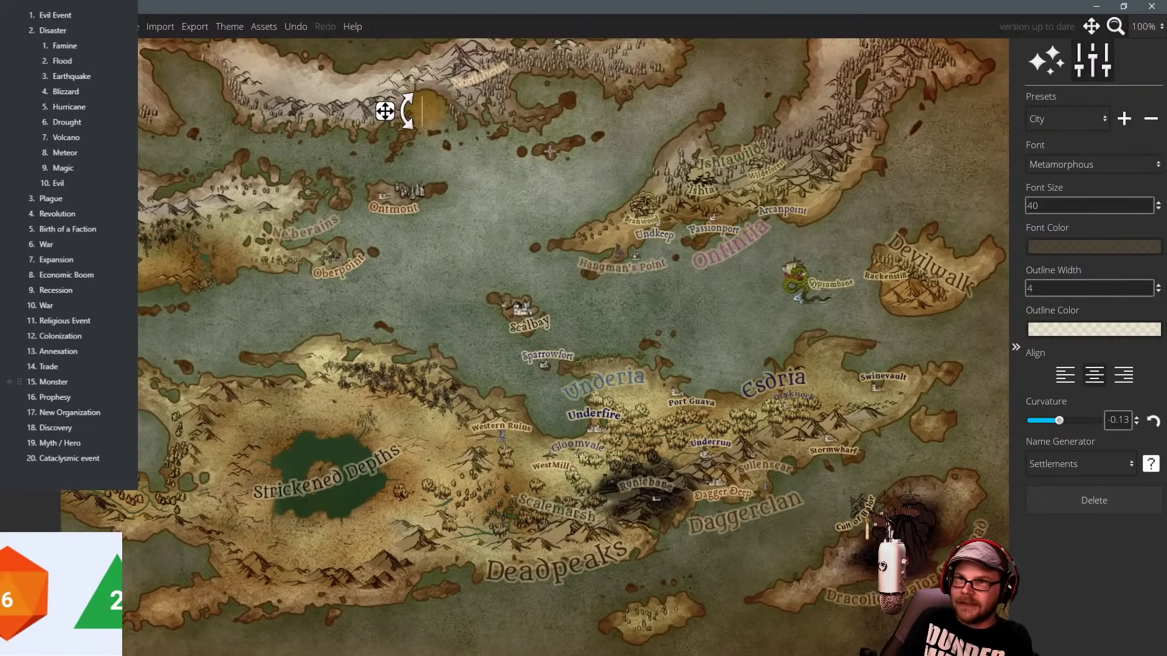
Enter Well of Ontinti as the new label's text and nudge the label slightly.
type("Well o")
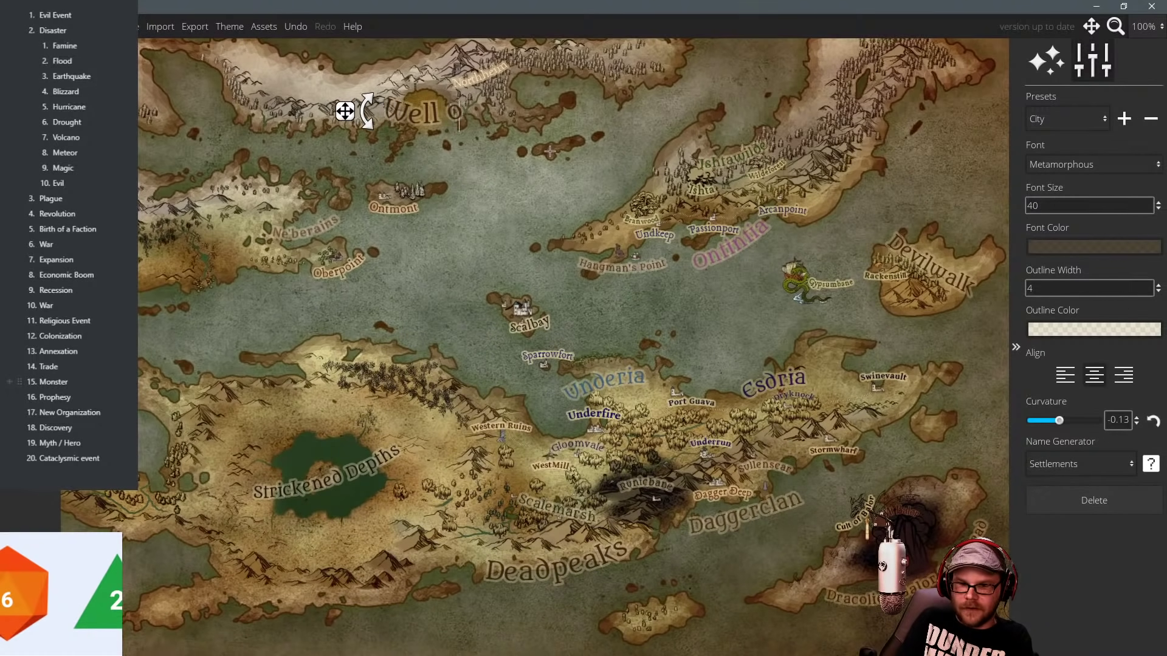
type("f Ontinti")
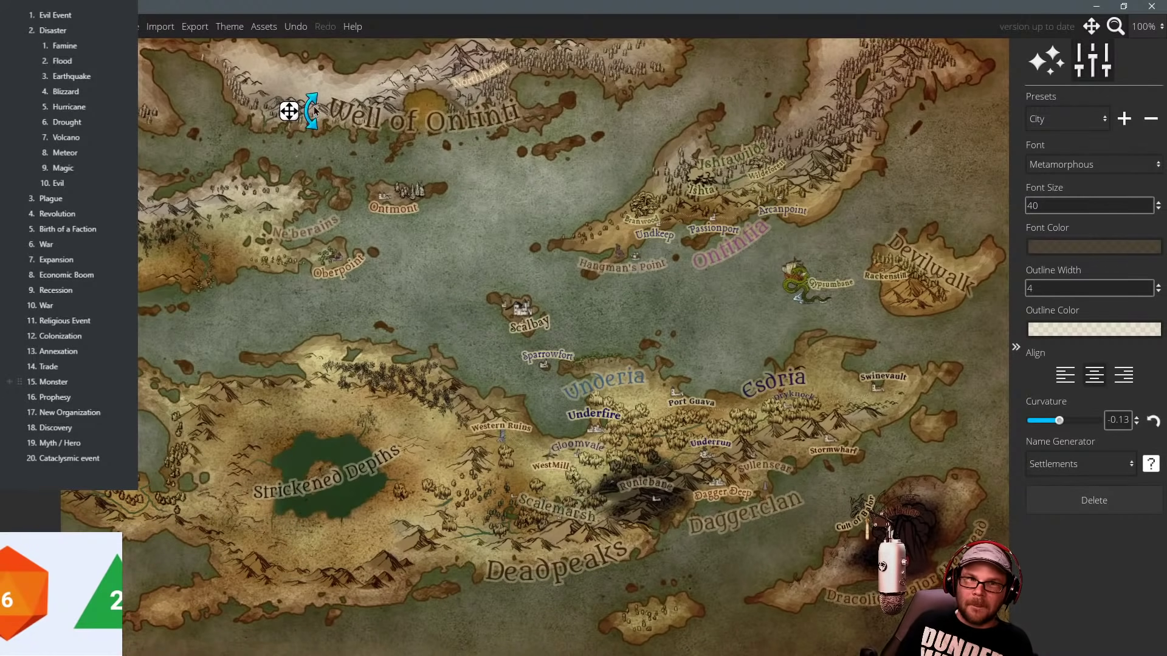
left_click_drag(290, 115, 286, 115)
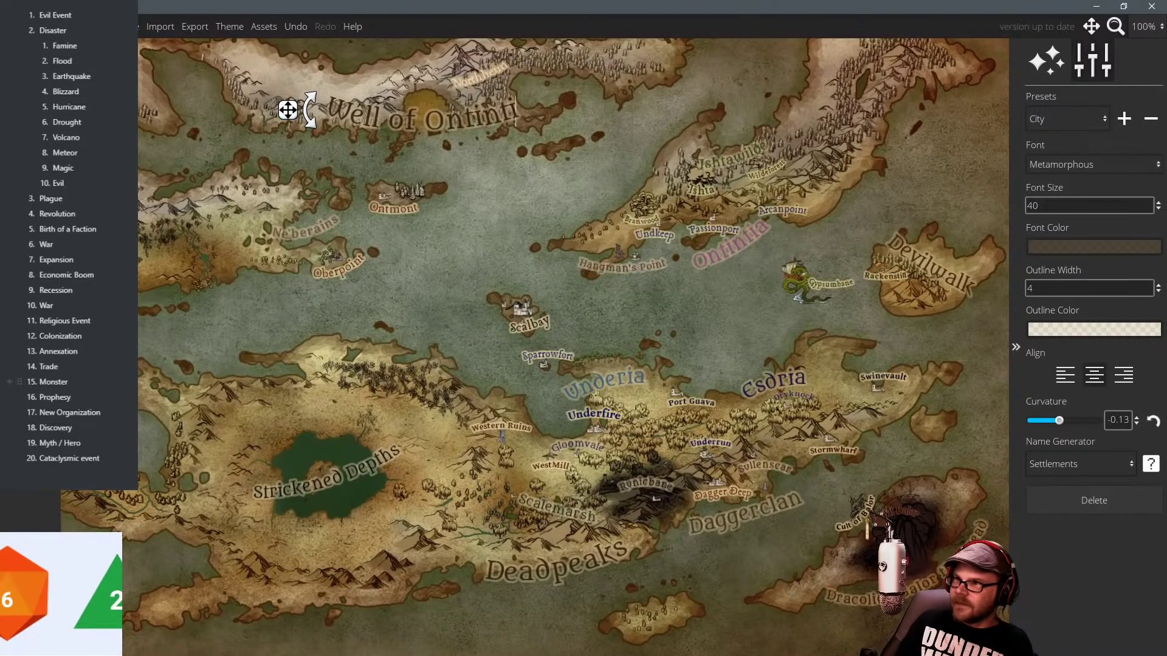
Set the Well of Ontinti label's font size to 20, move it just below the golden patch, and deselect it.
left_click_drag(1064, 209, 934, 208)
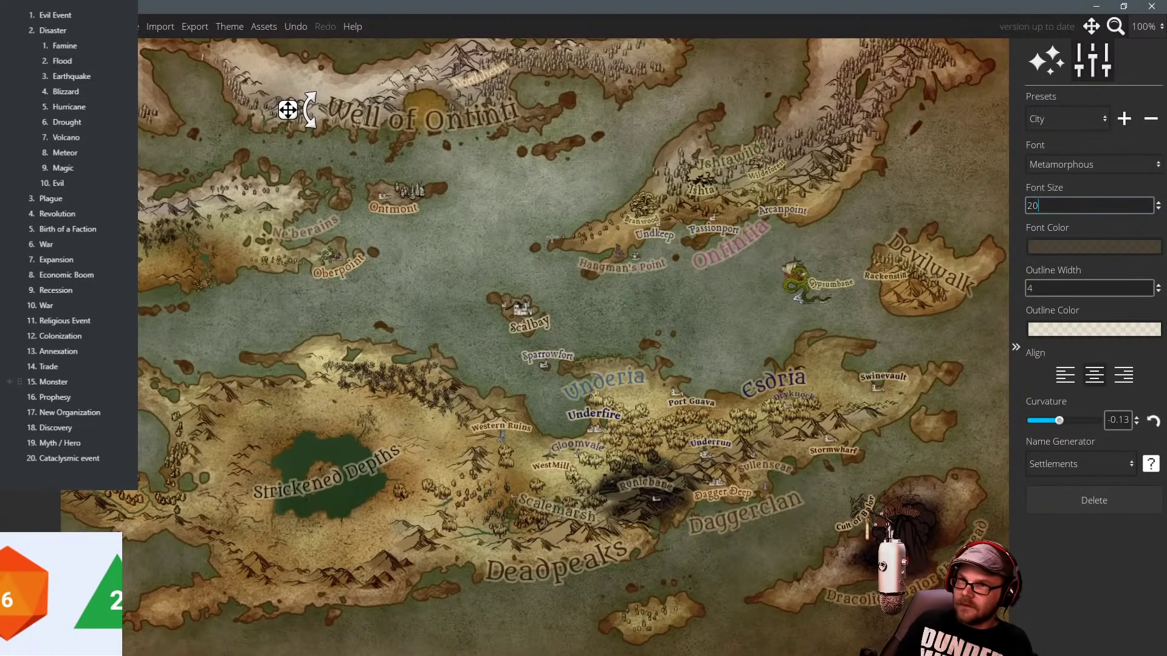
key("Return")
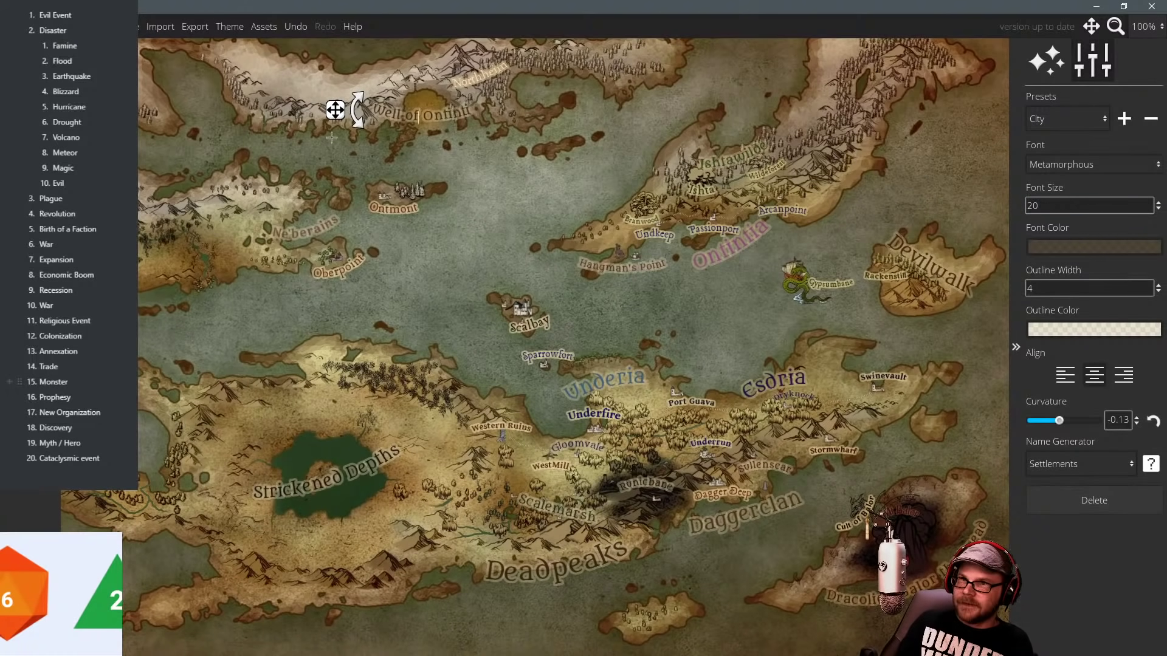
left_click_drag(335, 110, 339, 119)
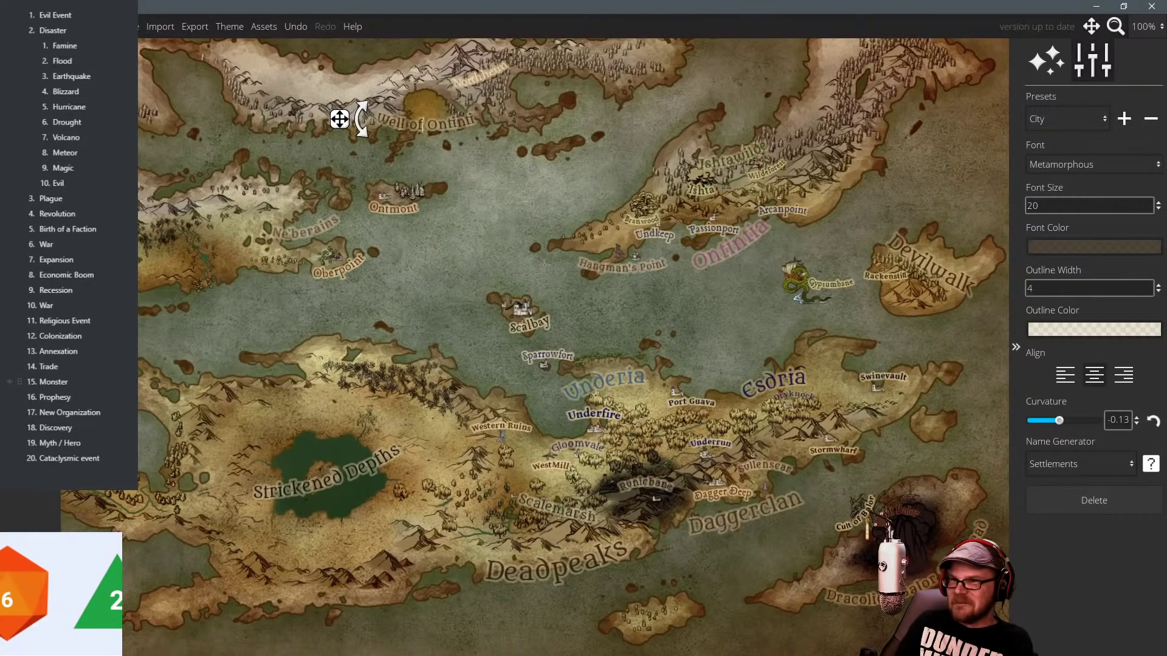
left_click(535, 287)
left_click(1076, 514)
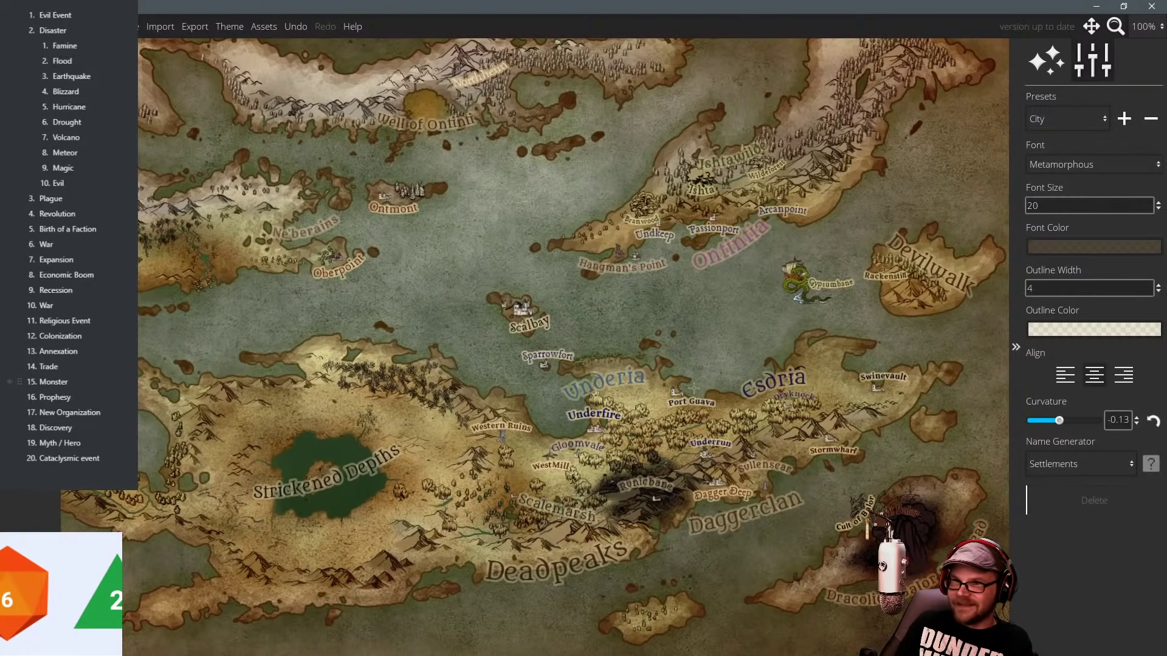
scroll(693, 388, "down", 1)
left_click_drag(531, 314, 500, 268)
scroll(546, 308, "up", 1)
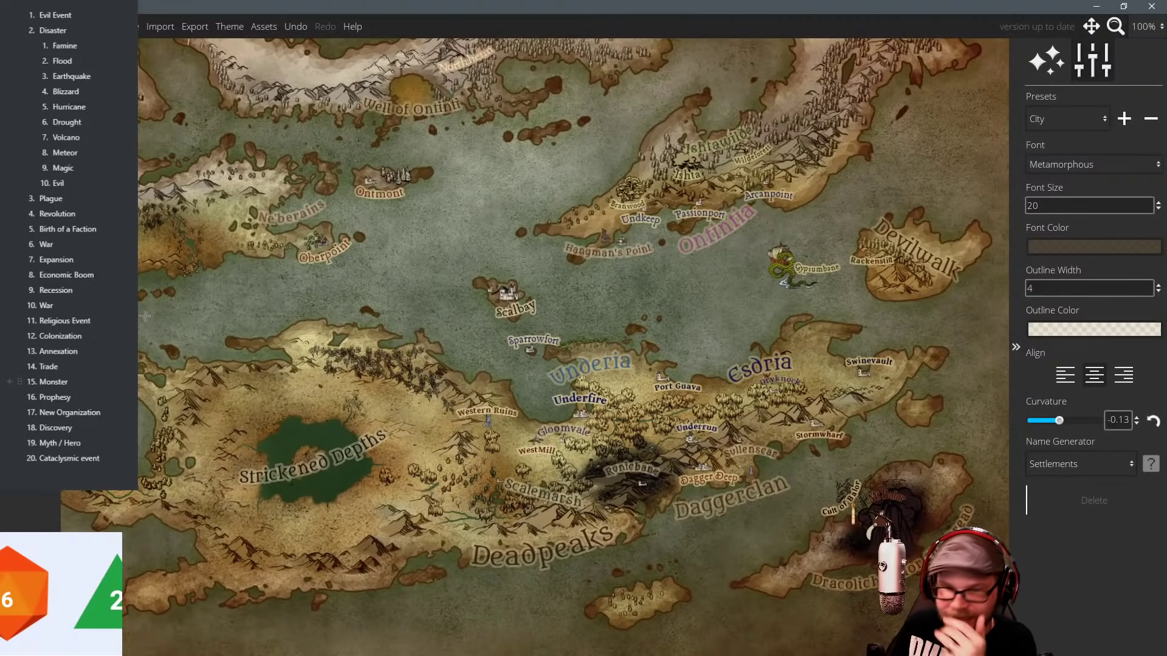
left_click_drag(351, 251, 358, 268)
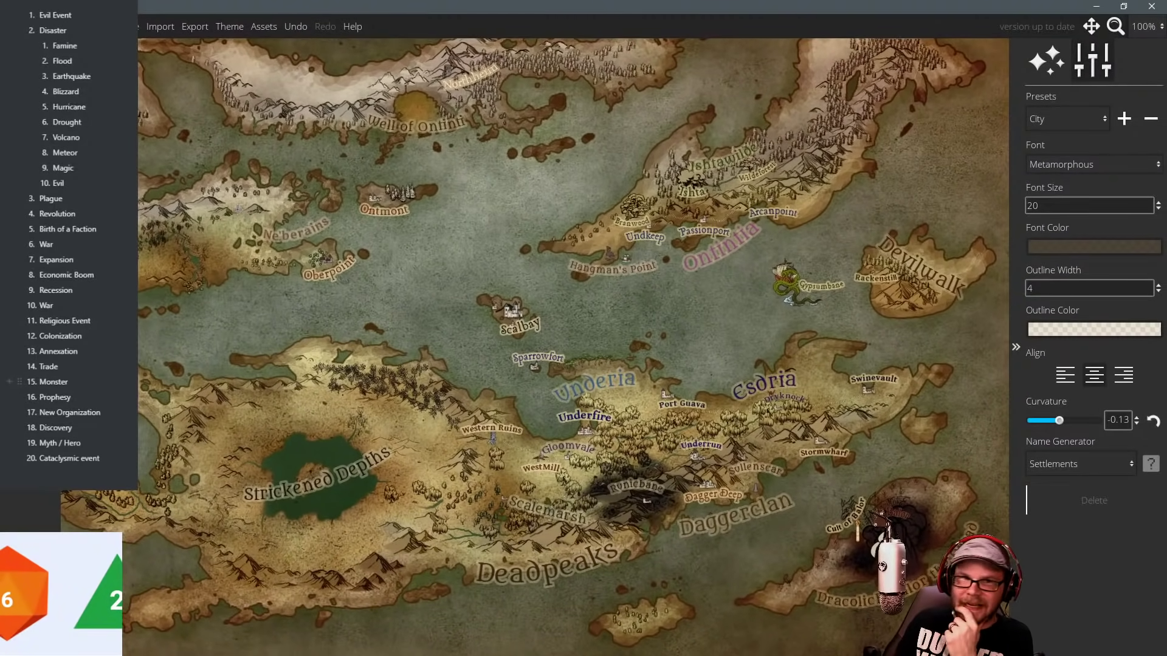